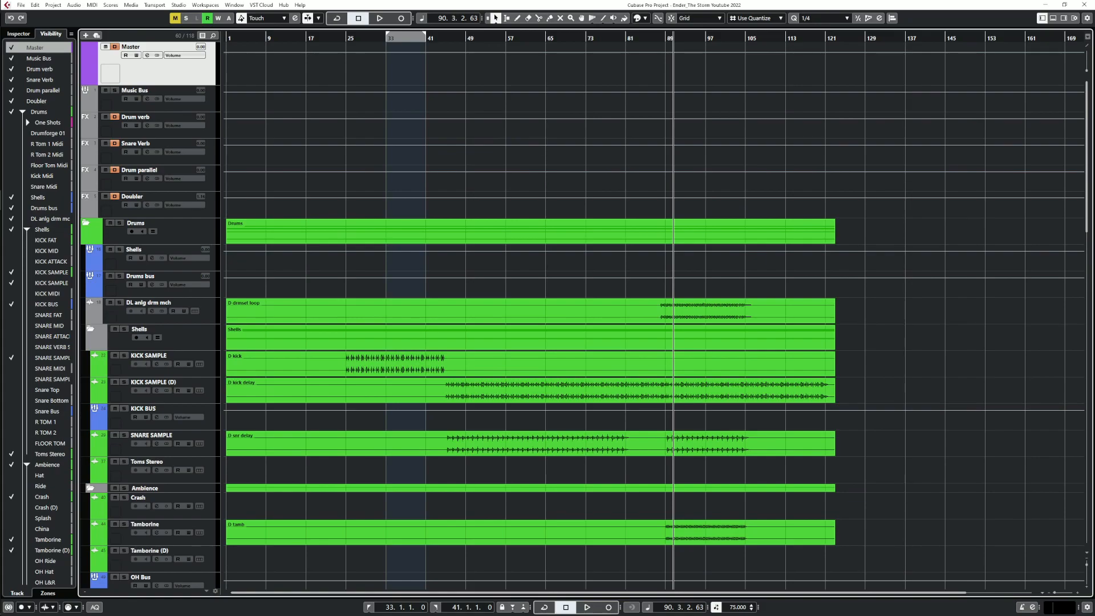
scroll(117, 487, down, 15)
scroll(117, 488, up, 12)
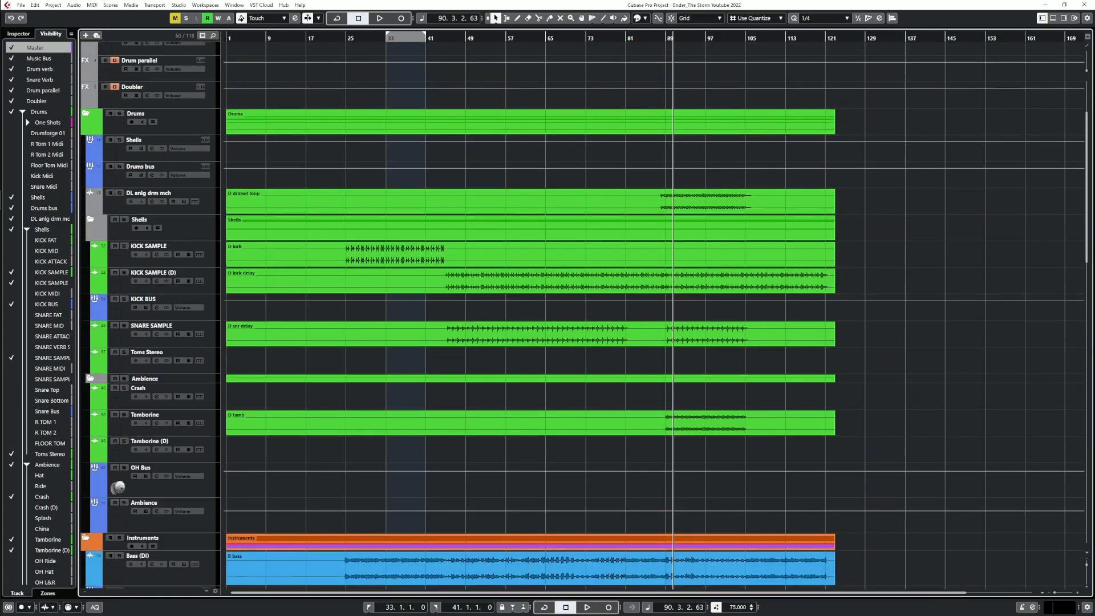
scroll(117, 487, up, 4)
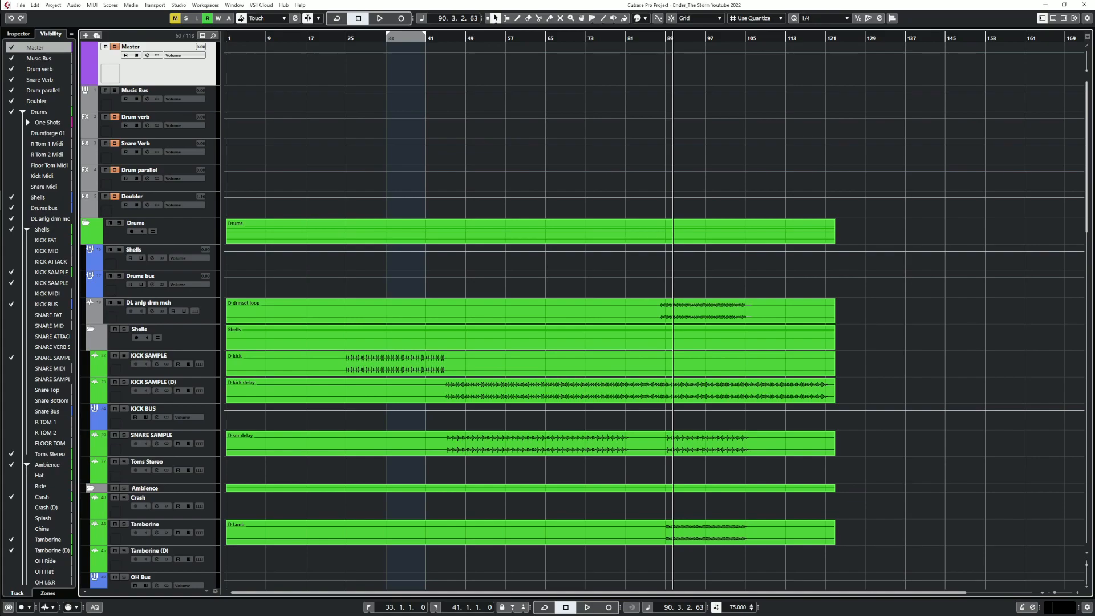
Open the Master channel's settings and inspect its LinMB Stereo insert, closing the plug-in window when done
click(147, 55)
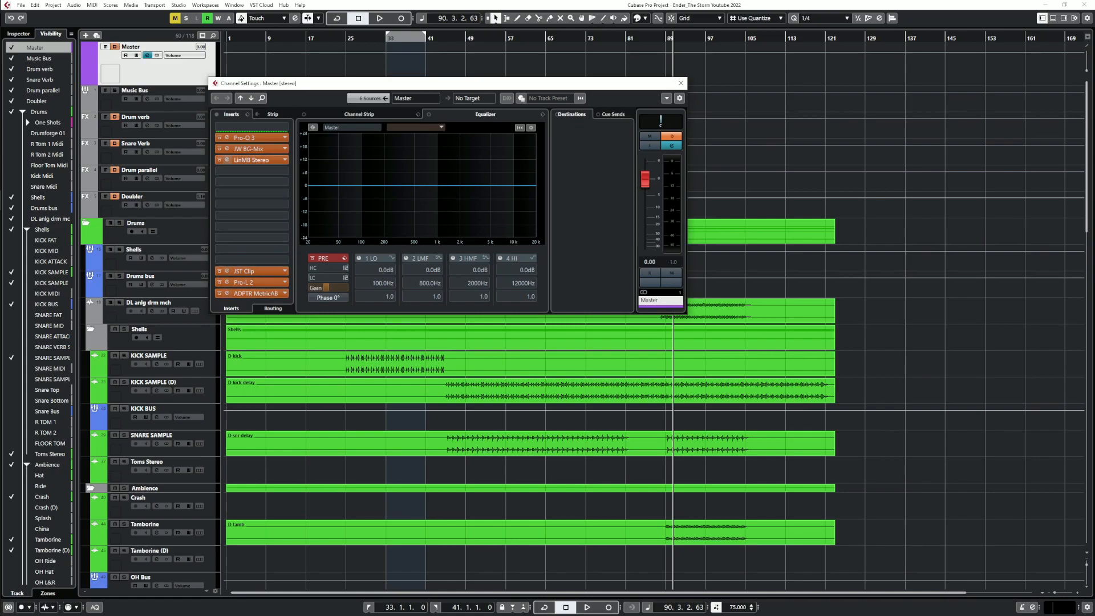
click(251, 160)
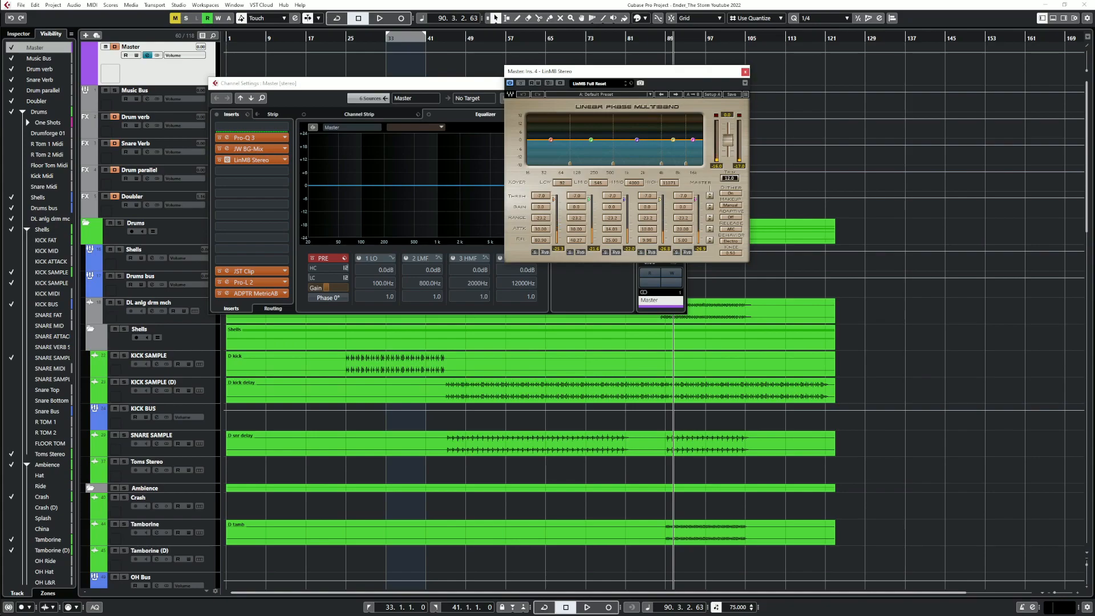
click(745, 71)
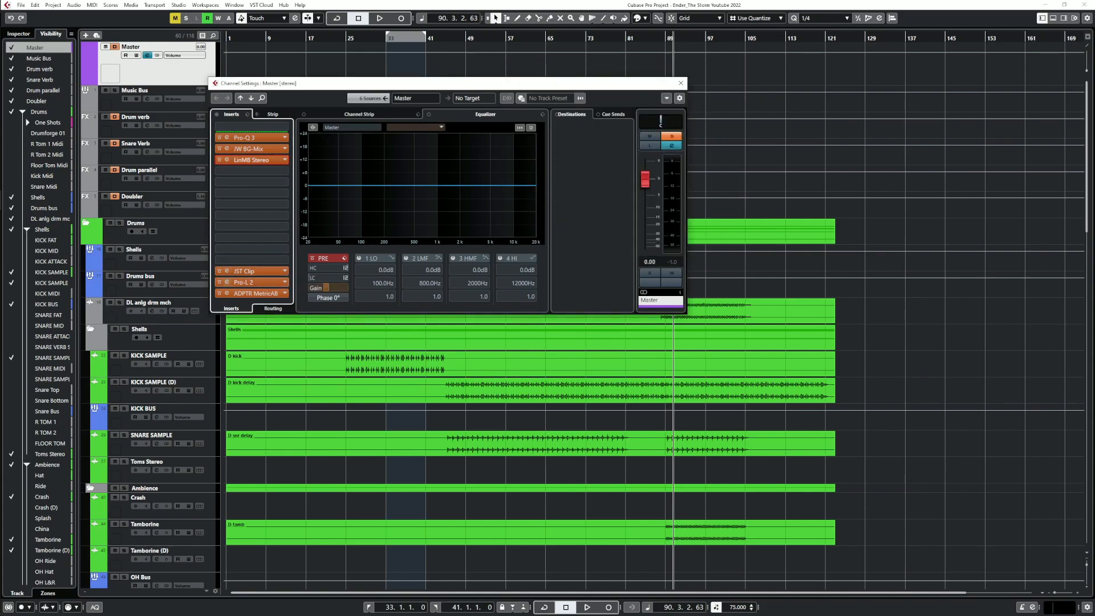
Review ADPTR MetricAB on the Master channel, set its monitoring to the A side, and close the plug-in and channel settings
click(256, 293)
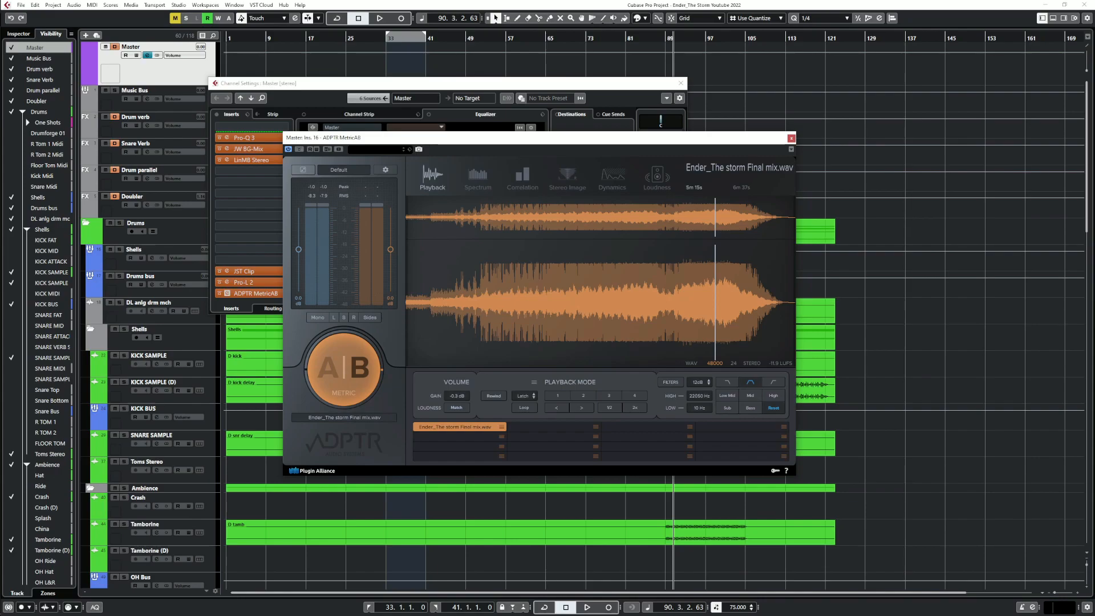
drag(586, 139, 579, 126)
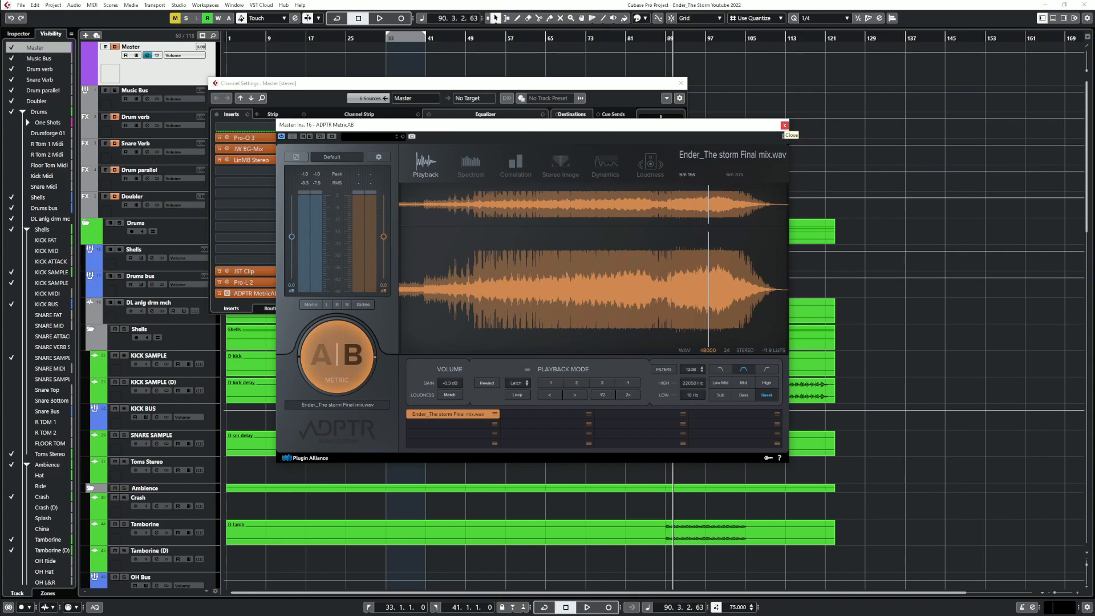
click(785, 124)
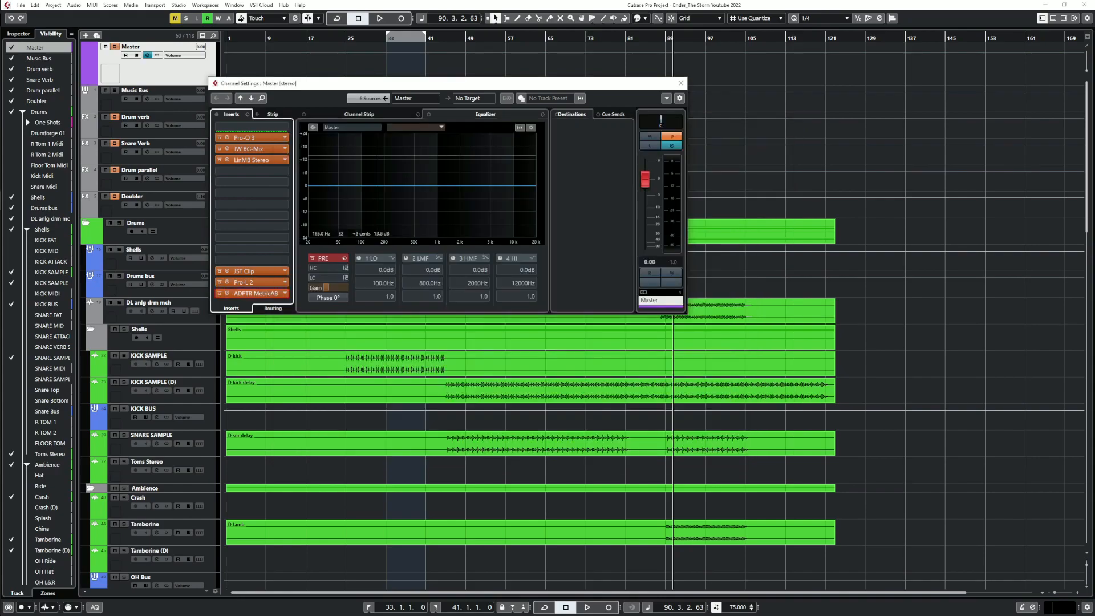
click(227, 293)
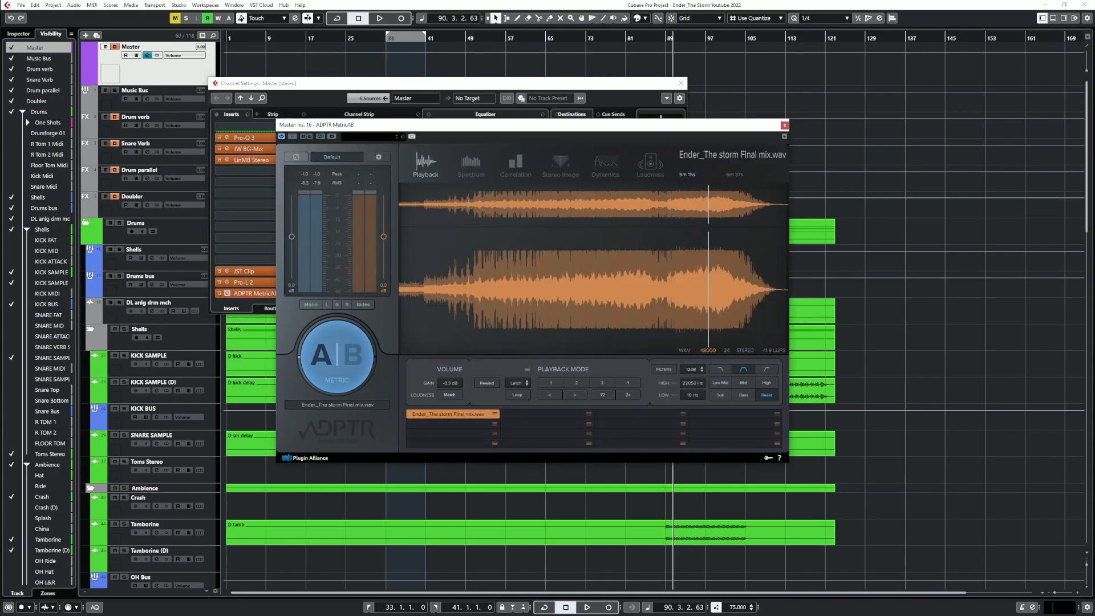
click(784, 125)
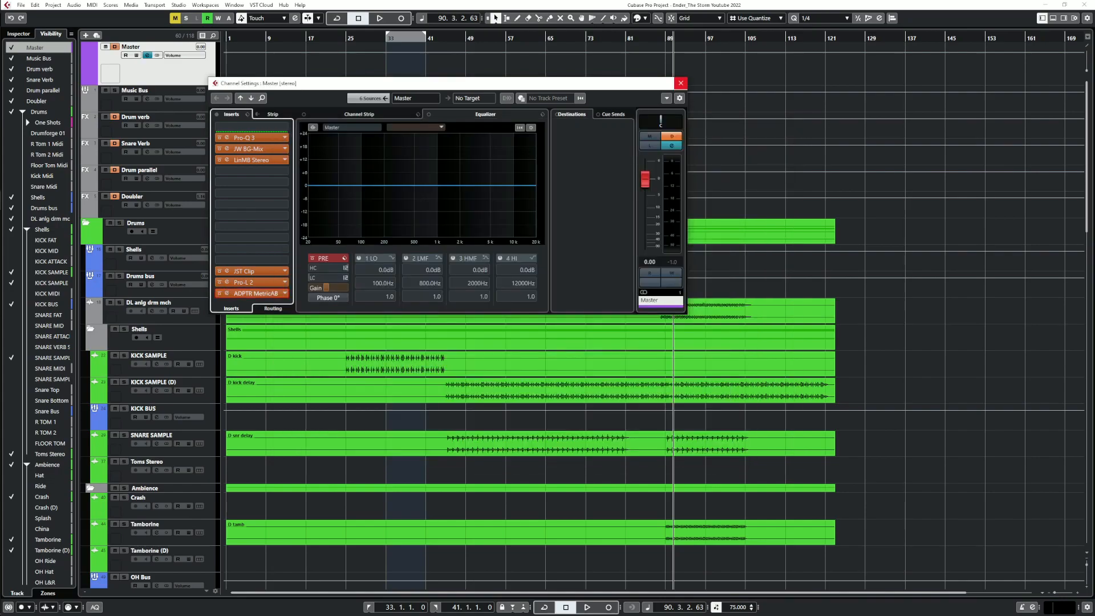
click(681, 83)
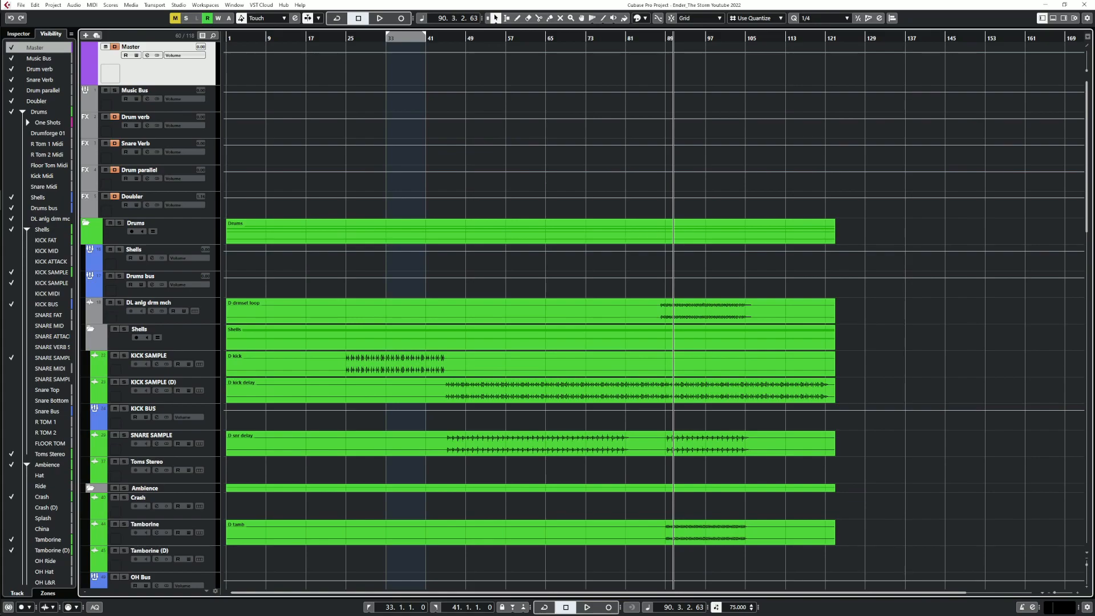
Position the playback cursor at about bar 24, just before the kick enters, and listen to the mix until about bar 40
click(472, 39)
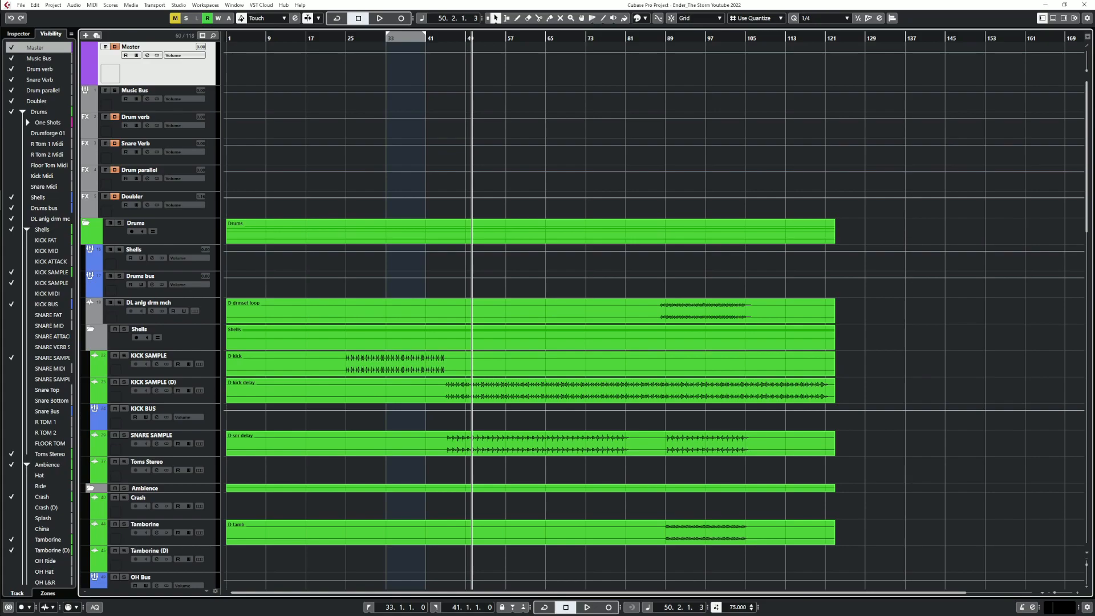
click(345, 39)
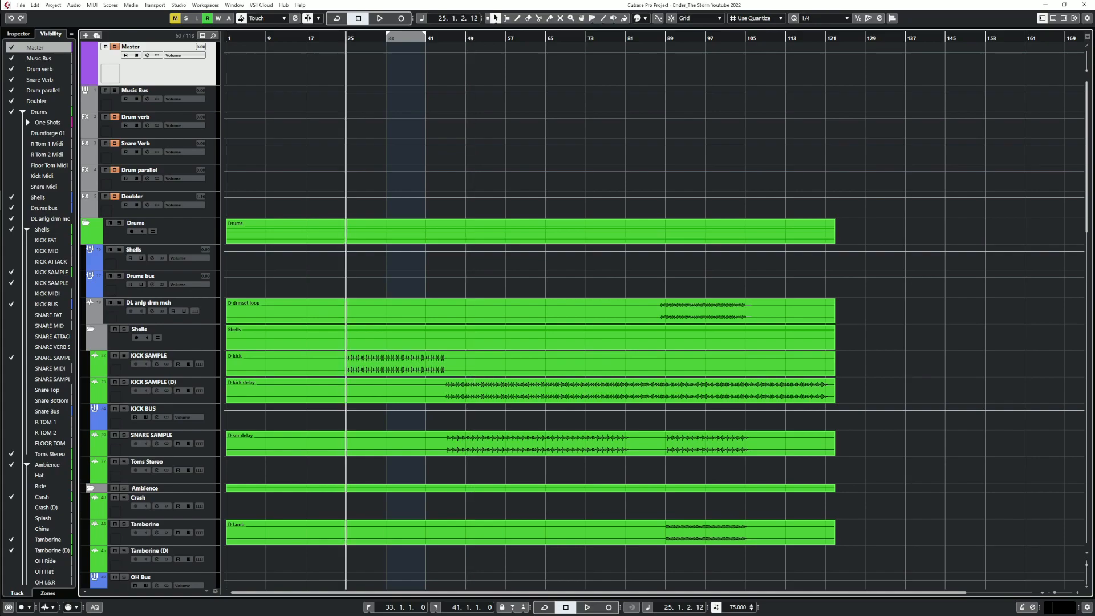
click(341, 39)
key(space)
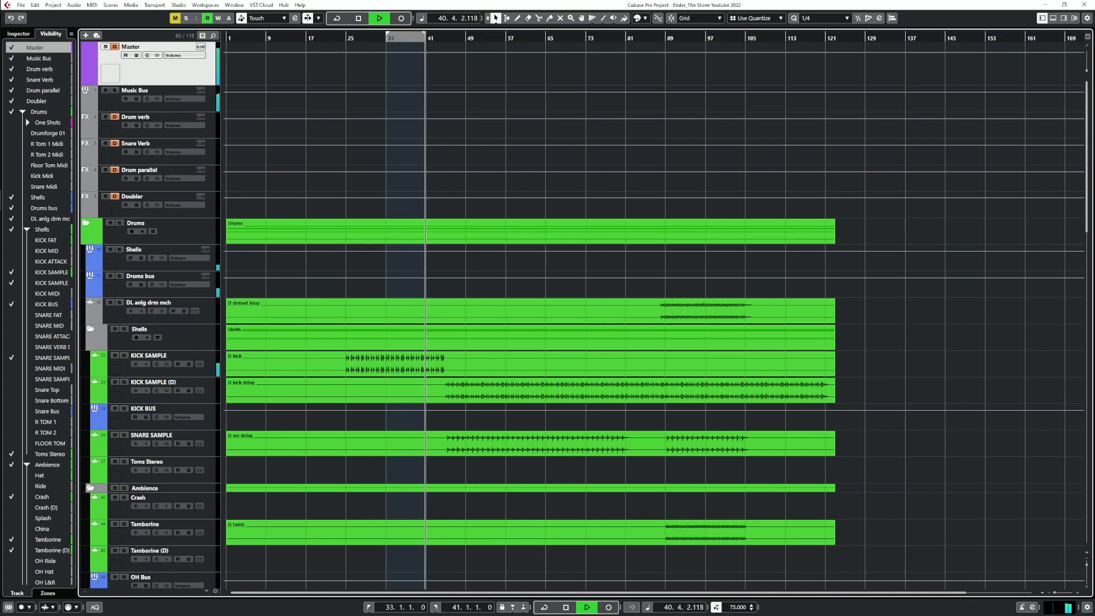
key(space)
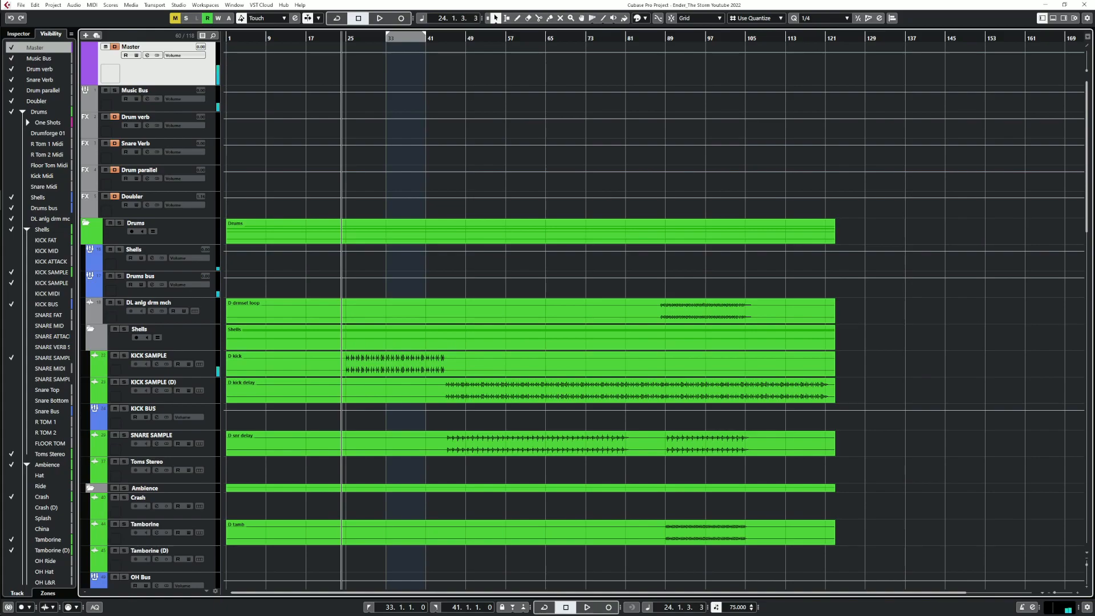
Play the song from about bar 60, jump ahead to the section with the drum loop, and stop playback
click(524, 38)
key(space)
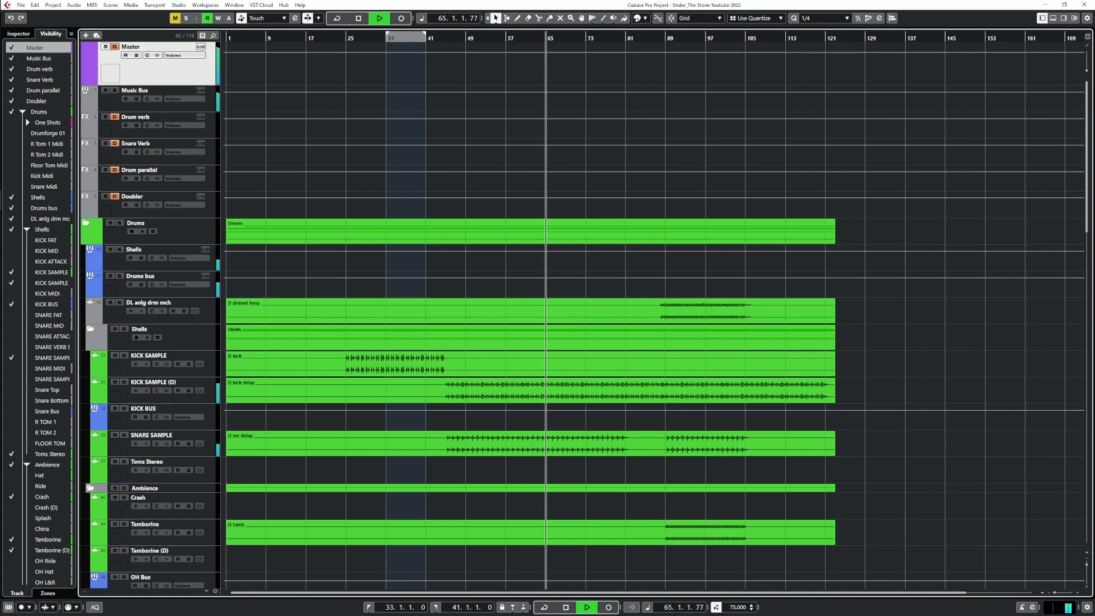
click(639, 39)
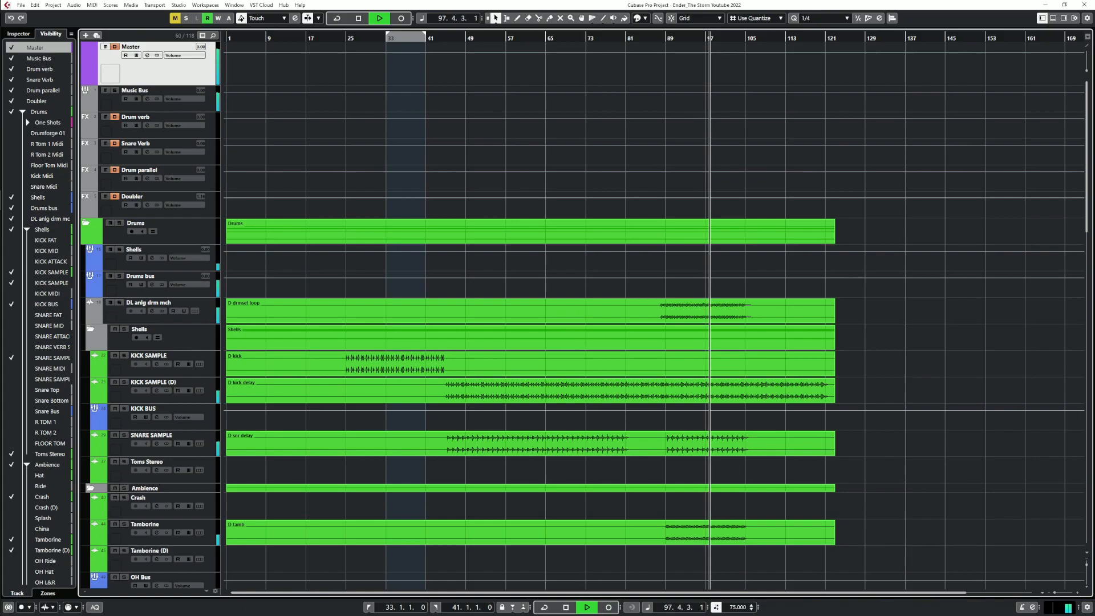
key(space)
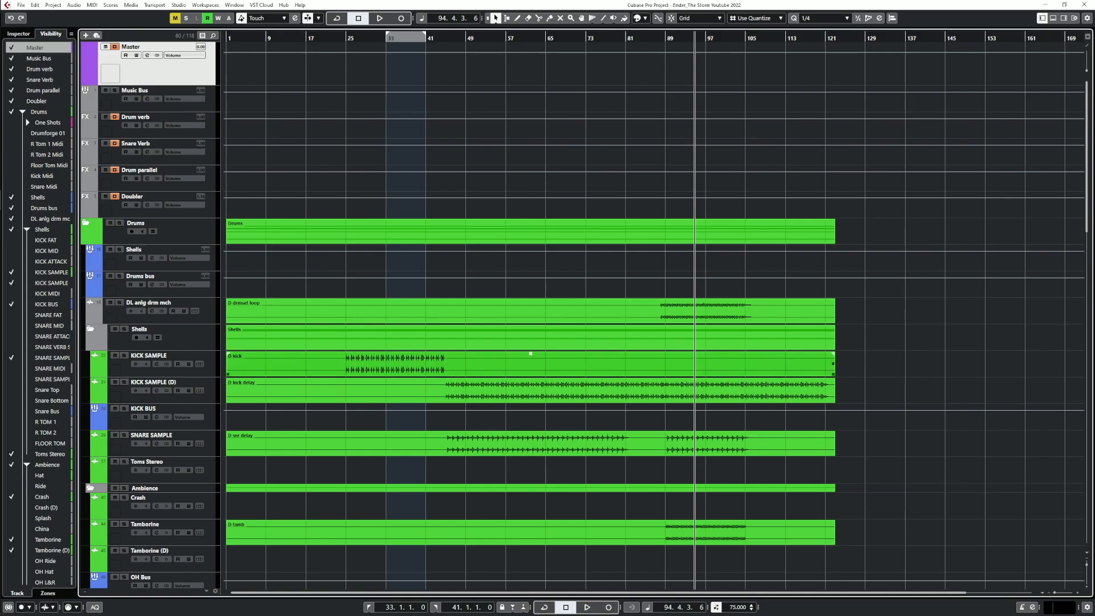
Solo the KICK SAMPLE track and audition it from about bar 24, where its first hits begin
scroll(570, 314, down, 3)
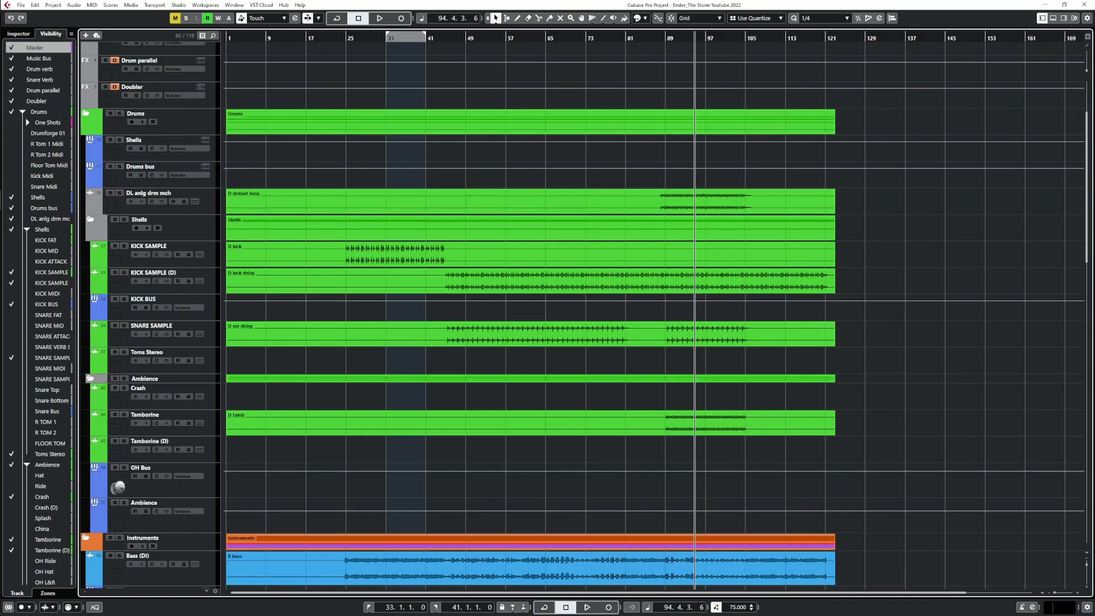
scroll(570, 314, up, 3)
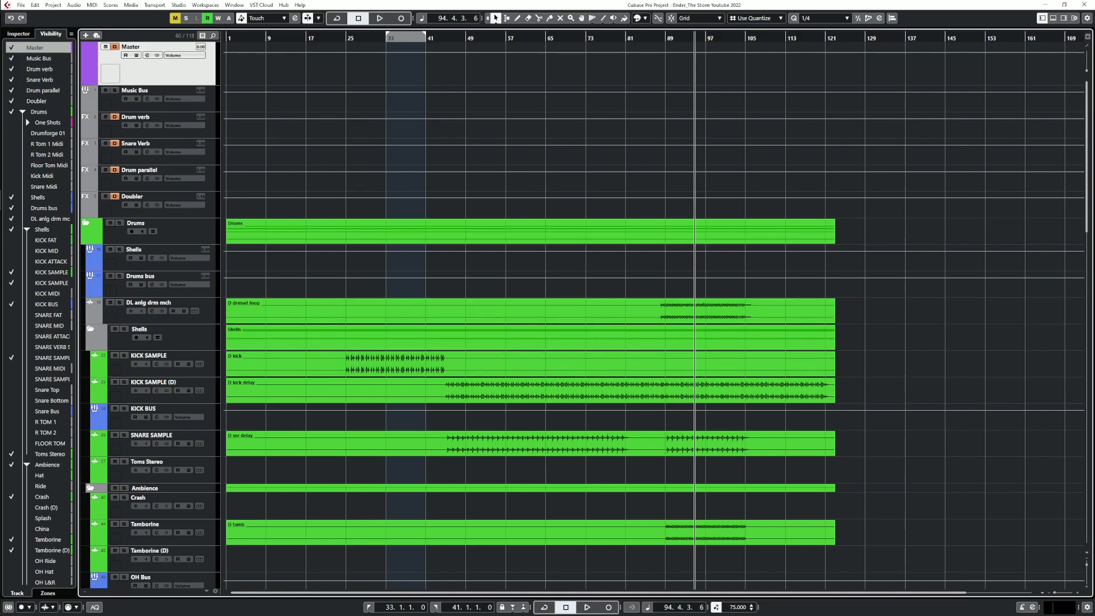
click(345, 38)
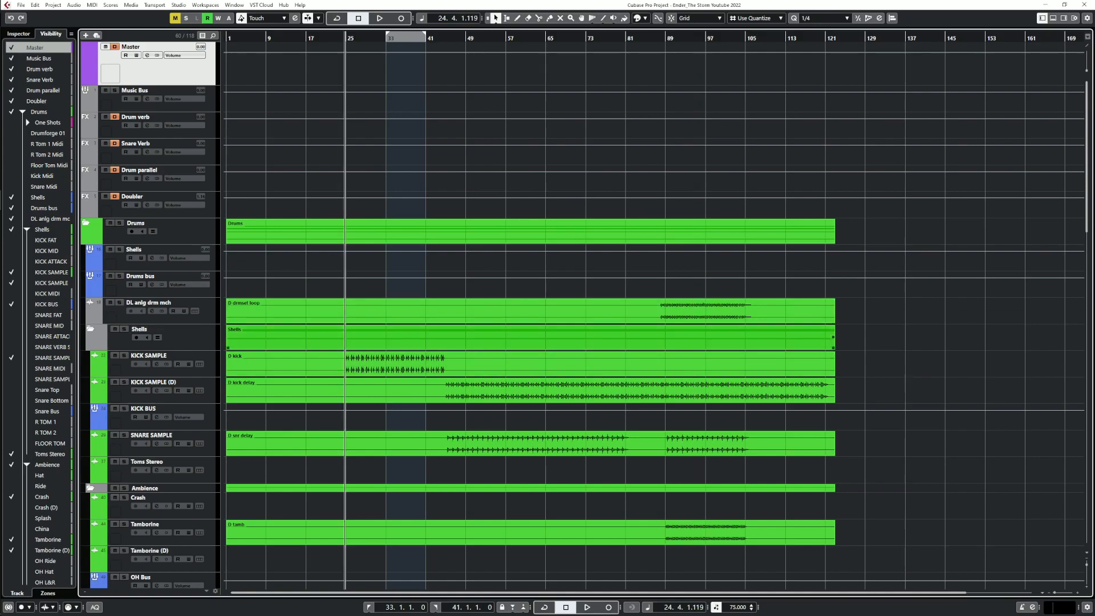
scroll(362, 364, up, 3)
scroll(821, 354, down, 4)
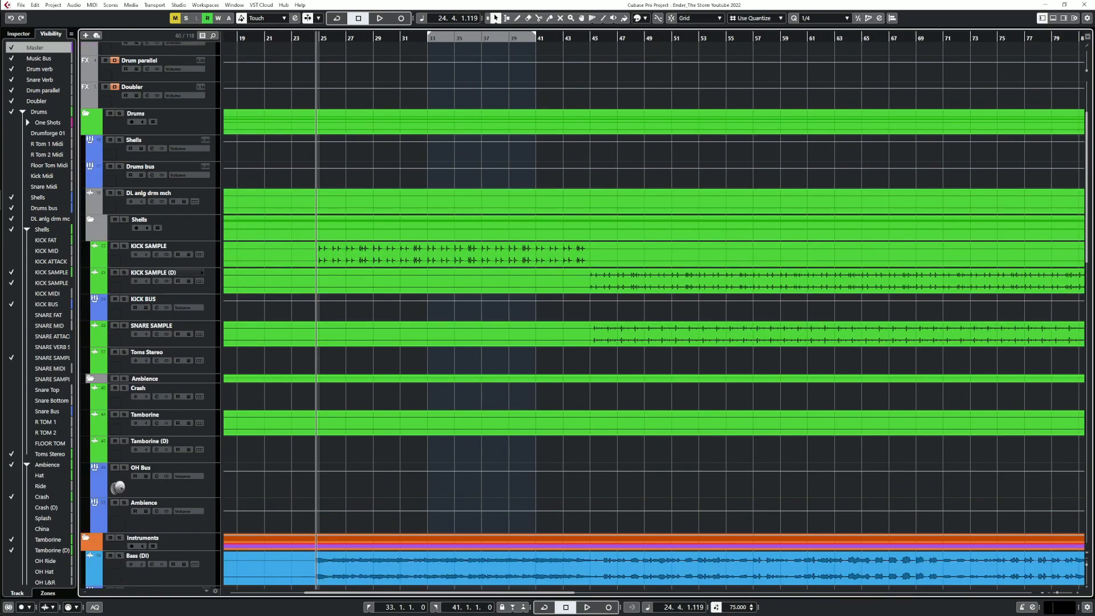
click(124, 246)
key(space)
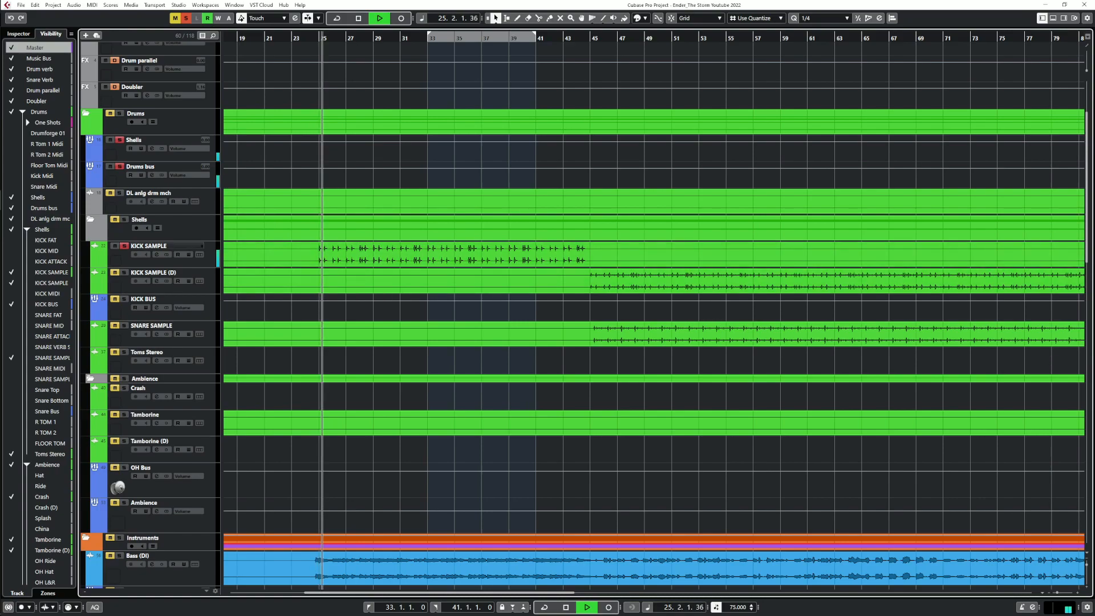
key(space)
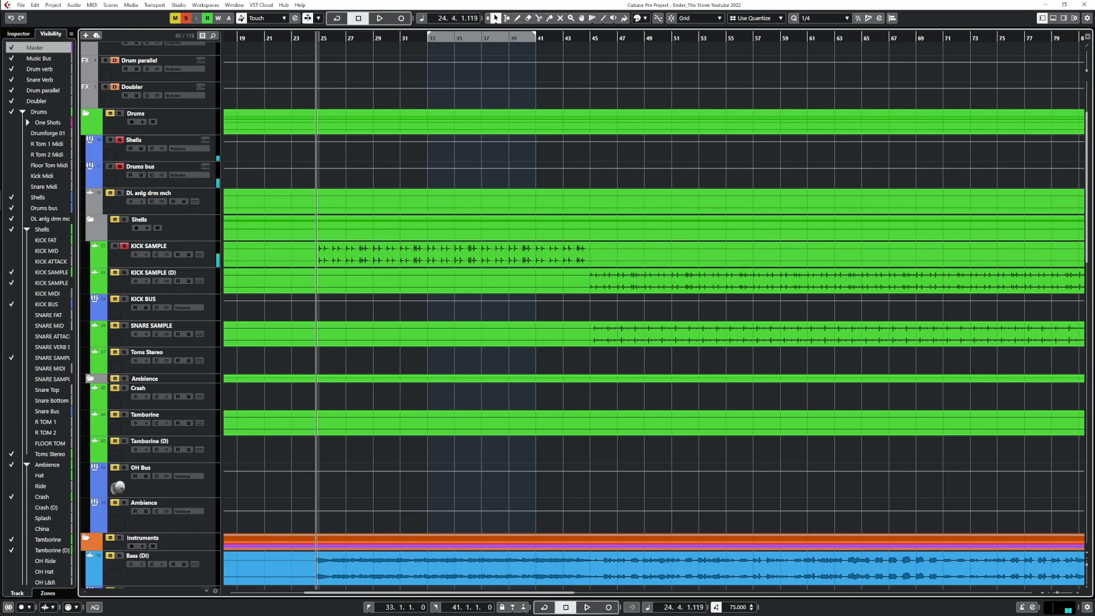
Audition the soloed kick through the Kramer PIE Stereo insert on the Shells group, then close the plug-in and channel settings
click(152, 148)
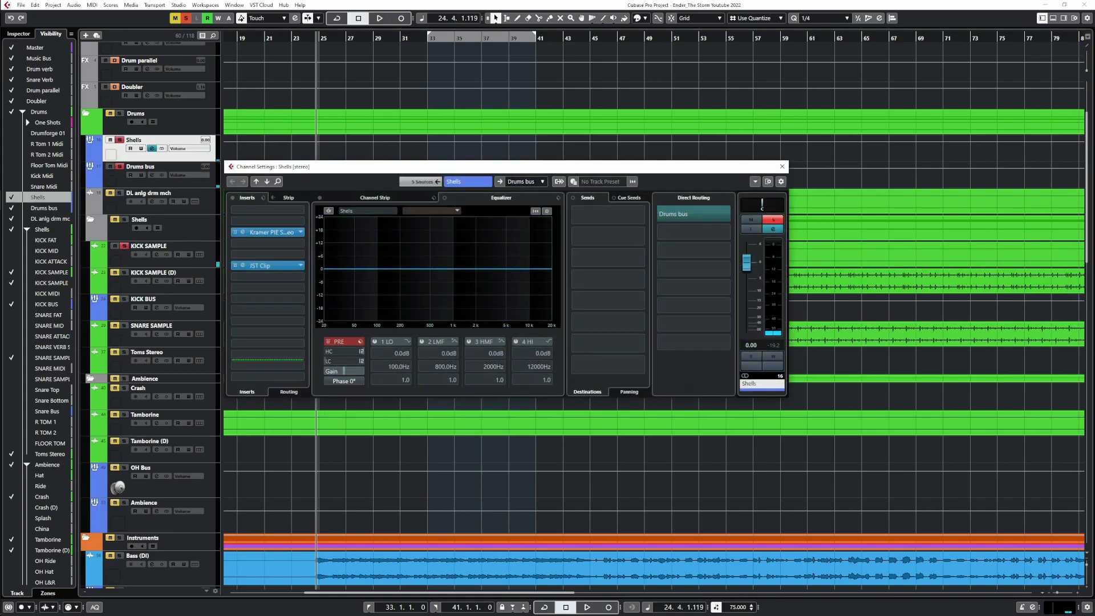
click(269, 232)
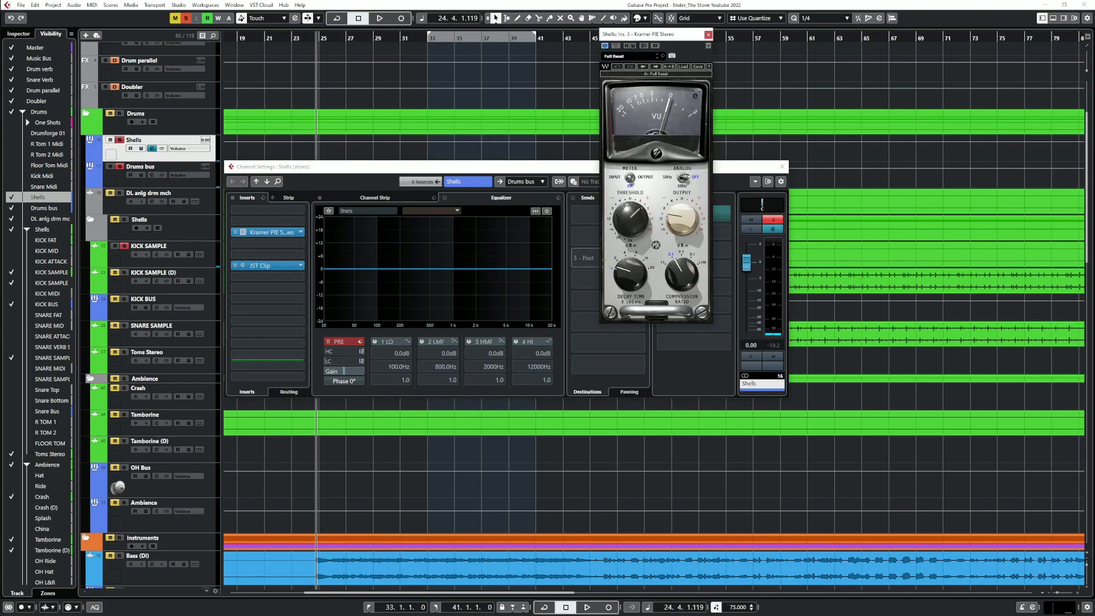
key(space)
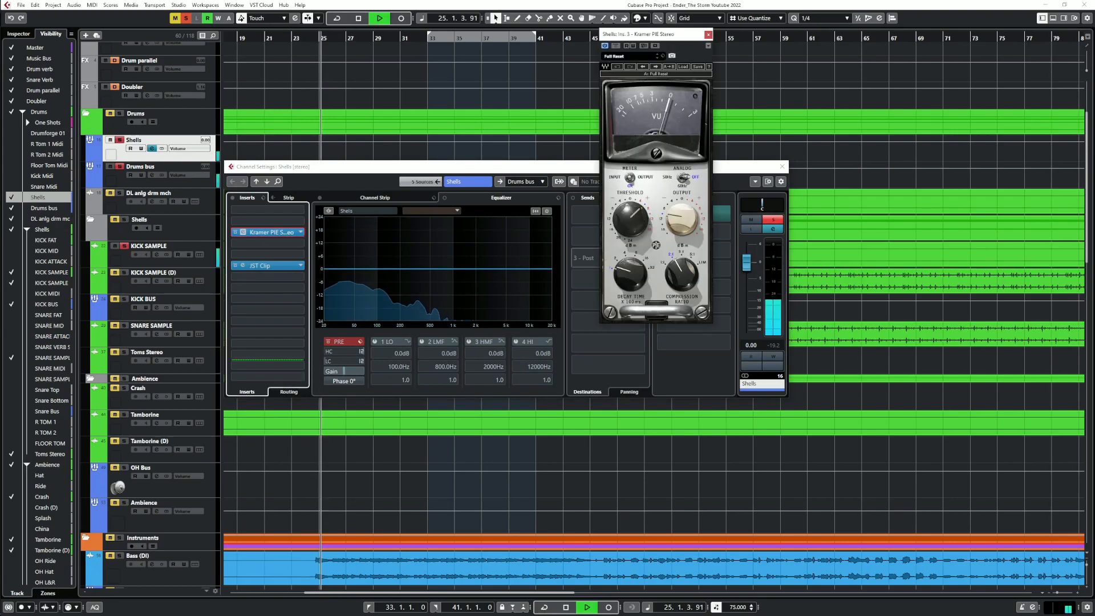
key(space)
click(708, 35)
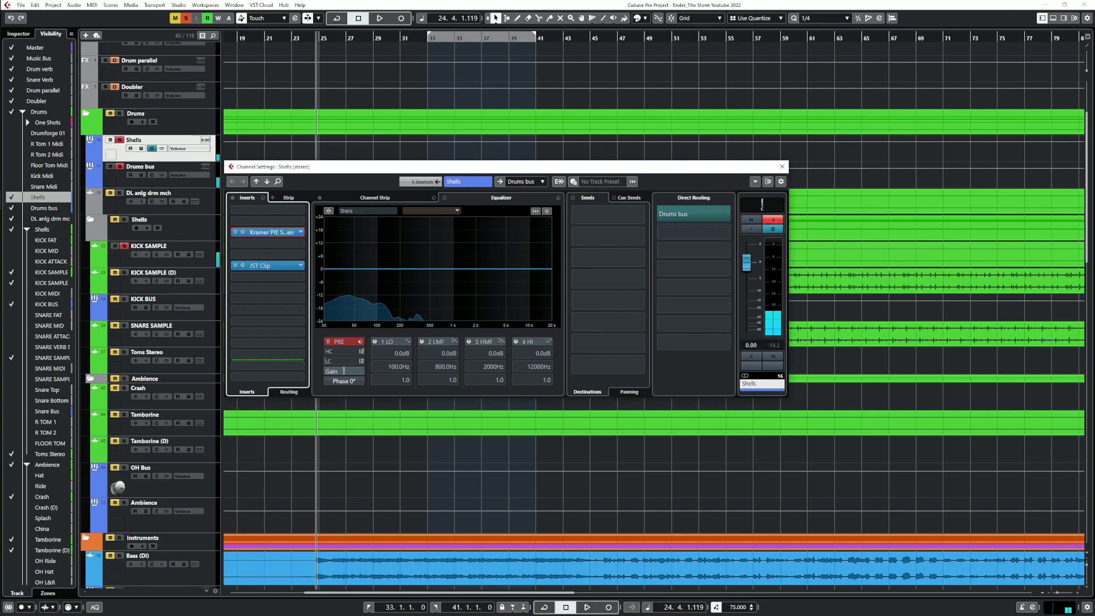
click(782, 167)
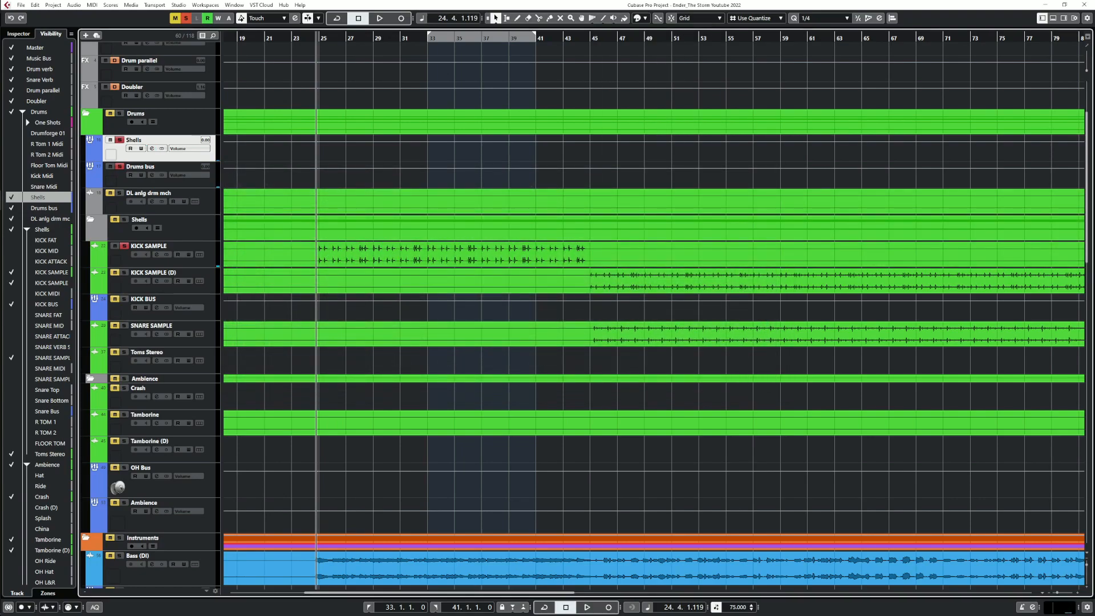
Inspect the JST BG-Drums and Pro-L 2 inserts on the Drums bus while auditioning the kick, and close their windows
click(152, 175)
click(243, 232)
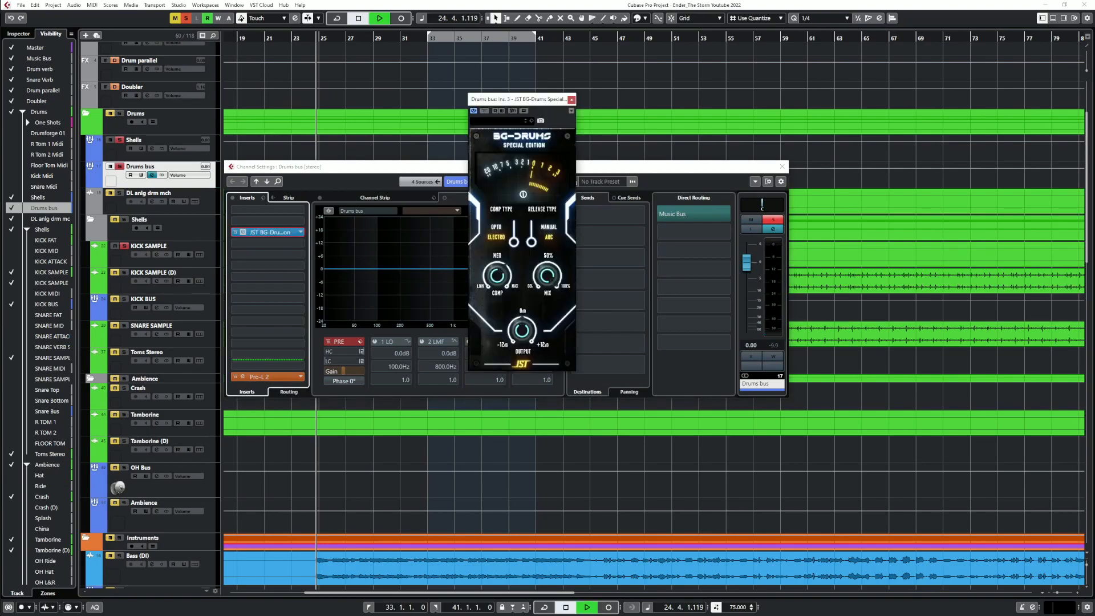
key(space)
key(space)
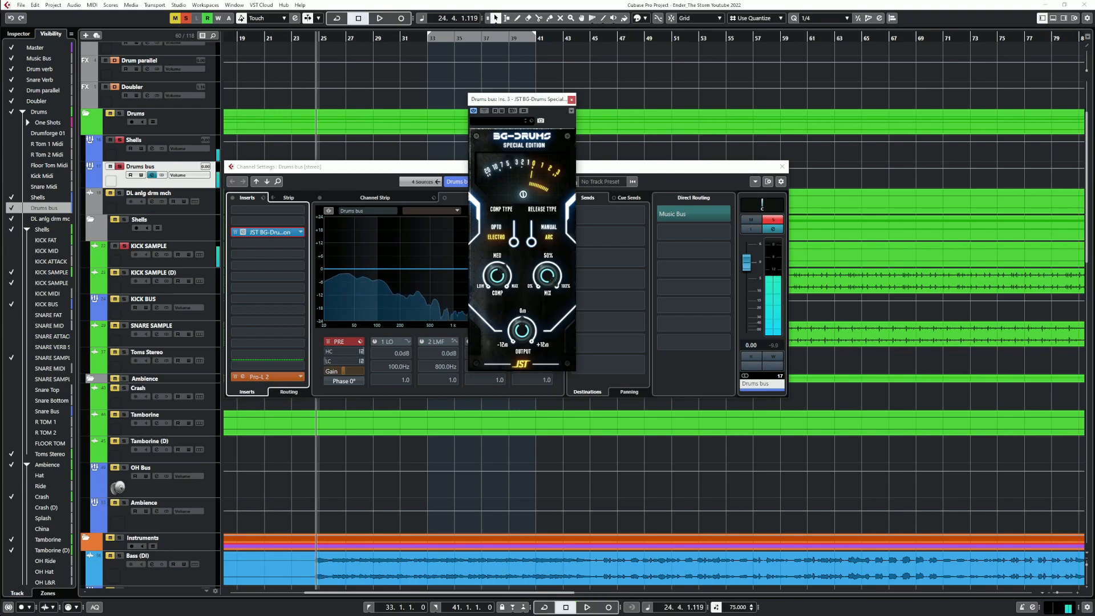
click(243, 377)
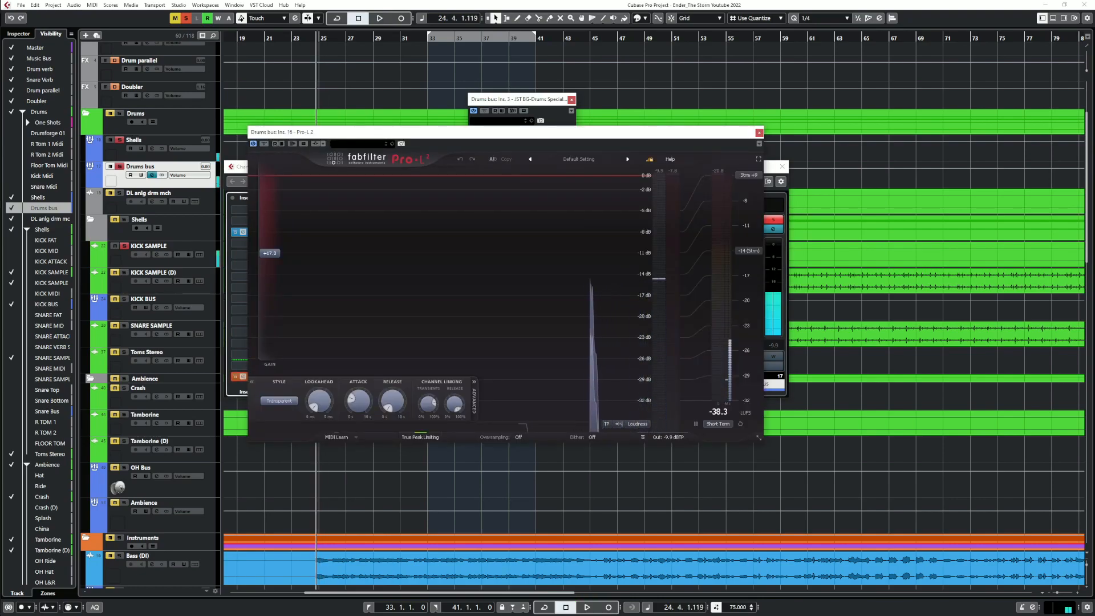
click(759, 132)
click(782, 166)
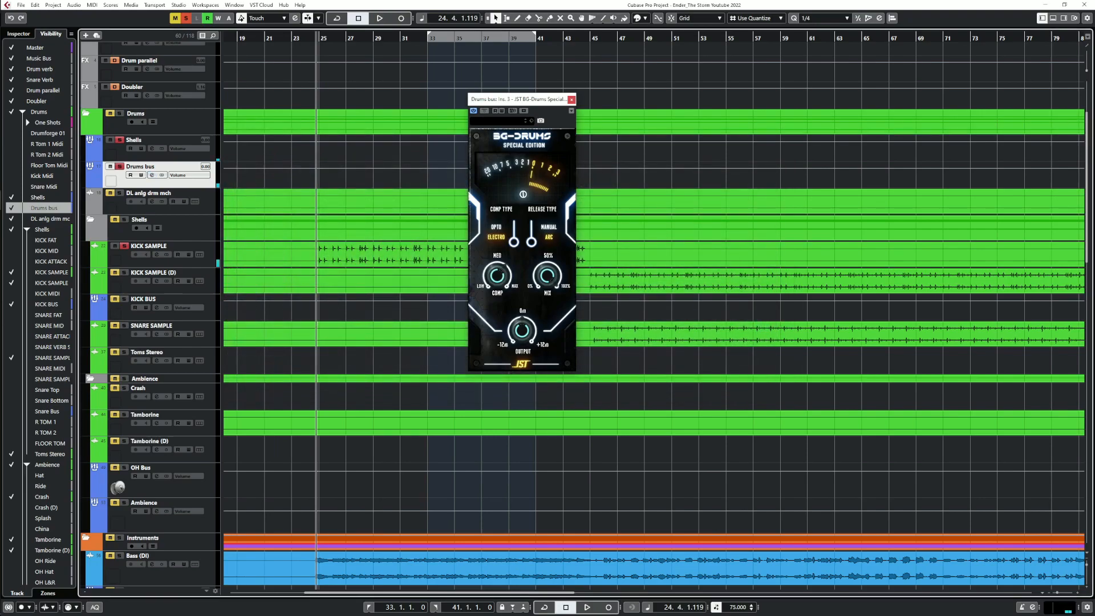
click(571, 99)
Check the insert chain in the KICK SAMPLE track's channel settings and close the window
click(156, 254)
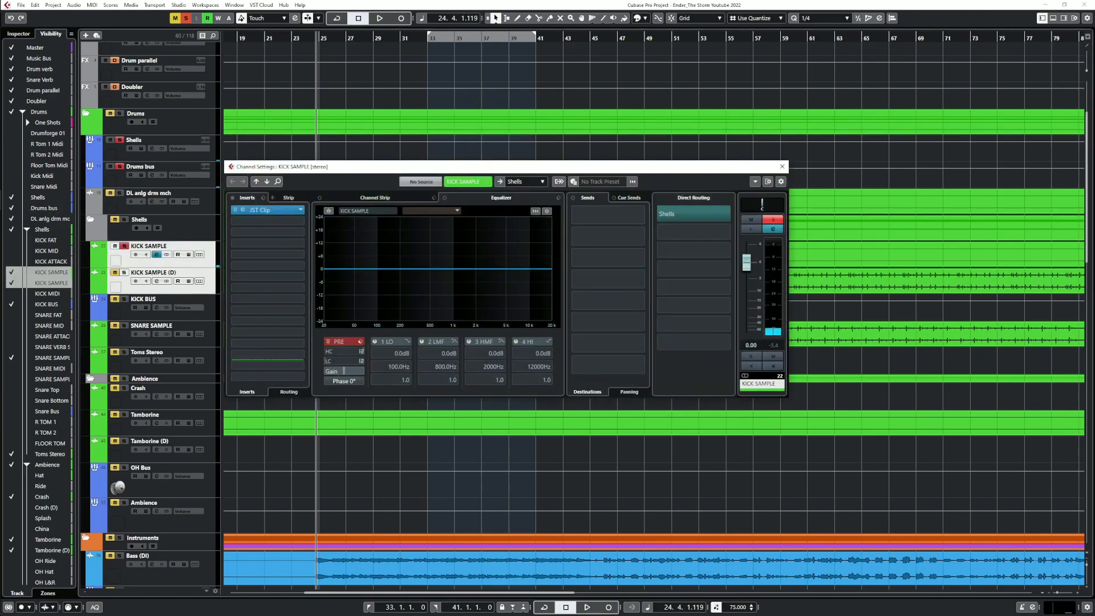
click(782, 166)
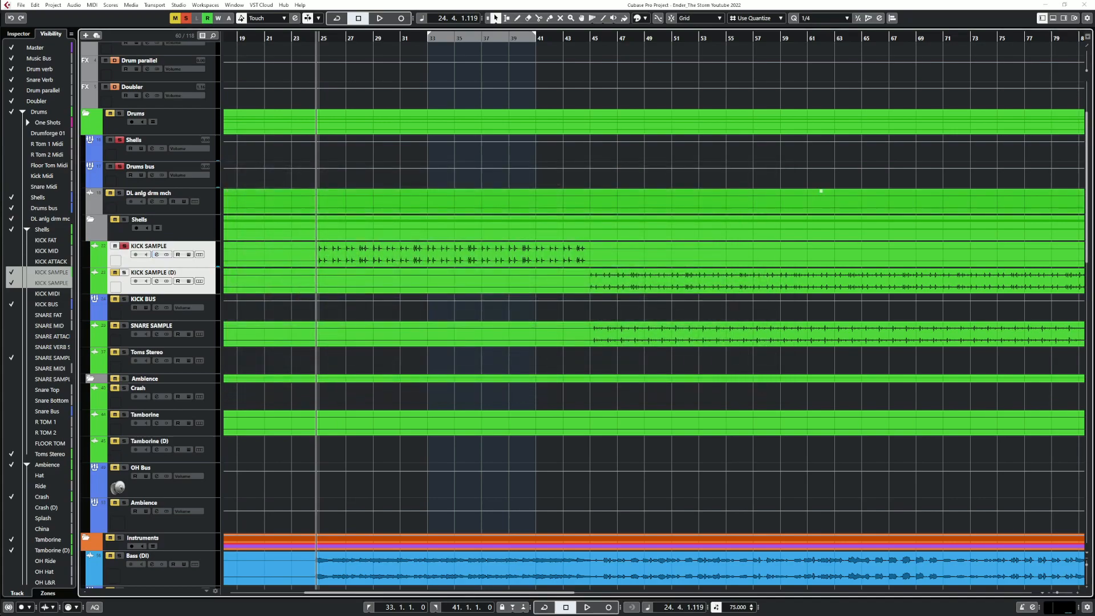
Audition the soloed kick sample once more from about bar 24
key(space)
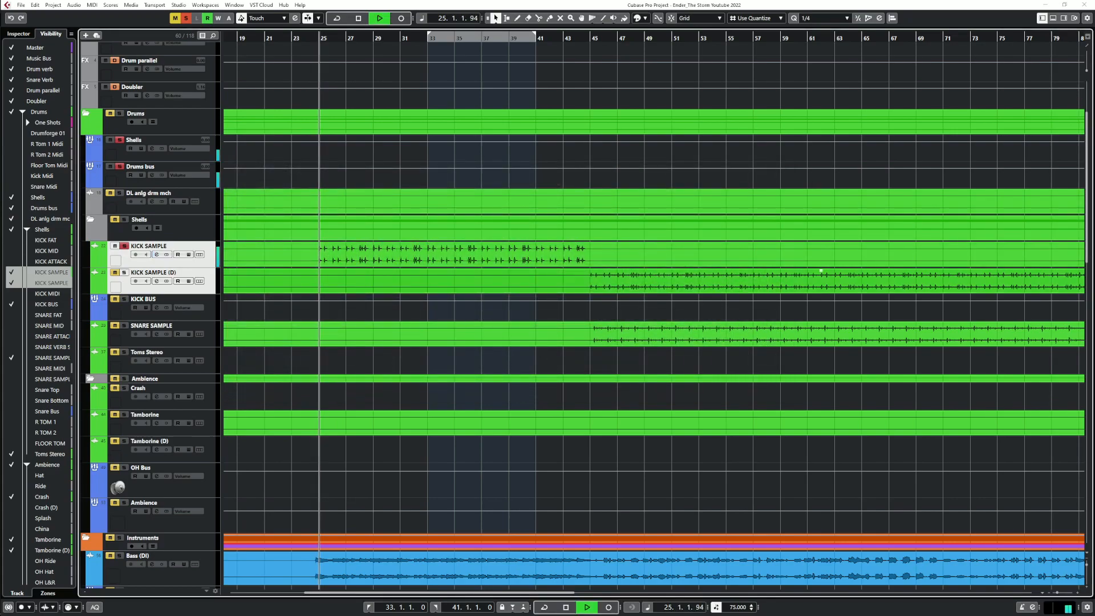
key(space)
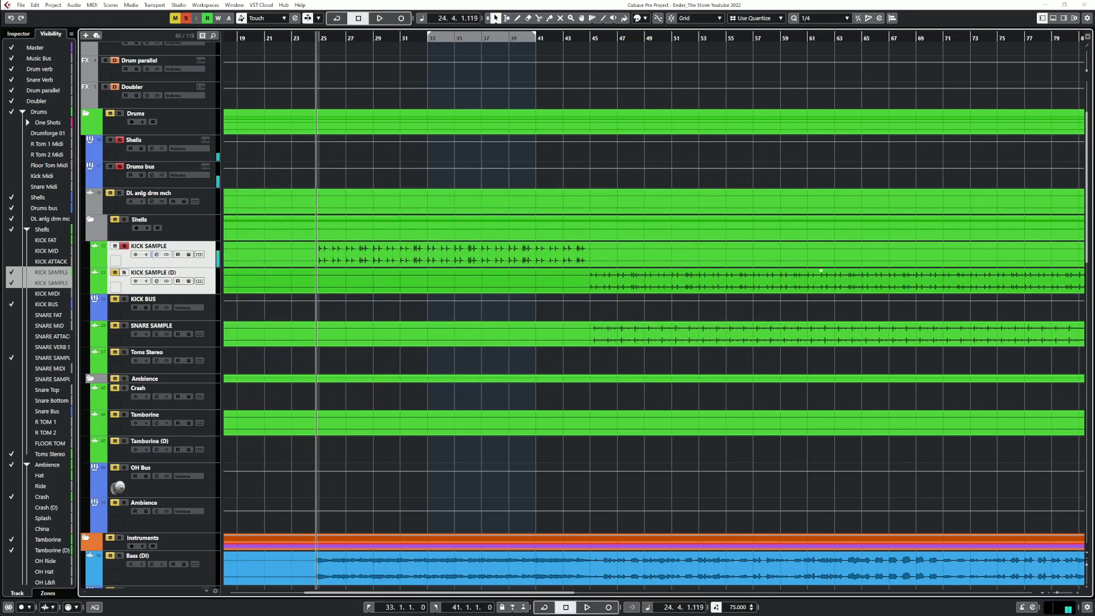
scroll(353, 281, down, 3)
key(g)
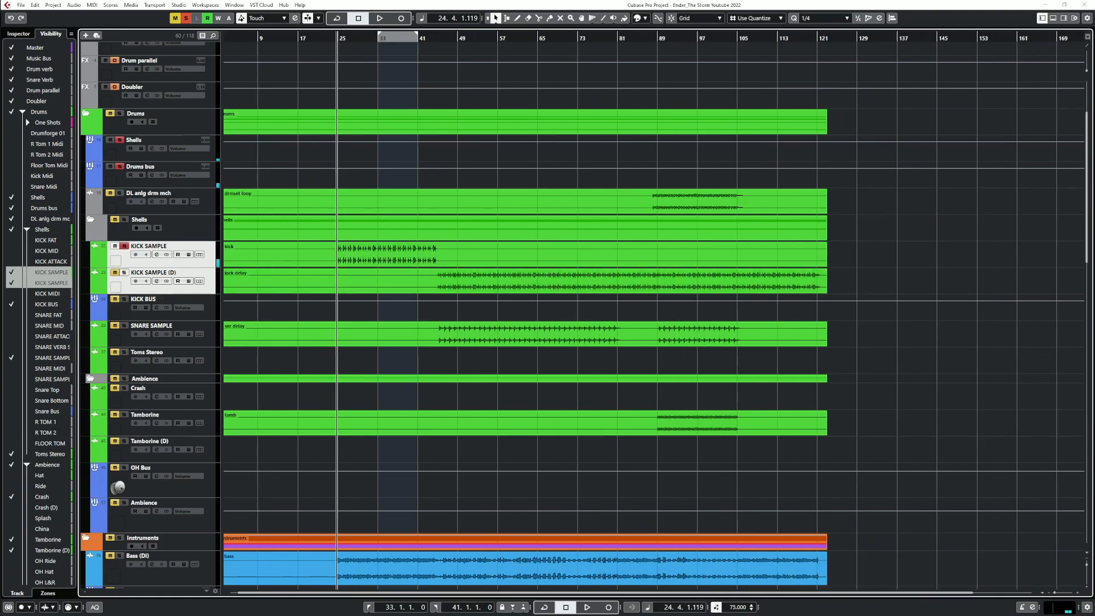
Route the outputs of the KICK SAMPLE and KICK SAMPLE (D) tracks to the KICK BUS group
click(166, 220)
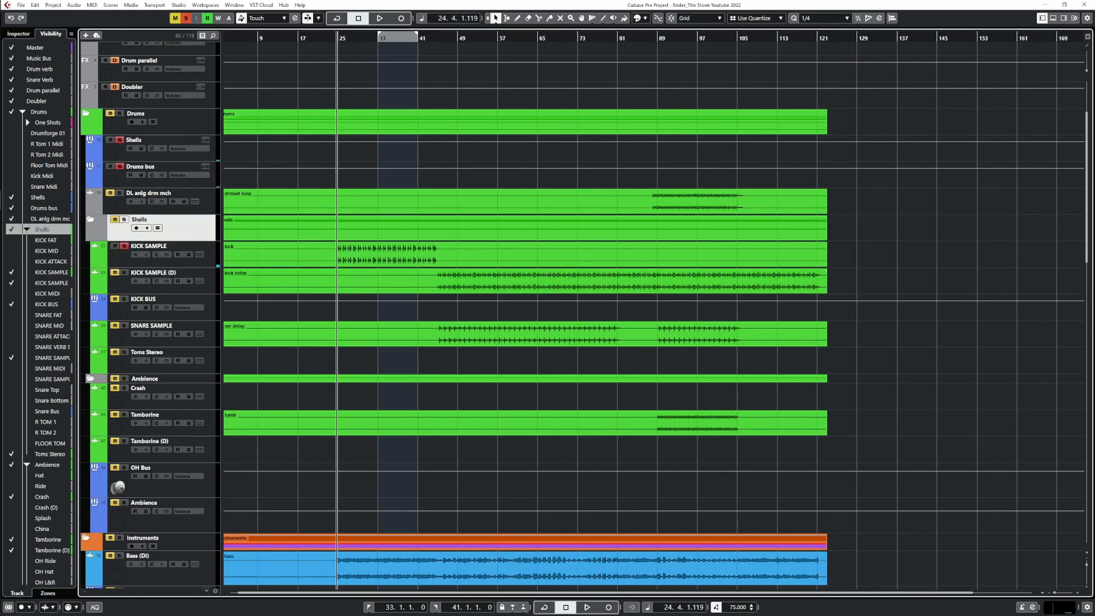
click(171, 246)
shift+click(177, 273)
click(18, 33)
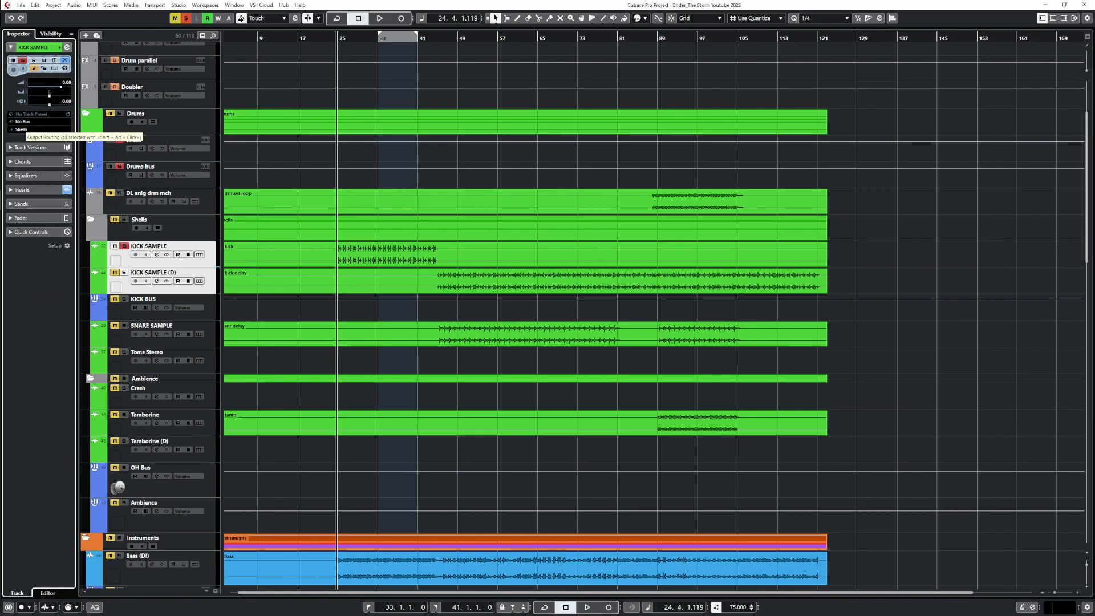
click(26, 129)
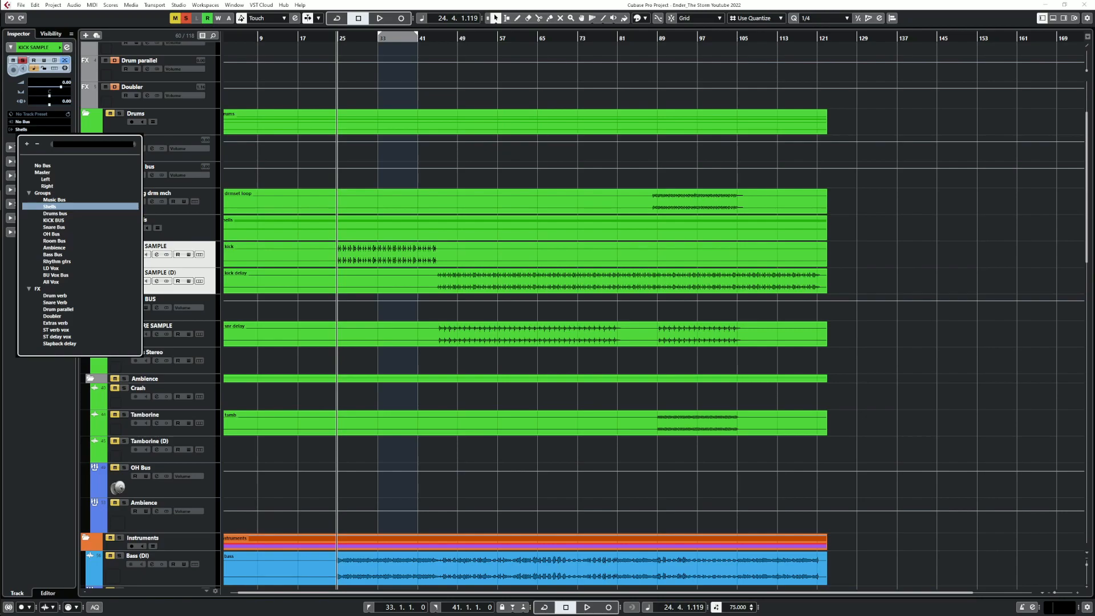
click(50, 207)
Insert DF-XCITE on the KICK SAMPLE channel, placed ahead of JST Clip in the insert chain
click(165, 126)
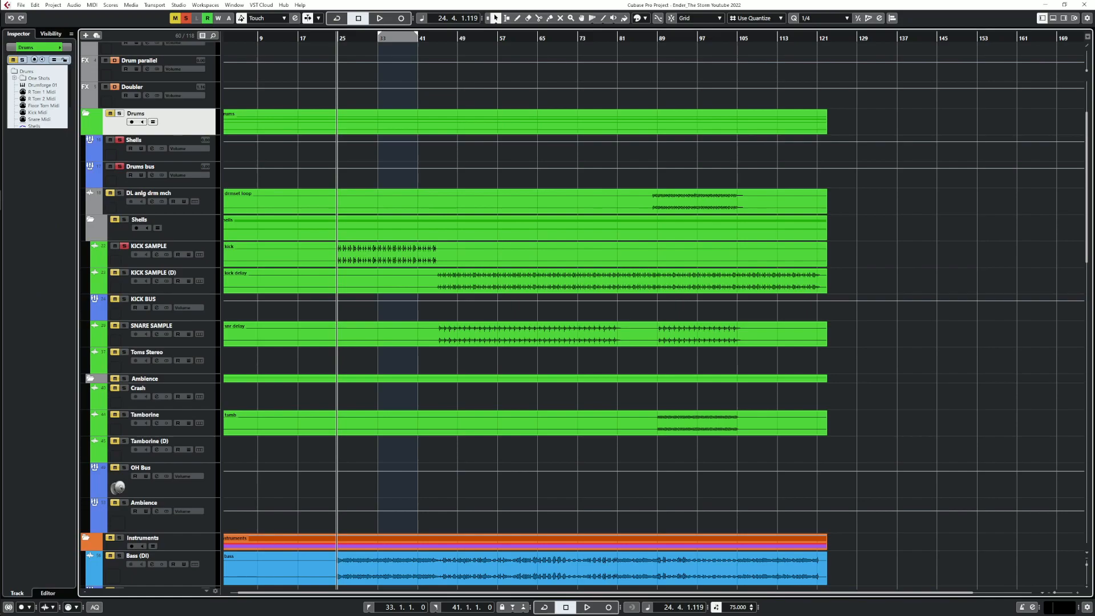
key(h)
key(h)
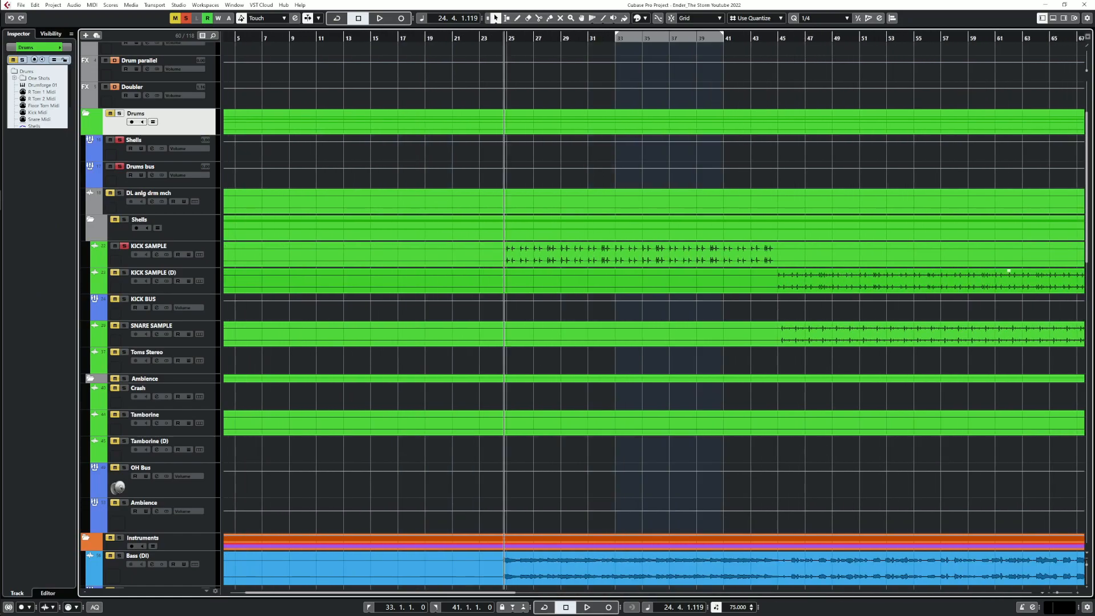
key(h)
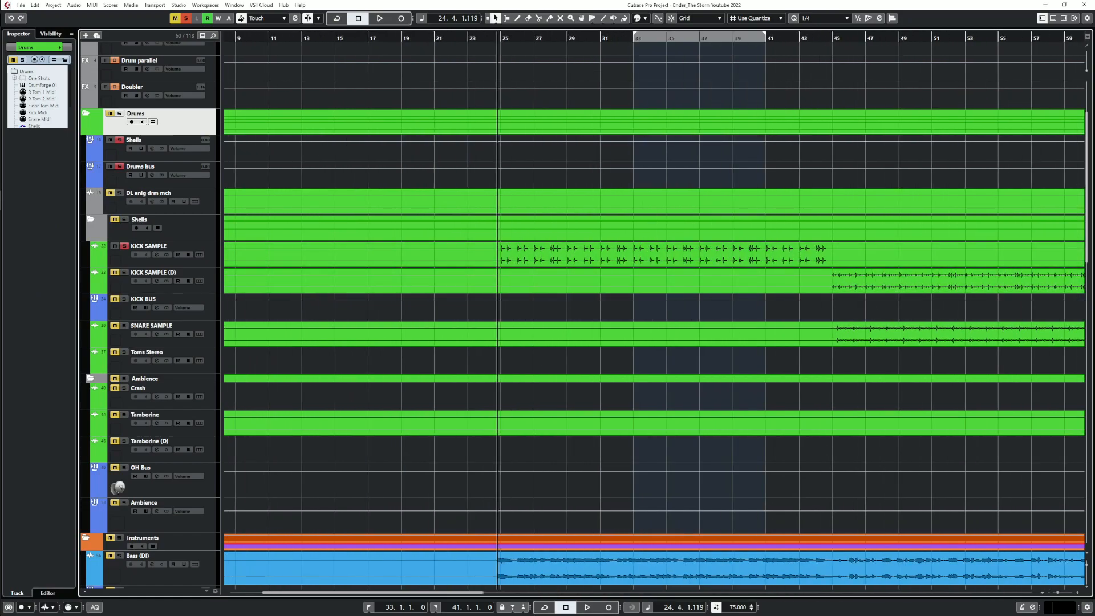
click(157, 254)
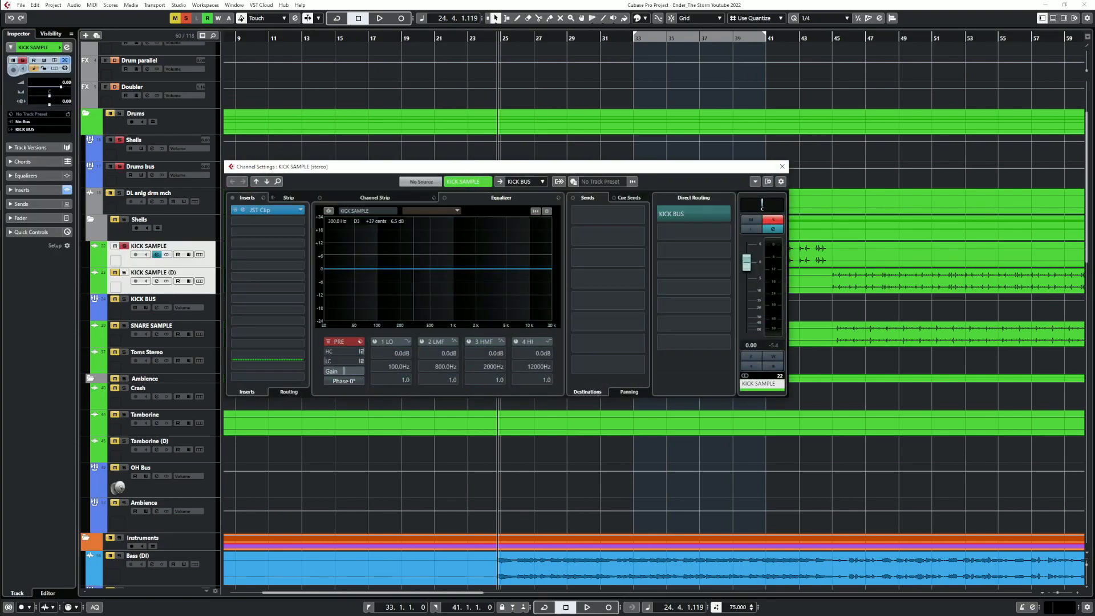
click(260, 210)
drag(261, 211, 267, 233)
click(266, 222)
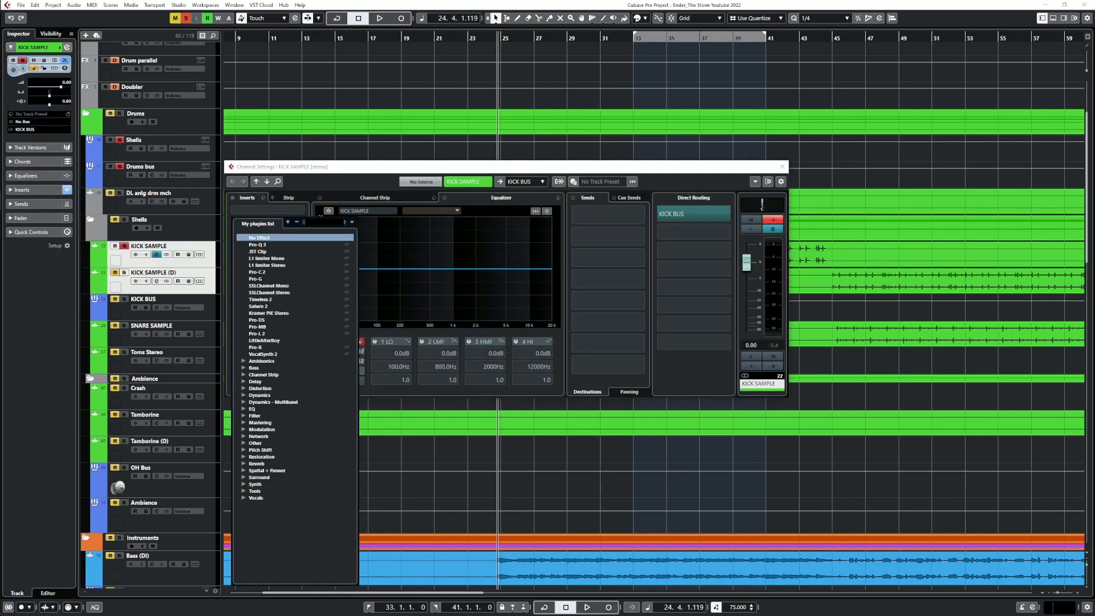
text(df)
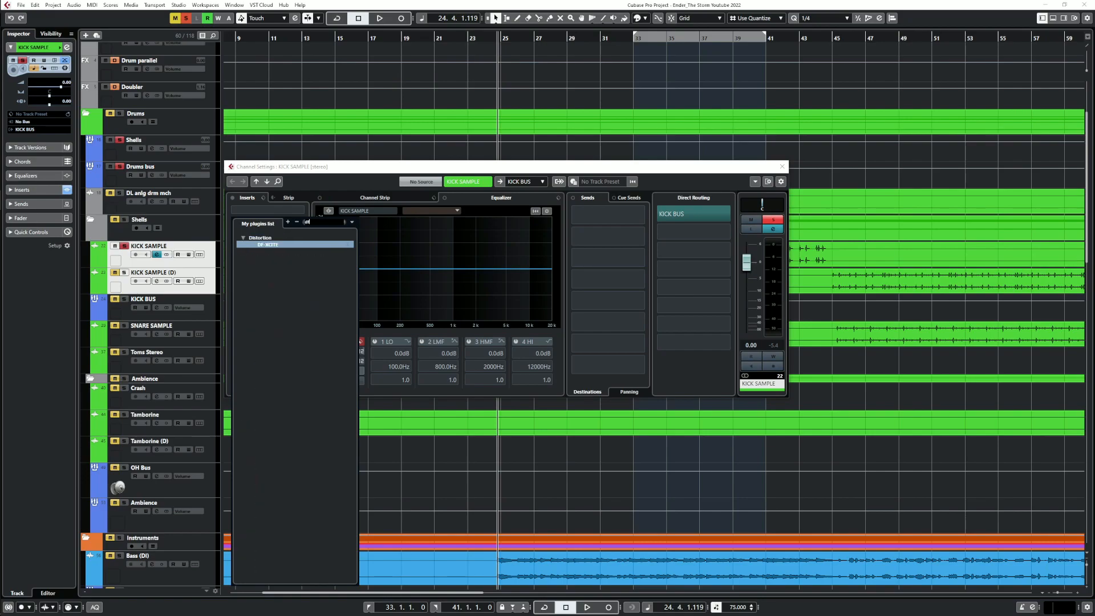
key(Return)
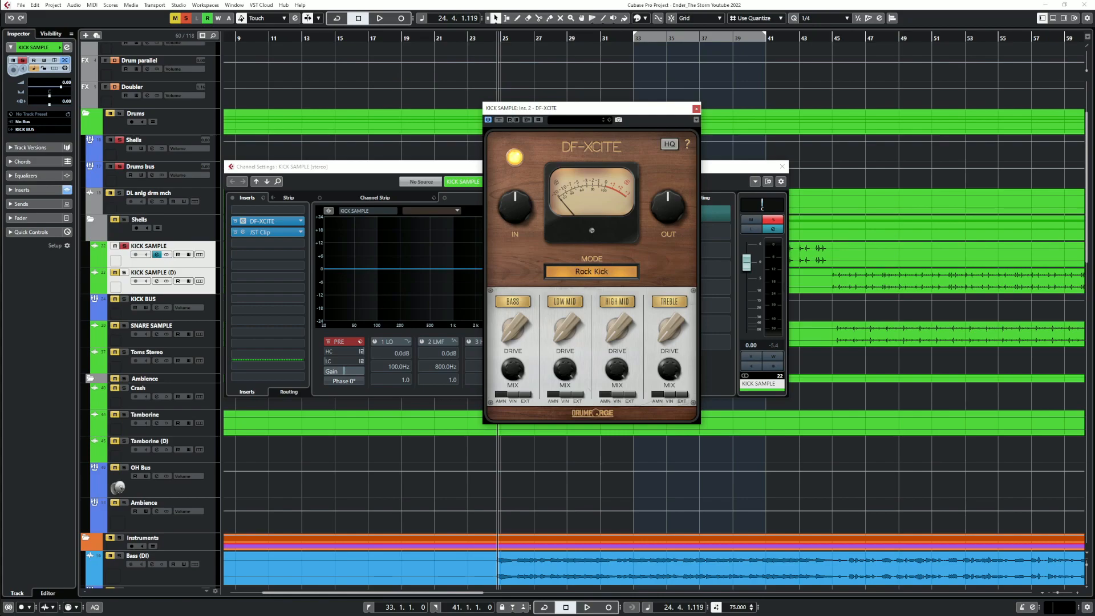
Audition both soloed kick sample tracks while raising the Treble and High Mid drive in DF-XCITE
key(space)
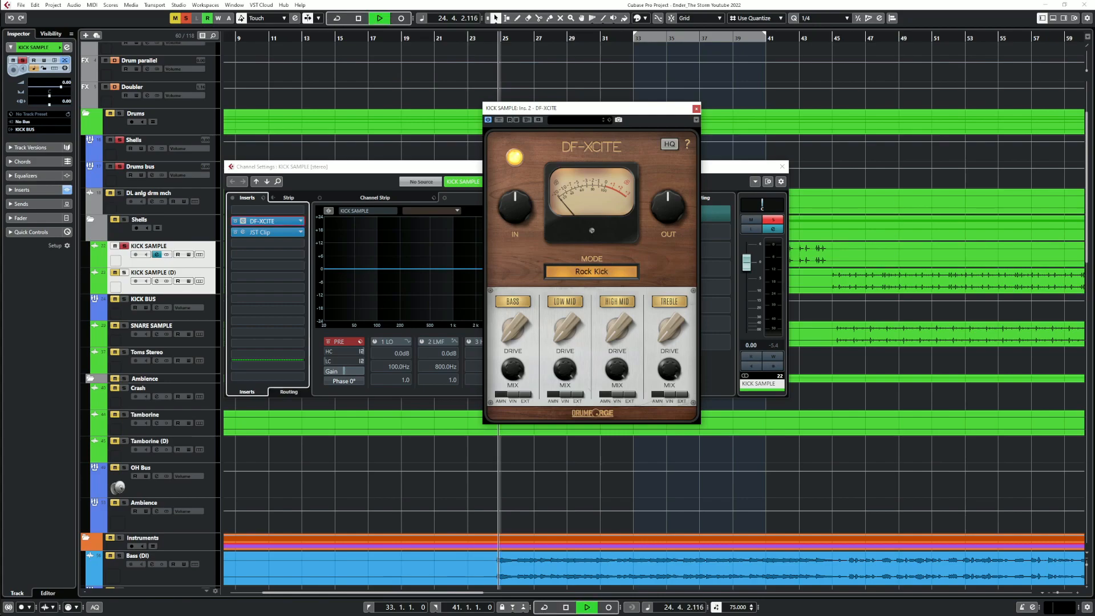
key(space)
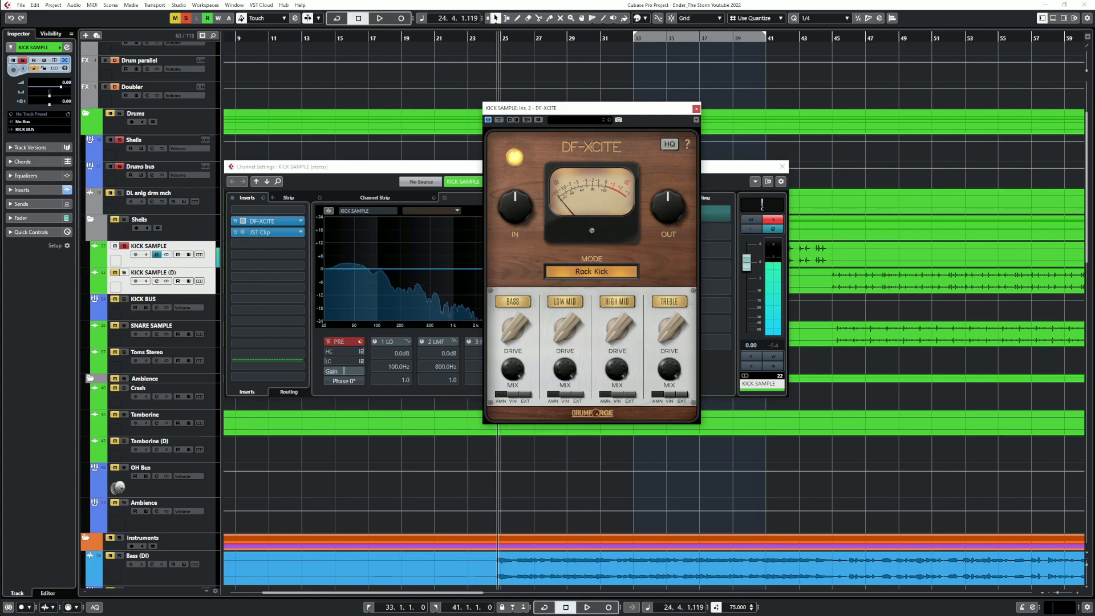
key(e)
key(space)
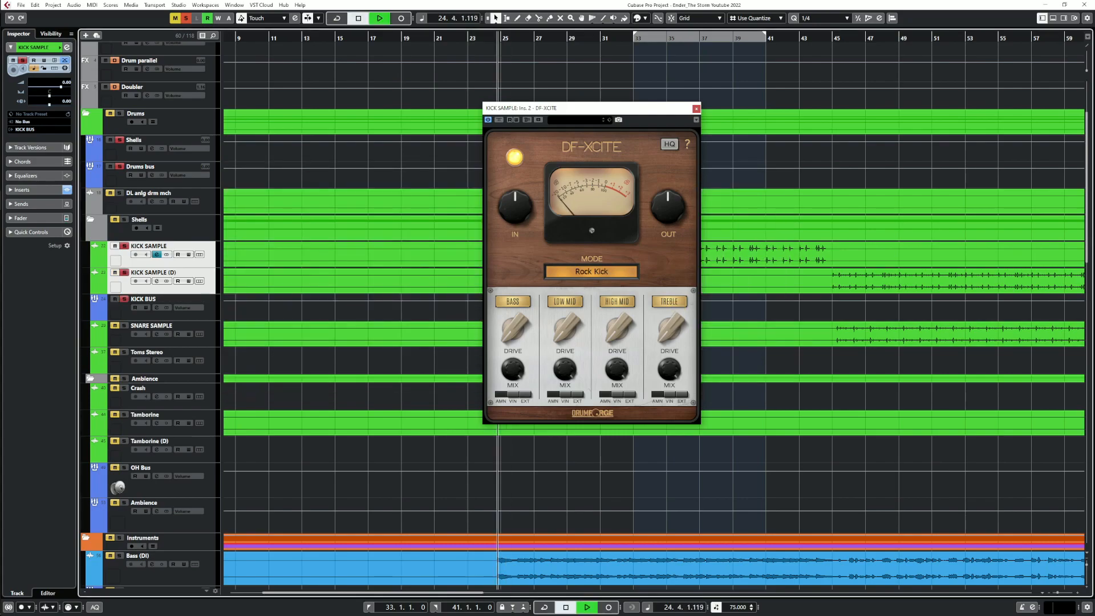
drag(670, 329, 670, 304)
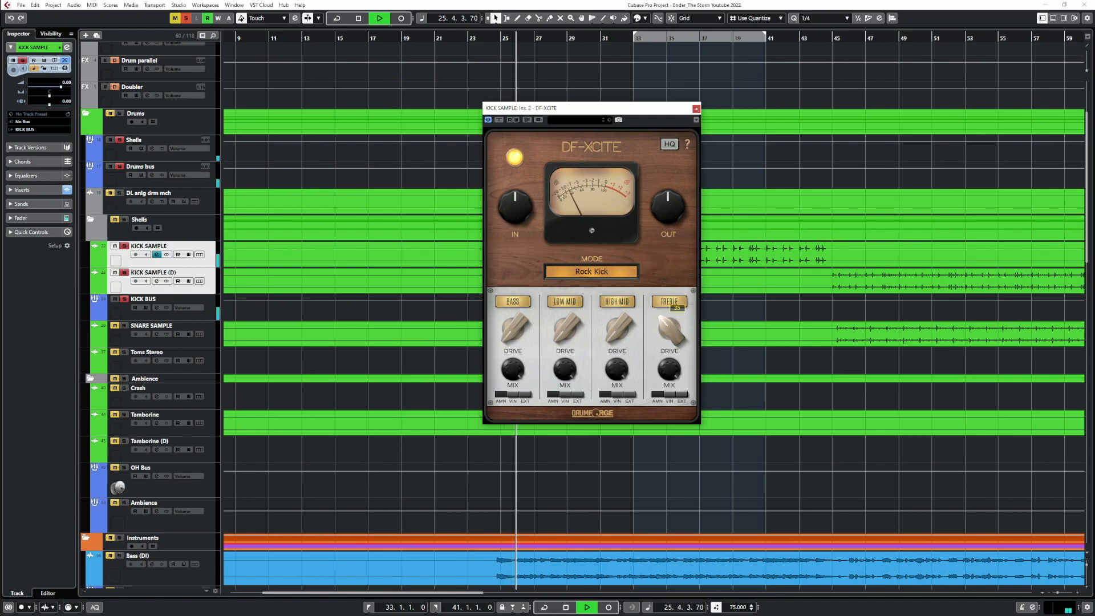
mouse_move(618, 328)
mouse_down()
mouse_move(618, 311)
mouse_move(670, 333)
mouse_move(670, 344)
mouse_move(617, 333)
mouse_up()
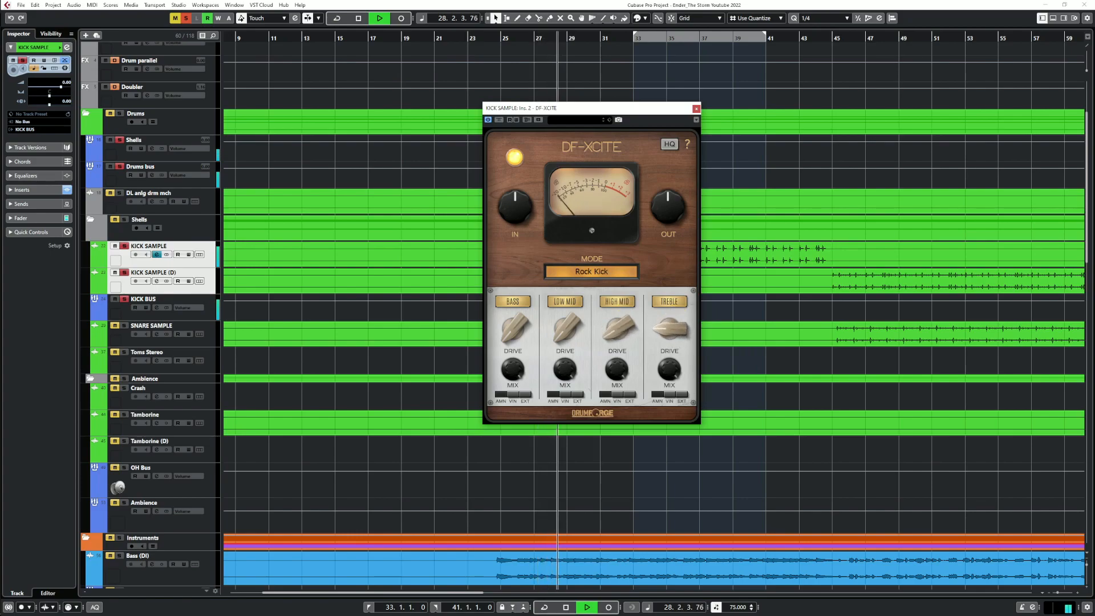
Switch DF-XCITE's High Mid and Treble bands to VIN, raise both drives further, and close the plug-in
click(617, 395)
click(669, 395)
drag(671, 328, 617, 316)
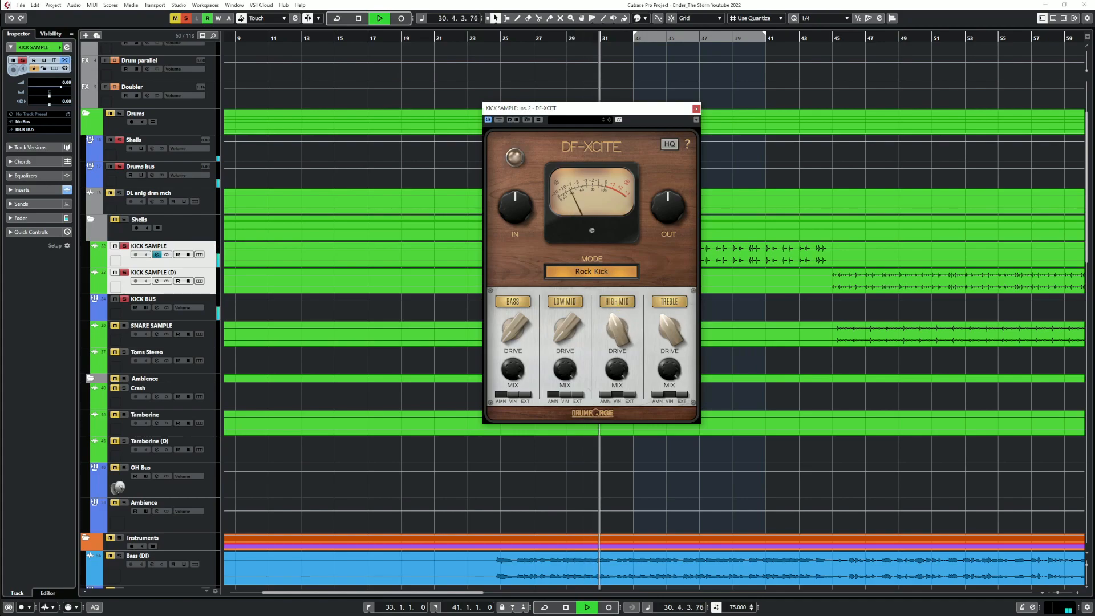
key(space)
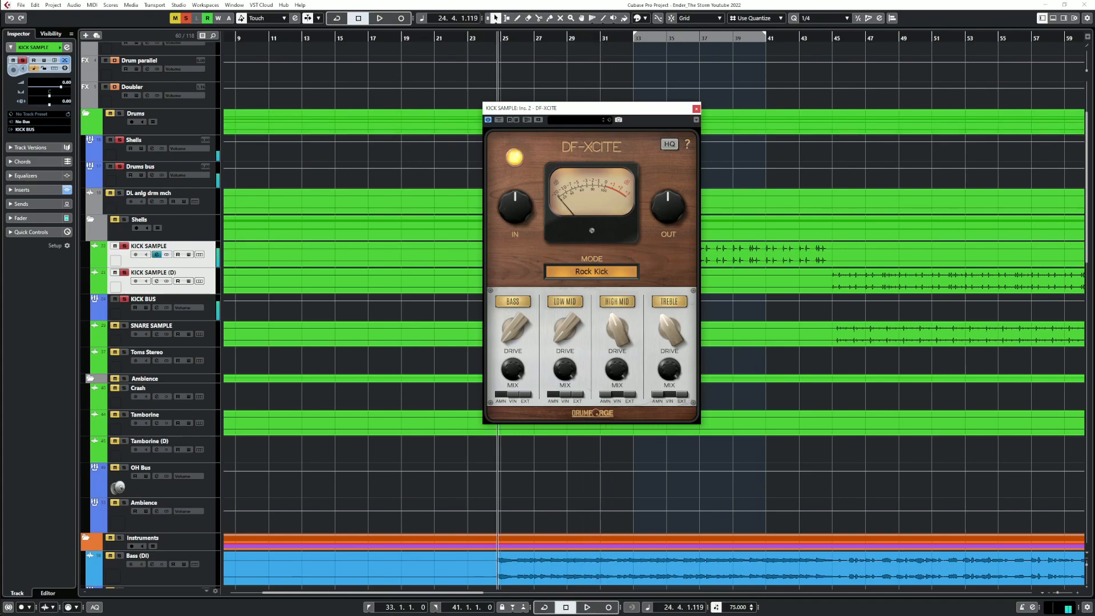
click(697, 108)
Compare the reference file "Ender_The storm Final mix.wav" with the soloed kick using ADPTR MetricAB on the Master channel
scroll(654, 314, up, 3)
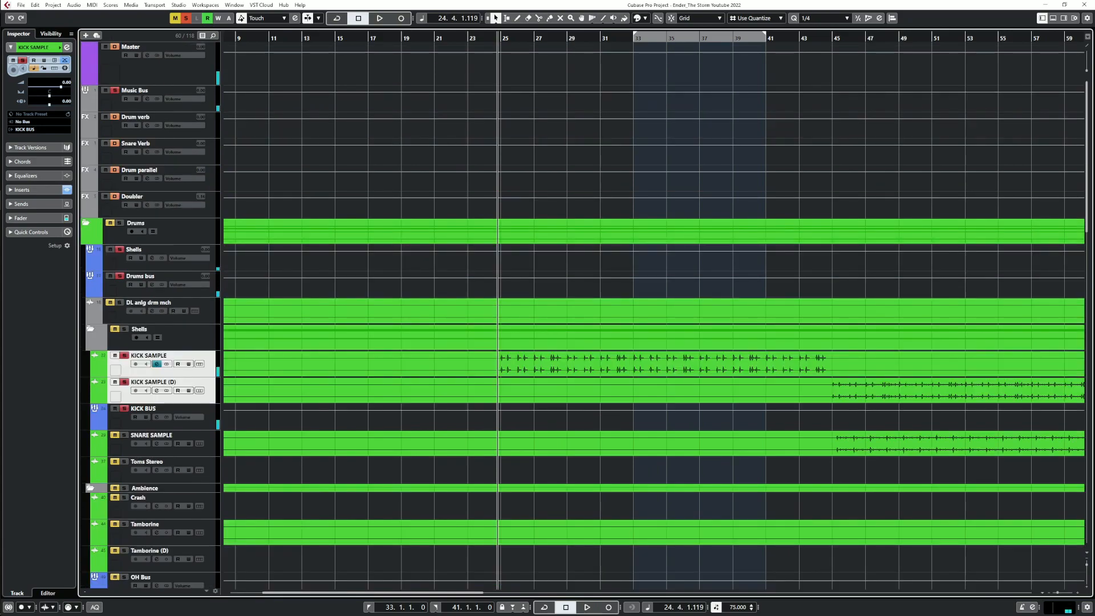
click(147, 56)
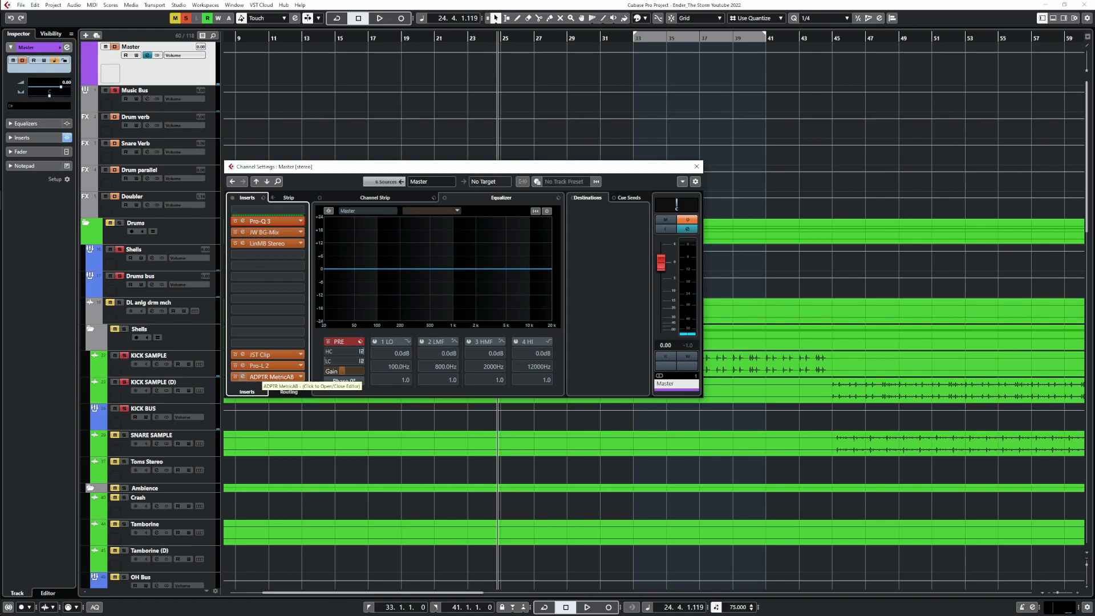
click(268, 376)
click(540, 290)
drag(586, 125, 659, 323)
click(410, 555)
key(space)
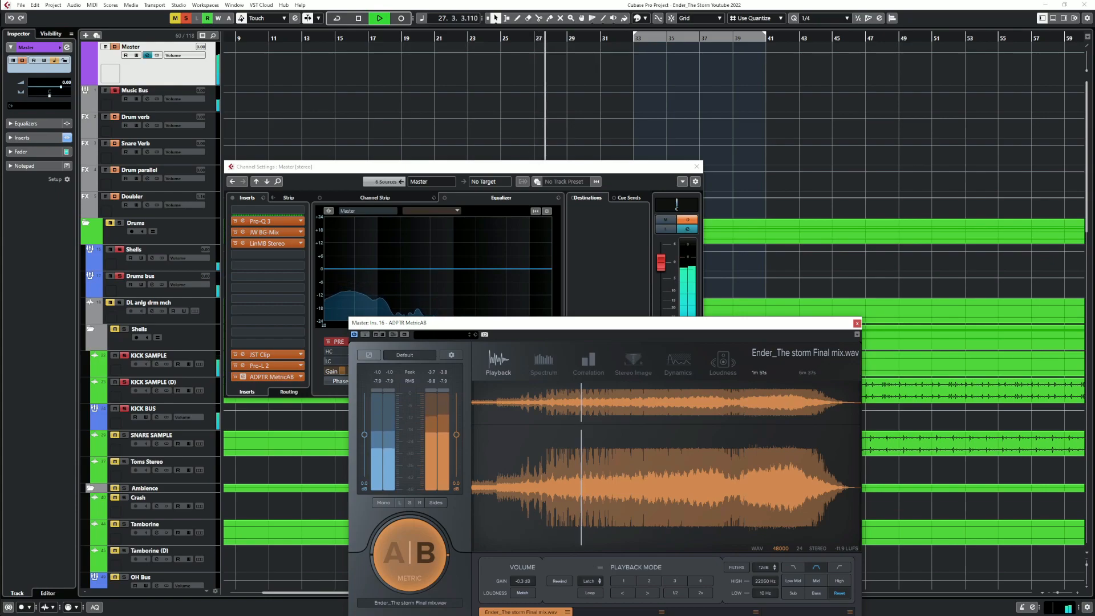
key(space)
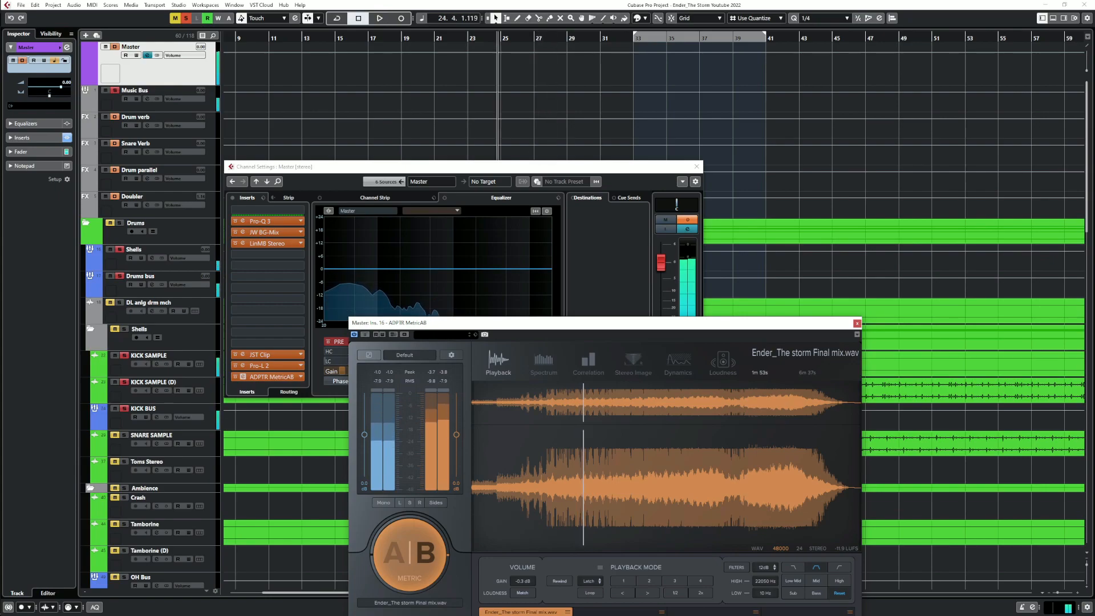
click(410, 555)
key(space)
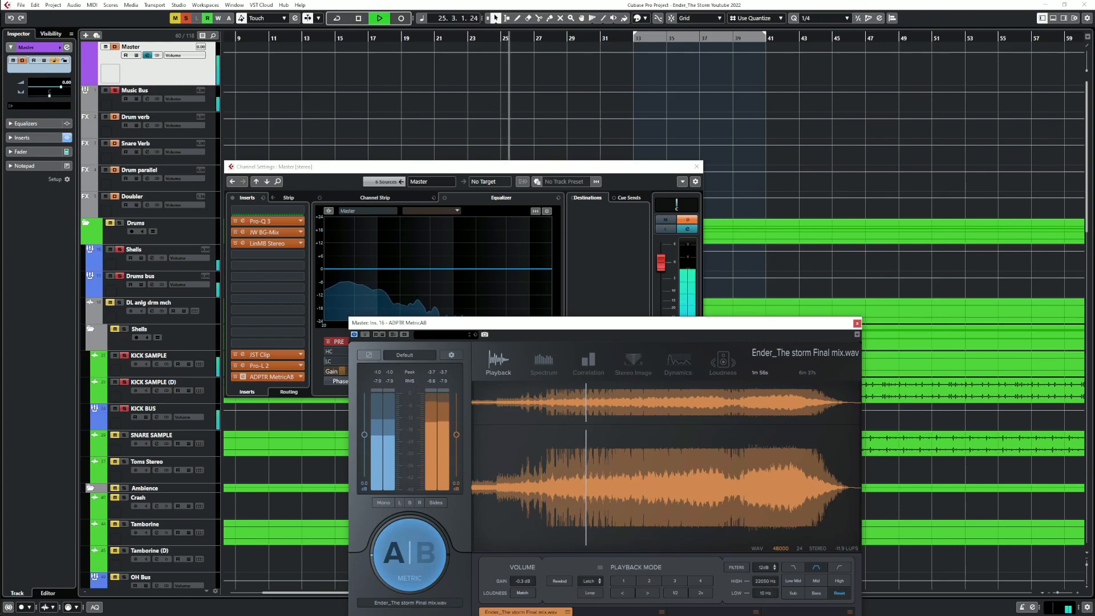
Deactivate all solos, audition the full mix from about bar 24, and close ADPTR MetricAB
click(186, 19)
key(space)
key(space)
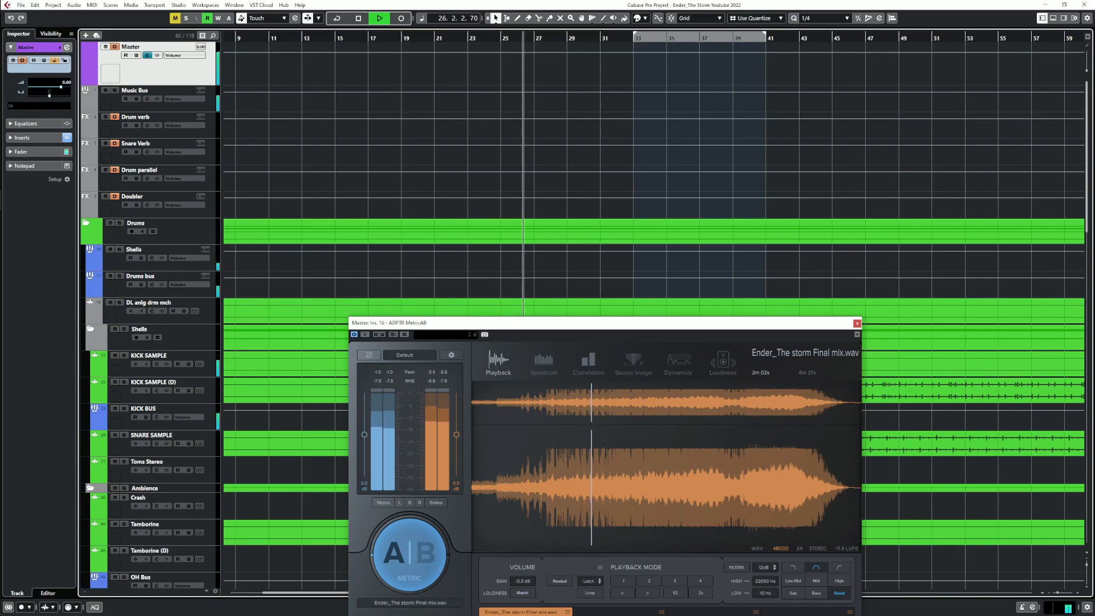
key(space)
click(858, 323)
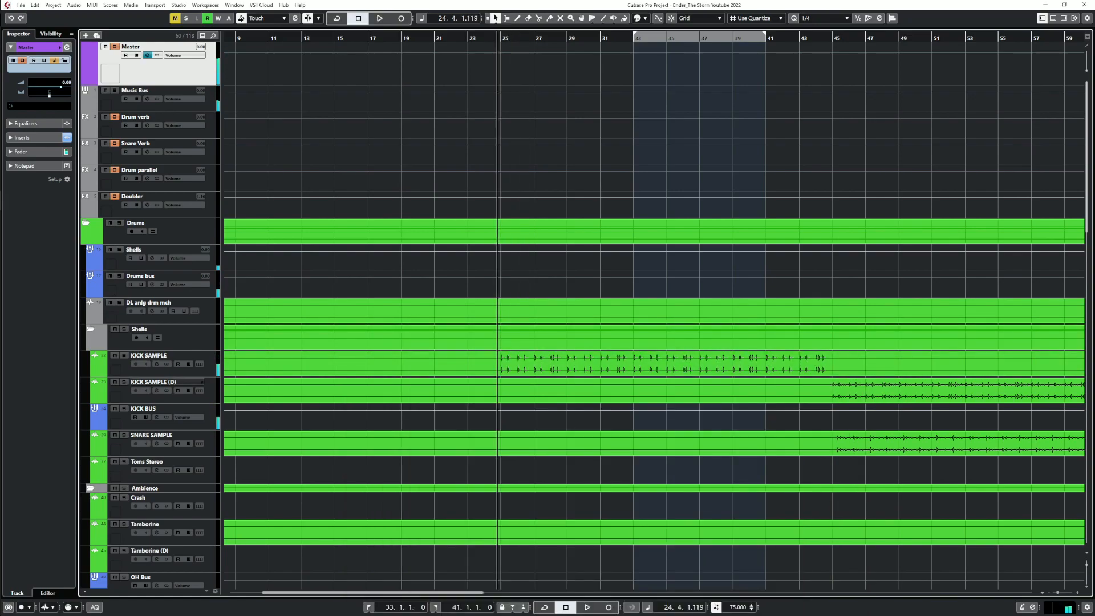
Solo the KICK SAMPLE track and open its DF-XCITE and JST Clip inserts side by side
click(124, 355)
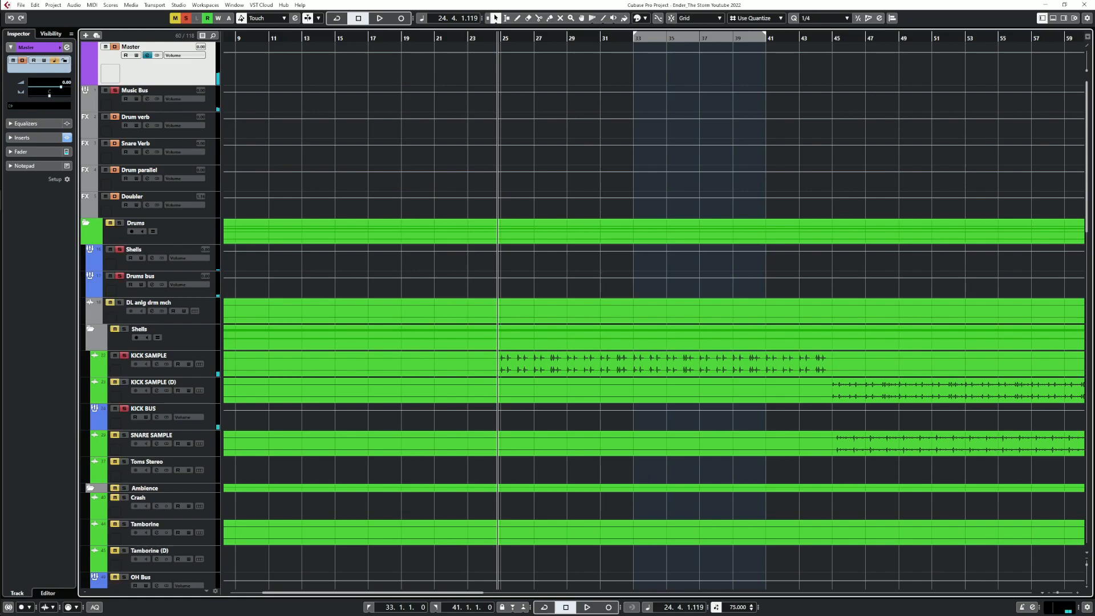
click(157, 364)
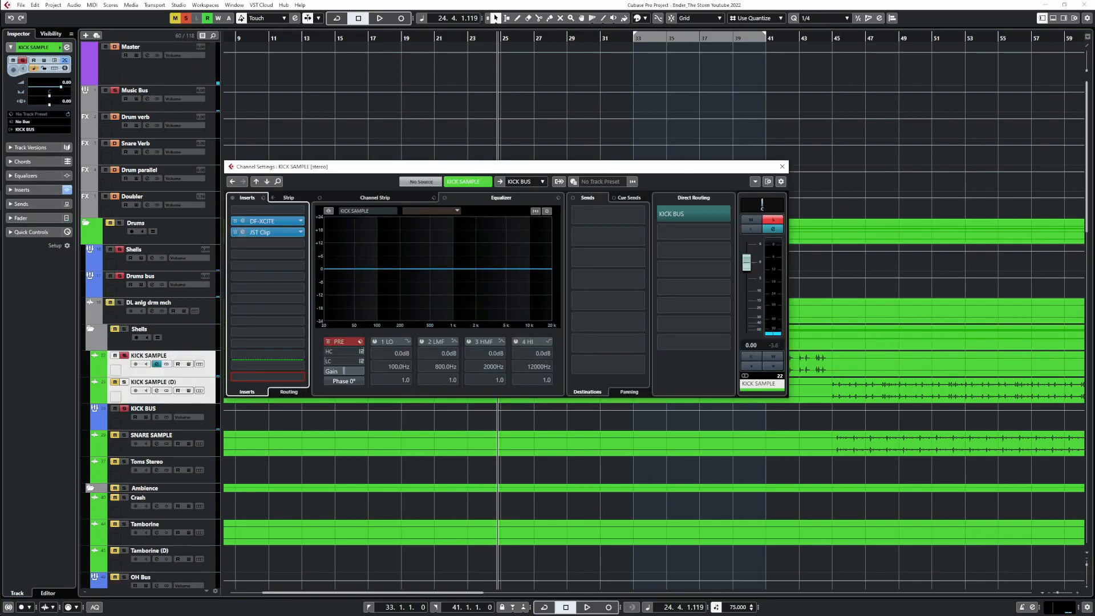
click(264, 221)
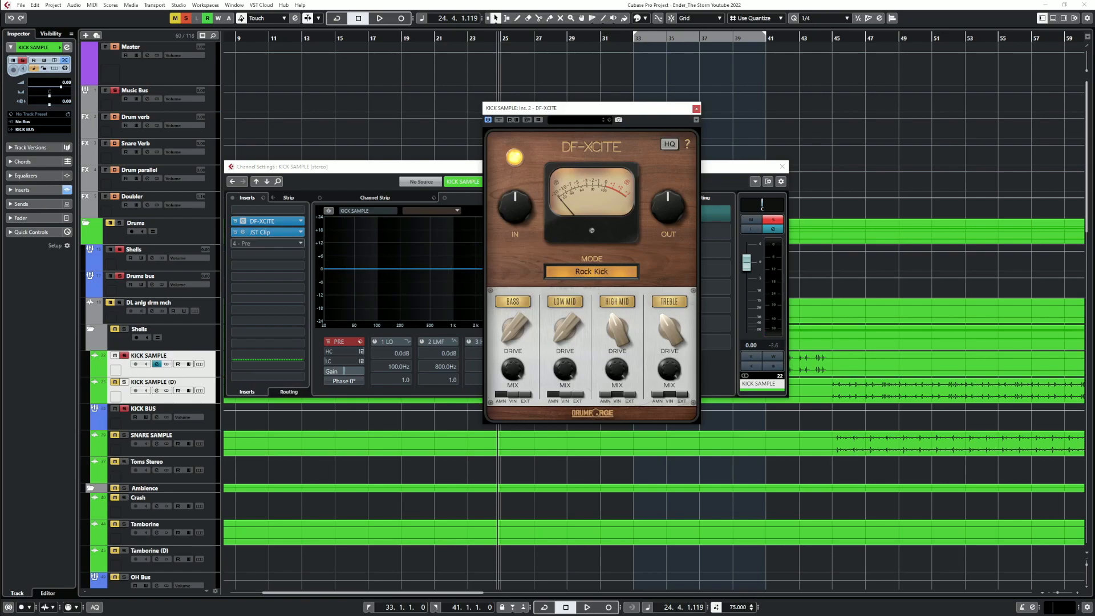
click(262, 232)
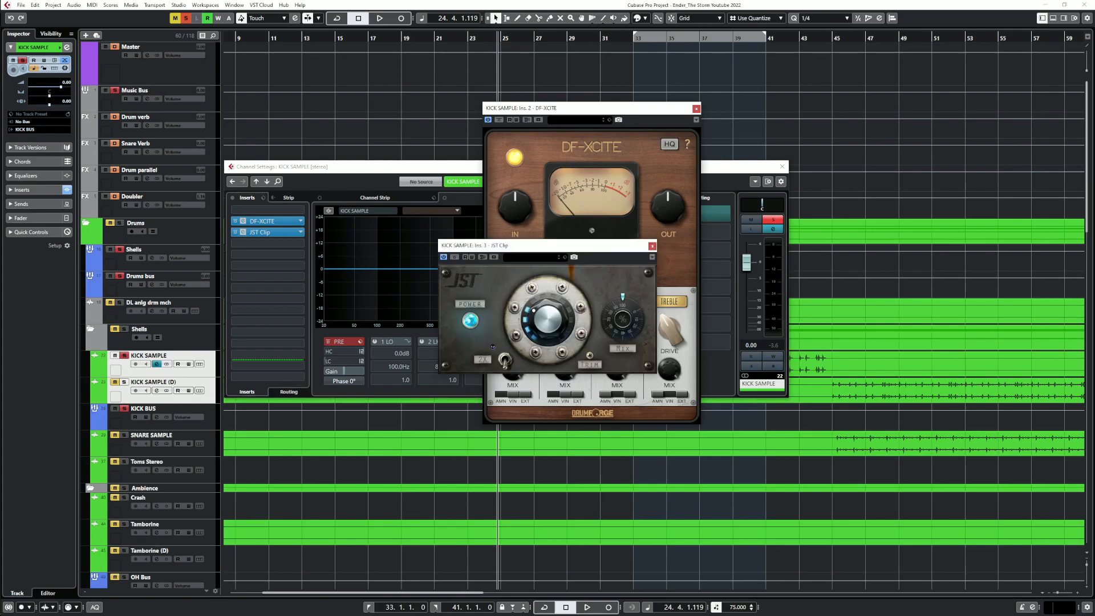
drag(536, 245, 309, 231)
Set the DF-XCITE mode to EDM Kick, audition the kick through it, and close JST Clip
click(591, 272)
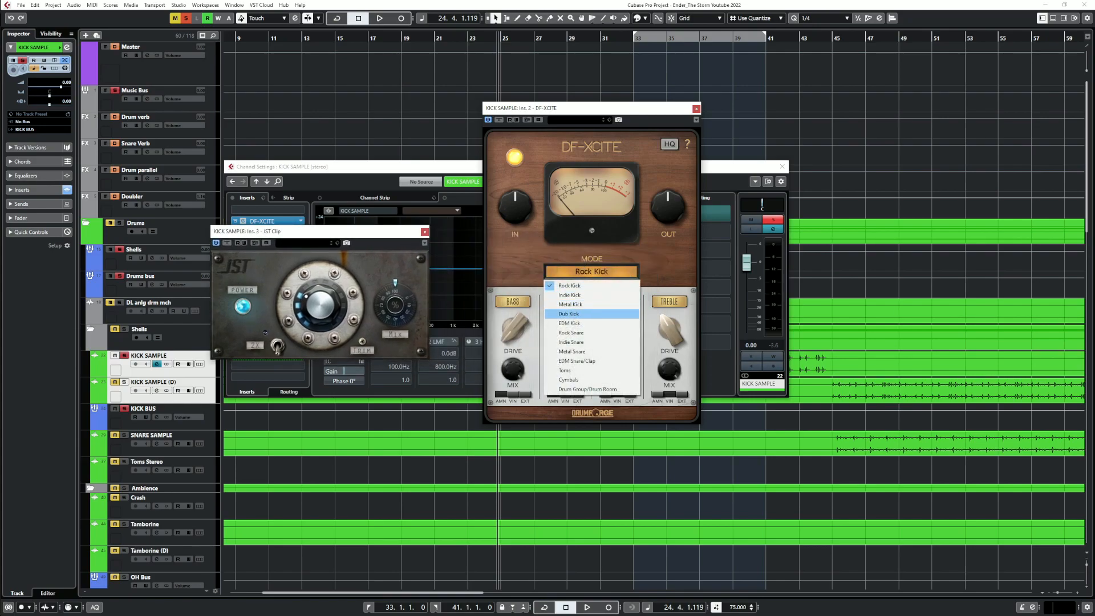
click(569, 323)
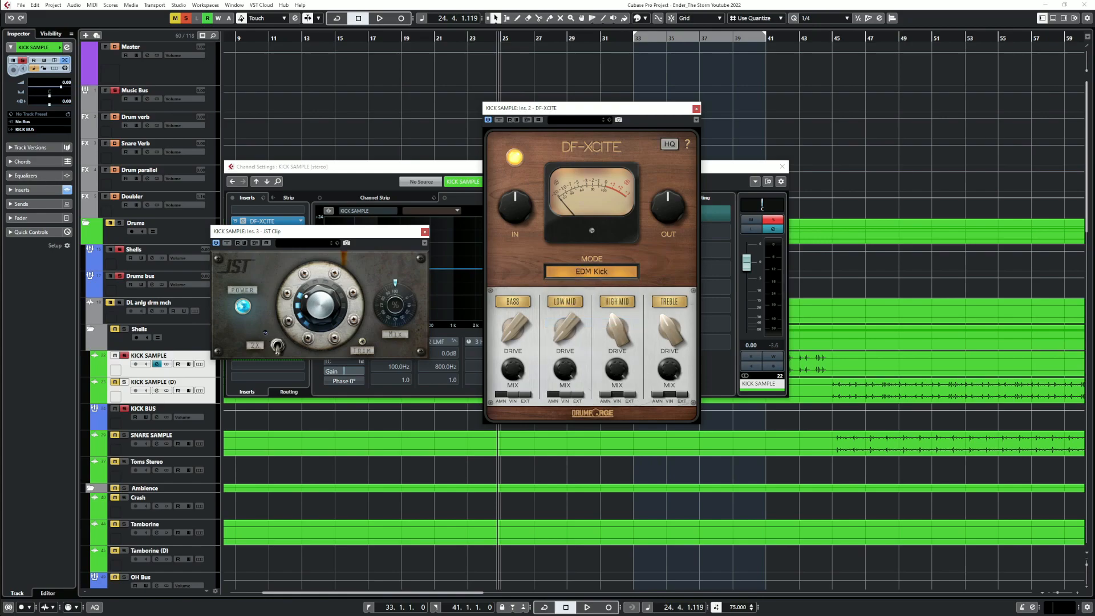
key(space)
drag(352, 234, 531, 241)
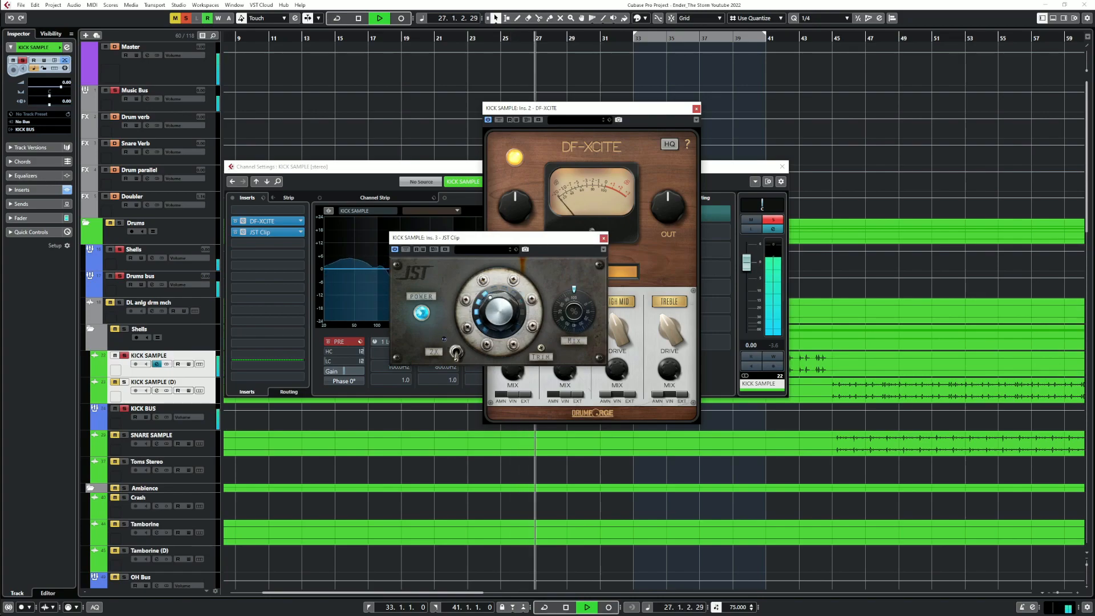
click(603, 238)
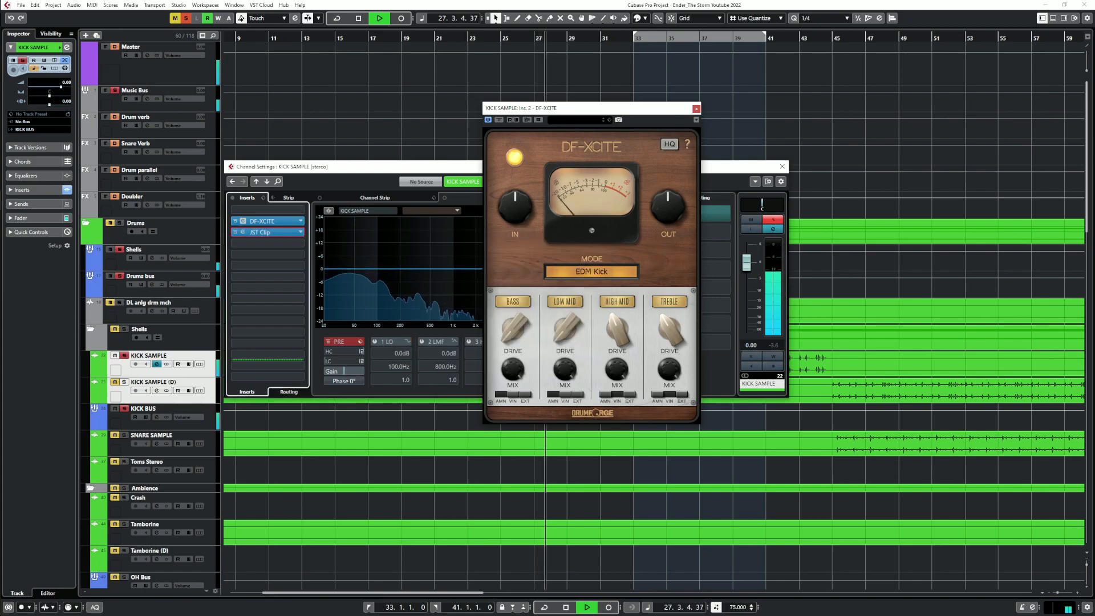
Close DF-XCITE and cut the KICK SAMPLE low-mid EQ band by 9.2 dB at 337.3 Hz with Q 6.5 during playback
click(696, 108)
key(space)
click(422, 252)
key(space)
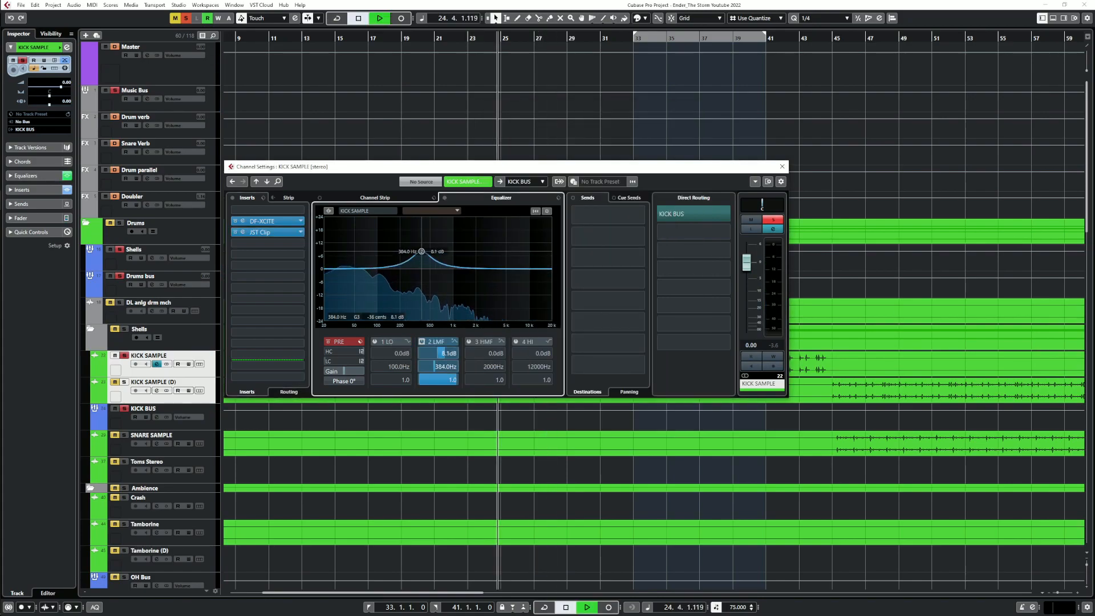
drag(416, 253, 417, 292)
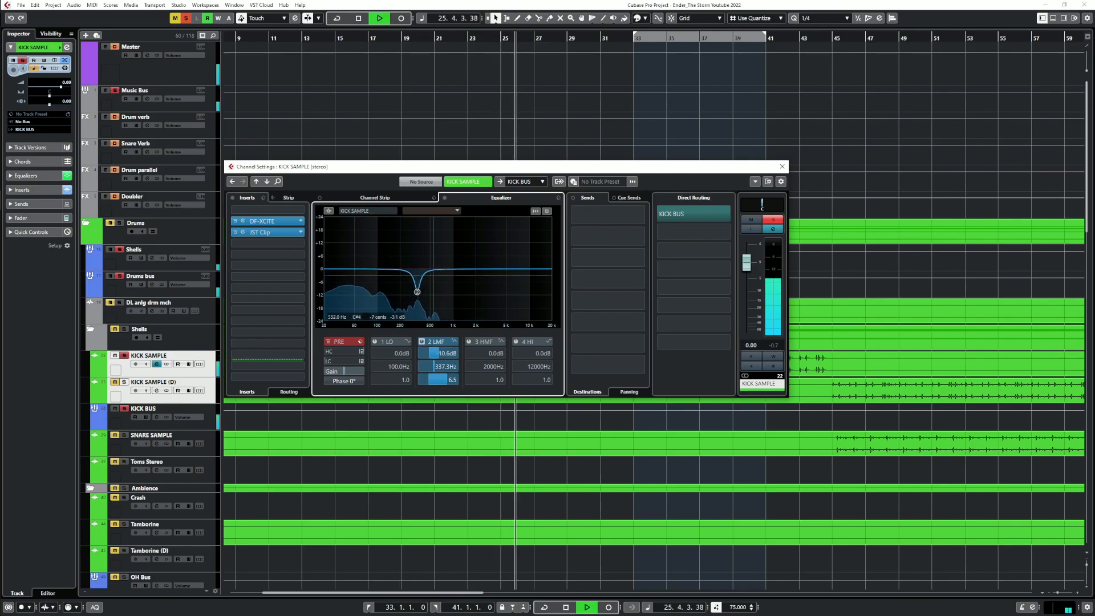
drag(417, 292, 417, 288)
Compare the kick with the low-mid EQ band off and on, then close the channel settings and clear the solo
click(422, 341)
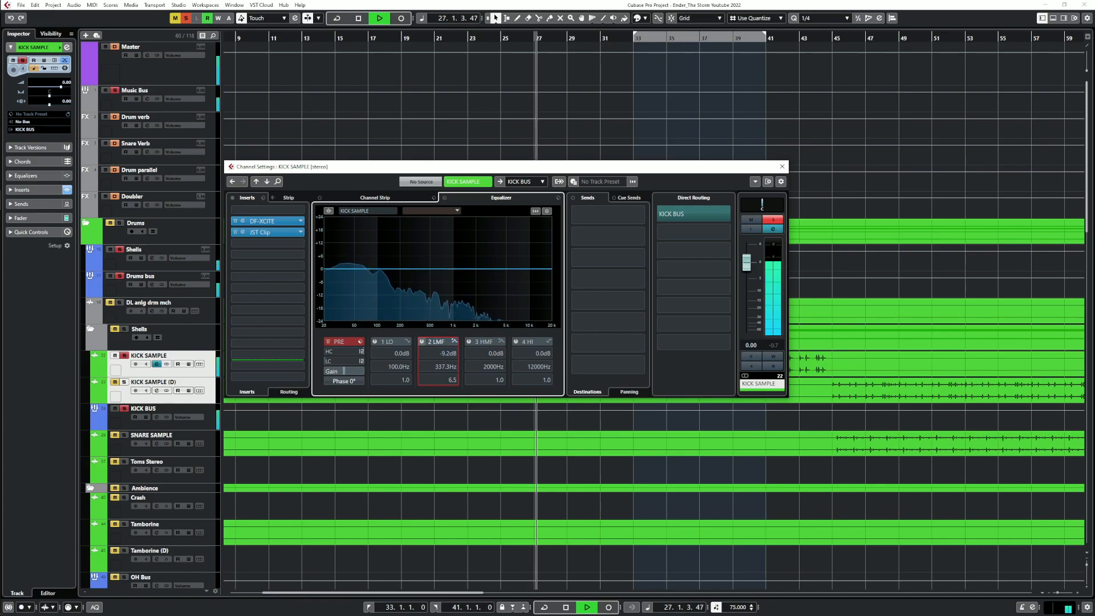
click(422, 341)
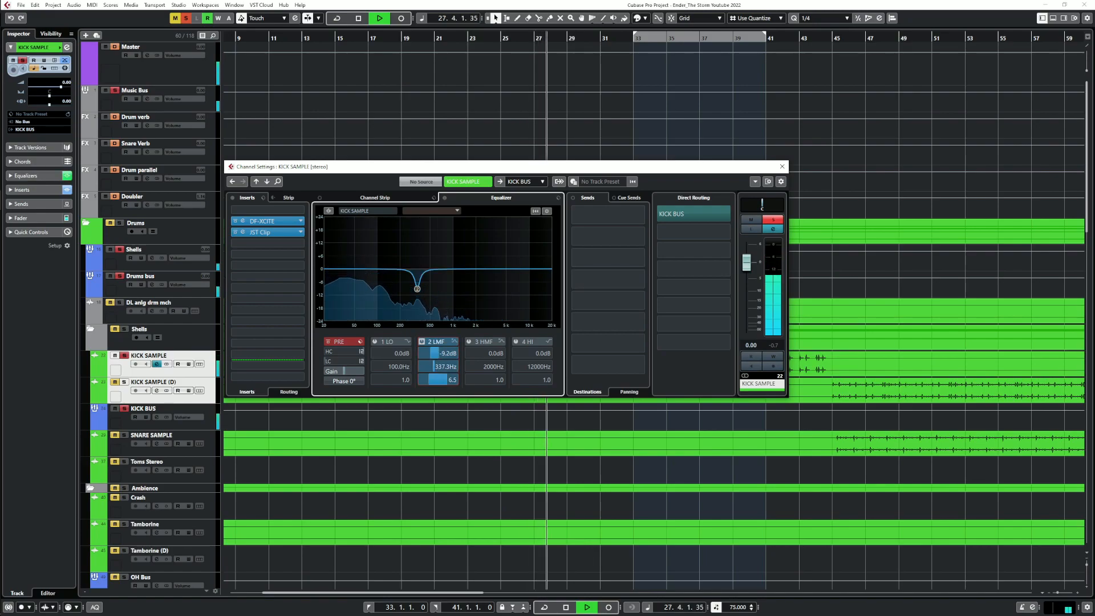
click(783, 167)
key(space)
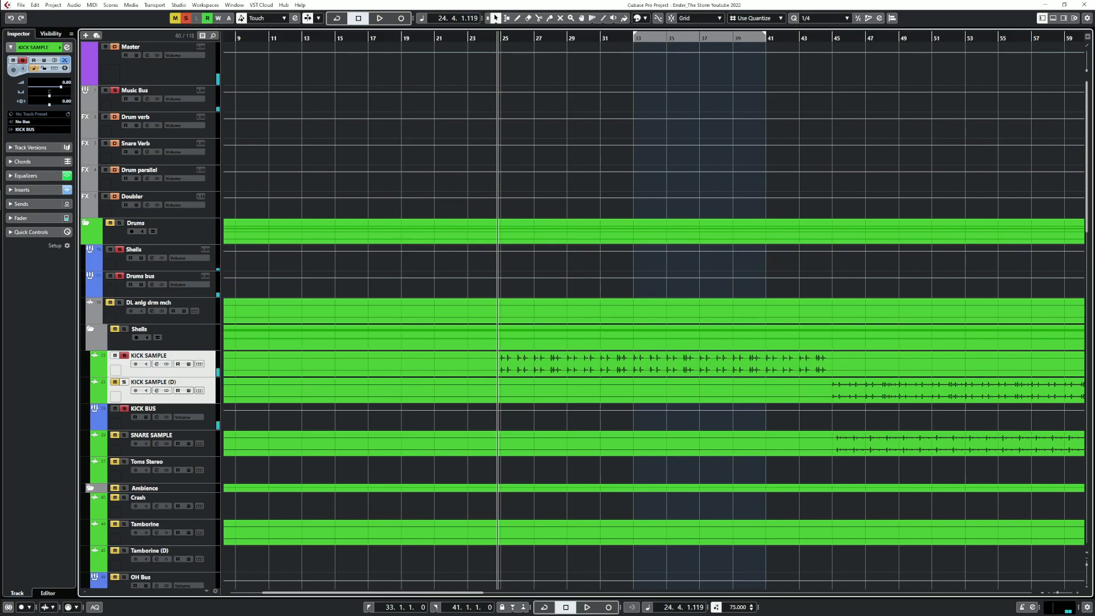
key(s)
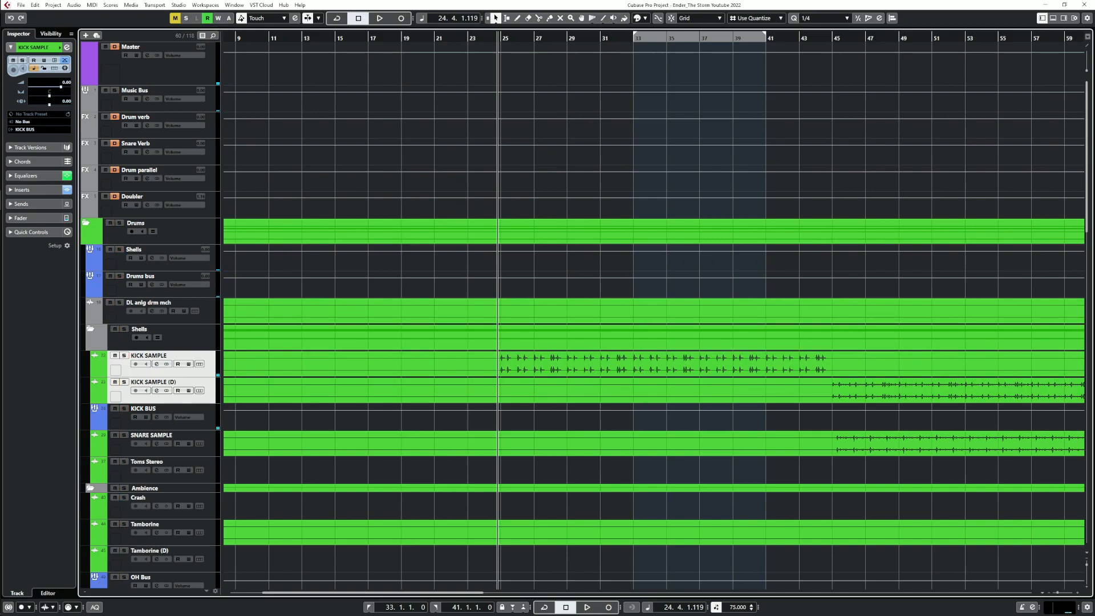
Audition the full mix from about bar 24, viewing the kick's entry at bar 25 up close
key(g)
key(g)
key(g)
key(g)
key(g)
key(g)
key(g)
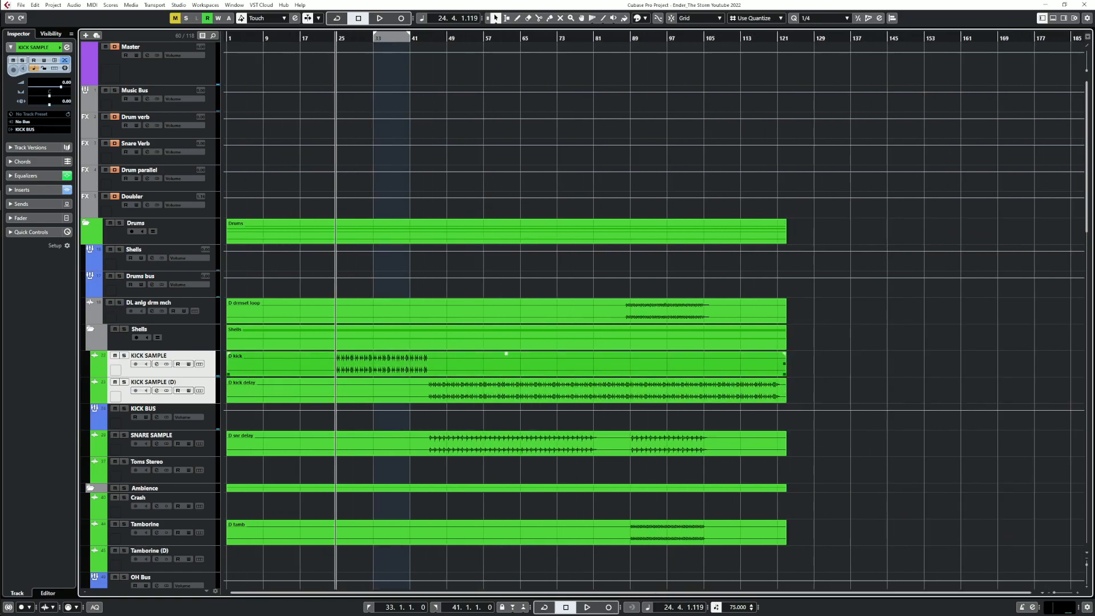
scroll(506, 390, down, 4)
scroll(506, 390, up, 4)
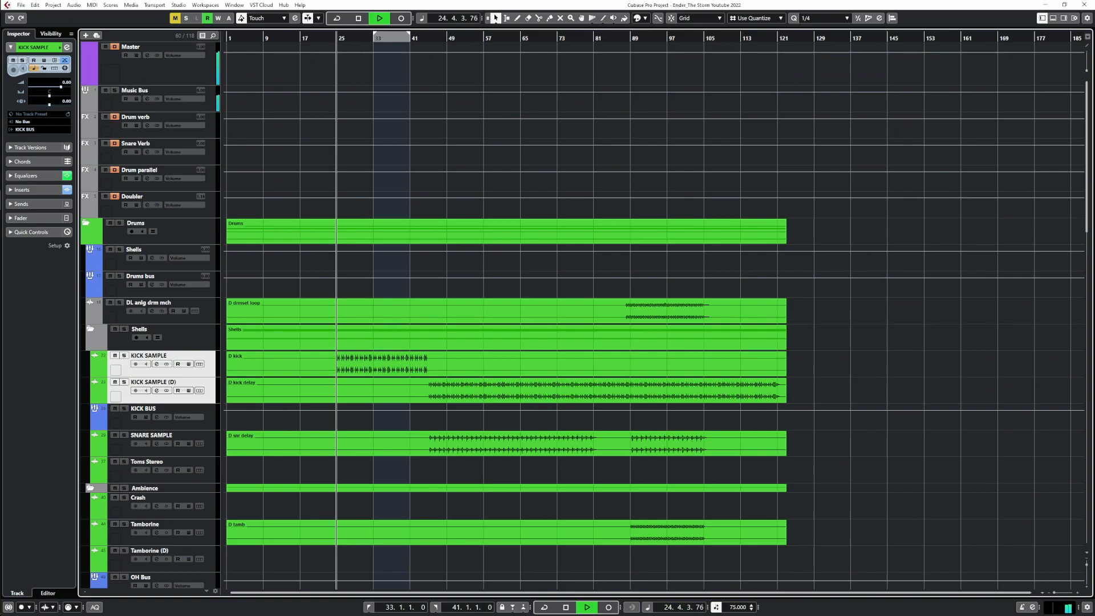
key(h)
key(h)
scroll(654, 316, left, 2)
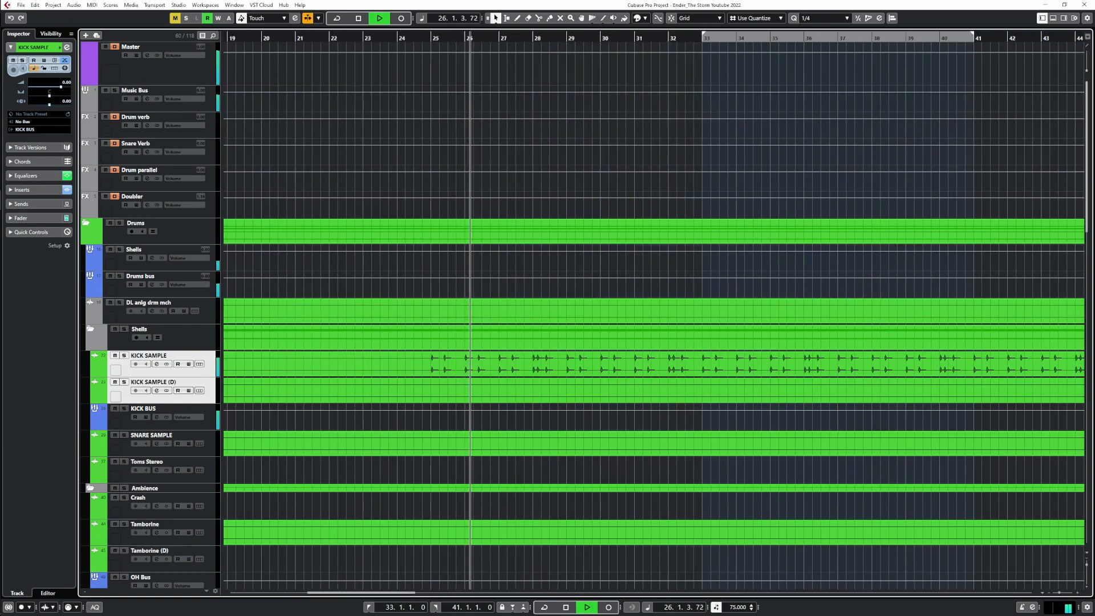
Examine the JST Clip insert on the Shells group channel during playback, then close its windows and stop
click(152, 258)
click(257, 266)
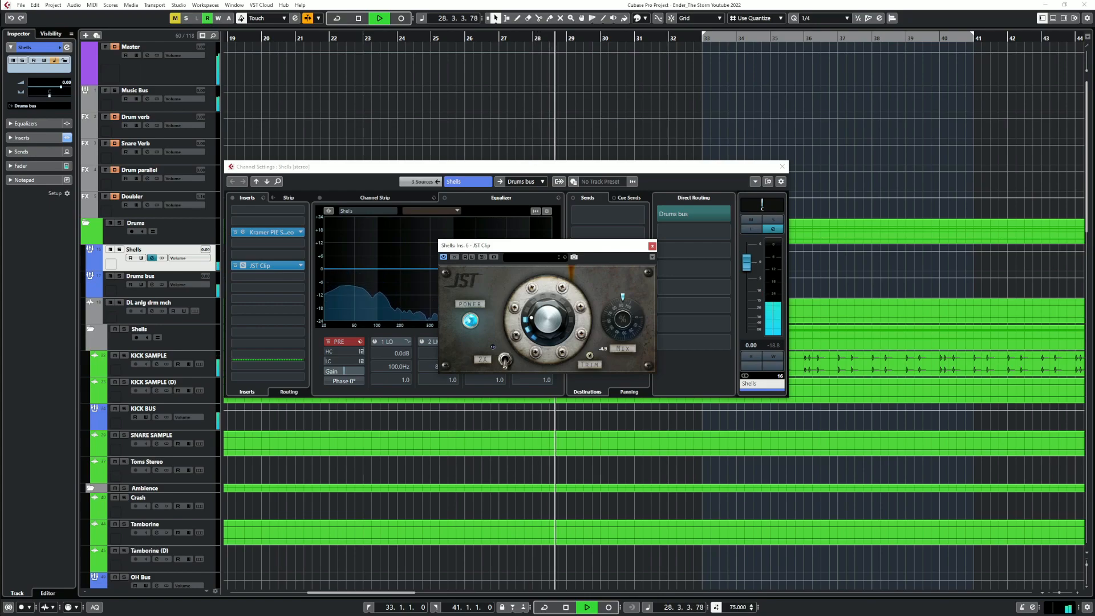
click(652, 246)
click(782, 166)
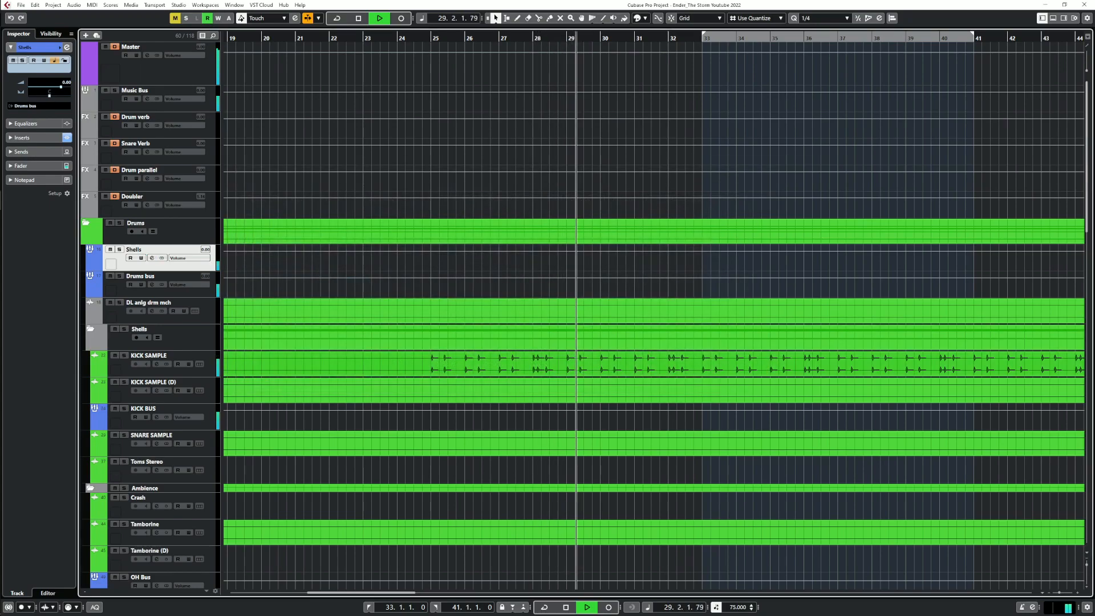
scroll(604, 365, down, 5)
key(space)
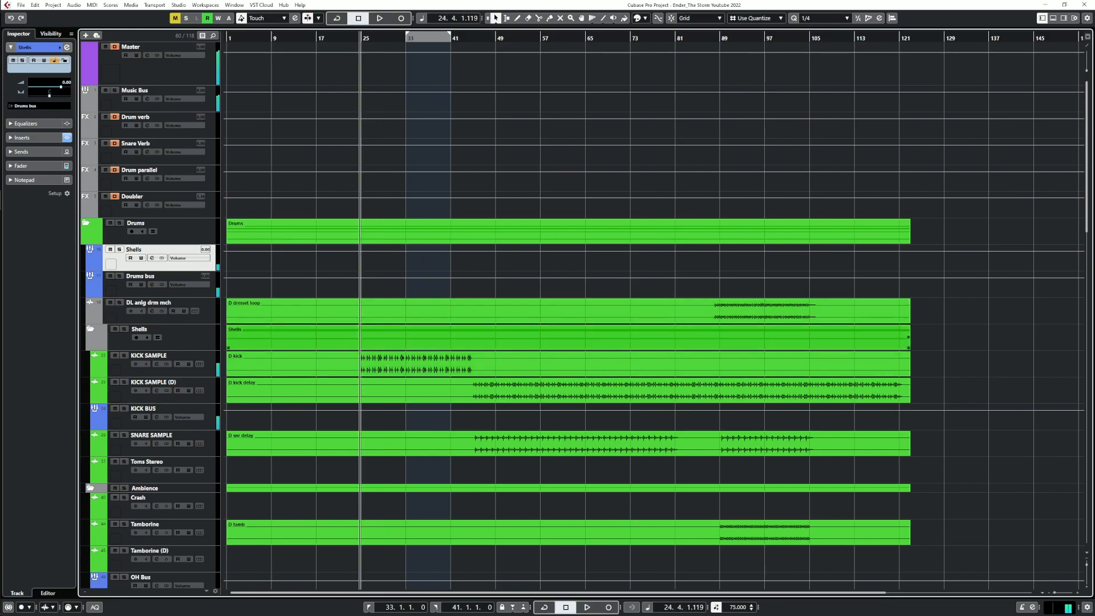
Solo the KICK SAMPLE (D) track and audition it from about bar 48
click(493, 39)
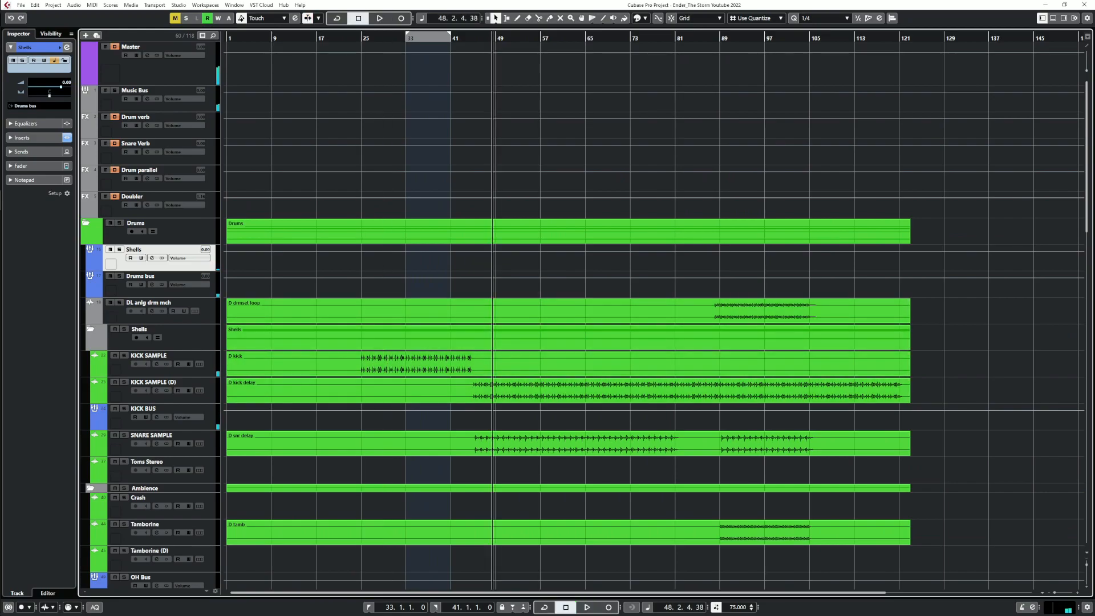
click(124, 382)
key(space)
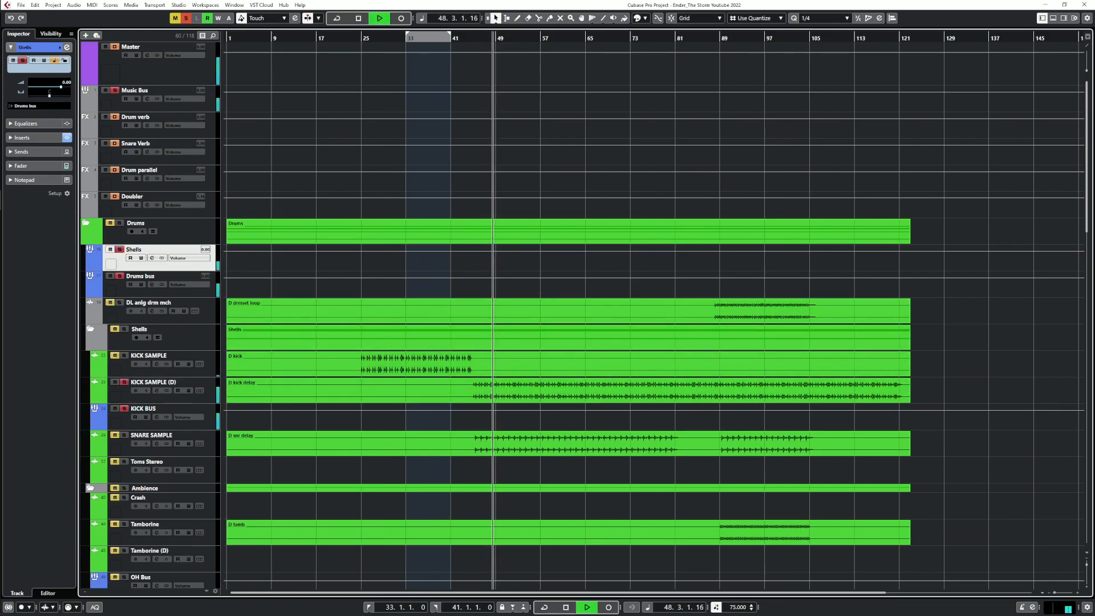
key(space)
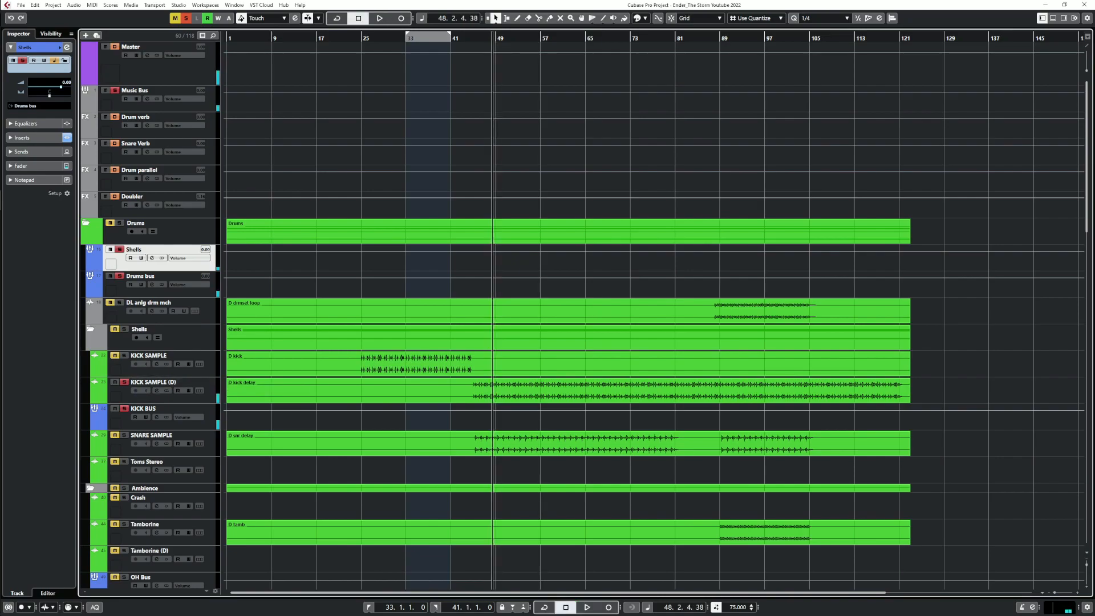
Duplicate the KICK SAMPLE track, delete the copied clip and move the "D kick delay" clip onto the duplicate
click(166, 356)
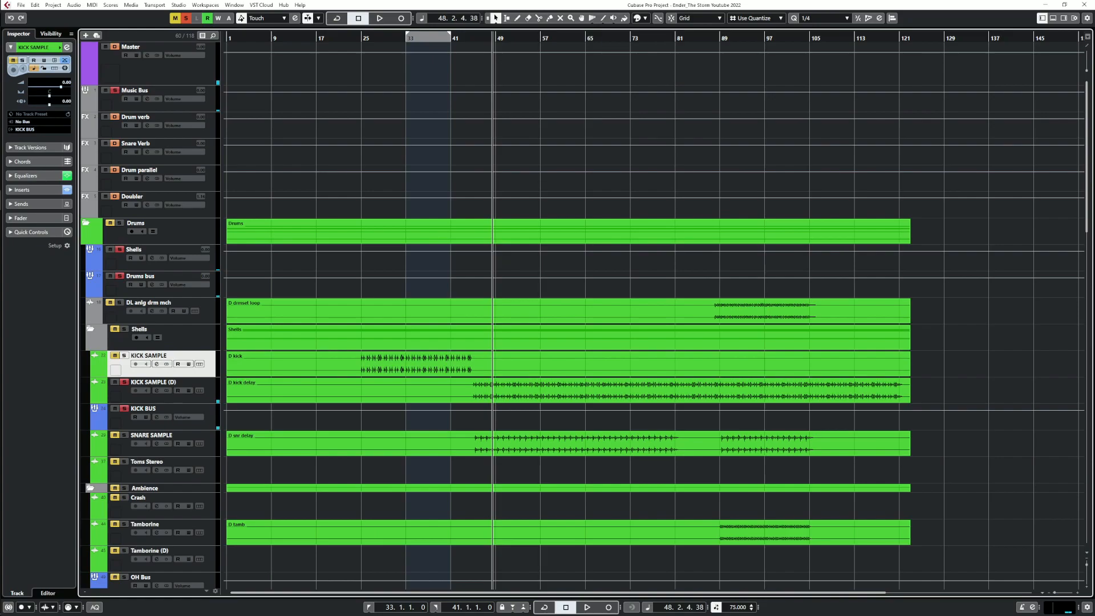
key(ctrl+d)
click(342, 393)
key(Delete)
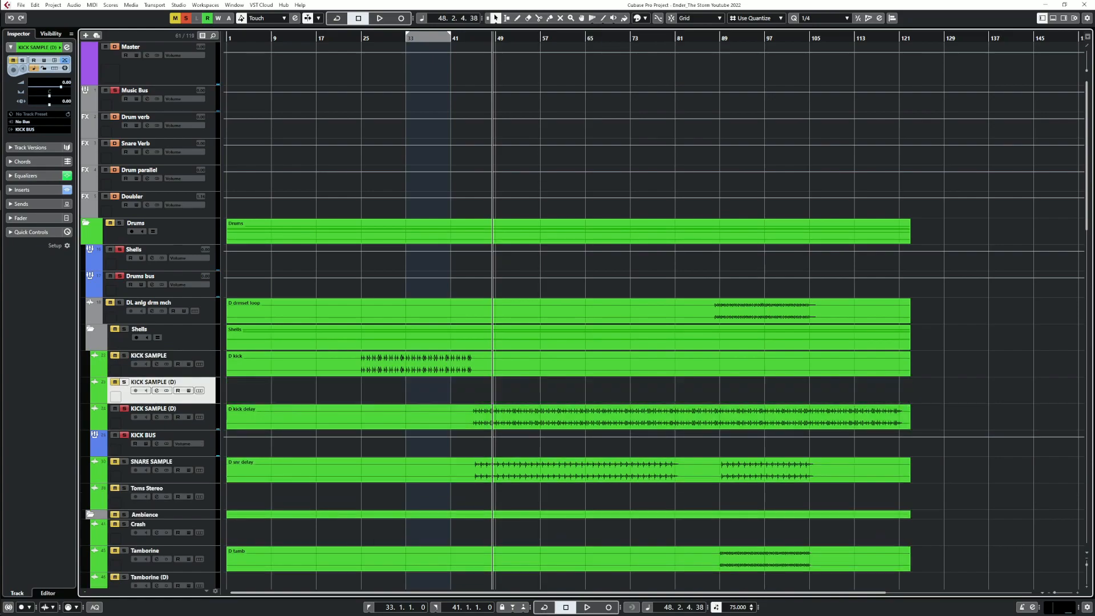
drag(412, 418, 412, 391)
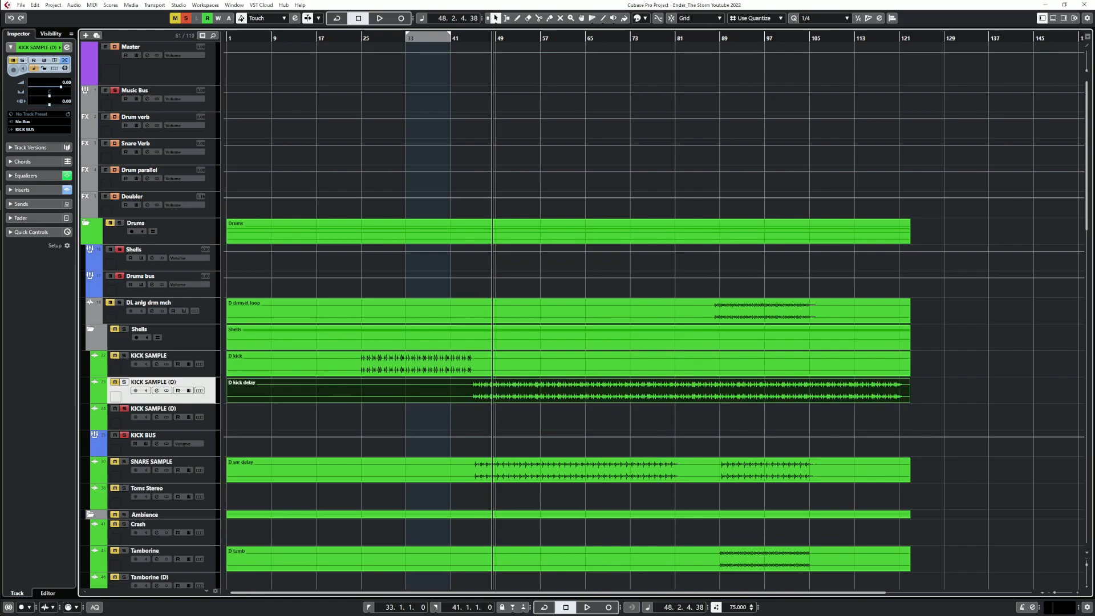
Audition the soloed duplicate kick track with its DF-XCITE insert bypassed and active, then stop and close its channel settings
key(space)
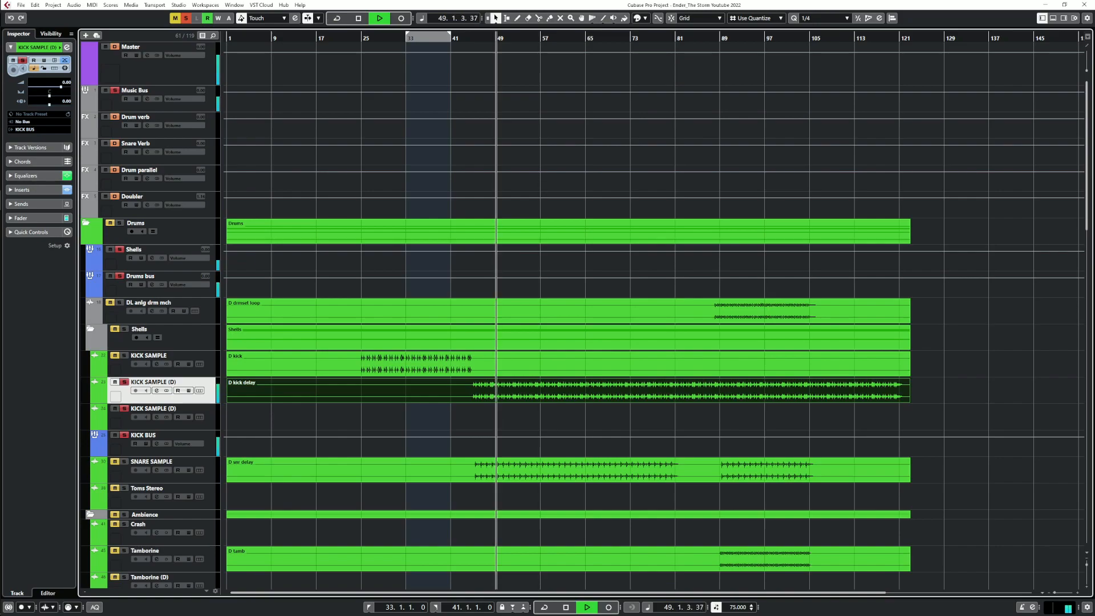
key(e)
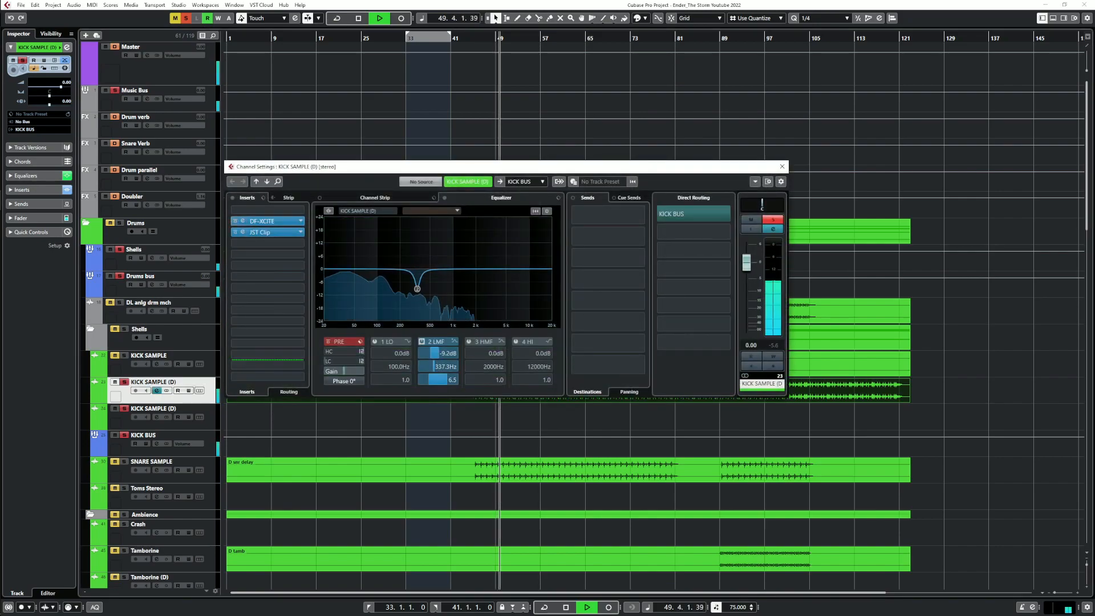
click(235, 221)
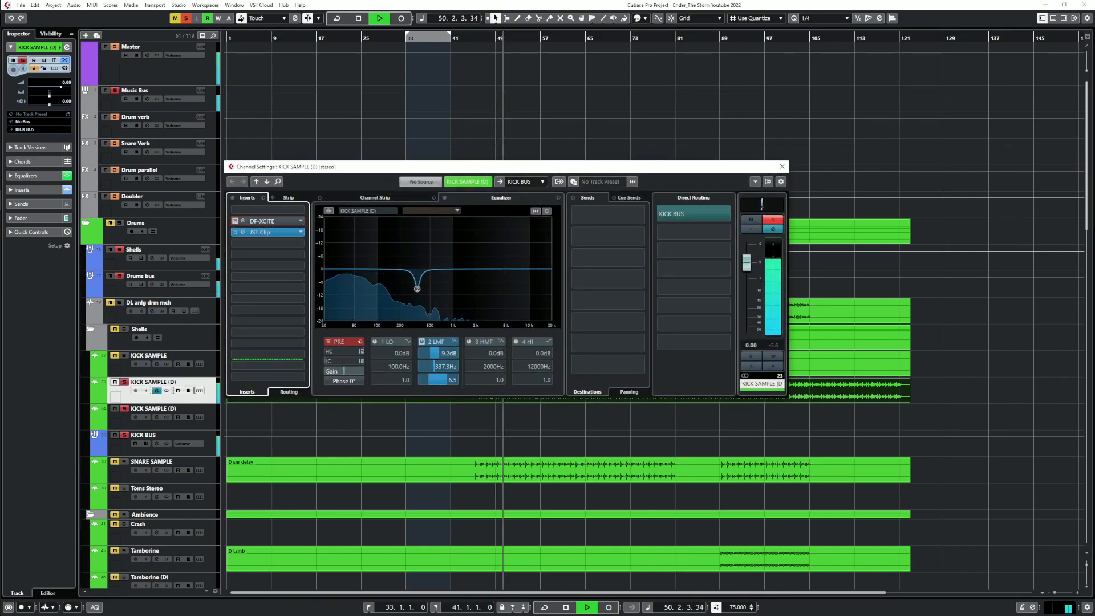
click(235, 221)
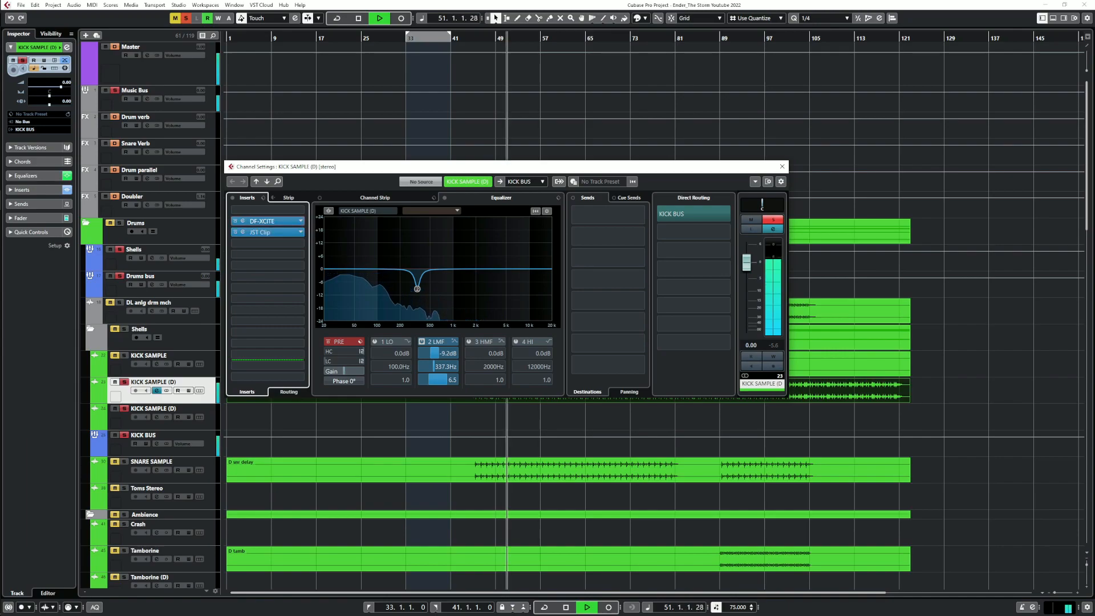
key(space)
key(e)
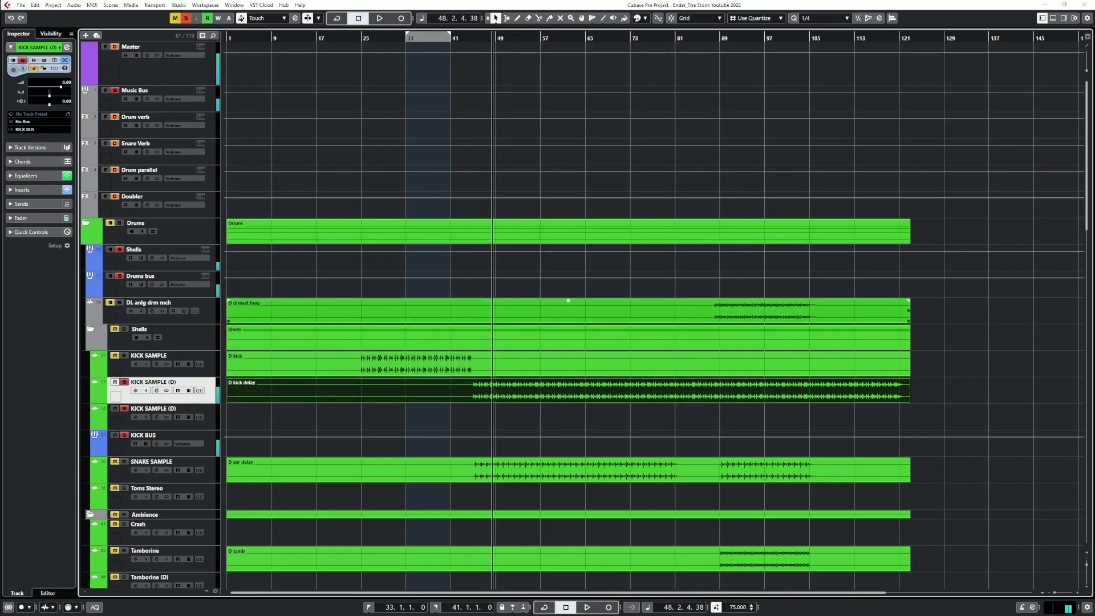
Clear all solos and audition the new kick track in the full mix from about bar 48
key(space)
key(s)
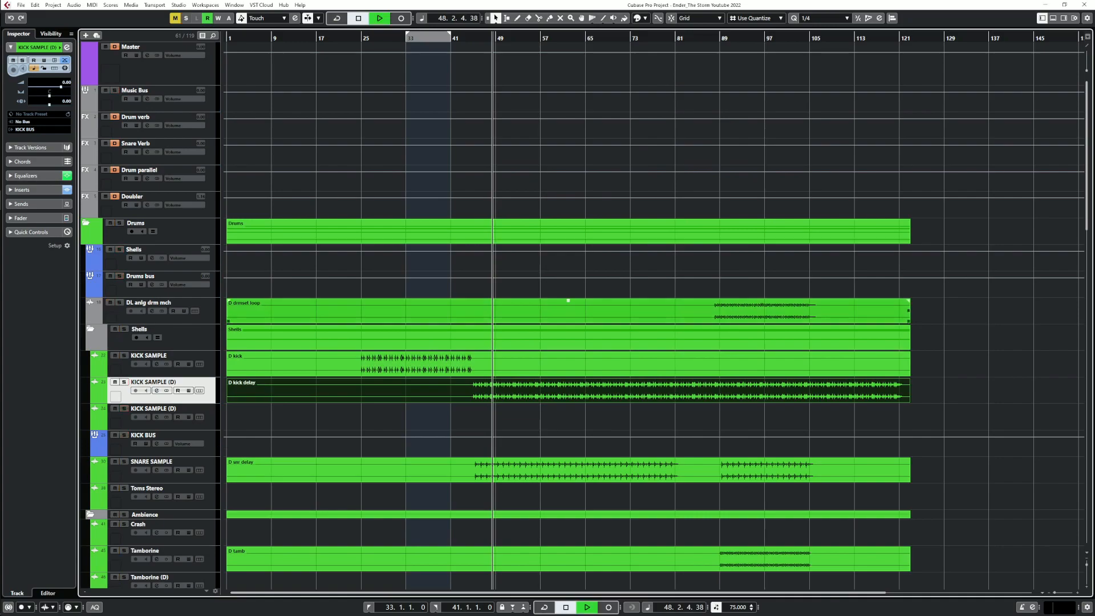
key(h)
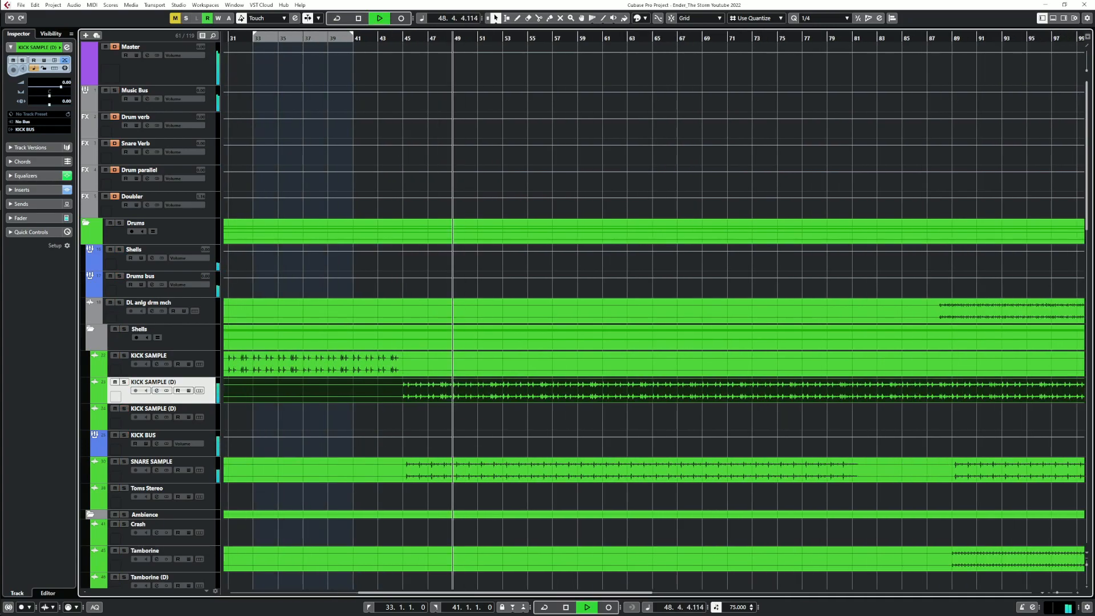
key(h)
scroll(570, 314, down, 4)
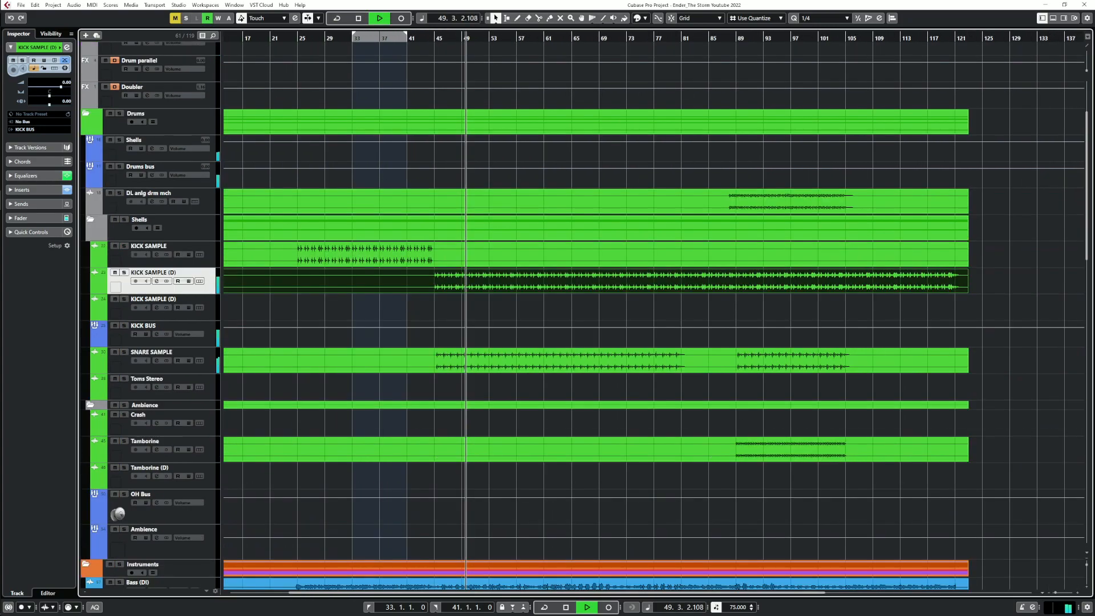
key(space)
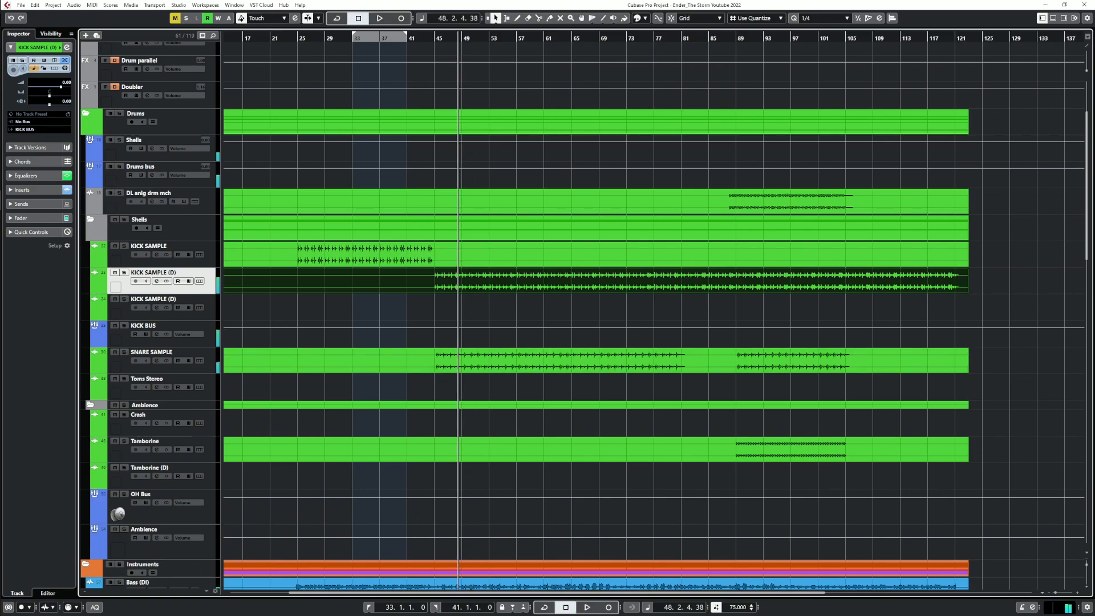
Audition the first Extras track soloed, then compare the full mix with that track muted and unmuted
scroll(550, 370, down, 20)
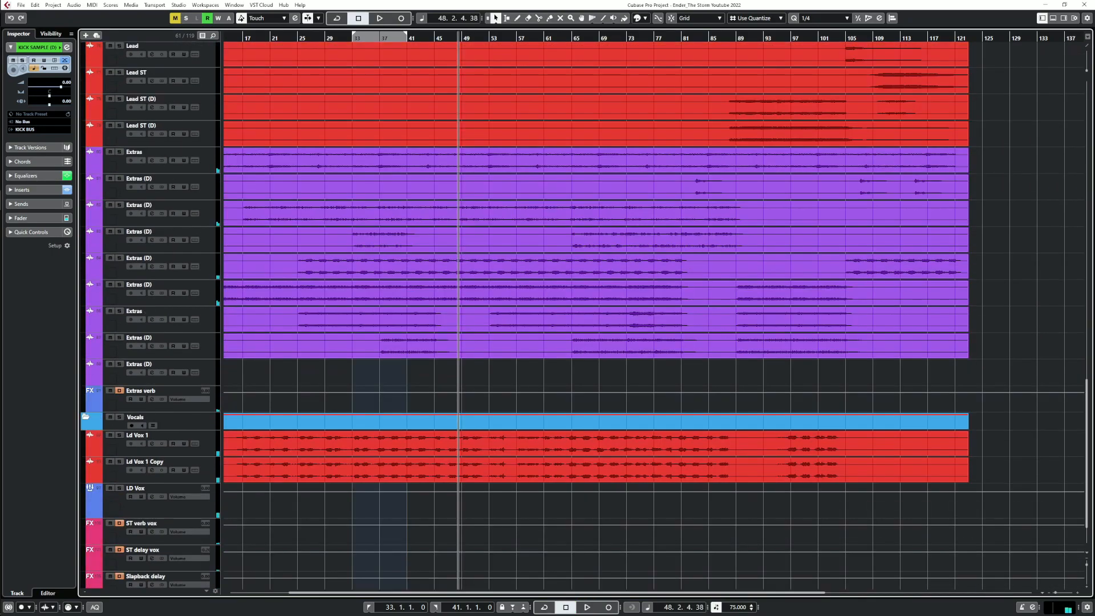
scroll(550, 176, up, 4)
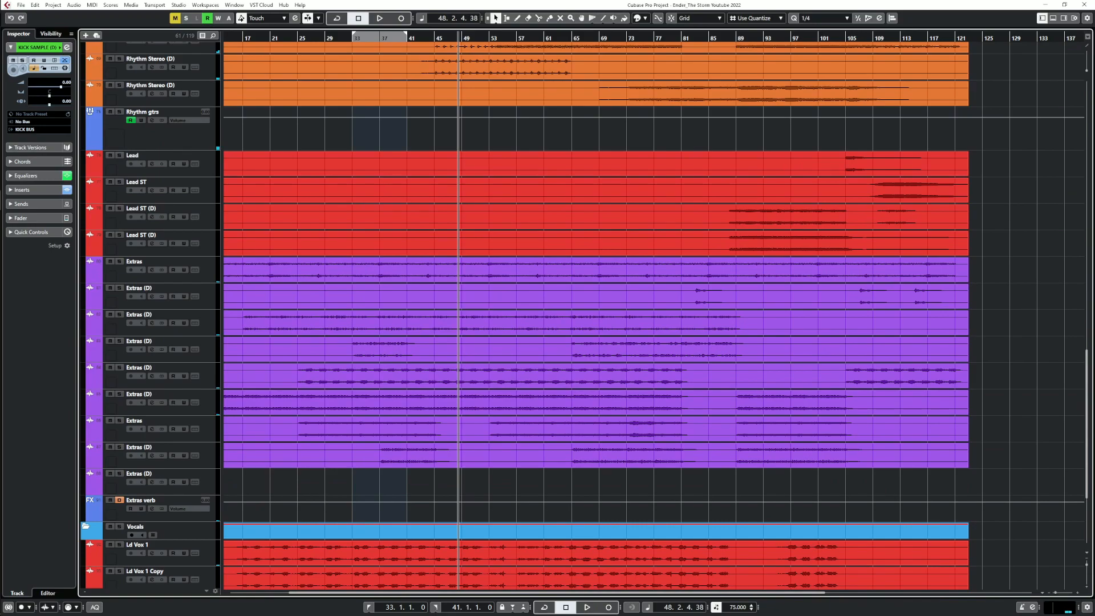
click(119, 261)
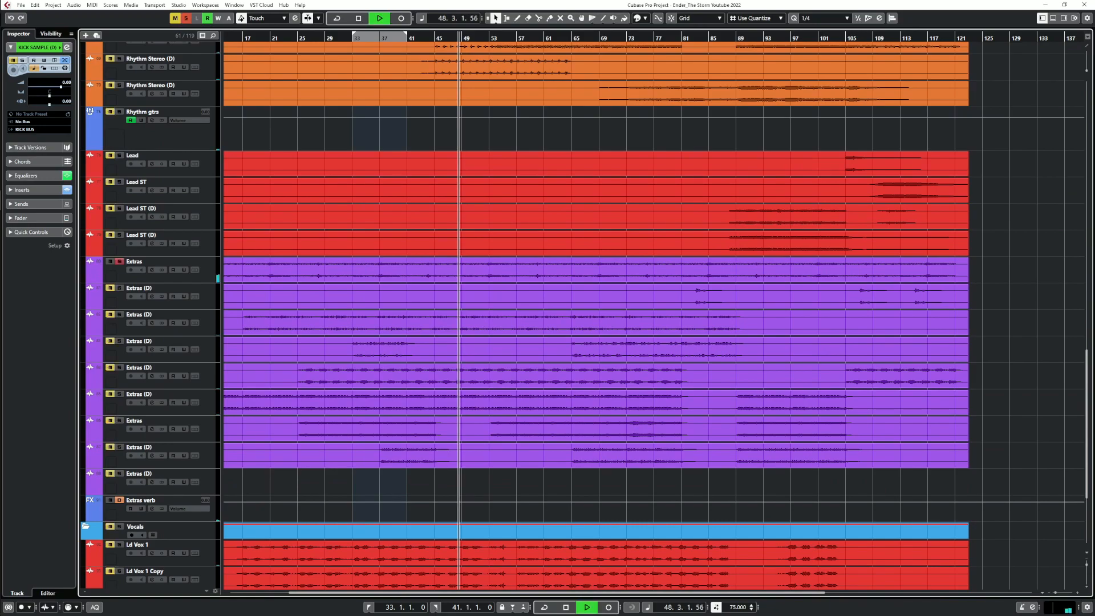
click(119, 262)
click(110, 261)
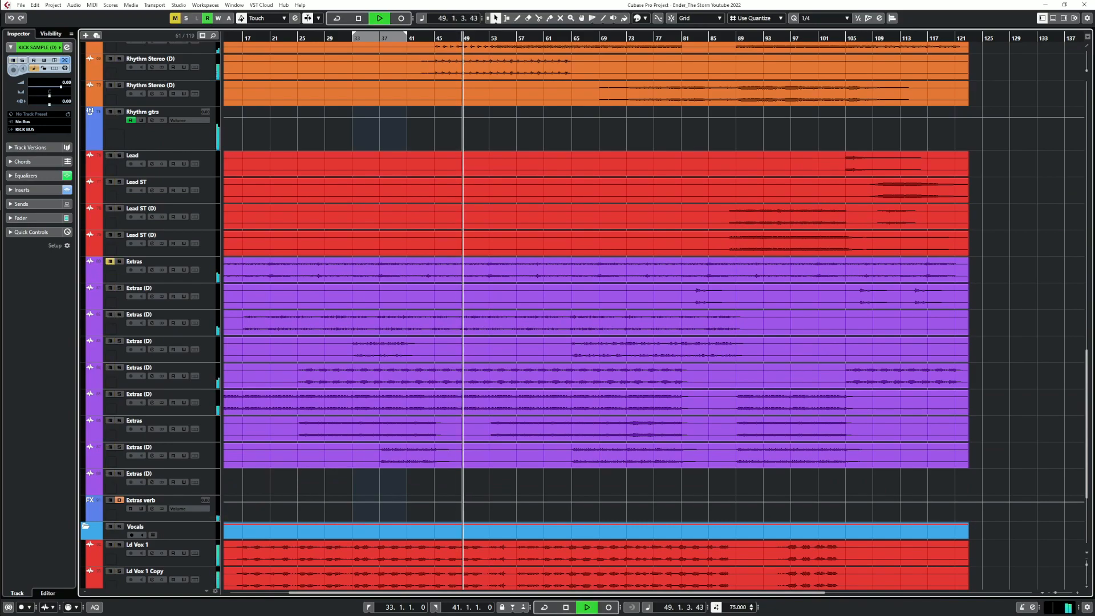
key(space)
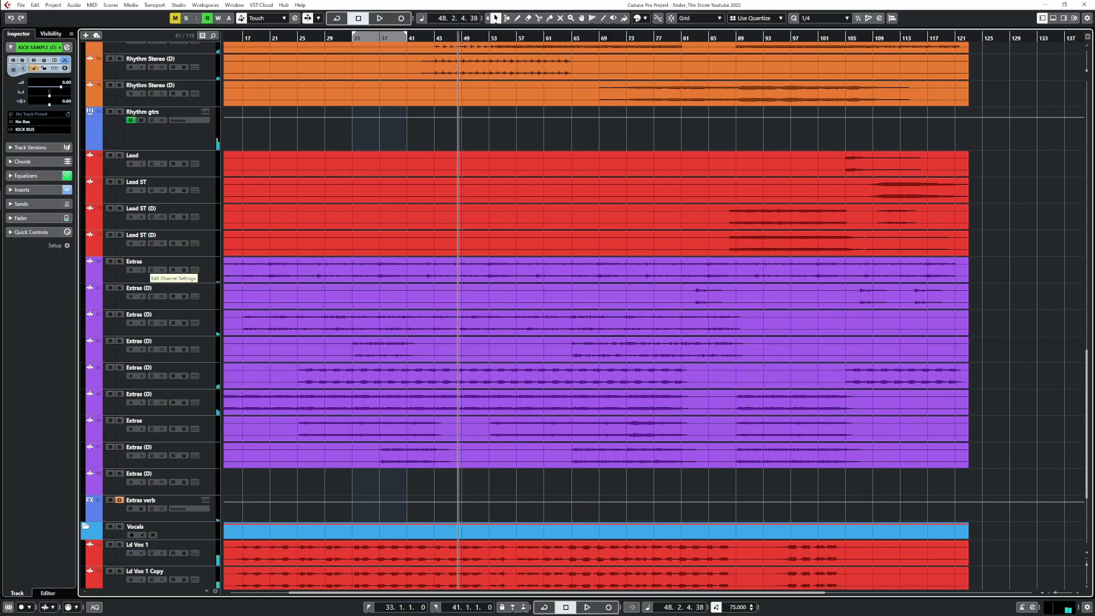
Open the Saturn 2 insert of the first Extras track and solo that track
click(152, 269)
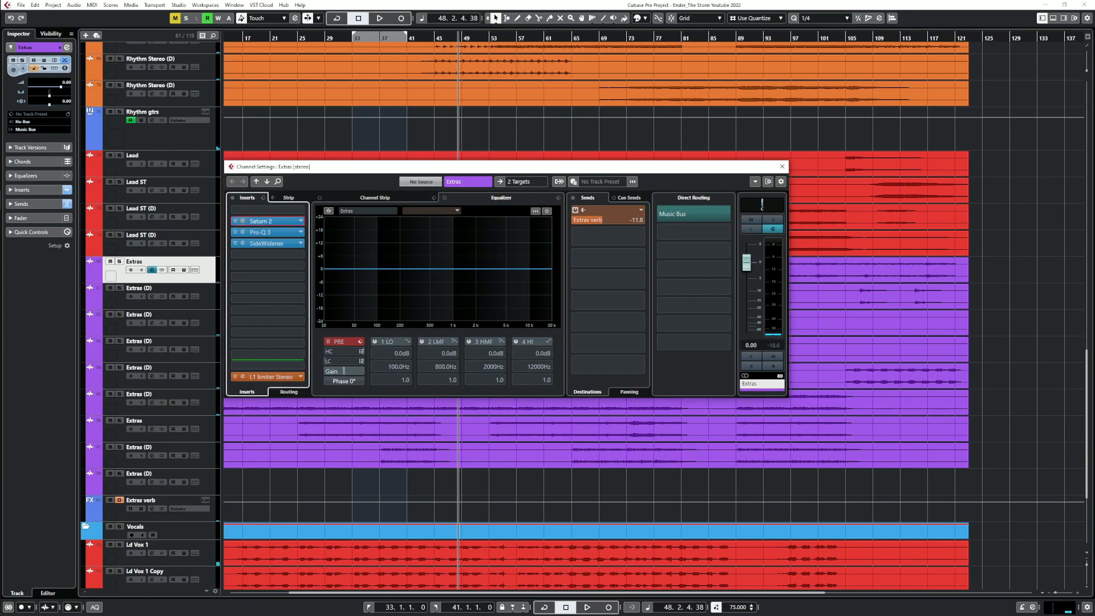
click(242, 221)
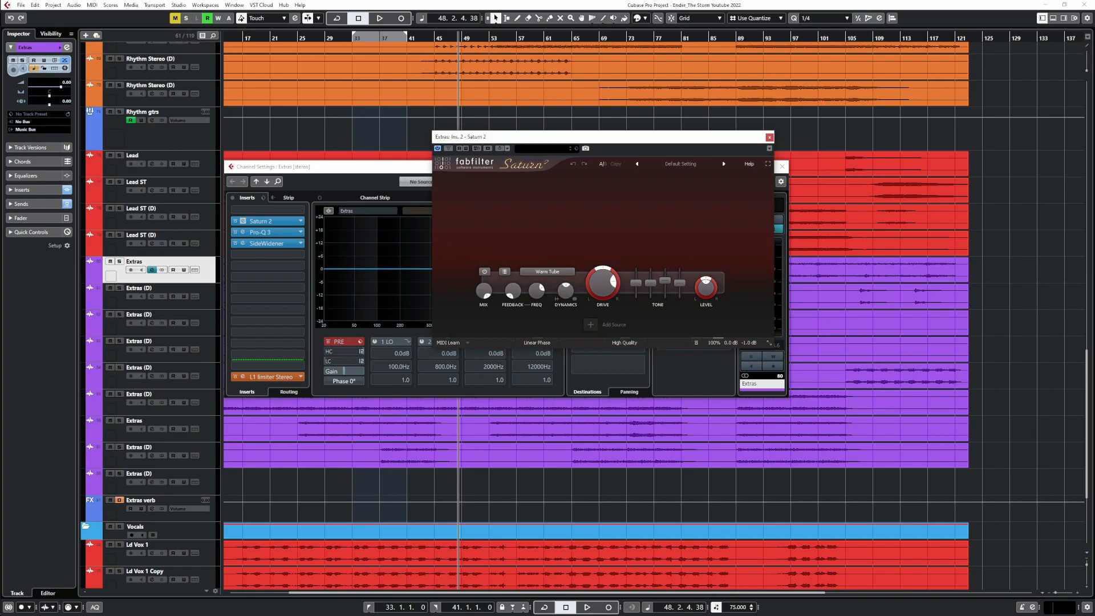
click(119, 261)
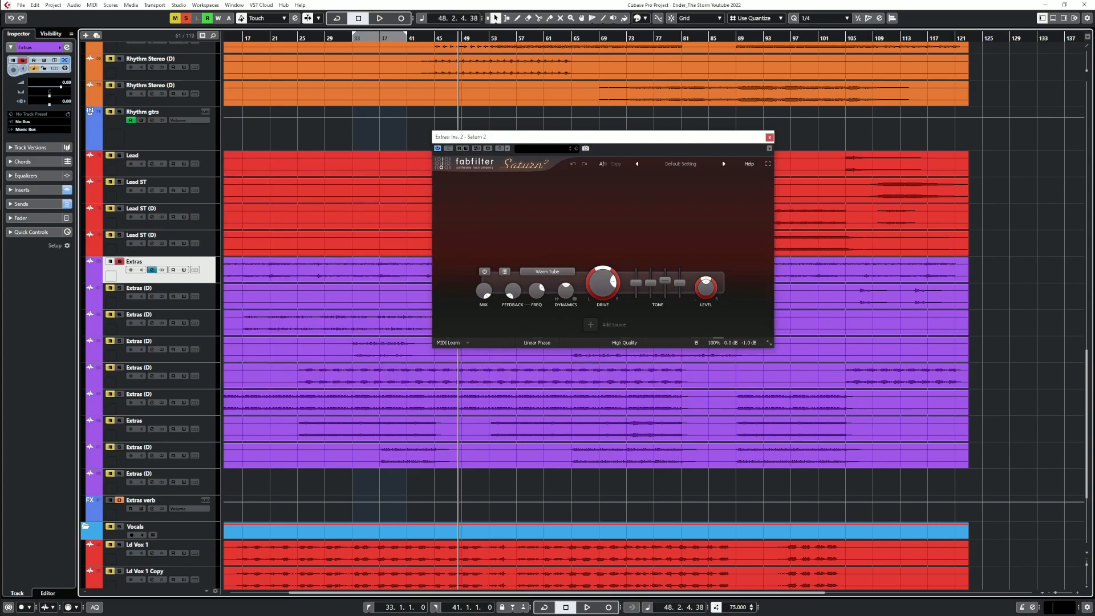
Audition the soloed first Extras track, then open its Pro-Q 3 and SideWidener inserts from the channel settings
key(space)
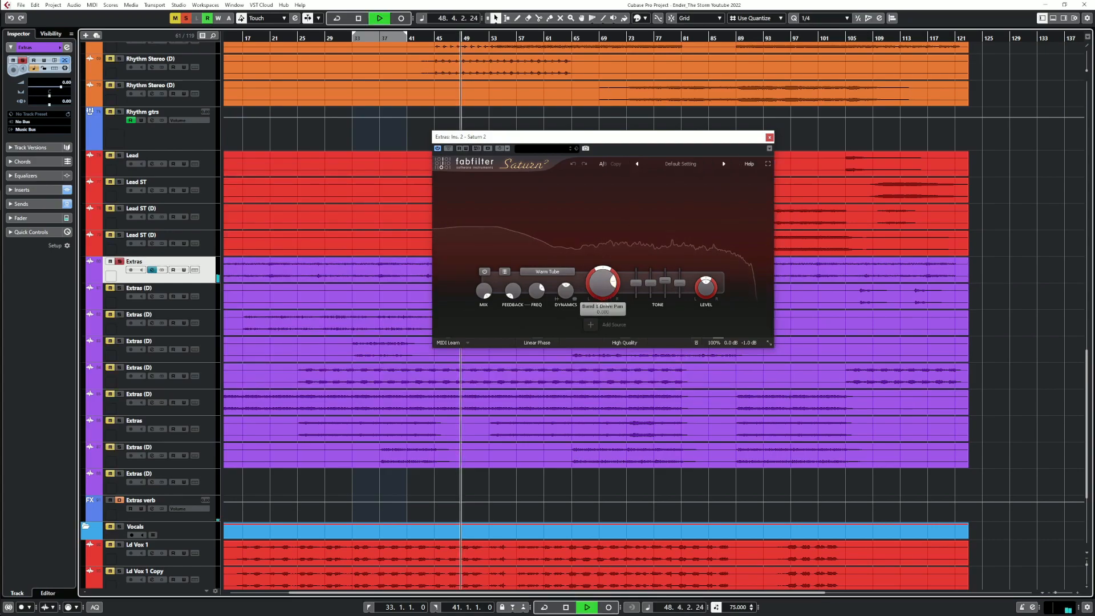
click(152, 270)
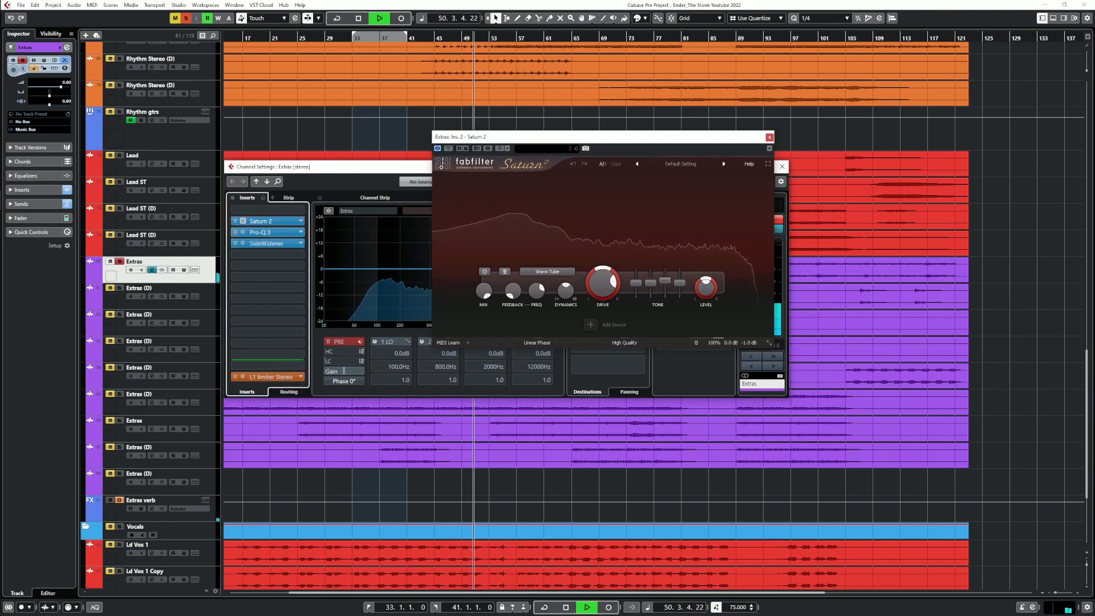
key(space)
click(243, 232)
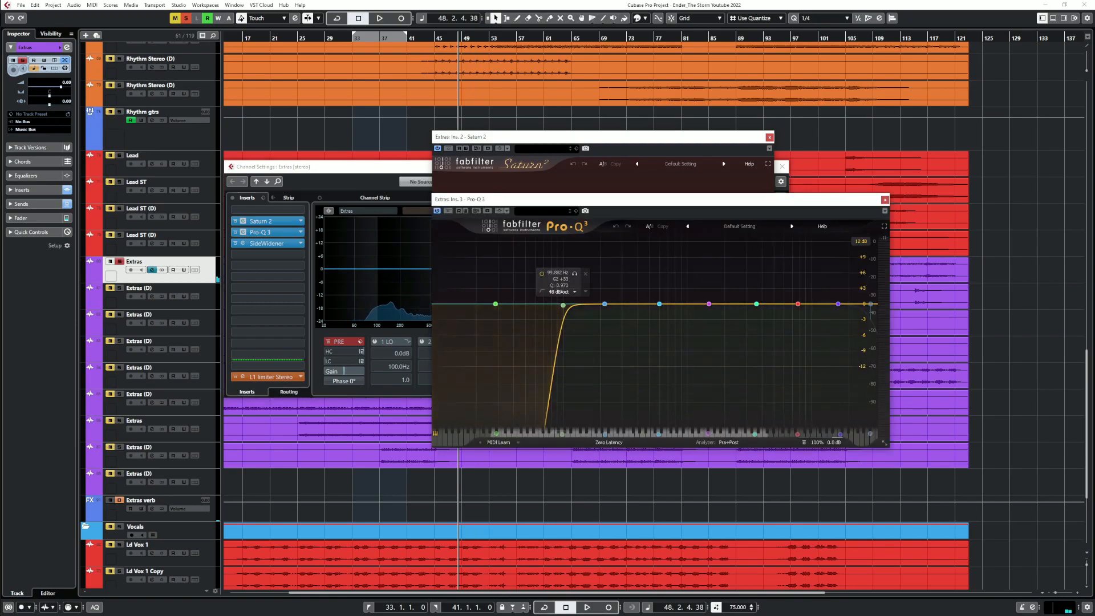
click(243, 243)
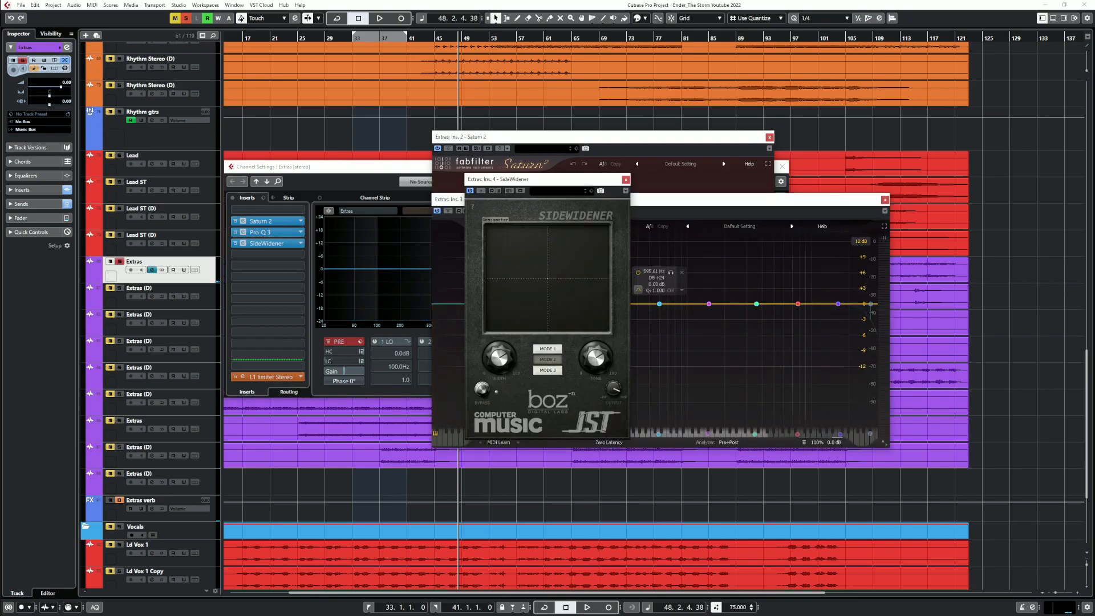
Compare the soloed Extras track with SideWidener bypassed and active, then close its plug-in windows and channel settings
key(space)
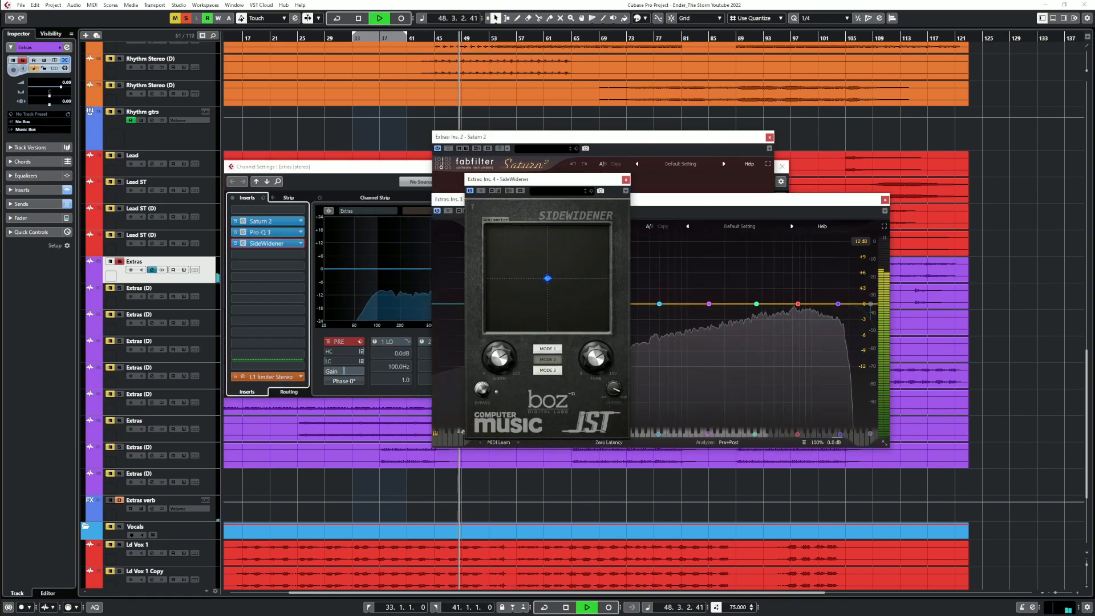
click(235, 243)
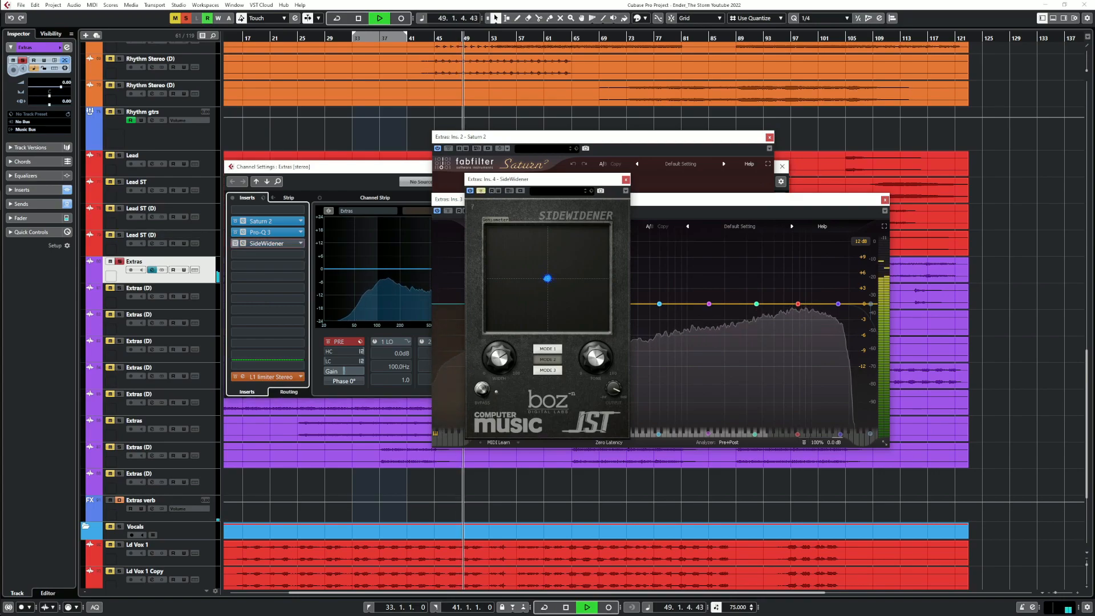
click(235, 243)
click(499, 357)
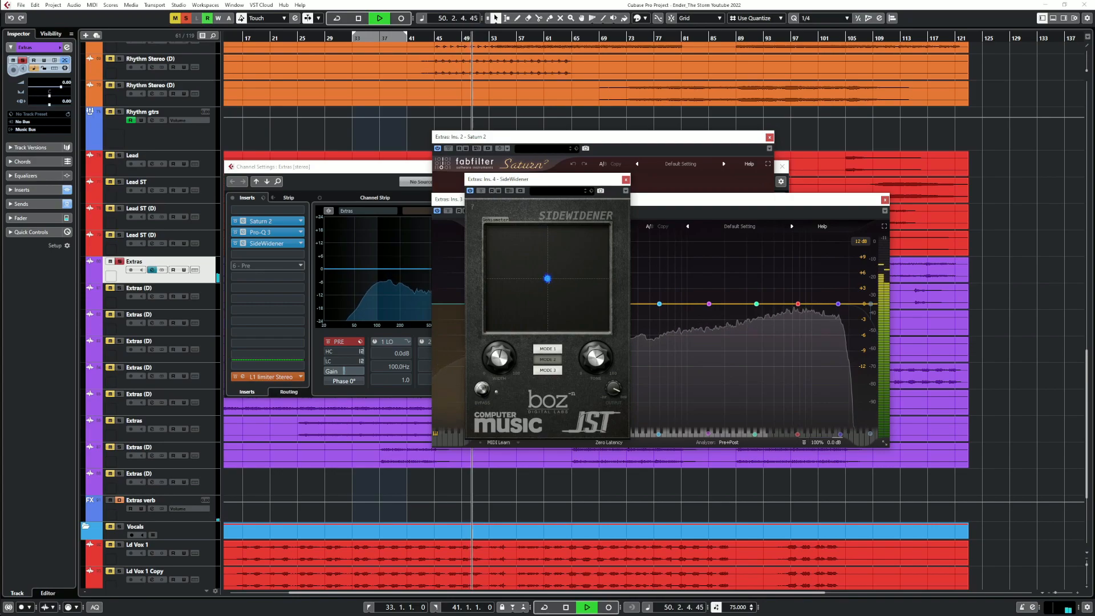
key(space)
click(626, 180)
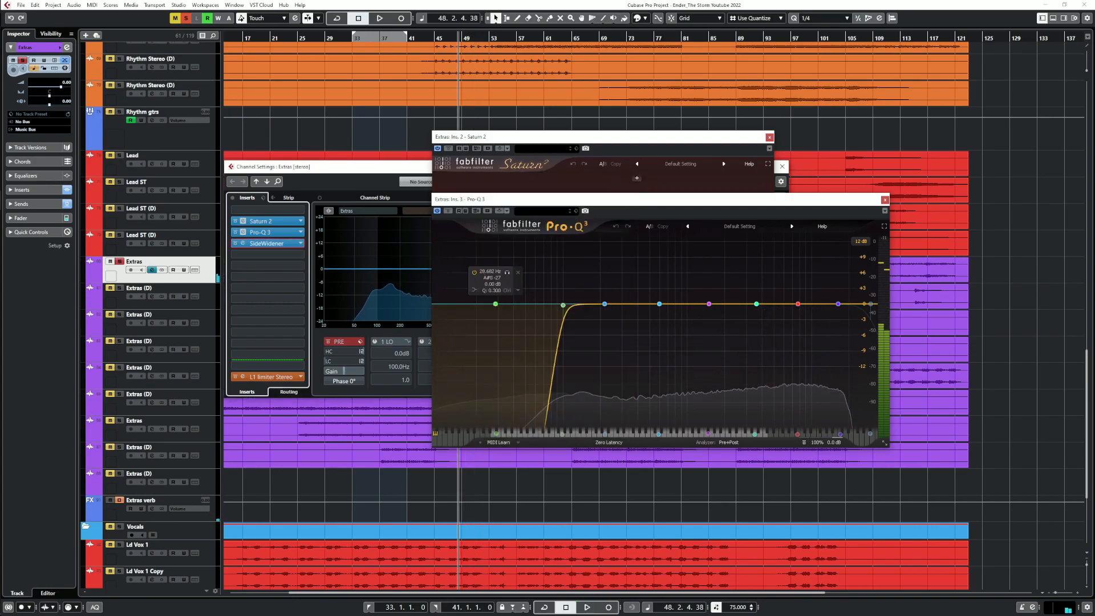
click(885, 200)
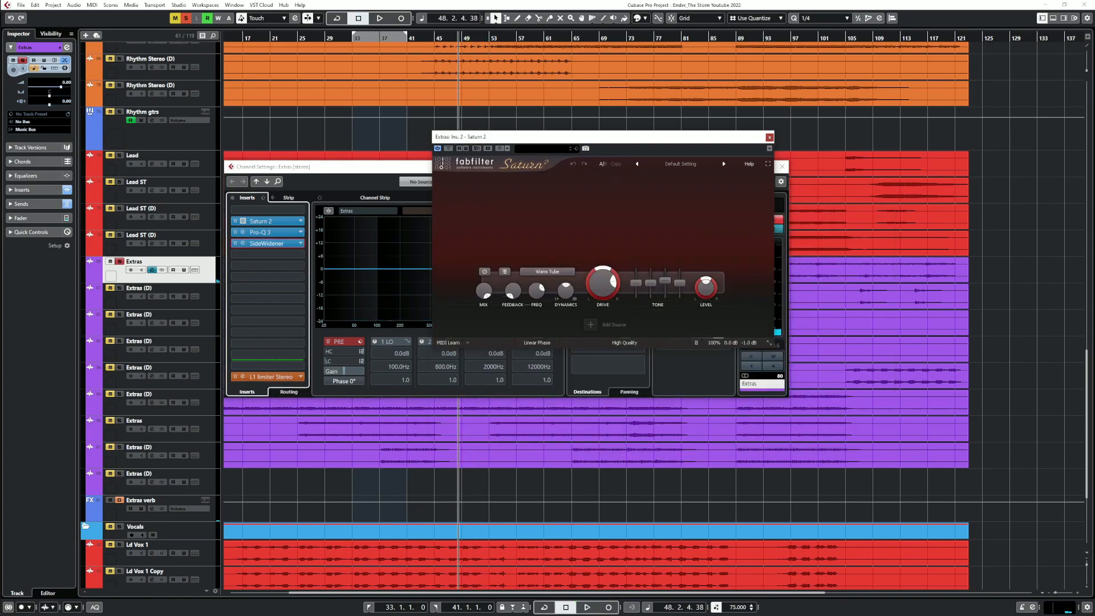
click(770, 137)
click(782, 166)
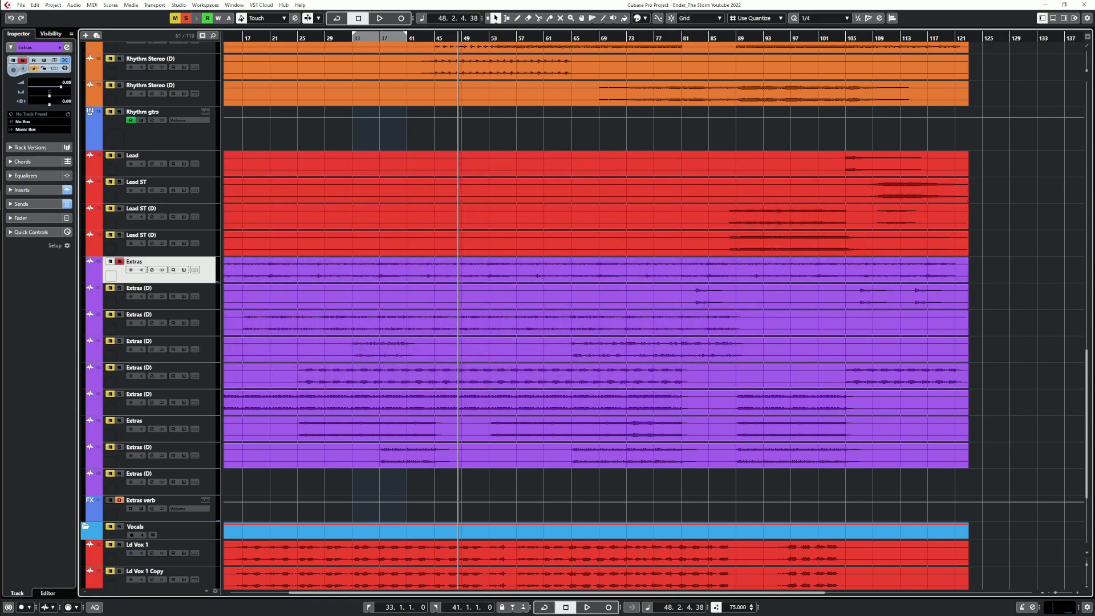
Unsolo the first Extras track and lower the out ceiling of its L1 limiter Stereo insert to -12.0
click(152, 269)
click(242, 377)
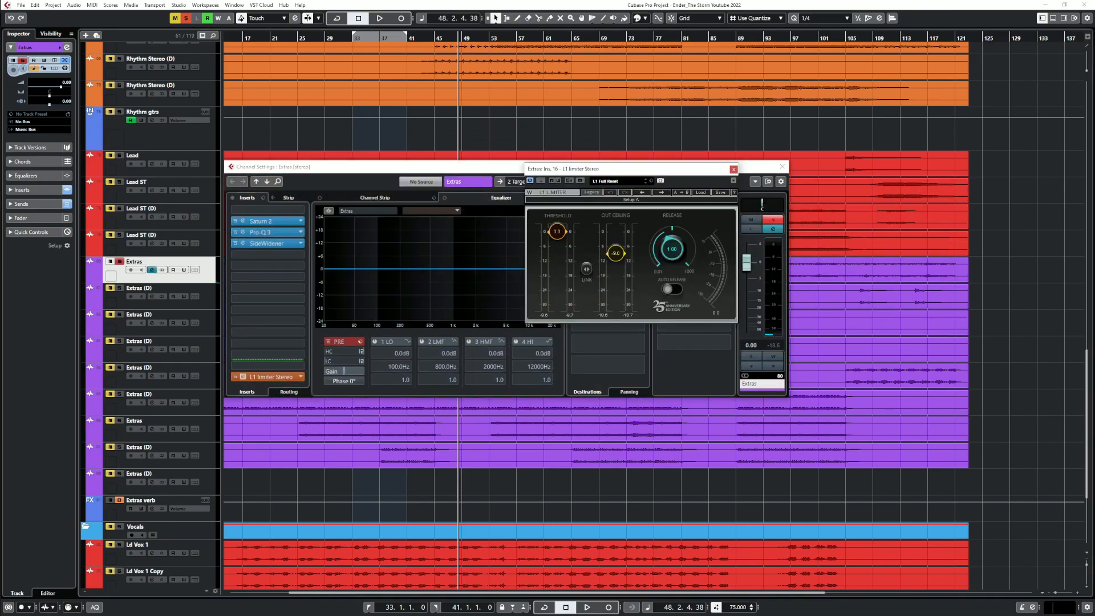
click(120, 261)
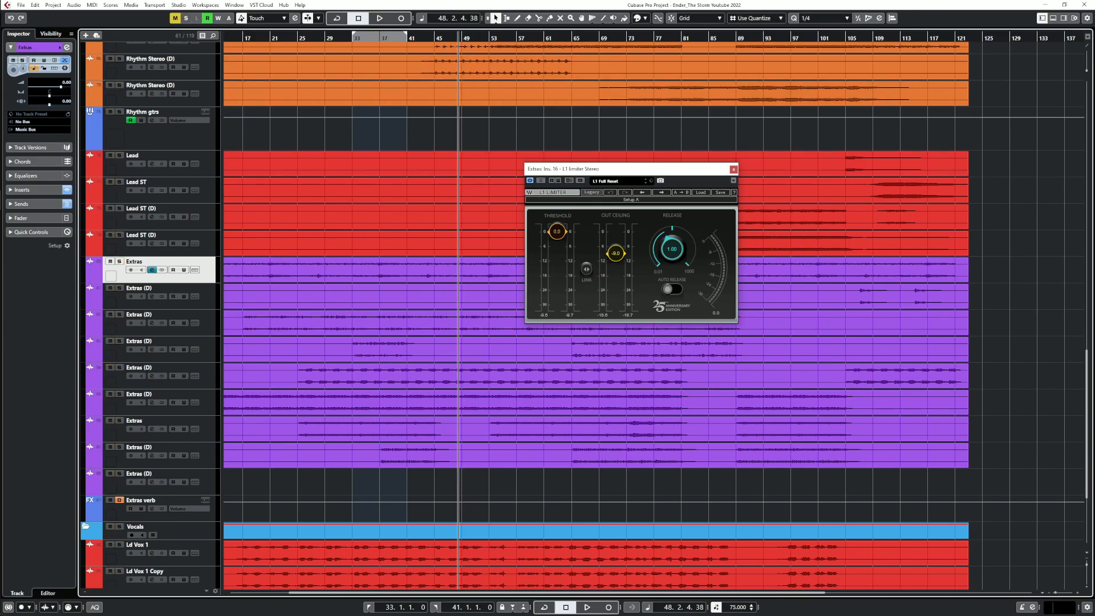
drag(615, 253, 615, 260)
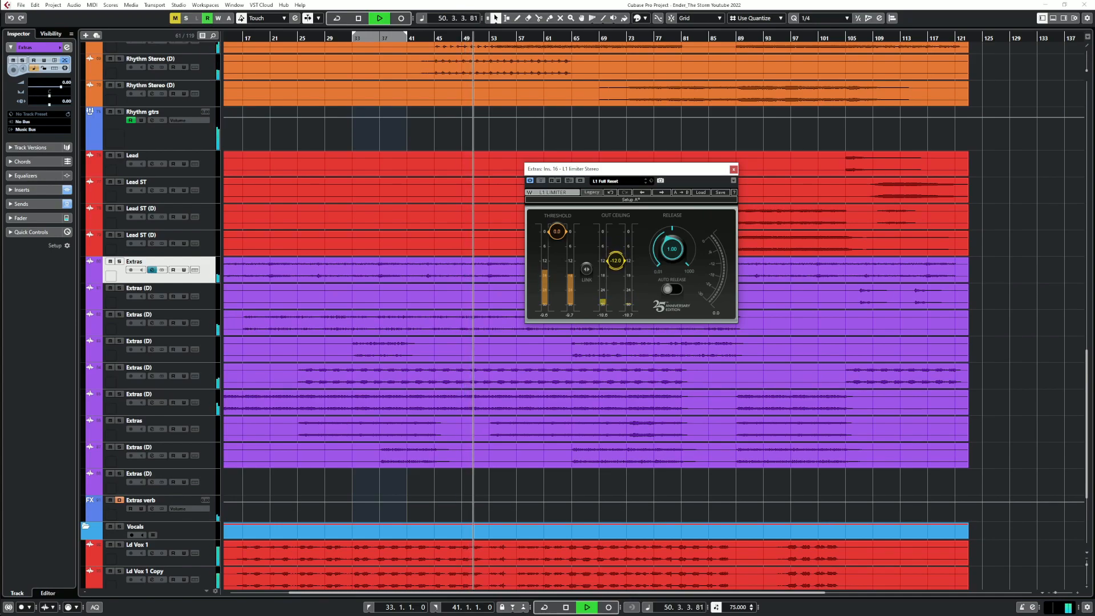
key(Escape)
Go to the drum tracks and audition the section starting around bar 45, then stop playback
scroll(615, 378, down, 3)
scroll(616, 377, up, 13)
scroll(615, 376, up, 5)
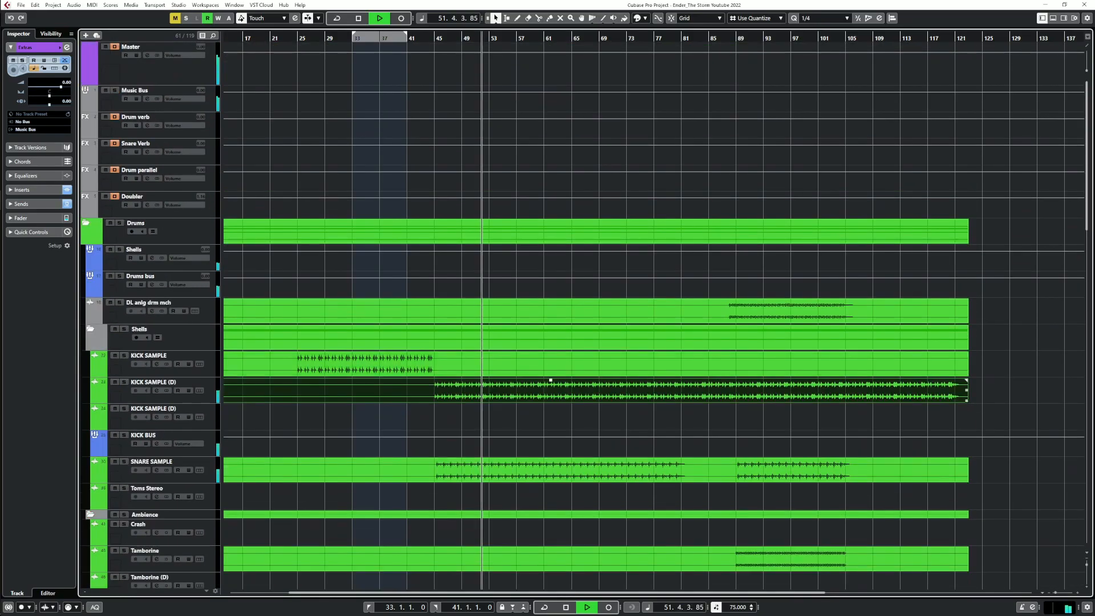
key(h)
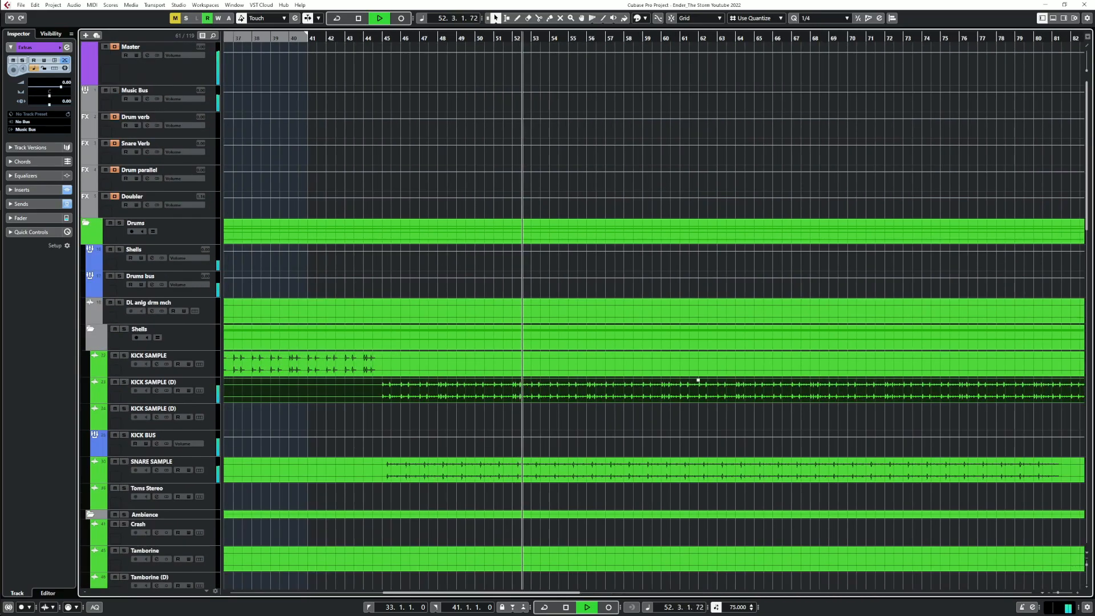
key(g)
scroll(696, 379, down, 4)
scroll(696, 379, up, 2)
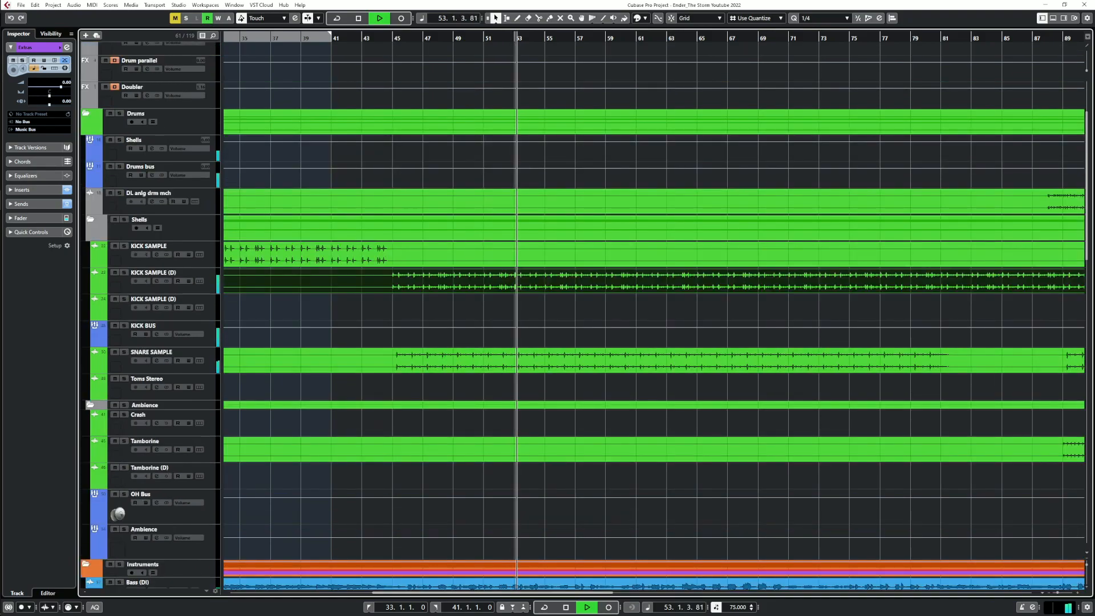
click(697, 380)
click(393, 39)
click(388, 38)
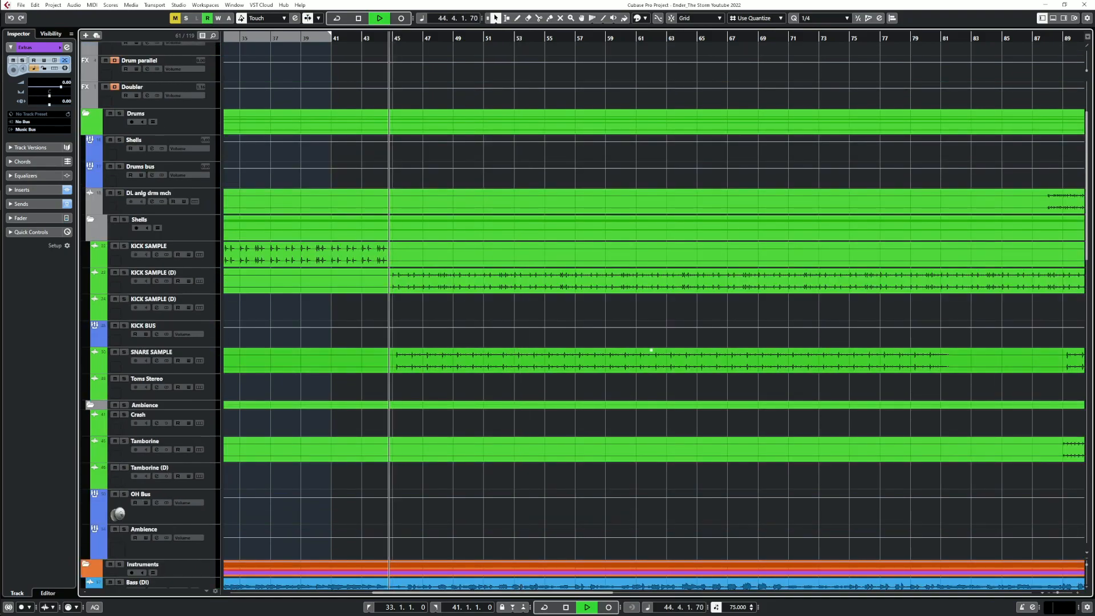
click(400, 38)
key(space)
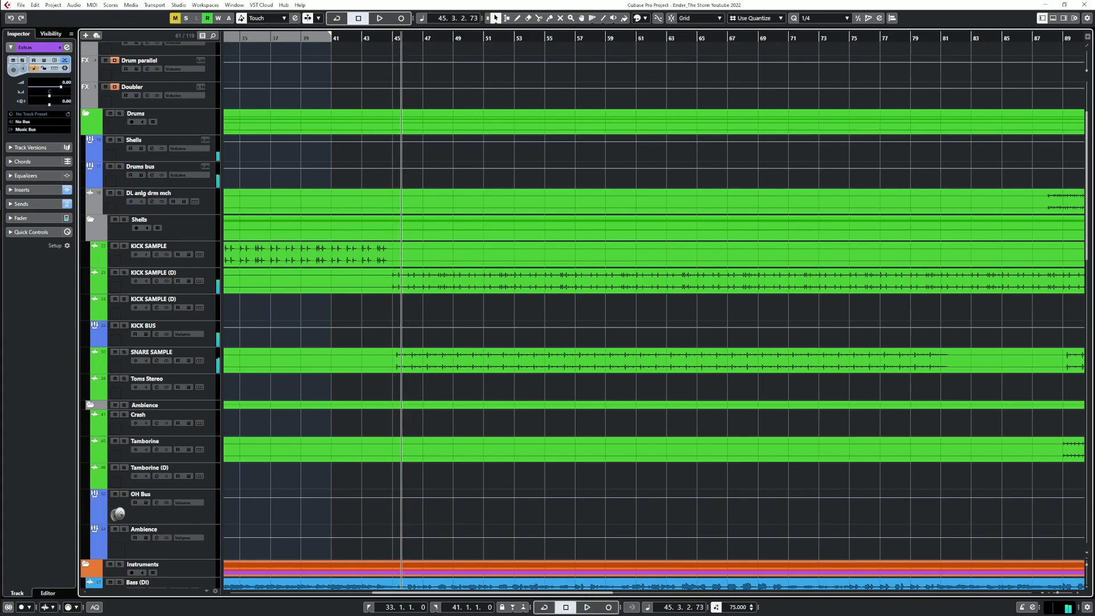
Solo the SNARE SAMPLE track and open the Shells bus's Kramer PIE insert, leaving only the compressor window open off to the side
click(123, 352)
click(151, 149)
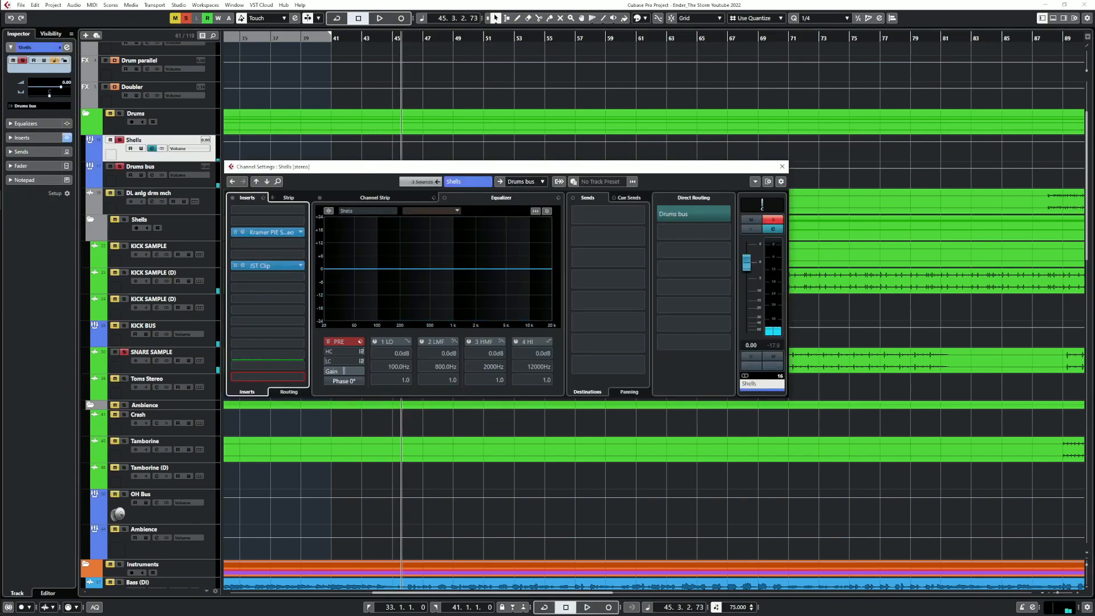
click(243, 232)
drag(656, 34, 843, 86)
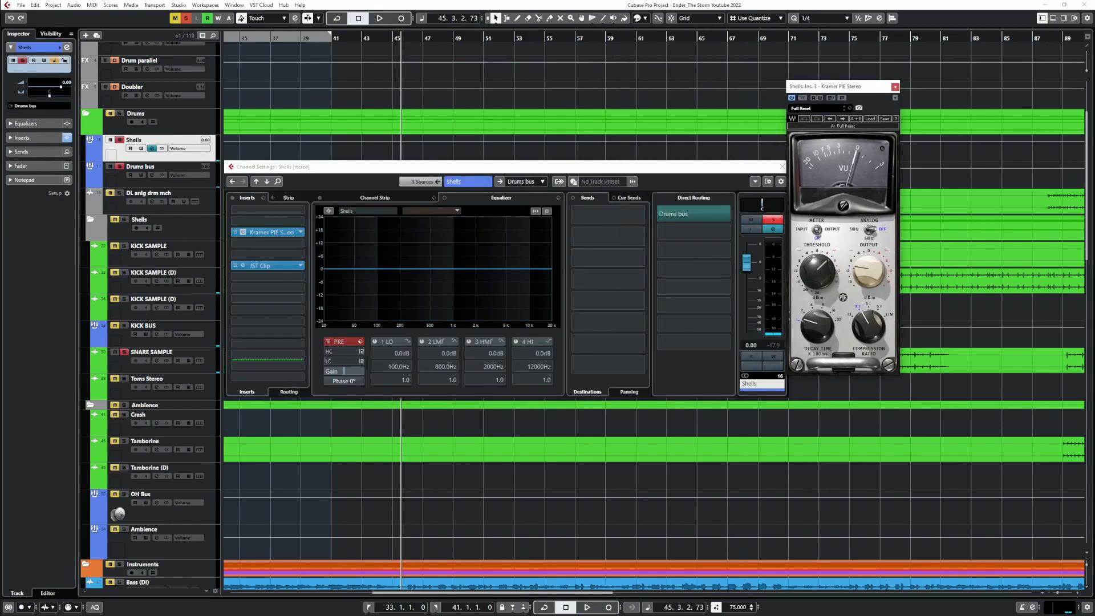
drag(484, 167, 392, 179)
click(689, 180)
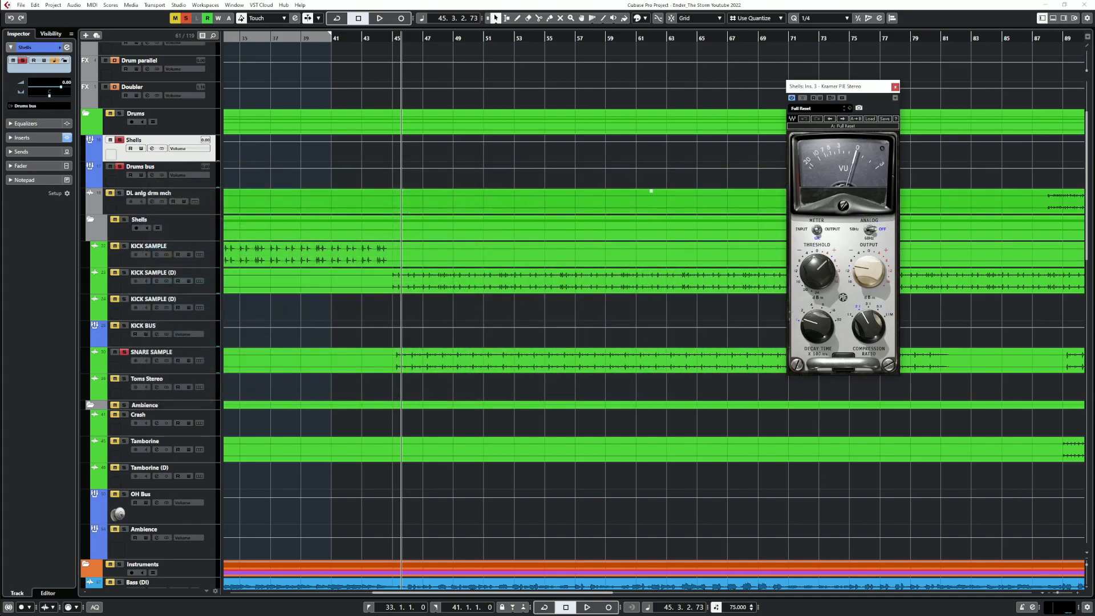
Start playback of the soloed snare sample and move its JST Clip insert down to slot 4
click(156, 361)
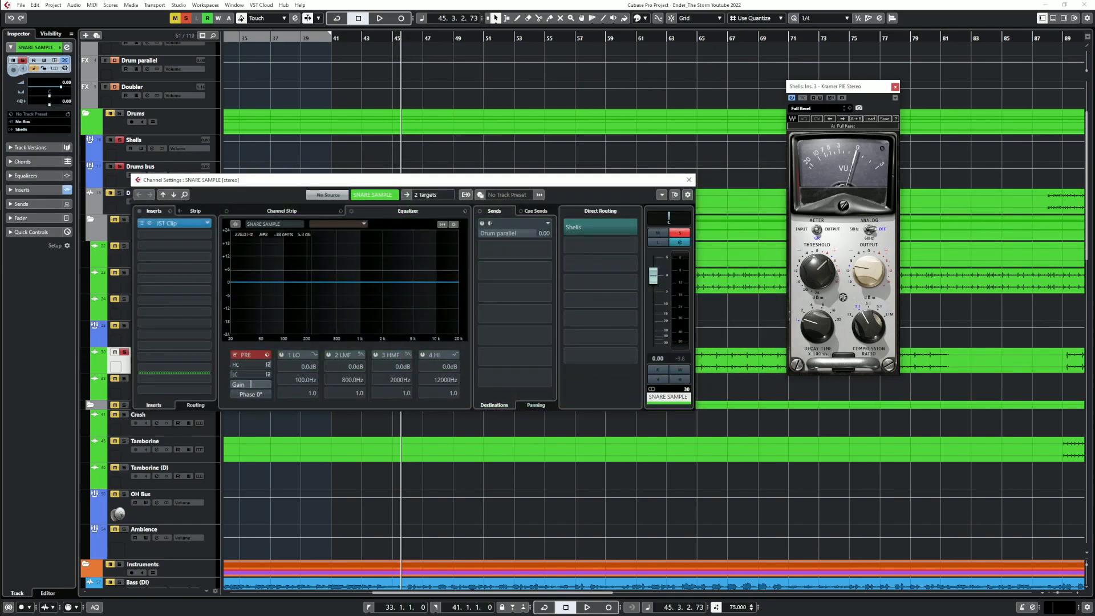
key(space)
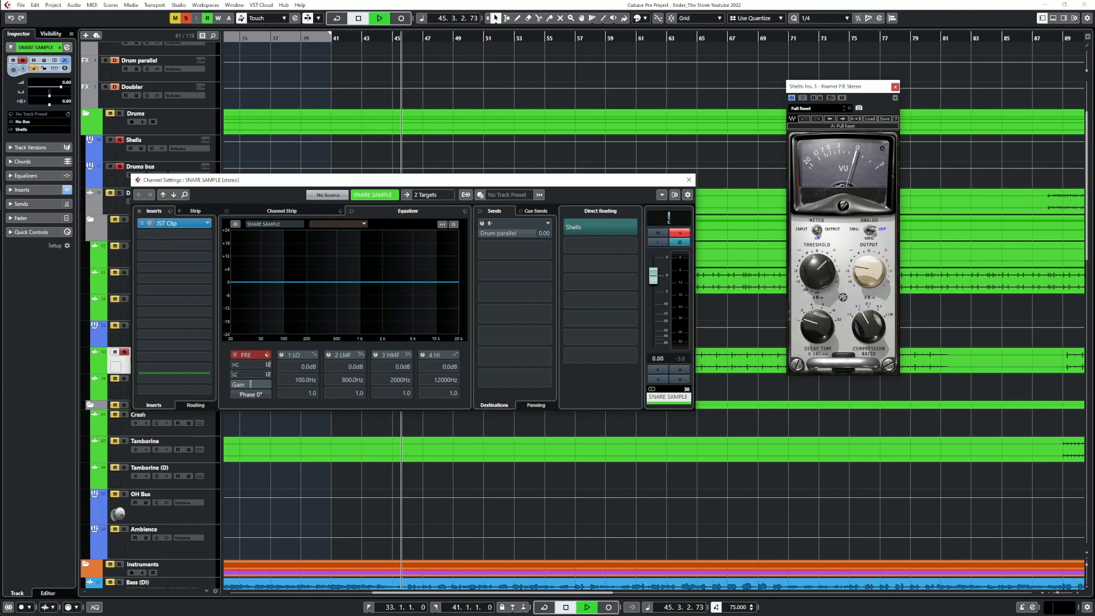
drag(171, 223, 191, 256)
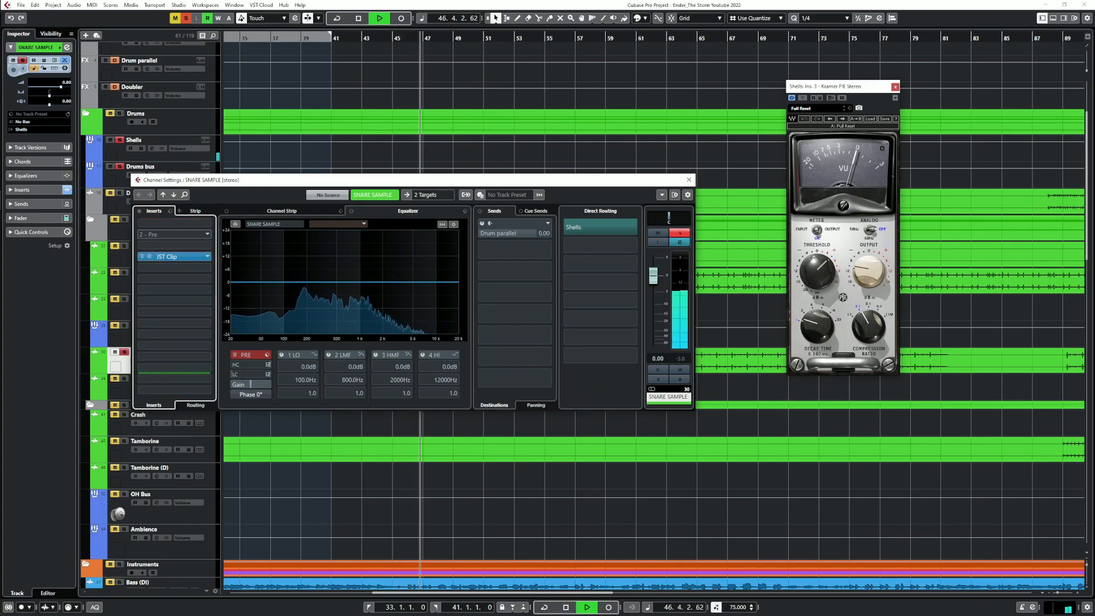
Add the DF-XCITE plug-in to insert slot 2 of the snare sample, ahead of JST Clip
click(207, 235)
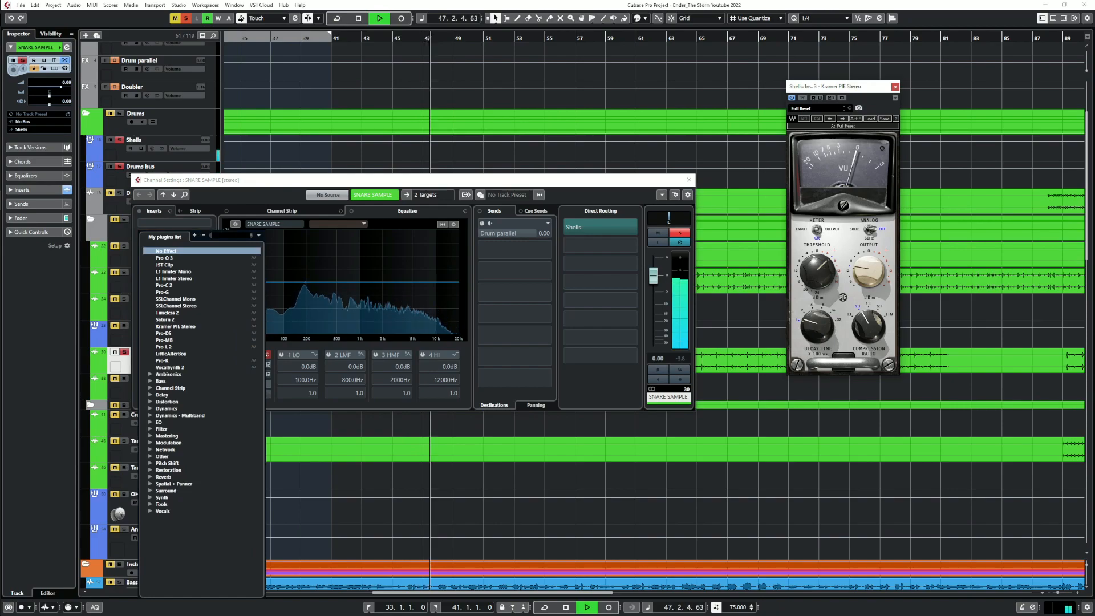
text(ss)
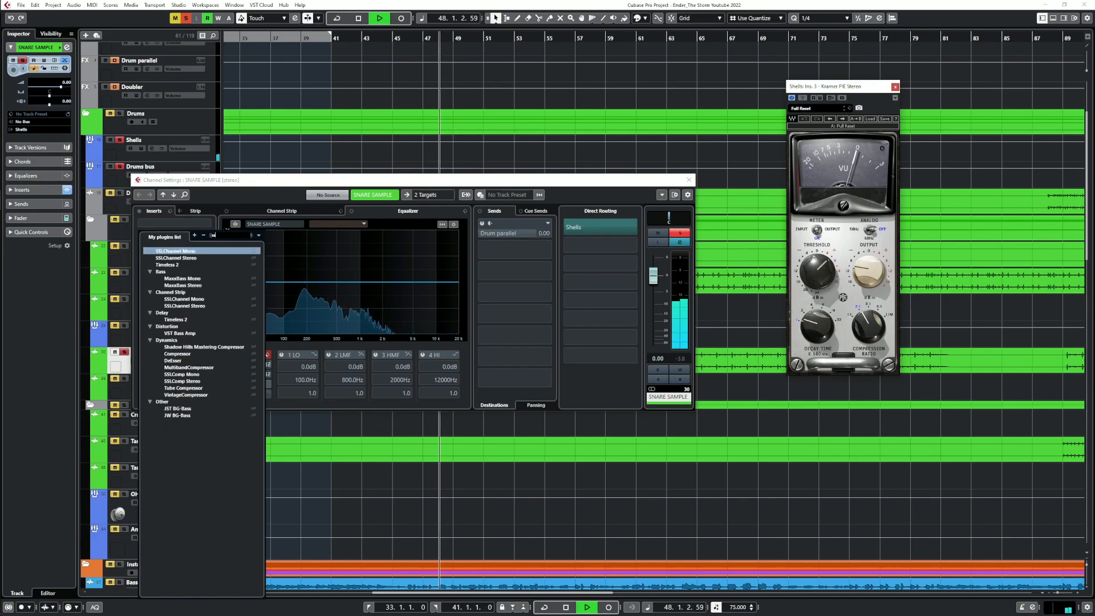
key(BackSpace)
key(BackSpace)
text(df)
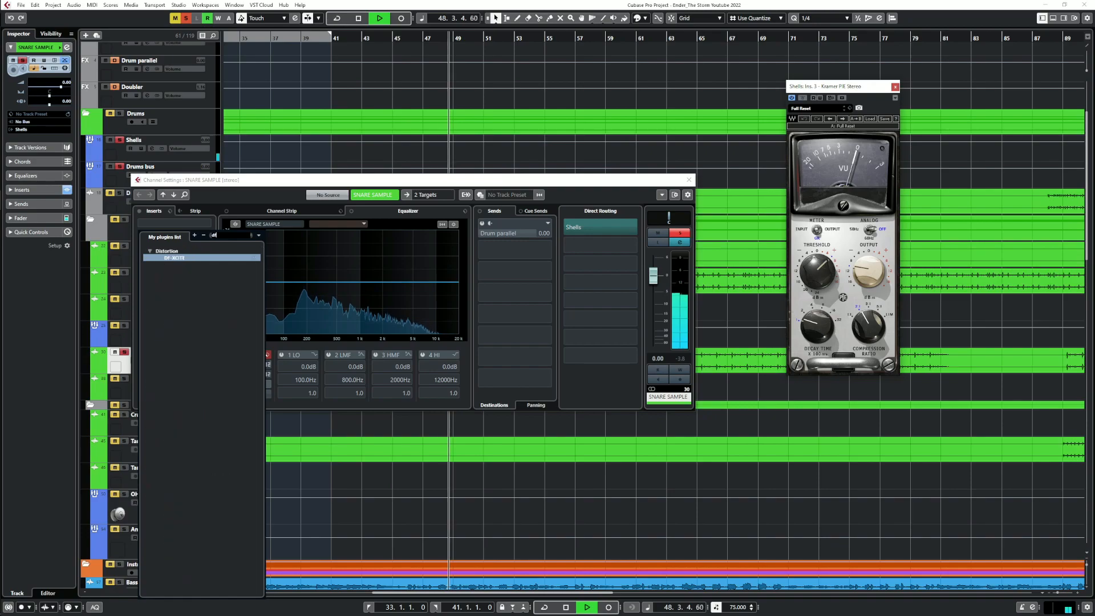
key(Return)
Set the snare's DF-XCITE mode to Indie Snare and increase the bass and high-mid drive while the snare plays
key(space)
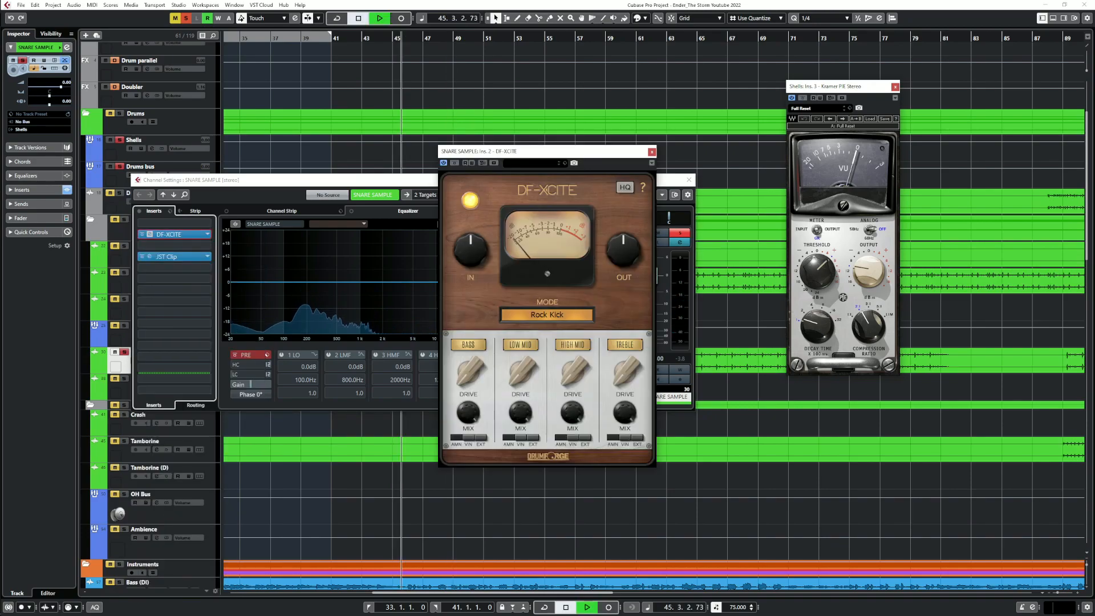
key(space)
click(547, 315)
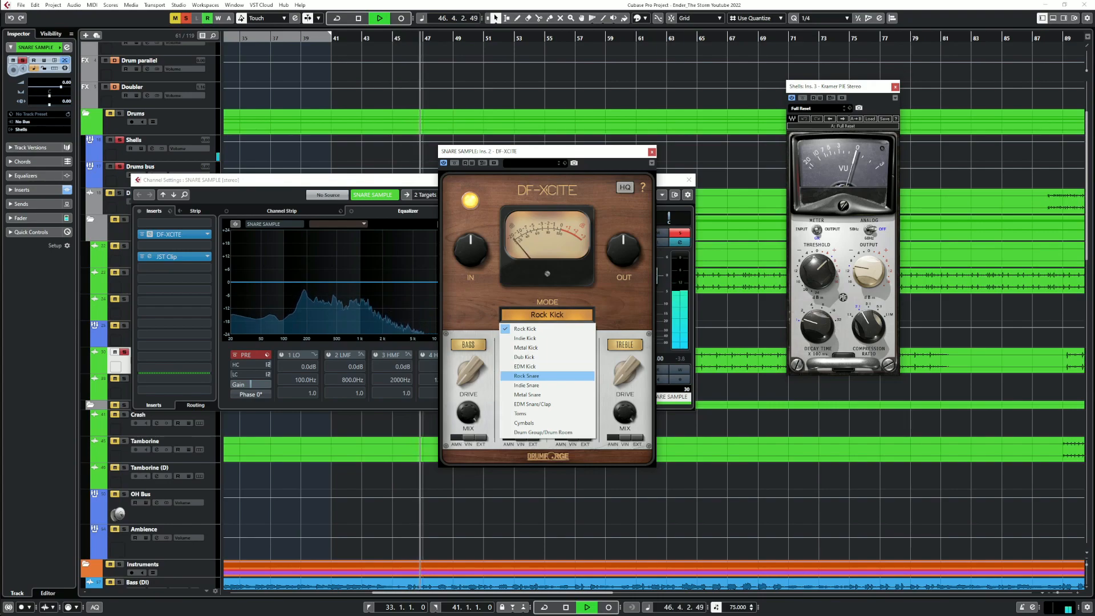
click(526, 385)
key(space)
key(space)
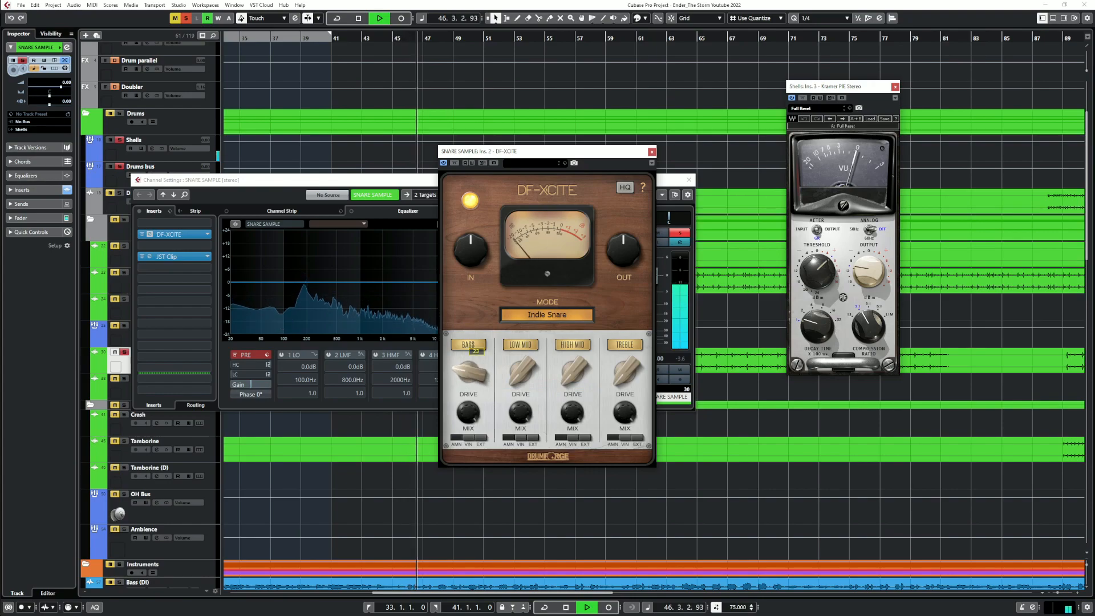
drag(573, 371, 574, 359)
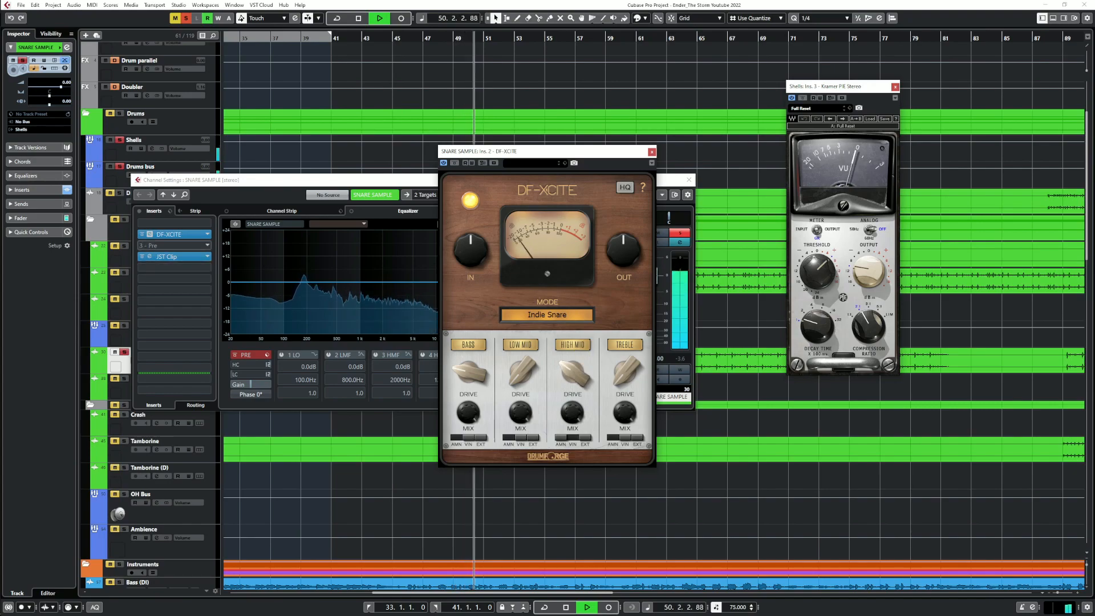
Add Pro-Q 3 to insert slot 5 of the snare sample, after JST Clip
click(211, 245)
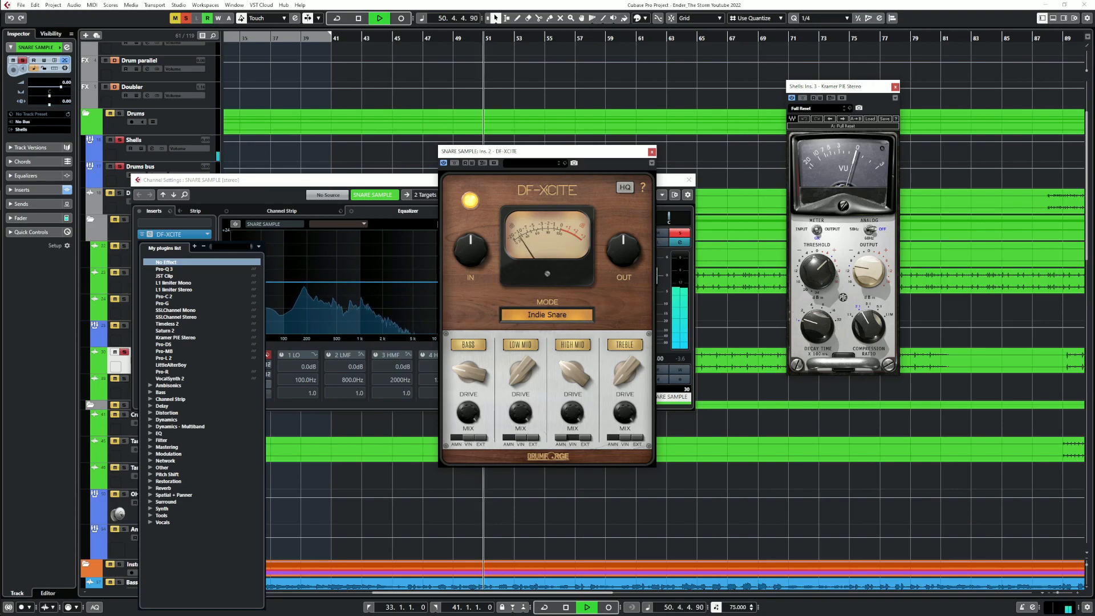
click(203, 224)
click(204, 268)
click(165, 291)
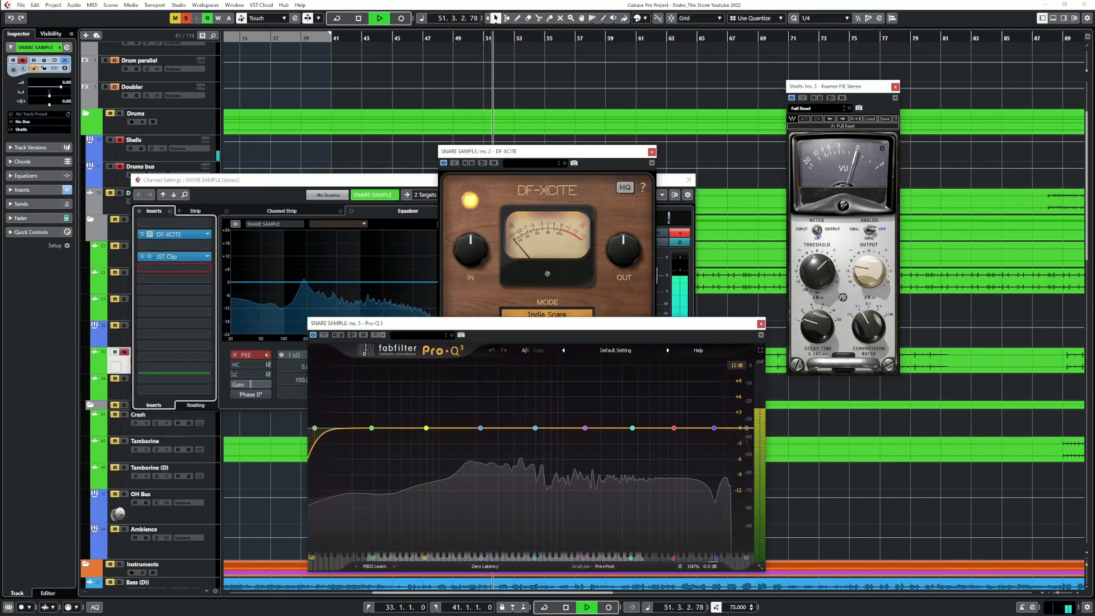
Add a 48 dB/oct low cut at about 129 Hz in the snare's Pro-Q 3, stop playback and close its plug-in windows
drag(314, 427, 452, 425)
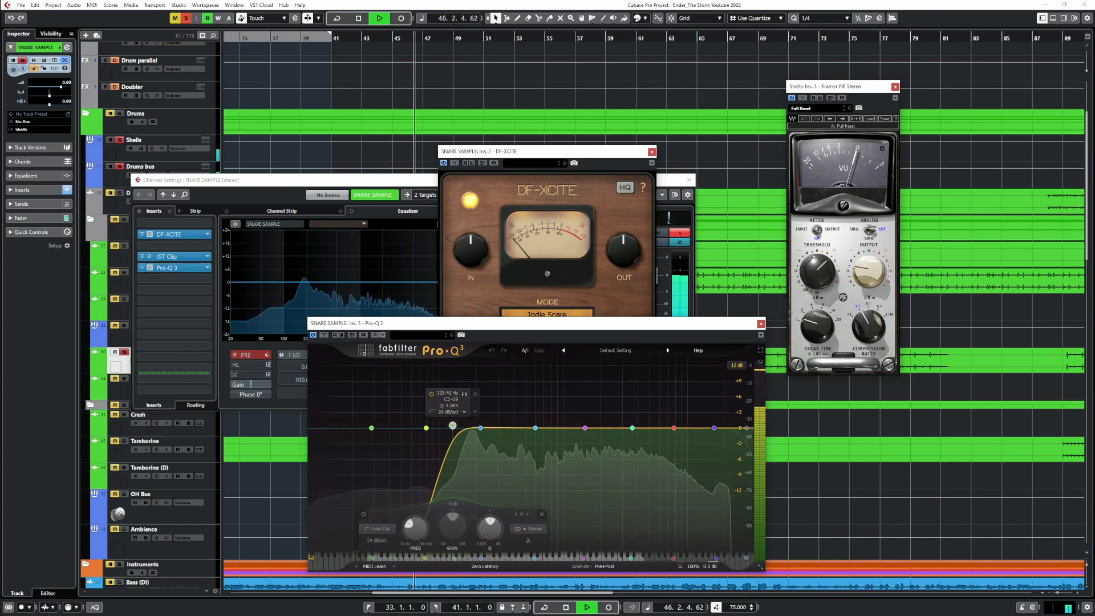
right_click(452, 425)
mouse_move(490, 451)
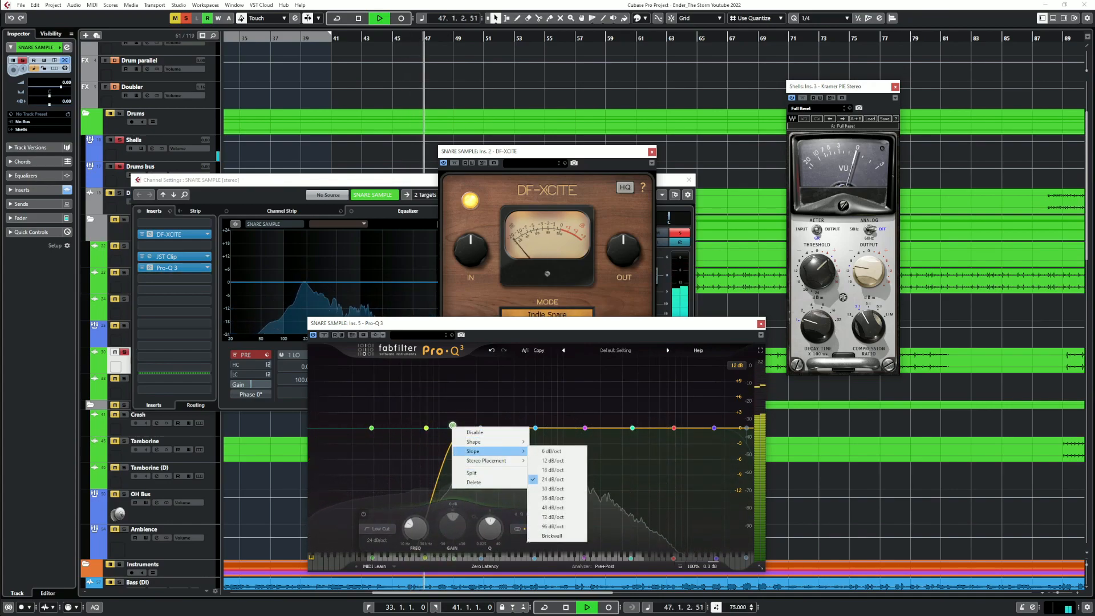
click(554, 508)
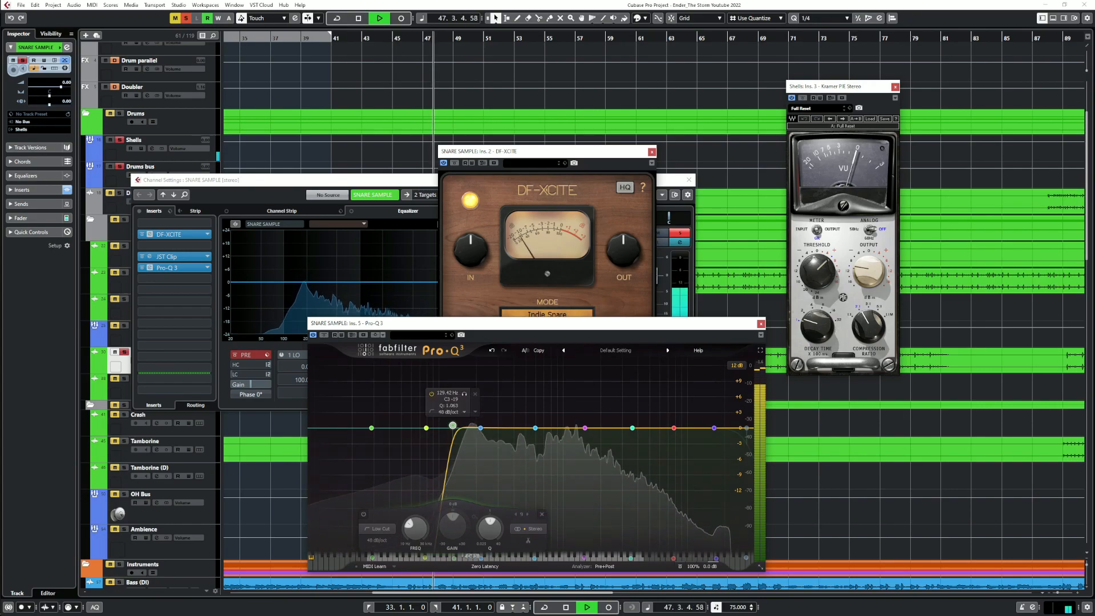
drag(453, 425, 452, 426)
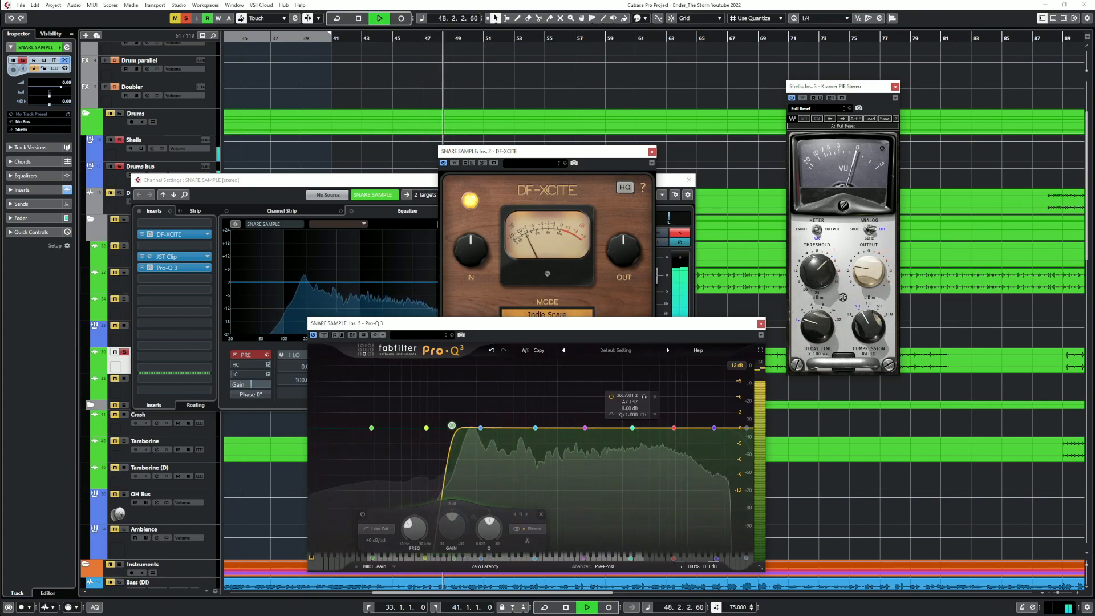
click(761, 324)
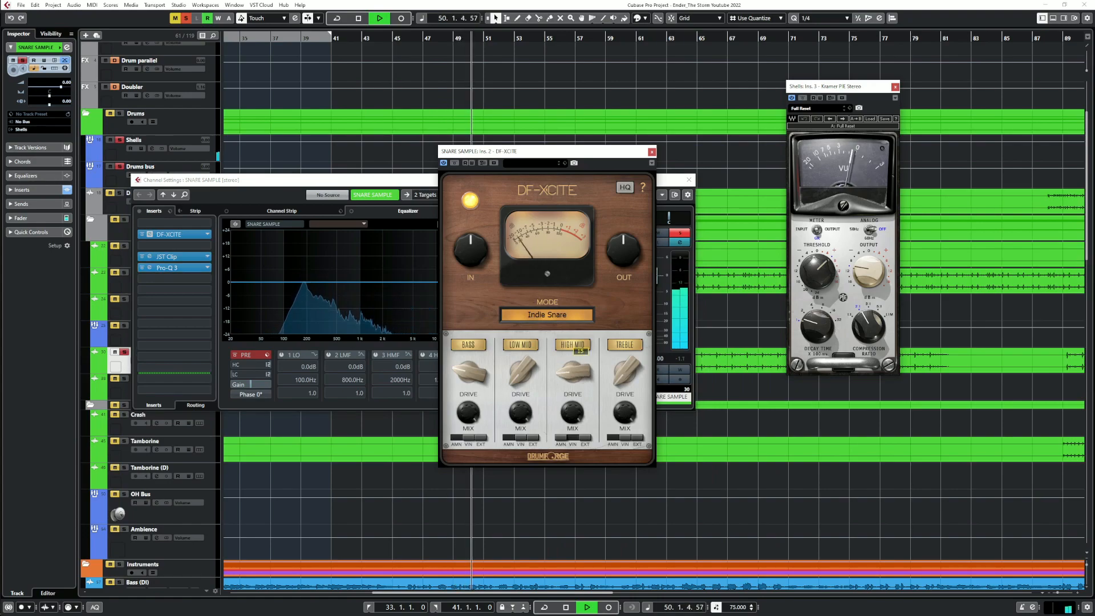
key(space)
click(652, 152)
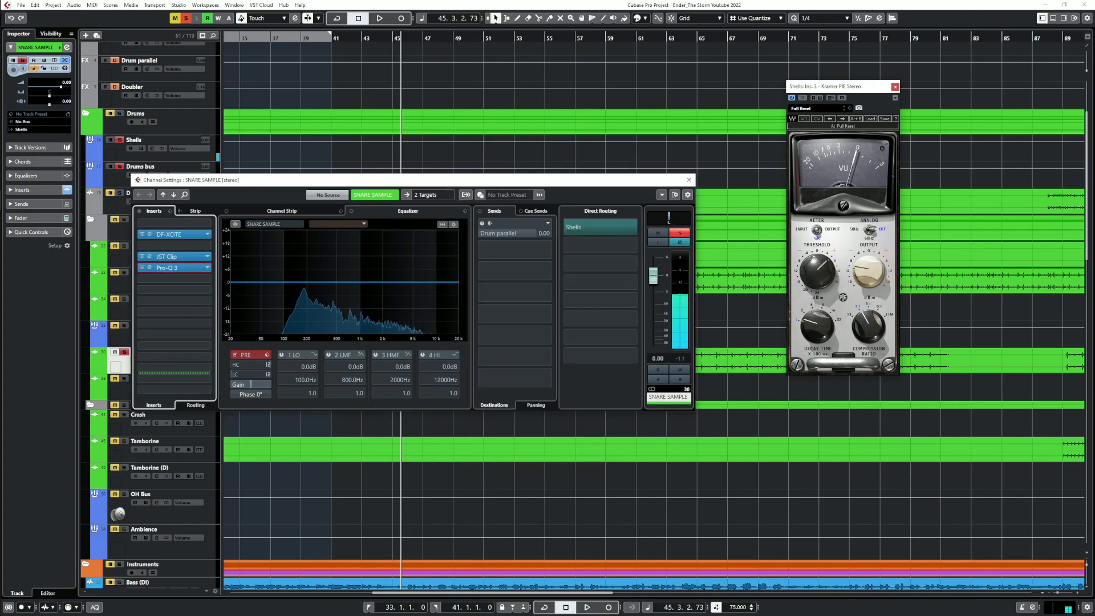
Play the soloed snare, check its JST Clip, close all open plug-in and channel windows, and unsolo the snare sample
key(space)
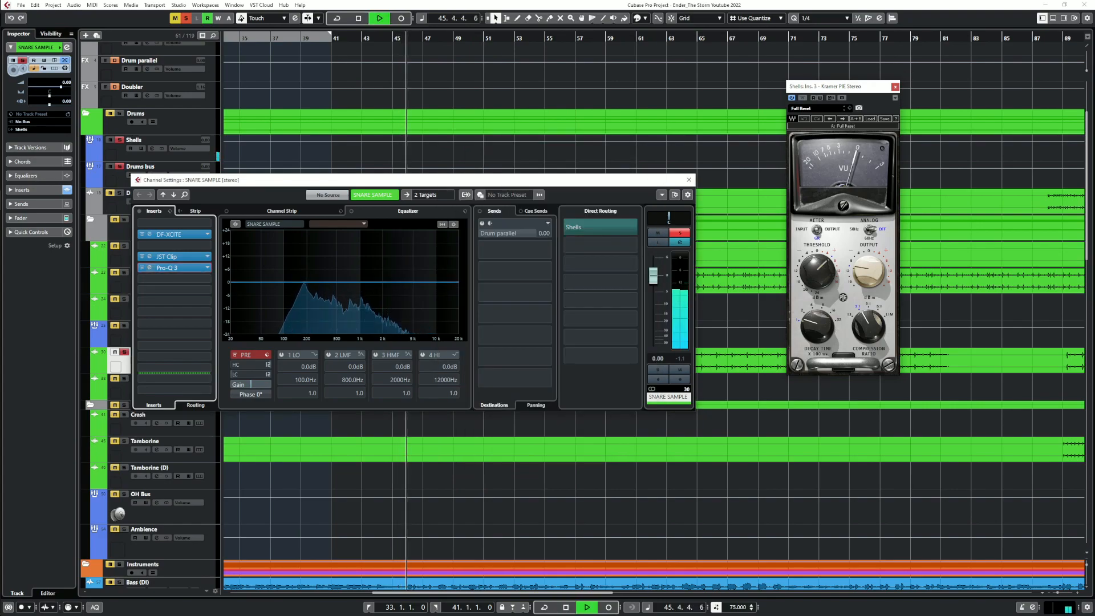
click(168, 257)
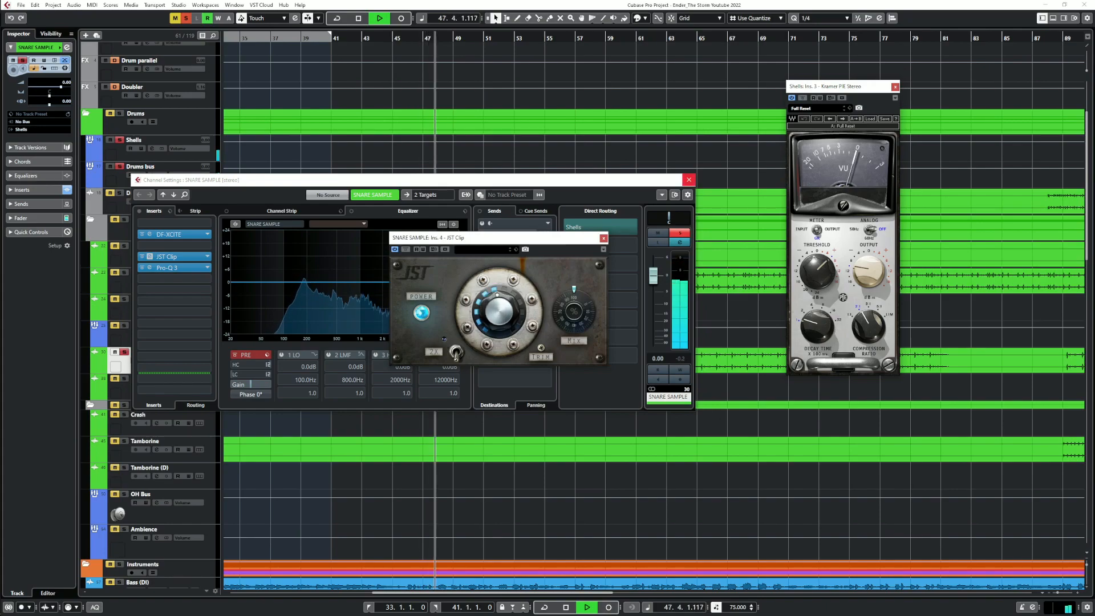
click(689, 180)
click(895, 87)
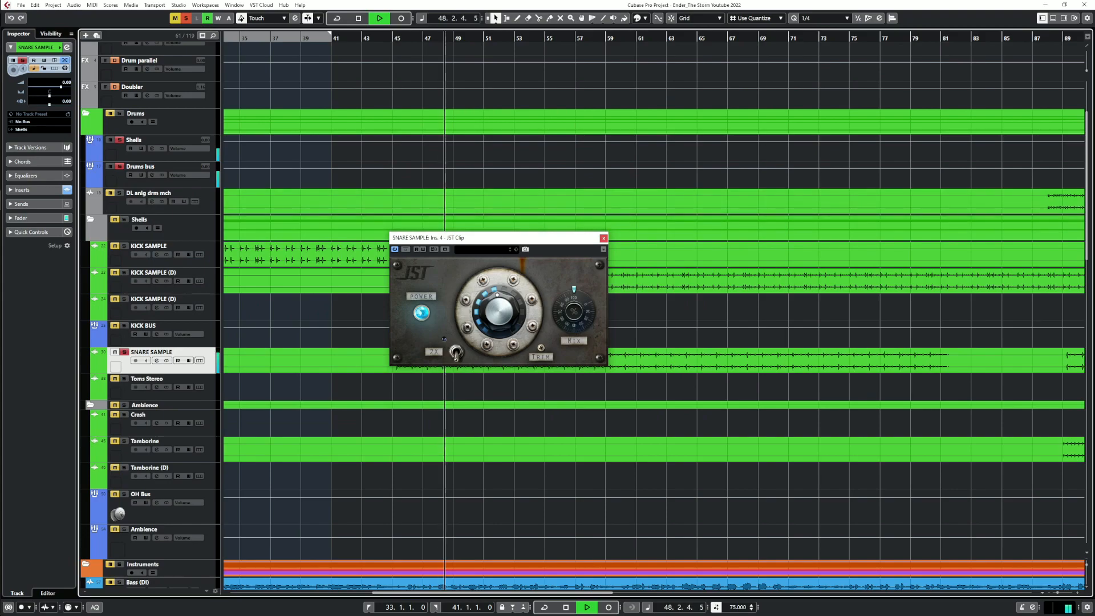
click(603, 238)
key(s)
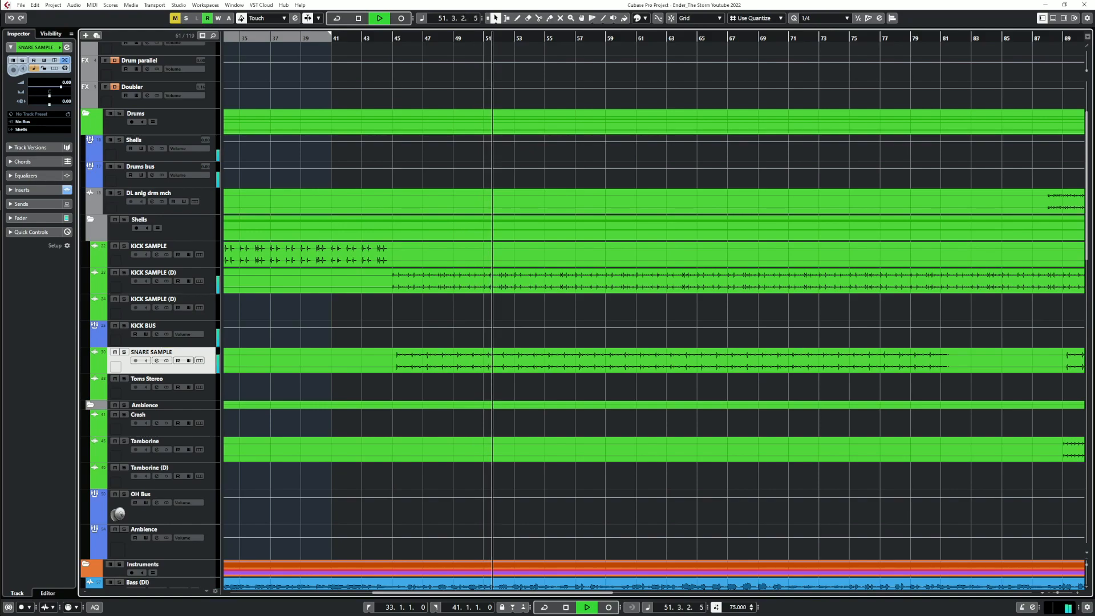
Examine the KICK BUS and Drums bus channel settings during playback, including the Drums bus's Pro-L 2 and JST BG-Drums inserts
click(156, 334)
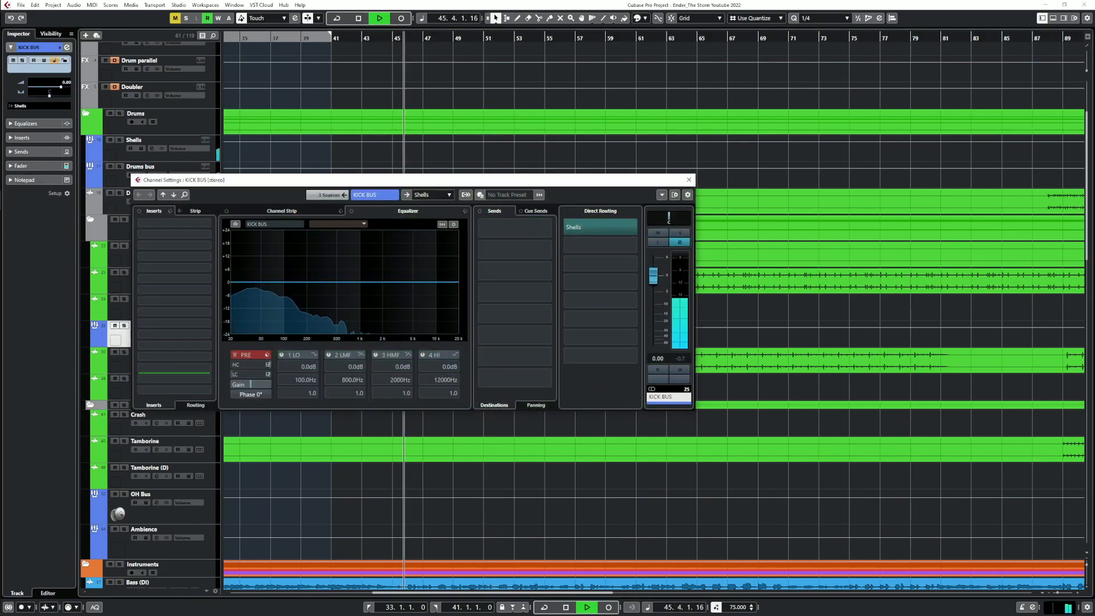
click(689, 180)
scroll(148, 285, up, 4)
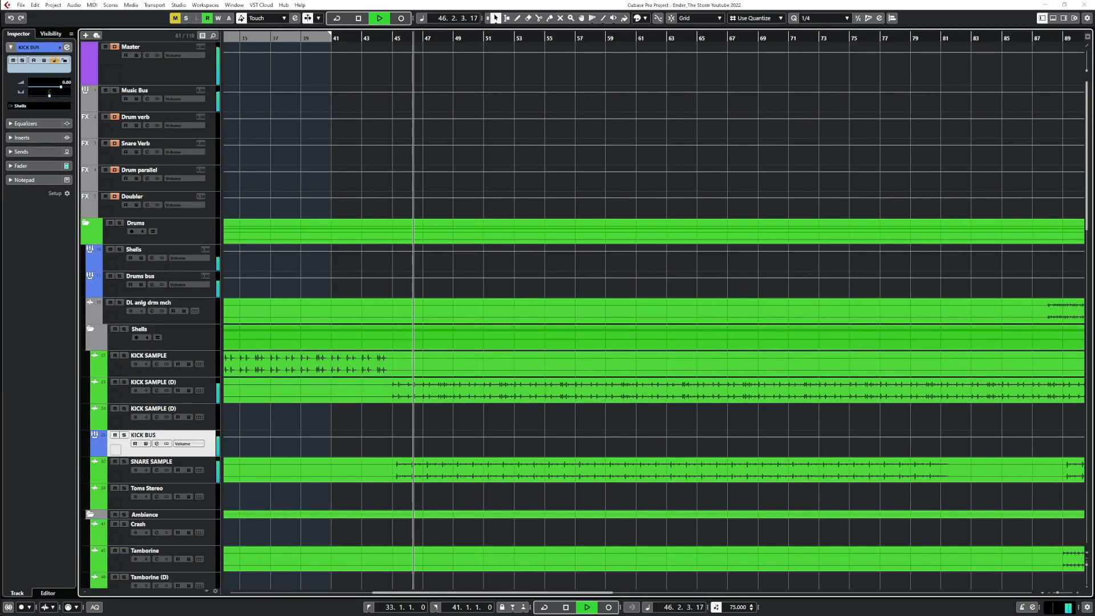
click(152, 285)
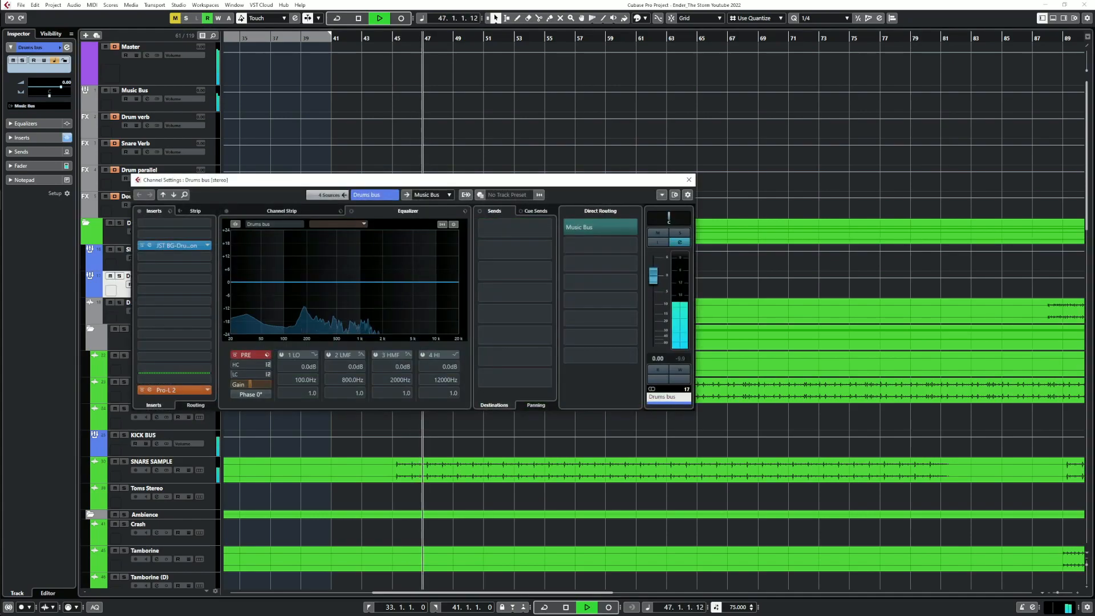
click(171, 390)
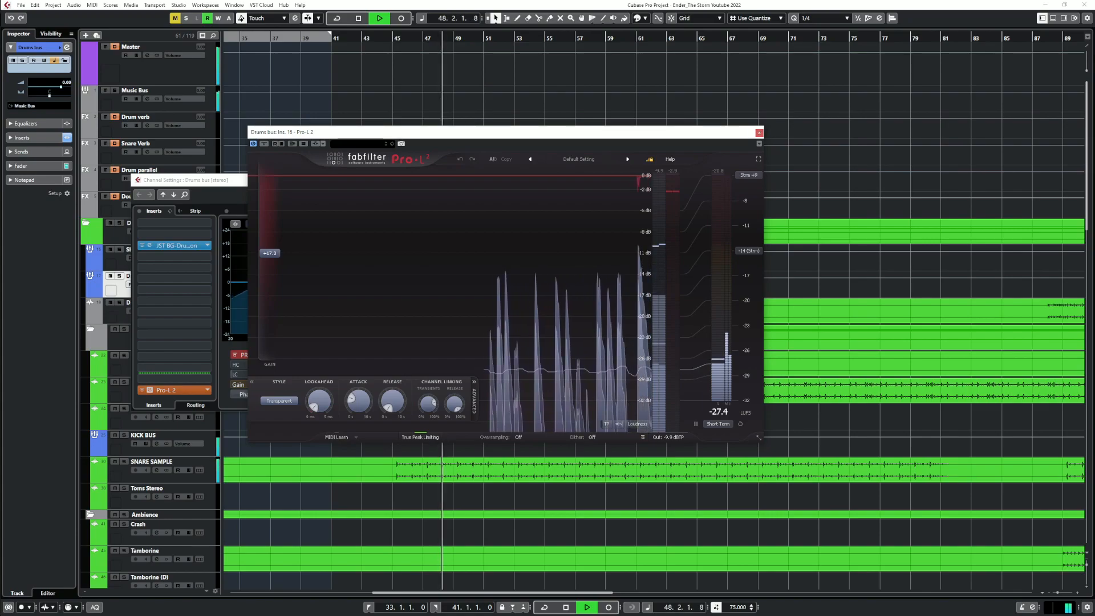
key(Escape)
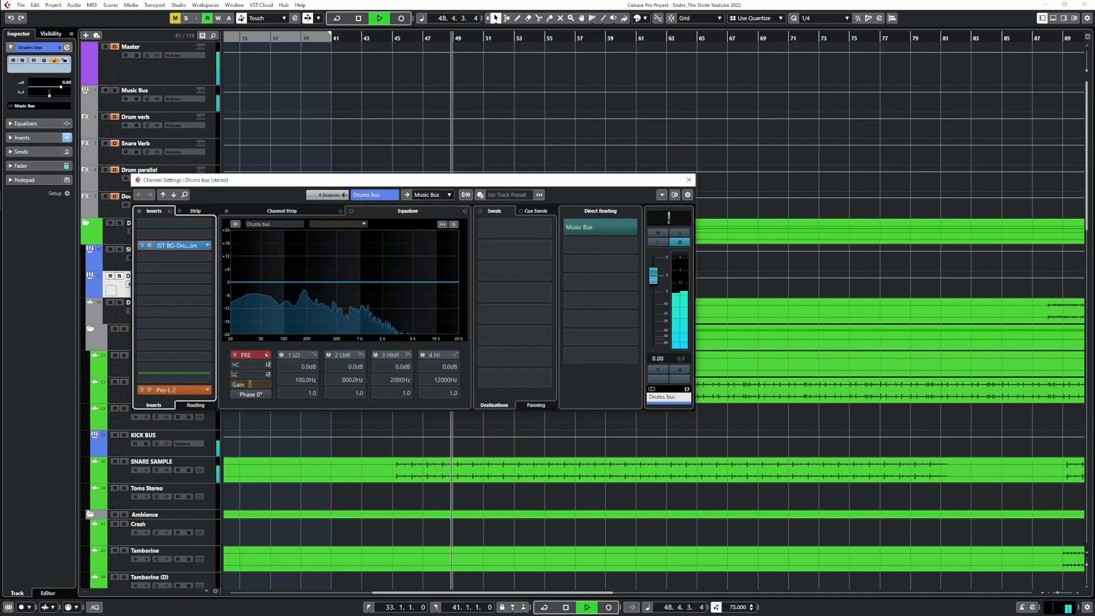
click(174, 246)
mouse_move(498, 276)
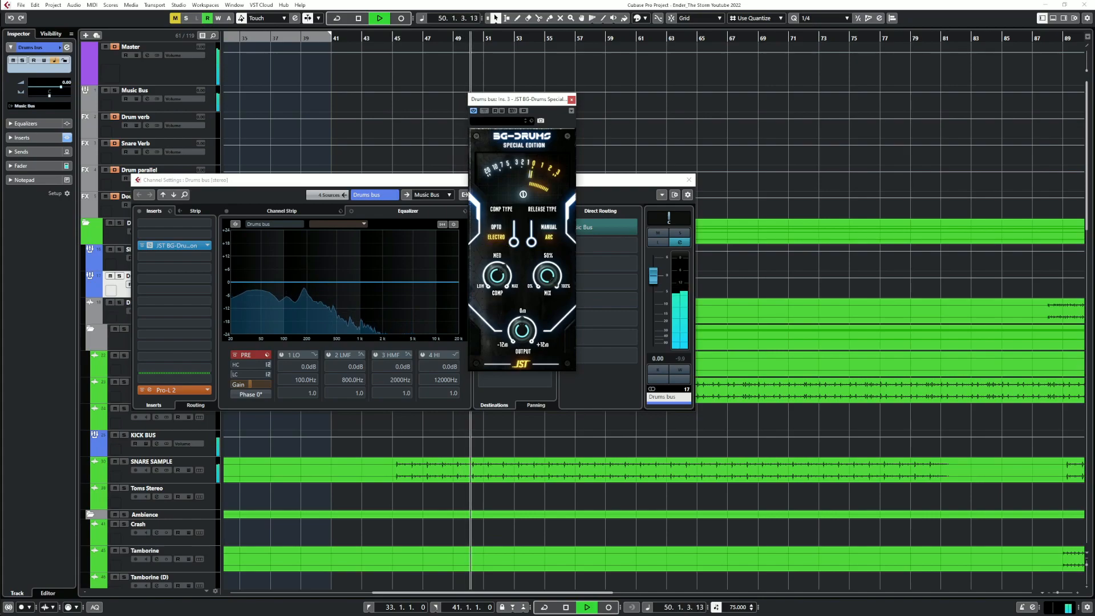
key(Escape)
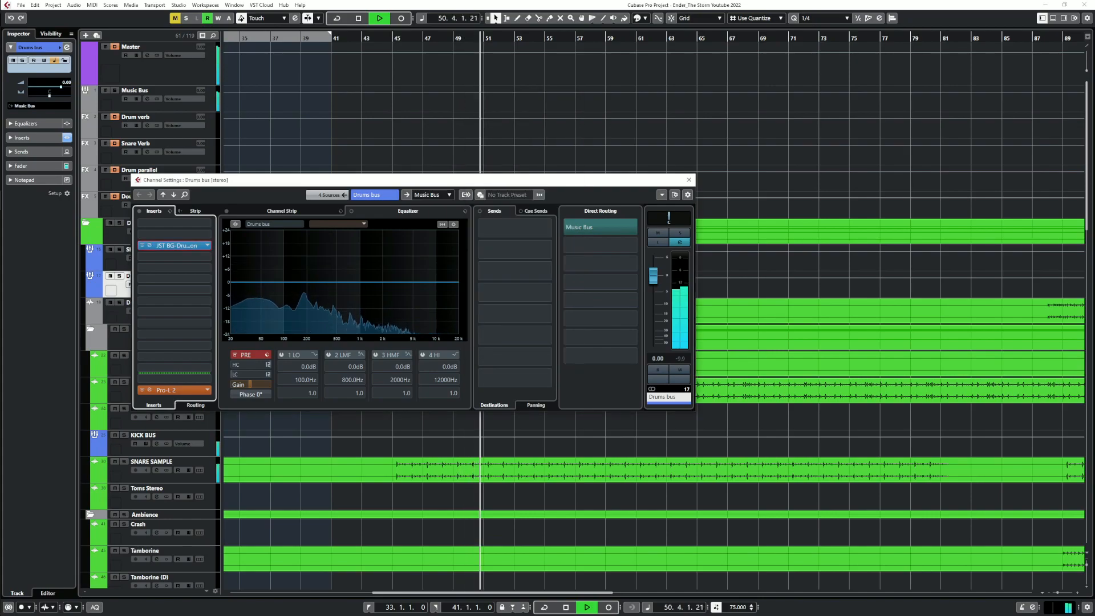
click(689, 180)
key(space)
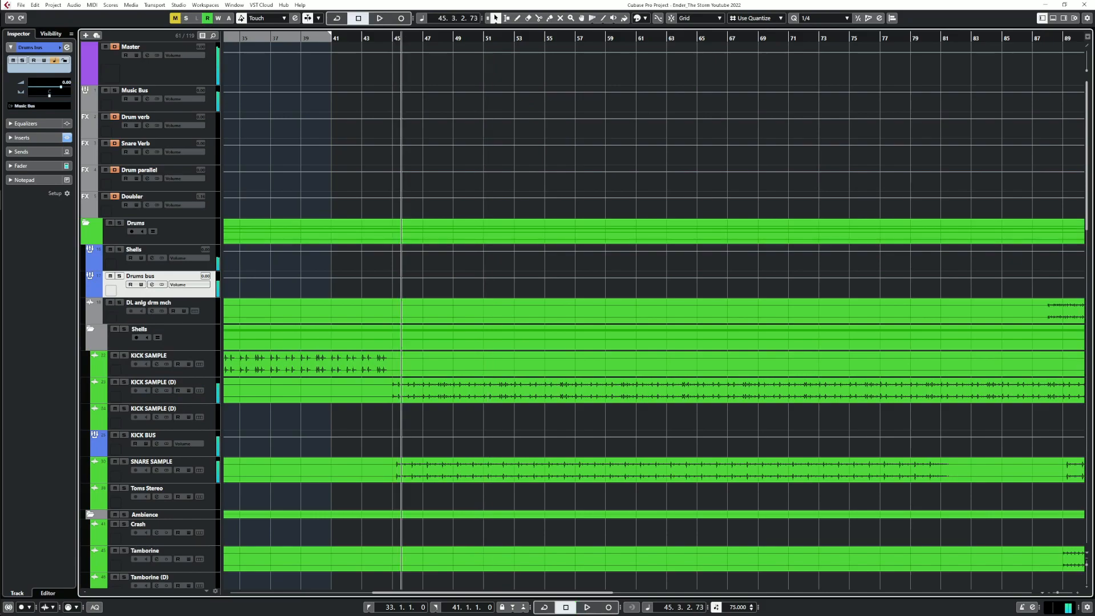
Compare the mix with the reference Ender_The storm Final mix.wav in the Master's ADPTR MetricAB and close its windows
click(147, 56)
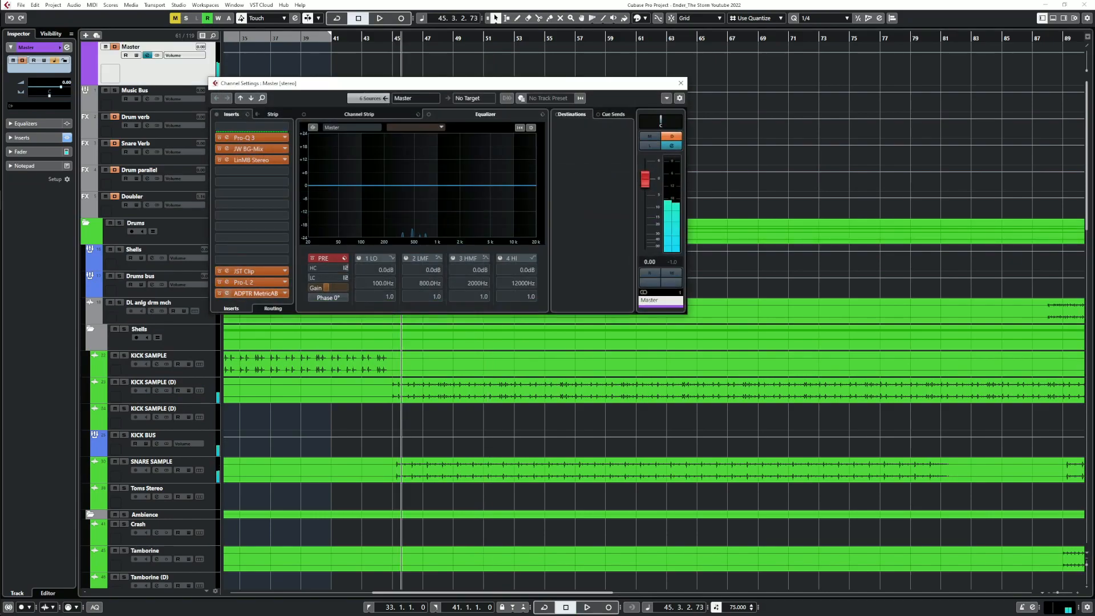
click(227, 293)
drag(456, 323, 370, 218)
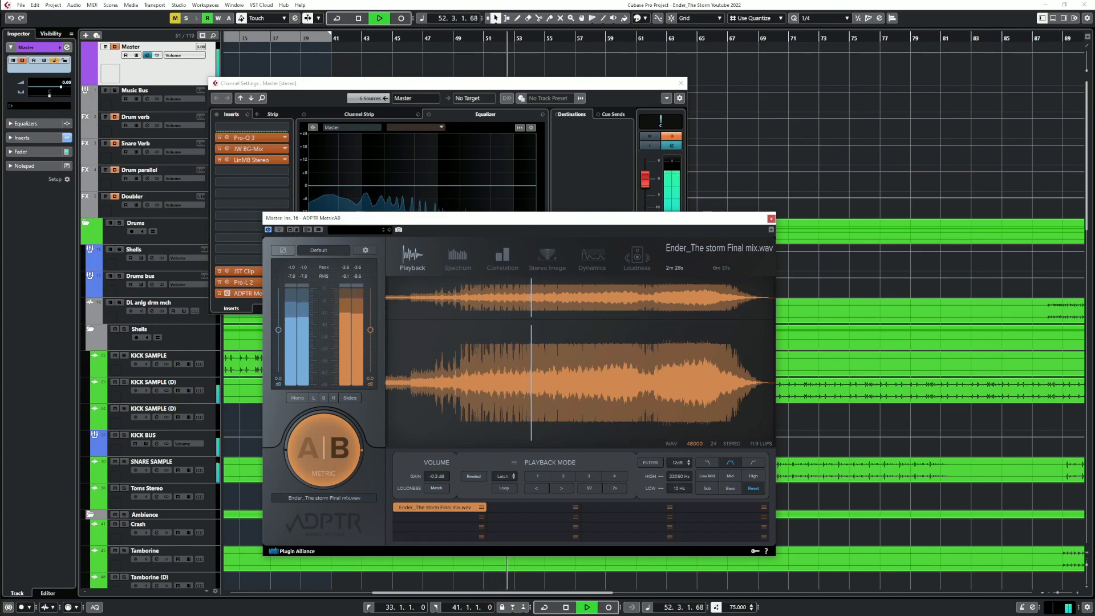
click(324, 450)
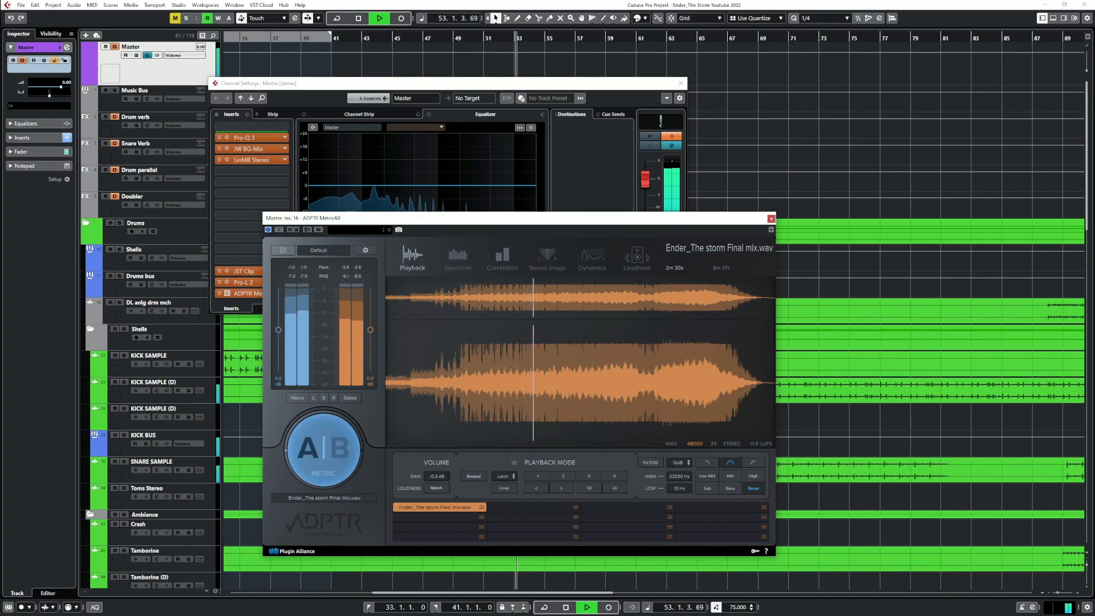
key(space)
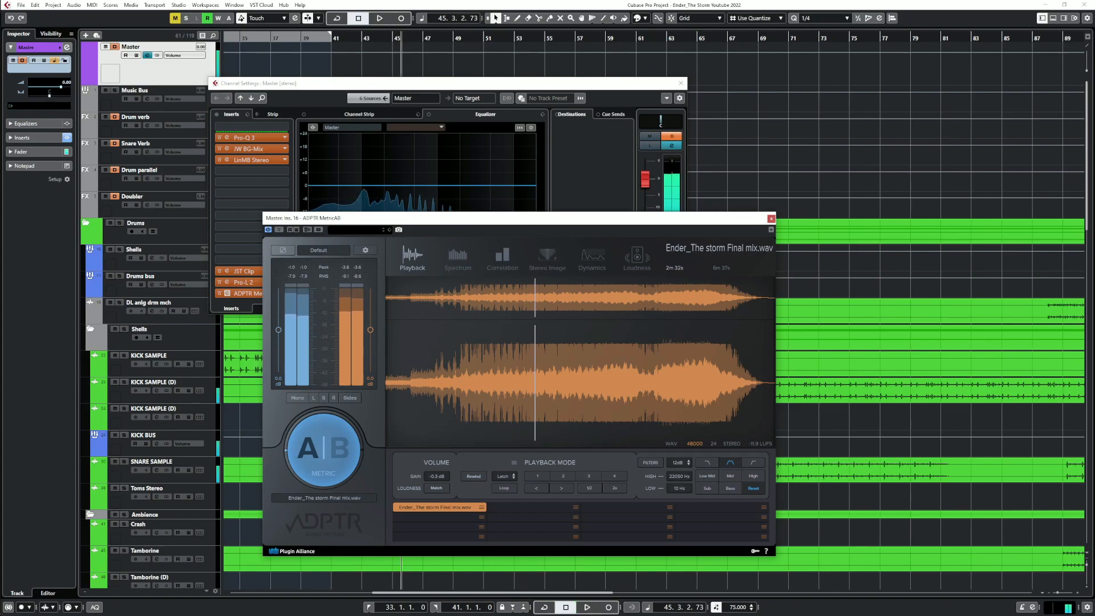
click(771, 218)
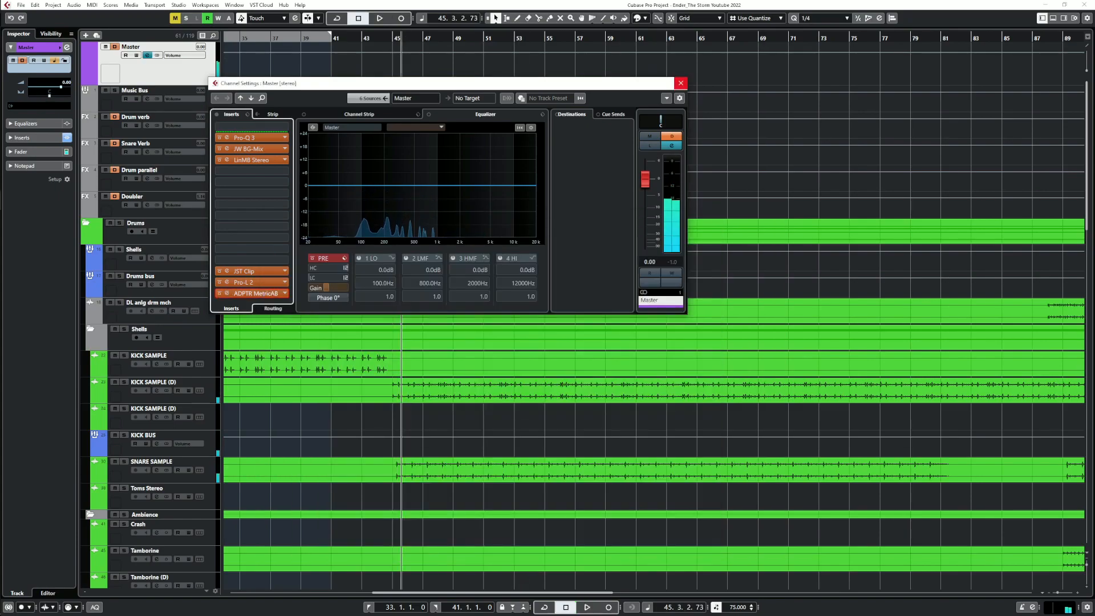
click(680, 82)
scroll(571, 313, down, 4)
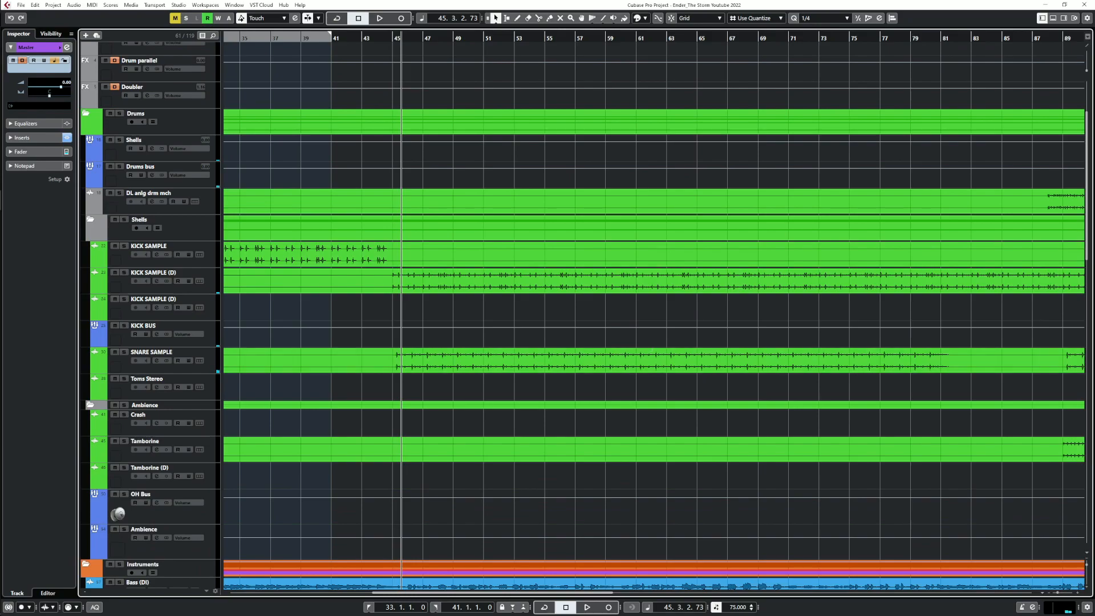
Reopen MetricAB on the Master, play the mix, switch to reference B for another listen, and close the windows
scroll(570, 313, up, 4)
click(147, 55)
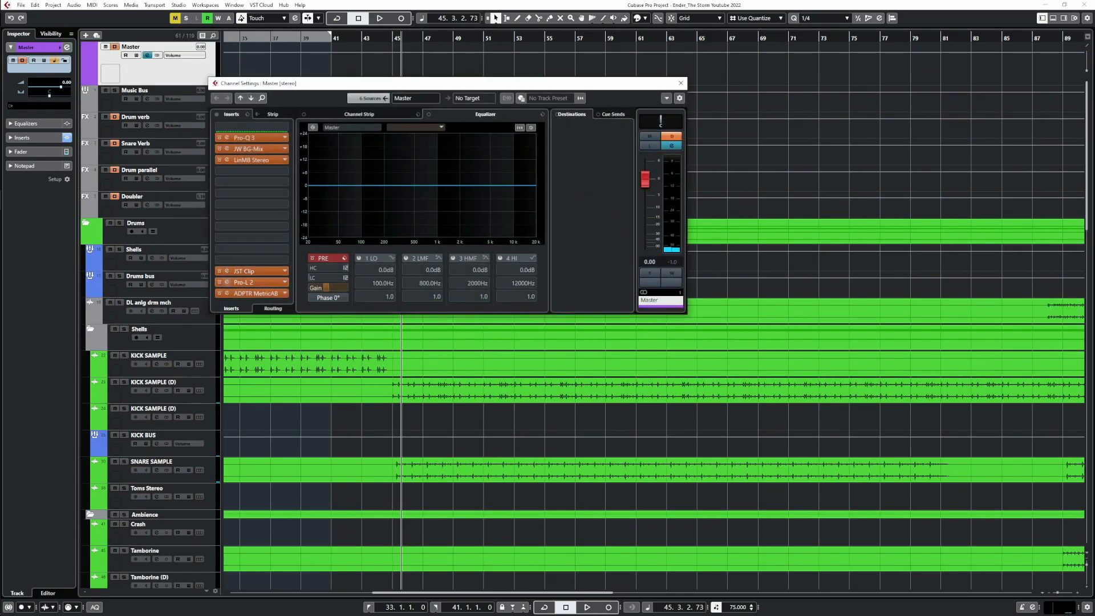
click(227, 293)
key(space)
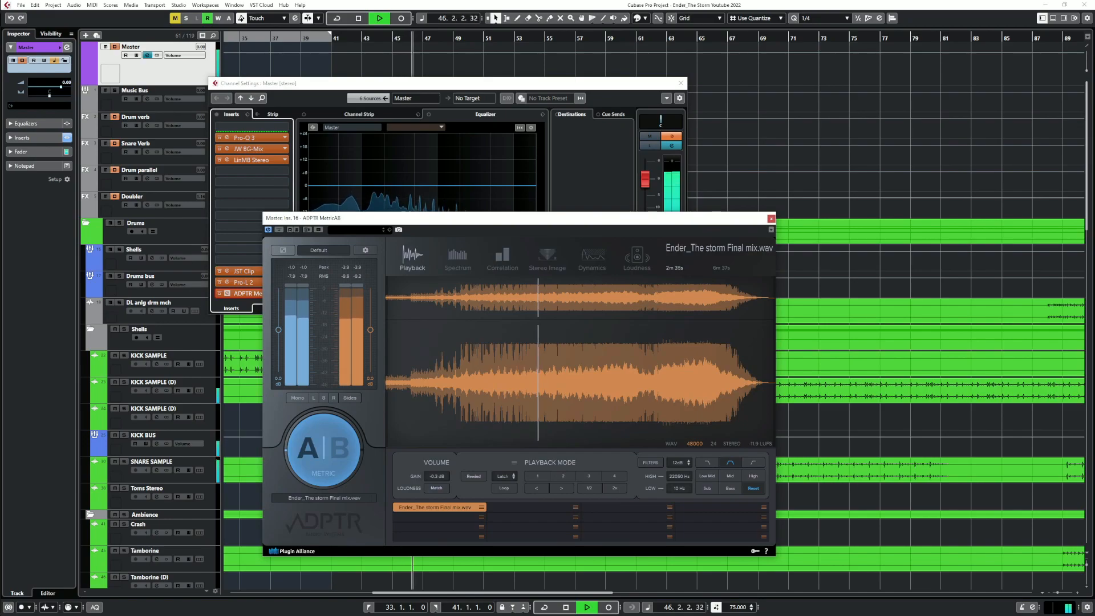
click(323, 449)
key(space)
key(space)
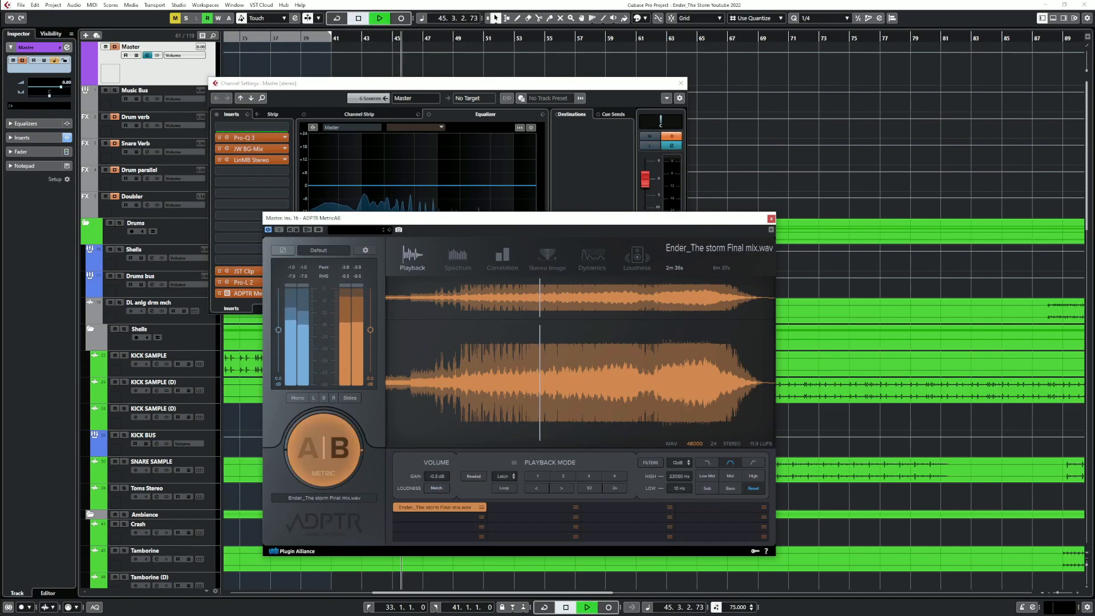
key(space)
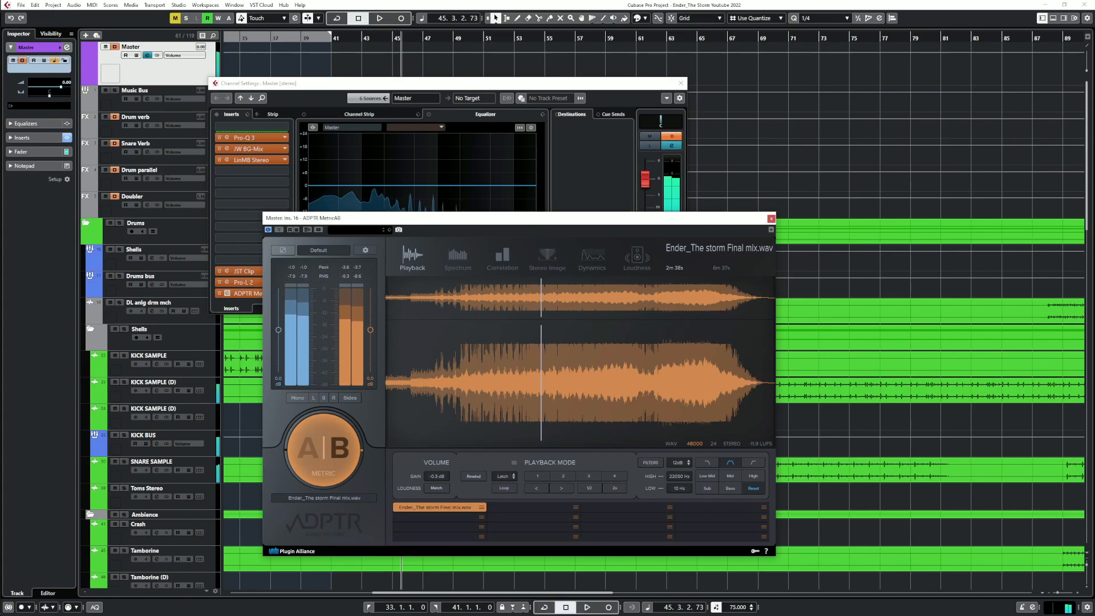
click(771, 218)
click(680, 82)
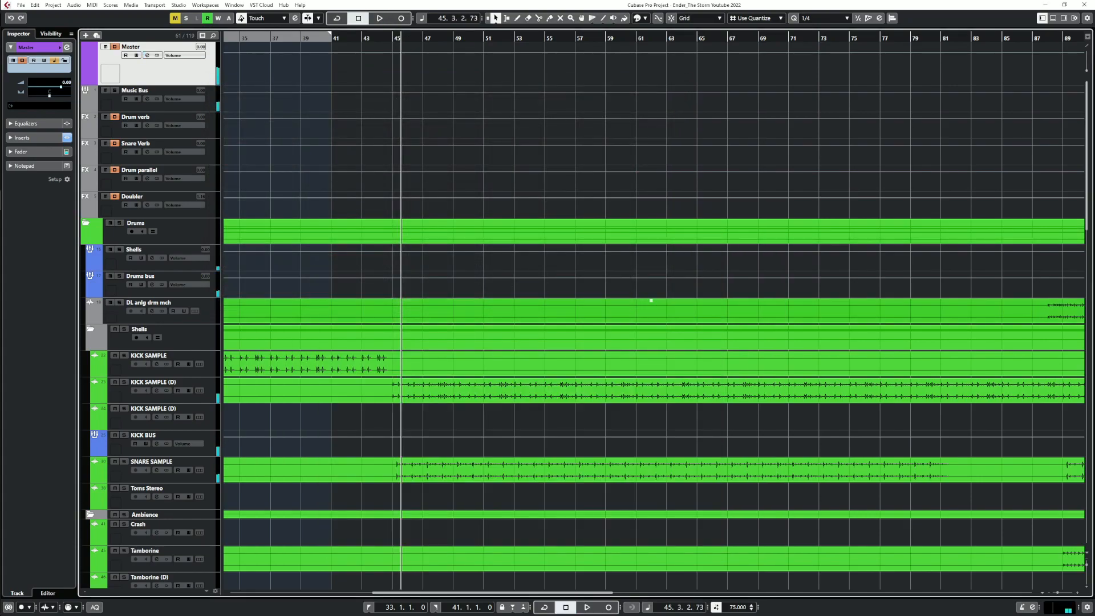
Open the DF-XCITE insert of the snare sample and start playback of the full mix
scroll(651, 350, down, 4)
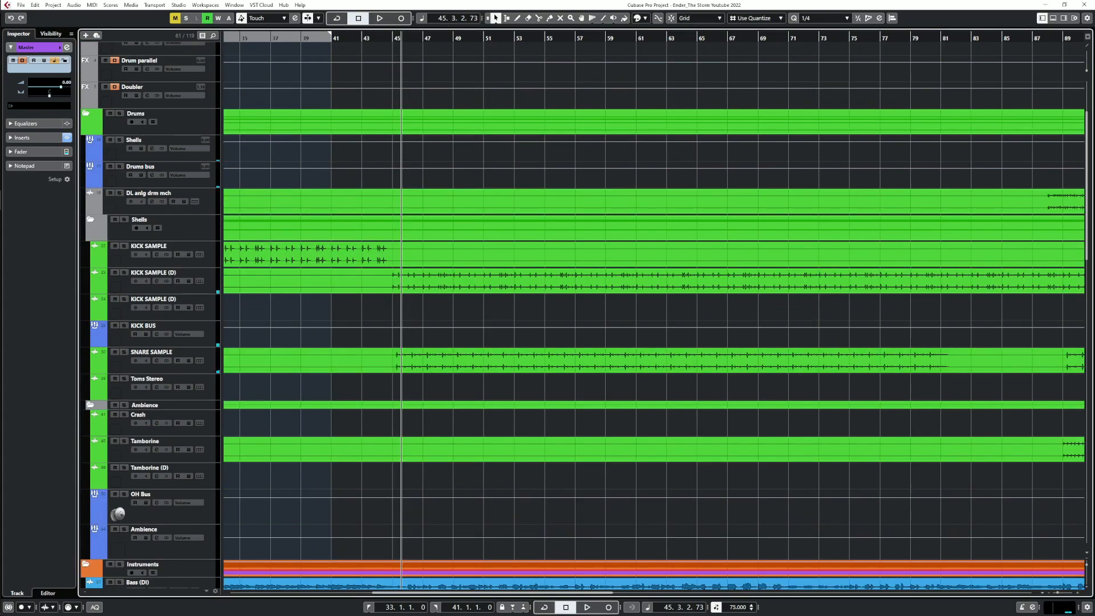
click(156, 361)
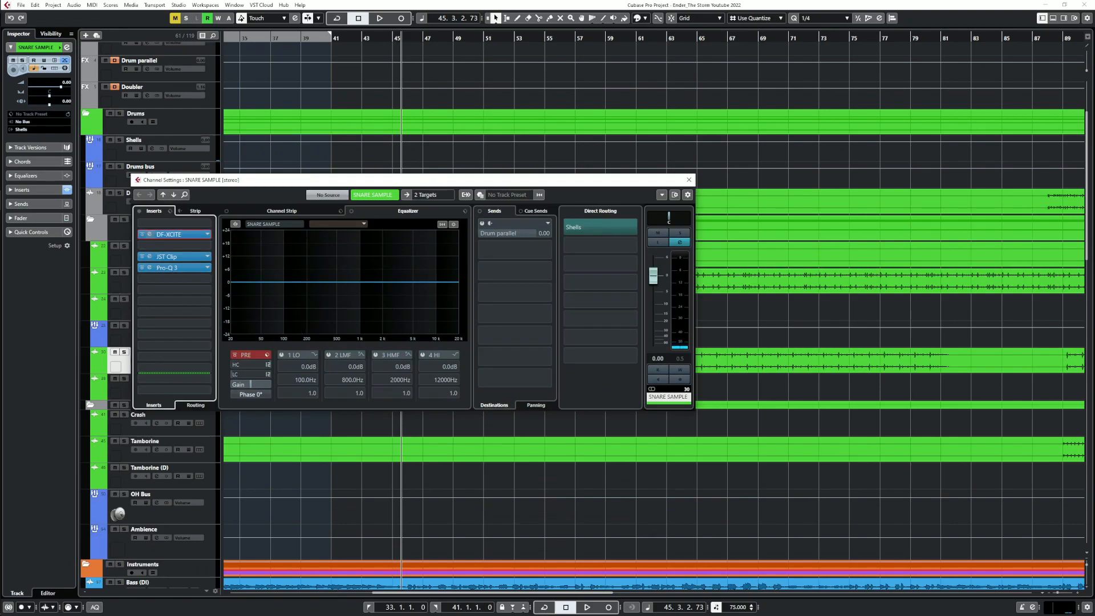
click(169, 234)
key(space)
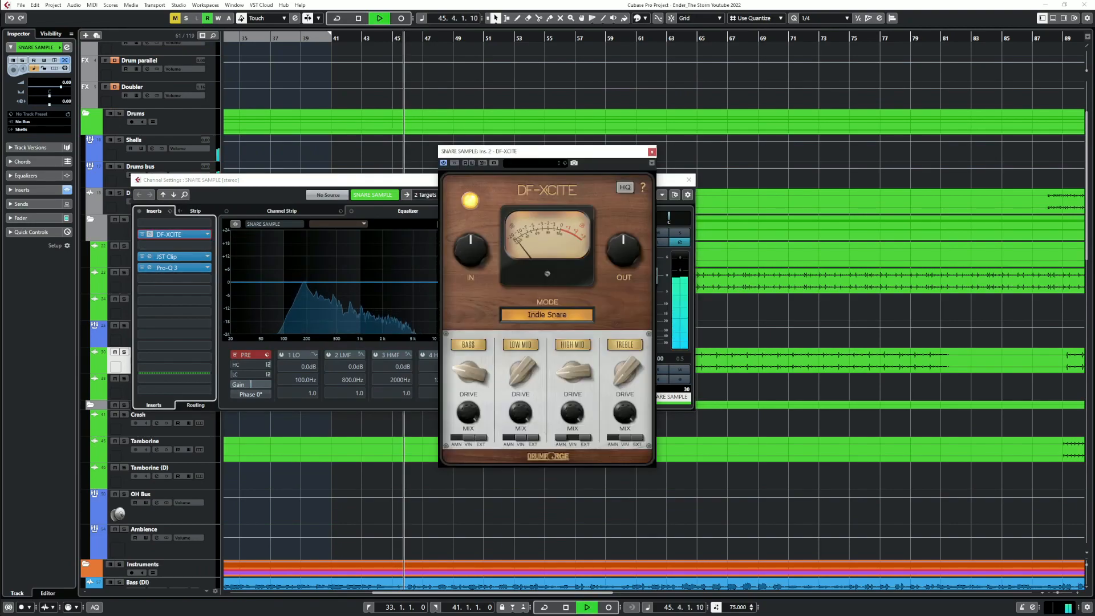
Switch the Master's MetricAB back to source A and increase the high-mid drive in the snare's DF-XCITE during playback
scroll(157, 470, up, 3)
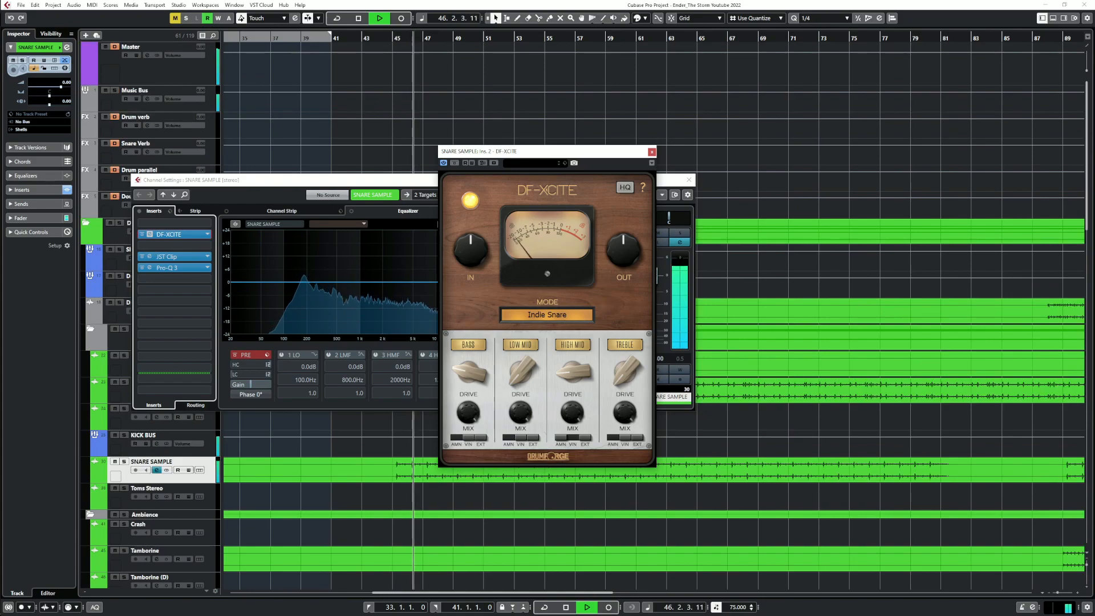
click(157, 470)
click(147, 55)
click(149, 390)
click(324, 450)
key(space)
click(771, 219)
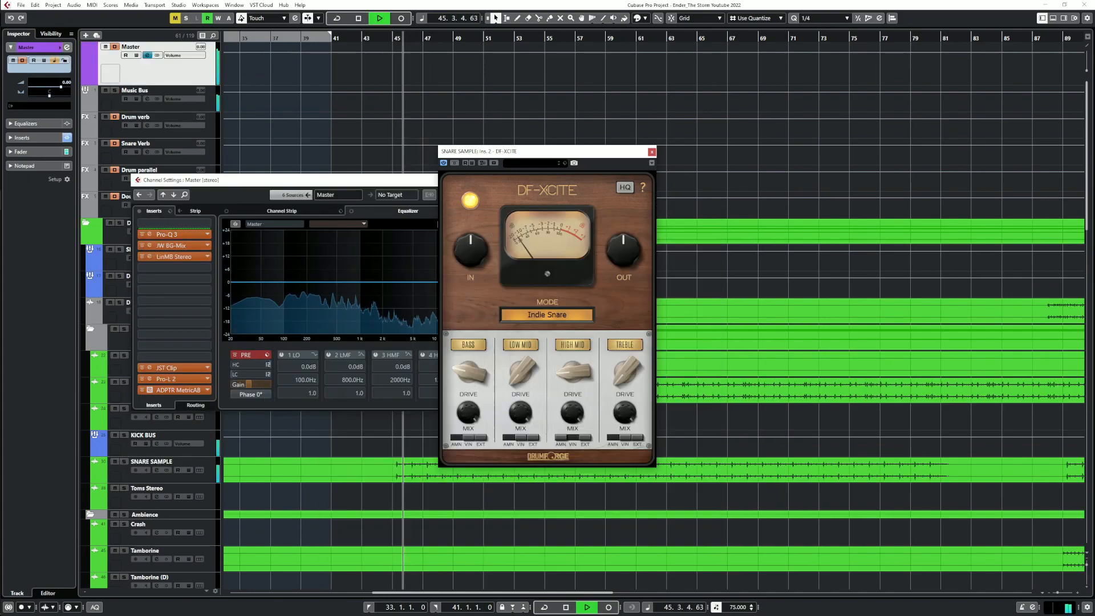
drag(574, 371, 574, 364)
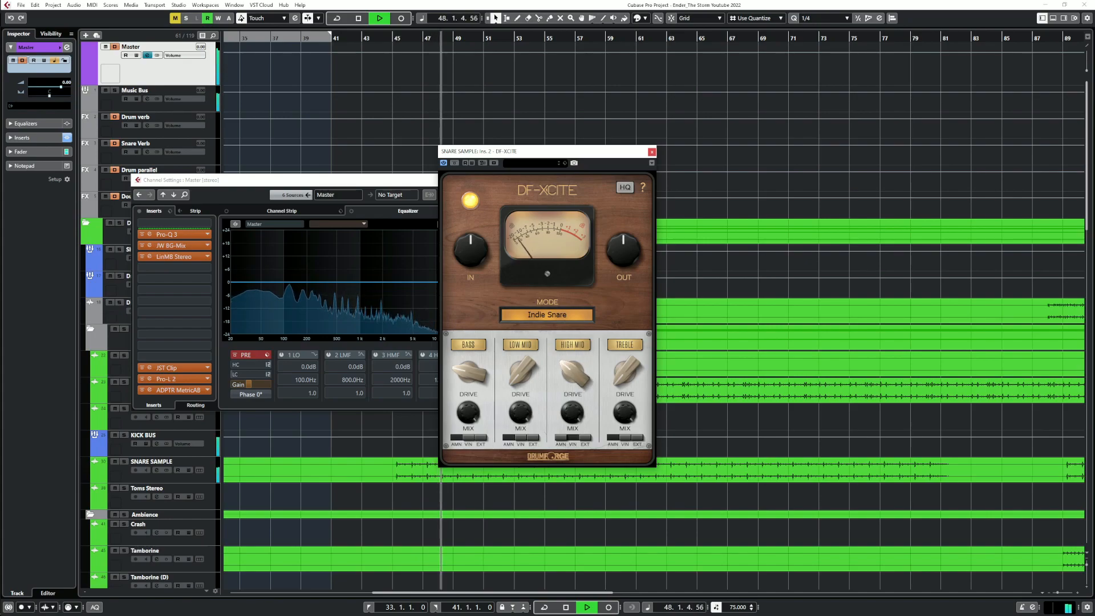
Close the snare's DF-XCITE, audition SNARE SAMPLE in solo with its channel settings open, and end the solo
click(652, 152)
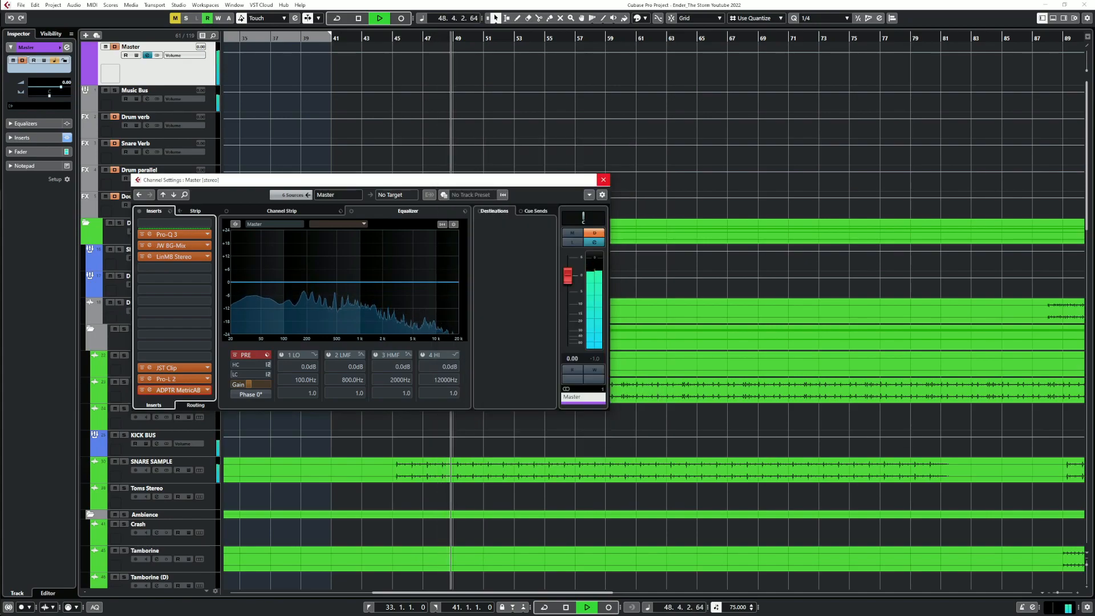
key(space)
drag(257, 180, 514, 129)
scroll(343, 342, down, 4)
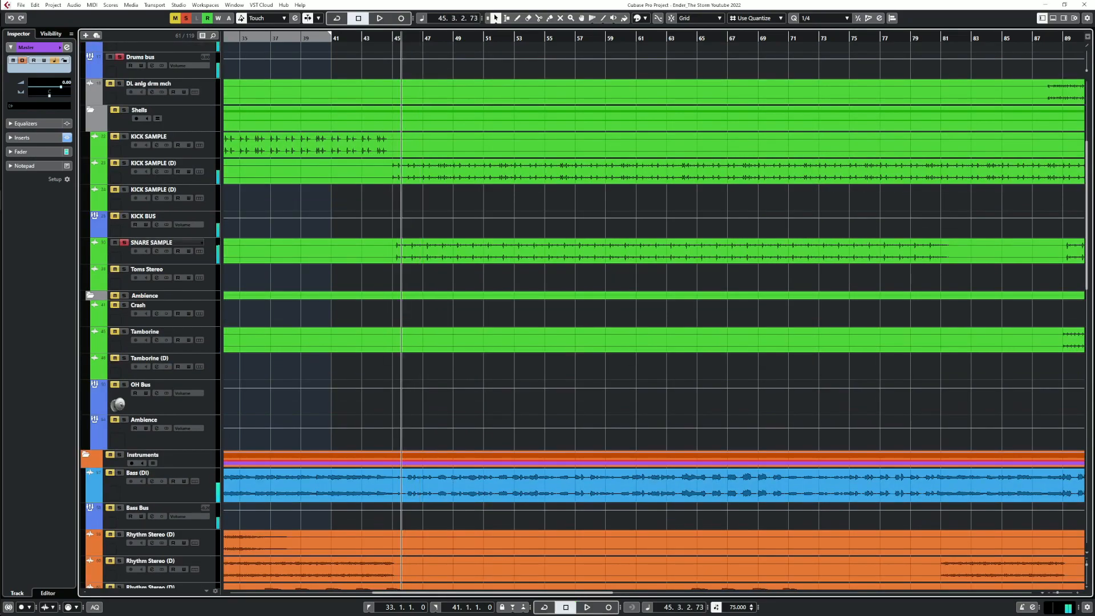
key(space)
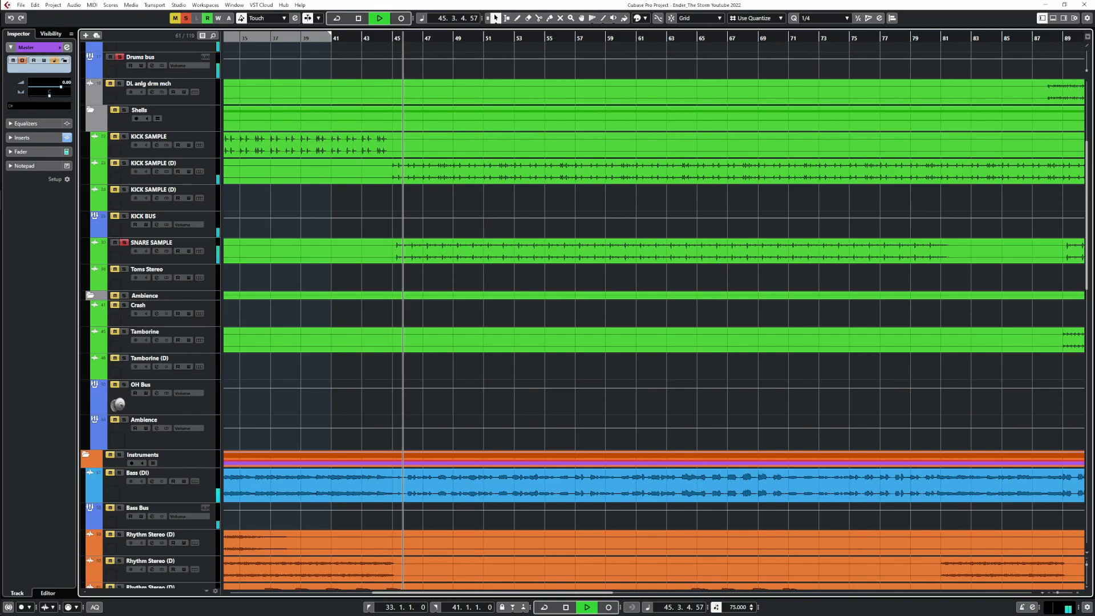
click(157, 251)
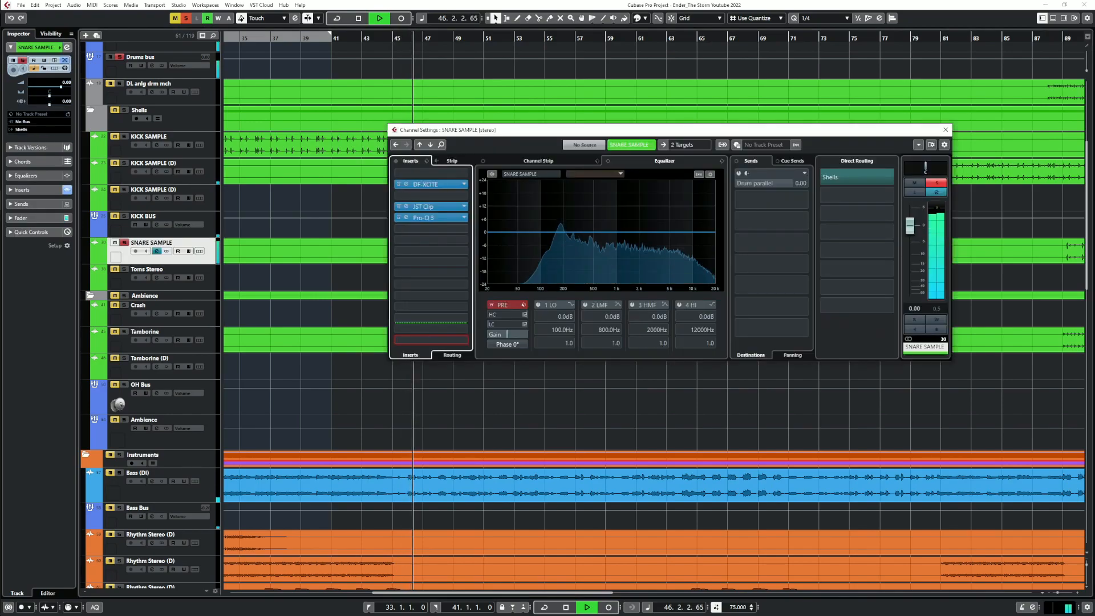
key(space)
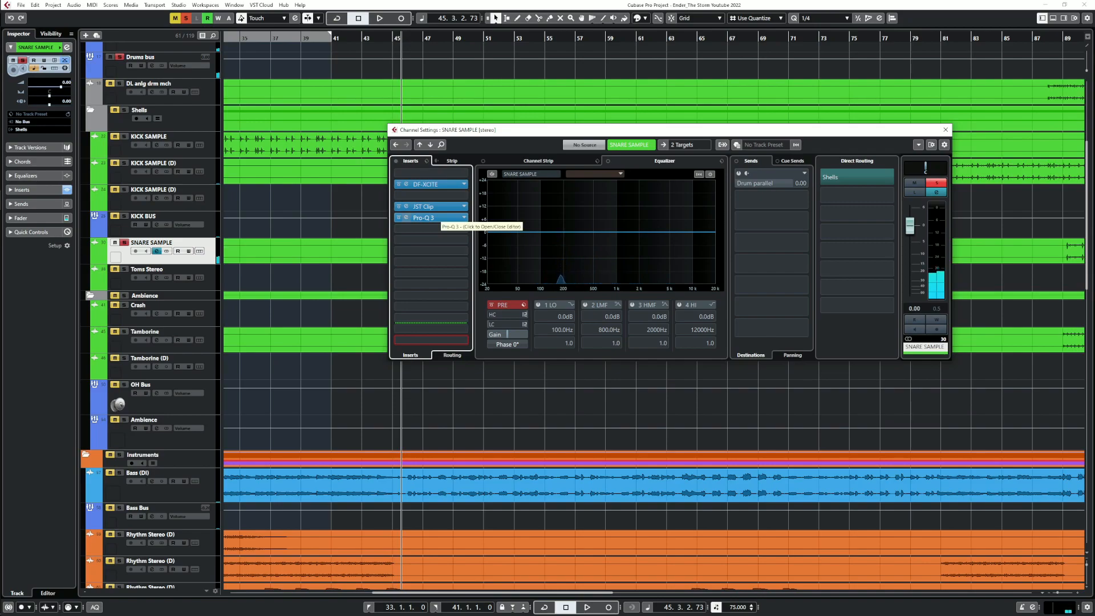
click(946, 130)
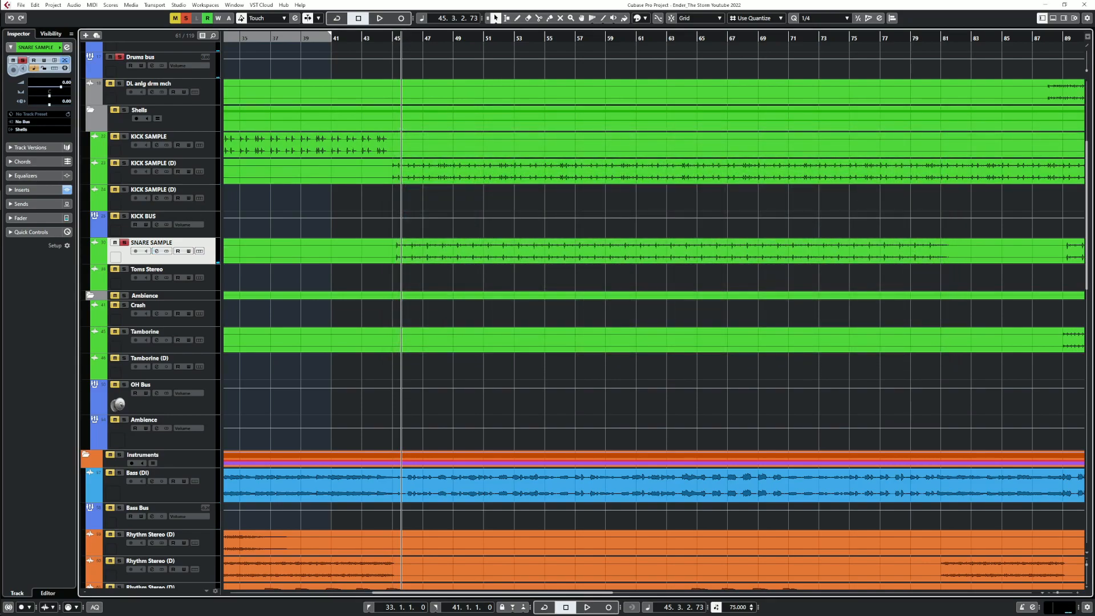
key(s)
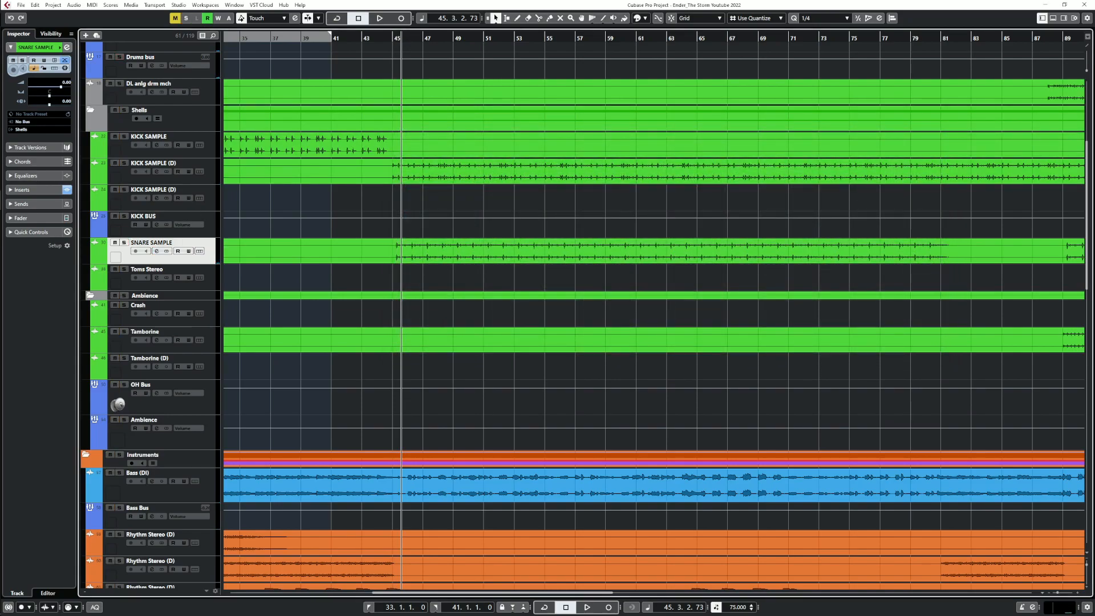
Play the full mix and solo the KICK SAMPLE (D) track directly beneath KICK SAMPLE
key(space)
scroll(654, 311, up, 5)
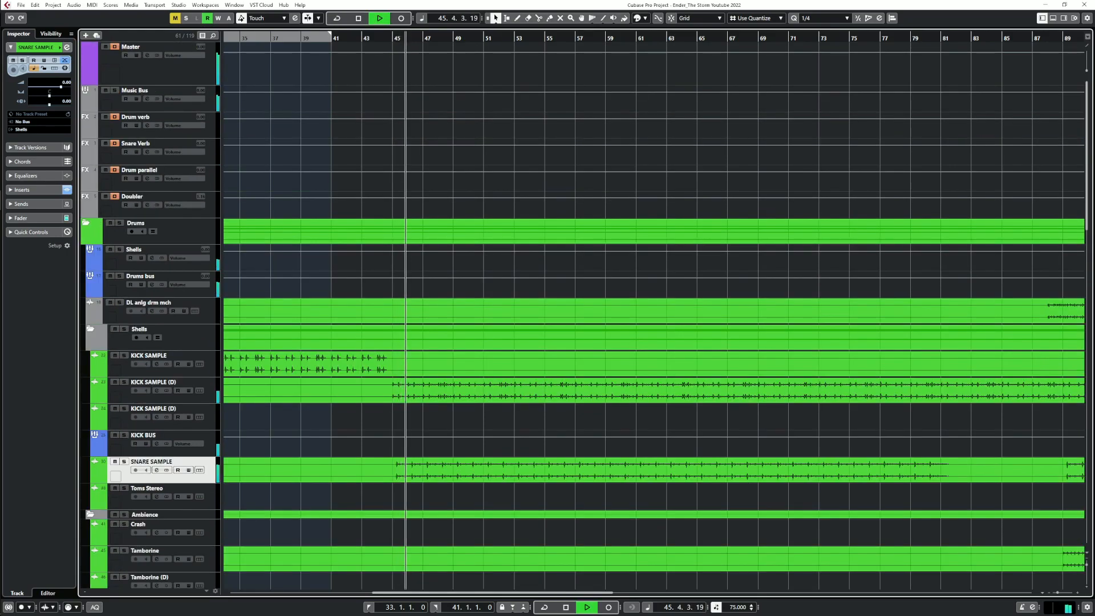
click(124, 382)
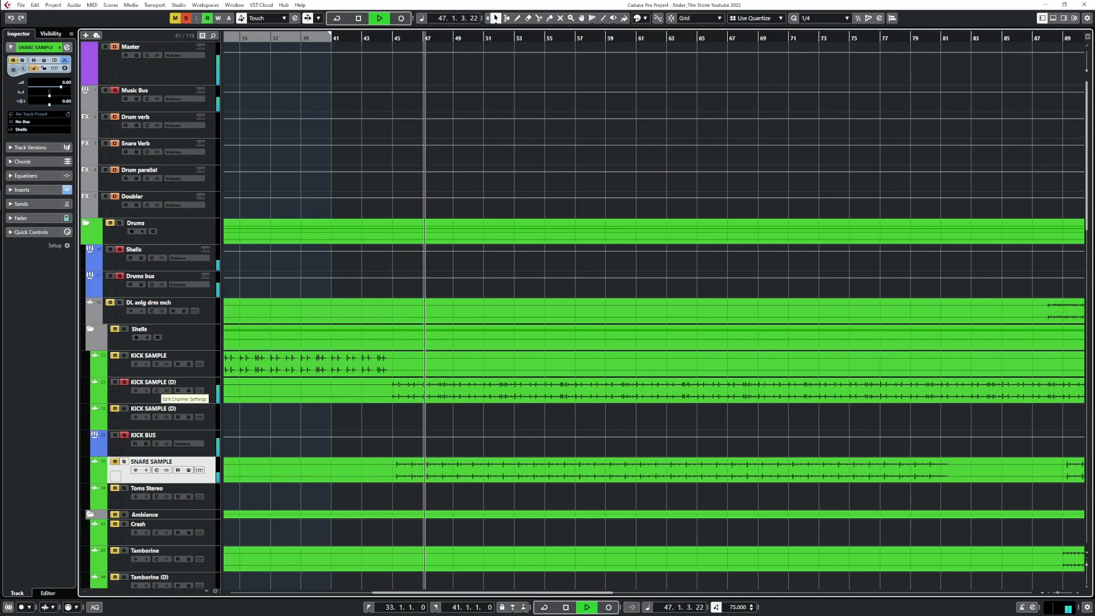
Open DF-XCITE on the KICK SAMPLE track and adjust its treble and high-mid drive during playback
click(156, 364)
click(406, 184)
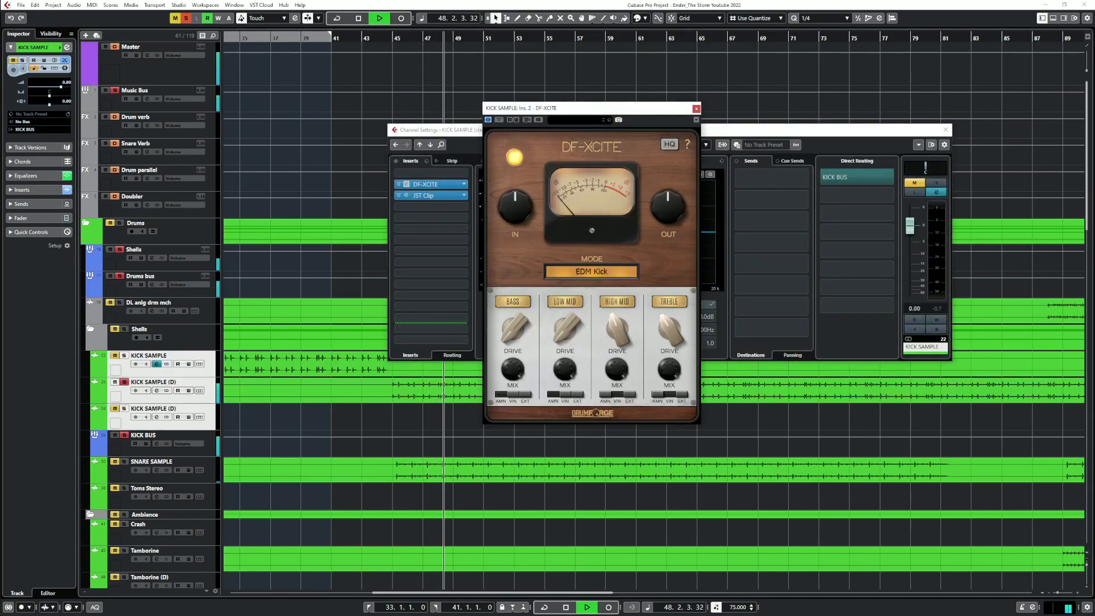
drag(671, 330, 671, 323)
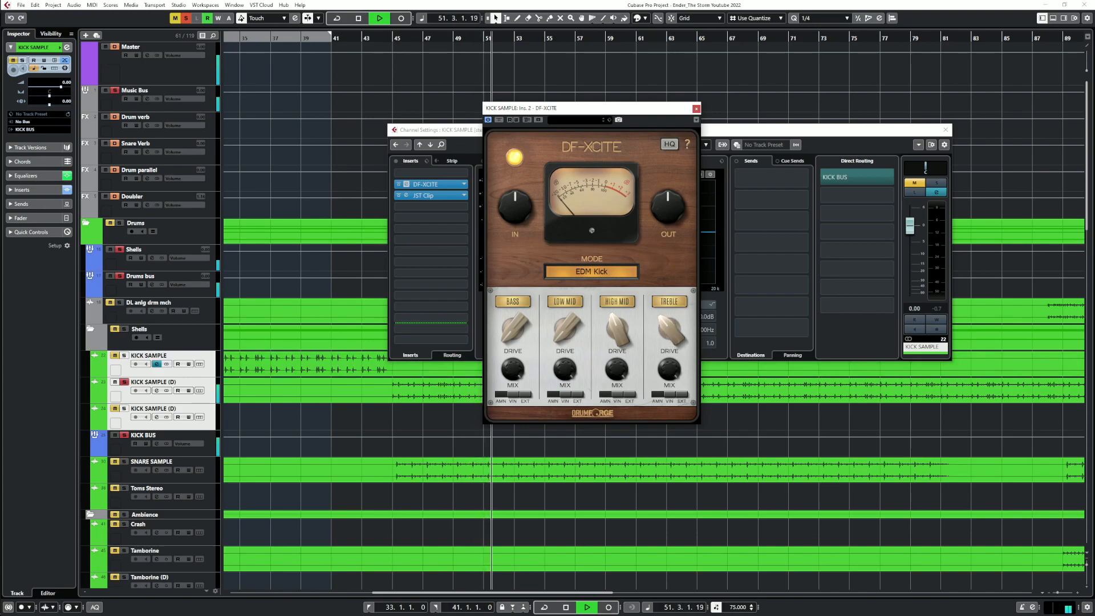
mouse_move(618, 329)
mouse_down()
mouse_move(618, 278)
mouse_move(618, 329)
mouse_up()
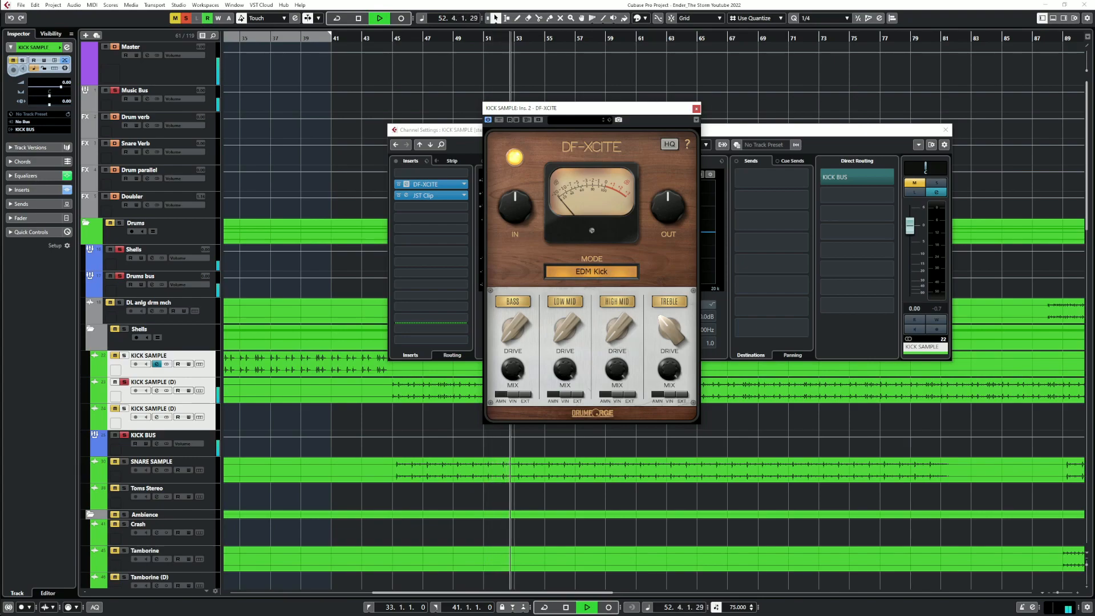
Adjust the high-mid and treble drive in the DF-XCITE of KICK SAMPLE (D) during playback and close its windows
click(157, 391)
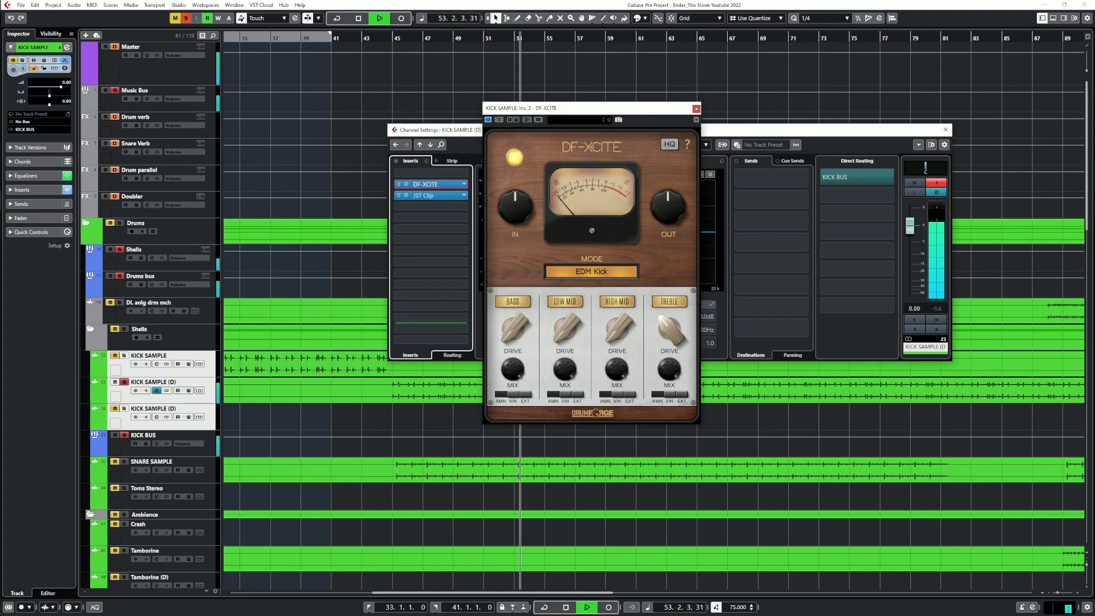
click(696, 108)
key(space)
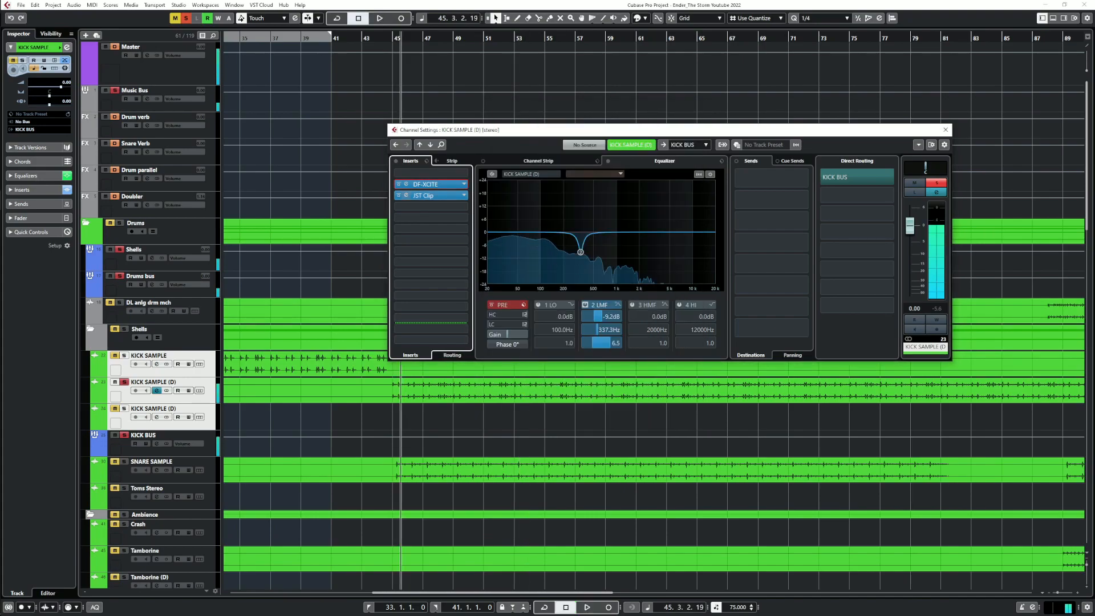
click(426, 184)
key(space)
mouse_move(617, 331)
mouse_down()
mouse_move(618, 294)
mouse_move(618, 336)
mouse_move(617, 314)
mouse_up()
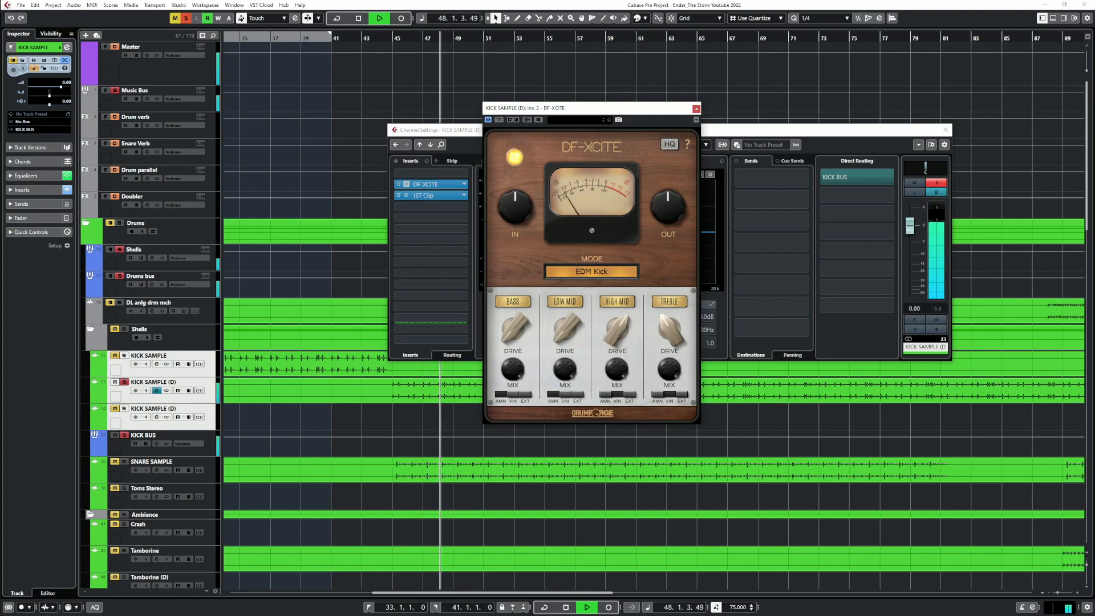
drag(670, 322, 669, 331)
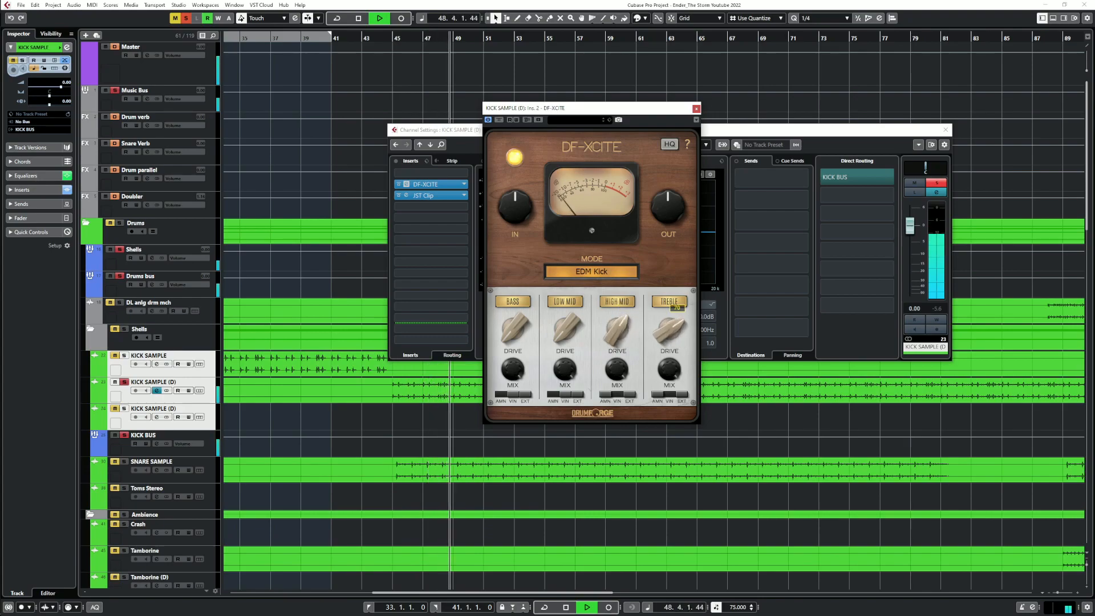
drag(670, 328, 618, 348)
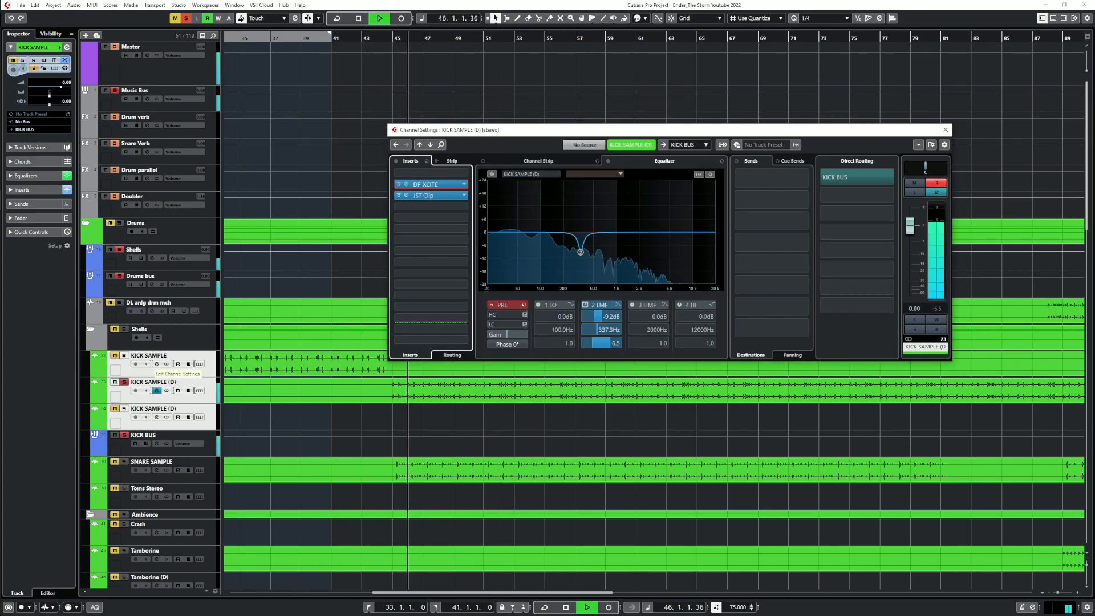
key(Escape)
key(space)
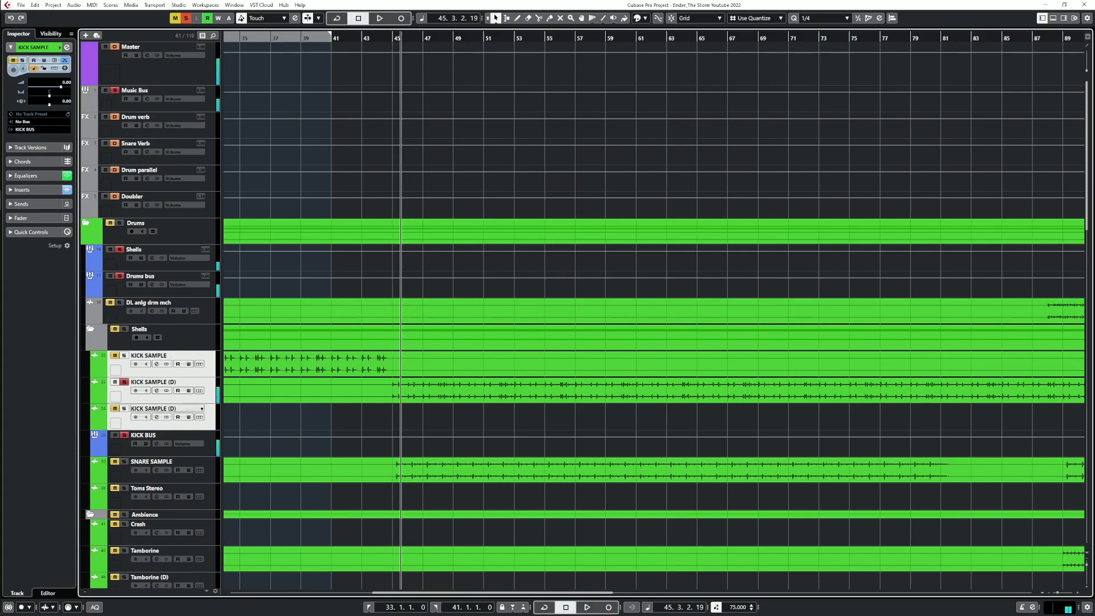
Check the DF-XCITE settings on the KICK SAMPLE track and close its windows
key(e)
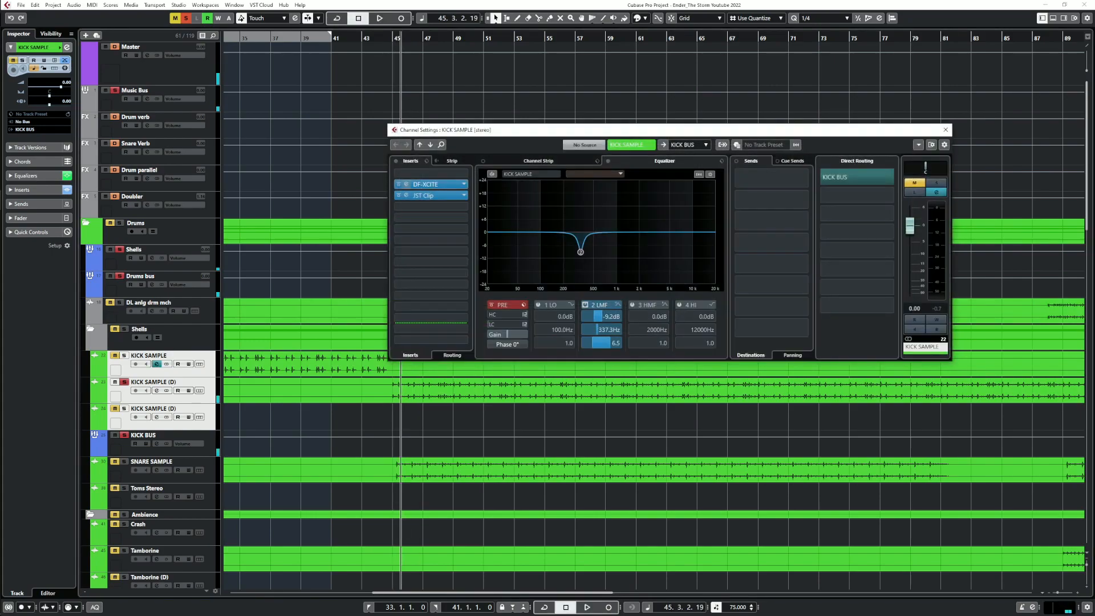
click(427, 184)
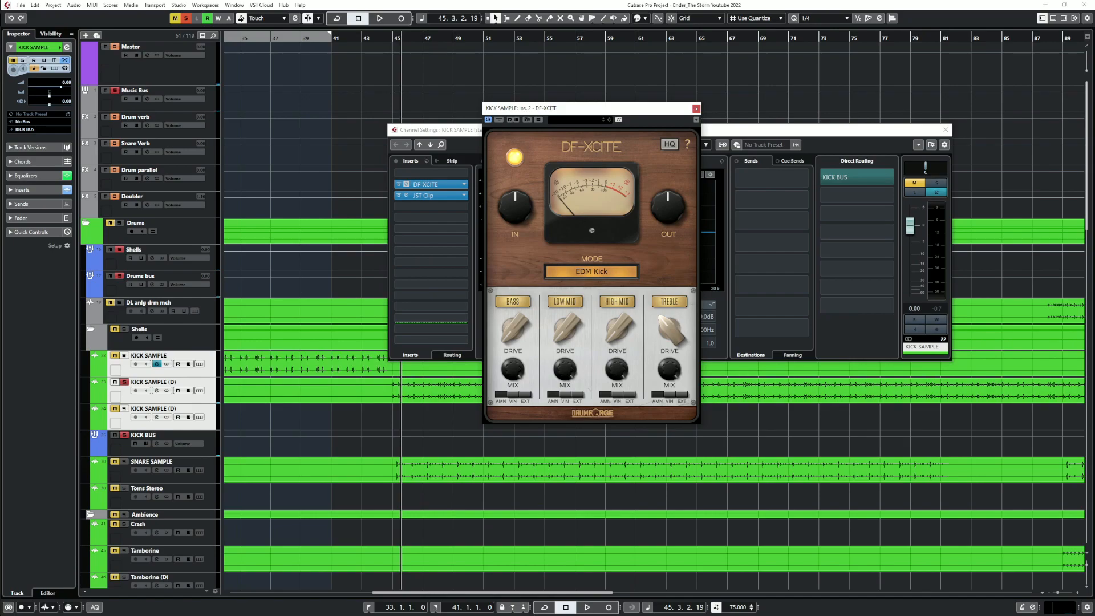
click(946, 130)
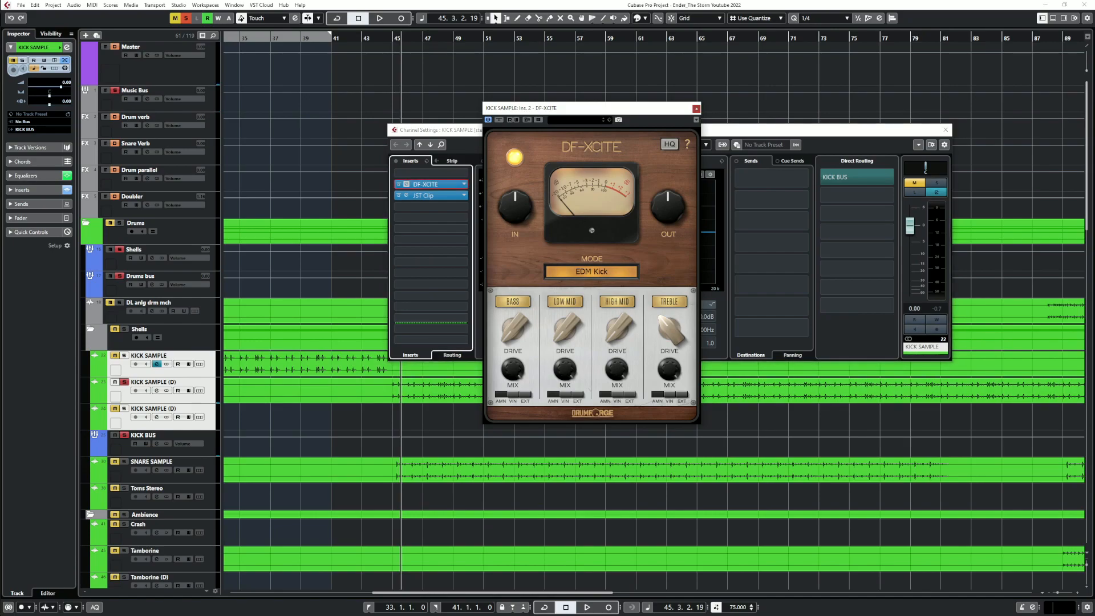
click(696, 108)
click(946, 130)
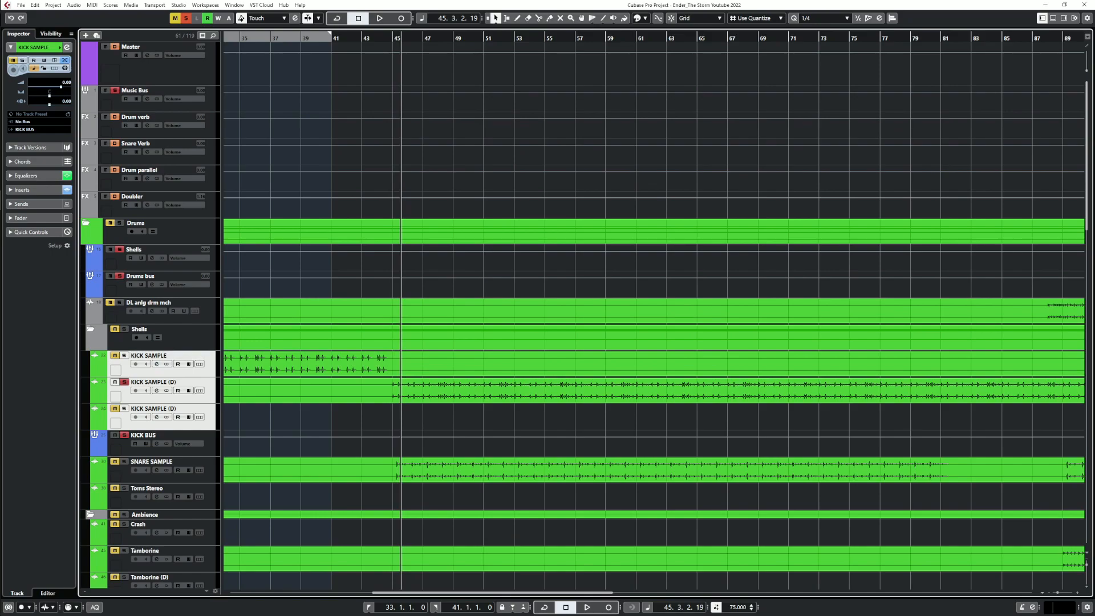
Duplicate the soloed KICK SAMPLE (D) track and delete the audio event from the upper of the two
click(185, 338)
click(190, 384)
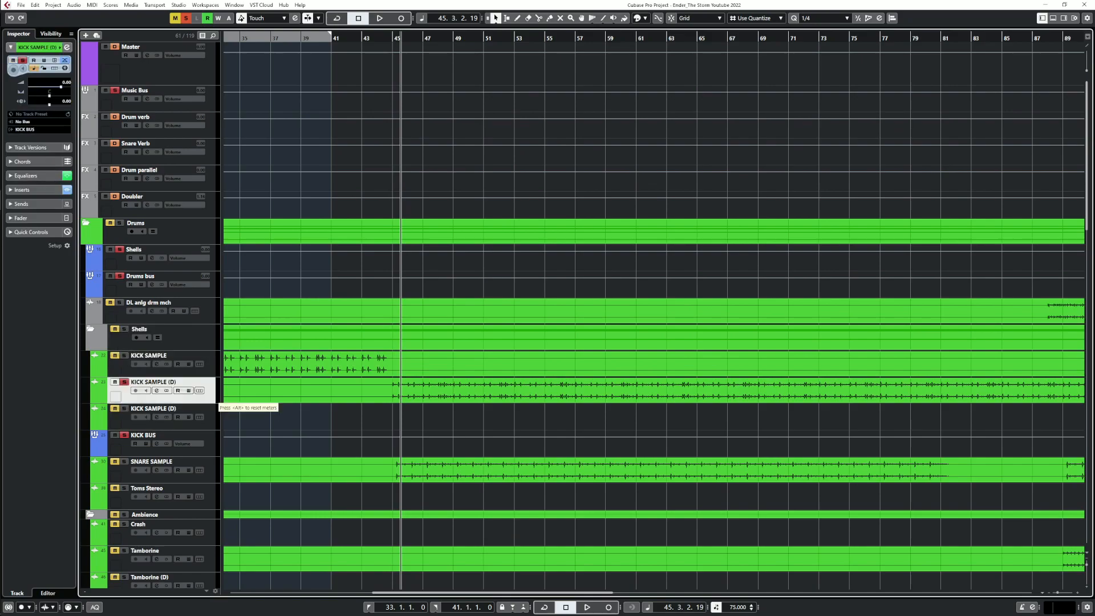
key(ctrl+d)
click(343, 391)
key(Delete)
Move the KICK SAMPLE audio event down onto the emptied KICK SAMPLE (D) track and delete the old KICK SAMPLE track
double_click(651, 353)
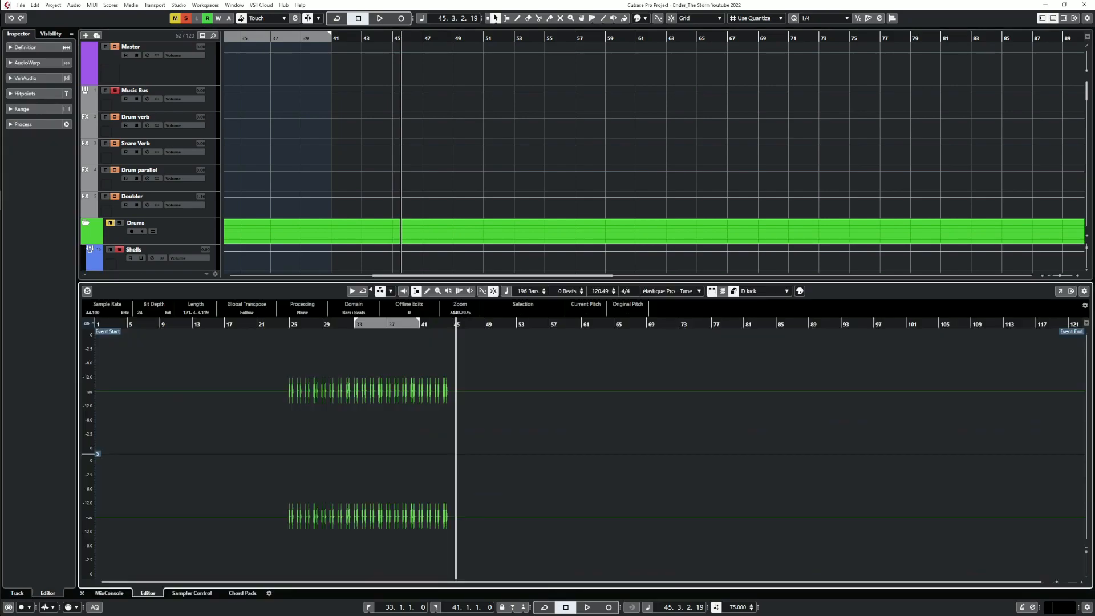
click(1053, 18)
drag(651, 353, 650, 381)
click(149, 356)
key(shift+Delete)
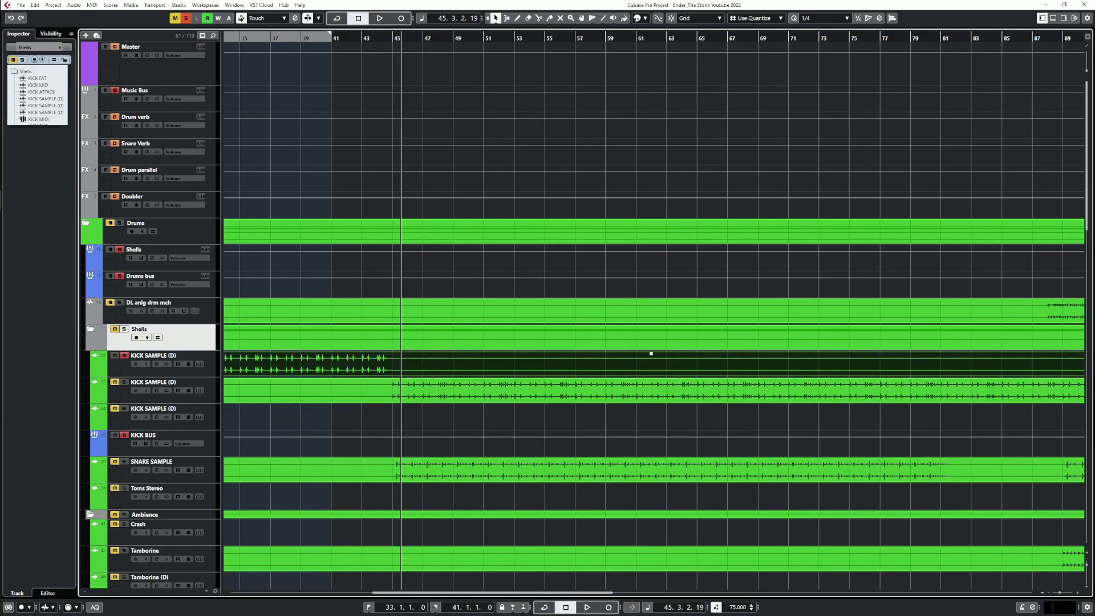
Play from about bar 39, unsolo the upper KICK SAMPLE (D), and listen to the full mix past bar 45
click(309, 417)
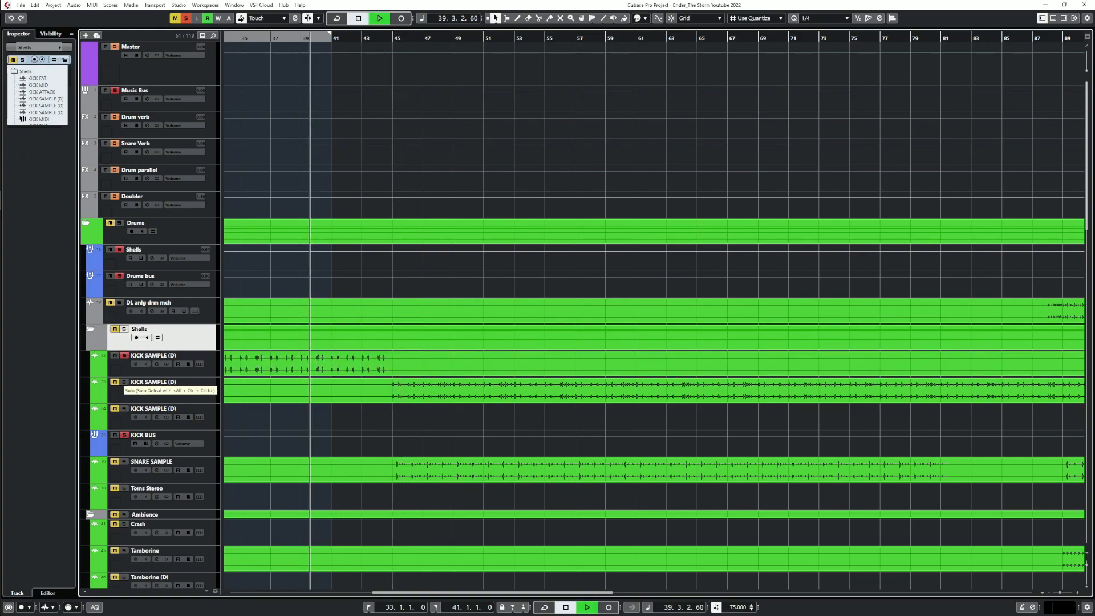
key(space)
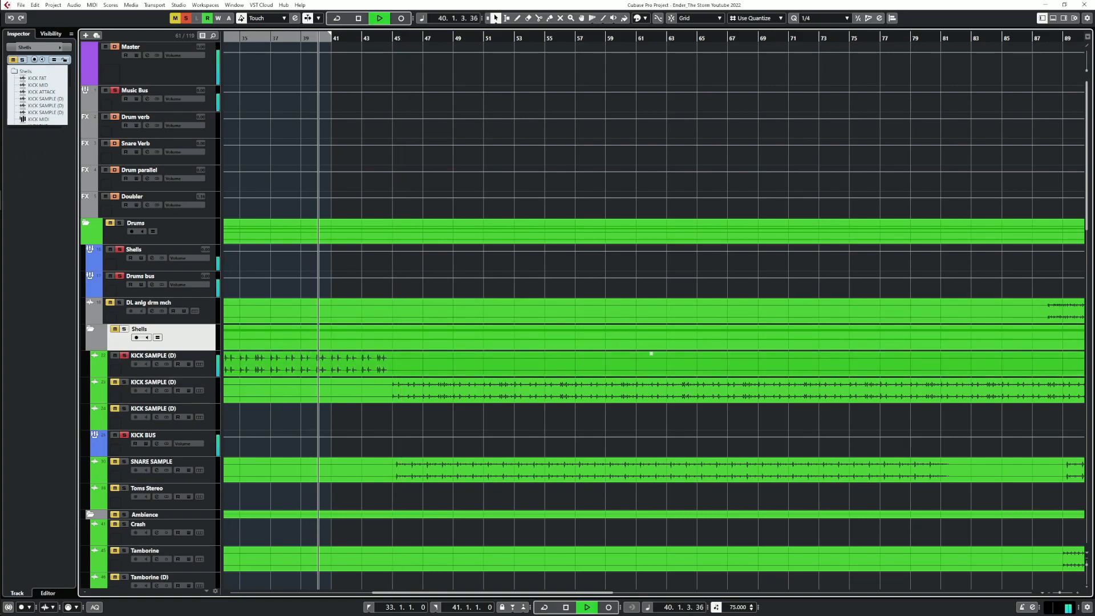
click(123, 355)
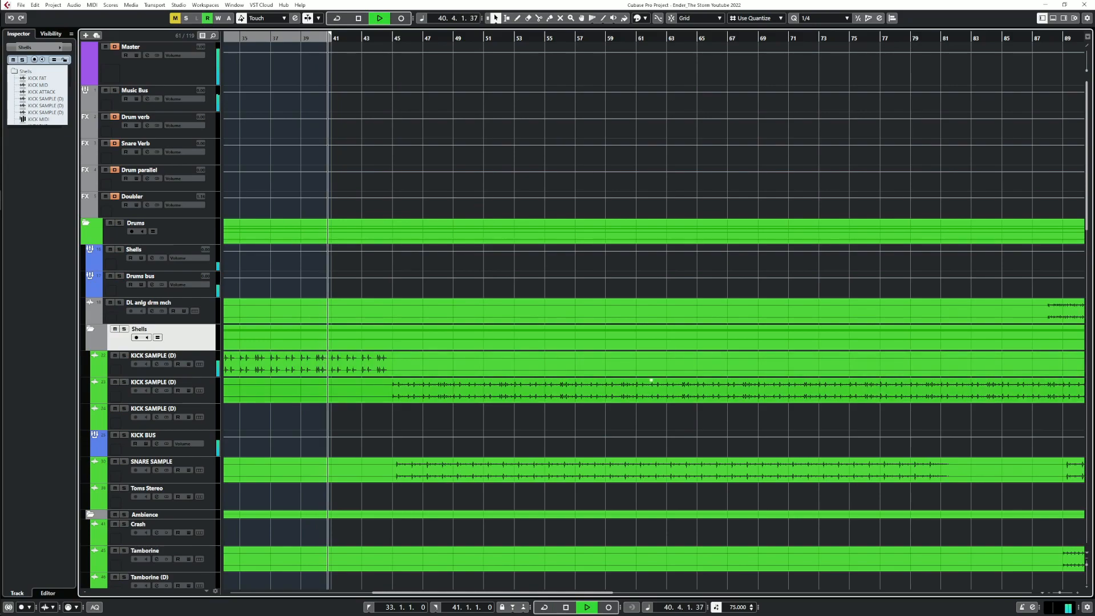
scroll(346, 391, up, 3)
scroll(347, 391, left, 1)
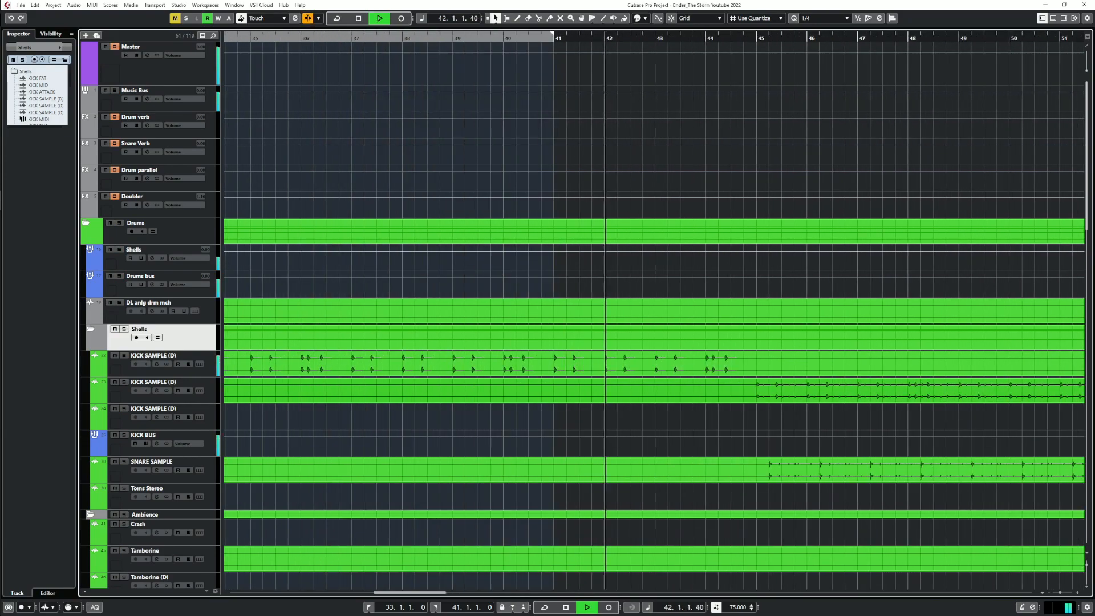
scroll(456, 391, down, 3)
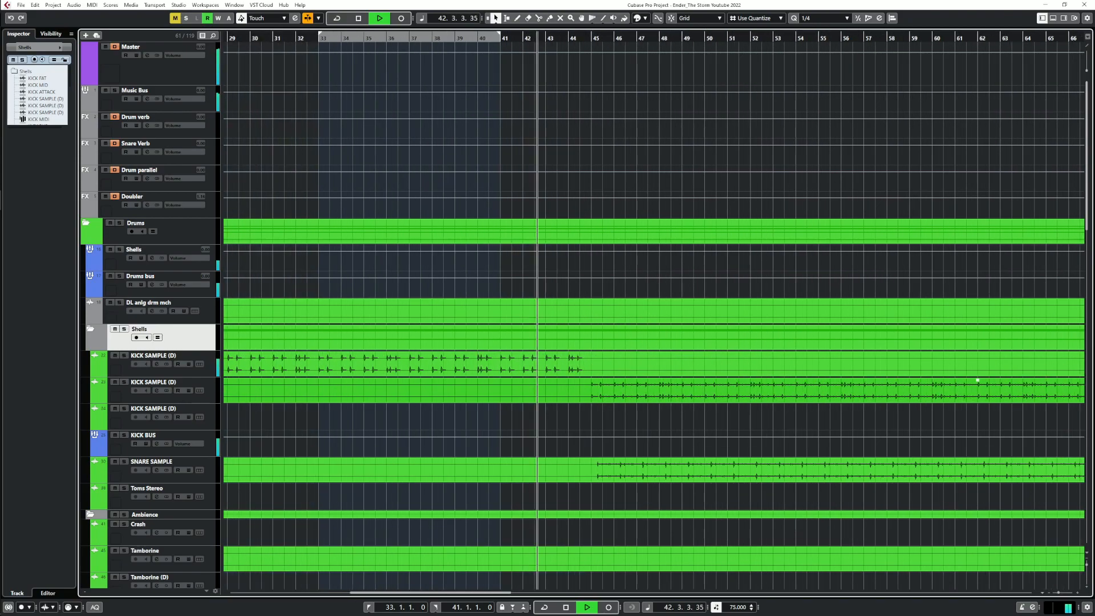
scroll(556, 365, down, 3)
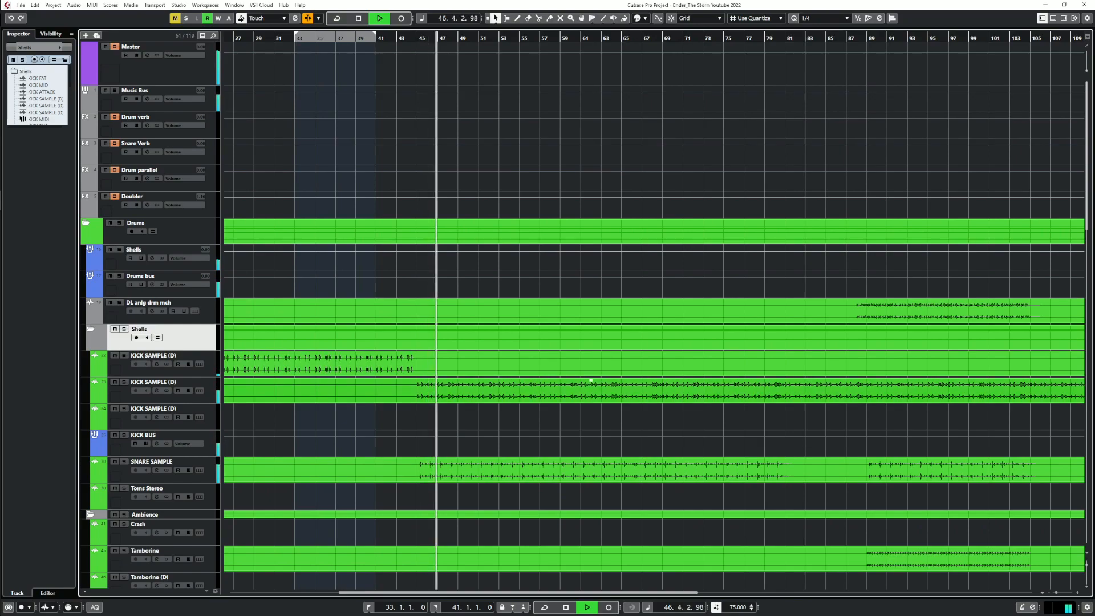
key(space)
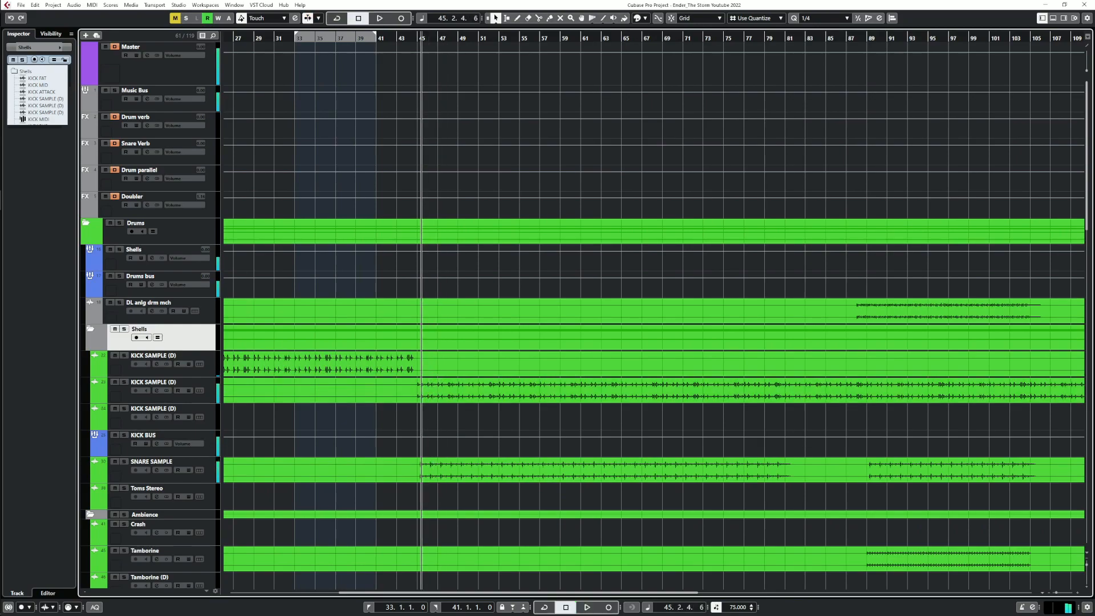
Insert L1 limiter Stereo in the KICK BUS post-fader slot 16 and start playback of the full mix
click(157, 443)
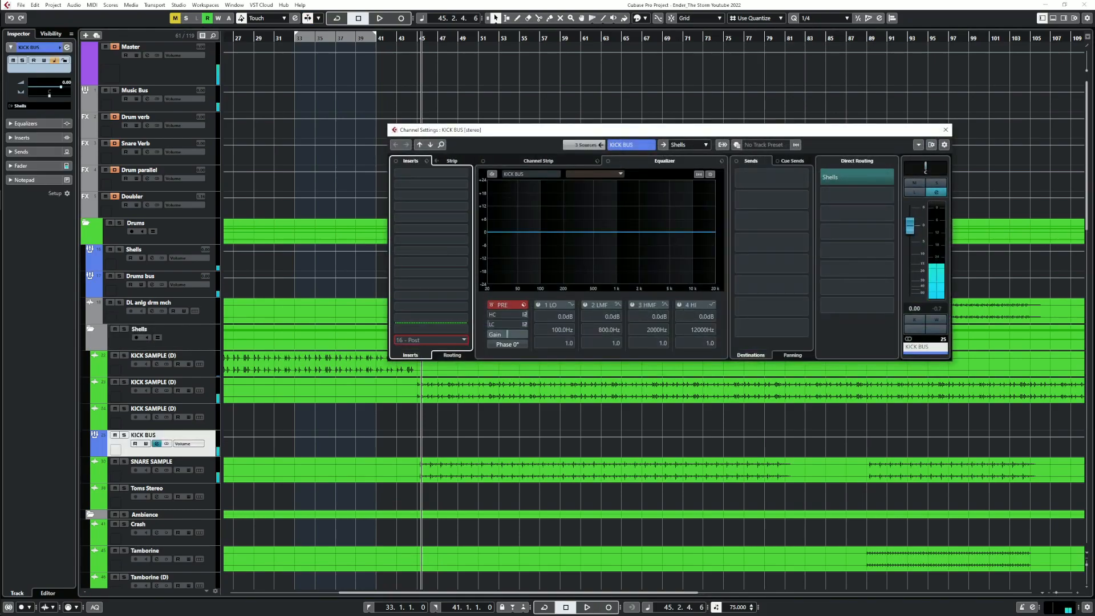
click(431, 340)
click(430, 384)
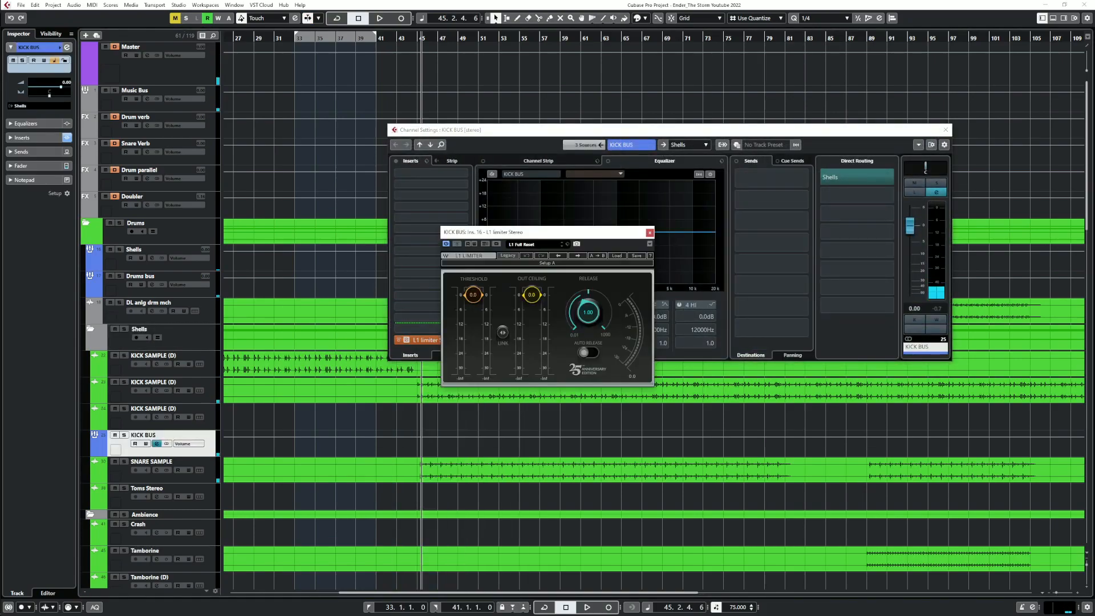
key(space)
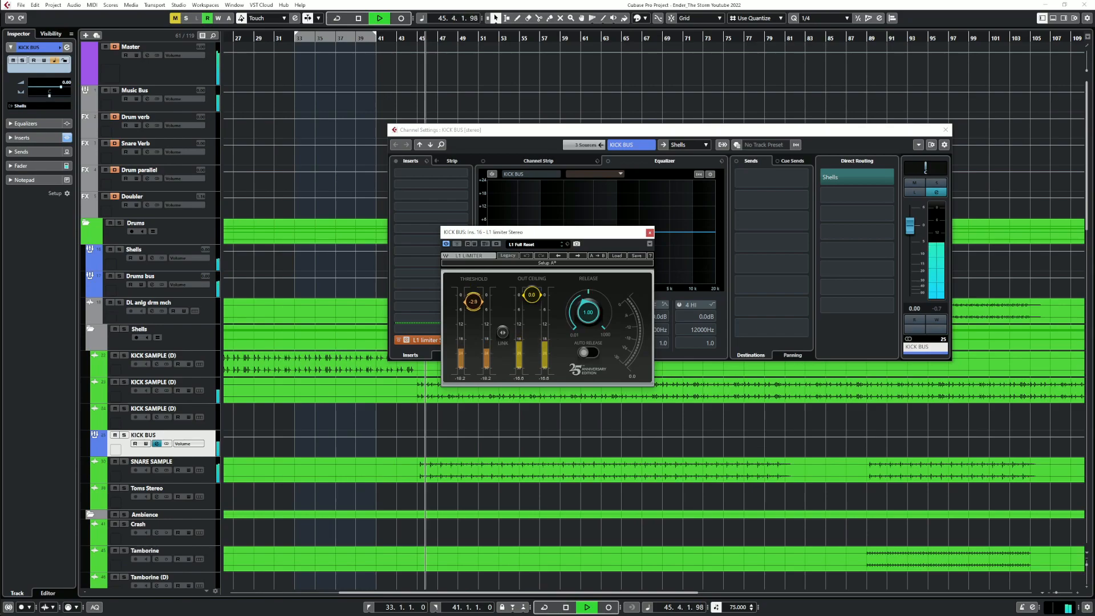
Set the KICK BUS L1 limiter threshold to about -5.1 dB while the full mix plays
drag(473, 302, 474, 303)
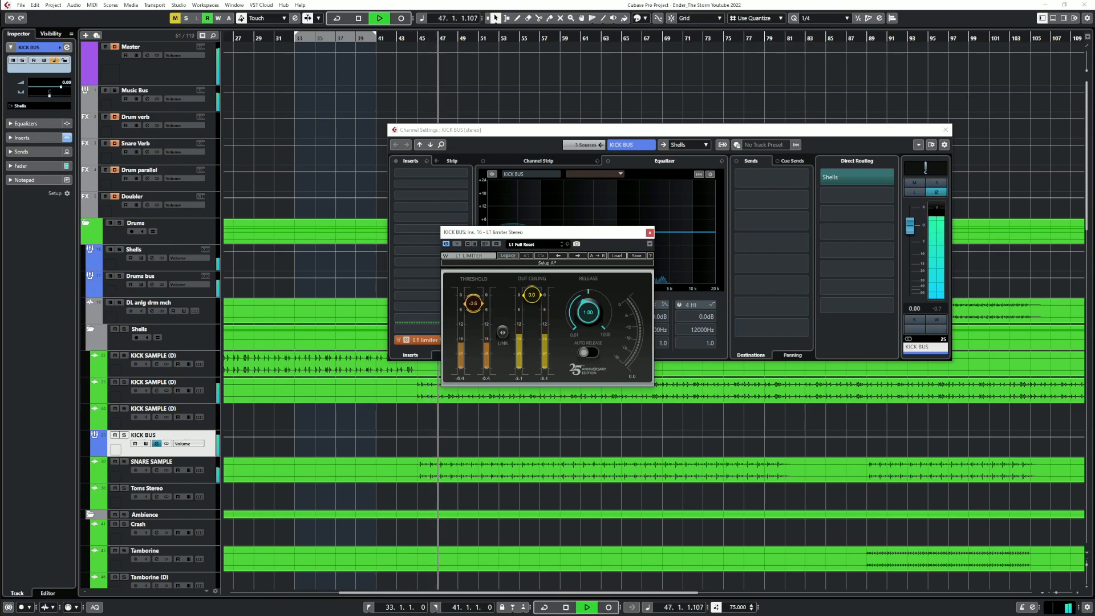
drag(473, 304, 473, 305)
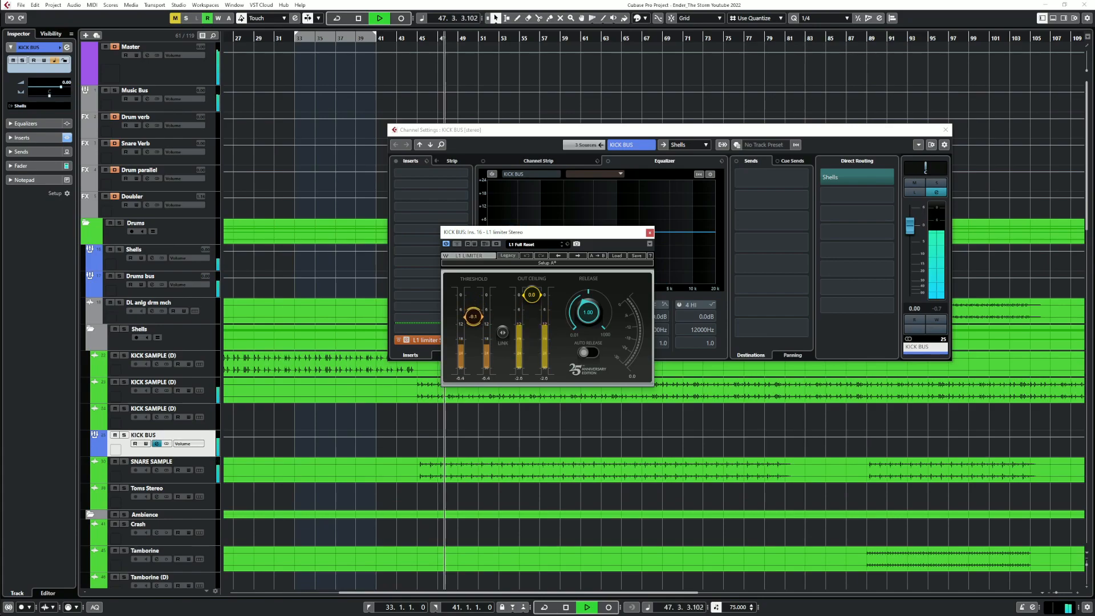
drag(473, 320, 474, 311)
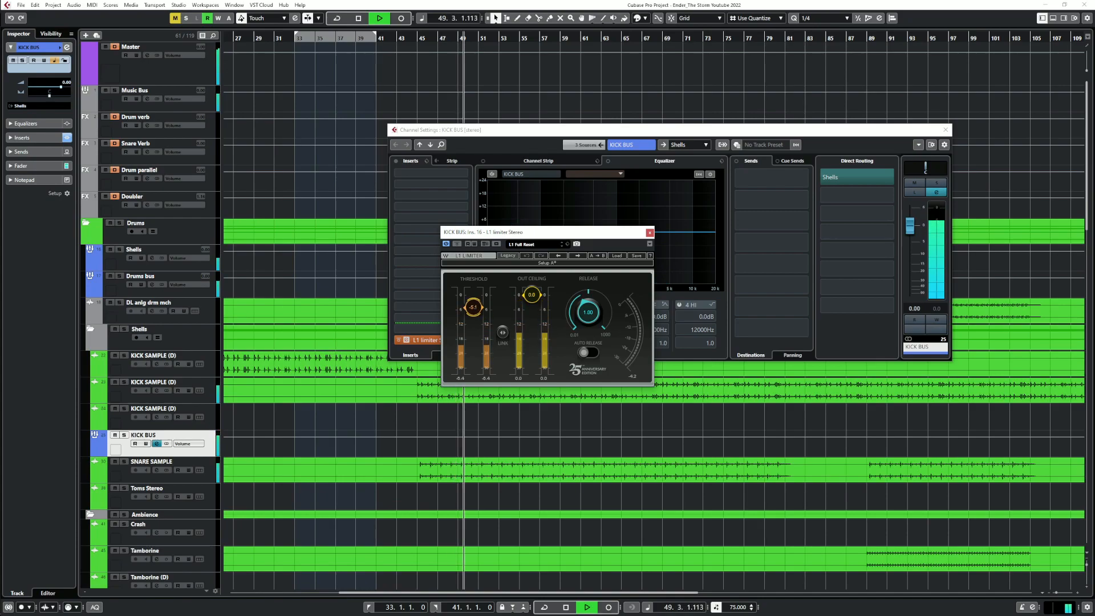
key(Escape)
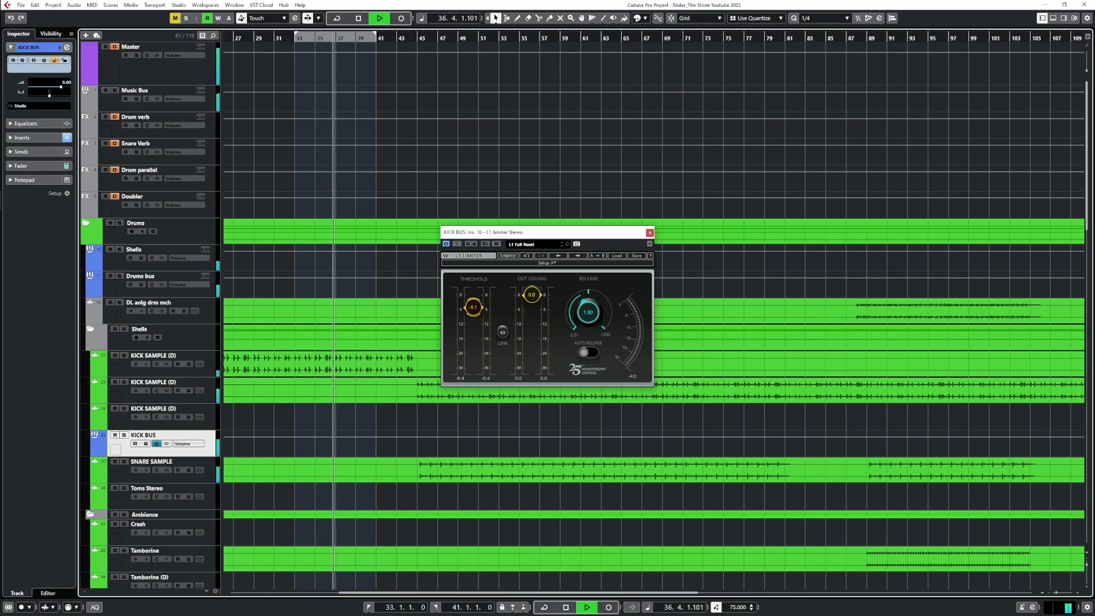
Solo the KICK BUS, lower its L1 limiter threshold to about -6.1 dB, and restart playback from about bar 36
key(h)
key(h)
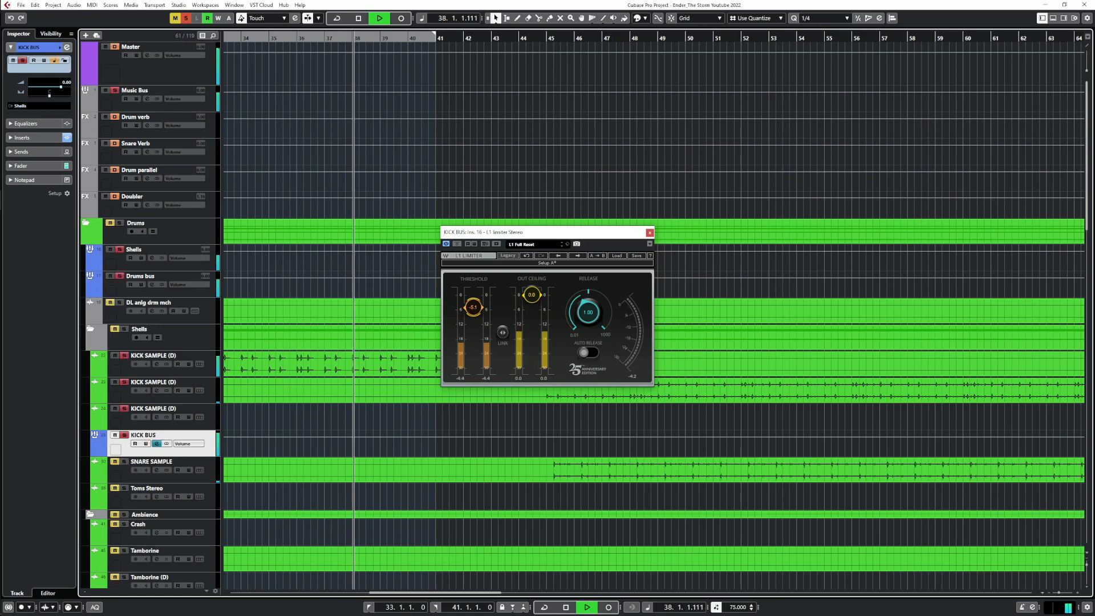
key(s)
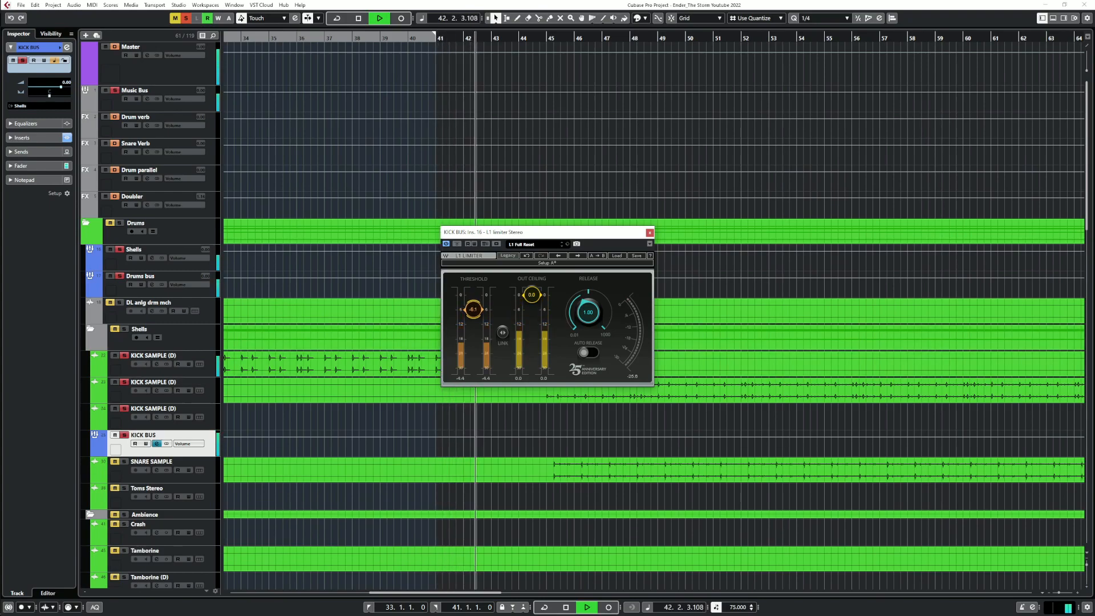
key(space)
key(space)
Add a high-mid EQ cut of about -5.7 dB near 1171 Hz to the upper KICK SAMPLE (D) channel
click(156, 364)
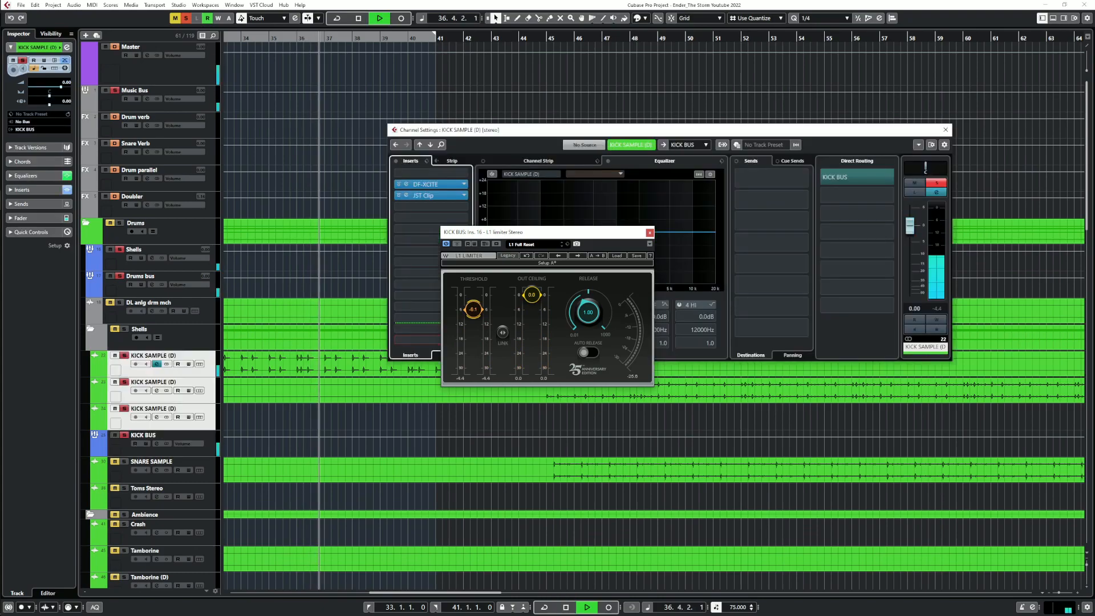
drag(542, 233, 380, 233)
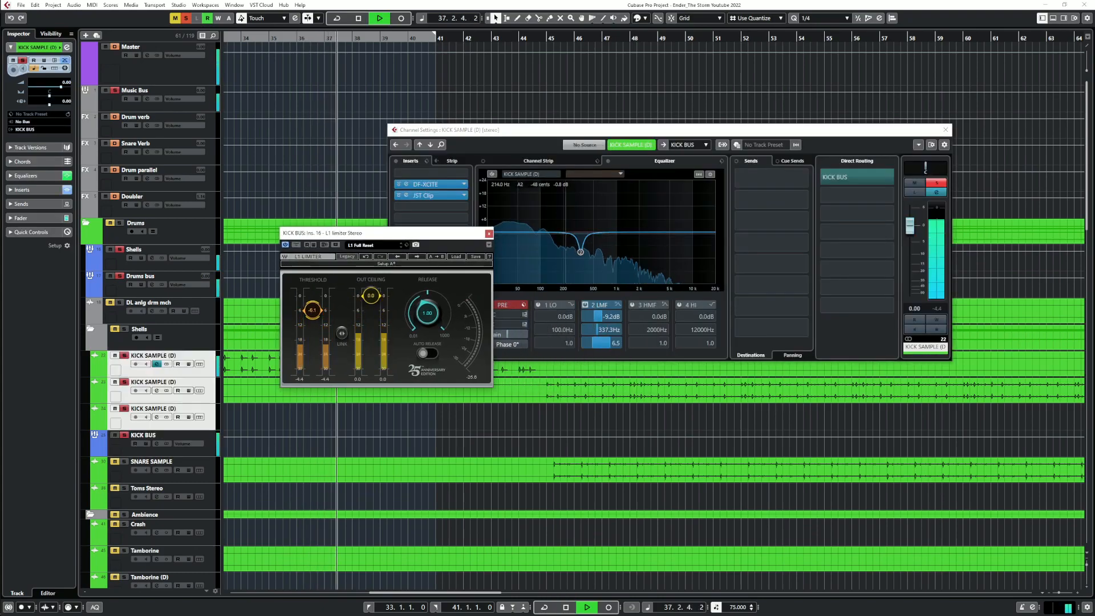
click(549, 212)
drag(549, 212, 597, 243)
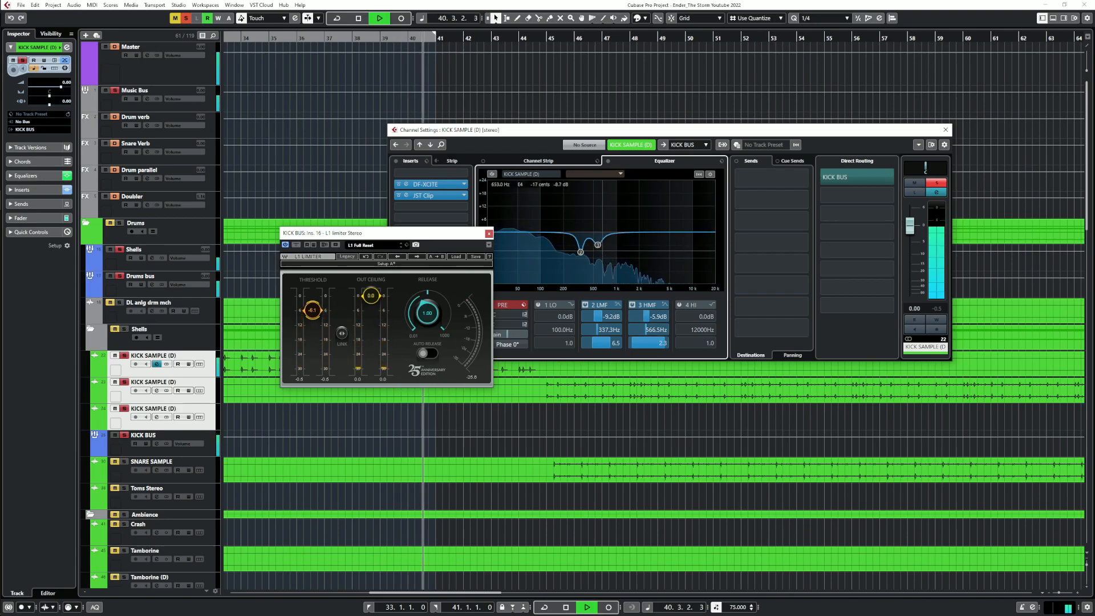
drag(652, 212, 621, 248)
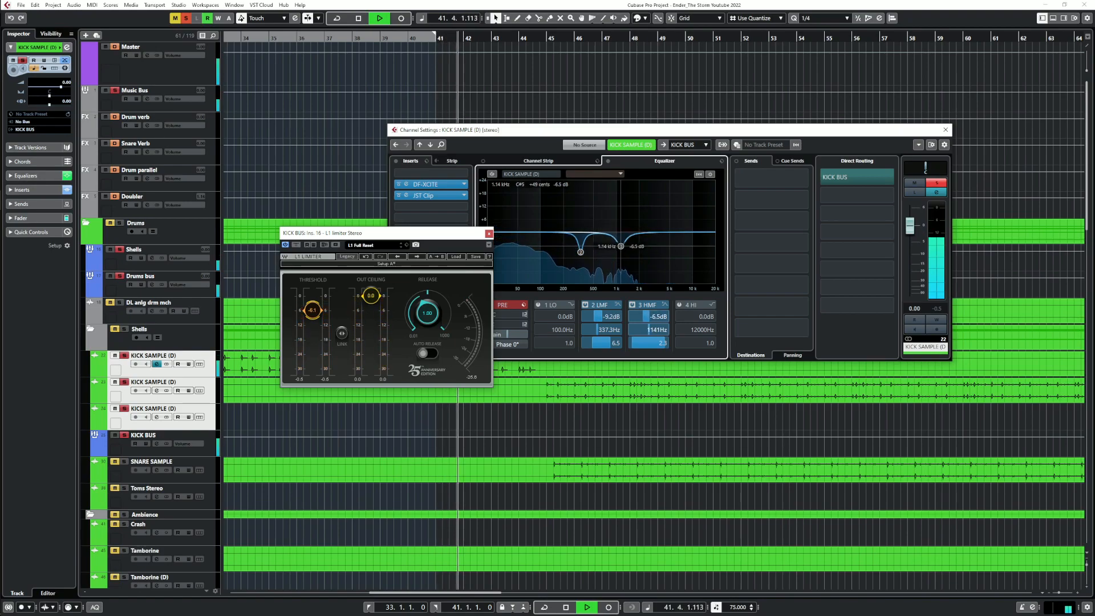
drag(621, 246, 622, 244)
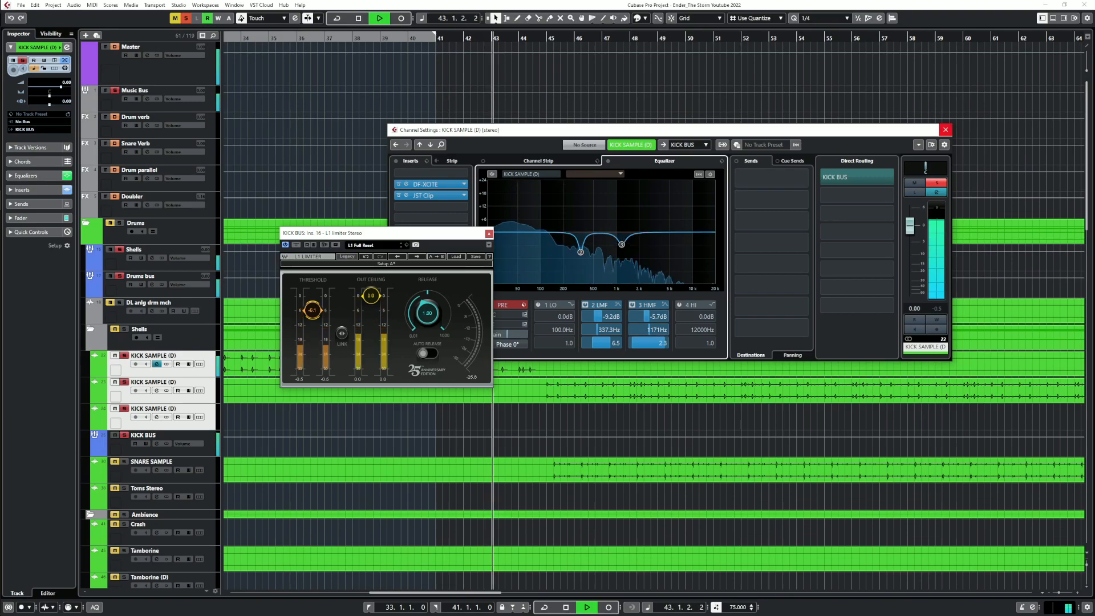
click(946, 129)
click(488, 233)
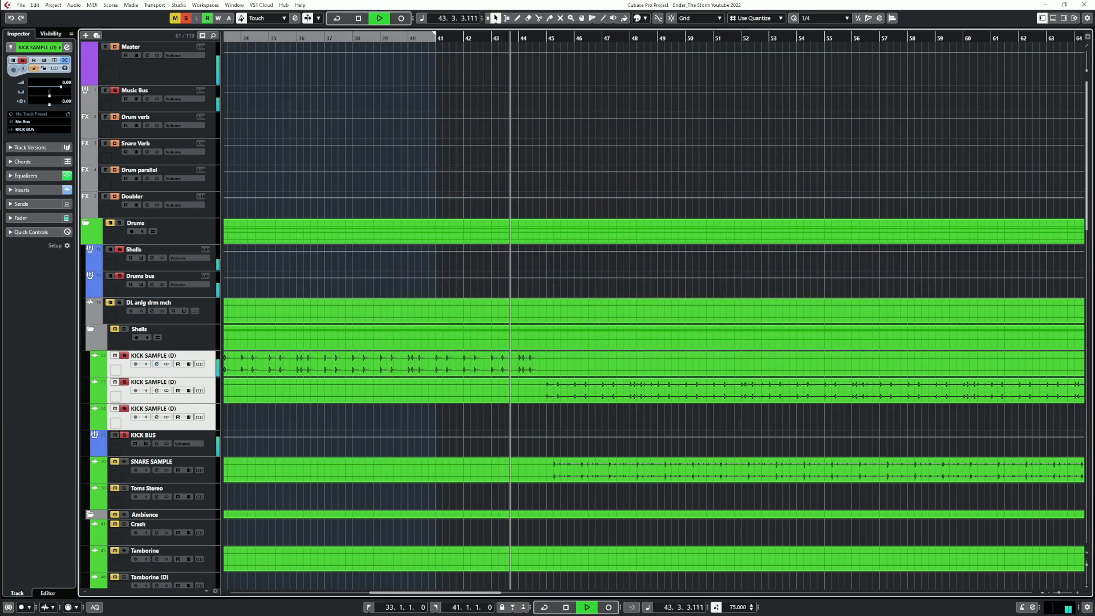
Unsolo the kick, set the KICK BUS L1 limiter threshold to about -4.0 dB in the full mix, and stop playback
key(s)
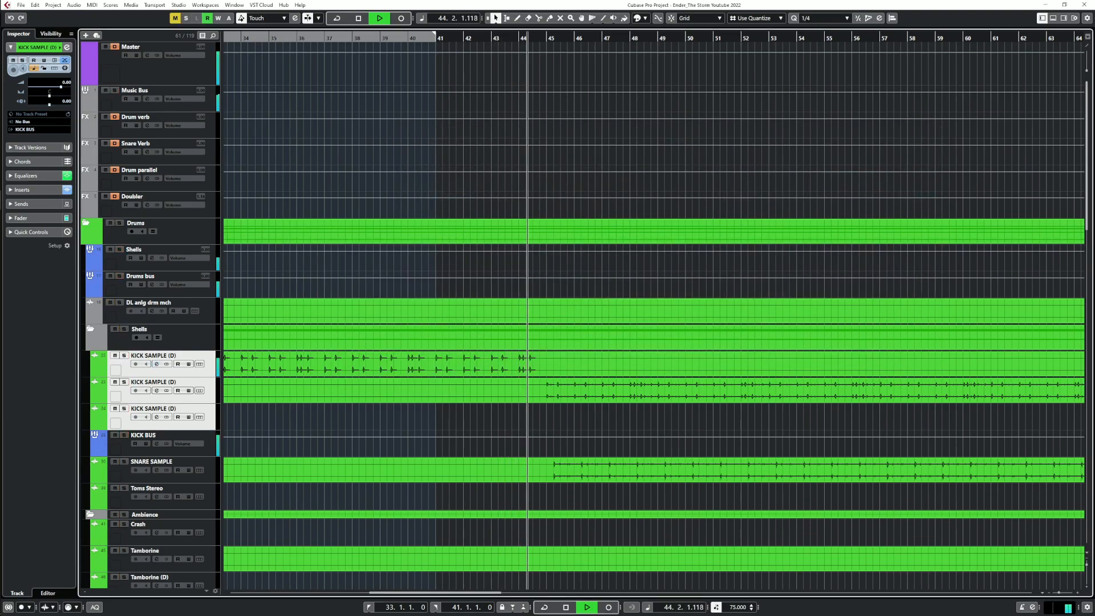
key(g)
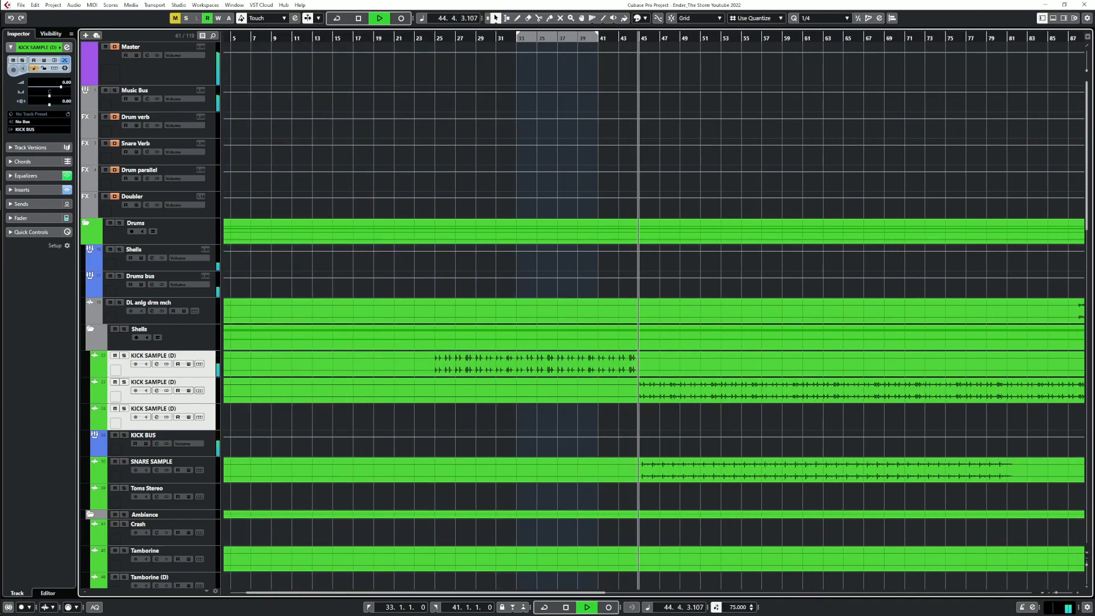
click(157, 444)
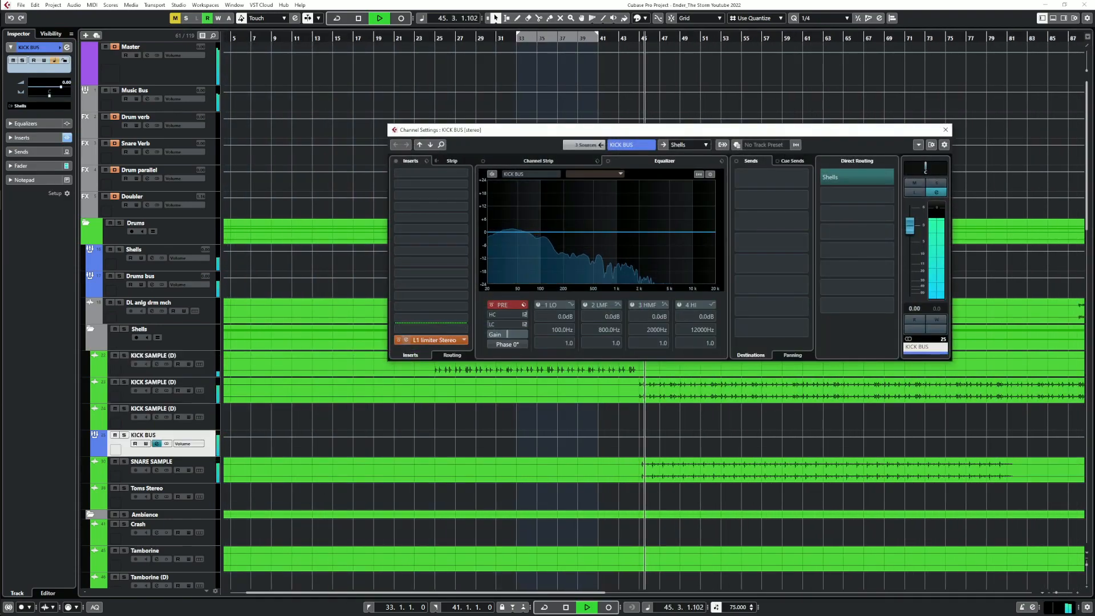
click(432, 340)
drag(312, 310, 312, 305)
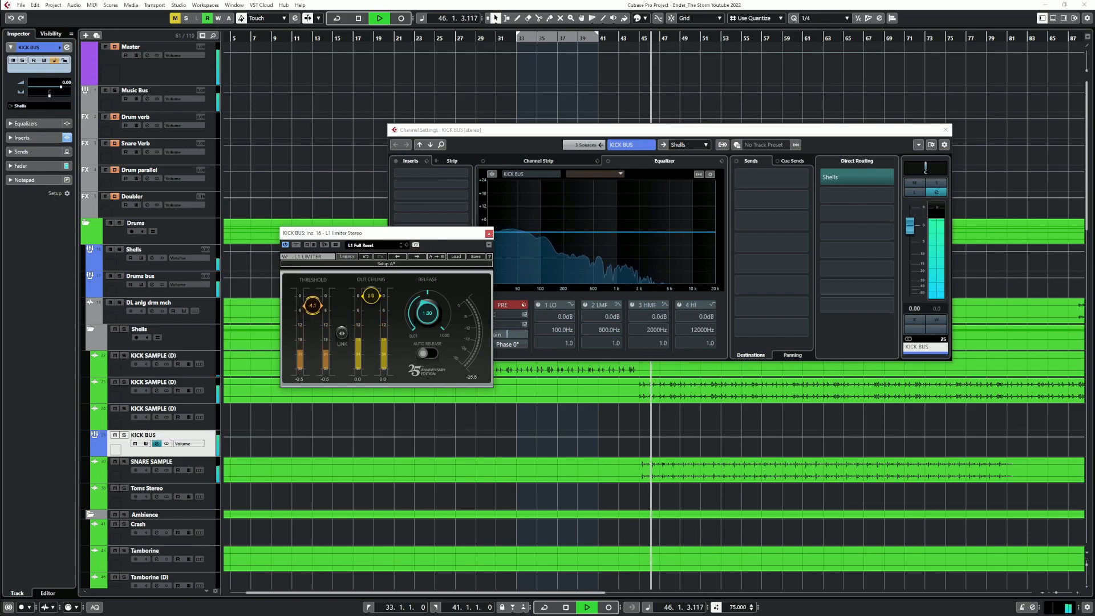
click(946, 130)
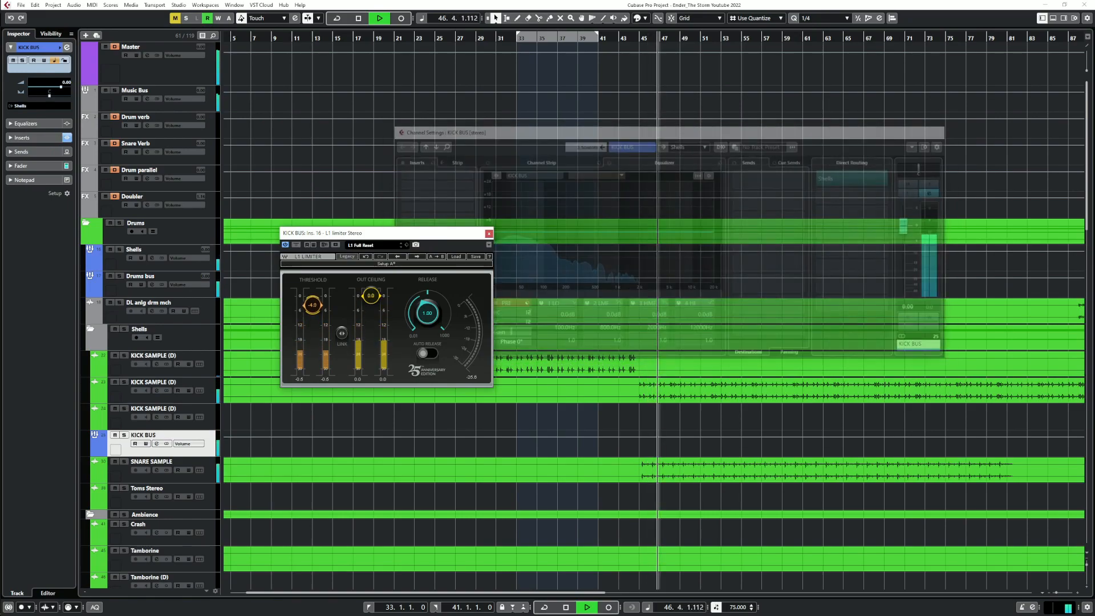
click(489, 234)
key(space)
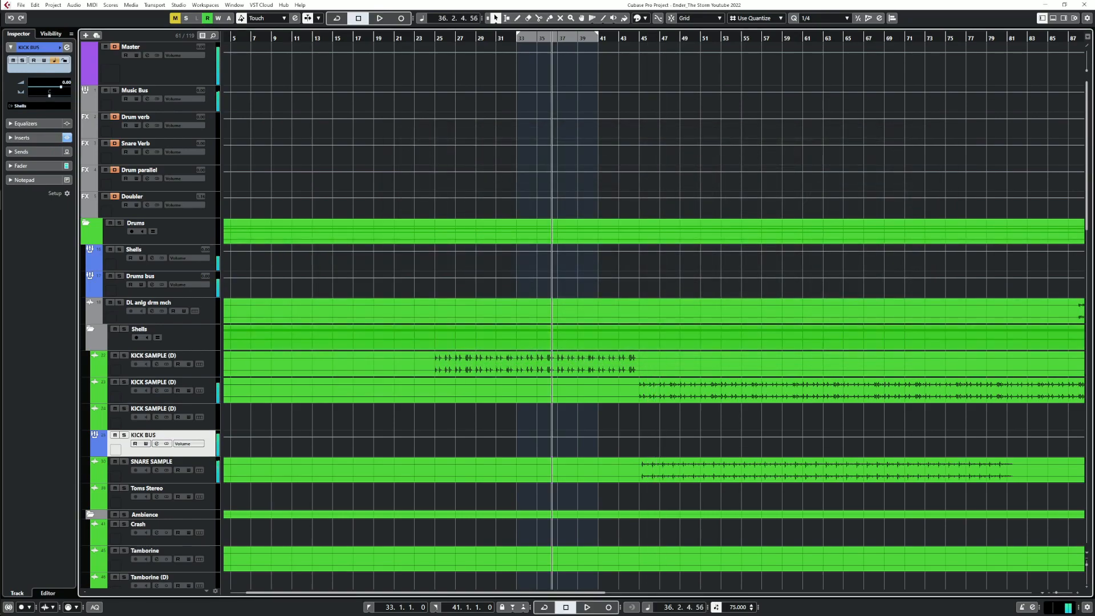
Solo the DL anlg drm mch track and play it from about bar 90
scroll(570, 311, right, 3)
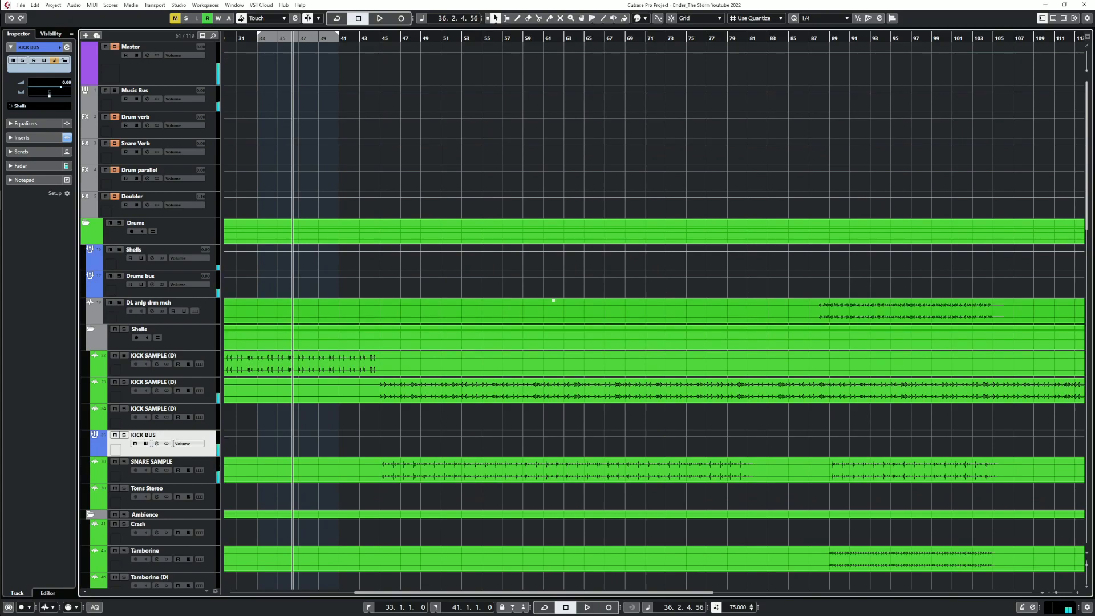
scroll(553, 311, down, 5)
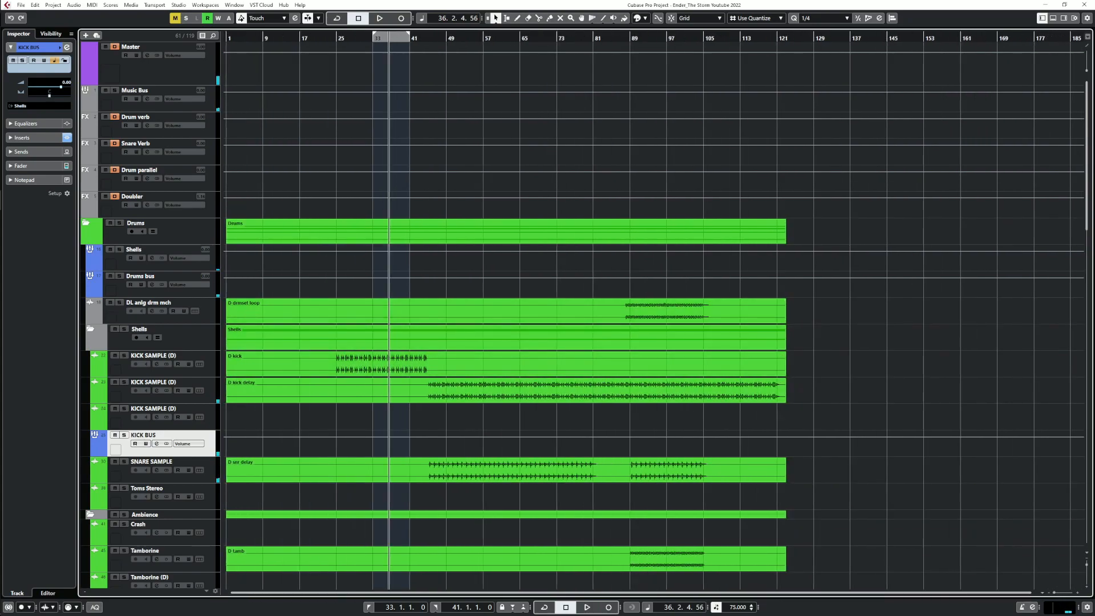
click(636, 39)
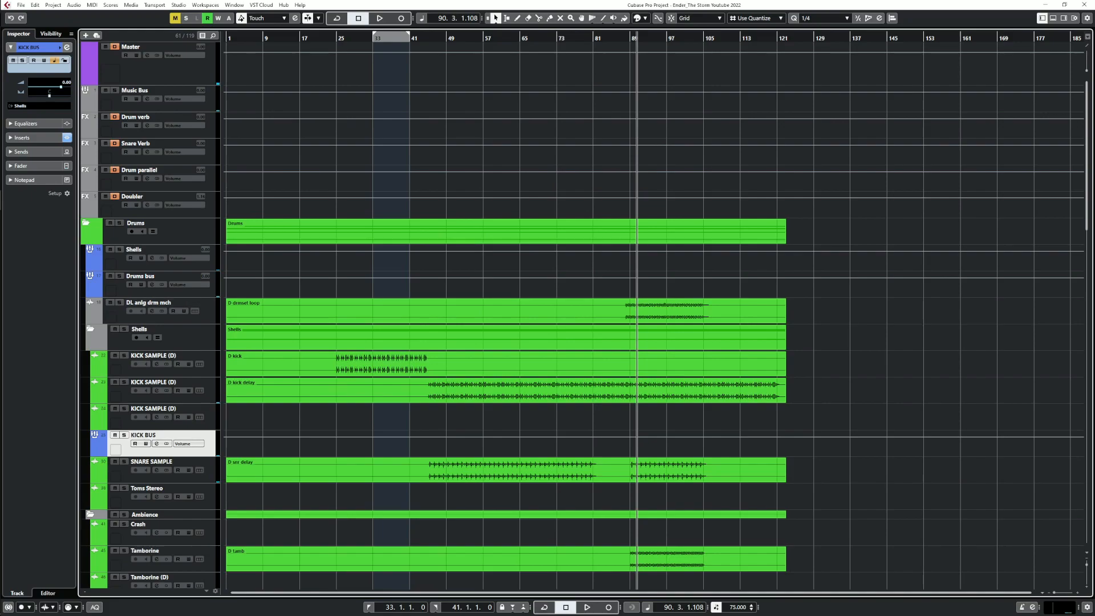
click(119, 303)
key(space)
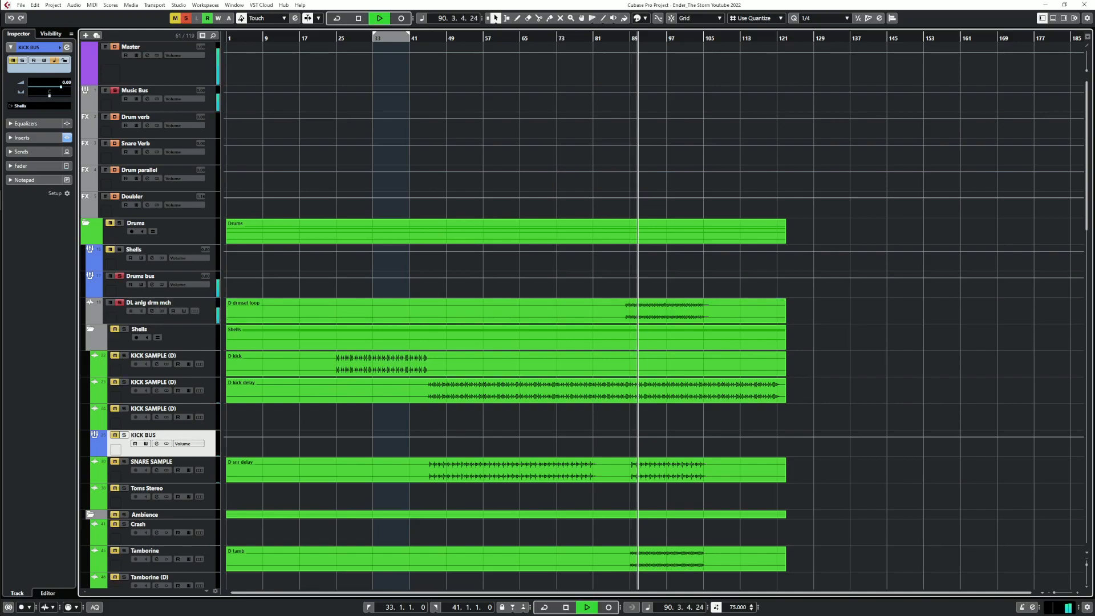
Check the BG-Drums compressor on the Drums bus and set the bus's Pro-L 2 gain to about +13.9 dB
click(152, 285)
click(406, 196)
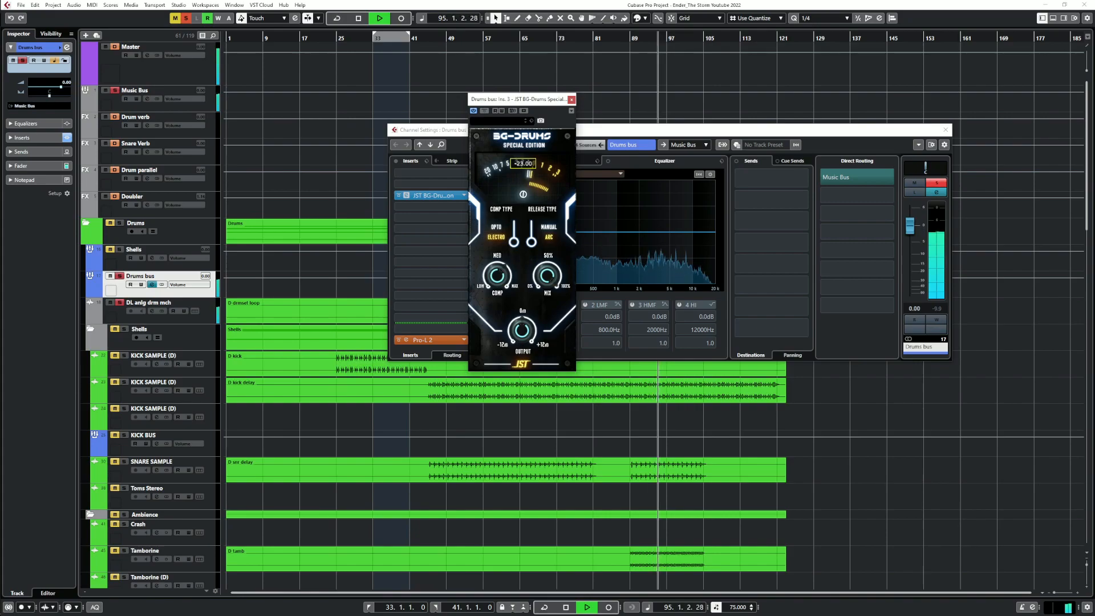
click(406, 340)
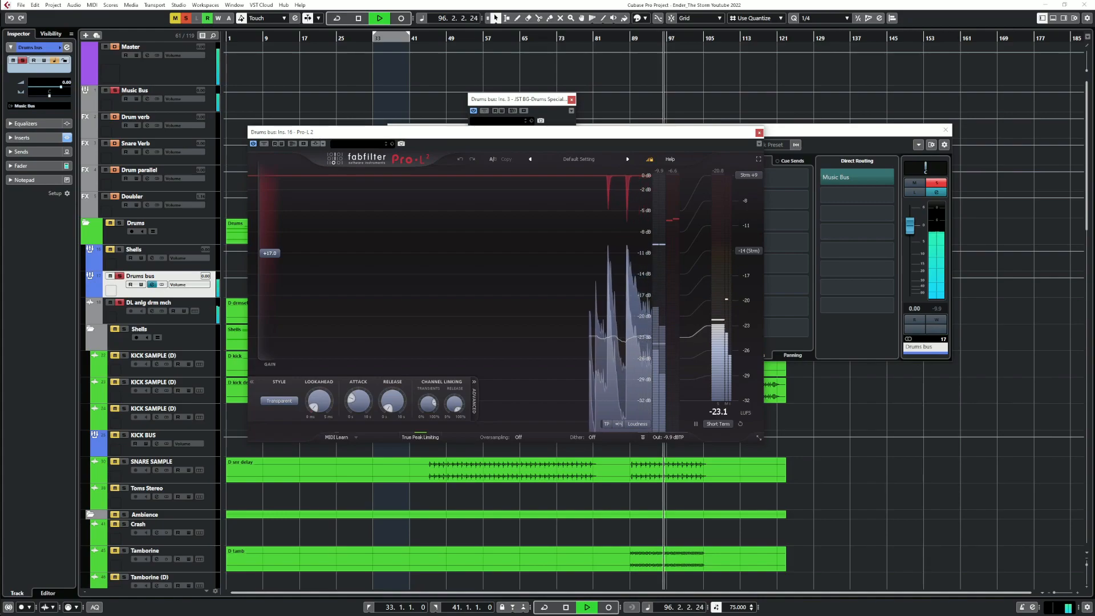
drag(269, 254, 270, 355)
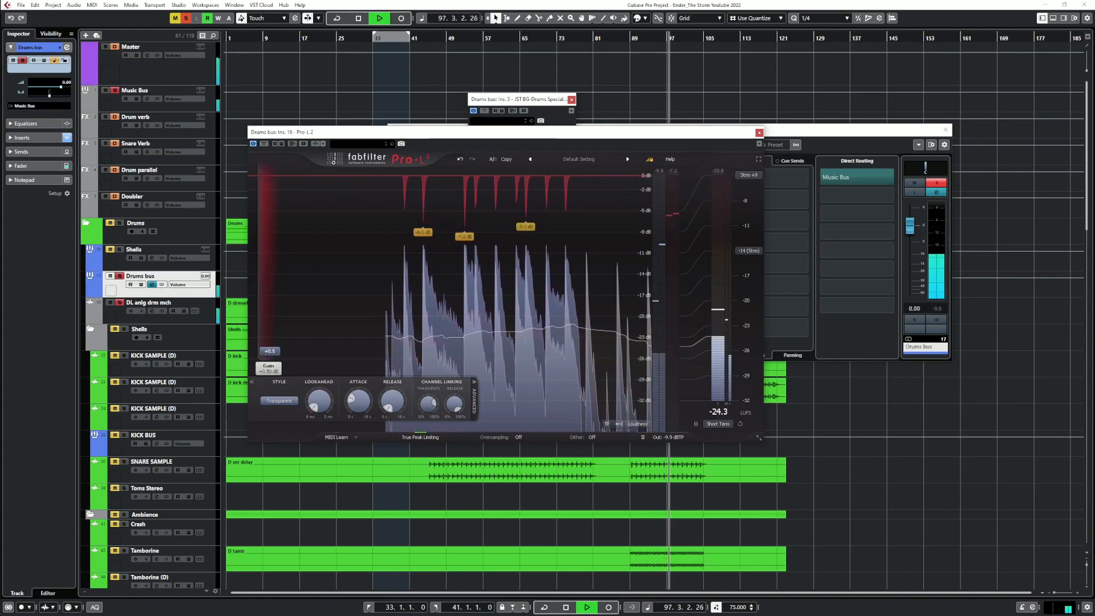
drag(270, 355, 270, 271)
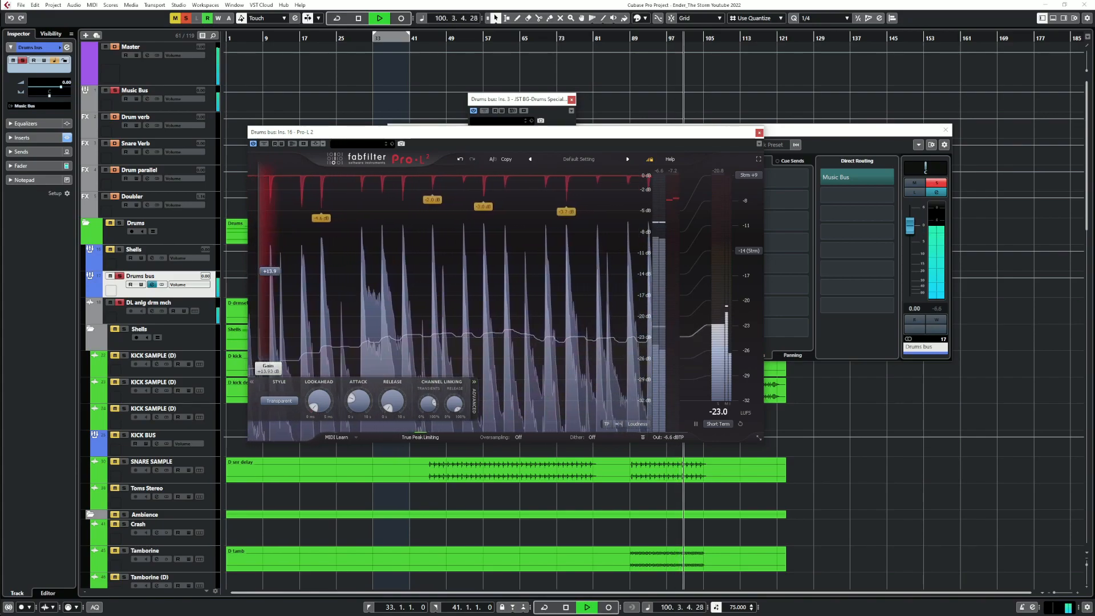
click(759, 133)
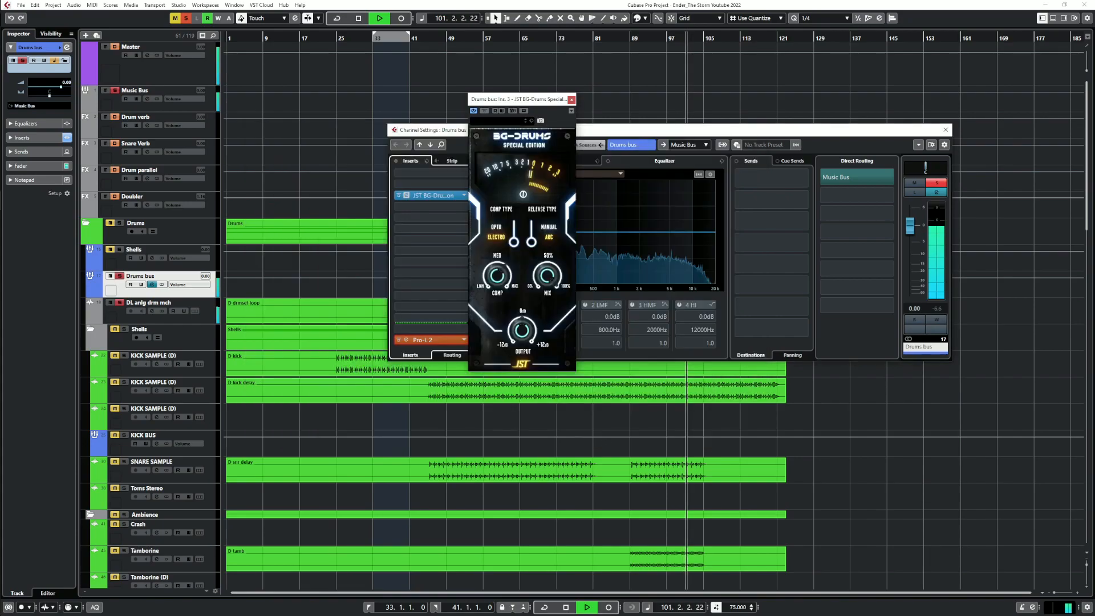
key(space)
click(572, 99)
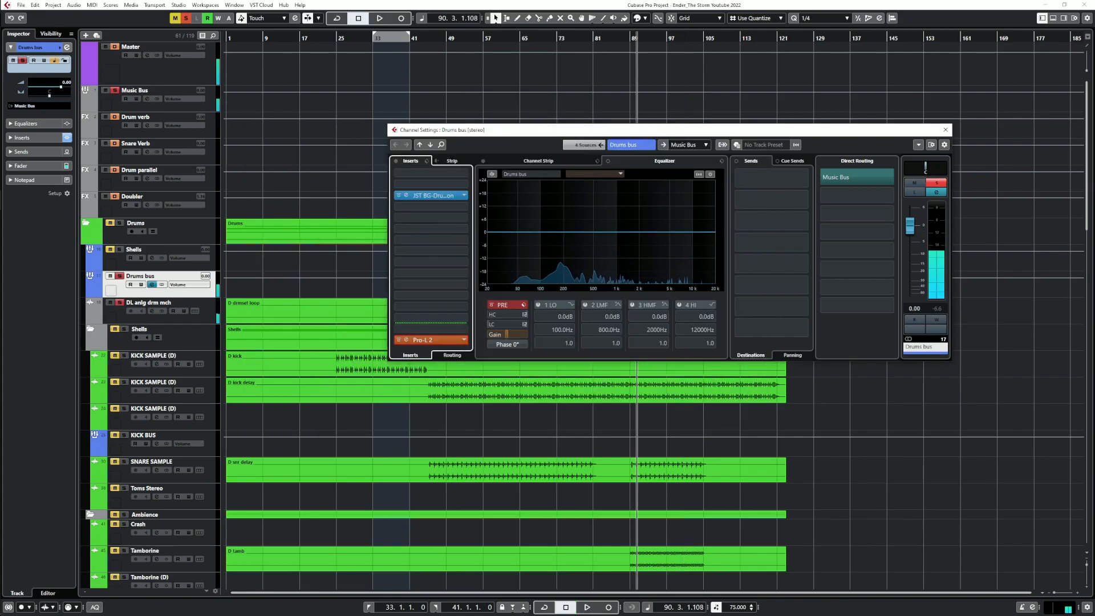
click(945, 130)
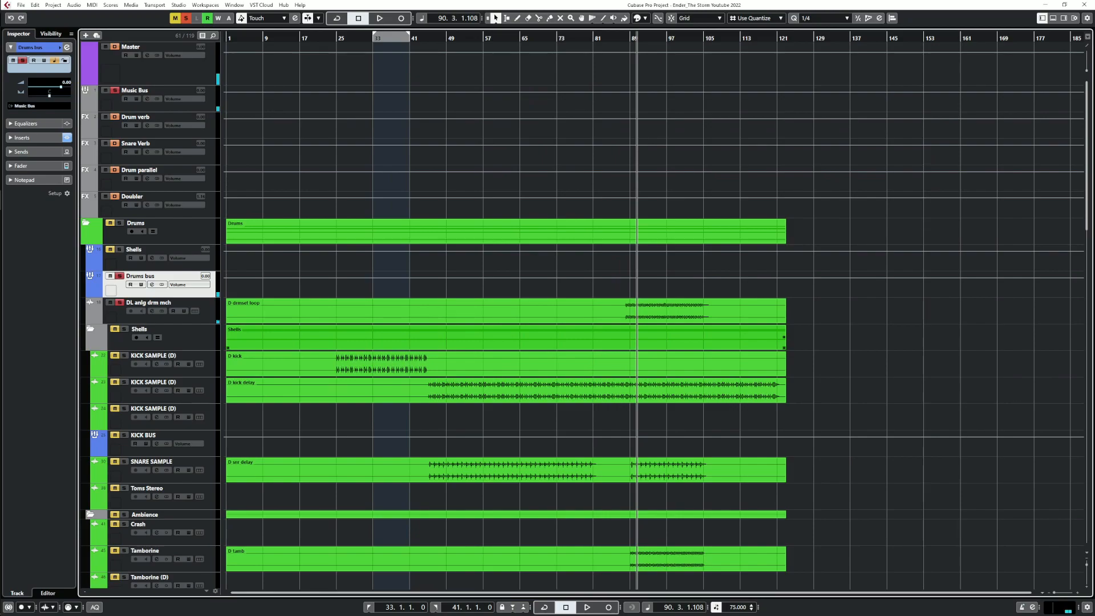
Play from about bar 32 with the upper KICK SAMPLE (D) soloed and check the Drums bus BG-Drums compressor's response
click(371, 39)
click(151, 285)
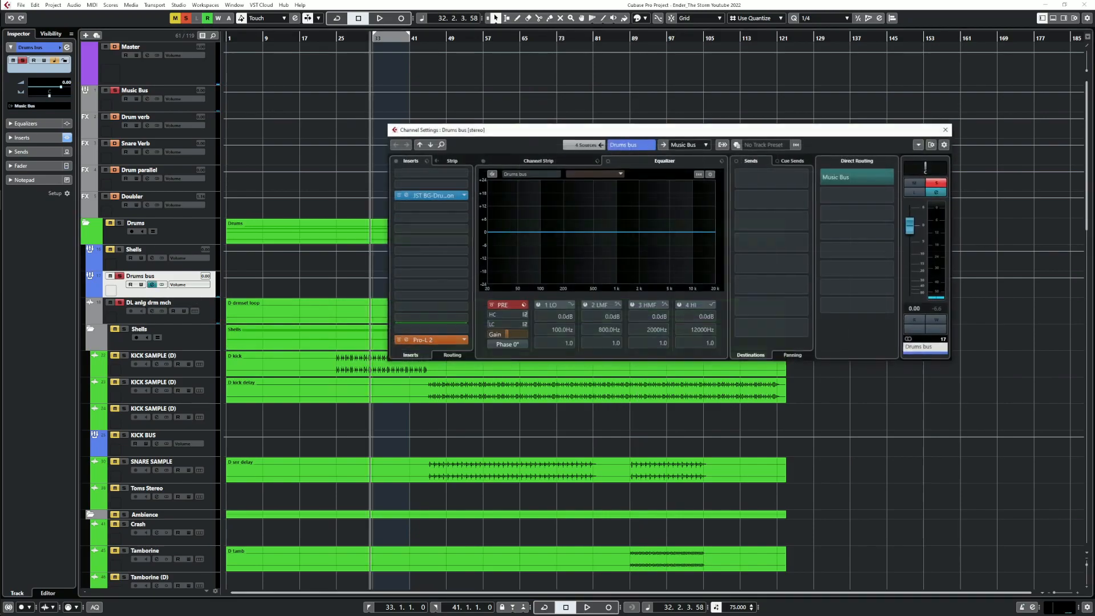
click(406, 195)
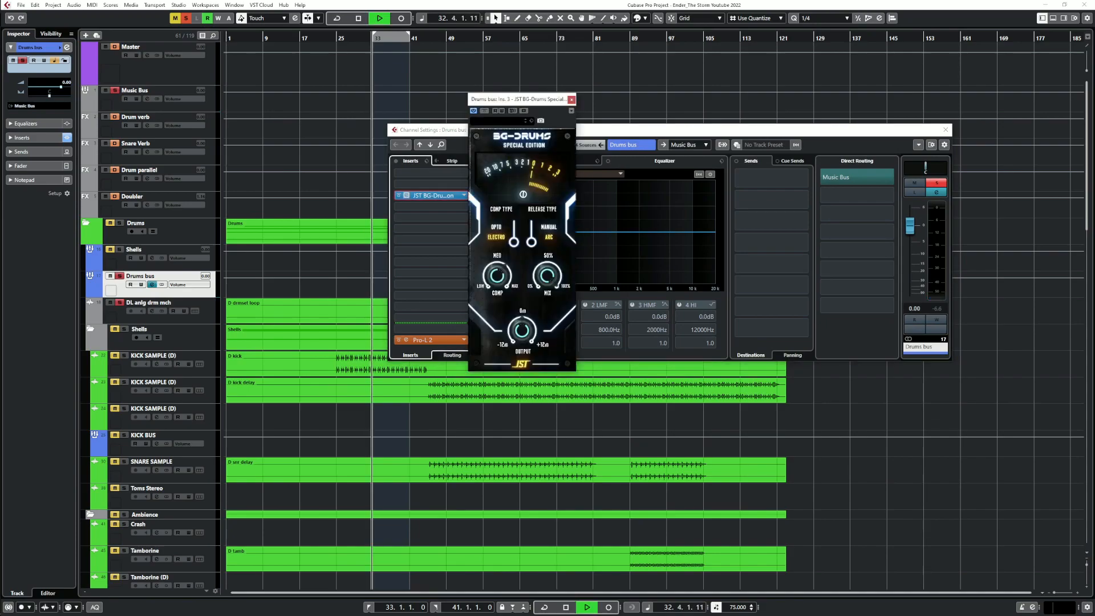
click(123, 356)
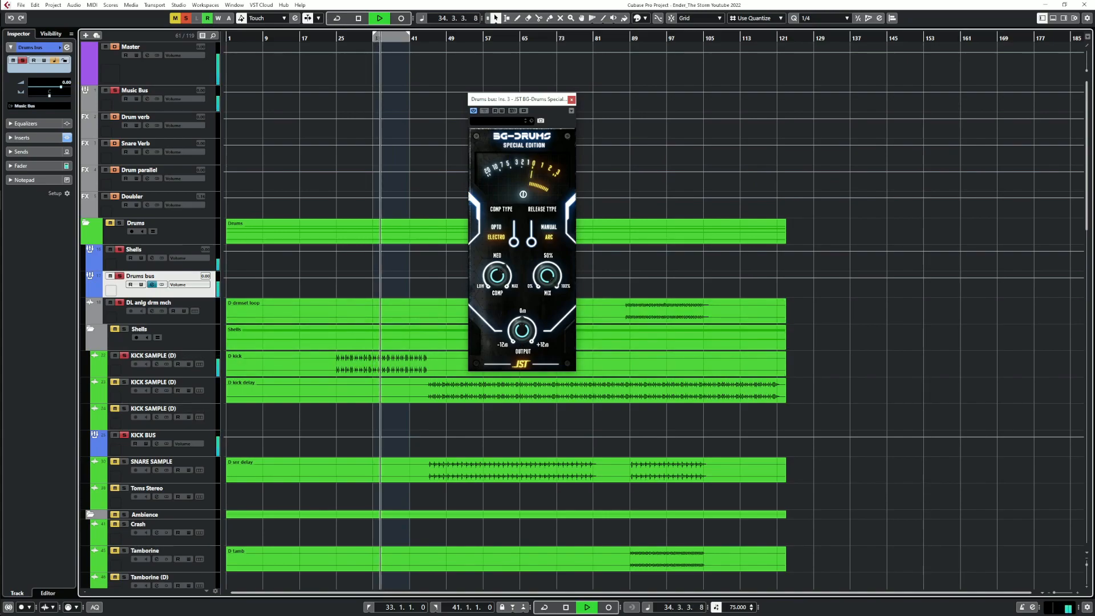
click(572, 100)
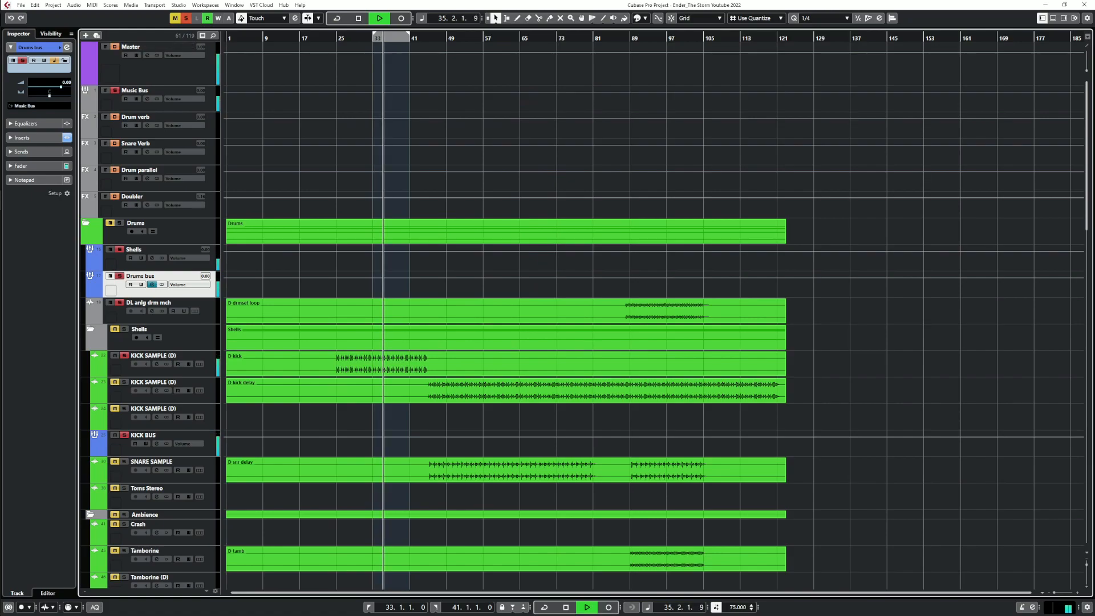
Clear the track solos and play the full mix from about bar 32
key(space)
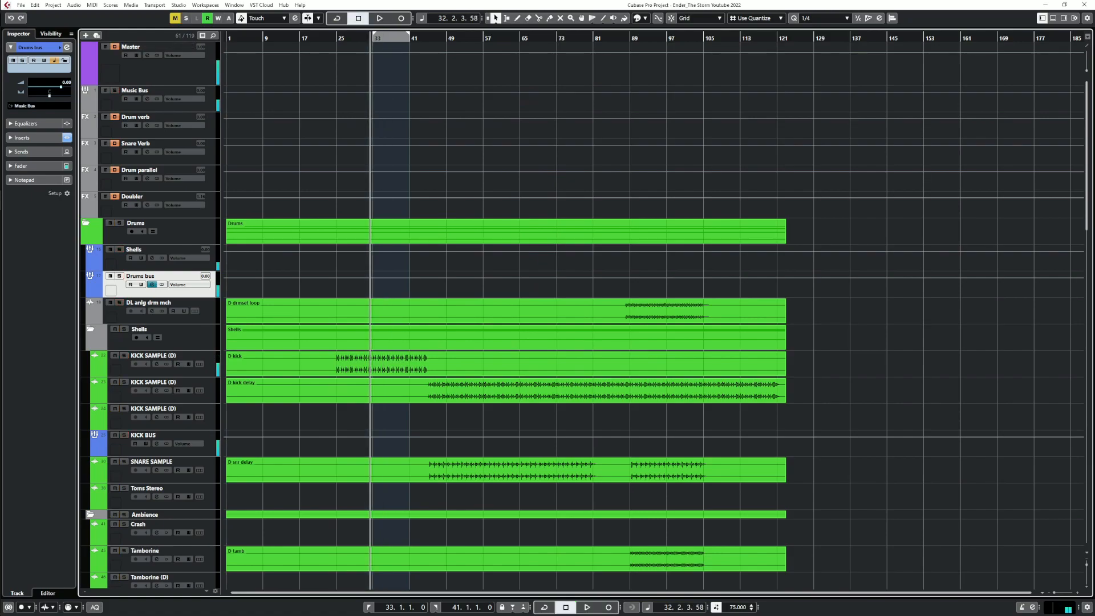
key(space)
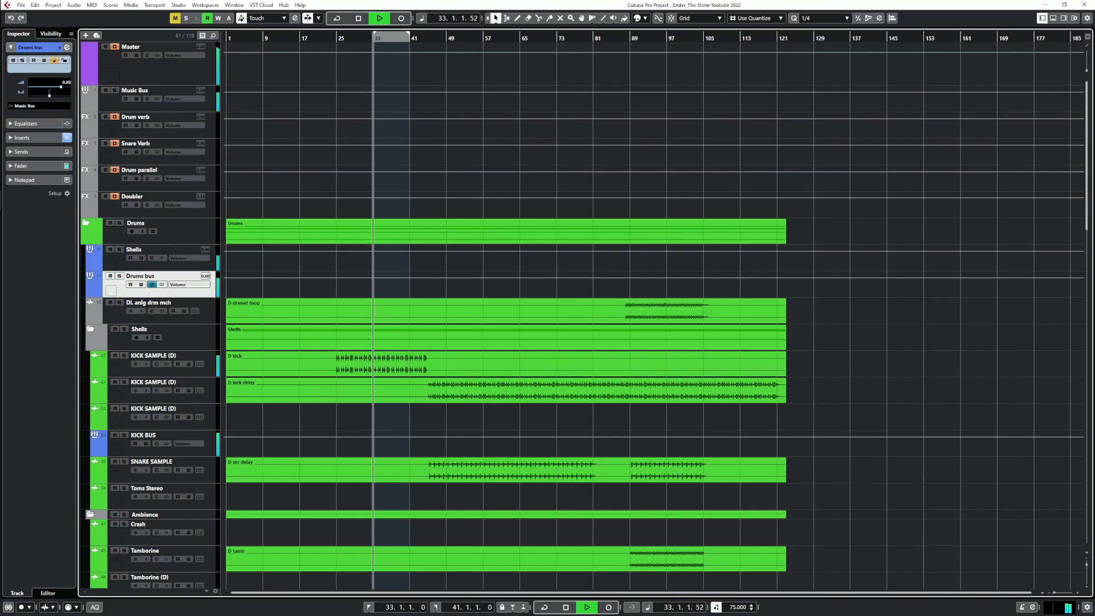
Jump the full-mix playback to about bar 88 and solo the DL anlg drm mch track
key(h)
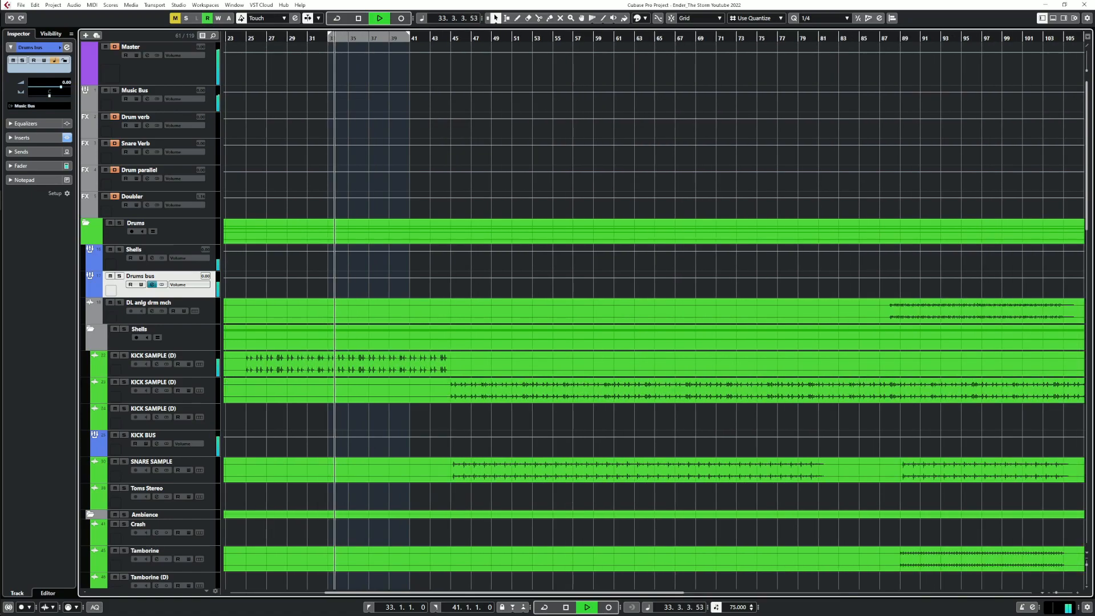
key(f)
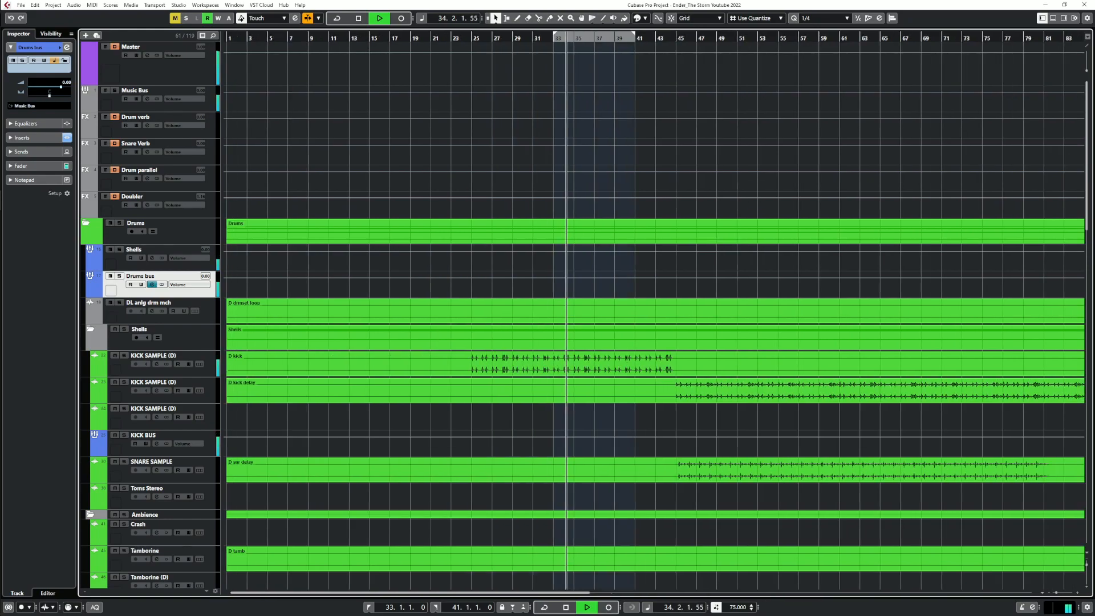
key(g)
key(g)
key(g)
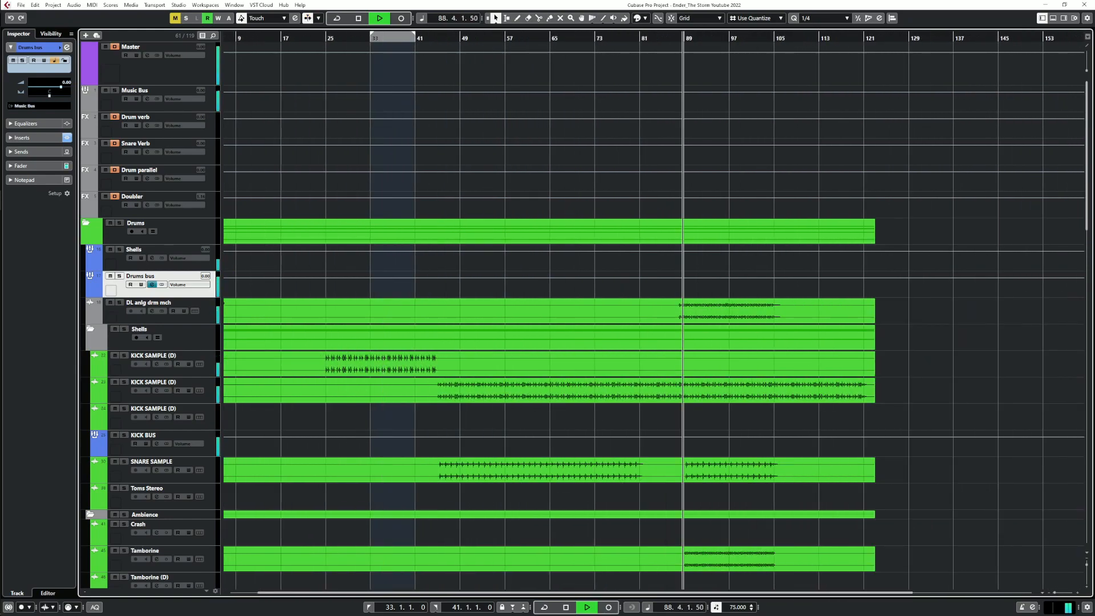
key(f)
click(119, 302)
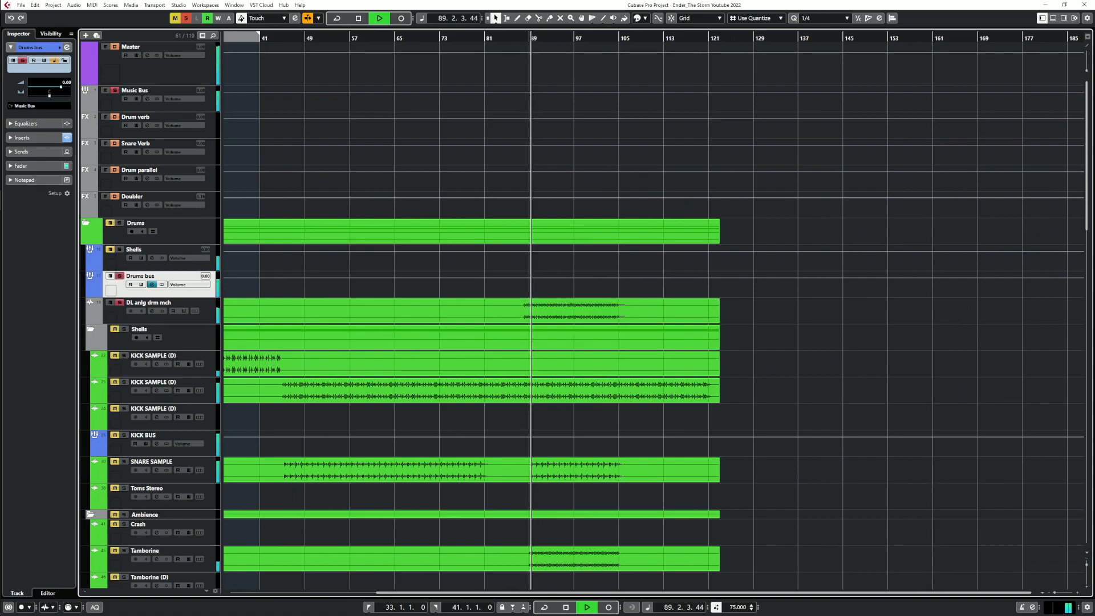
key(space)
Check the JST Clip insert on the DL anlg drm mch channel and replay the soloed drum loop
click(152, 311)
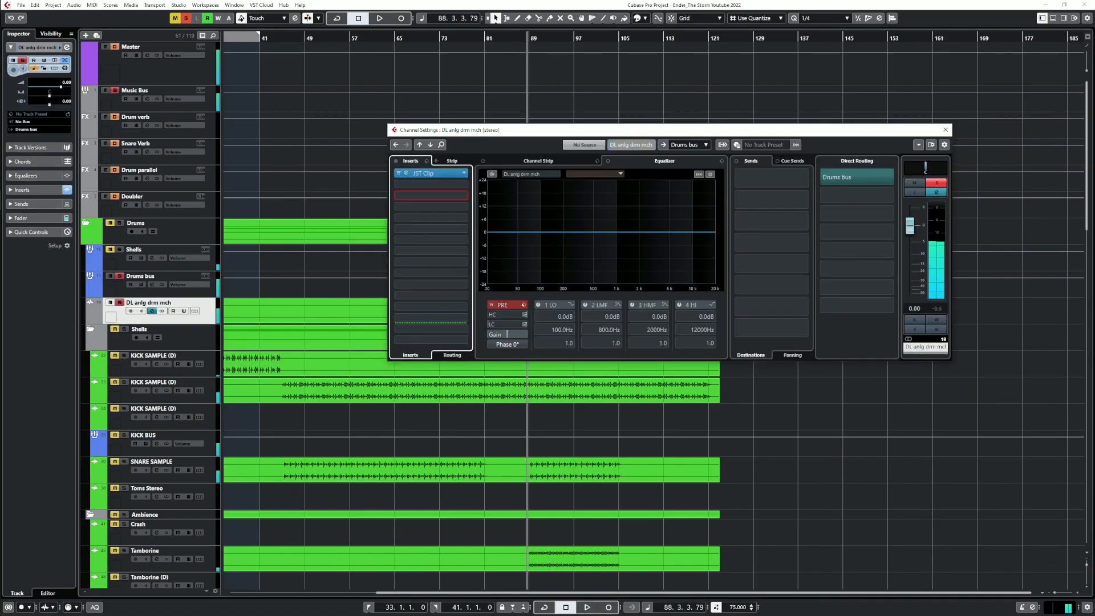
click(407, 173)
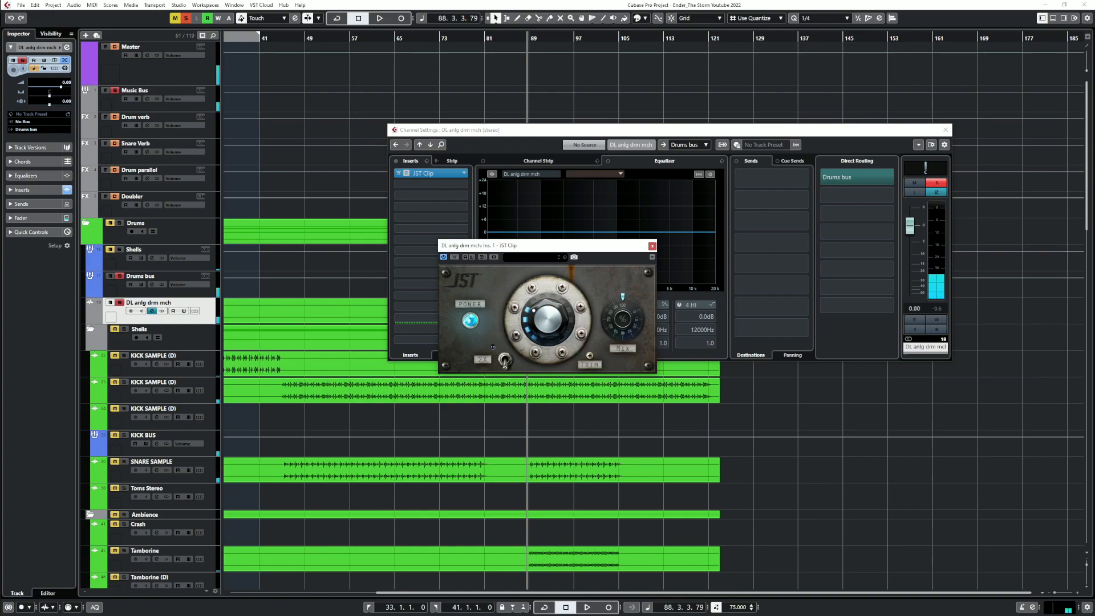
click(652, 245)
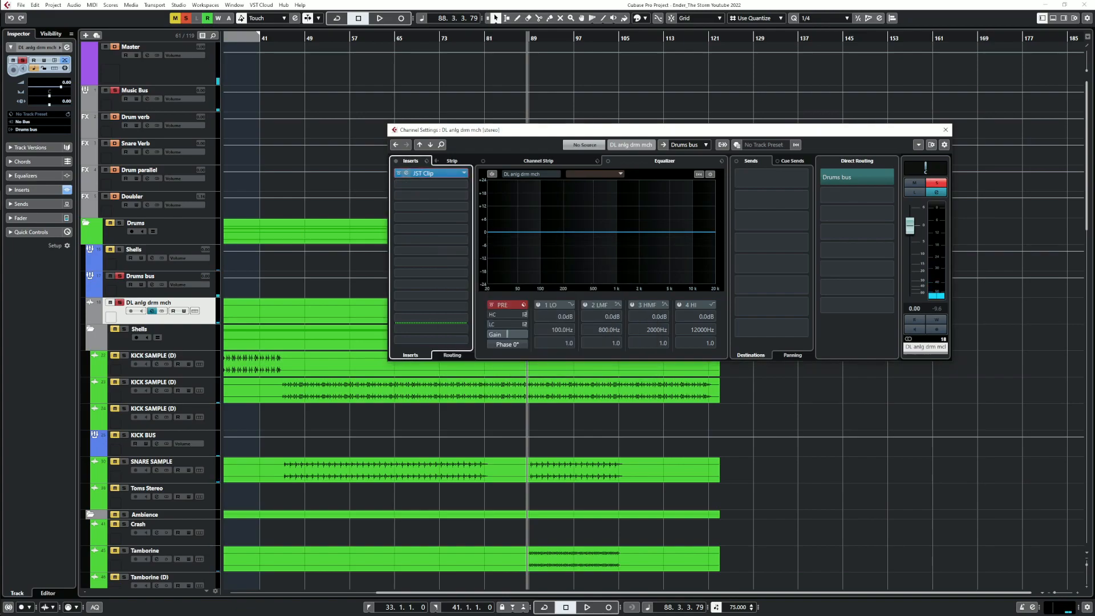
key(space)
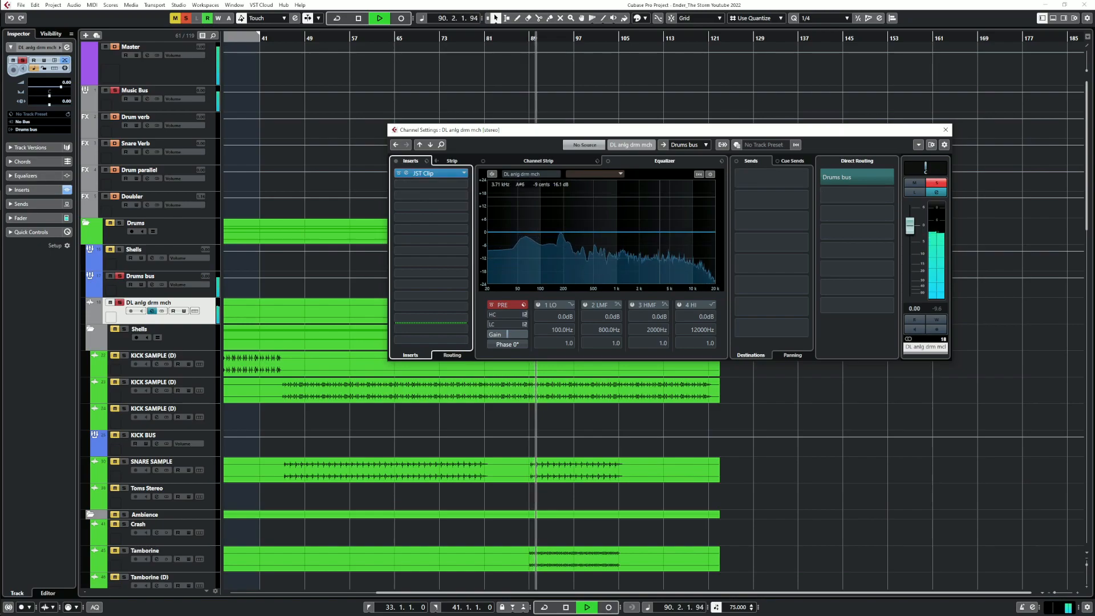
key(space)
Add an active send from DL anlg drm mch to Drum verb at -5.65 dB and play the loop
click(435, 183)
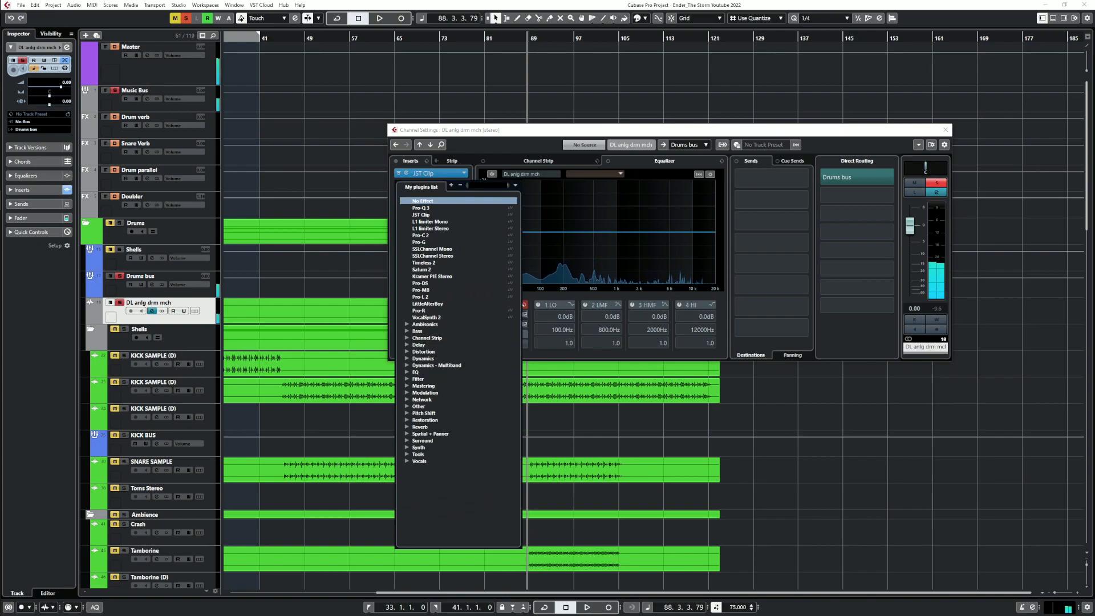
click(771, 178)
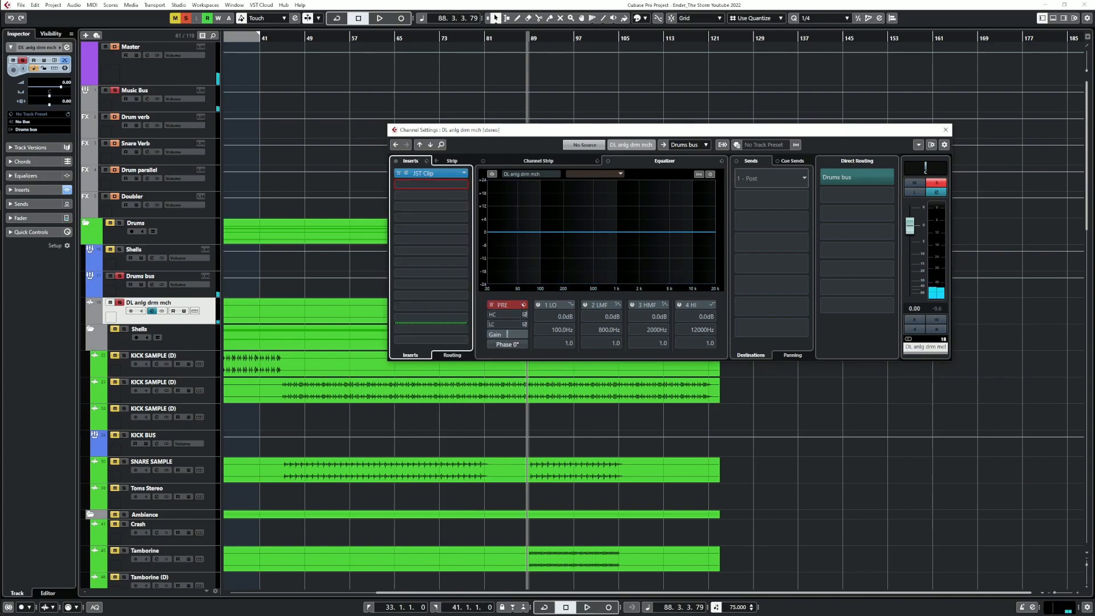
click(771, 179)
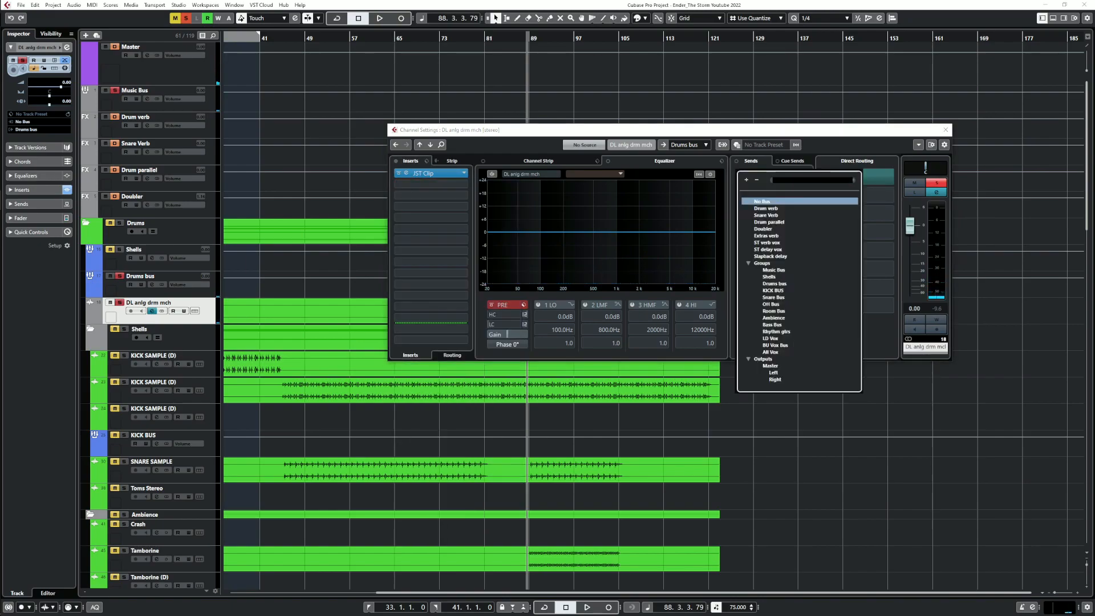
click(766, 208)
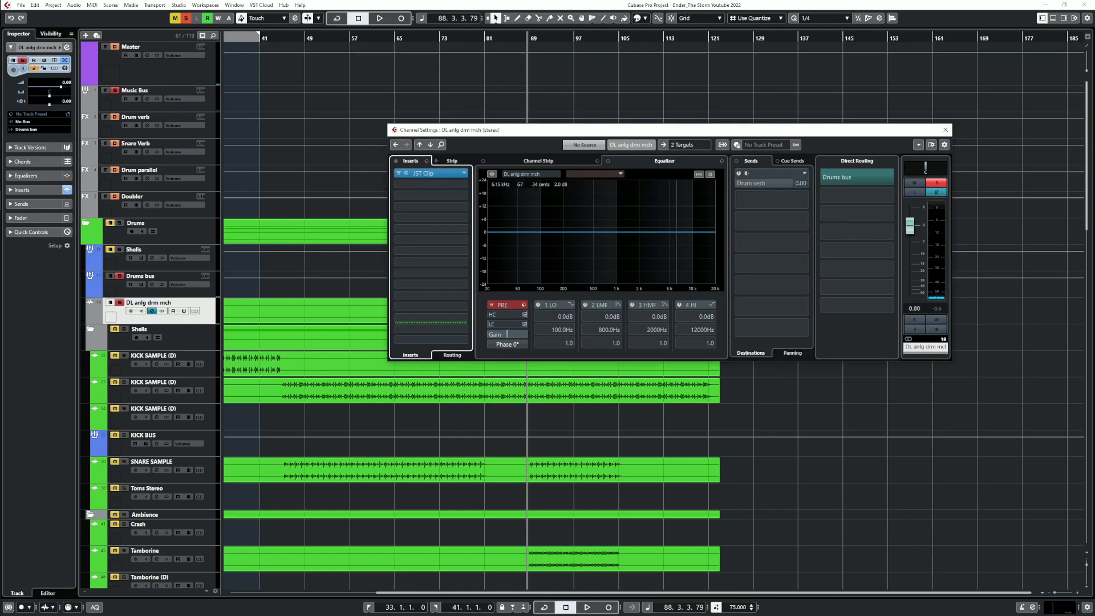
click(739, 173)
mouse_move(792, 183)
mouse_down()
mouse_move(749, 183)
mouse_move(777, 183)
mouse_up()
key(space)
key(space)
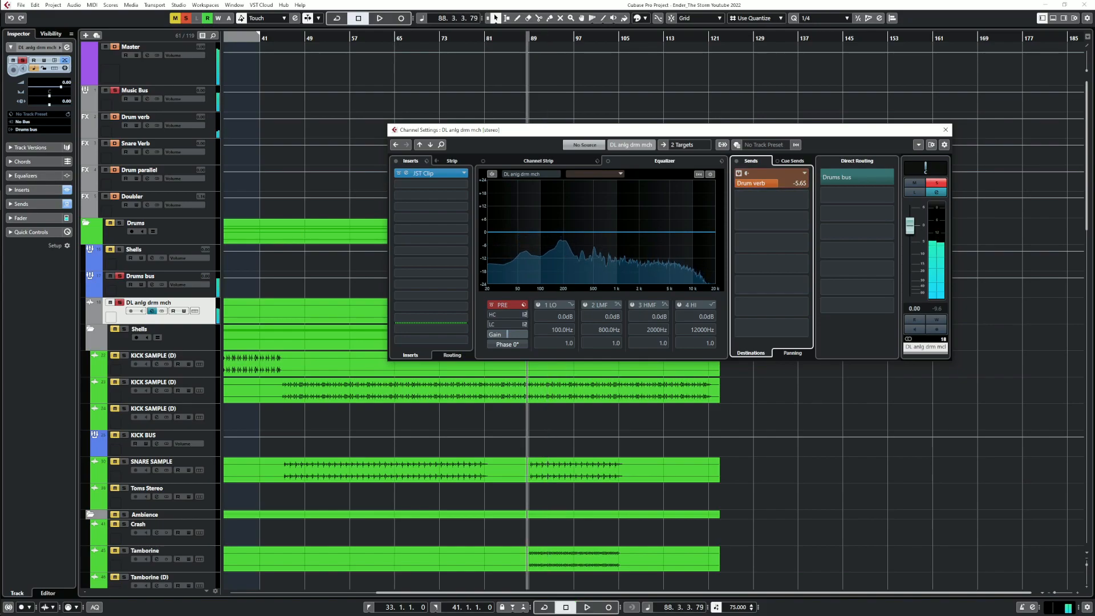
In the Drum verb channel's Pro-R, set the post EQ low cut to 48 dB/oct at about 110 Hz and audition it
click(136, 117)
click(429, 195)
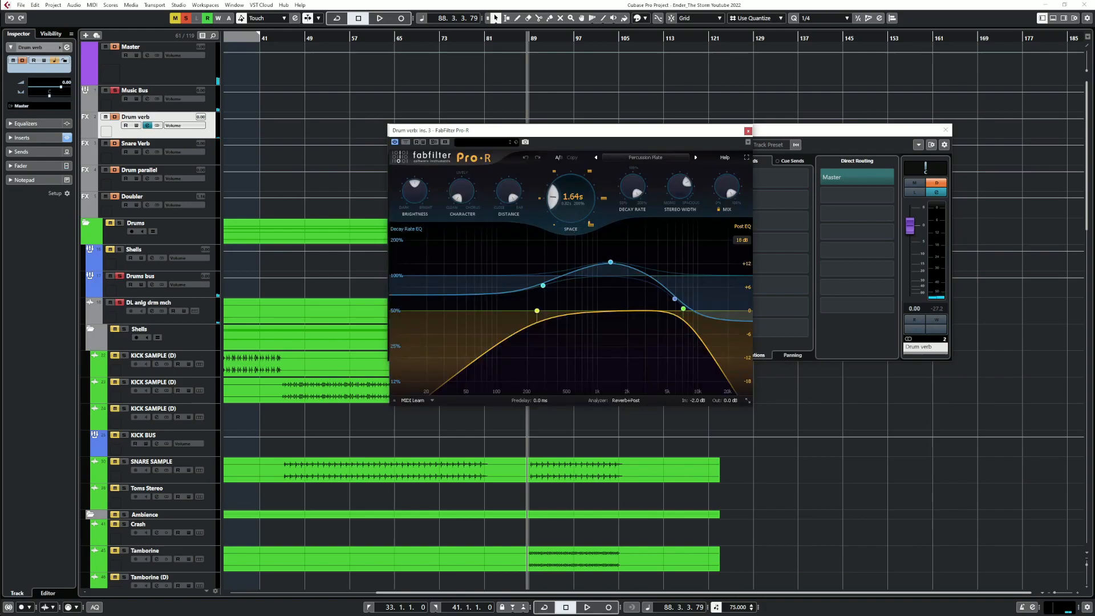
mouse_move(537, 311)
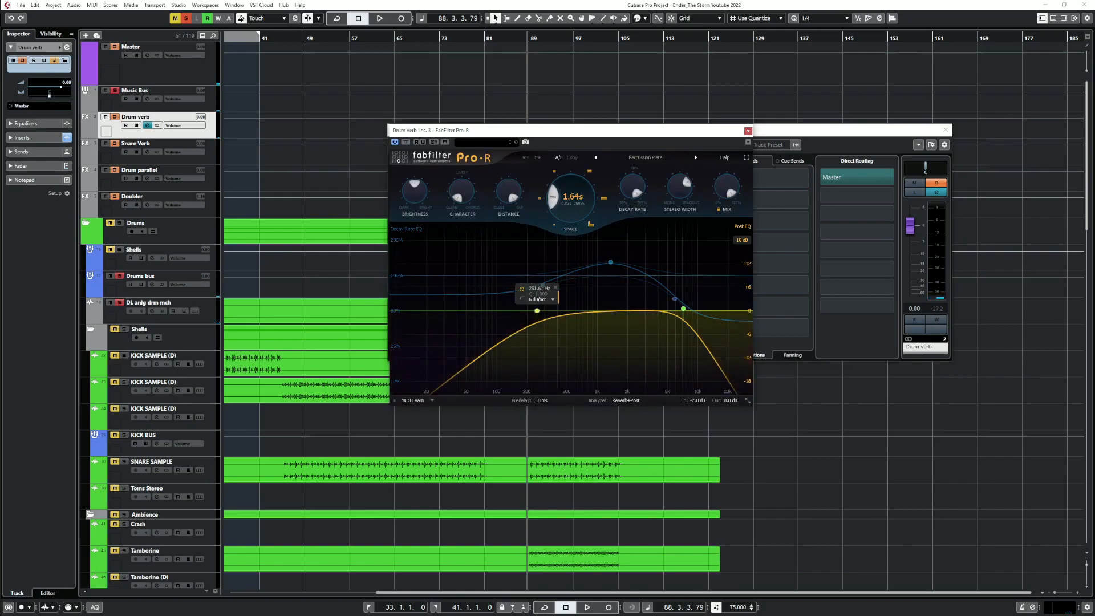
click(552, 300)
click(546, 339)
drag(536, 314, 501, 313)
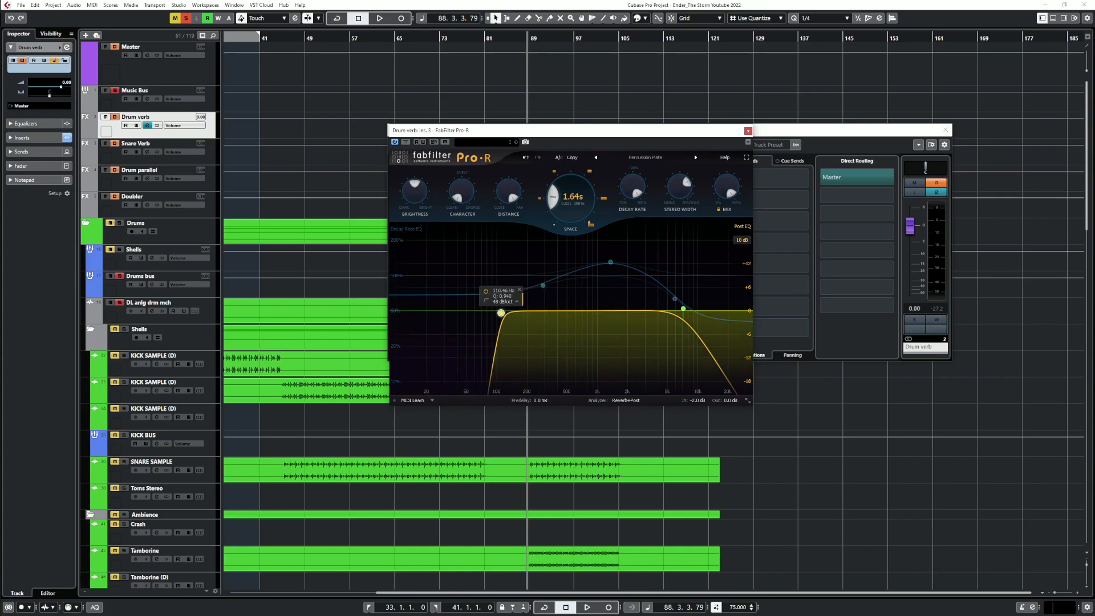
key(space)
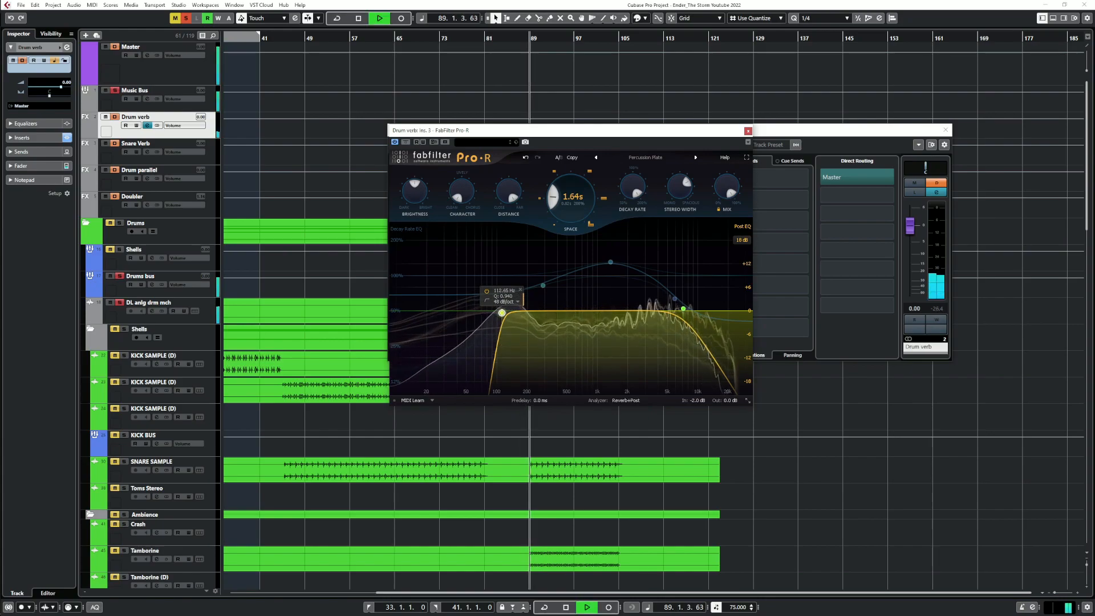
drag(501, 313, 501, 312)
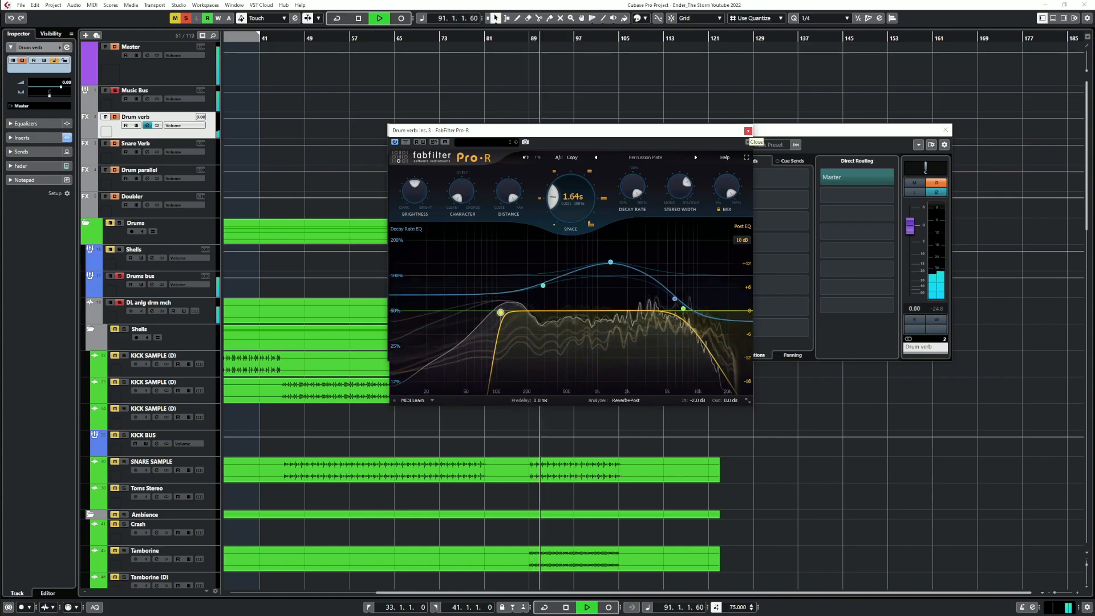
key(space)
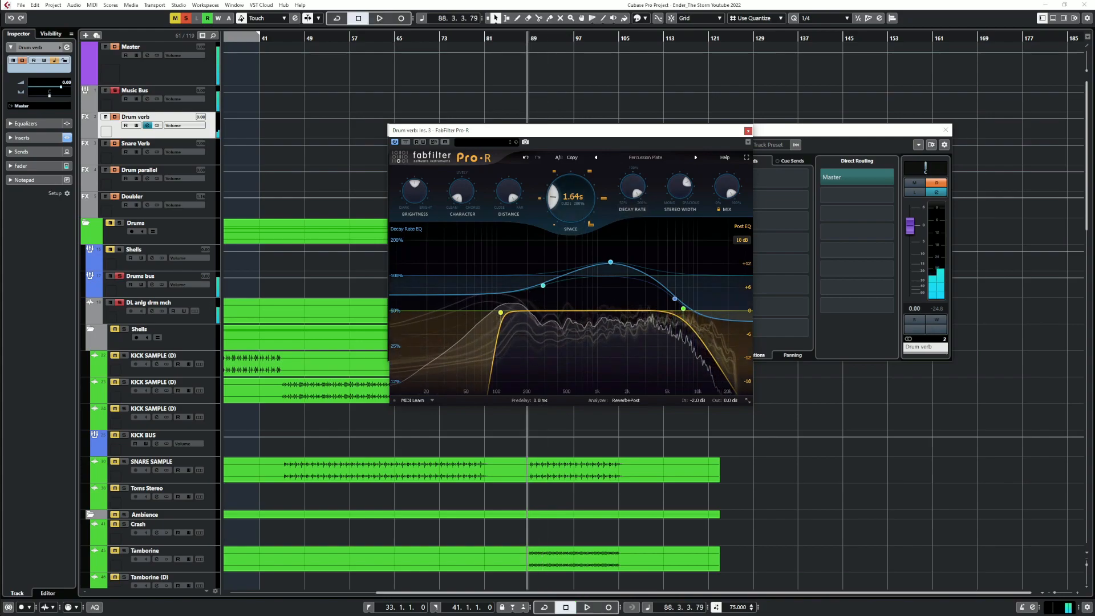
Lower Pro-R's Brightness slightly, then sweep a boosted post EQ bell during playback and turn it into a narrow cut near 500 Hz
mouse_move(415, 191)
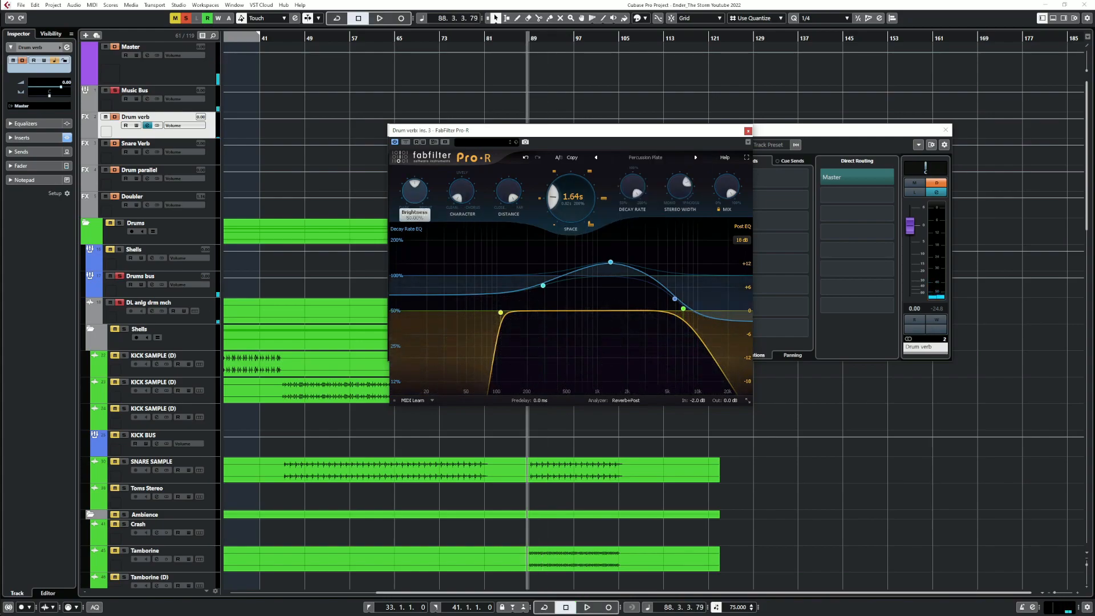
key(space)
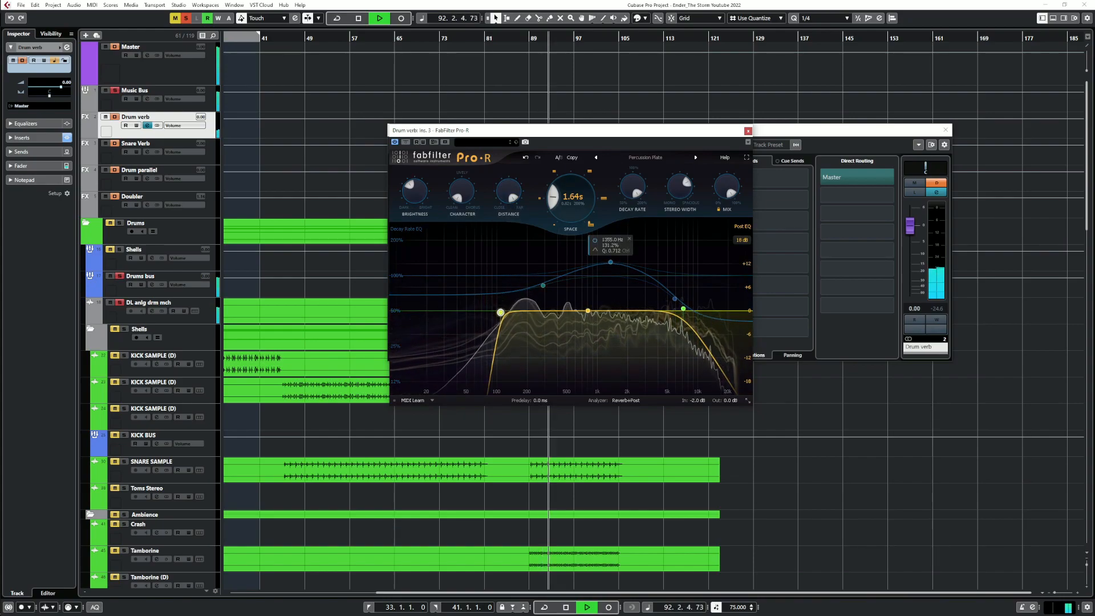
click(583, 298)
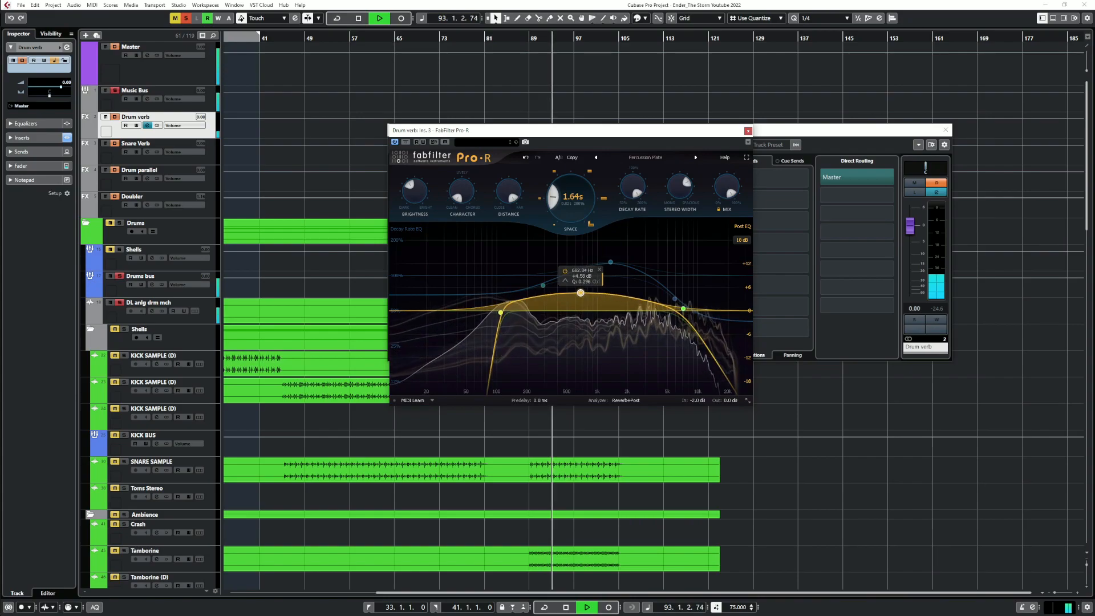
drag(581, 293, 578, 293)
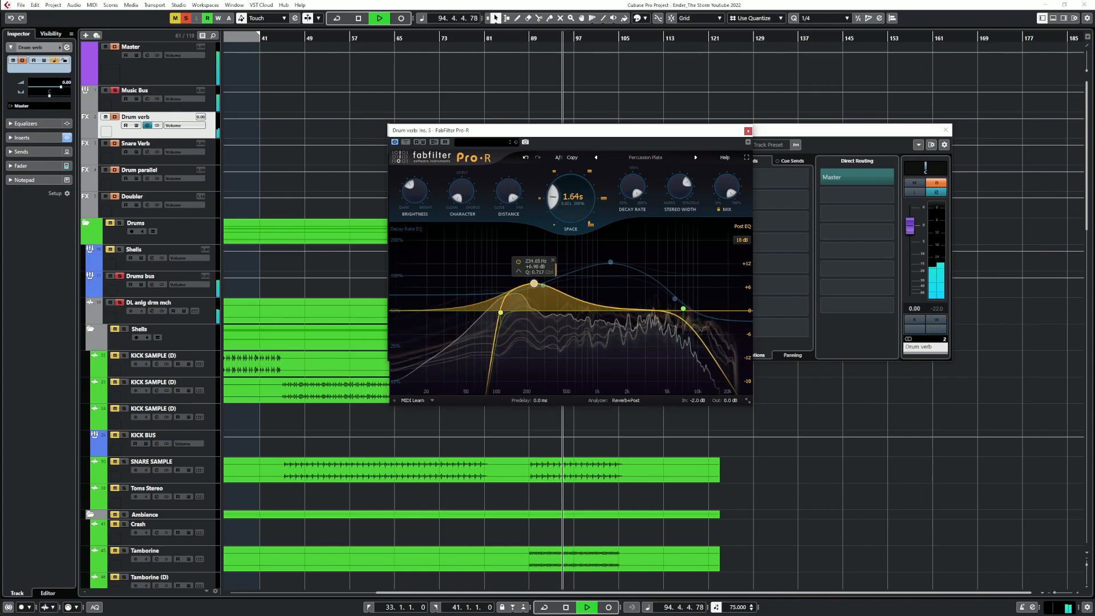
drag(535, 283, 537, 284)
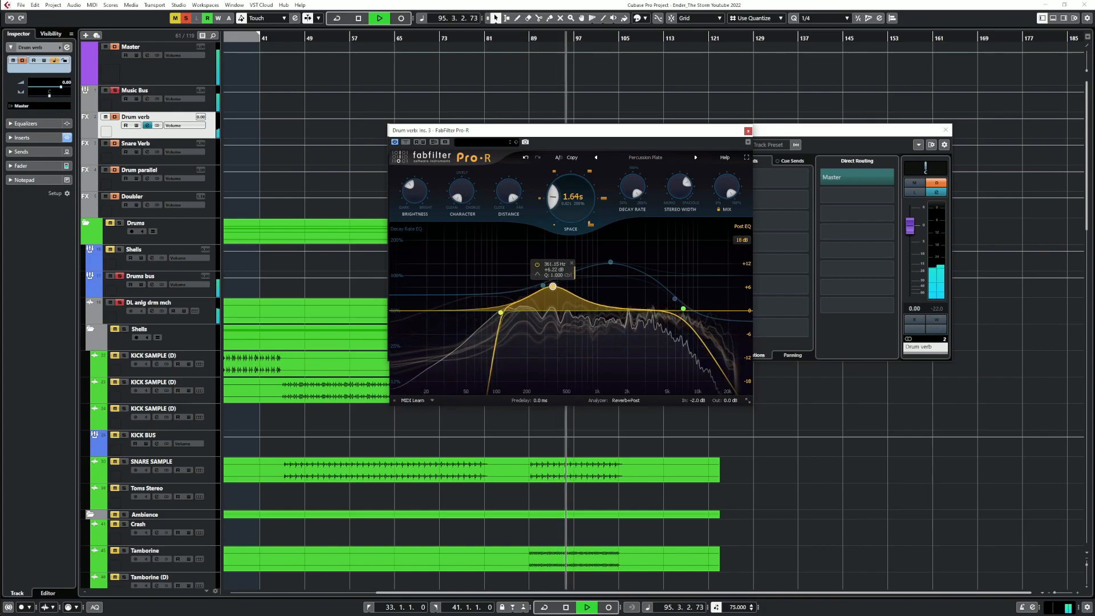
drag(553, 287, 555, 283)
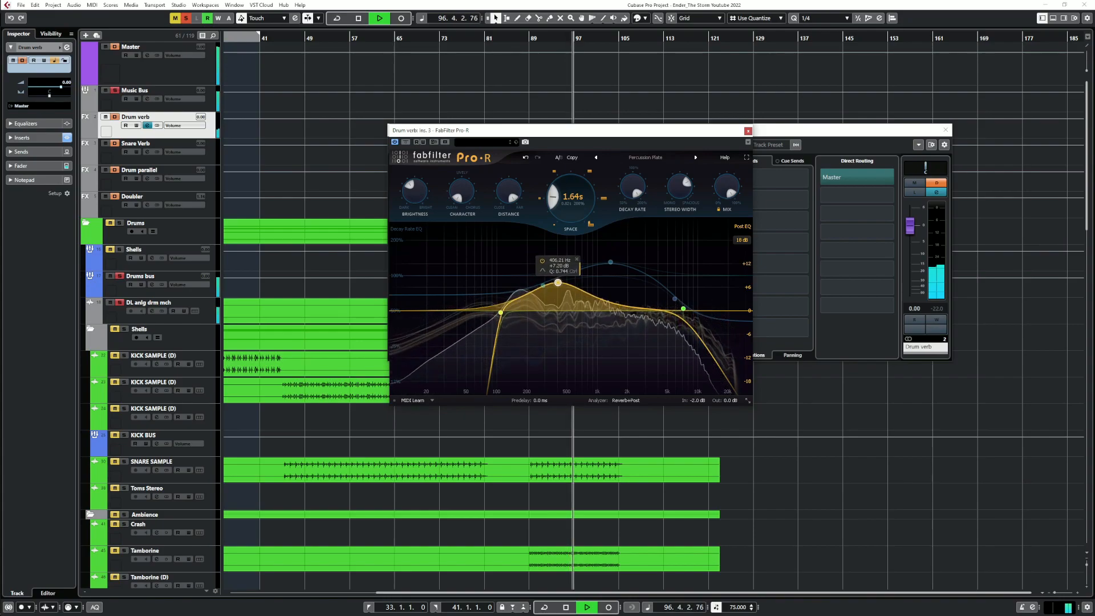
scroll(558, 285, up, 4)
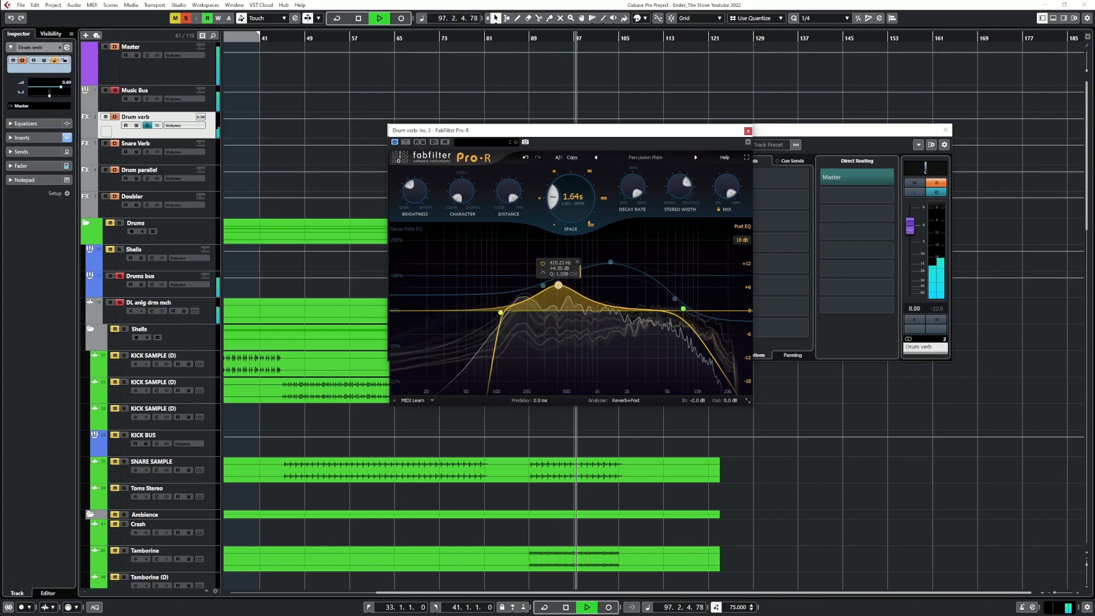
drag(565, 284, 567, 328)
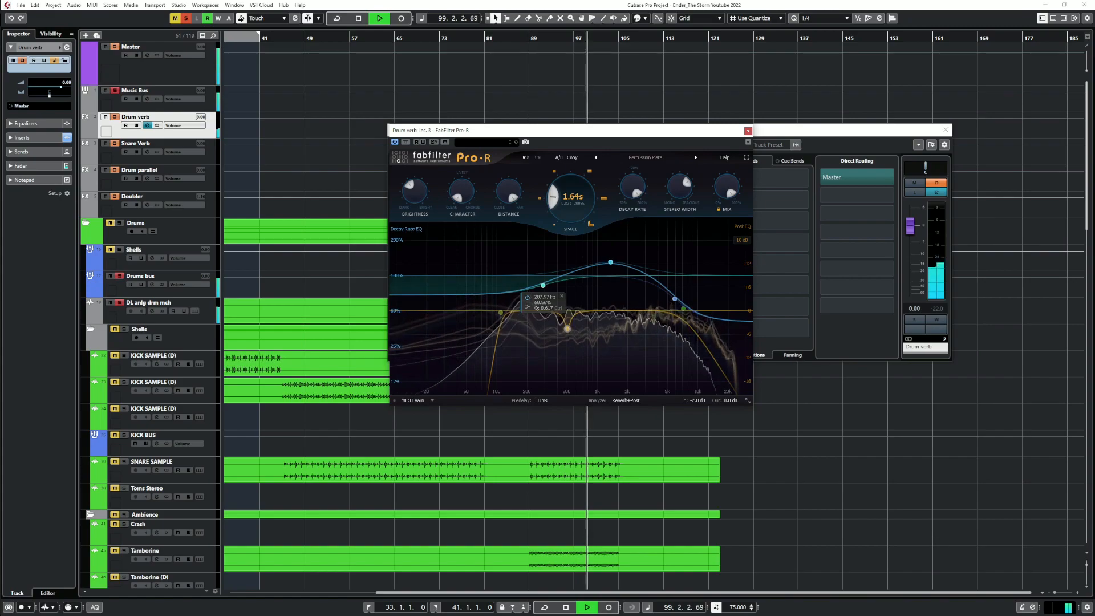
Add a post EQ bell cut of about -3 dB near 934 Hz and raise the low cut to about 143 Hz
drag(634, 289, 594, 300)
scroll(594, 322, up, 1)
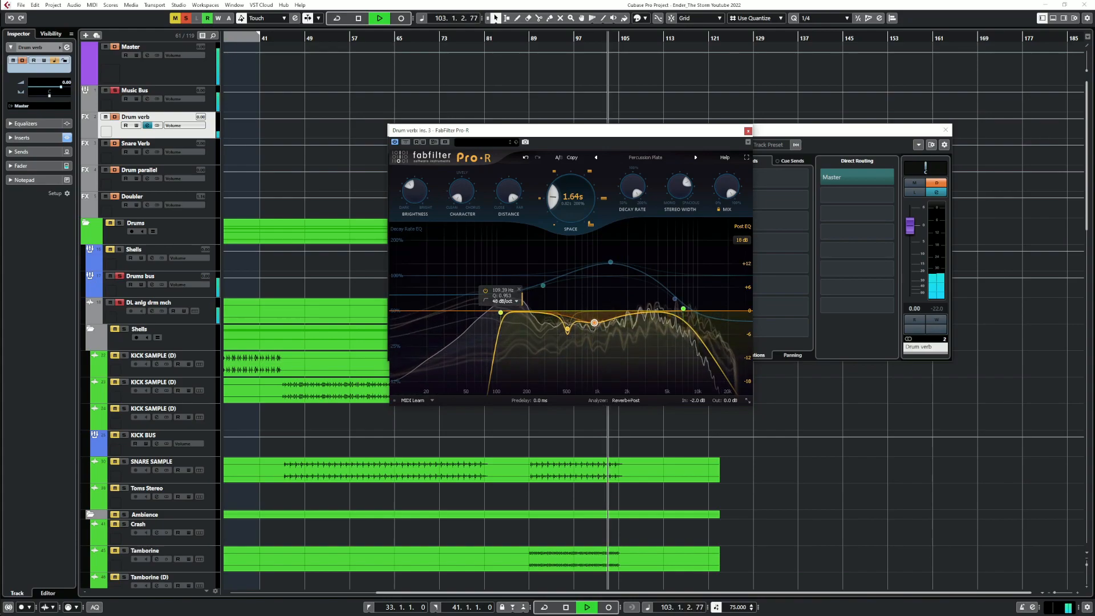
drag(500, 313, 567, 324)
click(595, 323)
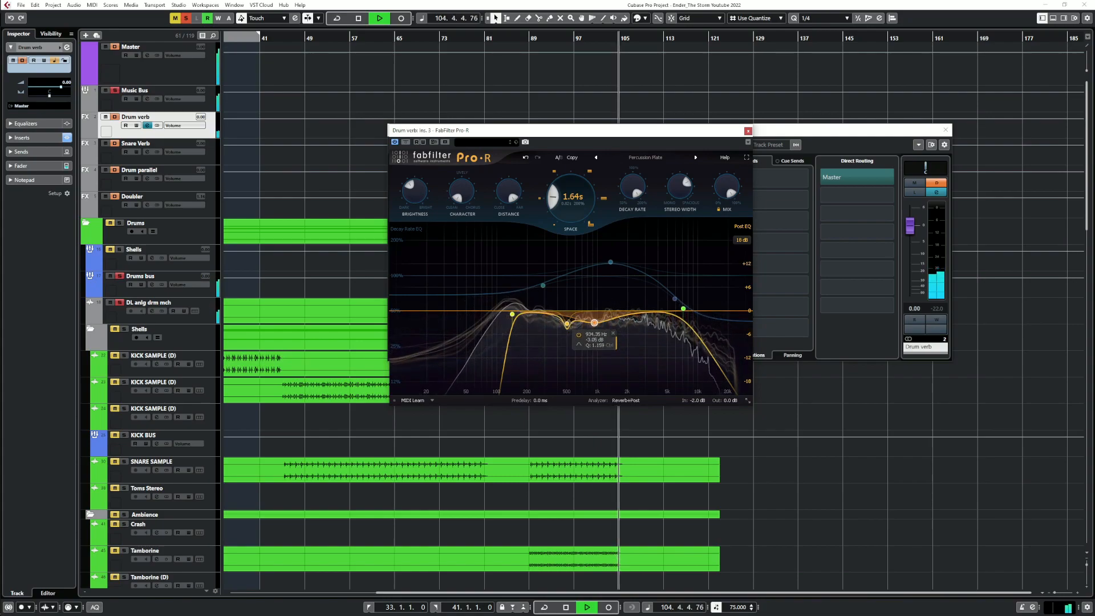
Replay the loop, raise Pro-R's Space to 2.58 s and move the post EQ low cut to about 219 Hz
key(space)
key(space)
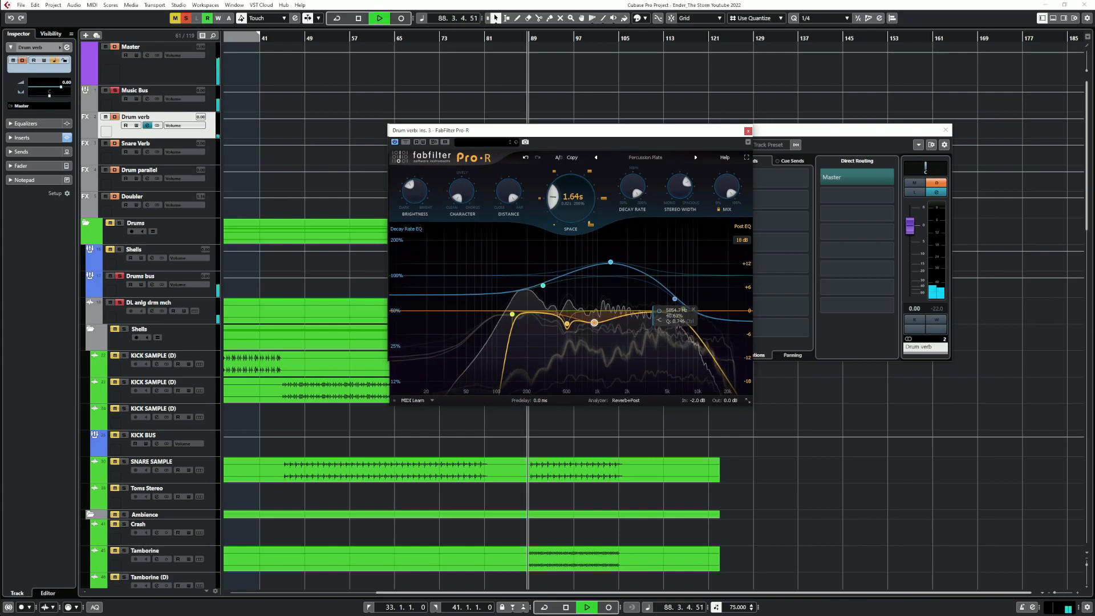
click(683, 309)
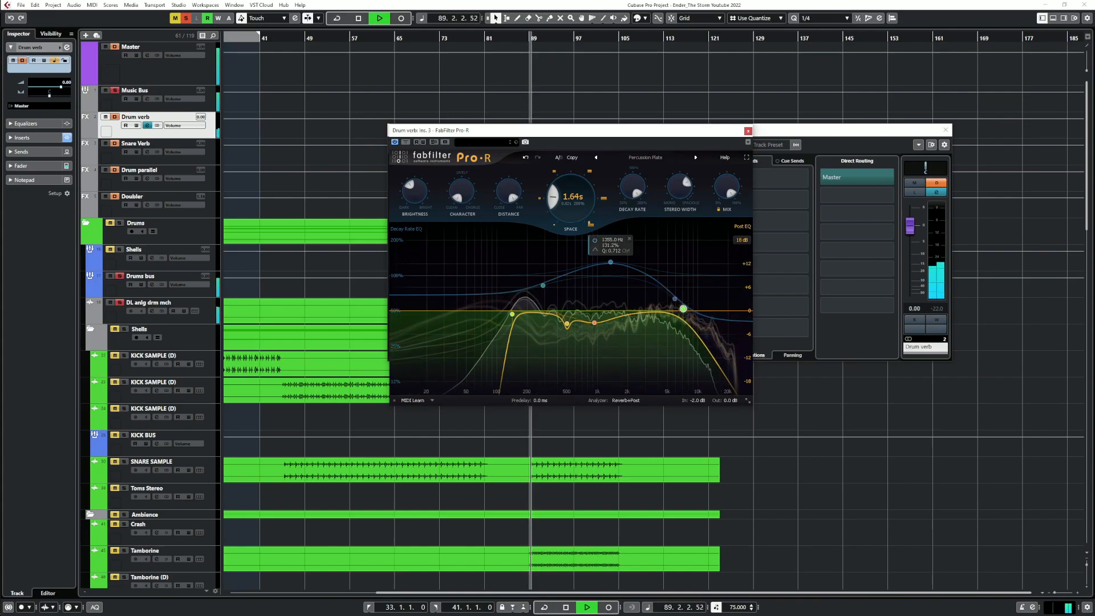
mouse_move(571, 197)
mouse_down()
mouse_move(571, 167)
mouse_move(570, 183)
mouse_up()
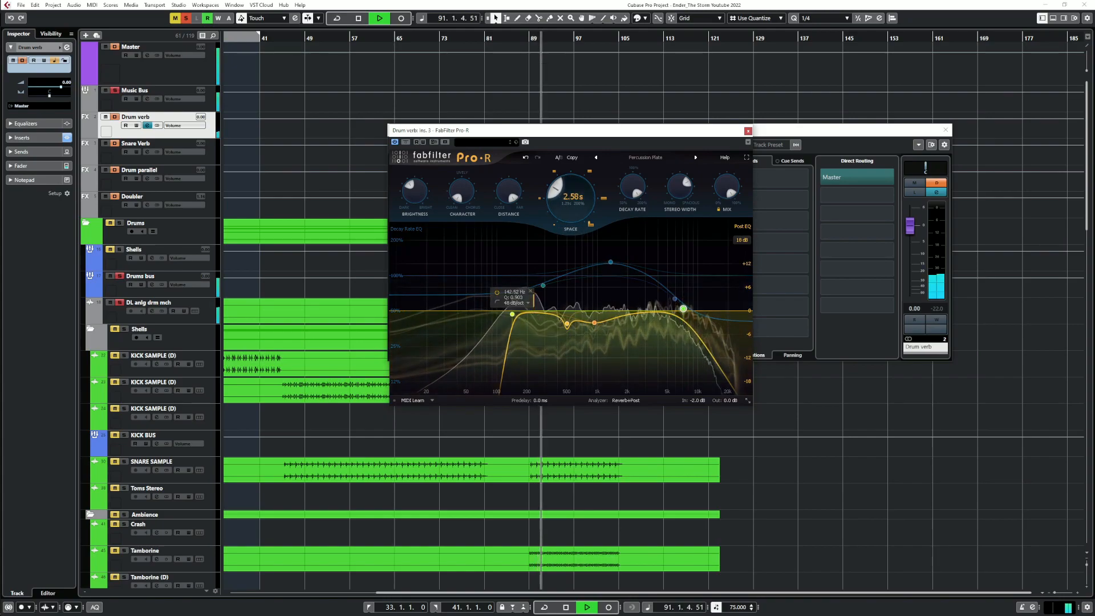
drag(517, 314, 529, 314)
Balance Pro-R's Space and Decay Rate by ear during playback, ending with a reverb time of about 1.62 s
mouse_move(571, 194)
mouse_down()
mouse_move(571, 163)
mouse_move(570, 199)
mouse_move(633, 198)
mouse_move(570, 206)
mouse_up()
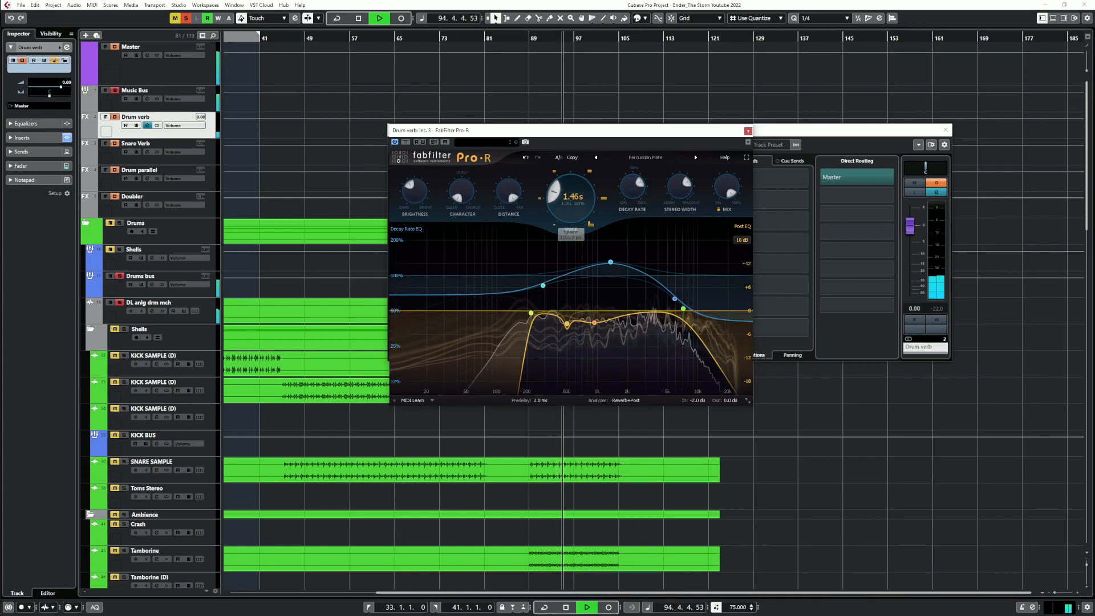
drag(633, 186, 633, 190)
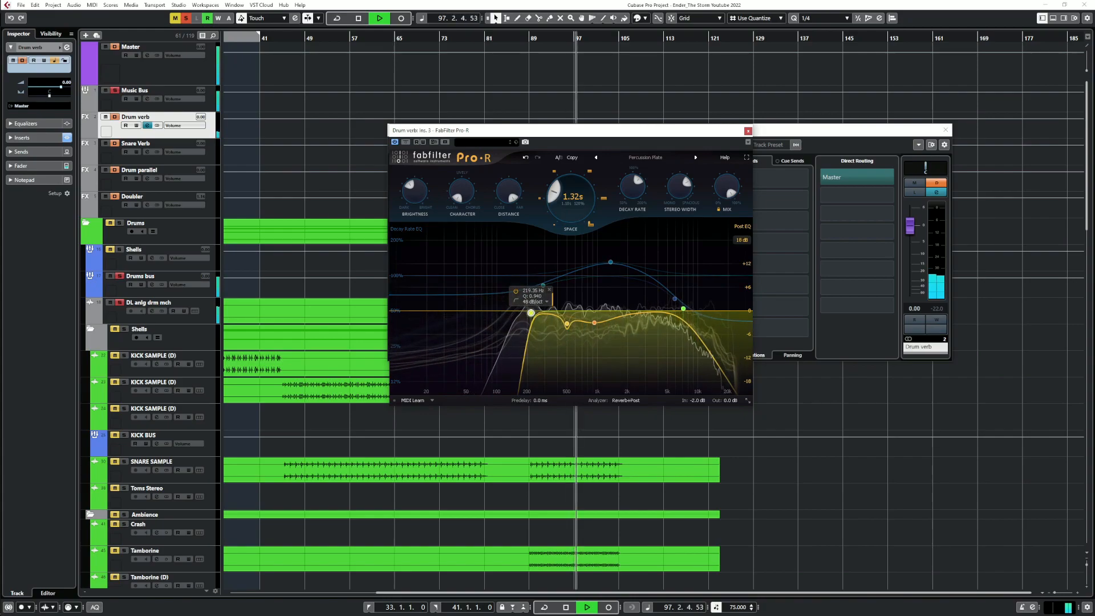
drag(571, 197, 570, 188)
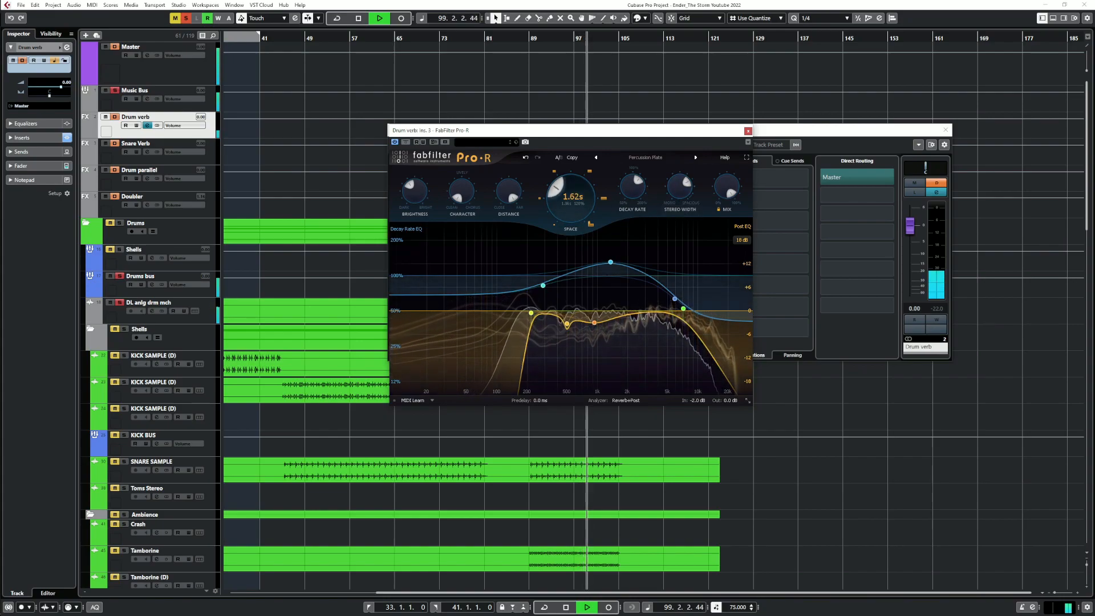
Replay the loop, shift Pro-R's narrow post EQ cut near 500 Hz slightly higher and widen it, and close Pro-R
key(space)
key(space)
mouse_move(567, 323)
mouse_down()
mouse_move(565, 286)
mouse_move(578, 273)
mouse_move(574, 321)
mouse_up()
scroll(576, 273, down, 5)
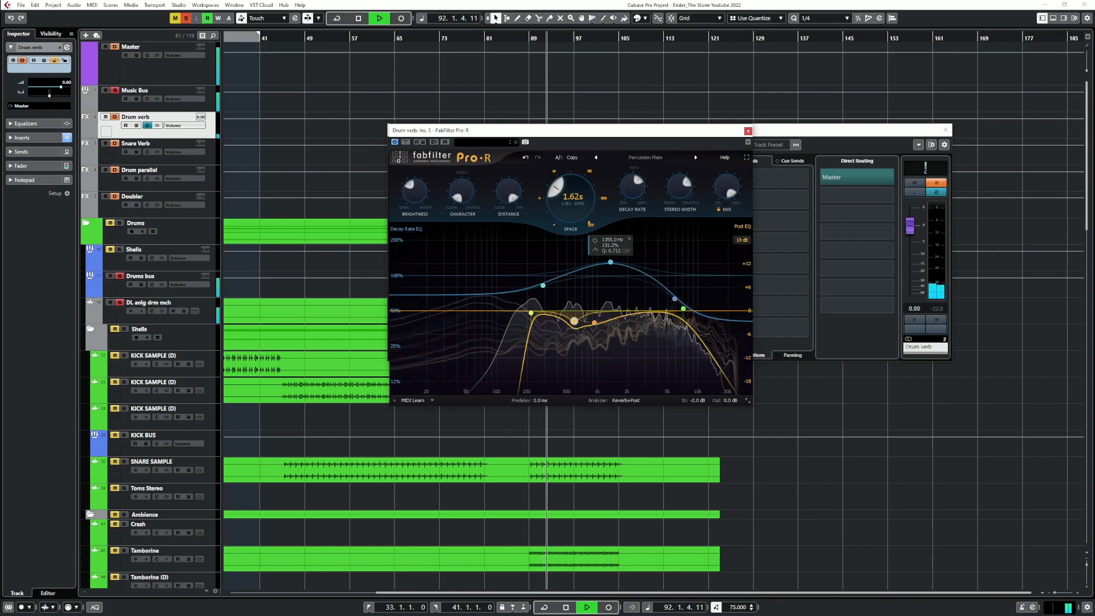
key(space)
click(747, 130)
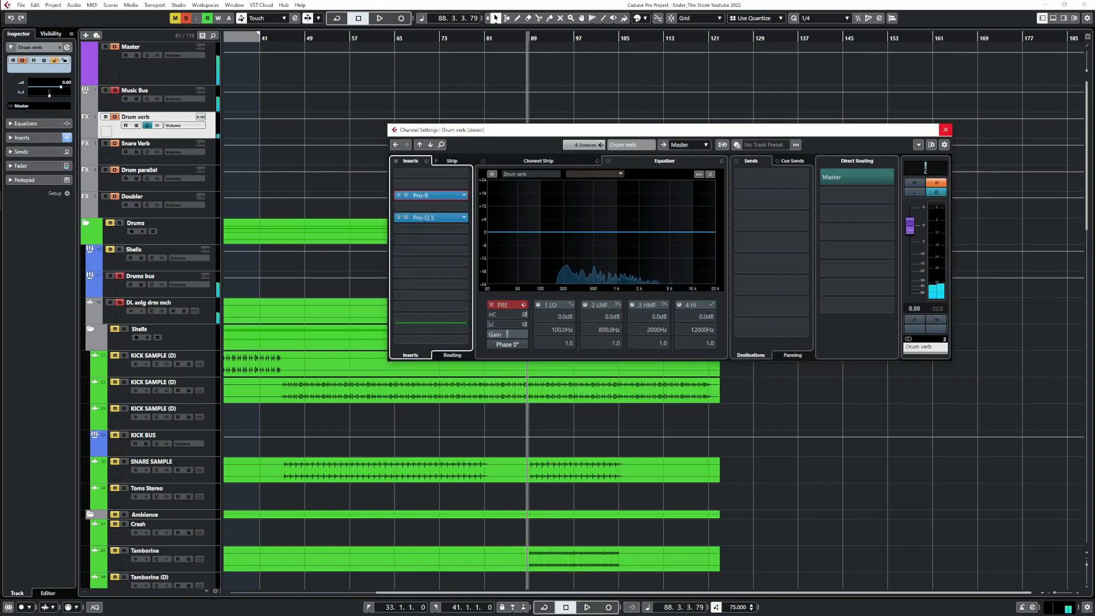
Check the Pro-Q 3 curve on the Drum verb channel, and close the plug-in and the channel settings
click(424, 218)
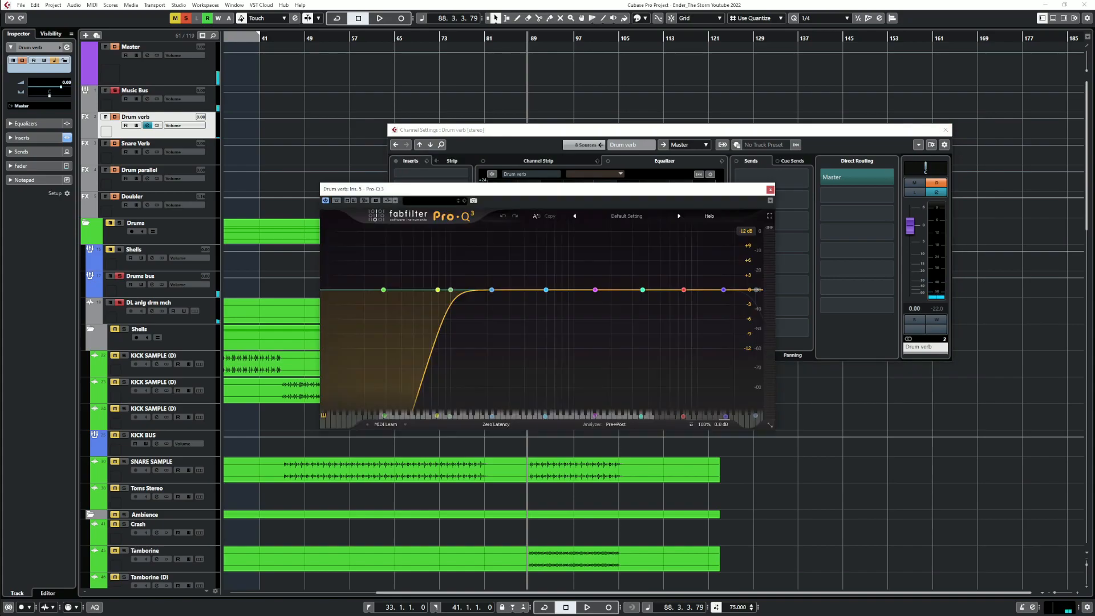
click(770, 189)
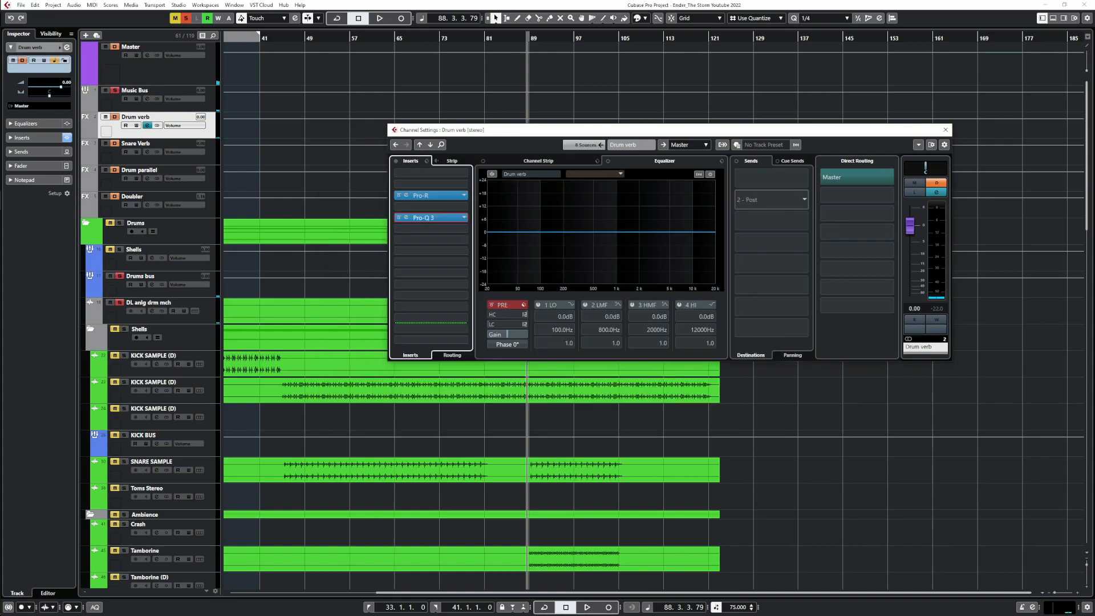
click(945, 130)
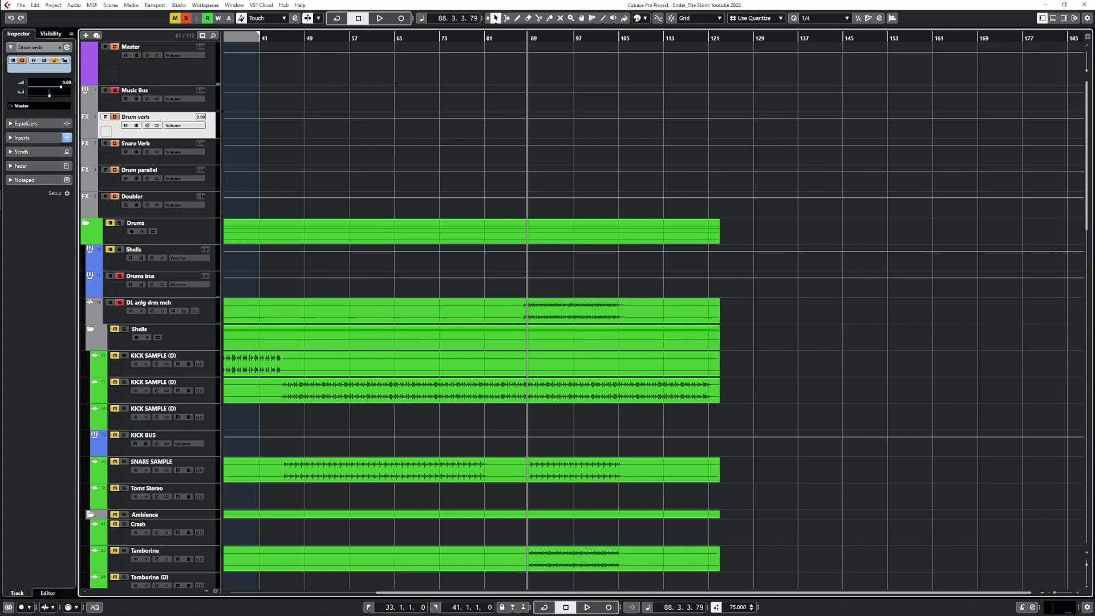
Add an active send from the DL anlg drm mch channel to Drum parallel at a level of -8.98
click(152, 311)
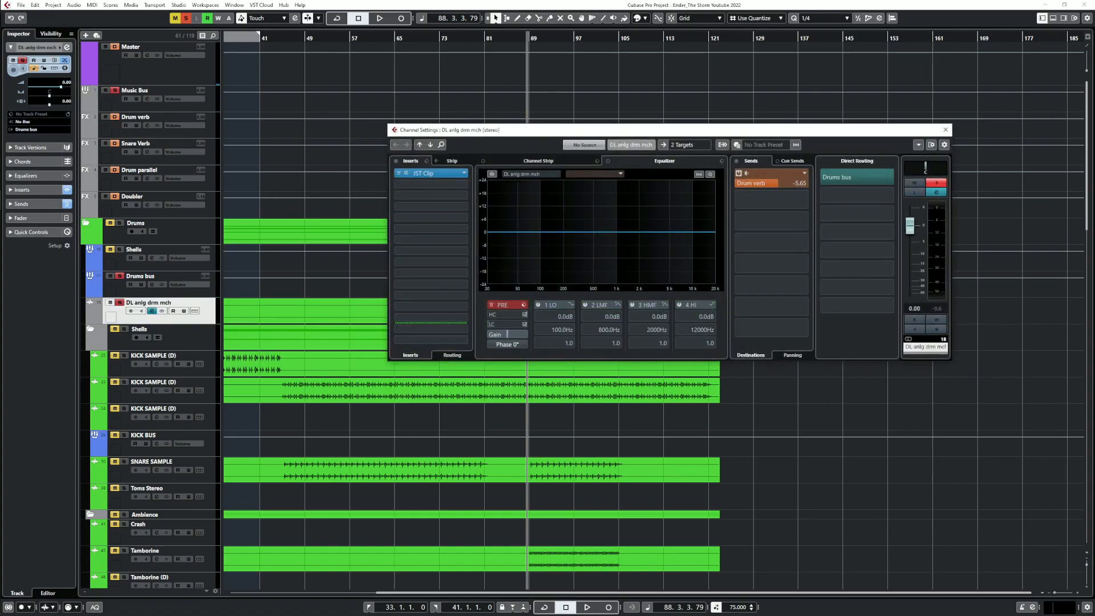
click(772, 200)
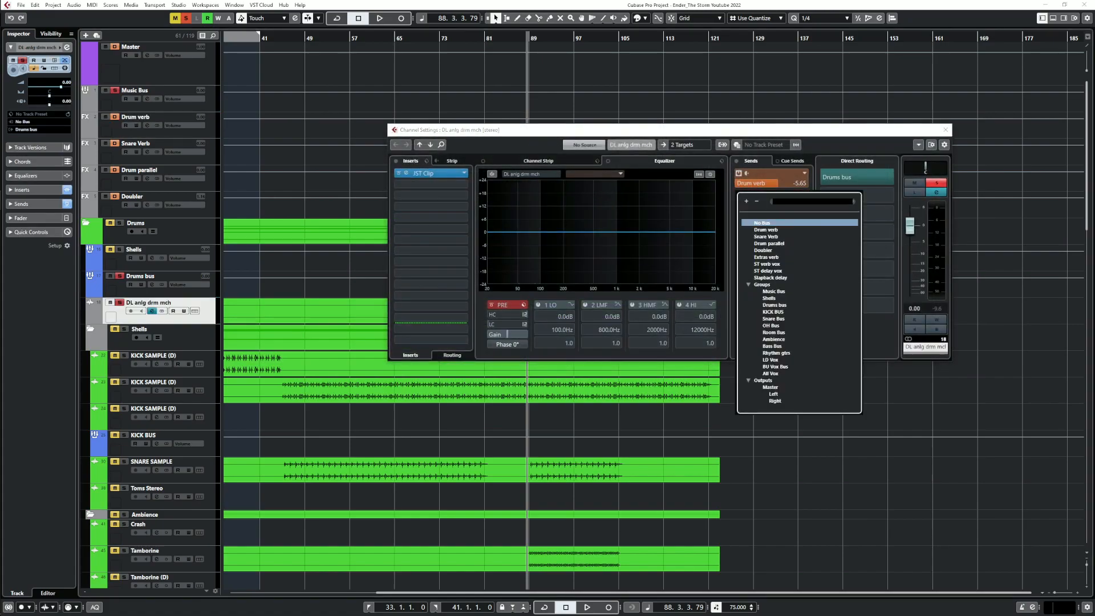
click(769, 244)
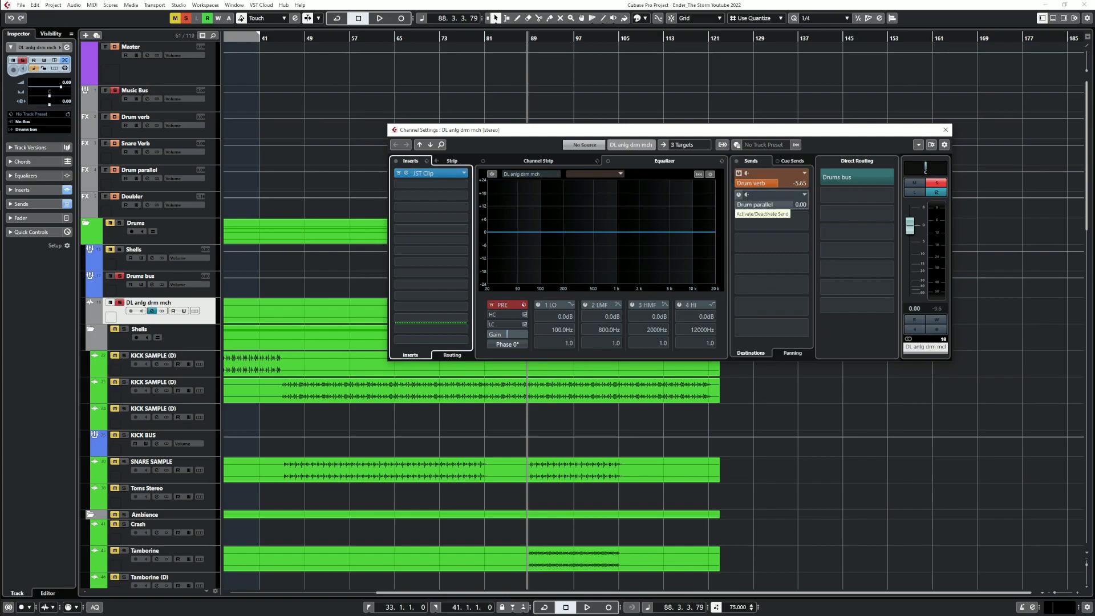
click(739, 195)
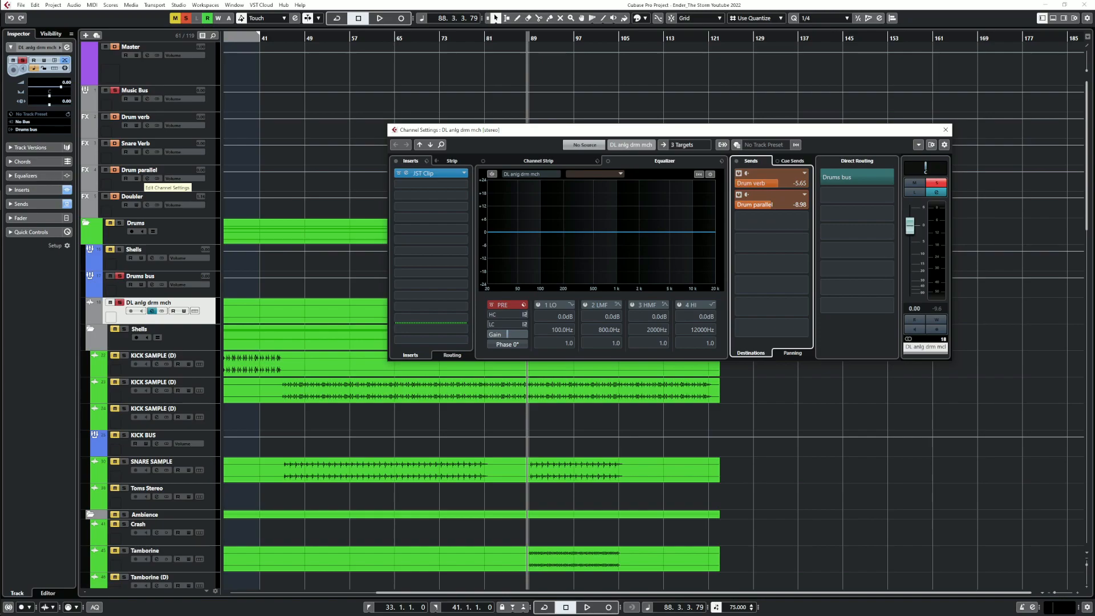
Review the CLA-76 Stereo compressor's settings on the Drum parallel channel, and close the channel settings
click(147, 179)
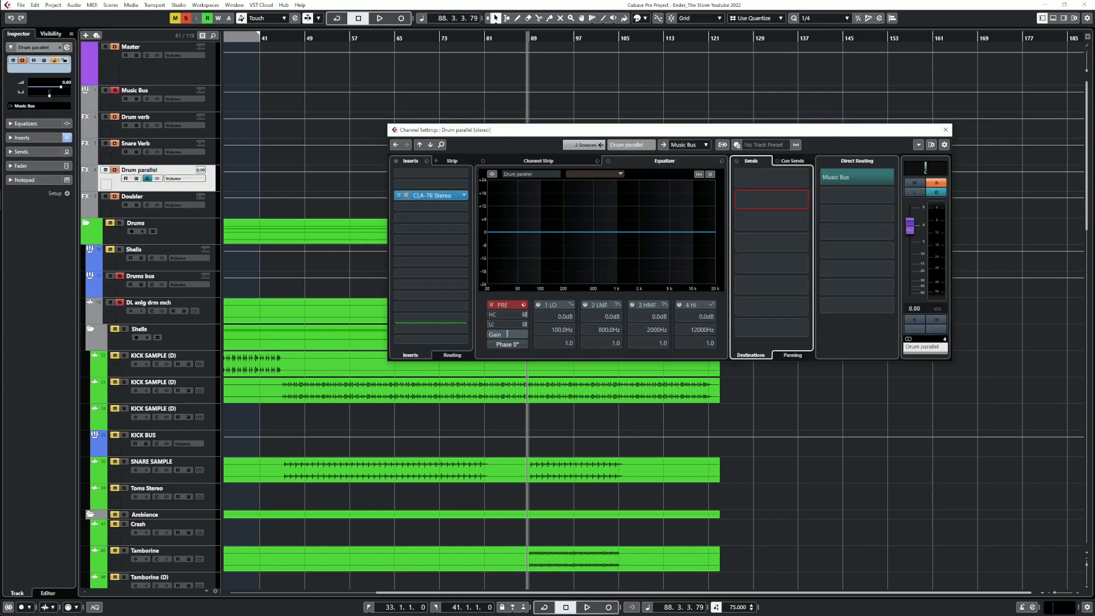
click(406, 196)
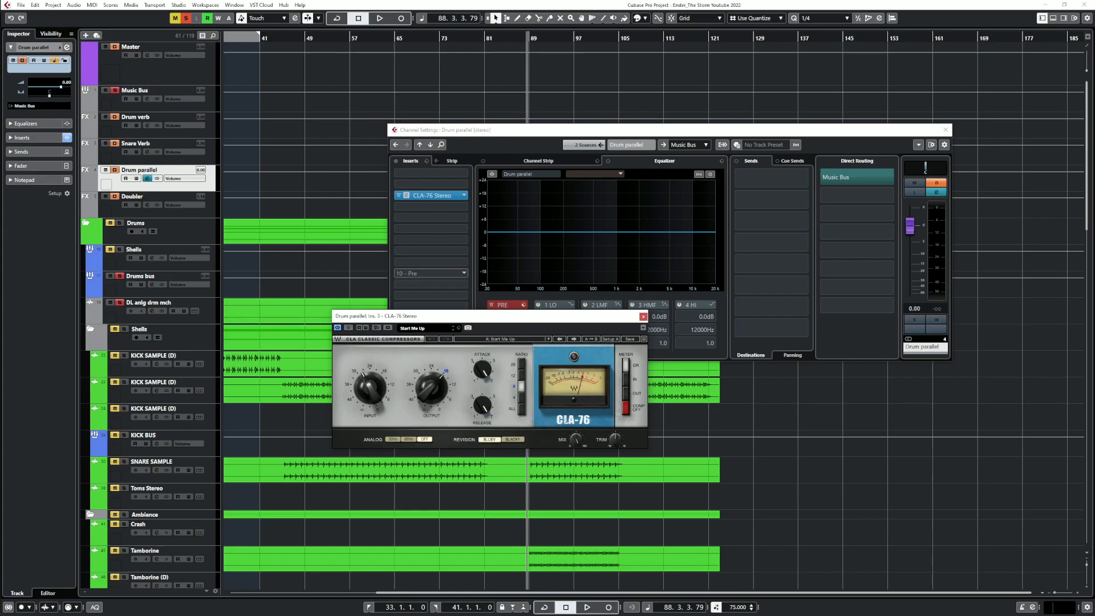
drag(513, 130, 667, 129)
drag(540, 316, 551, 273)
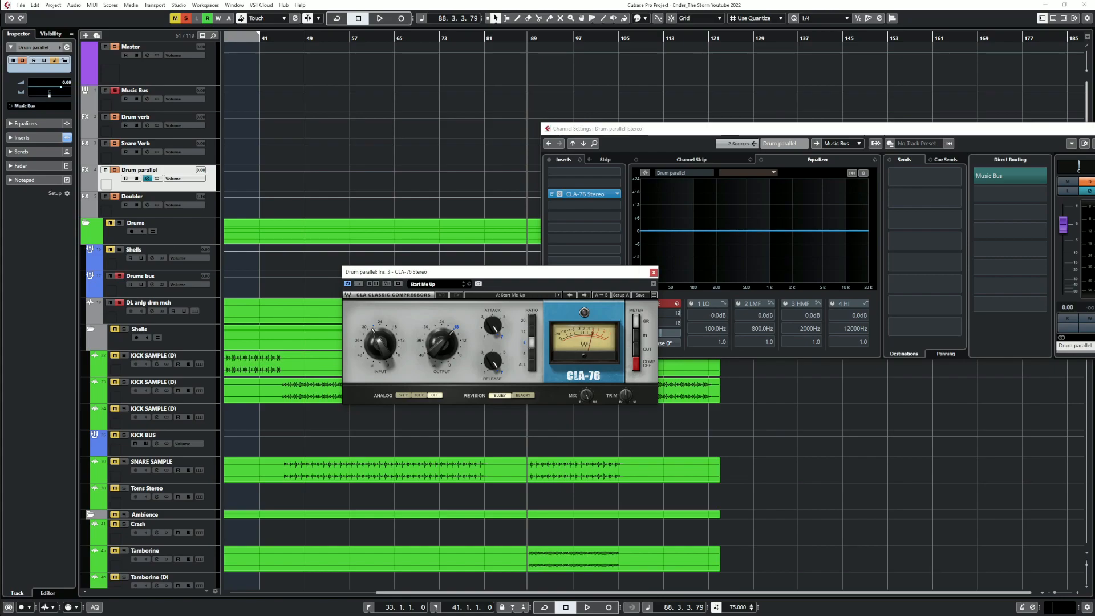
mouse_move(493, 326)
drag(870, 131, 590, 193)
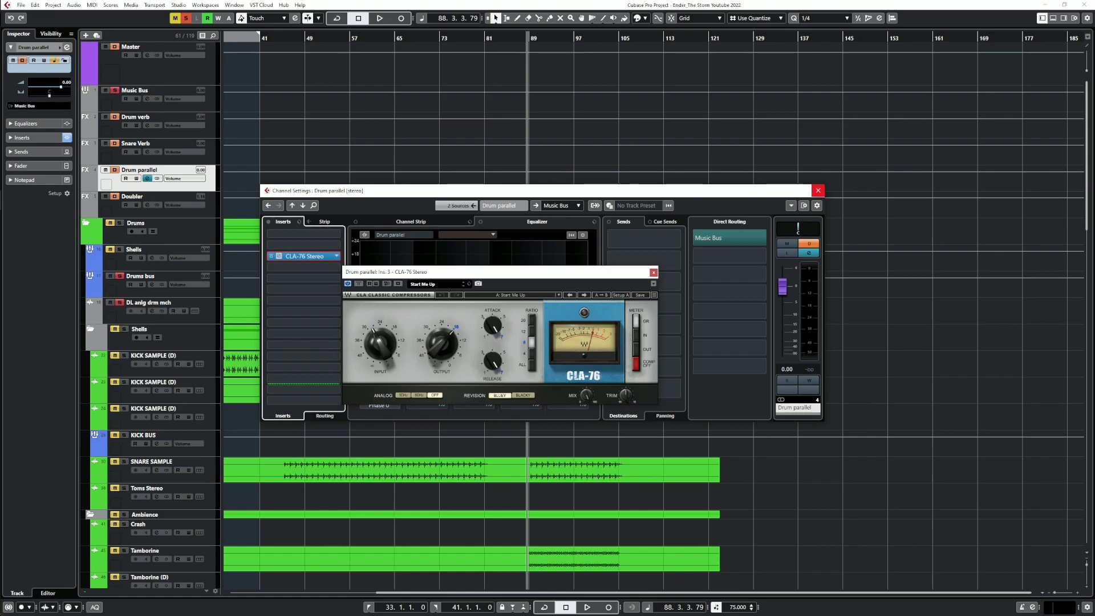
click(817, 191)
Set the DL anlg drm mch channel's Drum parallel send to pre-fader and lower its channel fader to minus infinity
mouse_move(2, 143)
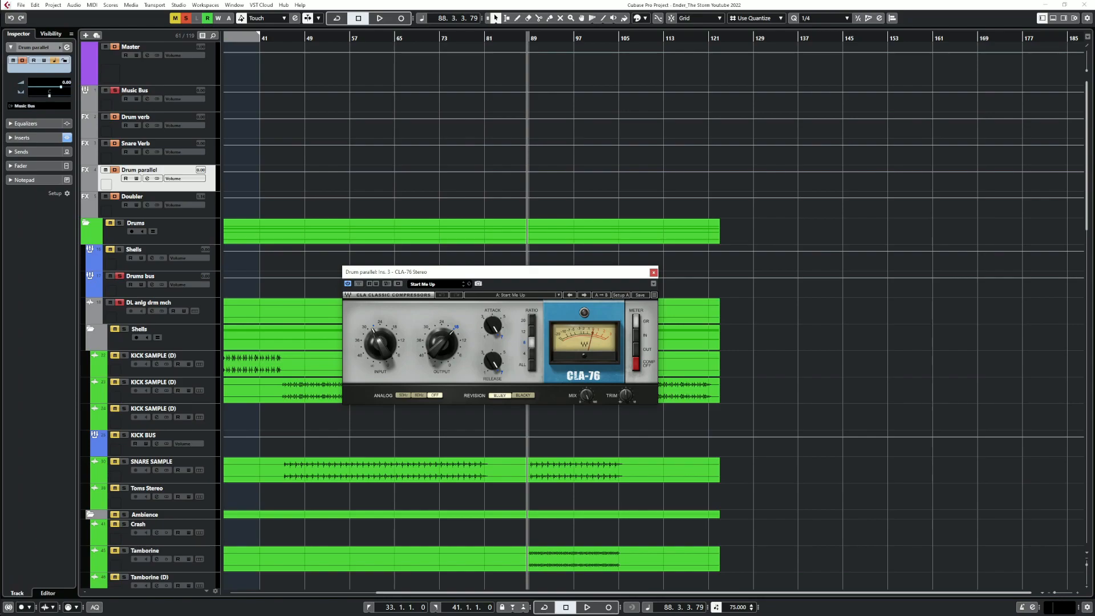
click(152, 311)
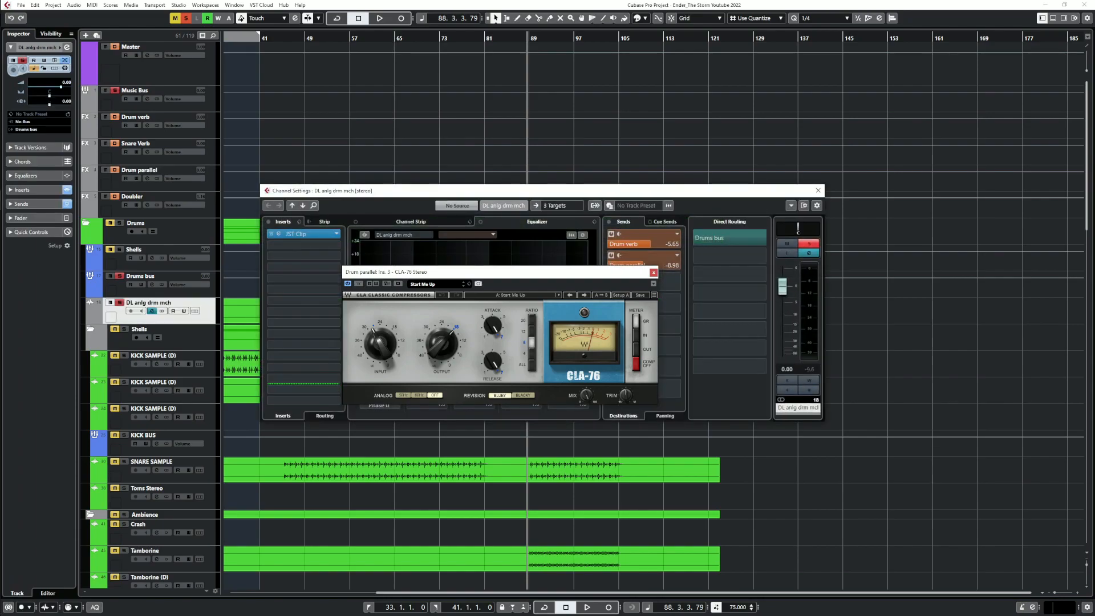
drag(507, 273, 467, 246)
key(space)
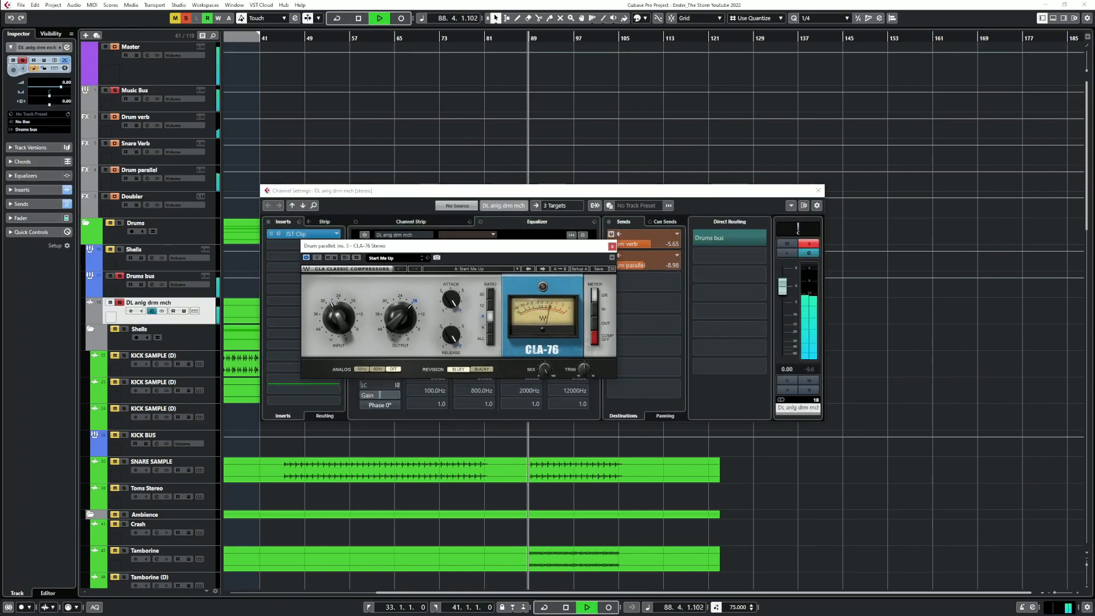
key(space)
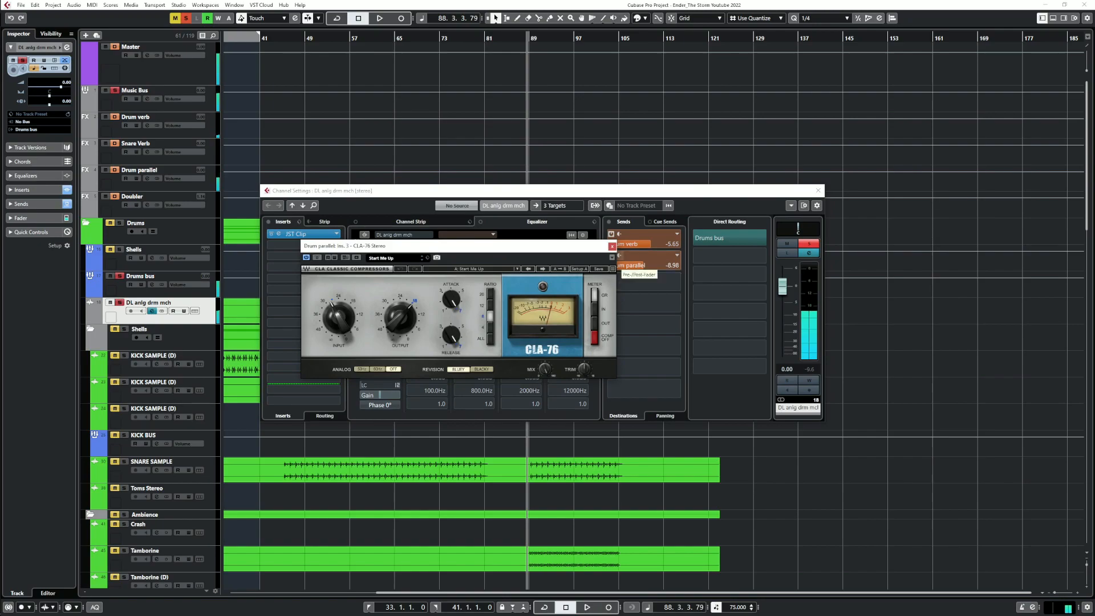
click(633, 266)
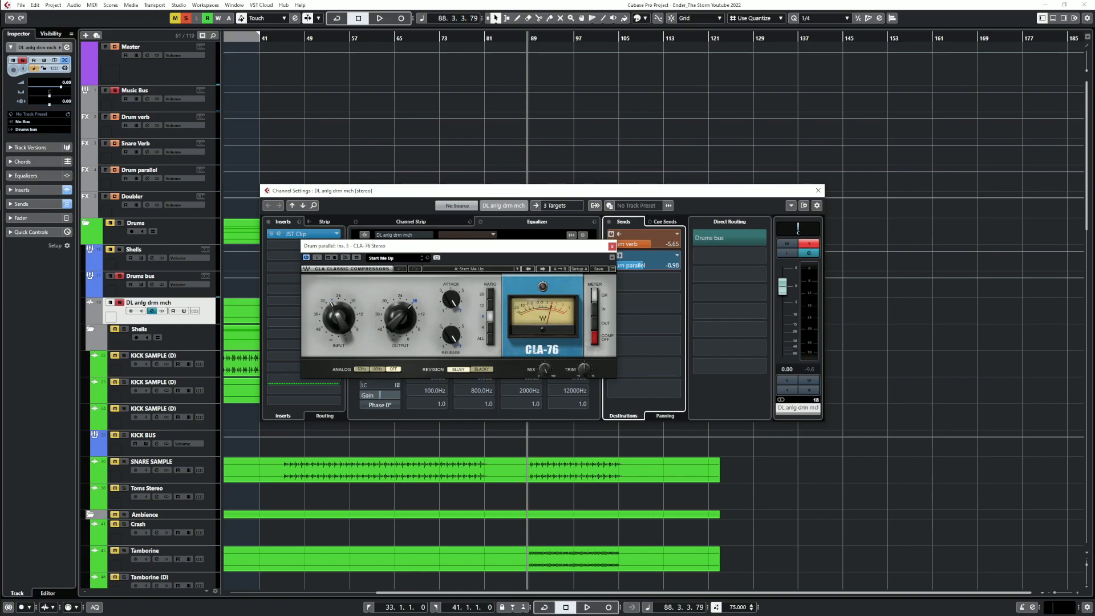
drag(782, 286, 782, 354)
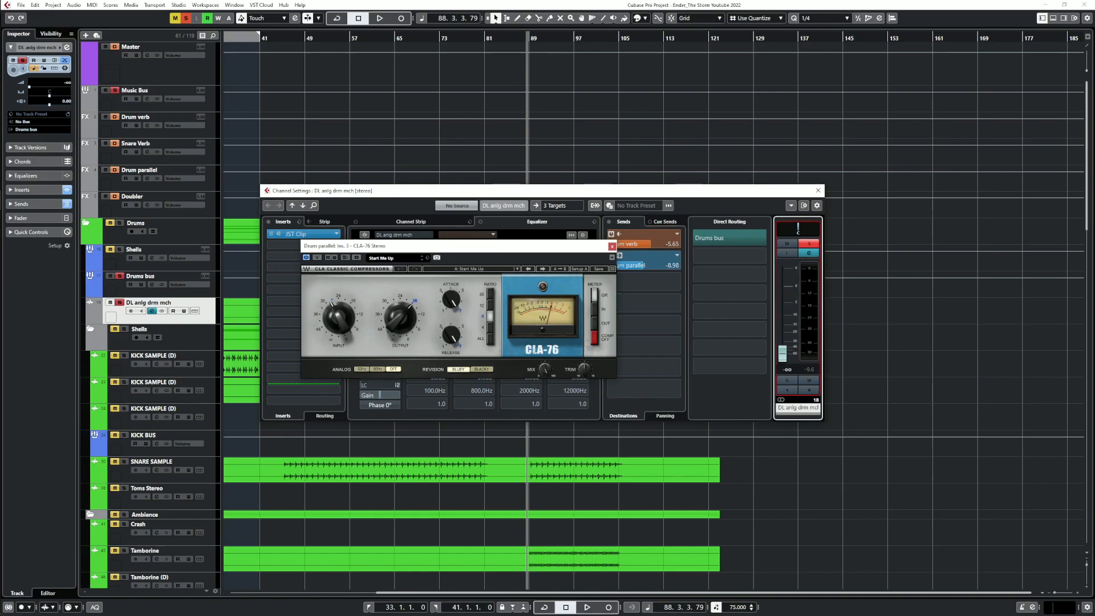
During playback, raise the CLA-76's Input slightly, set its Attack to 1.00 and reduce its Release slightly
key(space)
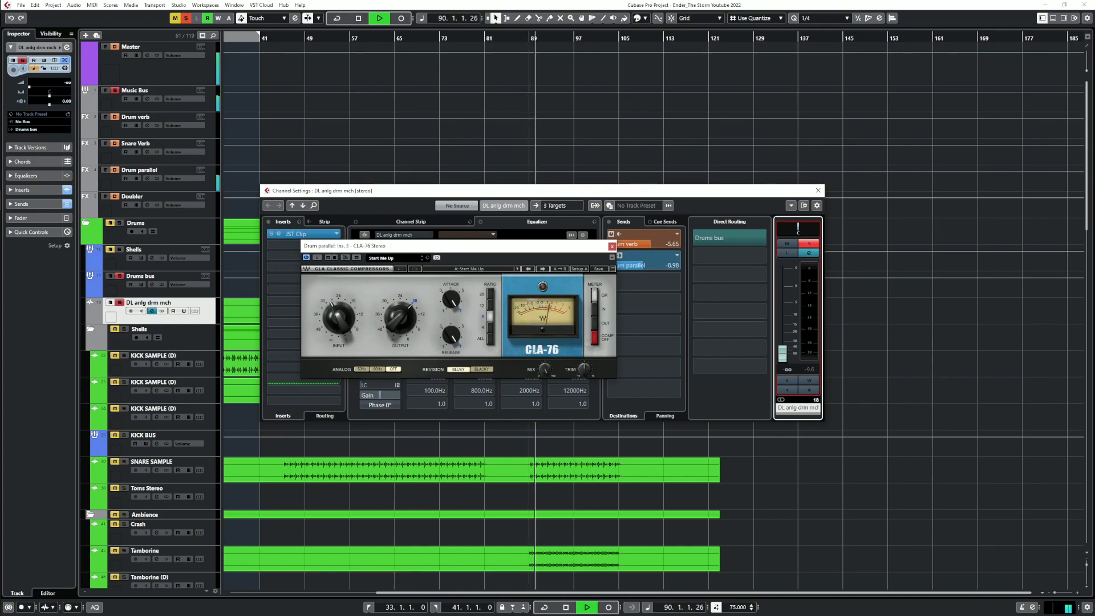
drag(339, 318, 338, 311)
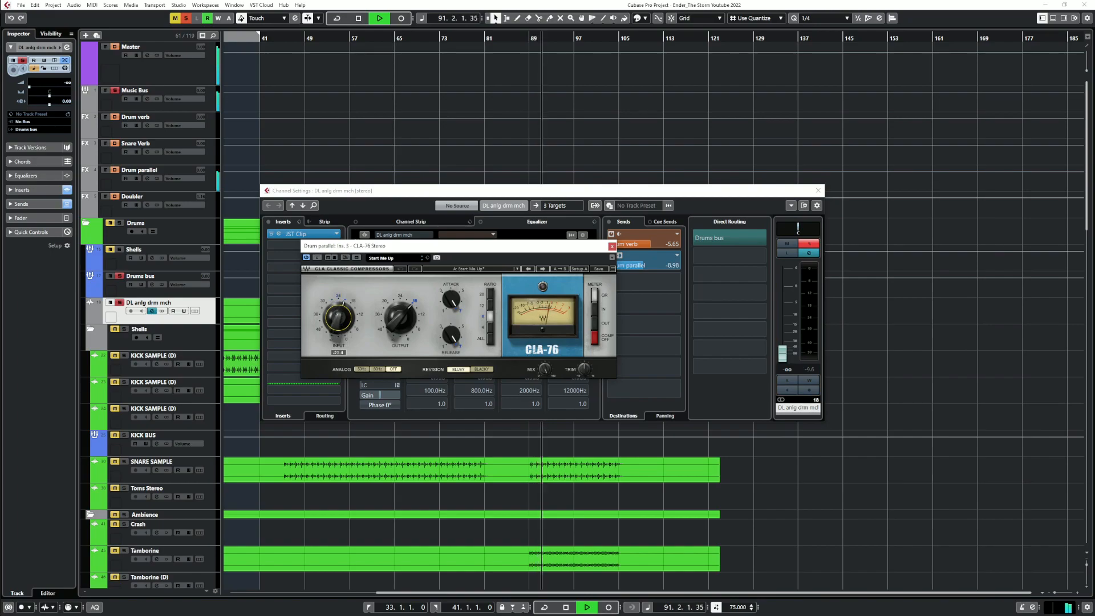
drag(451, 300, 451, 336)
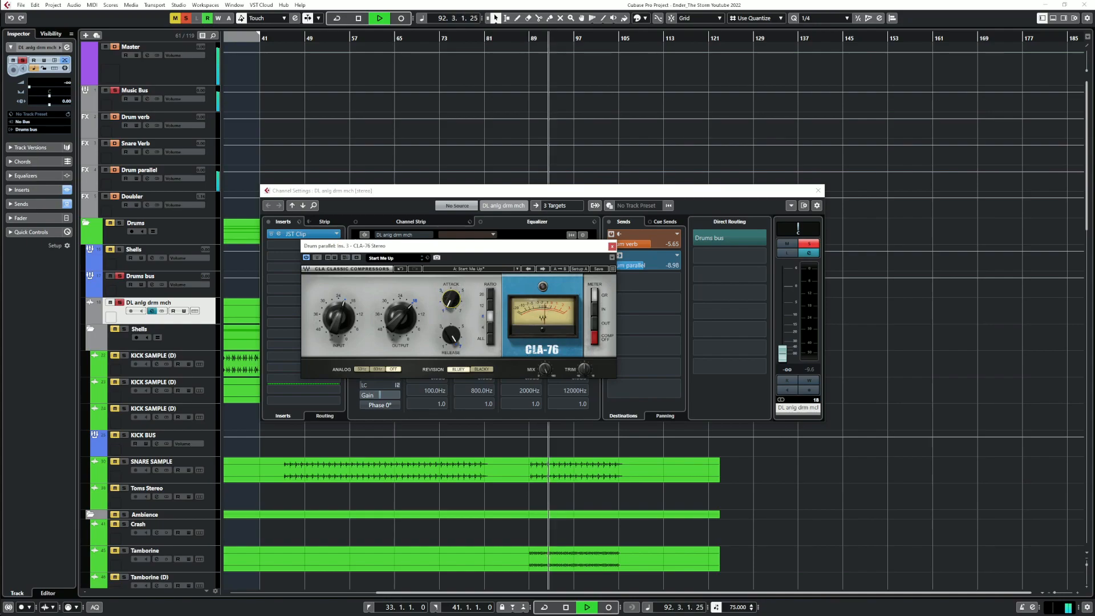
drag(339, 317, 338, 301)
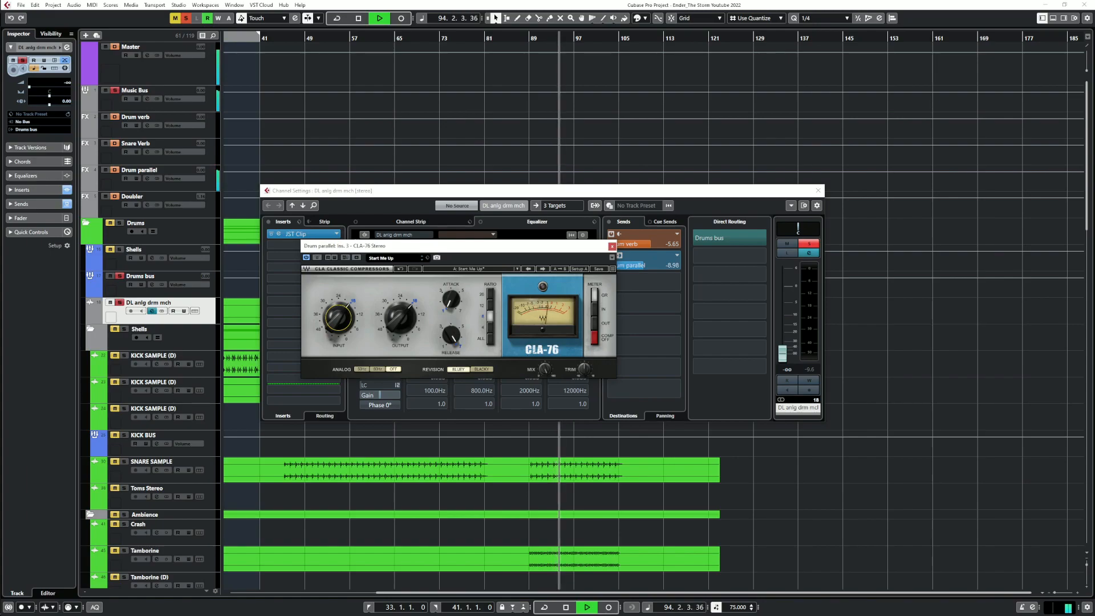
mouse_move(451, 335)
mouse_down()
mouse_move(451, 357)
mouse_move(452, 339)
mouse_move(451, 348)
mouse_up()
Compare the CLA-76's Blacky and Bluey revisions by ear, return to Bluey, and close the compressor and stop playback
click(482, 369)
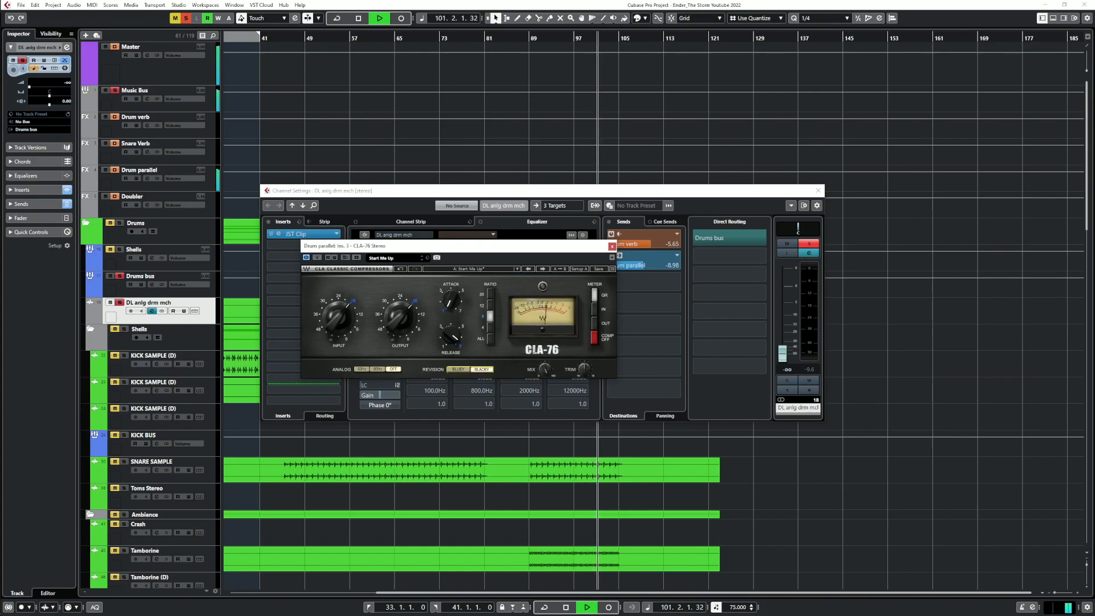
click(459, 369)
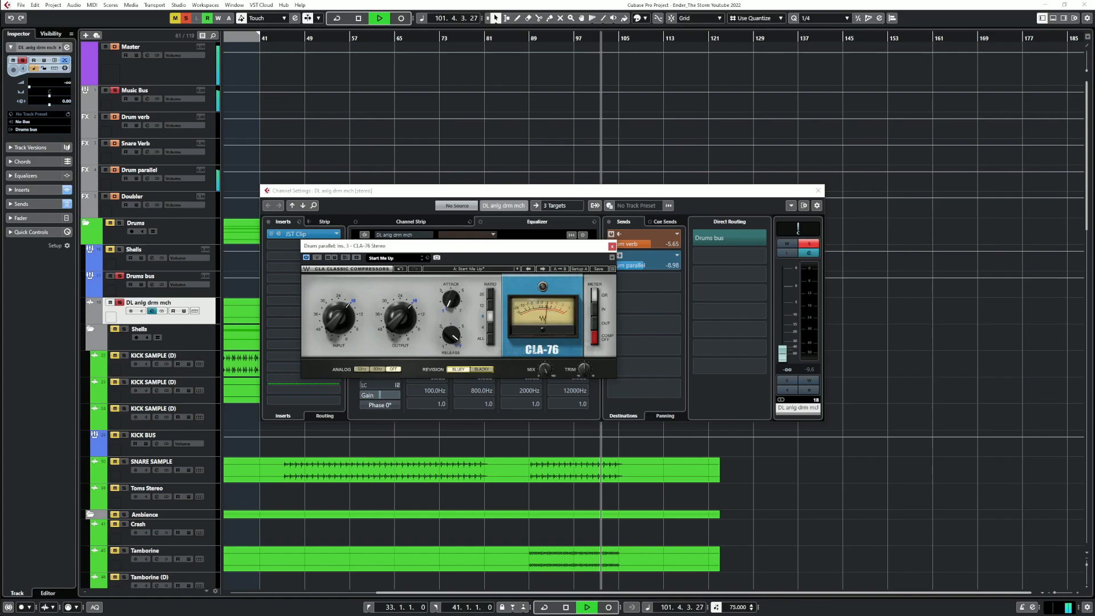
click(612, 246)
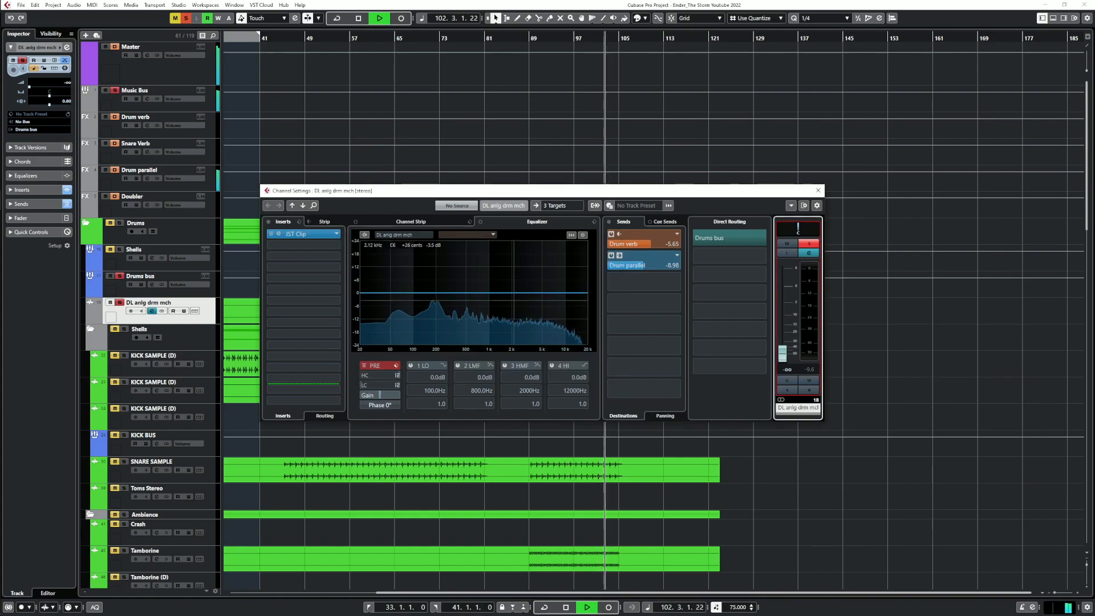
key(space)
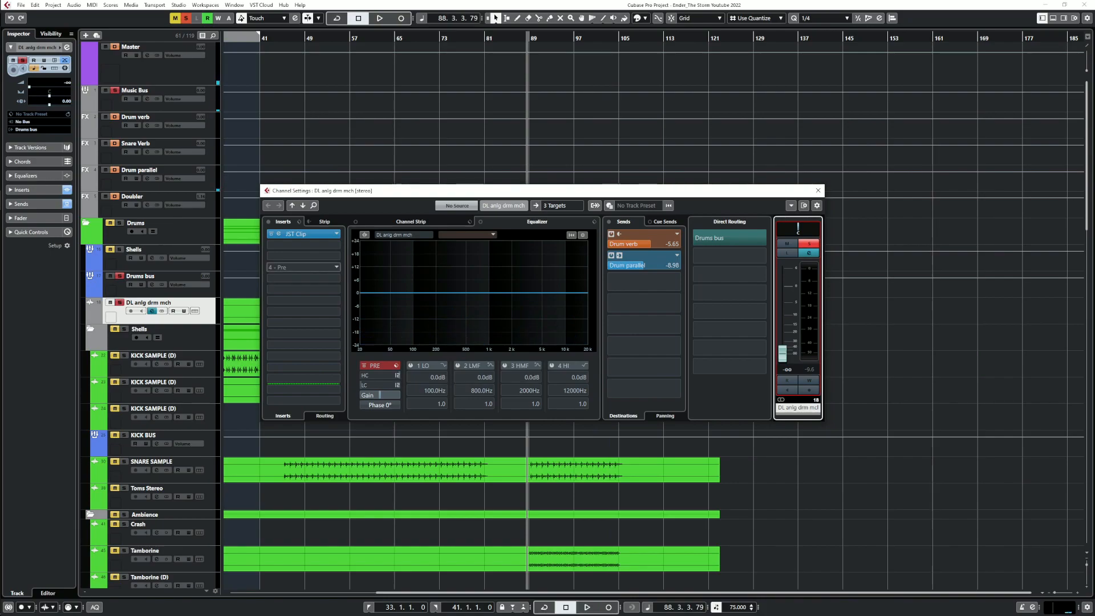
Reopen the CLA-76 on Drum parallel, audition ratios 20 and 12 during playback, return to 8 and close the compressor
click(139, 171)
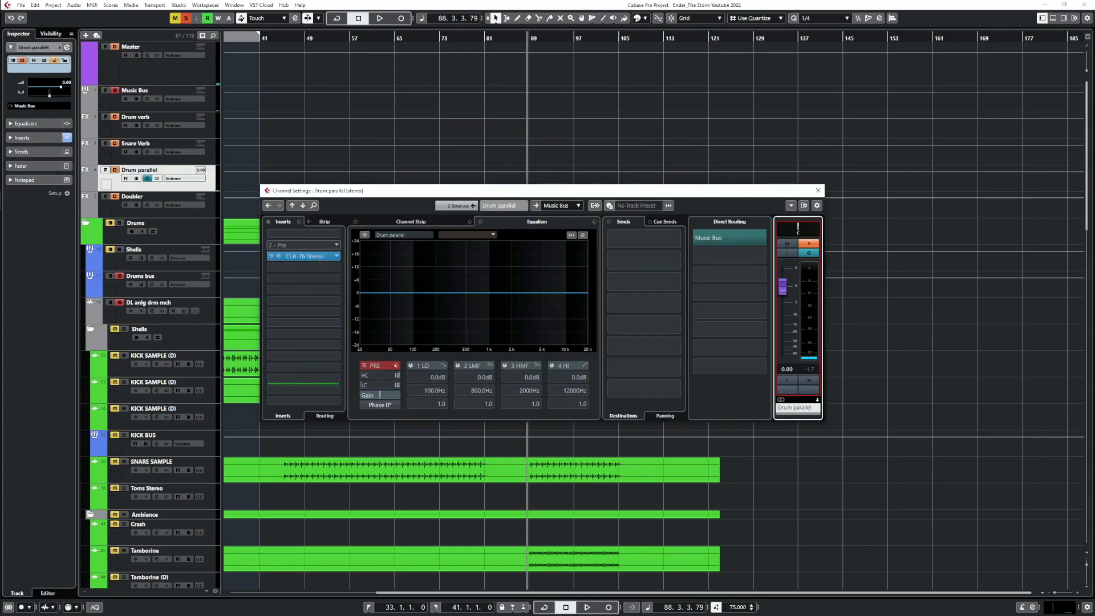
click(292, 257)
mouse_move(451, 300)
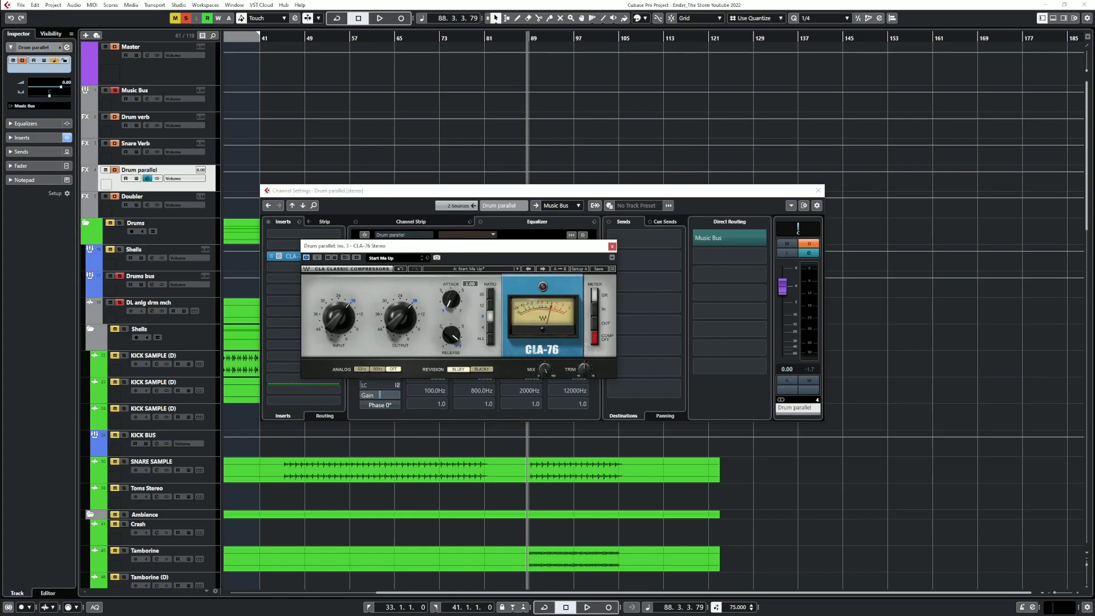
mouse_move(452, 335)
key(space)
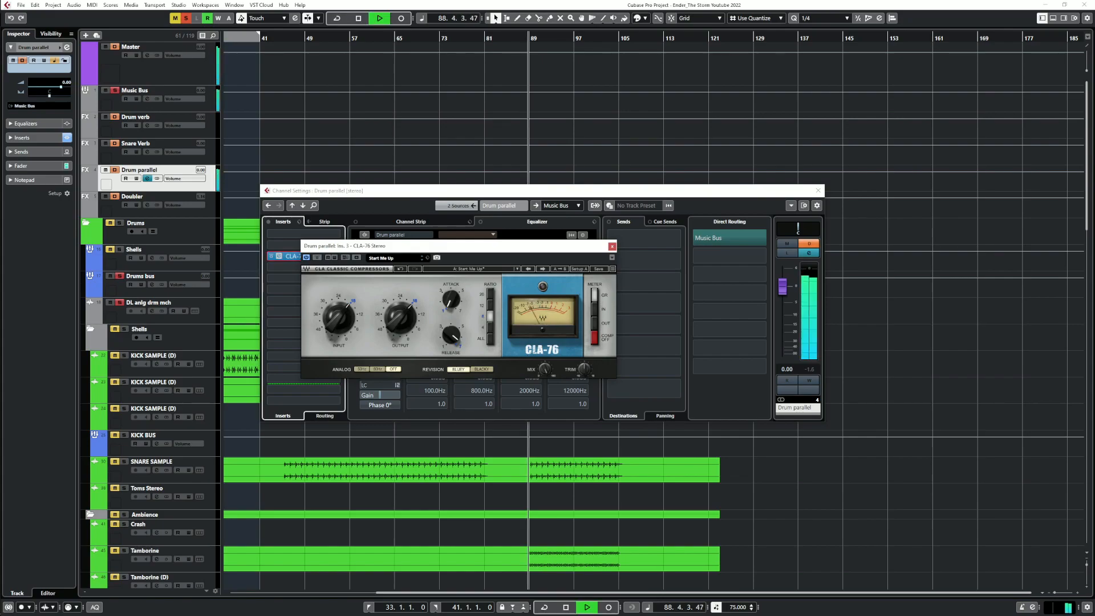
click(490, 294)
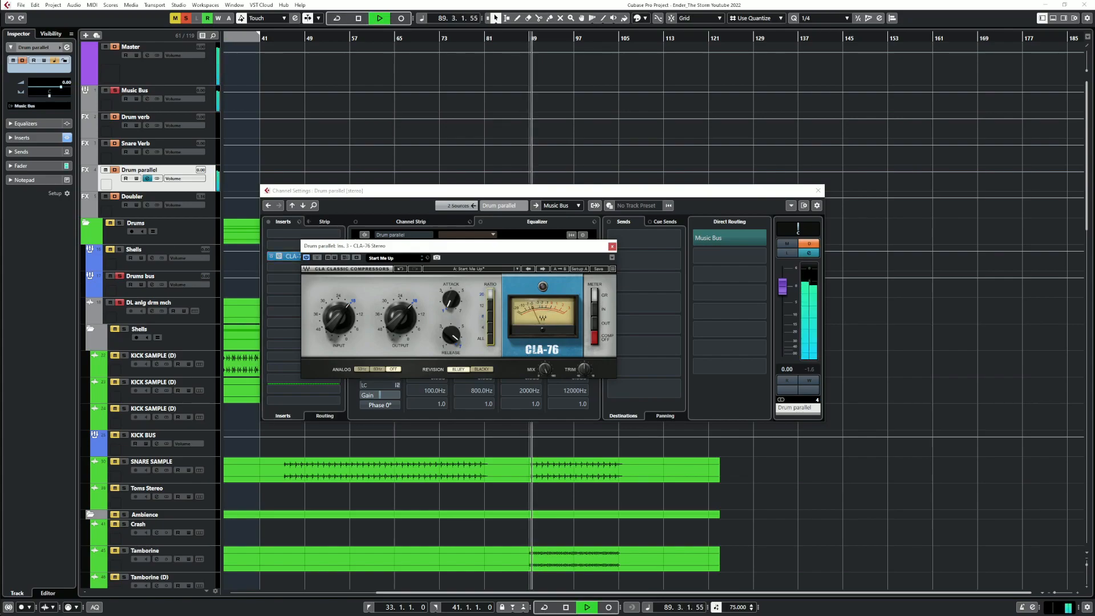
click(490, 305)
click(490, 316)
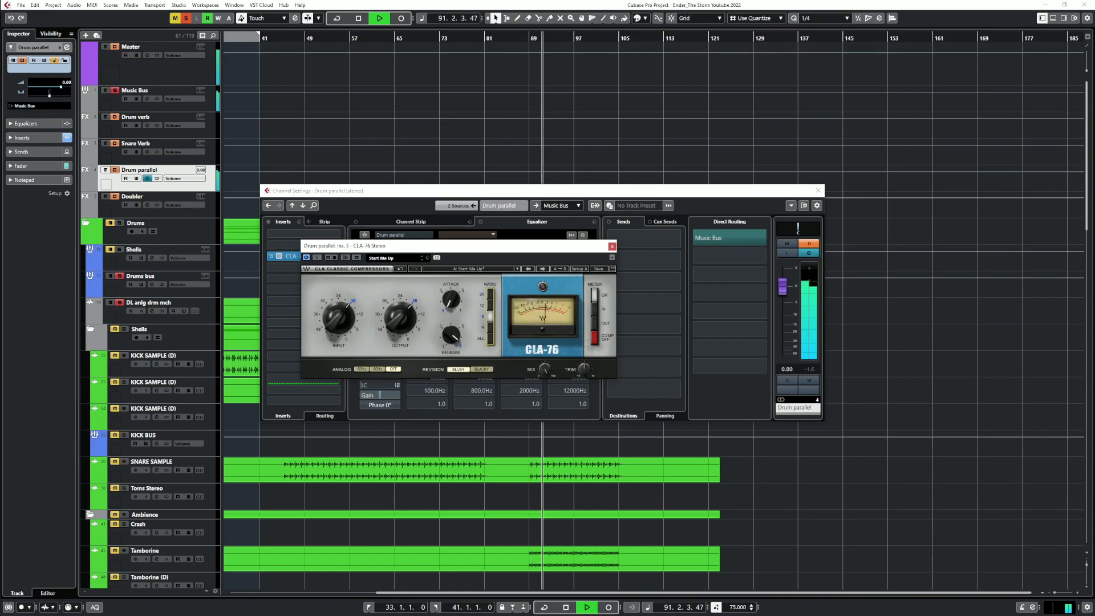
key(space)
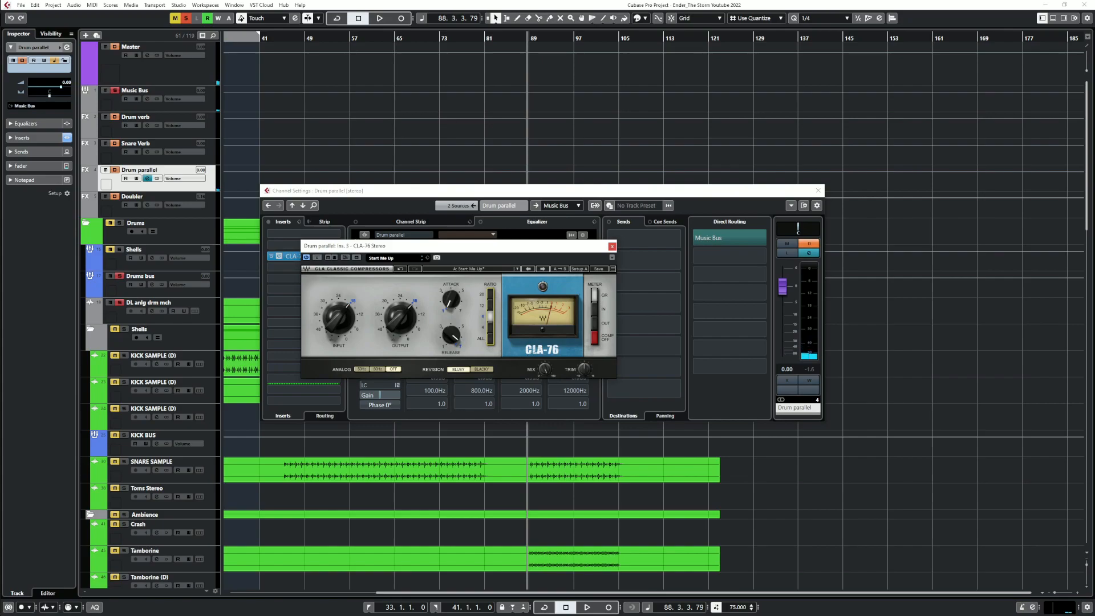
click(612, 246)
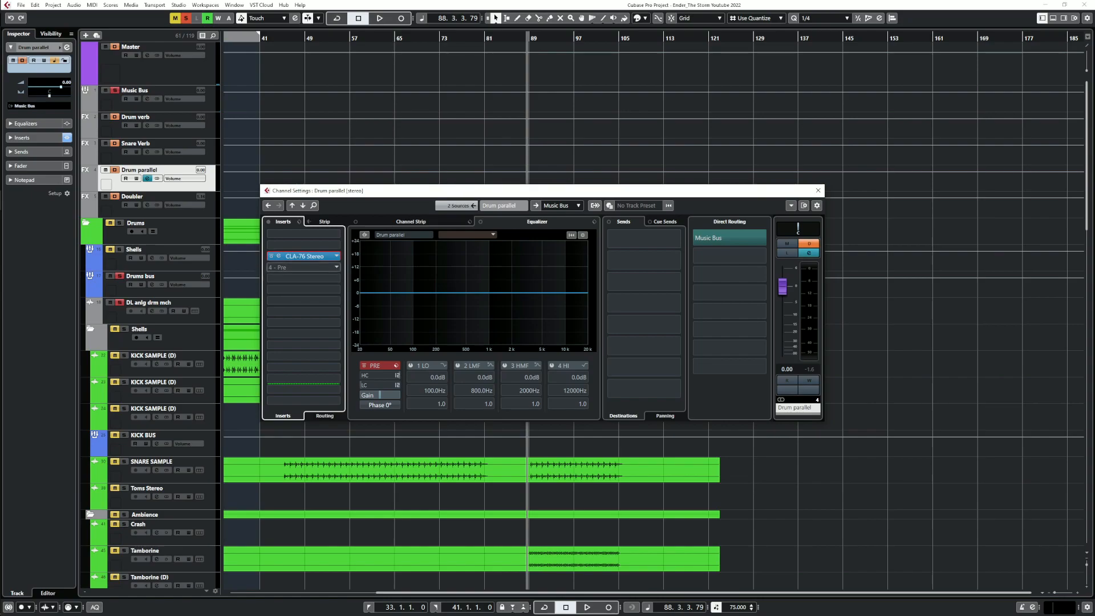
Add a Pro-Q 3 to the Drum parallel channel, move it down to insert slot 7 and close its window
click(334, 268)
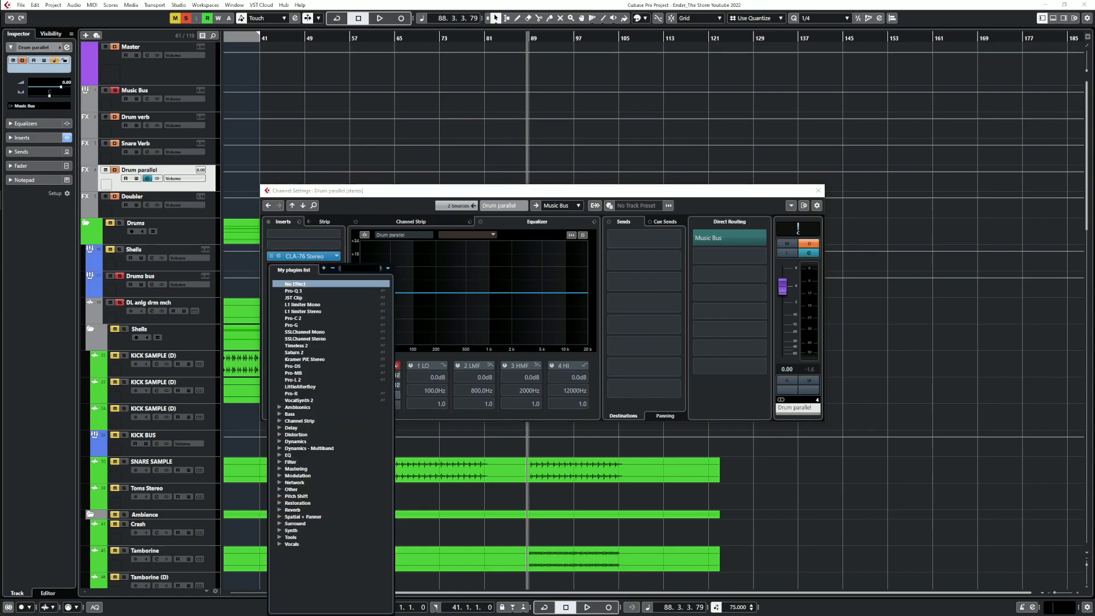
click(294, 291)
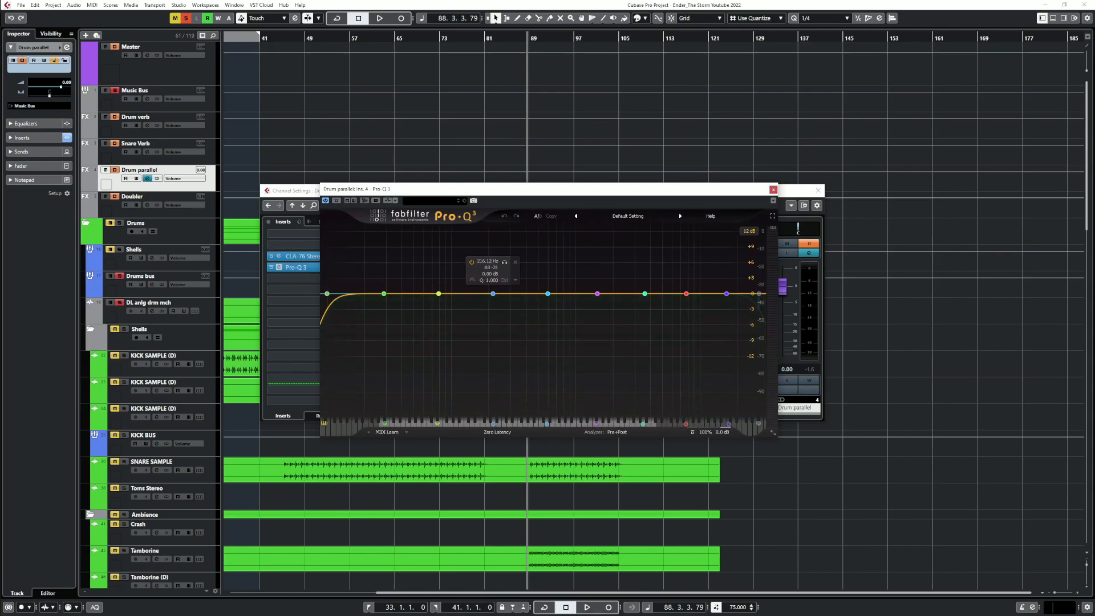
click(773, 189)
drag(304, 267, 296, 301)
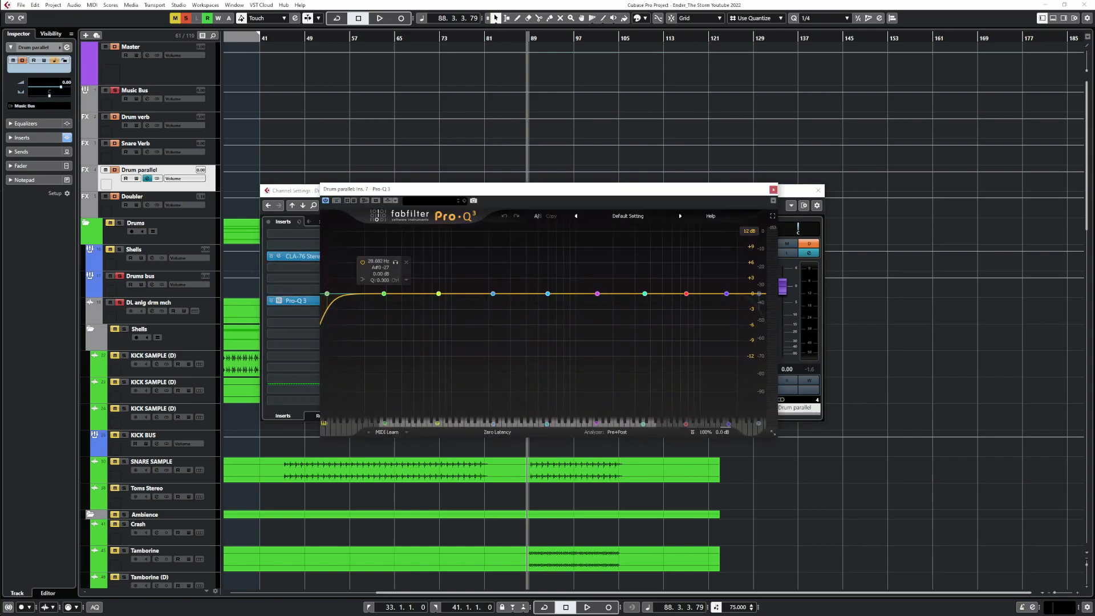
click(773, 189)
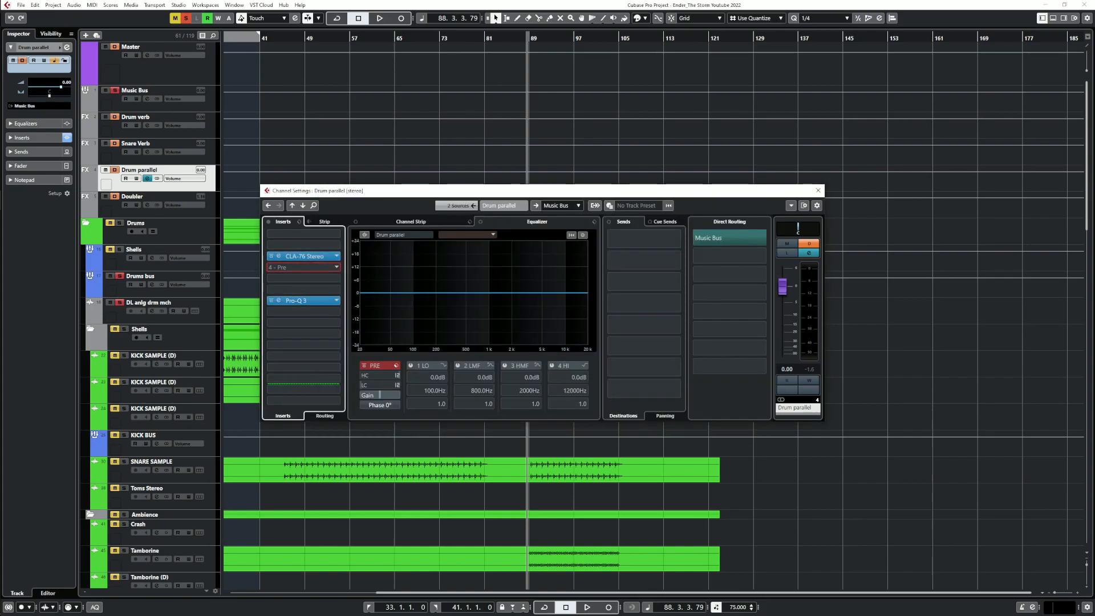
Load DF-XCITE into insert slot 4 of the Drum parallel channel and start playback
click(336, 267)
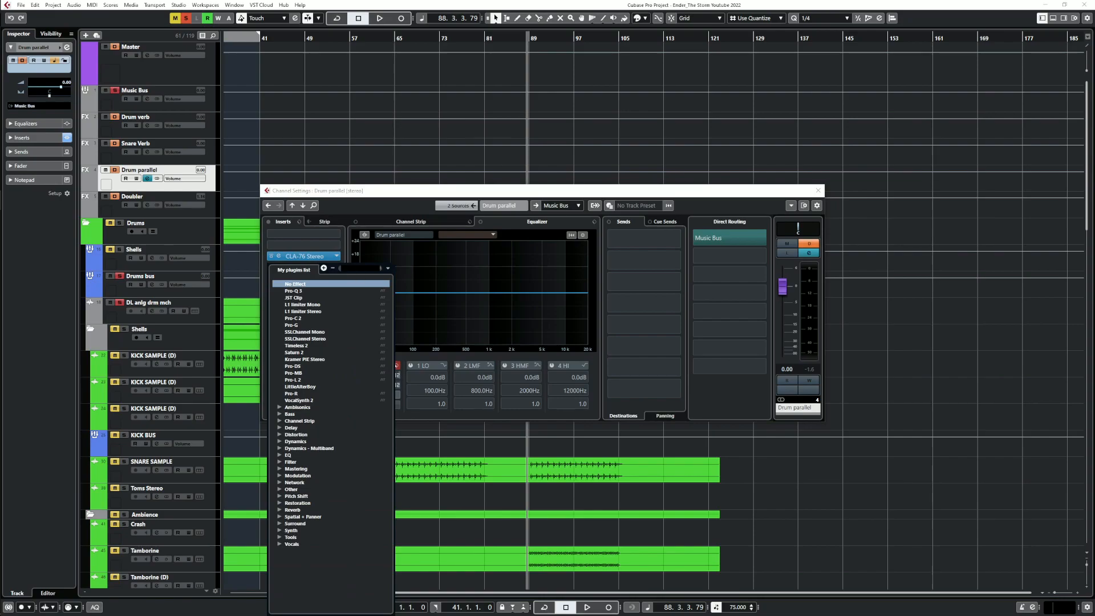
text(df)
key(Return)
key(space)
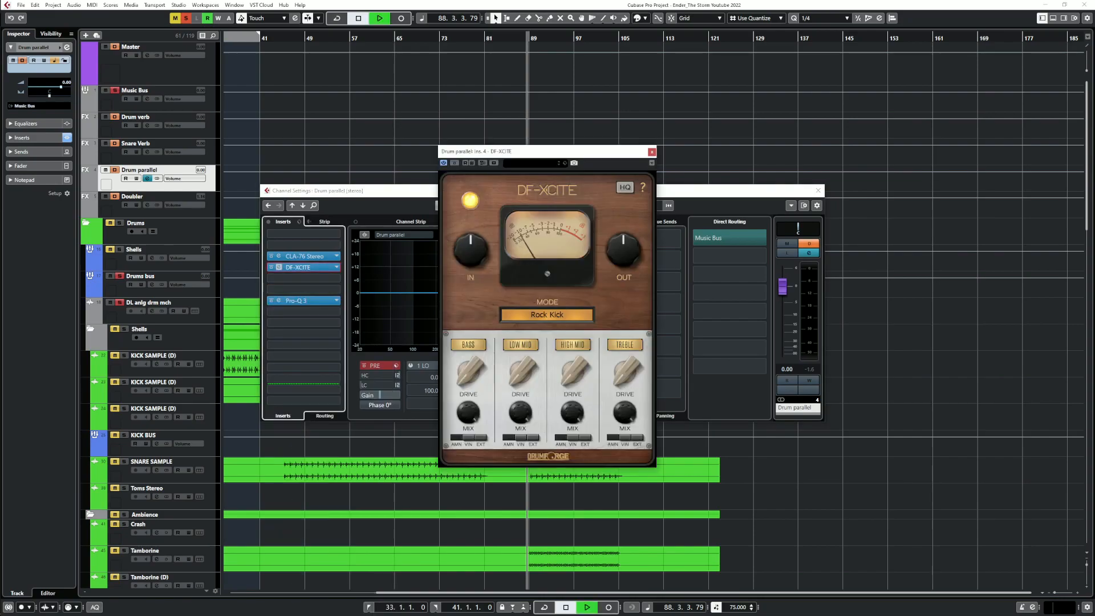
Raise DF-XCITE's High Mid, Low Mid and Treble drive slightly during playback, and stop playback
drag(575, 372, 575, 372)
key(space)
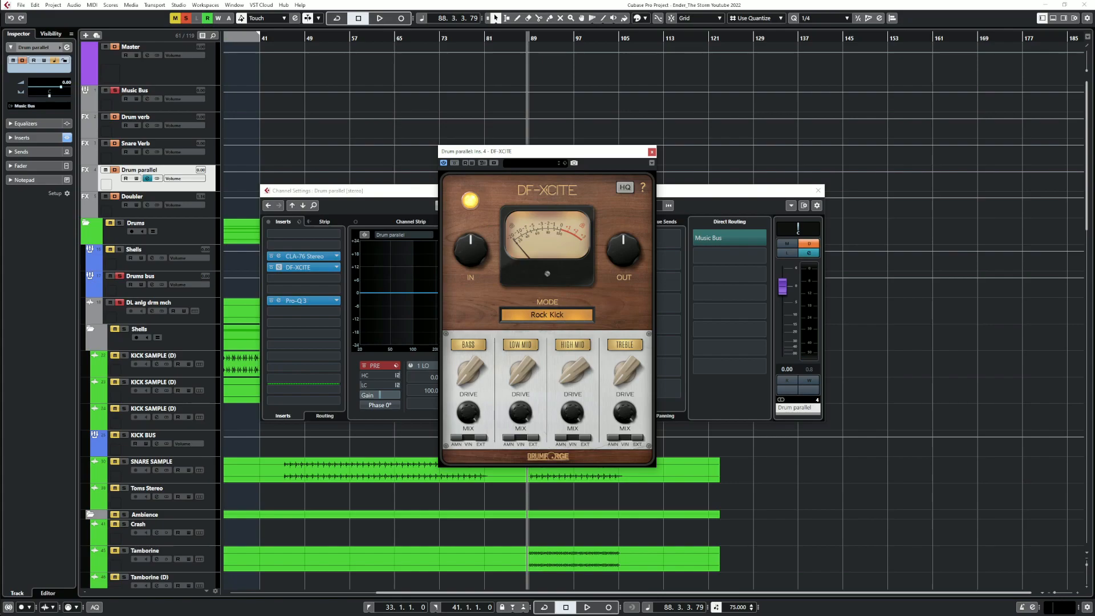
key(space)
drag(574, 371, 575, 364)
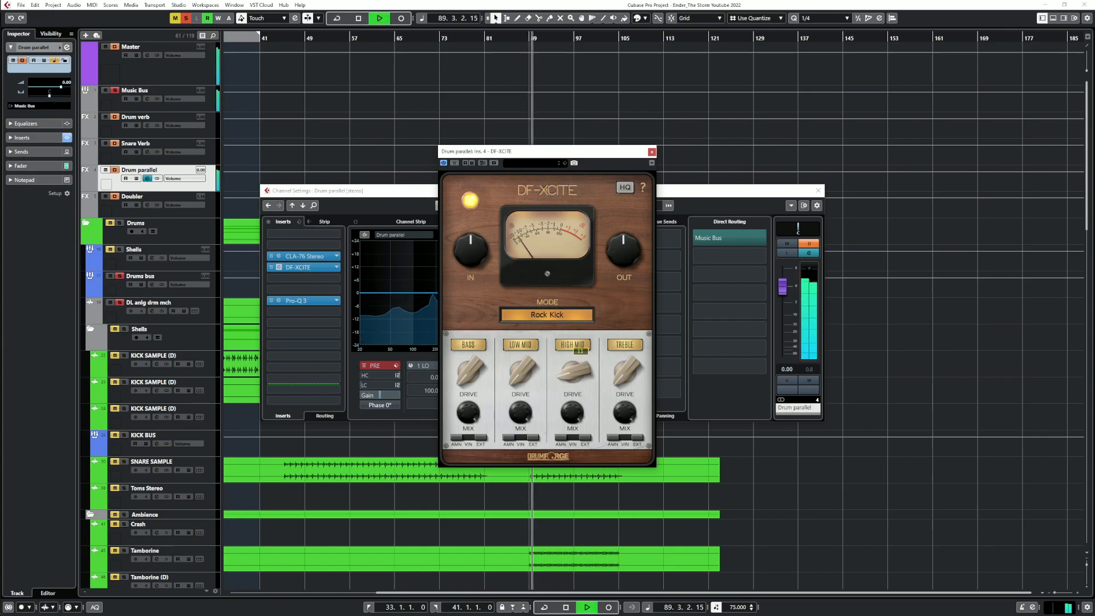
drag(521, 371, 521, 376)
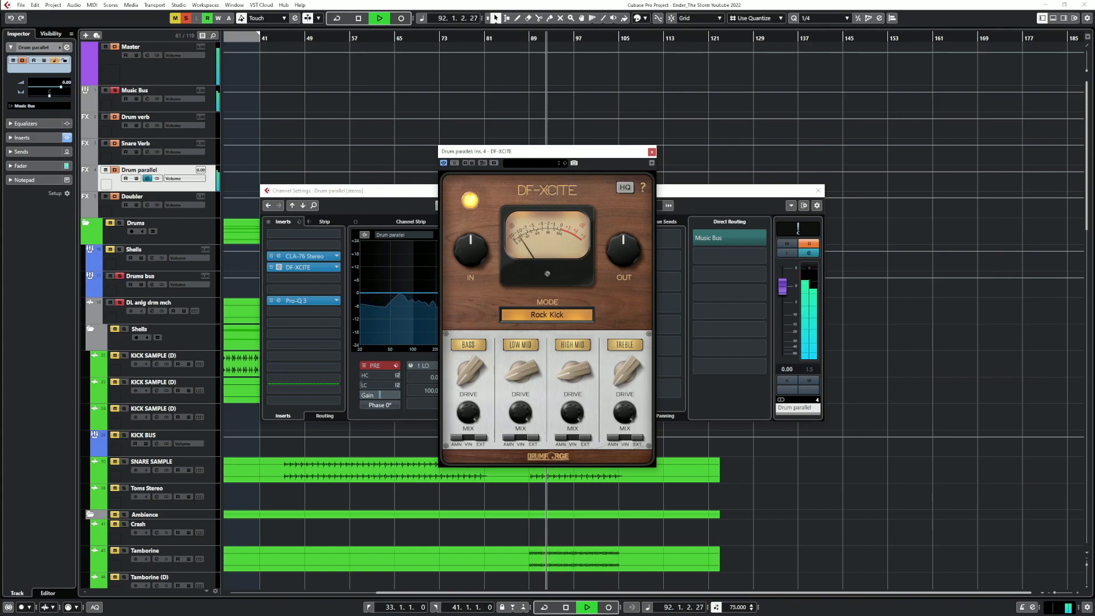
mouse_move(521, 374)
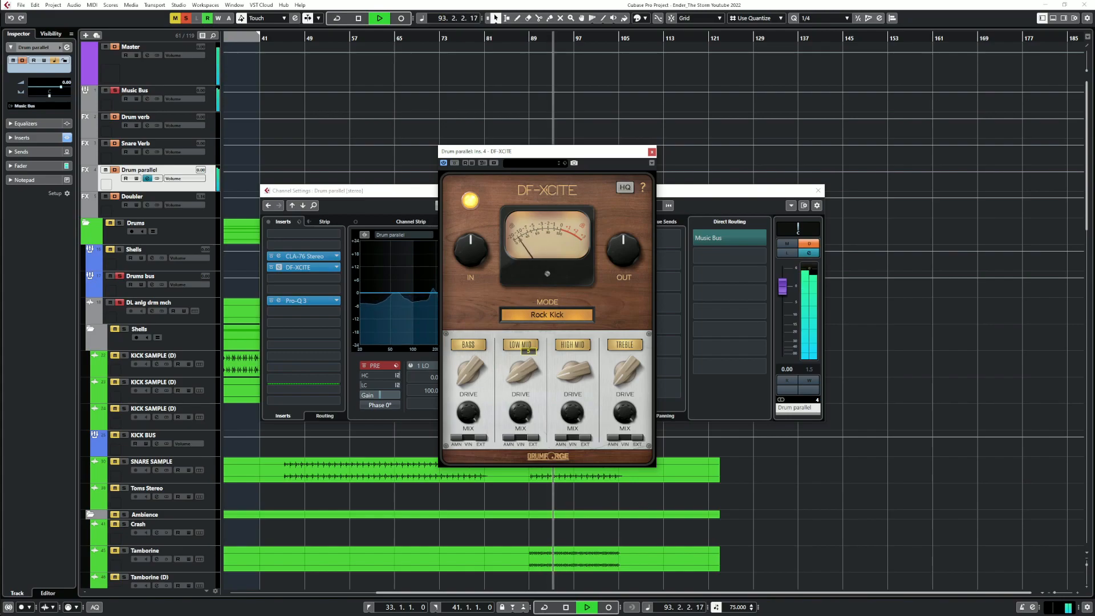
mouse_move(574, 371)
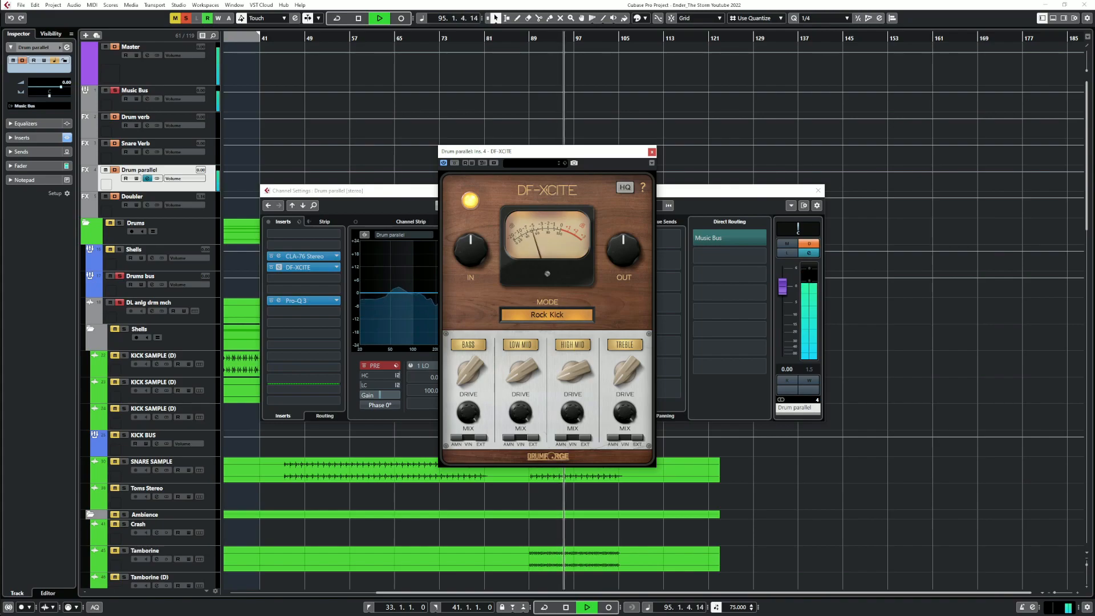
drag(626, 371, 627, 362)
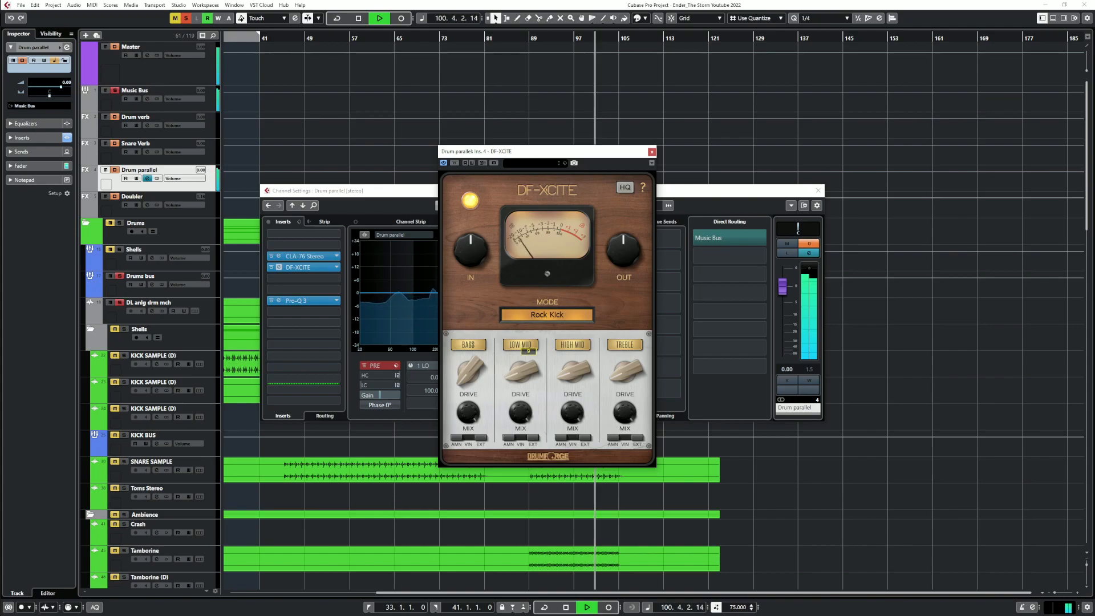
key(space)
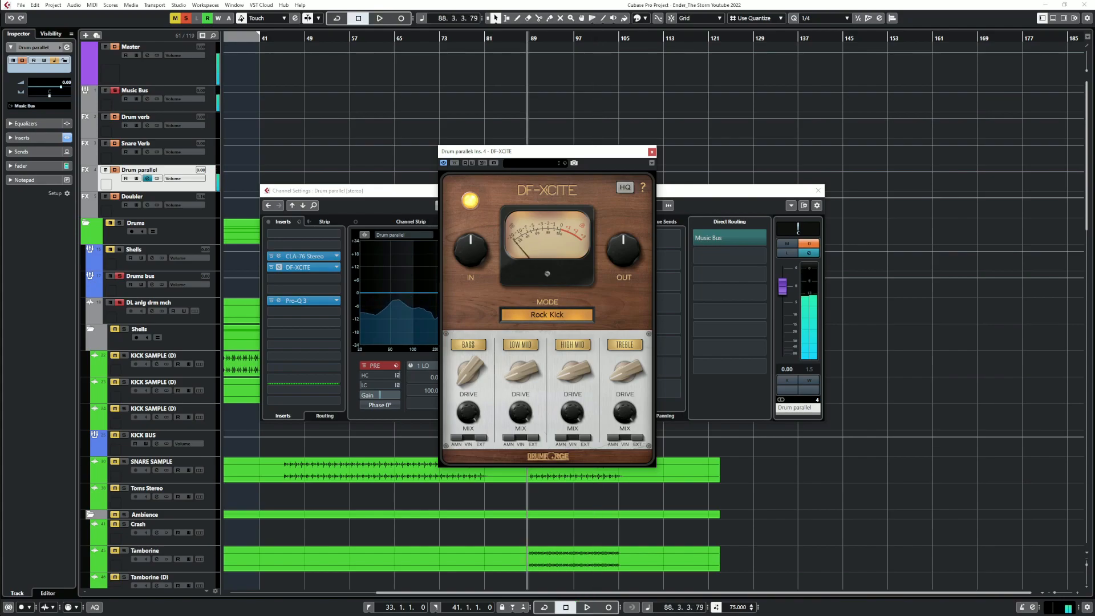
During playback, lower DF-XCITE's output slightly, set its mode to Drum Group/Drum Room, and stop playback and close the plugin
key(space)
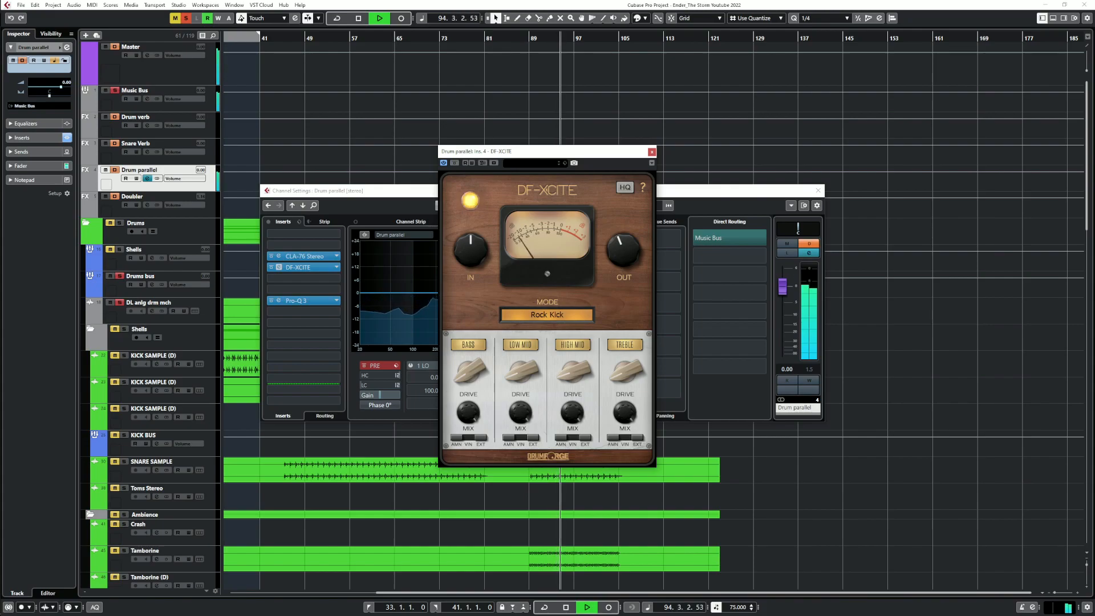
mouse_move(624, 250)
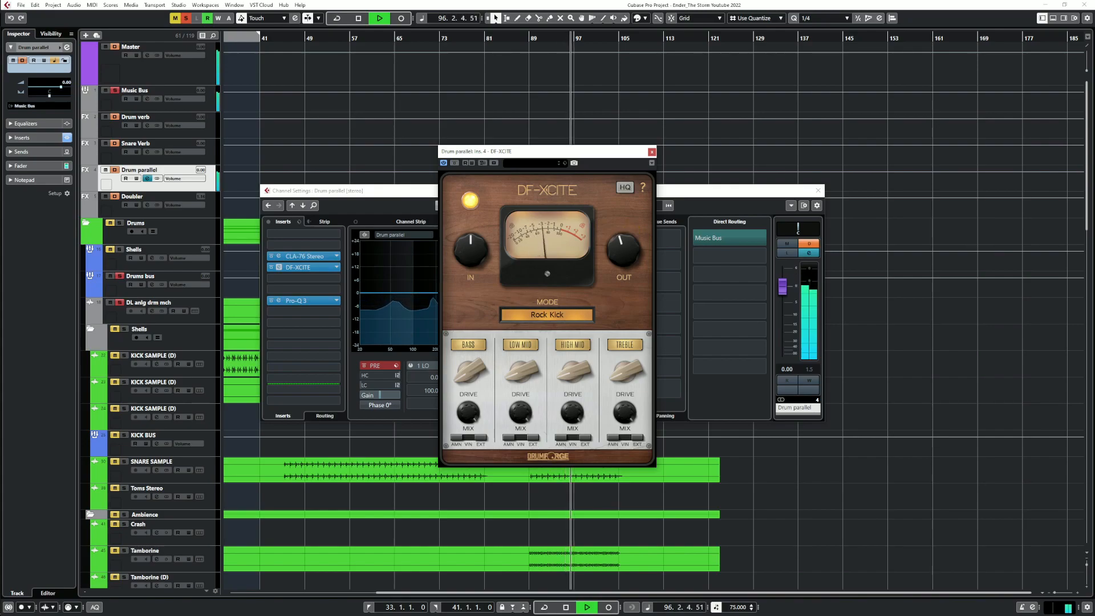
click(547, 314)
click(547, 433)
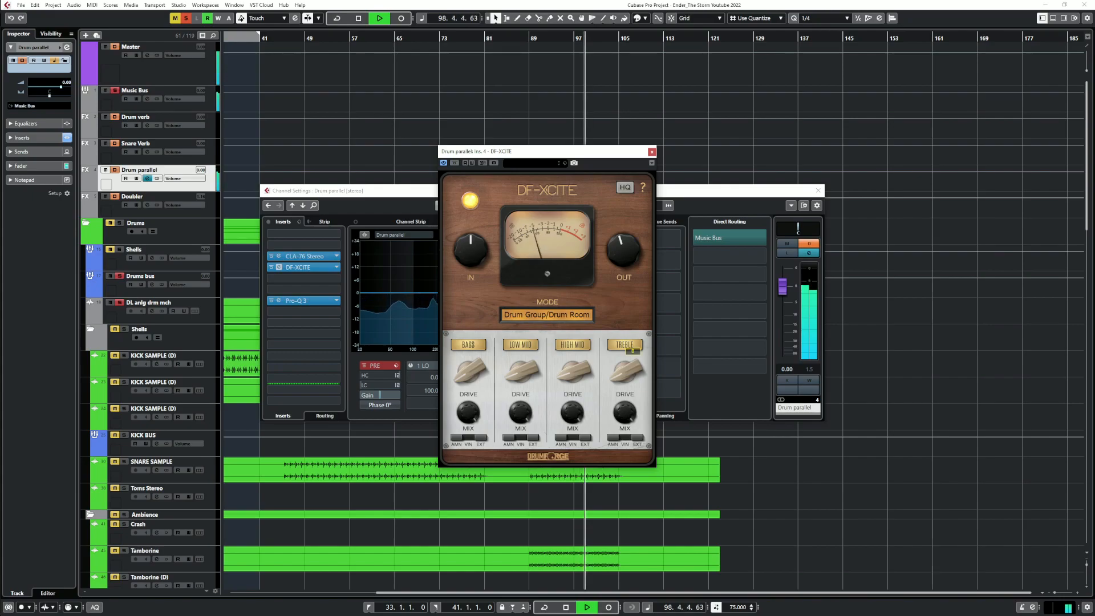
key(space)
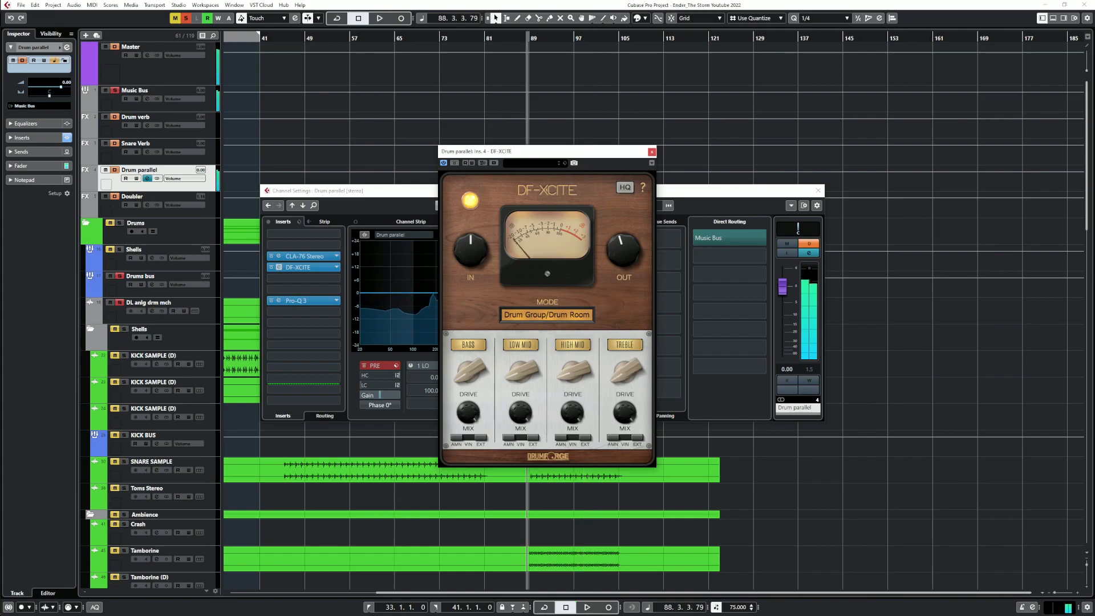
click(652, 152)
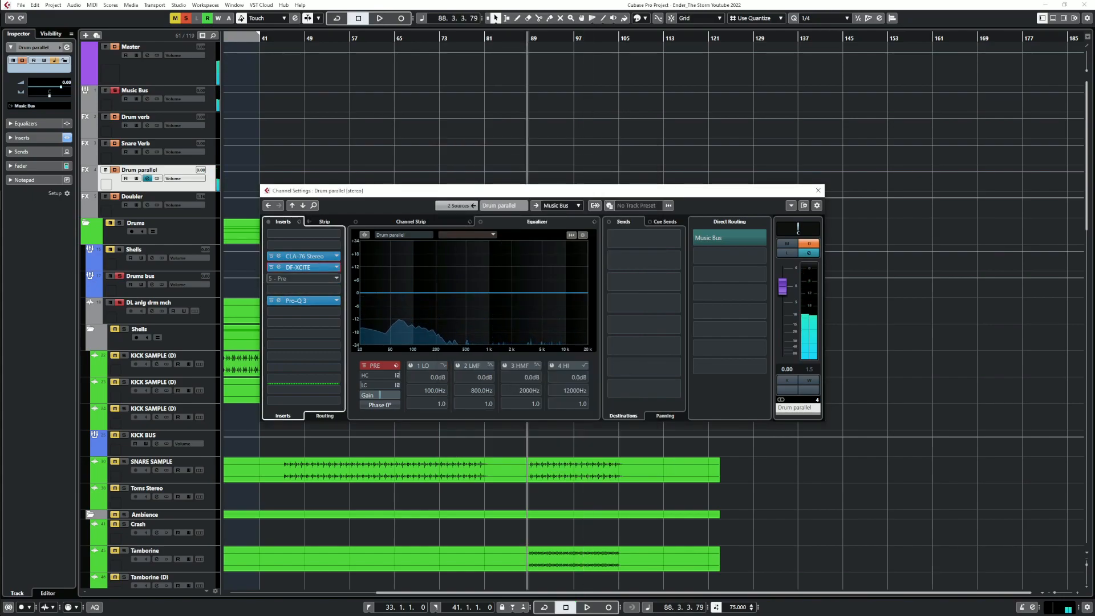
Listen to the Drum parallel channel and add a narrow 5.1 dB cut at about 773 Hz with Q 6.6 in its channel EQ
key(space)
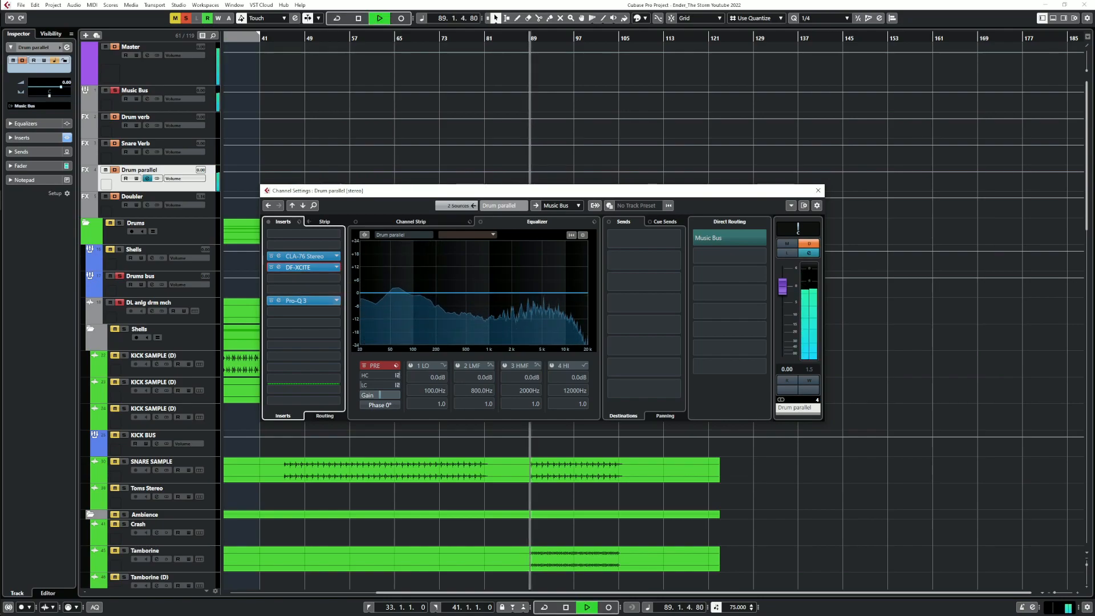
key(space)
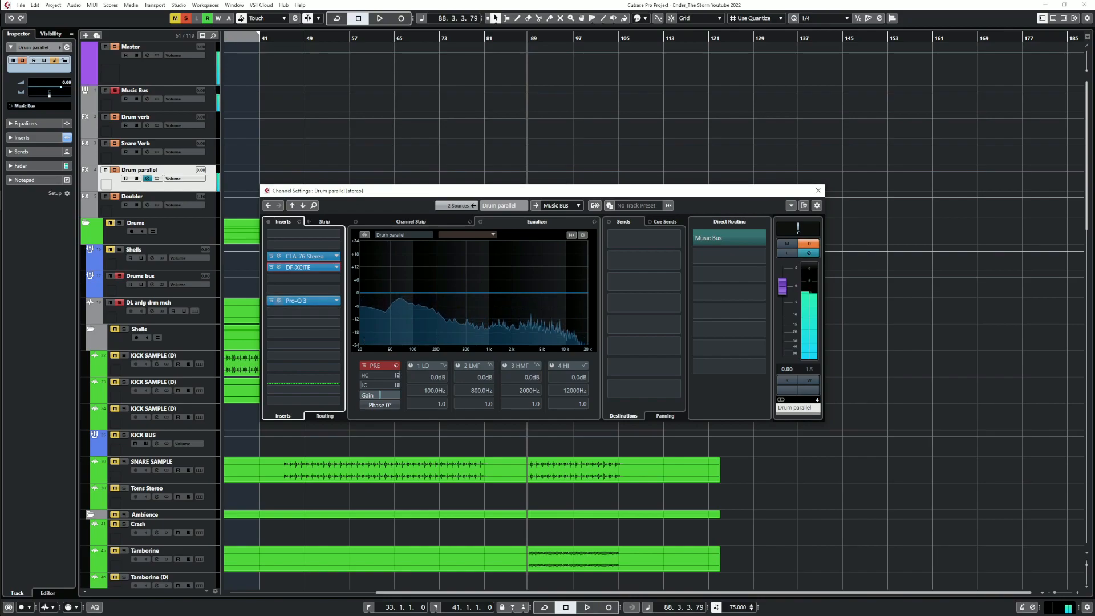
drag(445, 291, 467, 293)
scroll(448, 275, up, 6)
key(space)
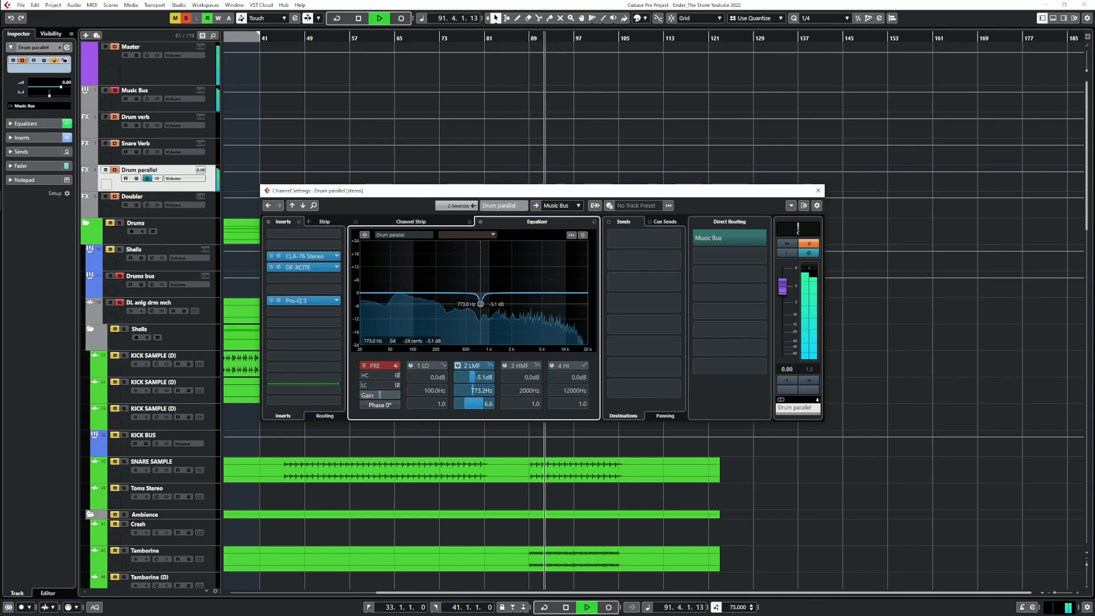
Move the low cut of Drum parallel's Pro-Q 3 up to about 40 Hz and close the equalizer
click(278, 301)
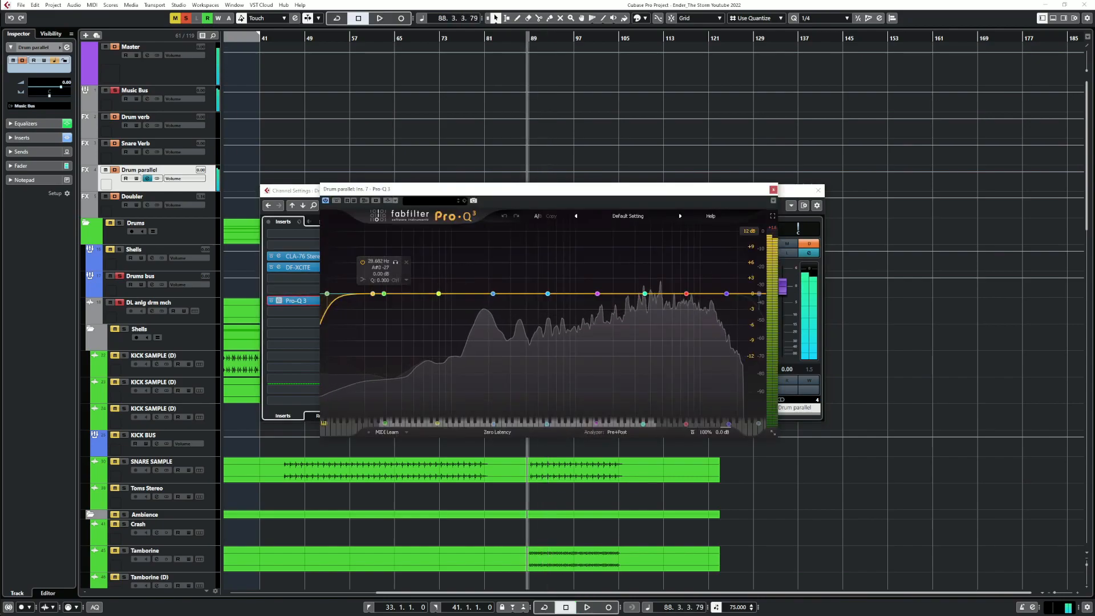
drag(327, 293, 402, 292)
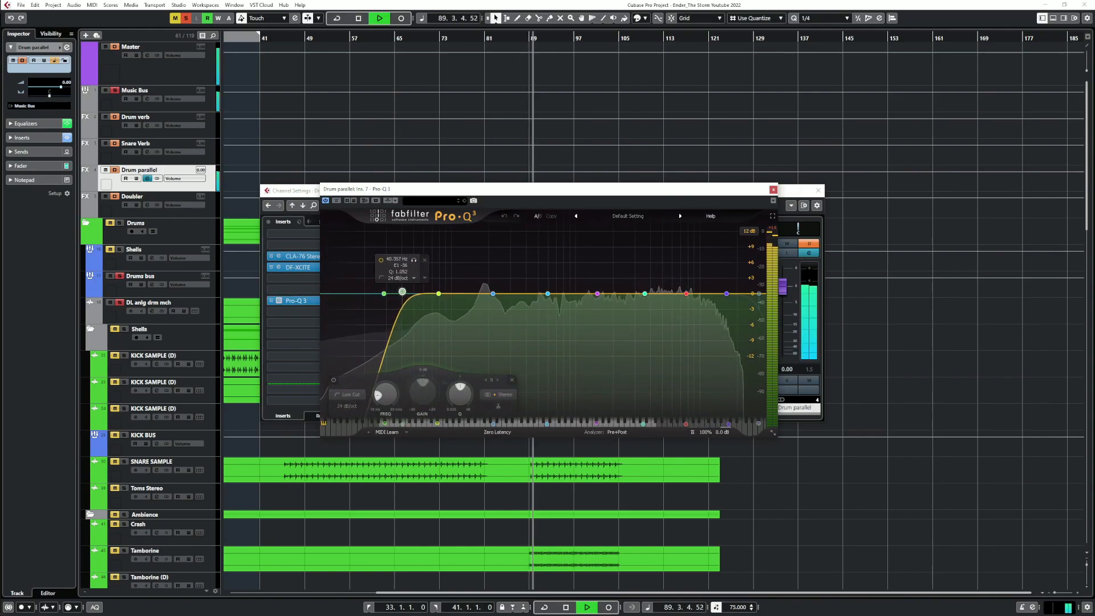
click(774, 189)
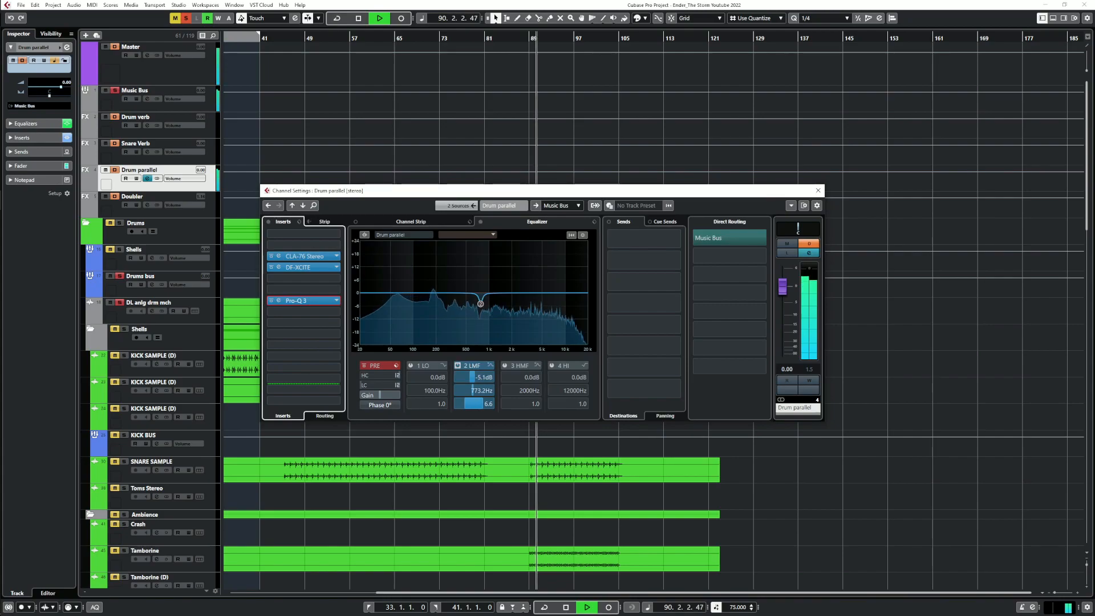
Load JST Clip into insert slot 5 of the Drum parallel channel
click(303, 279)
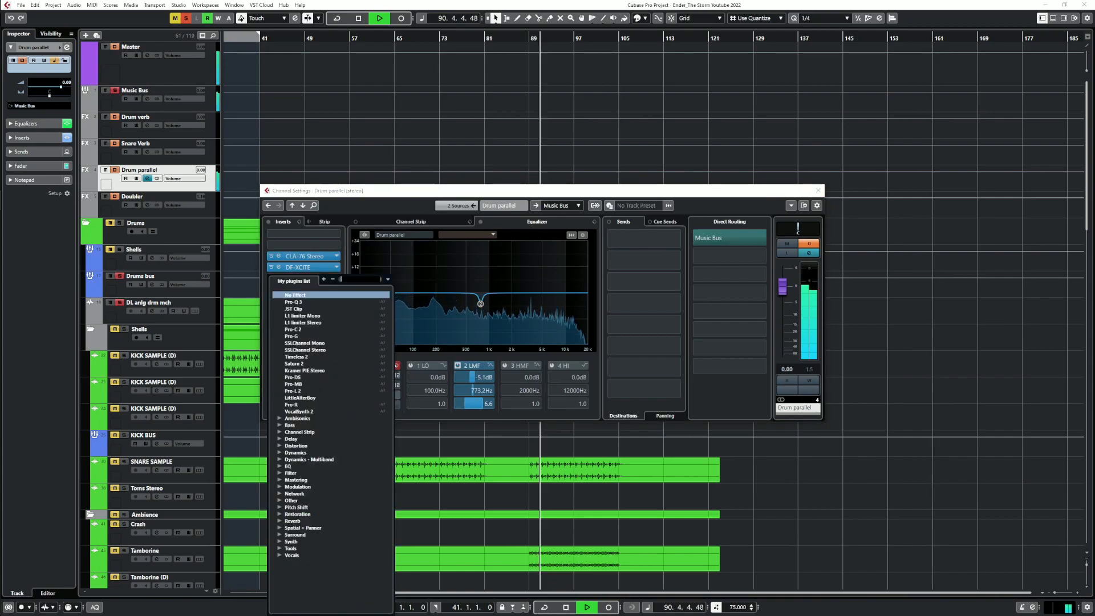
text(jst)
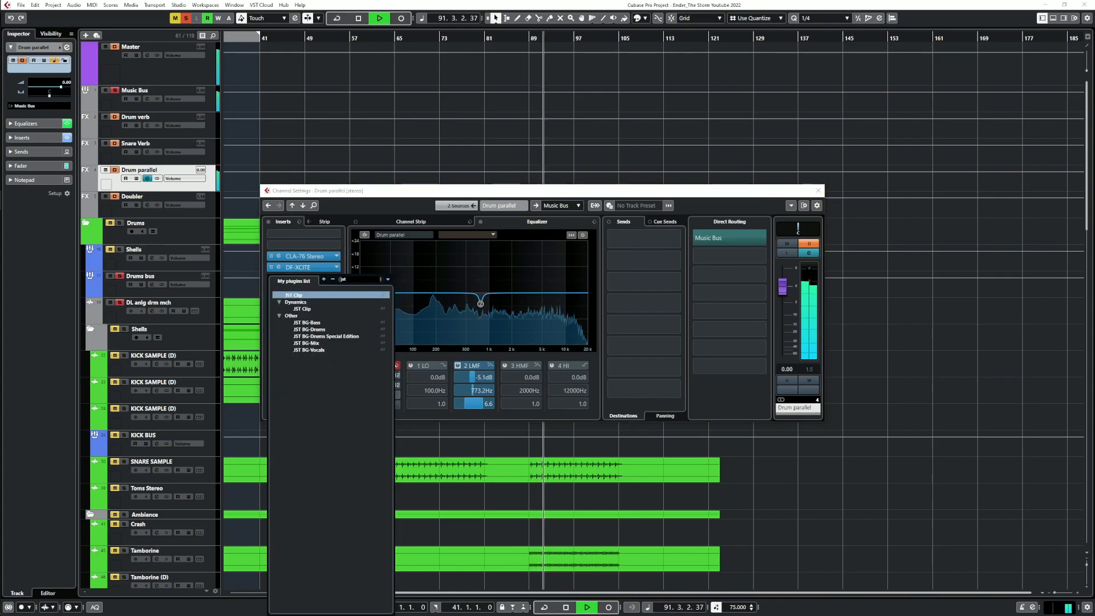
key(Return)
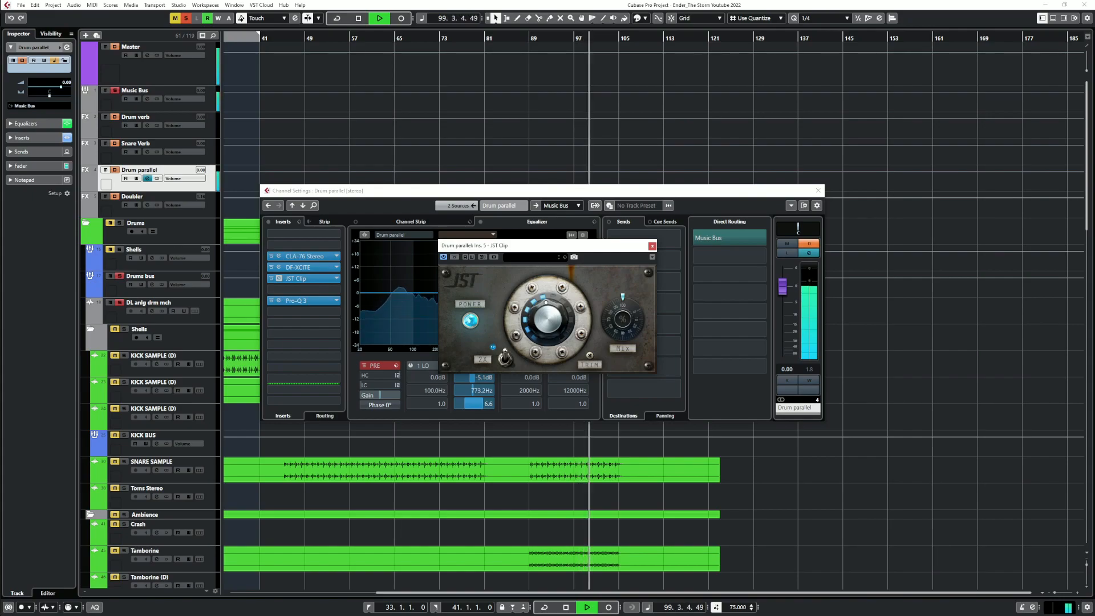
Bypass and re-enable DF-XCITE and CLA-76 in turn to compare the sound, close the channel settings and stop playback
click(271, 267)
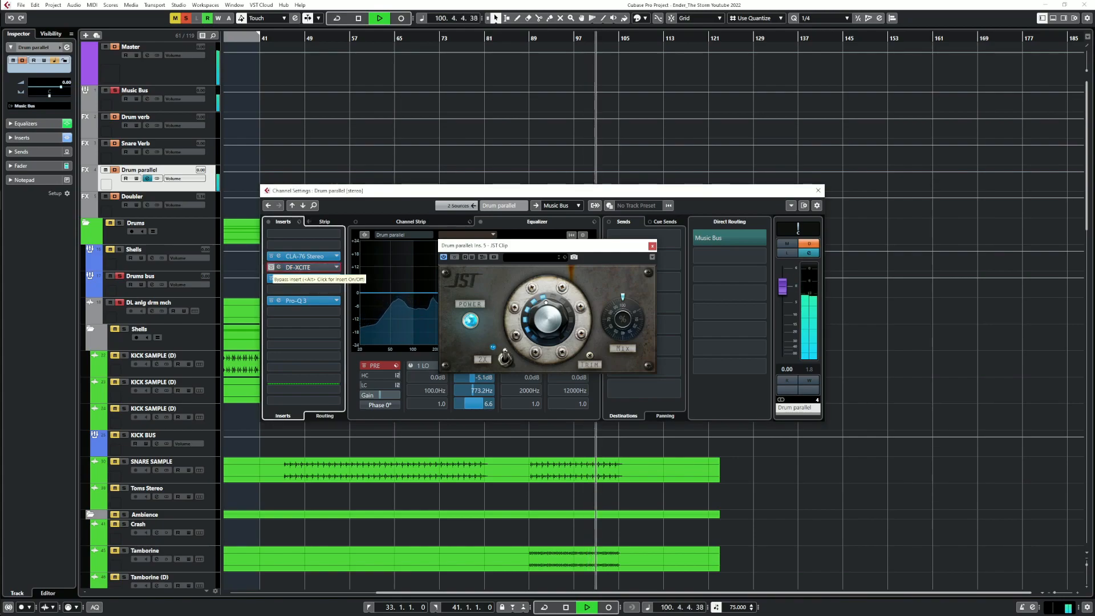
click(271, 267)
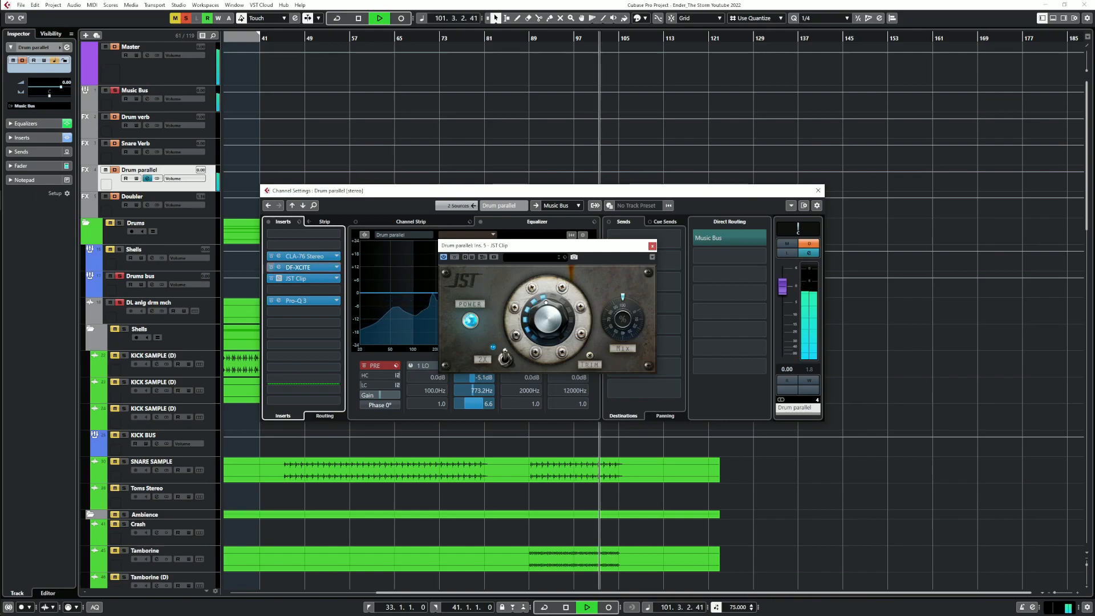
click(272, 257)
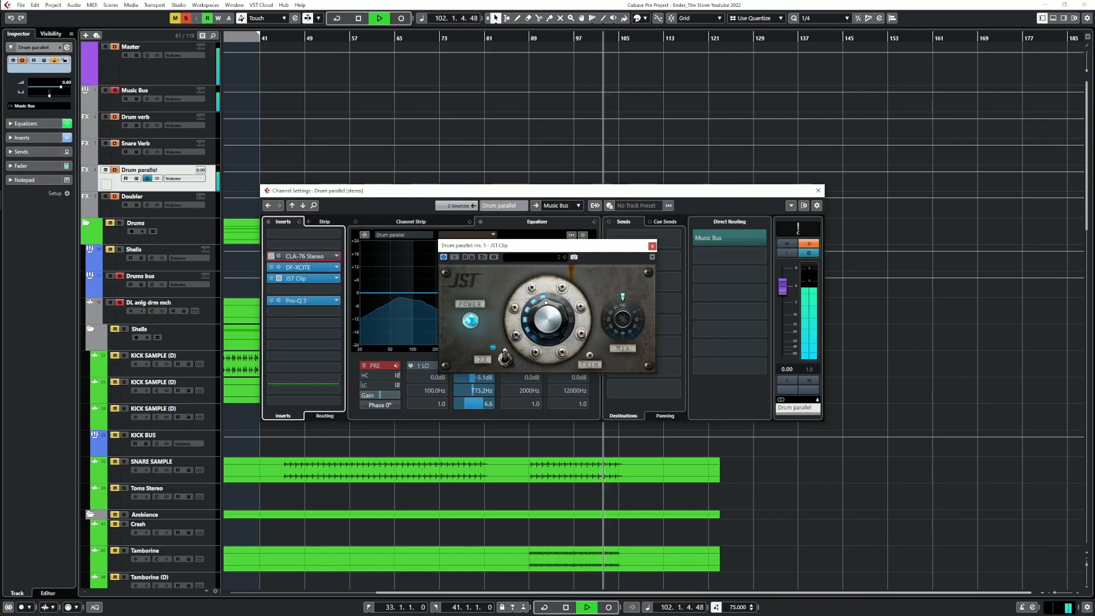
click(271, 256)
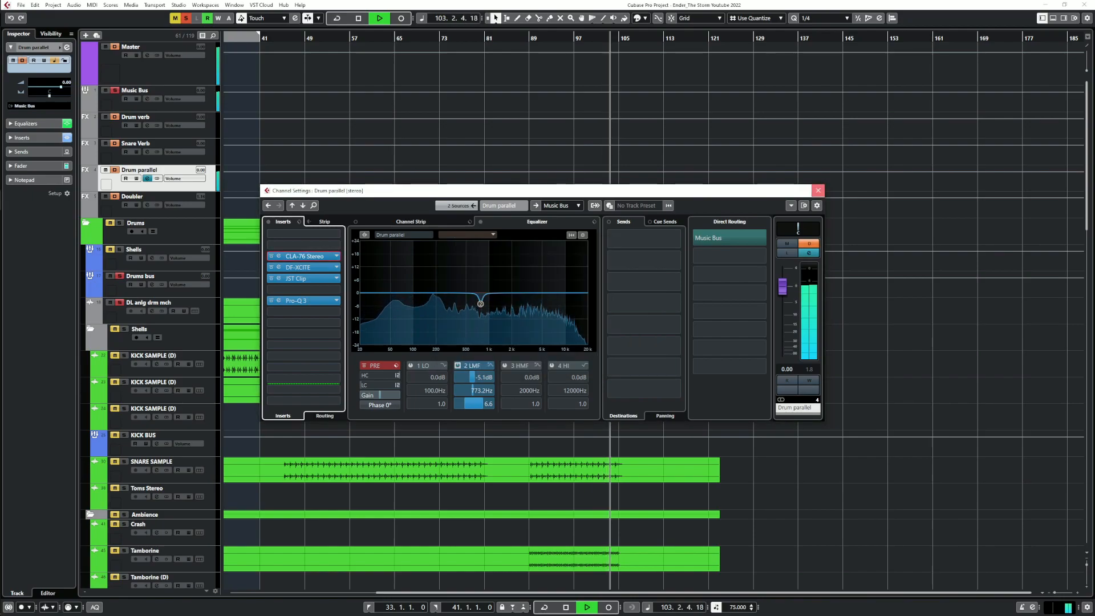
click(818, 191)
key(space)
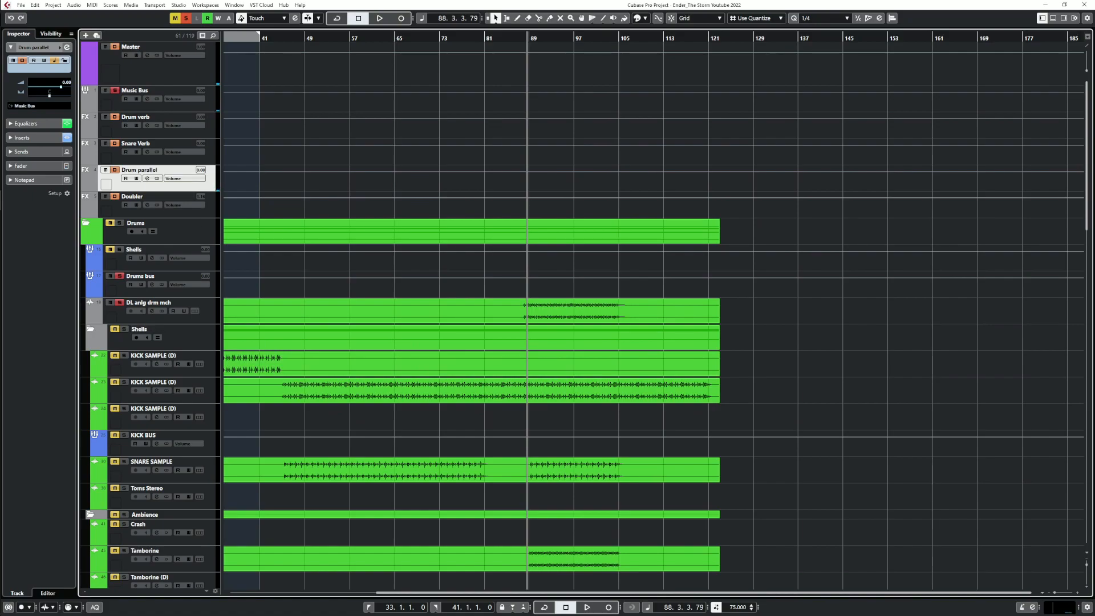
Return the DL anlg drm mch fader to 0.00, lower the Drum parallel fader to -10.2 dB and start playback
click(152, 311)
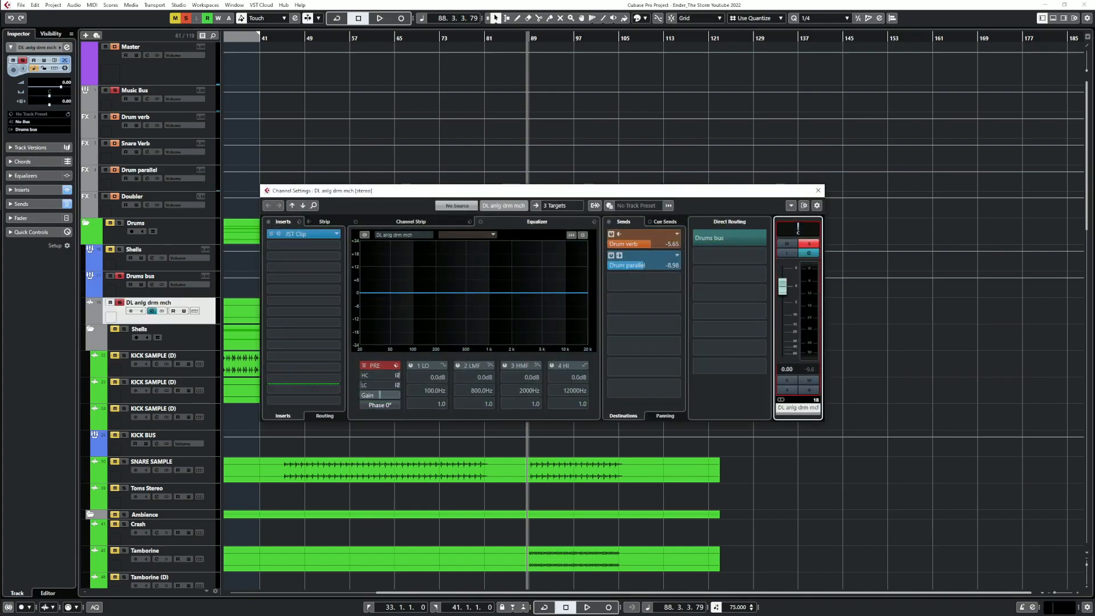
click(818, 190)
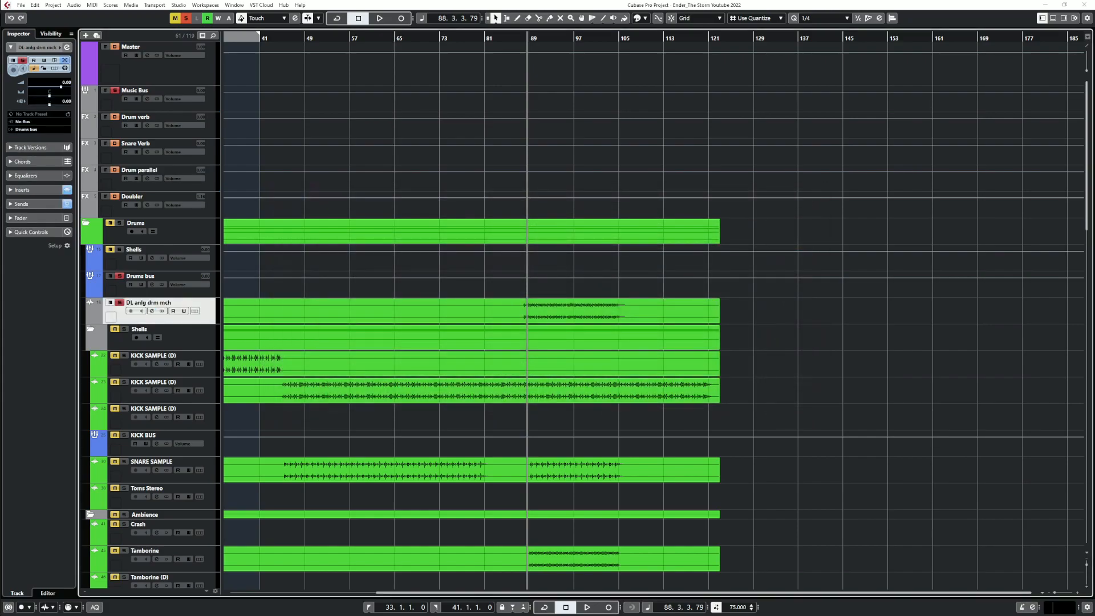
click(147, 178)
drag(783, 286, 783, 315)
key(space)
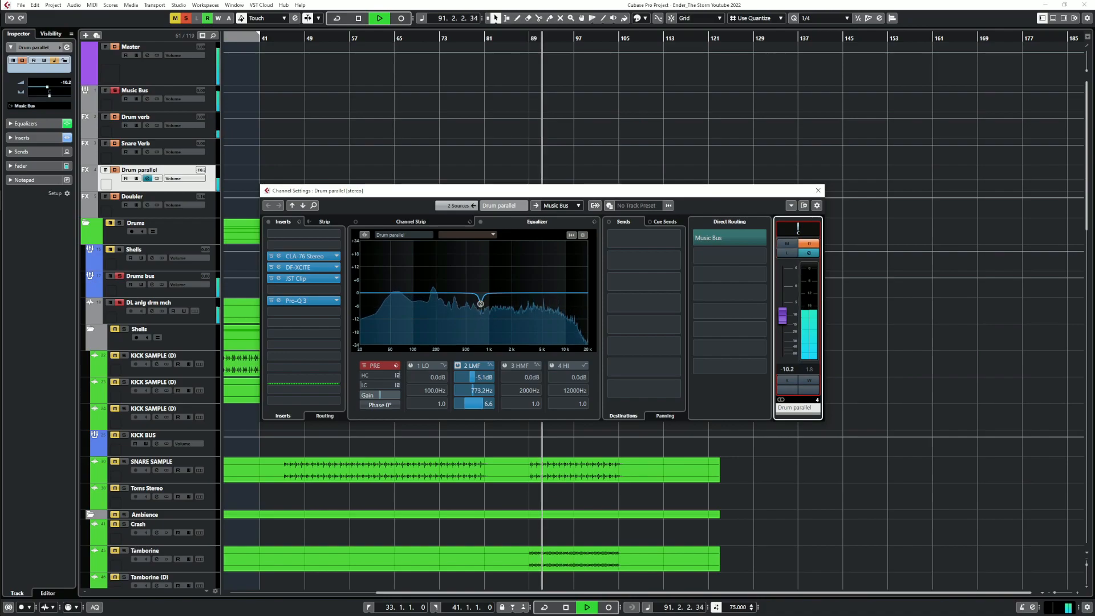
Add an active send from Drum parallel to Drum verb at -9.41 dB, start playback and reset the channel fader to 0.00
key(m)
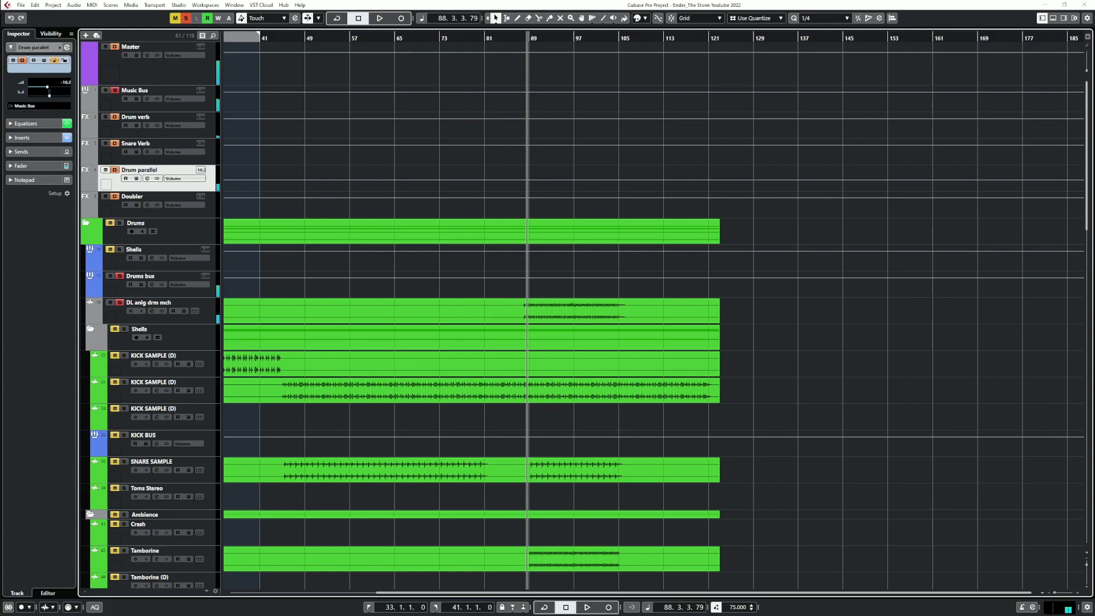
click(151, 311)
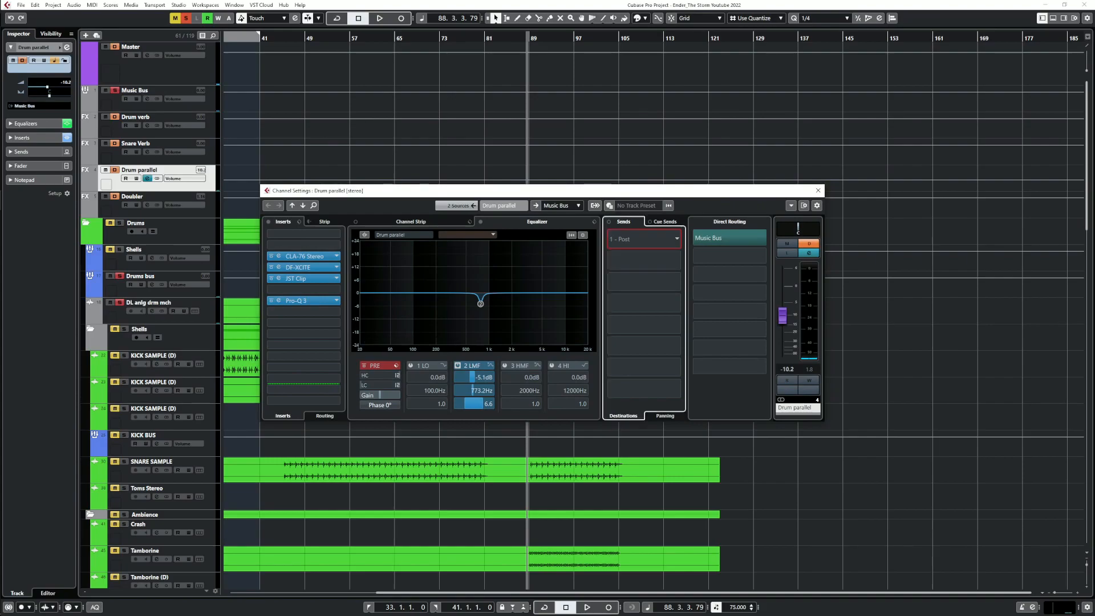
click(644, 239)
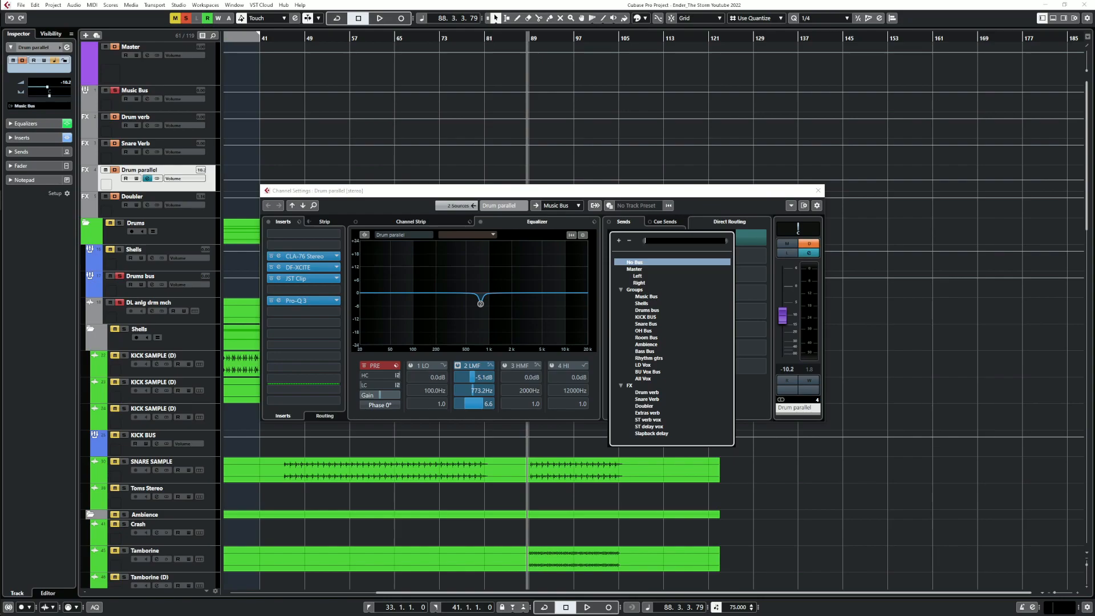
click(647, 393)
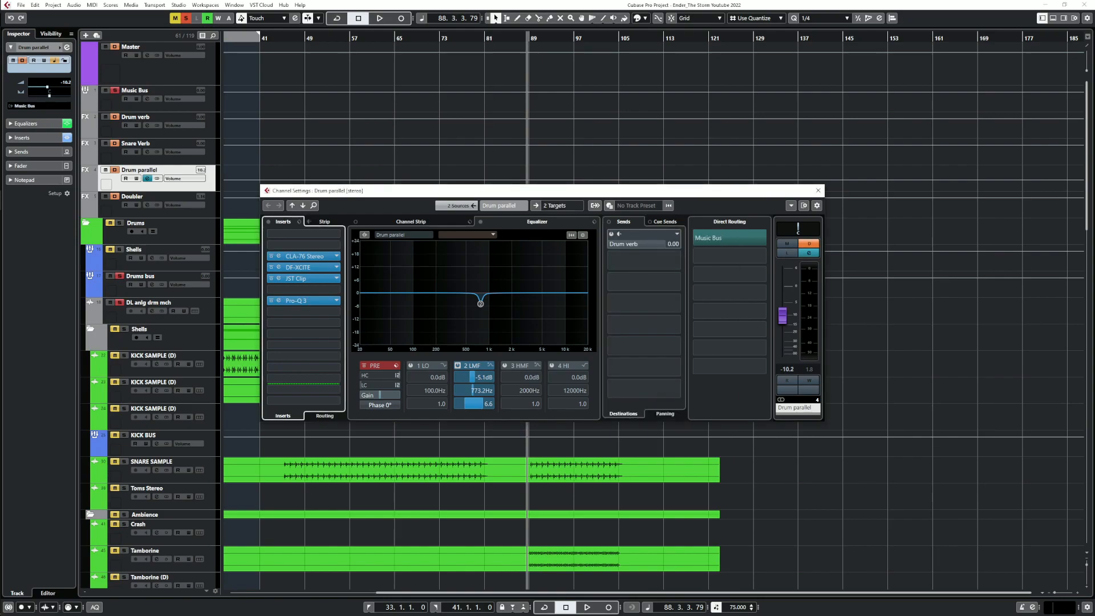
key(space)
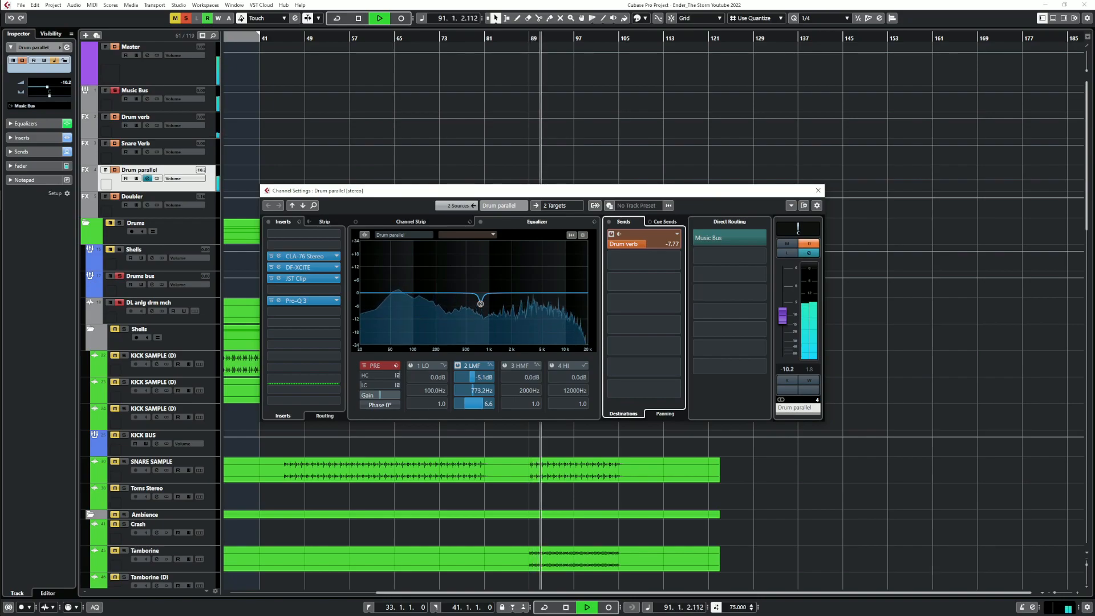
ctrl+click(783, 315)
drag(647, 244, 643, 244)
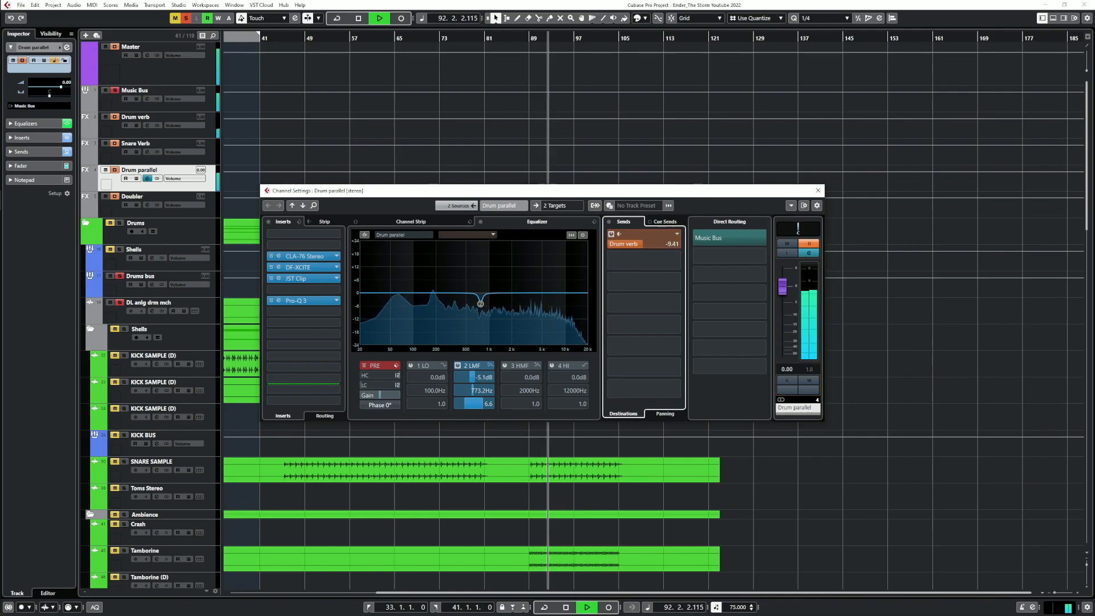
Audition a temporary boost near 763 Hz, remove it and set Drum parallel's low-mid EQ cut to 734.1 Hz, -5.9 dB, Q 4.4
drag(466, 292, 480, 279)
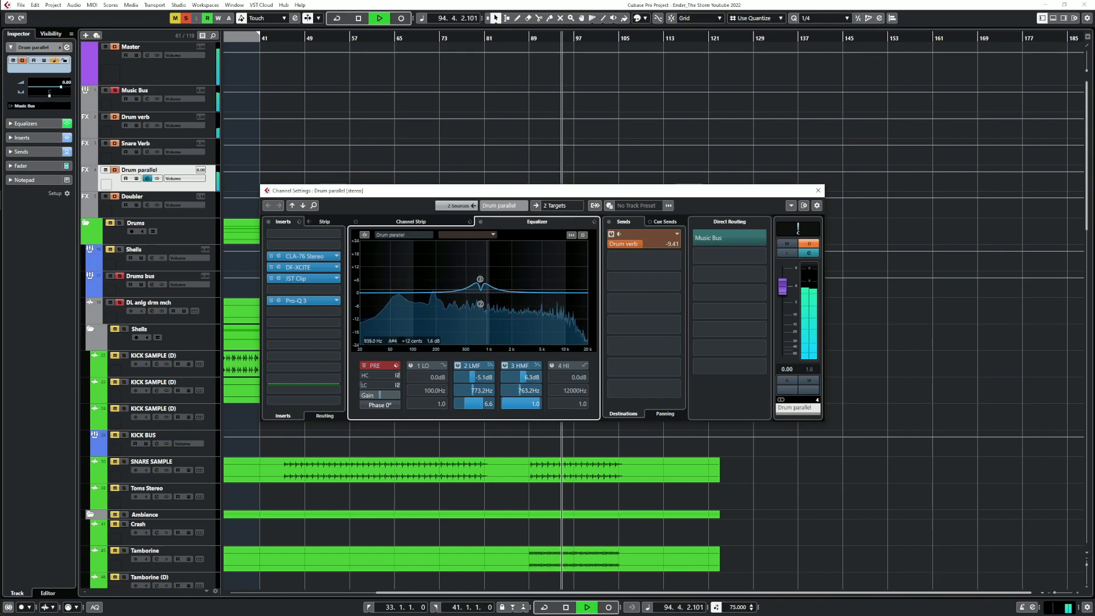
double_click(480, 279)
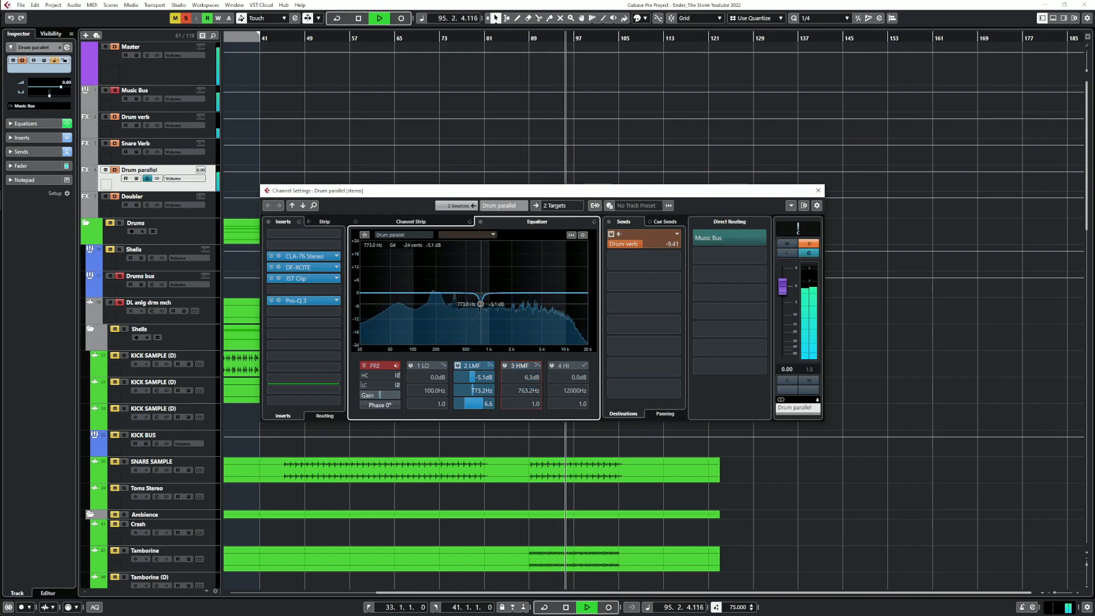
mouse_move(480, 304)
mouse_down()
mouse_move(478, 279)
mouse_move(478, 305)
mouse_up()
Lower Drum parallel's Drum verb send to -11.2 dB, switching the send off and on to compare the sound
drag(643, 244, 640, 244)
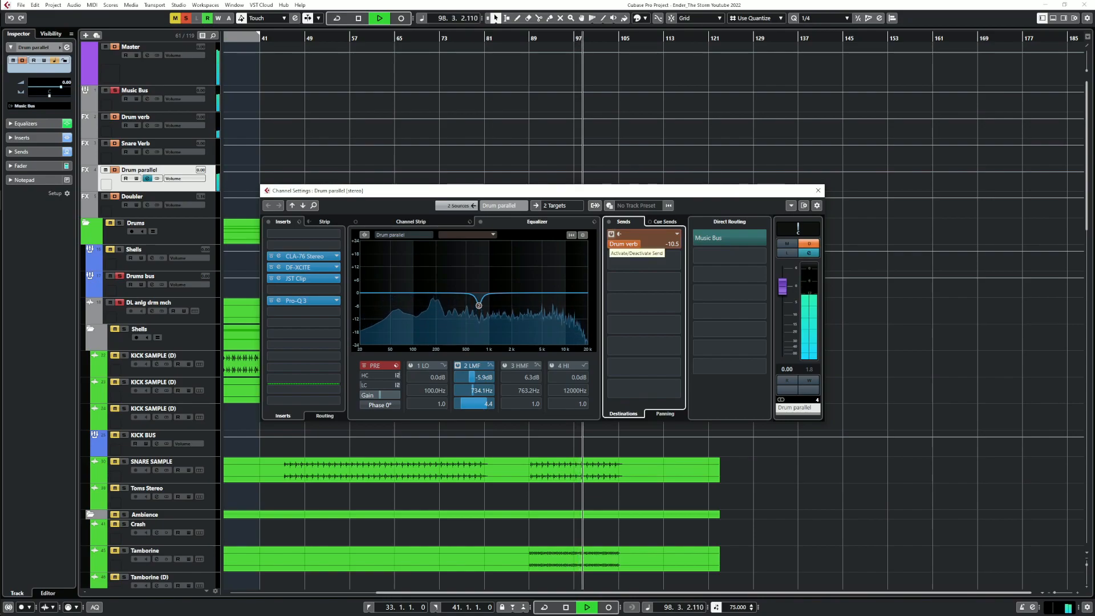
click(612, 235)
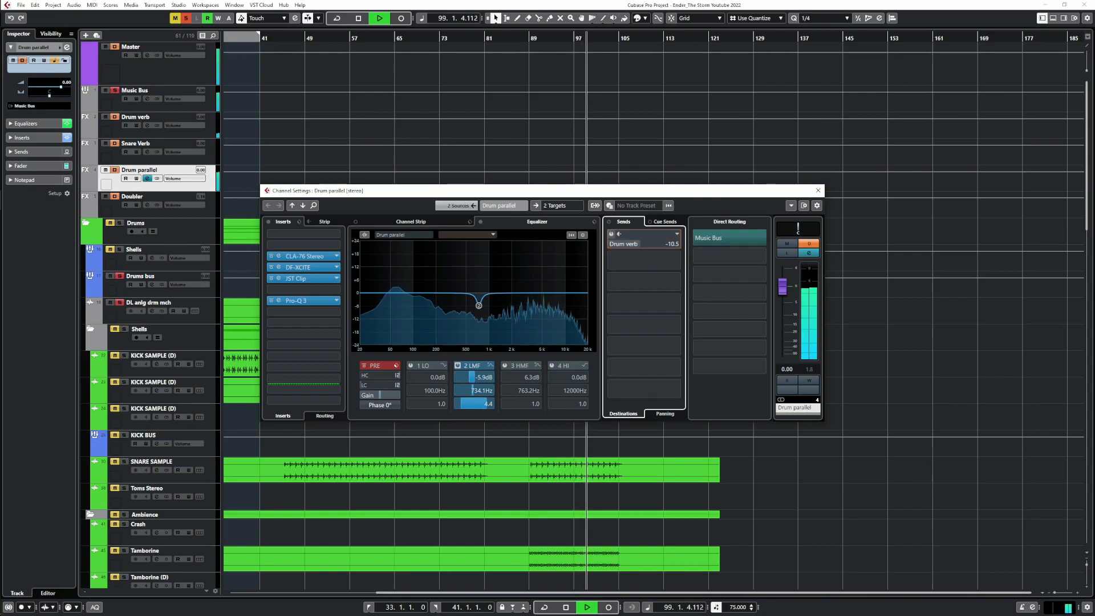
click(612, 235)
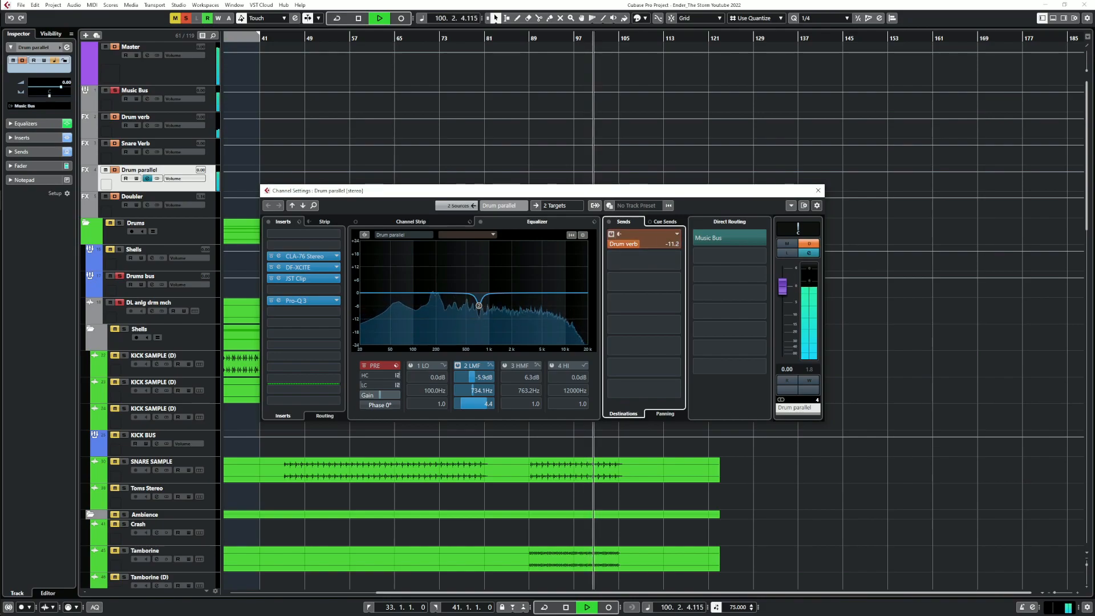
Pull the Drum parallel fader fully down and return the DL anlg drm mch fader to 0.00
drag(782, 286, 783, 354)
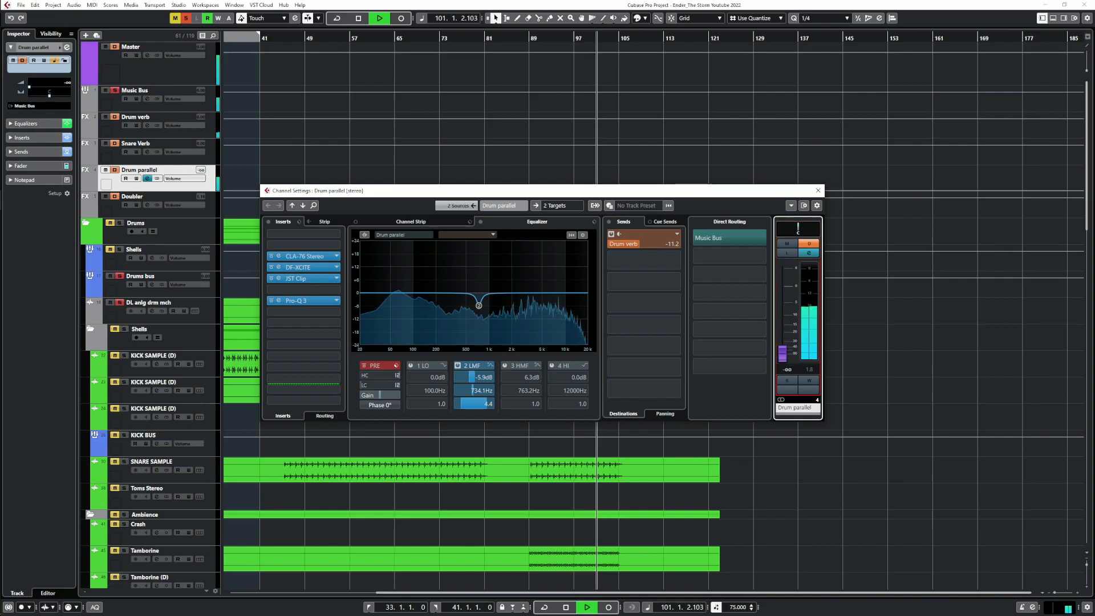
click(818, 191)
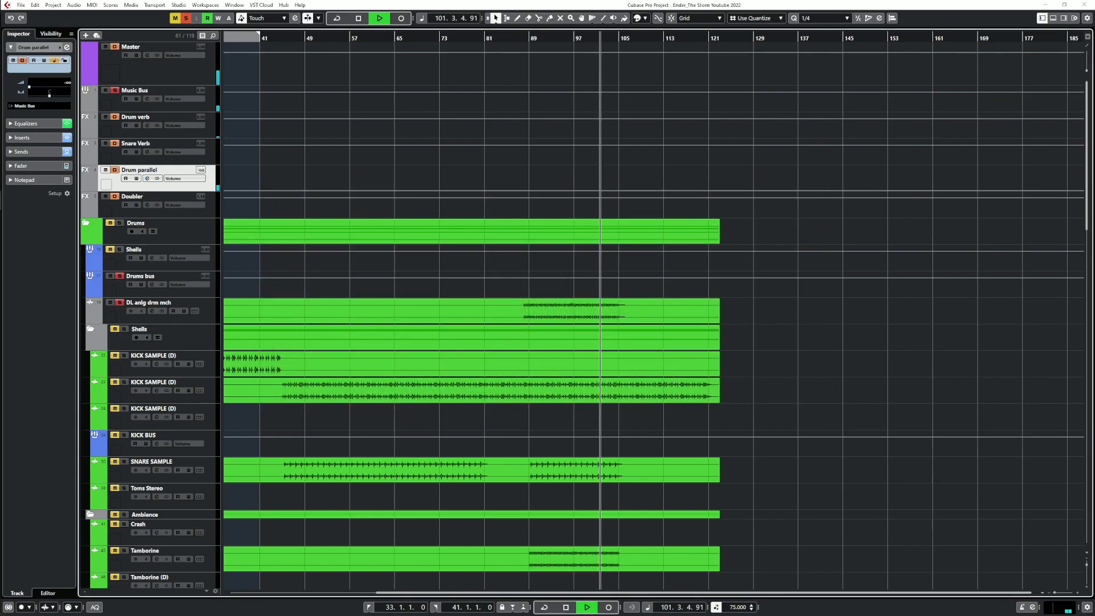
click(152, 311)
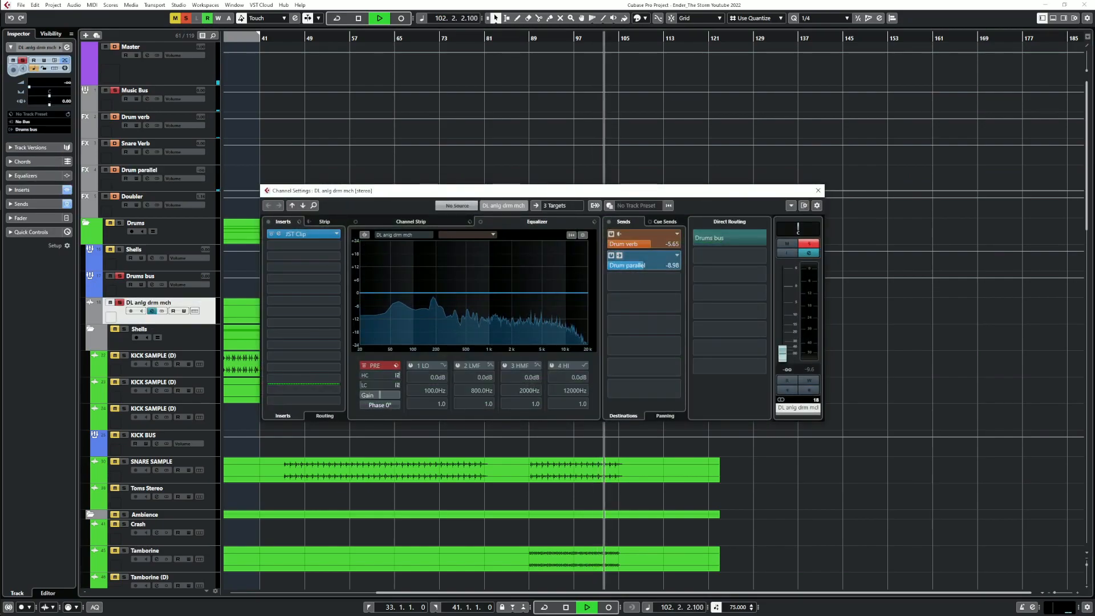
drag(782, 354, 783, 287)
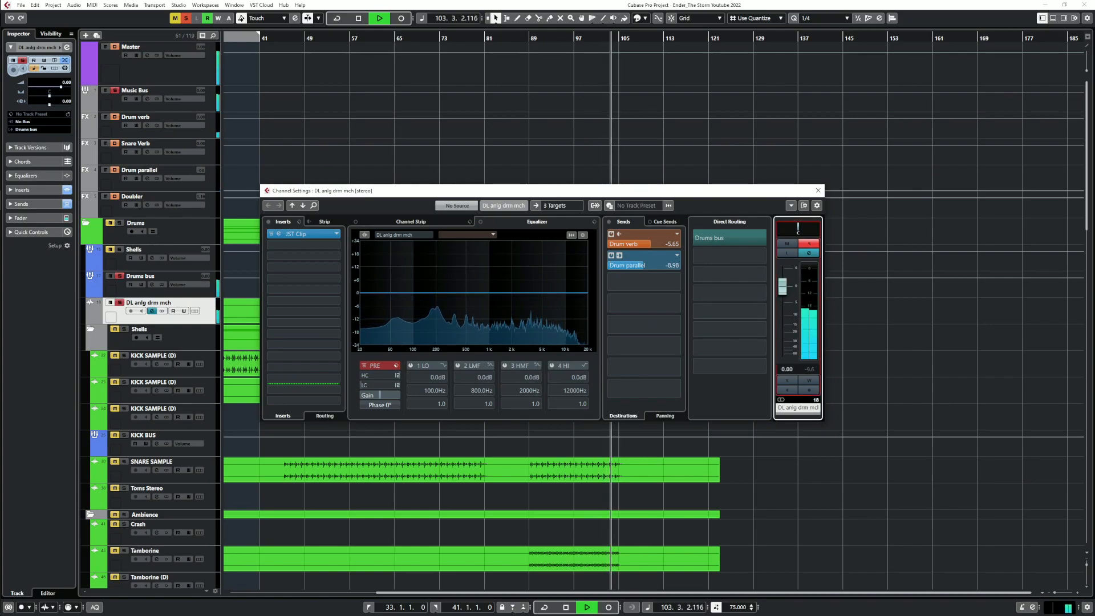
Bring the Drum parallel fader back up to -12.5 dB, restarting playback to judge the blend with the dry loop
click(147, 179)
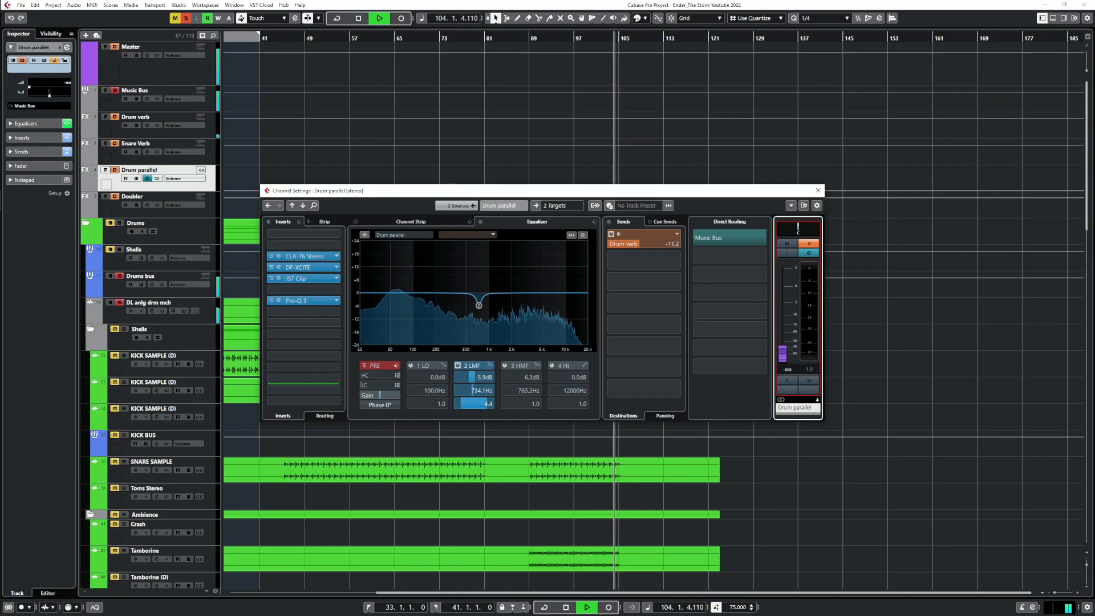
drag(782, 354, 782, 330)
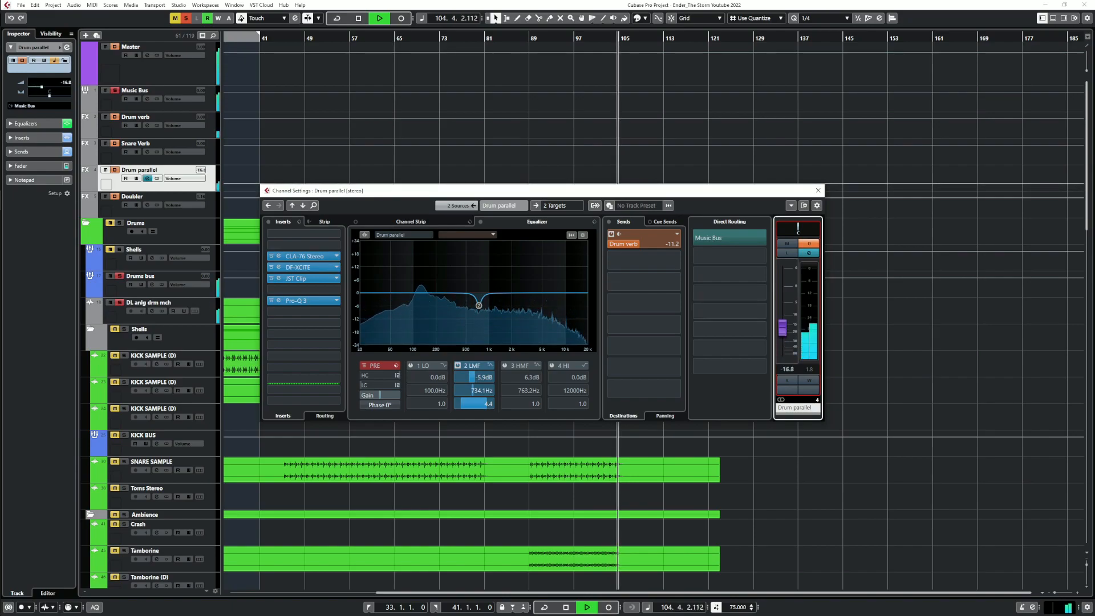
key(space)
key(space)
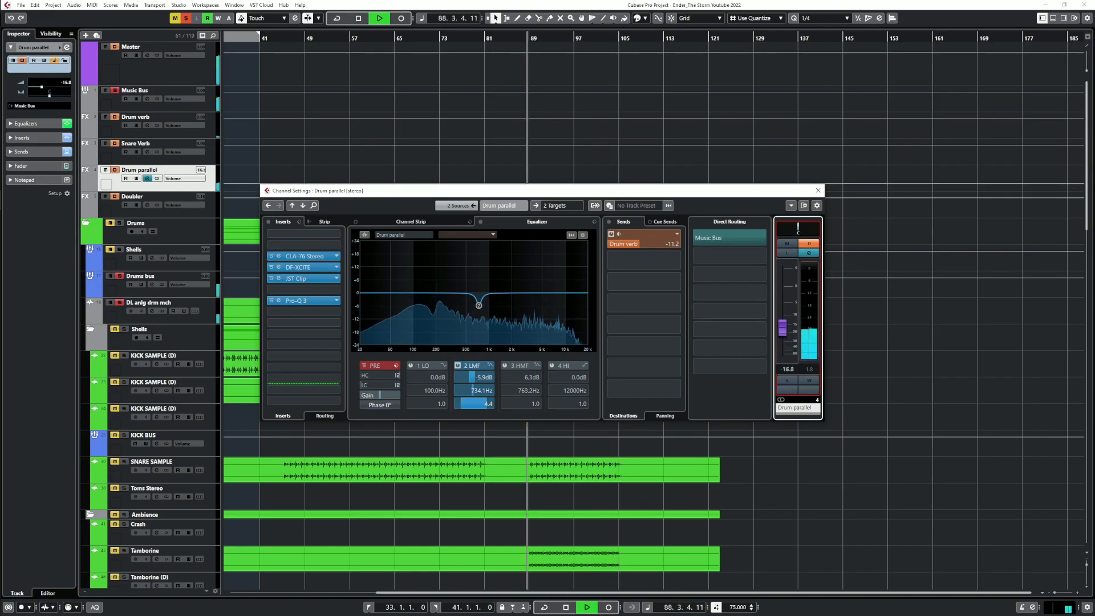
drag(782, 325, 782, 321)
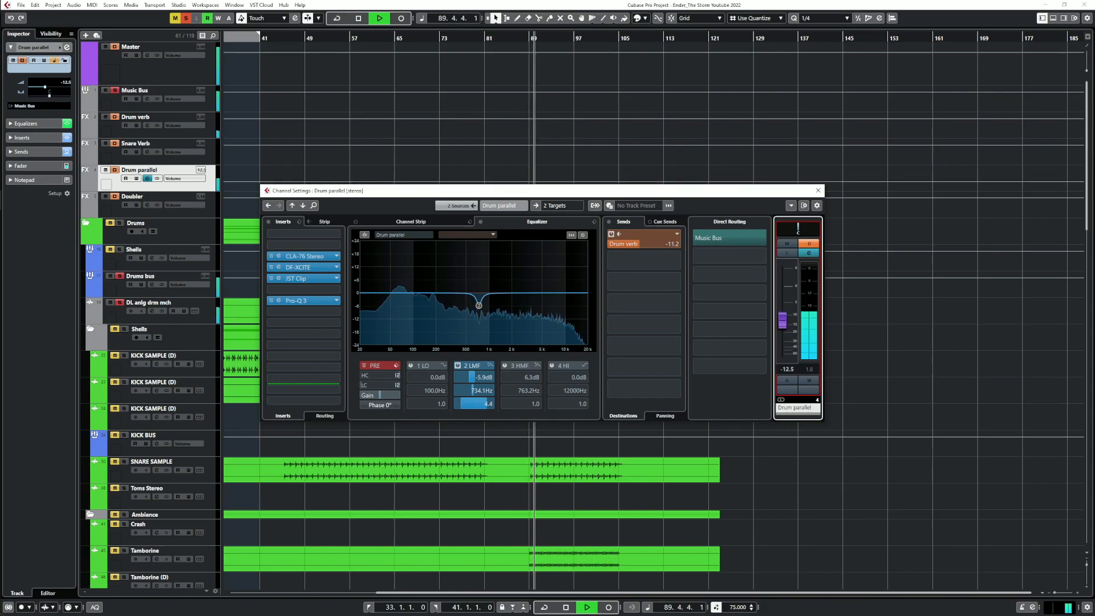
Mute and unmute Drum parallel to compare, set its fader to -12.1 dB and its Drum verb send to -15.5 dB, and close its settings
click(788, 244)
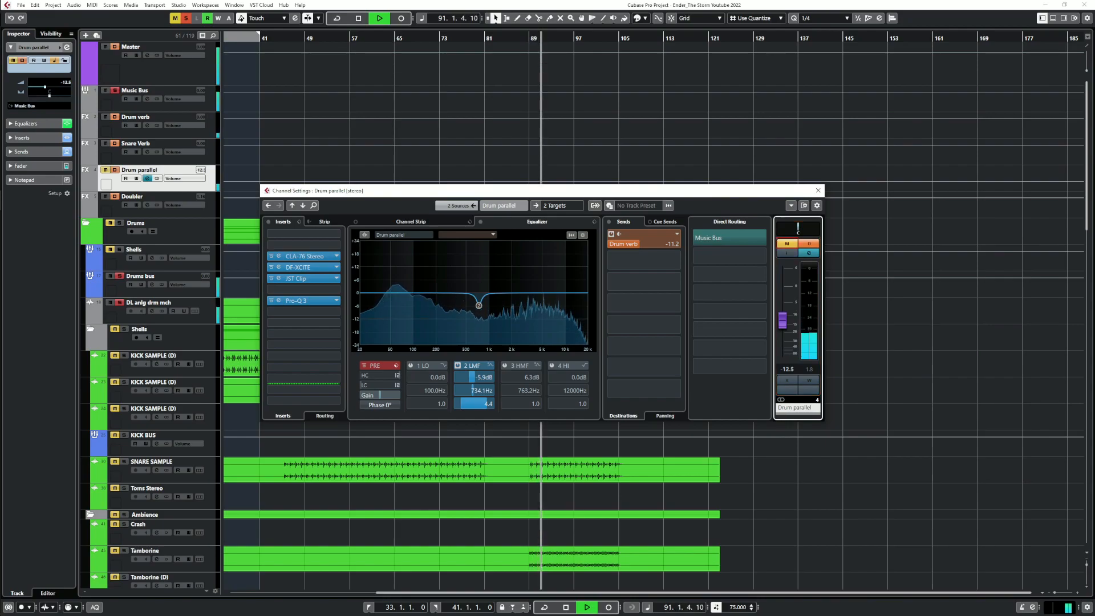
click(788, 244)
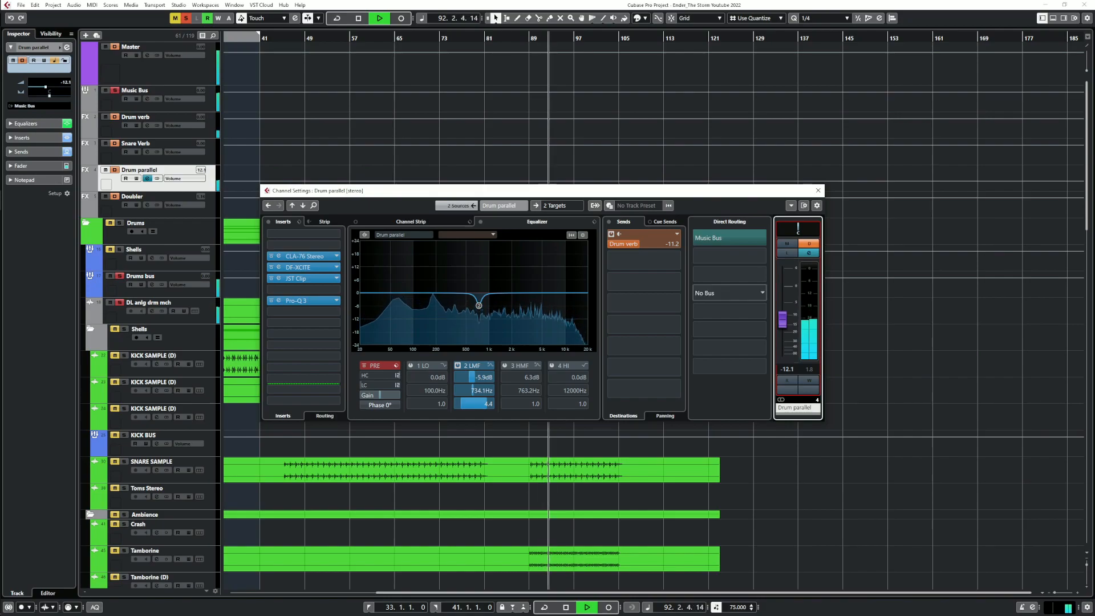
drag(639, 243, 632, 244)
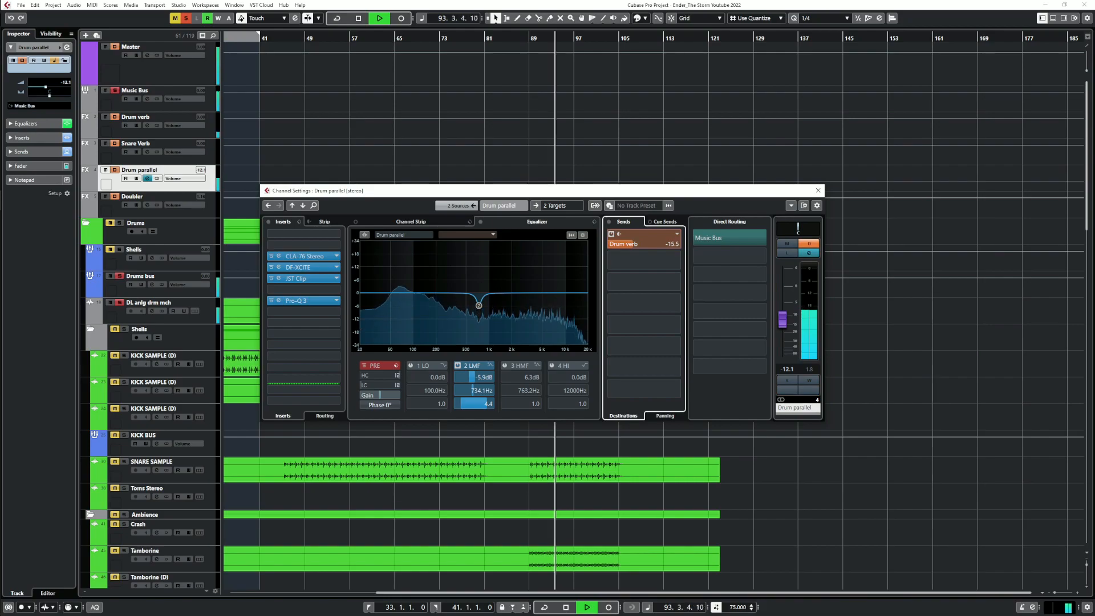
click(818, 191)
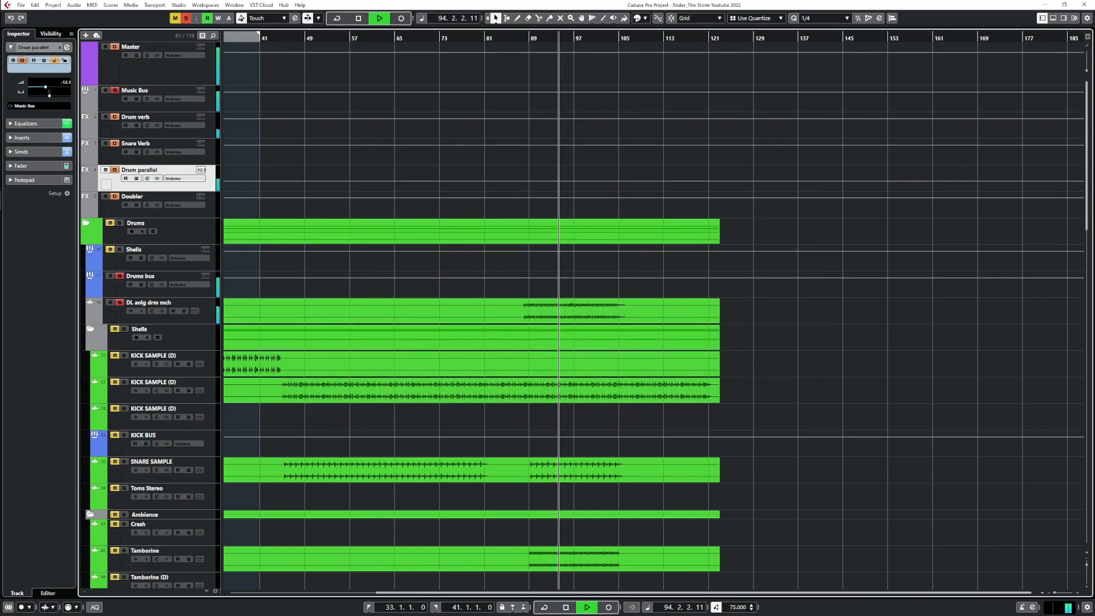
Stop playback, deactivate all solo states and play the full mix briefly
key(space)
click(186, 18)
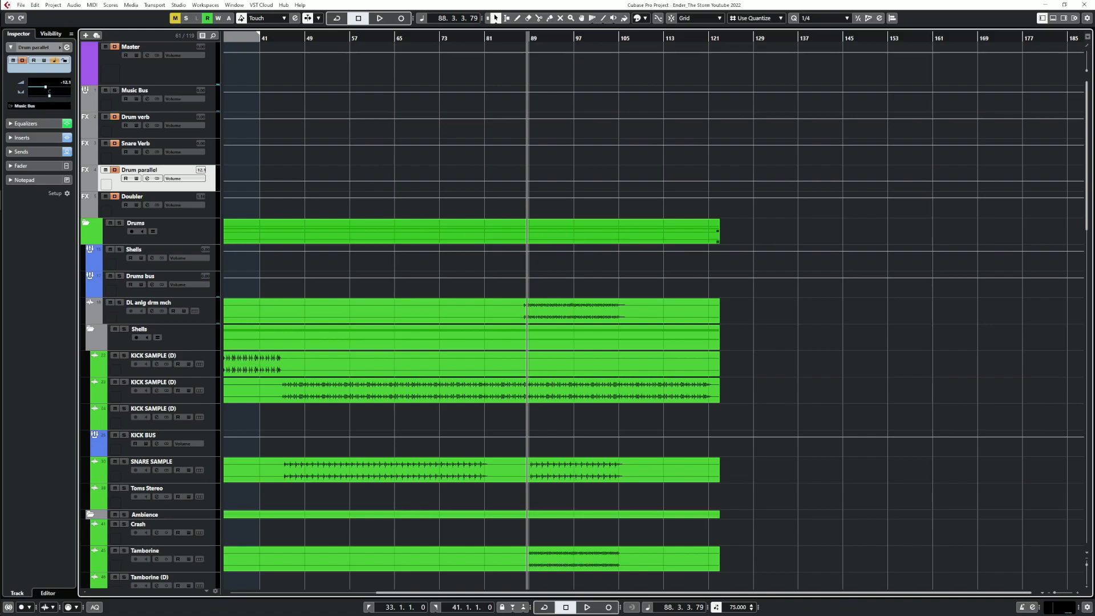
key(space)
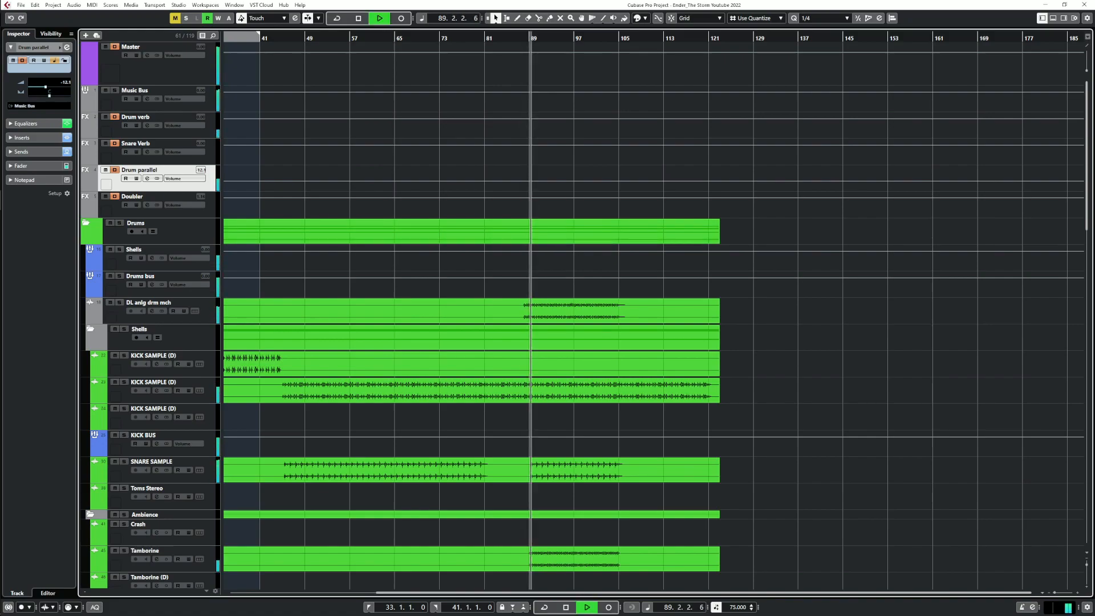
key(space)
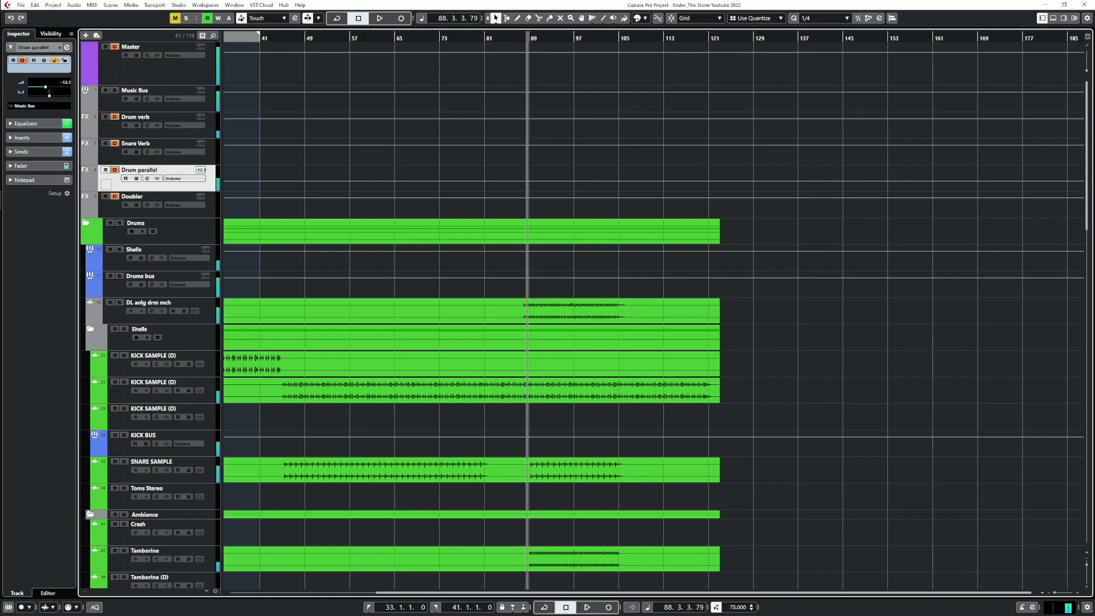
Compare the mix with the reference Ender_The storm Final mix.wav in the Master's ADPTR MetricAB, stop playback and close both windows
click(147, 55)
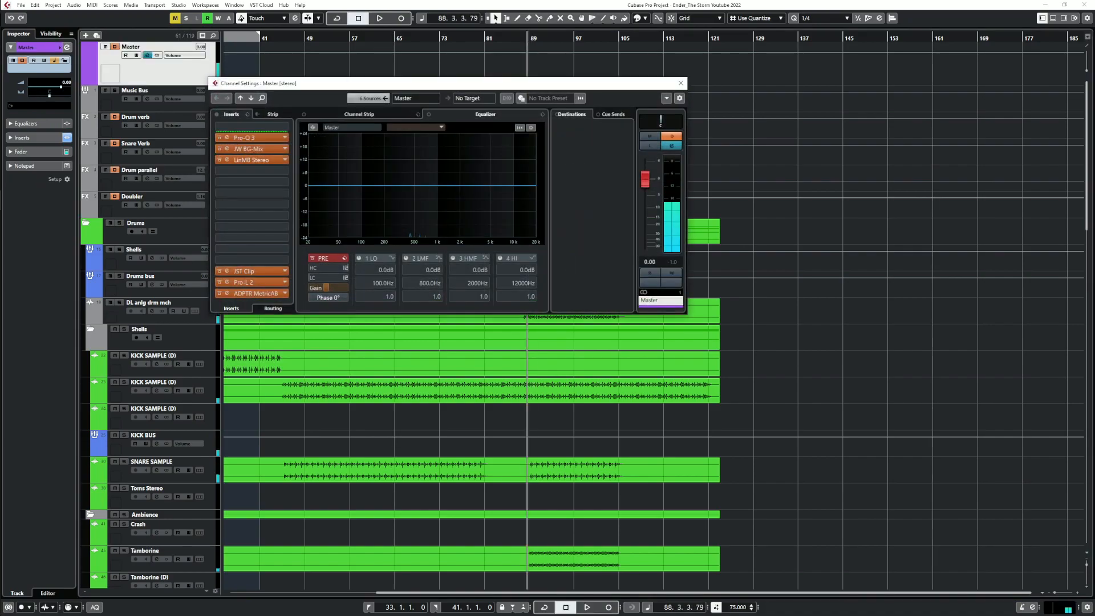
click(254, 294)
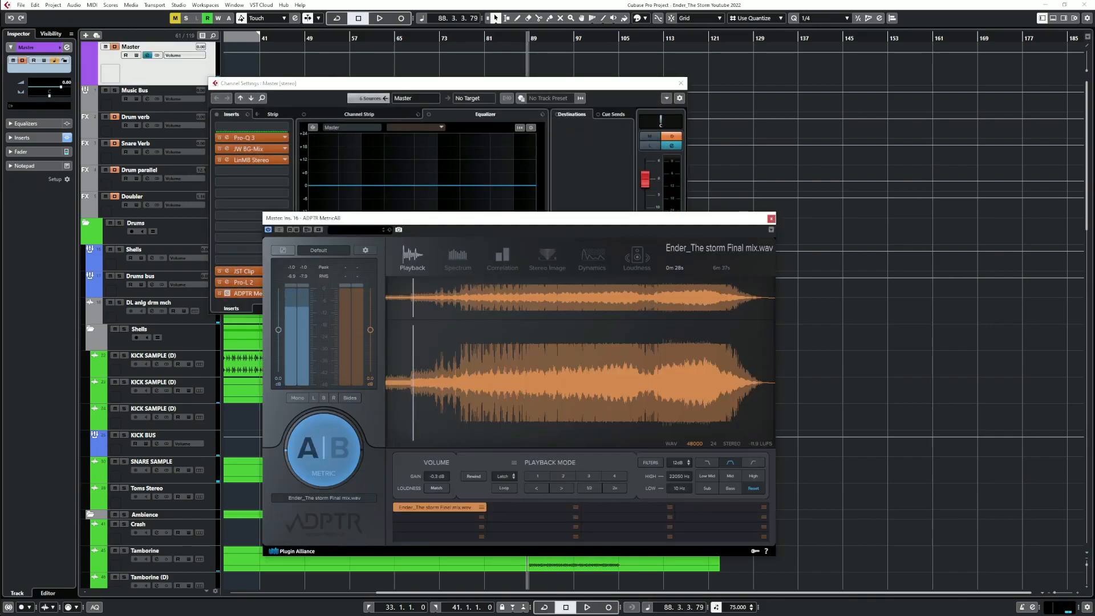
key(space)
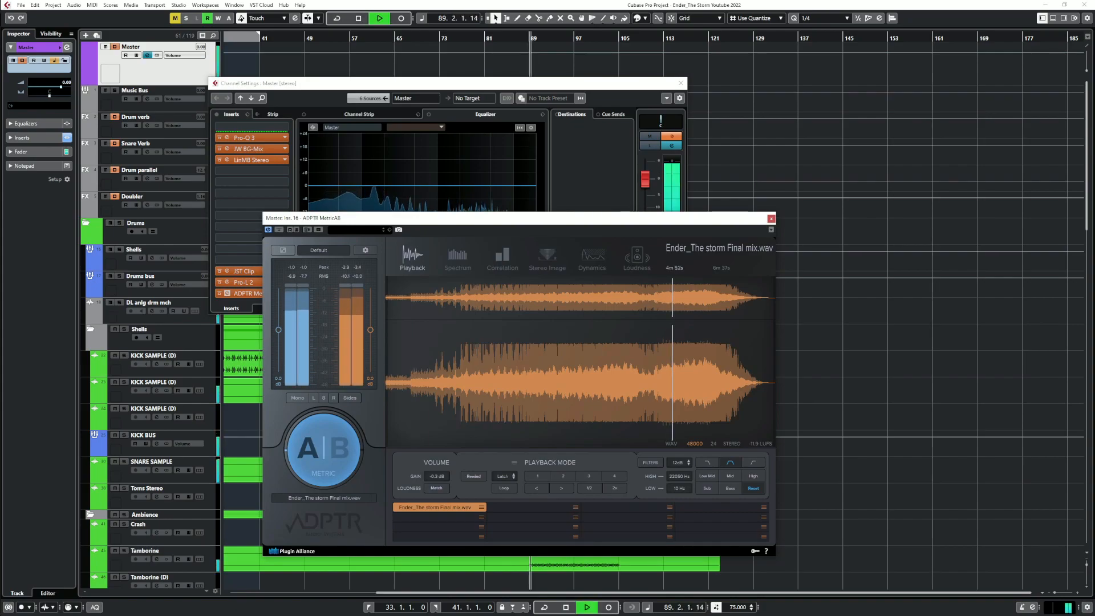
click(324, 449)
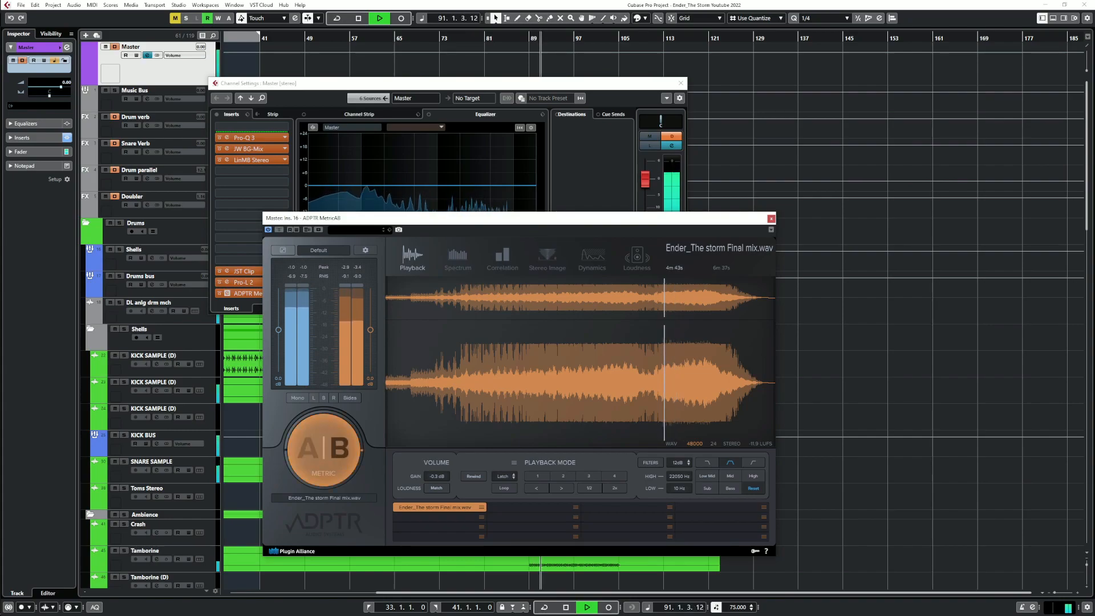
click(323, 449)
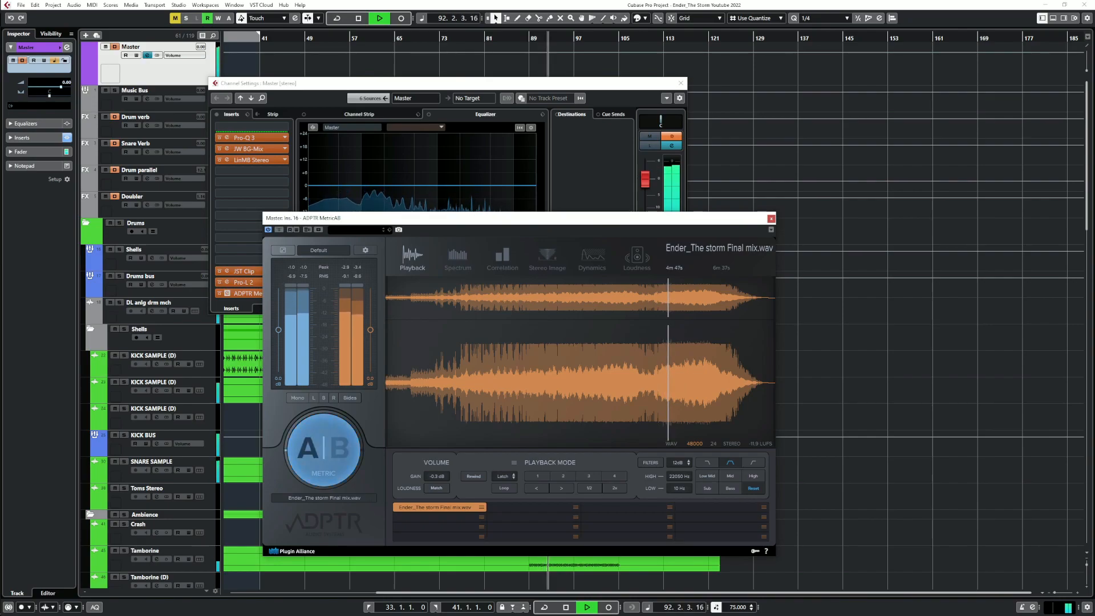
click(323, 450)
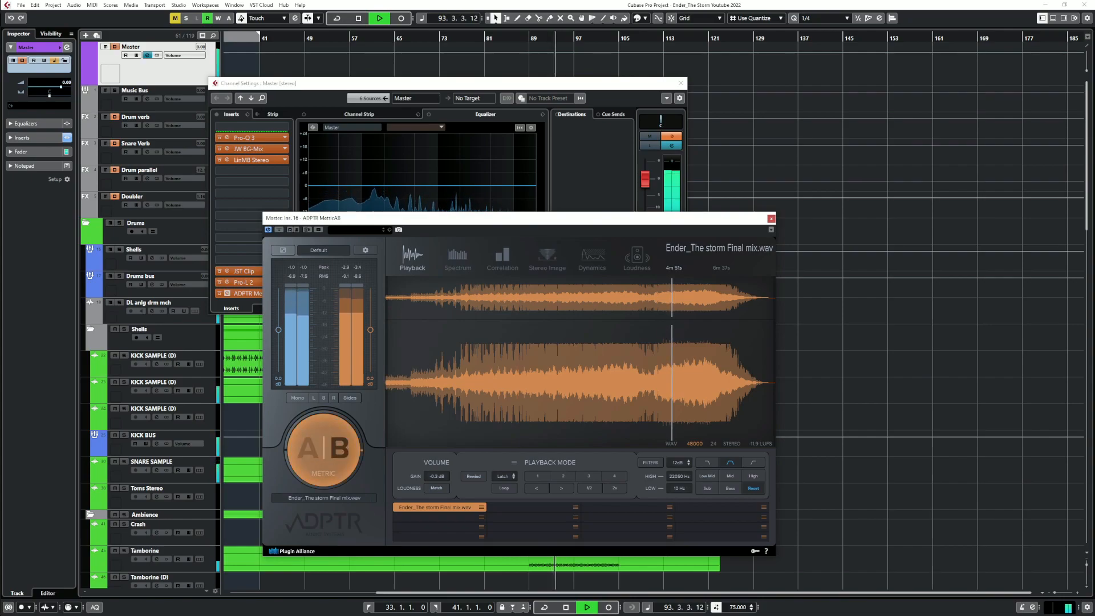
click(323, 450)
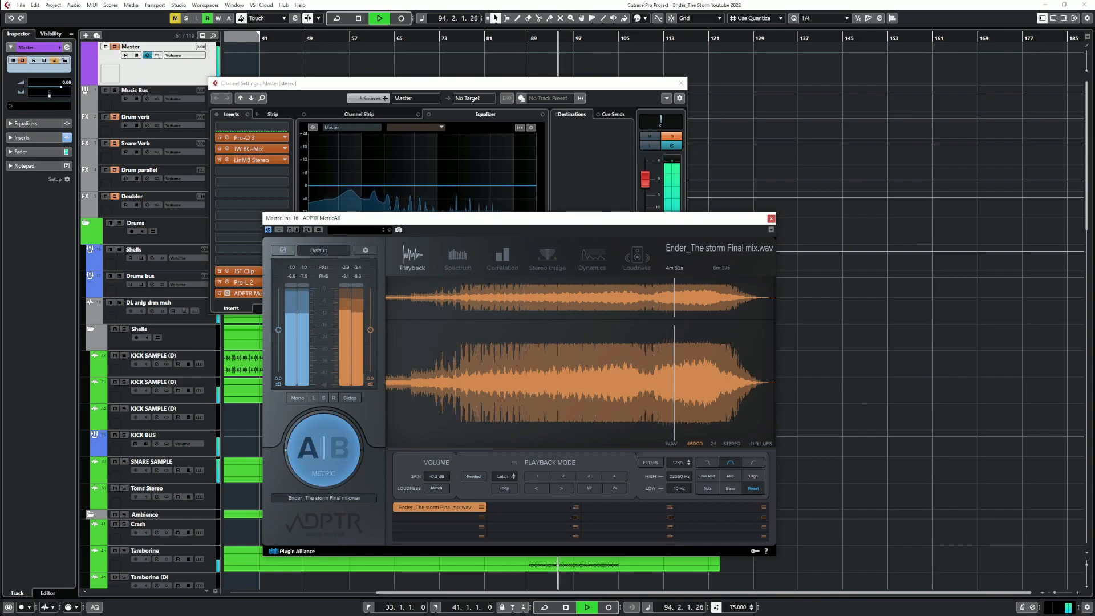
key(space)
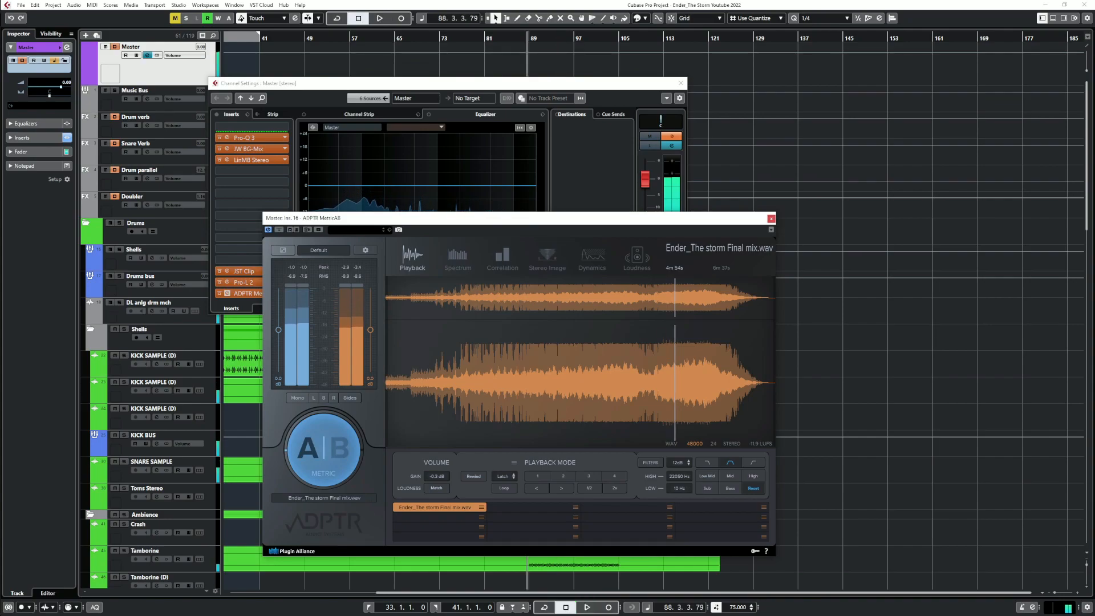
click(771, 218)
click(680, 82)
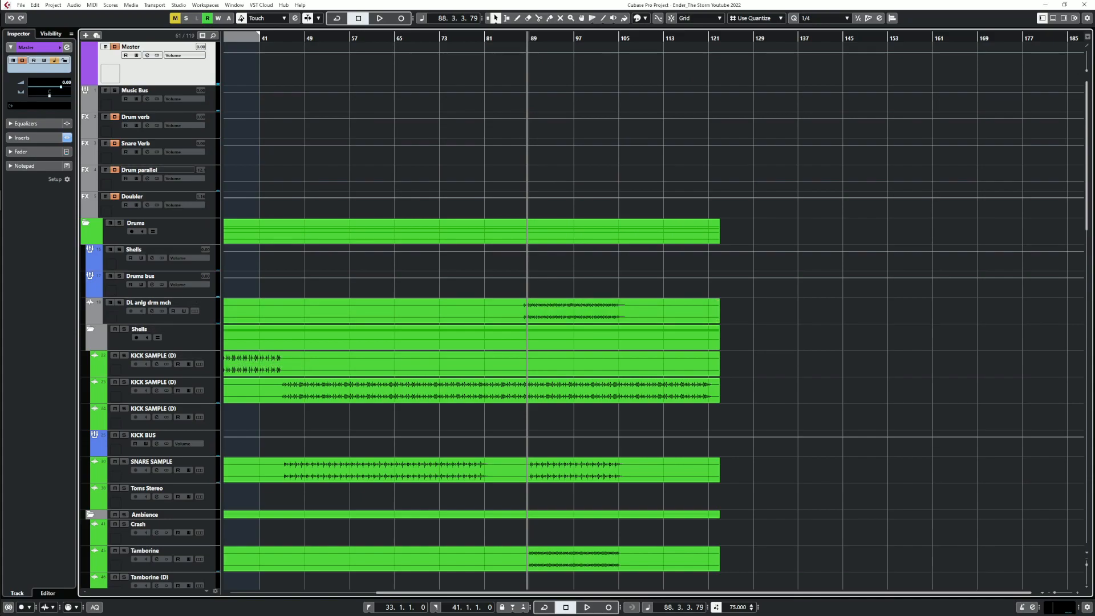
Review the Drum parallel channel settings, play the mix briefly, close the settings and stop playback
click(147, 179)
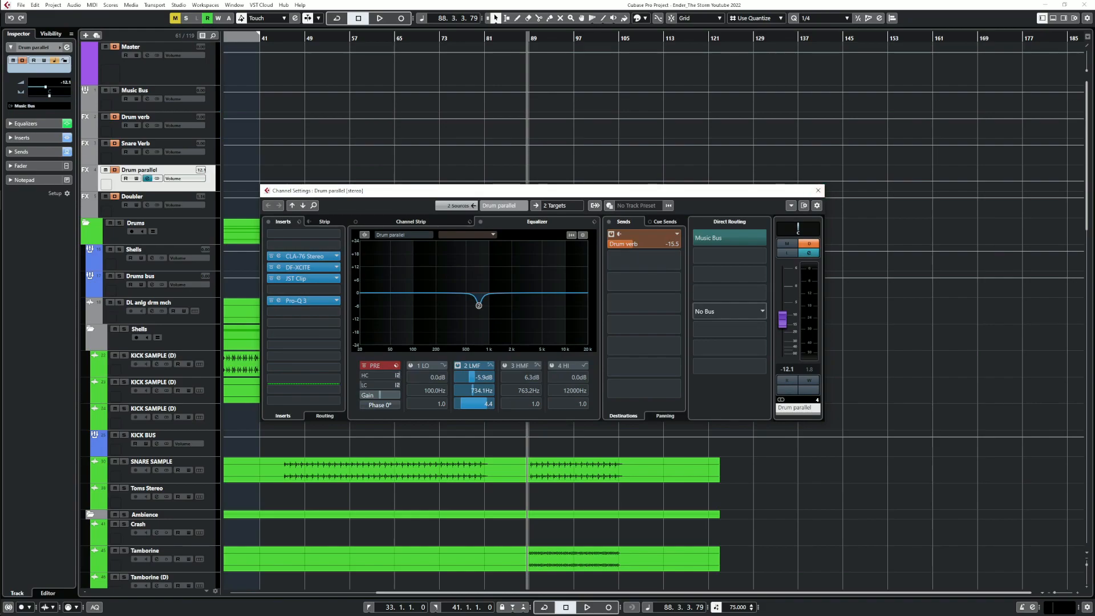
key(space)
click(818, 190)
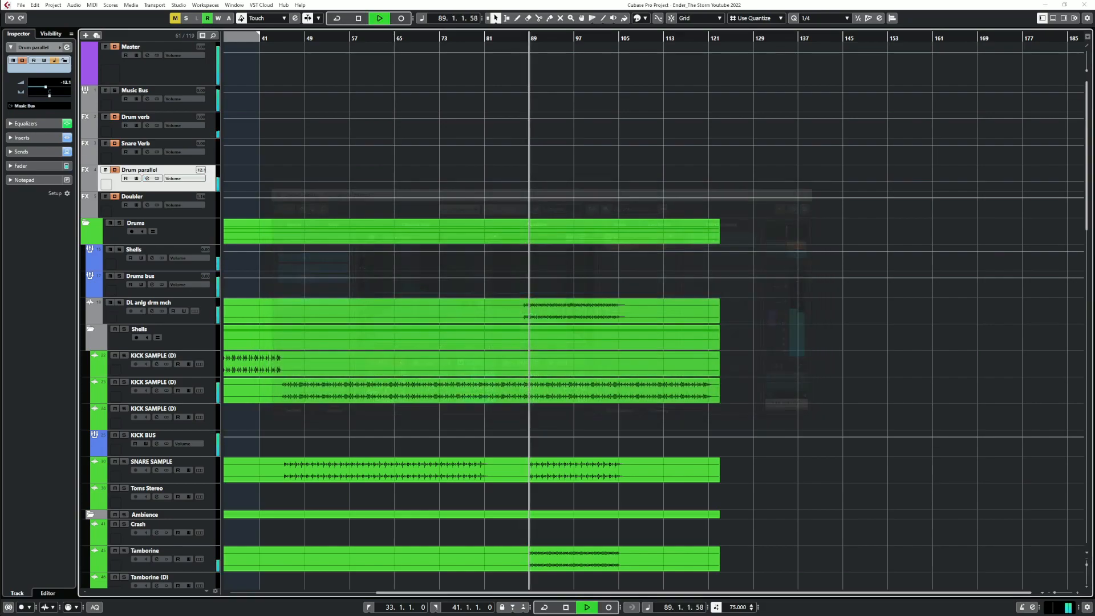
key(space)
Play the mix while examining the Master's JW BG-Mix and Pro-L 2 inserts, and close all Master windows
click(147, 55)
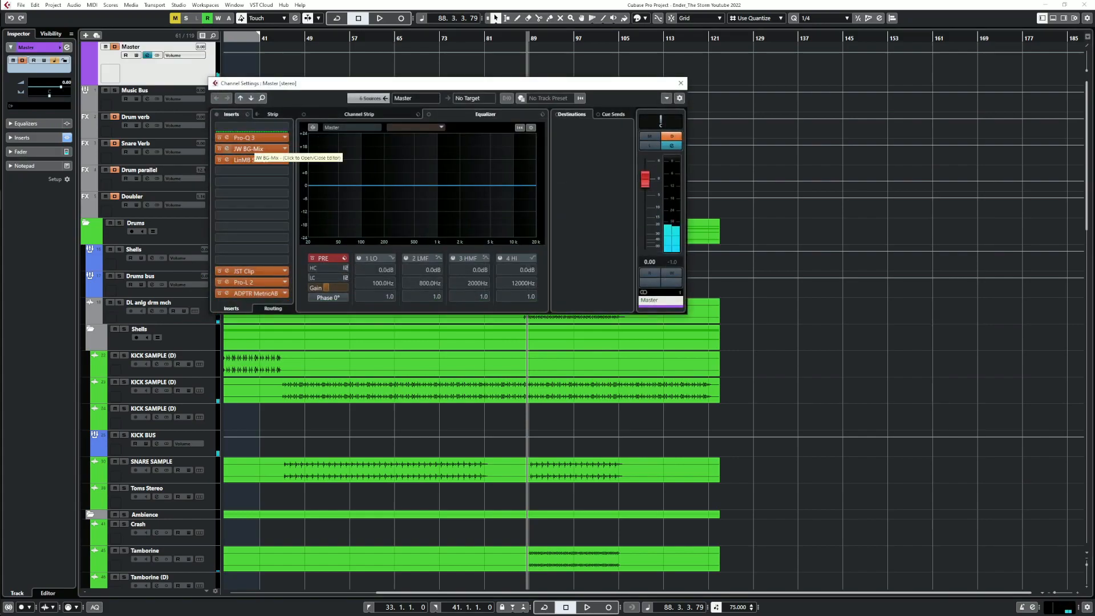
key(space)
click(251, 150)
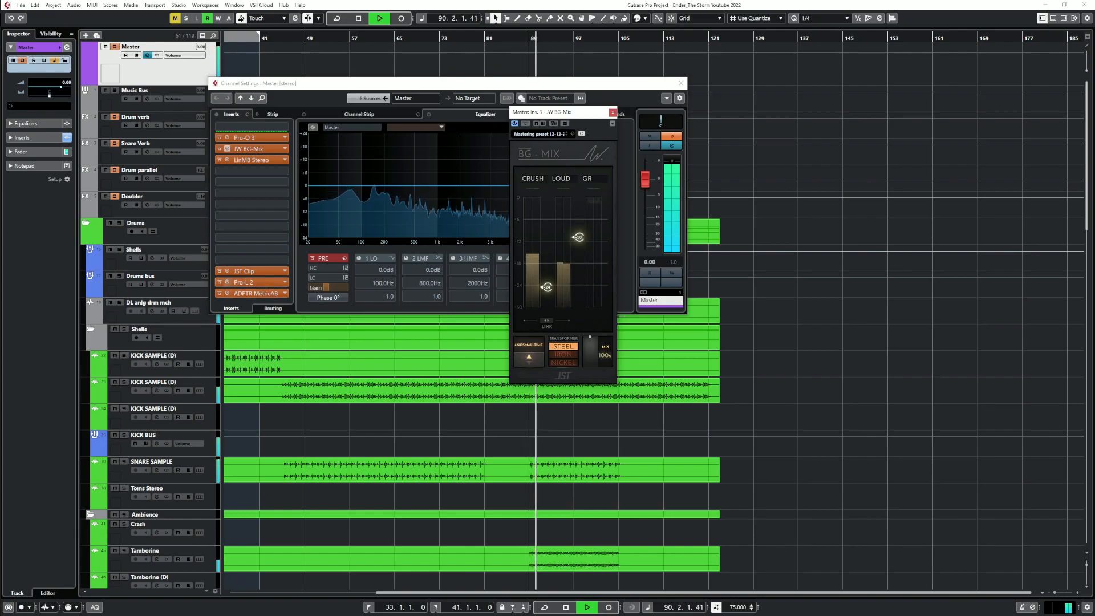
click(251, 282)
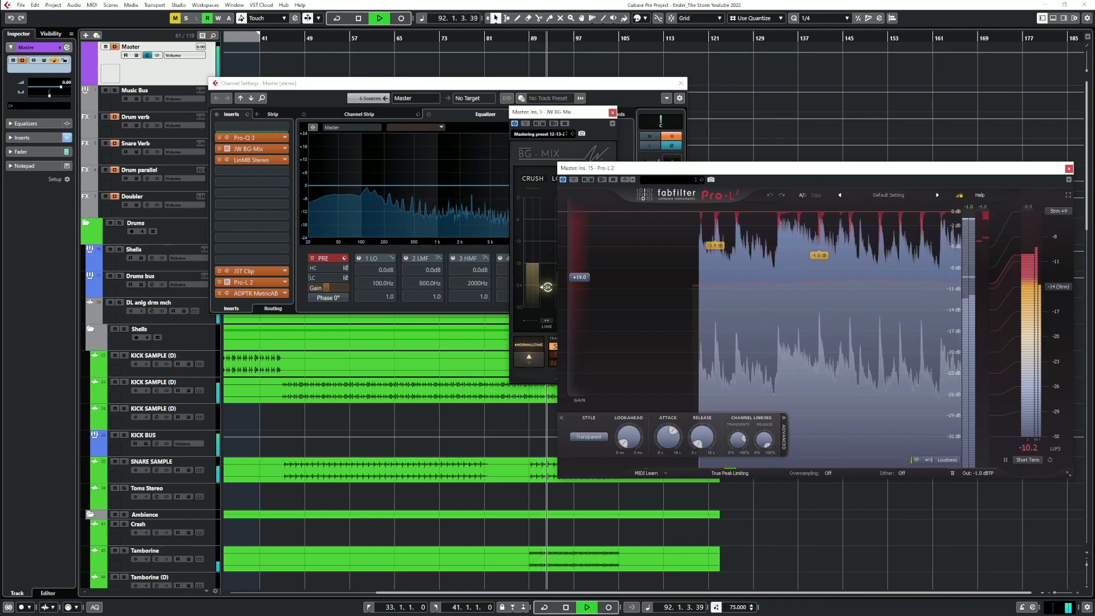
click(1069, 169)
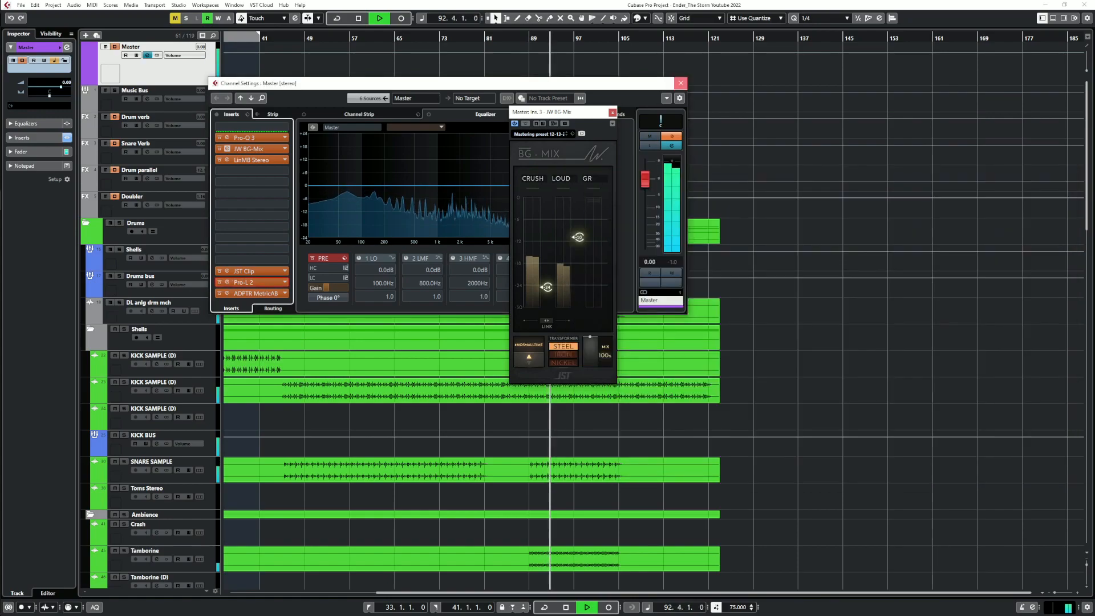
click(680, 83)
click(613, 113)
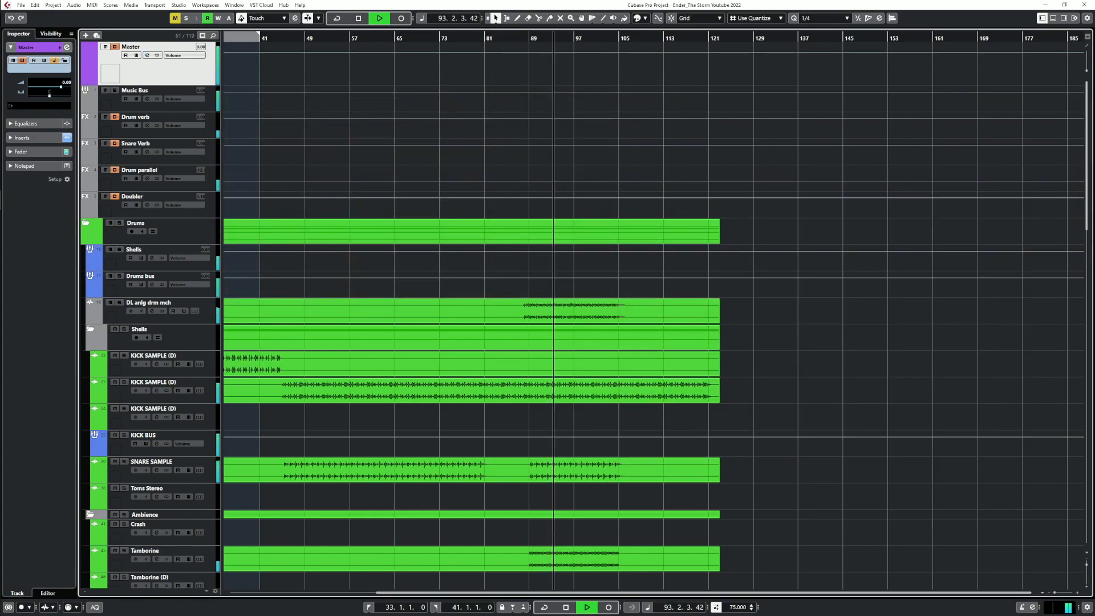
Examine the limiting in the Drums bus's Pro-L 2 insert during playback, and close its windows
click(151, 284)
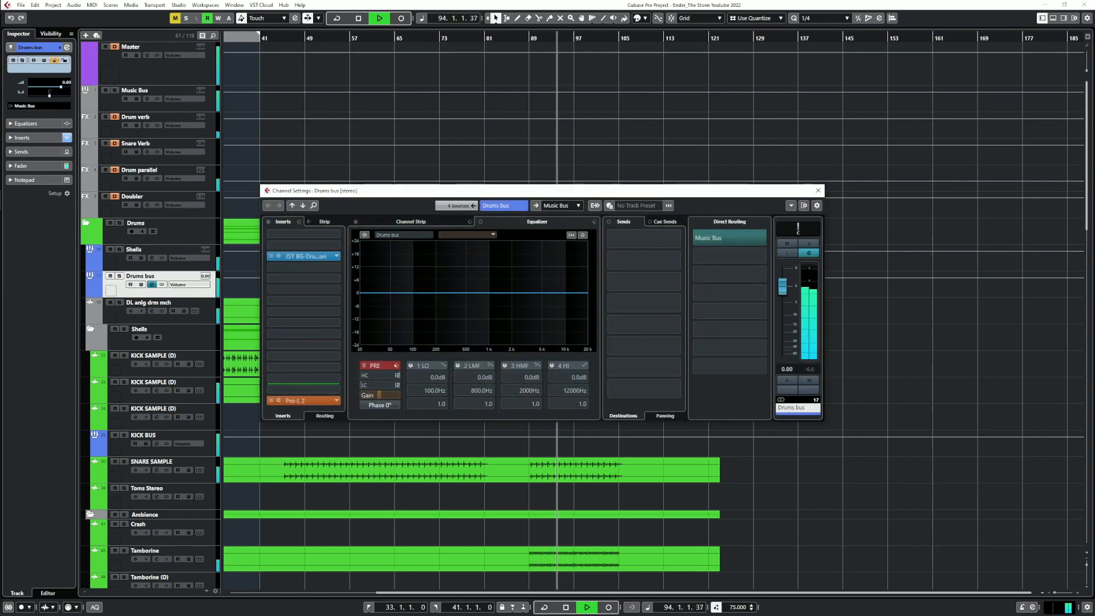
click(297, 401)
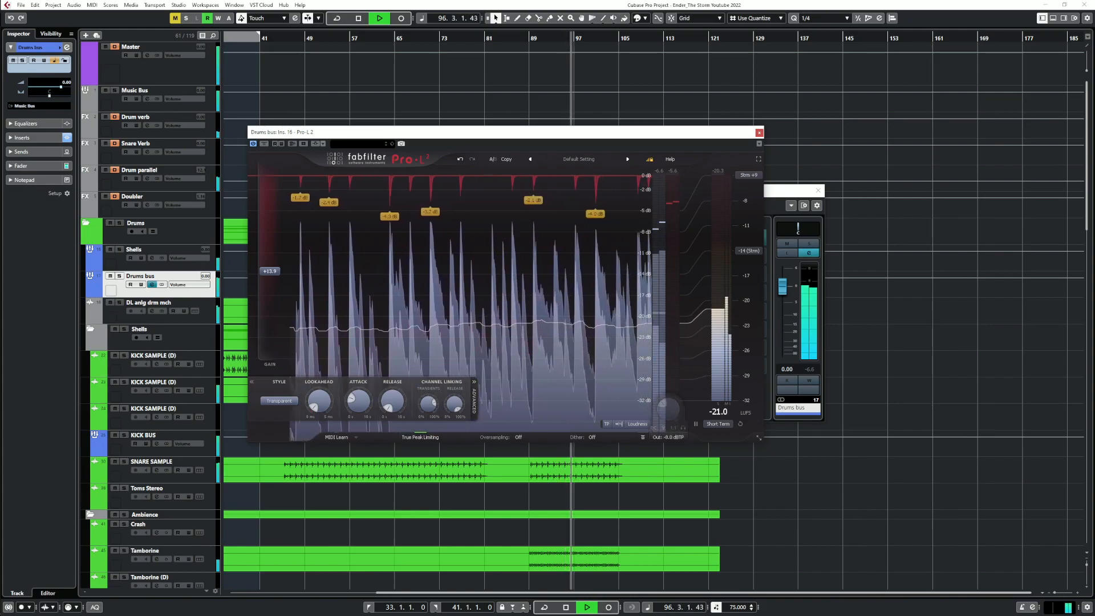
click(759, 132)
click(818, 191)
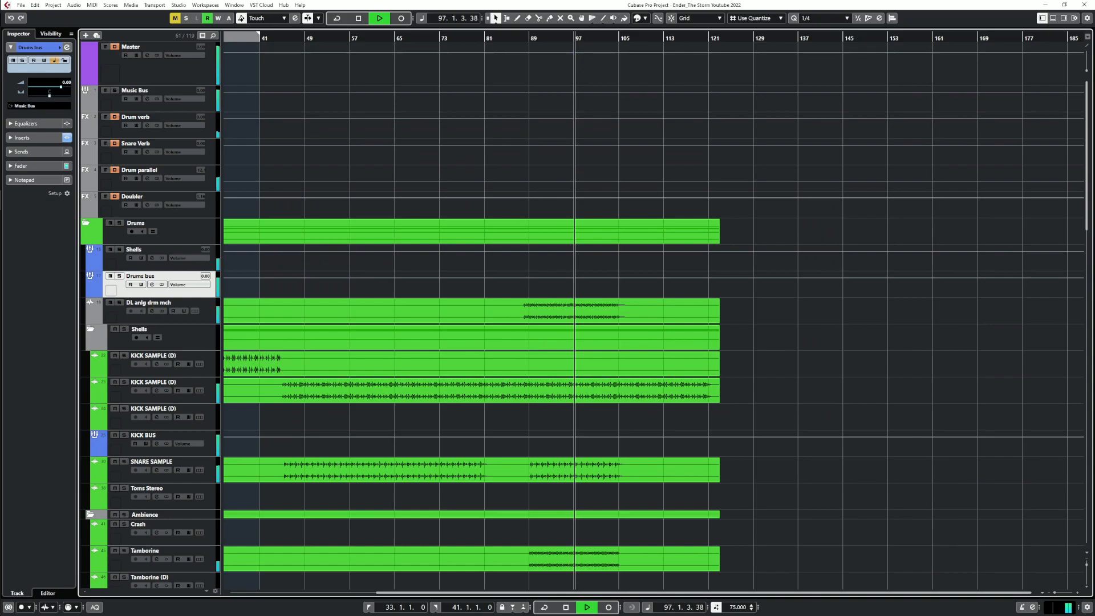
Lower the Drum parallel fader to -13.7 dB during playback and close its channel settings
click(148, 178)
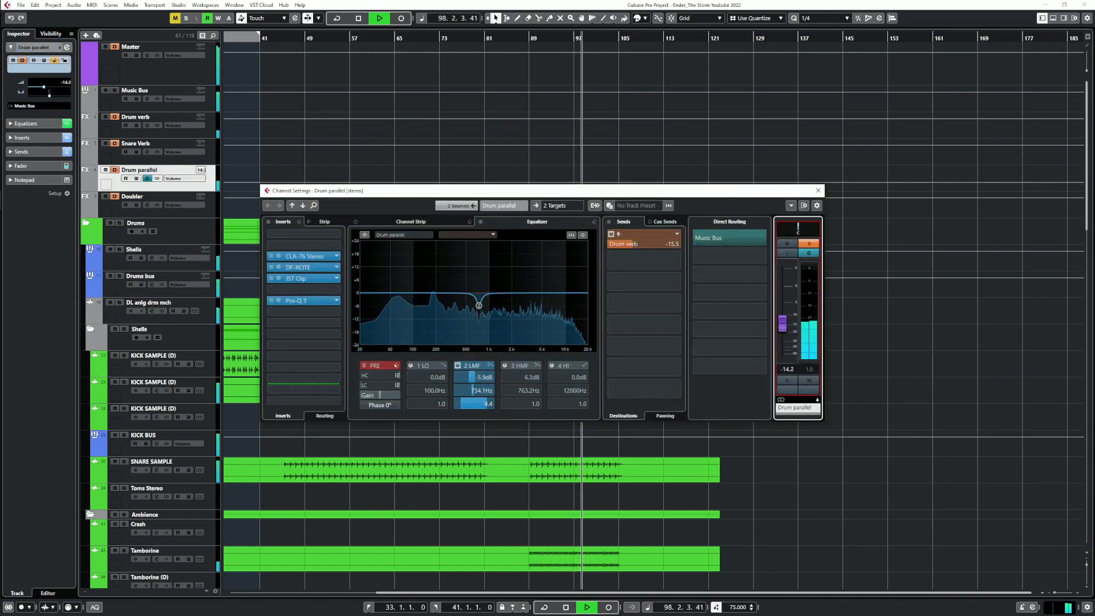
key(Escape)
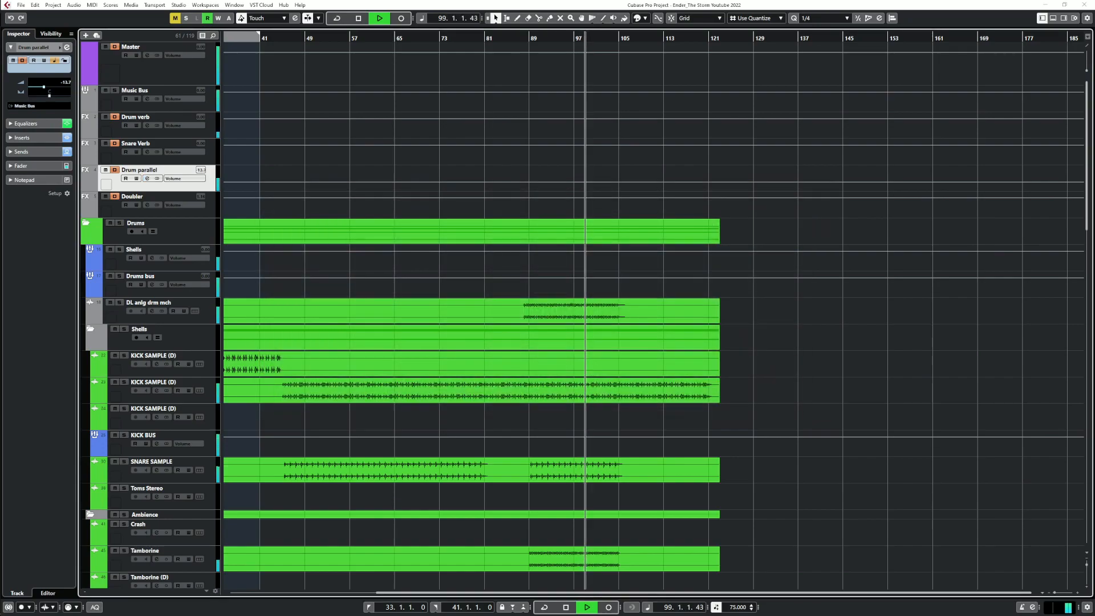
Open the Master's JW BG-Mix insert to check its levels during playback
click(148, 55)
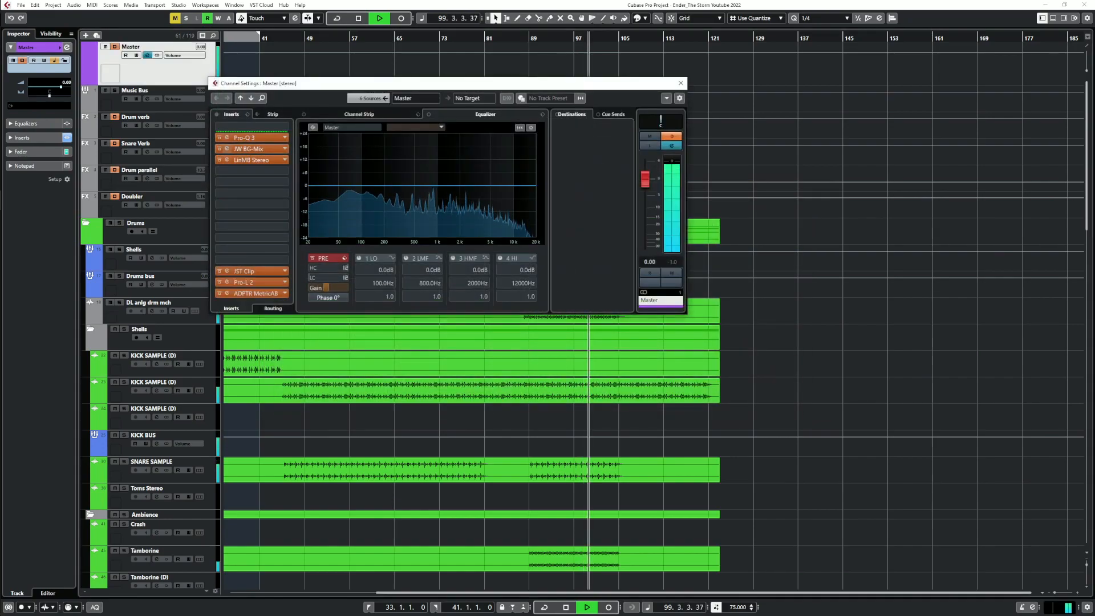
click(227, 149)
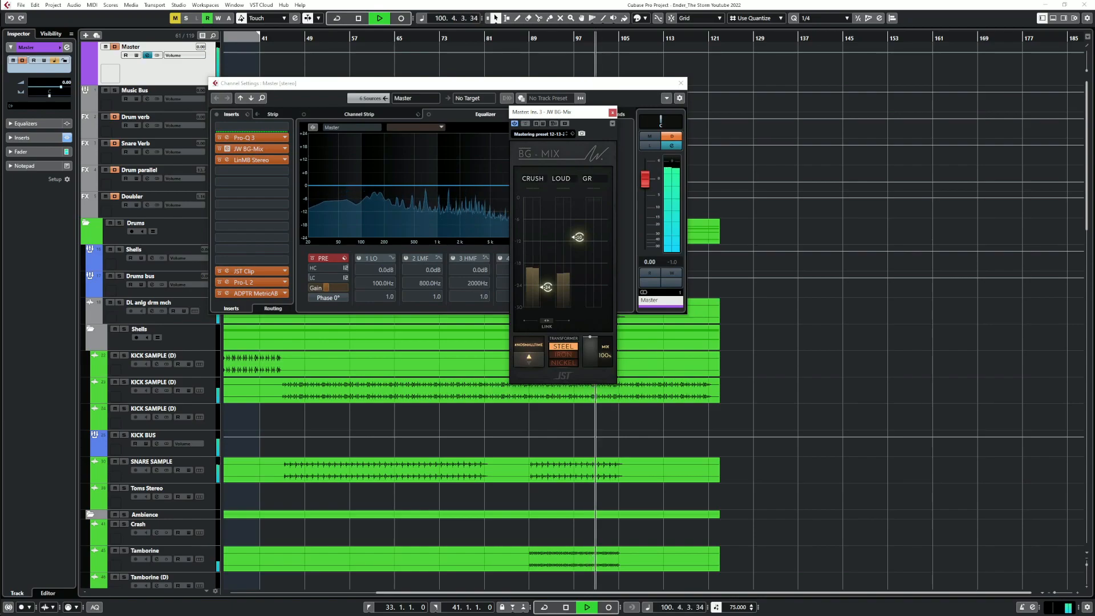
Examine the Pro-L 2 limiter's gain reduction on the Master channel, close the plug-in and channel windows, and stop playback
click(227, 282)
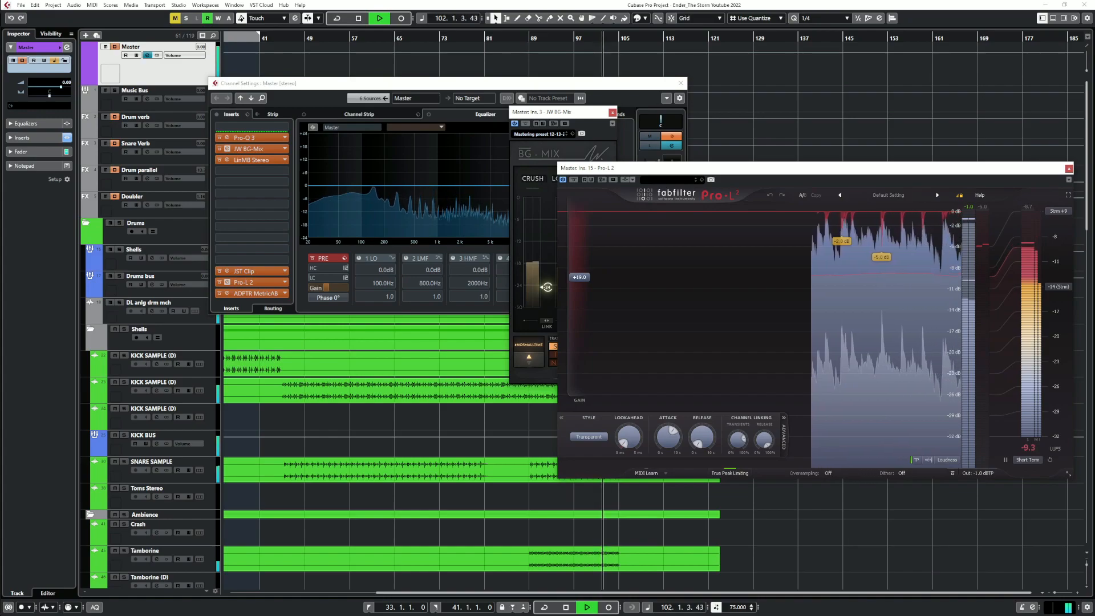
drag(816, 168, 644, 160)
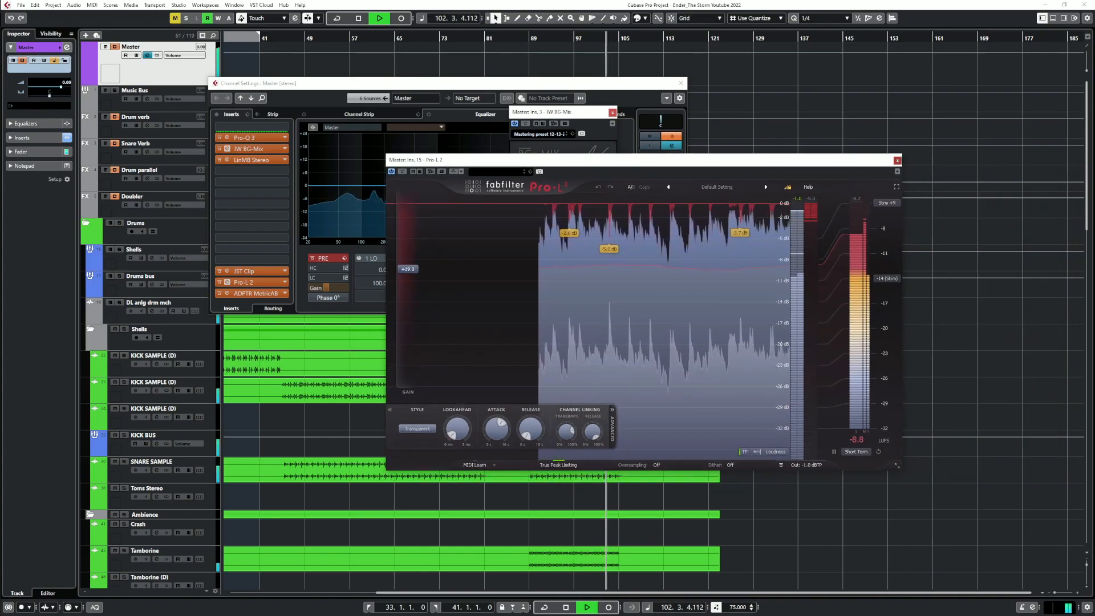
click(898, 161)
click(613, 113)
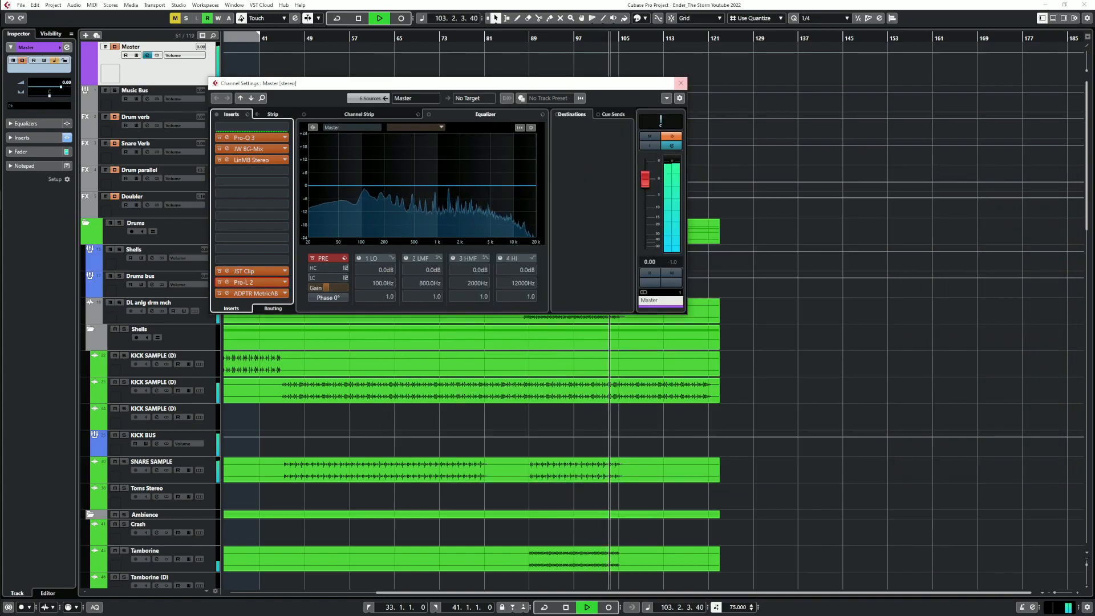
click(680, 83)
key(space)
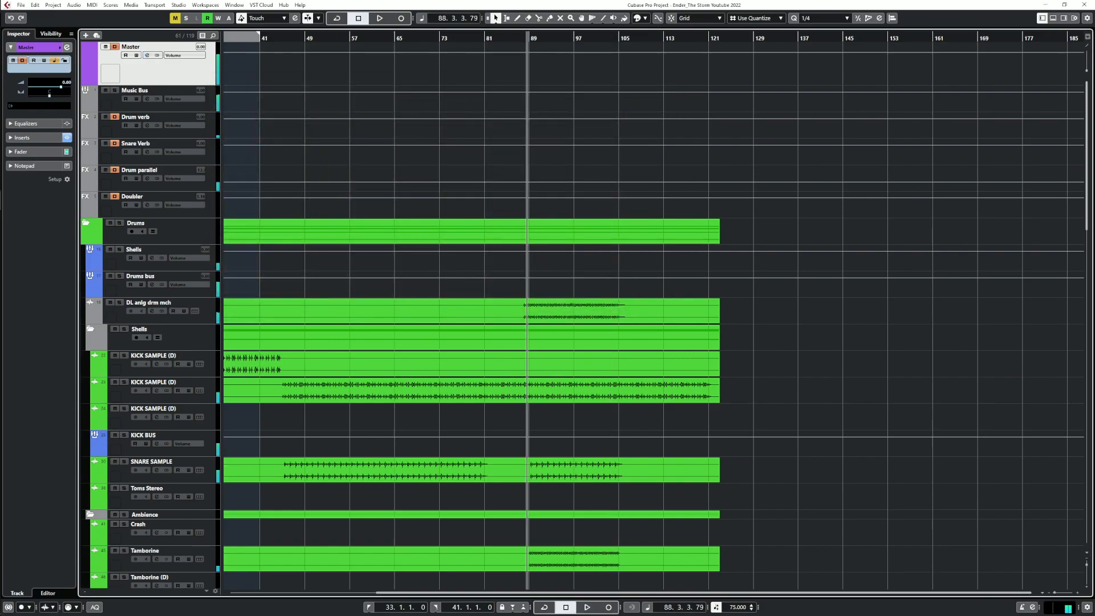
Play the song from around bar 49 and look over the drum tracks' signal levels
scroll(471, 285, down, 4)
scroll(654, 314, down, 8)
scroll(654, 314, up, 8)
scroll(654, 314, left, 4)
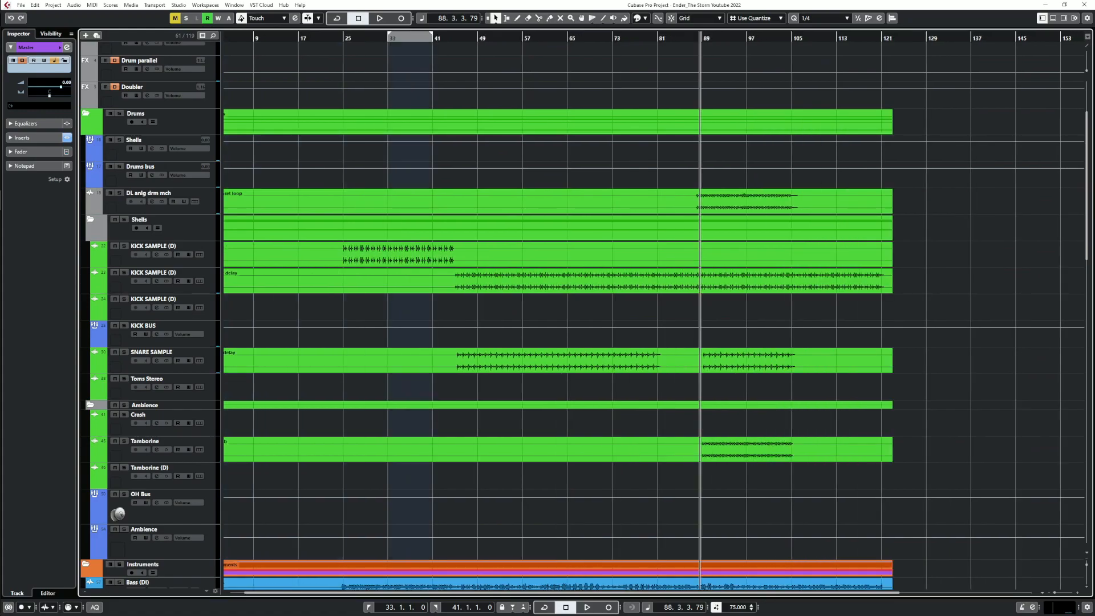
click(480, 38)
key(space)
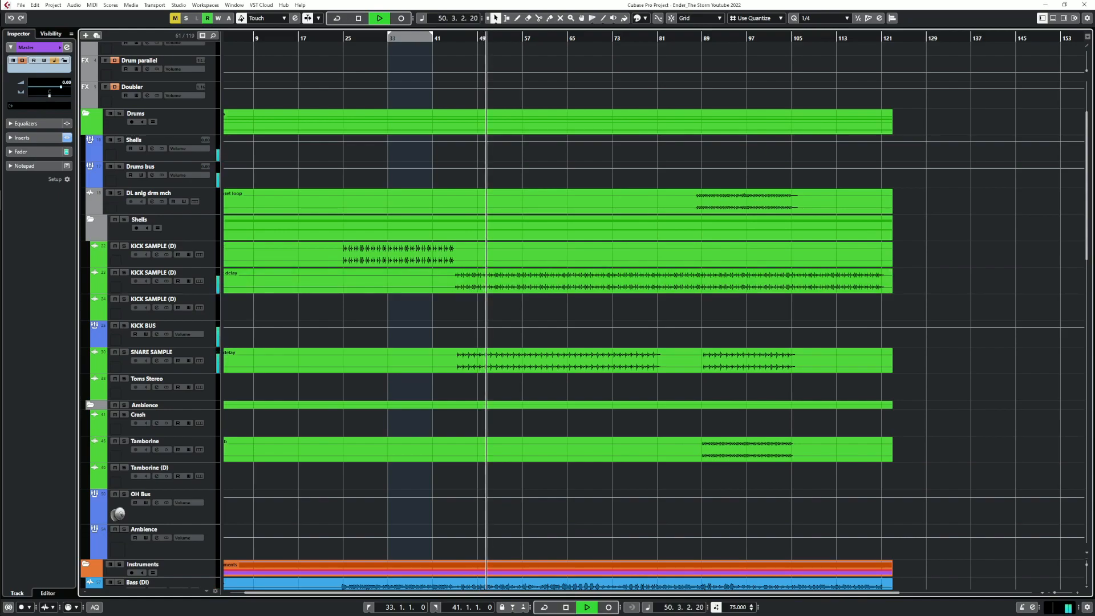
scroll(550, 282, down, 4)
scroll(550, 281, up, 4)
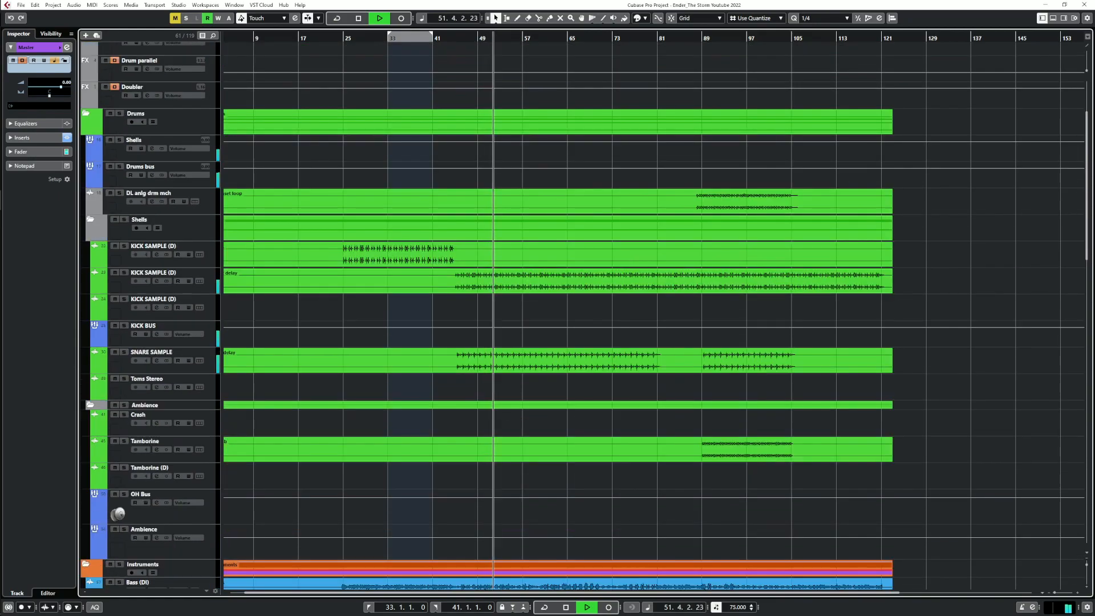
scroll(89, 213, down, 2)
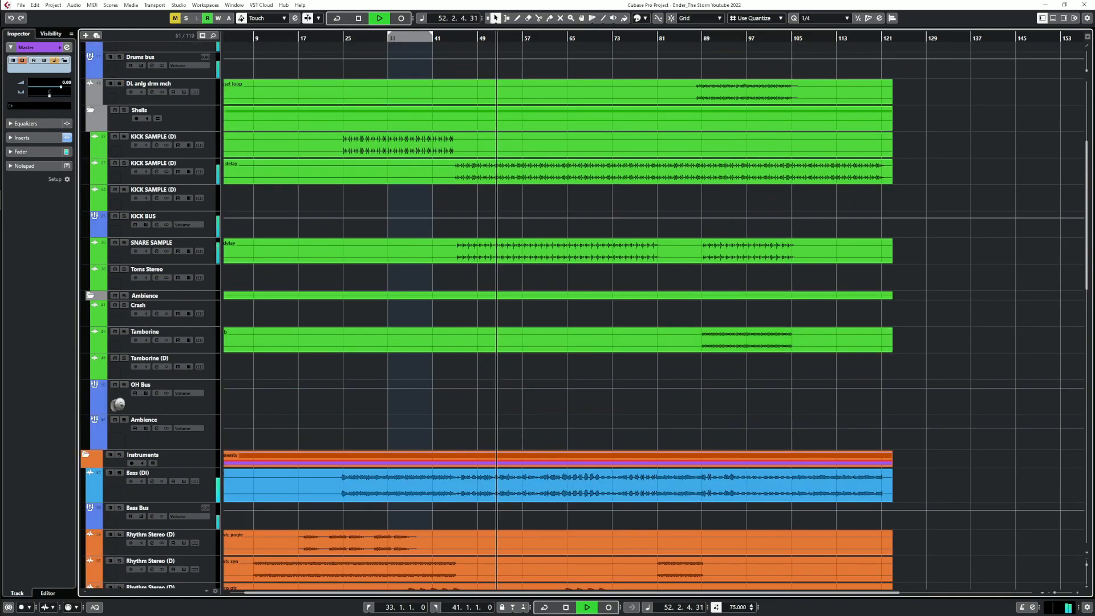
scroll(550, 245, up, 2)
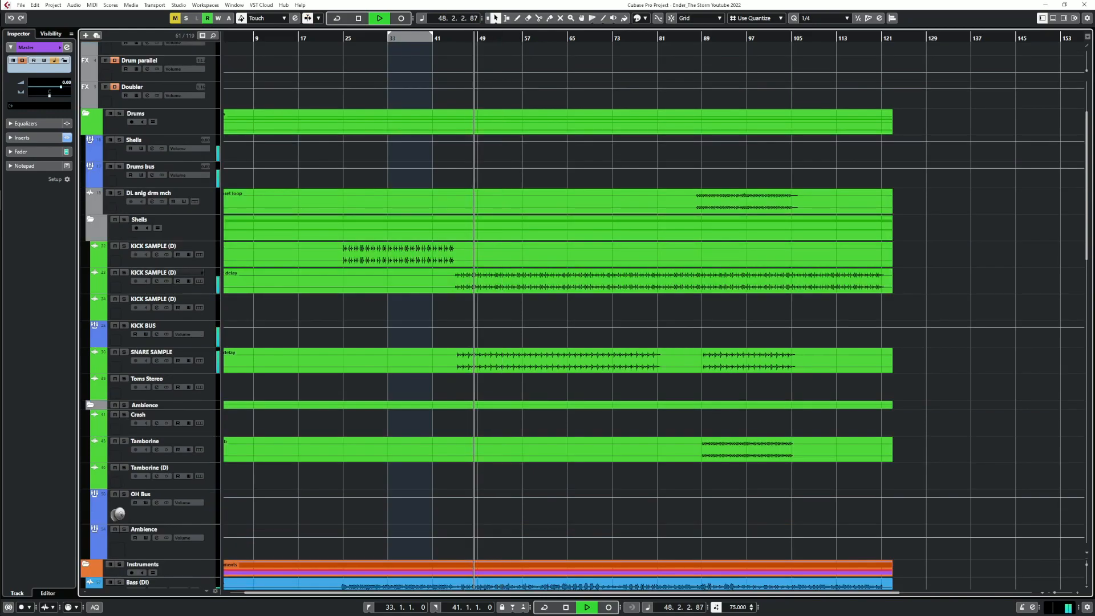
Solo the second kick sample and the snare sample, and adjust the threshold of the Kramer PIE compressor on the Shells bus
key(s)
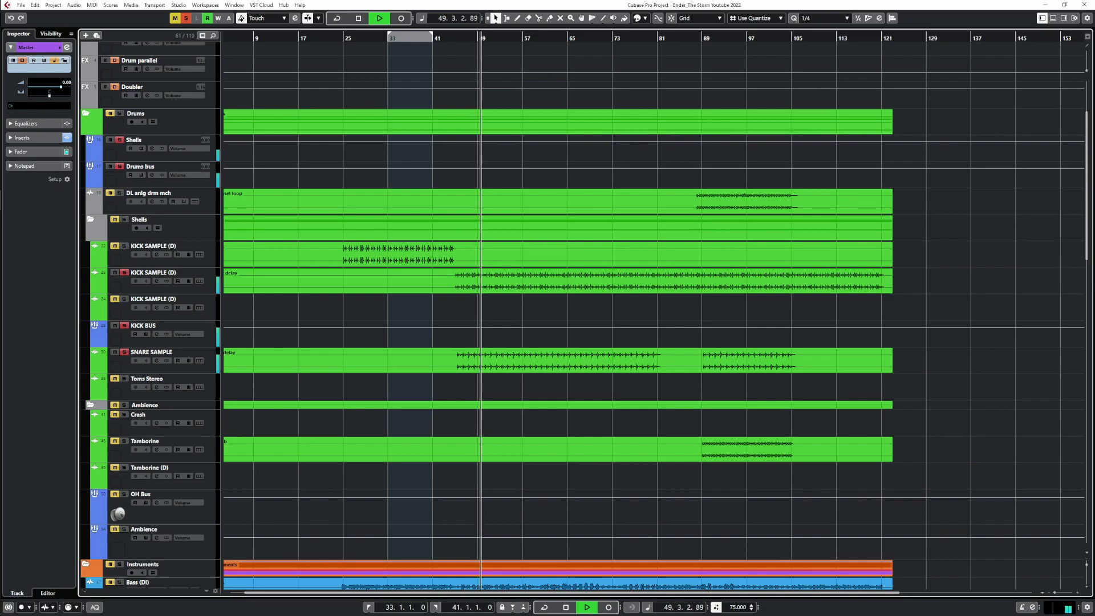
click(152, 149)
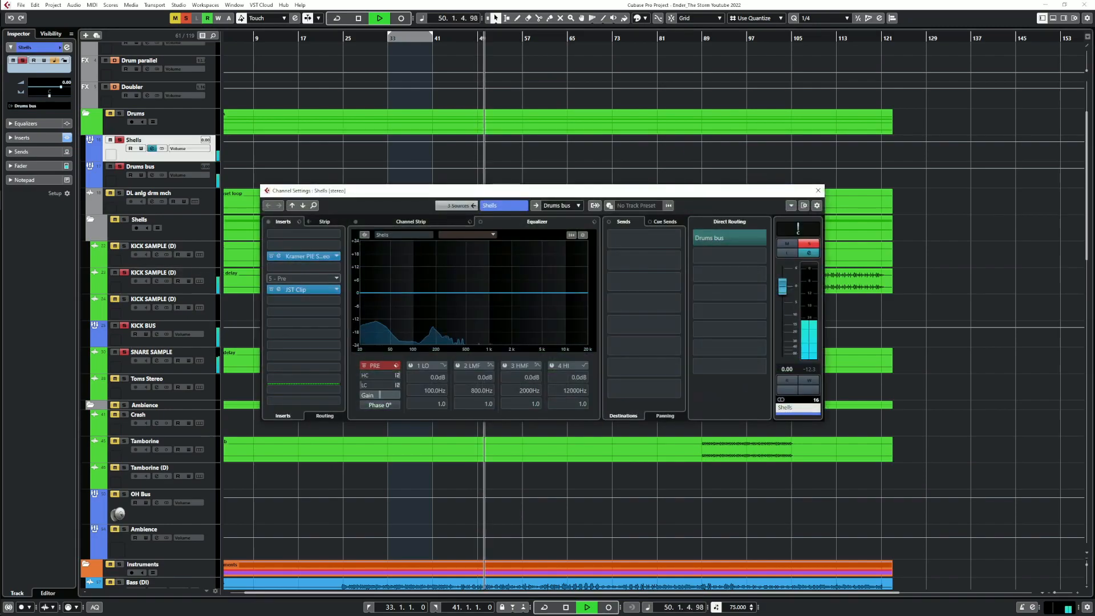
click(279, 256)
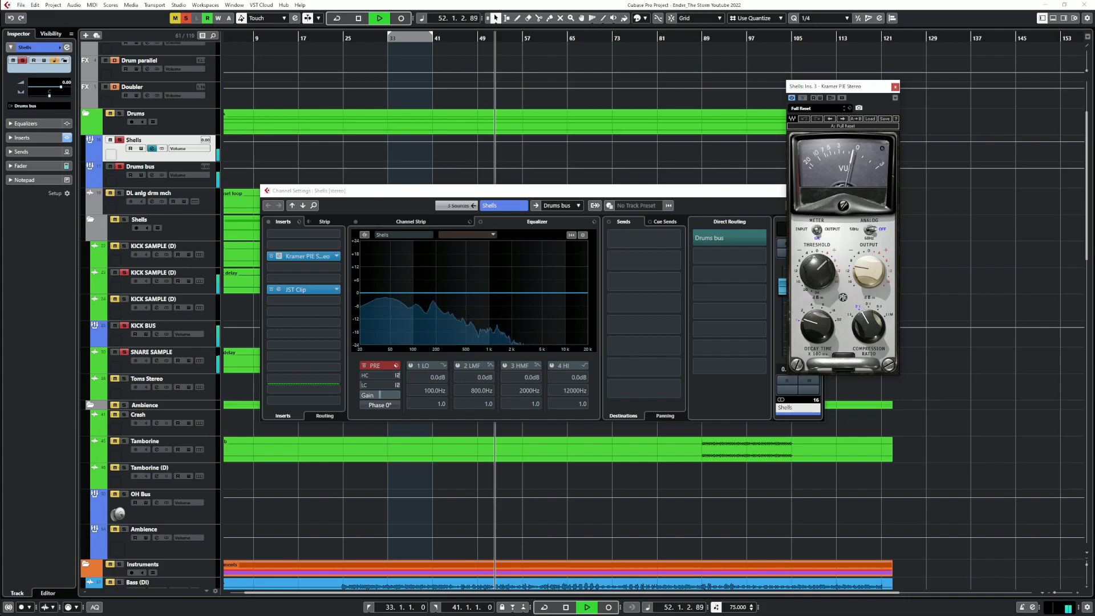
mouse_move(821, 277)
drag(820, 273, 820, 279)
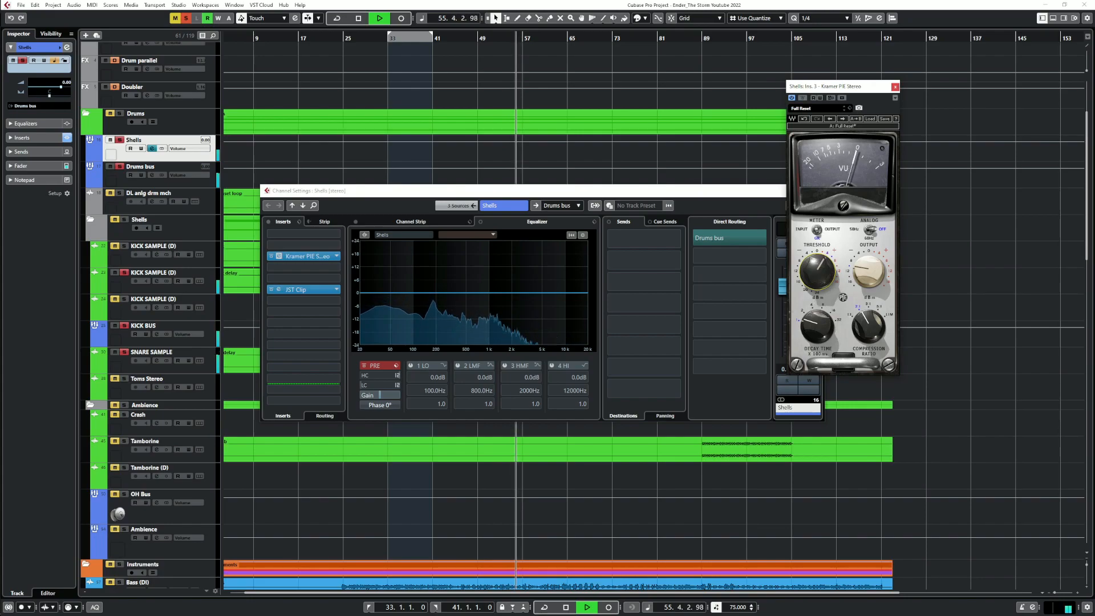
click(896, 86)
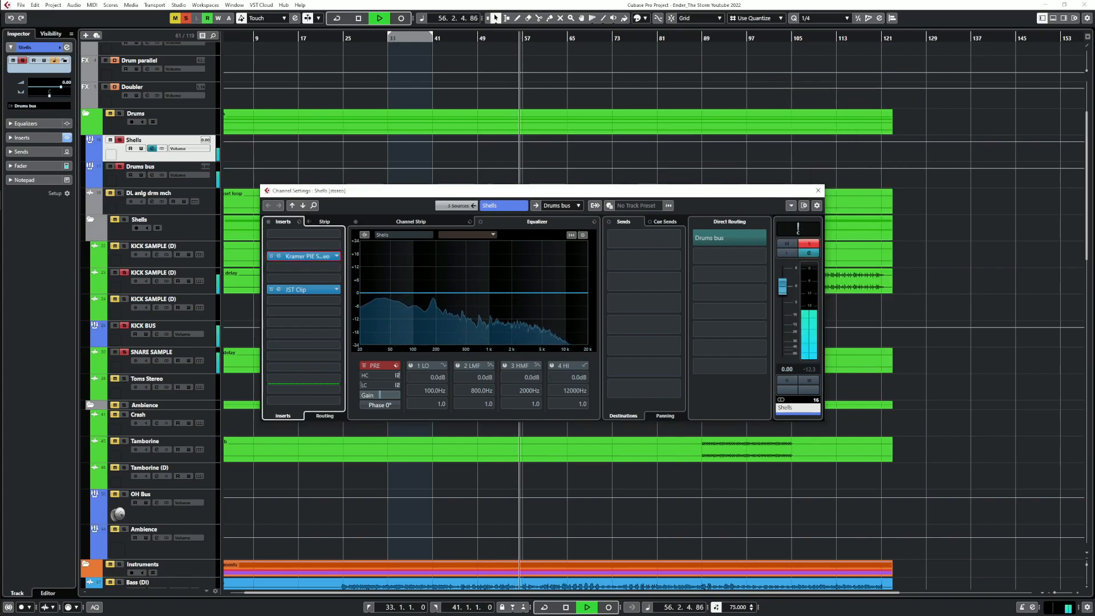
key(space)
click(818, 190)
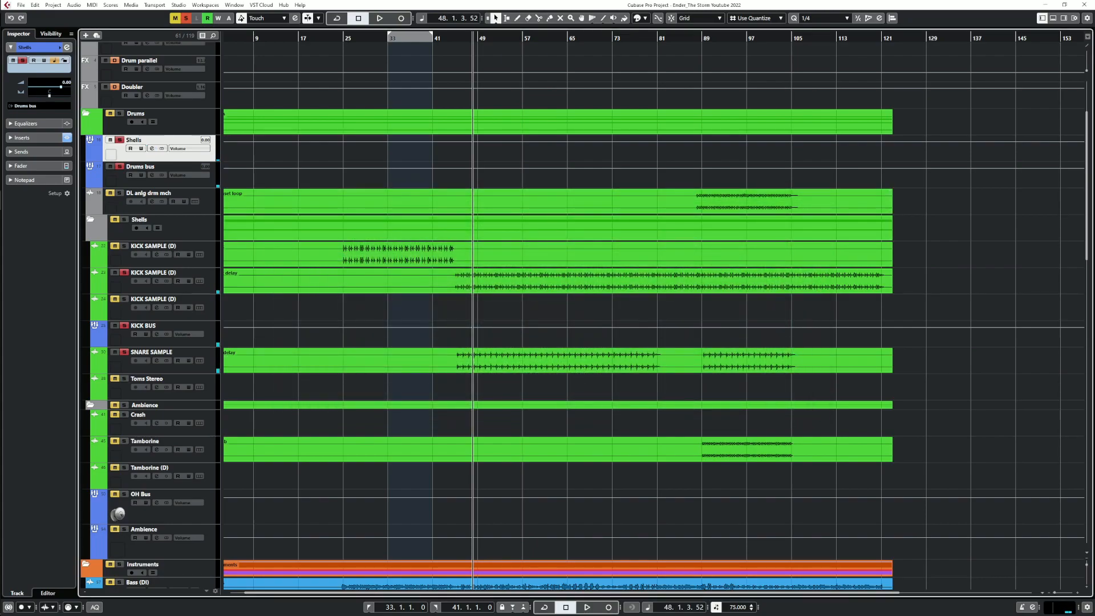
click(152, 148)
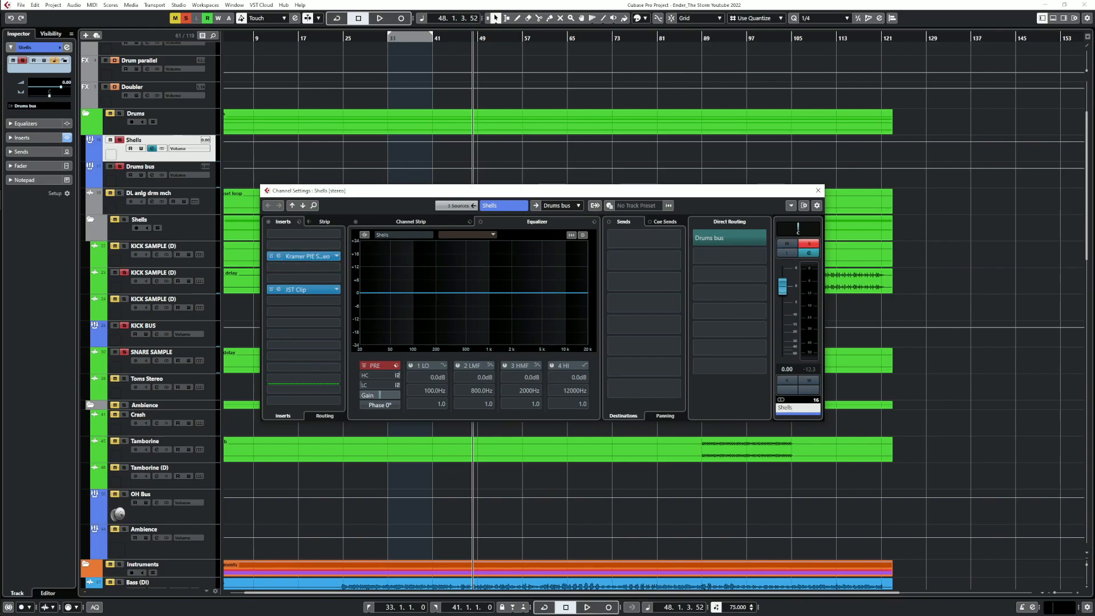
click(818, 191)
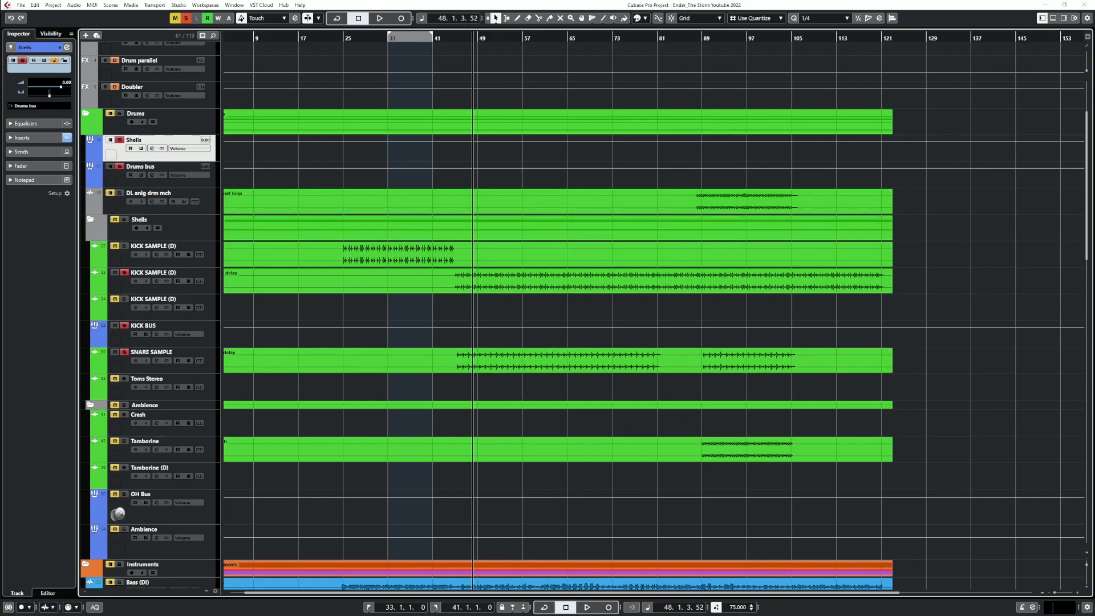
Clear the kick and snare solos and briefly audition the Tamborine track alone from bar 91
click(714, 389)
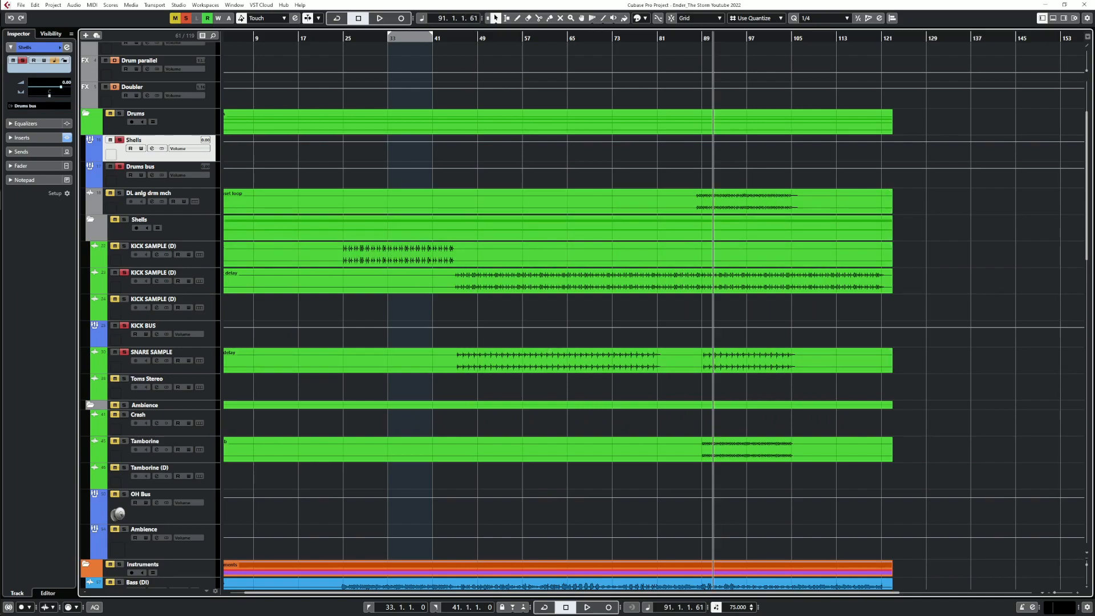
key(s)
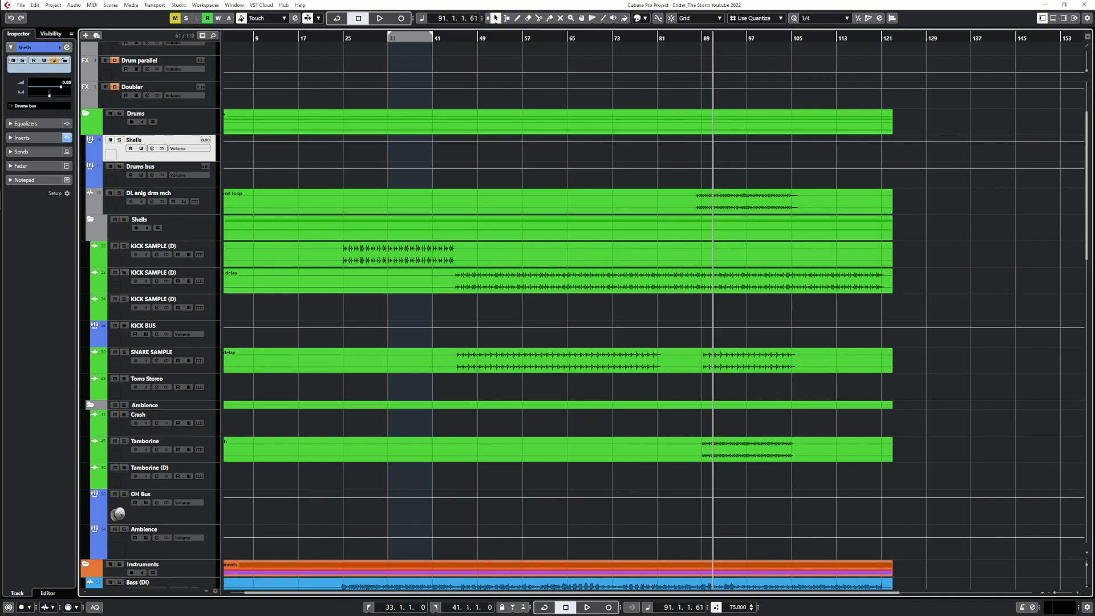
click(123, 441)
key(space)
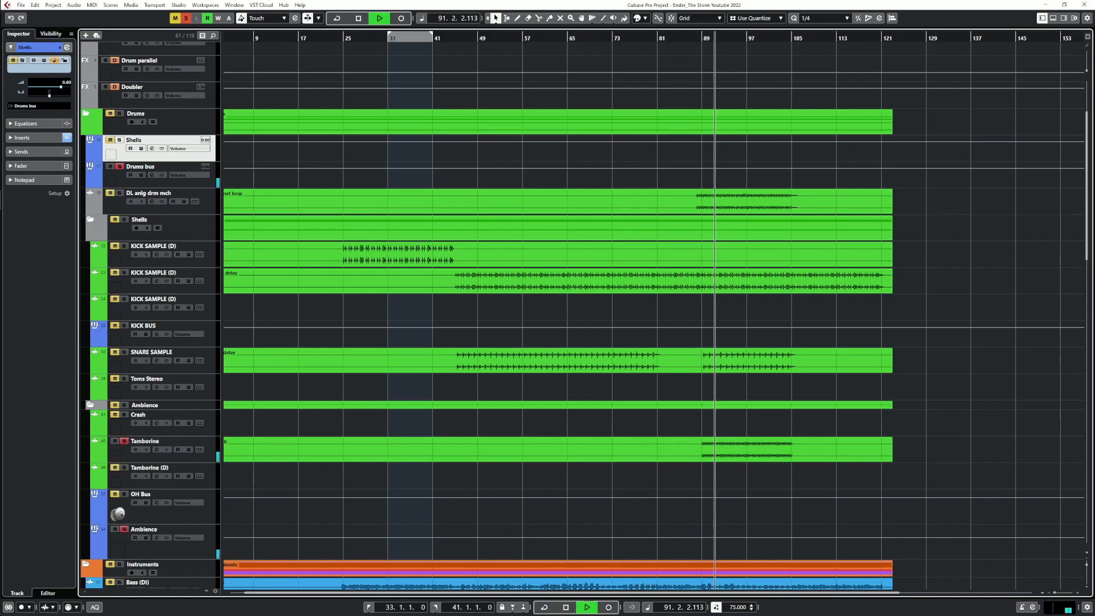
click(124, 442)
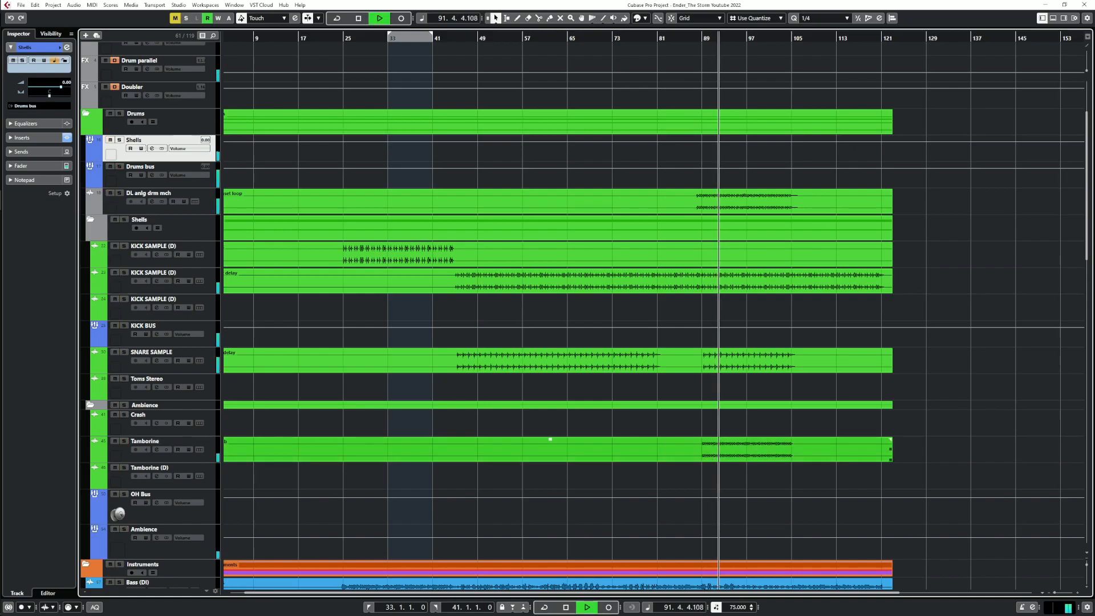
Open MetricAB on the Master channel, cue the reference mix at about 4m 48s, and switch monitoring to B
scroll(742, 450, up, 3)
scroll(742, 449, right, 3)
key(space)
scroll(742, 449, up, 3)
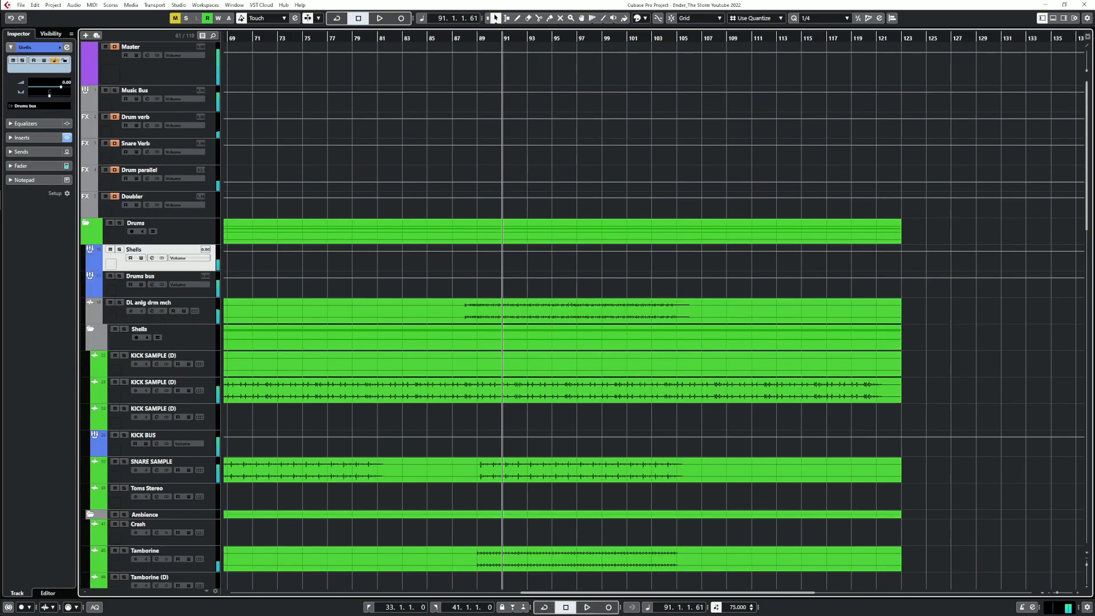
click(147, 55)
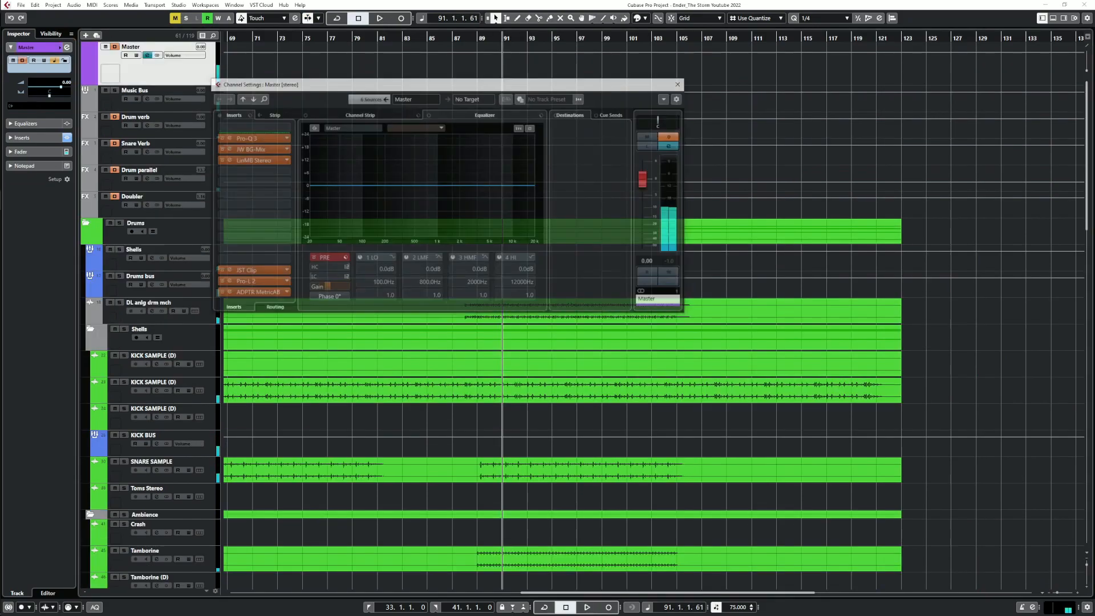
click(242, 294)
drag(661, 382, 669, 382)
click(323, 449)
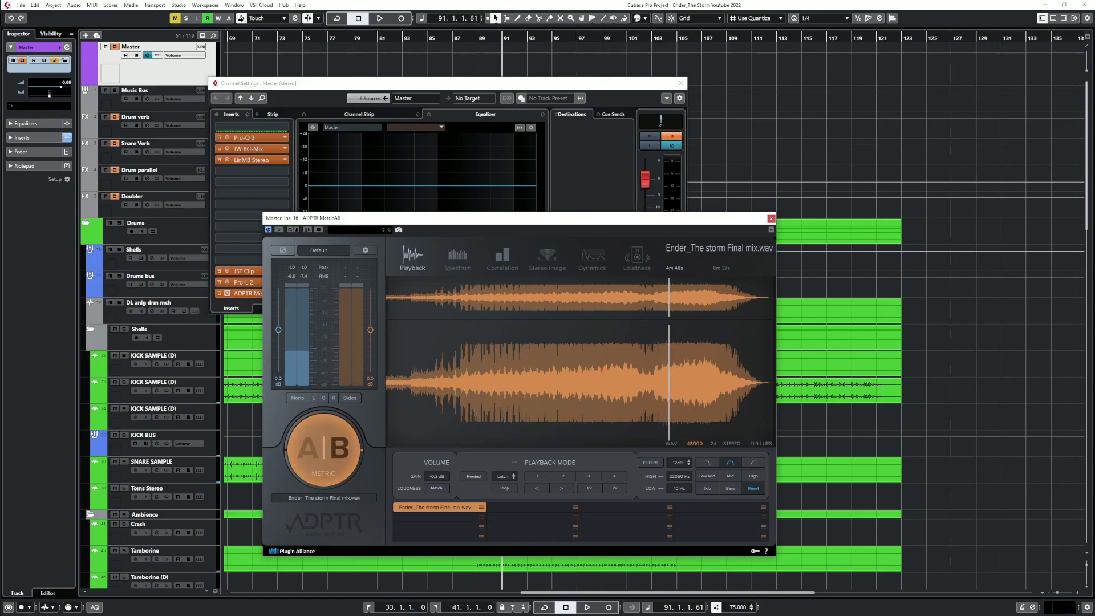
Compare the current mix with the reference by alternating A and B during playback, and close the MetricAB and Master channel windows
key(space)
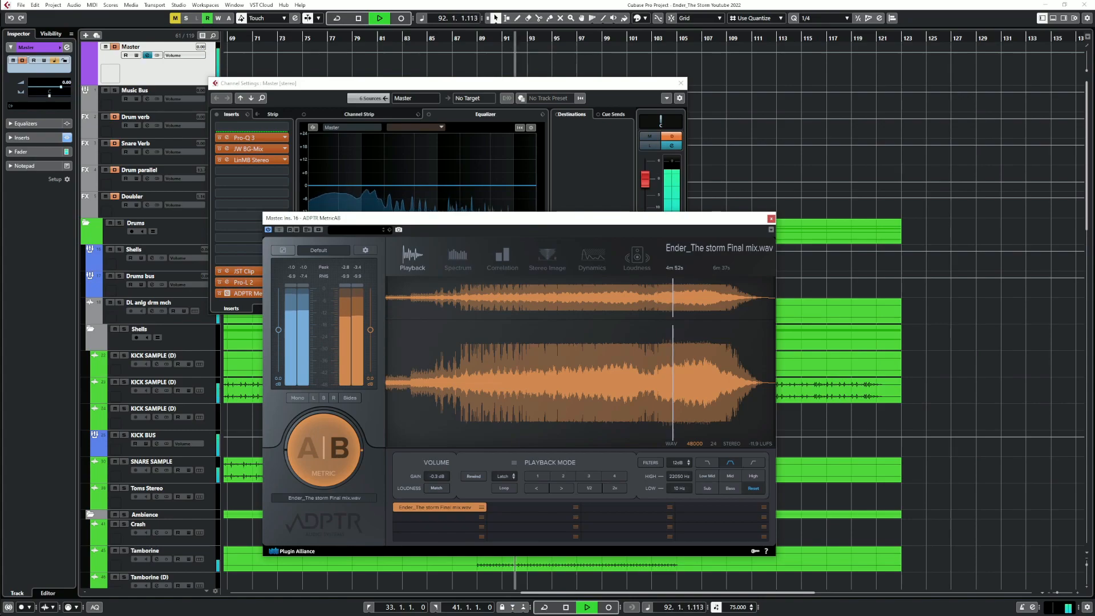
click(324, 449)
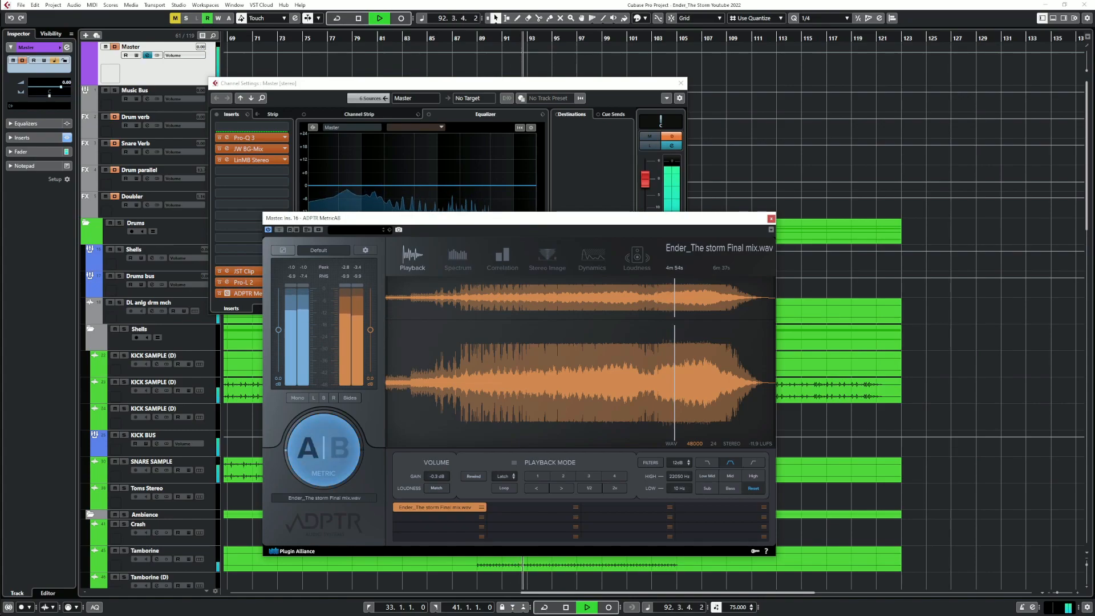
click(323, 450)
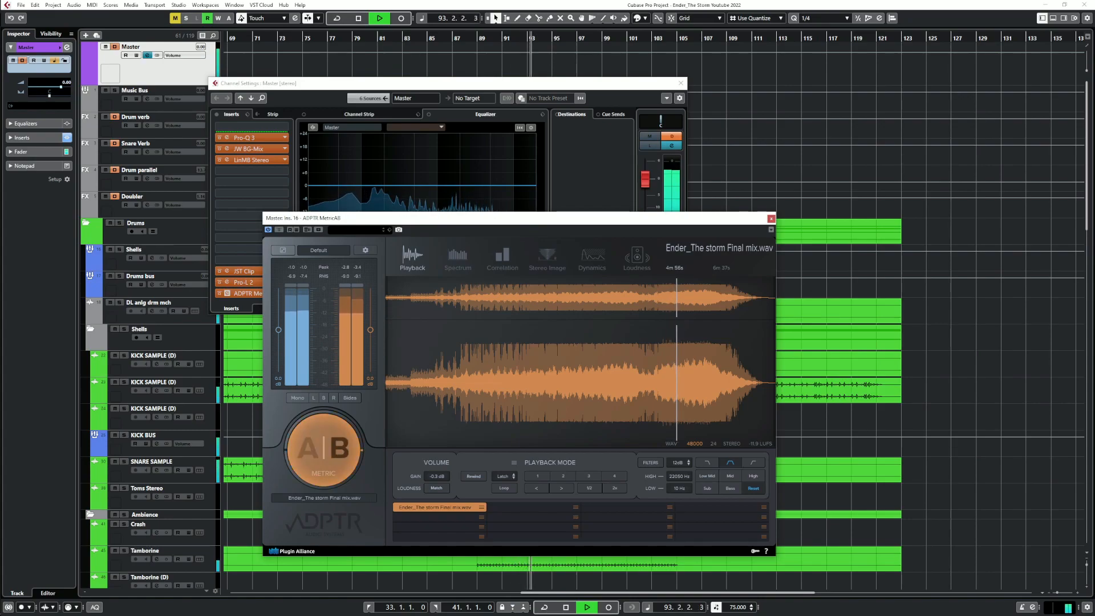
click(323, 449)
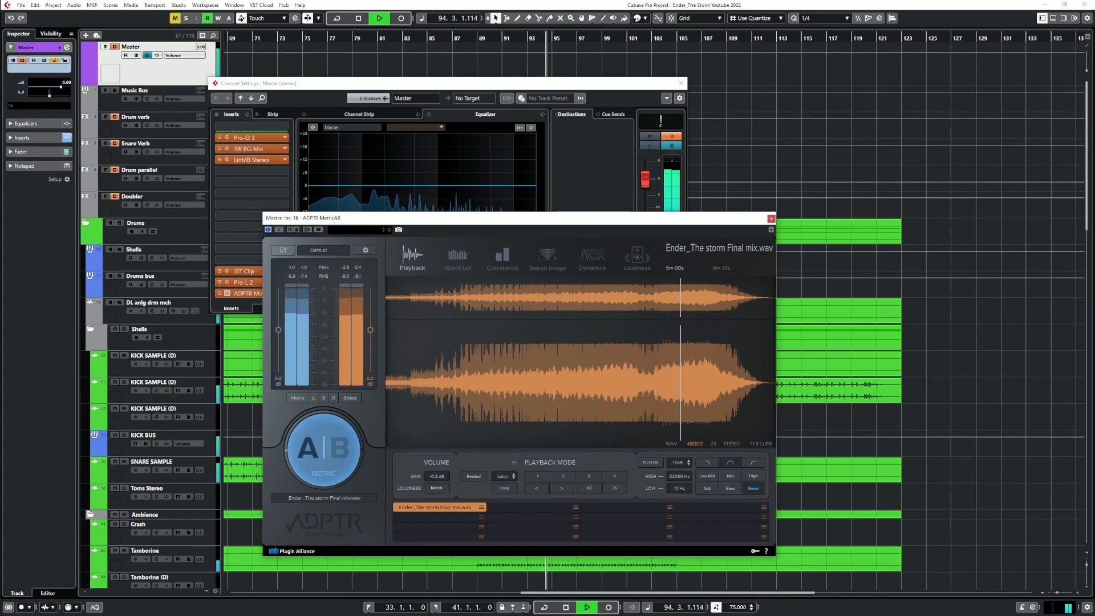
click(323, 449)
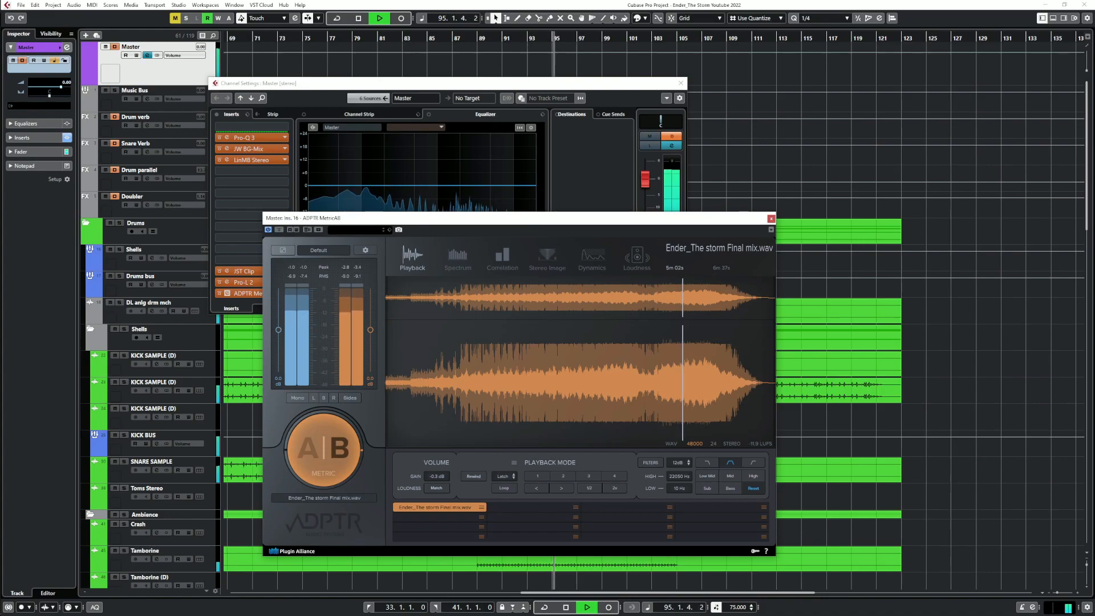
click(323, 450)
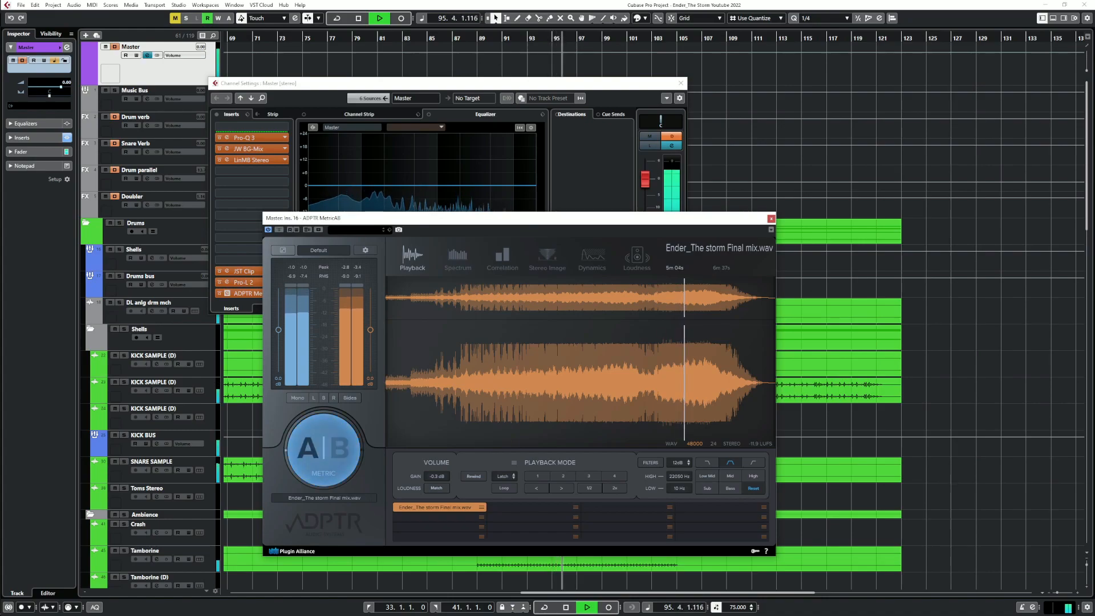
key(space)
click(771, 219)
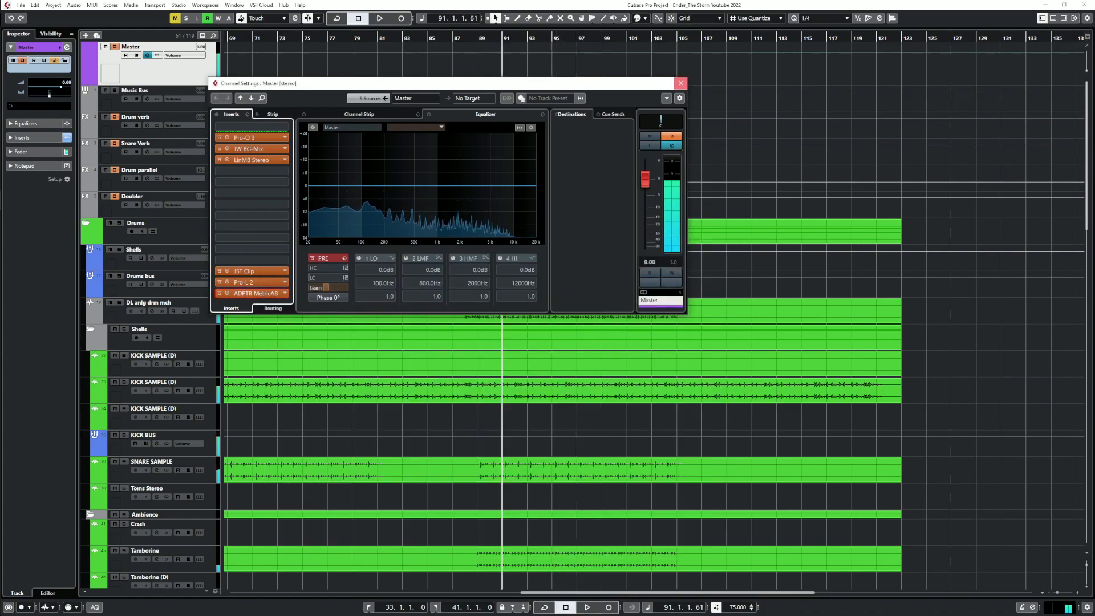
click(681, 83)
Solo the Tamborine track and bypass its channel equalizer during playback
scroll(627, 365, down, 4)
key(space)
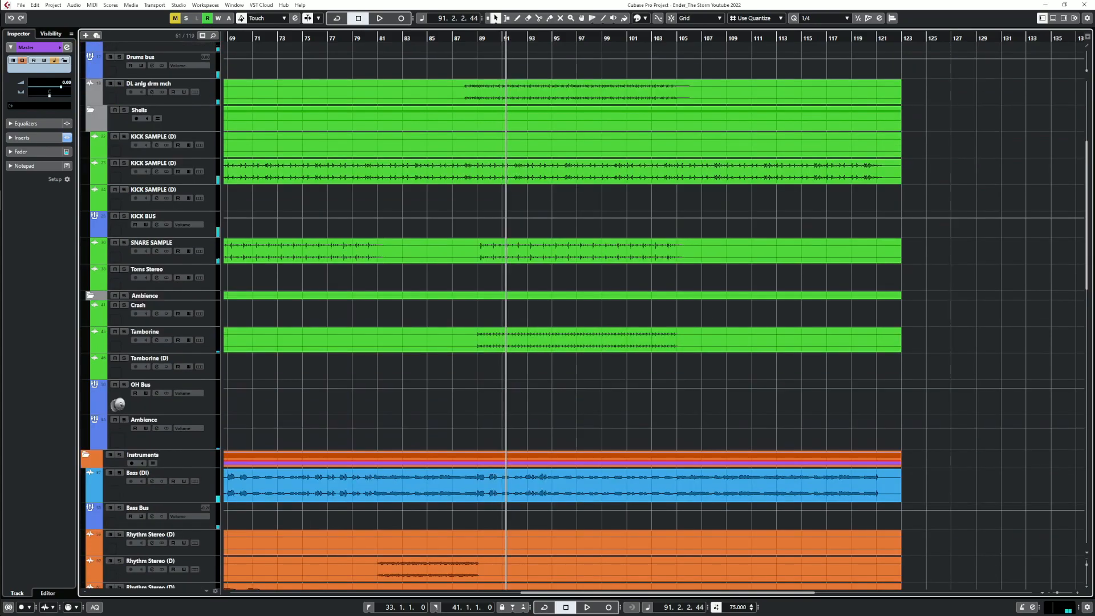
click(124, 331)
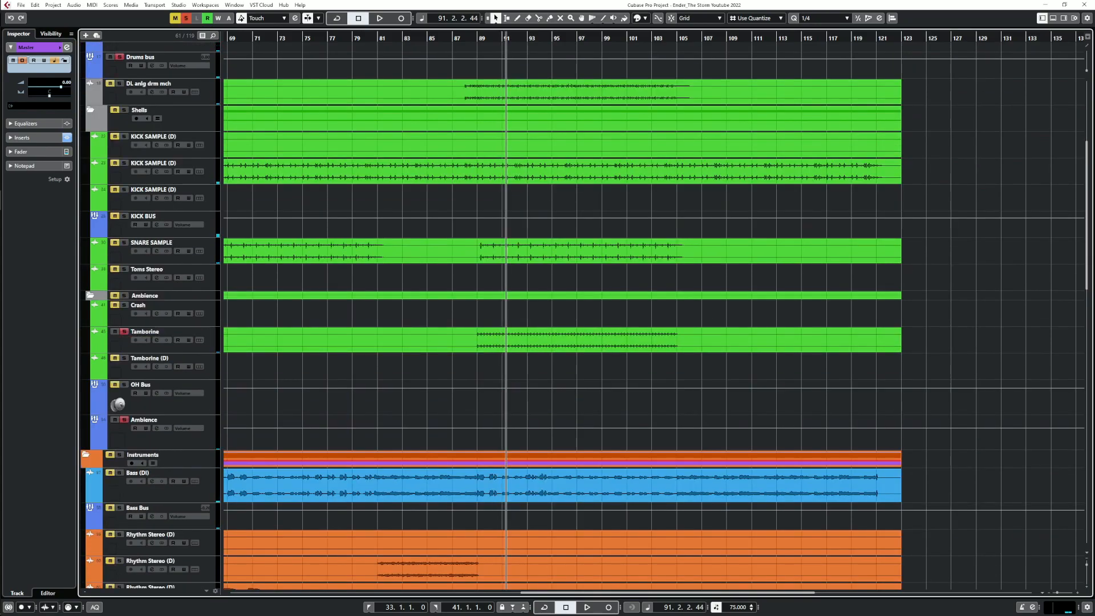
click(156, 340)
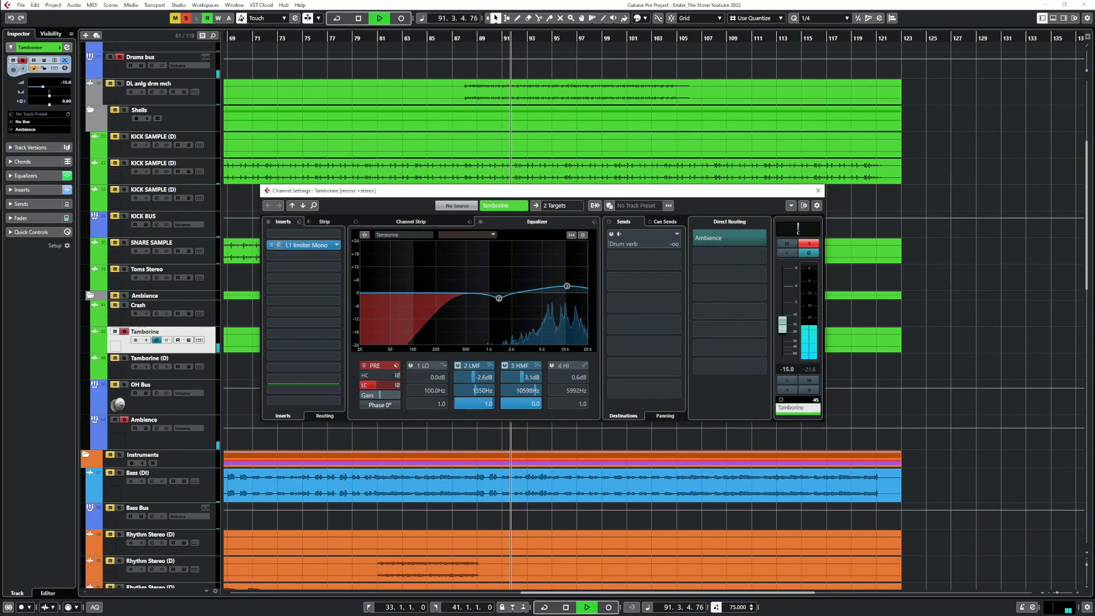
click(481, 221)
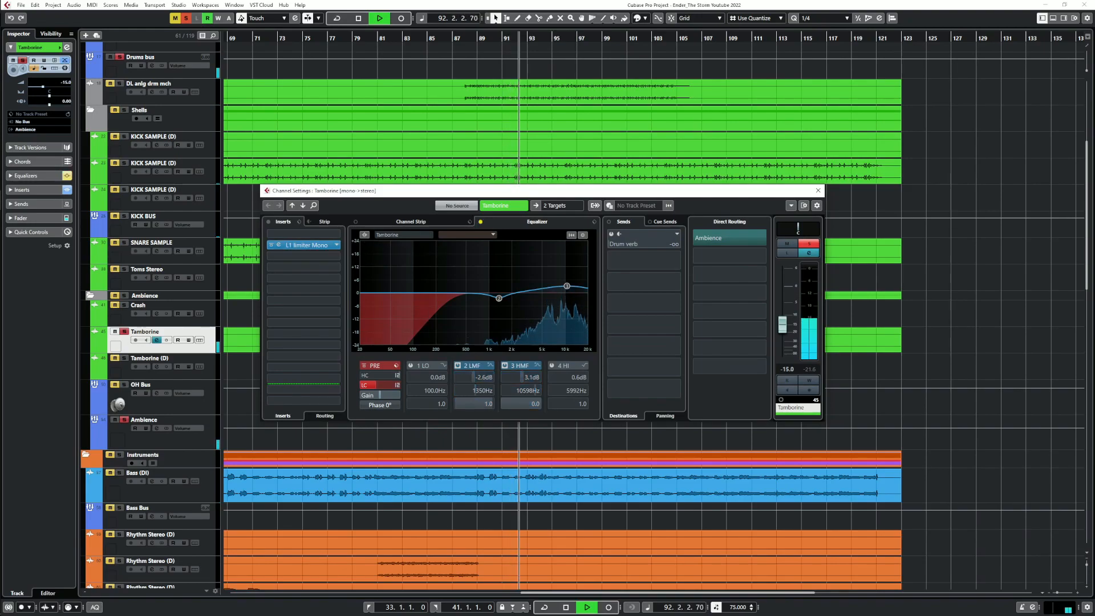
Re-enable the Tamborine channel equalizer and check the settings of its L1 limiter Mono insert
click(480, 221)
click(306, 245)
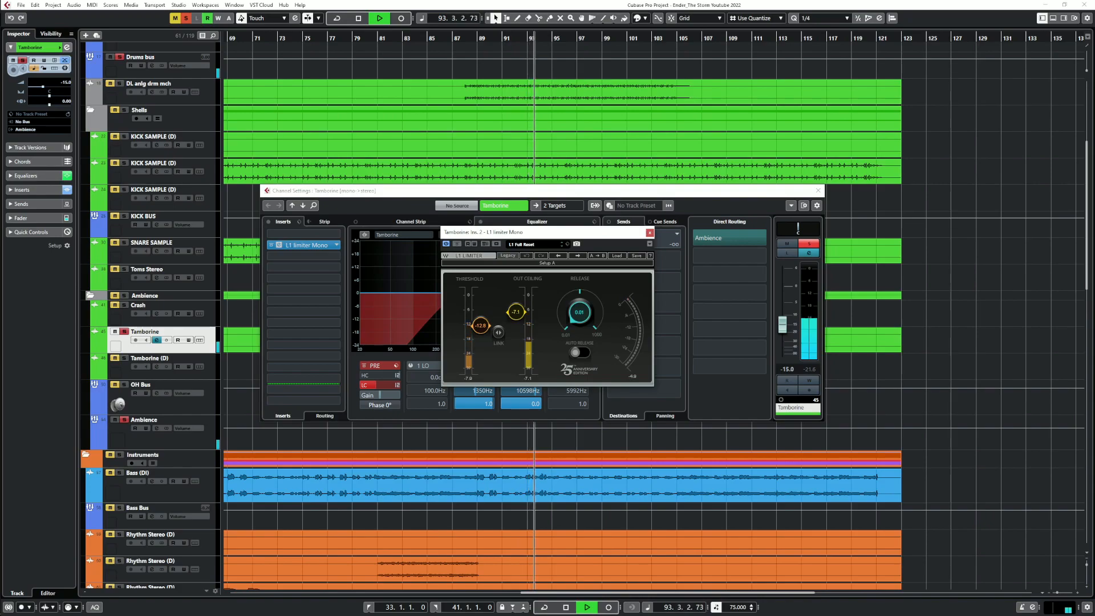
click(650, 233)
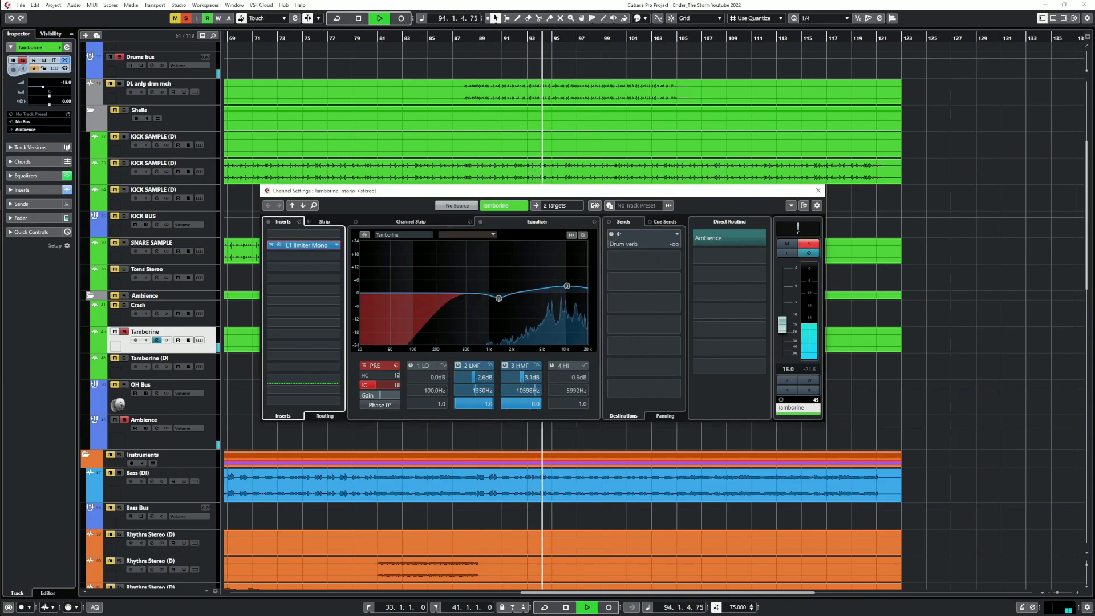
Activate the Tamborine's Drum verb send, set its level to -8.02, and stop playback
click(612, 234)
click(628, 244)
drag(628, 244, 645, 244)
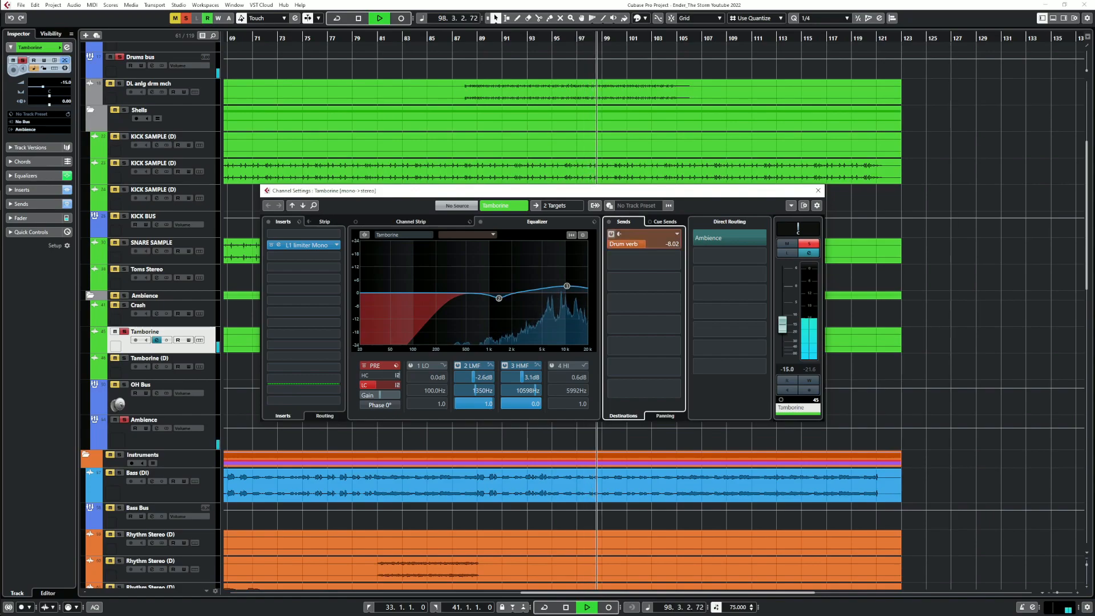
key(space)
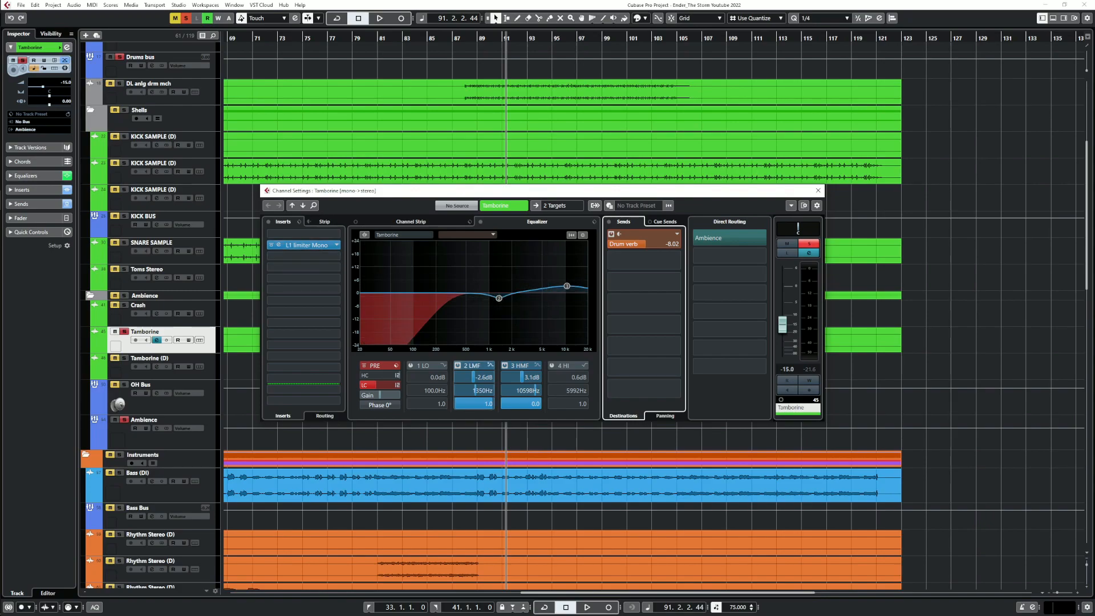
Switch off the Tamborine's 2 LMF equalizer band, close its channel settings and clear the track's solo
click(458, 365)
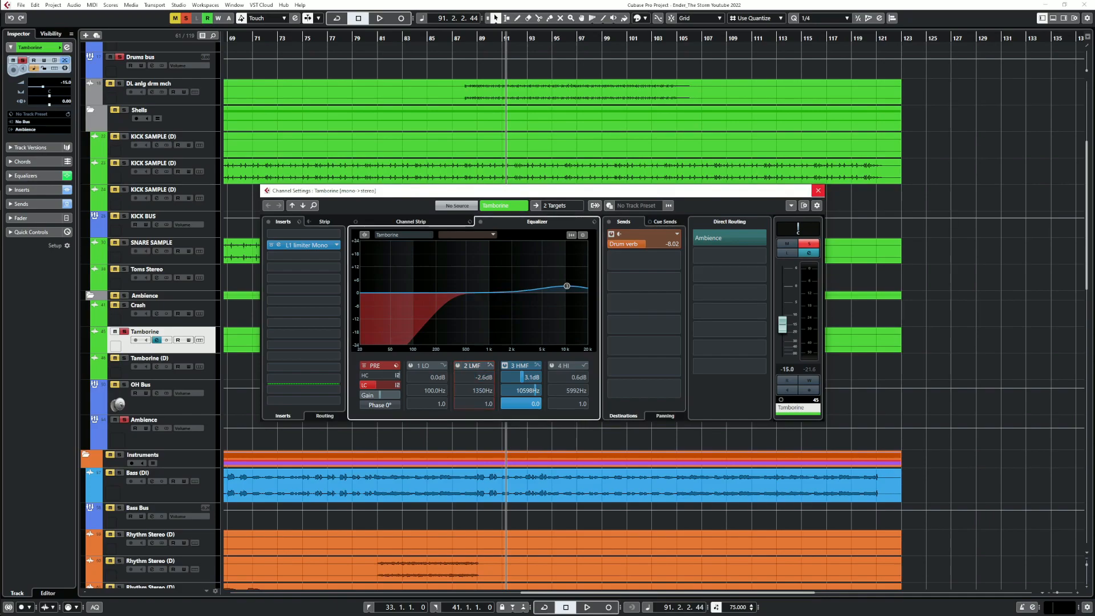
click(818, 190)
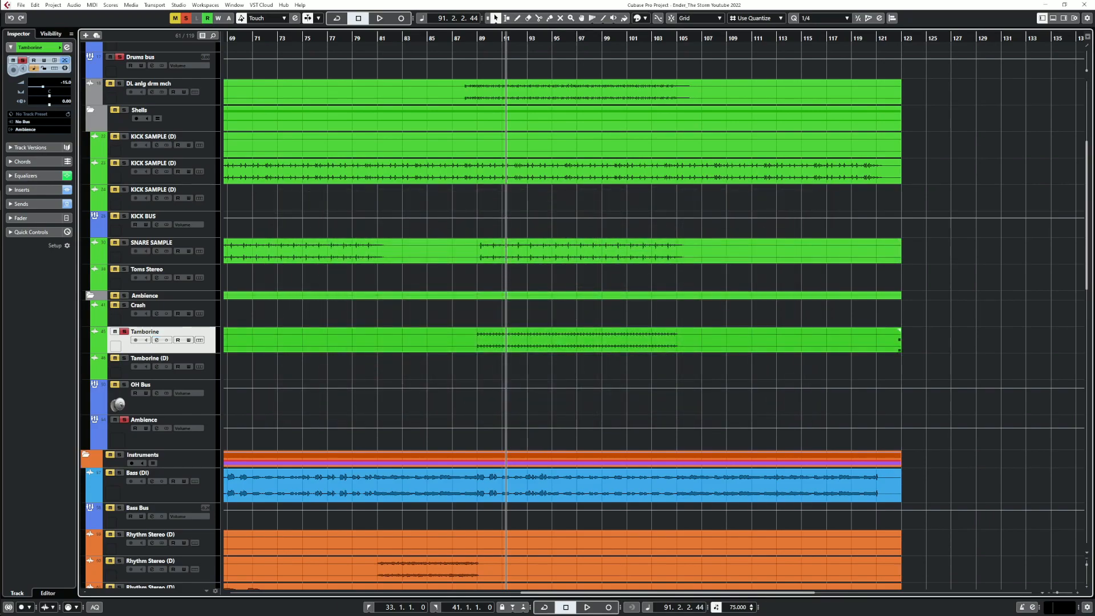
click(124, 331)
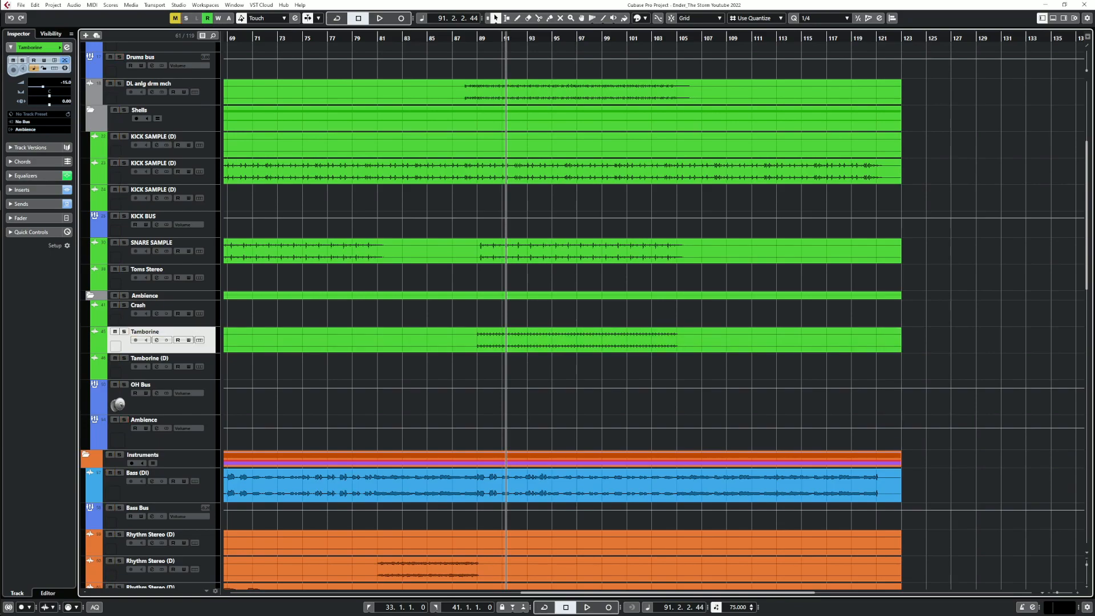
Play the mix from bar 91 and solo the whole Drums folder to hear the Tamborine among the drums
key(space)
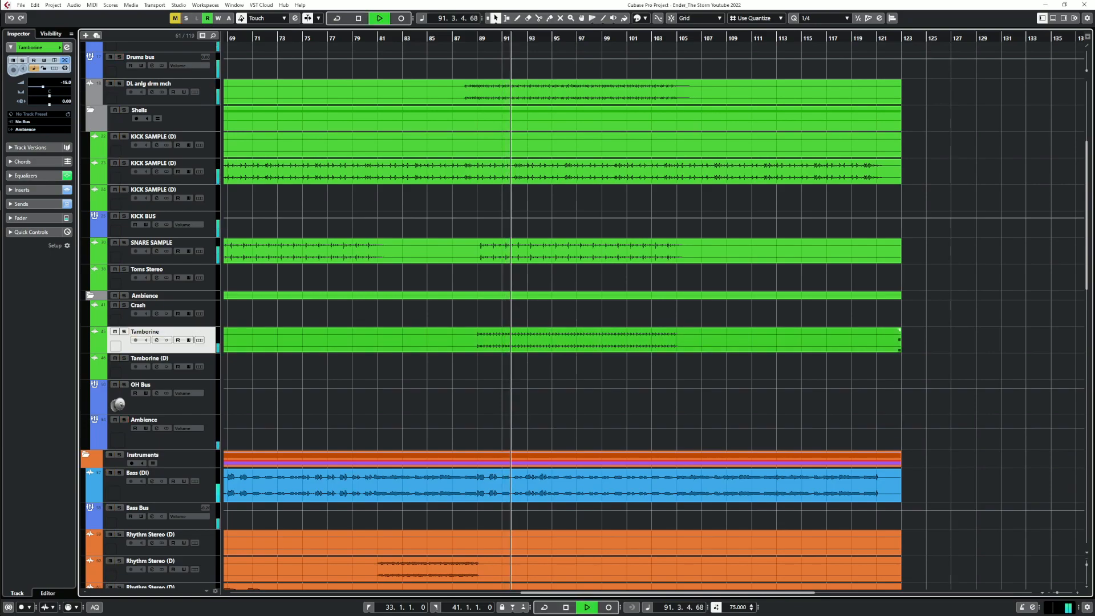
scroll(571, 308, up, 3)
click(119, 113)
scroll(570, 308, up, 2)
scroll(570, 308, down, 2)
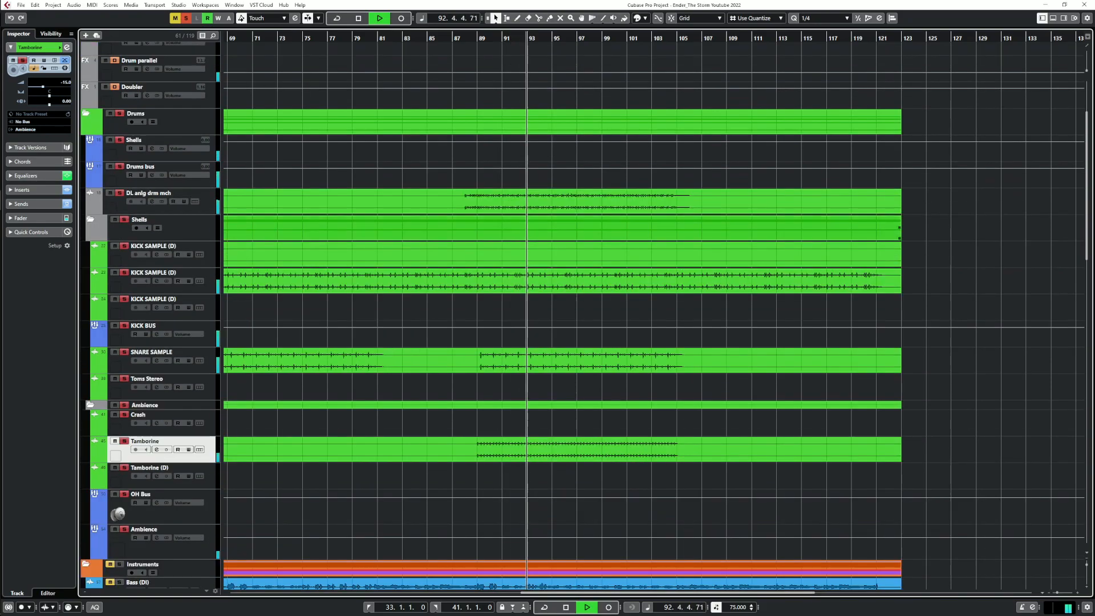
scroll(570, 308, down, 3)
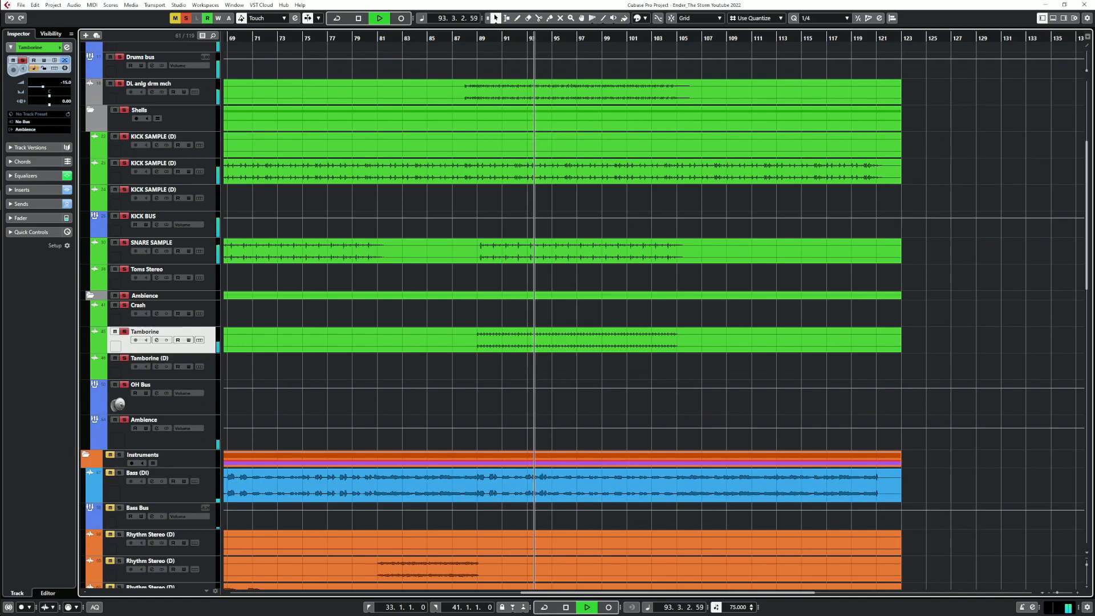
Slightly raise the output ceiling of the Tamborine's L1 limiter, then stop playback and clear all solos
click(157, 340)
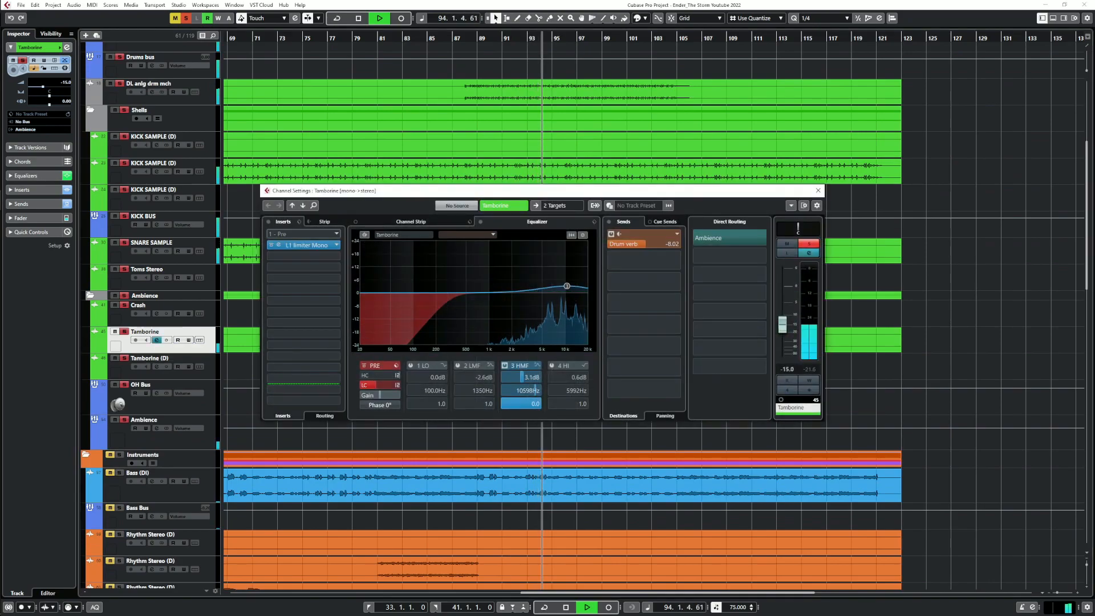
click(279, 245)
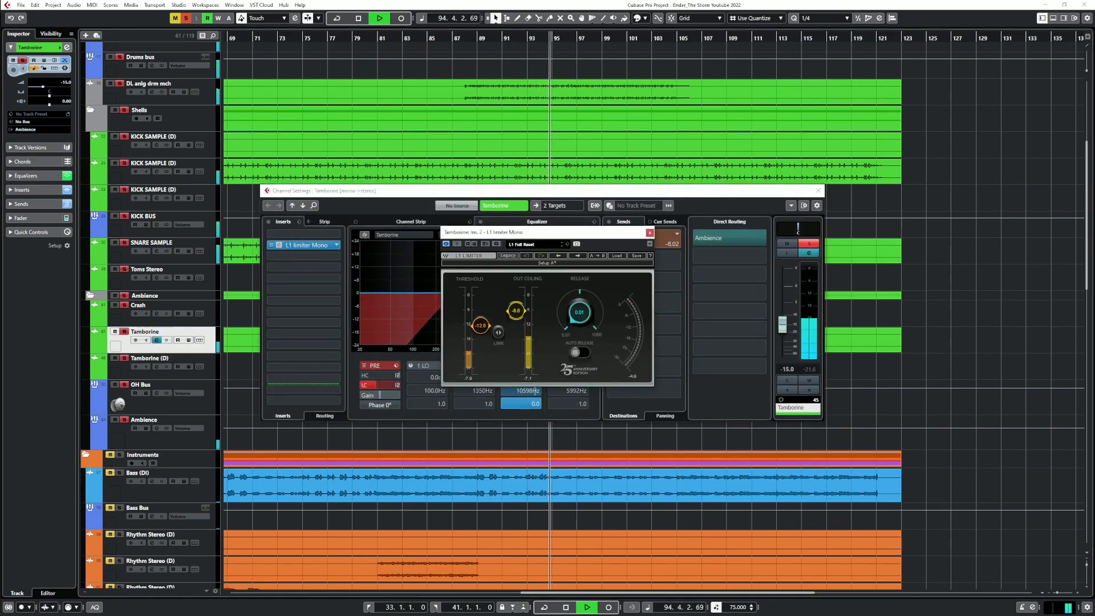
drag(516, 311, 516, 311)
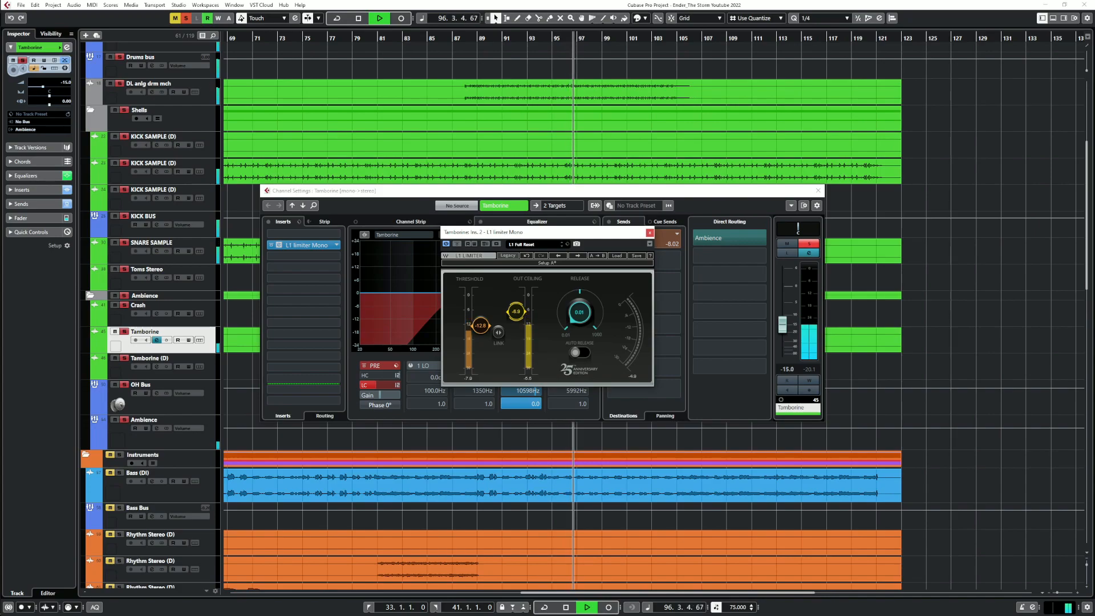
key(Escape)
key(Escape)
key(space)
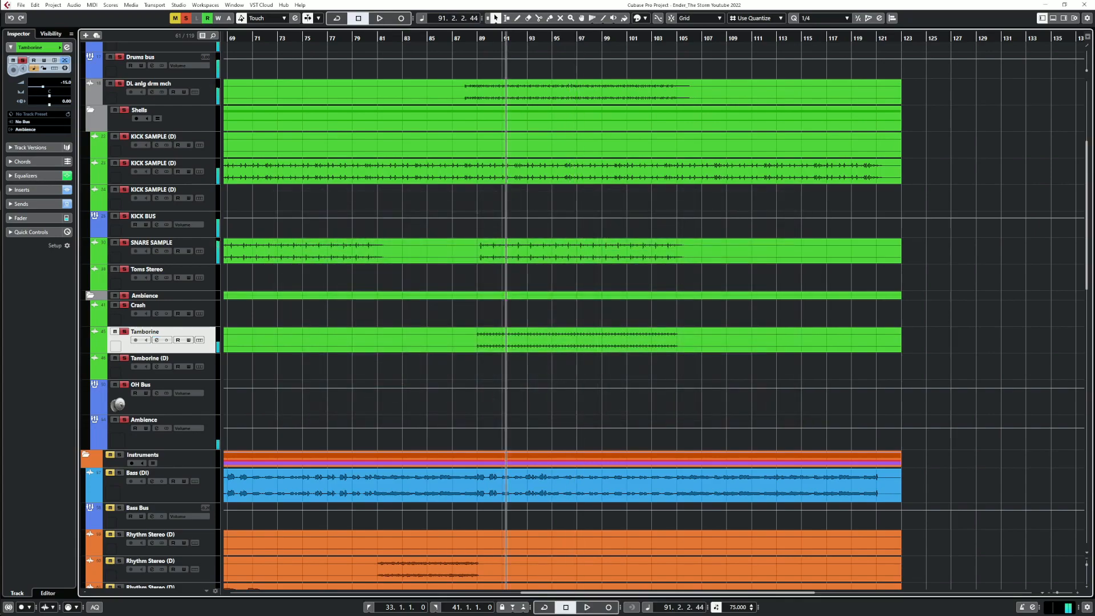
click(186, 19)
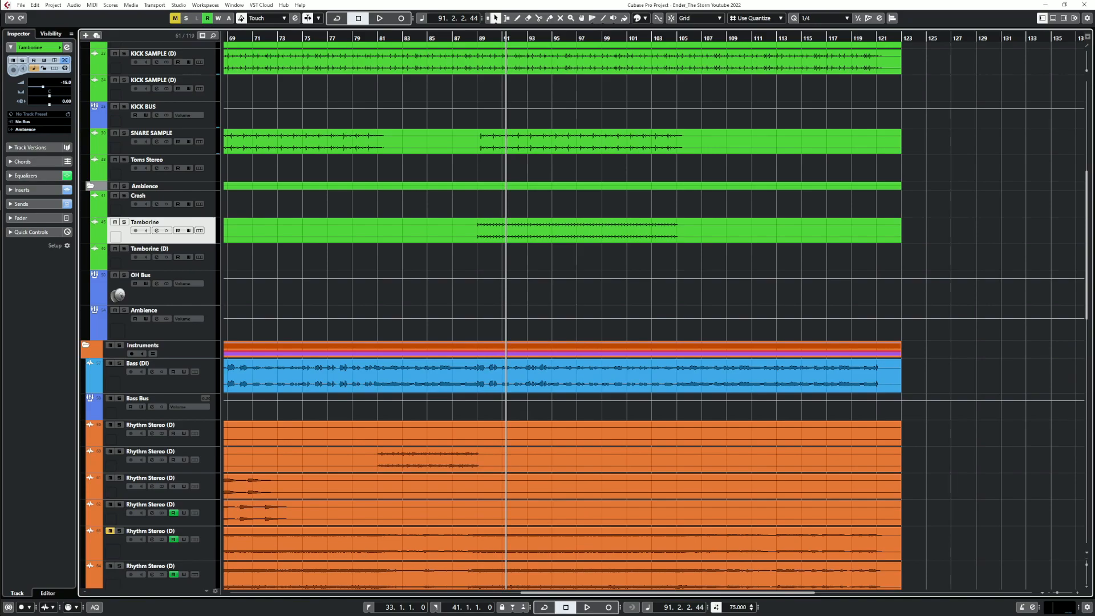
Play from bar 85, briefly auditioning the Bass (DI) track alone before returning to the full mix
key(KP_0)
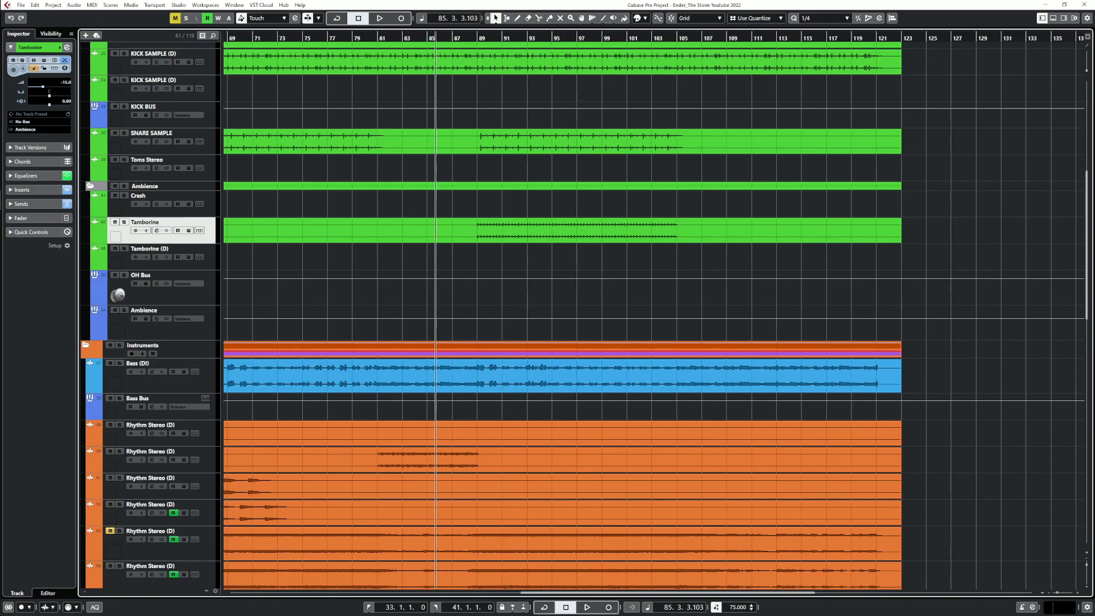
key(space)
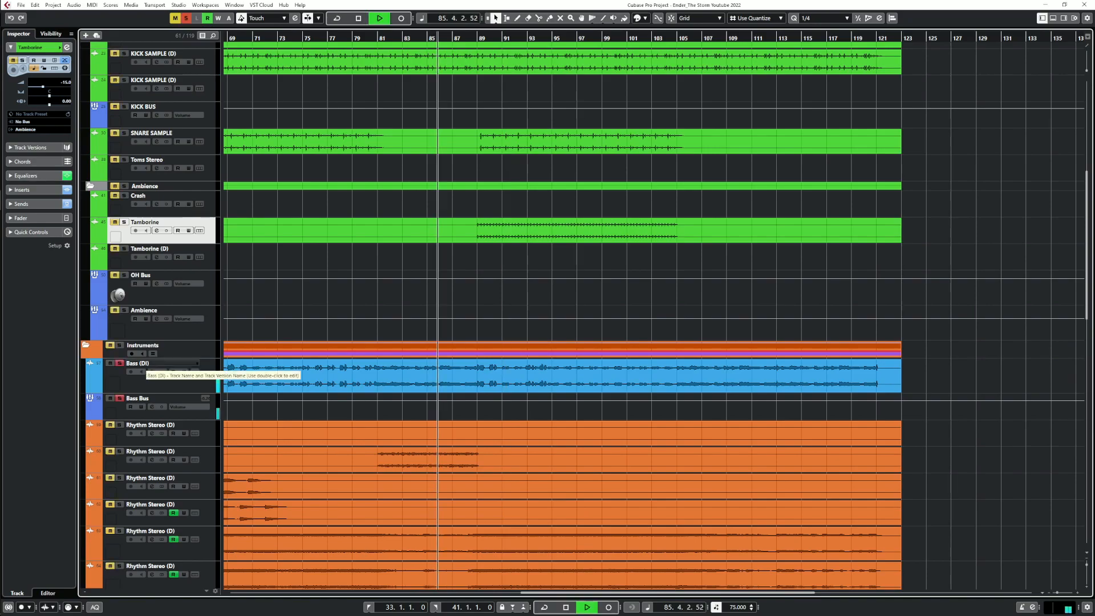
click(119, 363)
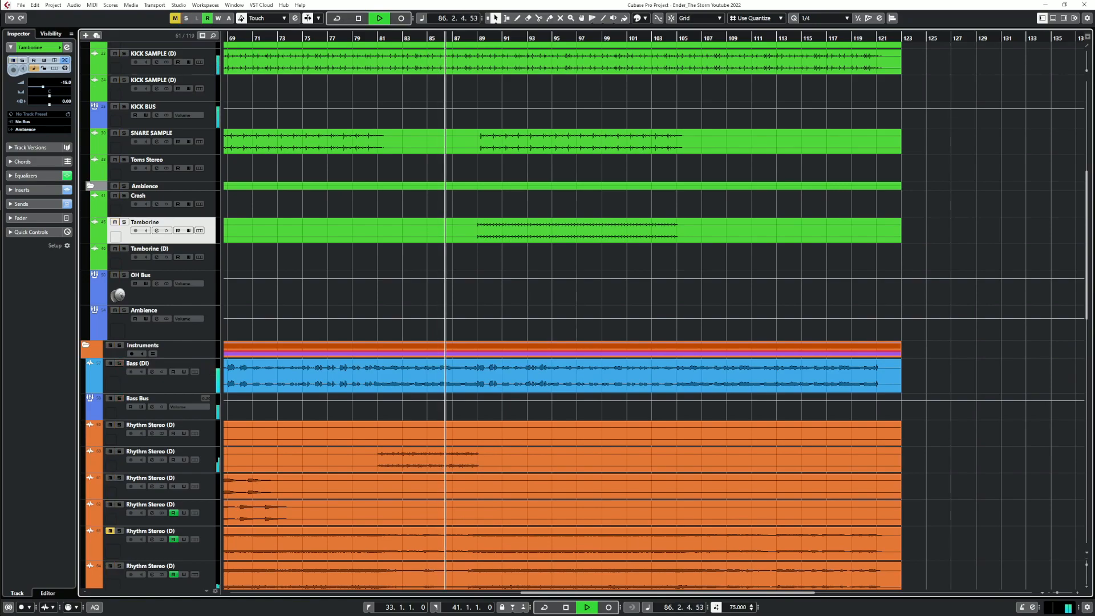
key(f)
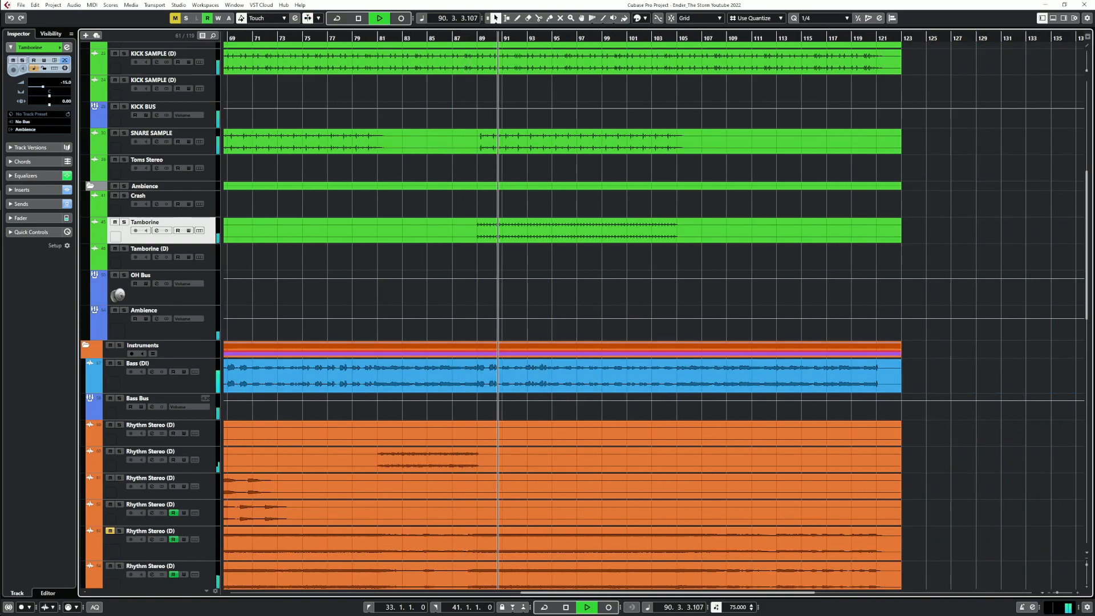
Solo the Bass Bus, set its 2 LMF equalizer gain to 0.2 dB, and switch that band off
click(119, 399)
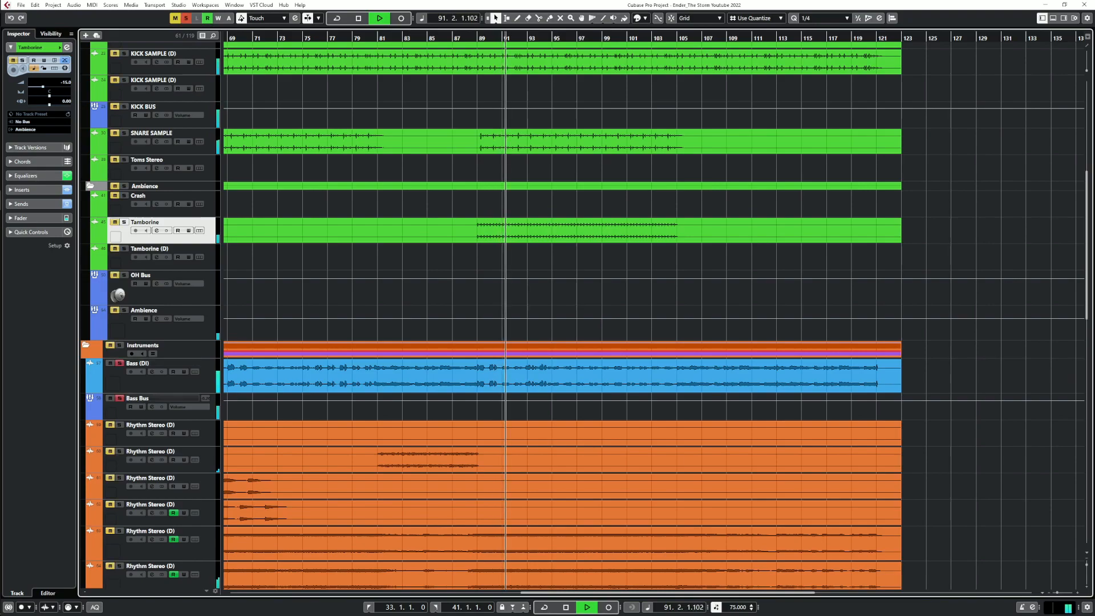
click(152, 407)
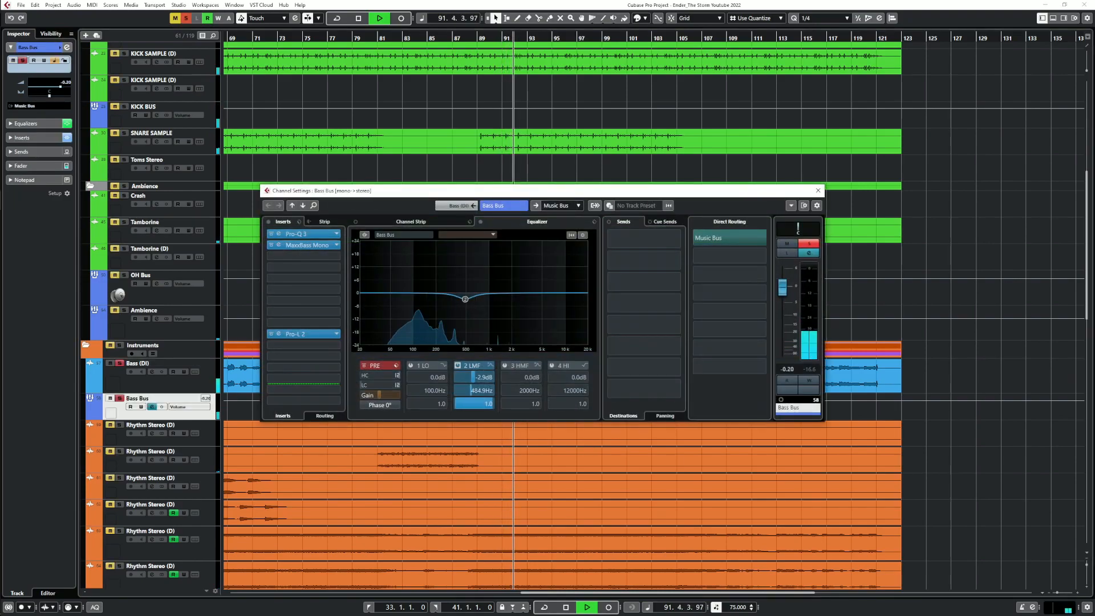
click(458, 366)
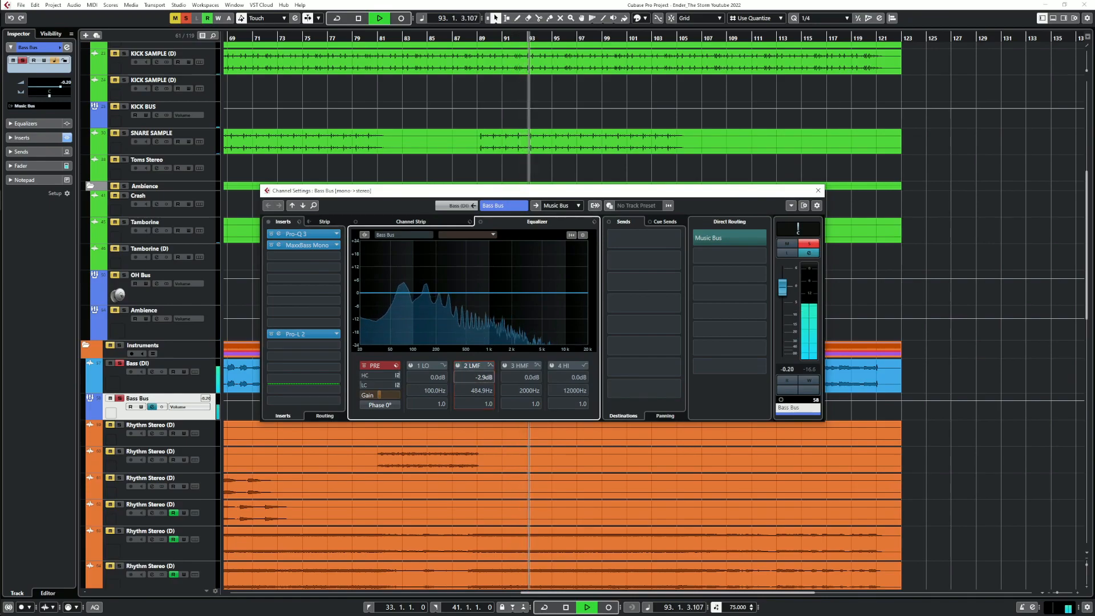
click(458, 366)
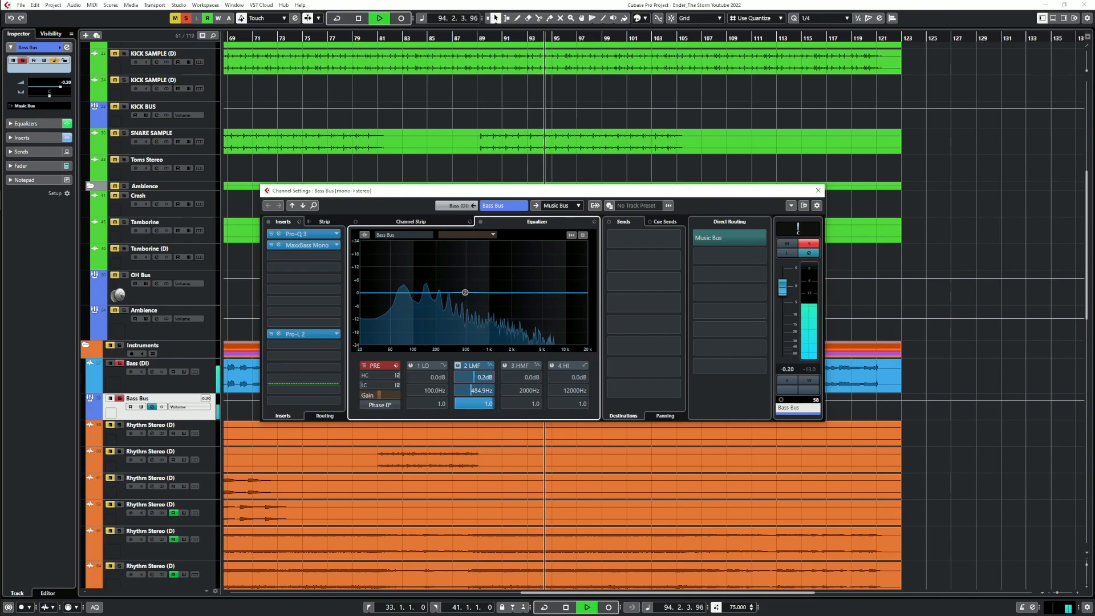
click(458, 365)
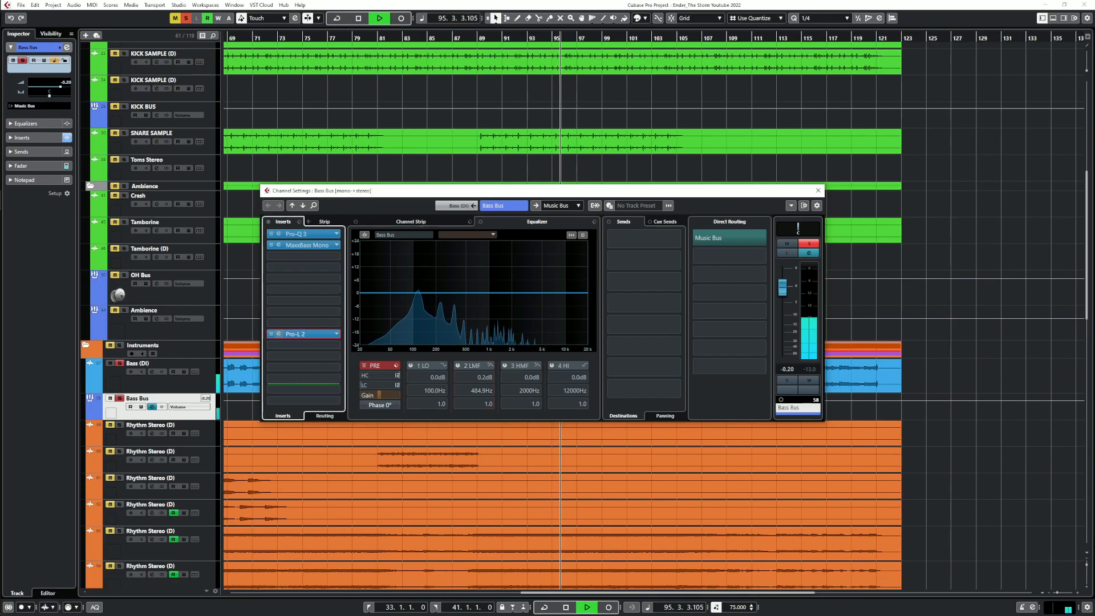
Check the Pro-L 2 limiter on the Bass Bus during playback, close it and stop playback
click(279, 334)
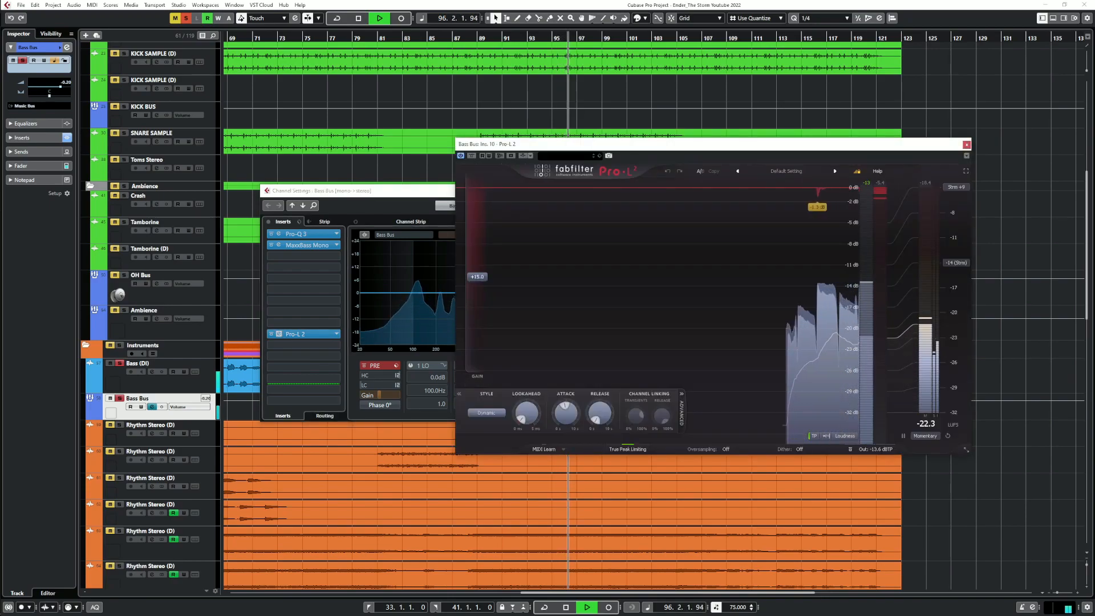
click(966, 144)
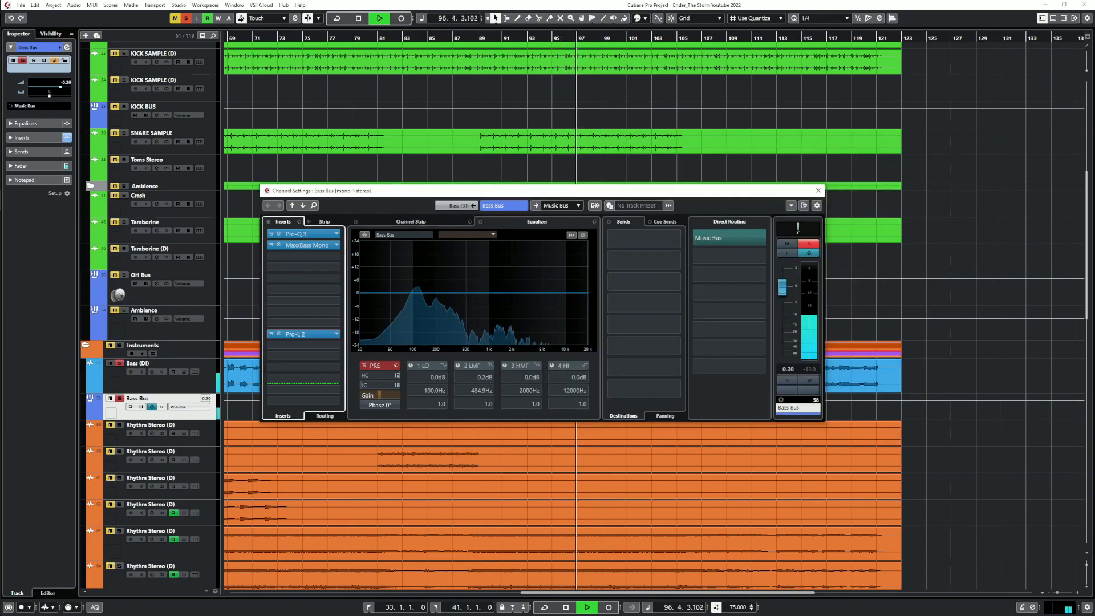
key(space)
Switch to the Bass (DI) channel, inspect its Pro-L 2 limiter during brief playback, and close the channel settings
key(Up)
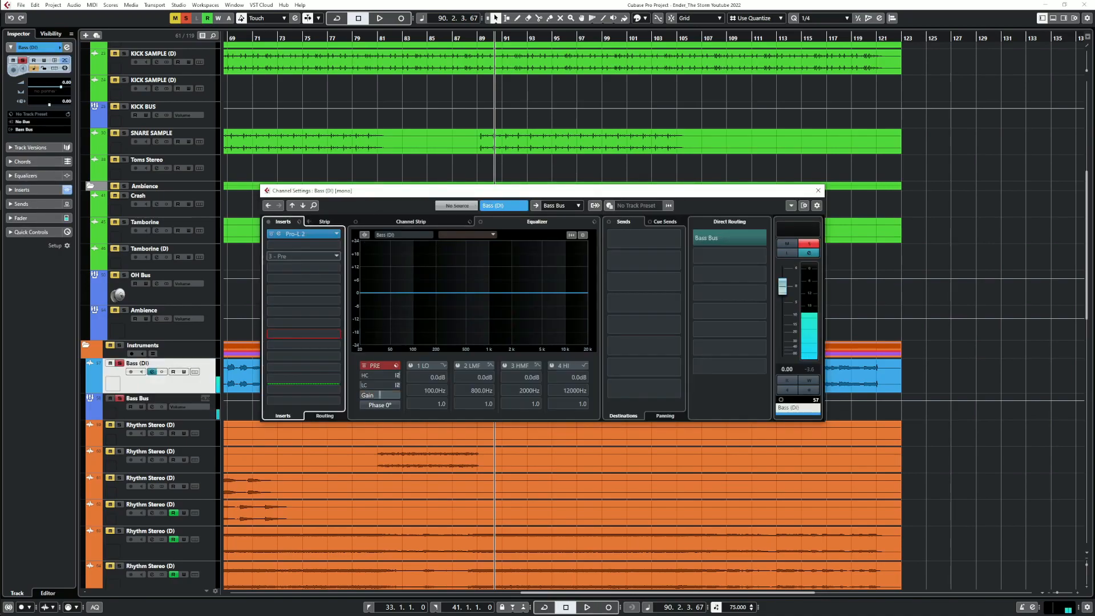
key(space)
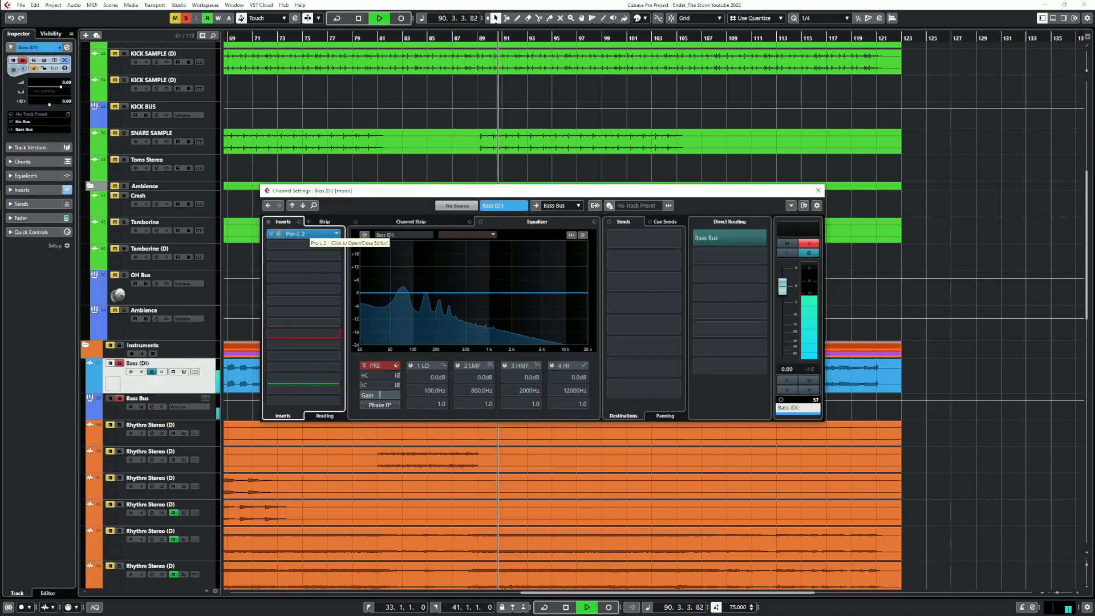
click(279, 234)
key(space)
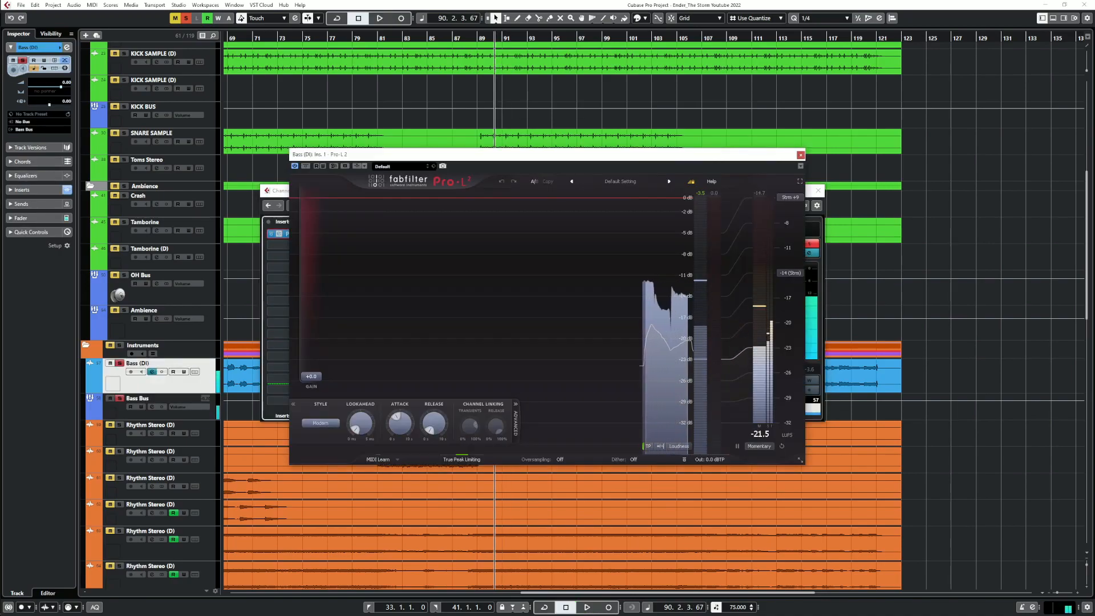
click(279, 234)
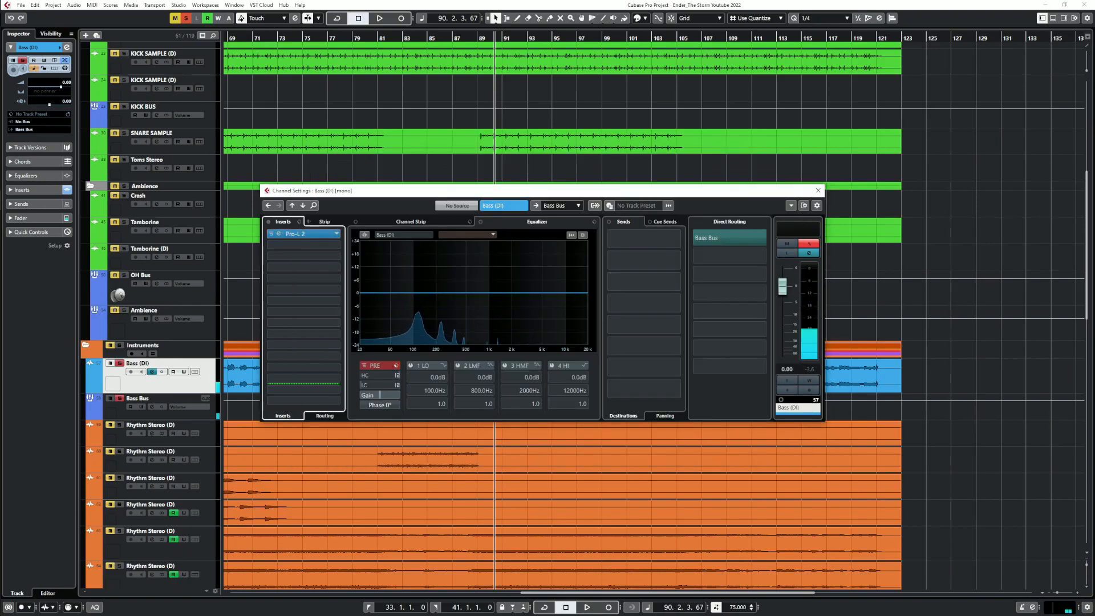
click(818, 191)
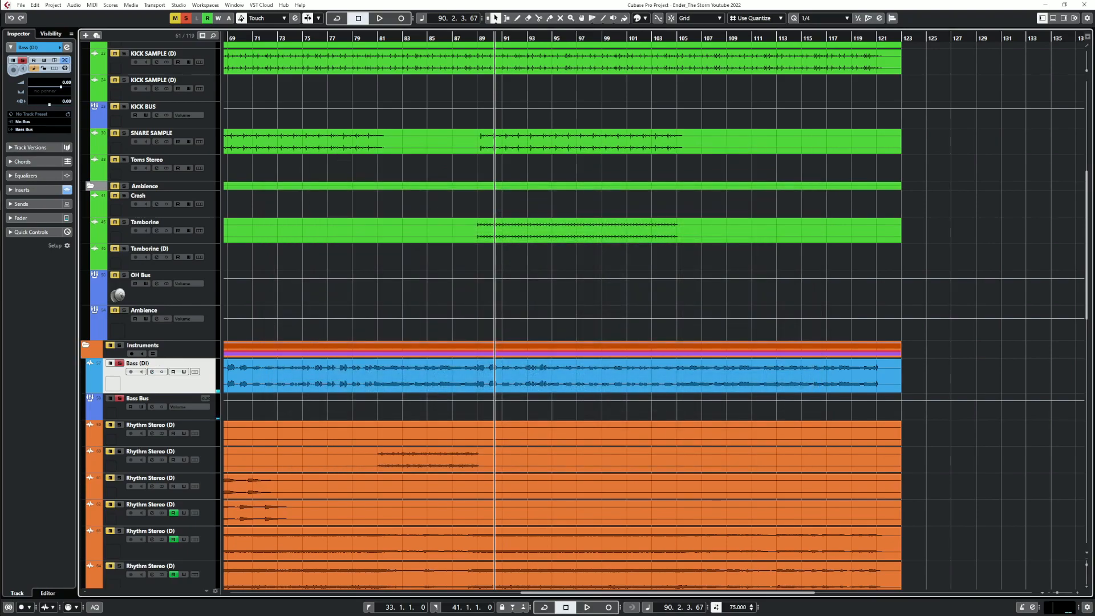
Inspect the Bass Bus inserts one by one: Pro-Q 3, MaxxBass Mono and Pro-L 2
click(152, 407)
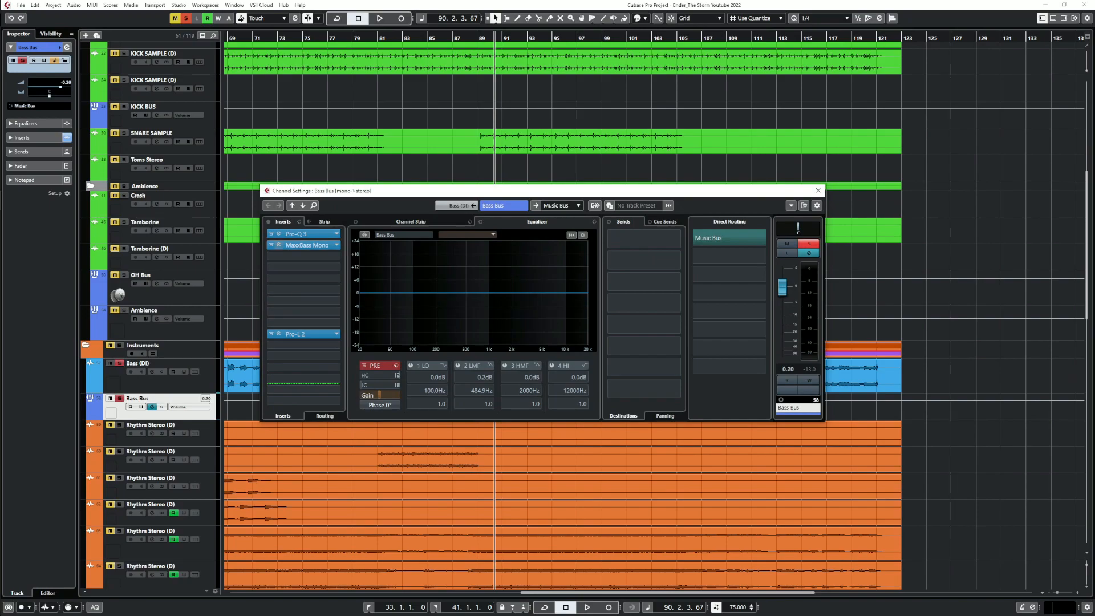
click(295, 234)
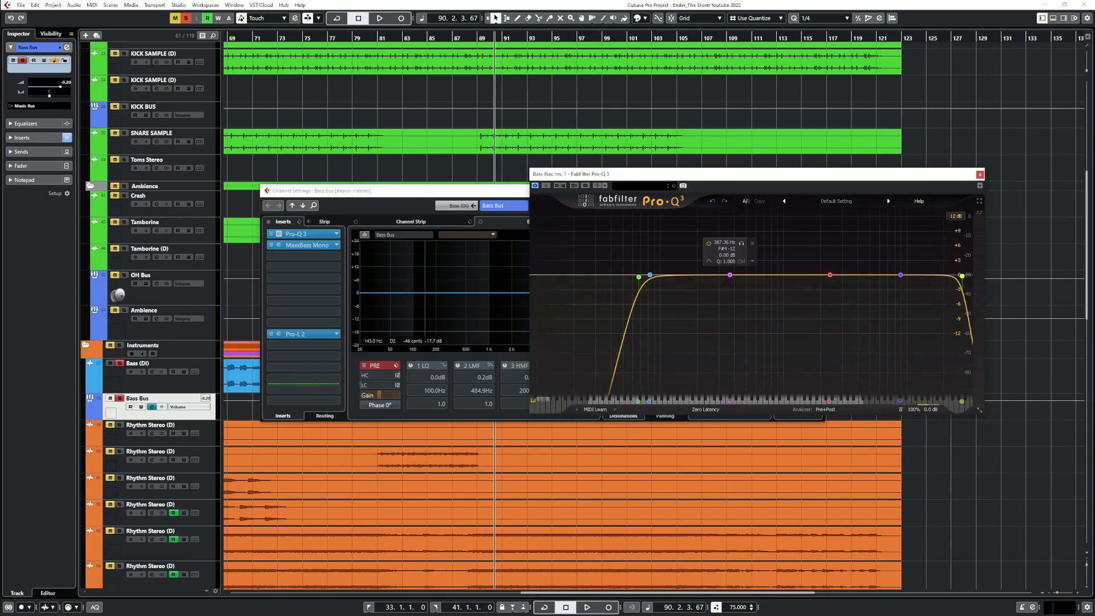
click(279, 245)
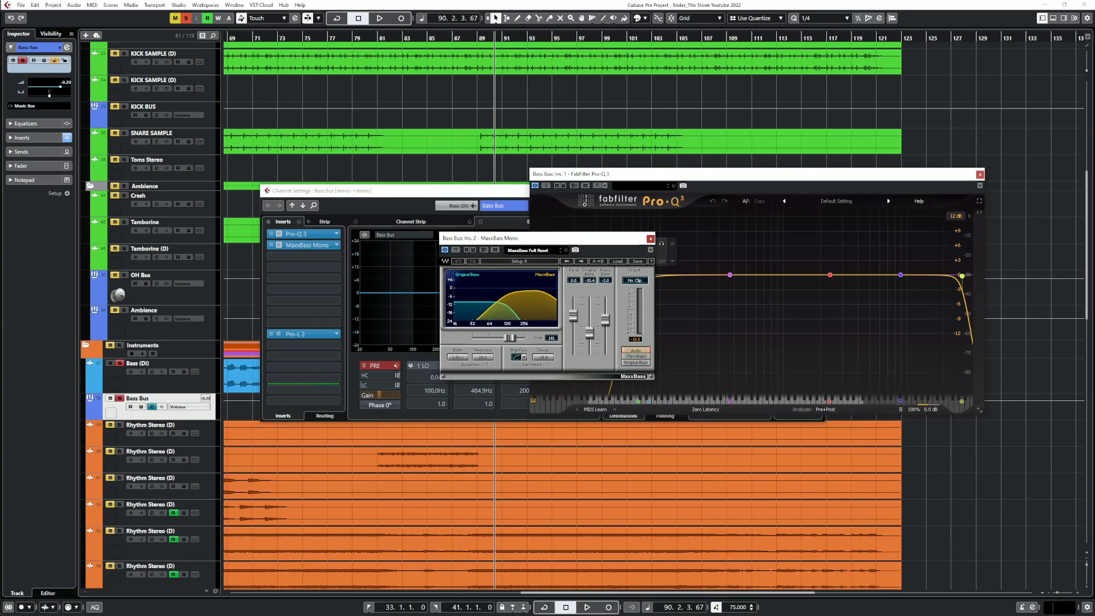
click(651, 238)
click(279, 334)
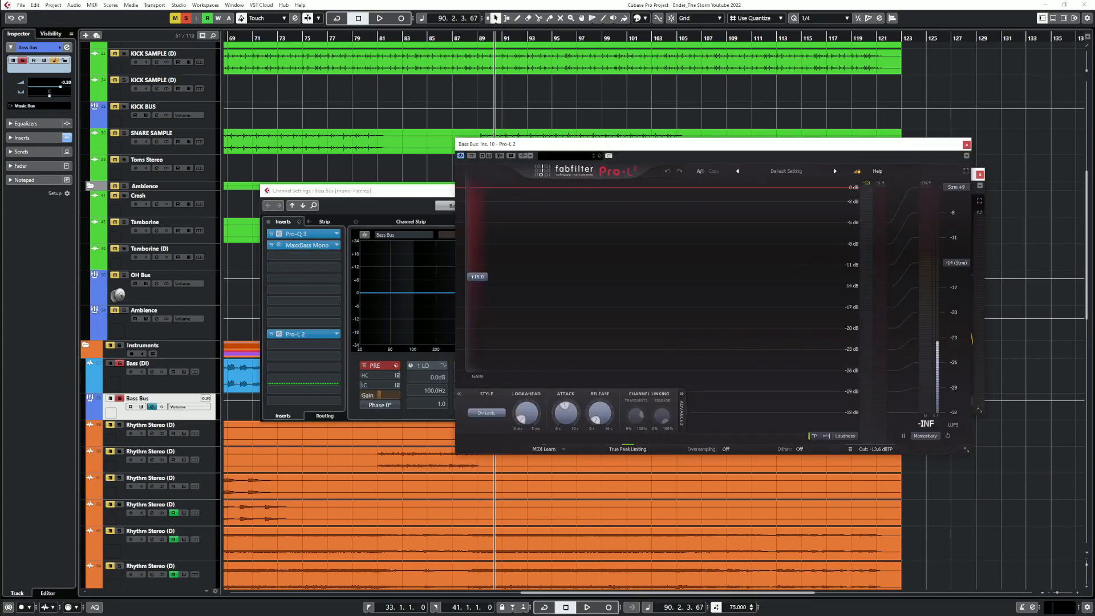
Close the Pro-L 2 limiter and lower the Bass Bus Pro-Q 3 low cut to about 45 Hz during playback
click(967, 144)
key(space)
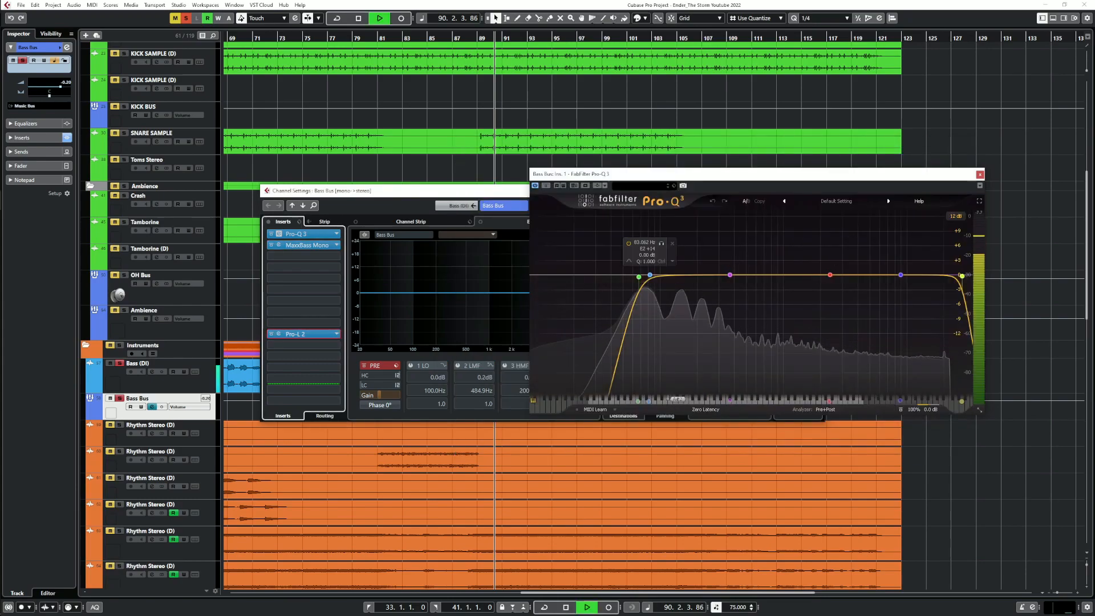
drag(639, 276, 619, 275)
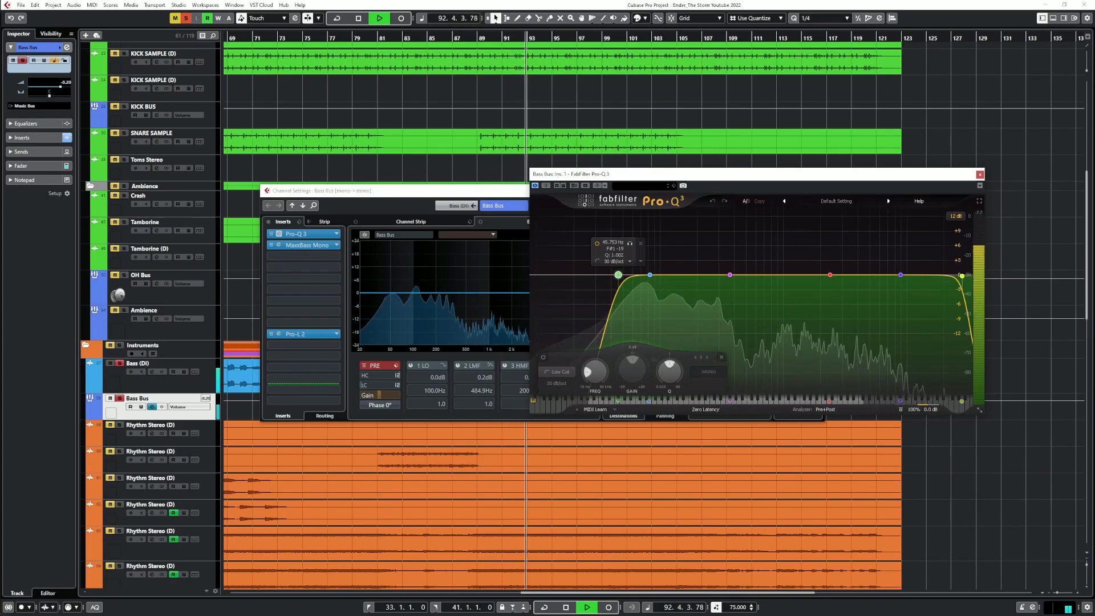
drag(619, 275, 617, 276)
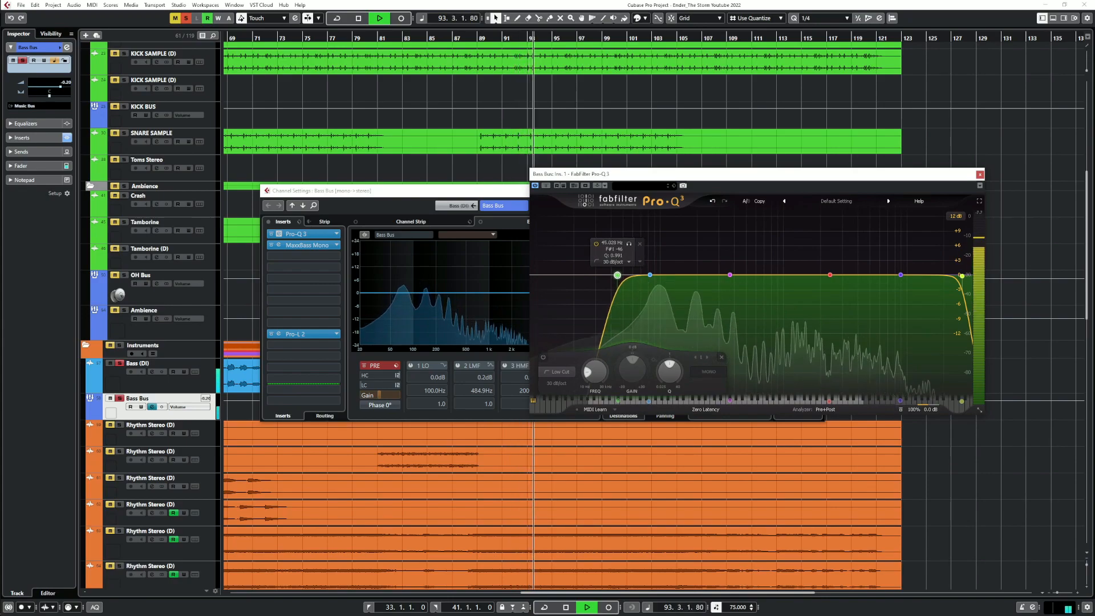
key(space)
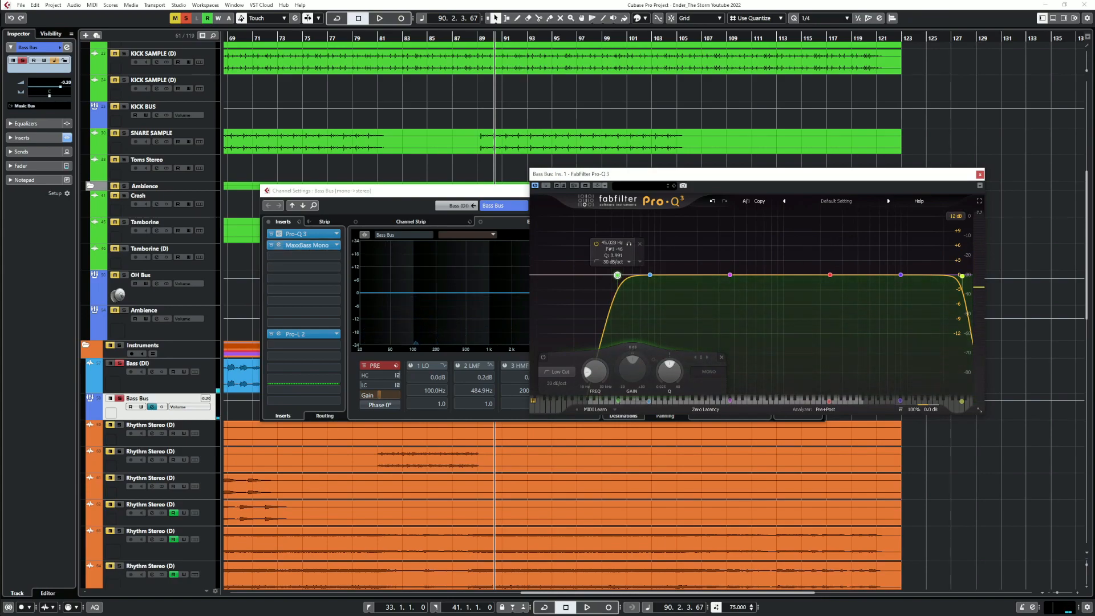
In MaxxBass Mono on the Bass Bus, set original bass to -10.7, MaxxBass level to 0.1 and crossover frequency slightly above 200 Hz during playback
click(306, 246)
key(space)
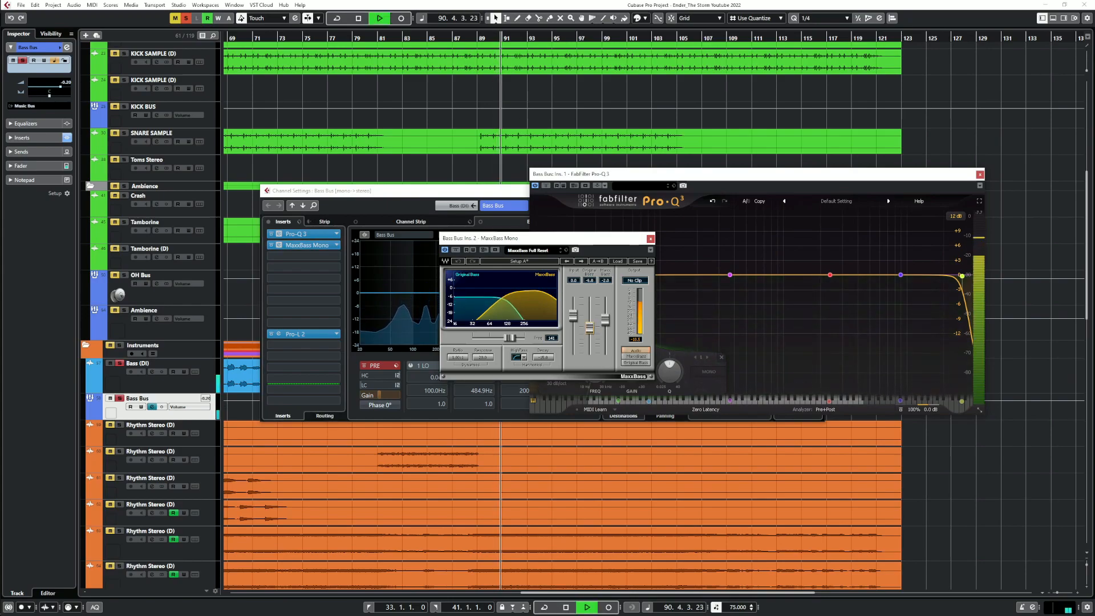
drag(605, 319, 605, 299)
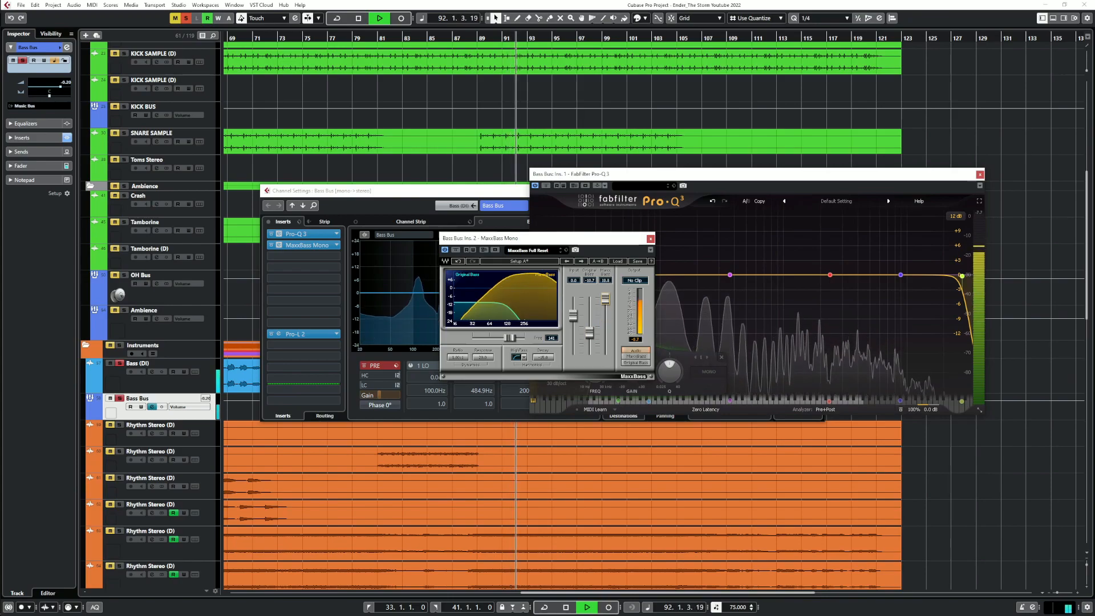
drag(509, 337, 521, 337)
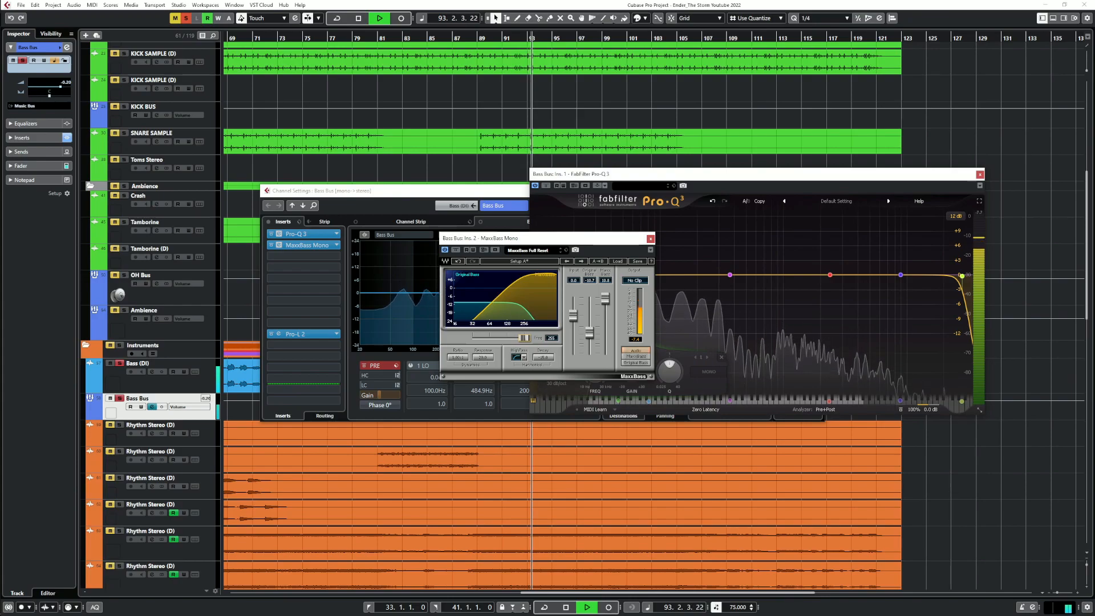
drag(518, 337, 516, 338)
drag(605, 299, 605, 315)
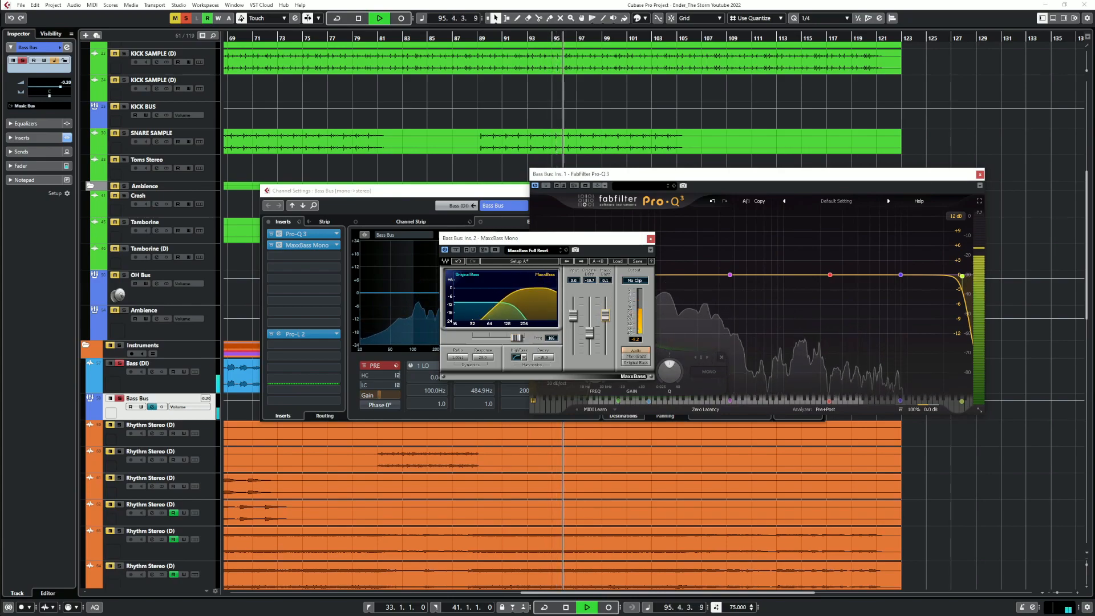
Replay the passage and compare the Bass Bus with MaxxBass Mono bypassed and active, leaving the insert active
key(space)
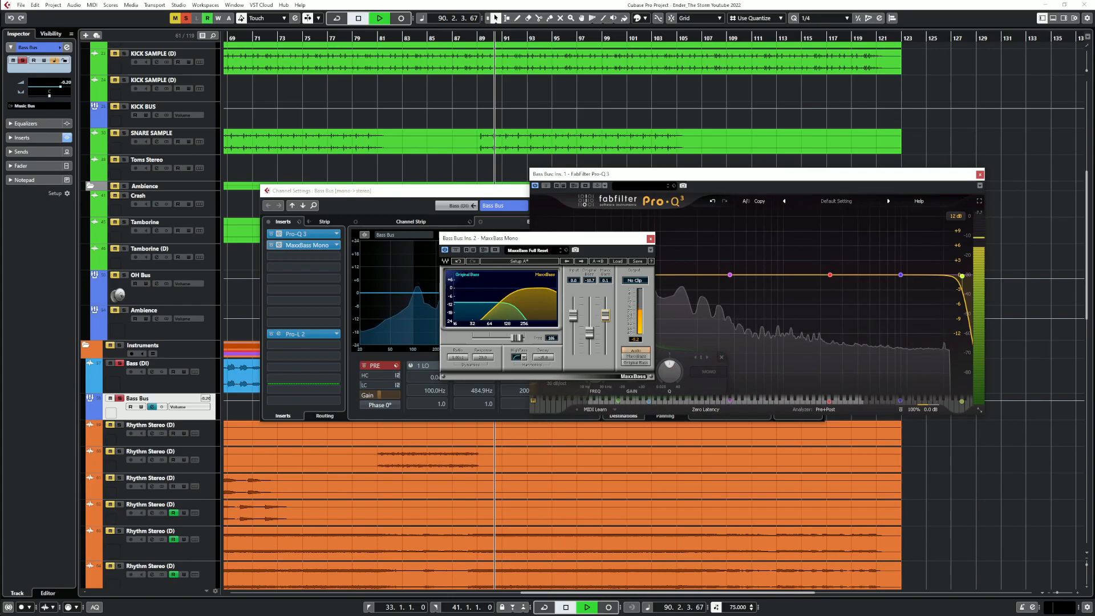
key(space)
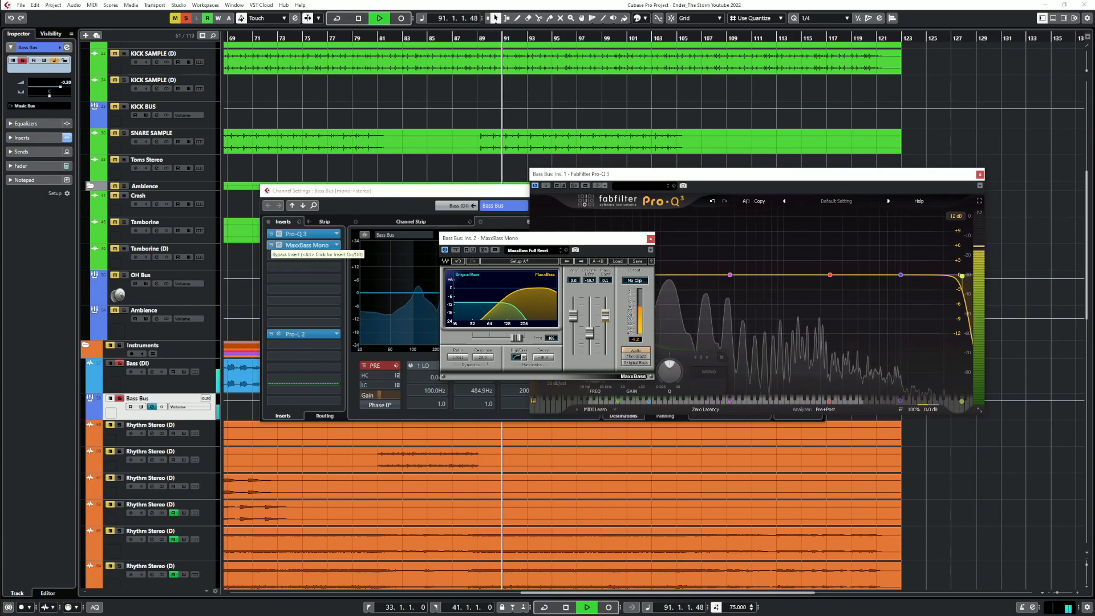
click(271, 245)
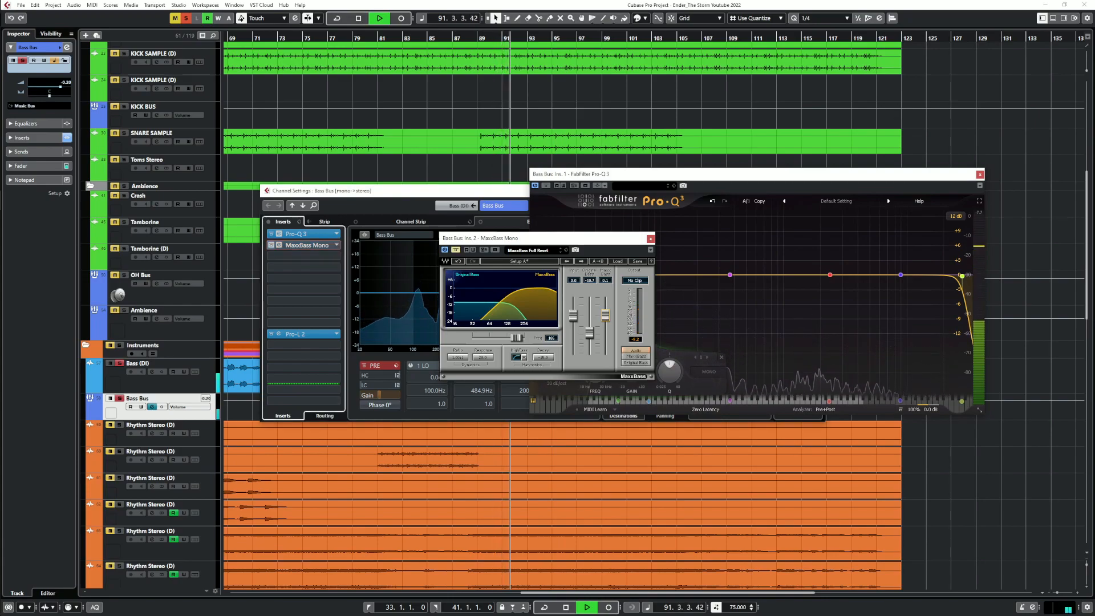
click(271, 245)
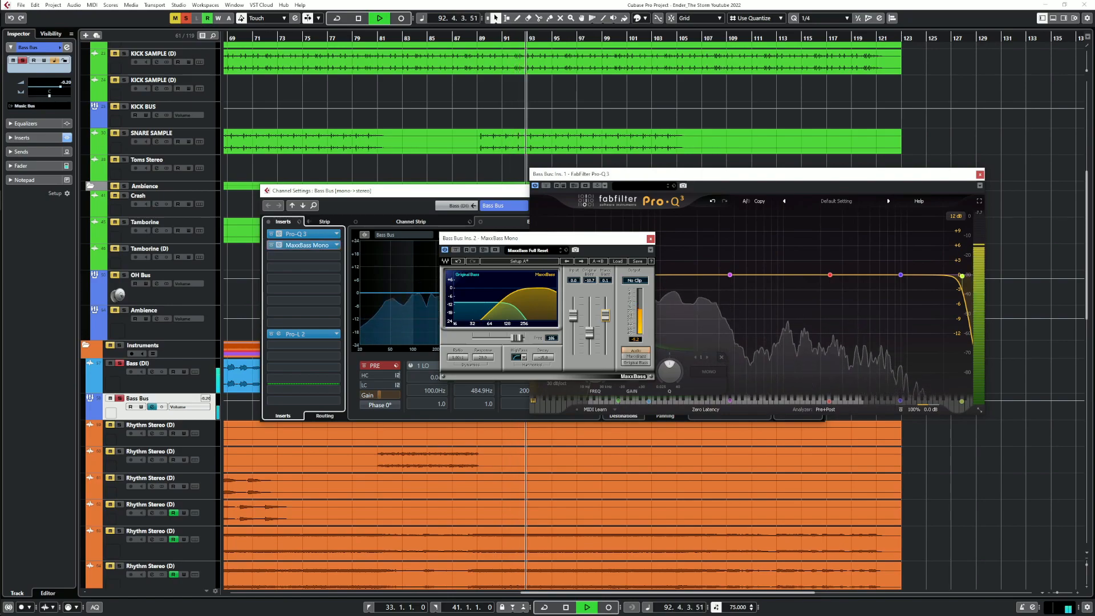
click(271, 244)
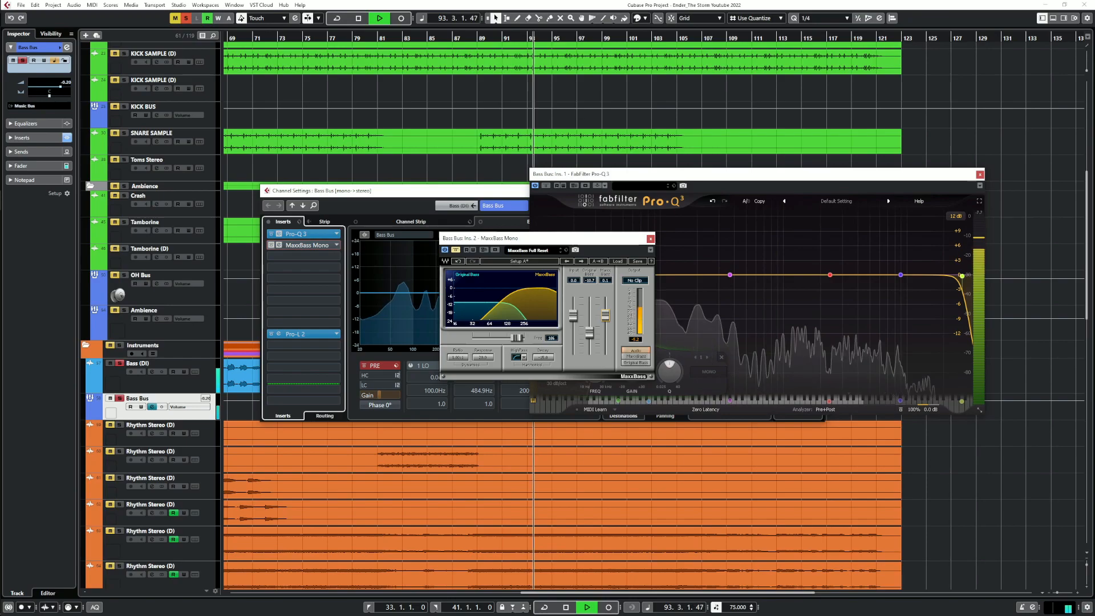
click(271, 244)
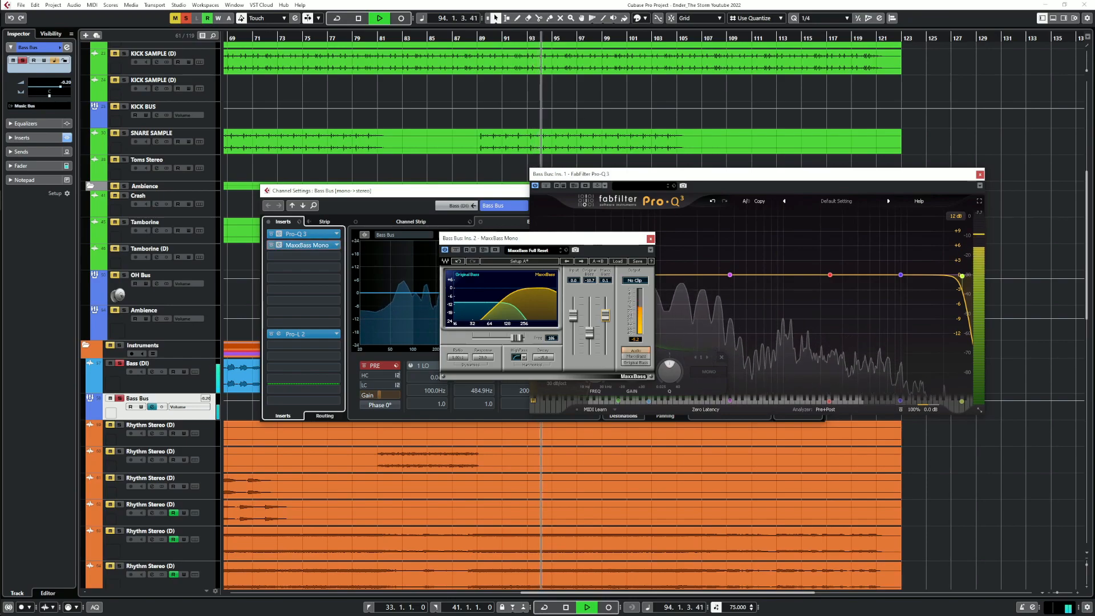
drag(605, 316, 605, 317)
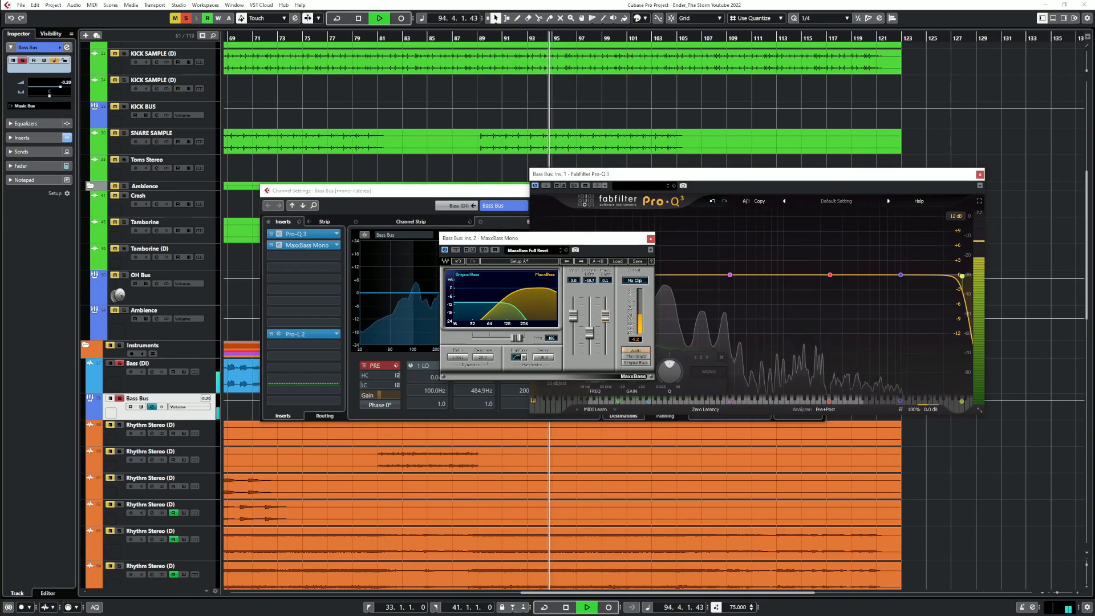
Close the Bass Bus MaxxBass Mono, Pro-Q 3 and channel settings windows and stop playback
click(651, 239)
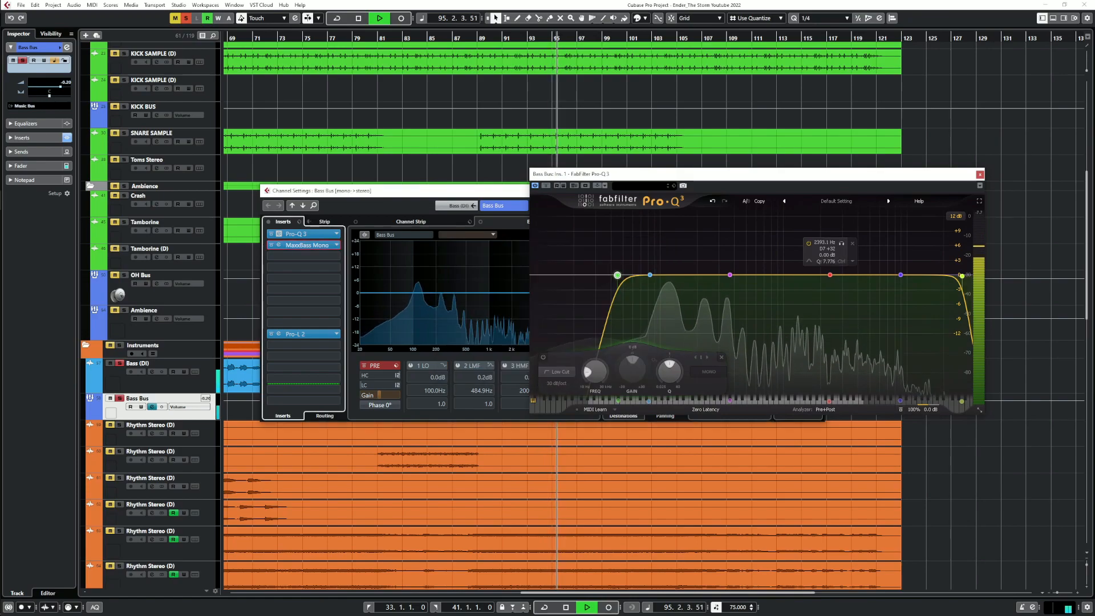
click(980, 175)
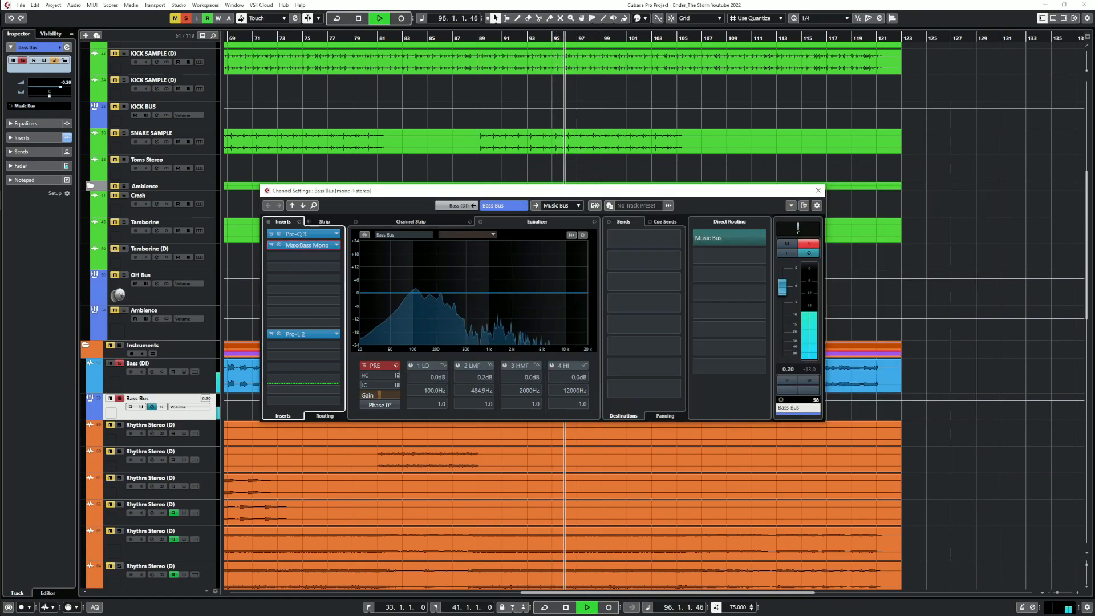
click(818, 190)
key(space)
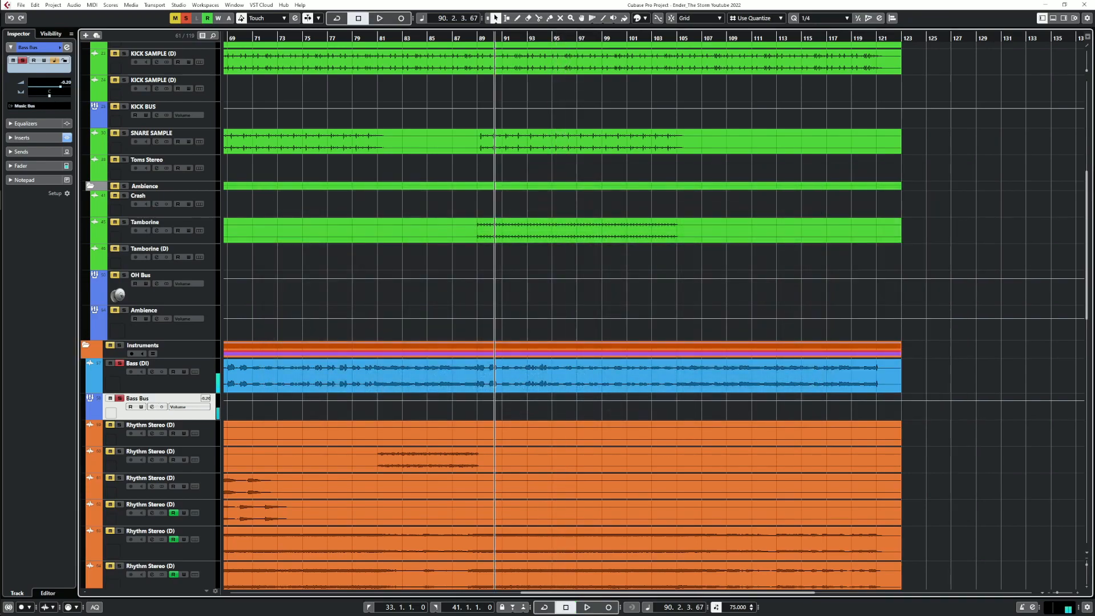
click(152, 407)
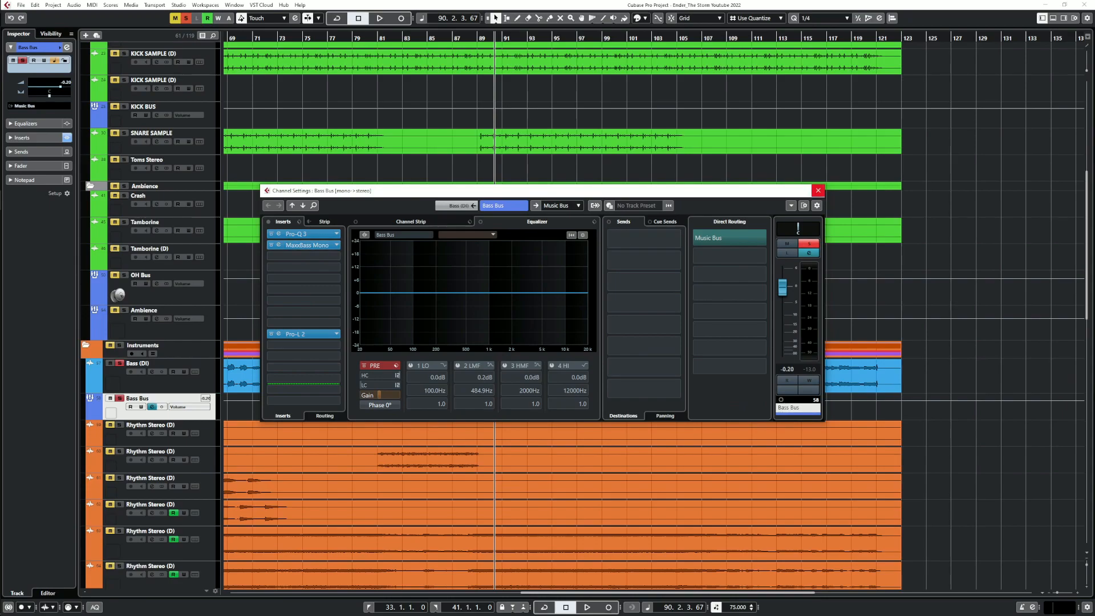
click(819, 190)
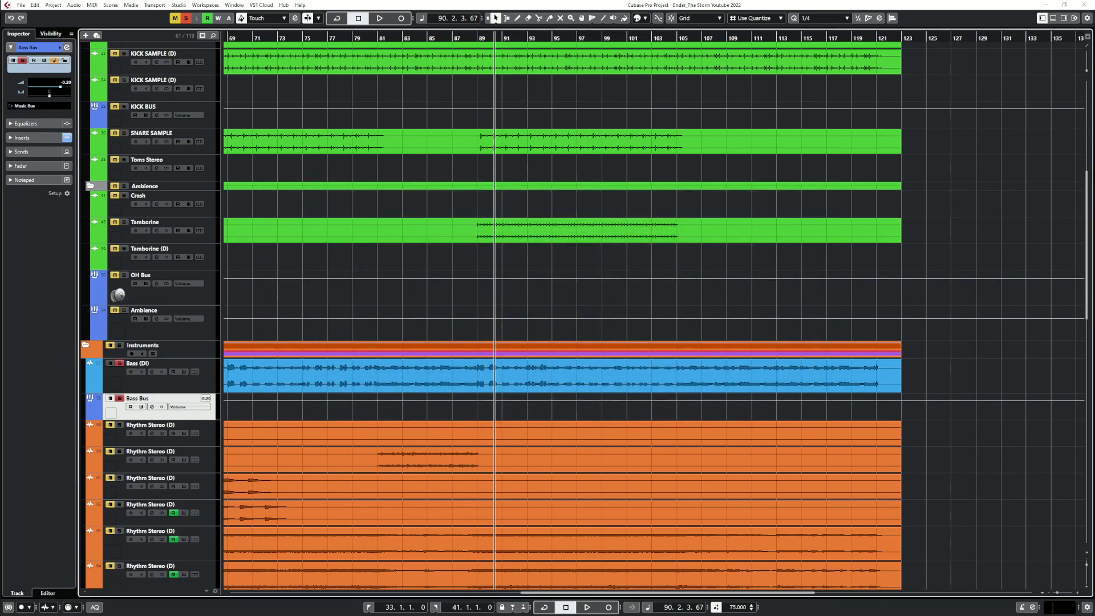
Unsolo the Bass Bus and audition the bass within the full mix
click(119, 398)
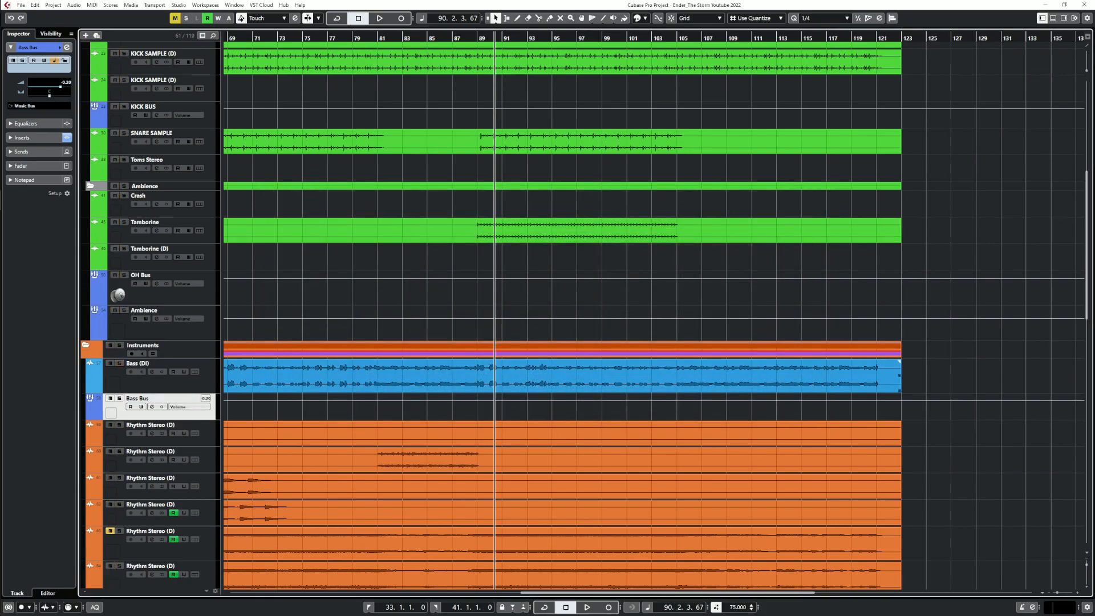
key(h)
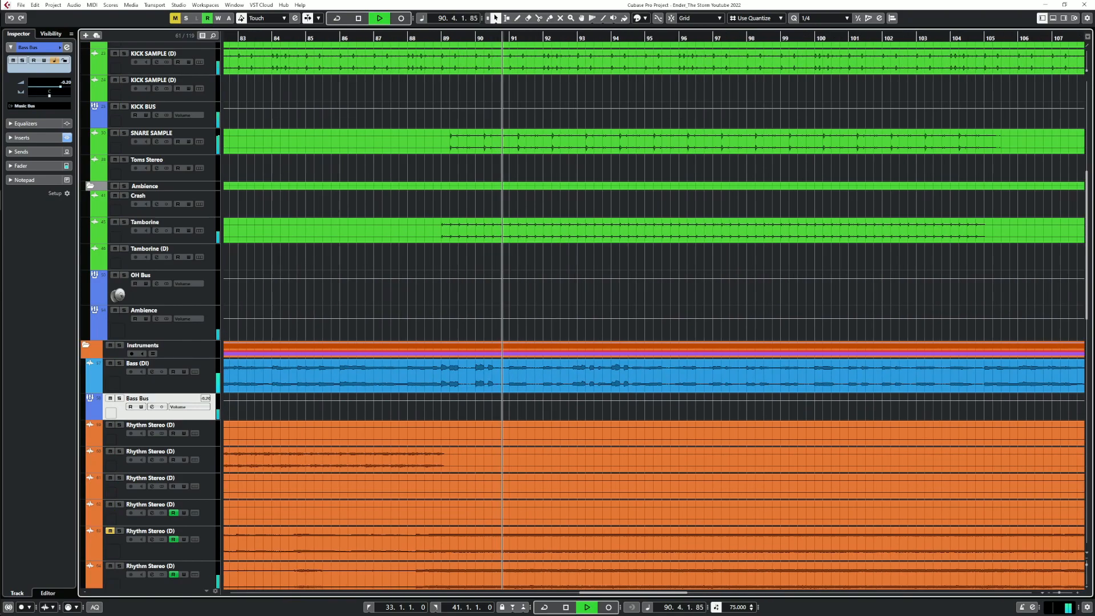
key(g)
key(g)
key(g)
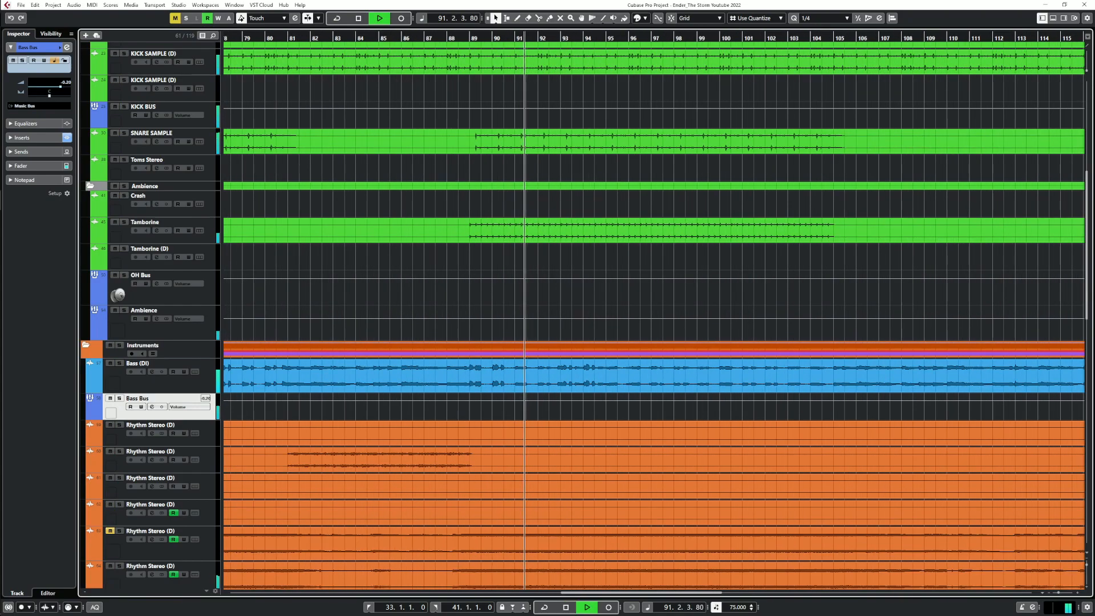
key(g)
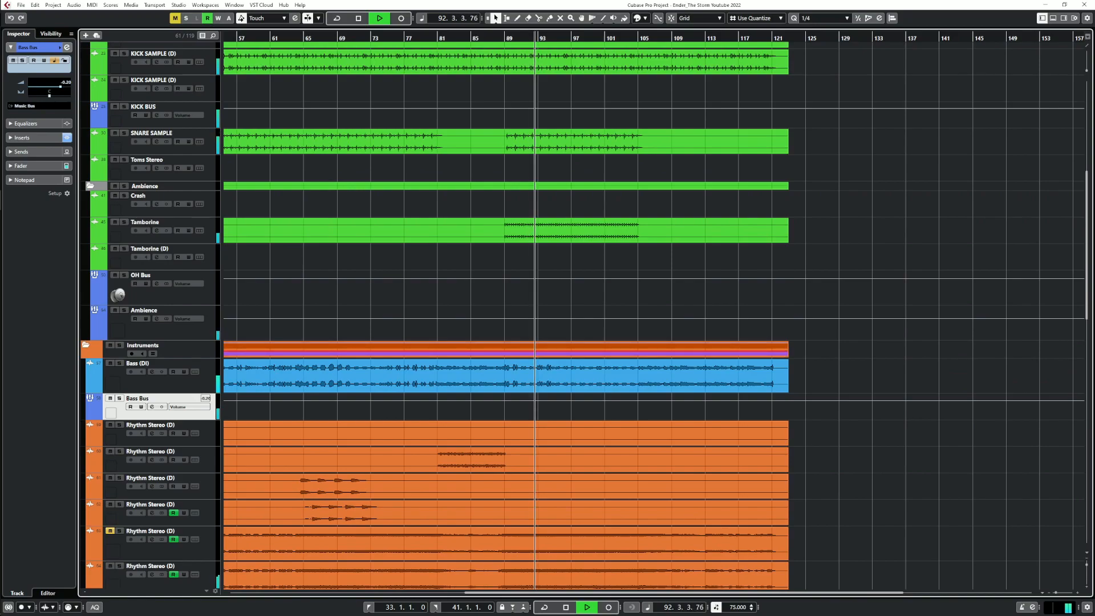
scroll(89, 213, up, 5)
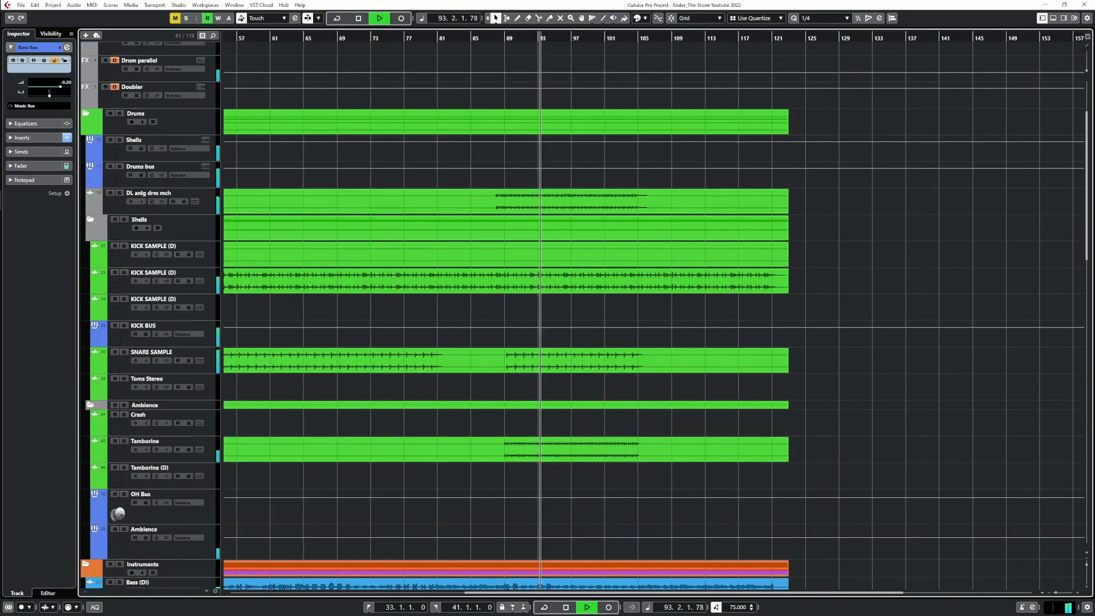
key(space)
Switch to the Range Selection tool and solo the Bass Bus again during a short playback
right_click(502, 51)
click(515, 45)
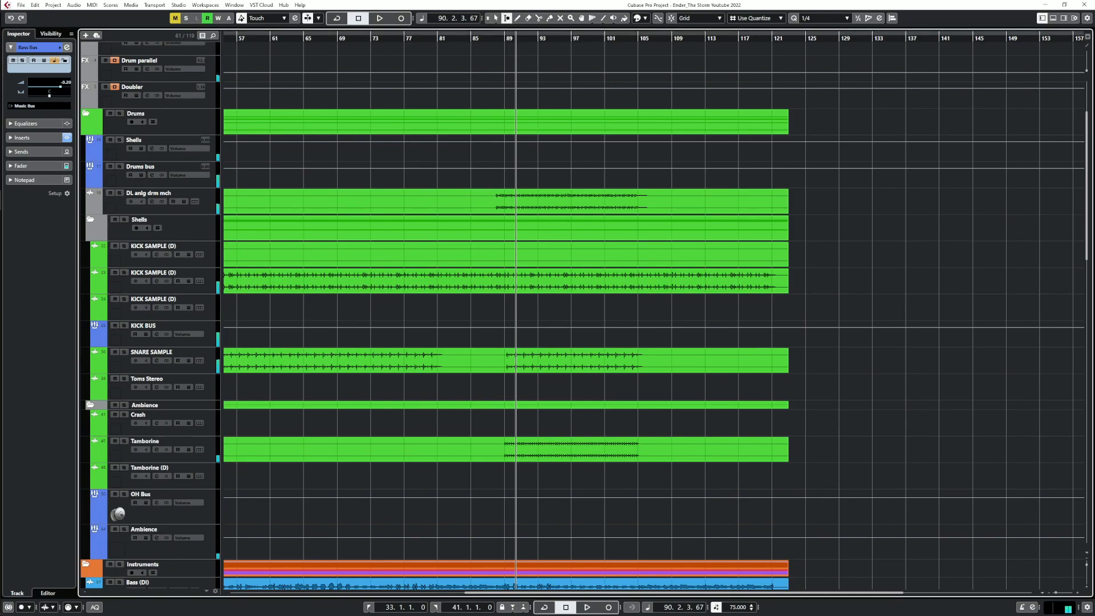
scroll(514, 313, down, 6)
key(space)
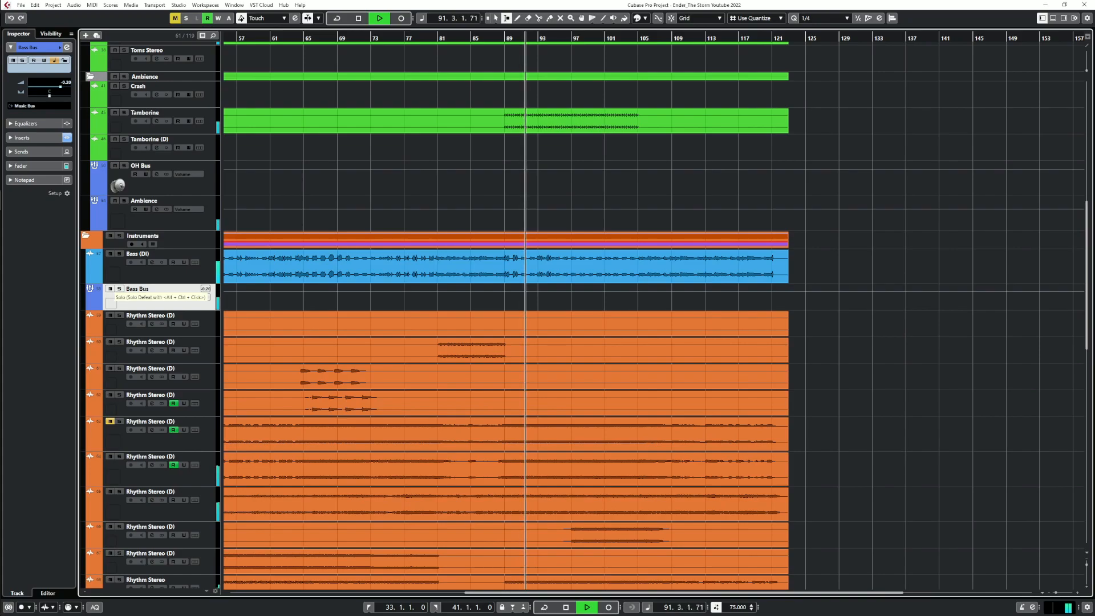
click(119, 289)
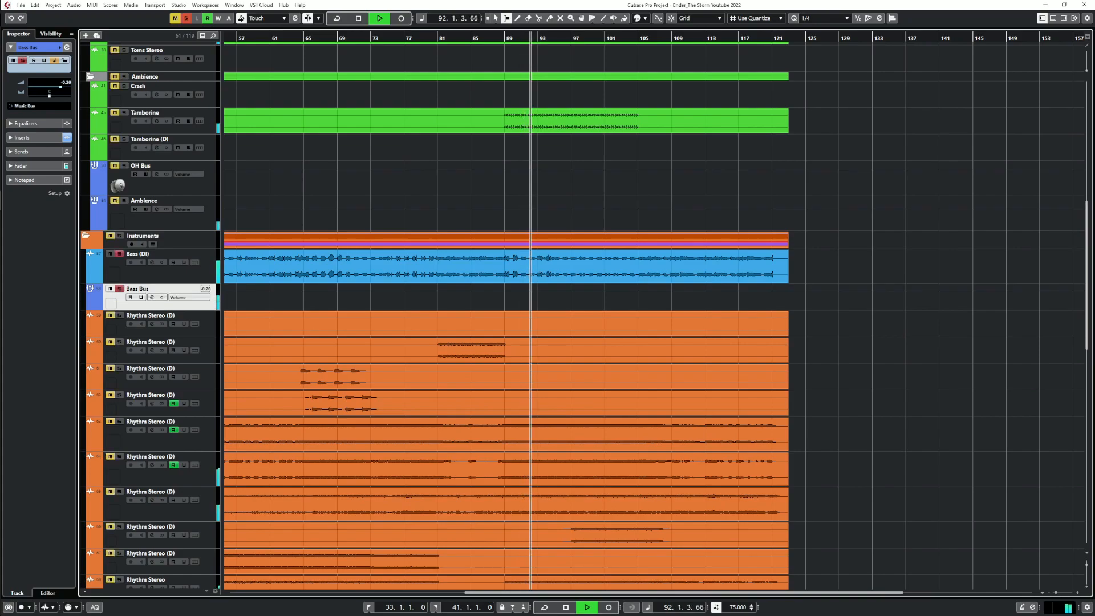
key(space)
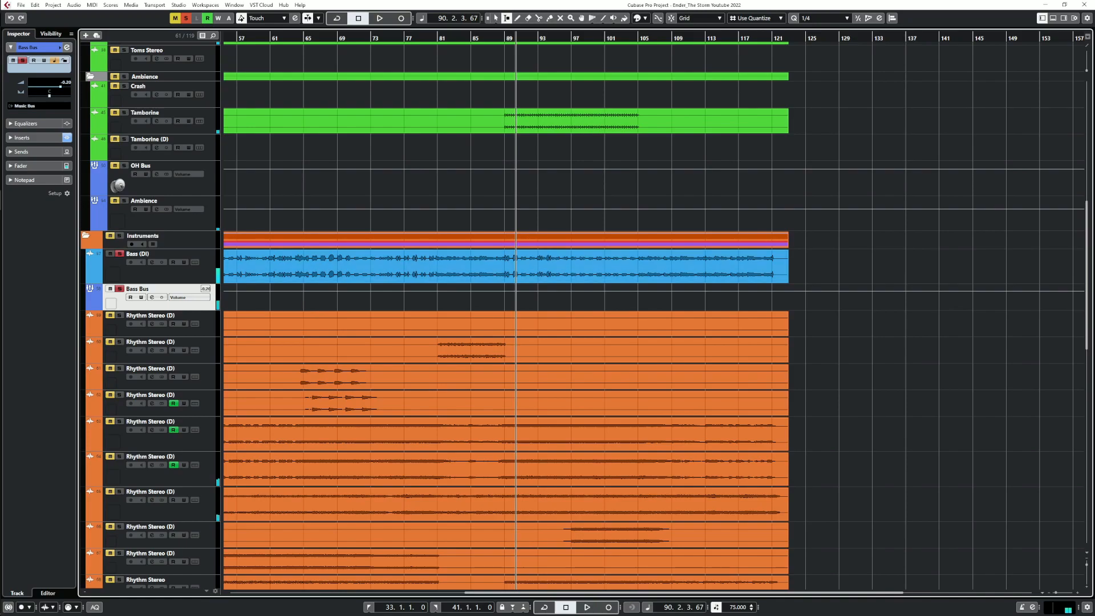
Add the Pro-C 2 compressor to the third insert slot of the Bass Bus
click(151, 297)
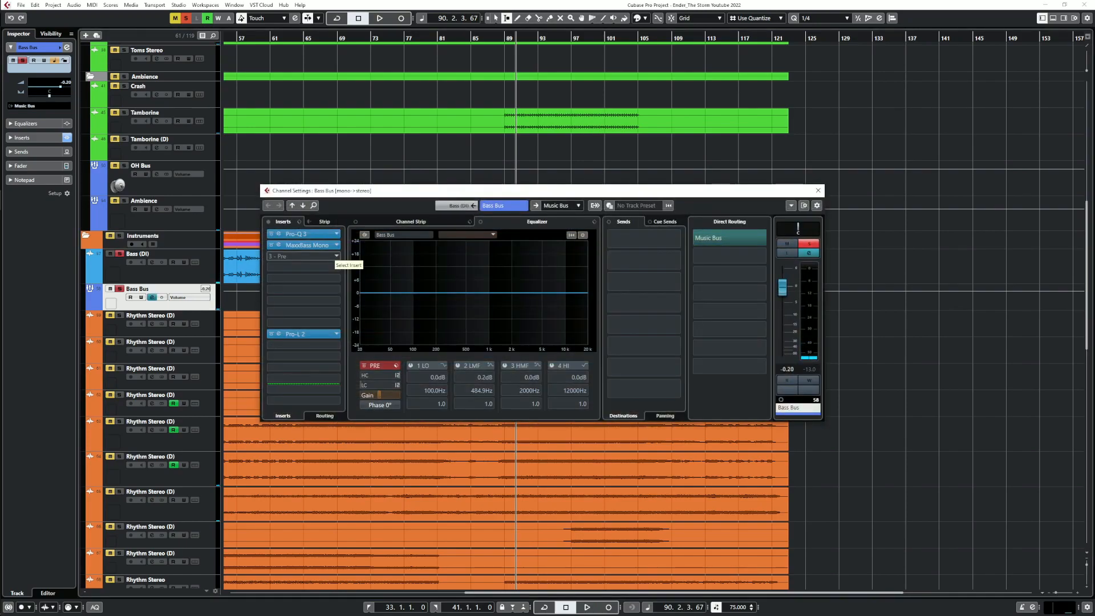
click(302, 256)
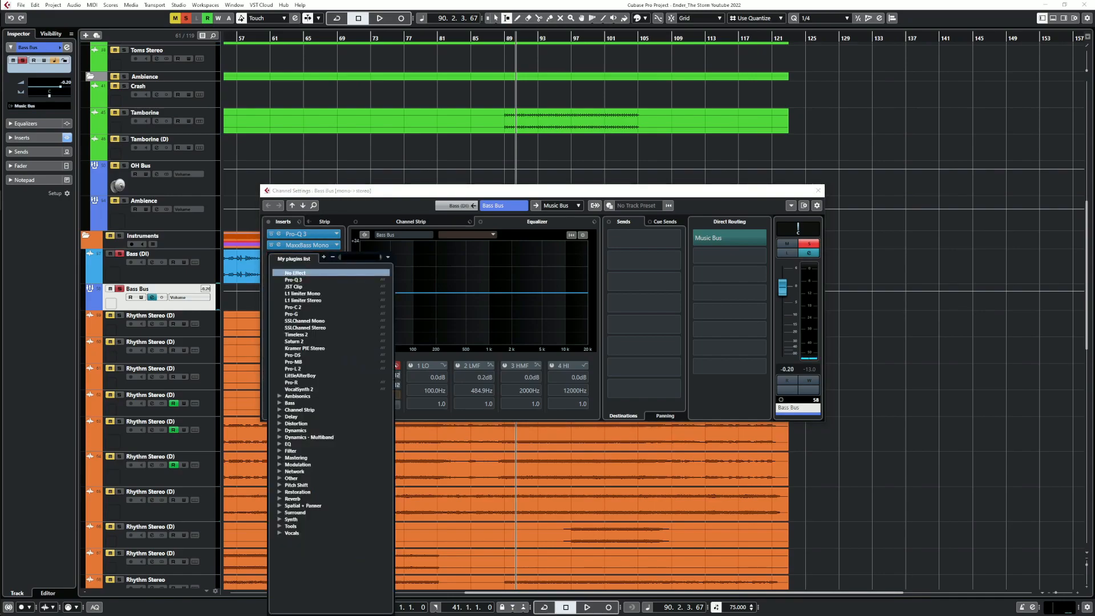
text(pr)
key(Down)
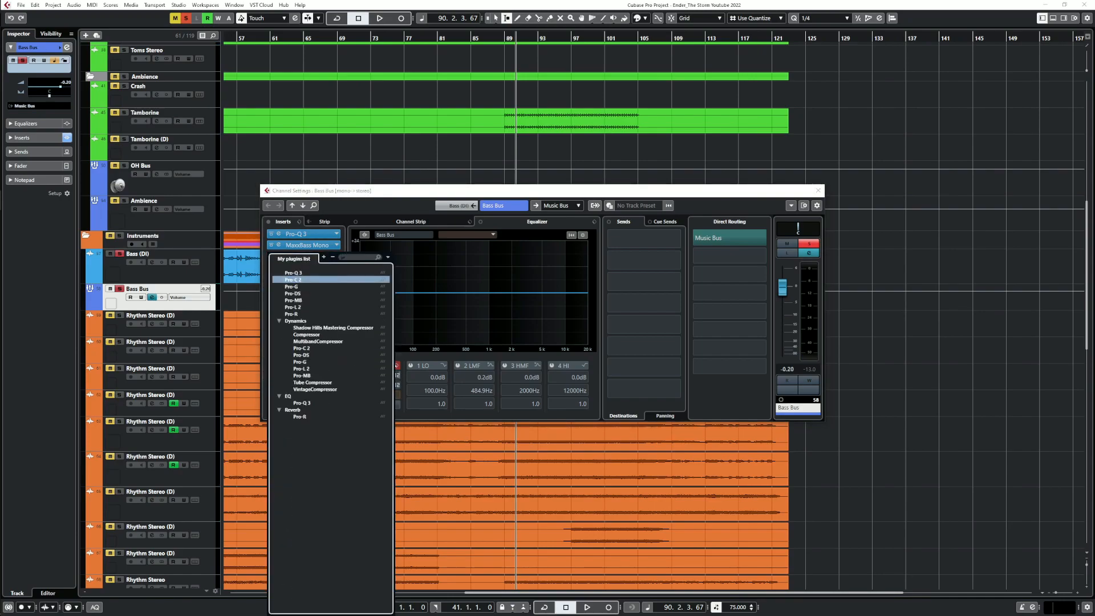
key(Return)
Adjust the threshold, release and attack of the Bass Bus Pro-C 2 compressor during playback, ending with a shorter release and faster attack
key(space)
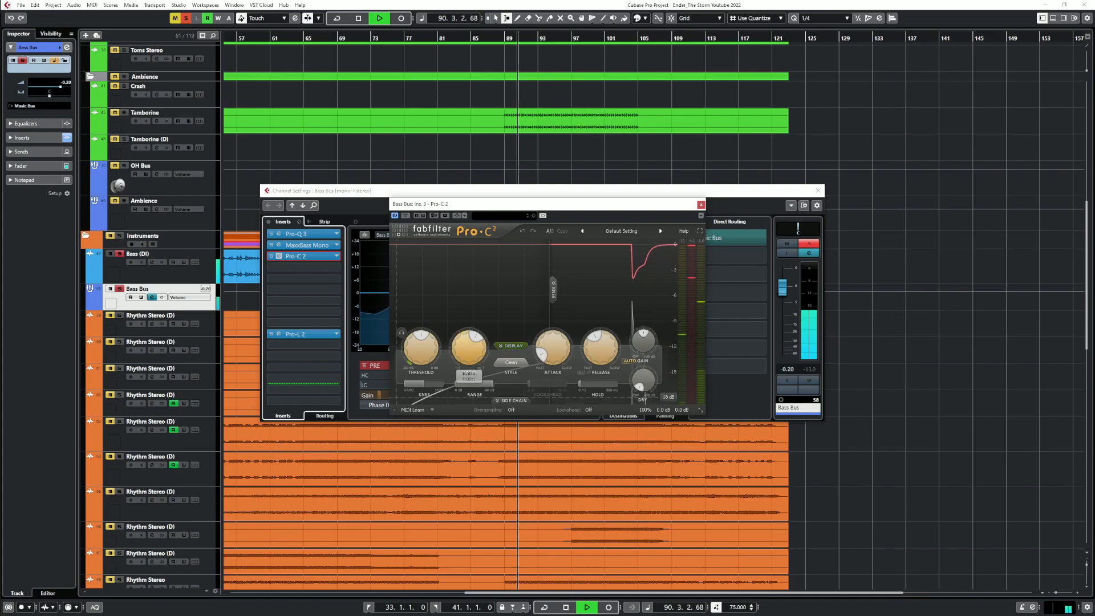
drag(421, 348, 421, 346)
drag(601, 347, 600, 373)
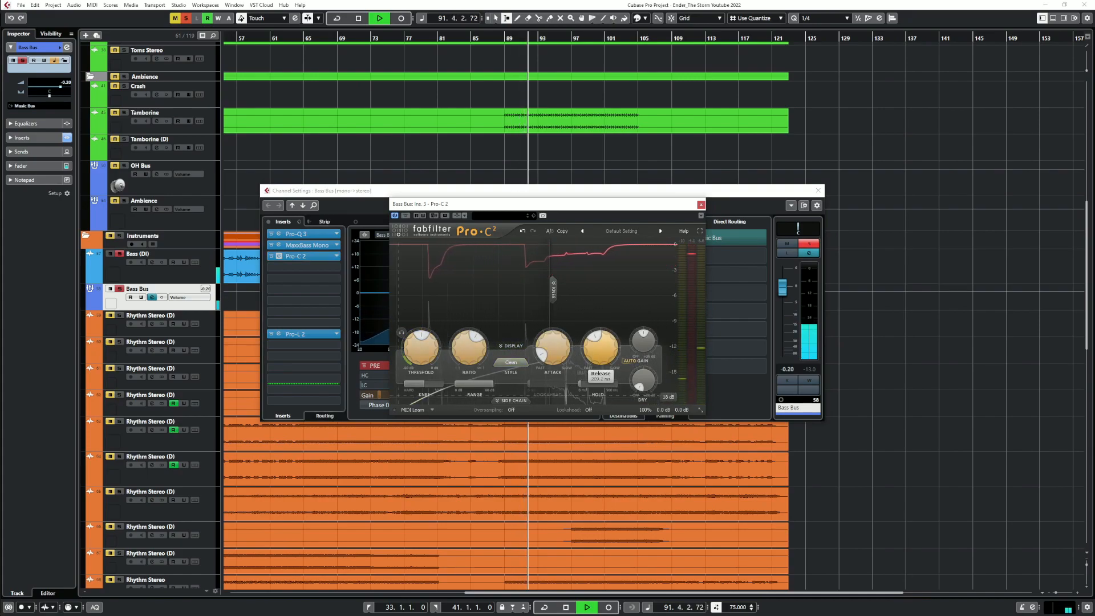
mouse_move(553, 348)
mouse_down()
mouse_move(553, 321)
mouse_move(552, 359)
mouse_up()
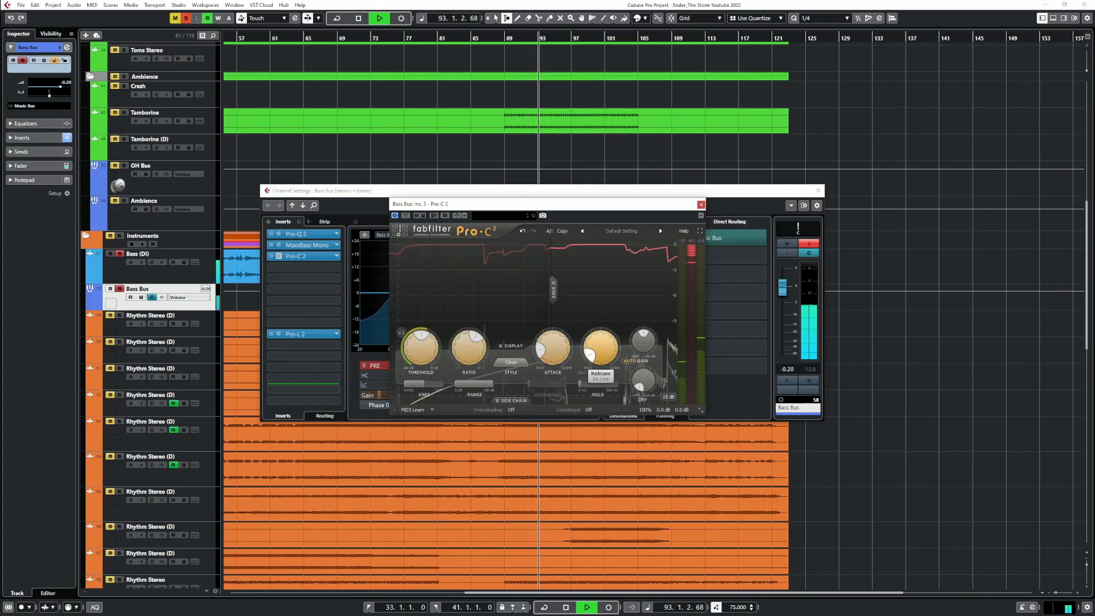
drag(421, 347, 421, 365)
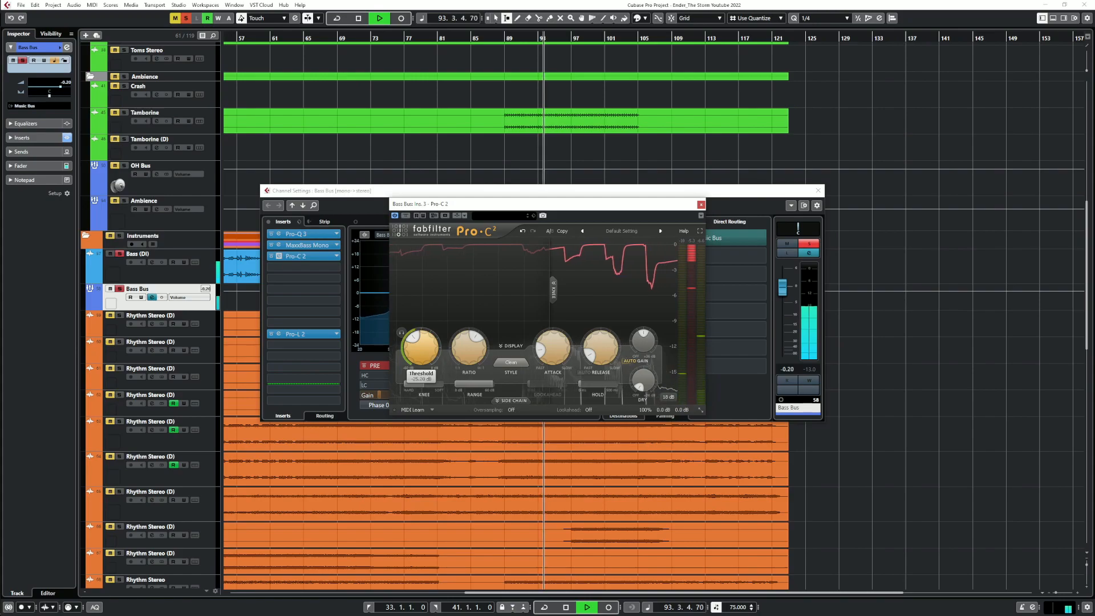
drag(420, 347, 421, 340)
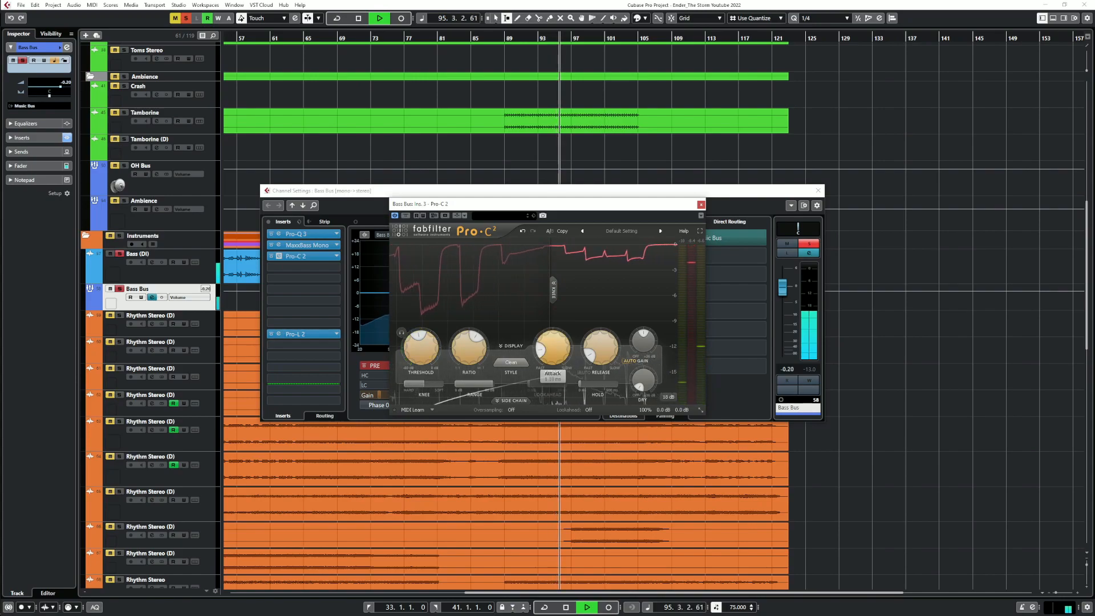
Adjust the attack of the Bass Bus Pro-L 2 limiter, lower its gain to +13.4 dB and stop playback
click(280, 335)
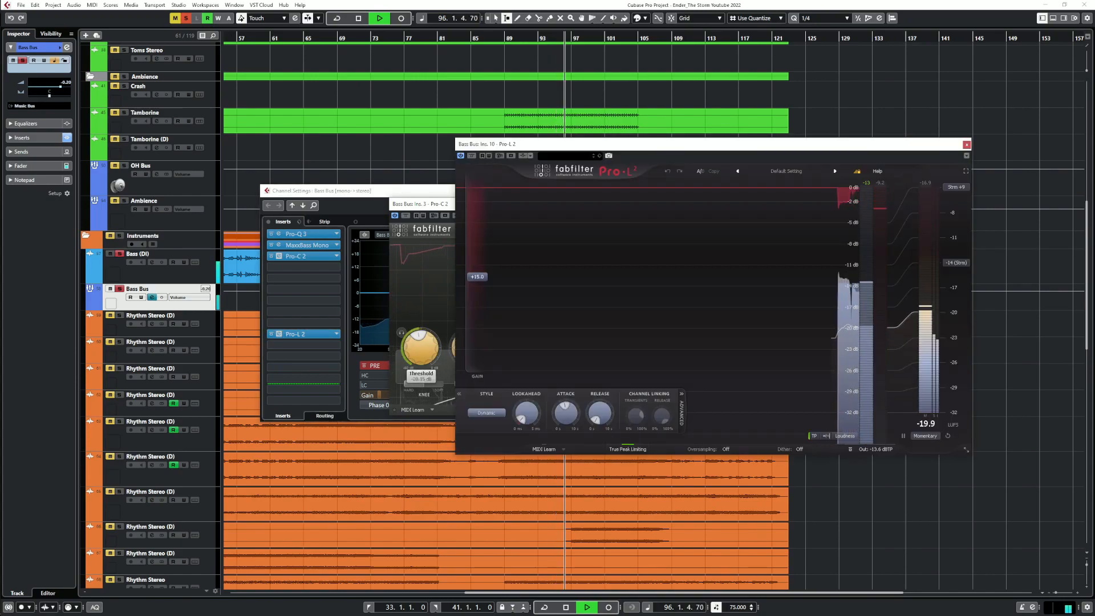
drag(565, 413, 566, 406)
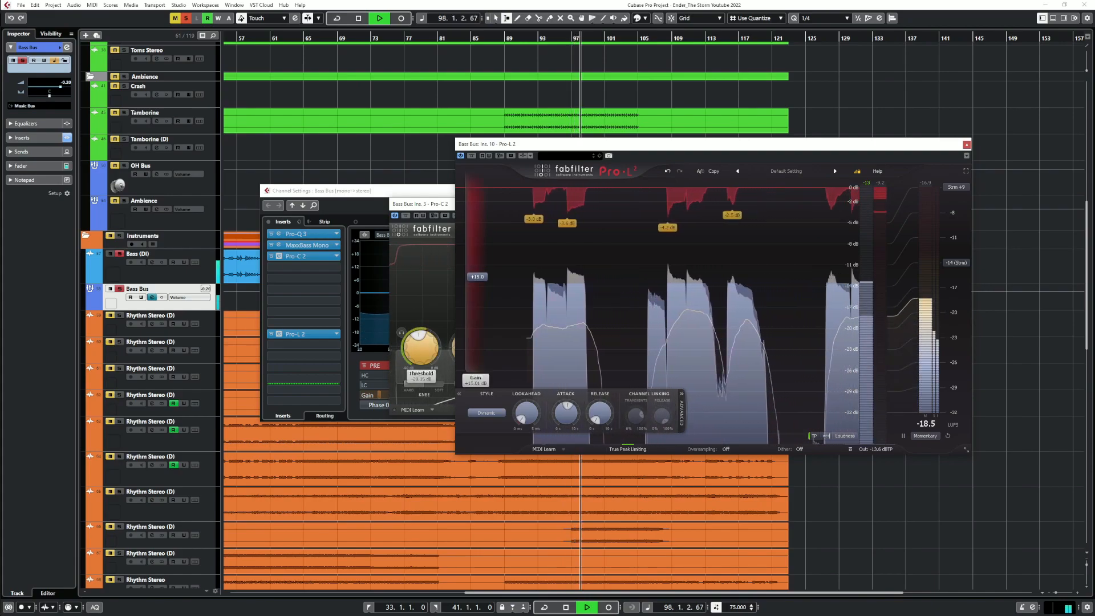
mouse_move(477, 277)
mouse_down()
mouse_move(476, 366)
mouse_move(476, 276)
mouse_move(477, 287)
mouse_up()
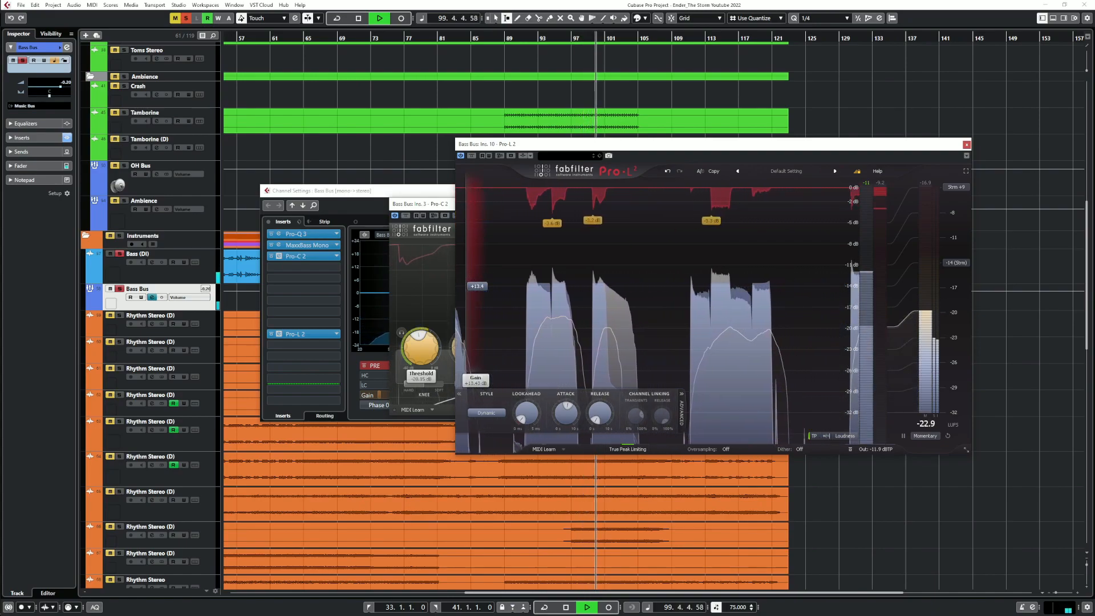
key(space)
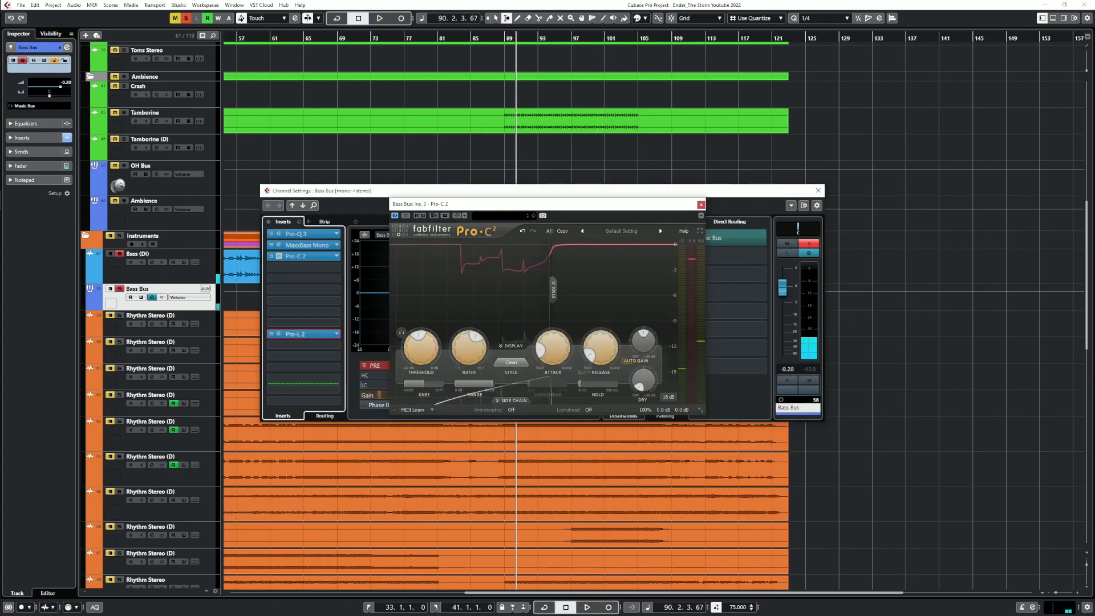
Close the Pro-C 2 window, review the Pro-L 2 limiter settings and close the Bass Bus channel settings
click(701, 205)
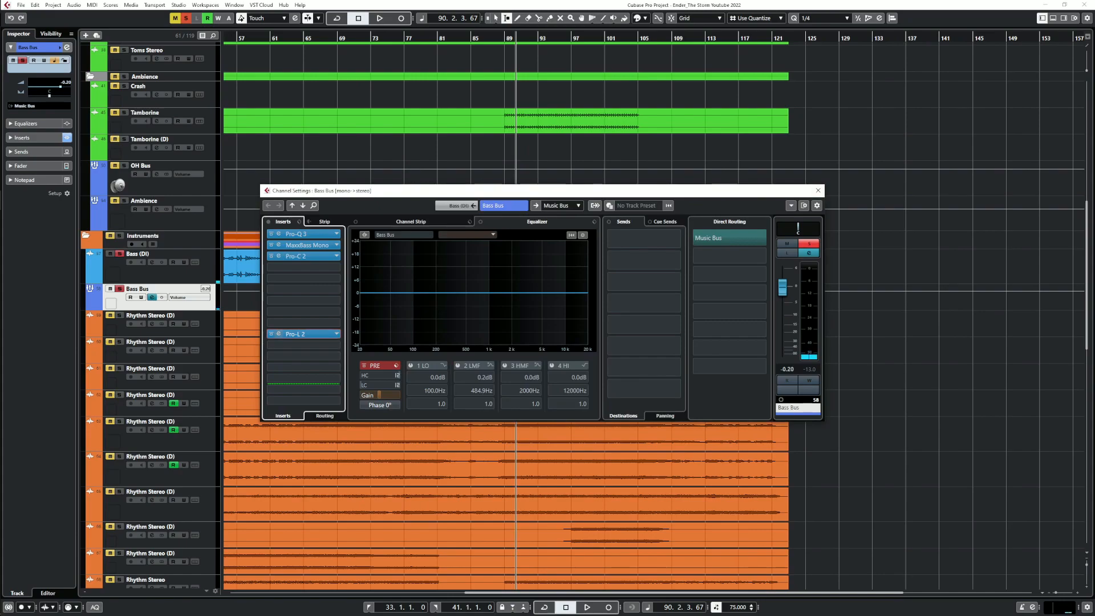
click(303, 334)
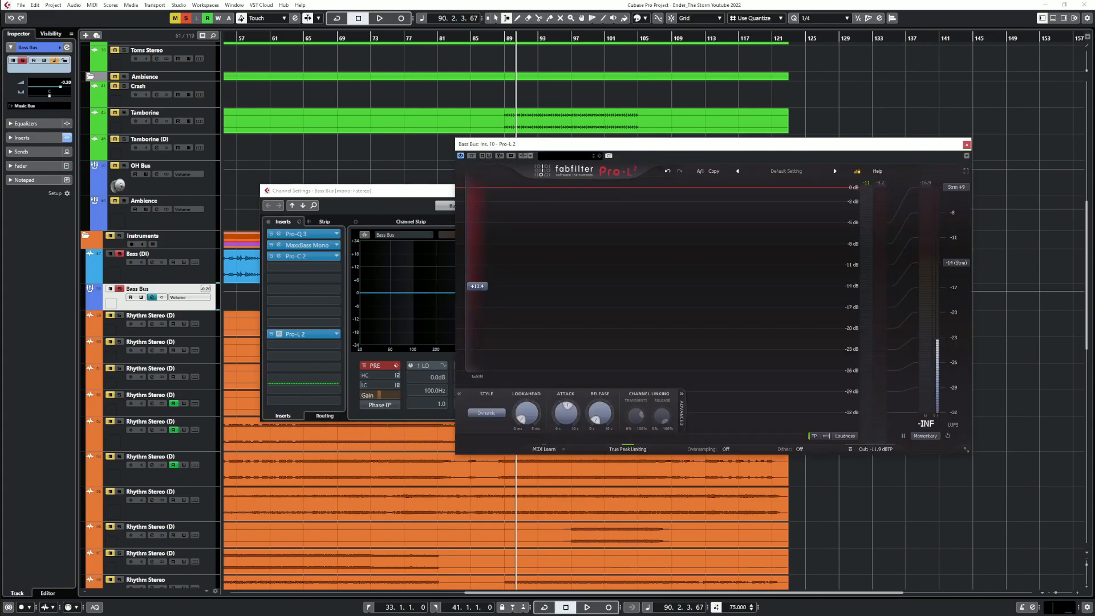
click(967, 145)
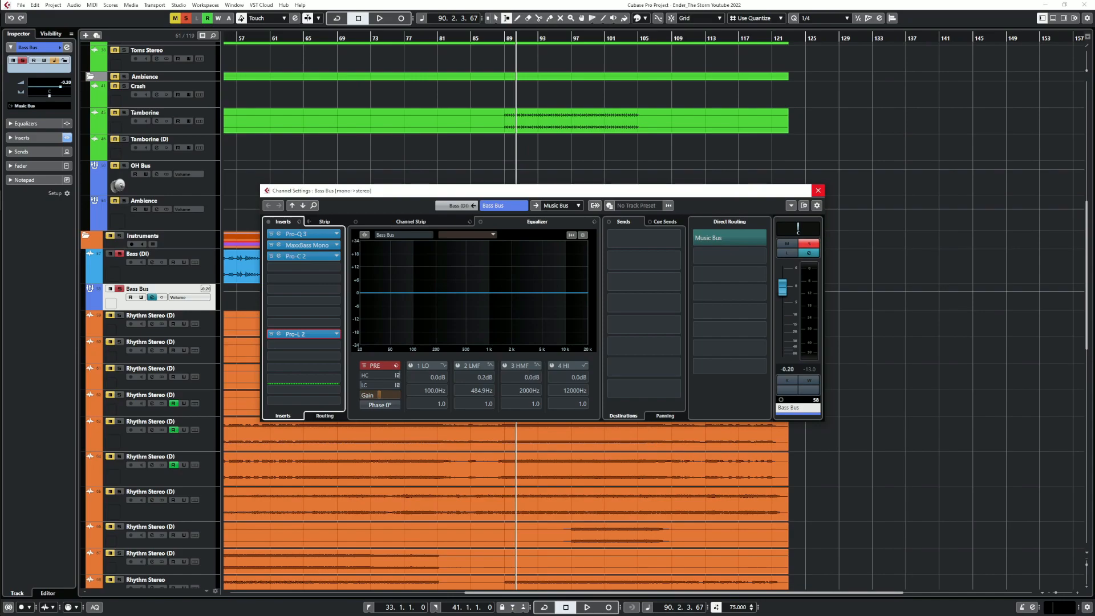
click(817, 191)
Solo the Drums folder together with the Bass Bus and audition drums and bass in a short playback
scroll(399, 274, up, 8)
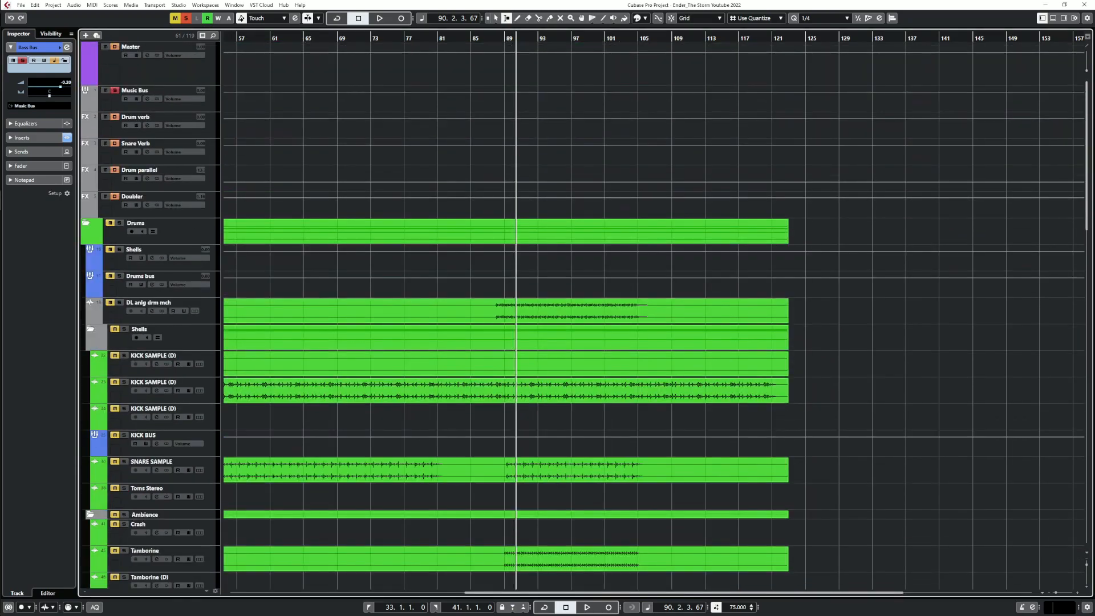
click(119, 223)
scroll(570, 314, down, 8)
key(space)
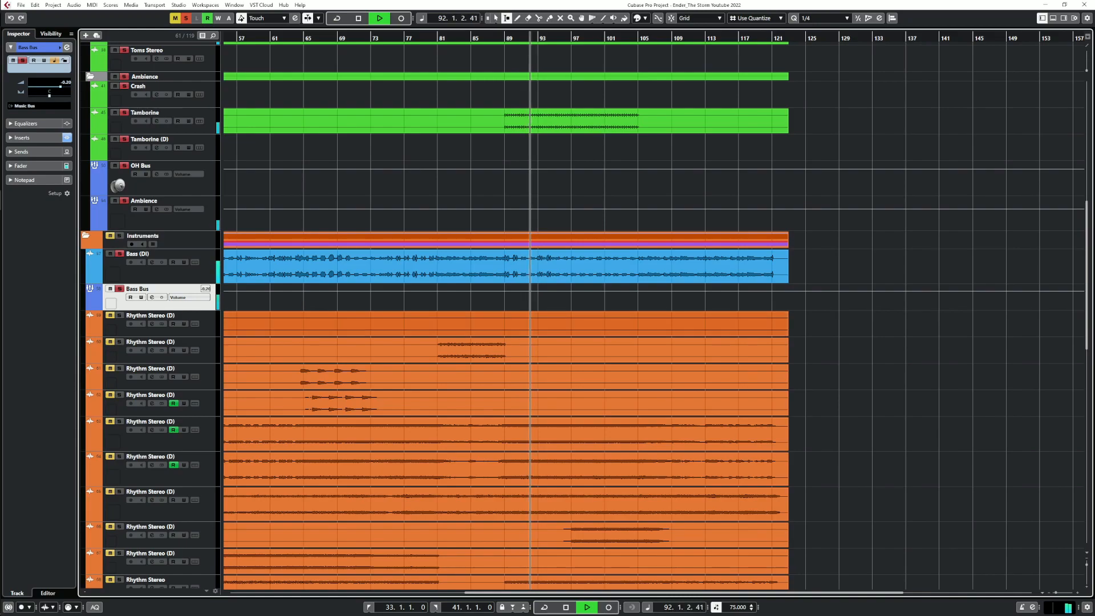
scroll(399, 326, down, 4)
scroll(400, 325, up, 2)
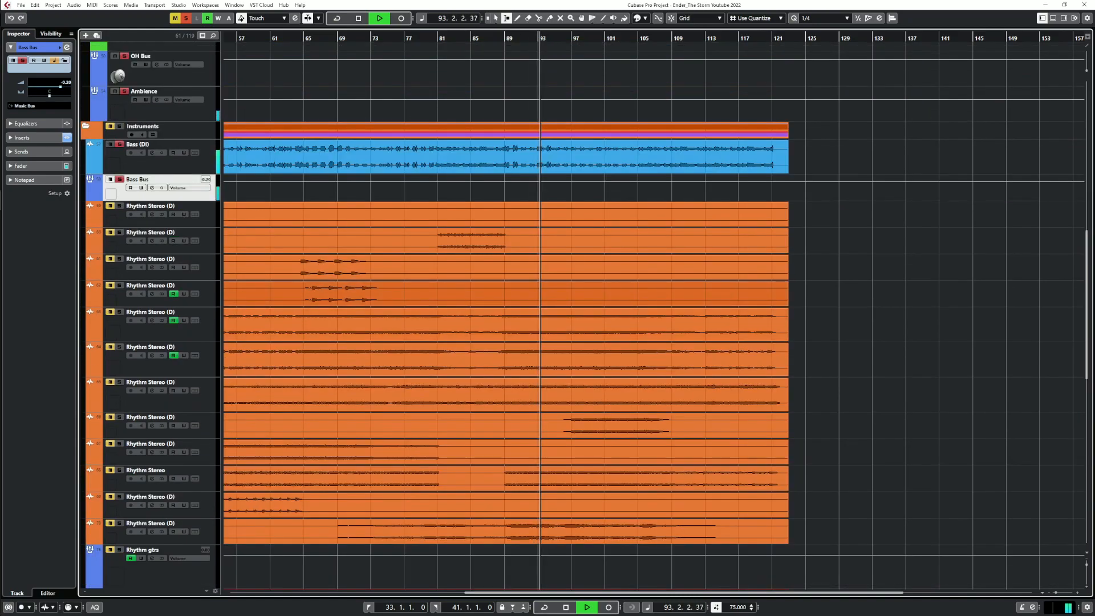
key(space)
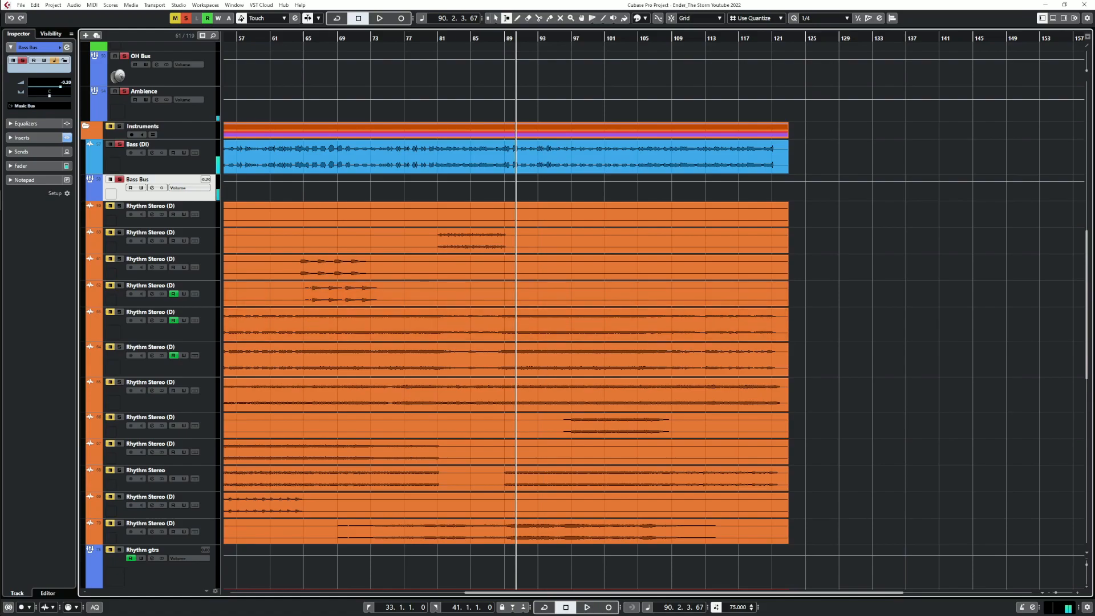
Select the two adjacent full-length Rhythm Stereo (D) tracks with activated read automation and move them directly below the Bass Bus
click(166, 331)
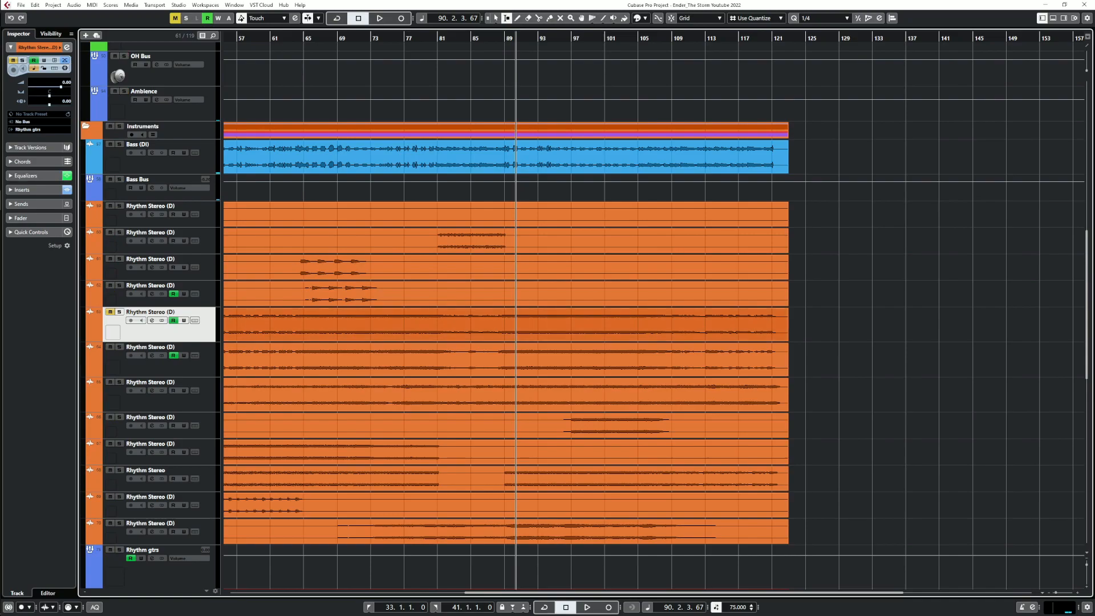
scroll(570, 314, up, 3)
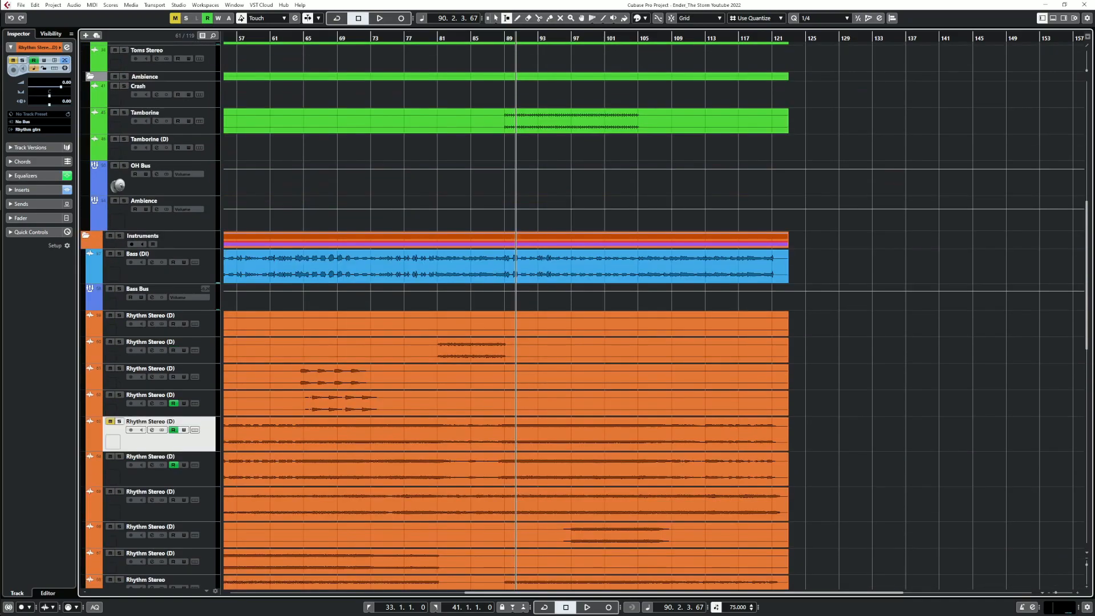
shift+click(165, 475)
drag(166, 473, 165, 312)
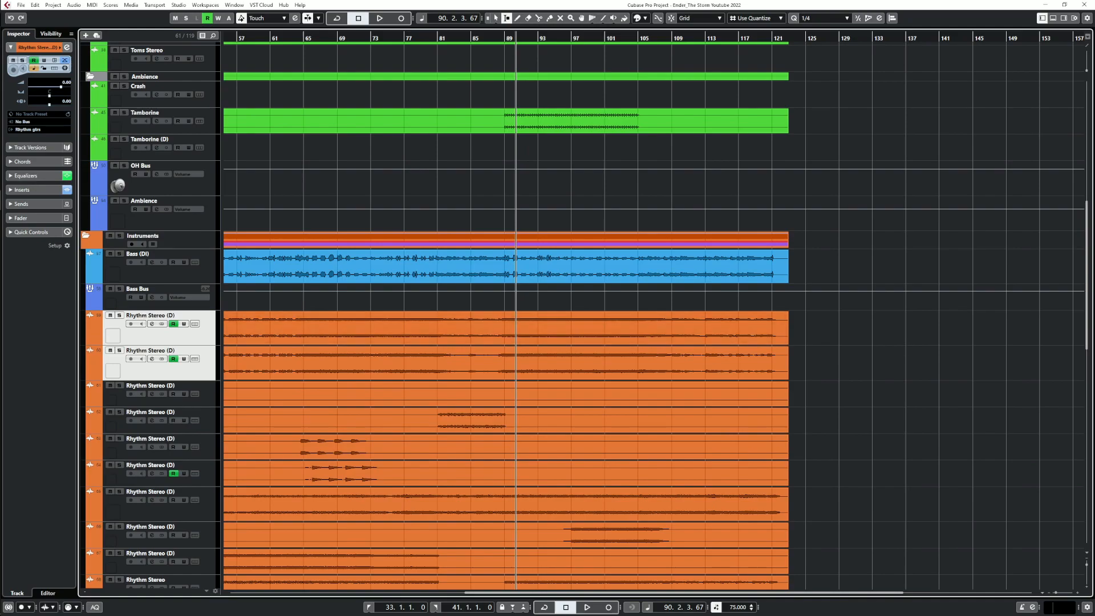
Solo the first moved Rhythm Stereo (D) track, audition it with the second one also soloed, and unsolo the second
click(120, 315)
key(space)
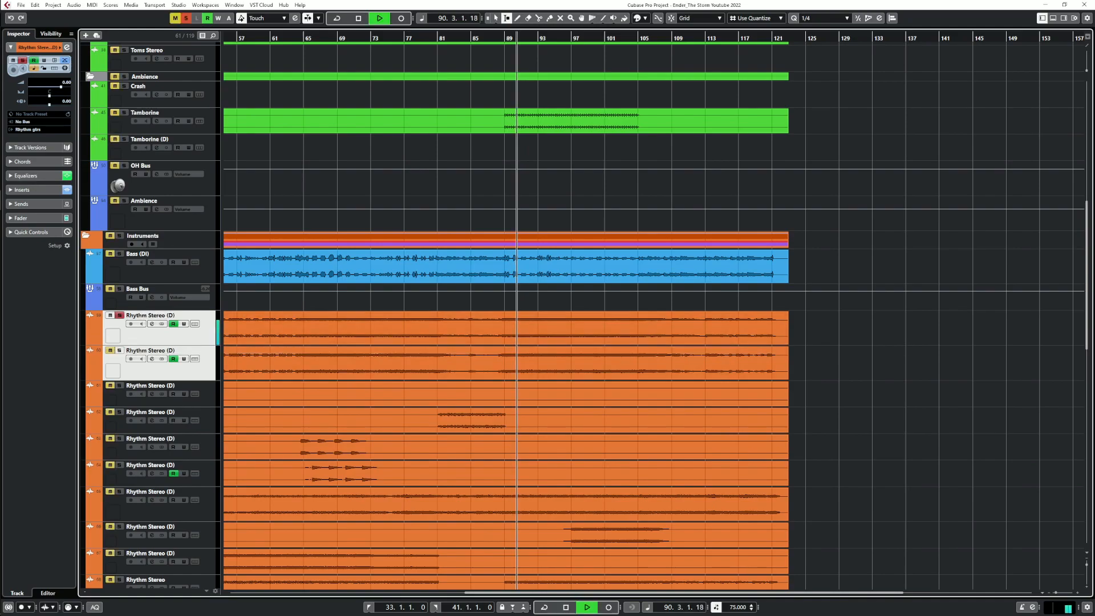
click(119, 350)
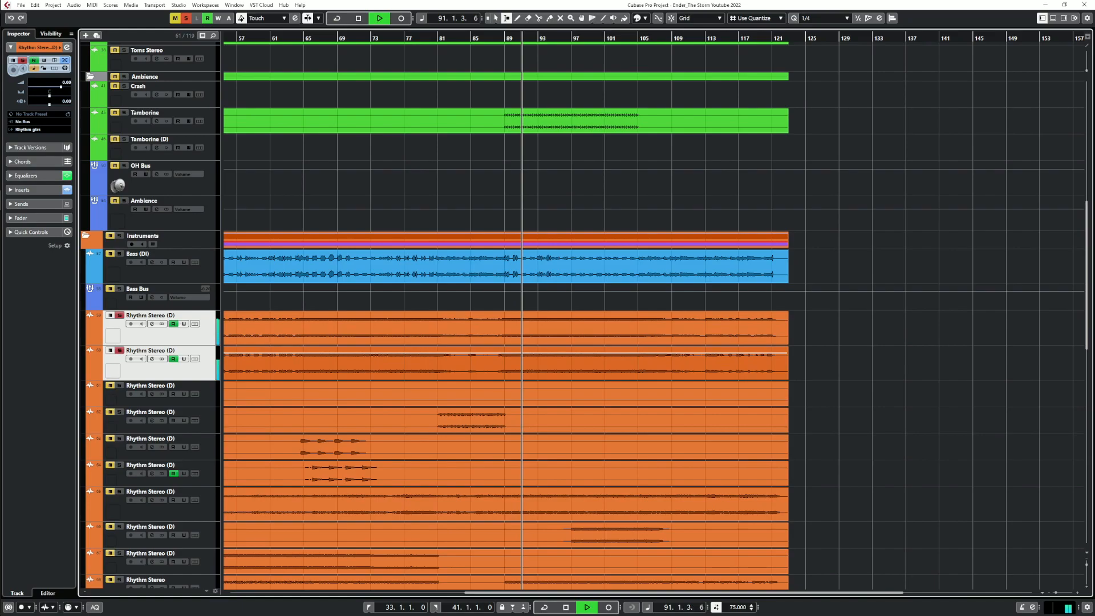
key(space)
click(119, 350)
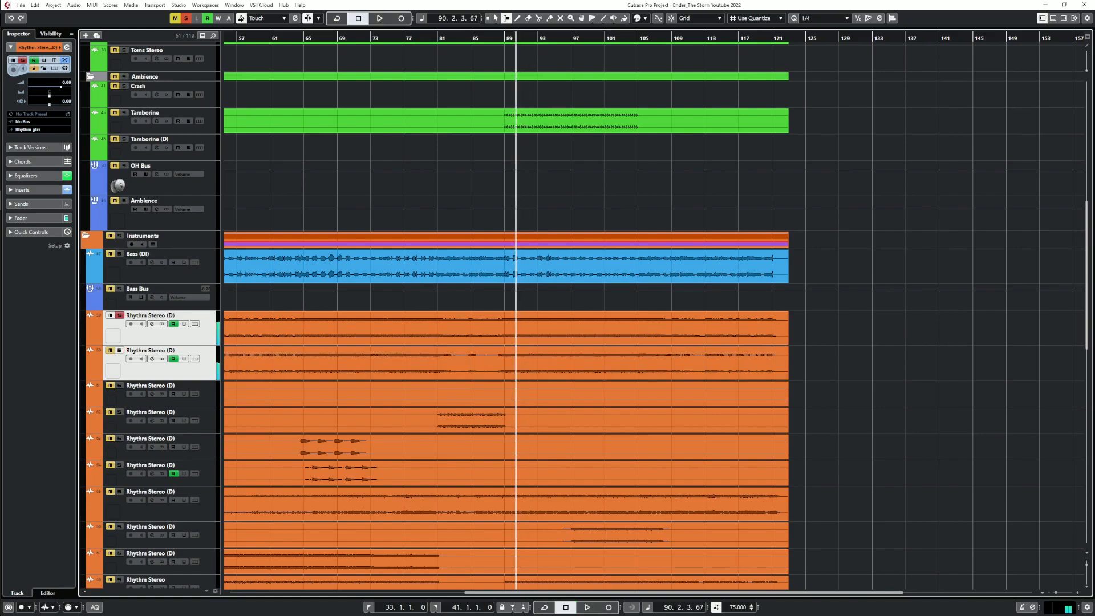
Open the first Rhythm Stereo (D) track's SSLChannel plug-in and compare the sound with it bypassed and active during playback
click(152, 324)
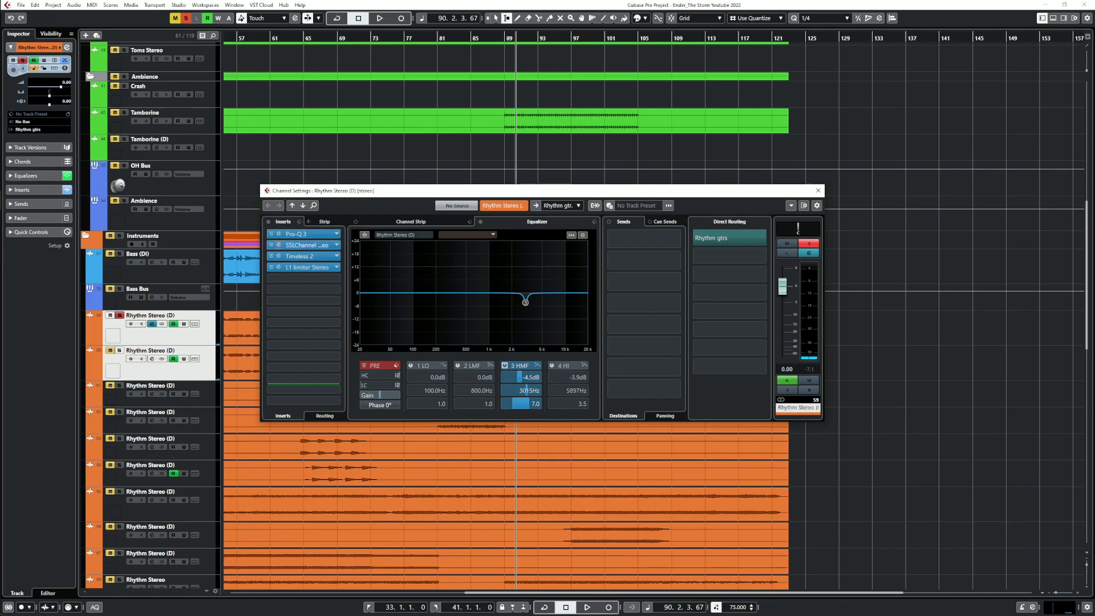
click(302, 244)
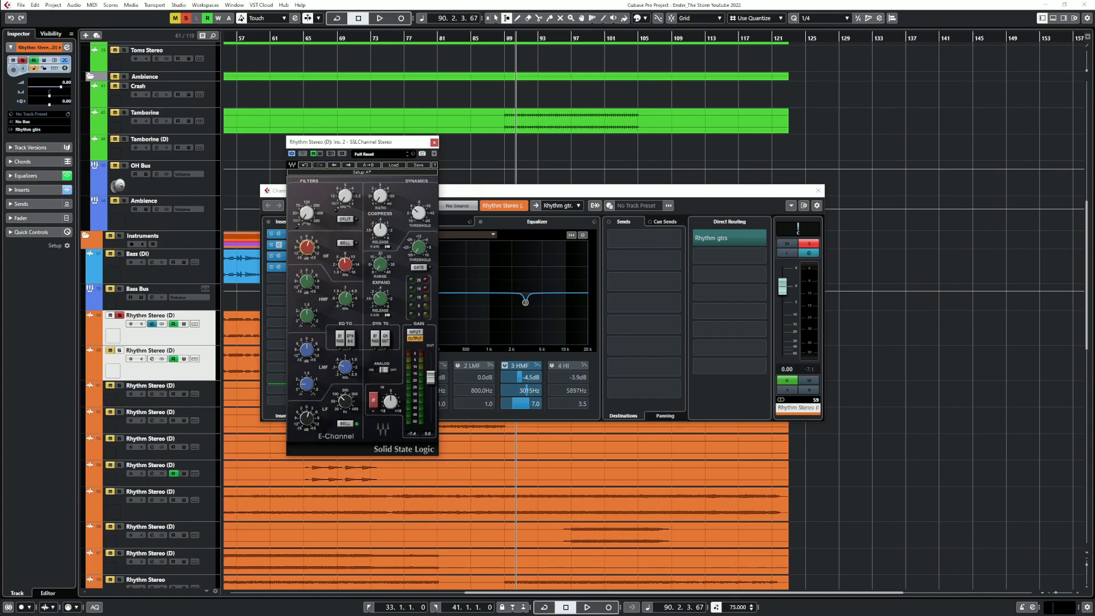
key(space)
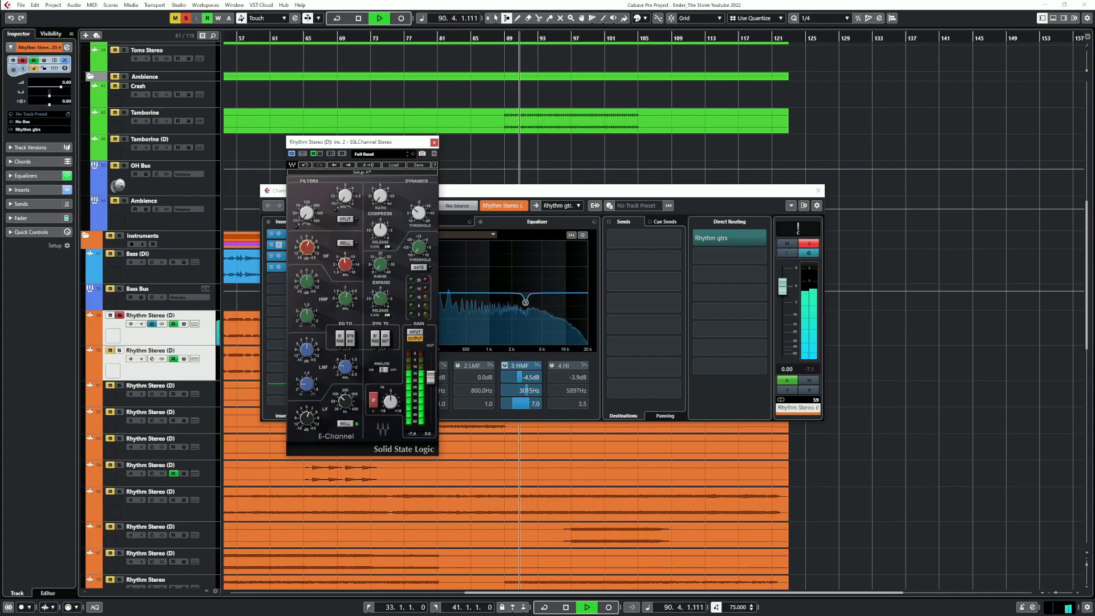
drag(362, 142, 493, 157)
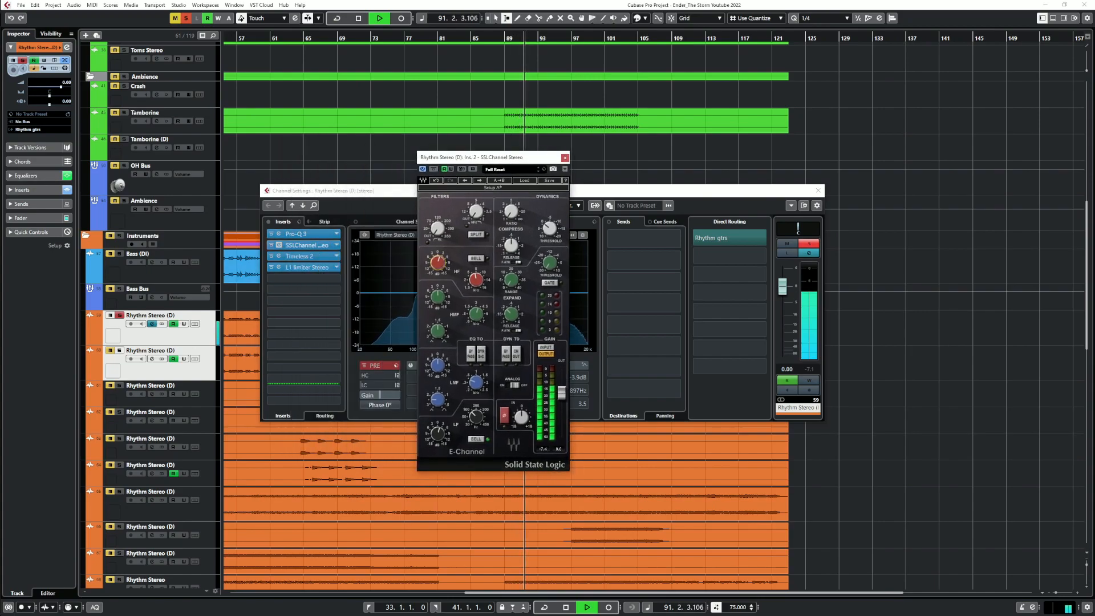
click(272, 245)
click(272, 245)
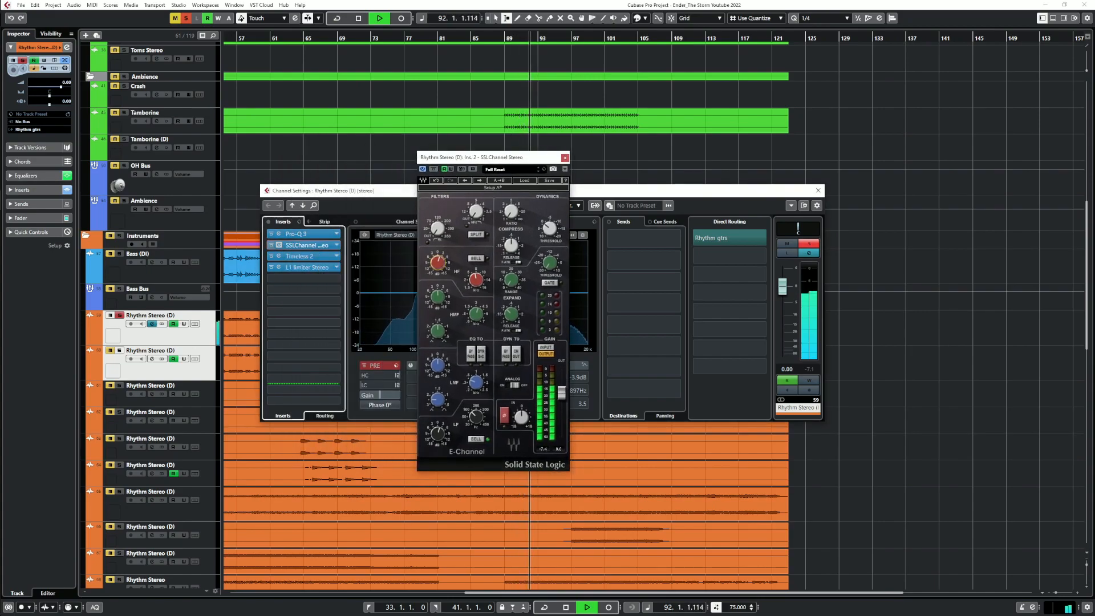
Check the rhythm guitar's L1 limiter, close both plug-in windows and stop playback
click(309, 267)
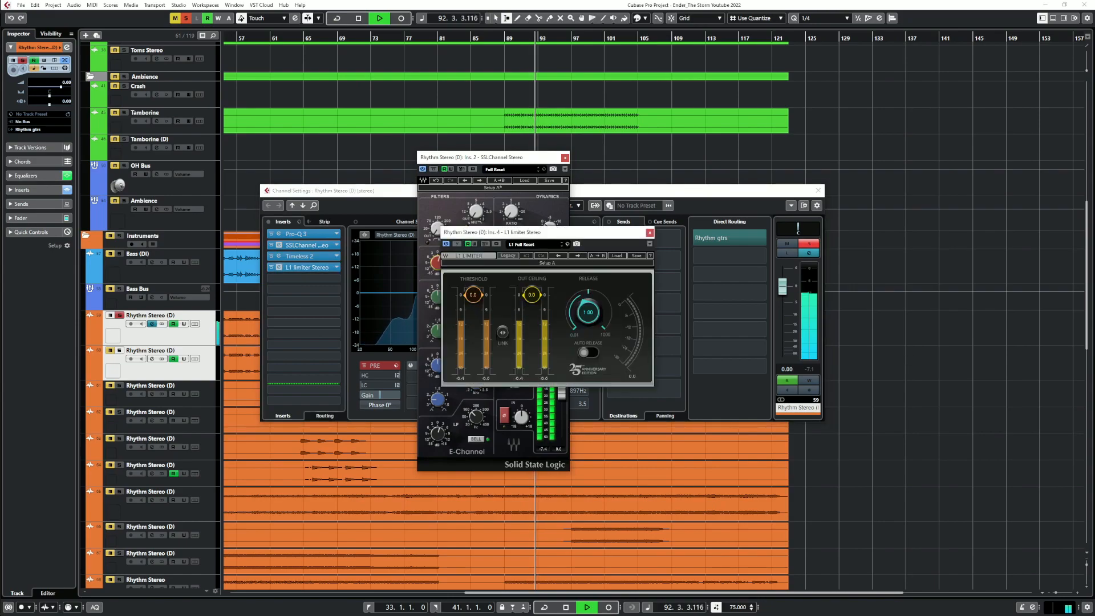
click(650, 233)
click(565, 158)
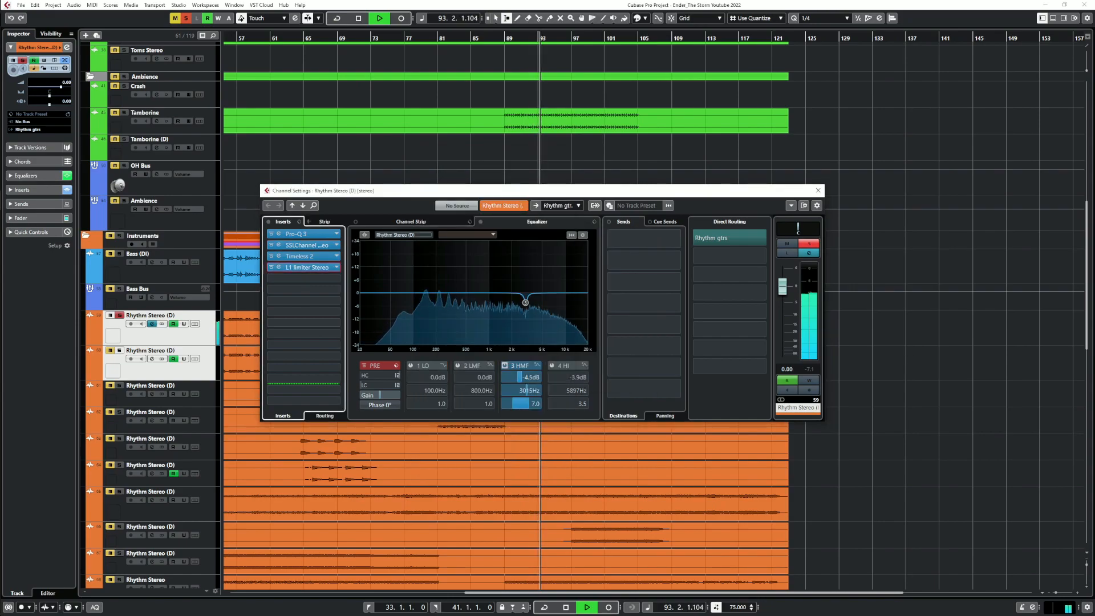
key(space)
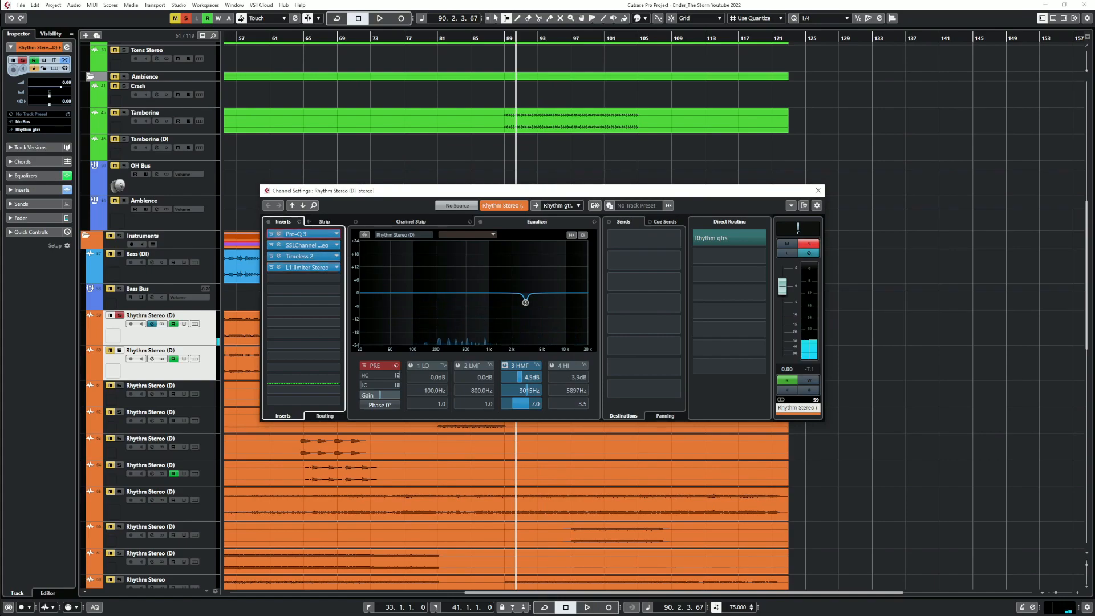
Raise the low cut in the rhythm guitar's Pro-Q 3 to about 104 Hz during playback and close the equalizer
click(279, 234)
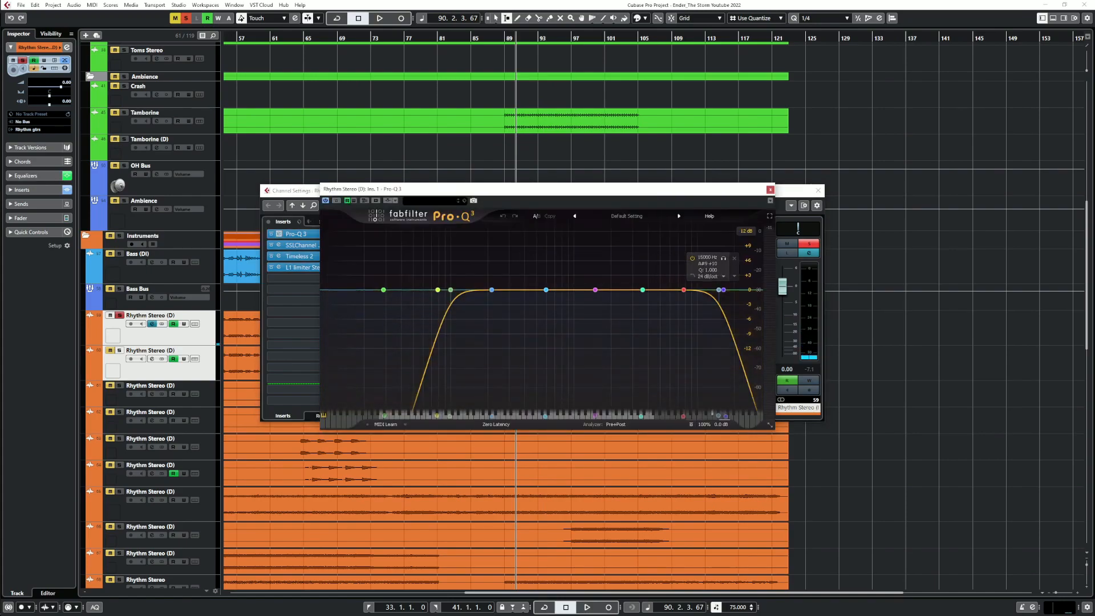
key(space)
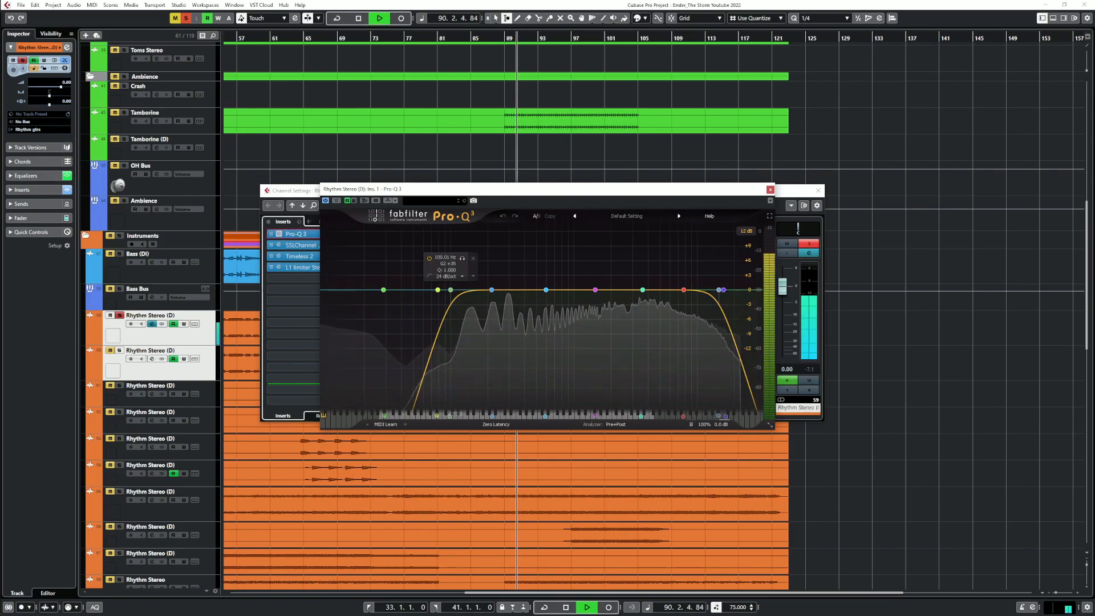
drag(450, 290, 453, 289)
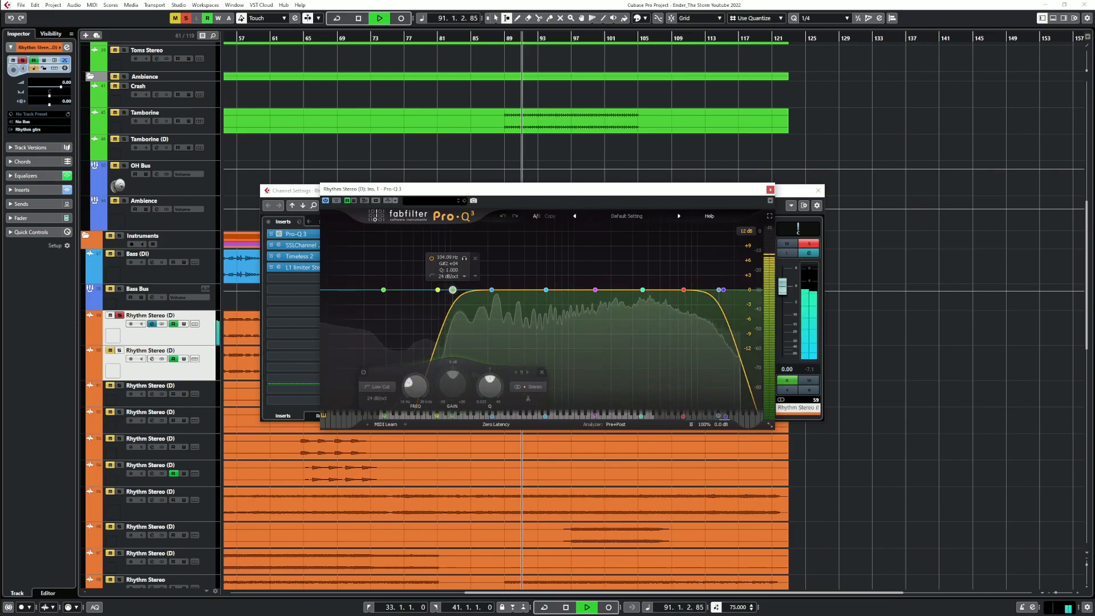
key(space)
click(770, 189)
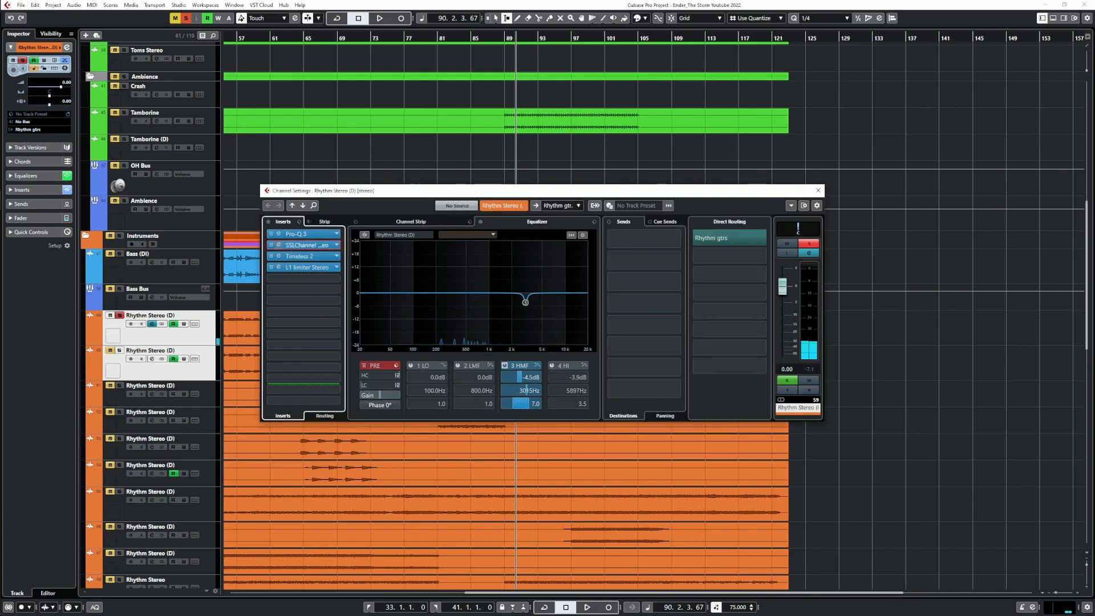
Open the first rhythm guitar's SSLChannel, audition the track with it in view, and close the plug-in
click(305, 246)
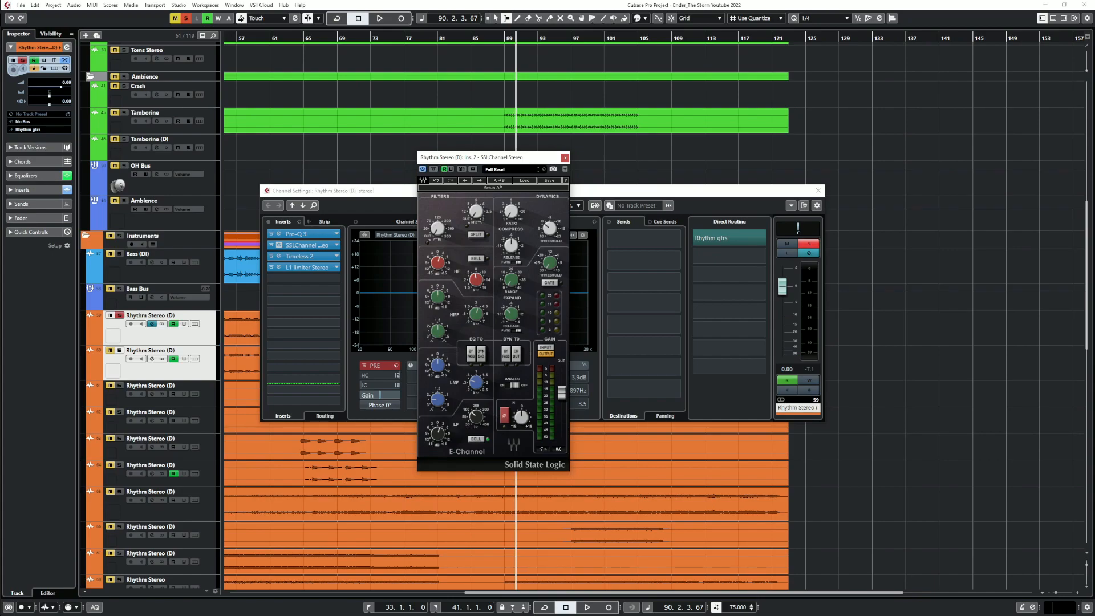
key(space)
drag(509, 162, 602, 155)
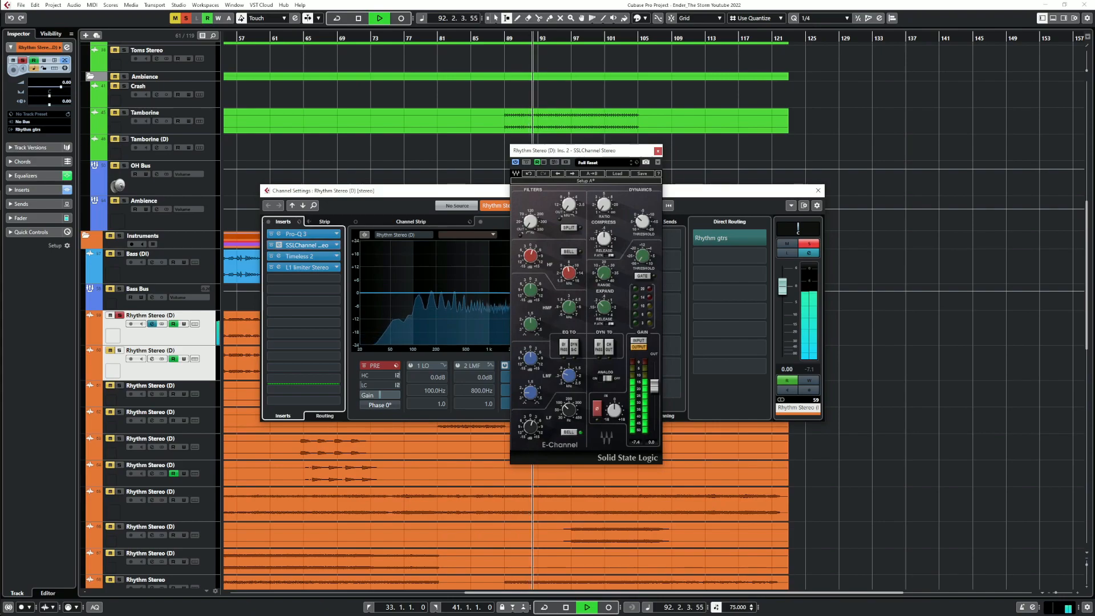
key(space)
click(658, 151)
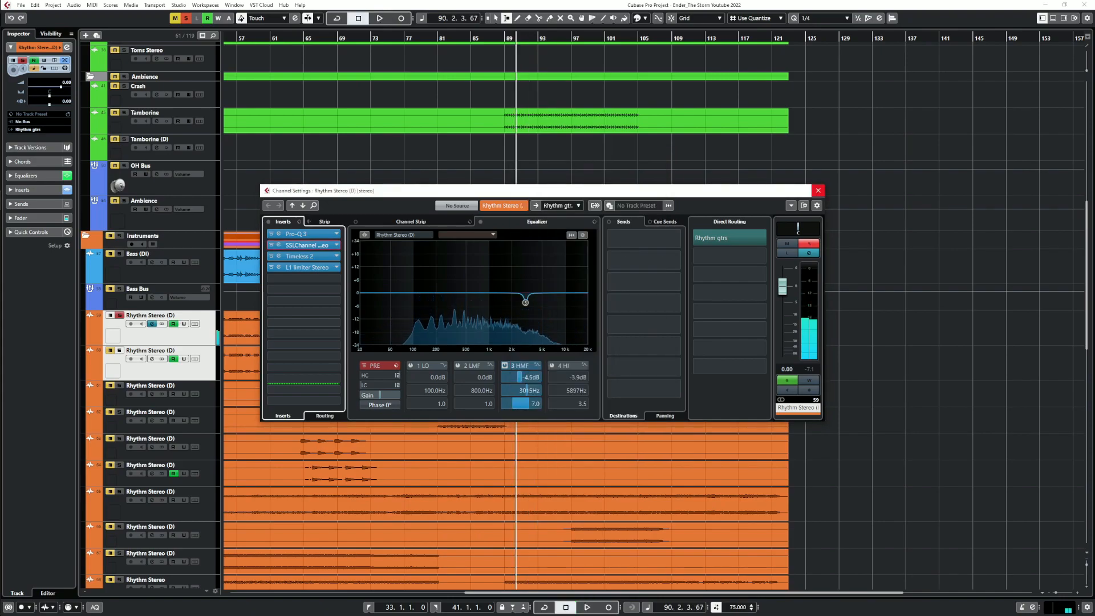
Compare the first rhythm guitar with its 3015 Hz equalizer band off and on during playback, and close the channel settings
click(818, 190)
click(152, 324)
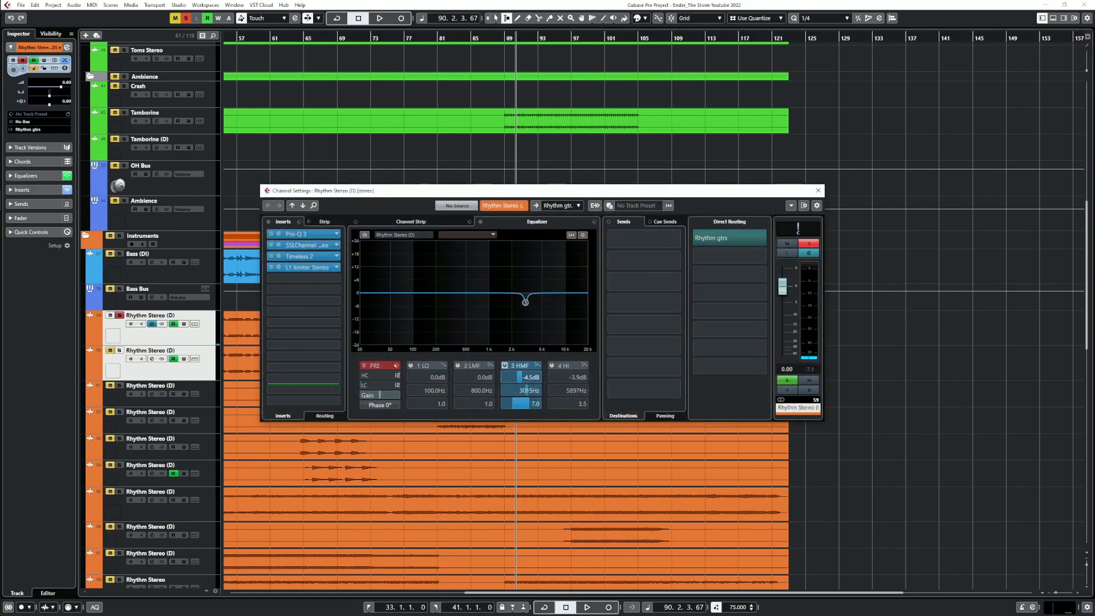
key(space)
click(505, 366)
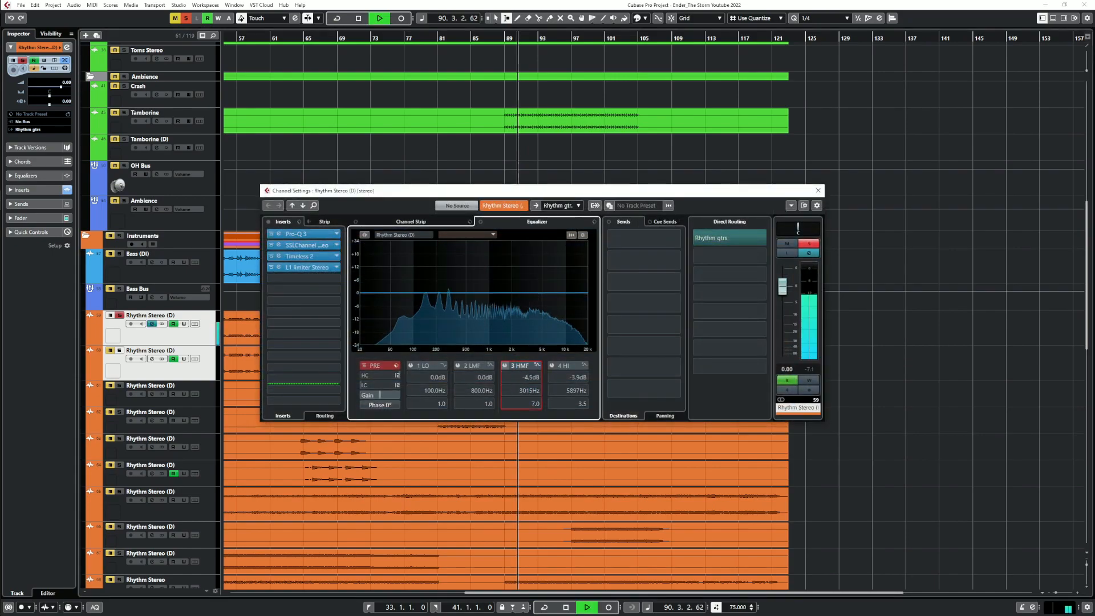
click(505, 366)
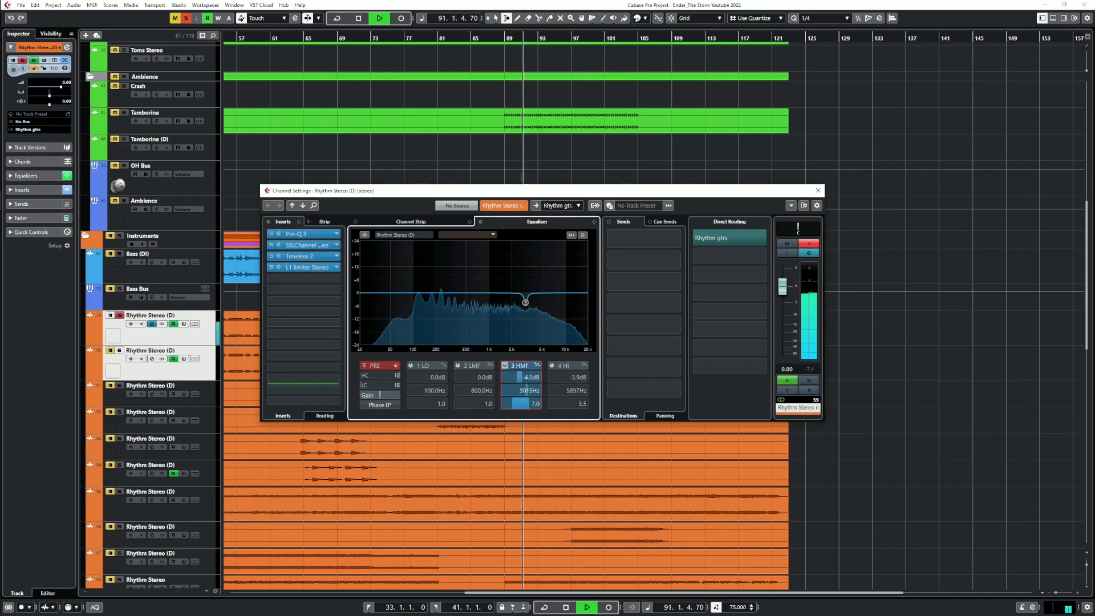
mouse_move(518, 377)
mouse_down()
mouse_move(531, 377)
mouse_move(518, 377)
mouse_up()
key(space)
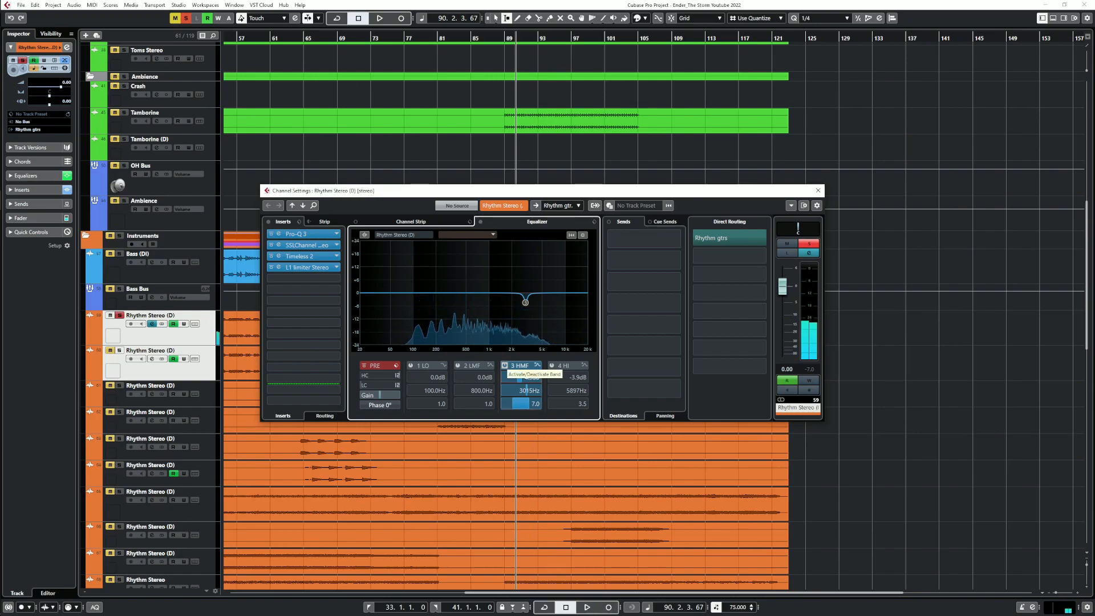
click(818, 191)
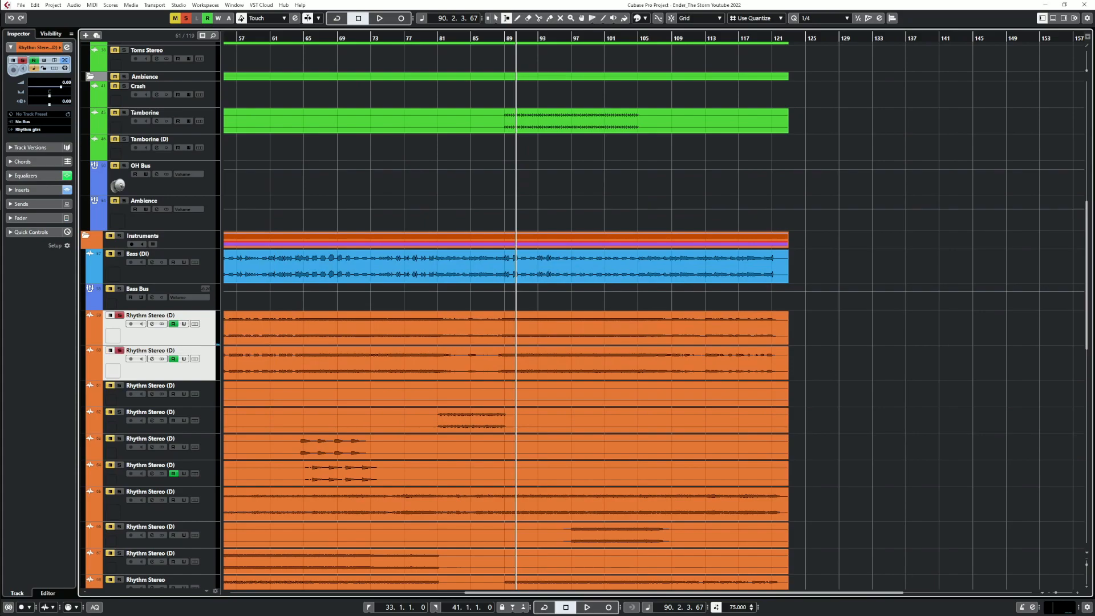
Solo the second Rhythm Stereo (D) track instead of the first, audition it, and look over its channel settings
key(s)
key(space)
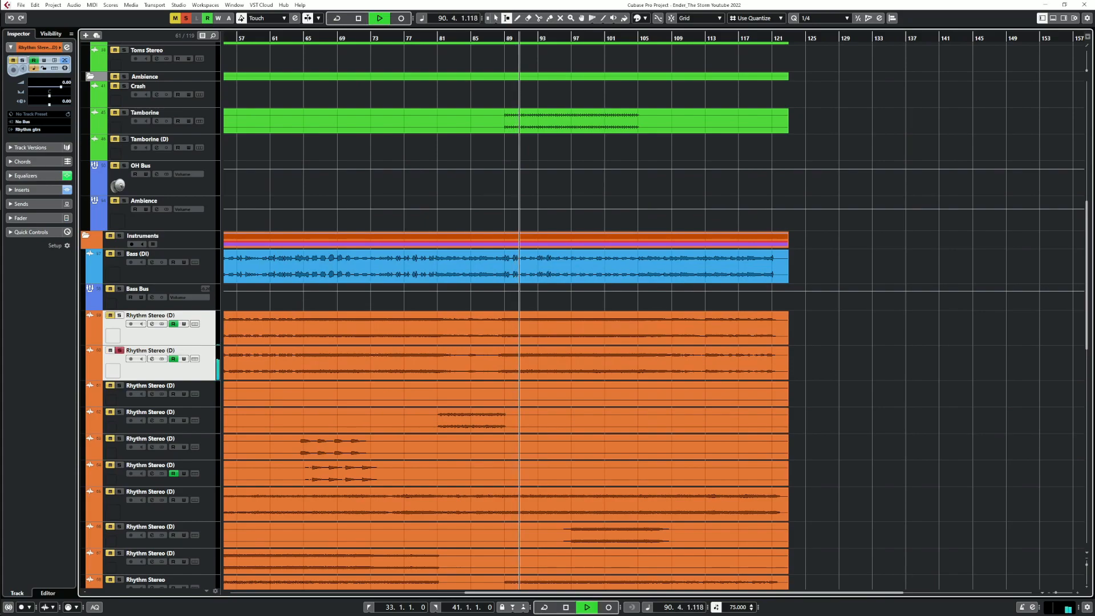
key(space)
click(152, 359)
key(space)
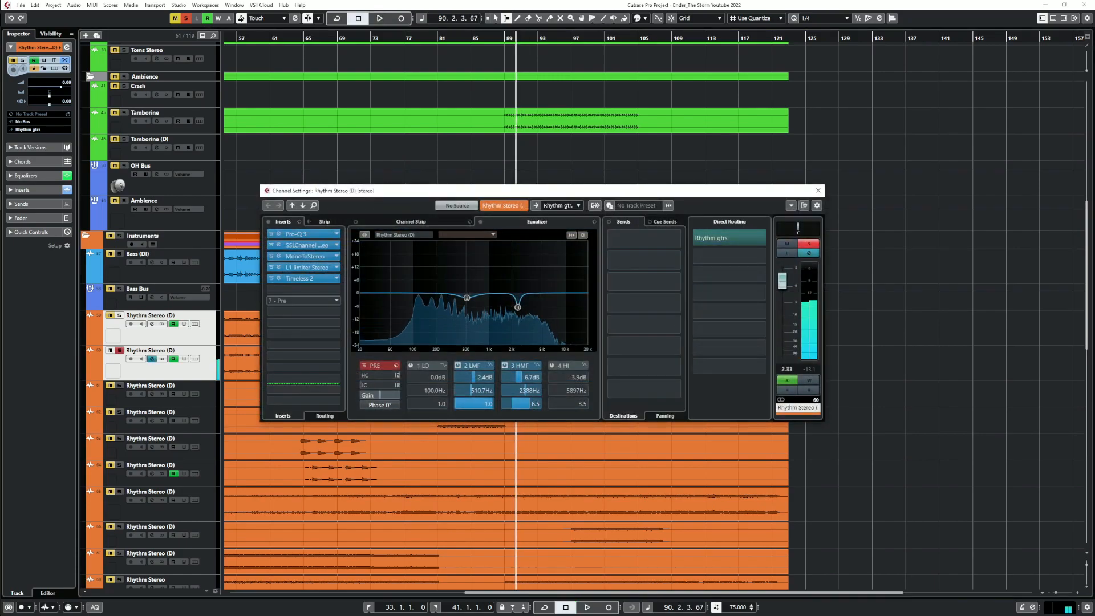
drag(513, 190, 435, 216)
click(739, 216)
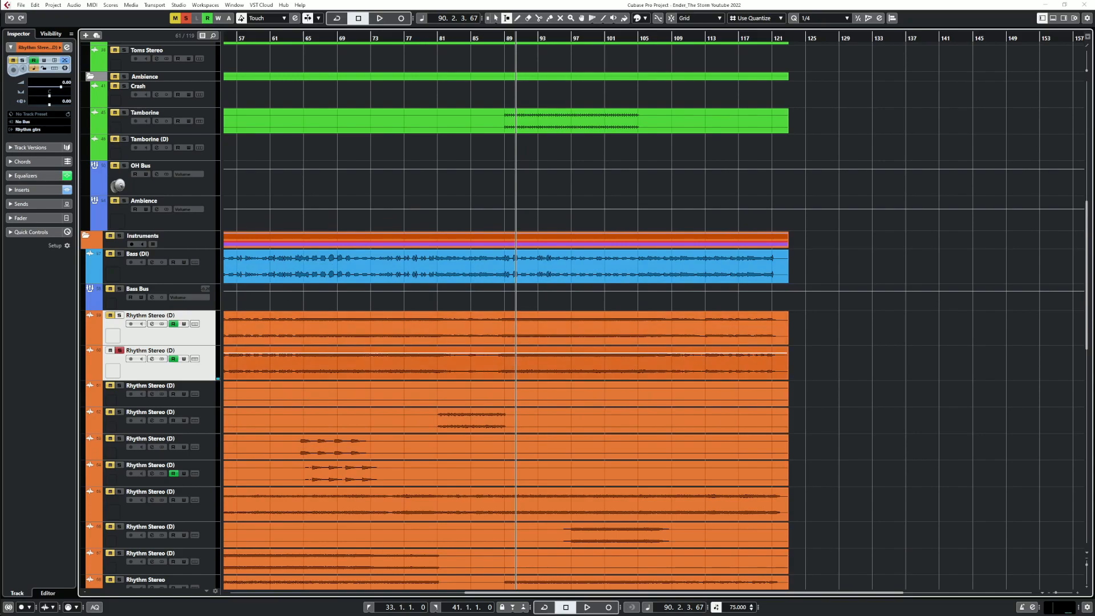
Inspect the second rhythm guitar's SSLChannel and Pro-Q 3 plug-ins and close both
click(152, 359)
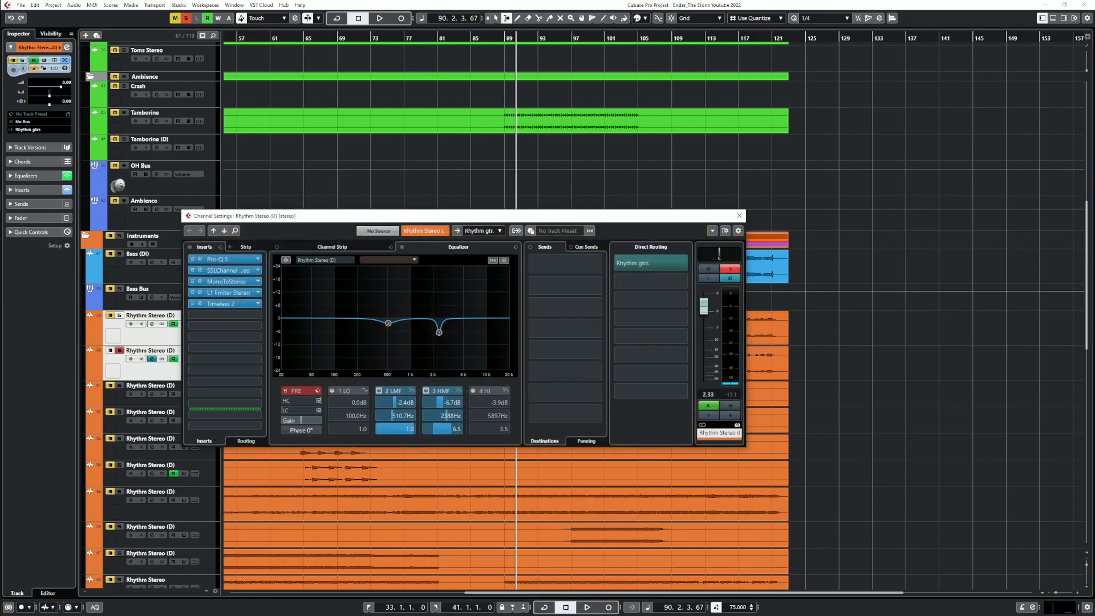
click(227, 271)
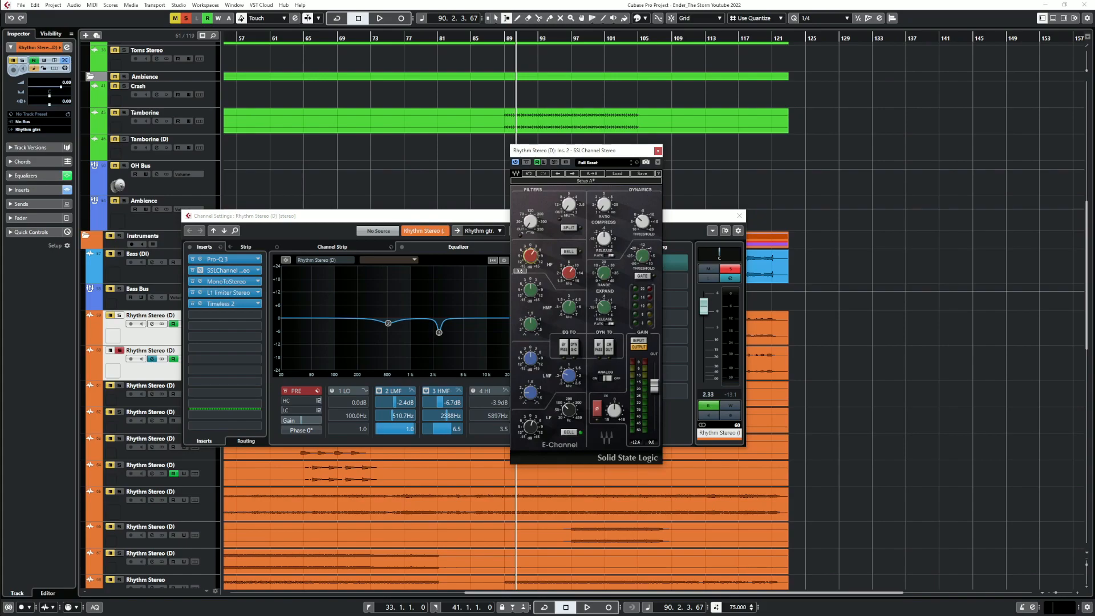
click(227, 259)
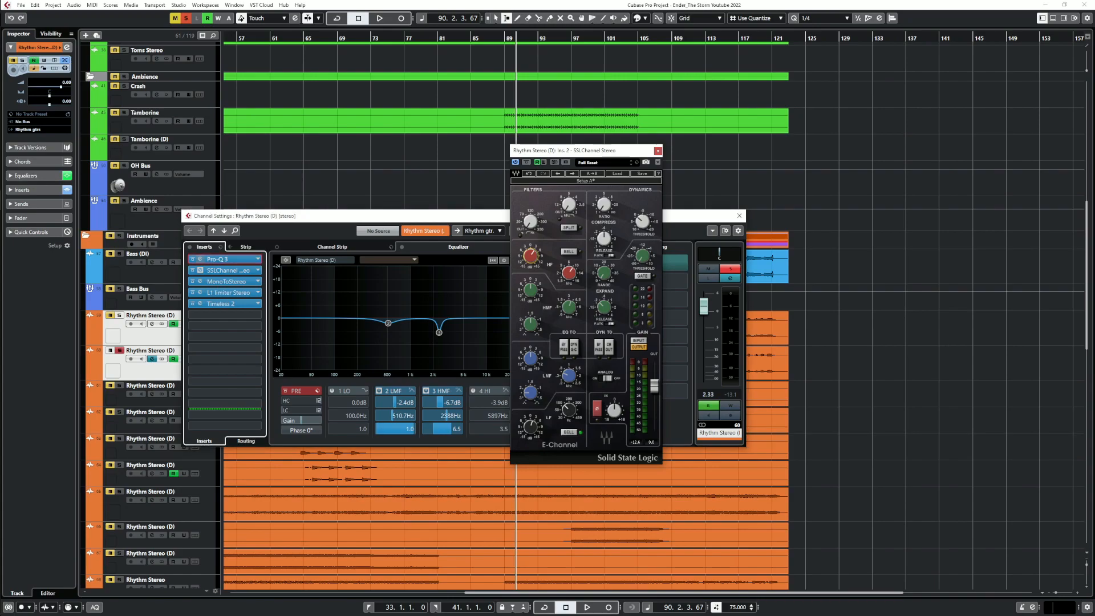
click(770, 190)
click(658, 151)
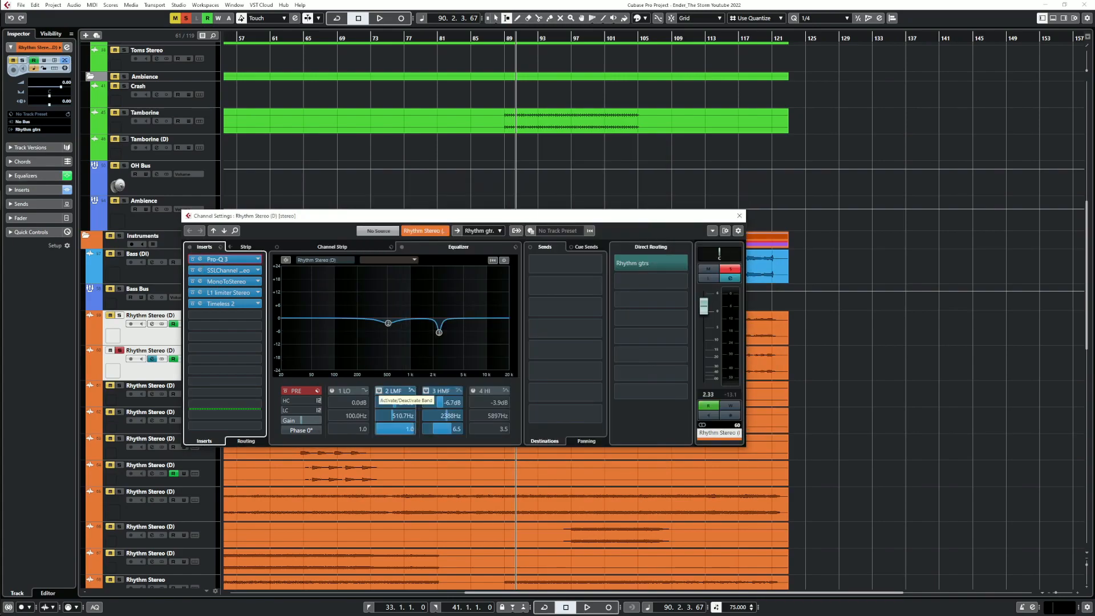
Set the second rhythm guitar's LMF equalizer gain to 0.2 dB during playback and deactivate that band
key(space)
mouse_move(393, 402)
mouse_down()
mouse_move(394, 378)
mouse_move(394, 402)
mouse_up()
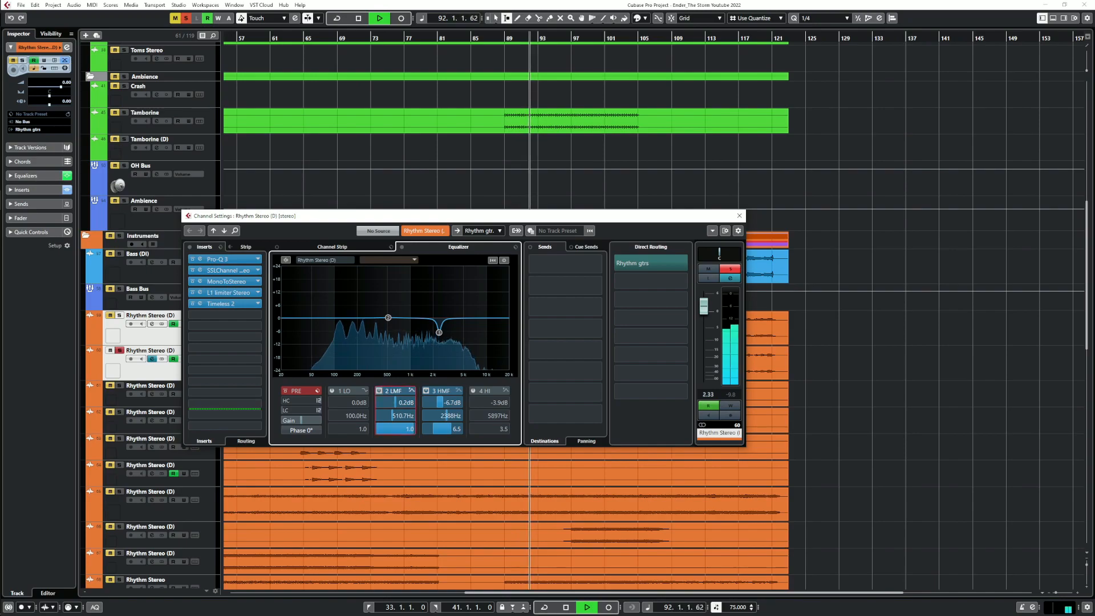
click(379, 391)
key(space)
Set the second rhythm guitar's HMF equalizer gain to -5.7 dB while comparing the band off and on during playback
key(space)
mouse_move(438, 402)
mouse_down()
mouse_move(448, 403)
mouse_move(439, 402)
mouse_up()
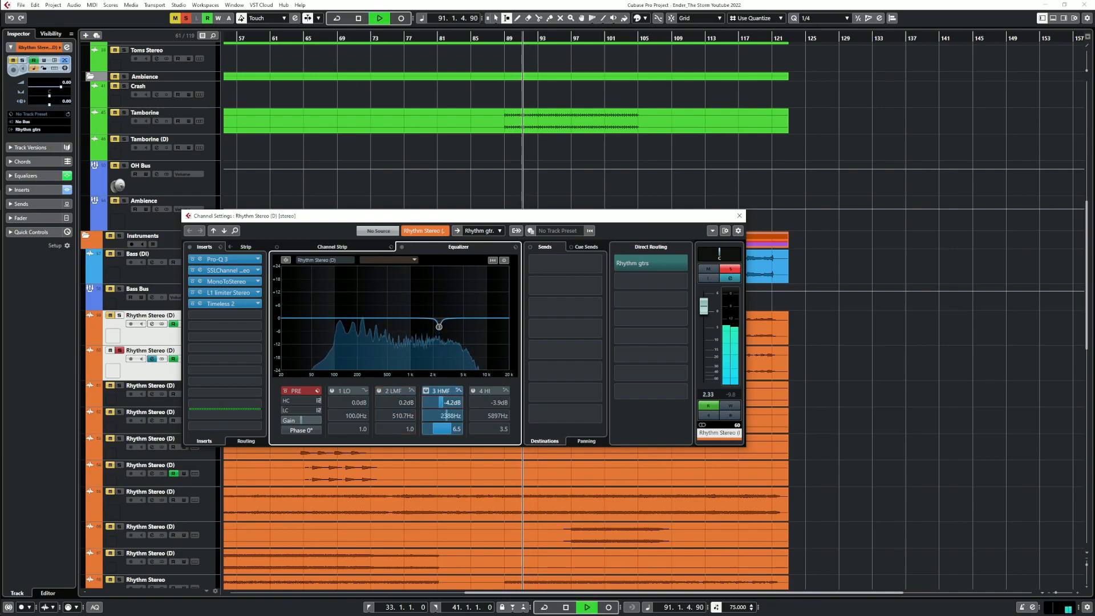
click(426, 391)
click(426, 390)
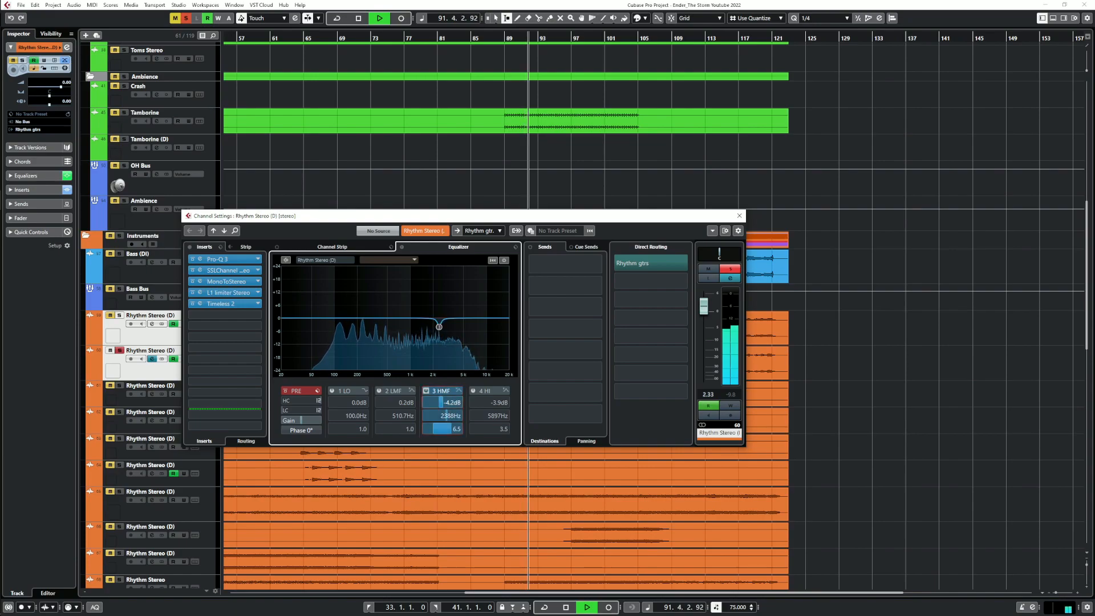
drag(439, 403, 439, 403)
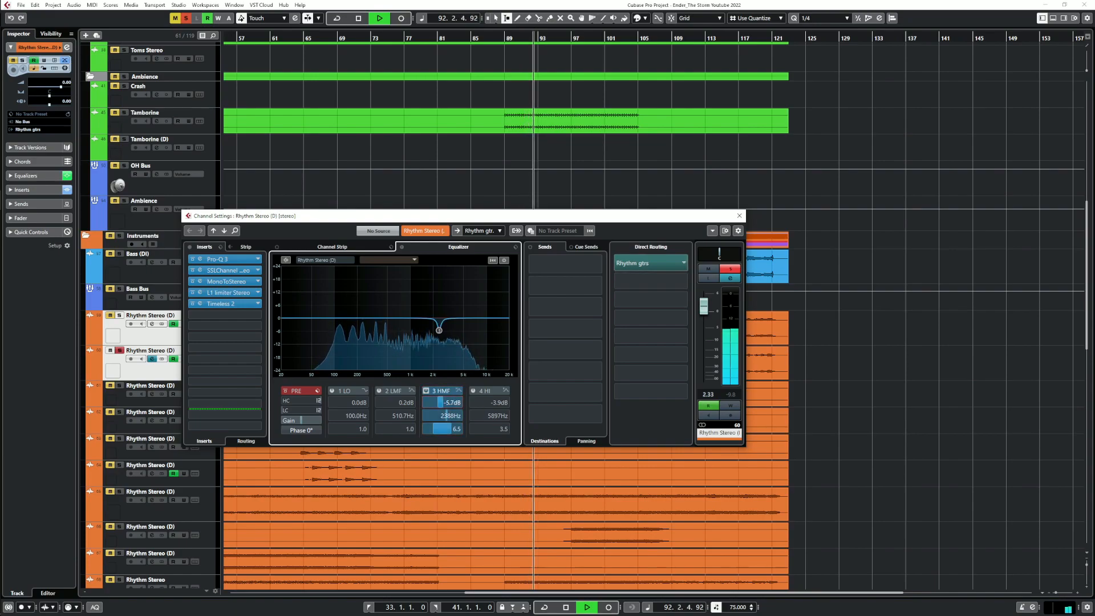
key(space)
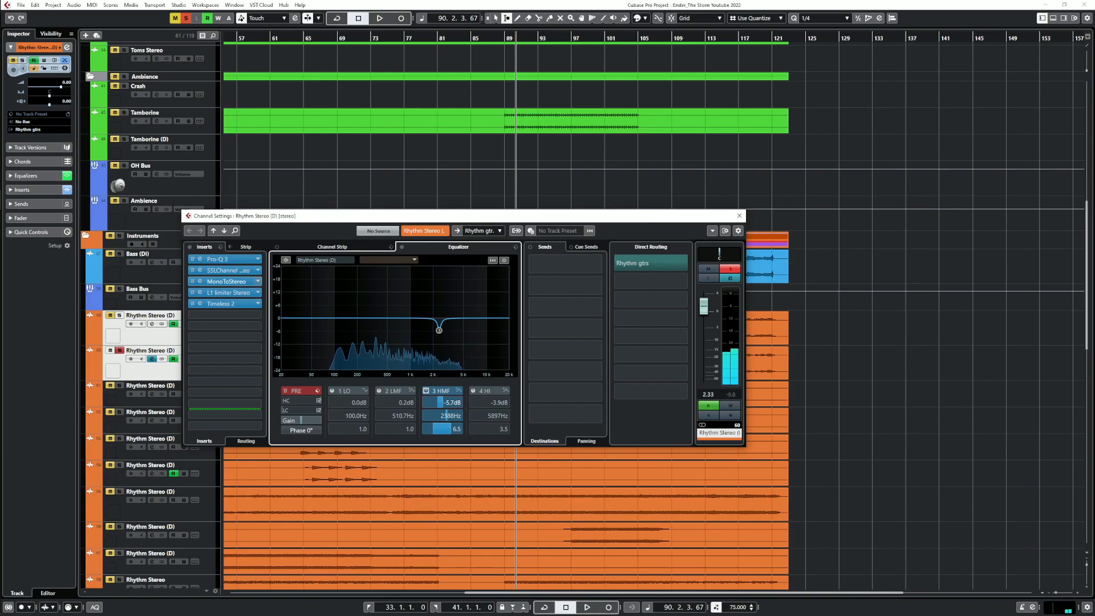
Check the second rhythm guitar's MonoToStereo insert and remove it from the channel
click(243, 281)
click(609, 241)
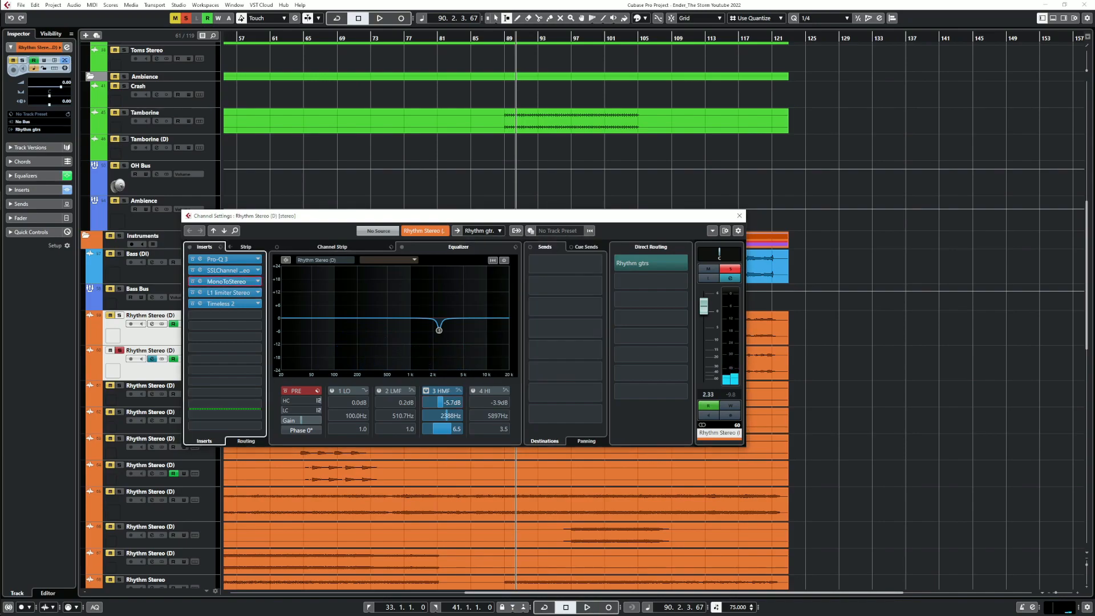
click(228, 282)
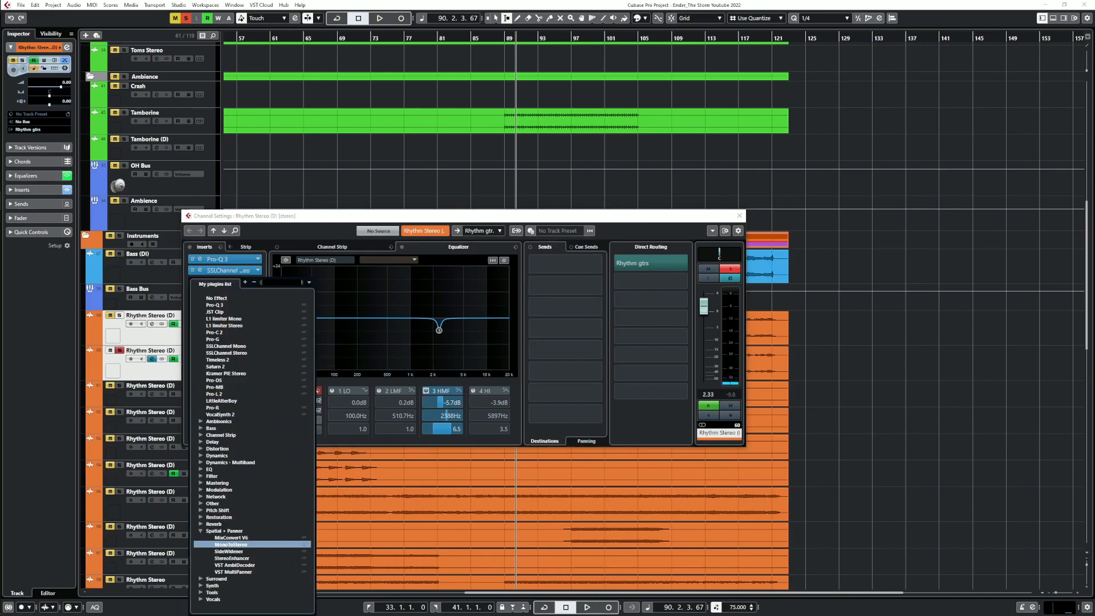
click(217, 298)
Pan the second rhythm guitar to R67 and compare it with the first by switching solo between them during playback
key(space)
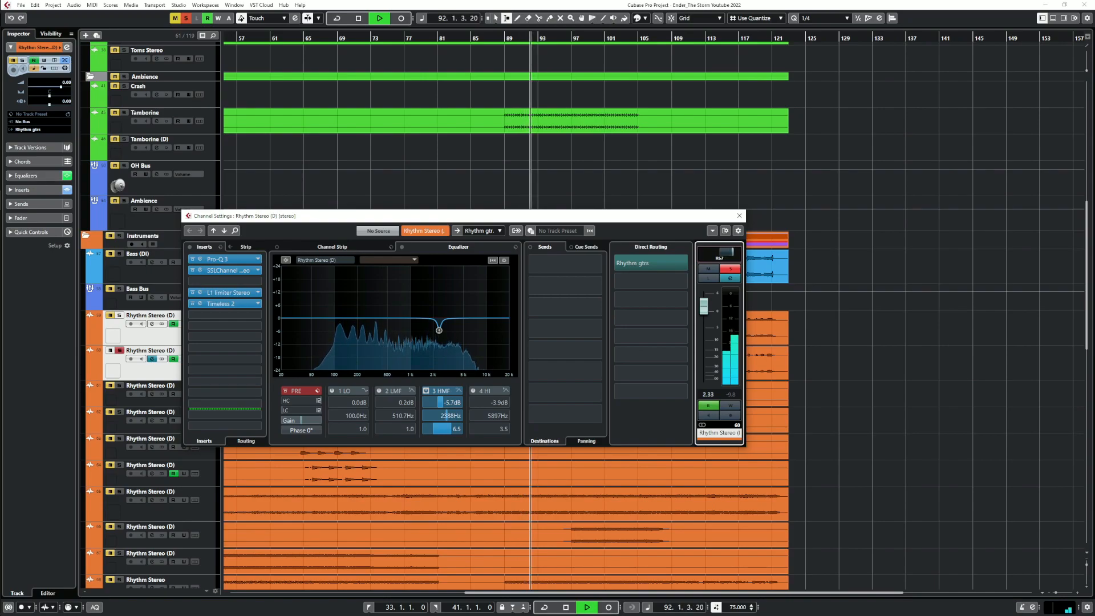
key(space)
key(space)
click(119, 316)
click(119, 350)
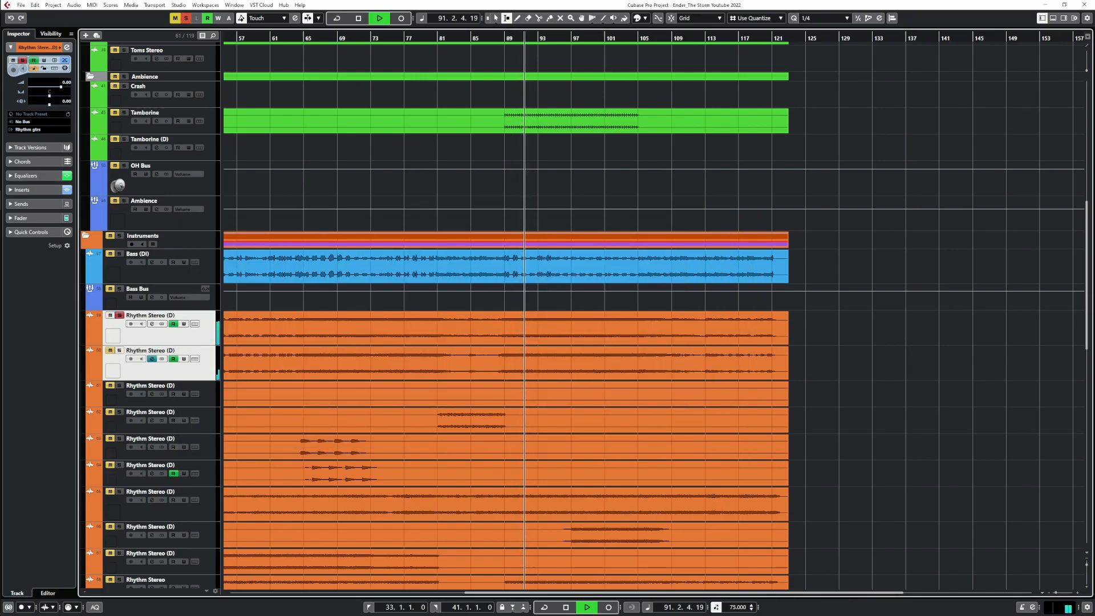
click(120, 315)
Pan the first rhythm guitar to L71 and the second to R71 during playback, and close the channel settings
click(152, 359)
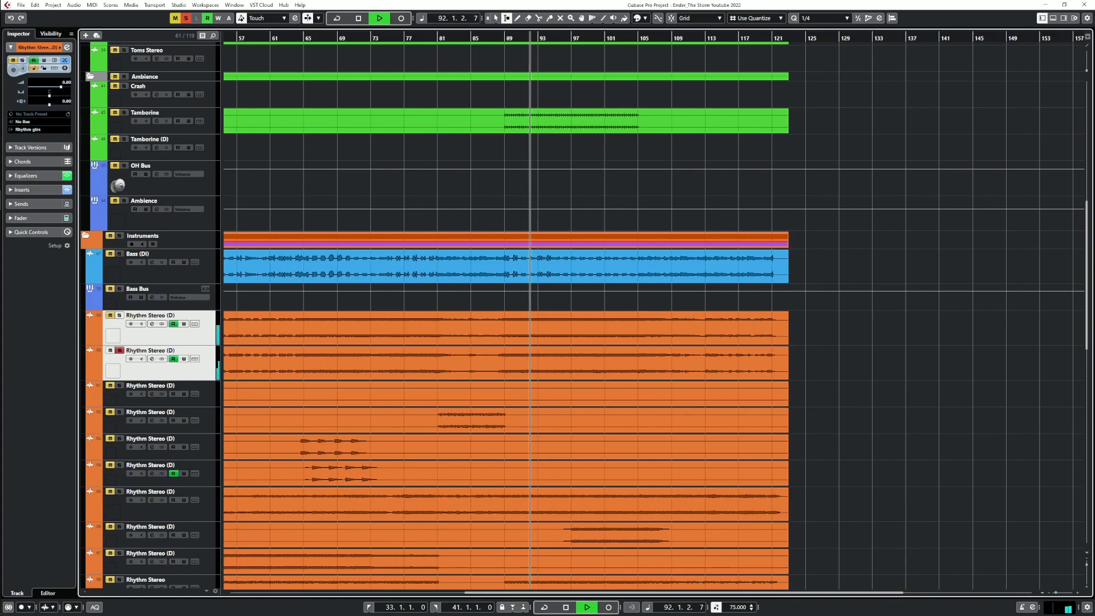
click(152, 359)
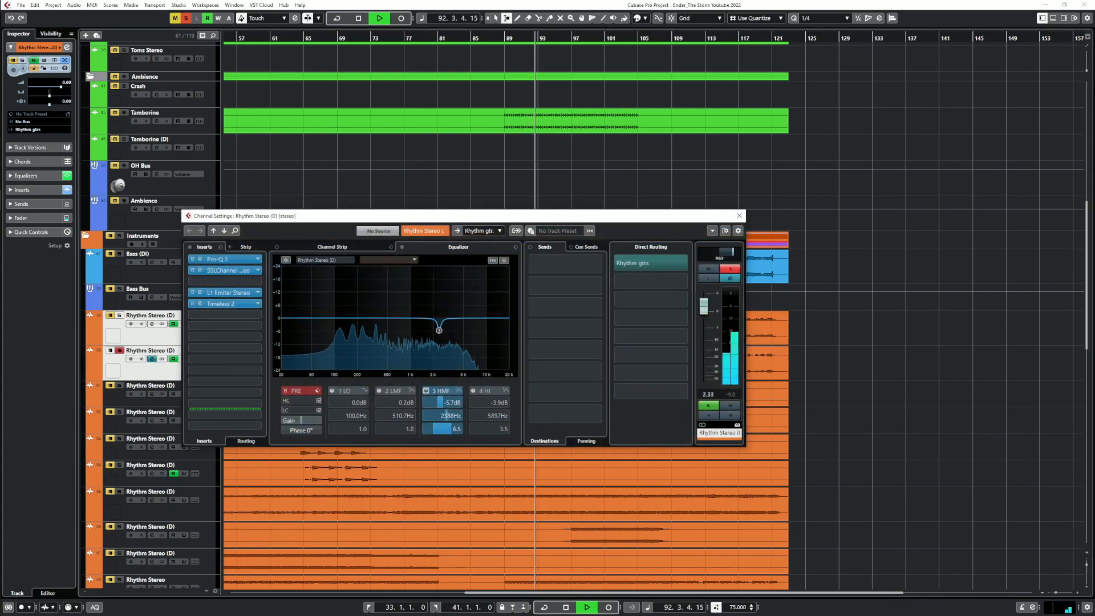
click(152, 324)
click(719, 255)
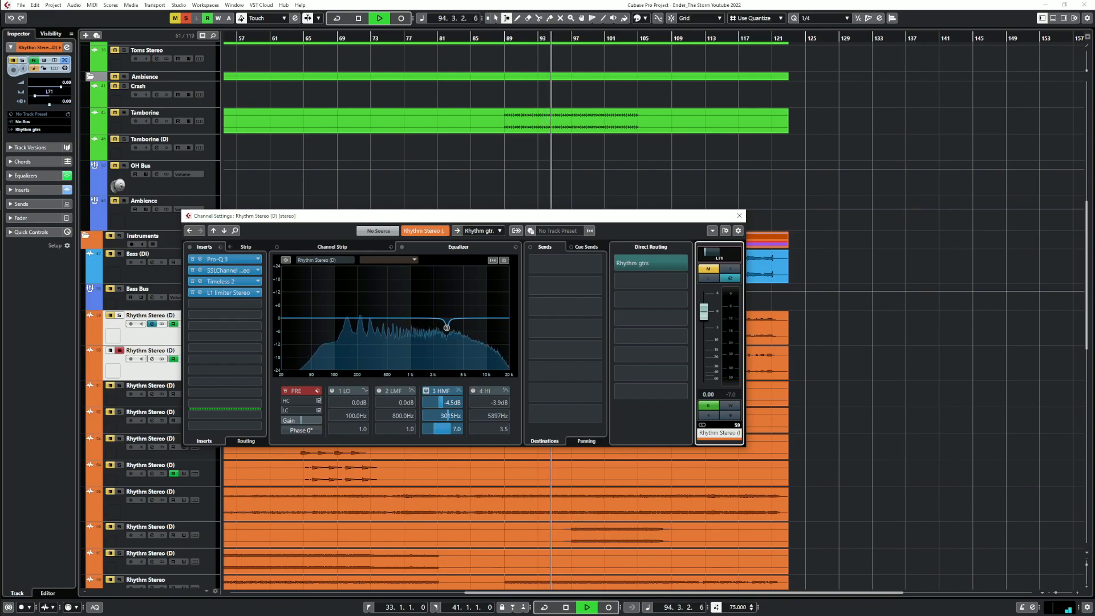
click(151, 359)
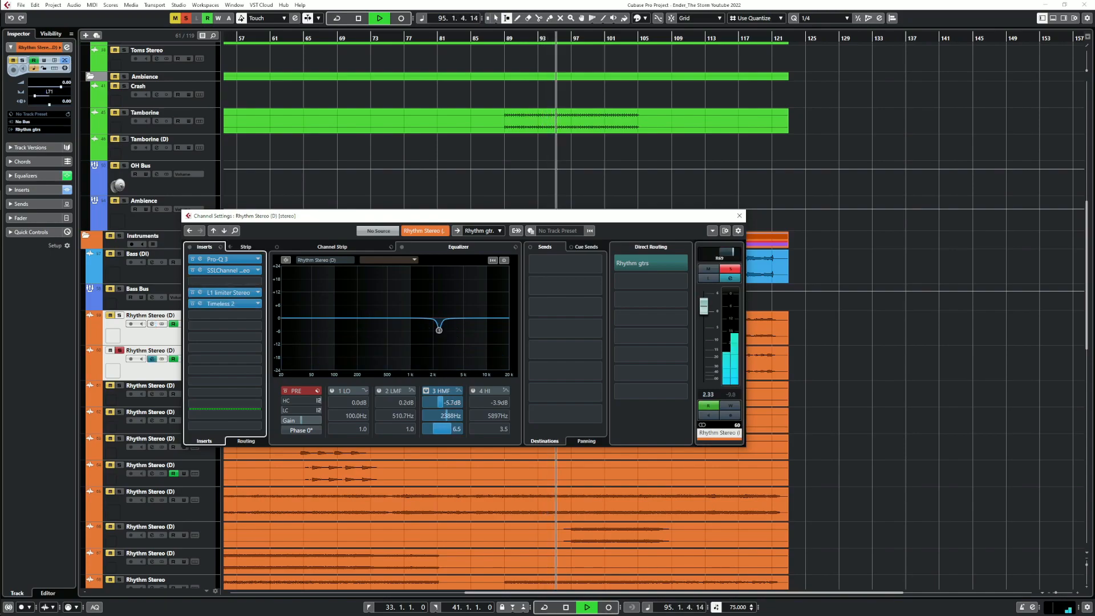
click(722, 255)
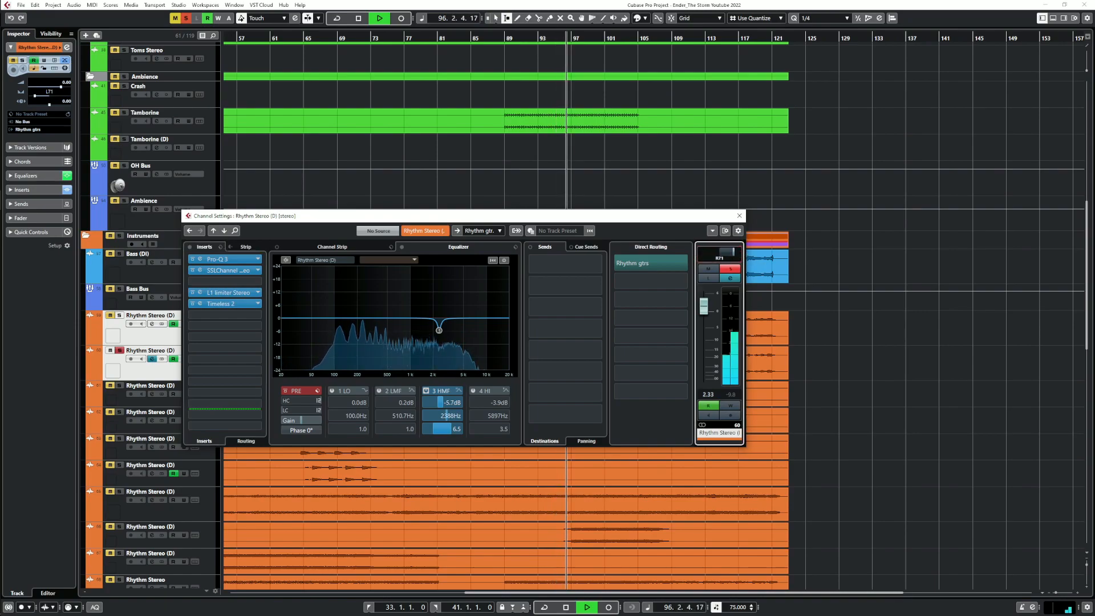
click(740, 216)
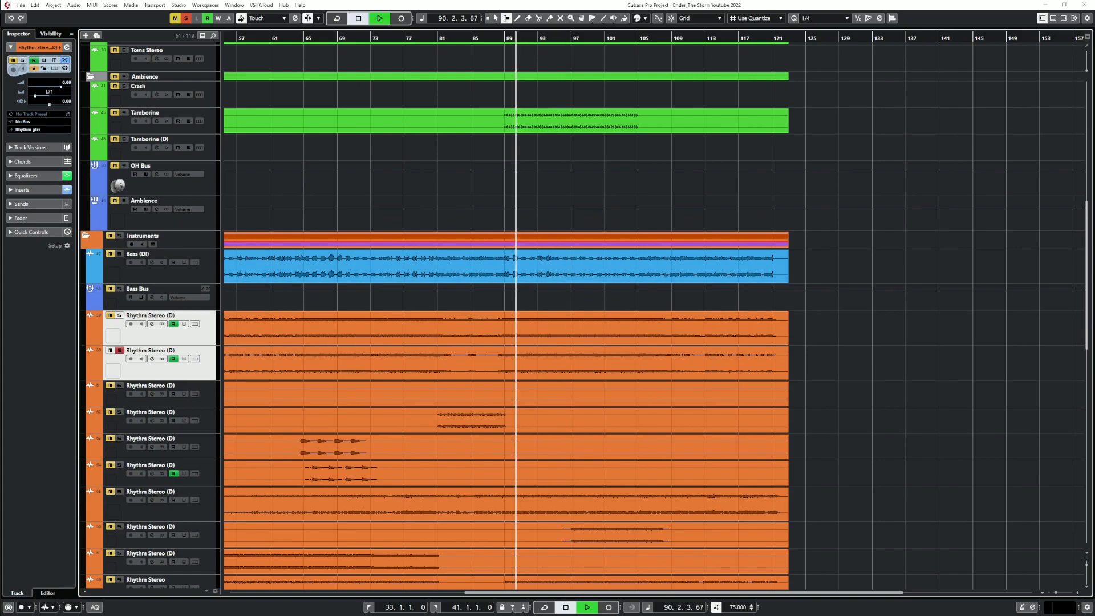
Audition the two panned rhythm guitars soloed together, and leave only the second one soloed
click(119, 315)
click(119, 350)
click(119, 350)
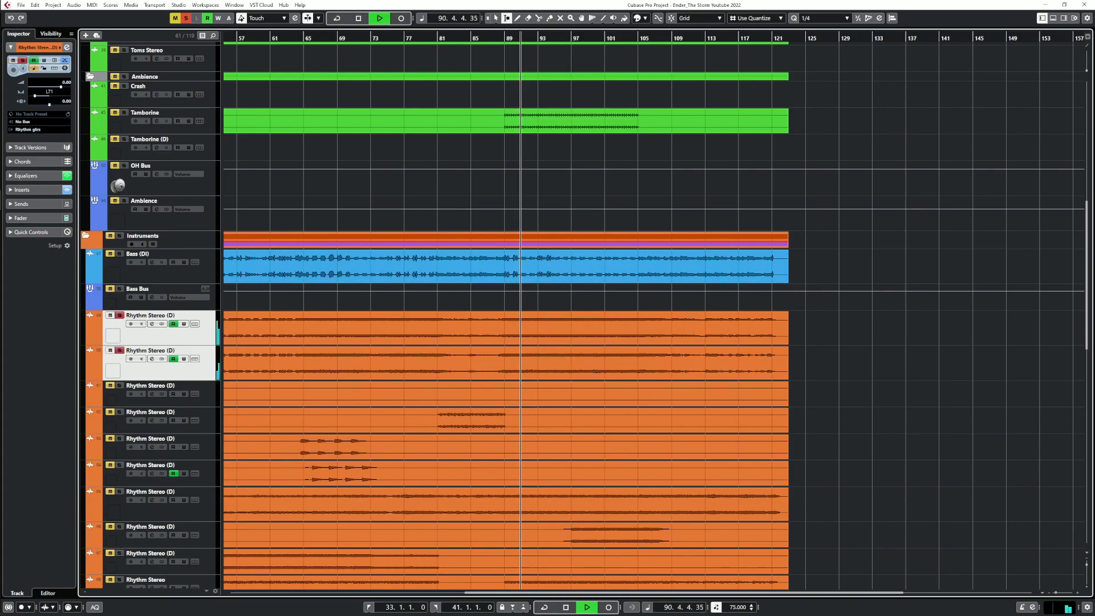
click(119, 316)
Set the threshold of the second rhythm guitar's L1 limiter to -4.0 during playback
click(152, 359)
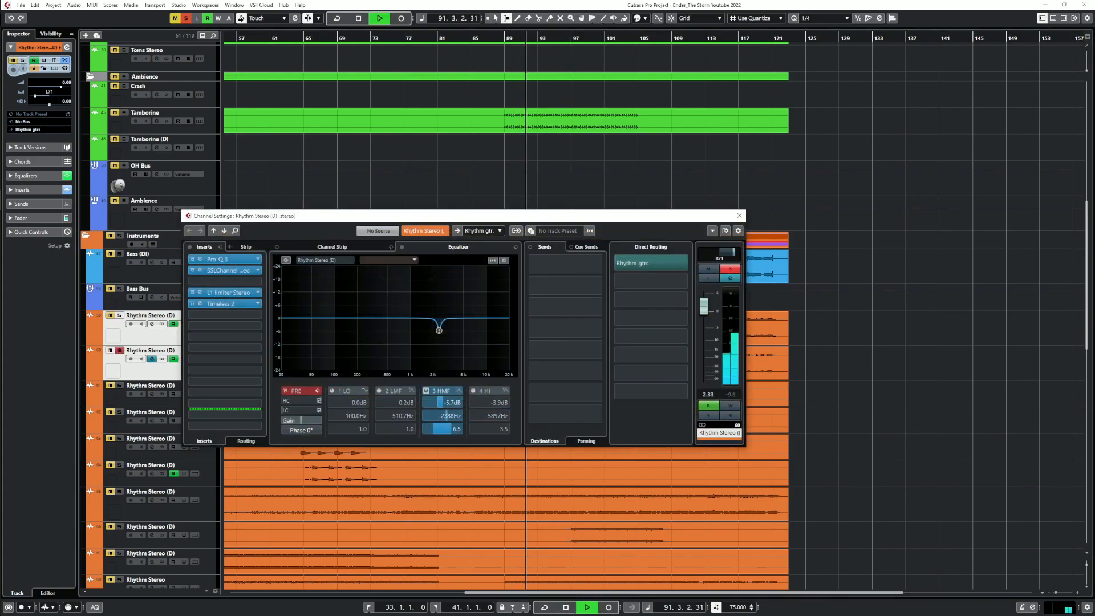
click(200, 293)
drag(312, 296, 312, 305)
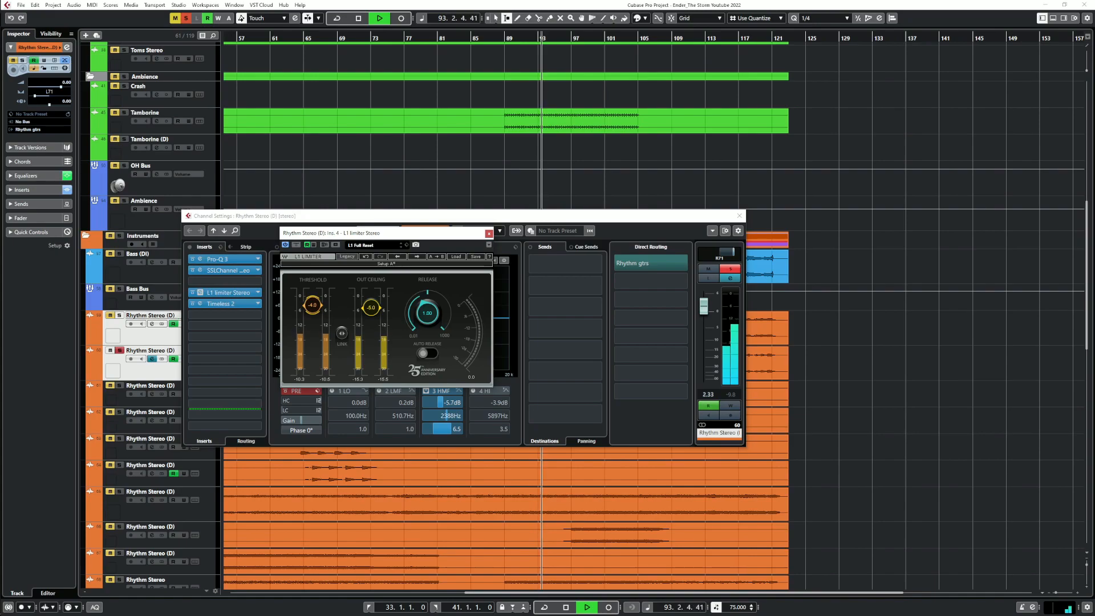
Switch the channel settings to the first rhythm guitar and solo that track instead of the second
click(213, 230)
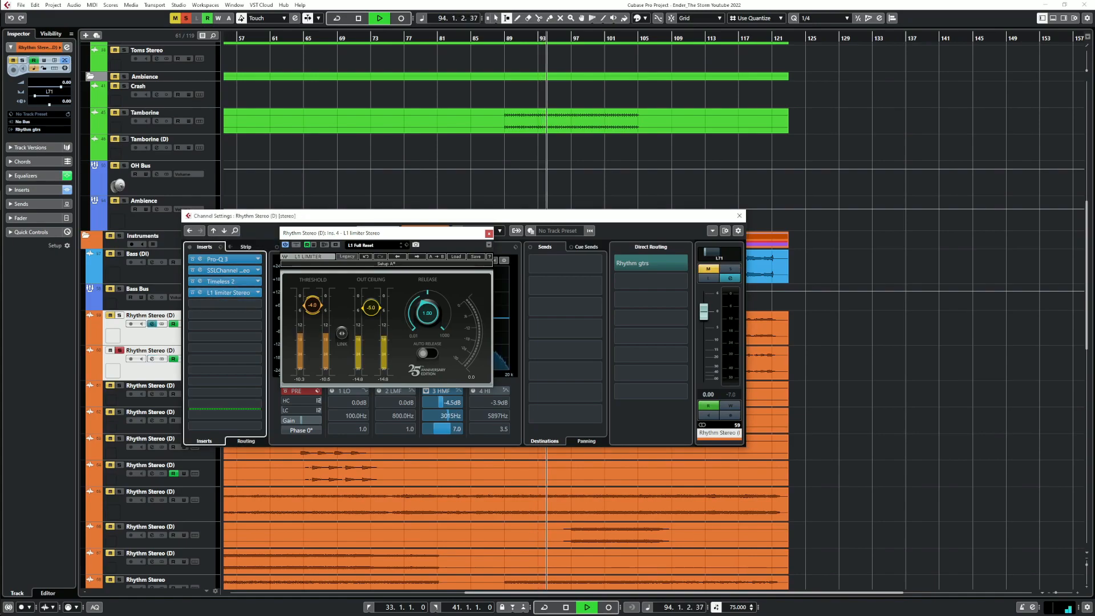
click(119, 316)
click(119, 351)
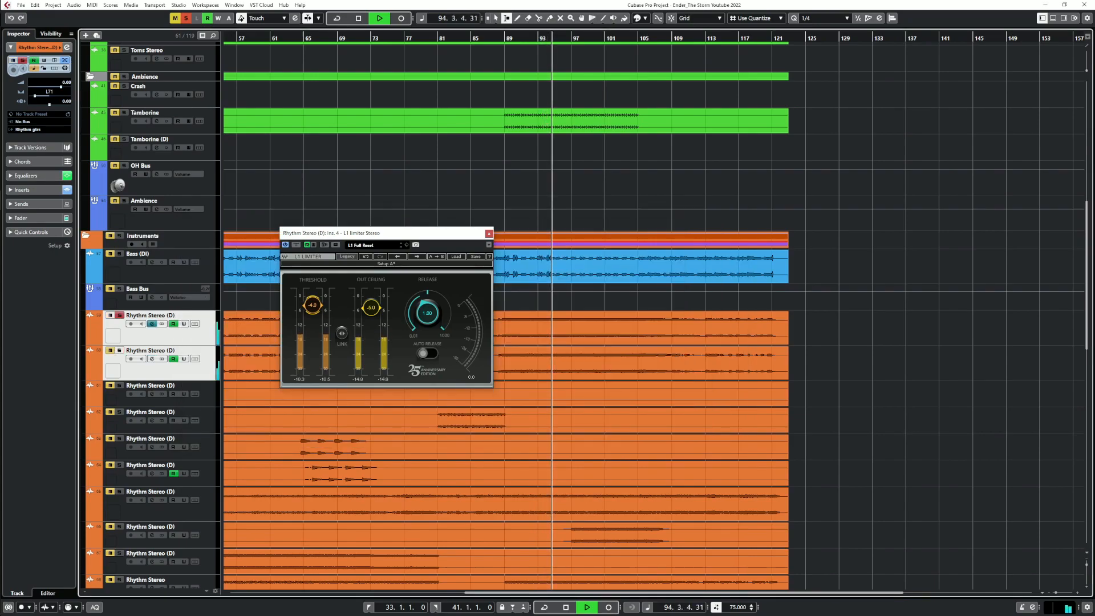
Compare the first two rhythm guitars during playback by toggling their solos
click(119, 350)
click(119, 315)
click(120, 315)
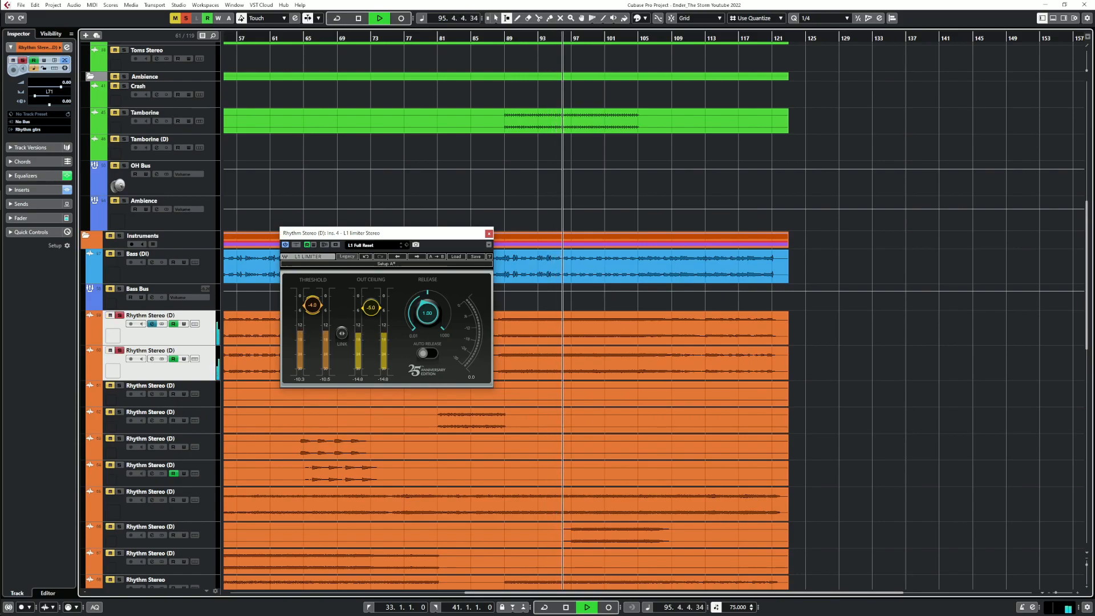
Lower the output ceiling of the first rhythm guitar's L1 limiter during playback, close that limiter and stop
click(152, 324)
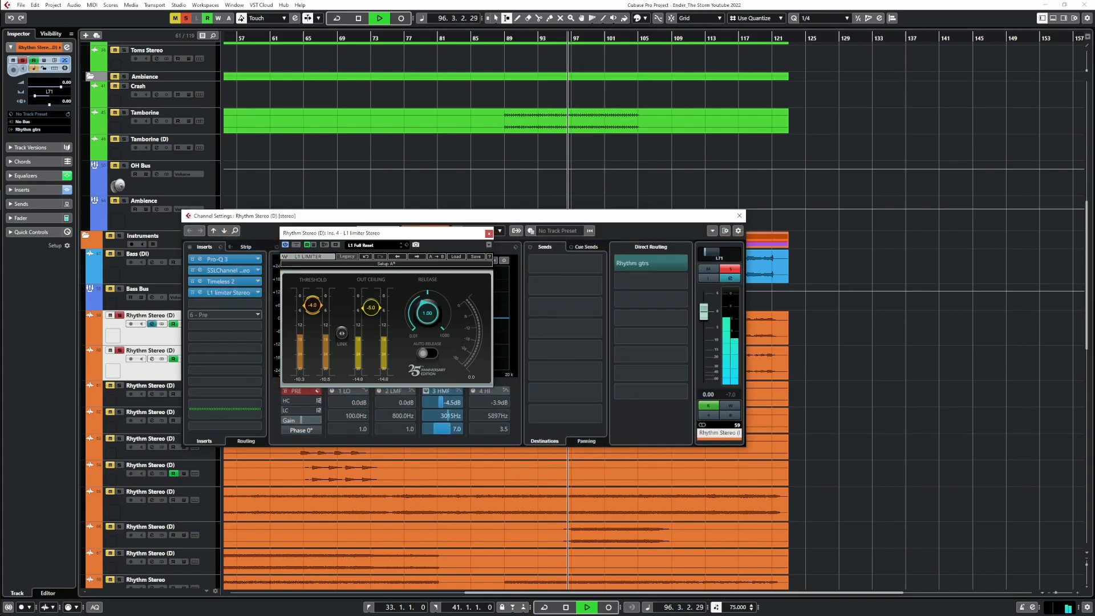
click(200, 293)
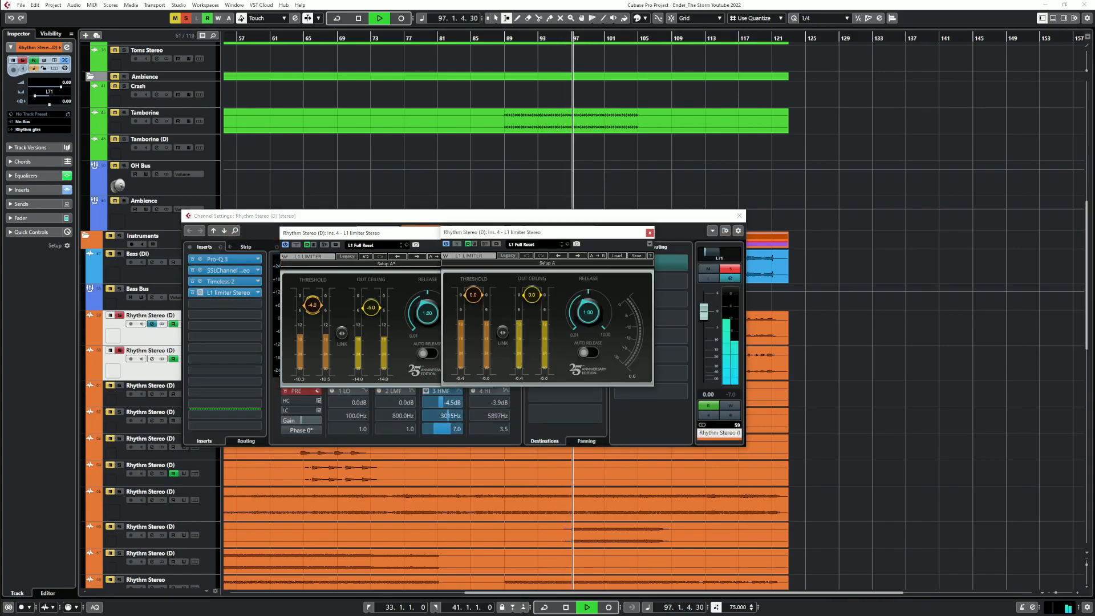
drag(532, 295, 533, 300)
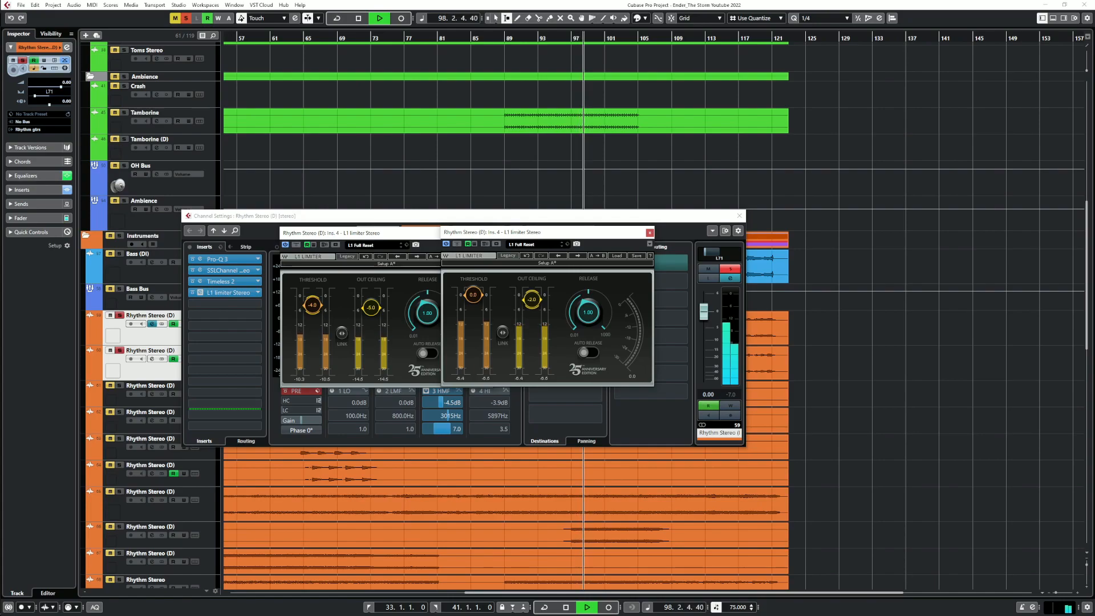
click(649, 232)
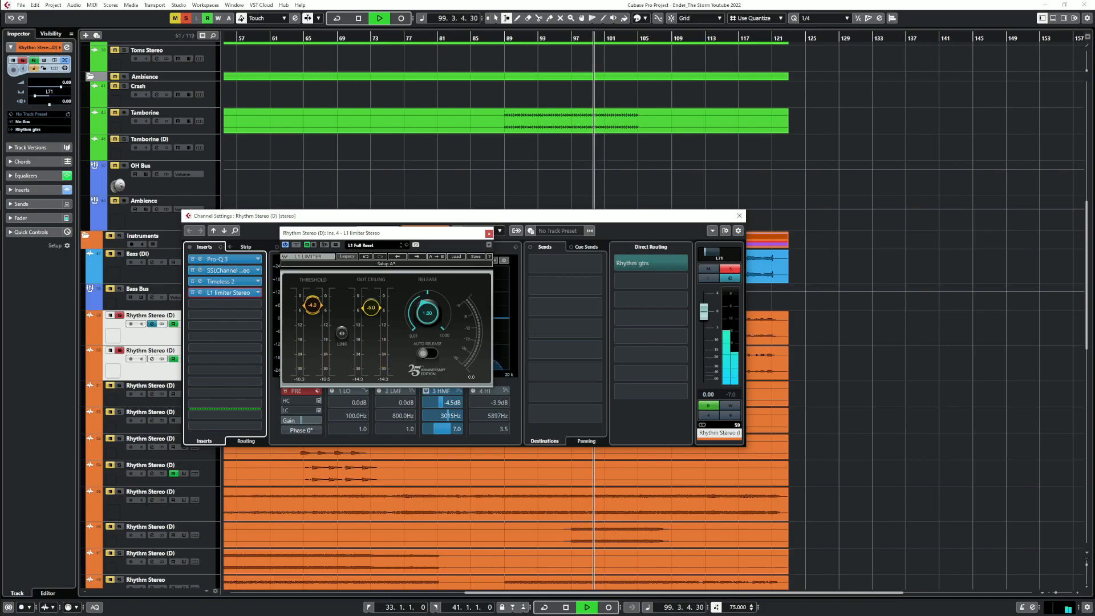
key(space)
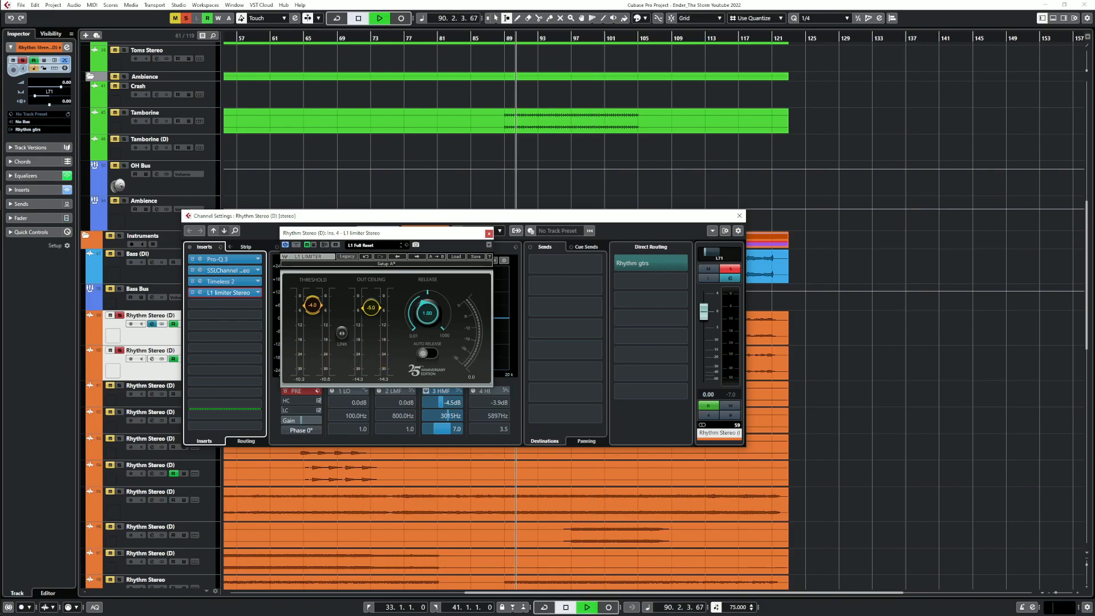
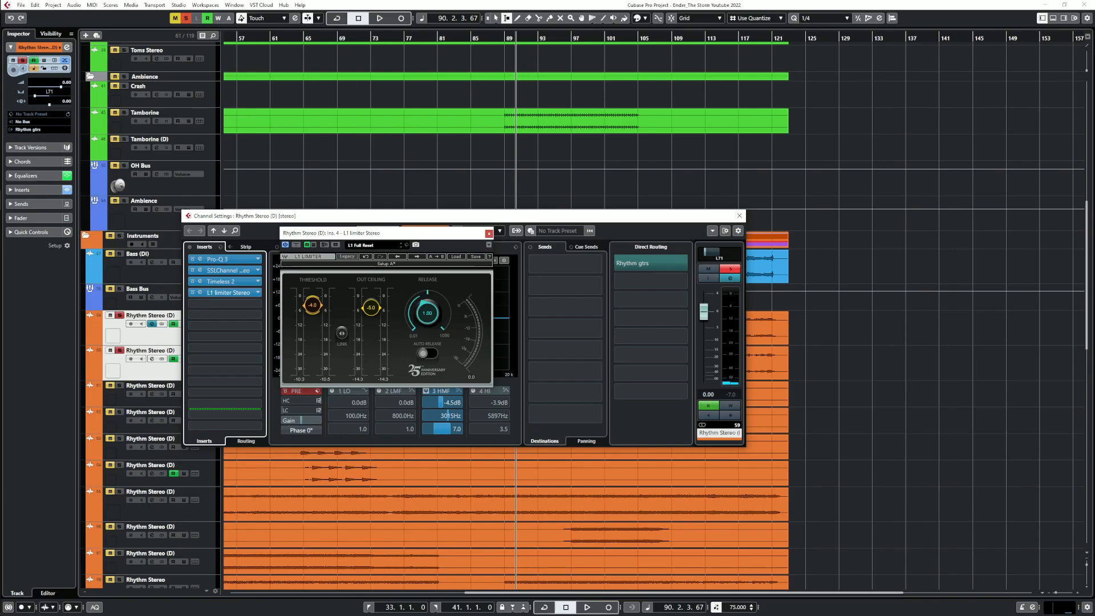
Briefly mute each of the two soloed rhythm guitars during playback to compare them, and close the limiter and channel settings
key(space)
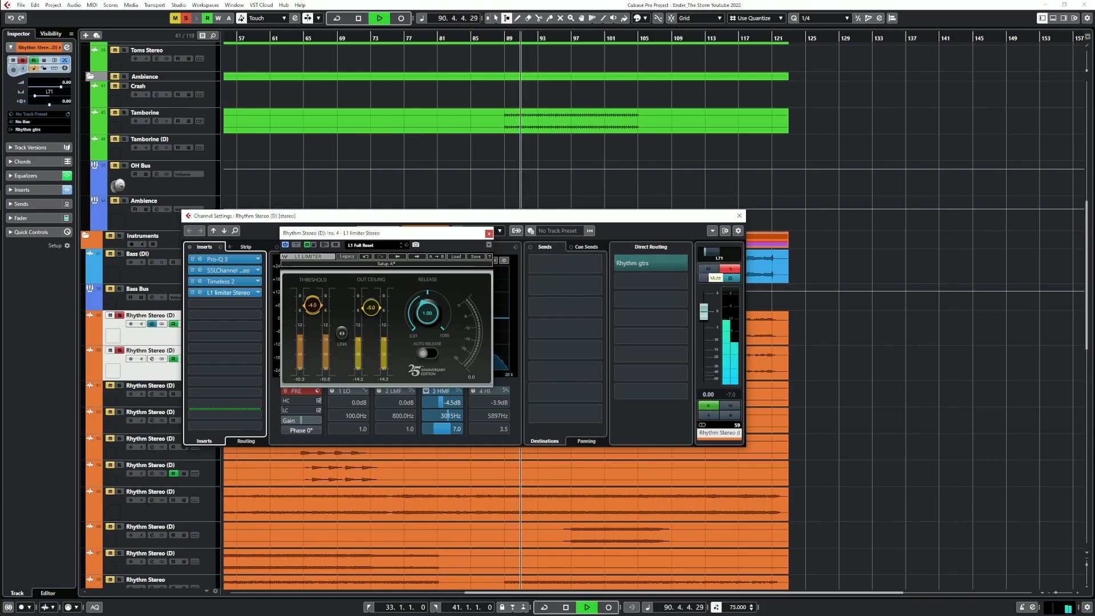
click(708, 268)
click(709, 269)
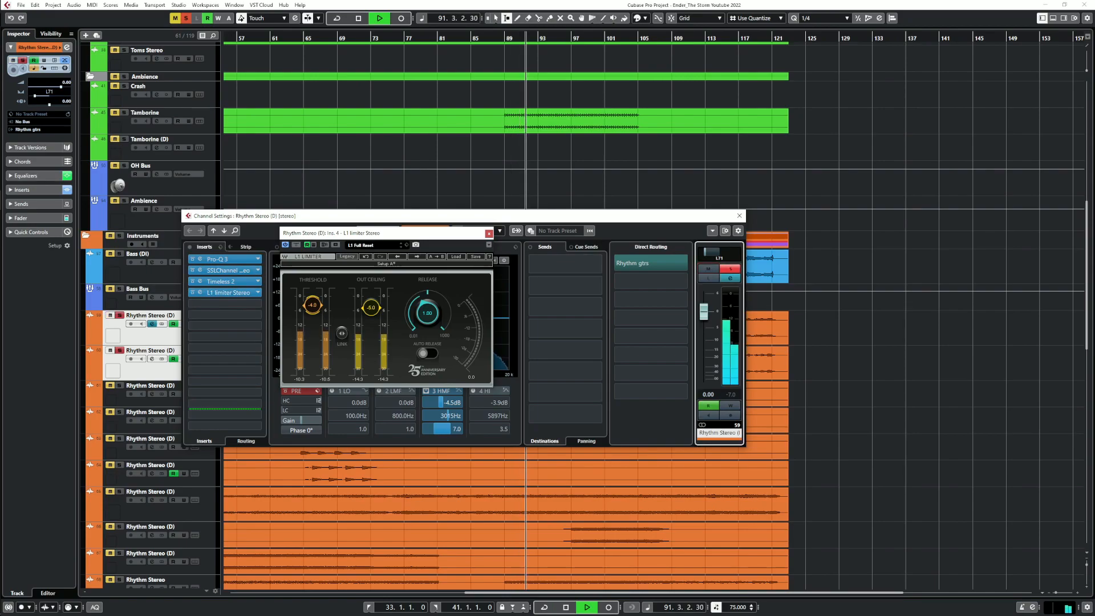
click(152, 358)
click(709, 269)
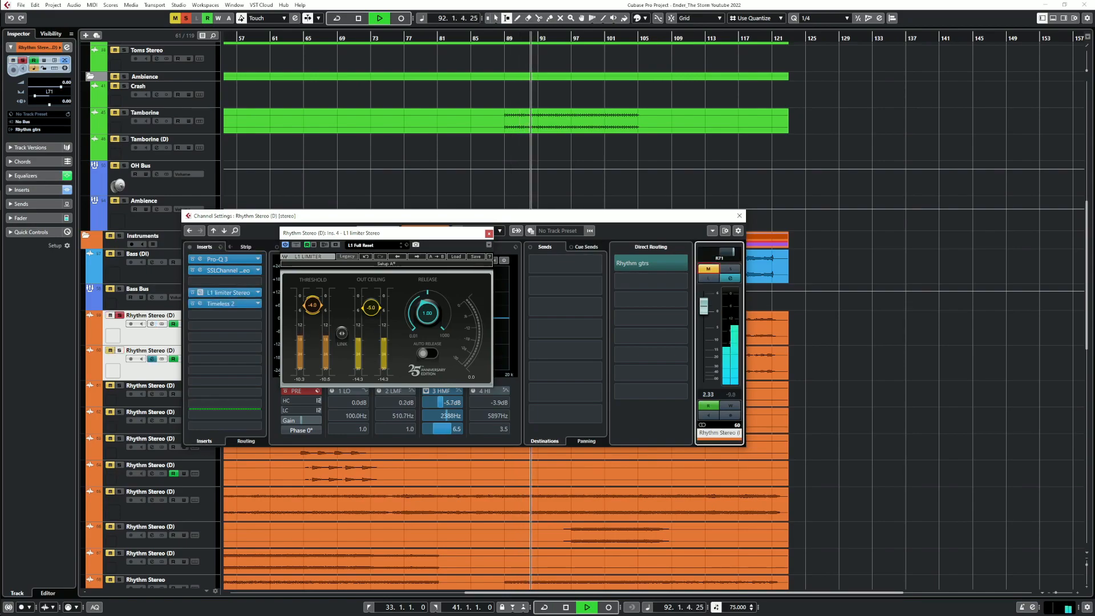
click(709, 269)
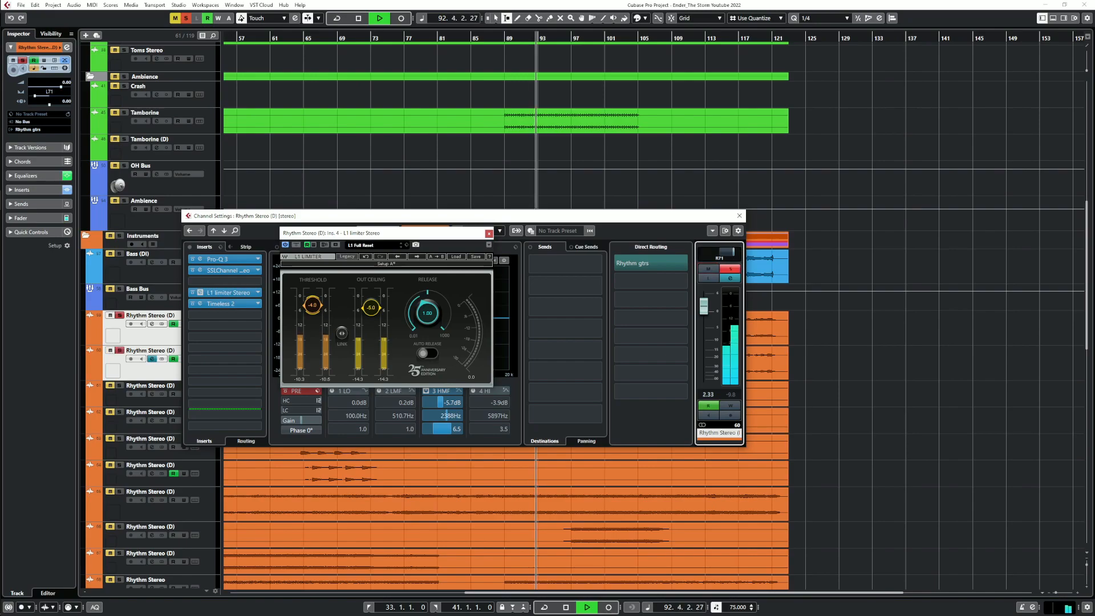
click(489, 234)
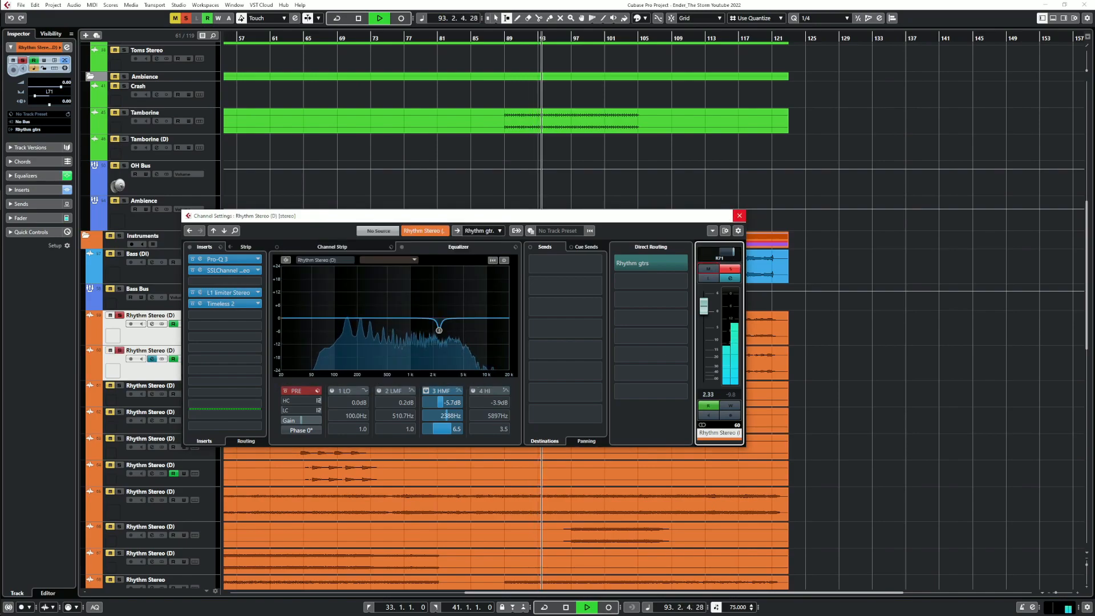
click(739, 215)
Adjust the high-frequency gain in the second rhythm guitar's SSLChannel insert during soloed playback, and close the plugin
click(152, 359)
click(225, 270)
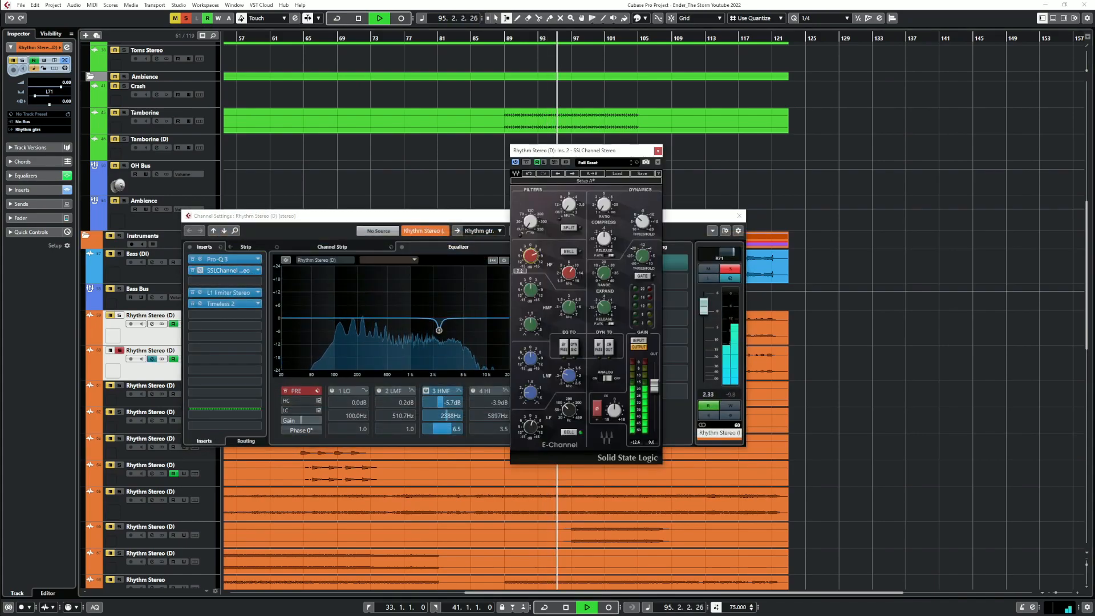
drag(531, 256, 569, 288)
drag(531, 256, 530, 251)
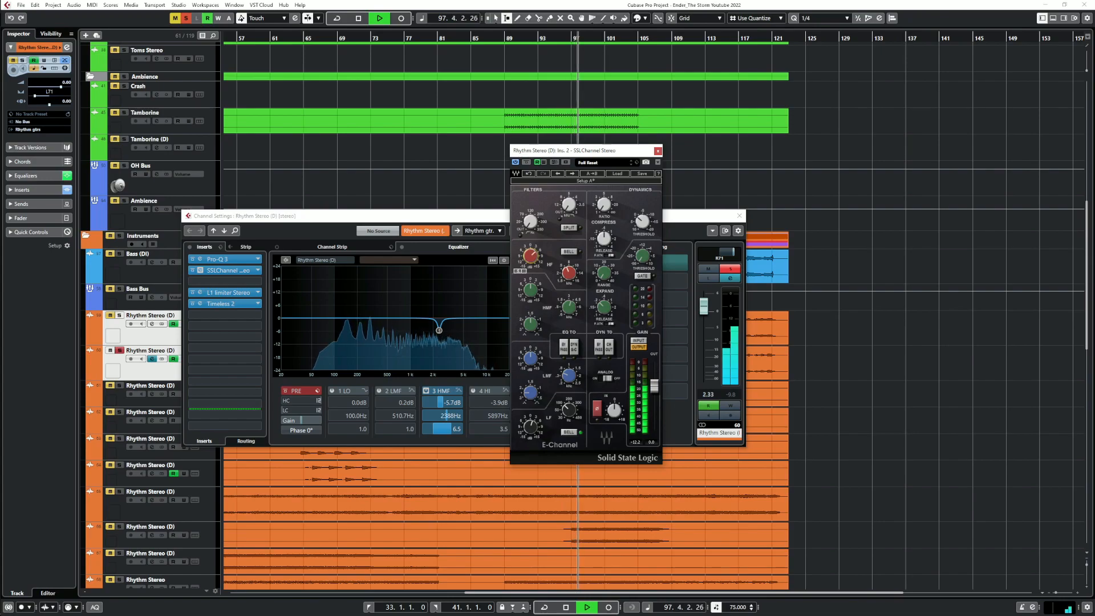
click(658, 151)
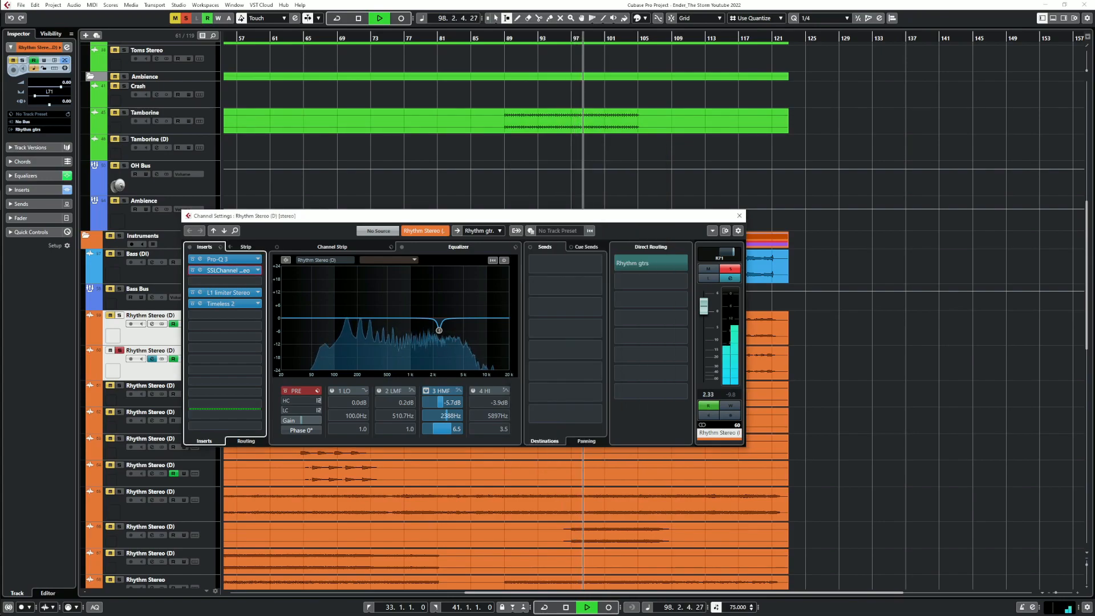
Close the channel settings, clear the solos to hear the full mix, and stop playback
click(739, 216)
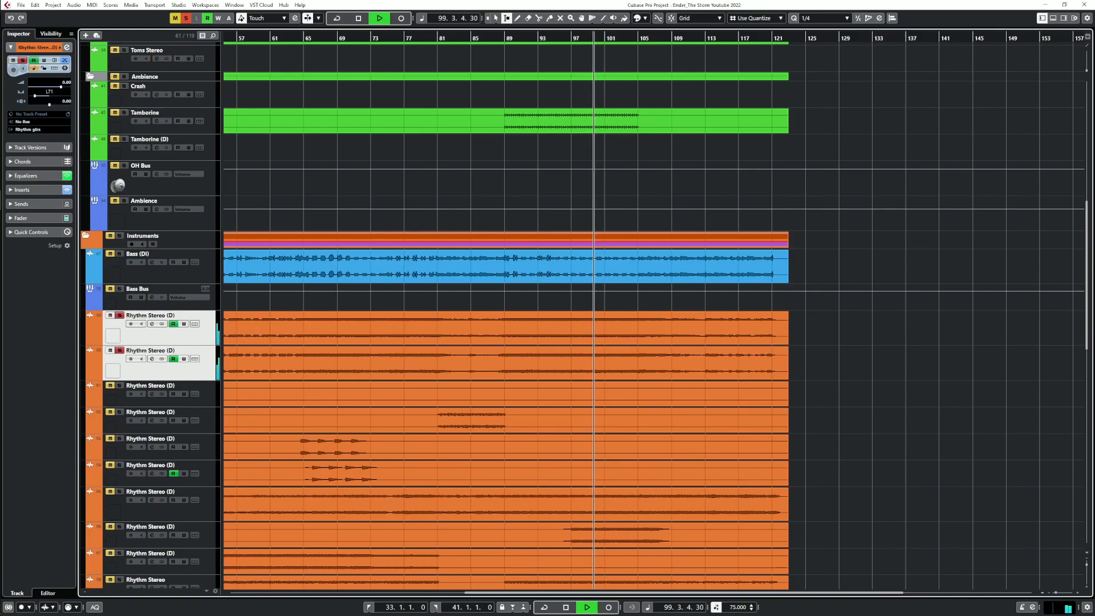
click(119, 315)
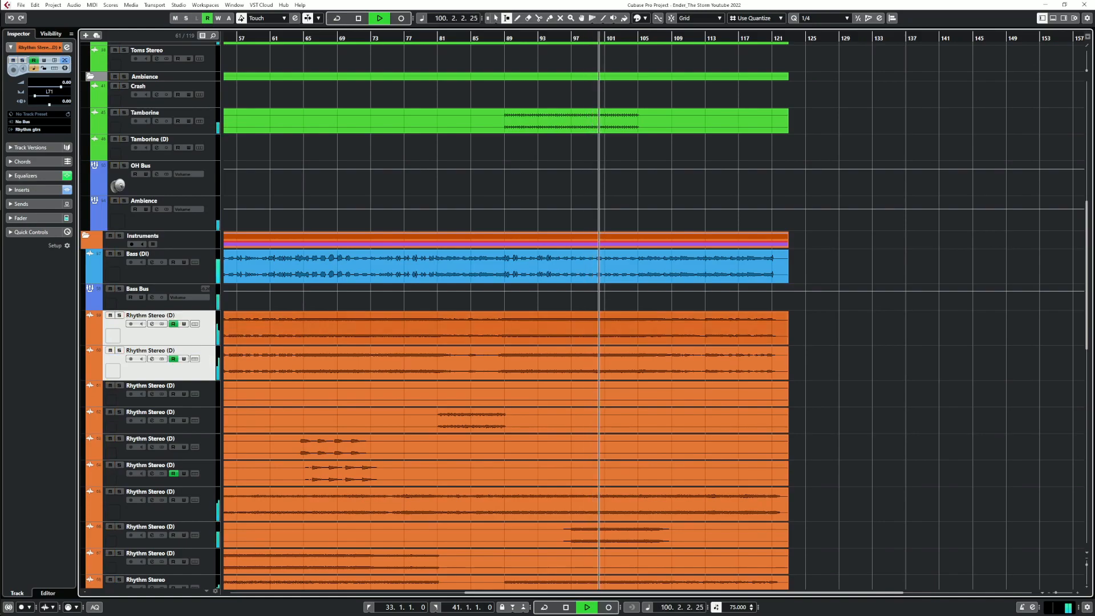
key(space)
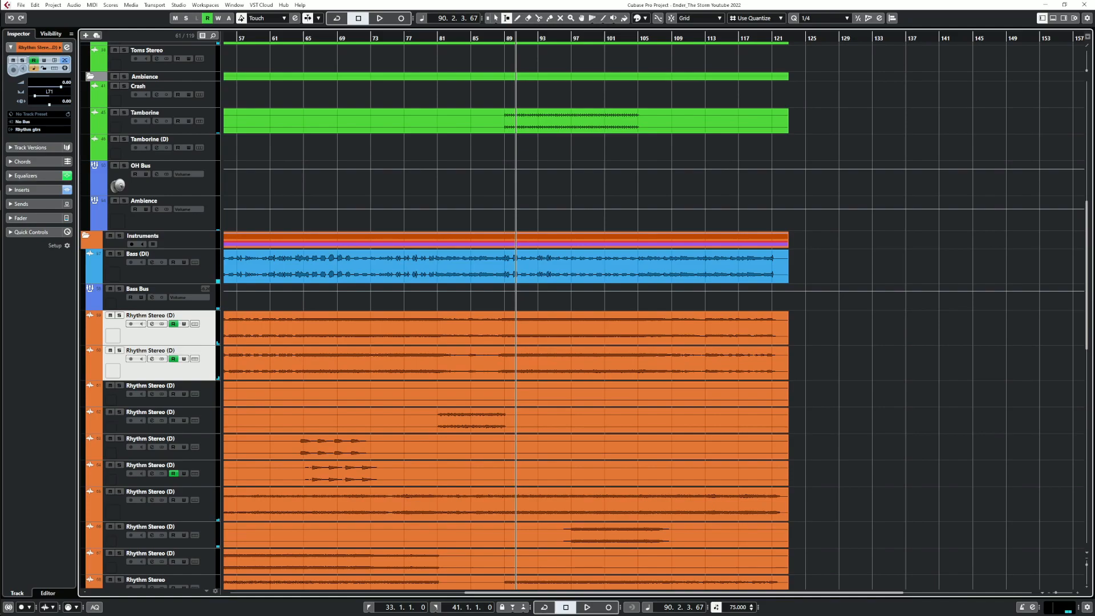
Solo the second rhythm guitar and audition it with its Timeless 2 delay open, and close both windows
click(119, 351)
click(152, 358)
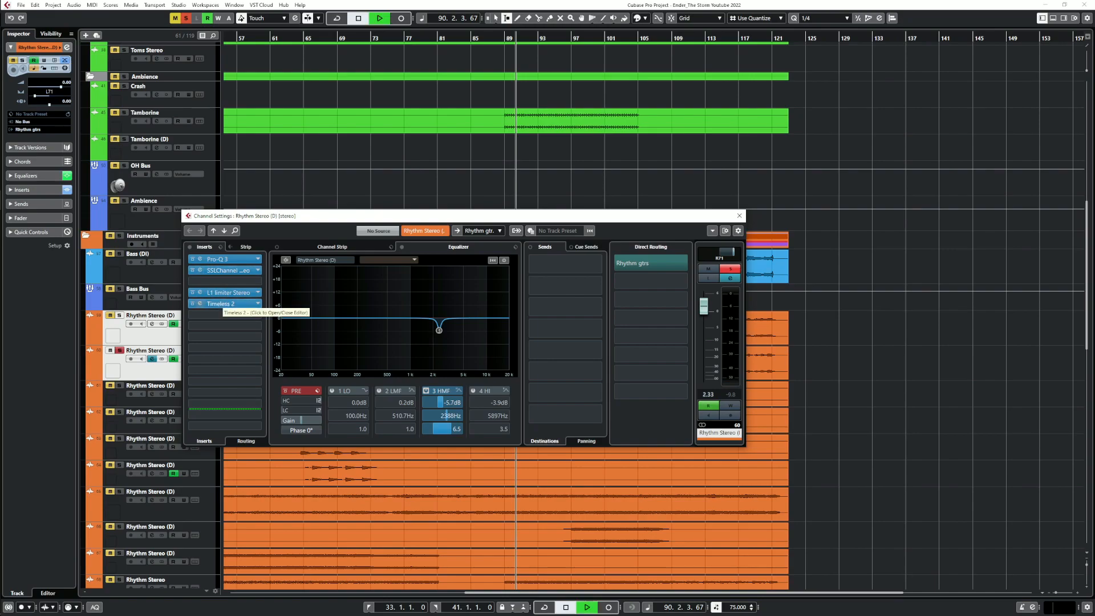
click(200, 303)
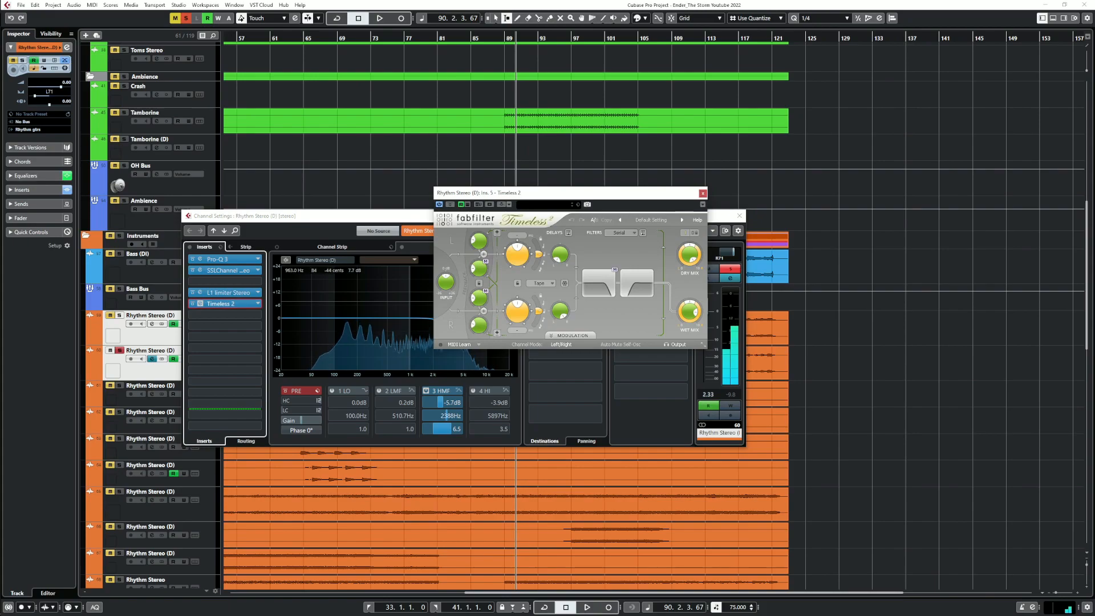
key(space)
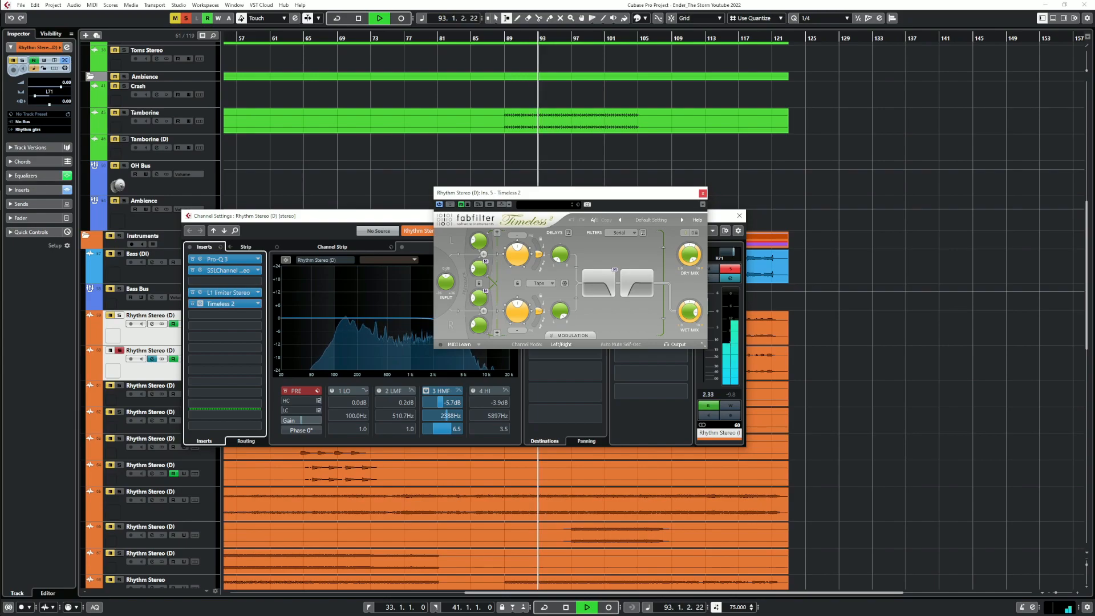
click(703, 193)
click(739, 216)
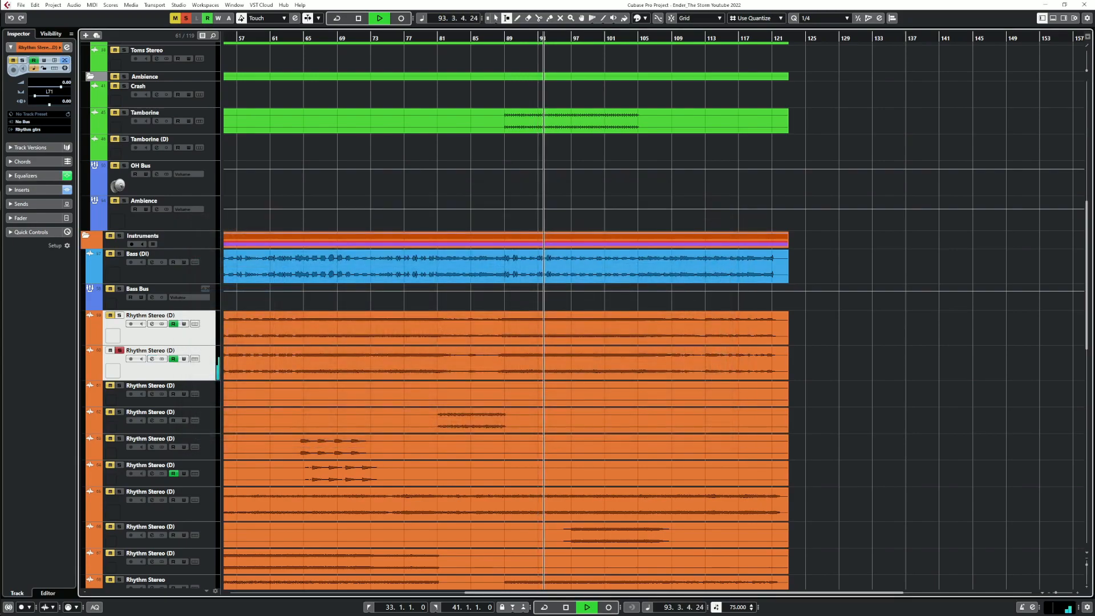
Alternate the solo between the first two rhythm guitars during playback, clear the solos and stop
click(119, 315)
click(120, 351)
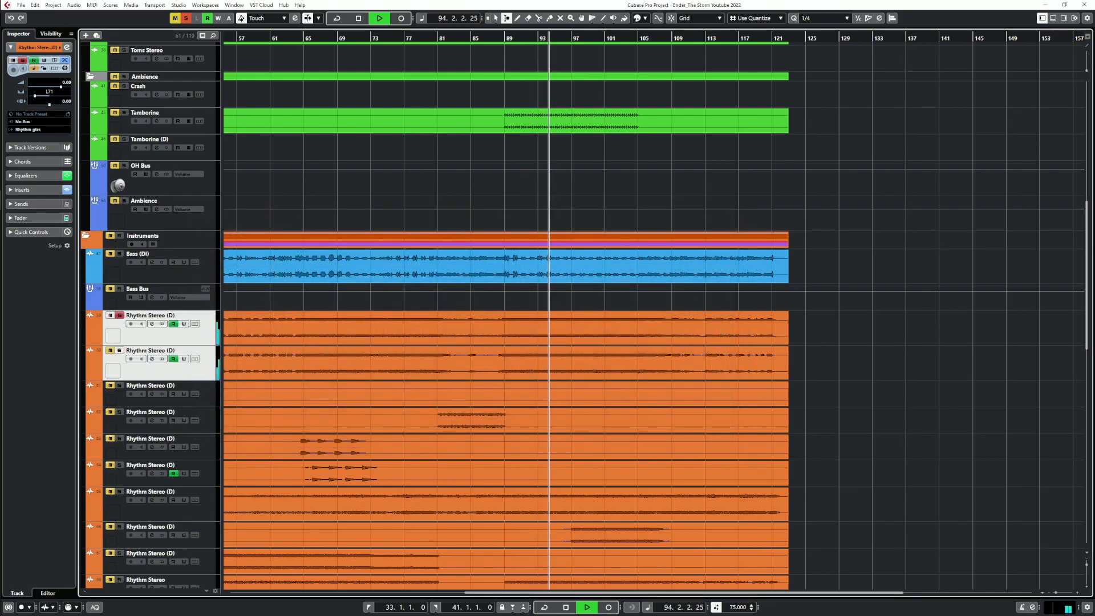
click(120, 350)
click(119, 316)
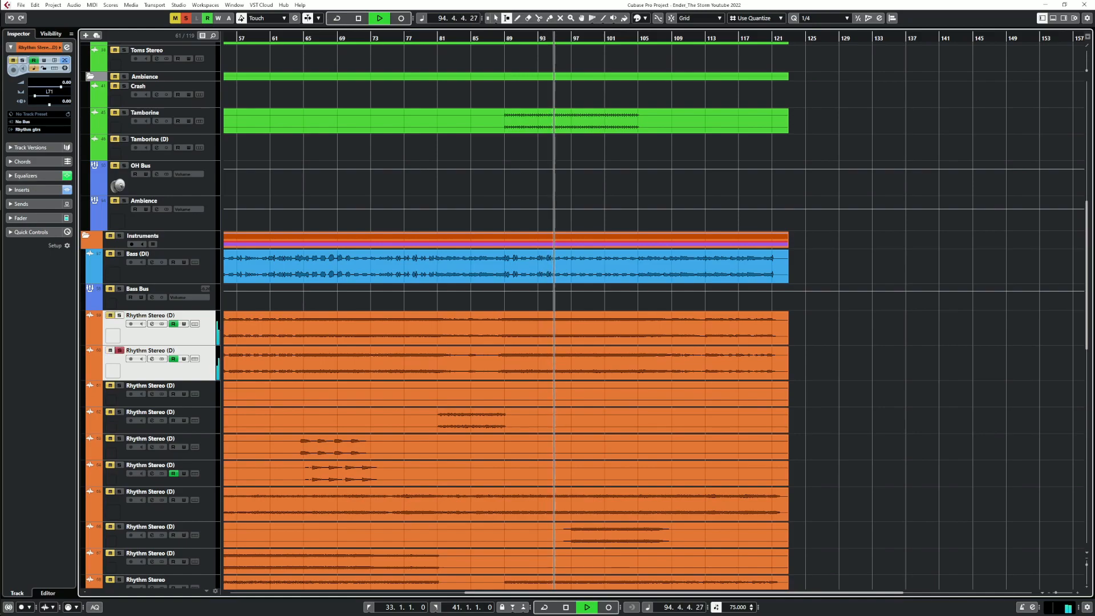
click(119, 350)
key(space)
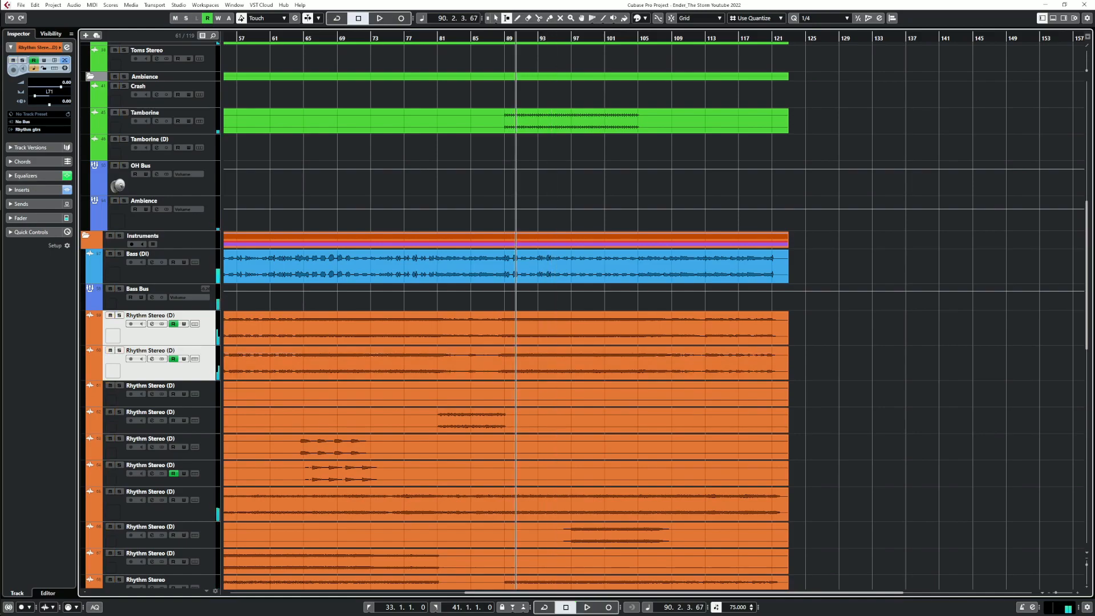
Solo the first two rhythm guitars again, briefly trying a solo of the whole Instruments folder
click(119, 350)
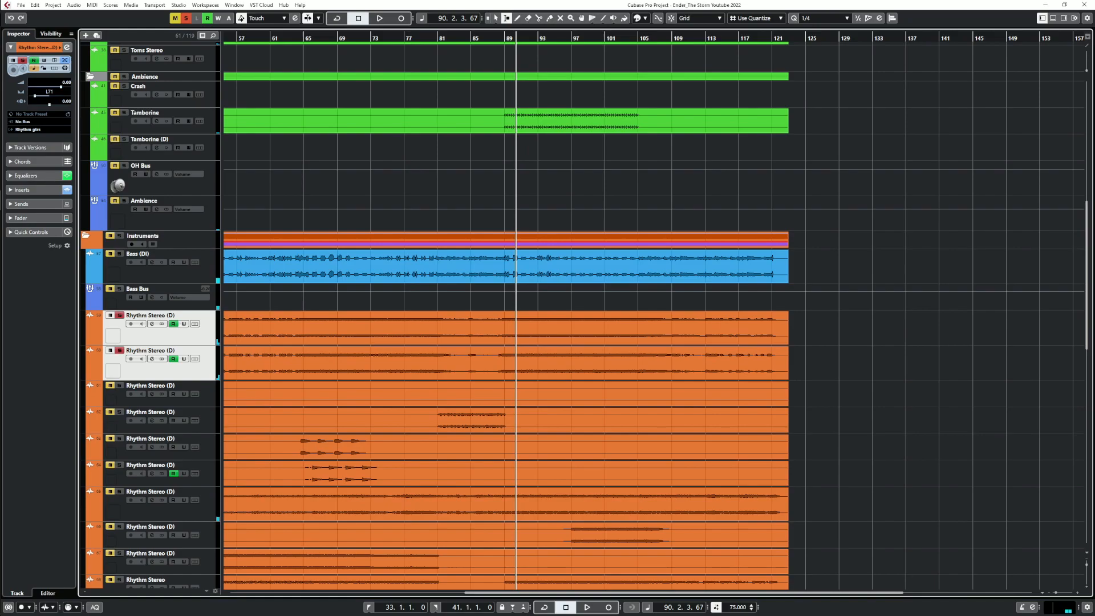
click(119, 236)
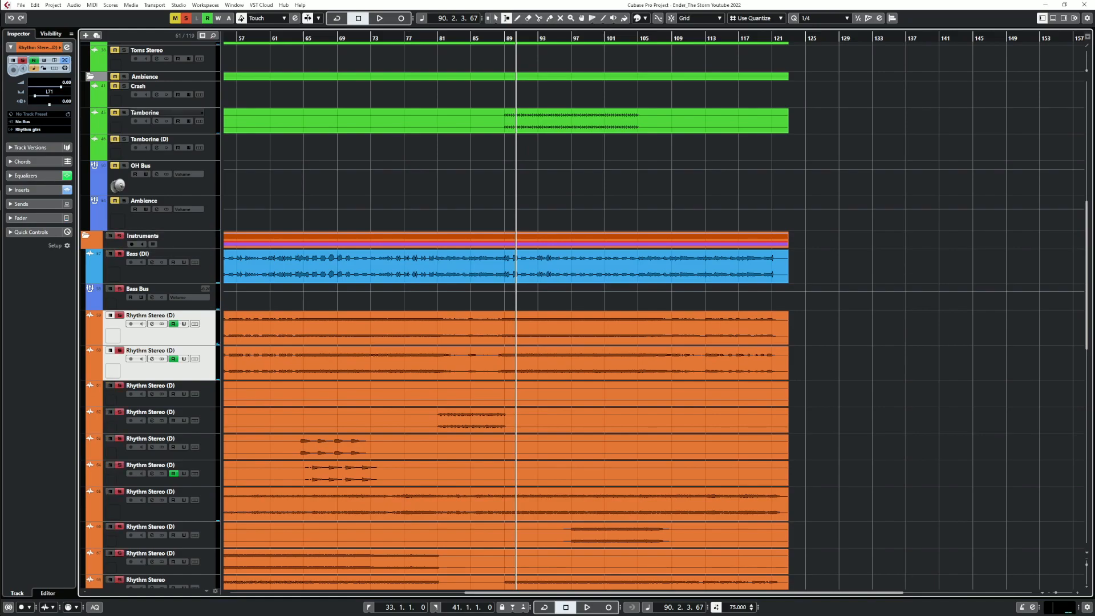
click(119, 235)
click(120, 350)
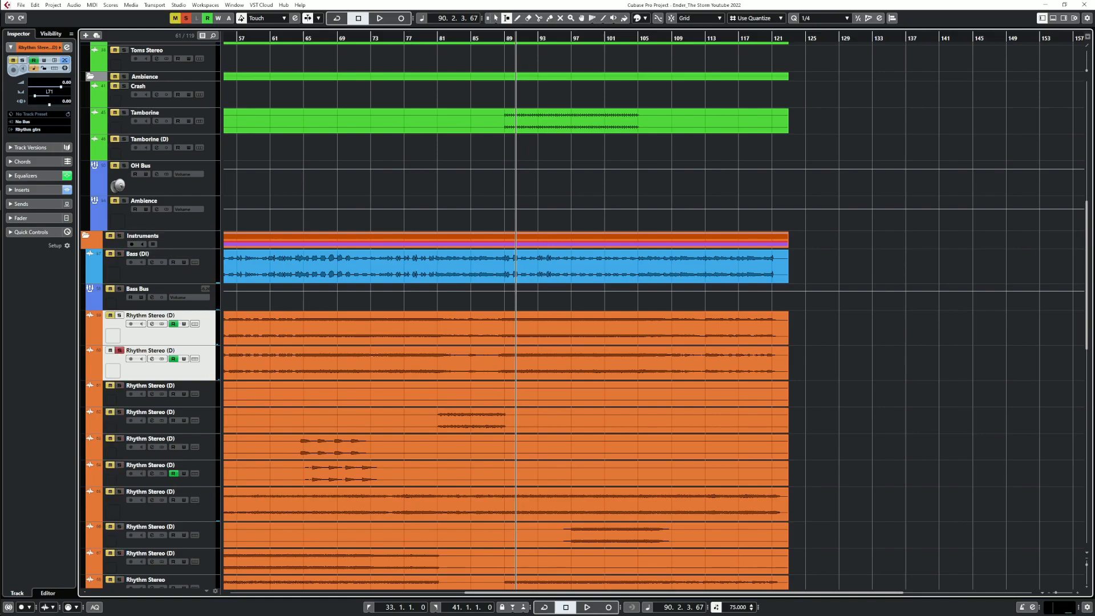
Add the Drums folder, the bass and the Vocals folder to the soloed rhythm guitars during playback
scroll(513, 314, up, 10)
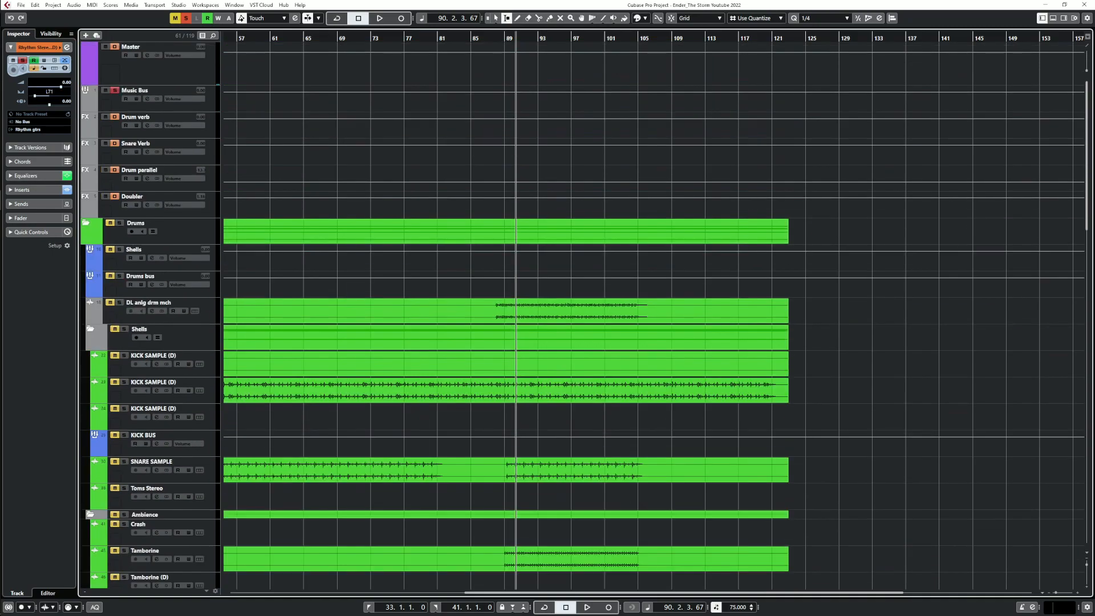
click(119, 223)
key(space)
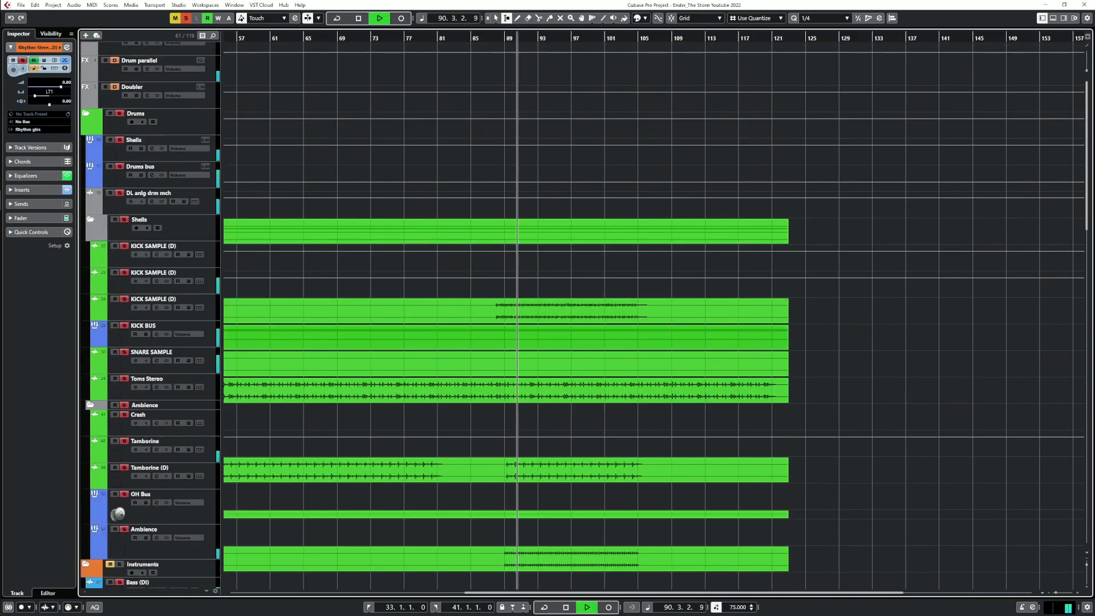
scroll(513, 314, down, 7)
scroll(514, 314, down, 5)
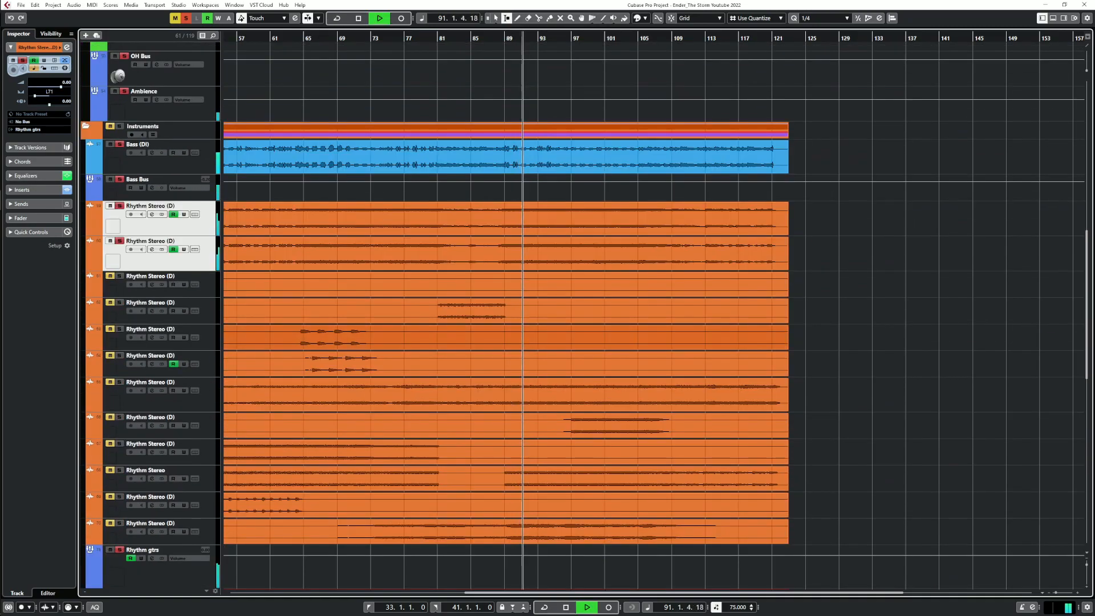
scroll(513, 313, down, 10)
click(119, 417)
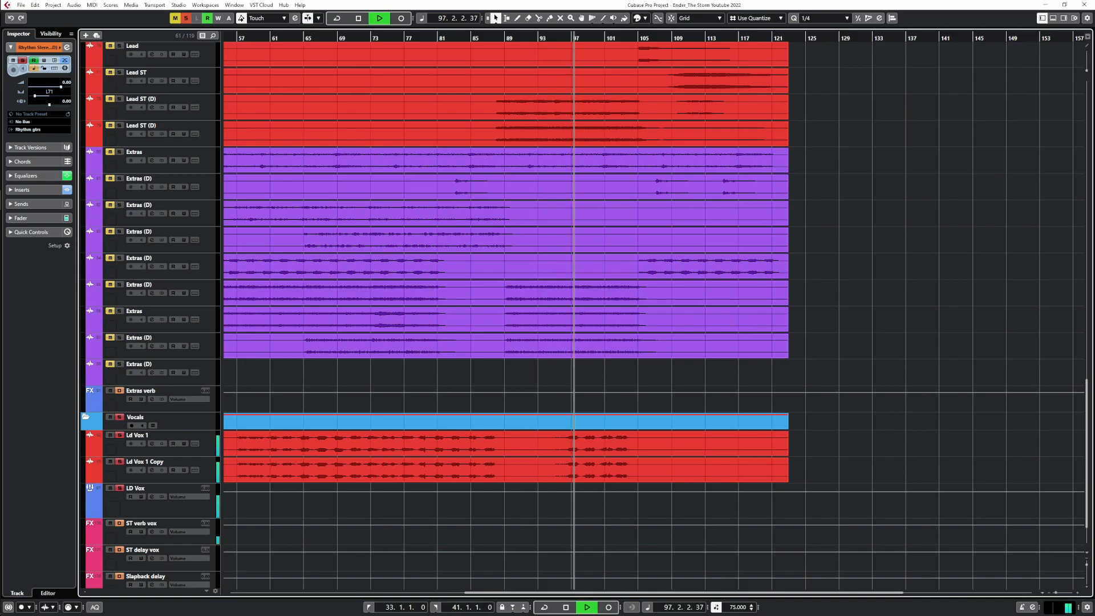
Open the channel settings of the Rhythm gtrs bus while the soloed tracks play
scroll(571, 314, up, 10)
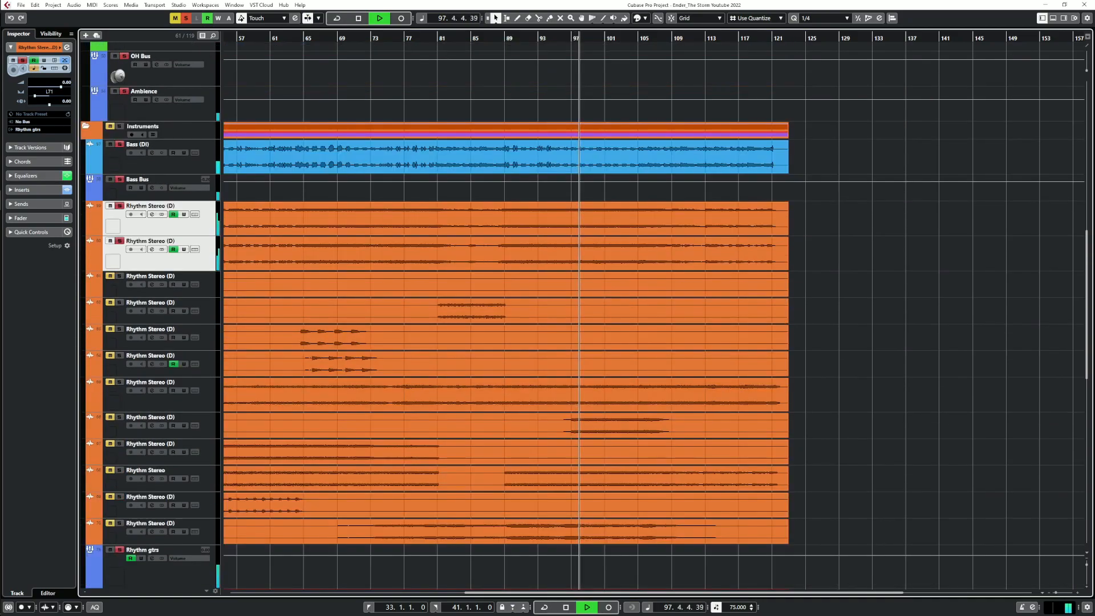
scroll(571, 314, down, 8)
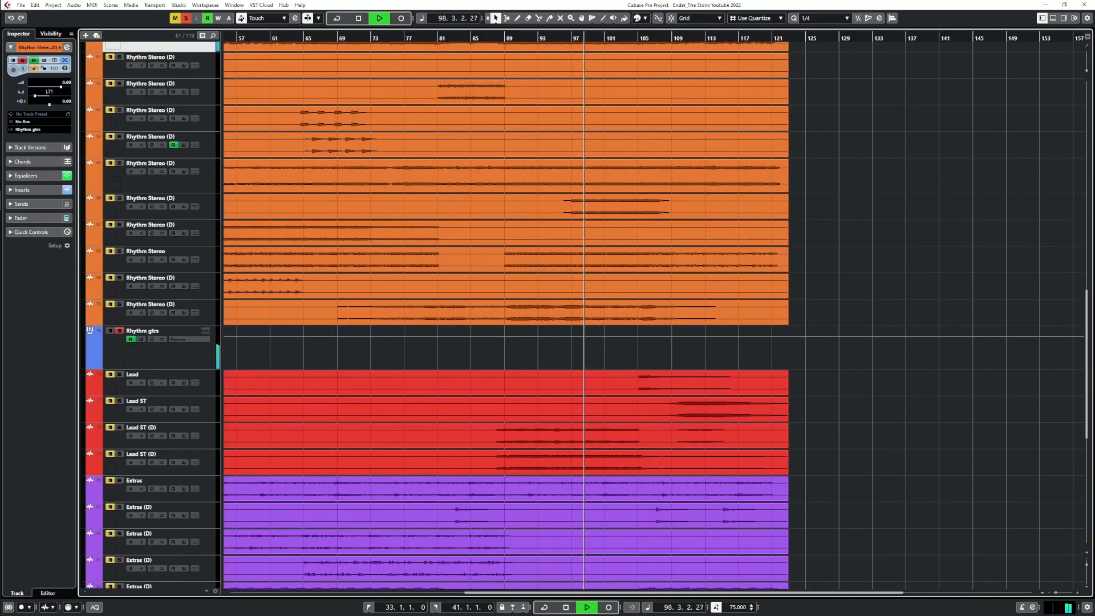
click(152, 339)
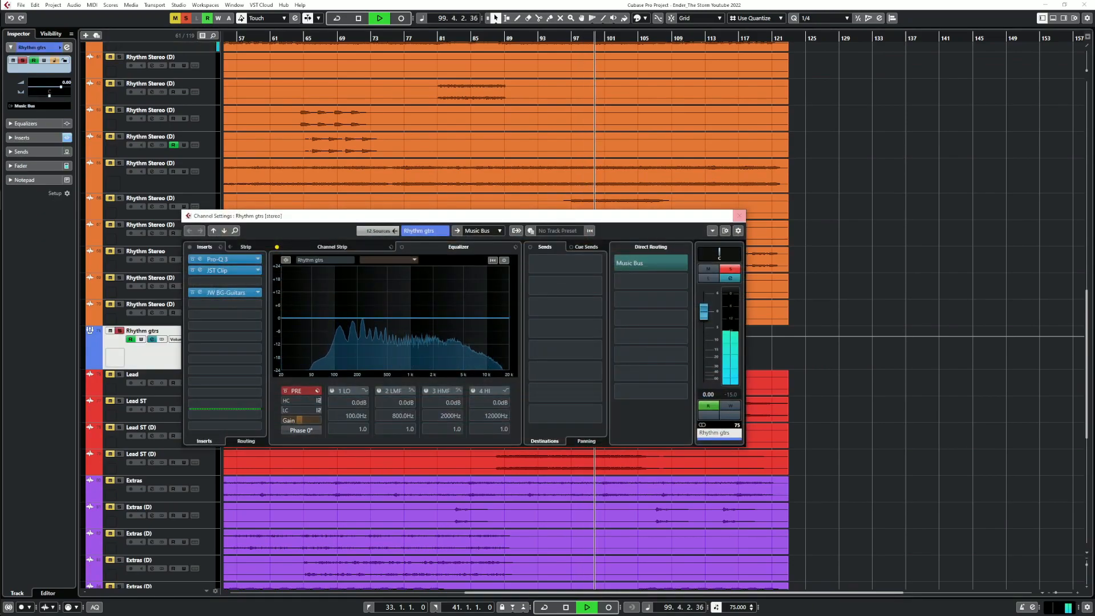
Close the Rhythm gtrs channel settings and select the clips on the first two rhythm guitar tracks
click(739, 215)
scroll(740, 216, up, 6)
drag(810, 361, 278, 313)
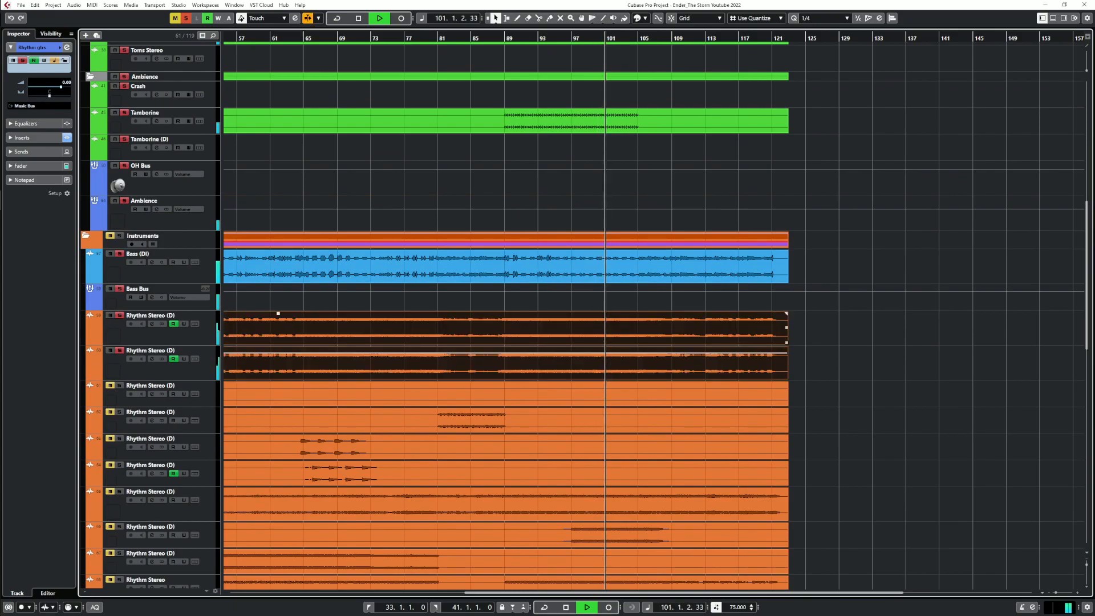
scroll(280, 317, down, 6)
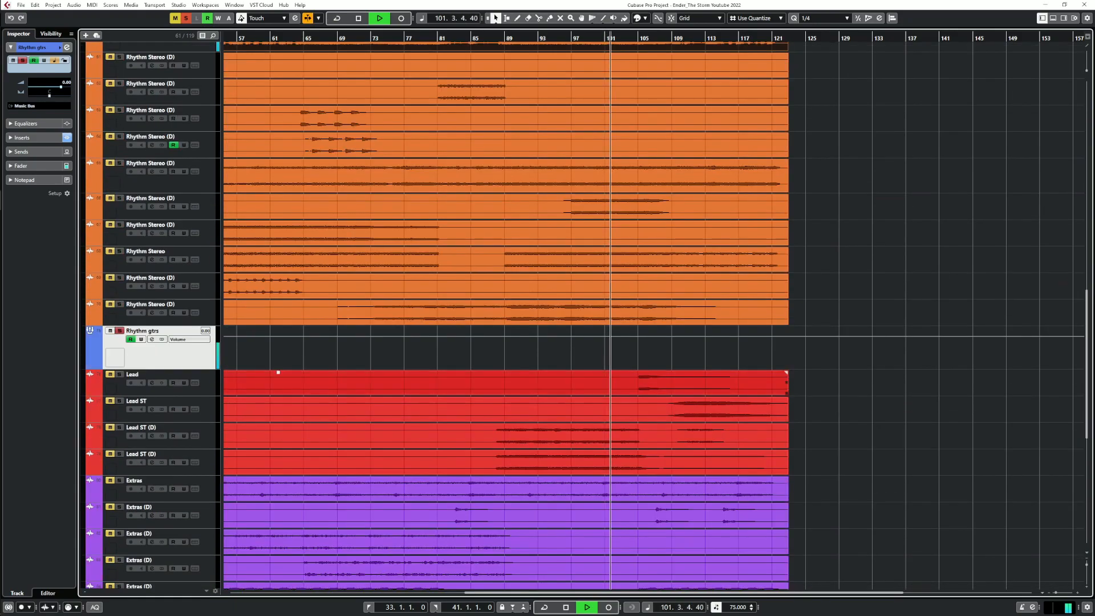
Restart playback and check the JW BG-Guitars insert on the Rhythm gtrs bus, closing its windows when done
key(space)
click(152, 339)
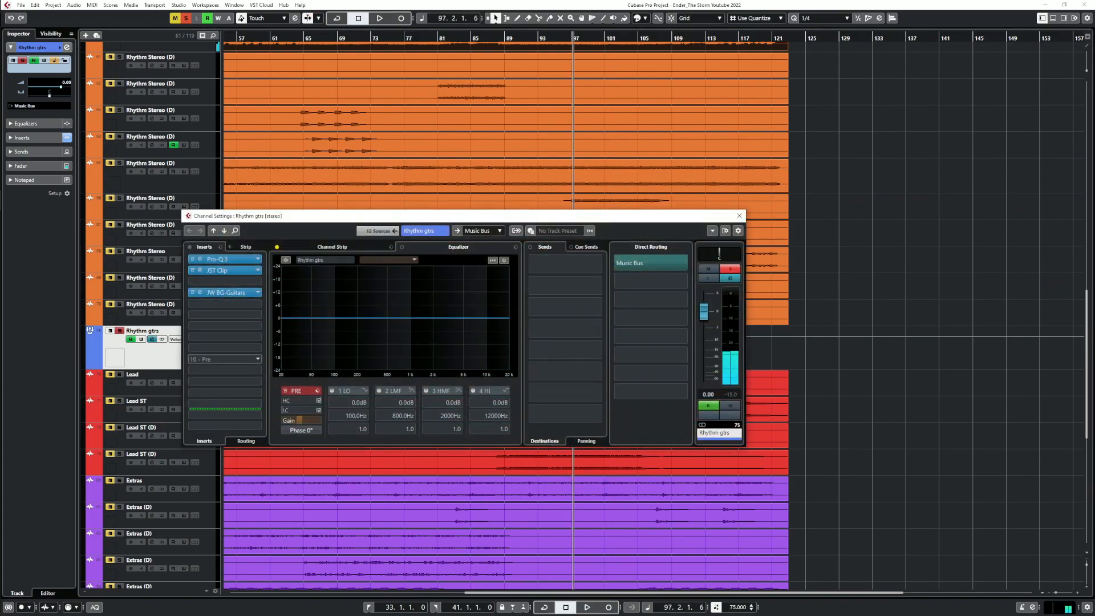
key(space)
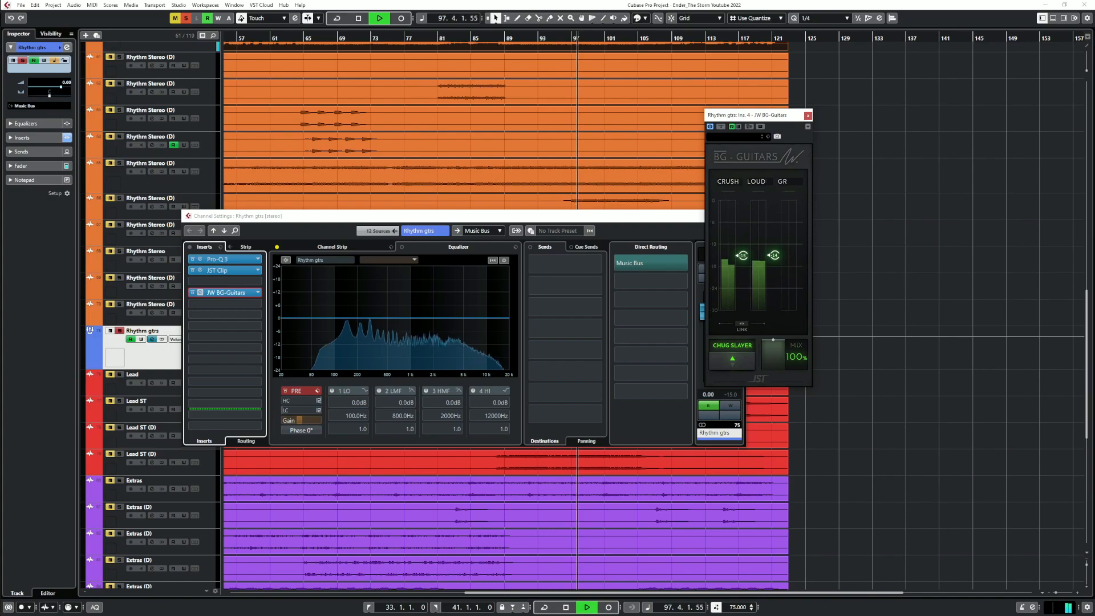
click(808, 115)
scroll(704, 311, up, 1)
click(740, 215)
scroll(736, 220, up, 5)
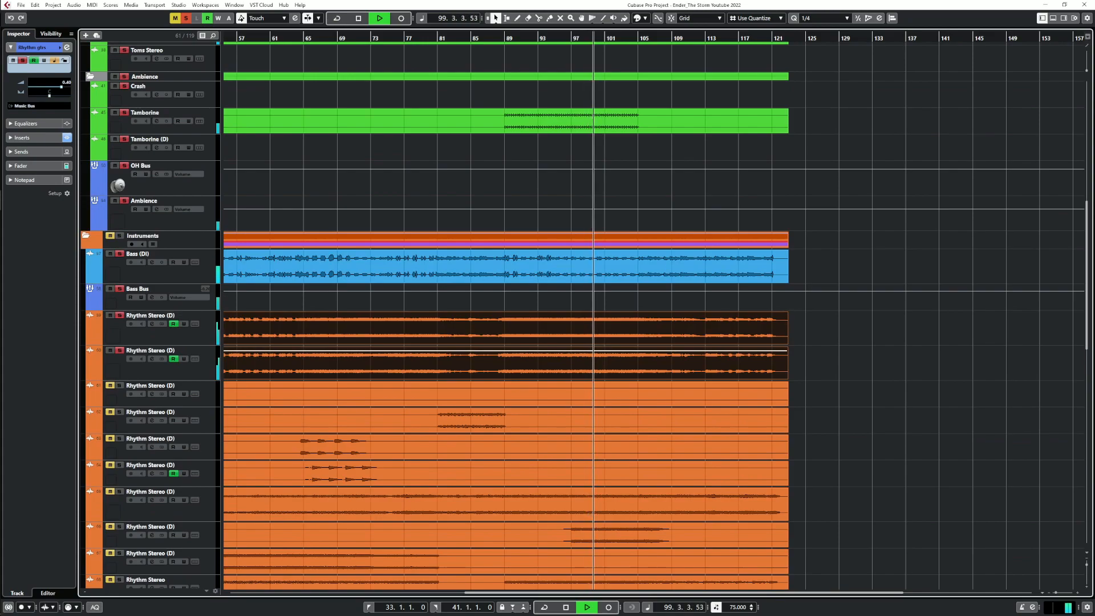
Check the L1 limiter Stereo inserts on the first and second rhythm guitar tracks during playback, closing their windows when done
click(152, 324)
click(228, 293)
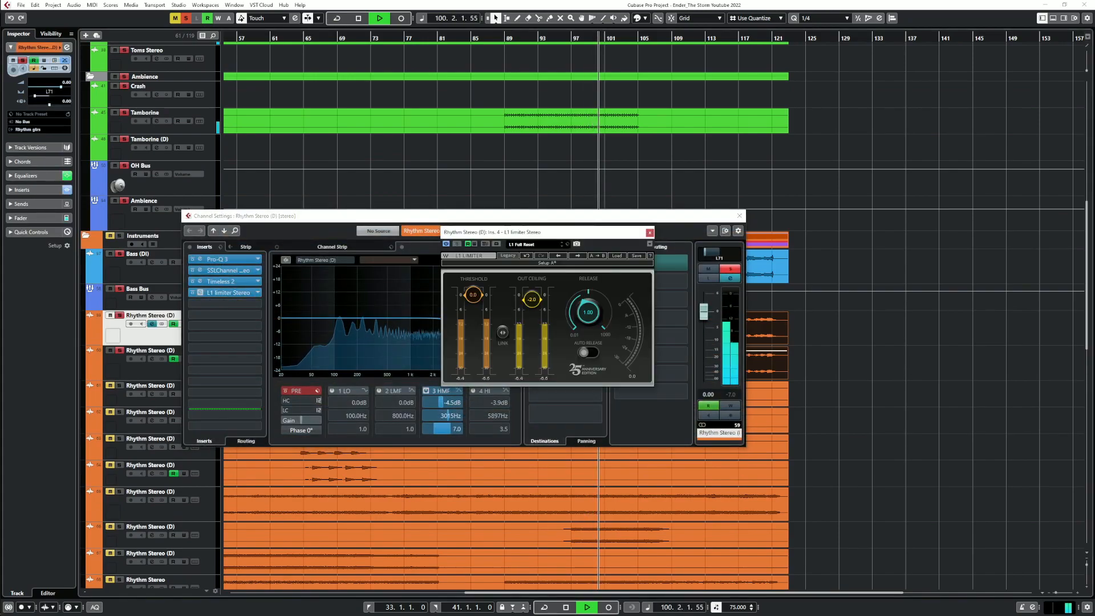
click(650, 233)
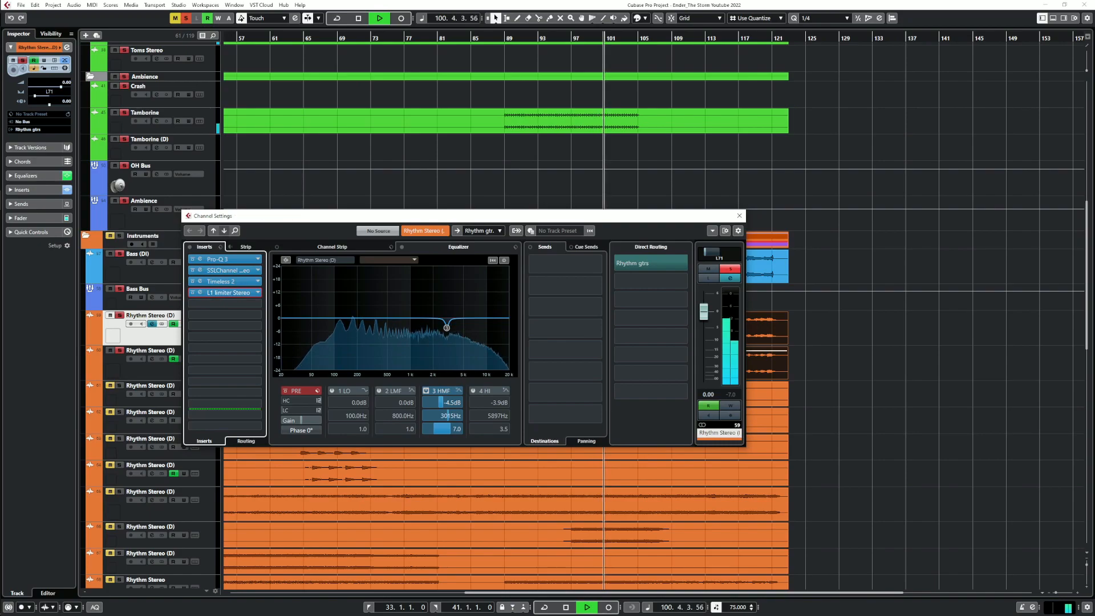
click(151, 359)
click(228, 293)
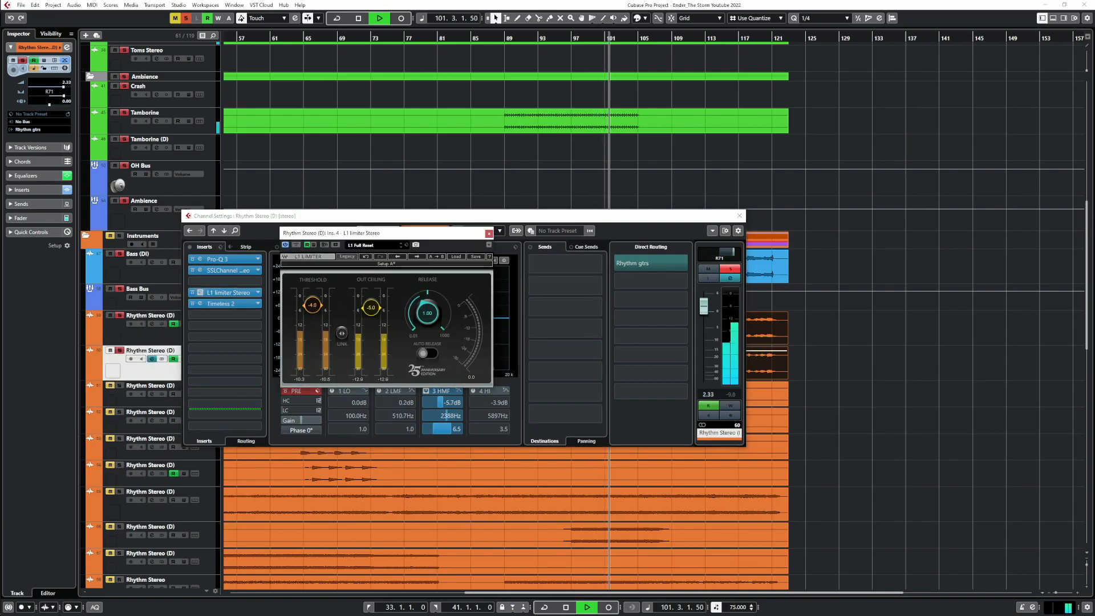
click(489, 233)
click(740, 215)
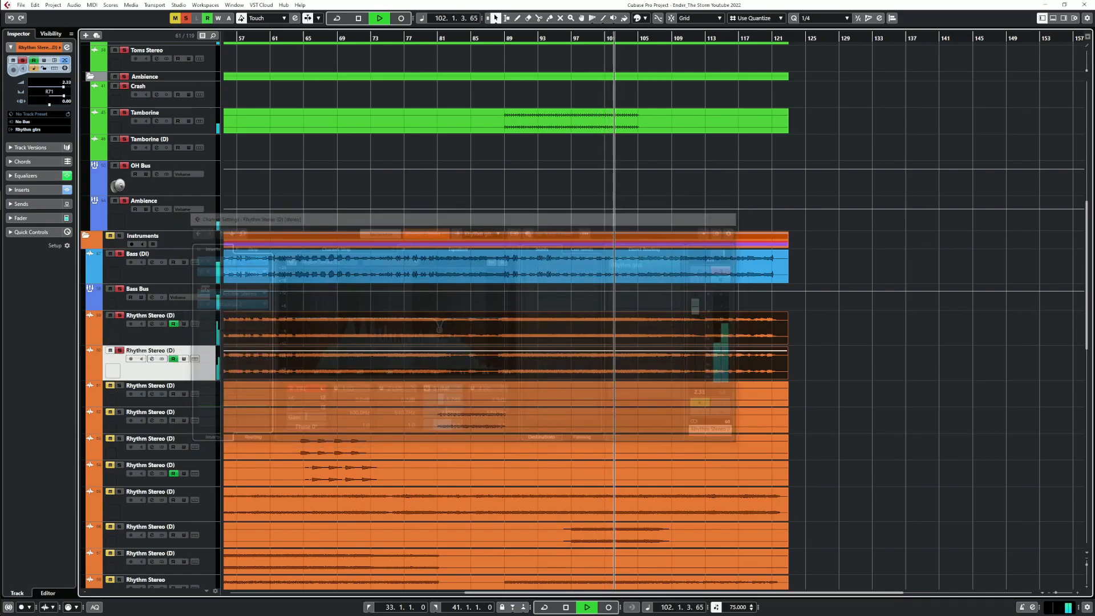
Deselect the rhythm guitar clips, move playback to bar 93 and stop
drag(277, 313, 278, 314)
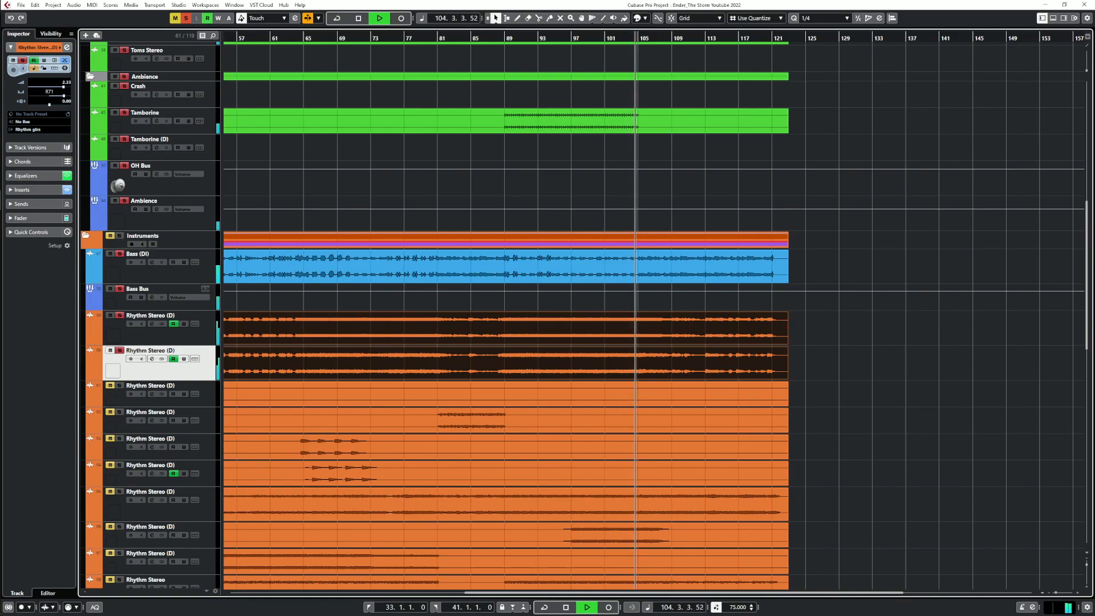
click(541, 300)
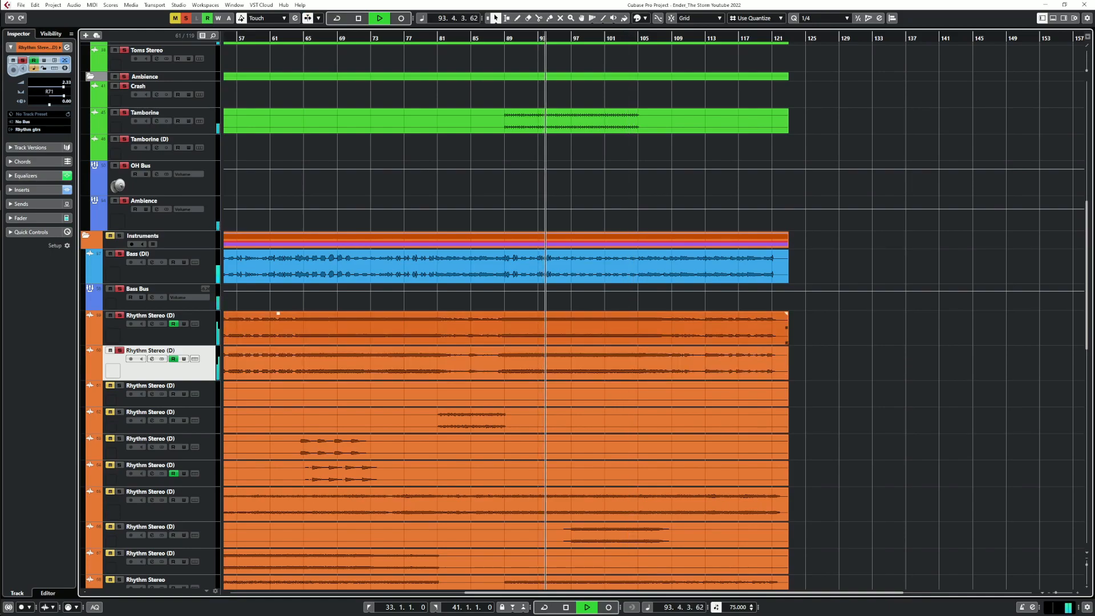
key(space)
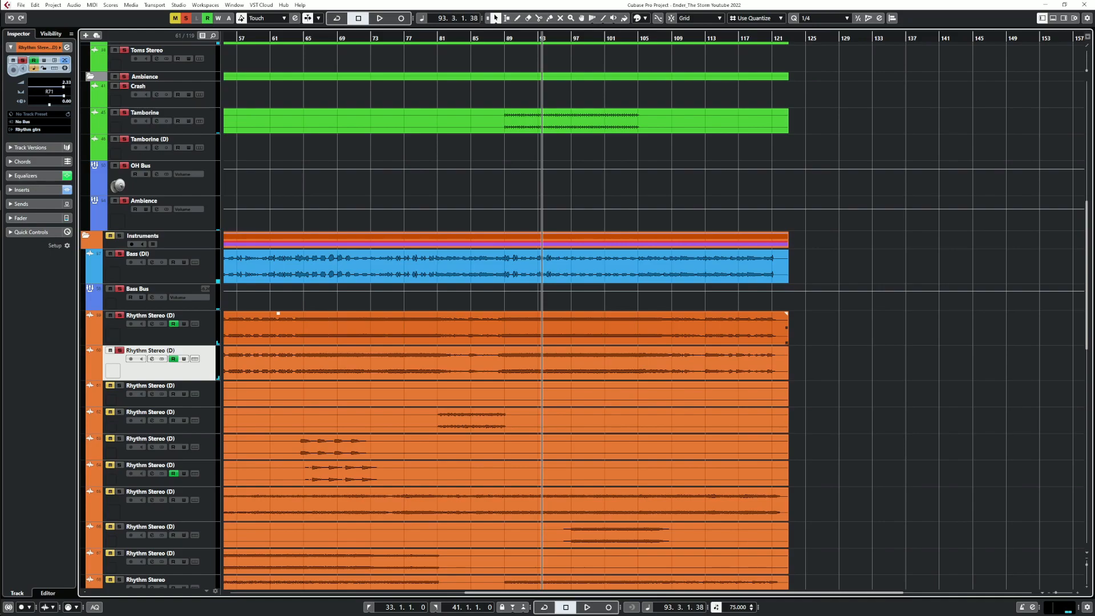
Look over the instrument tracks and zoom the timeline out to show the rhythm guitar clips over the whole song
scroll(541, 336, down, 8)
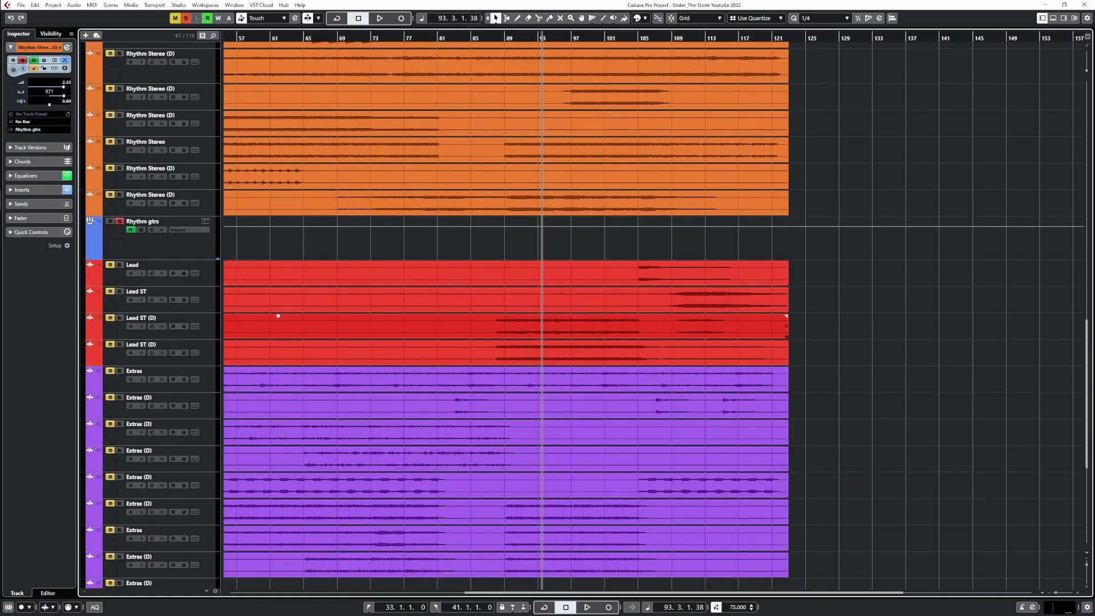
scroll(541, 337, up, 6)
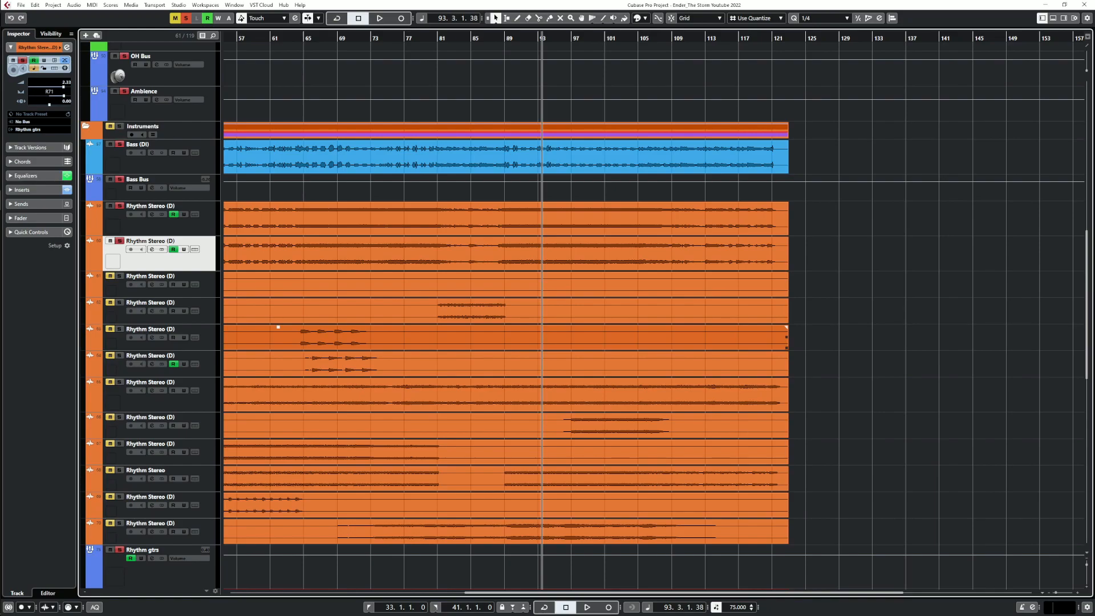
key(Up)
key(Up)
key(Down)
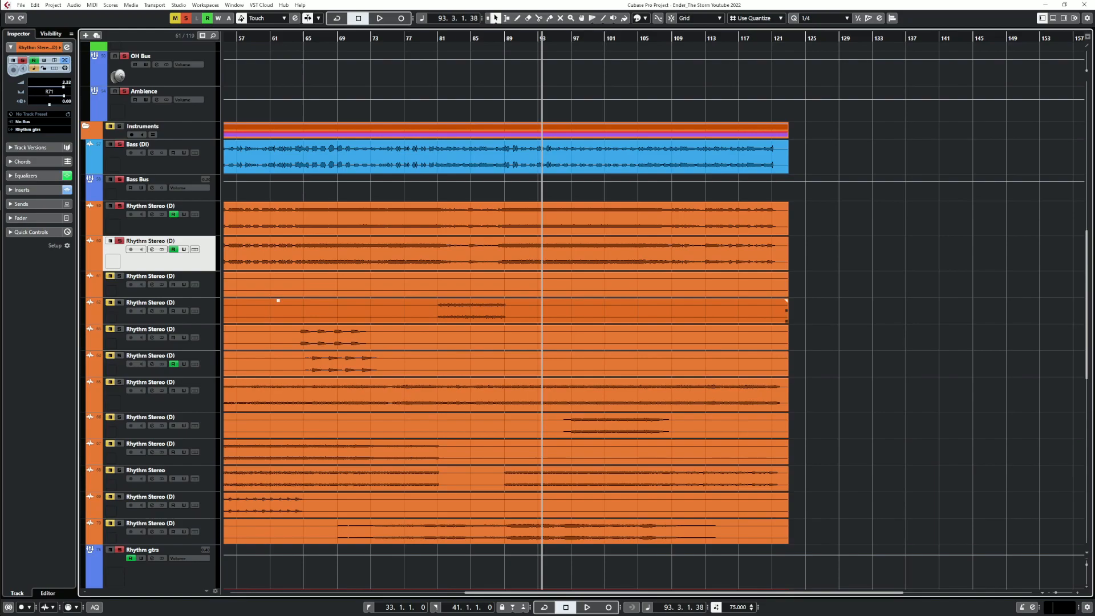
key(g)
key(g)
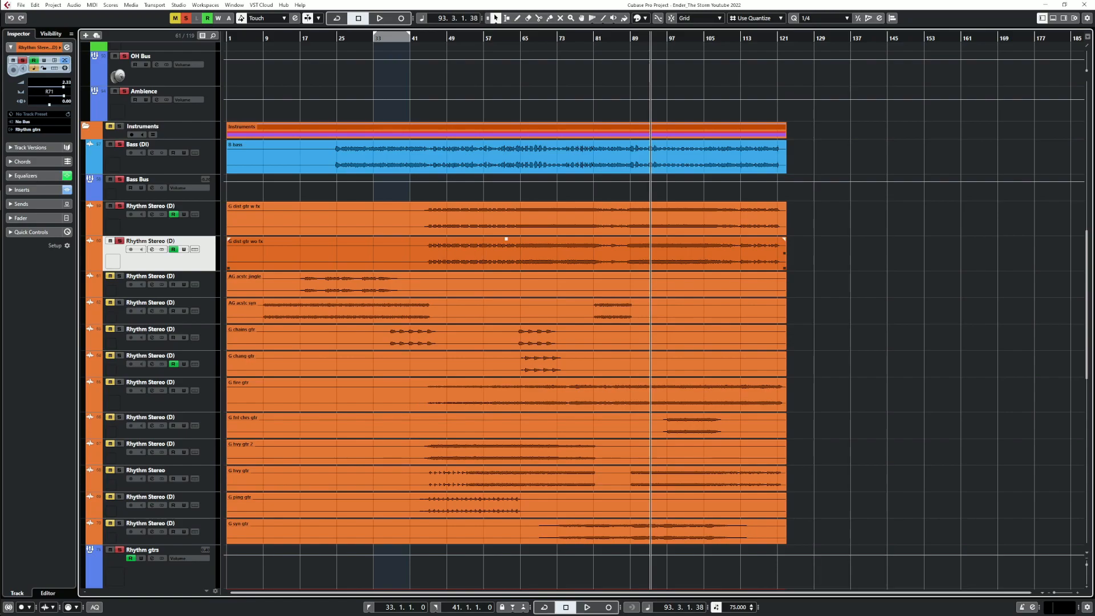
Open the ADPTR MetricAB insert on the Master channel and deactivate all solos while playing the mix
scroll(506, 251, up, 10)
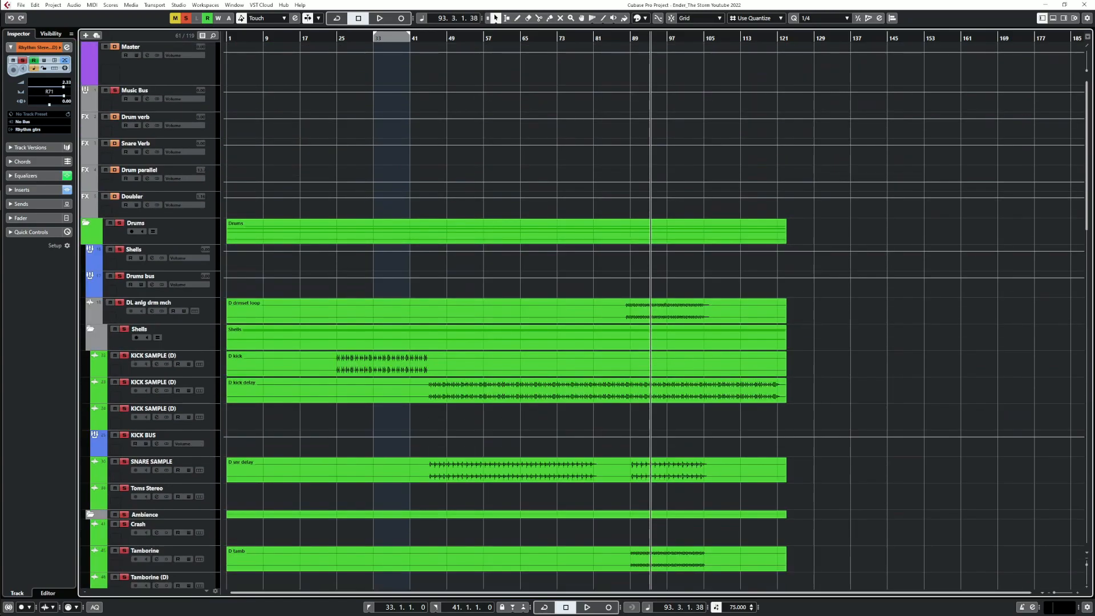
click(147, 55)
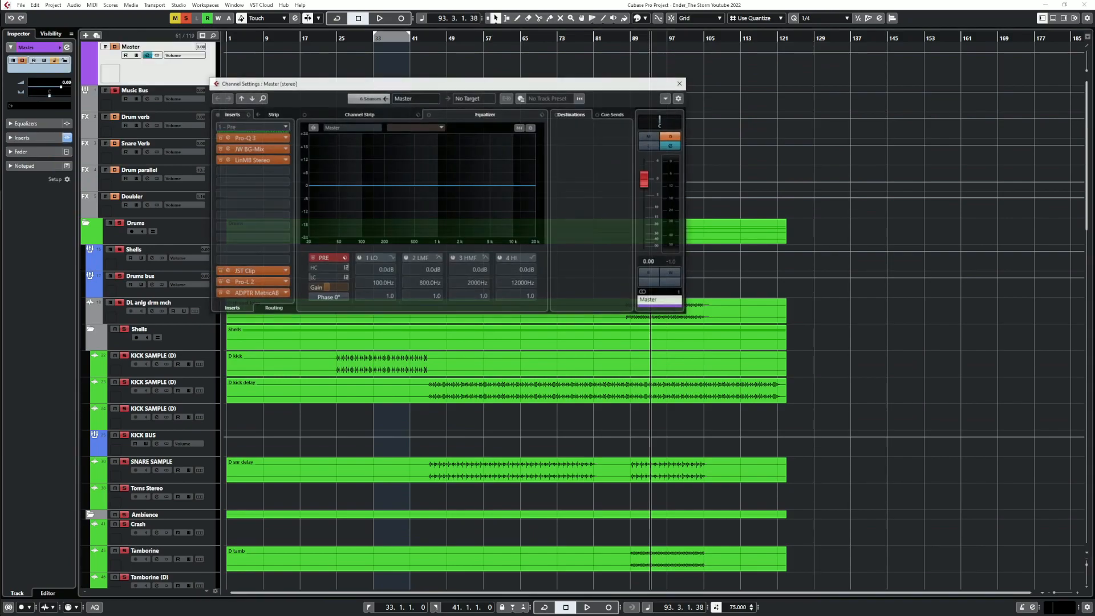
click(227, 294)
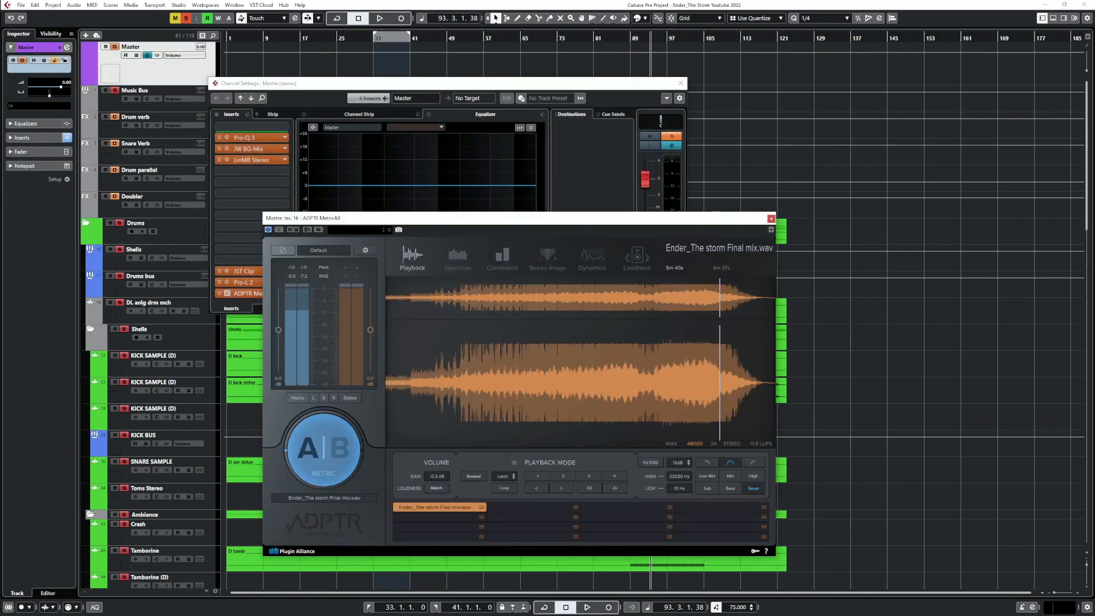
key(space)
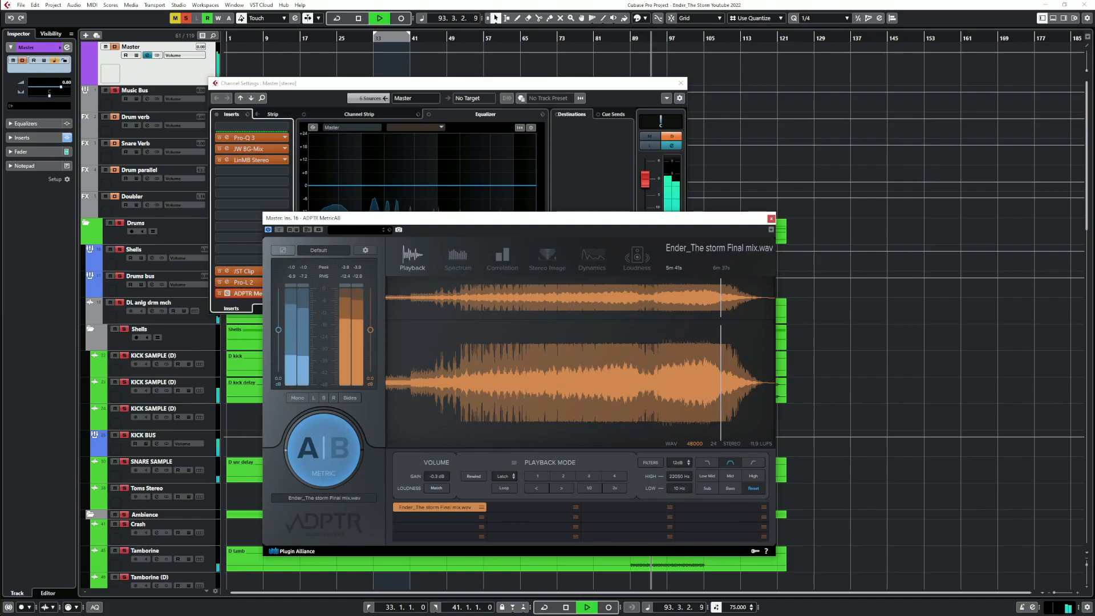
key(space)
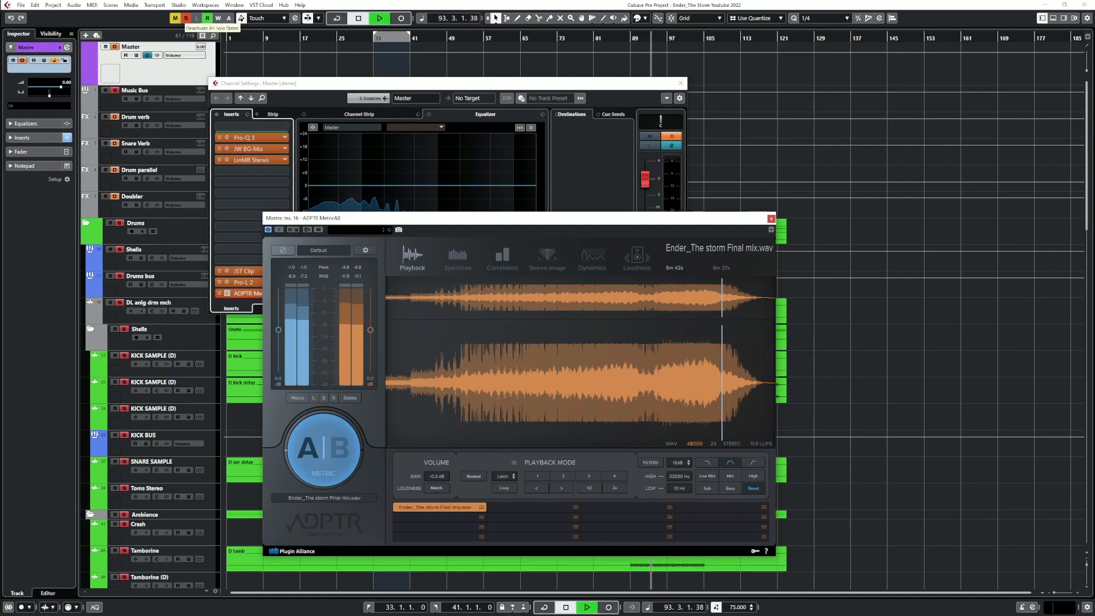
click(186, 18)
key(space)
click(186, 18)
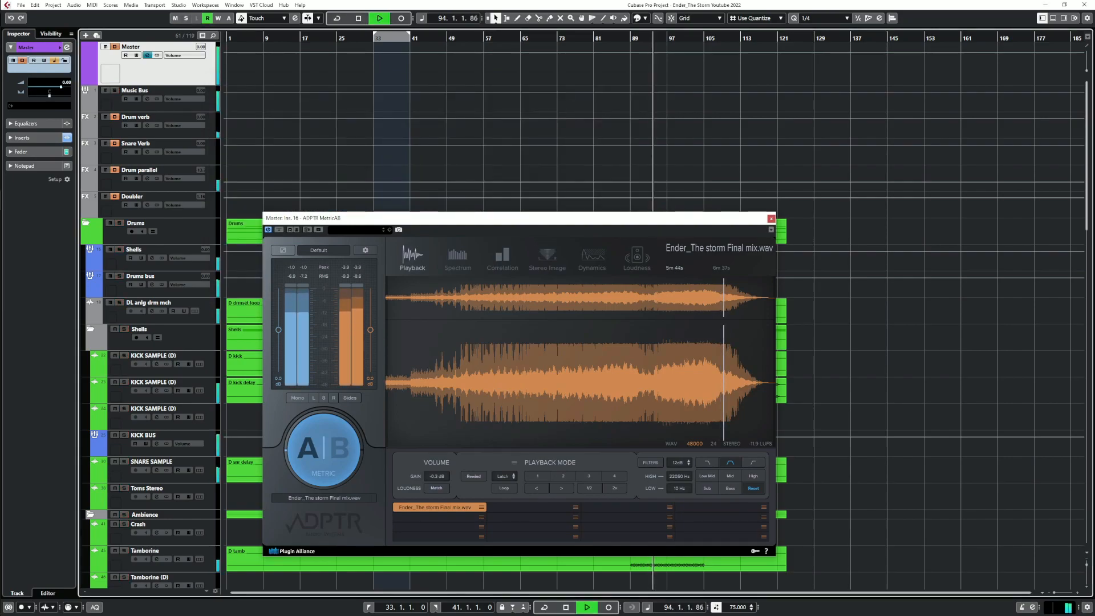
Compare the mix with the reference Ender_The storm Final mix.wav from about 4m 53s, switching between A and B, and close MetricAB
click(323, 450)
click(672, 382)
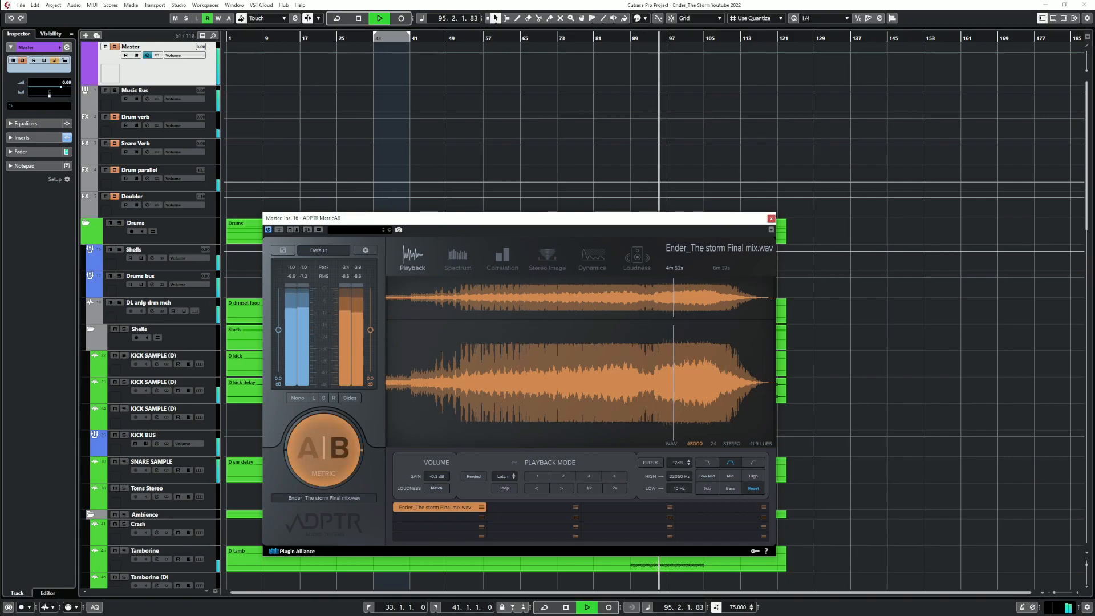
click(323, 449)
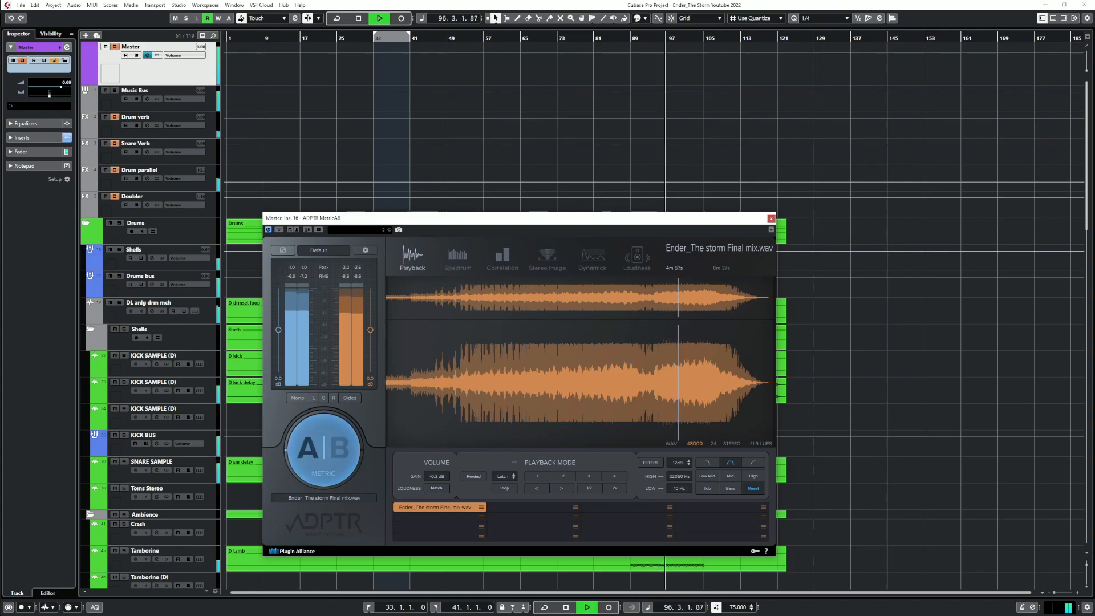
click(323, 450)
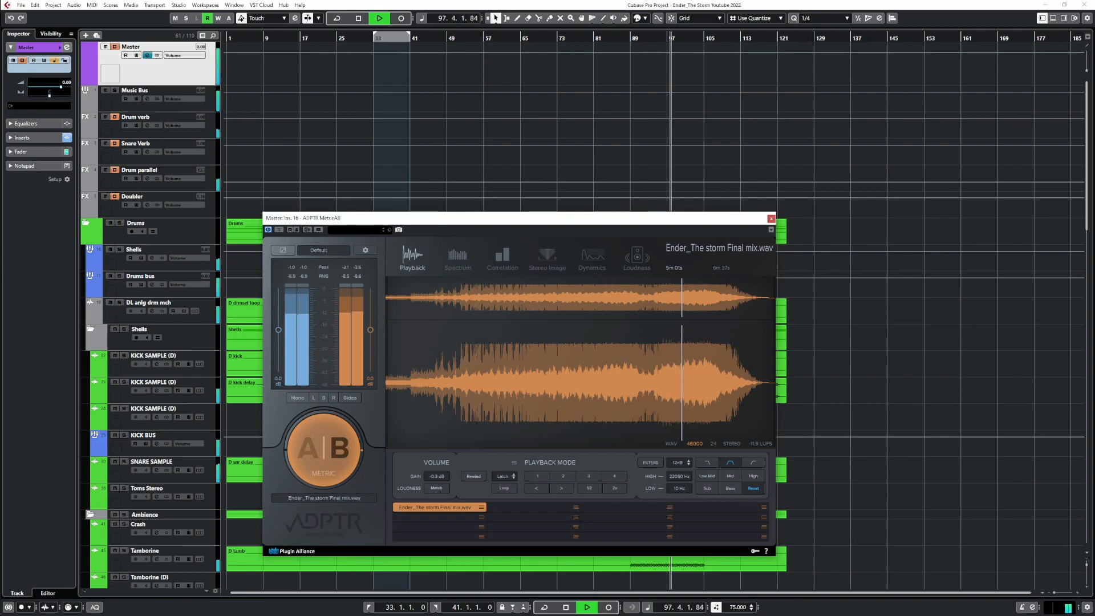
click(323, 450)
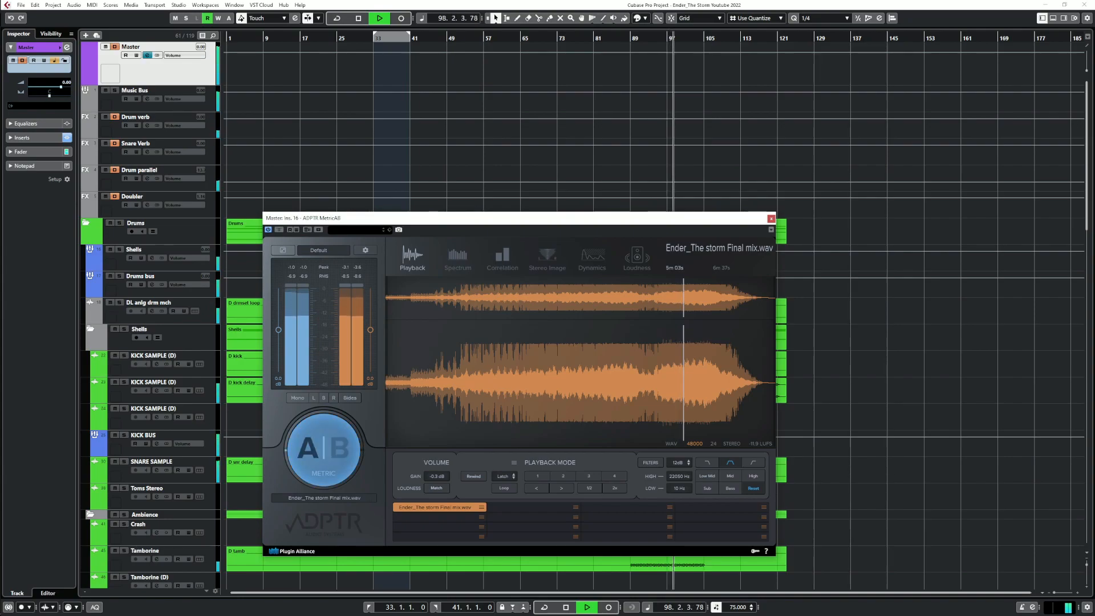
click(771, 219)
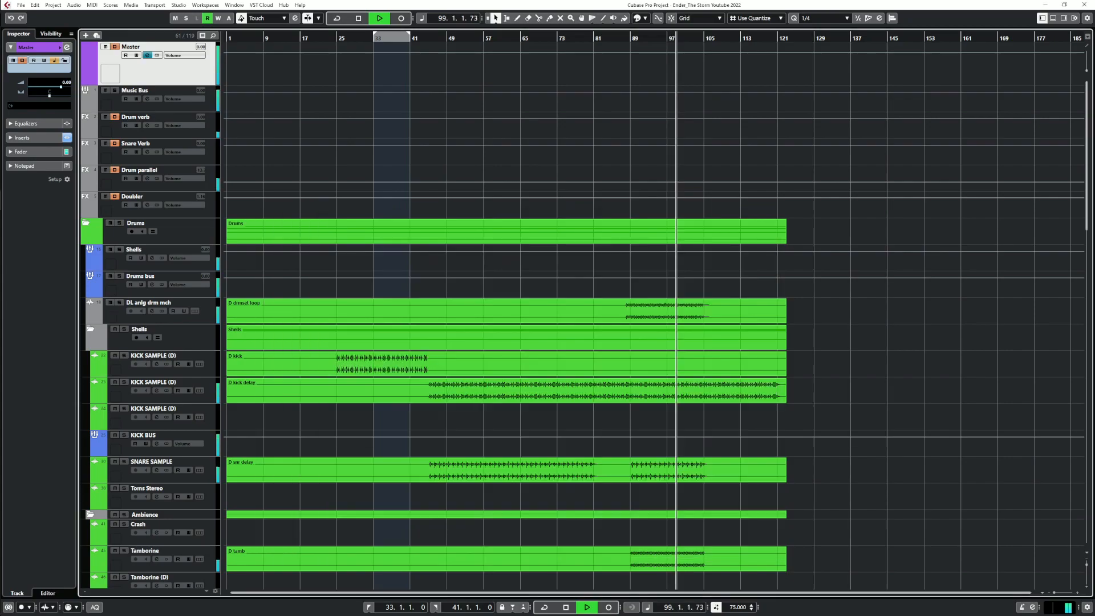
Replay the unsoloed mix, briefly reopen MetricAB on the Master channel, close its windows and stop
key(space)
scroll(507, 365, down, 4)
key(space)
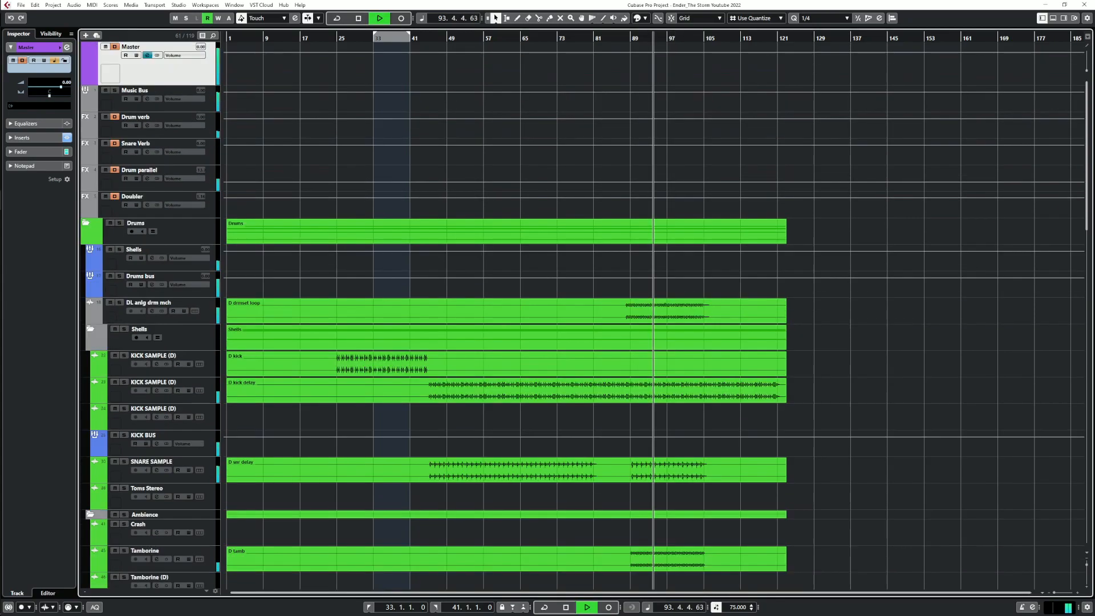
scroll(508, 365, up, 4)
click(147, 56)
click(227, 293)
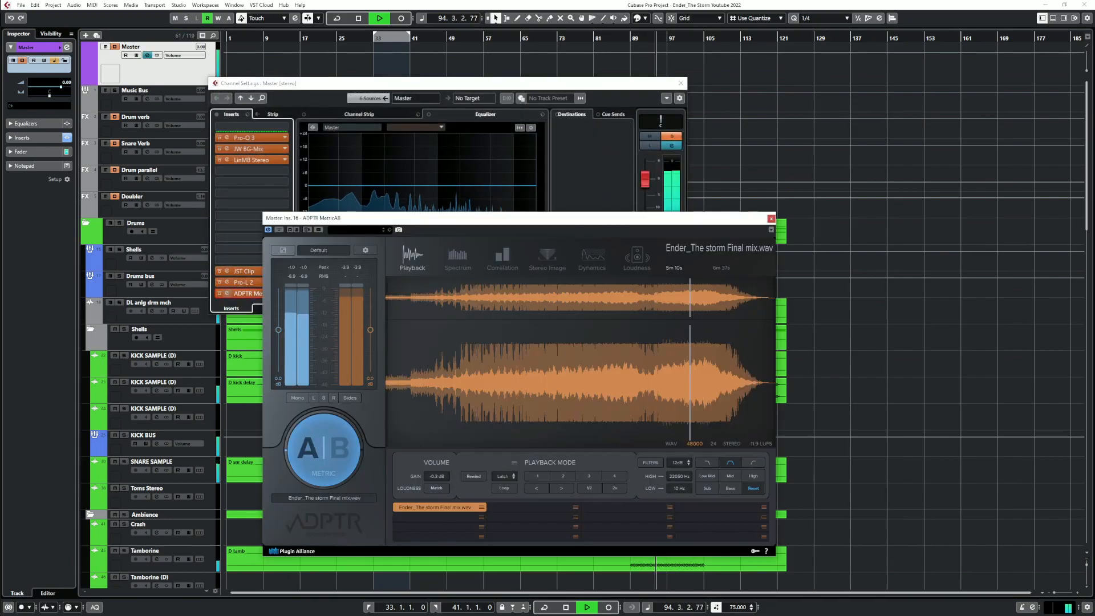
click(771, 219)
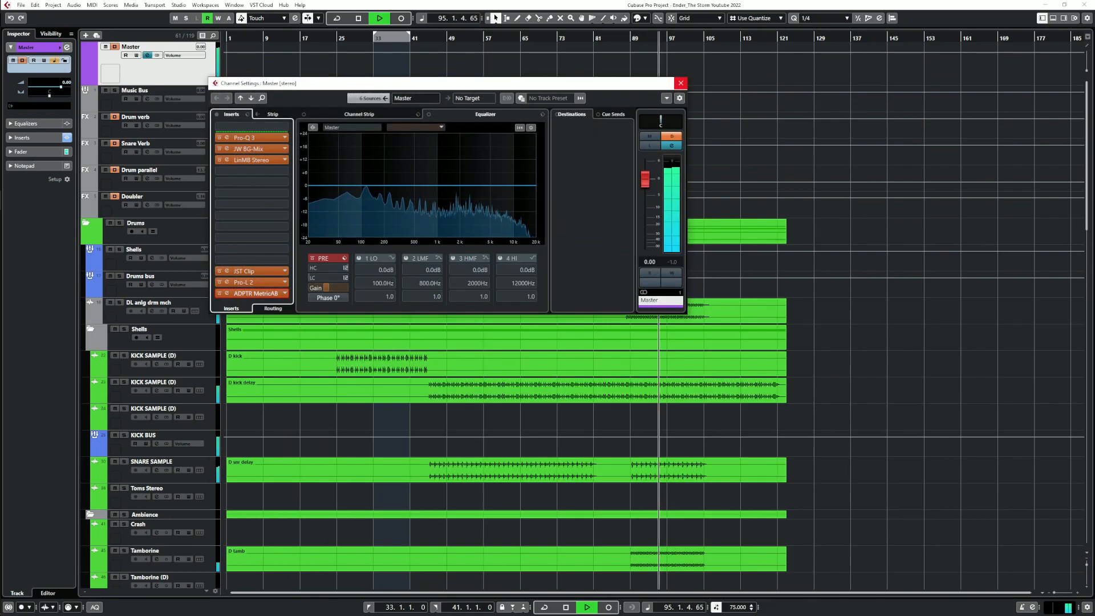
click(681, 83)
key(space)
Play the mix from about bar 91 and insert the L1 limiter Stereo plug-in on the SNARE SAMPLE channel
scroll(506, 377, down, 4)
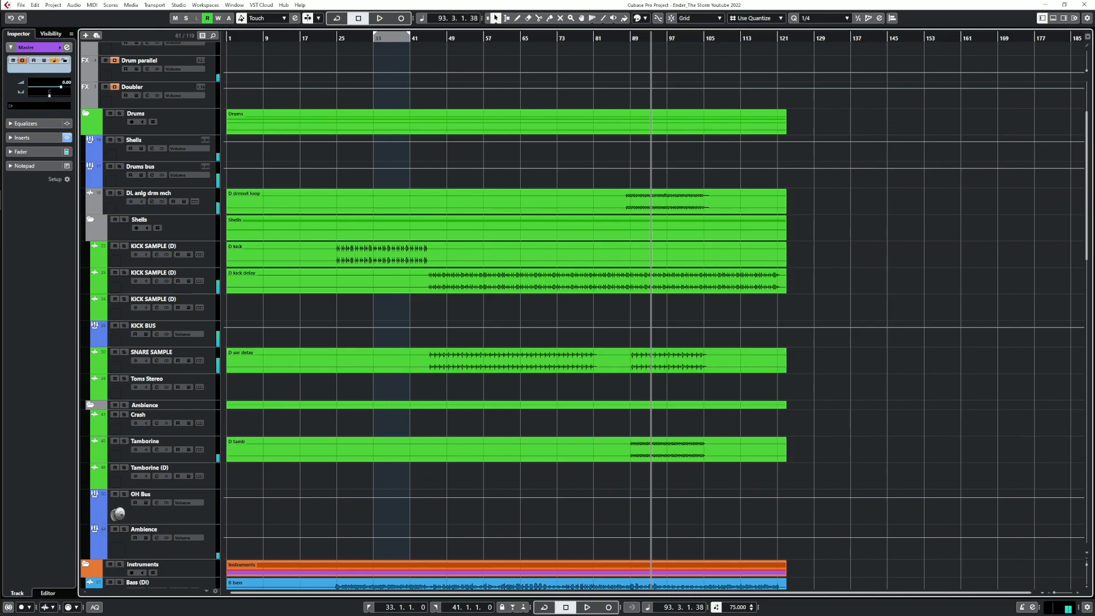
click(641, 37)
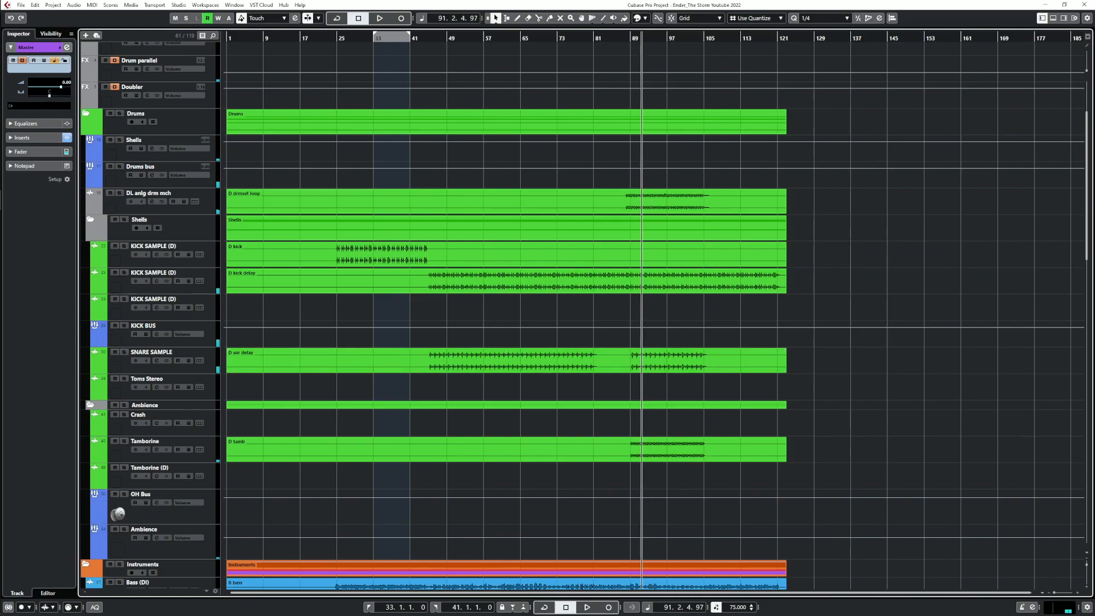
key(space)
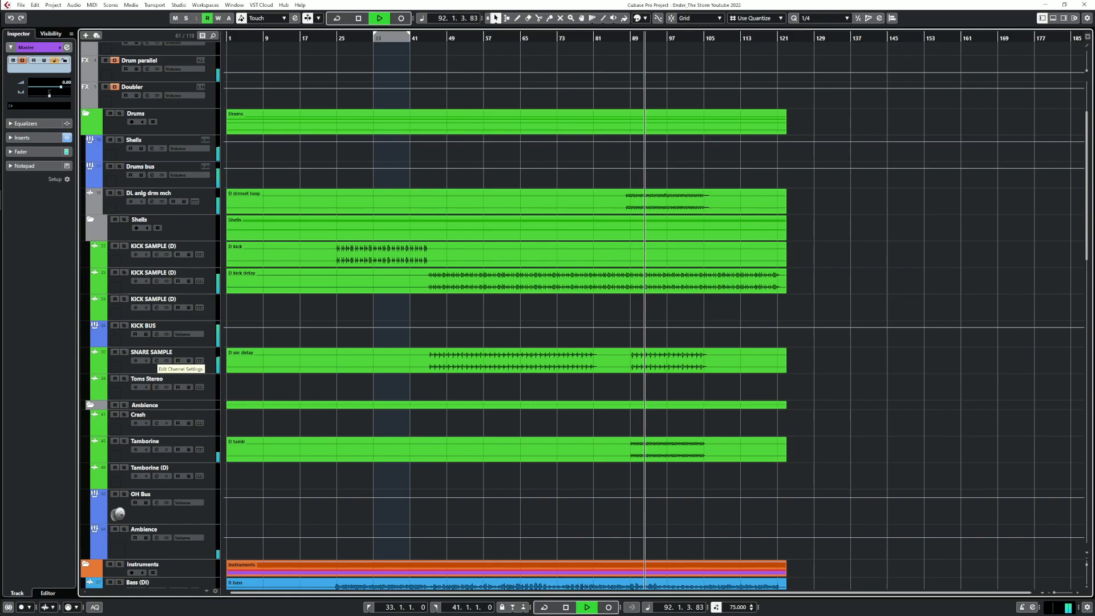
click(157, 360)
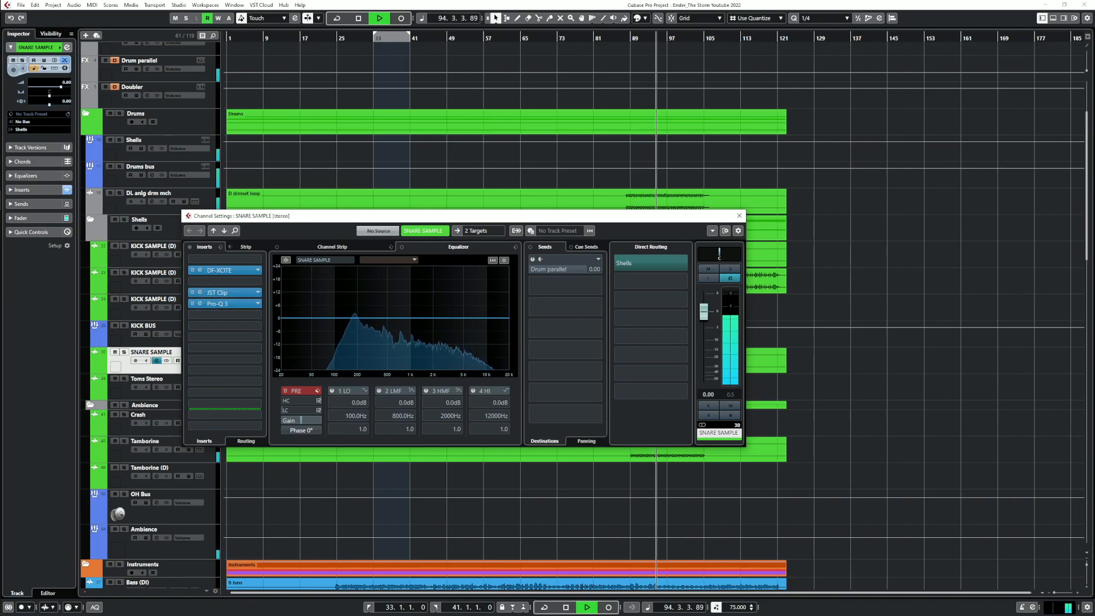
click(225, 325)
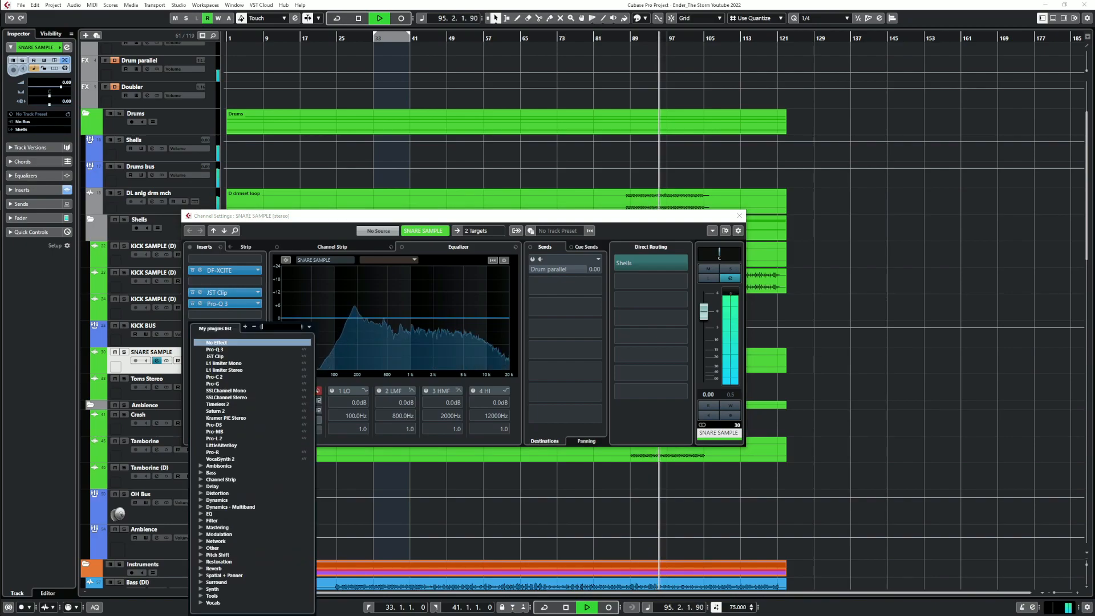
click(224, 370)
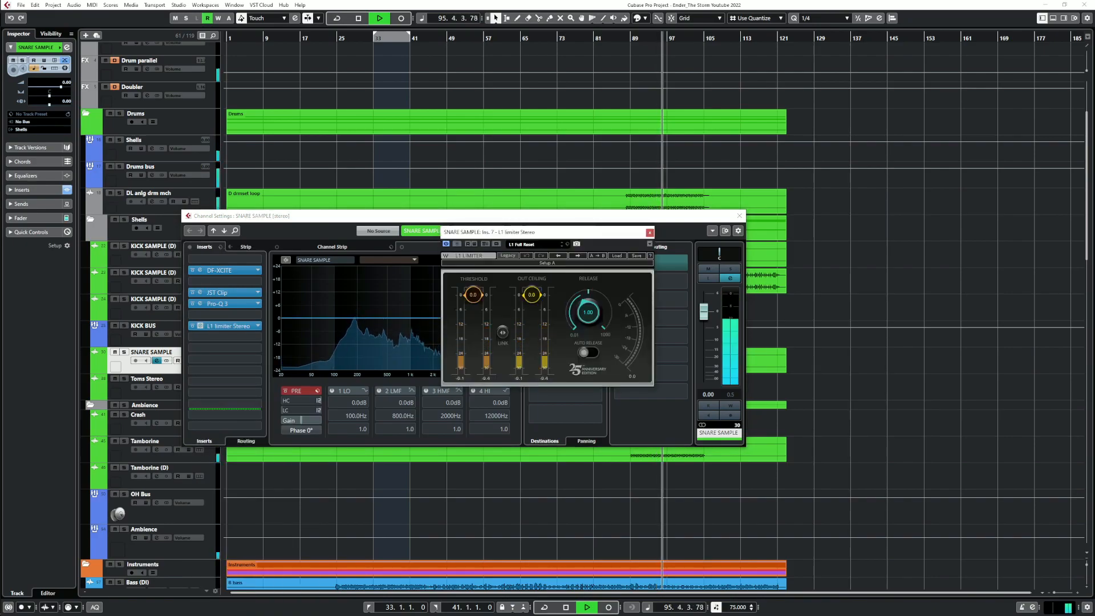
Set the snare L1 limiter's output ceiling to -3.0, stop playback and close the limiter and channel settings
drag(531, 296, 532, 303)
key(space)
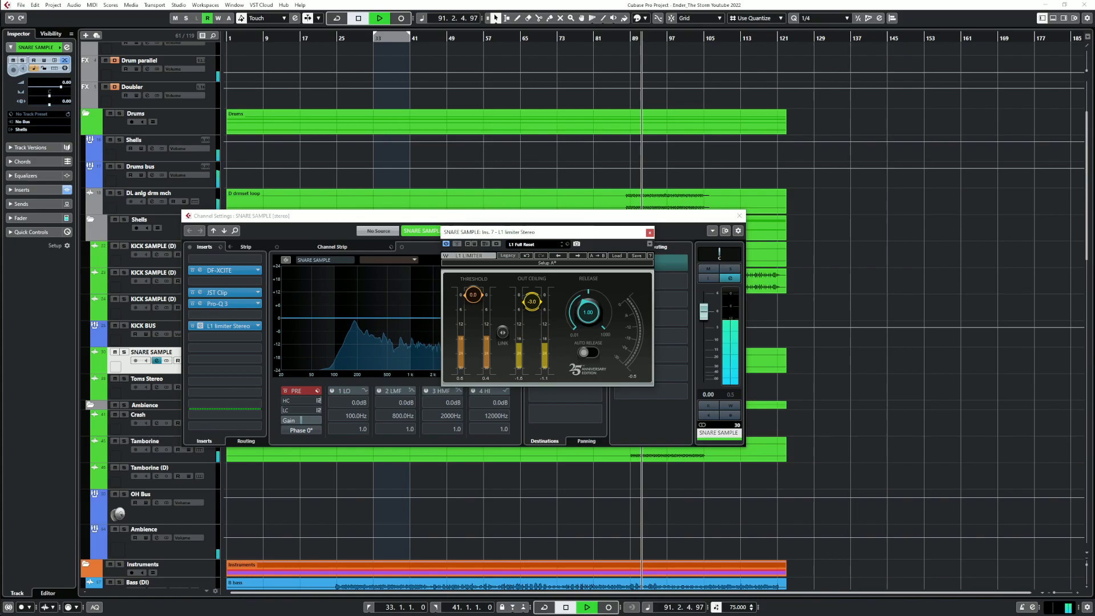
click(650, 233)
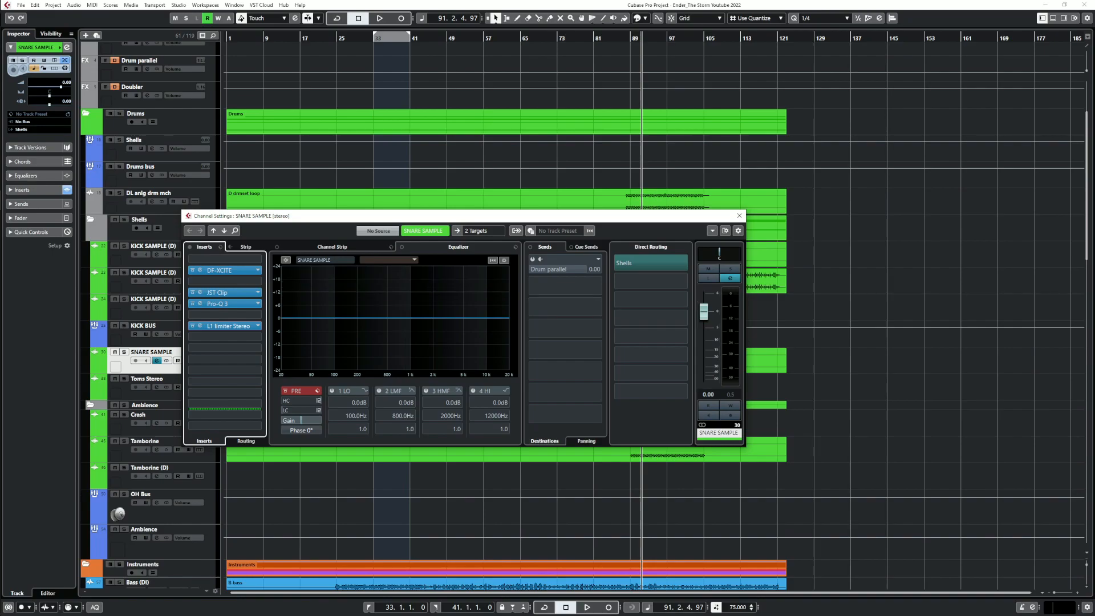
click(740, 216)
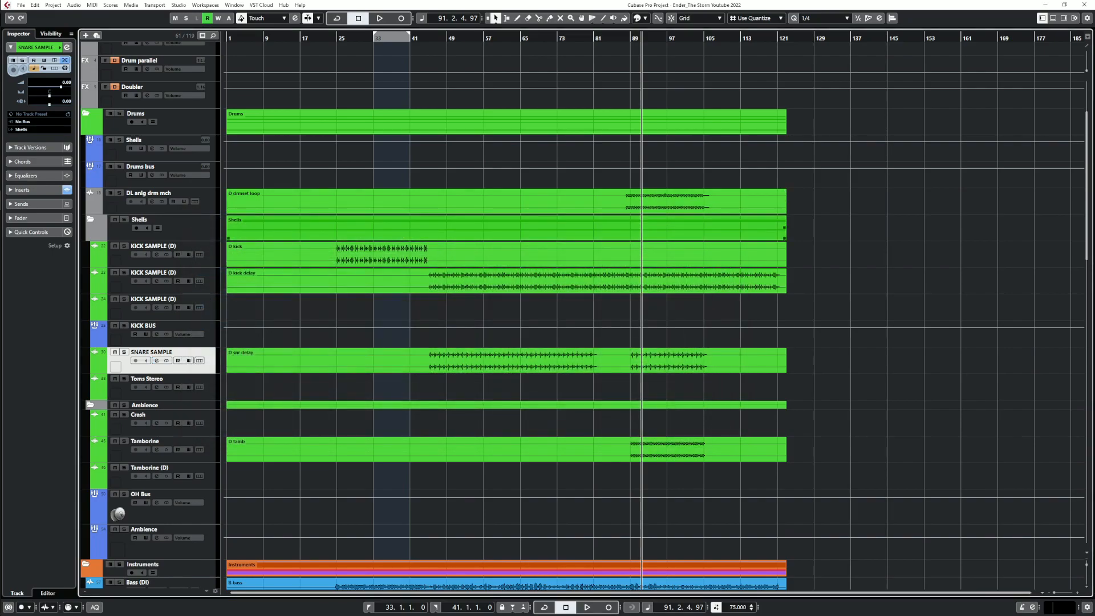
Check the Pro-L 2 limiter on the Drums bus while playing the mix, close its windows and stop
scroll(159, 257, up, 4)
click(152, 284)
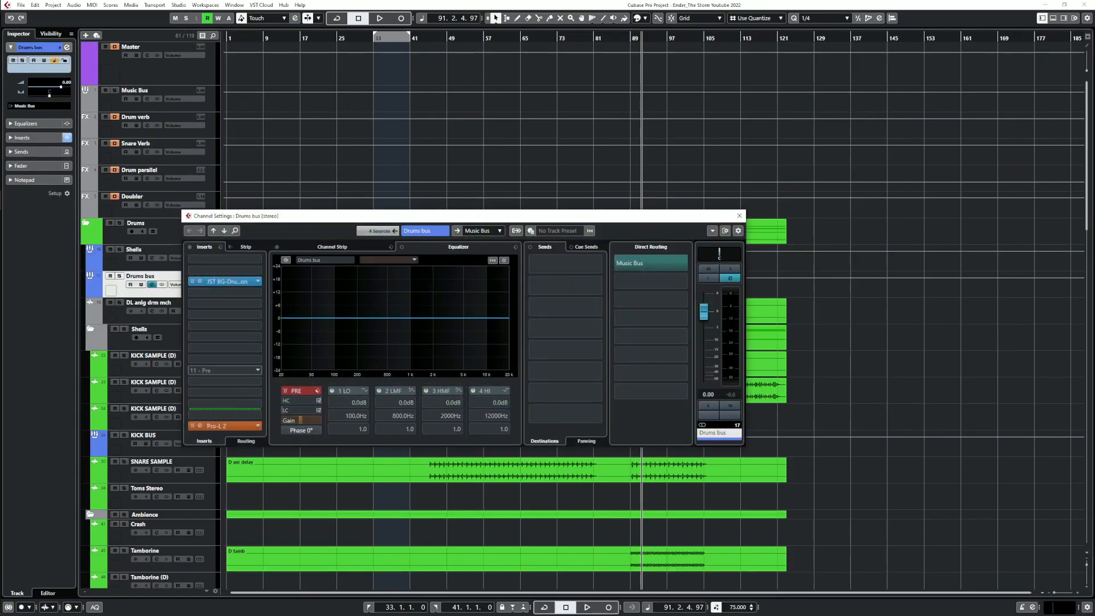
click(216, 425)
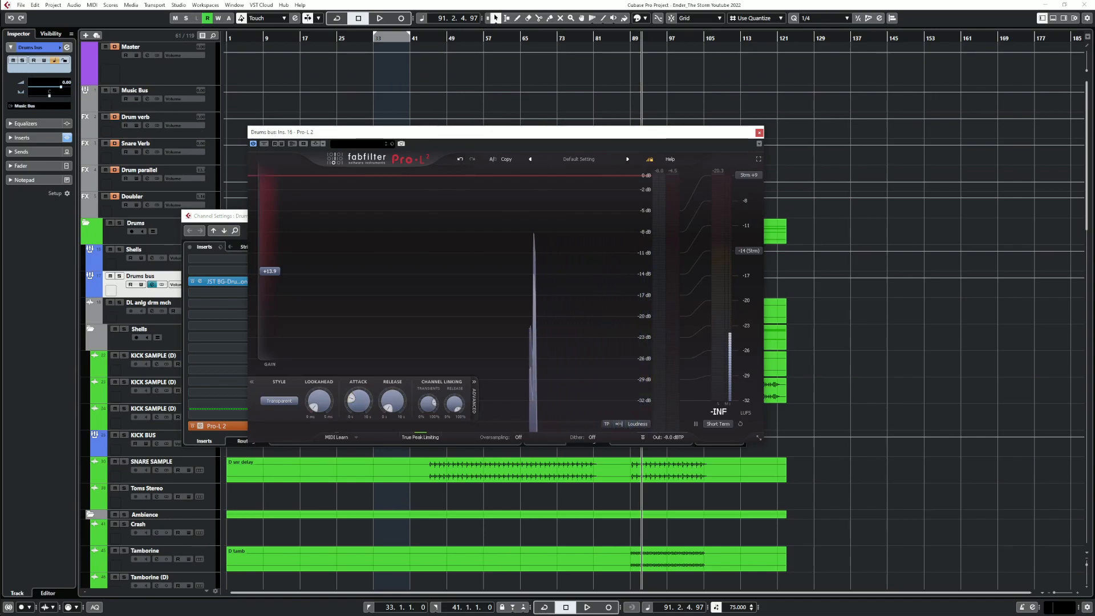
key(space)
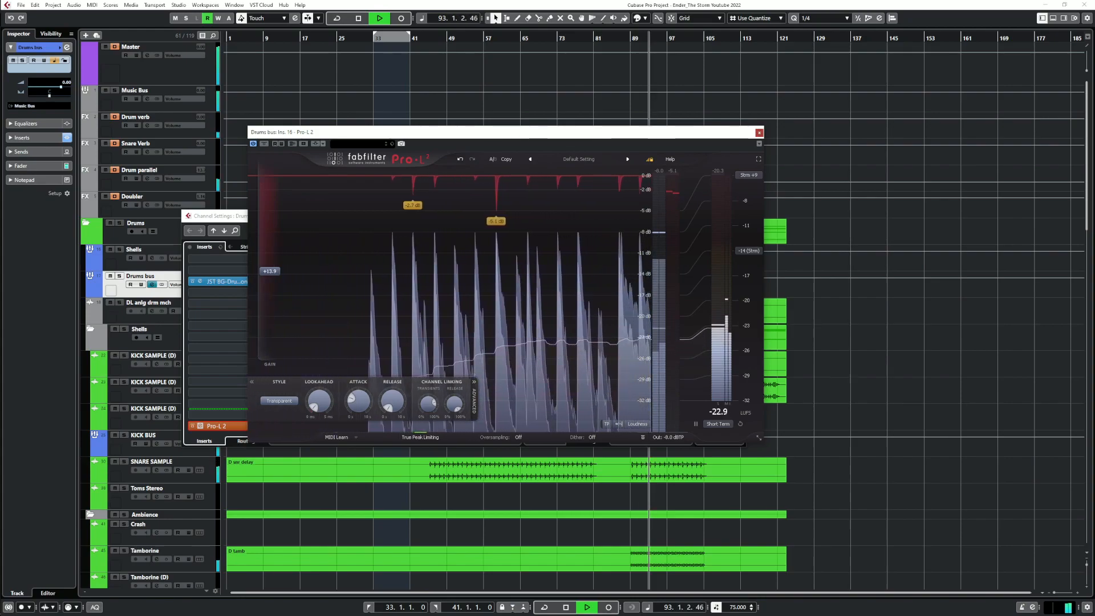
key(Escape)
key(Escape)
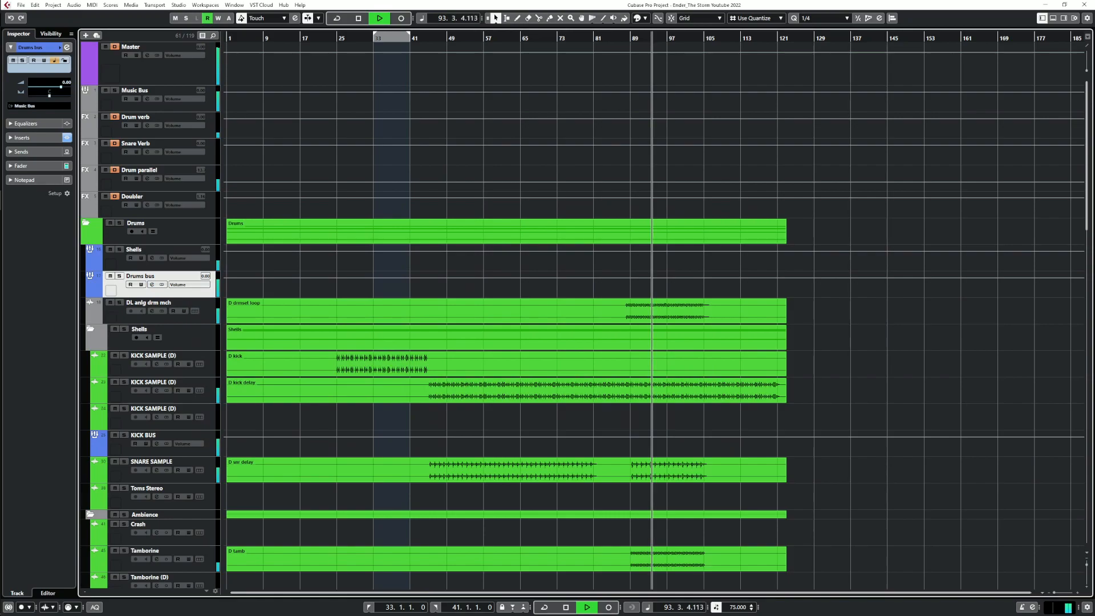
key(space)
Move the acoustic guitar track that starts at bar 9 up one place, directly below the two distorted guitar tracks
scroll(507, 314, down, 10)
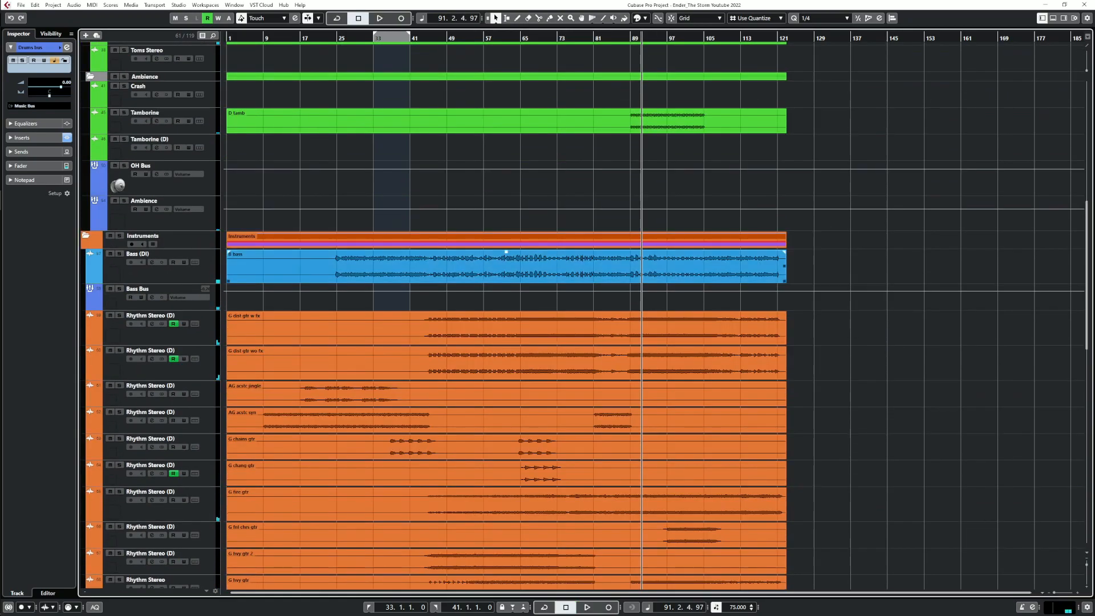
scroll(508, 314, down, 3)
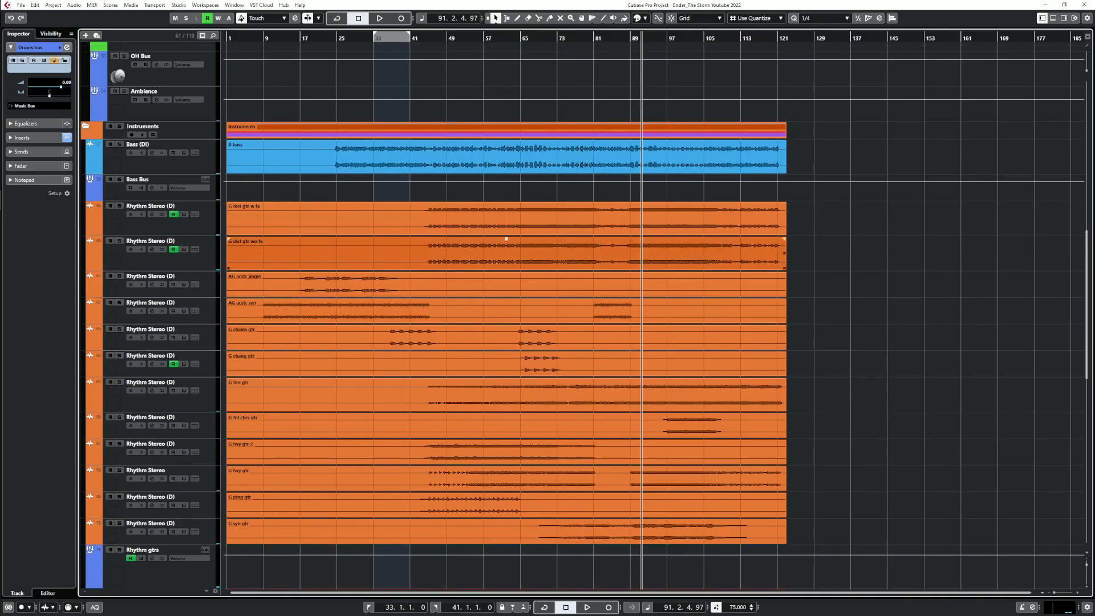
drag(172, 303, 172, 276)
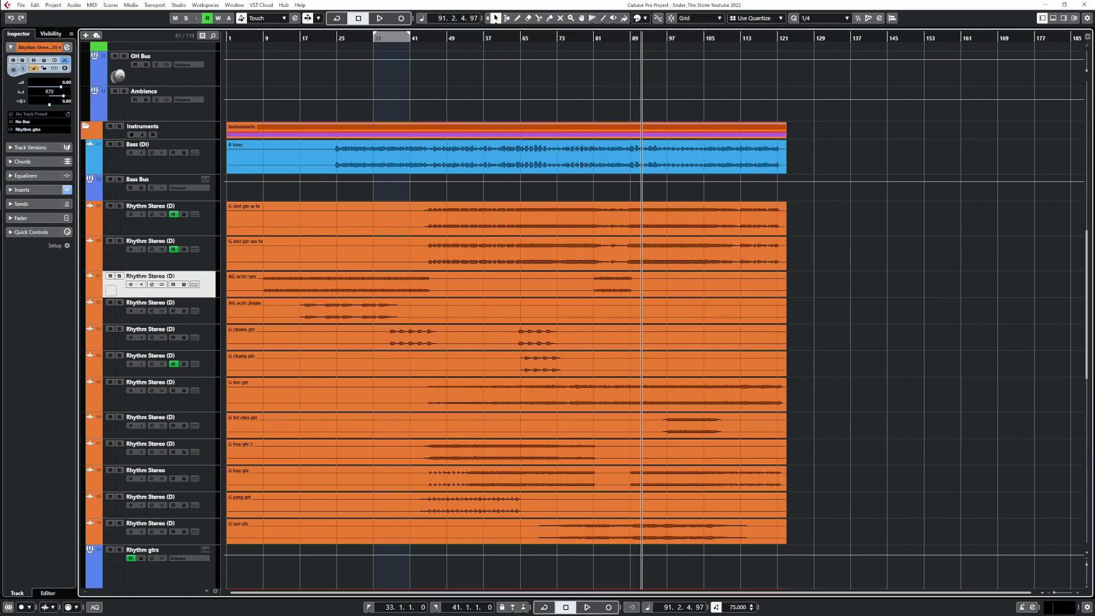
Solo the moved acoustic guitar track, audition it from about bar 12 and briefly open its channel settings
click(281, 38)
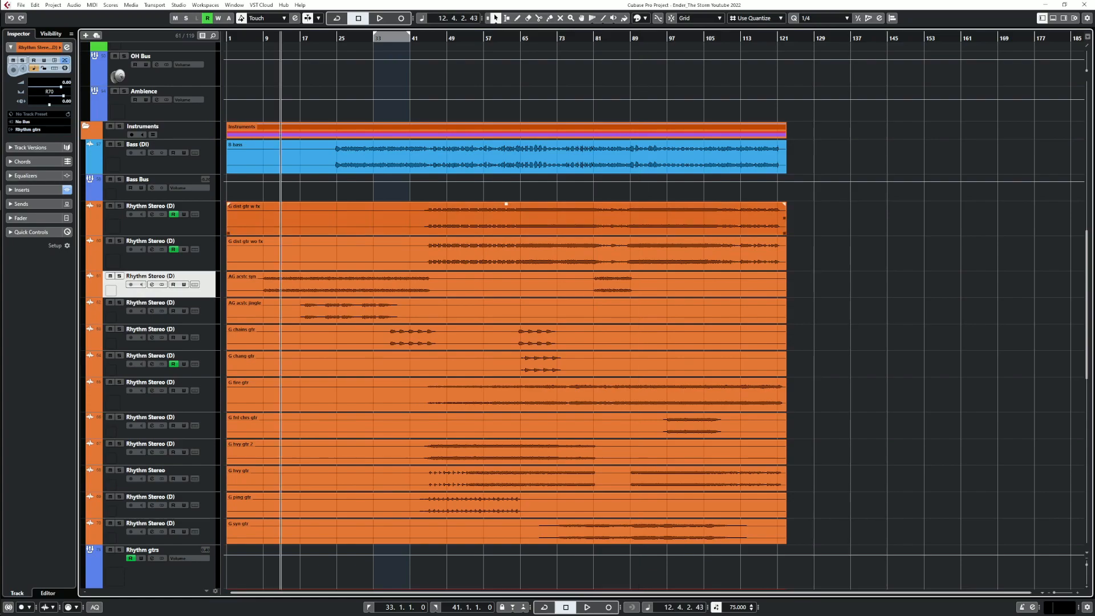
key(space)
click(119, 276)
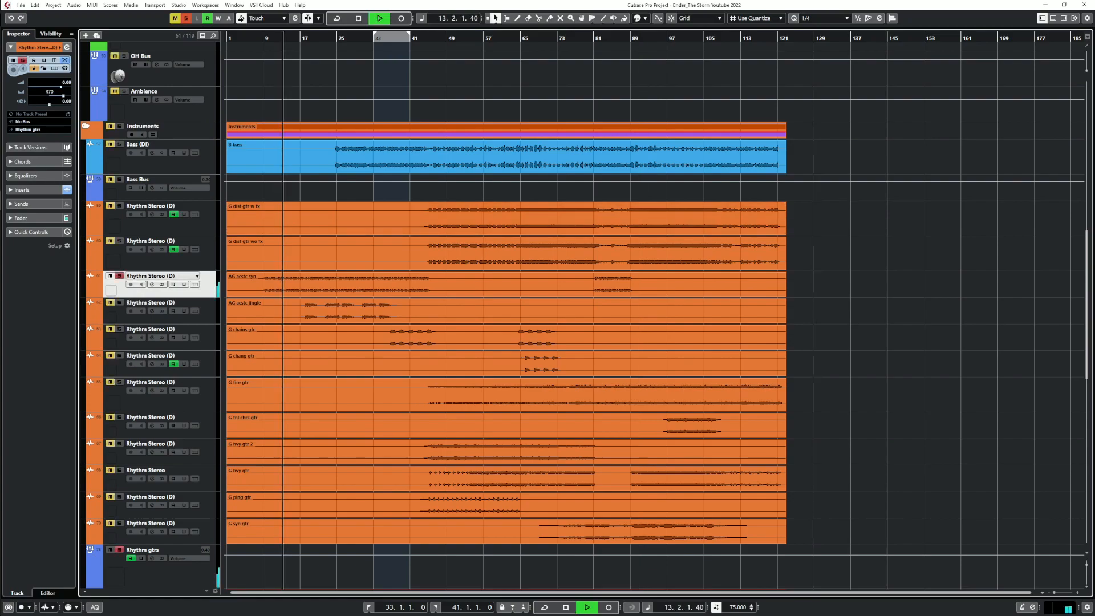
key(space)
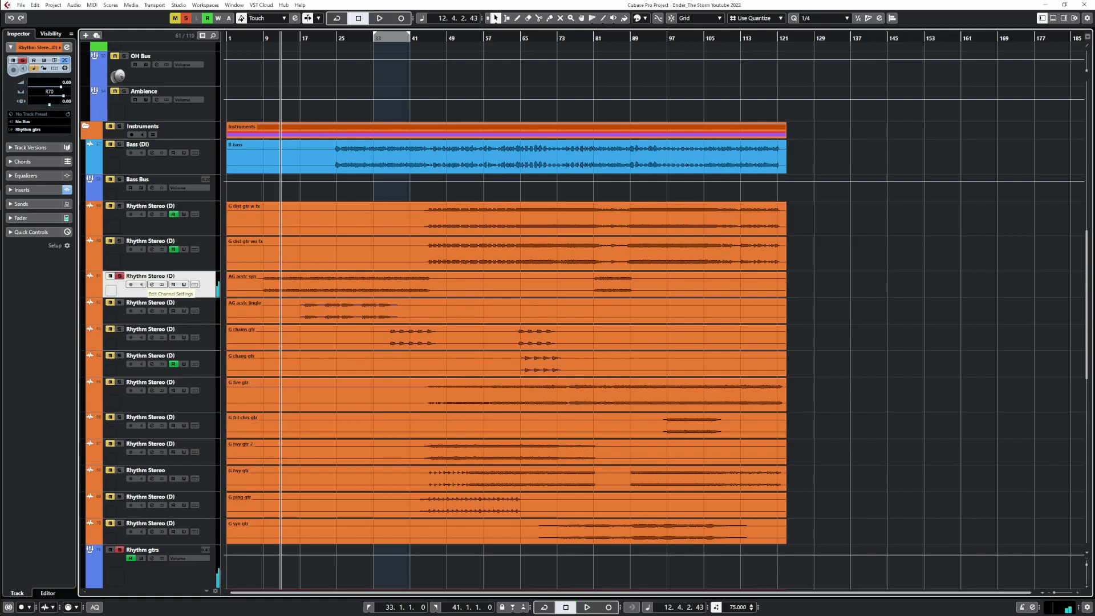
click(152, 284)
click(739, 216)
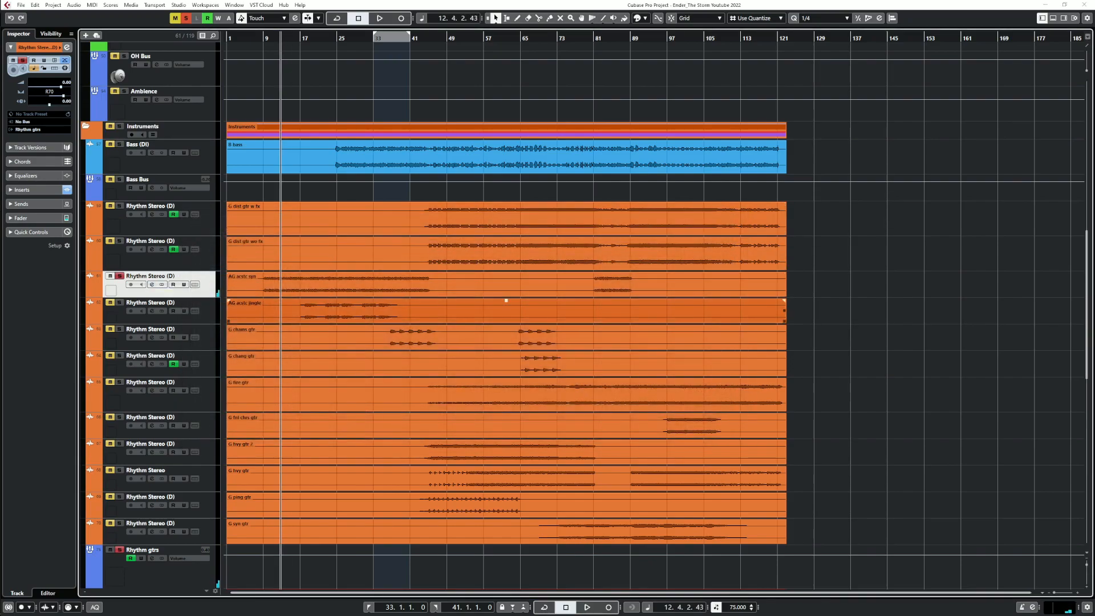
Examine the soloed acoustic guitar clip's stereo waveform up close around bars 20 to 40
click(326, 284)
scroll(330, 285, up, 8)
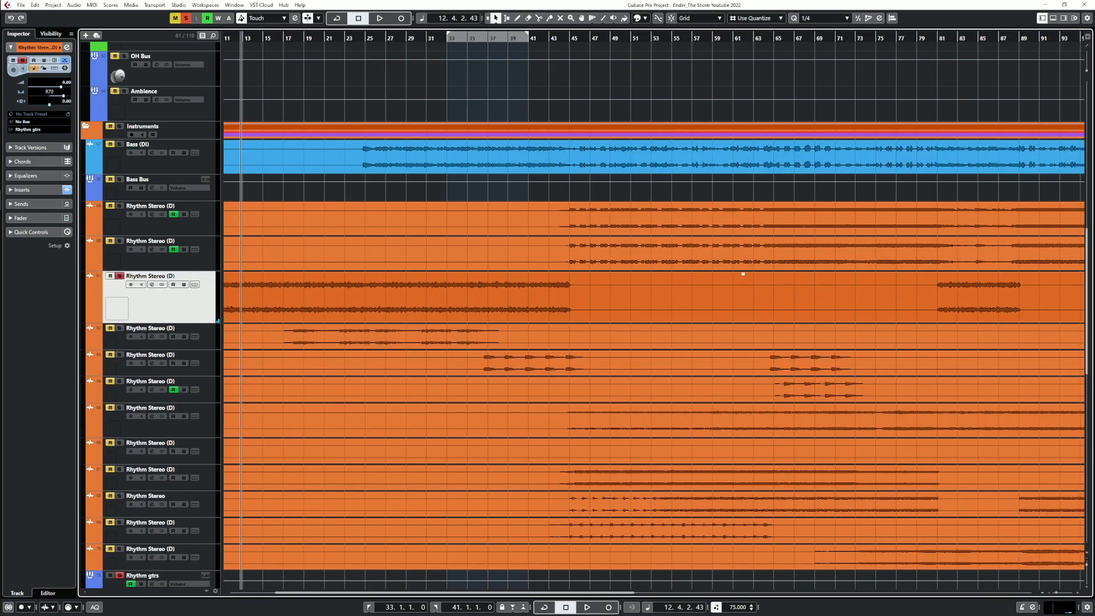
scroll(330, 285, down, 10)
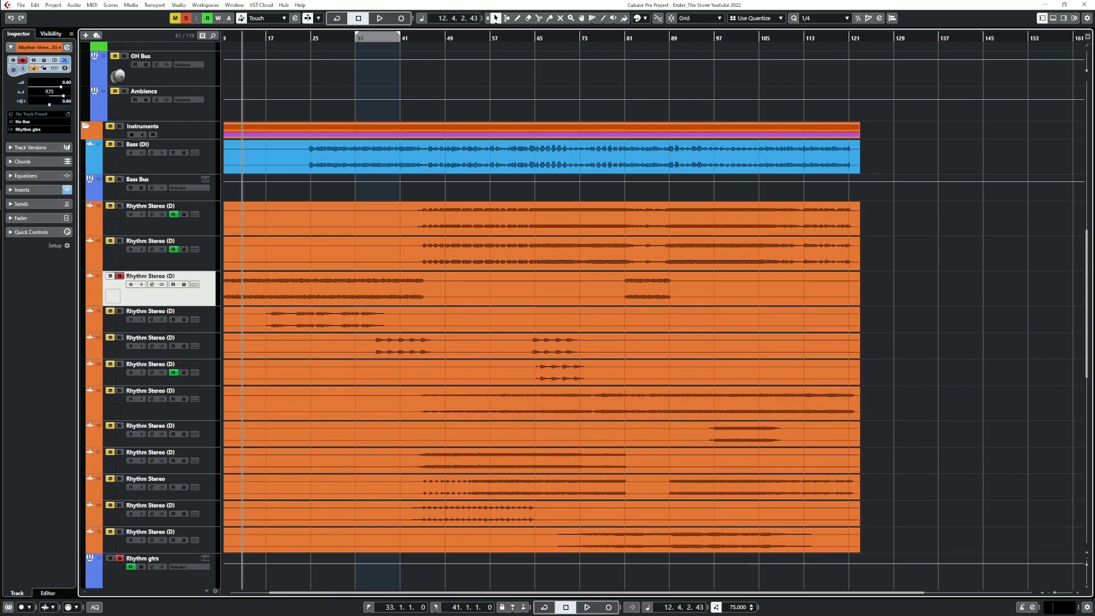
click(349, 285)
scroll(350, 285, left, 2)
scroll(350, 285, up, 8)
click(350, 189)
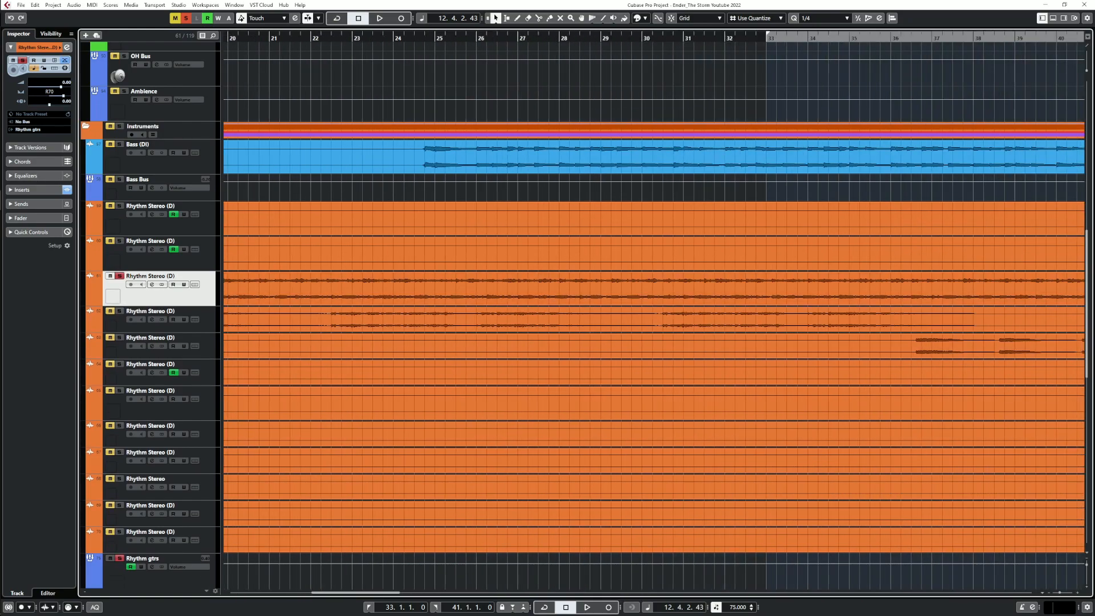
key(alt+Down)
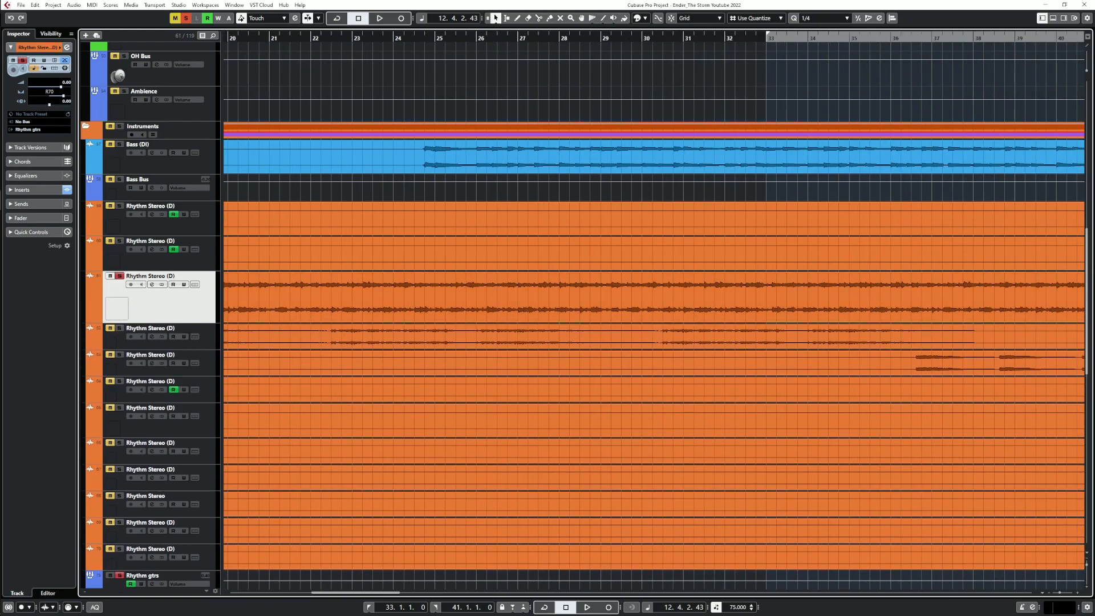
key(alt+Up)
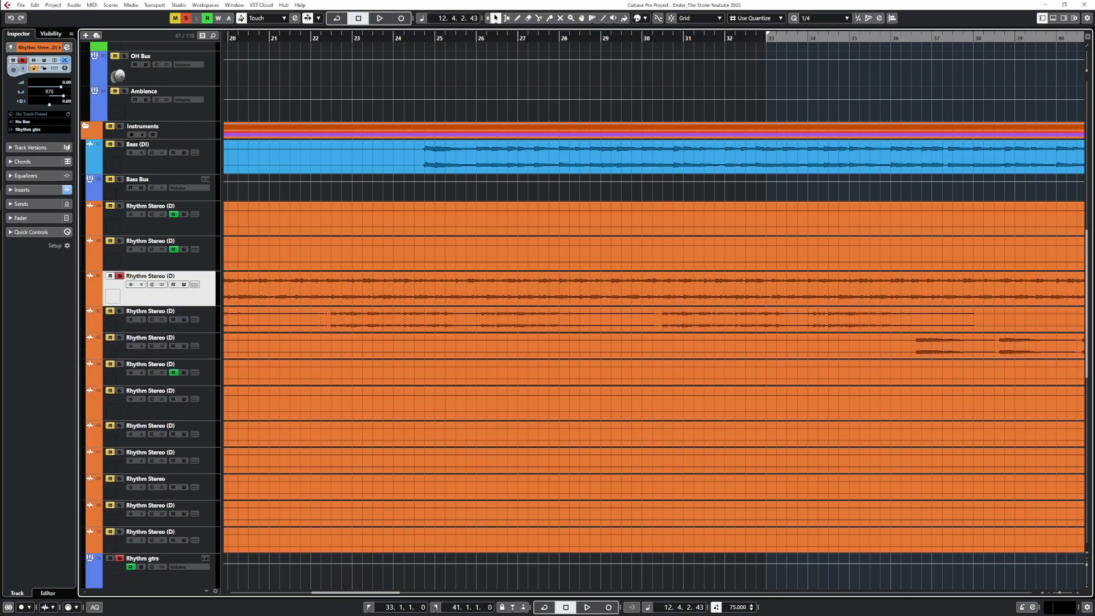
Reset the soloed acoustic guitar channel's pan to center and close its channel settings
click(151, 284)
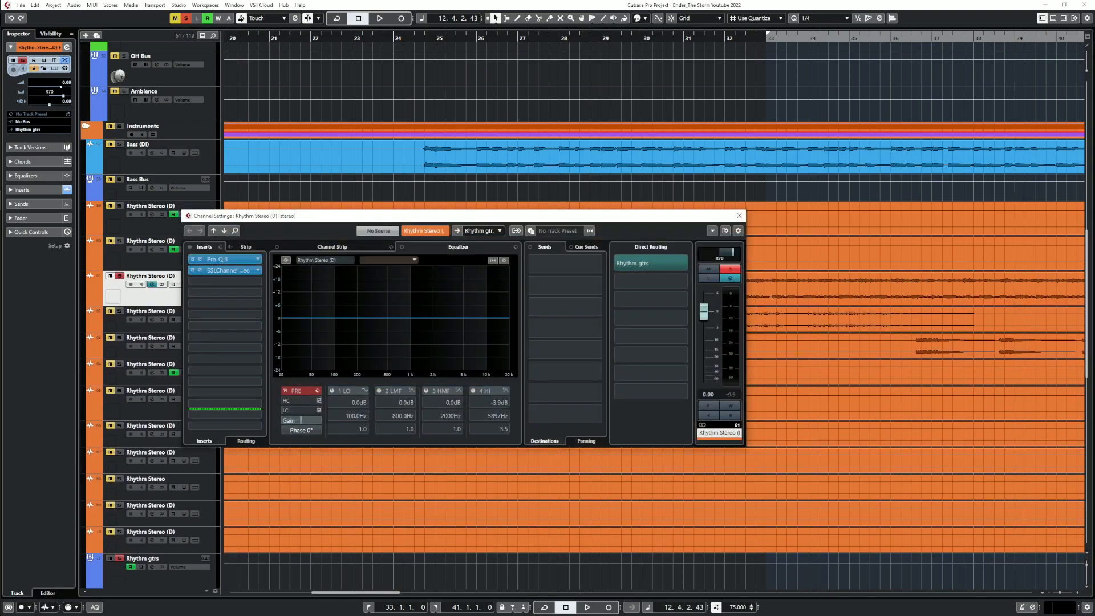
double_click(719, 257)
key(Return)
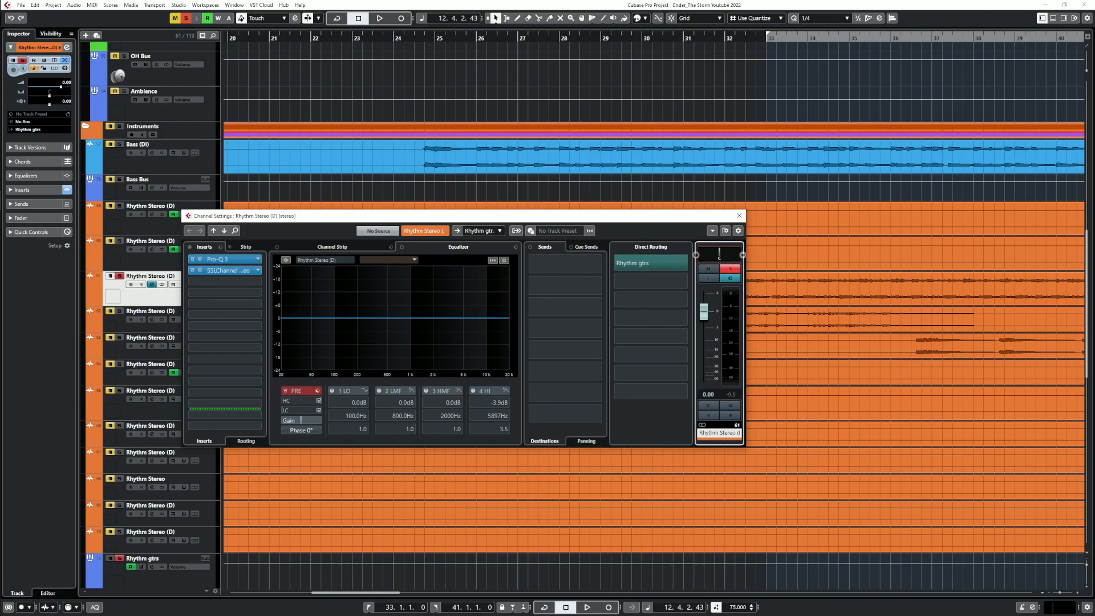
click(740, 215)
Show the whole song, play from about bar 12, unsolo the acoustic guitar and briefly mute and unmute it
key(shift+f)
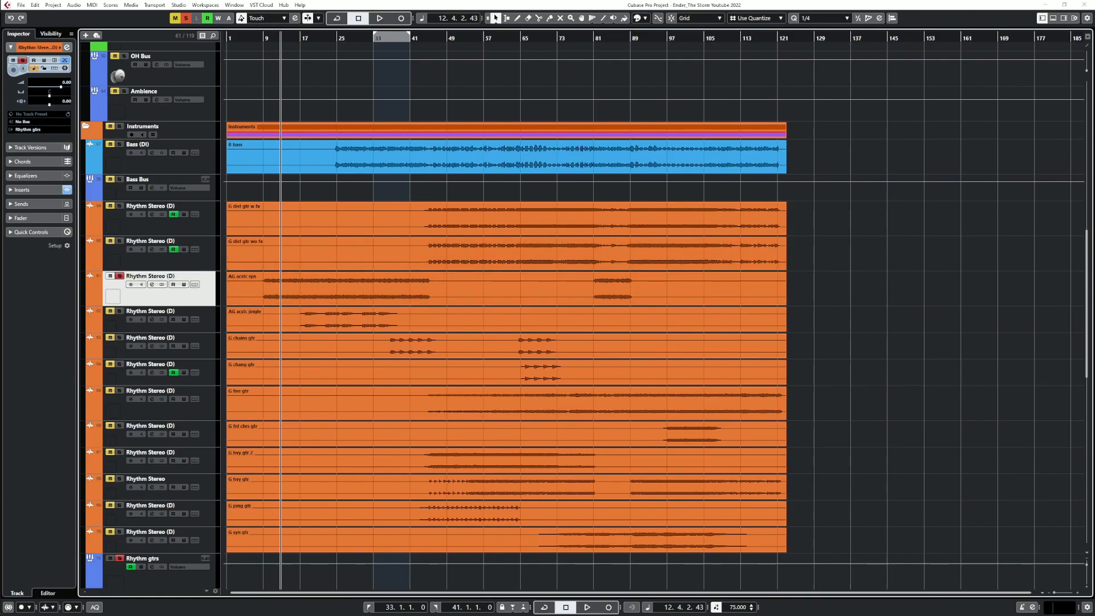
key(space)
key(s)
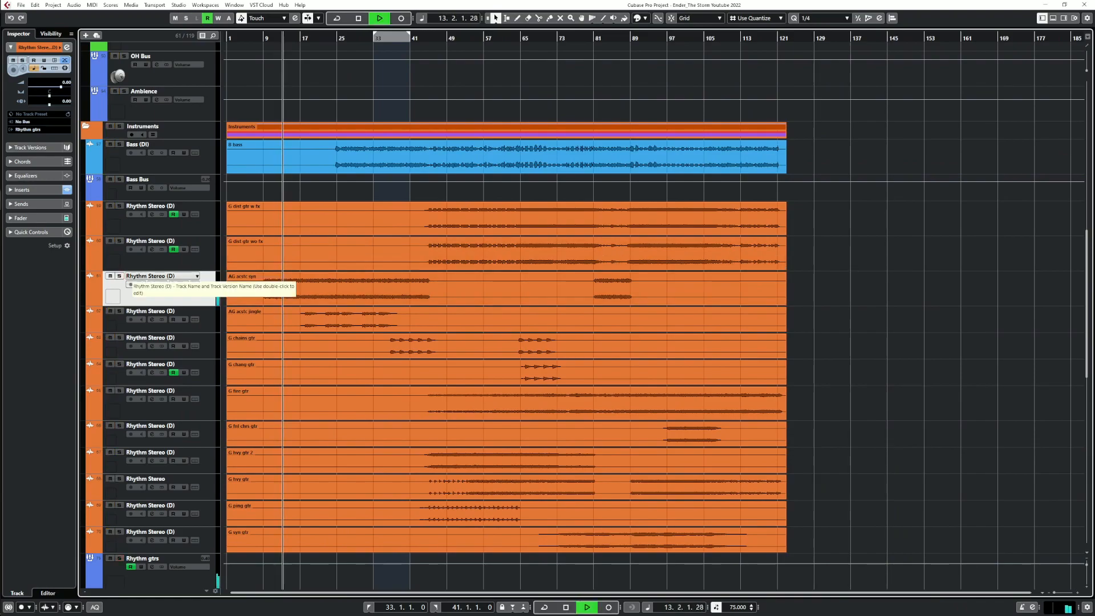
key(m)
key(m)
Open MetricAB on the Master channel, switch to reference B and play Ender_The storm Final mix.wav from about 1m 23s
key(Page_Up)
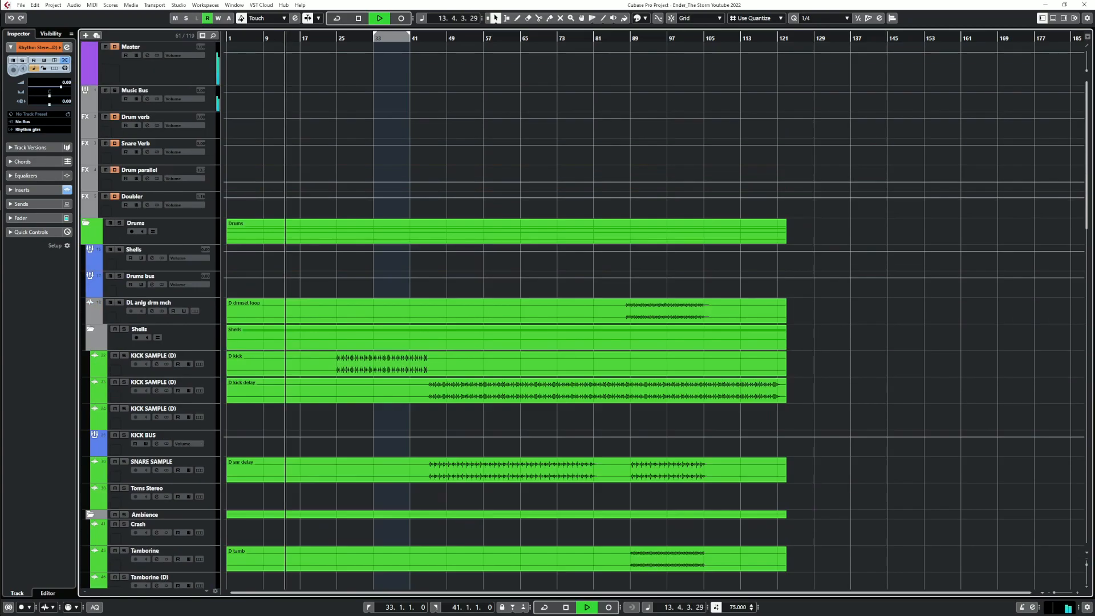
click(147, 56)
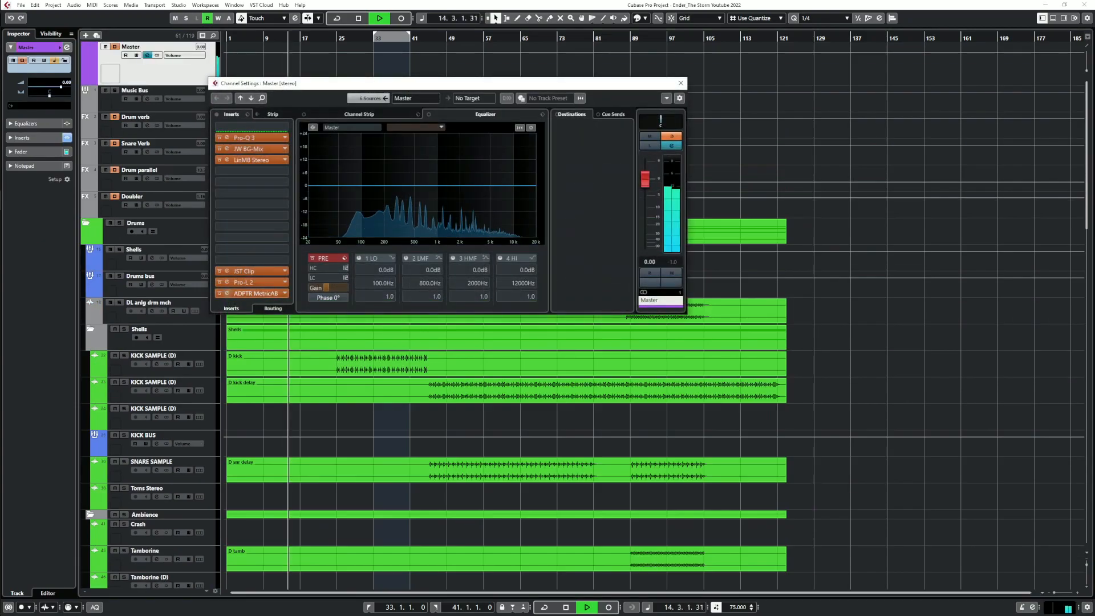
click(227, 293)
click(516, 382)
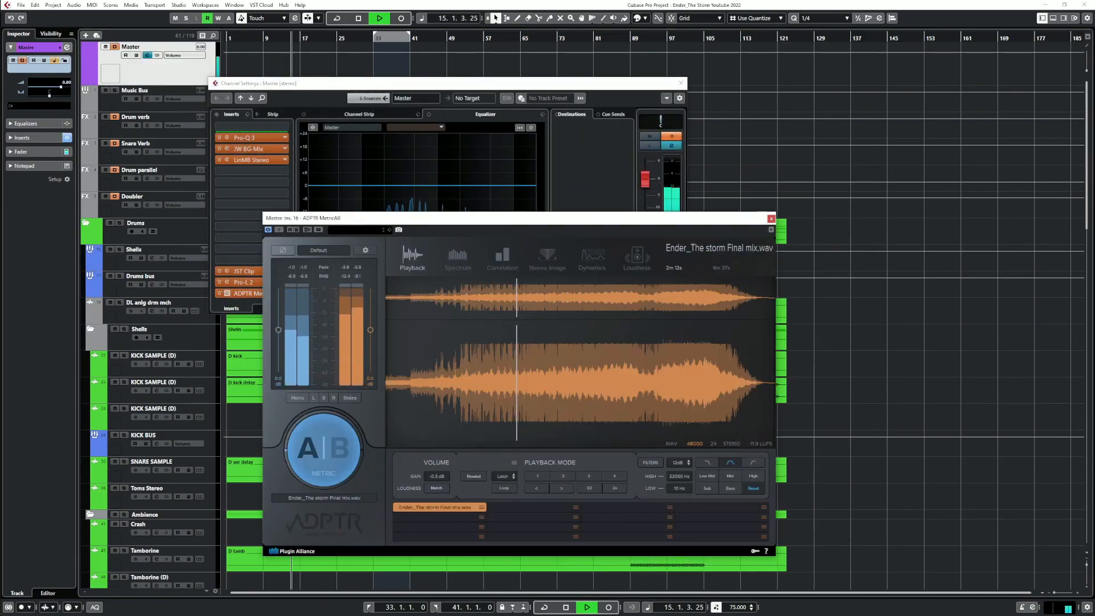
click(323, 450)
click(480, 382)
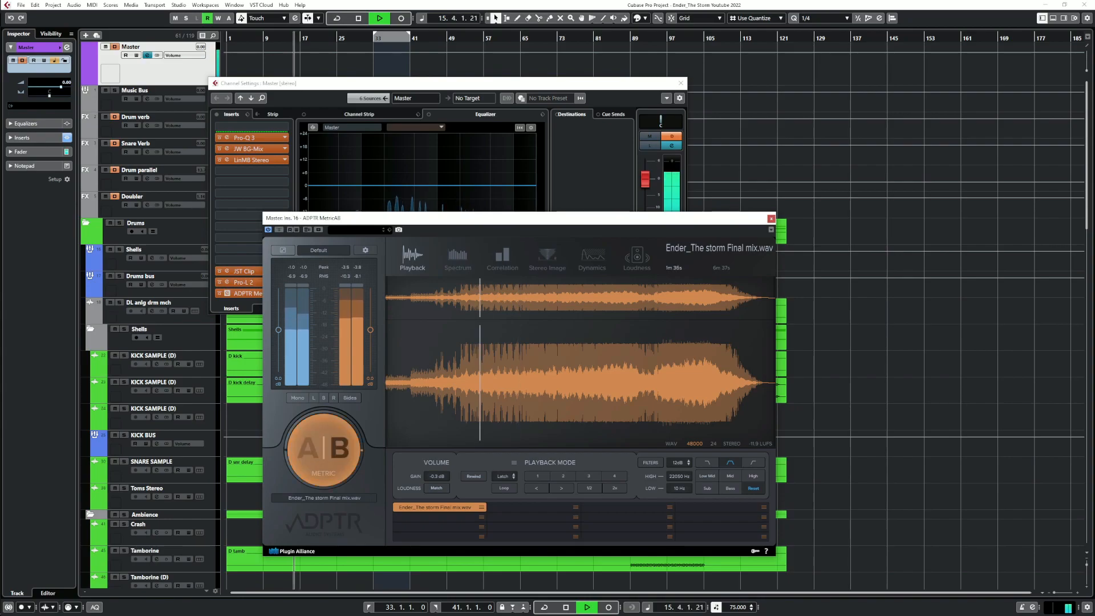
click(471, 382)
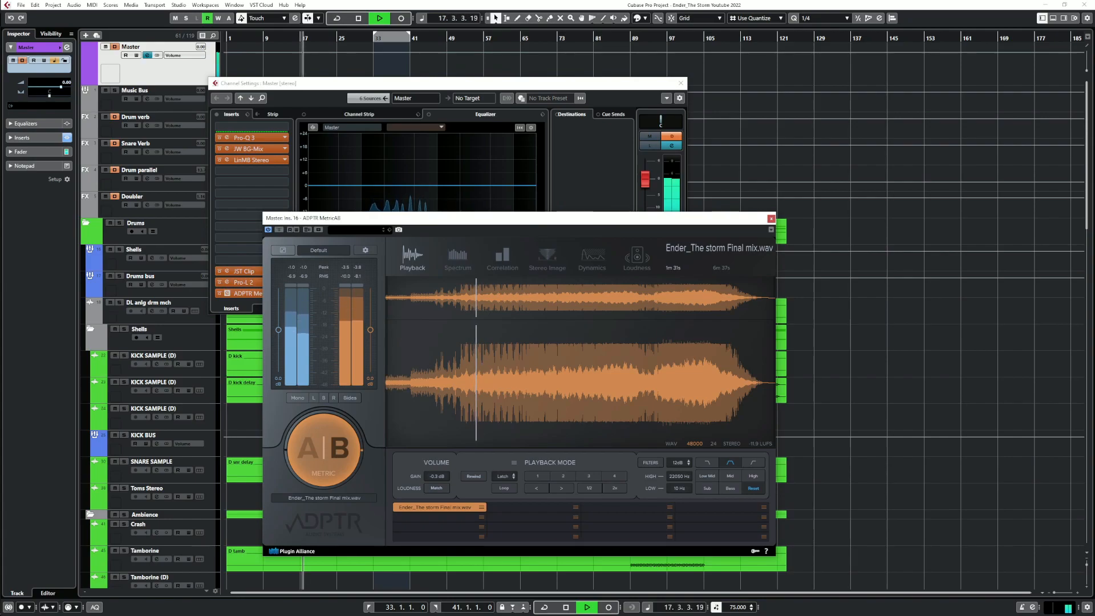
click(467, 381)
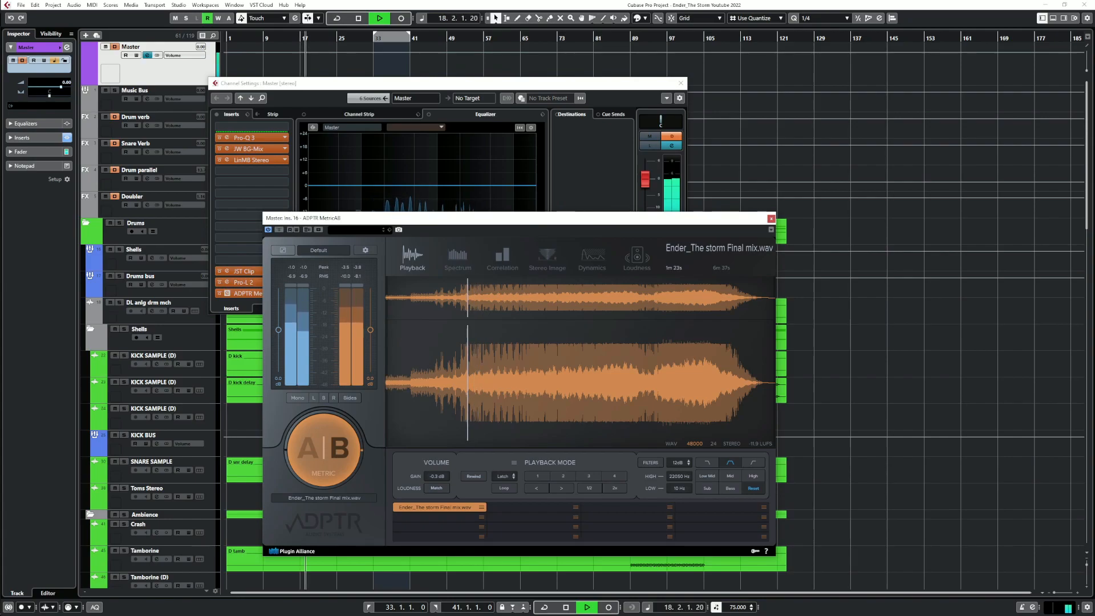
Close the MetricAB and Master channel windows, then reopen MetricAB from the Master inserts and switch back to the A mix
click(772, 218)
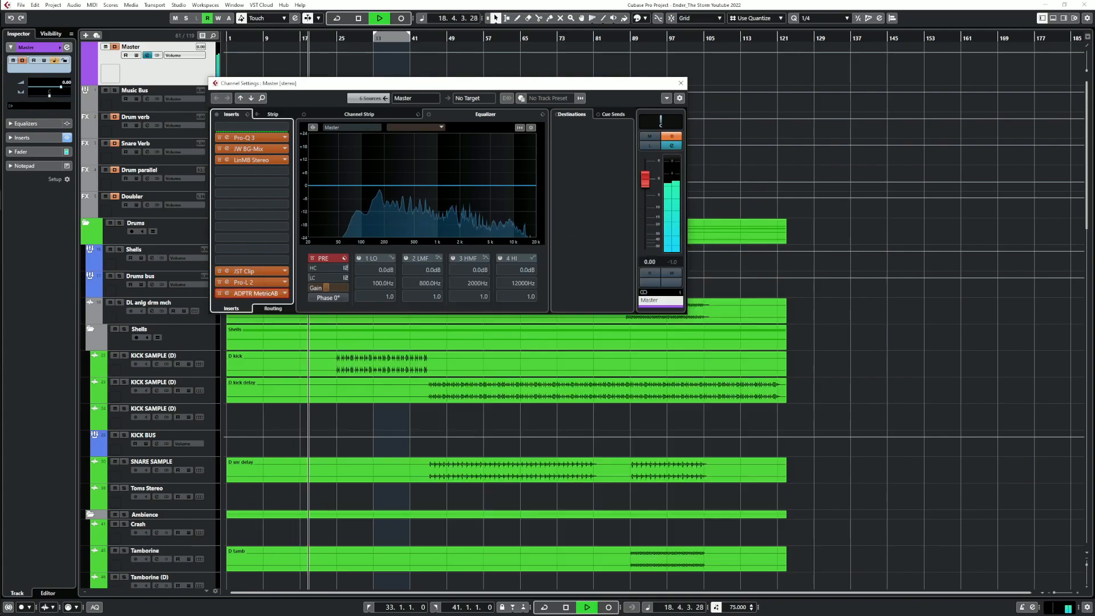
click(680, 84)
scroll(570, 322, down, 5)
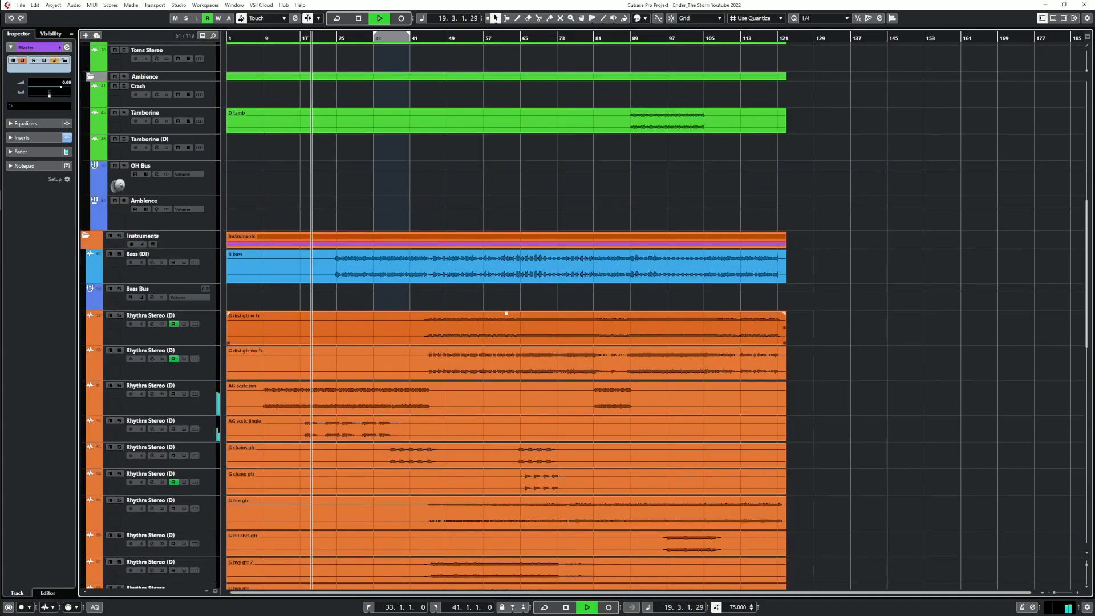
scroll(570, 323, up, 5)
click(147, 55)
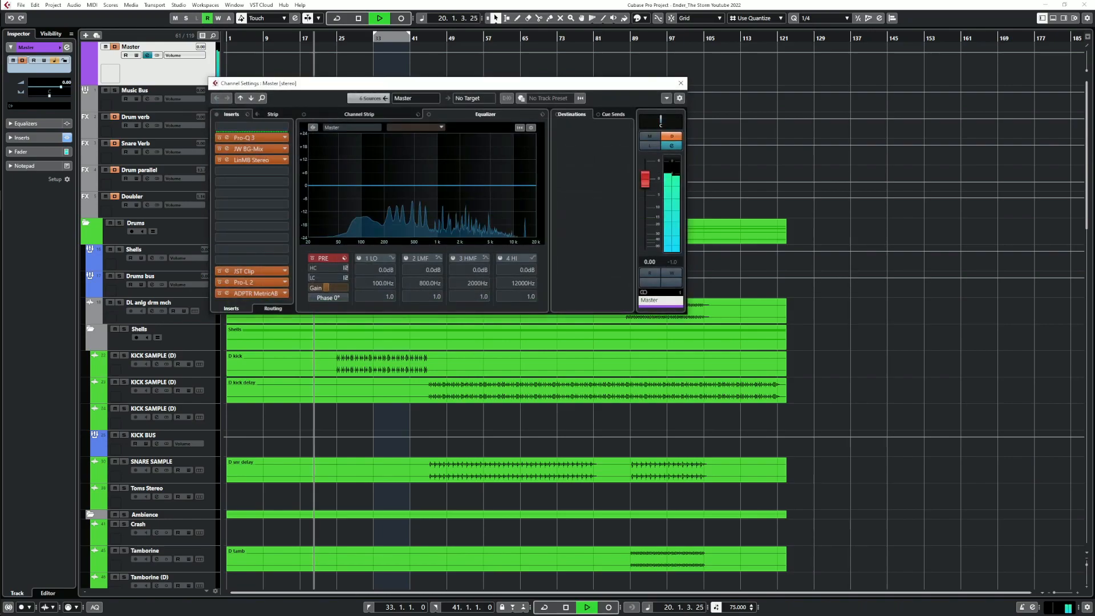
click(227, 293)
click(323, 450)
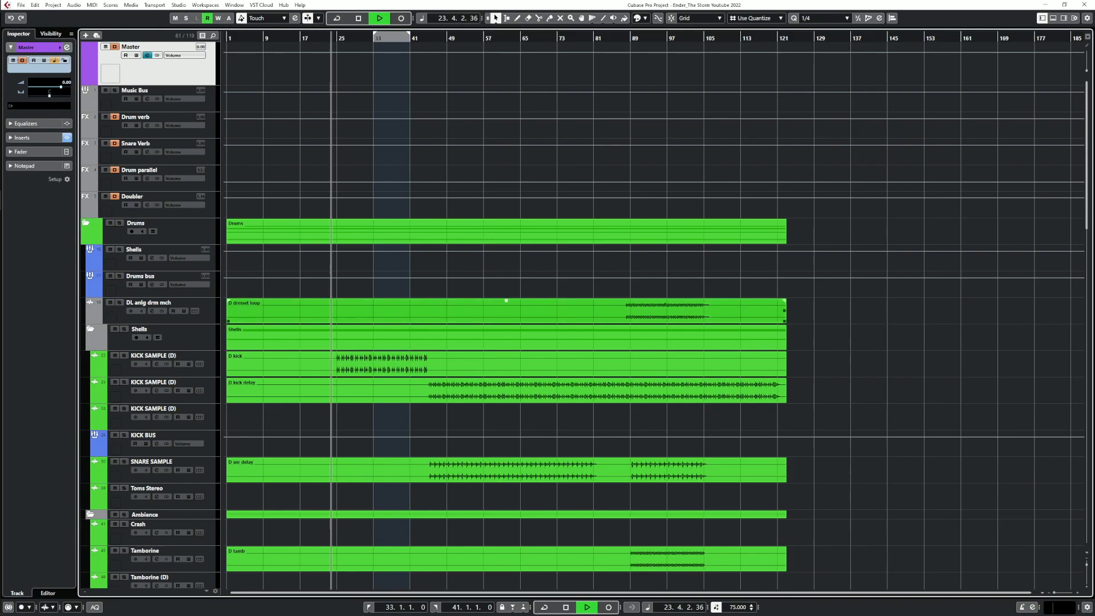
Turn on auto-scroll and load L1 limiter Stereo in the acoustic guitar channel's third insert slot
scroll(89, 104, down, 4)
scroll(89, 103, down, 6)
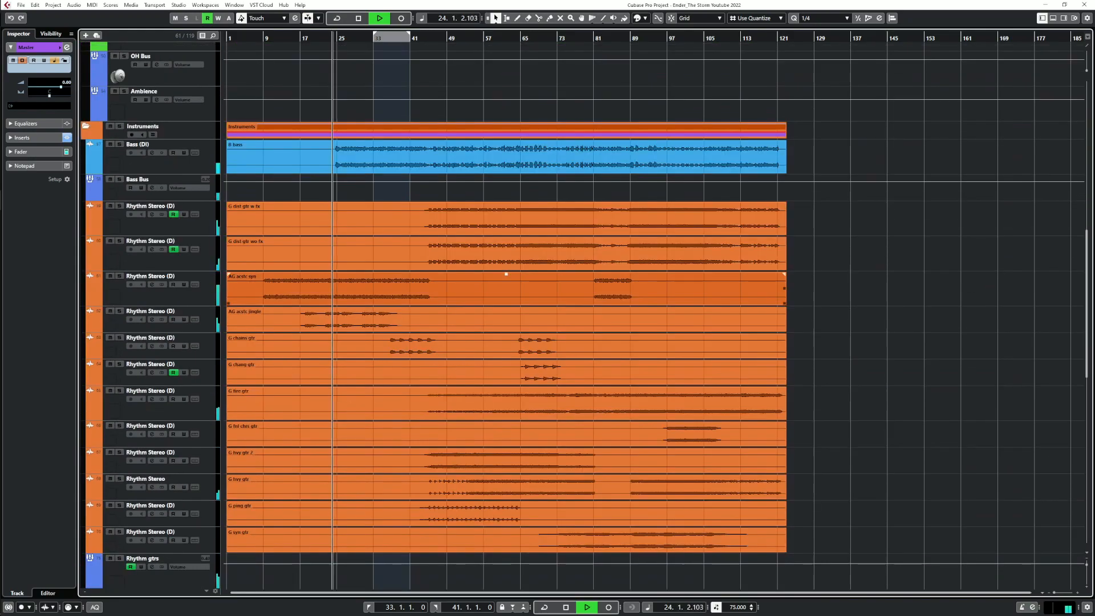
scroll(89, 104, up, 4)
scroll(89, 103, down, 2)
scroll(338, 339, up, 6)
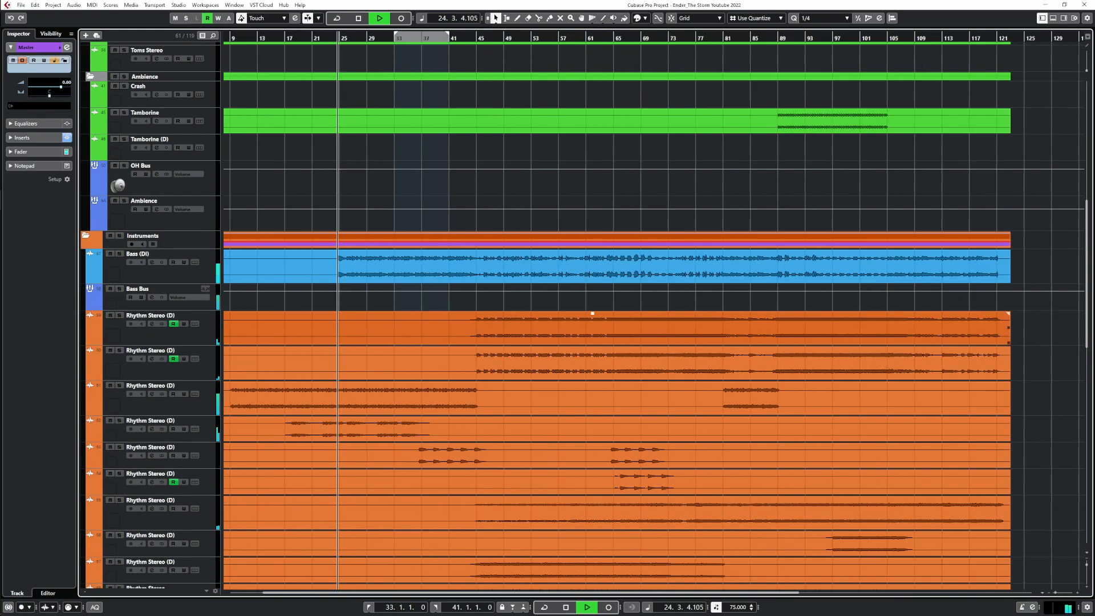
key(f)
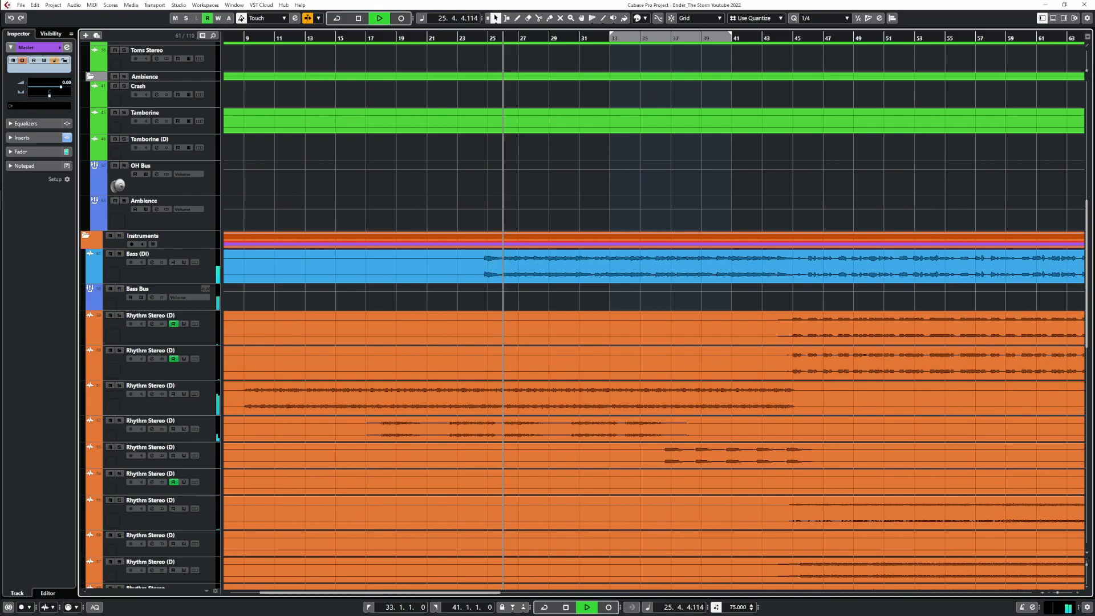
click(151, 394)
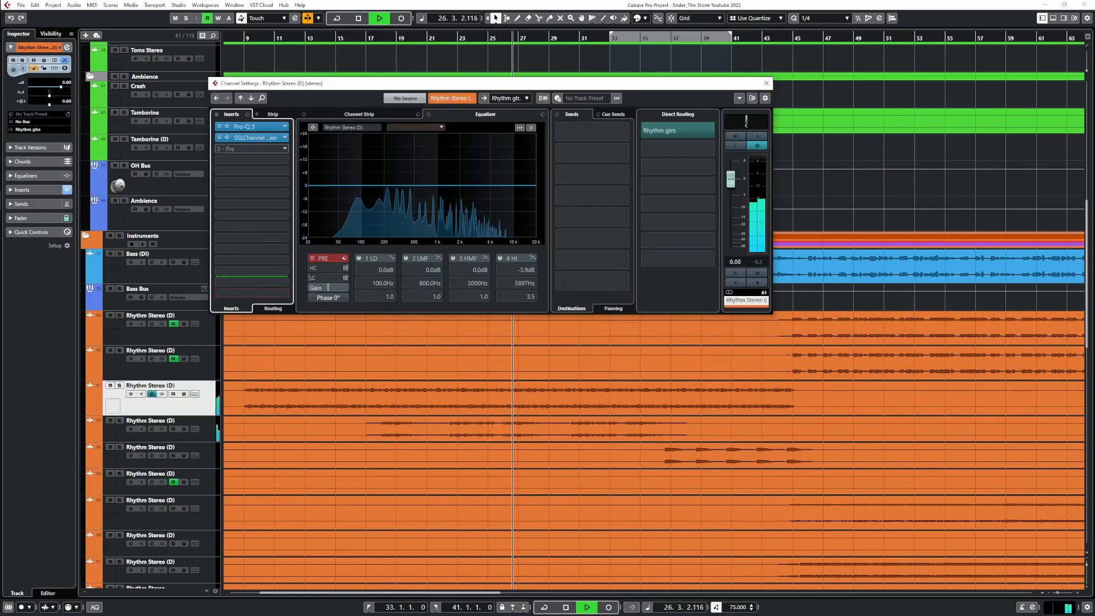
click(251, 149)
click(251, 192)
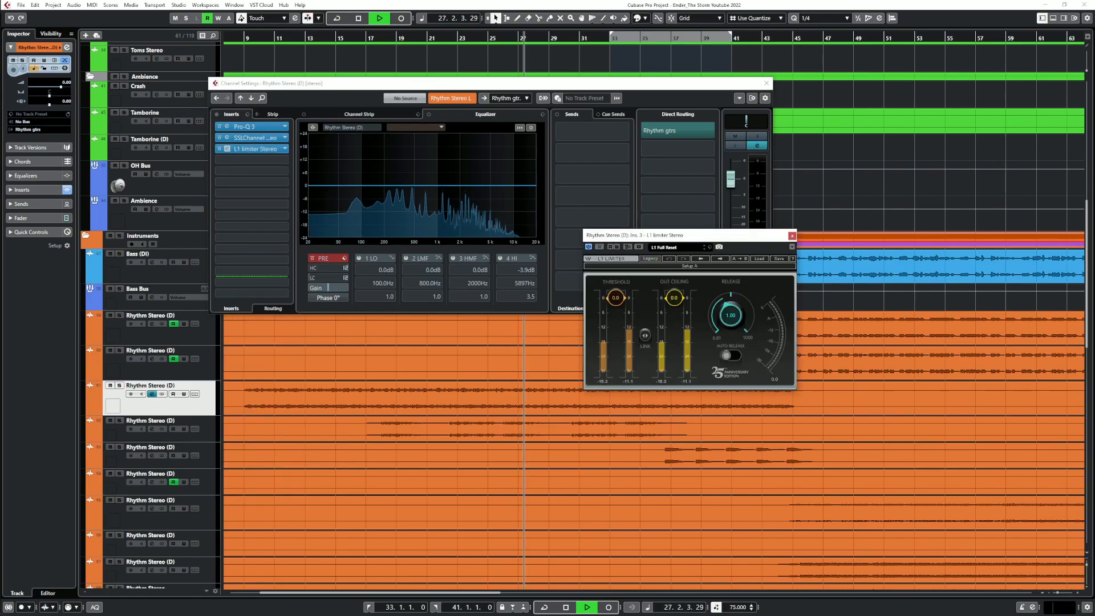
Set the L1 limiter's out ceiling to -4.5 and close the limiter and the acoustic guitar's channel settings
drag(675, 299, 674, 308)
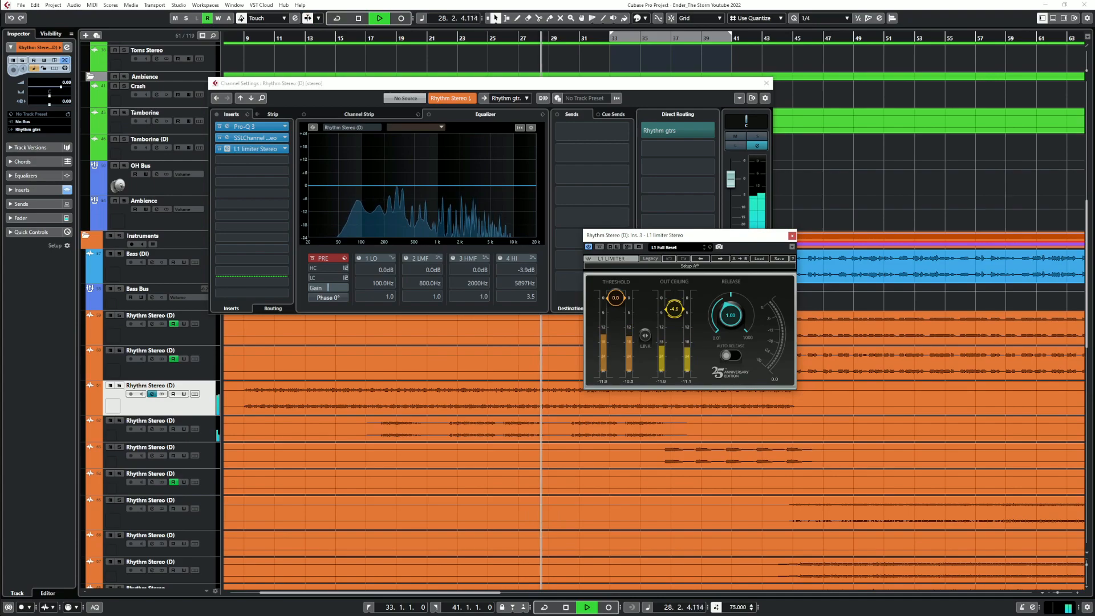
drag(675, 308, 674, 308)
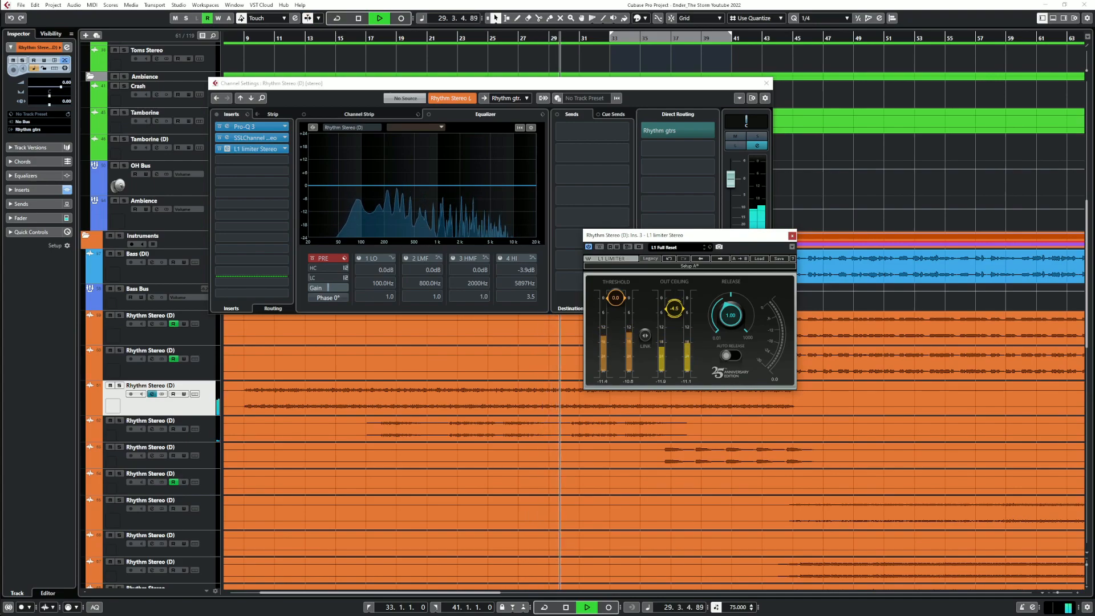
click(792, 235)
click(766, 84)
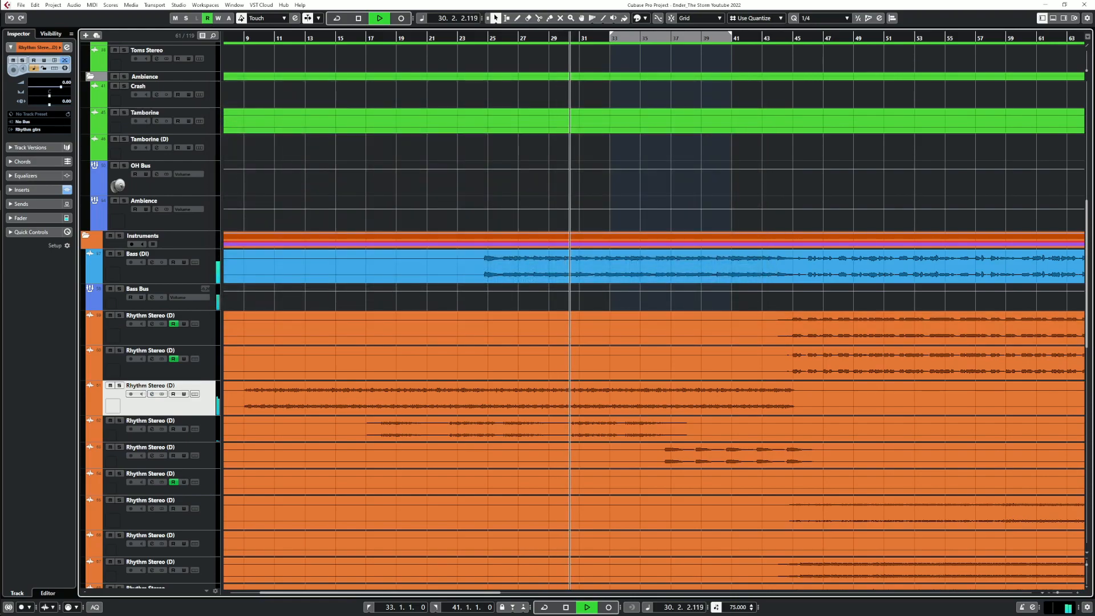
Solo the acoustic guitar, reopen its channel settings, audition it from about bar 23 and check the L1 limiter
key(s)
key(e)
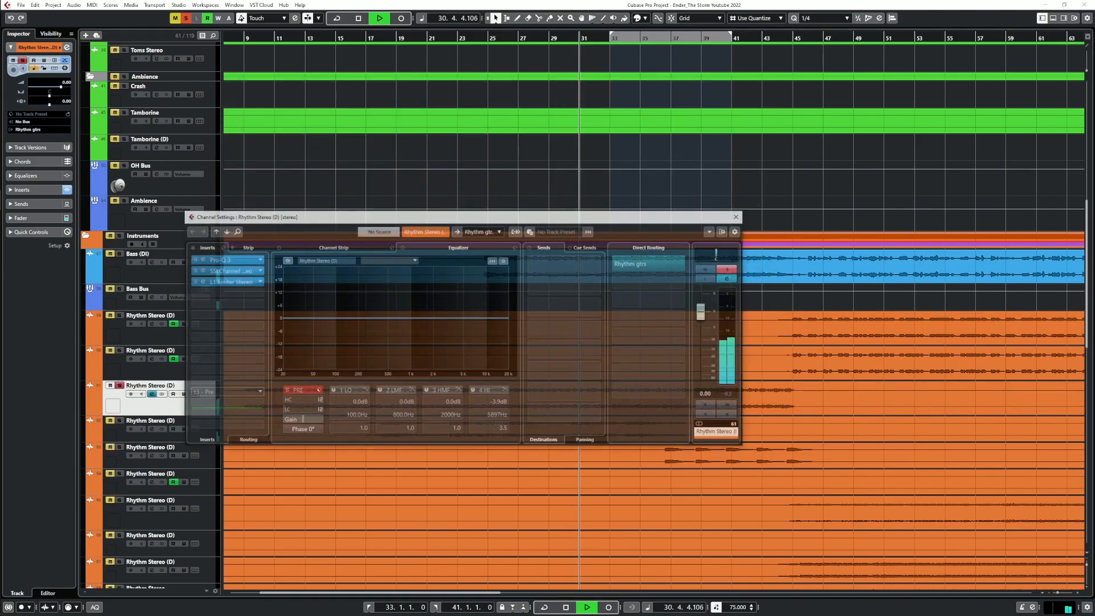
key(space)
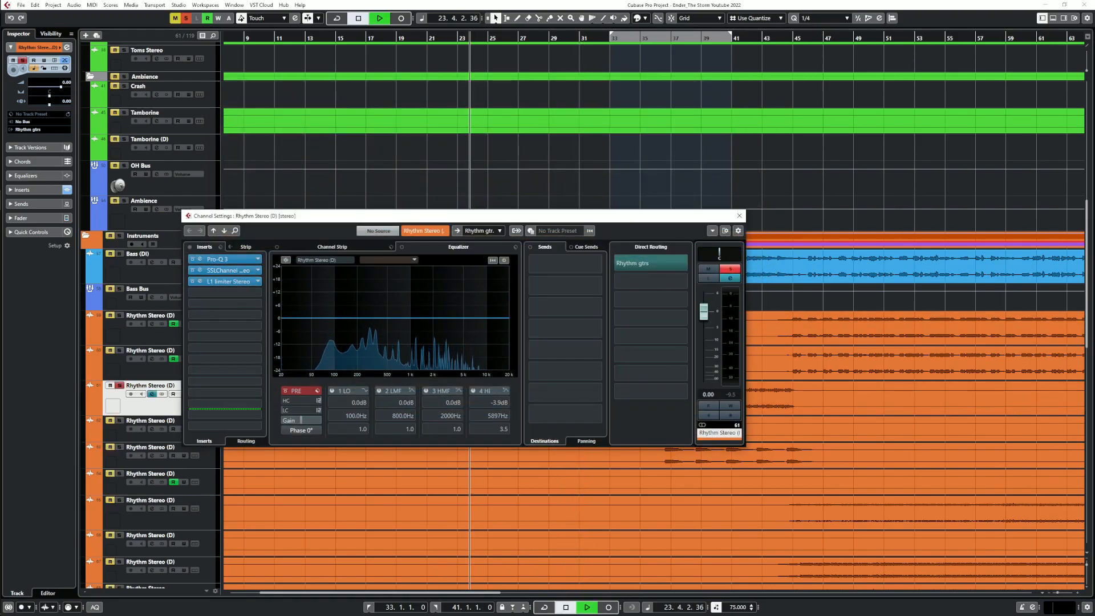
key(space)
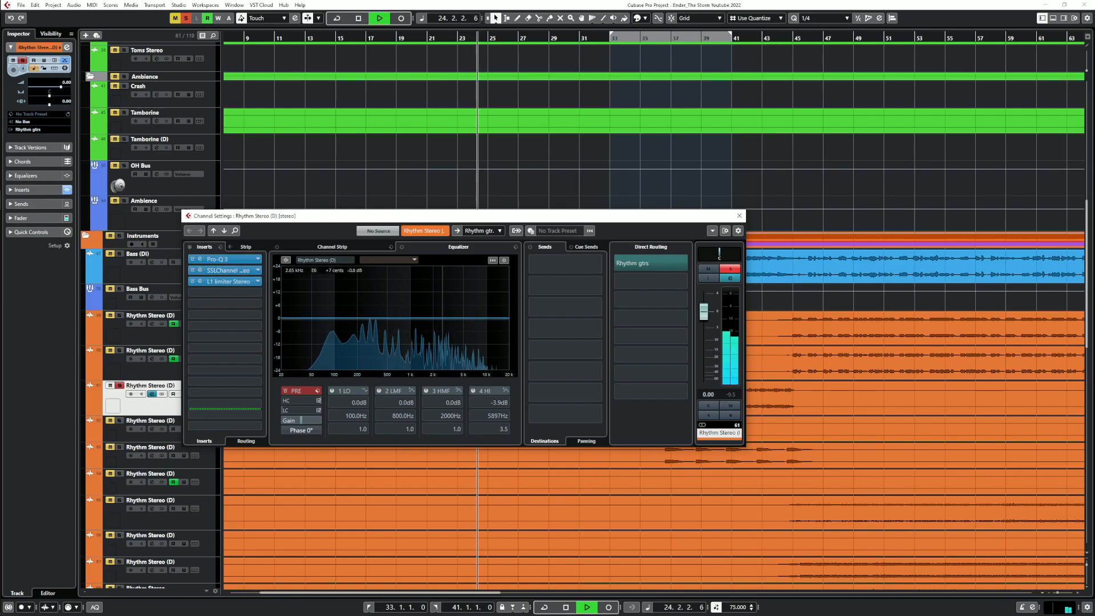
key(space)
click(201, 282)
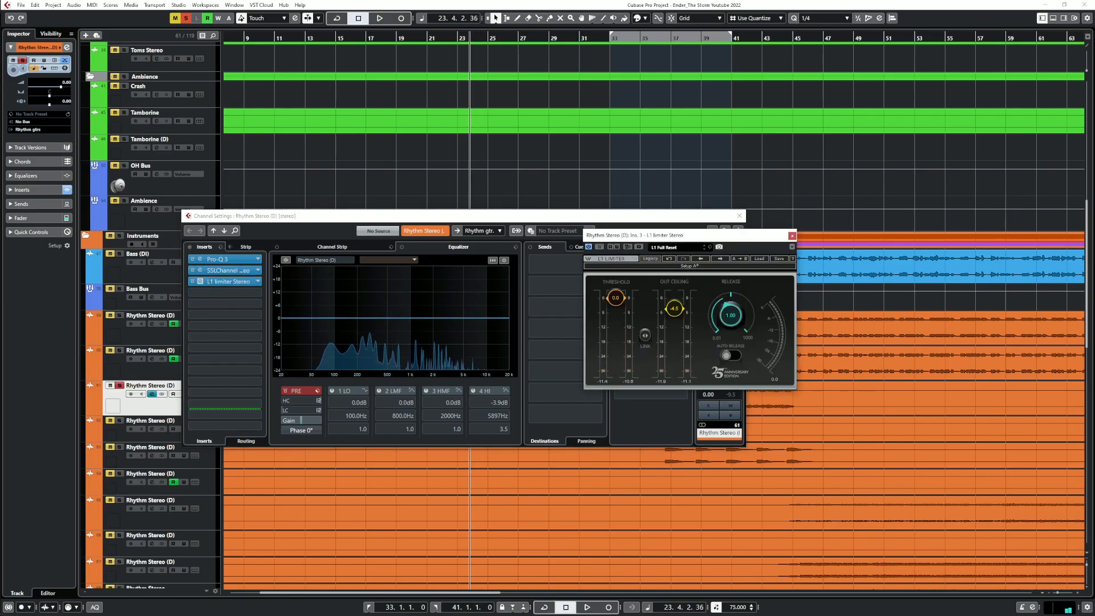
click(792, 236)
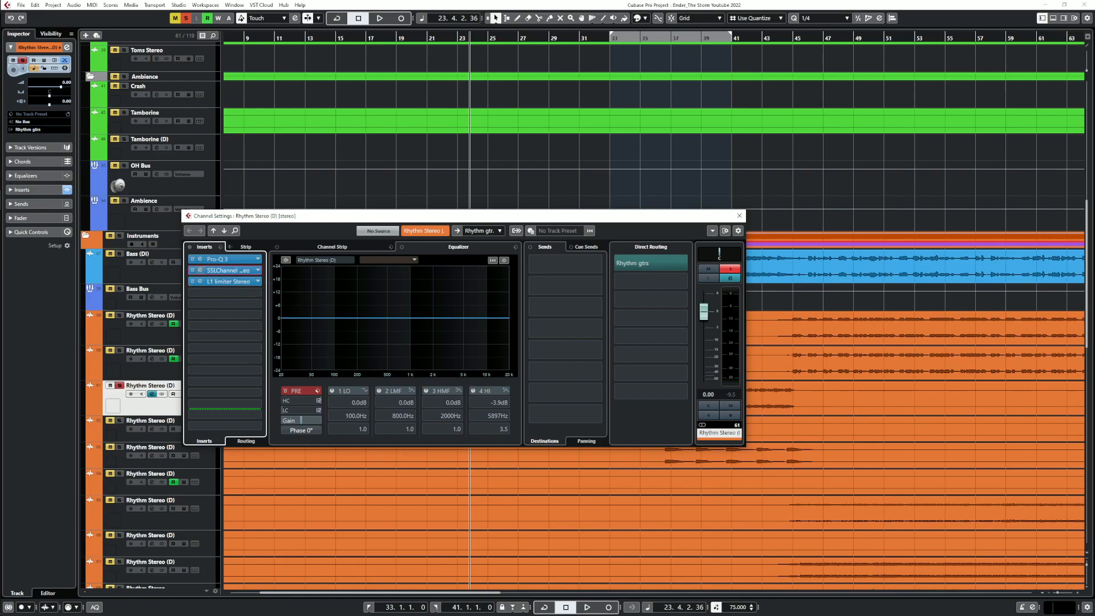
Open the acoustic guitar's SSLChannel Stereo, slightly lower its LF gain and audition the result from about bar 23
click(226, 270)
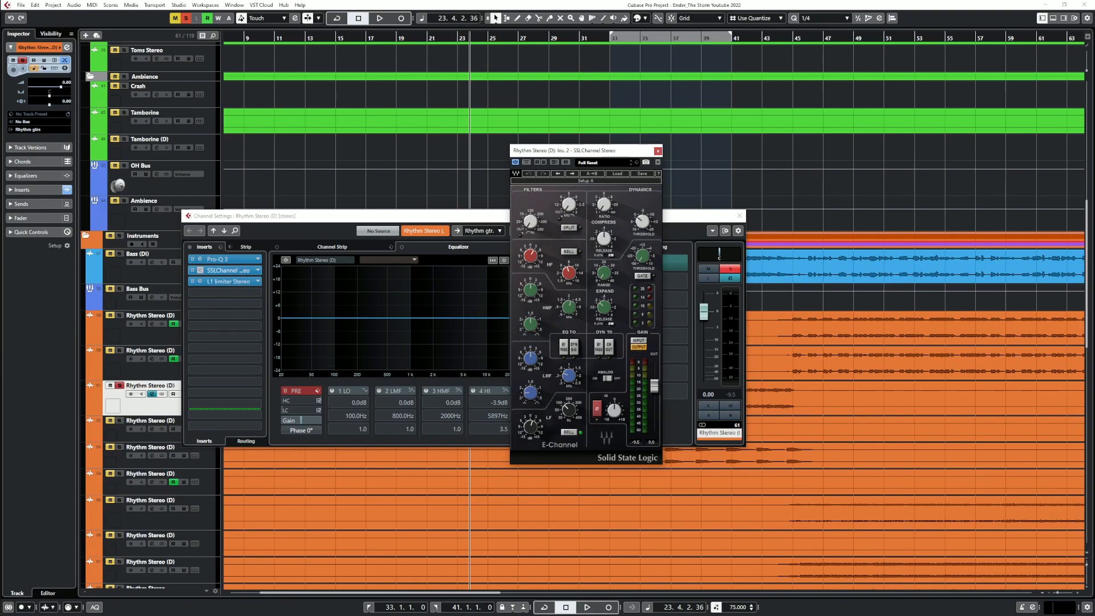
key(space)
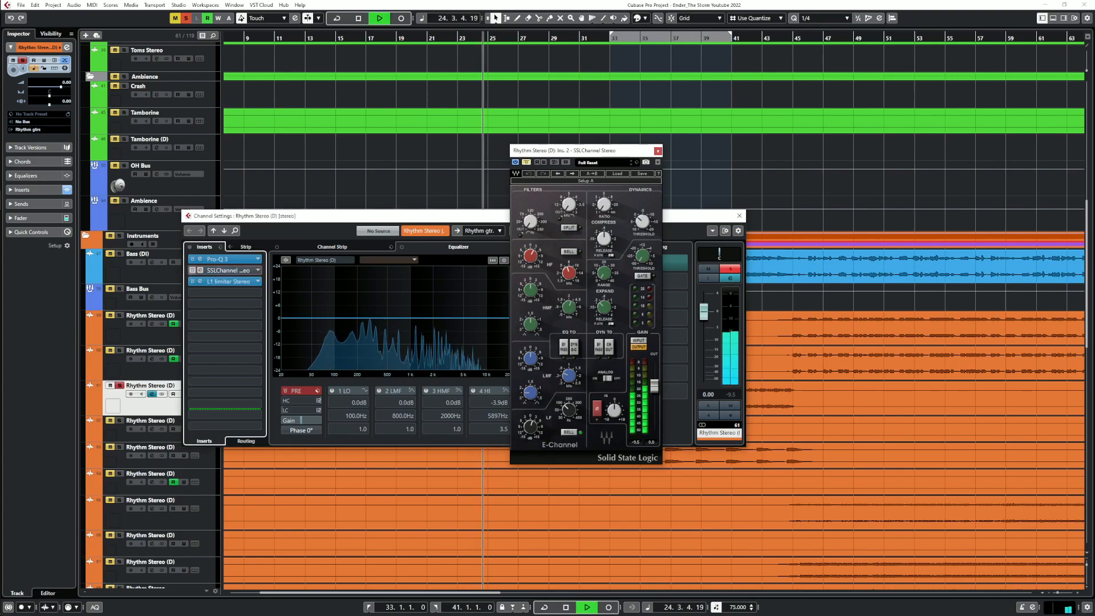
drag(530, 427, 531, 434)
key(space)
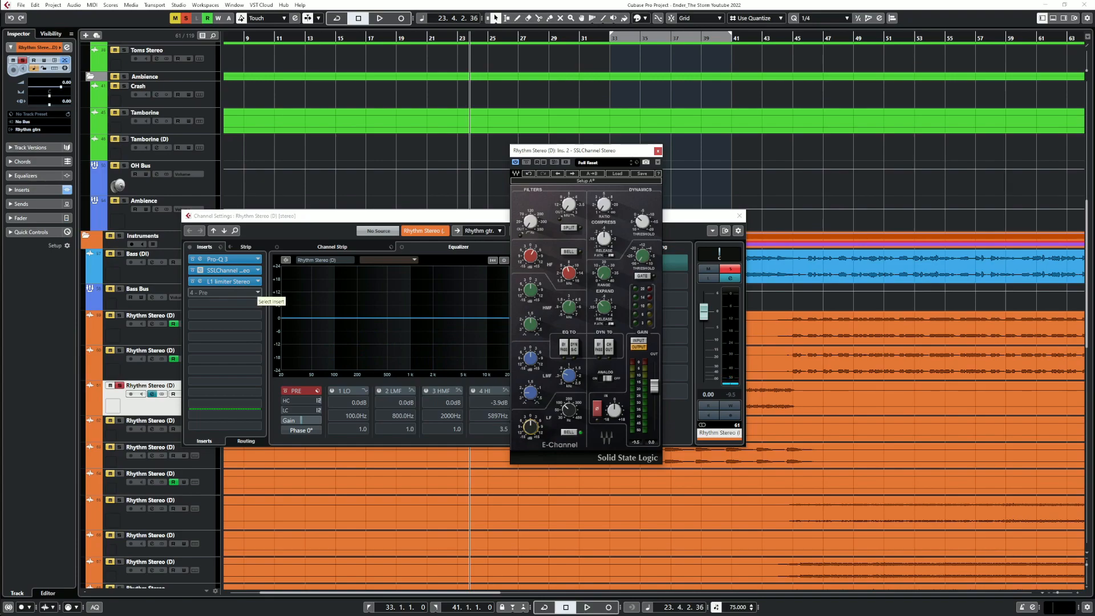
drag(482, 219, 531, 88)
key(space)
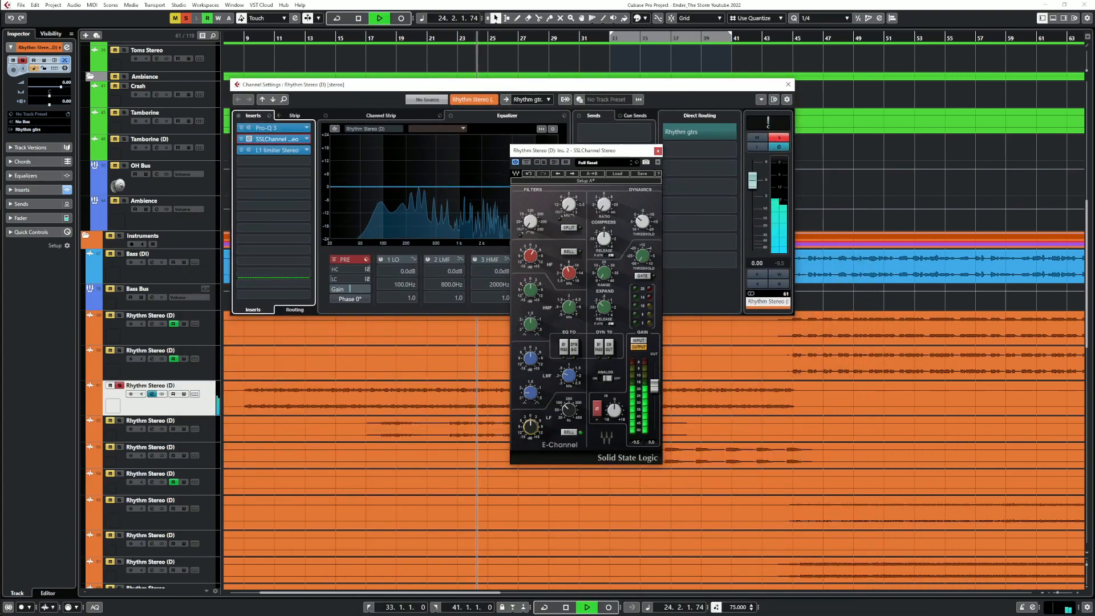
key(space)
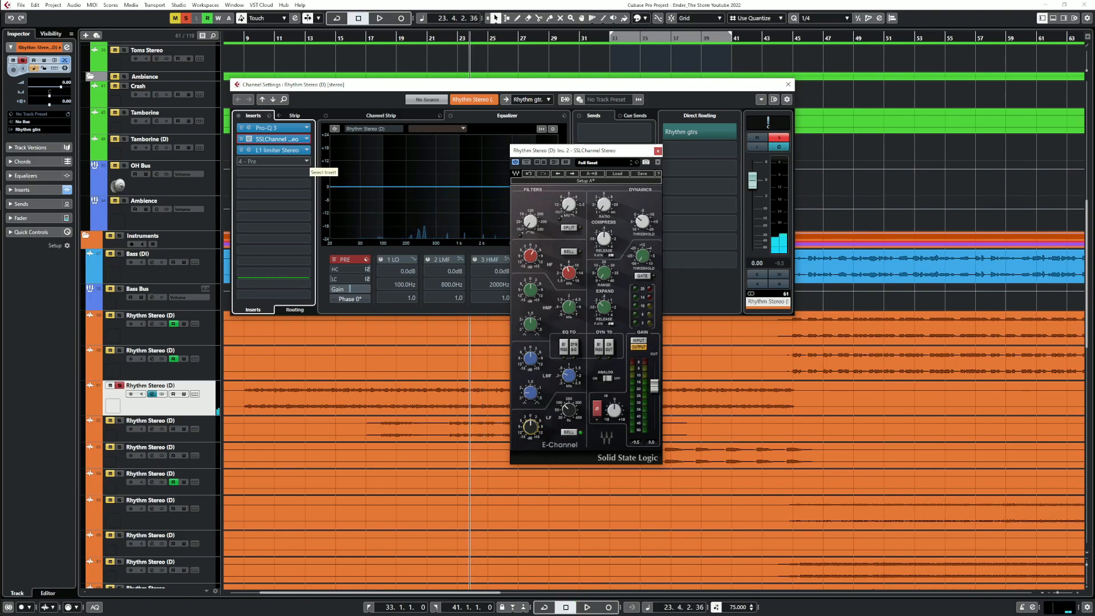
Leave the fourth insert empty, then add and activate a send to Doubler on the acoustic guitar channel
click(308, 162)
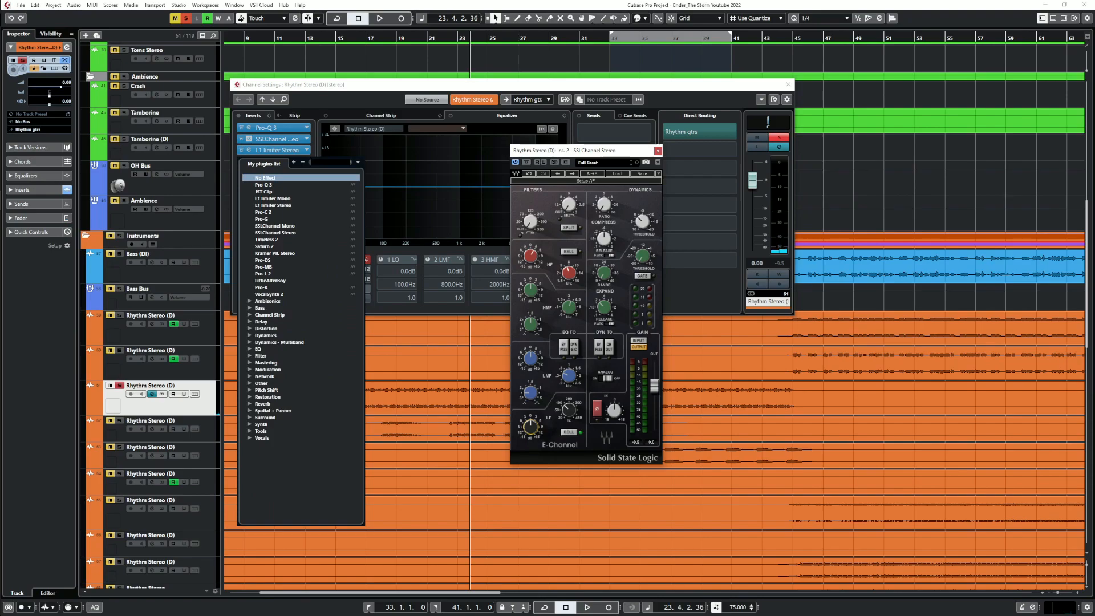
key(Escape)
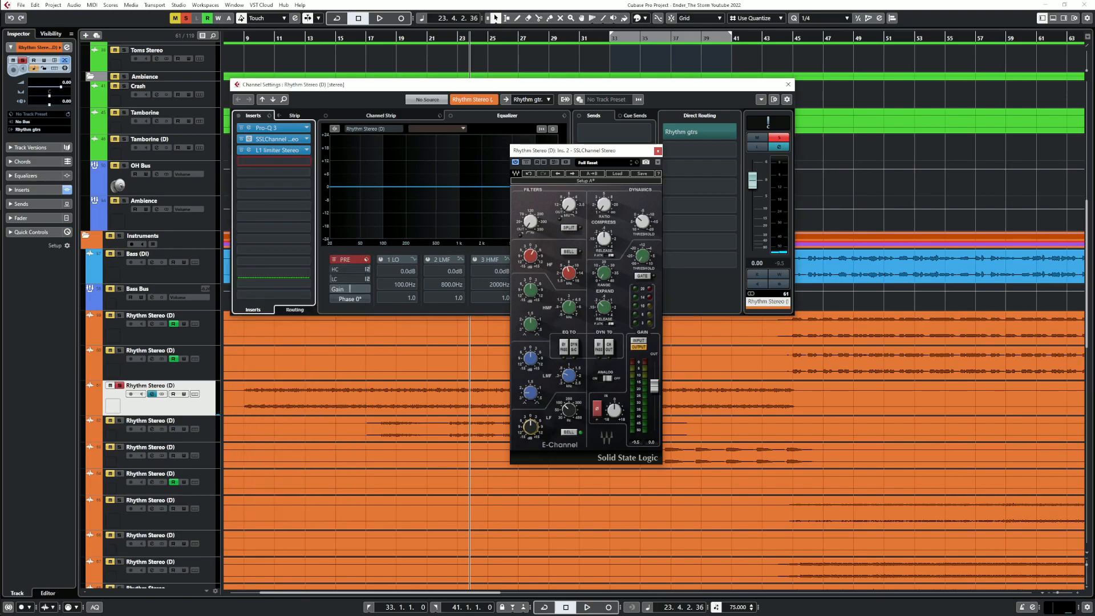
drag(342, 85, 144, 240)
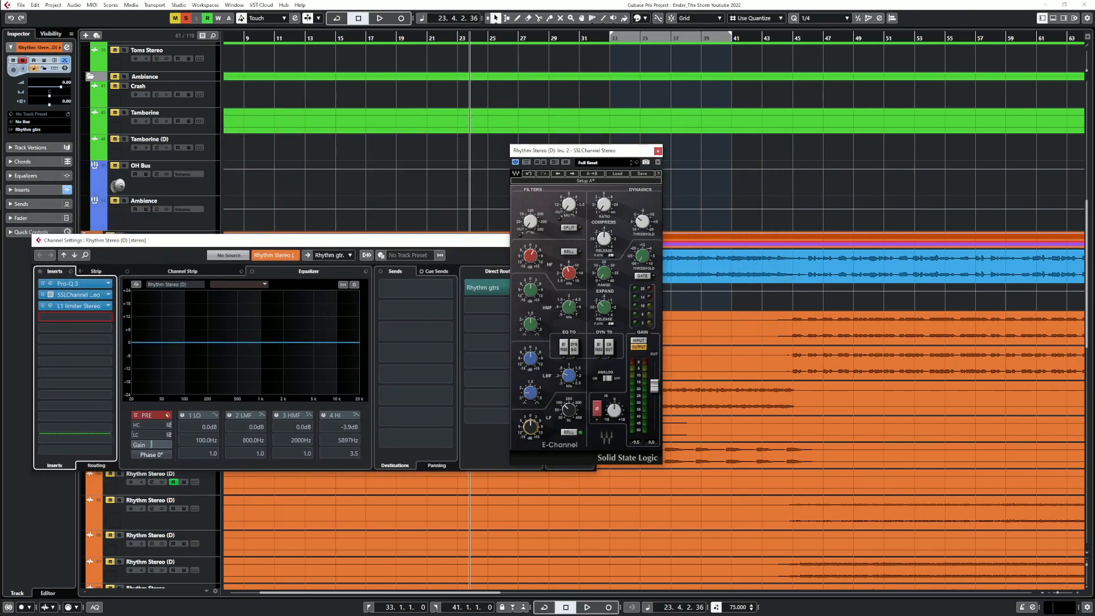
click(416, 288)
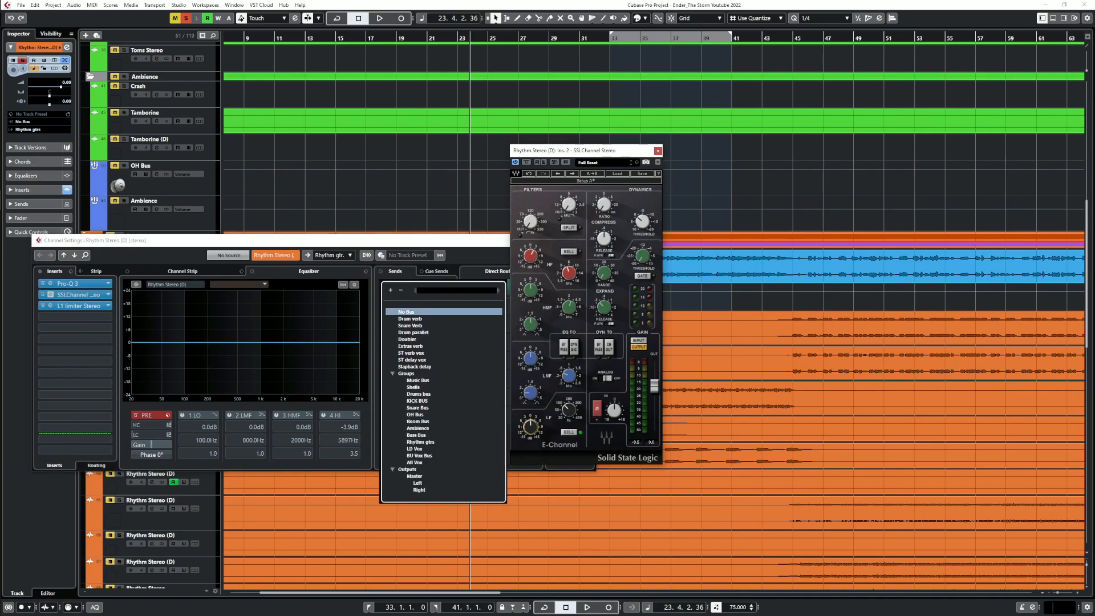
text(doubl)
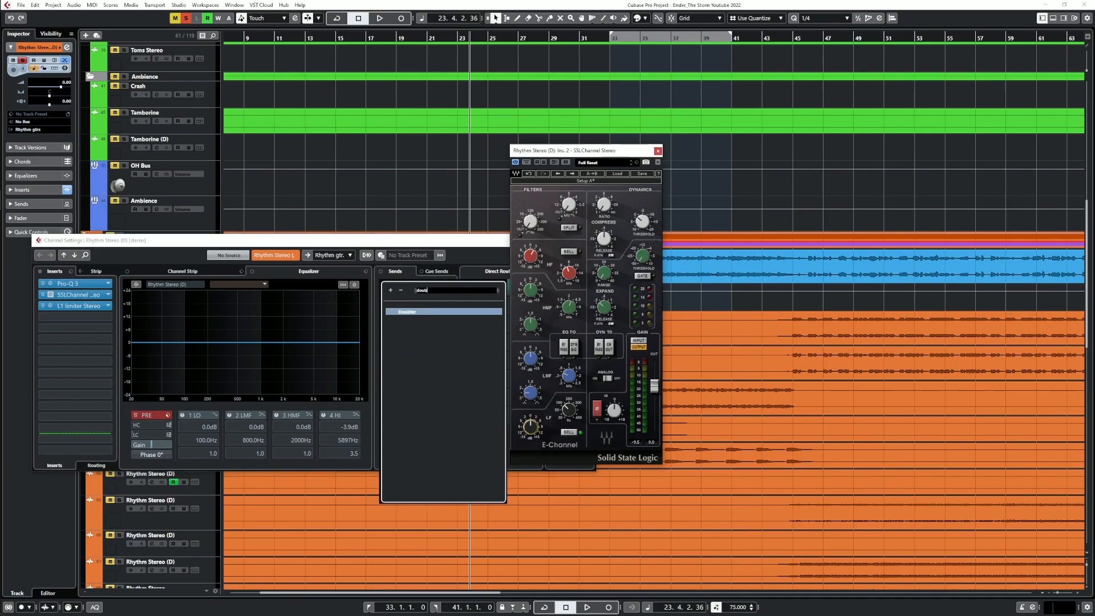
key(Return)
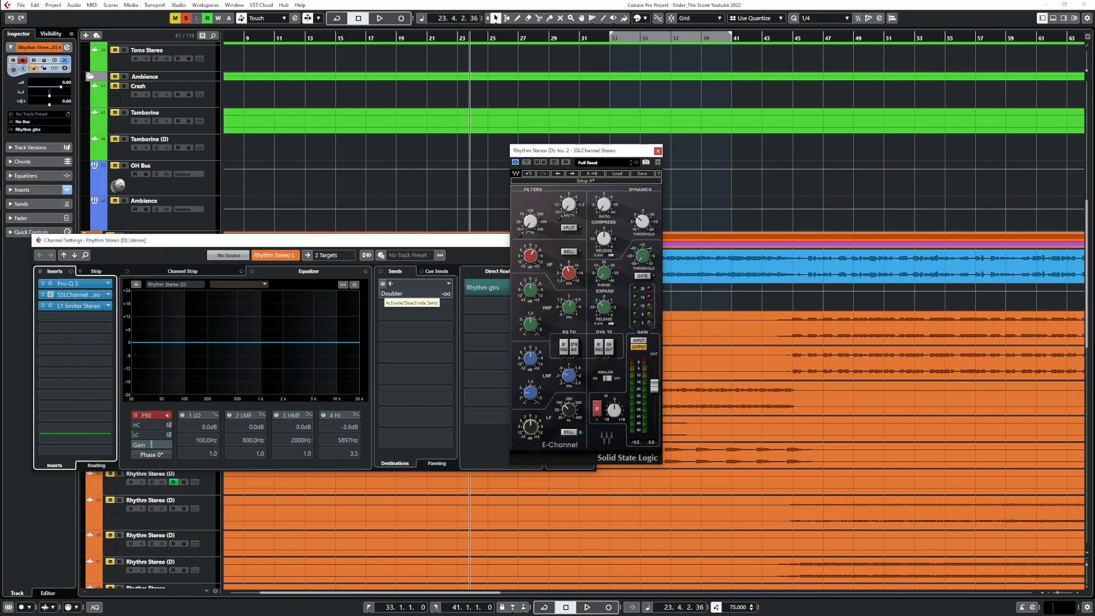
click(383, 284)
Review the Doubler4 Stereo plug-in on the Doubler effects channel and close its windows
scroll(342, 171, up, 6)
click(147, 205)
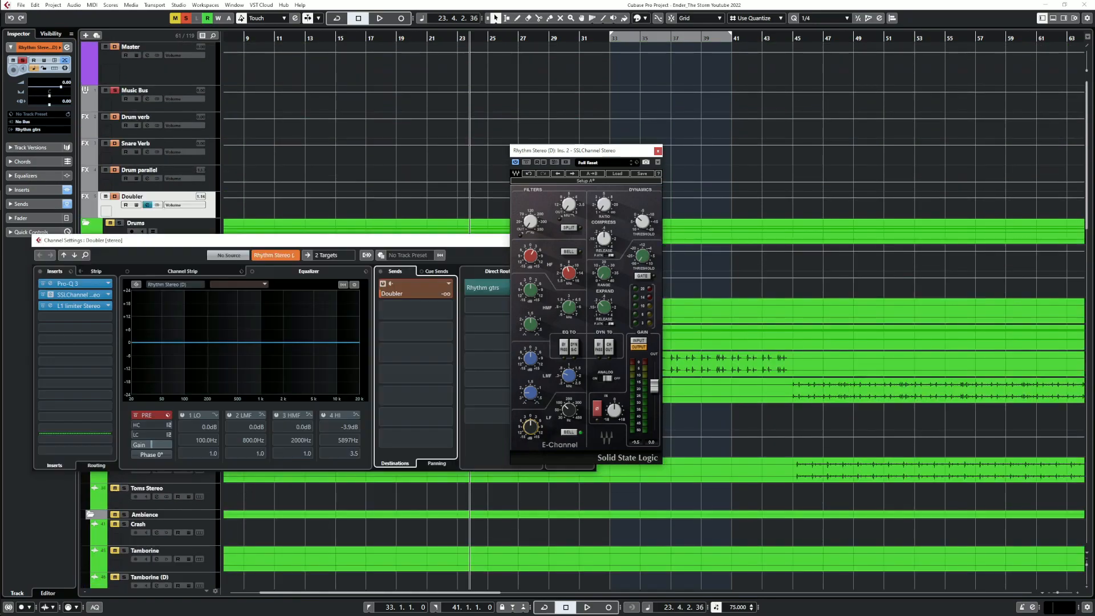
click(51, 306)
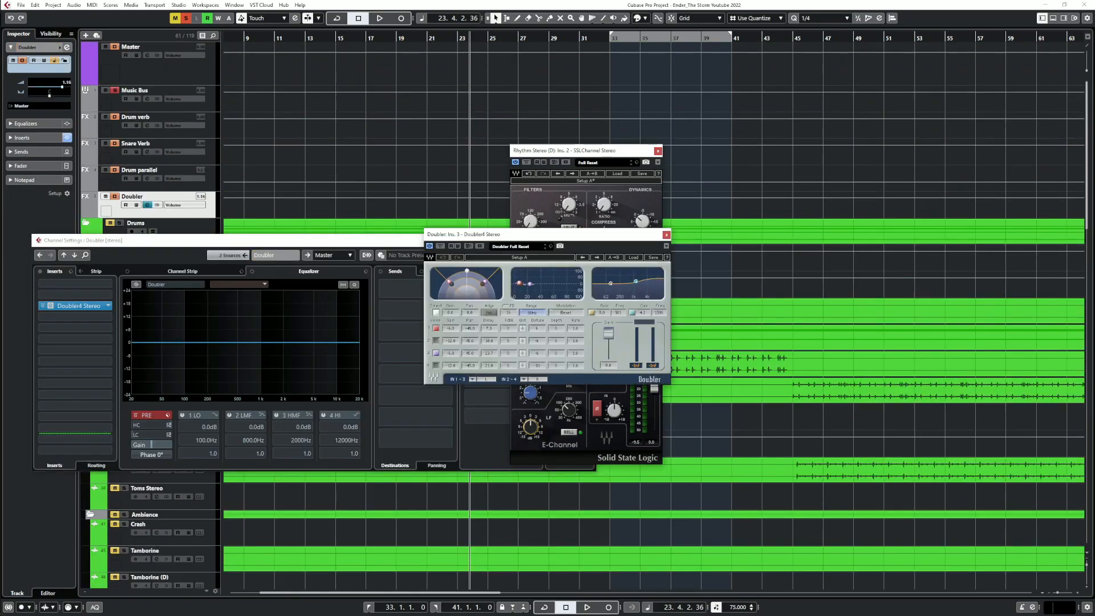
click(666, 235)
drag(488, 240, 559, 459)
click(663, 459)
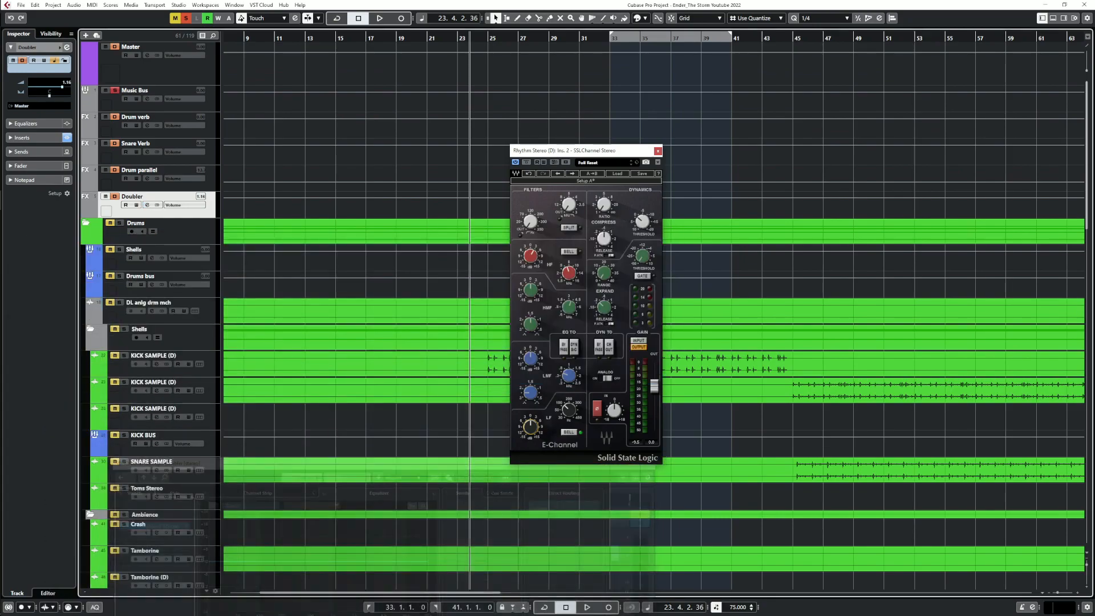
Reopen the soloed acoustic guitar's channel settings and audition it with the Doubler send from about bar 23
scroll(701, 418, down, 10)
scroll(702, 418, up, 6)
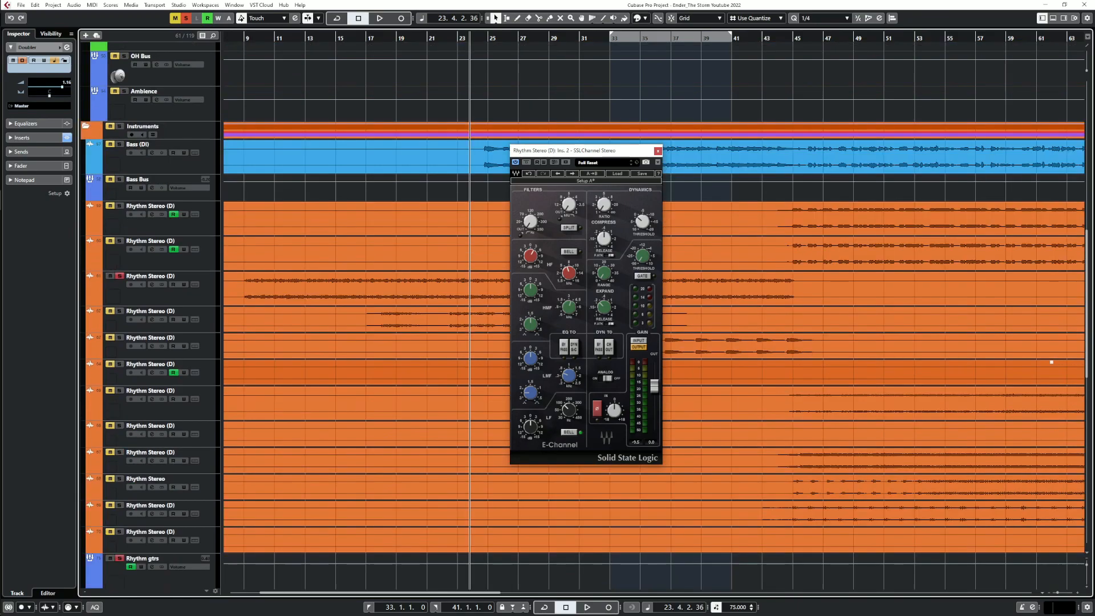
key(space)
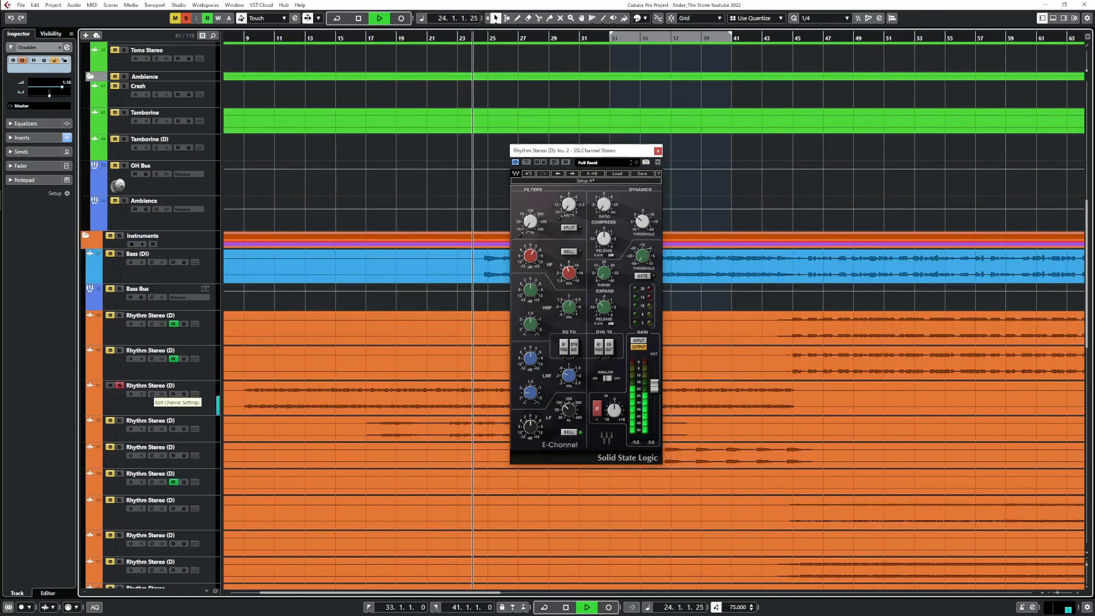
click(152, 393)
key(space)
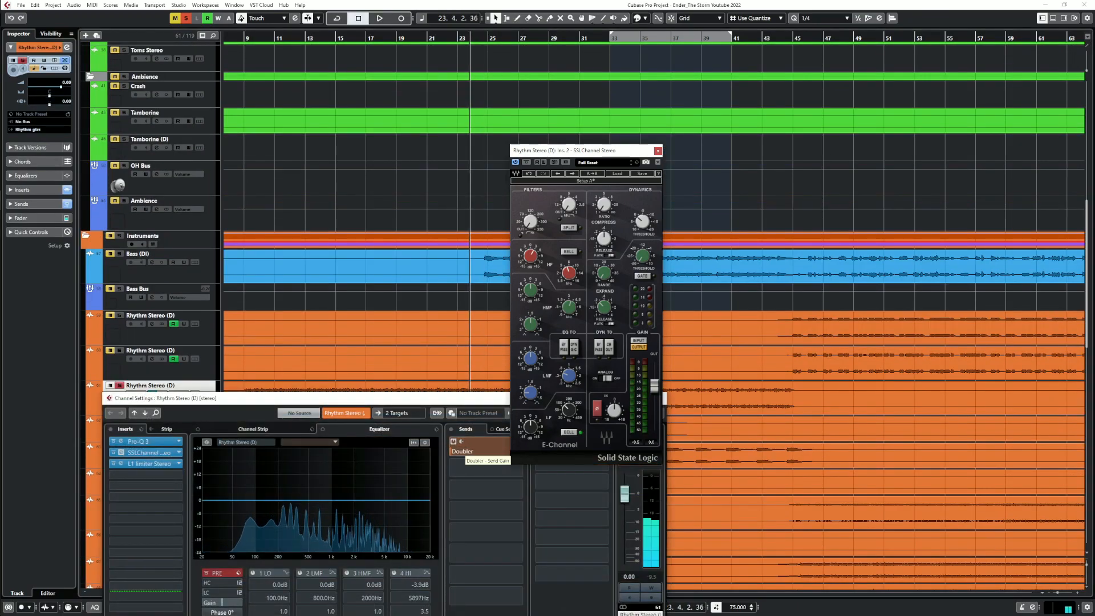
key(space)
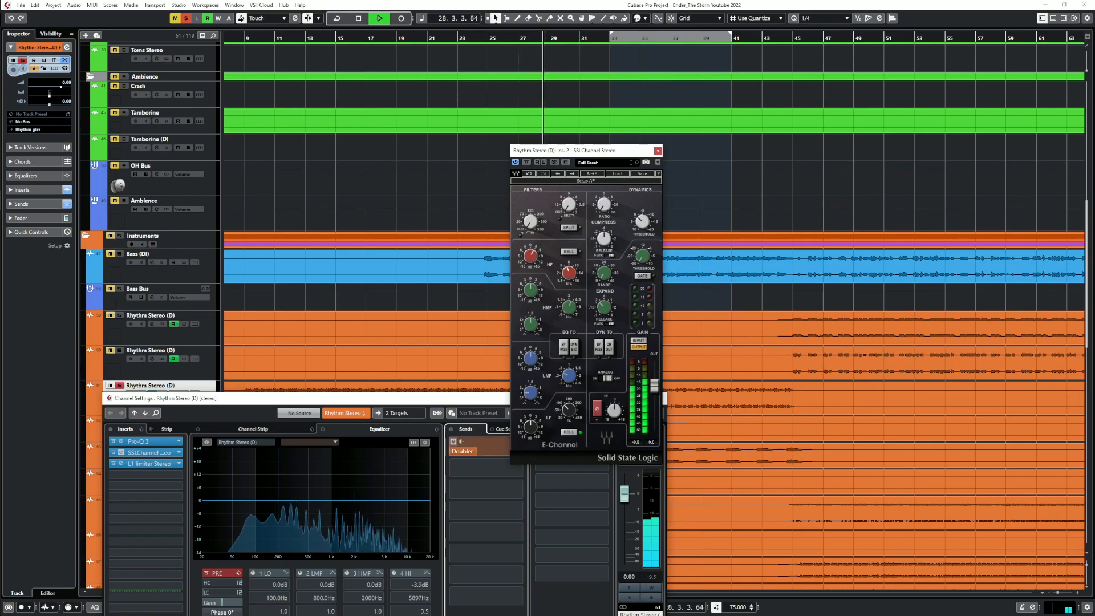
key(space)
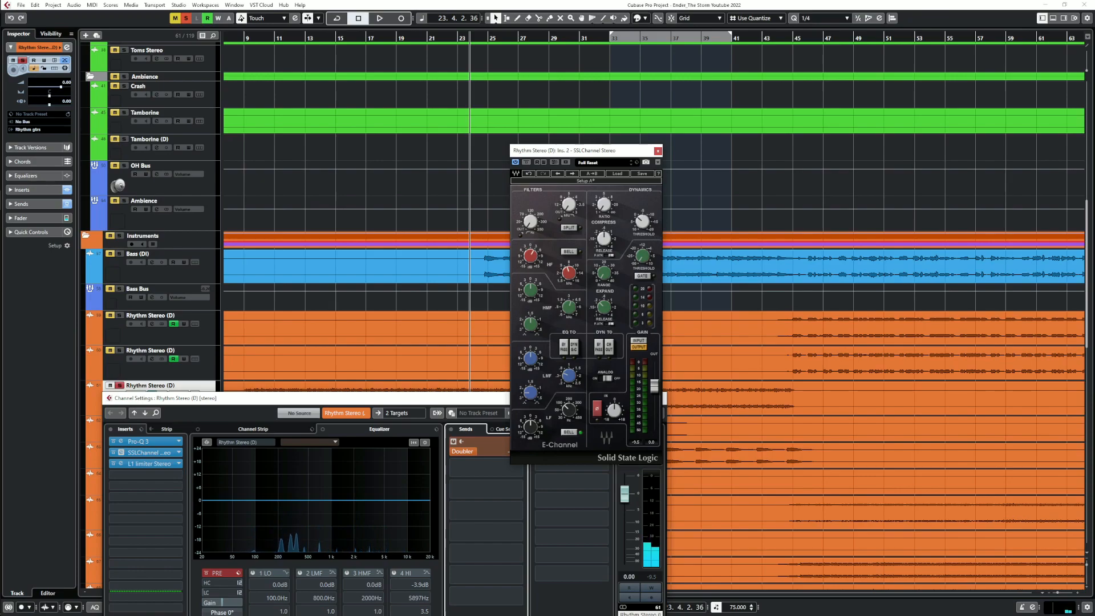
drag(257, 398, 513, 337)
click(709, 380)
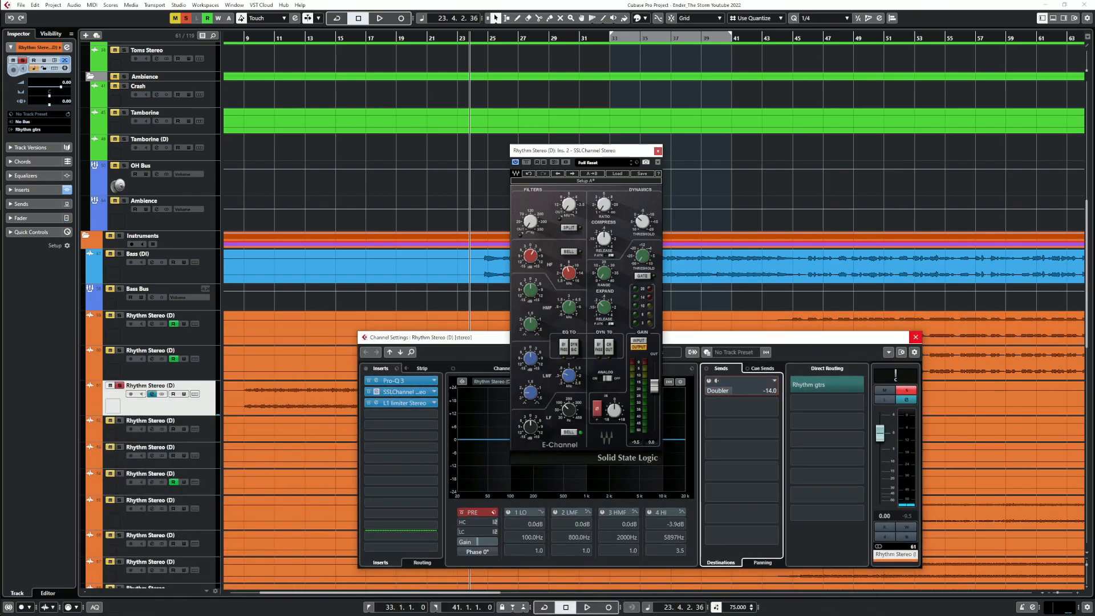
click(915, 337)
key(space)
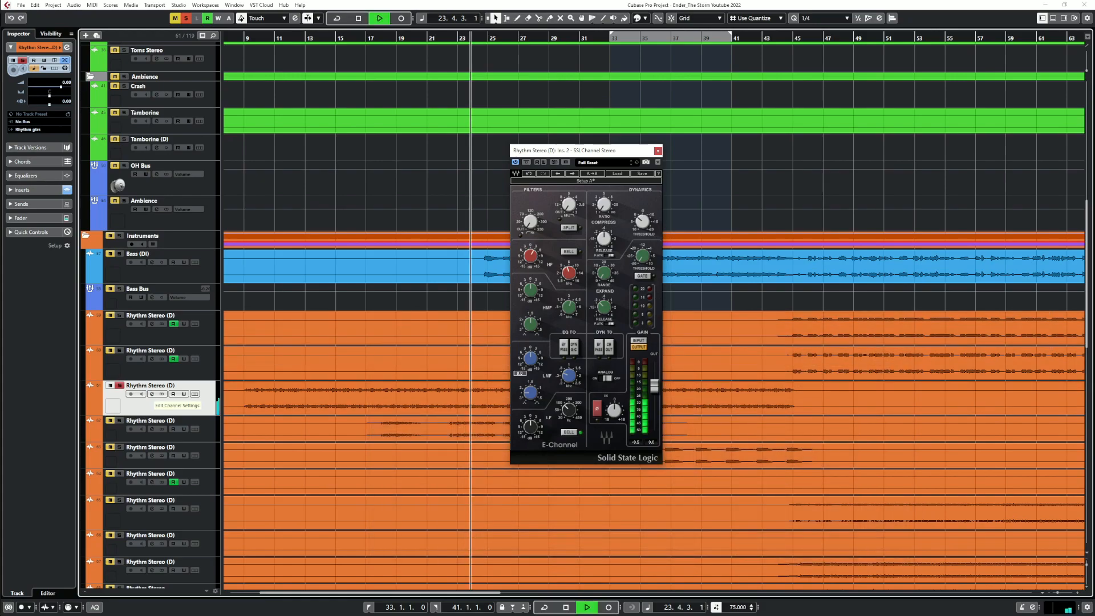
key(space)
click(151, 394)
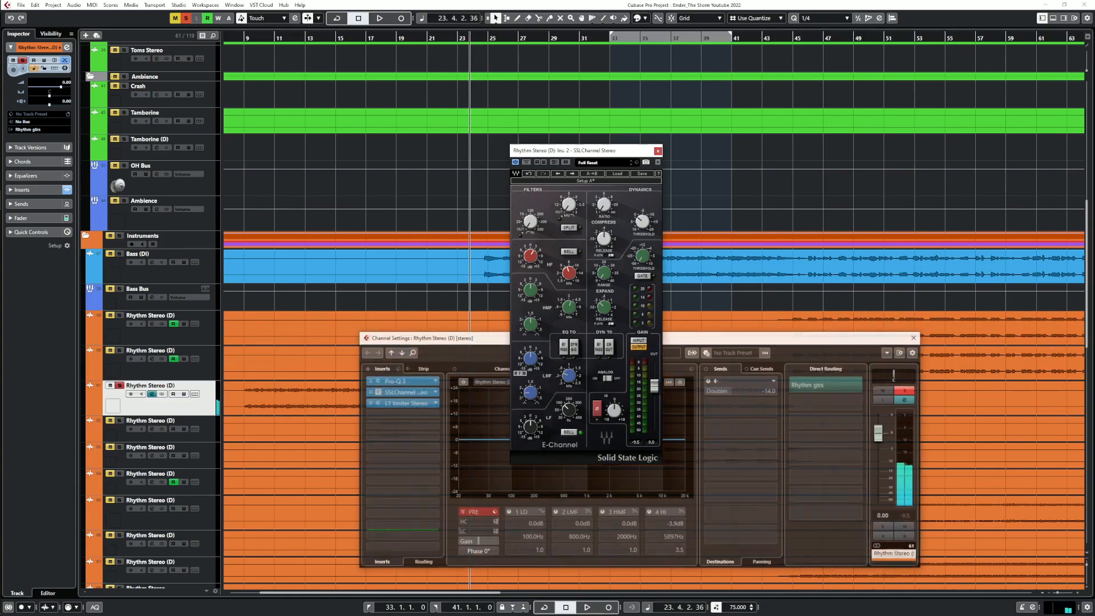
click(399, 413)
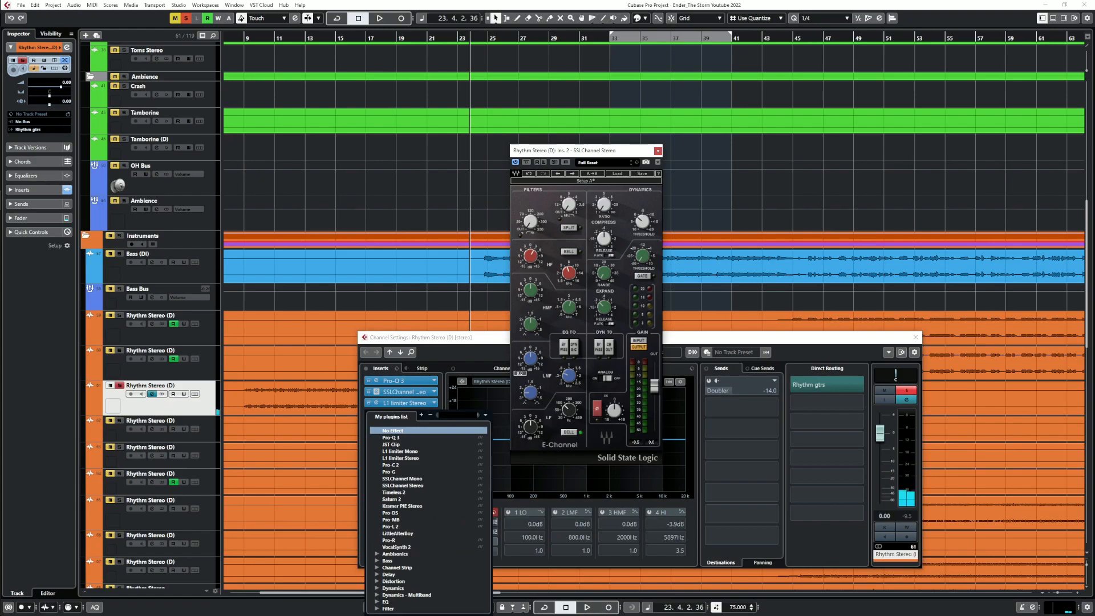
key(Escape)
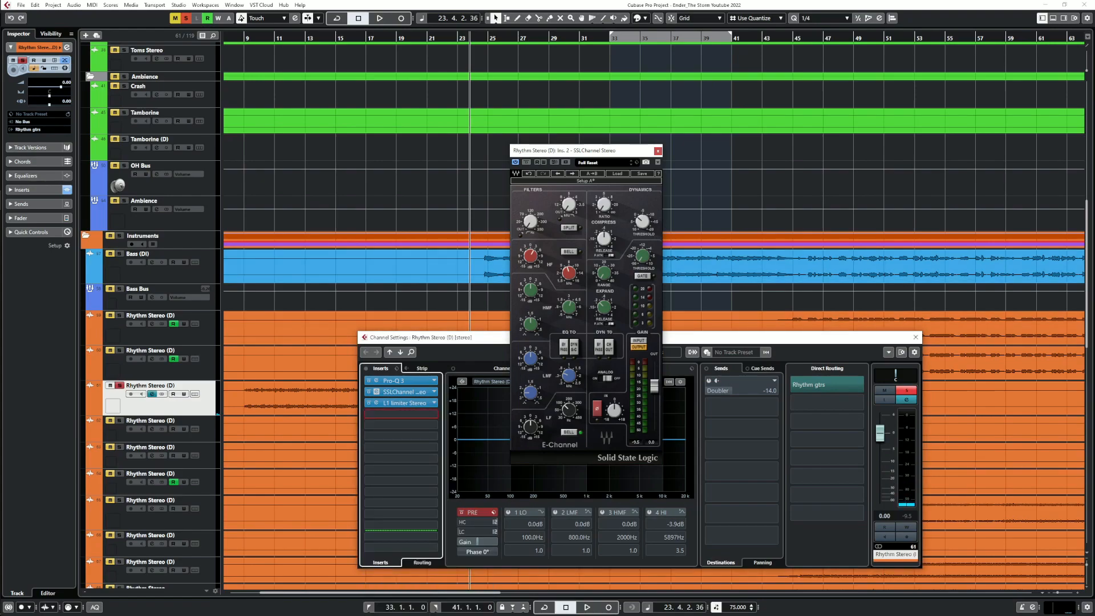
Cut the acoustic guitar's channel equalizer with the 3 HMF band at 2044 Hz, -3.0 dB and Q 12.0 during playback
drag(712, 338, 399, 297)
key(space)
key(space)
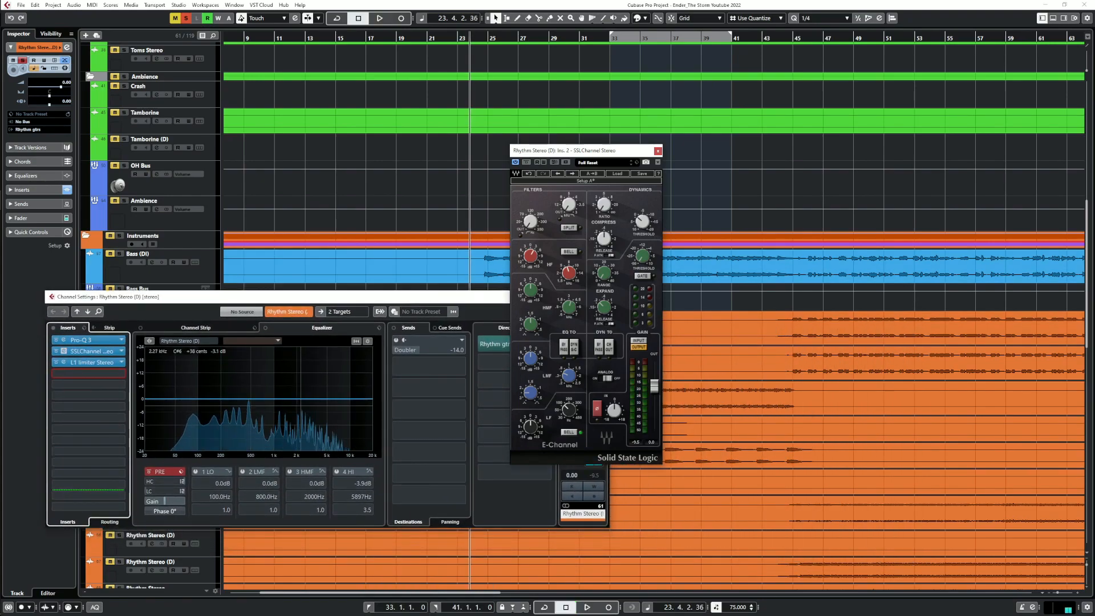
drag(297, 401, 298, 390)
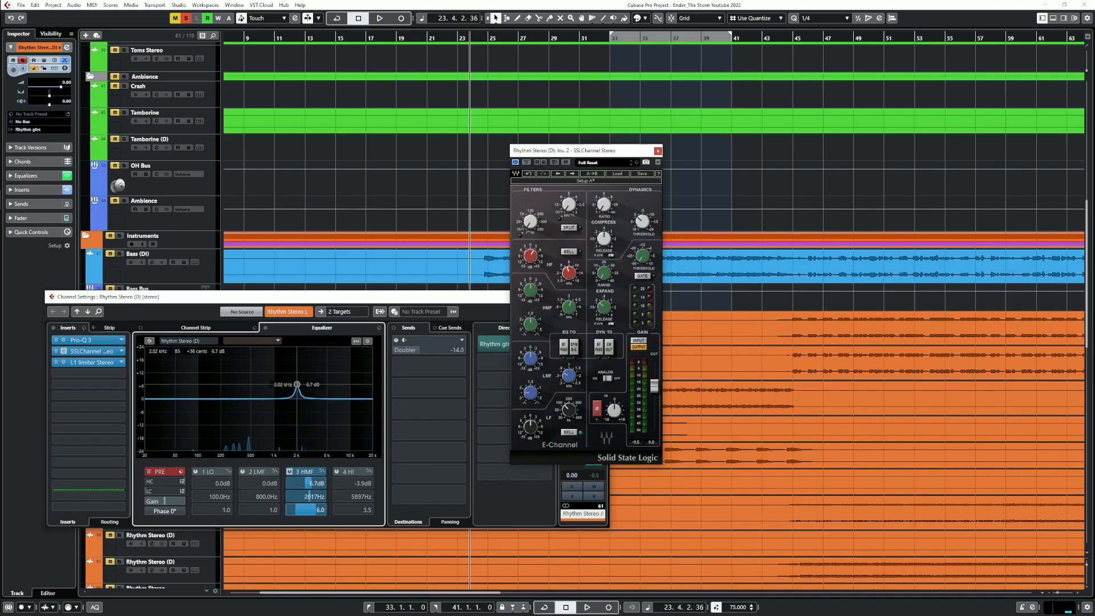
key(space)
drag(297, 384, 297, 405)
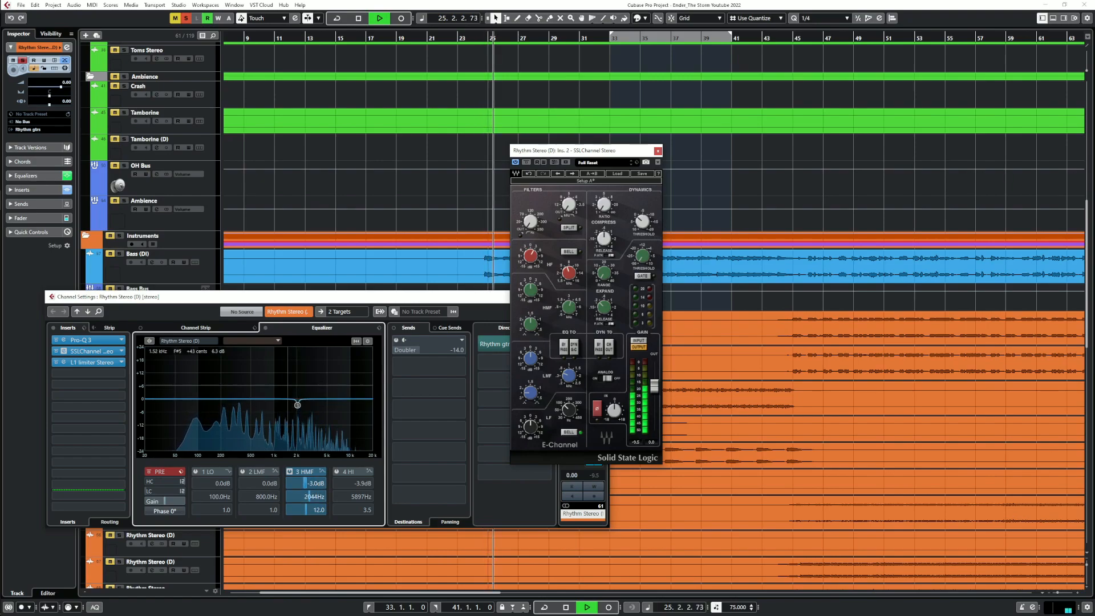
Load Timeless 2 in the acoustic guitar's fourth insert and audition it from about bar 23
click(88, 373)
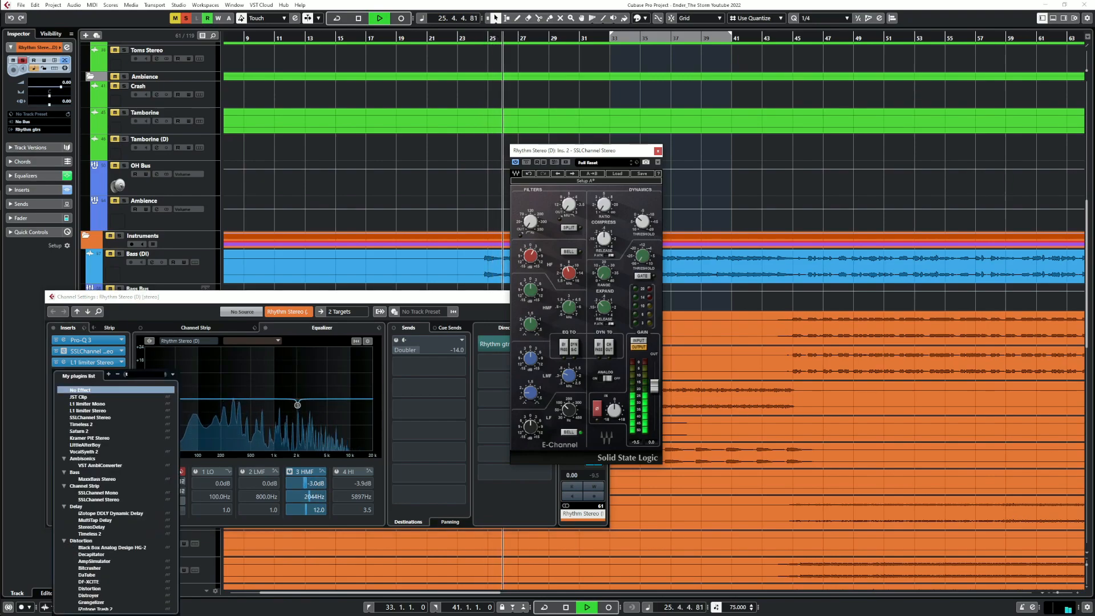
text(tim)
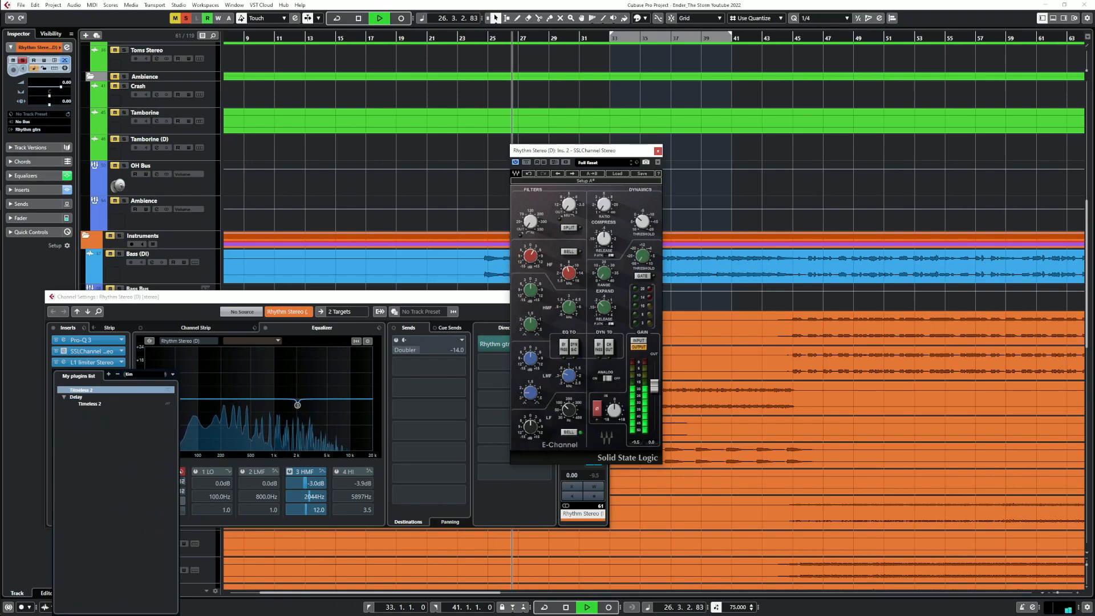
key(Return)
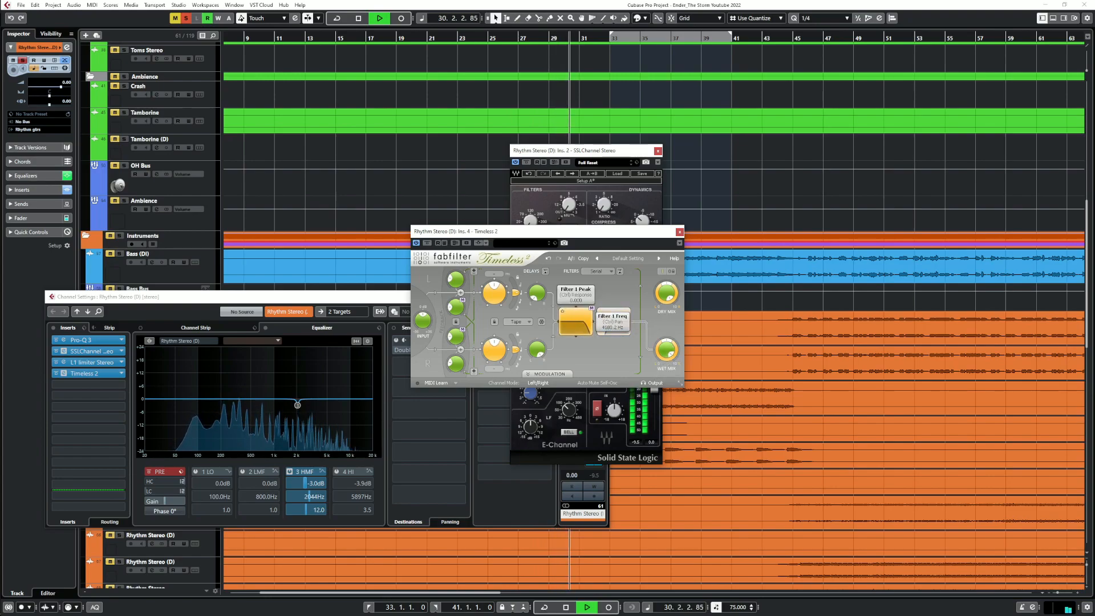
key(space)
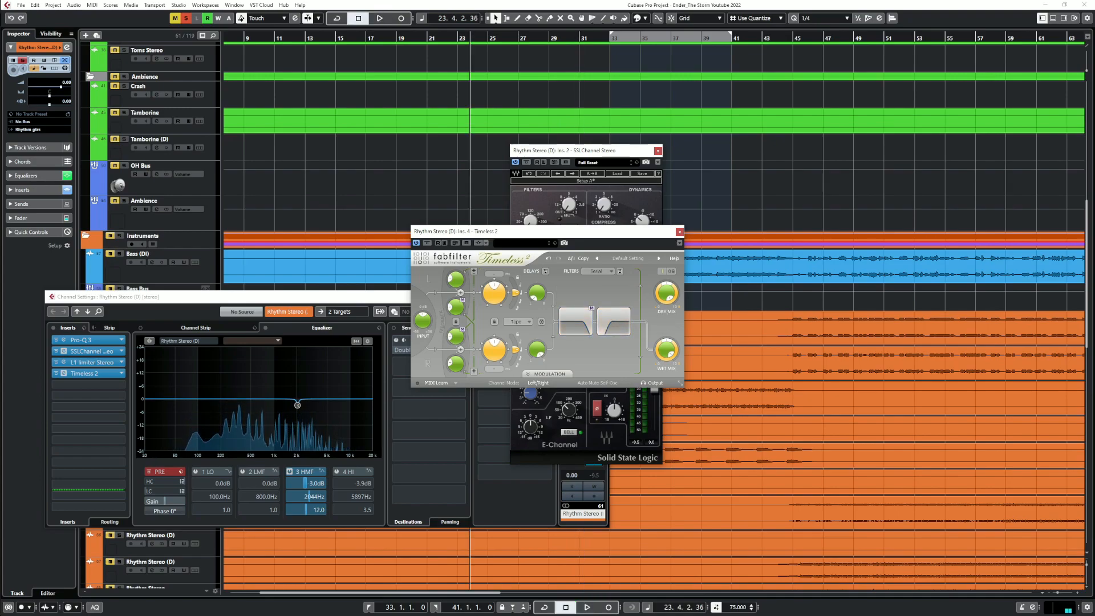
key(space)
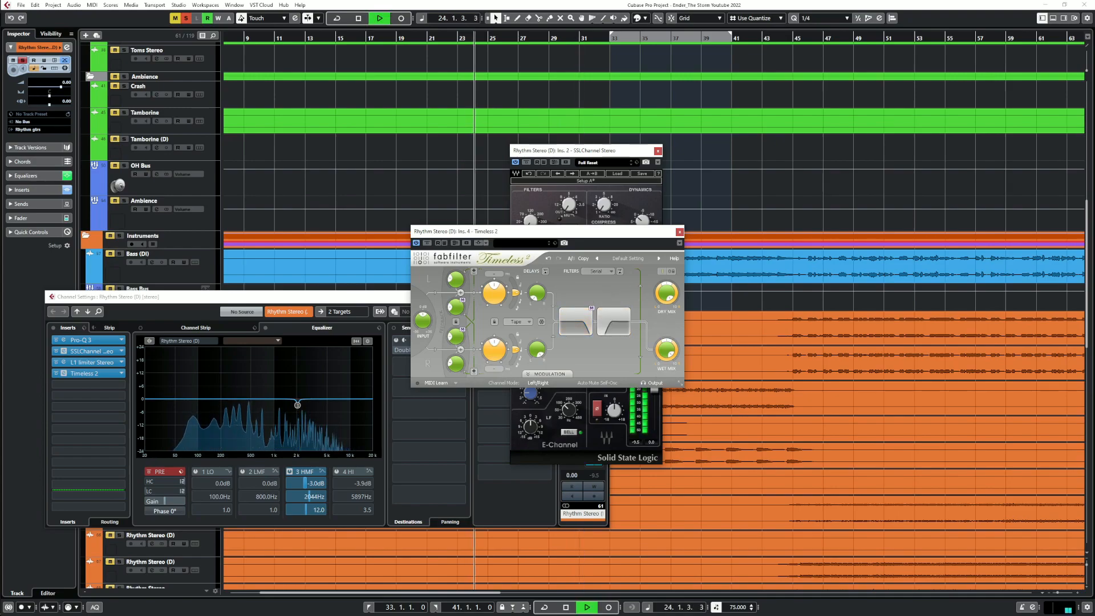
Adjust the Delay 1 Feedback and slightly lower the Wet Level in Timeless 2, then replay from about bar 23
drag(456, 280, 455, 267)
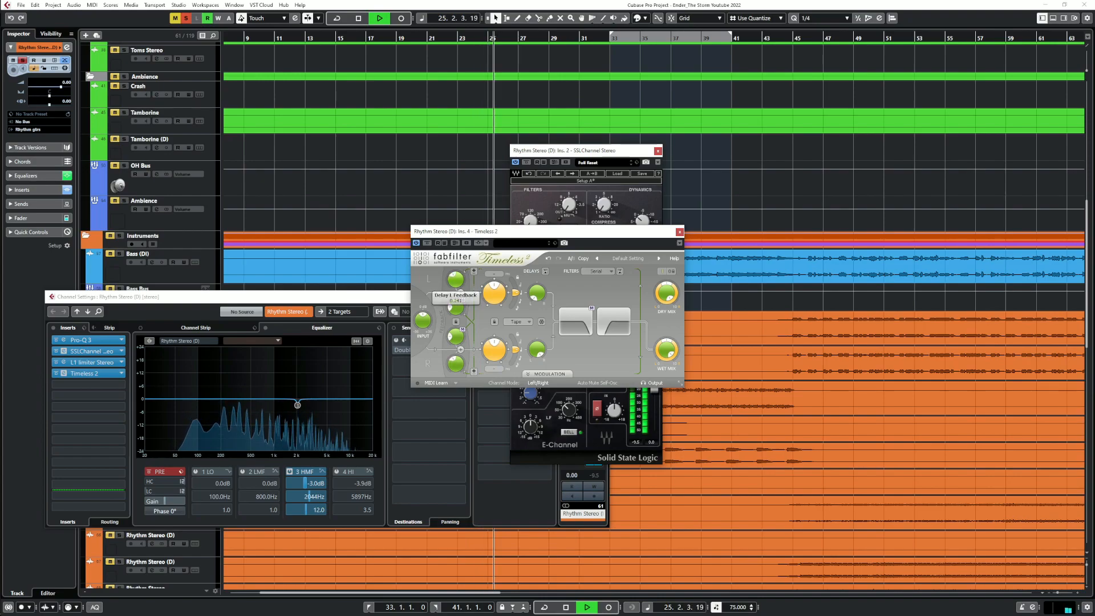
mouse_move(667, 350)
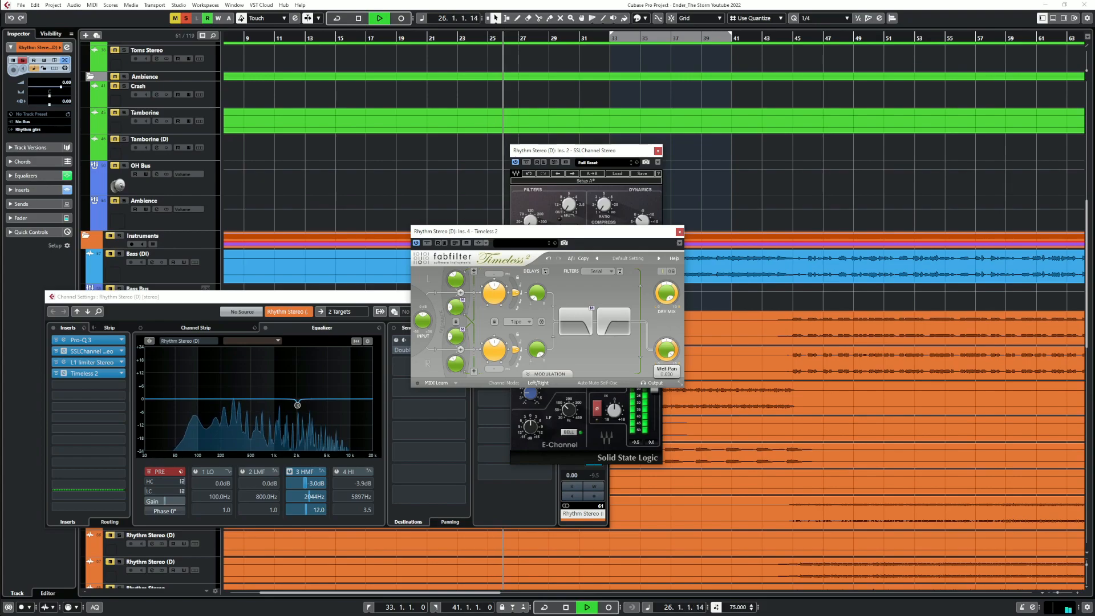
drag(666, 350, 666, 354)
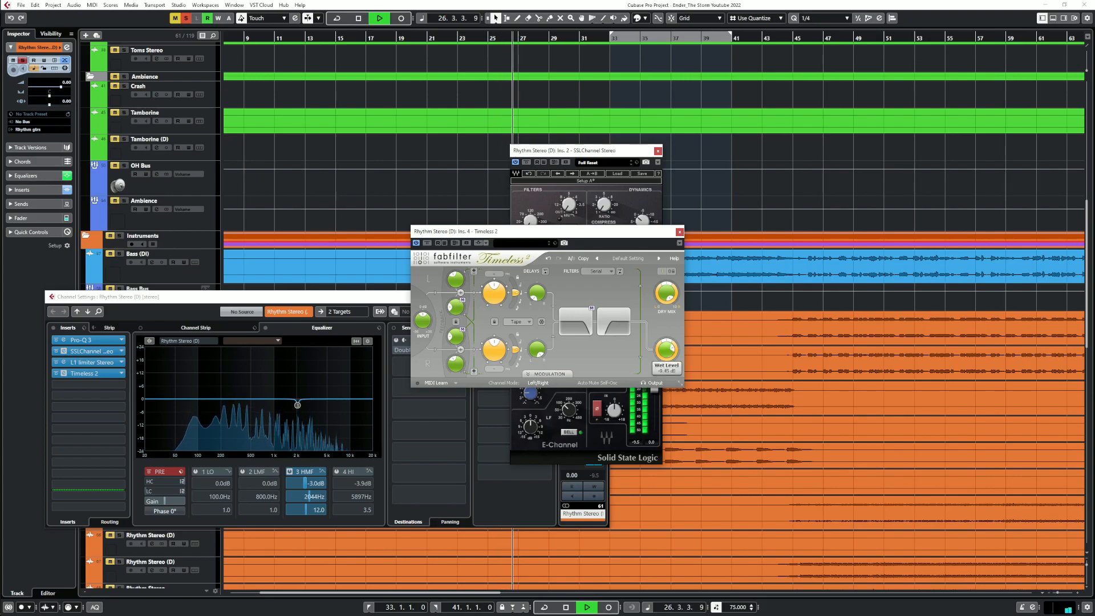
key(space)
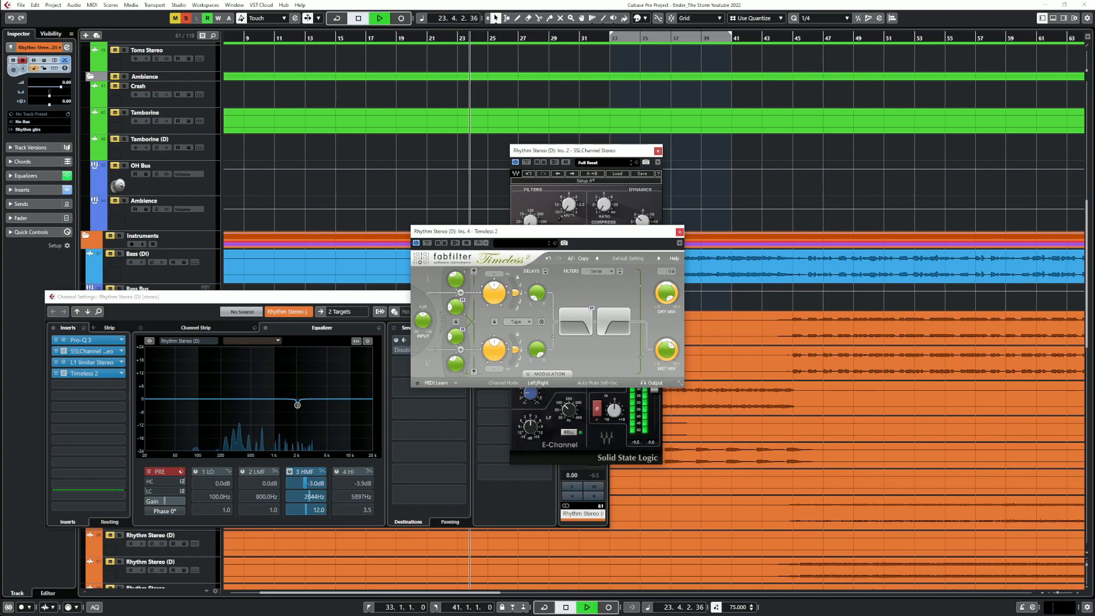
key(space)
mouse_move(494, 349)
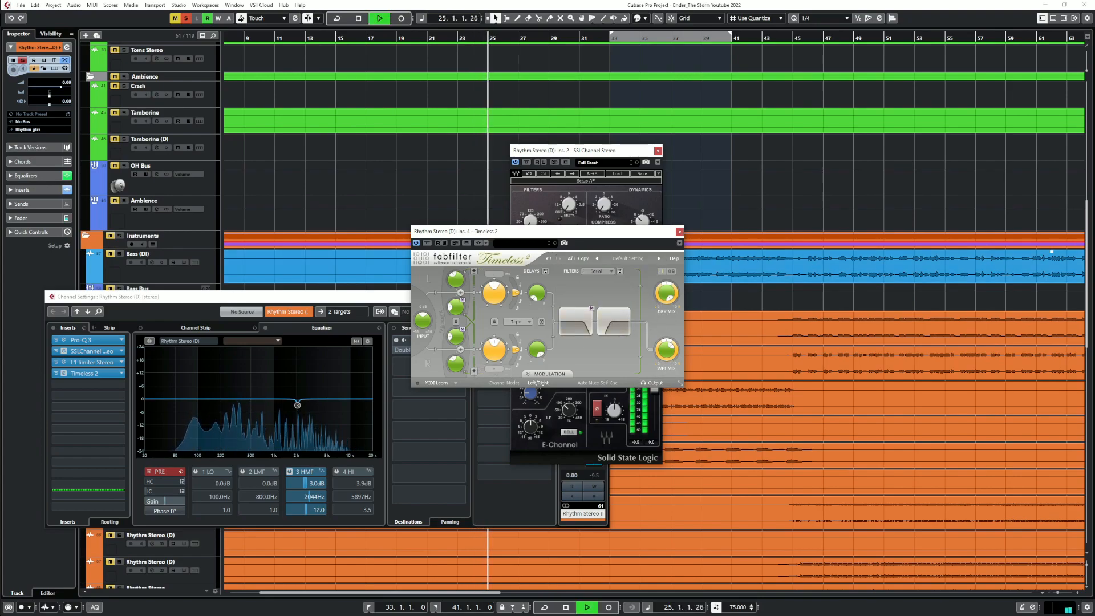
Close the plug-in and channel windows, unsolo the acoustic guitar and play the full mix from about bar 25
click(679, 231)
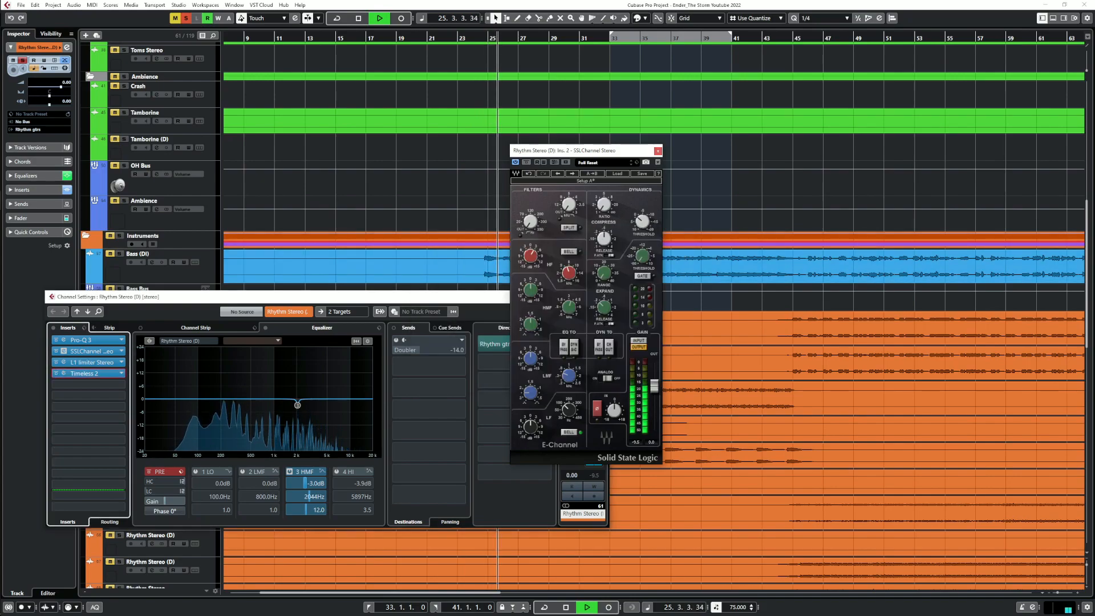
click(657, 151)
click(603, 297)
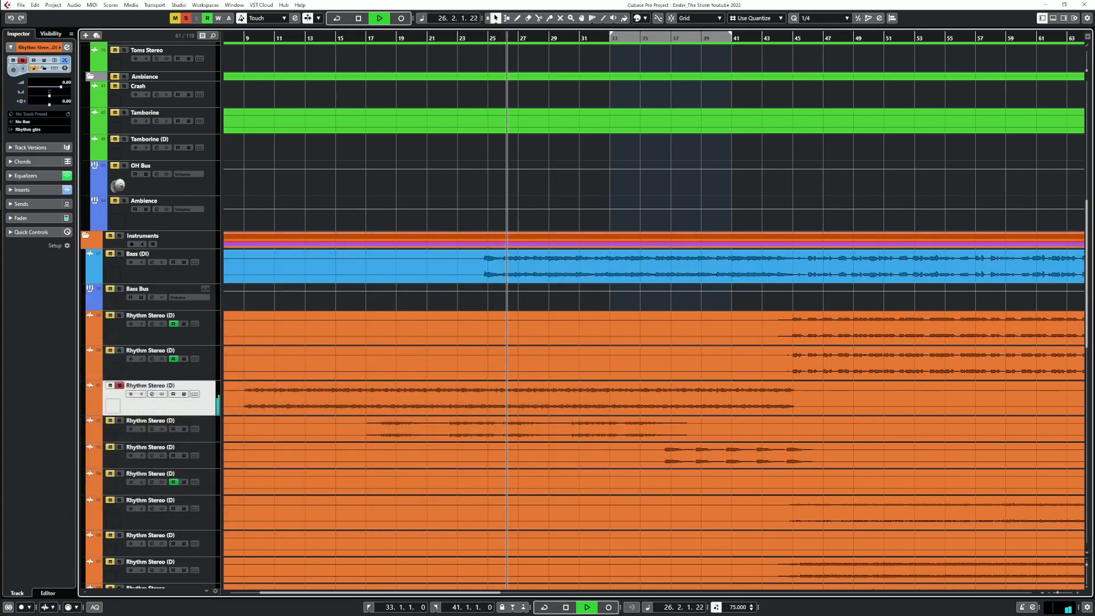
click(120, 385)
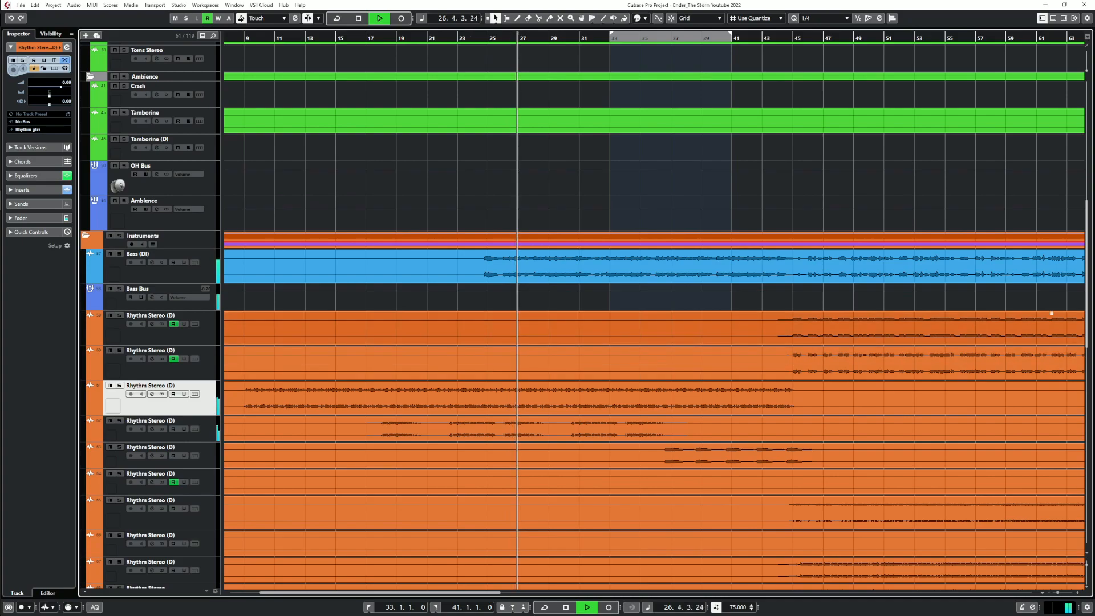
click(408, 38)
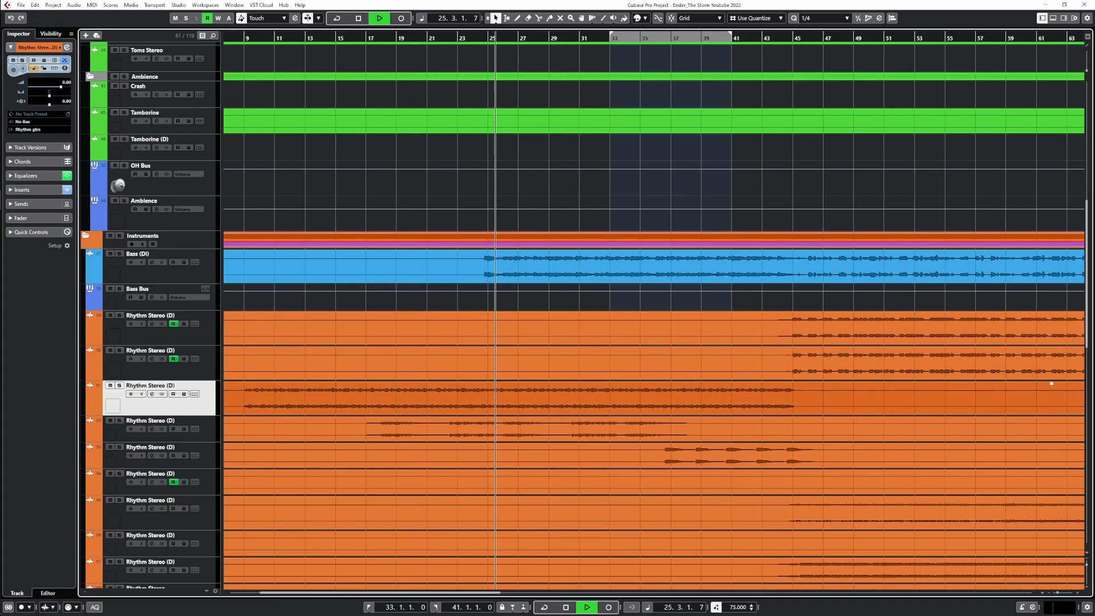
Mute a track further down the track list while the mix plays
scroll(1052, 383, down, 6)
scroll(160, 367, down, 5)
click(110, 365)
scroll(257, 370, up, 8)
scroll(1051, 359, up, 6)
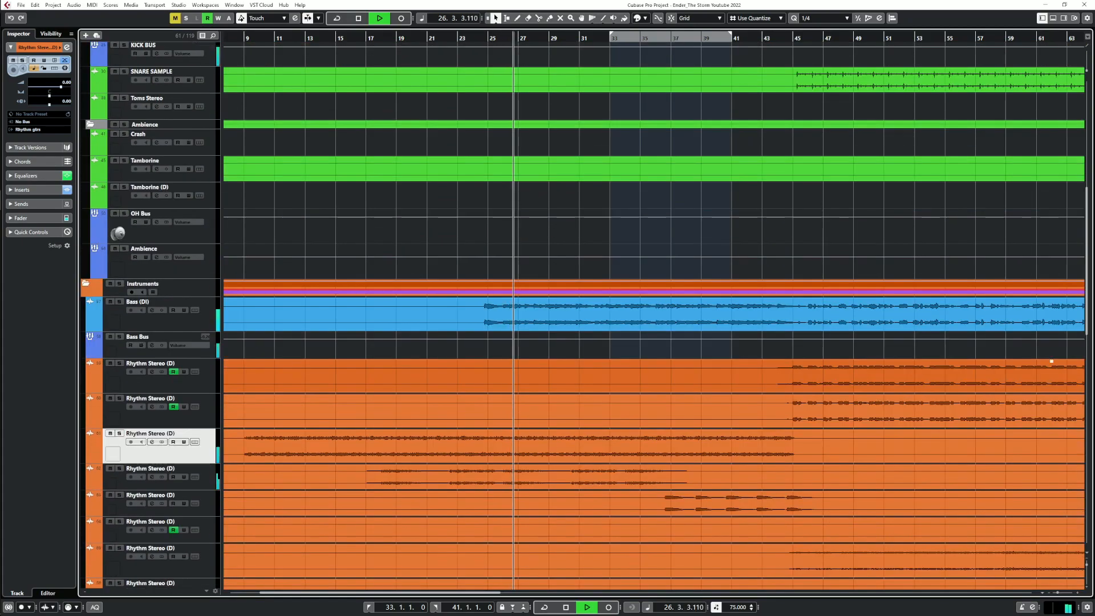
Look over the whole arrangement from the buses to the rhythm guitars during playback, then stop it
scroll(456, 368, down, 4)
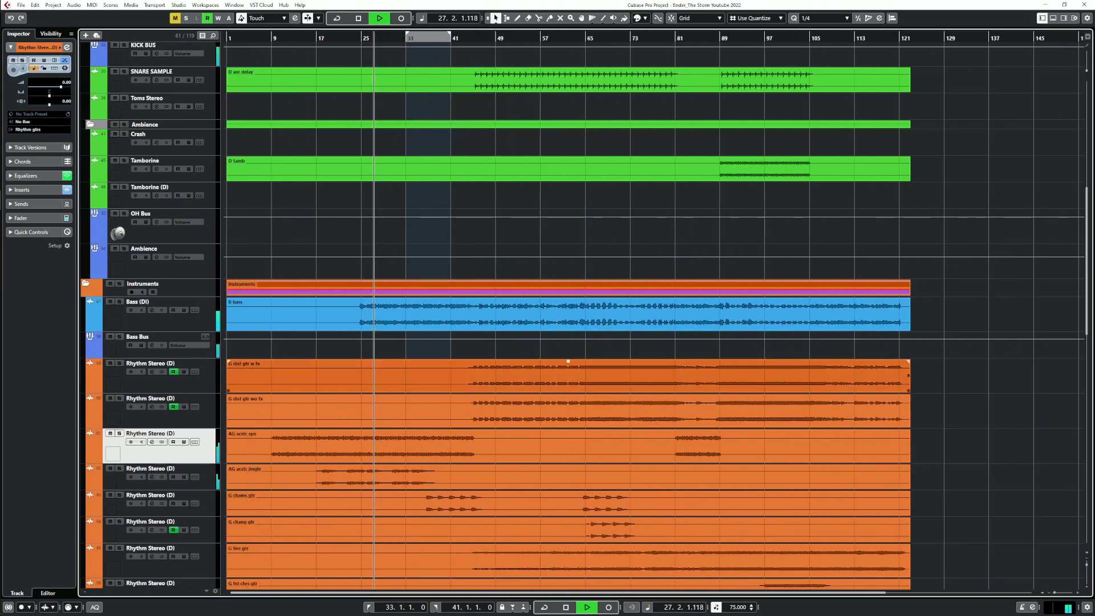
scroll(457, 368, up, 7)
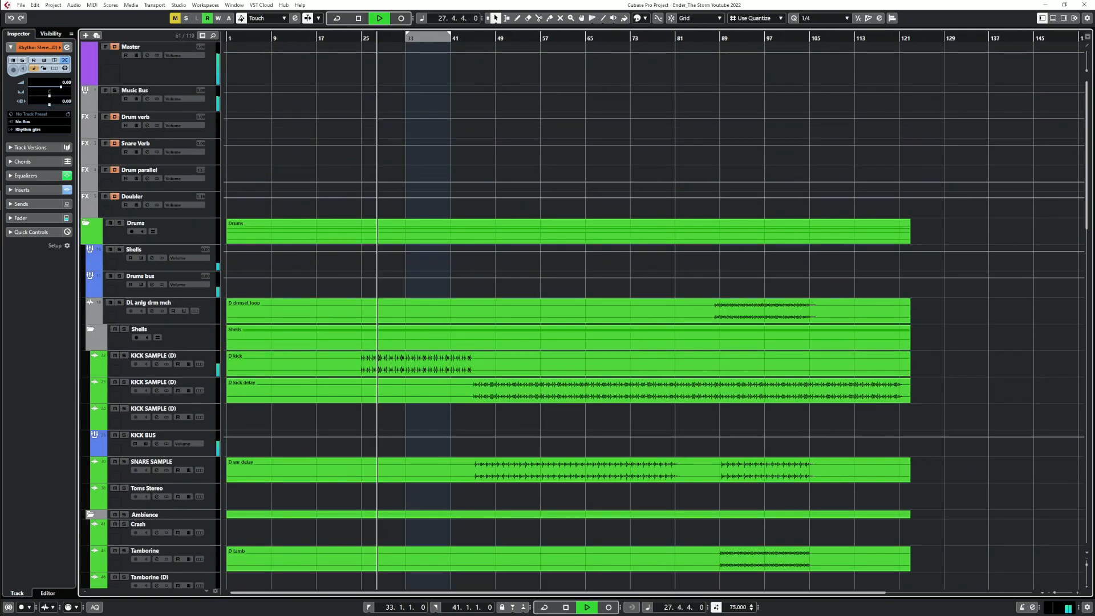
scroll(570, 342, down, 4)
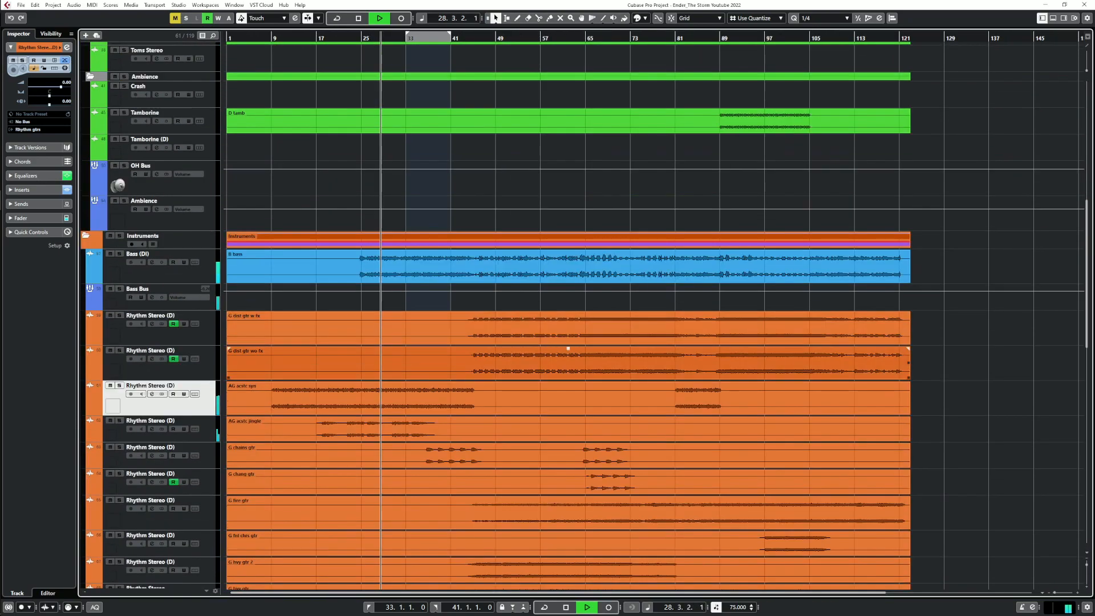
scroll(570, 351, down, 1)
key(space)
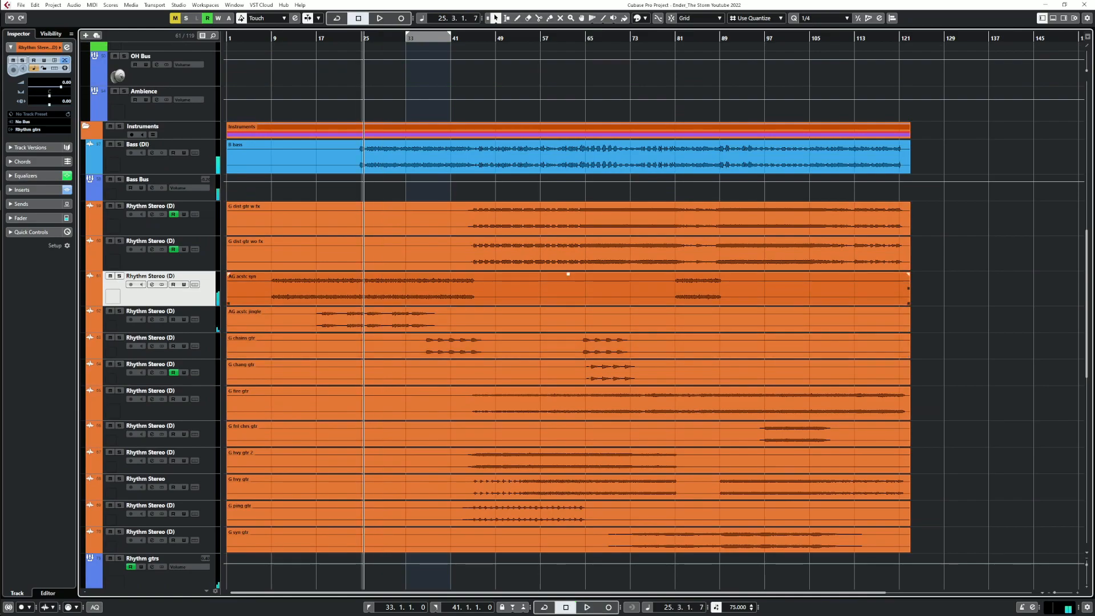
scroll(351, 319, up, 3)
scroll(352, 319, left, 2)
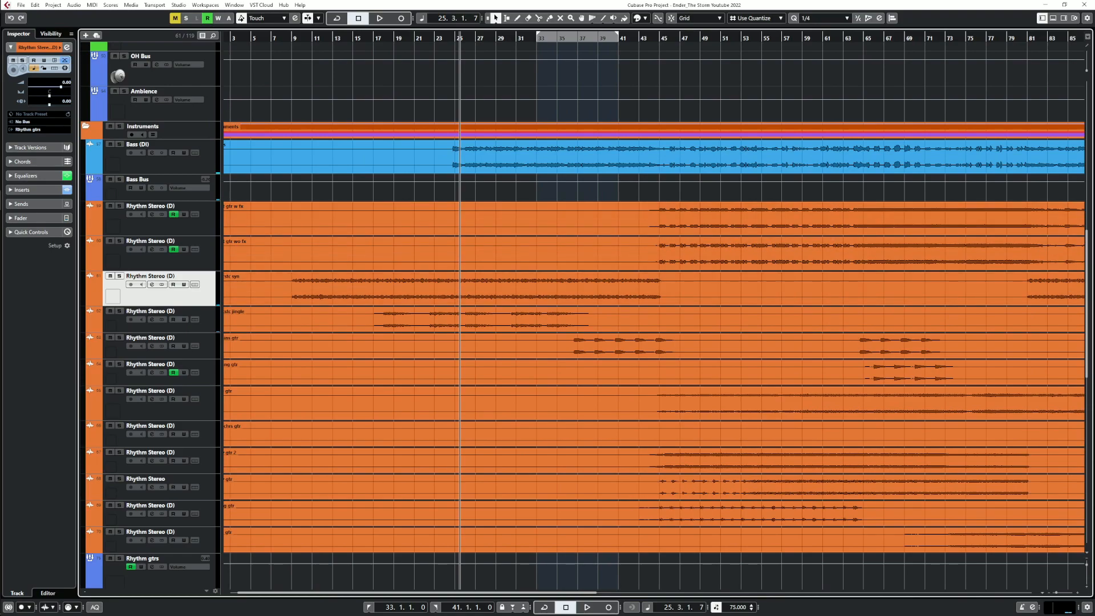
Review the Timeless 2 insert in the acoustic guitar's channel settings and close both windows
key(e)
drag(320, 296, 451, 273)
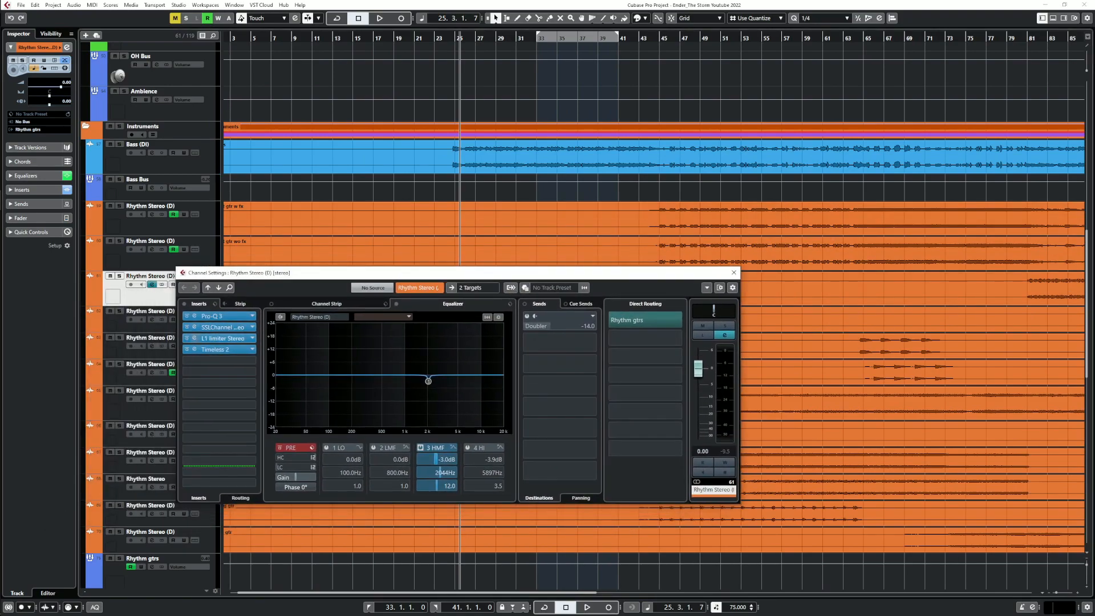
click(216, 349)
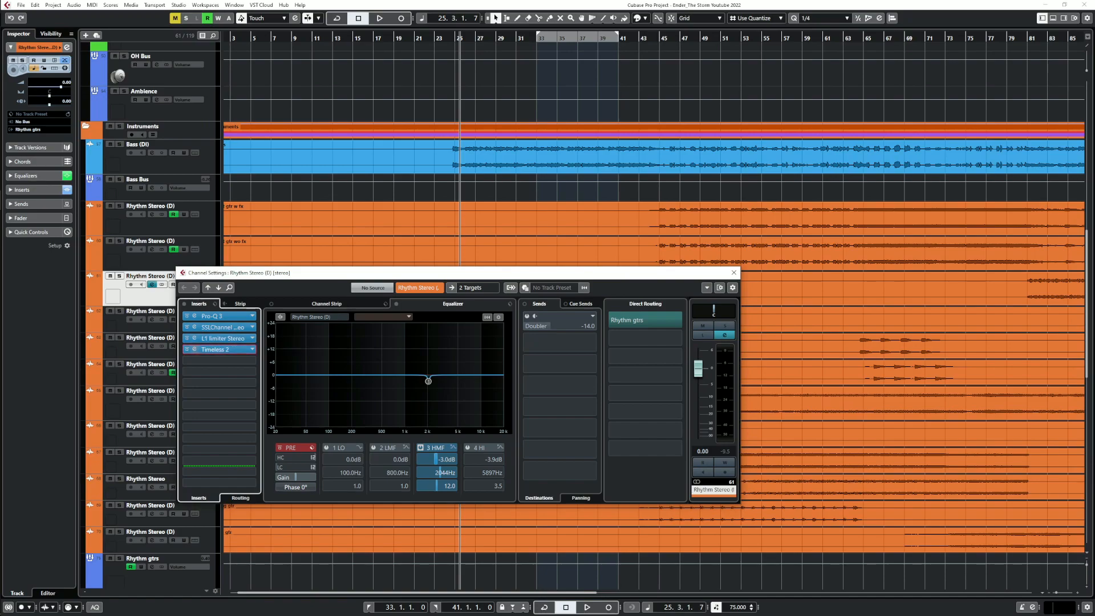
drag(530, 231, 614, 238)
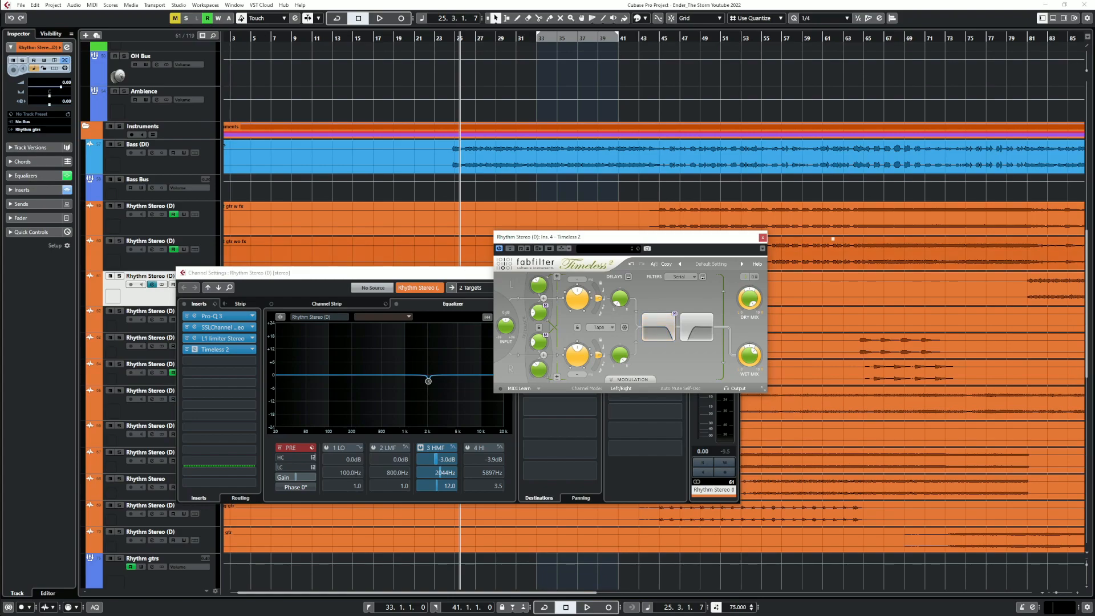
click(763, 237)
click(152, 285)
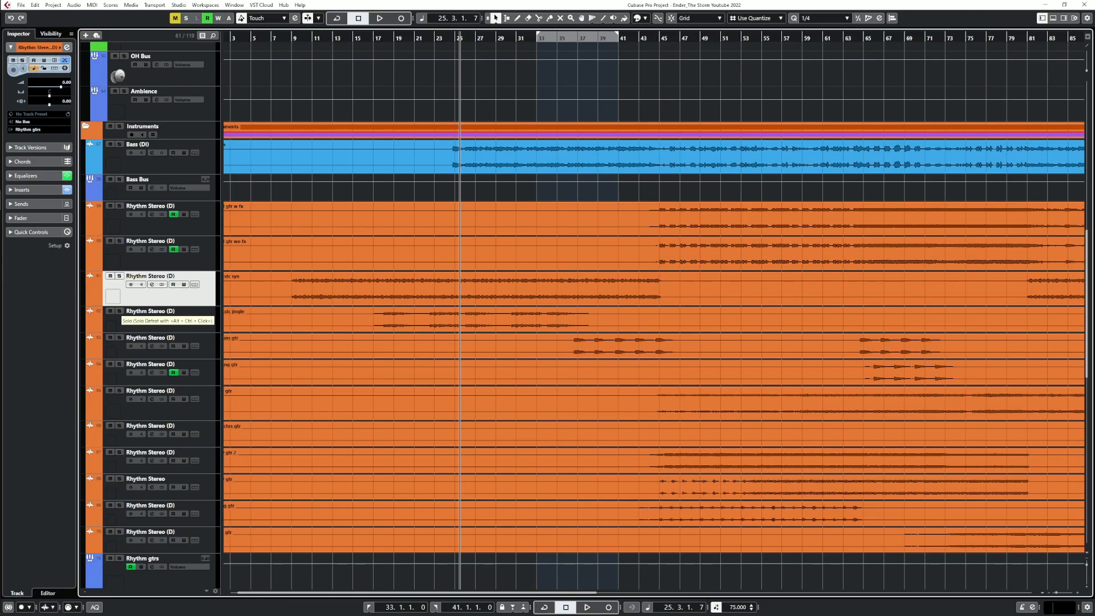
Play the mix from bar 25 and toggle solo on the second acoustic guitar track to identify it
key(space)
scroll(416, 320, up, 2)
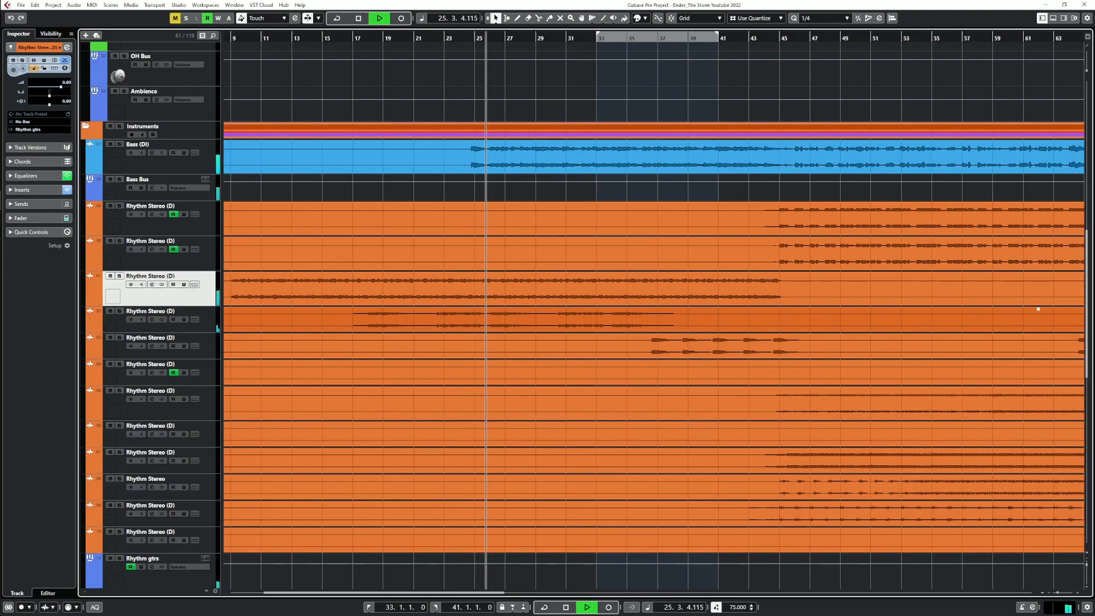
scroll(495, 319, up, 3)
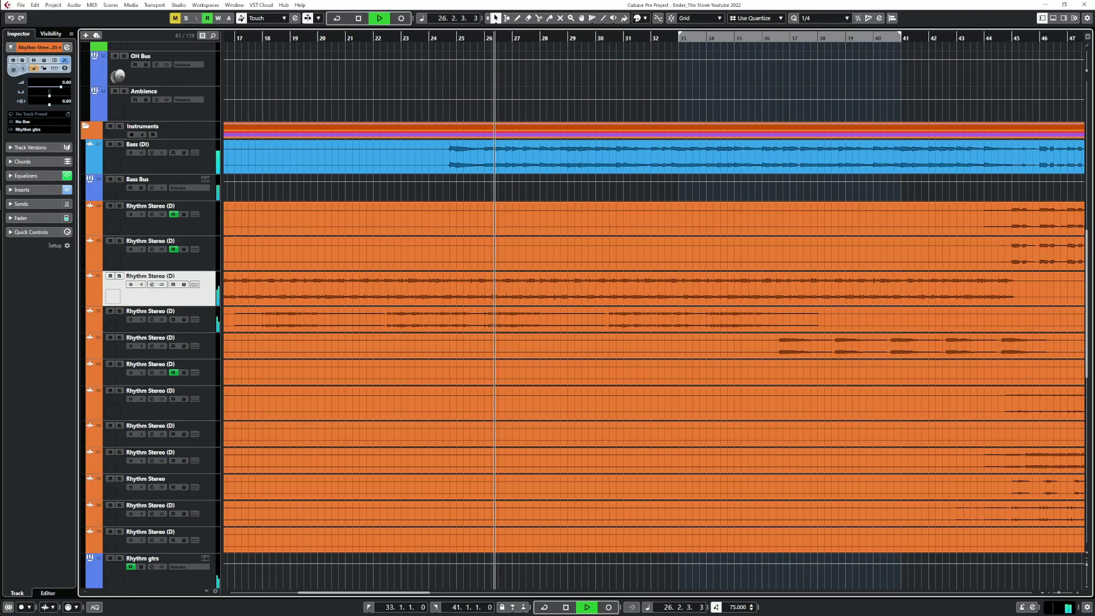
click(119, 310)
click(120, 311)
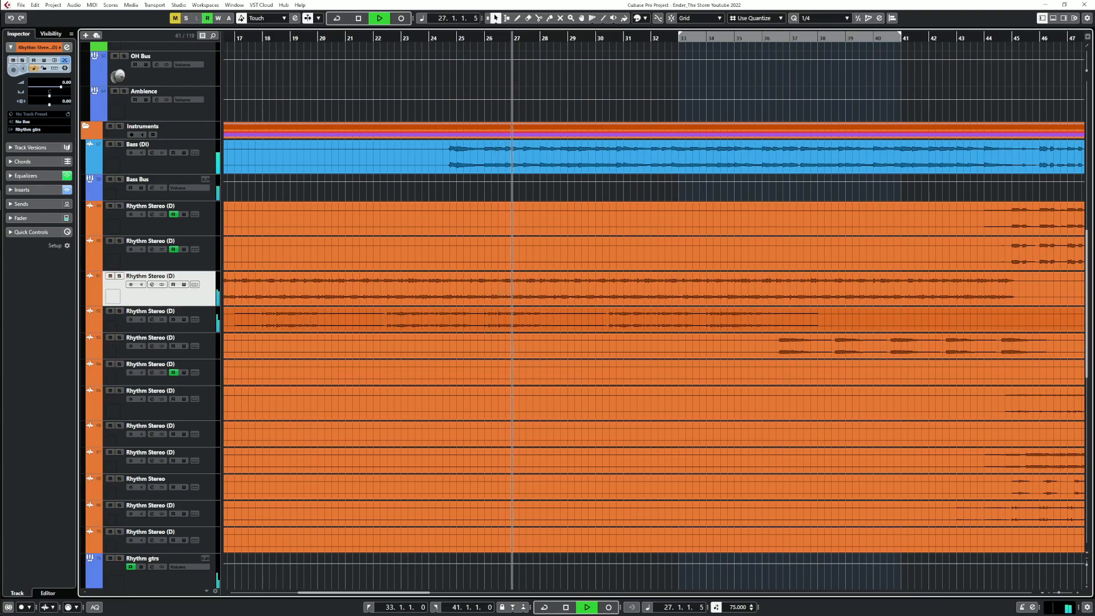
Stop playback, open the ADPTR MetricAB insert on the Master channel and restart the mix from bar 25
scroll(653, 320, up, 15)
key(space)
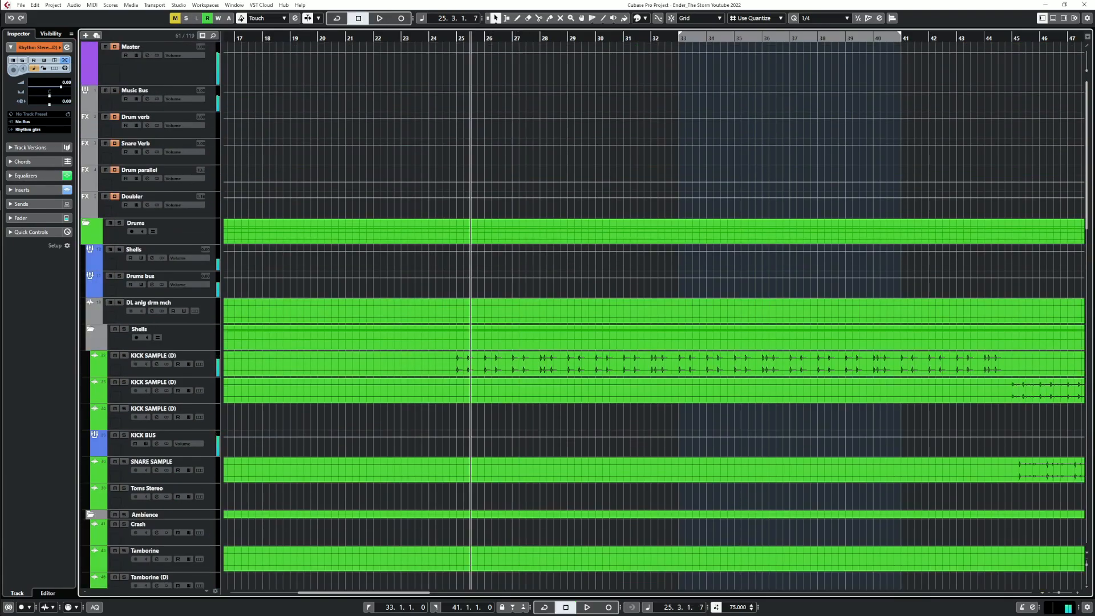
click(147, 55)
click(245, 294)
click(522, 379)
key(space)
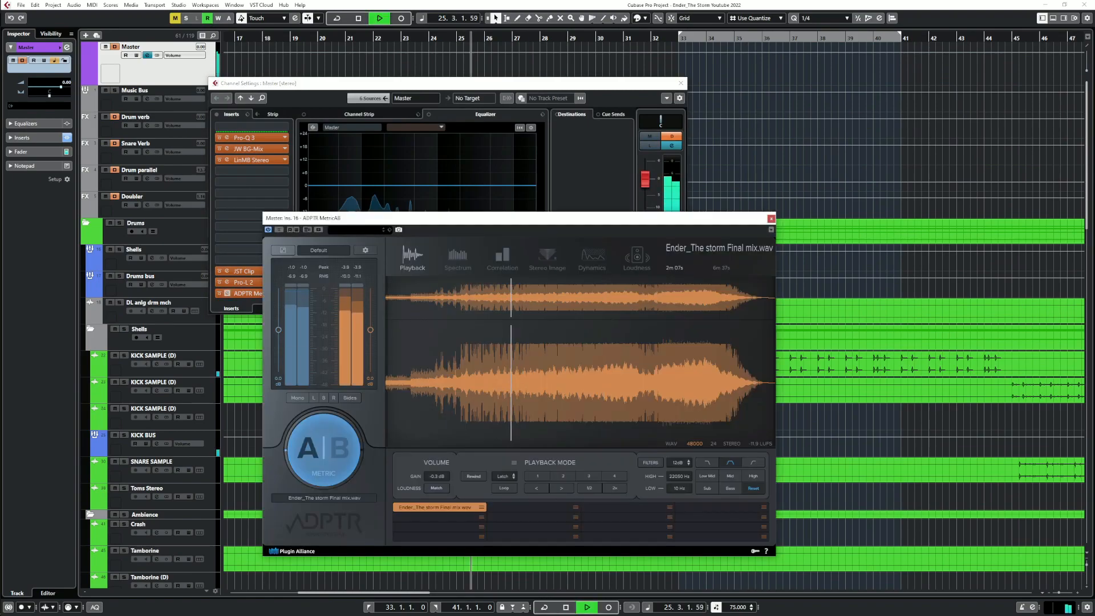
Compare the mix with the reference Ender_The storm Final mix.wav from about 1m 46s, then return to the project mix
click(324, 450)
click(490, 379)
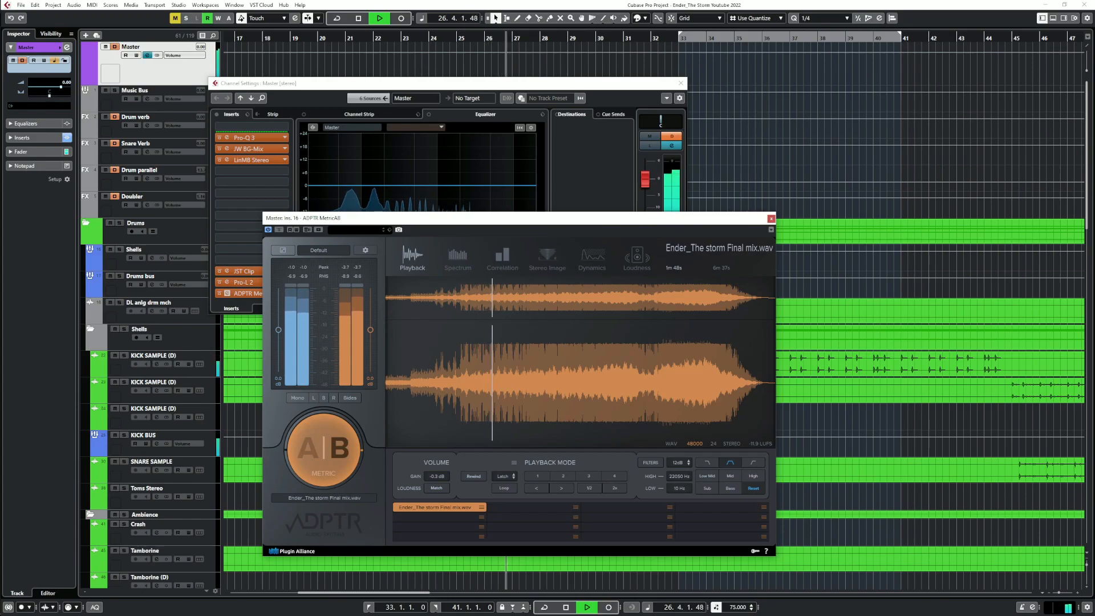
click(489, 380)
click(484, 379)
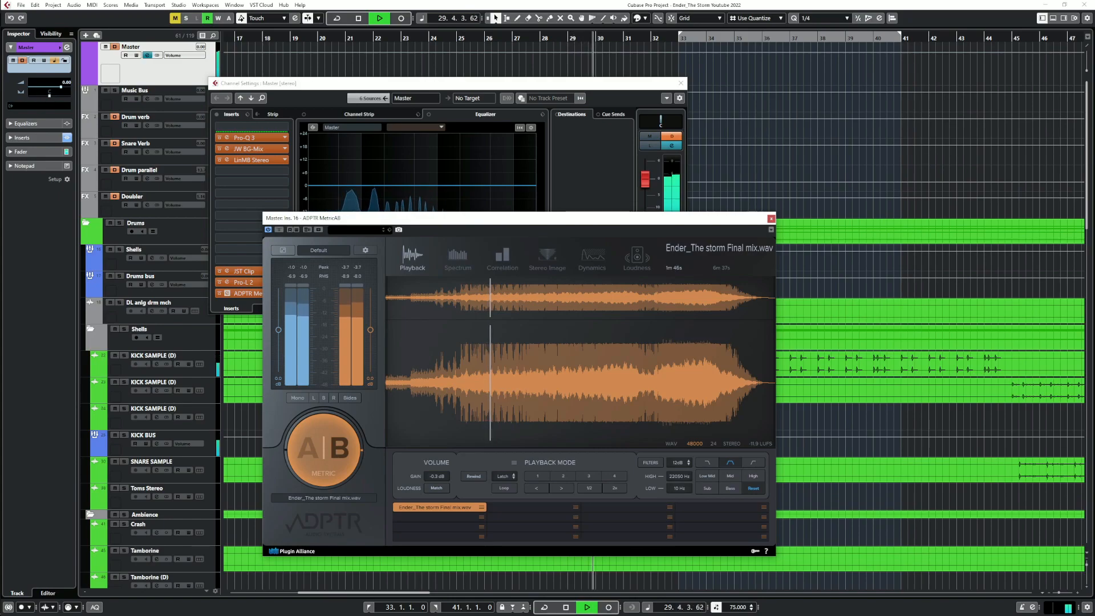
click(323, 450)
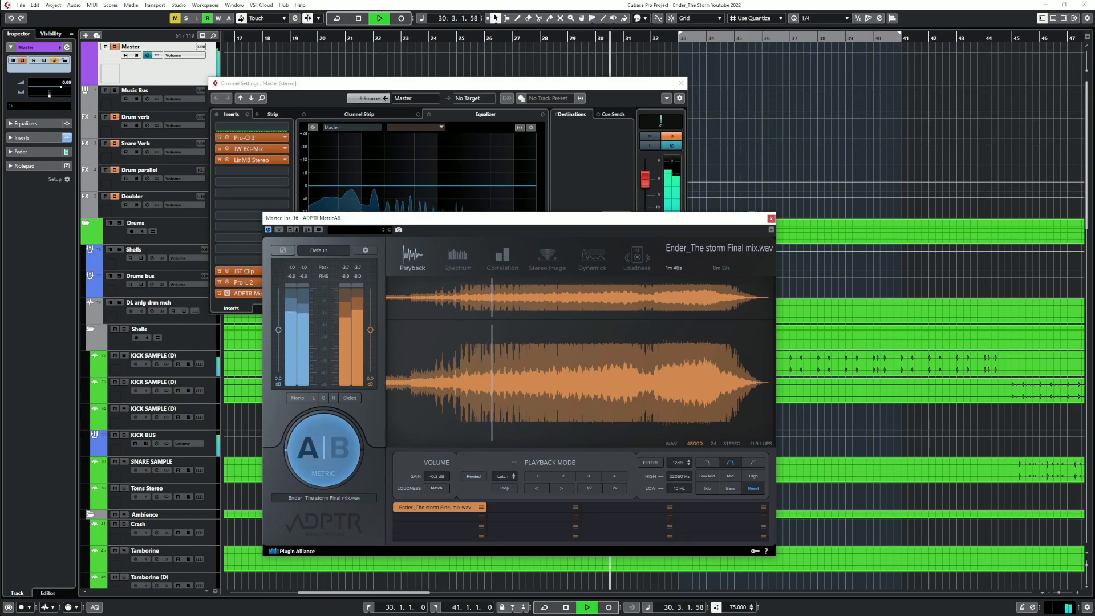
Close MetricAB and the Master channel settings, return to the rhythm guitar tracks and stop playback
click(771, 219)
click(680, 84)
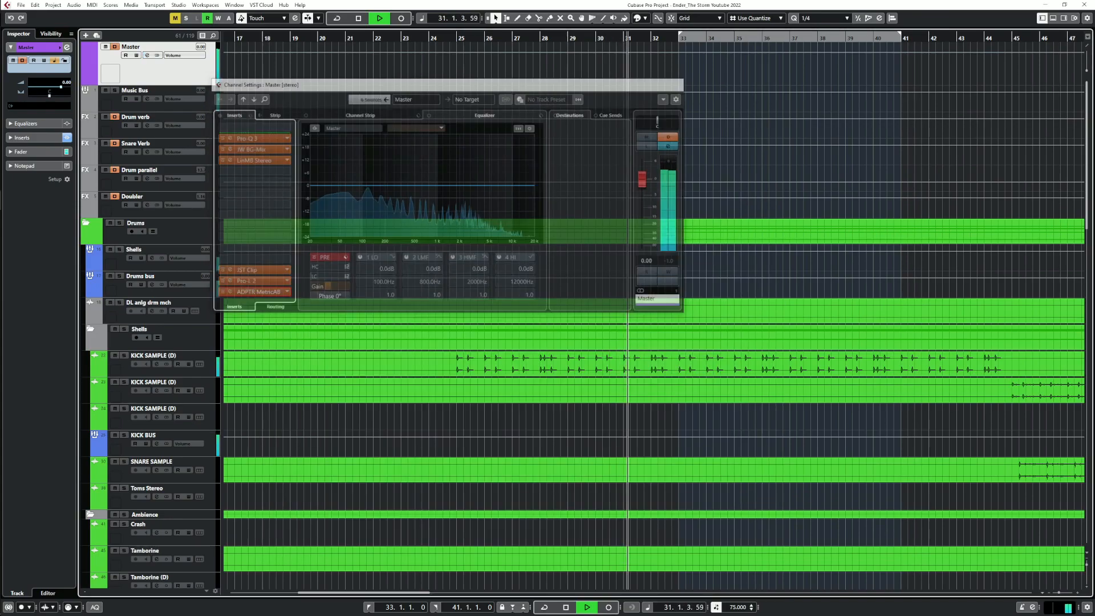
scroll(653, 316, down, 5)
scroll(653, 341, down, 4)
scroll(653, 341, down, 4)
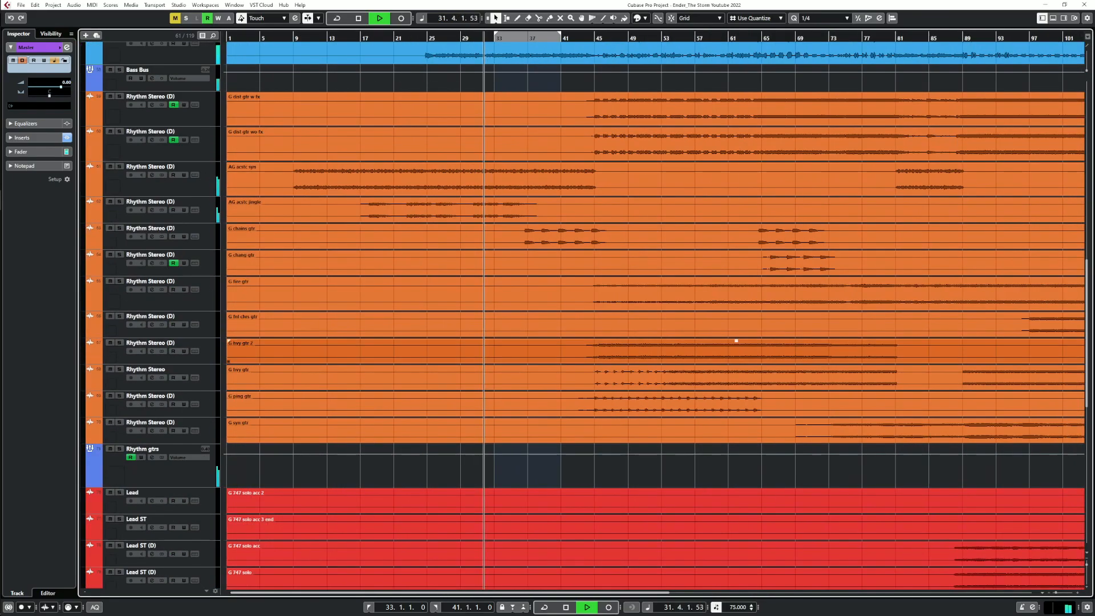
scroll(653, 341, up, 4)
key(space)
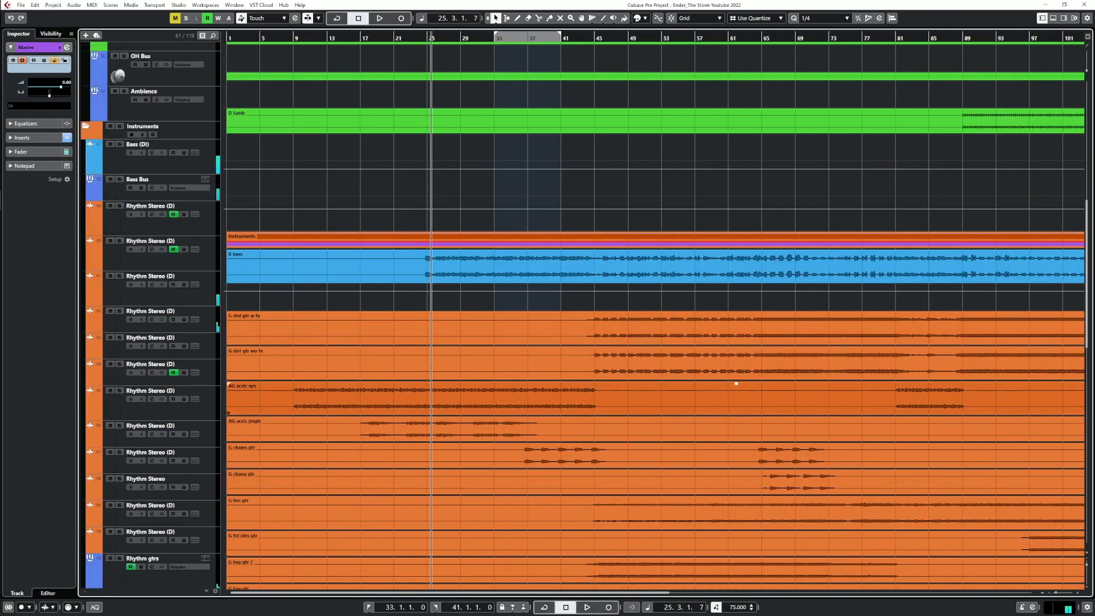
Locate the acoustic guitar parts from about bar 17 to bar 45 and solo both acoustic guitar tracks
scroll(458, 400, down, 4)
scroll(458, 288, up, 2)
scroll(458, 289, right, 3)
scroll(905, 274, left, 5)
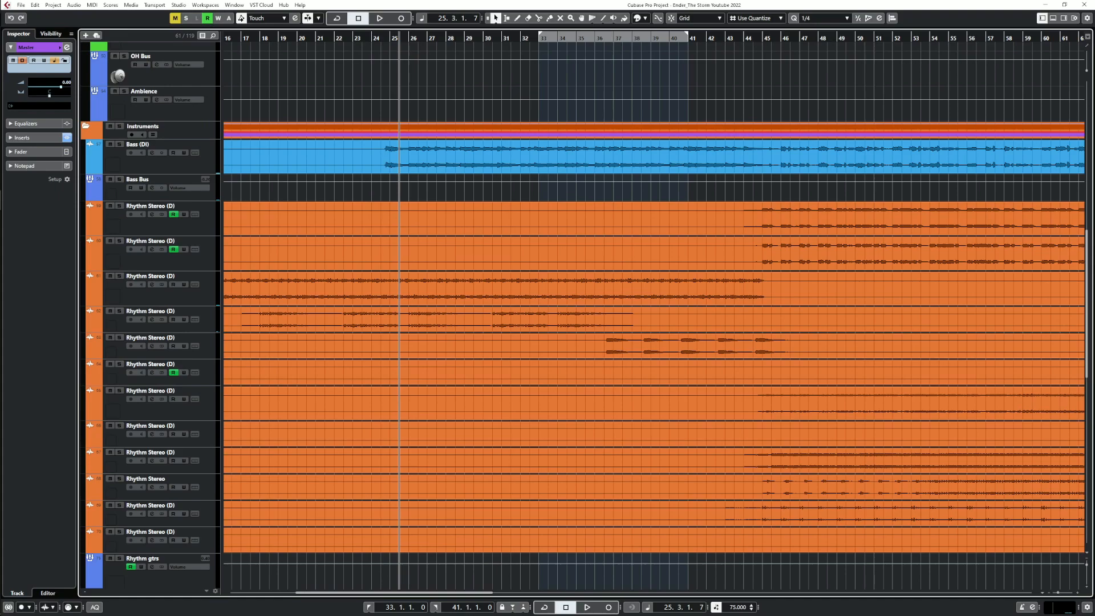
key(space)
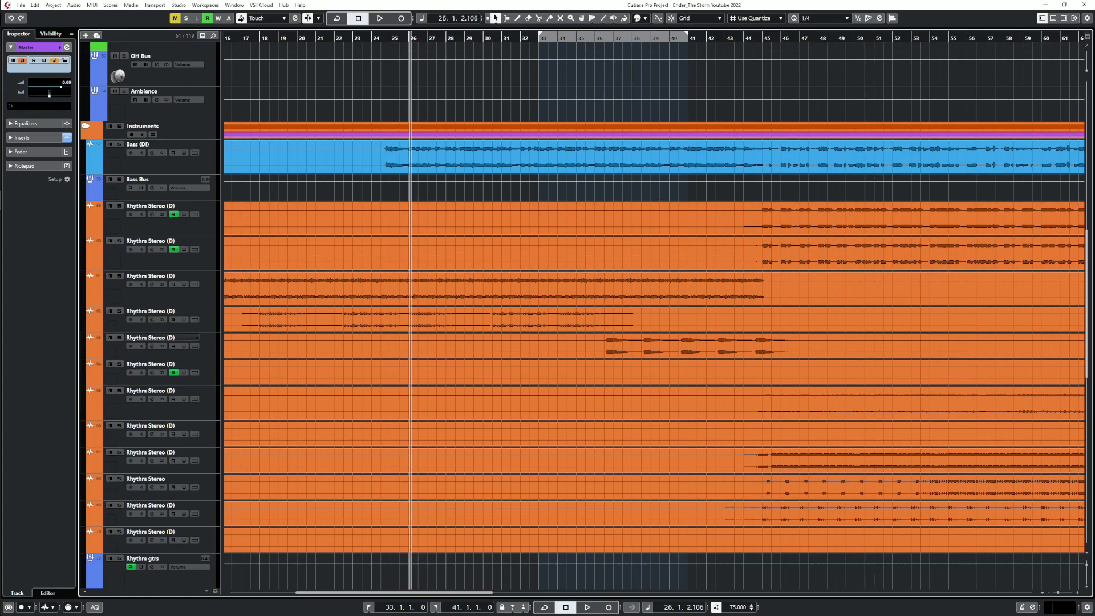
click(119, 310)
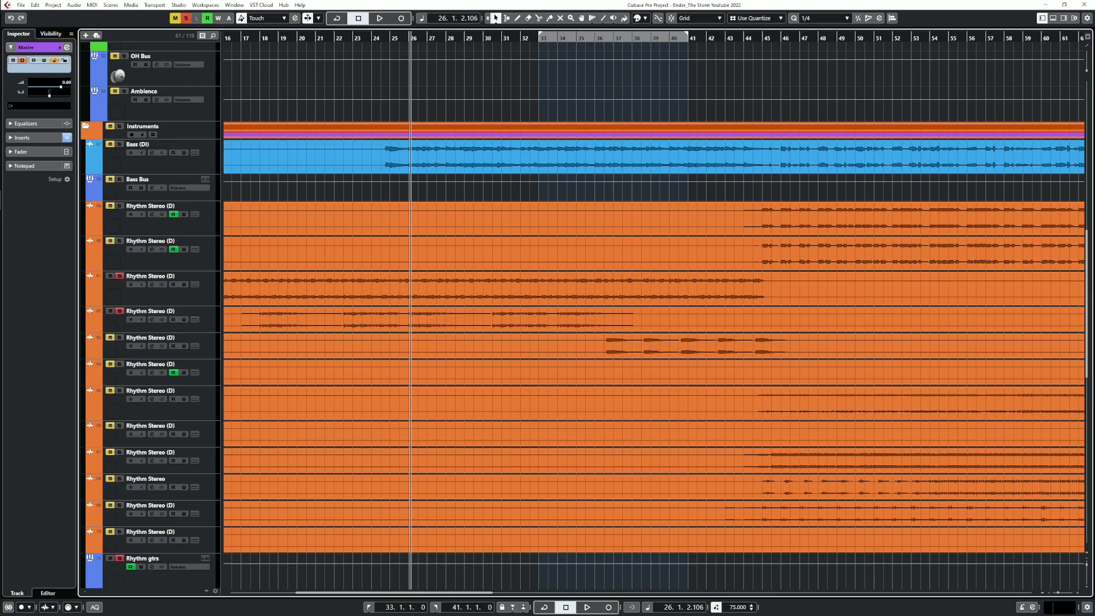
Check the first acoustic guitar's EQ and unsolo it, then play the second acoustic guitar and open its channel settings
click(152, 284)
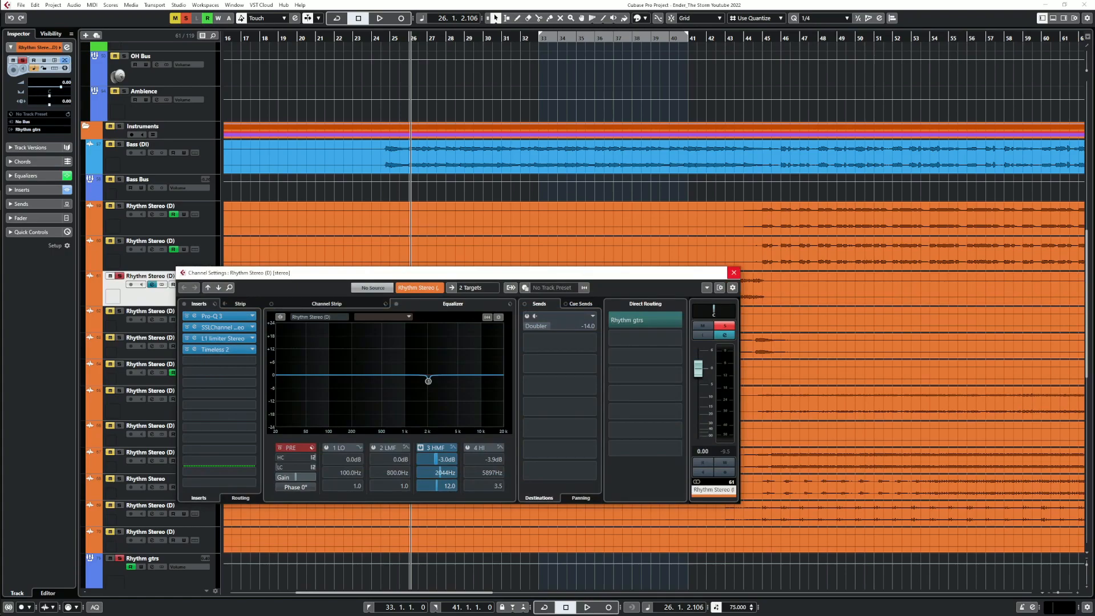
click(734, 273)
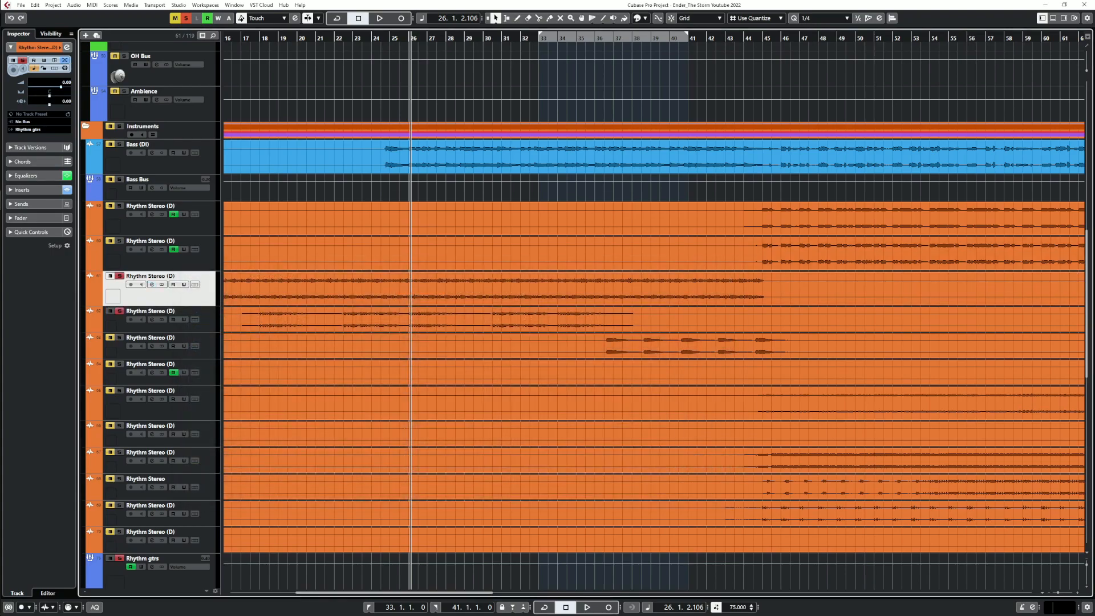
key(s)
key(space)
click(152, 320)
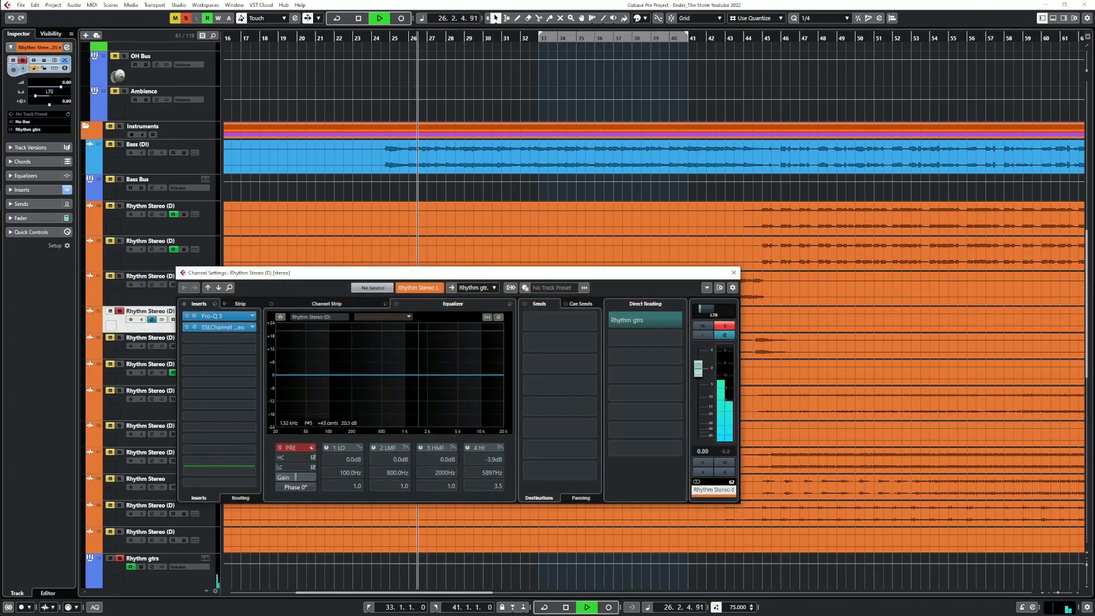
Cut the second acoustic guitar by 3.0 dB at 2209 Hz with a Q of 7.1 in the channel EQ's HMF band
click(423, 373)
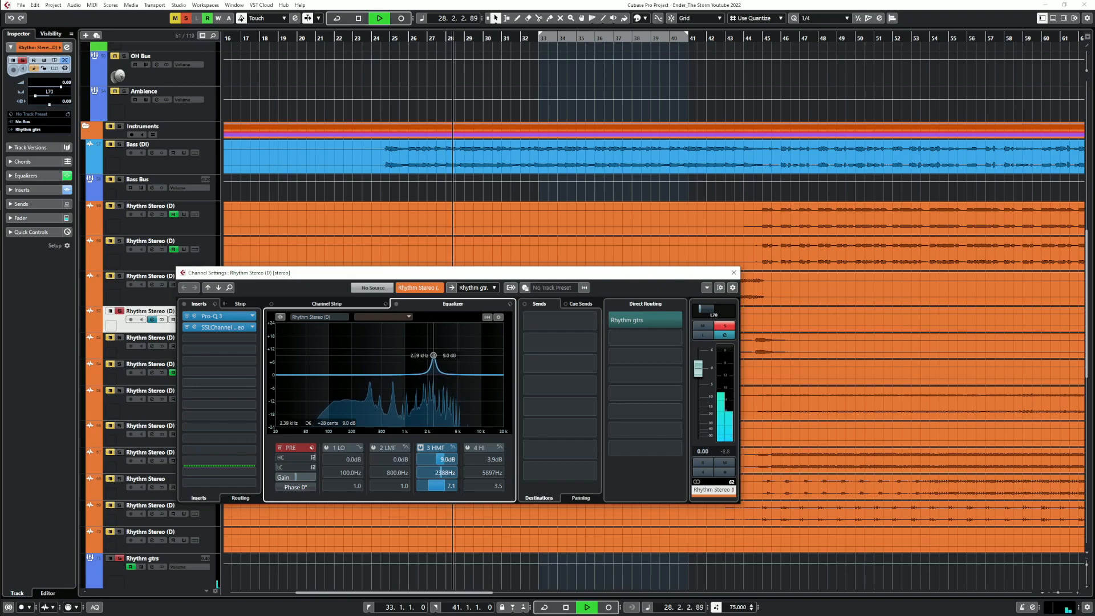
mouse_move(433, 355)
mouse_down()
mouse_move(425, 349)
mouse_move(428, 368)
mouse_up()
key(space)
key(space)
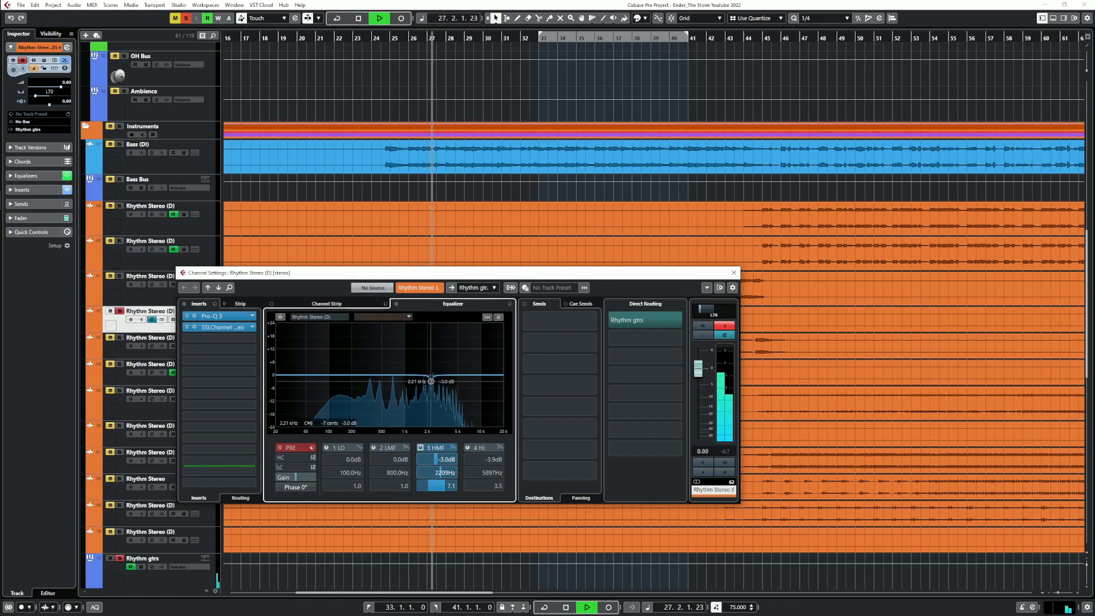
key(space)
key(space)
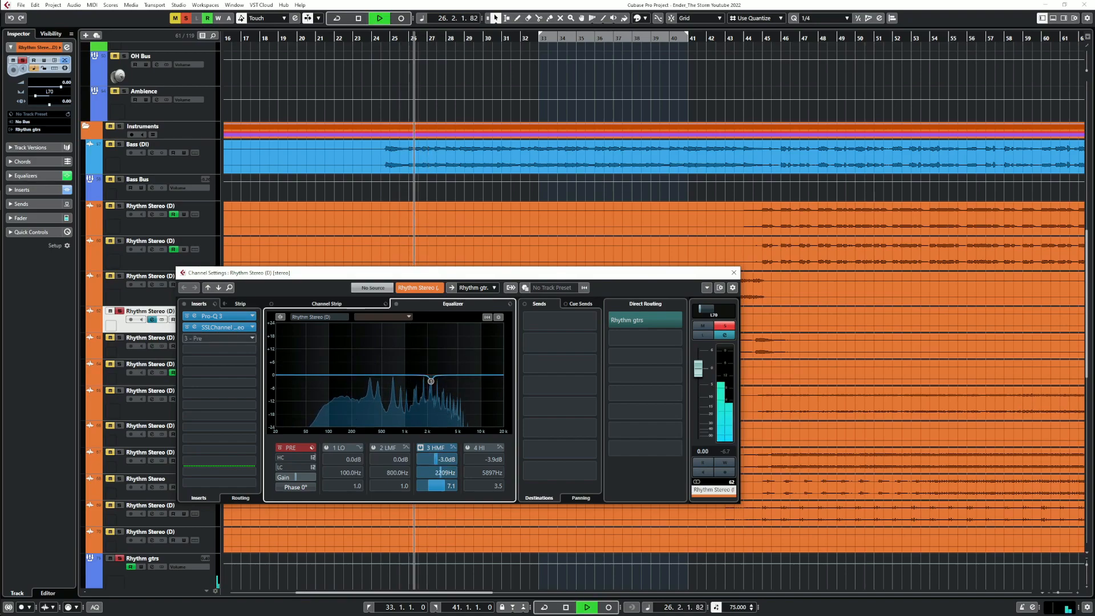
Insert Timeless 2 in the second acoustic guitar's third slot, link its delays to change their time setting together, and unlink them
click(219, 339)
text(time)
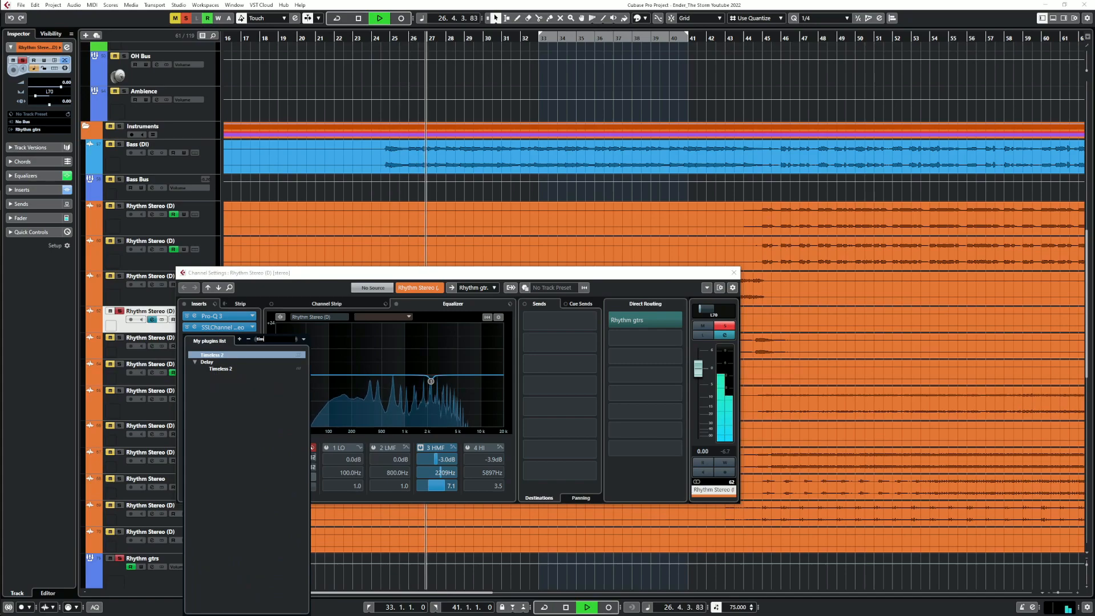
click(220, 368)
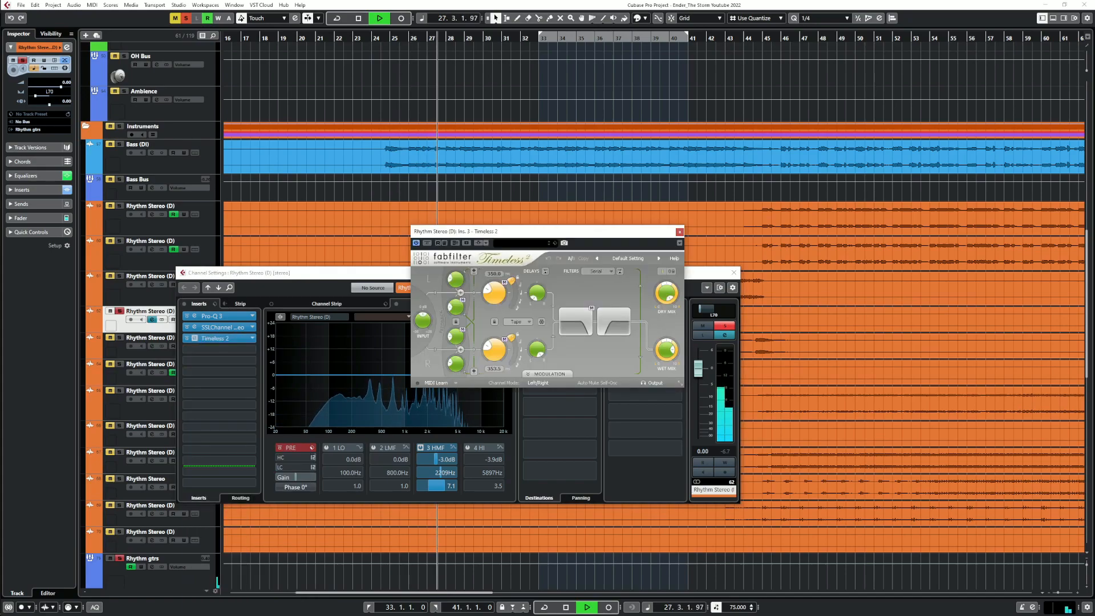
click(495, 322)
click(519, 293)
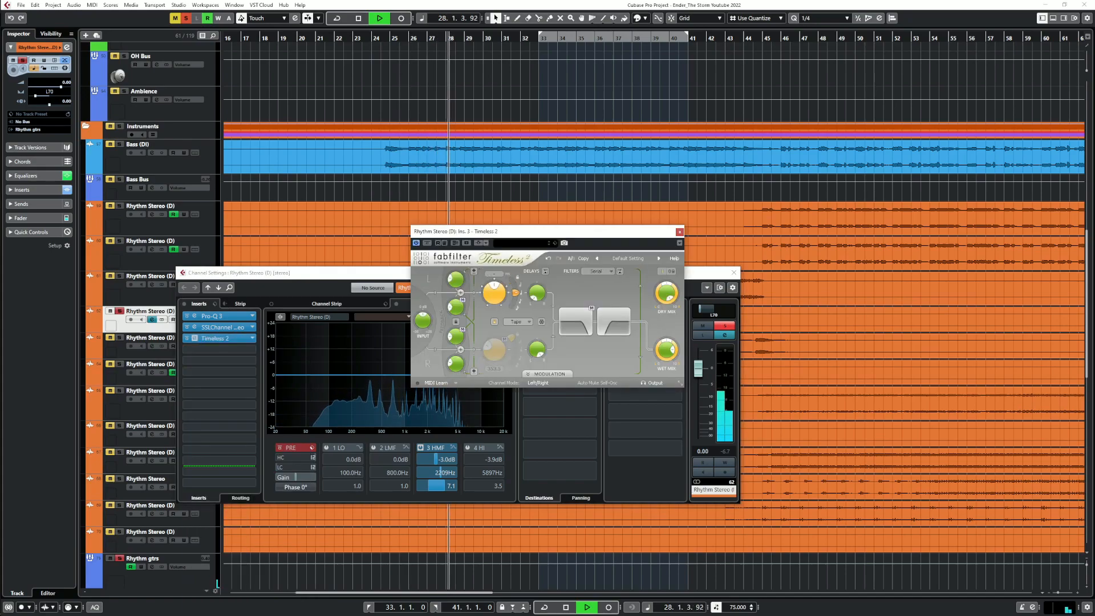
click(495, 322)
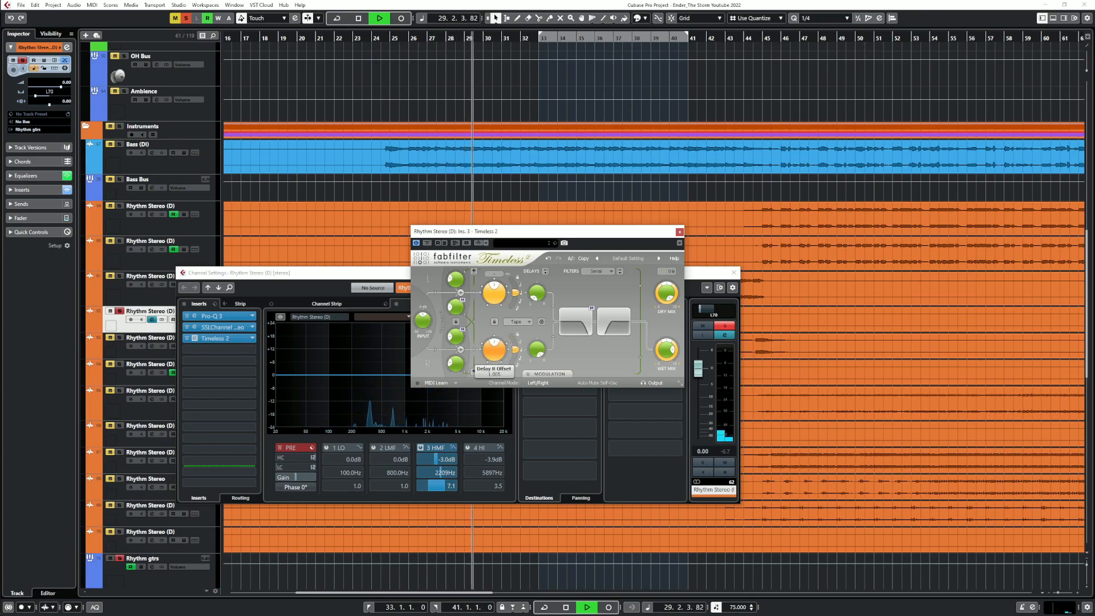
Audition the second acoustic guitar through Timeless 2, check its wet mix and delay controls, stop playback and close the plug-in
key(space)
key(space)
mouse_move(666, 350)
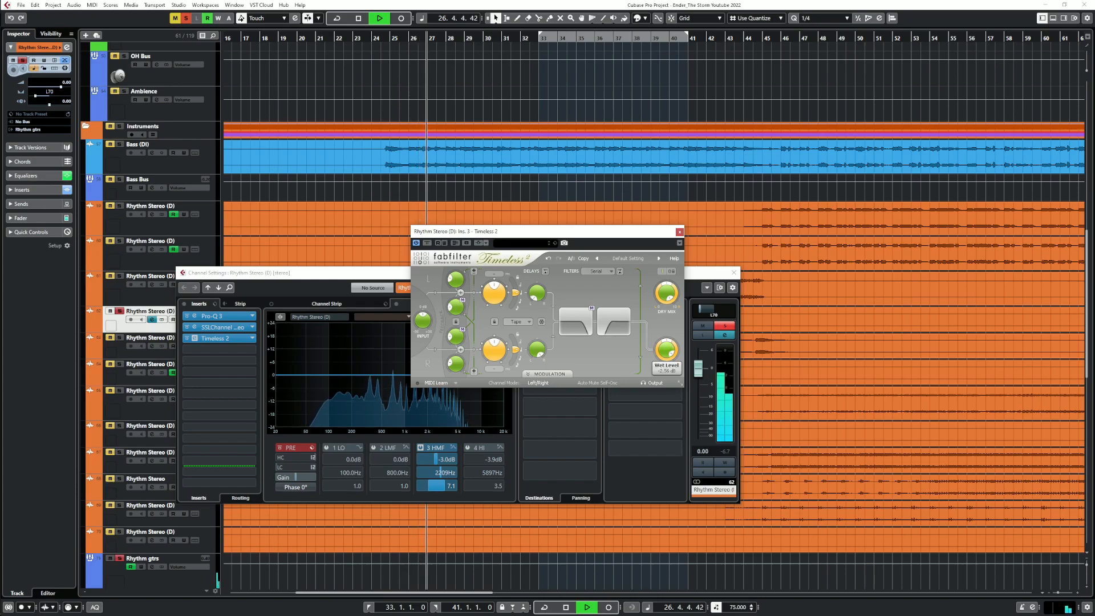
mouse_move(455, 336)
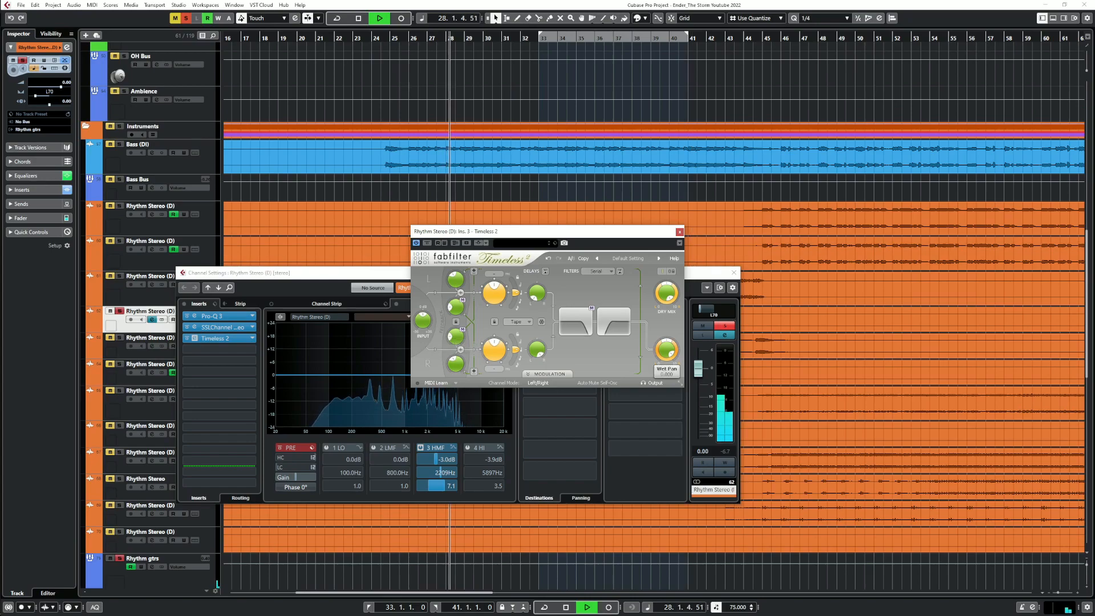
key(space)
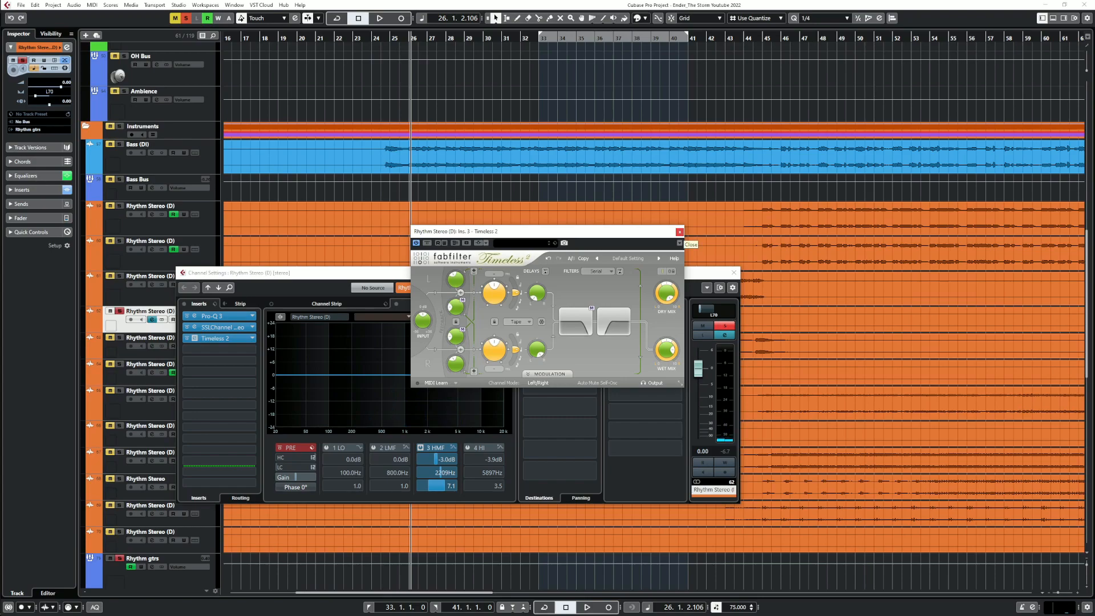
mouse_move(494, 350)
mouse_move(536, 293)
click(680, 232)
Review the SSLChannel and Pro-Q 3 inserts, including the 15000 Hz high cut, then stop playback and close all windows
click(195, 328)
key(space)
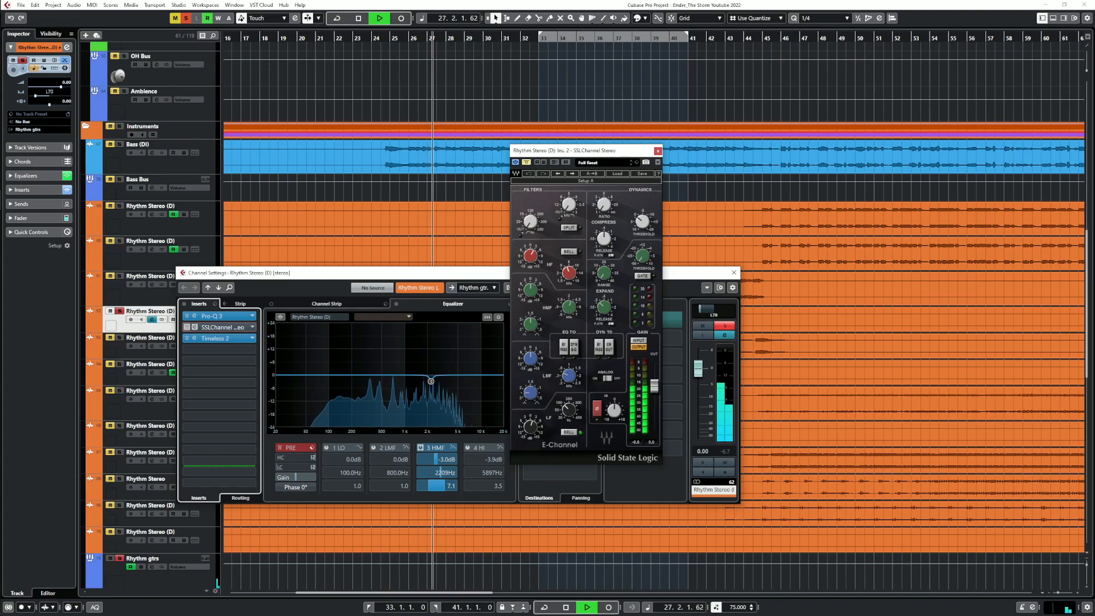
click(212, 316)
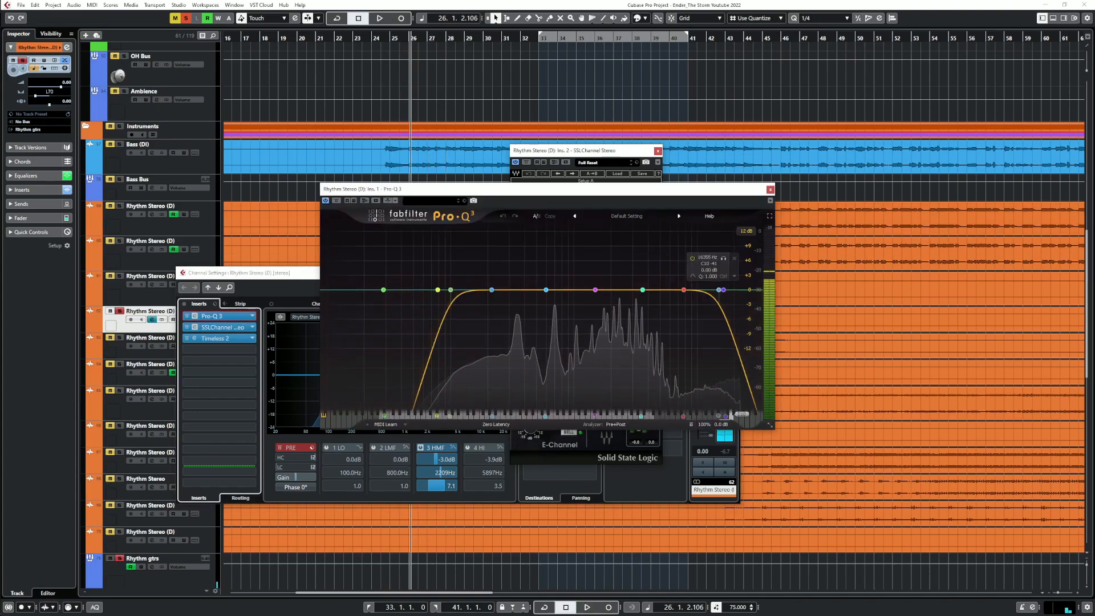
click(719, 290)
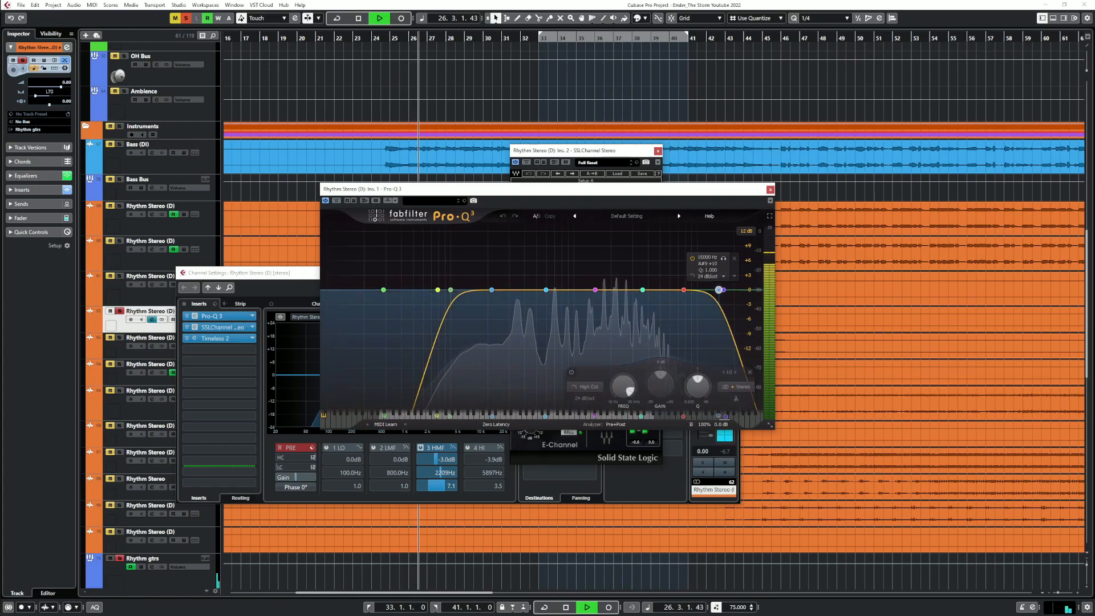
click(770, 189)
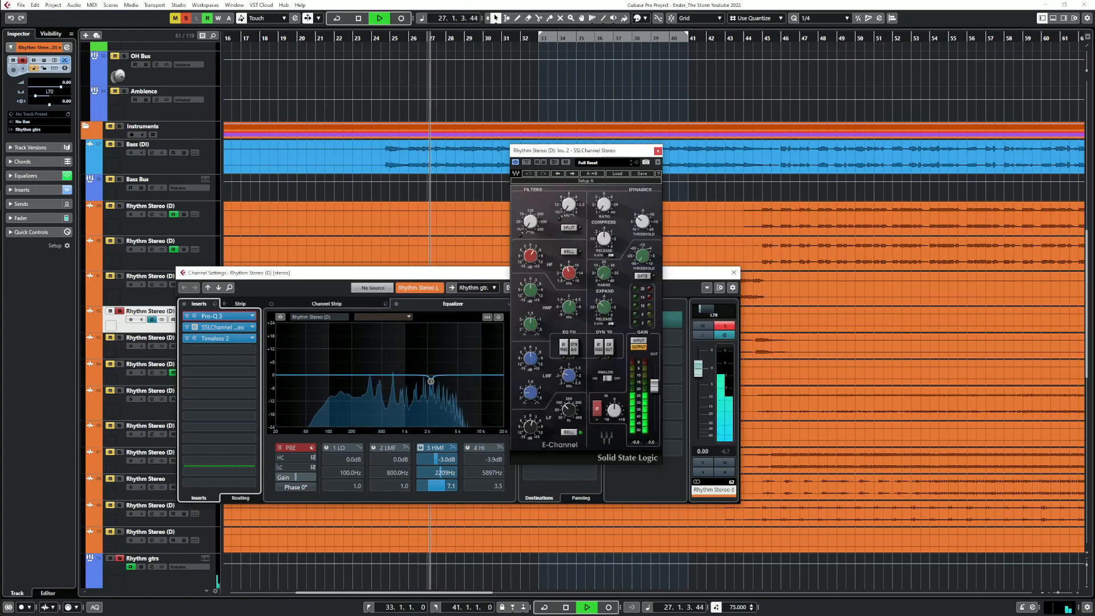
click(657, 151)
key(space)
click(734, 273)
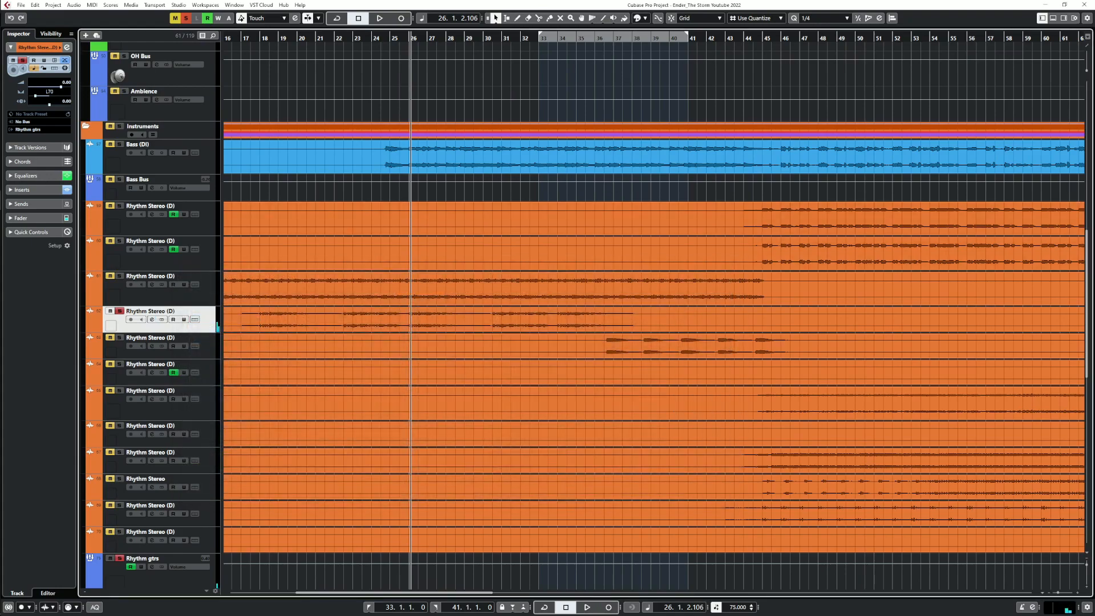
Unsolo the second acoustic guitar and play the full mix from about bar 36
key(s)
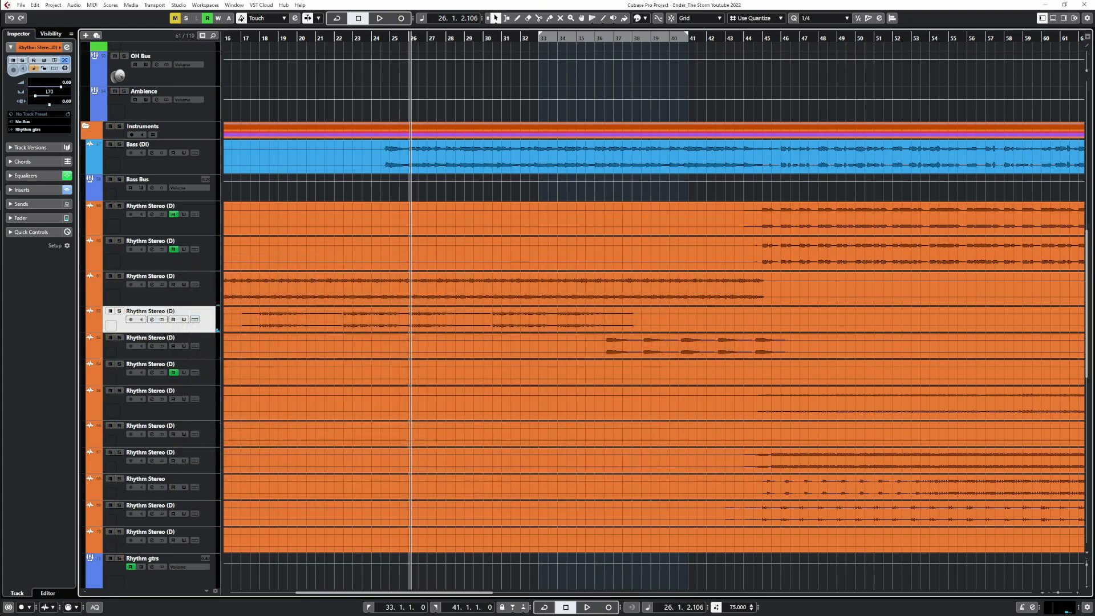
key(g)
key(g)
click(520, 40)
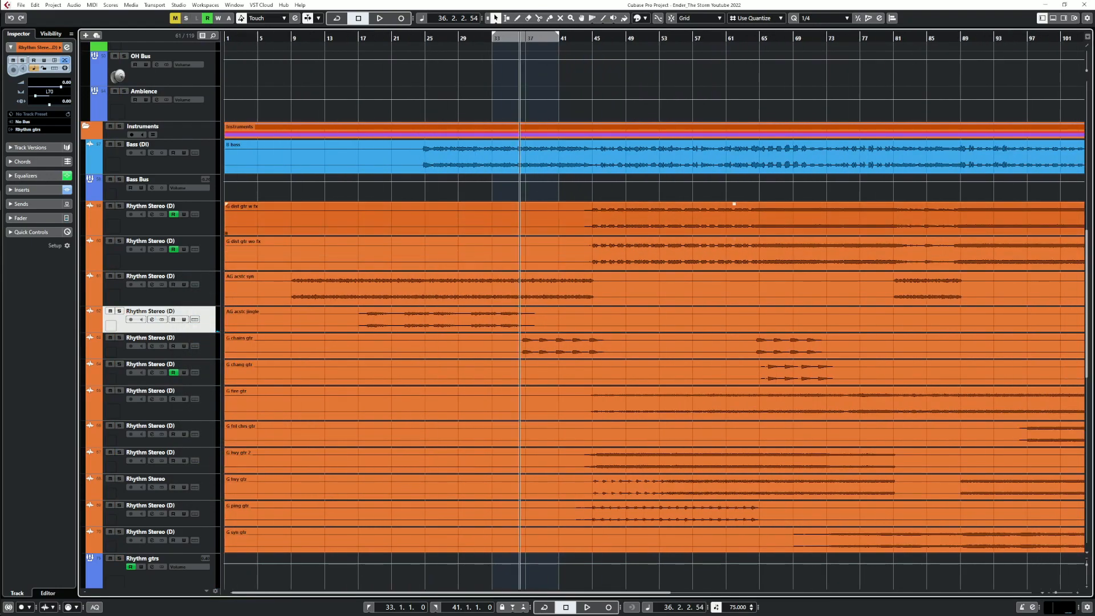
scroll(520, 289, right, 3)
key(space)
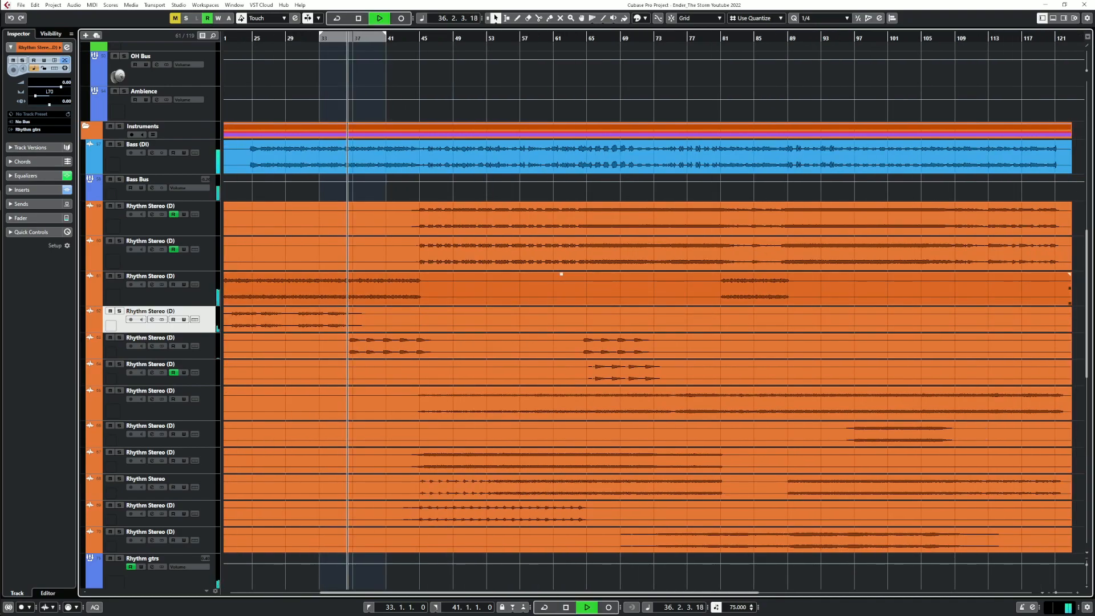
Solo the guitar track that enters around bar 36, check its channel settings during playback, and unsolo it
key(space)
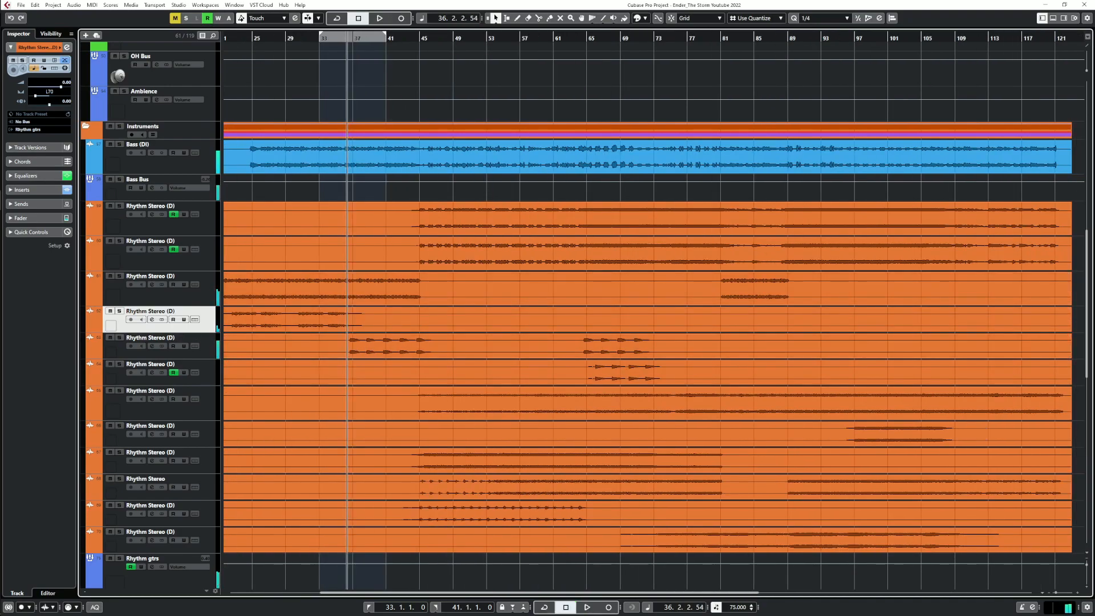
click(120, 337)
click(152, 346)
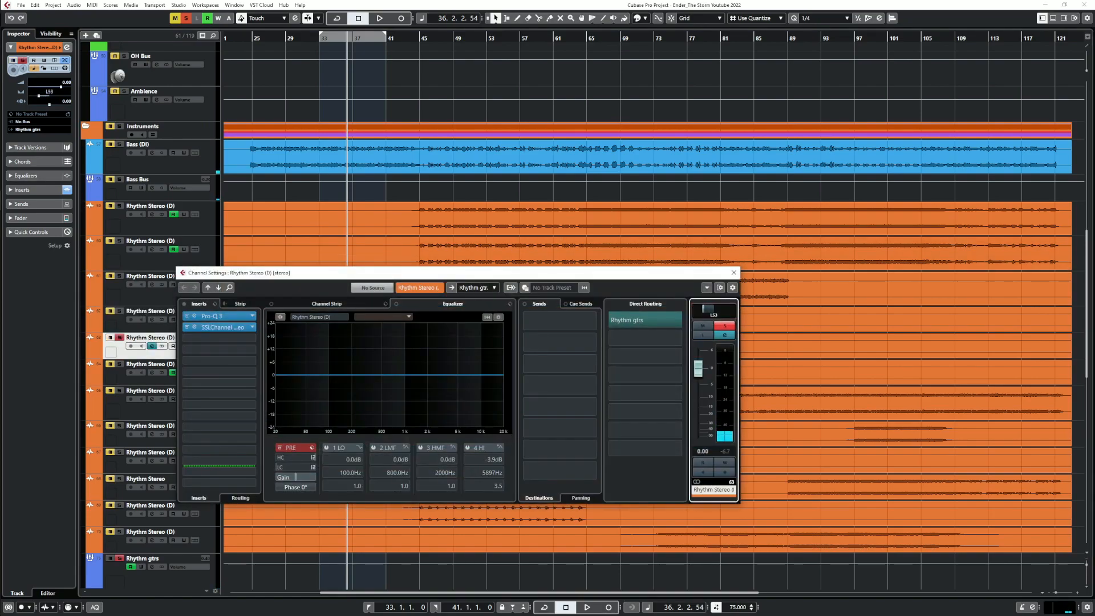
key(space)
click(734, 272)
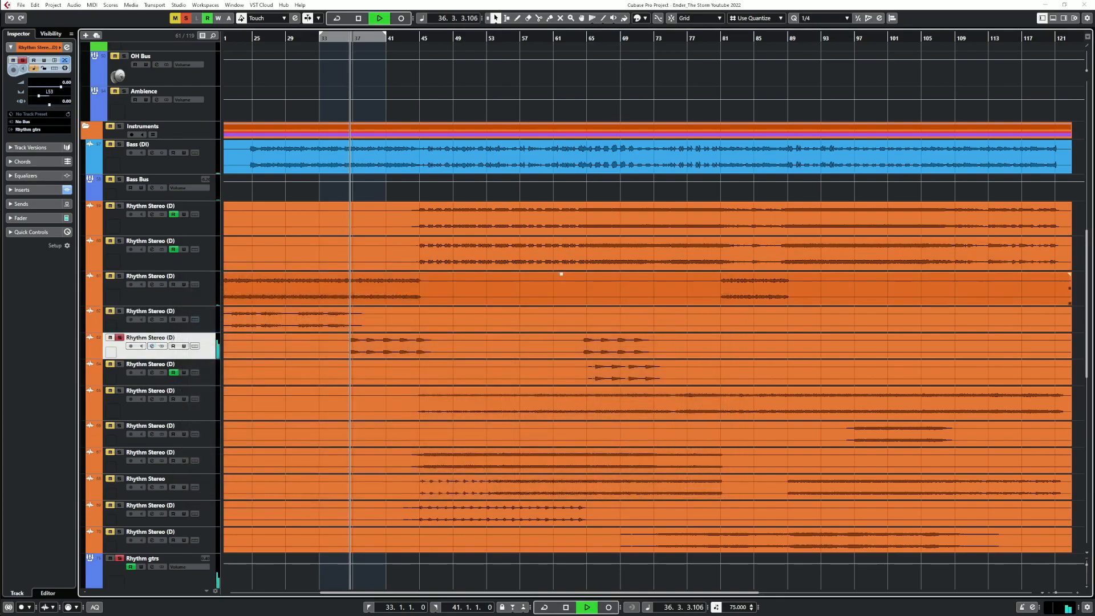
click(119, 338)
Play the full mix from about bar 36 to hear that guitar in context
key(space)
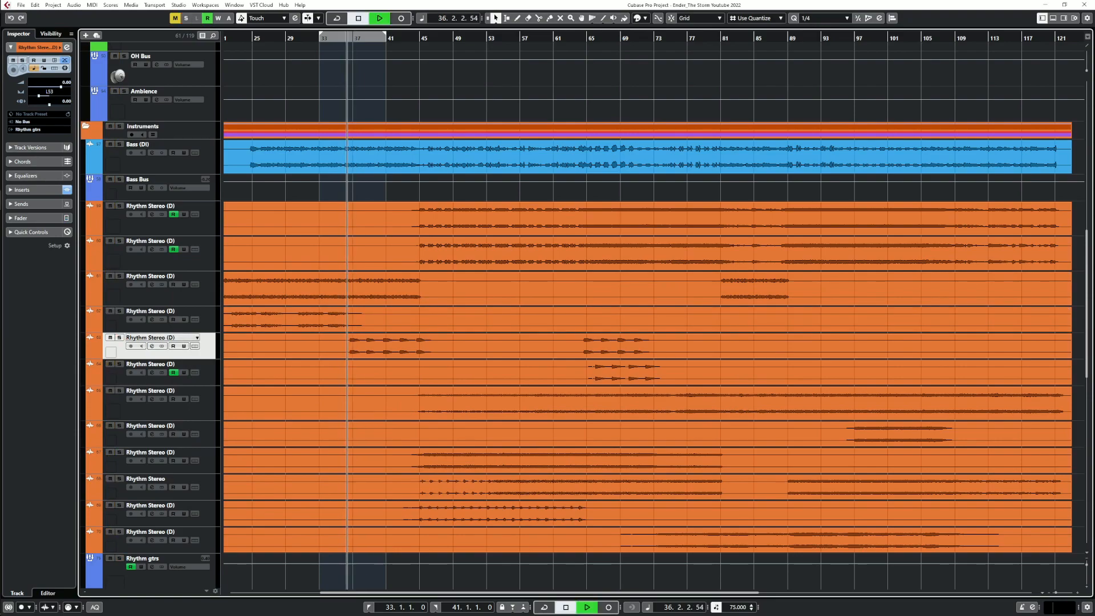
click(561, 336)
key(space)
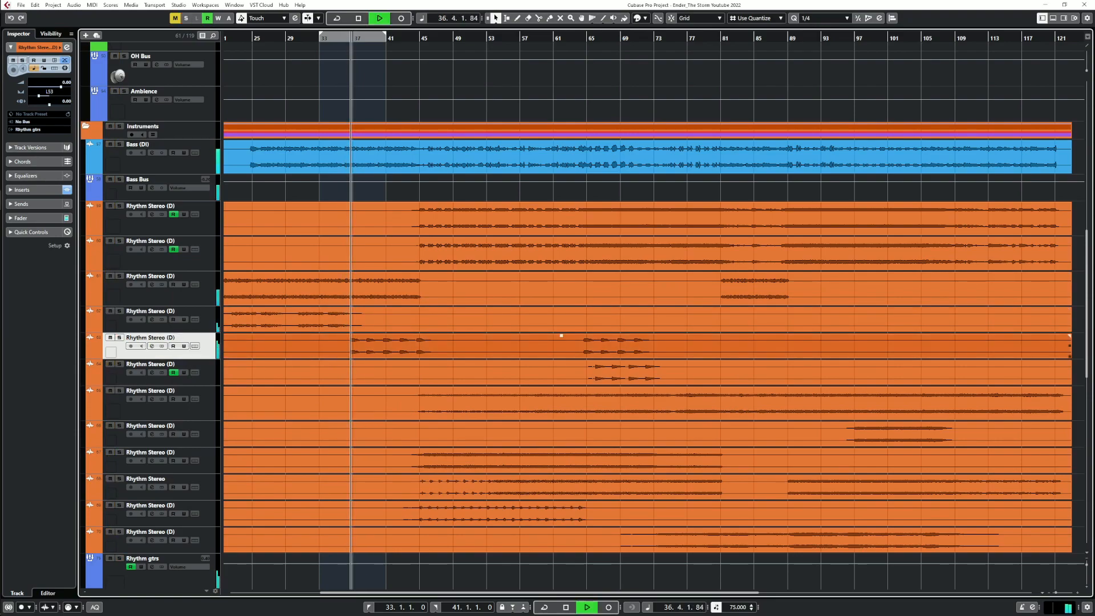
scroll(561, 350, up, 4)
scroll(561, 350, down, 4)
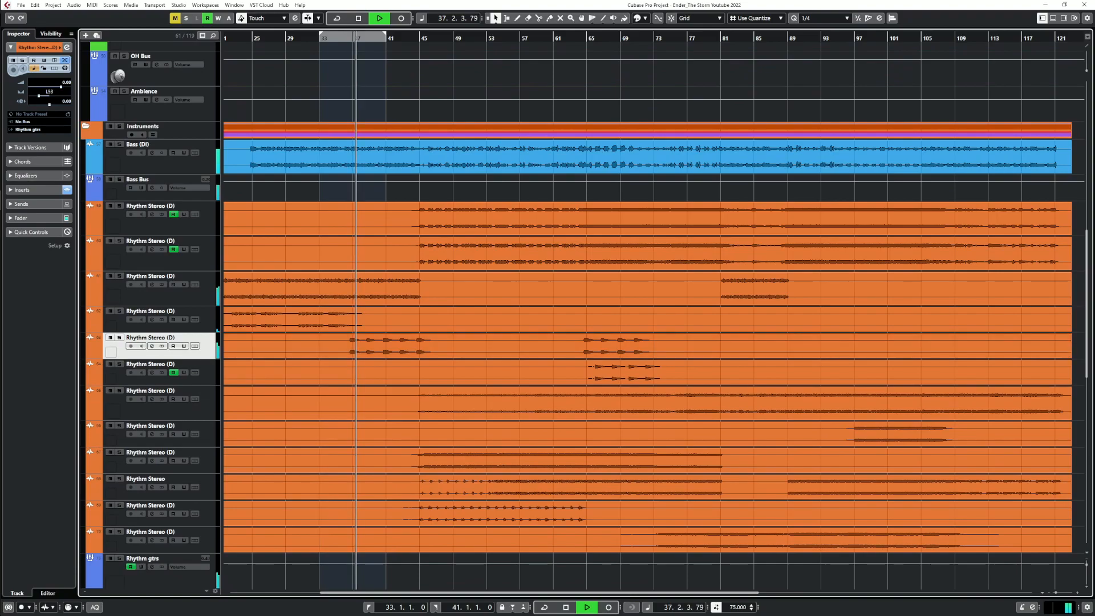
Insert L1 limiter Stereo in that guitar's third slot, set its output ceiling to -2.5, and close both windows
click(152, 346)
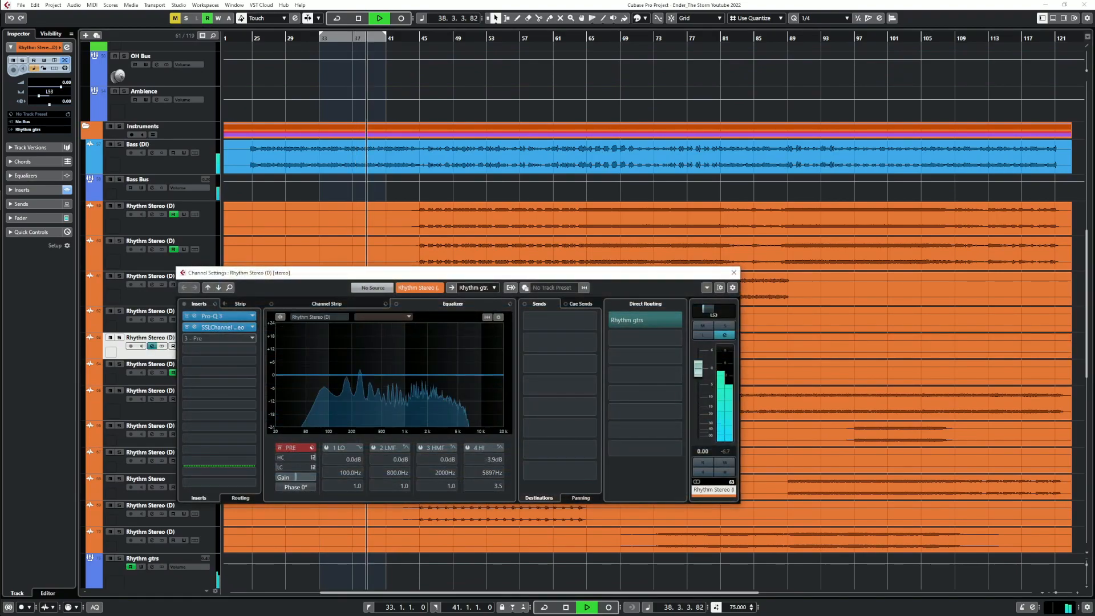
click(219, 338)
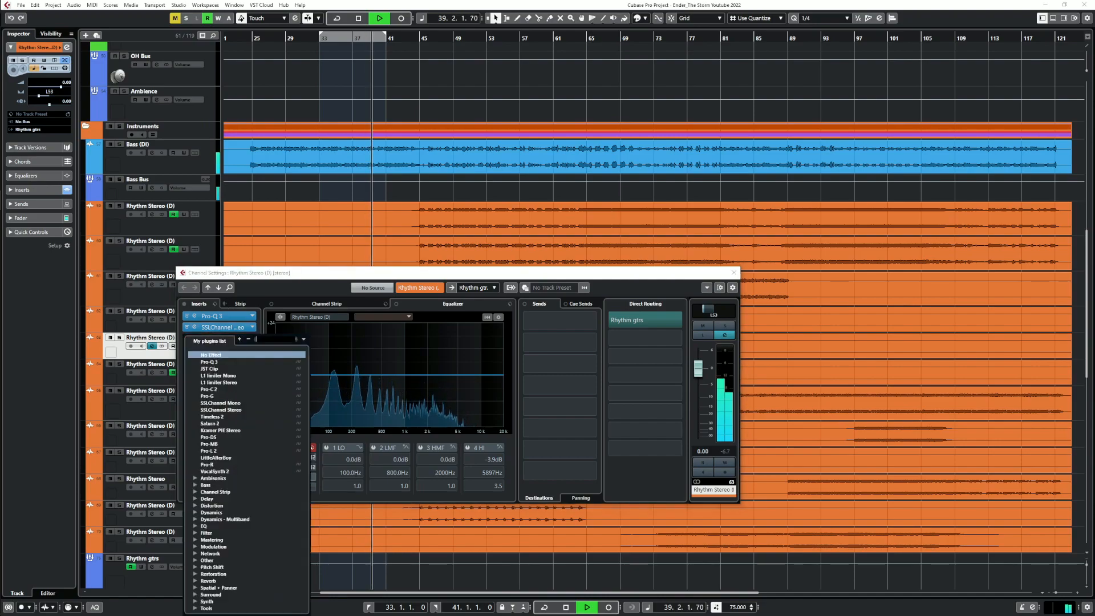
click(219, 382)
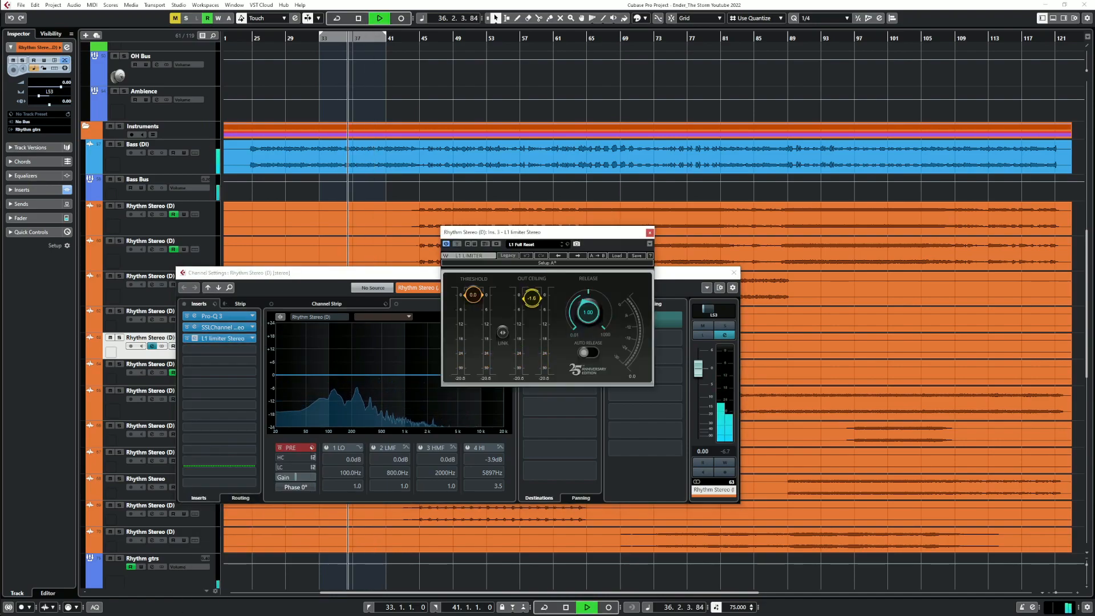
drag(532, 299, 531, 300)
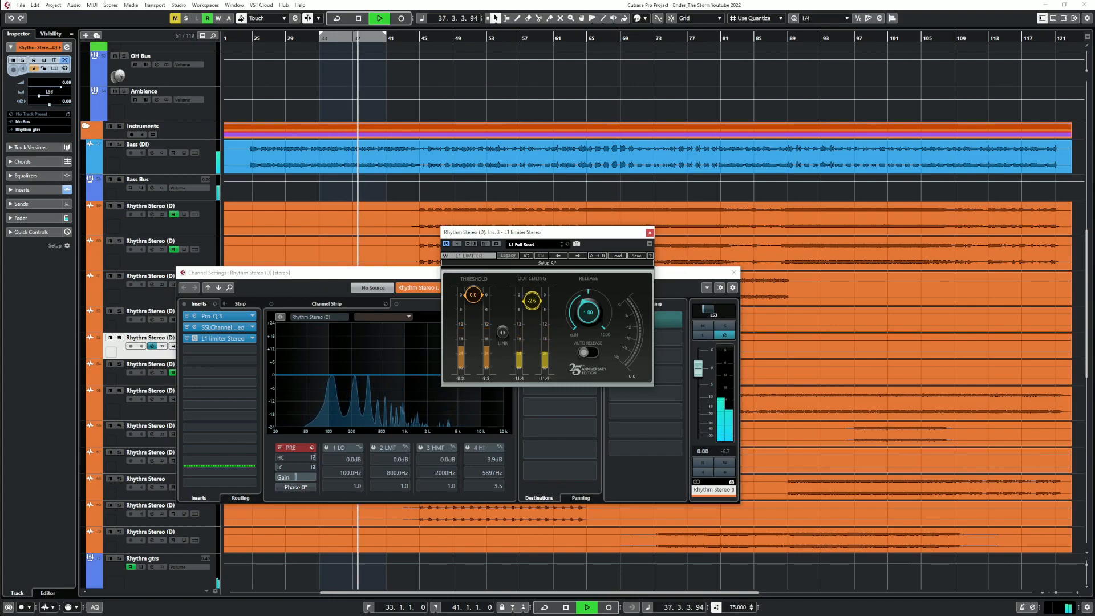
click(650, 232)
click(734, 272)
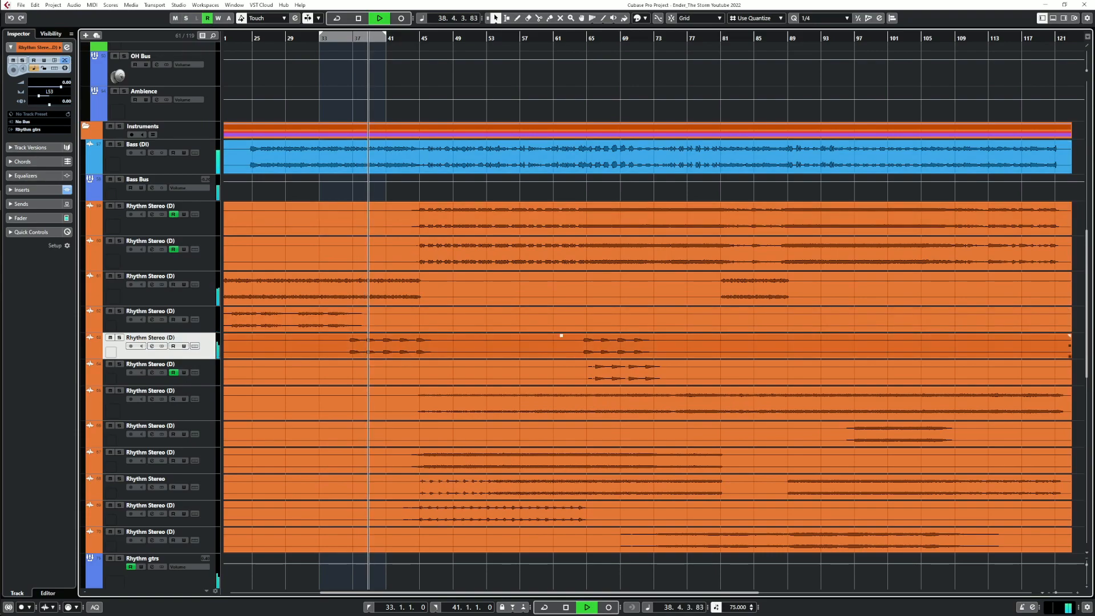
Replay the full mix from about bar 36 with the limiter in place, then stop playback
drag(351, 39, 345, 39)
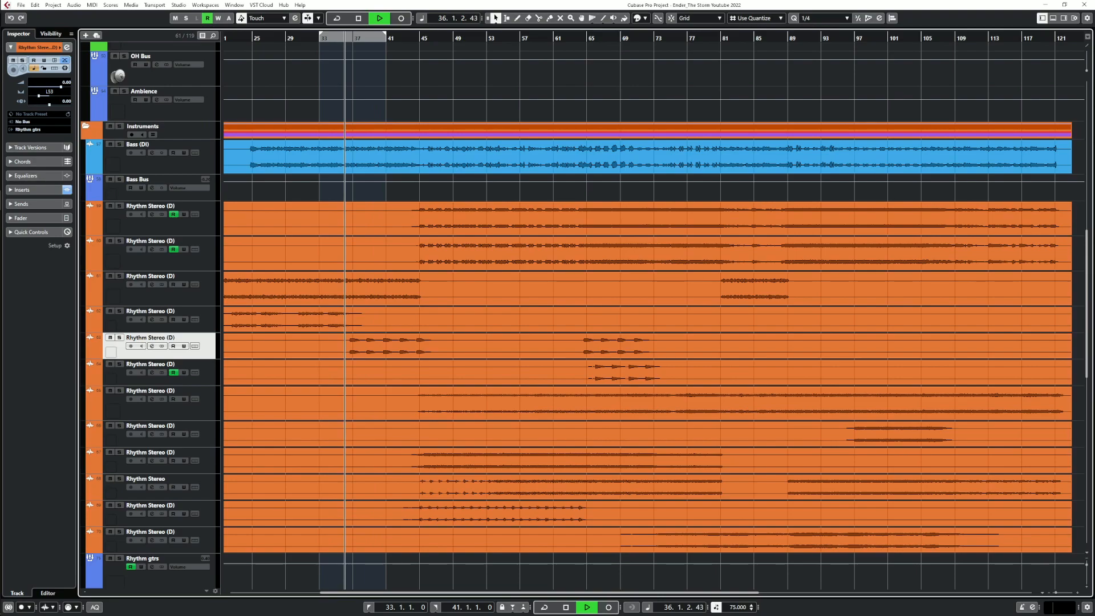
key(h)
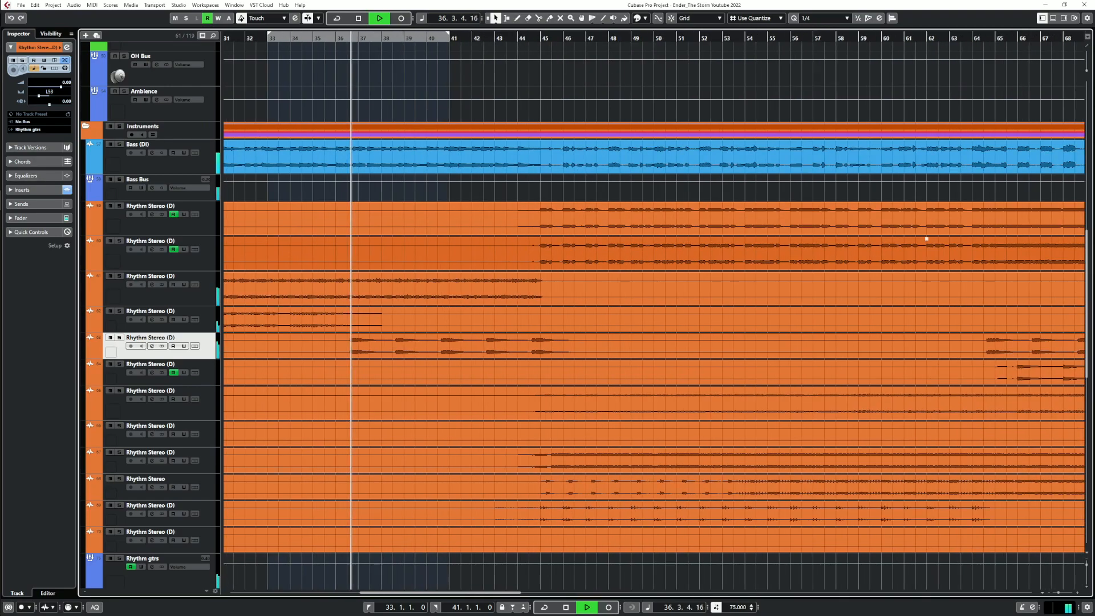
key(g)
key(space)
Open ADPTR MetricAB on the Master channel, switch to the B reference, play it from about bar 36, and close the windows
key(Page_Up)
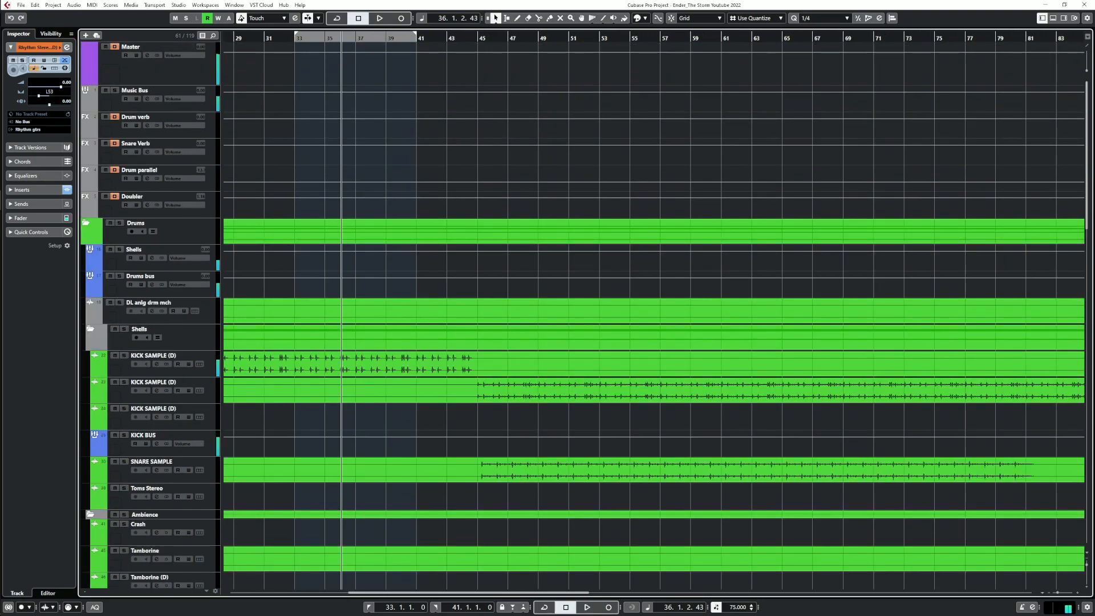
click(147, 55)
click(227, 294)
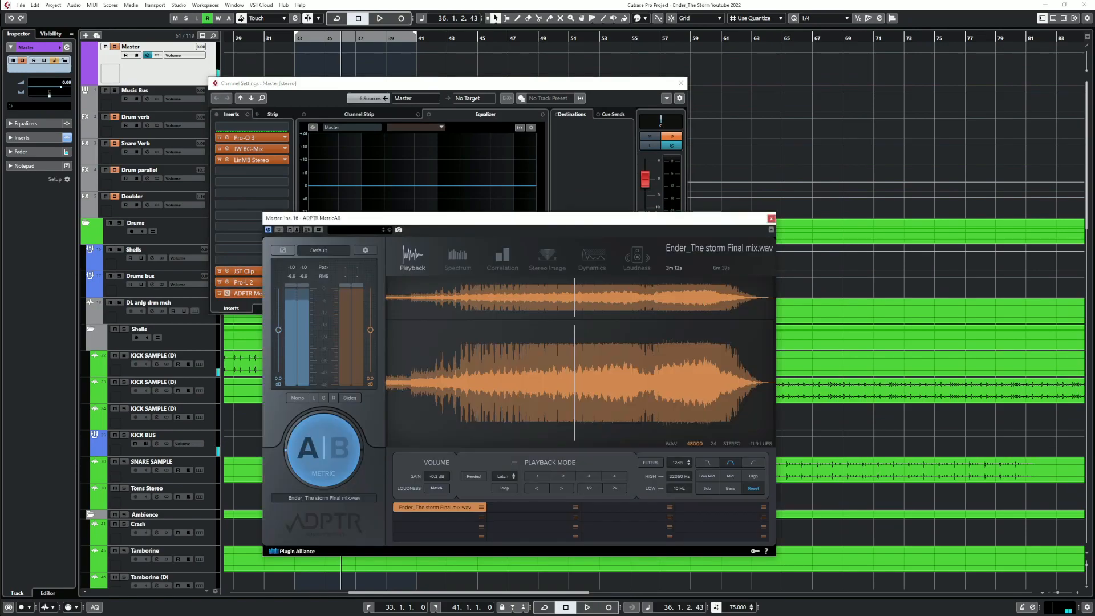
click(323, 450)
key(space)
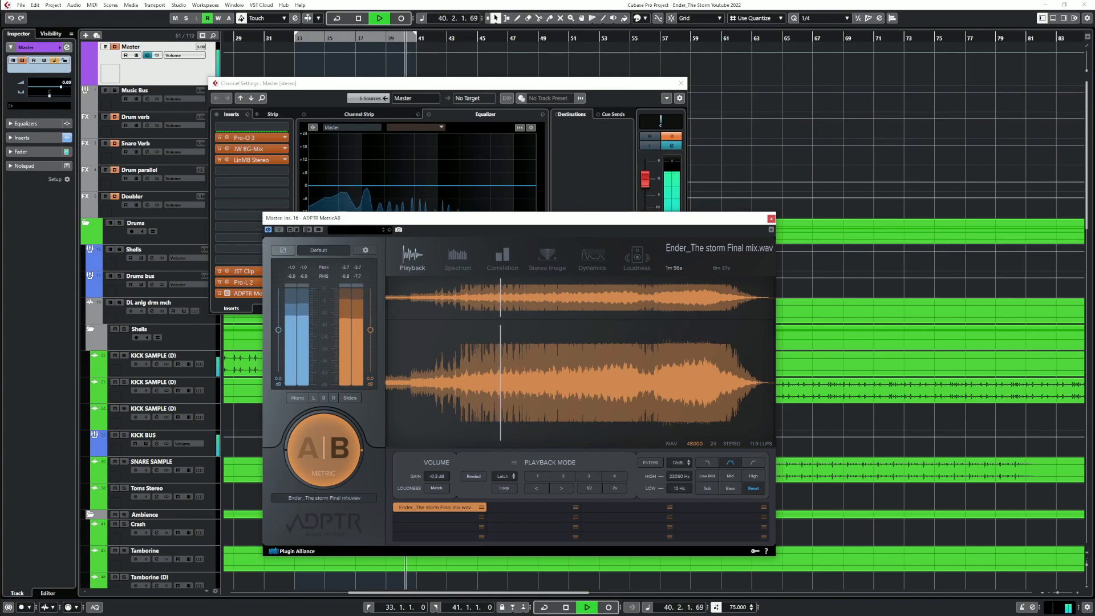
key(Escape)
key(Escape)
Reopen ADPTR MetricAB on the Master channel to check its A/B source, close both windows, and stop playback at the guitar tracks
scroll(737, 329, down, 7)
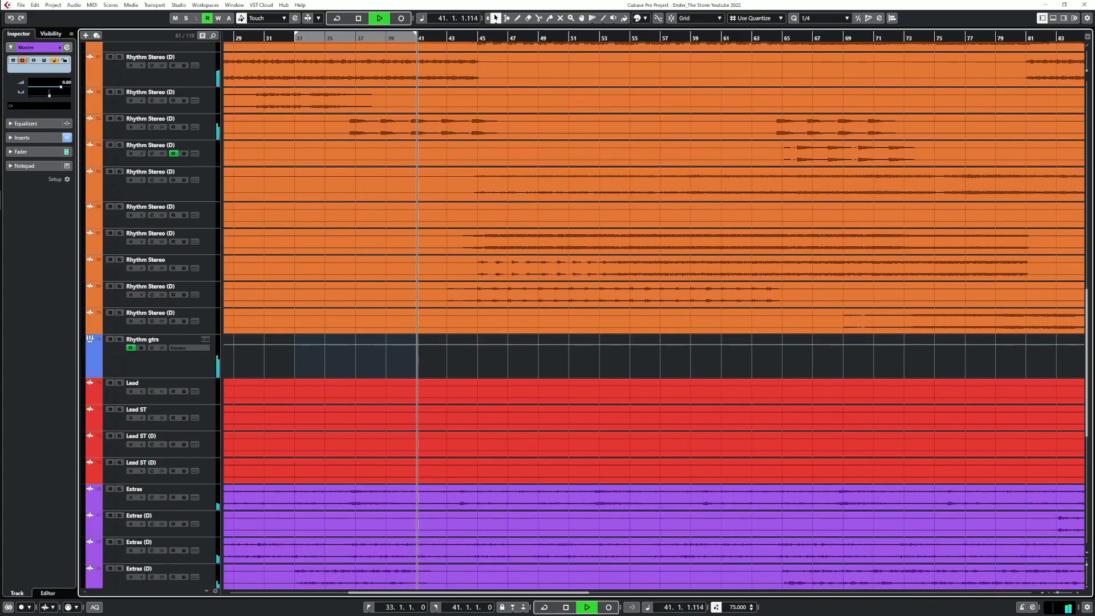
scroll(737, 329, up, 7)
click(147, 55)
click(251, 293)
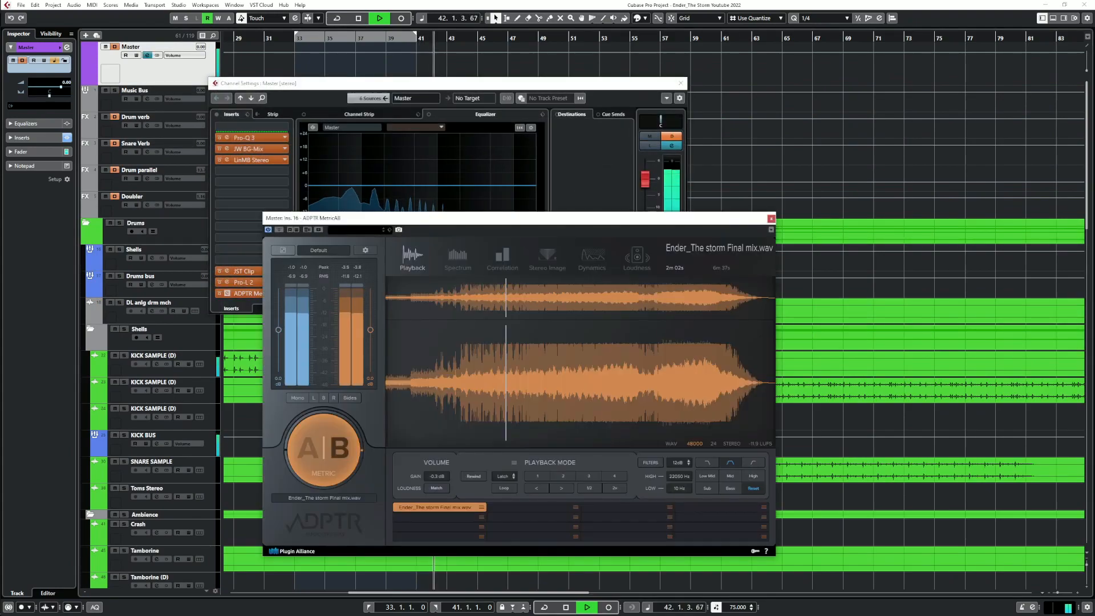
click(772, 219)
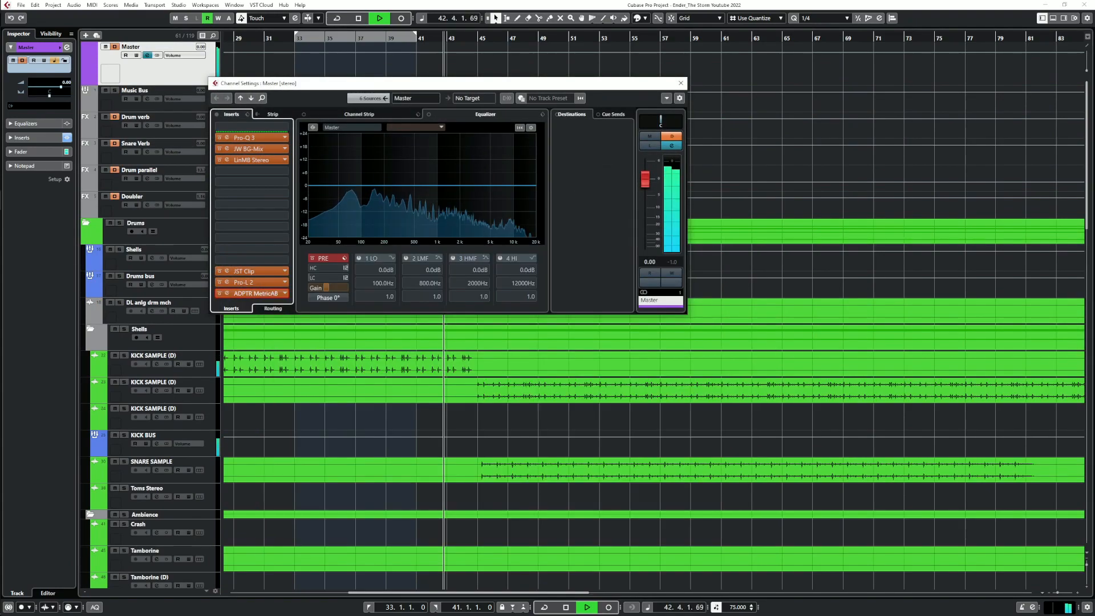
click(681, 83)
scroll(724, 288, down, 7)
key(space)
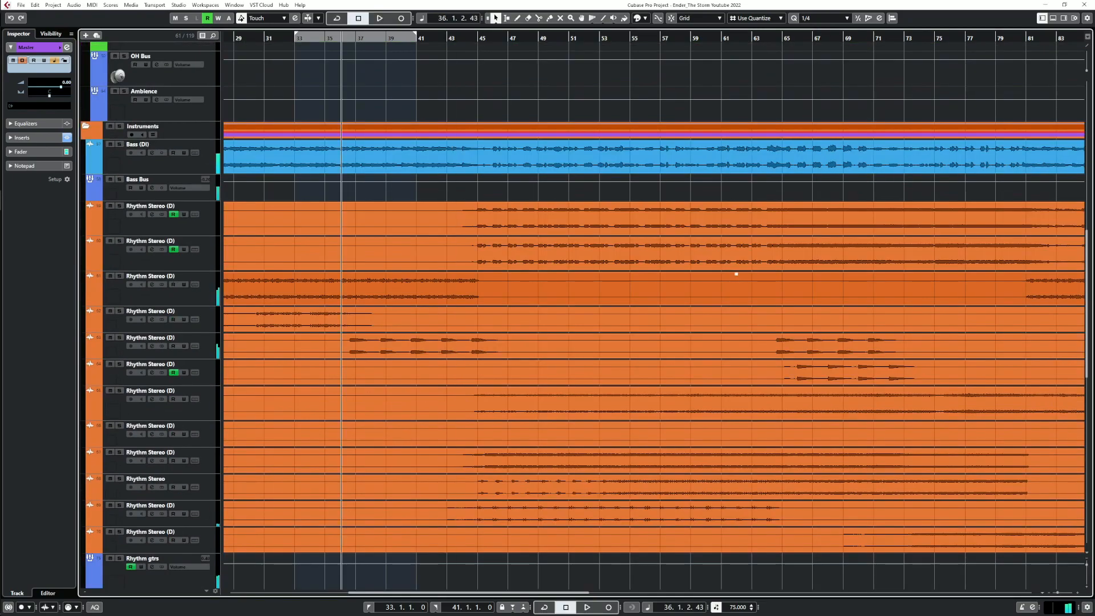
Solo the guitar with the L1 limiter, play it from about bar 36, and open its channel settings
click(349, 40)
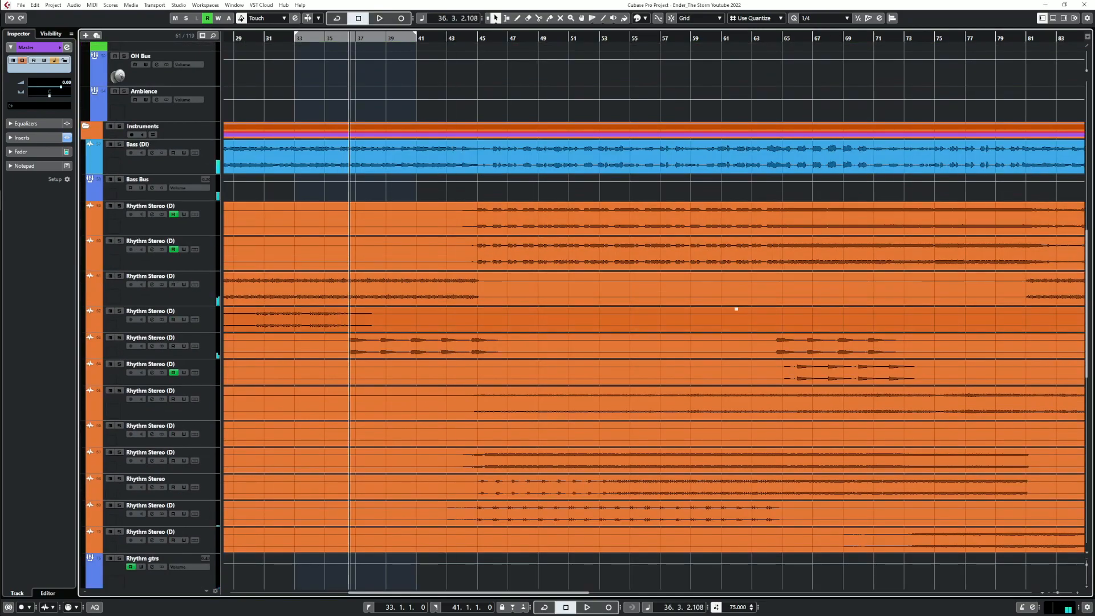
click(119, 337)
key(space)
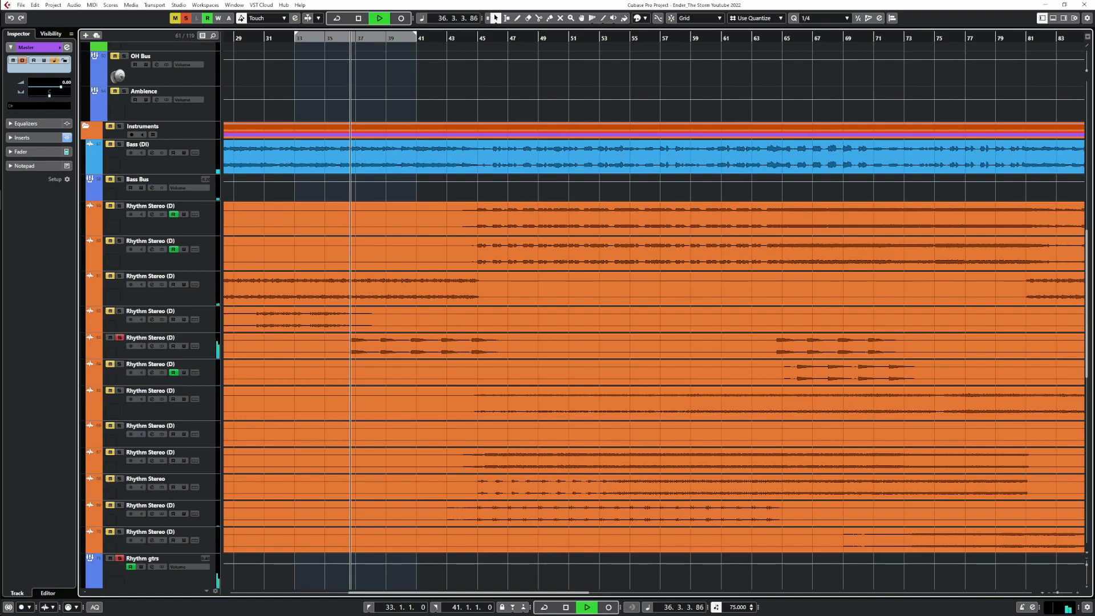
click(153, 347)
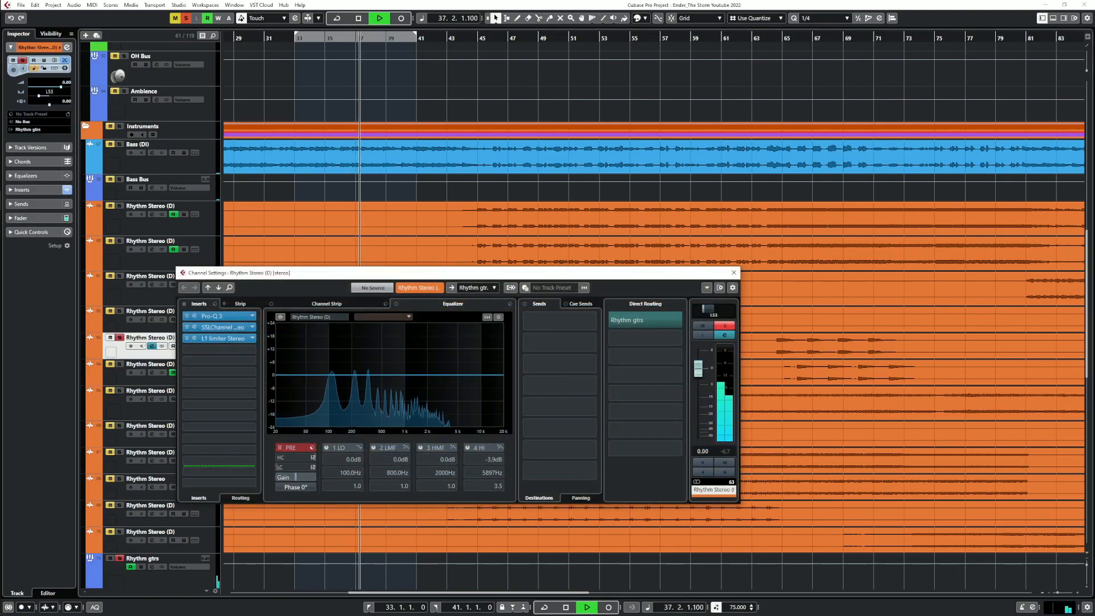
Lower the HF gain in the SSLChannel insert on the soloed Rhythm Stereo track while auditioning it
click(223, 328)
key(space)
key(space)
mouse_move(530, 256)
drag(531, 256, 531, 279)
Replay the soloed guitar several times to judge the SSLChannel EQ, and review the plugin's settings
key(space)
key(space)
key(space)
key(space)
key(space)
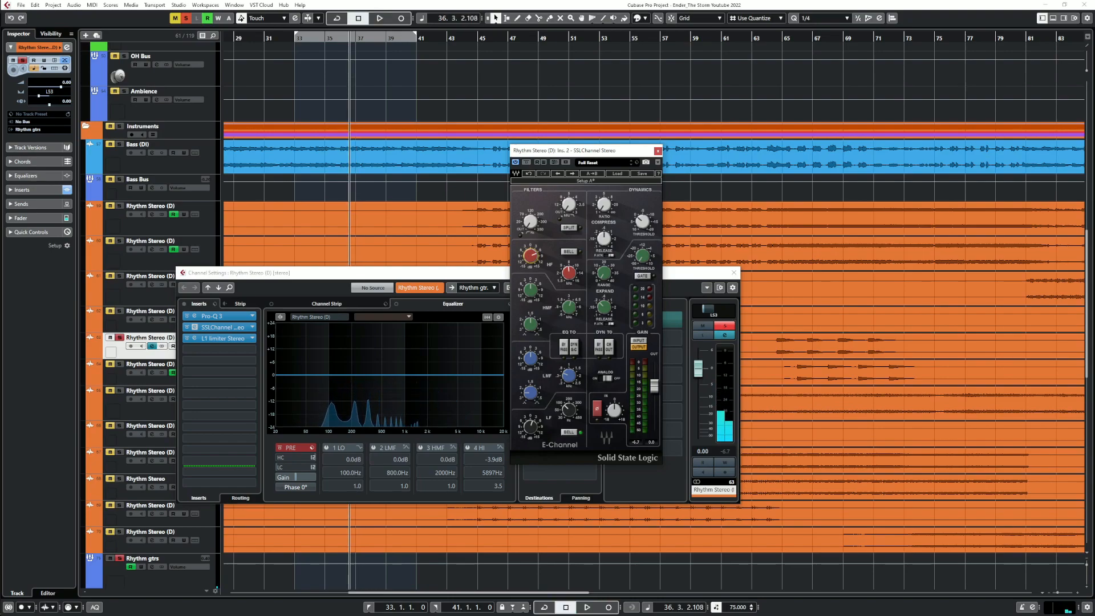
key(space)
key(space)
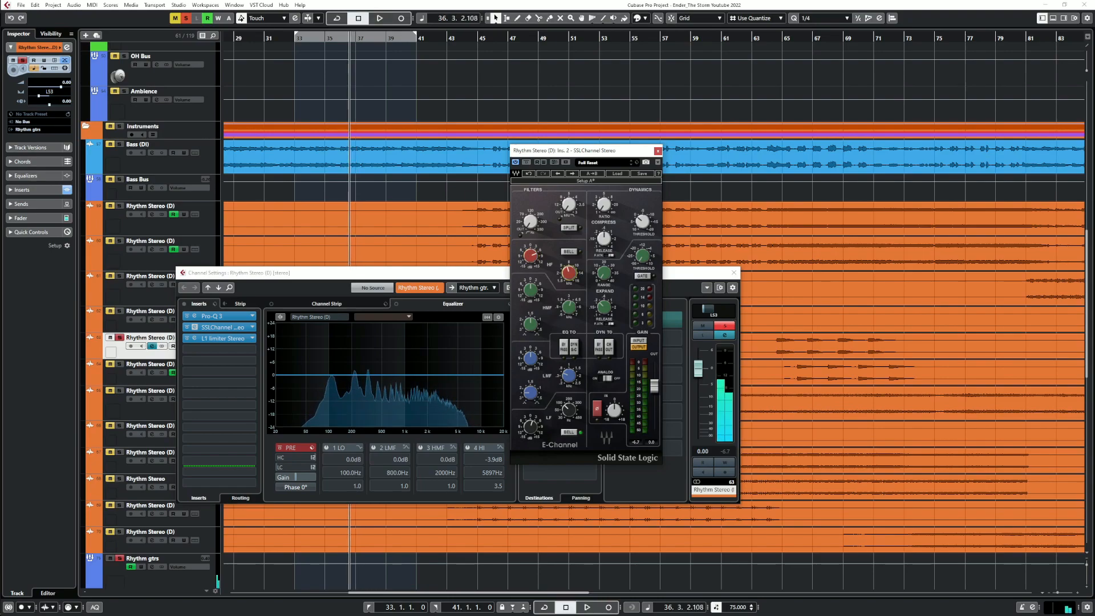
click(658, 151)
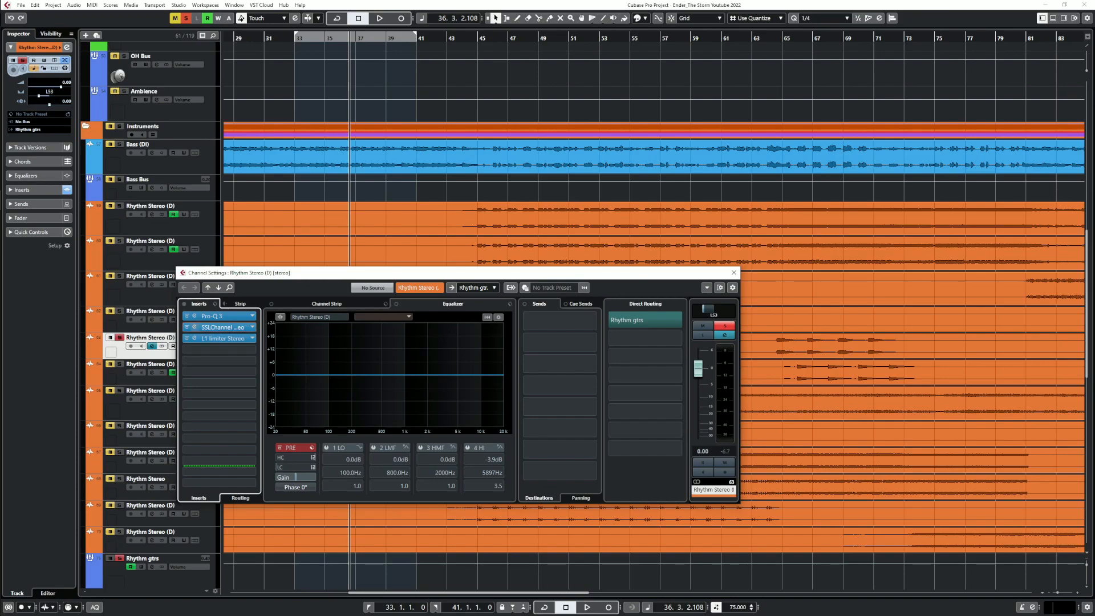
click(194, 327)
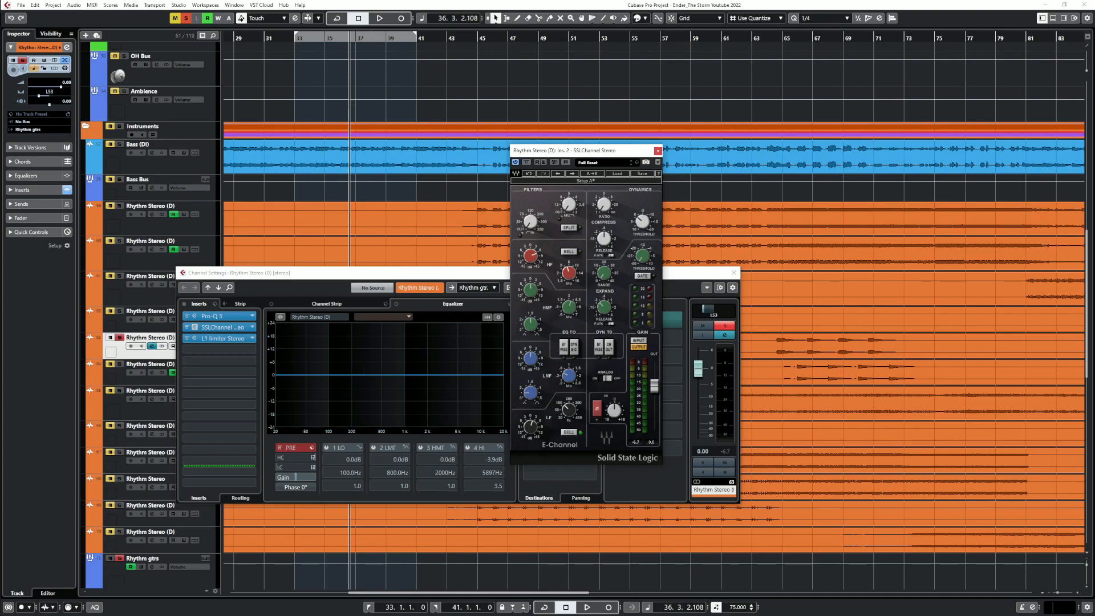
click(657, 152)
Move the L1 limiter to insert slot 5 and load Timeless 2 in slot 4 of the guitar channel
drag(228, 339, 242, 362)
click(233, 361)
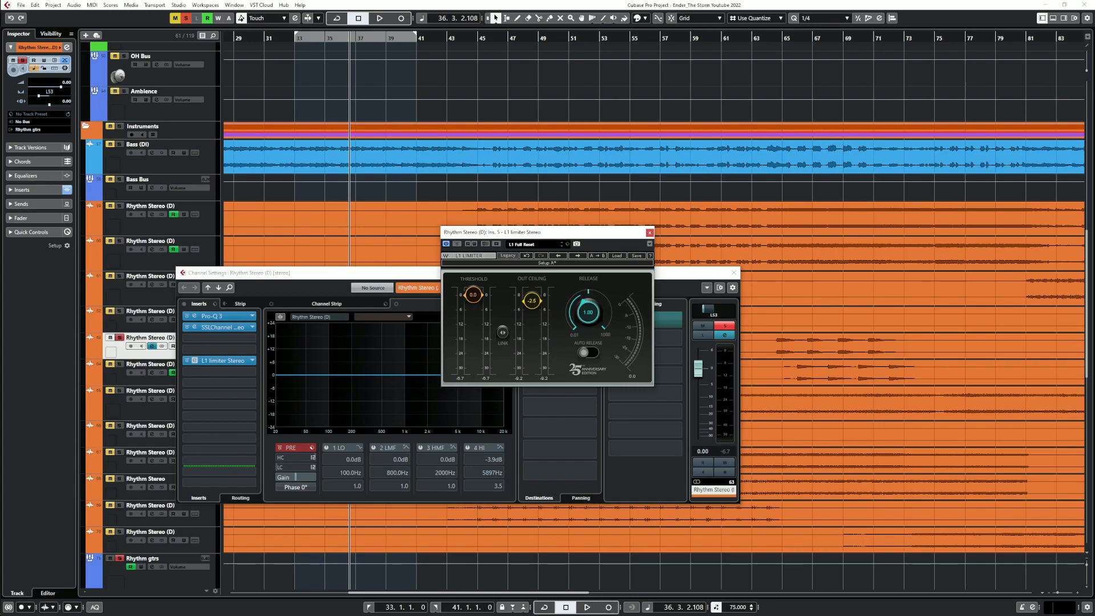
key(space)
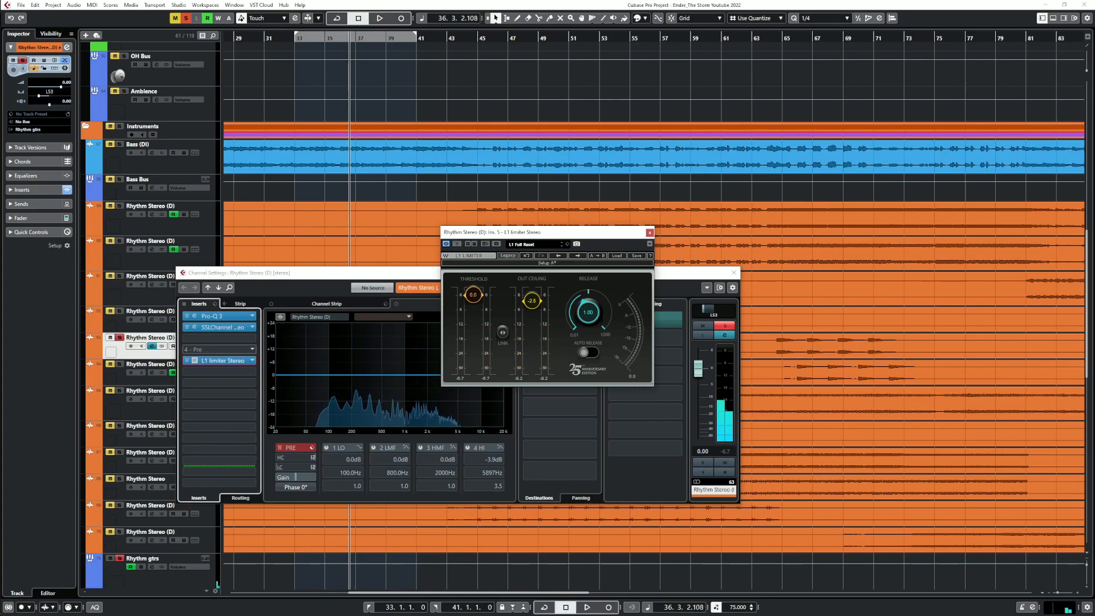
click(251, 349)
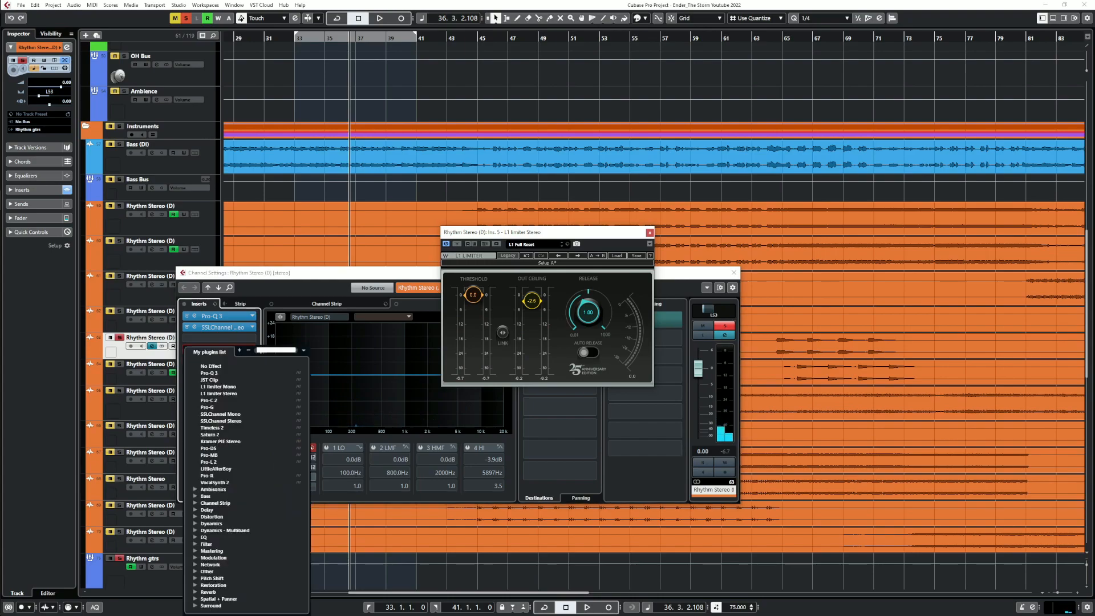
text(time)
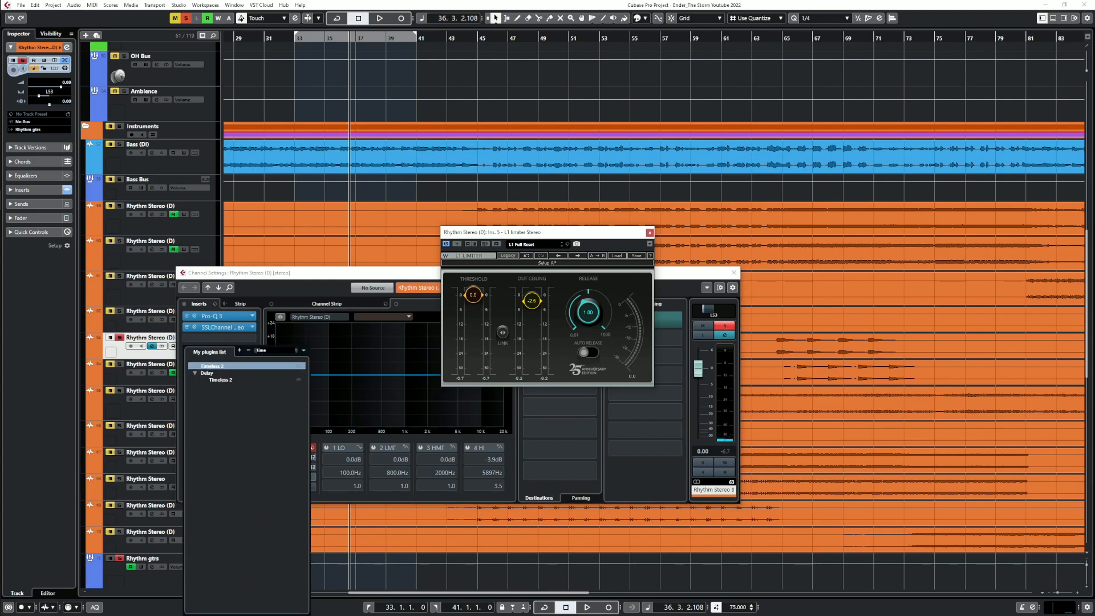
key(Return)
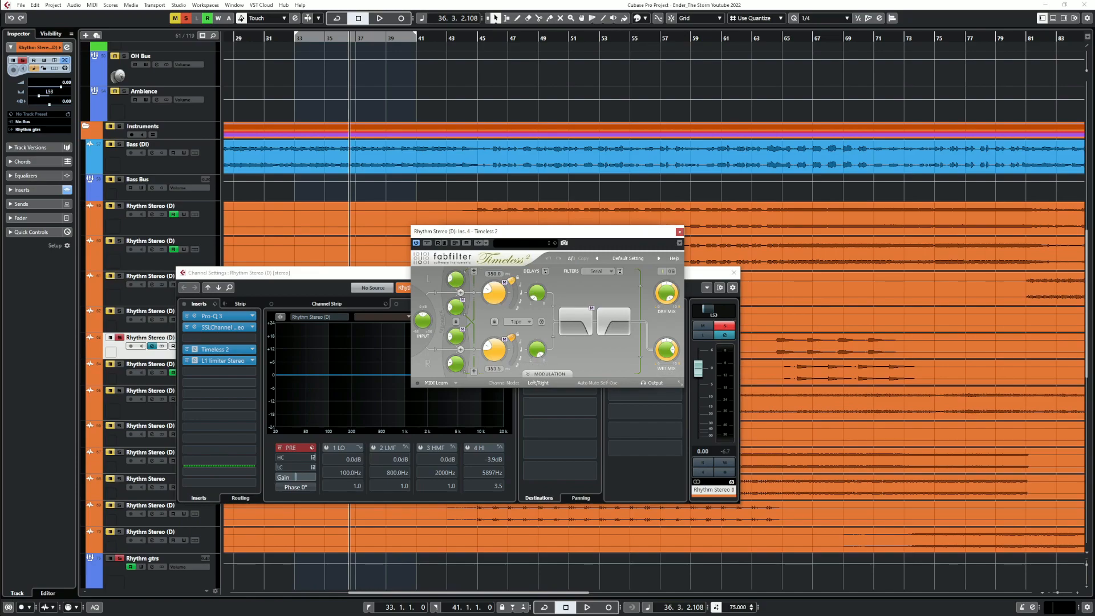
Link the two delay lines in Timeless 2, change the left line's tempo-sync setting and audition the delay
click(495, 322)
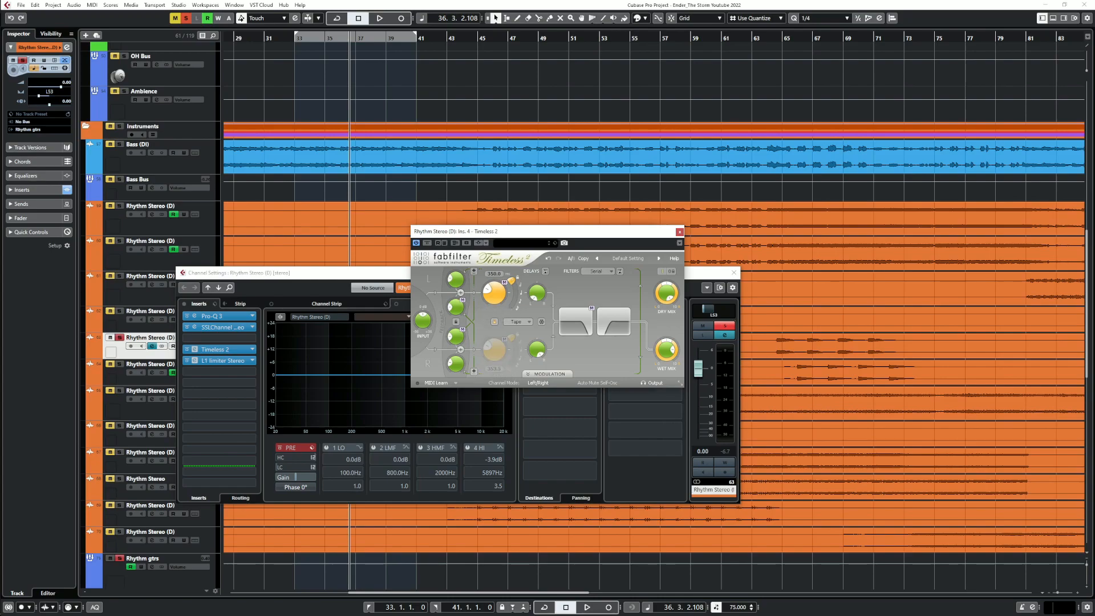
drag(511, 281, 514, 286)
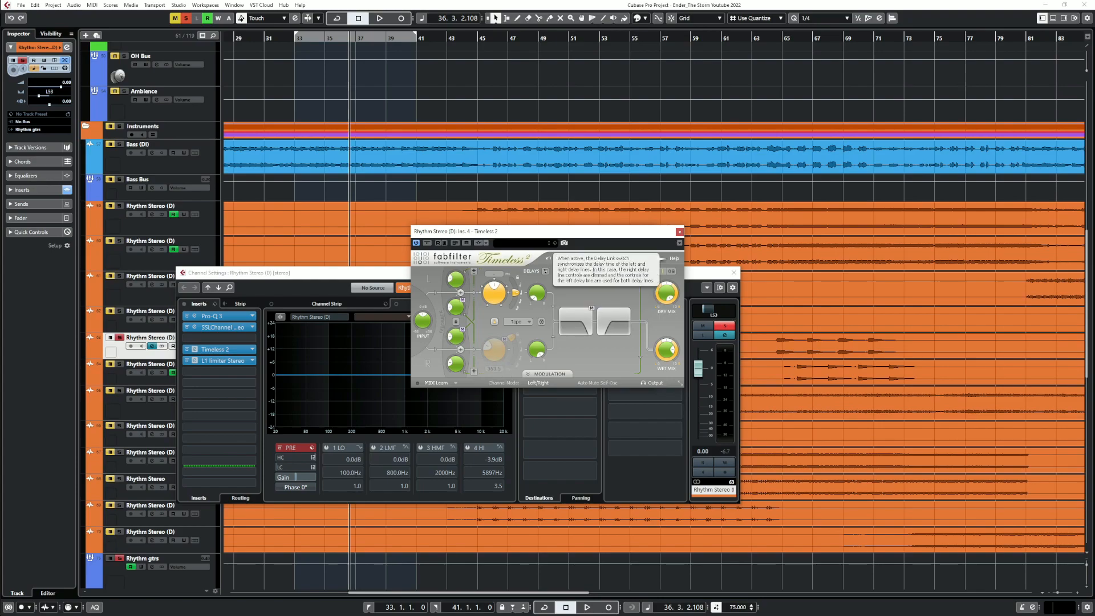
key(space)
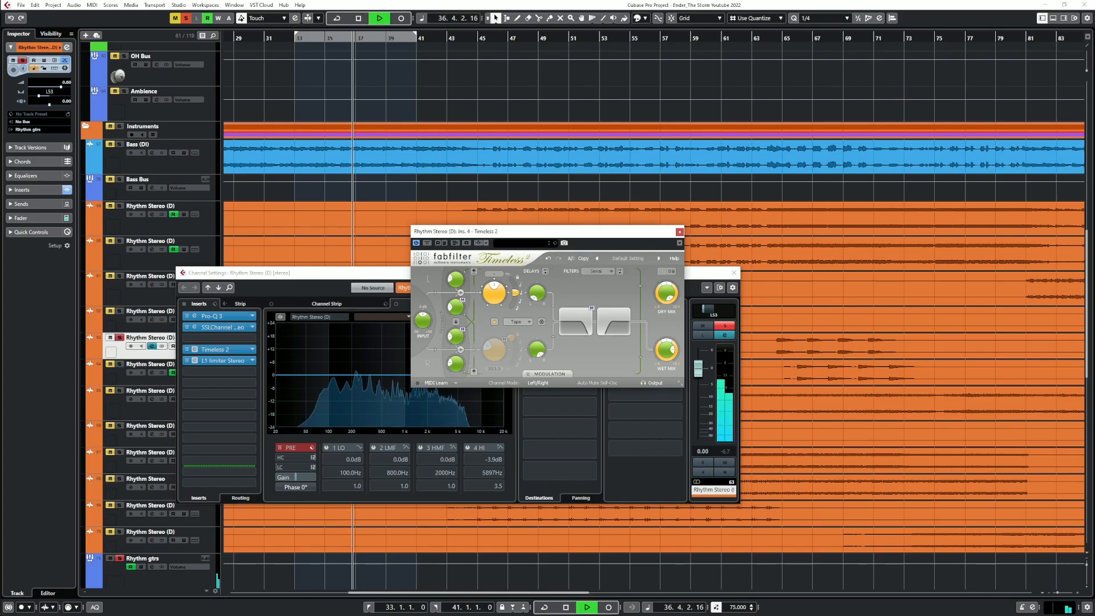
key(space)
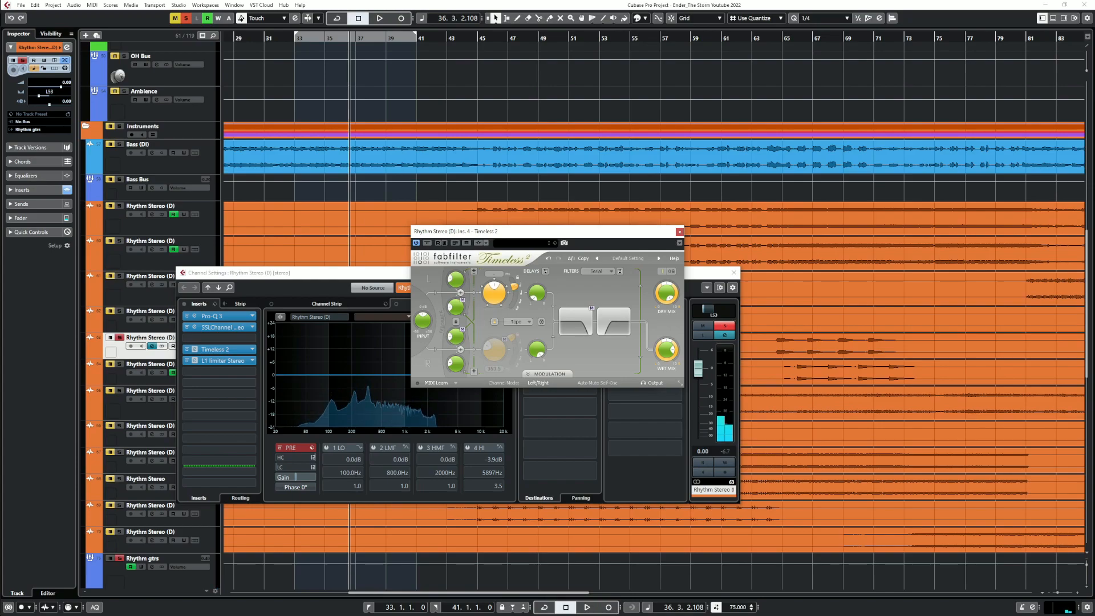
Adjust the frequency of Filter 1 in Timeless 2 and raise the left delay's feedback during playback
key(space)
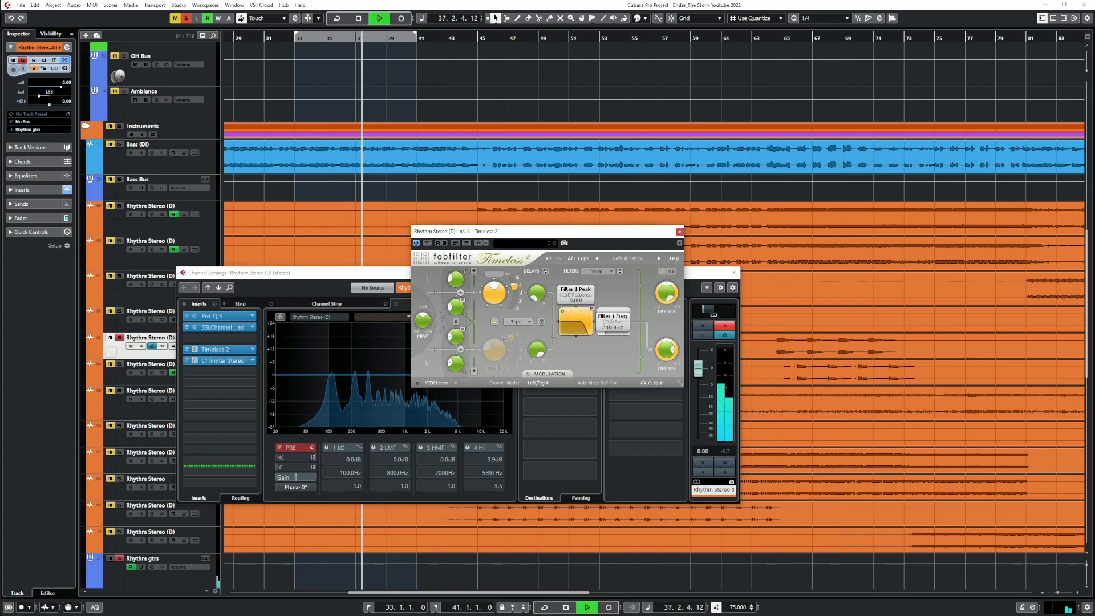
key(space)
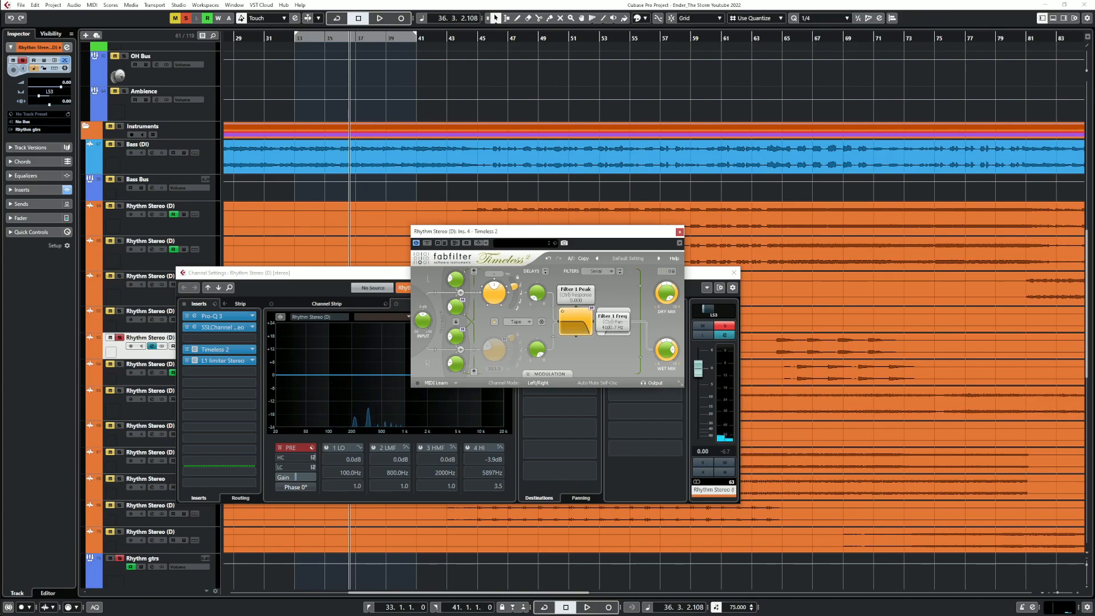
key(space)
drag(456, 279, 456, 261)
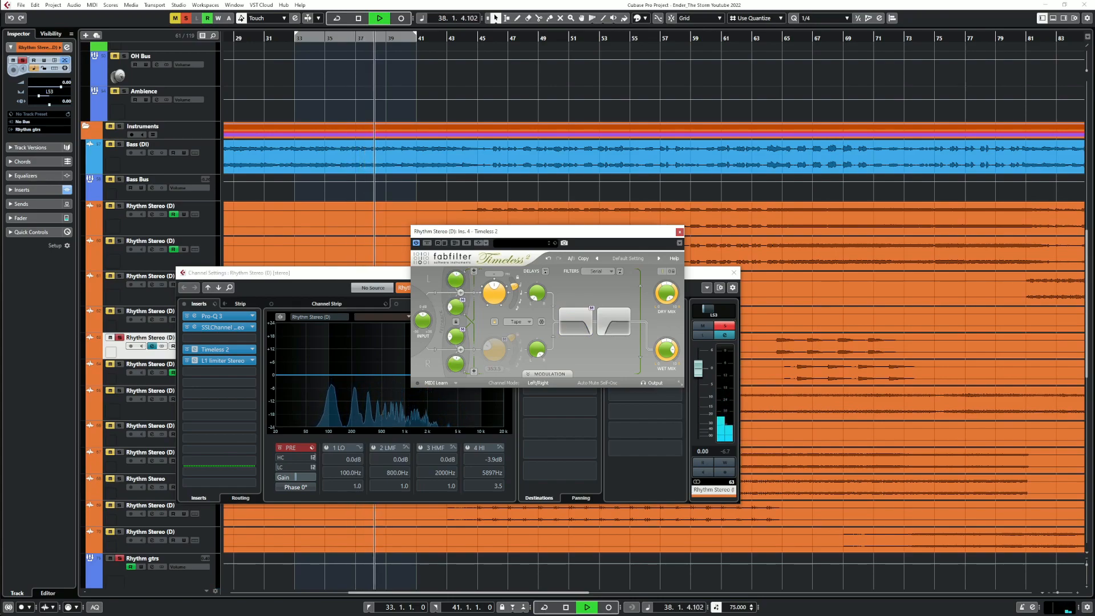
Fine-tune the wet level of Timeless 2 against repeated playback and close the plugin windows
key(space)
key(space)
mouse_move(666, 349)
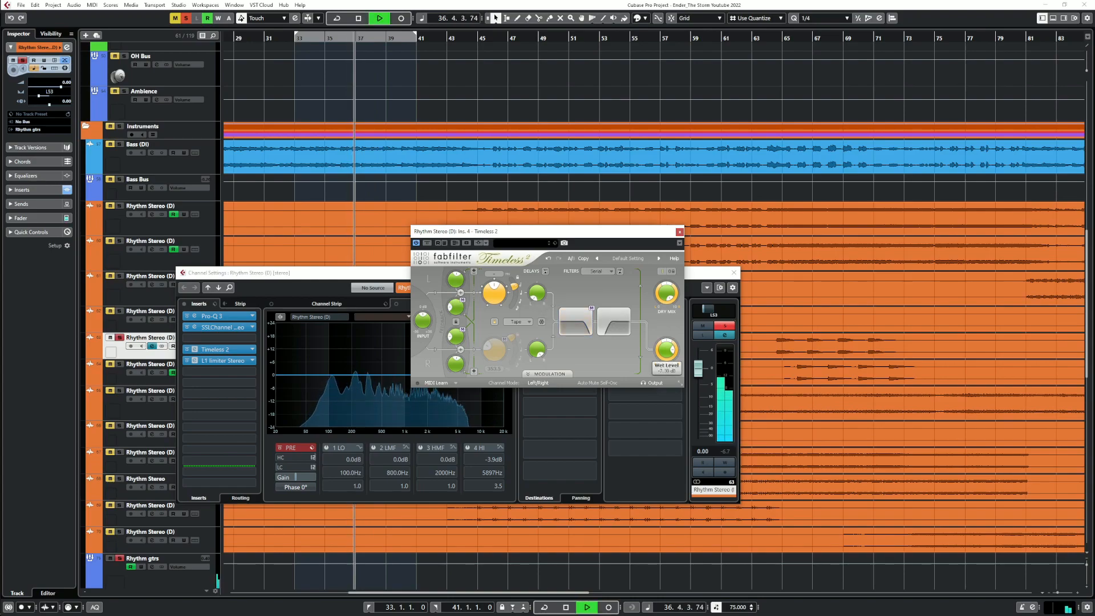
drag(666, 349, 666, 345)
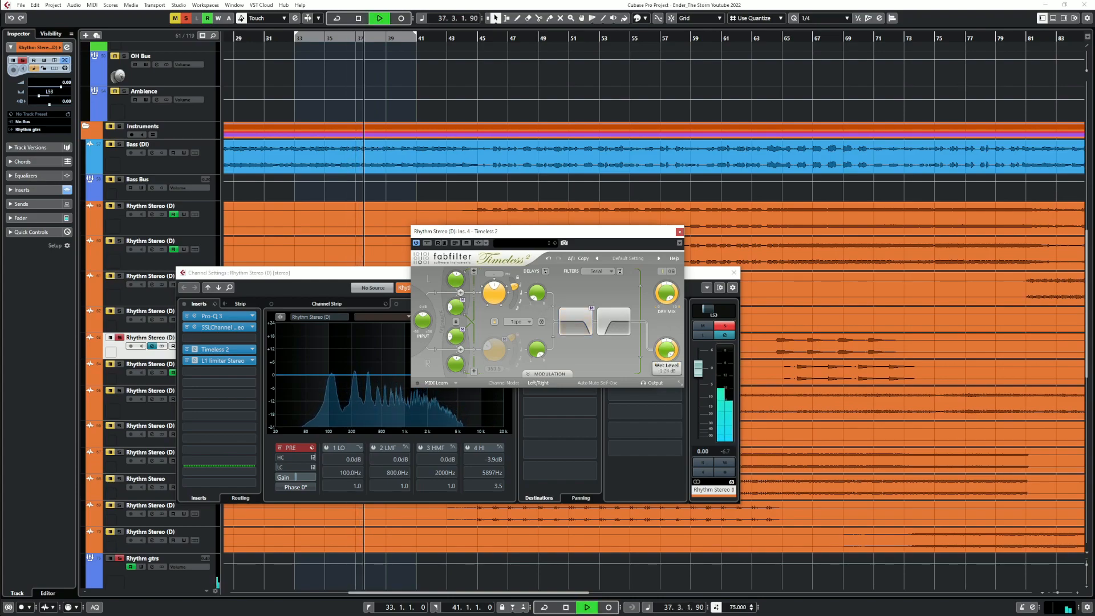
key(space)
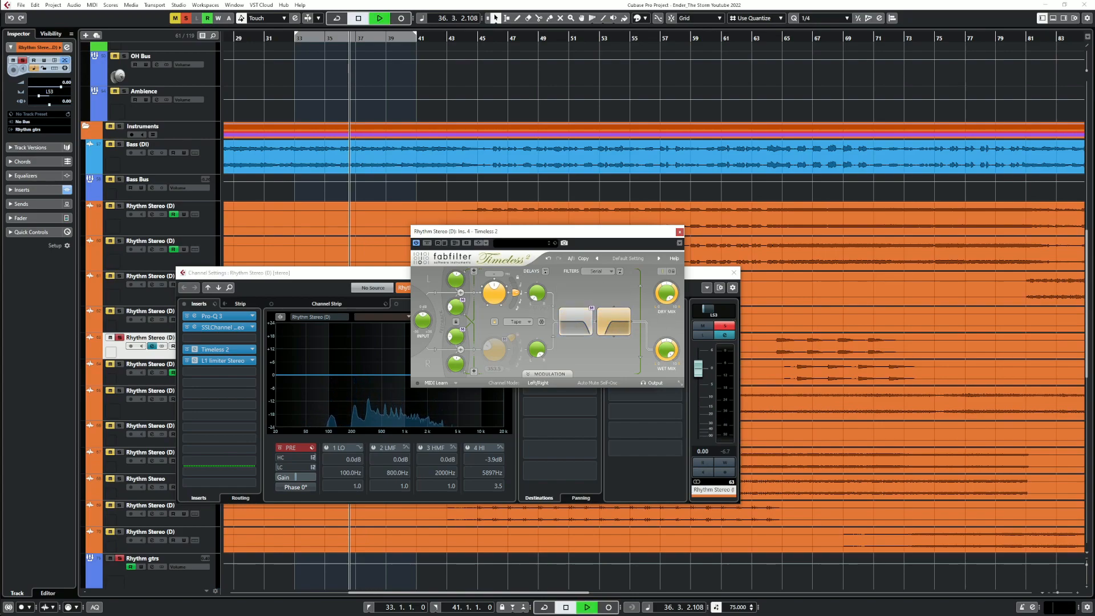
mouse_move(666, 347)
key(space)
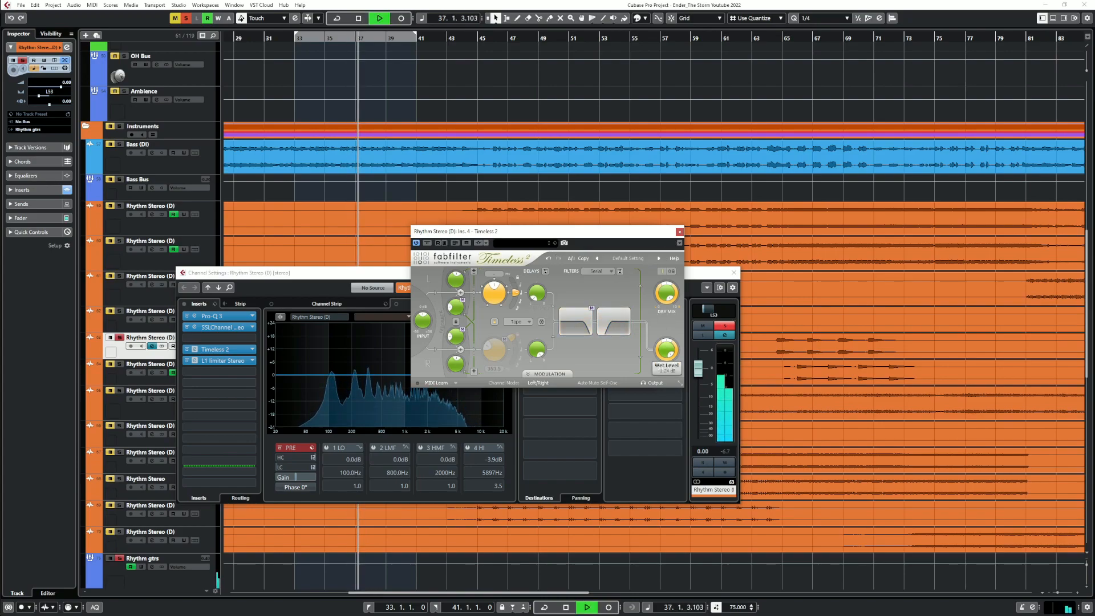
drag(666, 348, 666, 356)
key(space)
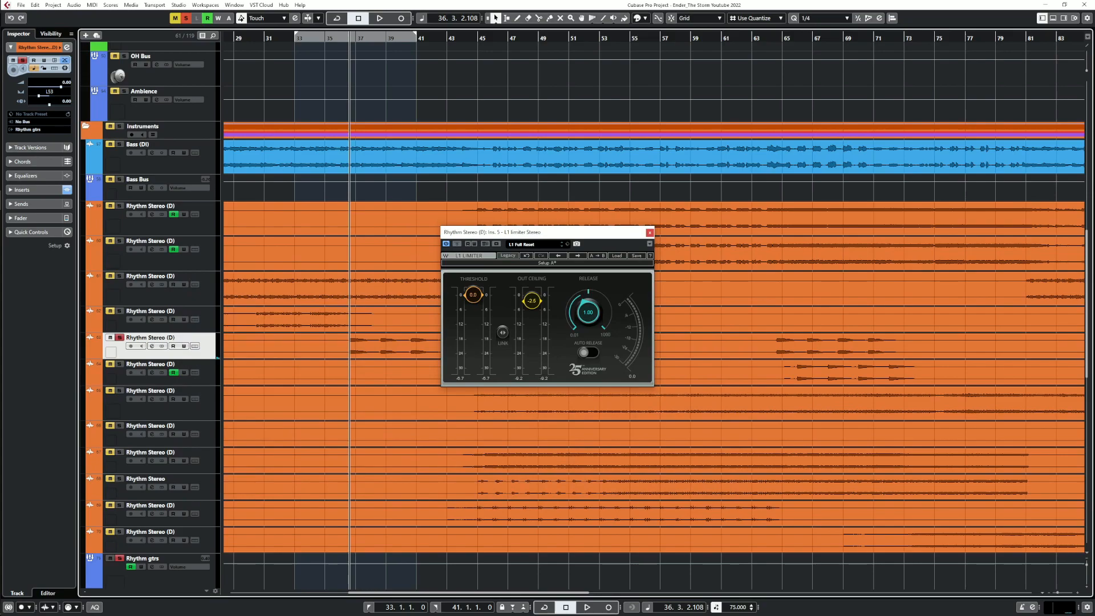
click(650, 233)
Unsolo the Rhythm Stereo track and play the full mix from around bar 36
key(space)
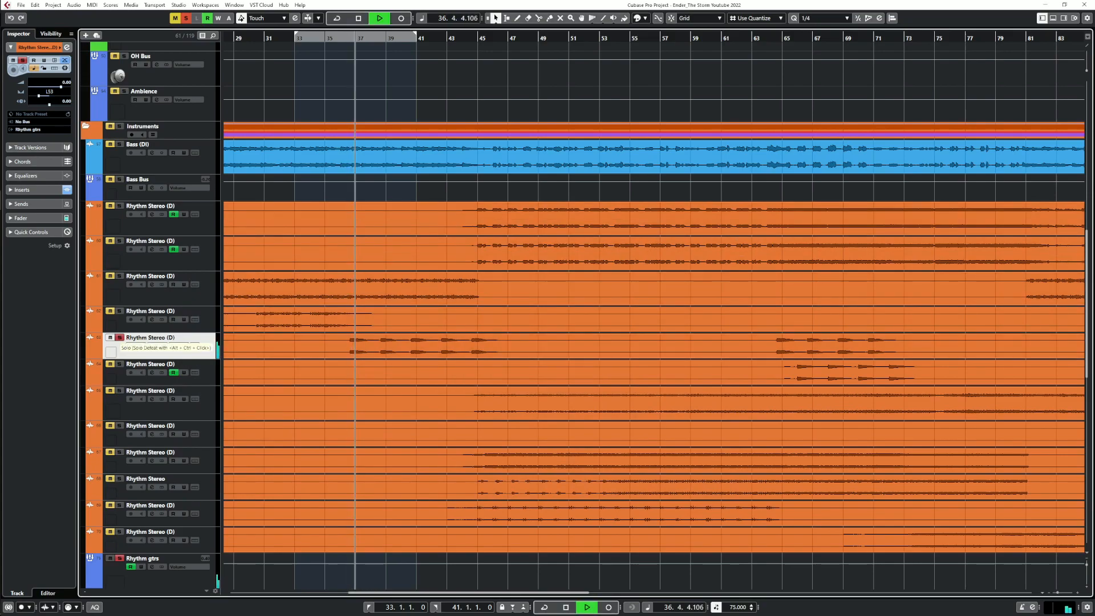
click(119, 338)
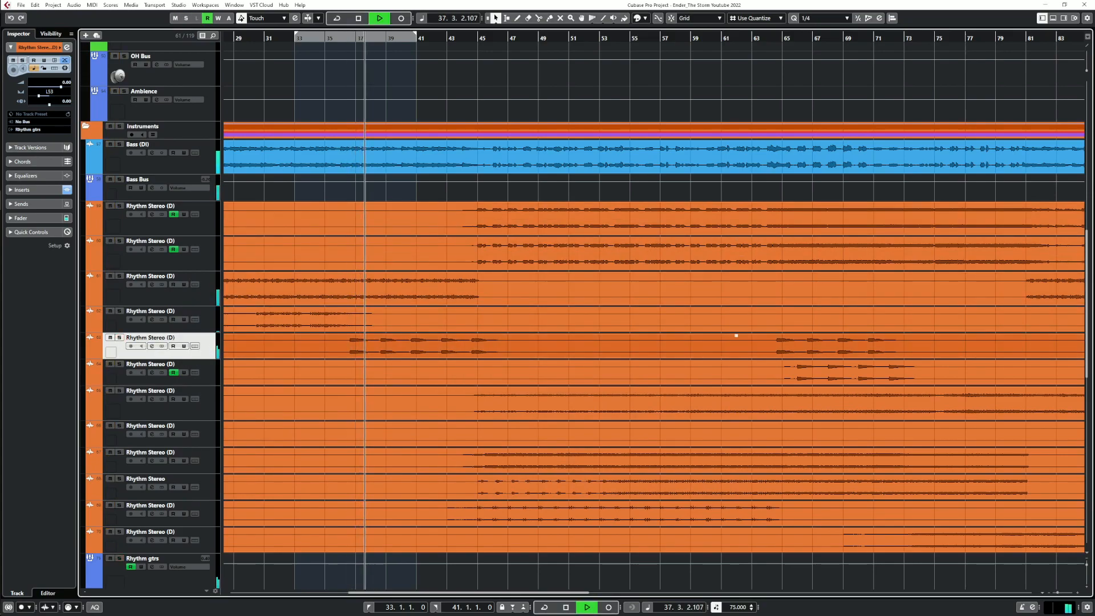
key(h)
click(391, 38)
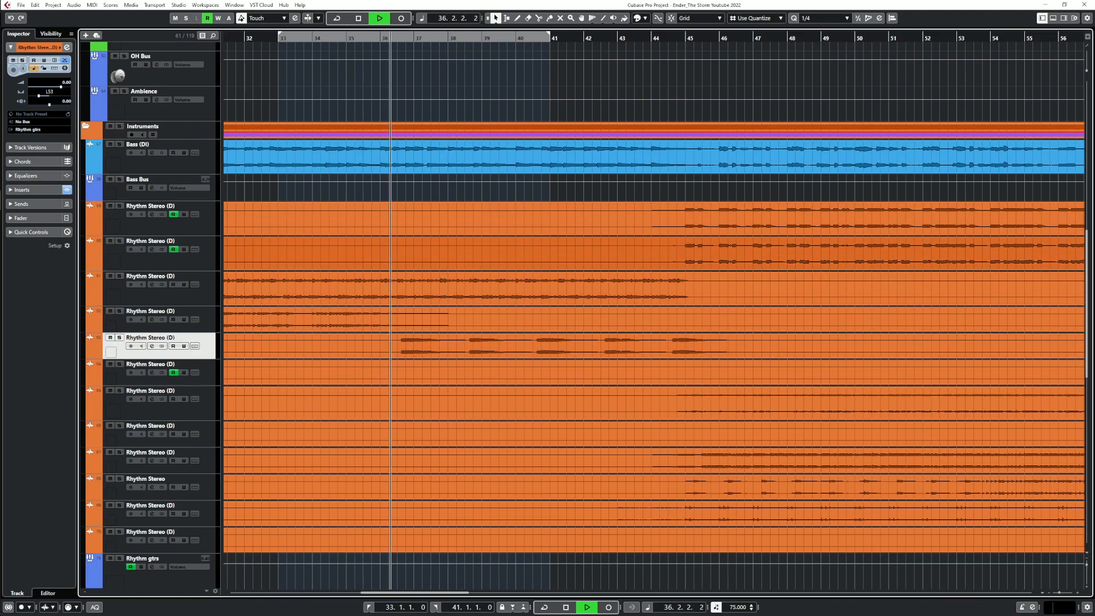
key(h)
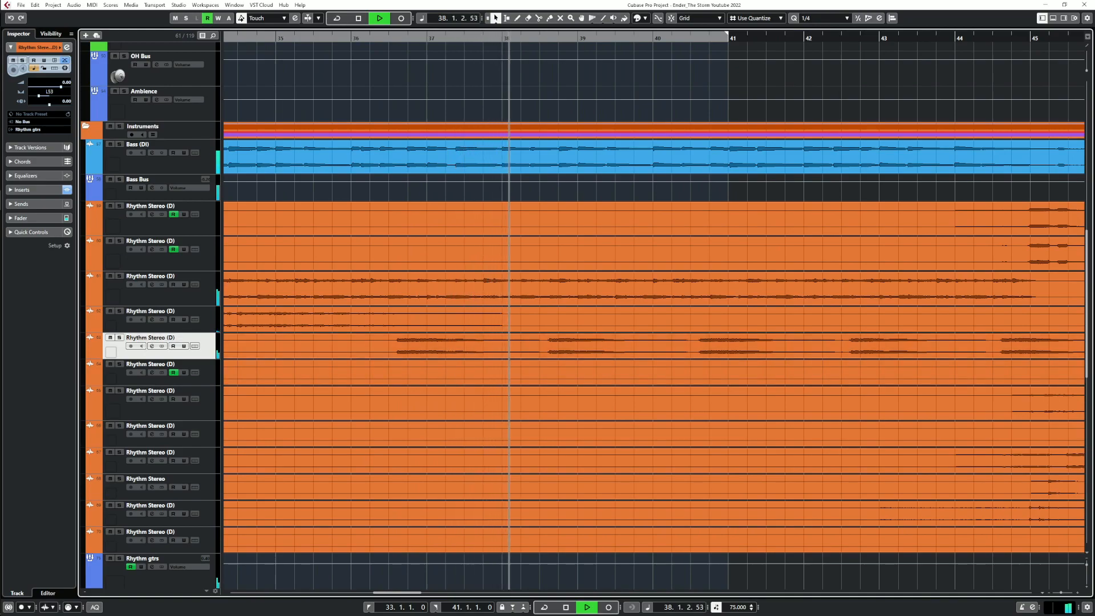
Toggle solo on the Rhythm Stereo track during playback to compare it alone and within the mix, leaving it soloed
key(s)
key(space)
key(space)
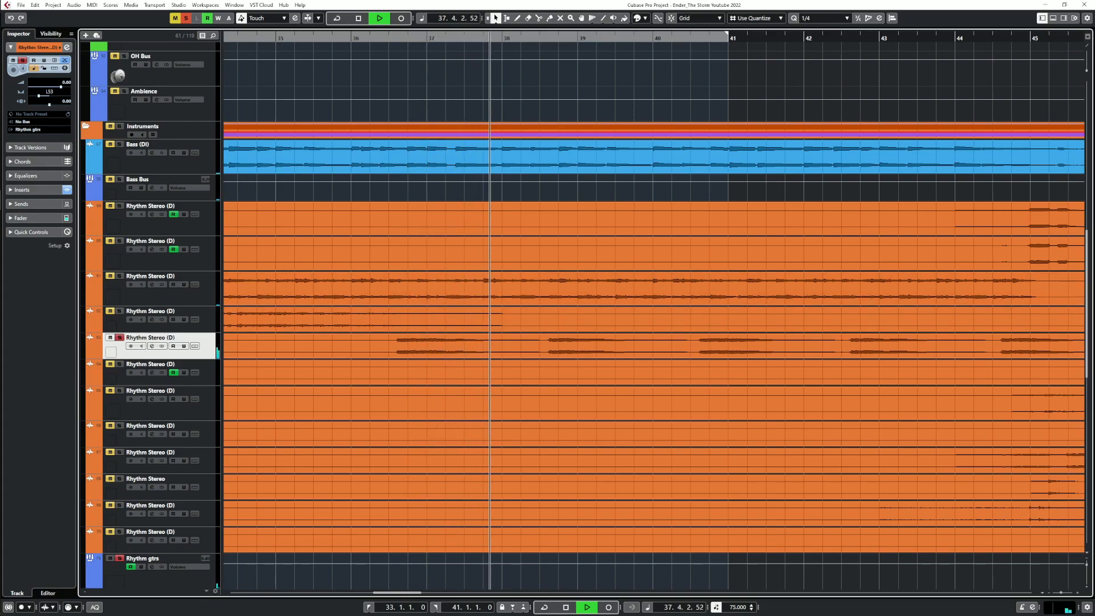
key(s)
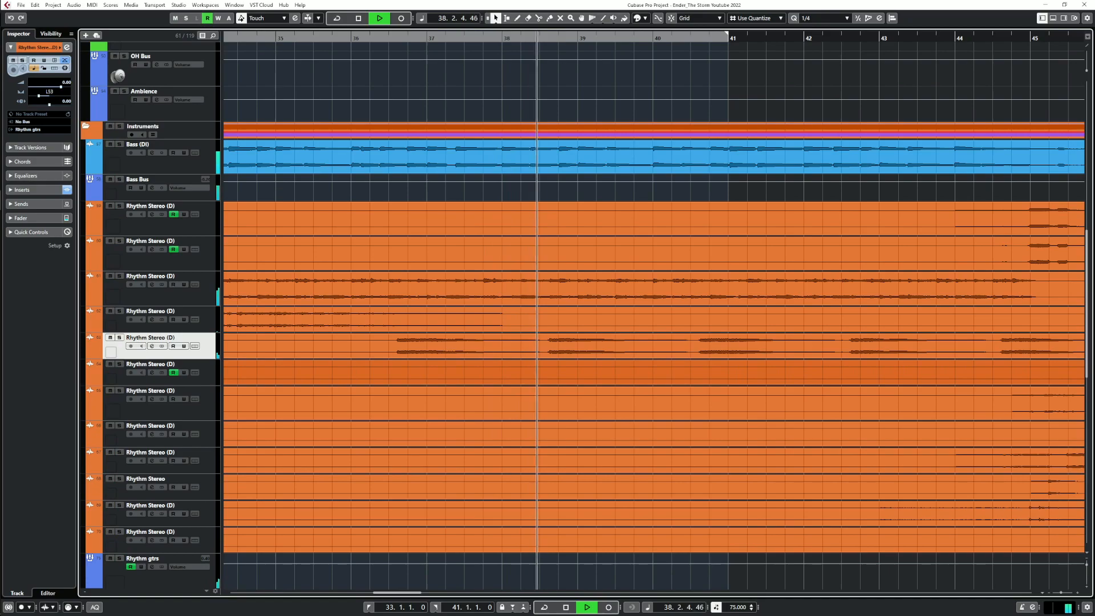
key(g)
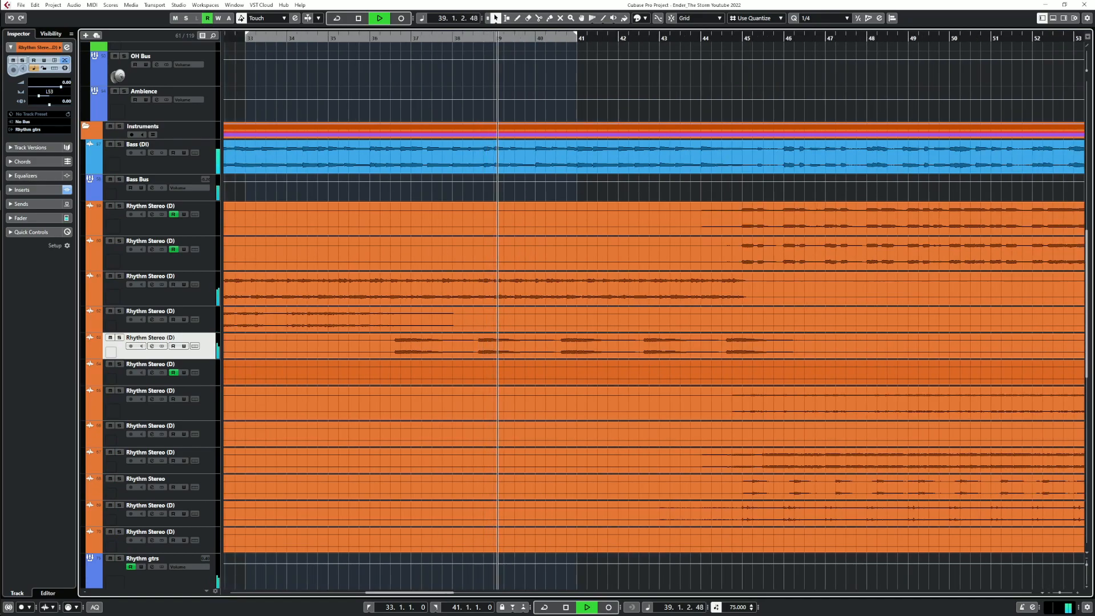
key(s)
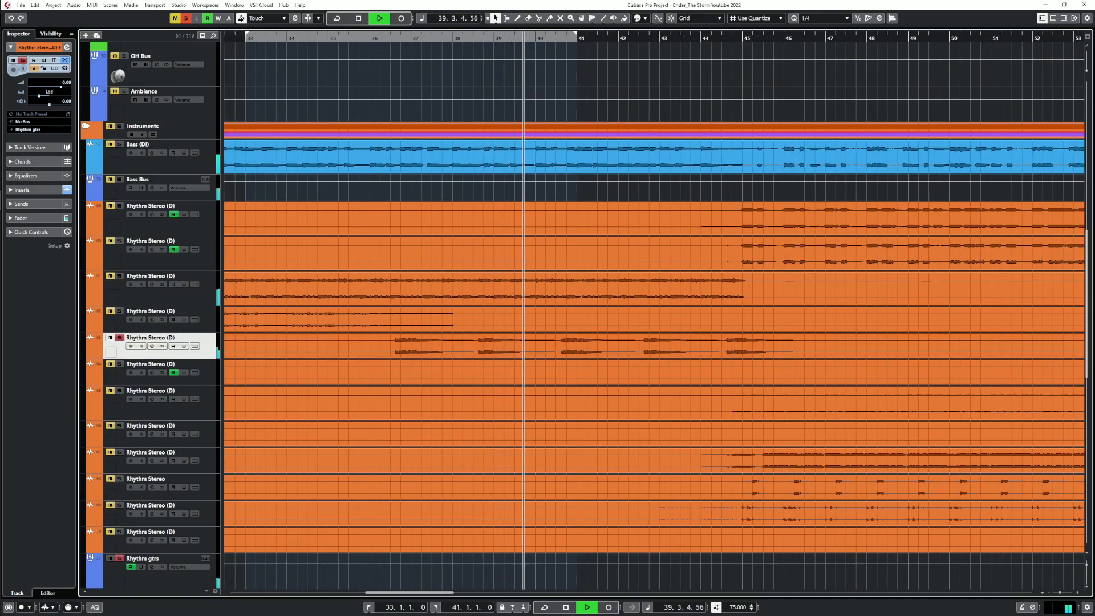
key(space)
Move the L1 limiter to insert slot 6 and load Pro-C 2 in slot 5 of the guitar channel
key(e)
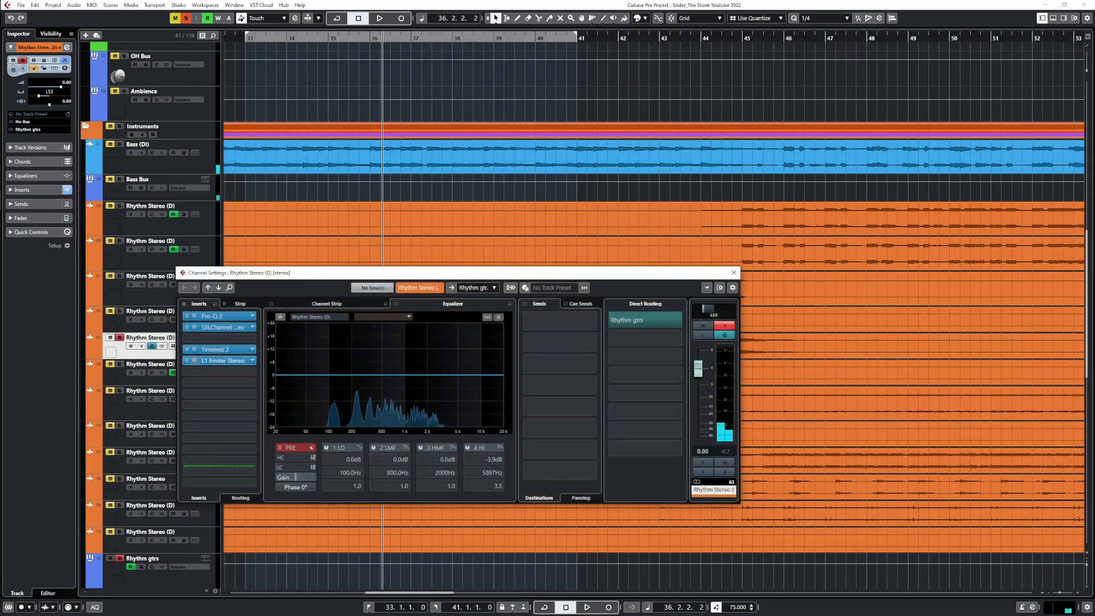
drag(227, 361, 228, 373)
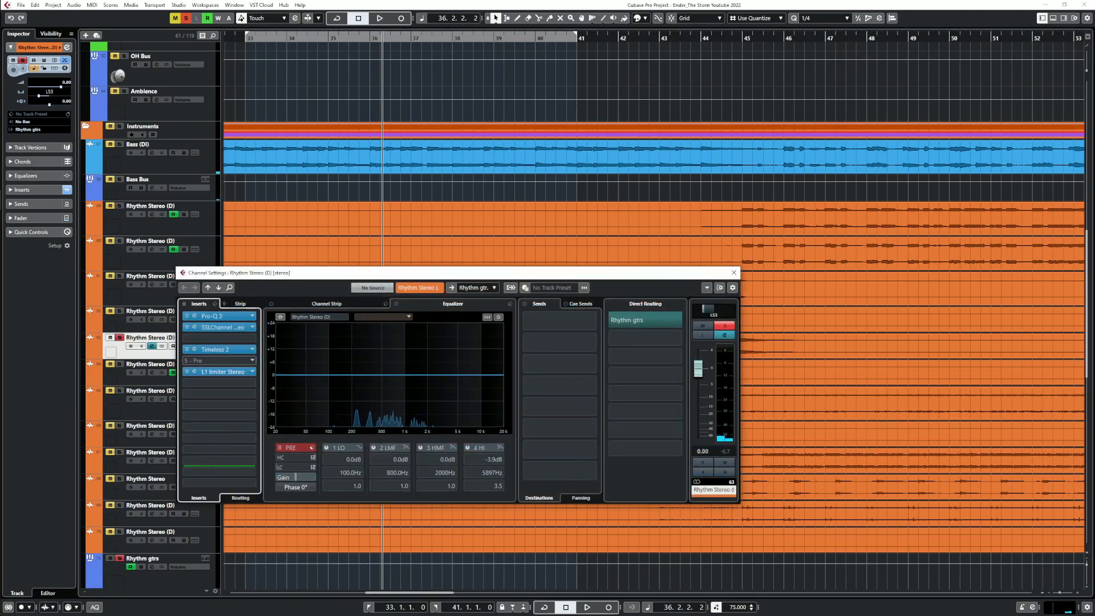
click(219, 360)
text(pr)
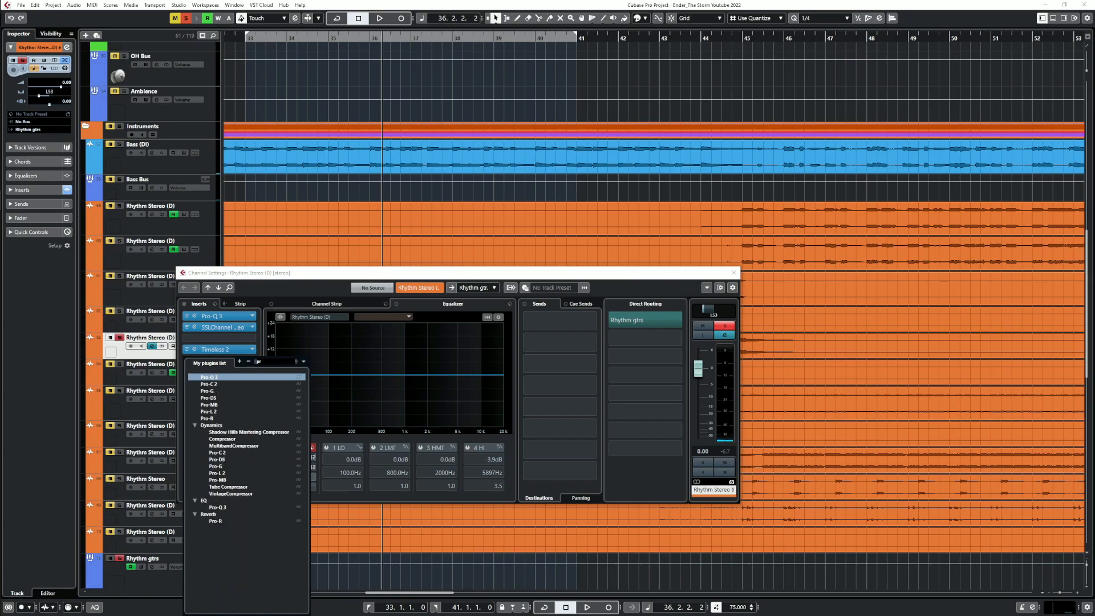
key(Down)
key(Return)
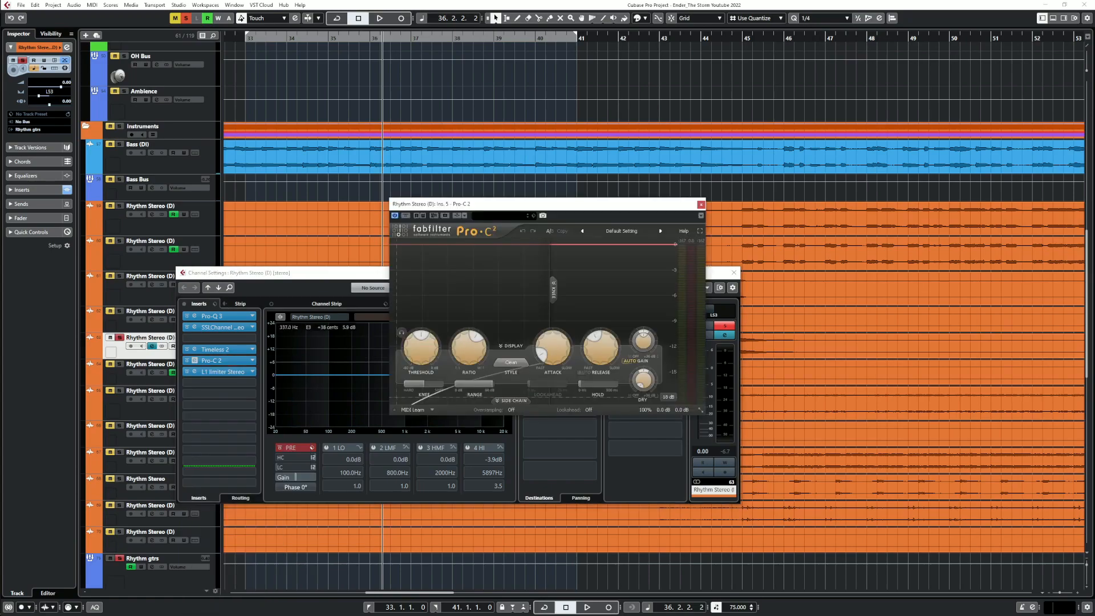
Raise the Pro-C 2 threshold and shorten its release while playing the soloed guitar
mouse_move(421, 348)
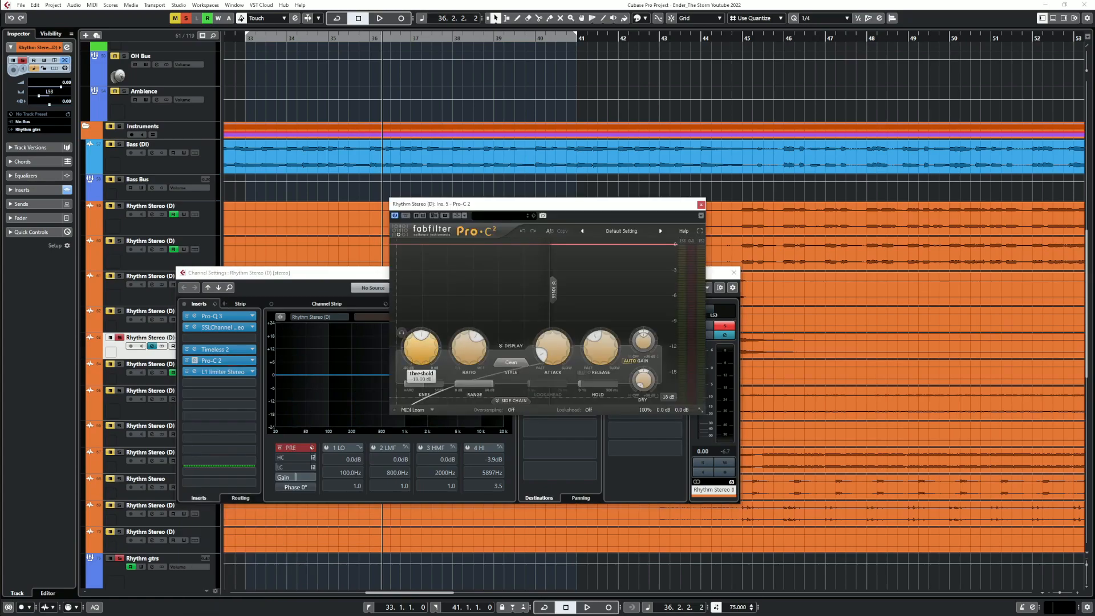
key(space)
drag(421, 348, 421, 337)
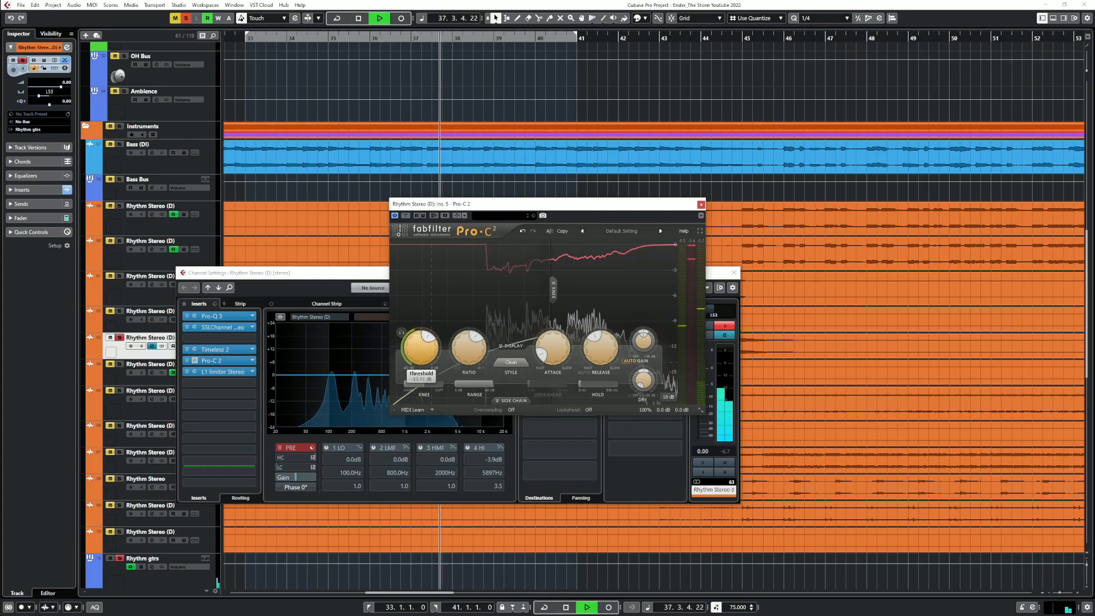
mouse_move(601, 348)
mouse_move(421, 348)
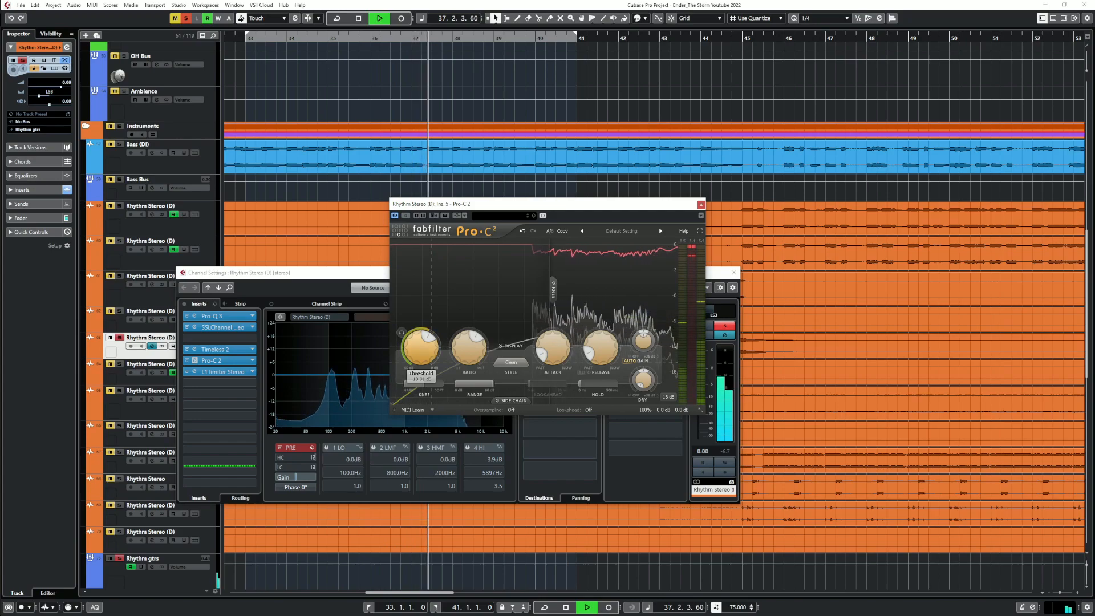
Compare the guitar with Pro-C 2 bypassed and active during repeated playback, leaving it active, and close the compressor window
click(187, 361)
key(space)
key(space)
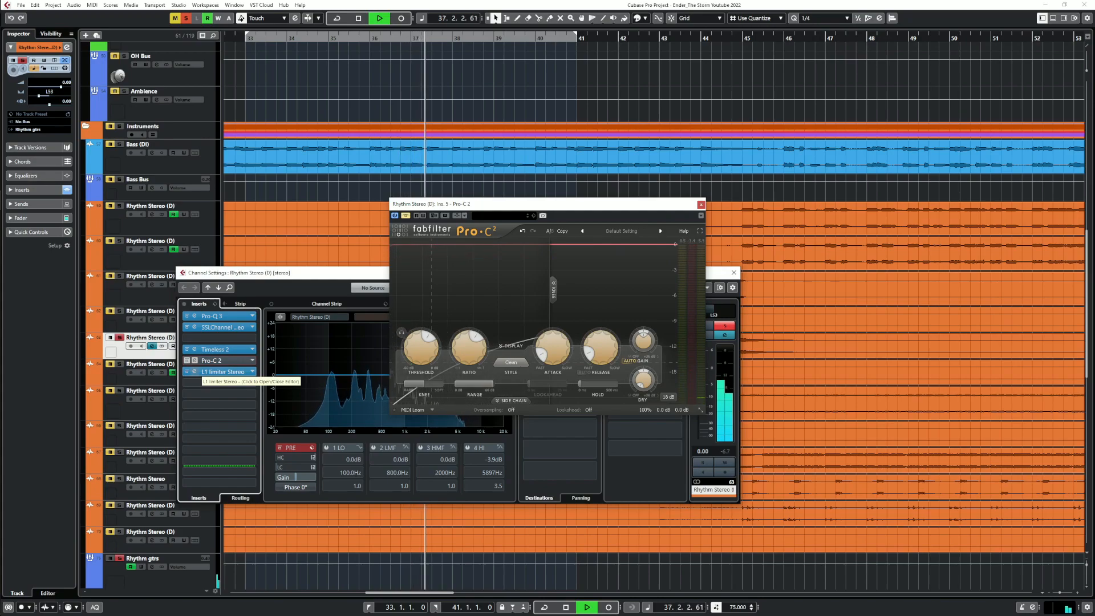
key(space)
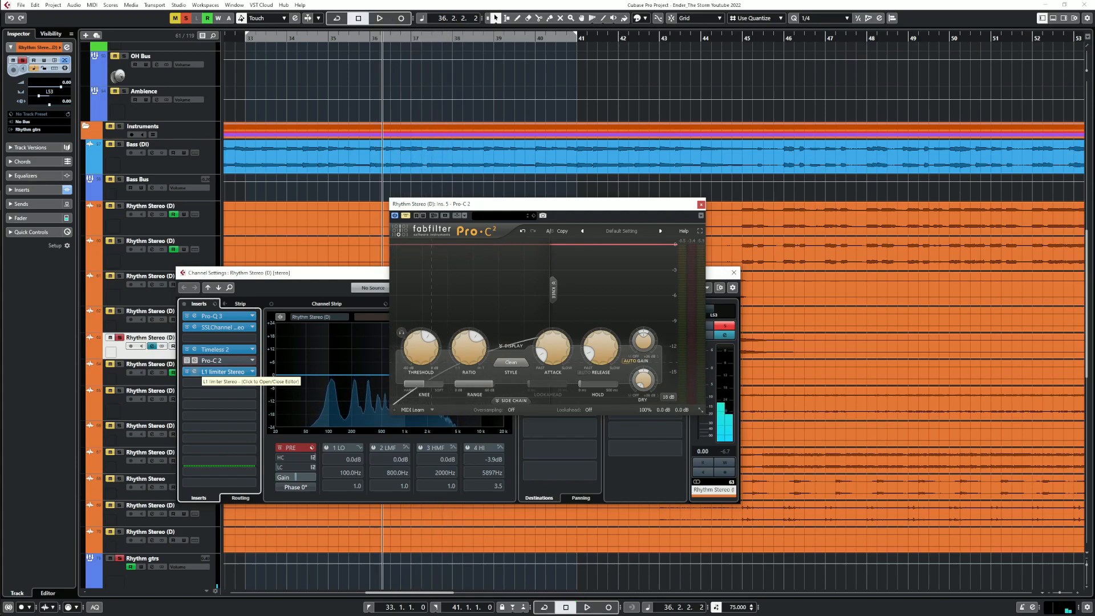
key(space)
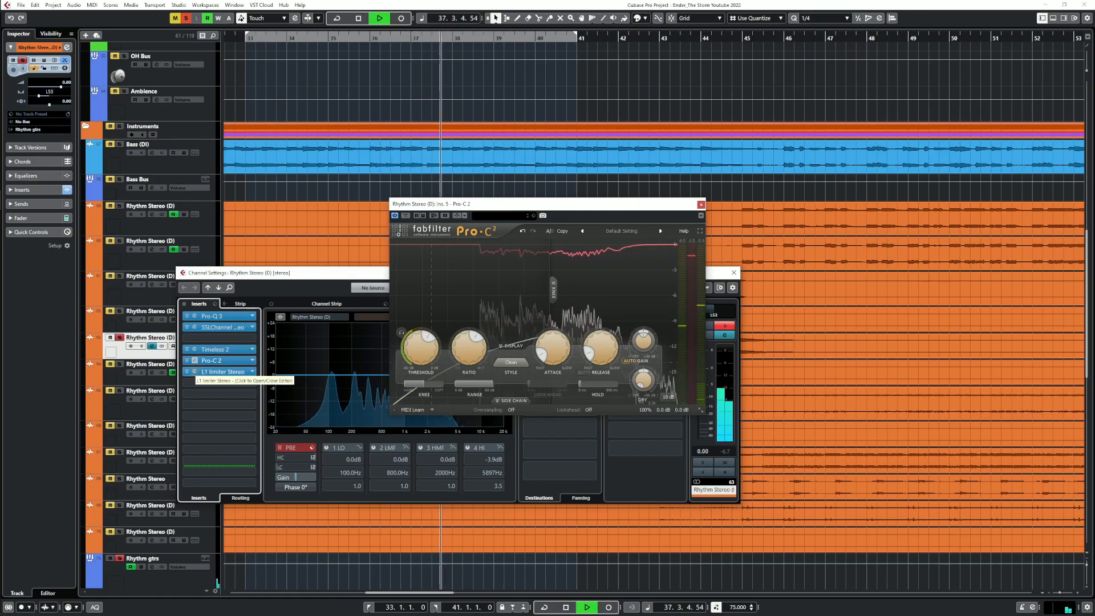
key(space)
click(701, 204)
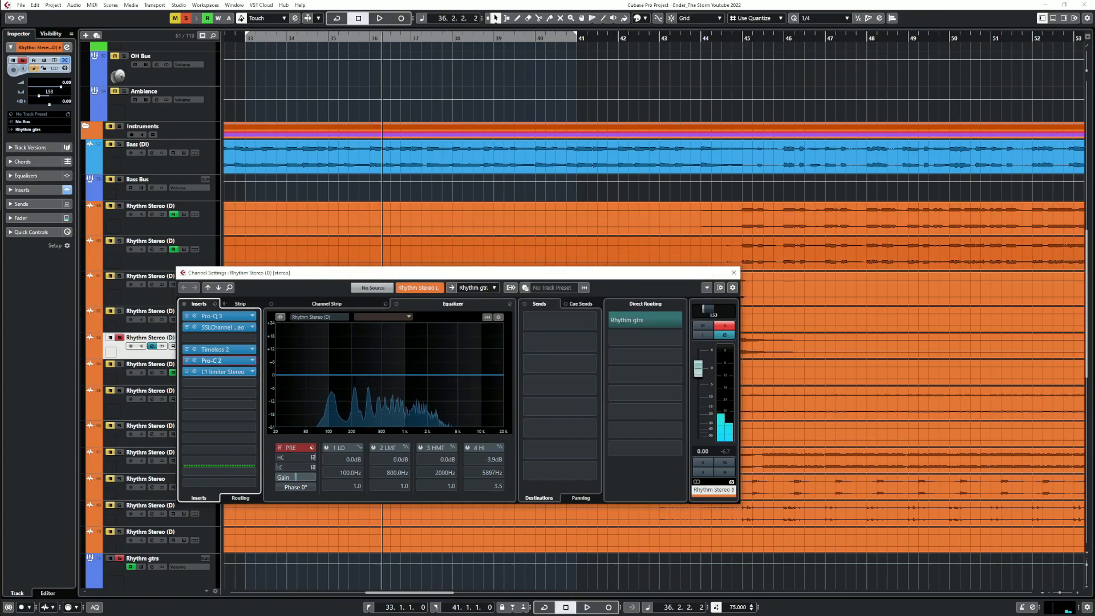
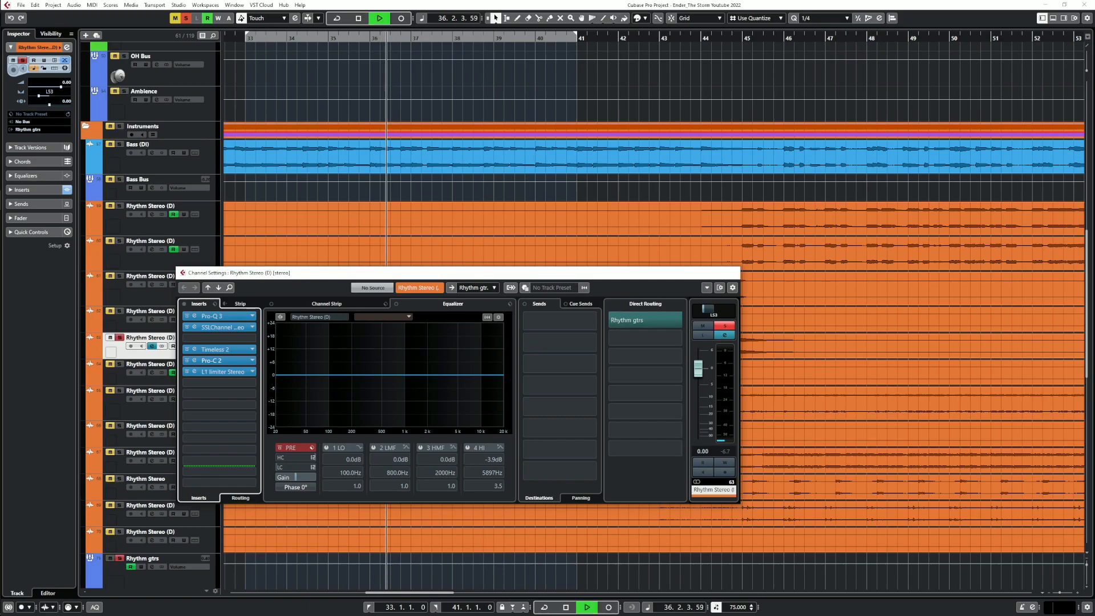
Close the channel settings, unsolo the Rhythm Stereo track and replay the full mix from around bar 36
click(734, 273)
click(119, 338)
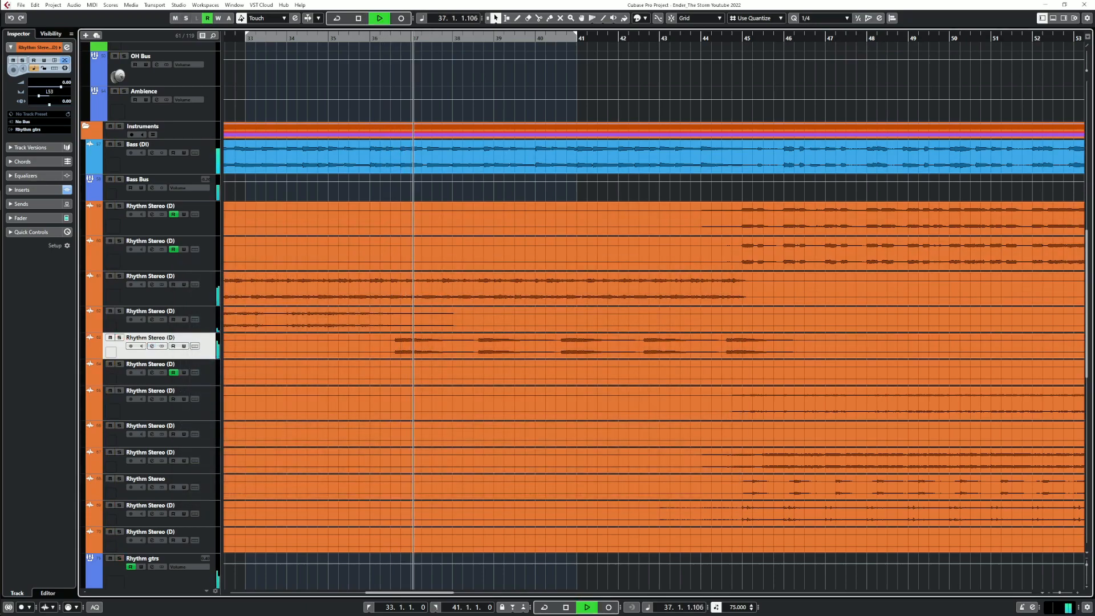
click(388, 38)
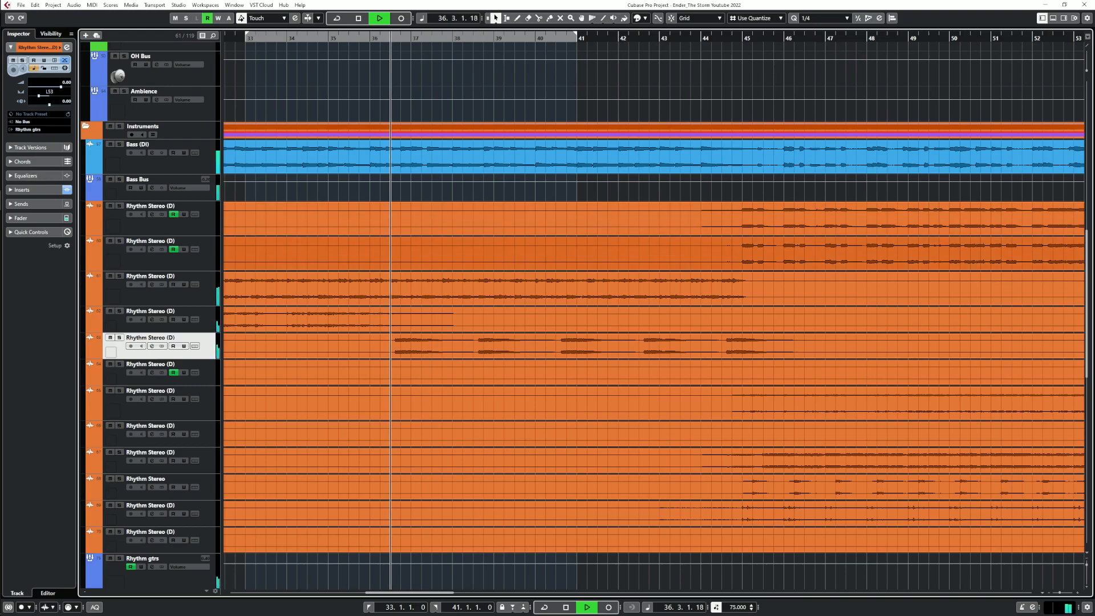
Set the output ceiling of the guitar's L1 limiter to about -3.5 dB and close its windows
click(152, 346)
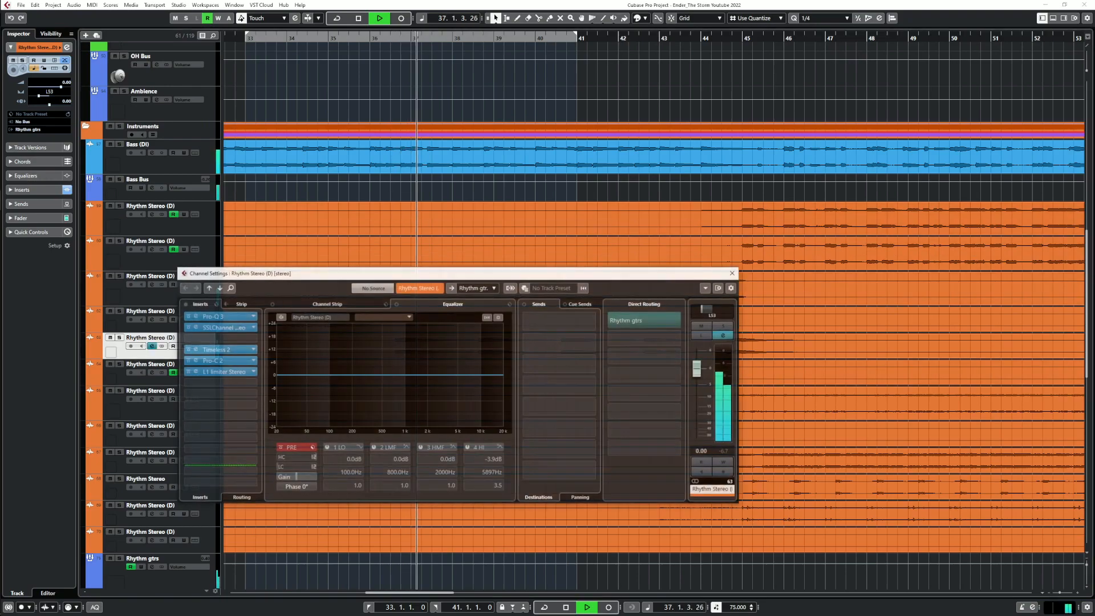
click(195, 372)
drag(531, 301, 532, 304)
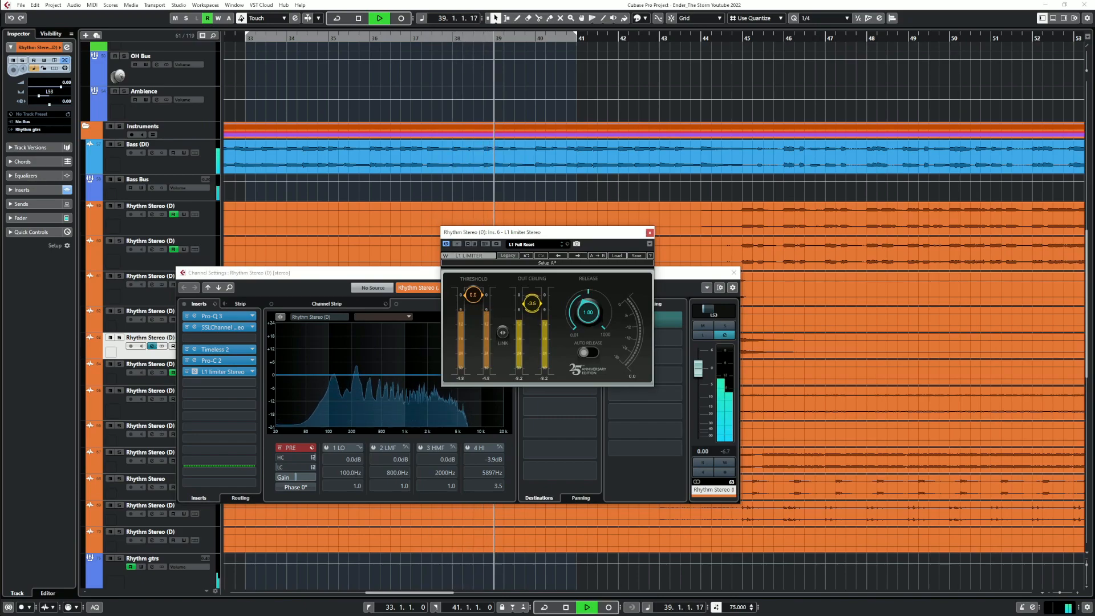
click(734, 273)
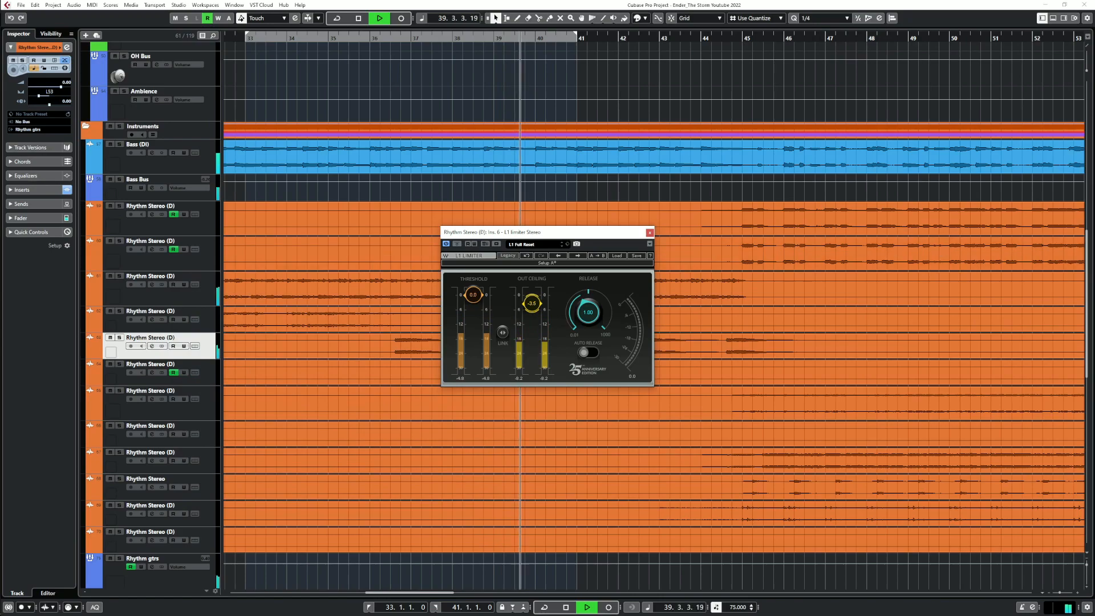
click(650, 233)
Locate the next guitar section in the arrangement and play the full mix from around bar 65
key(g)
key(g)
key(g)
key(g)
key(g)
key(g)
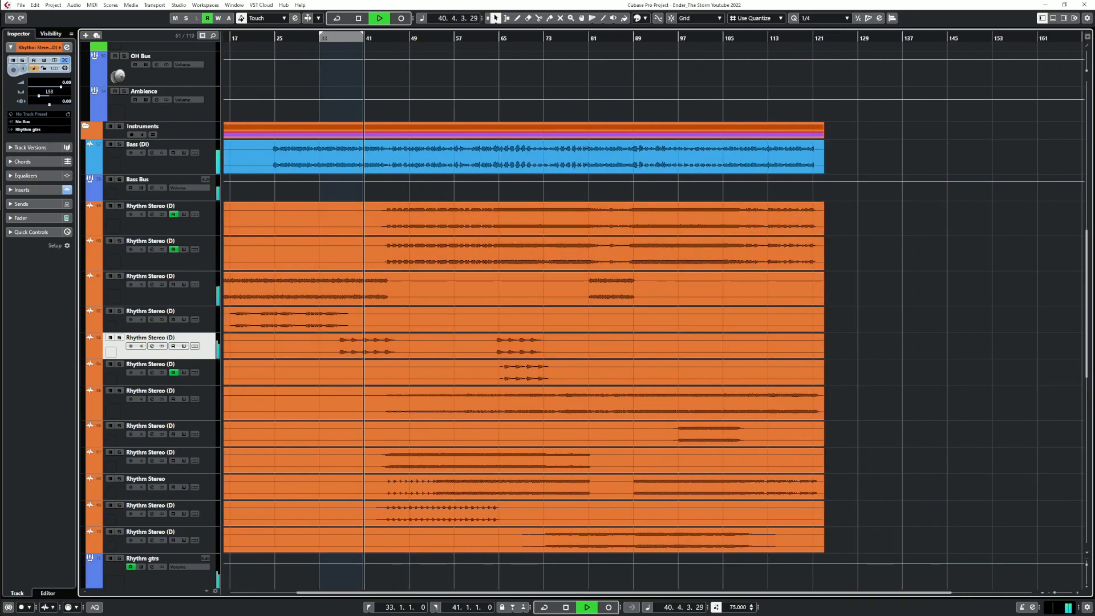
click(499, 38)
key(h)
key(h)
key(h)
key(h)
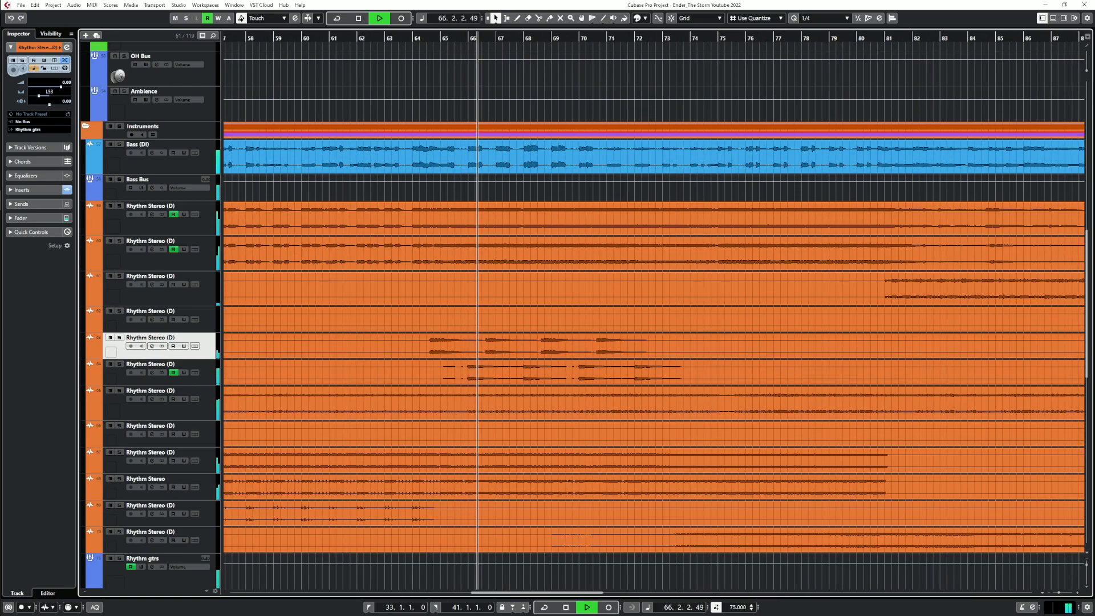
Solo the Rhythm Stereo track just below and play it from around bar 65 with its SSLChannel plugin open
click(119, 364)
click(463, 38)
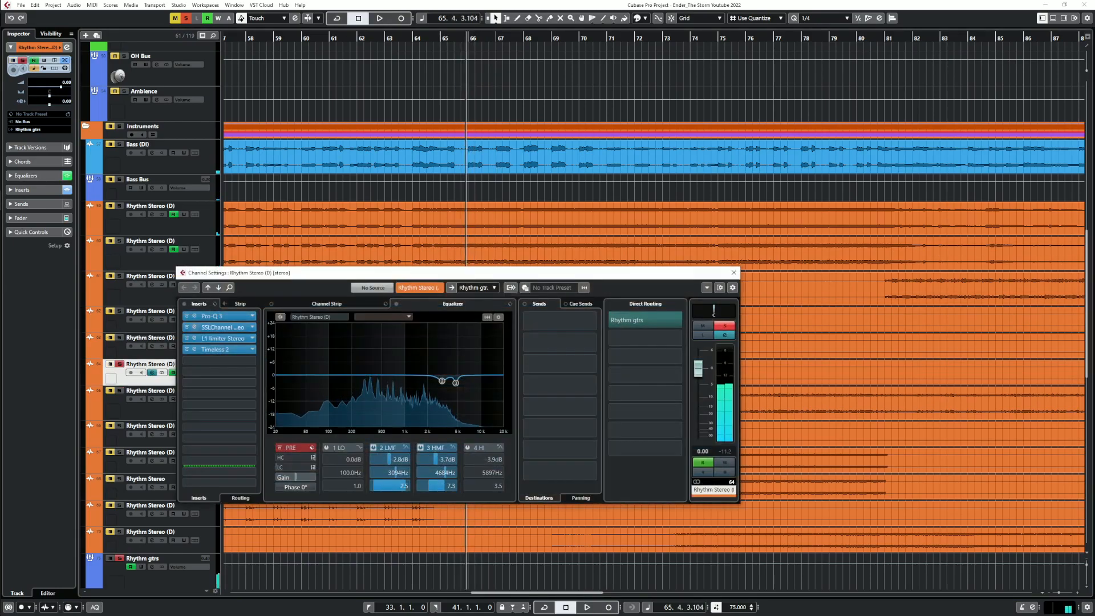
click(223, 327)
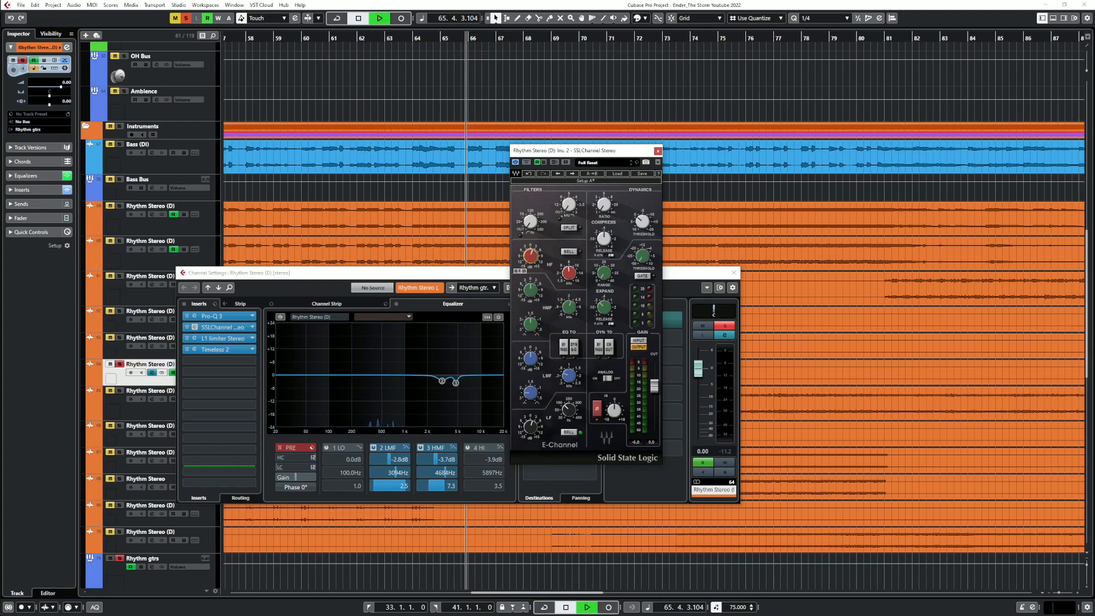
key(space)
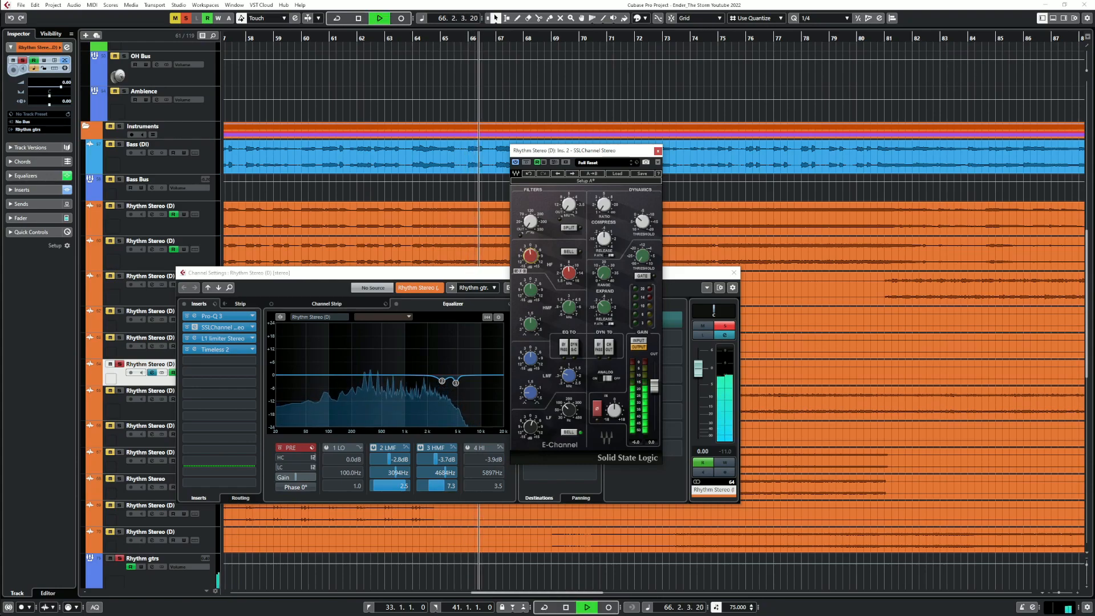
key(space)
key(space)
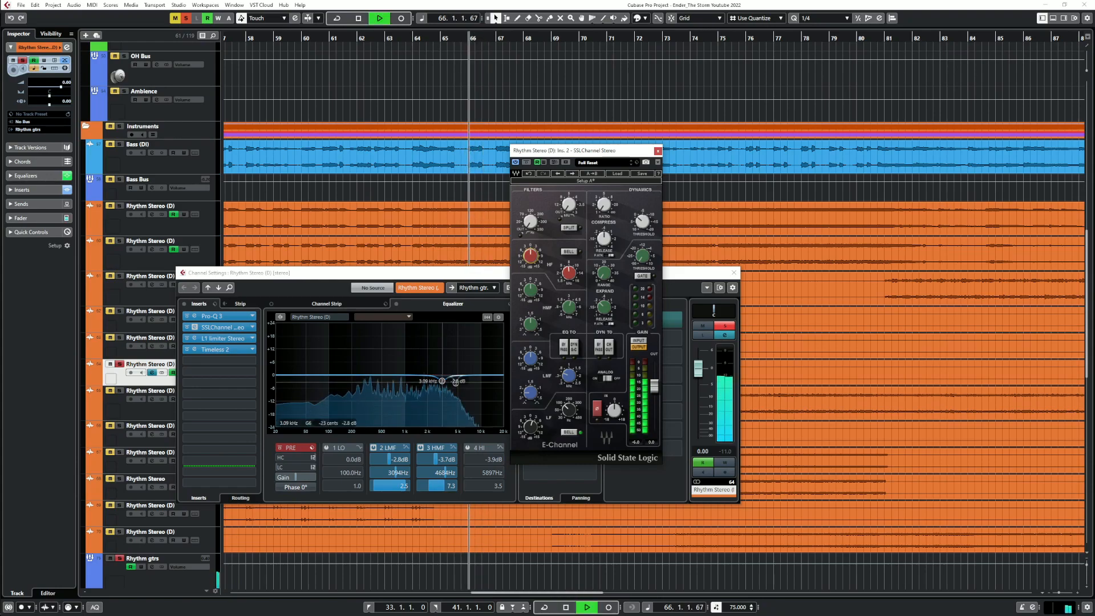
Reshape the channel EQ's low-mid band into a narrow -5.1 dB cut at 1795 Hz with Q 9.4, checking it in playback
drag(442, 380, 424, 357)
key(space)
key(space)
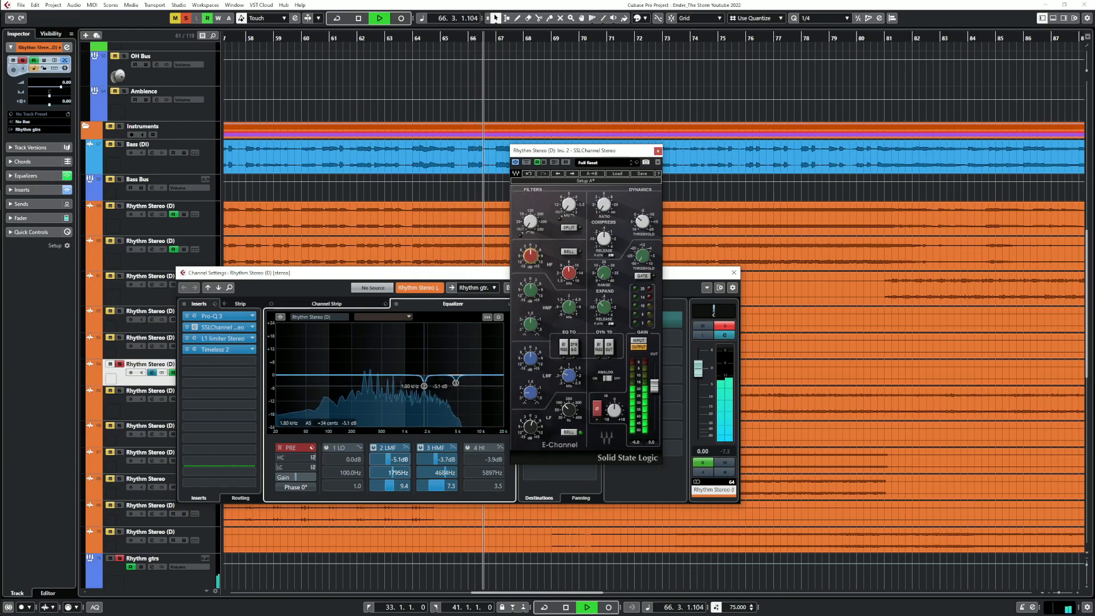
key(space)
key(space)
key(space)
key(space)
Move the channel EQ's high-mid band to 2547 Hz with a -3.0 dB cut, checking it in playback
mouse_move(455, 376)
mouse_down()
mouse_move(428, 371)
mouse_move(443, 370)
mouse_move(436, 360)
mouse_move(426, 378)
mouse_move(436, 382)
mouse_up()
key(space)
key(space)
key(space)
key(space)
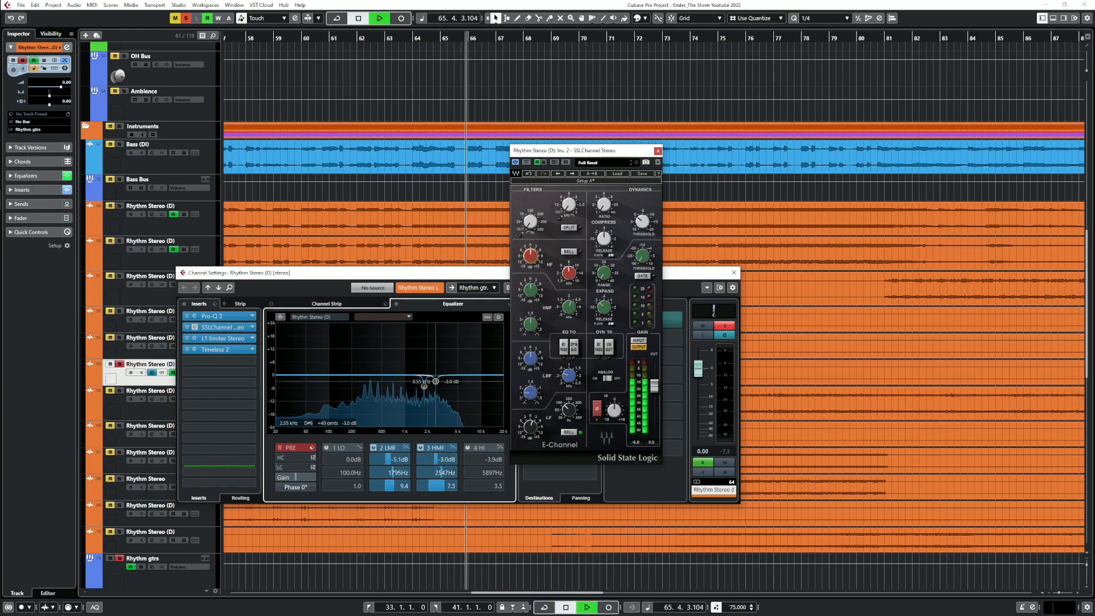
Unsolo the guitar track and replay the section to hear its EQ cuts within the full mix
click(725, 325)
key(space)
key(space)
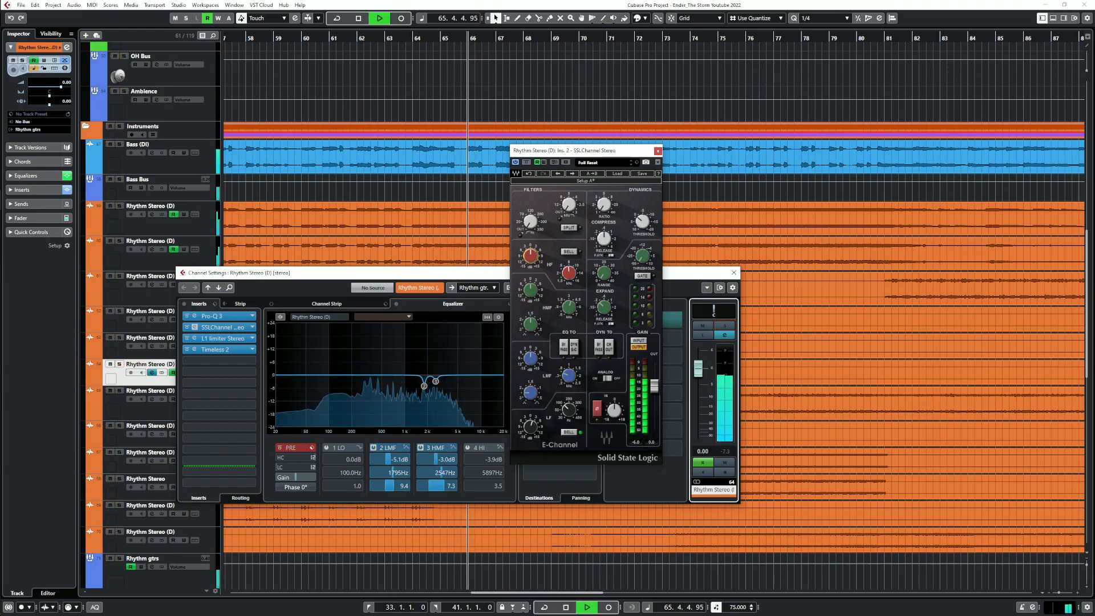
key(space)
key(space)
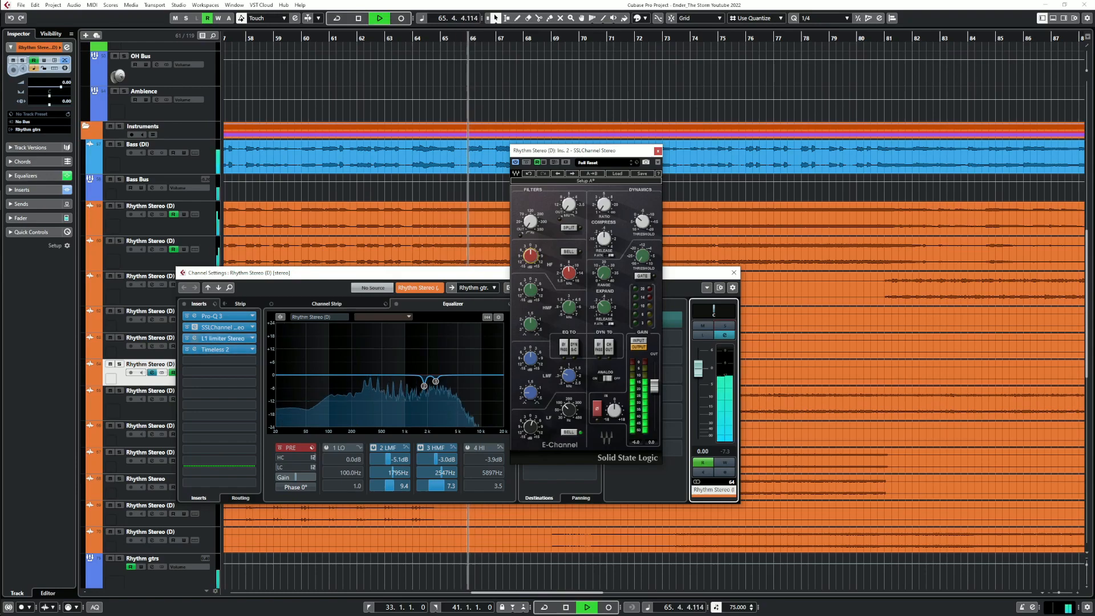
Lower the L1 limiter's threshold to -9.0 dB and its output ceiling to -11.0 dB against repeated playback
click(195, 338)
key(space)
key(space)
drag(503, 333, 532, 321)
key(space)
key(space)
key(space)
key(space)
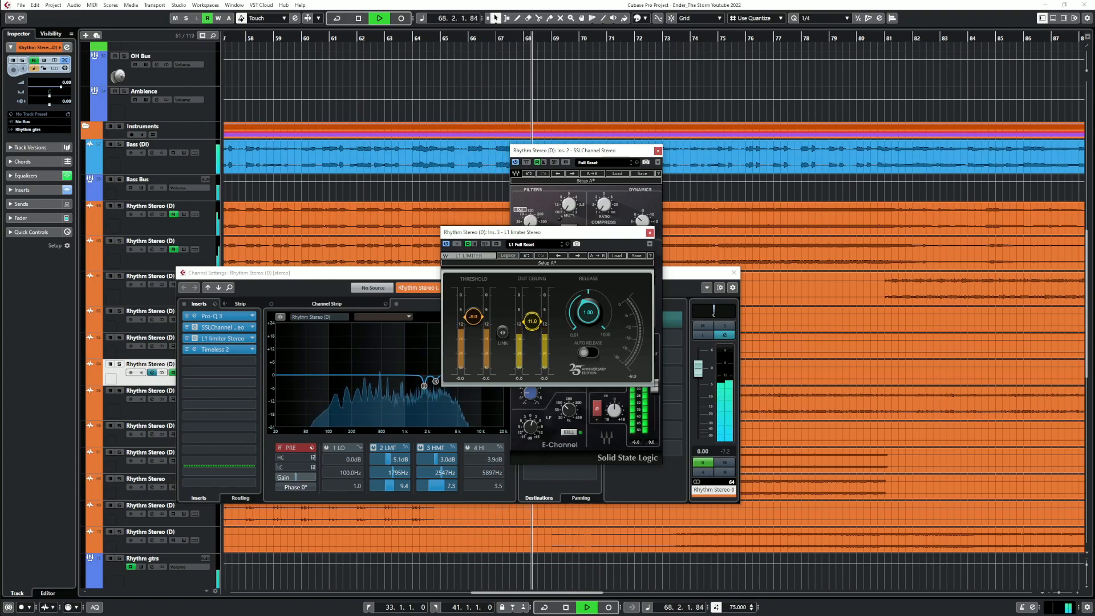
Raise the L1 limiter's output ceiling to about -9 dB and replay the section
drag(532, 322, 531, 316)
key(space)
key(space)
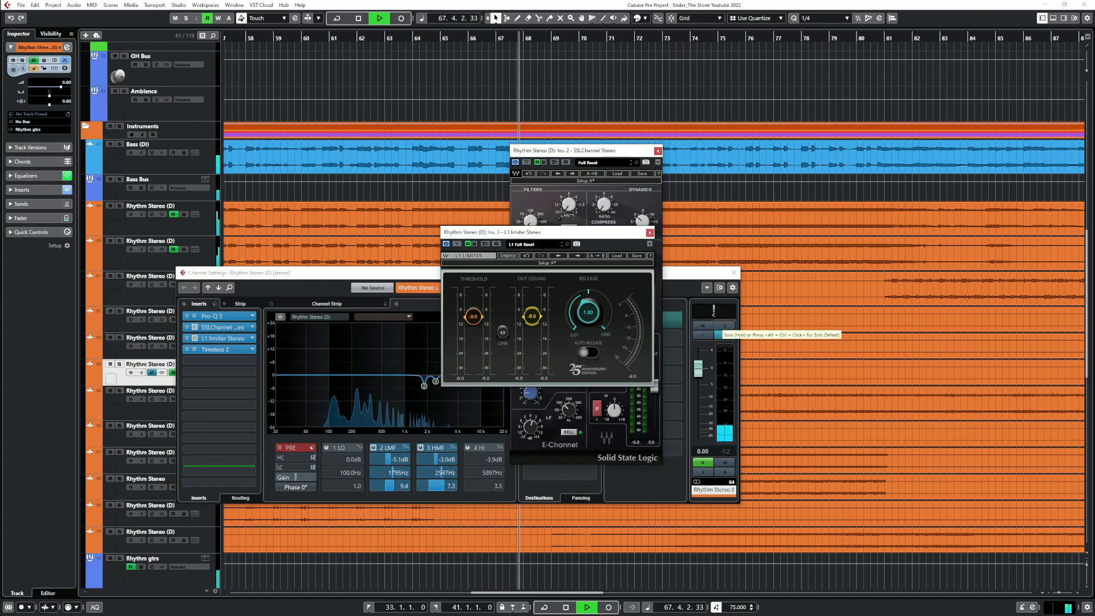
Solo the guitar track and check its Timeless 2 delay and L1 limiter windows during playback
click(723, 325)
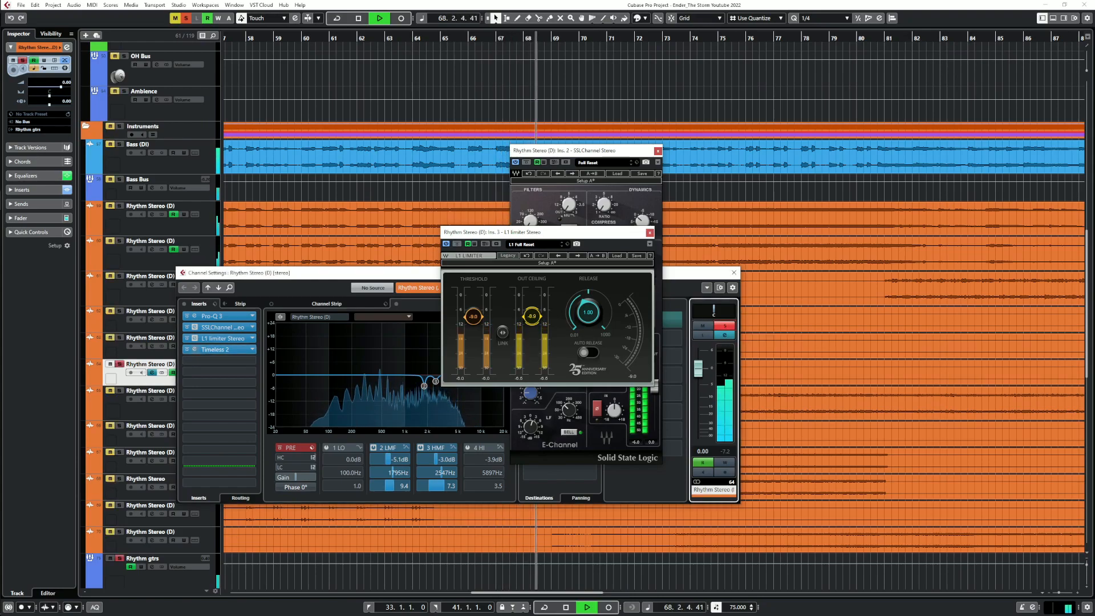
click(222, 349)
key(space)
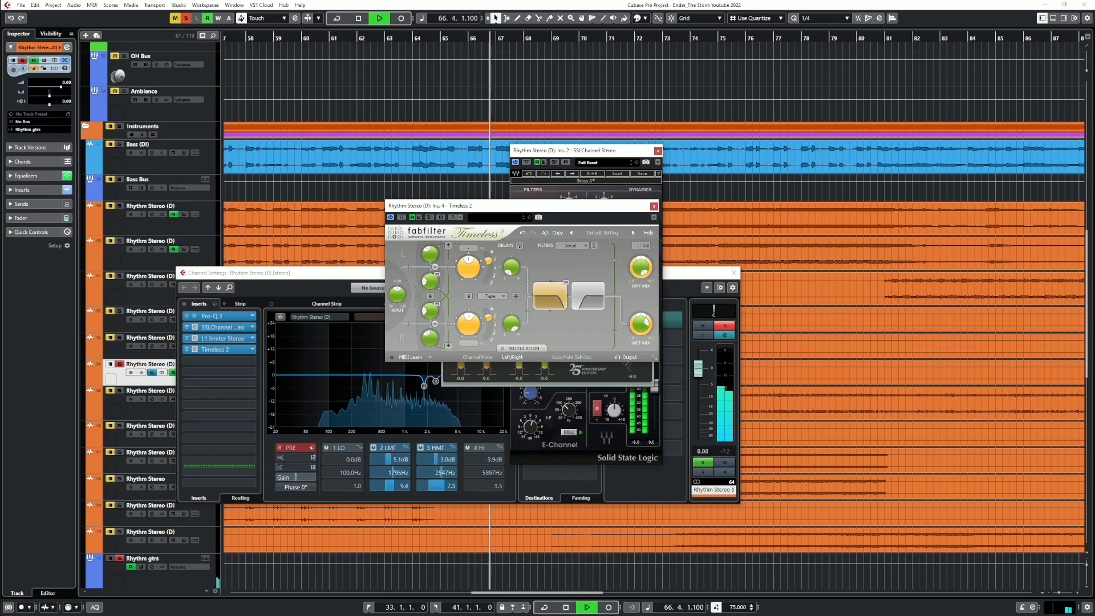
click(654, 206)
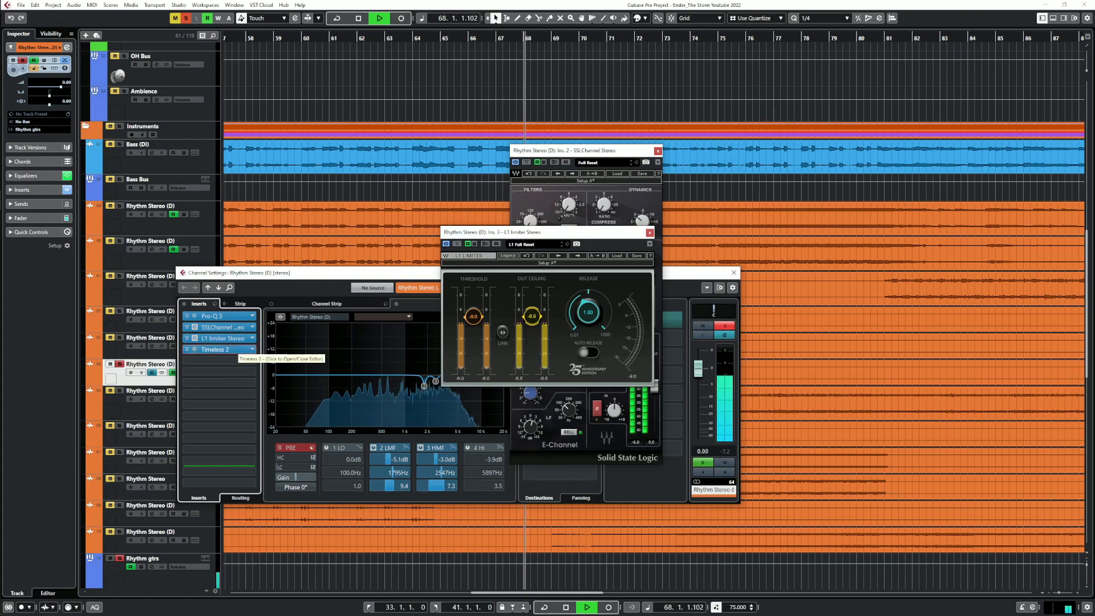
click(215, 350)
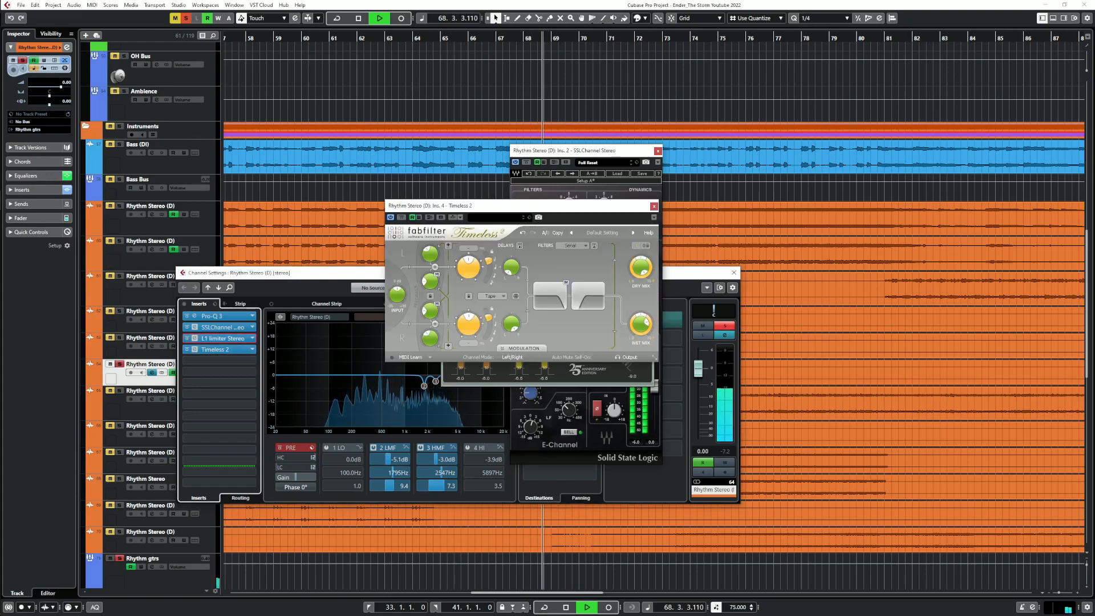
click(225, 339)
click(225, 338)
key(space)
key(space)
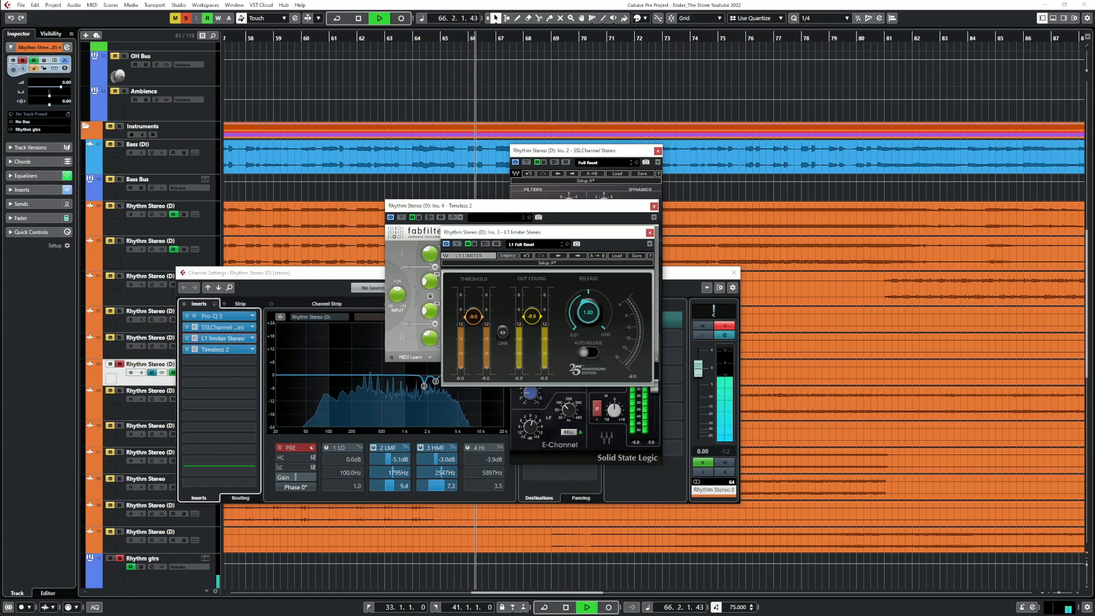
Load Pro-C 2 in insert slot 5 and move the L1 limiter to slot 7 of the channel
click(253, 360)
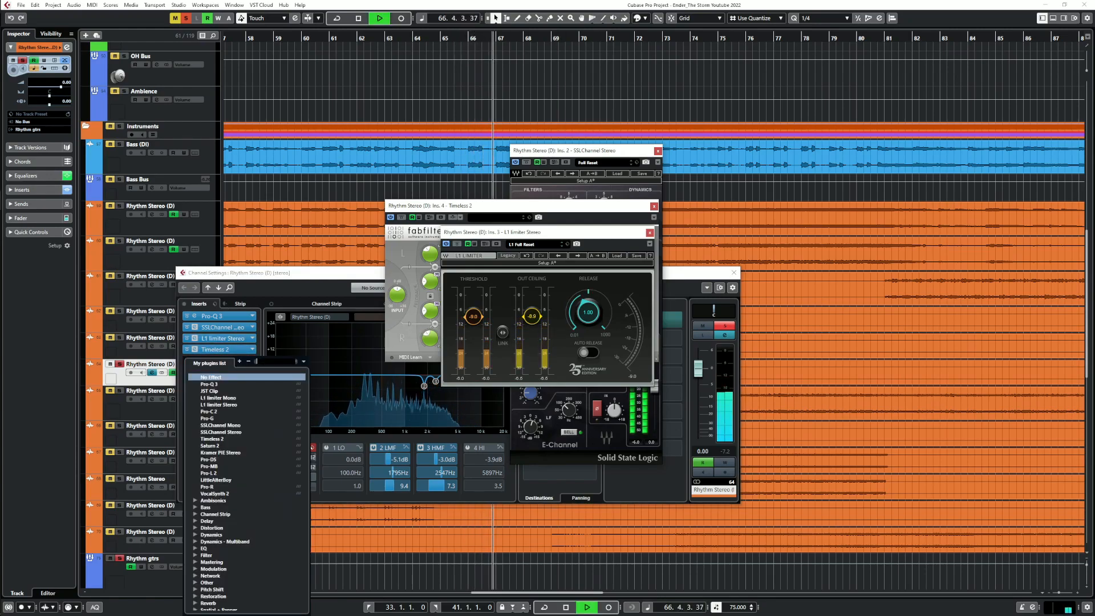
text(pro)
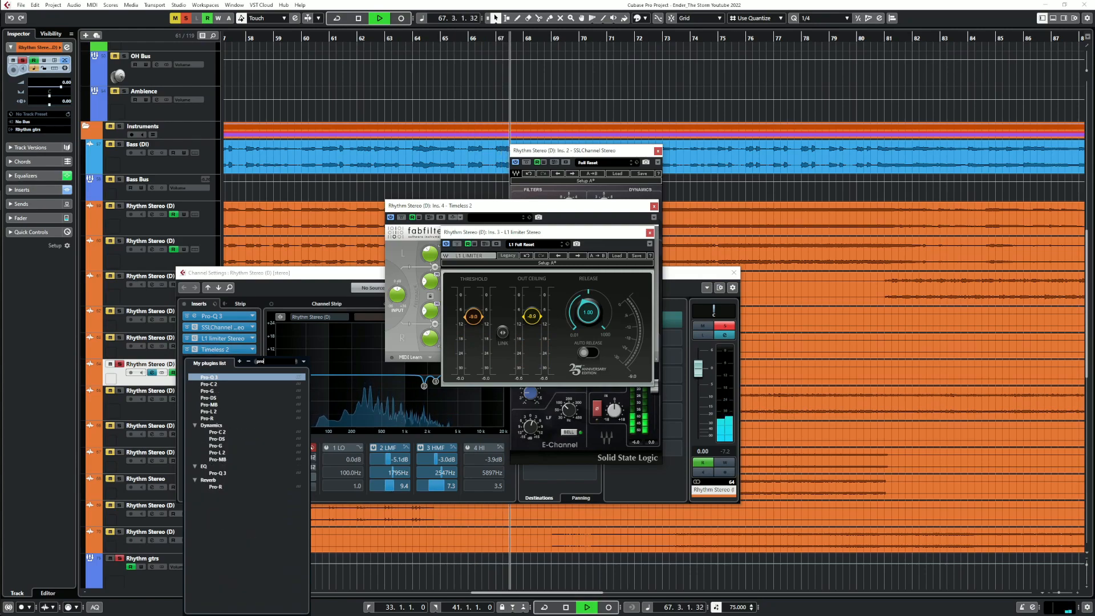
double_click(209, 384)
drag(222, 339, 251, 383)
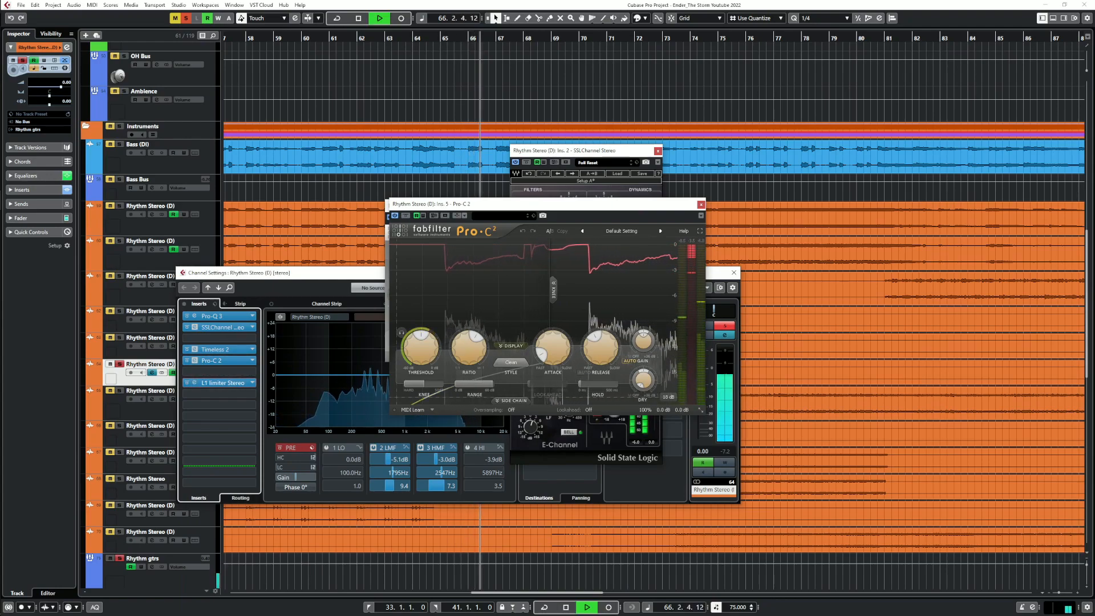
Stop playback and raise the L1 limiter's linked threshold and output ceiling to about -5.5 dB
key(space)
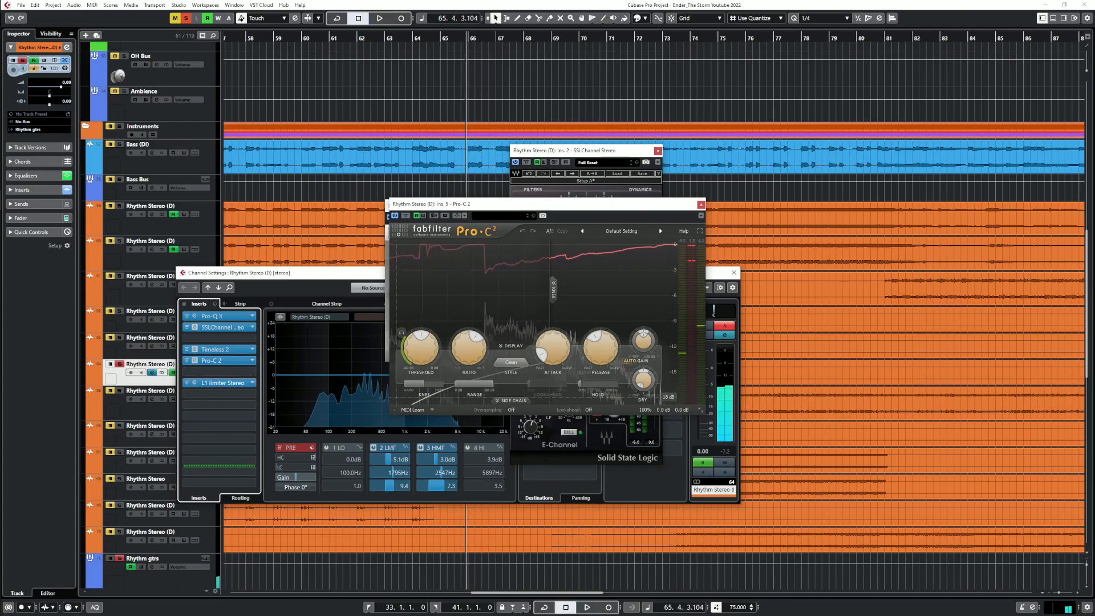
click(223, 383)
drag(503, 332, 503, 324)
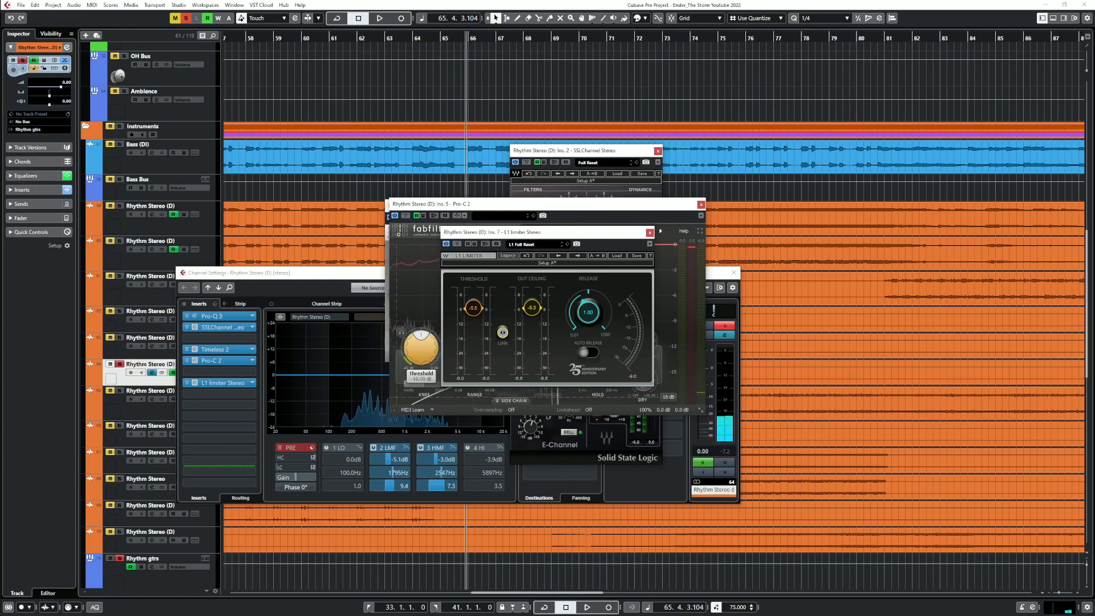
Lower the L1 limiter's output ceiling to -9.0 dB during playback and reopen the Pro-C 2 compressor
key(space)
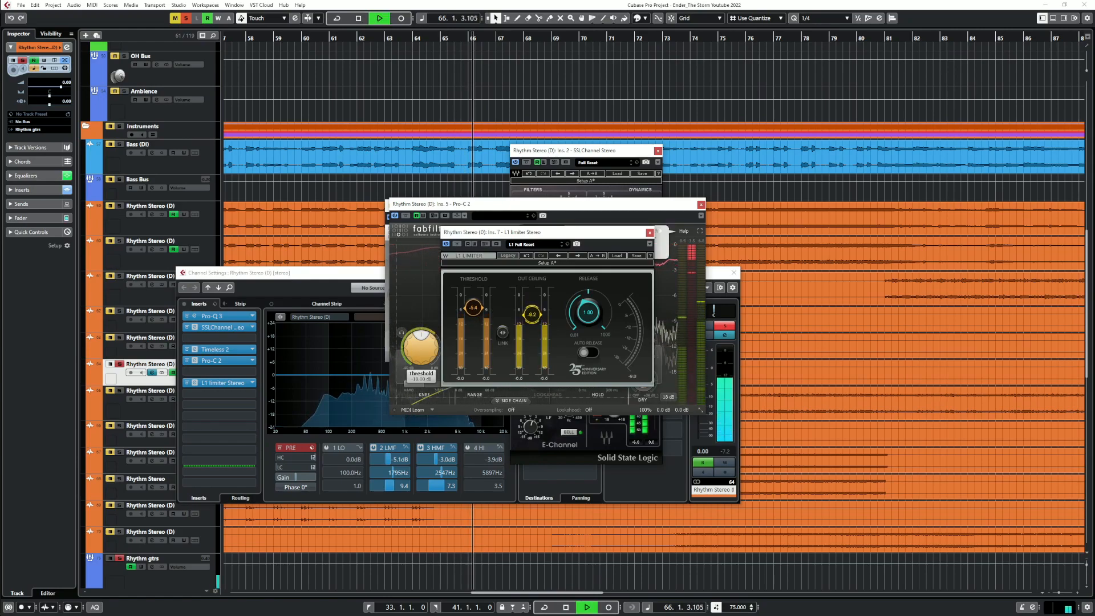
key(space)
key(space)
click(221, 360)
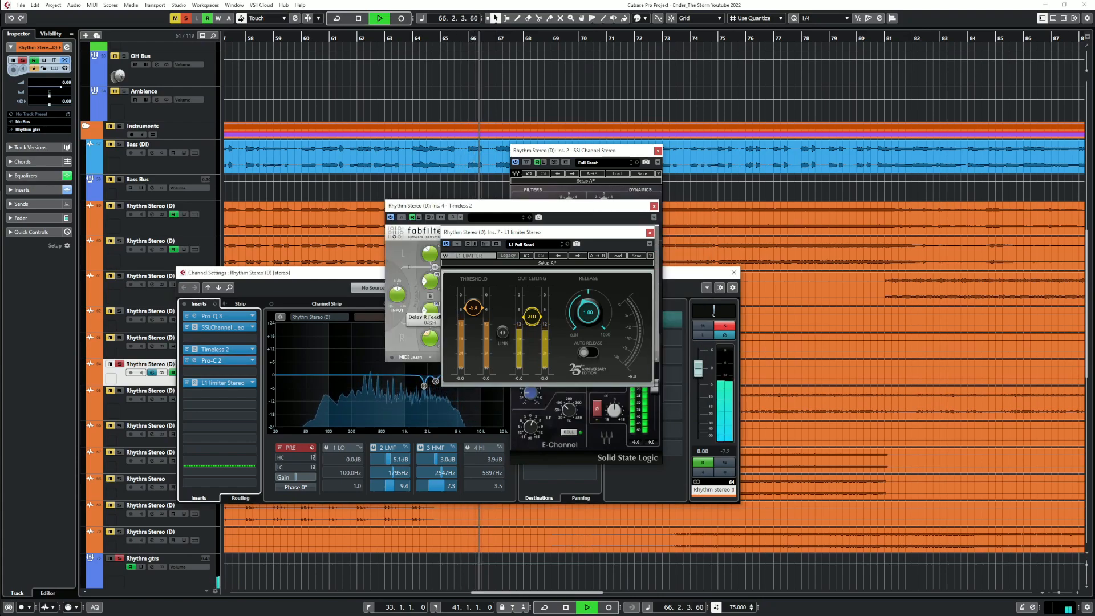
click(220, 360)
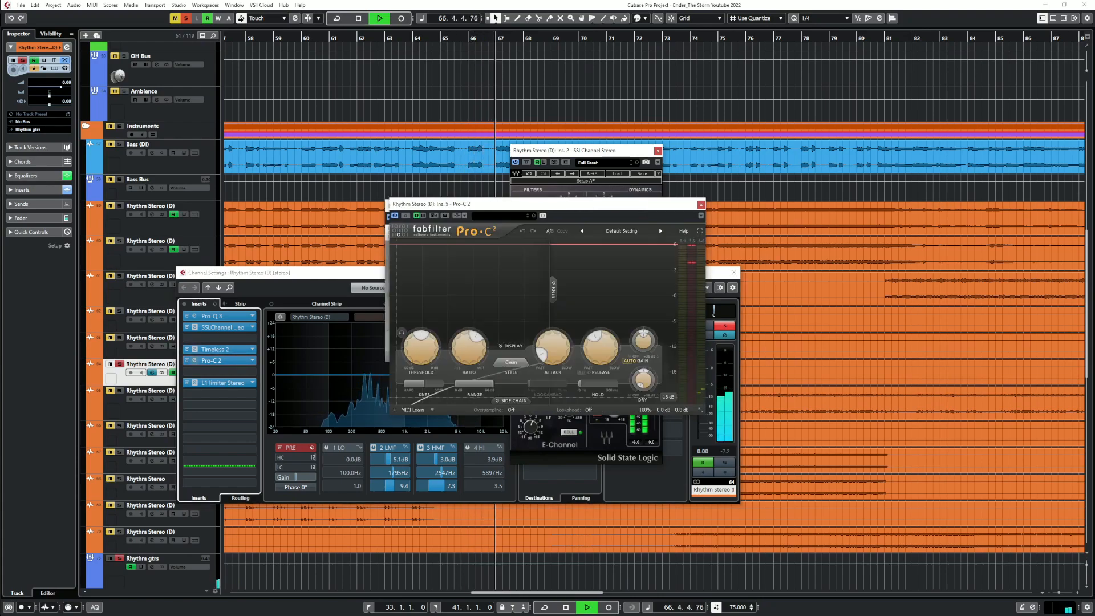
Adjust the Pro-C 2 compressor's attack and shorten its release while replaying the section
key(space)
key(space)
drag(553, 347, 552, 345)
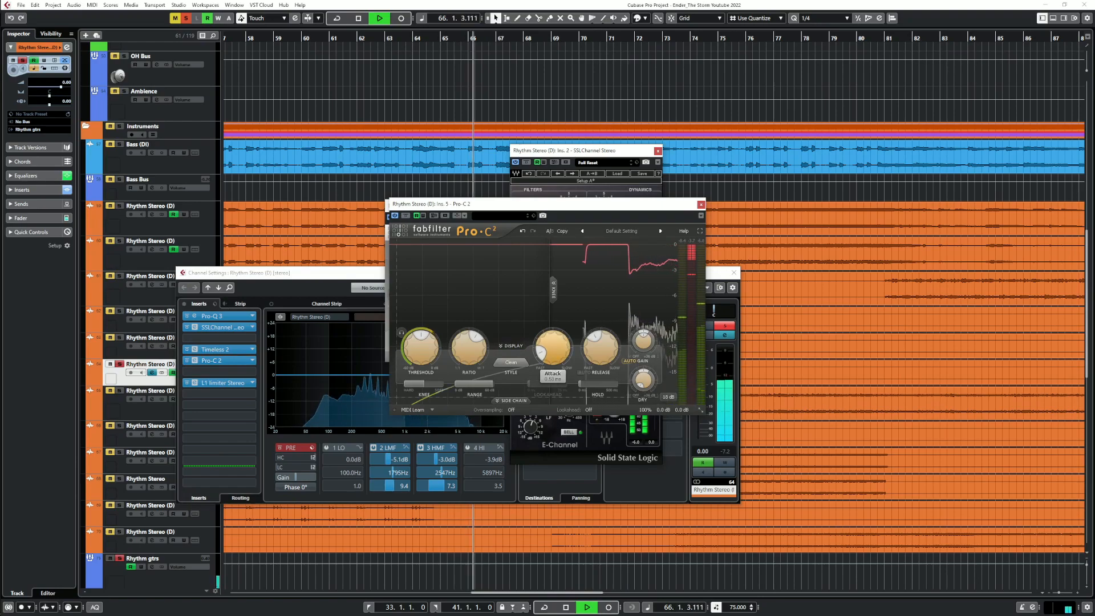
drag(600, 347, 601, 341)
key(space)
key(space)
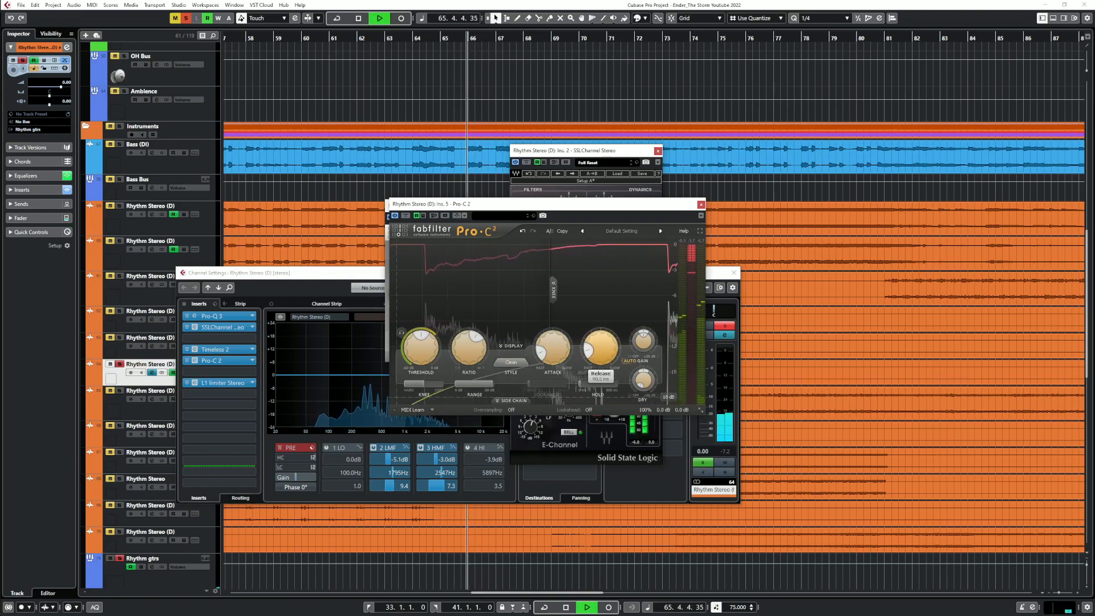
drag(600, 346, 601, 347)
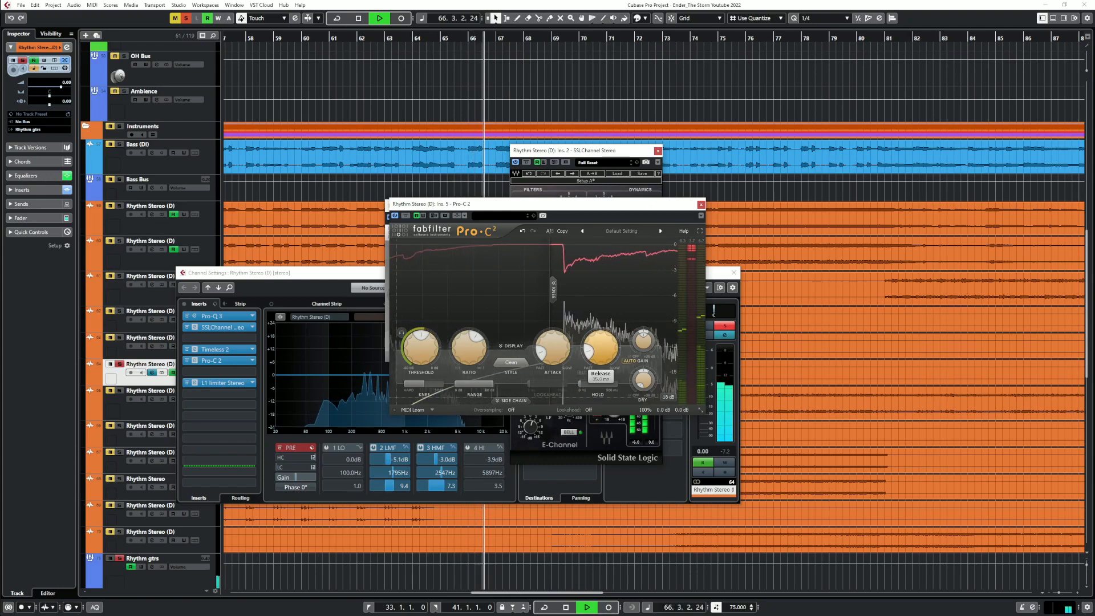
Close the guitar track's plug-in and channel settings windows and replay it unsoloed in the full mix
click(701, 205)
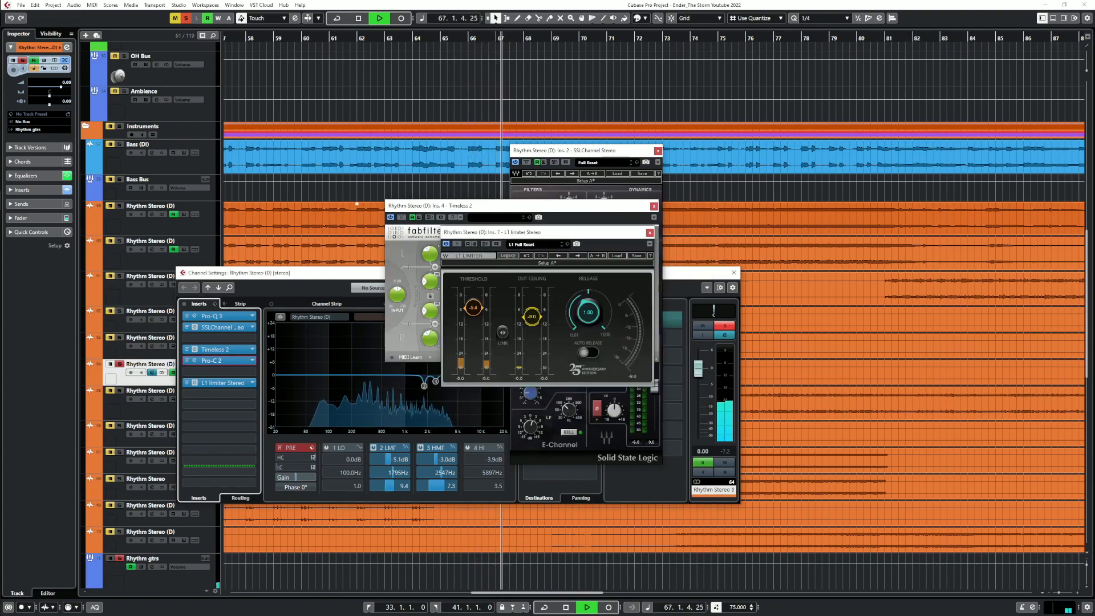
click(649, 232)
click(654, 207)
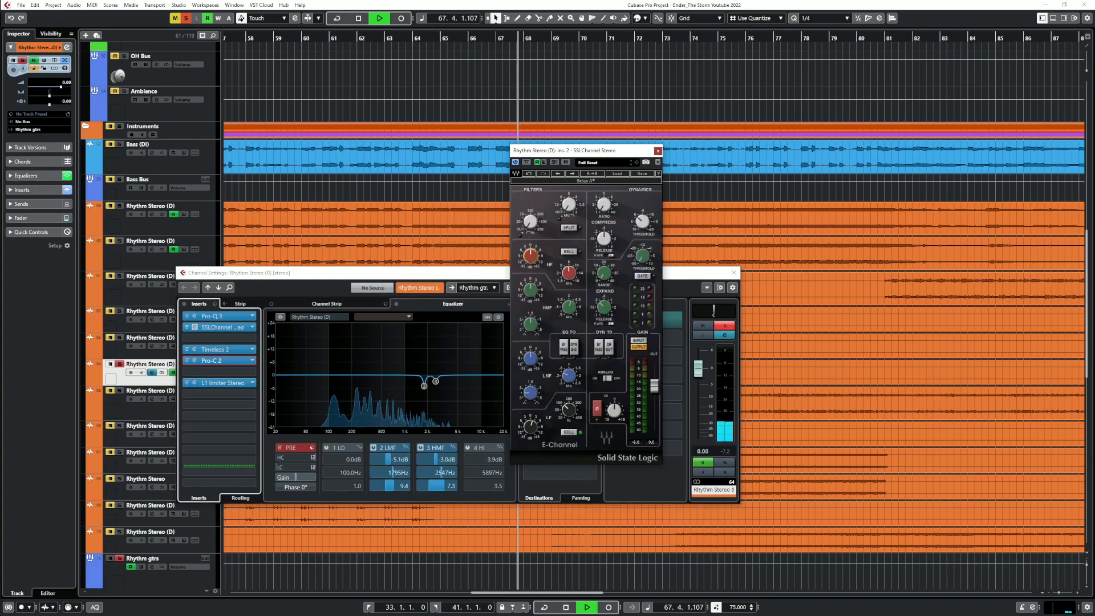
click(657, 151)
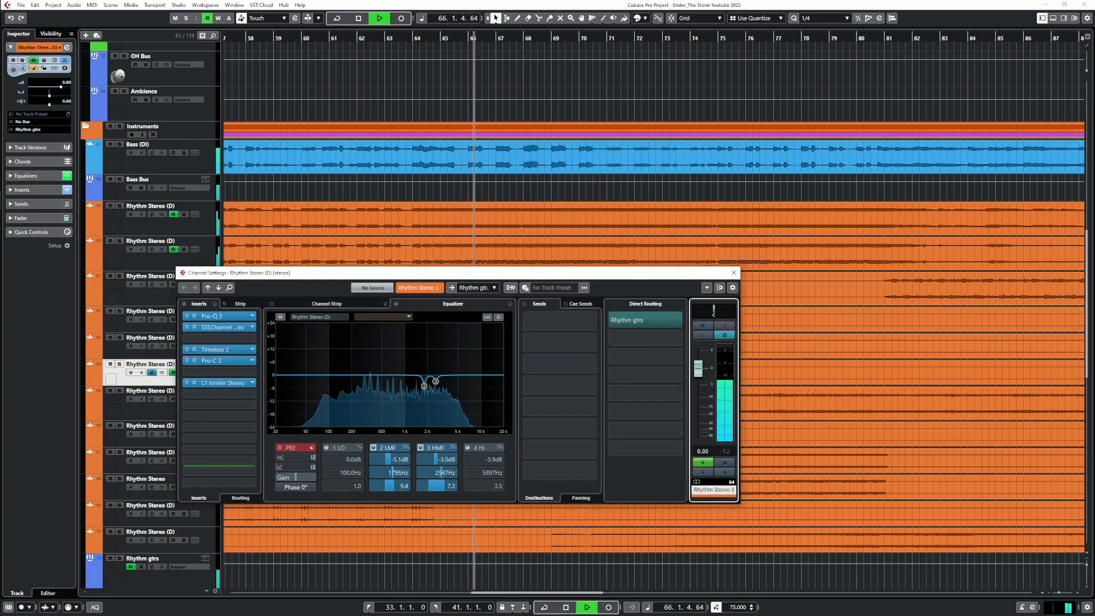
key(space)
click(734, 273)
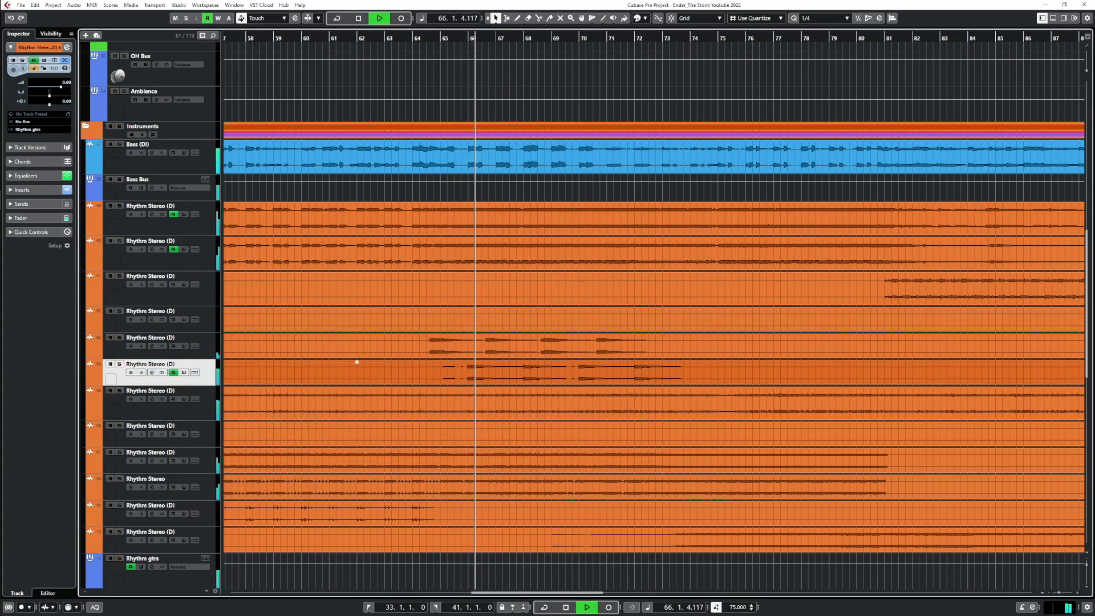
Set the L1 limiter's output ceiling to about -10.1 dB against the full mix, stop playback and close the channel's windows
click(151, 372)
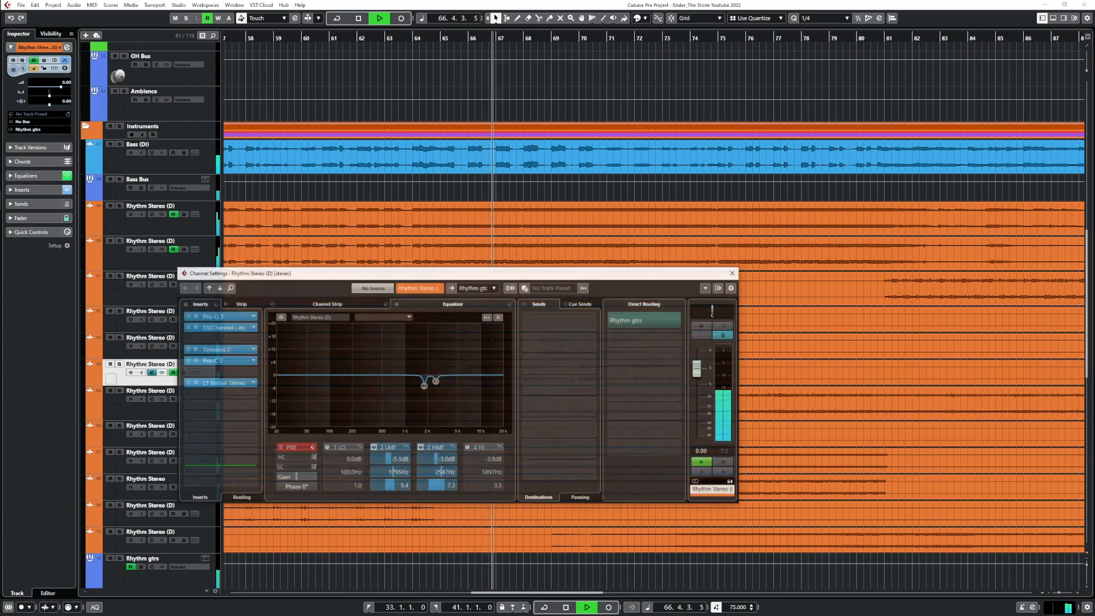
click(195, 383)
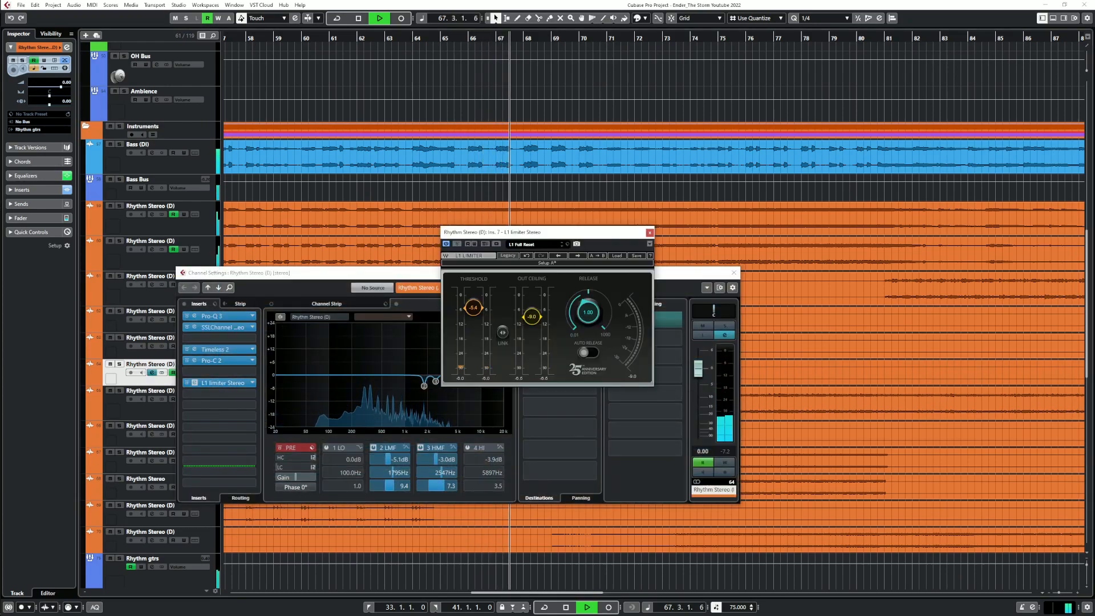
drag(532, 316, 531, 321)
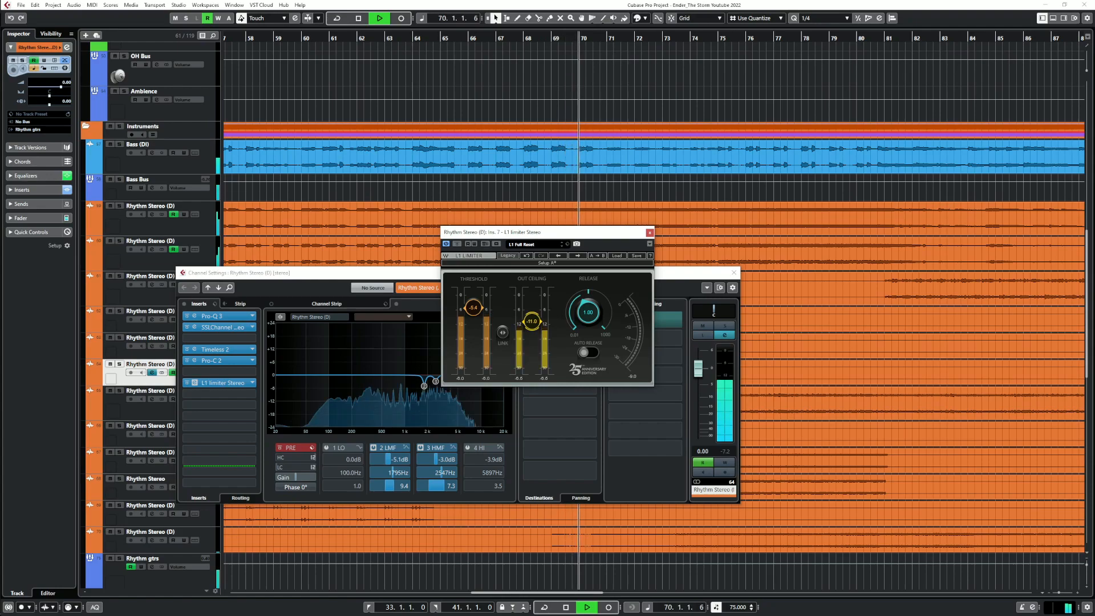
drag(531, 322, 531, 319)
key(space)
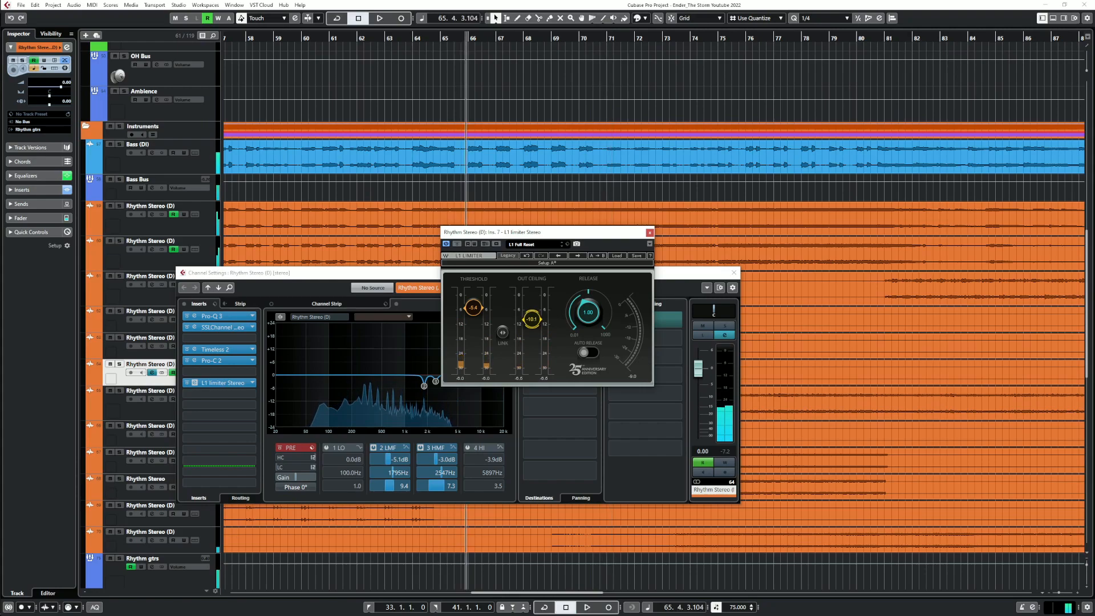
click(650, 232)
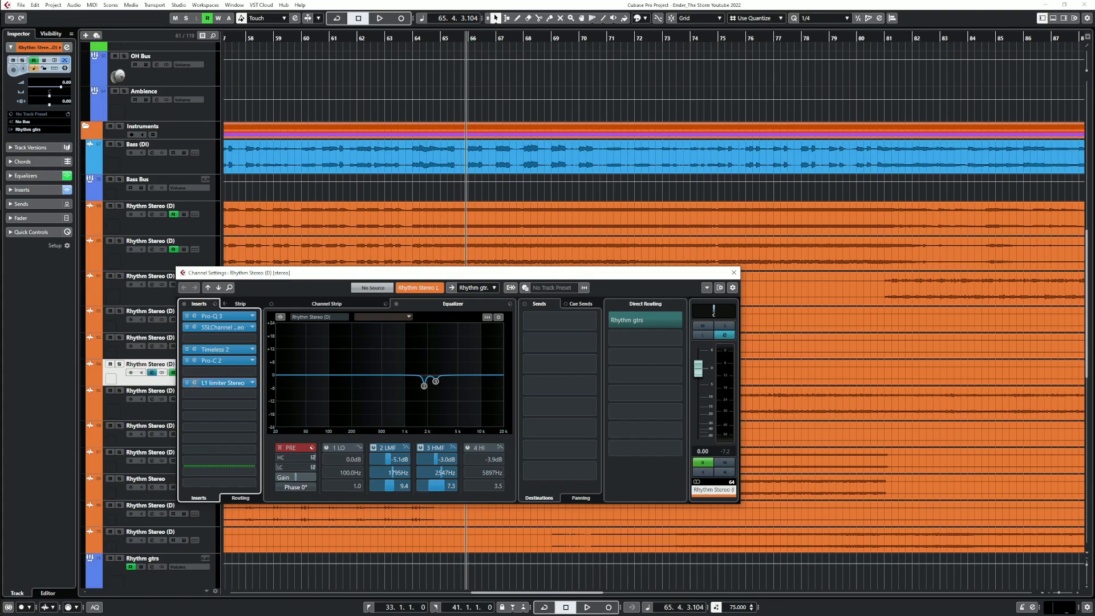
click(735, 272)
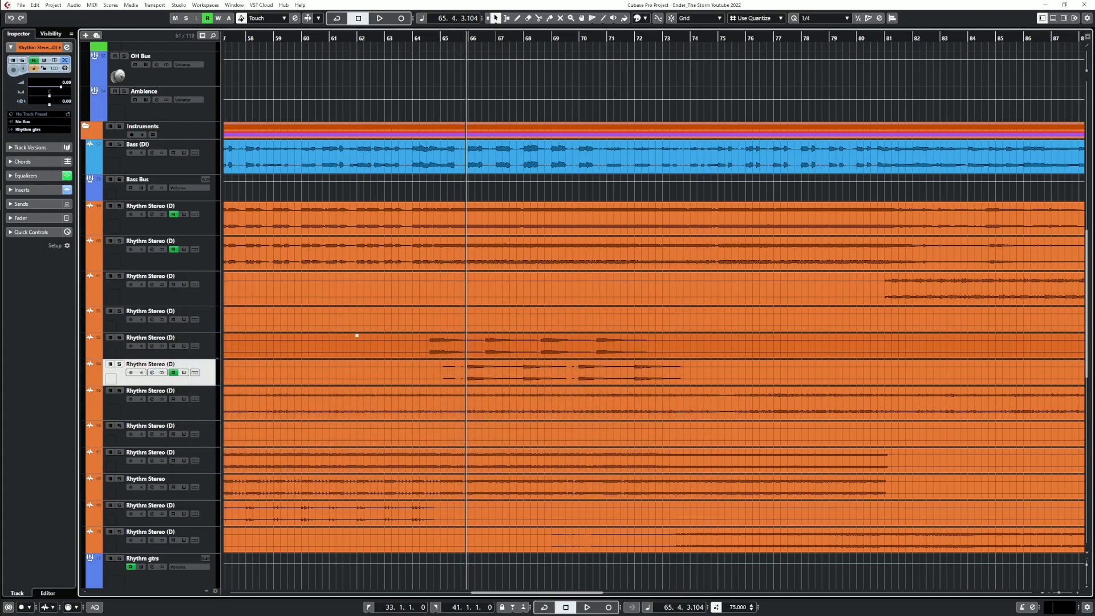
Solo the Rhythm Stereo track directly below the current one and enlarge its waveform to inspect it during playback
click(119, 390)
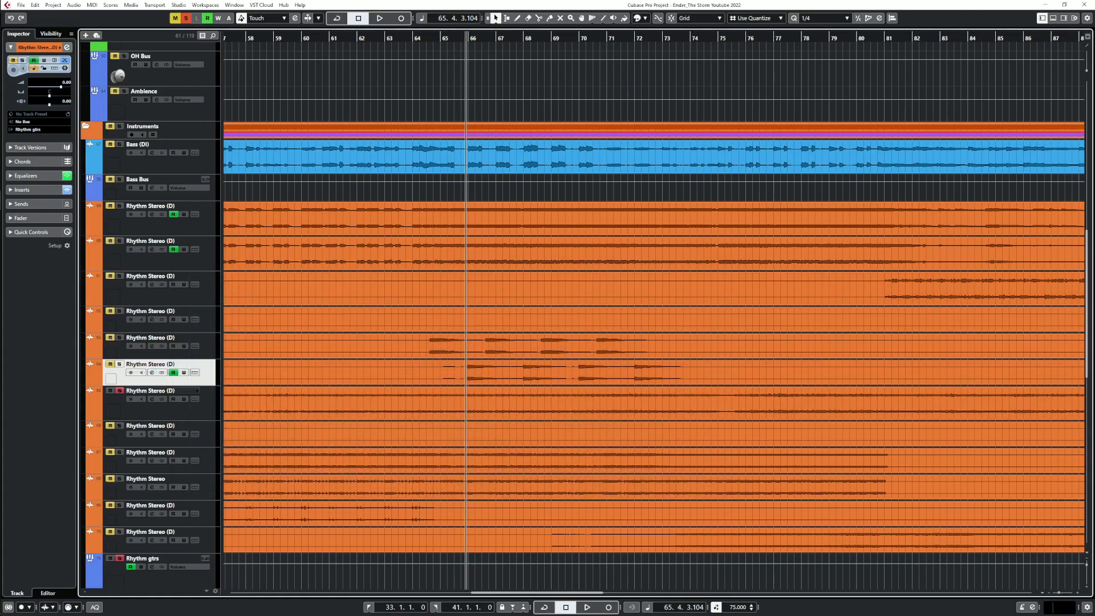
scroll(387, 419, down, 3)
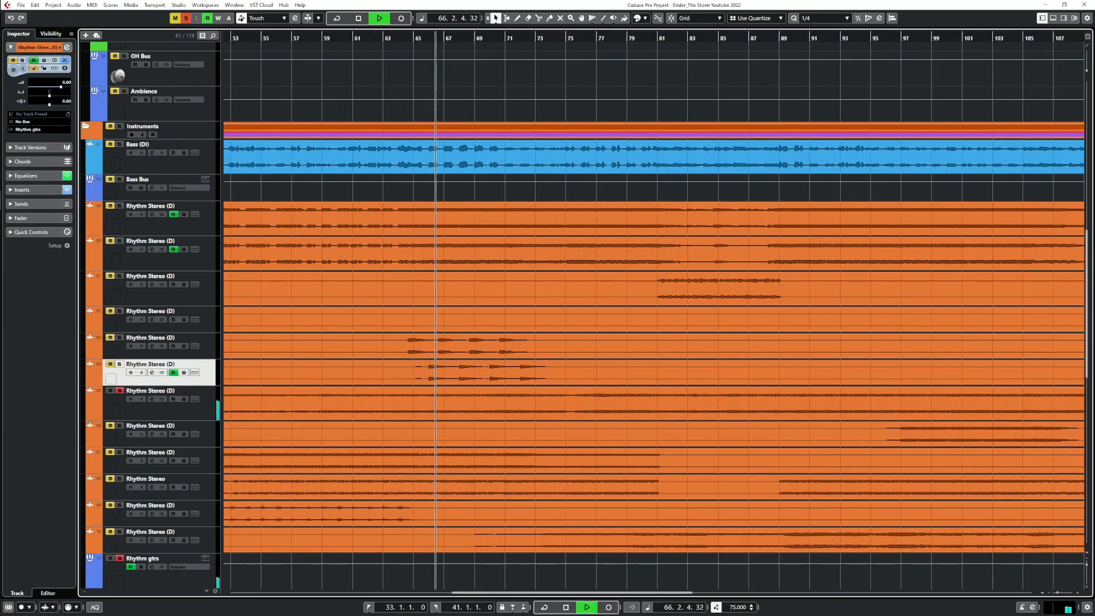
drag(166, 420, 166, 463)
click(367, 388)
key(h)
key(h)
key(h)
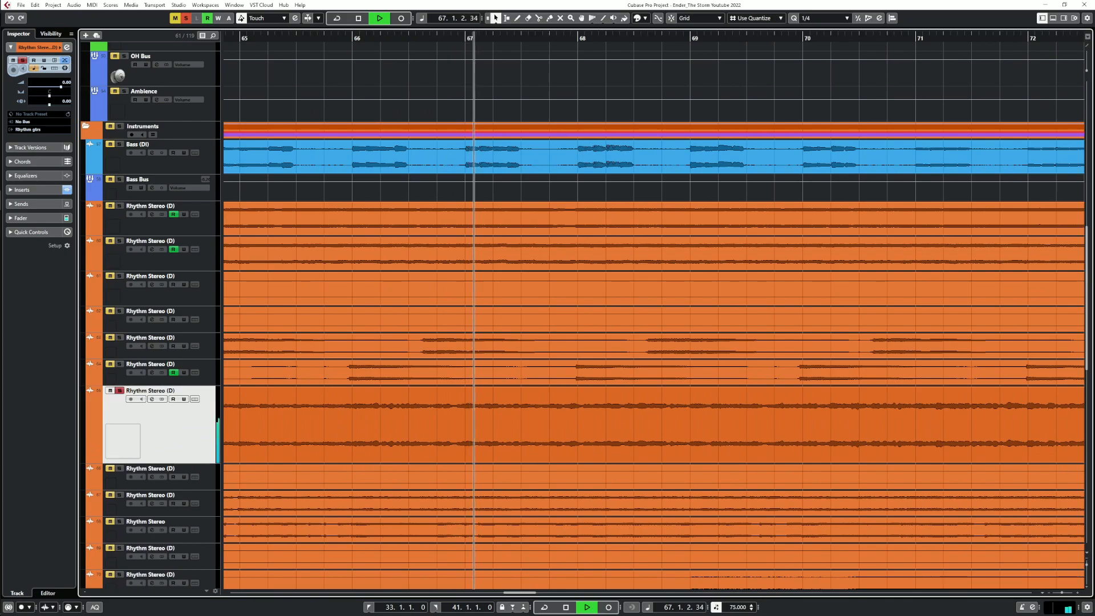
key(g)
key(g)
key(g)
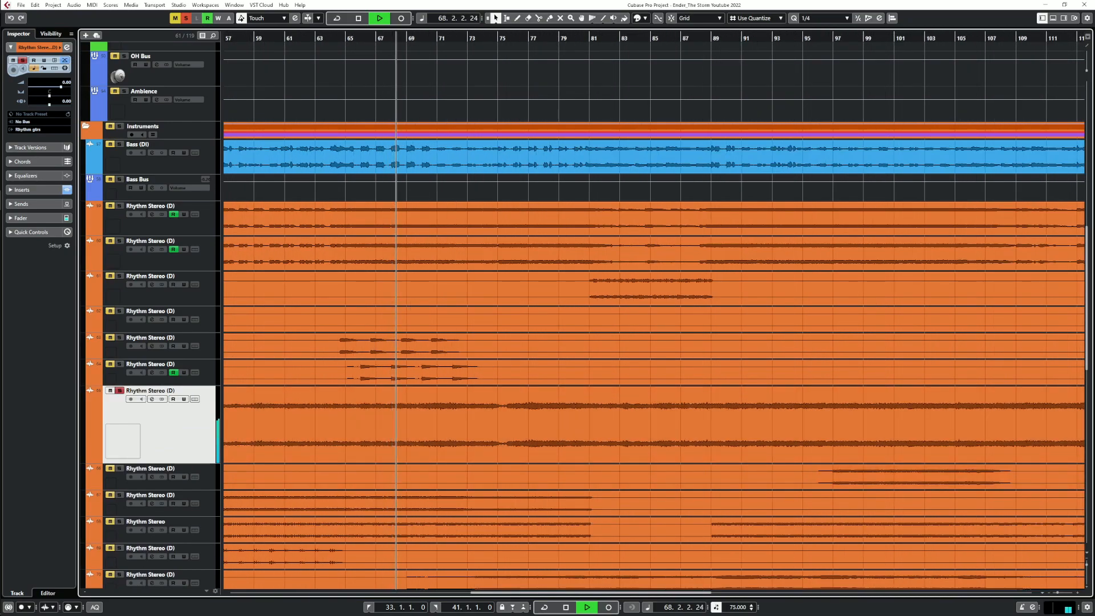
Open the soloed track's channel settings and SSLChannel, and compare its sound with MonoToStereo bypassed and active
key(e)
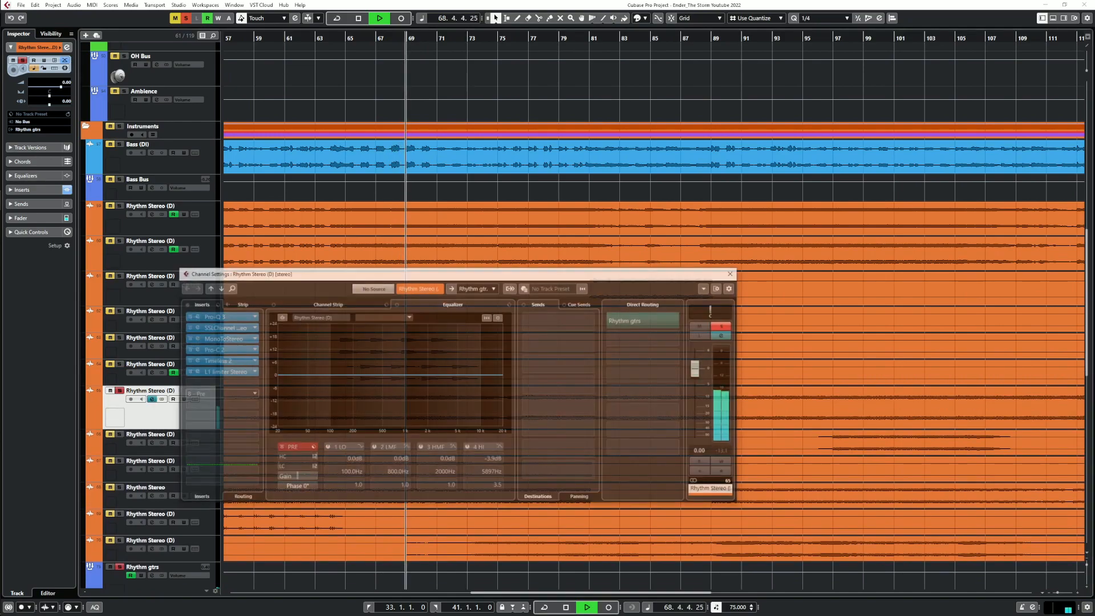
key(space)
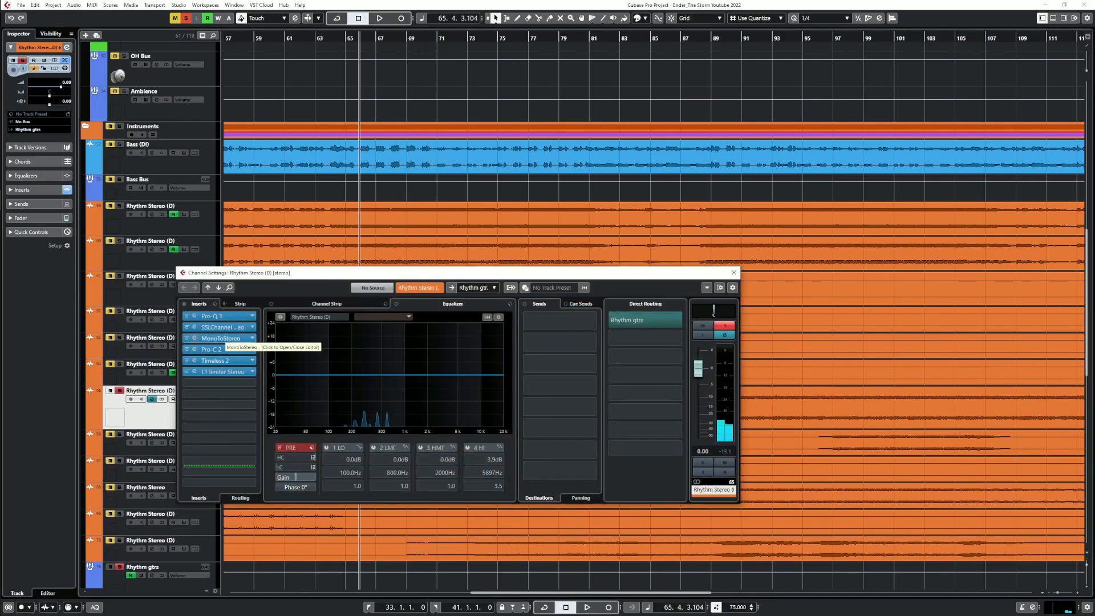
click(220, 327)
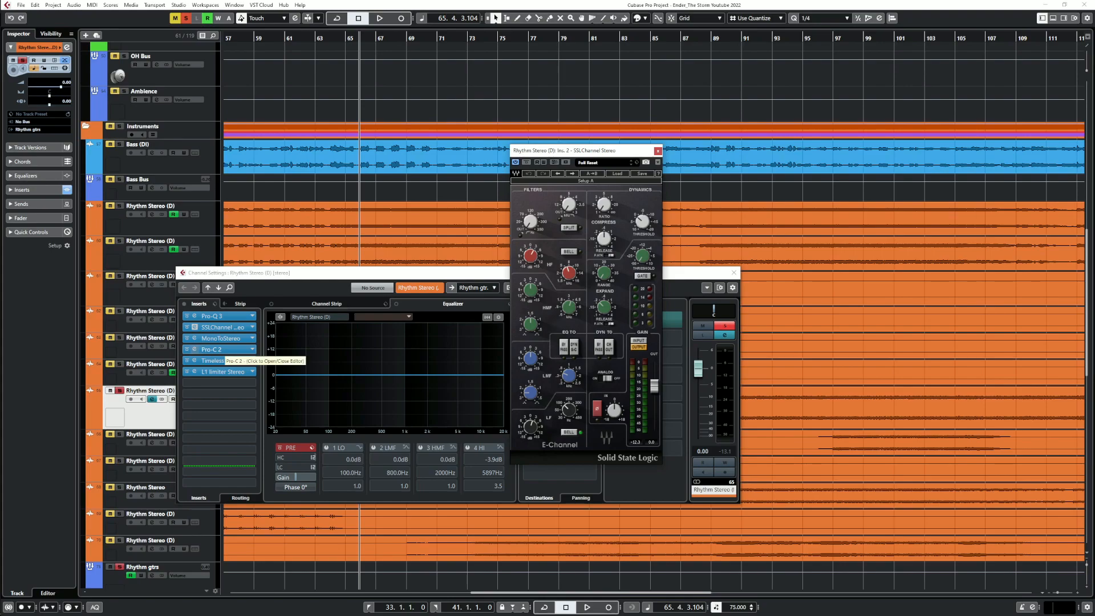
key(space)
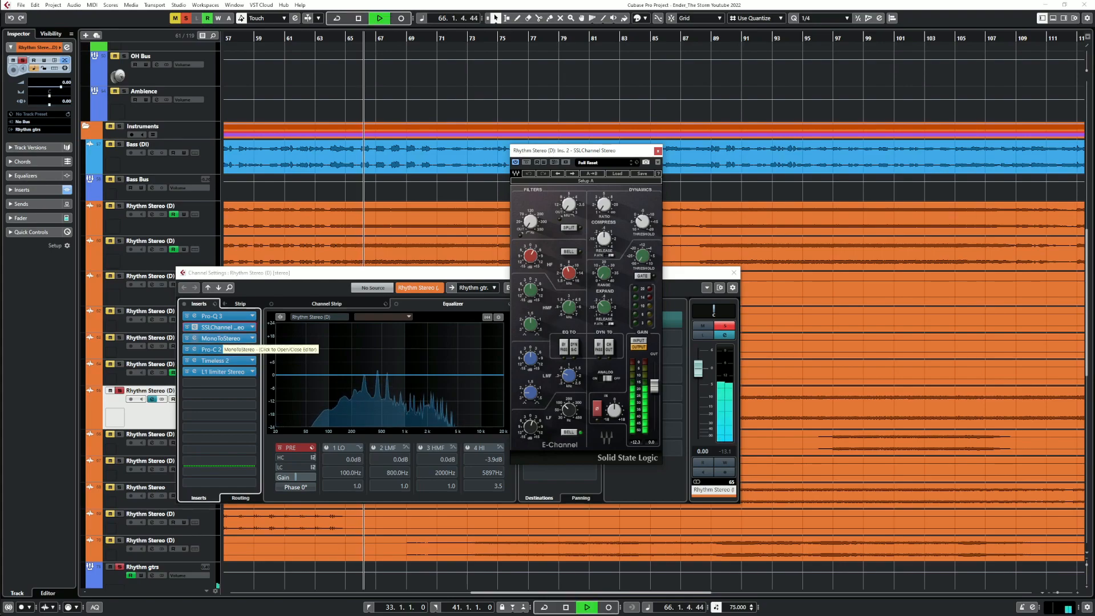
click(187, 338)
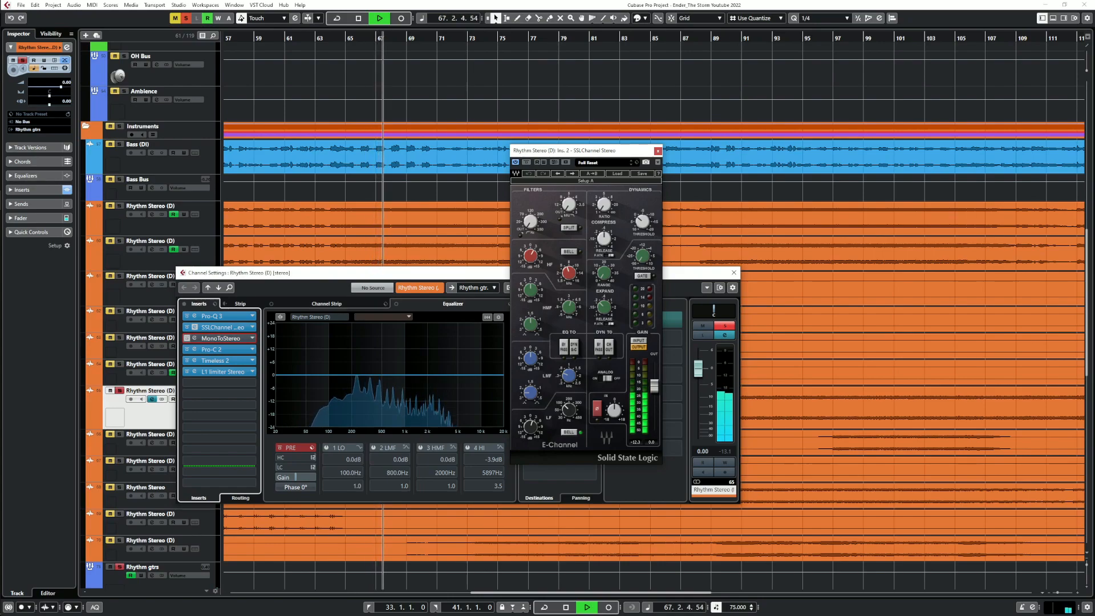
click(187, 338)
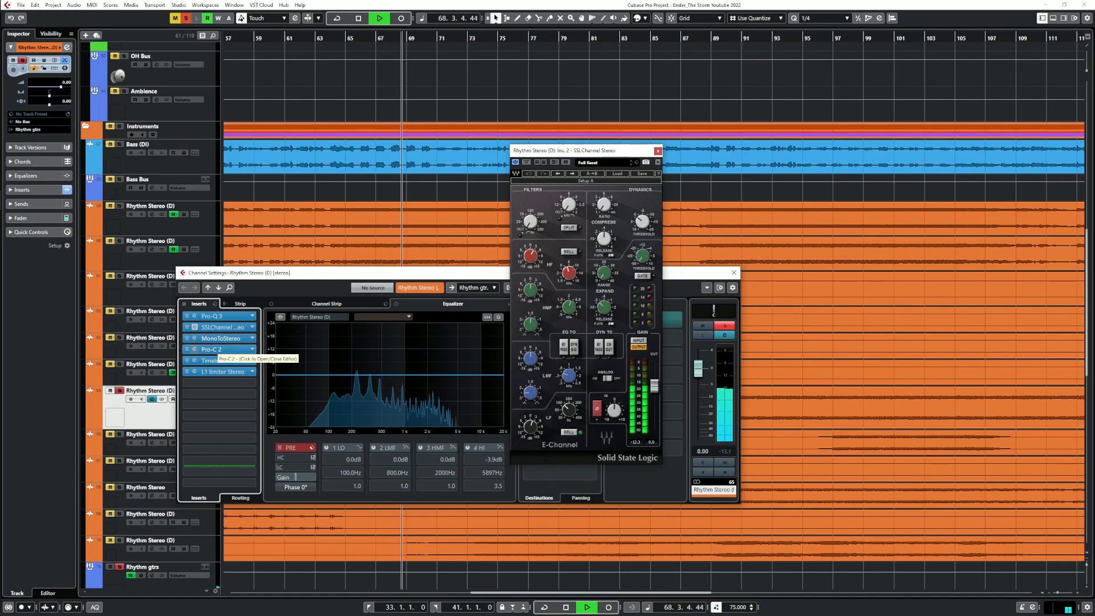
Open the track's Pro-C 2 compressor and raise its threshold slightly during playback
click(213, 349)
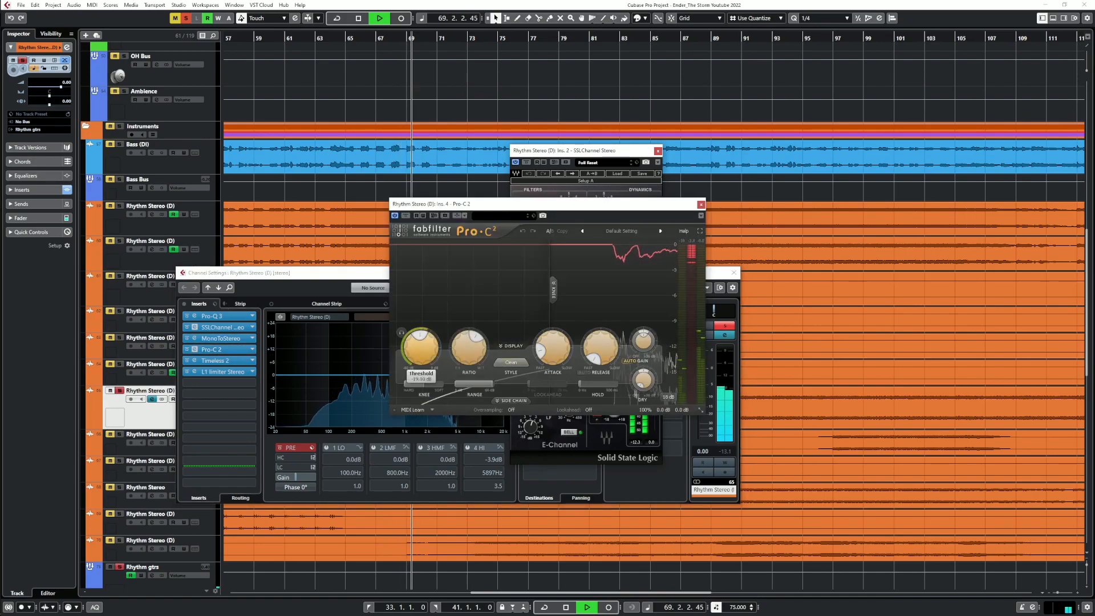
drag(421, 346, 421, 342)
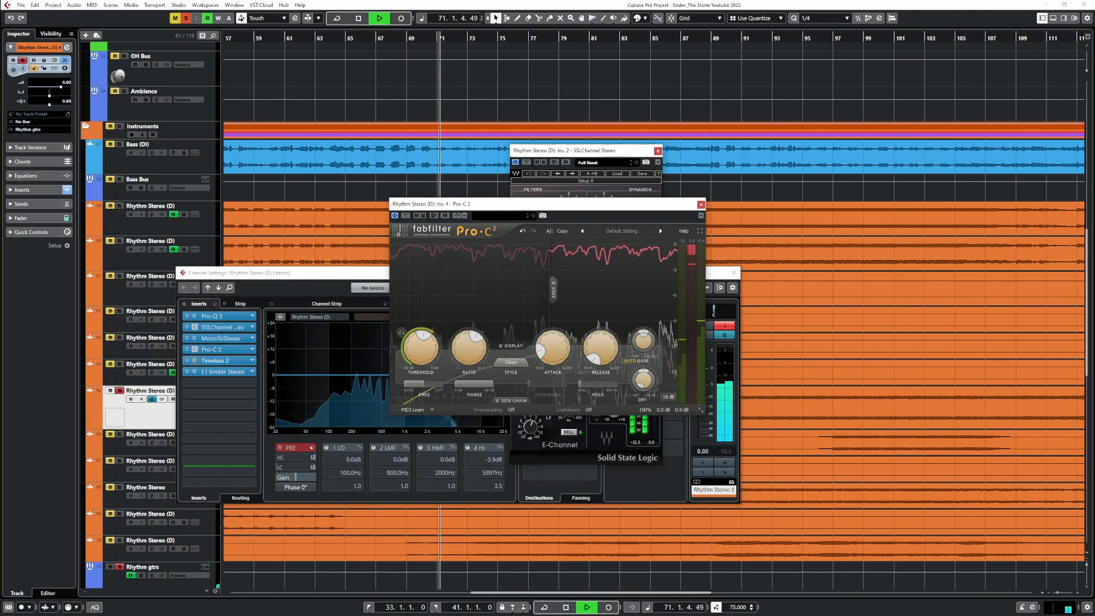
Open the track's Timeless 2 delay, check its filter and wet level, and compare the sound with the delay bypassed and active
click(216, 361)
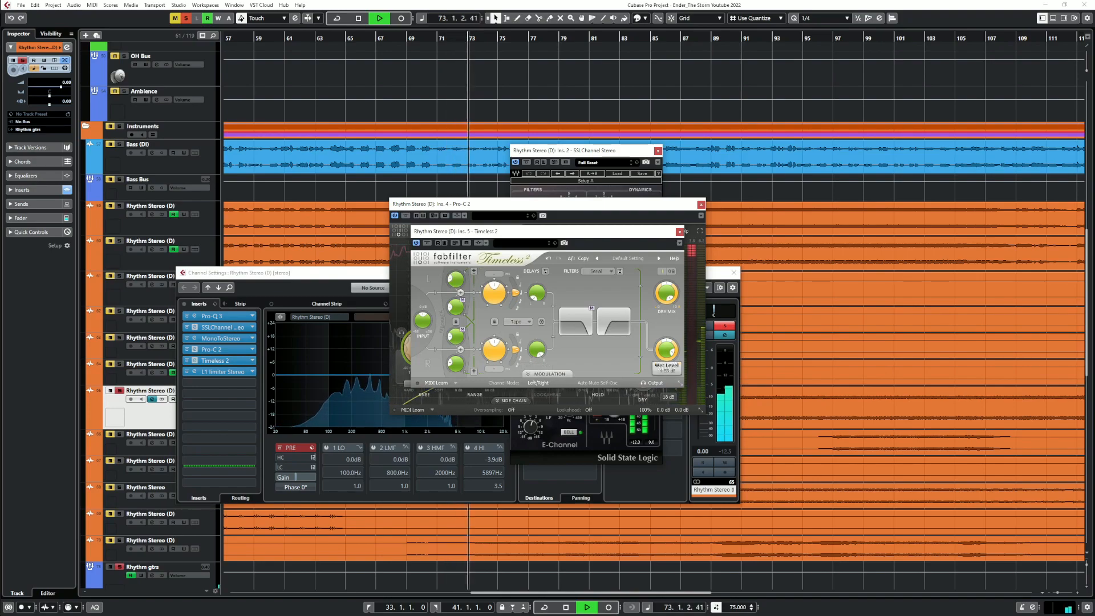
key(space)
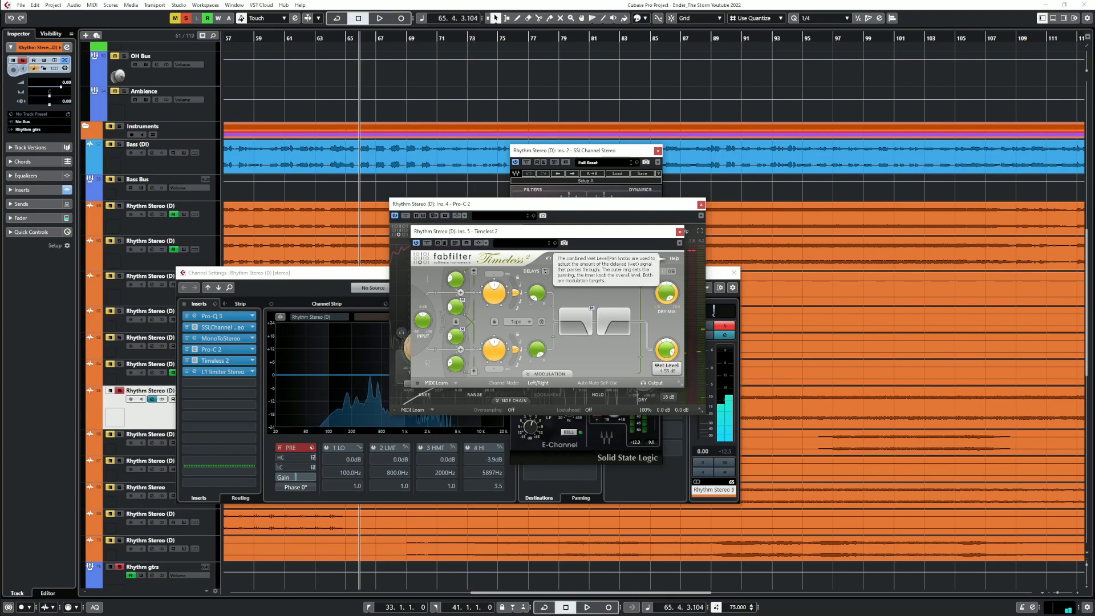
mouse_move(576, 322)
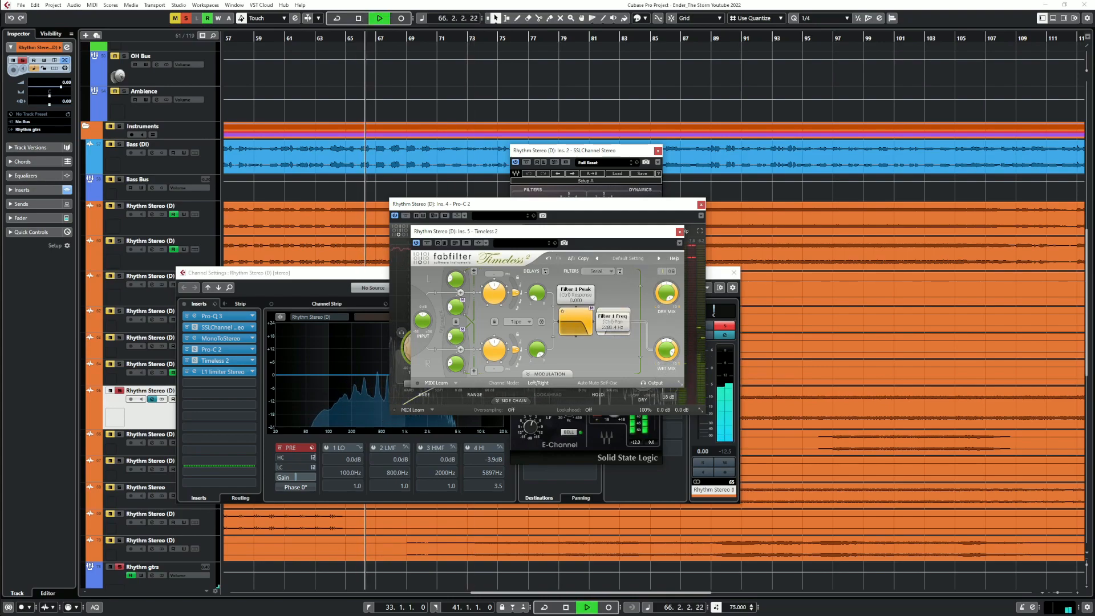
mouse_move(667, 349)
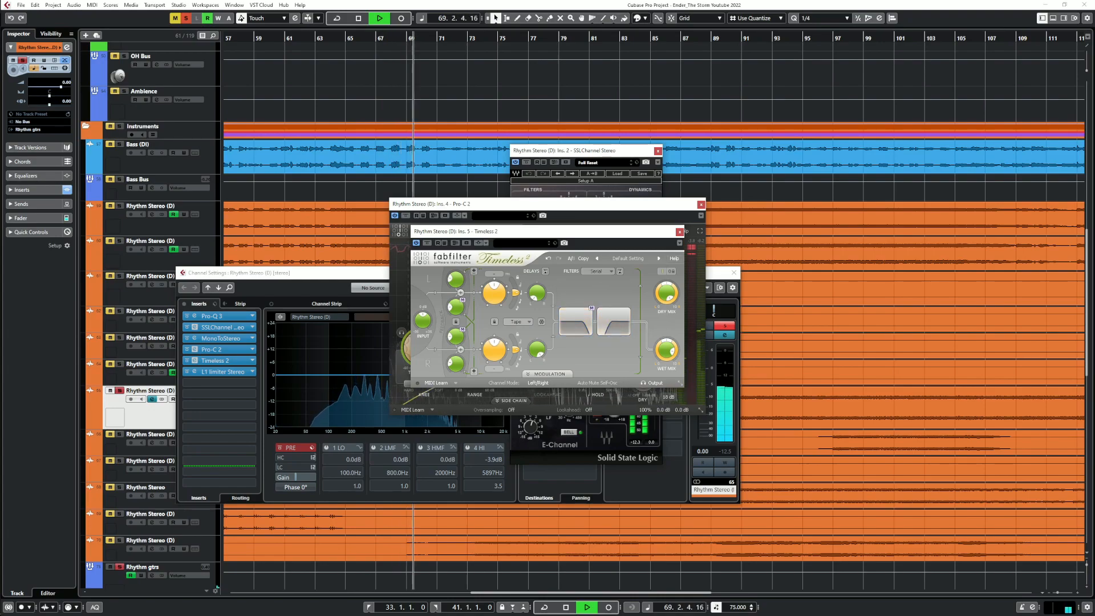
click(187, 360)
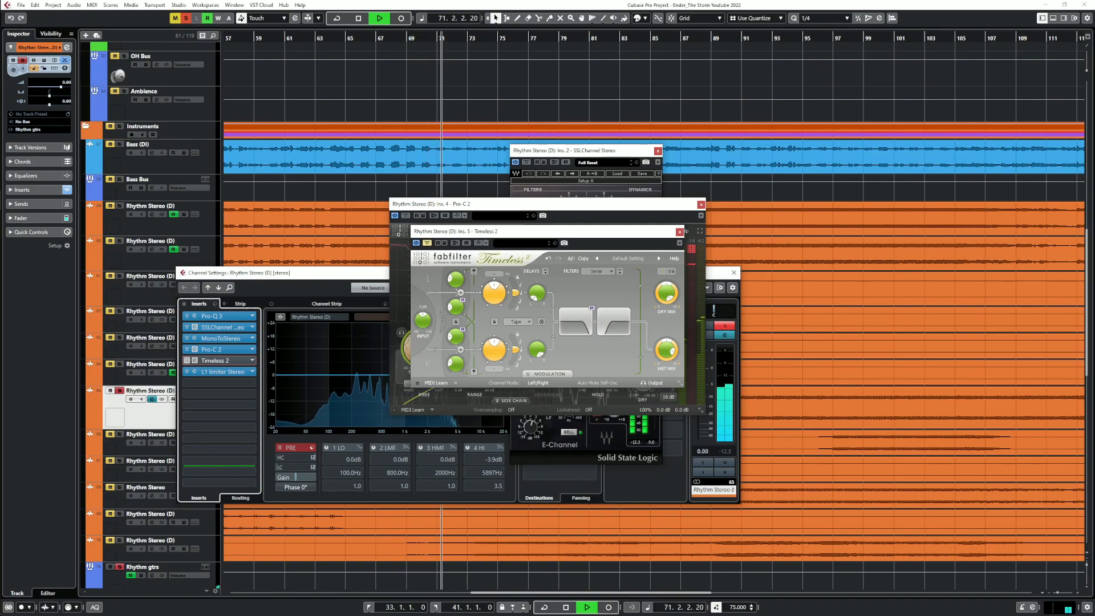
key(space)
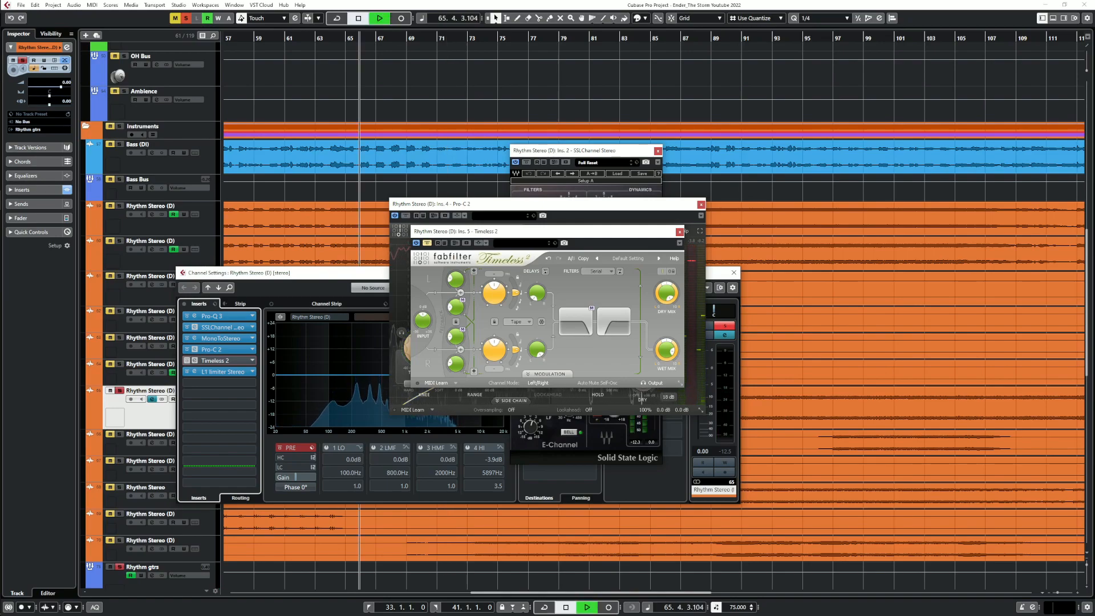
key(space)
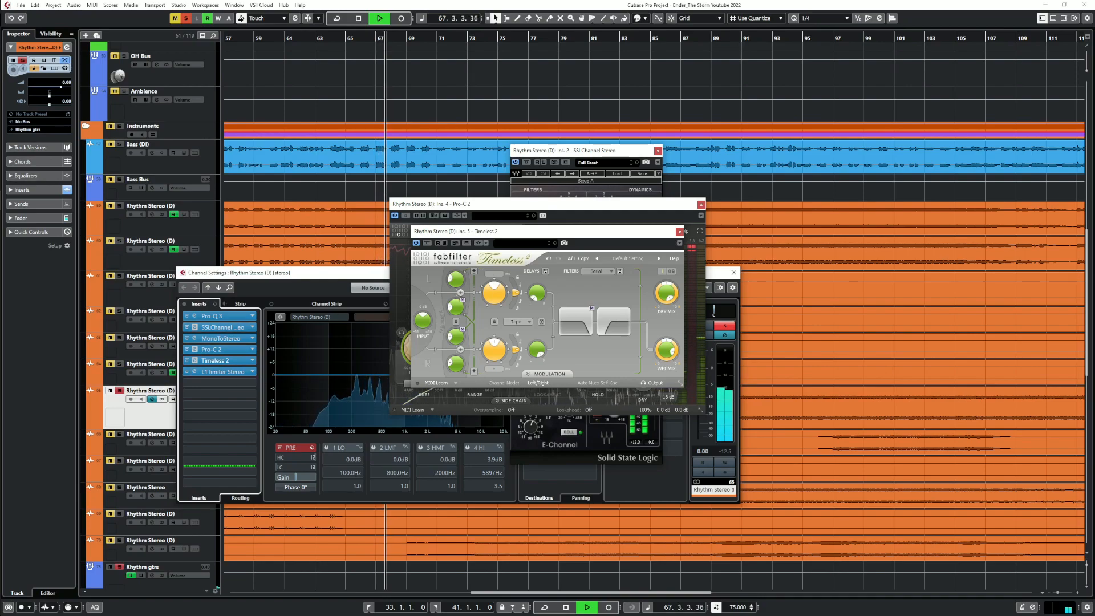
Recheck the track's SSLChannel settings, close its plug-in and channel settings windows, and take the track out of solo
click(223, 327)
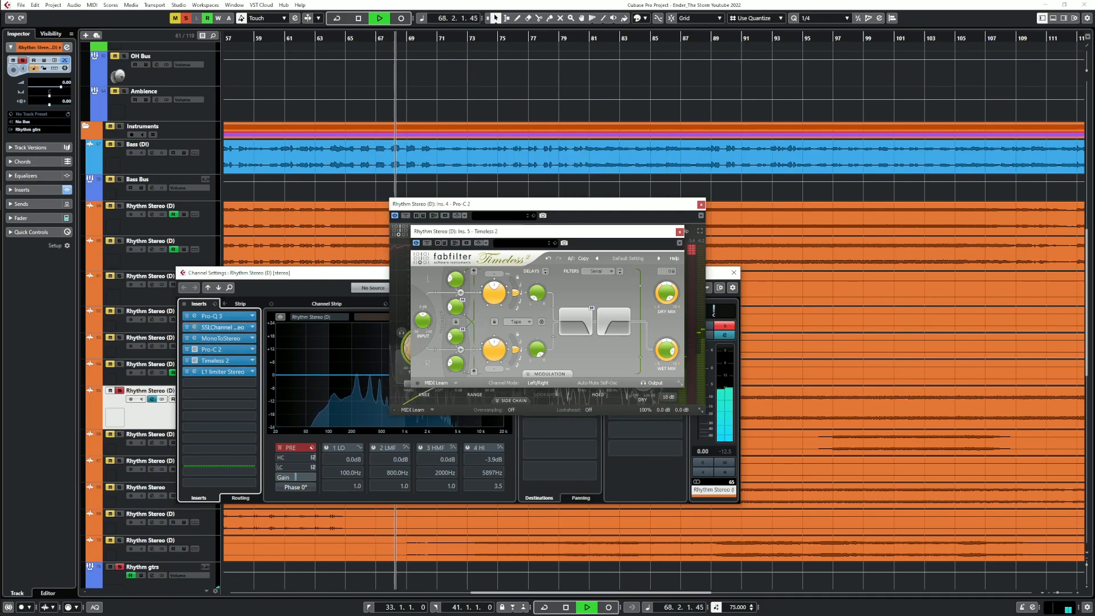
click(222, 328)
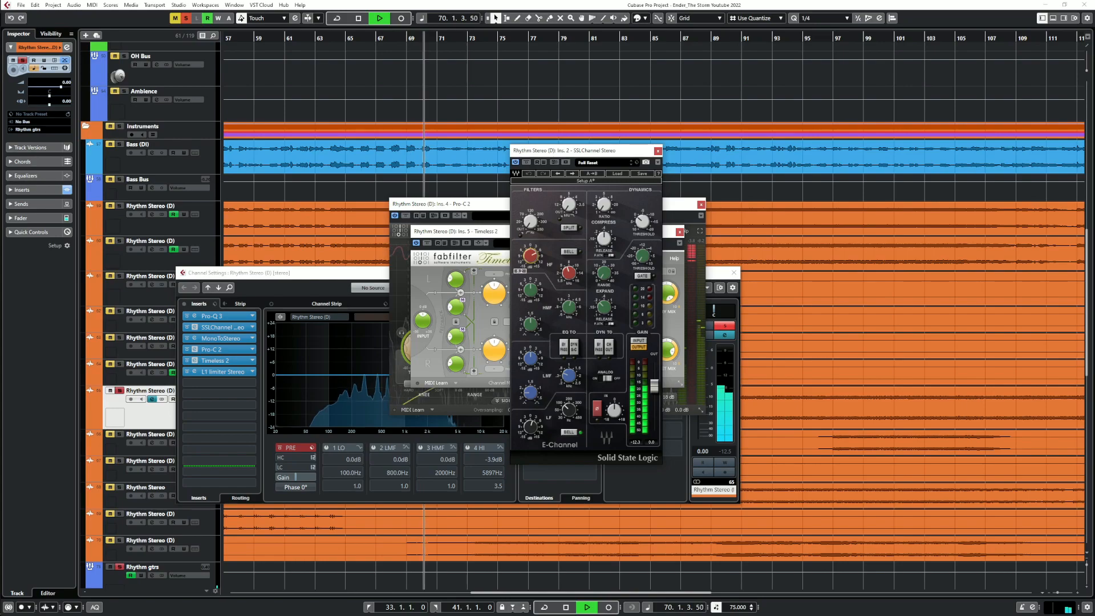
click(701, 204)
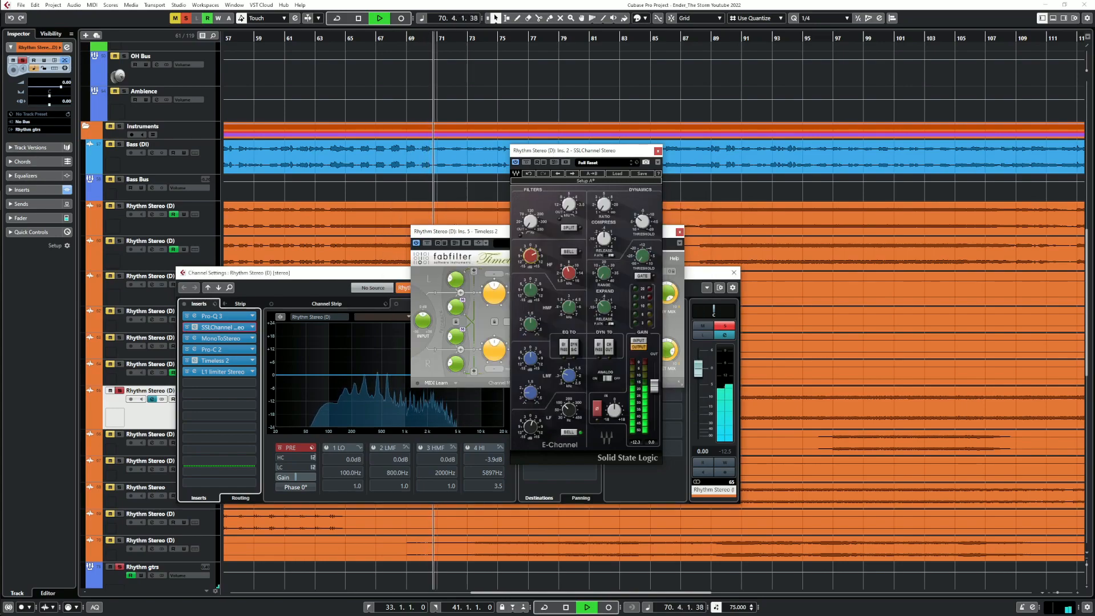
click(658, 151)
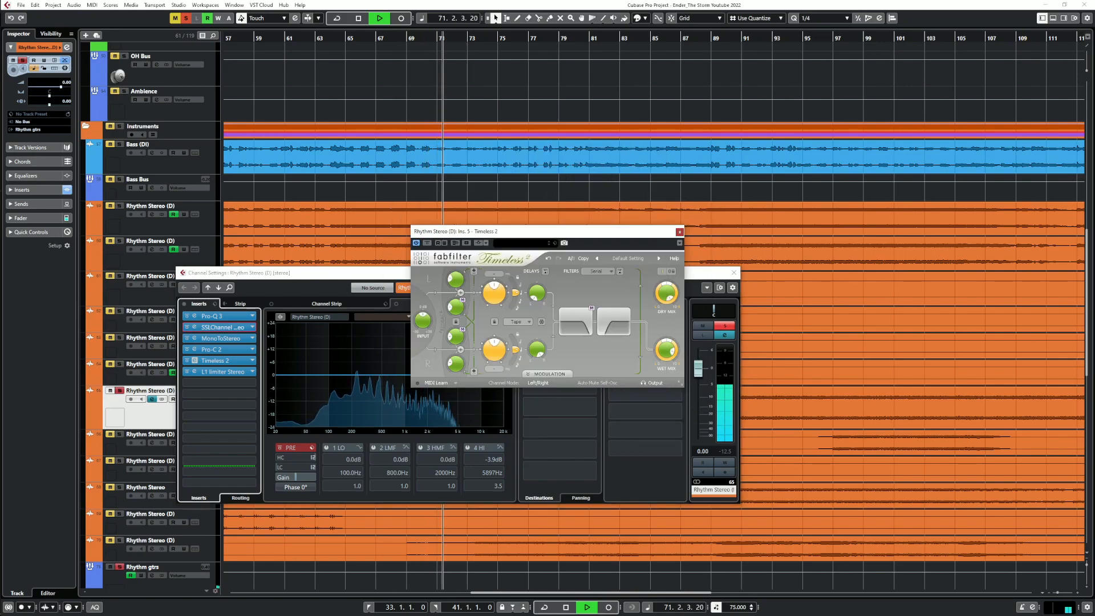
click(680, 232)
click(725, 326)
click(733, 273)
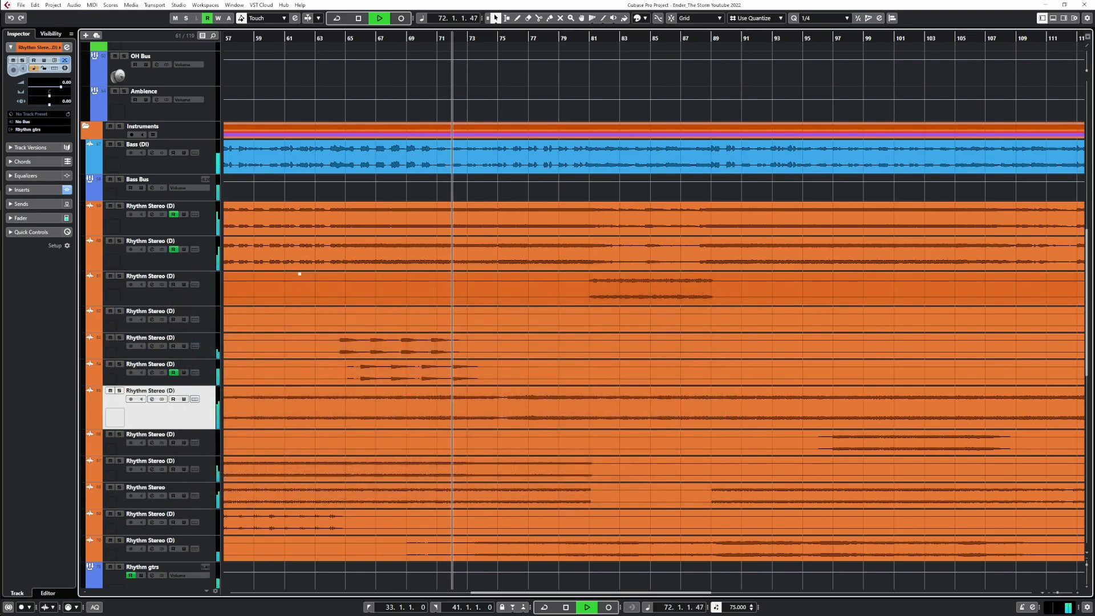
Compare the full mix with the selected Rhythm Stereo track muted and unmuted during playback
key(m)
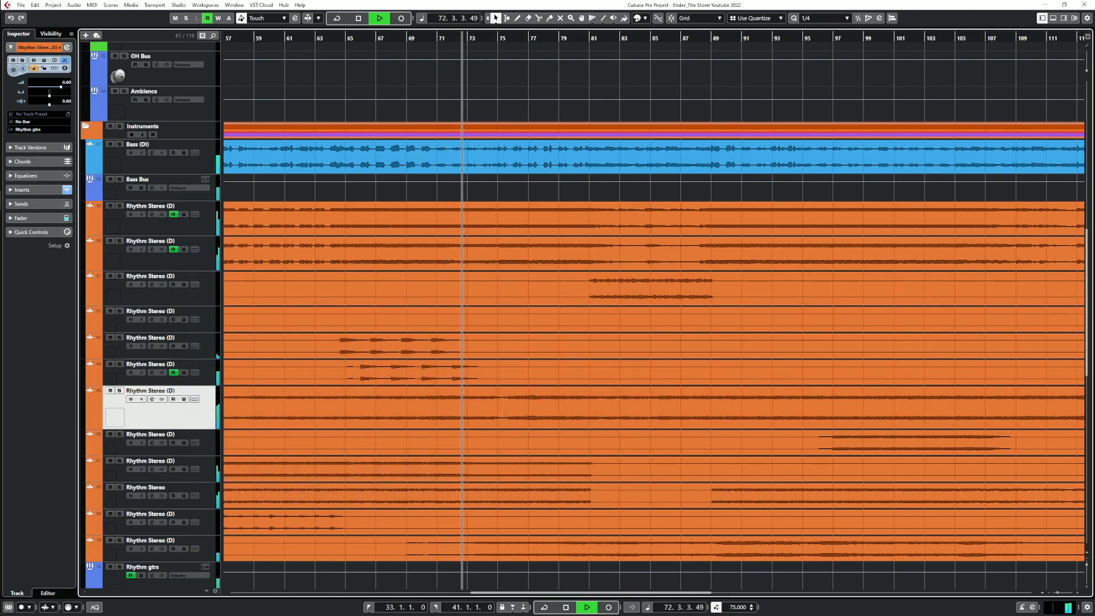
key(m)
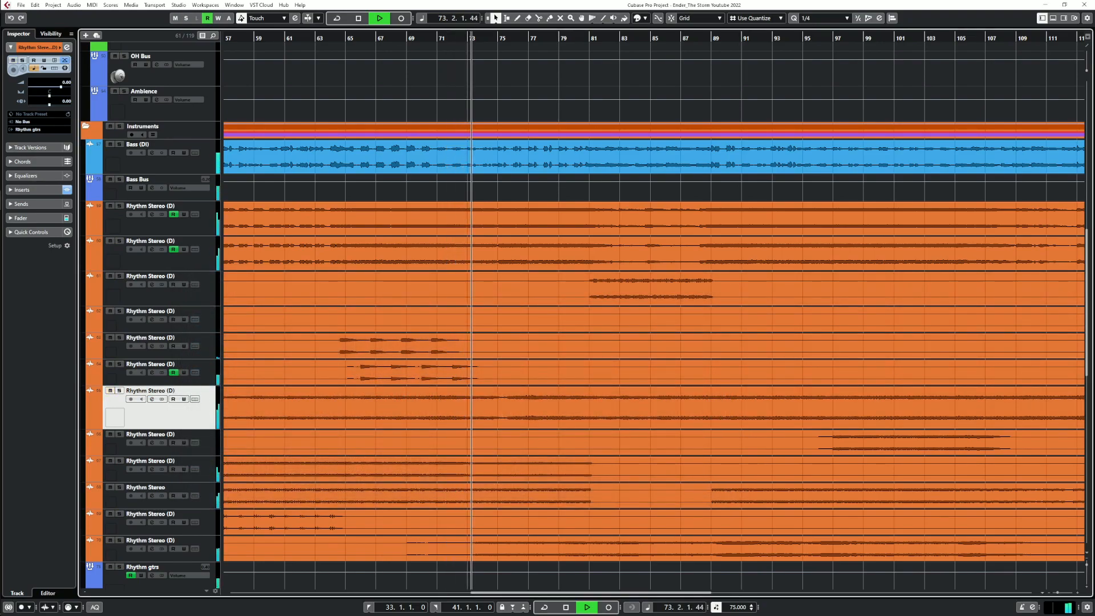
key(g)
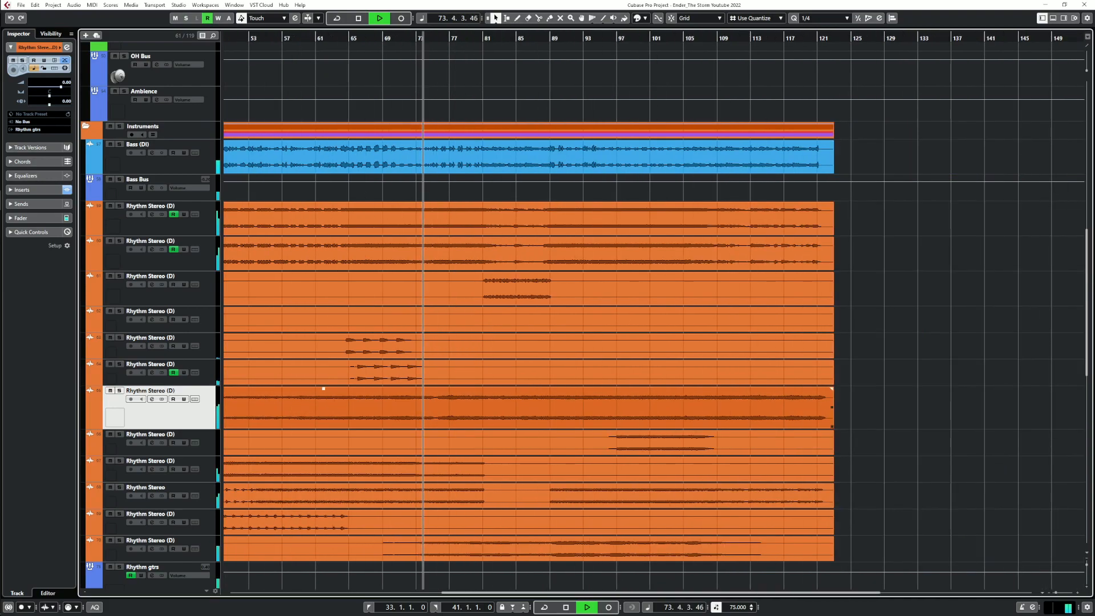
Return the playhead to about bar 73 and open ADPTR MetricAB on the Master channel
scroll(324, 389, up, 3)
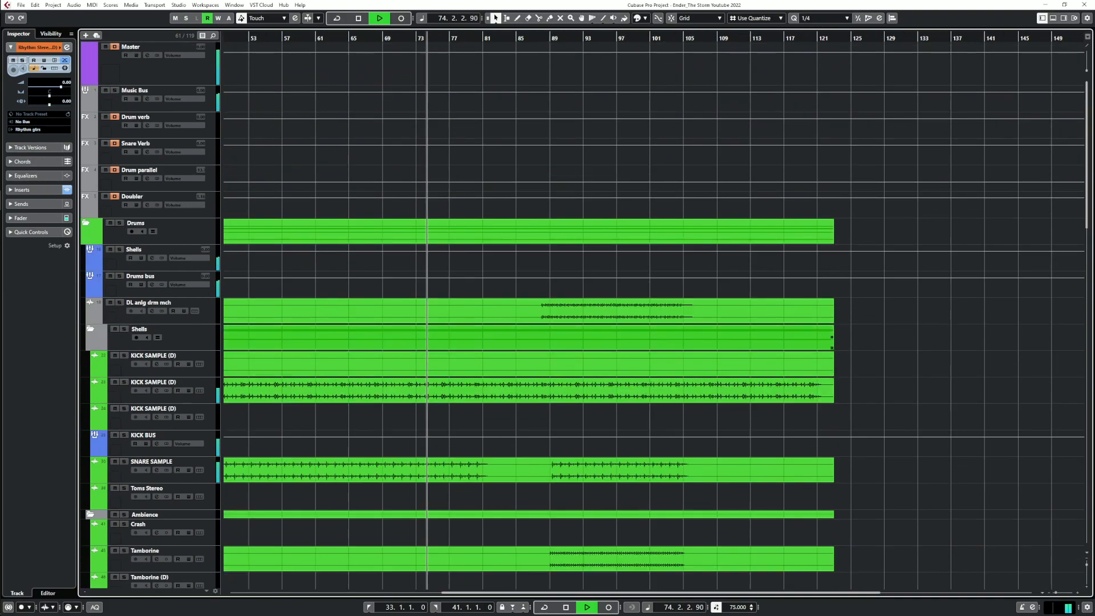
scroll(323, 389, up, 10)
click(420, 38)
click(147, 55)
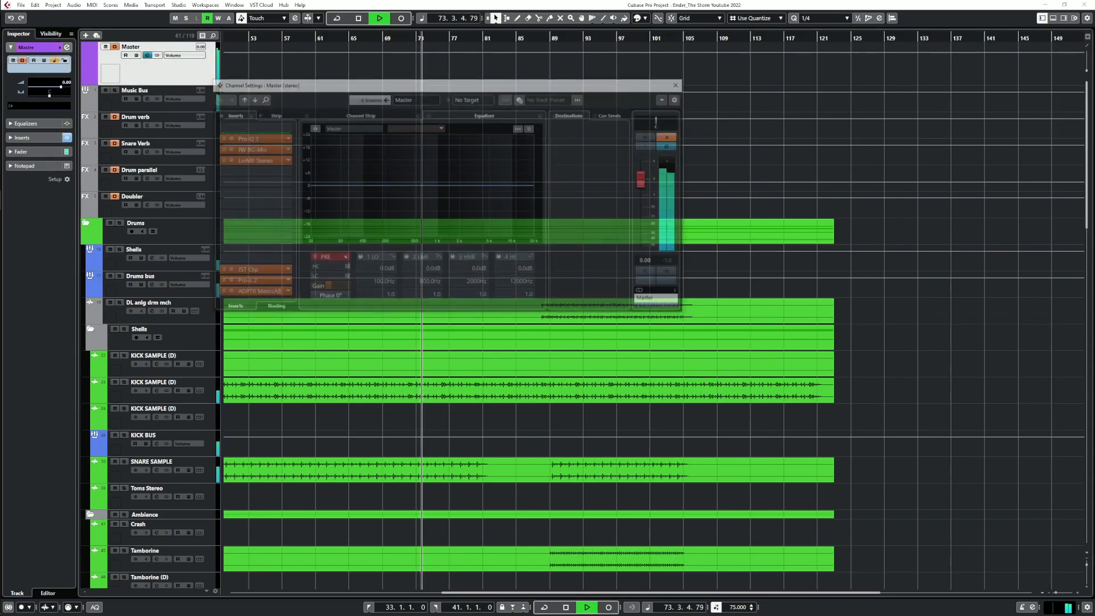
key(space)
click(251, 293)
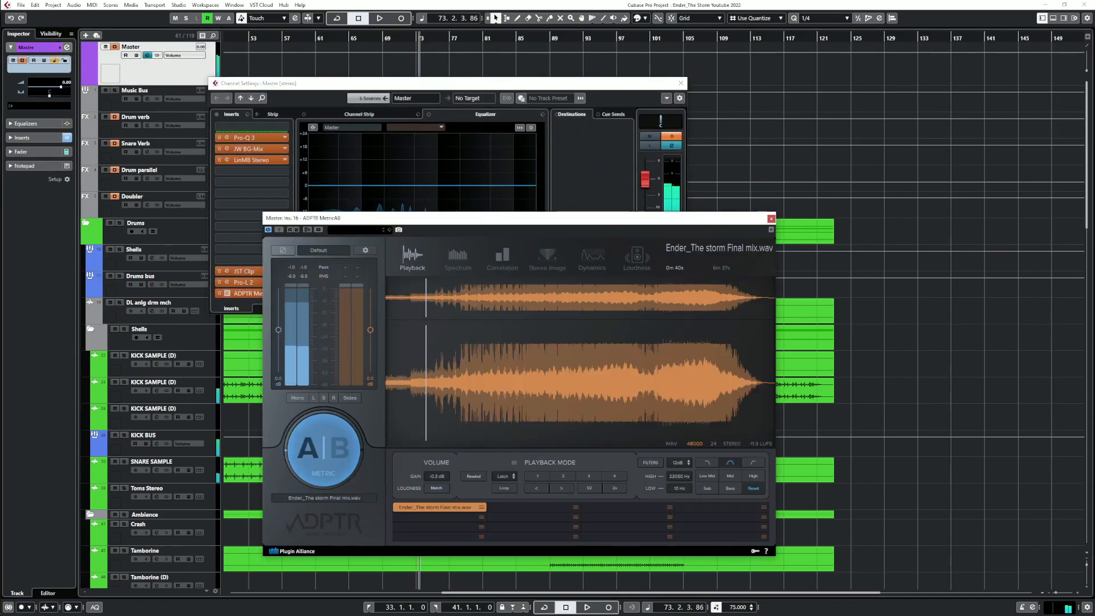
Audition the reference Ender_The storm Final mix.wav at several positions in MetricAB, and close the Master channel's windows and stop playback
key(space)
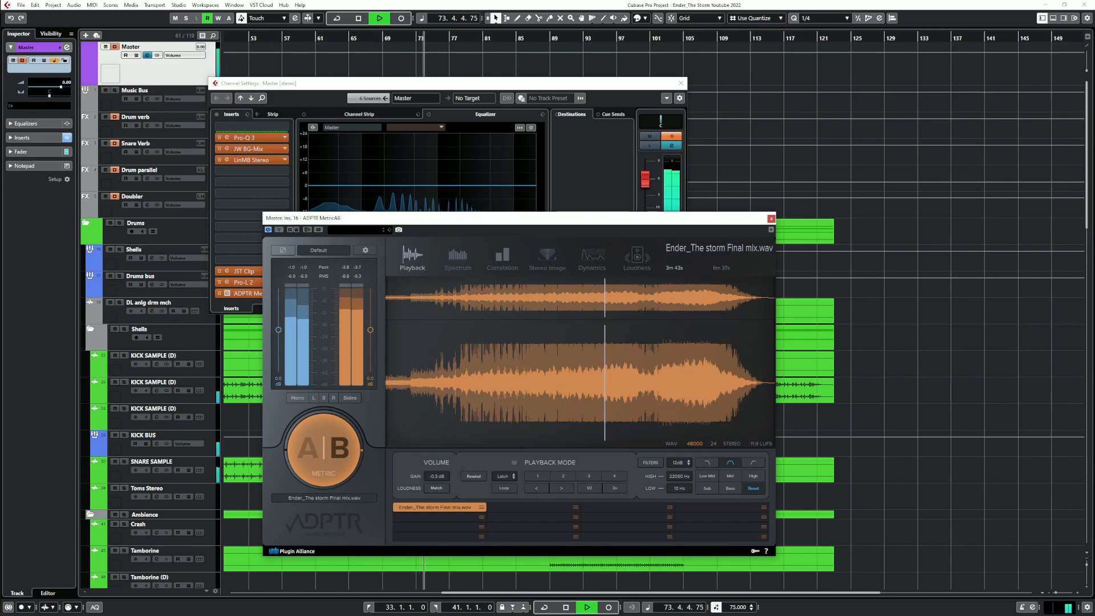
click(580, 376)
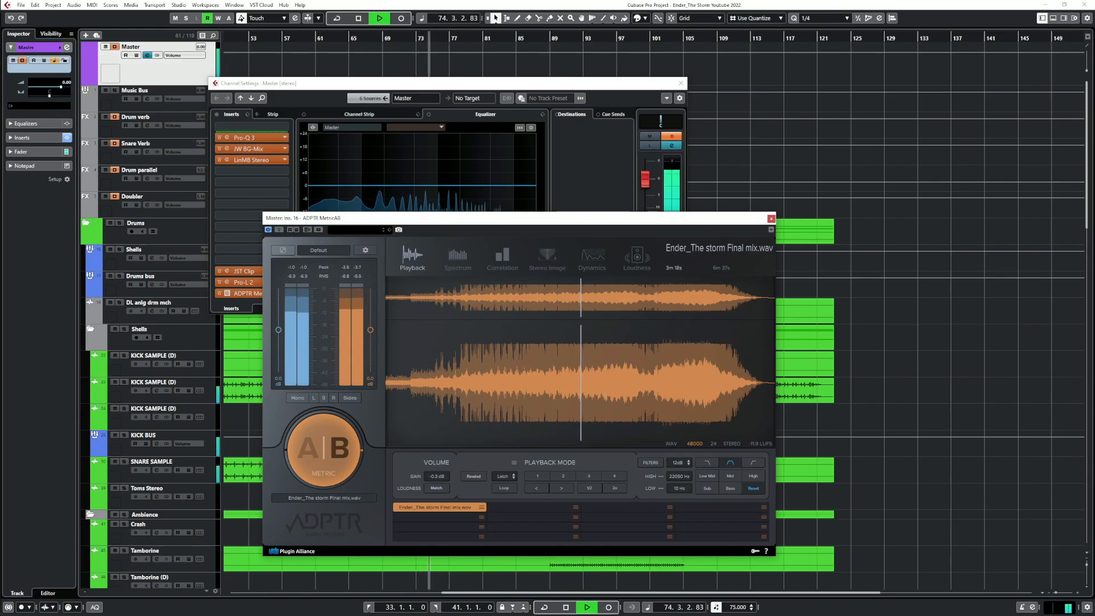
click(645, 377)
click(623, 377)
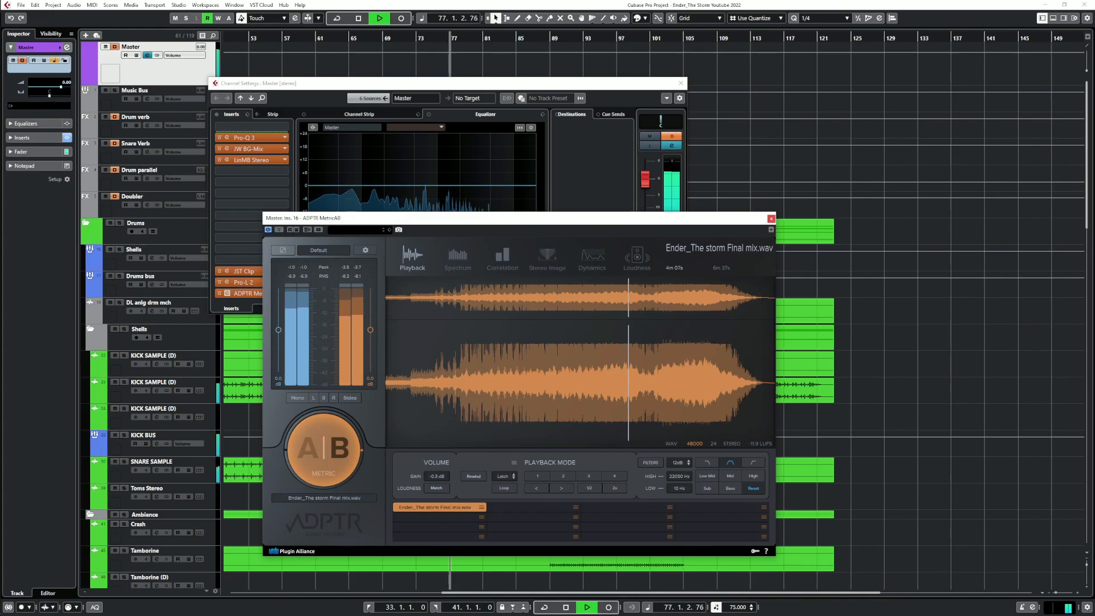
click(771, 219)
click(681, 83)
key(space)
Reopen MetricAB on the Master channel to check its A/B source, and close it with the channel settings
scroll(571, 314, down, 10)
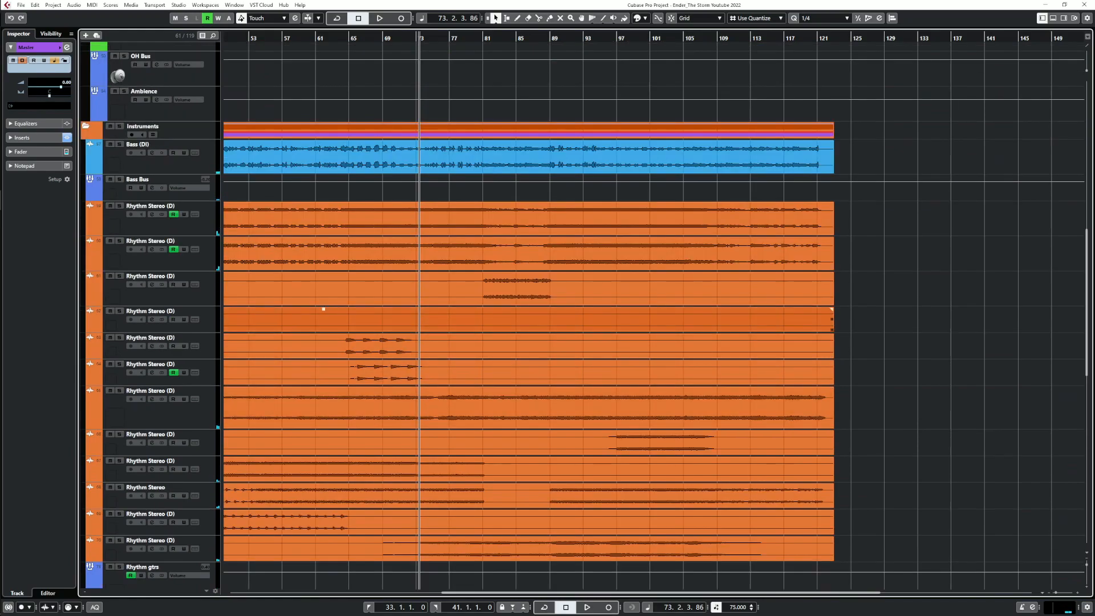
scroll(528, 320, up, 3)
scroll(528, 319, up, 12)
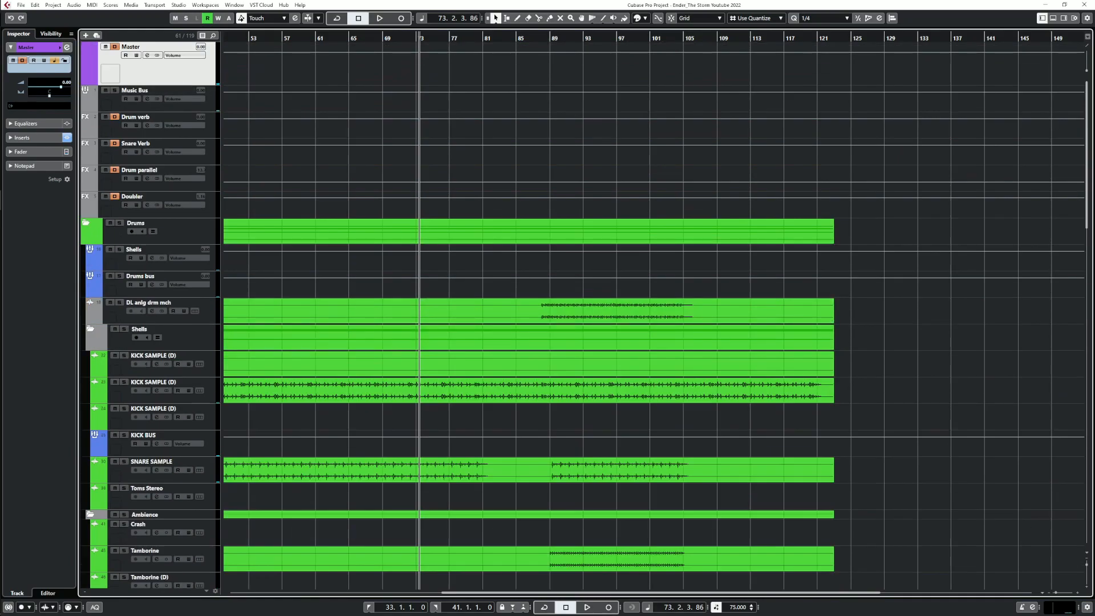
click(147, 55)
click(247, 293)
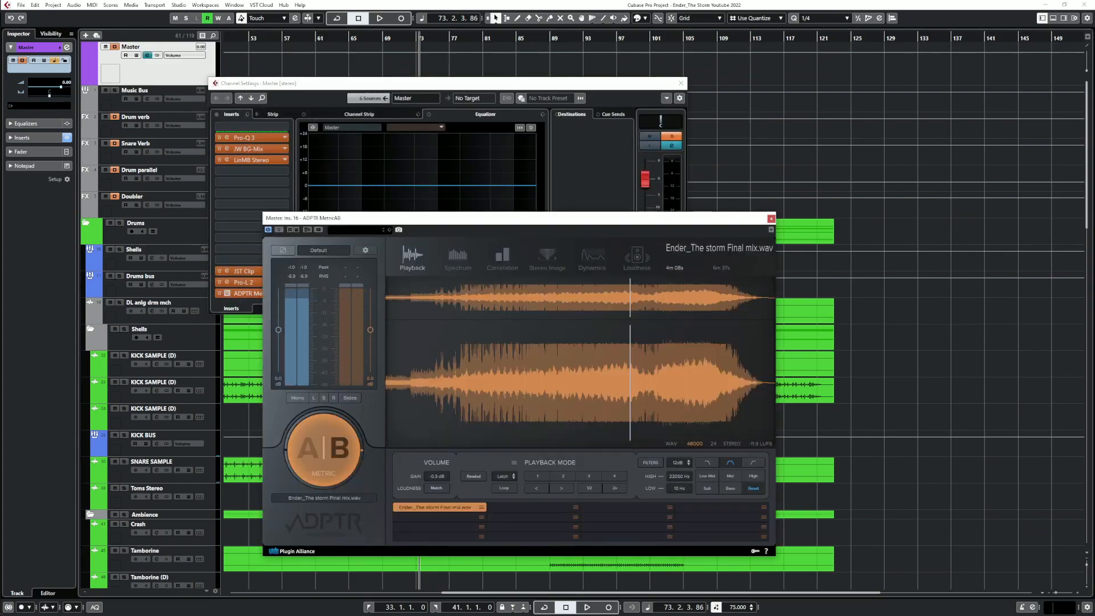
click(771, 219)
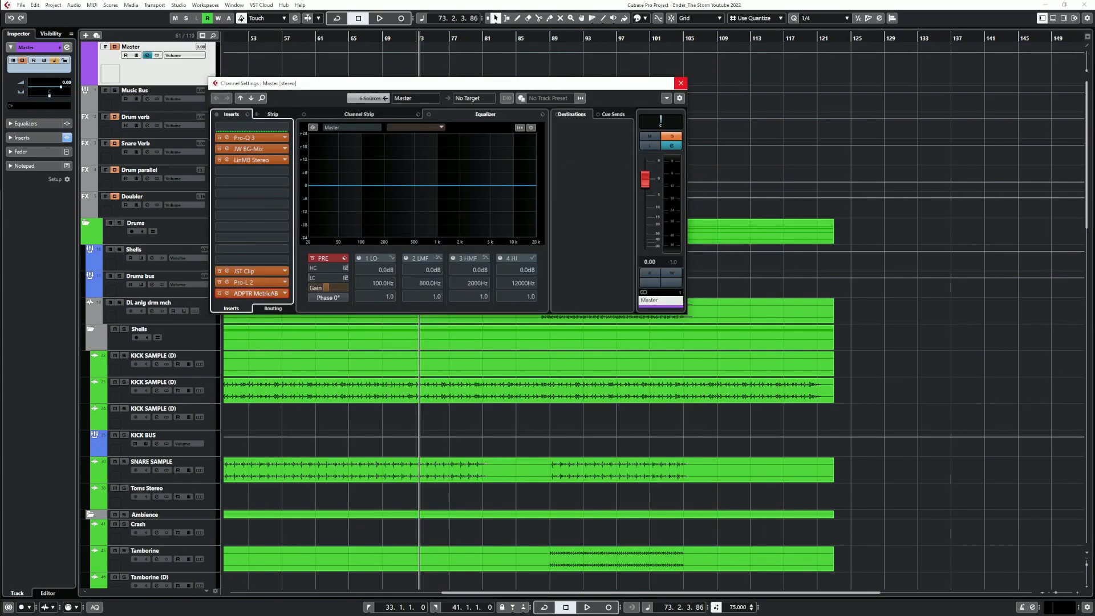
click(681, 84)
Select the G dist gtr w fx and G dist gtr wo fx events and lower their event volume slightly during playback
scroll(528, 342, down, 5)
key(g)
key(g)
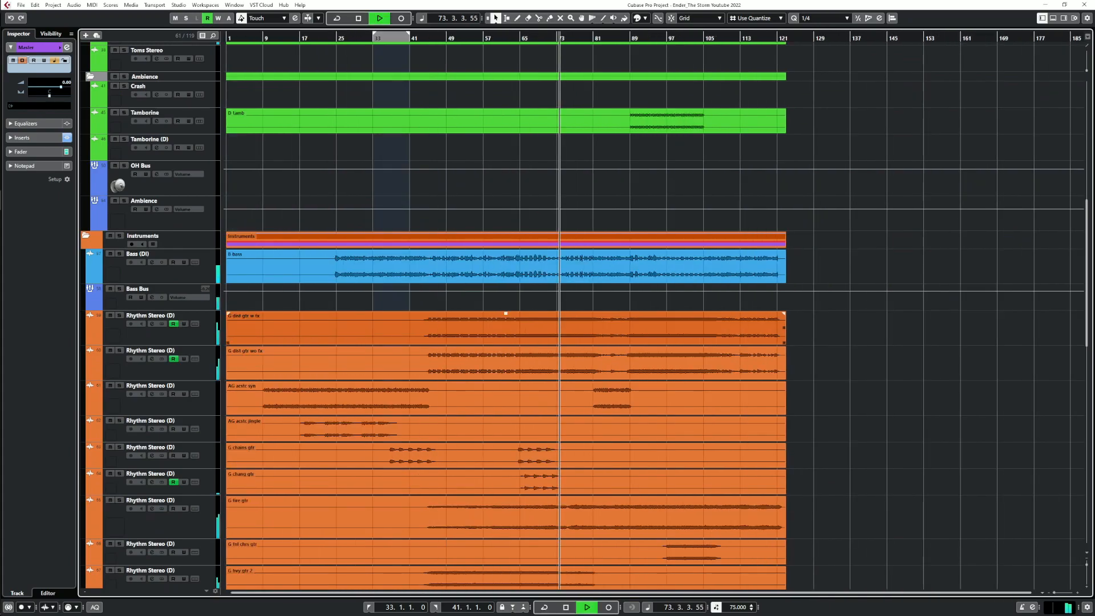
drag(797, 325, 632, 364)
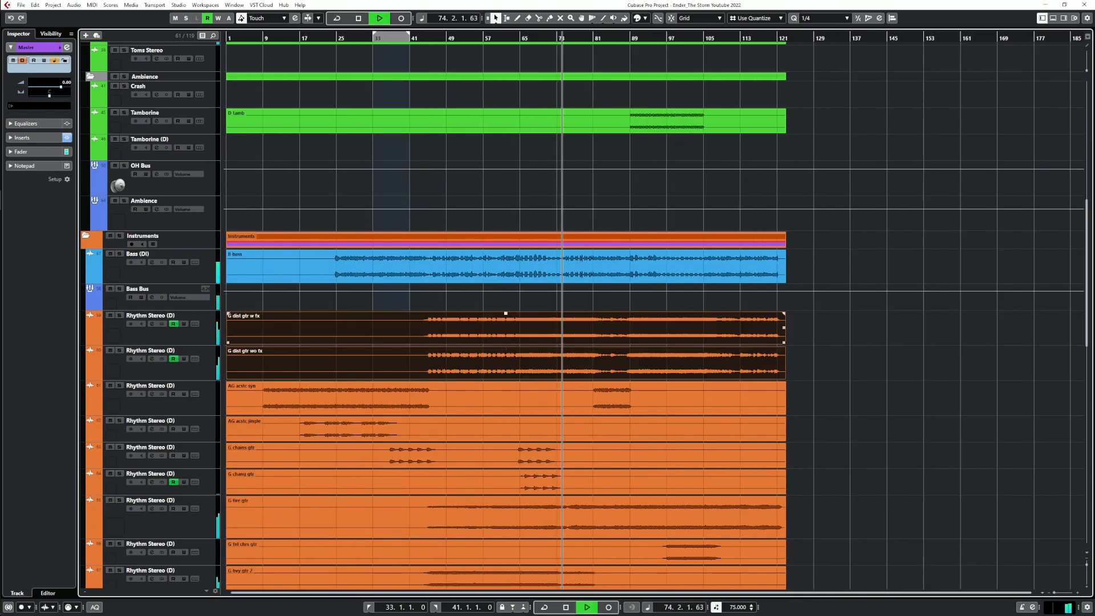
drag(506, 313, 506, 318)
scroll(506, 318, down, 5)
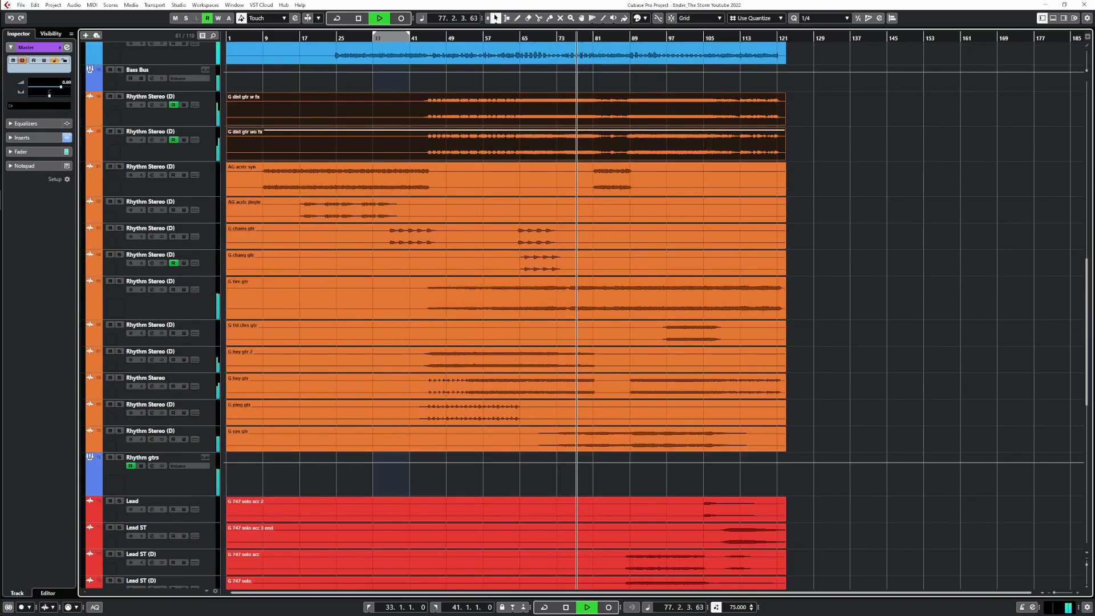
key(space)
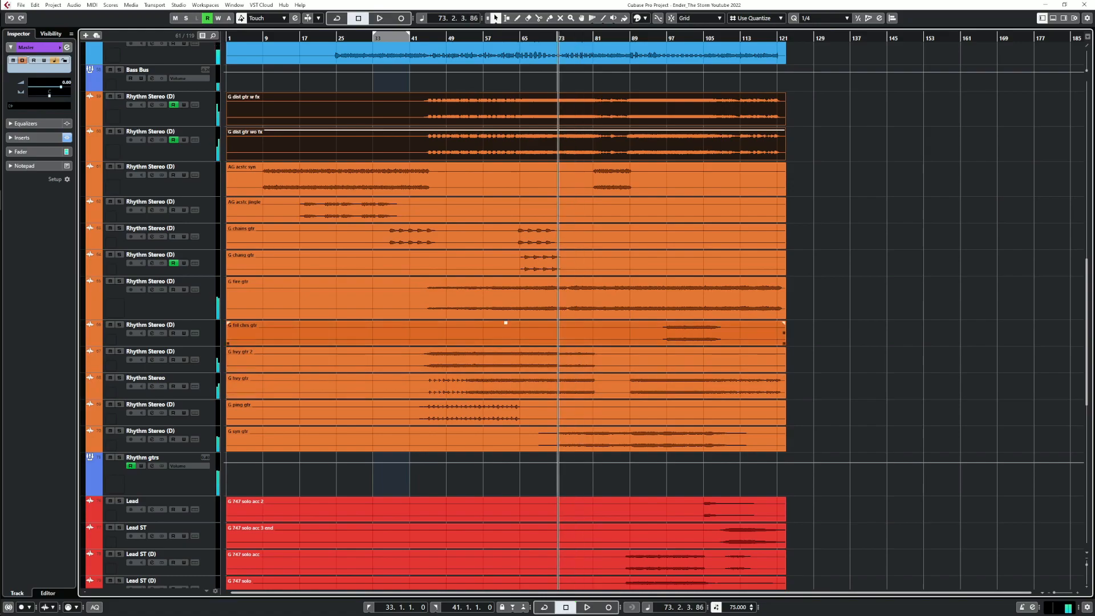
Solo the Rhythm Stereo track whose guitar part starts near bar 97 and play it from bar 101
click(685, 81)
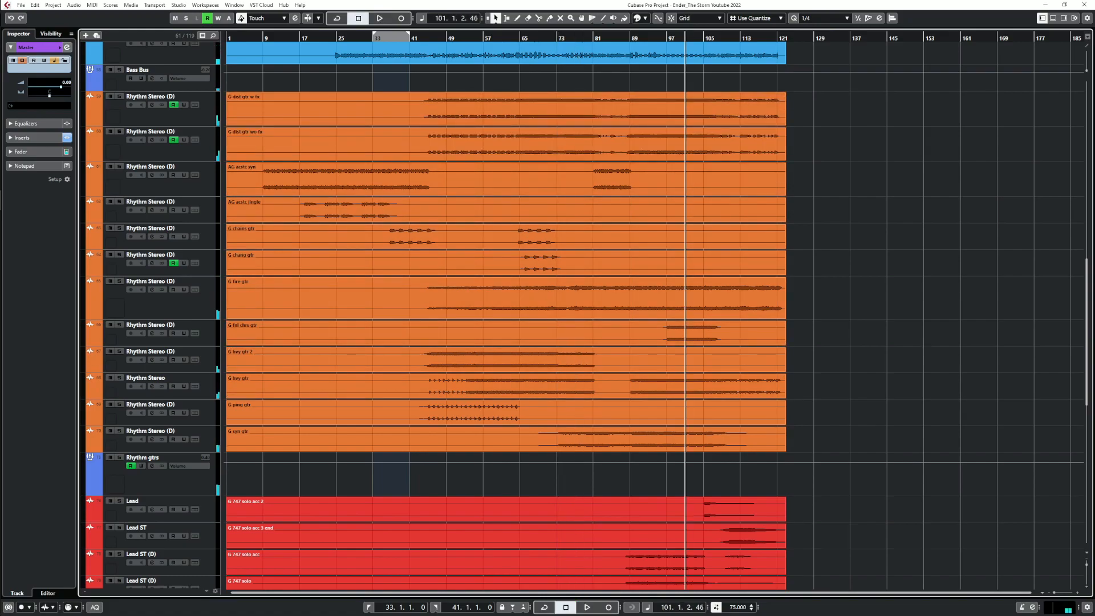
click(119, 324)
key(space)
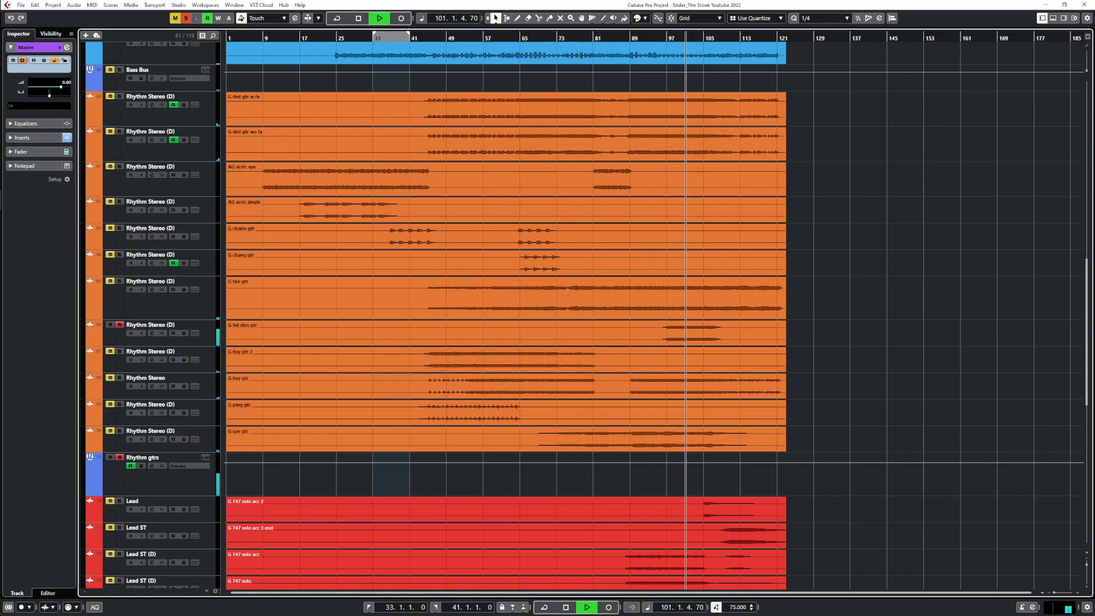
Open the soloed track's channel settings and compare its sound with SSLChannel bypassed and active
click(152, 333)
click(194, 328)
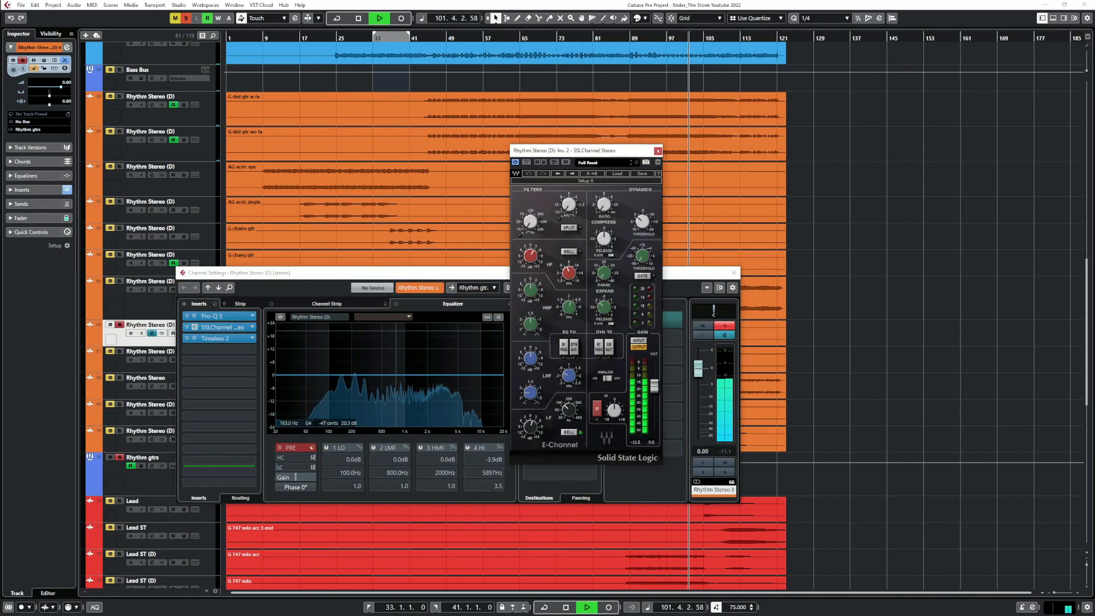
click(187, 328)
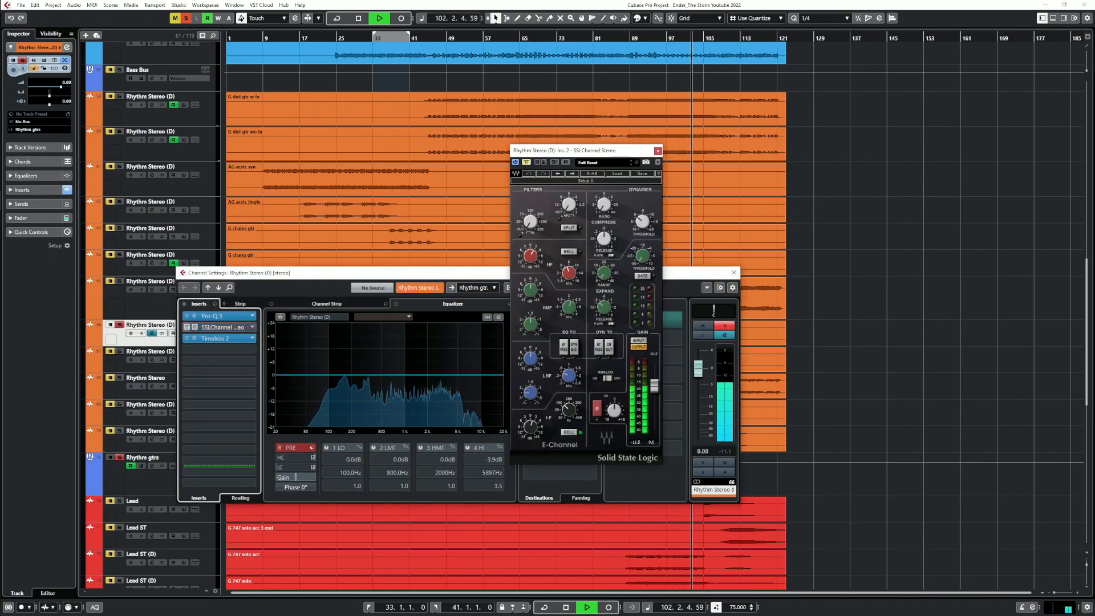
click(186, 328)
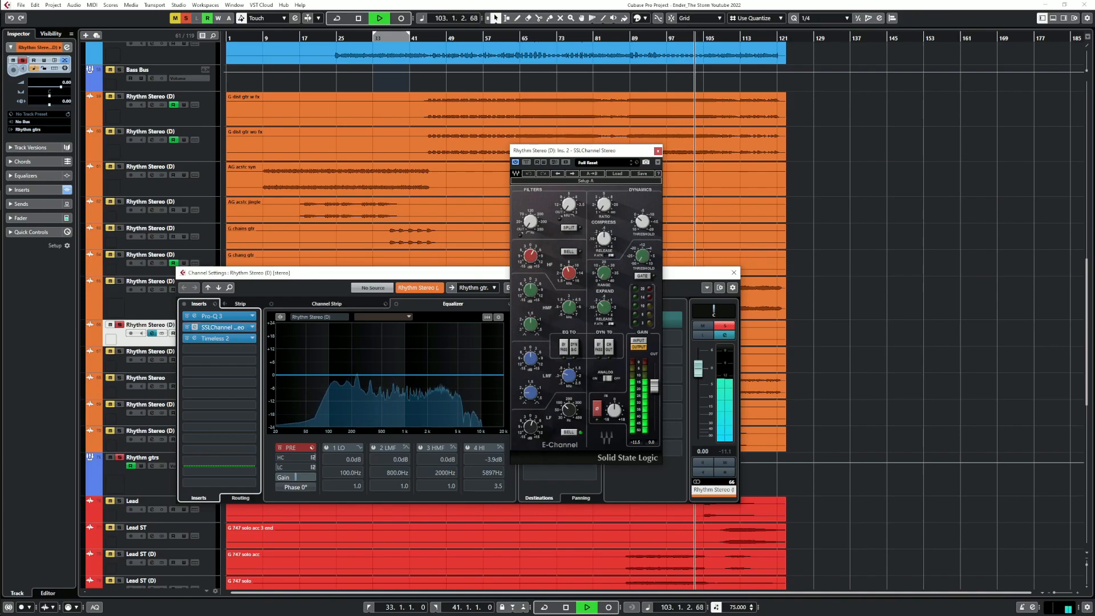
Close the channel settings, hear the track unsoloed in the mix from about bar 99, and solo it again
click(734, 273)
key(s)
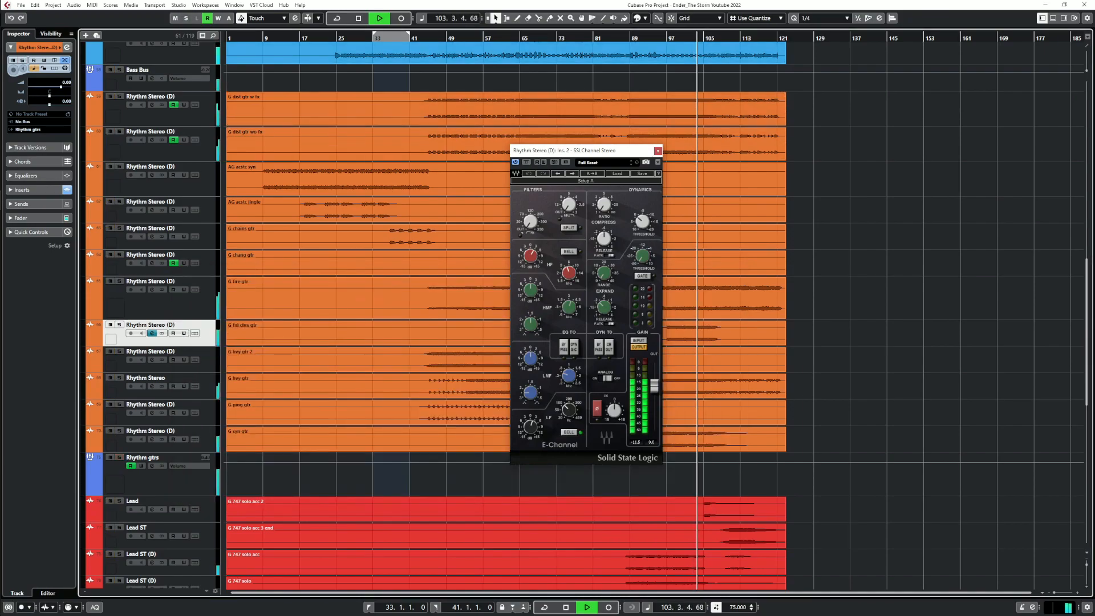
click(677, 38)
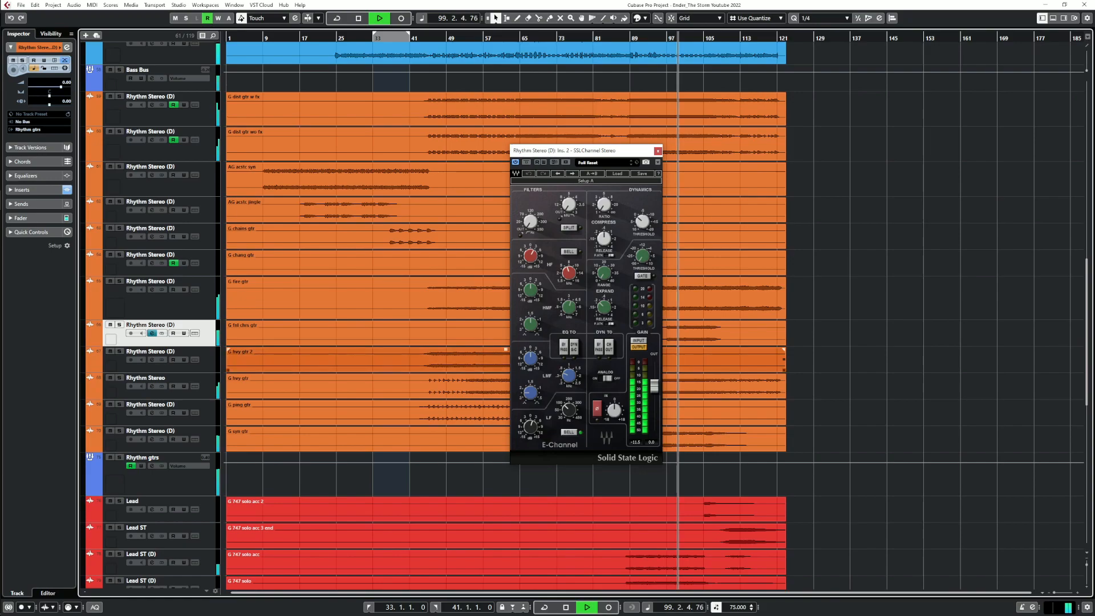
key(s)
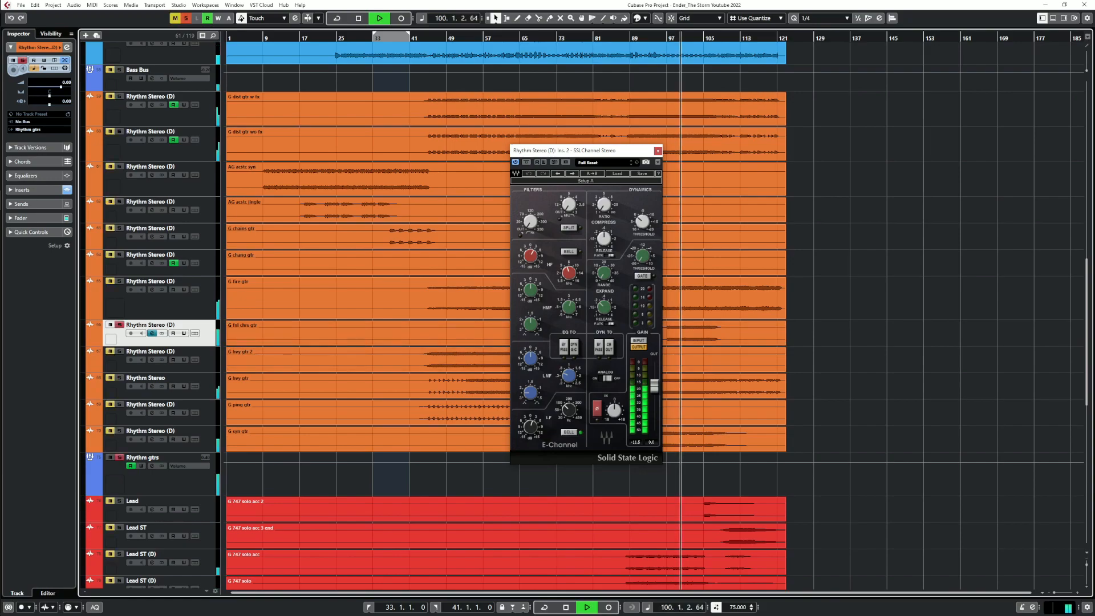
Open the soloed track's Timeless 2 delay, check its left delay offset and filter settings, and stop playback
click(152, 333)
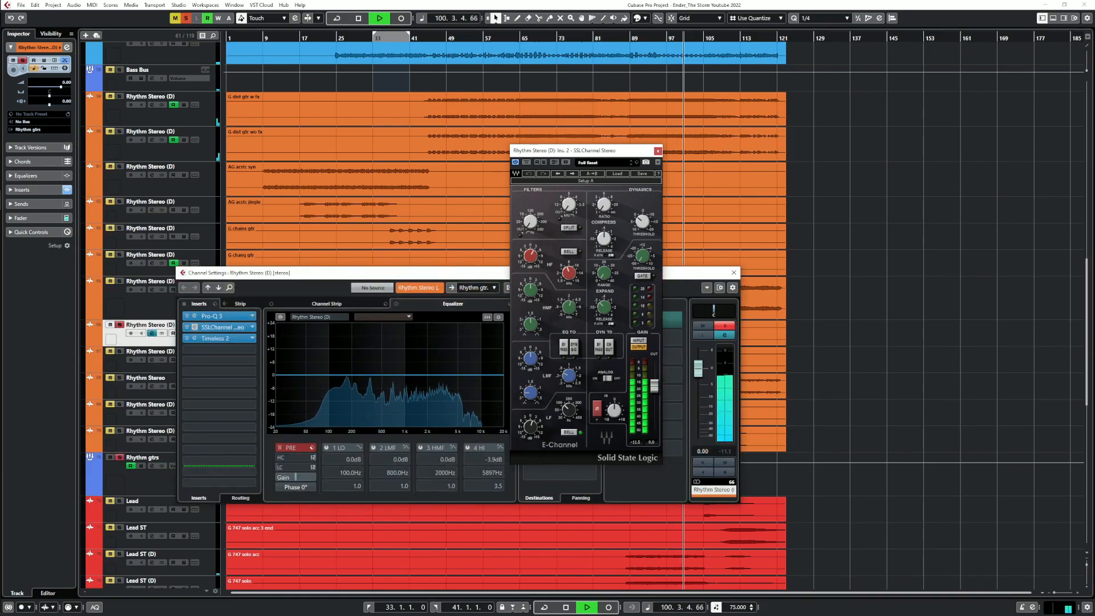
click(215, 339)
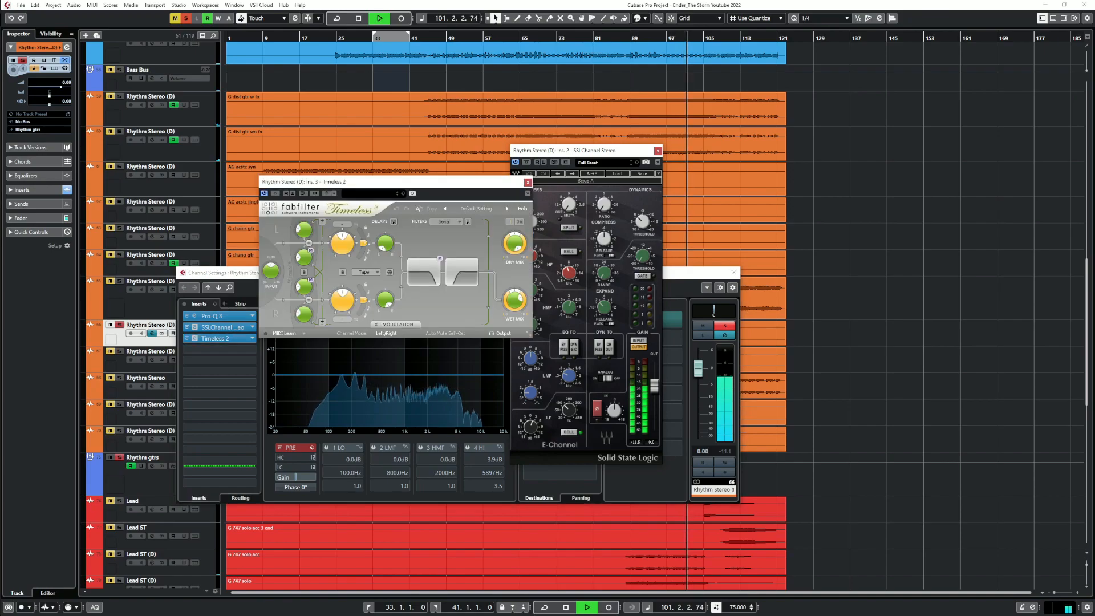
mouse_move(342, 243)
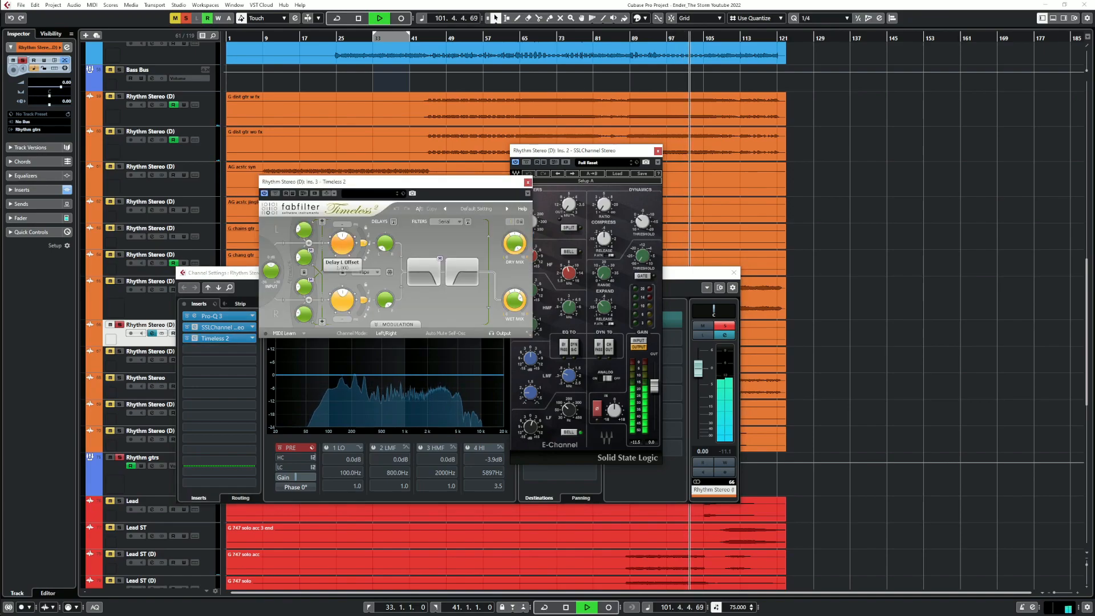
mouse_move(424, 272)
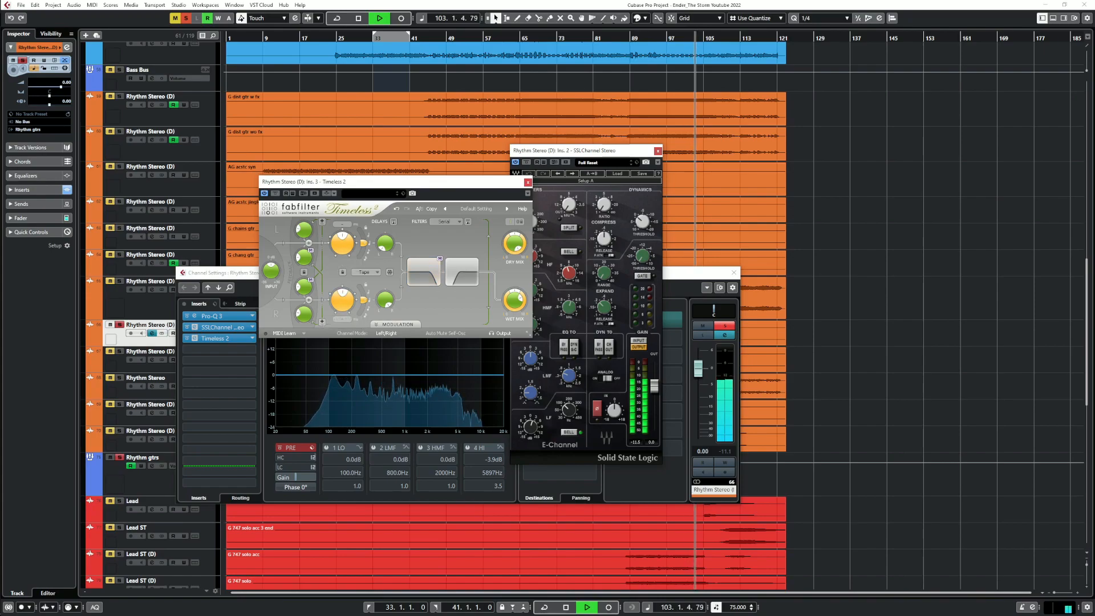
key(space)
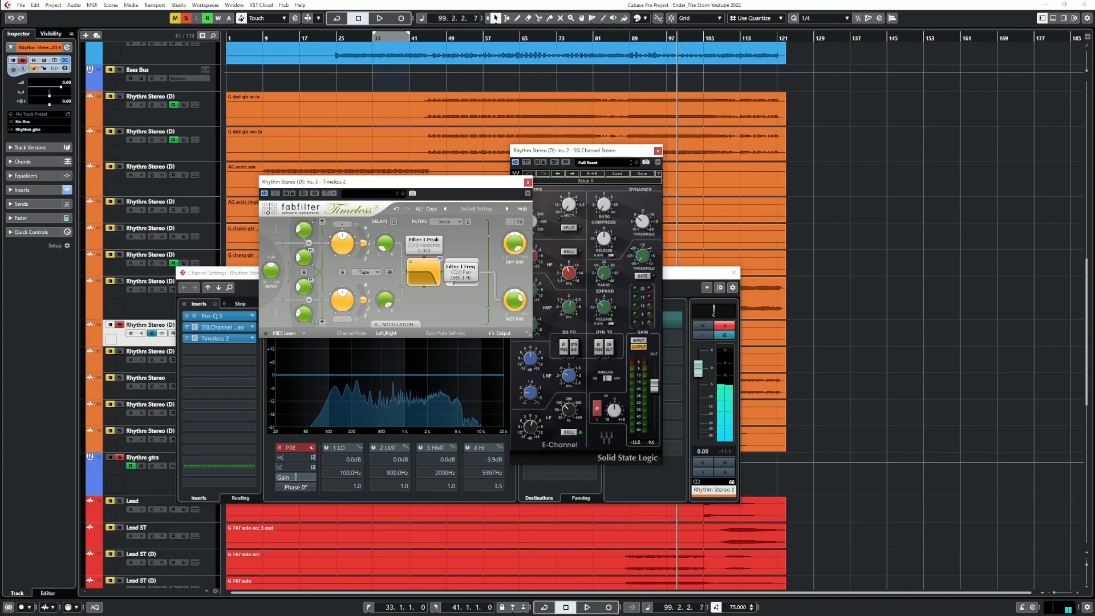
Play the soloed guitar from bar 99 with its Timeless 2 delay and close both plug-in windows
mouse_move(303, 258)
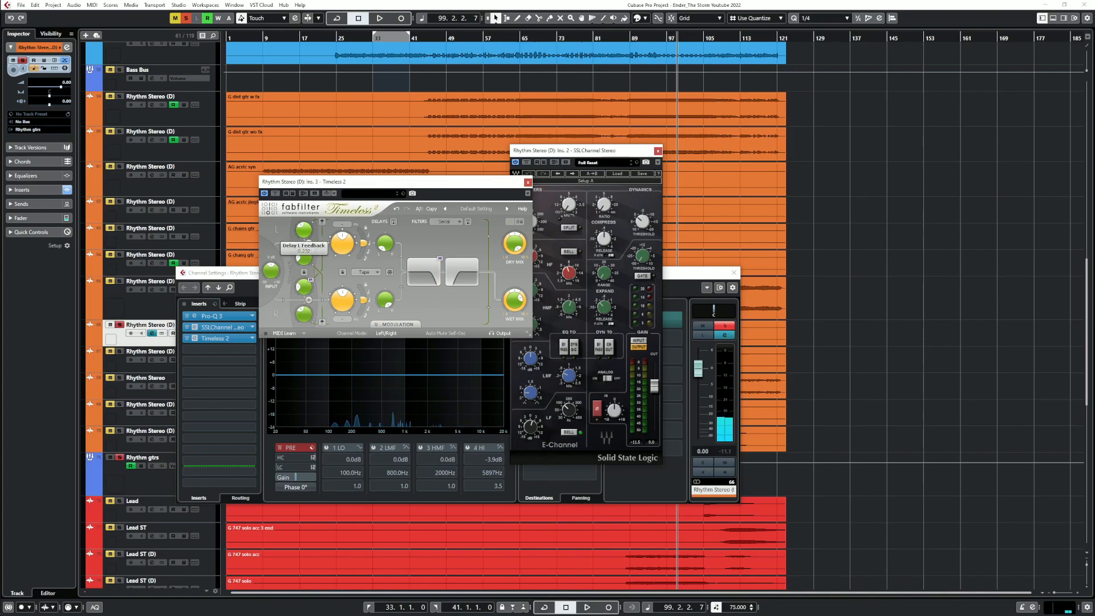
key(space)
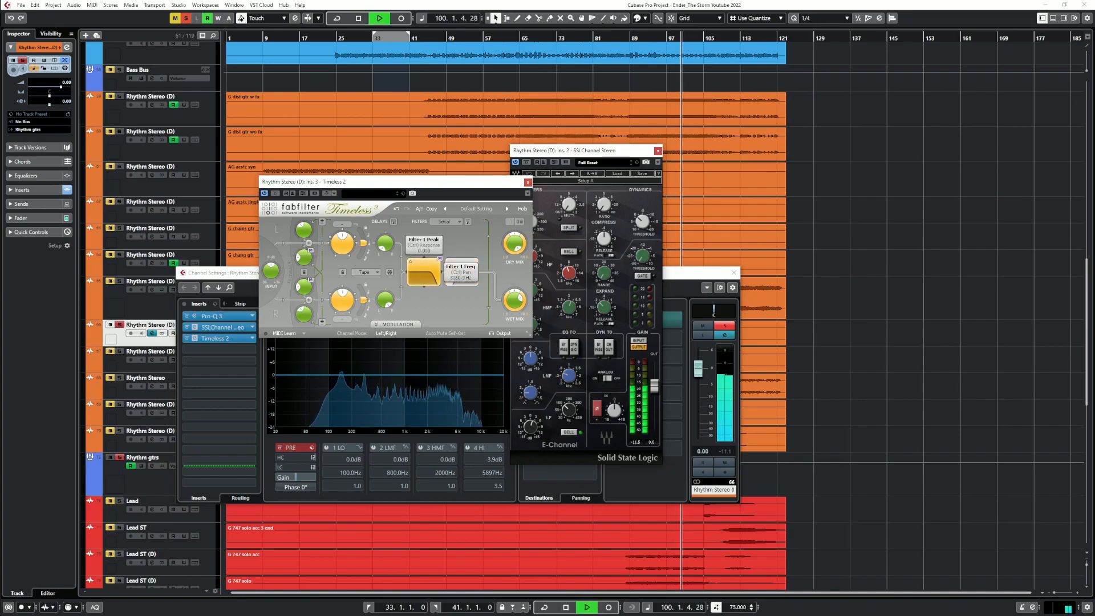
click(528, 182)
click(658, 151)
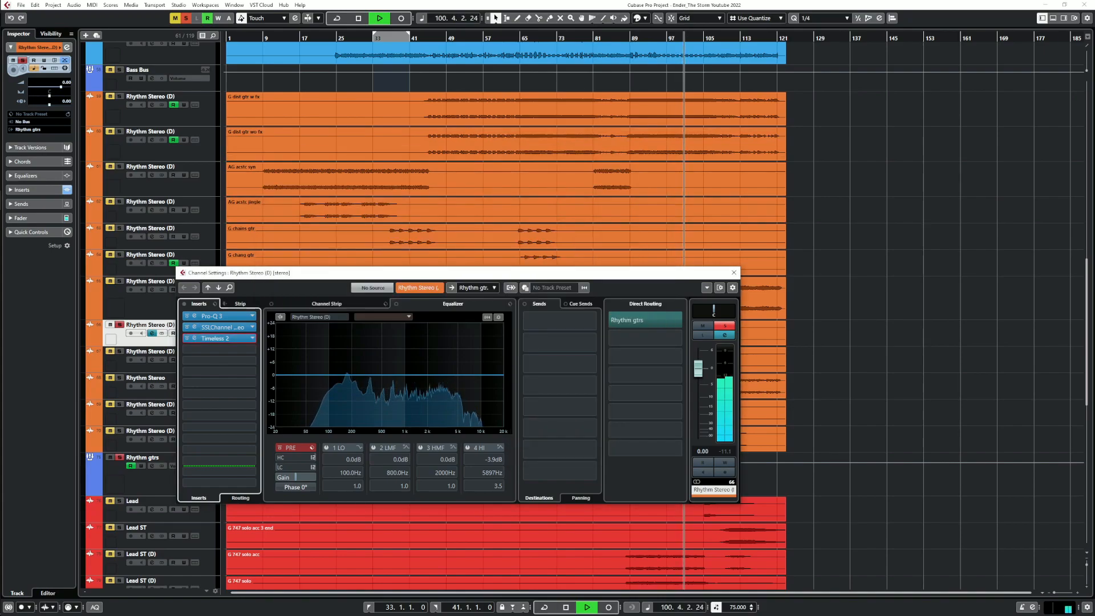
Cut the soloed track's channel EQ high-mid band by 4.7 dB at 4933 Hz, Q 7.5, and compare it bypassed and active
drag(439, 374, 448, 365)
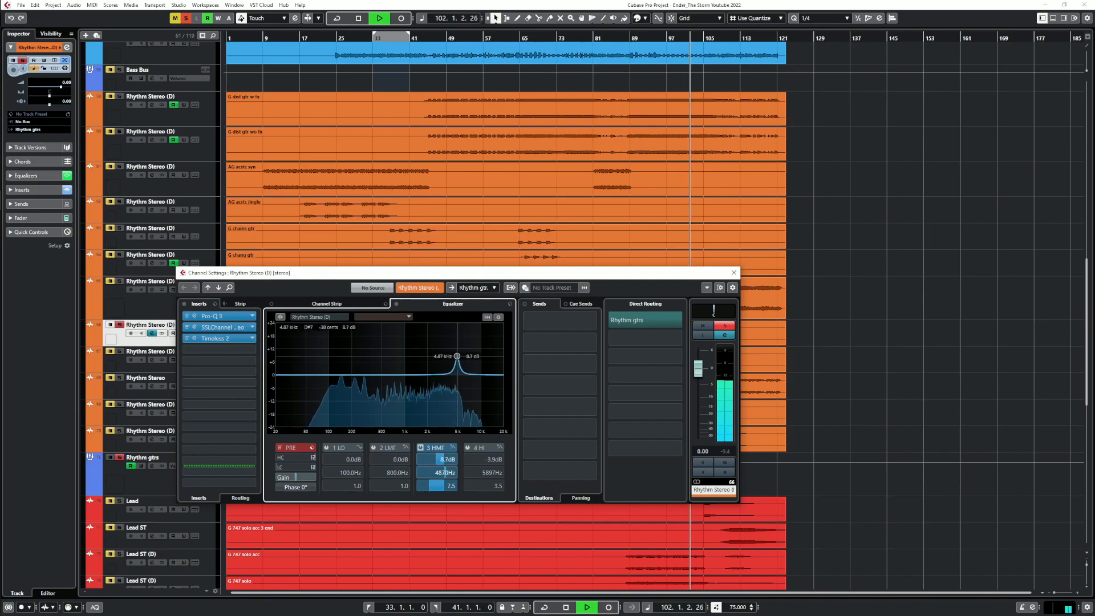
drag(457, 356, 457, 385)
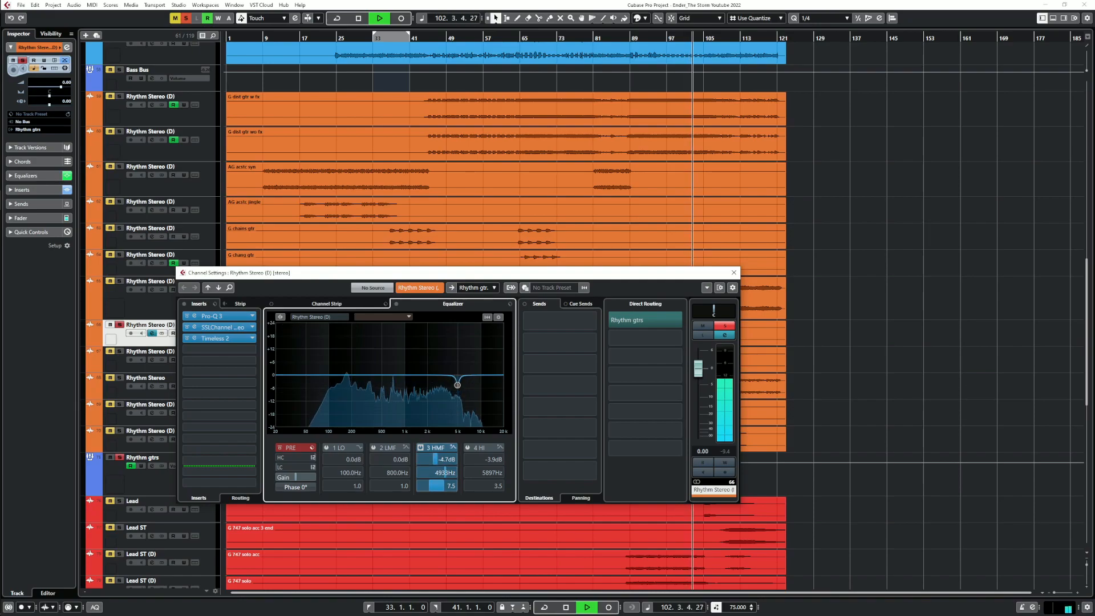
click(421, 448)
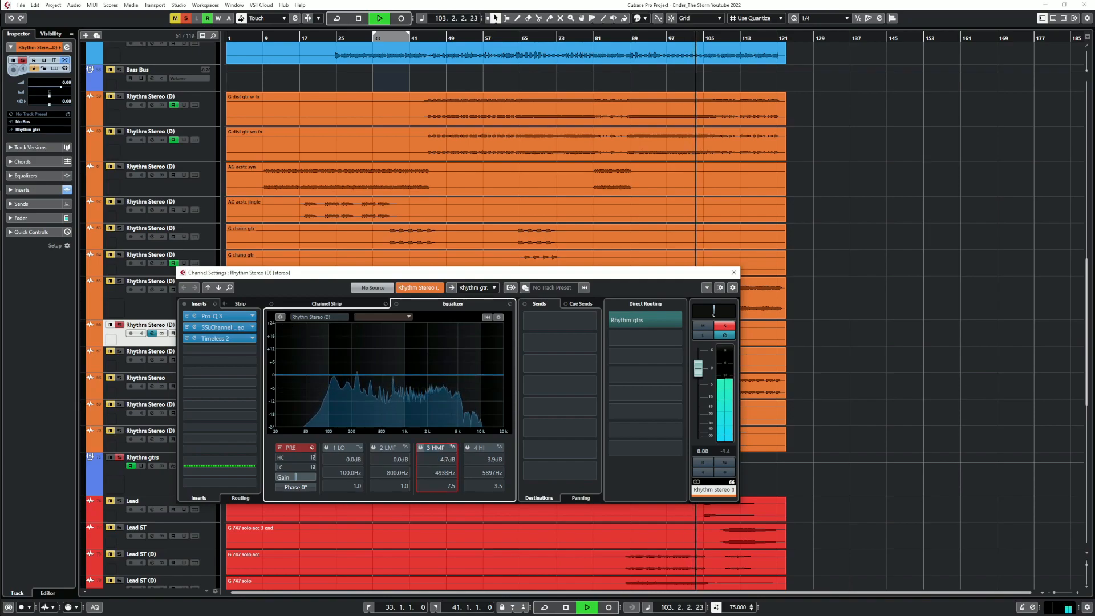
click(421, 448)
Lower the high cut in the soloed track's Pro-Q 3 to about 12.9 kHz and listen to it from bar 99
click(194, 316)
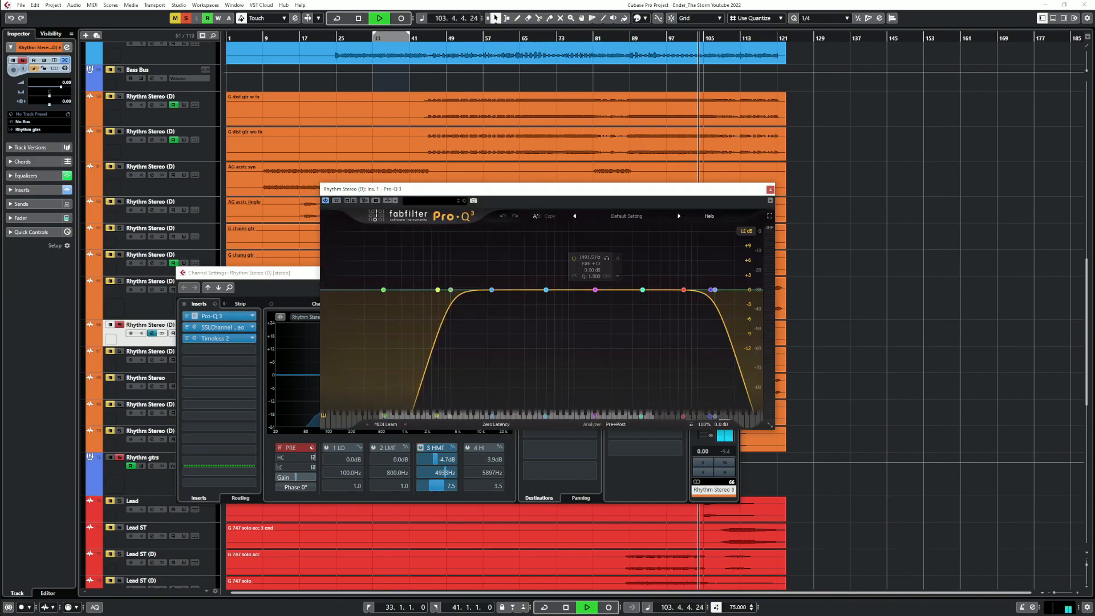
drag(711, 290, 679, 291)
key(space)
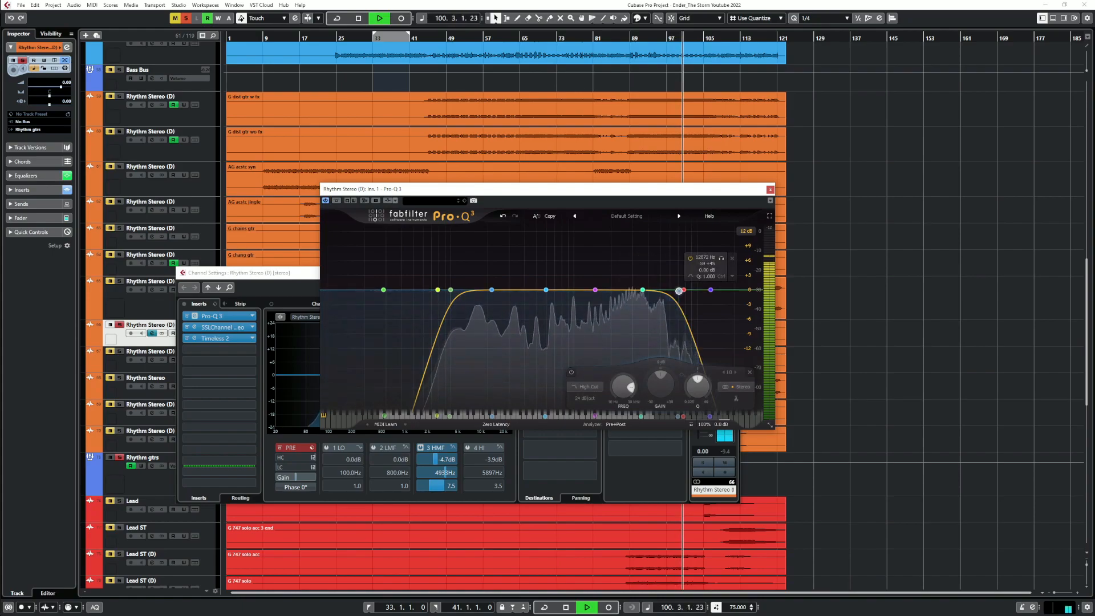
click(770, 189)
key(space)
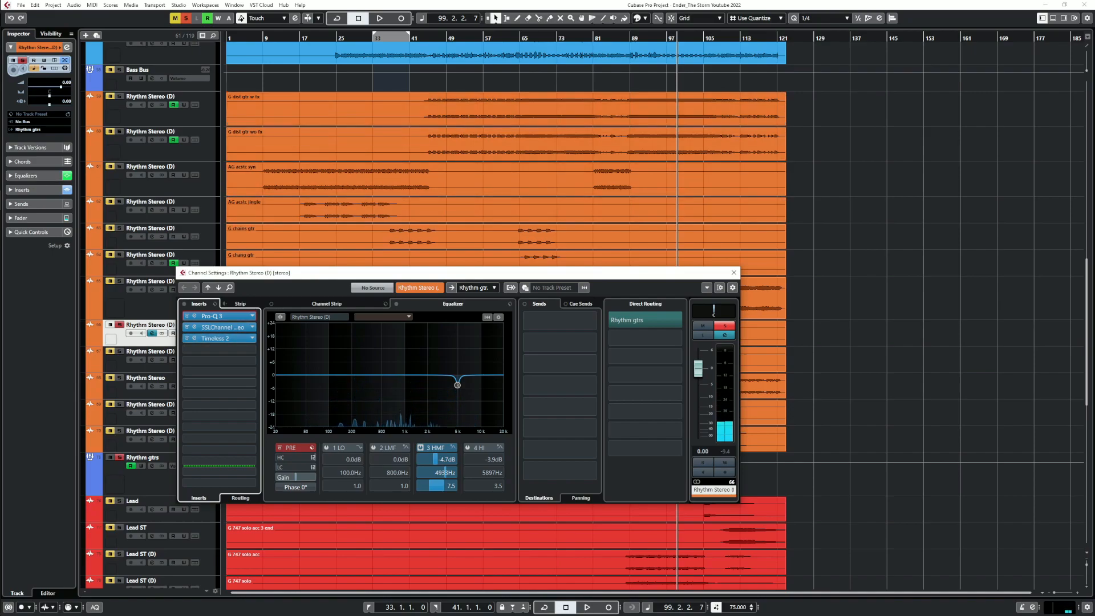
Look over the Timeless 2 delay and compare the soloed guitar with SSLChannel bypassed and active
click(222, 339)
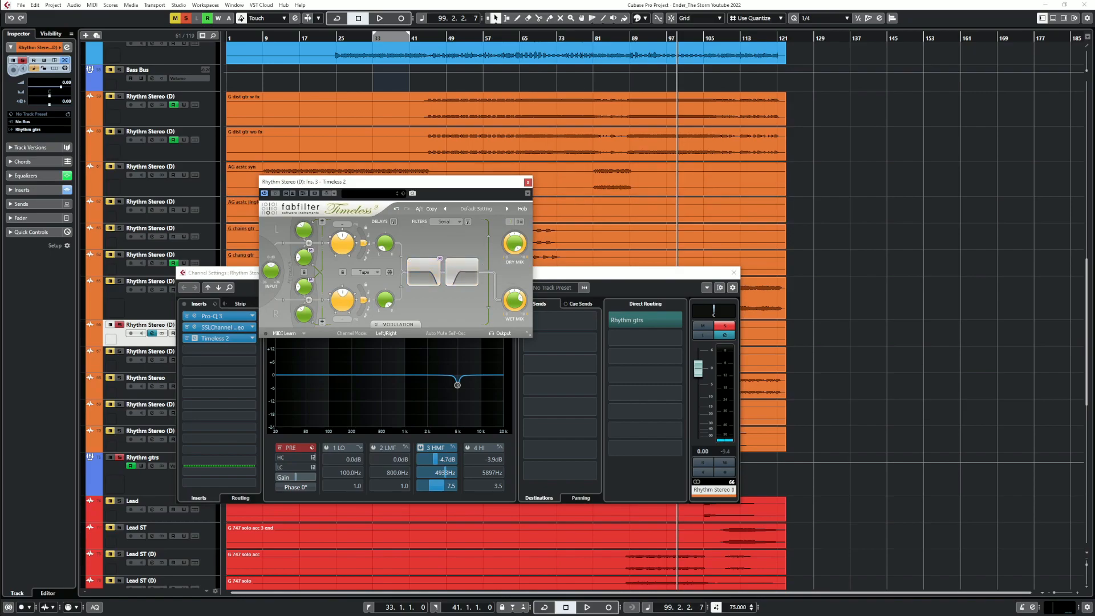
click(527, 183)
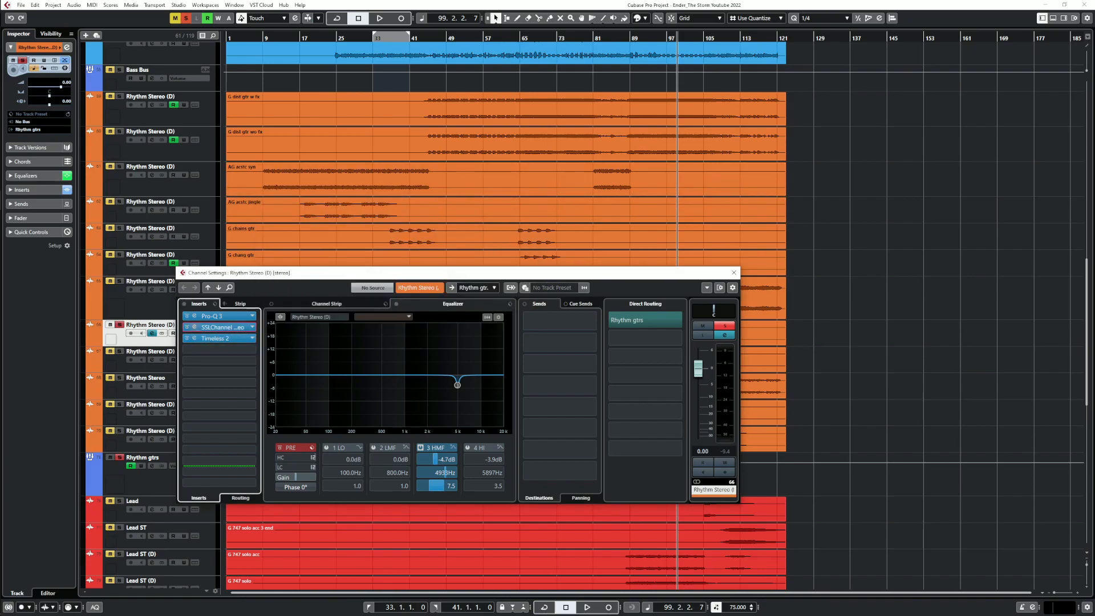
click(195, 327)
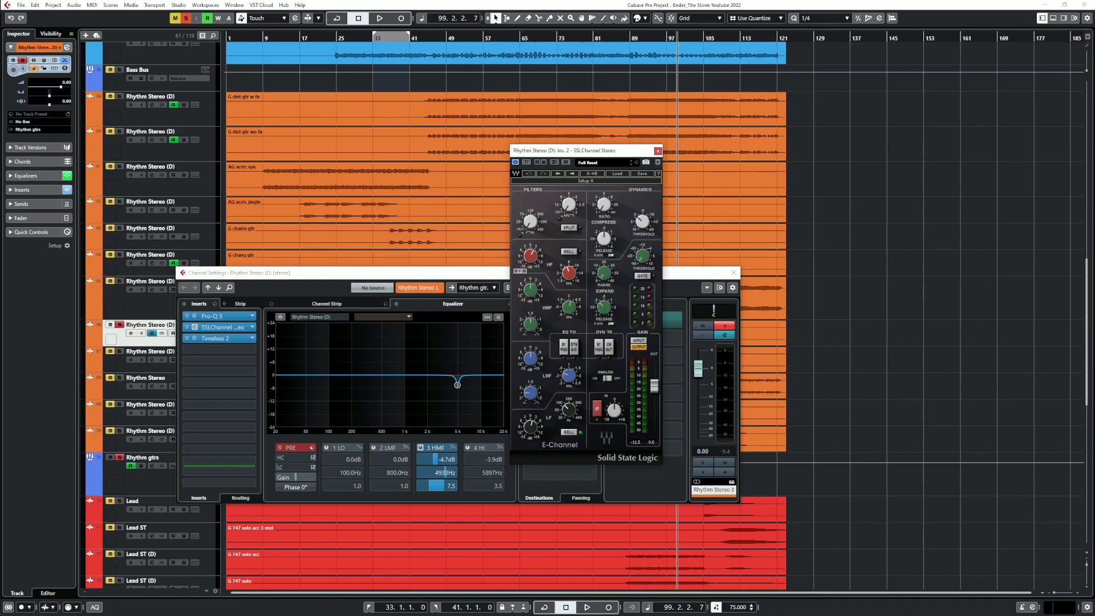
key(space)
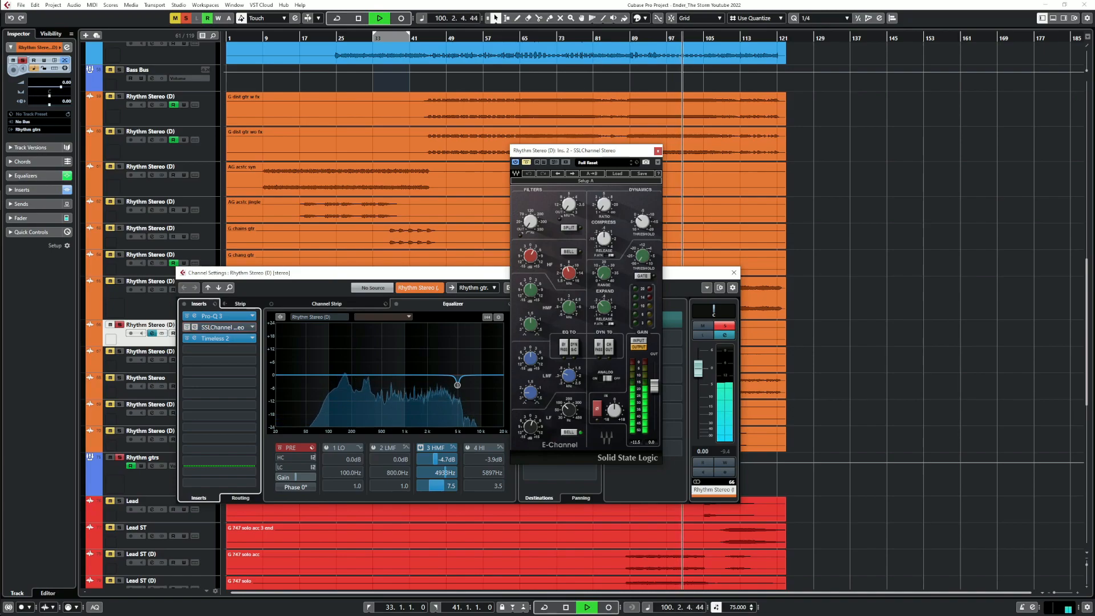
key(space)
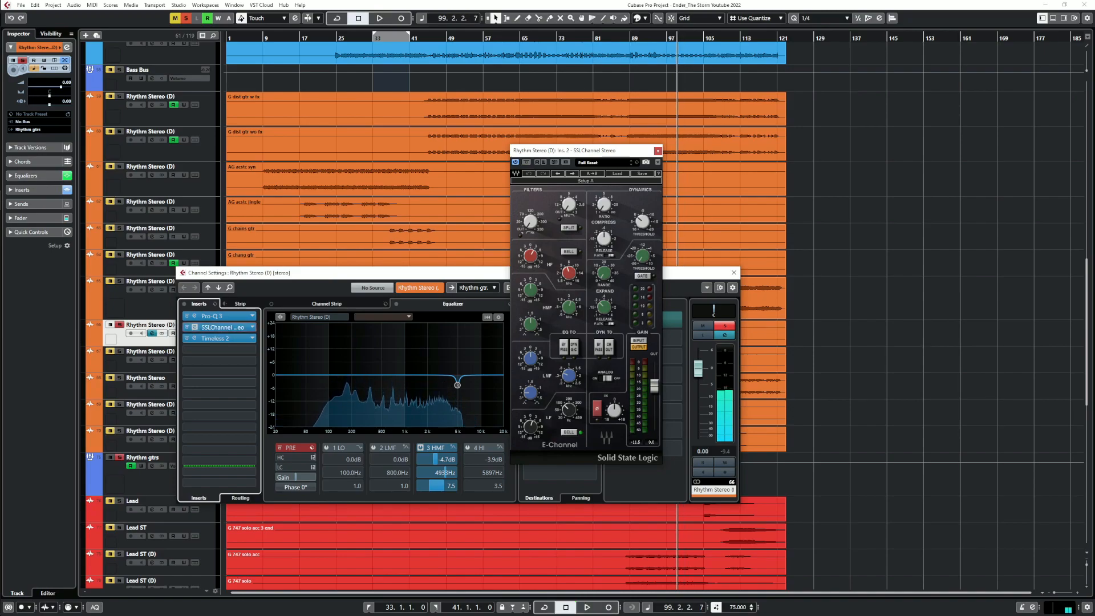
Adjust the low-frequency gain in SSLChannel while the guitar plays, stop playback and close the plug-in
click(531, 256)
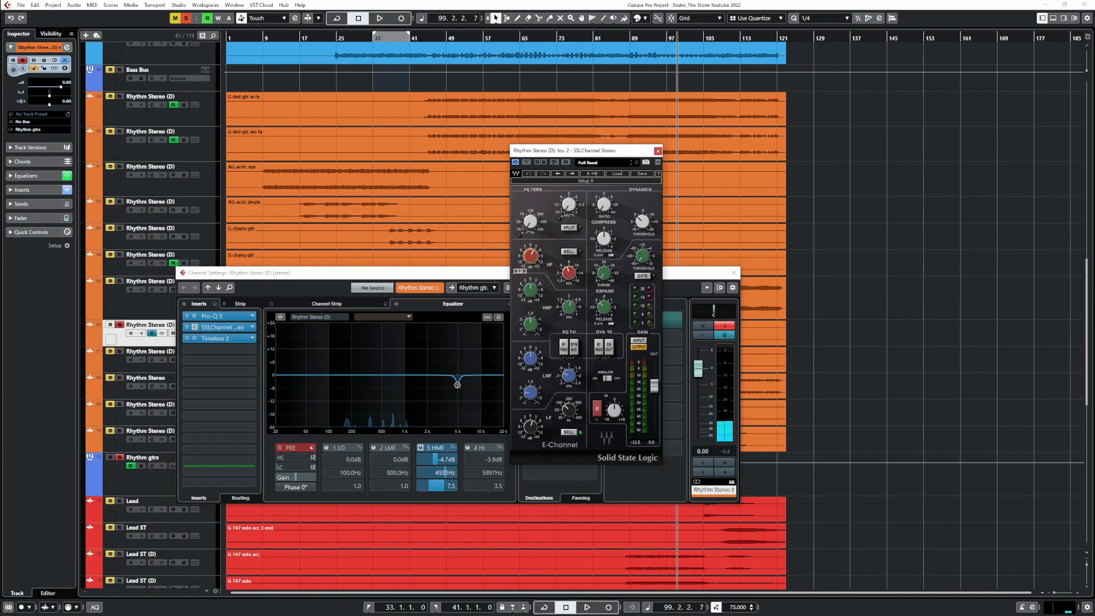
key(space)
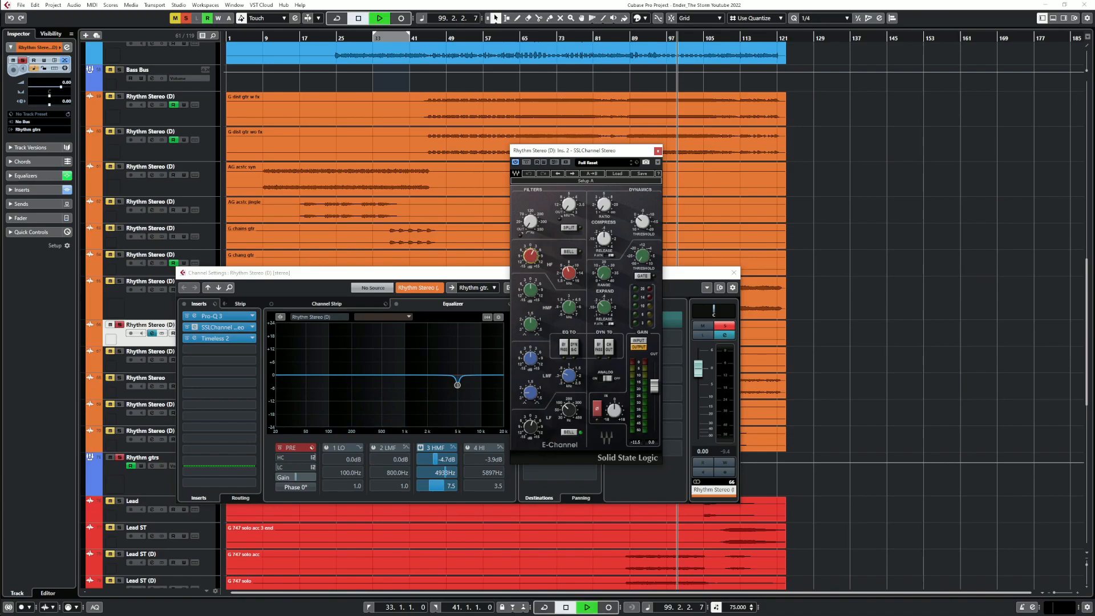
click(530, 426)
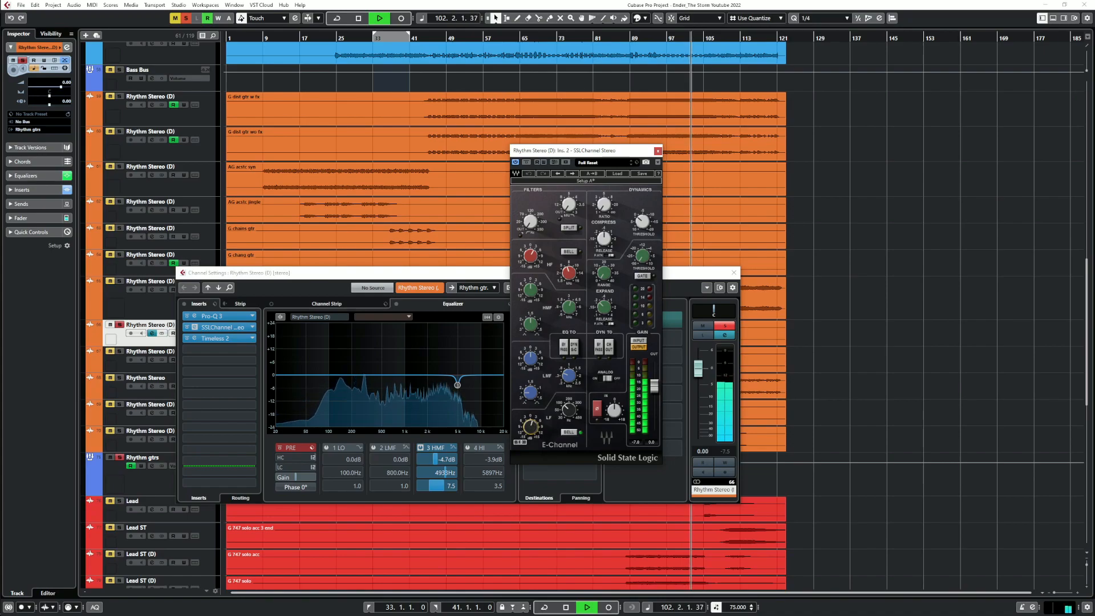
key(space)
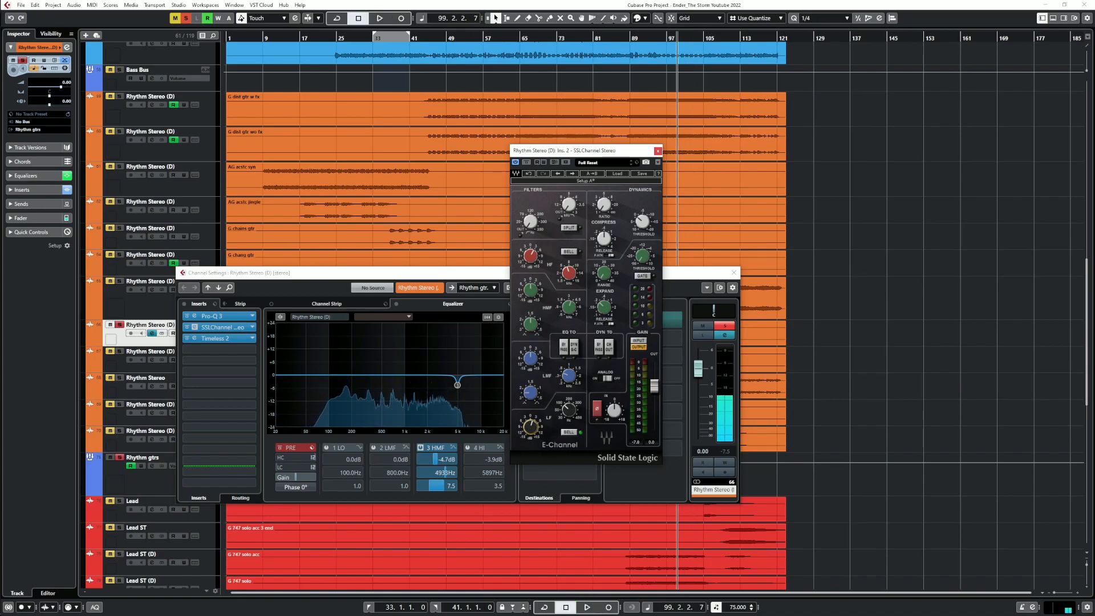
click(658, 150)
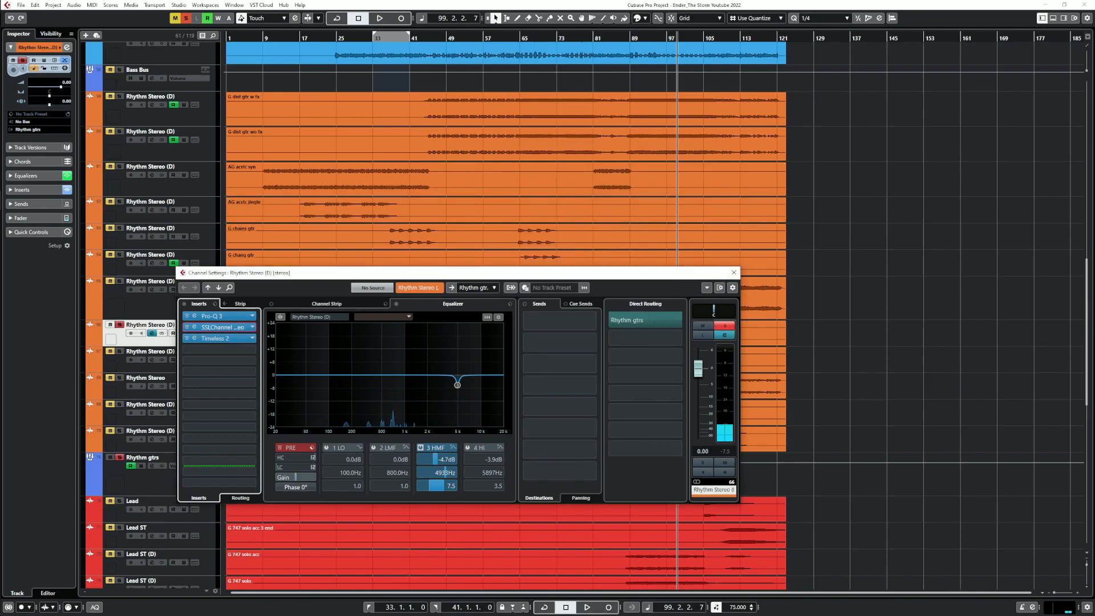
Unsolo the guitar track, close its channel settings and play the full mix from bar 99
click(723, 326)
click(735, 272)
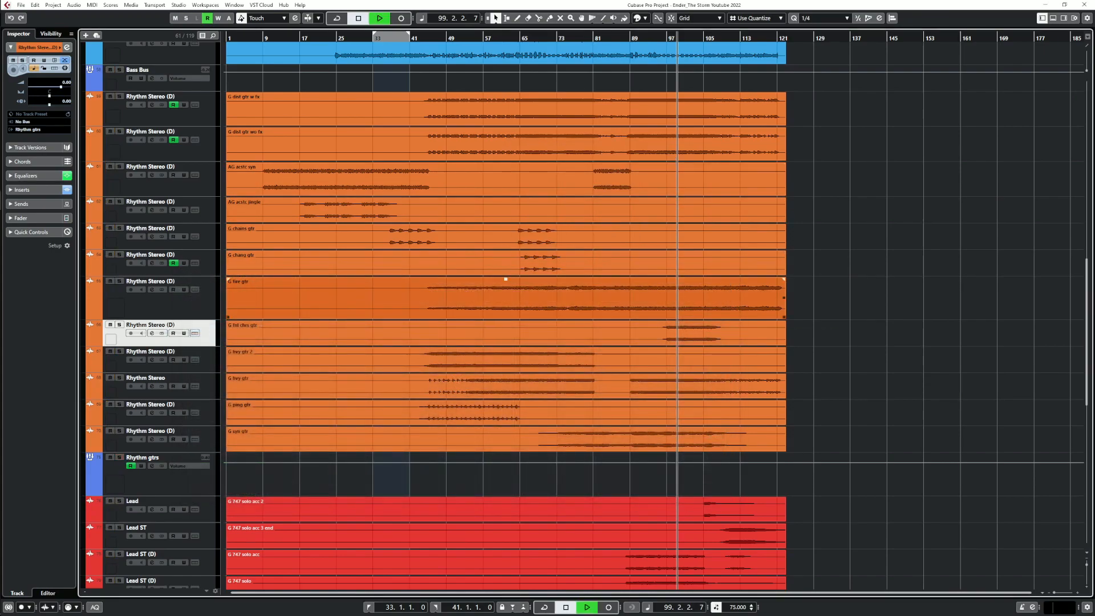
key(space)
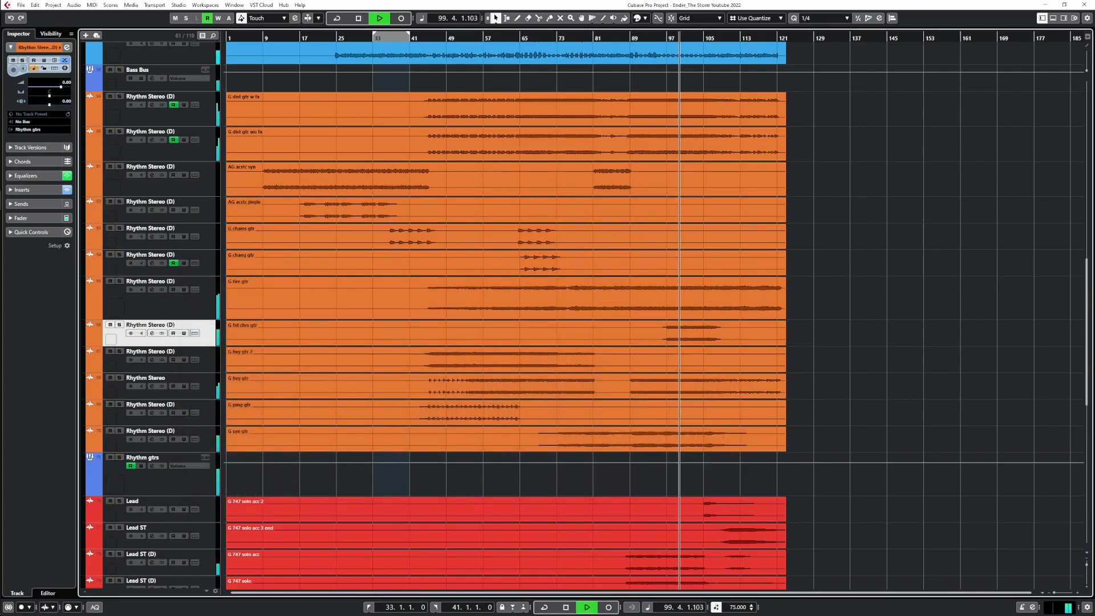
Mute a track further down the track list while the mix plays
scroll(599, 387, down, 8)
click(110, 435)
scroll(110, 435, up, 8)
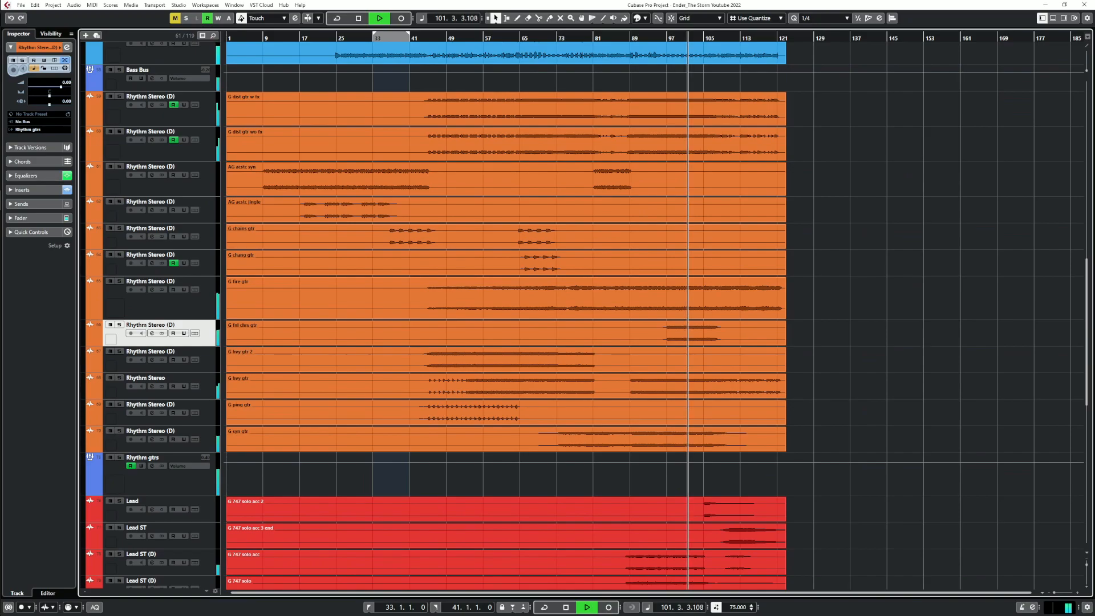
Play from about bar 52 and solo the Rhythm Stereo (D) track below the selected one together with the Rhythm Stereo track beneath it
click(463, 474)
click(119, 351)
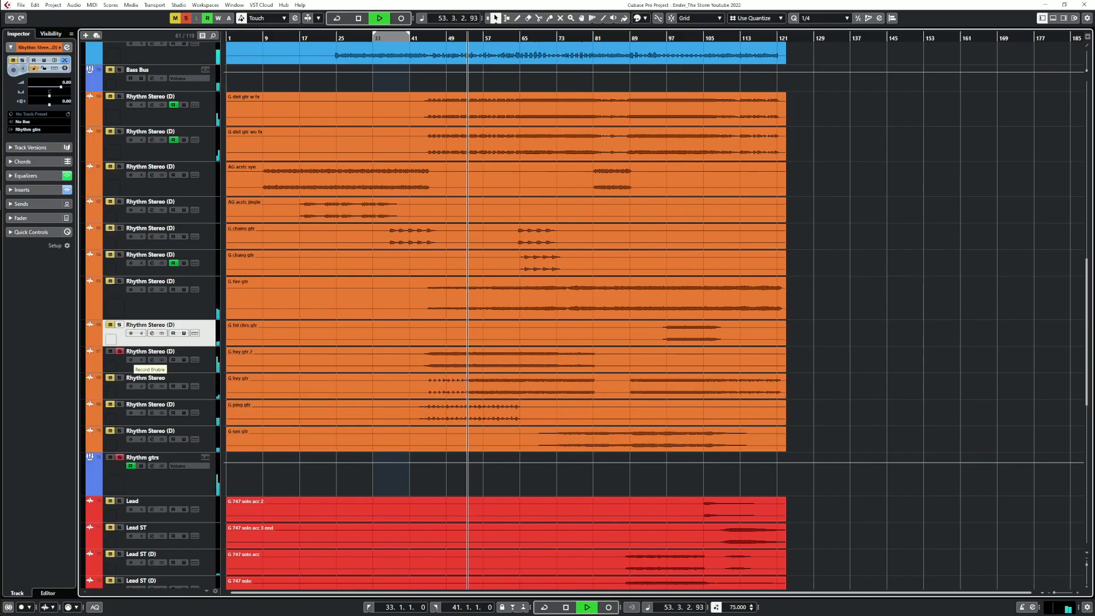
click(120, 377)
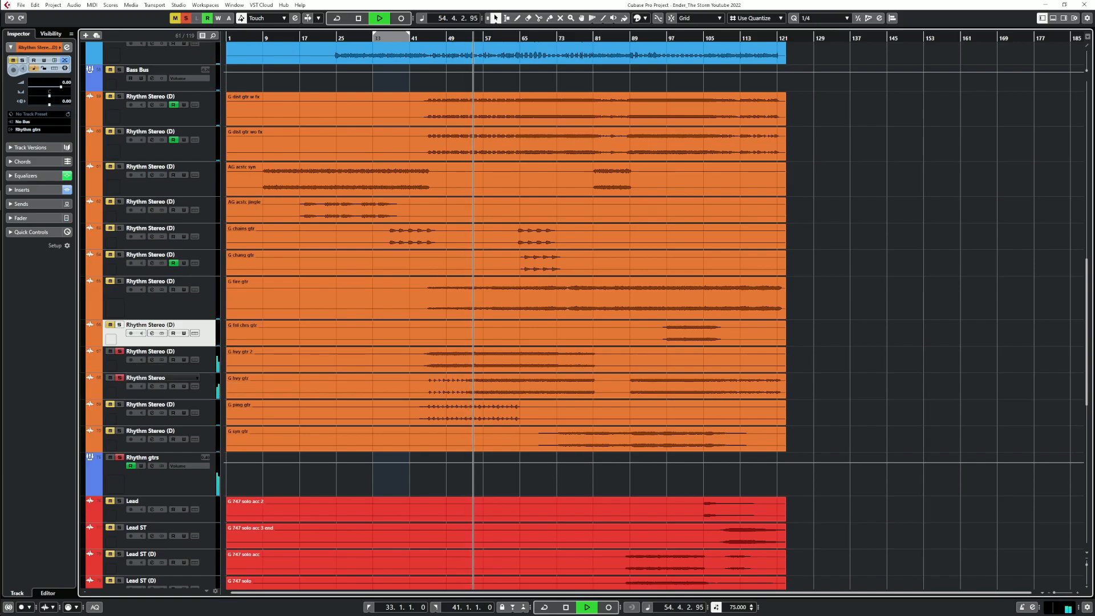
Open the channel settings of the soloed Rhythm Stereo track and pan it to R71
click(152, 386)
drag(724, 309, 730, 309)
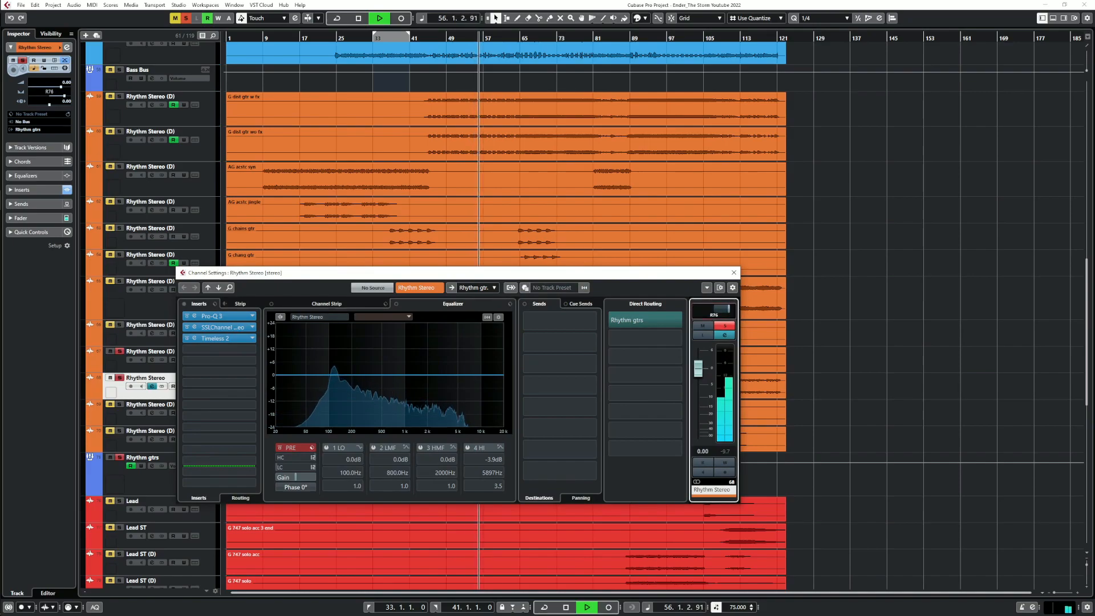
drag(729, 309, 728, 309)
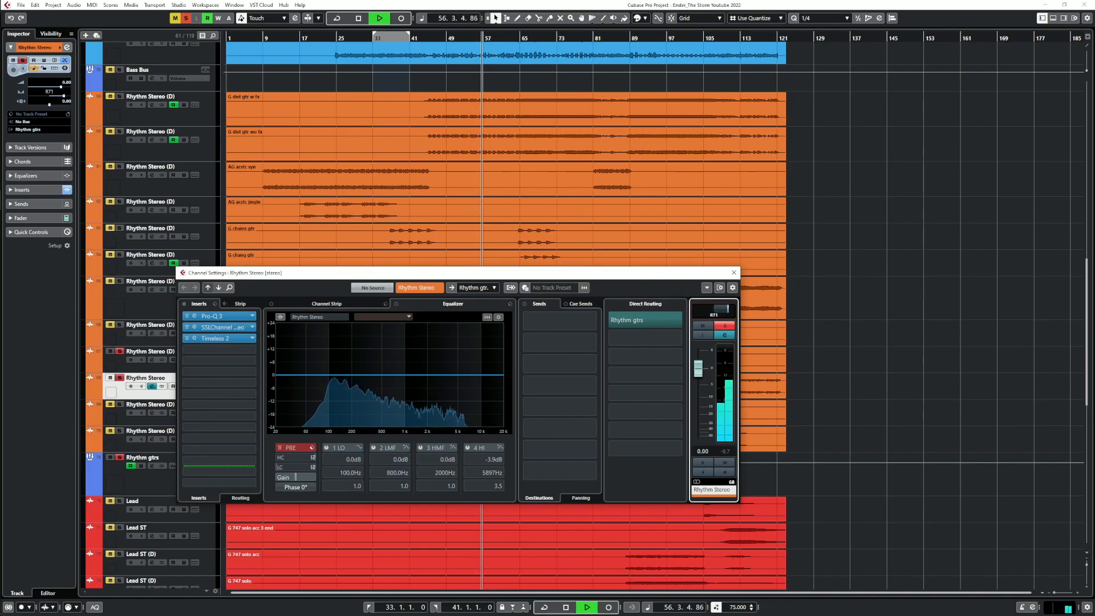
Check the left panning of the neighbouring soloed guitar against the right-panned Rhythm Stereo track and close the channel settings
click(151, 360)
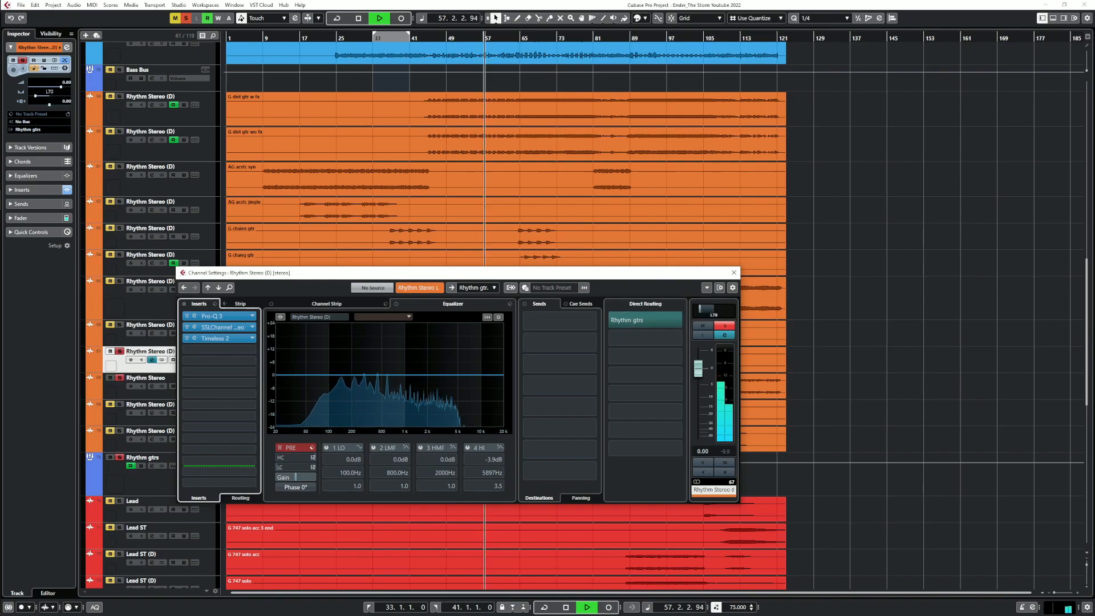
click(218, 288)
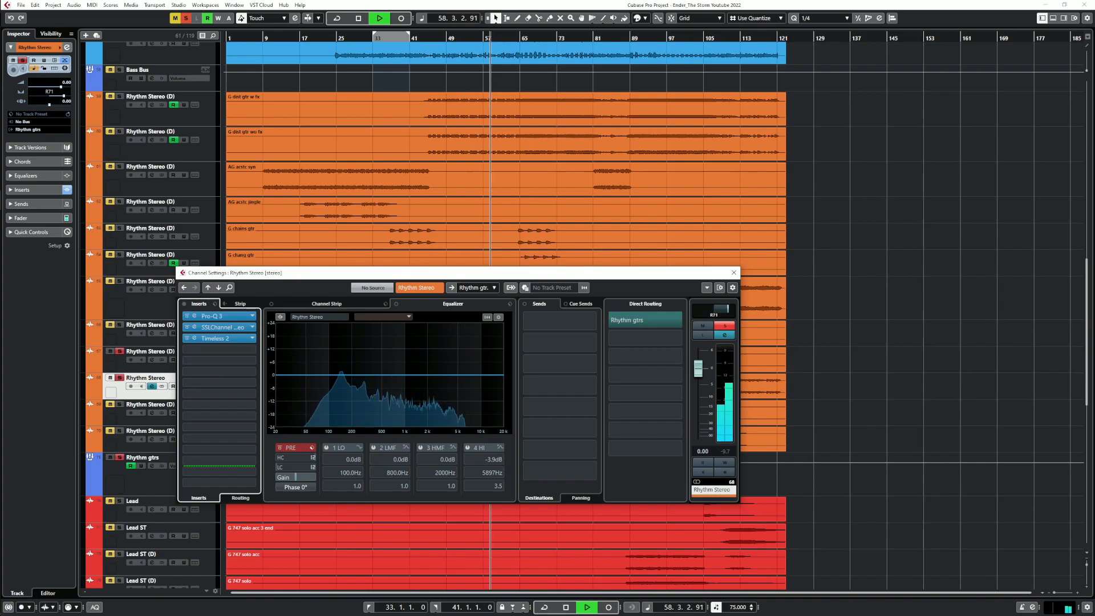
click(734, 273)
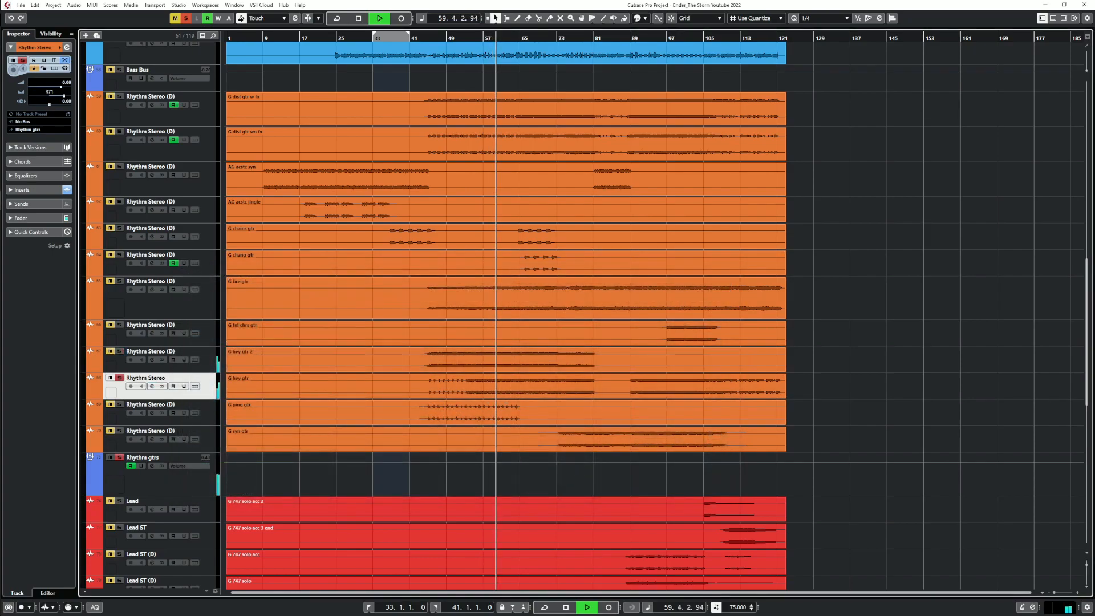
Replay the right-panned Rhythm Stereo guitar alone from about bar 52 with its channel settings open, then stop and close them
key(space)
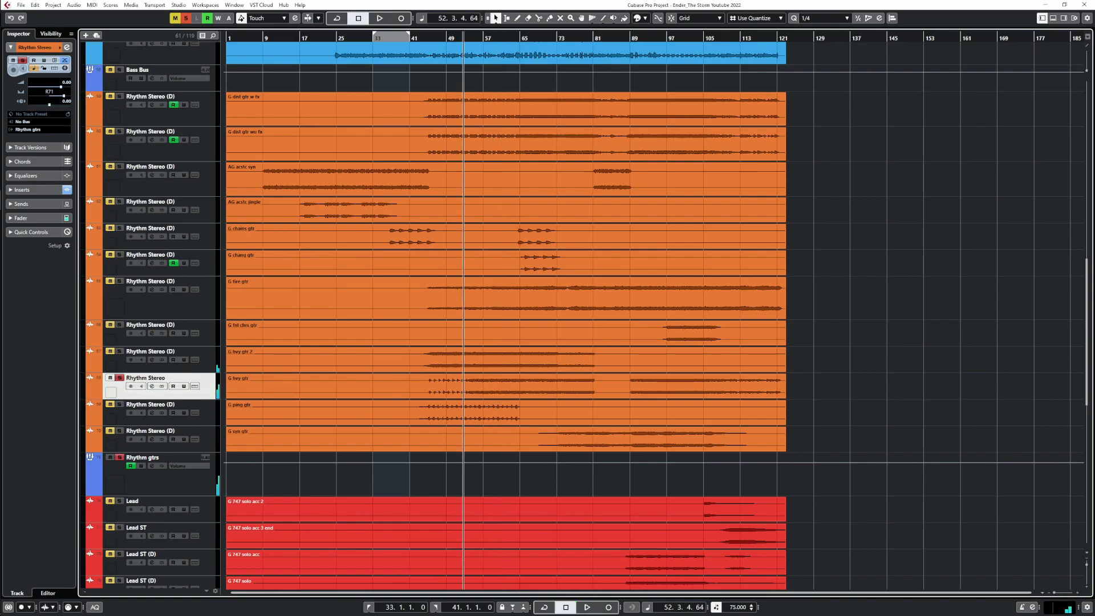
click(152, 386)
key(space)
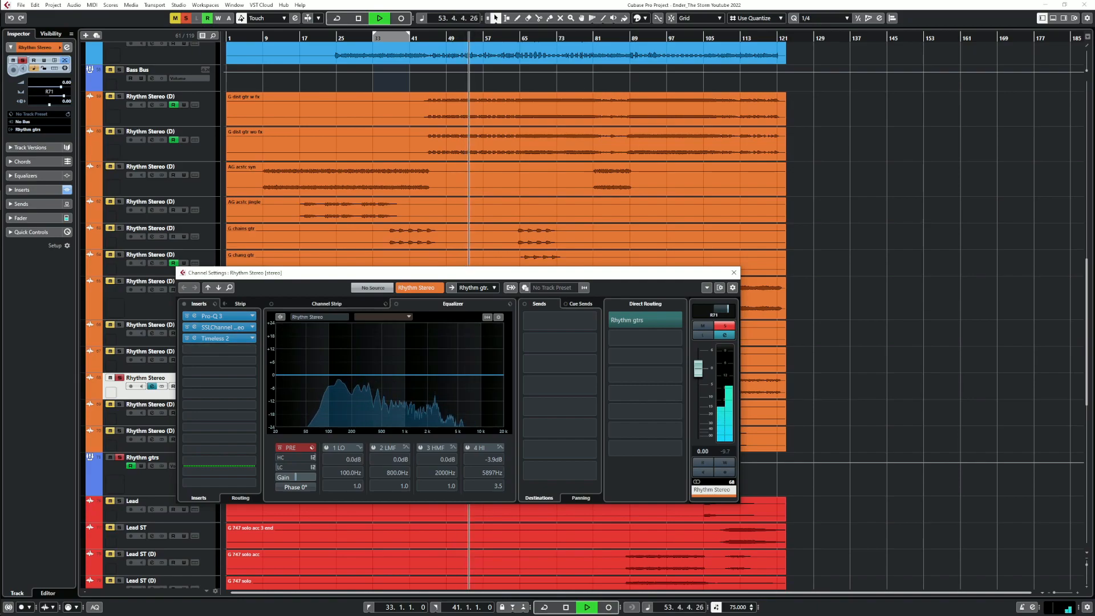
key(space)
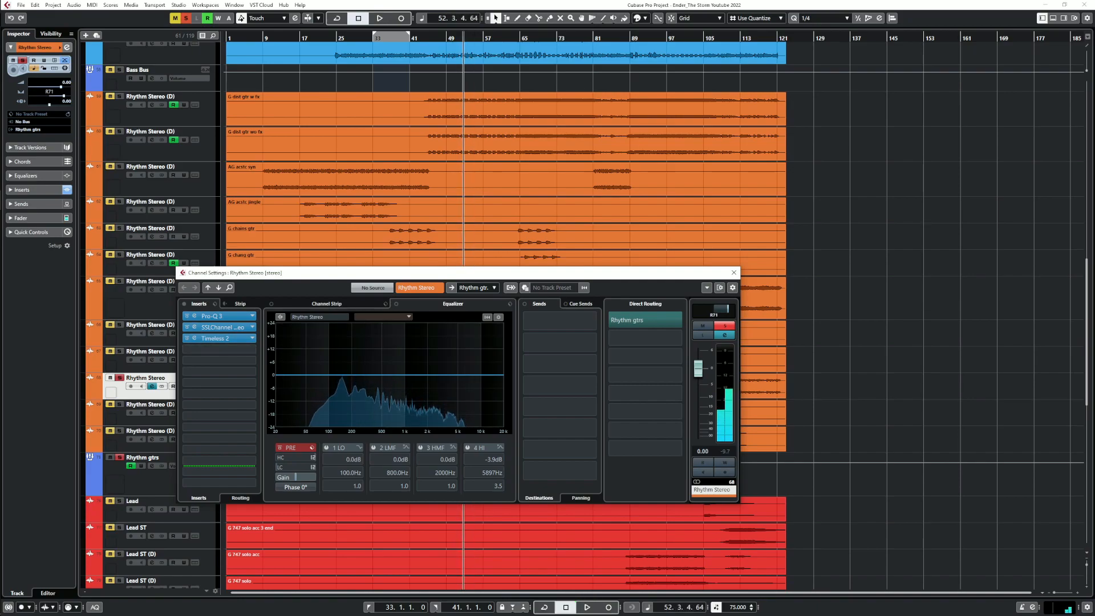
click(734, 273)
Unsolo the Rhythm Stereo track, play the mix from about bar 52 and mute the Rhythm Stereo (D) tracks directly above and below it
click(119, 378)
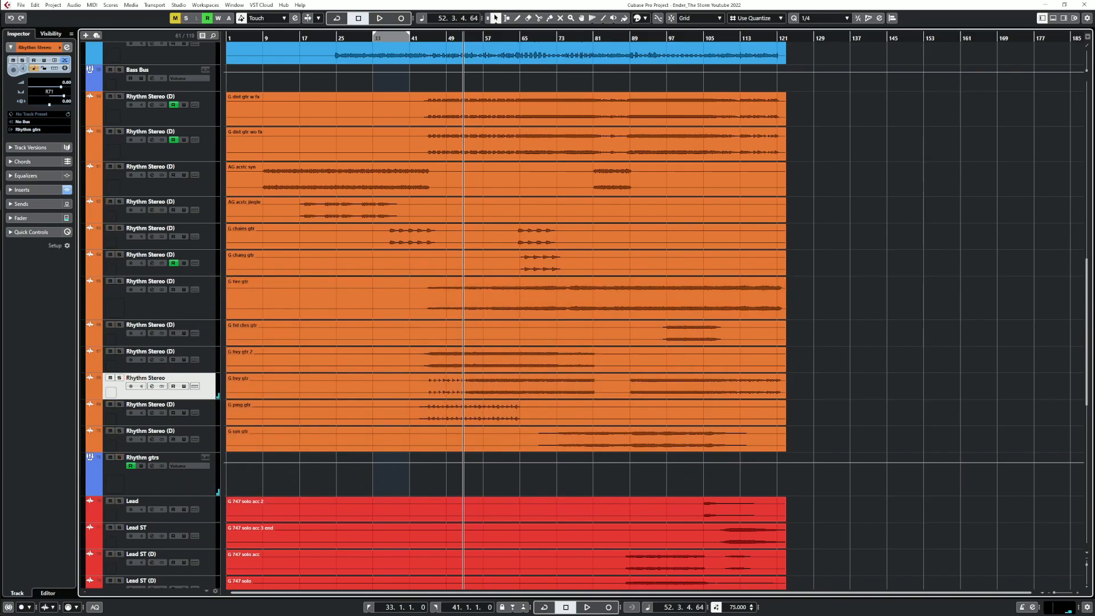
key(space)
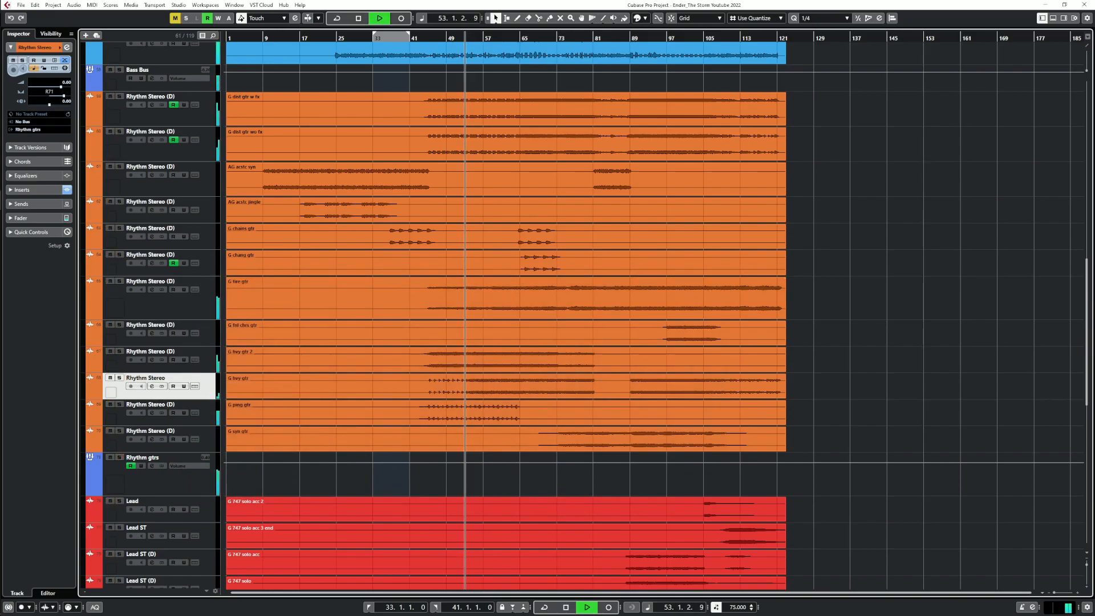
click(110, 405)
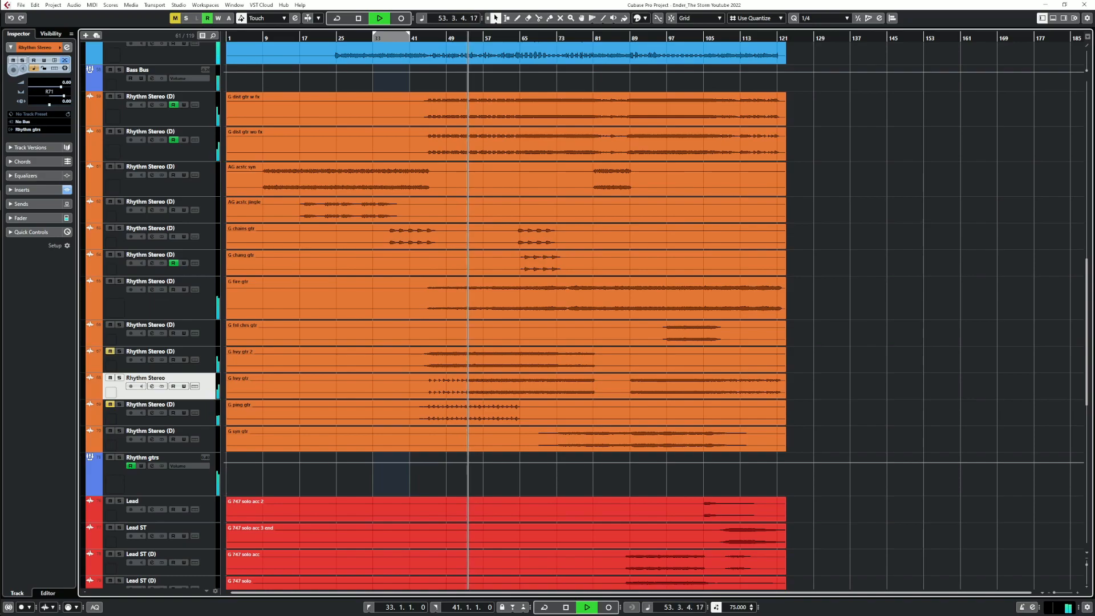
Unmute and solo the Rhythm Stereo (D) track just above the selected guitar, and listen to it alongside the first Rhythm Stereo (D) guitar
click(110, 351)
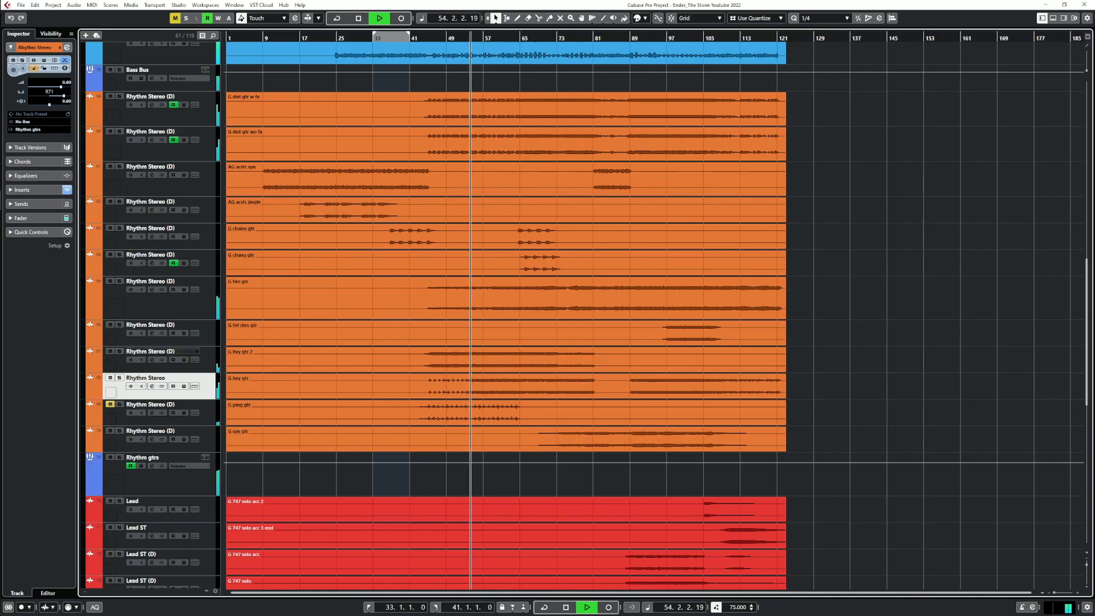
click(119, 351)
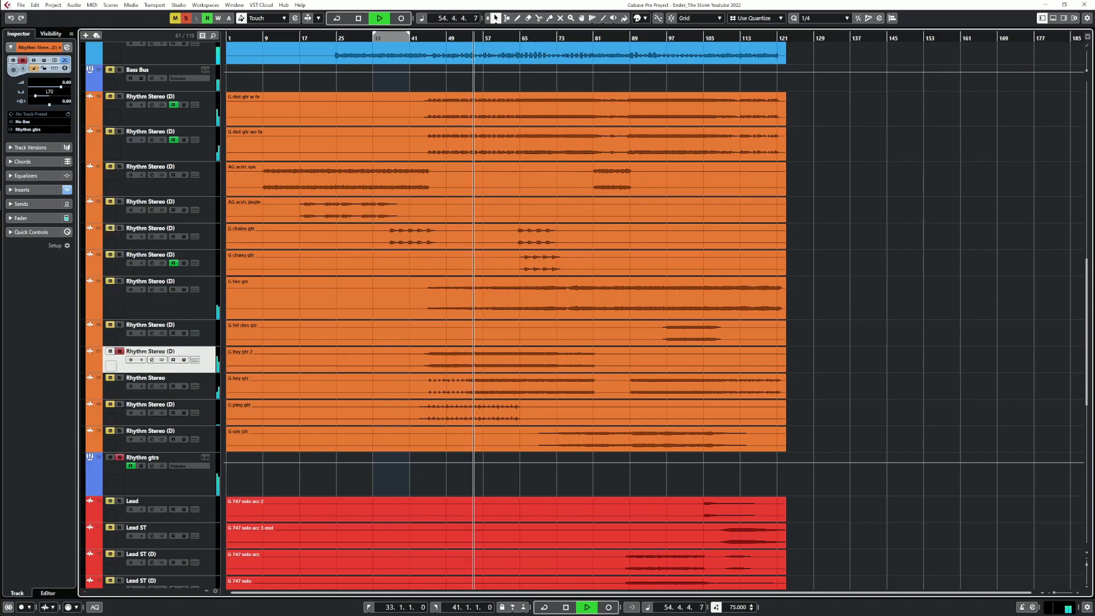
click(151, 359)
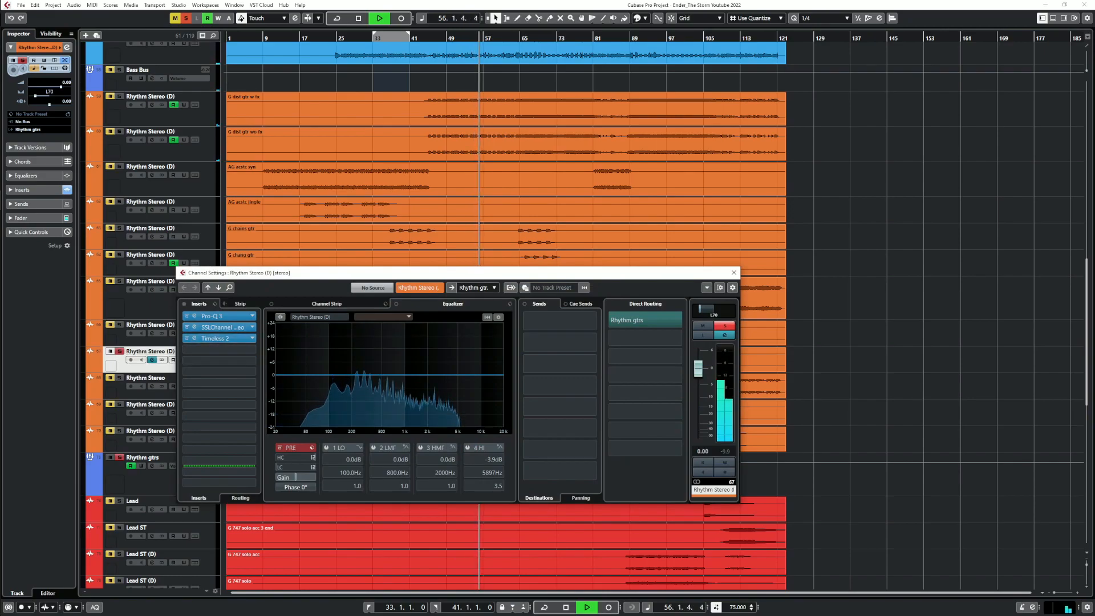
scroll(506, 148, up, 3)
click(119, 206)
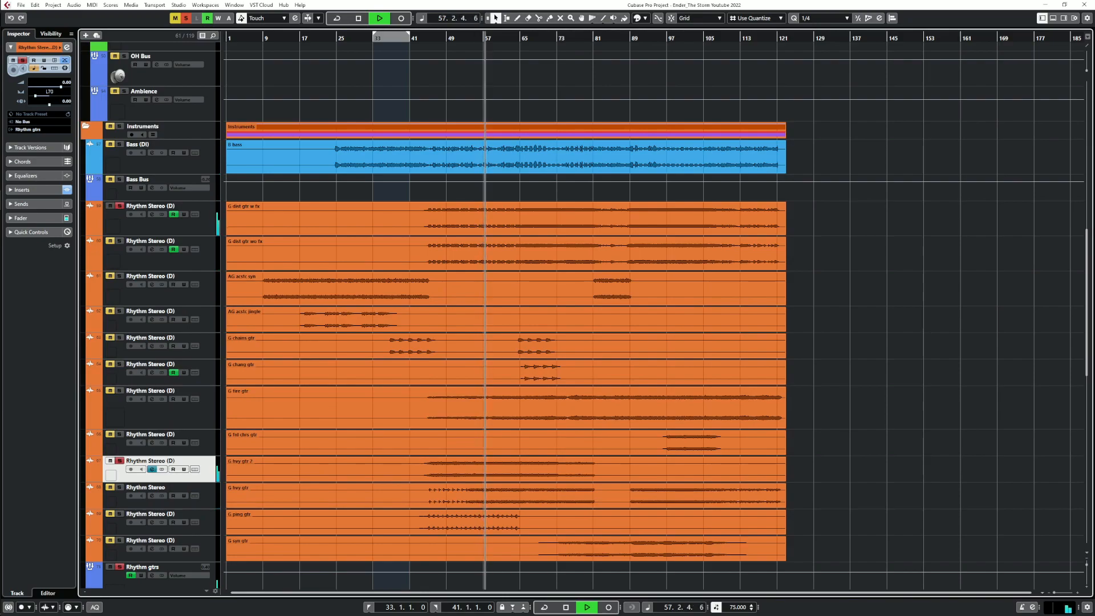
scroll(166, 377, down, 3)
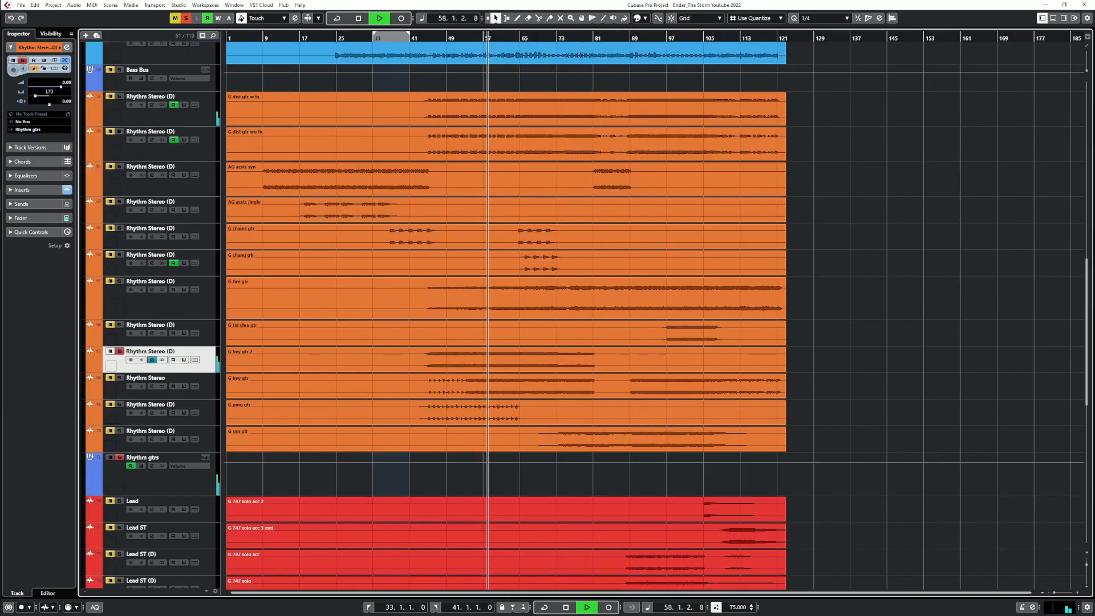
Try a 2.8 dB cut at 544.9 Hz with the 2 LMF EQ band on the soloed guitar, replay it and bypass the band
click(152, 360)
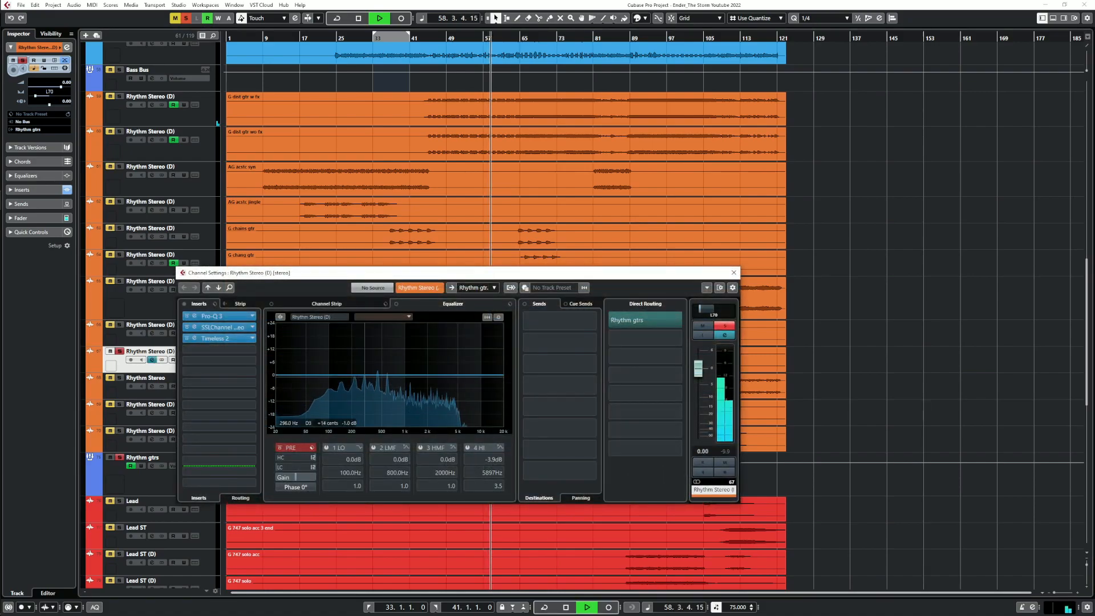
drag(377, 375, 377, 369)
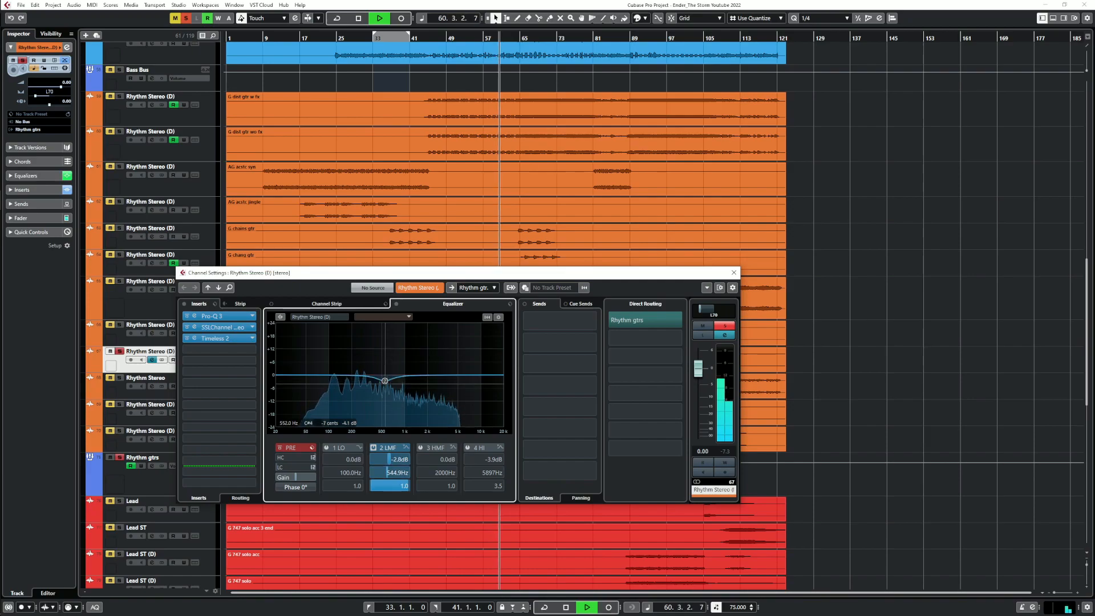
key(space)
key(space)
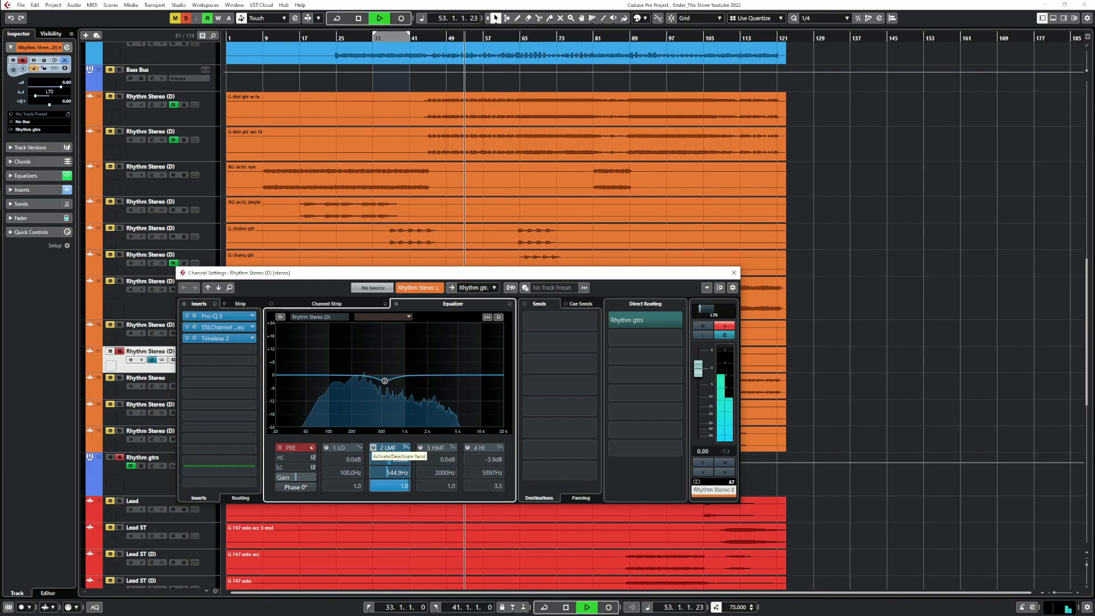
click(373, 448)
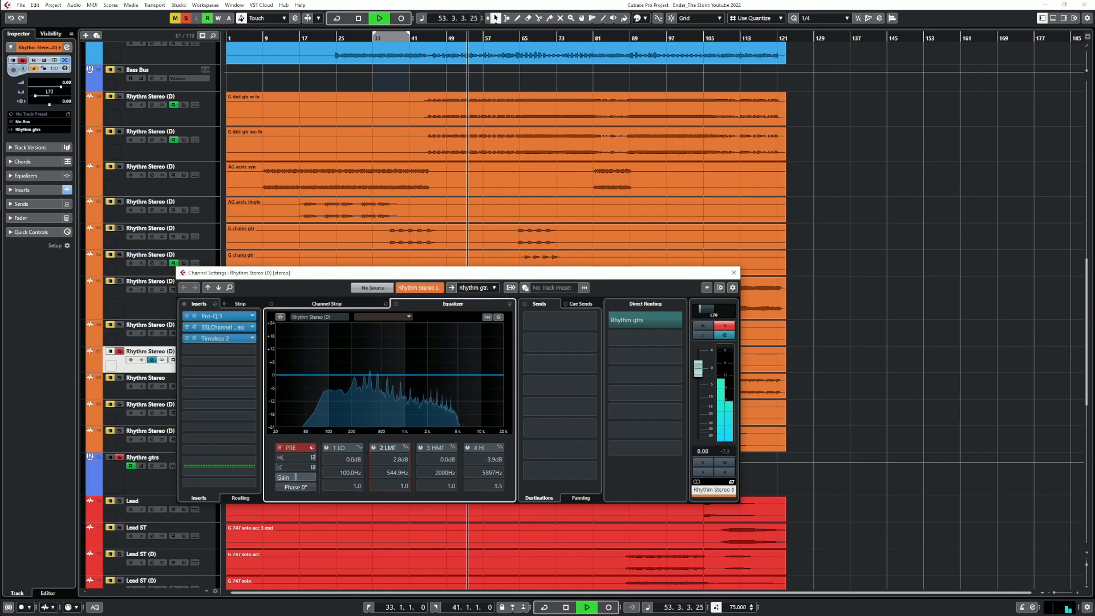
Unsolo the Rhythm Stereo (D) guitar and compare its 2 LMF cut on and off in the full mix, leaving it bypassed, and stop playback
click(119, 351)
click(152, 360)
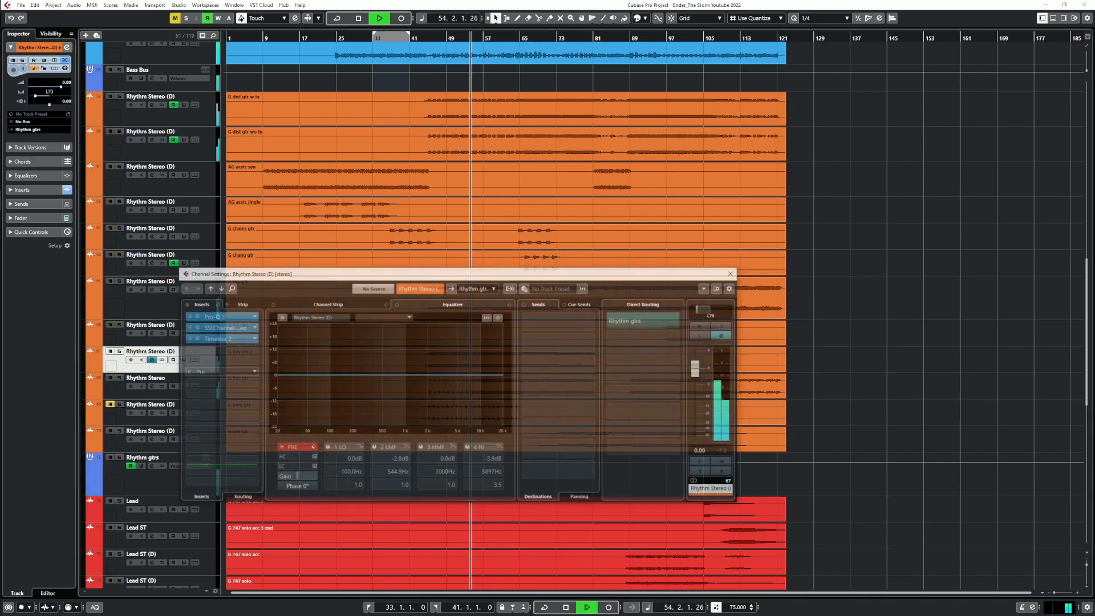
click(374, 448)
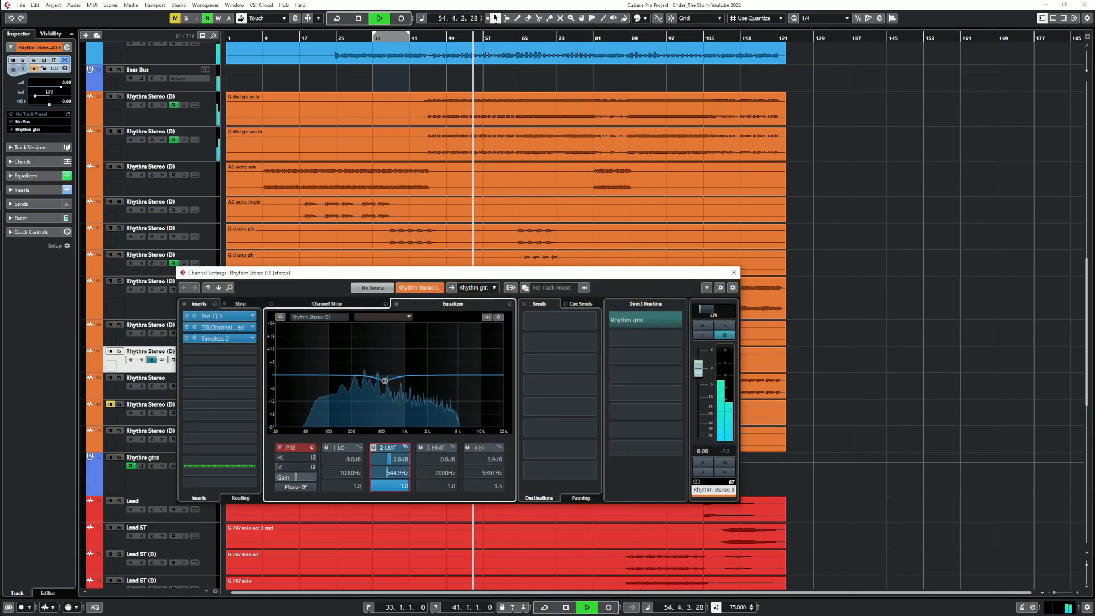
click(374, 447)
key(space)
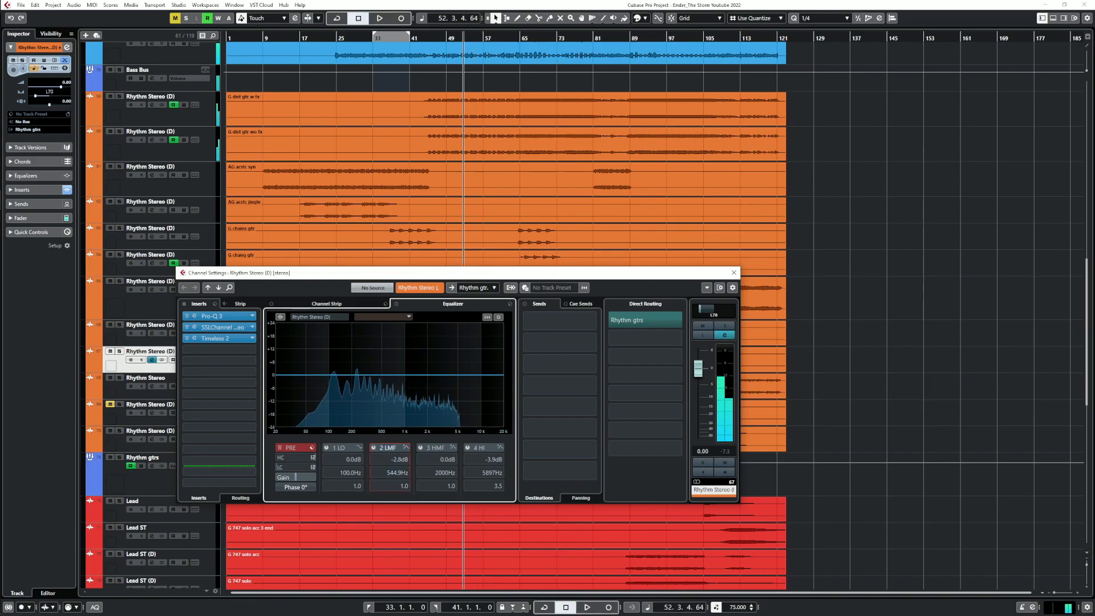
Play the Rhythm Stereo (D) guitar soloed together with Rhythm Stereo below it, then keep only Rhythm Stereo soloed and stop
click(119, 352)
key(space)
click(119, 378)
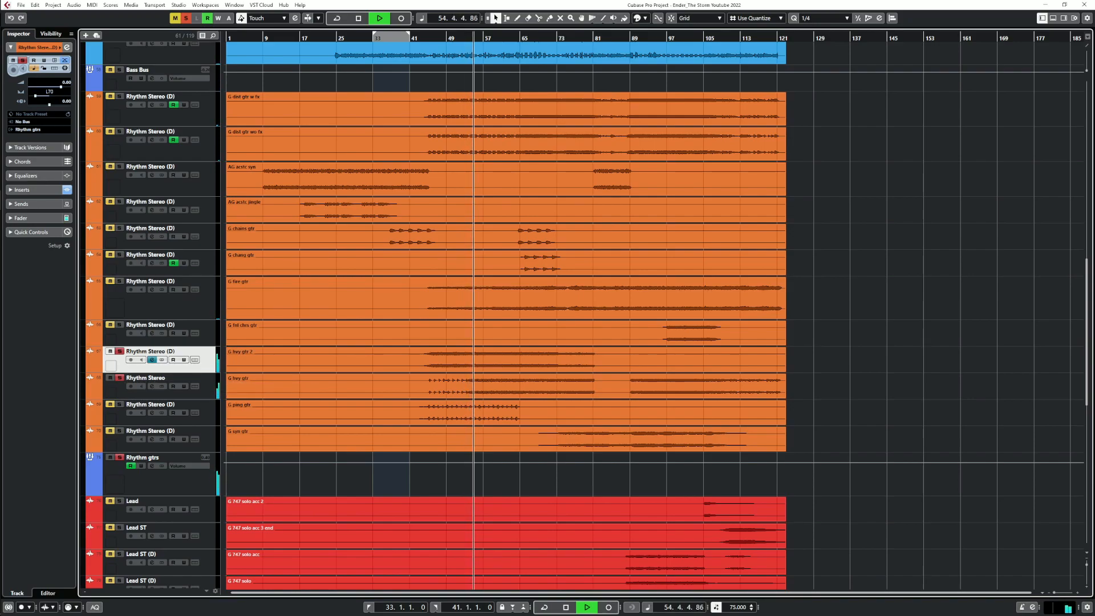
key(s)
key(space)
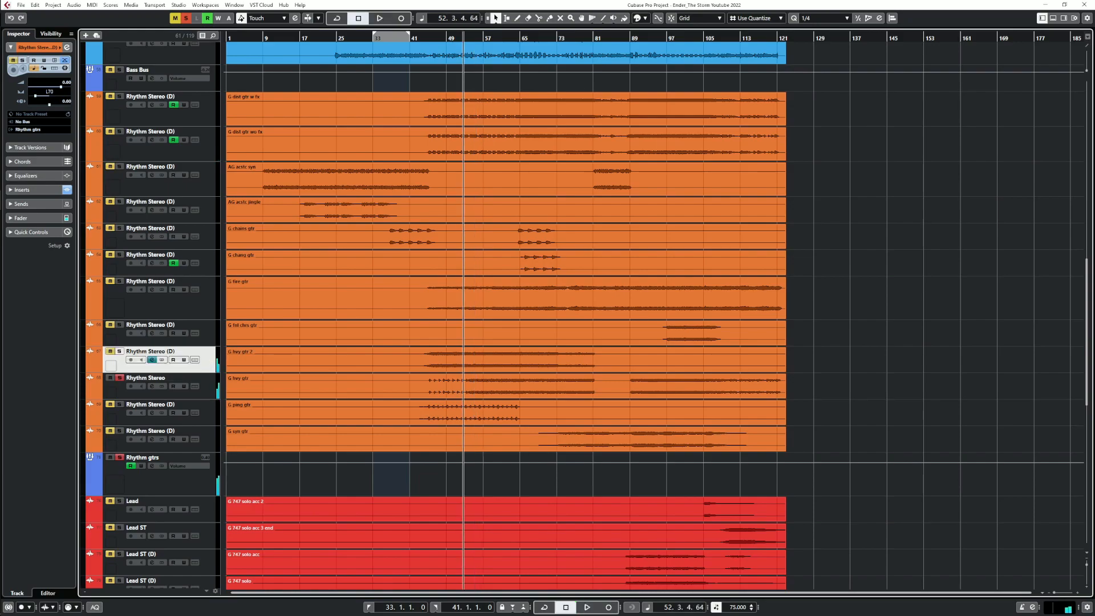
Open the Rhythm Stereo channel settings, move Timeless 2 from insert slot 3 to slot 5 and play the guitar
key(Down)
key(e)
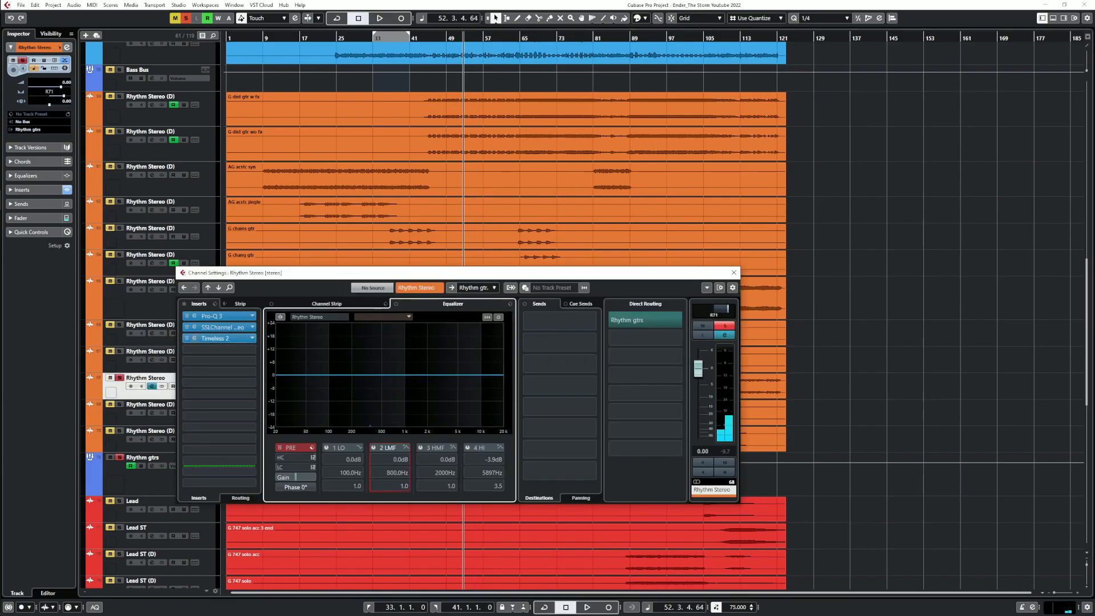
drag(228, 338, 243, 361)
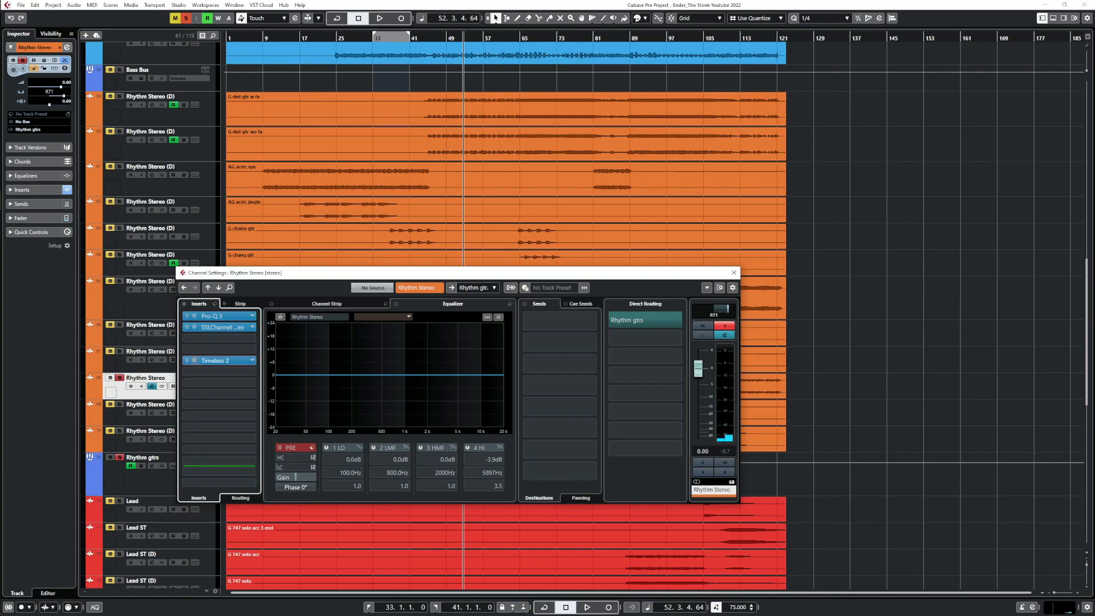
key(space)
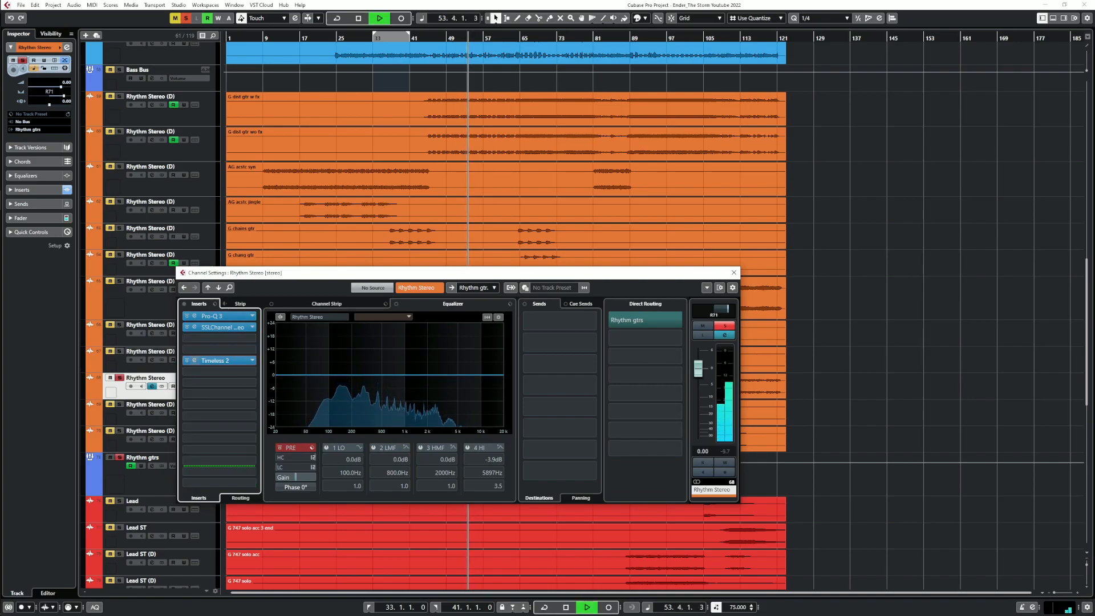
Lower the Timeless 2 wet level on Rhythm Stereo to about -17 dB while replaying the guitar, then stop
click(195, 360)
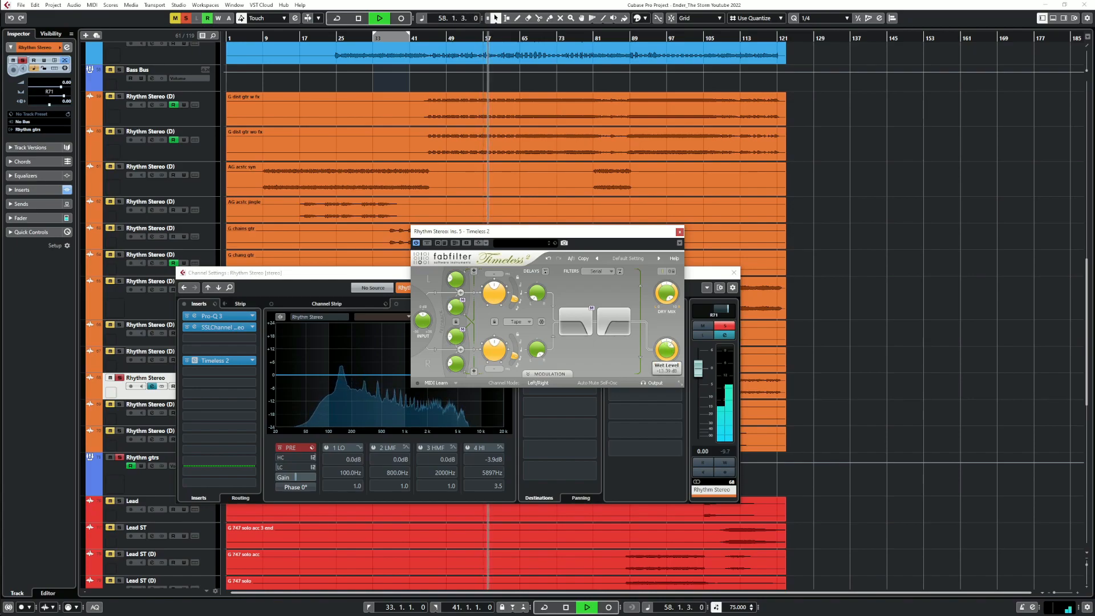
key(space)
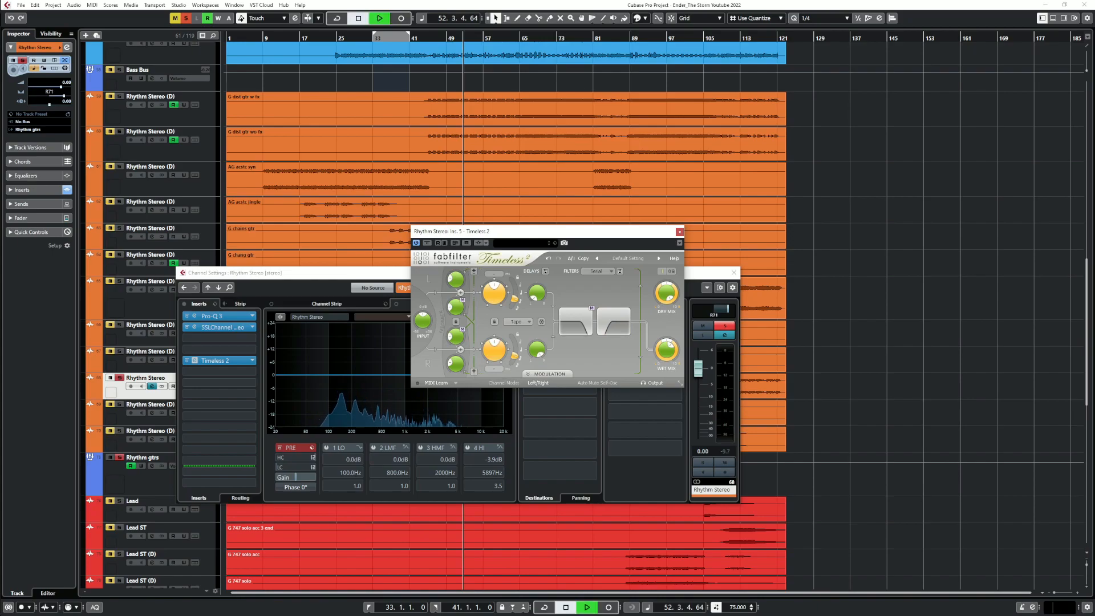
key(space)
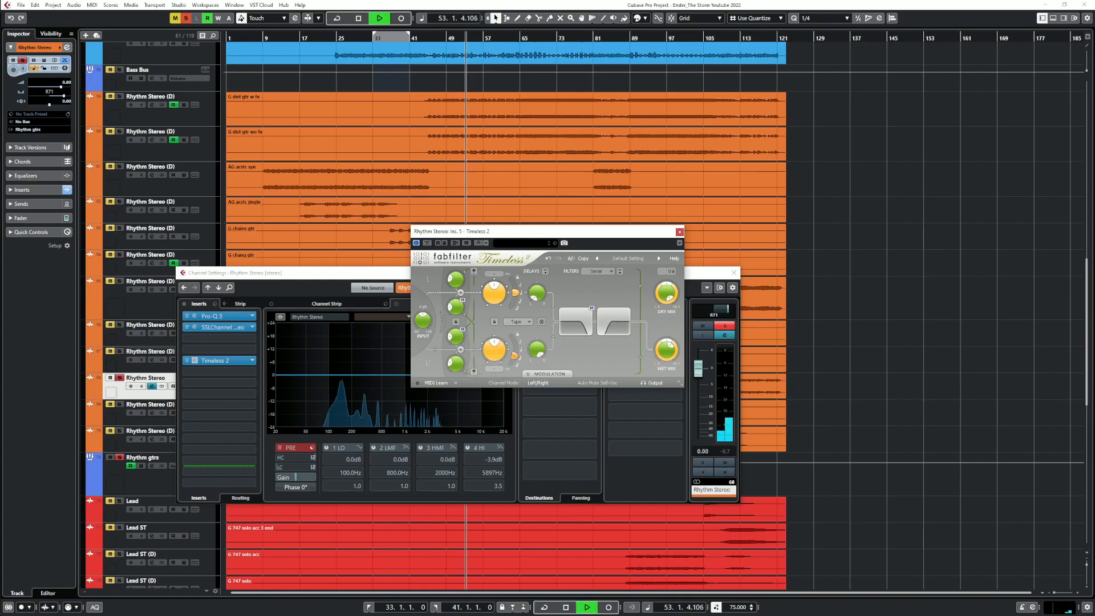
drag(667, 350, 666, 357)
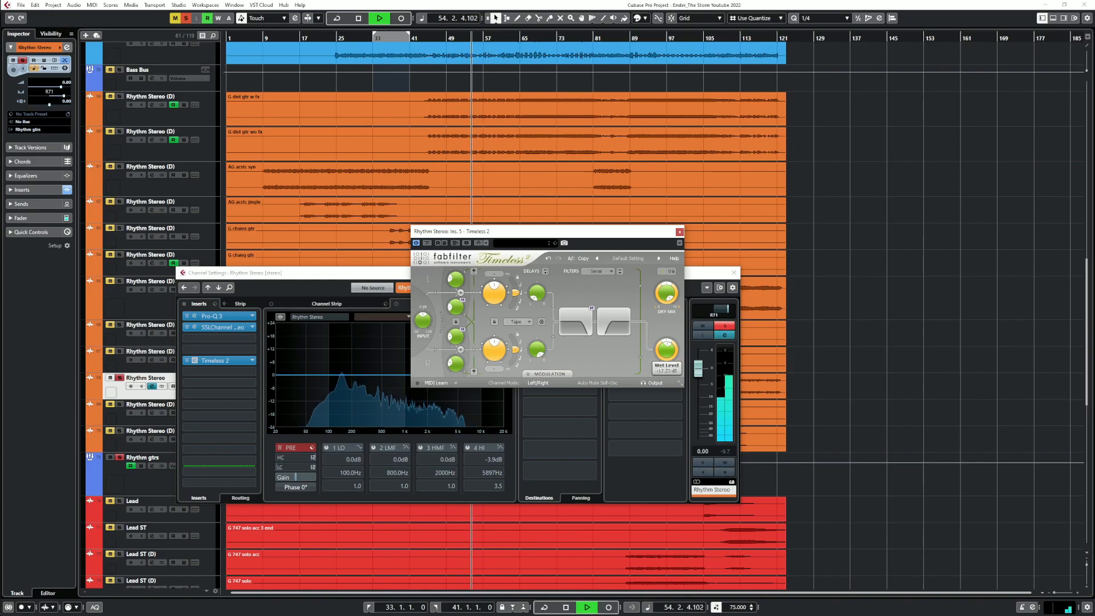
key(space)
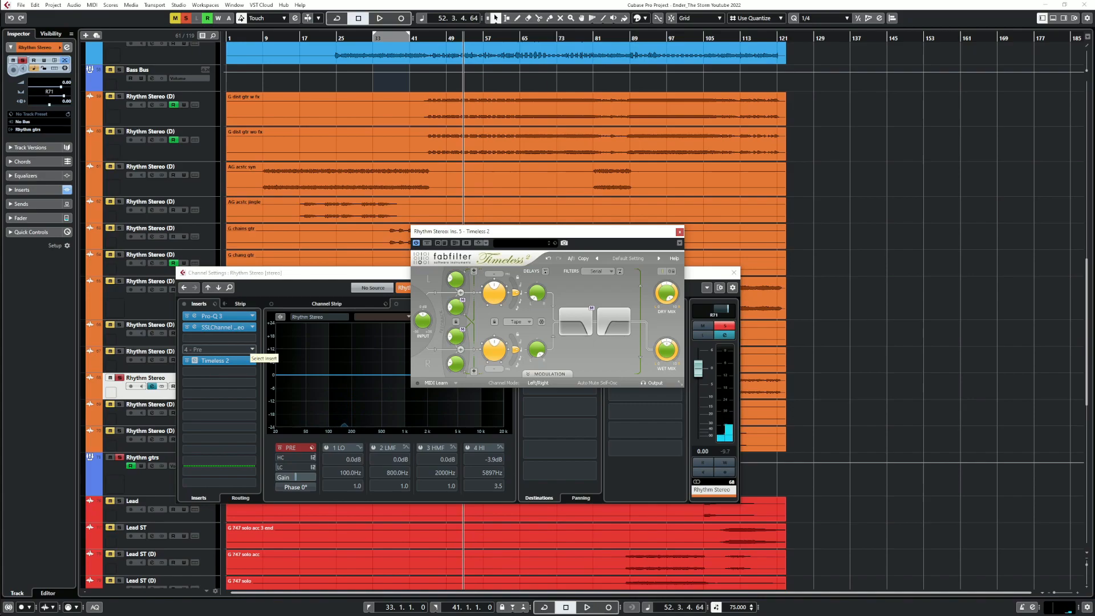
Insert the Pro-C 2 compressor in slot 4 of the Rhythm Stereo channel, ahead of Timeless 2
click(251, 360)
text(d)
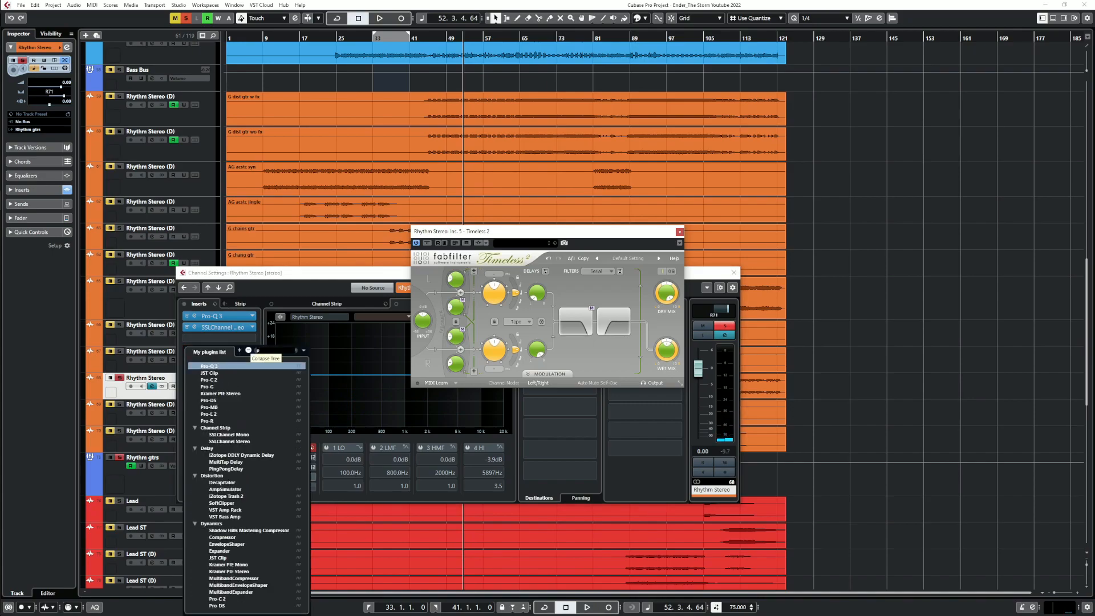
text(r)
click(228, 373)
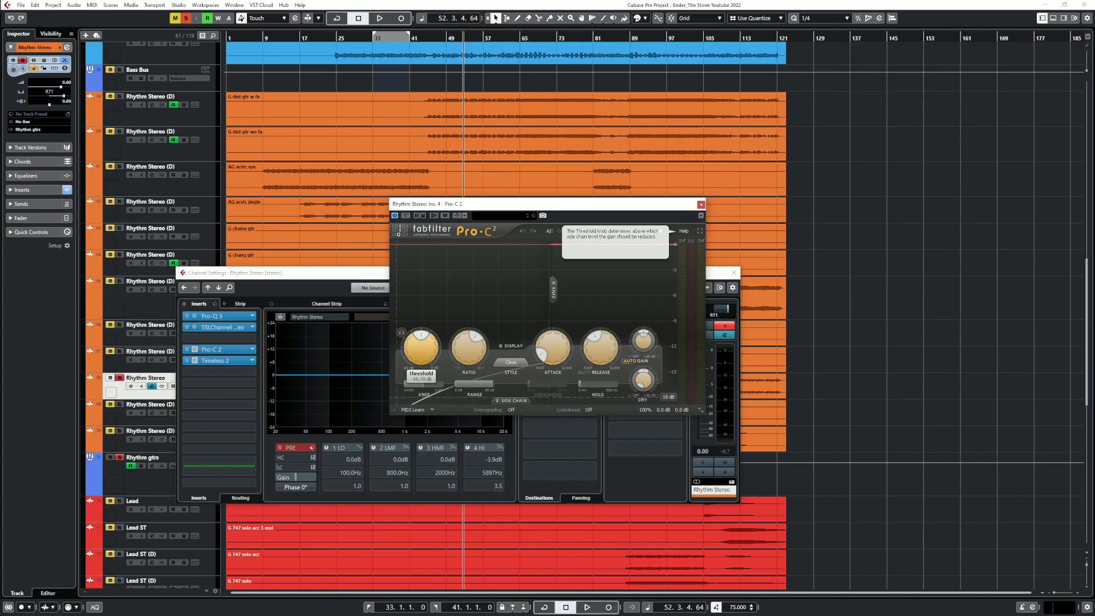
Lower the Pro-C 2 threshold and shorten its release while the soloed Rhythm Stereo guitar plays
key(space)
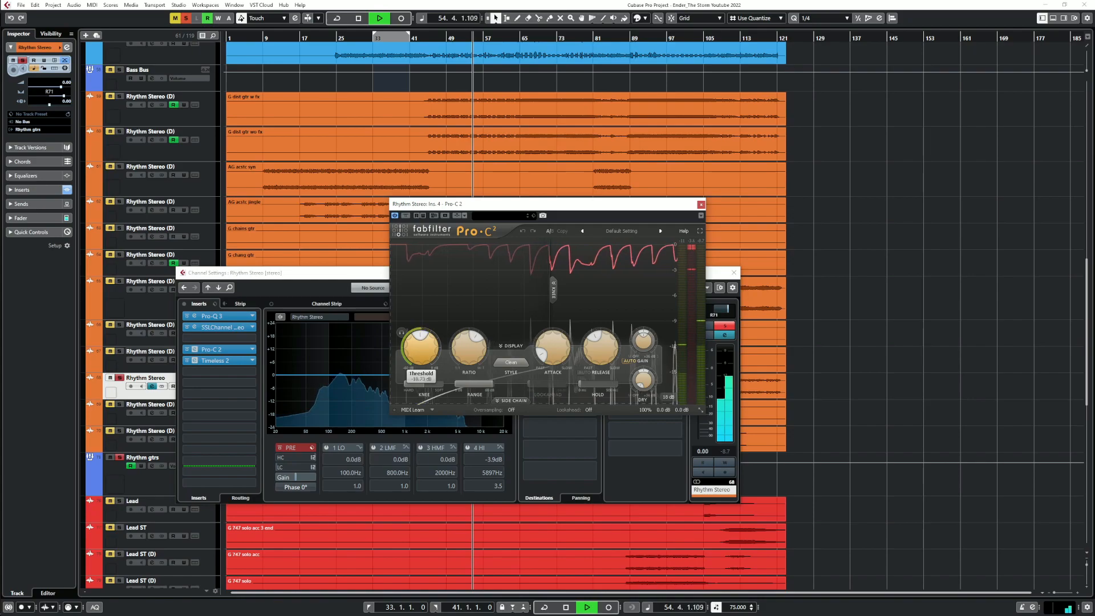
mouse_move(600, 349)
drag(600, 348, 600, 351)
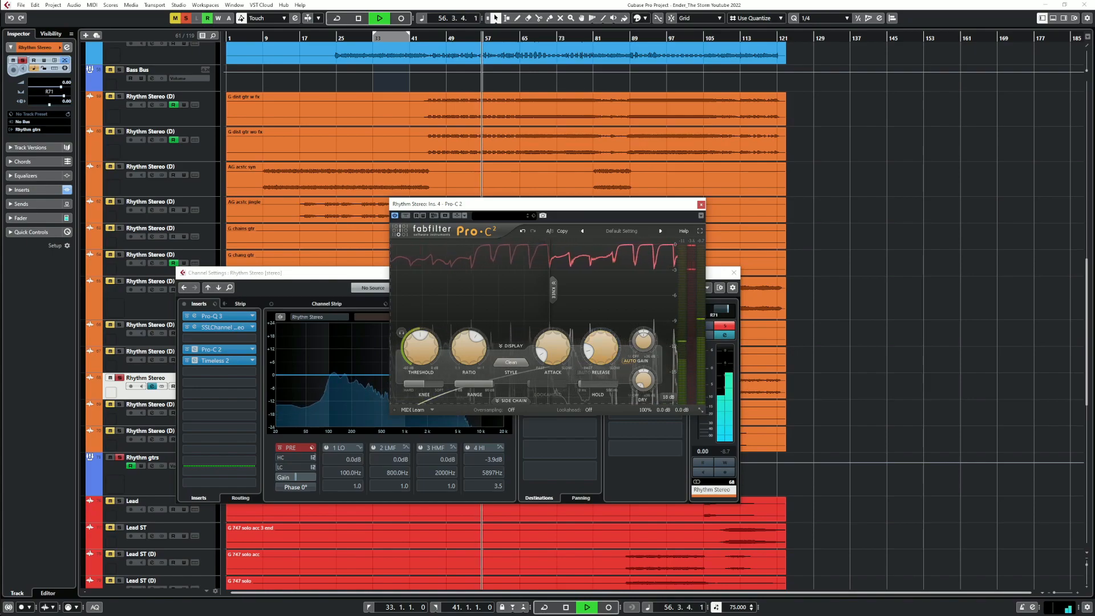
Insert L1 limiter Stereo in slot 6 after Timeless 2, then compare the guitar with Pro-C 2 bypassed and active
click(219, 371)
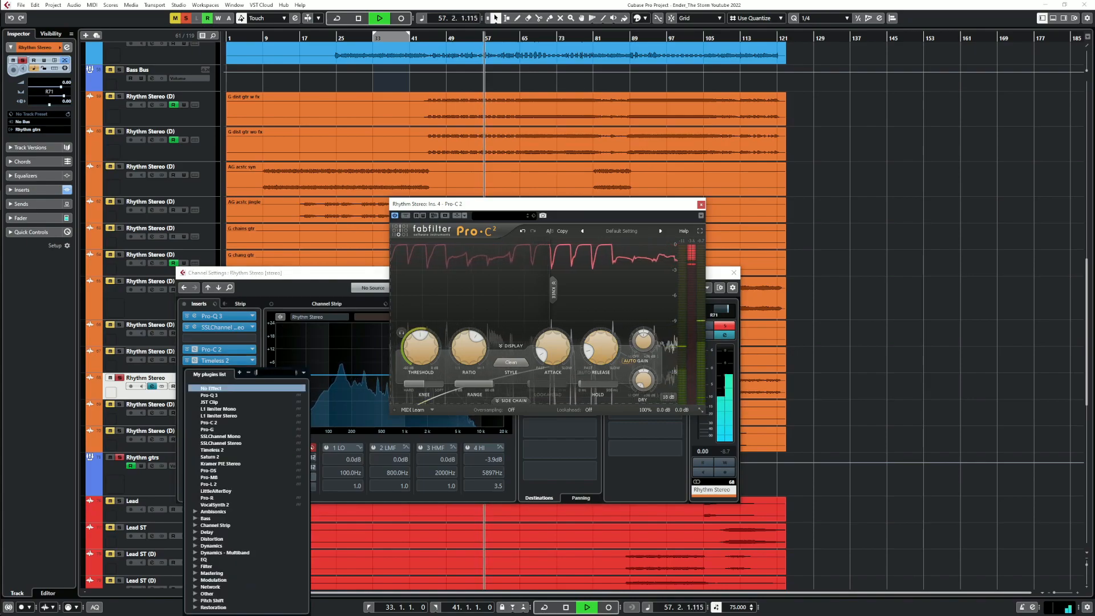
click(218, 416)
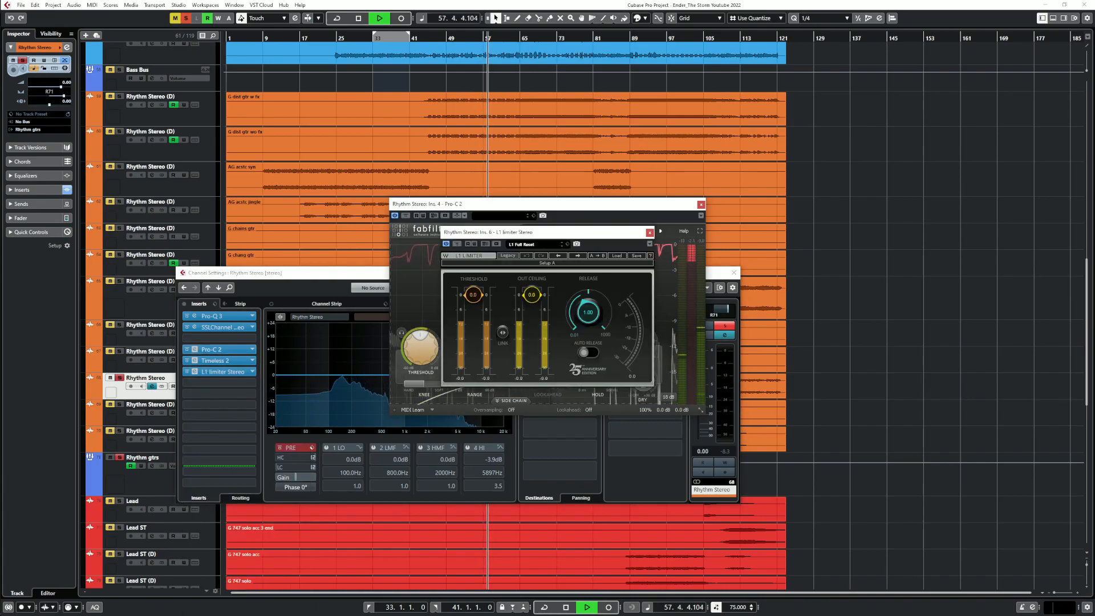
click(187, 349)
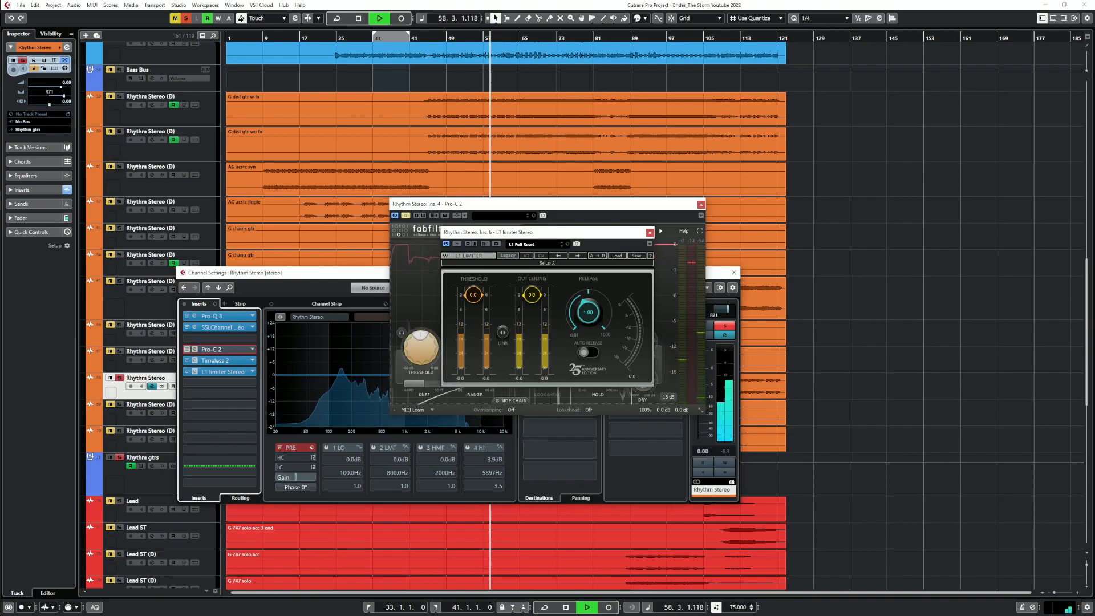
click(187, 349)
click(194, 350)
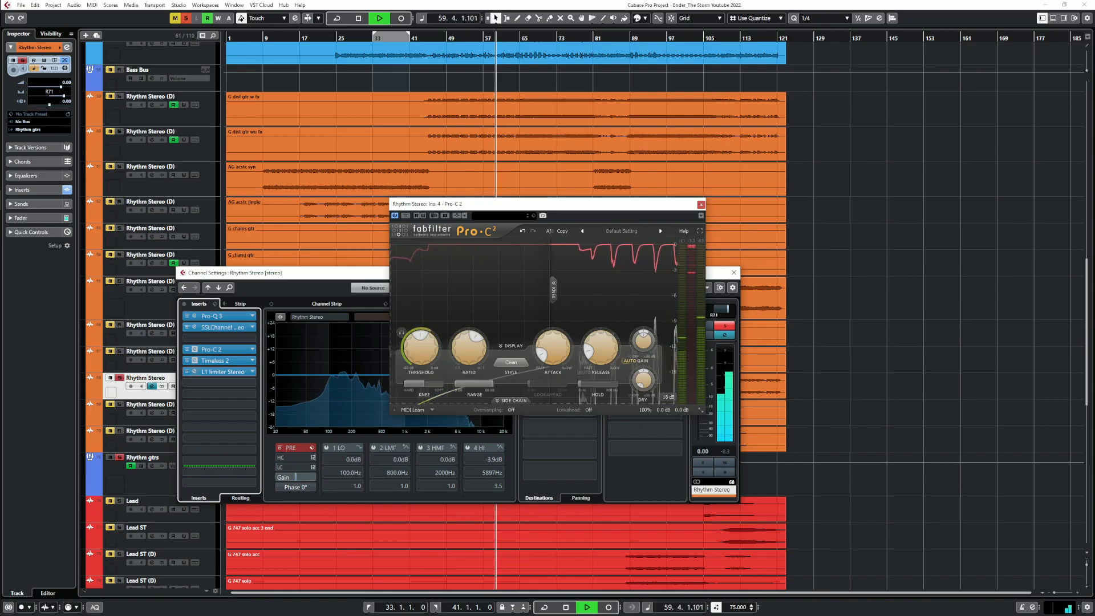
Set the L1 limiter's out ceiling to -2.0 and check the guitar again with Pro-C 2 bypassed and active
click(194, 372)
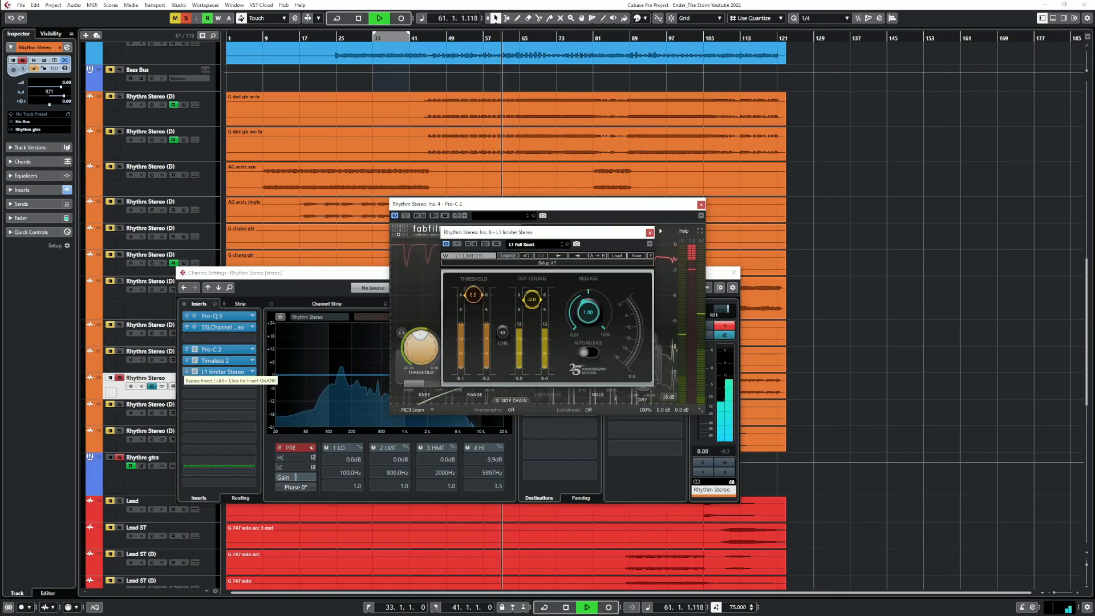
click(187, 349)
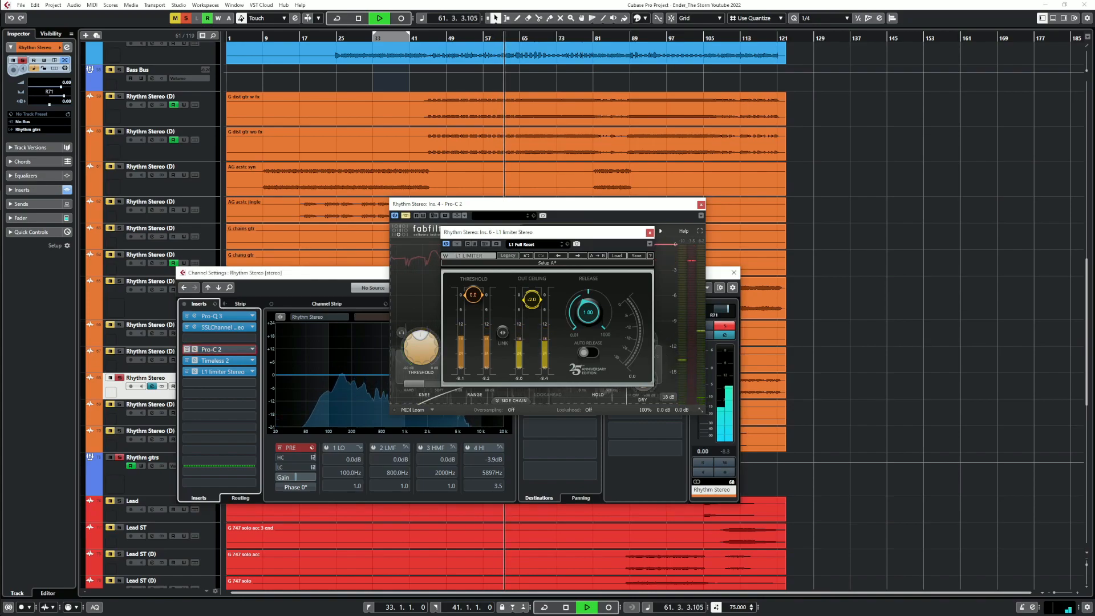
click(187, 349)
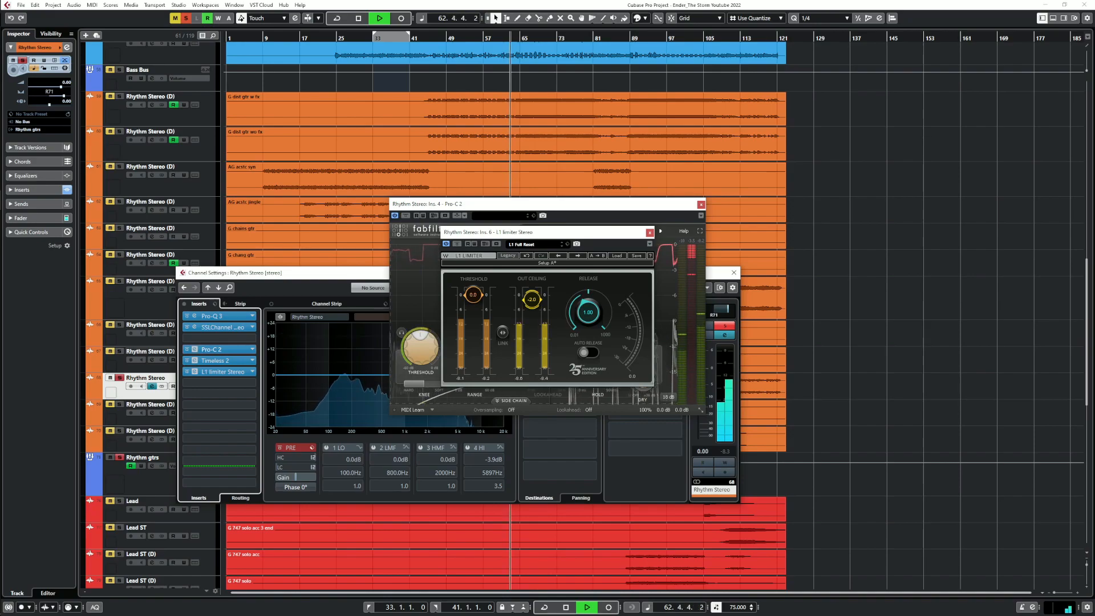
Close the open plug-in windows and the Rhythm Stereo channel settings
click(212, 349)
click(701, 204)
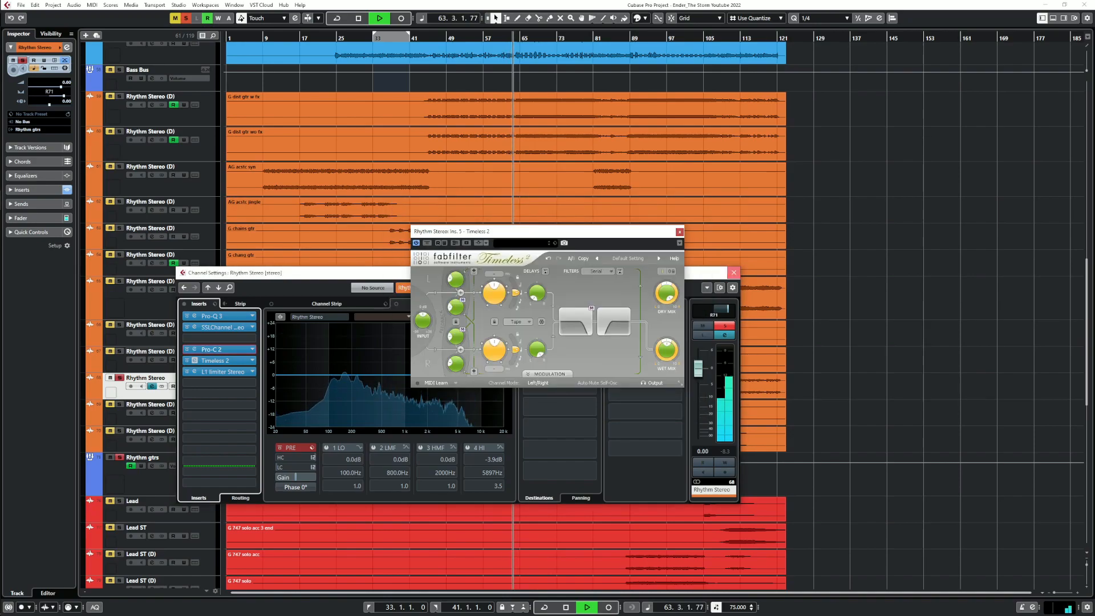
click(734, 272)
click(679, 232)
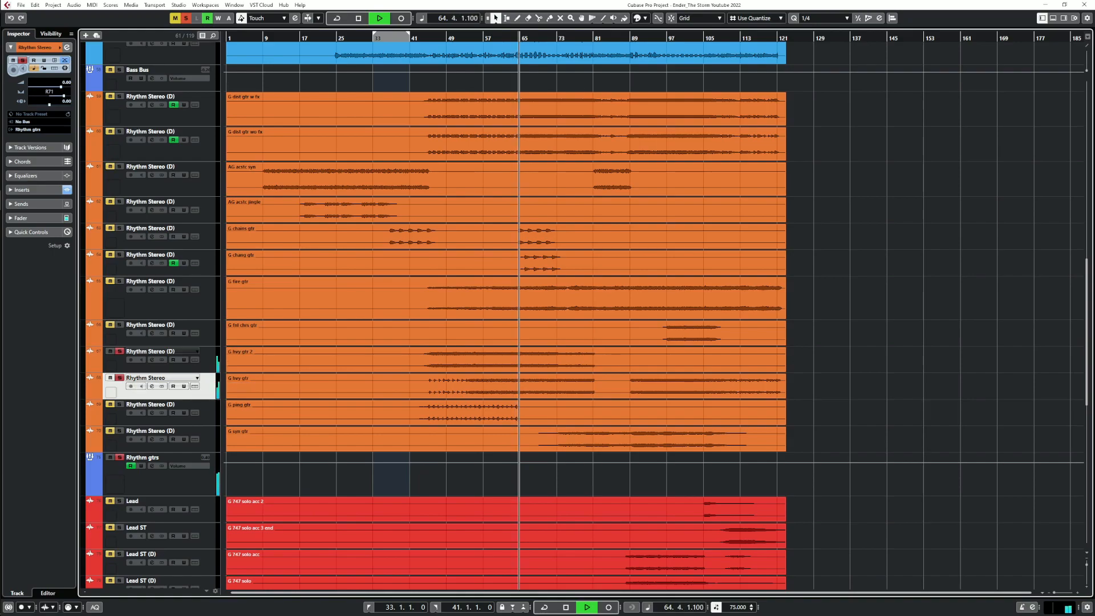
Check the two rhythm guitars in the full mix, then solo the Rhythm Stereo (D) guitar just above Rhythm Stereo and play from about bar 56
click(119, 378)
click(120, 351)
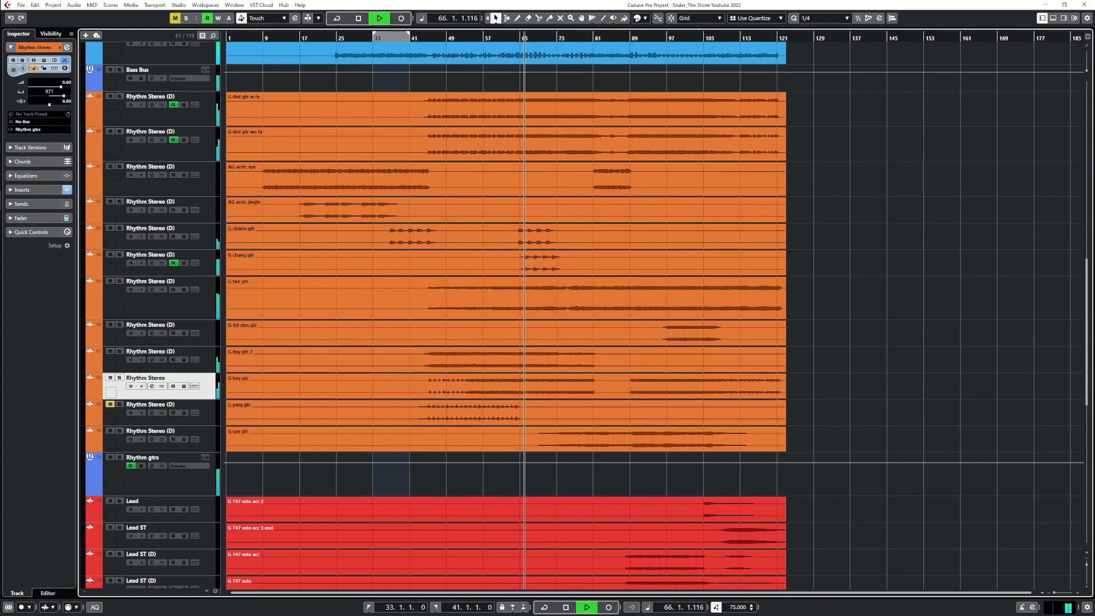
click(119, 352)
scroll(508, 314, up, 10)
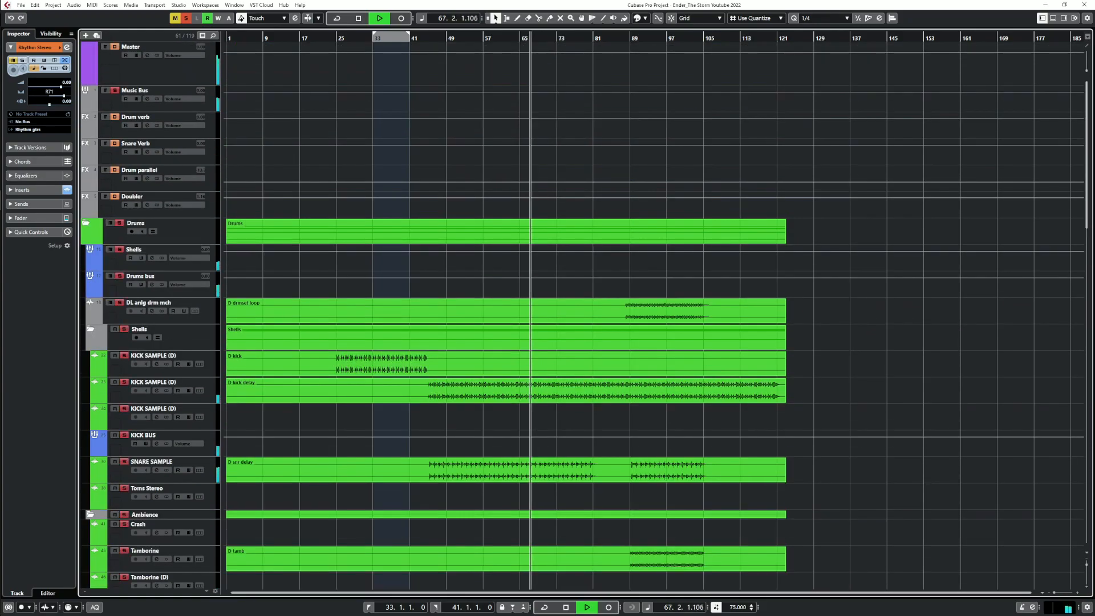
scroll(118, 294, down, 5)
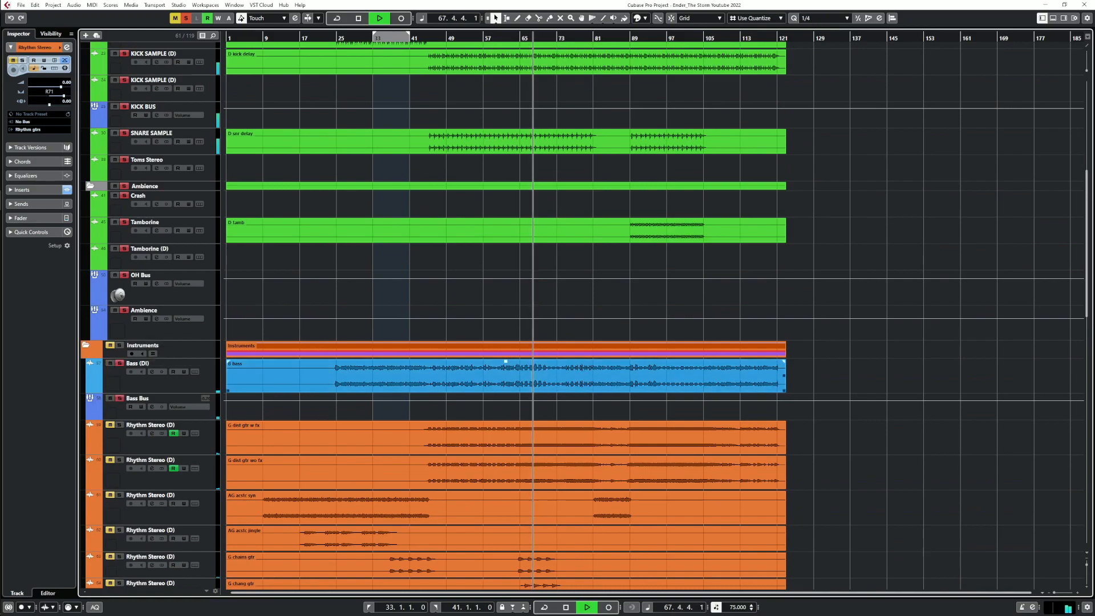
scroll(530, 377, down, 10)
scroll(531, 329, up, 3)
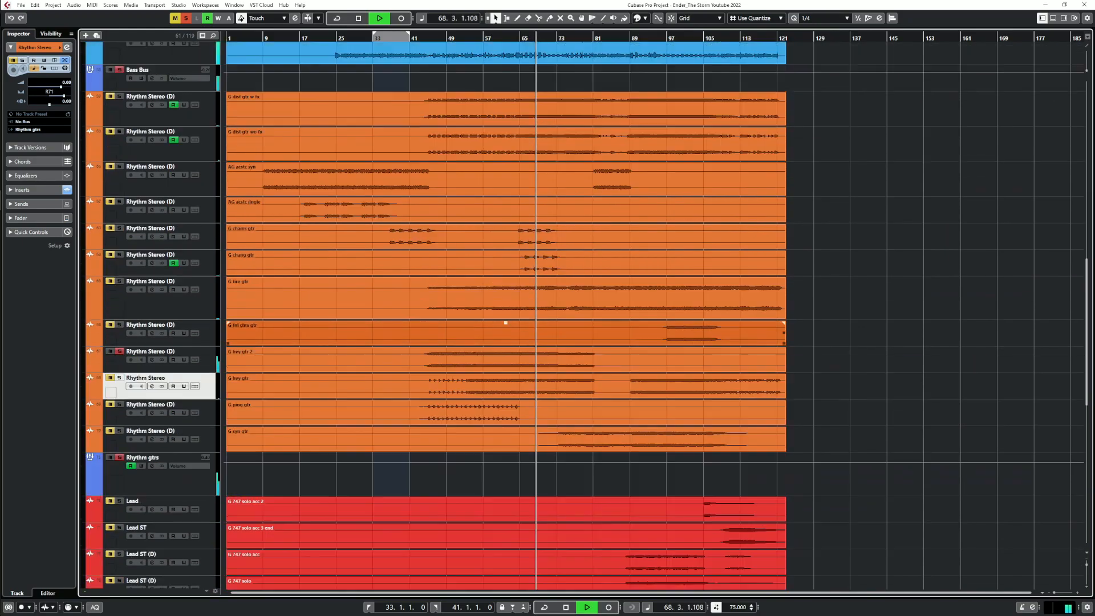
click(481, 38)
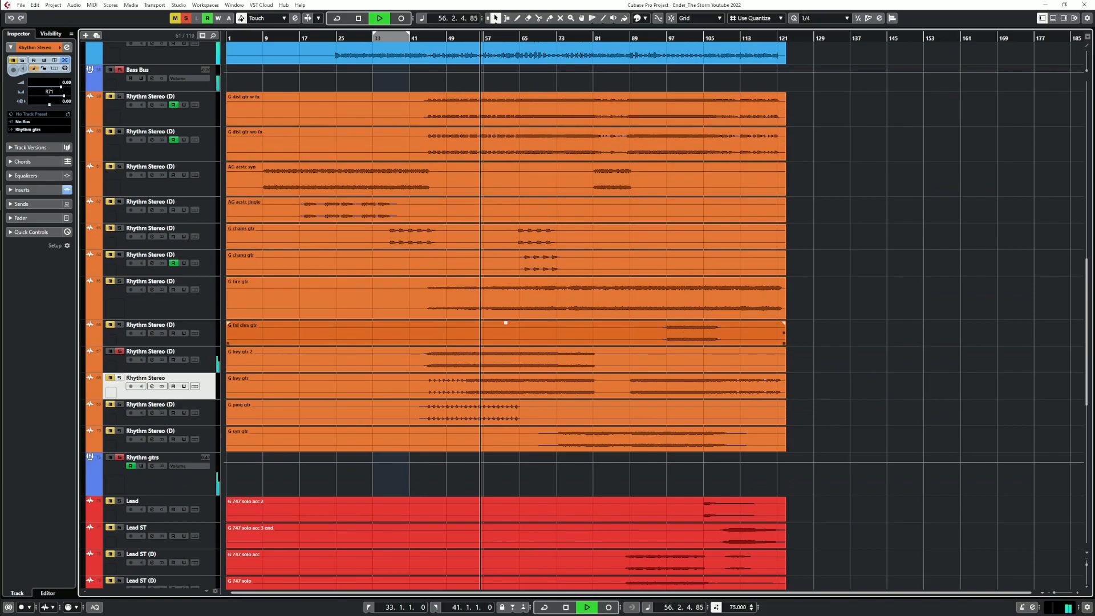
Raise the HF gain in this guitar's SSLChannel, compare it bypassed and active, then close its windows and stop playback
click(151, 360)
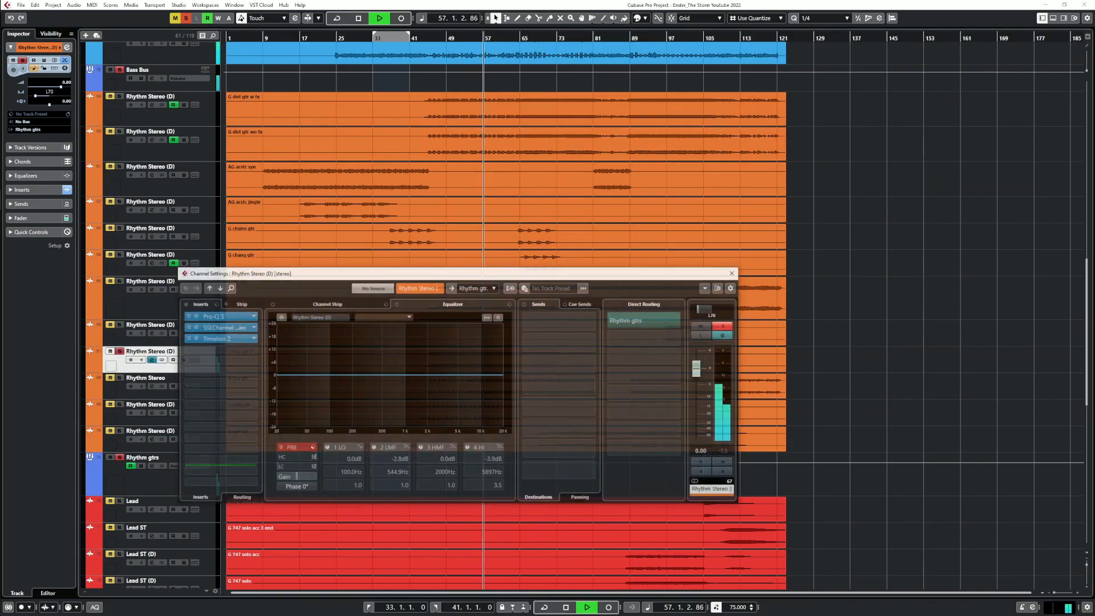
click(213, 327)
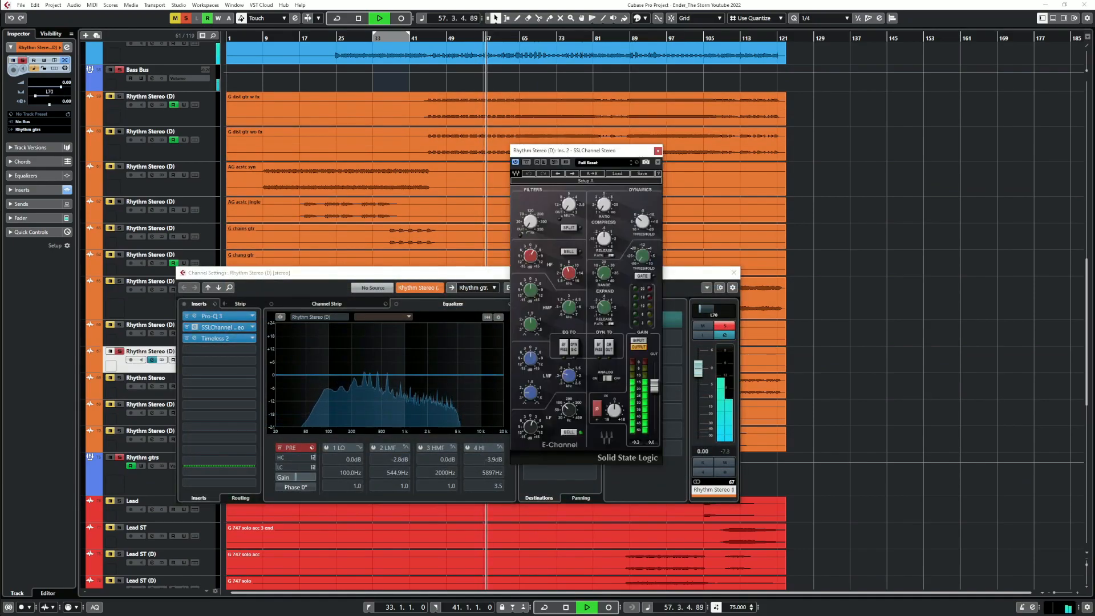
drag(531, 257, 530, 240)
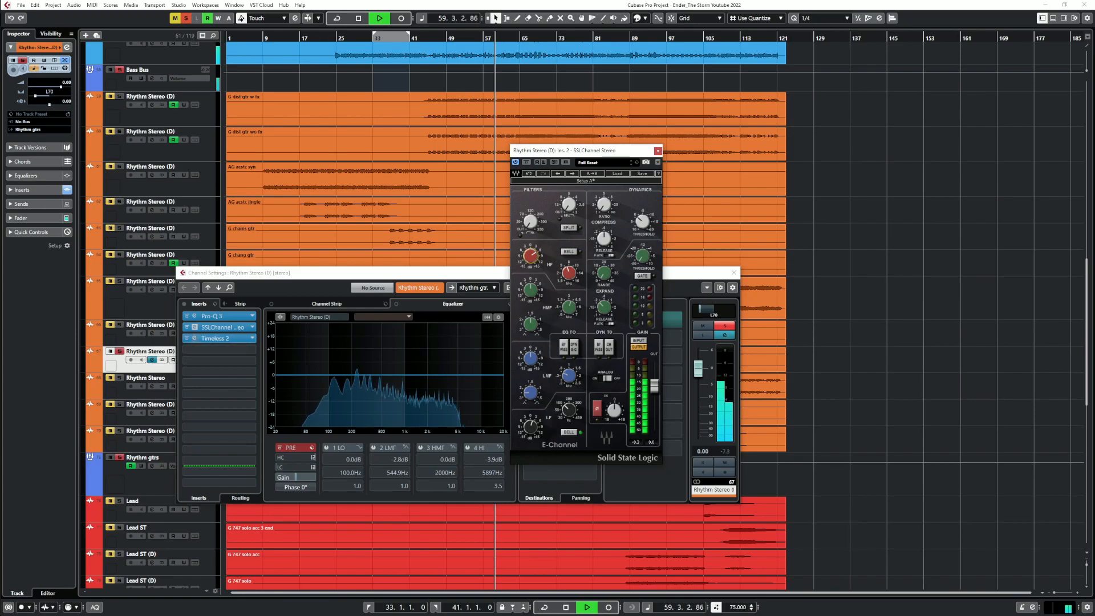
click(187, 327)
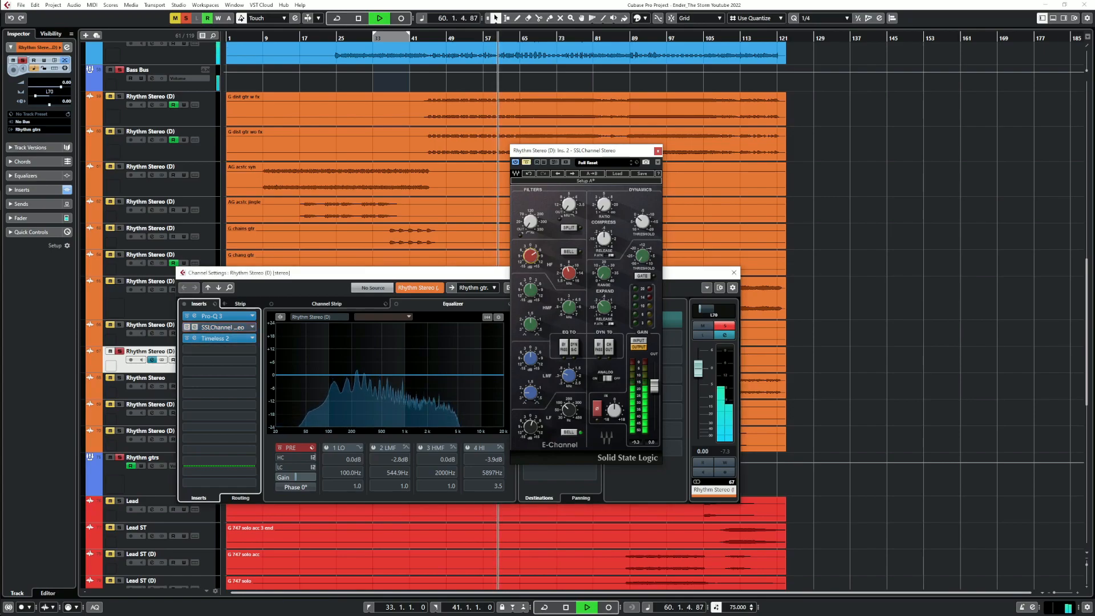
click(187, 327)
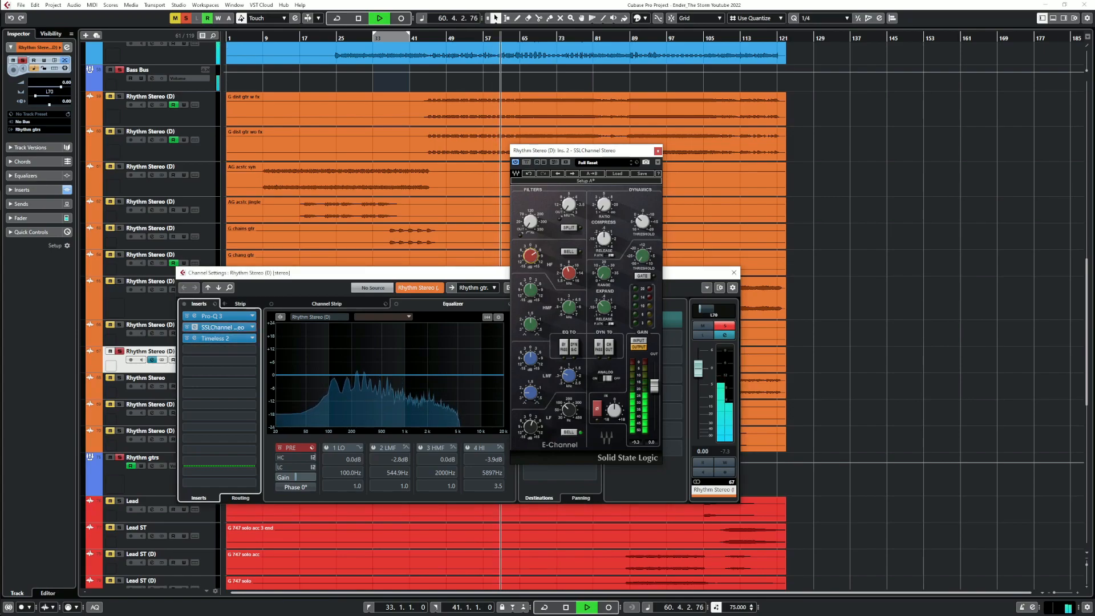
click(530, 256)
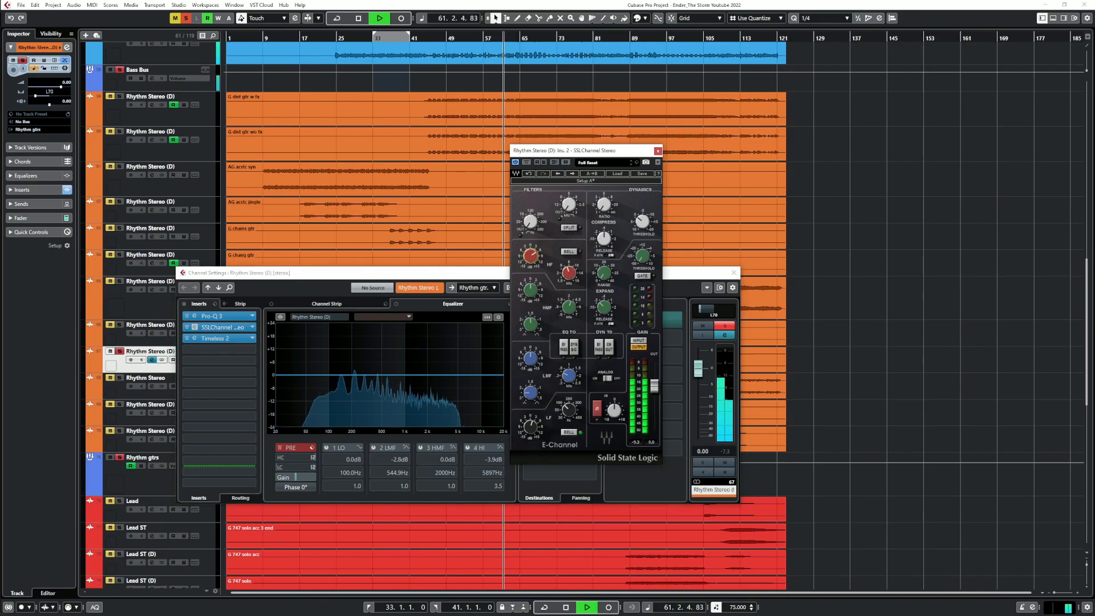
click(658, 150)
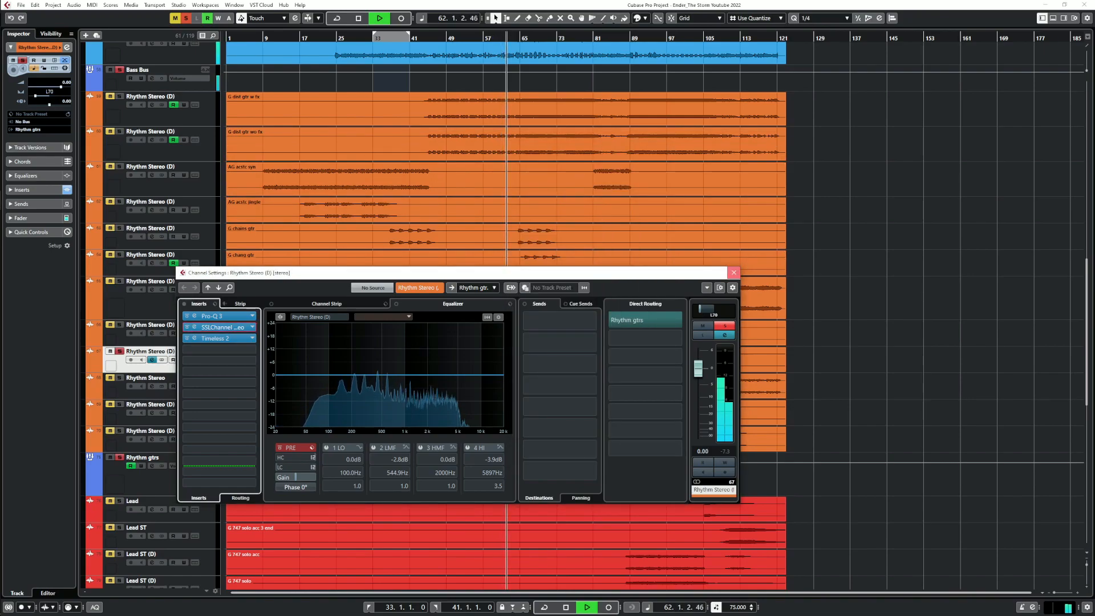
click(733, 272)
key(space)
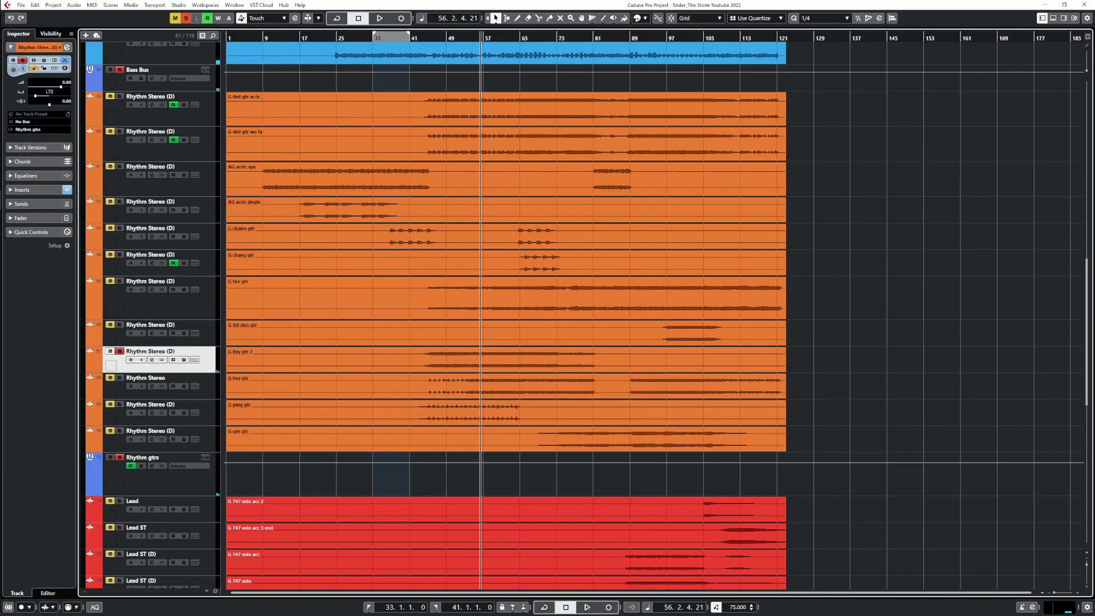
Play the selected guitar together with the Rhythm Stereo guitar, both soloed
scroll(506, 154, up, 10)
scroll(506, 154, down, 10)
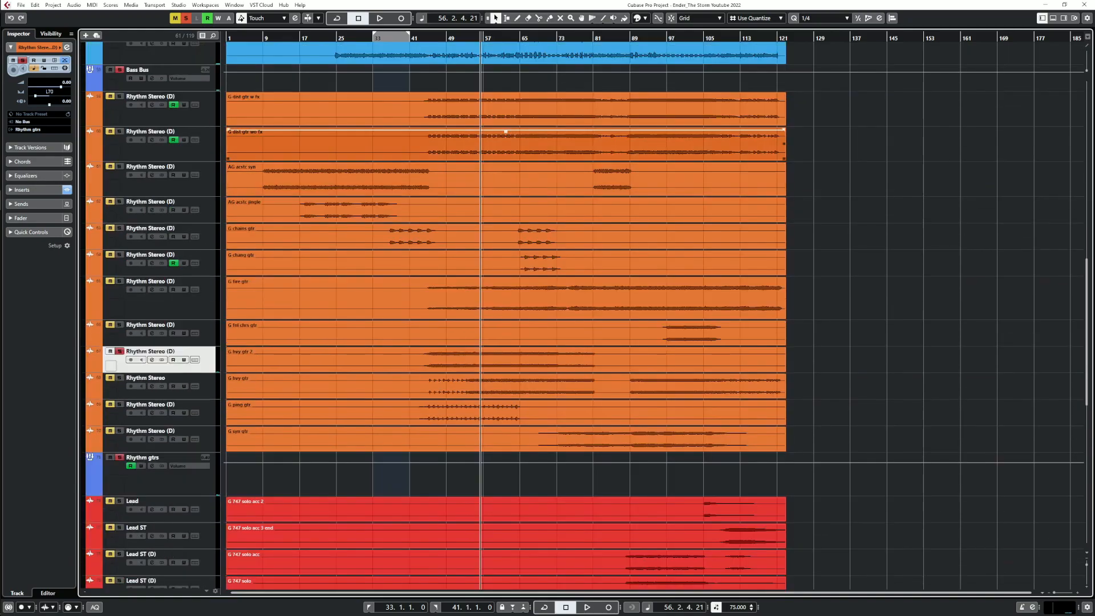
key(space)
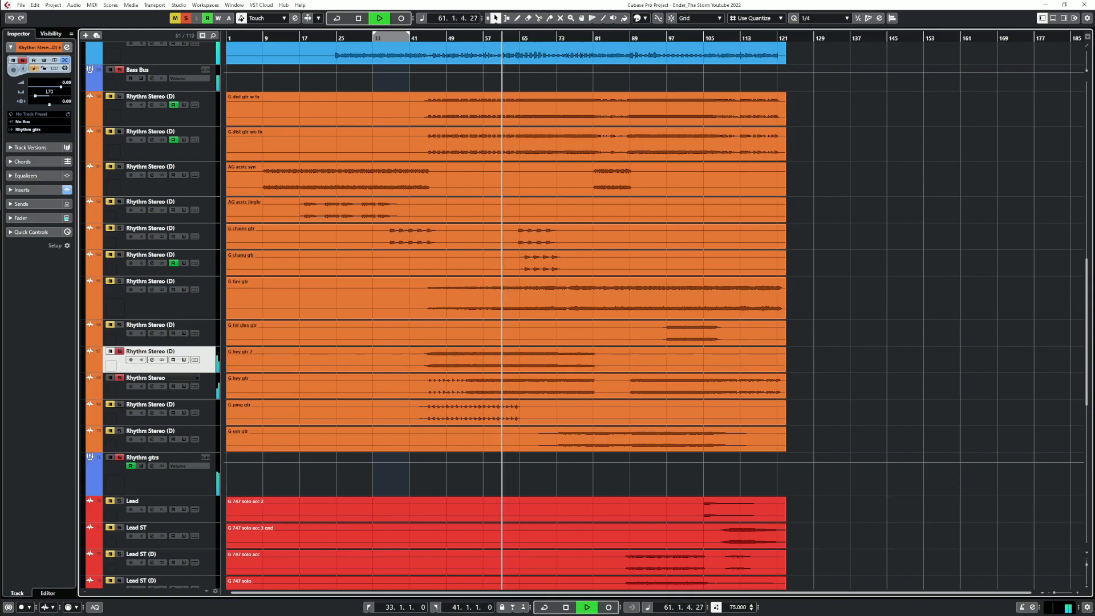
Insert L1 limiter Stereo in slot 4 after Timeless 2 with its out ceiling at -1.0, then close the windows and stop playback
click(152, 360)
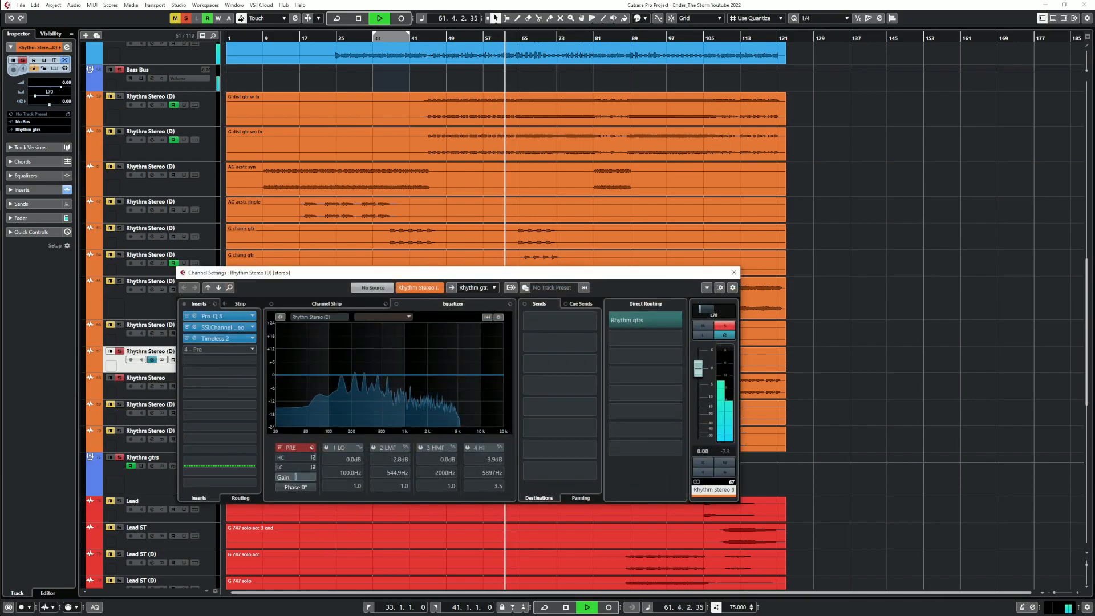
click(219, 350)
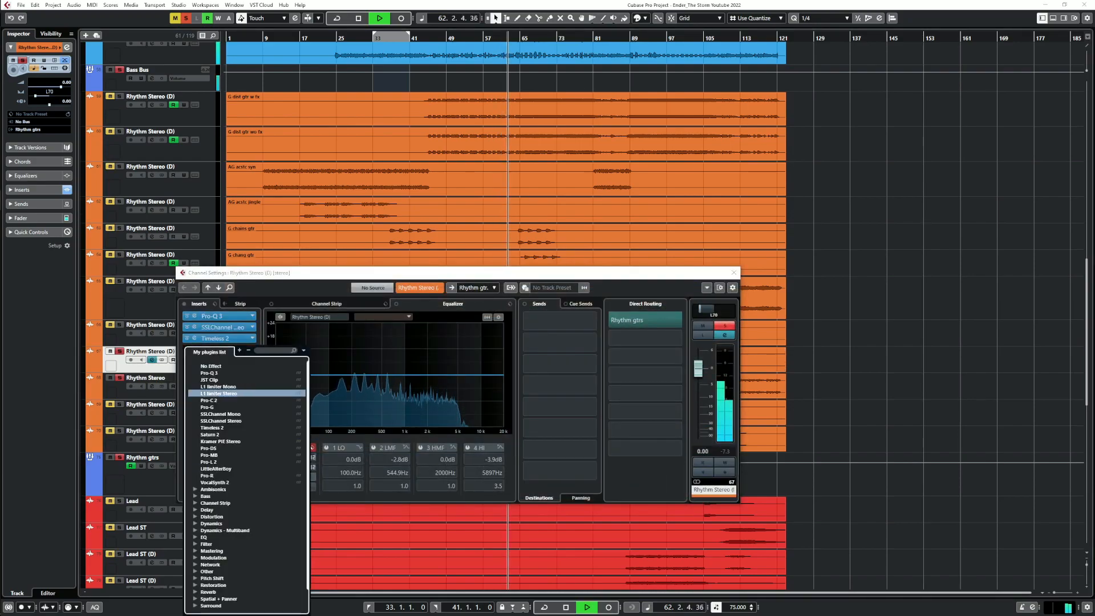
click(219, 394)
drag(532, 295, 532, 296)
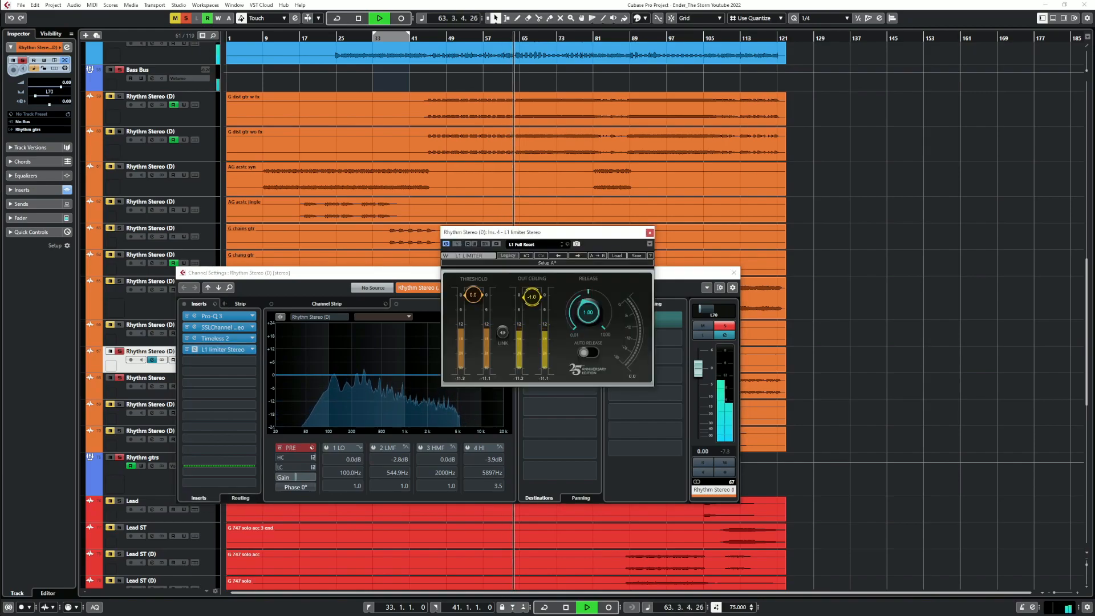
click(650, 233)
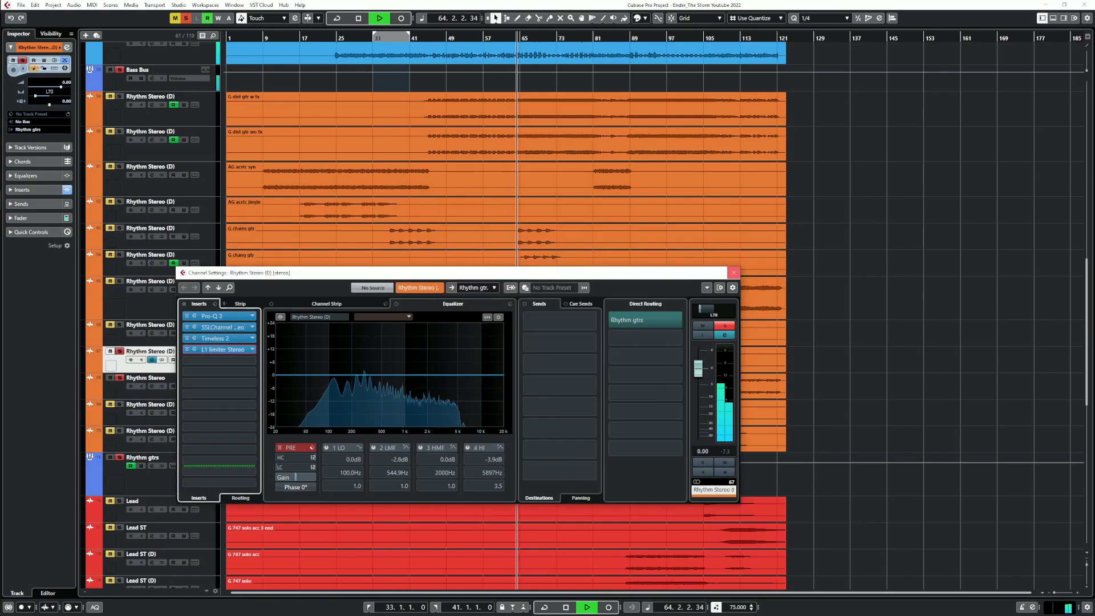
click(734, 273)
key(space)
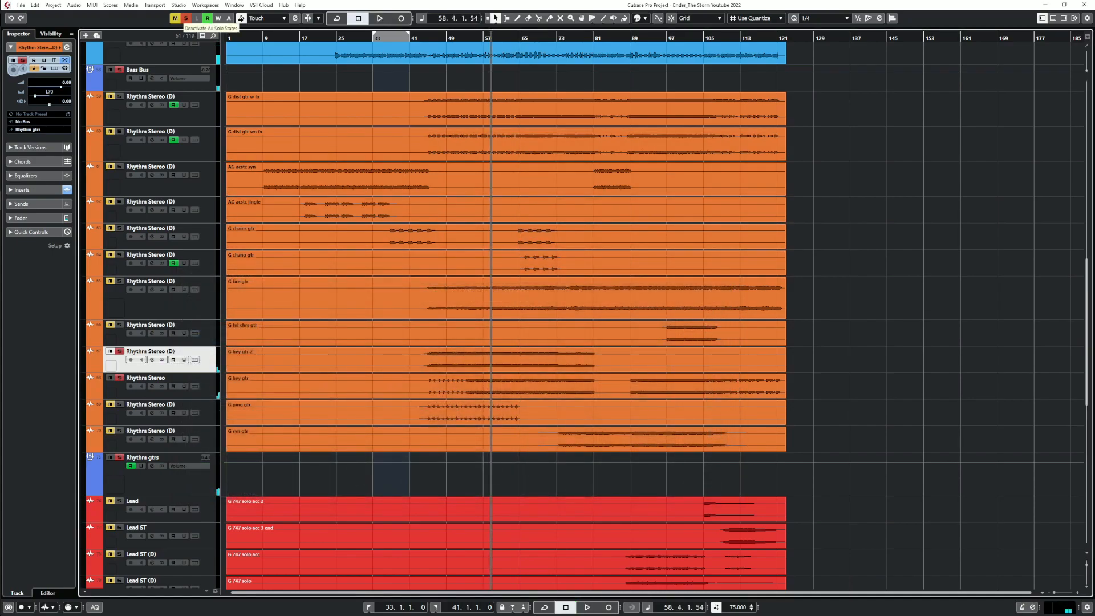
Clear all solos, then unmute and solo the Rhythm Stereo (D) guitar directly below Rhythm Stereo
click(185, 18)
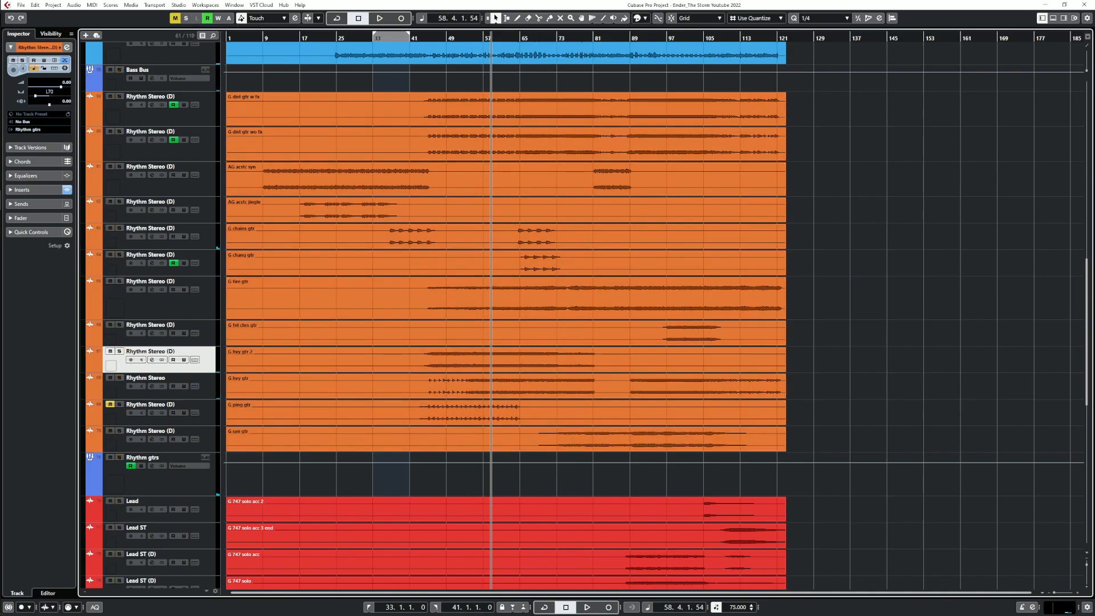
click(111, 404)
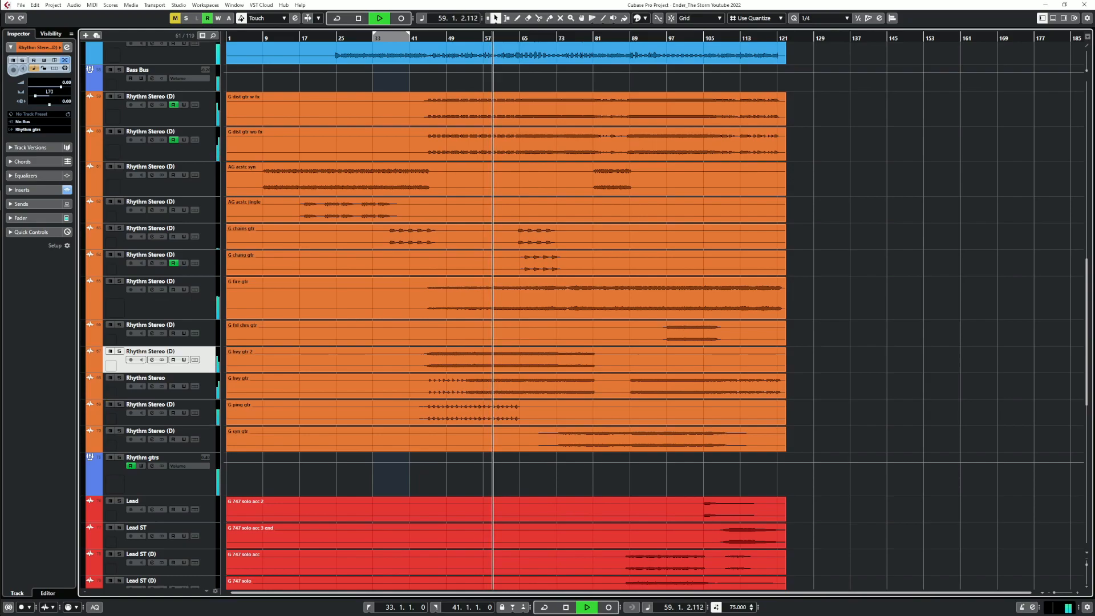
click(119, 404)
key(h)
key(h)
key(h)
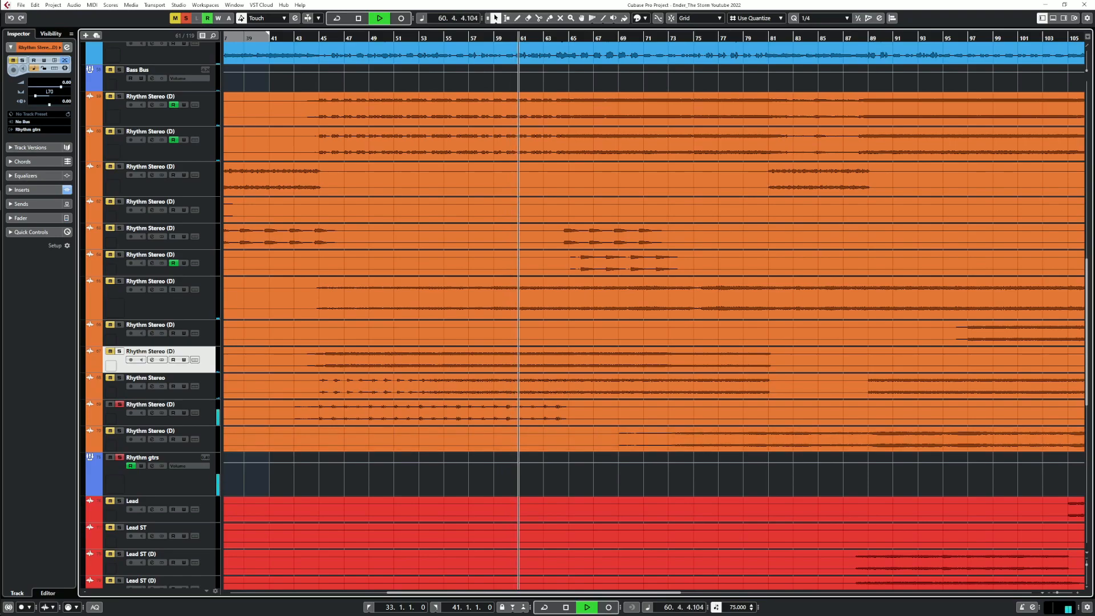
Bypass Timeless 2 in slot 5 of the soloed guitar, remove it from the inserts and stop playback
click(152, 413)
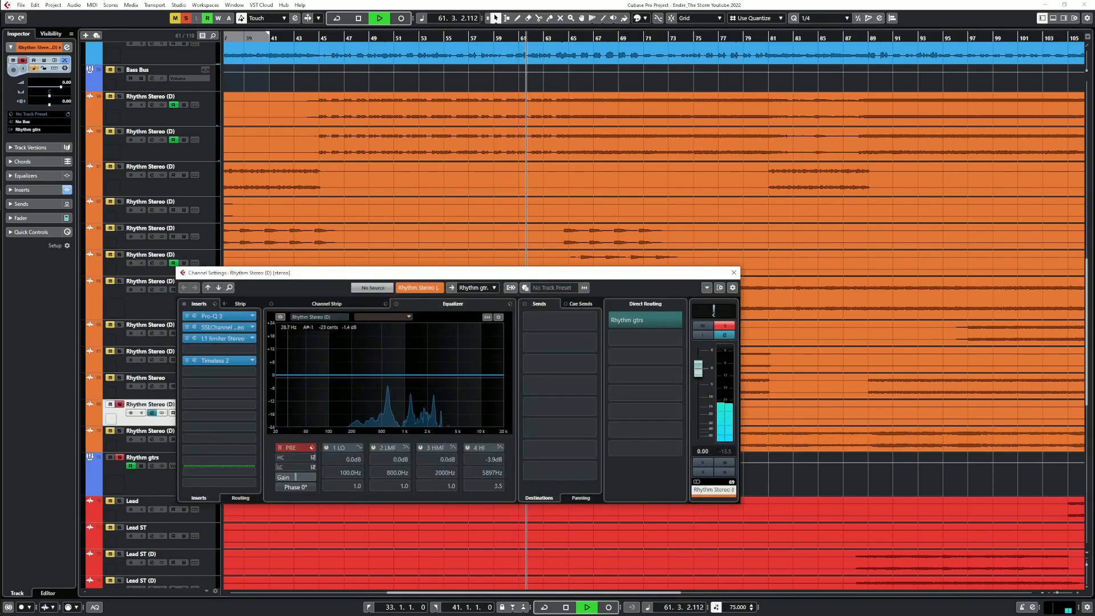
click(219, 360)
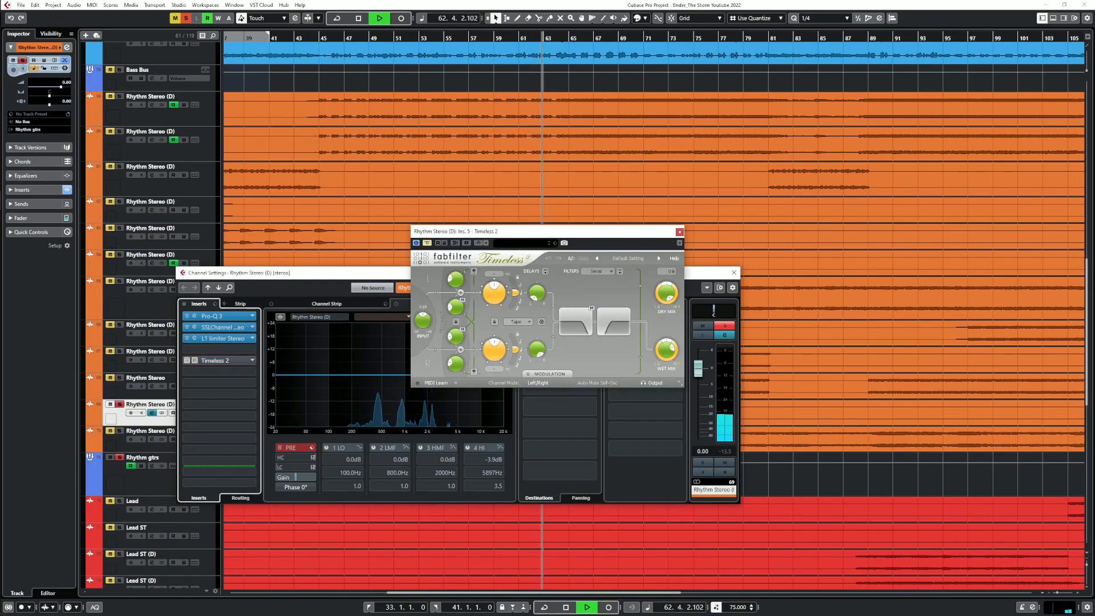
click(220, 371)
key(Escape)
key(space)
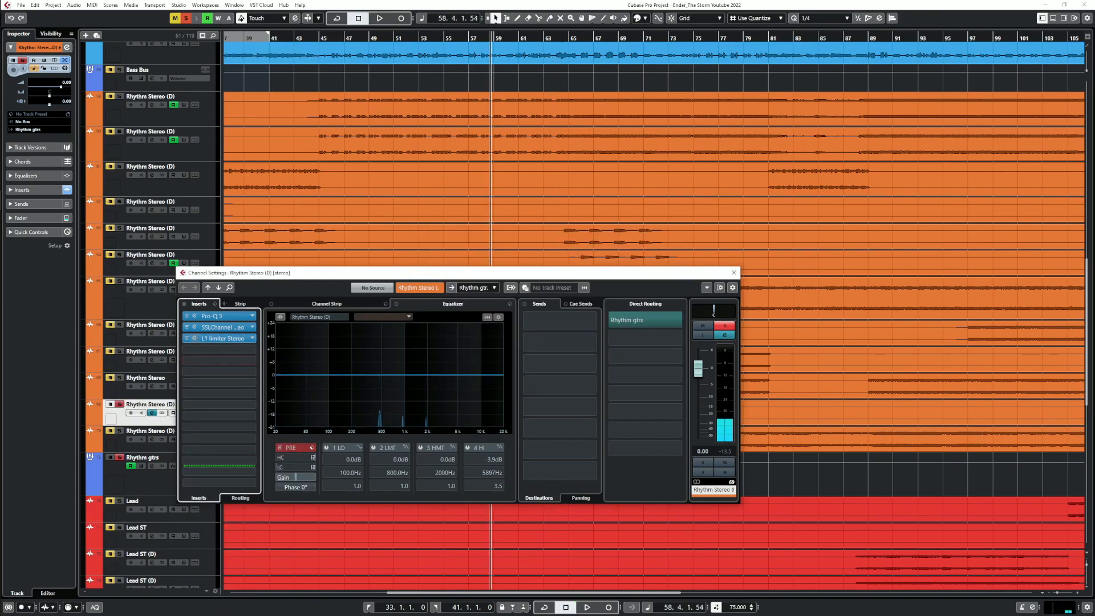
Compare the soloed guitar with SSLChannel bypassed and active, then close its windows and stop playback
click(195, 328)
key(space)
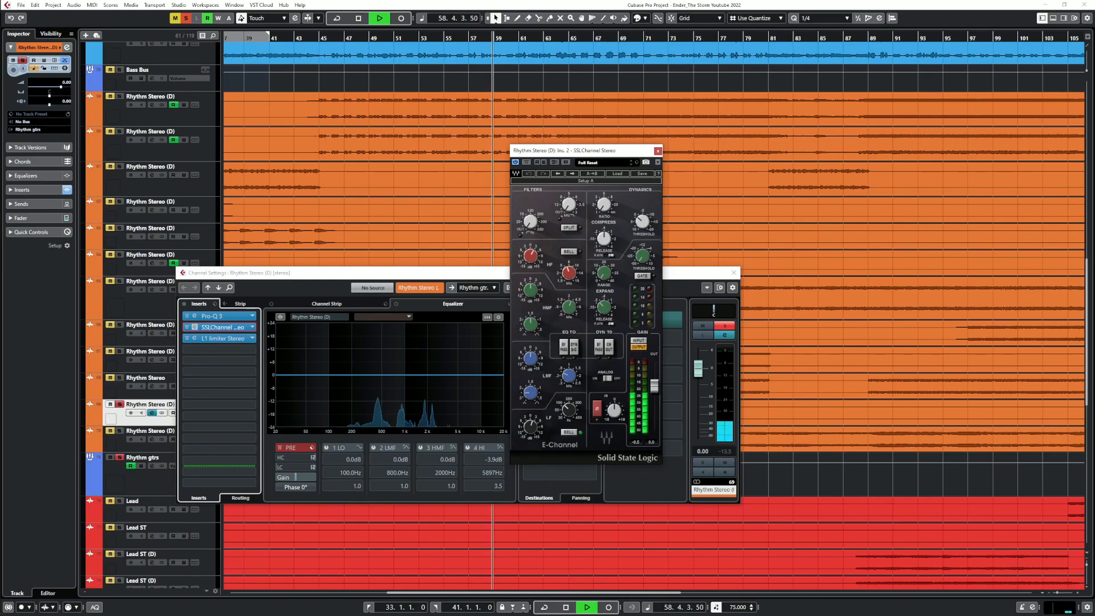
click(187, 327)
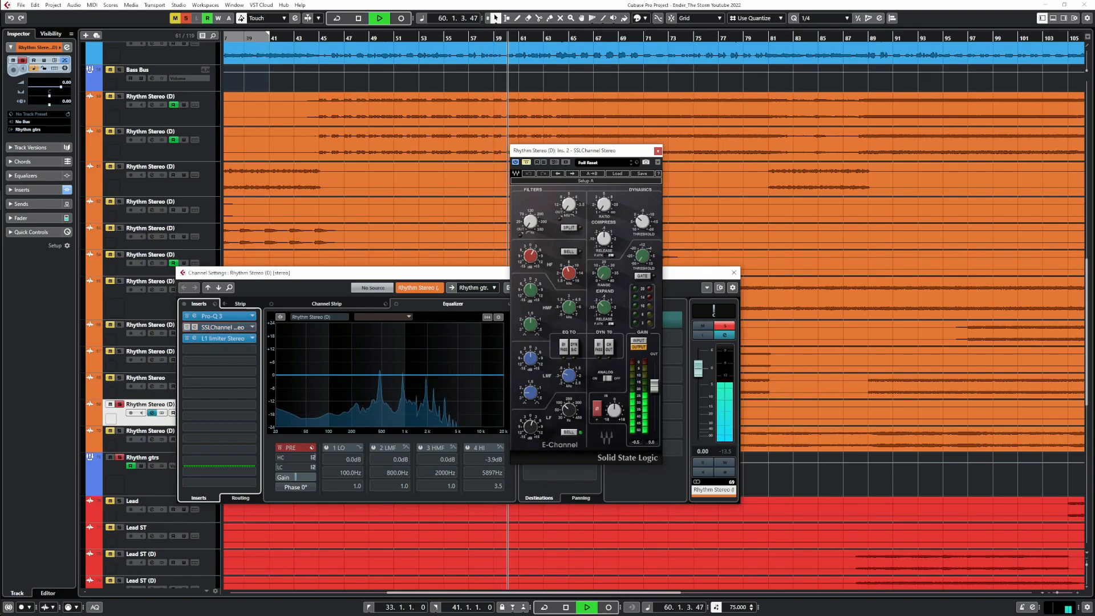
click(187, 328)
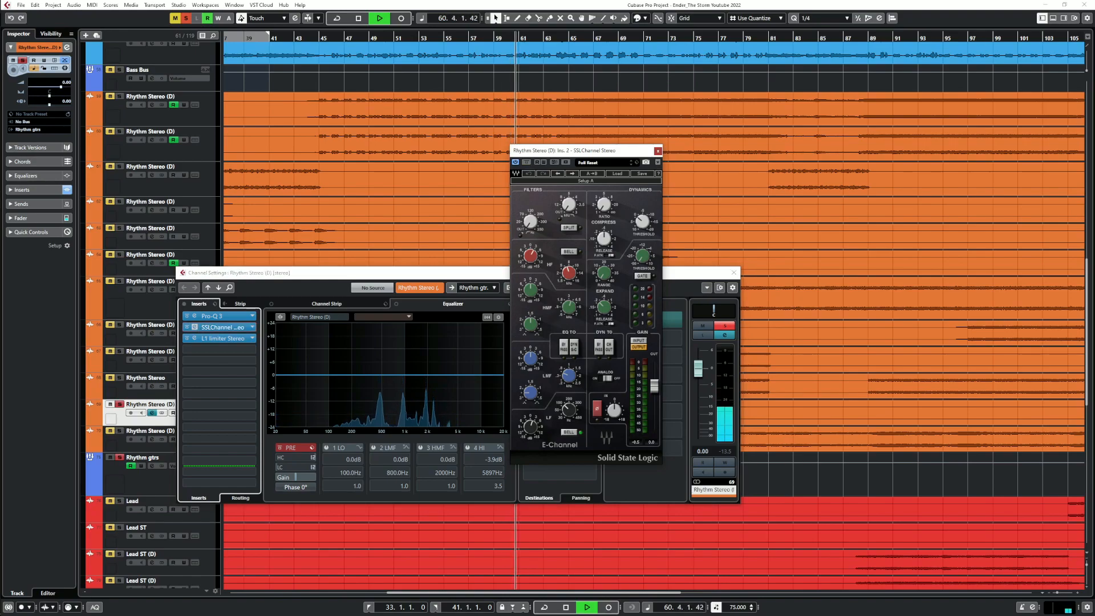
click(658, 151)
click(734, 273)
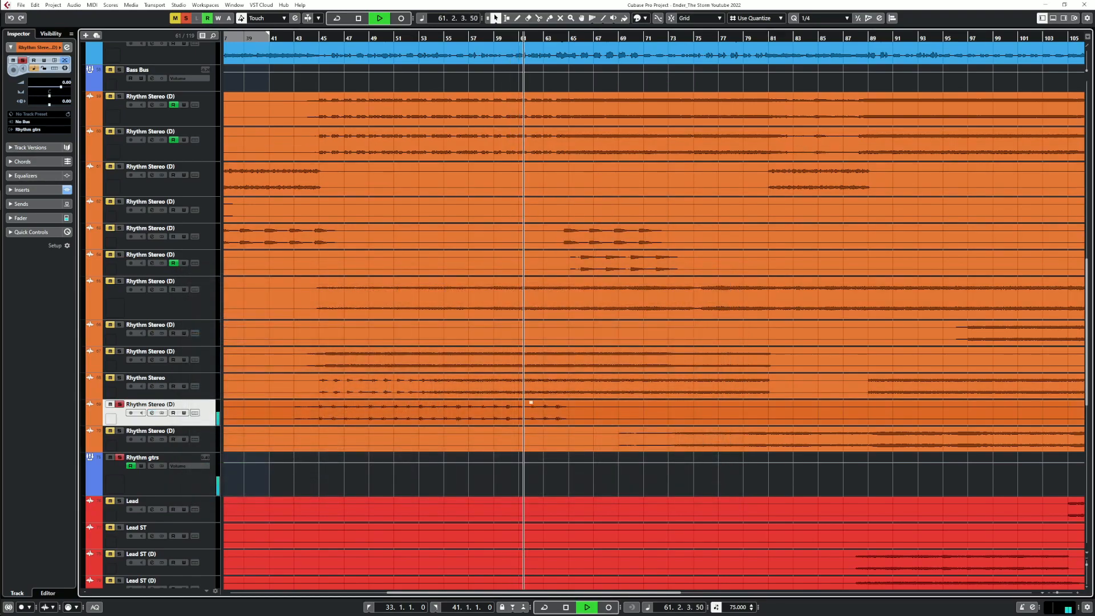
key(space)
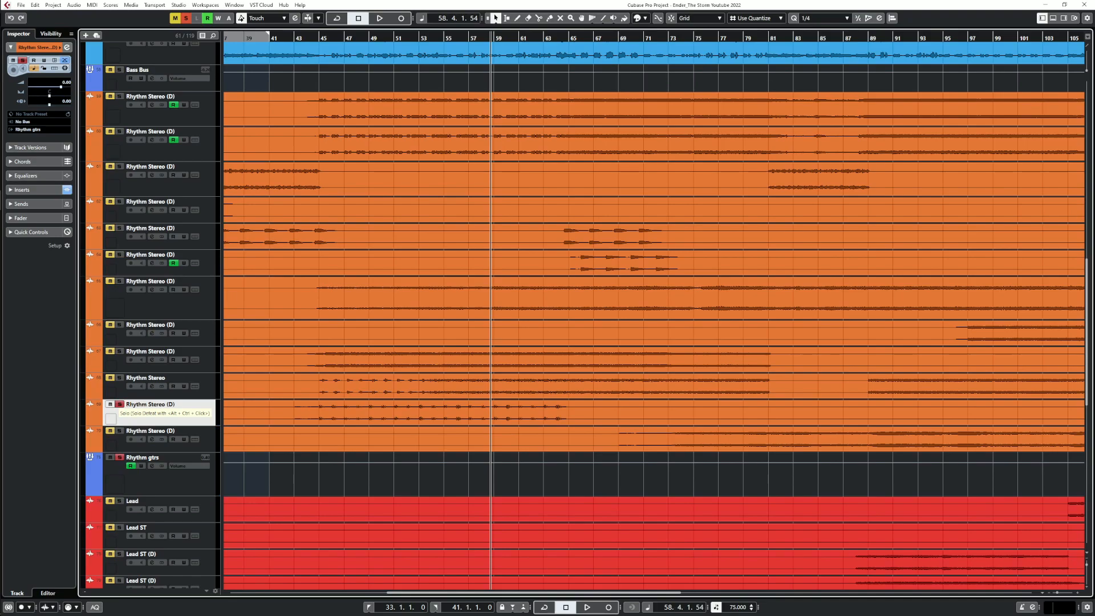
Unsolo the Rhythm Stereo (D) guitar below Rhythm Stereo and play it in the full mix
click(120, 405)
key(g)
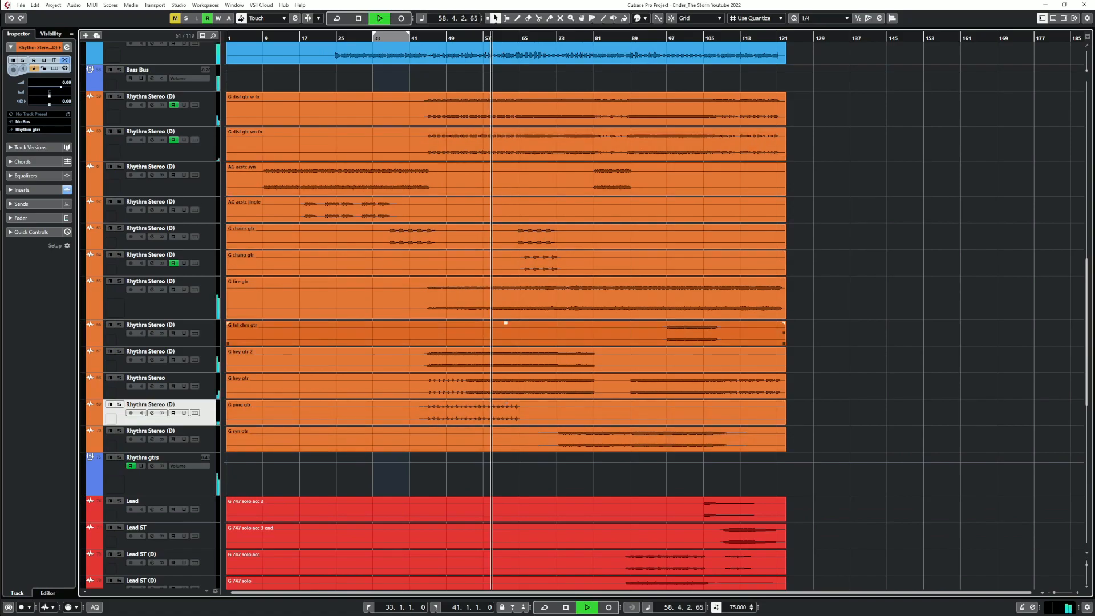
key(h)
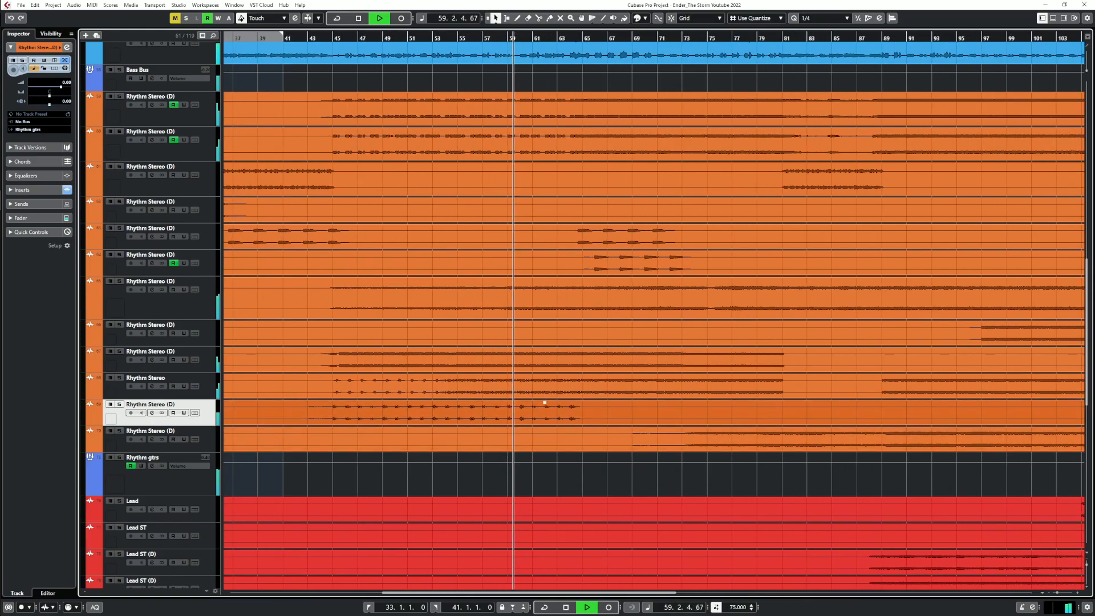
Add an L1 limiter Stereo in slot 4 of the selected guitar, set its out ceiling to -4.0, then close its windows and stop playback
click(151, 413)
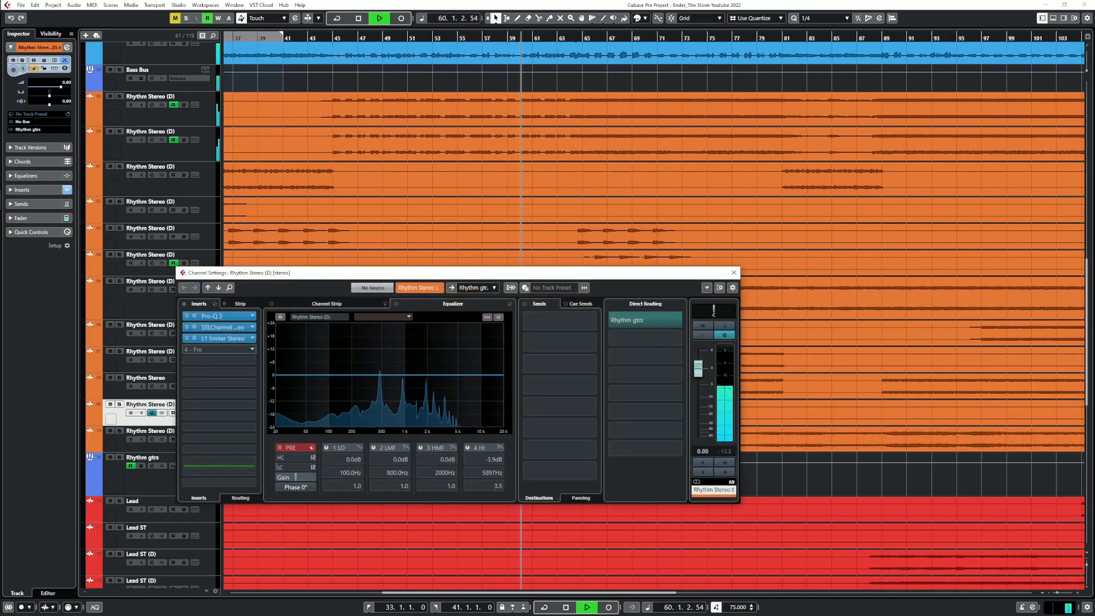
click(217, 349)
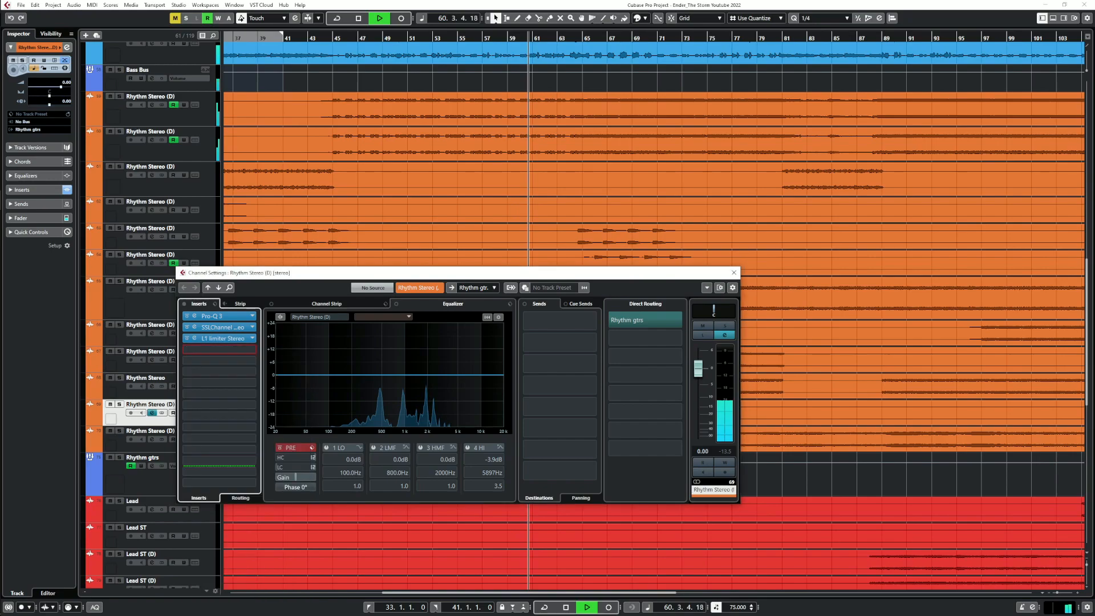
click(218, 394)
drag(532, 300, 532, 302)
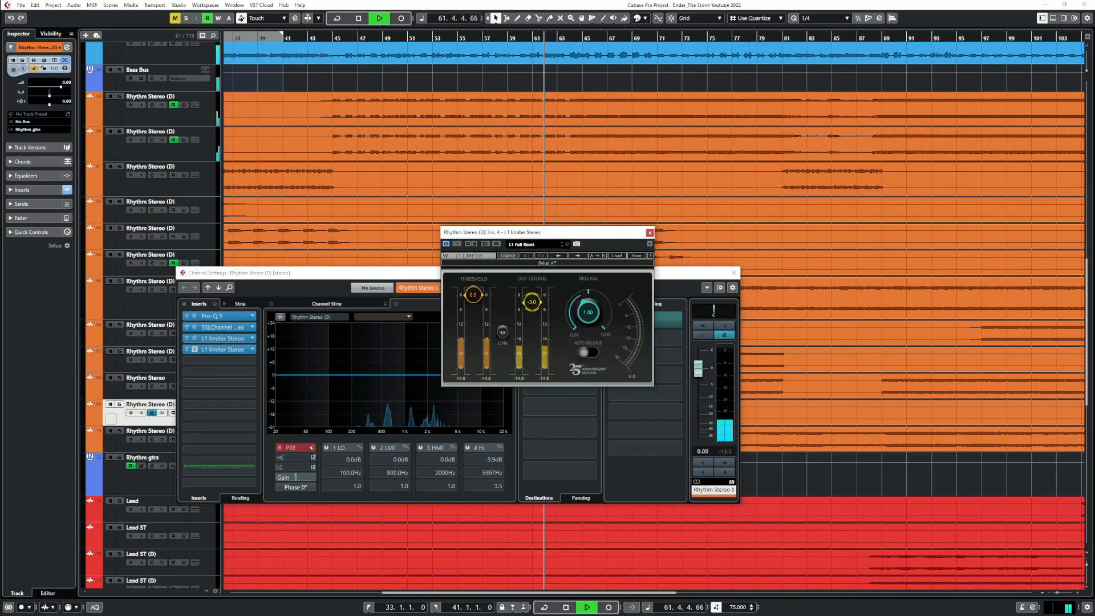
drag(532, 301, 532, 304)
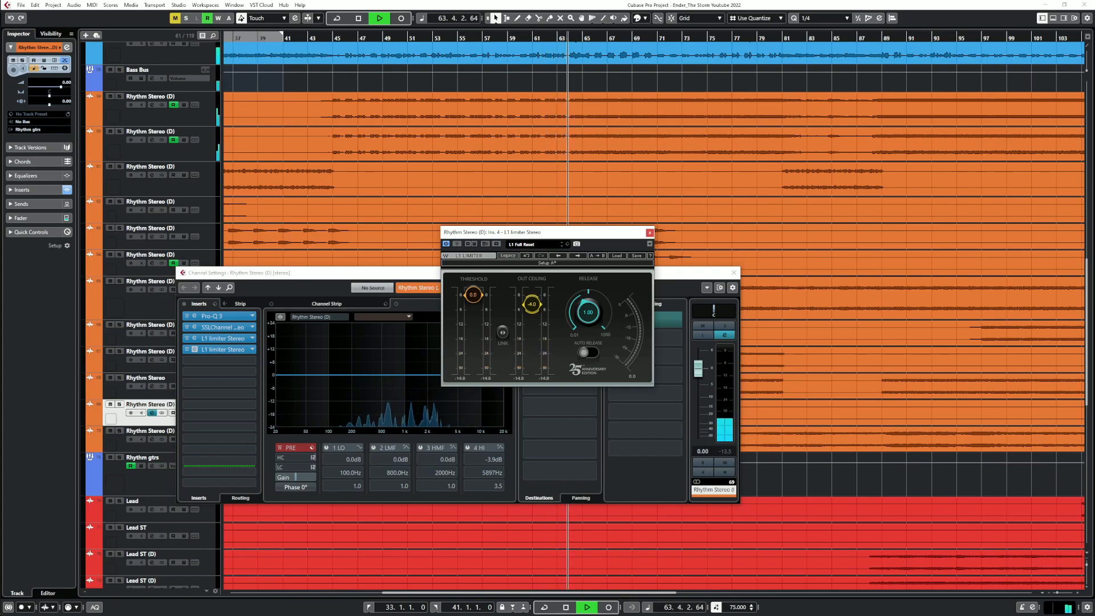
click(650, 232)
click(734, 273)
key(space)
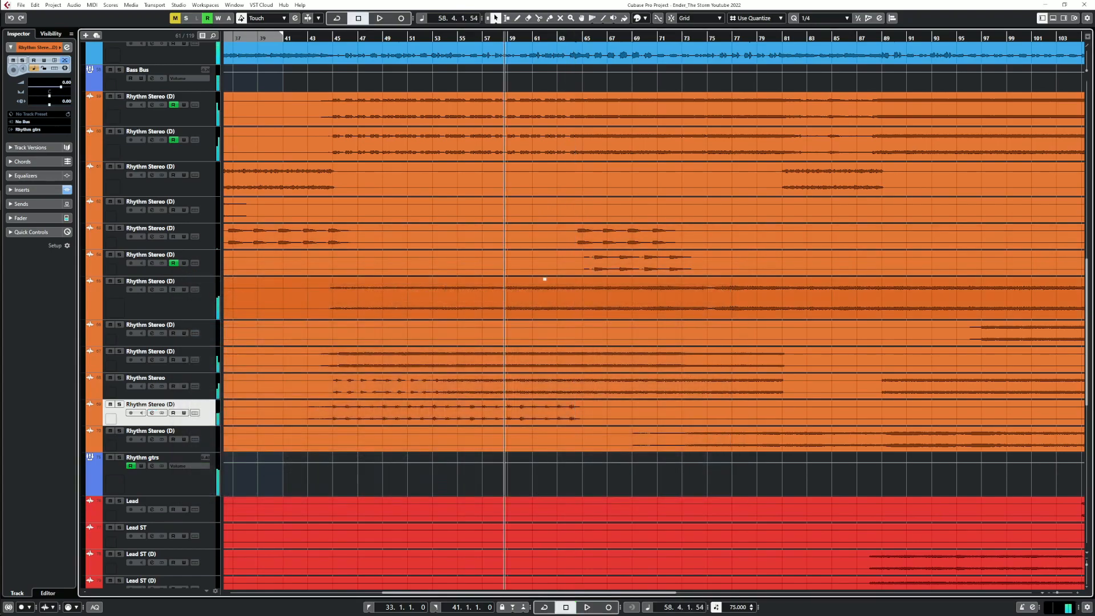
Unmute the Vocals folder and play the full mix from around bar 22
scroll(545, 278, down, 10)
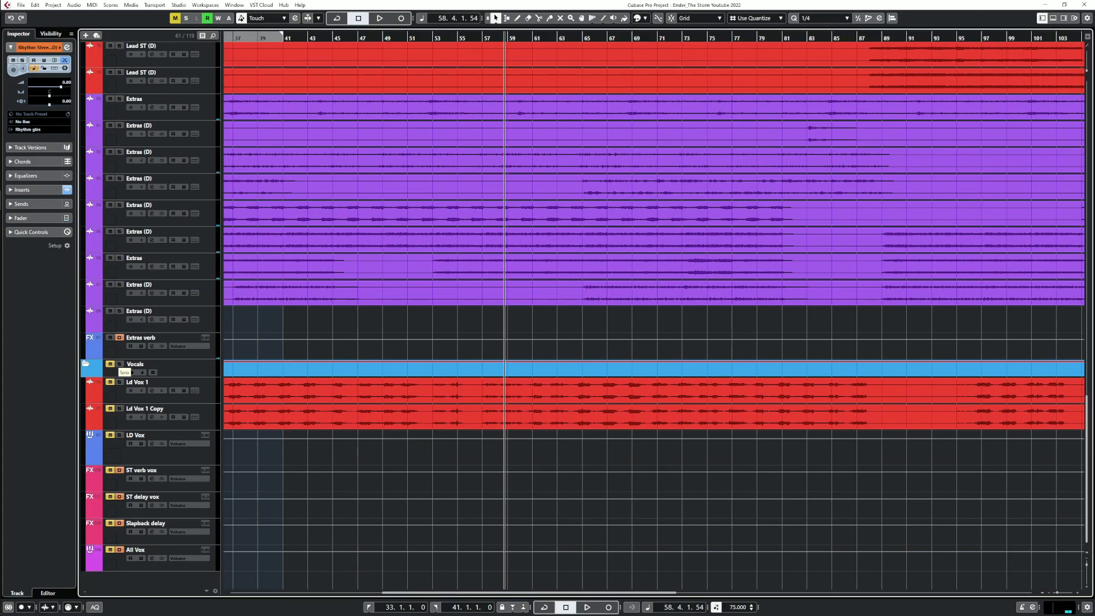
key(space)
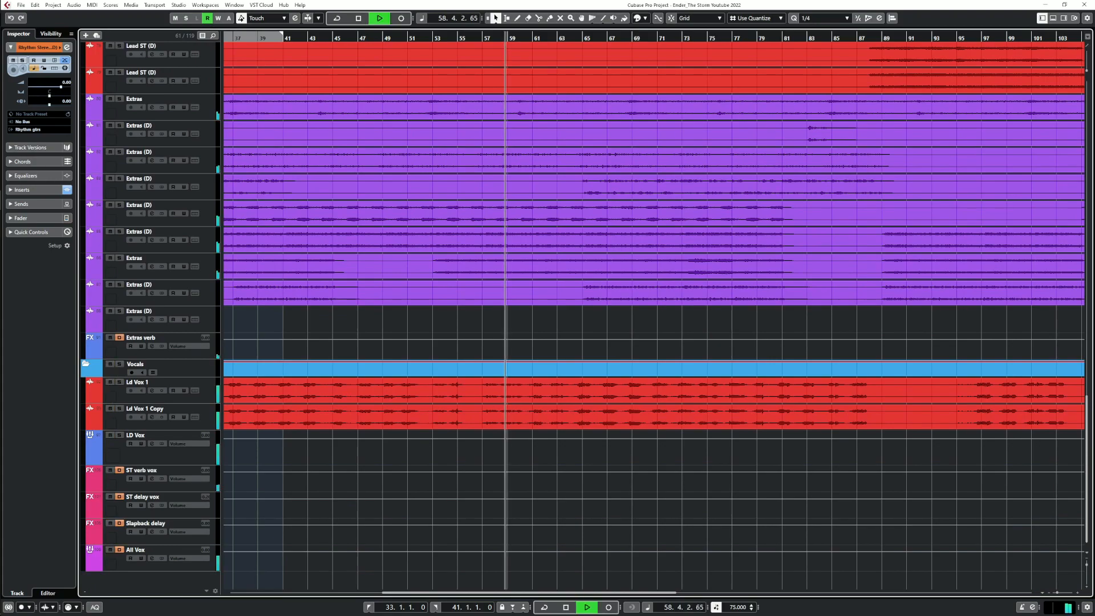
scroll(545, 362, up, 10)
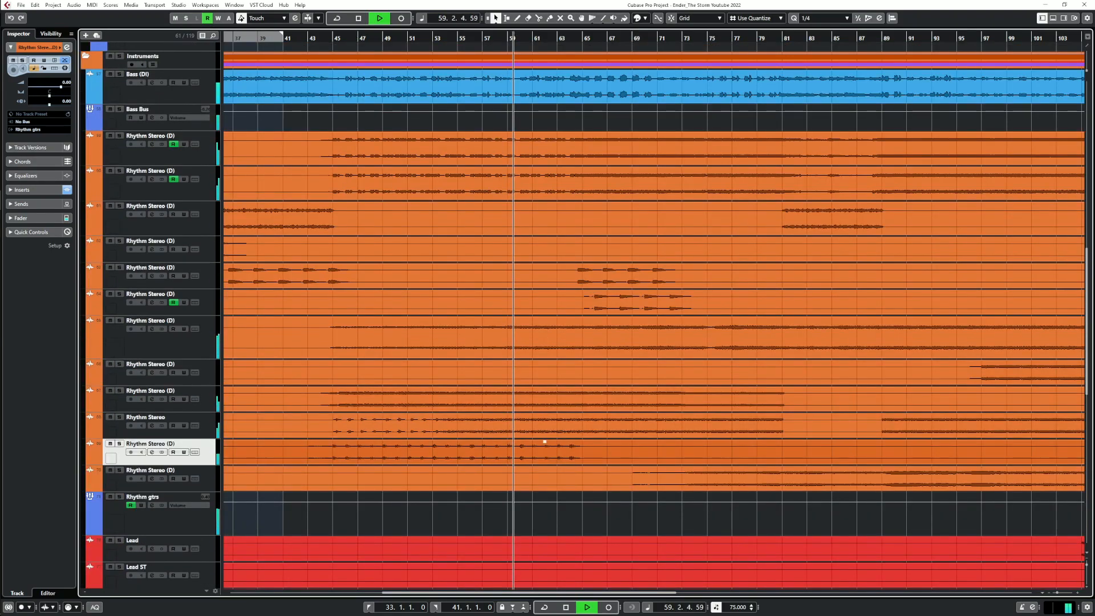
scroll(545, 365, down, 10)
ctrl+scroll(545, 371, down, 5)
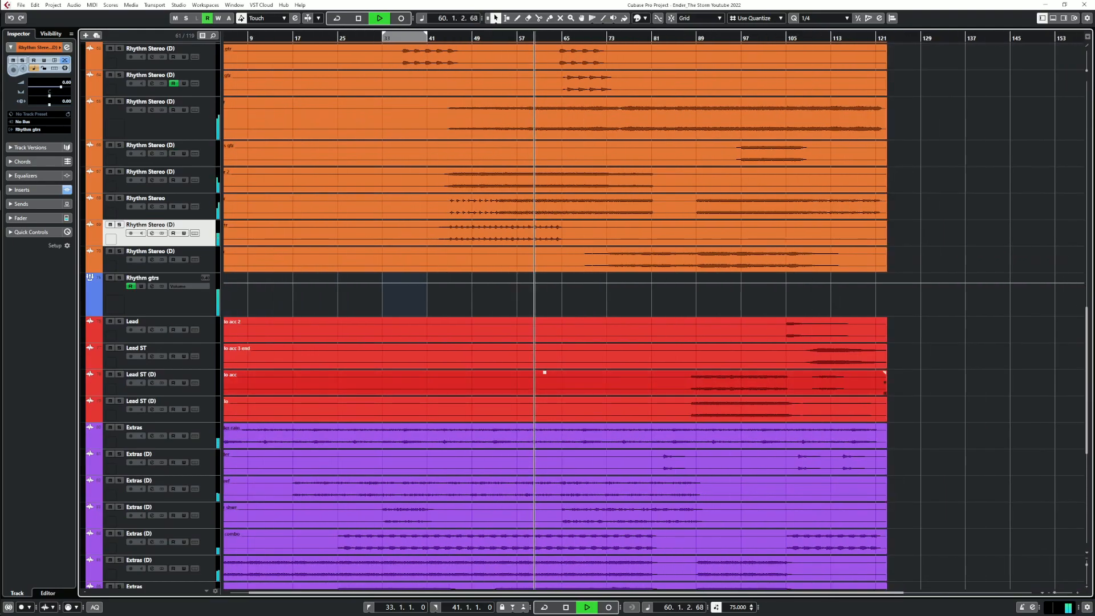
ctrl+scroll(544, 371, down, 3)
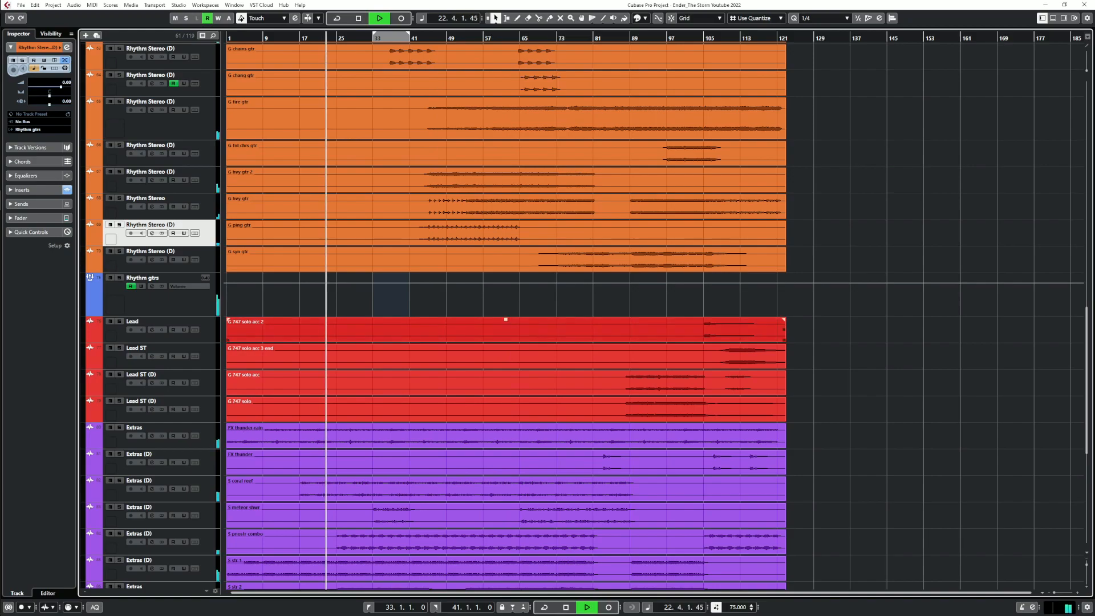
Solo the lowest Rhythm Stereo (D) track, G syn gtr, and play it from about bar 91
scroll(325, 357, up, 3)
scroll(325, 365, left, 3)
scroll(436, 357, up, 2)
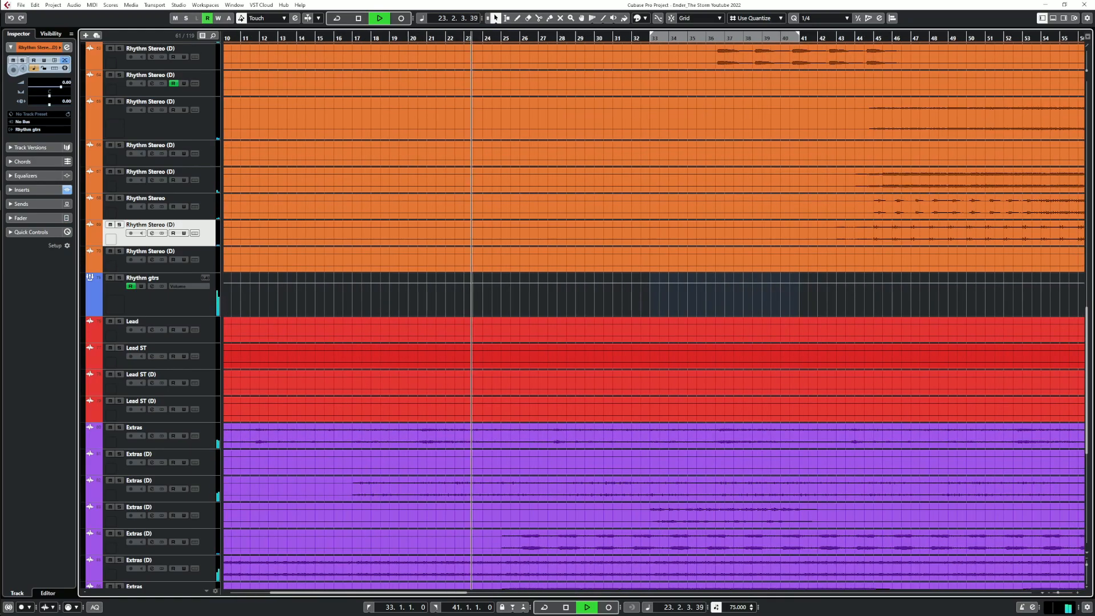
scroll(436, 350, down, 5)
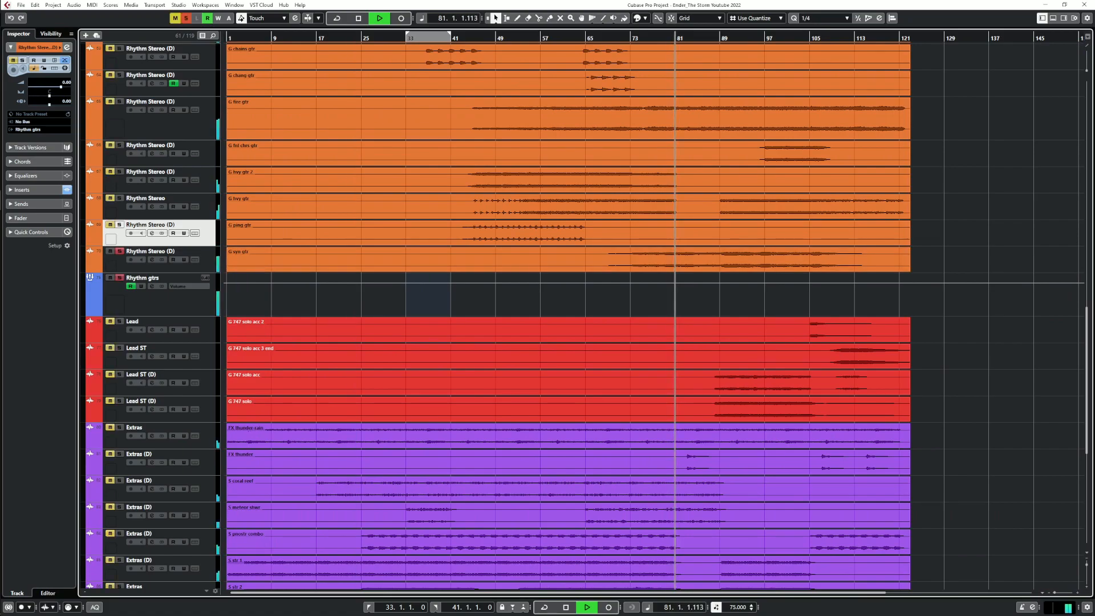
key(g)
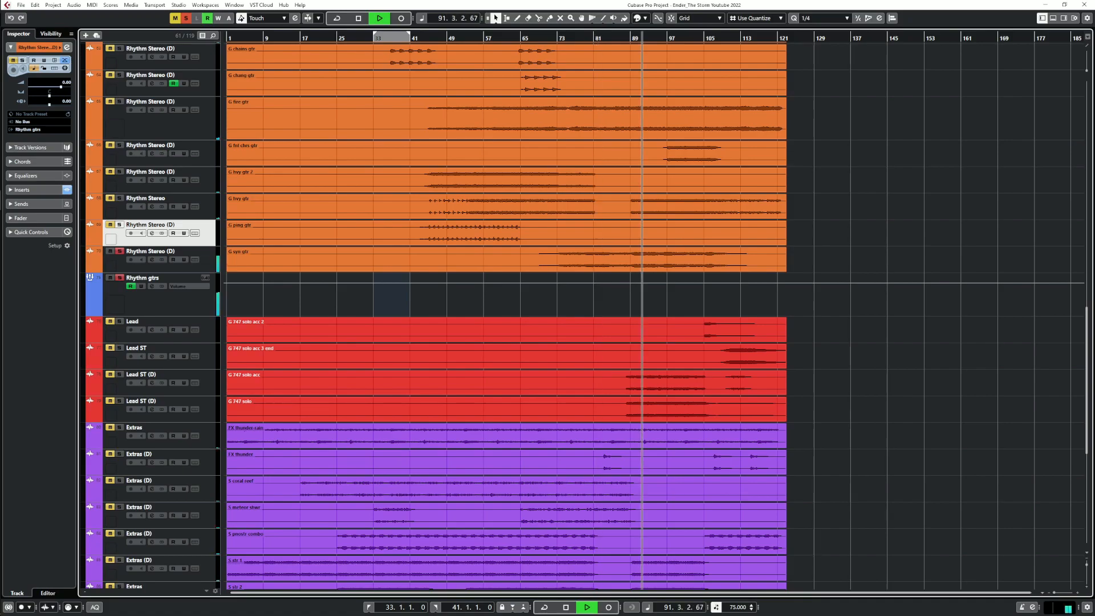
Move L1 limiter Stereo below Timeless 2 on the G syn gtr track, then unsolo the guitar and adjust the limiter in the mix
click(151, 260)
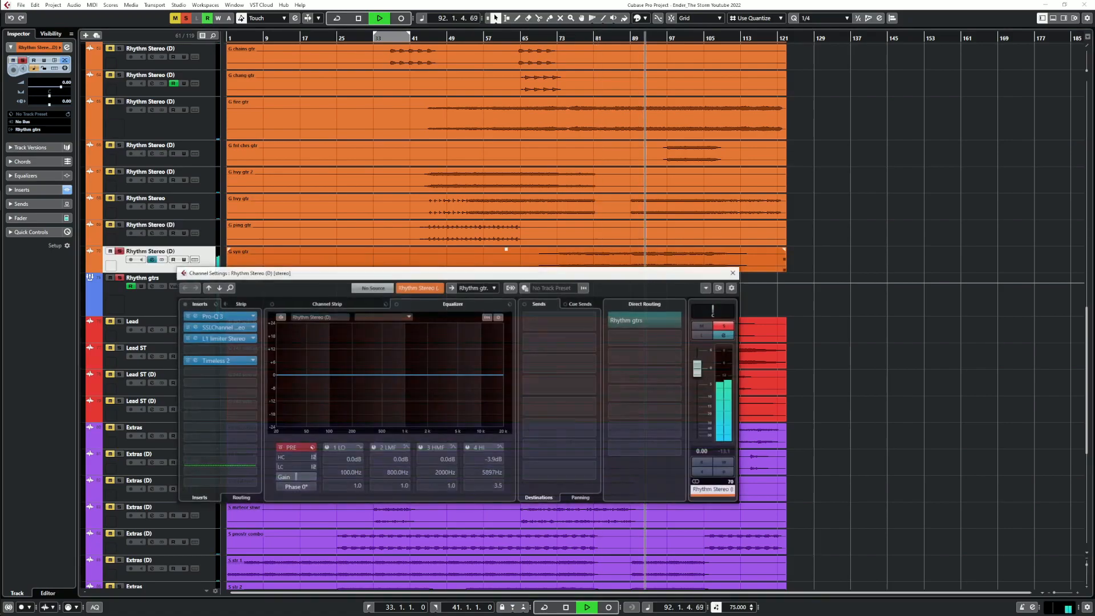
drag(222, 338, 228, 372)
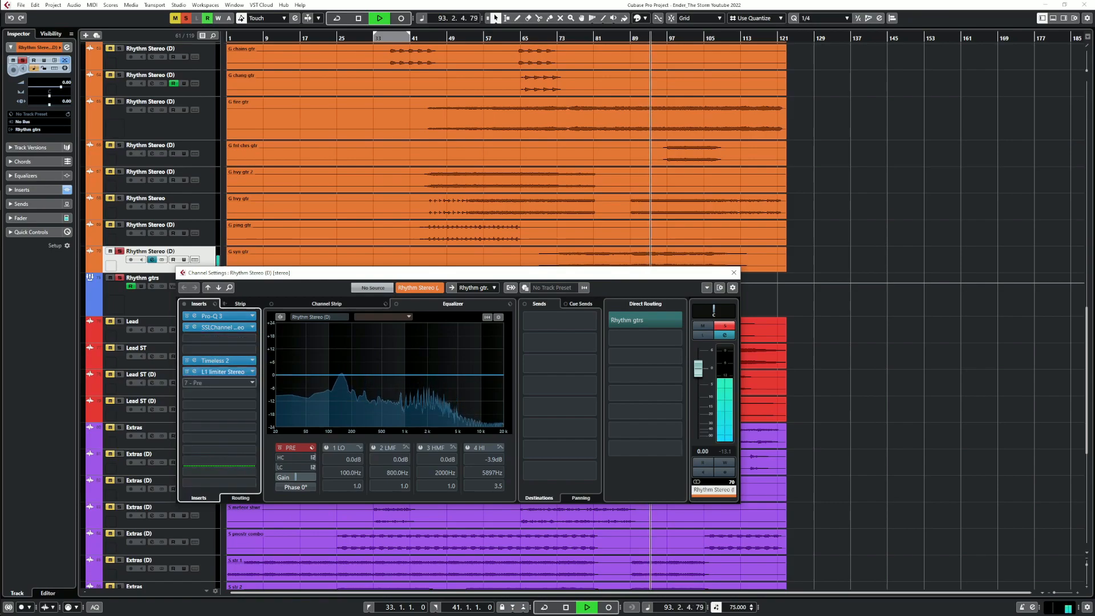
click(195, 372)
drag(645, 336, 675, 329)
click(120, 251)
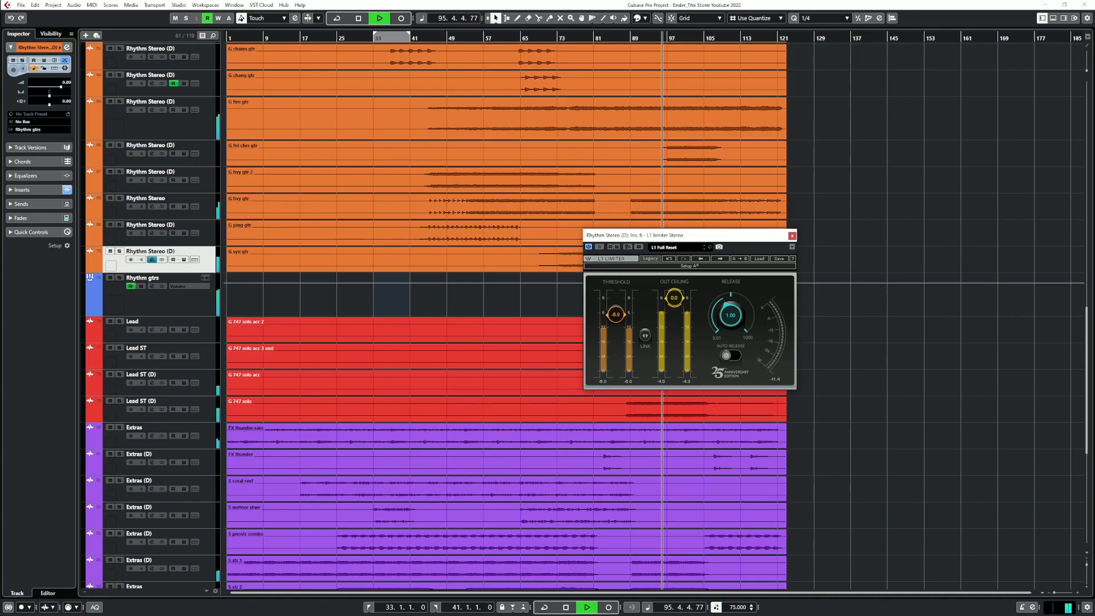
drag(674, 327, 674, 319)
click(792, 236)
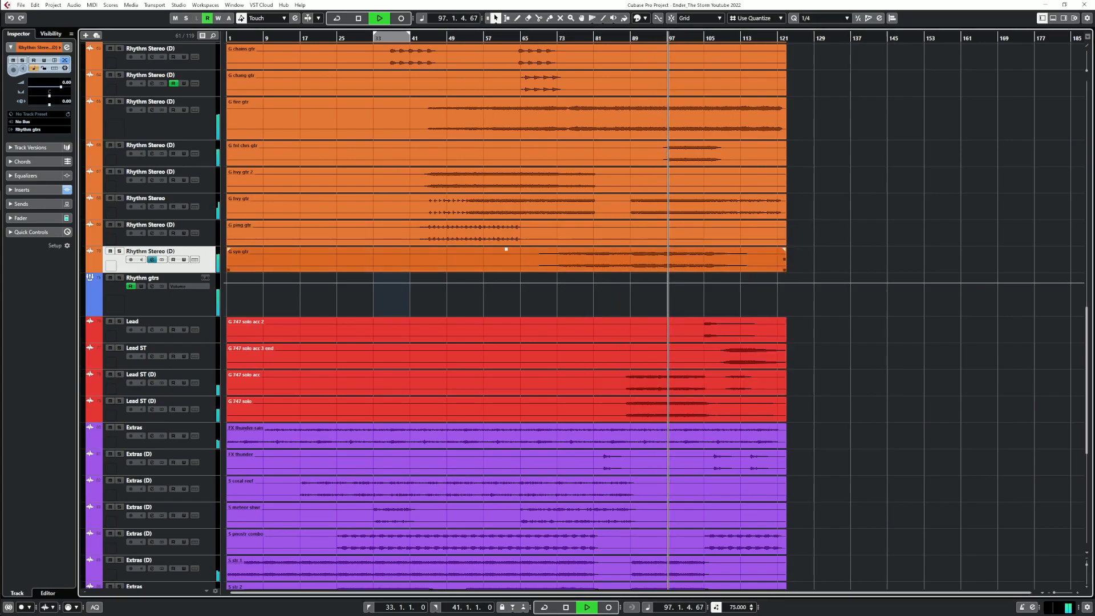
Solo the G syn gtr track together with all the other Rhythm Stereo guitars and play the group
key(space)
click(119, 251)
scroll(119, 251, up, 4)
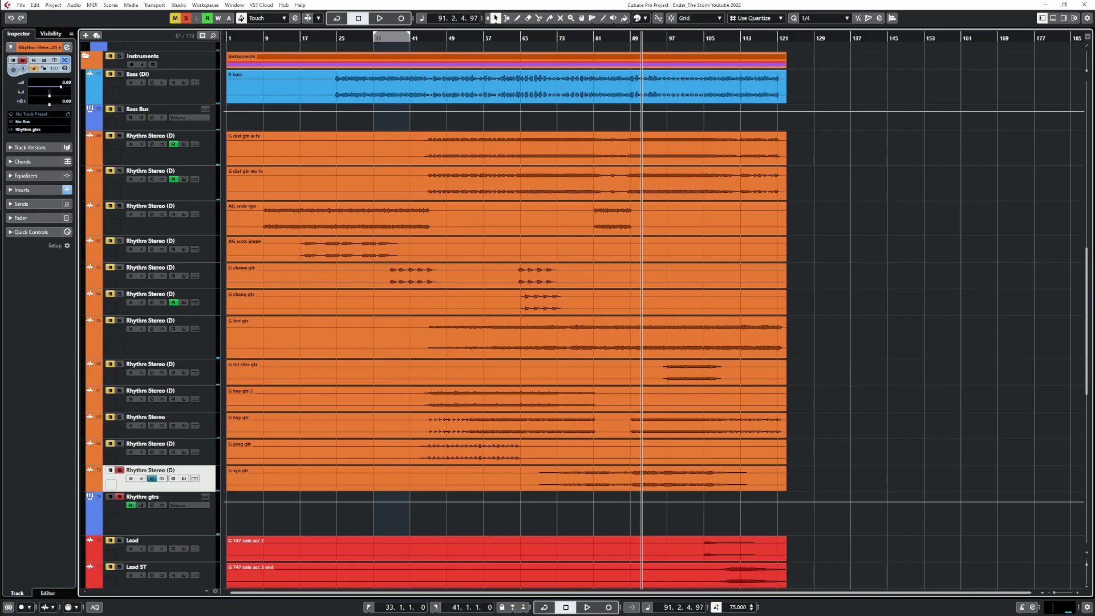
click(184, 137)
shift+click(183, 445)
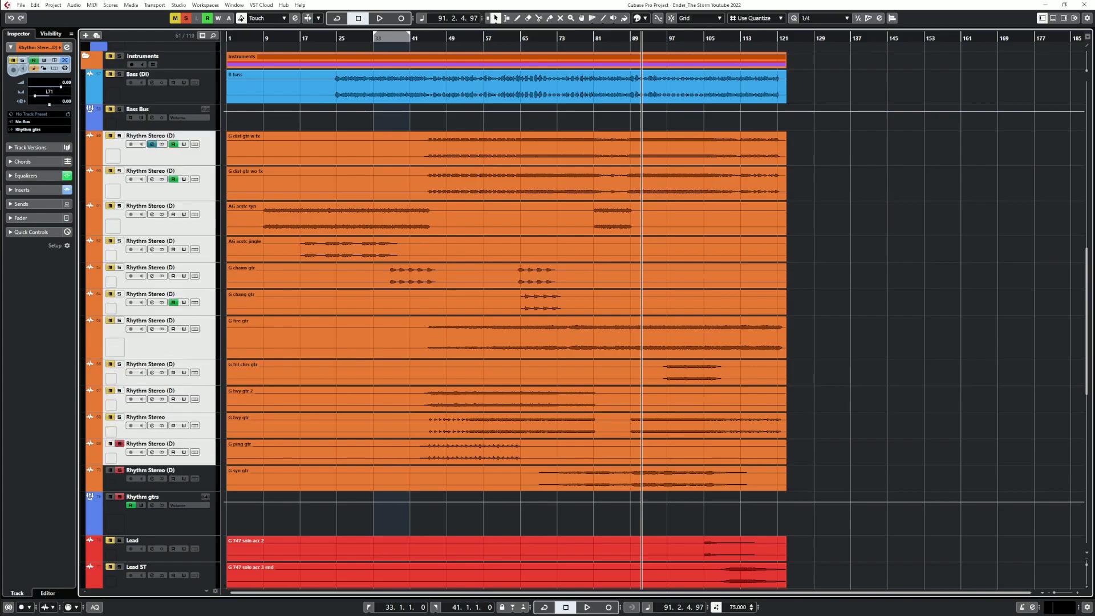
key(s)
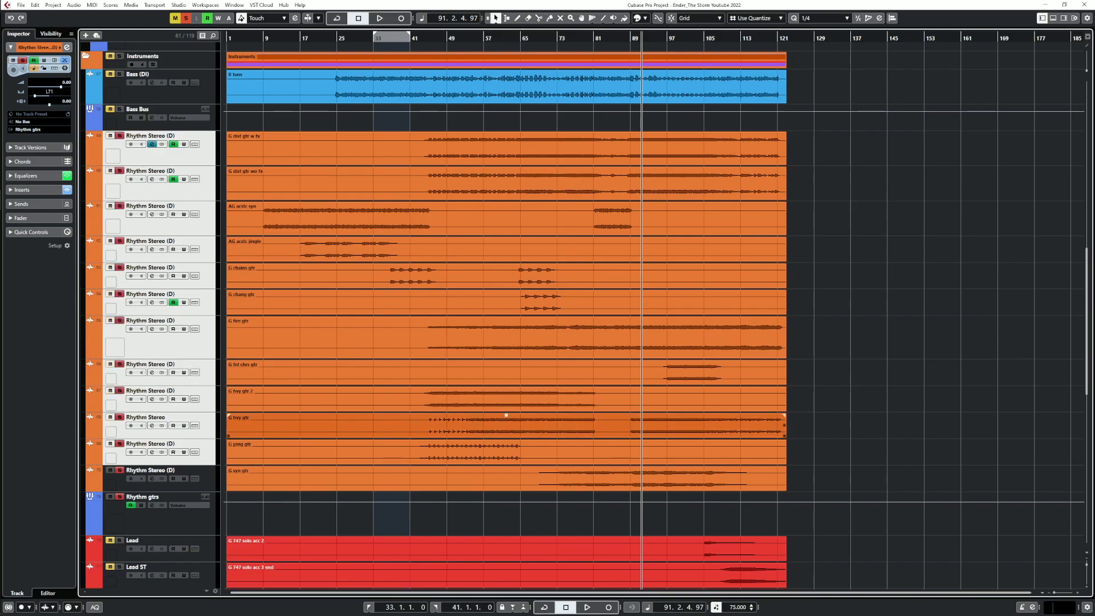
key(space)
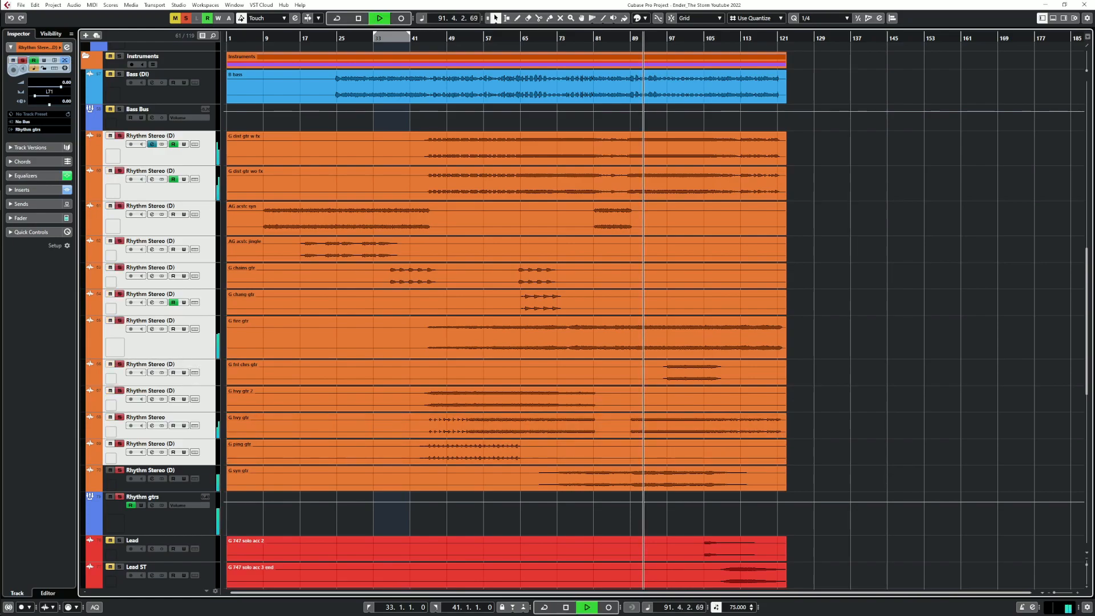
Set the G syn gtr track's L1 limiter to threshold 0.0 and out ceiling -4.0, then close its windows and stop playback
click(152, 479)
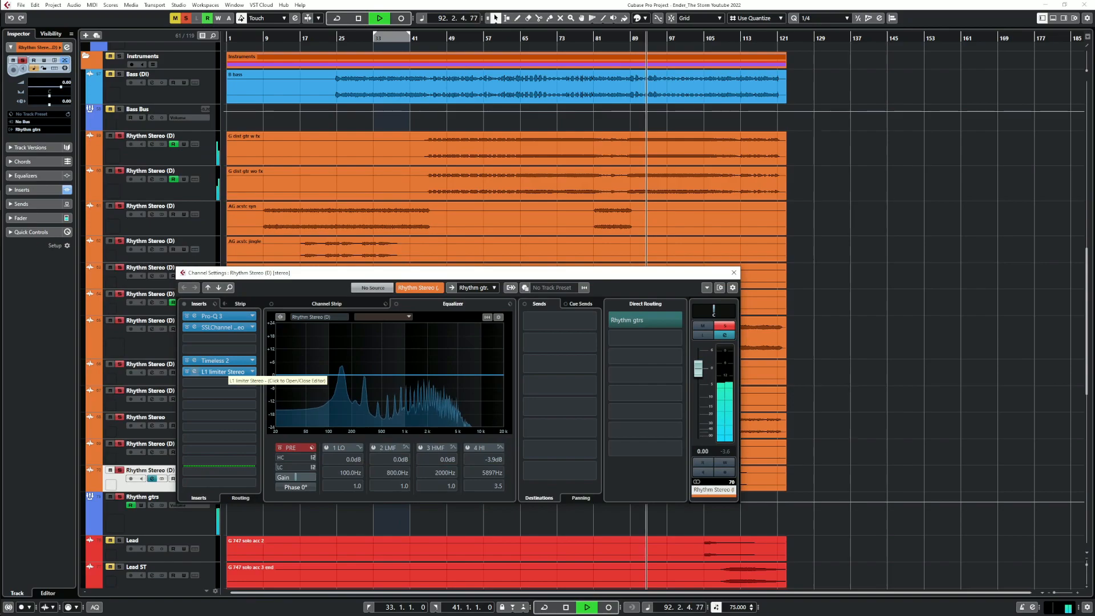
click(195, 371)
mouse_move(674, 319)
mouse_down()
mouse_move(674, 297)
mouse_move(674, 367)
mouse_move(674, 336)
mouse_up()
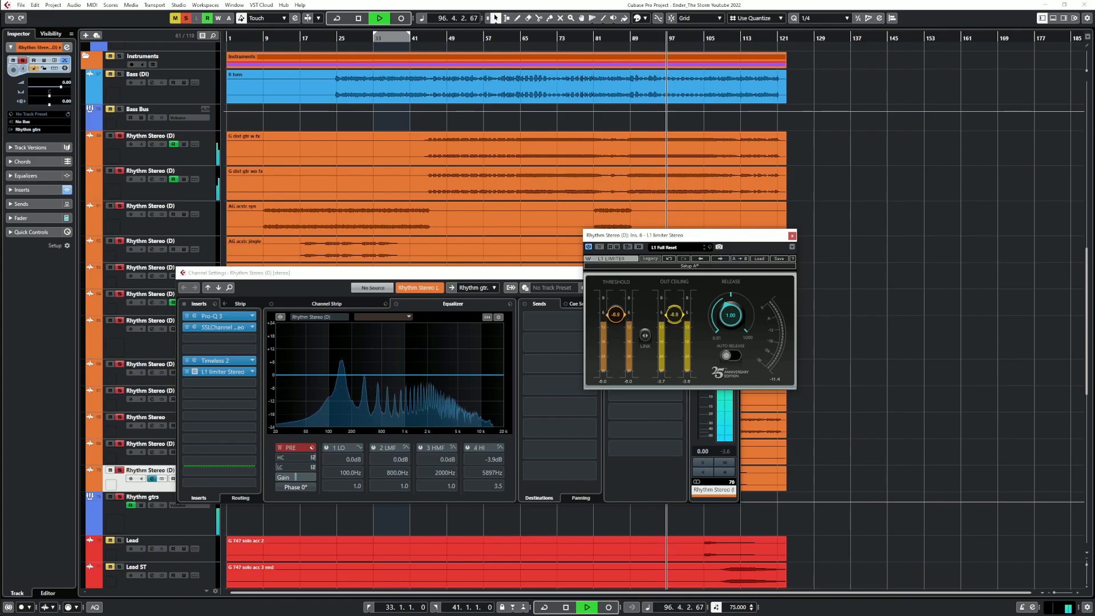
drag(645, 335, 645, 320)
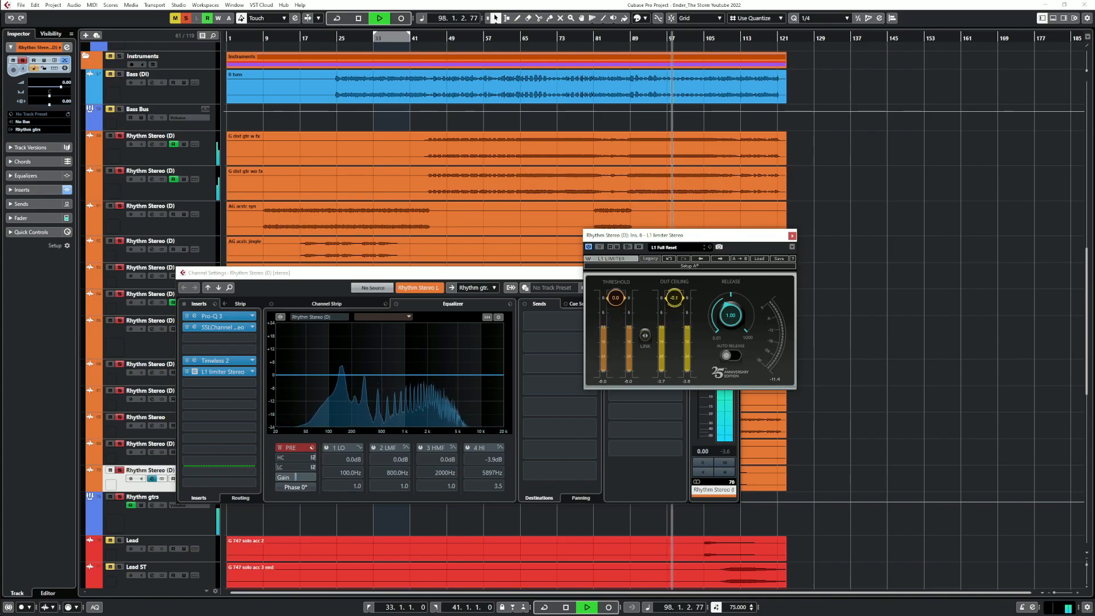
mouse_move(674, 298)
mouse_down()
mouse_move(674, 370)
mouse_move(674, 307)
mouse_up()
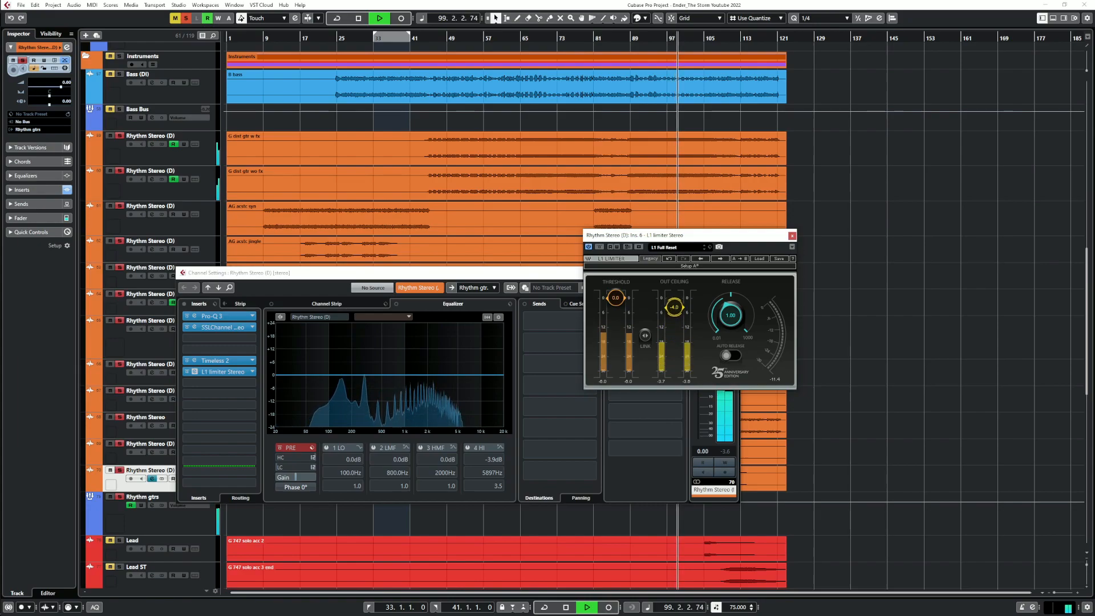
click(792, 235)
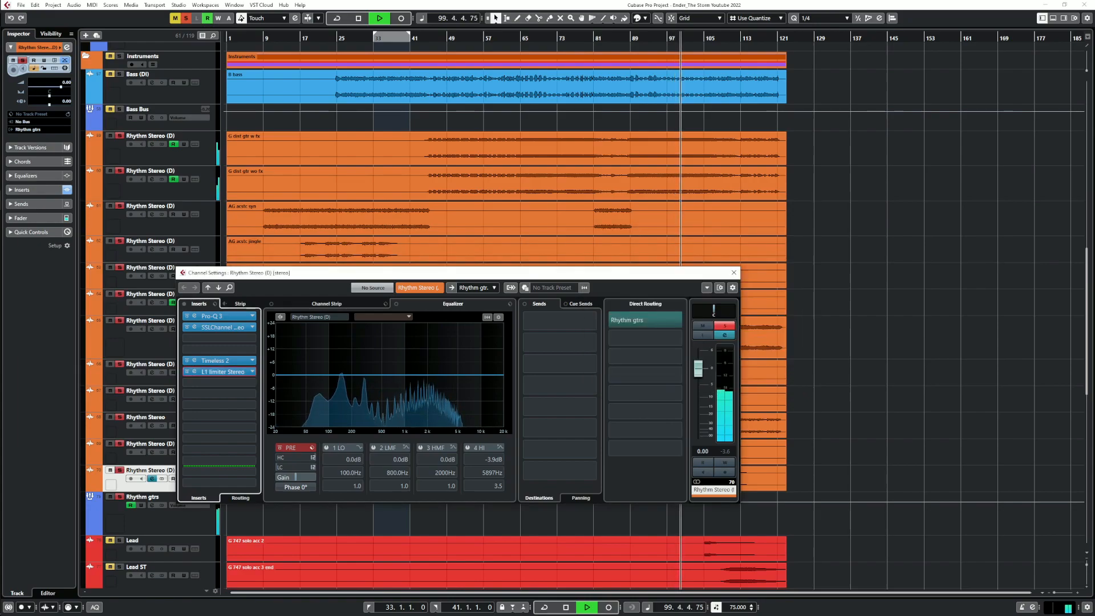
click(735, 272)
key(space)
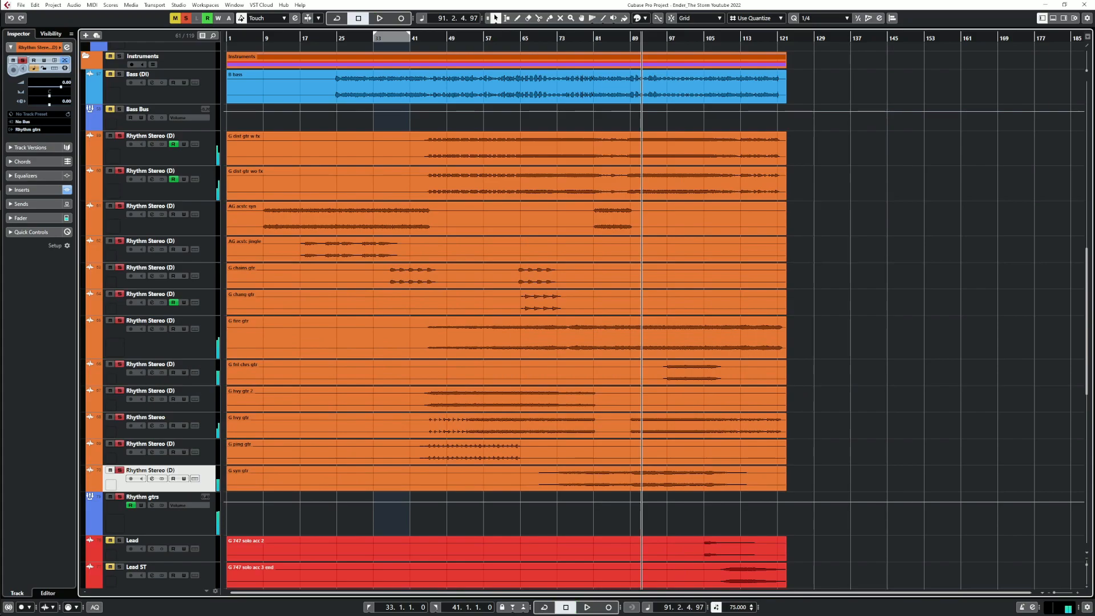
Clear the other rhythm guitars' solos and play only the G syn gtr track soloed
click(120, 497)
click(119, 470)
key(space)
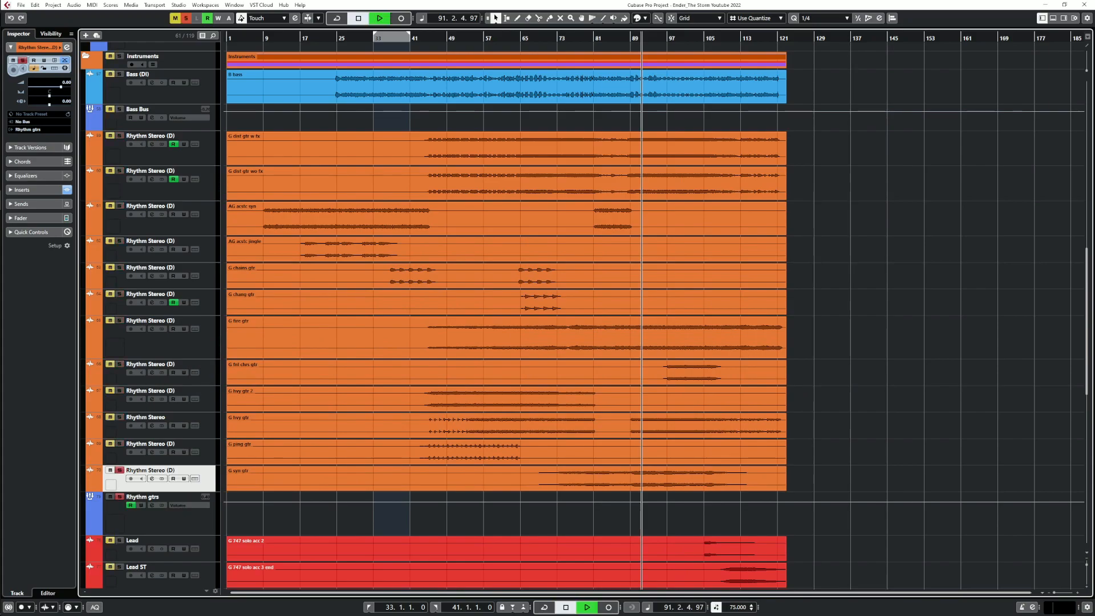
Compare the G syn gtr track with SSLChannel bypassed and active, then stop playback and close its channel settings
key(e)
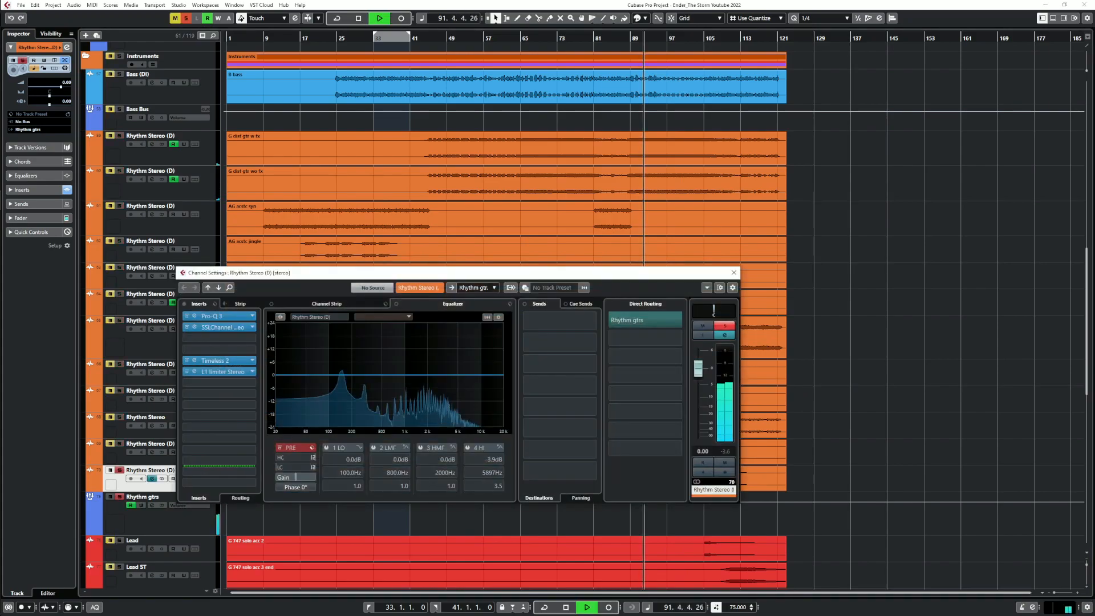
click(187, 327)
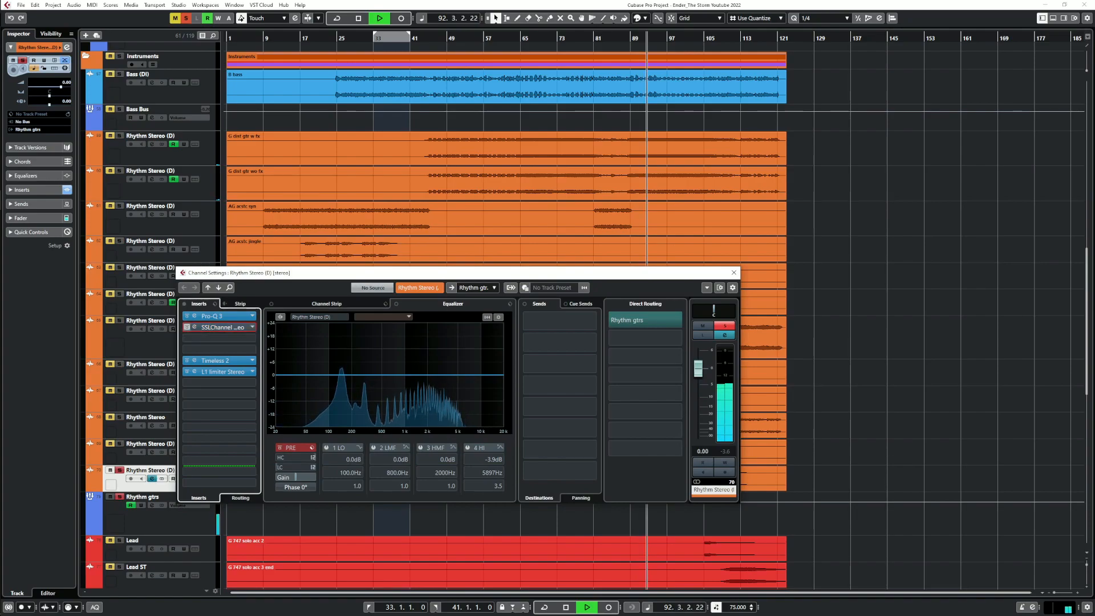
click(187, 328)
key(space)
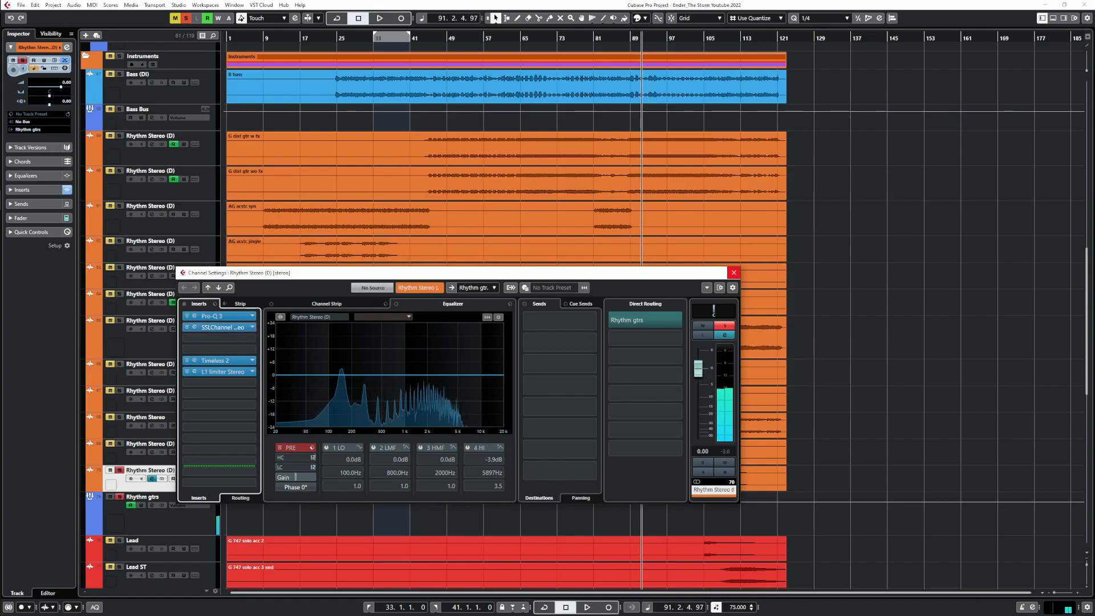
click(734, 272)
Solo the top two Rhythm Stereo (D) guitars alongside G syn gtr and compare playback with G syn gtr in and out
key(space)
click(119, 170)
click(119, 136)
click(119, 470)
click(119, 470)
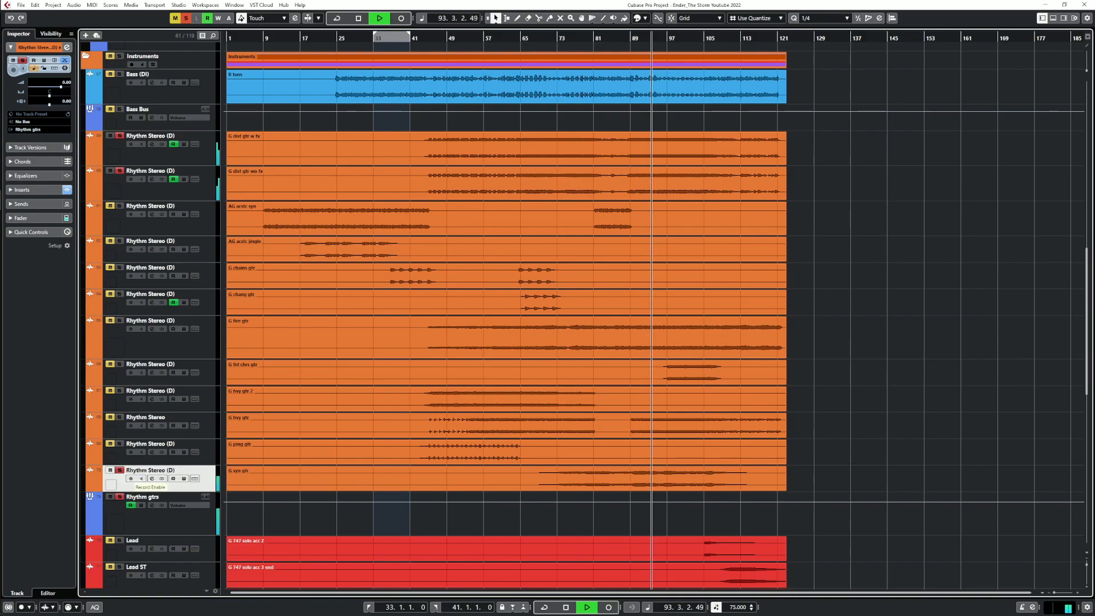
Remove G syn gtr from the soloed guitars through its channel settings, then close the window
click(152, 479)
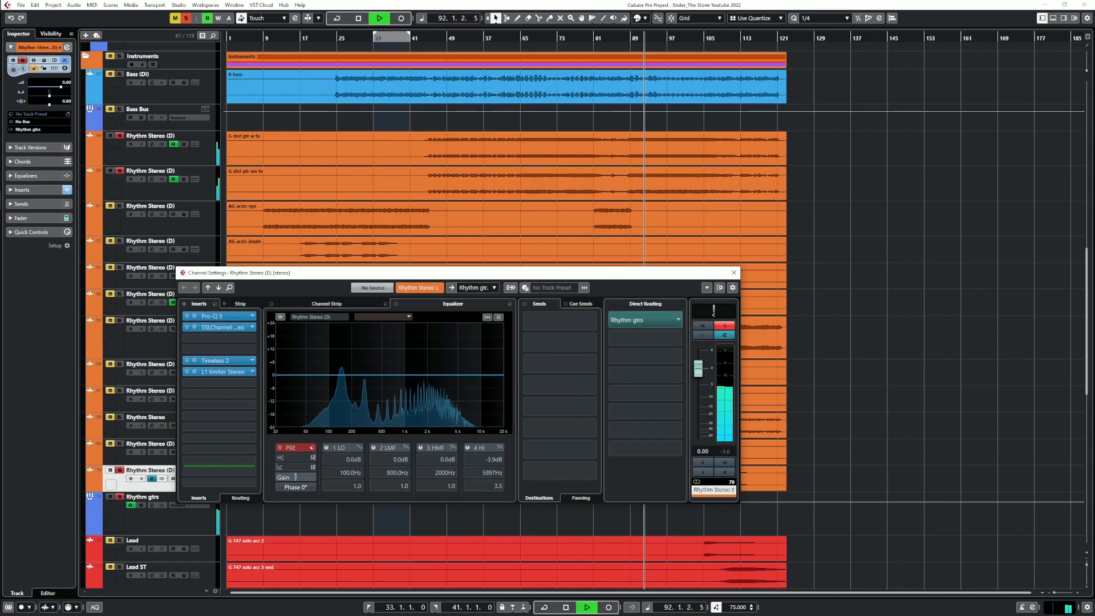
click(703, 326)
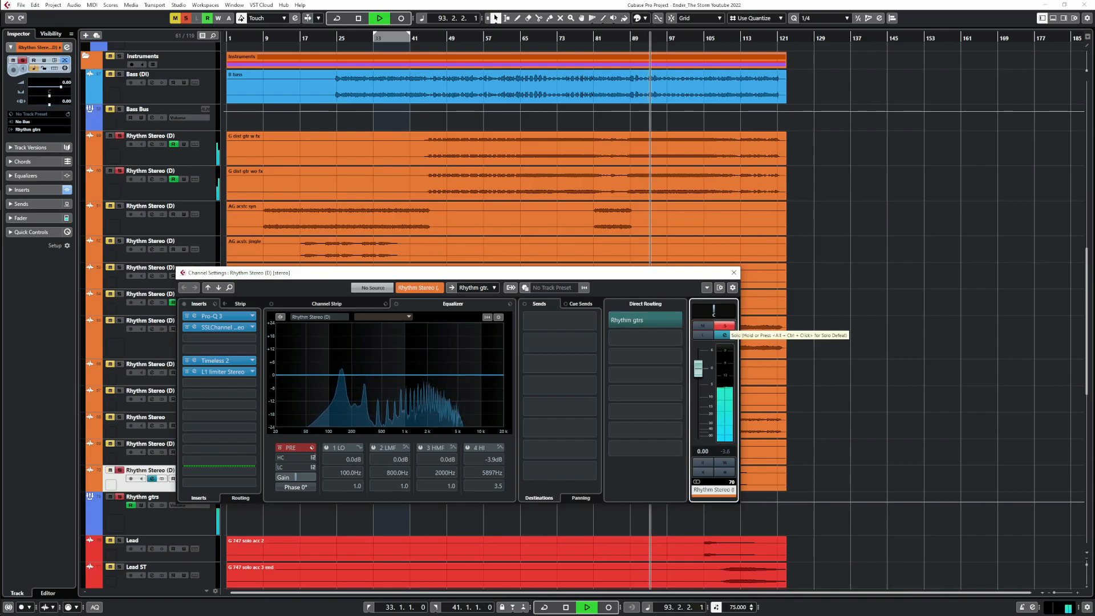
click(734, 272)
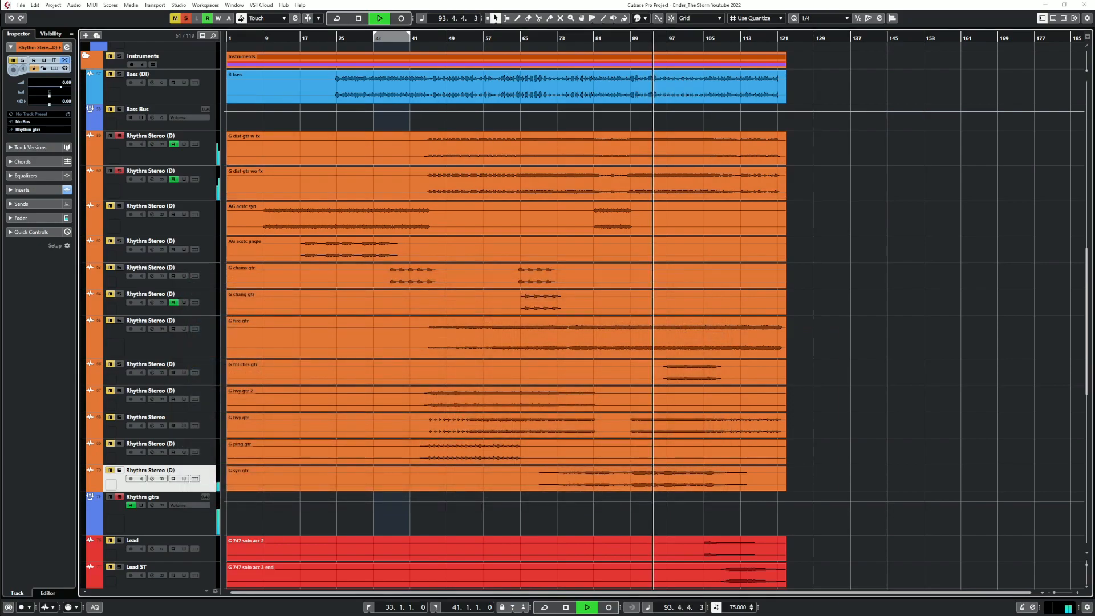
Clear all solos to hear the full mix, then stop playback and go up to the Master track
click(186, 19)
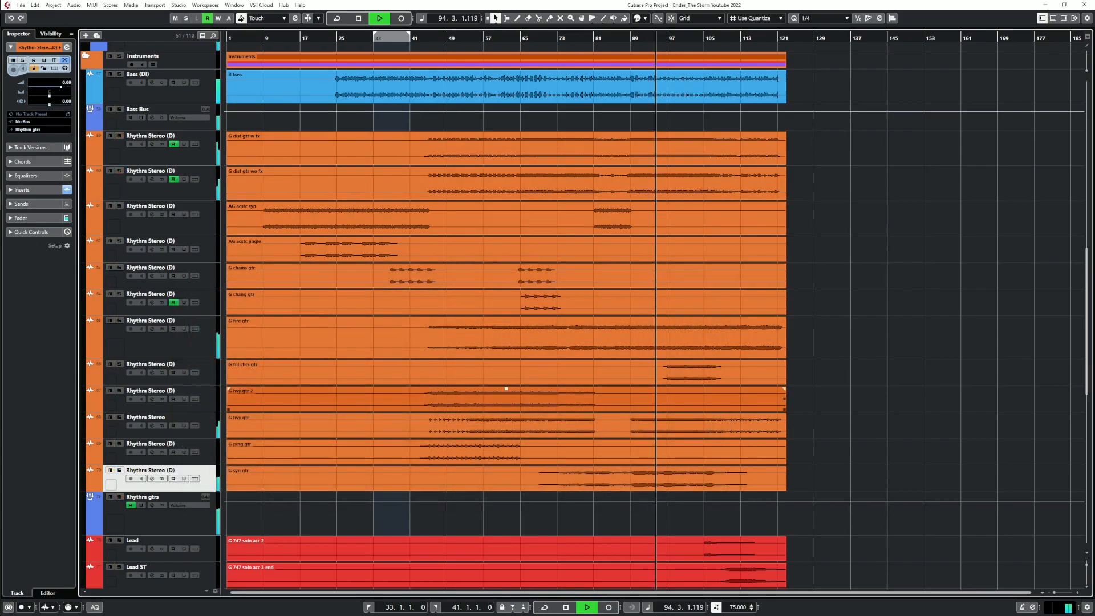
scroll(506, 406, down, 2)
scroll(506, 399, up, 10)
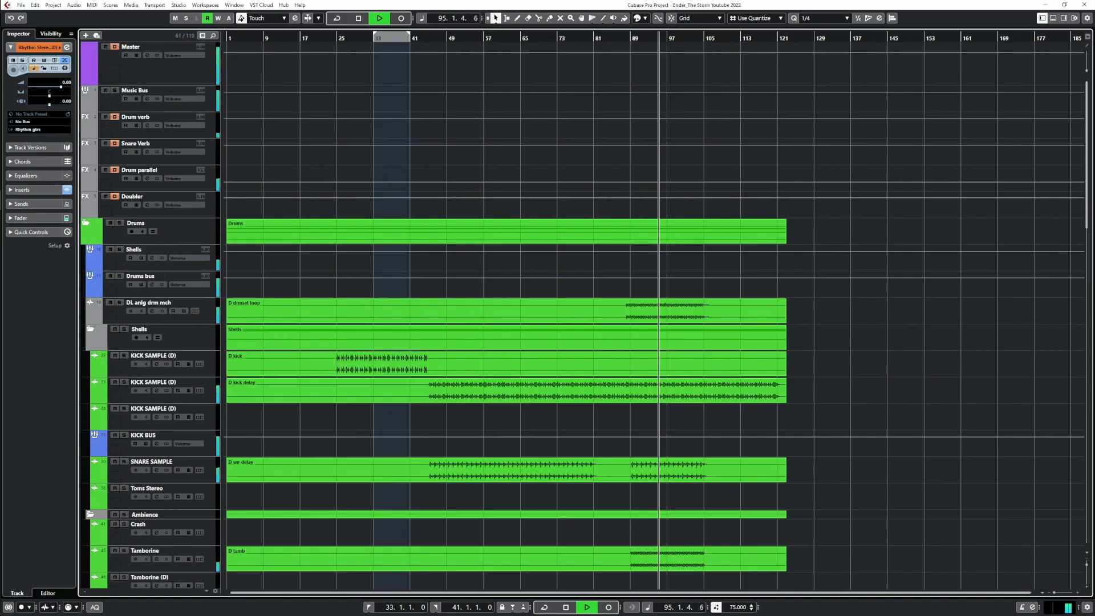
key(space)
click(506, 354)
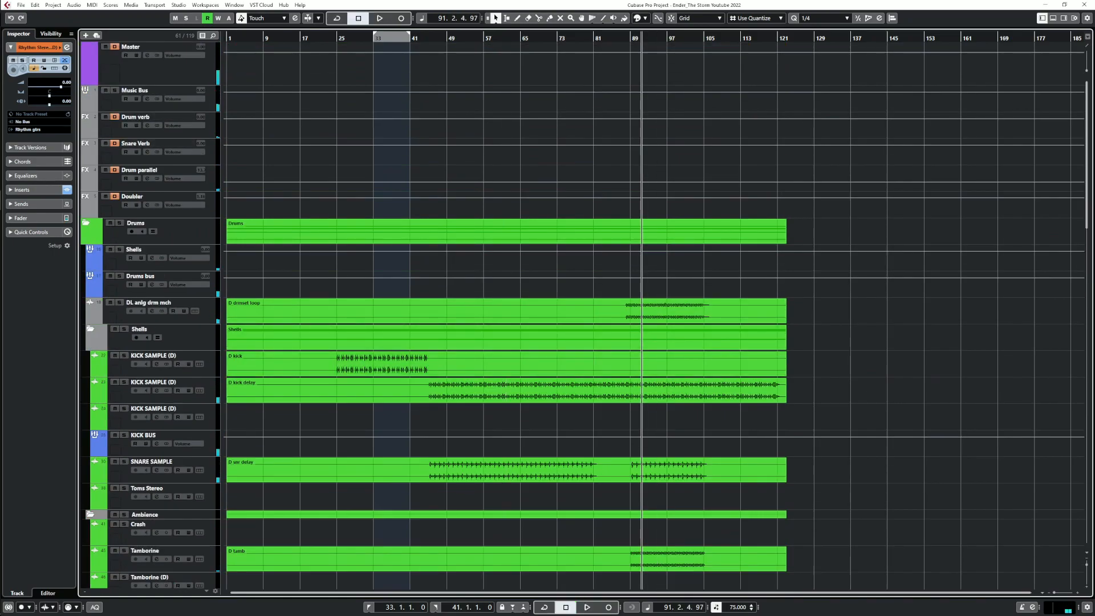
Inspect JW BG-Mix and Pro-L 2 in the Master channel settings during playback, then close Pro-L 2 and stop
click(147, 55)
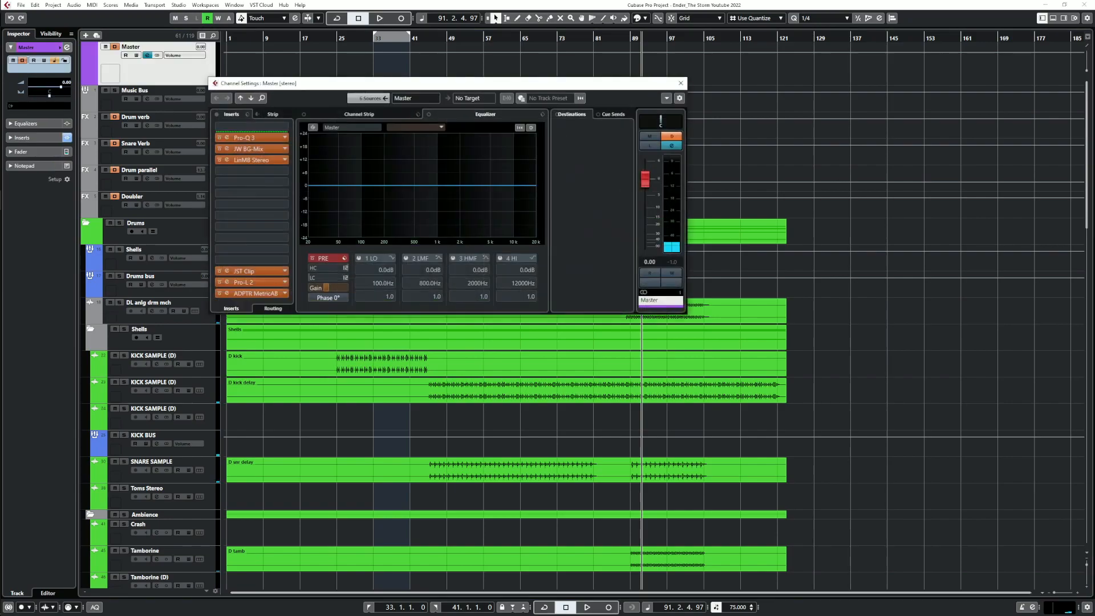
key(space)
click(248, 148)
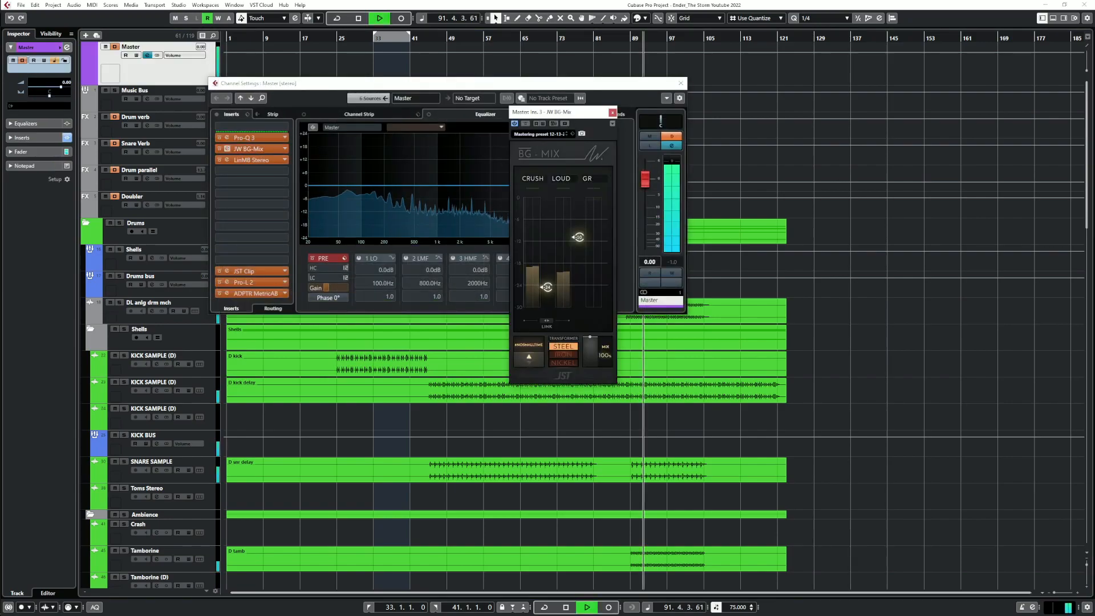
click(244, 283)
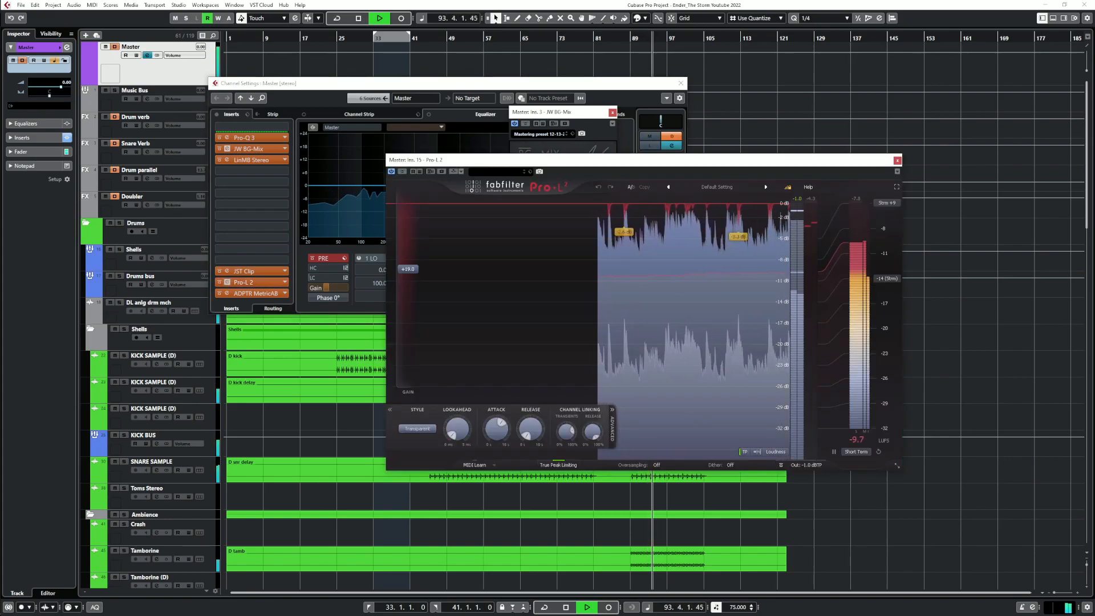
click(897, 161)
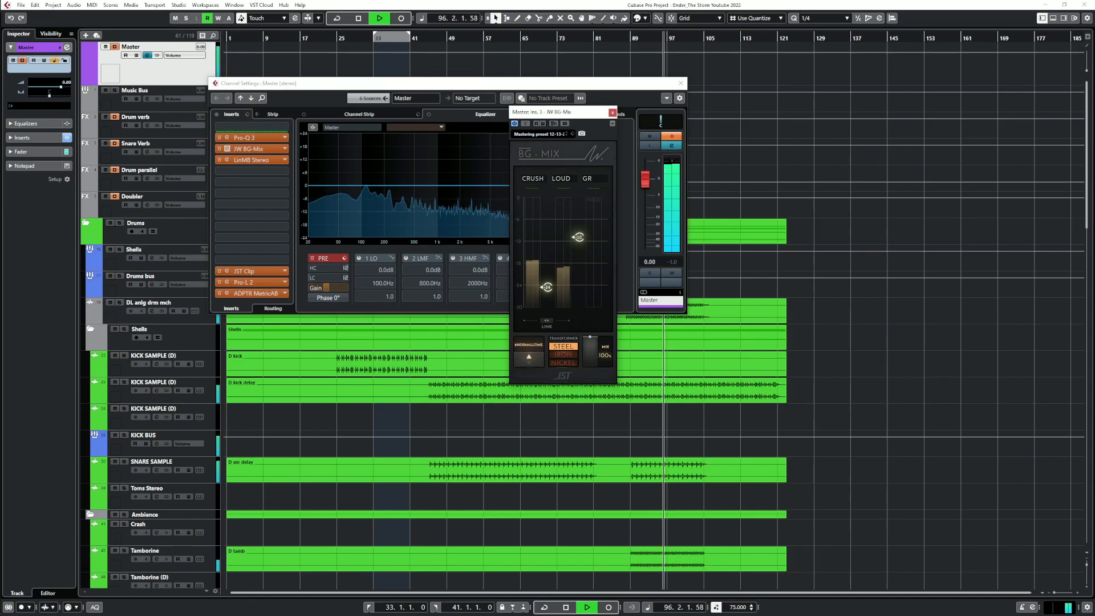
key(space)
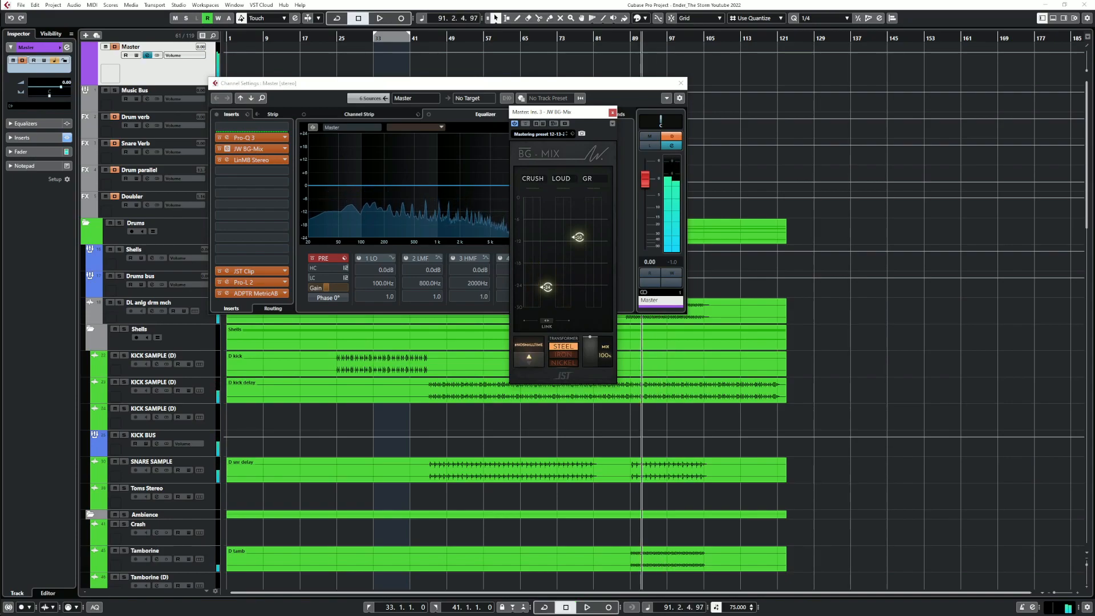
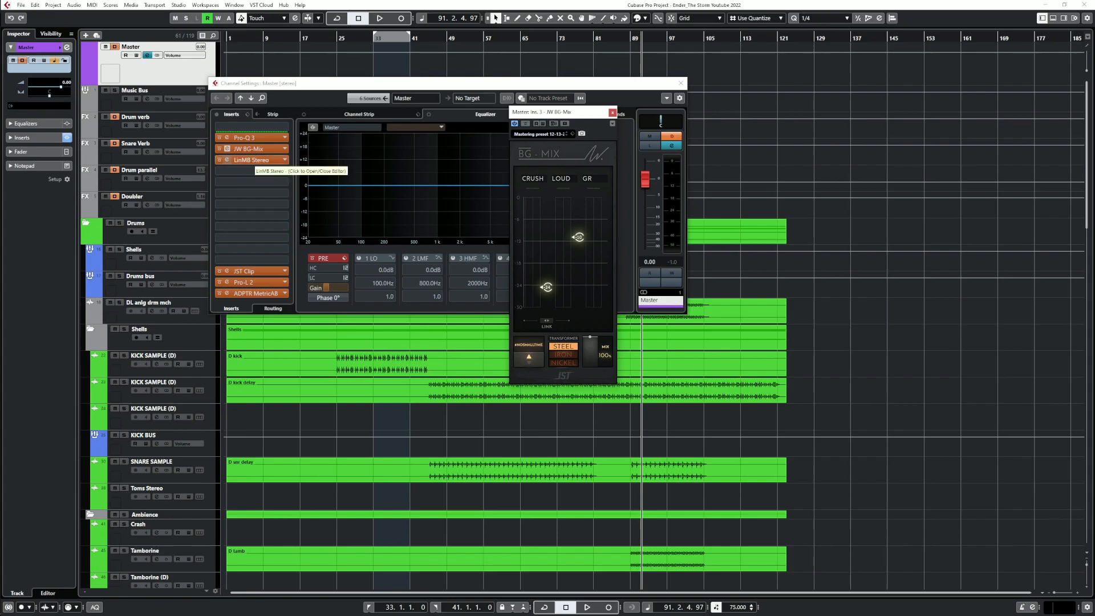
Play the mix with the Master's LinMB Stereo open, compare it bypassed and active several times, leave it active and stop
key(space)
click(251, 159)
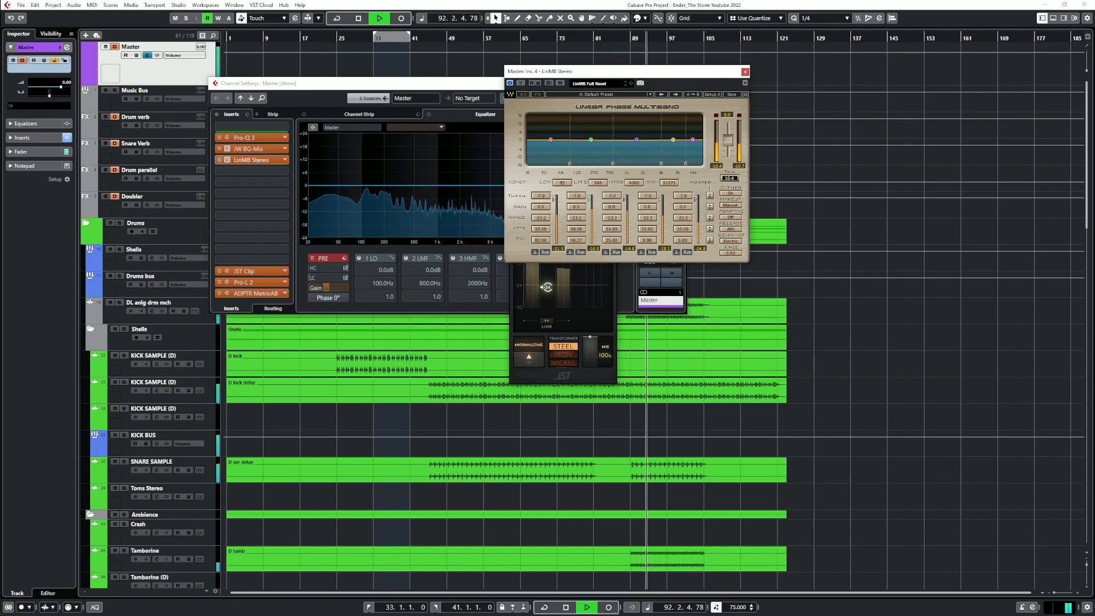
click(220, 161)
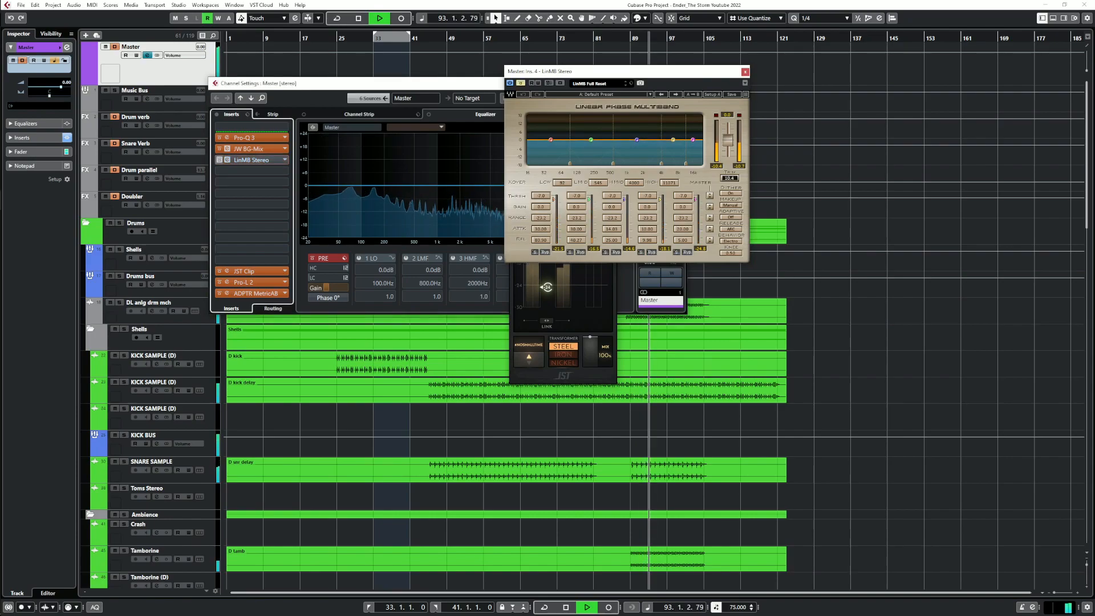
click(220, 160)
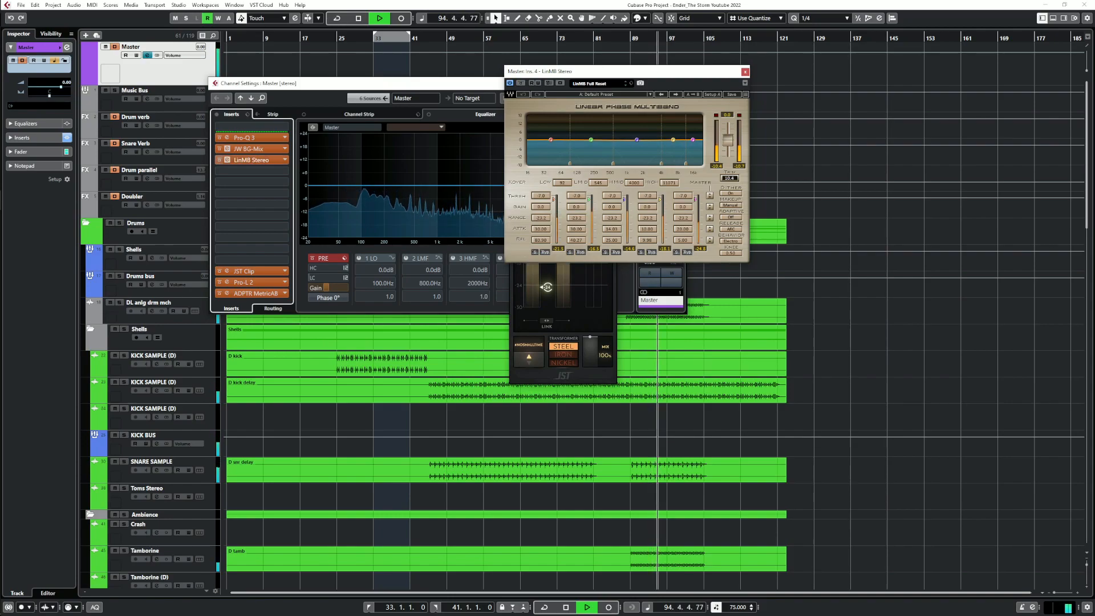
click(220, 160)
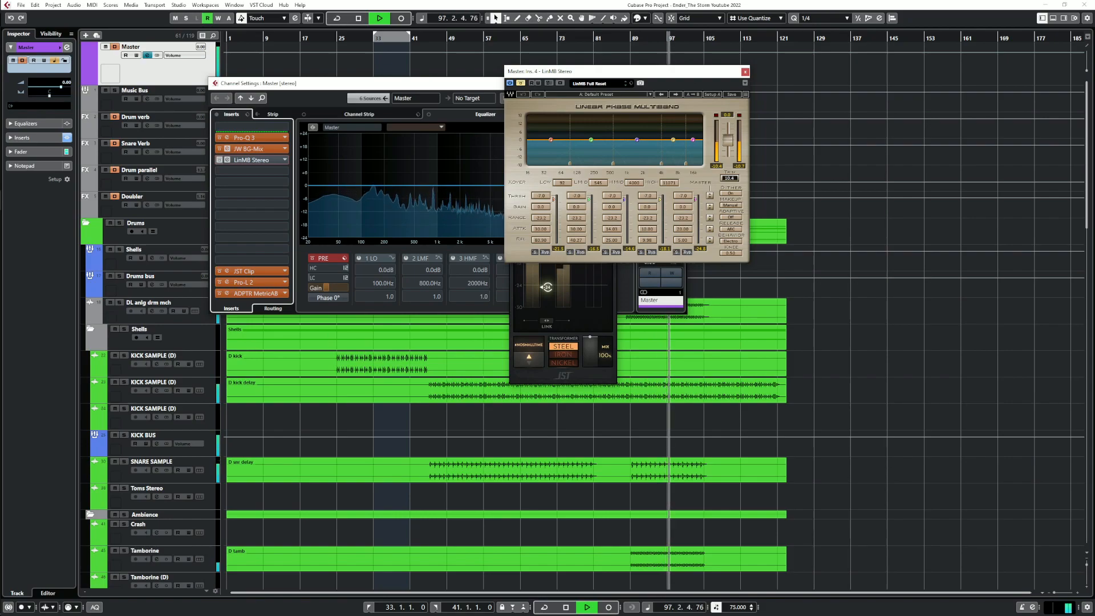
click(219, 160)
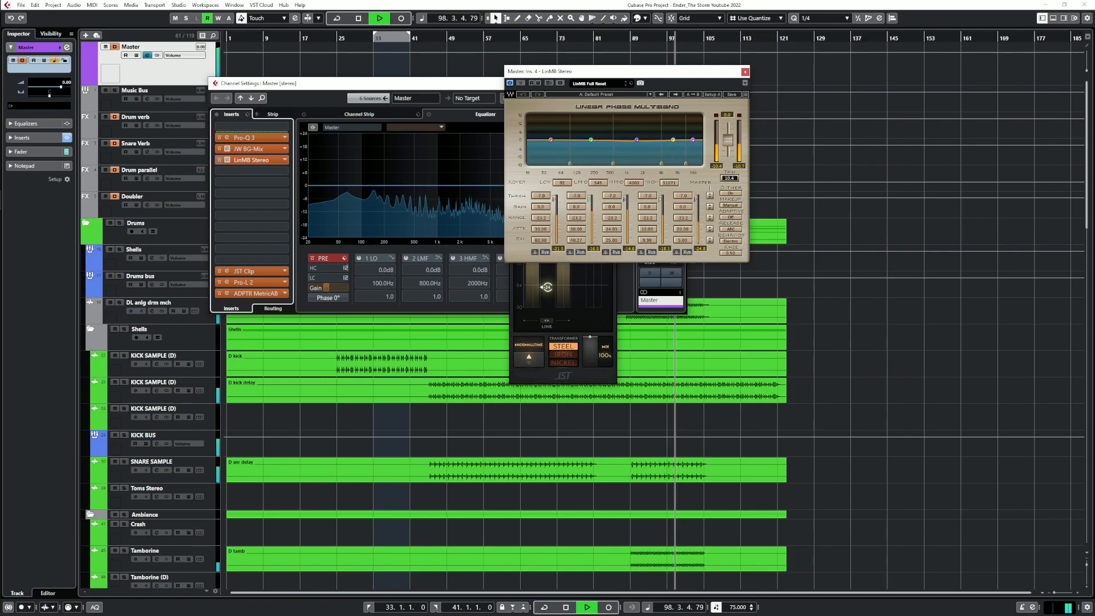
click(219, 160)
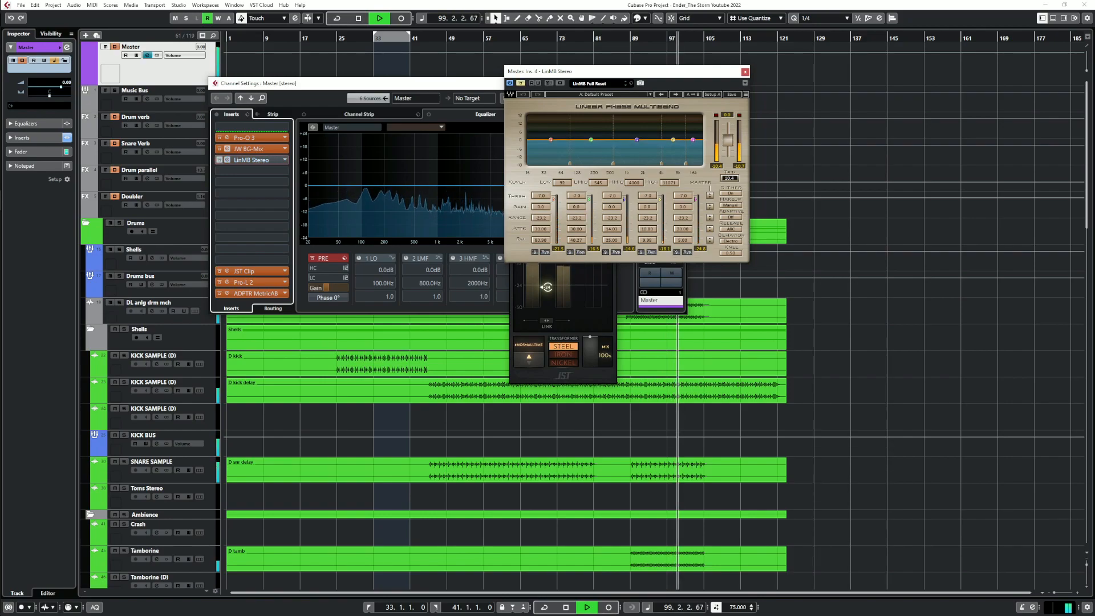
click(219, 160)
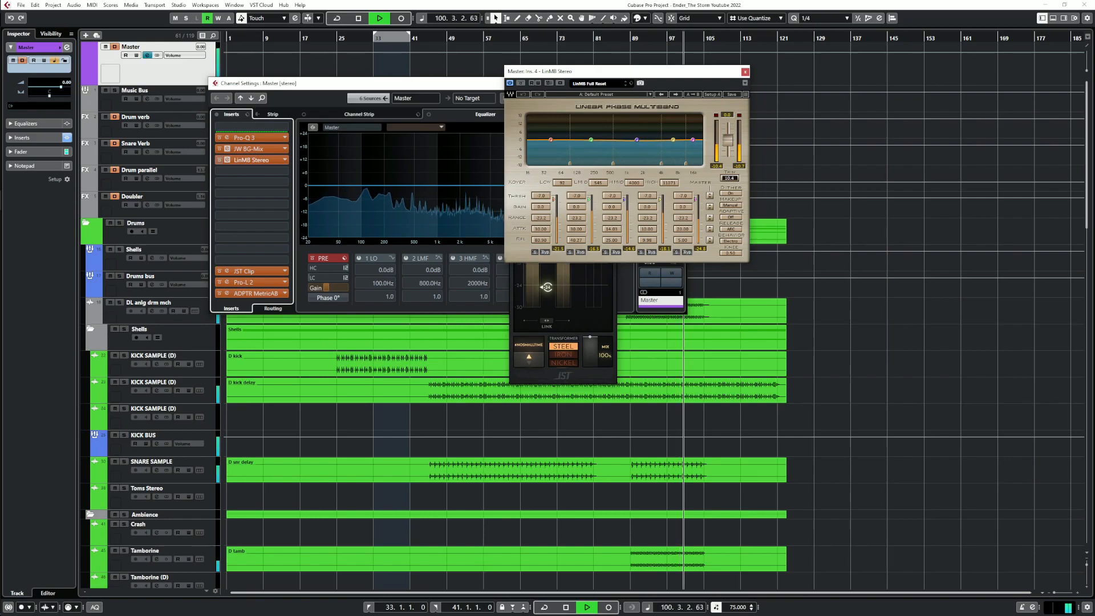
click(220, 161)
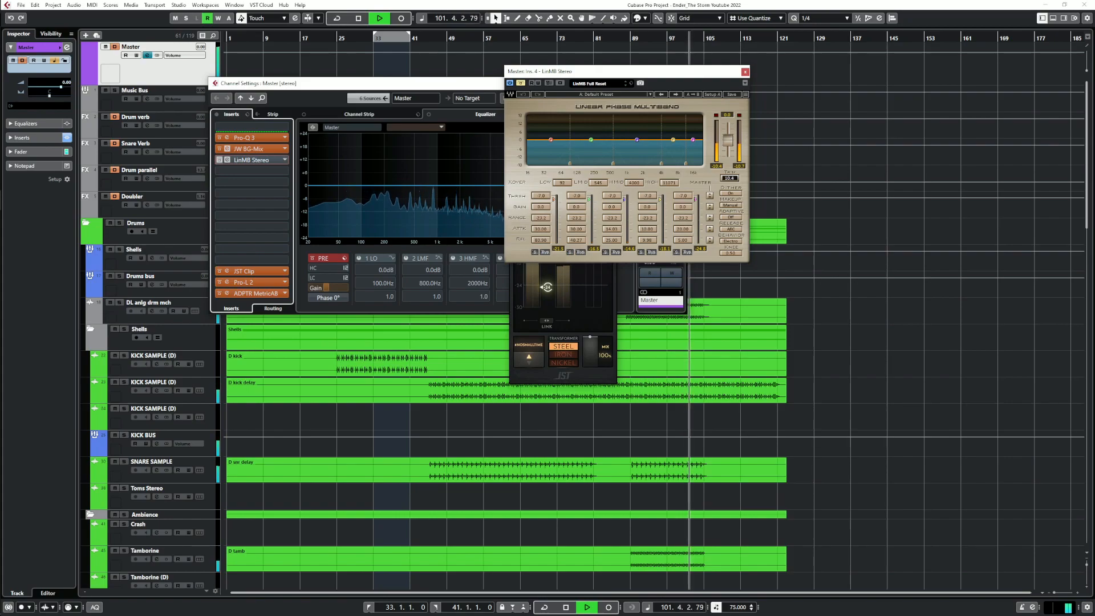
click(219, 161)
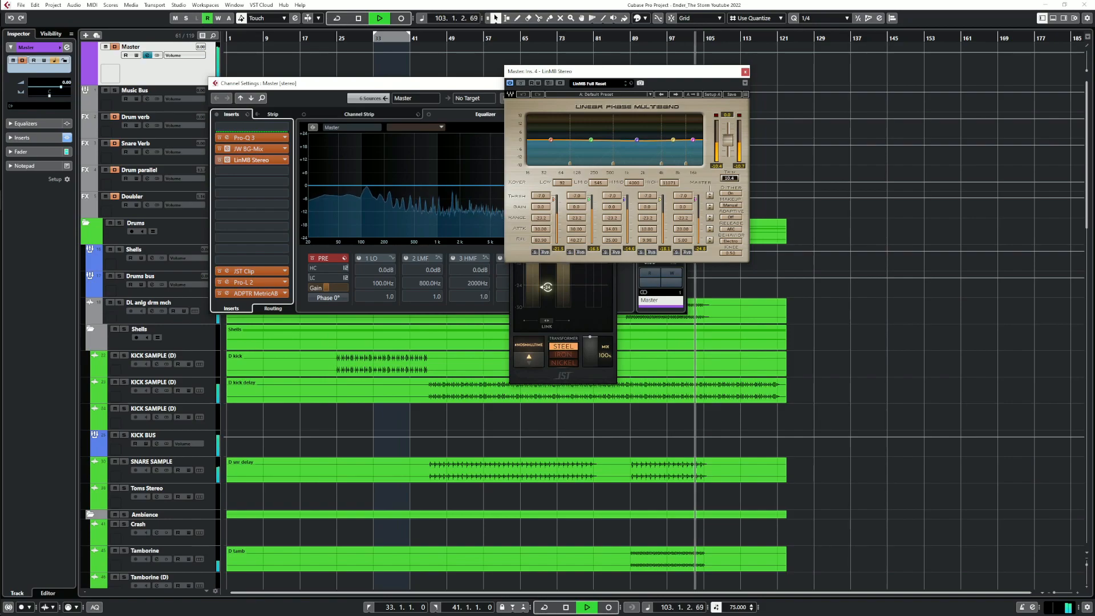
click(220, 160)
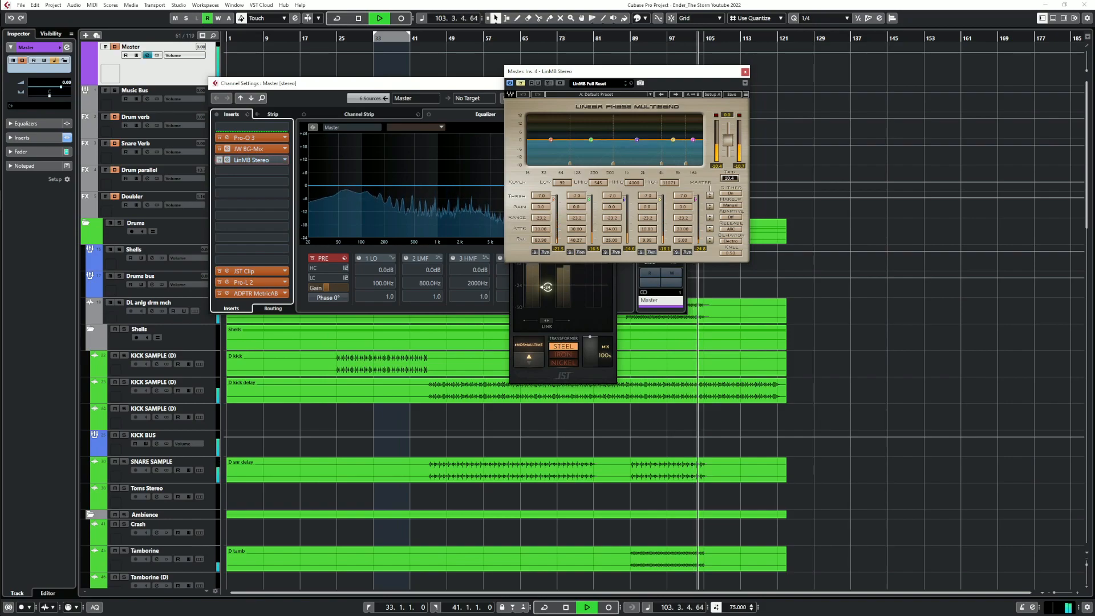
click(219, 161)
key(space)
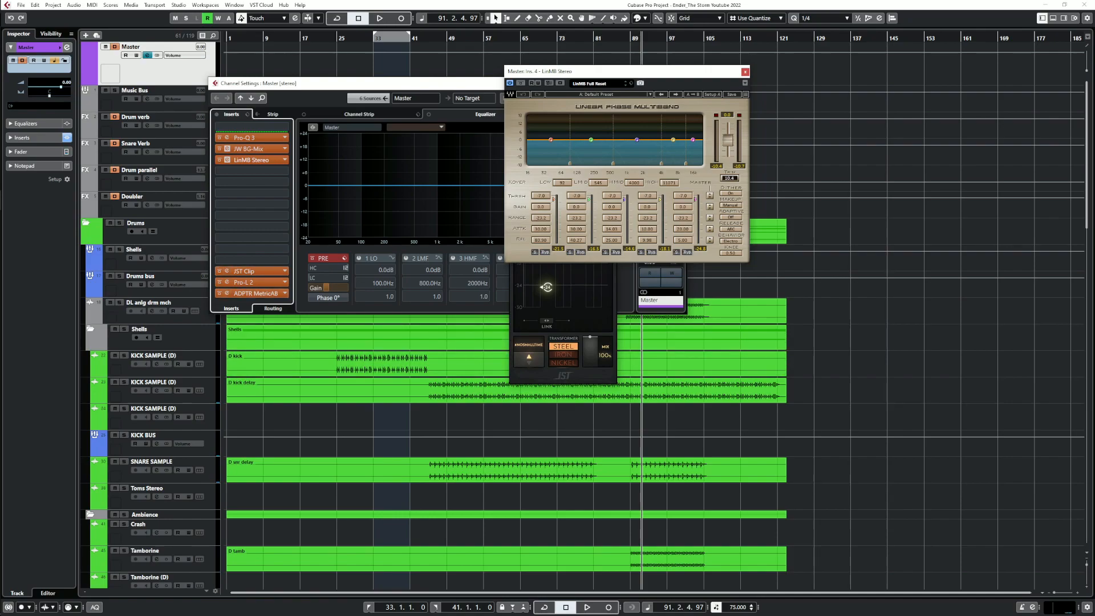
Place the playback position just before bar 89, open the Master's ADPTR MetricAB and start playback
click(619, 38)
click(630, 39)
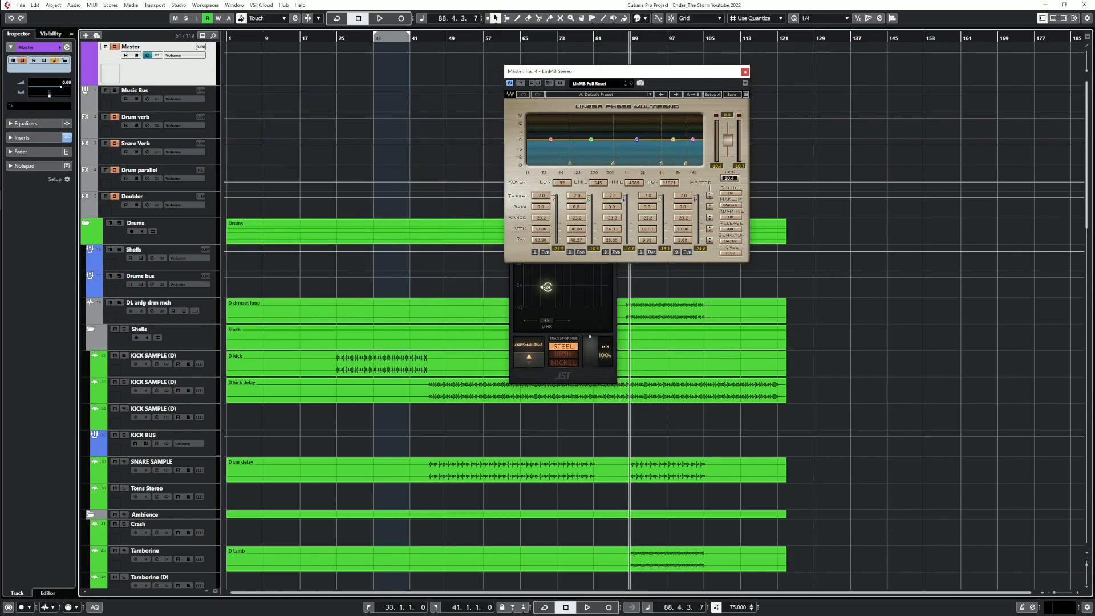
click(147, 56)
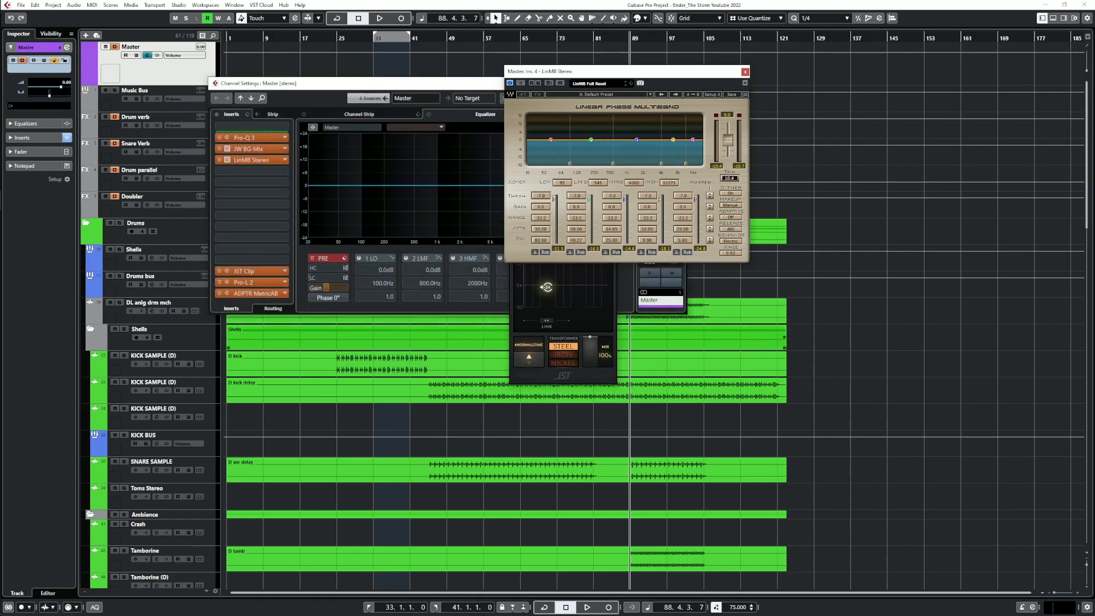
click(227, 293)
key(space)
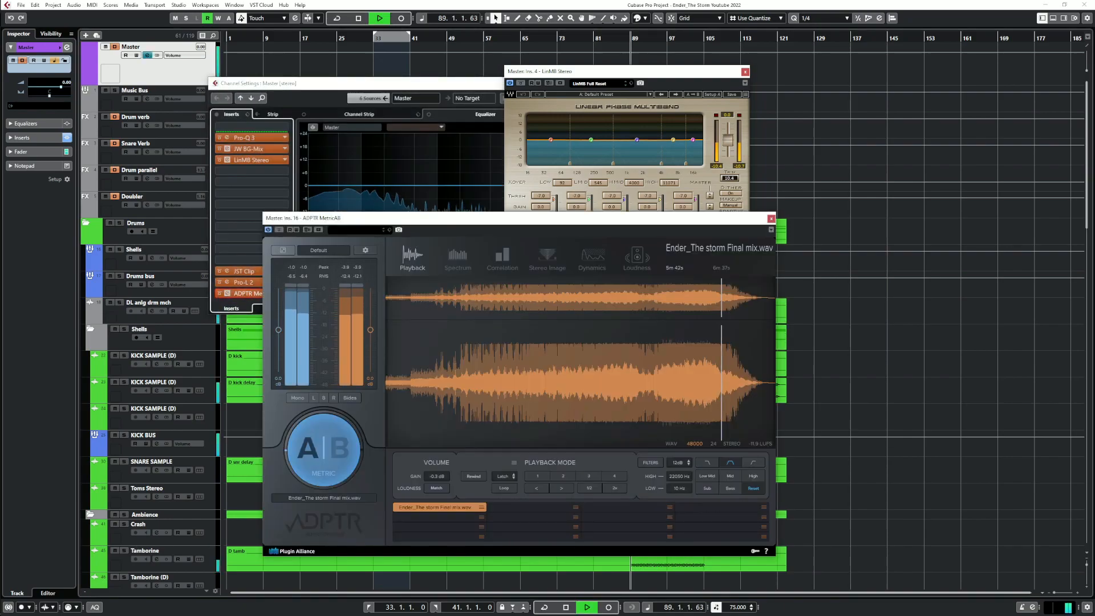
Compare the mix with the reference Ender_The storm Final mix.wav by alternating MetricAB between A and B
click(324, 449)
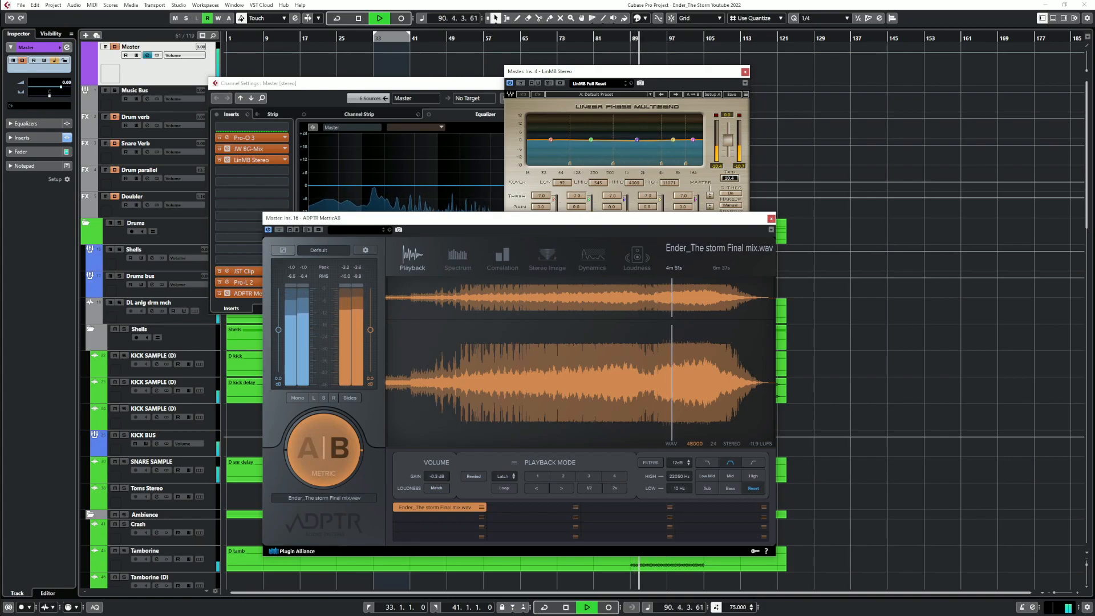
click(324, 449)
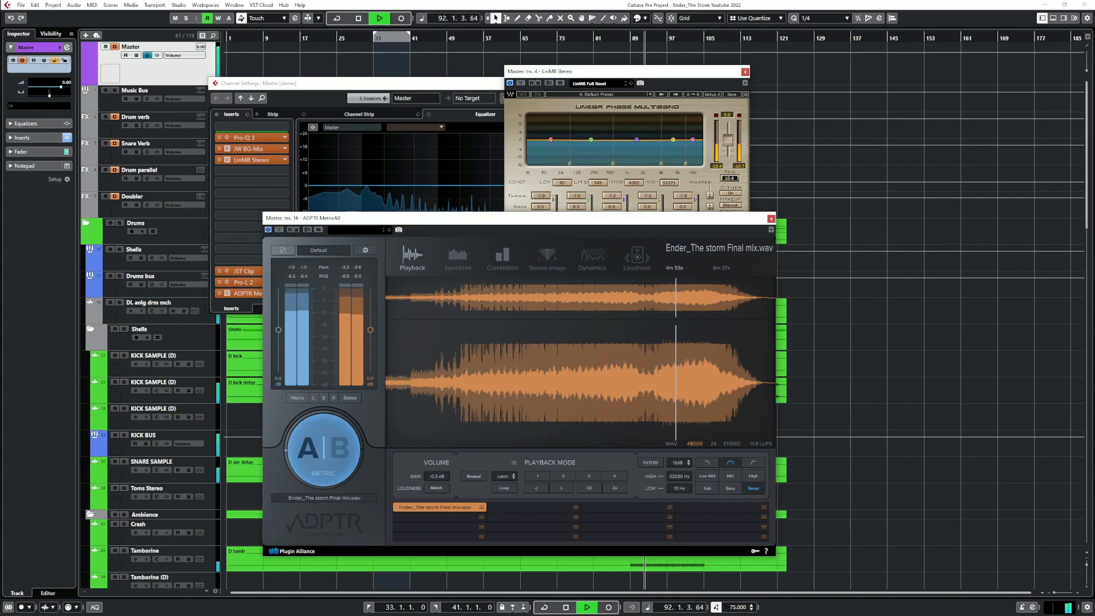
click(324, 449)
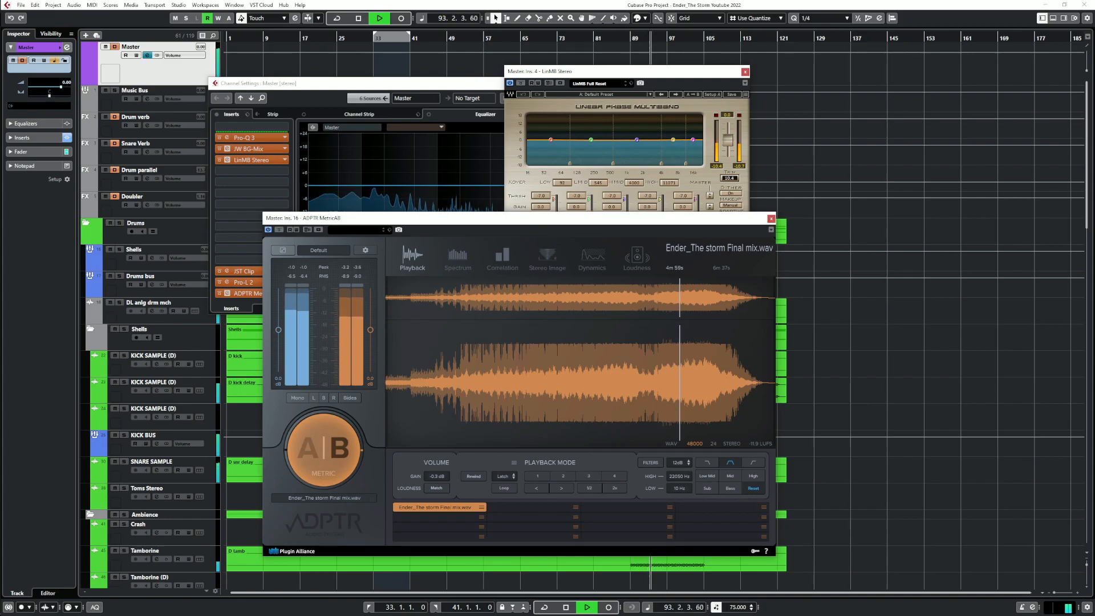
click(323, 449)
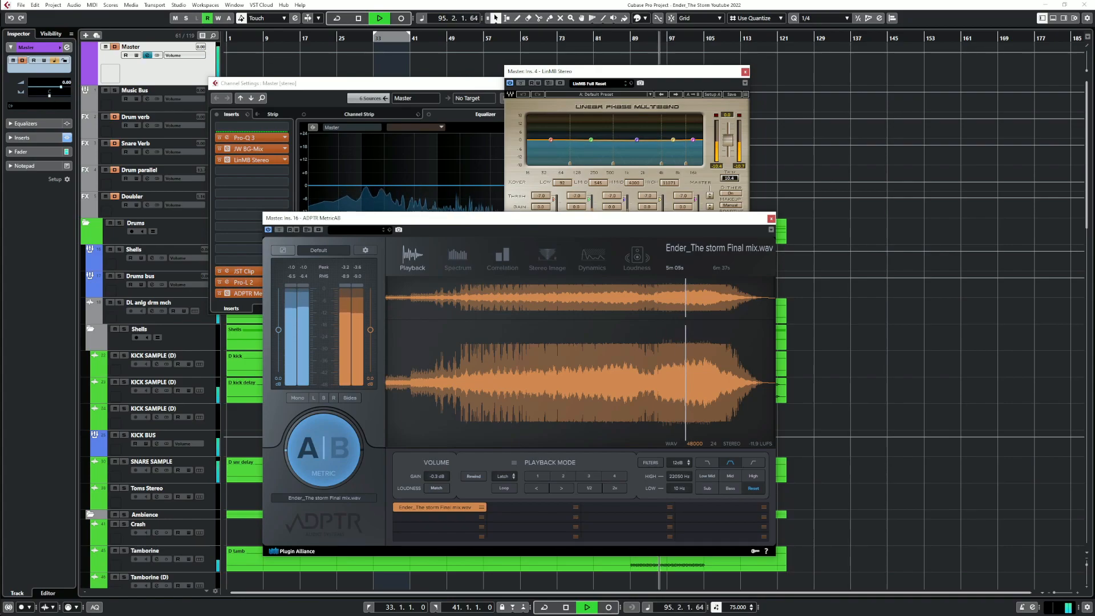
Reposition the MetricAB reference to matching sections, compare it with the mix, return to A and stop playback
click(323, 449)
click(665, 382)
click(323, 449)
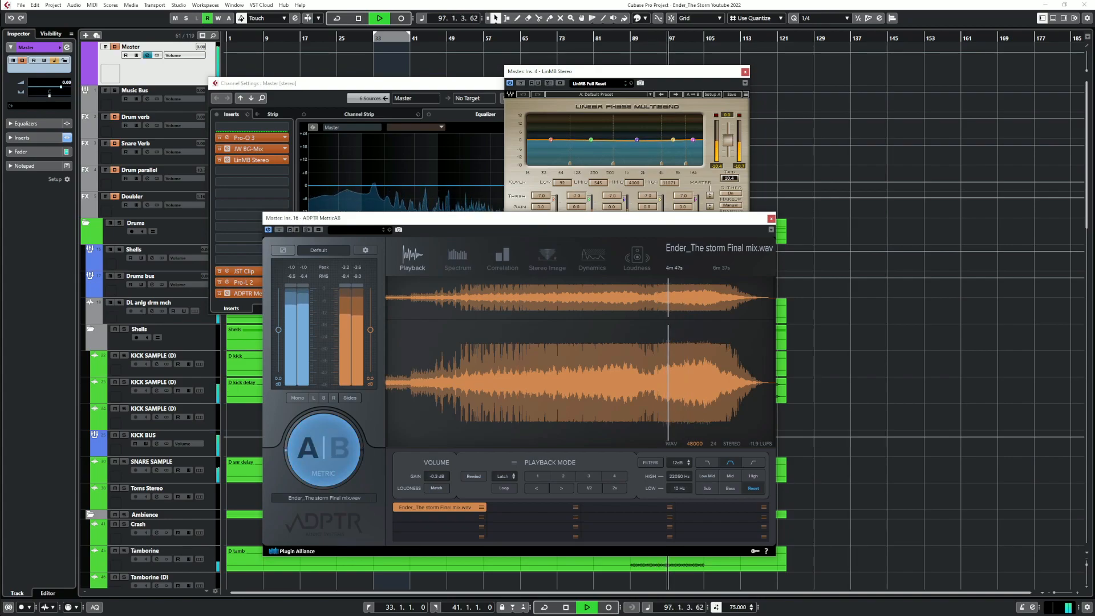
click(324, 449)
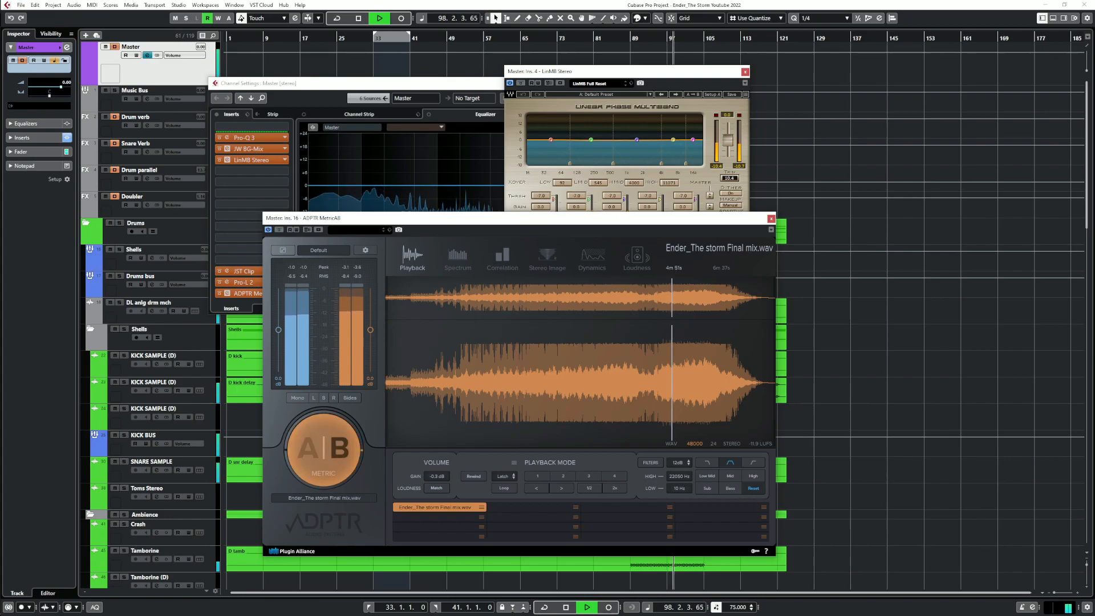
click(684, 383)
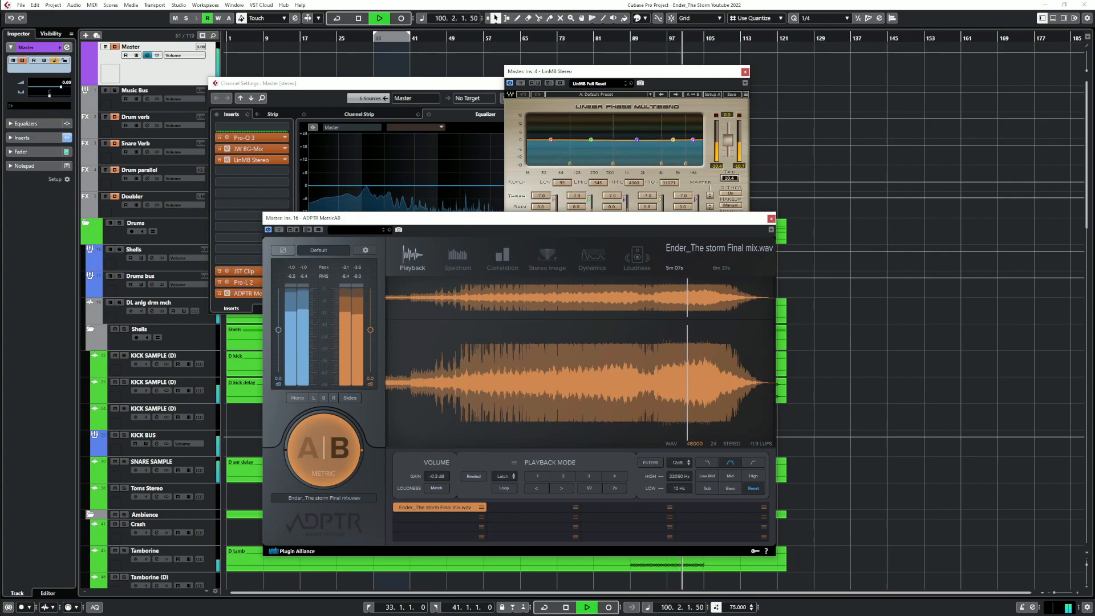
click(324, 450)
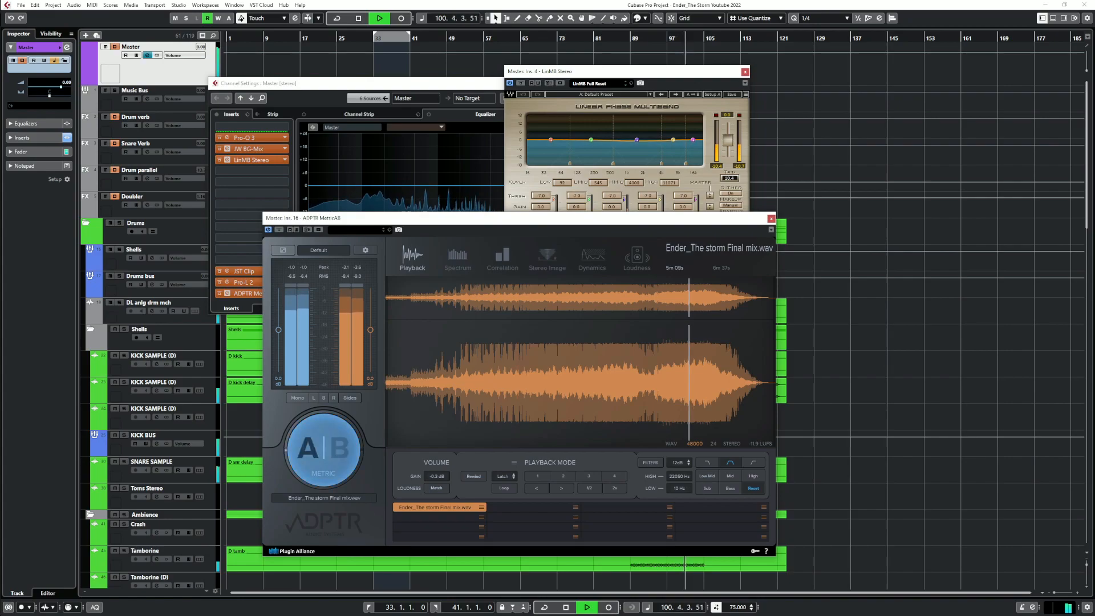
key(space)
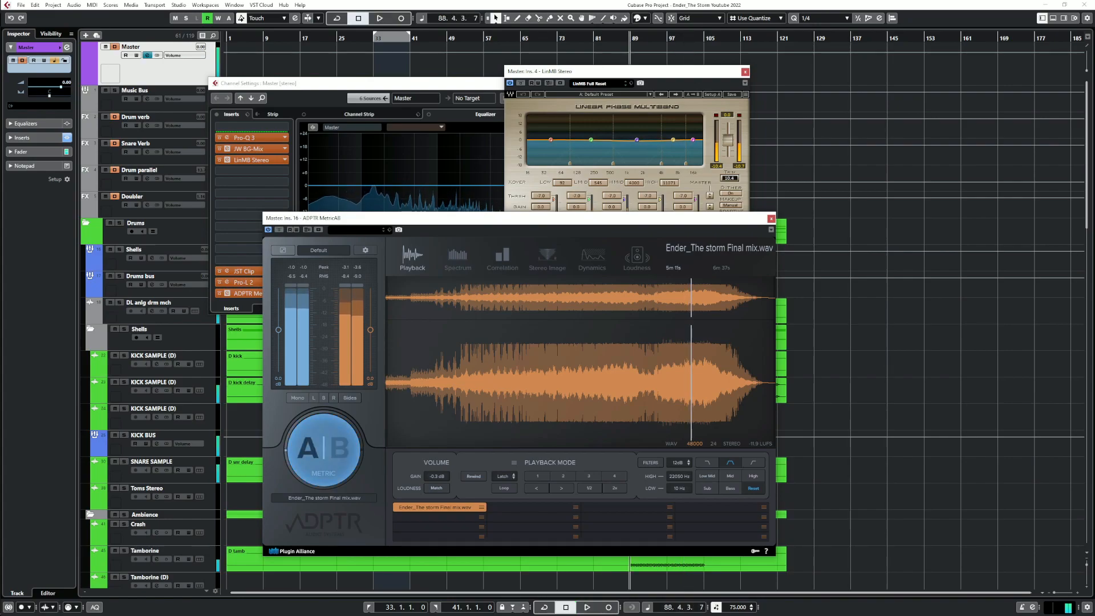
Close MetricAB, LinMB Stereo, BG-Mix and the Master channel settings, then return to the Rhythm gtrs and Lead tracks
click(771, 219)
click(745, 72)
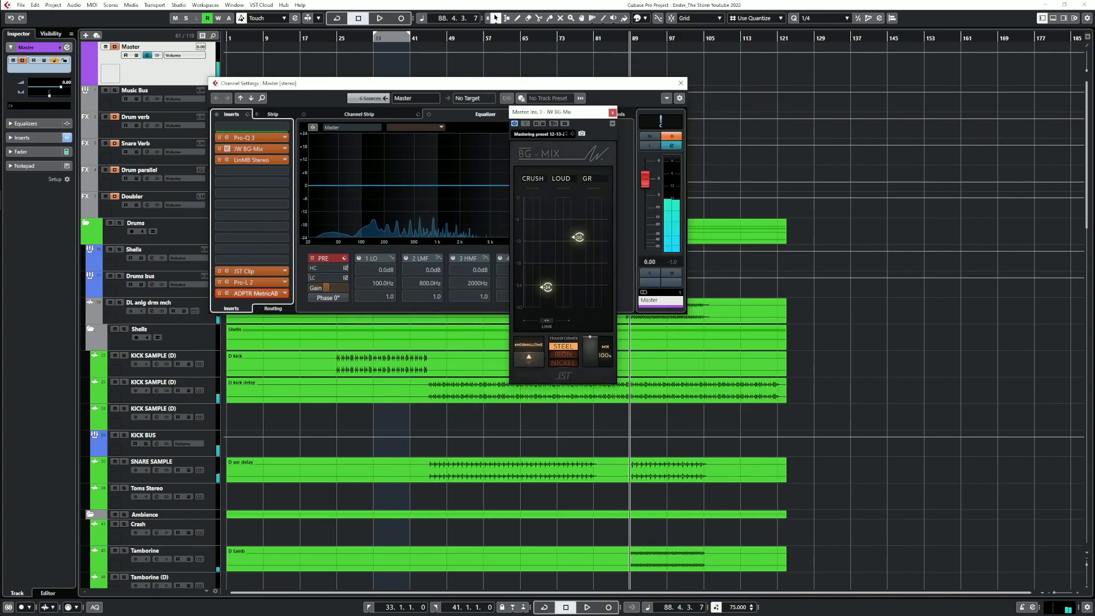
click(612, 113)
click(680, 83)
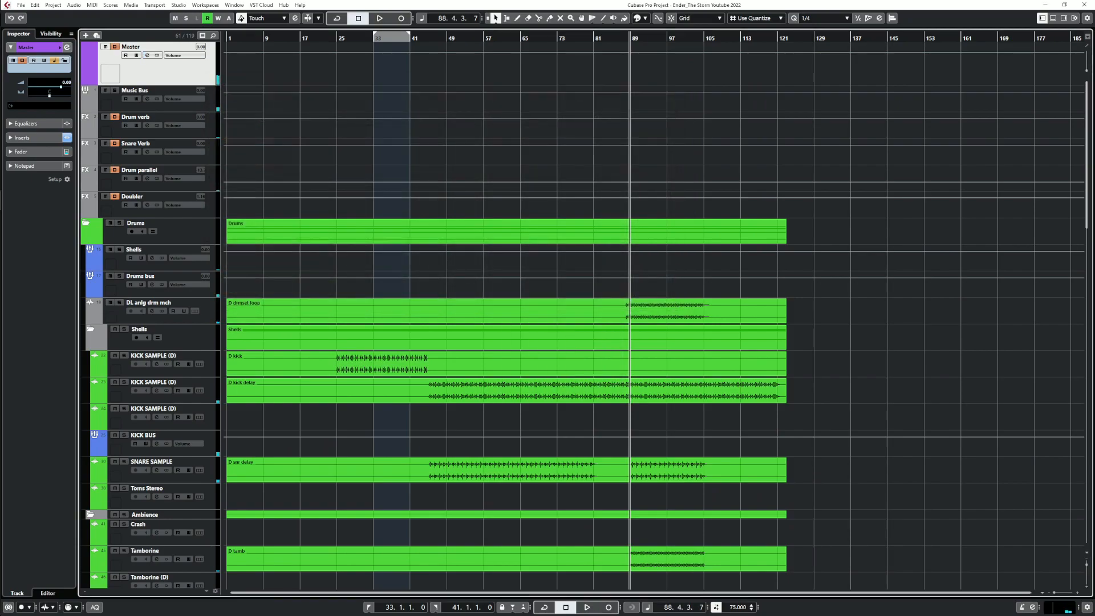
scroll(639, 413, down, 8)
scroll(638, 421, down, 4)
scroll(638, 435, up, 3)
scroll(639, 438, down, 3)
scroll(639, 435, up, 3)
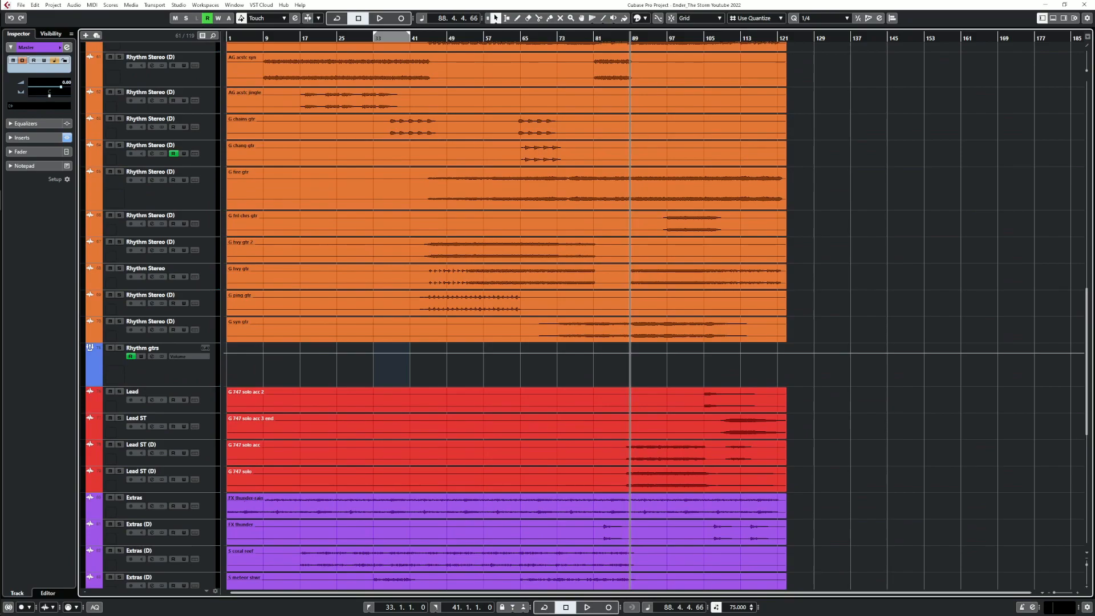
Move the G 747 solo acc and G 747 solo tracks above the other Lead tracks
key(space)
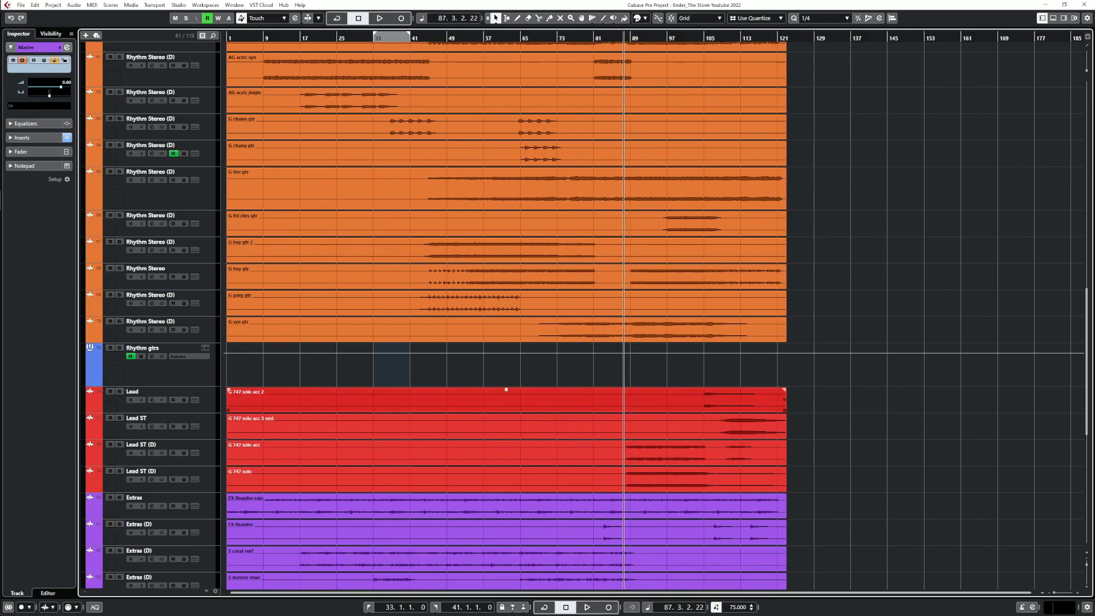
click(177, 445)
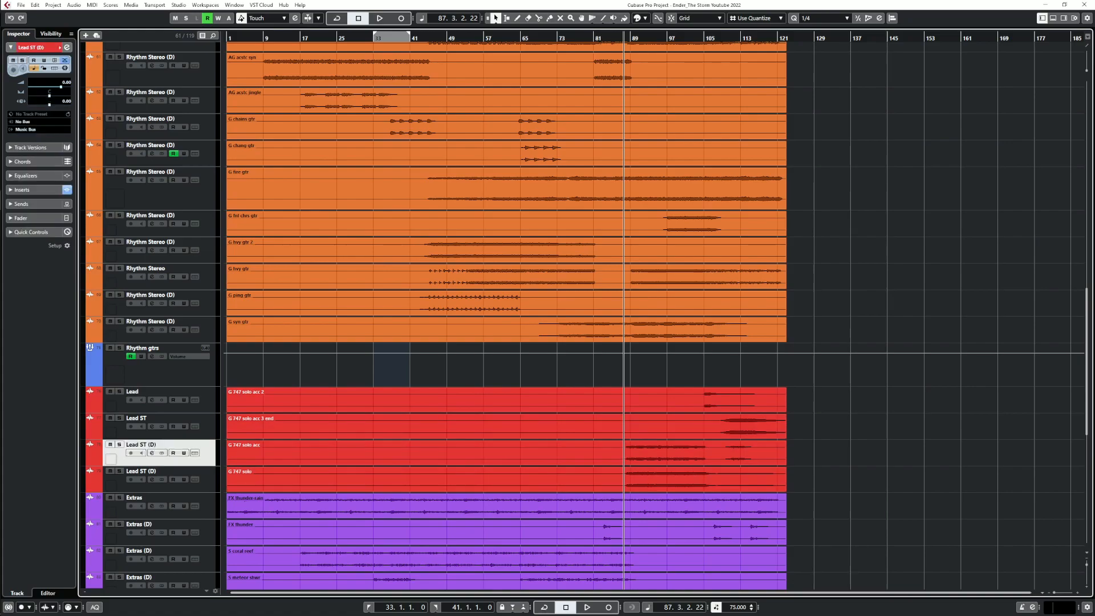
shift+click(177, 472)
drag(177, 415, 177, 391)
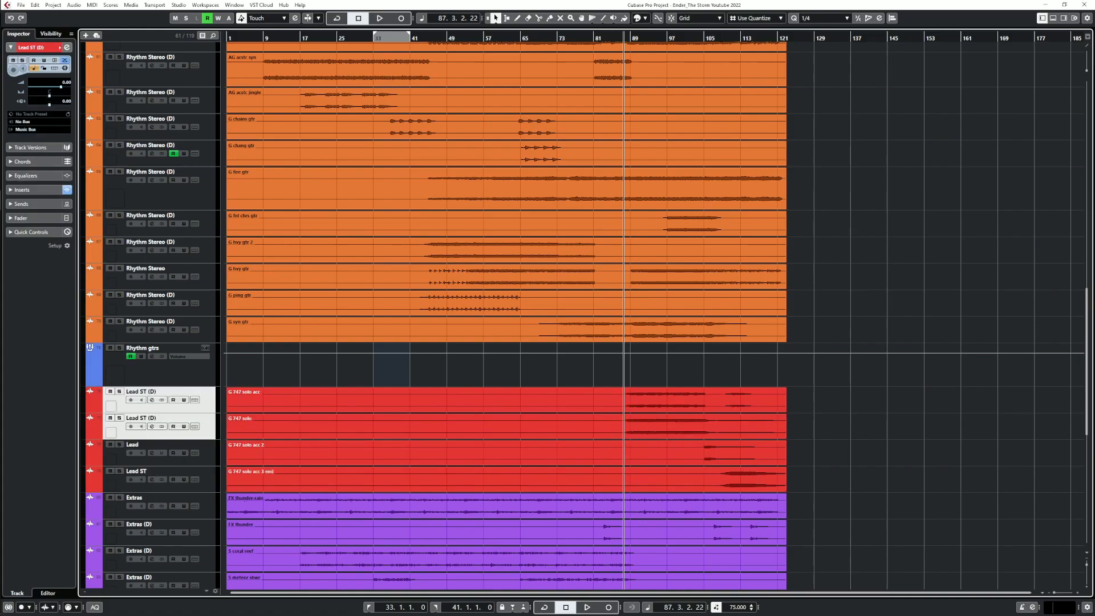
Play the section from before bar 89 and audition the G 747 solo acc track alternately soloed and in the full mix
key(space)
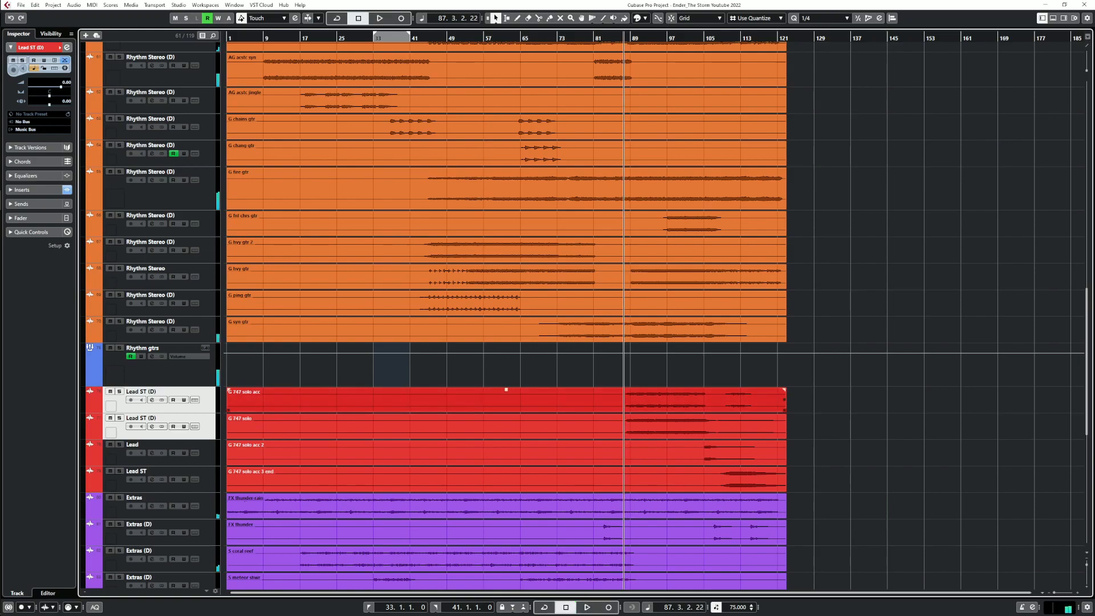
key(space)
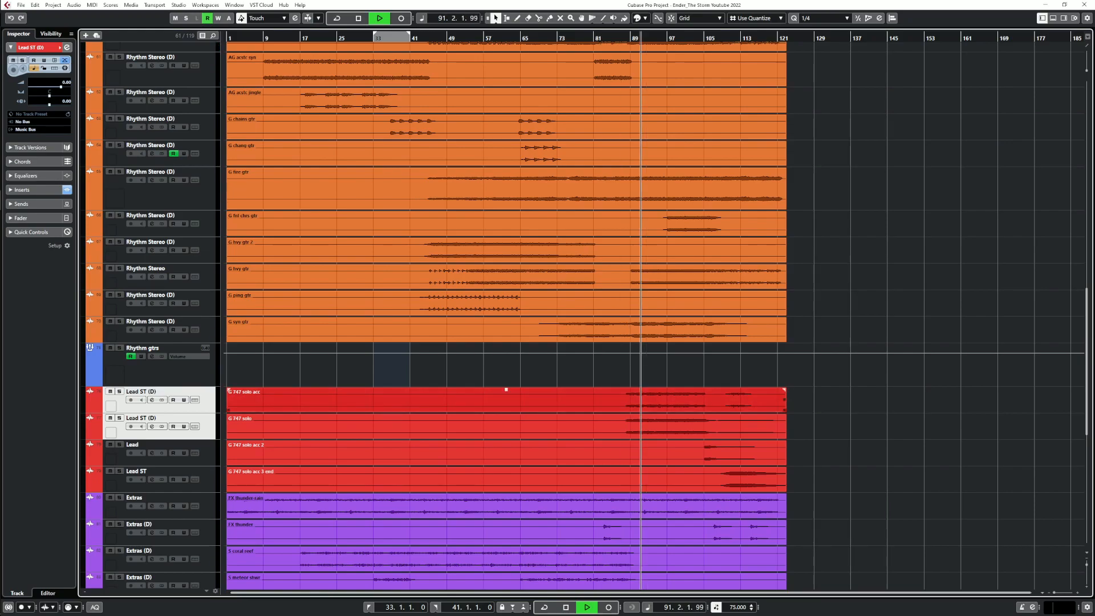
click(119, 391)
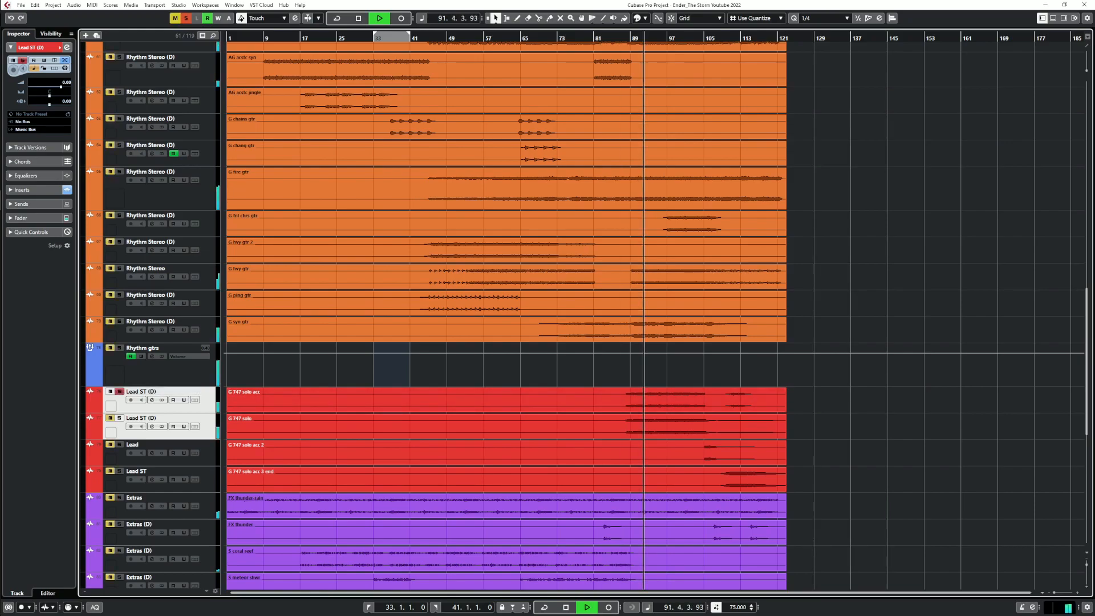
click(119, 392)
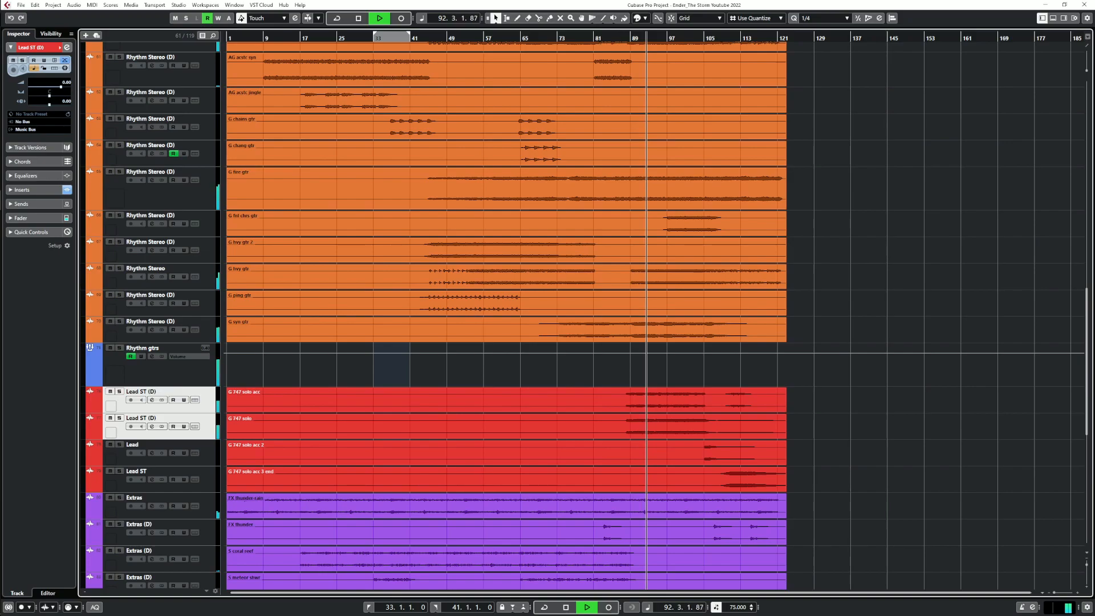
click(120, 392)
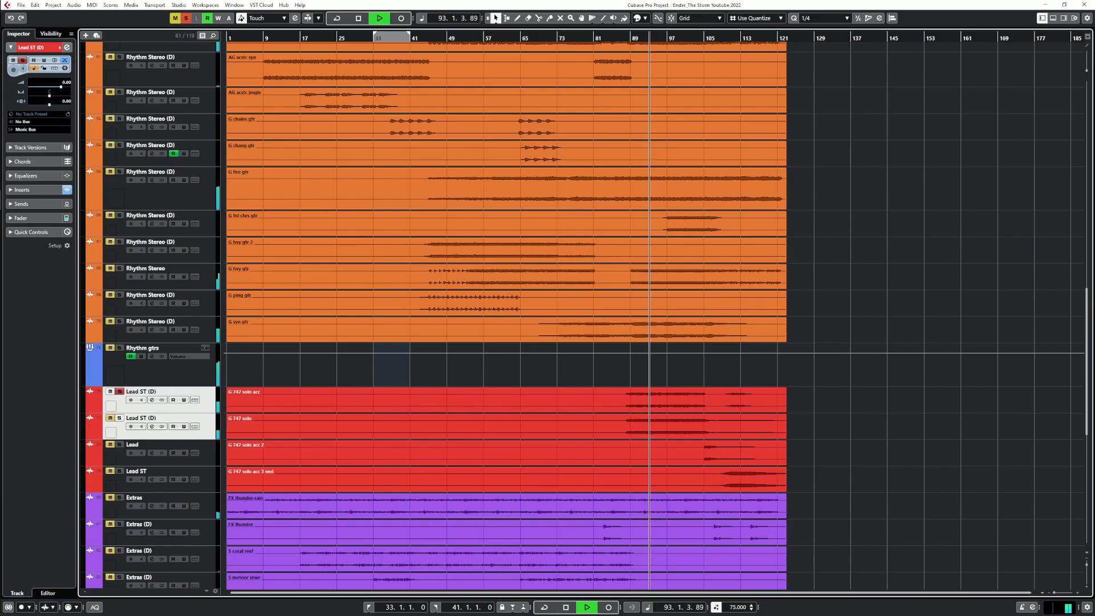
click(119, 392)
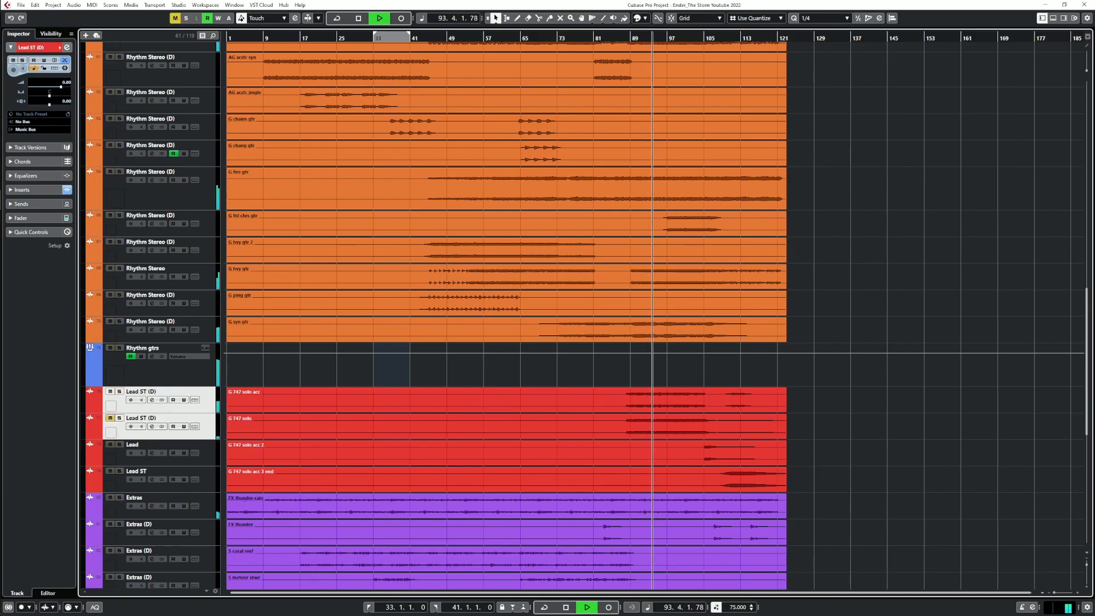
Set the out ceiling of the G 747 solo acc track's L1 limiter to about -4.1 and check it soloed and in the mix
click(152, 400)
click(195, 483)
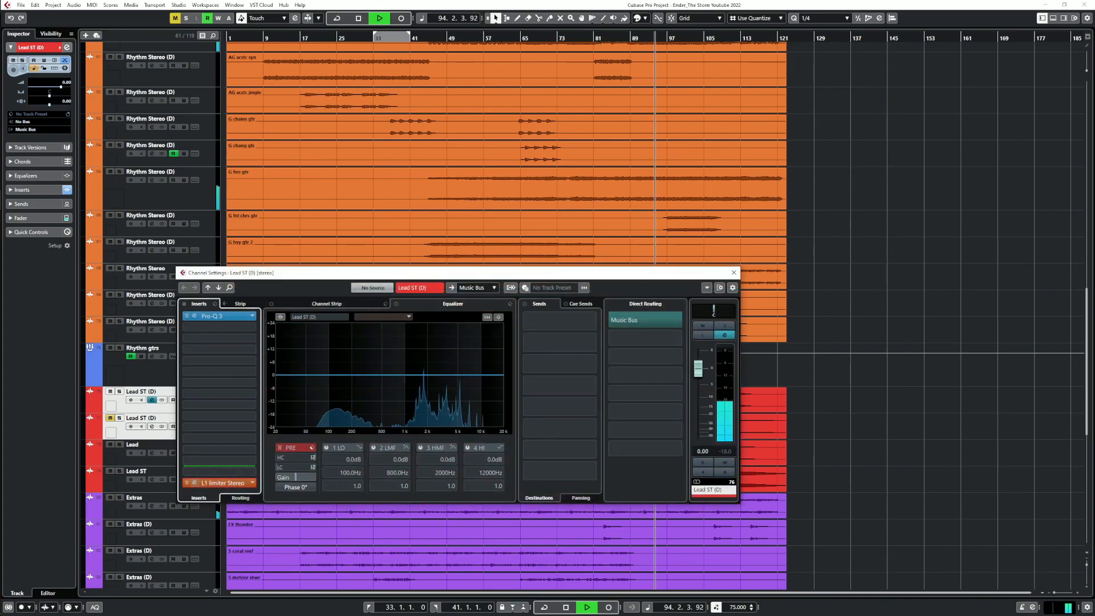
drag(745, 336, 746, 328)
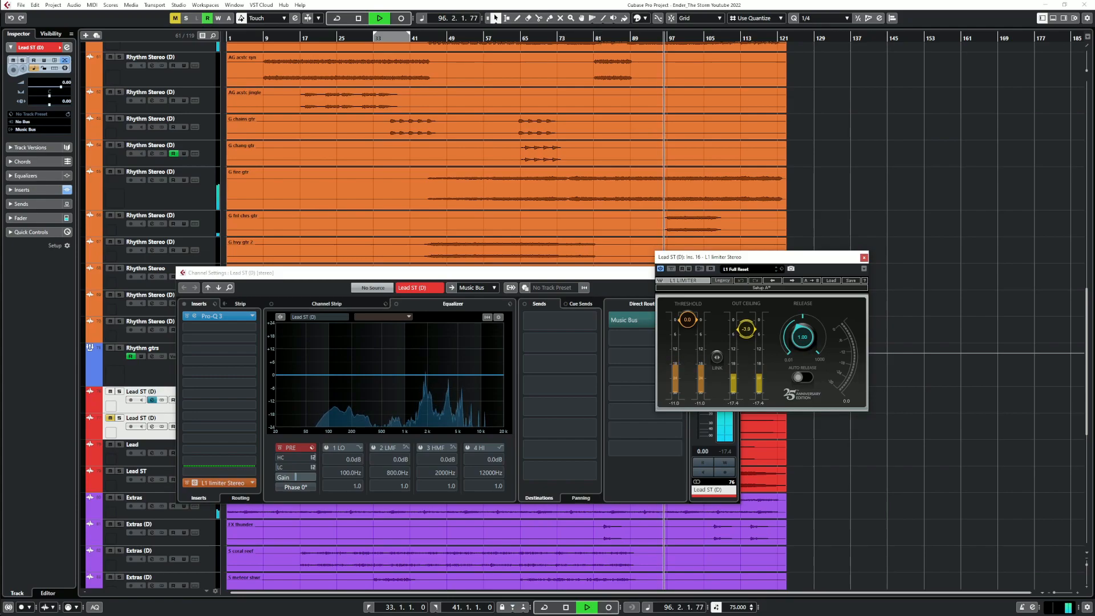
key(space)
key(space)
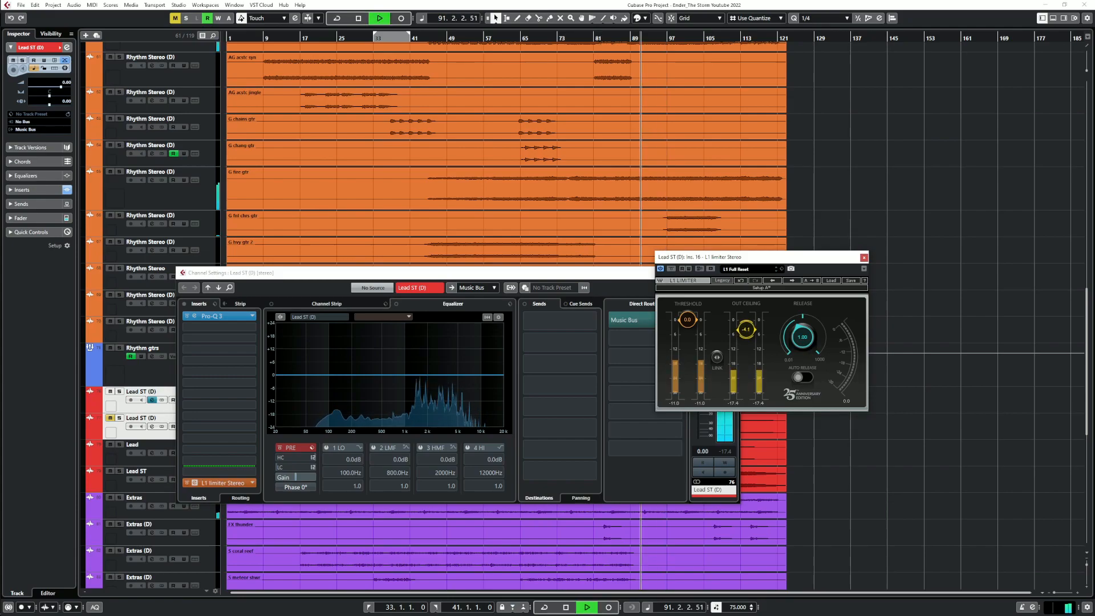
click(120, 392)
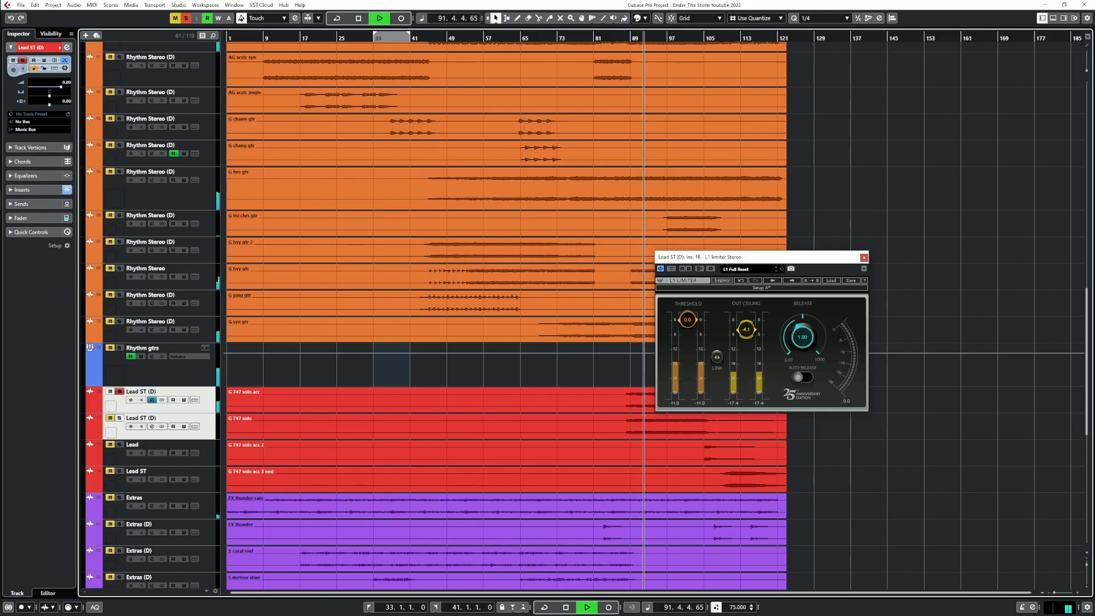
click(152, 400)
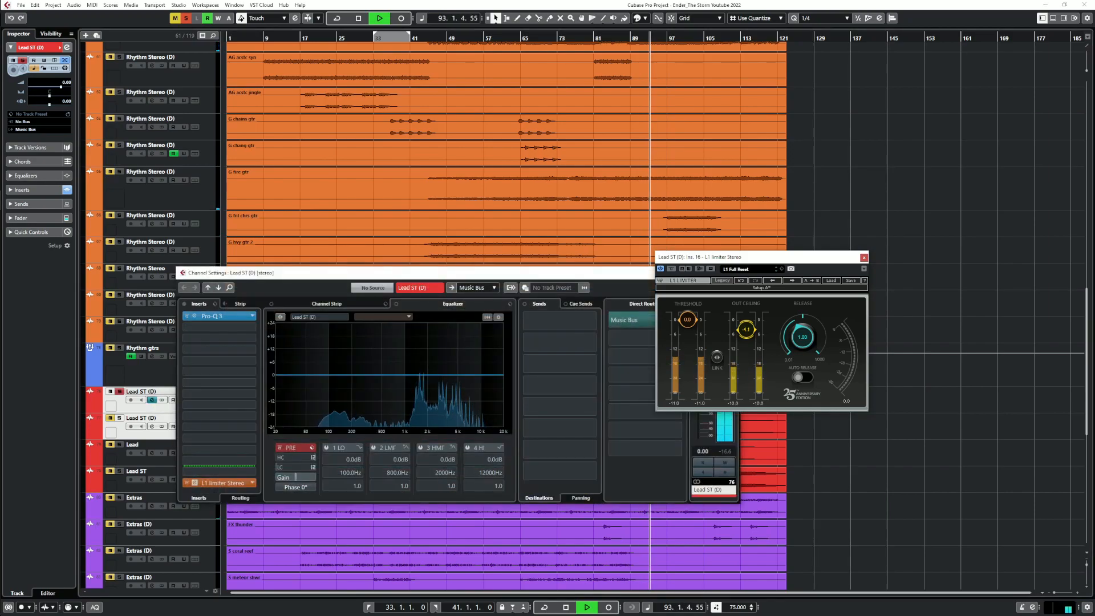
click(119, 392)
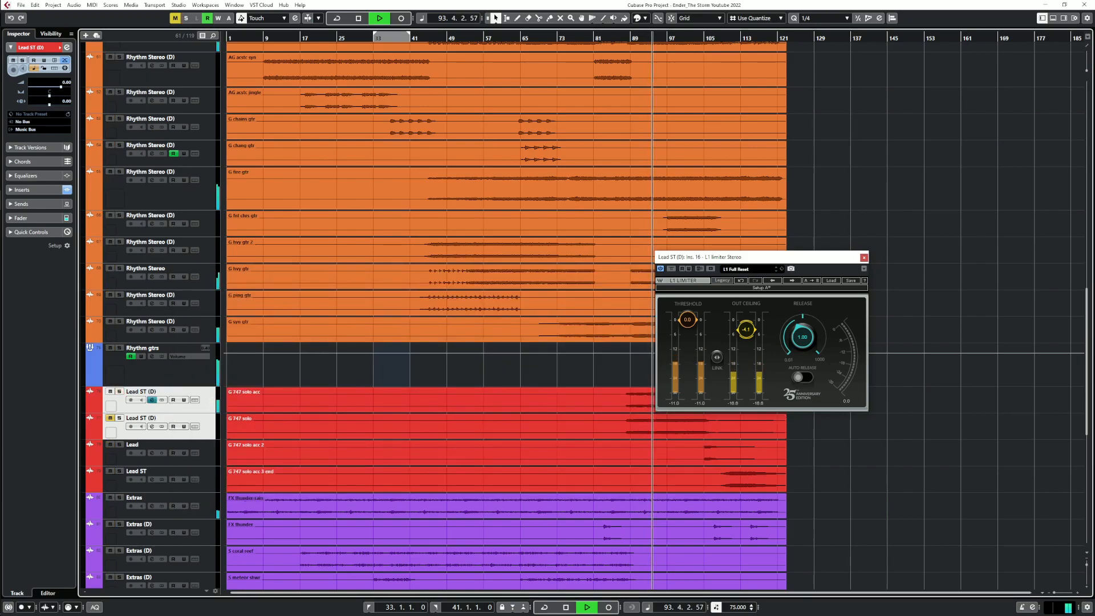
Solo the G 747 solo track with its channel settings open, audition it together with G 747 solo acc, and return to the full mix
click(119, 418)
click(152, 427)
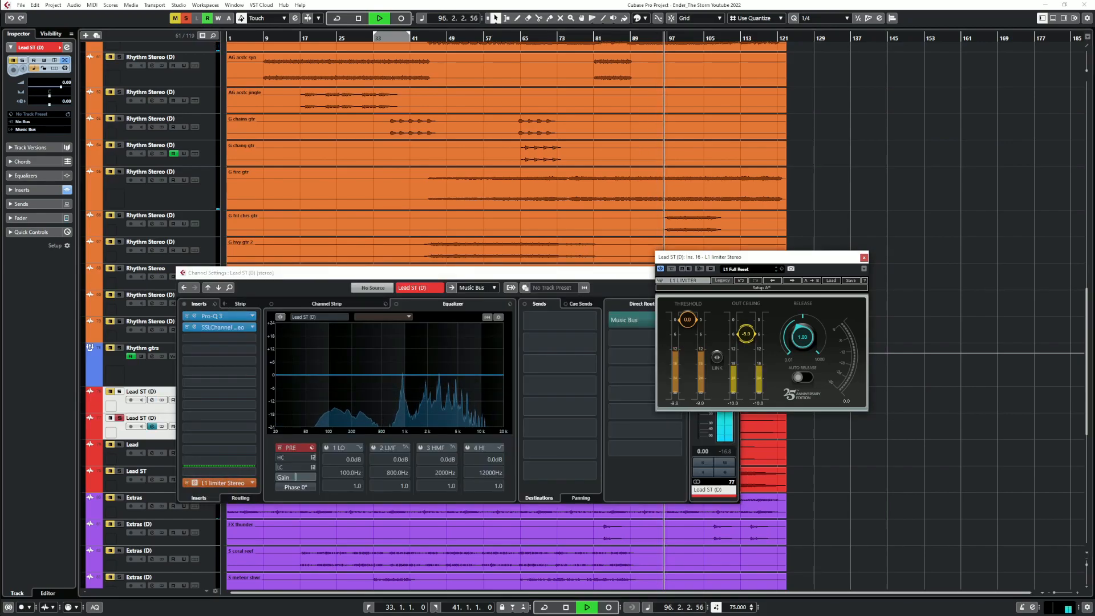
key(space)
key(space)
click(119, 391)
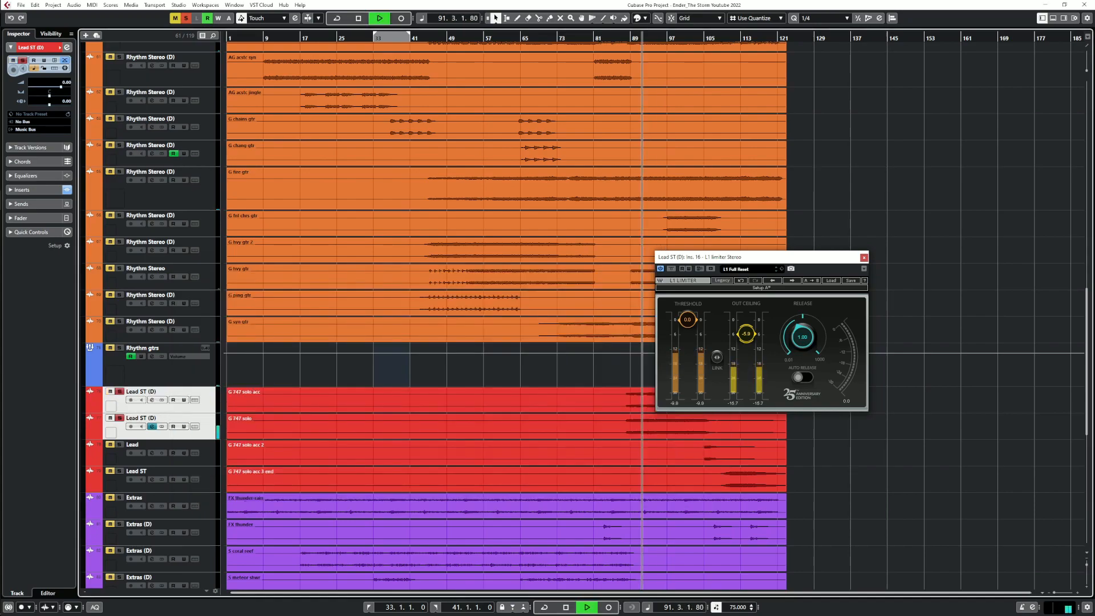
click(120, 418)
click(119, 392)
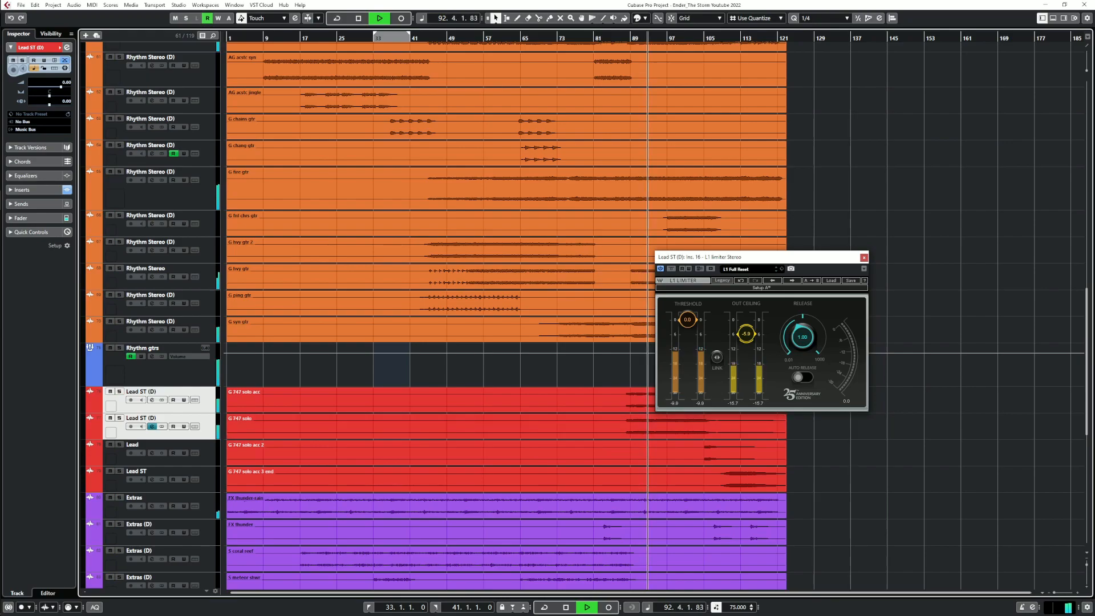
Set the L1 limiter out ceiling to -4.0 on the G 747 solo track and -4.1 on the G 747 solo acc track
mouse_move(746, 333)
mouse_down()
mouse_move(746, 320)
mouse_move(746, 329)
mouse_up()
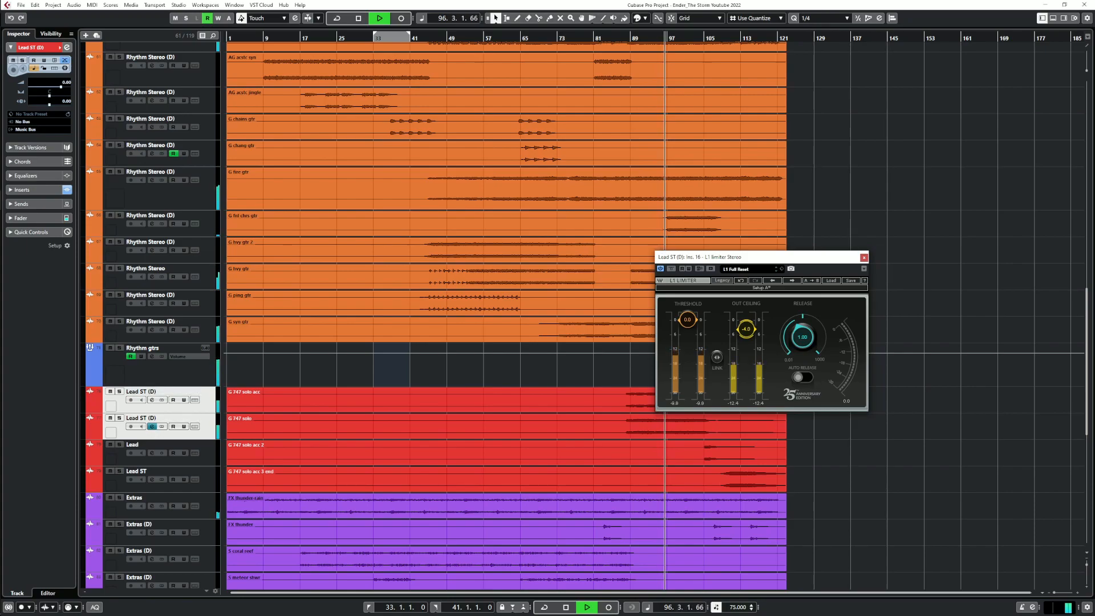
click(163, 372)
click(163, 406)
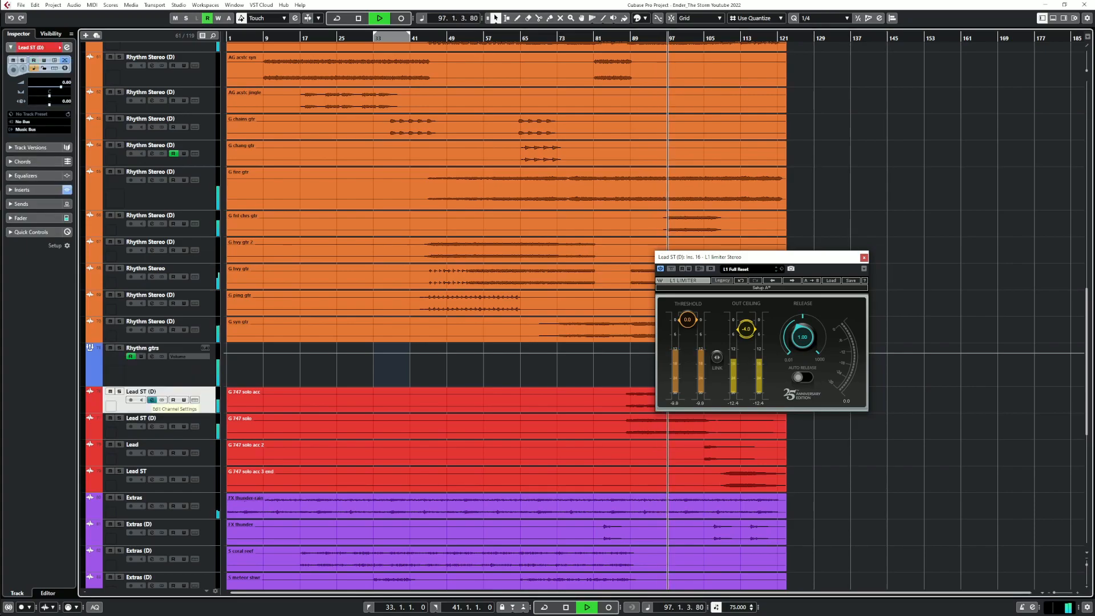
drag(746, 329, 746, 330)
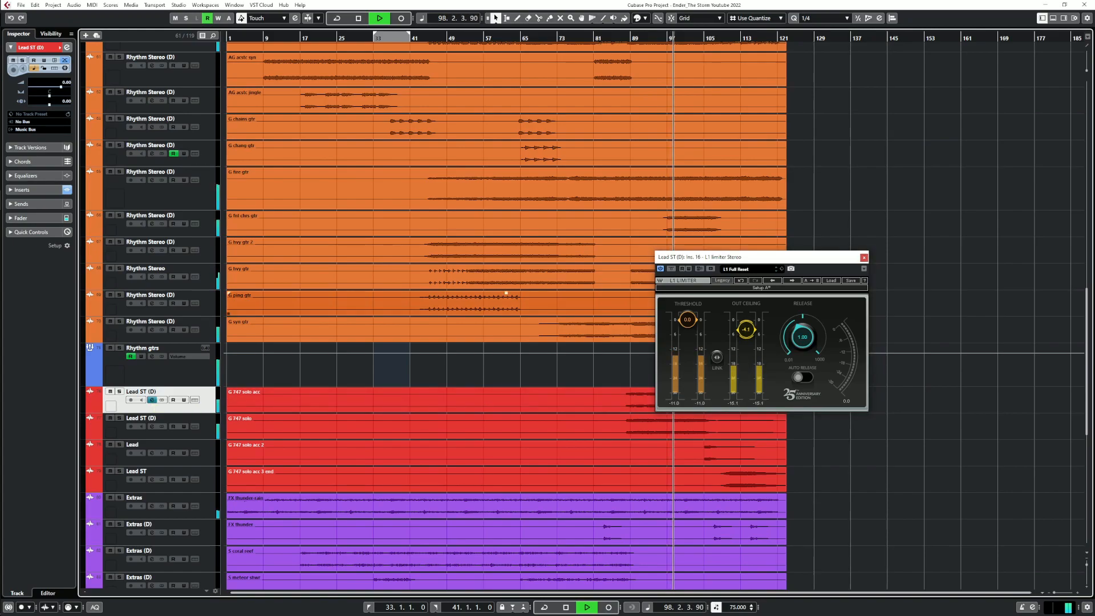
Open the Master's ADPTR MetricAB, move the reference to the matching section and alternate between A and B
scroll(506, 292, up, 10)
click(147, 55)
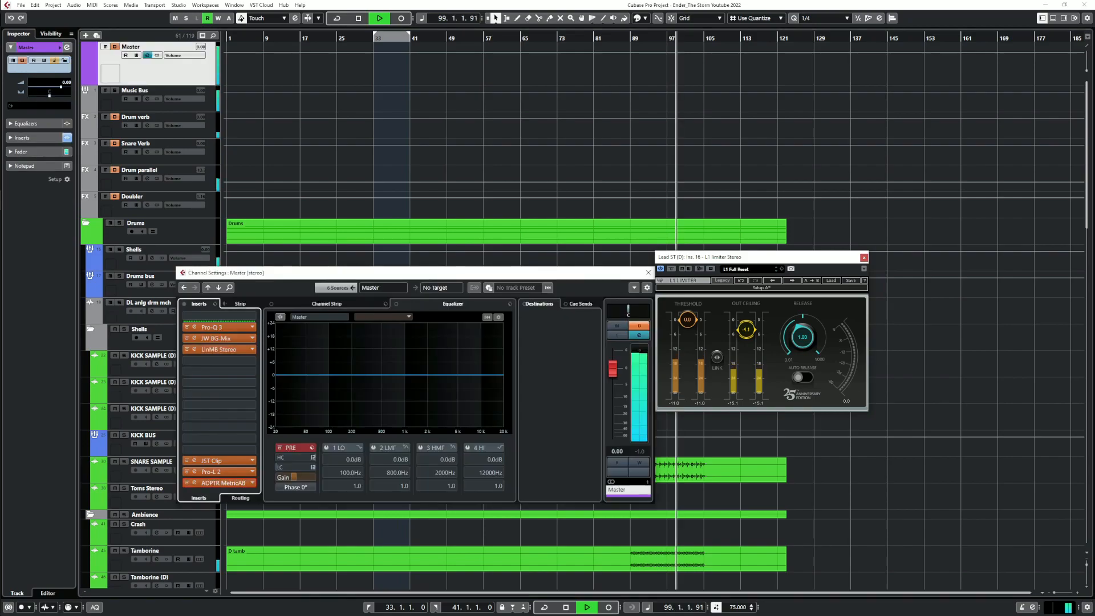
click(195, 483)
click(673, 379)
click(324, 450)
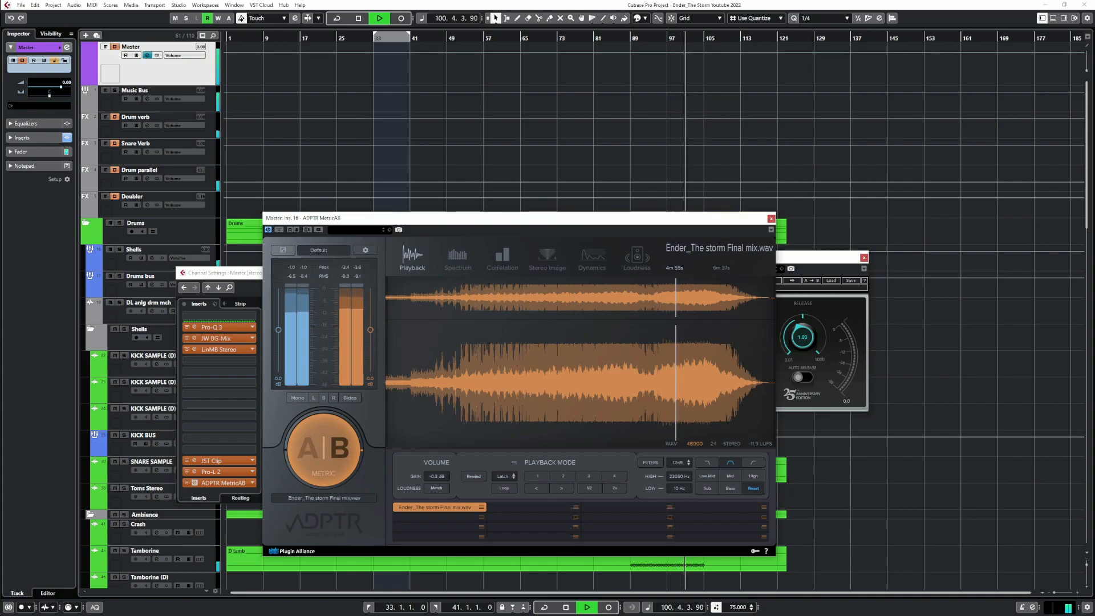
click(324, 450)
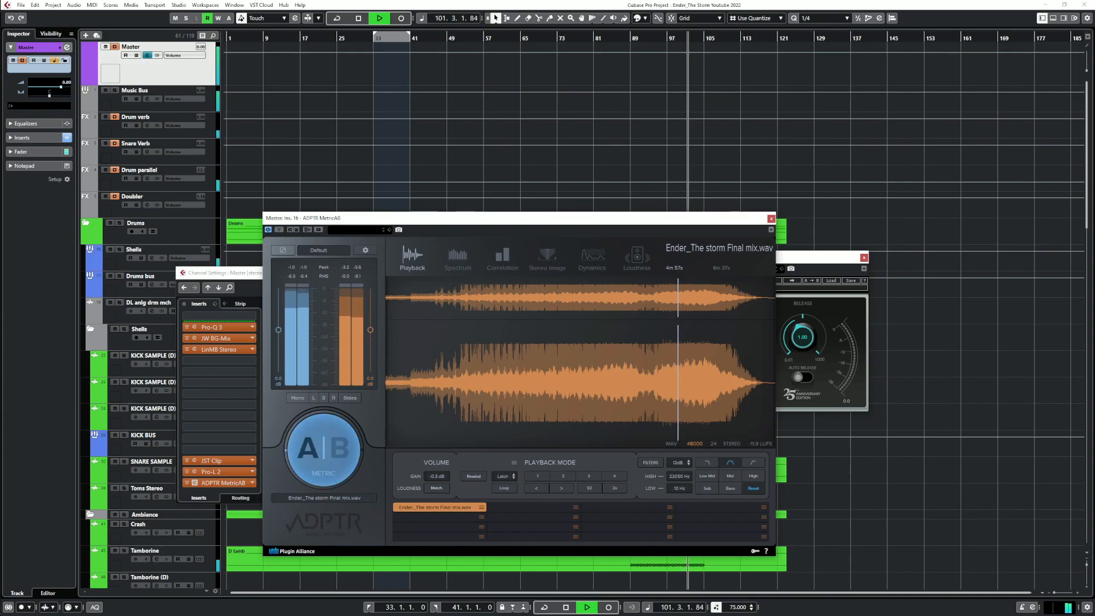
click(324, 450)
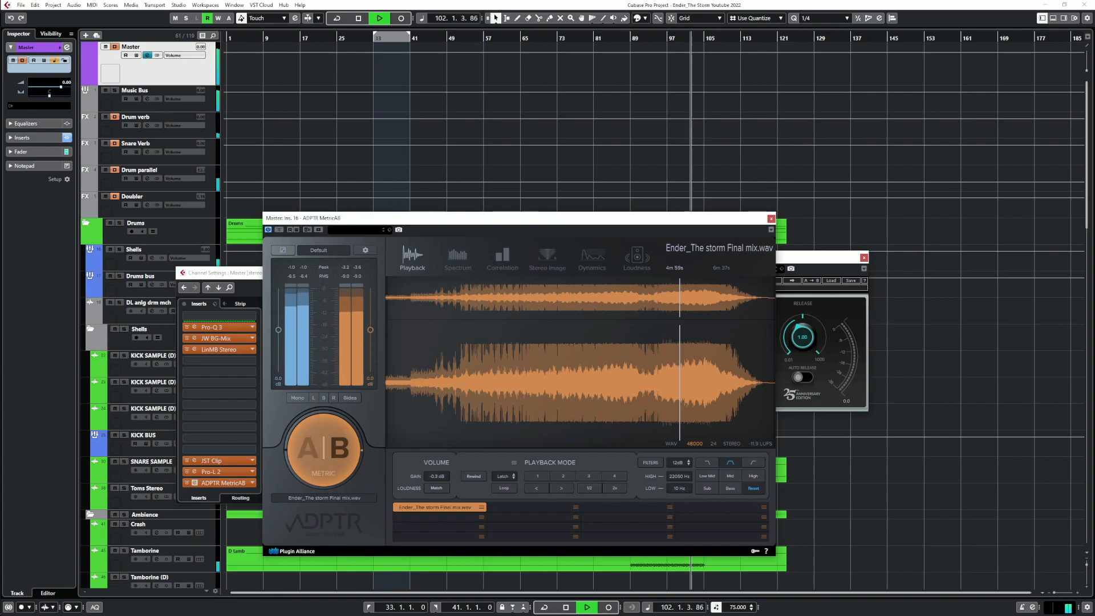
Restart playback near bar 91 and compare the mix with the Ender_The storm Final mix.wav reference, ending on A
key(space)
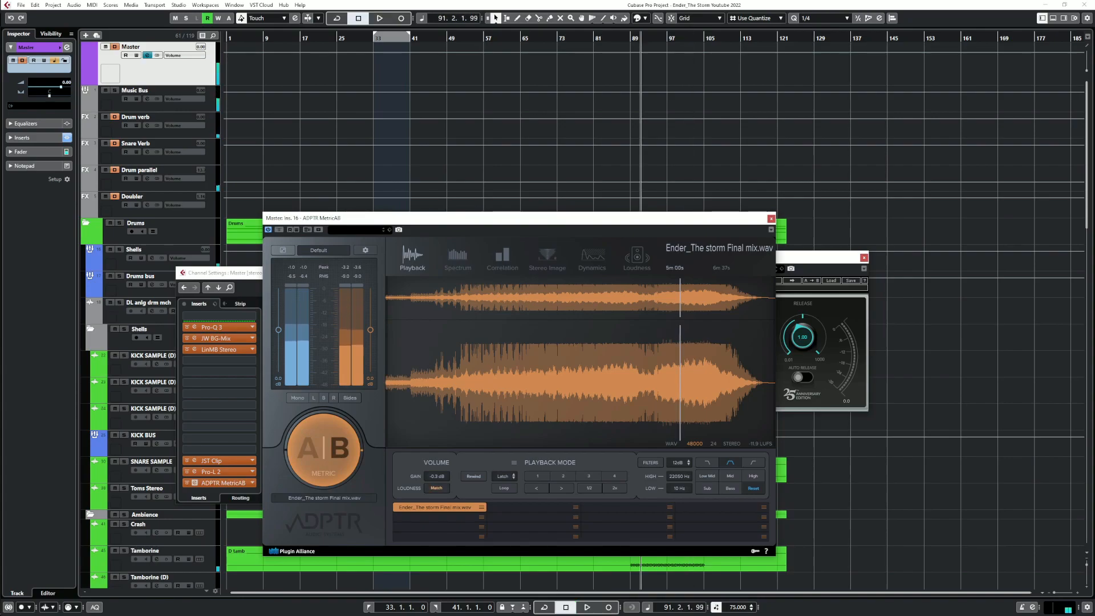
key(space)
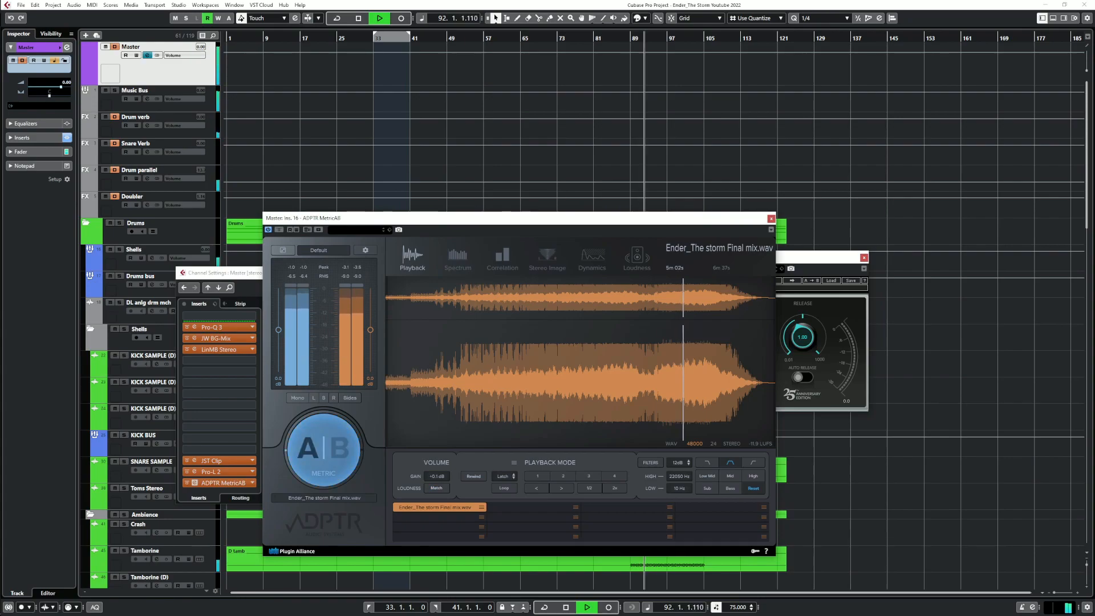
click(324, 450)
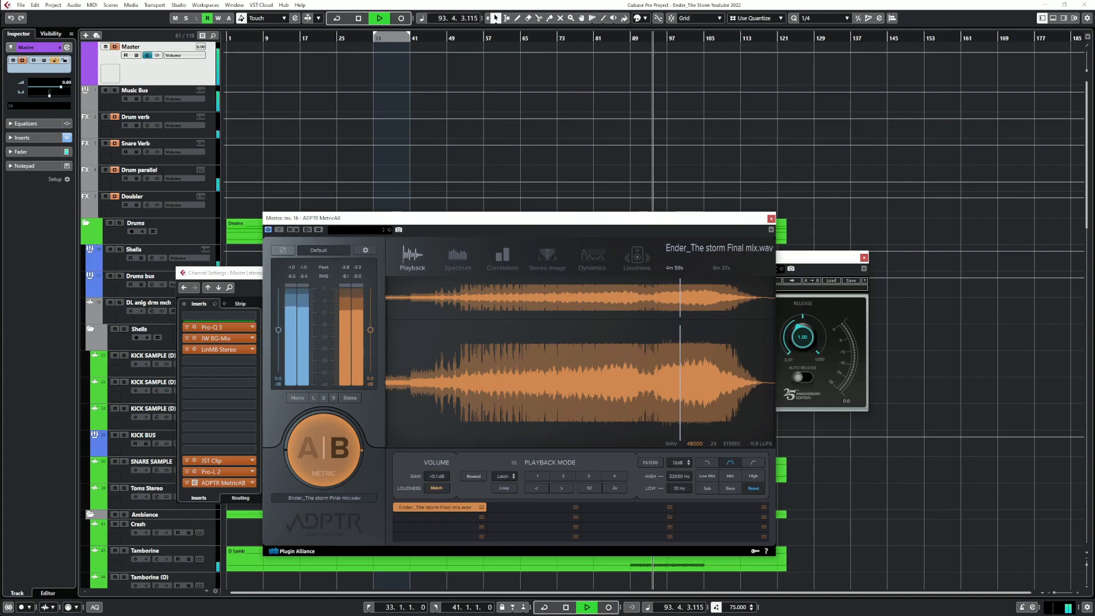
click(323, 451)
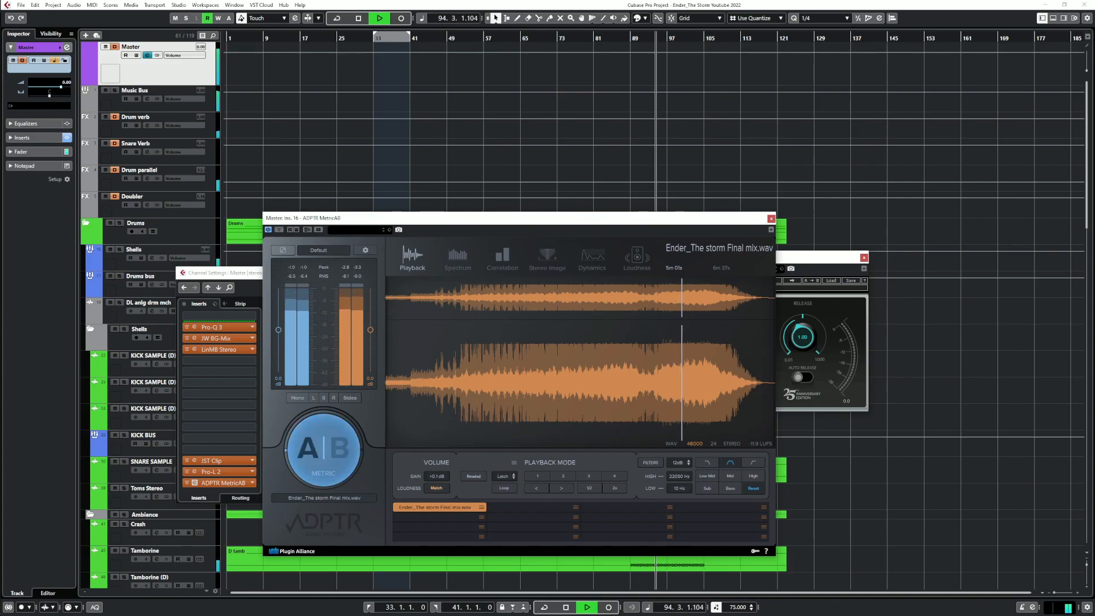
click(324, 450)
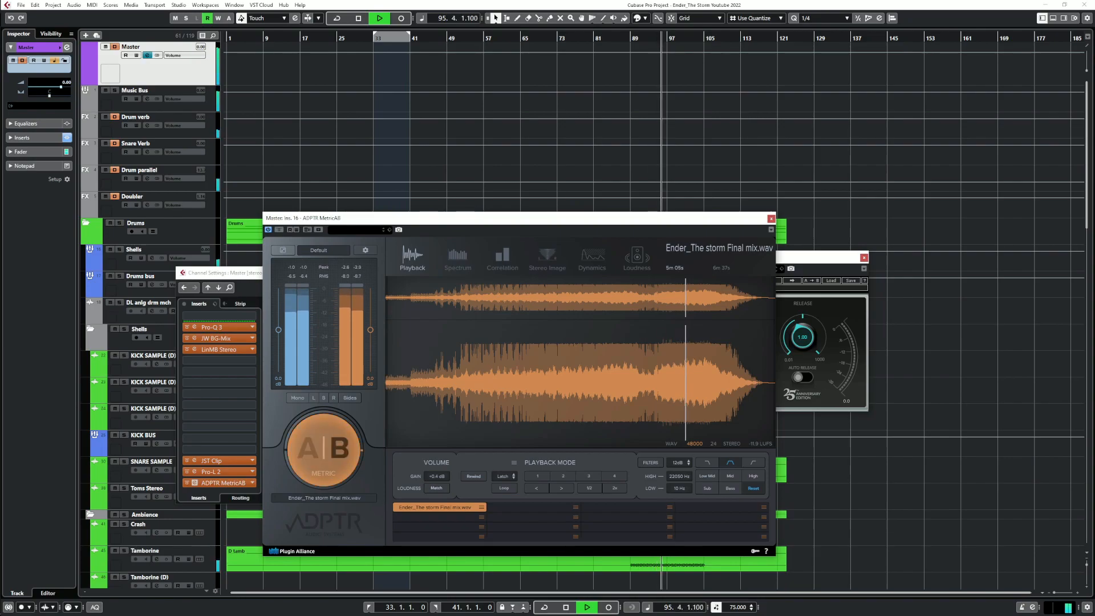
click(323, 450)
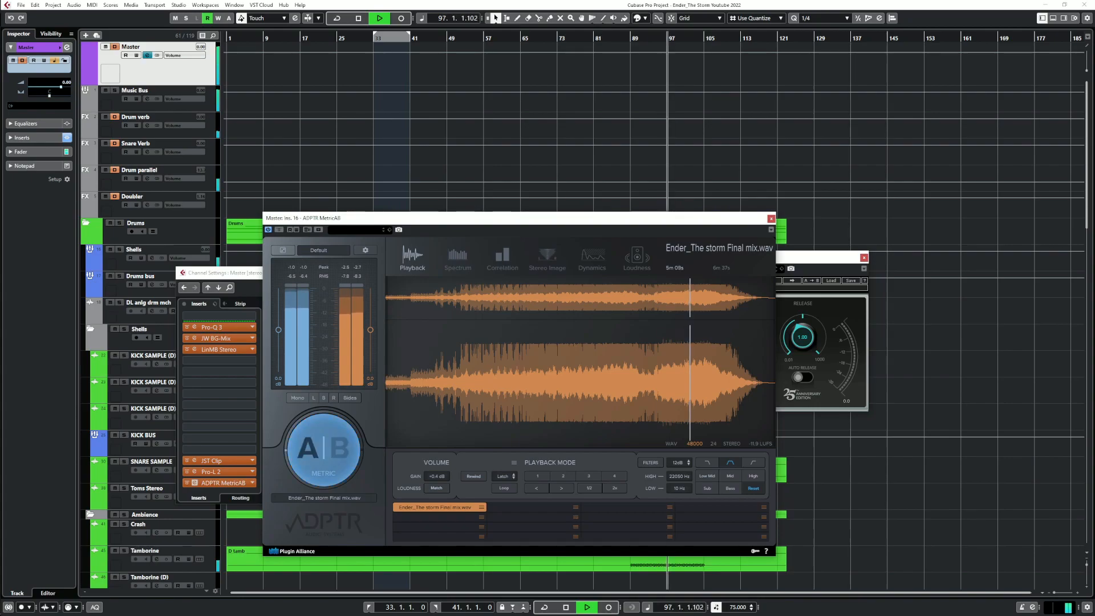
Reposition the MetricAB reference to about 4m 51s and the playback to bar 91, then compare B against A
click(671, 383)
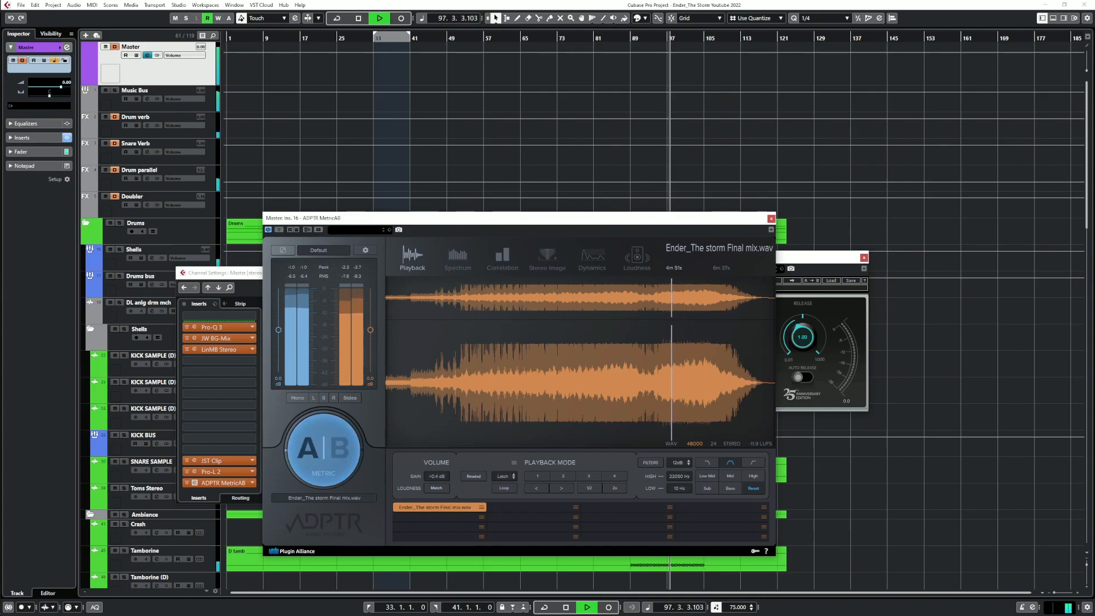
click(639, 37)
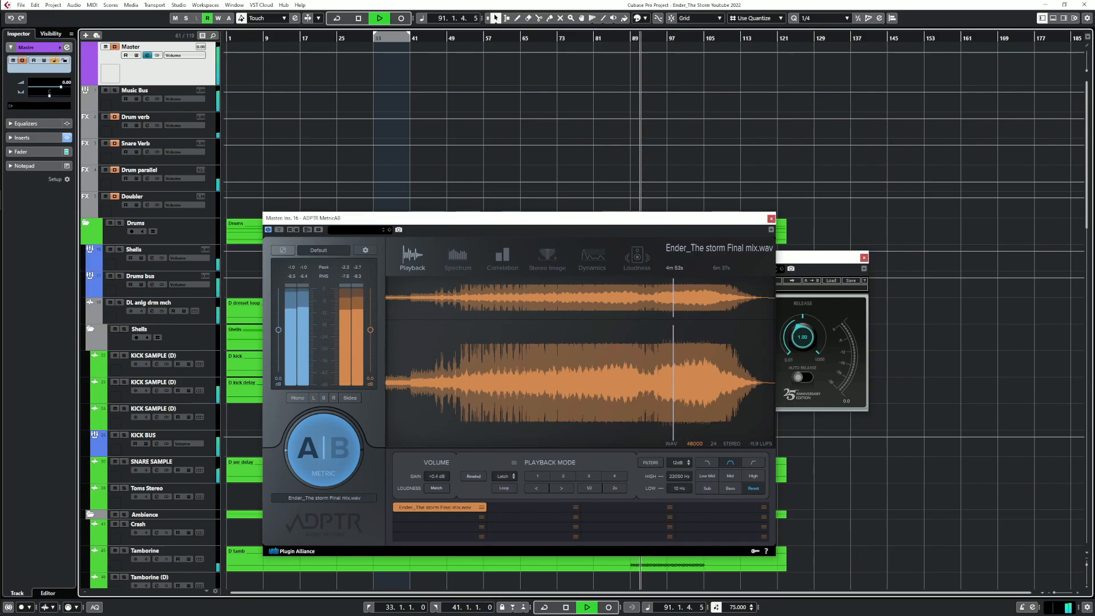
click(323, 450)
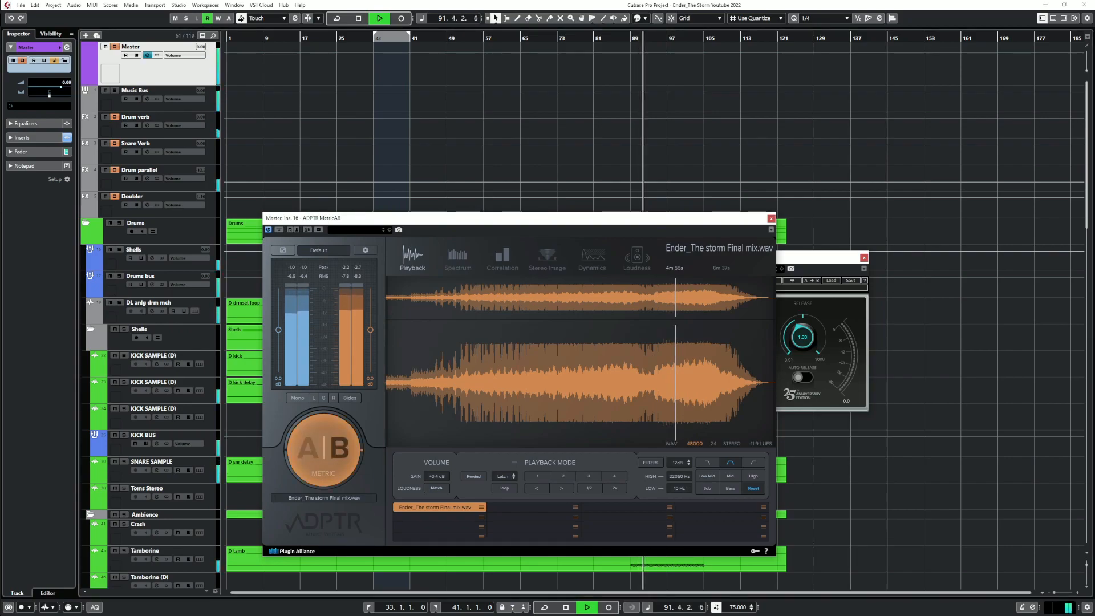
click(324, 450)
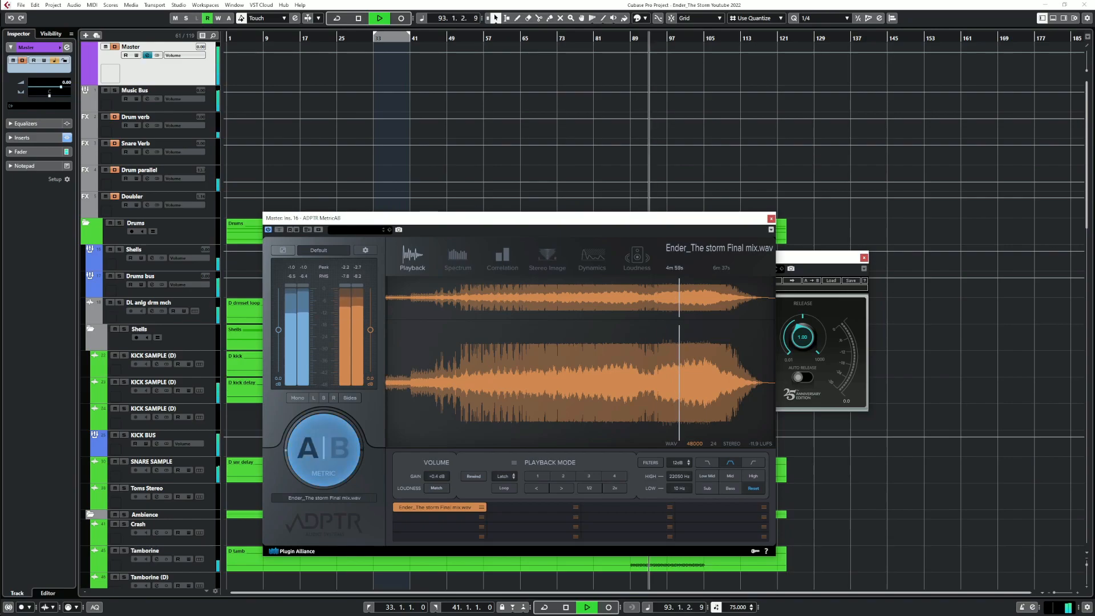
Compare MetricAB's A and B with the reference near 4m 59s and playback at bar 95, and close the MetricAB and L1 limiter windows
click(771, 219)
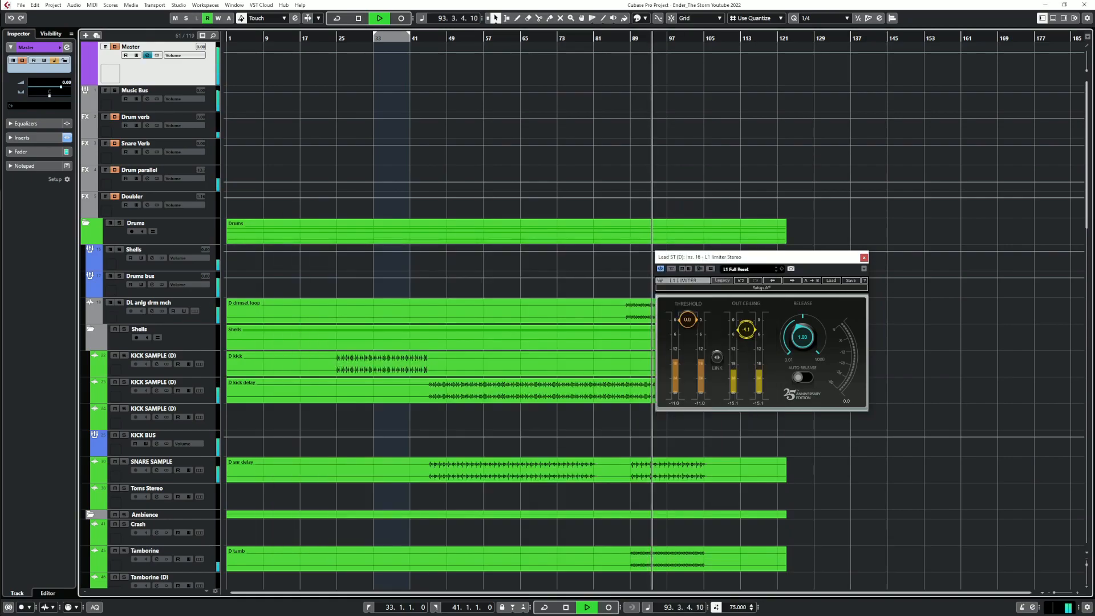
click(147, 55)
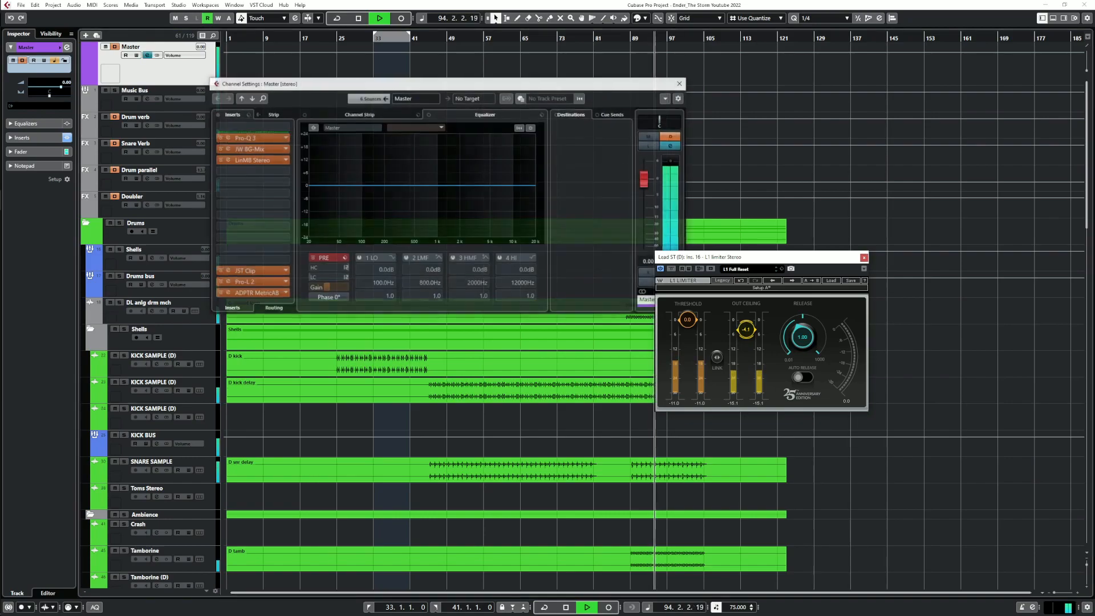
click(227, 293)
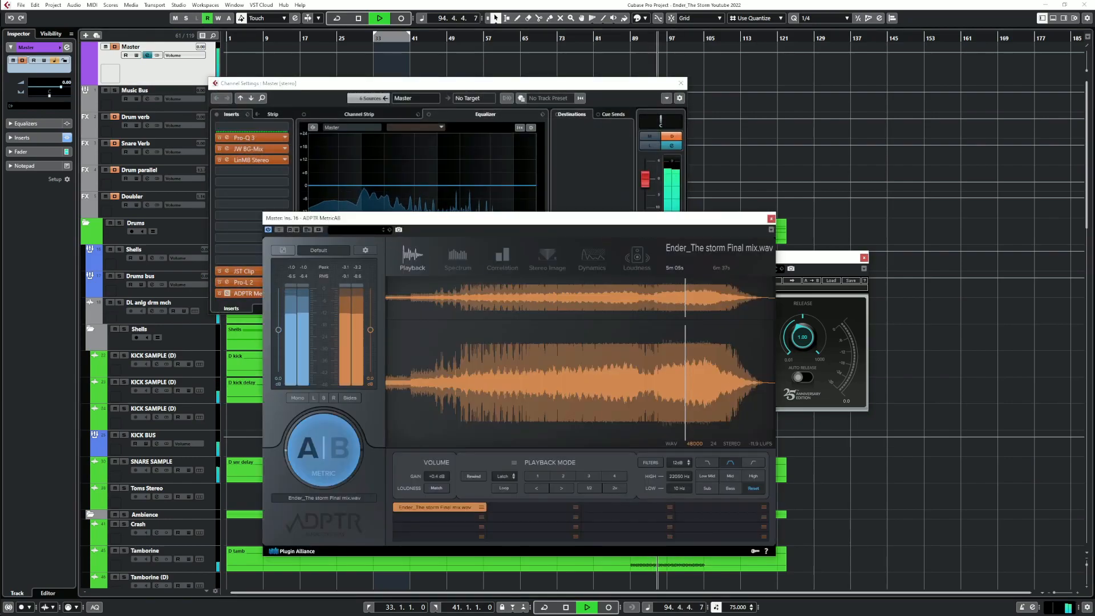
click(677, 382)
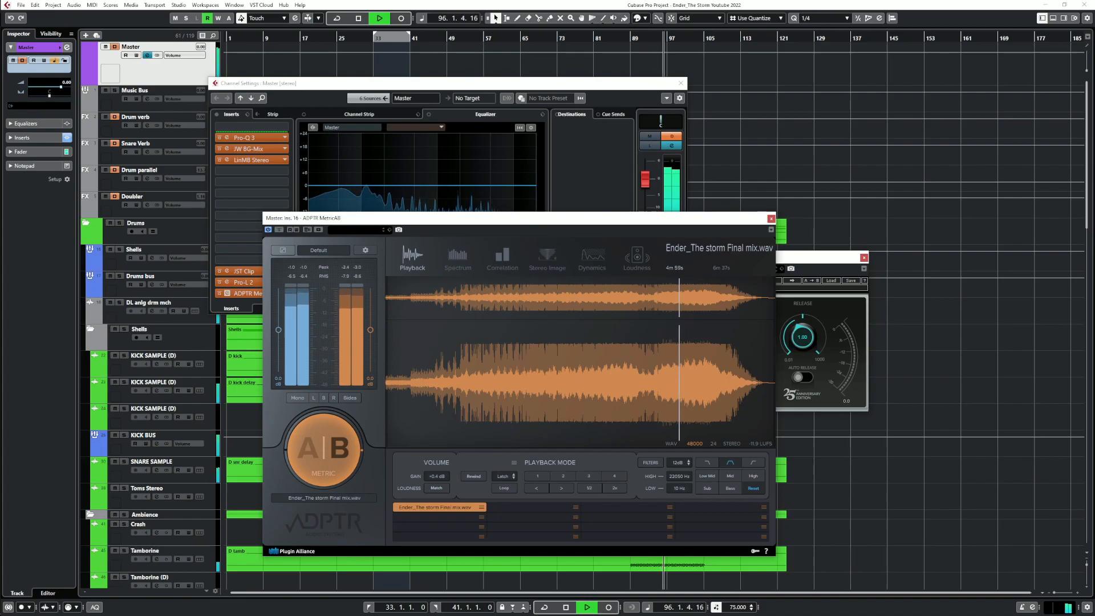
click(324, 450)
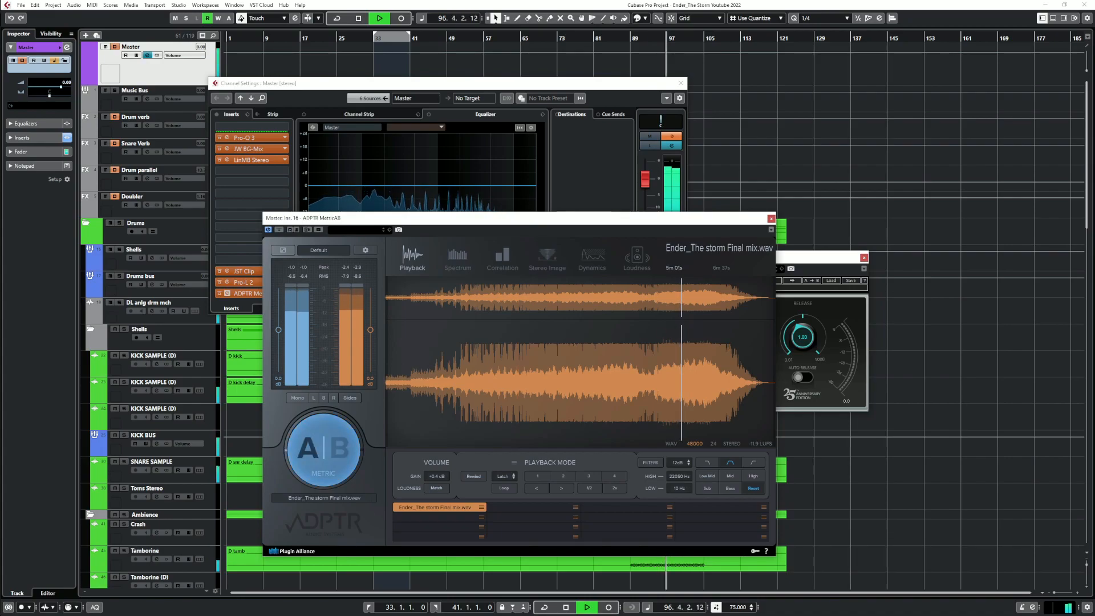
click(658, 39)
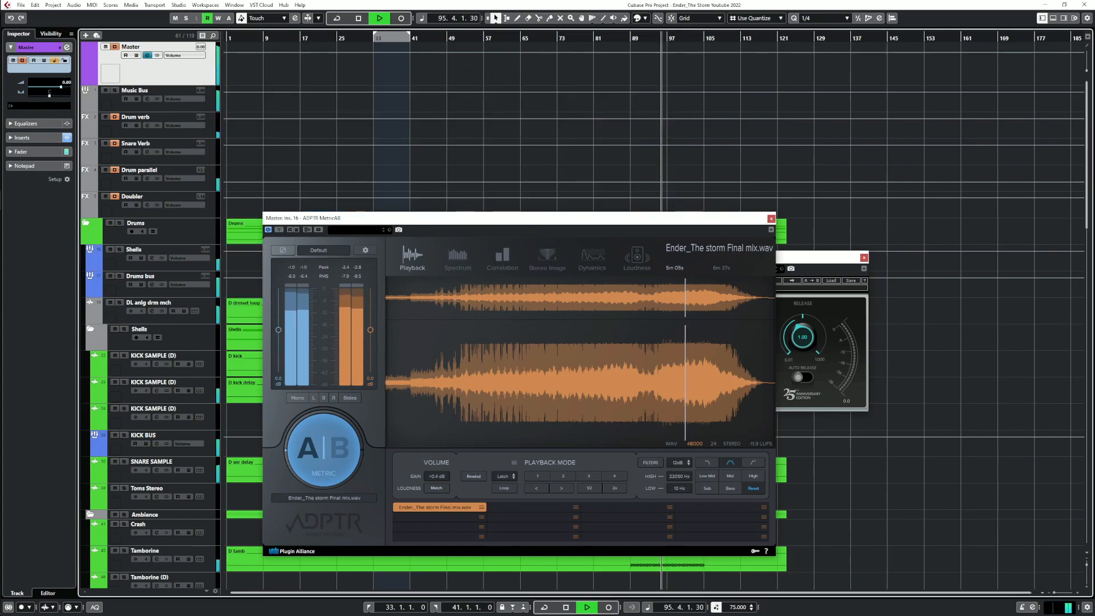
click(323, 450)
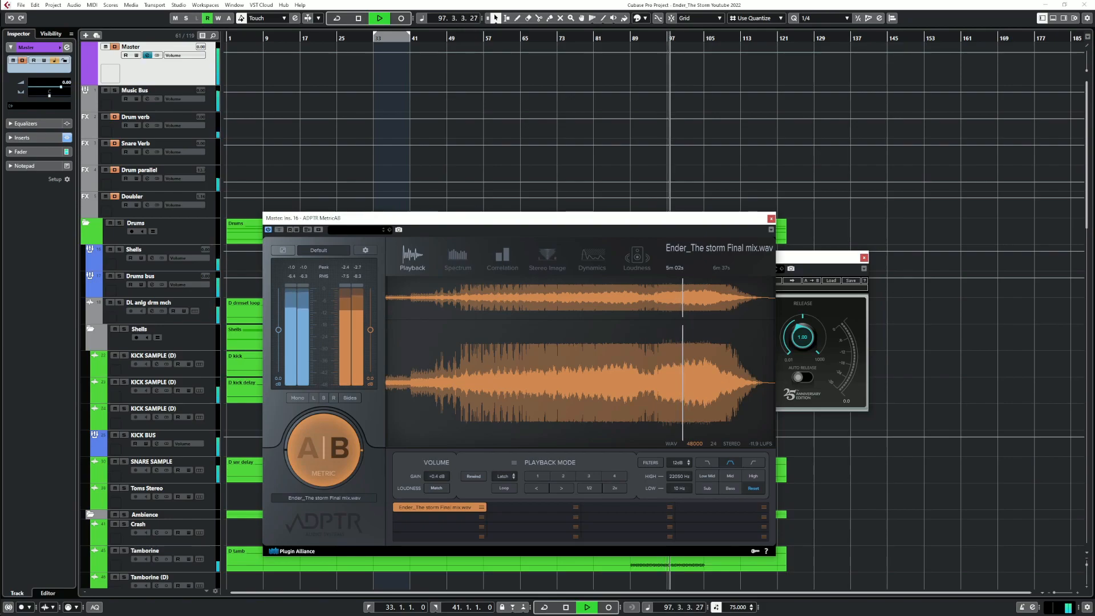
click(771, 219)
click(864, 258)
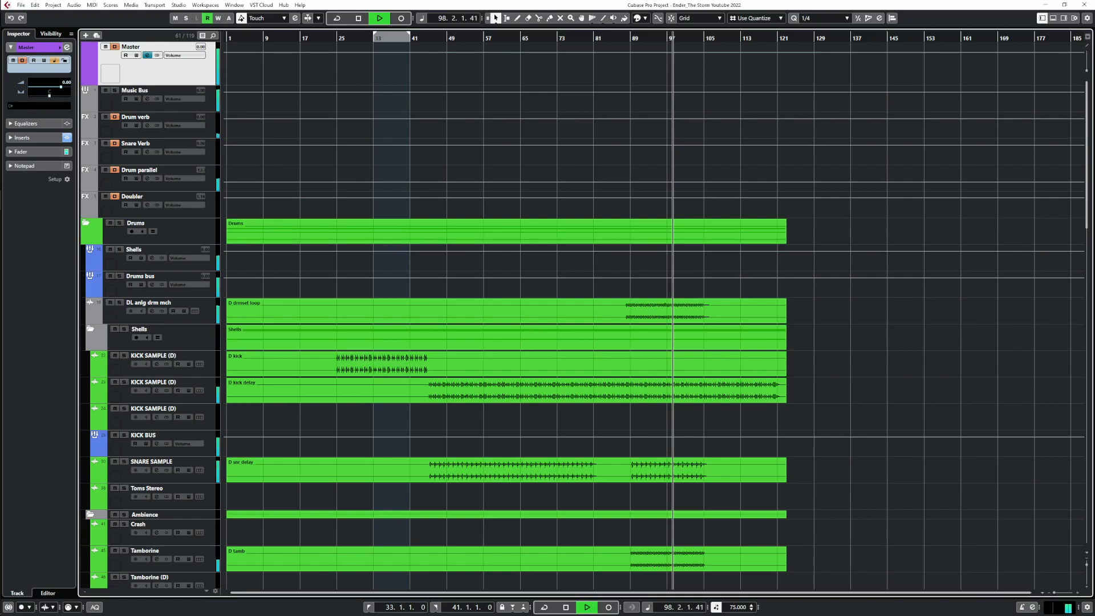
Switch the Master's MetricAB back to A, close its windows and stop playback
scroll(514, 314, down, 5)
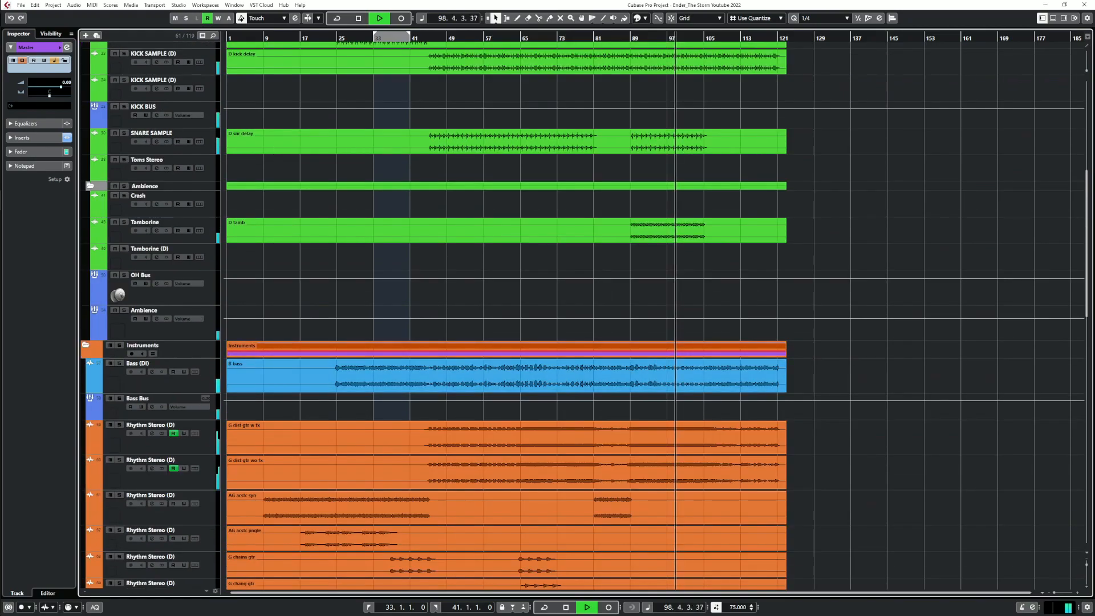
scroll(513, 313, up, 5)
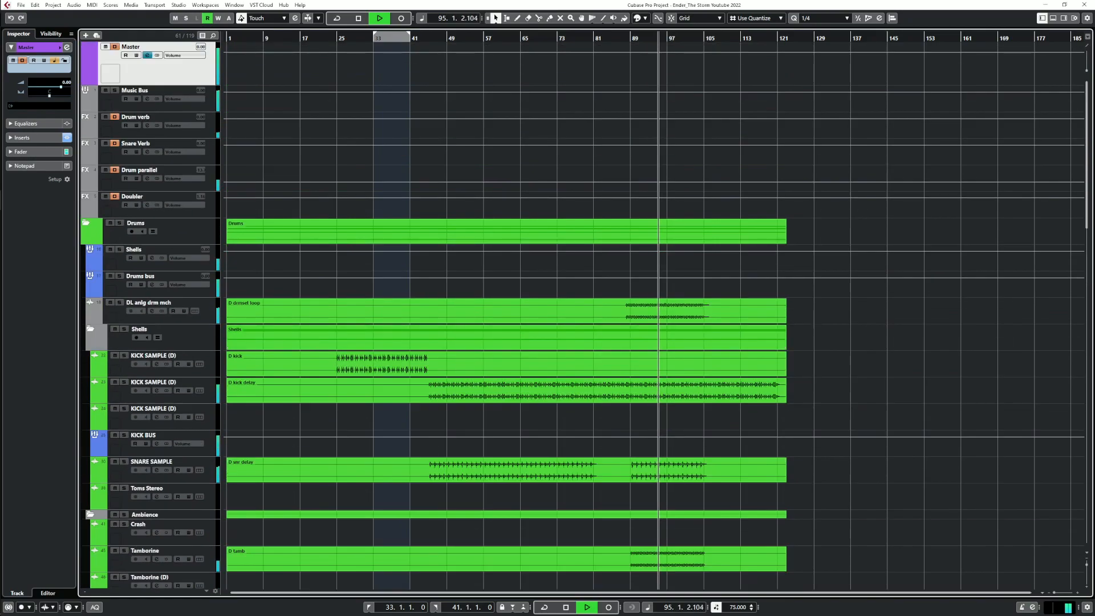
click(147, 55)
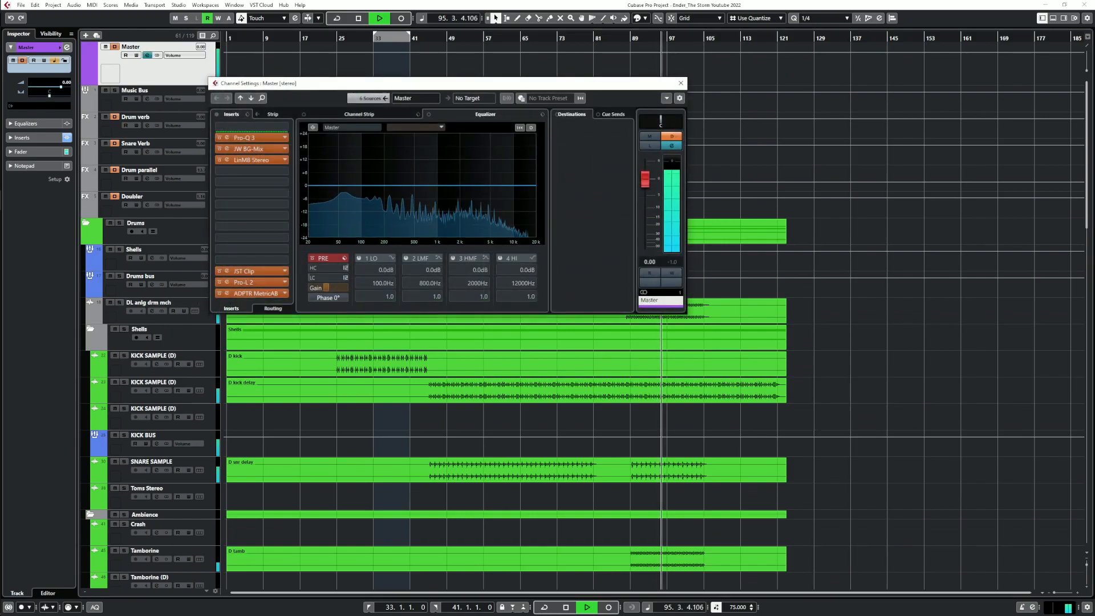
click(251, 294)
click(324, 450)
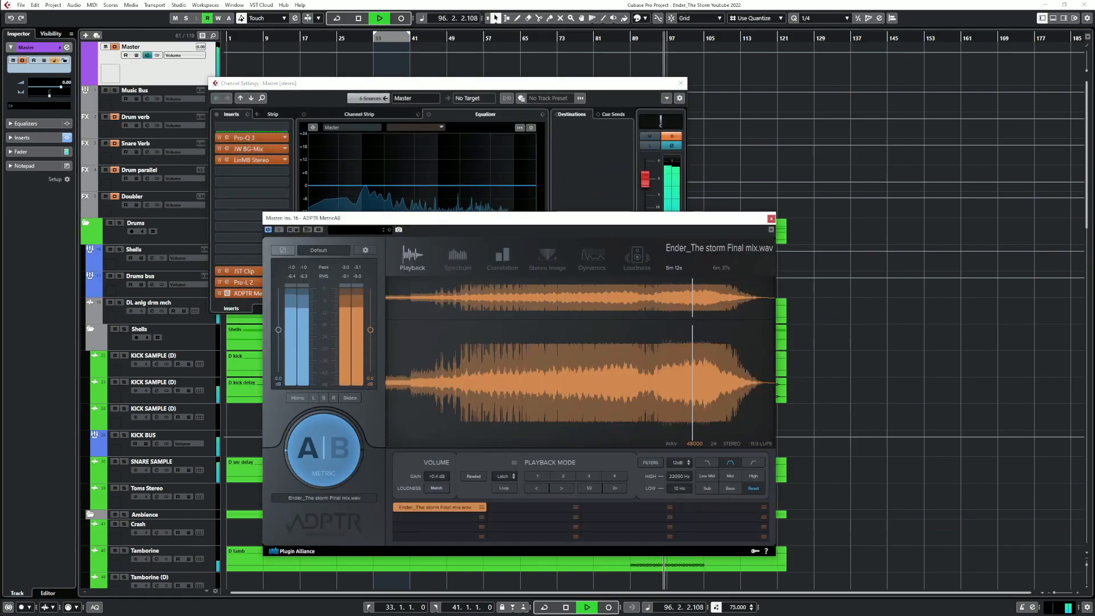
click(771, 219)
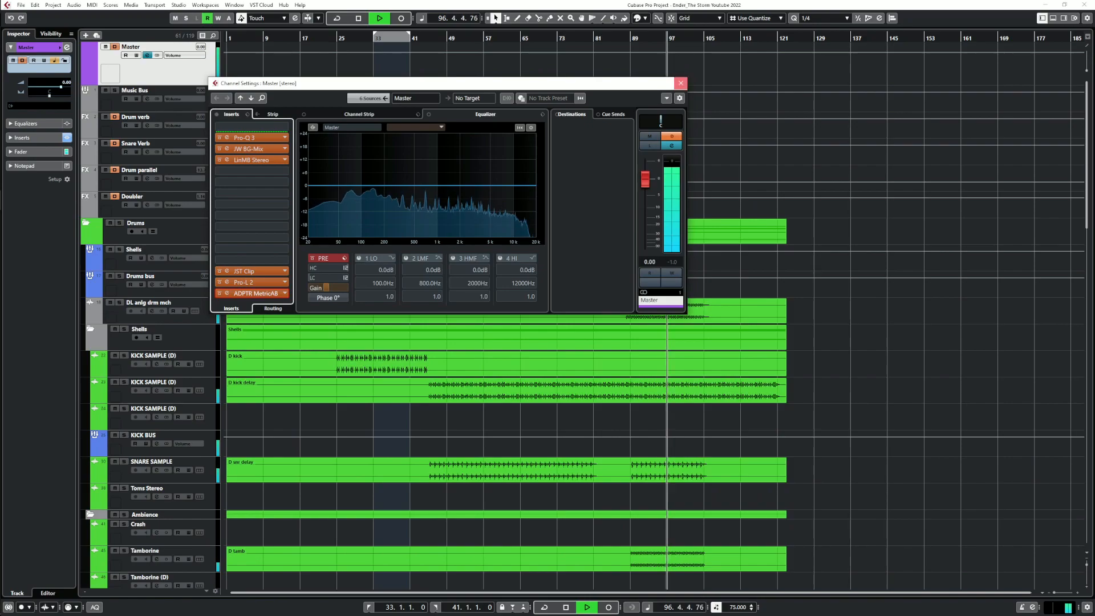
click(680, 83)
key(space)
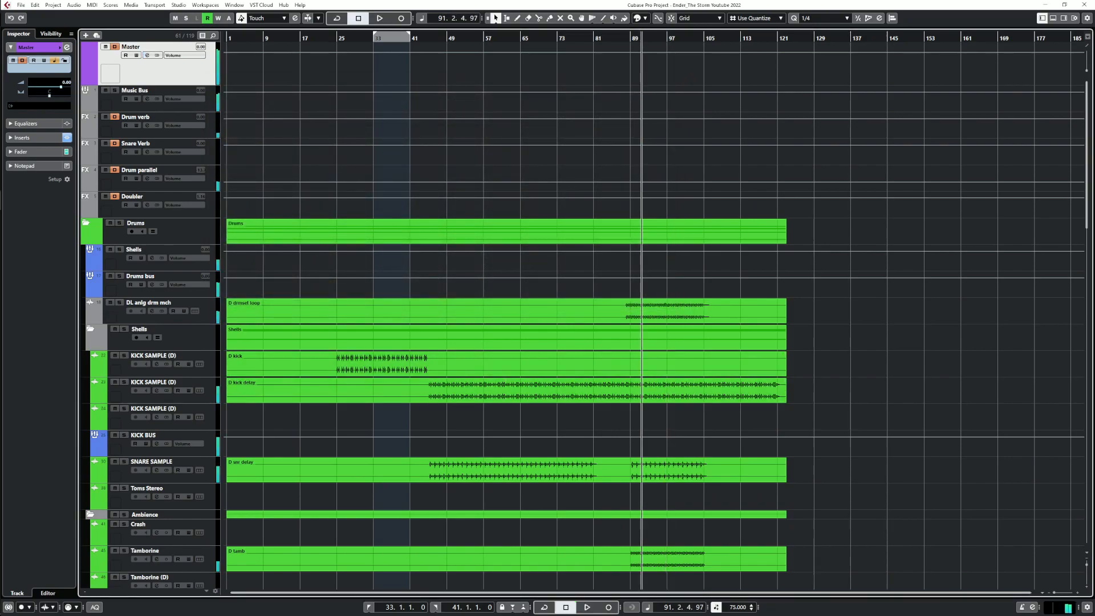
Open the Pro-L 2 limiter on the Bass Bus, check its gain reduction during playback from bar 91, and close its windows
scroll(570, 314, down, 5)
scroll(570, 314, down, 4)
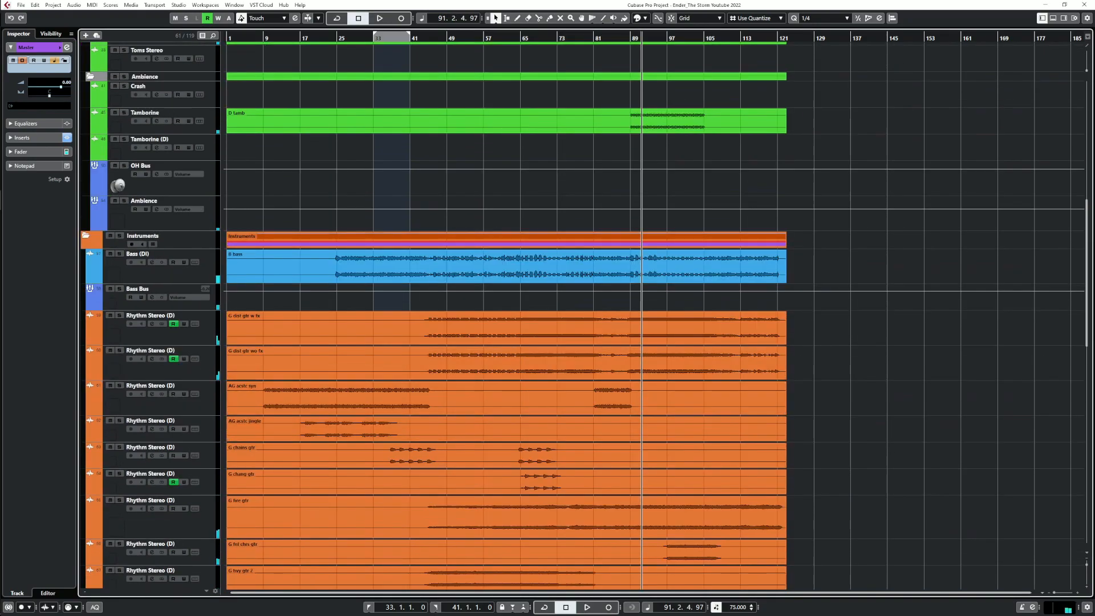
click(152, 297)
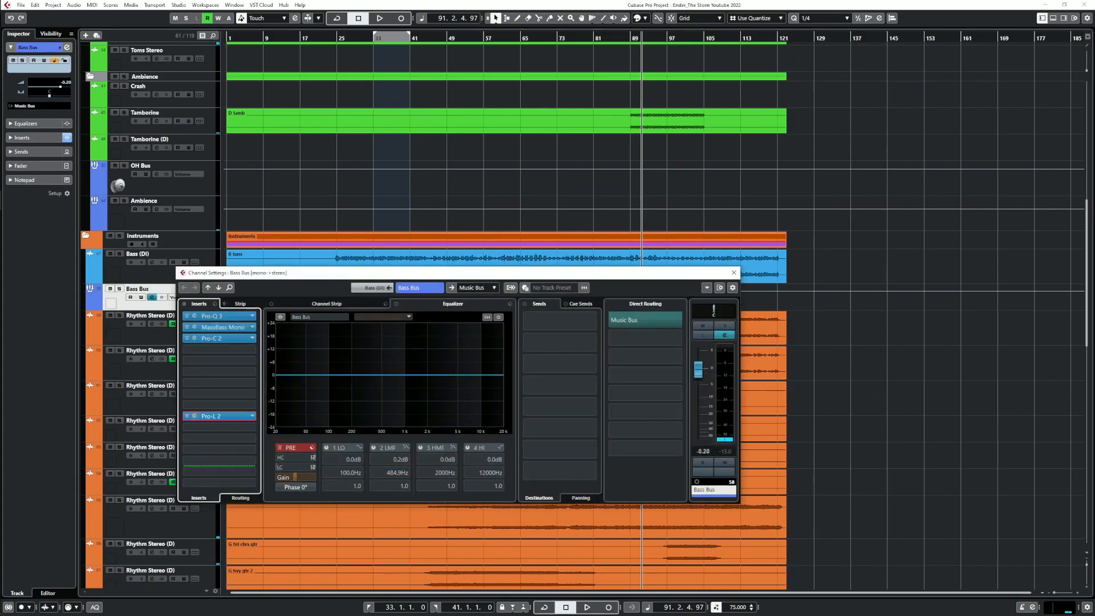
click(211, 416)
mouse_move(876, 422)
key(space)
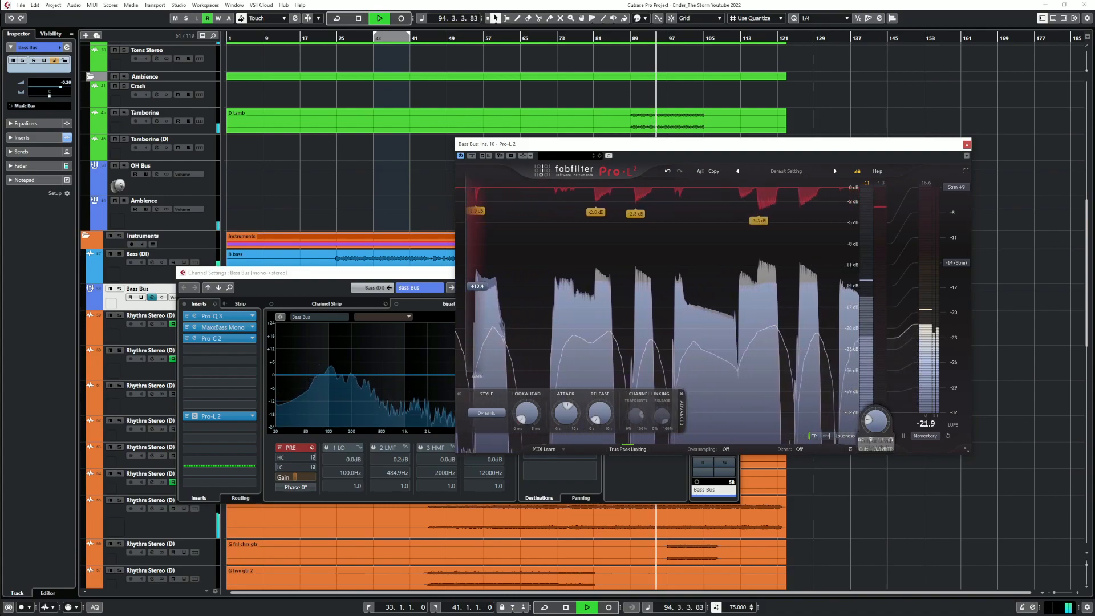
key(Escape)
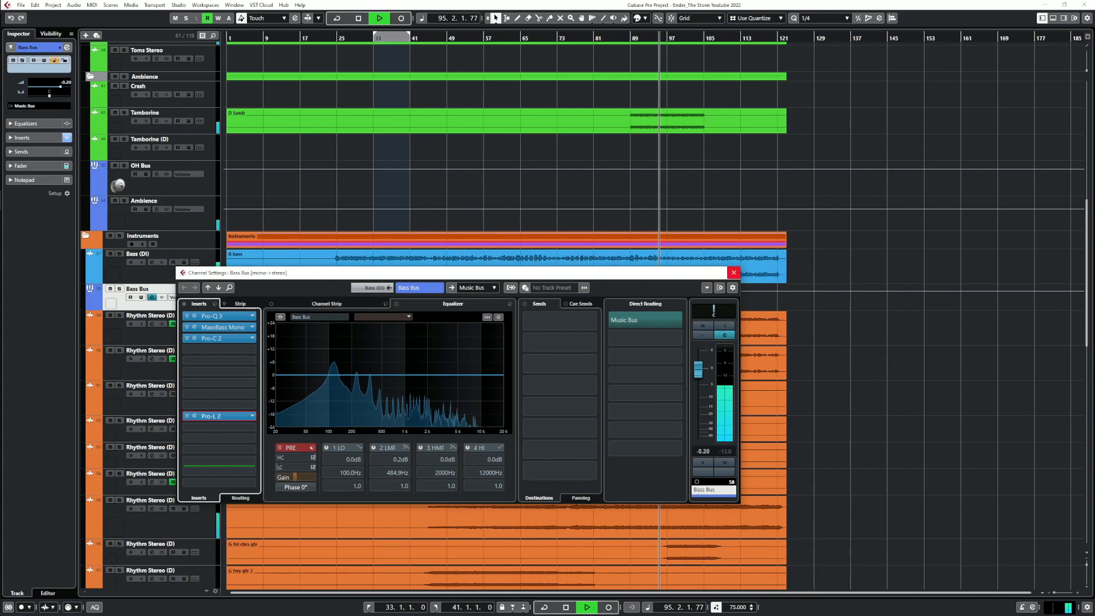
click(734, 273)
Restart playback further along the song and audition the full mix around bar 75
scroll(506, 381, up, 4)
scroll(506, 311, up, 4)
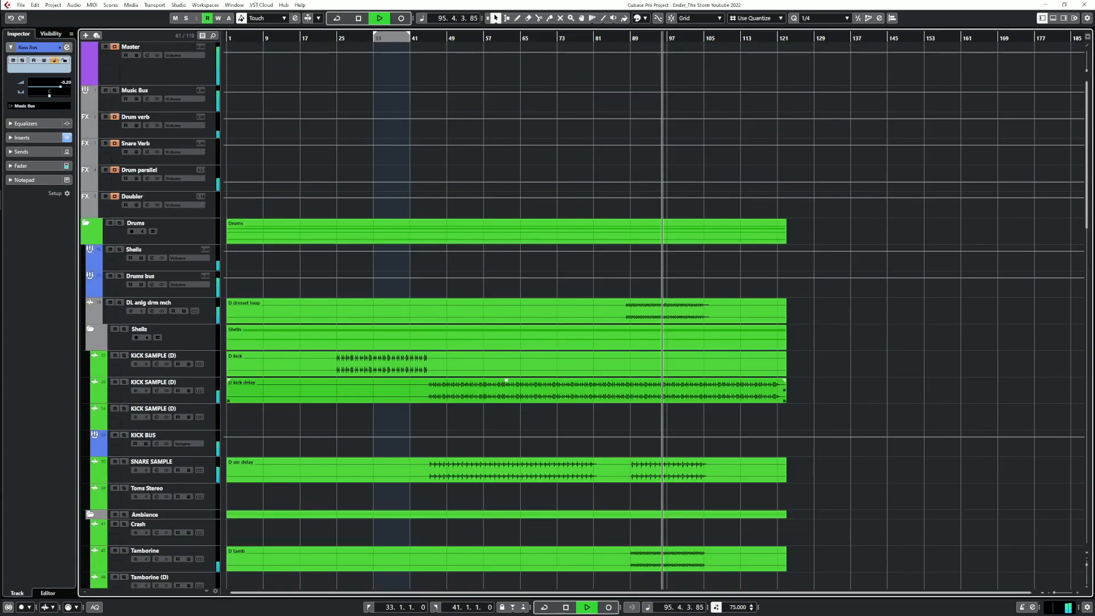
scroll(506, 311, down, 12)
scroll(506, 387, up, 4)
key(space)
click(506, 388)
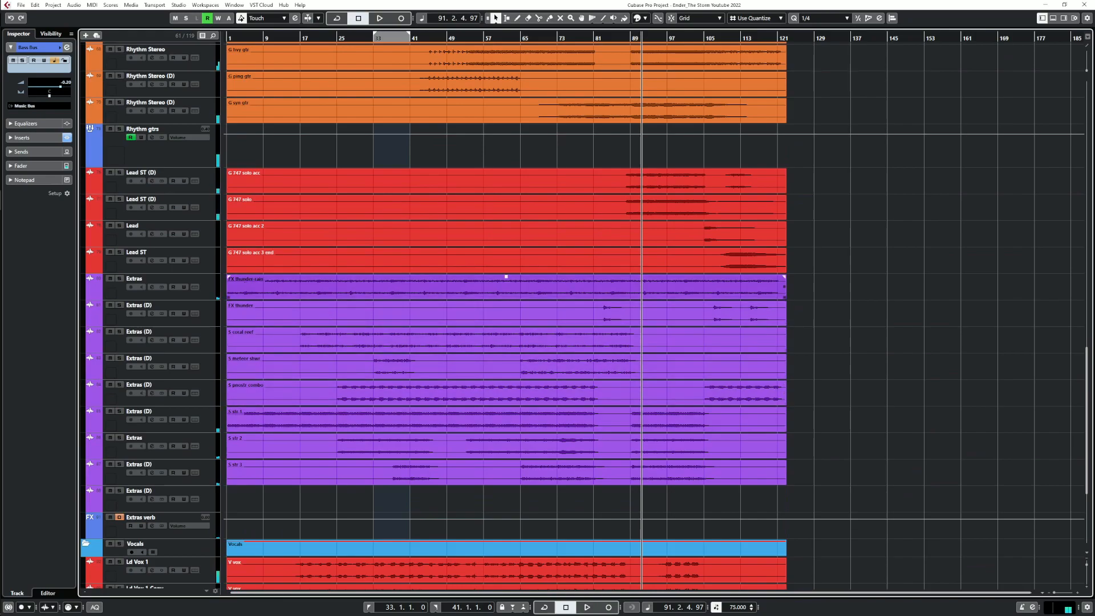
click(503, 147)
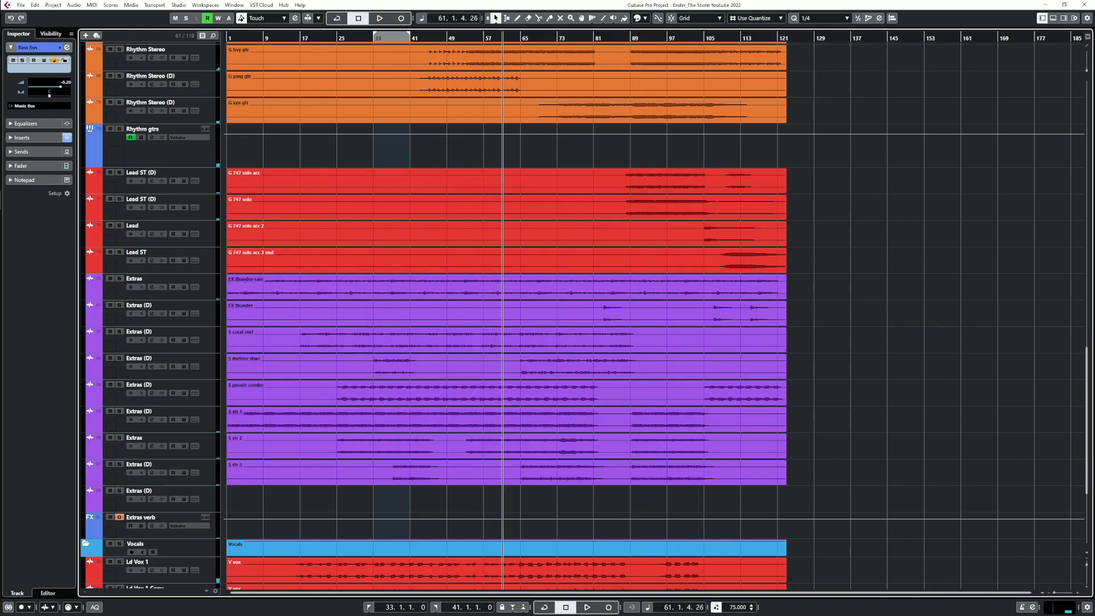
click(294, 147)
key(space)
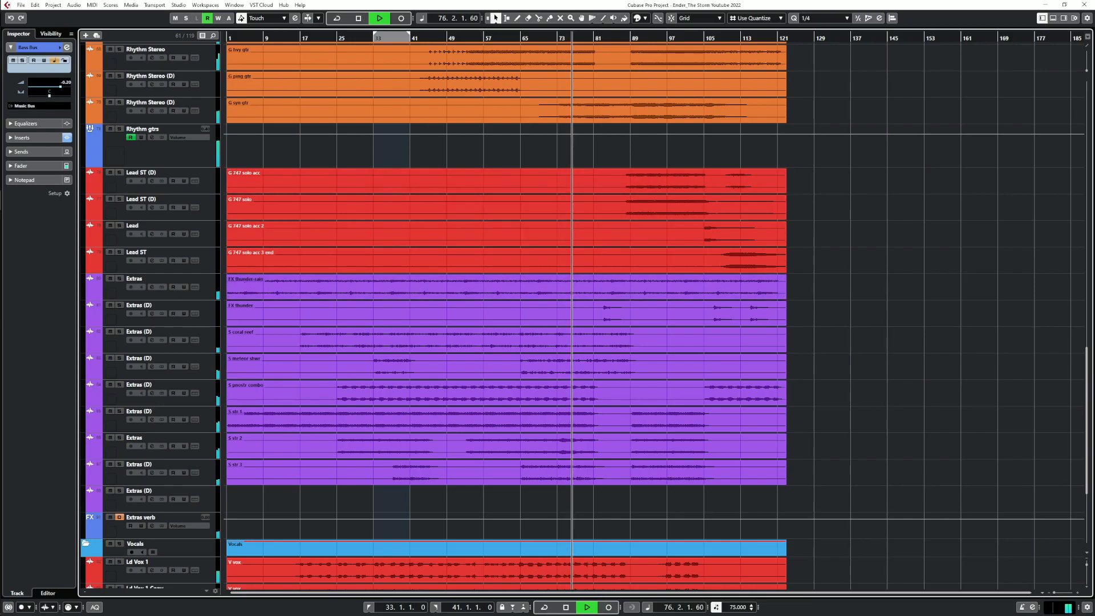
key(space)
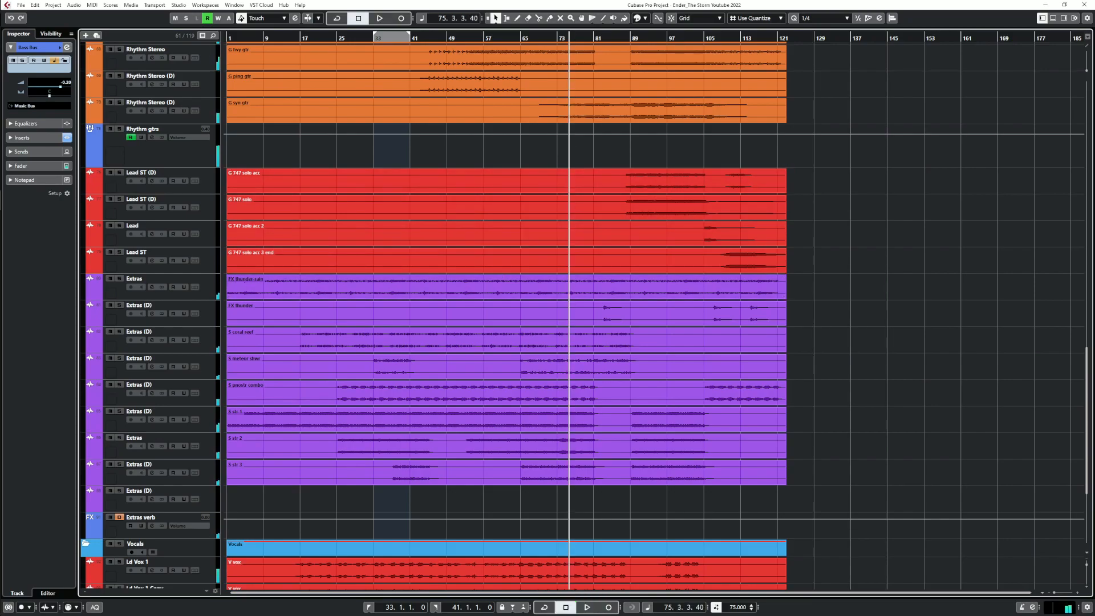
Play the ending from about bar 105 and briefly solo the Lead and Lead ST tracks in turn
scroll(704, 38, up, 3)
click(703, 38)
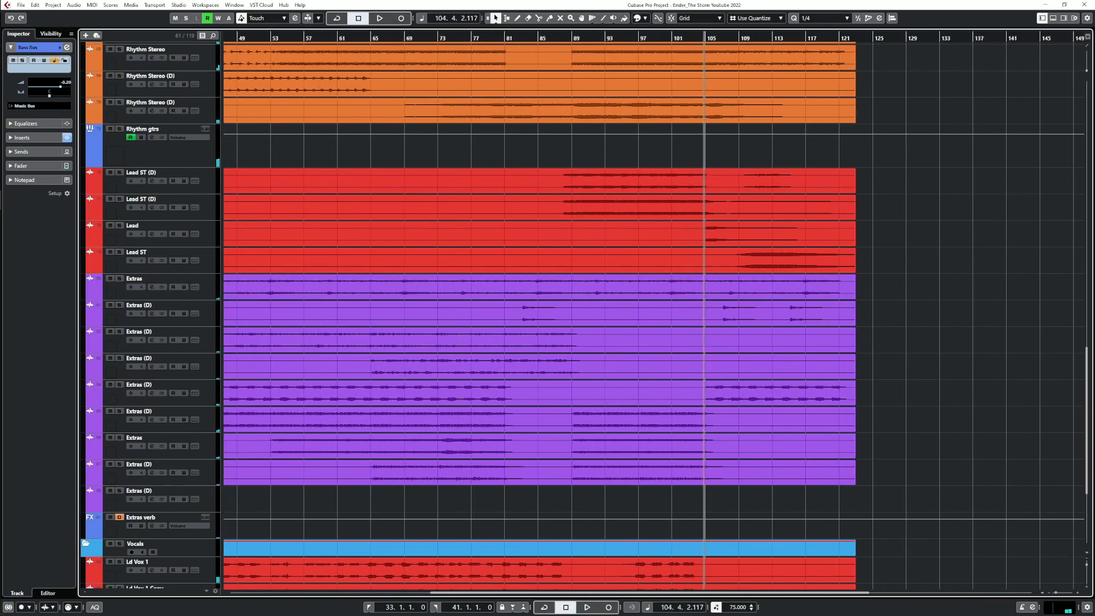
click(119, 225)
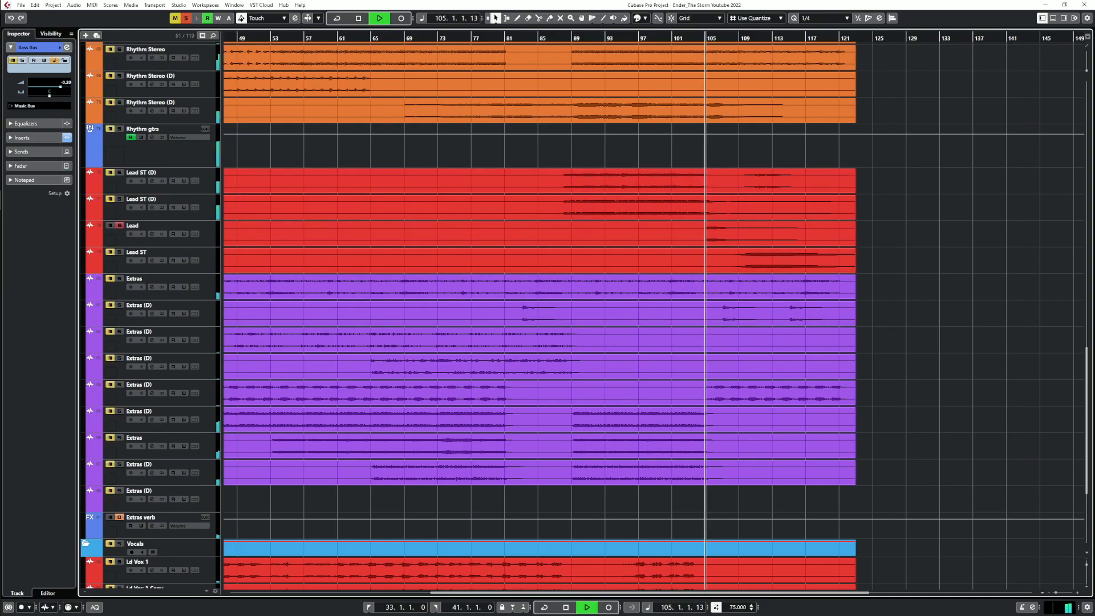
click(120, 226)
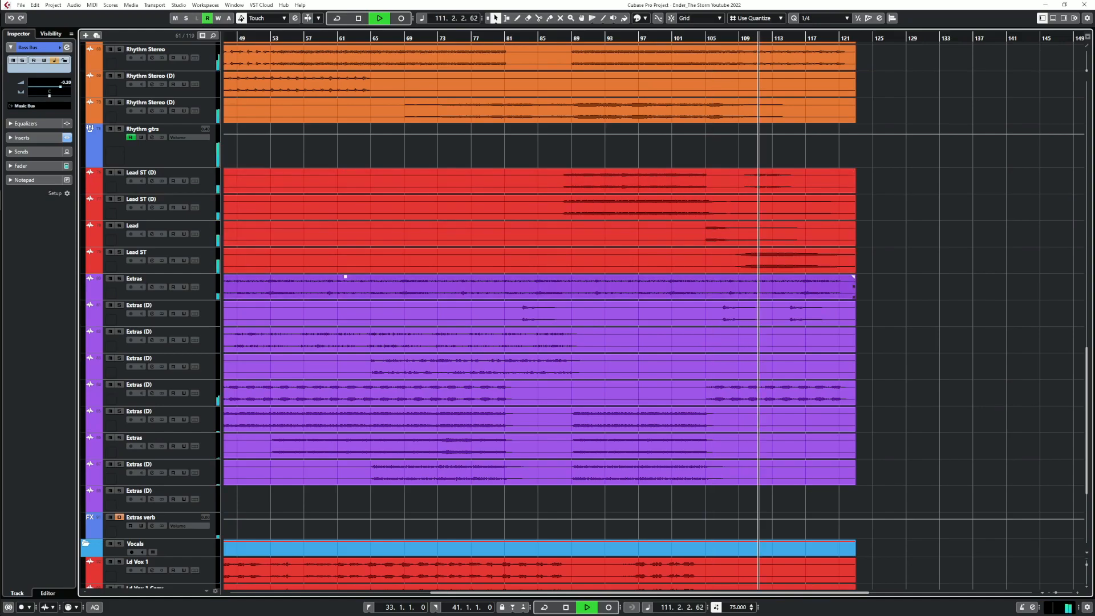
click(119, 252)
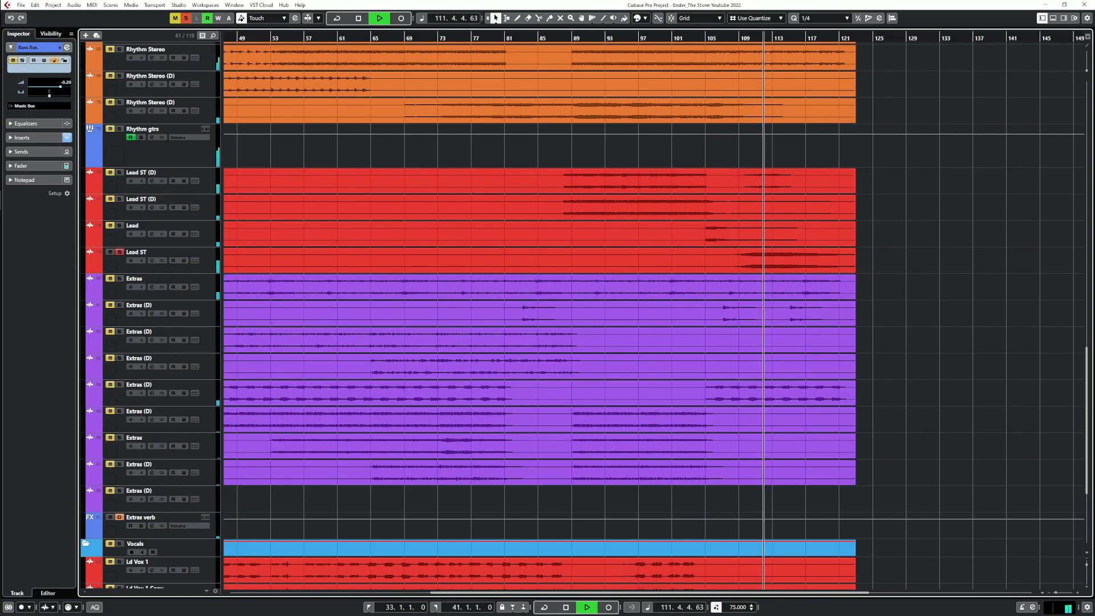
click(119, 251)
Split the G 747 solo acc event near bar 109 and adjust the clip volume of its second part
right_click(727, 196)
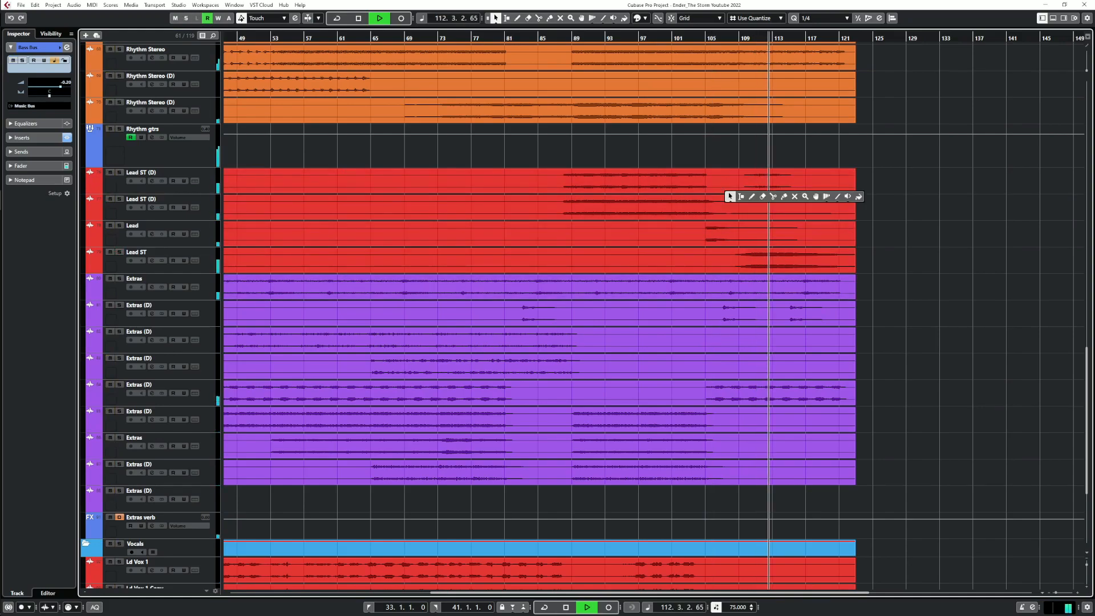
click(773, 197)
click(735, 185)
click(495, 18)
drag(794, 170, 794, 137)
click(793, 141)
Play from bar 111 and briefly solo the G 747 solo acc track to check its split section
click(756, 38)
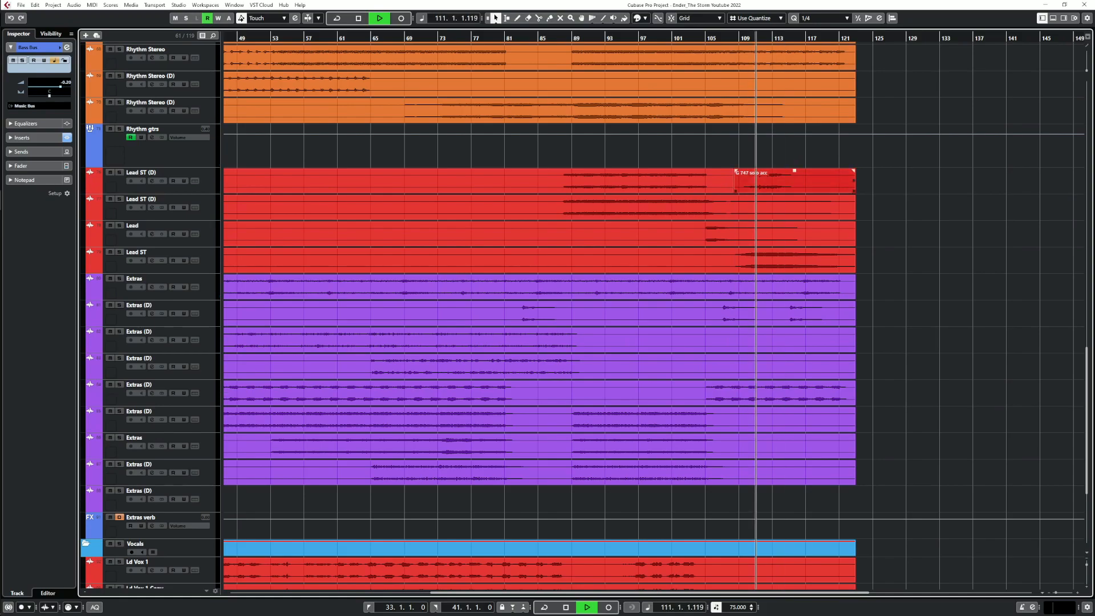
key(s)
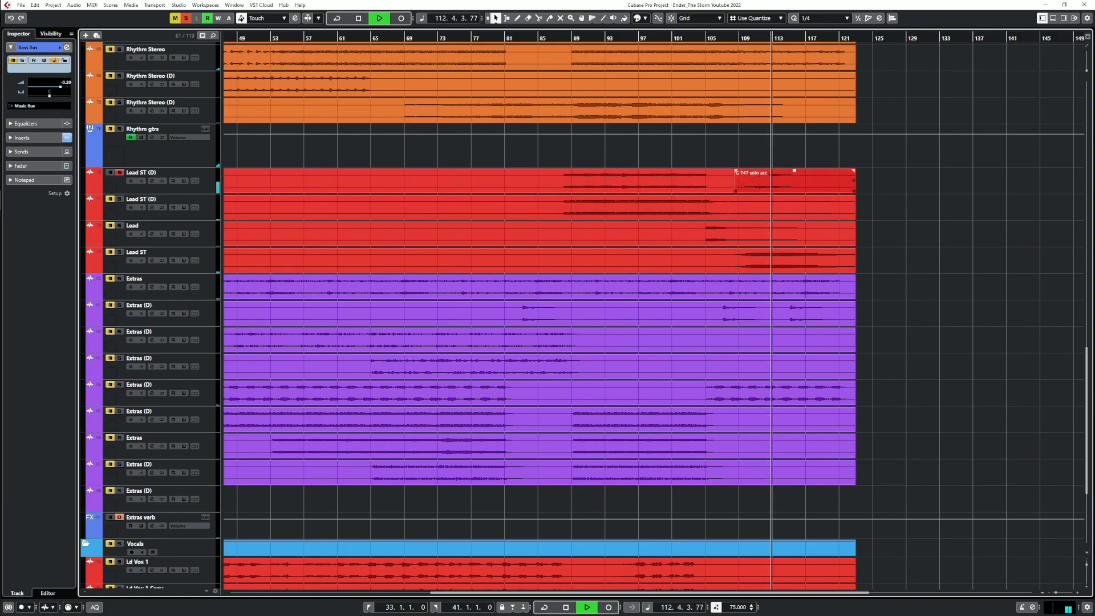
click(120, 172)
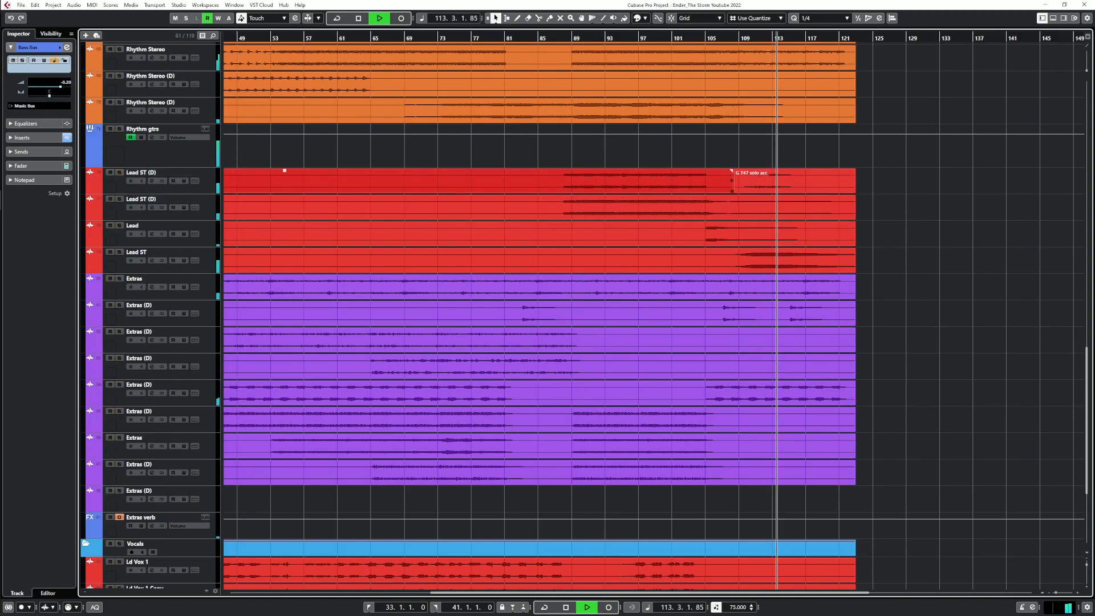
Restart playback from bar 111 and briefly solo the G 747 solo track to hear its tail
scroll(345, 293, up, 4)
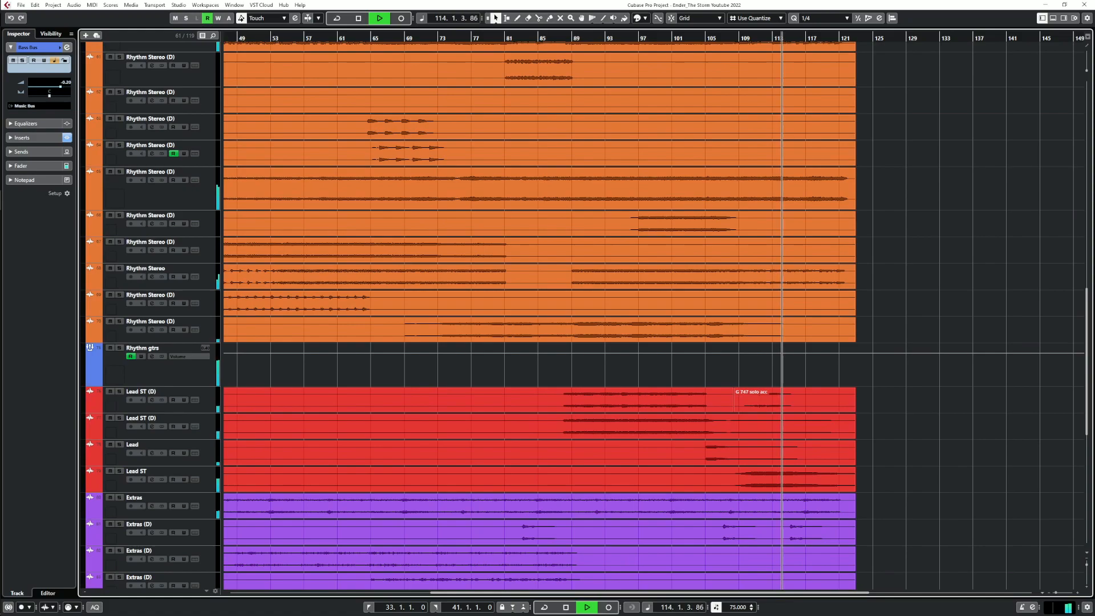
key(space)
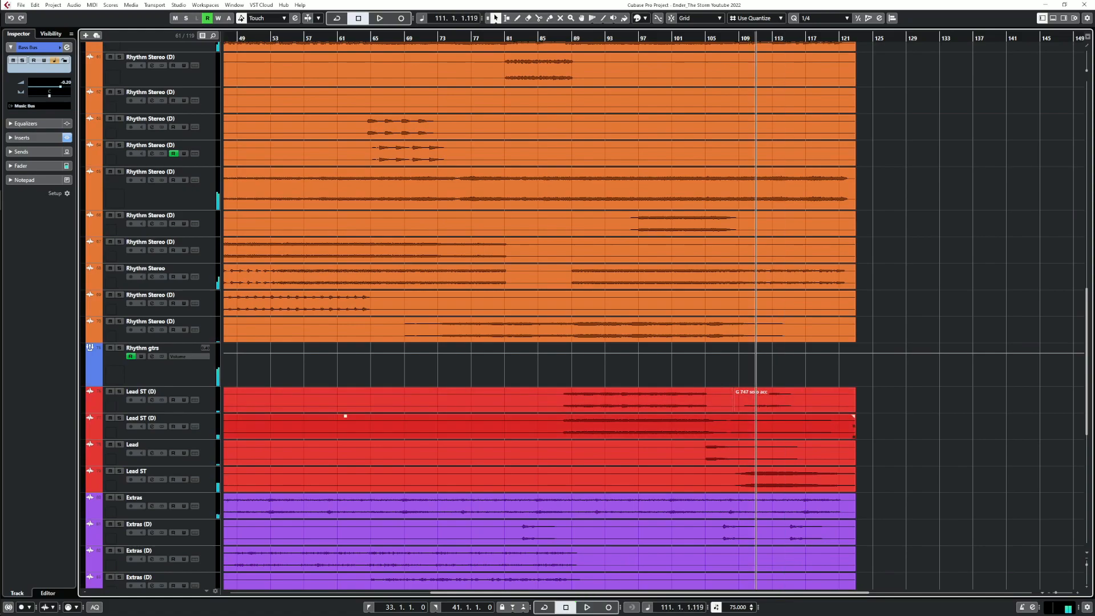
click(119, 418)
key(space)
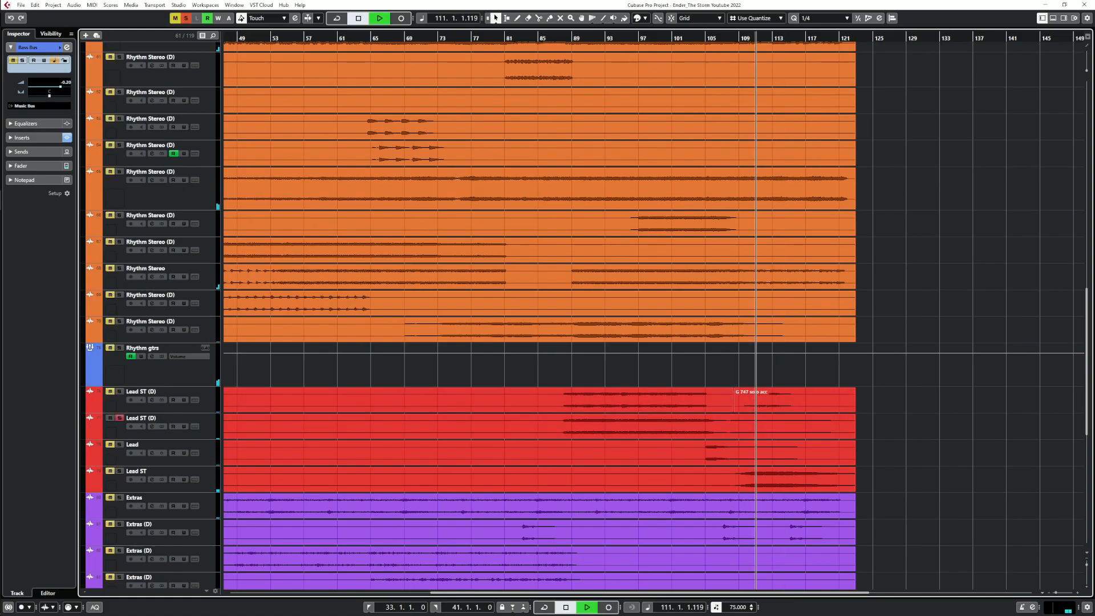
click(119, 418)
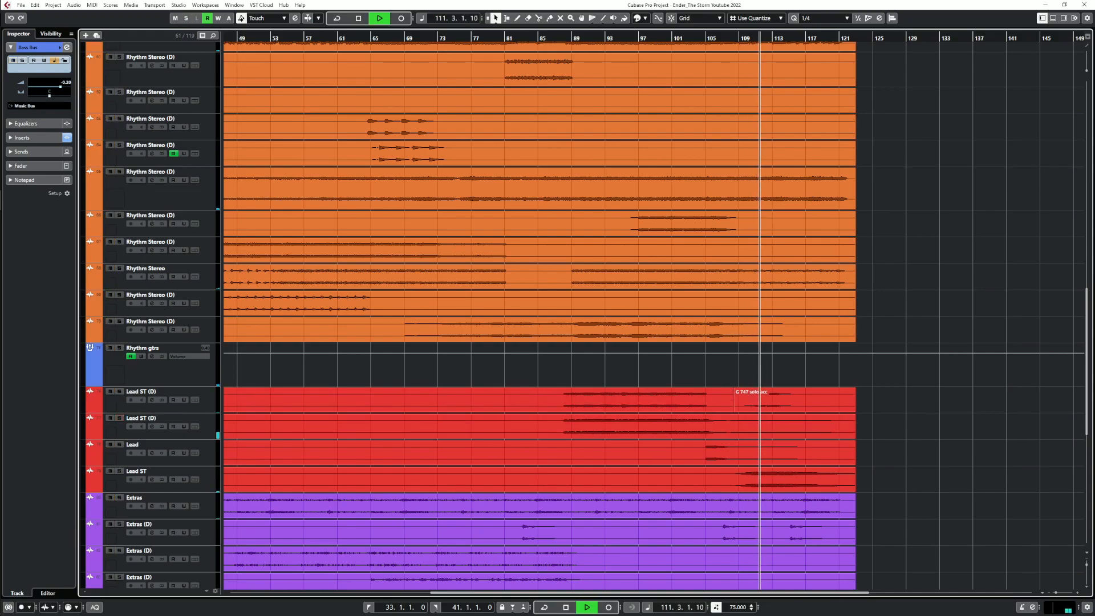
Rejoin the split parts of the G 747 solo acc event near bar 109 and stop playback
right_click(740, 434)
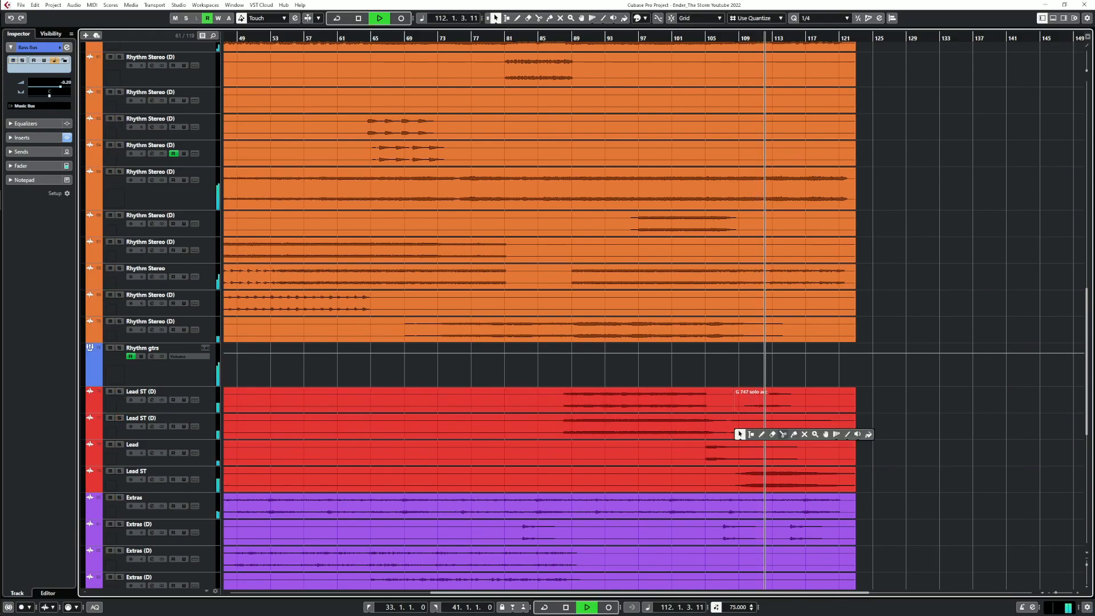
click(783, 434)
click(495, 18)
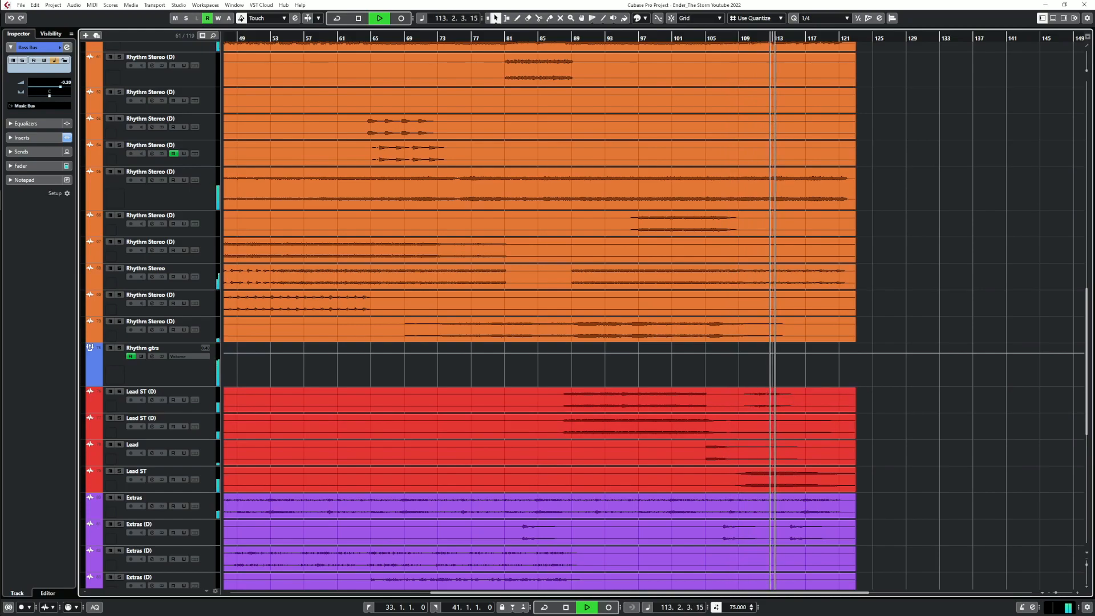
key(space)
click(345, 469)
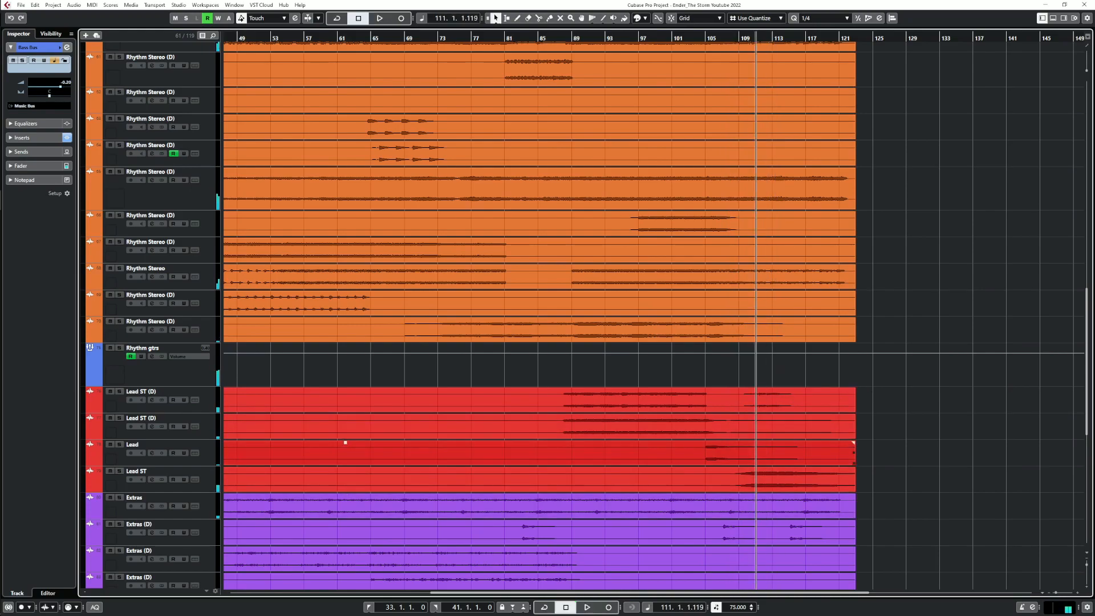
Solo the Lead ST track from bar 111 and cut its channel EQ's high-mid band by about 2.8 dB near 2.9 kHz
scroll(571, 451, down, 2)
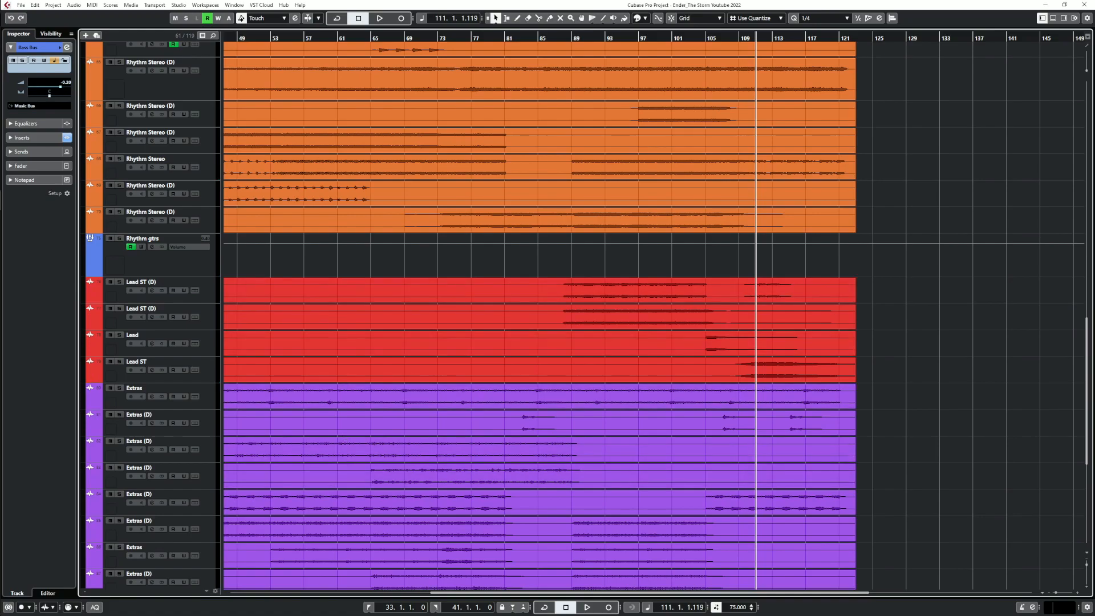
click(119, 362)
key(space)
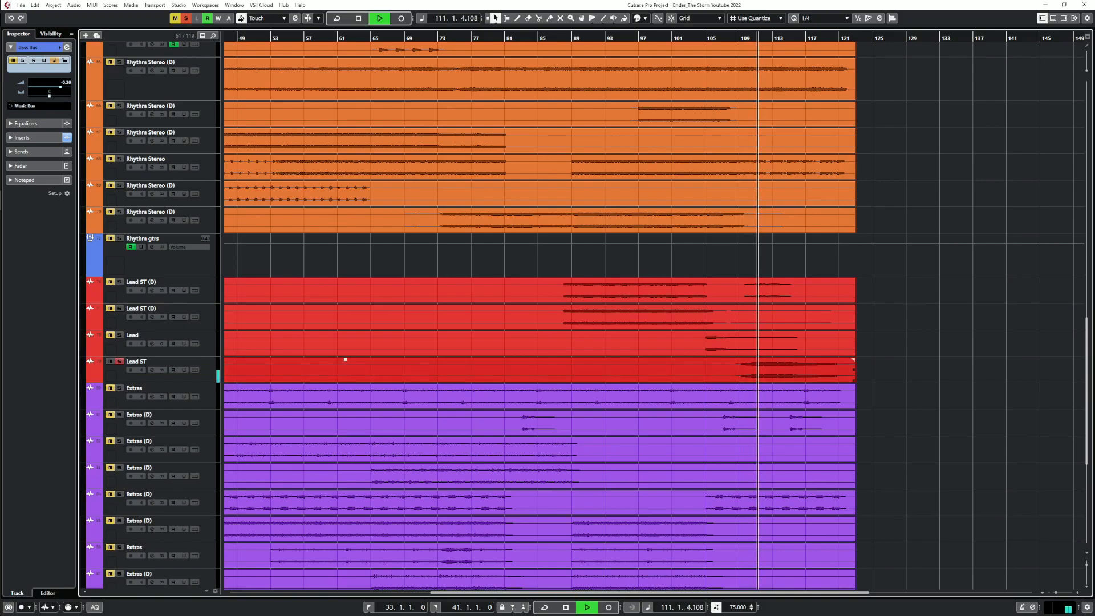
click(152, 369)
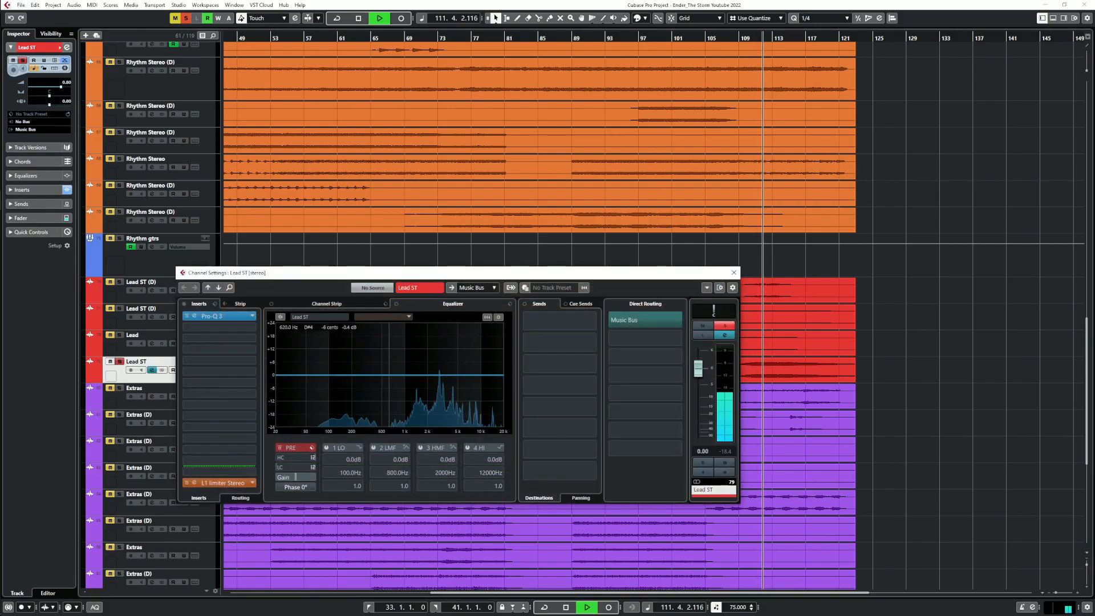
mouse_move(429, 375)
mouse_down()
mouse_move(435, 362)
mouse_move(441, 380)
mouse_up()
click(734, 273)
key(space)
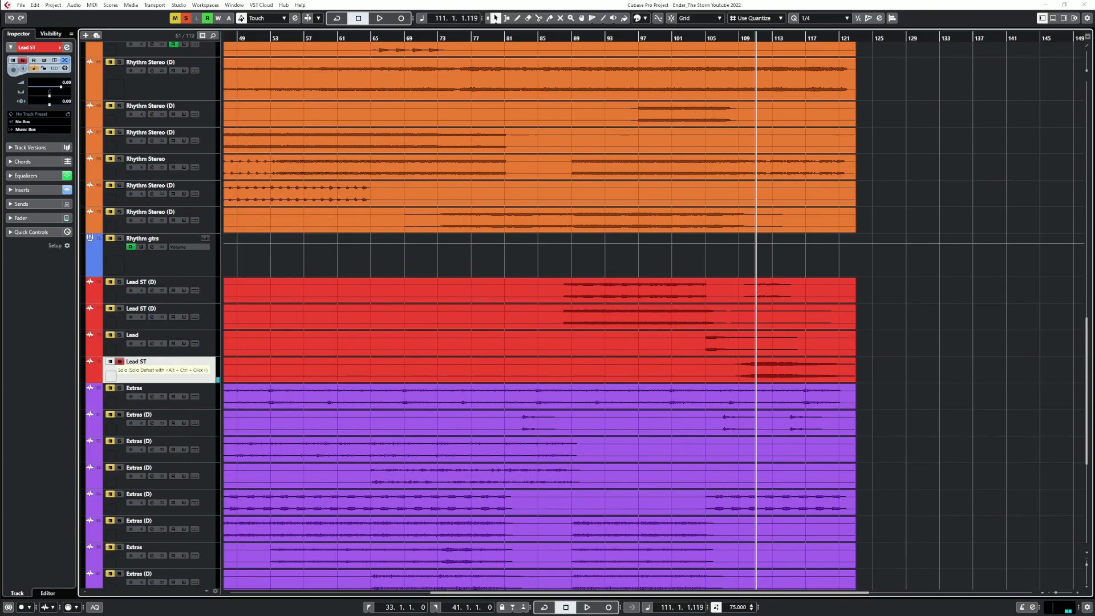
Unsolo the Lead ST track and play from bar 111, toggling its channel EQ off and on to compare in the mix
click(119, 362)
key(space)
click(345, 359)
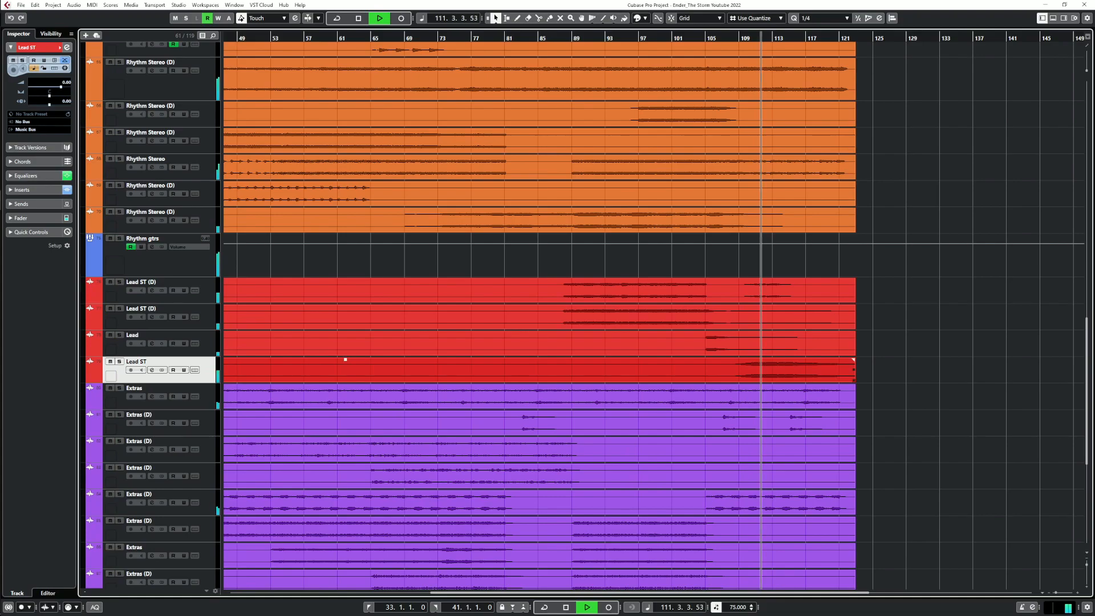
click(152, 370)
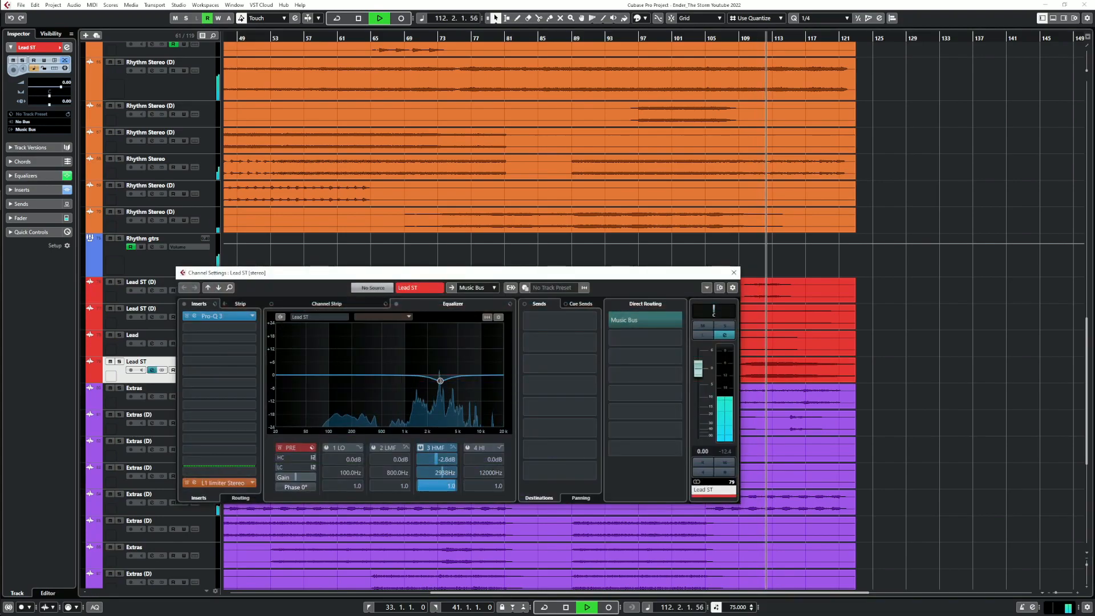
click(397, 304)
click(396, 304)
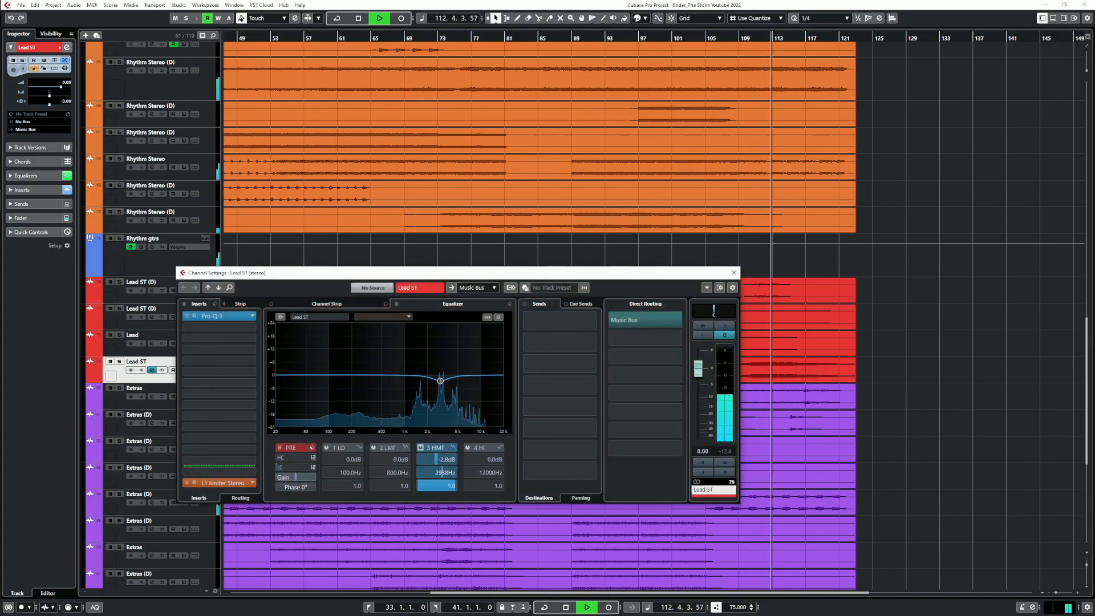
click(734, 273)
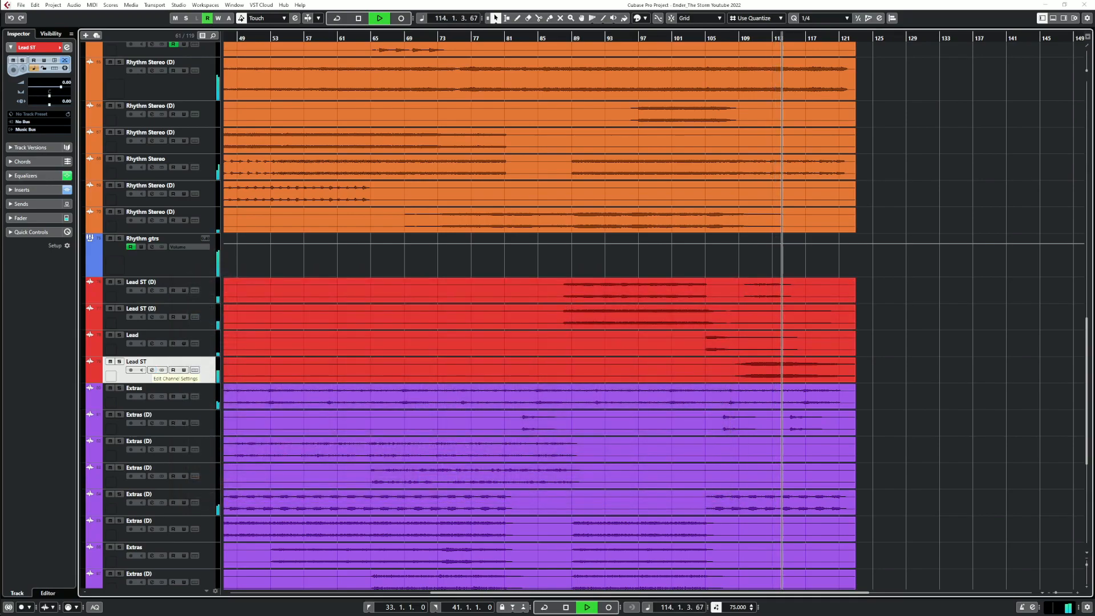
key(space)
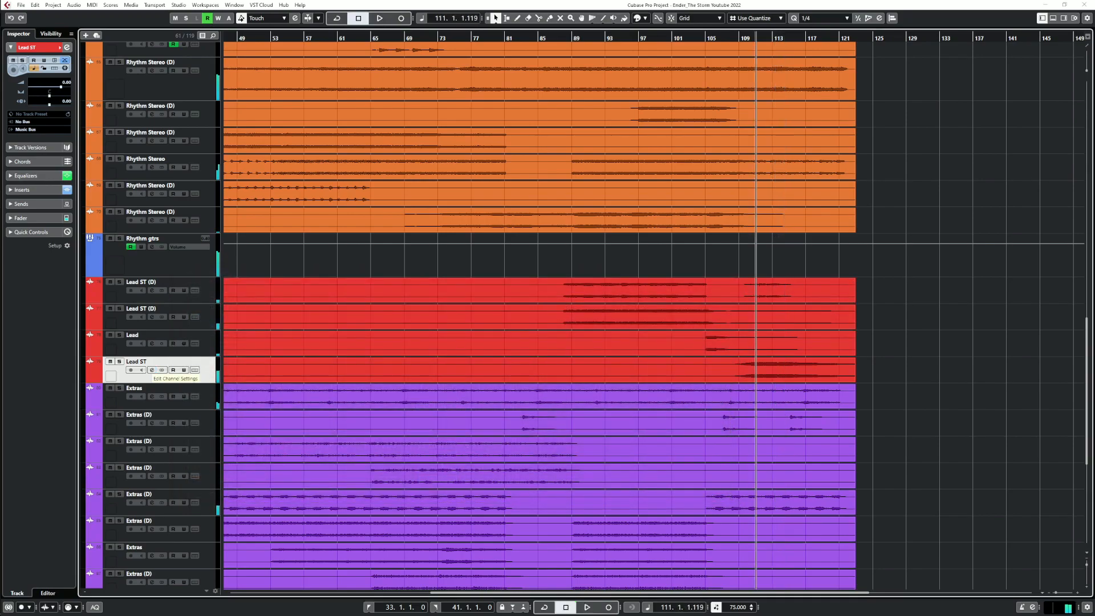
Examine the Pro-Q 3 insert settings on the Lead ST channel and close them without editing
click(152, 370)
click(212, 315)
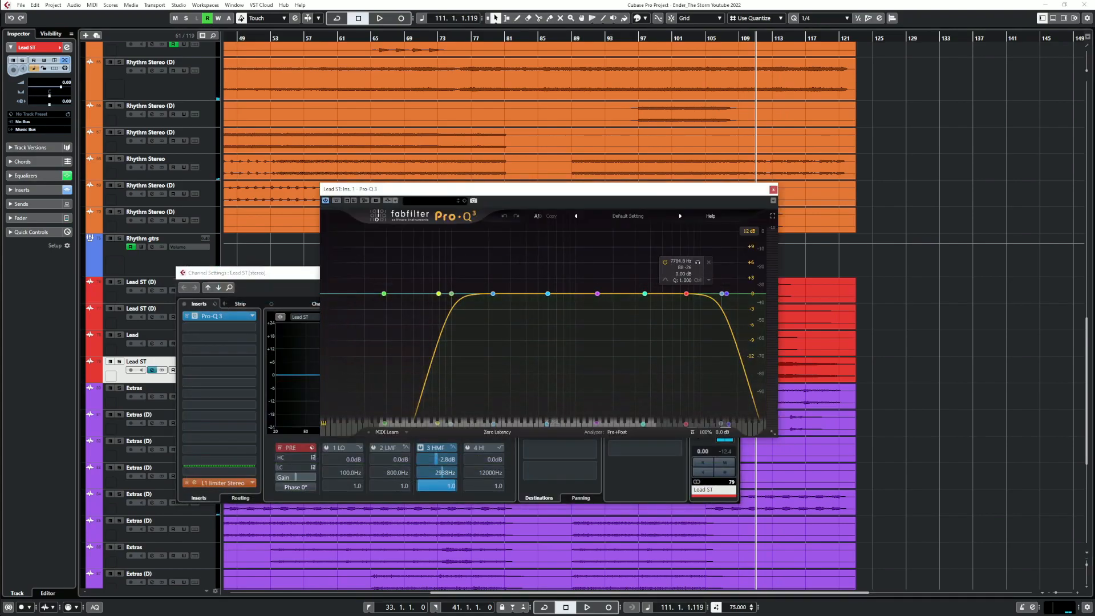
click(774, 189)
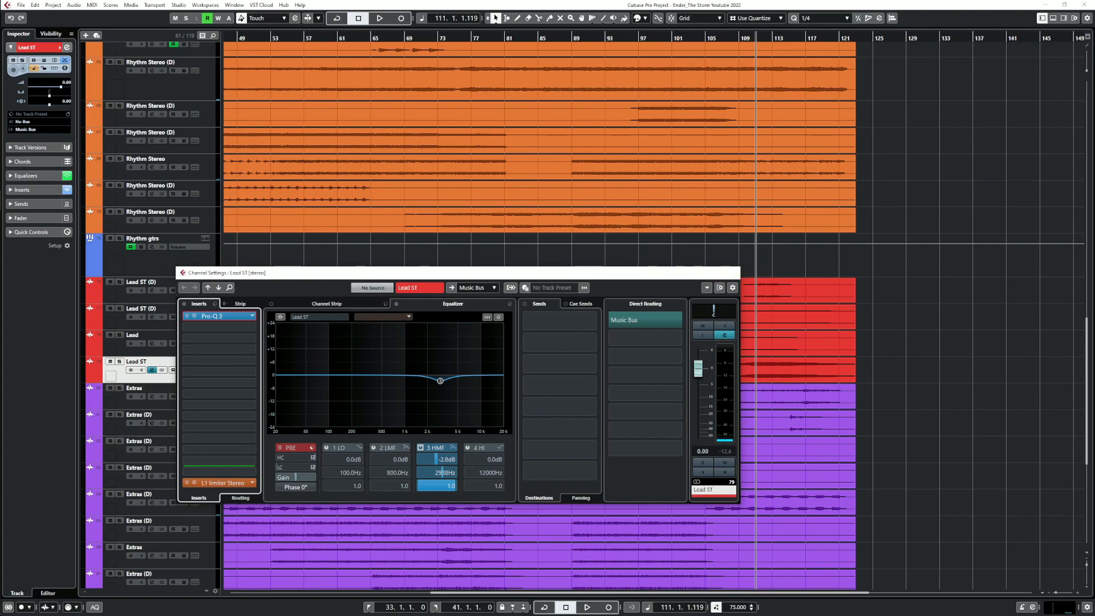
click(734, 273)
scroll(570, 343, up, 8)
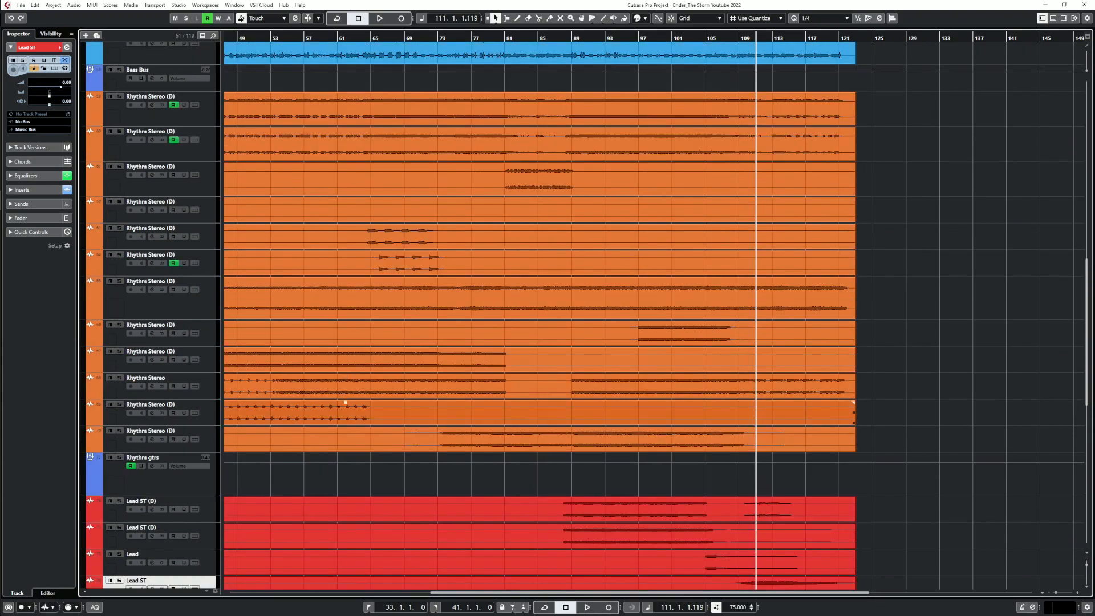
Open the Rhythm gtrs channel settings, view the JST Clip insert, and leave only the JW BG-Guitars plugin open
click(152, 466)
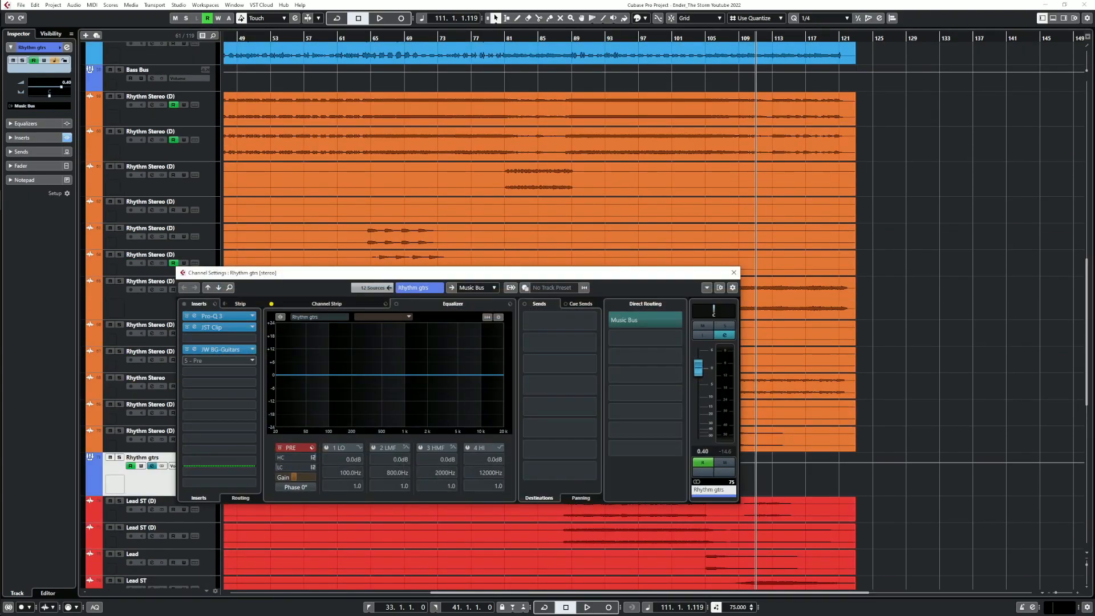
click(212, 327)
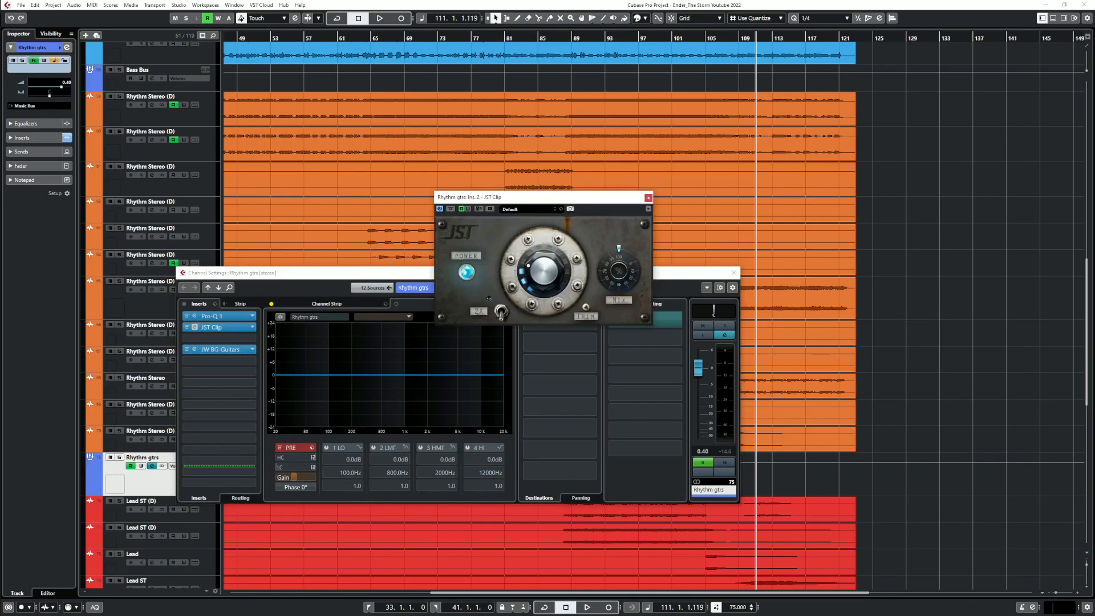
click(220, 350)
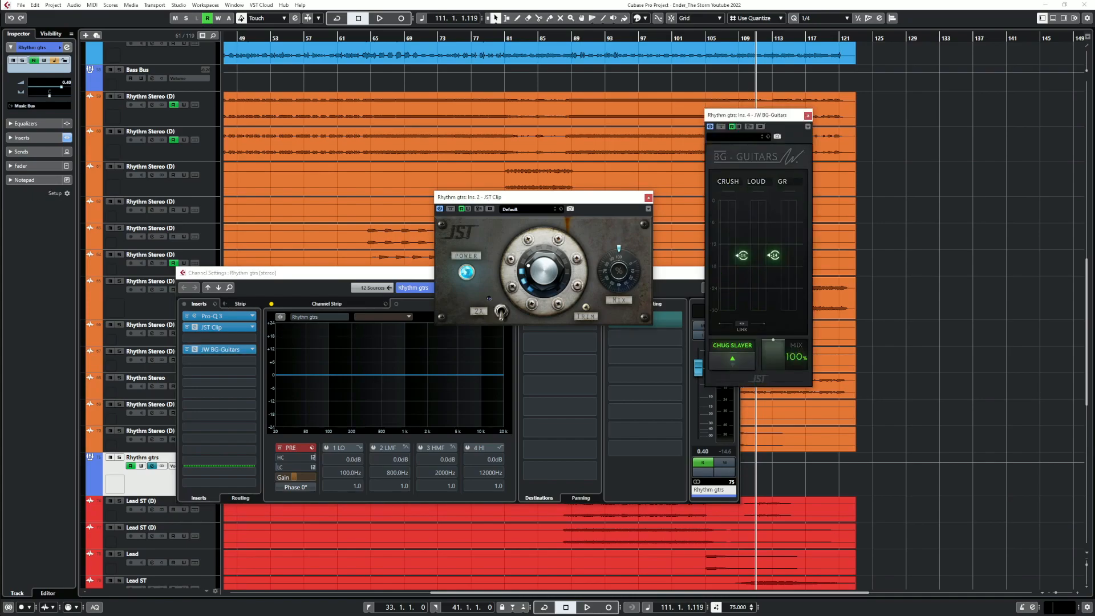
click(648, 198)
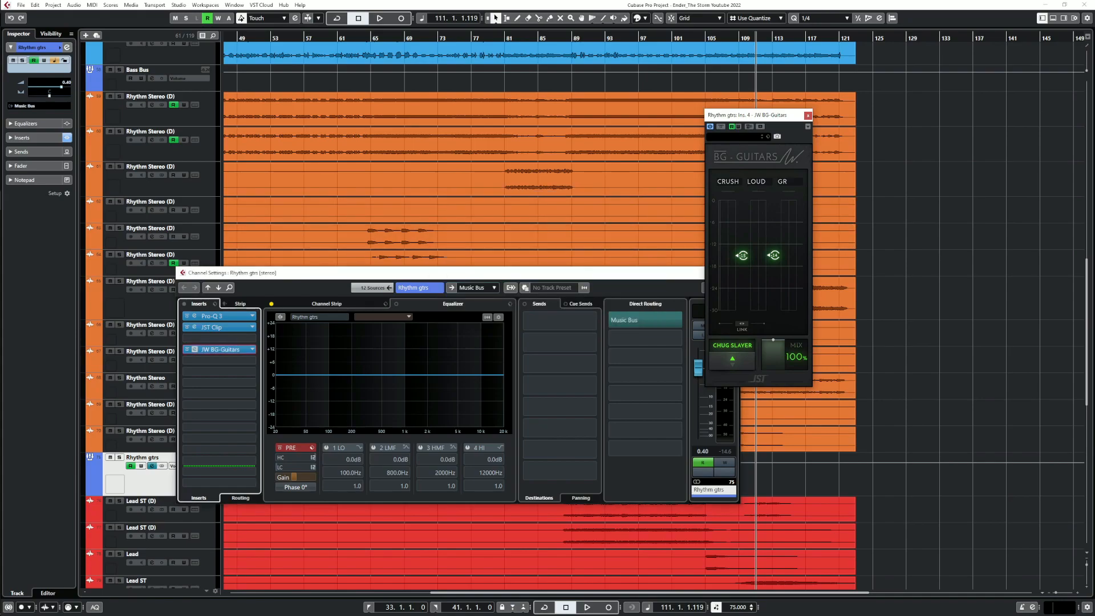
drag(485, 273, 412, 294)
click(661, 294)
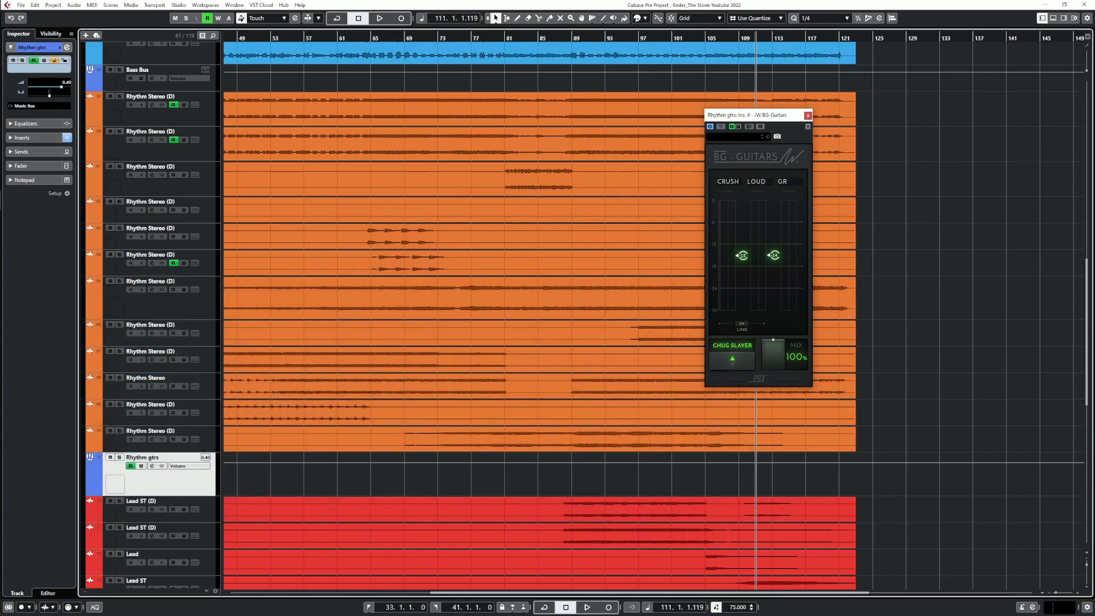
Play the soloed Rhythm gtrs bus from about bar 99, raise the linked JW BG-Guitars thresholds, and lower Loud slightly with Link off
click(657, 38)
key(space)
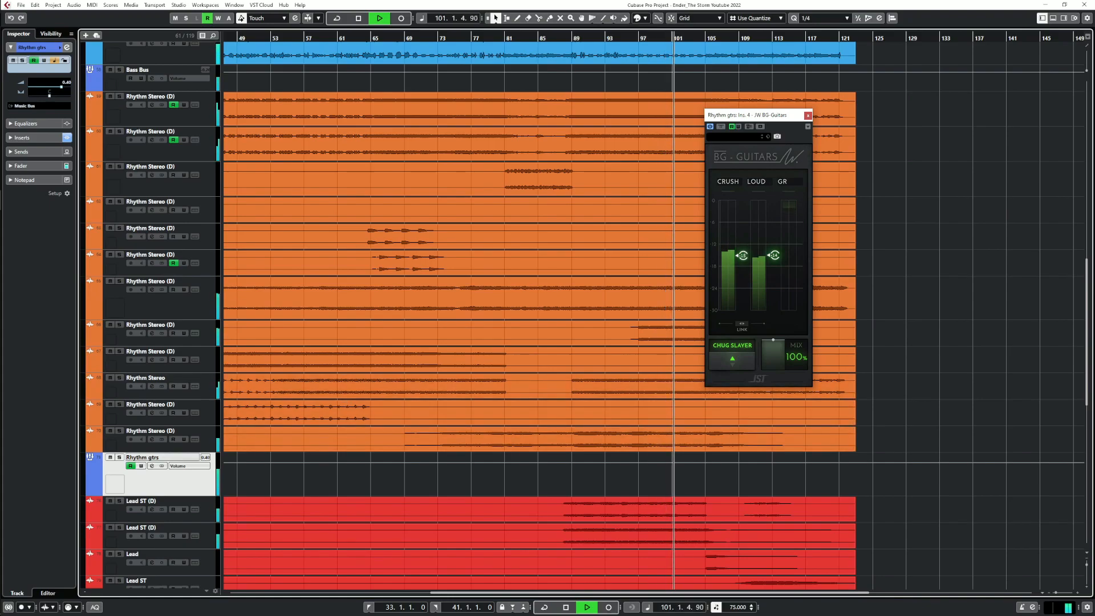
key(s)
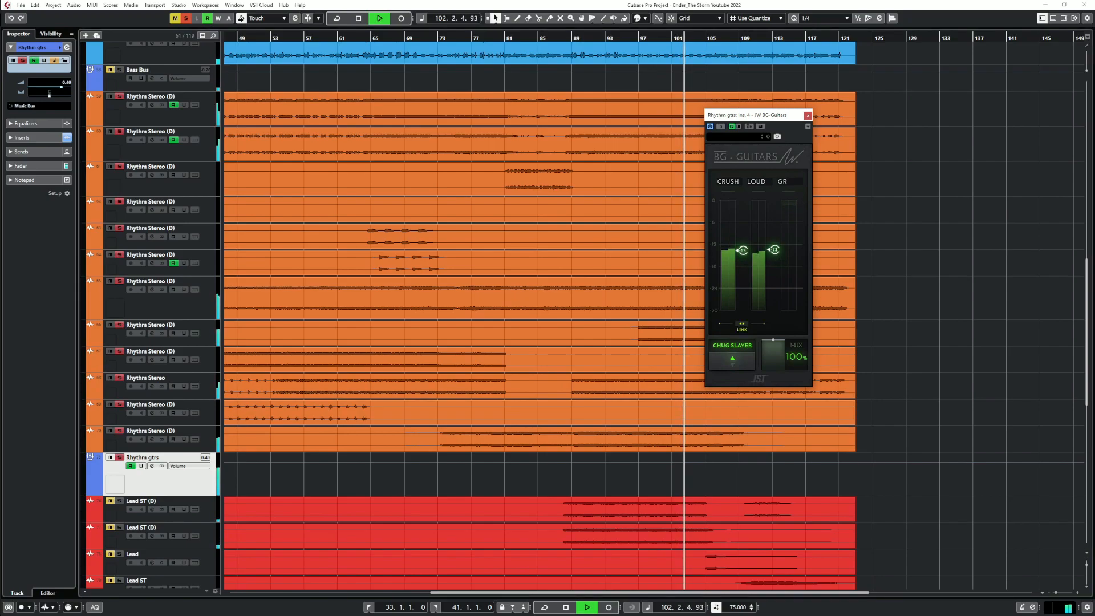
click(741, 324)
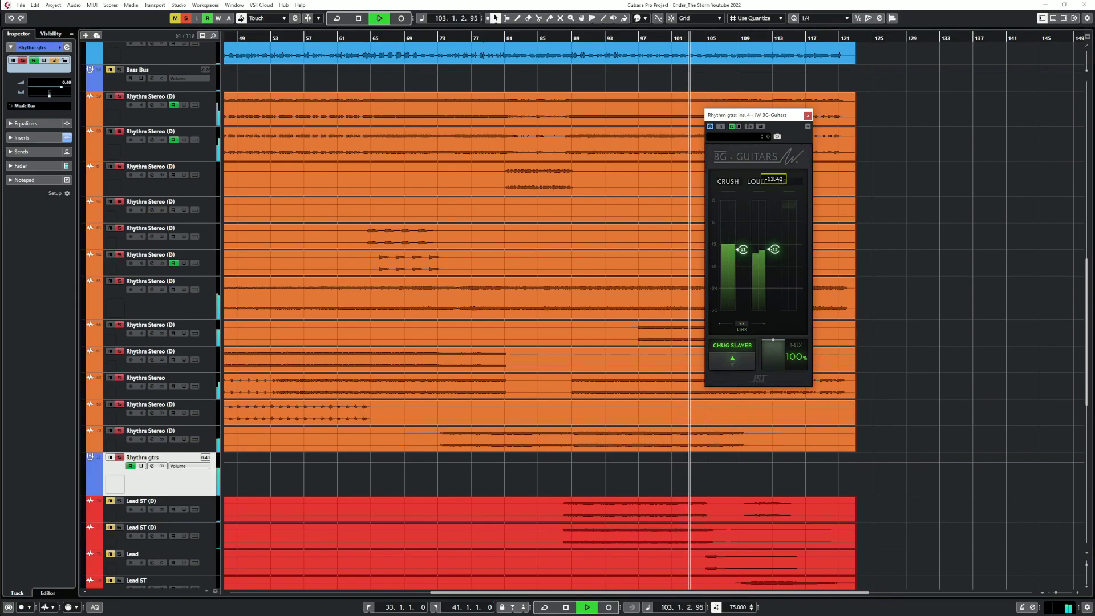
drag(775, 249, 775, 253)
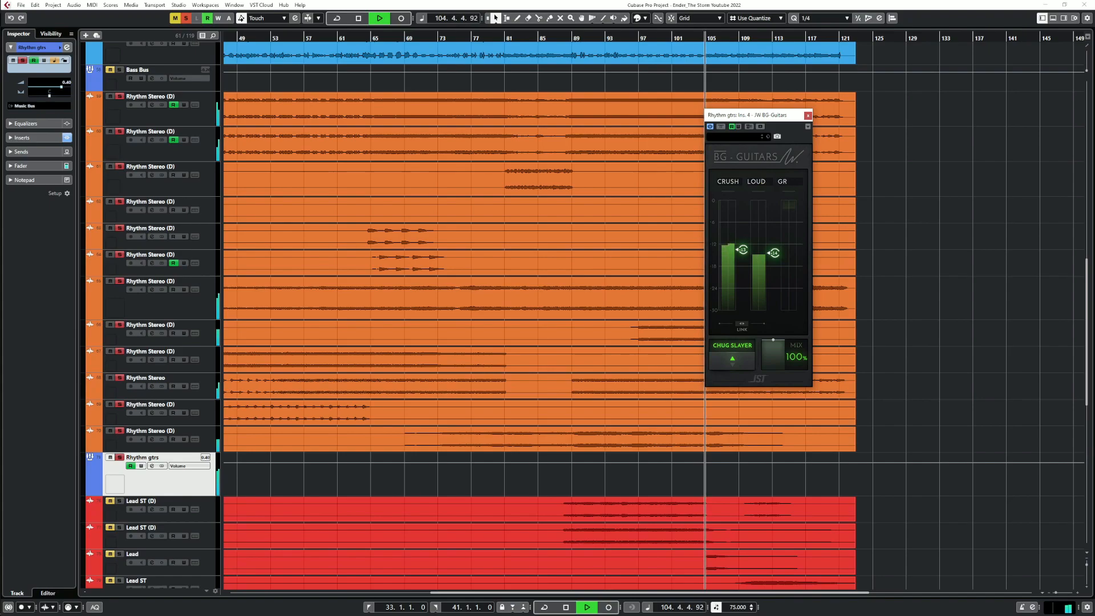
click(808, 116)
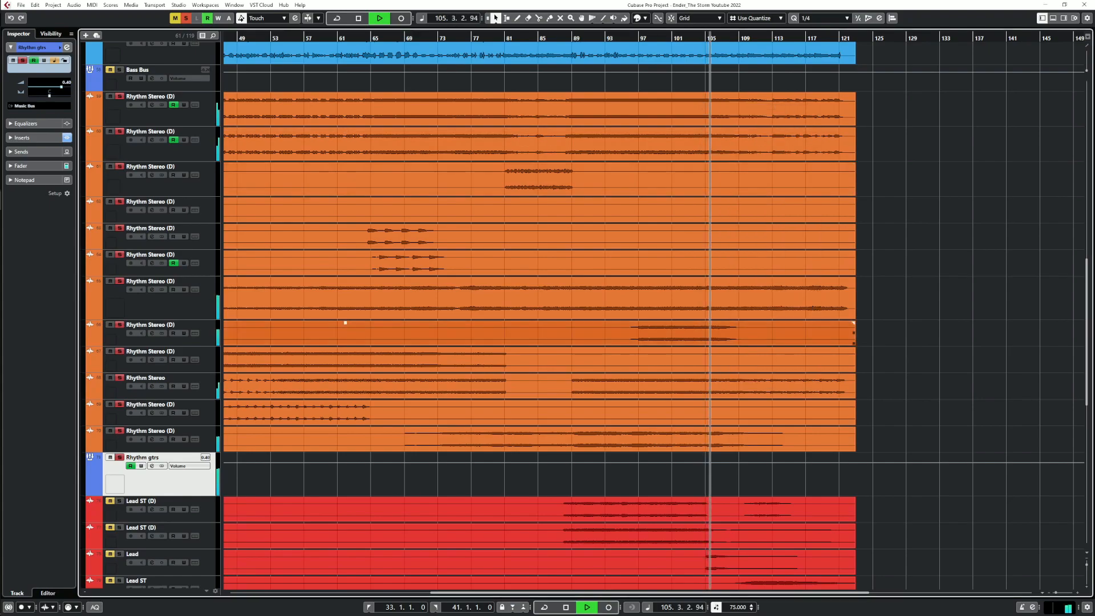
Raise the low-cut frequency in the Rhythm gtrs bus's Pro-Q 3 during playback, and close the plugin and channel settings
click(151, 466)
key(space)
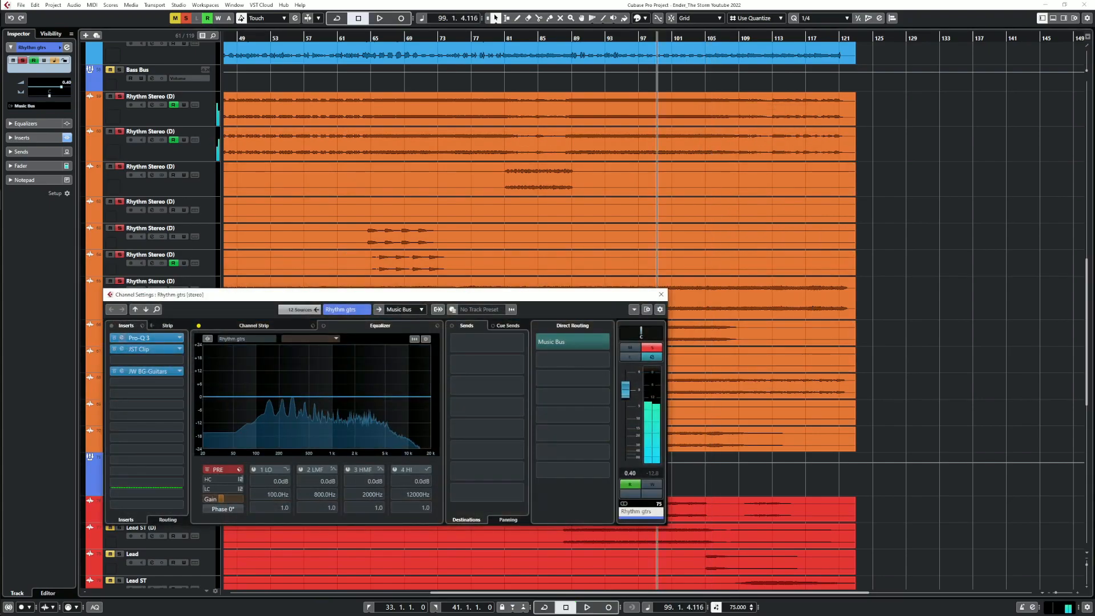
click(121, 338)
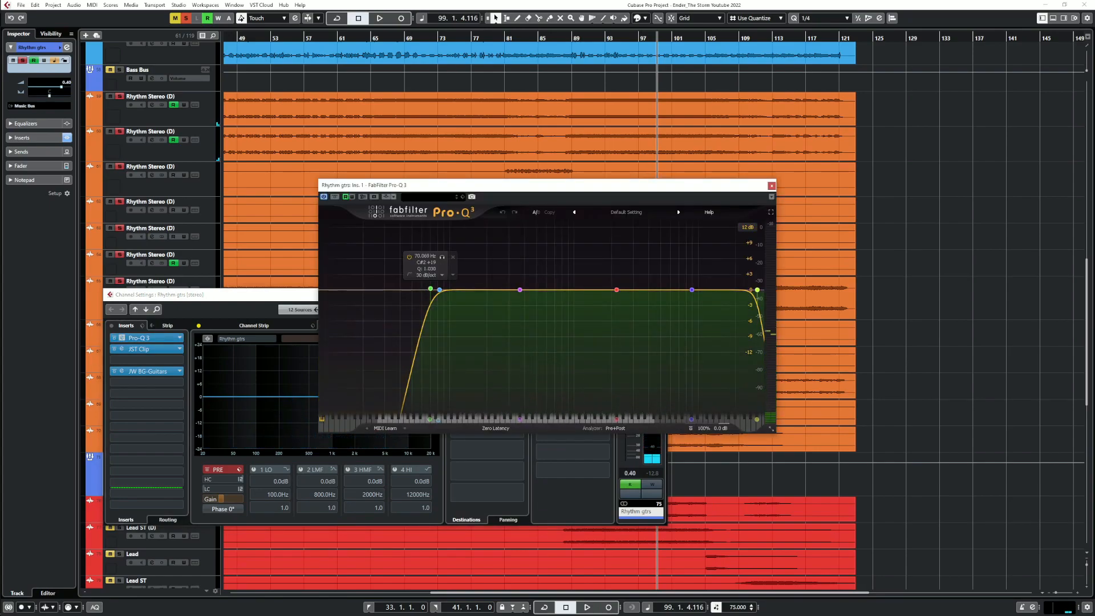
key(space)
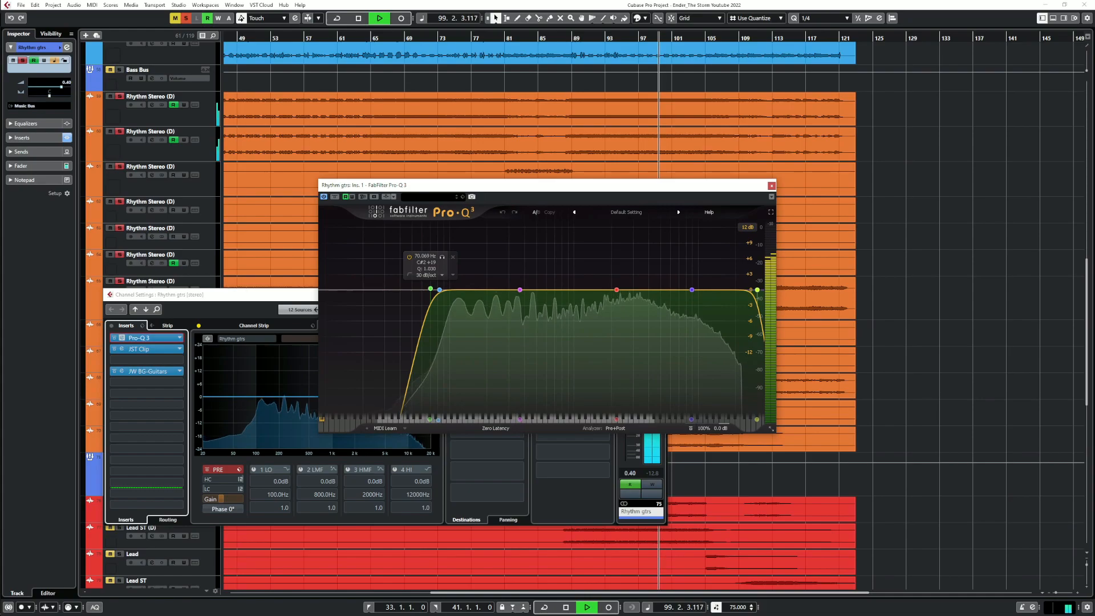
mouse_move(430, 289)
mouse_down()
mouse_move(415, 289)
mouse_move(446, 288)
mouse_up()
key(space)
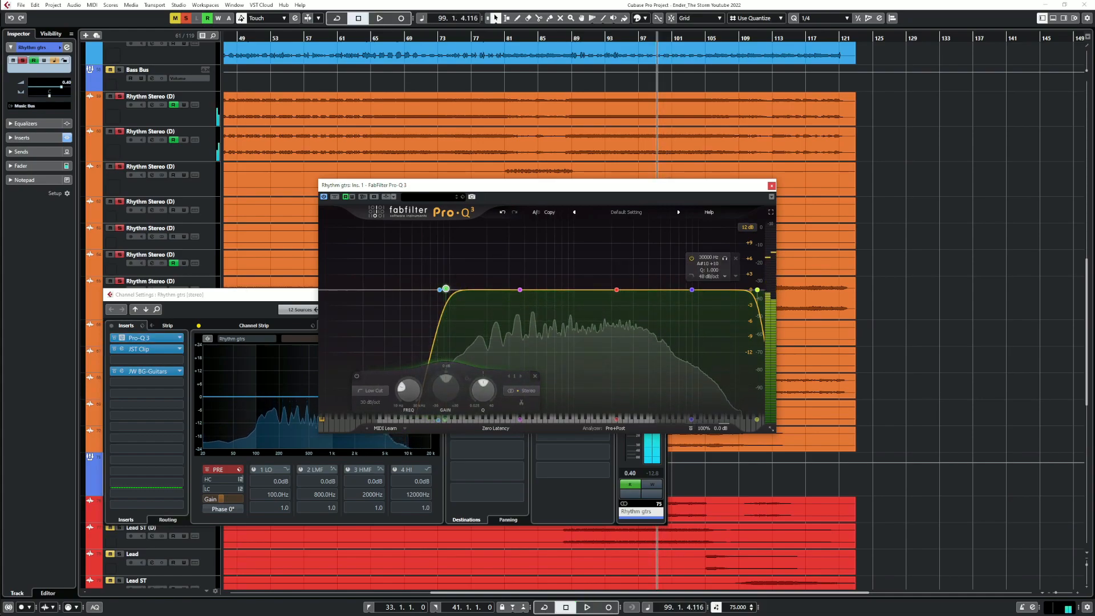
click(771, 186)
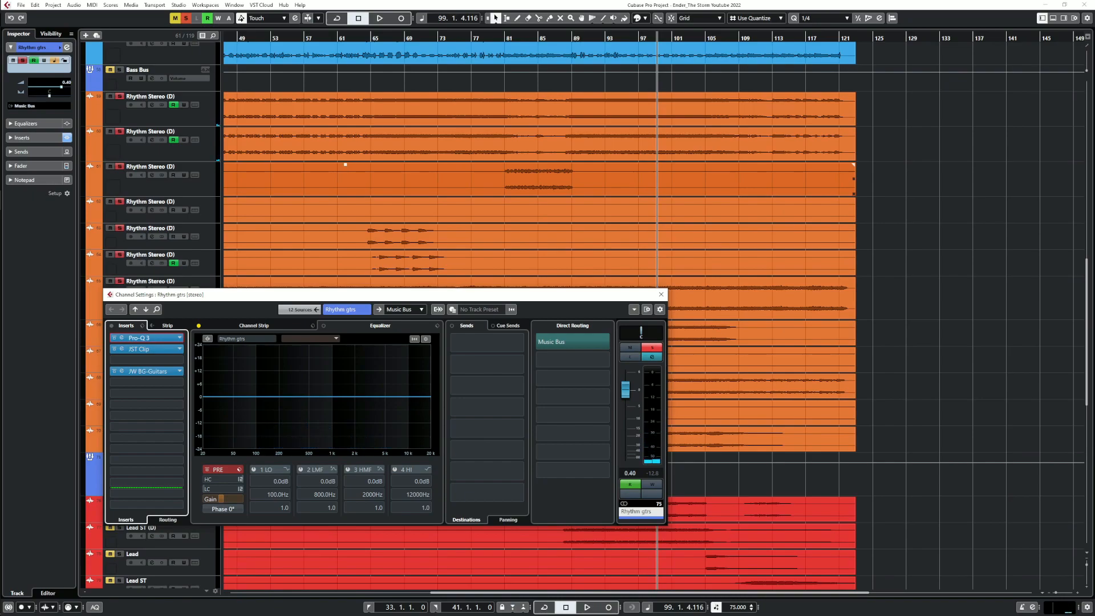
click(661, 294)
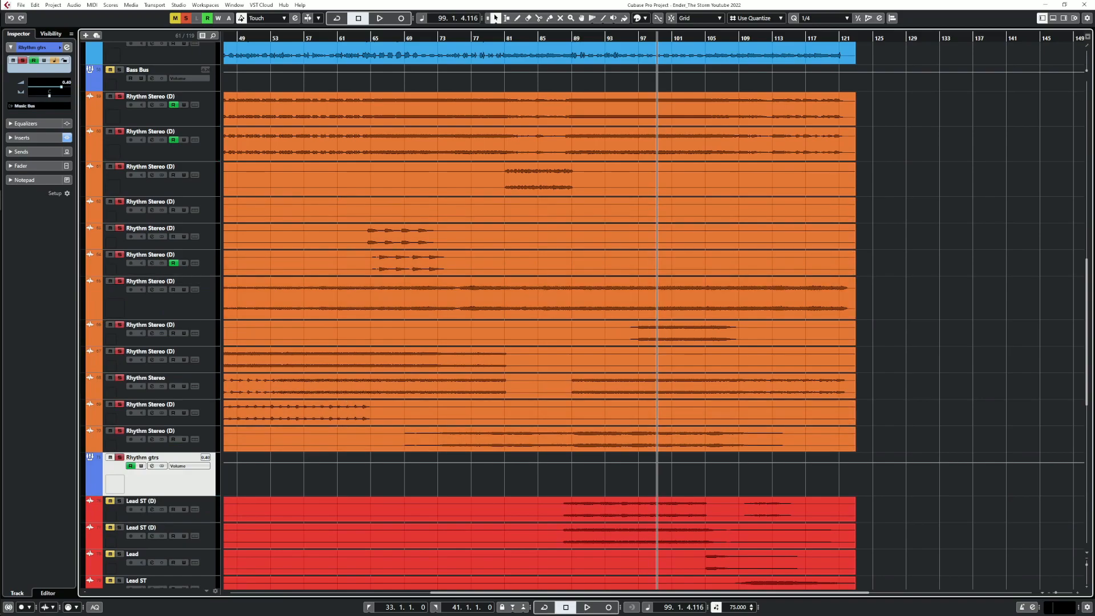
Clear all solos and play the full mix from about bar 99 while looking over the tracks
scroll(539, 319, down, 5)
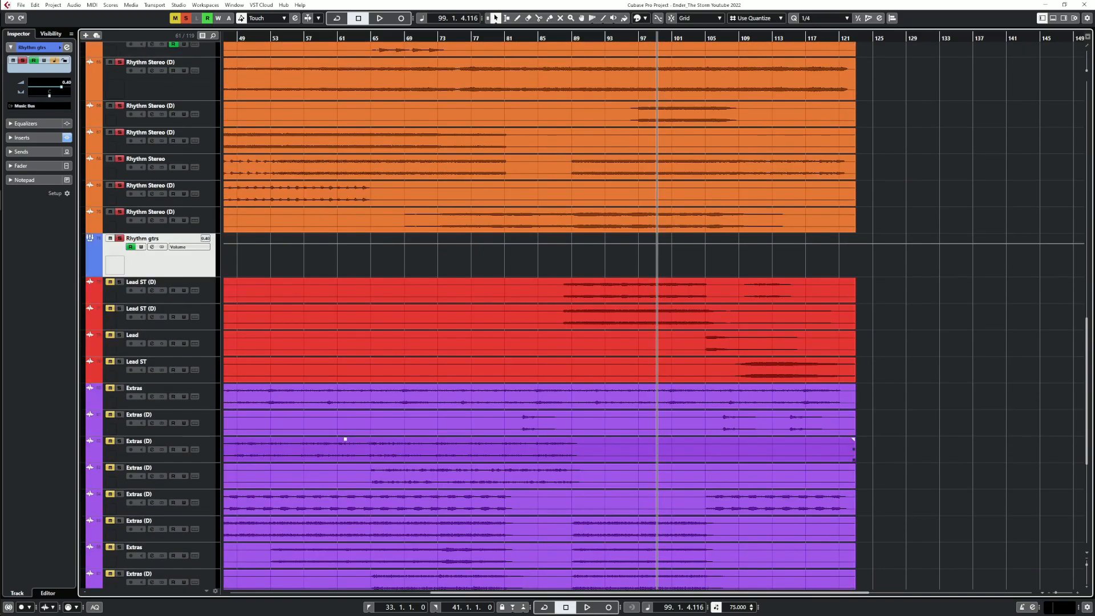
scroll(616, 449, down, 7)
scroll(616, 449, up, 10)
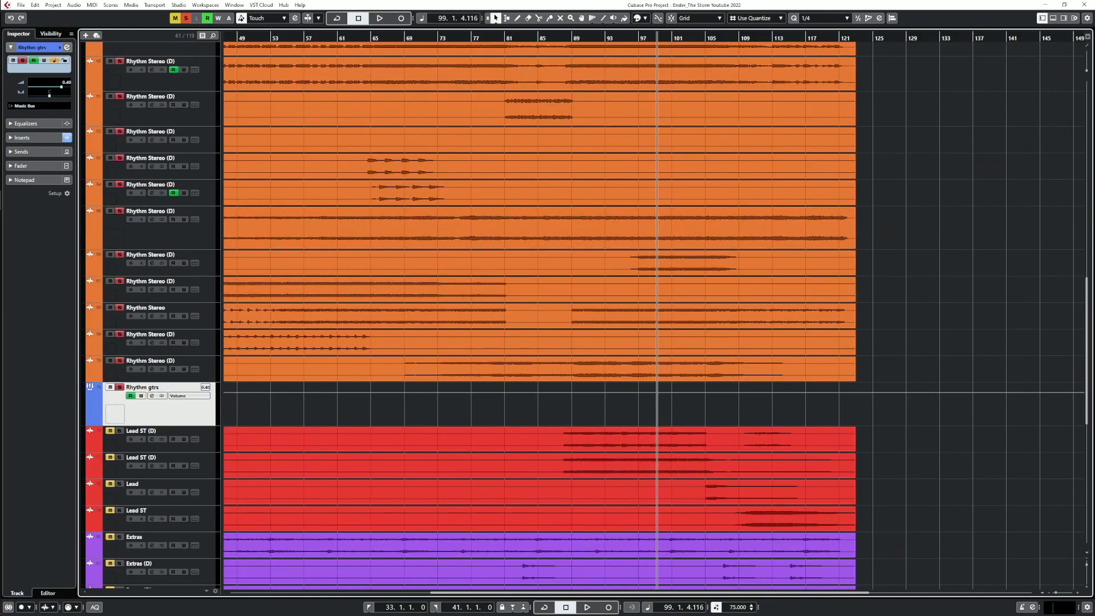
click(186, 18)
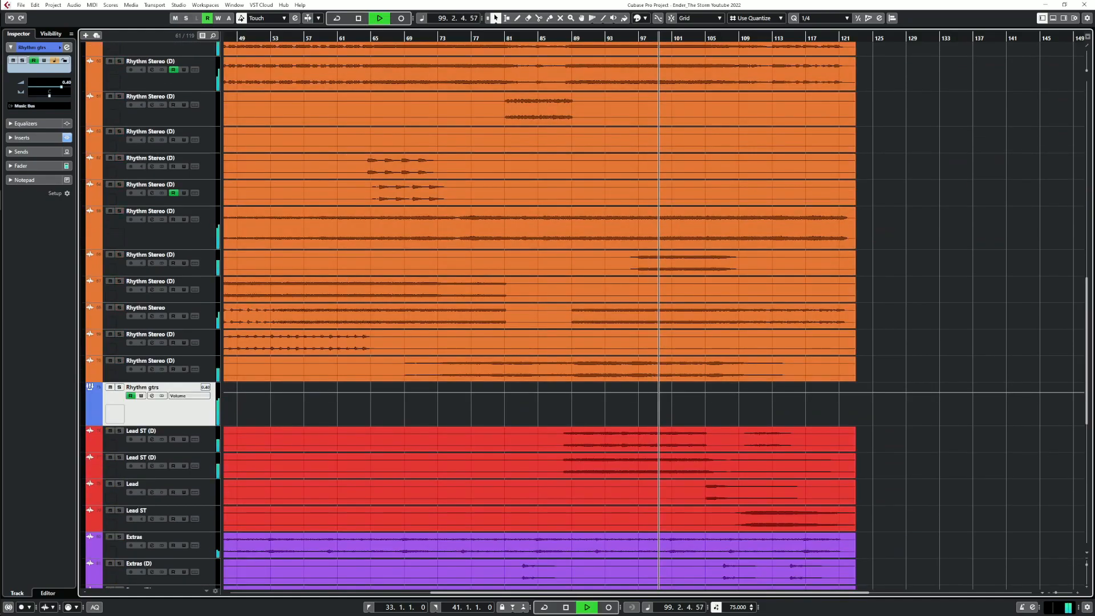
scroll(345, 394, down, 5)
scroll(345, 395, up, 20)
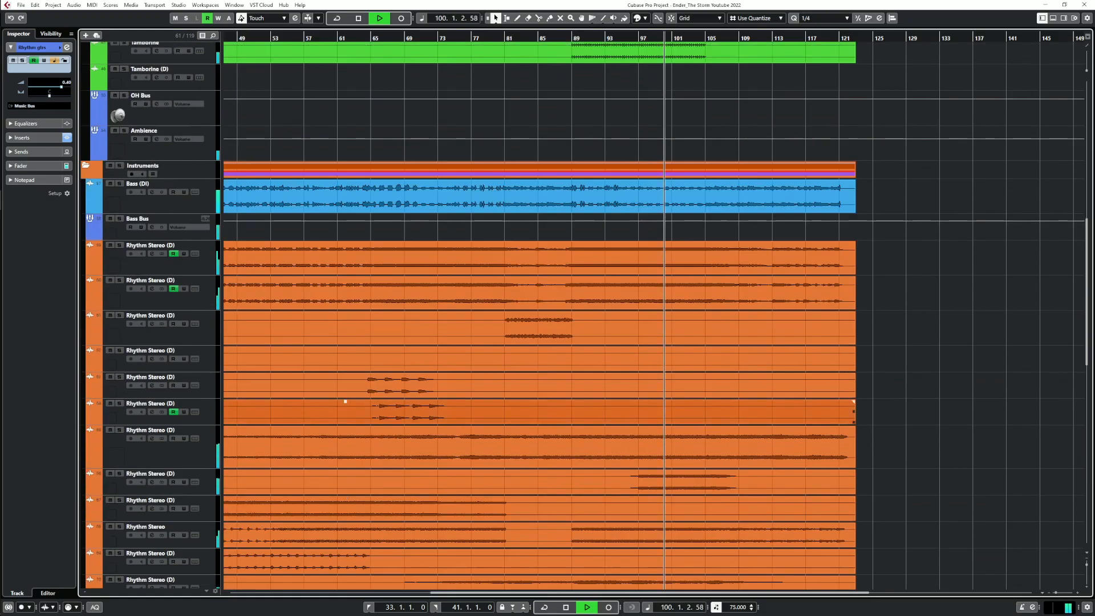
key(space)
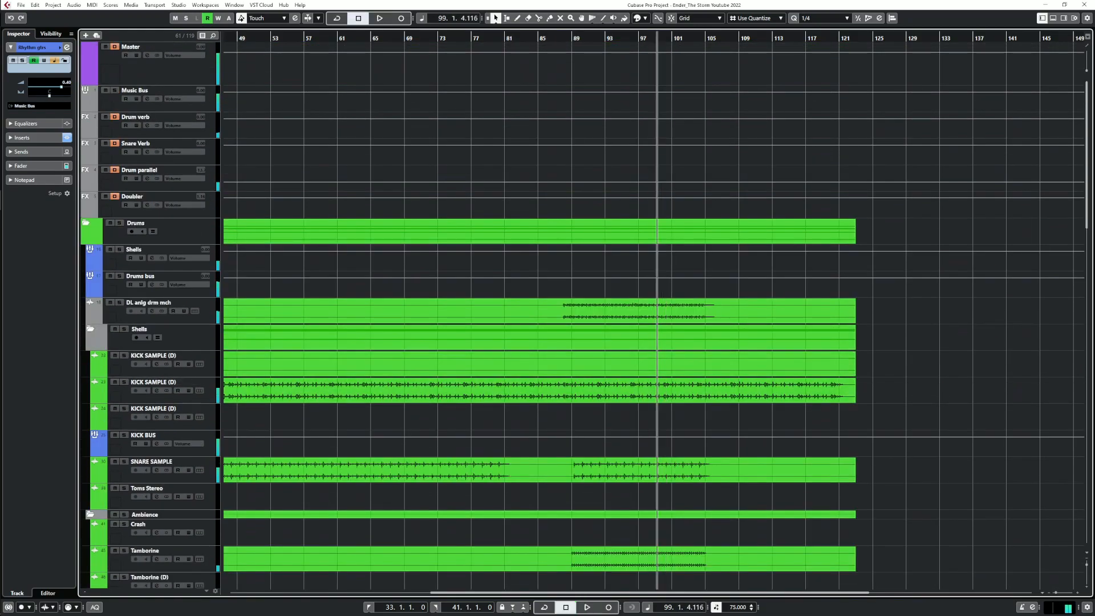
Solo the SNARE SAMPLE track and open its channel settings, moving the window clear of the track list
scroll(653, 314, down, 3)
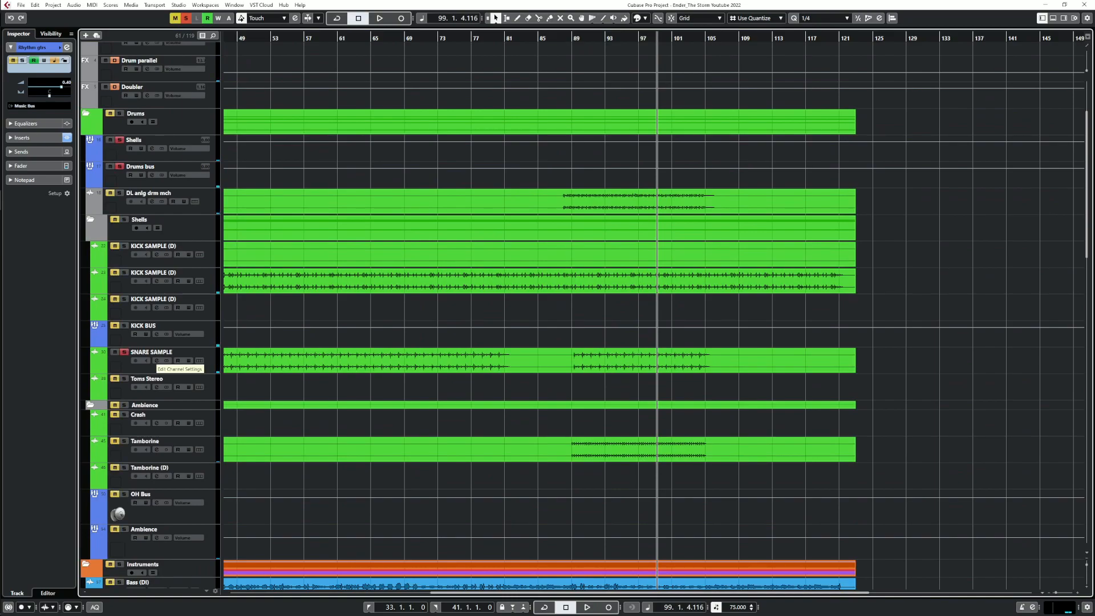
click(157, 361)
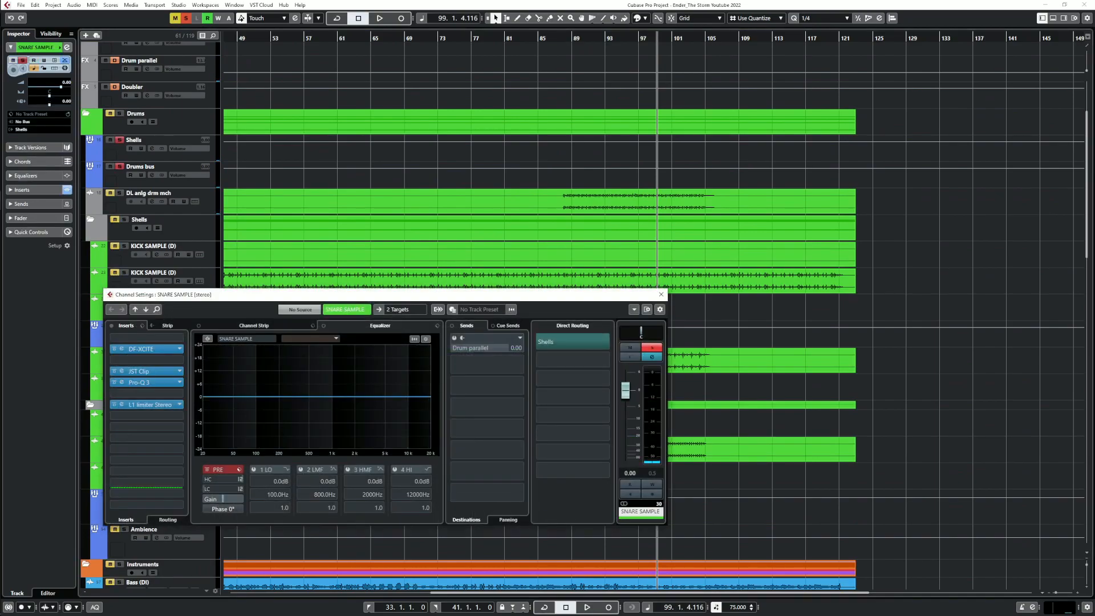
drag(328, 294, 467, 340)
key(g)
key(g)
scroll(531, 365, up, 2)
scroll(89, 323, up, 4)
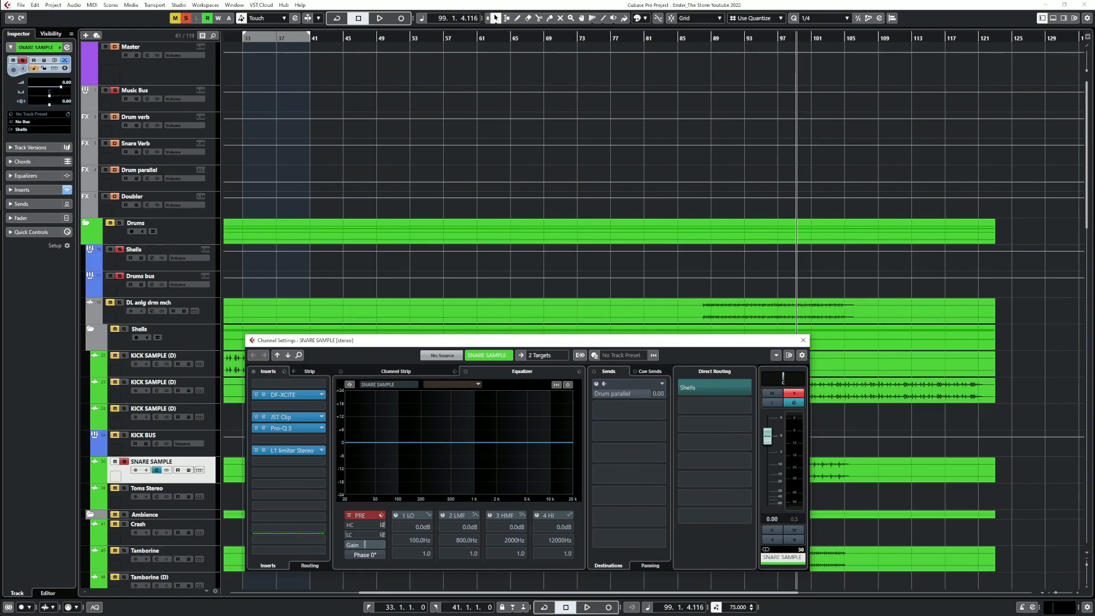
Add an active Drum verb send at -15.5 to SNARE SAMPLE, audition it soloed, and clear the solo
click(630, 410)
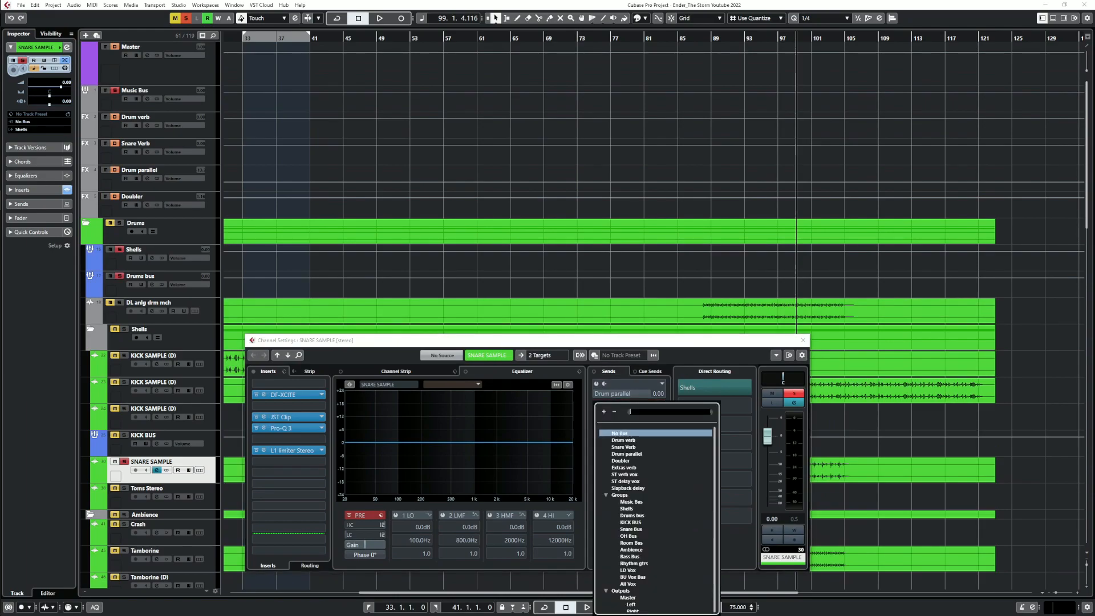
click(624, 440)
click(596, 405)
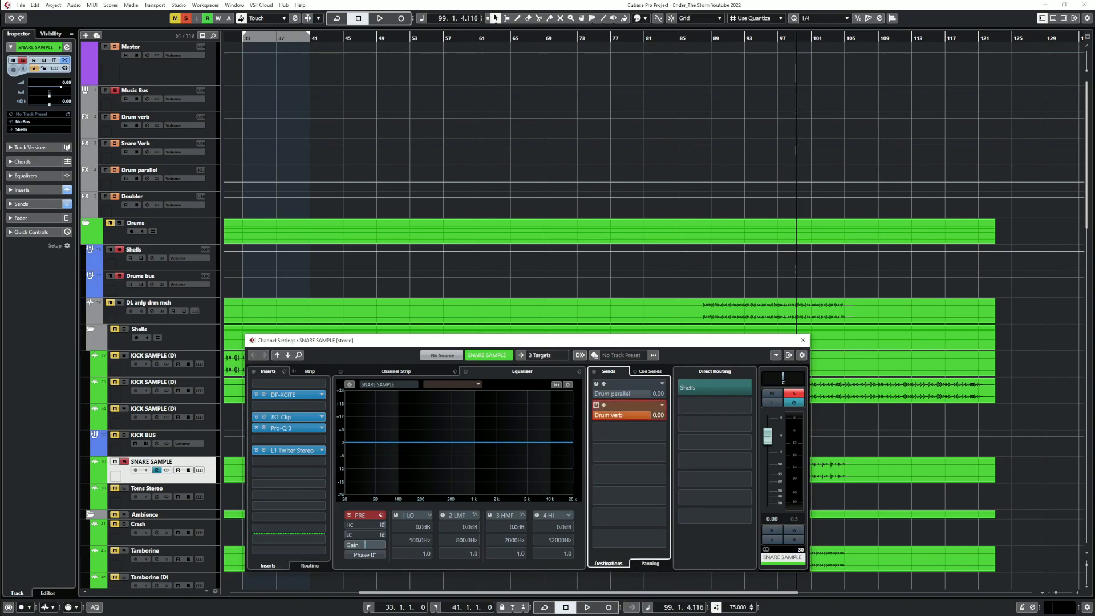
key(space)
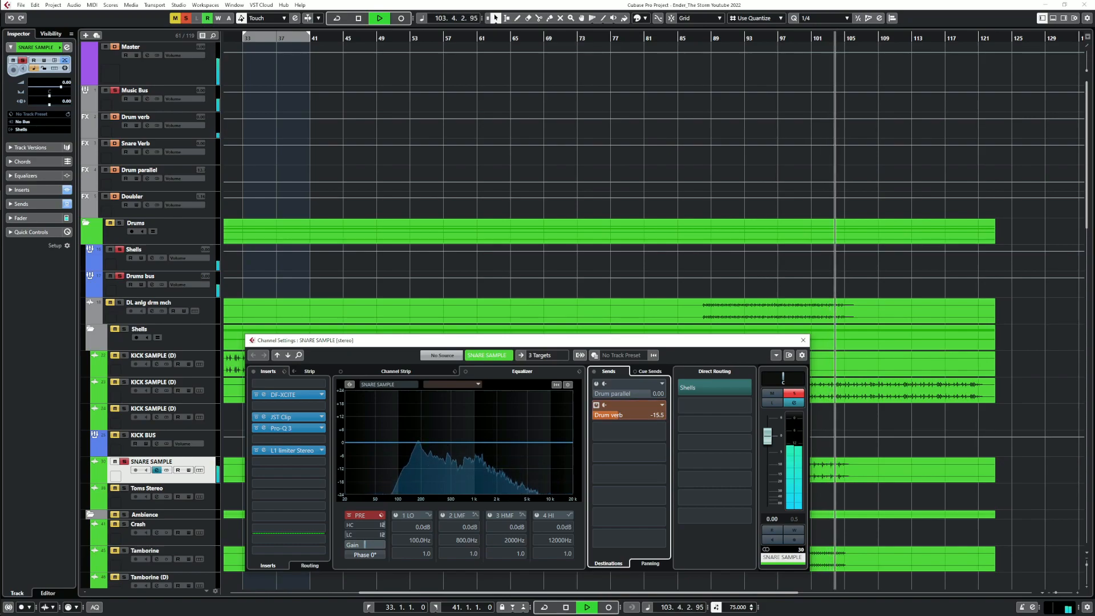
key(s)
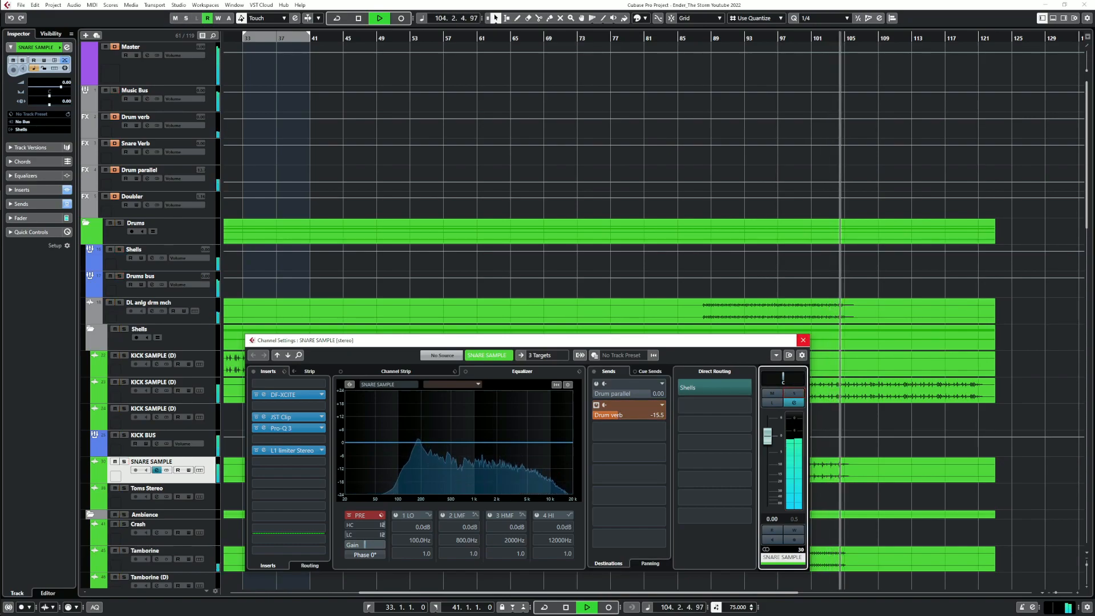
Close the snare's channel settings, play the full mix around bars 53 and 89, and mute the SNARE SAMPLE track
key(e)
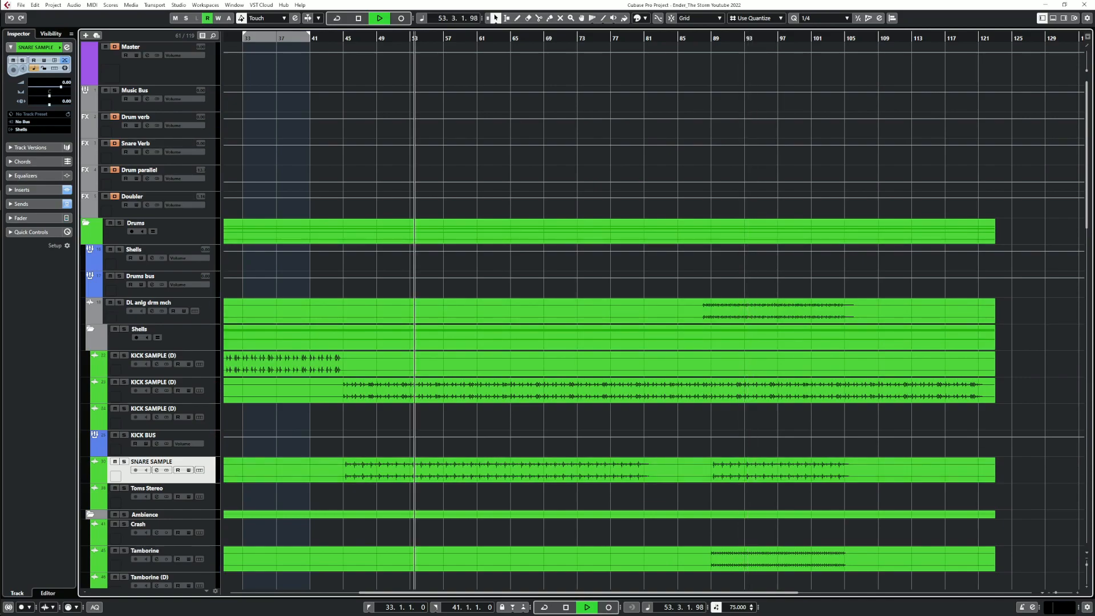
key(h)
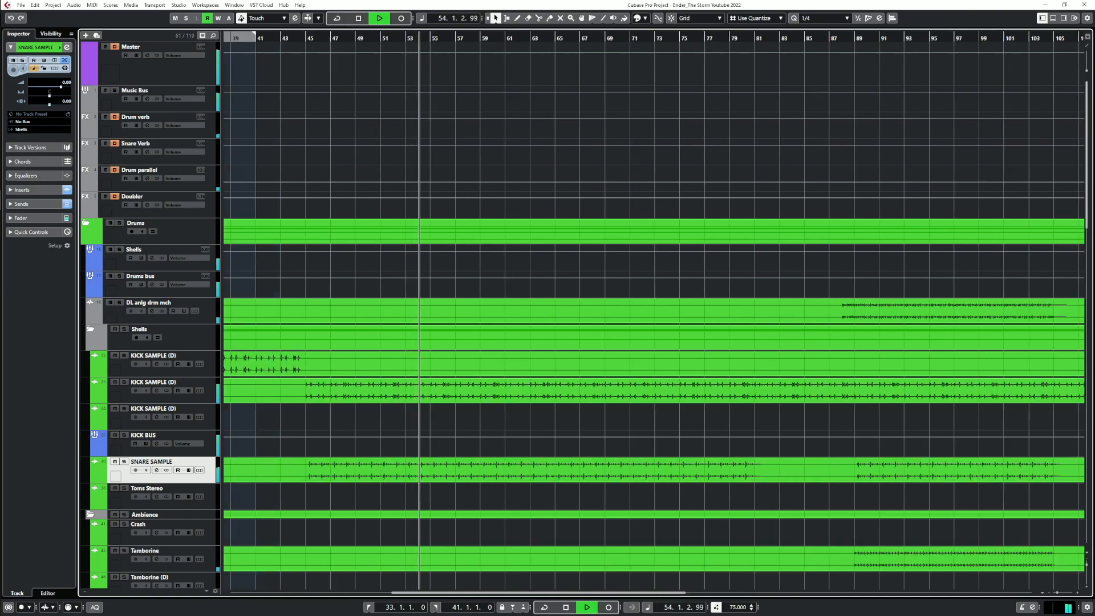
key(h)
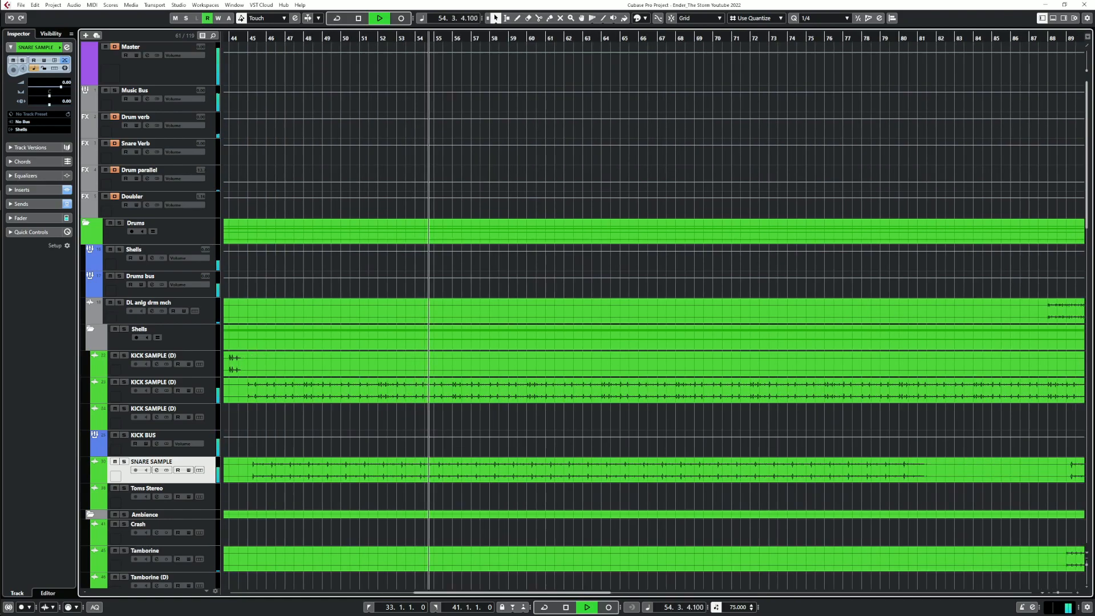
key(g)
key(g)
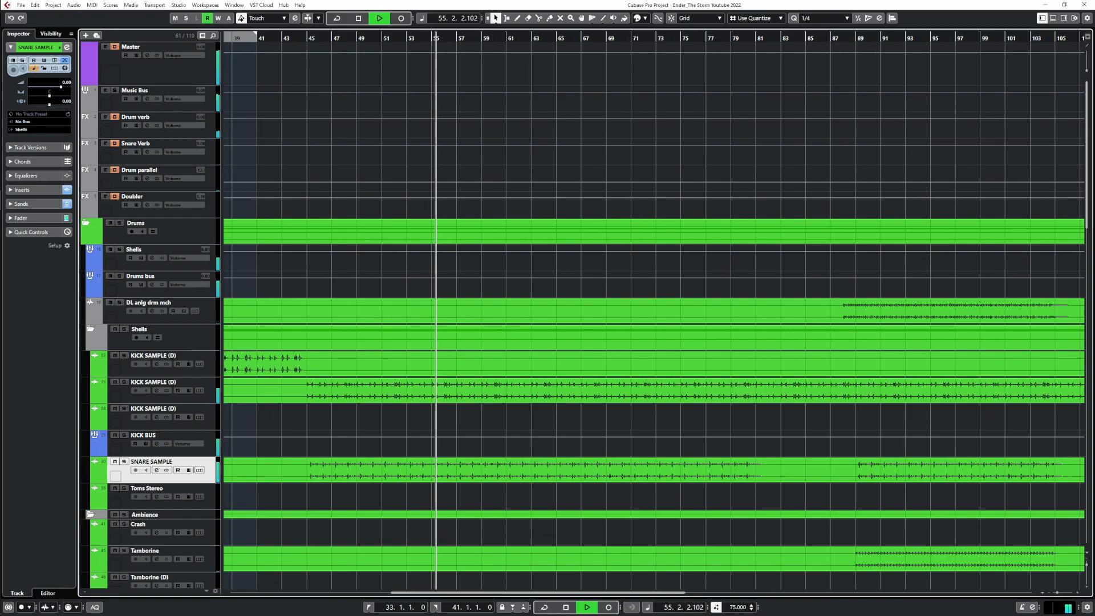
key(g)
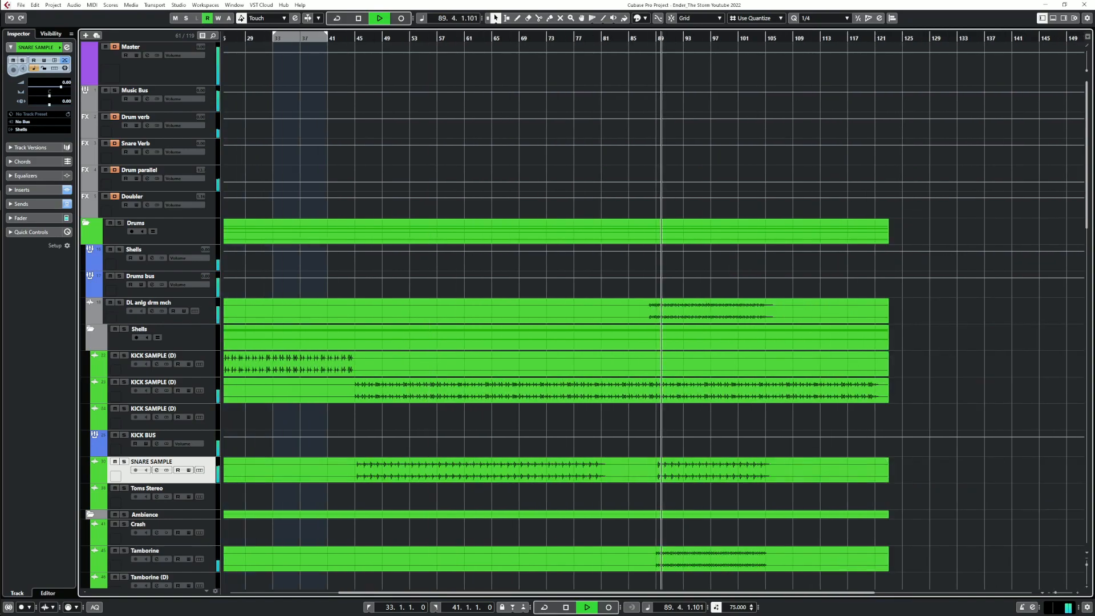
key(h)
key(h)
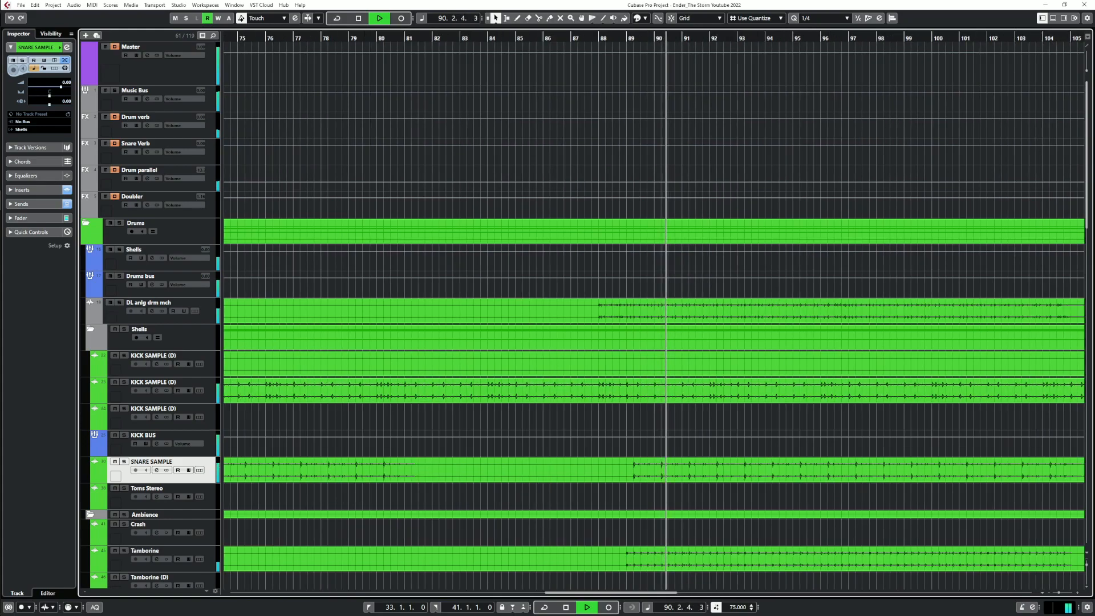
click(115, 461)
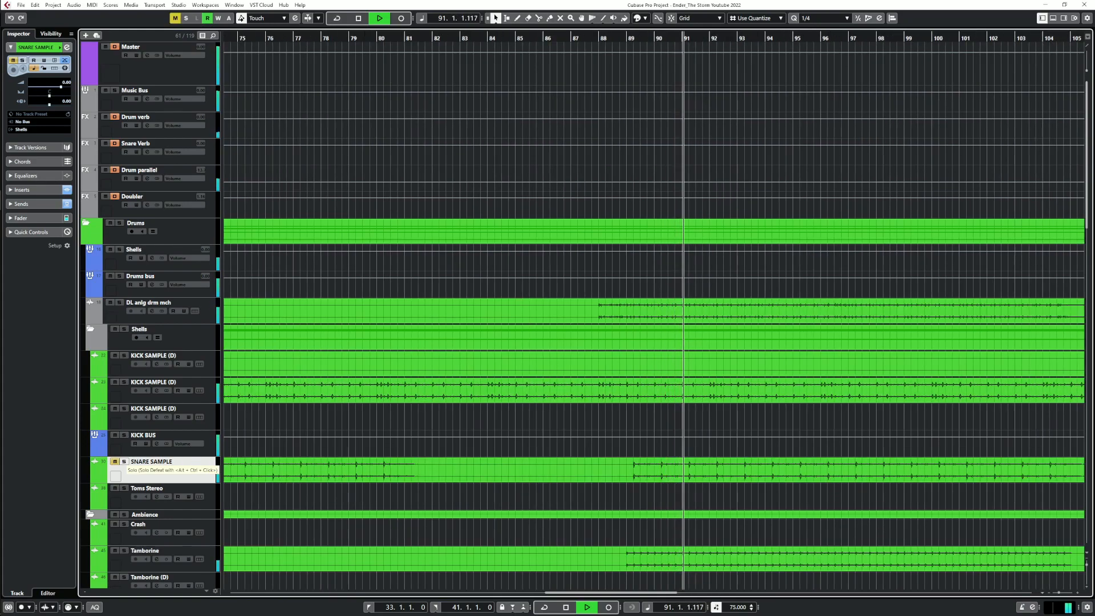
Unmute the SNARE SAMPLE track, solo the DL anlg drm mch track, and play it from about bar 89
click(115, 462)
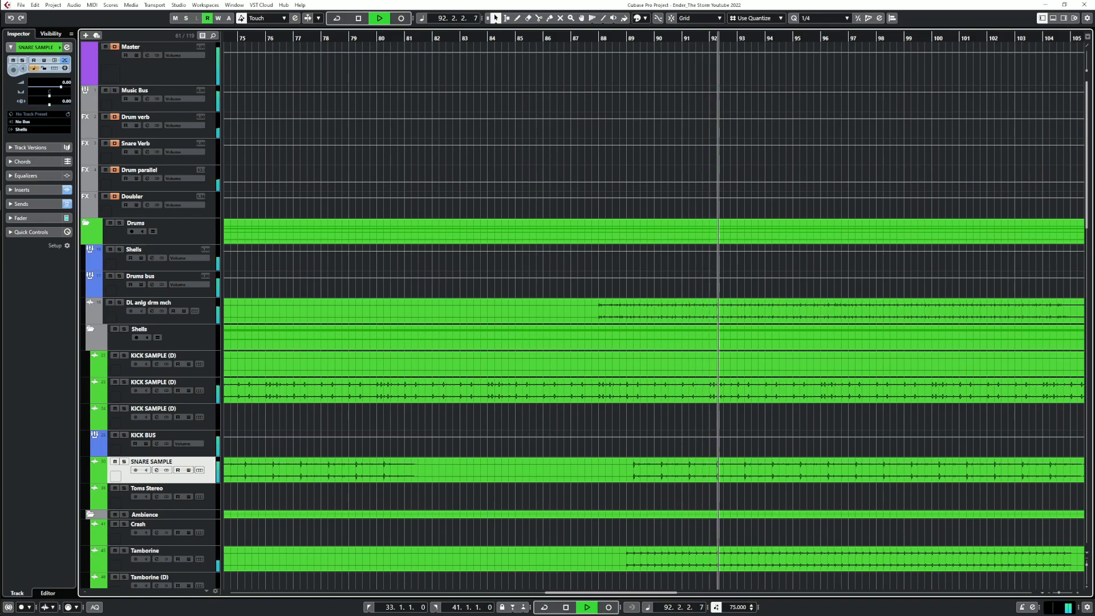
key(space)
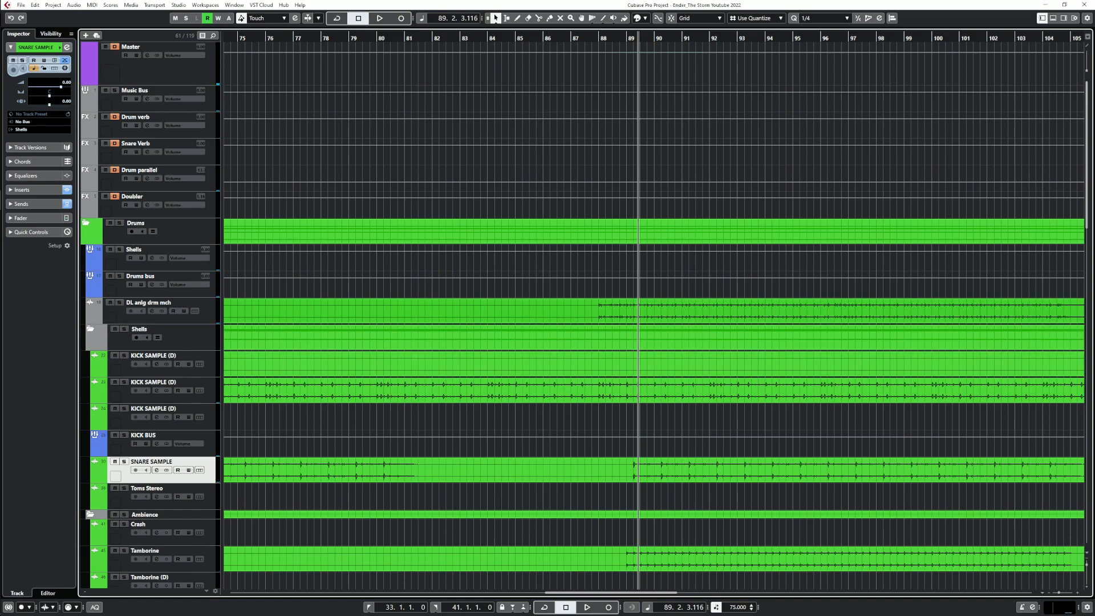
click(119, 303)
key(space)
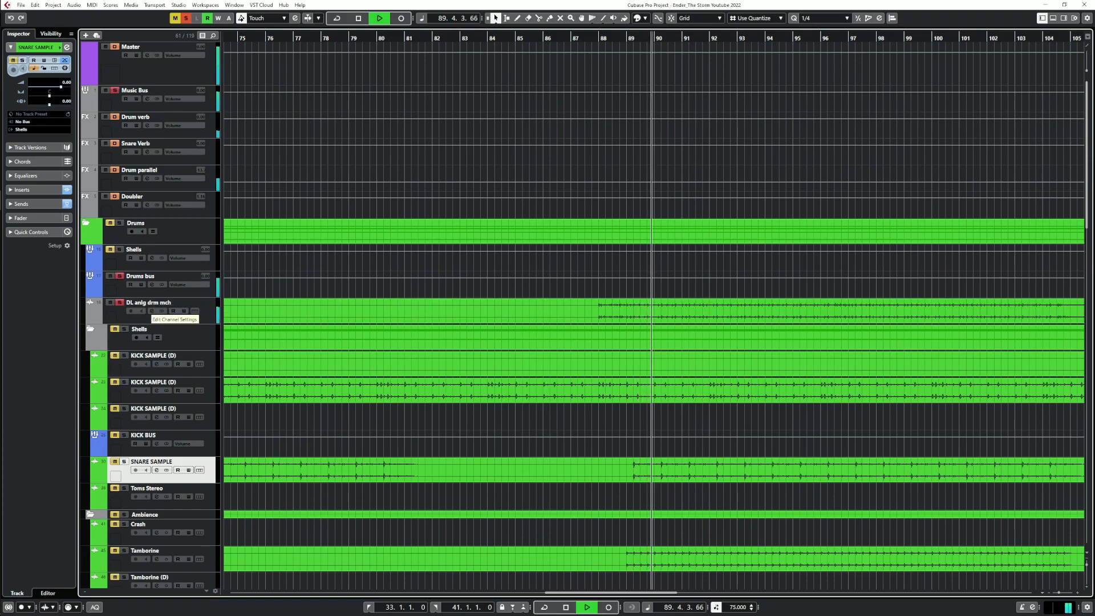
Slightly lower the Drum verb send level on DL anlg drm mch, close its channel settings, and stop playback
click(152, 311)
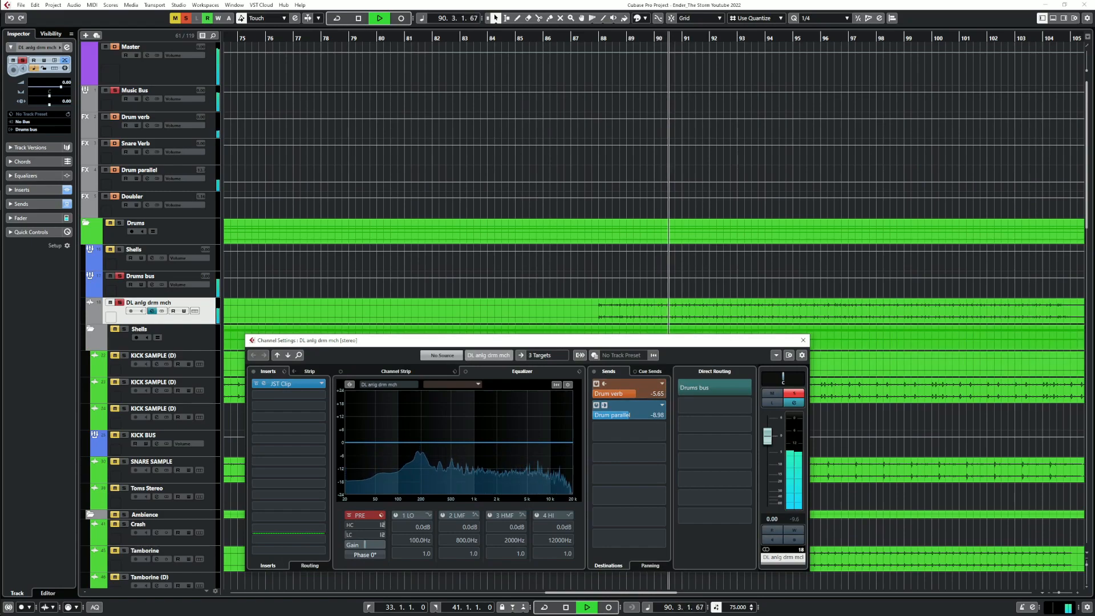
click(803, 341)
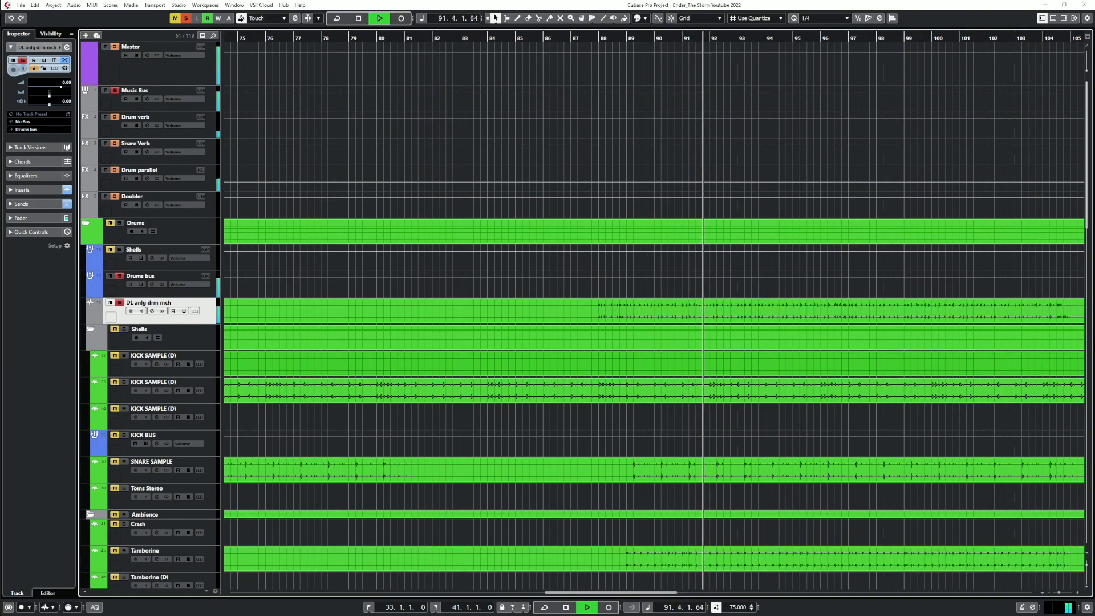
click(152, 310)
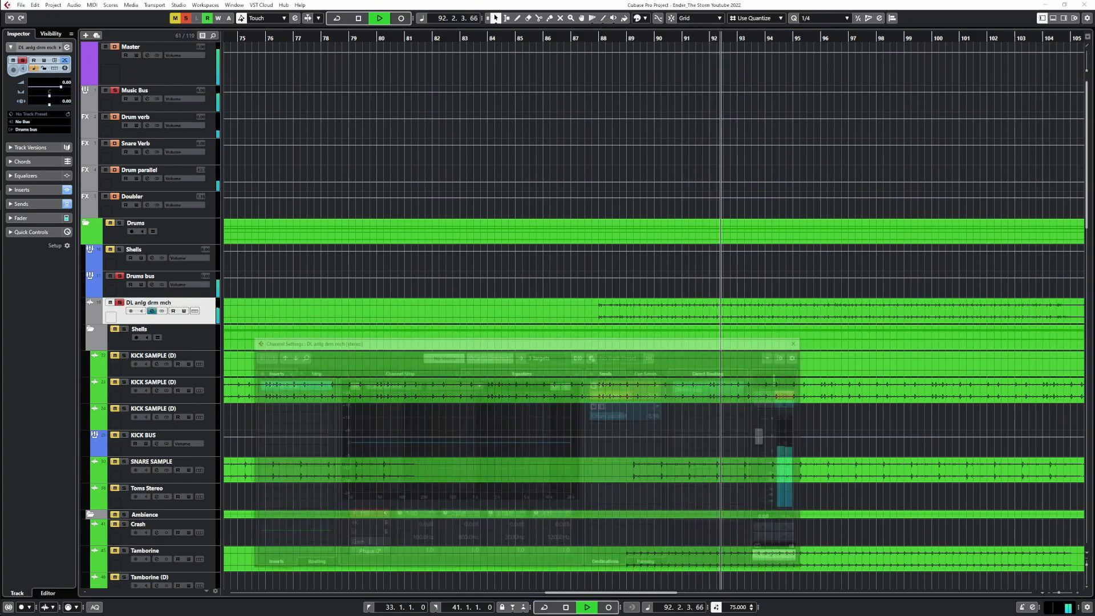
drag(636, 394, 633, 394)
key(Escape)
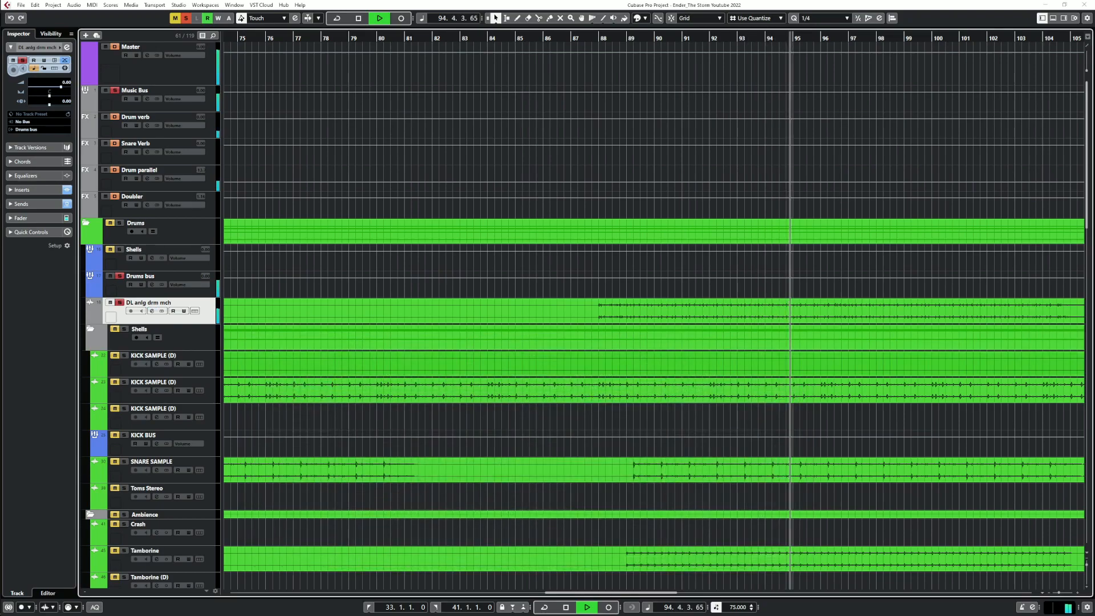
key(space)
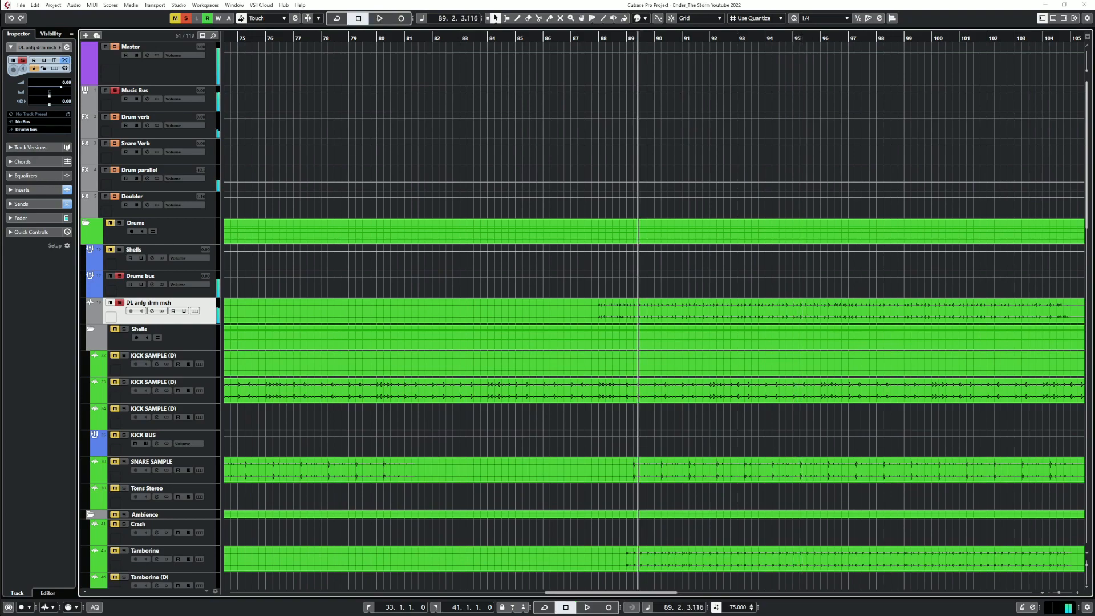
Open ADPTR MetricAB from the Master channel's inserts and play the soloed drum machine through it from about bar 89
key(g)
key(g)
key(g)
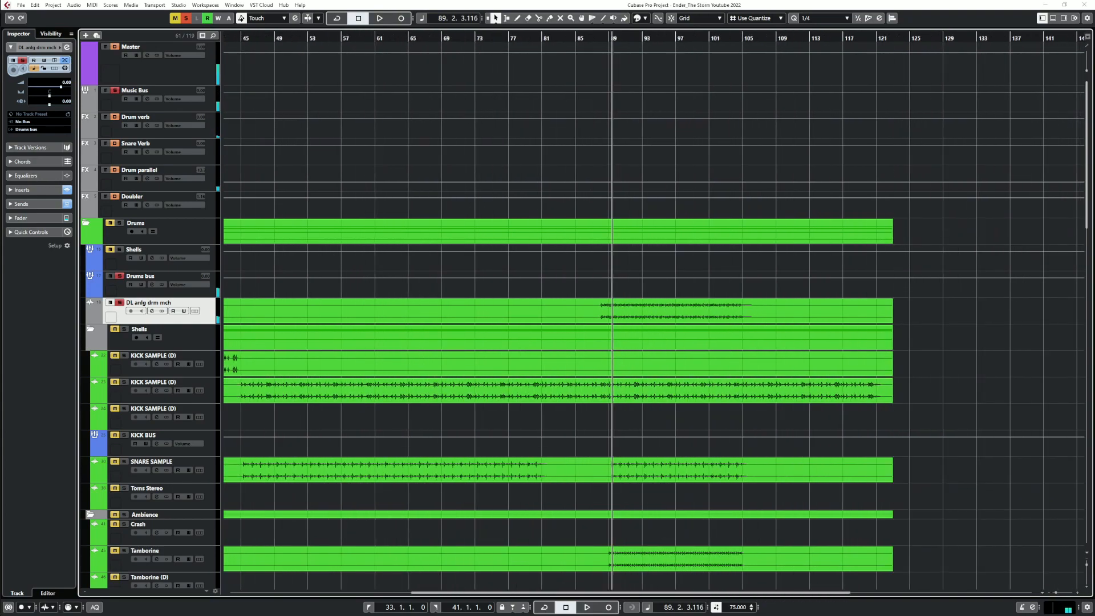
click(148, 55)
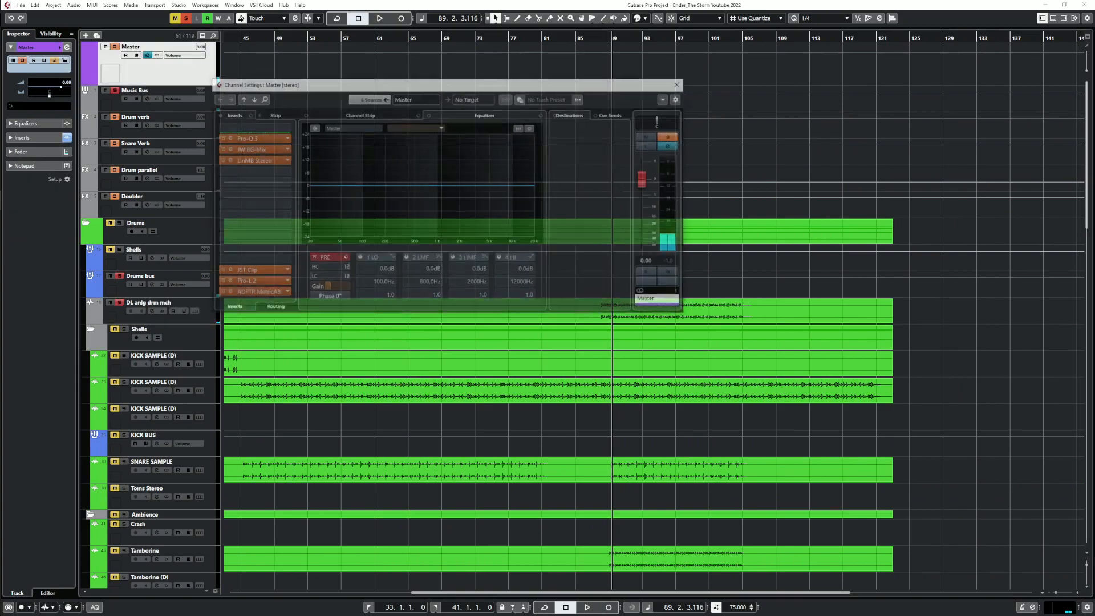
click(226, 293)
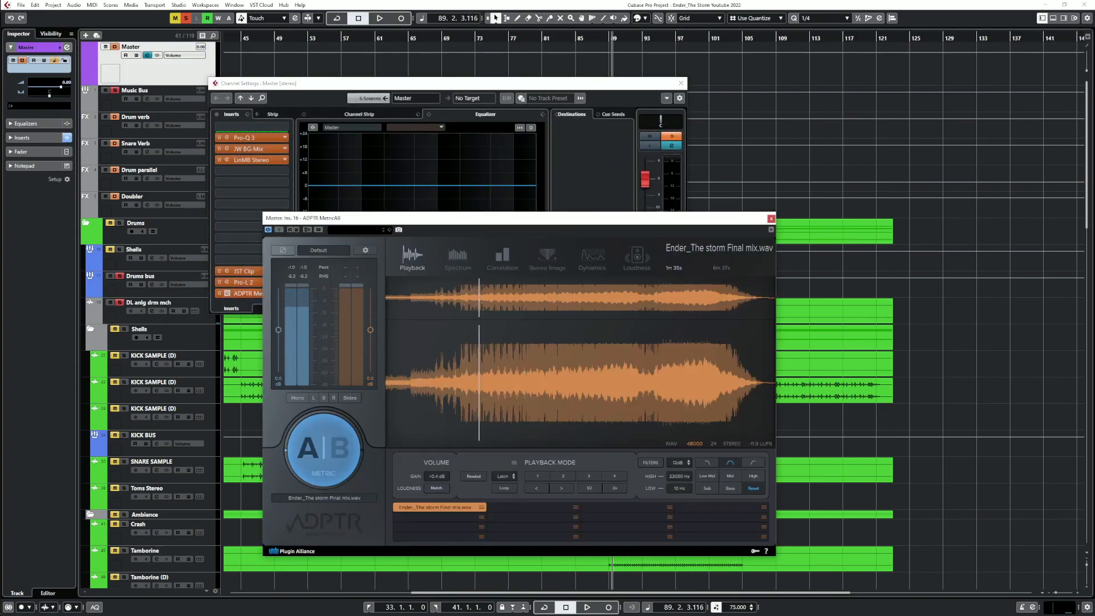
key(space)
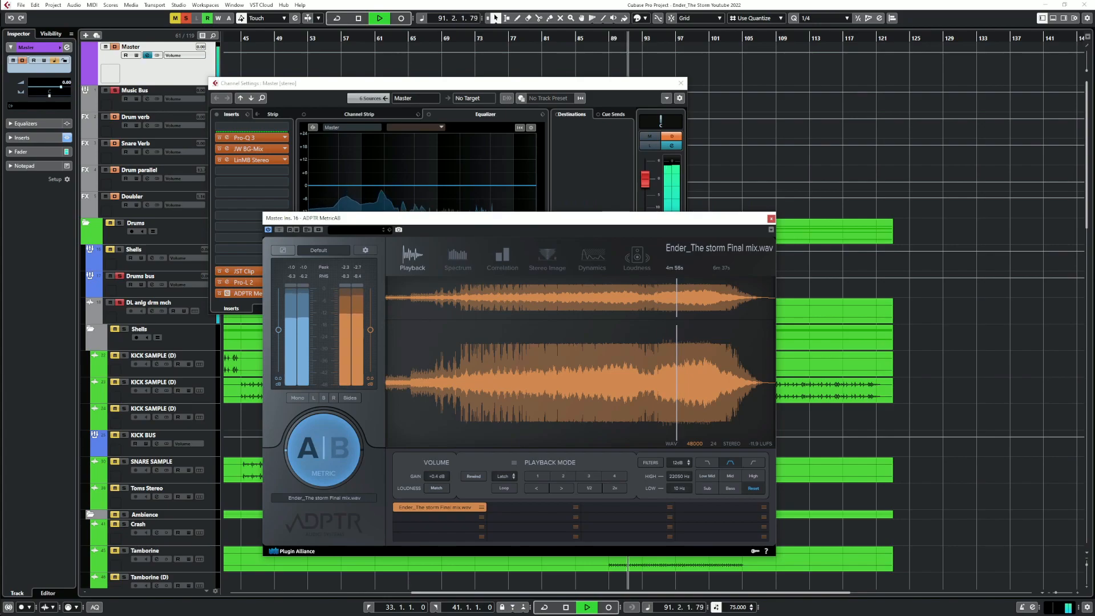
Clear the DL anlg drm mch solo, compare the full mix with the B reference in MetricAB, and return to A
click(119, 303)
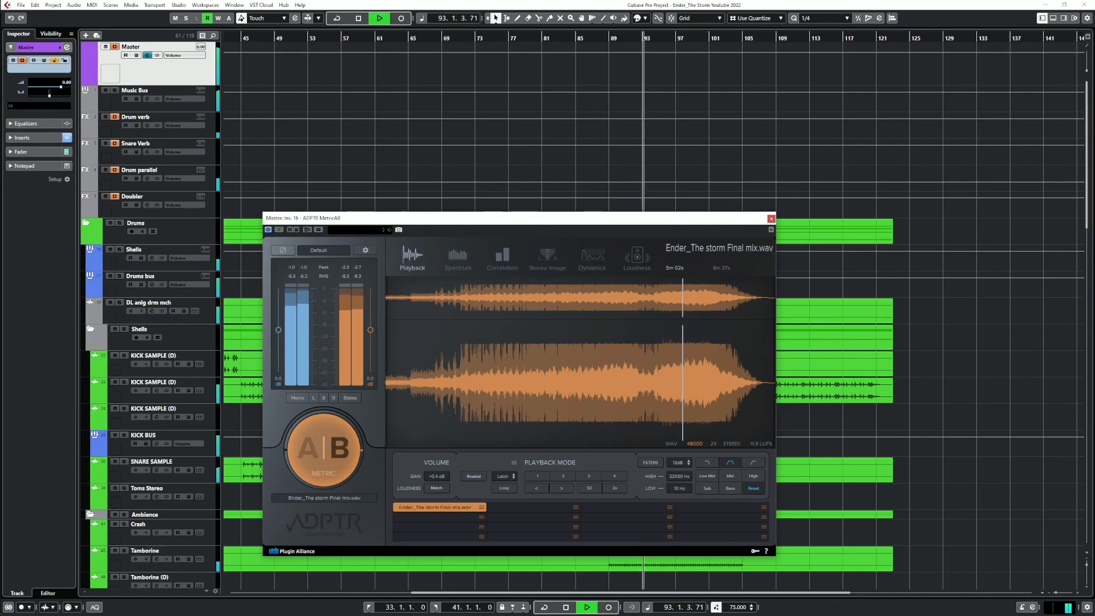
key(Escape)
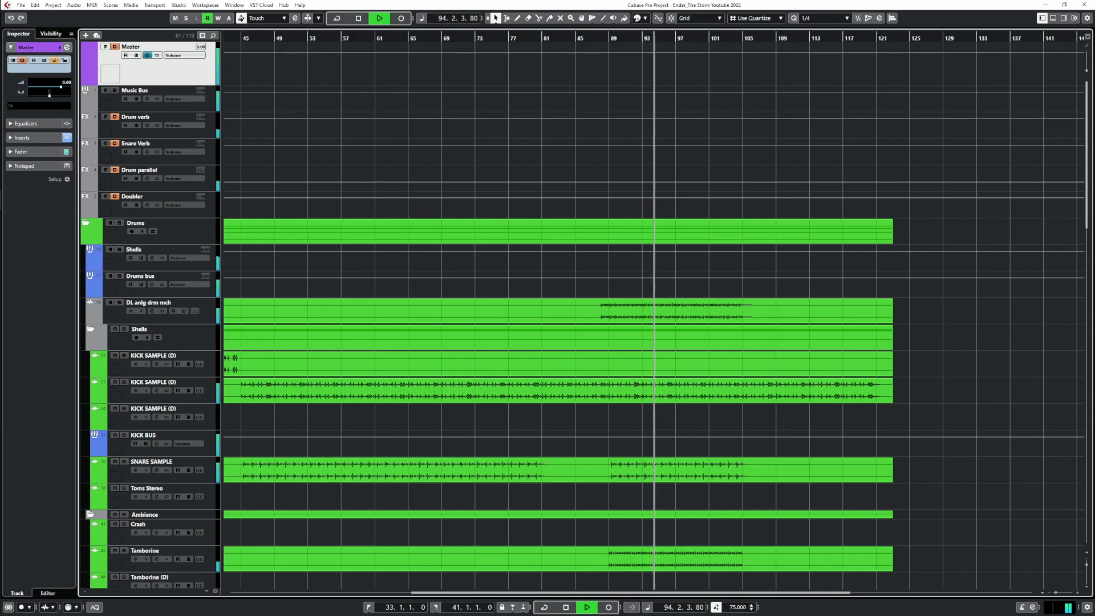
key(e)
click(227, 294)
click(323, 450)
key(Escape)
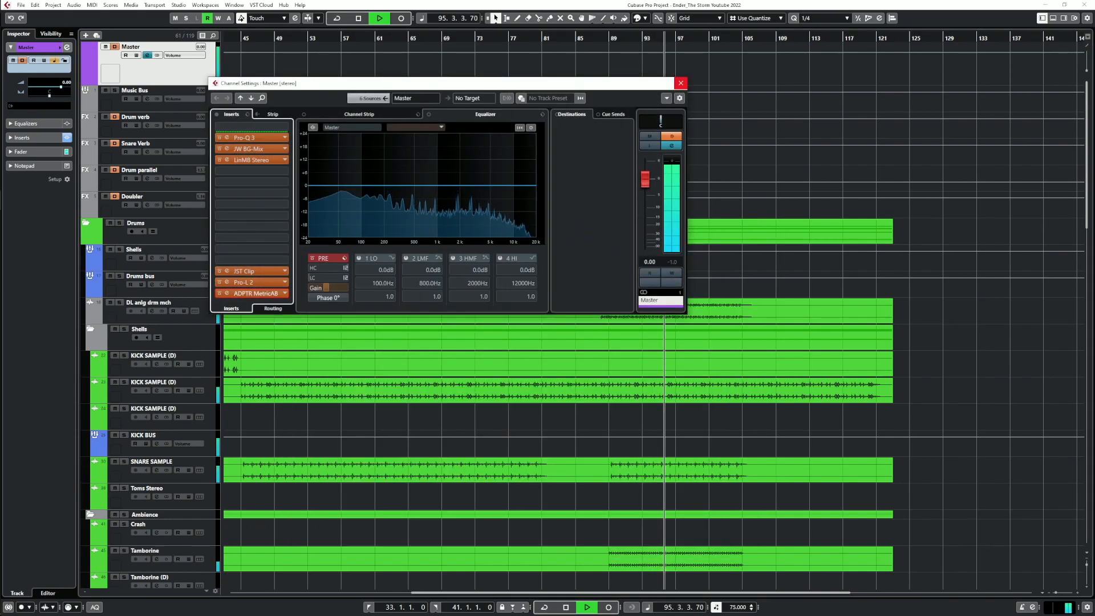
key(Escape)
Replay the mix from about bar 89 while examining the BG-Drums and Pro-L 2 inserts on the Drums bus
key(space)
key(space)
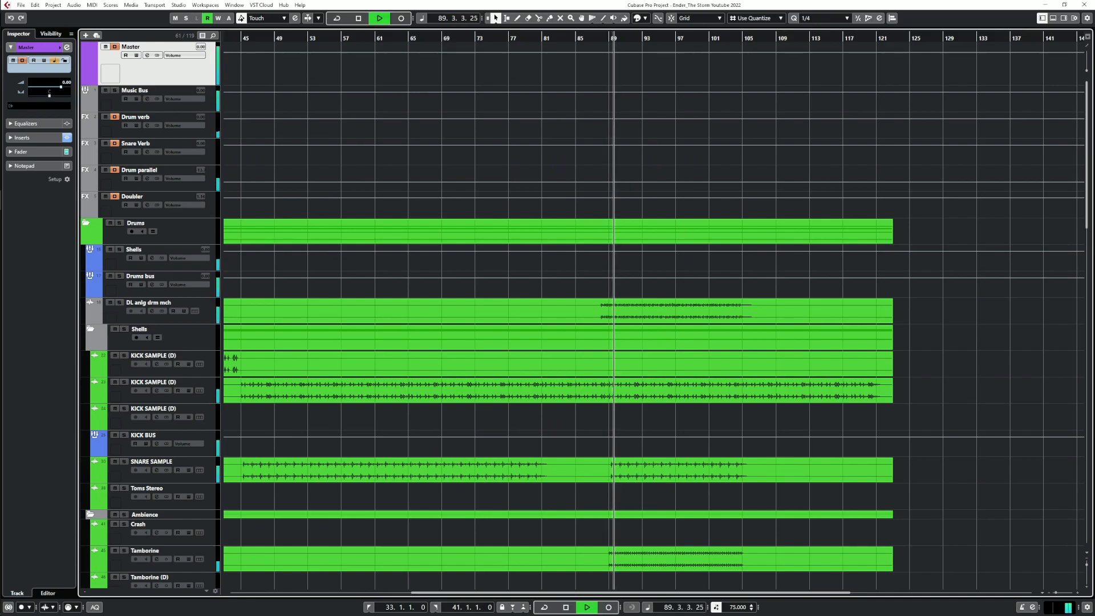
click(152, 284)
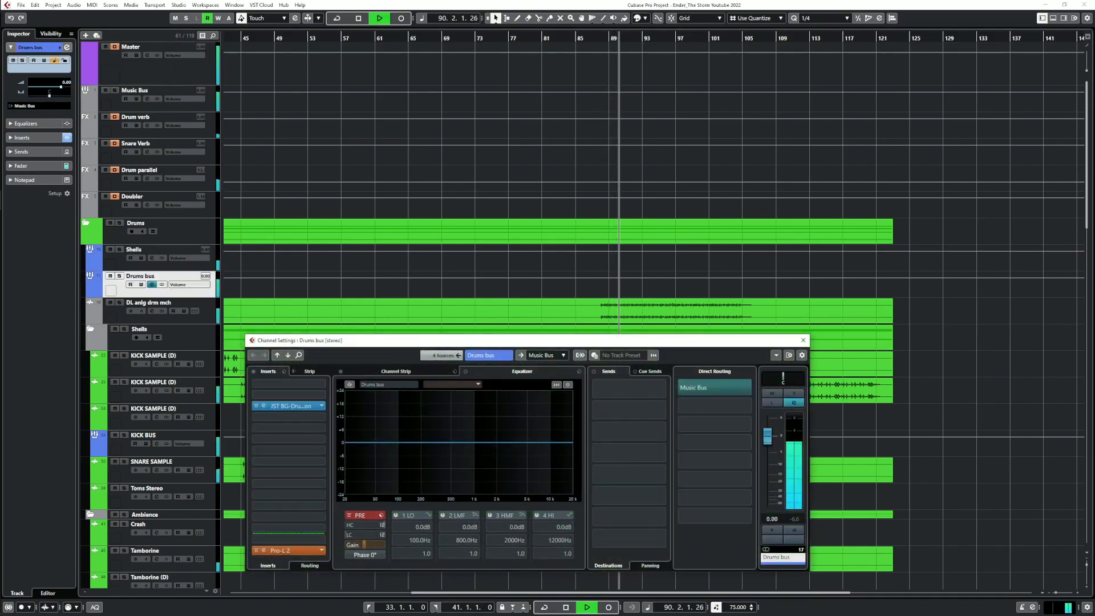
click(289, 406)
key(Escape)
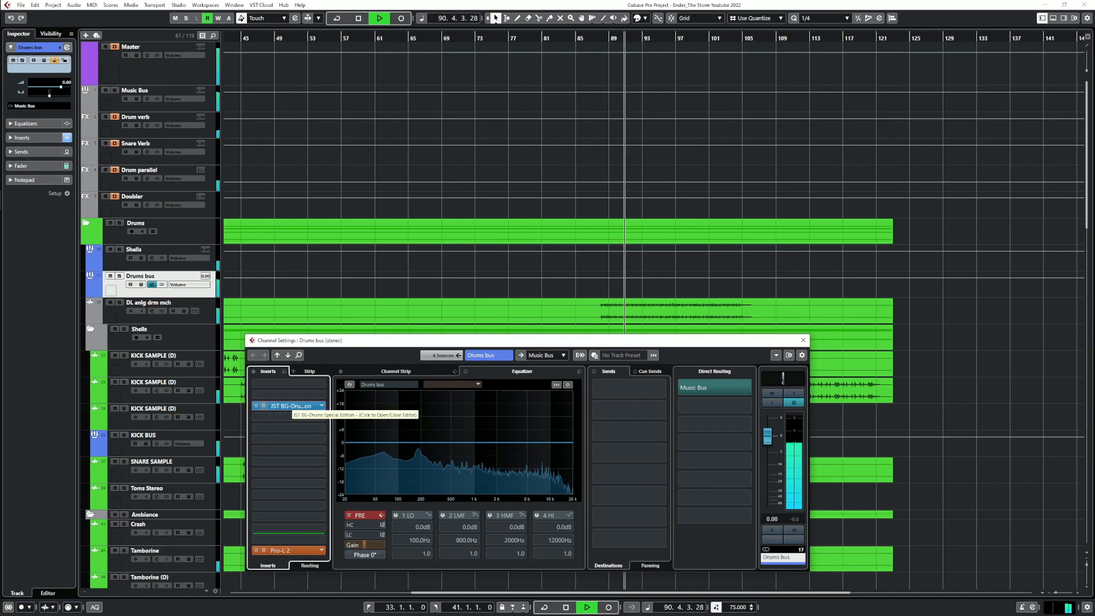
click(289, 406)
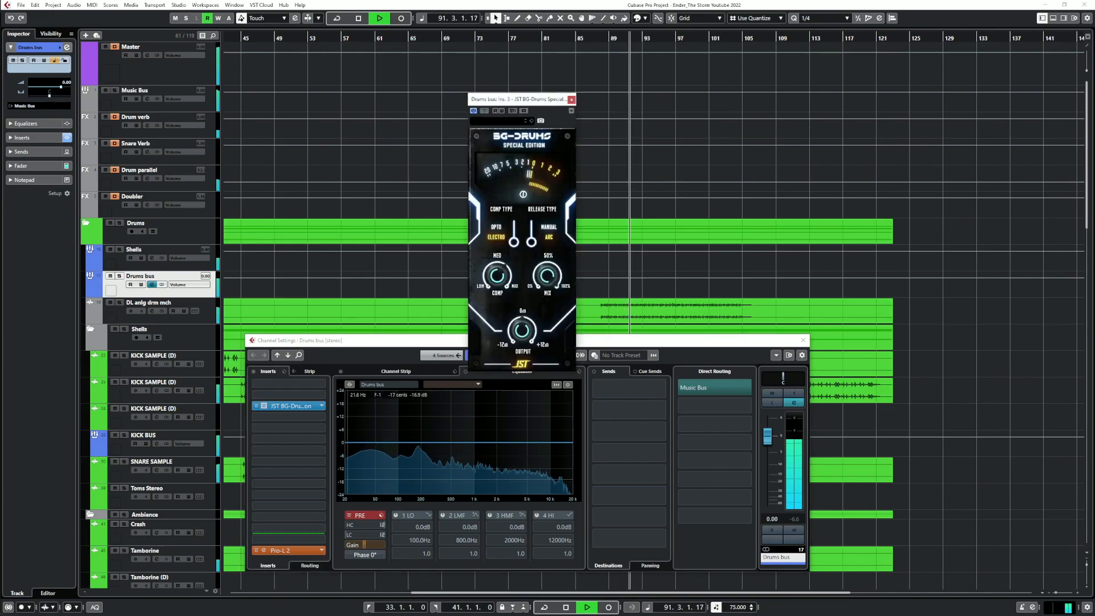
click(263, 550)
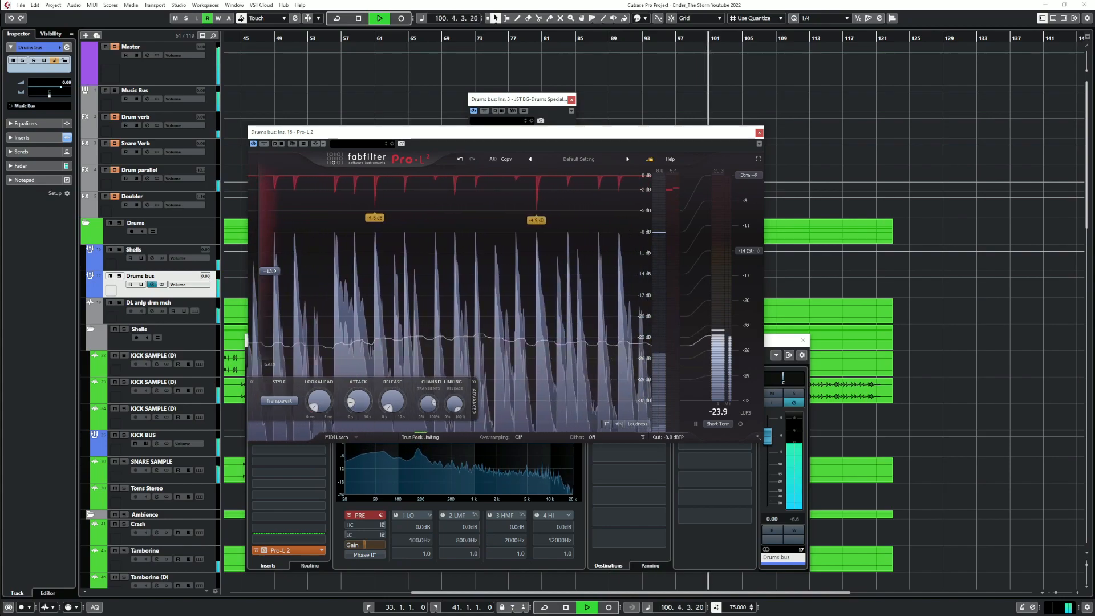
key(space)
click(759, 133)
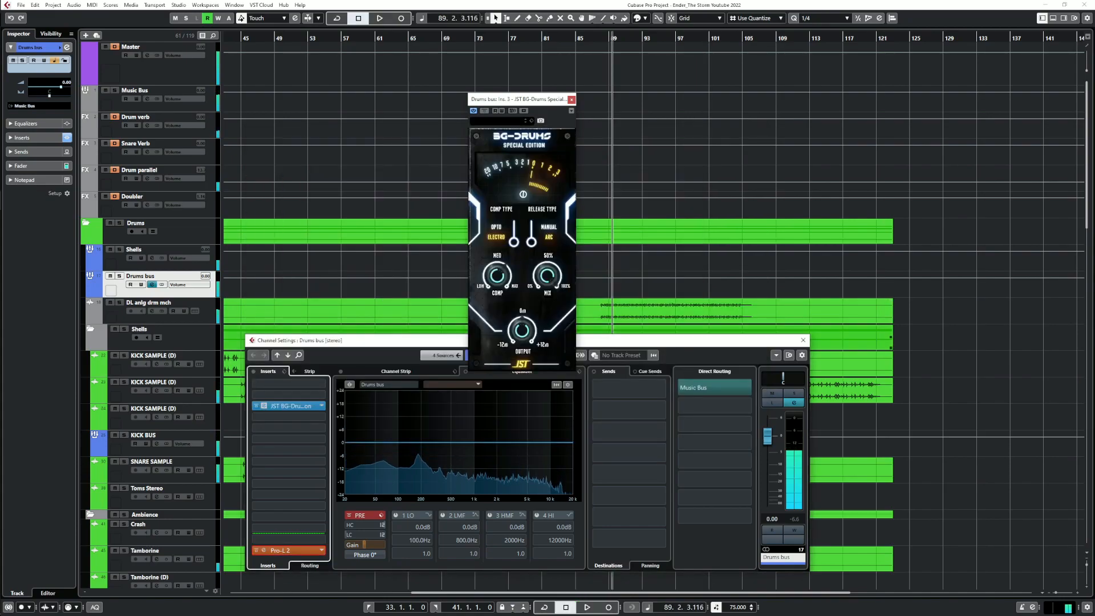
click(803, 340)
click(571, 100)
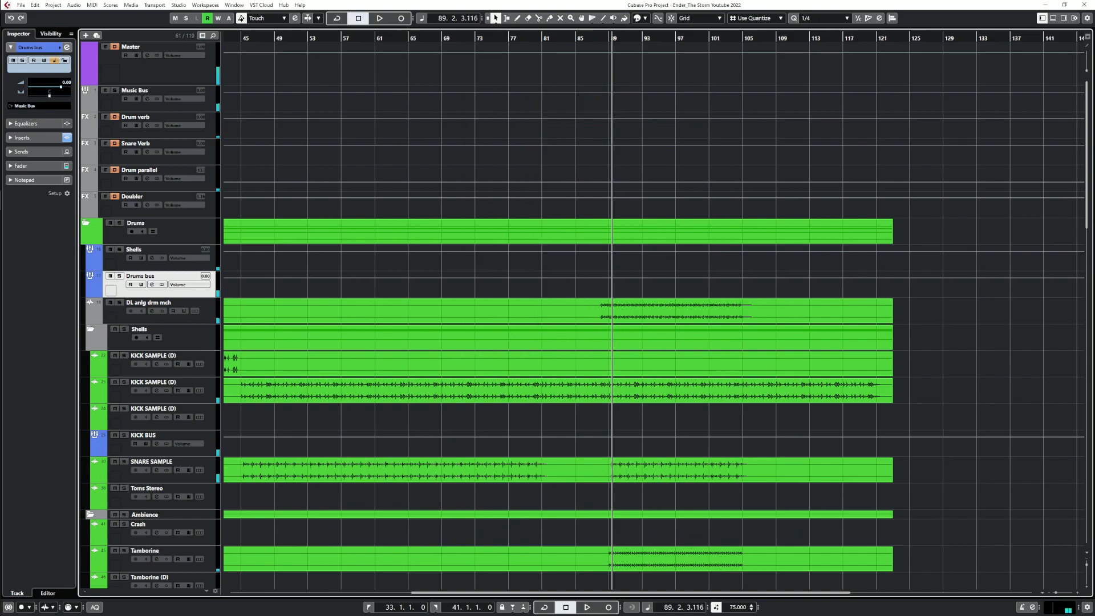
Play the song from about bar 82 and briefly solo the second Extras track, the one with short hits there
scroll(570, 317, down, 15)
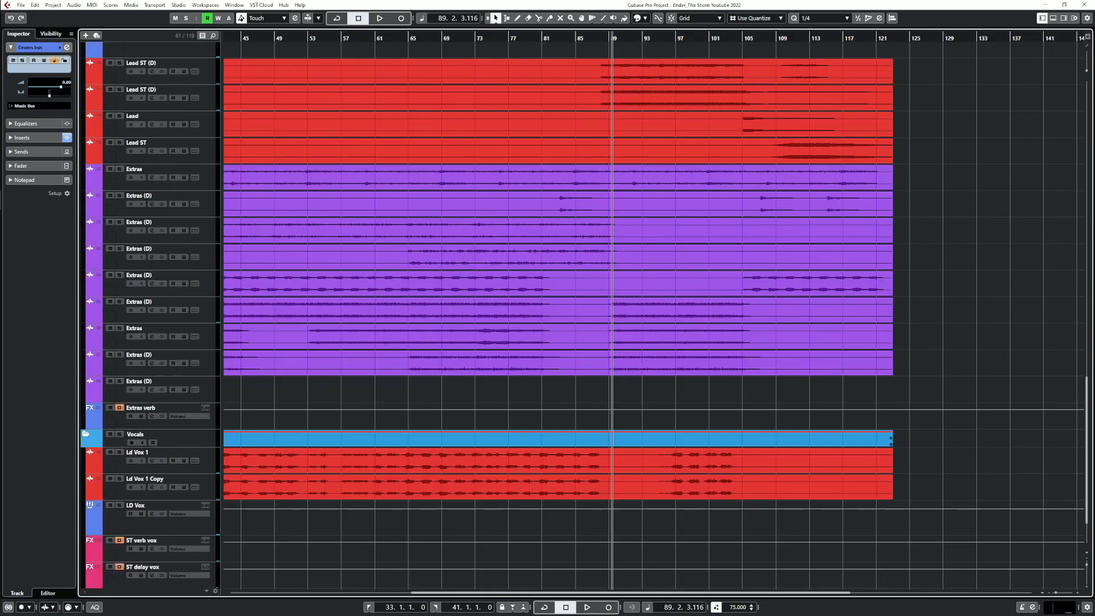
scroll(571, 437, up, 3)
scroll(570, 422, down, 2)
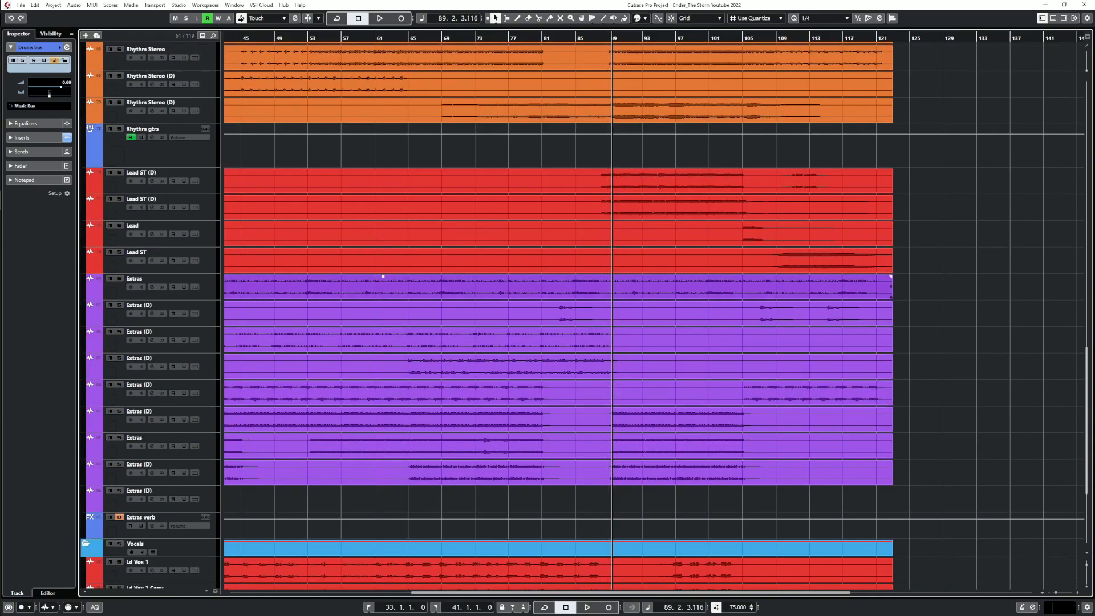
click(560, 37)
click(557, 38)
click(120, 306)
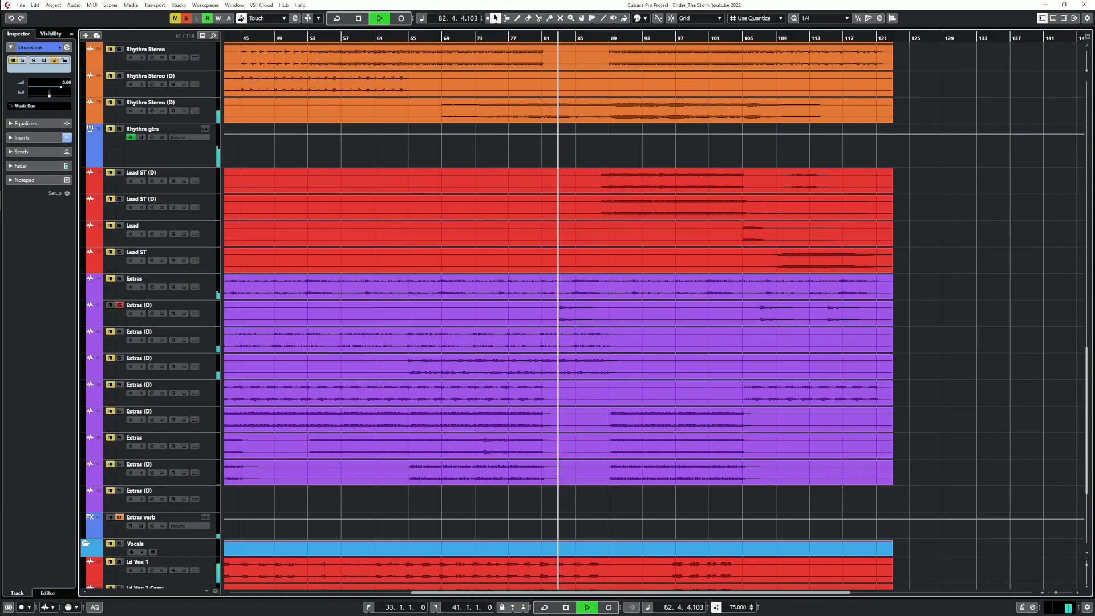
click(120, 306)
key(space)
Remove the SideWidener insert from that Extras (D) track and reload its Pro-Q 3 insert
click(152, 314)
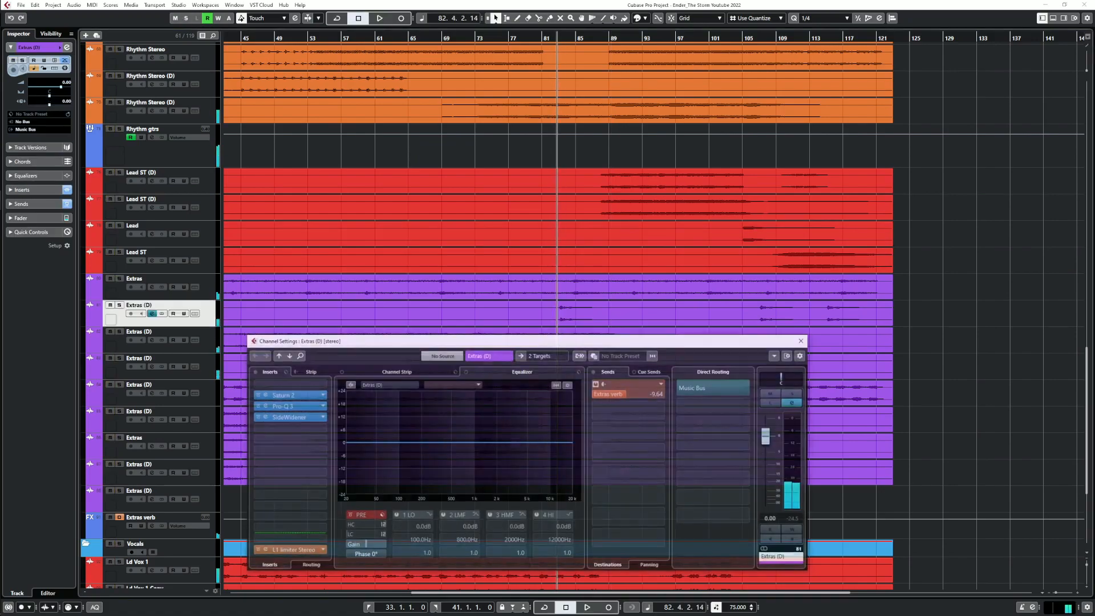
drag(468, 340, 493, 278)
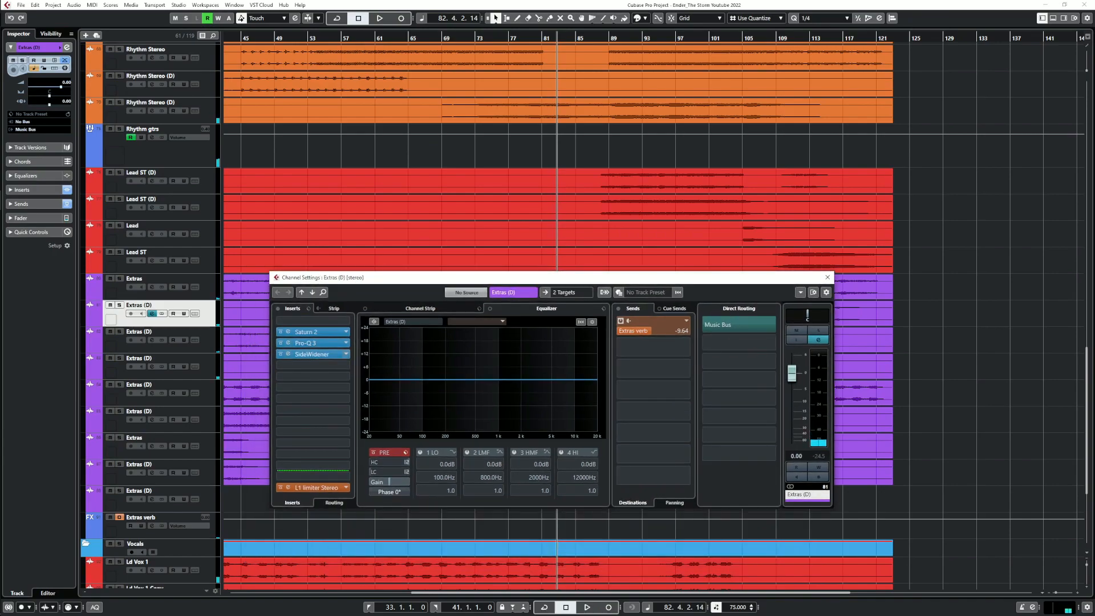
click(314, 355)
scroll(341, 485, up, 3)
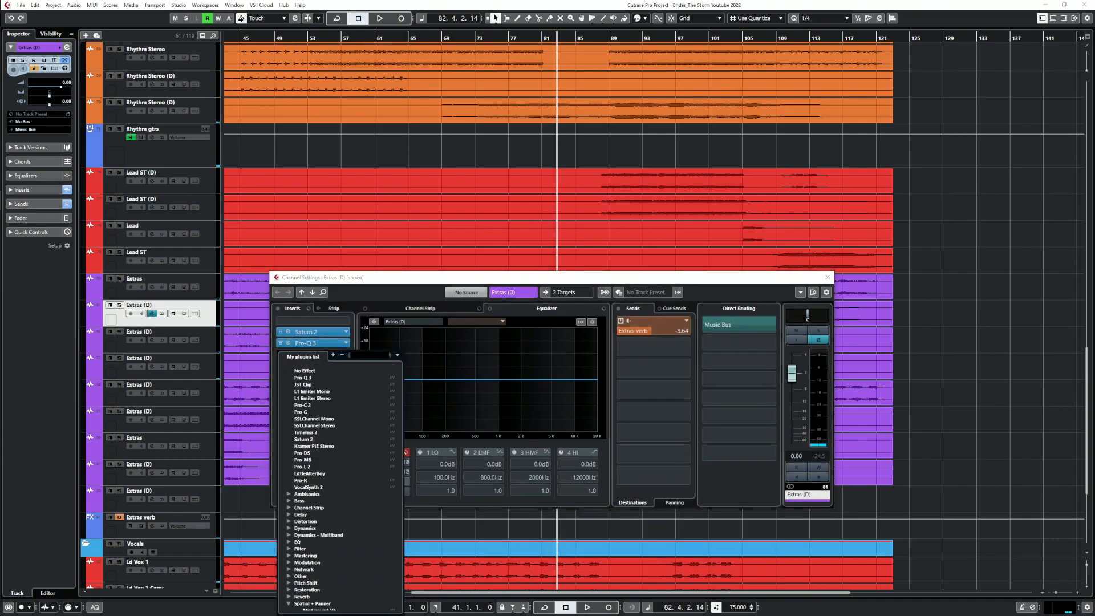
click(305, 370)
click(314, 343)
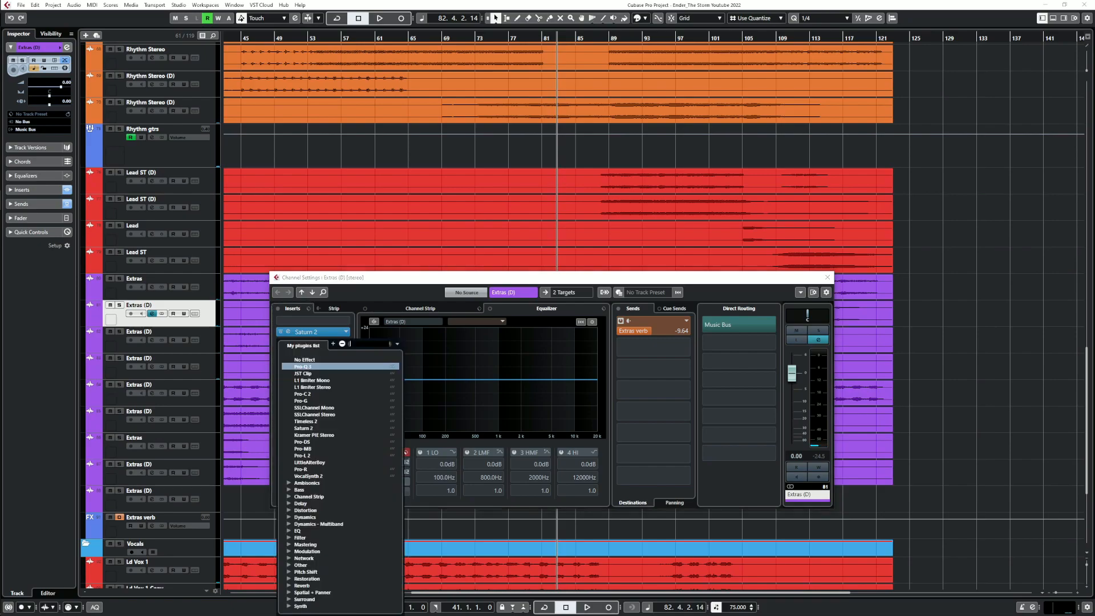
click(305, 359)
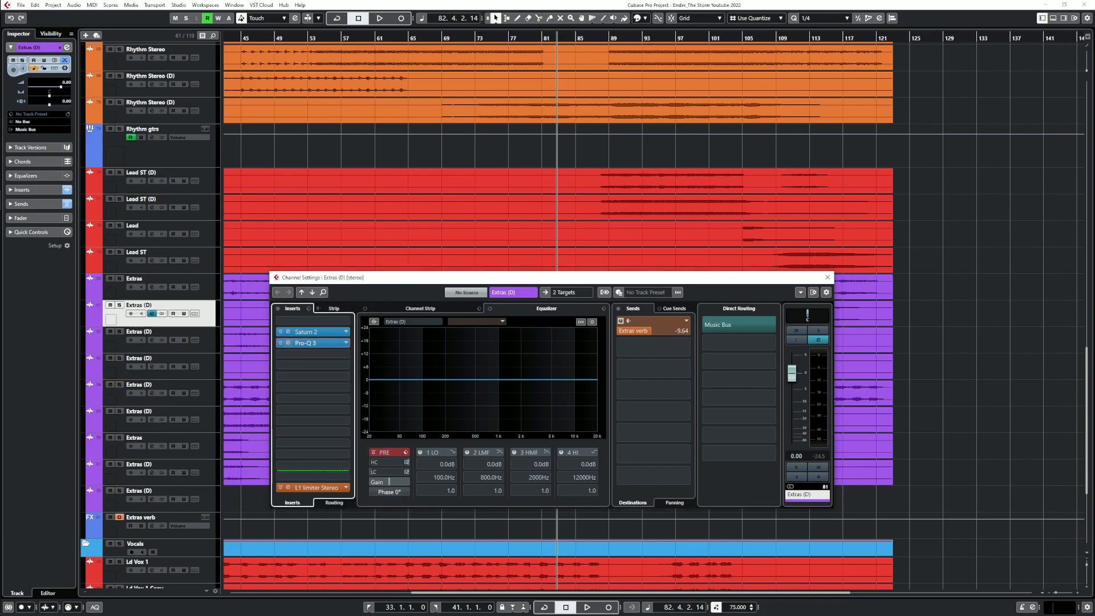
Set a 24 dB/oct low cut at about 23 Hz in the Extras (D) track's Pro-Q 3 while auditioning it
click(306, 343)
drag(482, 290, 438, 290)
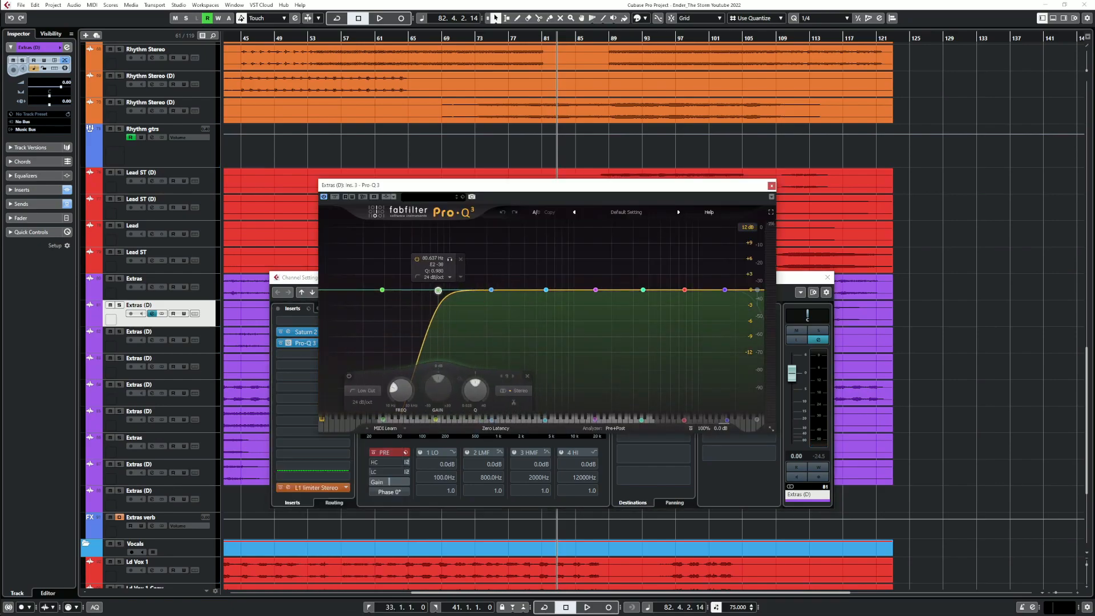
key(space)
click(401, 289)
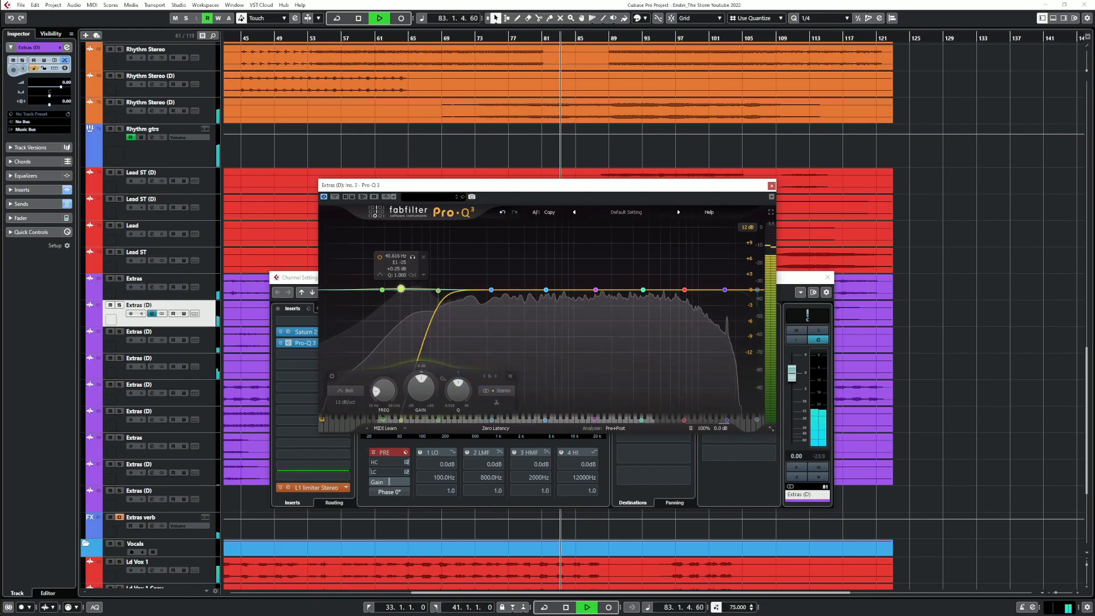
click(510, 376)
key(space)
drag(439, 291, 371, 289)
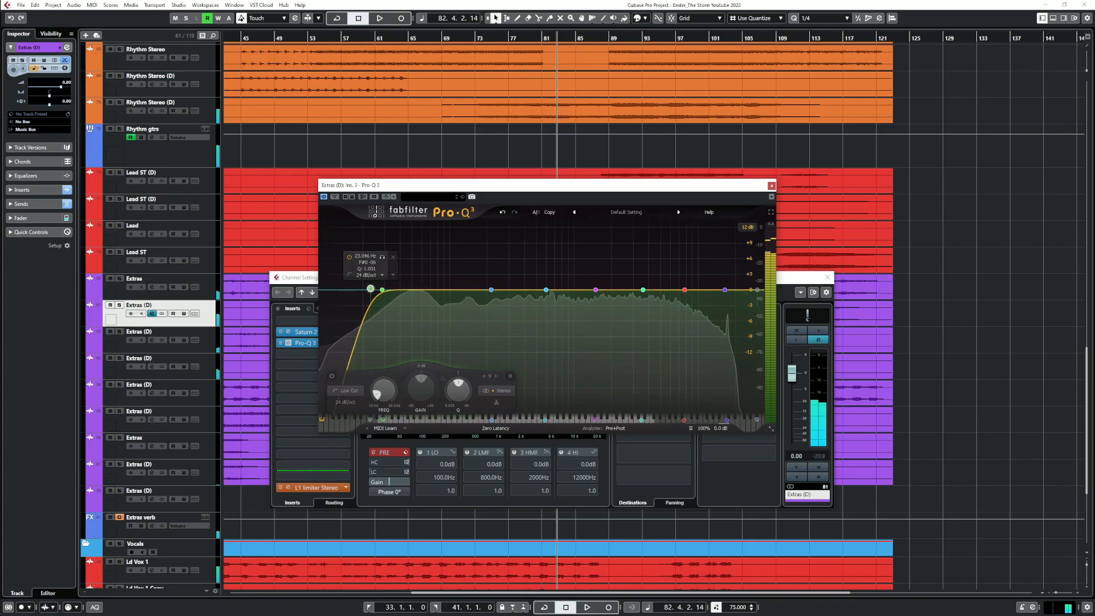
Solo the Extras (D) track, bring its channel settings back into view, and replay it from about bar 82
key(space)
click(120, 306)
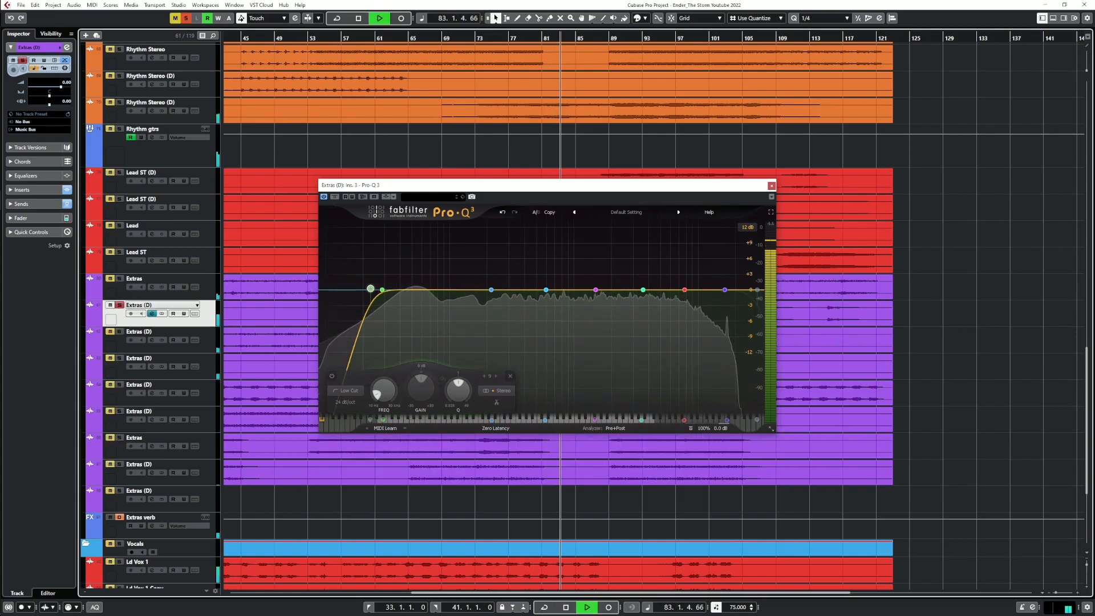
key(space)
click(152, 313)
key(space)
click(151, 314)
key(space)
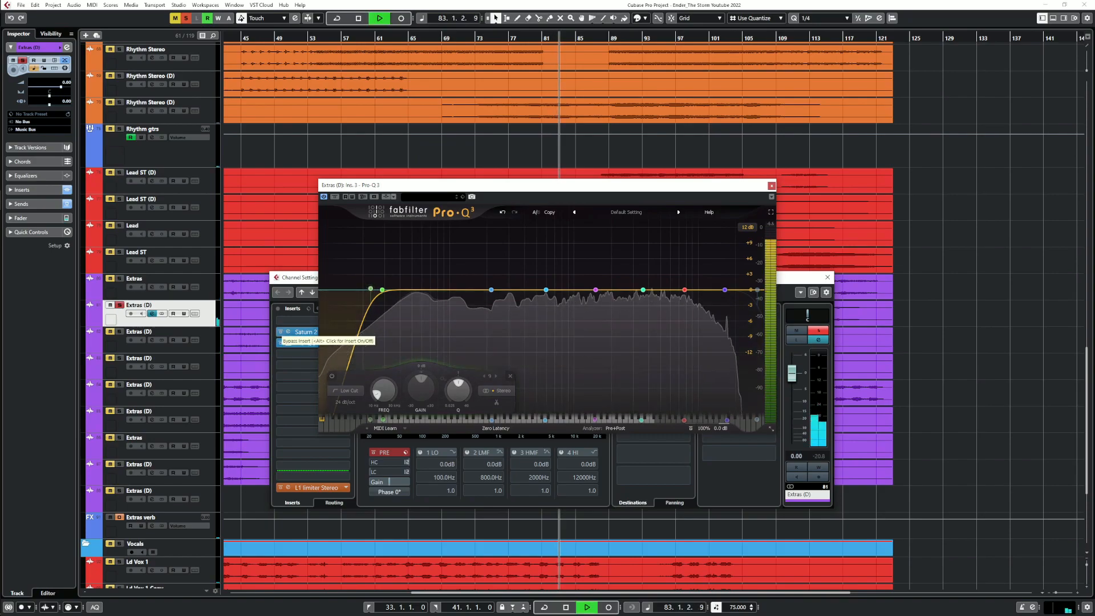
Replay the soloed Extras (D) hit from about bar 82 to compare it with Saturn 2 bypassed and active
key(space)
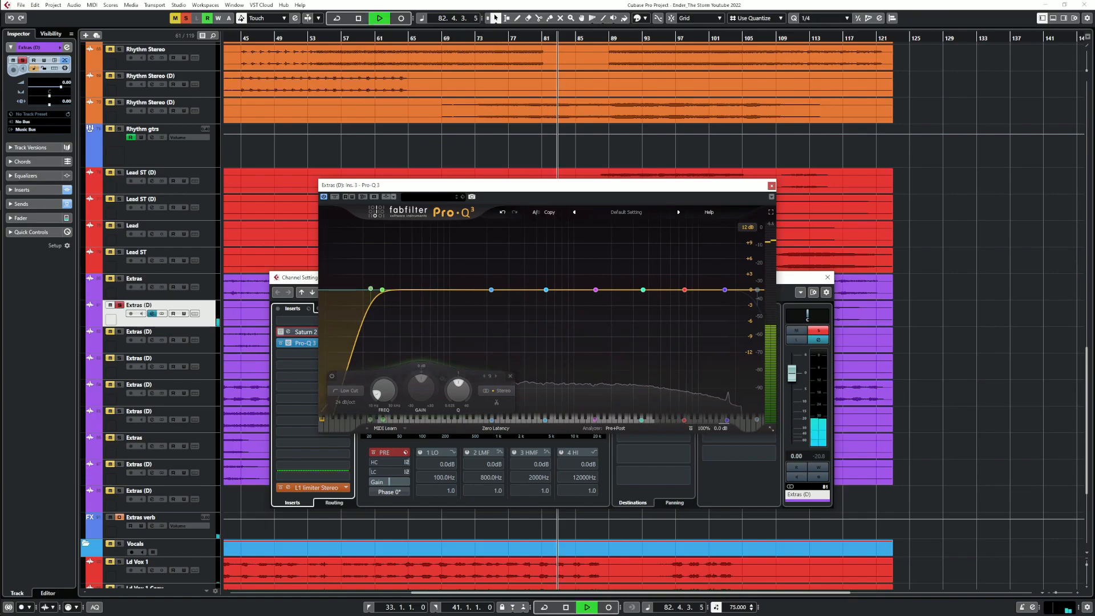
key(space)
key(space)
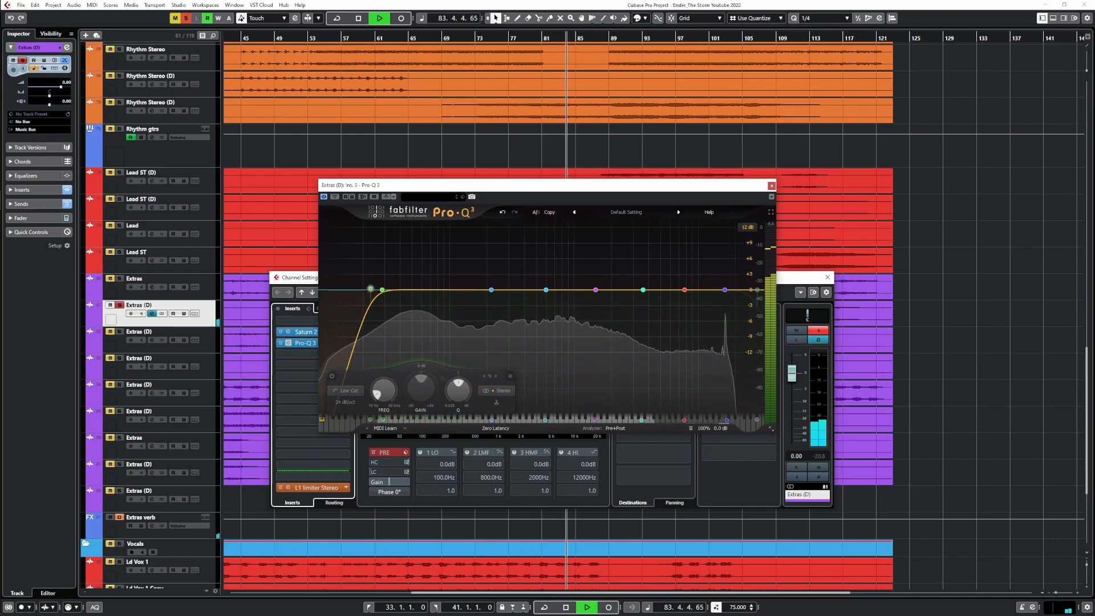
Unsolo the Extras (D) track, move its Pro-Q 3 window off the clips, and play the full mix from about bar 82
click(120, 305)
key(space)
key(space)
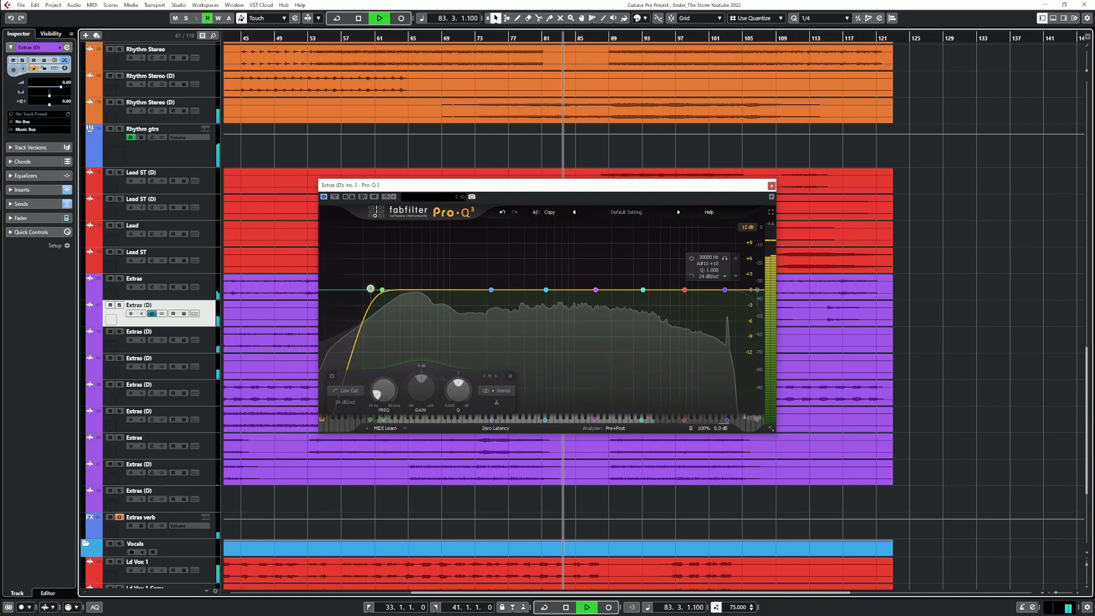
drag(531, 185, 564, 391)
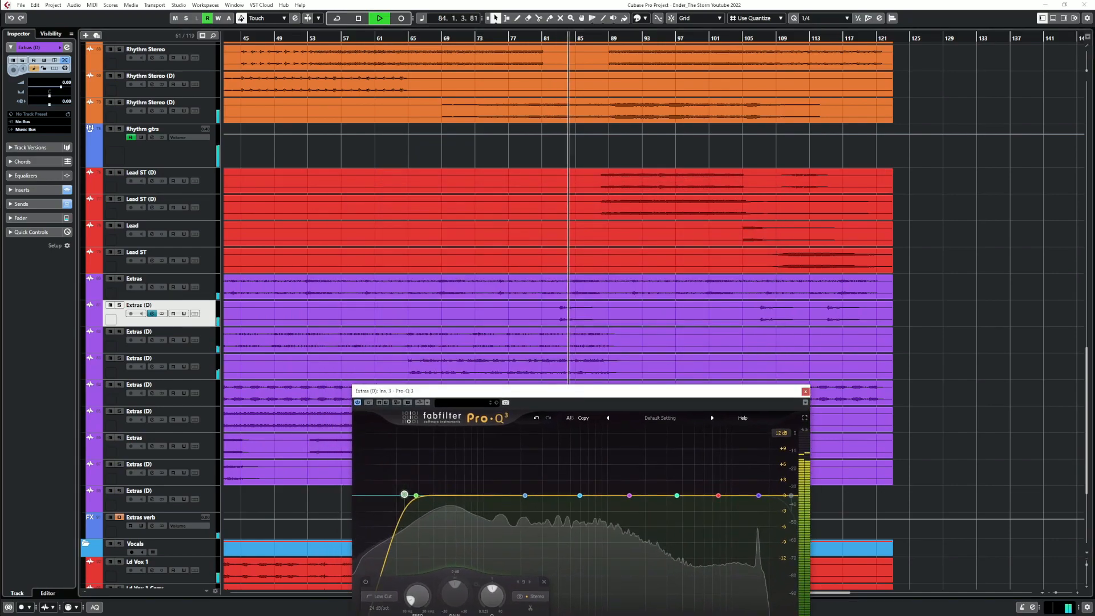
click(549, 38)
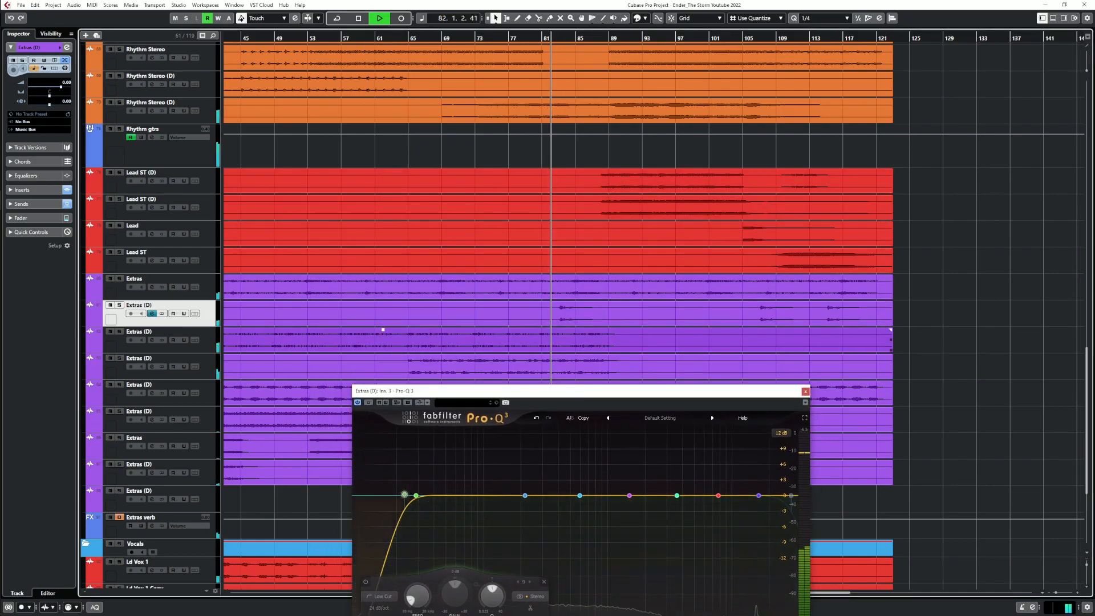
Close the Pro-Q 3 window and replay the Extras (D) hit in the full mix from bar 83
scroll(572, 340, up, 3)
scroll(572, 340, up, 3)
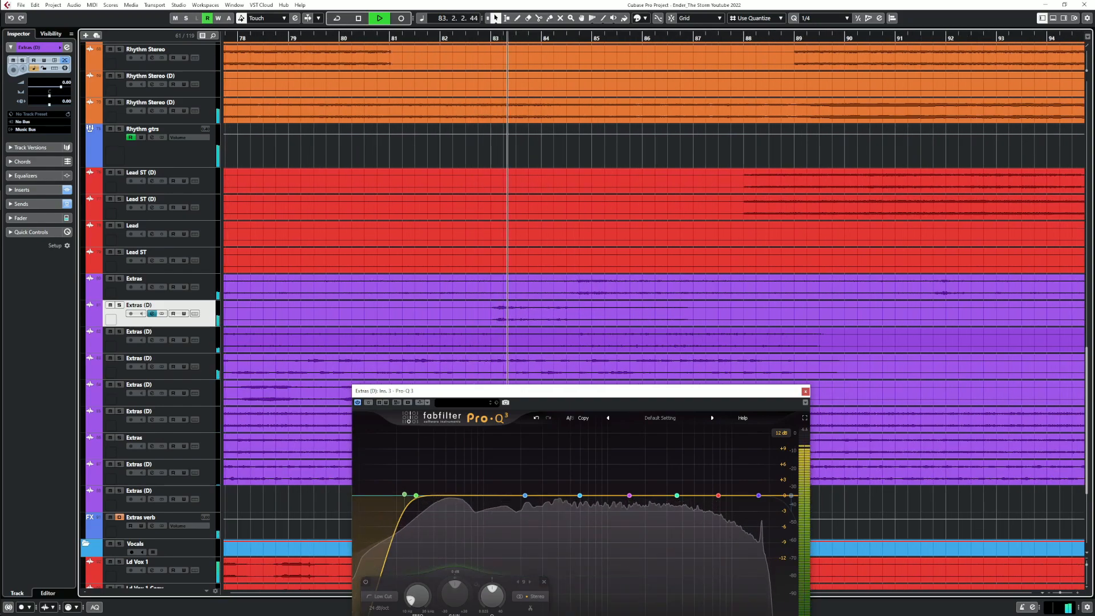
click(805, 392)
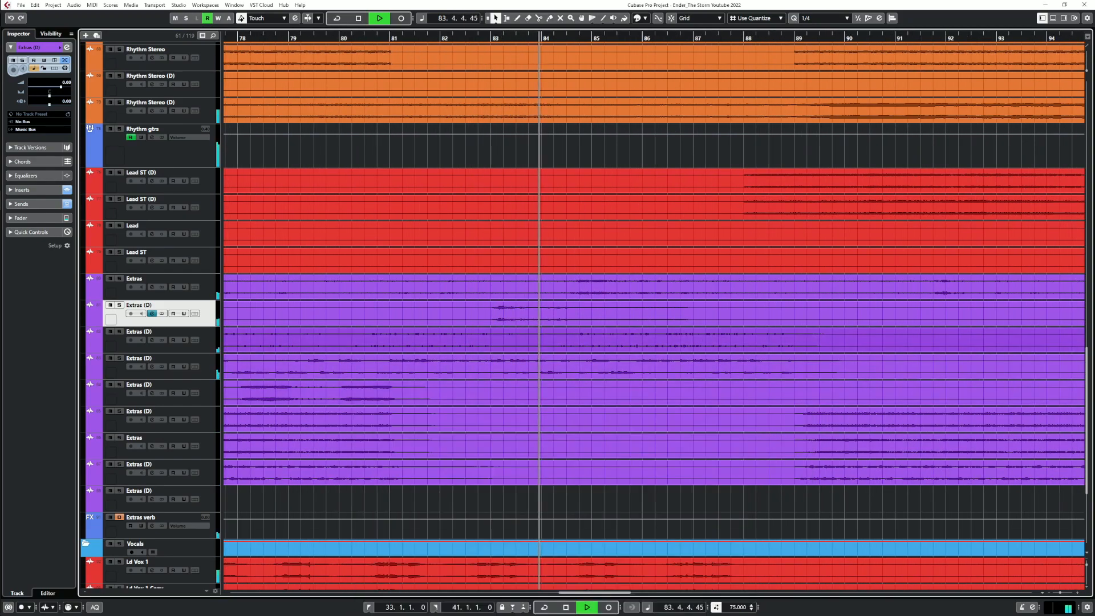
click(494, 38)
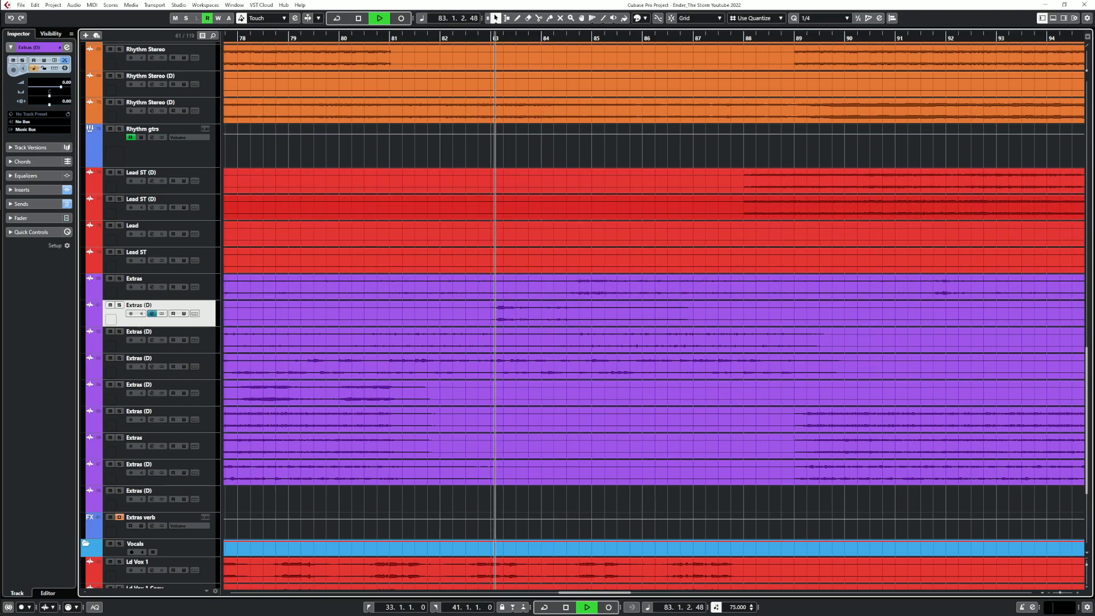
Solo the Extras (D) track again and open the Saturn 2 insert from its channel settings
key(s)
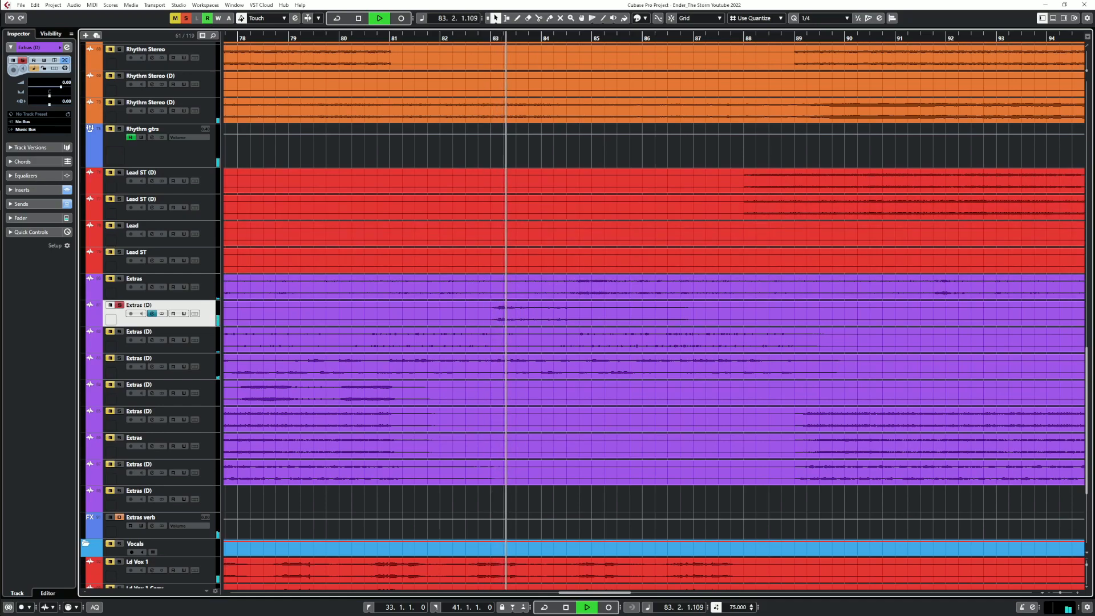
key(space)
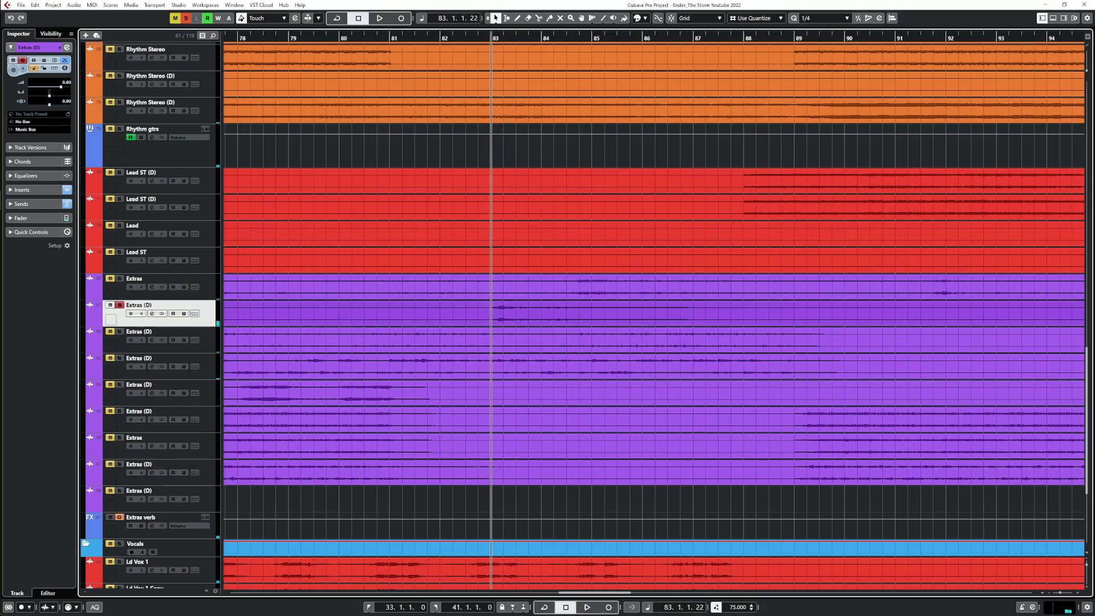
click(152, 314)
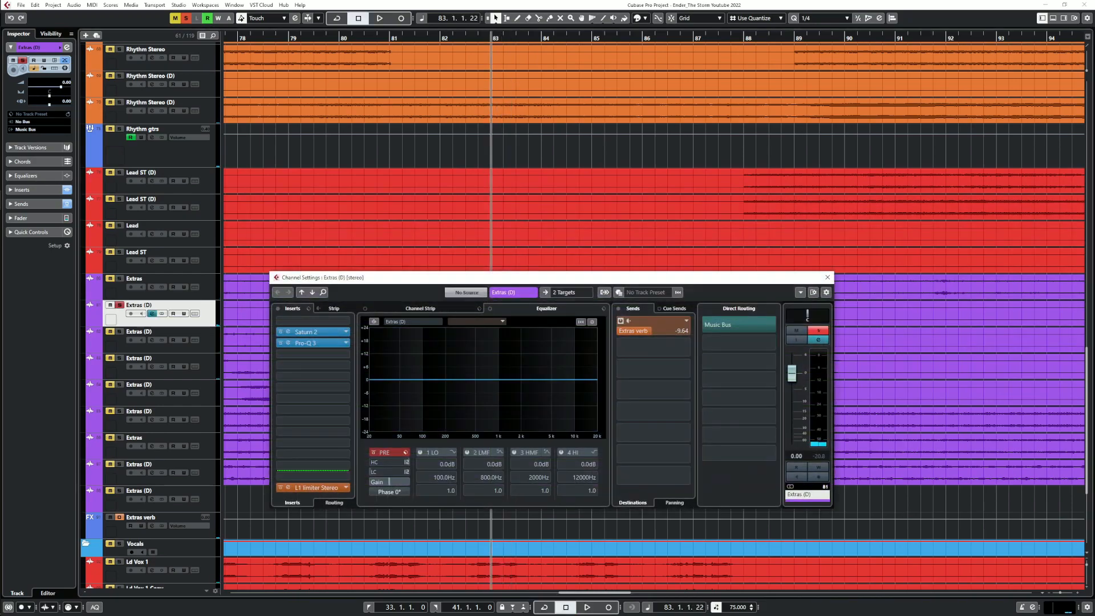
drag(326, 277, 335, 228)
click(298, 282)
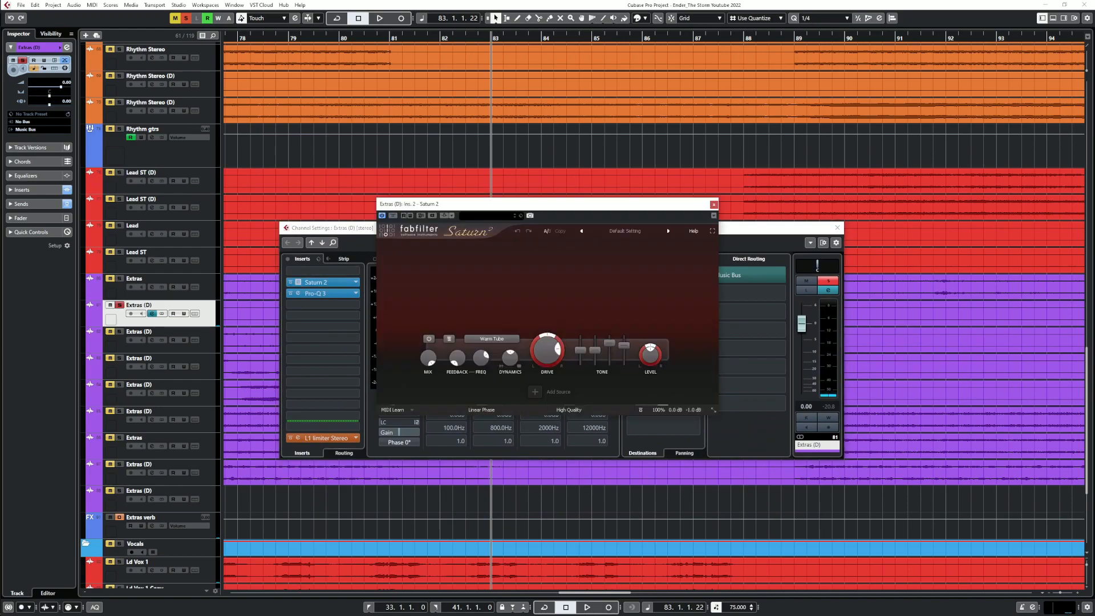
Compare the soloed hit with Saturn 2's Warm Tube band bypassed and active, leaving the band on
key(space)
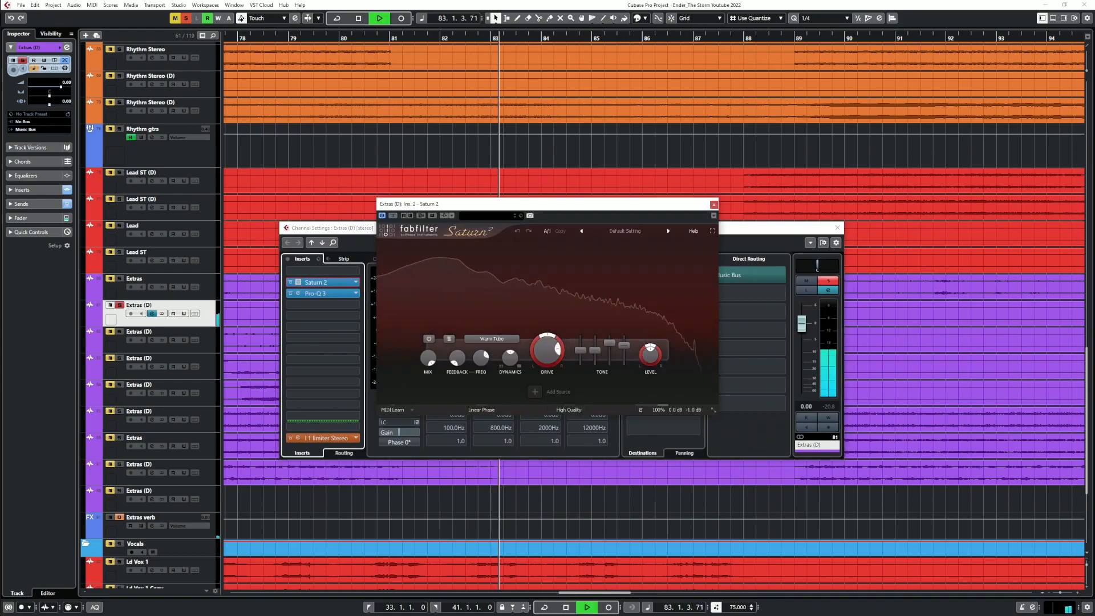
key(space)
click(429, 339)
key(space)
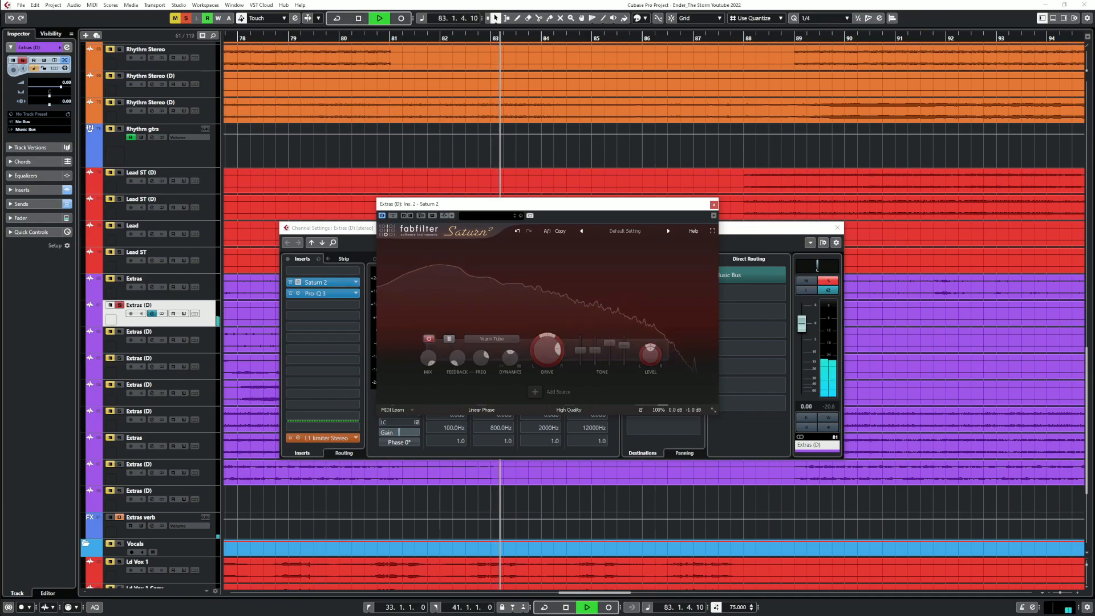
key(space)
key(space)
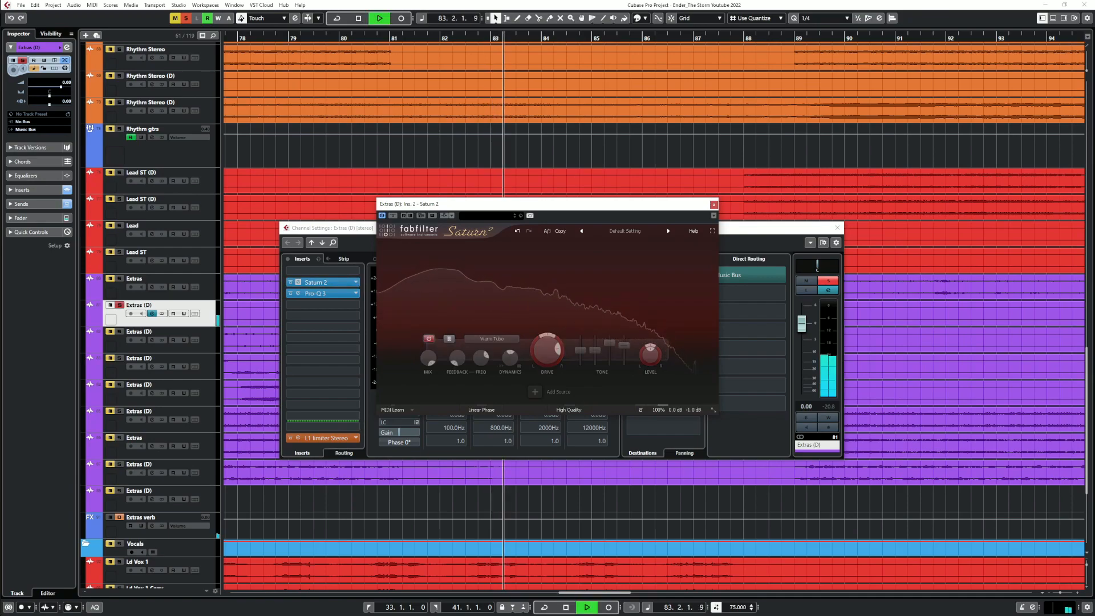
click(429, 339)
key(space)
key(space)
mouse_move(624, 346)
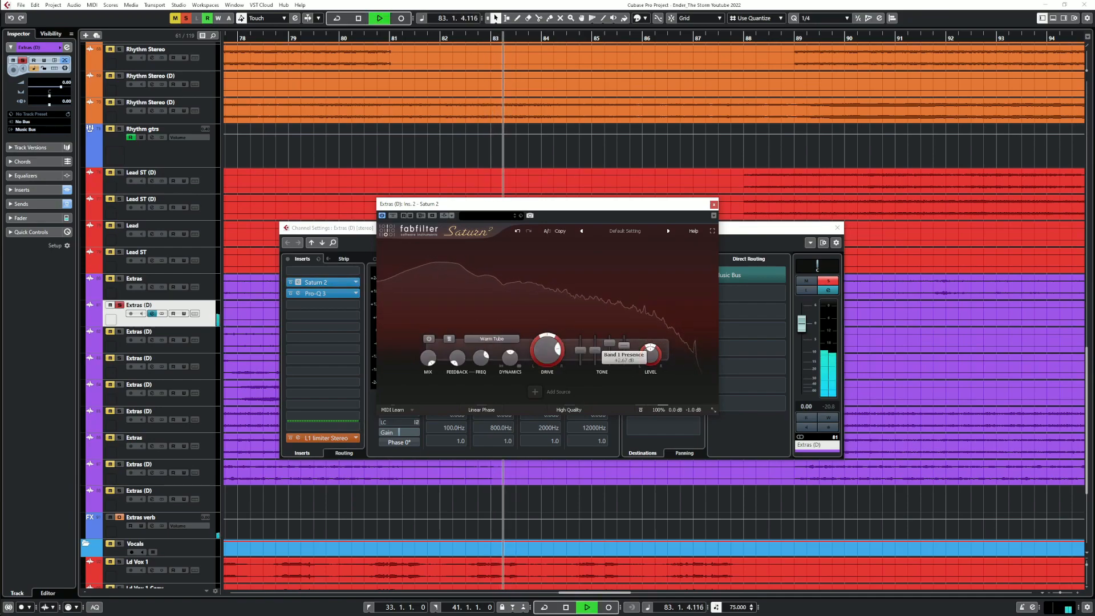
key(space)
key(space)
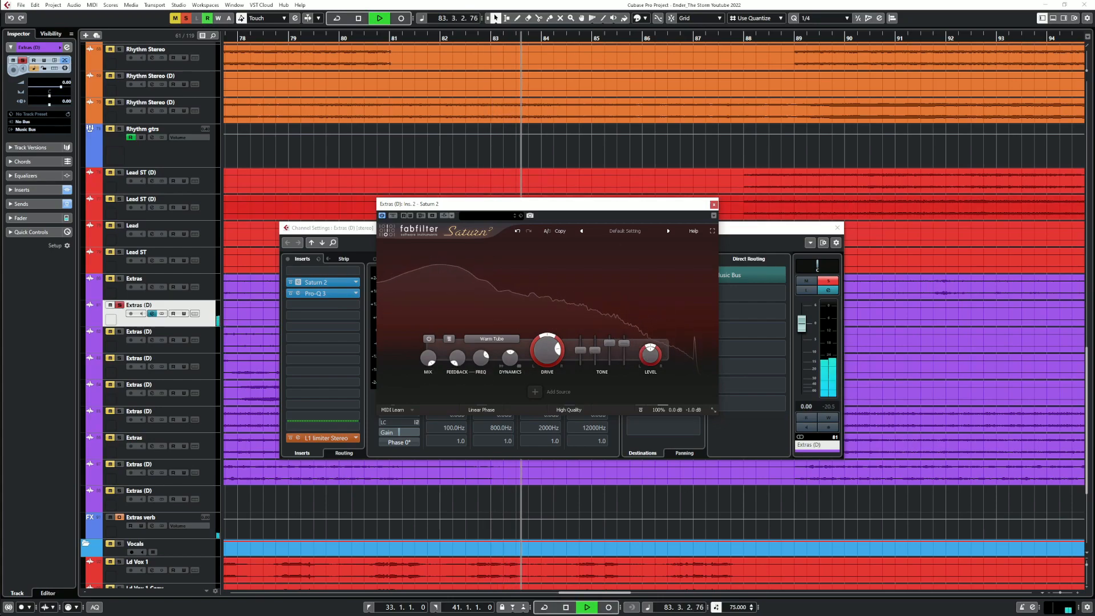
Close Saturn 2 and raise the output ceiling of the track's L1 limiter Stereo to about -11 dB
click(713, 204)
key(space)
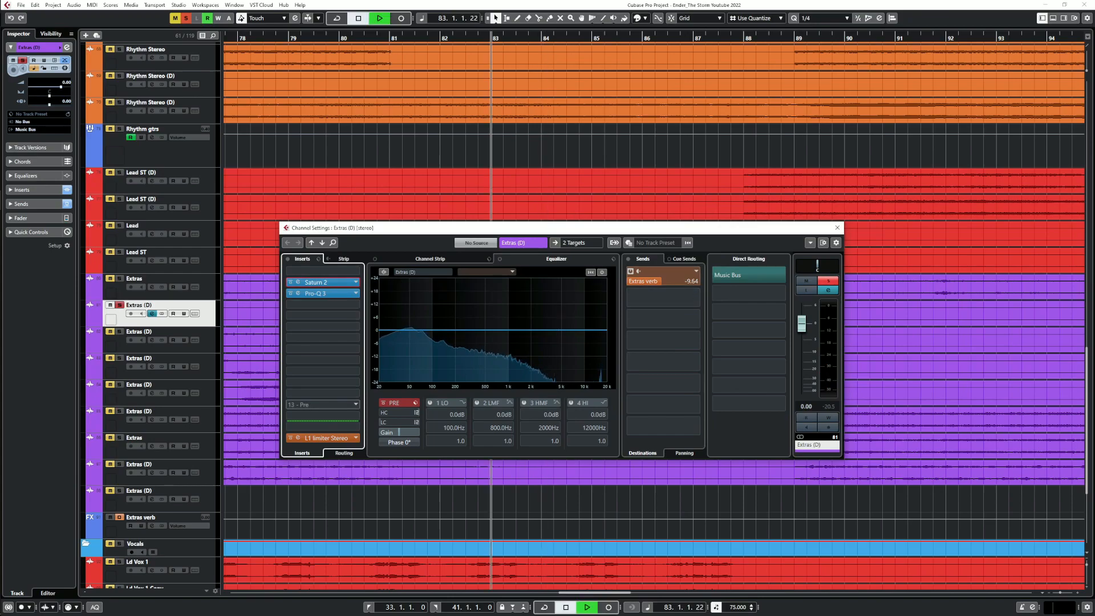
click(298, 438)
key(space)
drag(616, 265, 615, 259)
key(space)
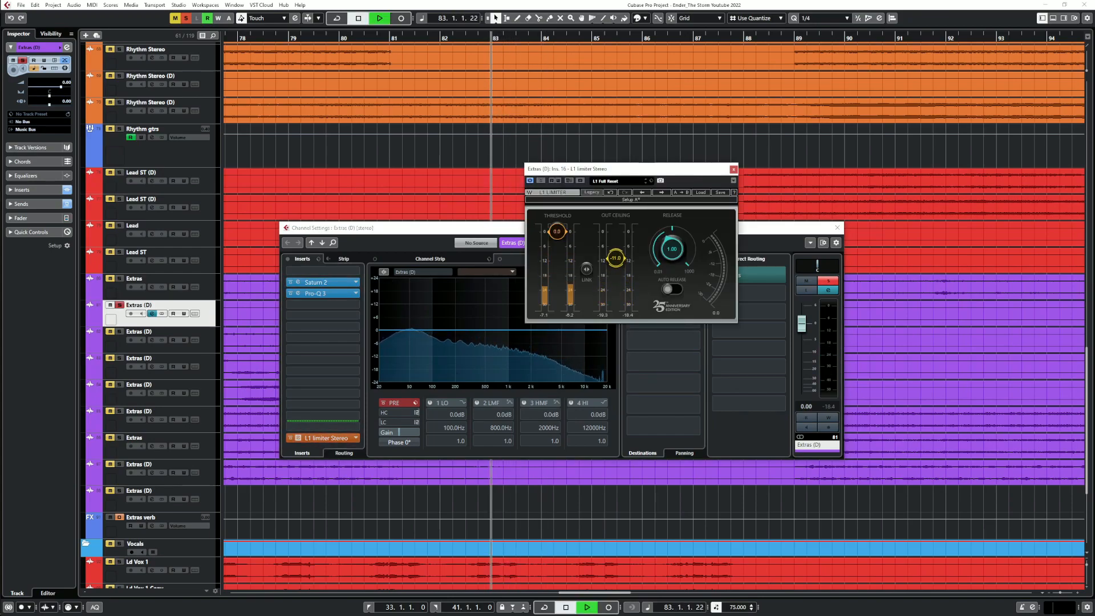
Unsolo the track, replay the limited hit in the full mix from just before bar 83, and close the L1 limiter
click(829, 281)
key(space)
key(space)
key(space)
click(474, 39)
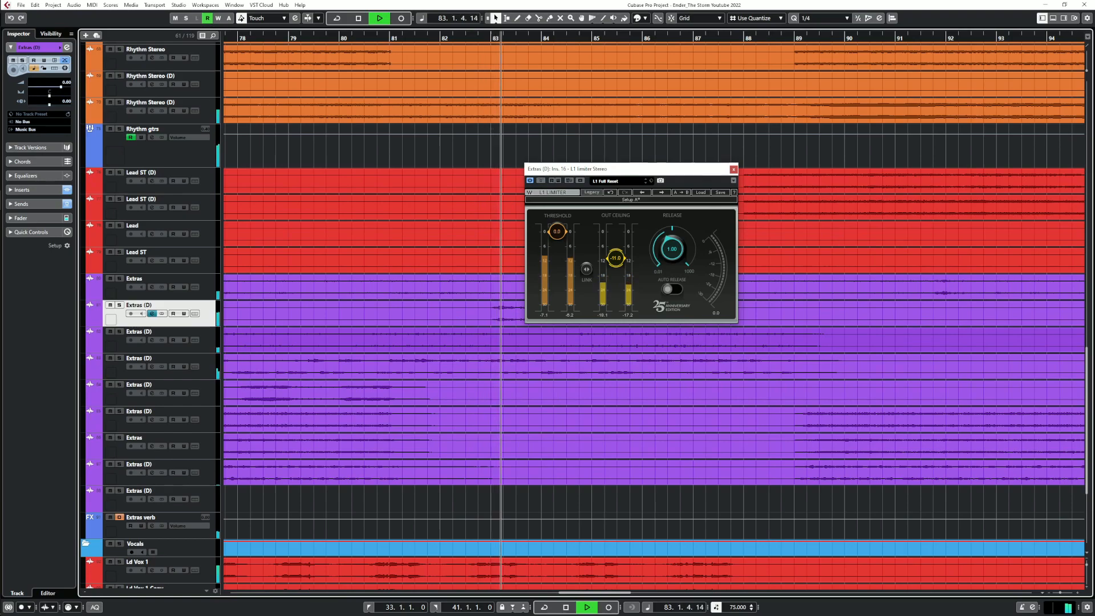
click(733, 169)
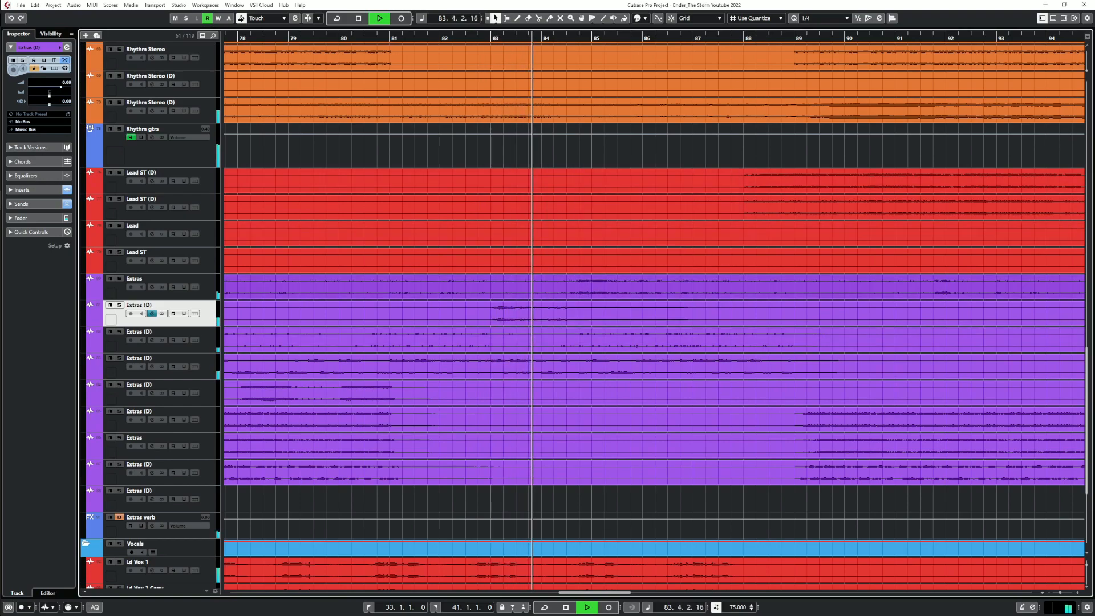
Solo the Extras (D) track holding the coral reef clip, play it from about bar 52, and open its channel settings
key(space)
key(g)
key(g)
key(g)
key(g)
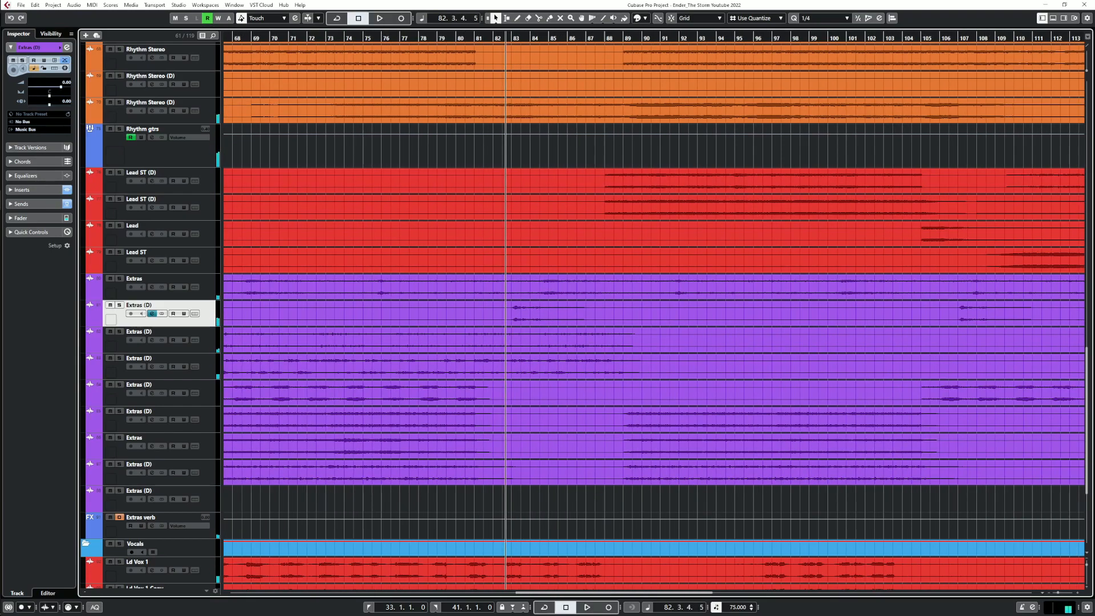
click(461, 38)
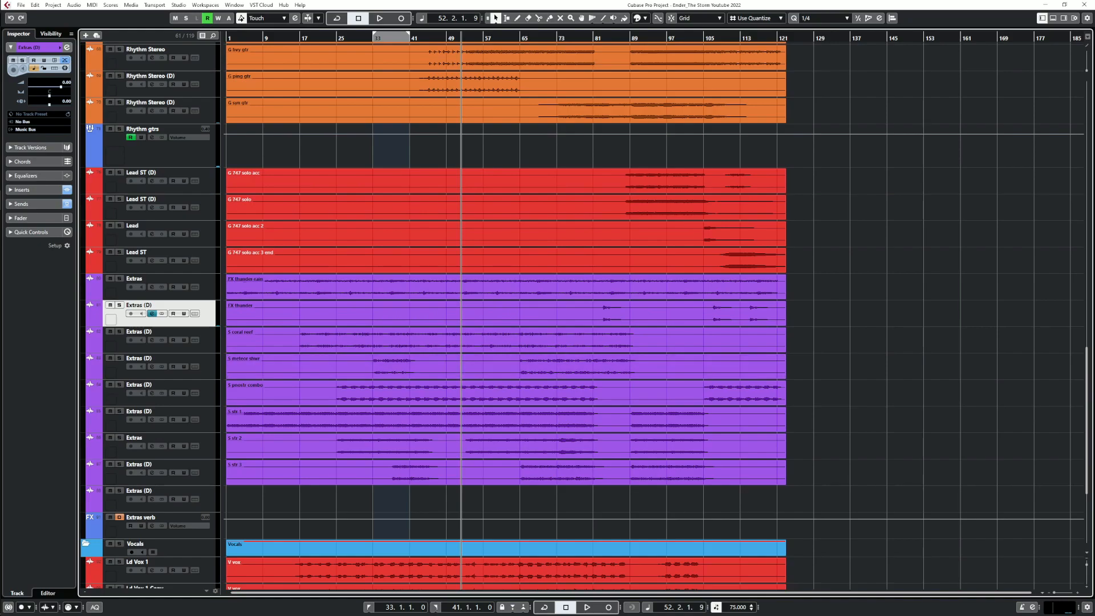
click(119, 331)
key(space)
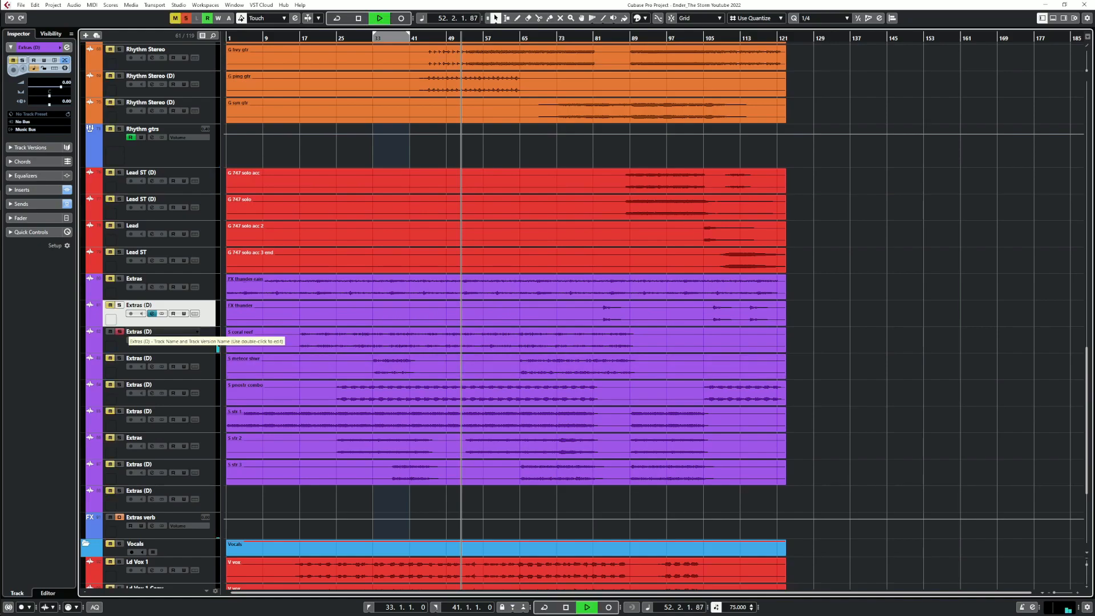
click(152, 340)
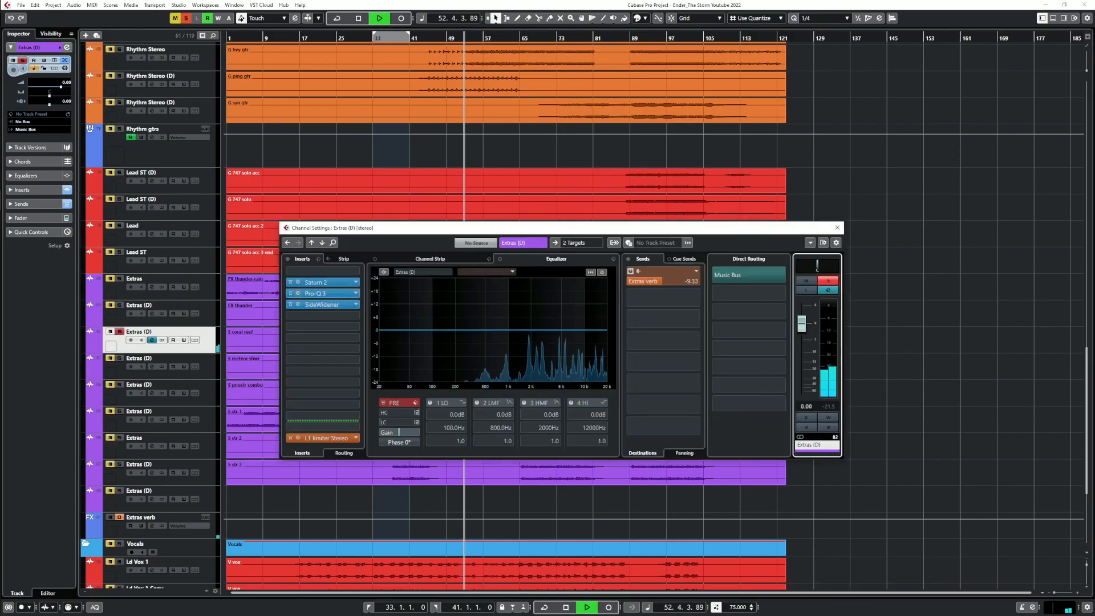
key(space)
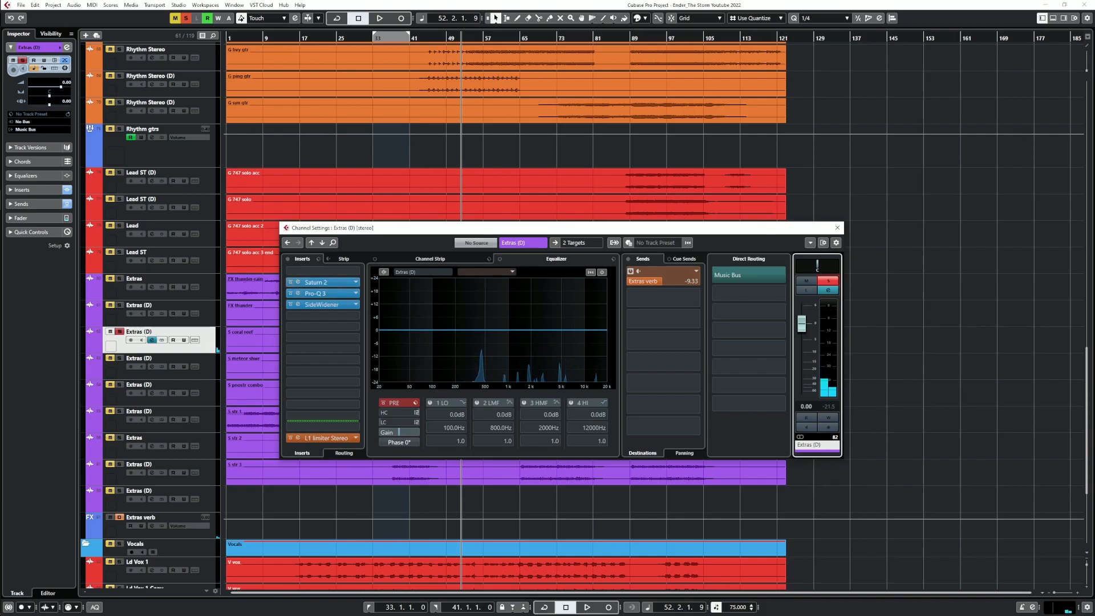
Audition the coral reef track while bypassing Saturn 2, Pro-Q 3 and SideWidener one after another, and re-enable all three
click(297, 282)
key(space)
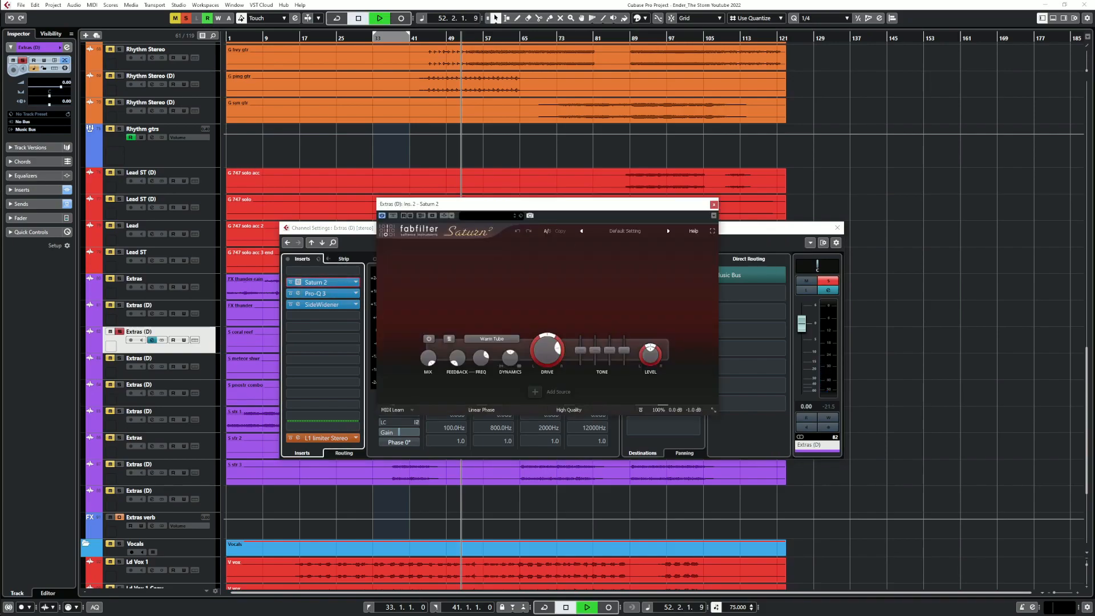
click(290, 282)
click(290, 293)
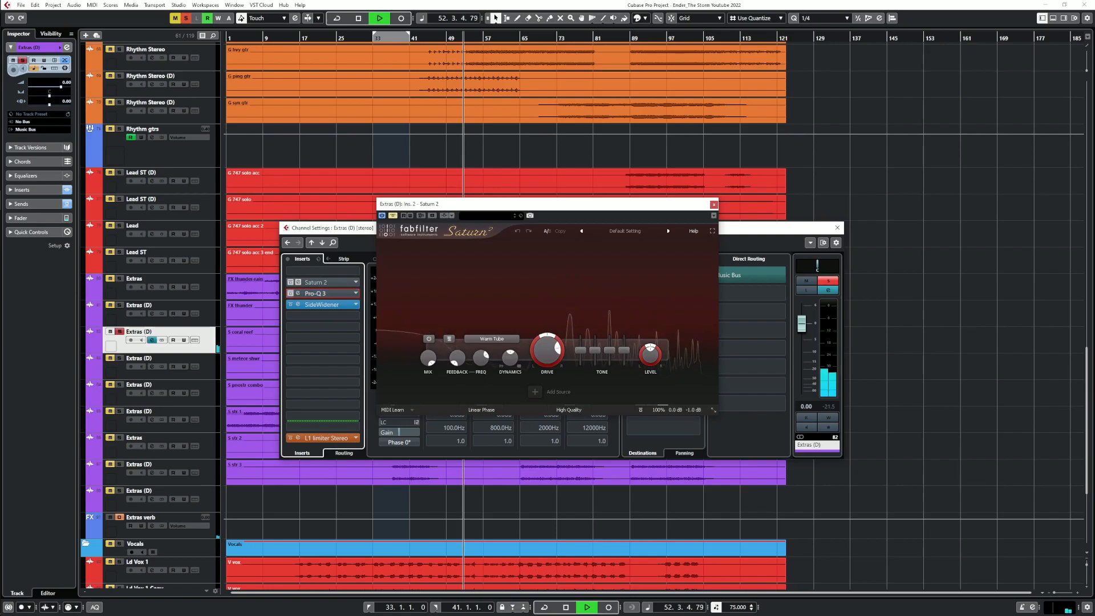
click(290, 304)
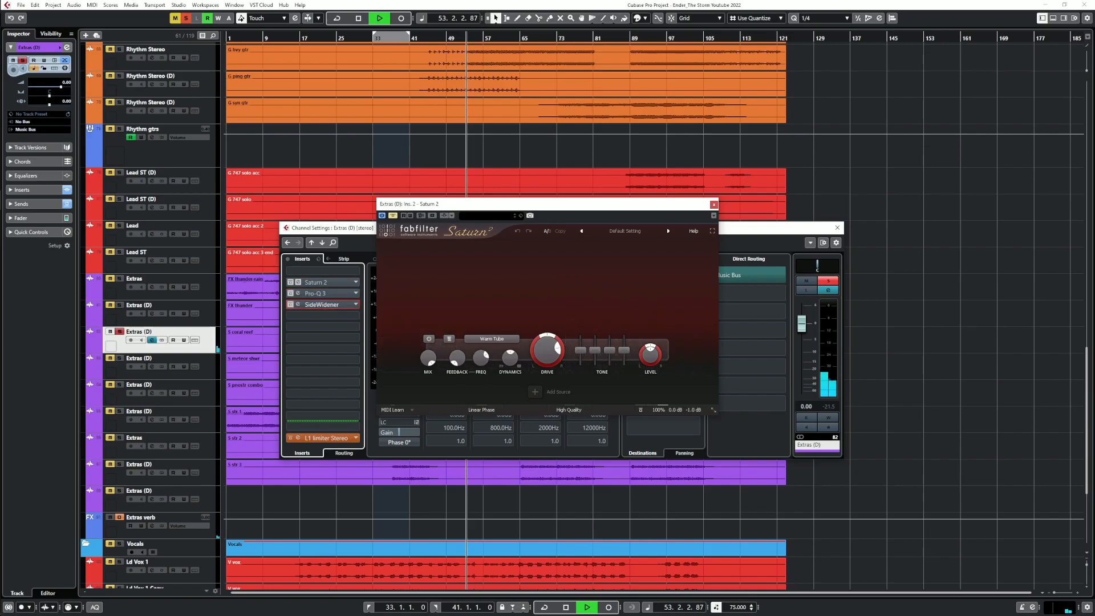
click(290, 305)
click(291, 293)
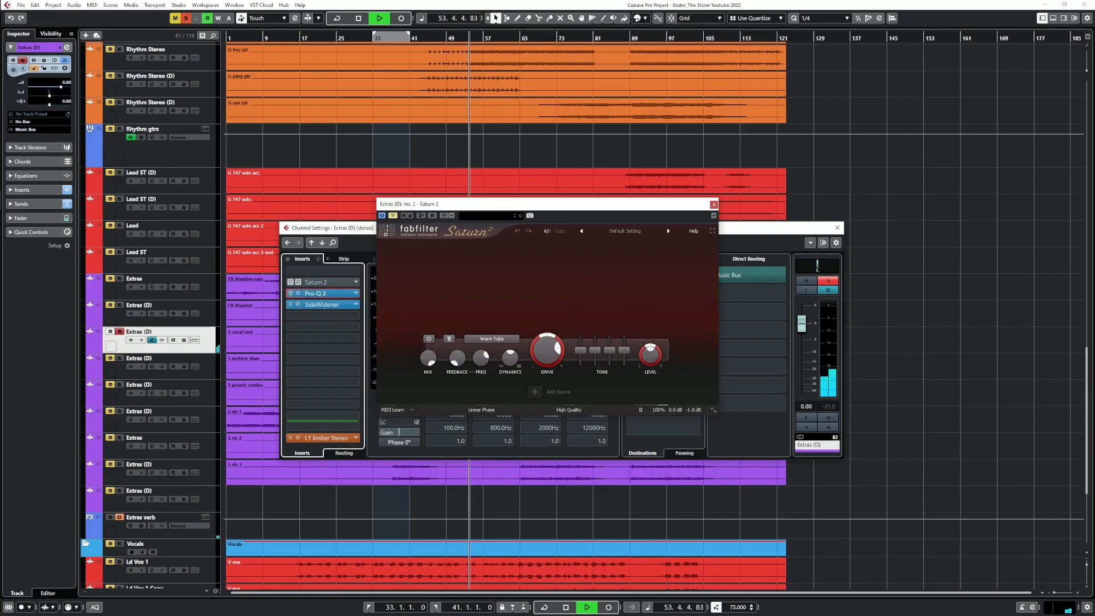
click(290, 283)
Check the low cut in the coral reef track's Pro-Q 3 insert and close the Pro-Q 3 and Saturn 2 windows
click(319, 293)
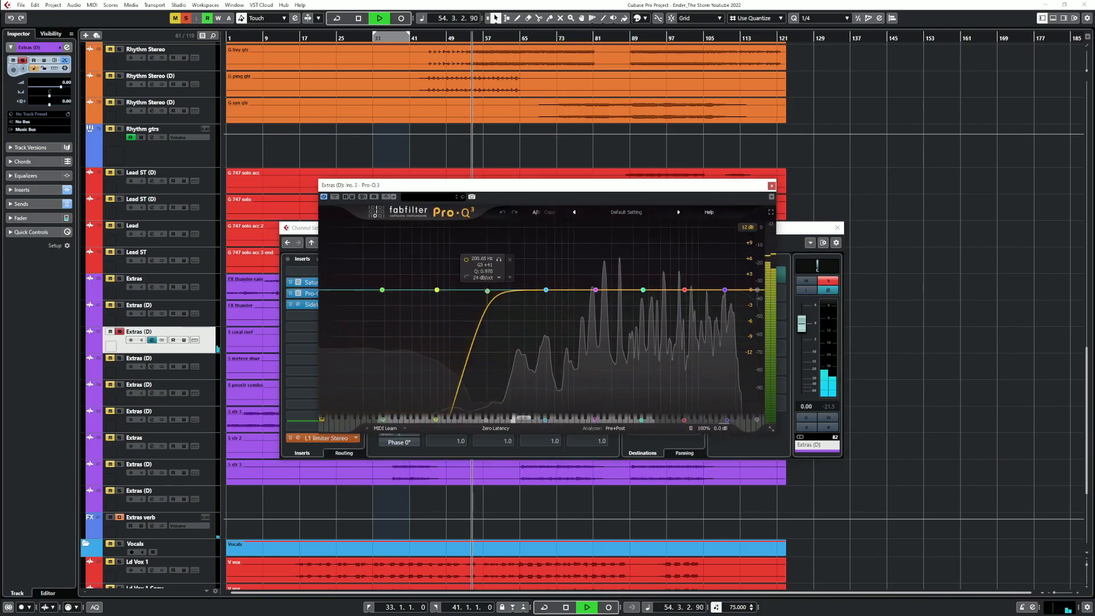
click(771, 186)
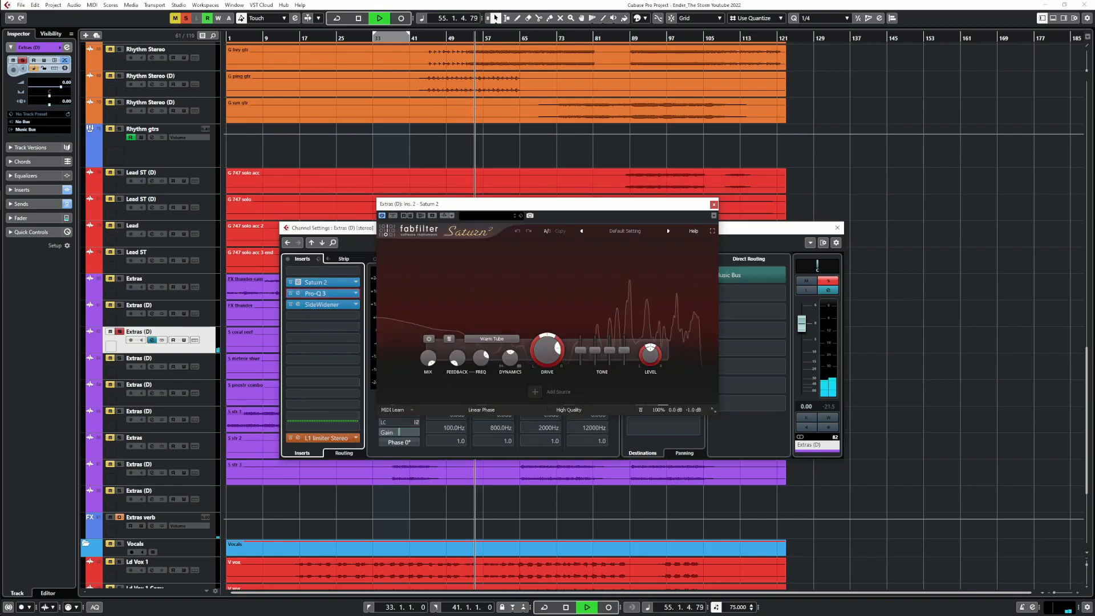
click(714, 204)
Replay from about bar 52, toggle the bypass of all inserts for comparison, and bypass the coral reef track's SideWidener
key(space)
key(space)
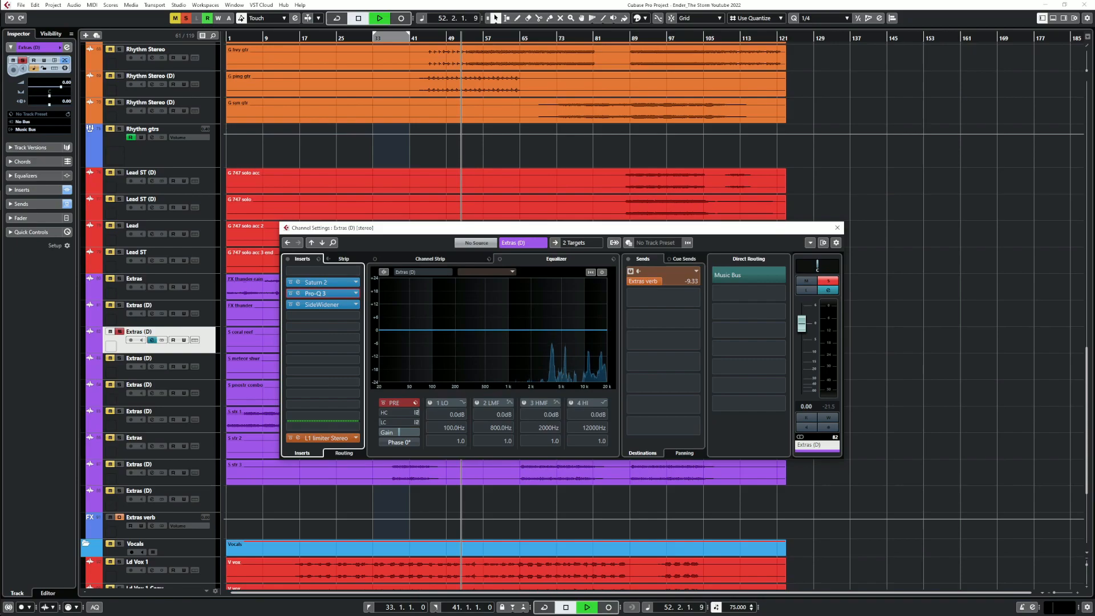
click(287, 259)
click(288, 259)
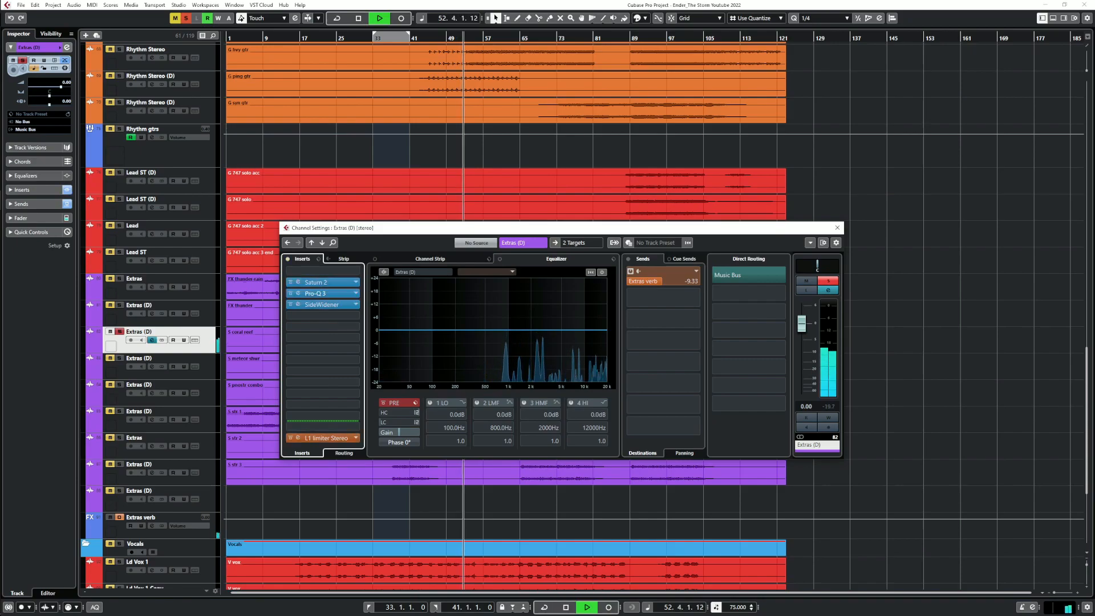
click(290, 305)
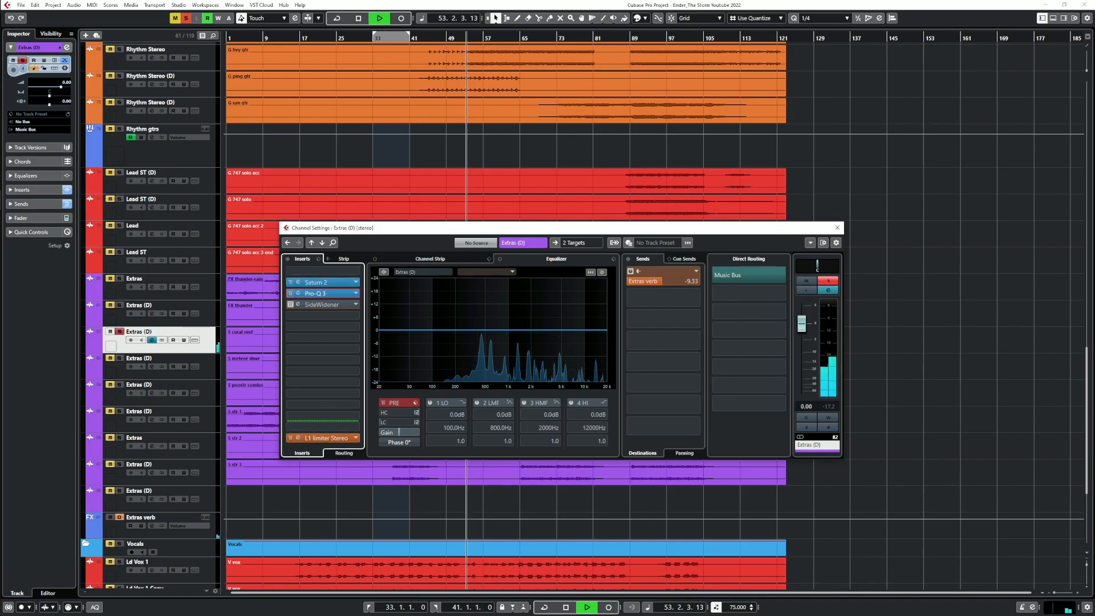
Also bypass the coral reef track's Pro-Q 3 and Saturn 2, re-enable all three inserts for comparison, stop playback, and close the channel settings
click(291, 294)
click(290, 283)
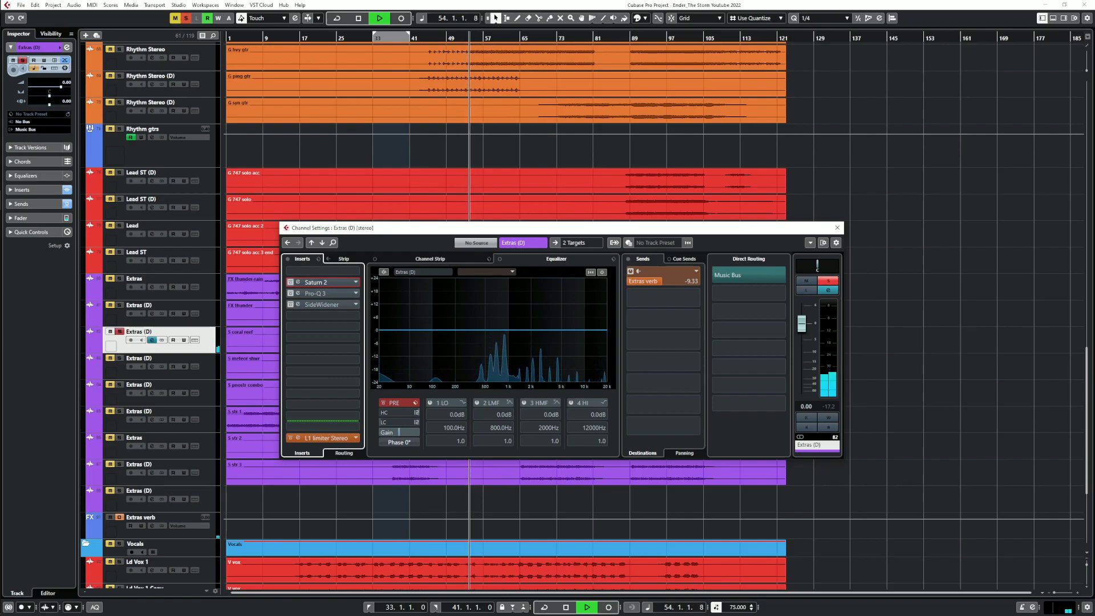
click(290, 283)
click(291, 294)
click(291, 305)
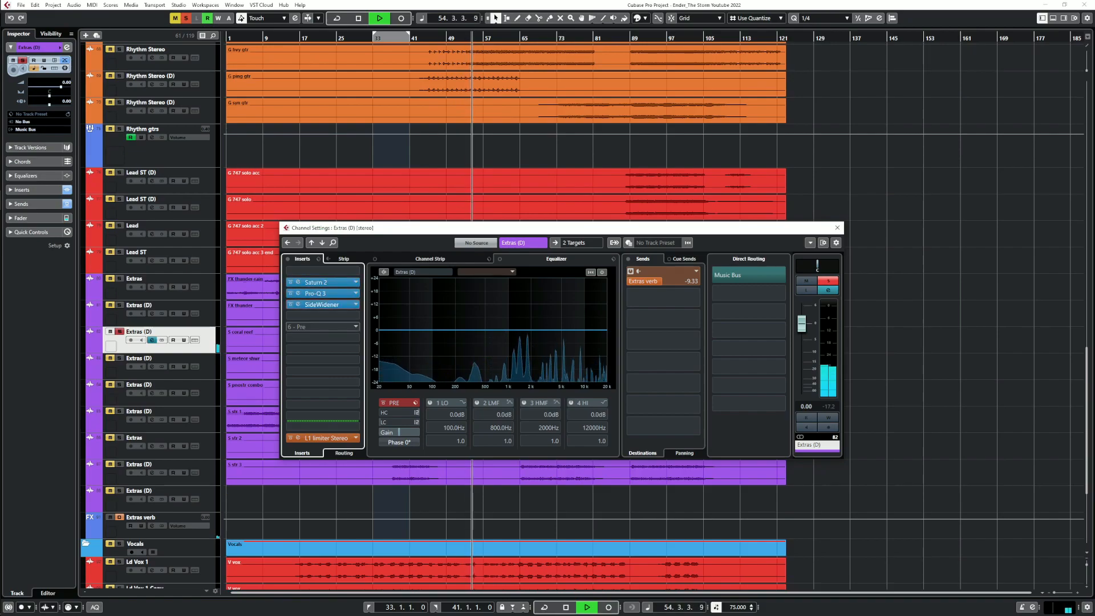
key(space)
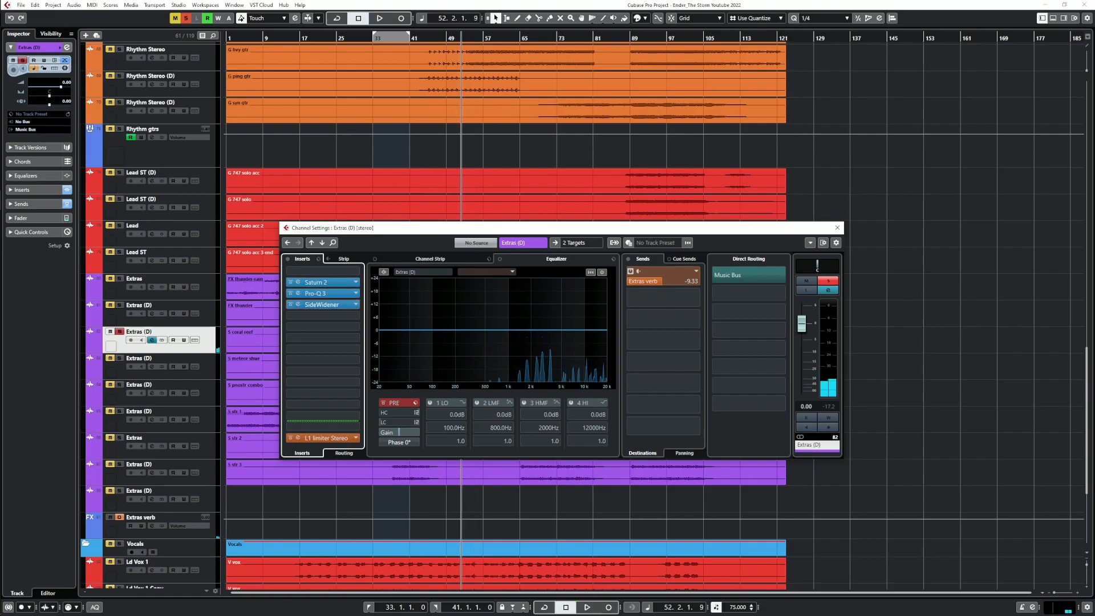
click(838, 228)
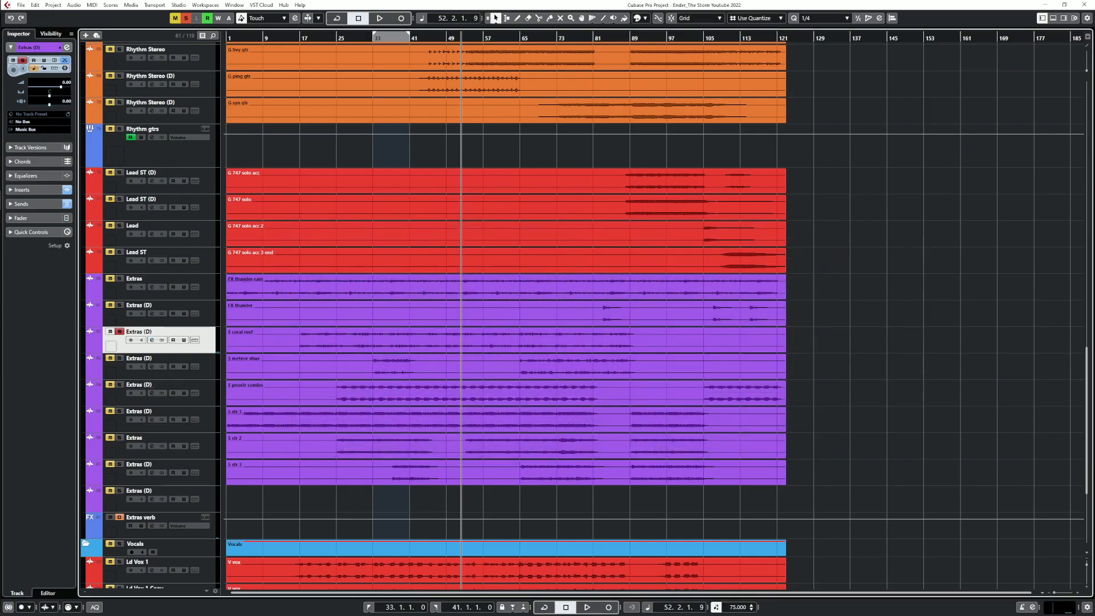
Open the Extras verb channel's Pro-R insert to review its reverb settings, and close both windows
click(152, 526)
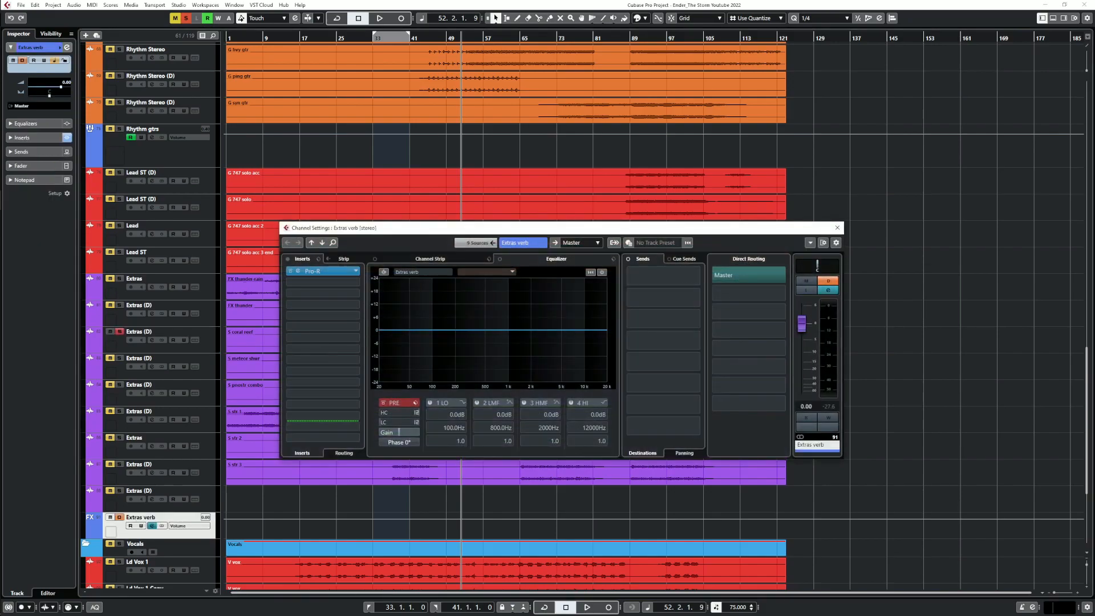
click(319, 271)
click(320, 272)
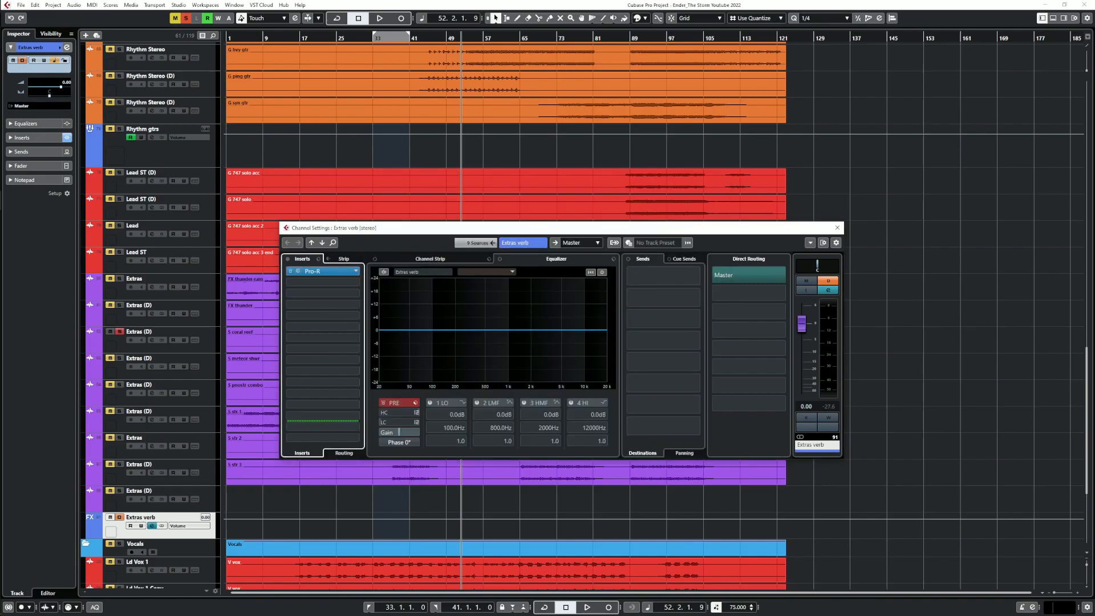
click(319, 272)
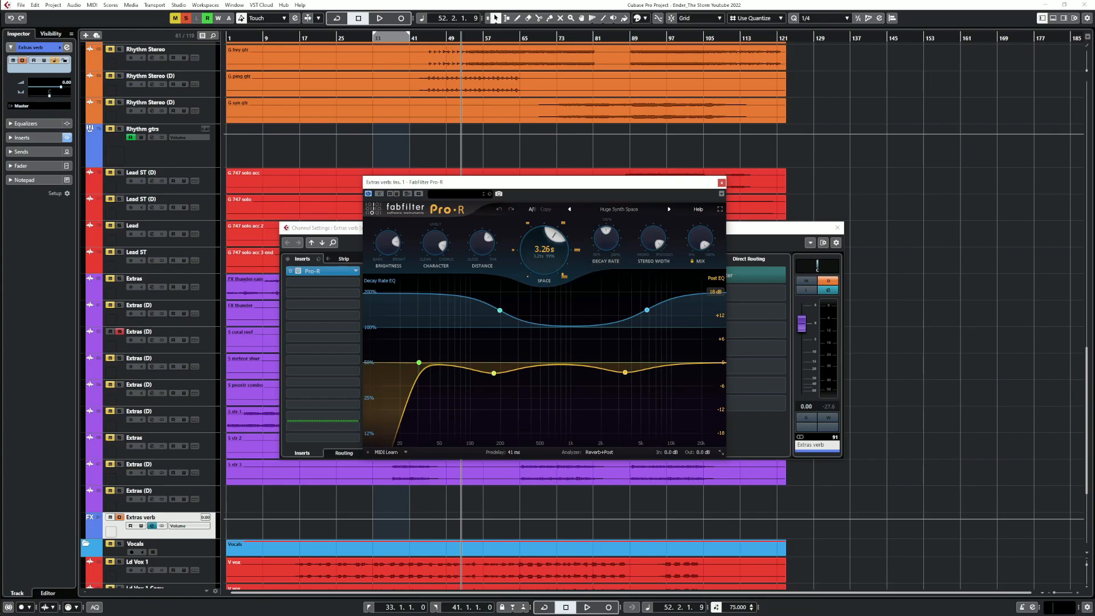
click(721, 183)
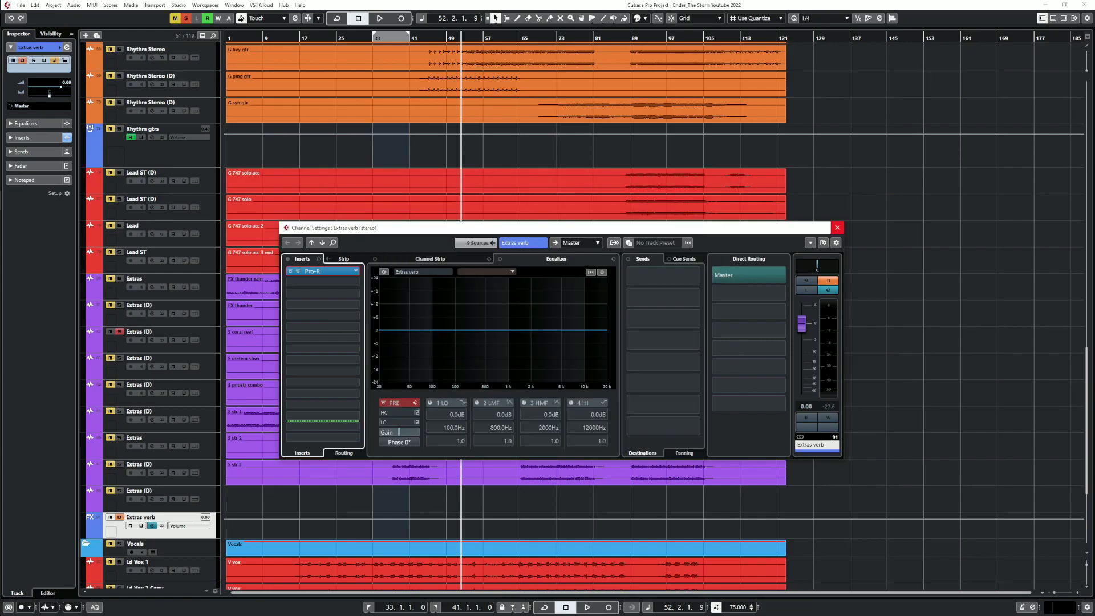
click(837, 227)
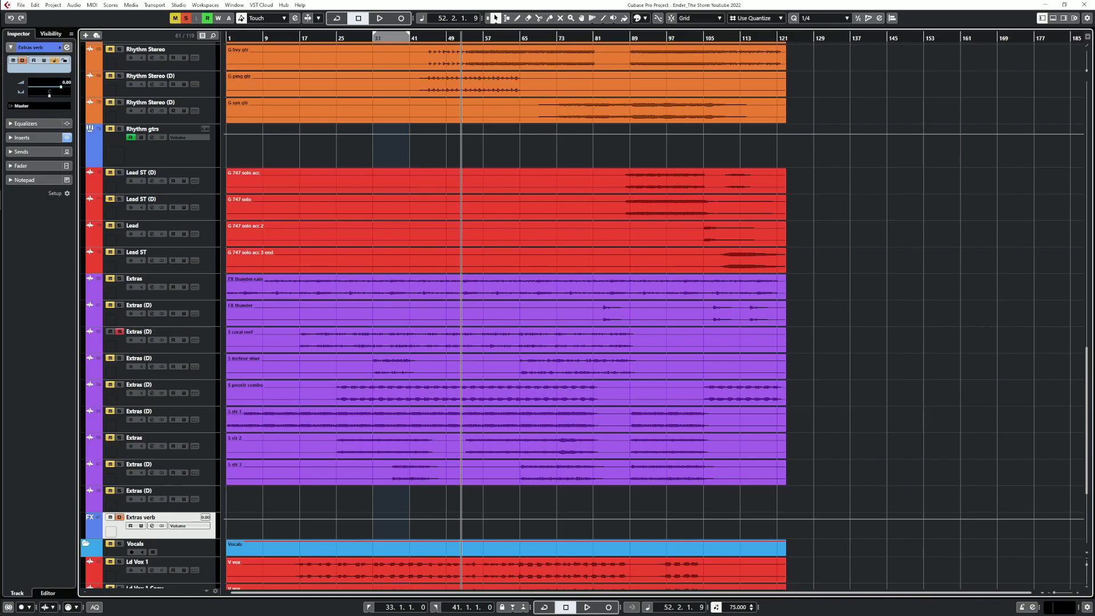
Play the soloed coral reef track while re-enabling its Extras verb send, stop playback, and close its channel settings
click(152, 340)
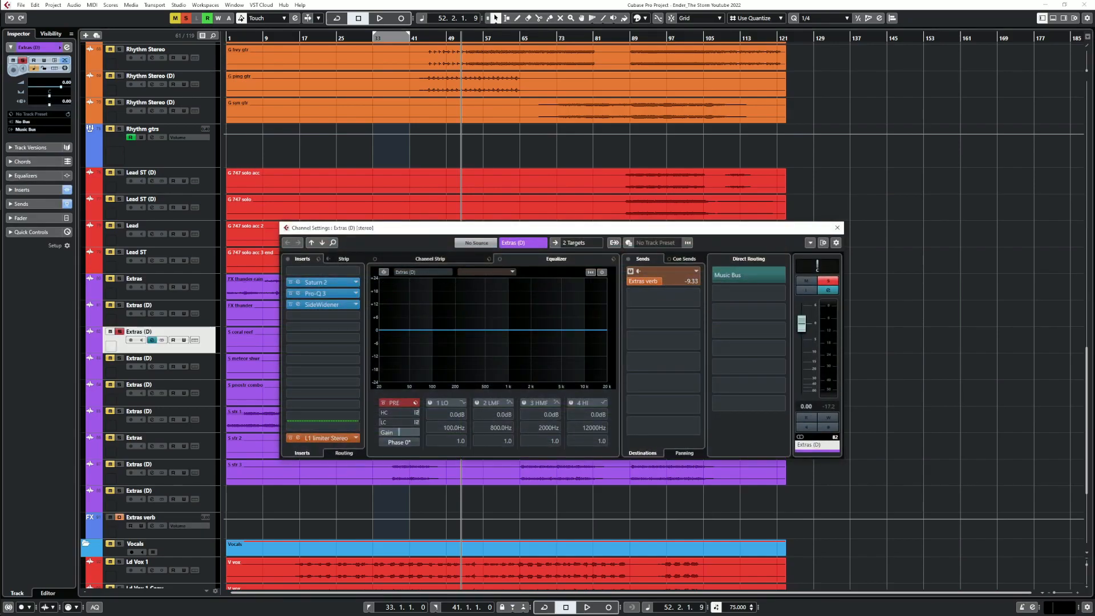
key(space)
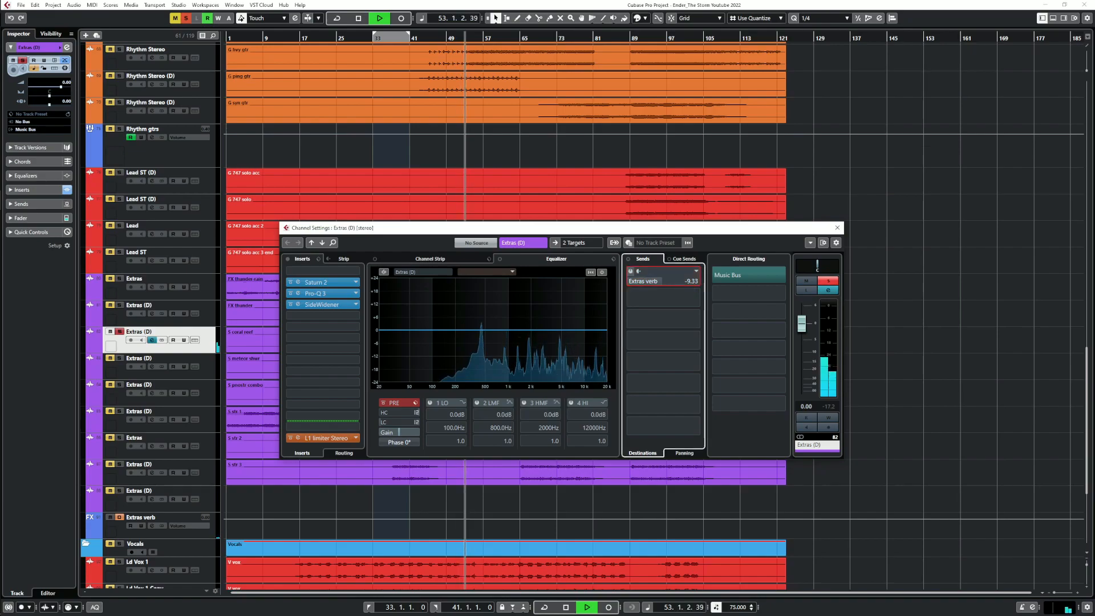
click(631, 272)
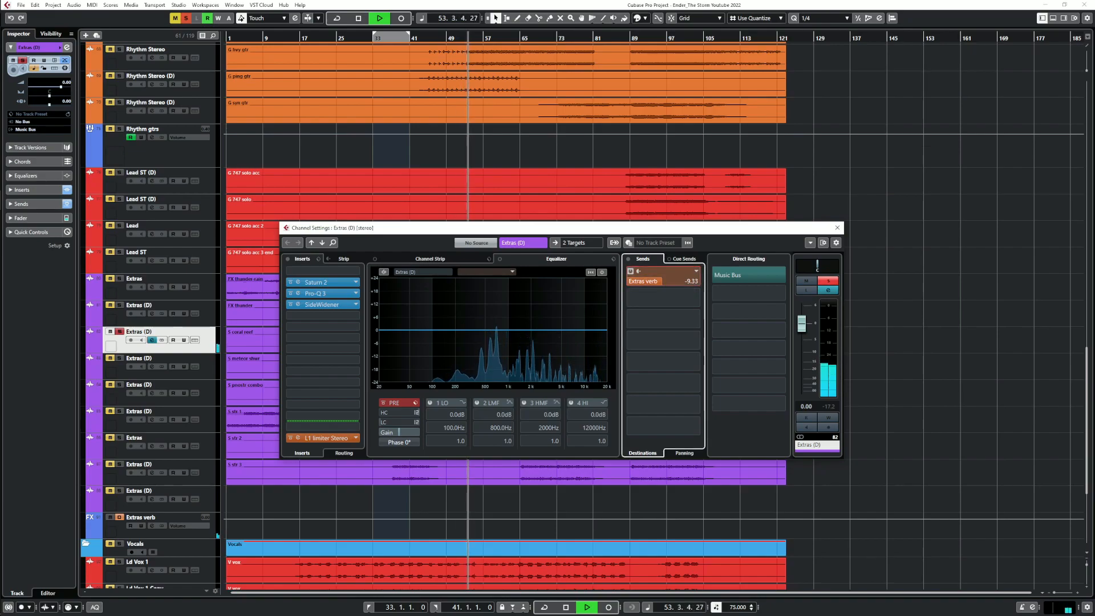
key(space)
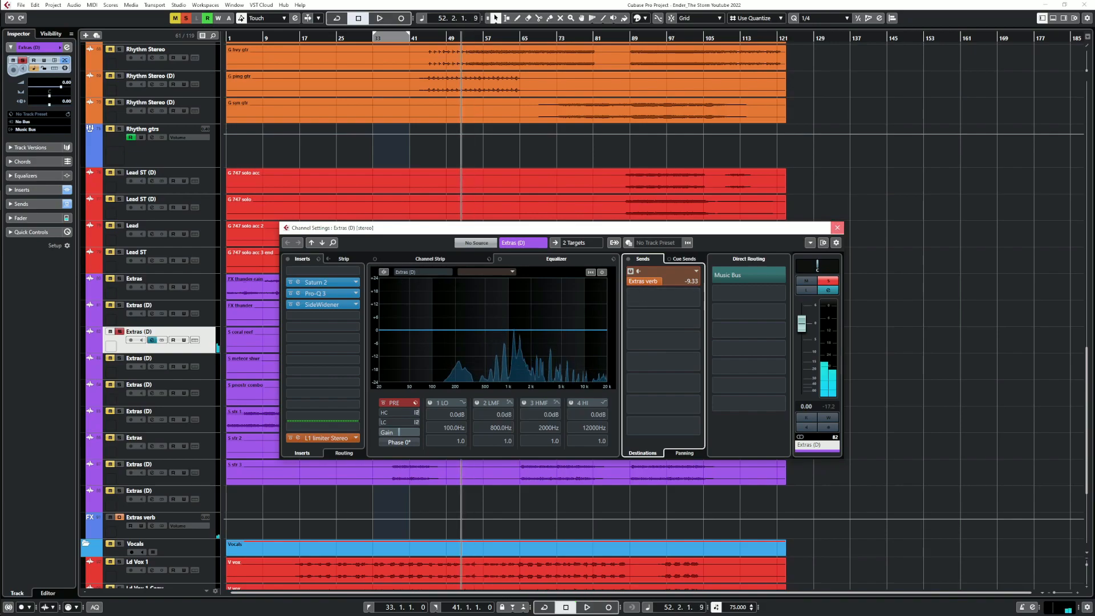
key(Escape)
Play from about bar 36, audition the Extras (D) track below coral reef soloed, and mute coral reef in the full mix
click(389, 40)
key(s)
key(space)
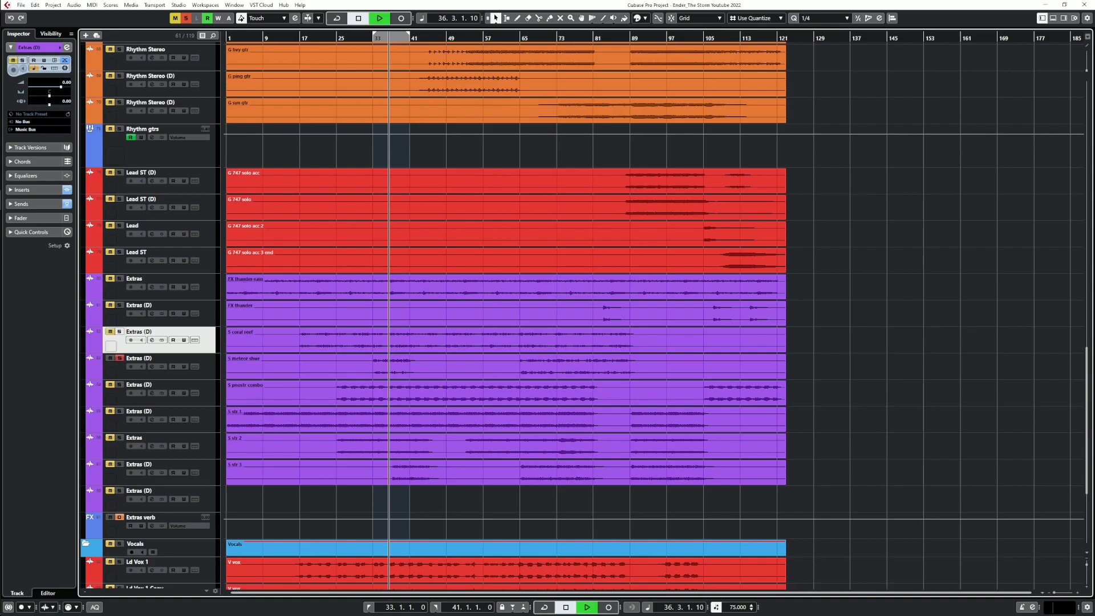
key(s)
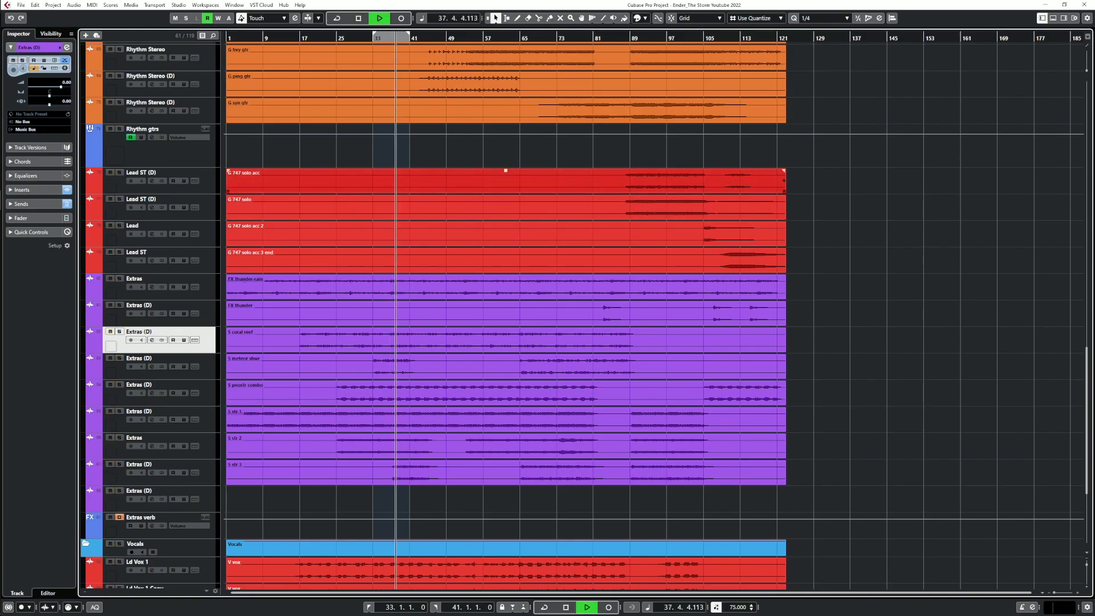
key(m)
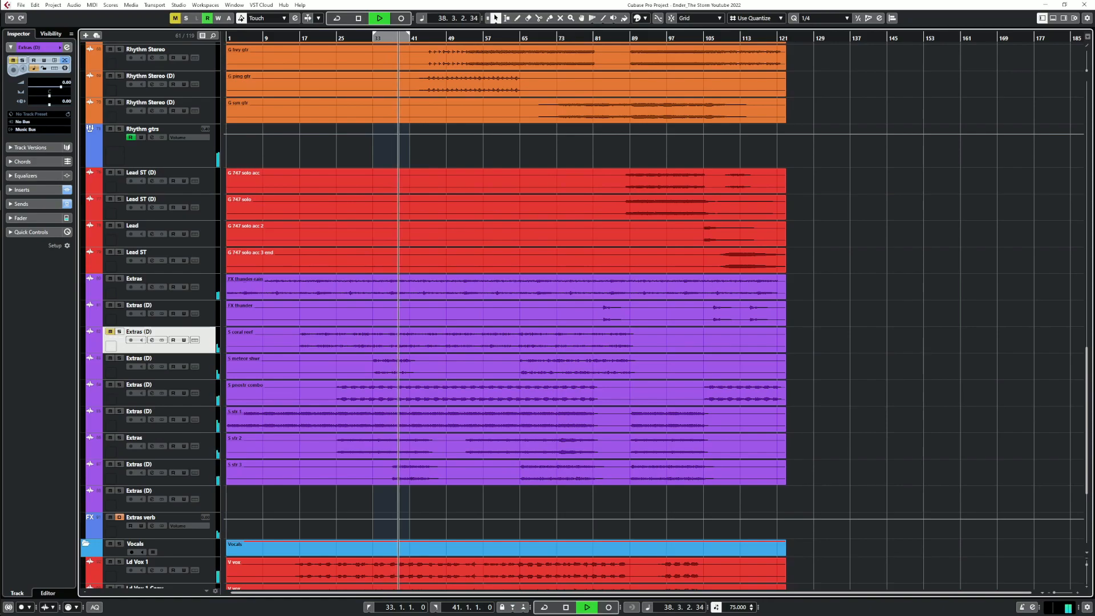
Open the coral reef track's channel settings and its L1 limiter insert, and replay the section in the full mix
click(152, 340)
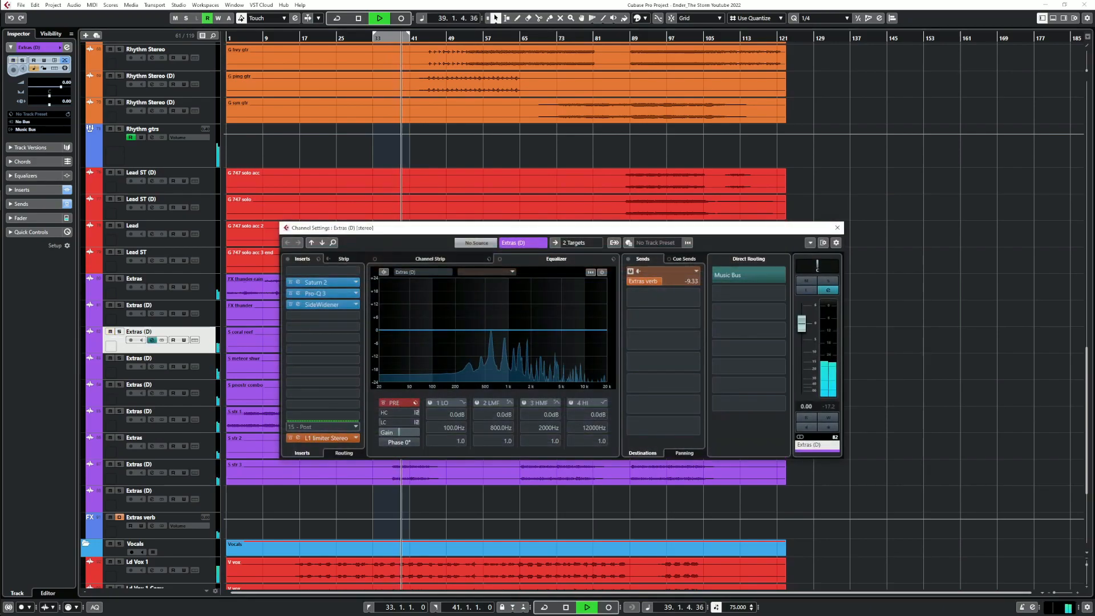
click(322, 438)
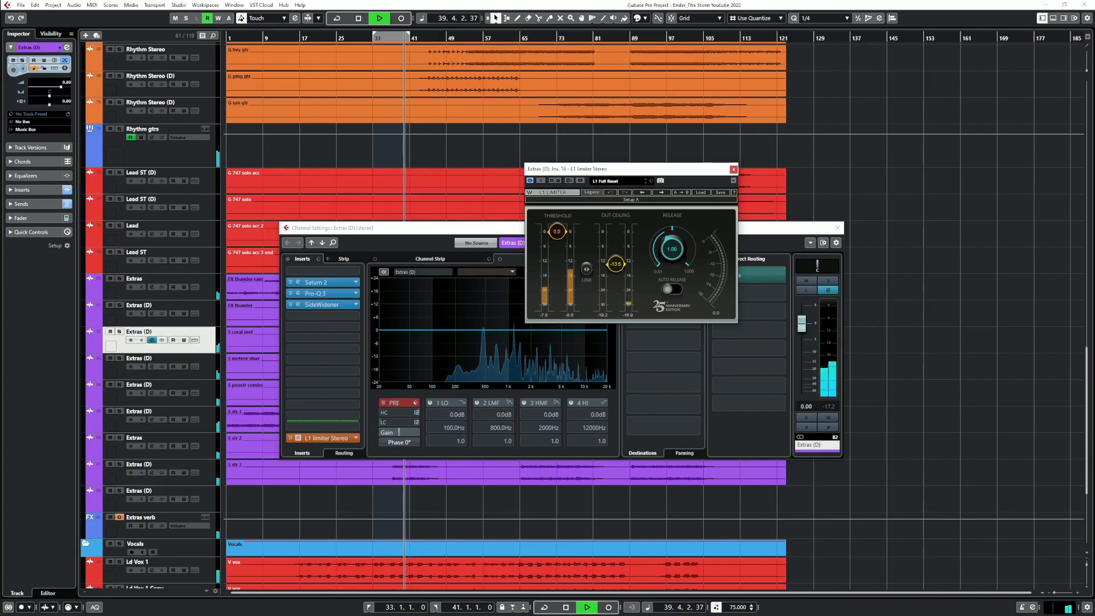
key(space)
key(space)
Lower the coral reef L1 limiter's out ceiling to about -18.5 dB and audition the track muted, soloed and in the full mix
mouse_move(616, 264)
mouse_down()
mouse_move(615, 287)
mouse_move(616, 275)
mouse_up()
key(space)
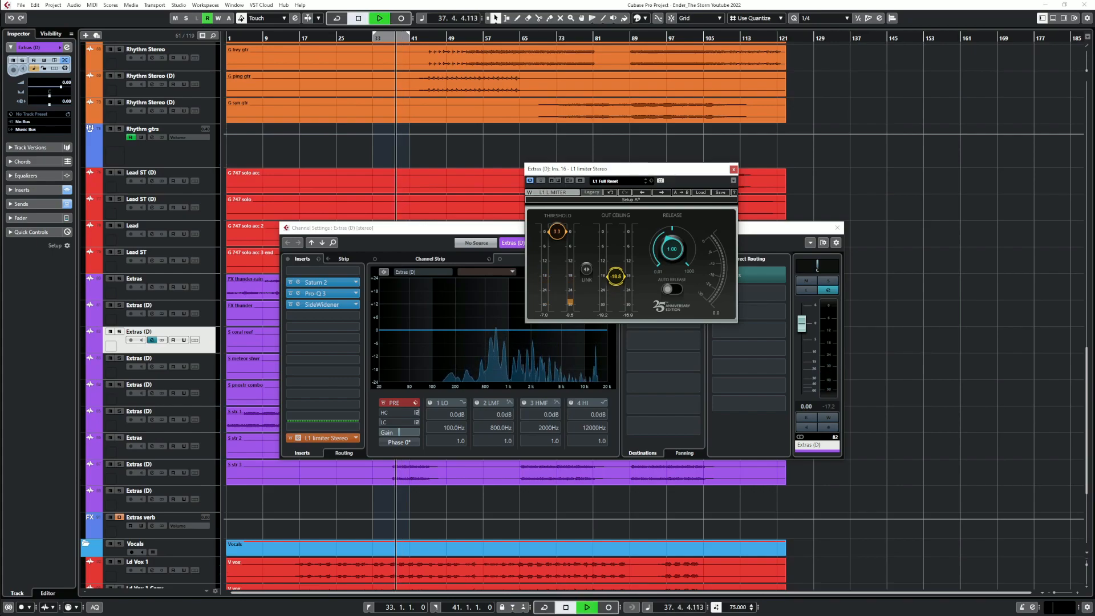
click(806, 280)
key(space)
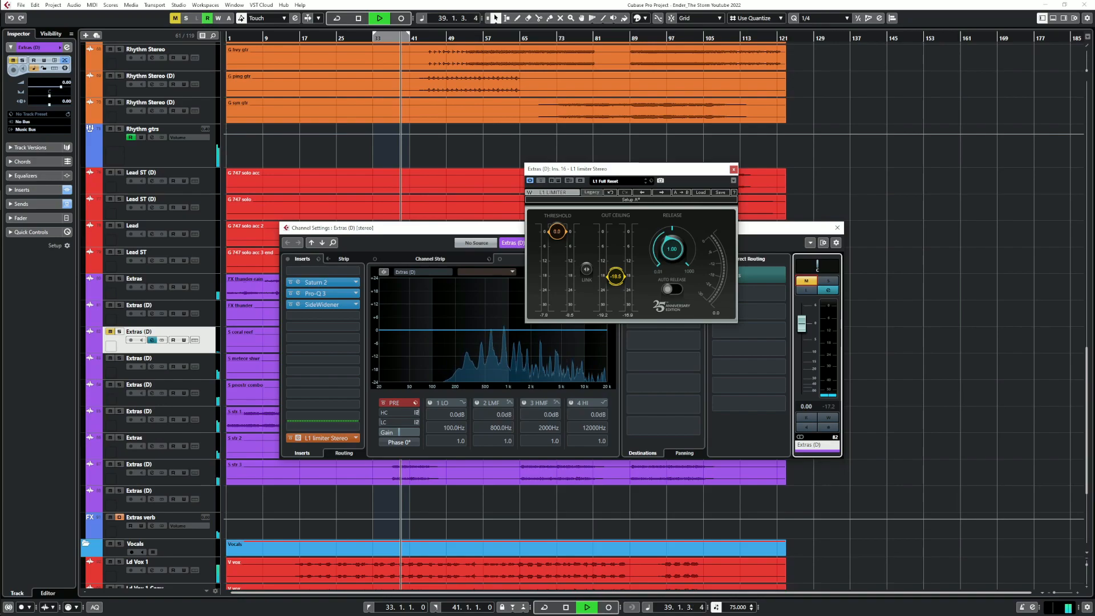
click(828, 280)
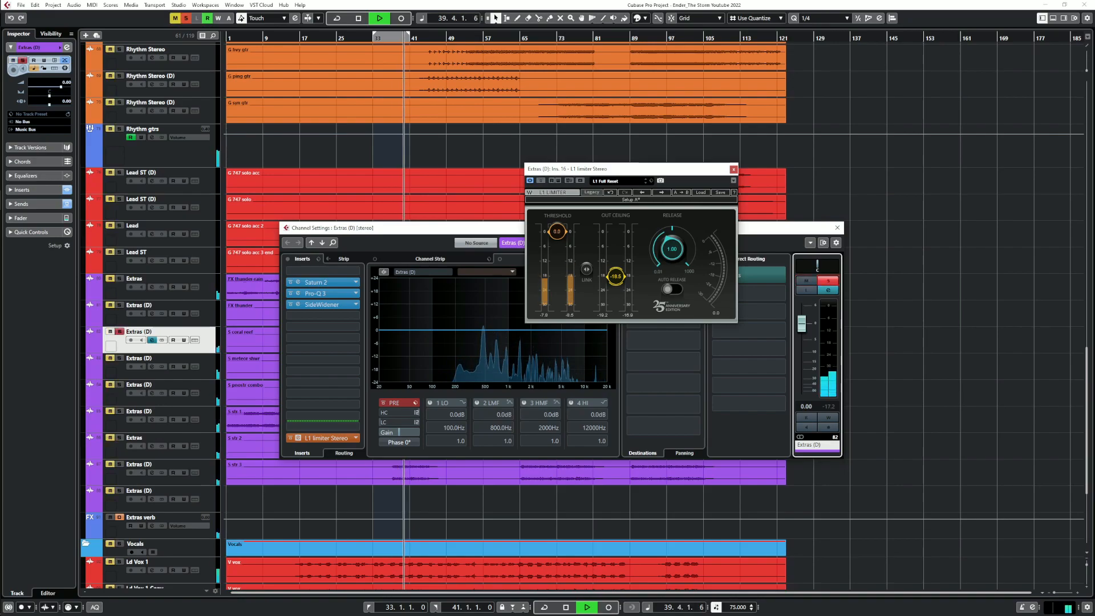
click(829, 280)
Set the coral reef L1 limiter's out ceiling to -13.4 dB, compare the track soloed and in the mix, and close its windows
click(615, 277)
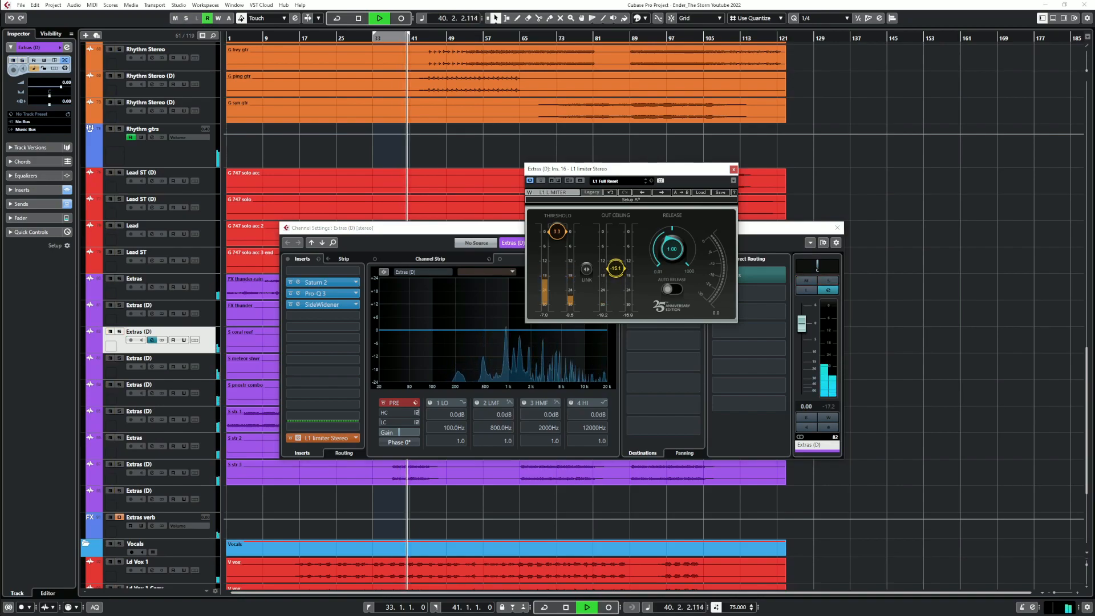
key(space)
key(space)
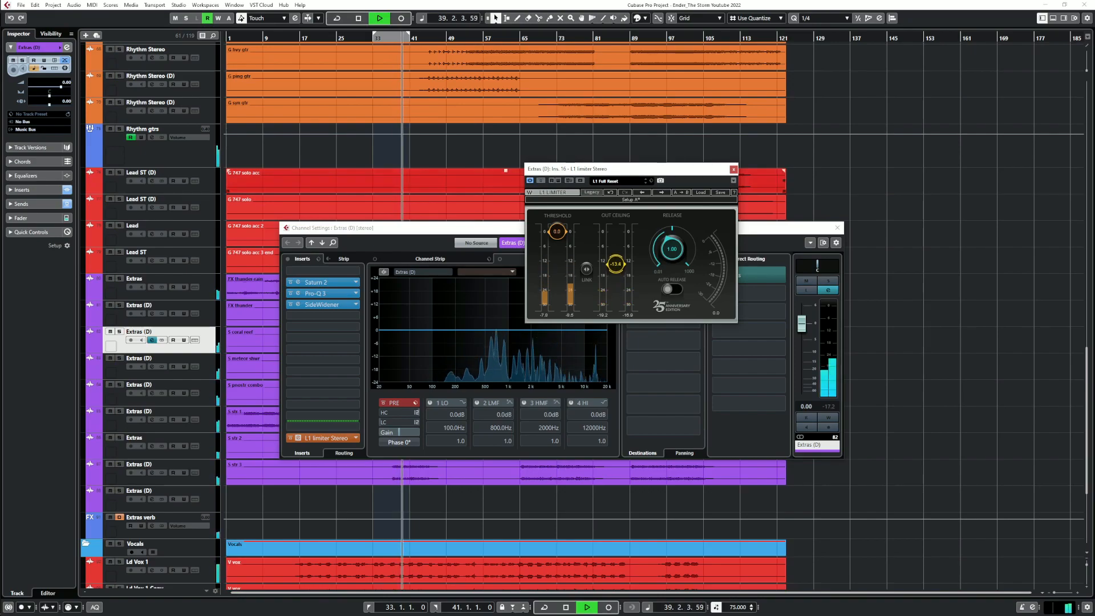
key(space)
key(space)
click(829, 280)
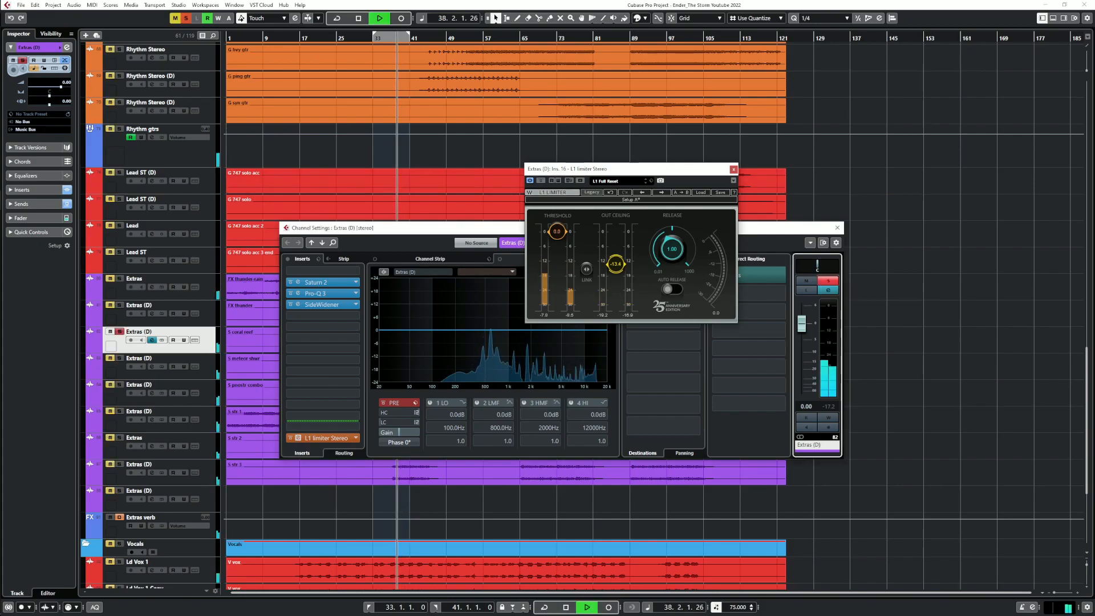
key(s)
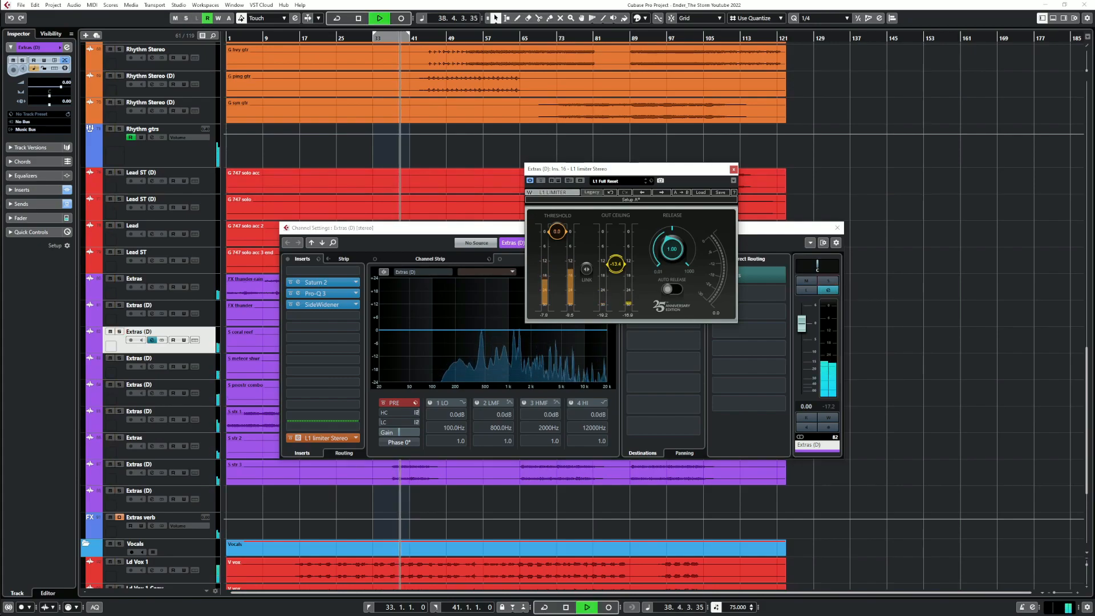
click(734, 169)
click(837, 228)
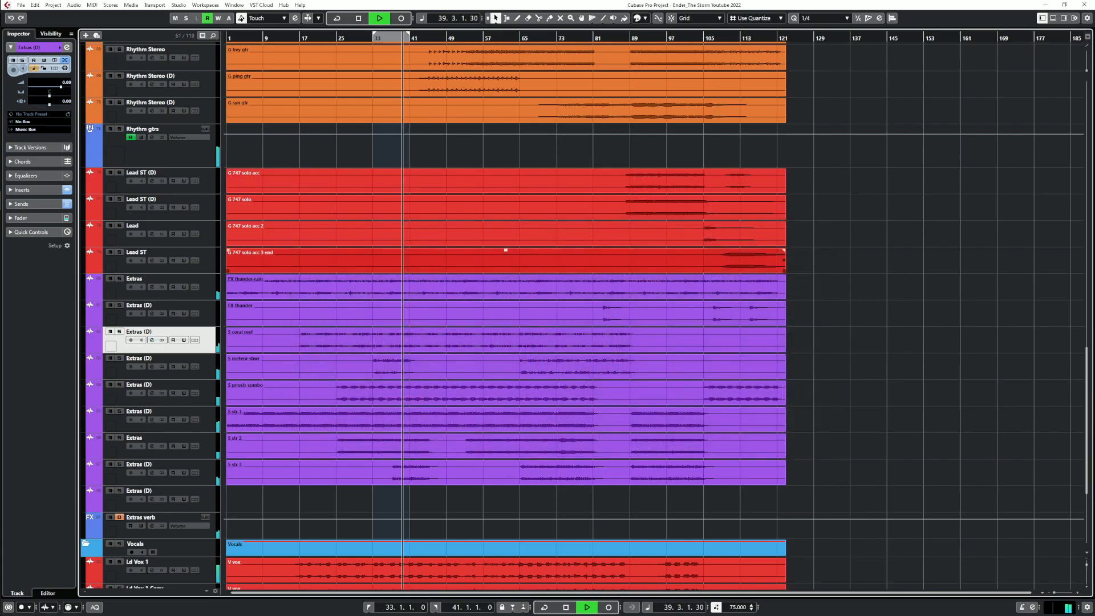
Replay from about bar 37, briefly solo the combo clip's Extras (D) track, and mute the four Extras tracks below it
key(space)
key(space)
key(s)
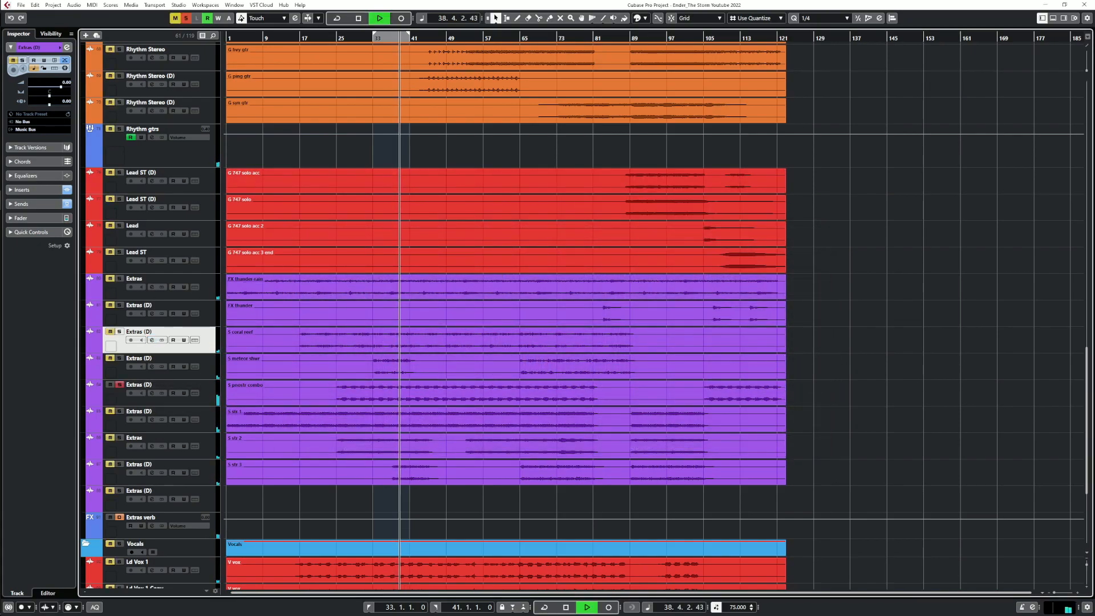
click(119, 385)
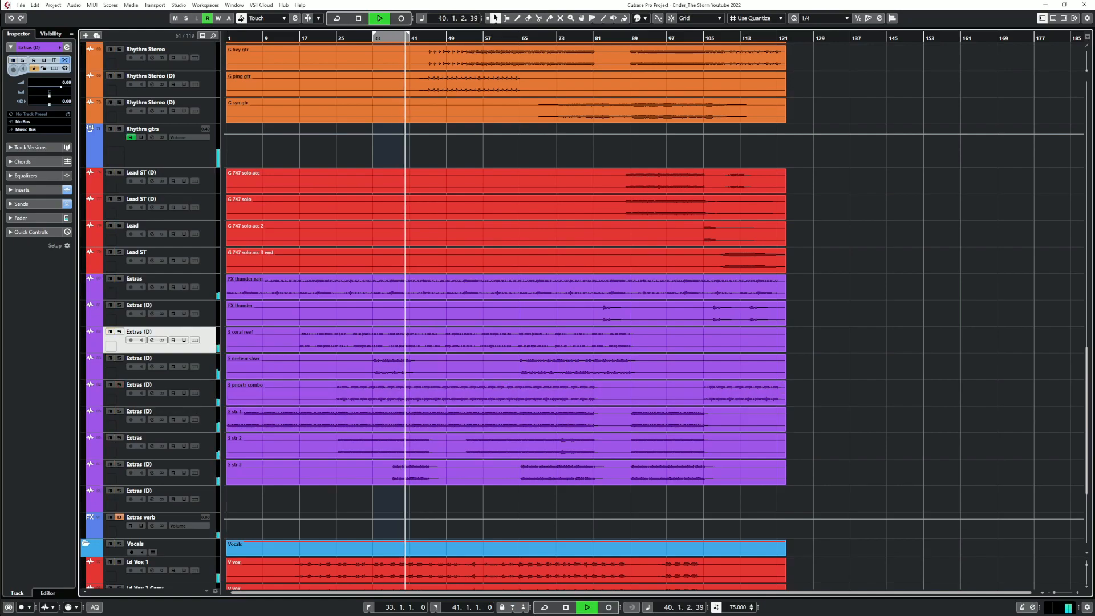
click(110, 437)
key(space)
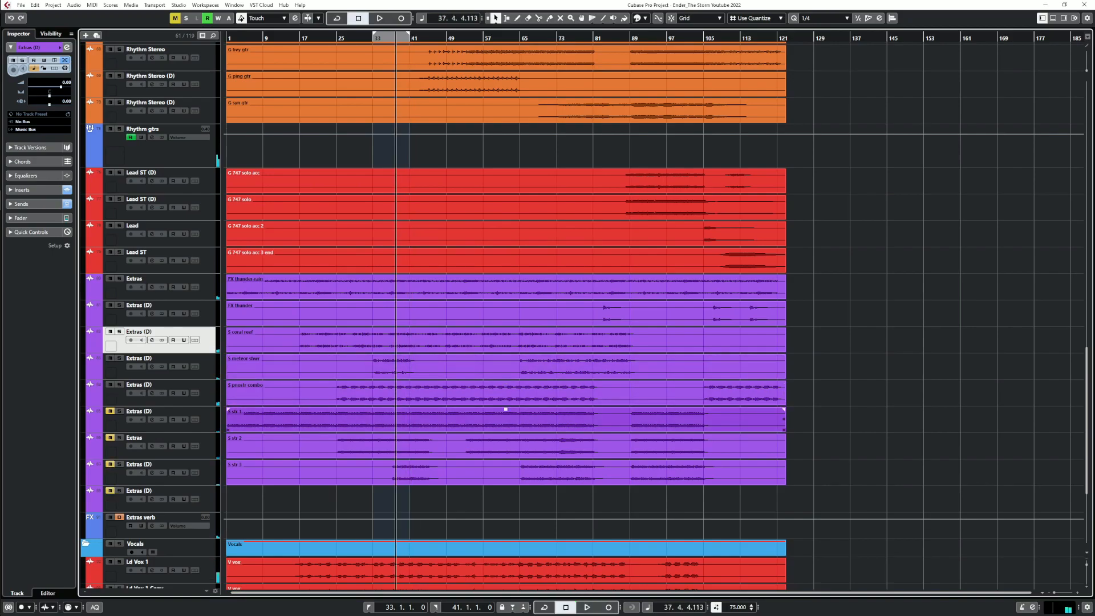
Solo the Extras (D) track holding the combo clip, play it from about bar 37, and open its channel settings
click(119, 384)
key(space)
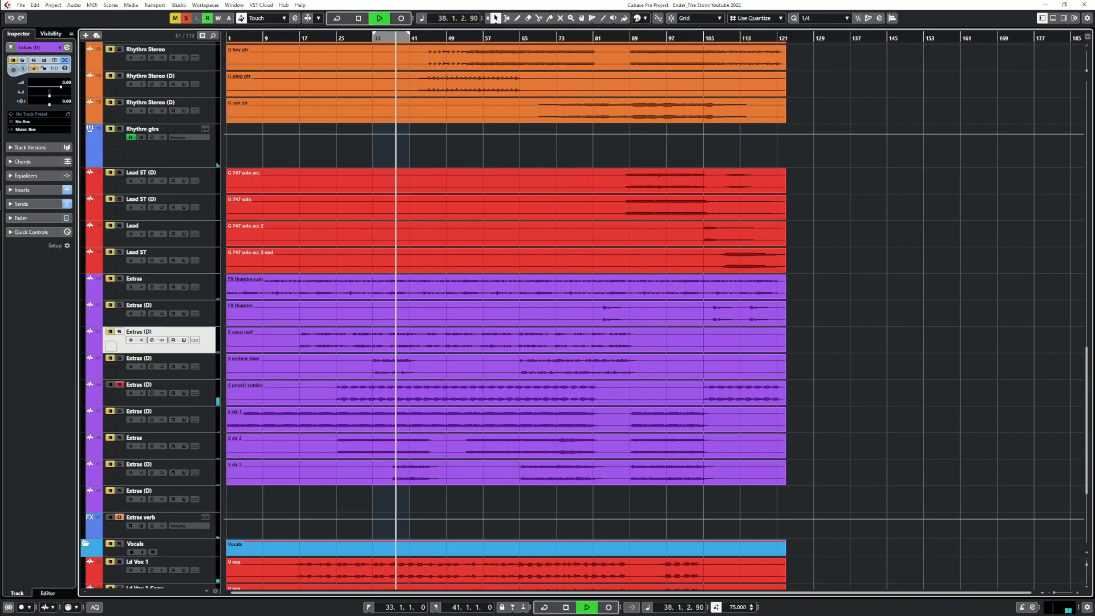
click(152, 393)
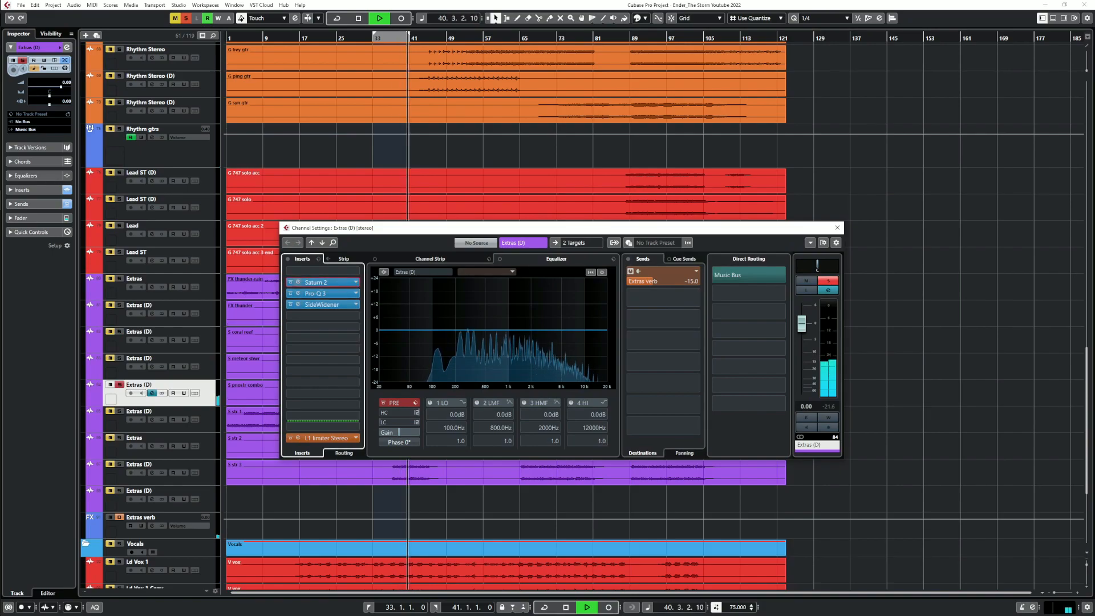
Open the combo track's Saturn 2 insert and compare the sound with it bypassed and active
click(297, 282)
click(290, 282)
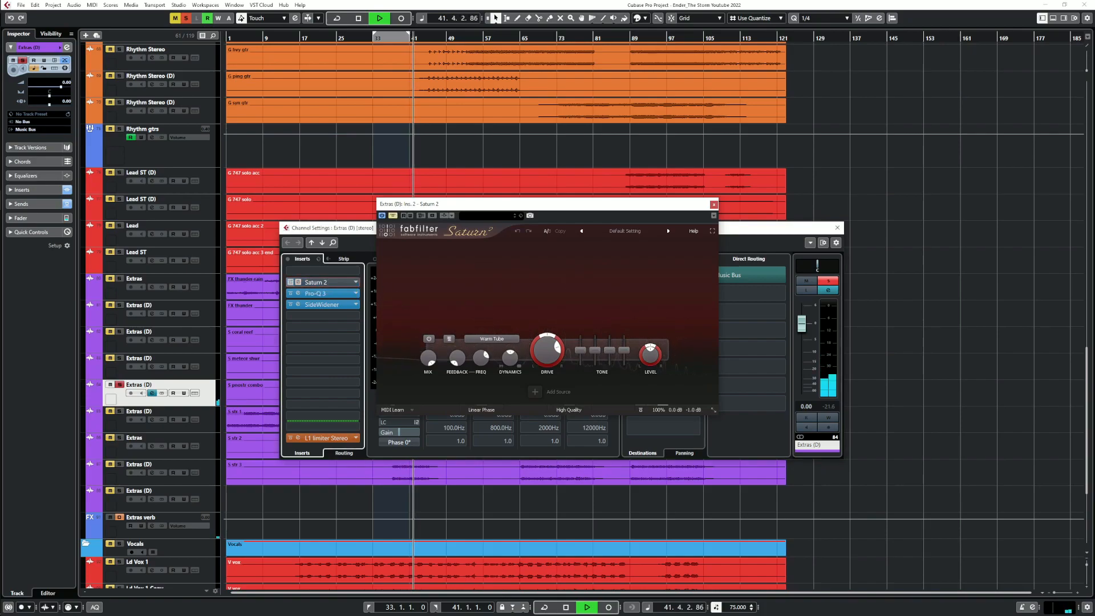
click(290, 282)
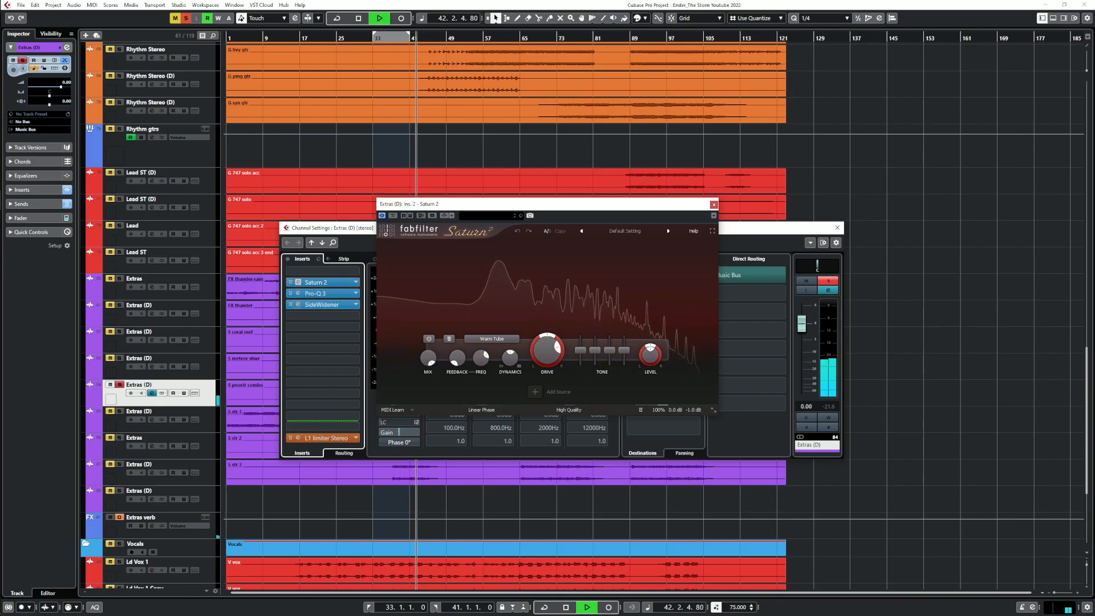
Move the combo track's SideWidener one insert slot down and toggle its bypass to compare the sound
mouse_move(322, 304)
mouse_down()
mouse_move(355, 318)
mouse_move(322, 315)
mouse_up()
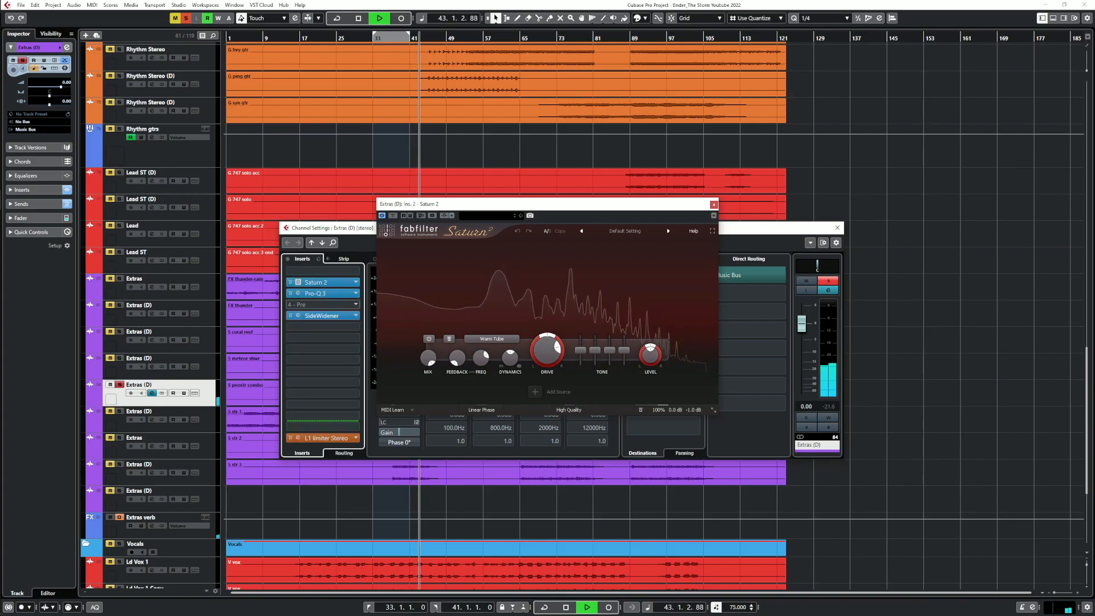
click(291, 315)
click(290, 315)
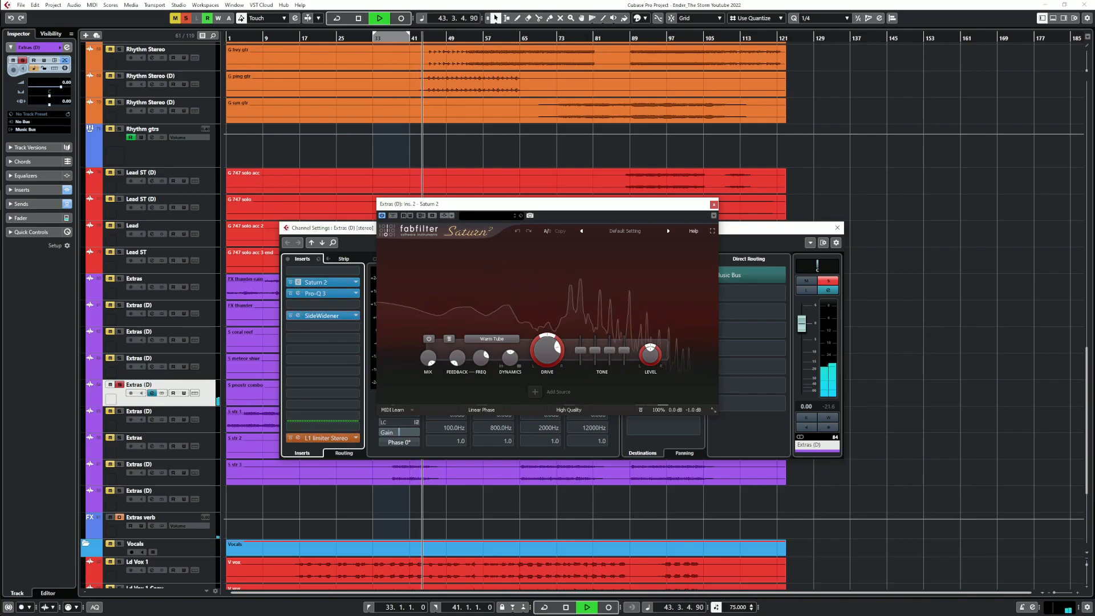
Insert Pro-C 2 in the empty slot between Pro-Q 3 and SideWidener on the combo track
click(323, 304)
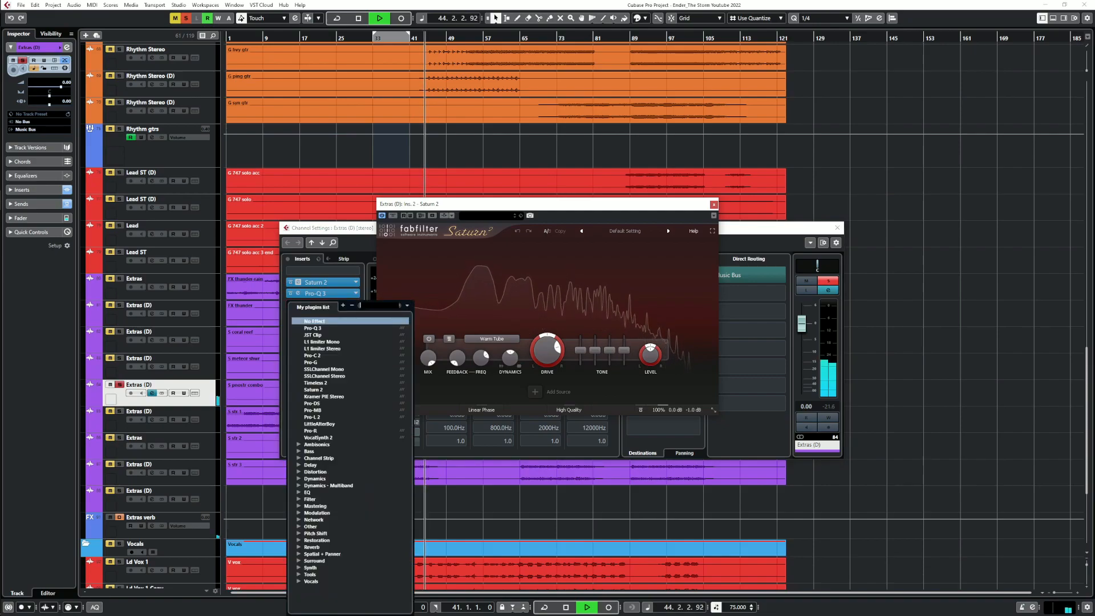
text(pr)
key(Down)
key(Return)
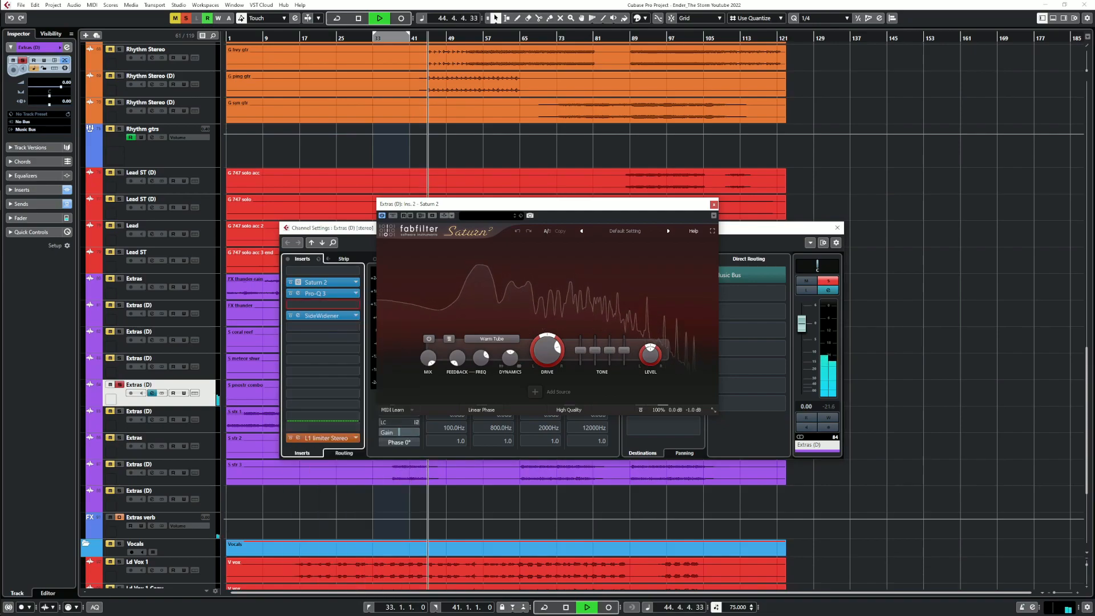
Set the Pro-C 2 threshold to about -19 dB, lengthen its attack and shorten its release
drag(458, 344, 458, 349)
drag(590, 345, 590, 314)
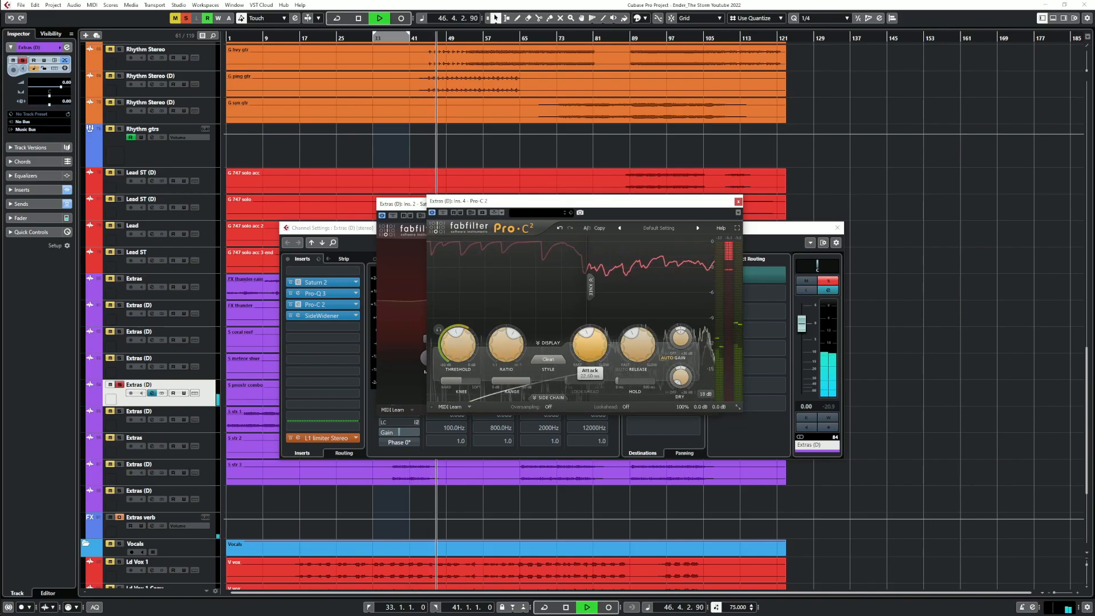
drag(637, 344, 638, 356)
drag(458, 344, 458, 343)
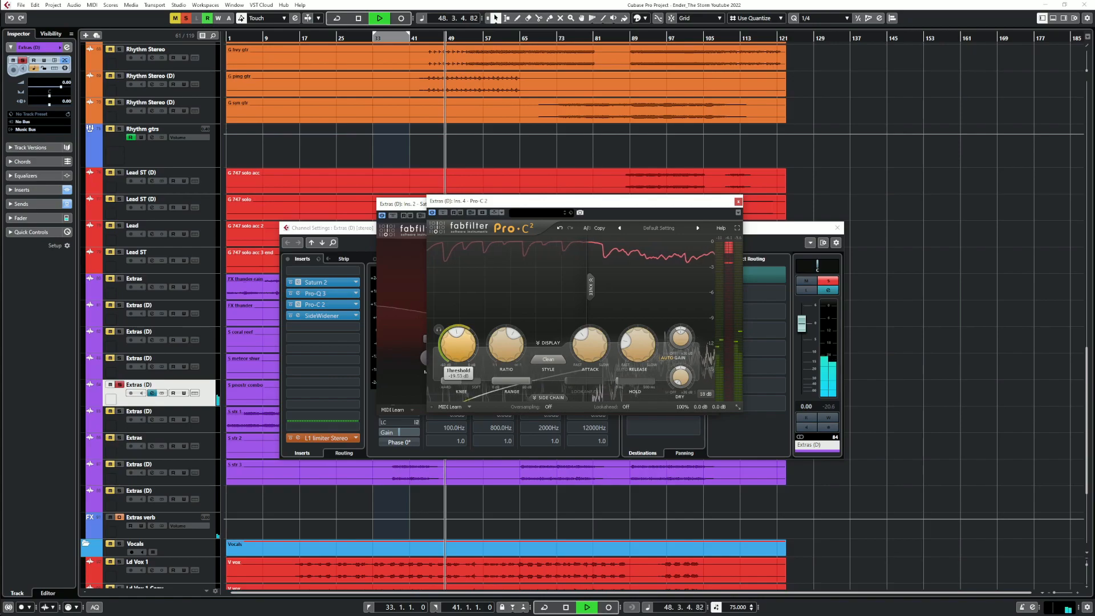
Replay the combo track with Pro-C 2 bypassed and active, check its attack and release settings, and close the compressor
key(space)
key(space)
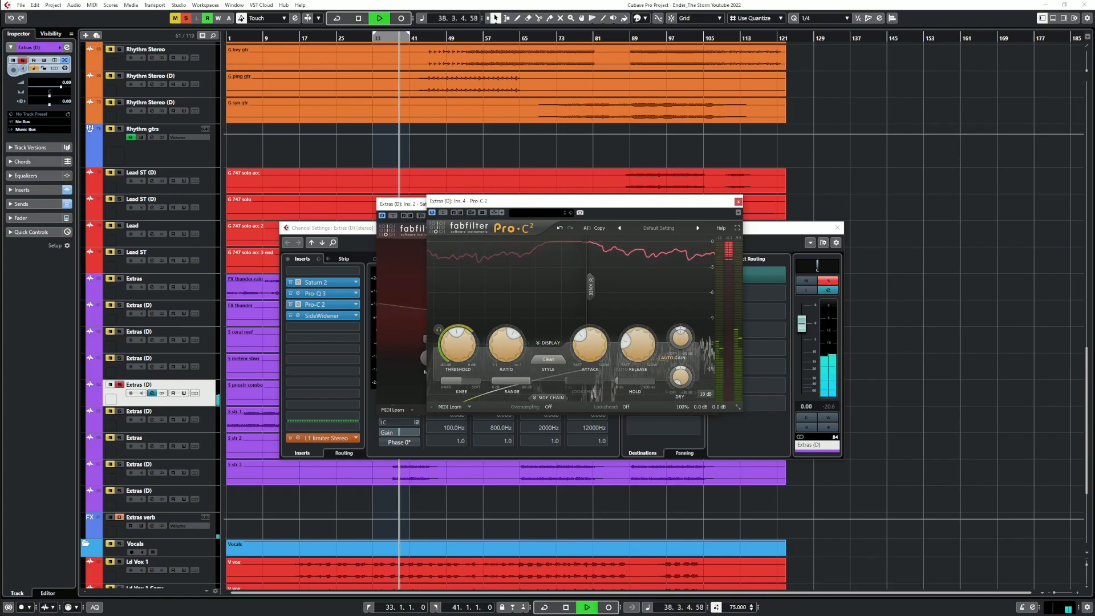
click(291, 304)
key(space)
key(space)
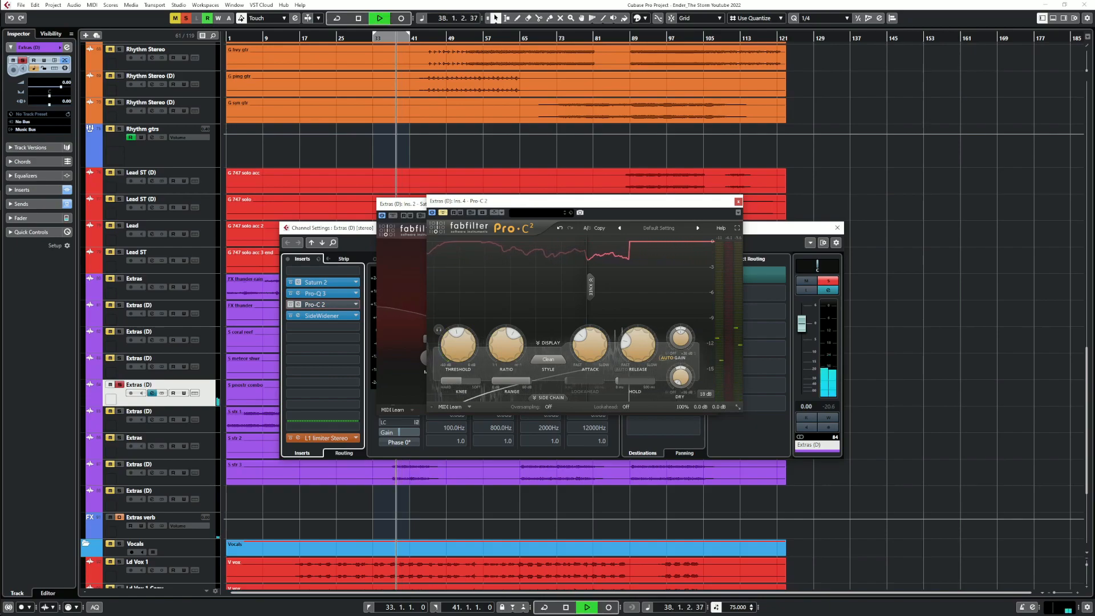
click(291, 304)
key(space)
key(space)
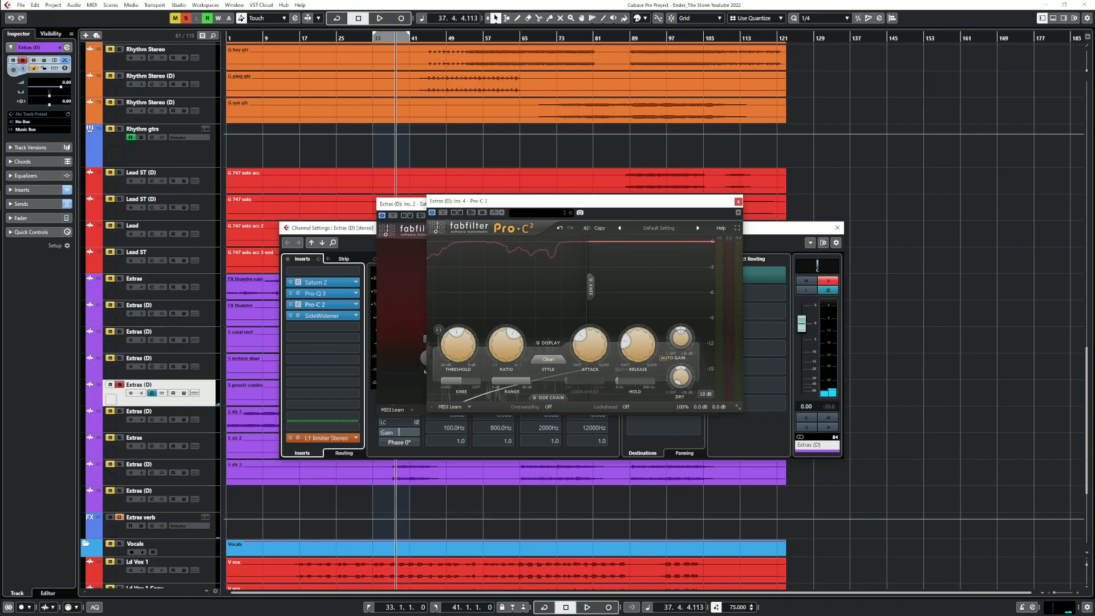
mouse_move(590, 344)
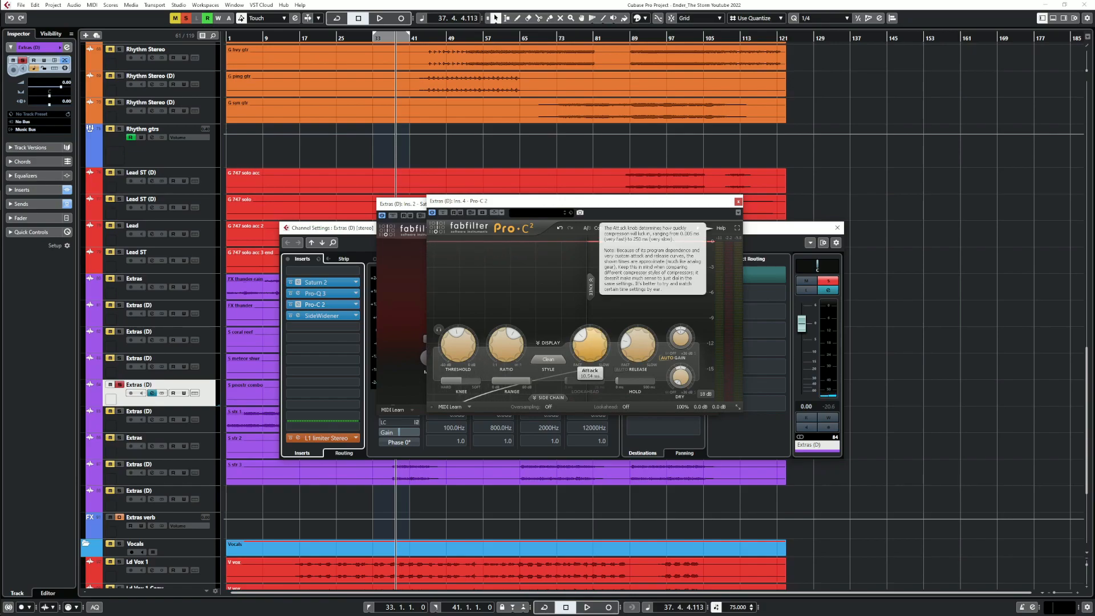
mouse_move(638, 344)
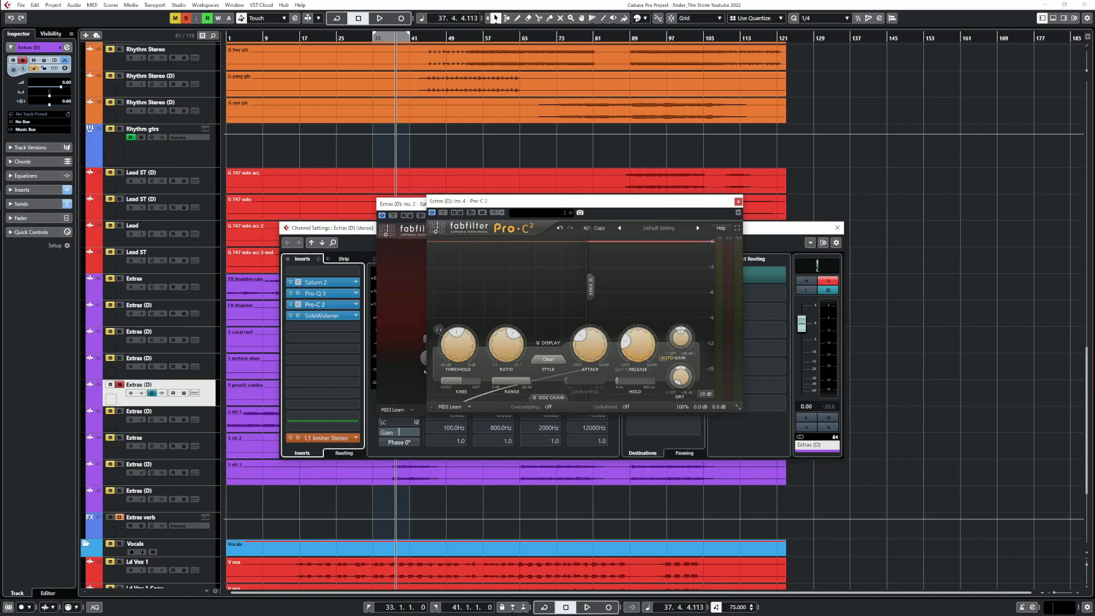
click(739, 202)
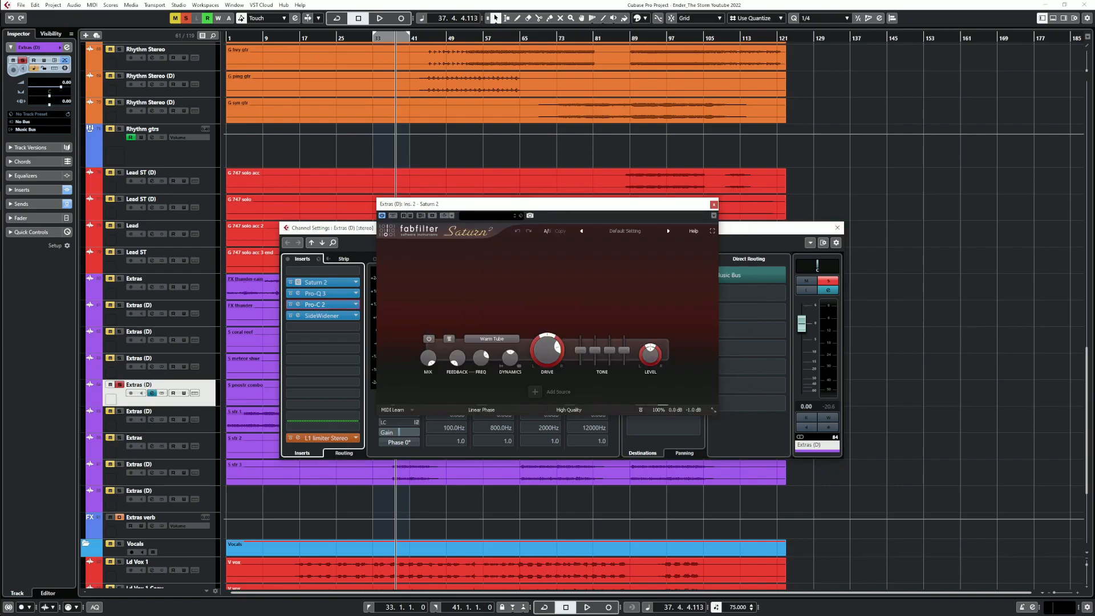
Set the out ceiling of the combo track's L1 limiter to -13.0 during playback
click(320, 438)
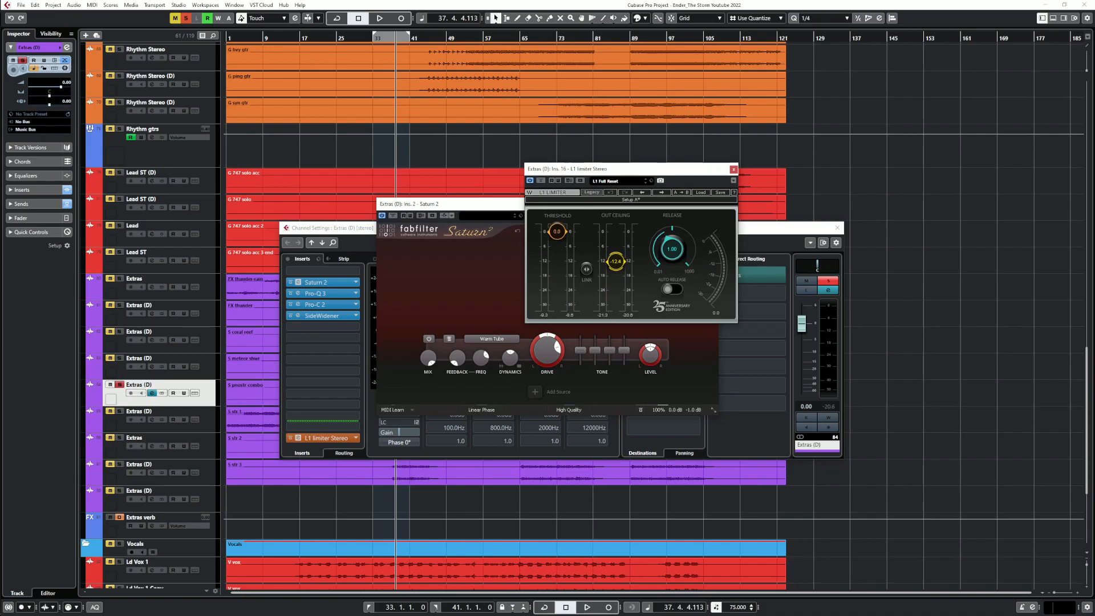
key(space)
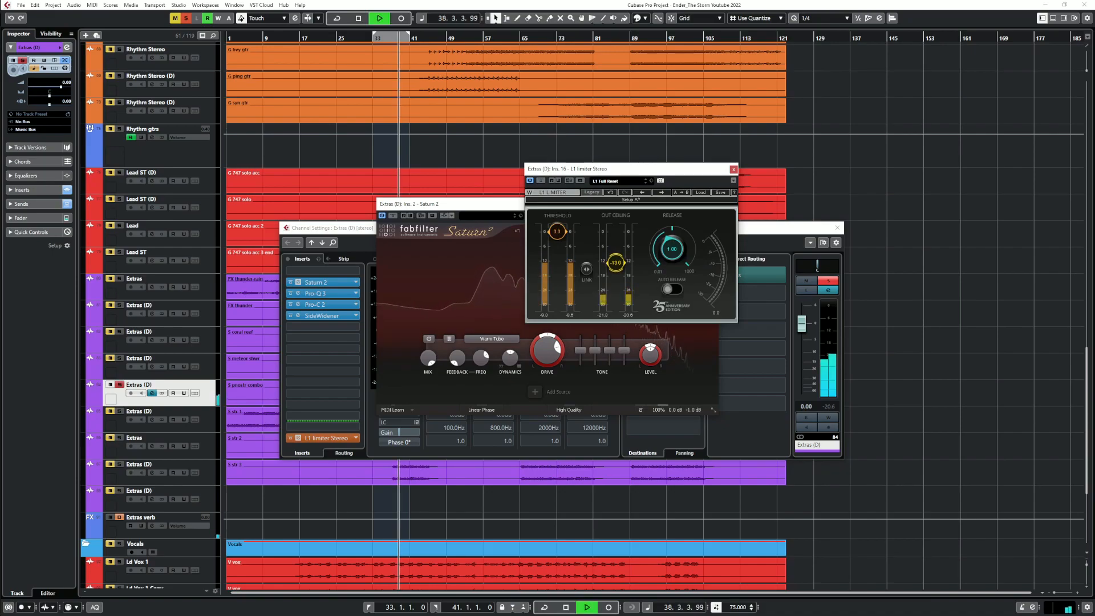
click(733, 169)
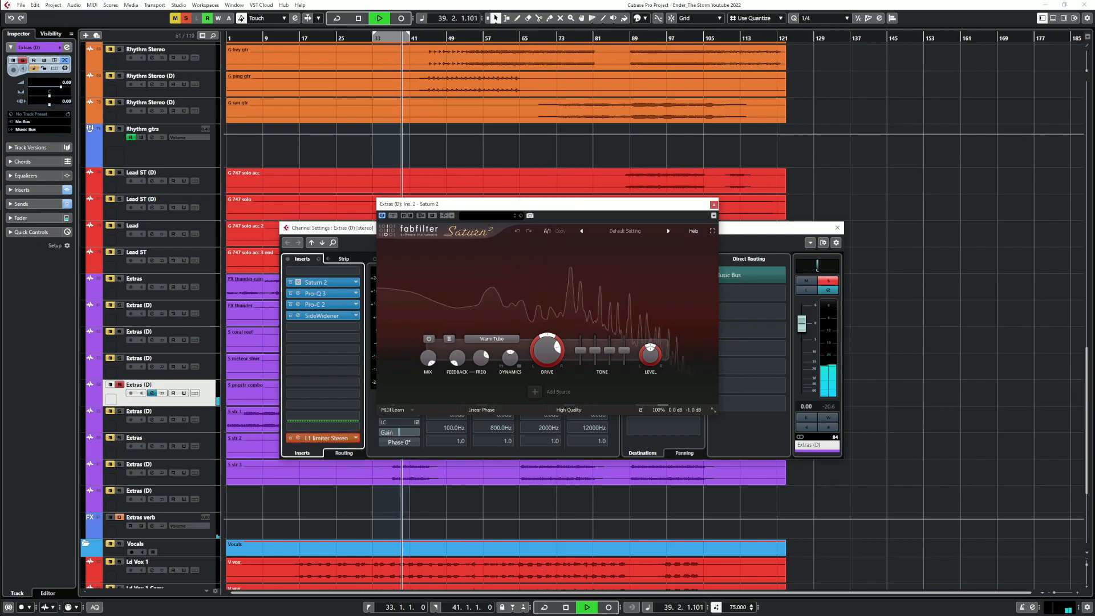
Close Saturn 2, unsolo the combo track, close its channel settings, and replay the mix from about bar 40
click(714, 204)
click(828, 281)
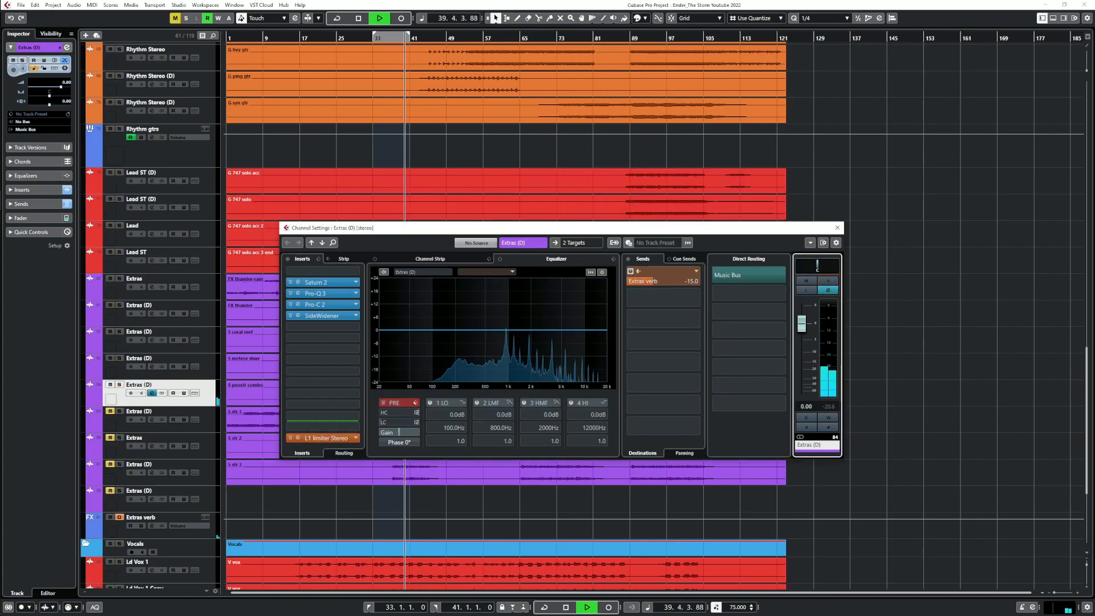
click(838, 228)
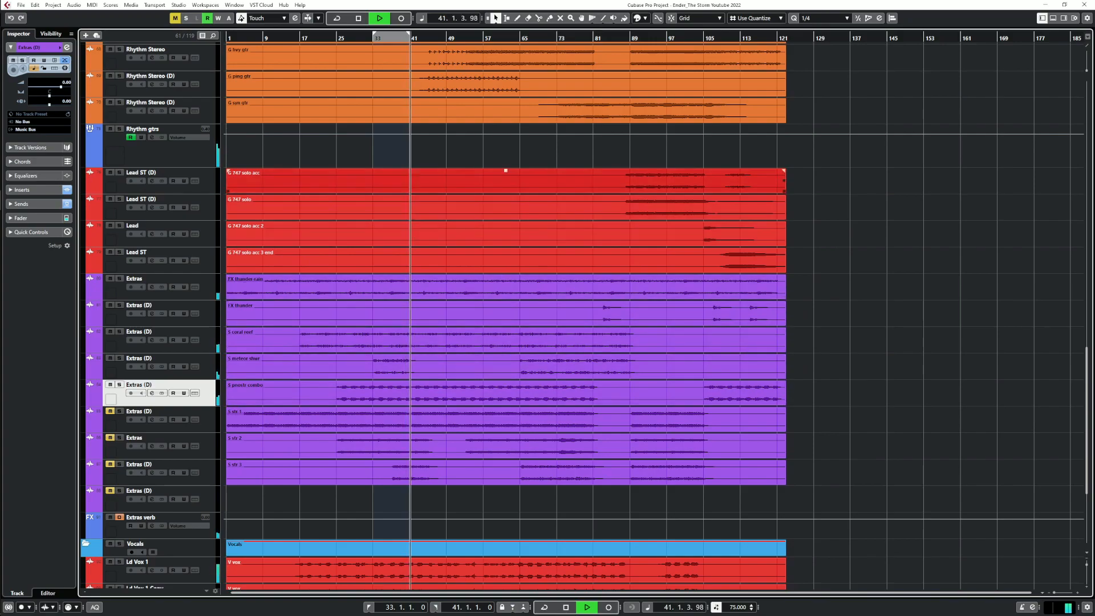
click(405, 40)
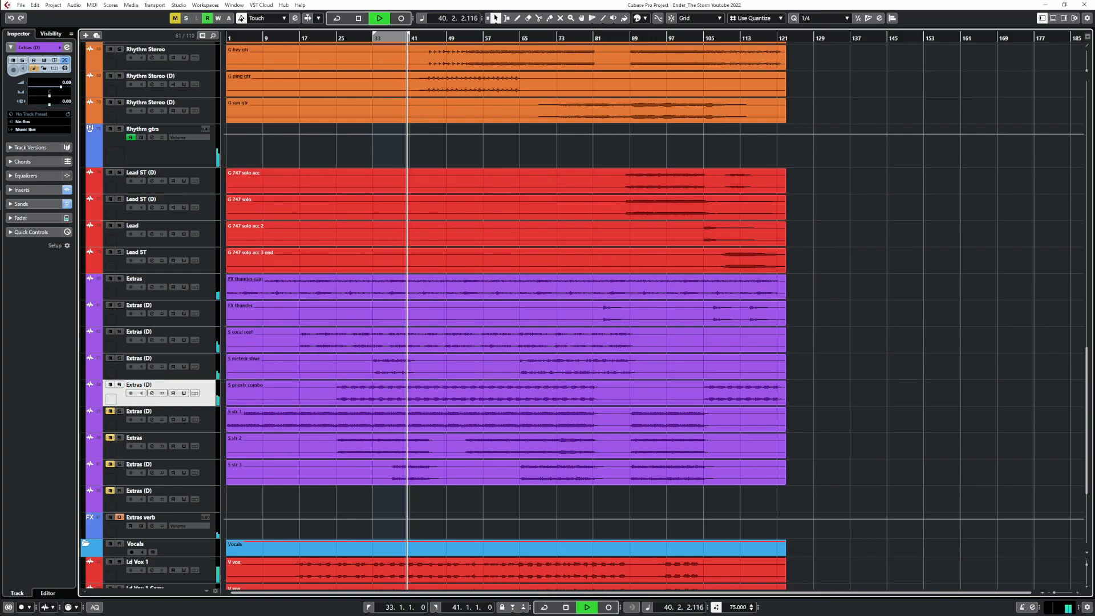
Toggle solo on the Extras (D) track directly above the combo track to compare it with the full mix
click(119, 359)
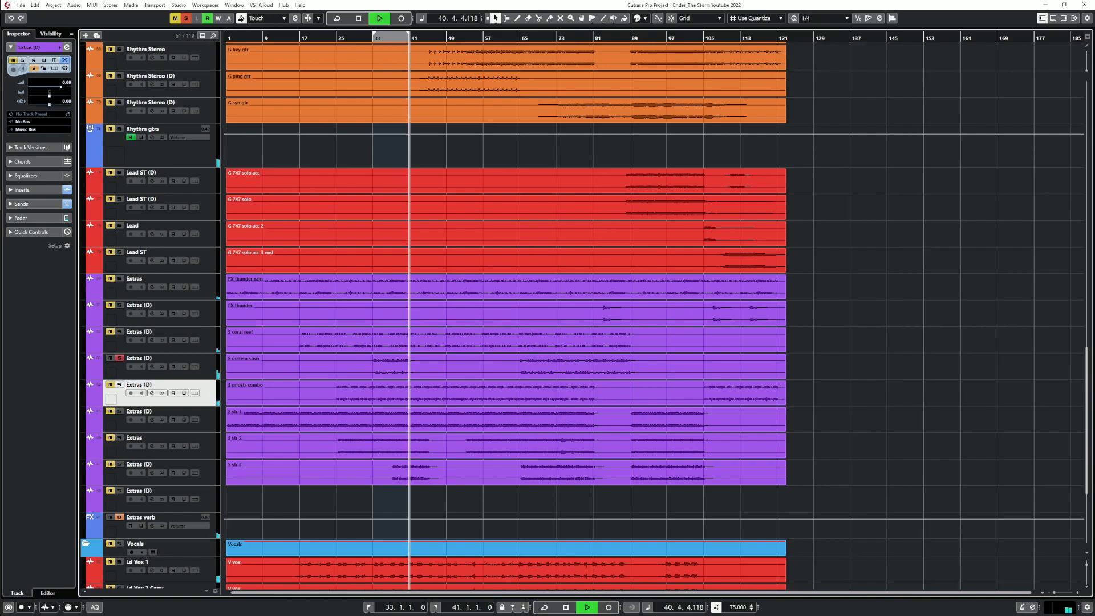
click(119, 358)
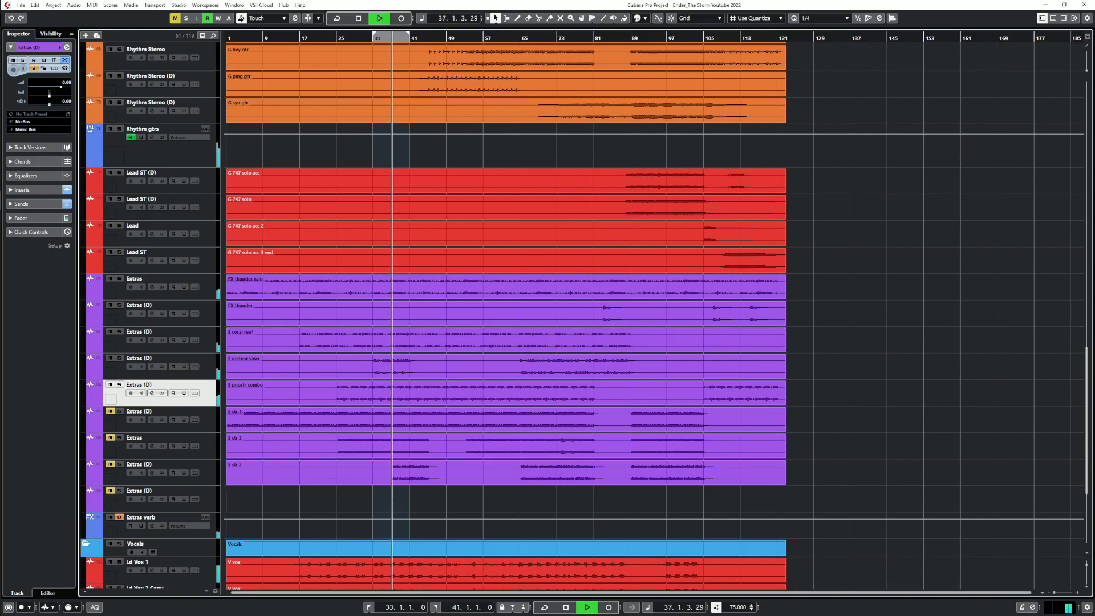
click(120, 358)
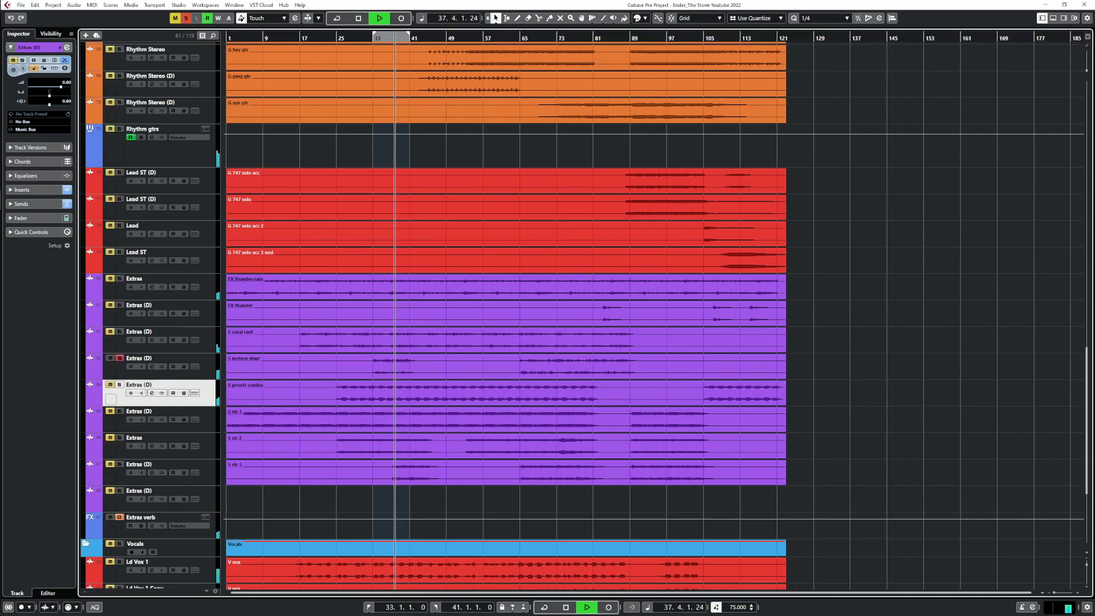
Set the L1 limiter's out ceiling to -16.1 on the Extras (D) track above the combo track and close its windows
click(152, 367)
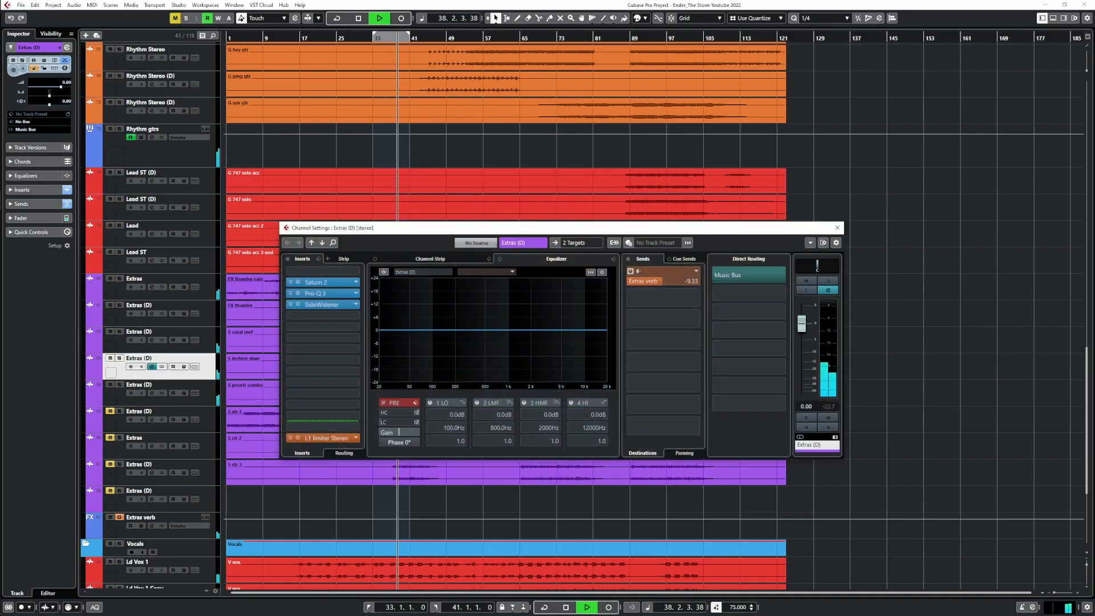
click(297, 438)
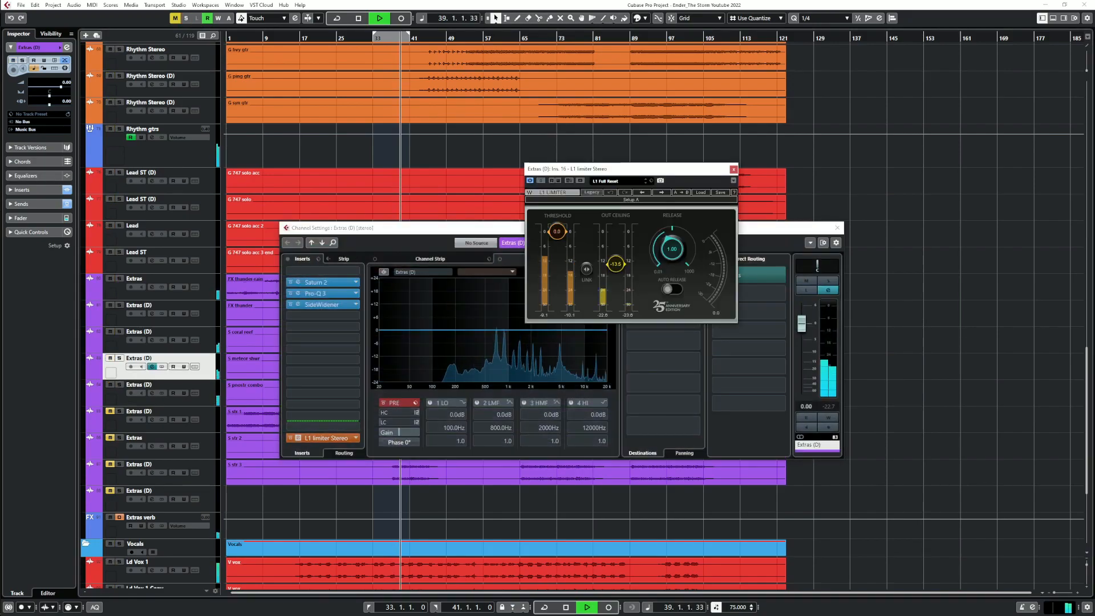
mouse_move(616, 264)
mouse_down()
mouse_move(616, 304)
mouse_move(616, 270)
mouse_up()
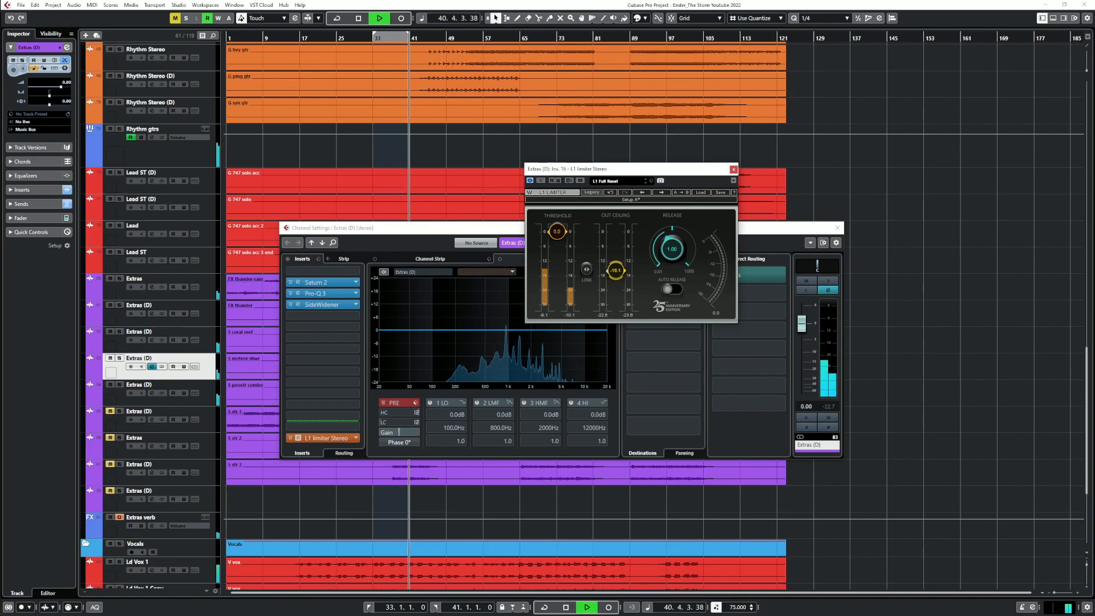
click(734, 169)
click(837, 227)
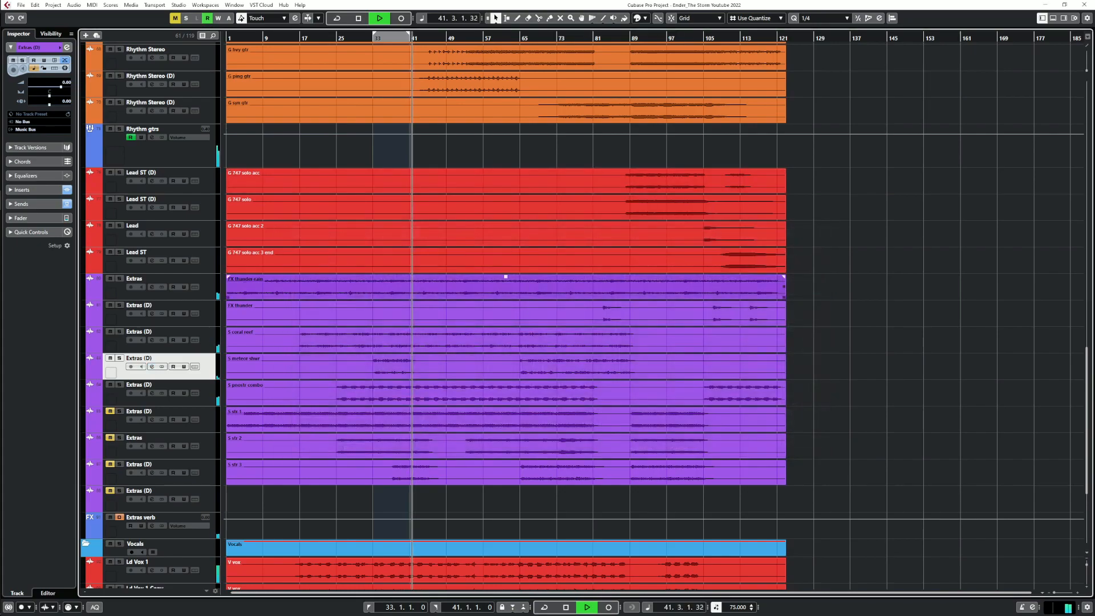
Unmute and solo the Extras (D) track below the combo track, play from about bar 36, and open its channel settings
key(space)
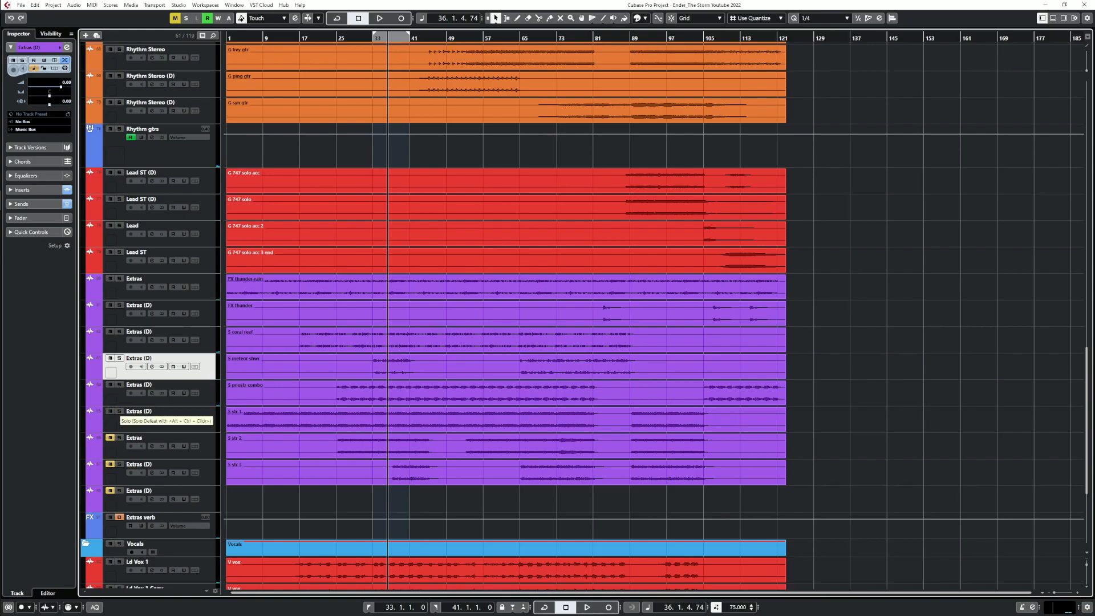
click(119, 411)
key(space)
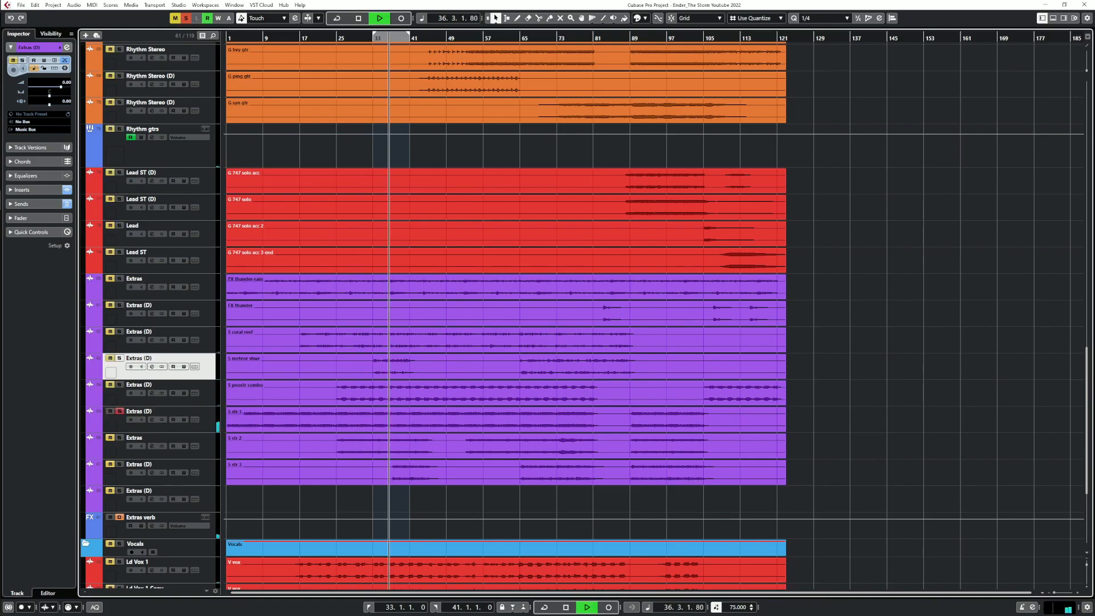
click(152, 419)
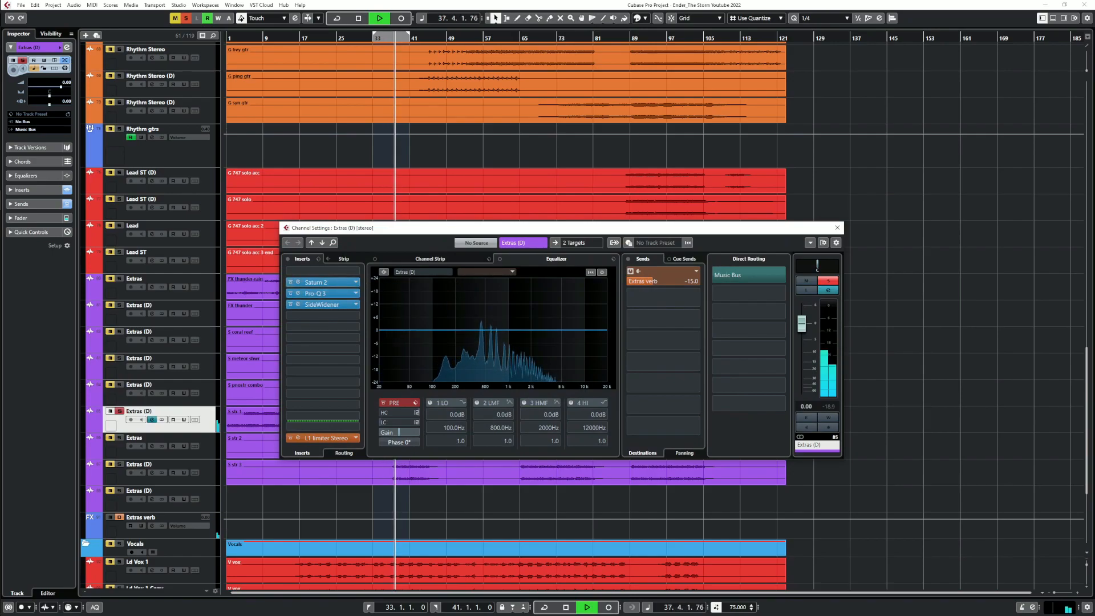
Compare the soloed track with Saturn 2, Pro-Q 3 and SideWidener bypassed in turn, and slightly raise its Extras verb send
click(290, 282)
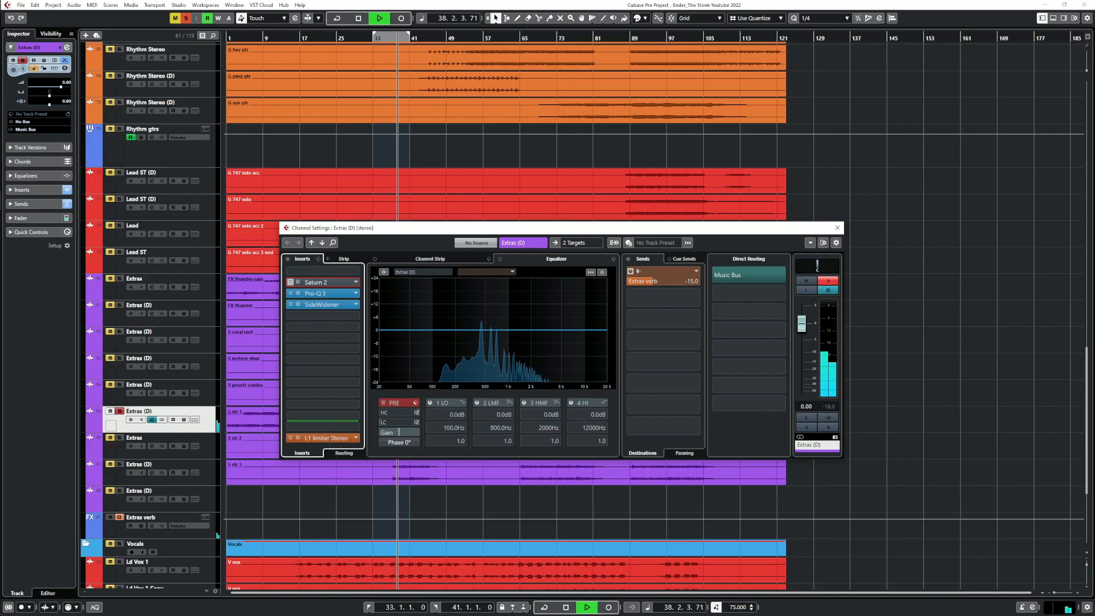
click(290, 282)
click(290, 294)
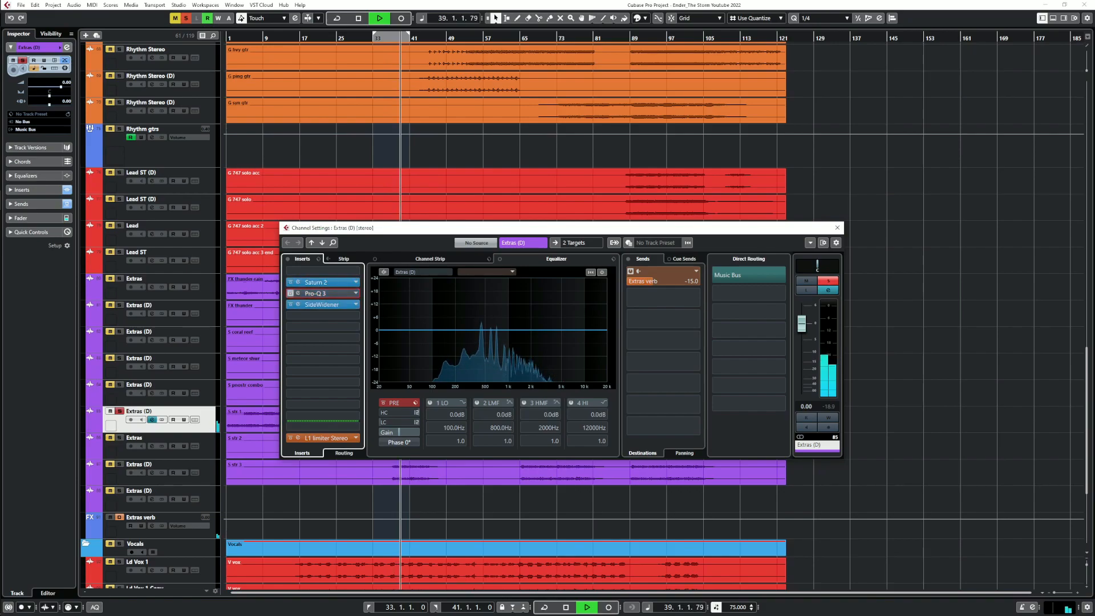
click(290, 293)
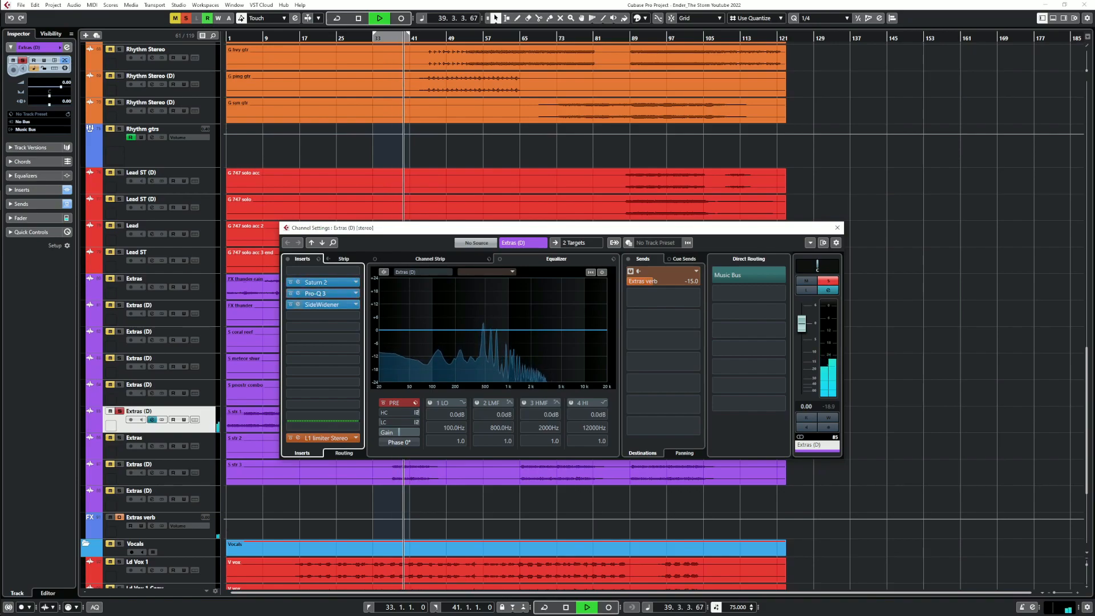
click(290, 304)
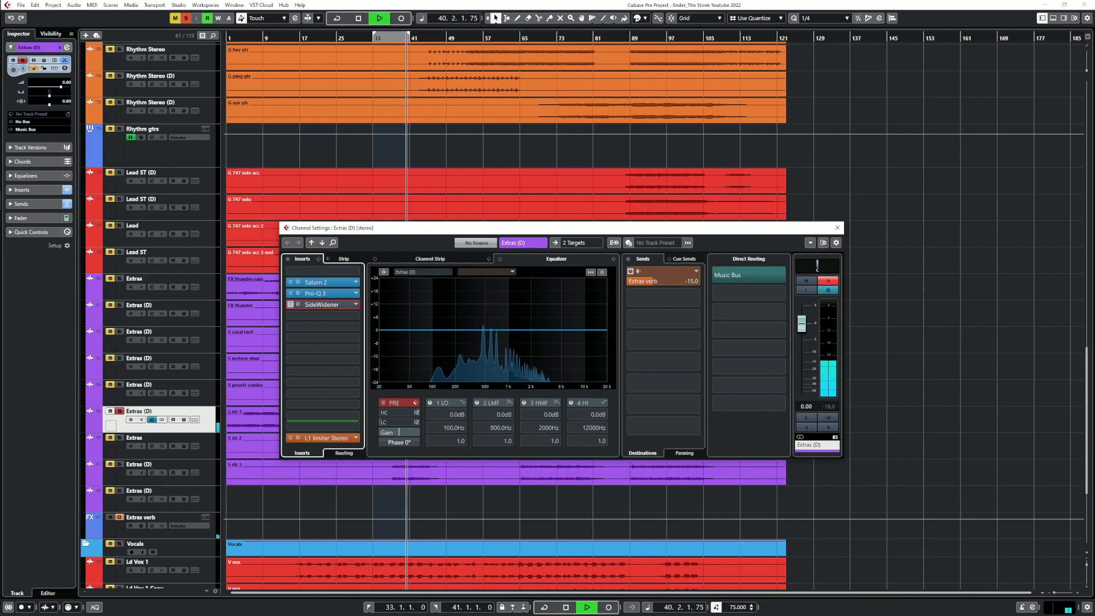
click(290, 304)
mouse_move(653, 281)
mouse_down()
mouse_move(669, 281)
mouse_move(656, 282)
mouse_up()
Shape the soloed track's Pro-Q 3 with an added high cut and lower the low cut to about 97 Hz
click(298, 293)
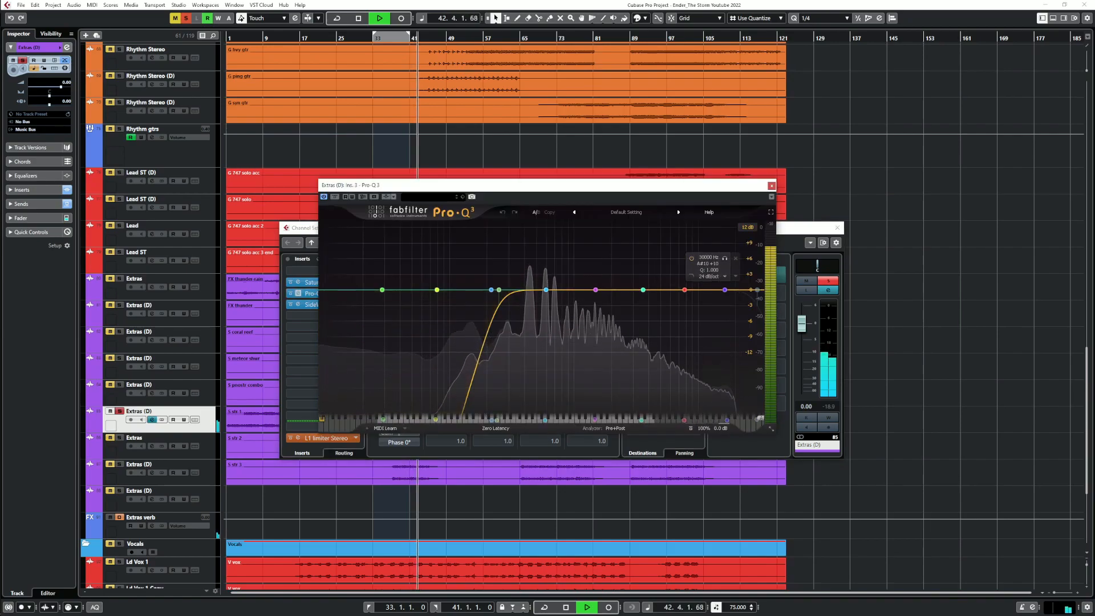
click(758, 290)
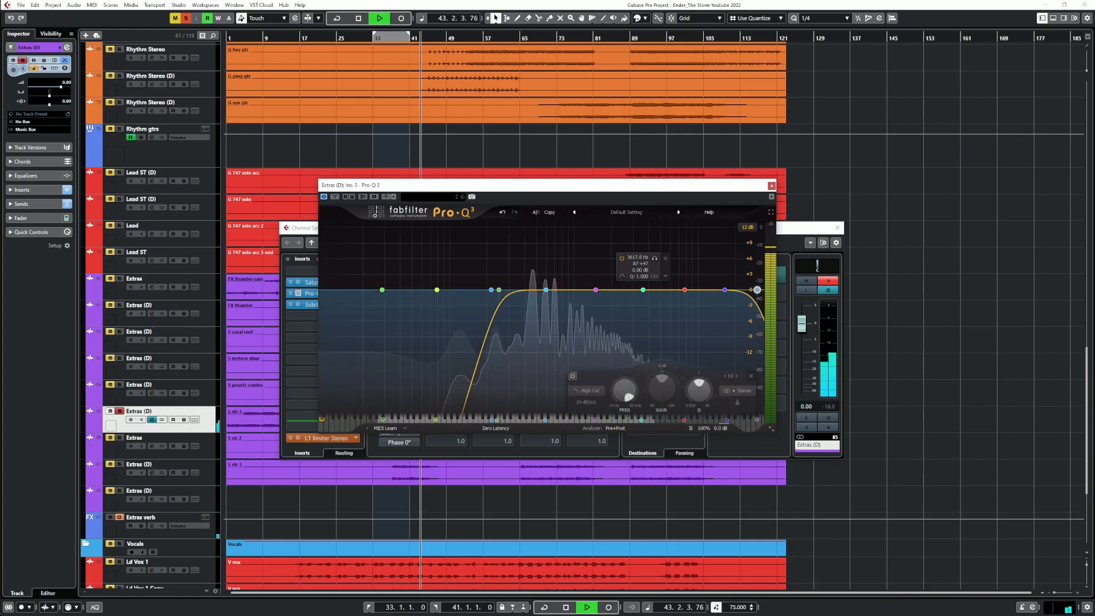
drag(628, 396, 628, 422)
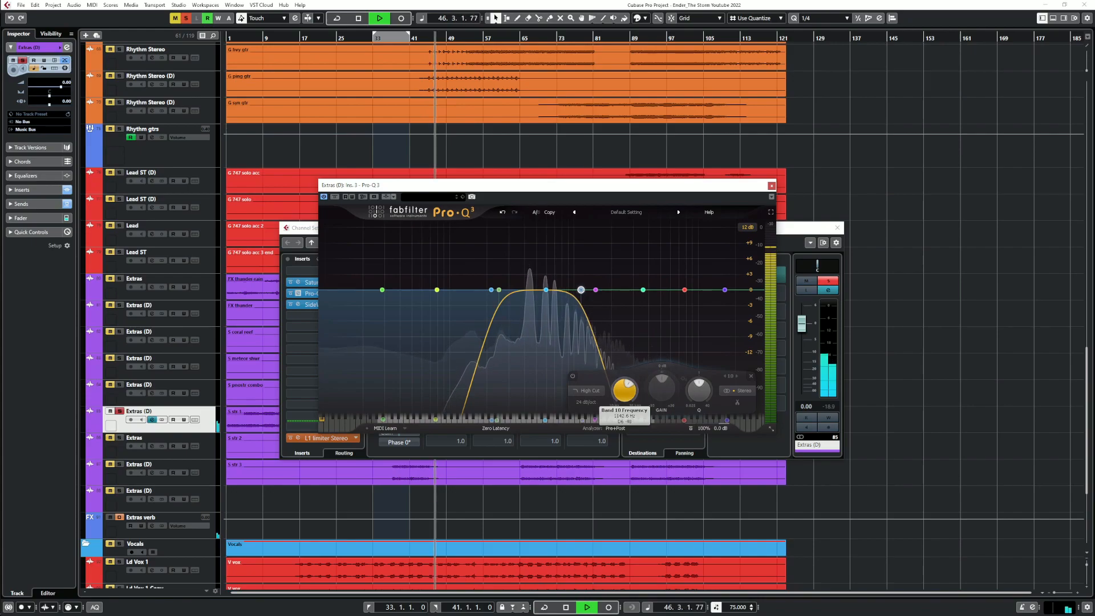
drag(581, 290, 604, 290)
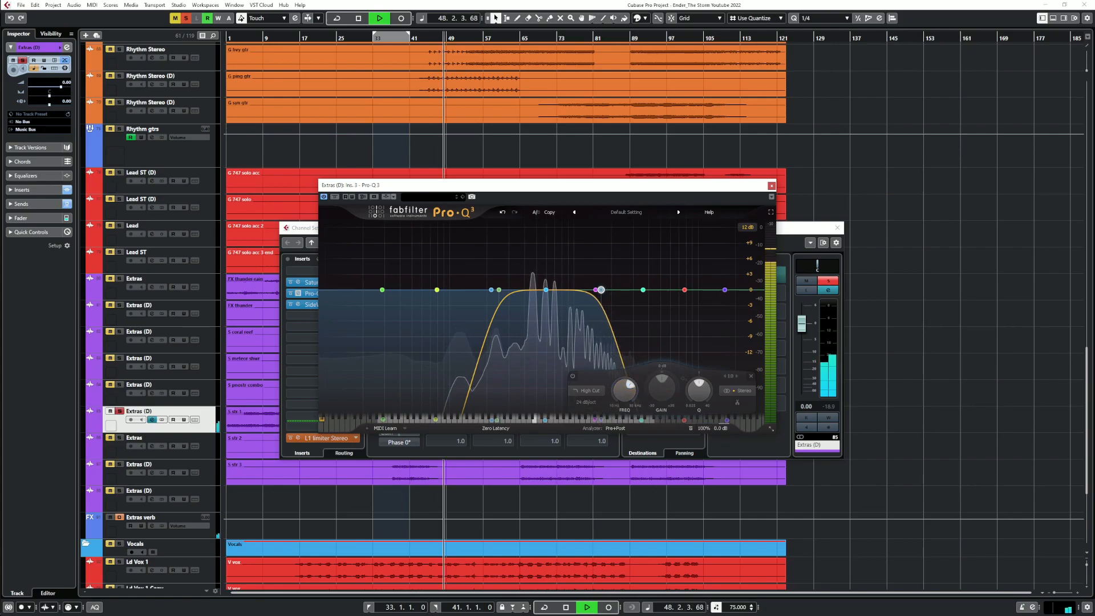
drag(499, 290, 449, 290)
mouse_move(603, 290)
mouse_down()
mouse_move(584, 292)
mouse_move(658, 290)
mouse_move(617, 291)
mouse_up()
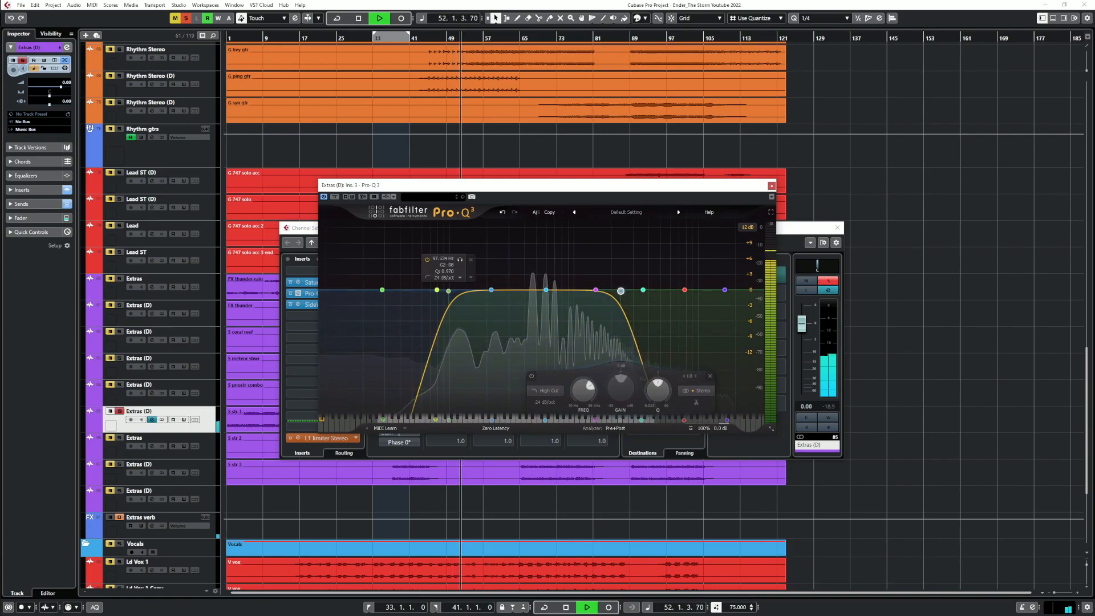
Raise the low cut slightly in the soloed Extras (D) track's Pro-Q 3, stop playback and close the track's windows
drag(448, 290, 459, 291)
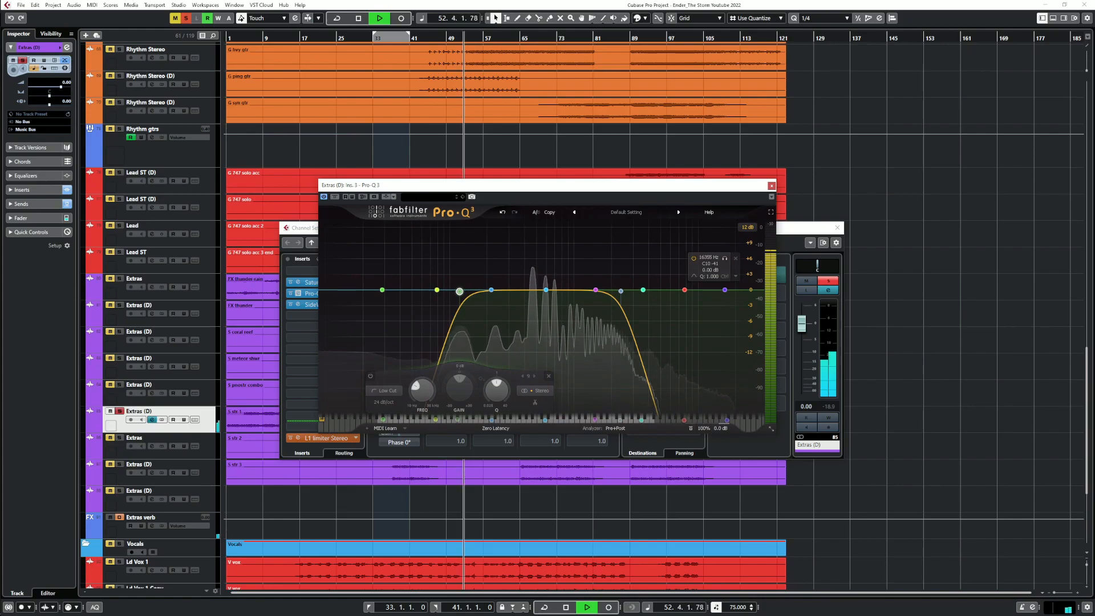
click(772, 185)
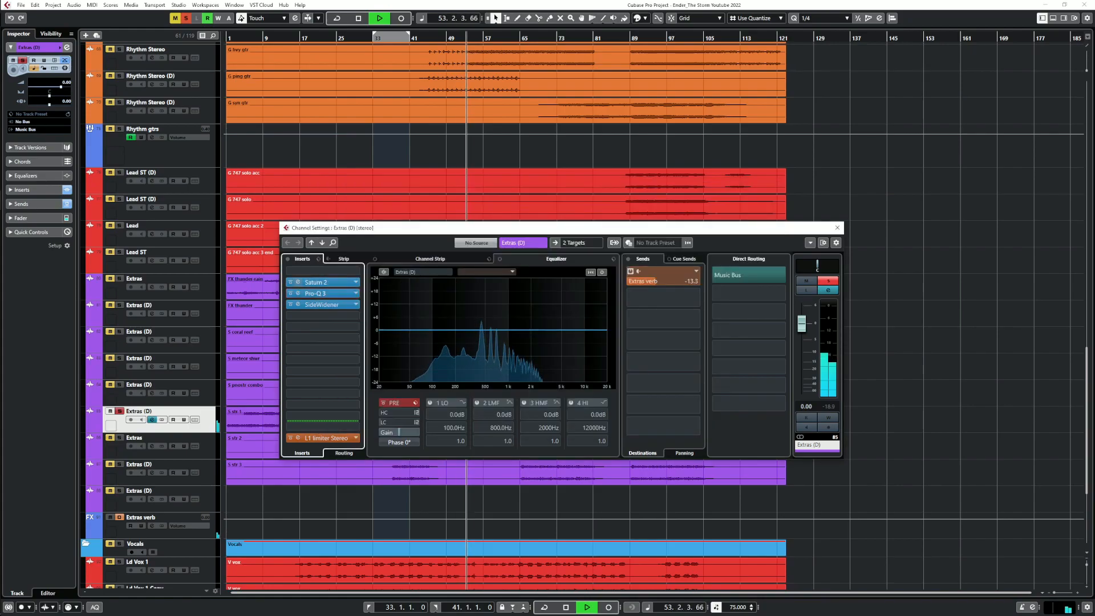
key(space)
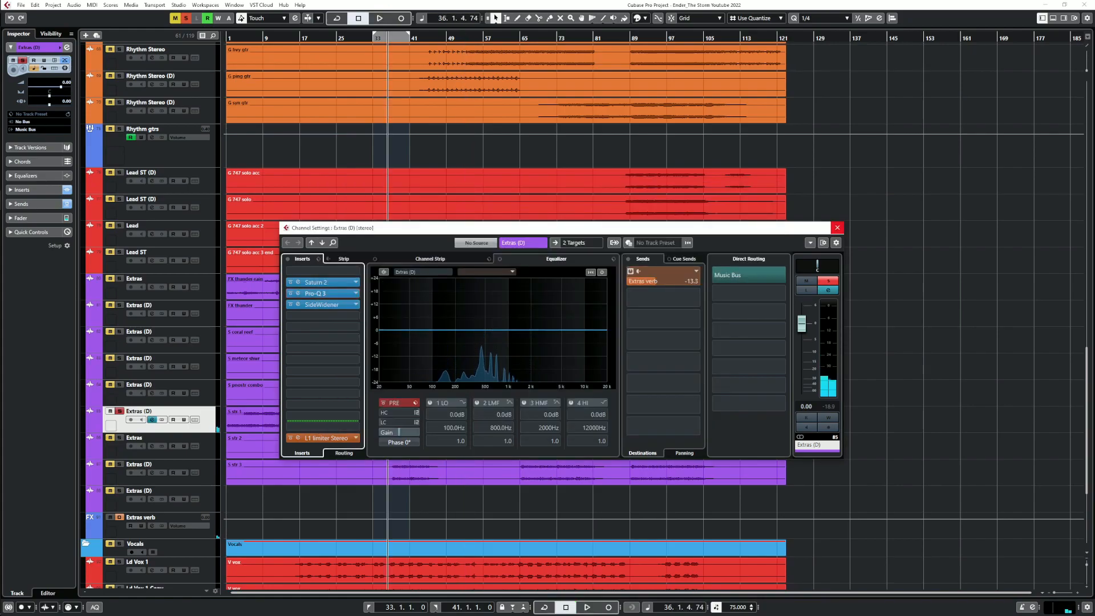
click(837, 227)
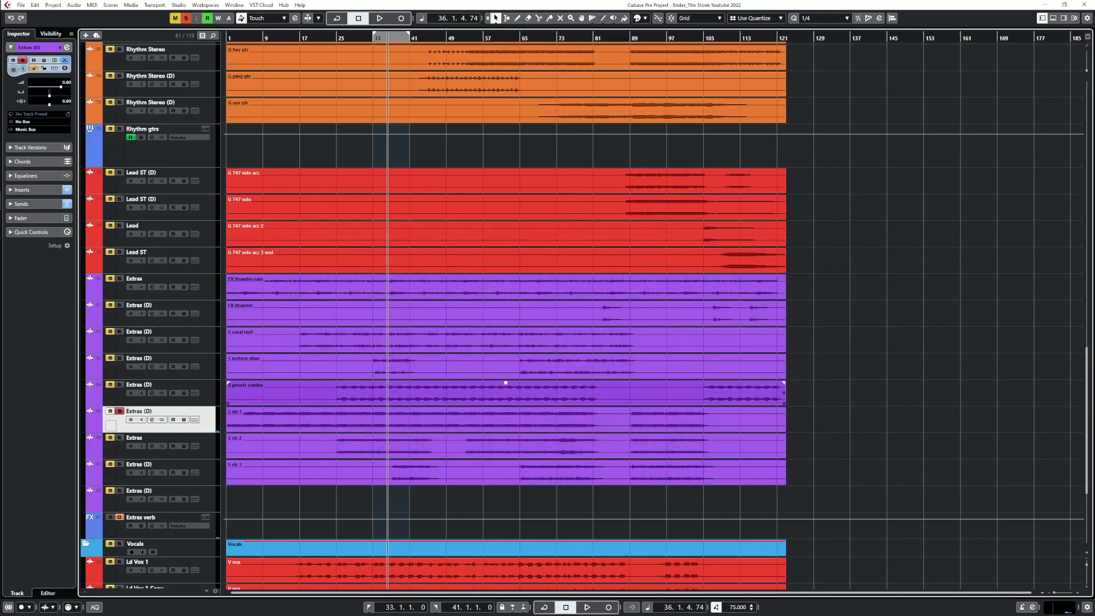
Unsolo the S str 1 Extras (D) track and play the full mix from about bars 21, 14 and 31
key(space)
click(120, 412)
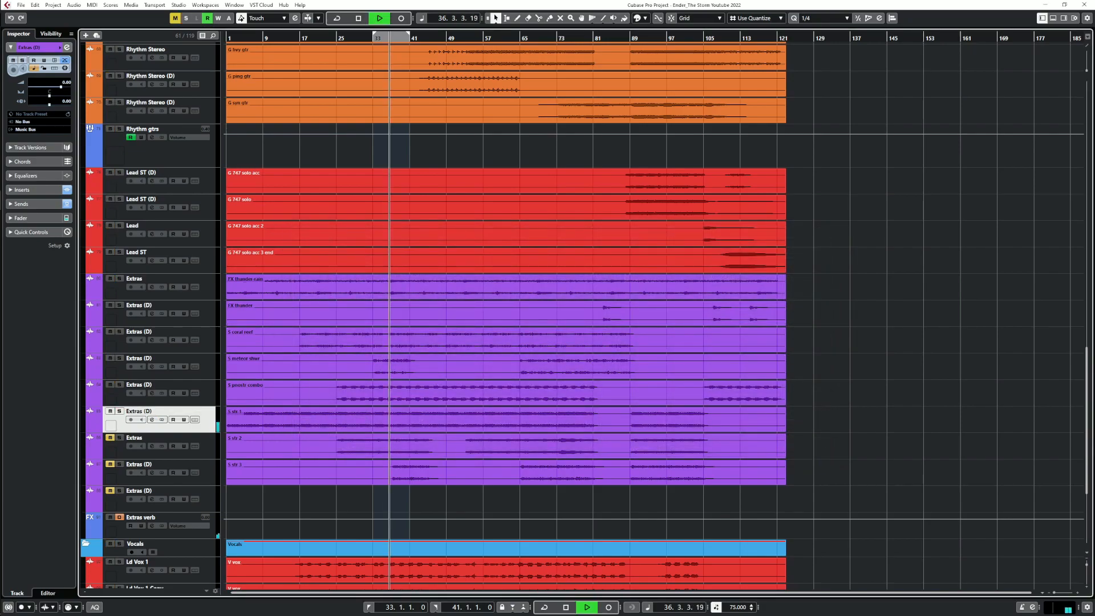
click(319, 39)
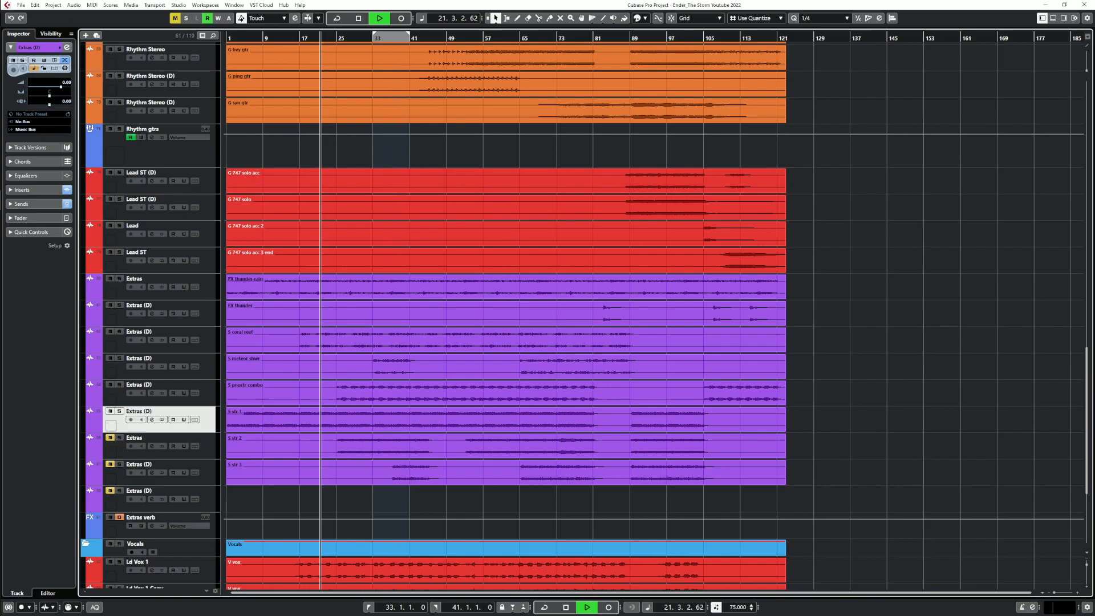
click(284, 39)
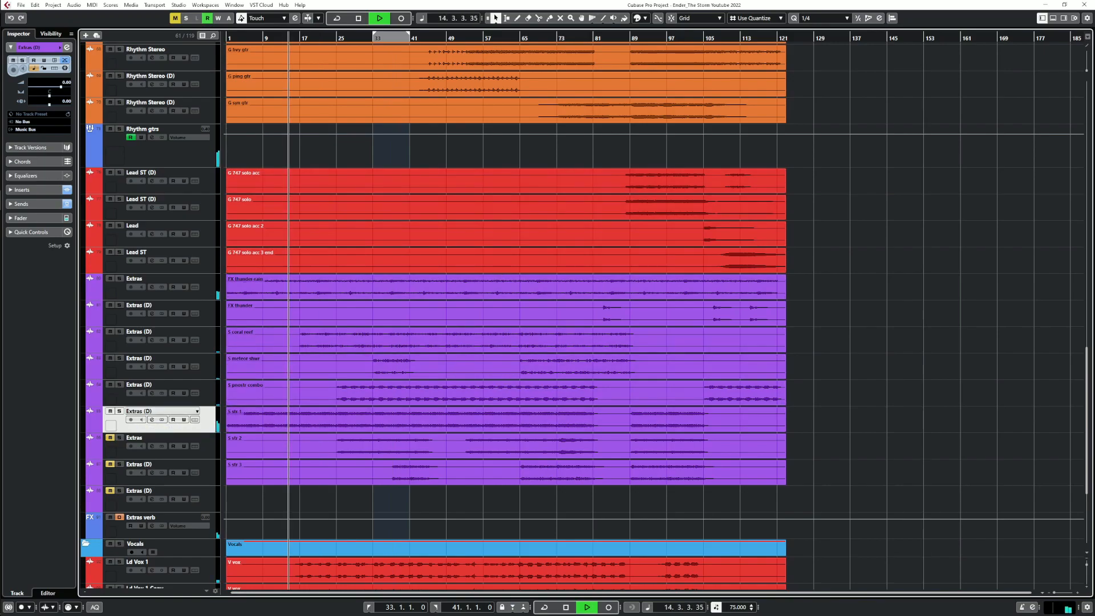
click(364, 39)
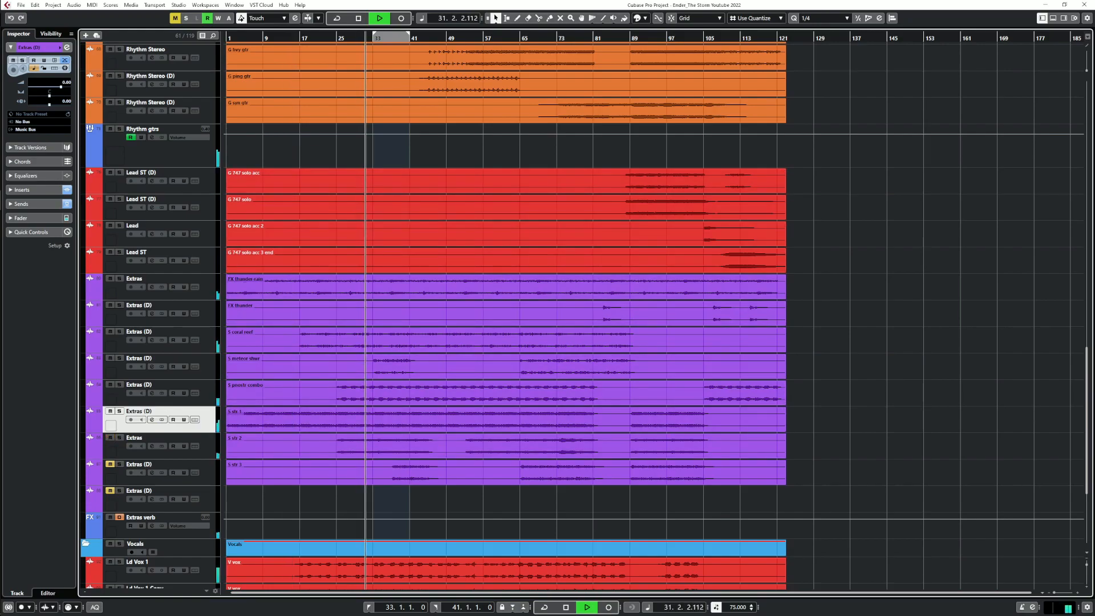
Unmute and solo the S str 2 Extras track and inspect the Pro-Q 3 curve from its channel settings
click(110, 438)
click(120, 438)
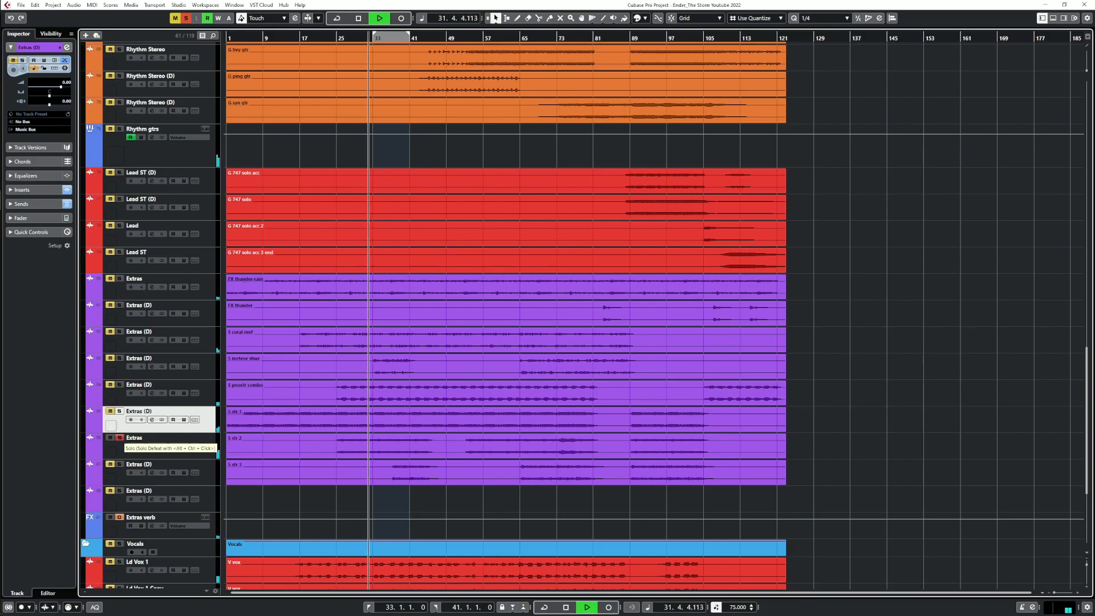
click(152, 446)
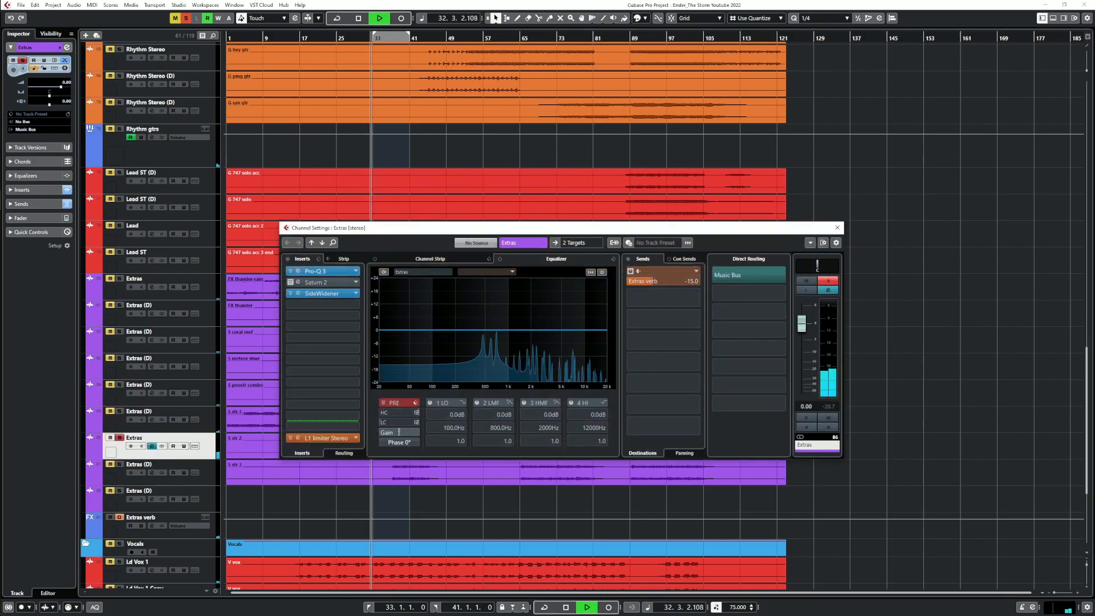
click(298, 271)
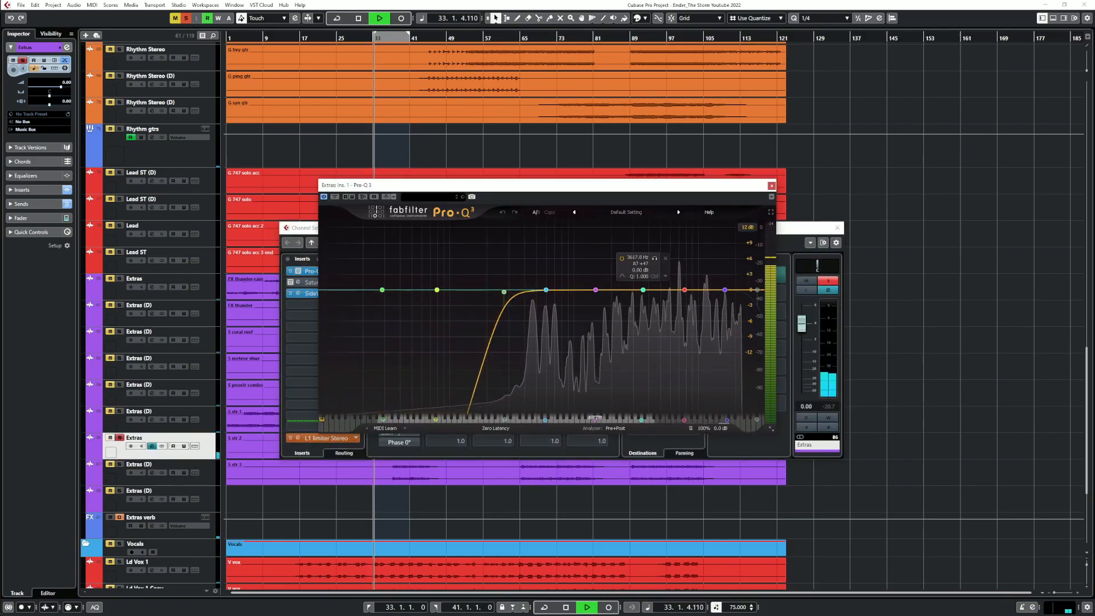
click(771, 185)
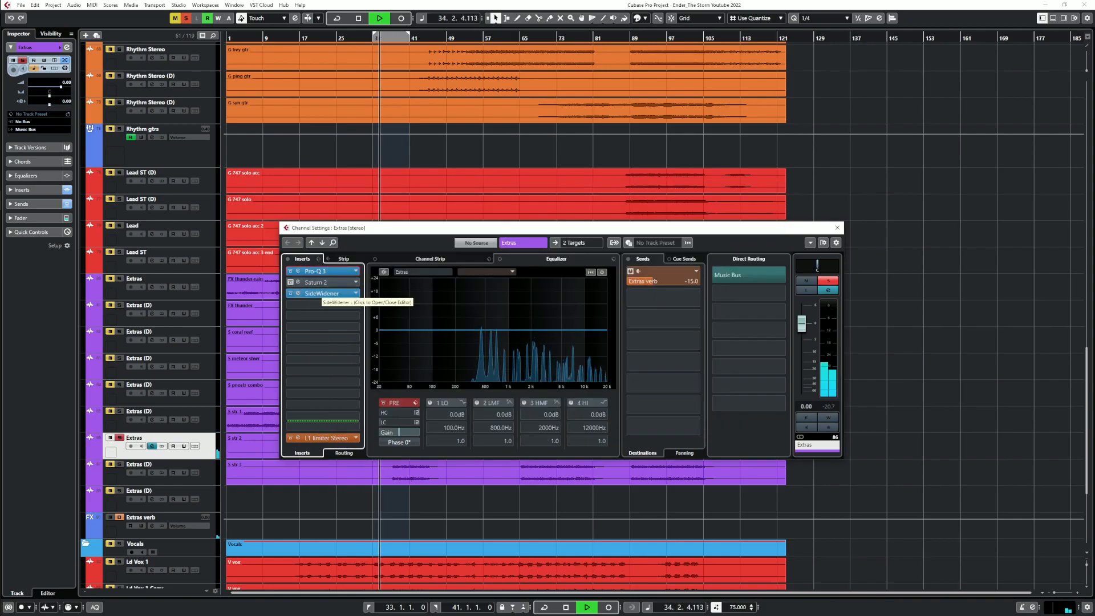
Enable Saturn 2 on the S str 2 track, reorder the inserts to Saturn 2, Pro-Q 3, SideWidener, and open Saturn 2
click(290, 282)
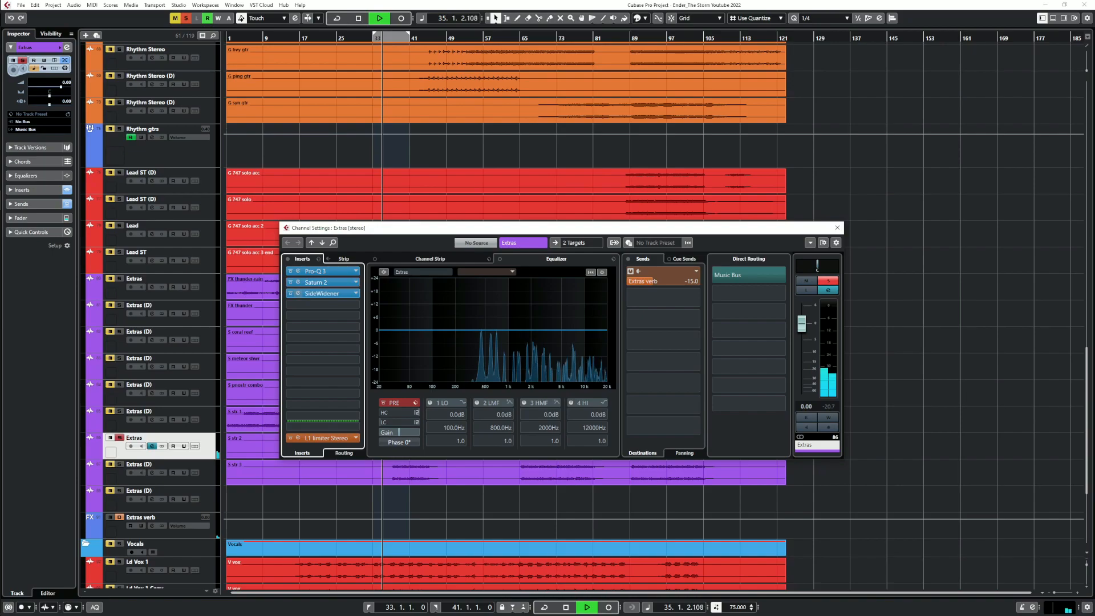
drag(323, 294, 323, 315)
drag(322, 271, 326, 293)
click(320, 282)
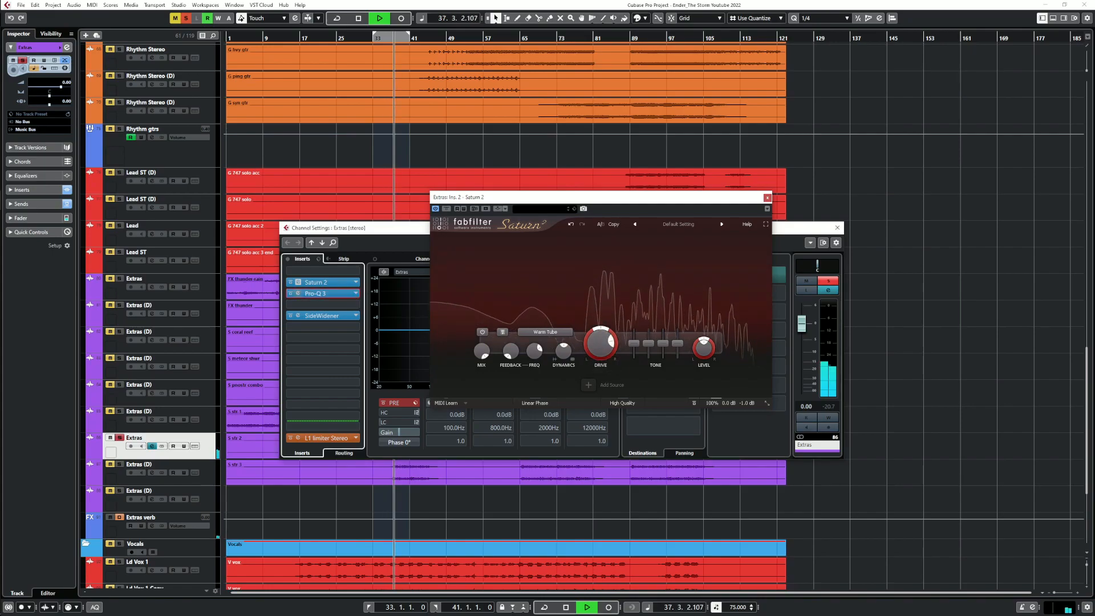
Raise the low cut in the S str 2 track's Pro-Q 3 to about 305 Hz and close the equalizer window
click(317, 293)
click(504, 292)
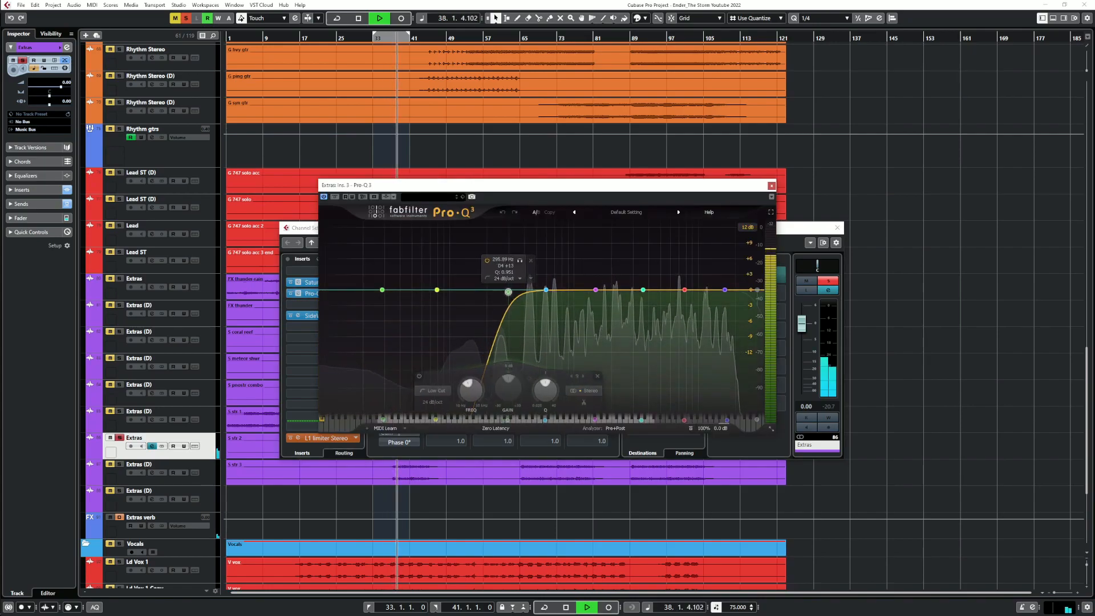
click(771, 186)
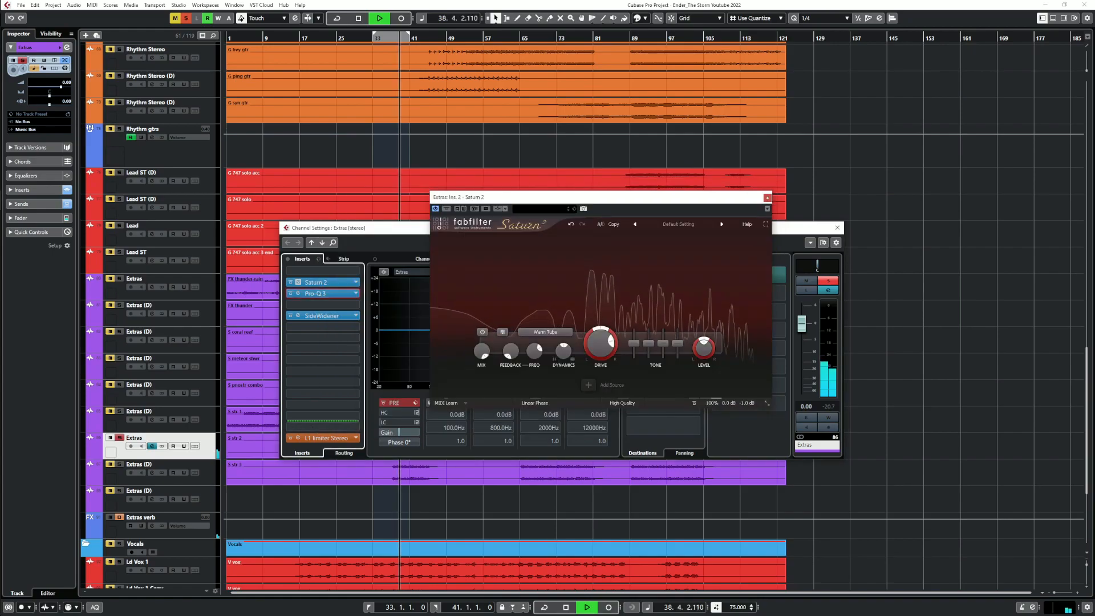
Set the L1 limiter's out ceiling to -16.0 on the S str 2 track, unsolo it and close its plug-in windows
click(297, 438)
drag(615, 265, 616, 271)
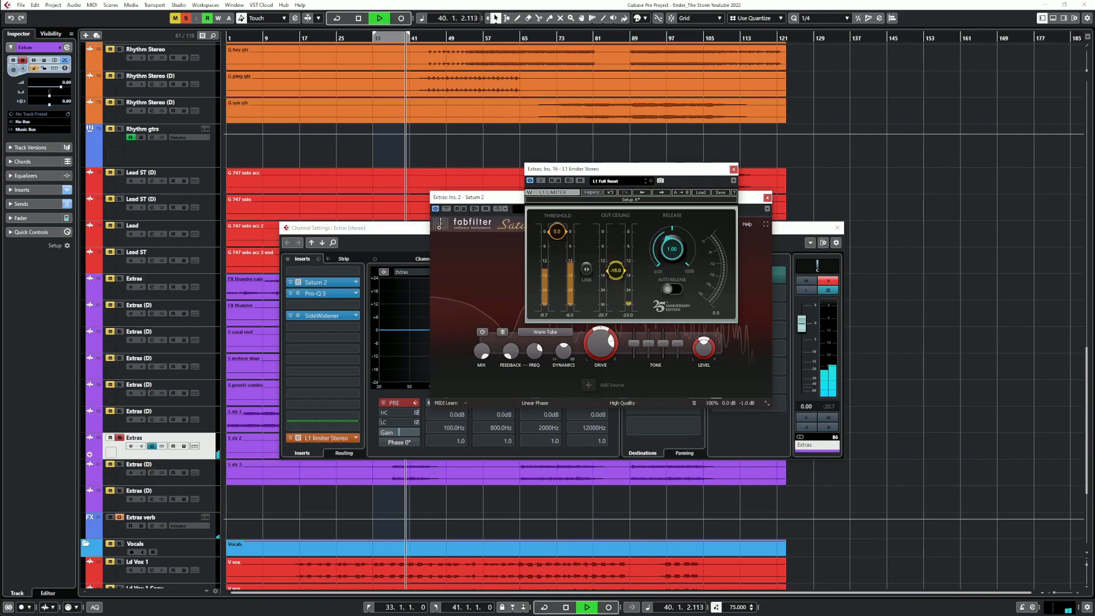
click(120, 437)
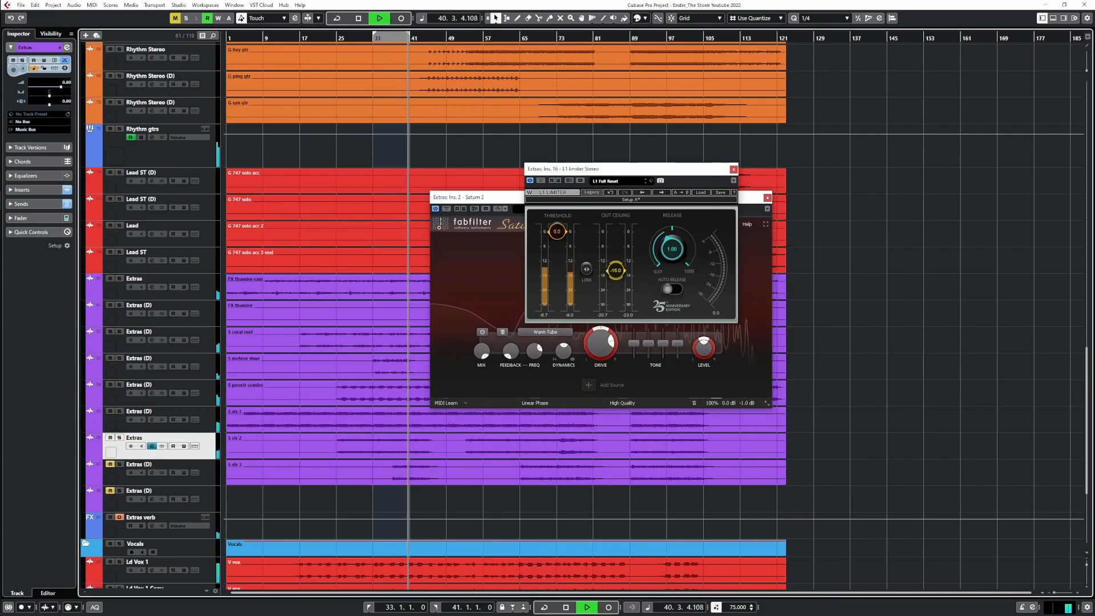
click(734, 169)
click(767, 198)
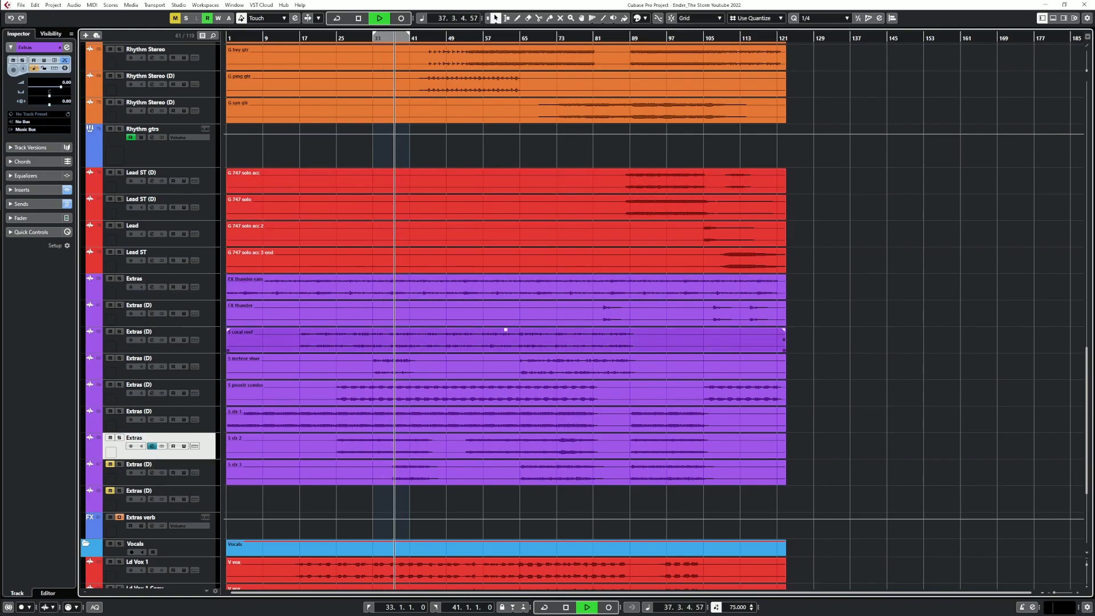
Unmute and solo the S str 3 Extras (D) track, view its channel settings and stop playback
click(110, 464)
click(119, 465)
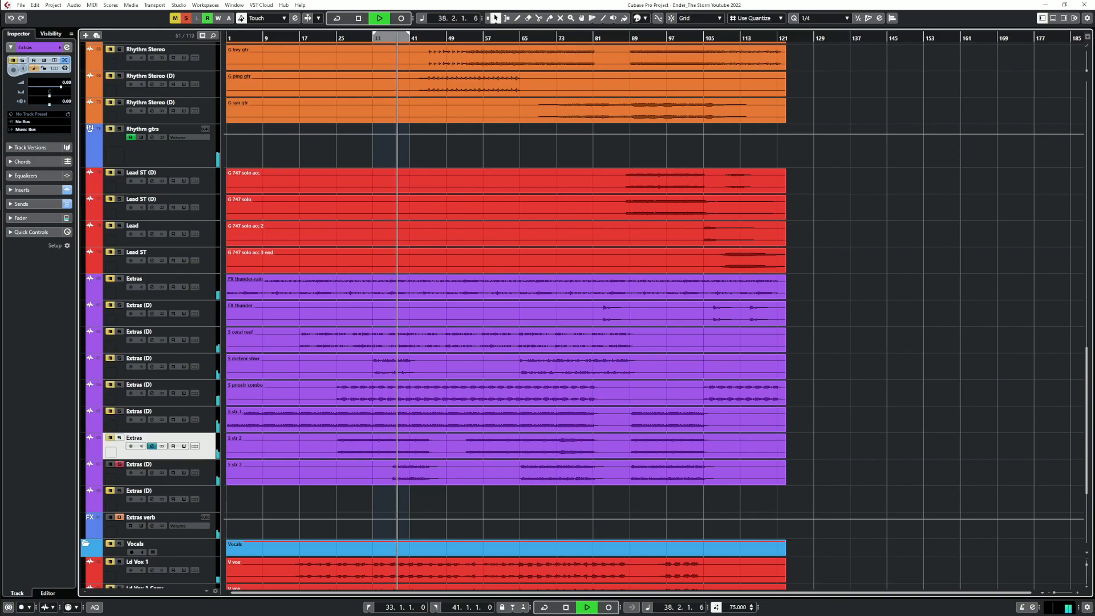
click(152, 473)
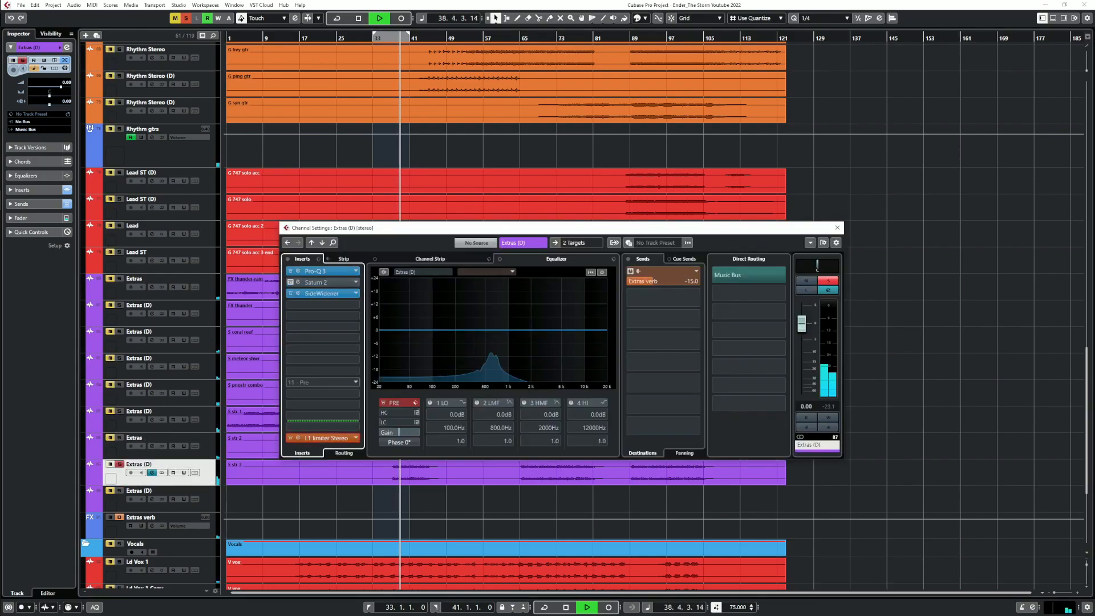
key(space)
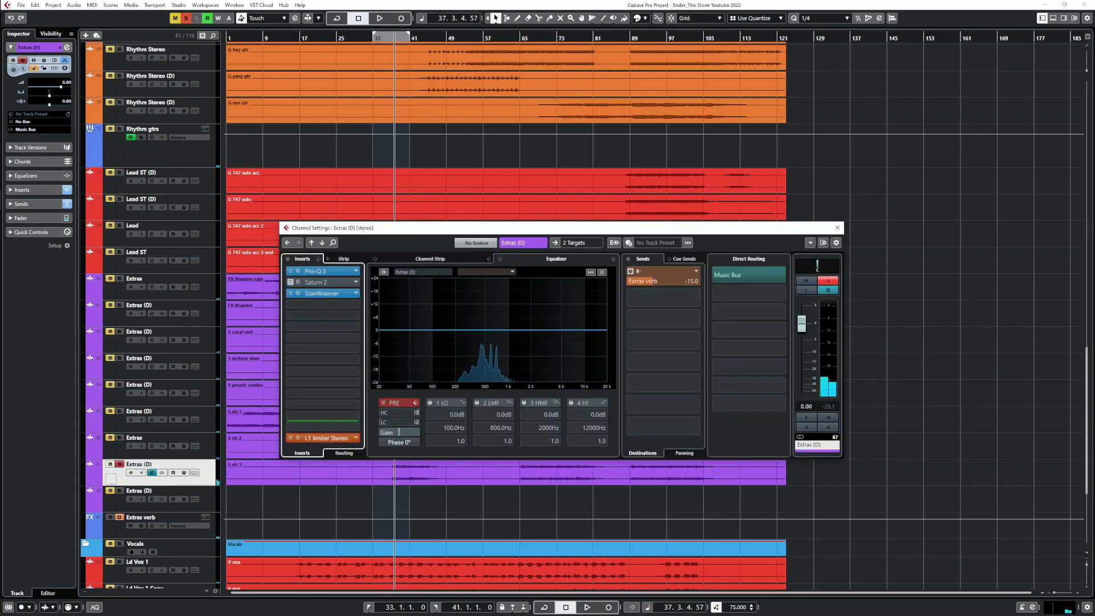
click(837, 227)
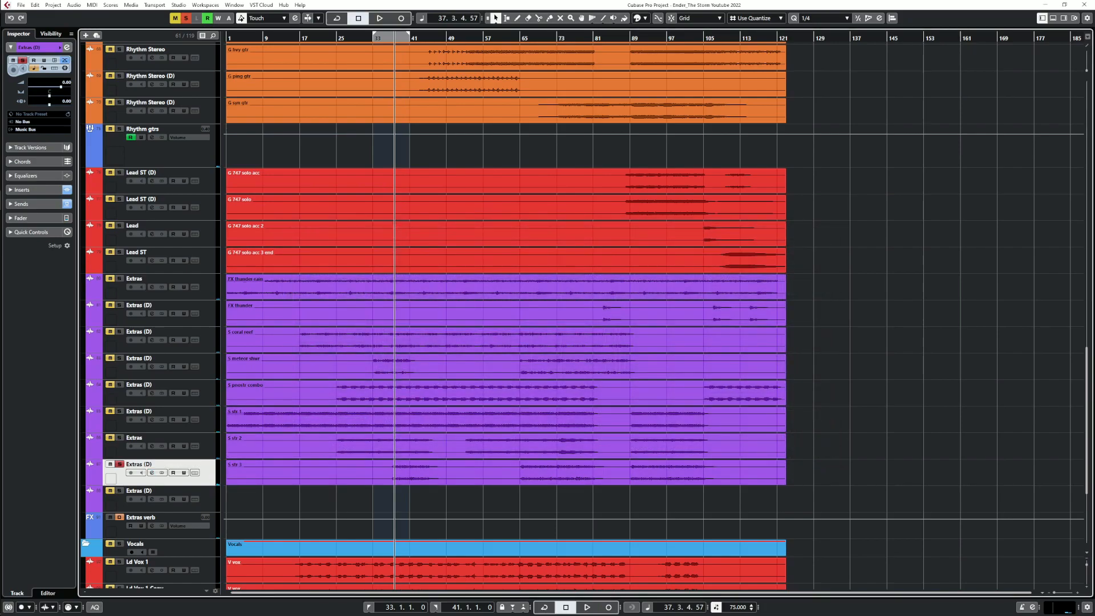
Examine the S str 2 track's insert order, its Saturn 2 saturation settings and its Pro-Q 3 low cut
click(153, 447)
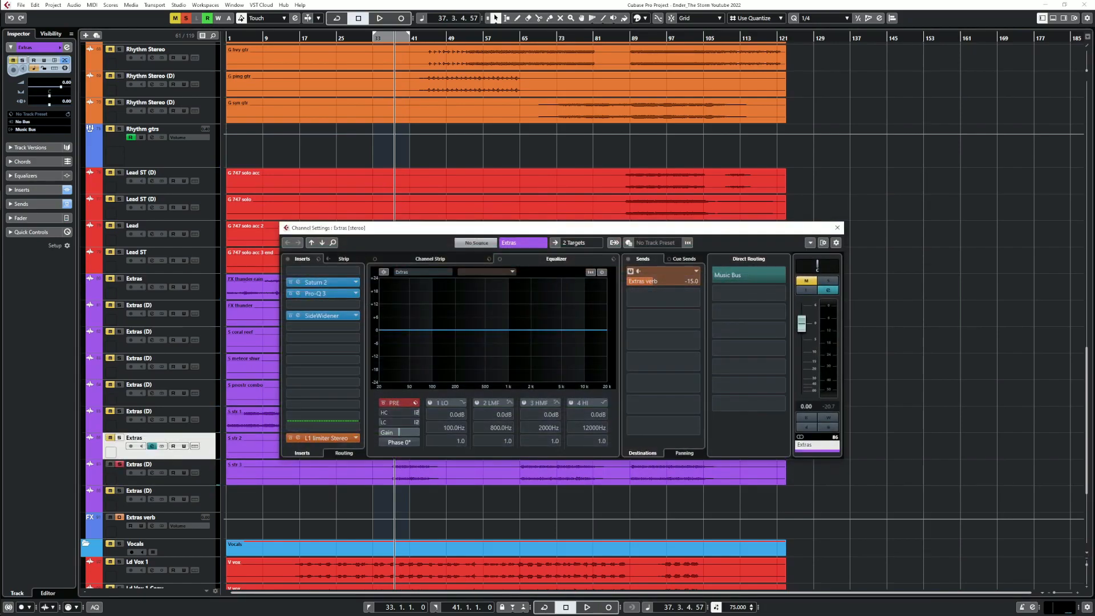
click(297, 281)
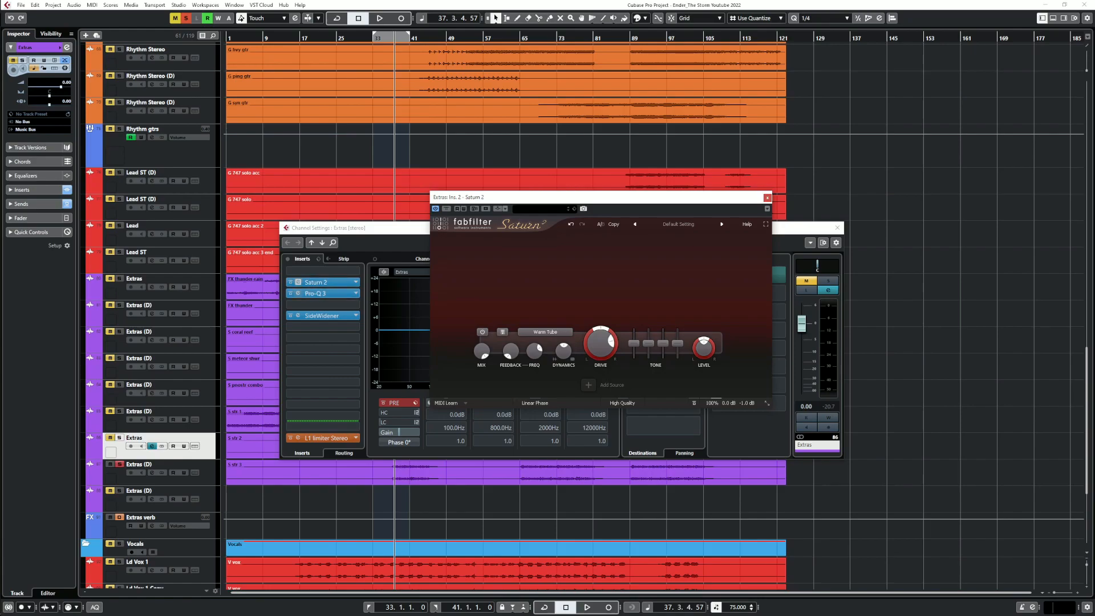
click(321, 293)
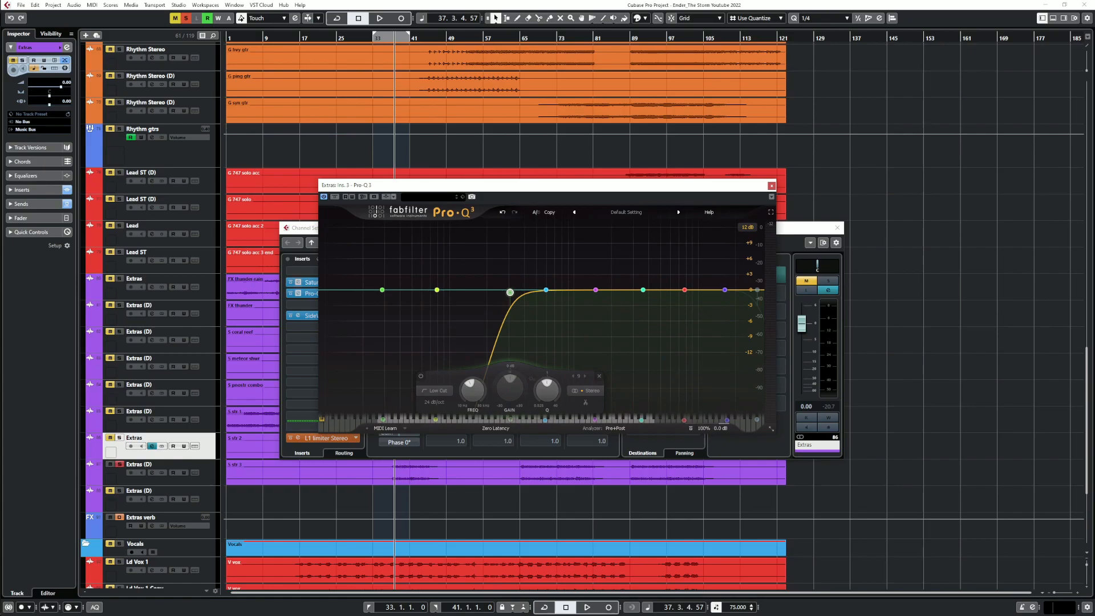
click(308, 316)
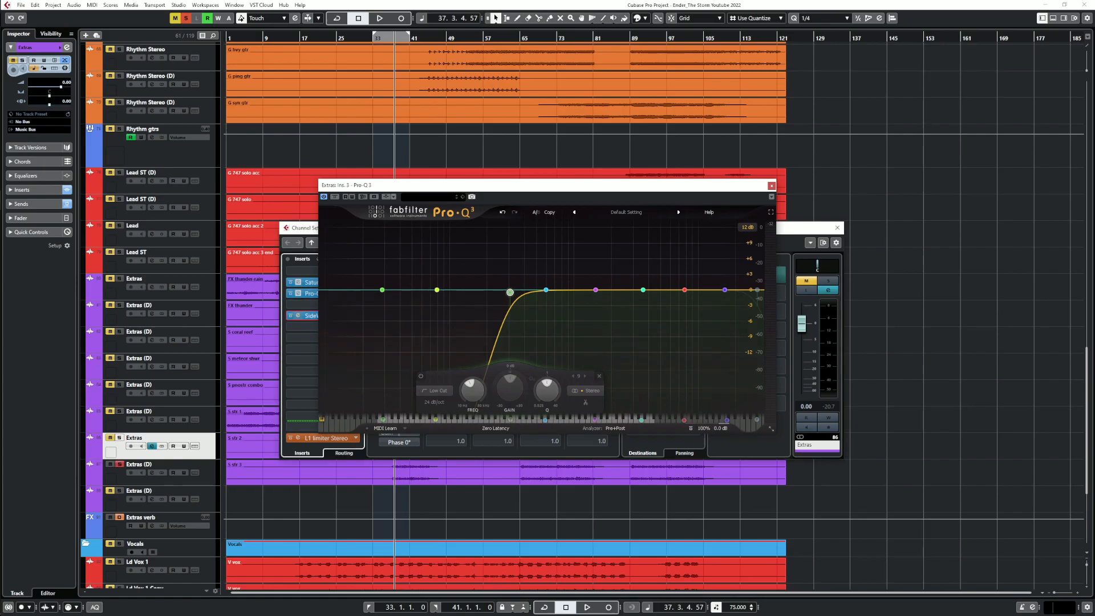
click(626, 179)
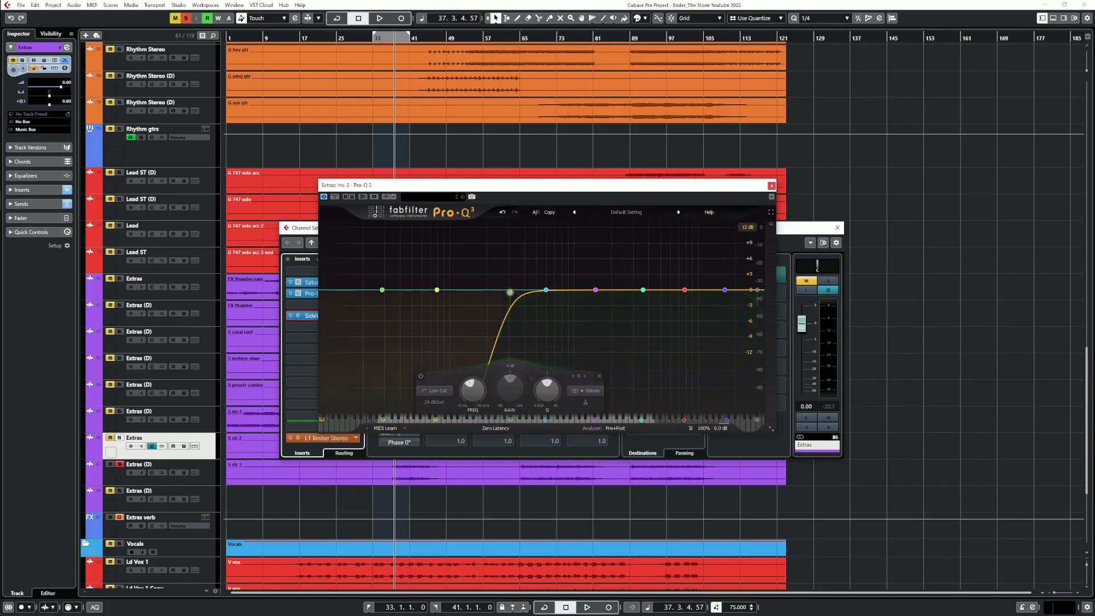
click(311, 282)
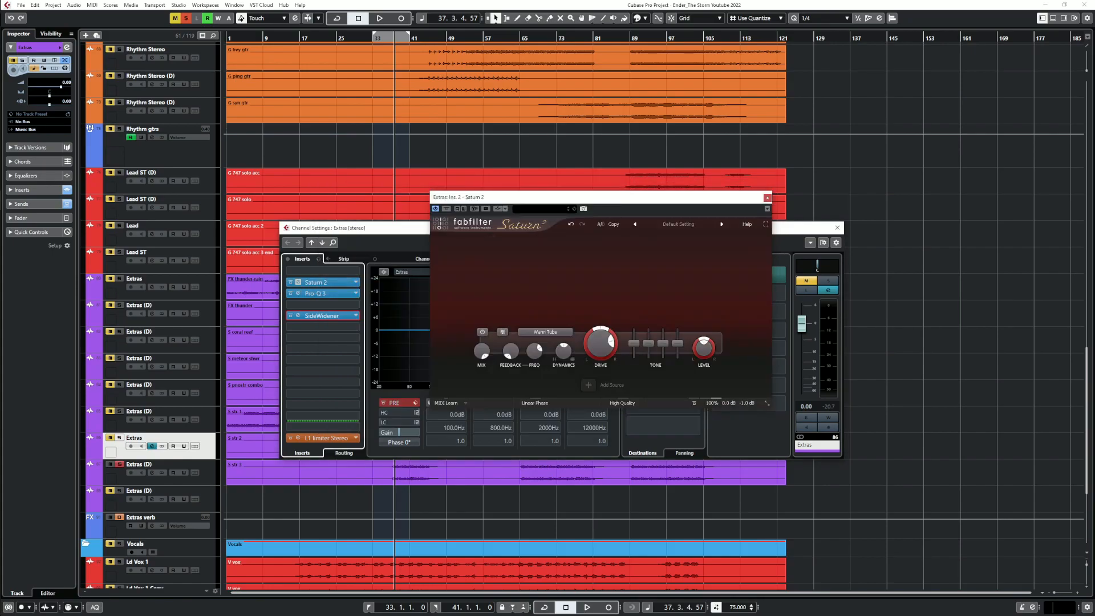
click(311, 292)
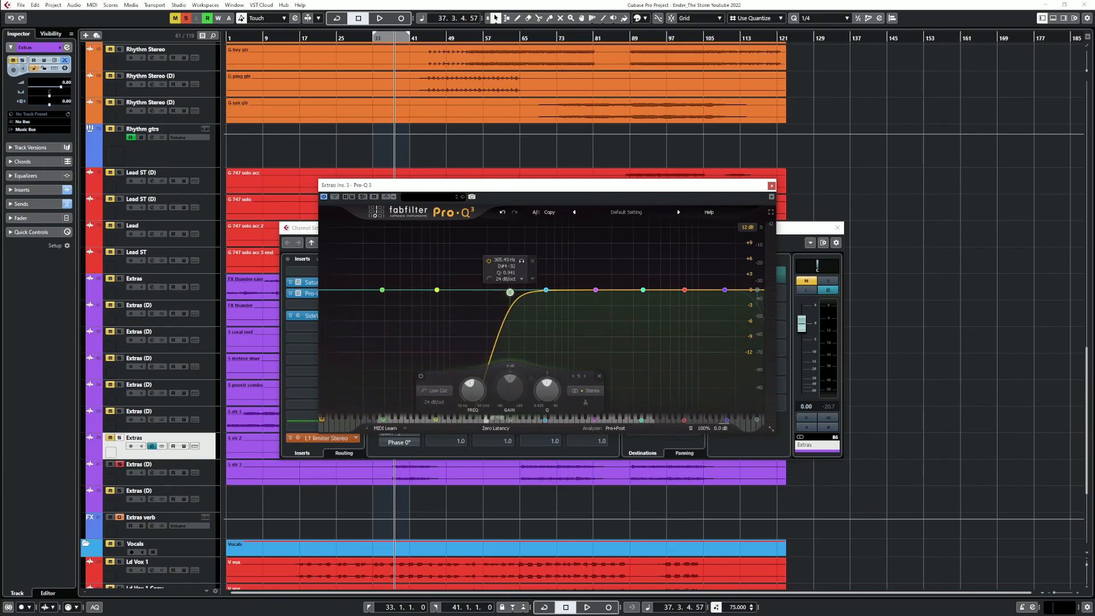
click(771, 186)
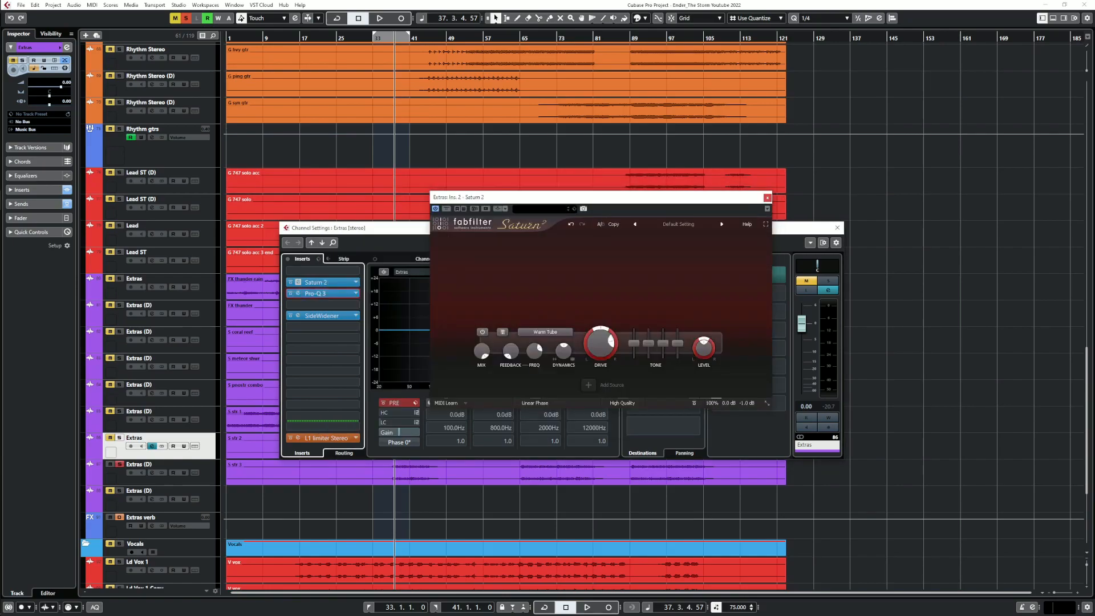
click(770, 197)
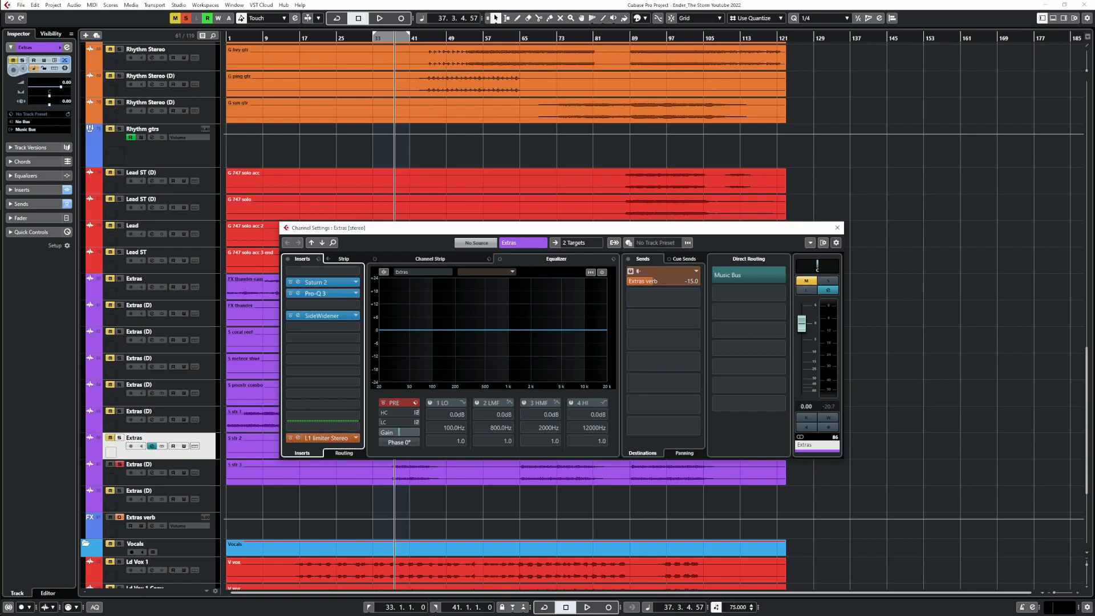
click(837, 228)
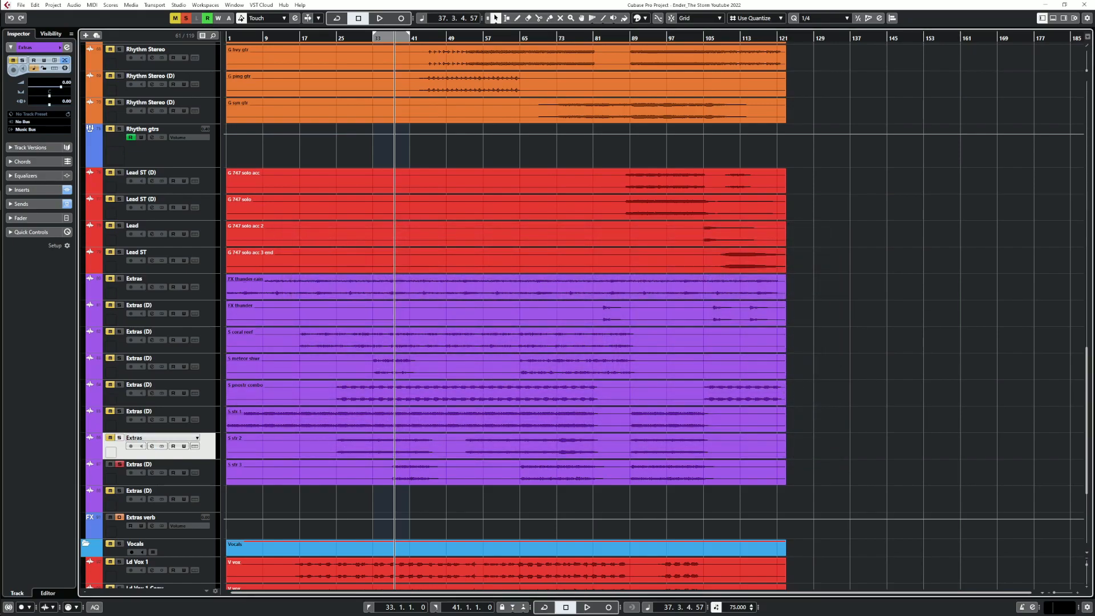
Resume playback and arrange the S str 3 track's inserts as Saturn 2, Pro-Q 3, SideWidener with Saturn 2 enabled
key(space)
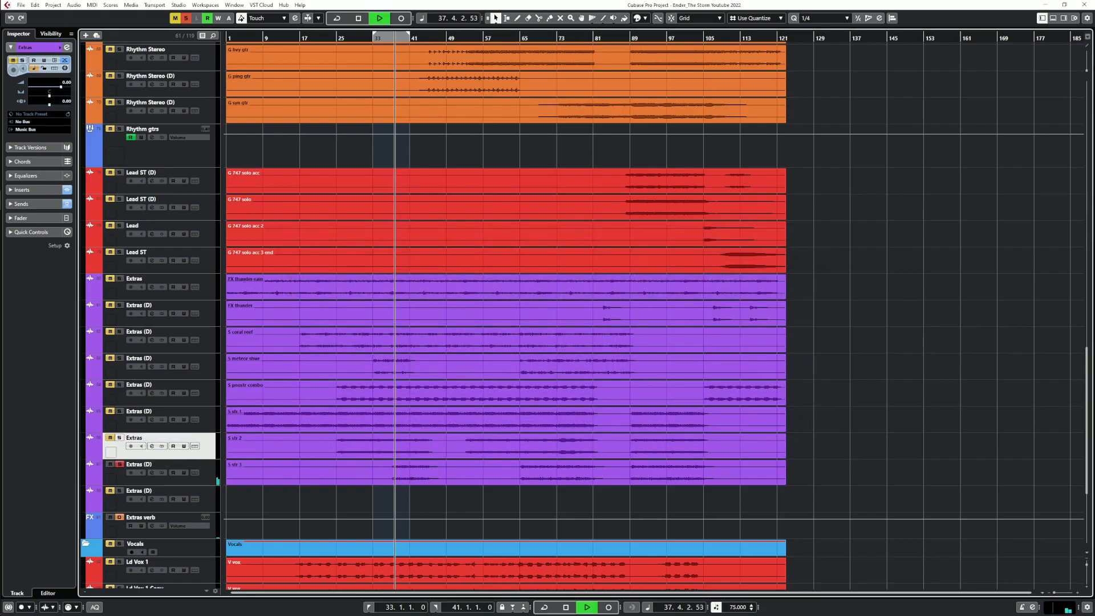
click(151, 473)
mouse_move(322, 293)
mouse_down()
mouse_move(374, 313)
mouse_move(342, 306)
mouse_move(365, 299)
mouse_move(342, 295)
mouse_up()
click(316, 282)
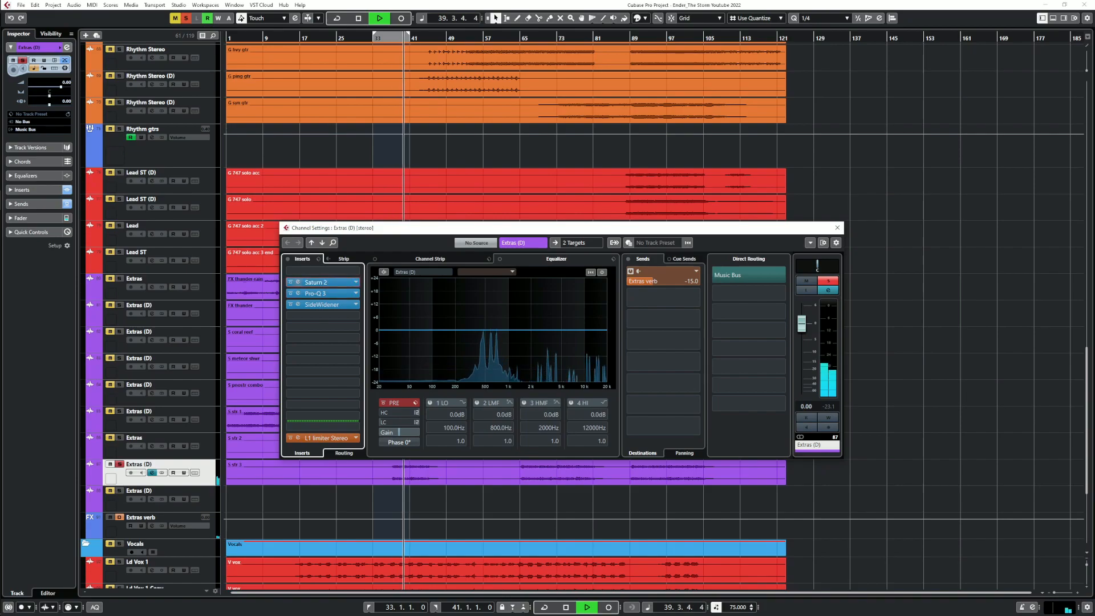
Raise the Saturn 2 drive on the S str 3 track and compare the sound with Pro-Q 3, Saturn 2 and SideWidener individually bypassed
drag(547, 350, 547, 289)
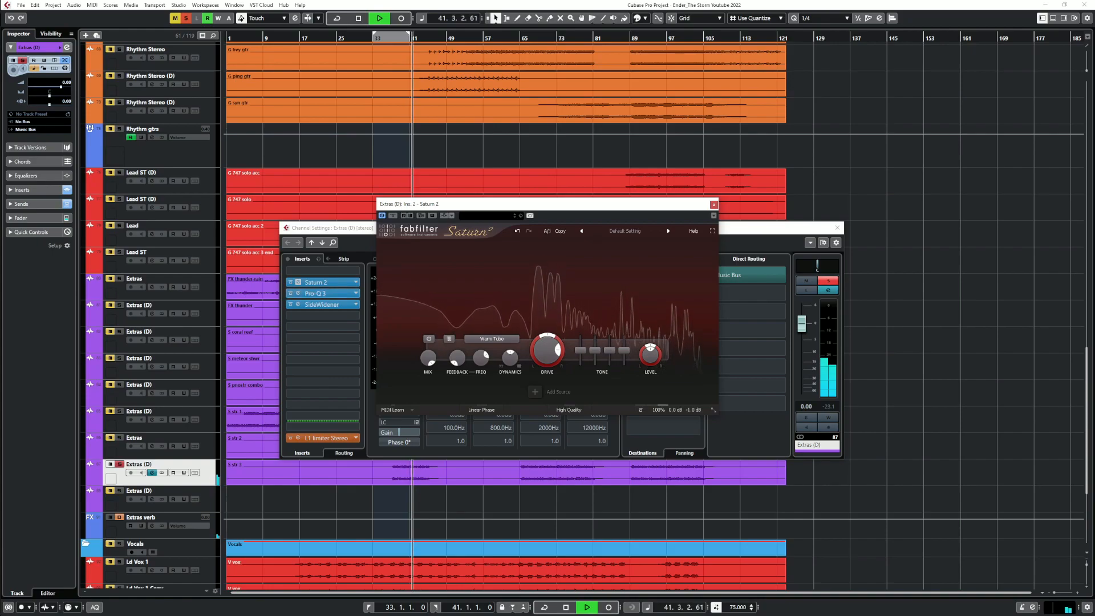
click(291, 293)
click(290, 293)
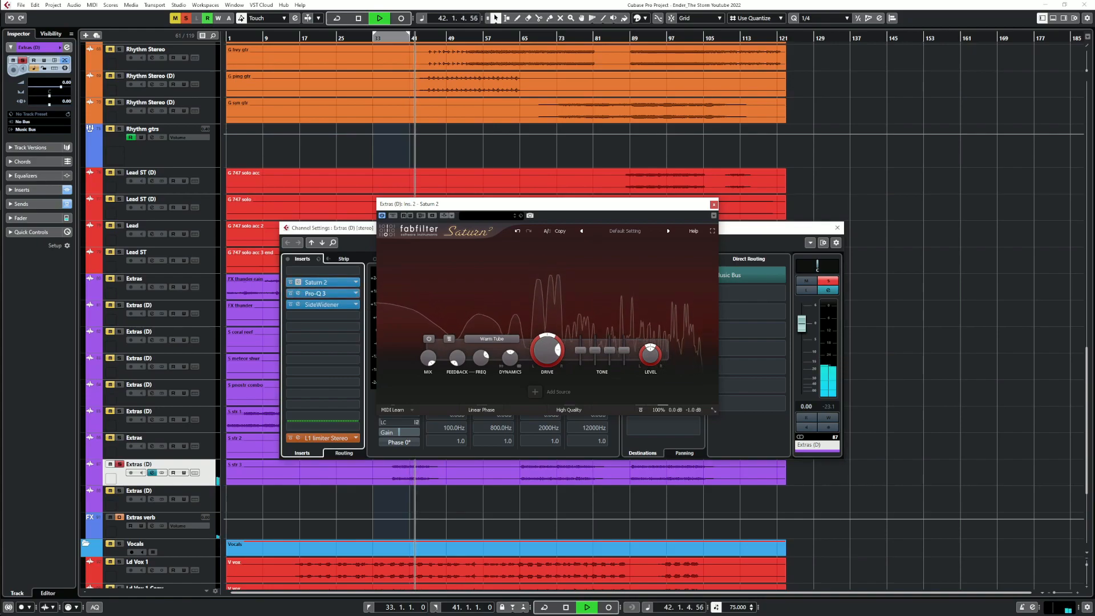
click(290, 282)
click(291, 282)
click(290, 305)
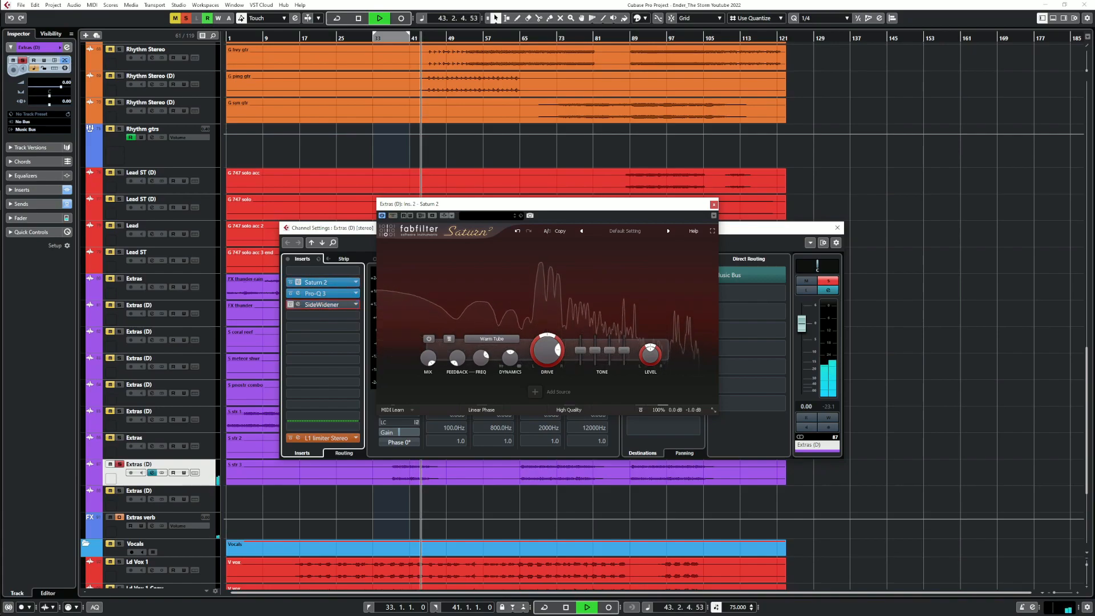
click(291, 305)
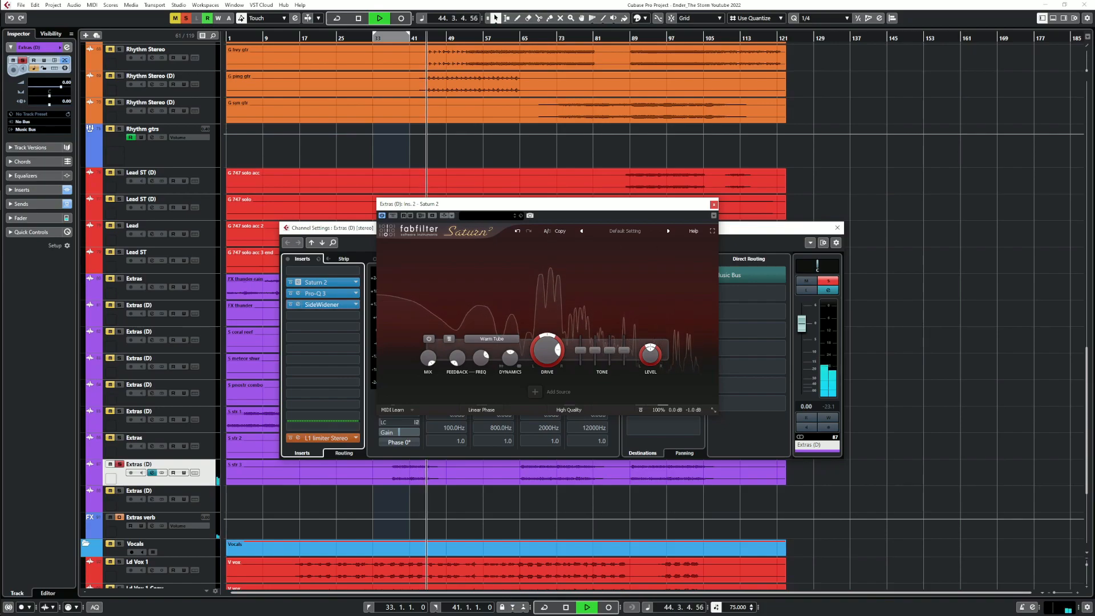
Set the L1 limiter's out ceiling to -15.0 on the S str 3 track, close its plug-in windows and restart playback
click(326, 437)
drag(616, 265, 615, 267)
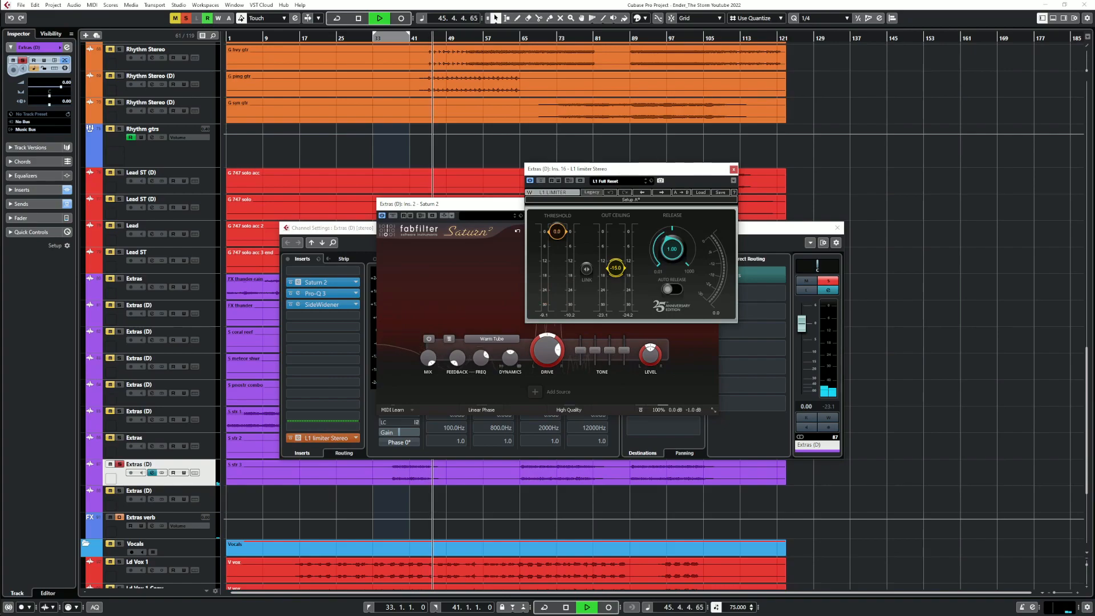
click(734, 170)
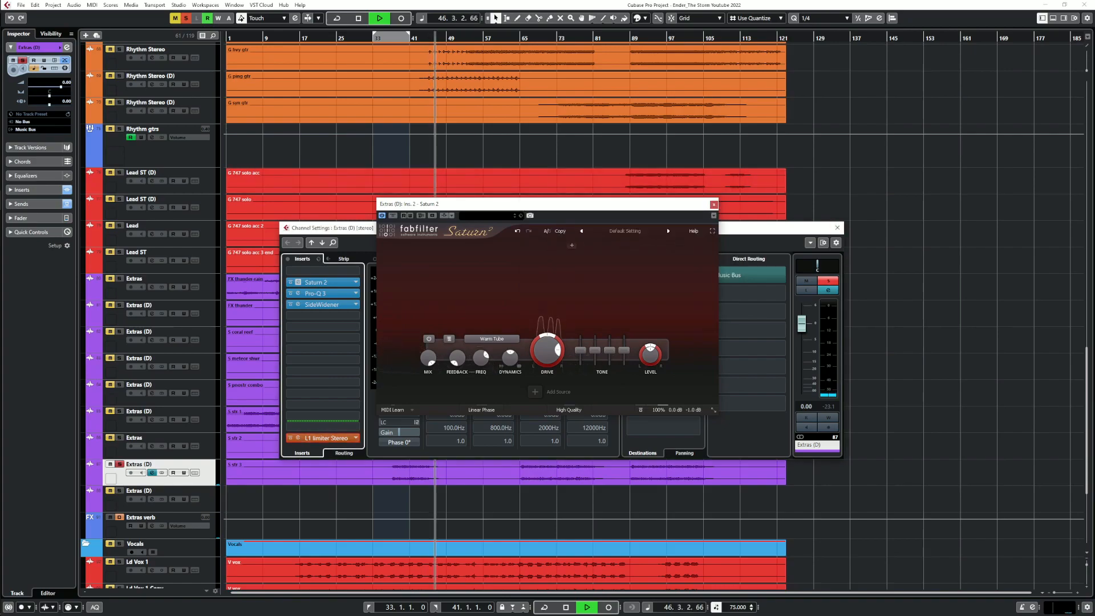
click(714, 205)
key(space)
key(space)
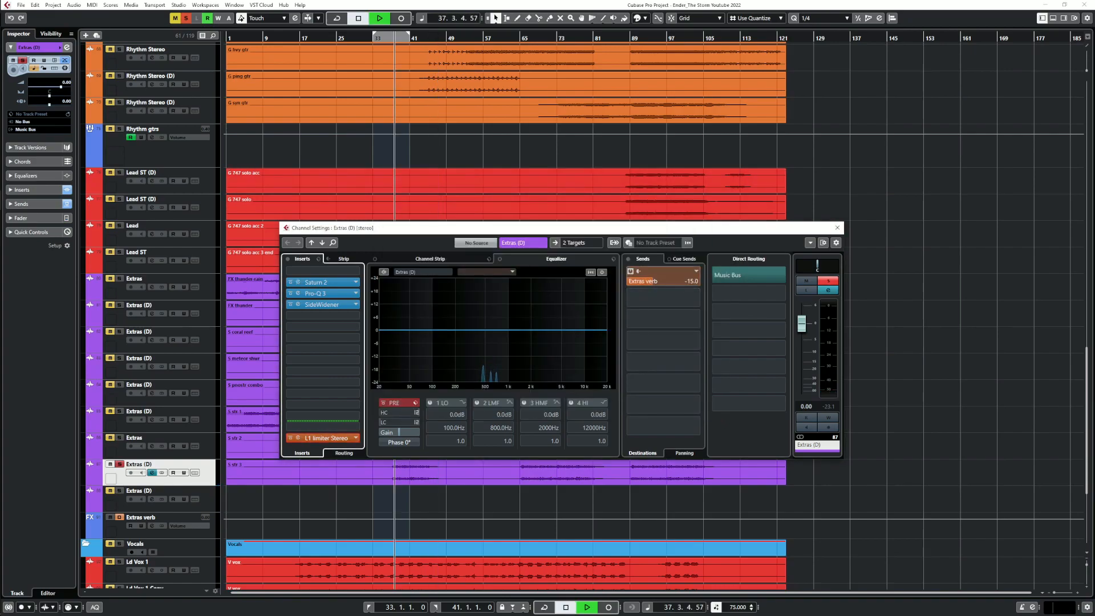
Set the S str 3 track's Extras verb send to -8.61, comparing it with the send bypassed, and stop playback
drag(653, 281, 675, 281)
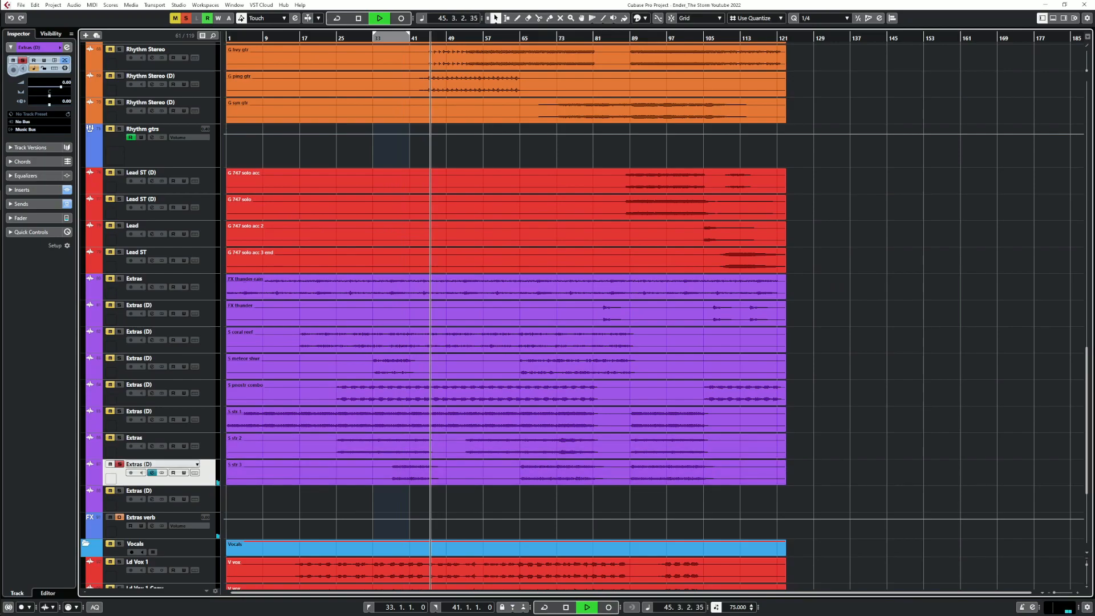
click(152, 473)
click(630, 271)
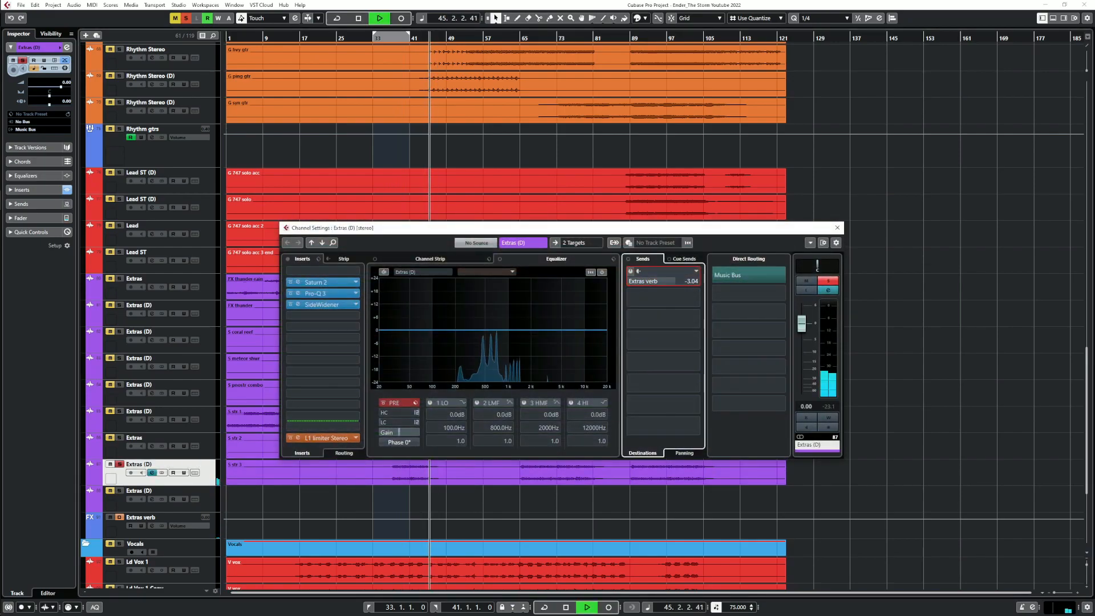
click(630, 272)
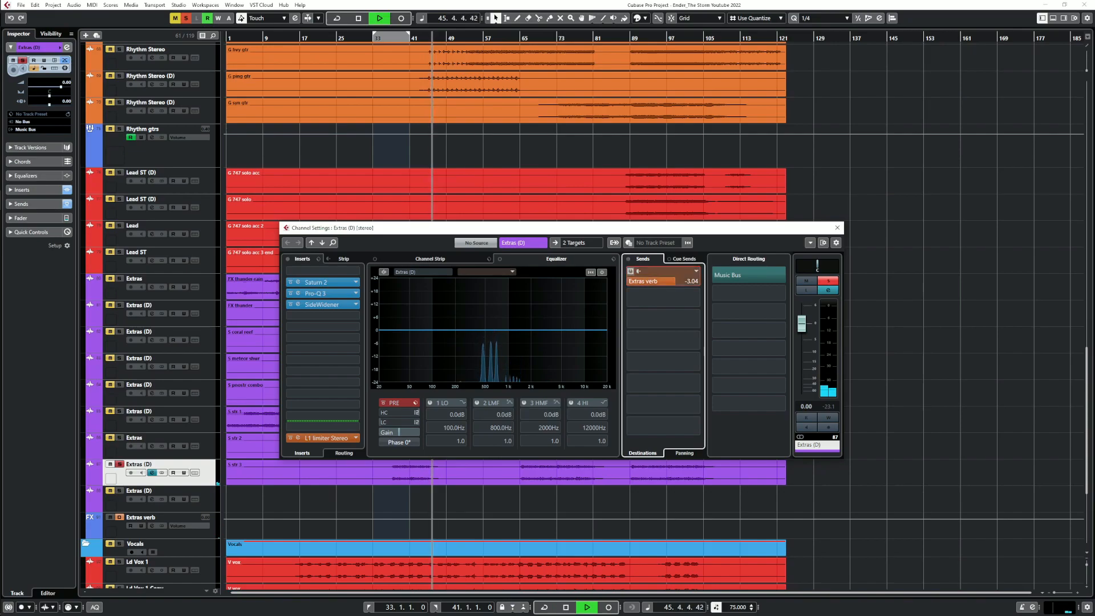
key(space)
key(space)
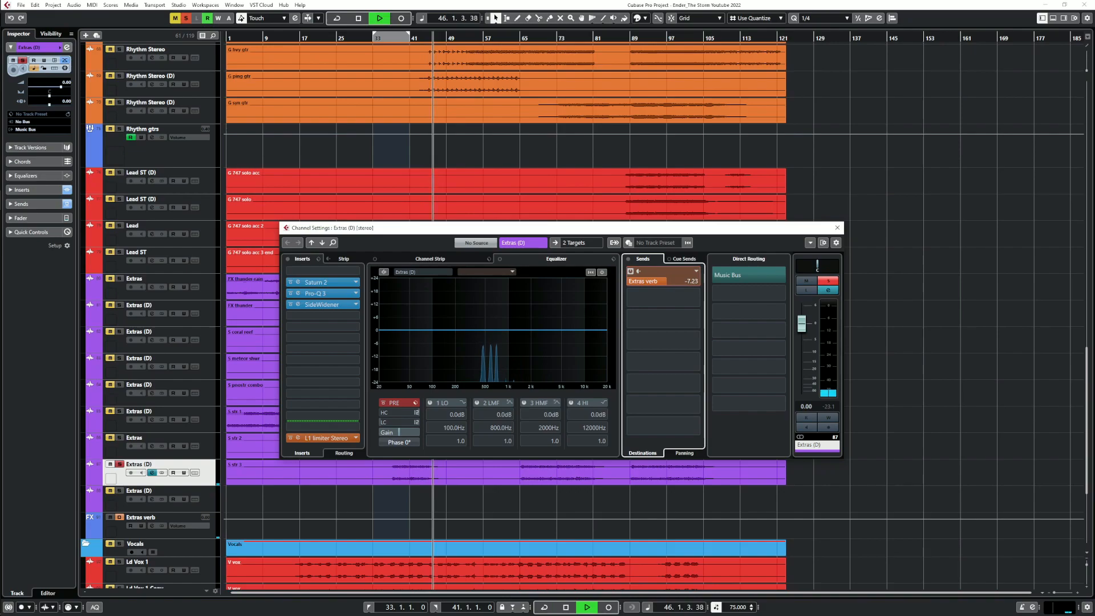
key(space)
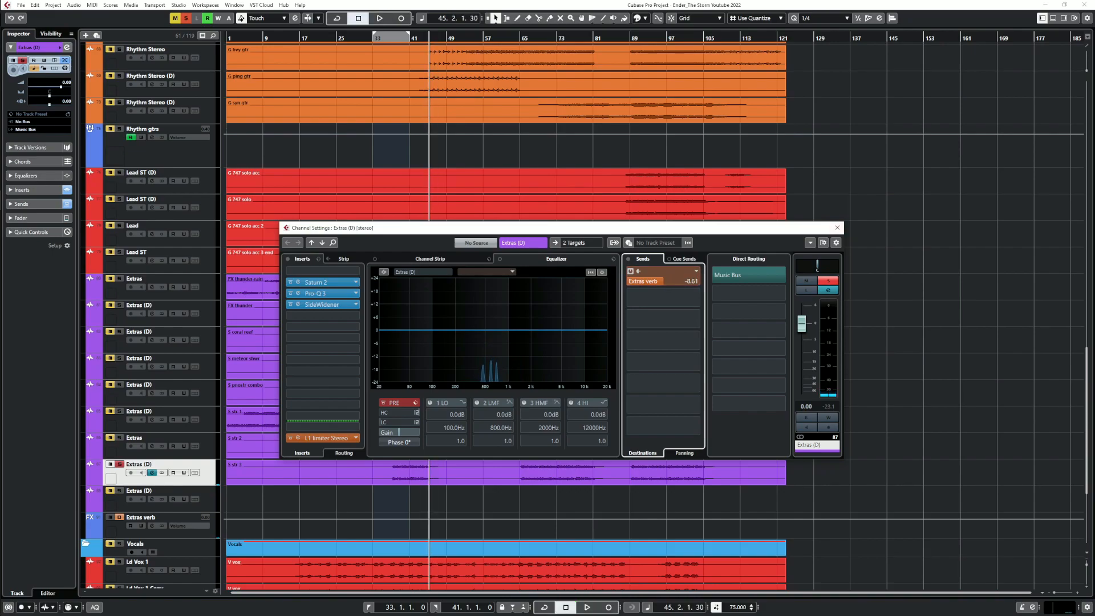
Close the S str 3 channel settings, unsolo the track and play the full mix from bar 60
click(837, 228)
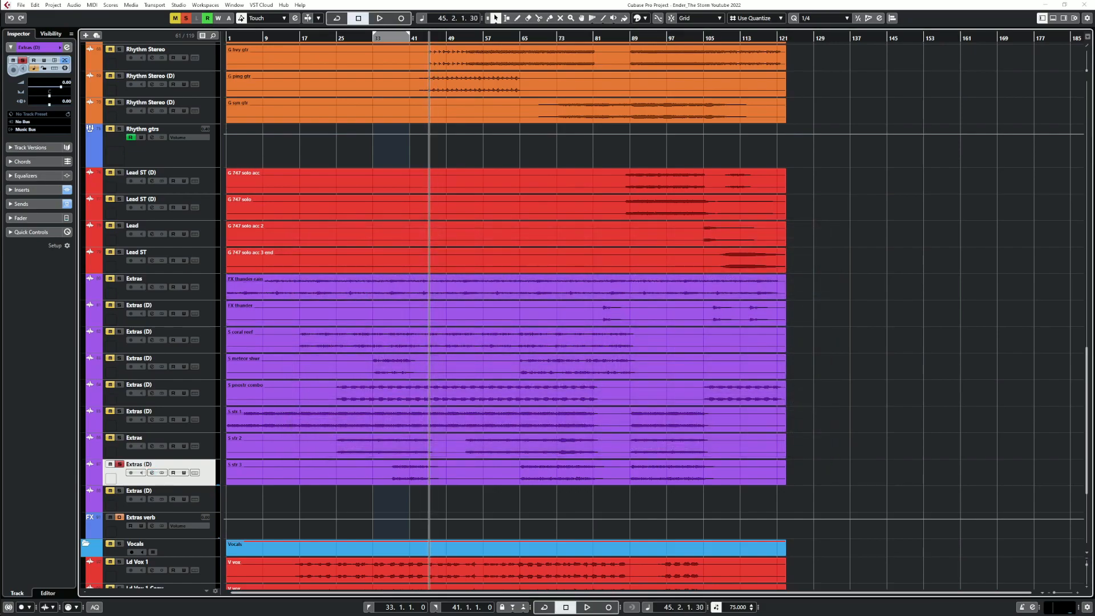
key(s)
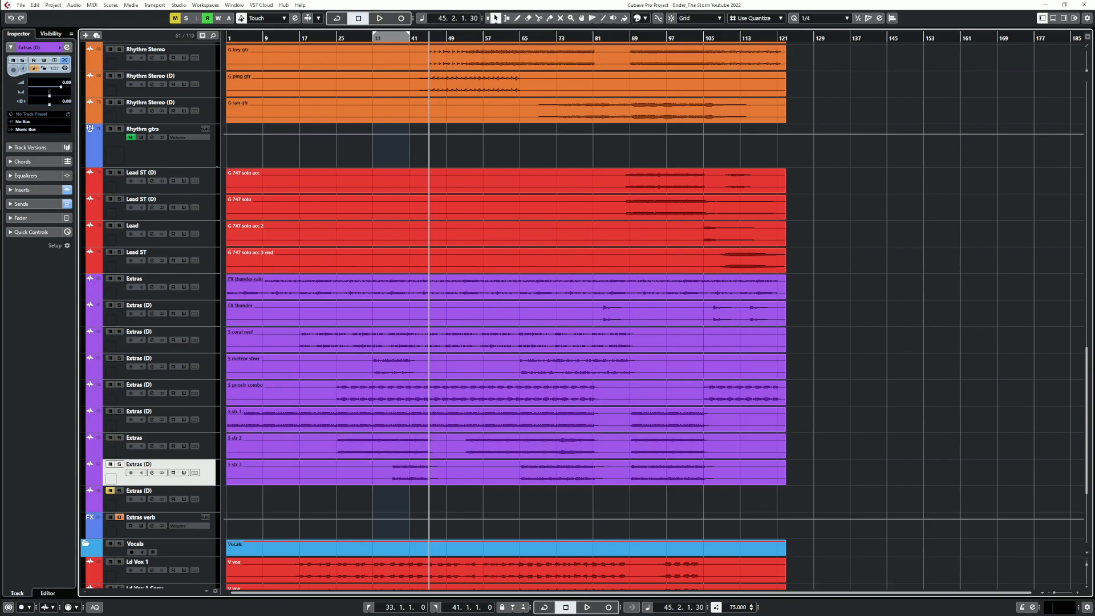
scroll(499, 319, down, 5)
scroll(500, 319, up, 3)
click(500, 38)
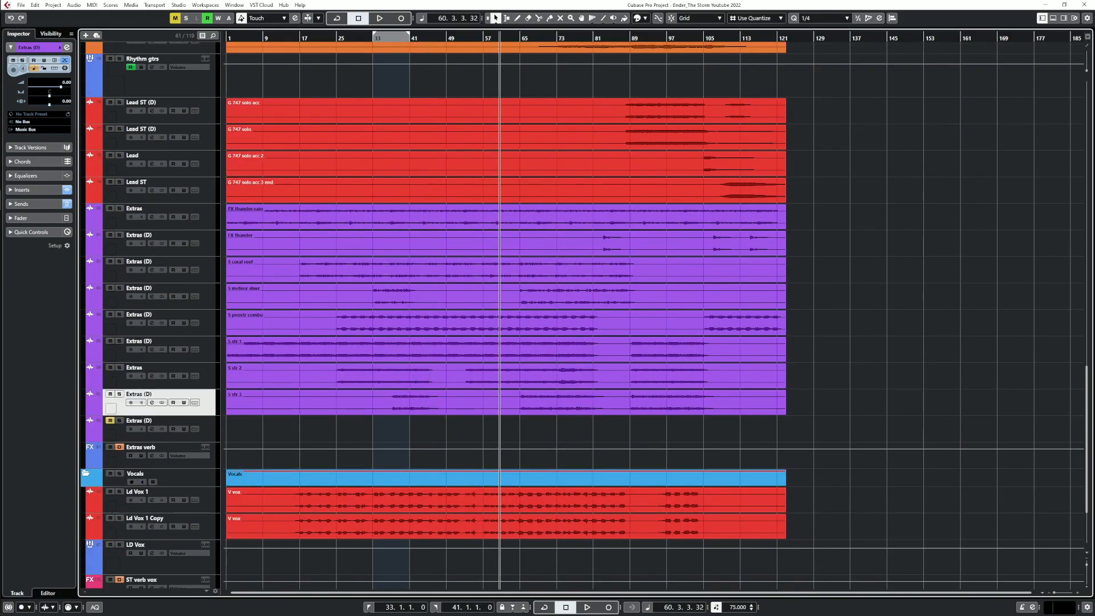
key(space)
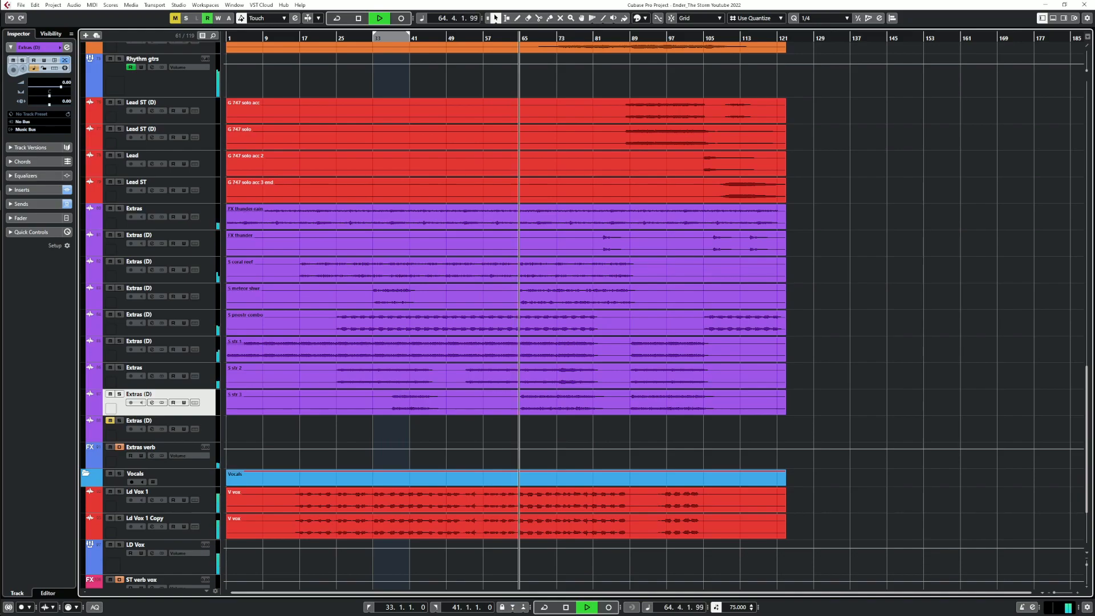
Open ADPTR MetricAB on the Master channel and switch monitoring to the reference Ender_The storm Final mix.wav
scroll(582, 314, down, 3)
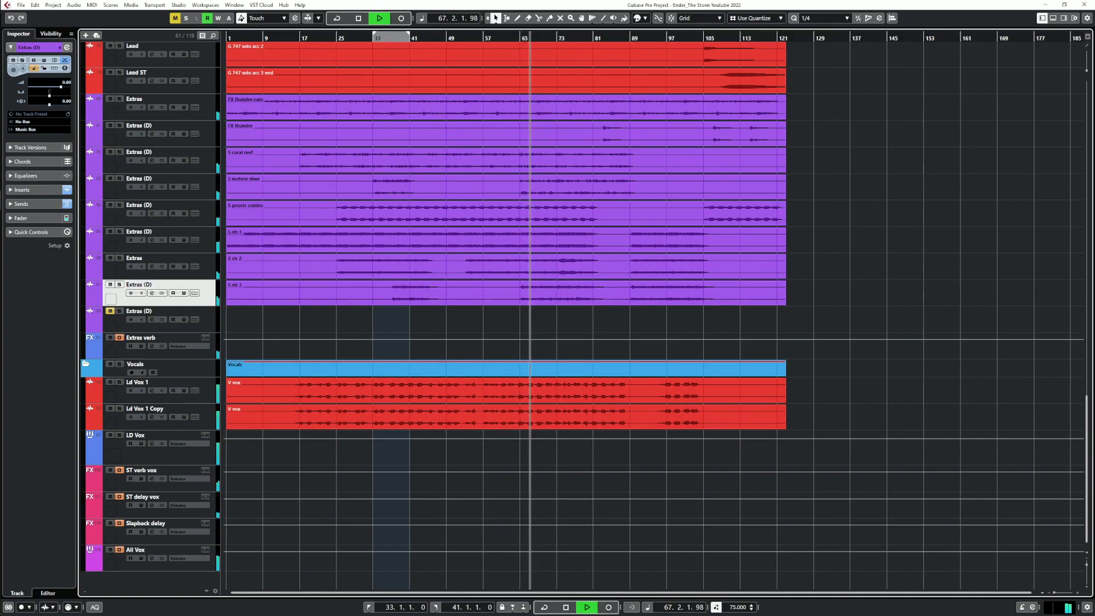
scroll(118, 224, up, 10)
scroll(149, 228, up, 10)
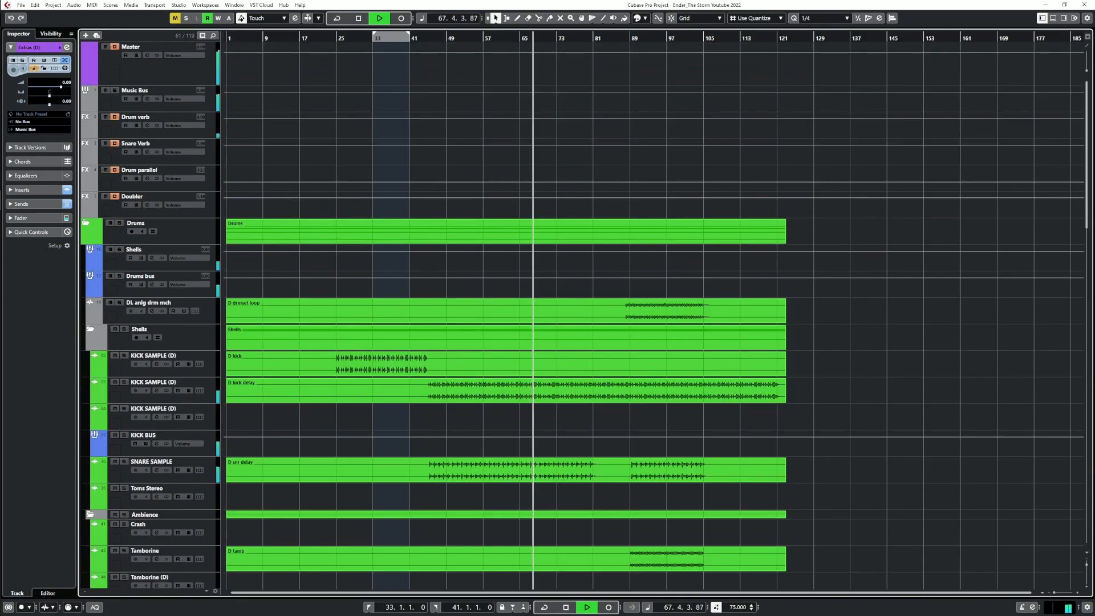
click(148, 56)
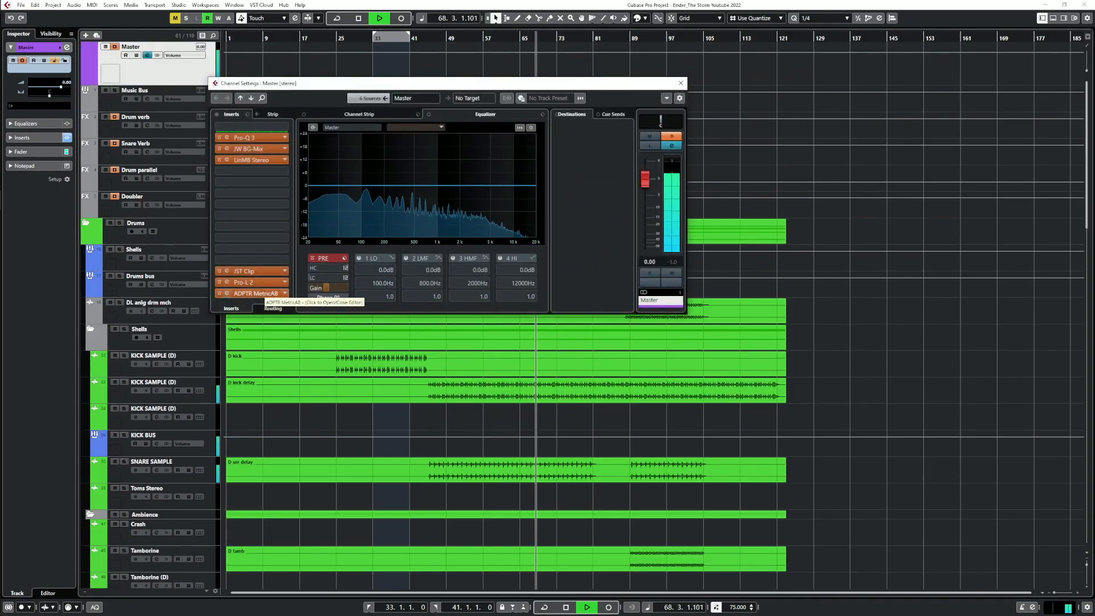
click(259, 293)
click(639, 383)
click(323, 450)
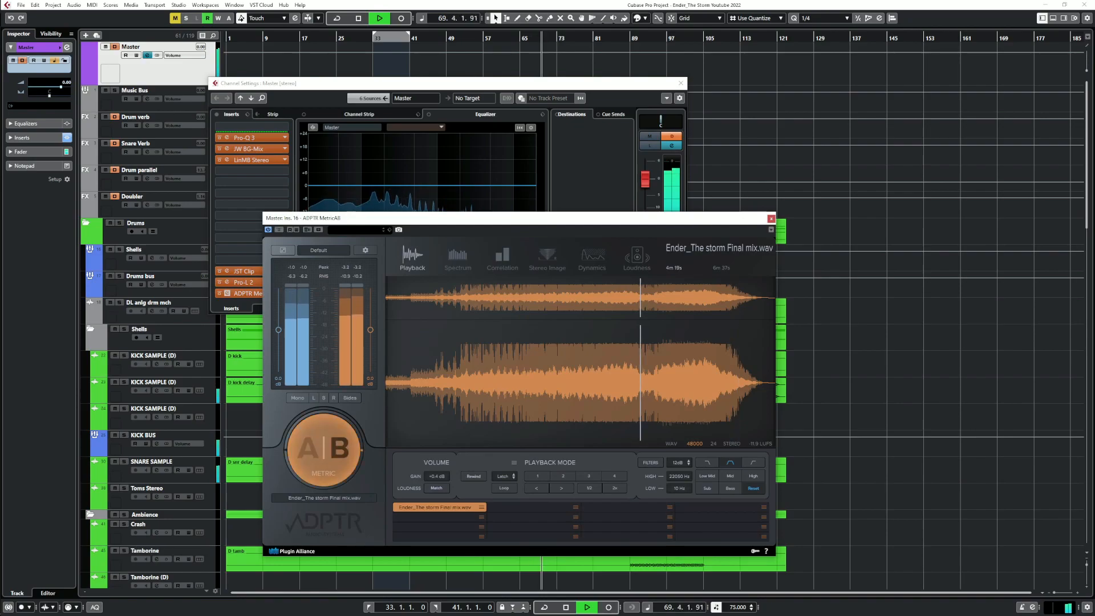
Audition several points of the reference to match the song position, return to the mix and cue the reference at about 3m 58s
click(627, 383)
click(609, 382)
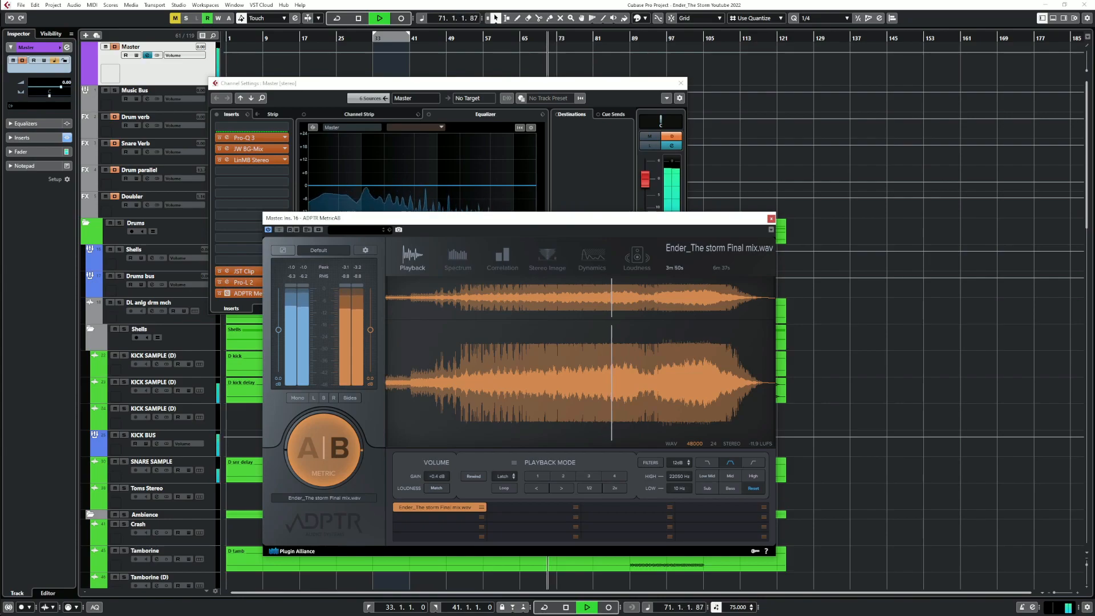
click(563, 382)
click(579, 383)
click(586, 382)
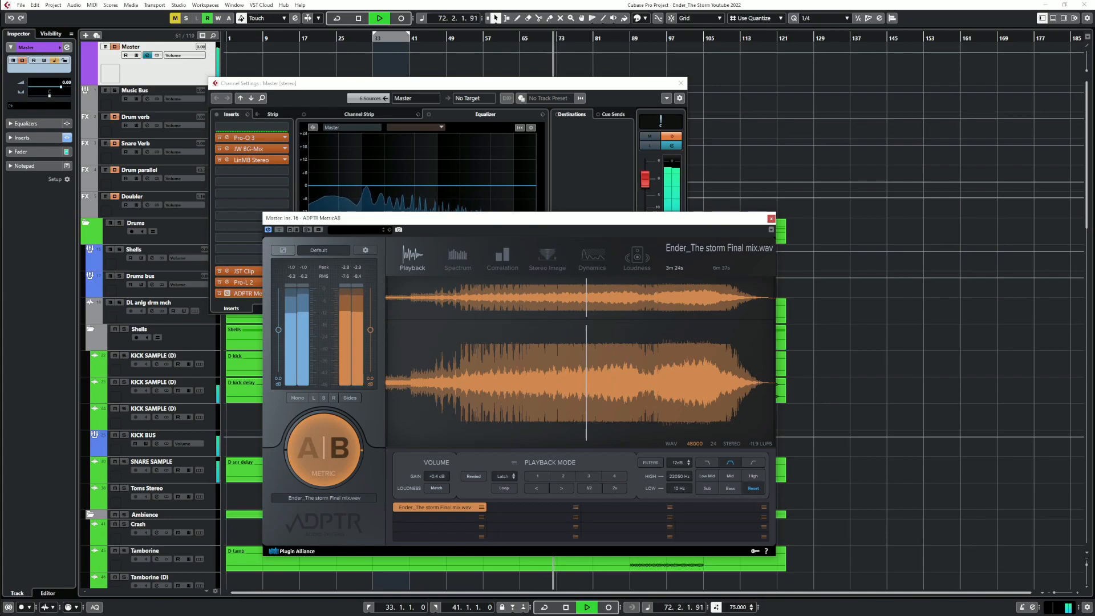
click(324, 450)
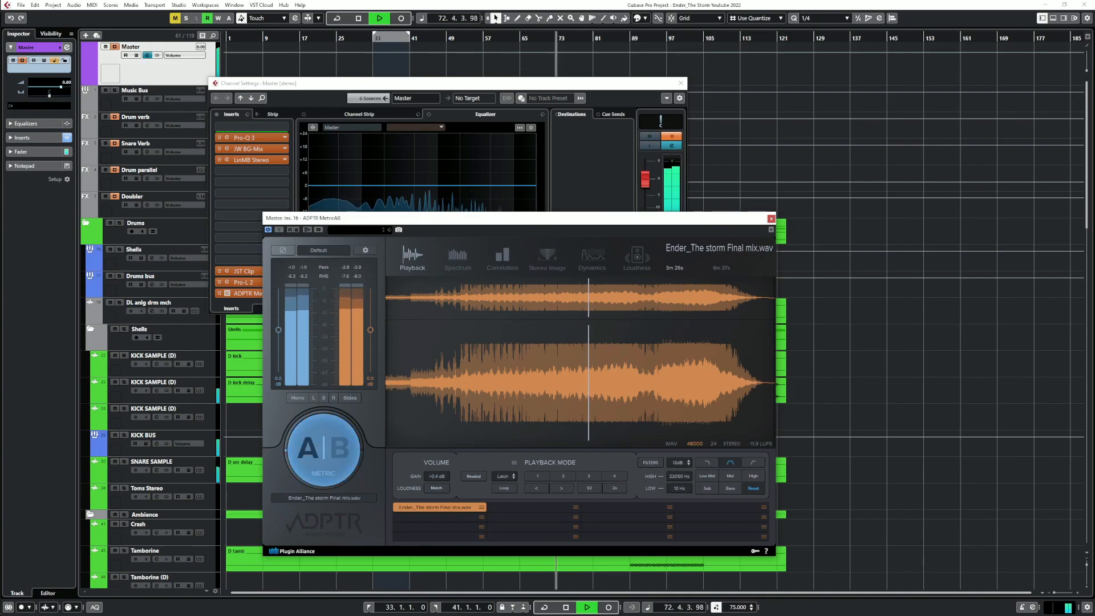
click(617, 382)
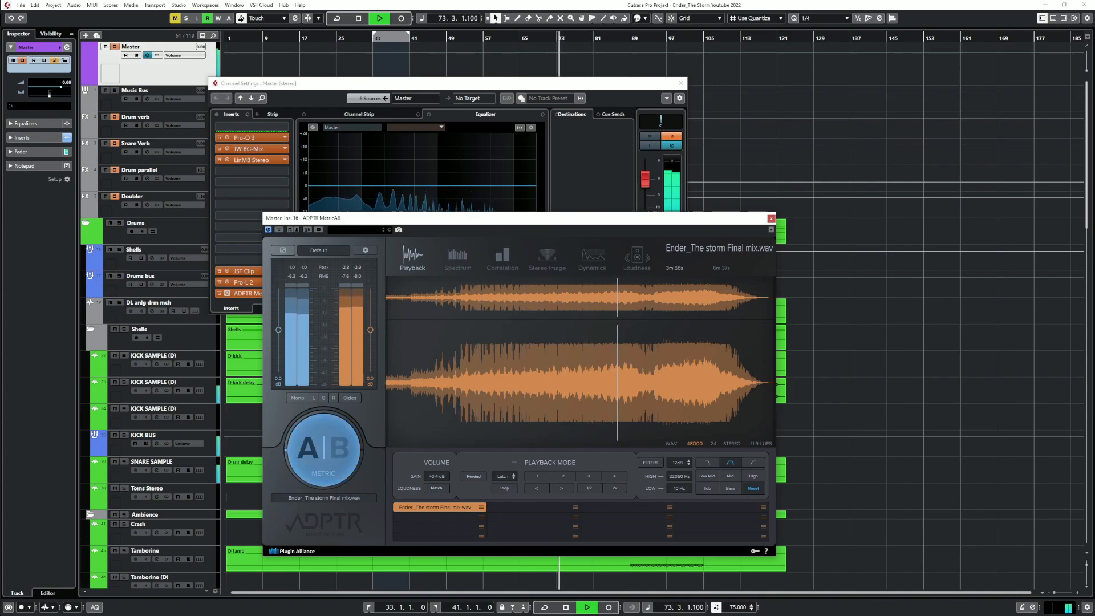
Alternate between the reference and the mix in MetricAB, ending on the reference re-cued slightly earlier
click(323, 449)
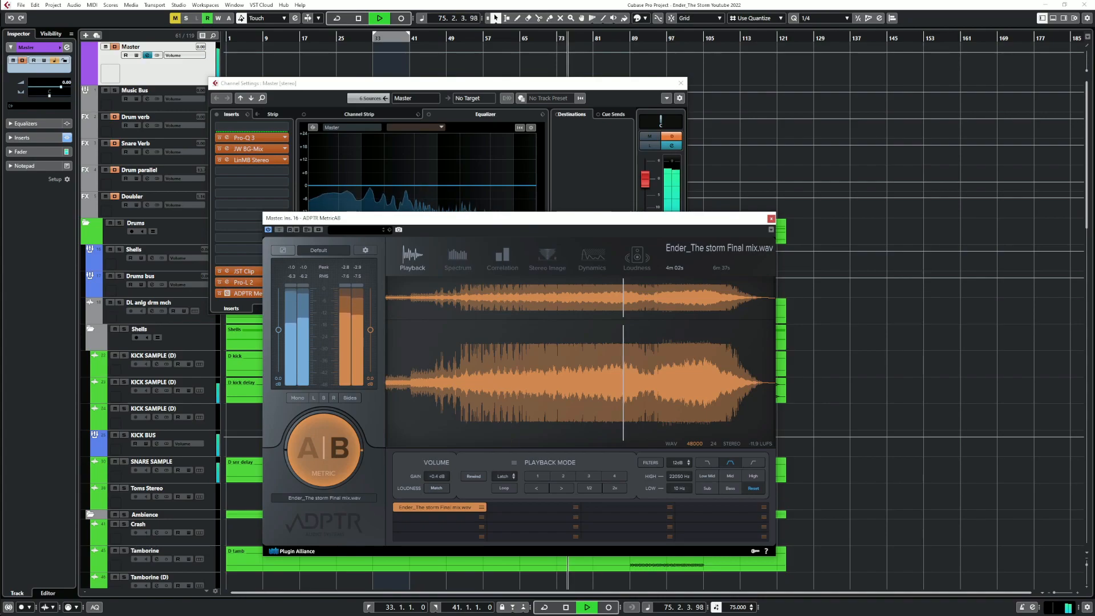
click(323, 450)
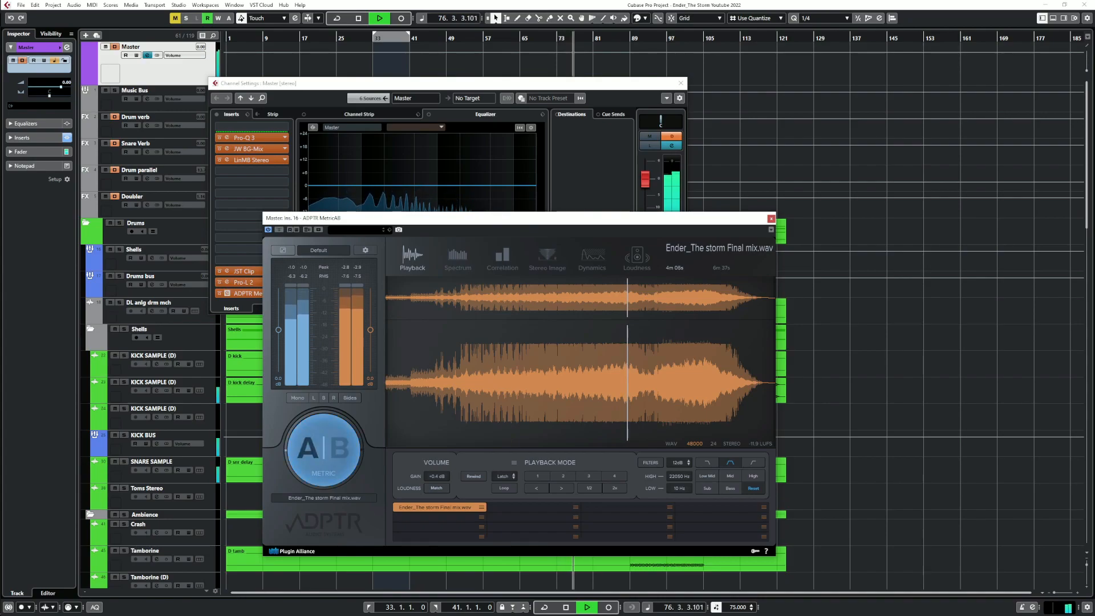
click(323, 450)
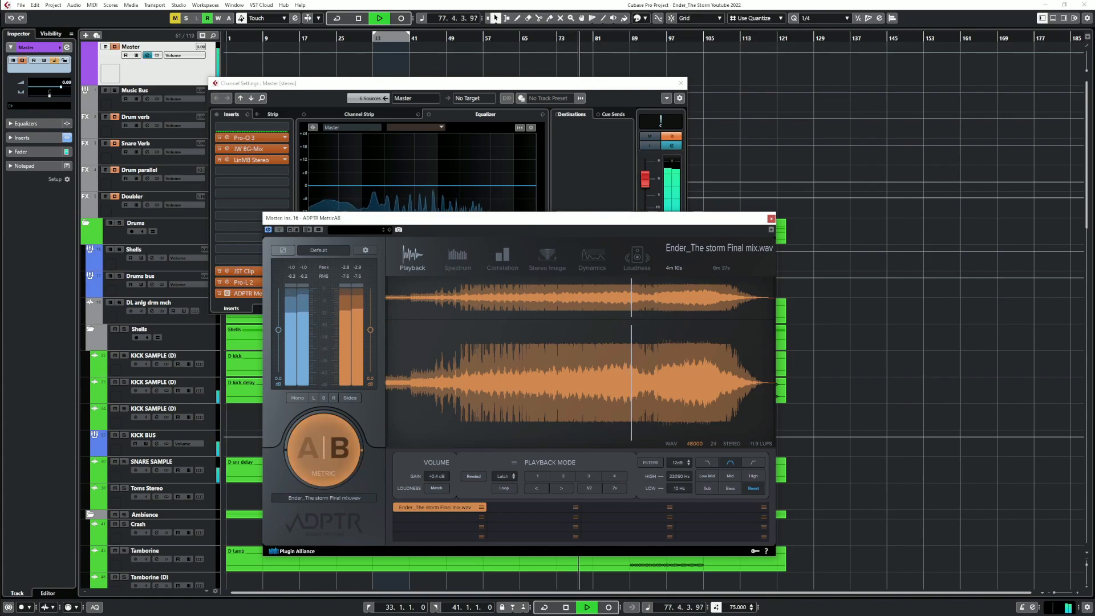
click(623, 383)
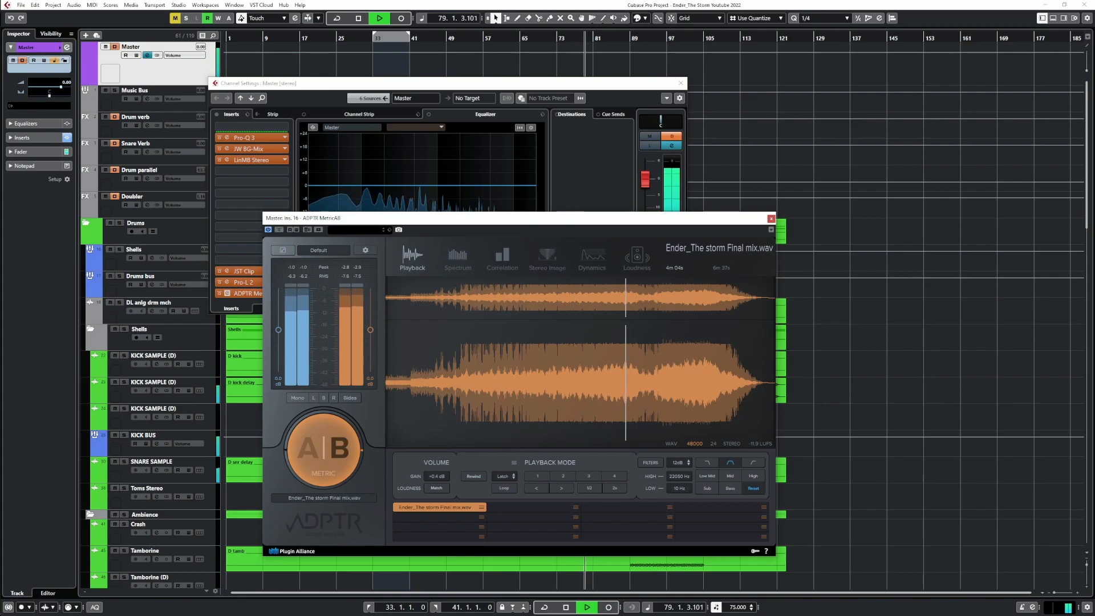
Move the project playback to about bar 76 and A/B the mix against the reference through this section
click(572, 40)
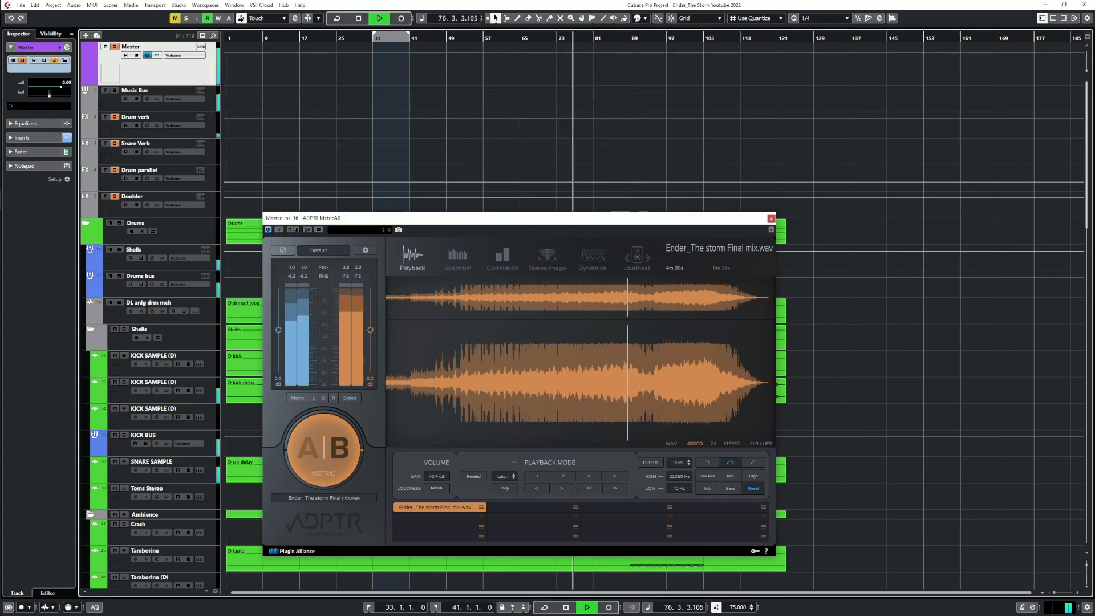
click(323, 450)
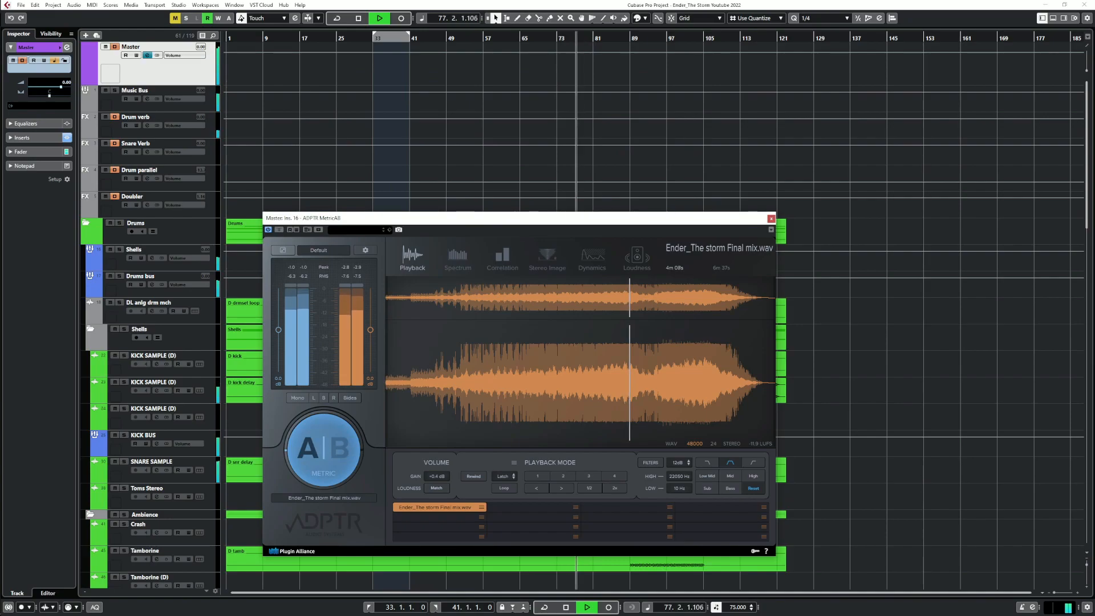
click(324, 450)
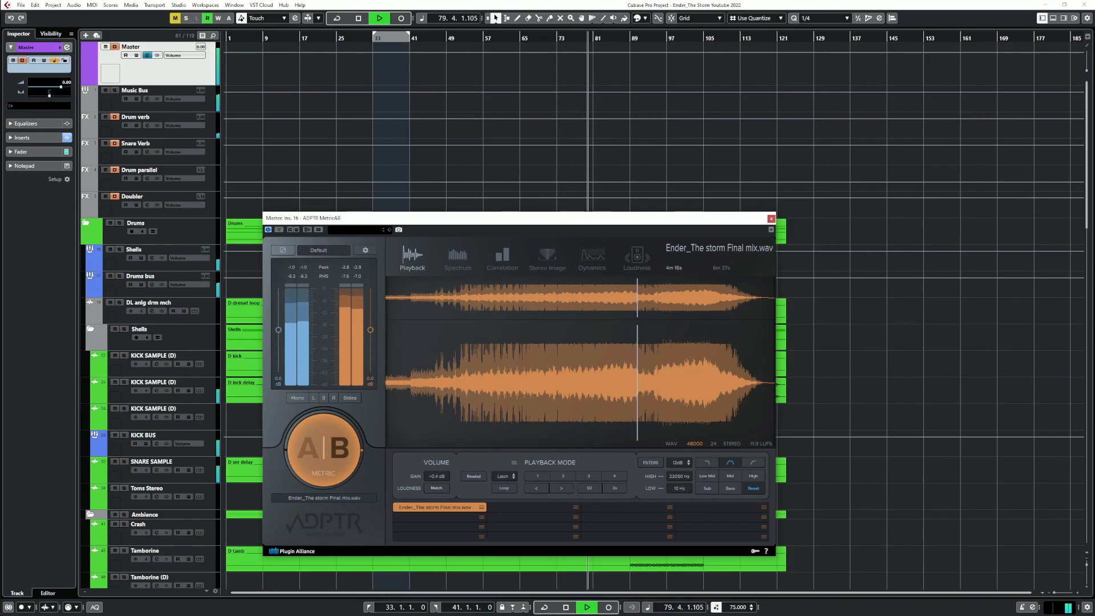
click(323, 450)
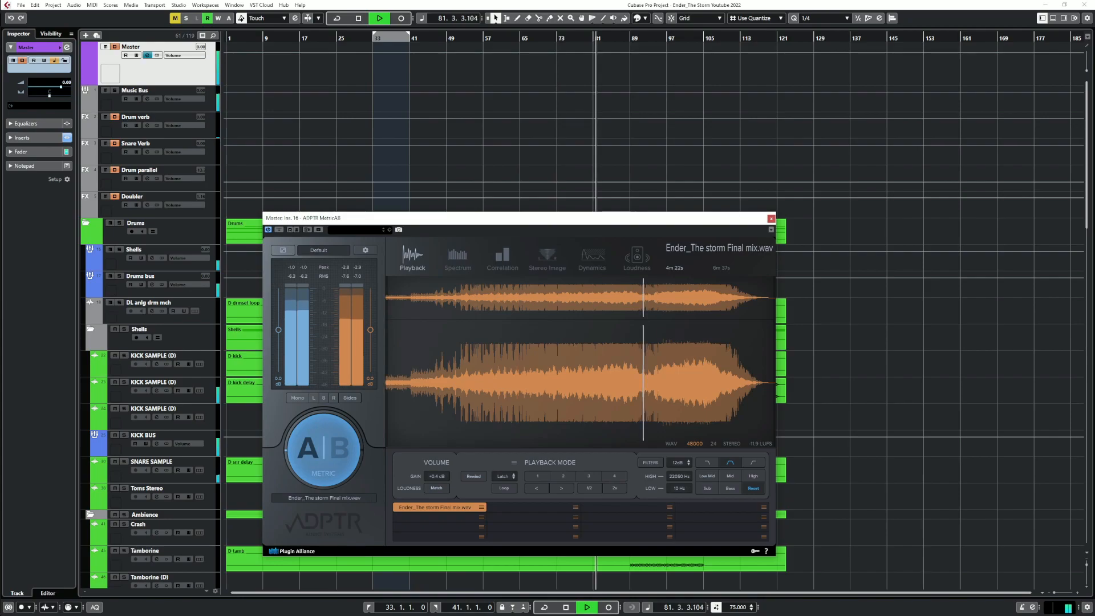
Play the mix from about bar 89 and switch to the reference to compare the section
click(637, 38)
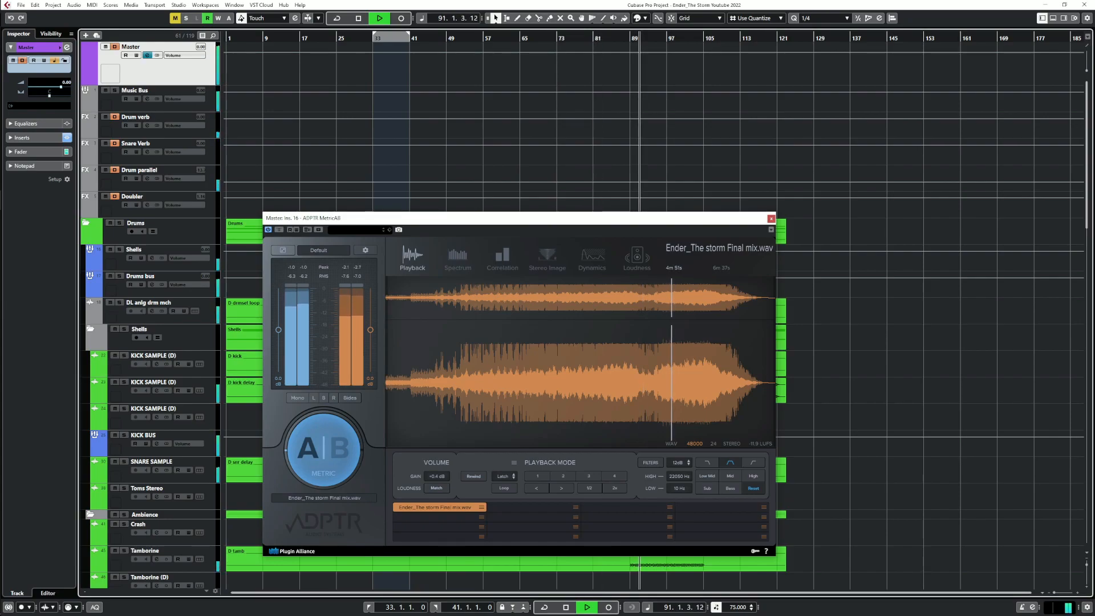
click(629, 39)
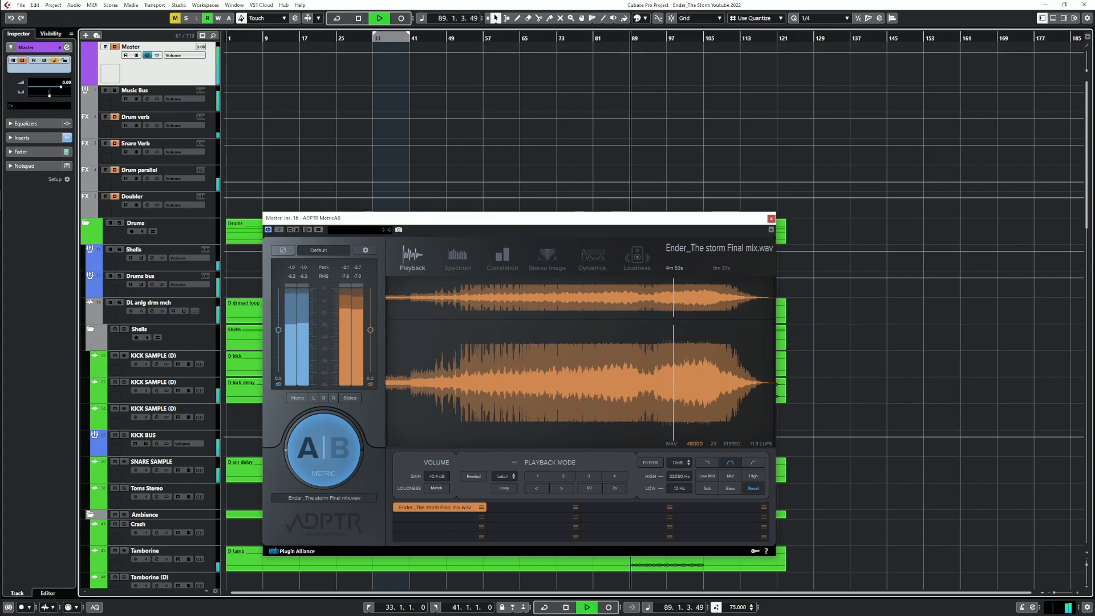
click(323, 450)
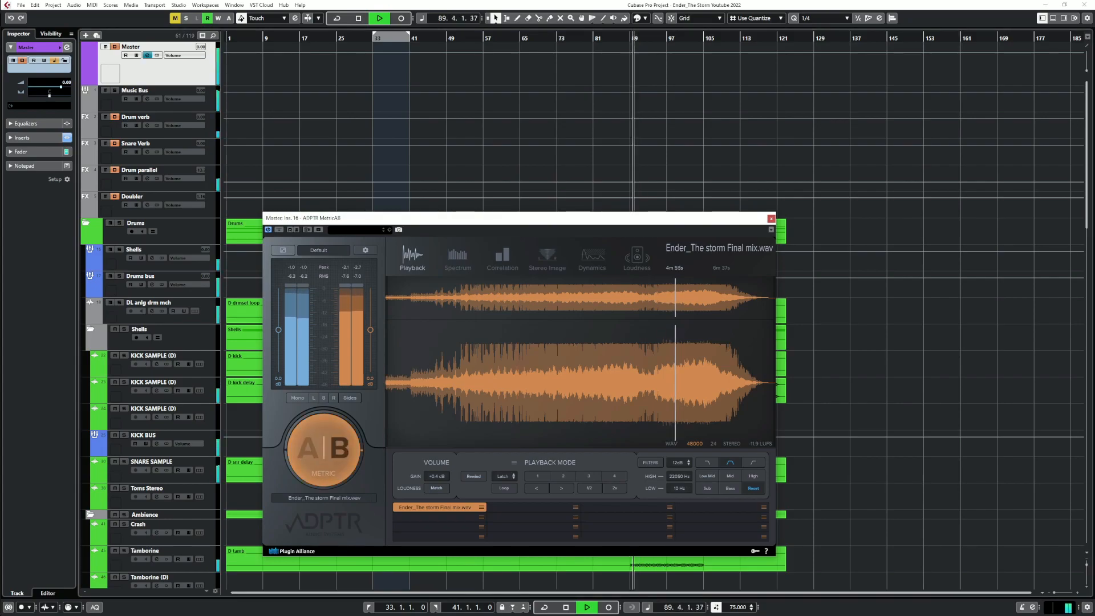
Re-cue the reference in MetricAB at about 4m 48s and alternate between mix and reference, ending on the mix
click(323, 449)
click(671, 382)
click(660, 382)
click(668, 382)
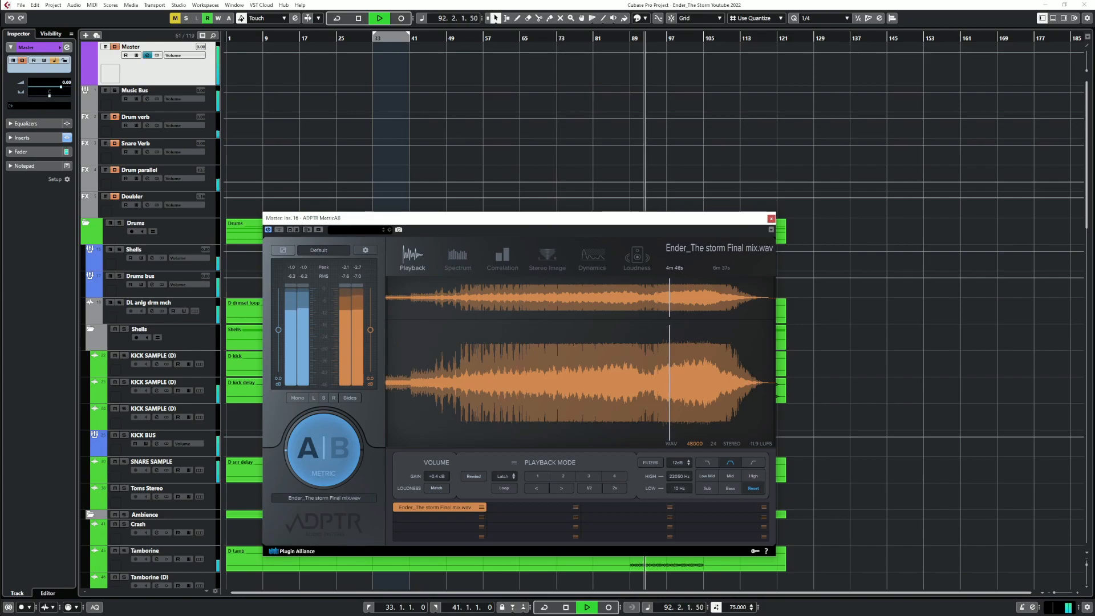
click(323, 449)
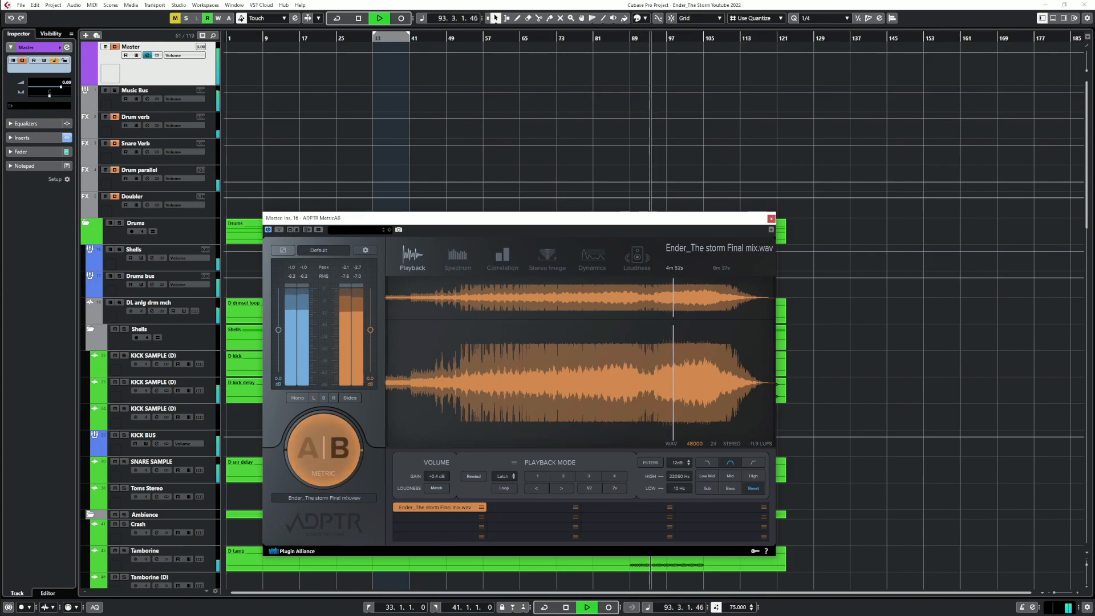
click(323, 450)
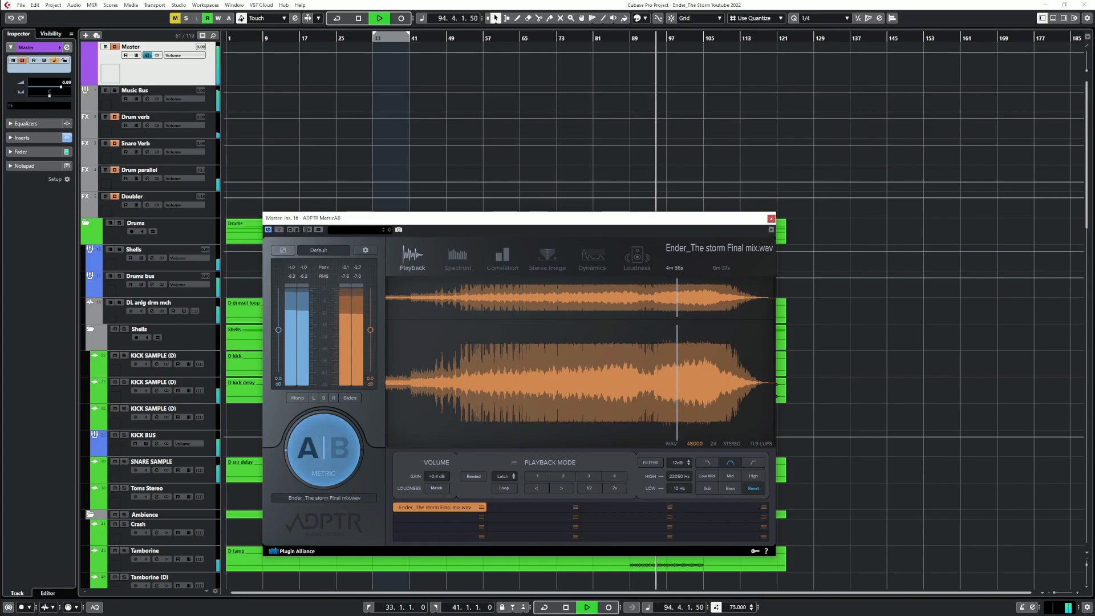
Close MetricAB and the Master channel settings, and stop playback
click(772, 219)
click(148, 55)
click(148, 56)
click(251, 293)
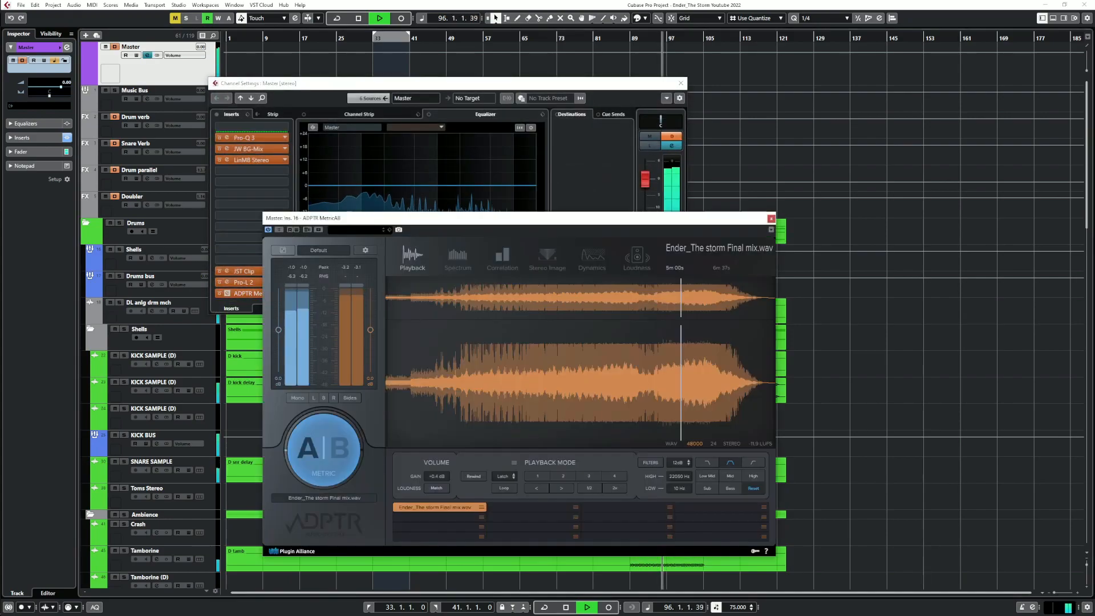
click(771, 219)
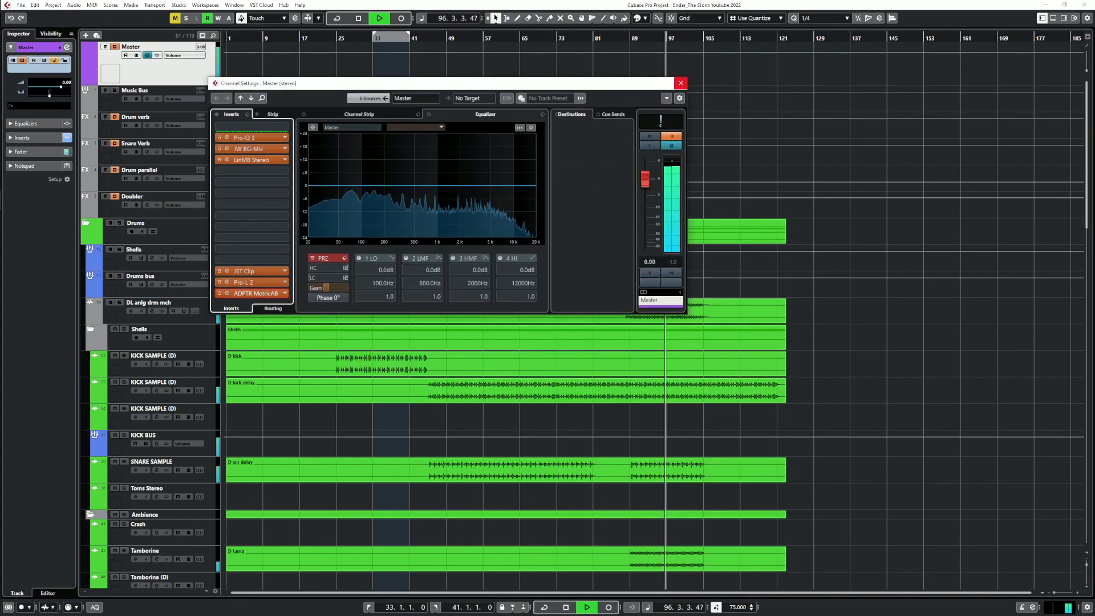
click(680, 83)
key(space)
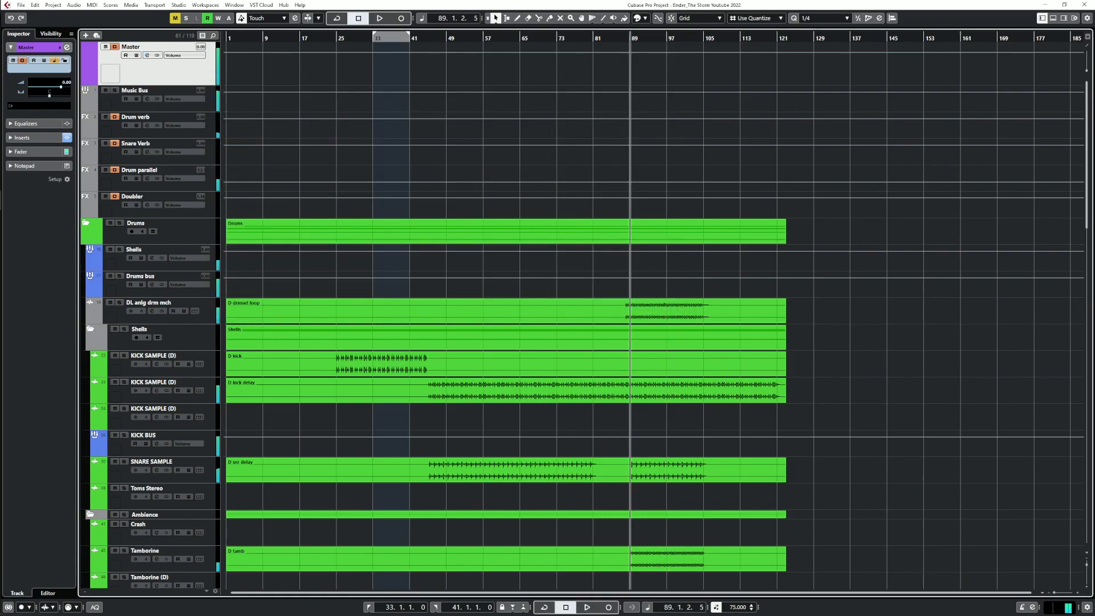
Bring the vocal tracks into view and place the project cursor at about bar 22
scroll(428, 314, down, 15)
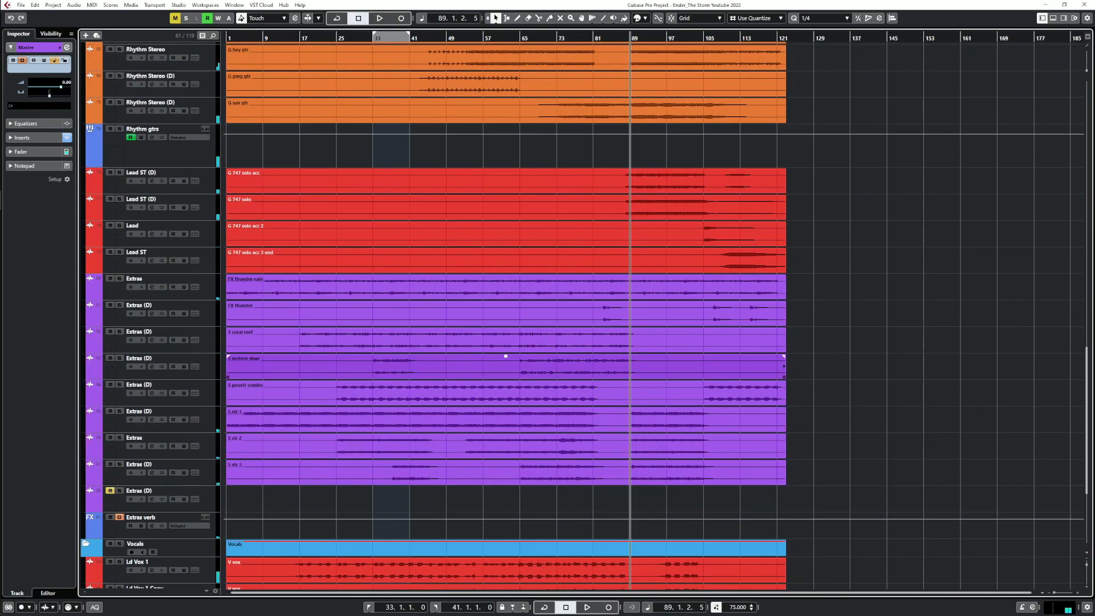
scroll(428, 314, down, 5)
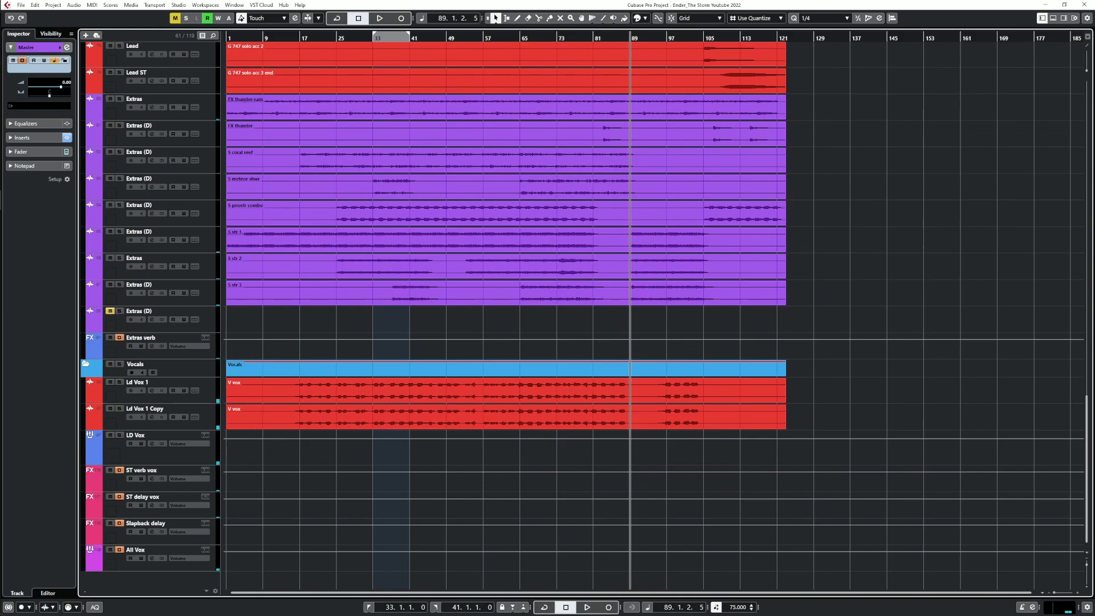
key(h)
key(h)
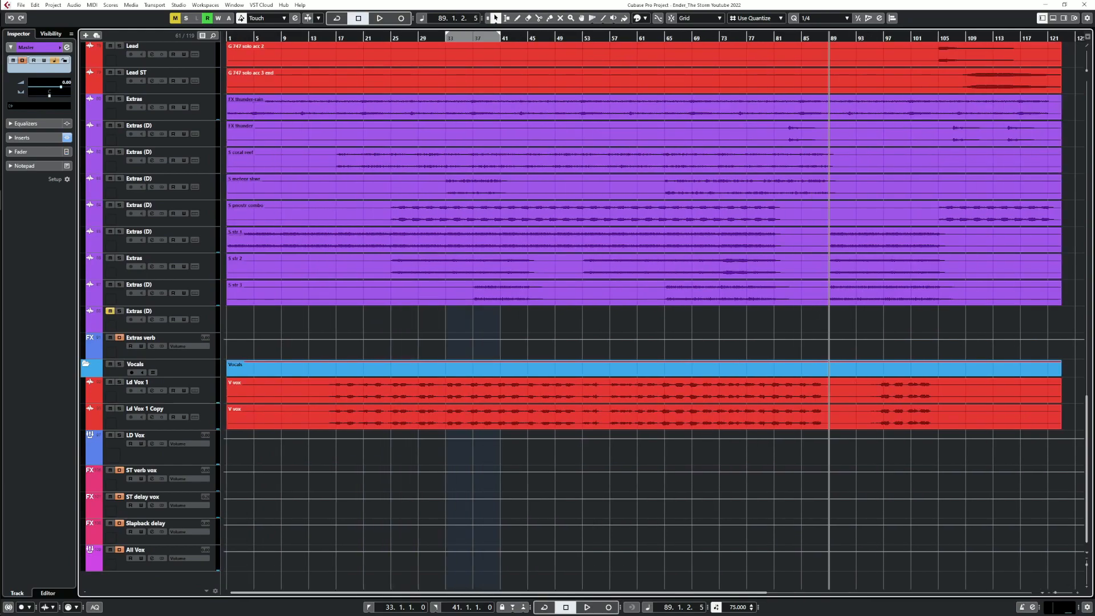
click(374, 39)
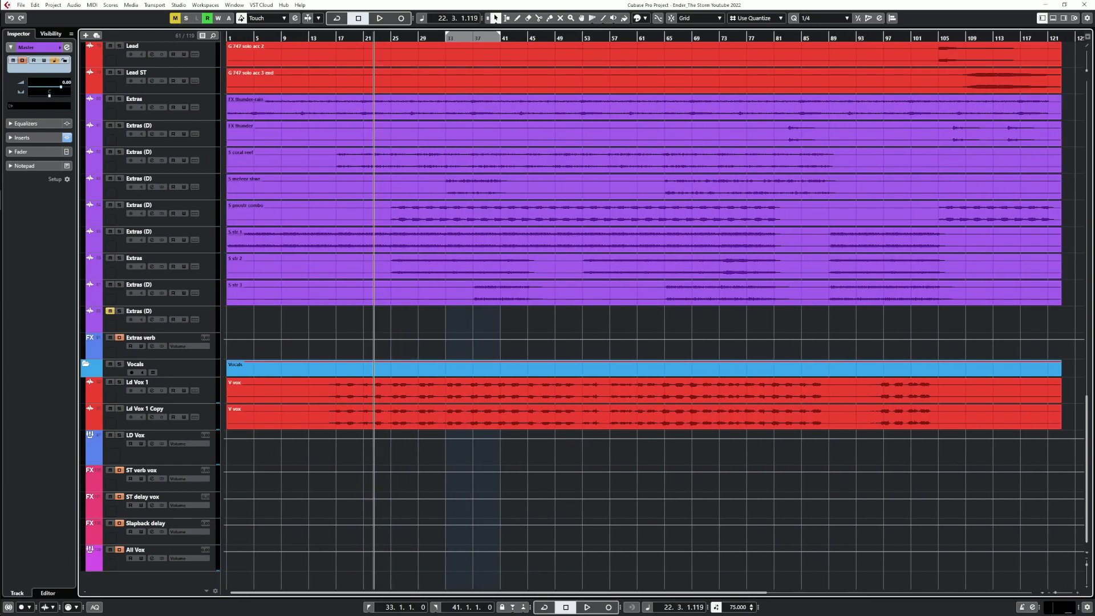
Solo Ld Vox 1 and open its CLA-76 Mono compressor clear of the channel's insert list
click(119, 382)
click(151, 391)
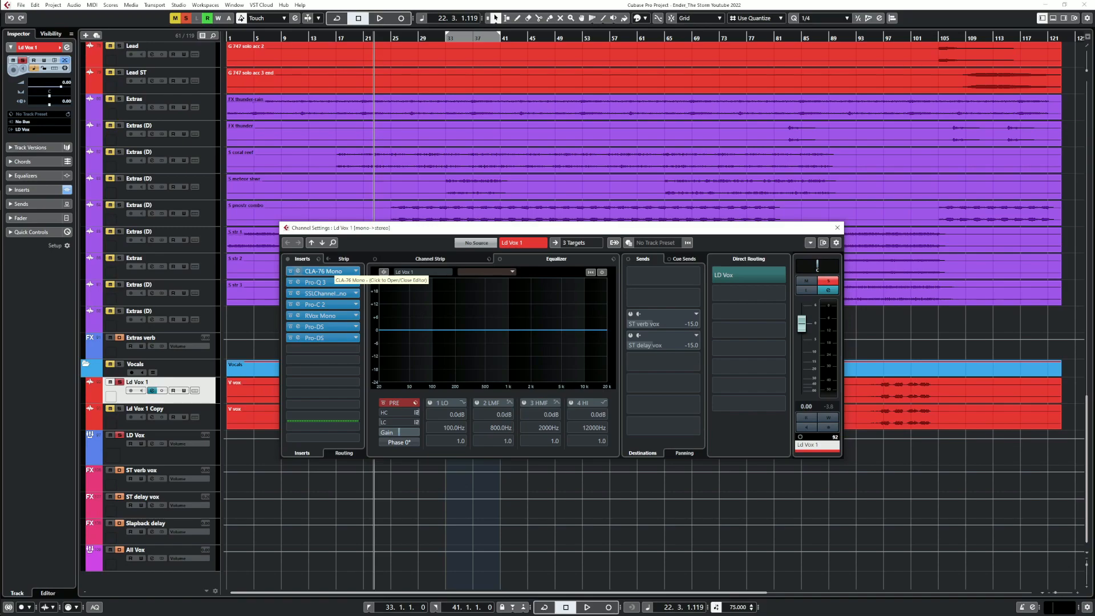
click(298, 272)
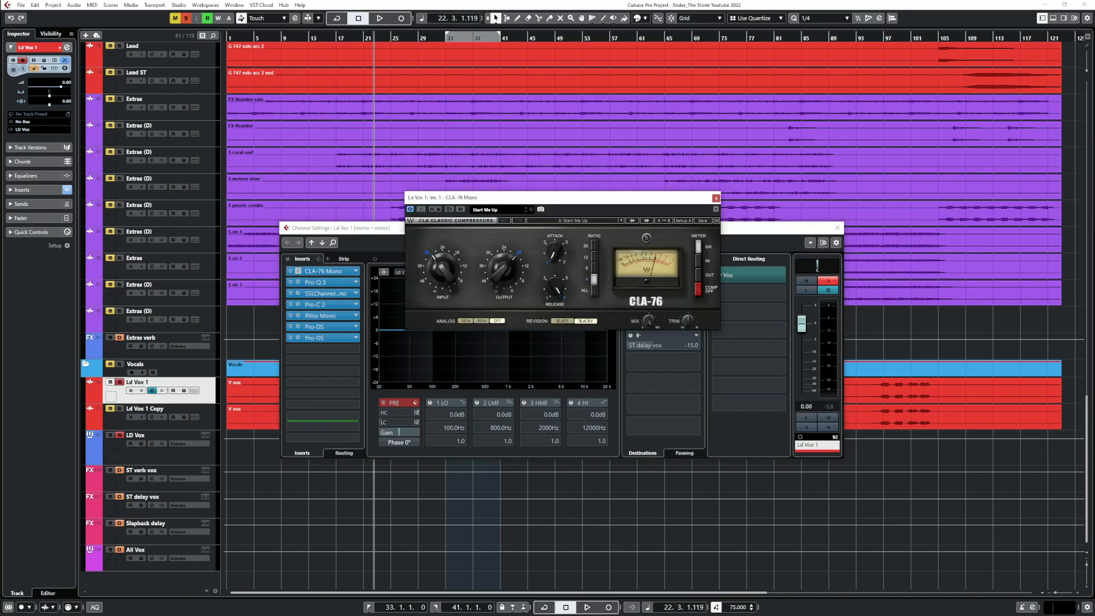
drag(531, 198, 537, 141)
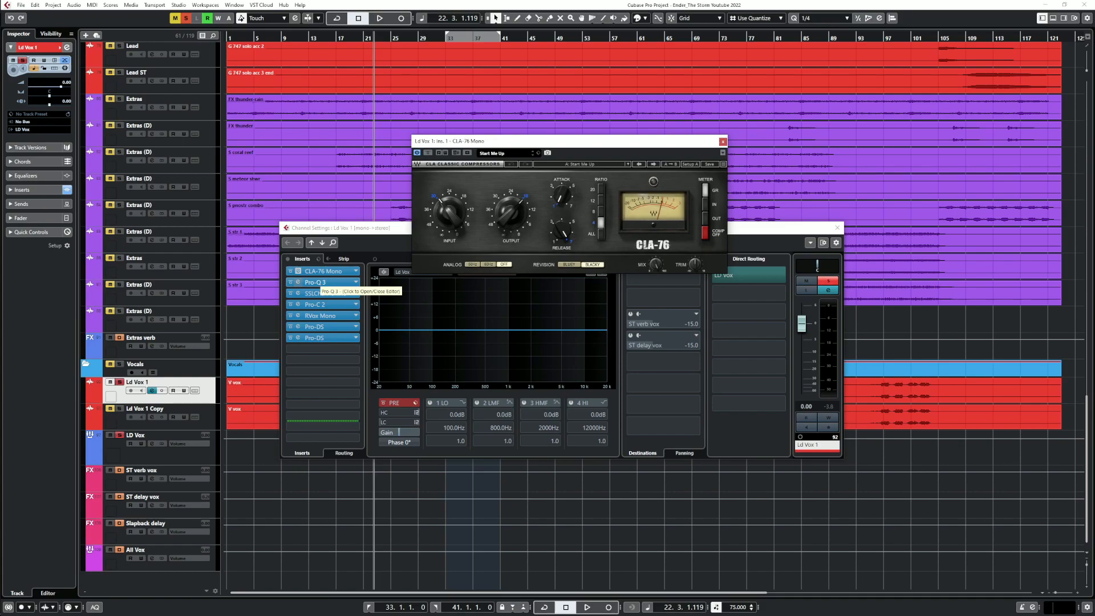
In Ld Vox 1's Pro-Q 3, delete the 305 Hz and 245 Hz bands, and widen and deepen the remaining low-mid cut near 245 Hz
click(318, 282)
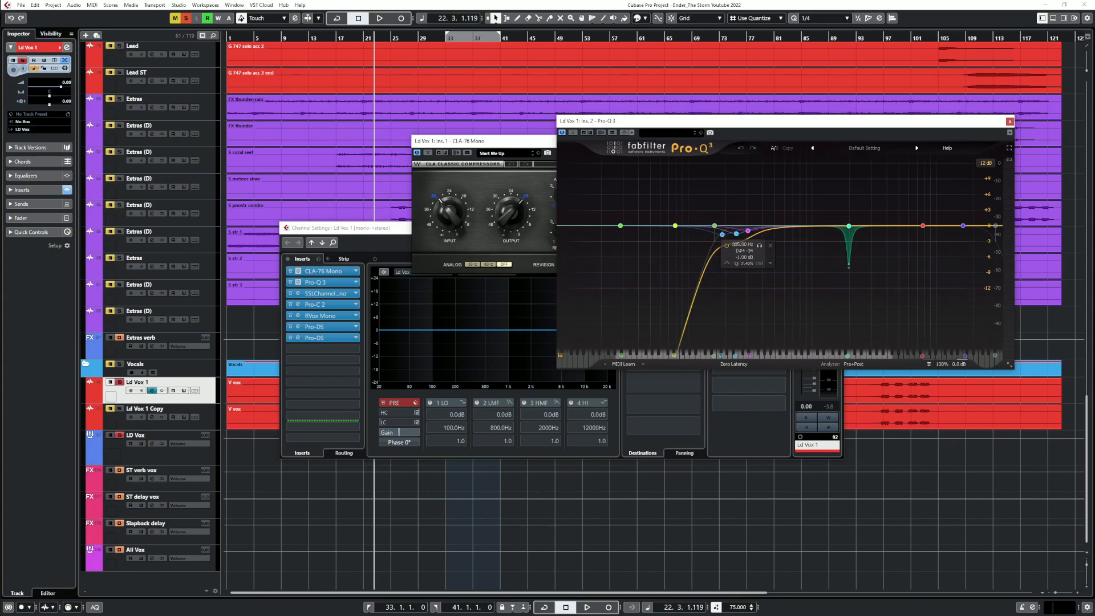
click(748, 231)
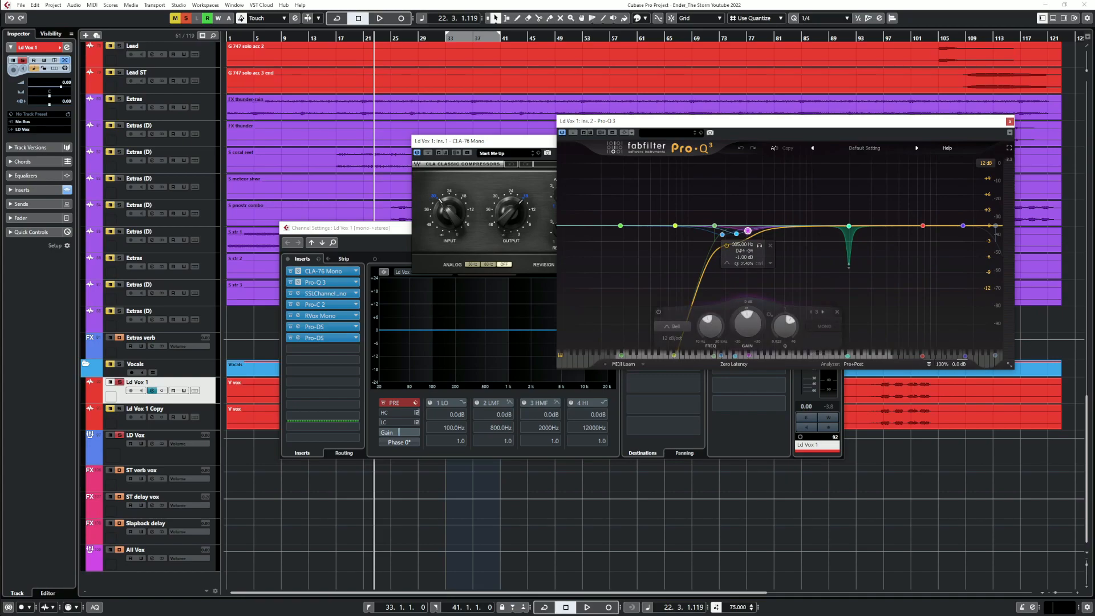
click(836, 312)
click(737, 234)
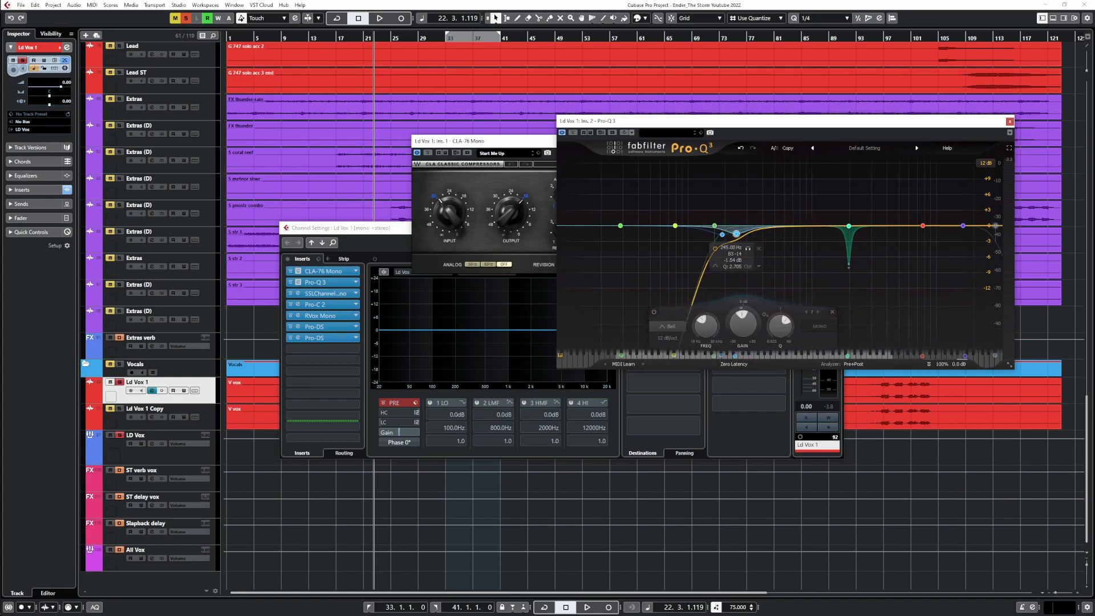
click(825, 312)
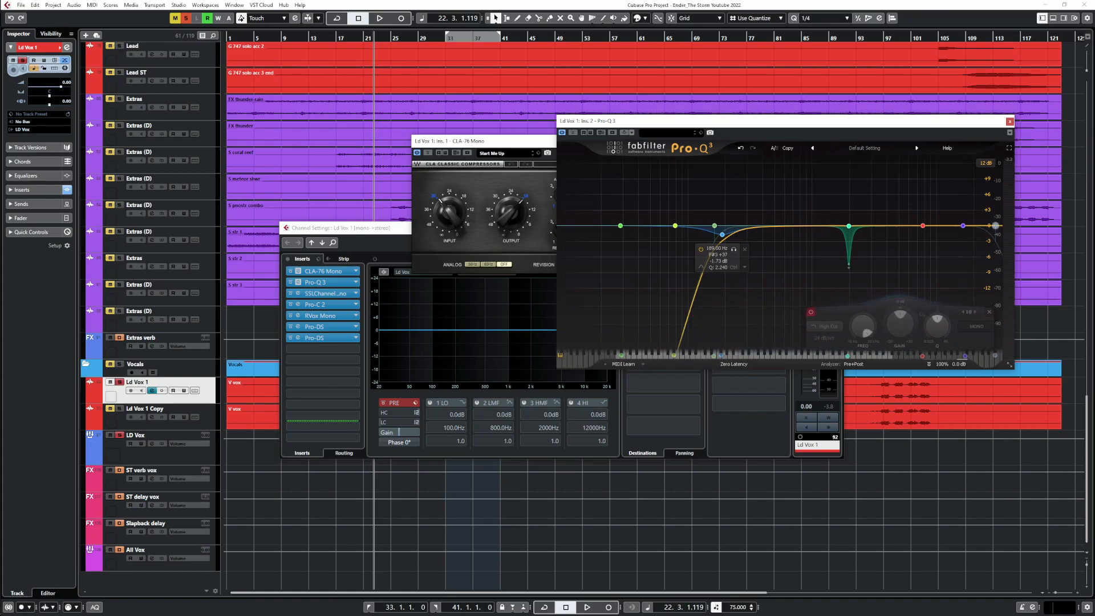
drag(722, 234, 736, 241)
scroll(736, 241, down, 4)
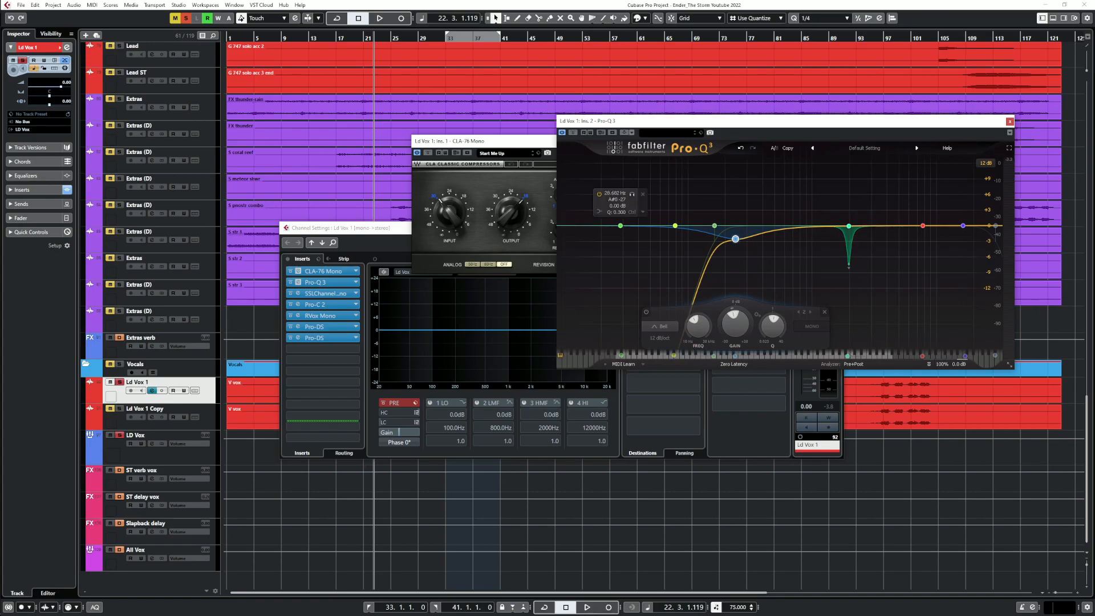
Examine the settings of SSLChannel, Pro-C 2, RVox and both Pro-DS de-essers on Ld Vox 1
click(321, 293)
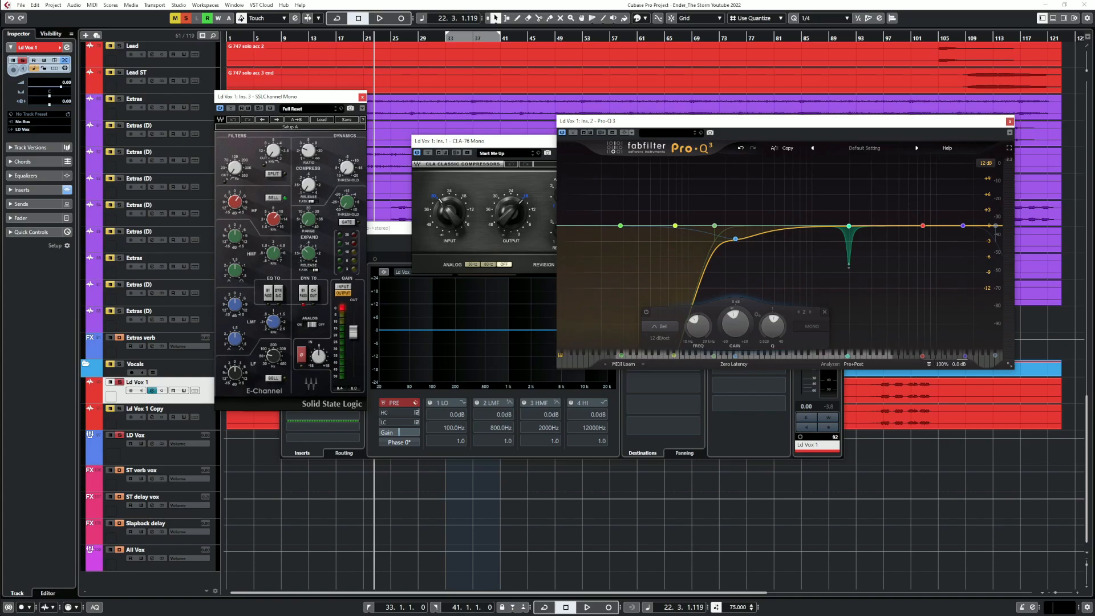
click(362, 97)
click(320, 304)
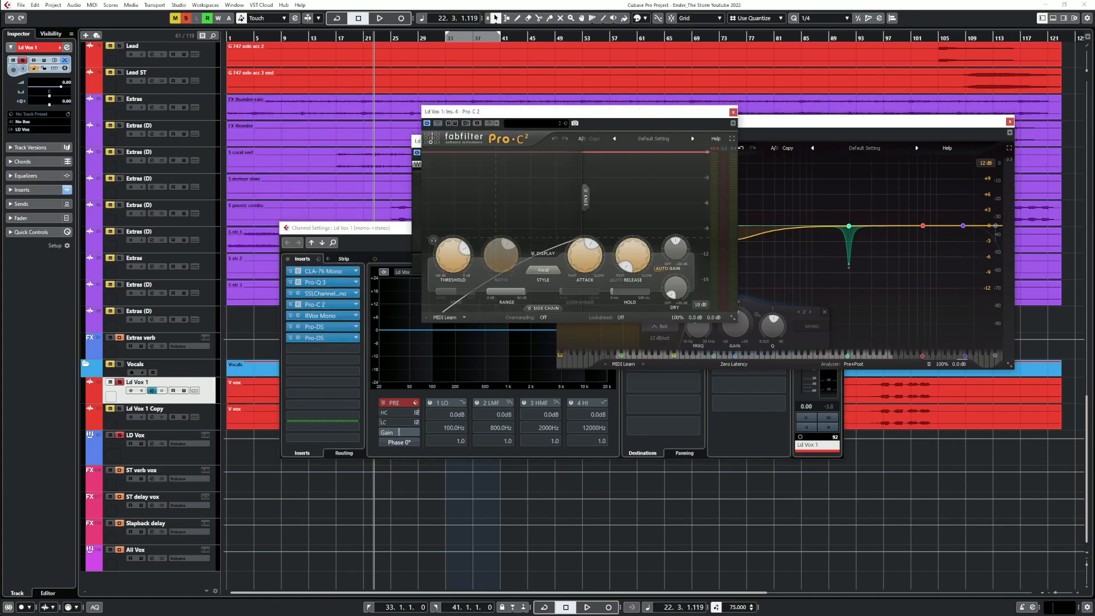
mouse_move(585, 255)
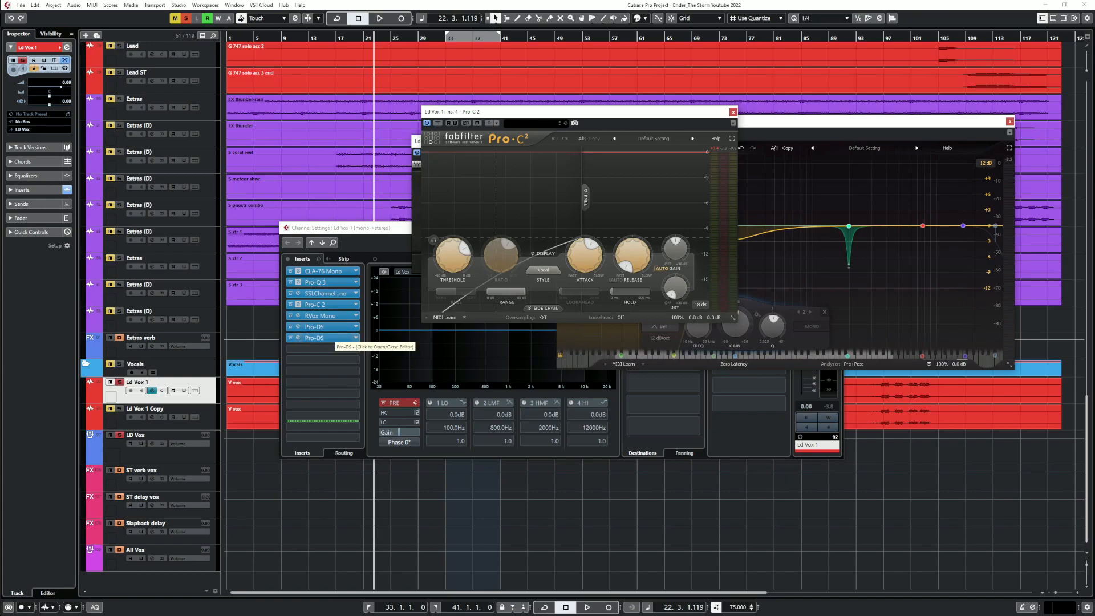
click(323, 316)
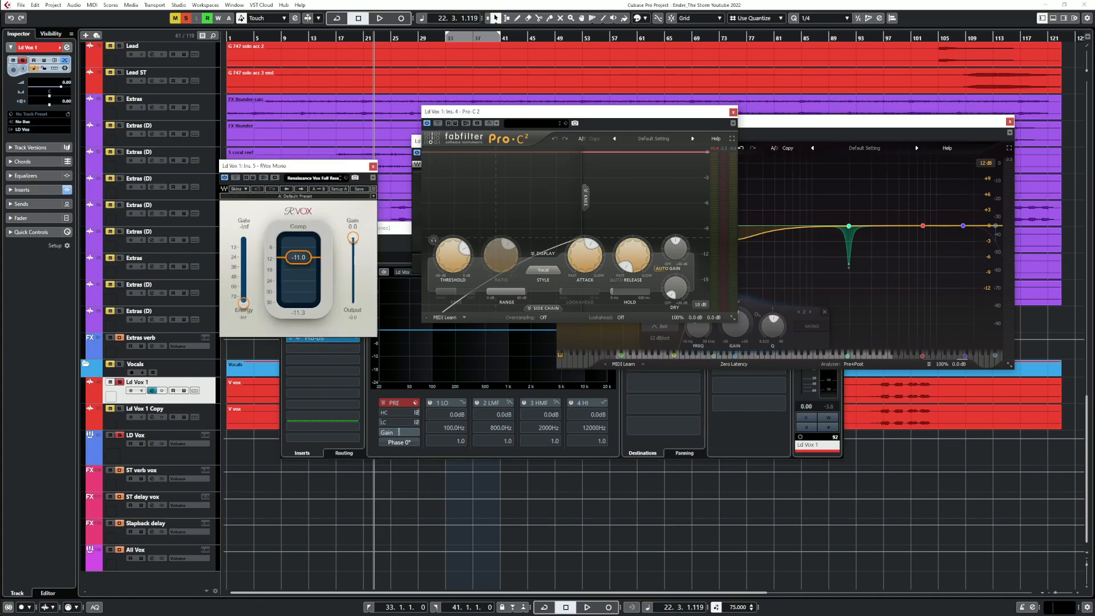
click(373, 166)
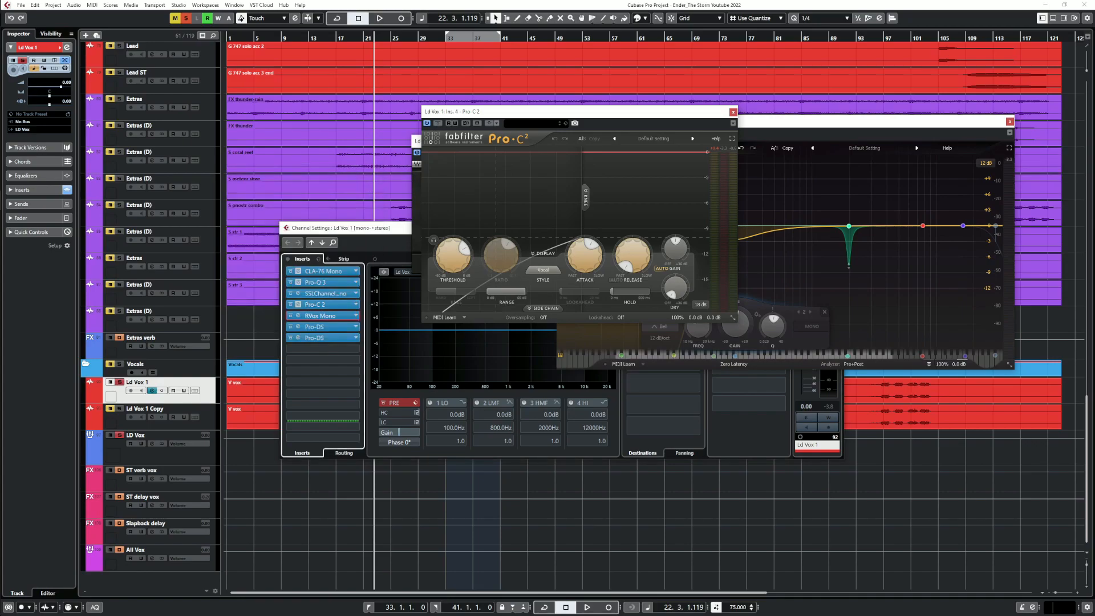
click(298, 327)
click(297, 337)
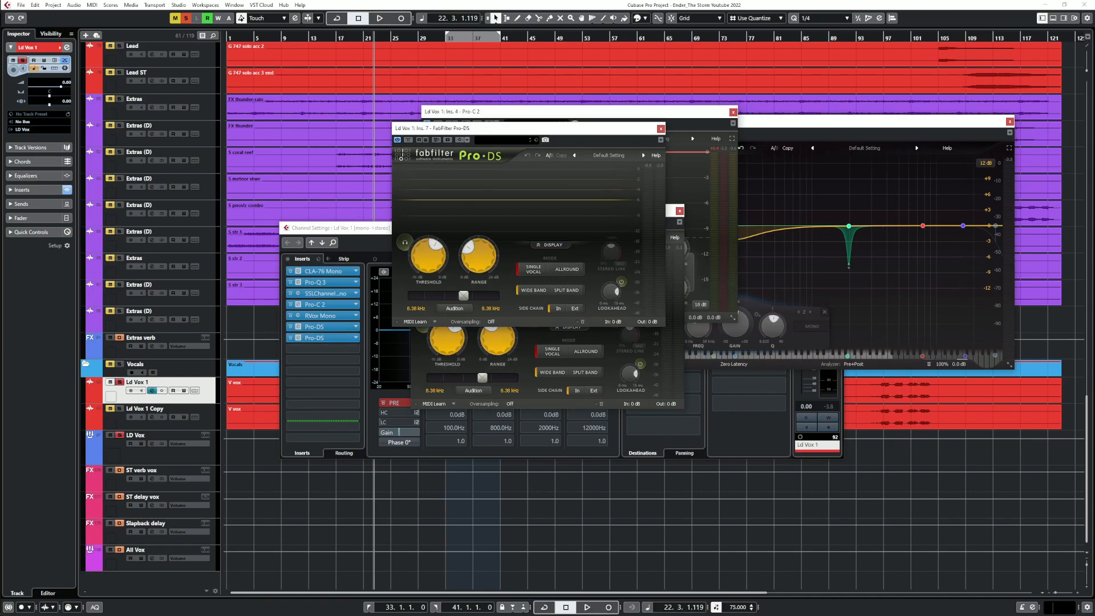
mouse_move(497, 340)
Close all of Ld Vox 1's plug-in windows and move its channel settings clear of the vocal tracks
click(661, 129)
click(633, 112)
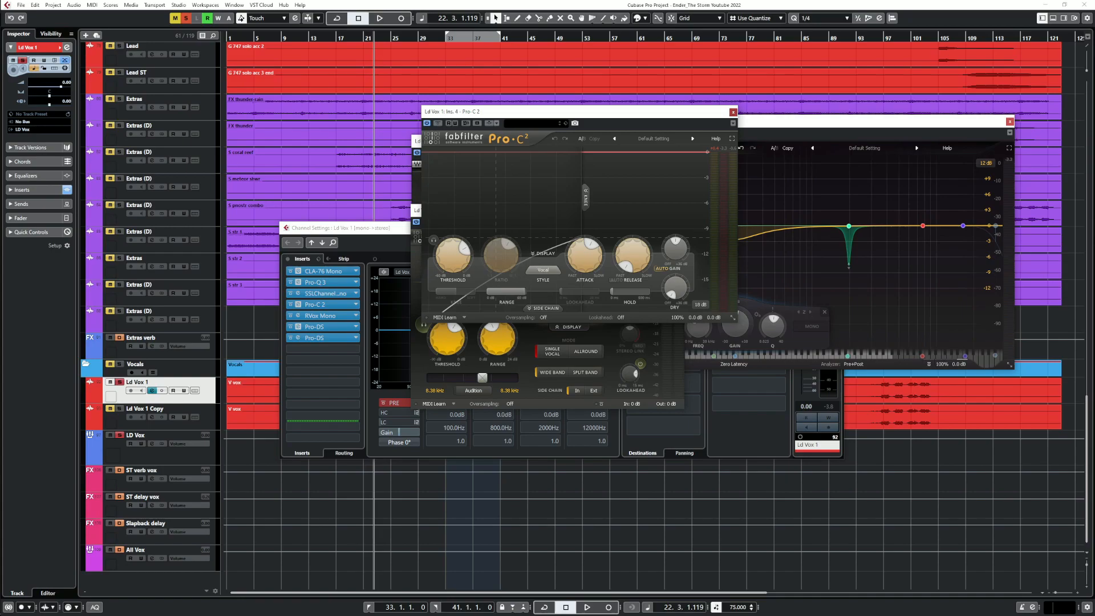
click(734, 112)
click(1011, 122)
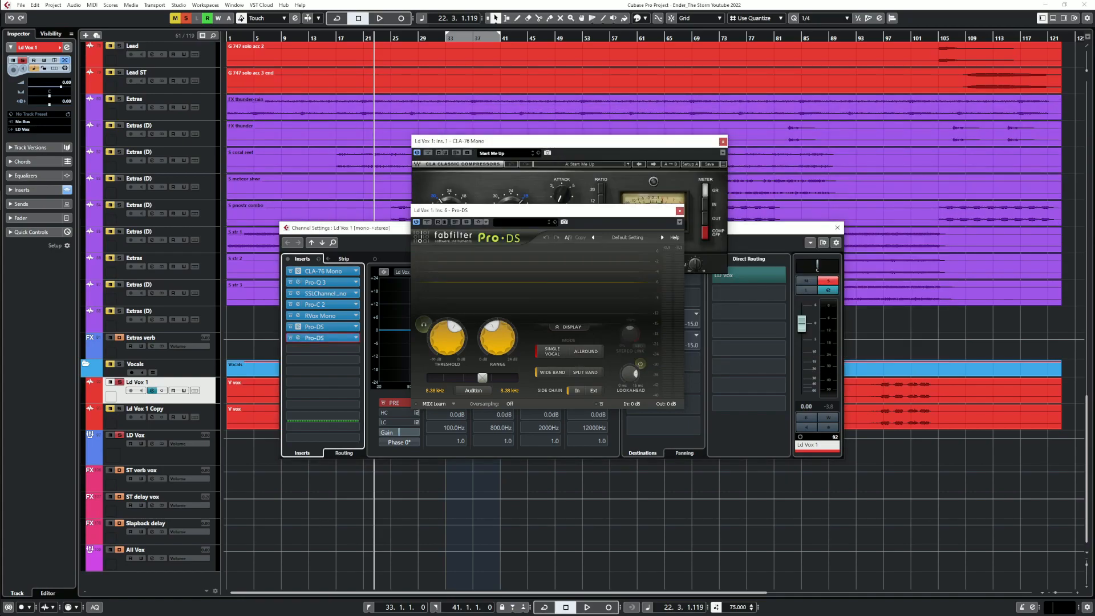
click(679, 210)
click(723, 141)
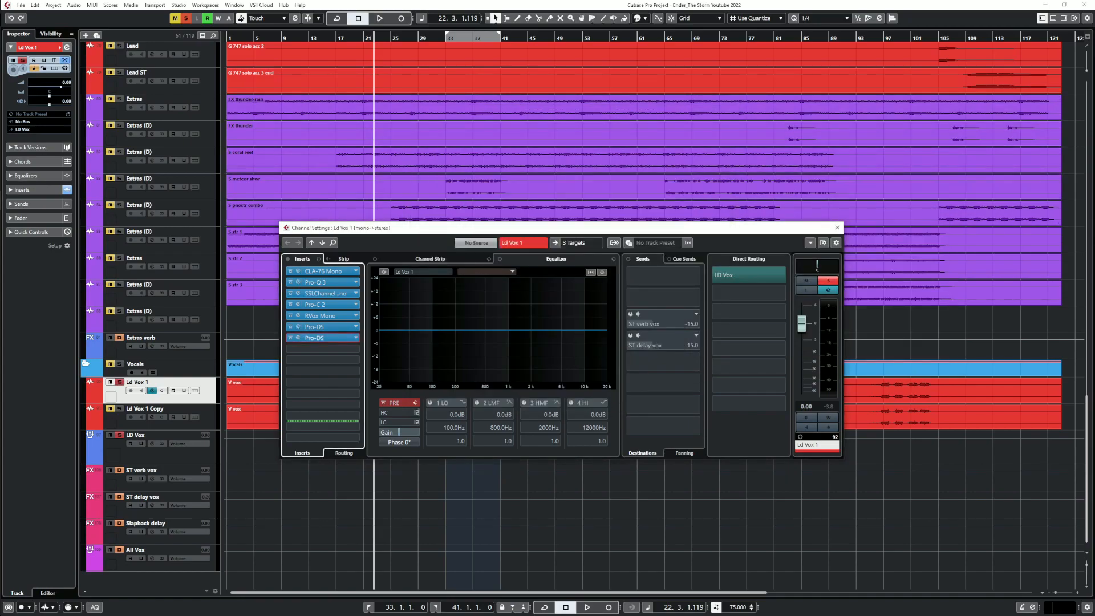
drag(399, 228, 456, 58)
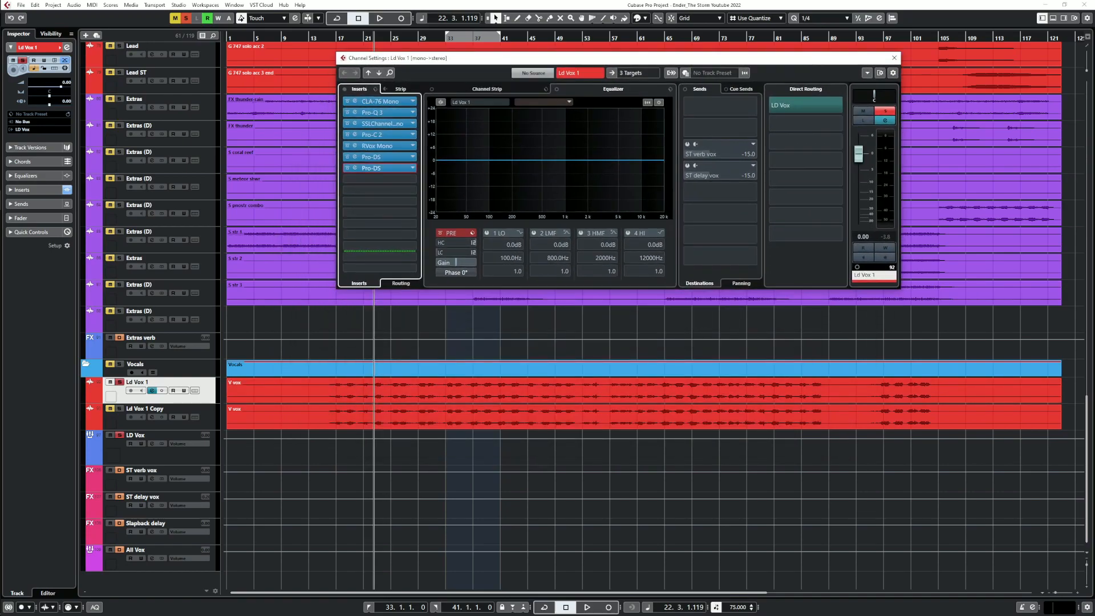
Add Ld Vox 1 Copy to the solo, play both vocals from about bar 22 and open the copy's CLA-76 Mono
click(119, 409)
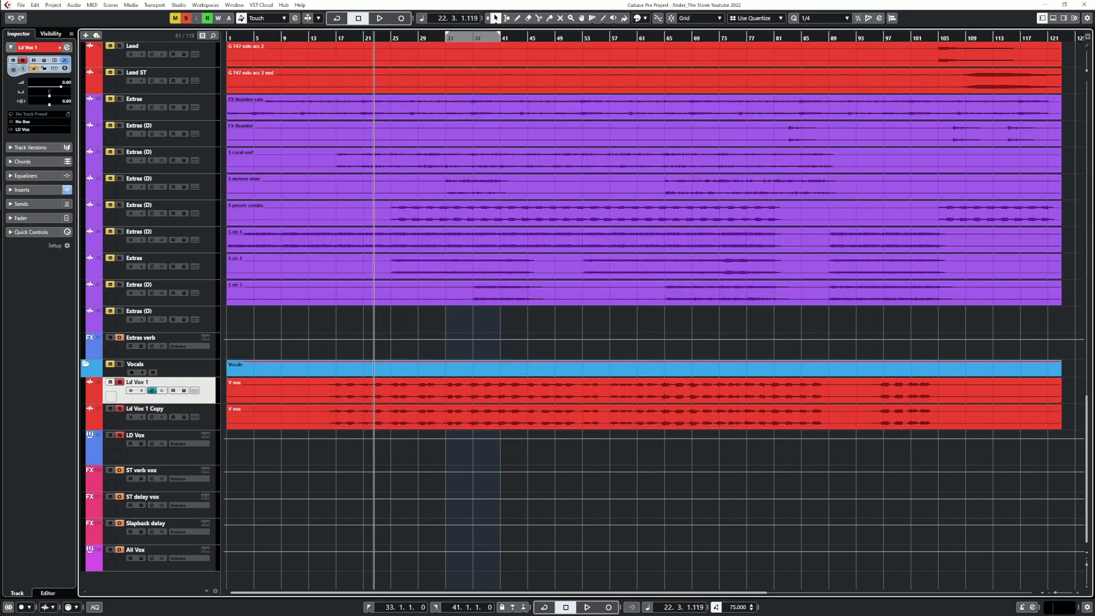
click(152, 417)
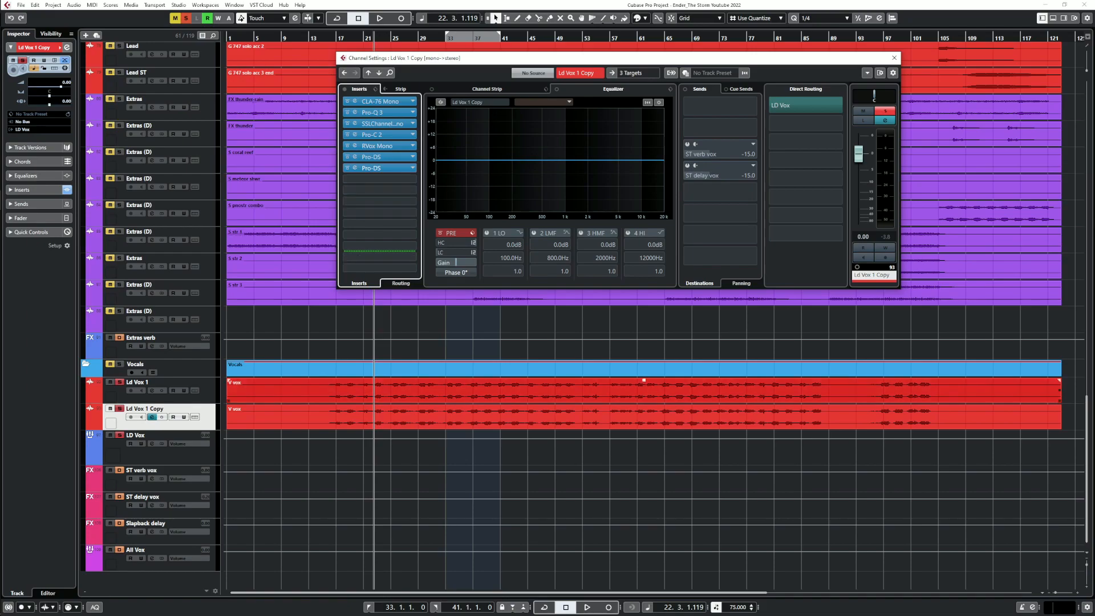
key(space)
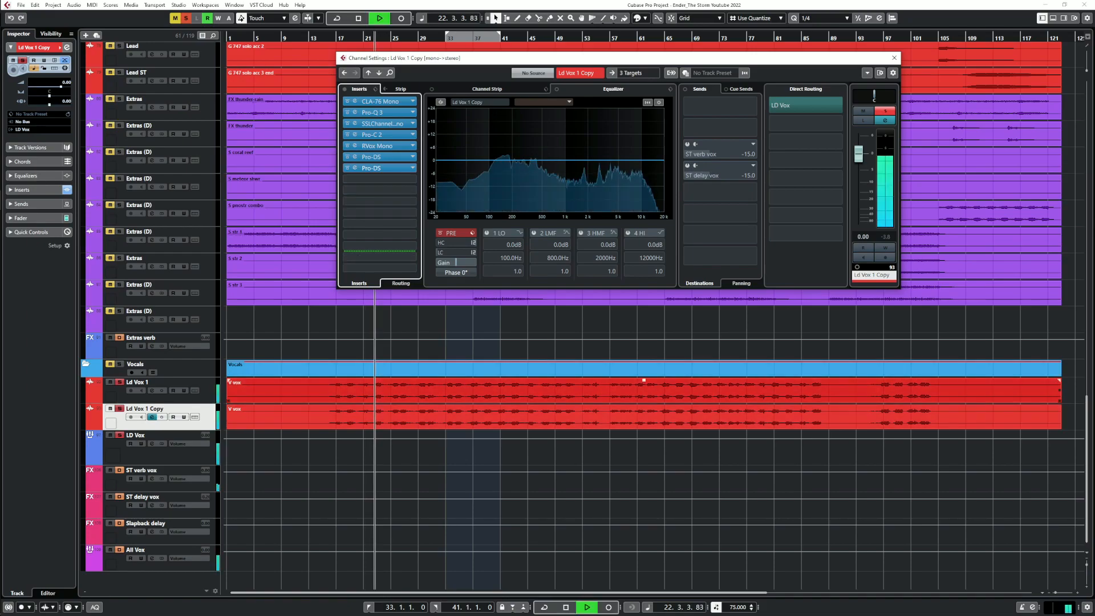
click(370, 101)
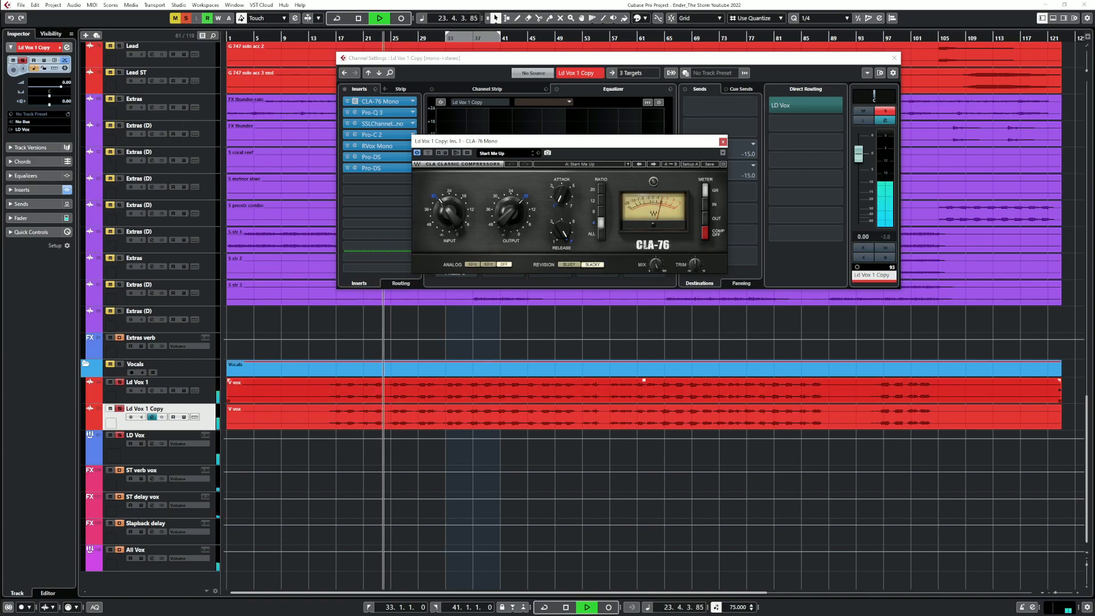
drag(1074, 383, 864, 420)
click(663, 344)
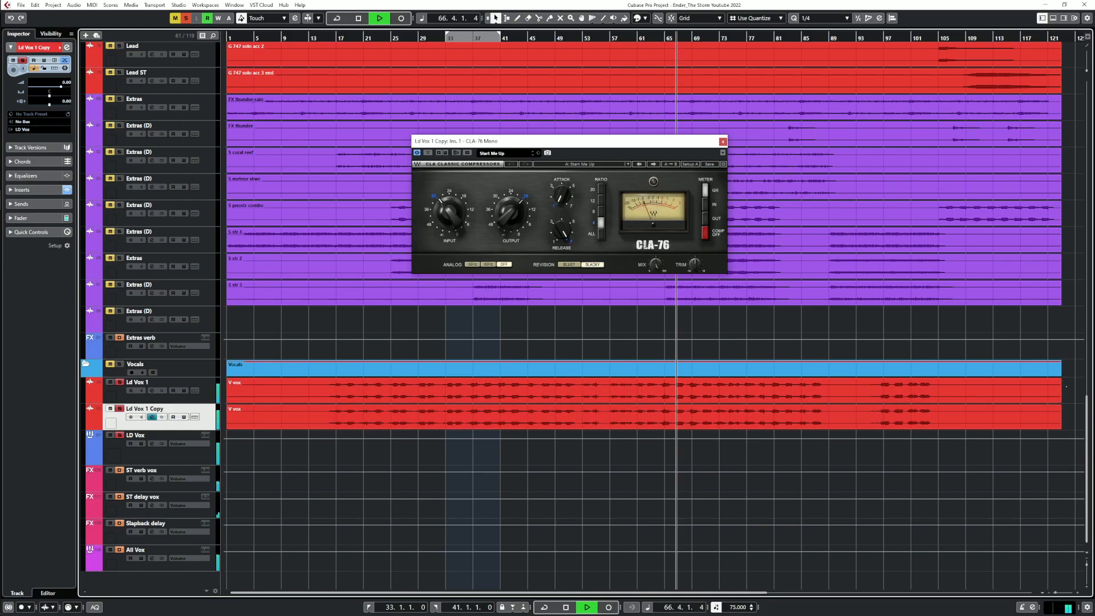
drag(1067, 386, 1018, 417)
drag(644, 406, 644, 409)
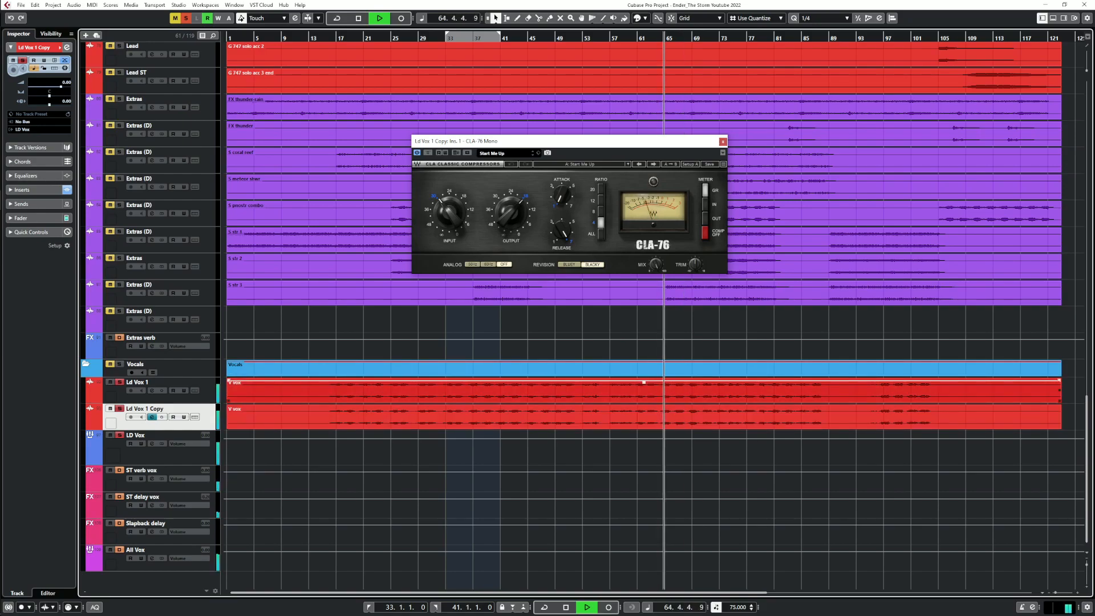
click(152, 417)
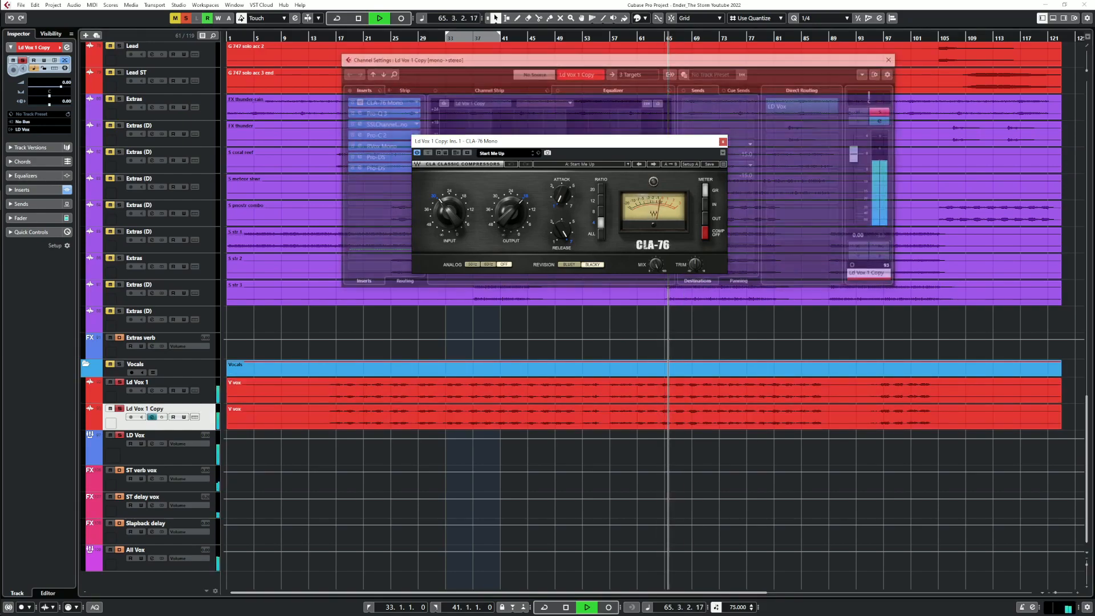
Open Pro-C 2 on Ld Vox 1 Copy, play the vocals from about bar 74 and slightly raise the compressor's threshold
key(space)
key(space)
click(373, 135)
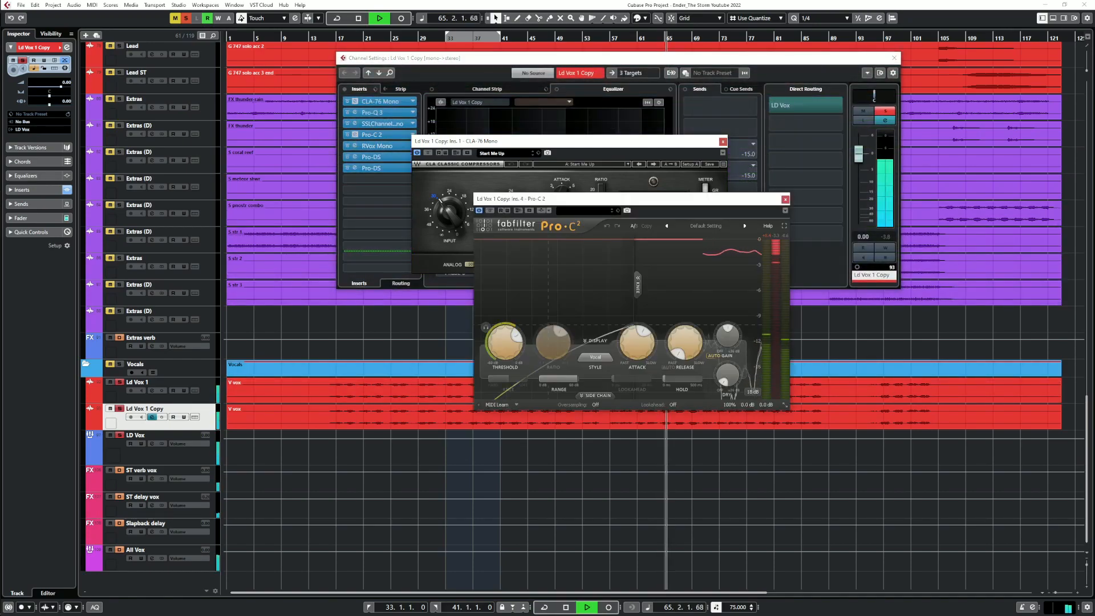
key(space)
key(space)
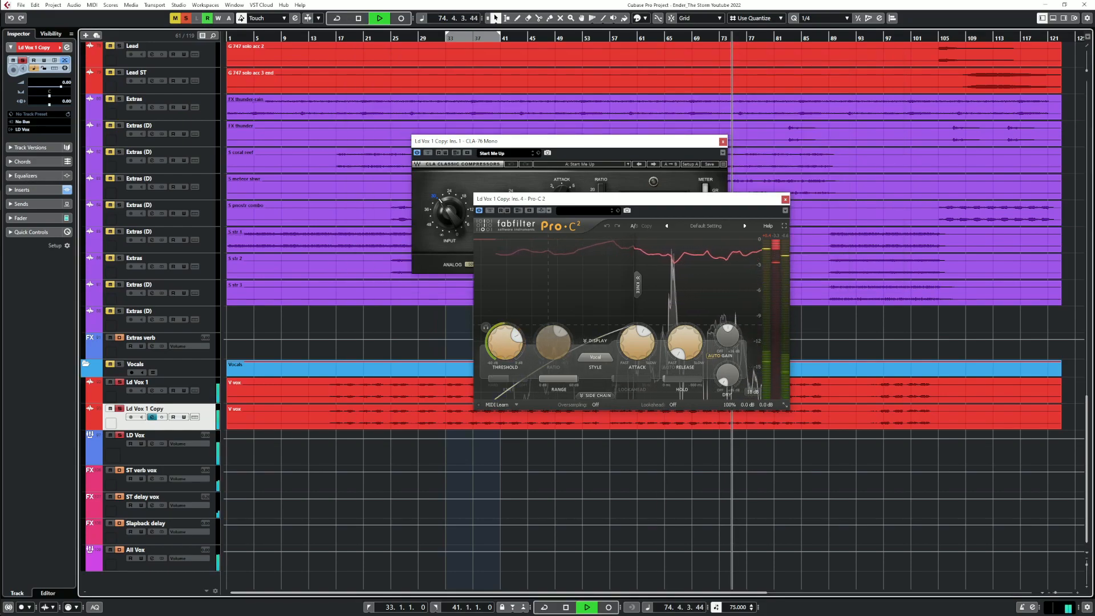
mouse_move(505, 342)
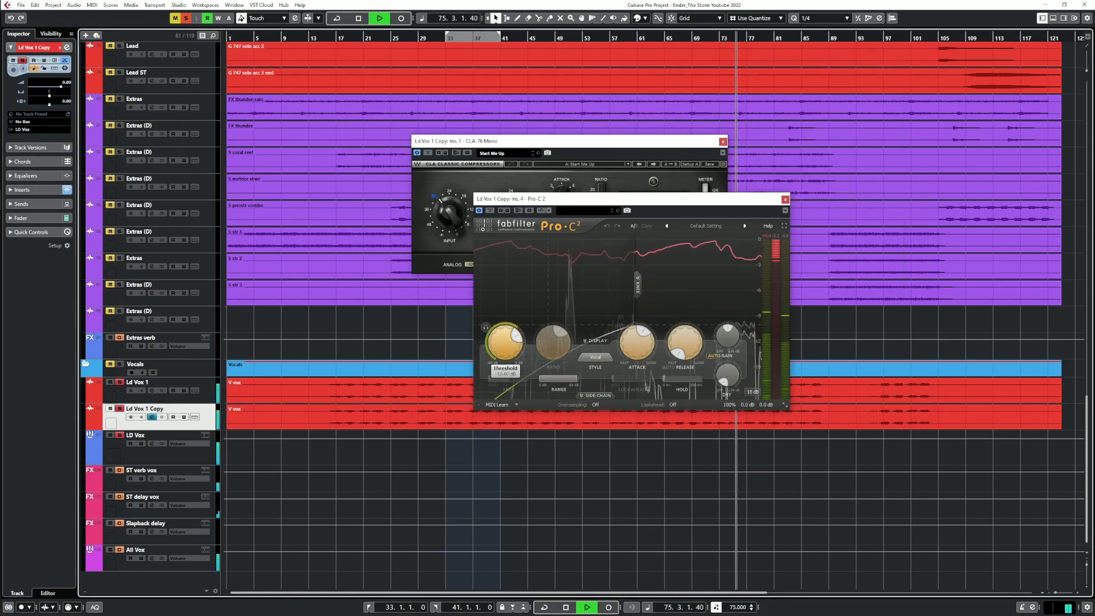
drag(506, 343, 505, 339)
key(space)
key(space)
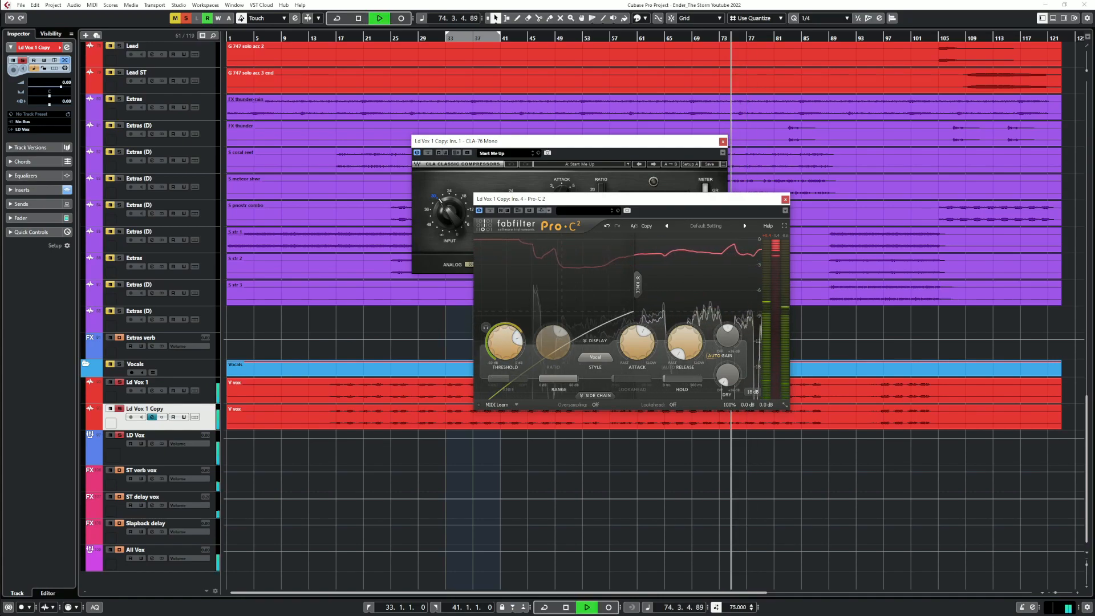
Open RVox Mono on Ld Vox 1 Copy and play the vocals from about bar 75 to watch its compression
click(151, 417)
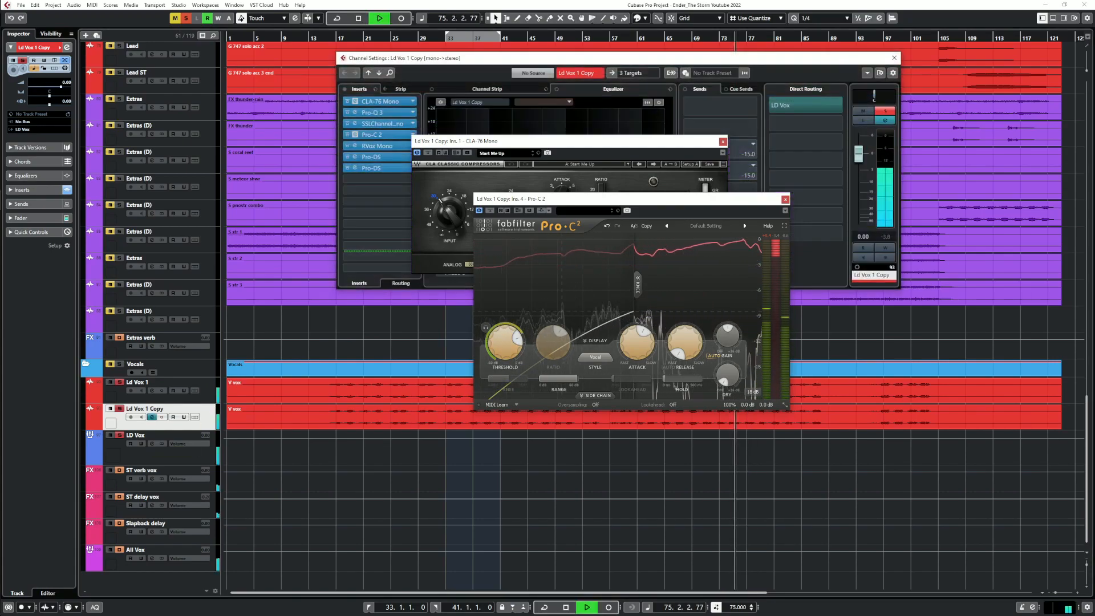
click(371, 146)
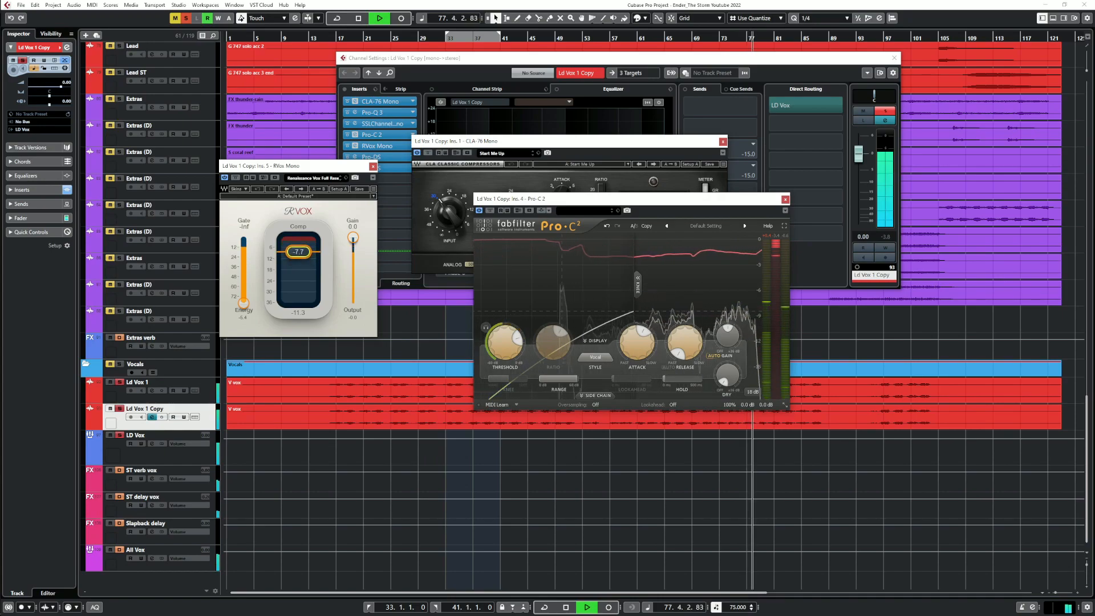
key(space)
key(space)
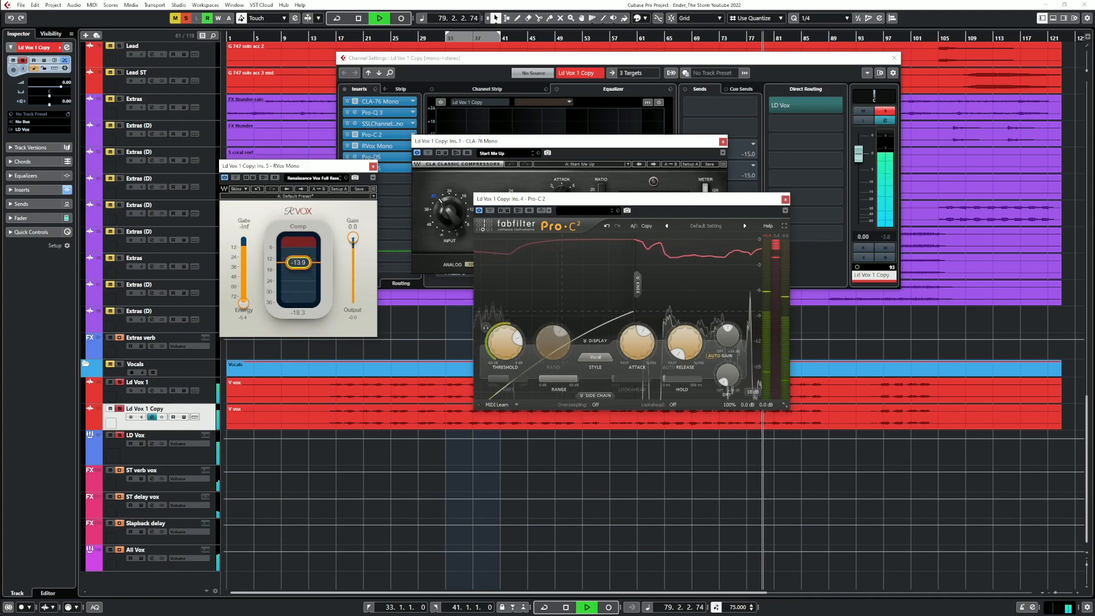
key(space)
key(space)
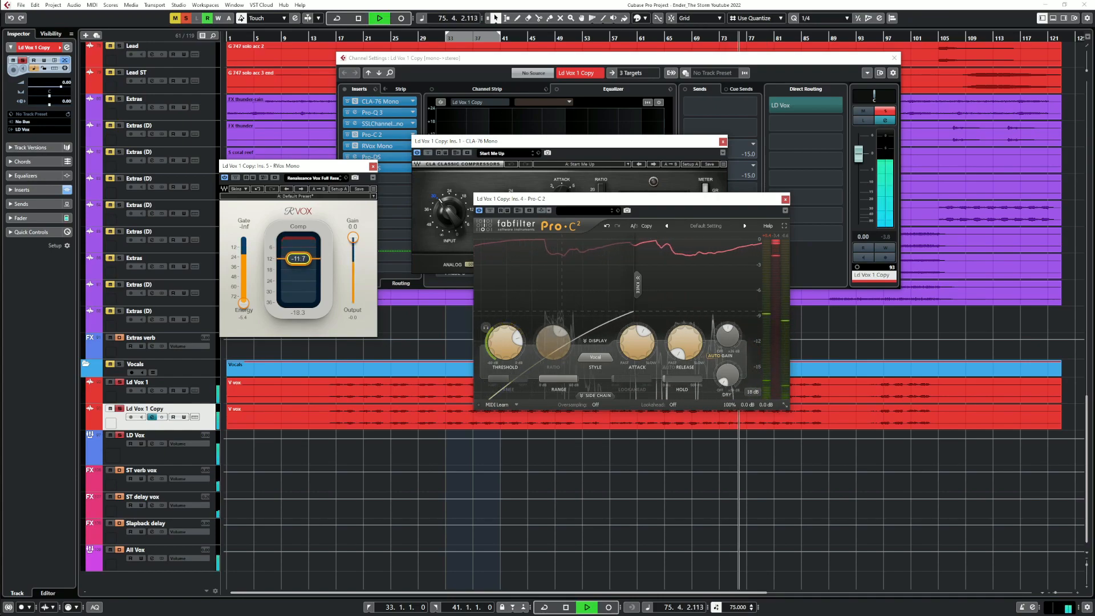
Close RVox Mono, Pro-C 2, CLA-76 Mono and the channel settings of Ld Vox 1 Copy, and stop playback
key(ctrl+w)
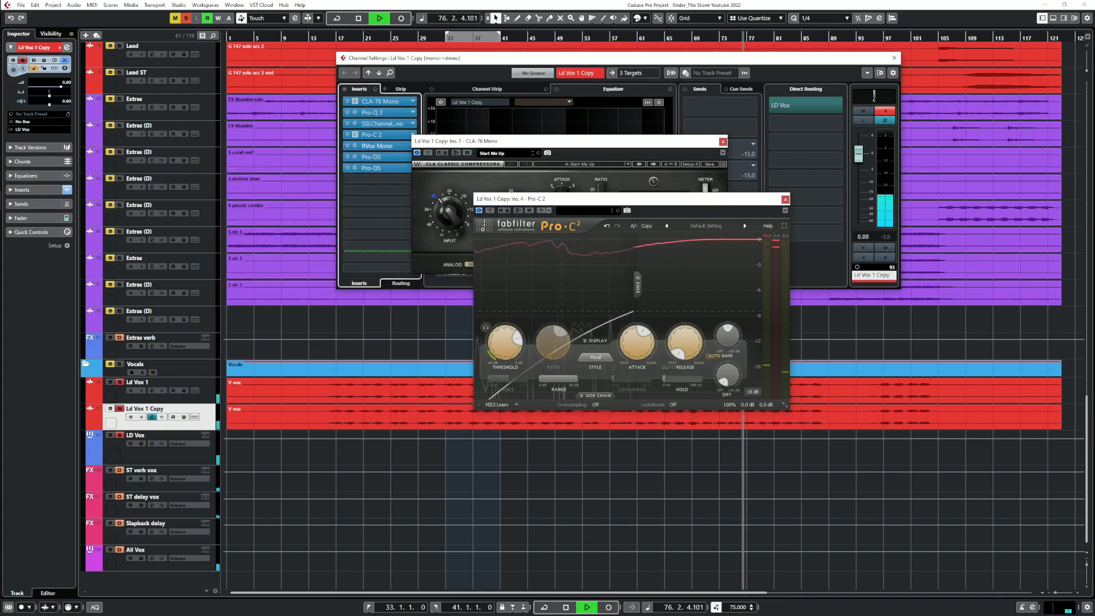
key(ctrl+w)
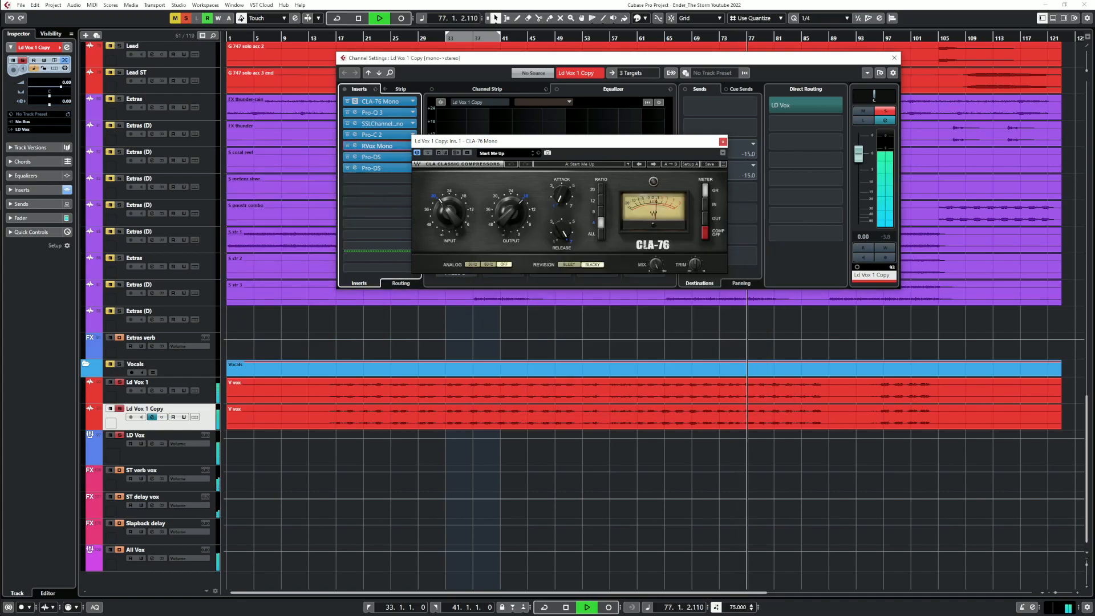
key(ctrl+w)
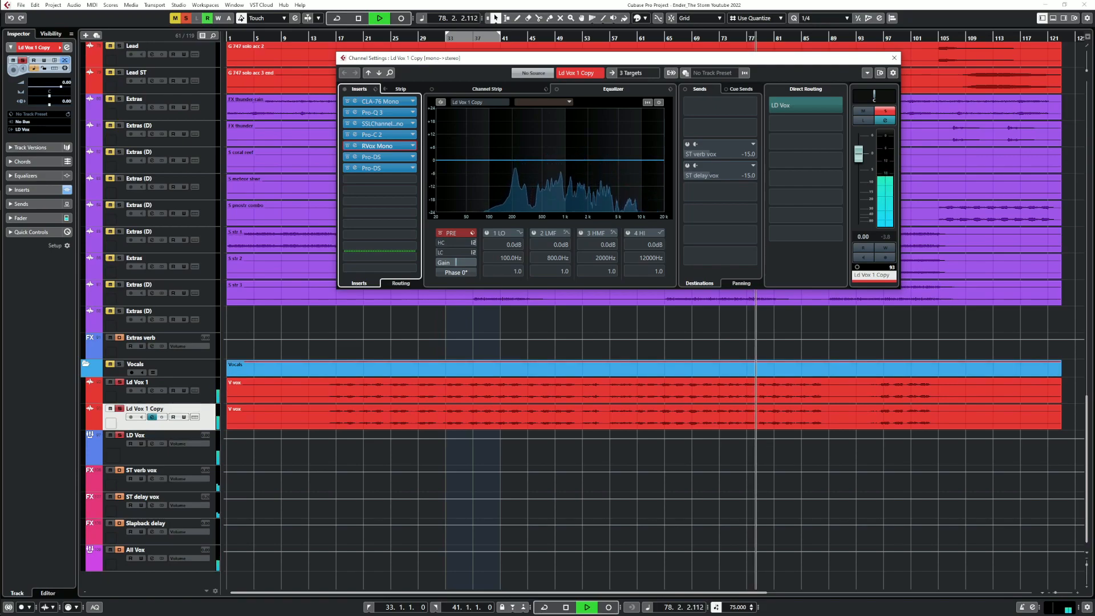
key(space)
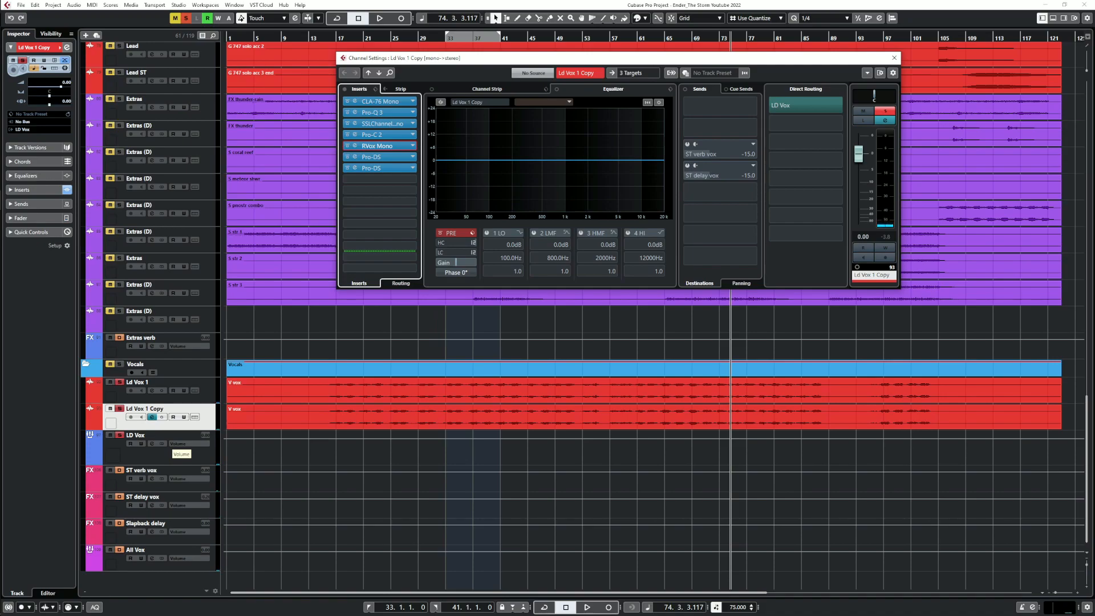
key(Escape)
Clear all solos to hear the vocals in the full mix from about bar 74, and solo the vocal tracks again
click(186, 18)
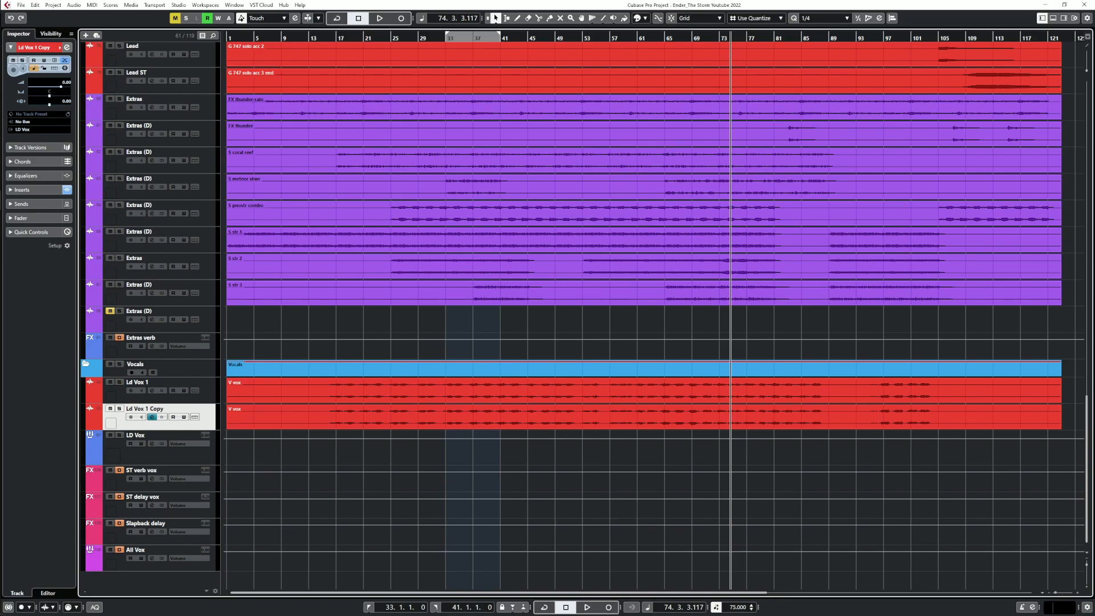
key(space)
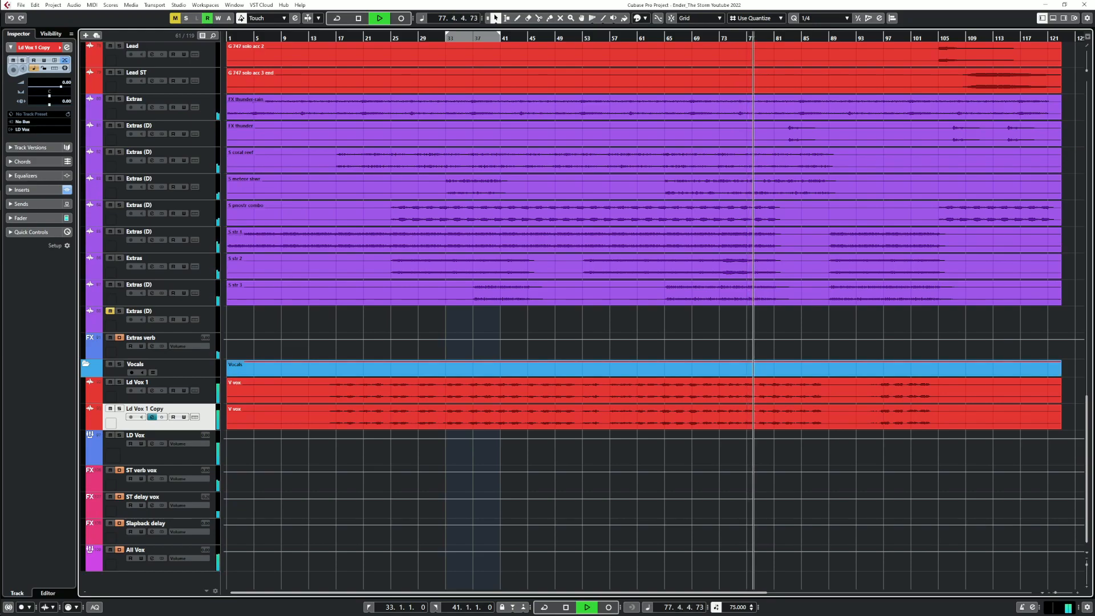
key(space)
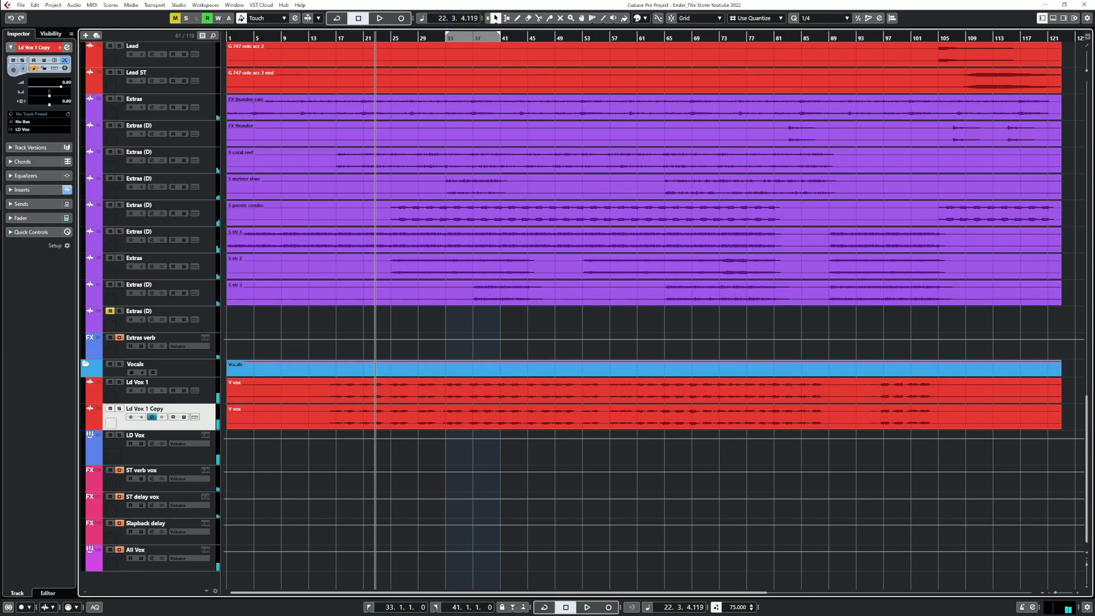
key(s)
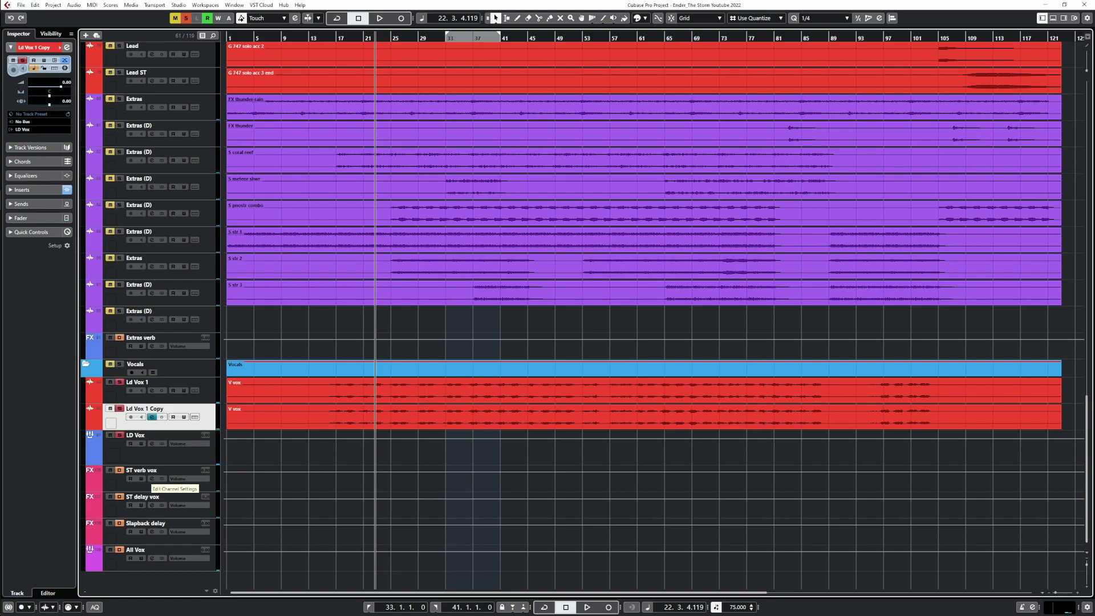
Check the effect sends of Ld Vox 1 Copy and the LD Vox group, briefly playing the vocals from about bar 22
click(152, 479)
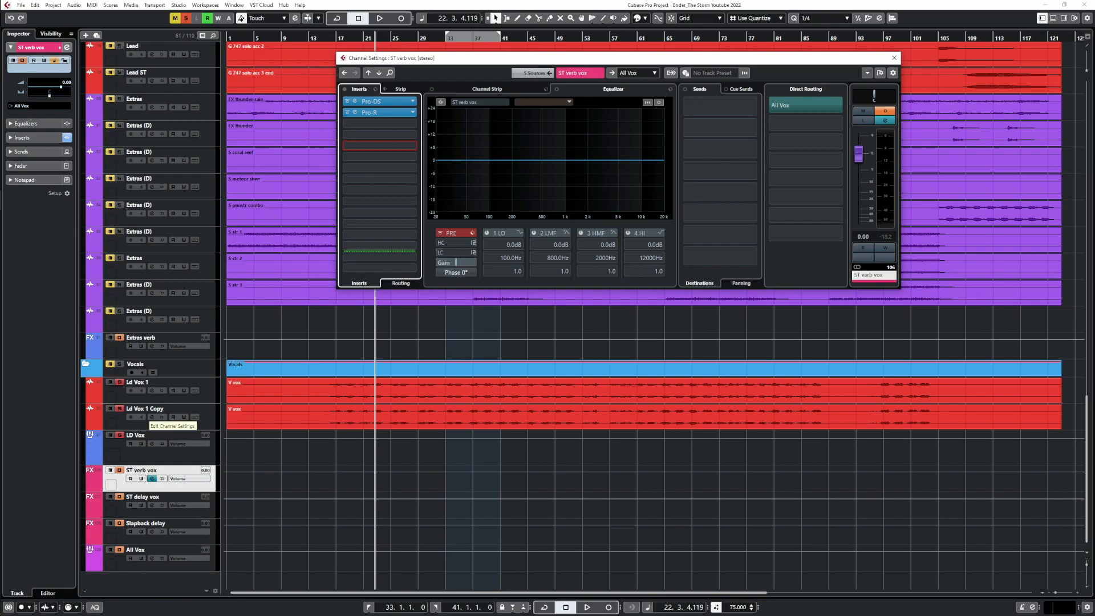
click(152, 417)
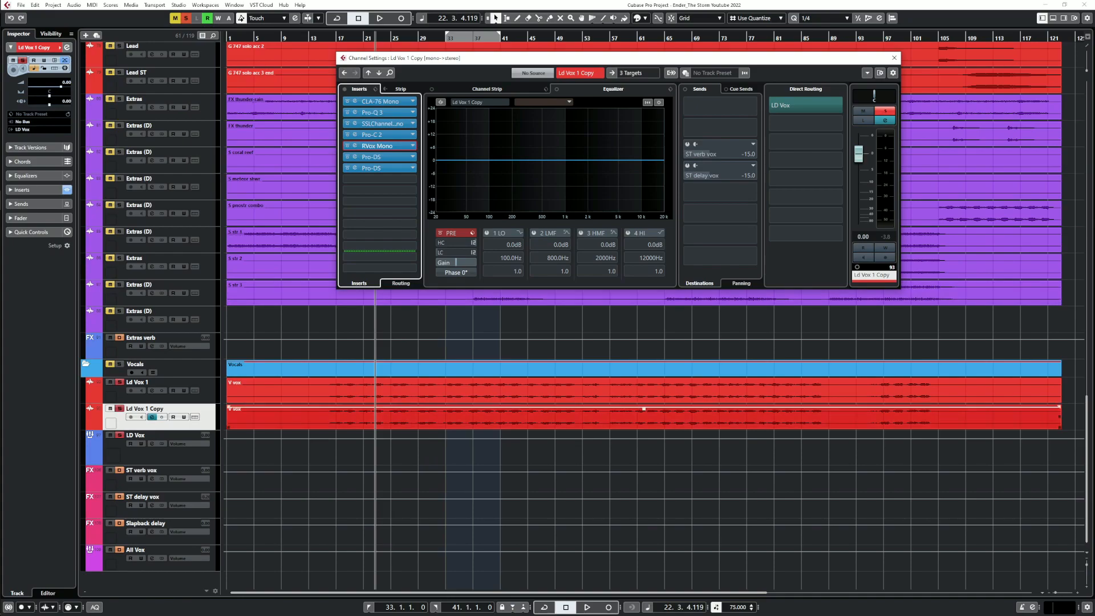
click(152, 444)
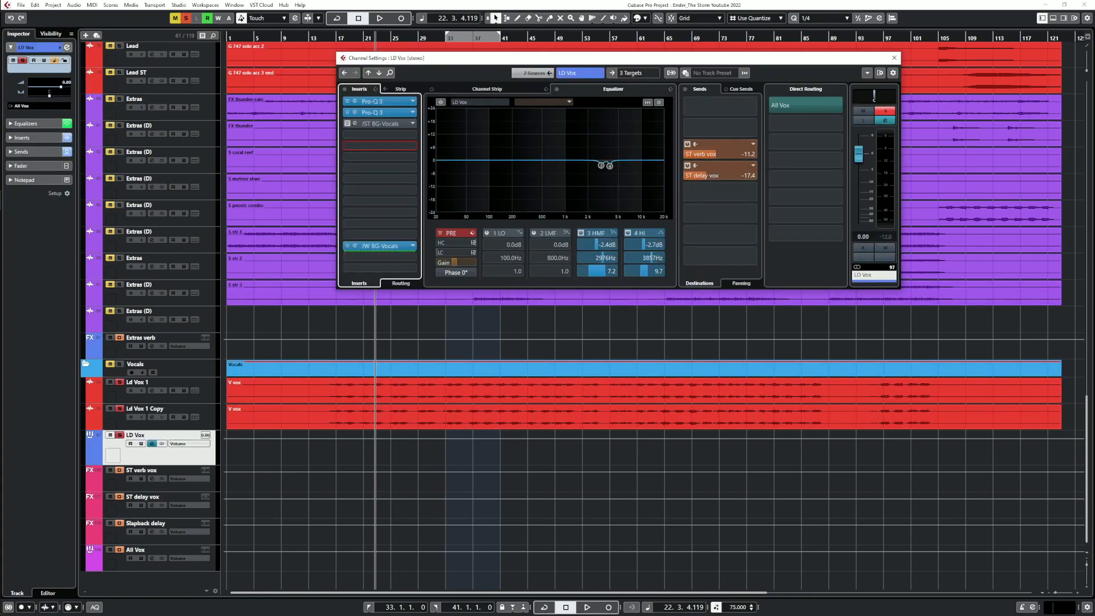
key(space)
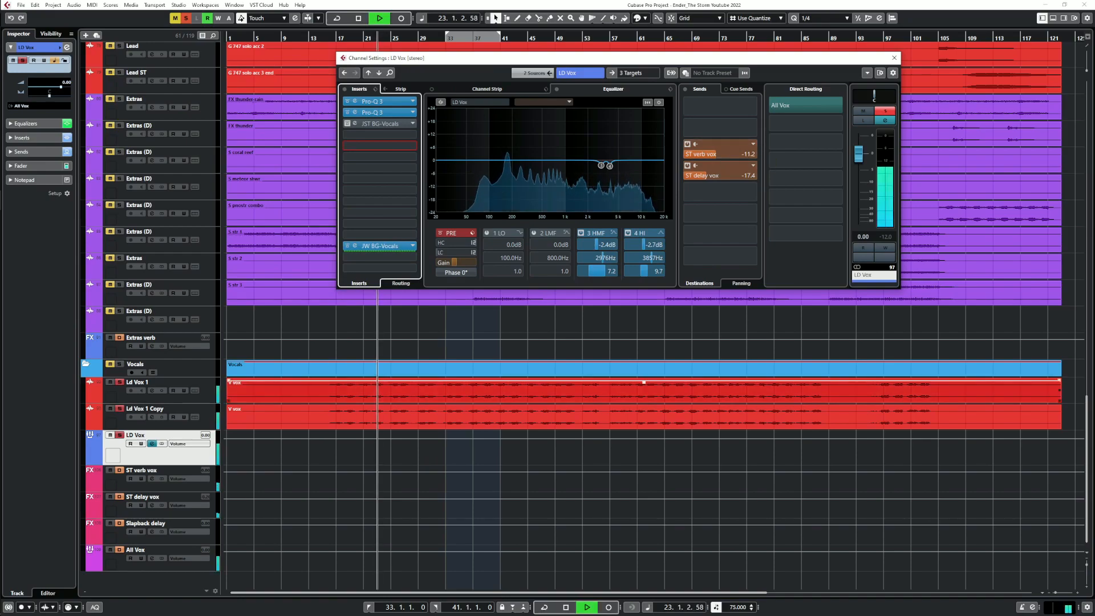
key(space)
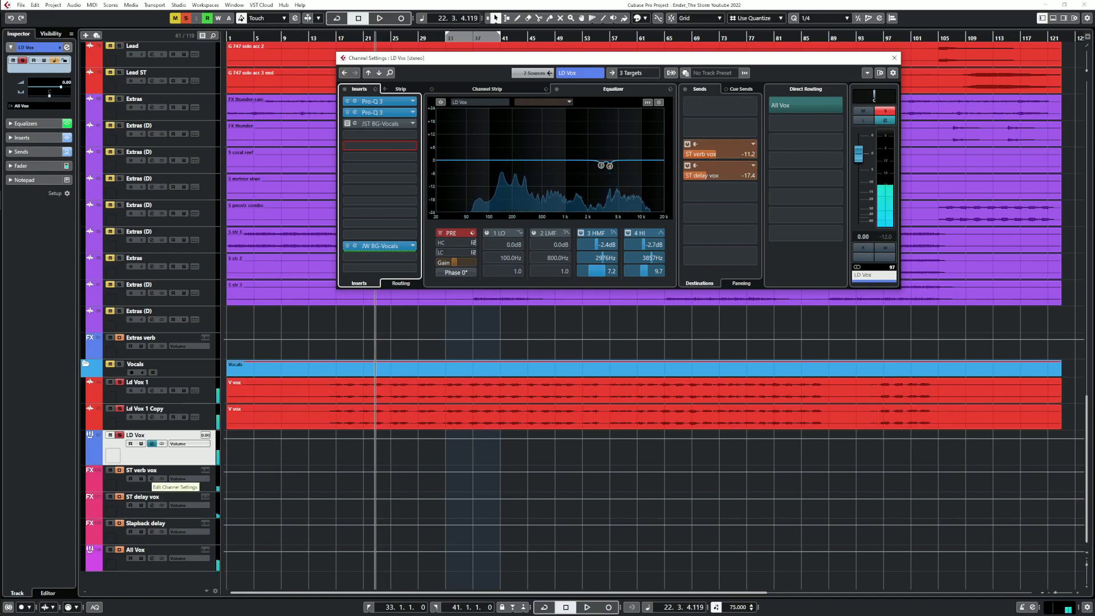
Open Pro-R on ST verb vox and, while the soloed vocals play, set Space to 3.16 s and adjust Brightness
click(151, 479)
click(369, 113)
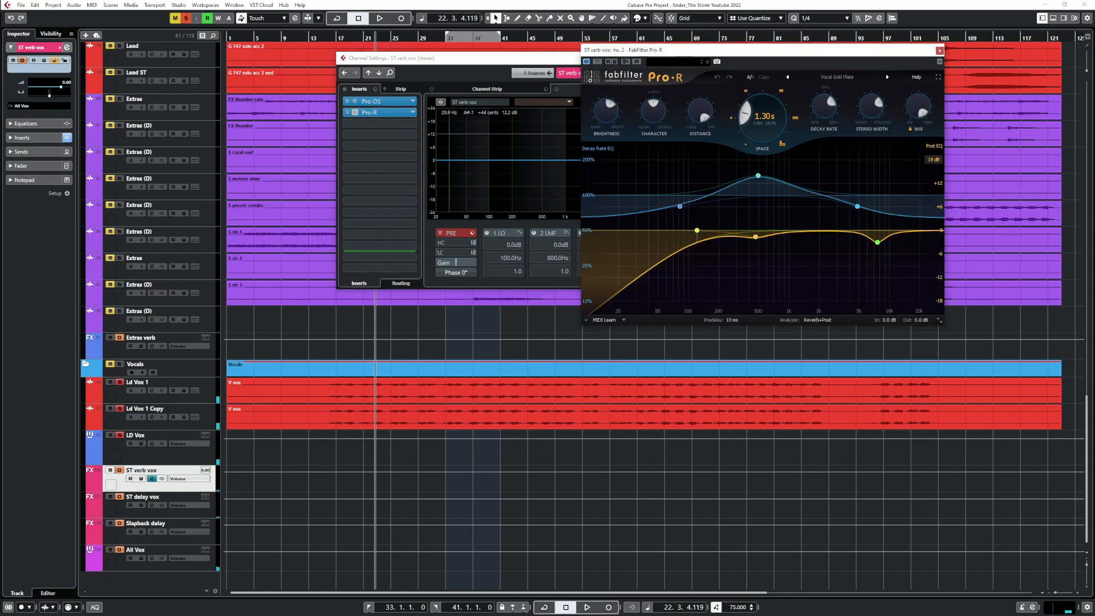
mouse_move(763, 121)
scroll(764, 120, up, 1)
key(space)
drag(764, 121, 763, 86)
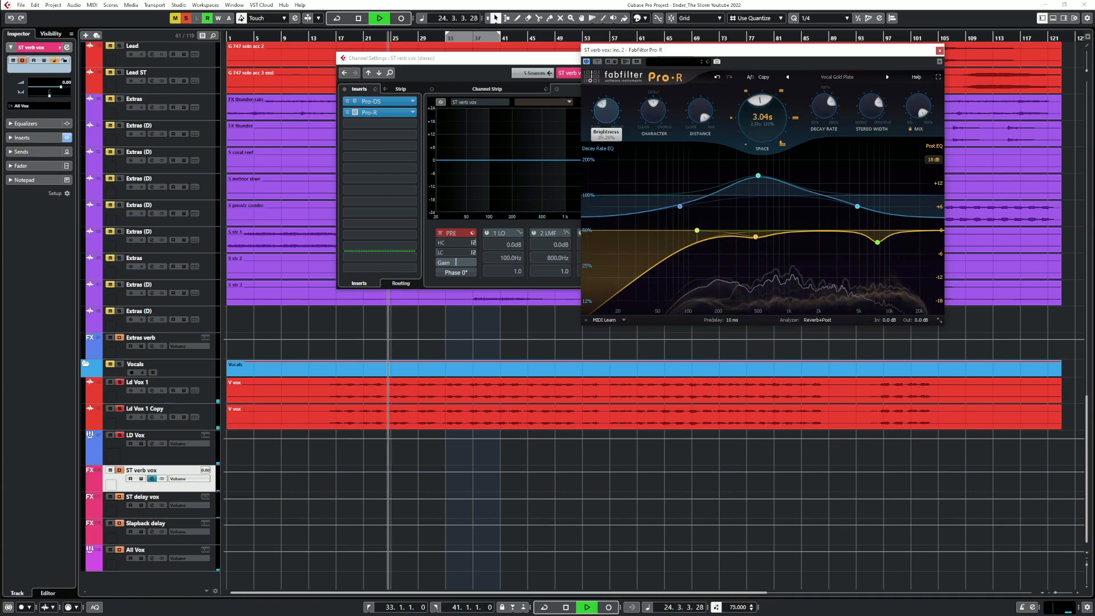
drag(606, 110, 605, 136)
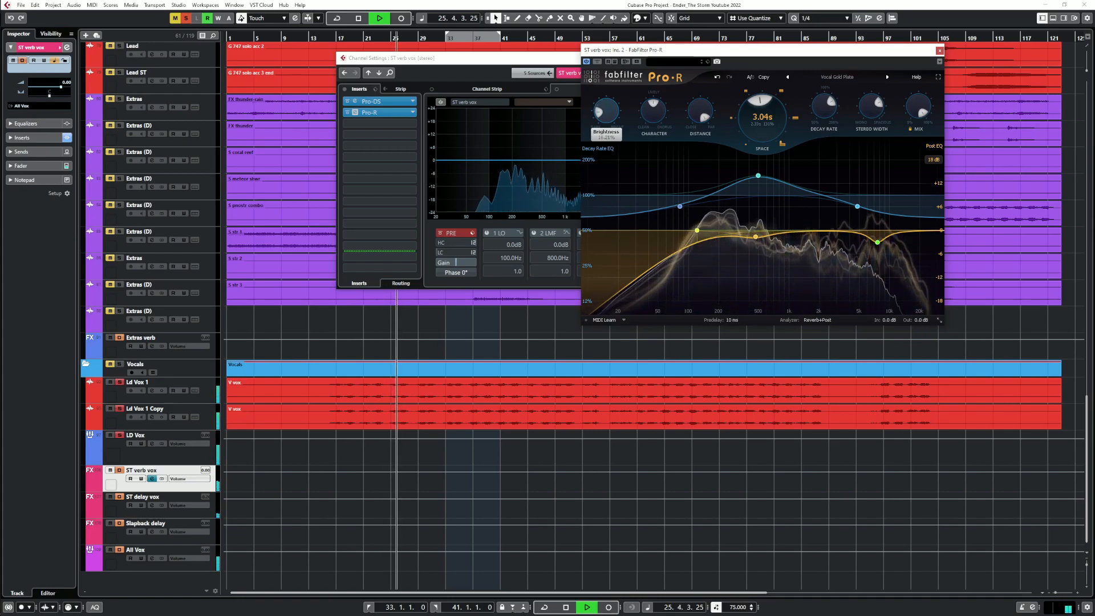
mouse_move(763, 117)
mouse_down()
mouse_move(763, 98)
mouse_move(762, 116)
mouse_up()
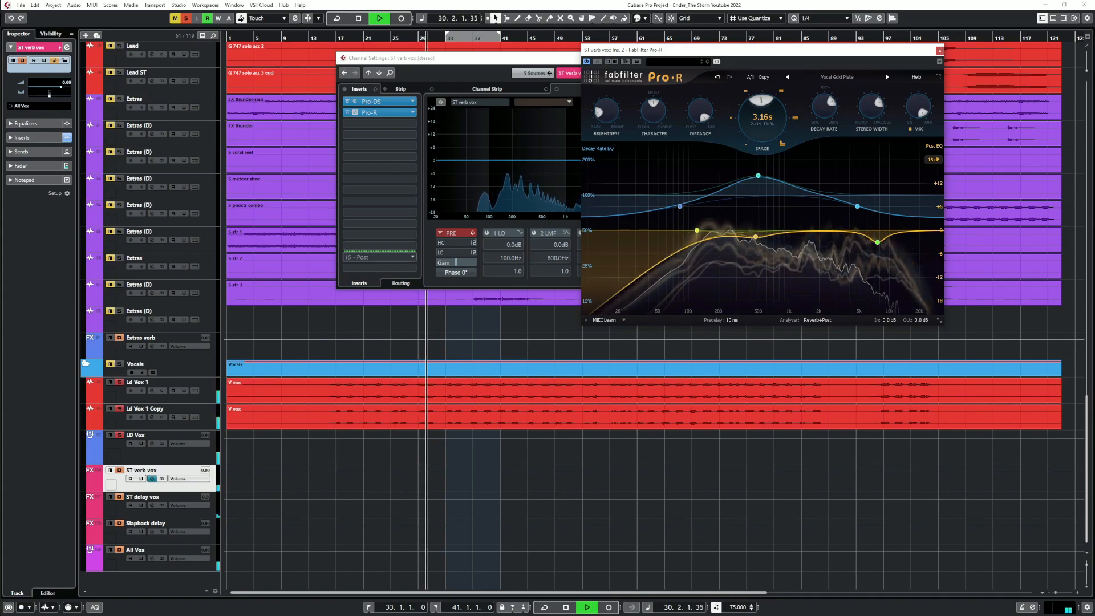
Audition the reverb in the full mix from about bar 30 with solos off, and restore the vocal solos
click(186, 18)
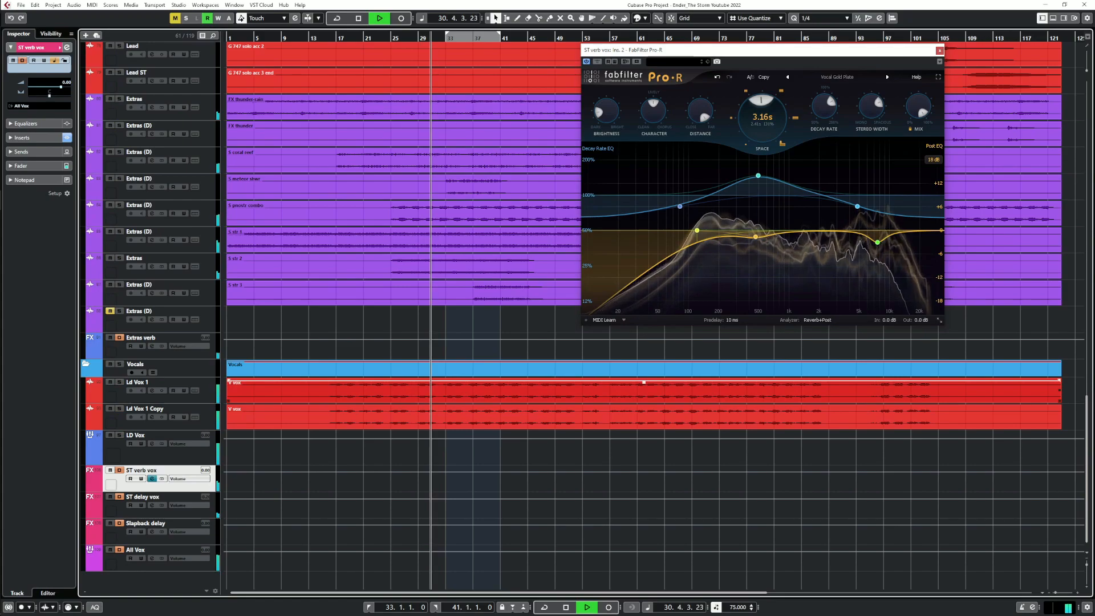
key(space)
key(space)
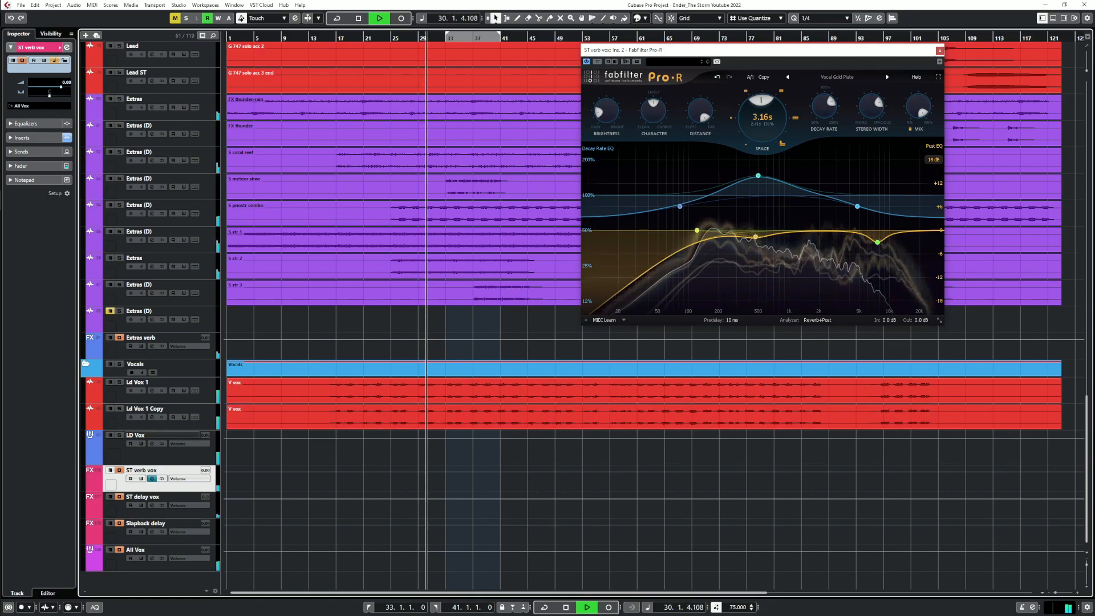
click(119, 435)
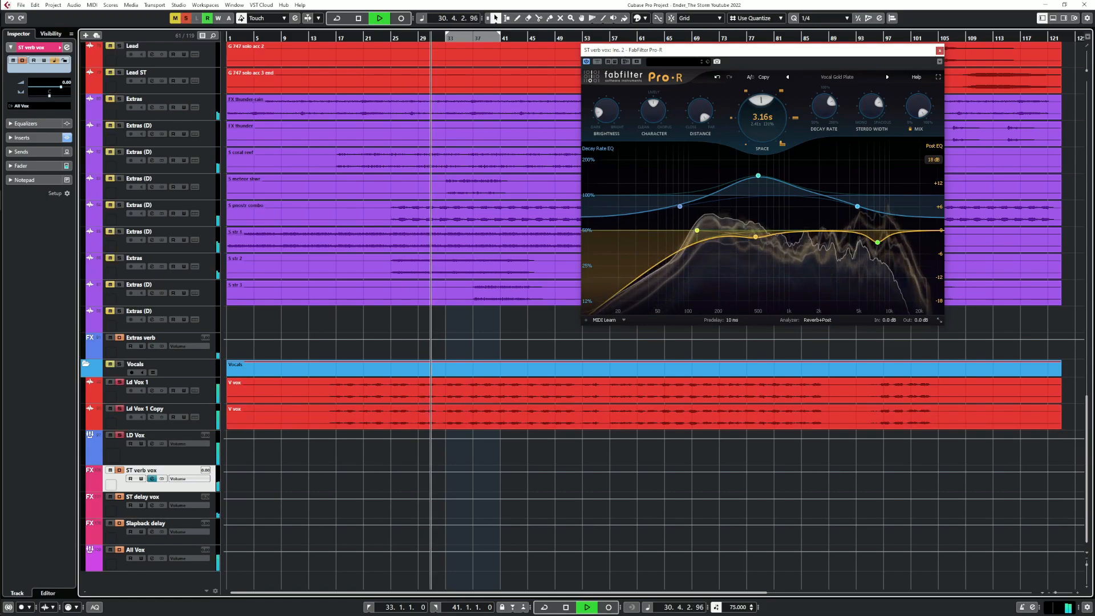
Replay the soloed vocals from about bar 30, slightly lower Pro-R's Brightness on ST verb vox and stop playback
key(space)
key(space)
mouse_move(606, 110)
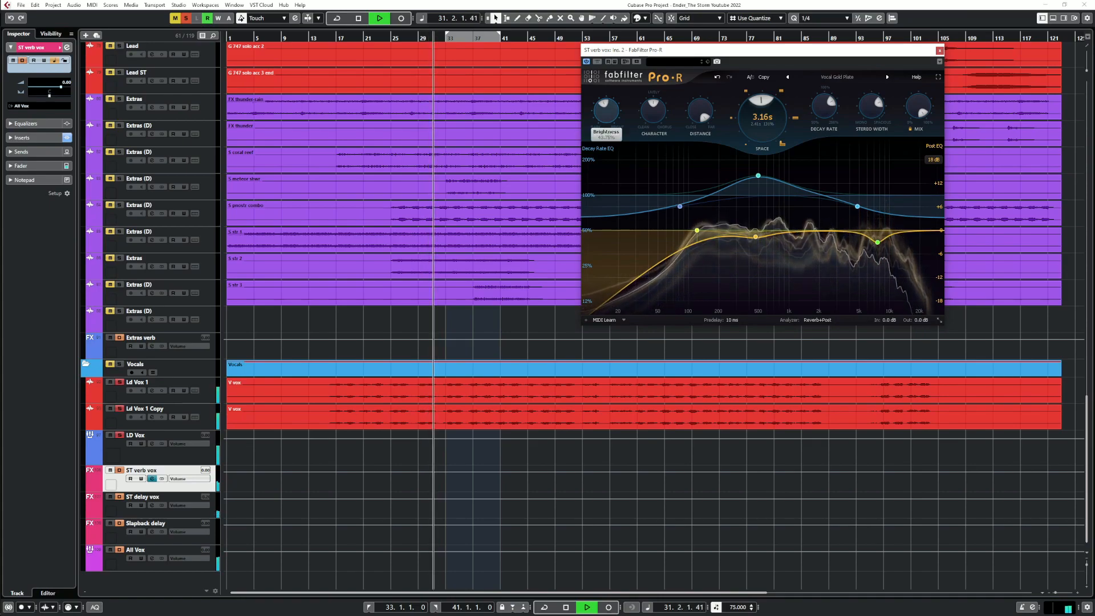
drag(607, 111, 606, 120)
key(space)
key(space)
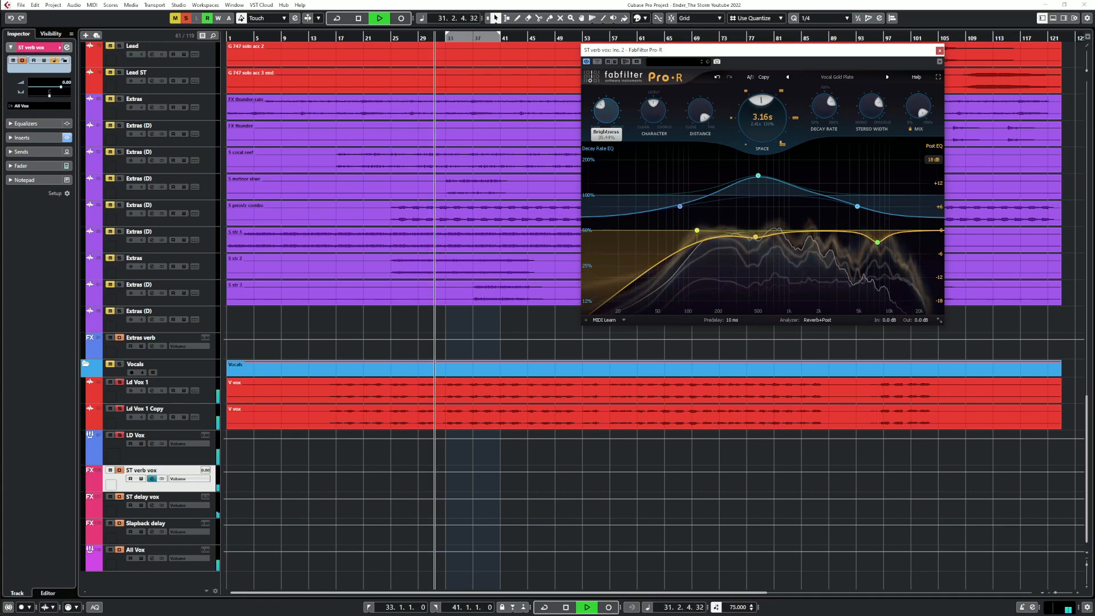
key(space)
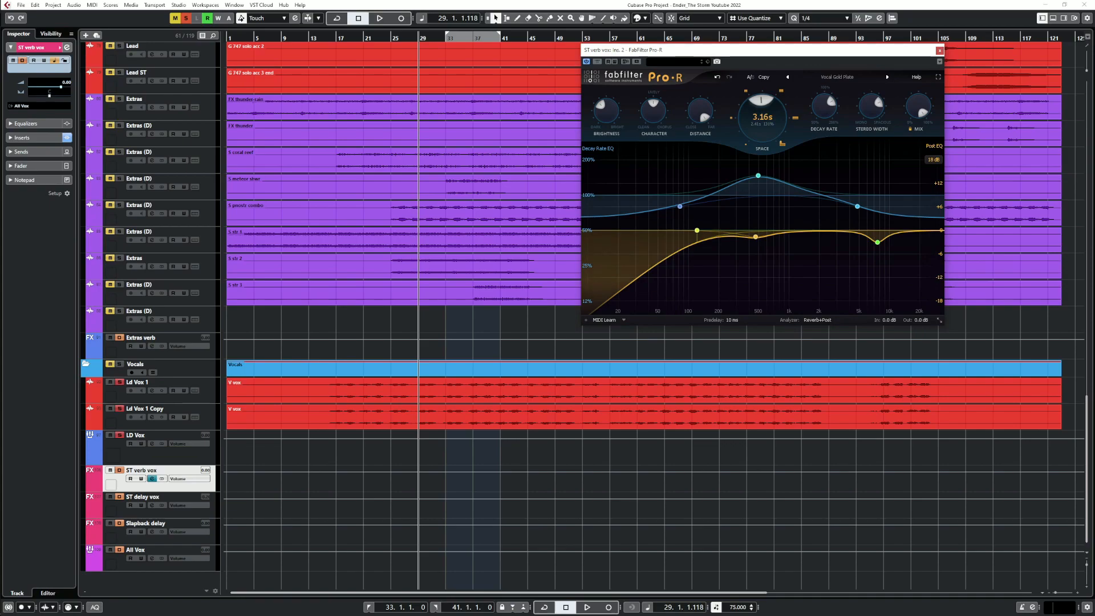
Open Timeless 2 on ST delay vox and audition the delay with the soloed vocals from bar 29
click(152, 505)
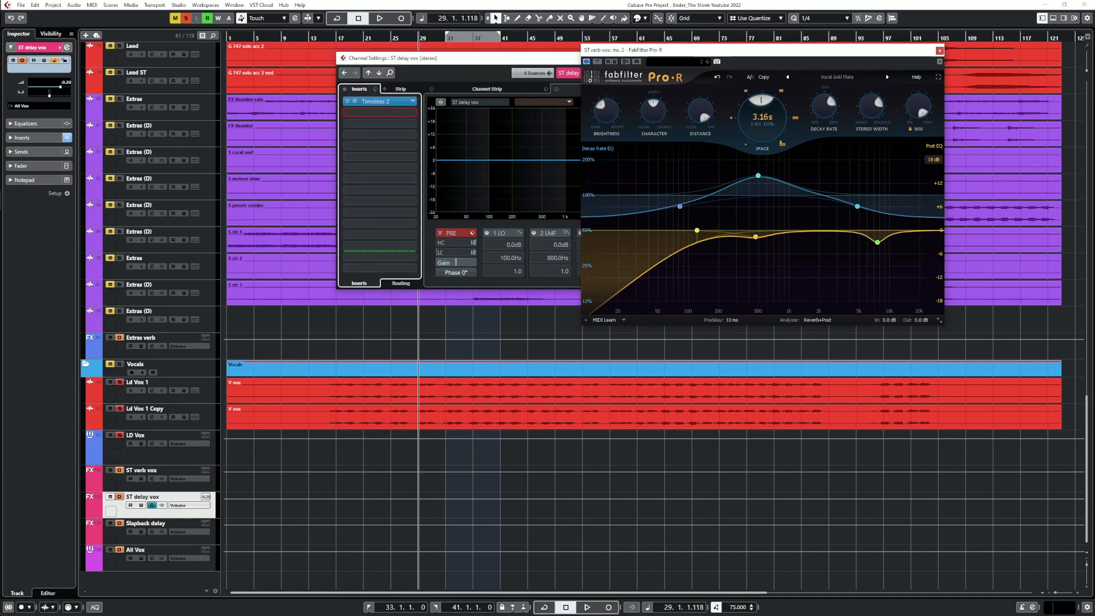
click(374, 102)
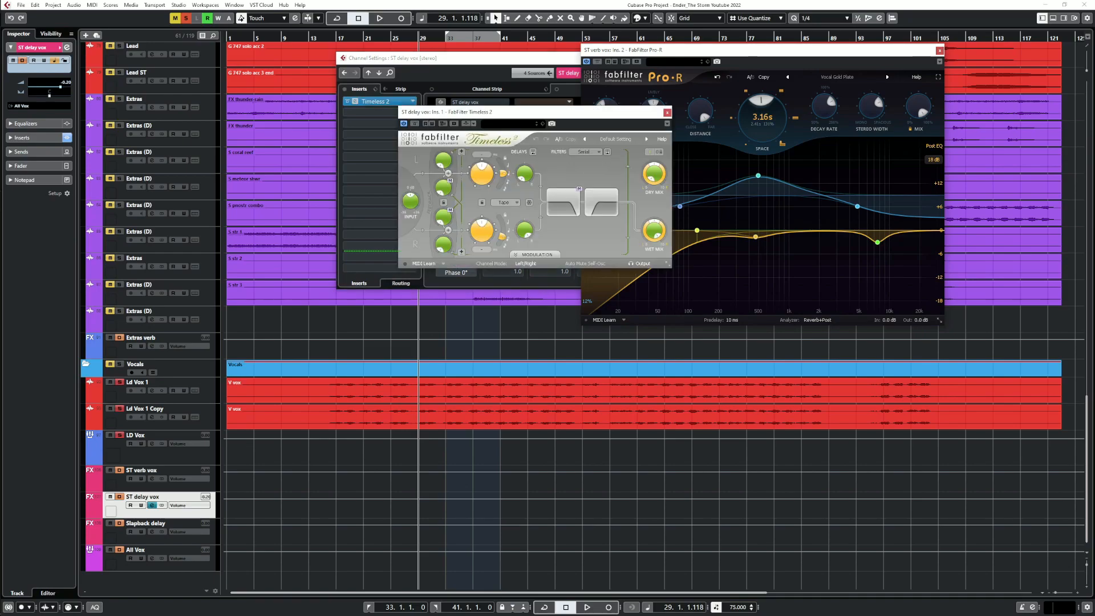
mouse_move(482, 230)
mouse_move(482, 173)
key(space)
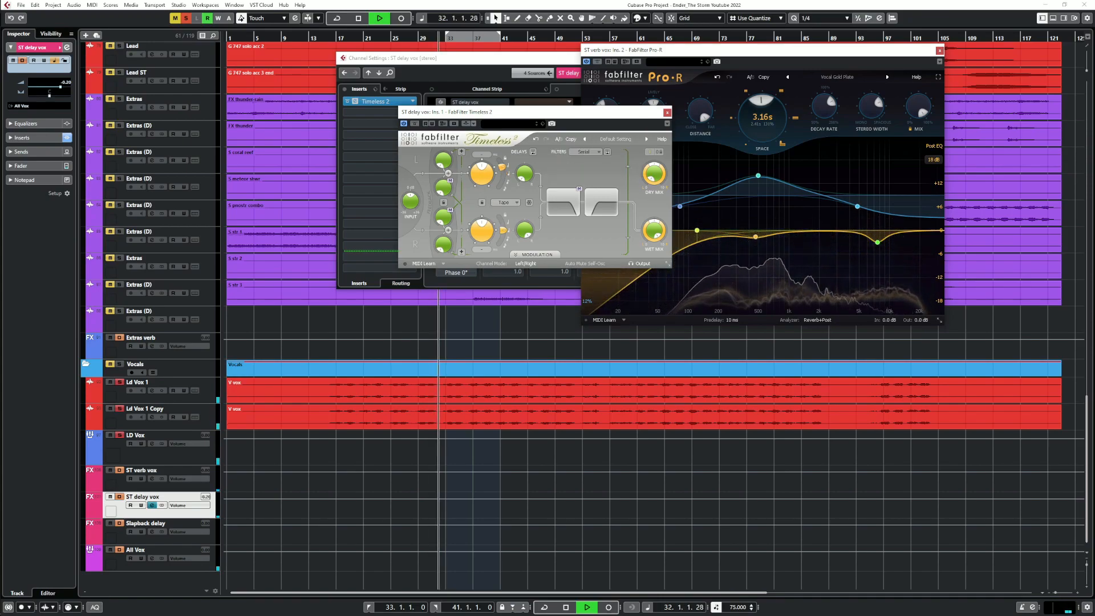
key(space)
key(space)
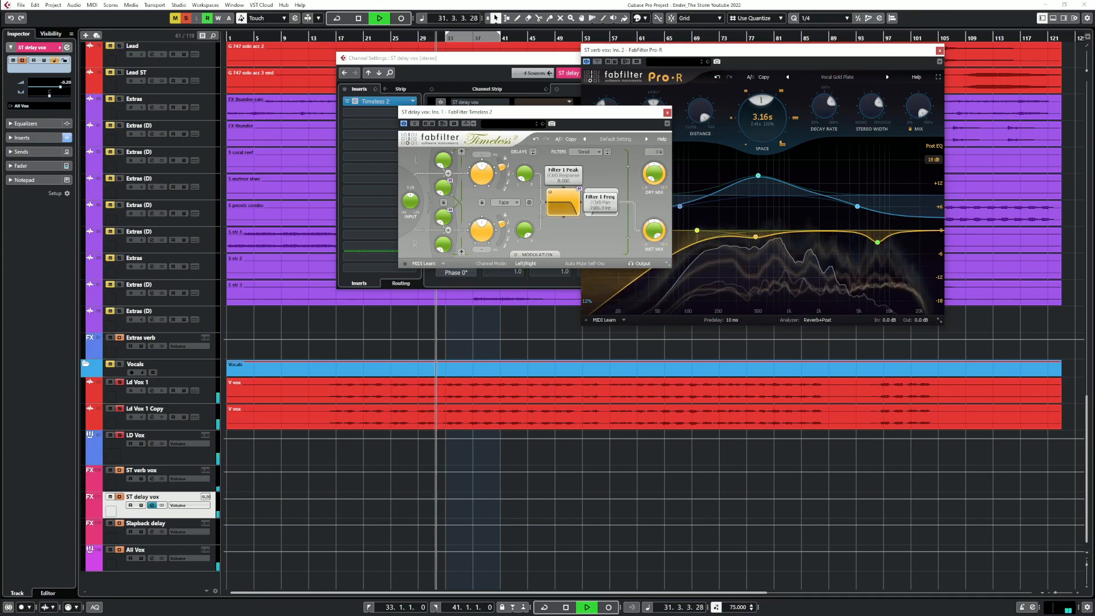
key(space)
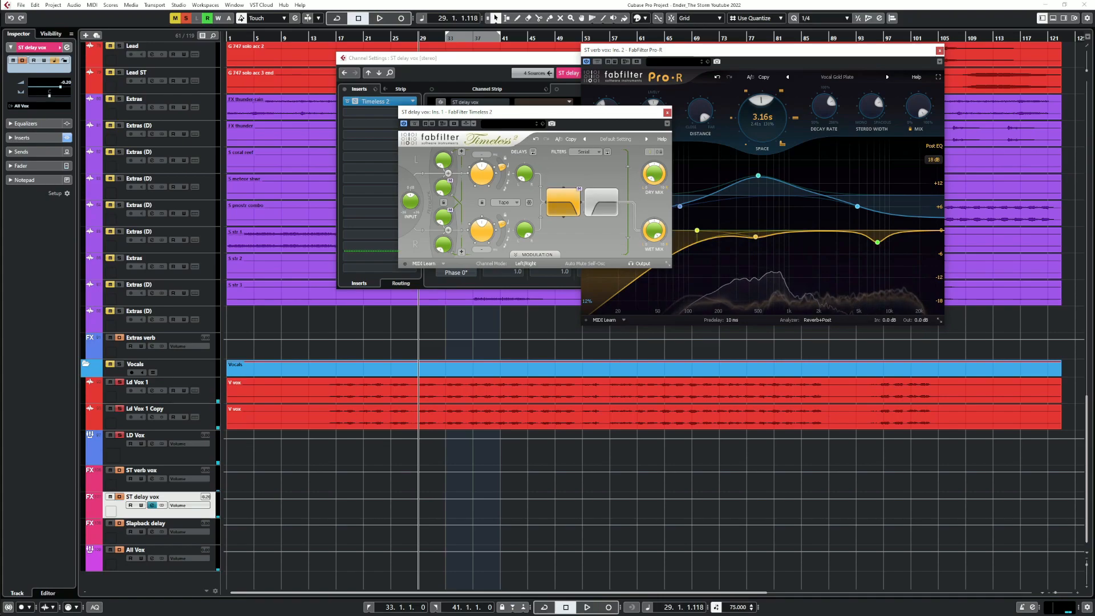
Adjust the left delay's feedback in Timeless 2 while the soloed vocals play from bar 29, and stop playback
mouse_move(443, 161)
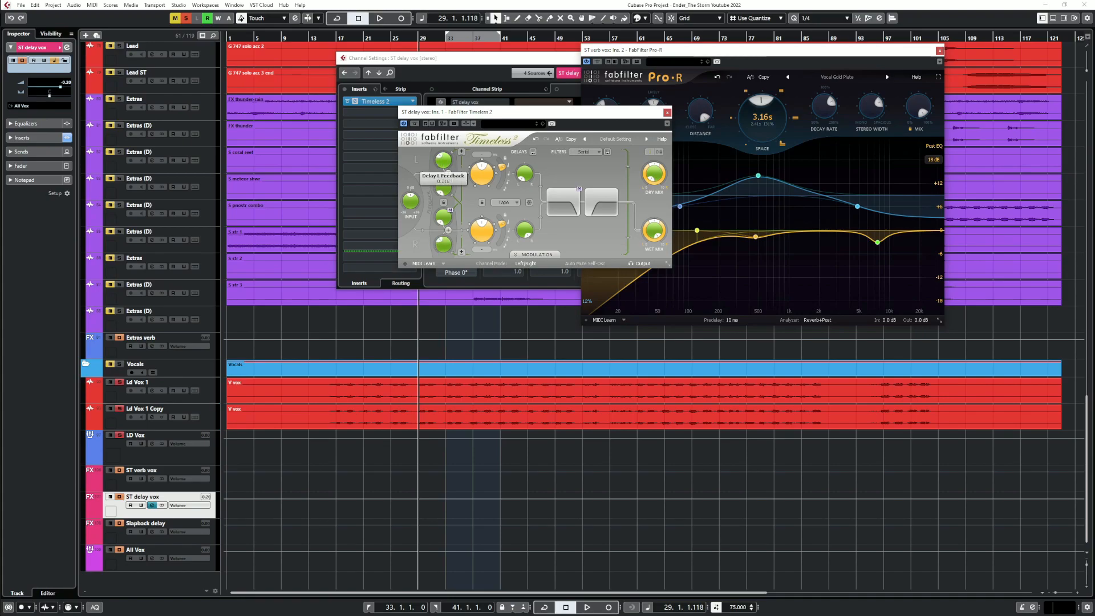
key(space)
mouse_move(443, 188)
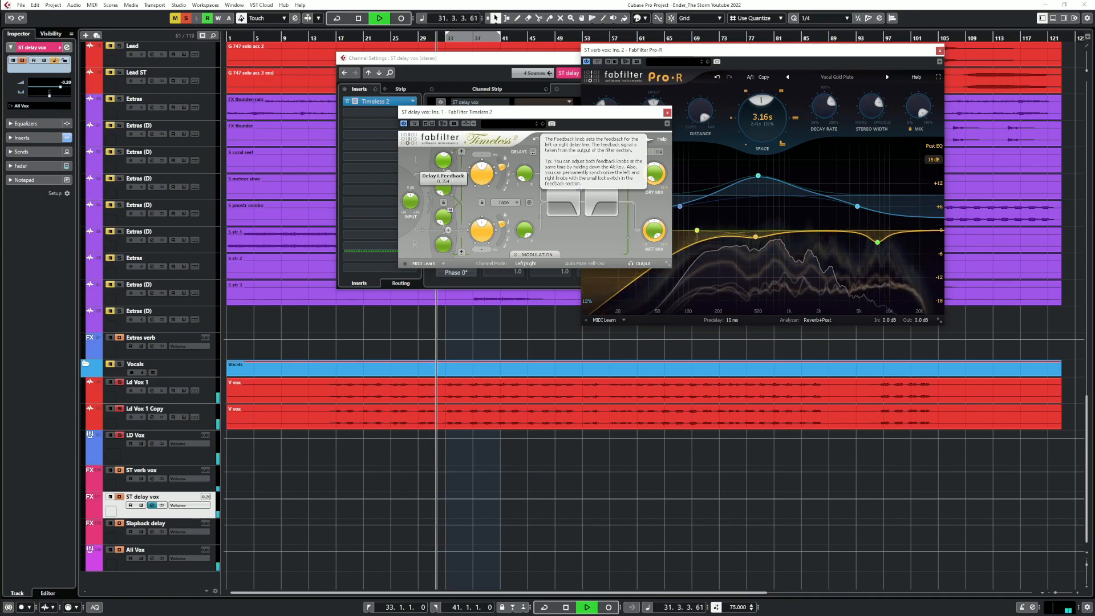
drag(443, 161, 443, 146)
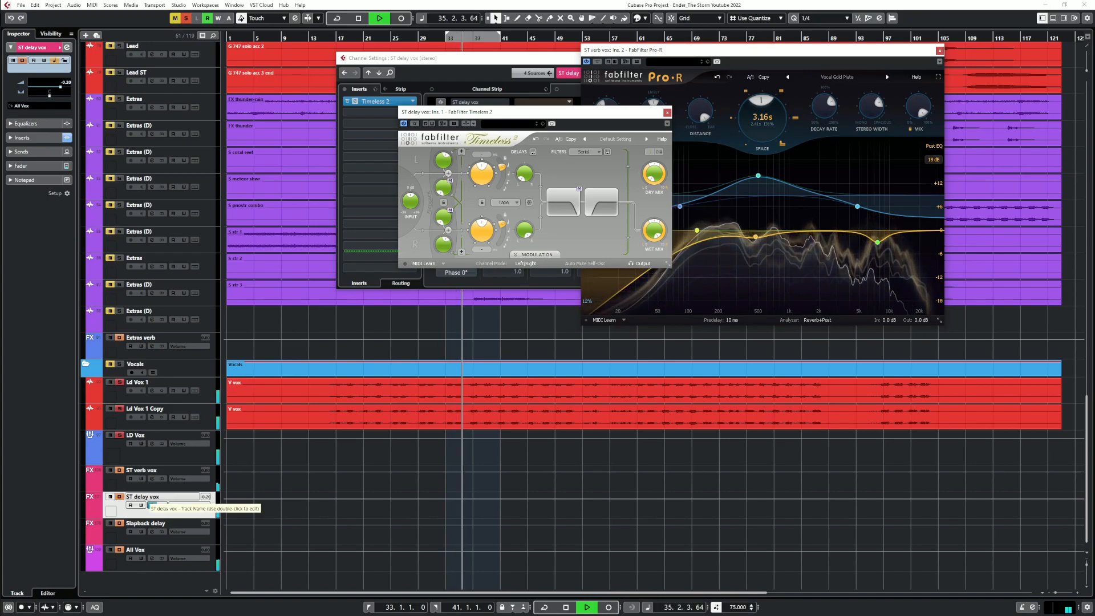
key(space)
Insert Pro-C 2 after Timeless 2 on the ST delay vox channel
click(152, 506)
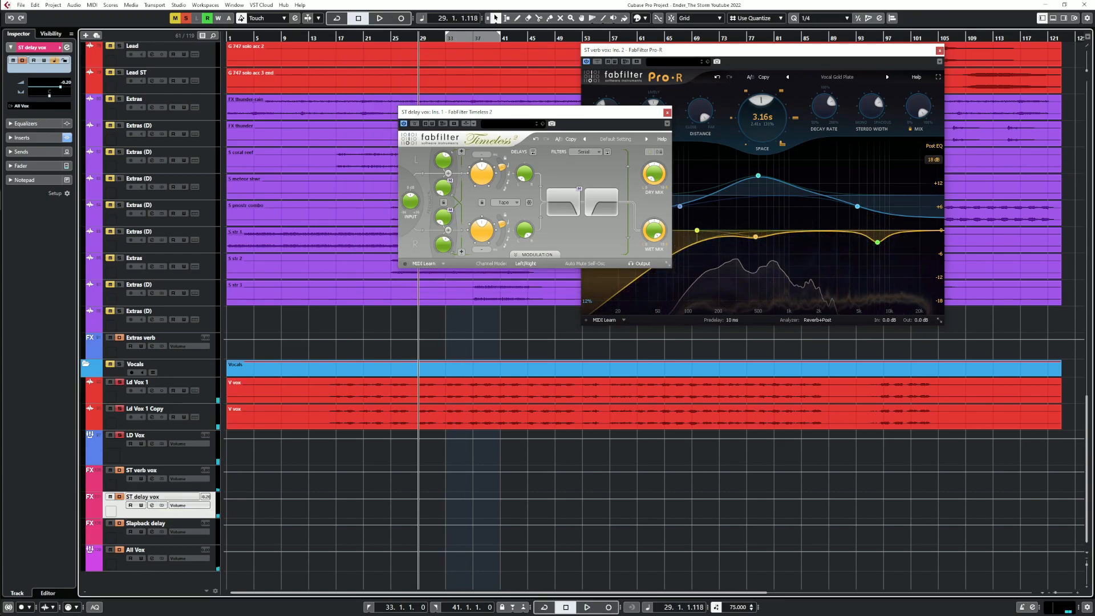
click(152, 505)
drag(399, 59, 281, 95)
click(263, 151)
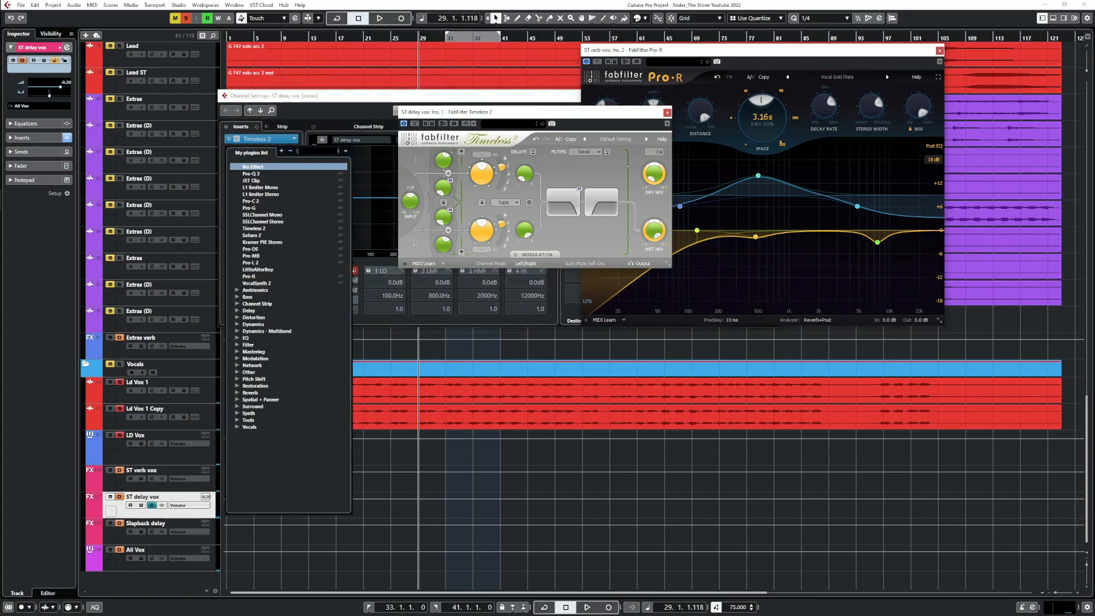
click(251, 201)
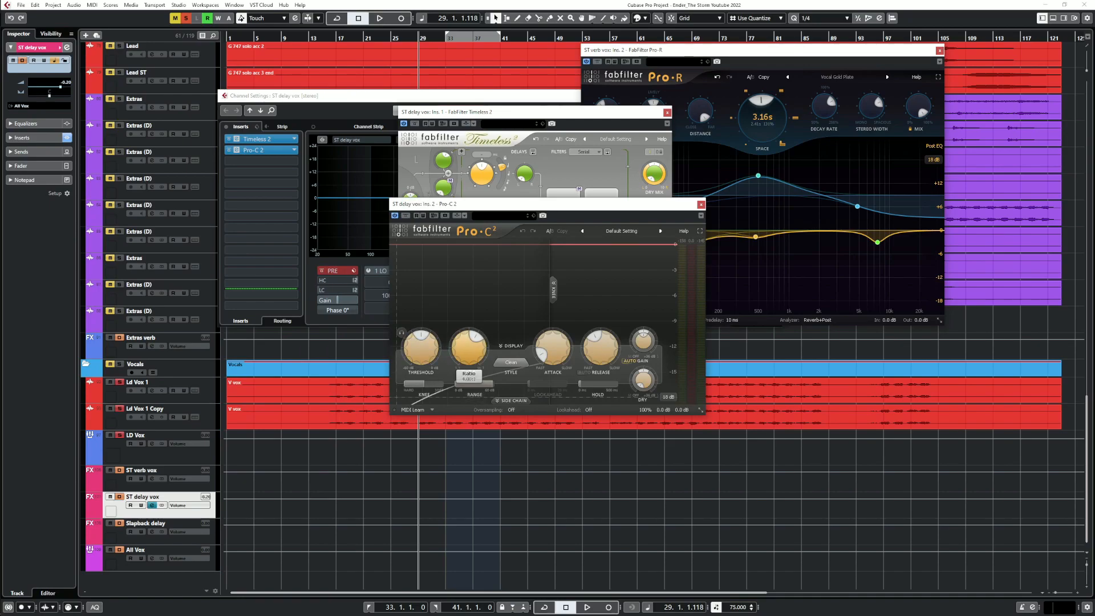
Set Pro-C 2 on ST delay vox to the Vocal style and adjust its Threshold while the vocals play
key(space)
click(511, 362)
click(513, 403)
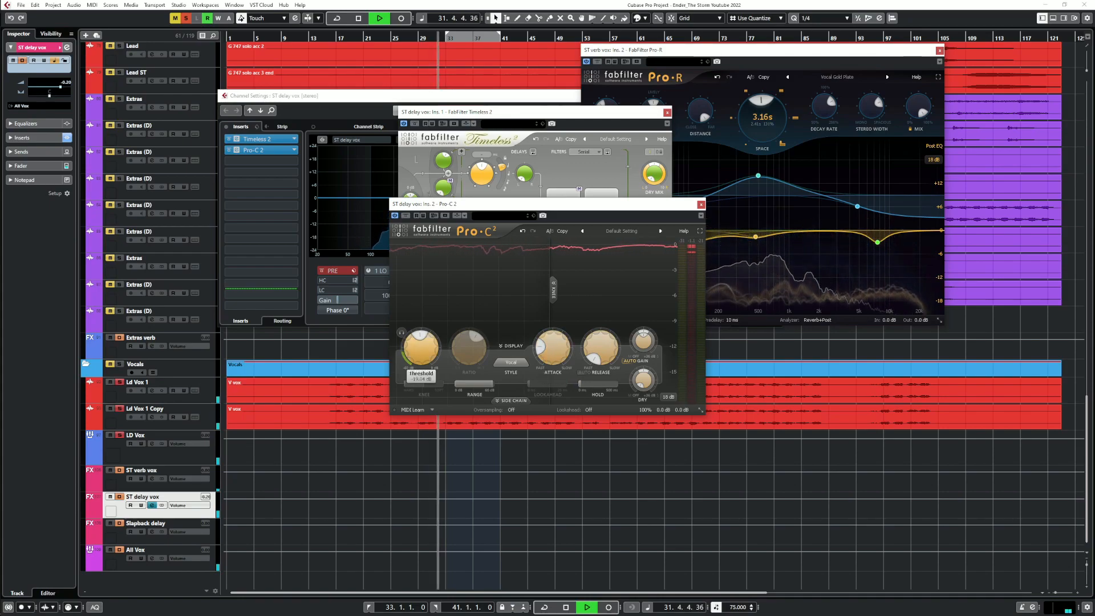
key(space)
Replay the compressed delay from bar 29, close Timeless 2 and Pro-C 2, and stop playback
key(space)
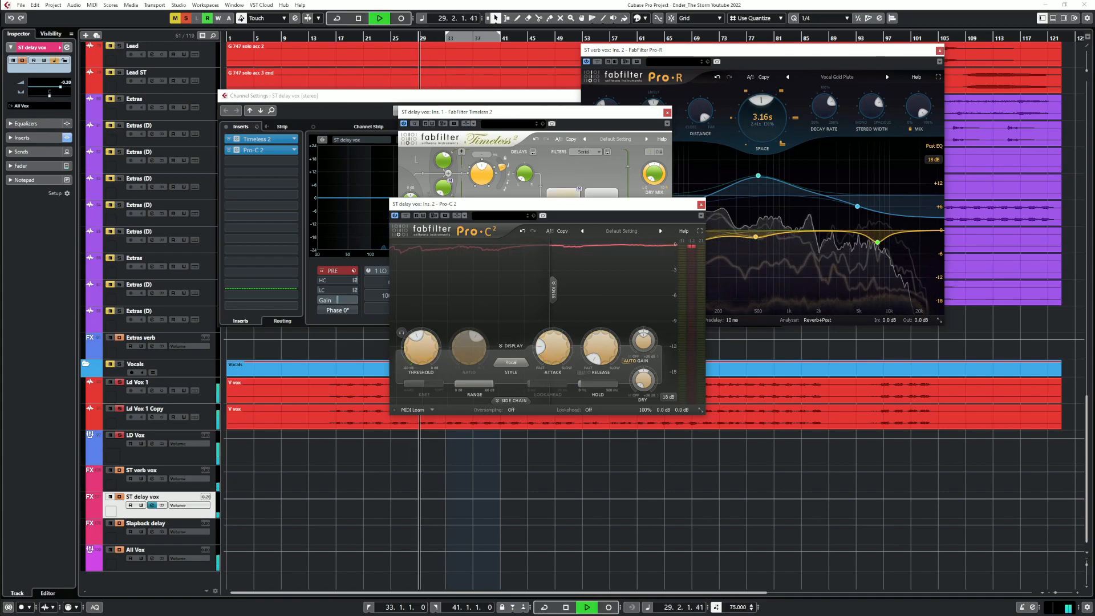
click(443, 188)
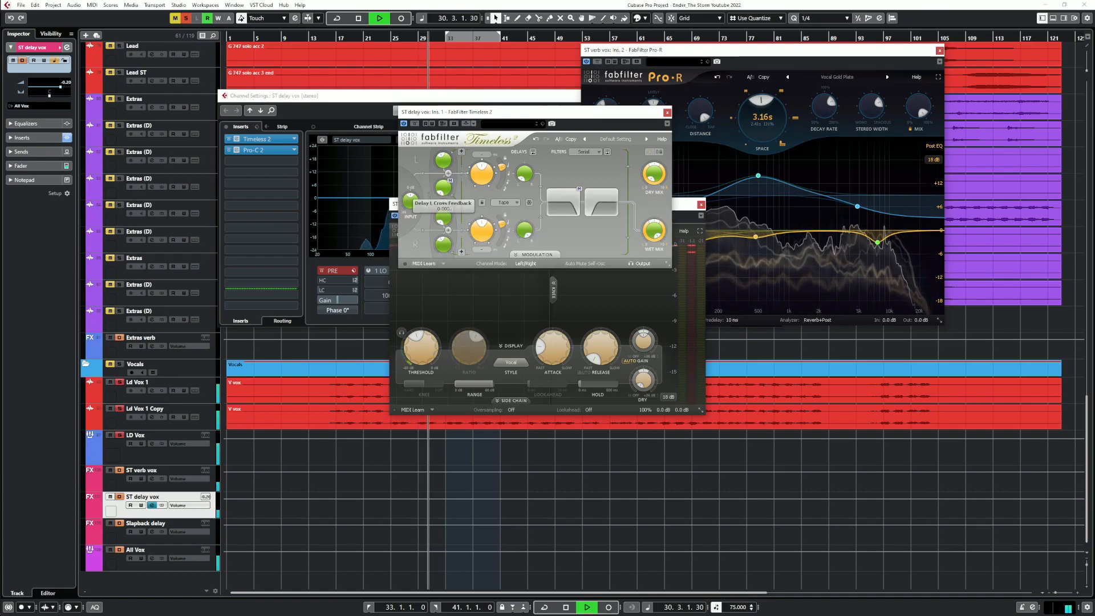
click(666, 112)
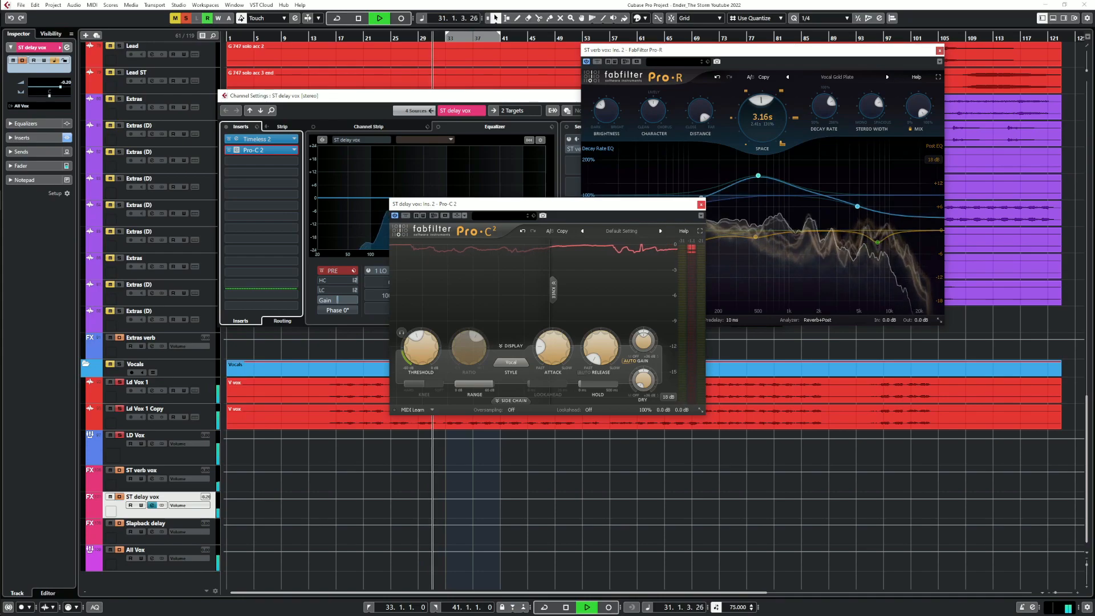
click(701, 205)
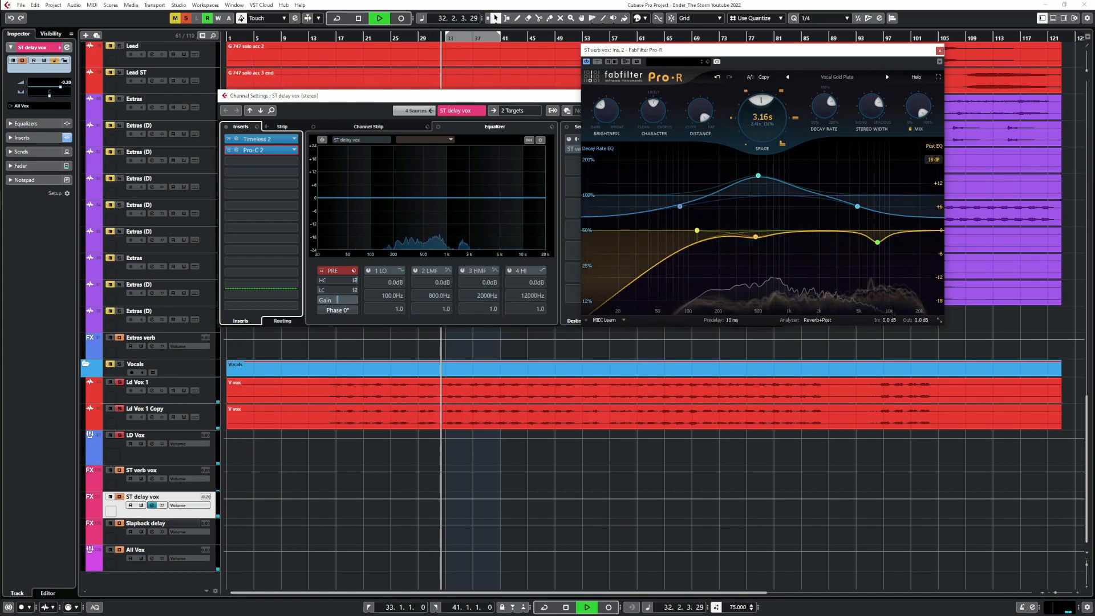
key(space)
Activate the ST verb vox send on ST delay vox and set its level to -8.15 while auditioning the soloed vocals
click(153, 506)
click(153, 505)
drag(374, 101, 240, 169)
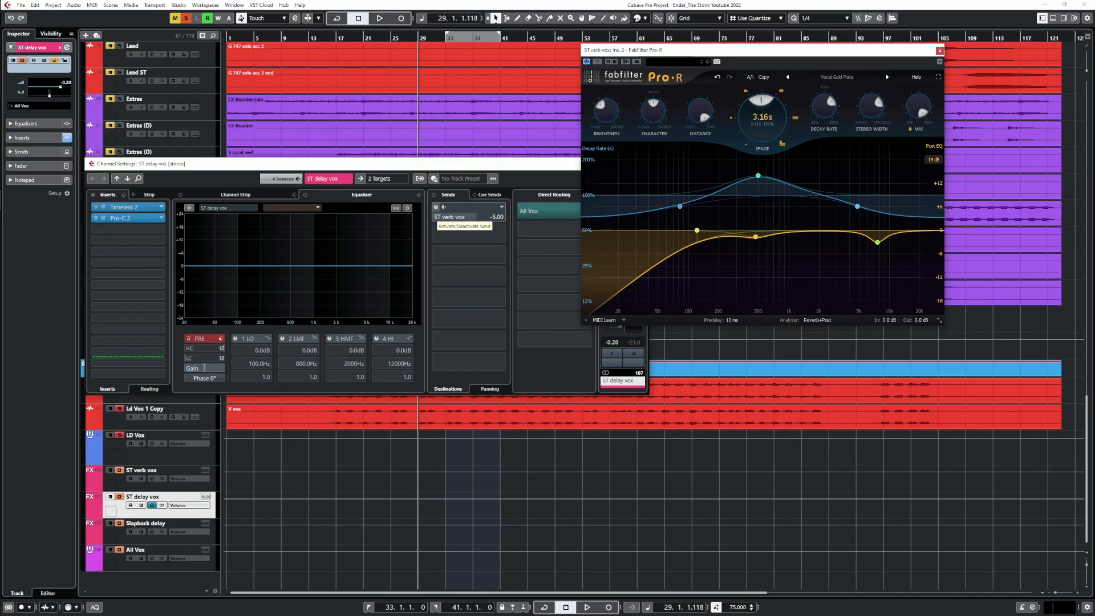
click(435, 207)
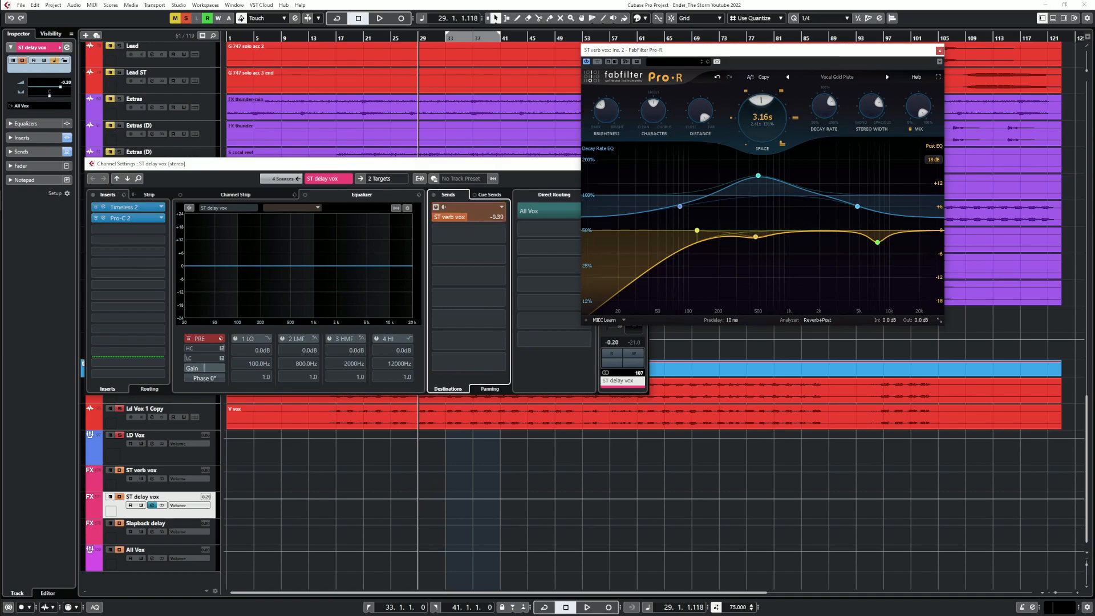
key(space)
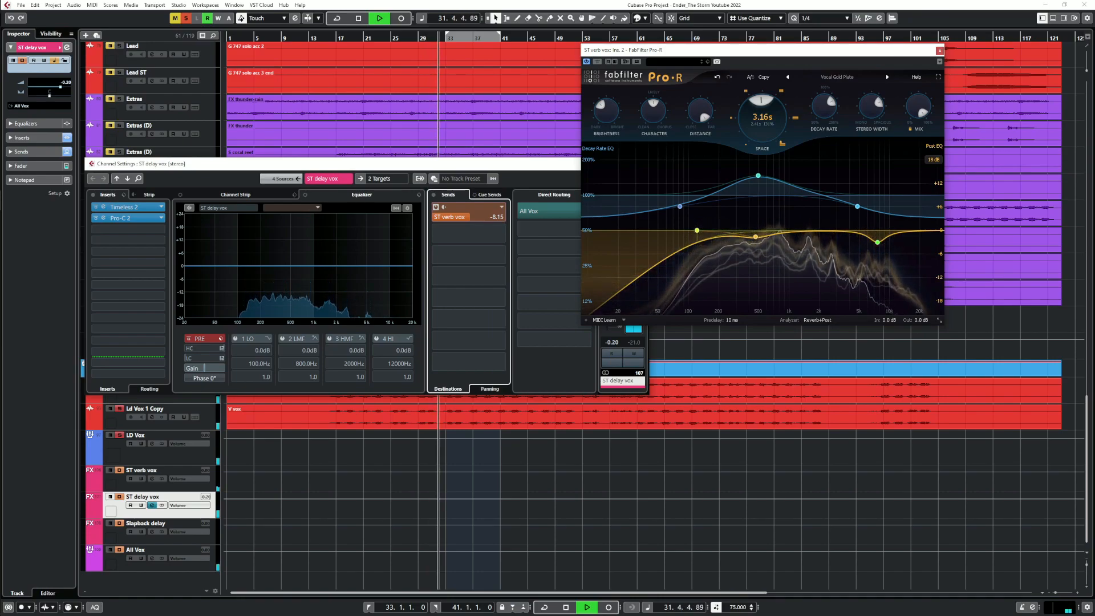
key(space)
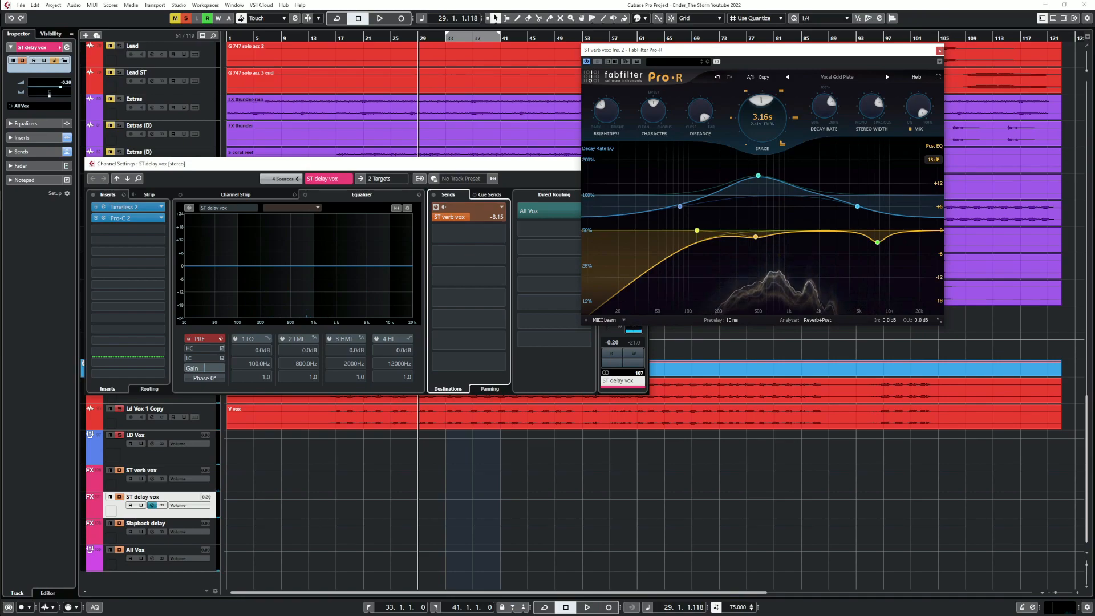
Close Pro-R and the ST delay vox channel settings, and audition the full mix from bar 29 with solos off
mouse_move(762, 117)
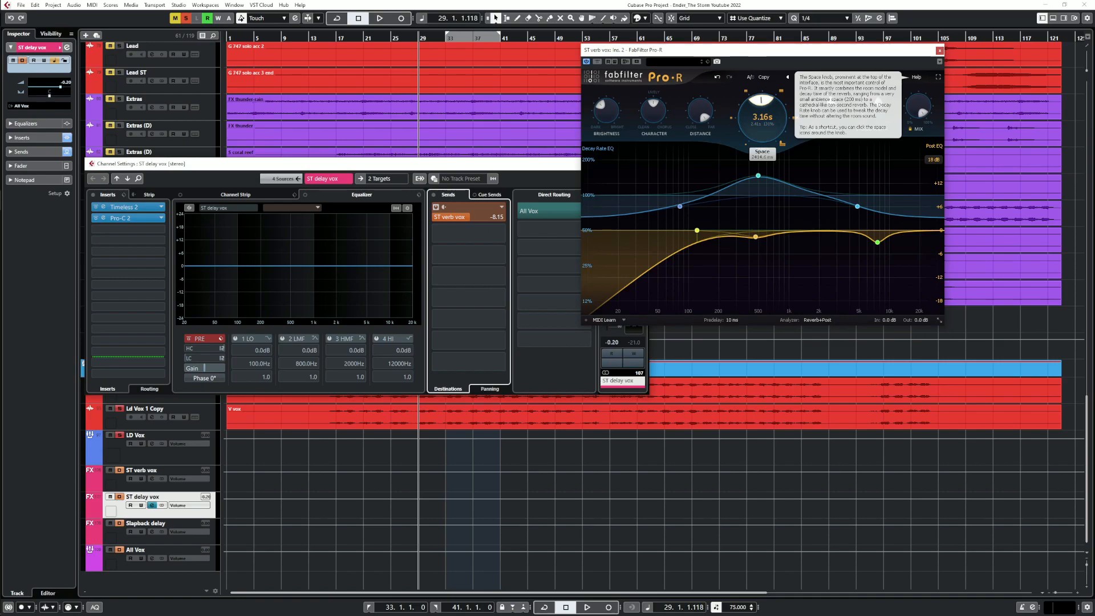
click(940, 50)
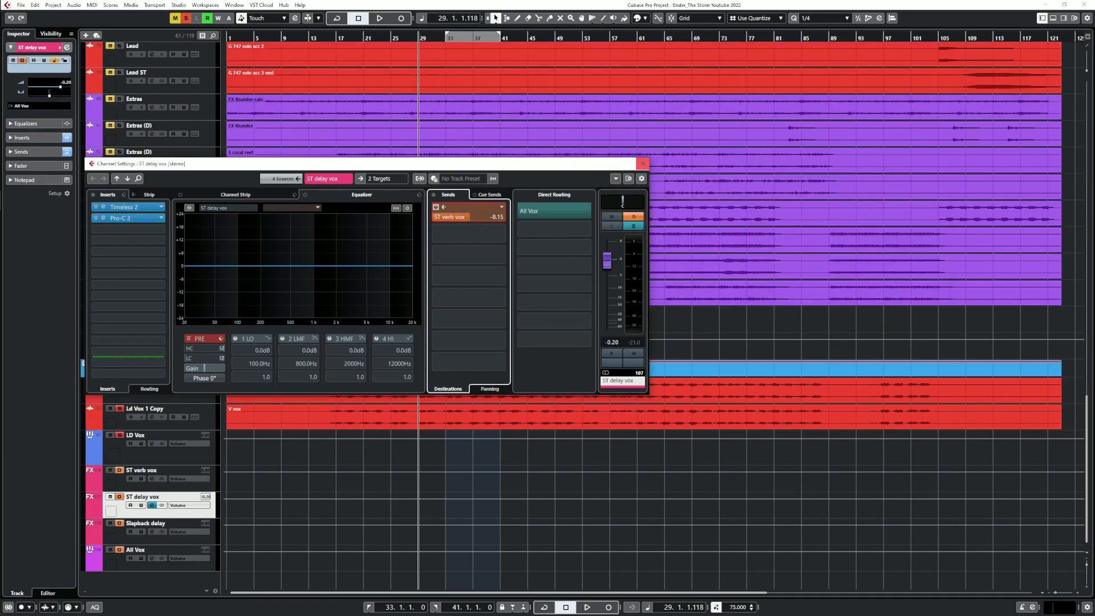
click(643, 163)
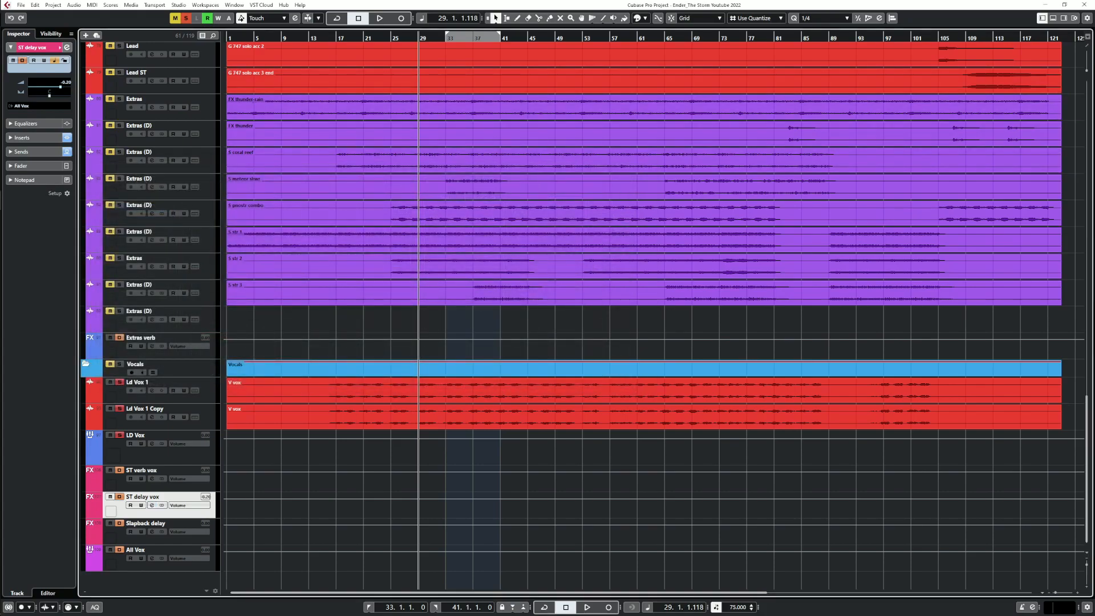
click(186, 18)
key(space)
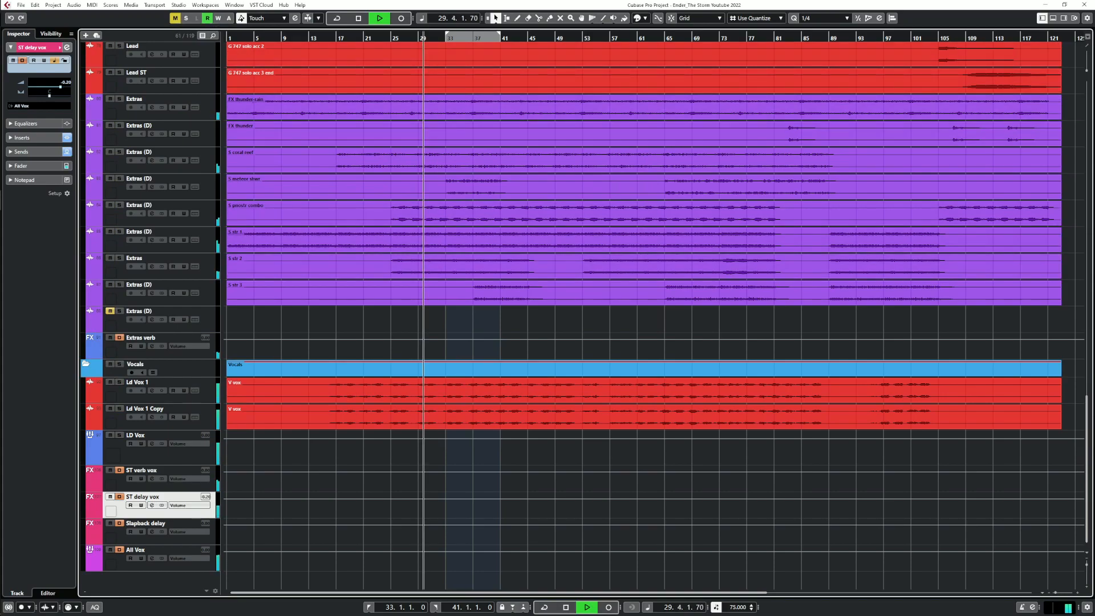
key(h)
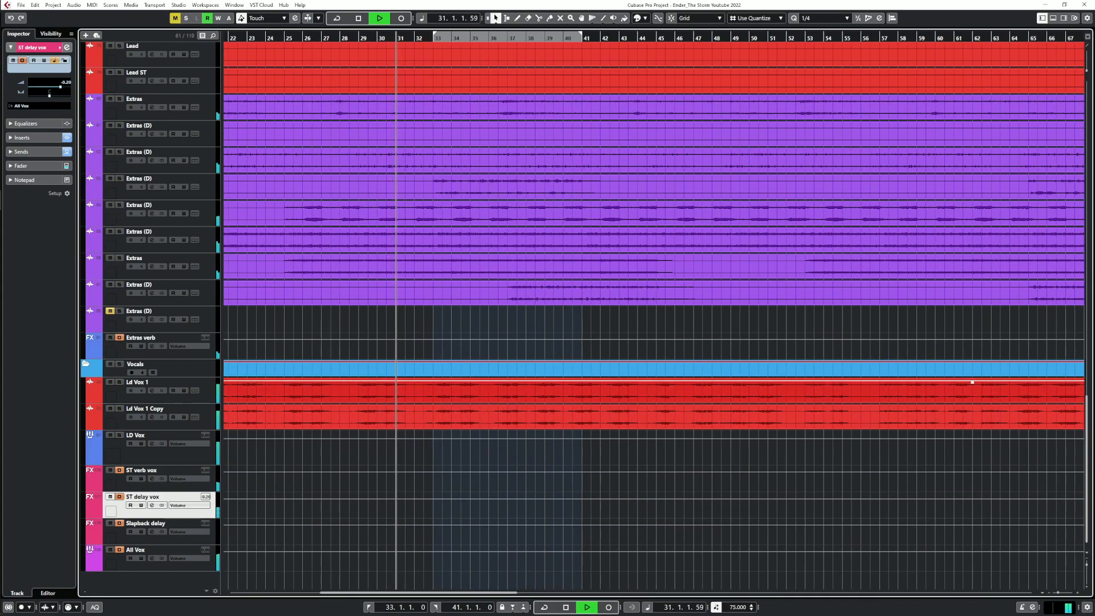
key(space)
Solo the LD Vox group and insert Pro-DS in its fourth insert slot
click(120, 435)
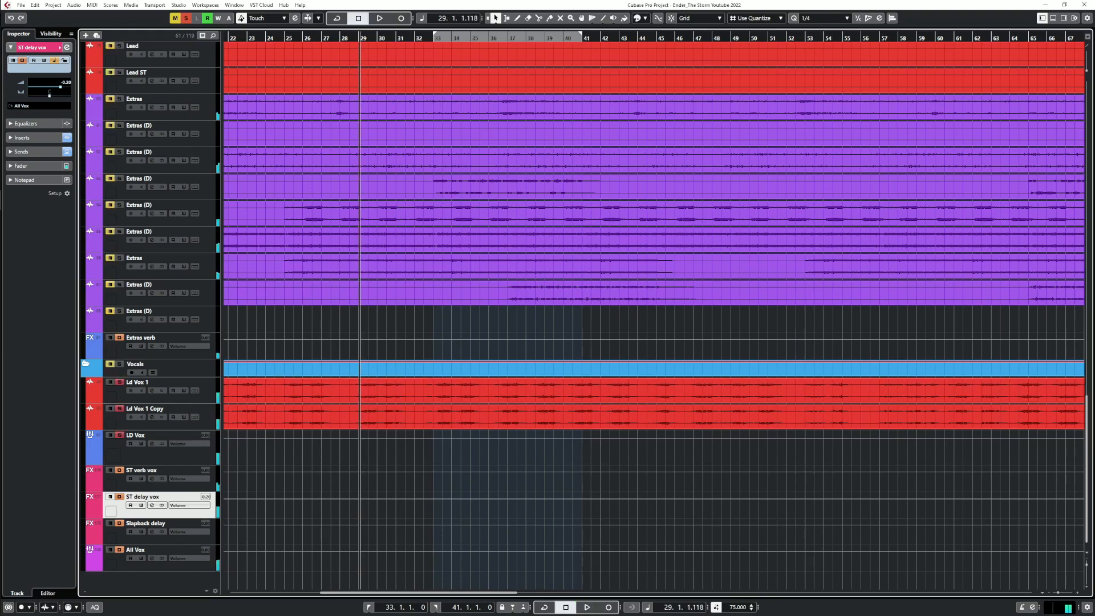
click(151, 444)
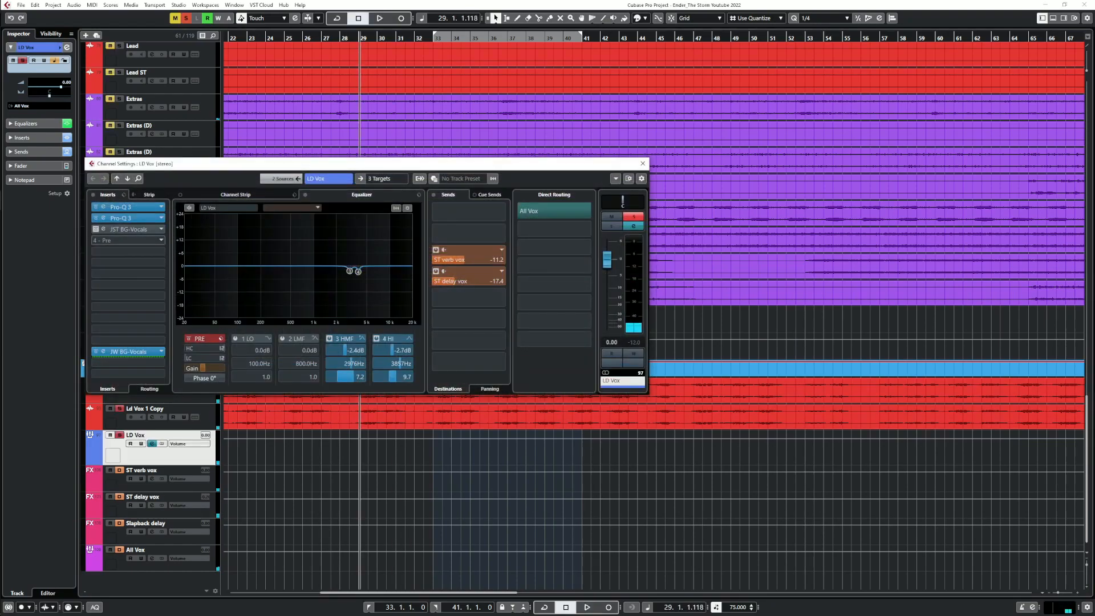
click(162, 240)
text(ds)
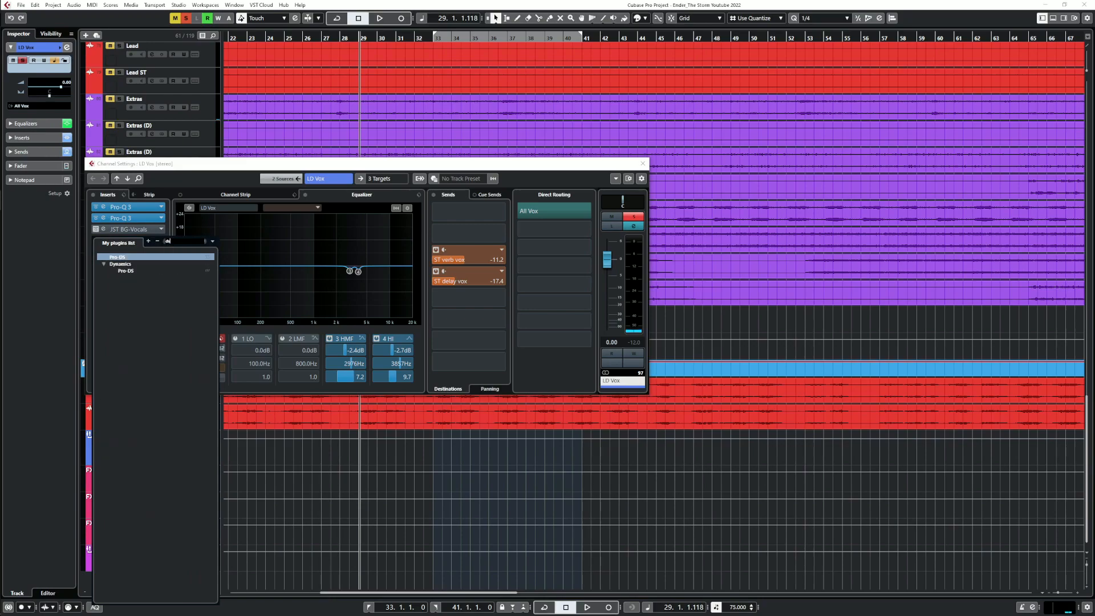
key(Return)
Set Pro-DS's side-chain filter to 6.36–12.72 kHz and adjust its Range while the soloed lead vocals play
key(space)
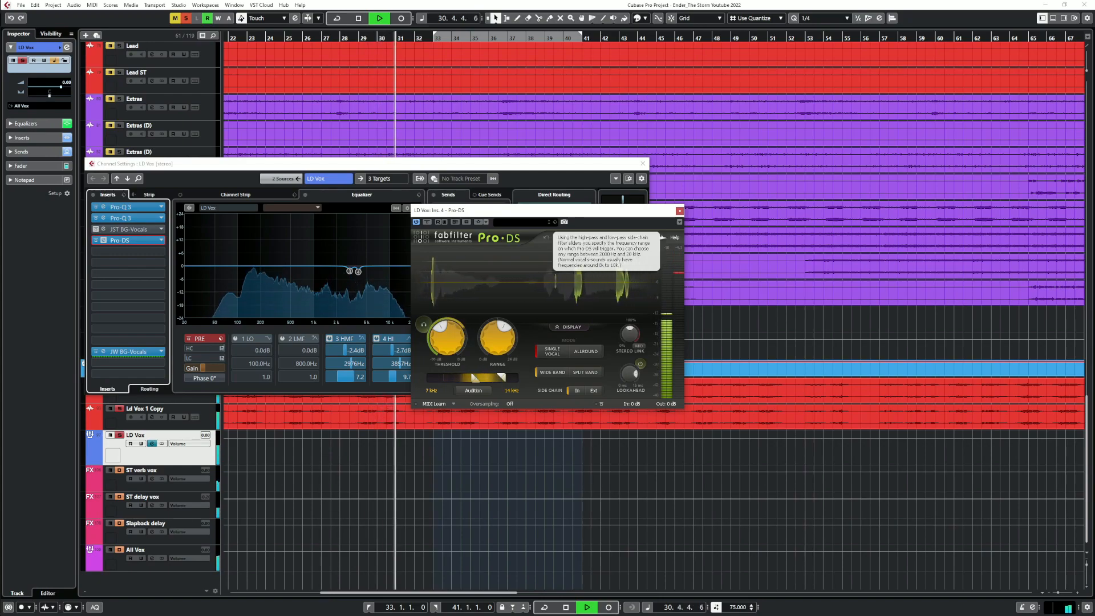
drag(488, 377, 485, 377)
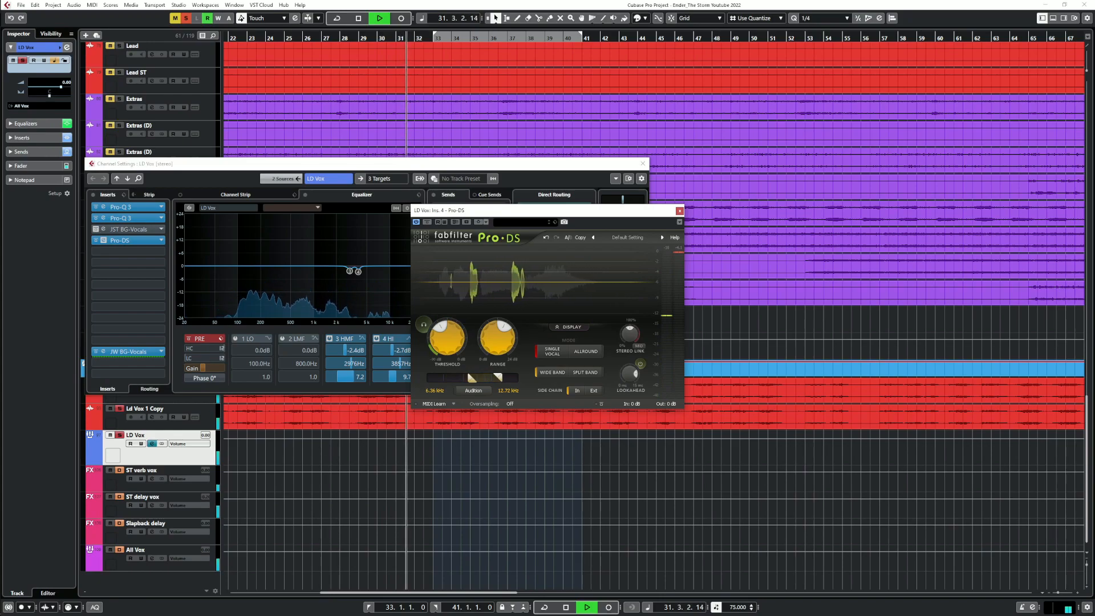
drag(498, 338, 498, 359)
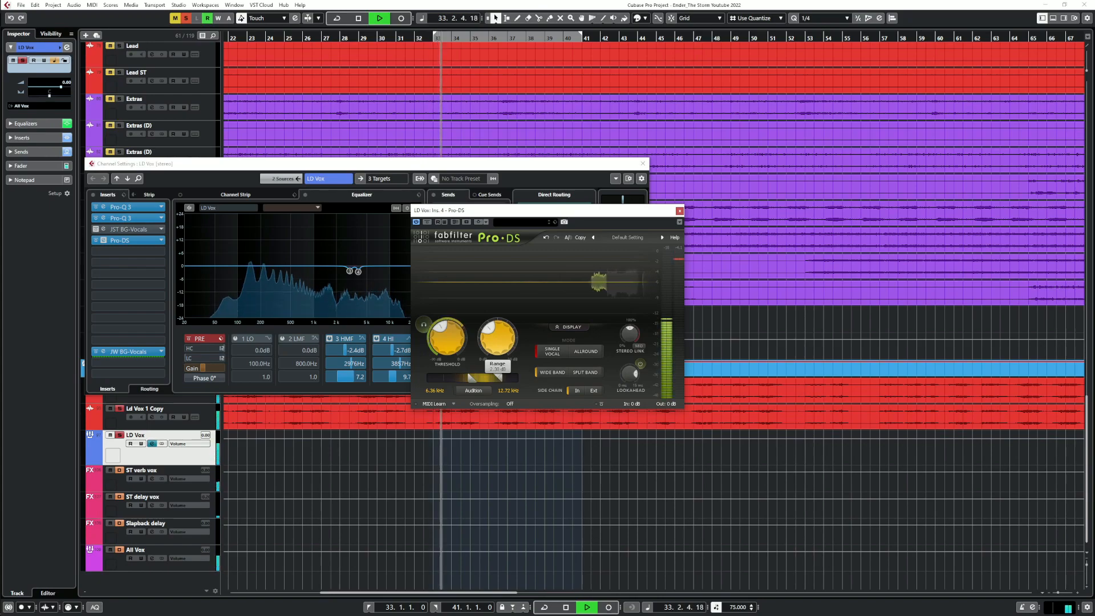
drag(498, 338, 498, 327)
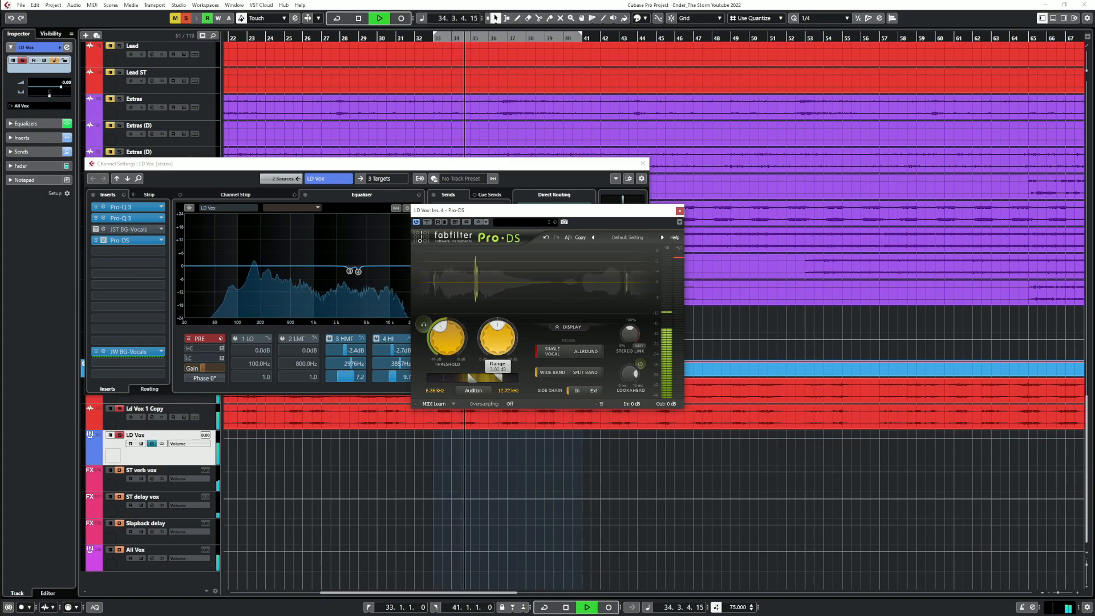
drag(498, 328, 498, 325)
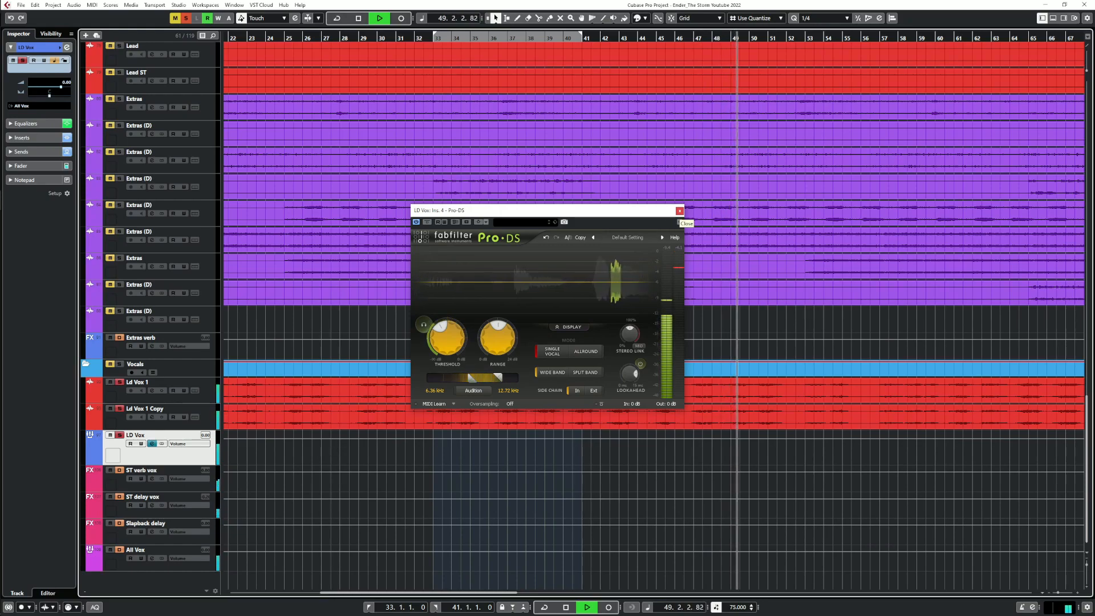
Close Pro-DS and audition the soloed lead vocals from bar 47
click(679, 211)
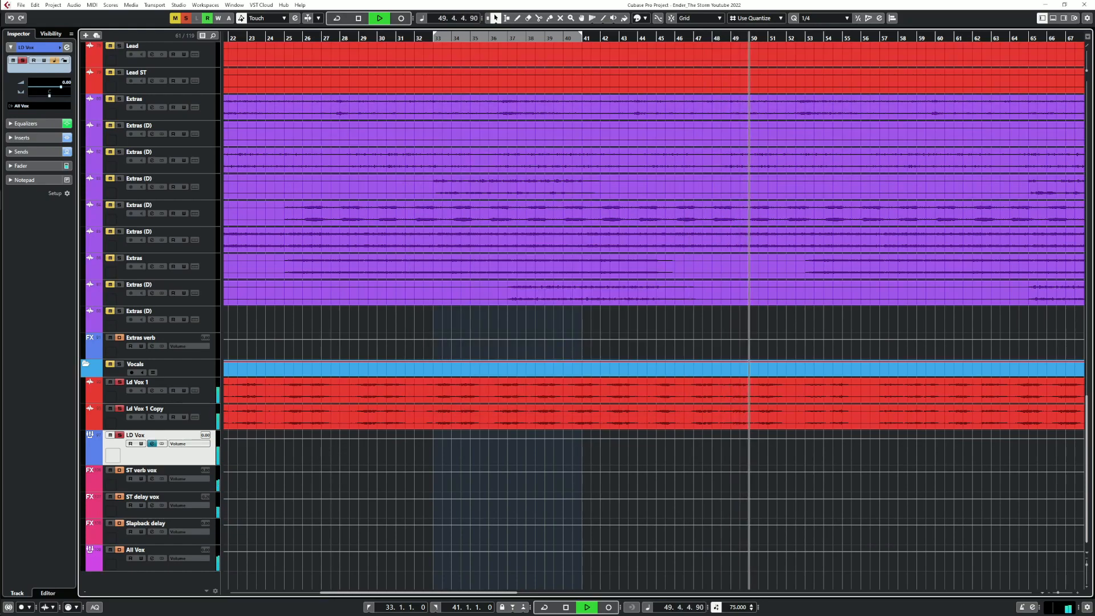
click(697, 37)
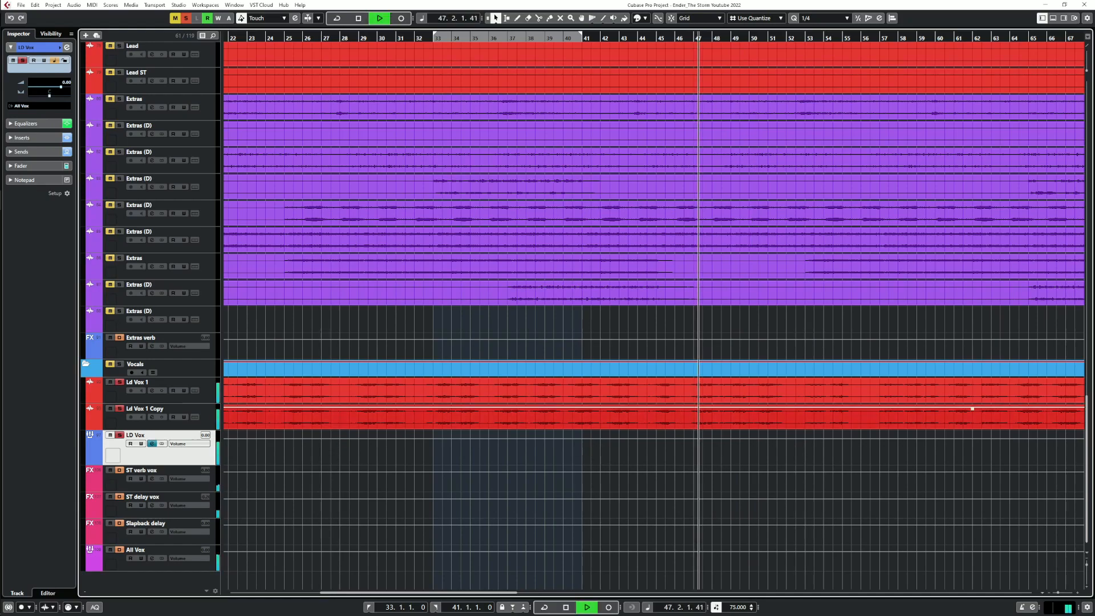
scroll(594, 417, down, 5)
key(space)
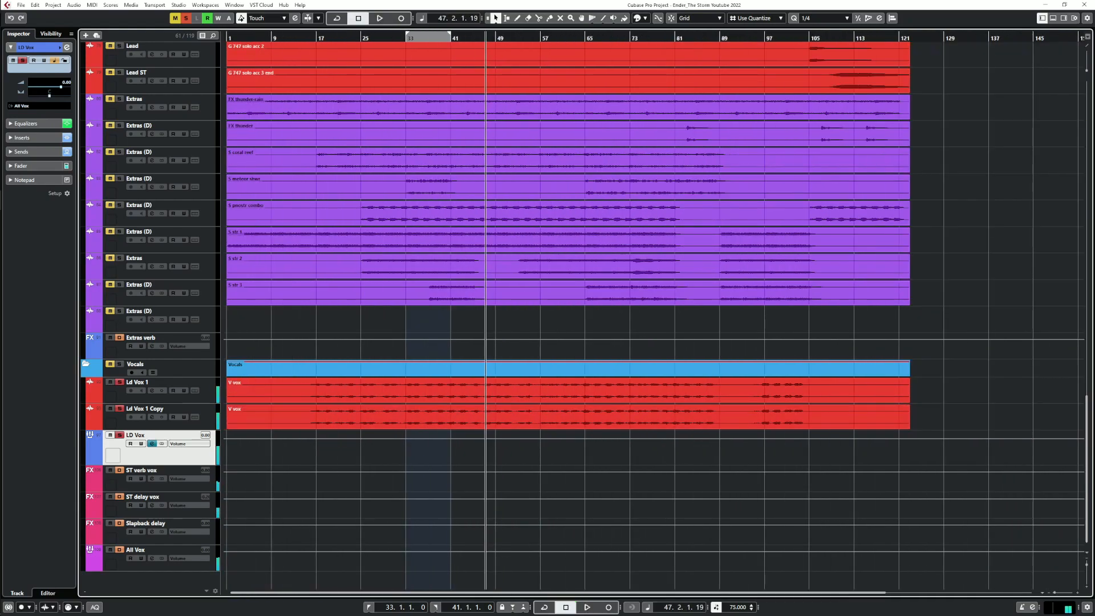
Inspect the JW BG-Vocals insert on LD Vox while auditioning the soloed vocals from bar 65, and close its windows
click(585, 38)
click(152, 443)
click(128, 352)
key(space)
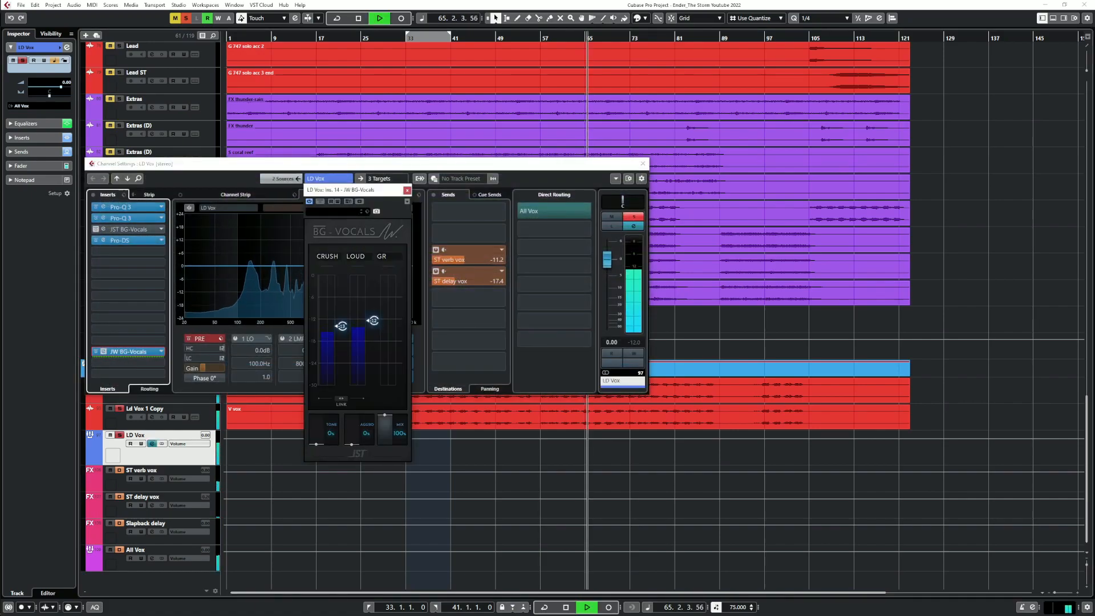
click(643, 163)
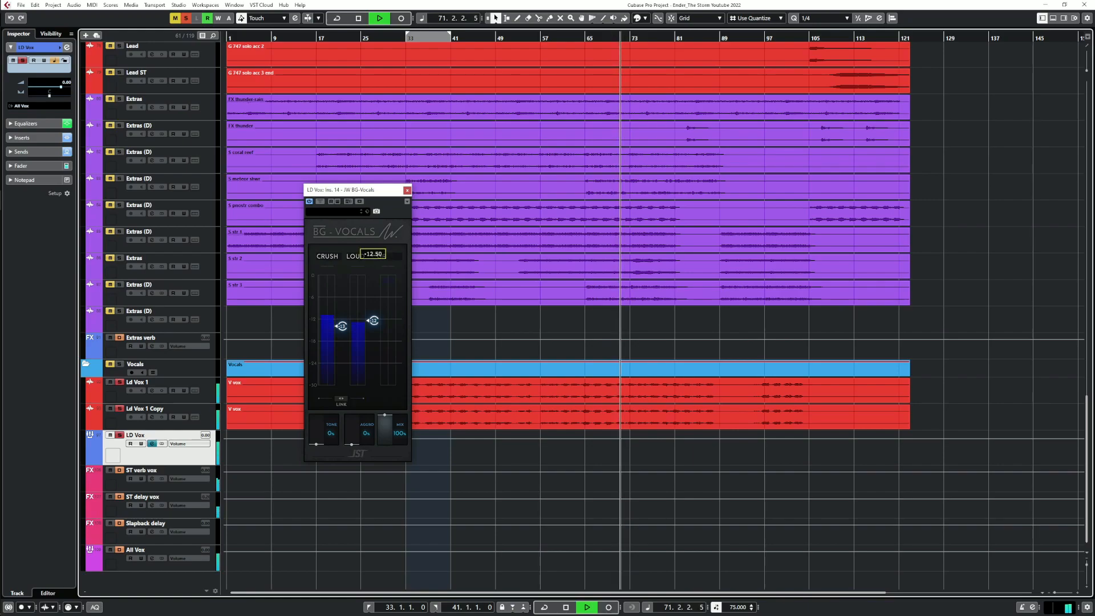
key(Escape)
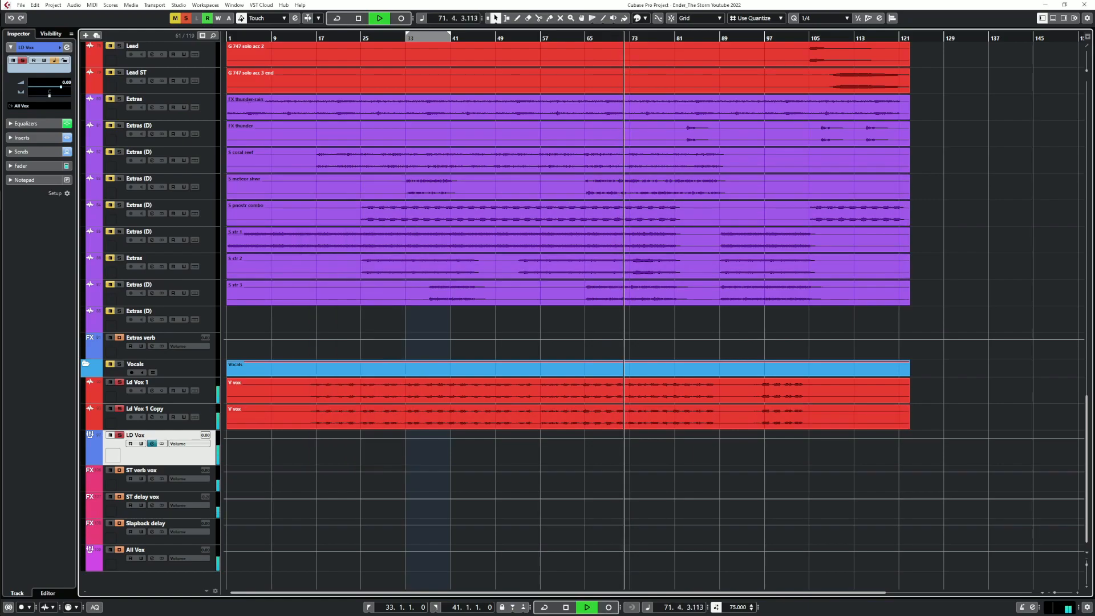
key(space)
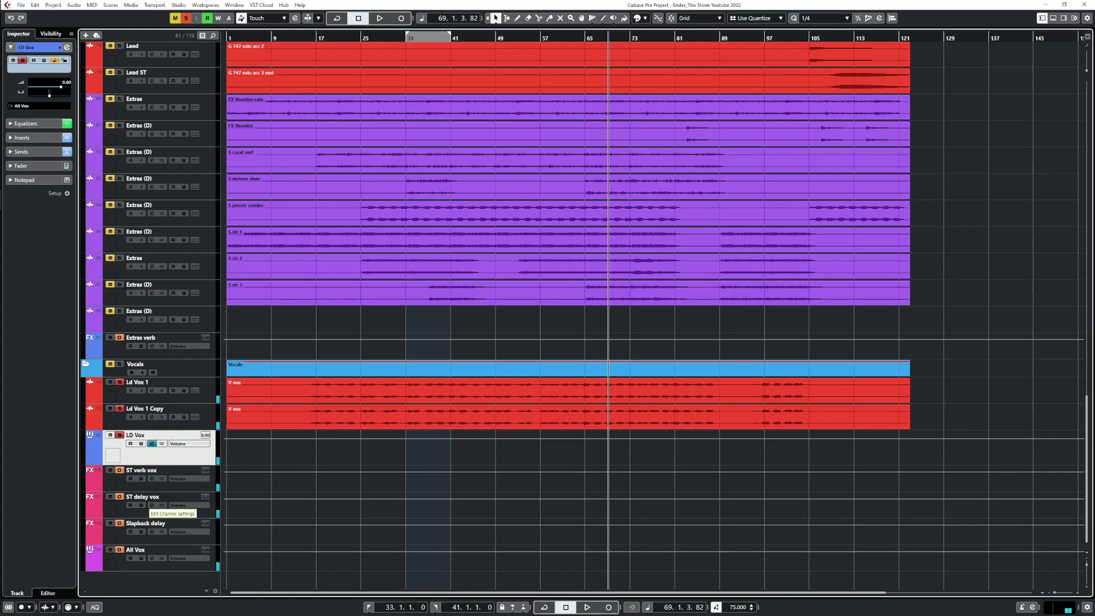
Set the ST delay vox fader to -3.37 and its ST verb vox send to -5.42
click(152, 505)
drag(608, 261, 608, 277)
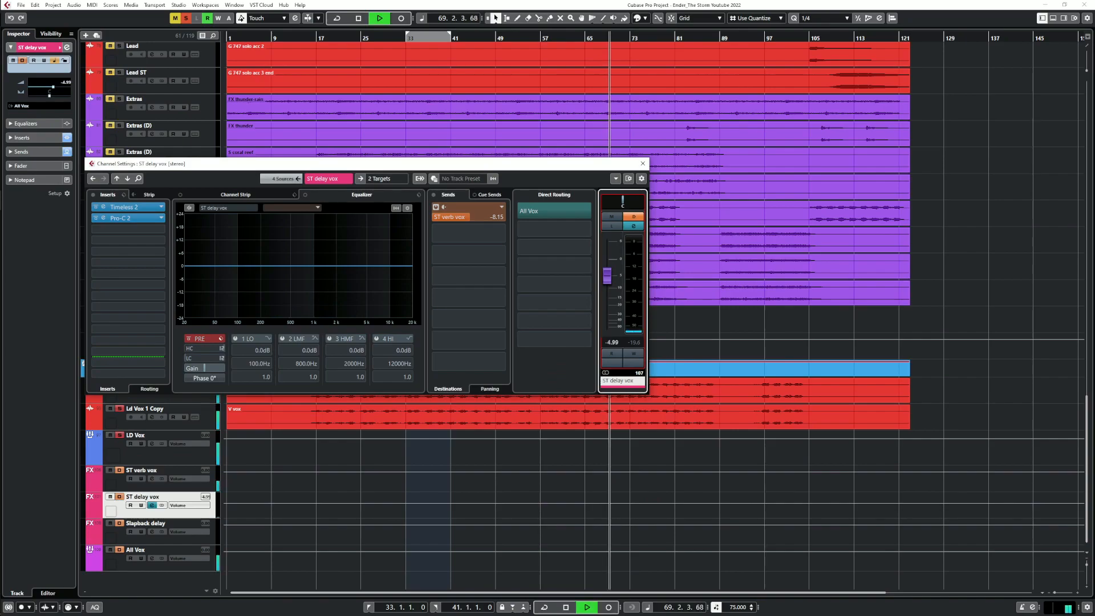
drag(608, 276, 608, 273)
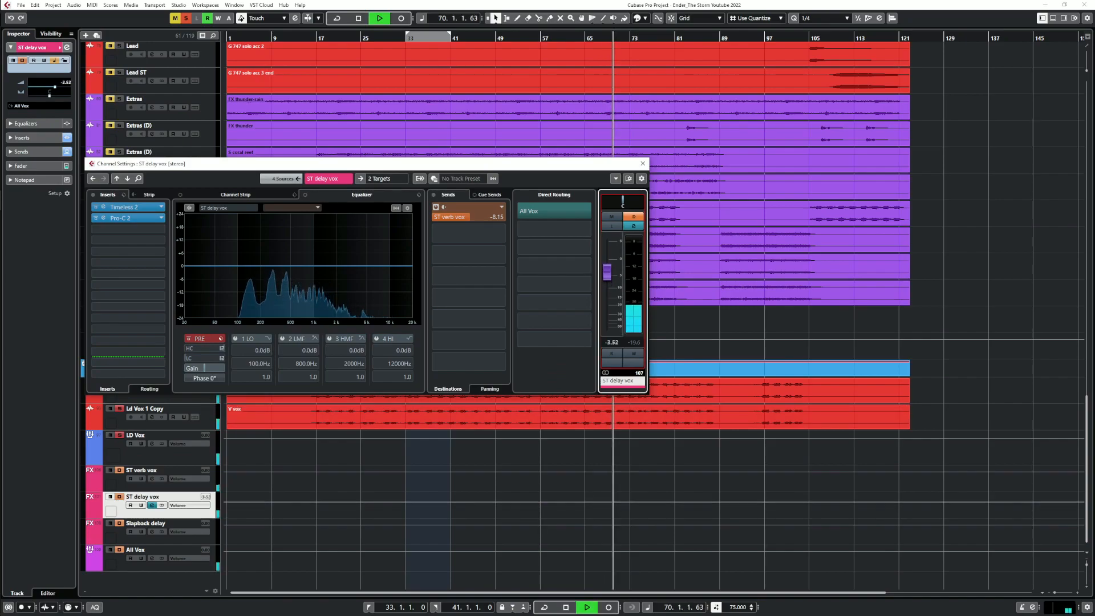
drag(470, 217, 474, 217)
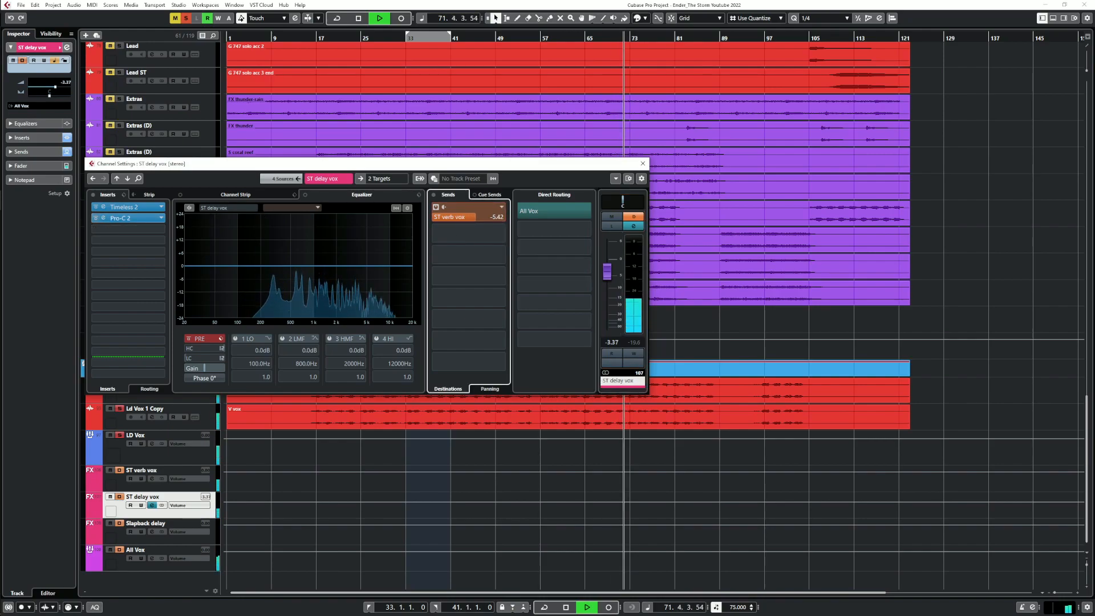
Bypass Pro-C 2 on ST delay vox and replay the soloed vocals for comparison
click(96, 217)
key(space)
key(space)
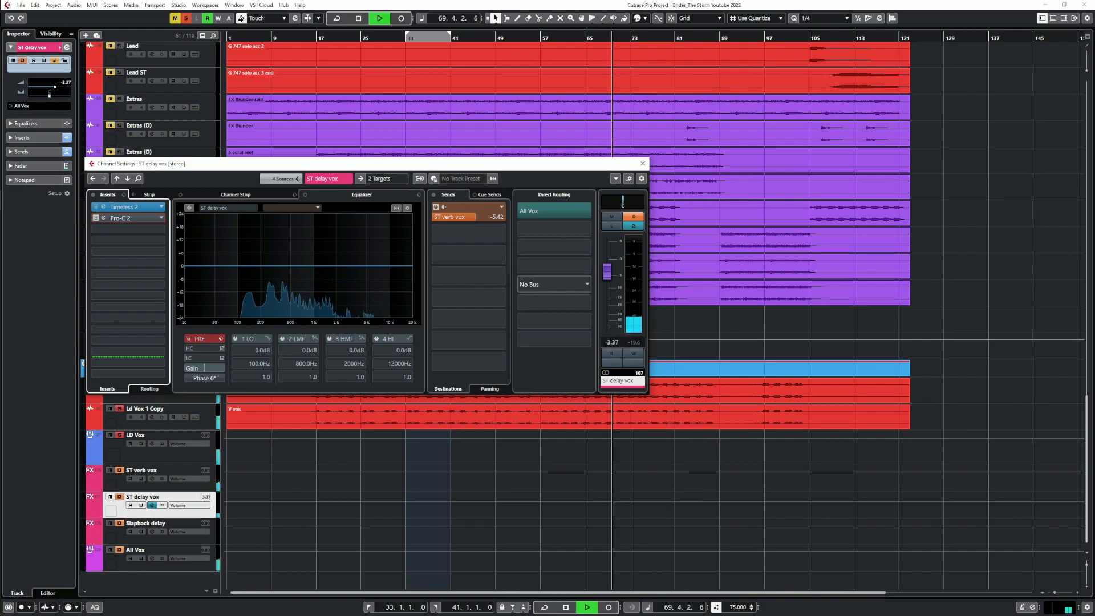
Adjust the Filter 1 frequency in Timeless 2 on ST delay vox, audition it with Pro-C 2 active, and close the plug-in
double_click(124, 208)
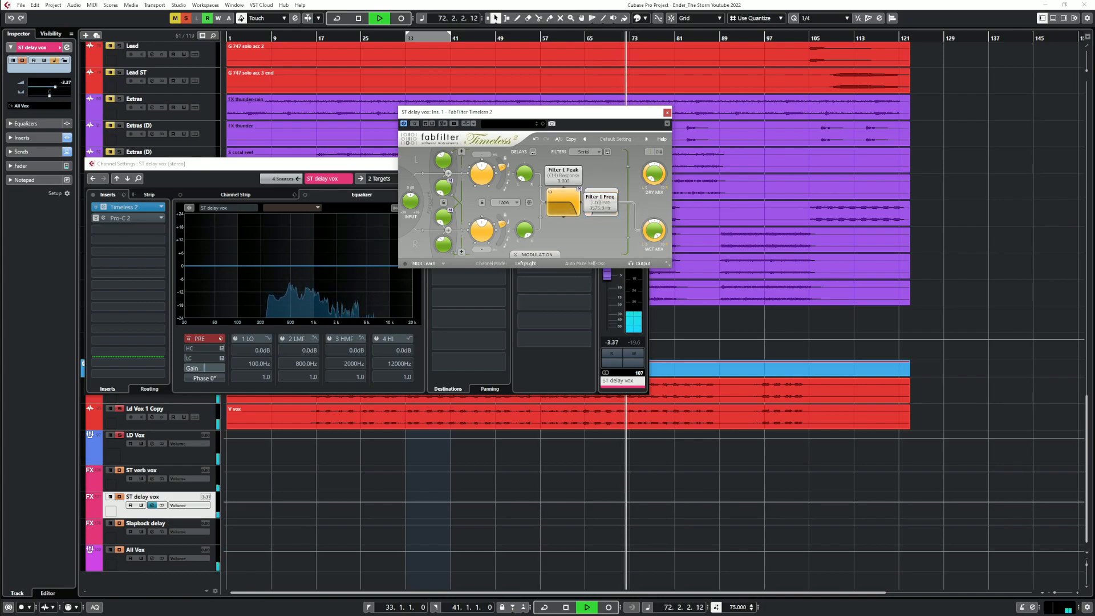
key(space)
click(566, 203)
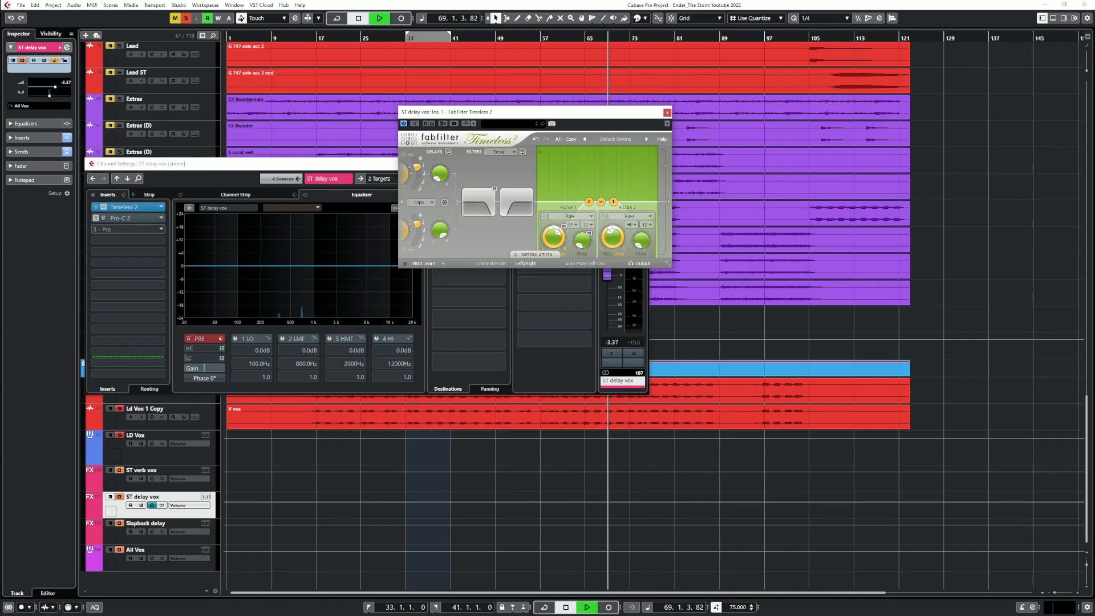
key(space)
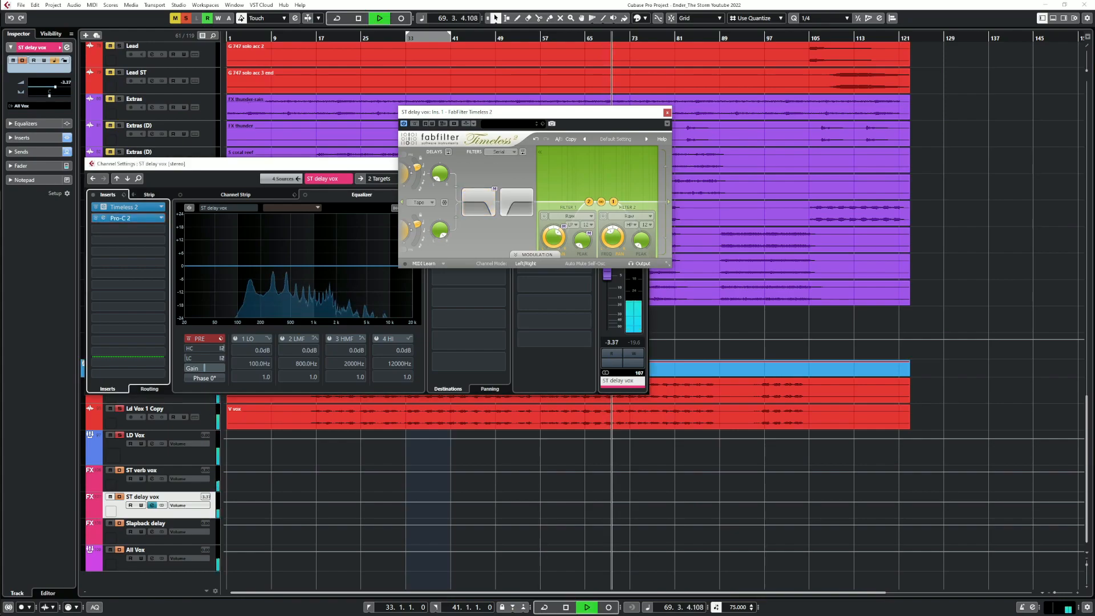
click(667, 112)
Open Pro-C 2 on ST delay vox and adjust its Threshold while the vocals play
click(103, 218)
mouse_move(421, 347)
drag(421, 347, 421, 339)
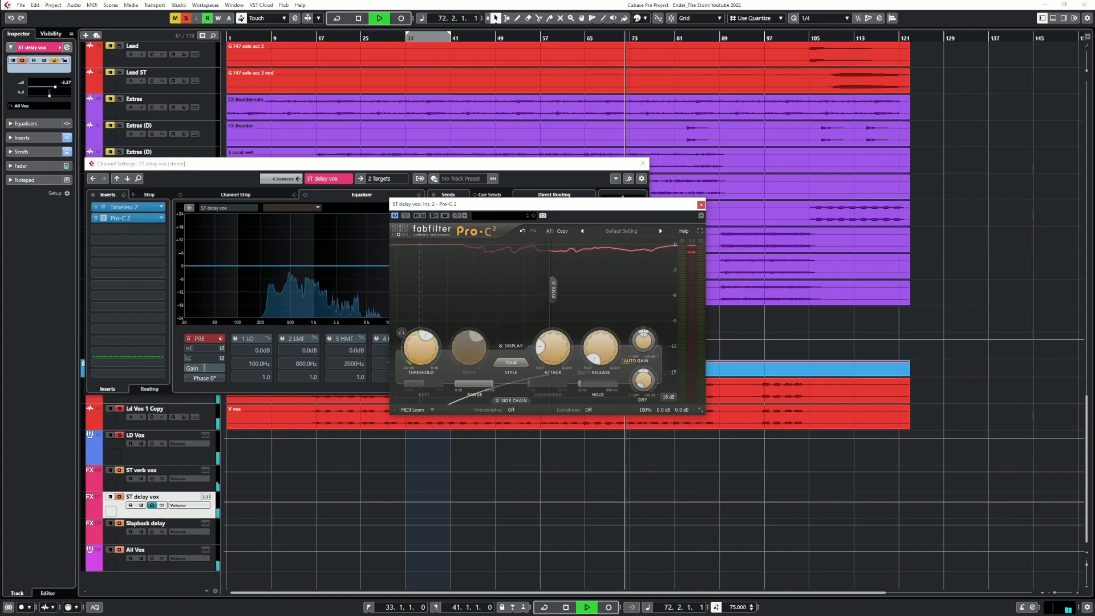
Set Timeless 2's Filter 1 frequency to about 2.2 kHz, and close both plug-ins and the ST delay vox channel settings
click(121, 207)
mouse_move(564, 203)
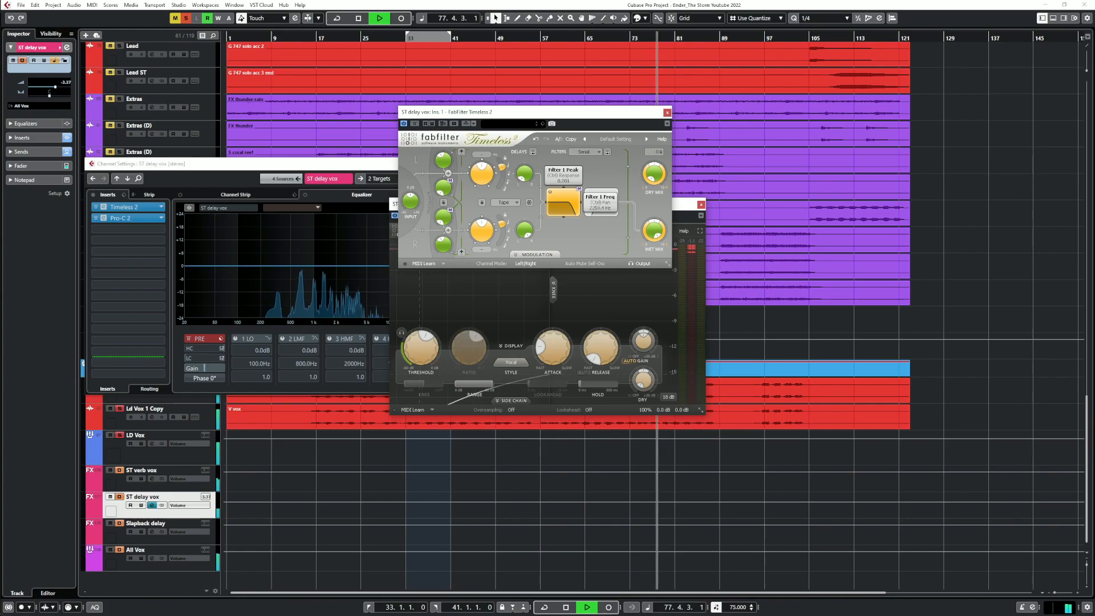
key(space)
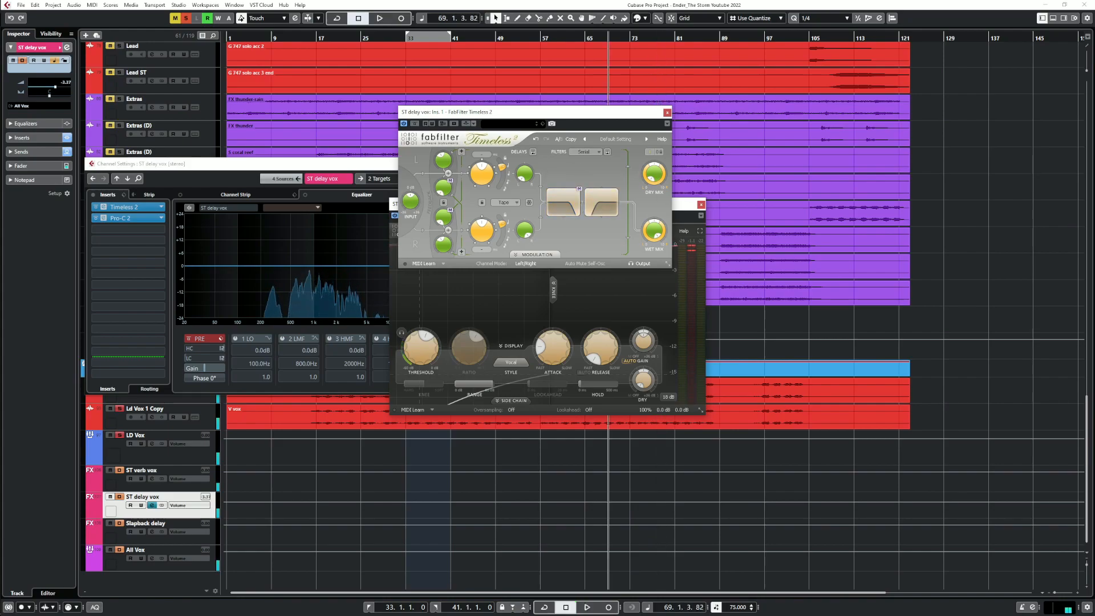
click(666, 112)
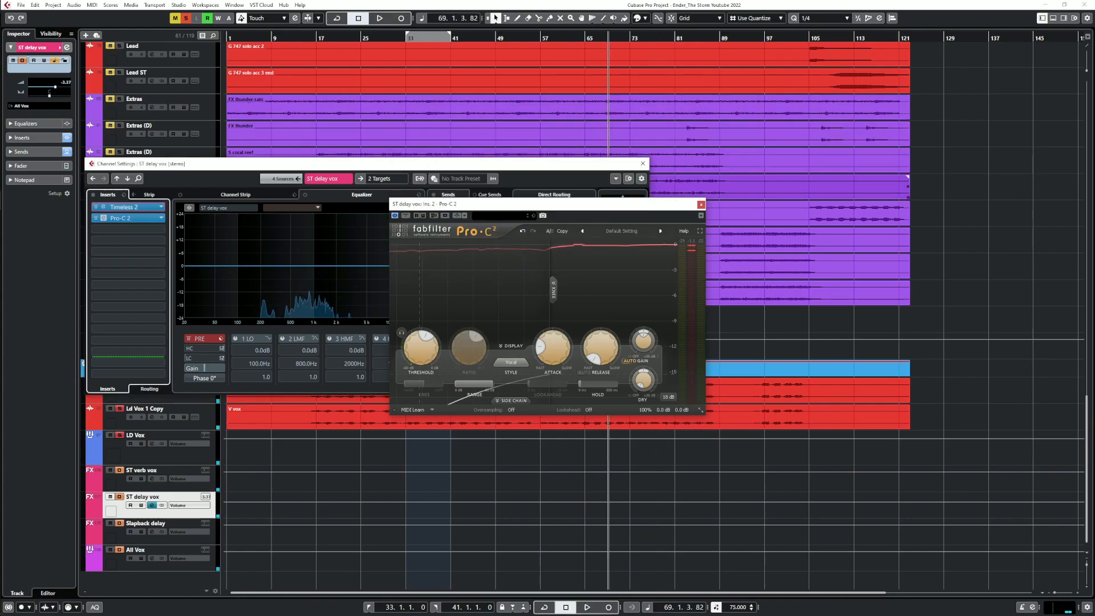
click(701, 204)
click(643, 164)
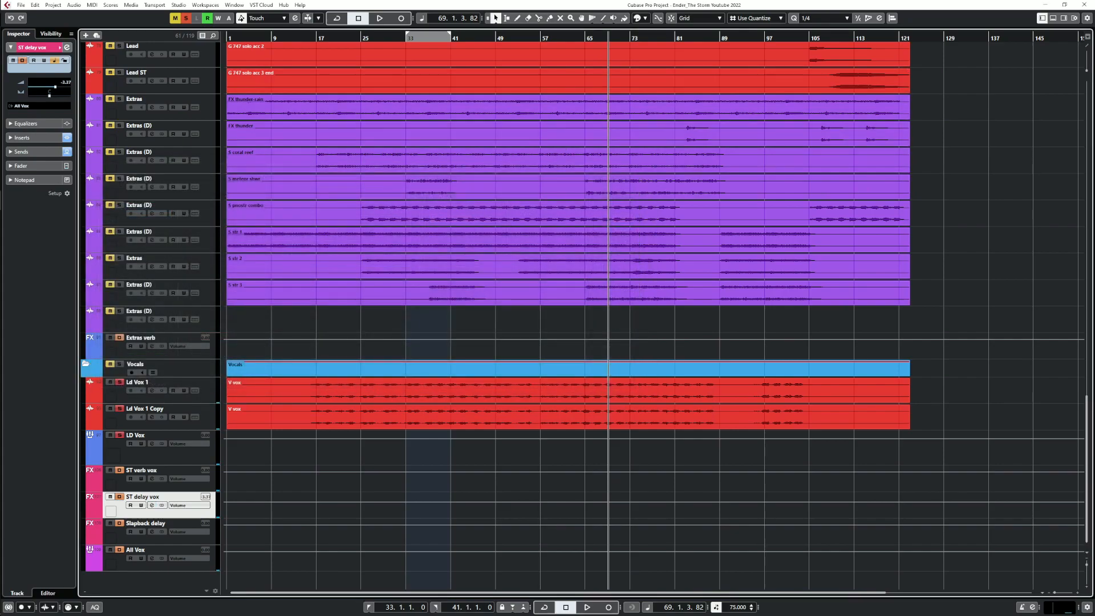
Clear all solo and mute states and audition the full mix from bar 69
click(185, 18)
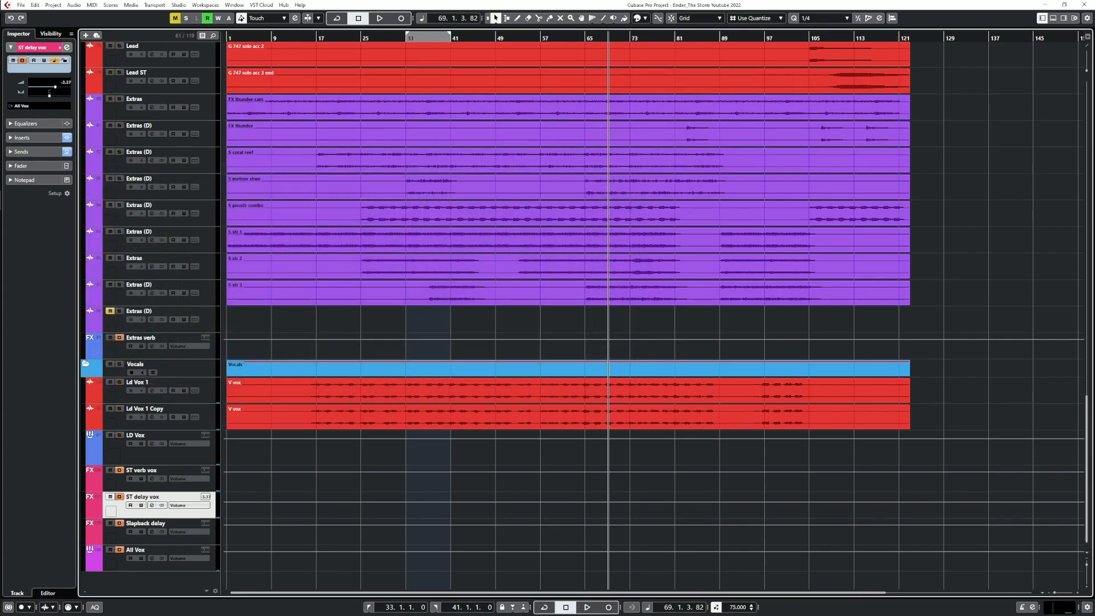
click(175, 18)
key(space)
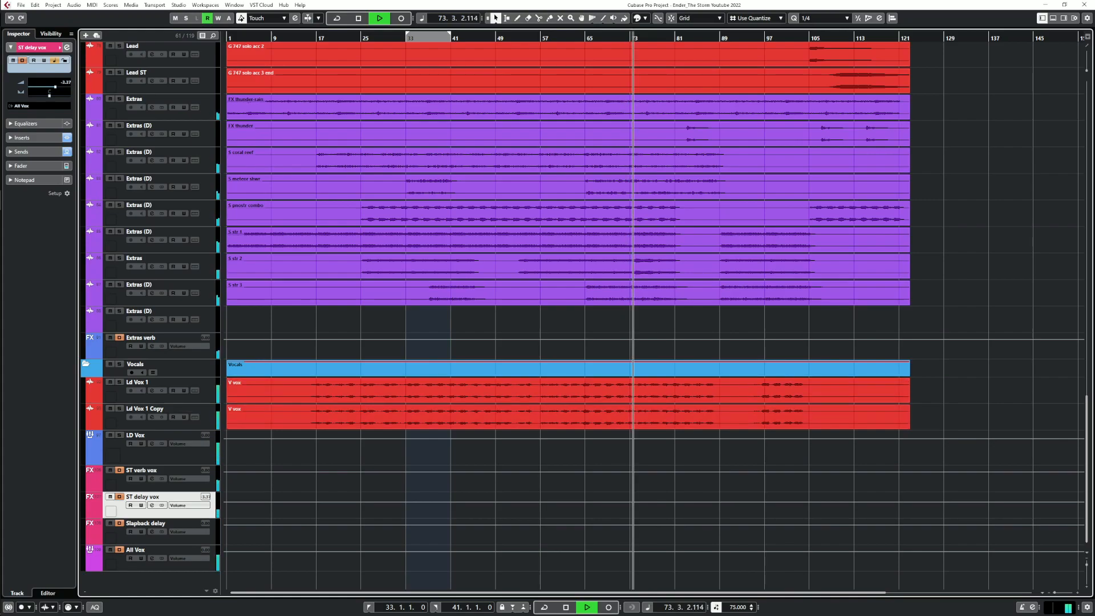
Solo LD Vox and set the 3 HMF gain in its channel equalizer to -1.9 dB while auditioning from bar 69
click(119, 435)
click(151, 444)
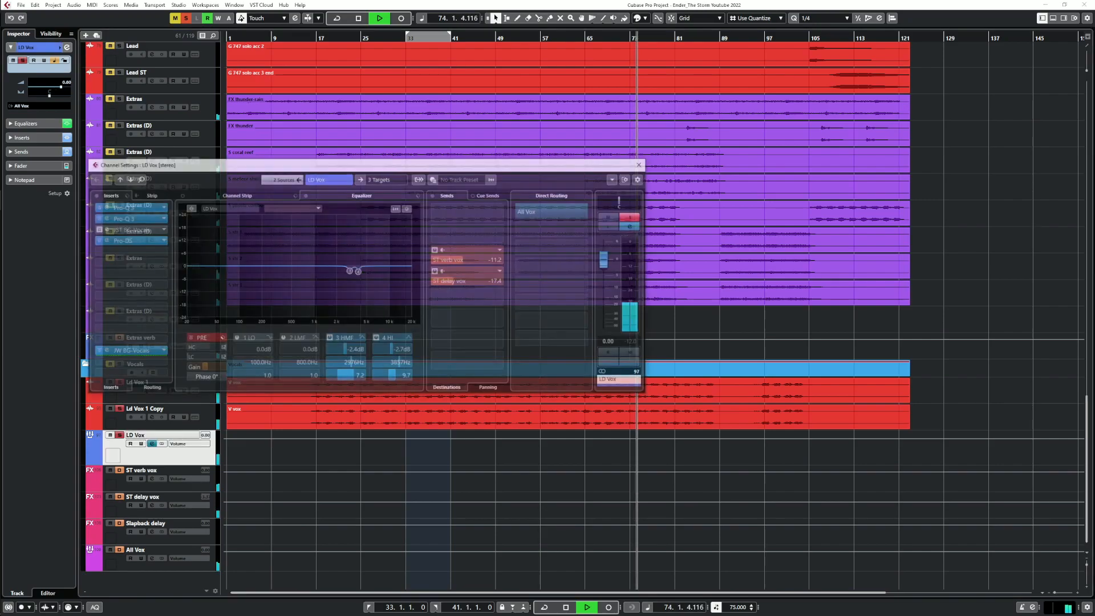
drag(294, 168, 437, 135)
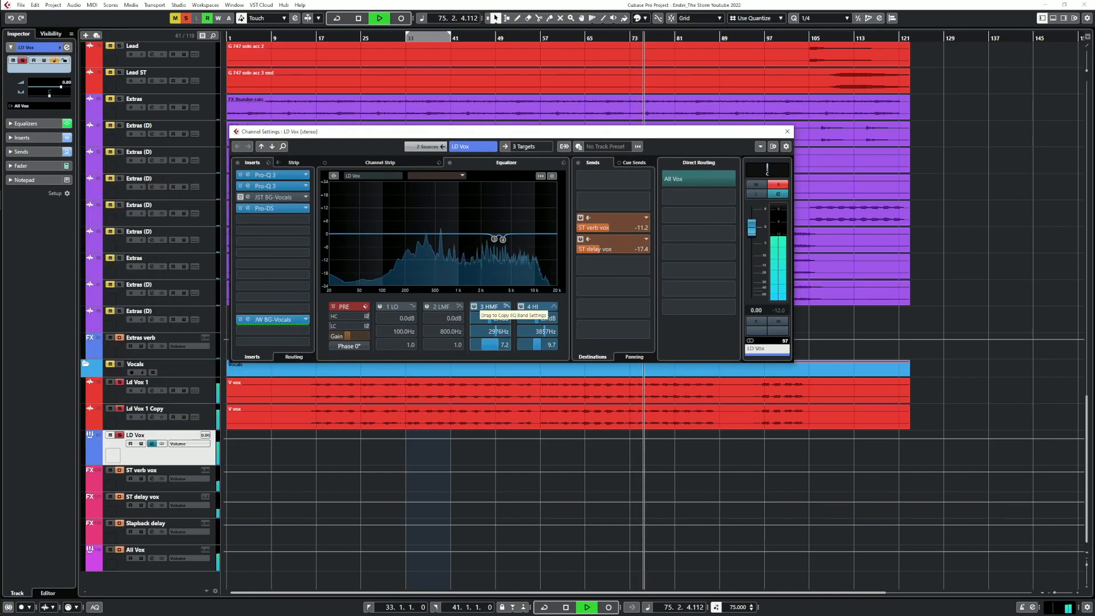
key(space)
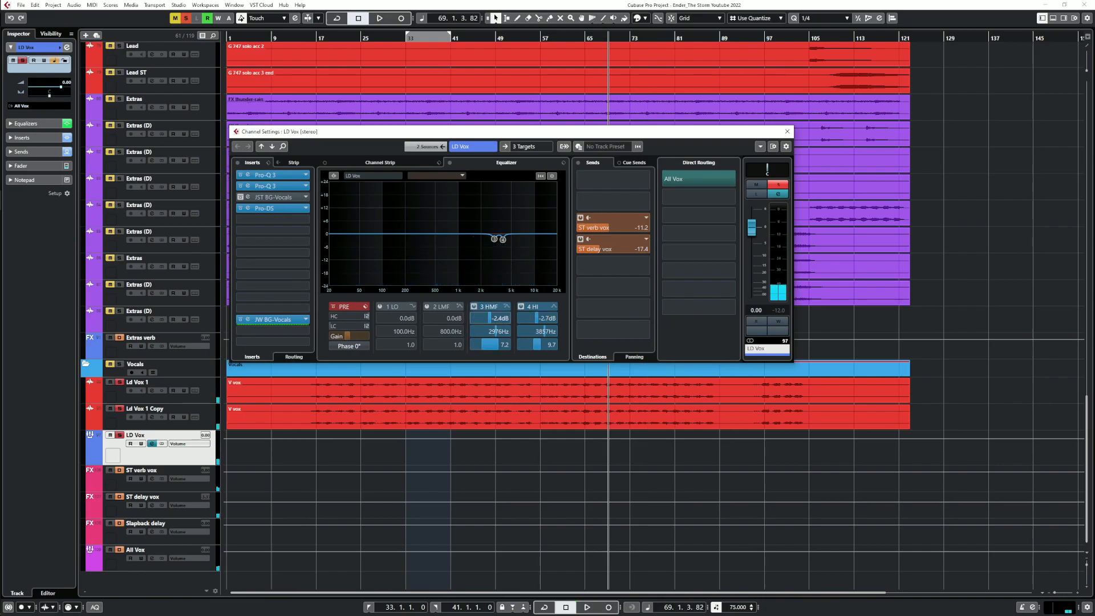
drag(488, 318, 489, 318)
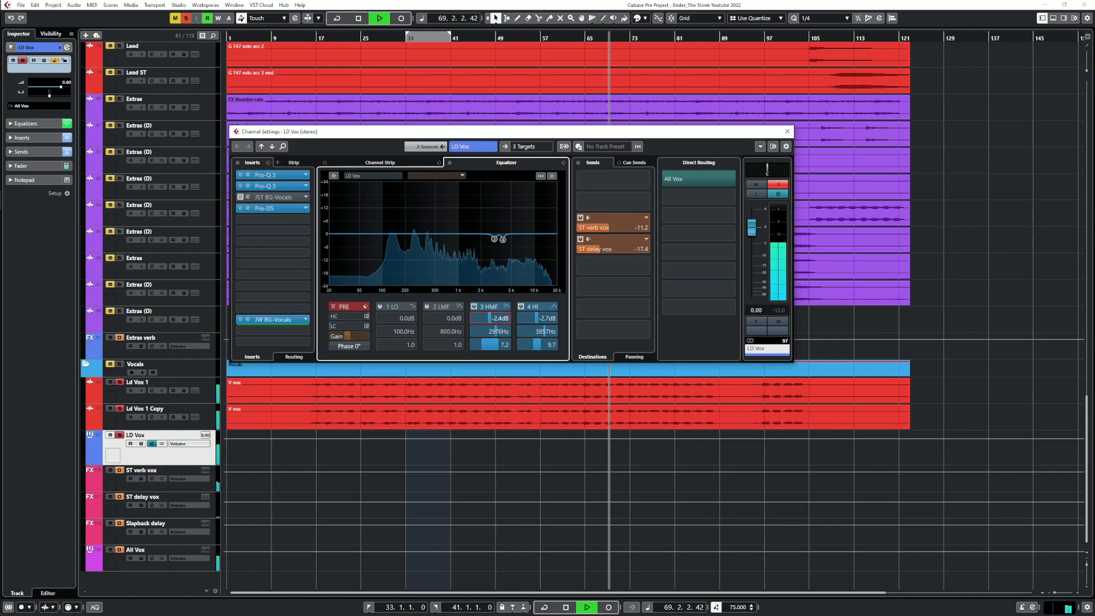
key(space)
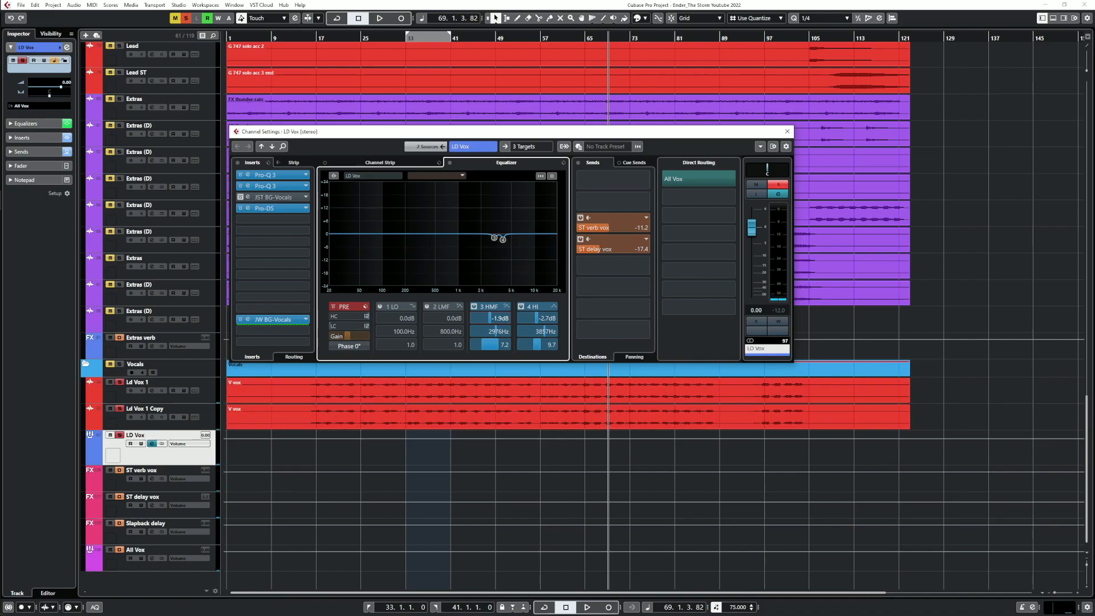
click(787, 132)
click(633, 457)
key(space)
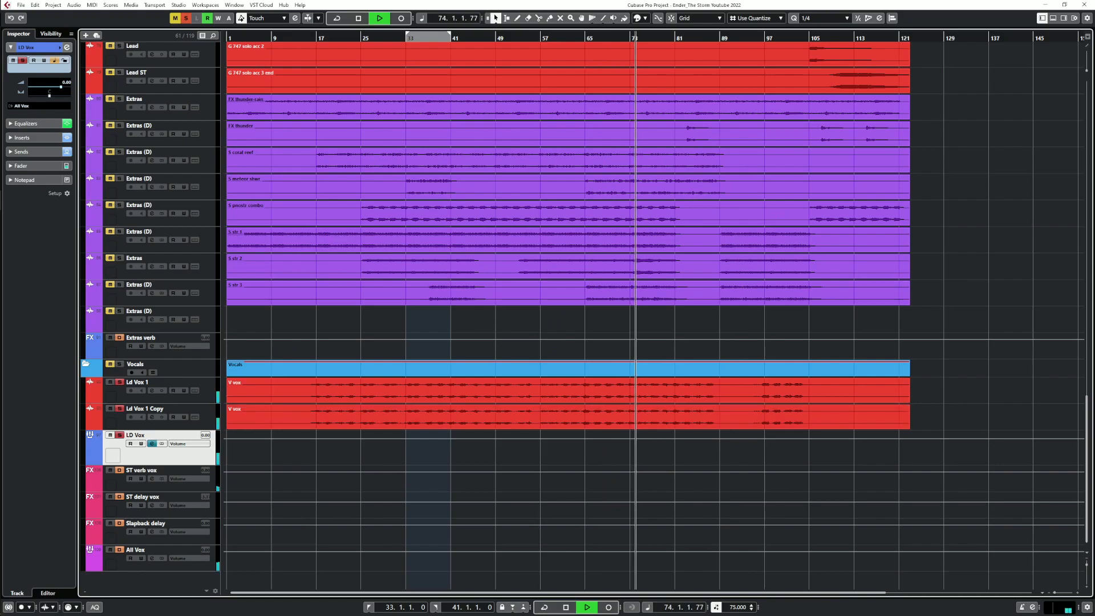
key(h)
key(h)
key(h)
key(h)
click(152, 444)
key(space)
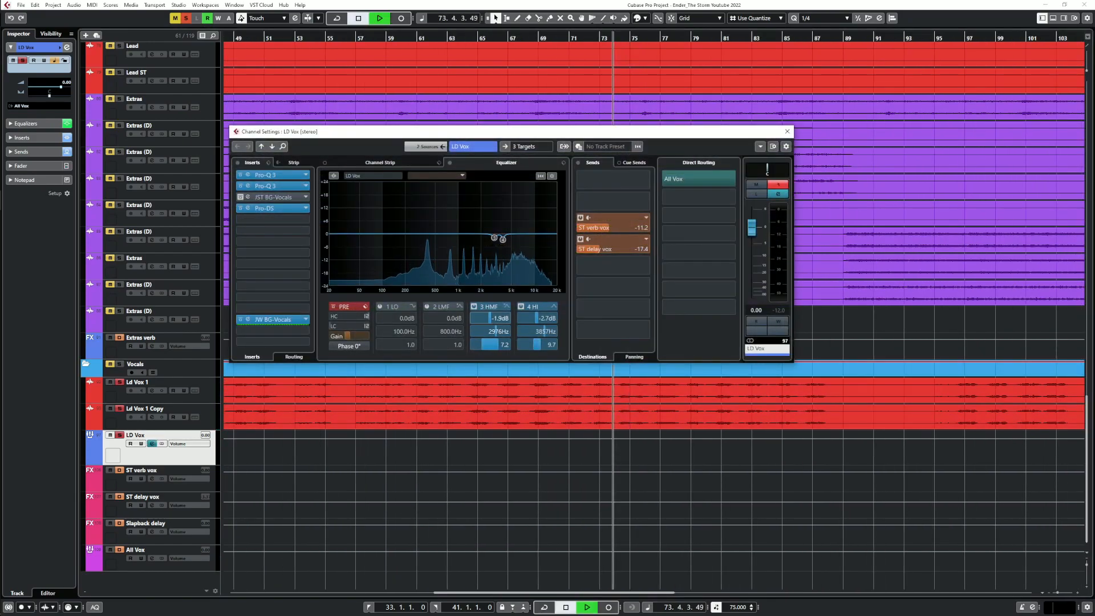
key(space)
scroll(491, 318, up, 1)
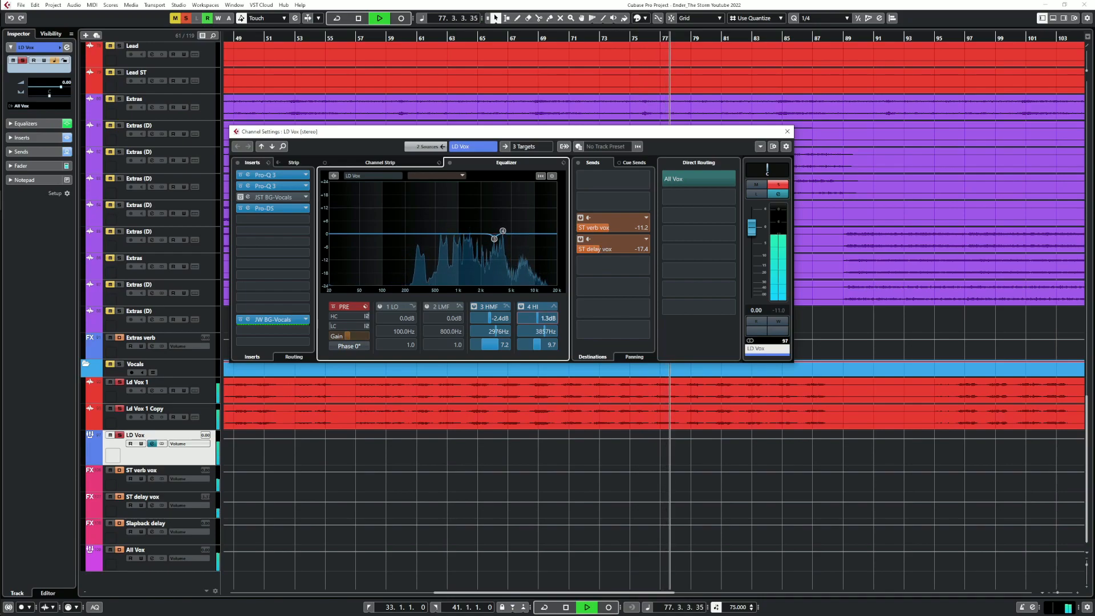
key(space)
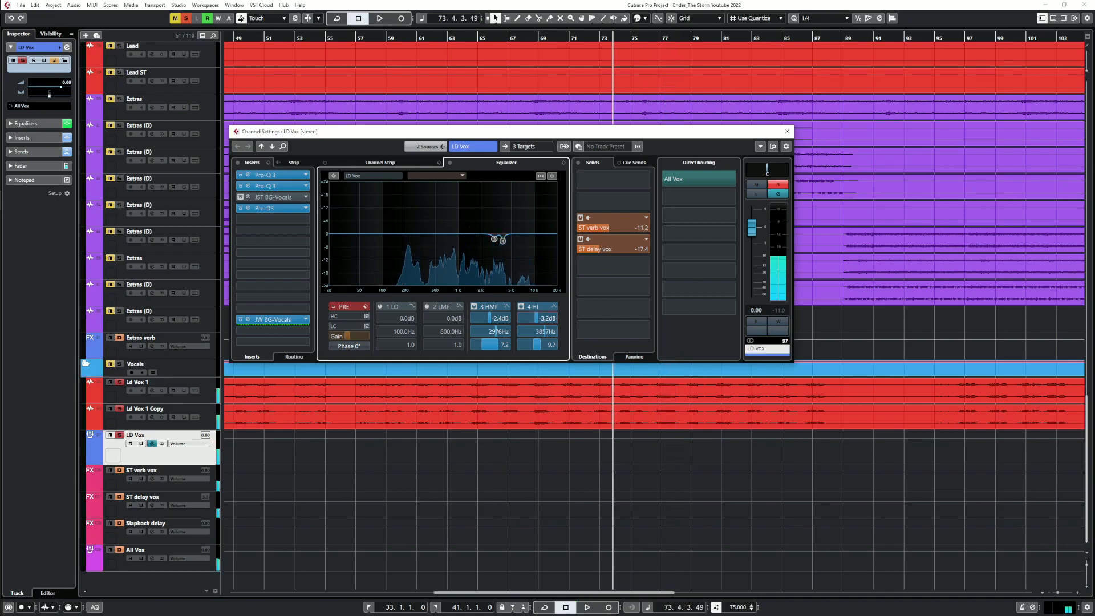
Reduce the dynamic range of the two narrow bands between about 2 and 2.6 kHz in LD Vox's first Pro-Q 3
click(249, 175)
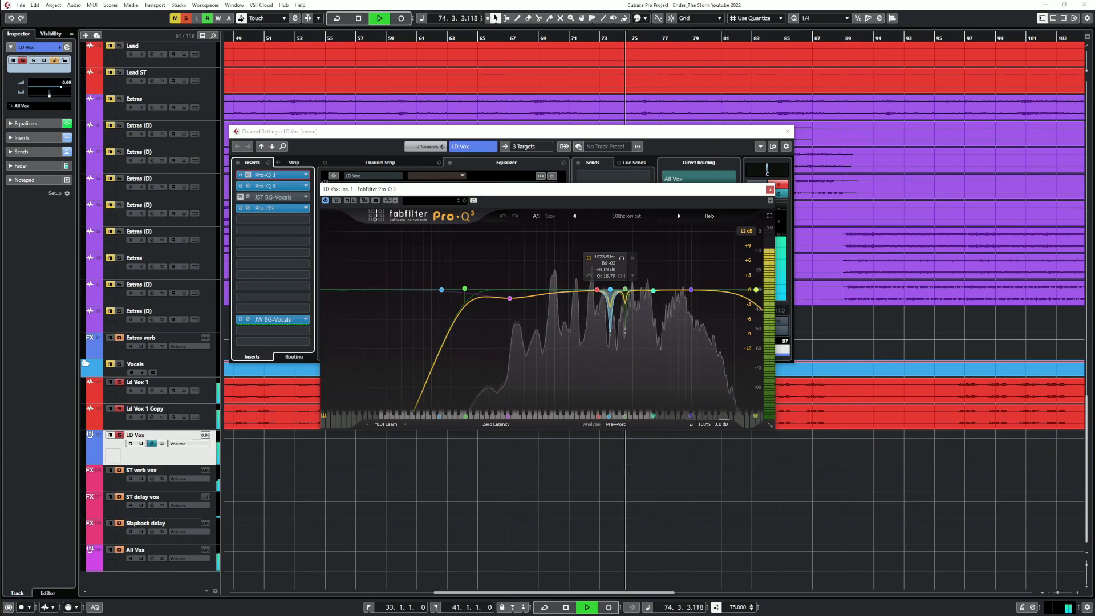
drag(636, 305, 604, 282)
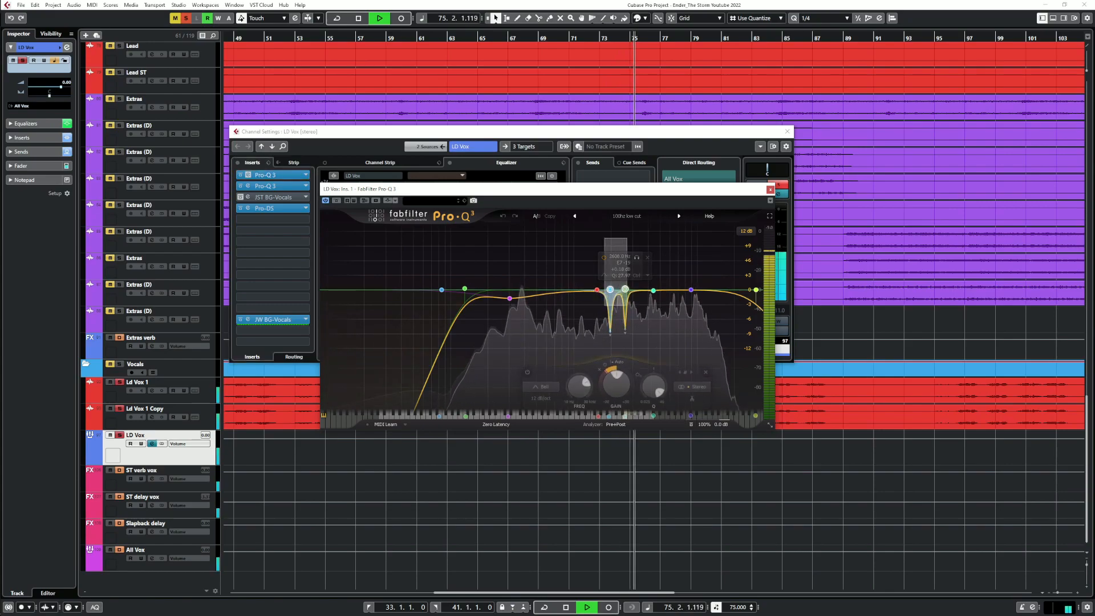
key(space)
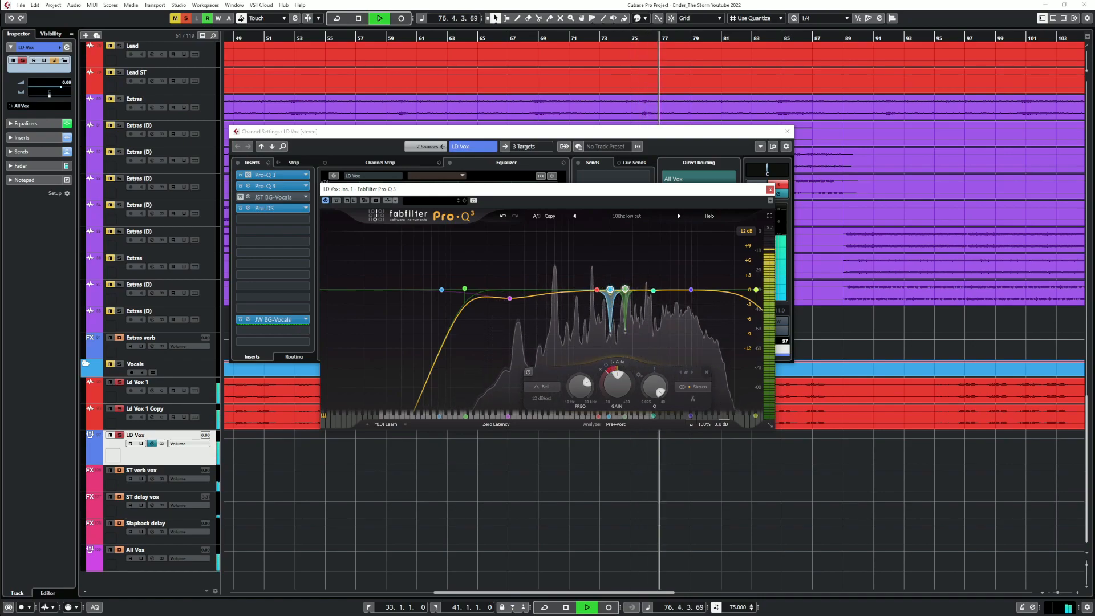
click(529, 372)
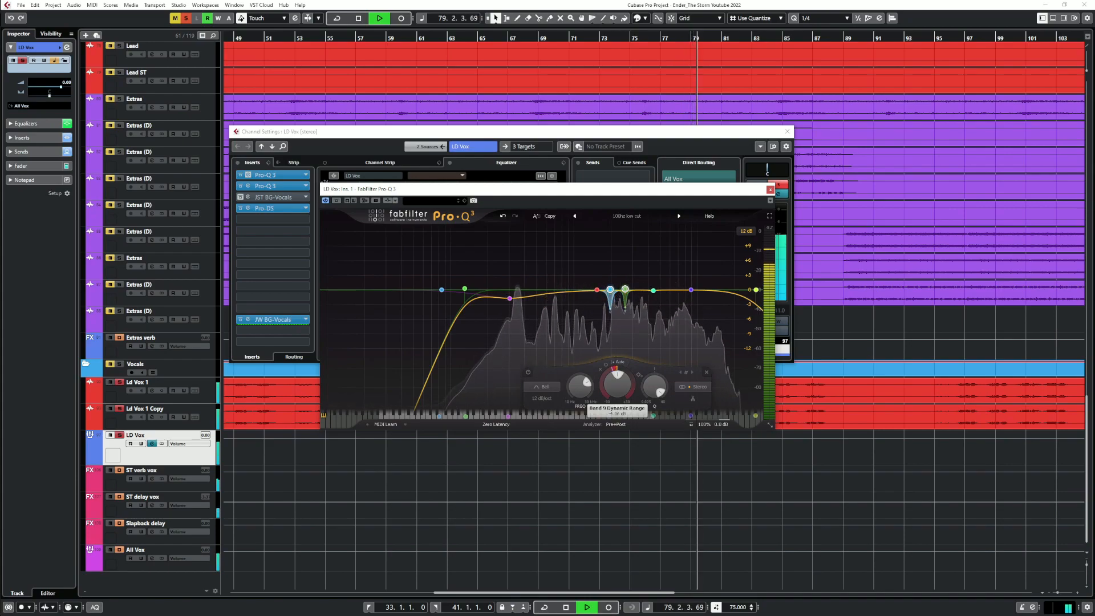
key(space)
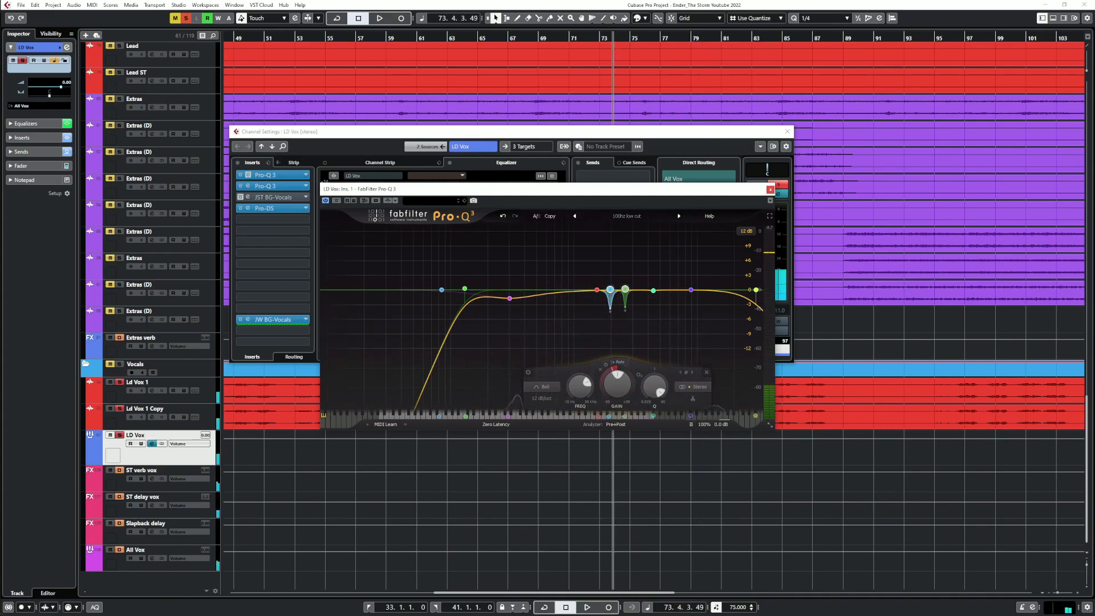
Review LD Vox's second Pro-Q 3, close its channel settings and unsolo LD Vox to play the full mix
click(770, 190)
click(248, 186)
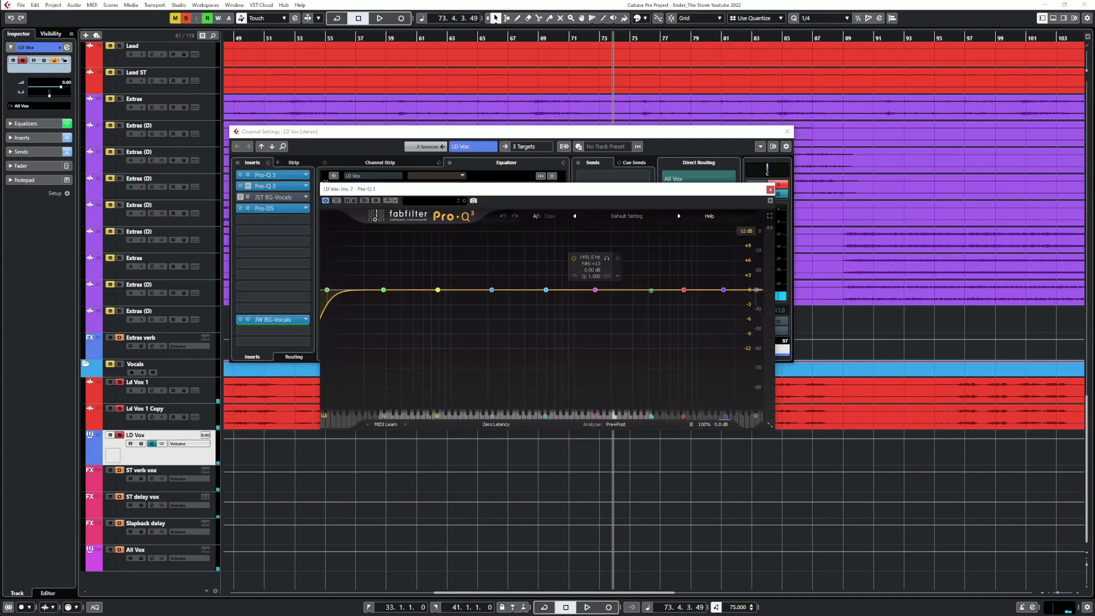
click(771, 190)
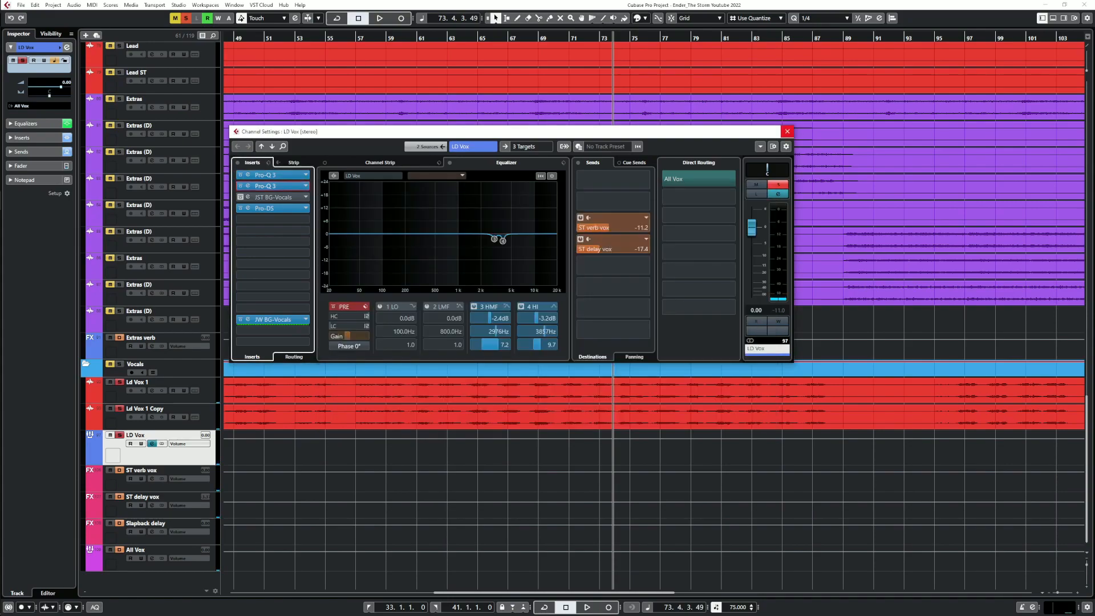
click(787, 131)
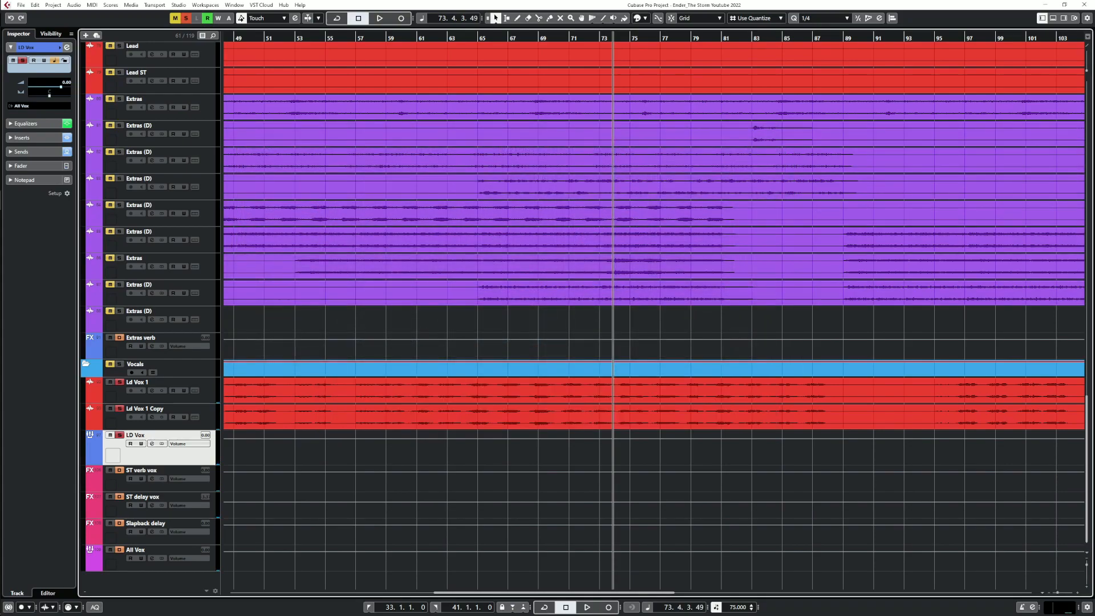
click(120, 435)
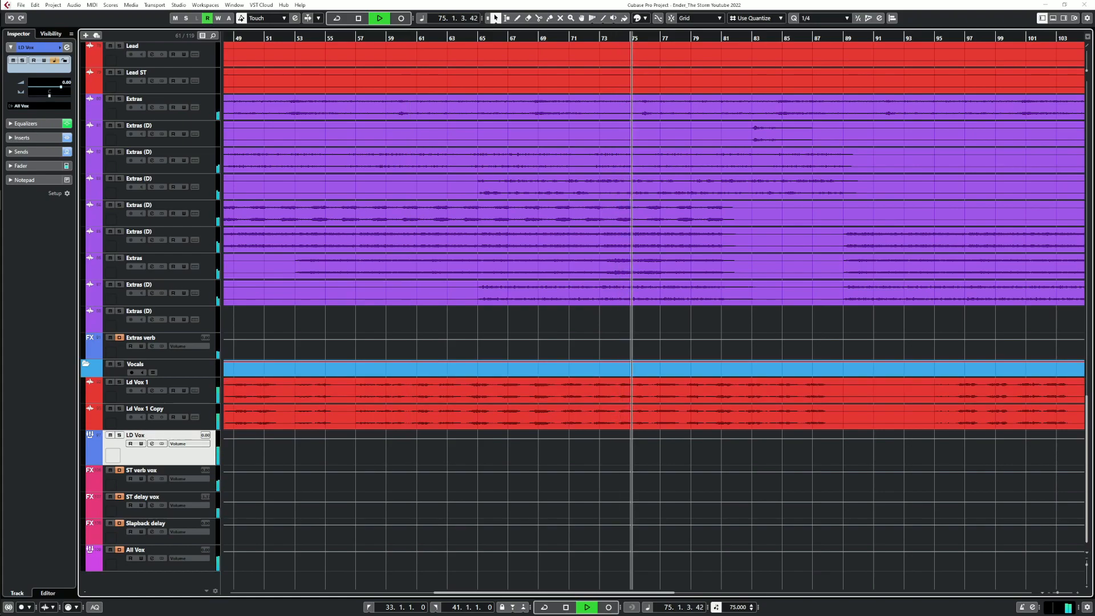
Set the gain of the low-mid band near 241 Hz to -1.15 dB in Ld Vox 1 Copy's Pro-Q 3
click(152, 417)
click(266, 186)
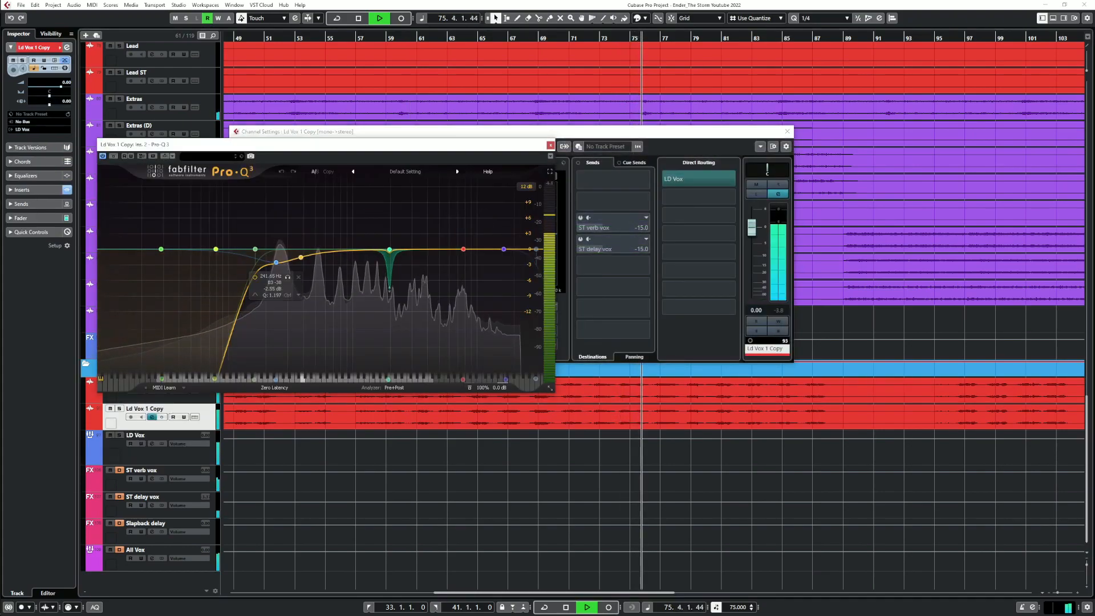
drag(276, 262, 278, 254)
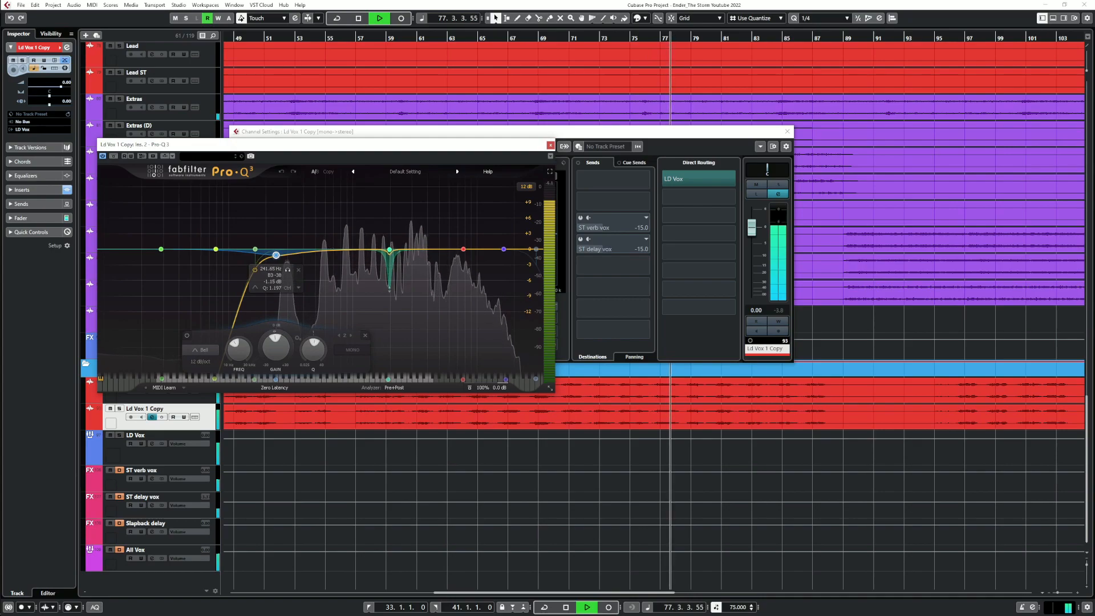
Audition the narrow 1980 Hz band of Ld Vox 1 Copy's Pro-Q 3 in isolation, and close the plugin and channel settings
click(389, 249)
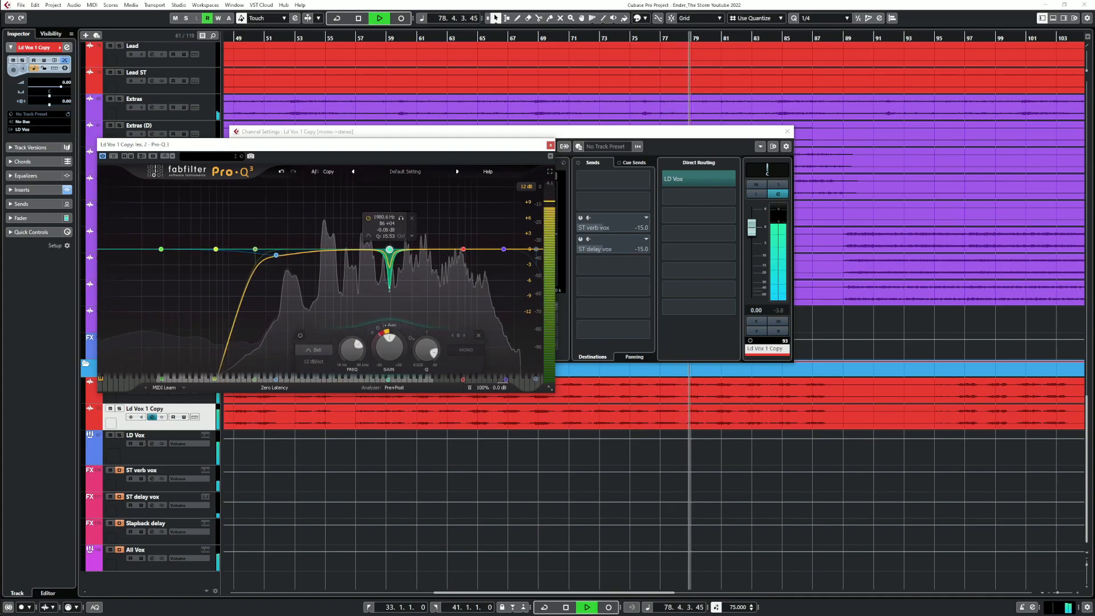
click(401, 217)
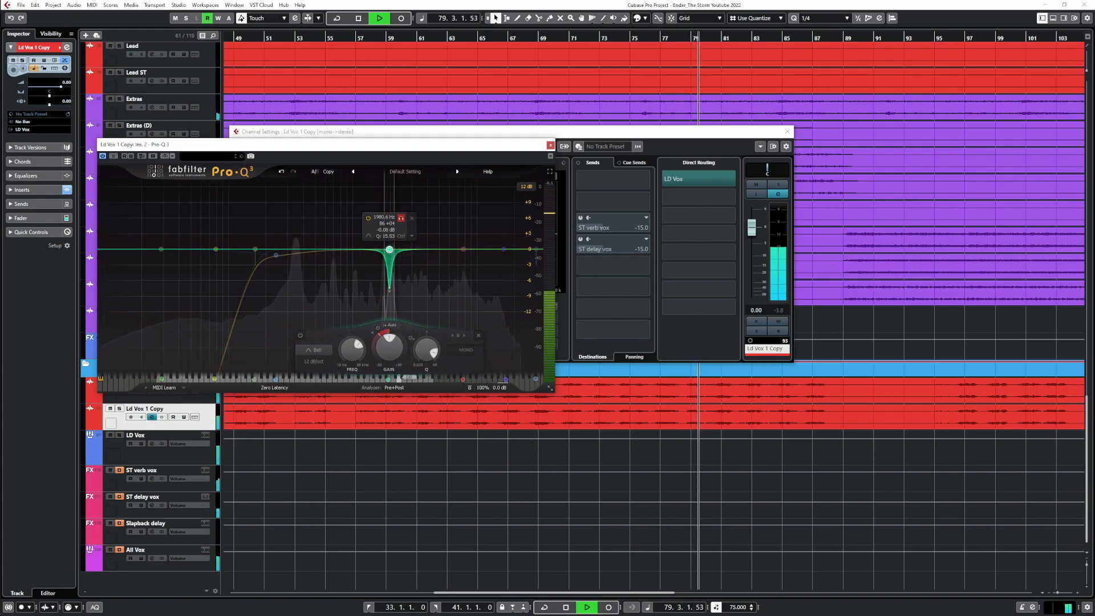
click(401, 218)
click(401, 218)
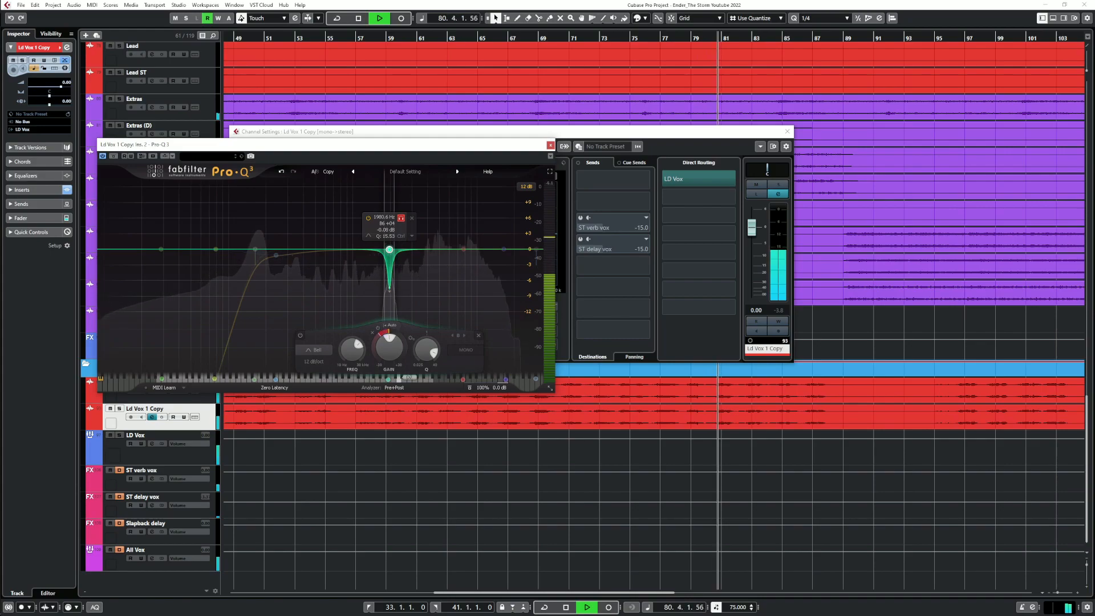
click(401, 218)
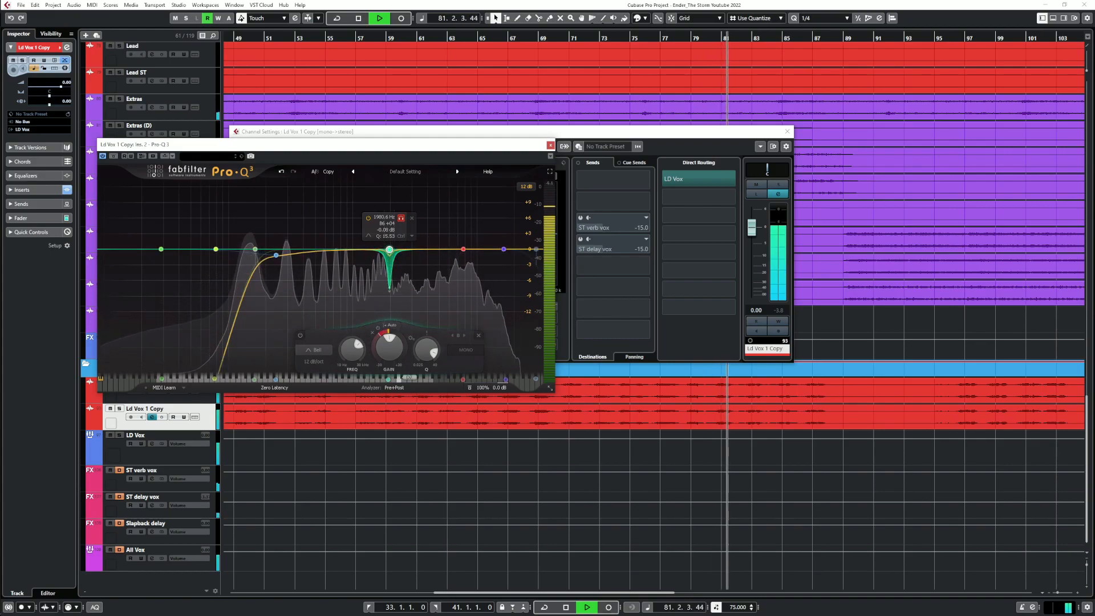
key(Escape)
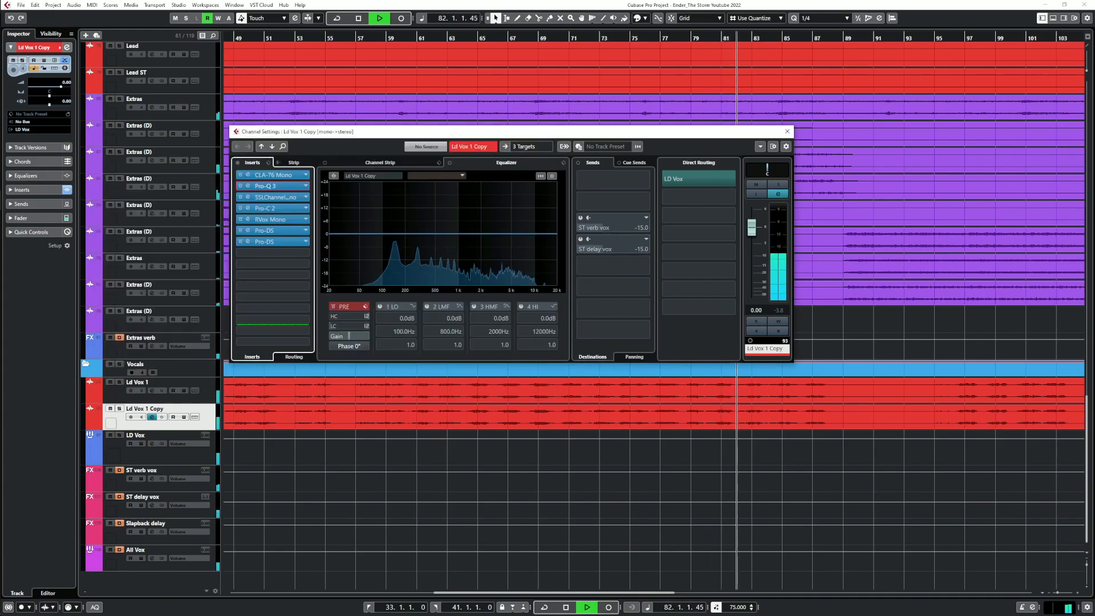
key(Escape)
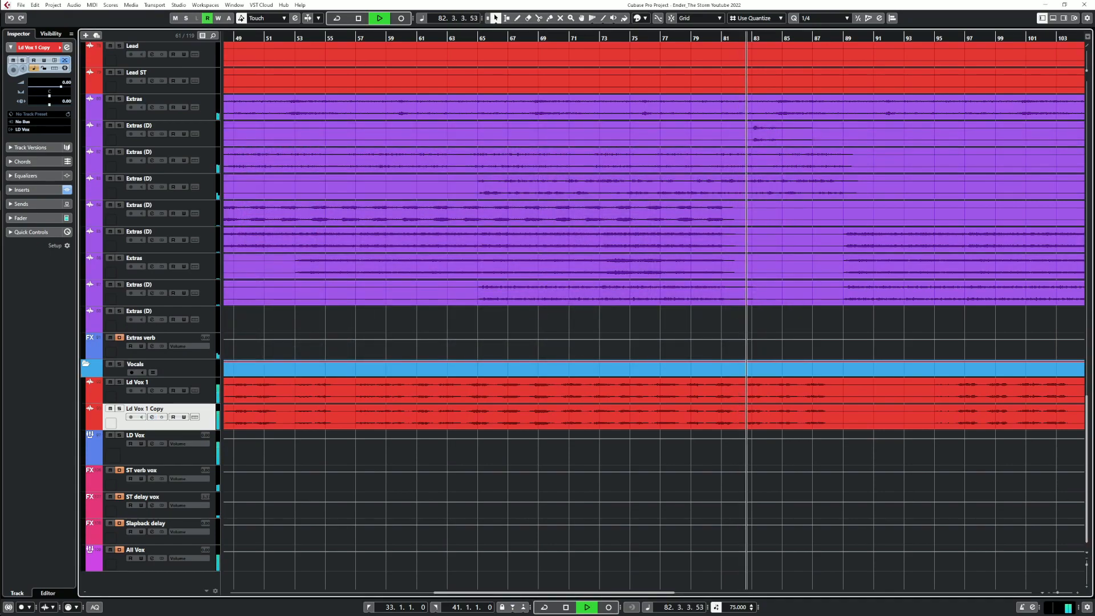
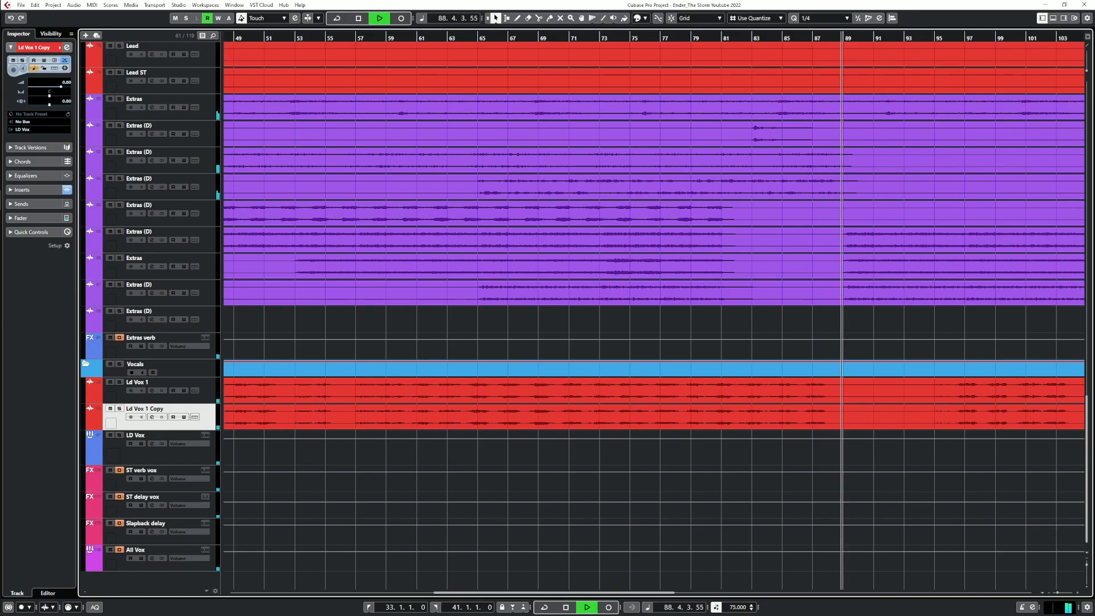
Check the Pro-L 2 limiter on the Master channel during playback and open its JW BG-Mix insert
scroll(432, 291, up, 15)
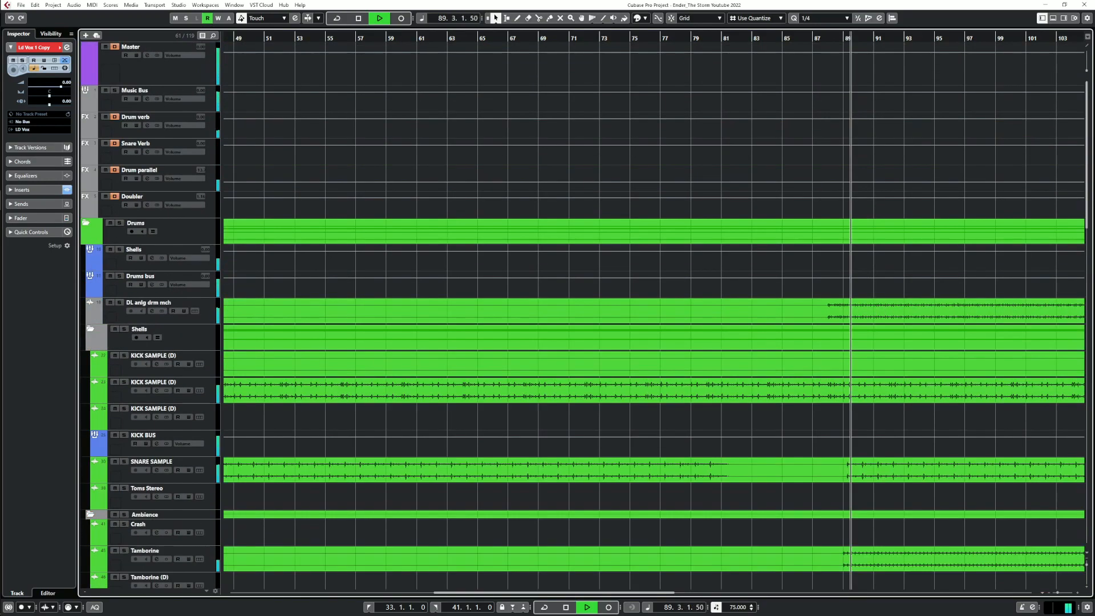
click(148, 56)
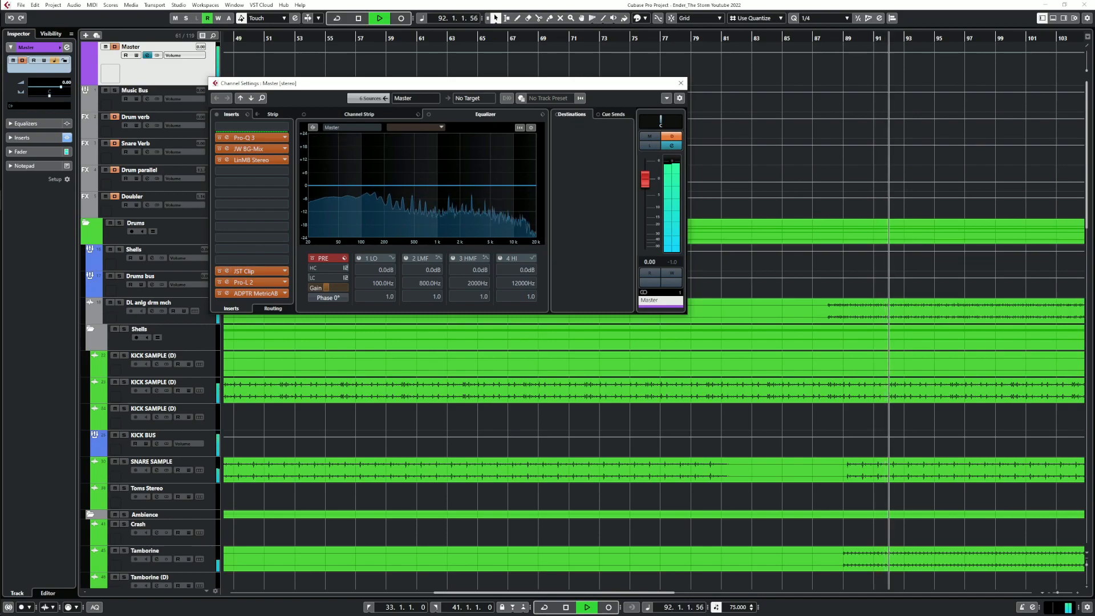
click(250, 283)
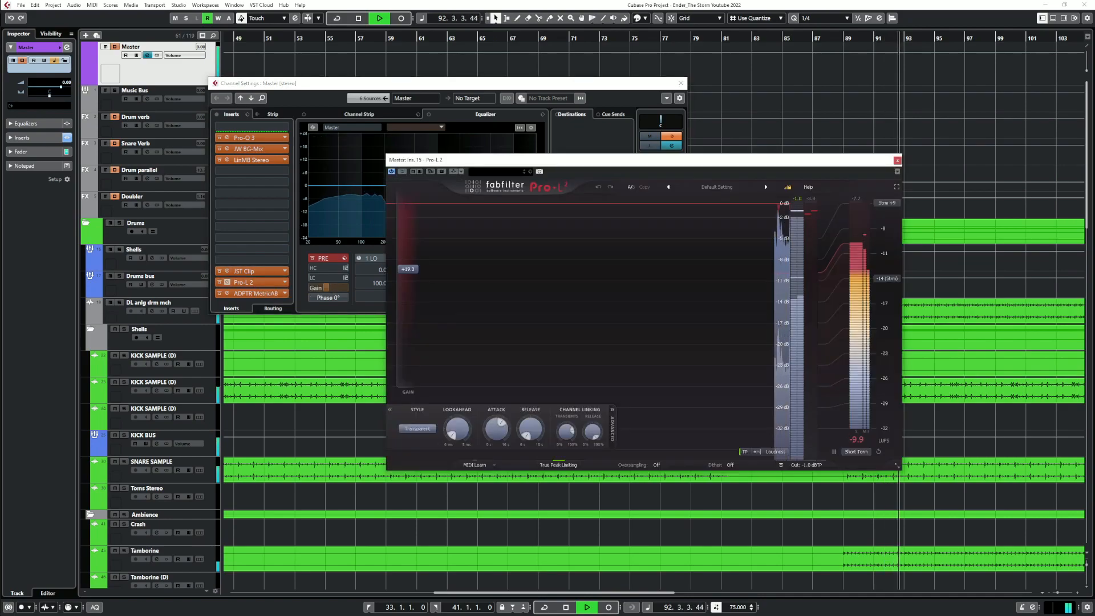
click(898, 160)
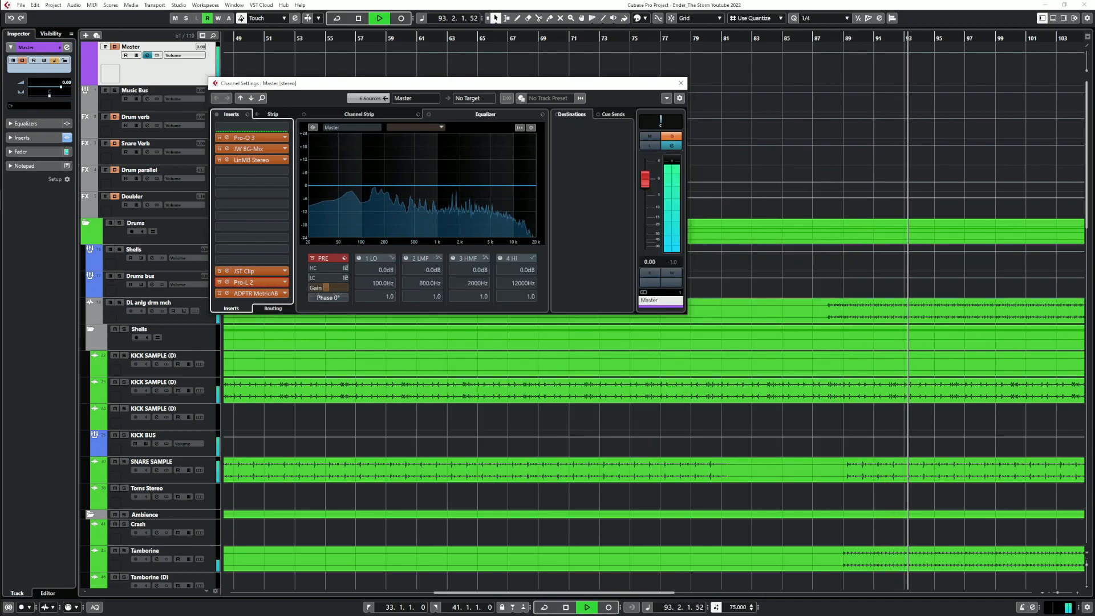
click(249, 149)
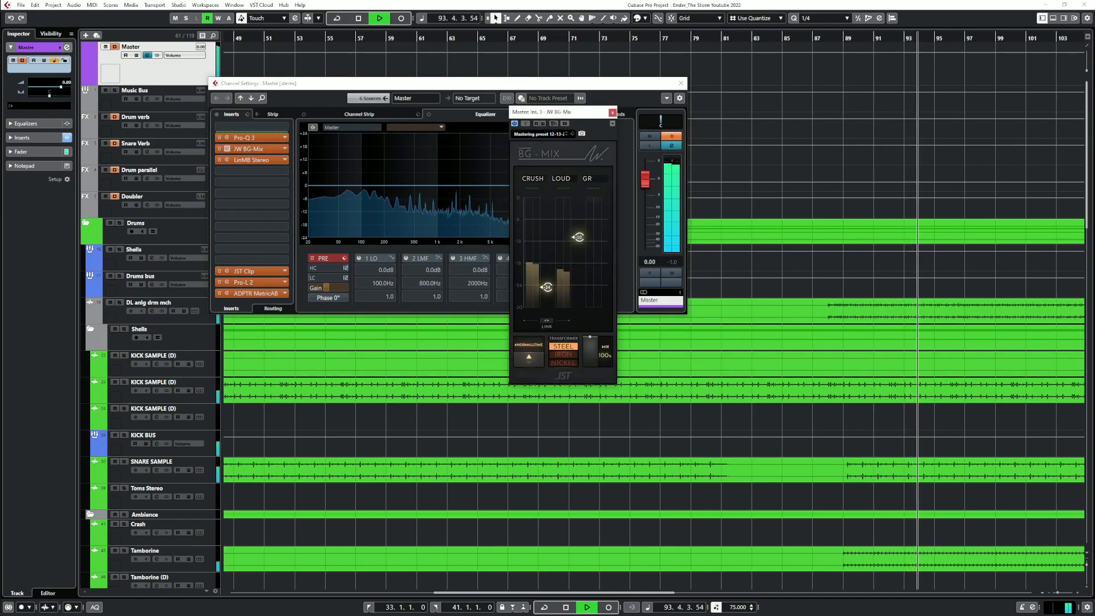
Compare the JW BG-Mix sound with the switch beside its transformer options in both positions, and close the plug-in
click(529, 353)
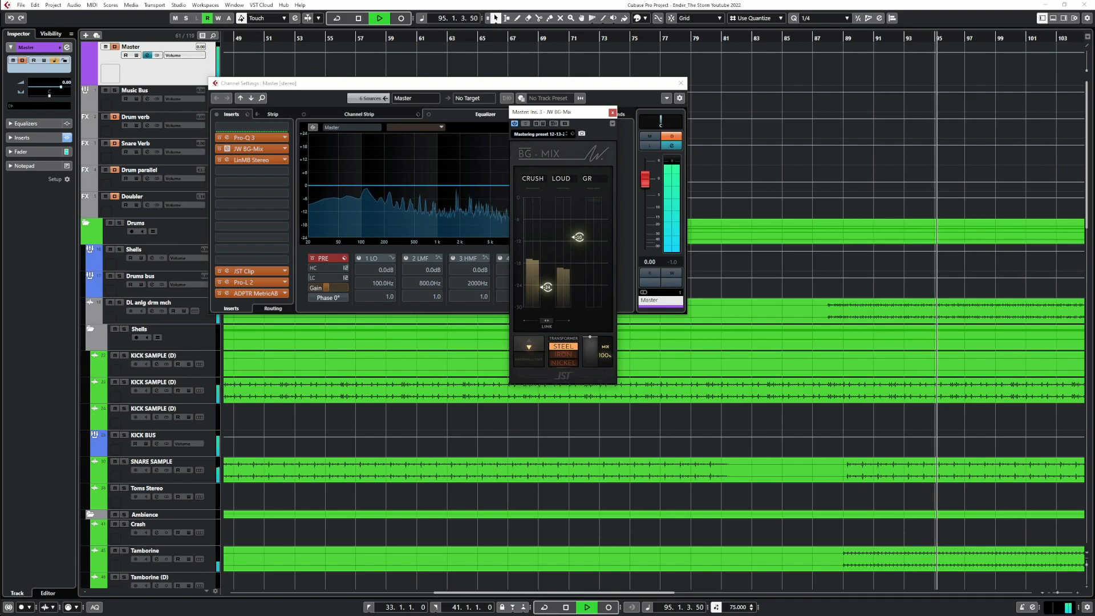
click(528, 353)
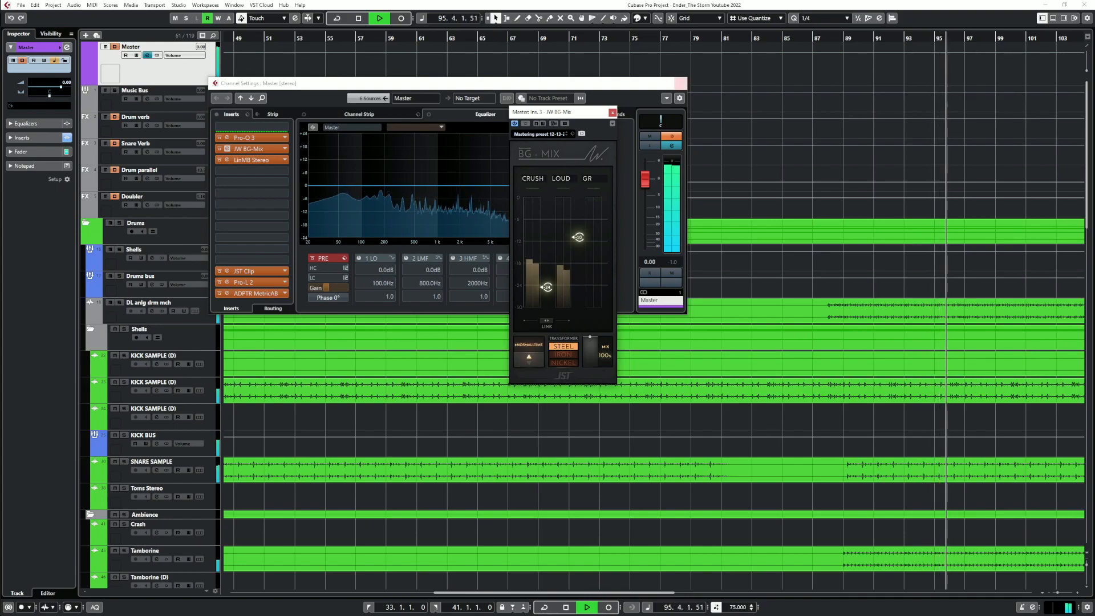
click(613, 112)
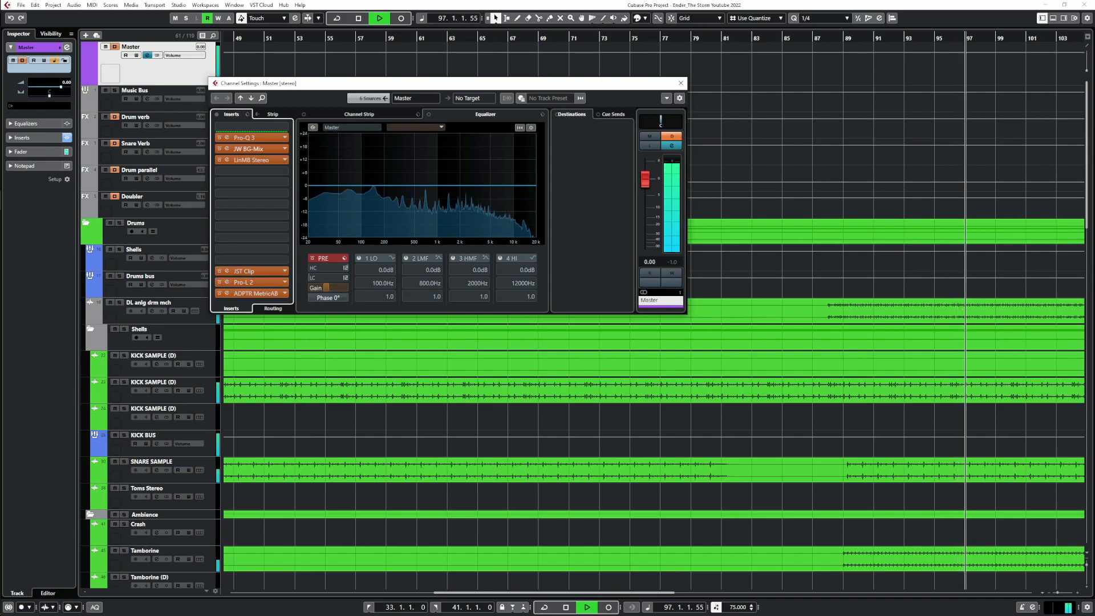
Restart mix playback from about bar 90 and open the ADPTR MetricAB insert on the Master channel
click(871, 38)
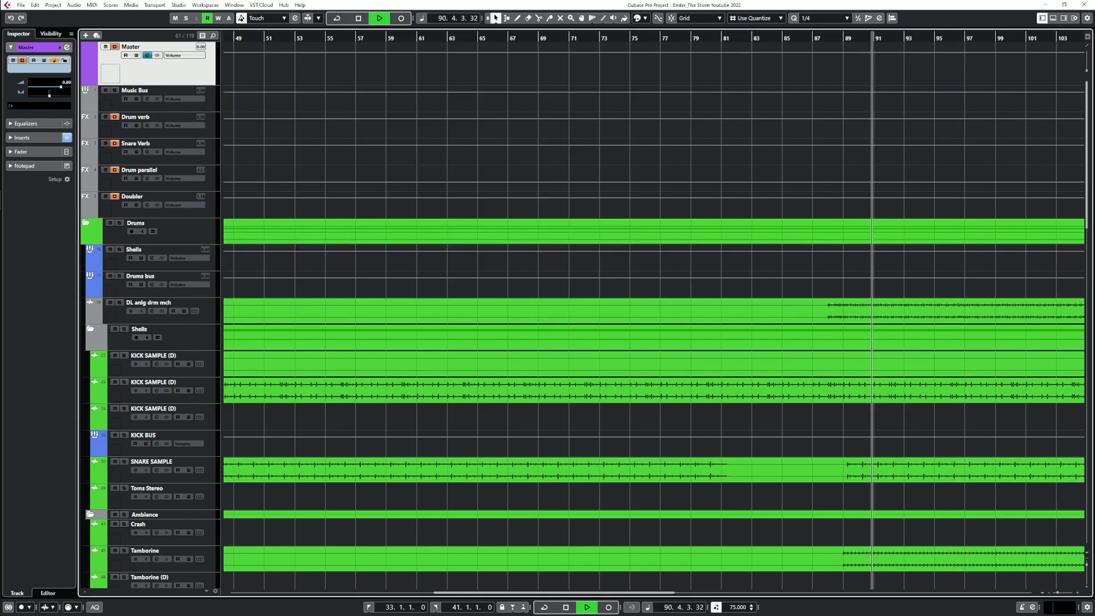
click(147, 55)
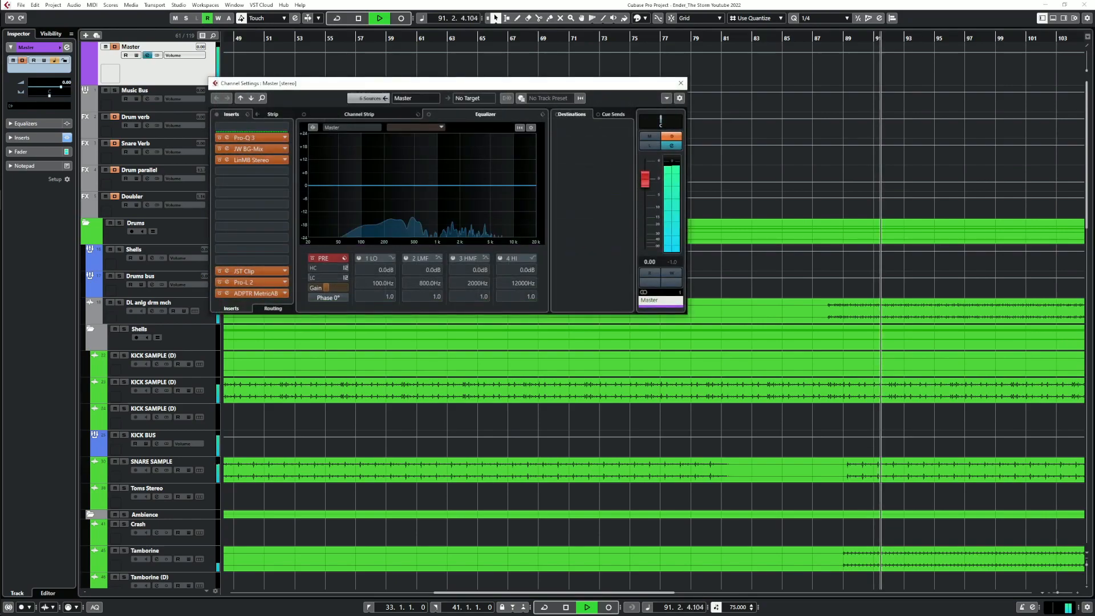
click(244, 293)
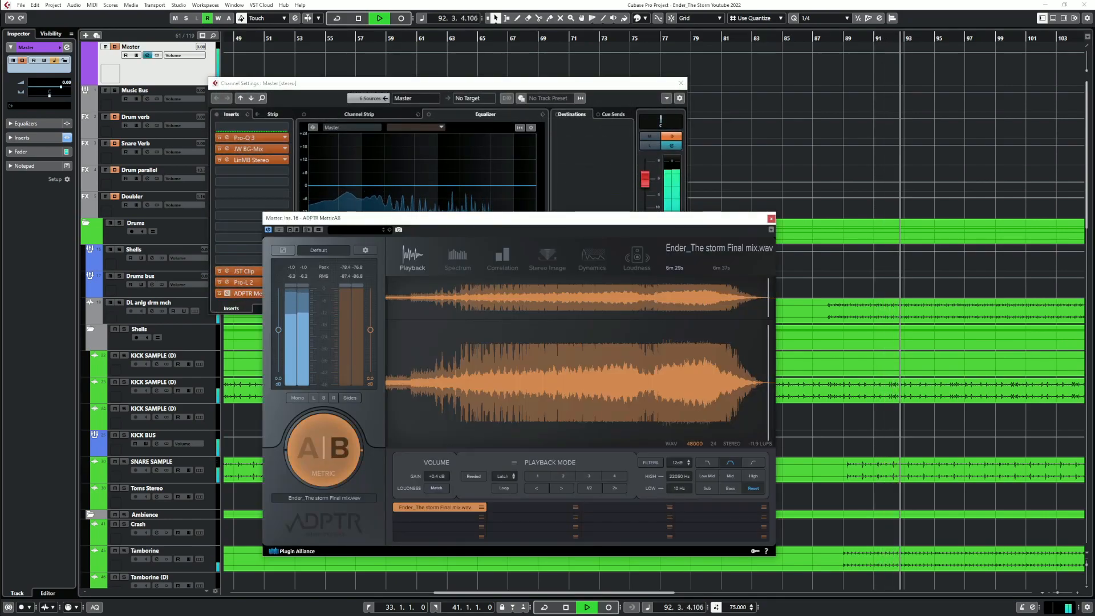
Cue the reference Ender_The storm Final mix.wav to about 4m 46s in MetricAB and compare it repeatedly with the current mix
click(323, 450)
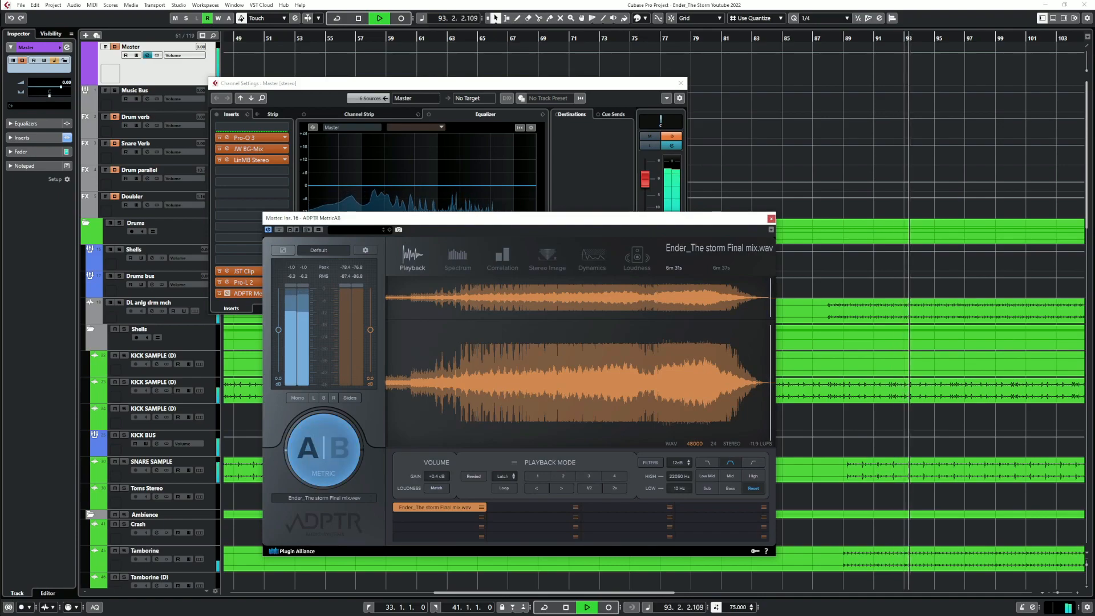
click(663, 382)
click(336, 448)
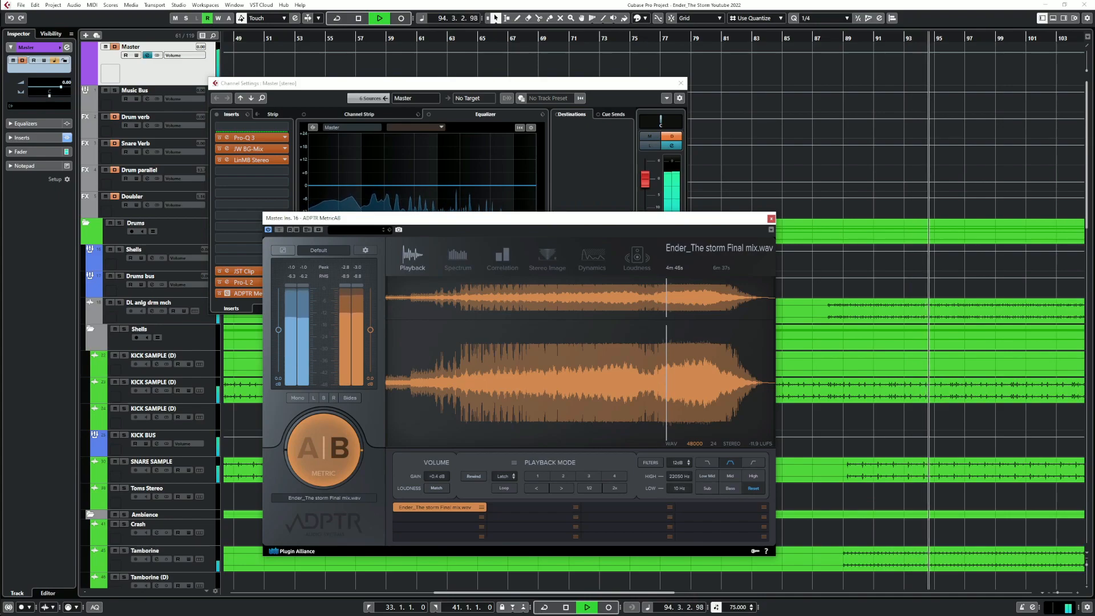
click(337, 448)
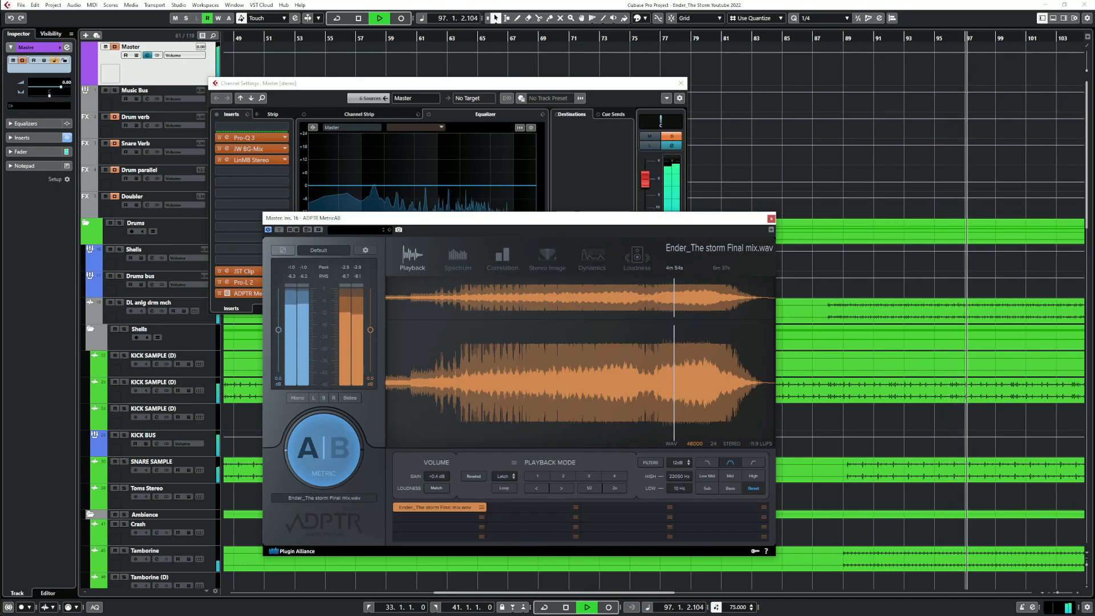
click(324, 449)
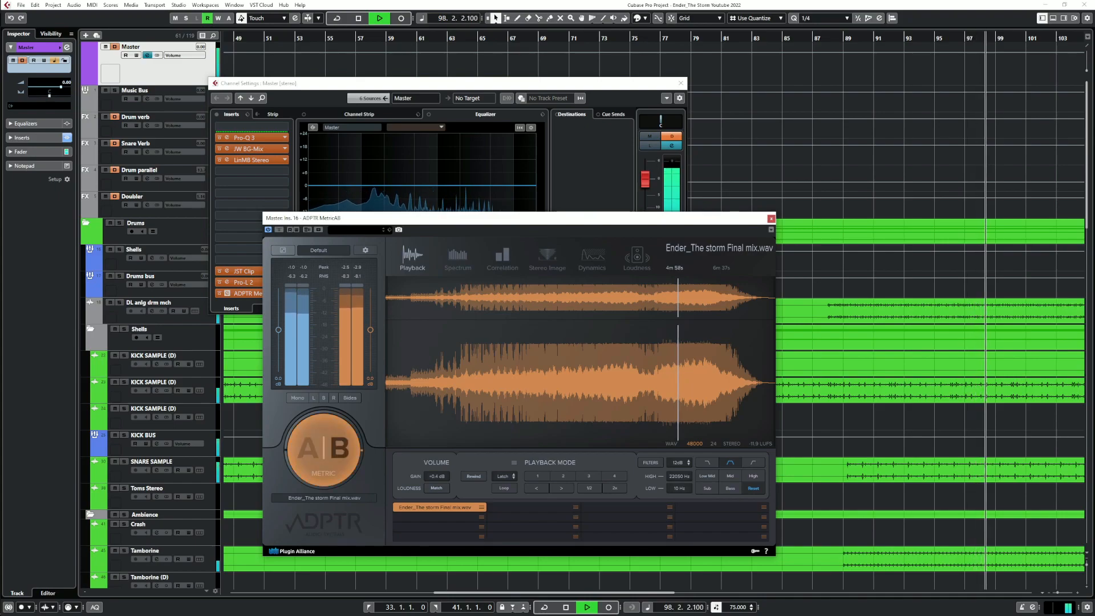
click(324, 450)
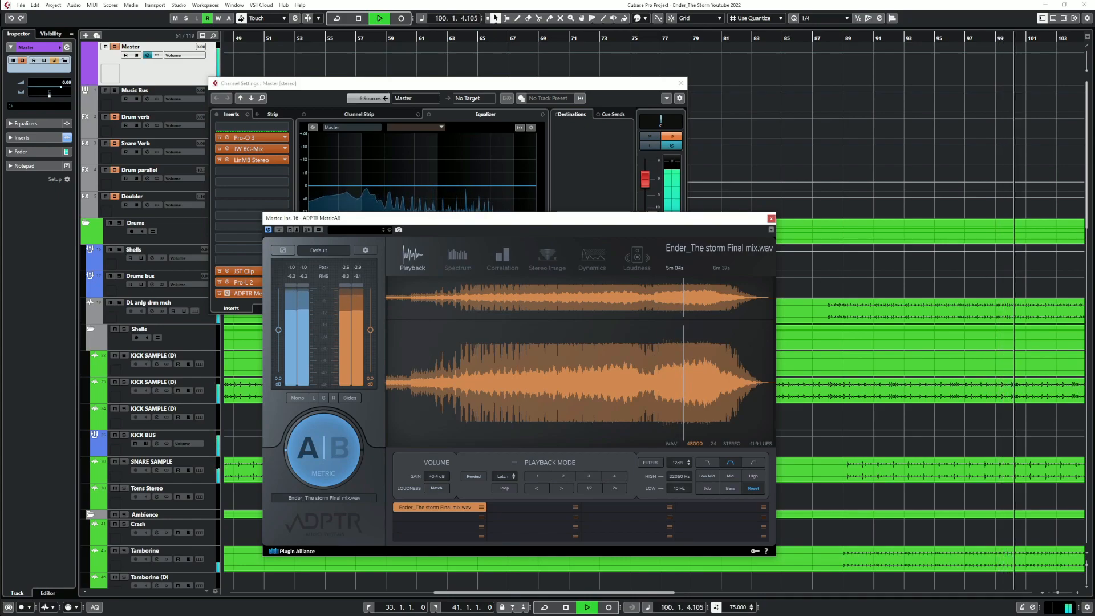
click(324, 450)
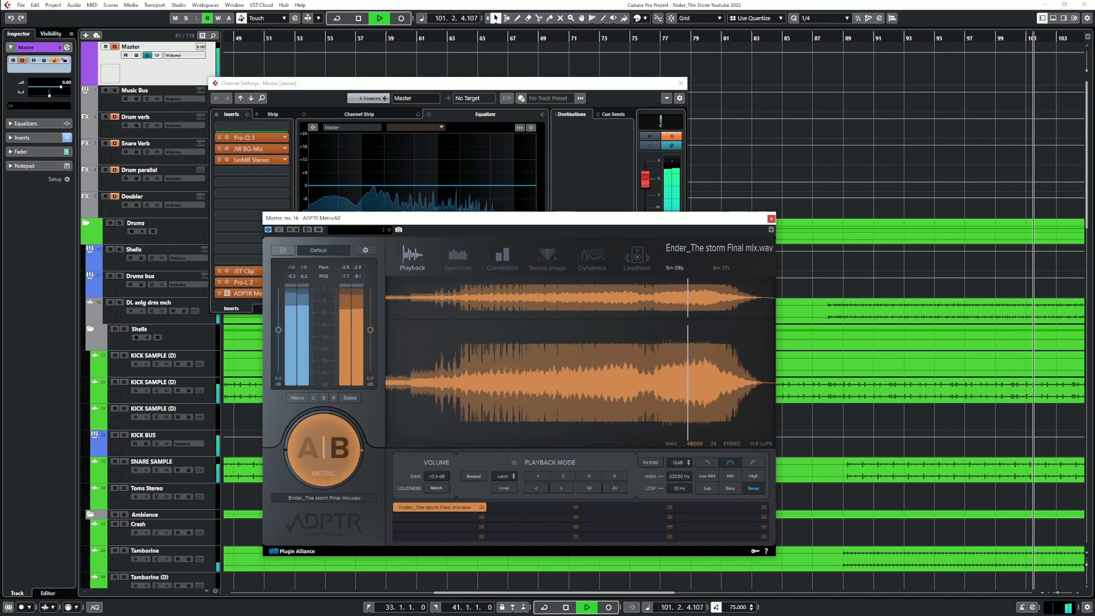
click(324, 450)
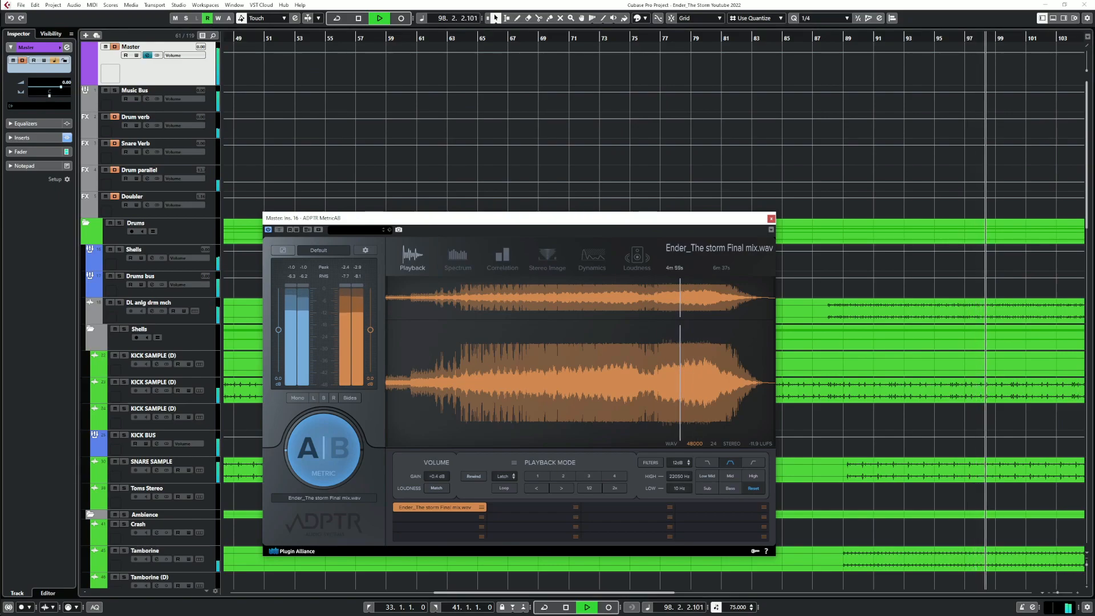
click(324, 449)
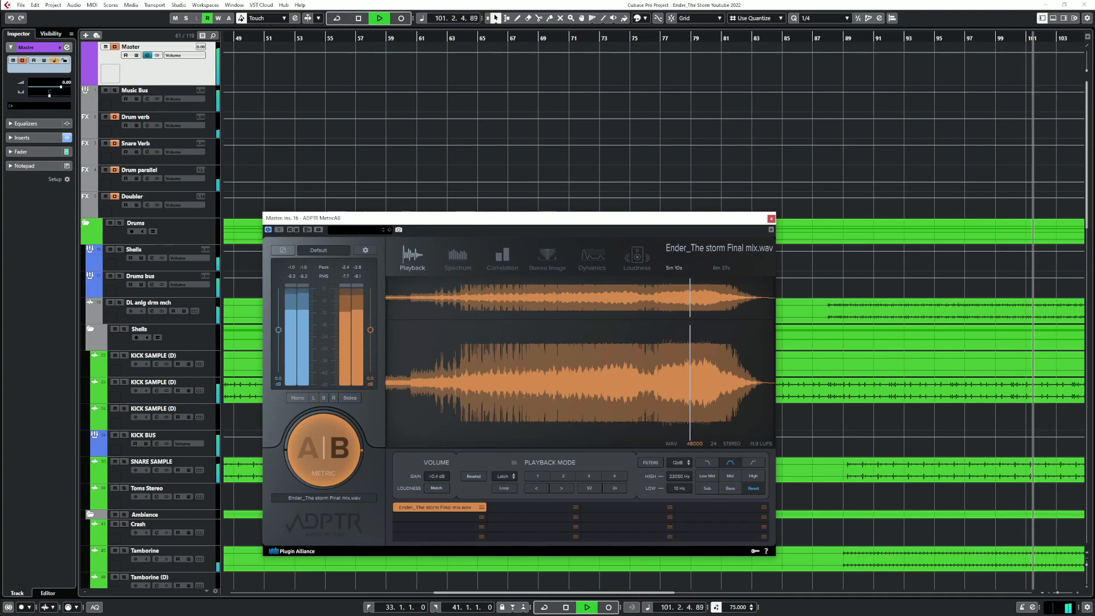
click(323, 450)
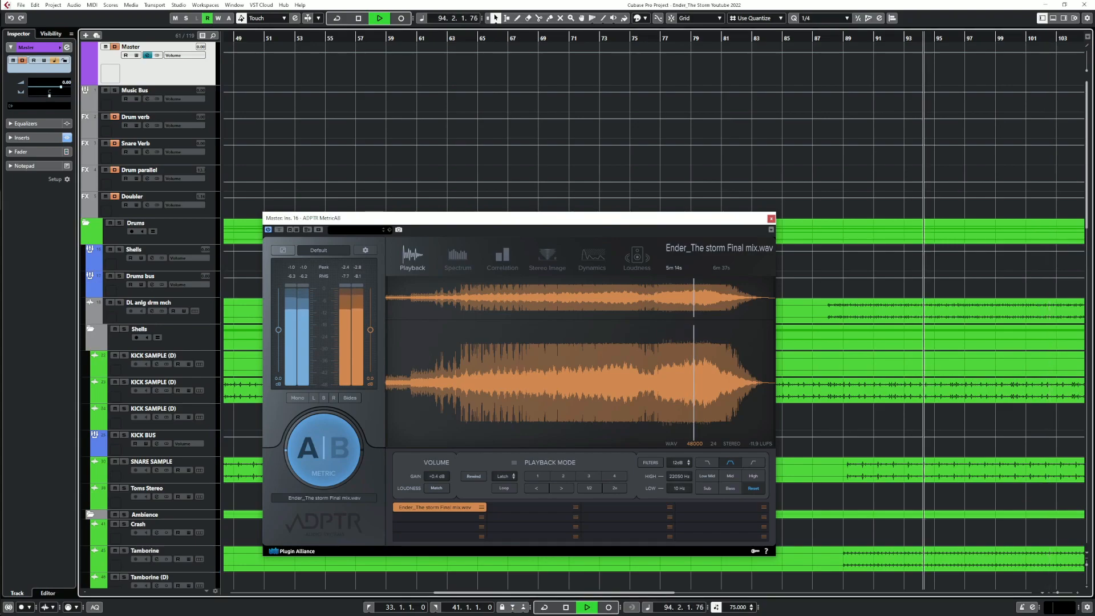
Realign both sources by moving project playback to about bar 97 and the MetricAB reference to about 4m 55s
click(851, 38)
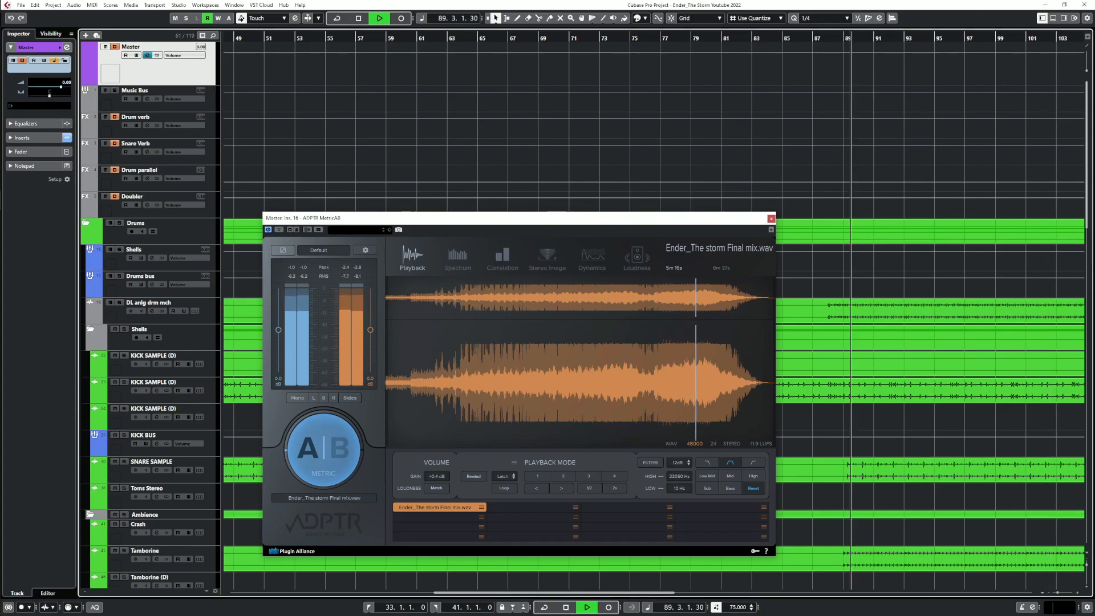
click(954, 38)
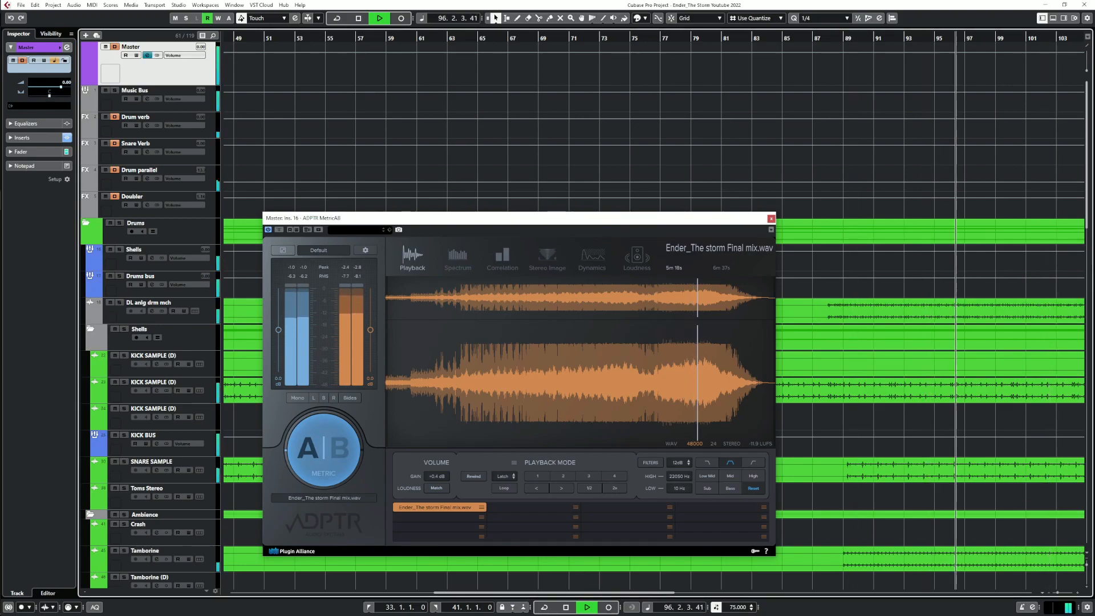
click(972, 39)
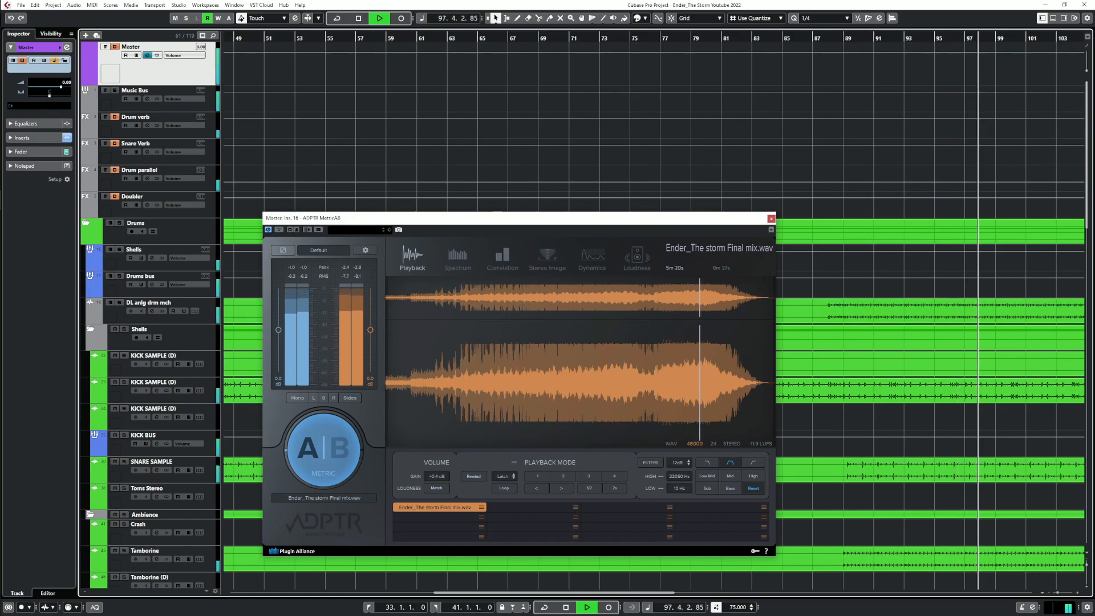
click(675, 381)
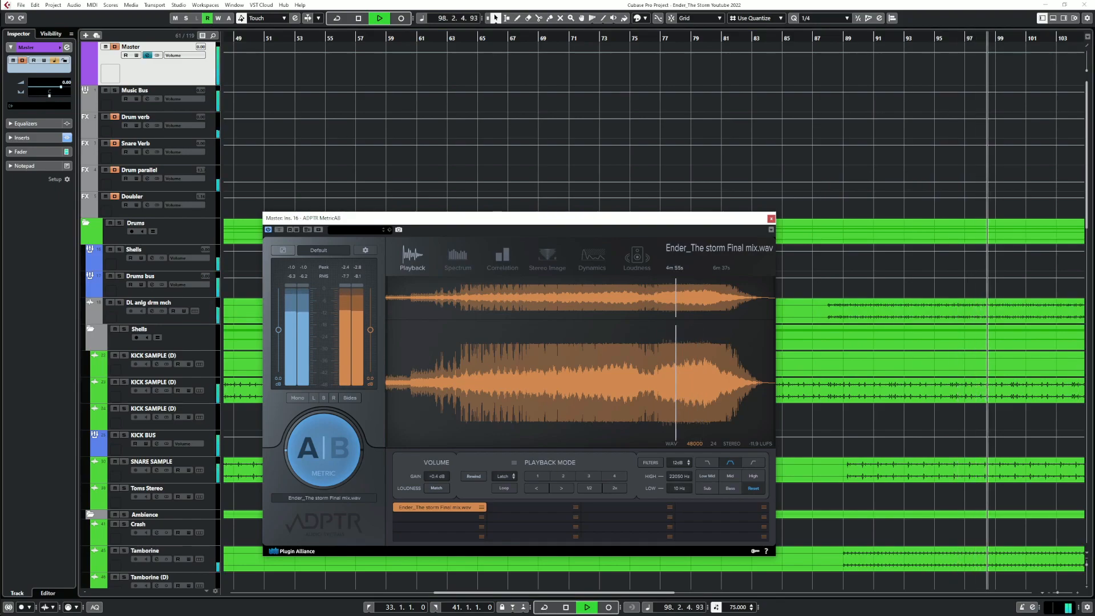
Alternate between the current mix and the realigned reference, stop playback, and close MetricAB
click(323, 450)
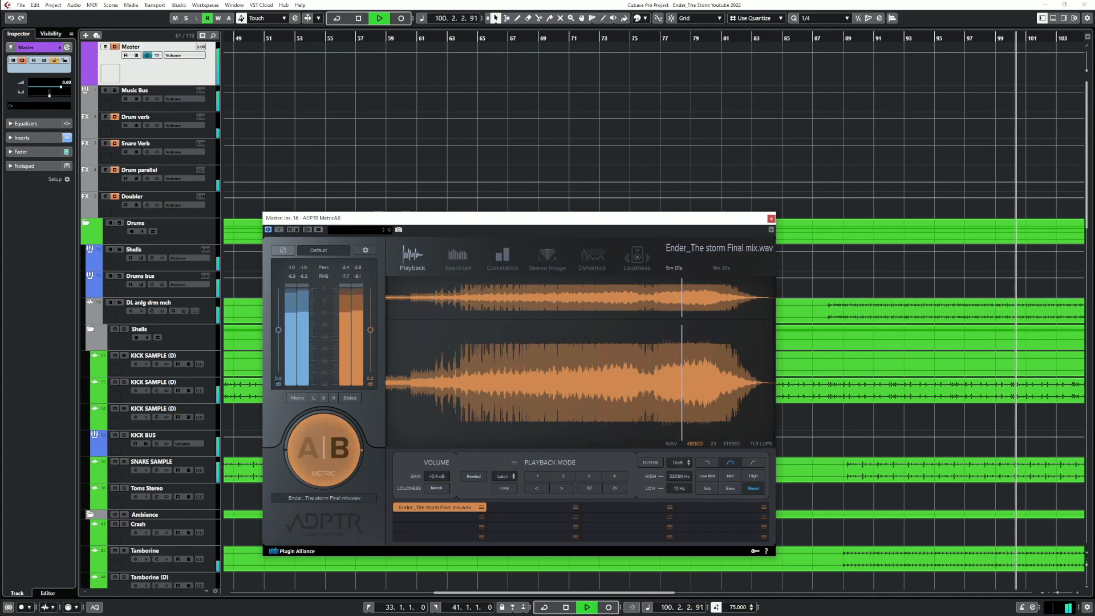
click(323, 449)
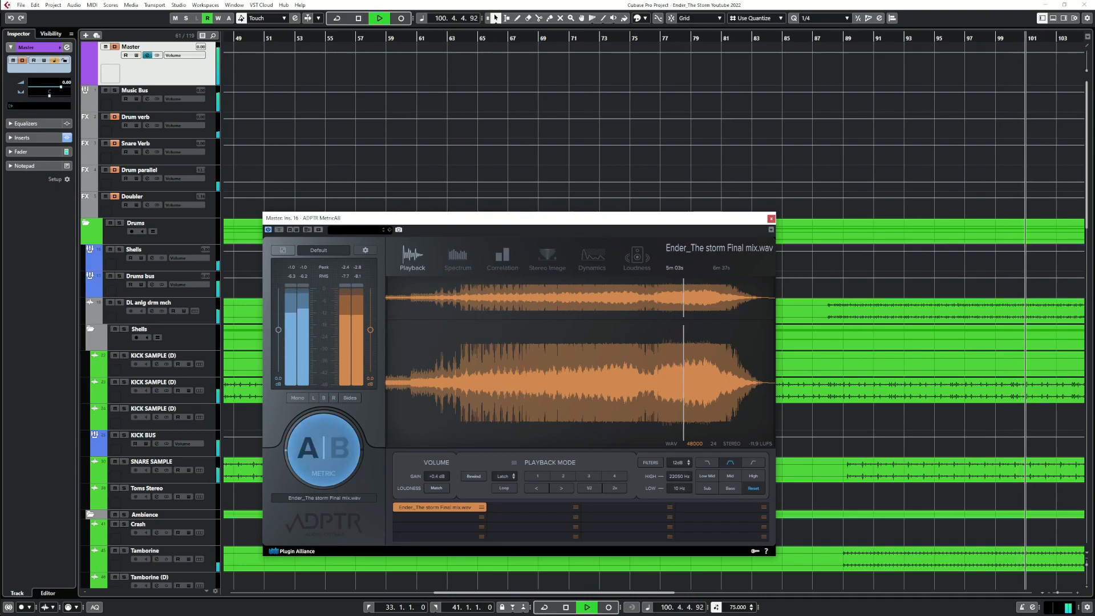
click(323, 449)
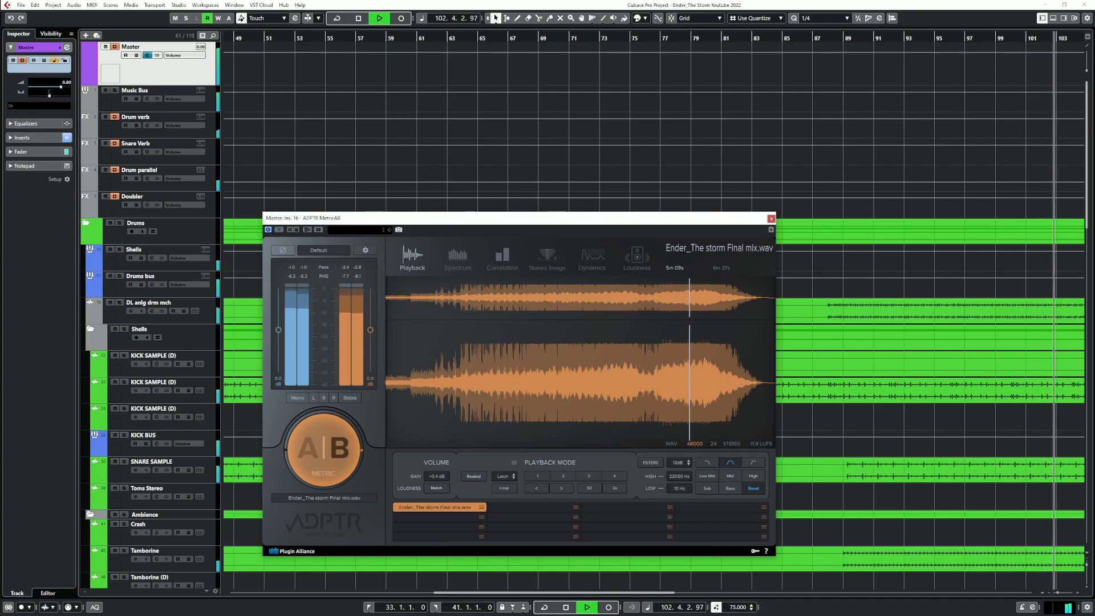
click(324, 450)
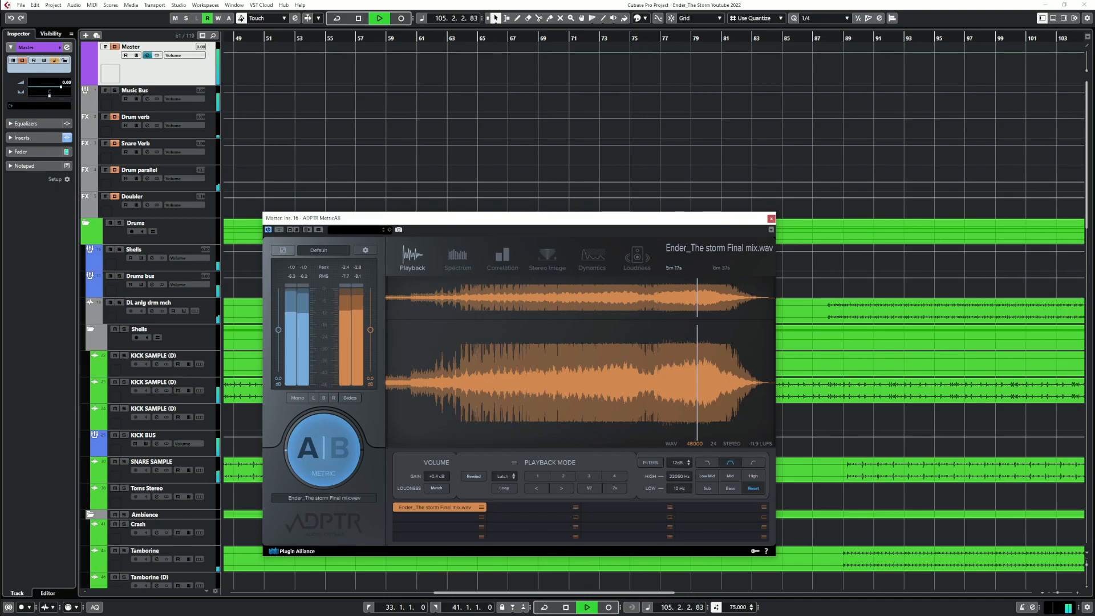
key(space)
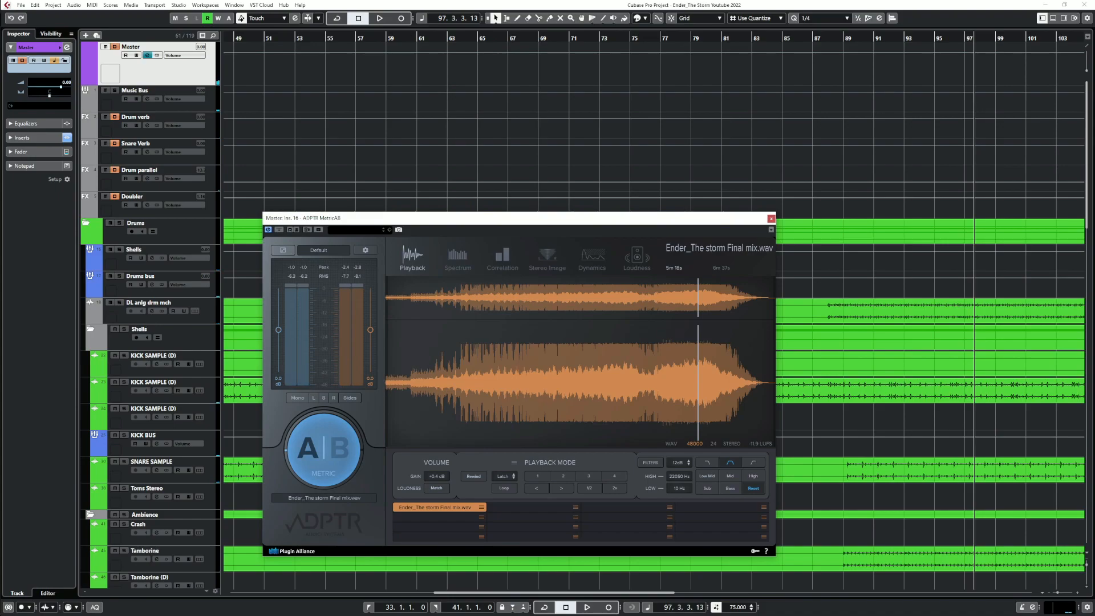
click(771, 218)
Move the project cursor to about bar 91 and play the mix from there
scroll(770, 319, down, 5)
scroll(770, 337, up, 5)
scroll(770, 337, right, 4)
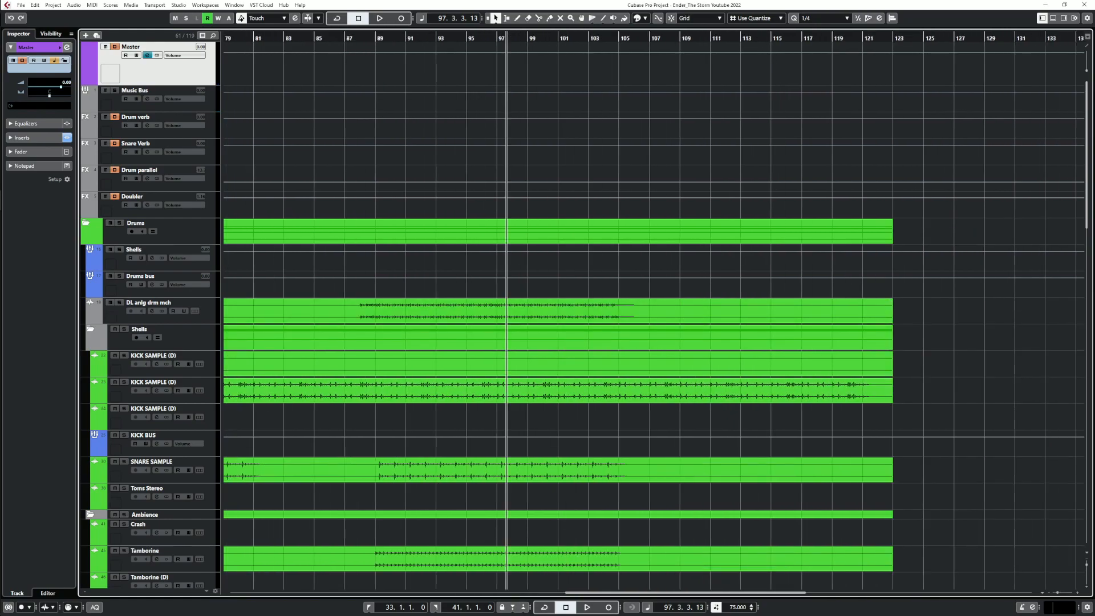
click(411, 38)
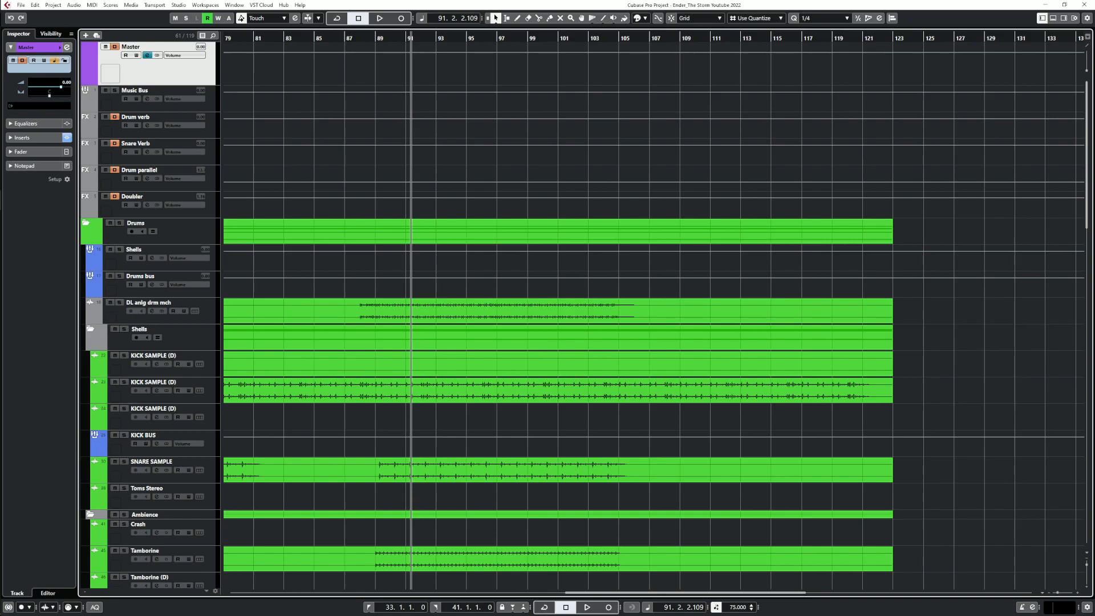
key(space)
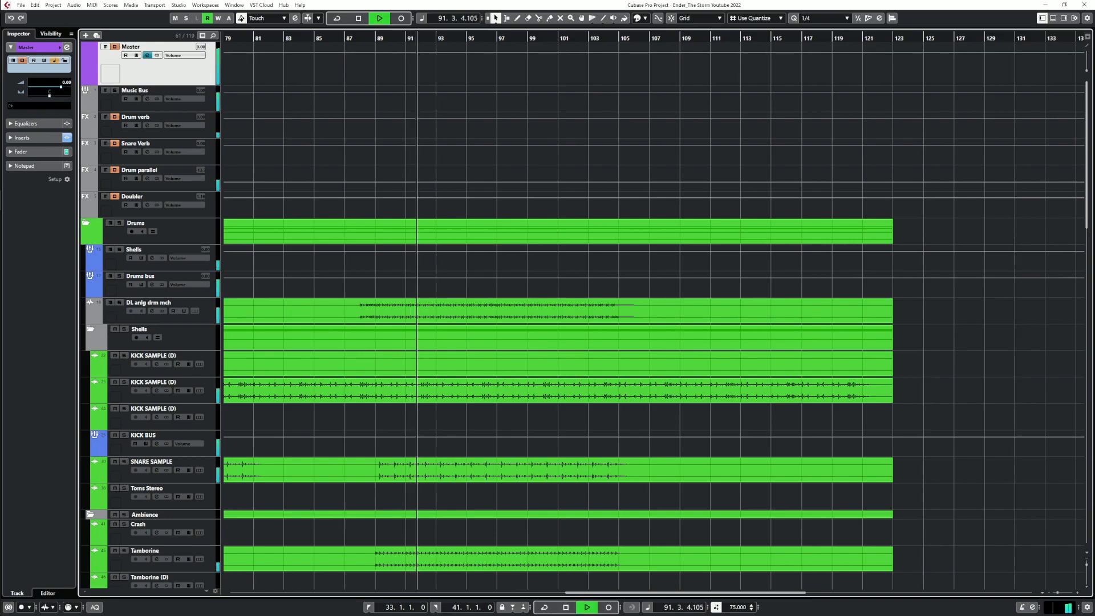
Audition the Master channel with LinMB Stereo switched off and on again, then stop playback and close the channel settings
key(e)
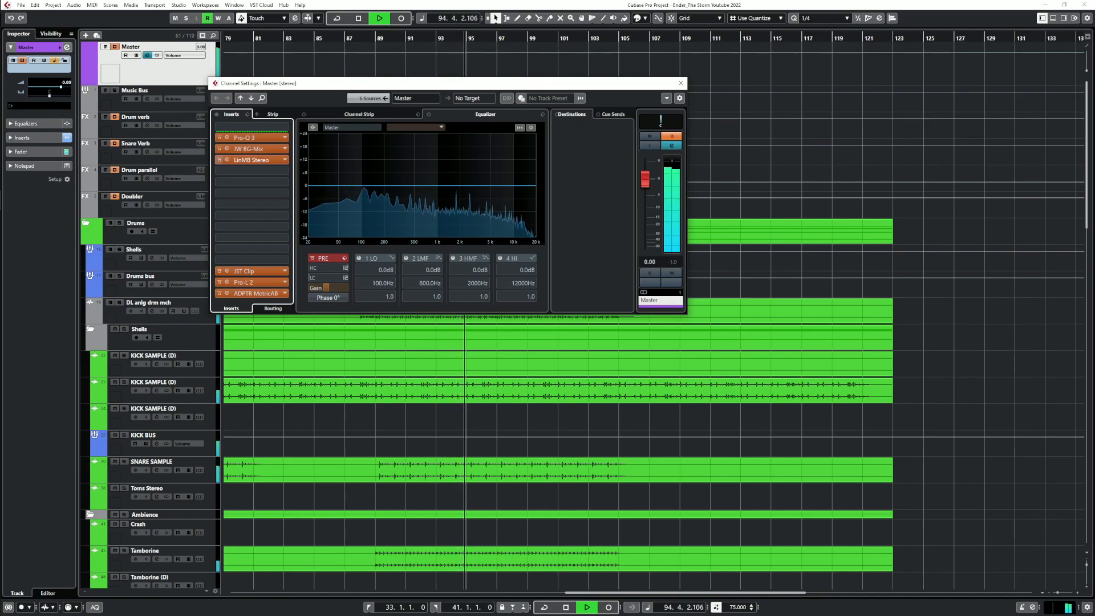
click(220, 160)
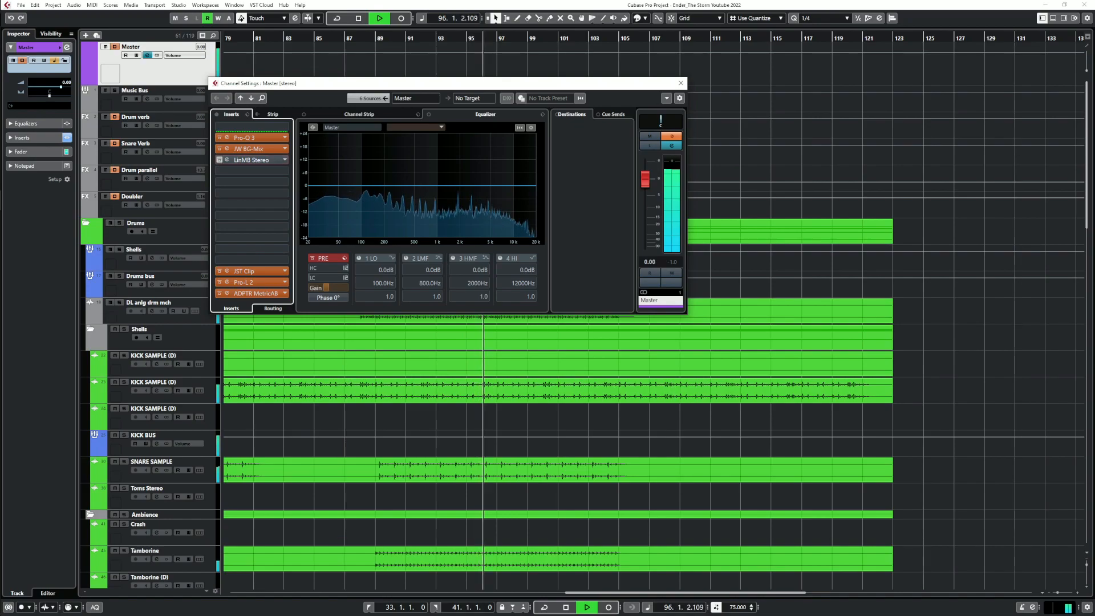
click(220, 160)
key(space)
click(681, 83)
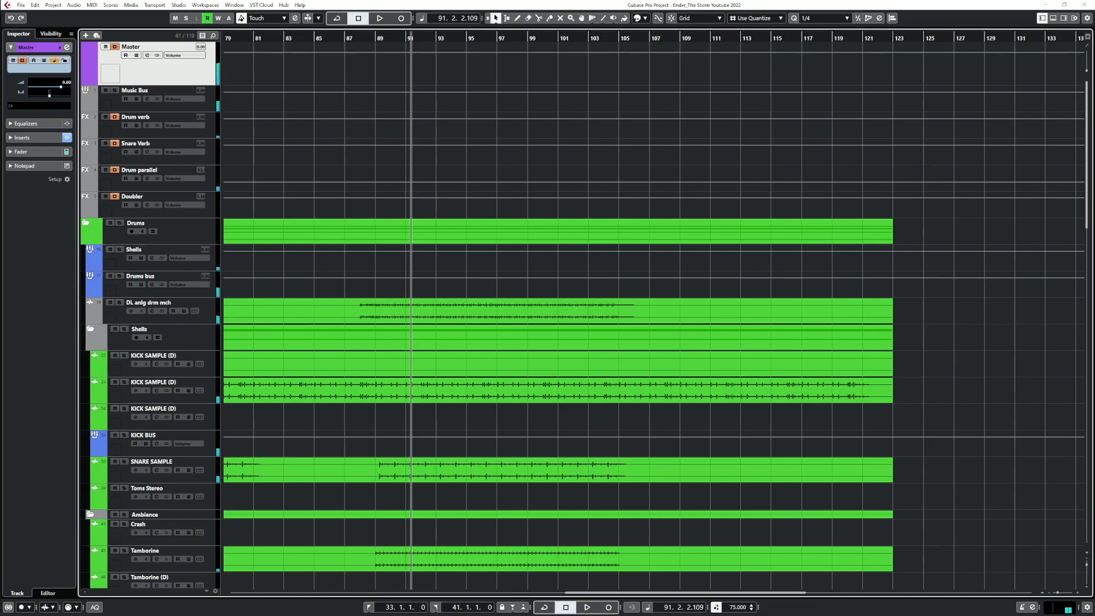
Solo the DL anlg drm mch track and play it, briefly checking its channel settings
key(s)
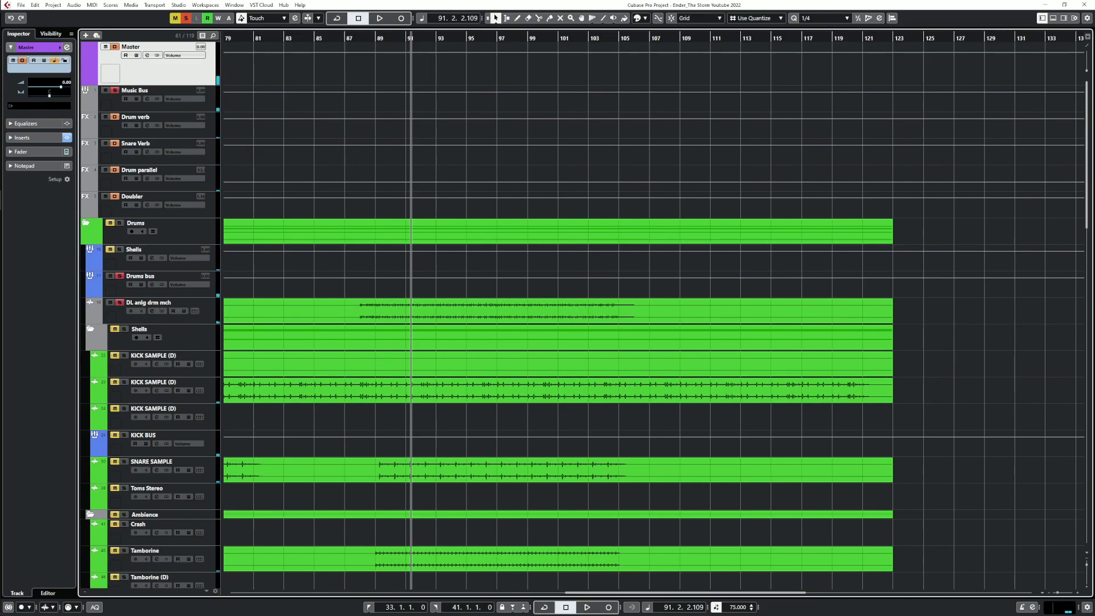
key(space)
key(e)
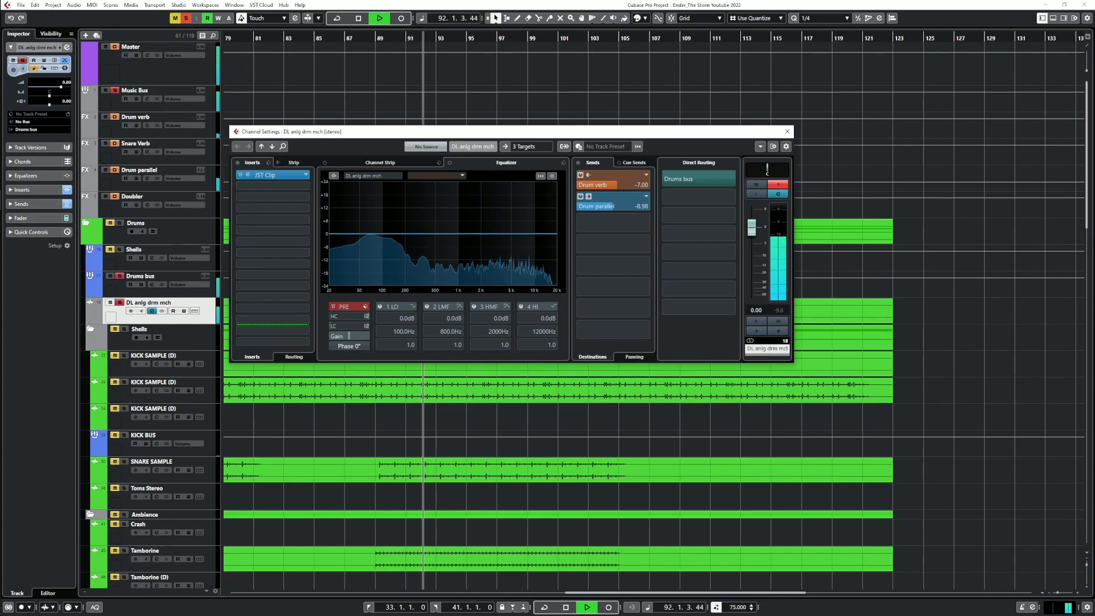
key(e)
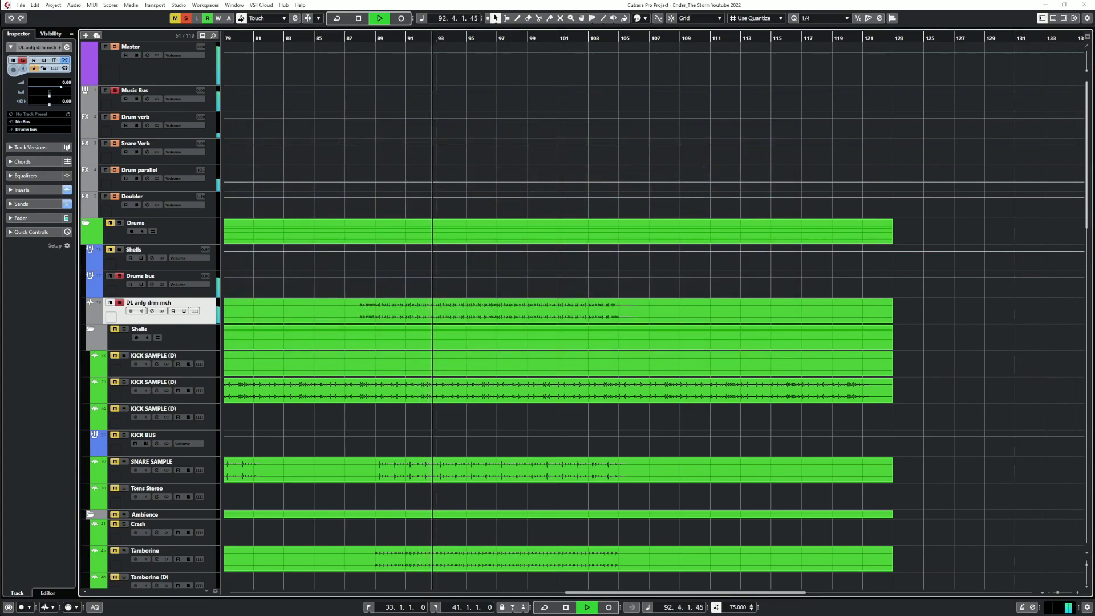
Add DF-XCITE to the second insert slot of the DL anlg drm mch track and set its mode to Drum Group/Drum Room
key(e)
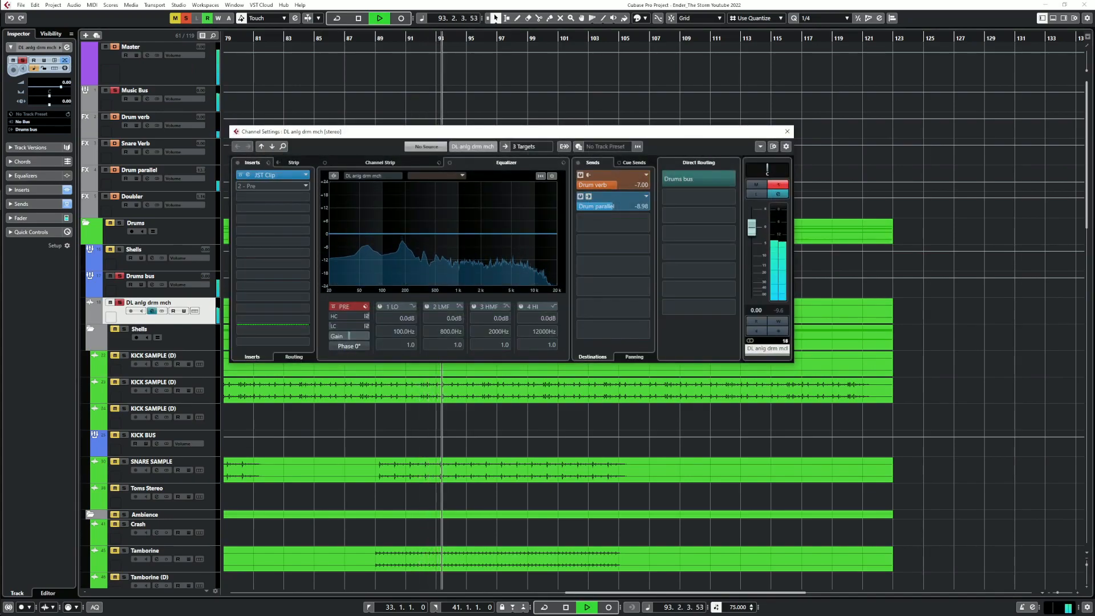
click(272, 186)
text(df)
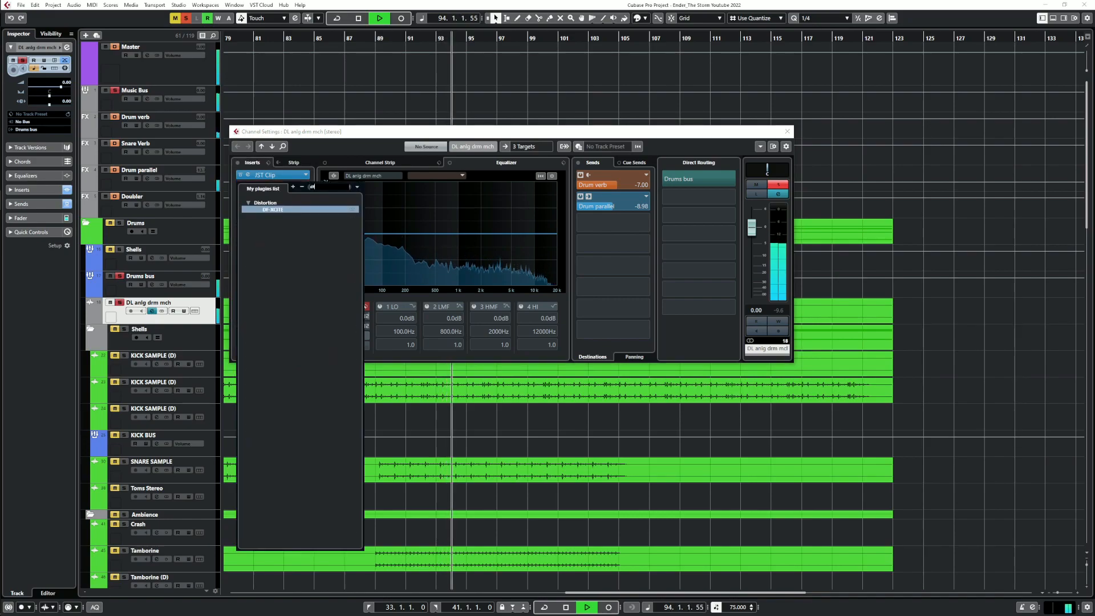
key(Return)
click(547, 314)
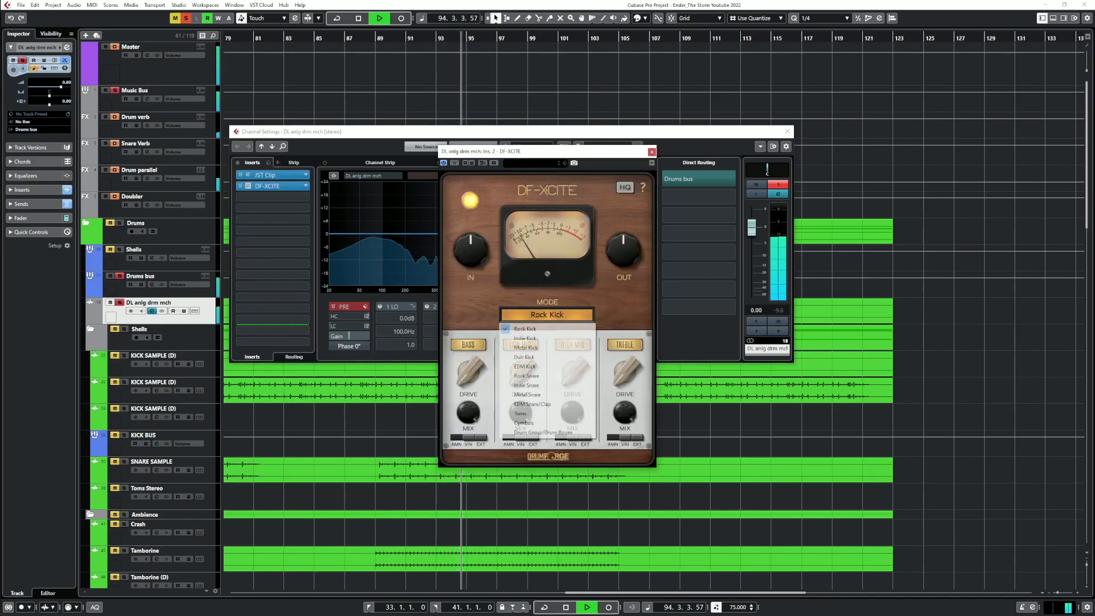
click(547, 433)
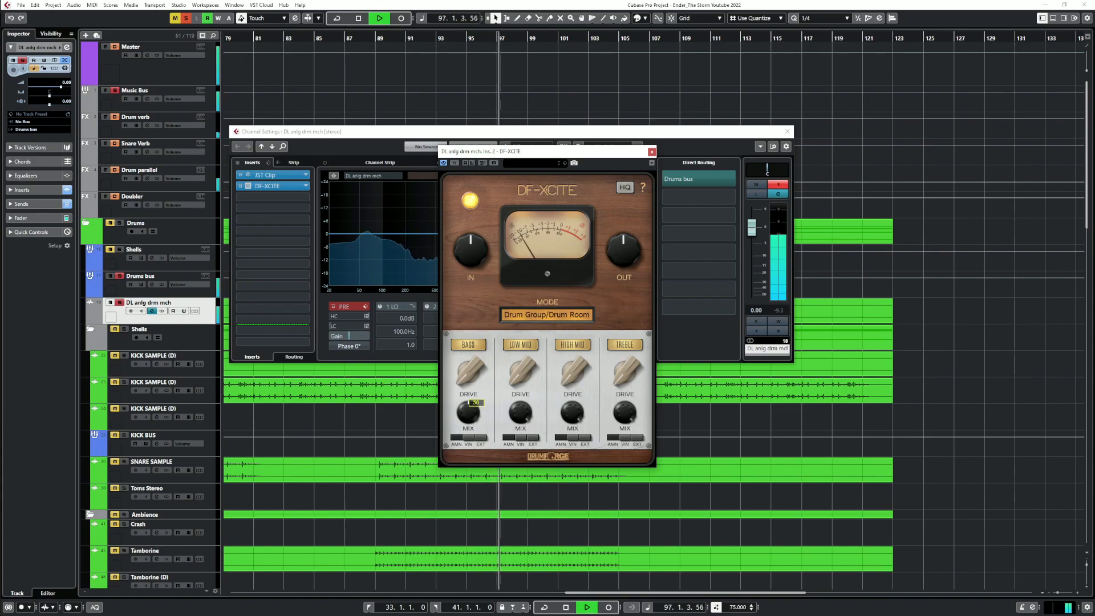
click(565, 163)
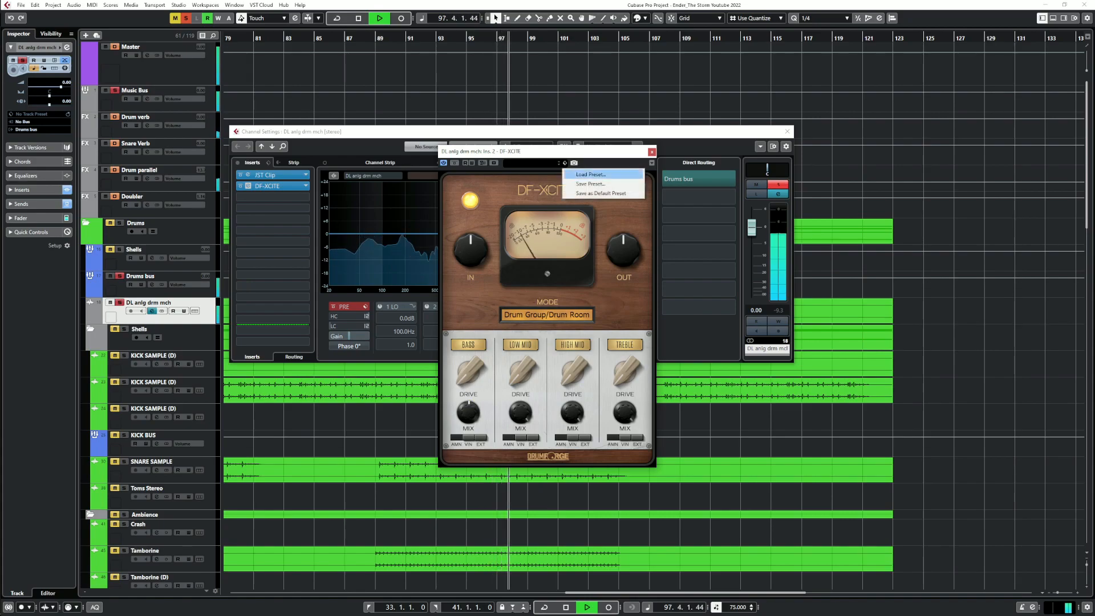
click(591, 174)
key(Escape)
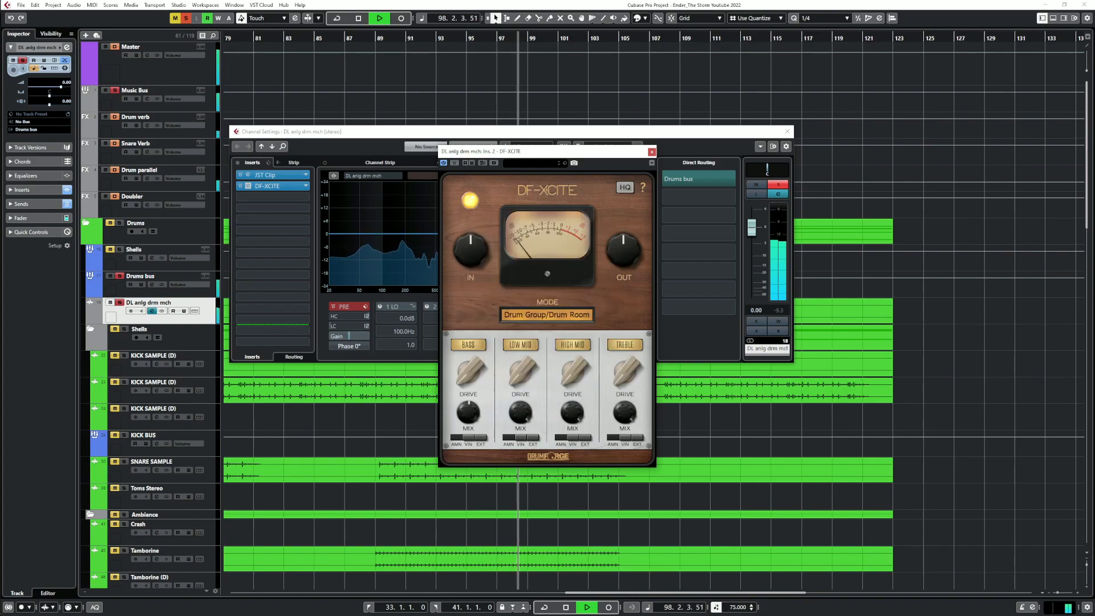
Set the Low Mid, High Mid and Treble mix in DF-XCITE to 50 and place JST Clip after DF-XCITE in the insert chain
drag(520, 413, 521, 436)
drag(572, 412, 624, 418)
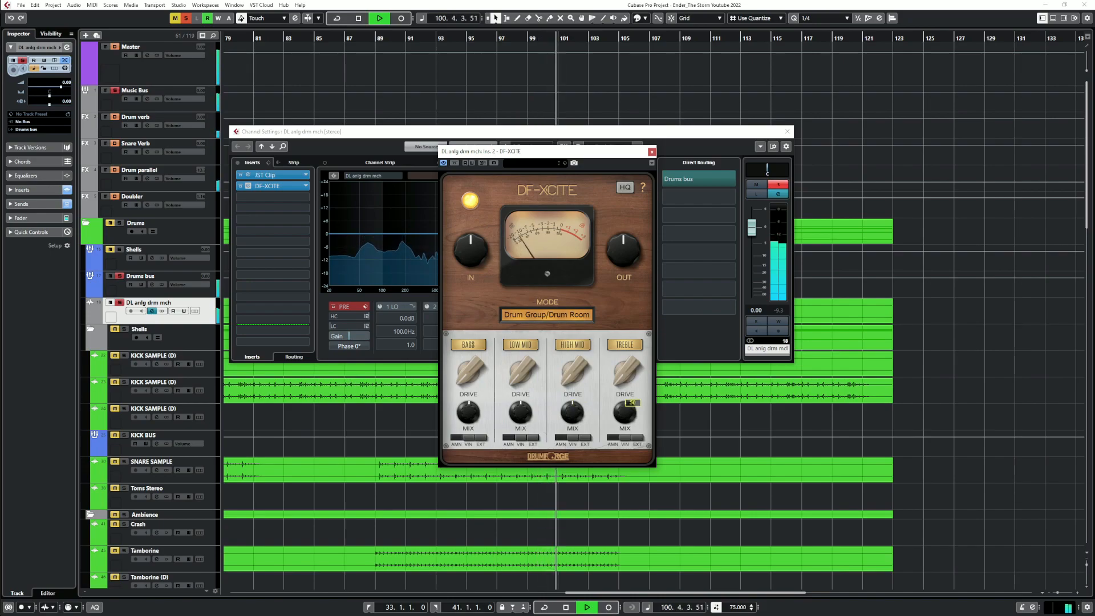
drag(270, 175, 272, 197)
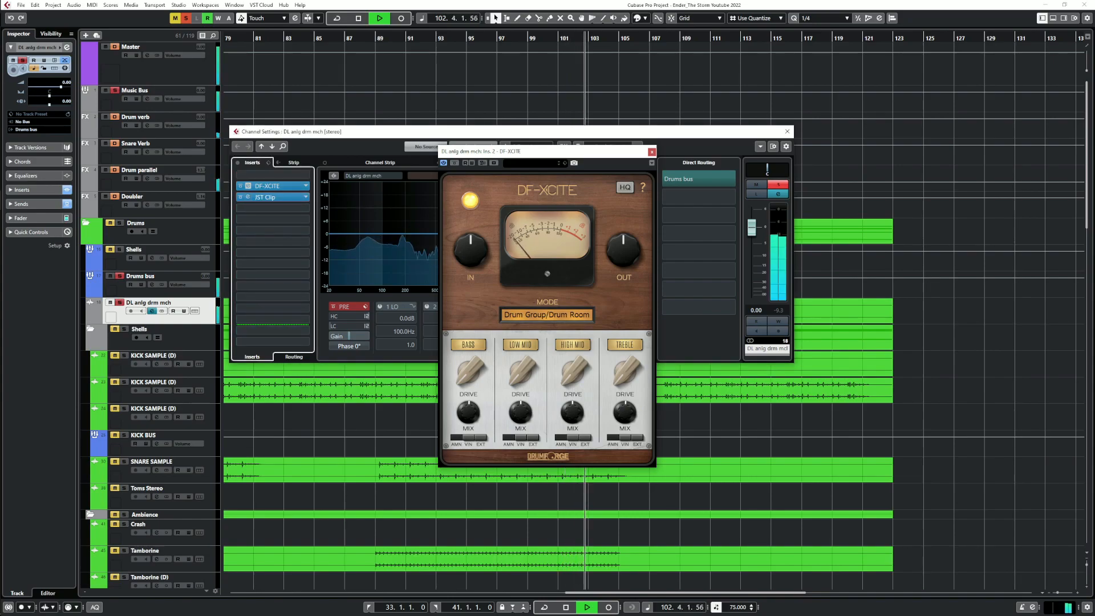
Raise the Low Mid drive in DF-XCITE slightly and replay the soloed drum machine from about bar 91
click(573, 371)
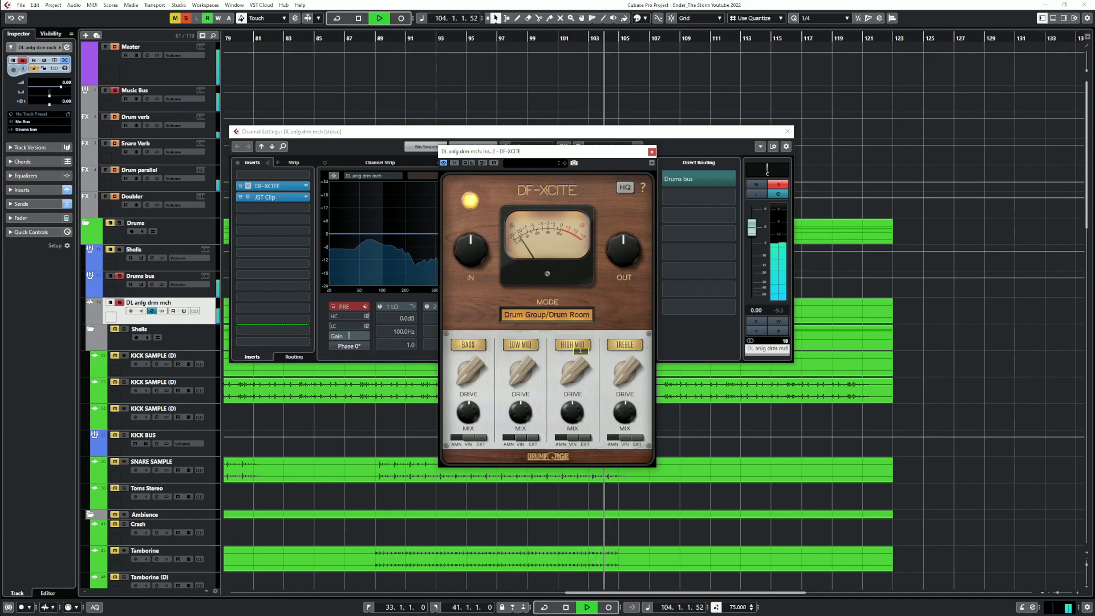
drag(521, 371, 522, 365)
key(space)
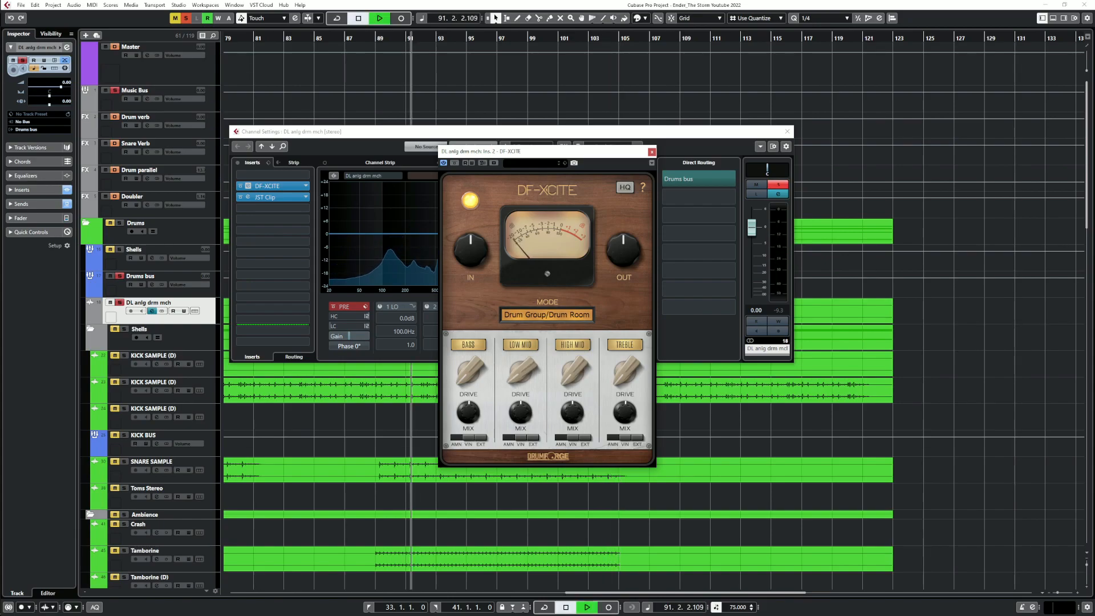
key(space)
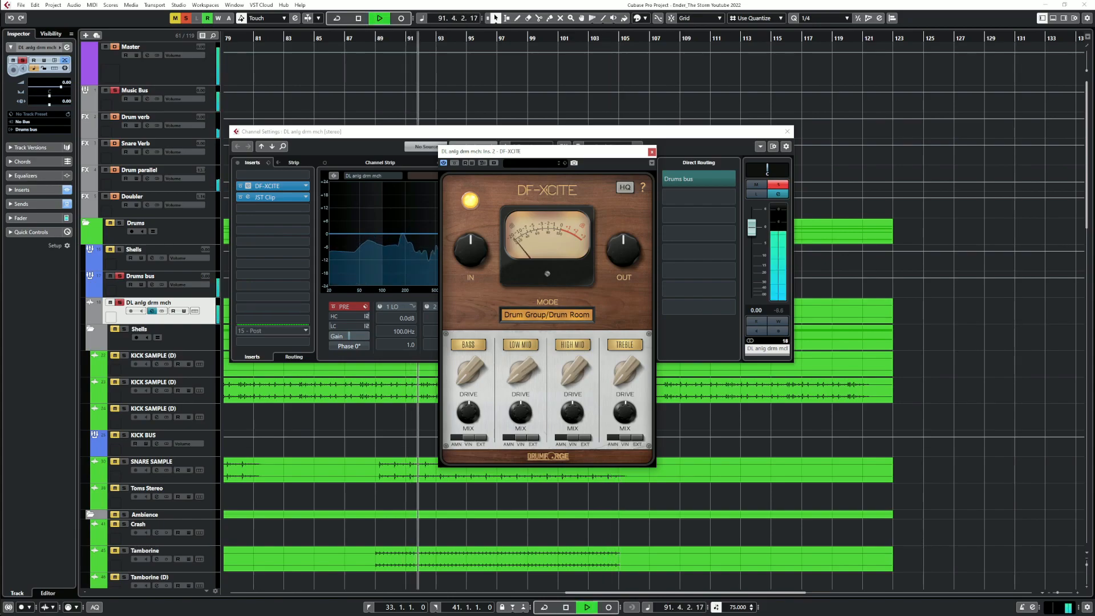
Compare the soloed drum machine with DF-XCITE bypassed and active, leaving the plug-in active
click(152, 311)
click(151, 311)
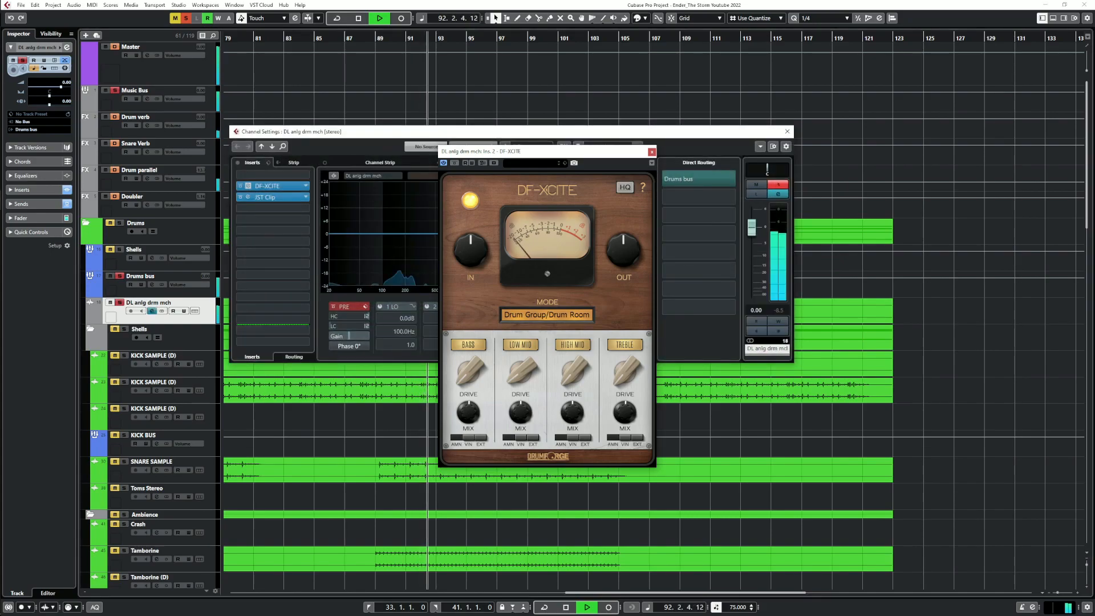
click(240, 186)
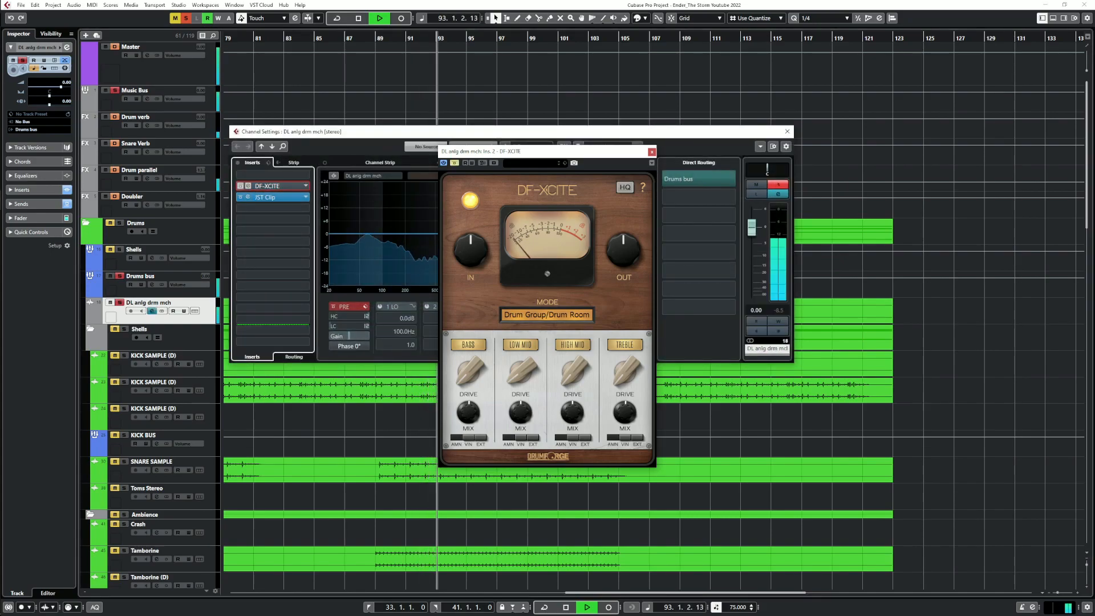
click(240, 186)
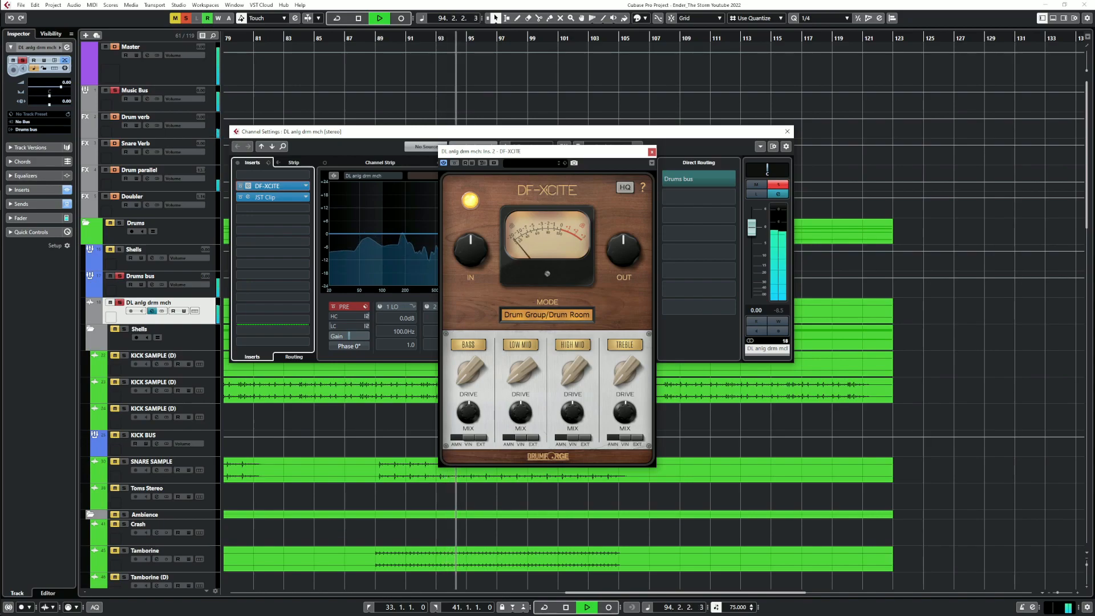
click(240, 186)
click(240, 186)
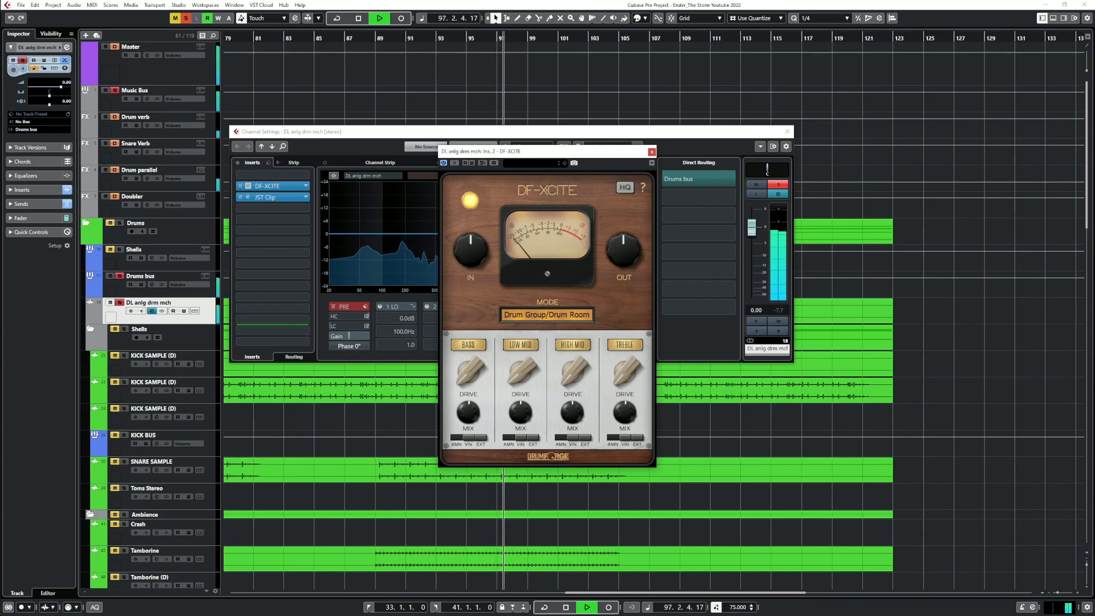
Close DF-XCITE, take the DL anlg drm mch track out of solo, and close its channel settings
click(652, 151)
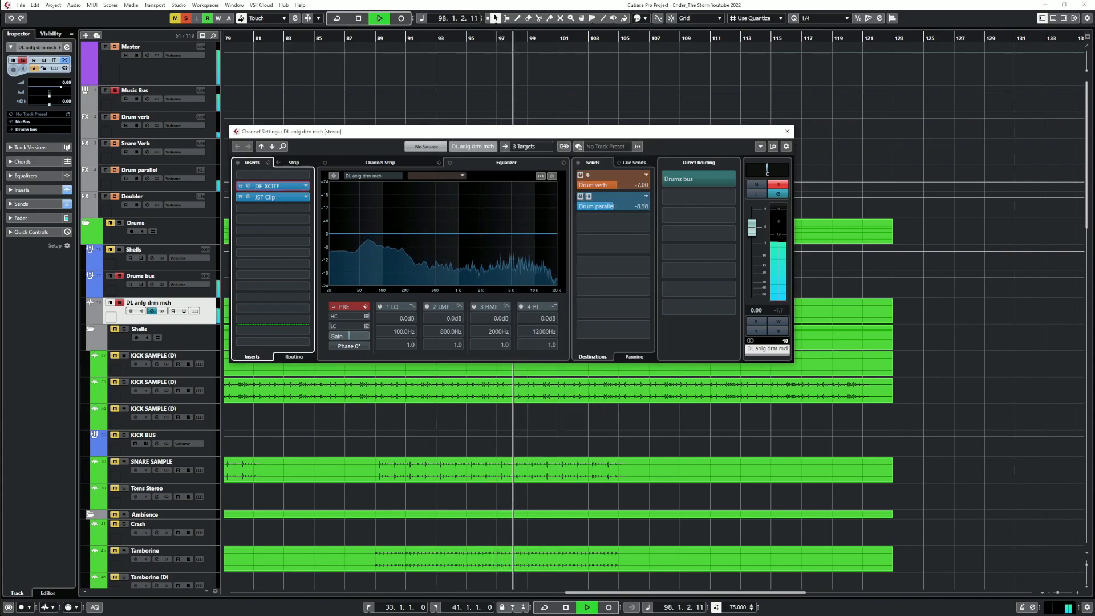
click(778, 185)
click(787, 131)
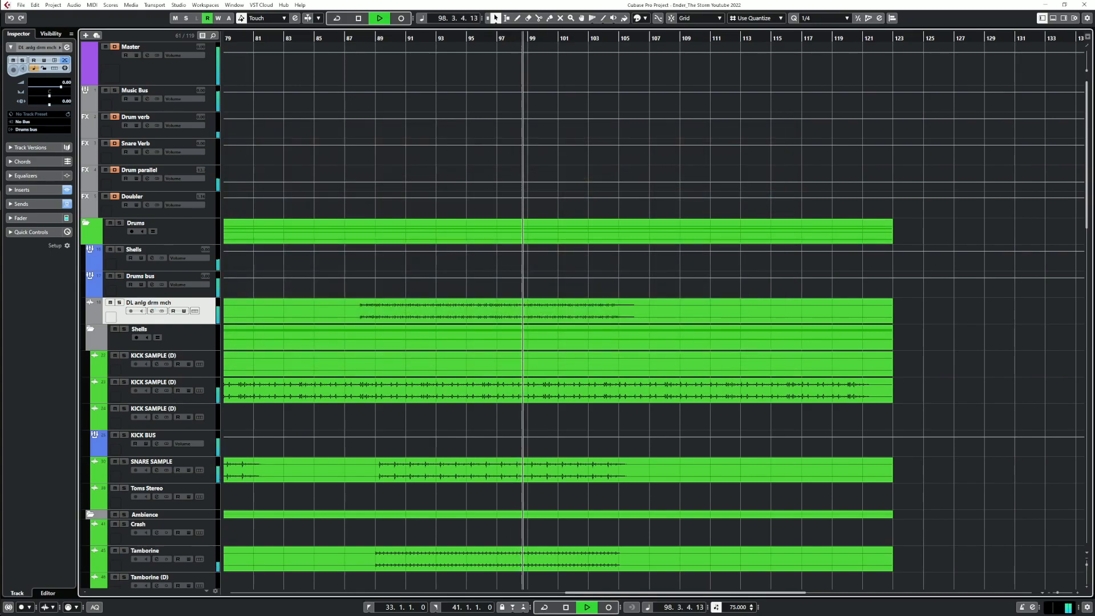
Check the Pro-L 2 limiter on the Bass Bus during playback, then stop playback and close the plug-in and channel settings
scroll(570, 308, down, 6)
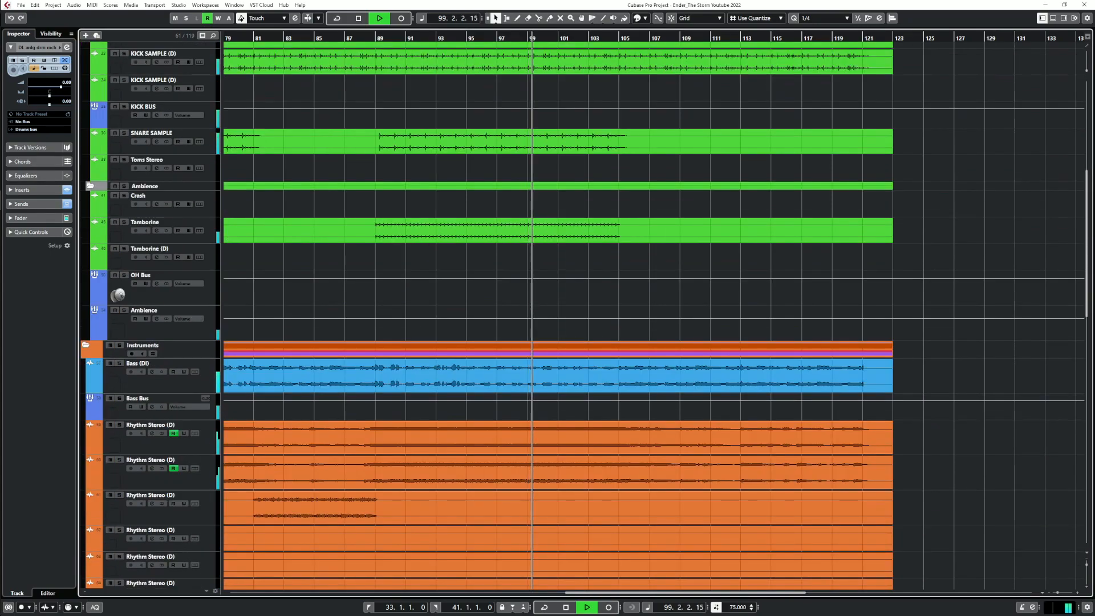
scroll(570, 308, down, 10)
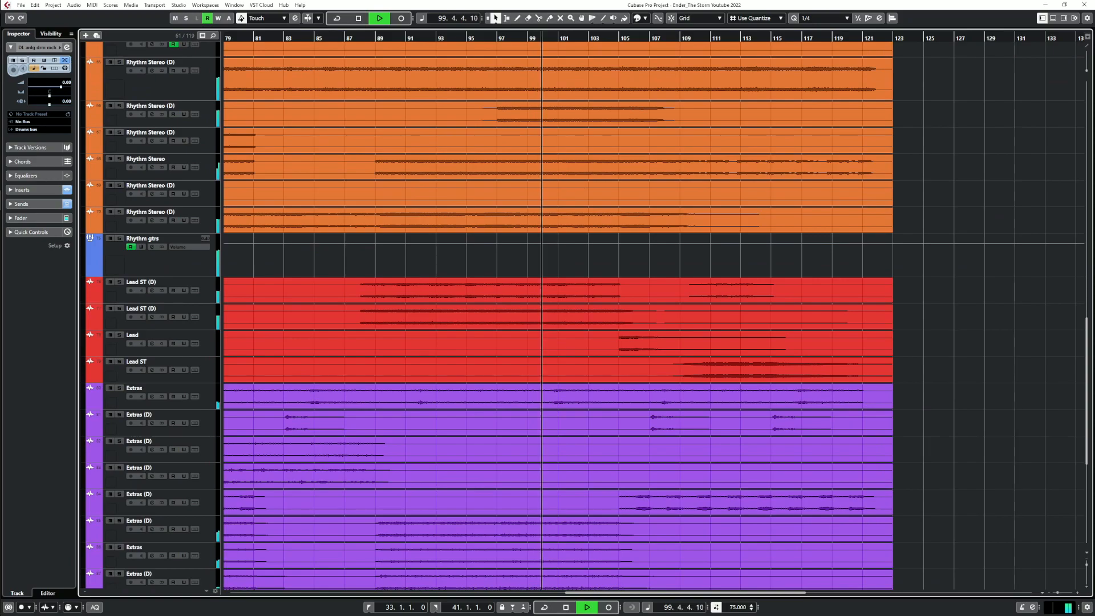
scroll(570, 308, up, 6)
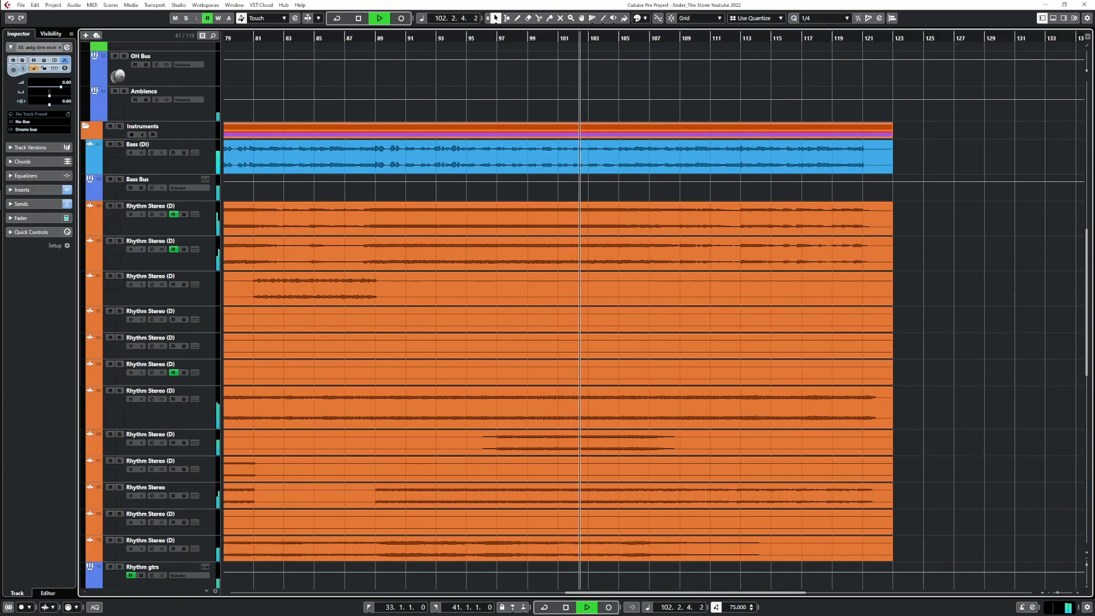
click(152, 188)
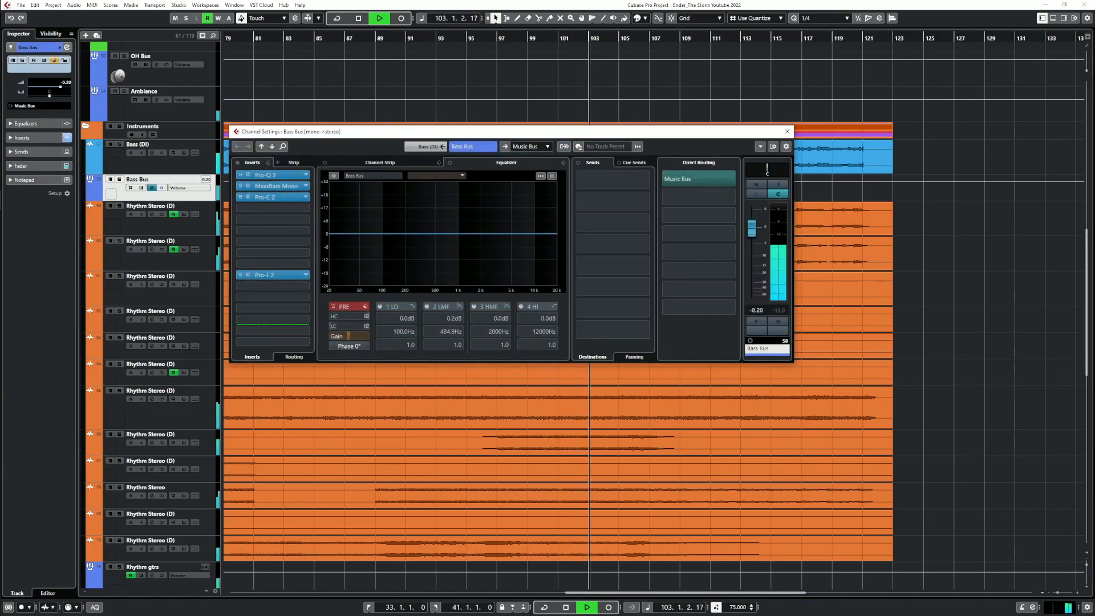
click(249, 275)
mouse_move(875, 449)
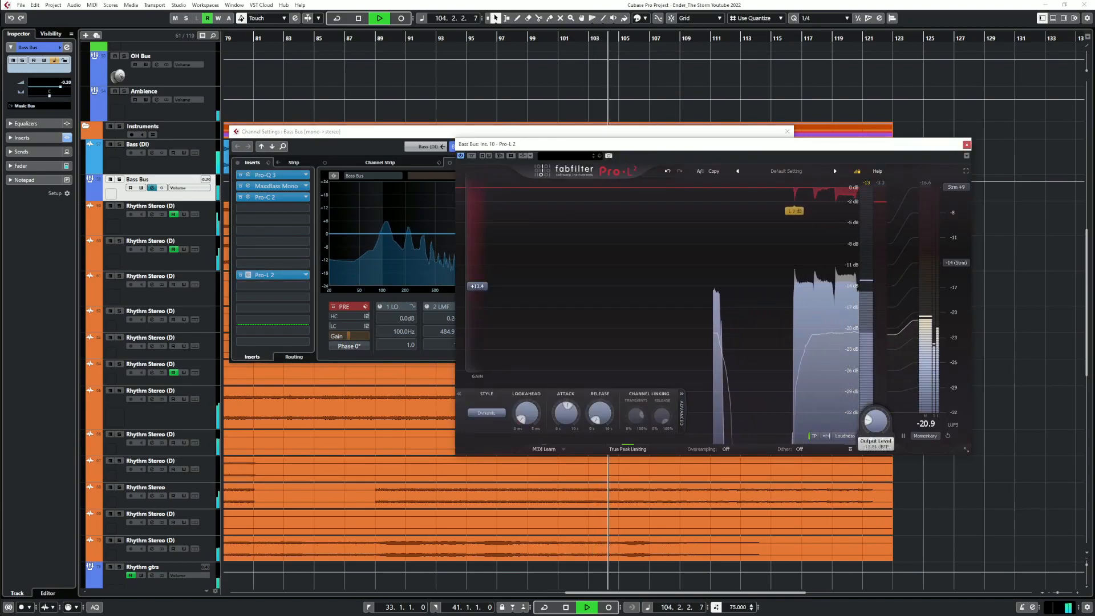
key(space)
click(966, 145)
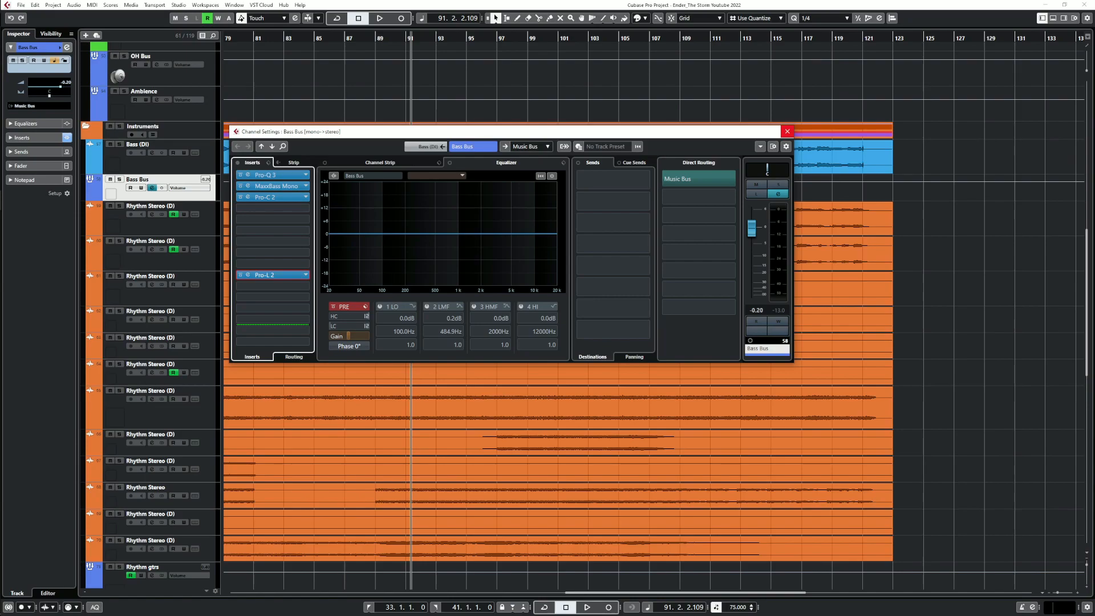
click(787, 132)
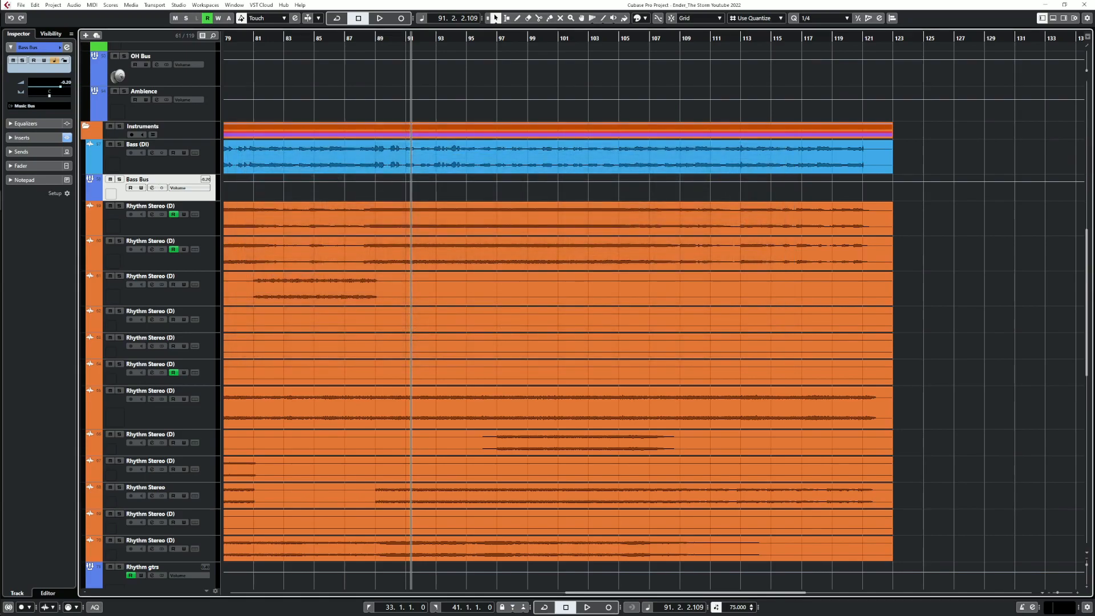
Return the project cursor to bar 1 and play the full mix from there
key(Home)
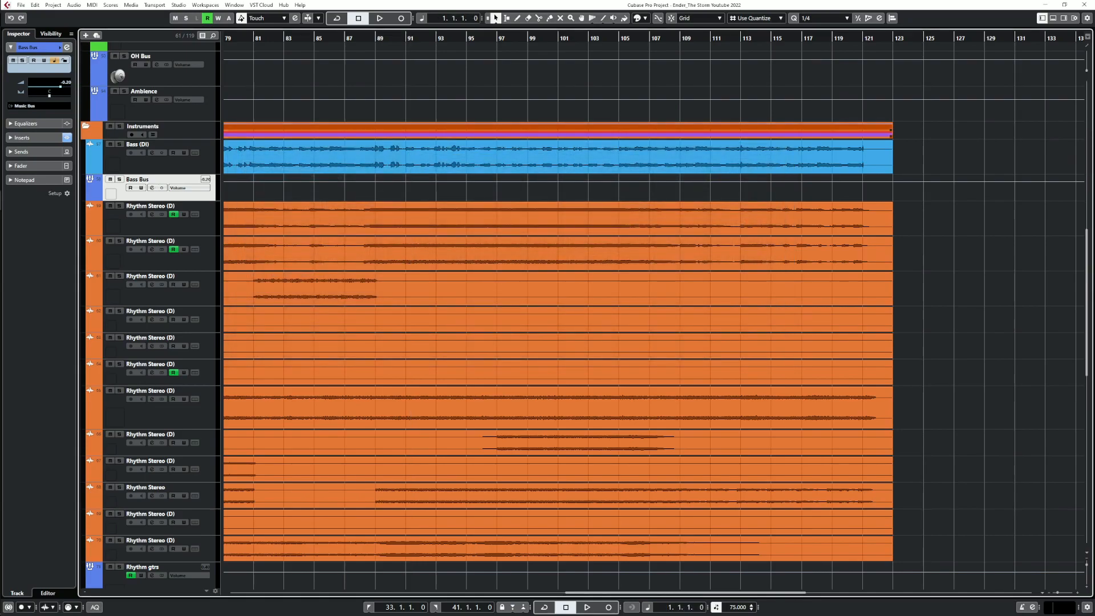
key(space)
scroll(570, 314, down, 15)
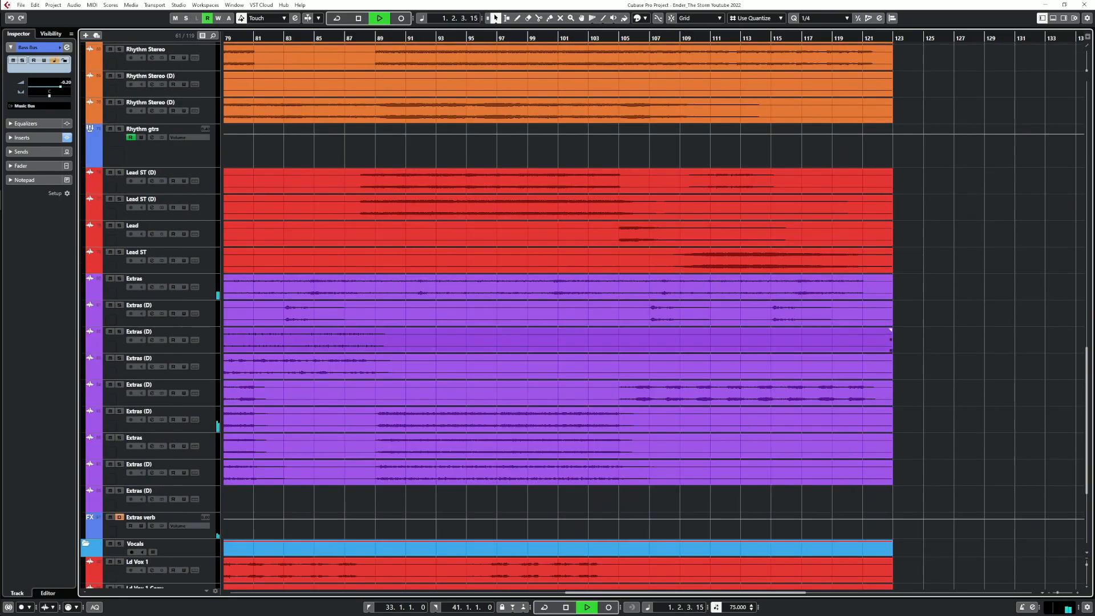
scroll(570, 402, left, 10)
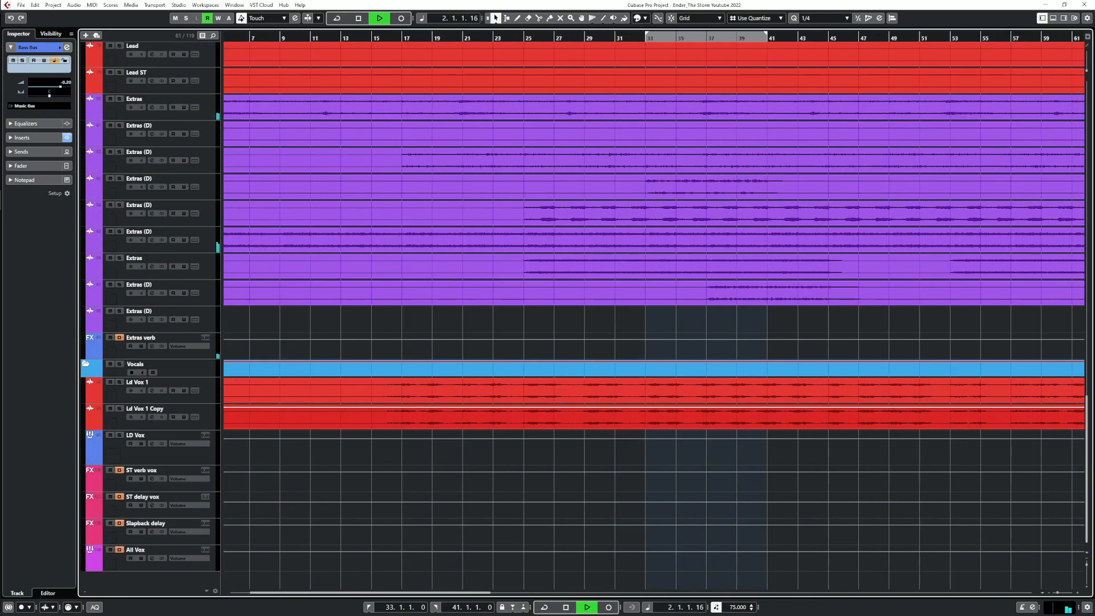
scroll(570, 314, up, 4)
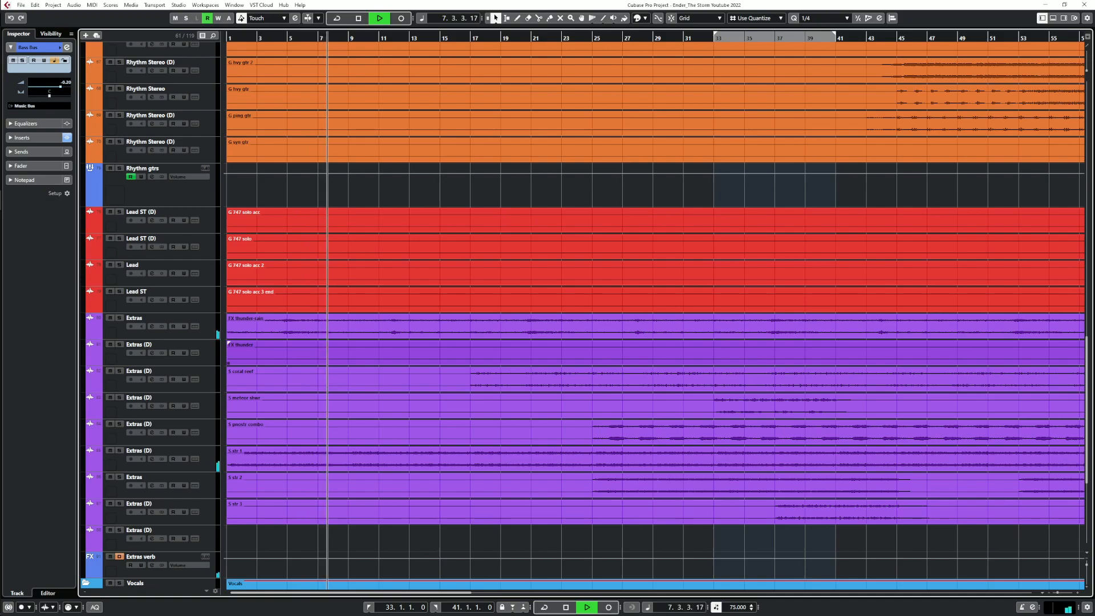
scroll(655, 353, up, 4)
scroll(89, 323, up, 6)
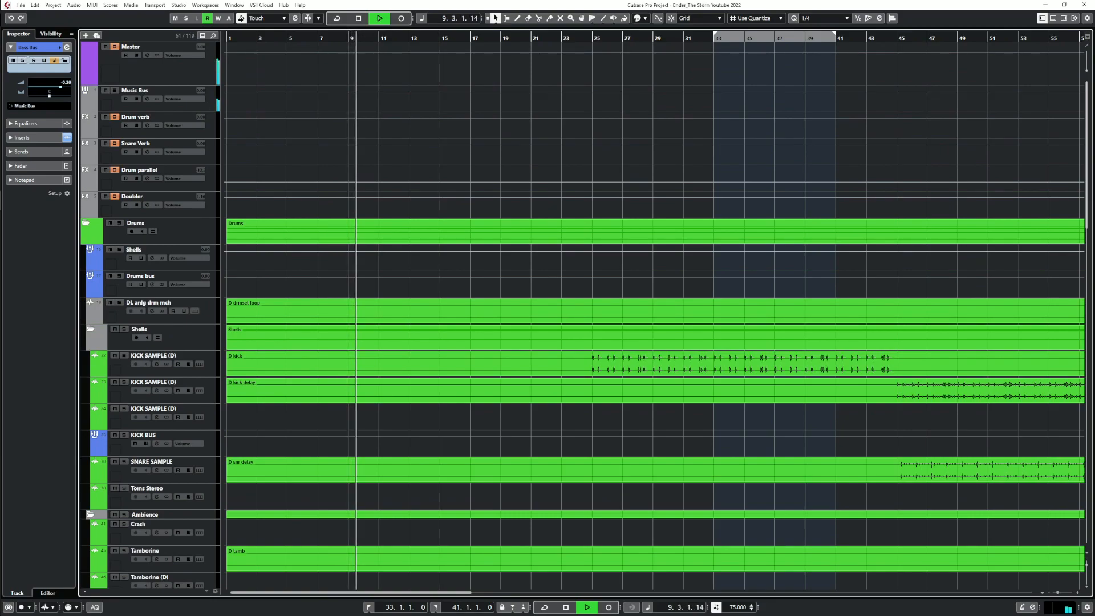
Open ADPTR MetricAB from the Master channel and alternate between the current mix and the reference during playback, ending on the current mix
click(148, 56)
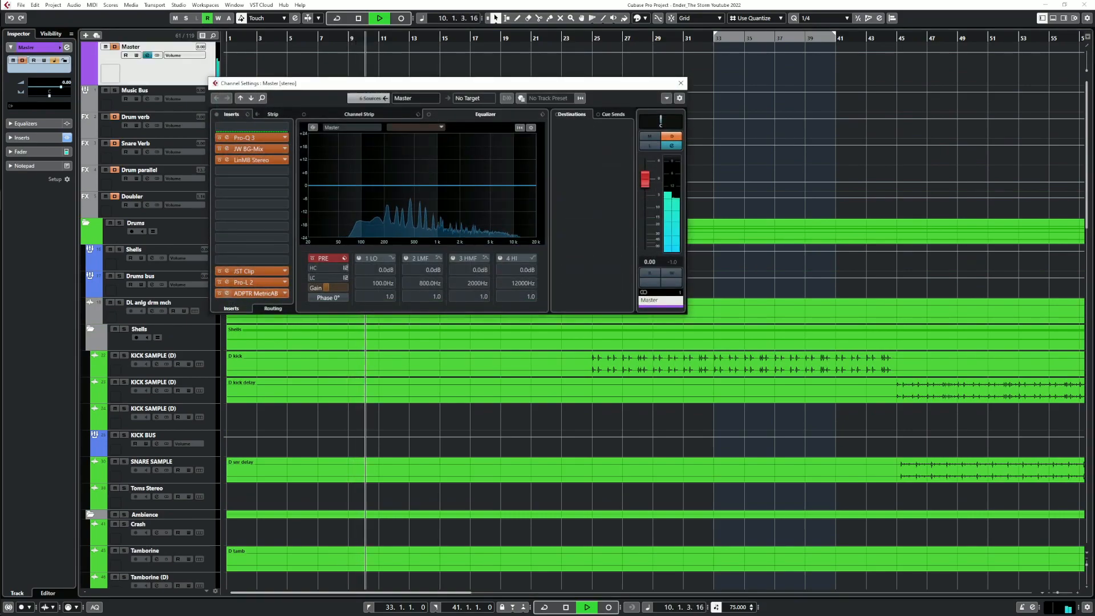
click(250, 293)
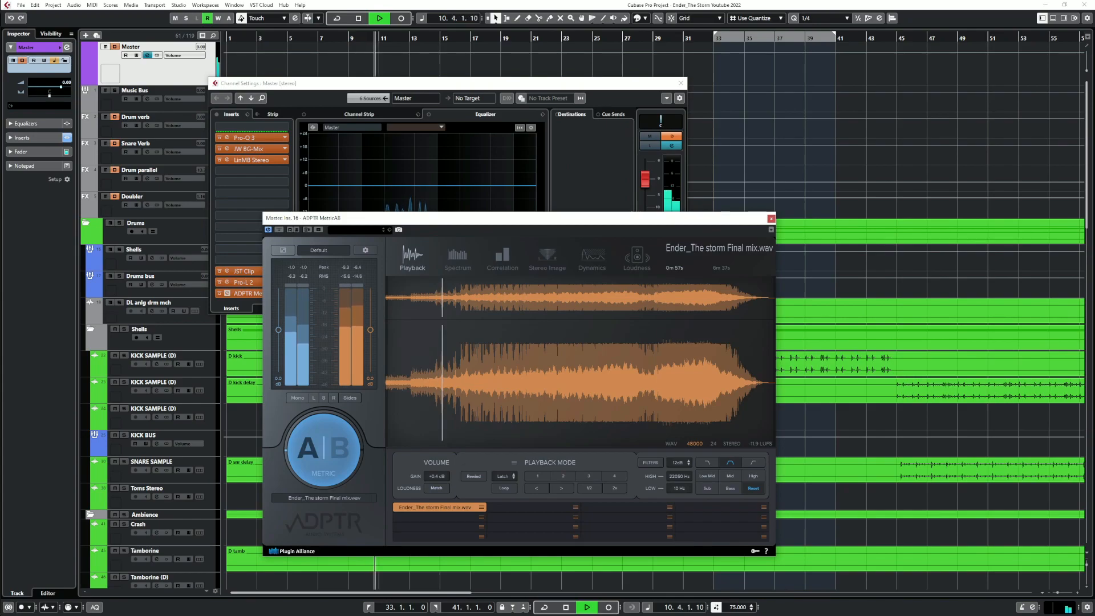
click(324, 450)
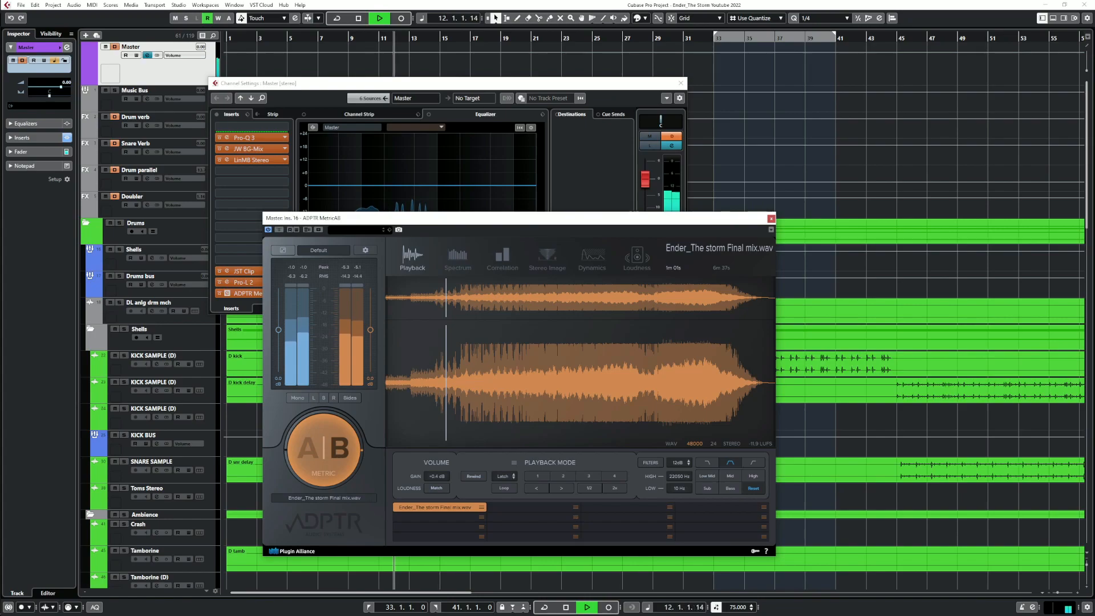
click(323, 449)
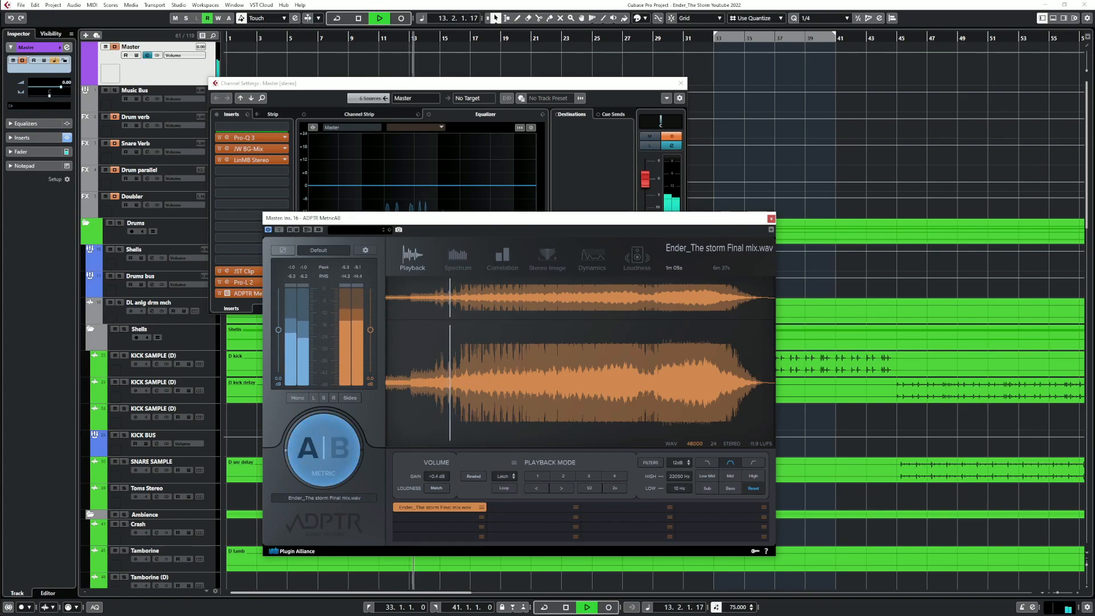
click(323, 449)
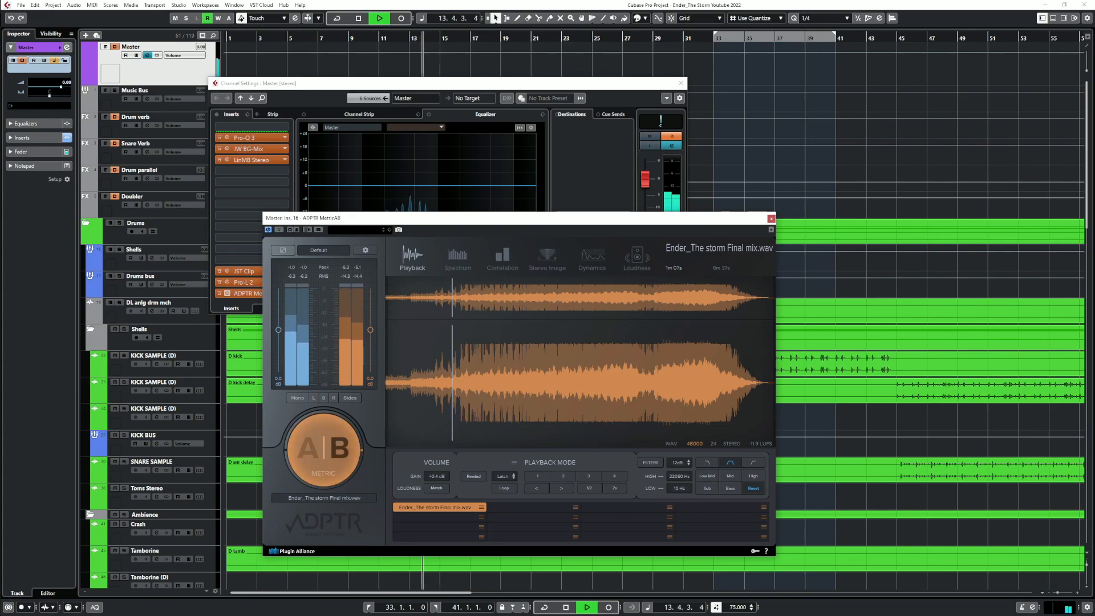
click(324, 449)
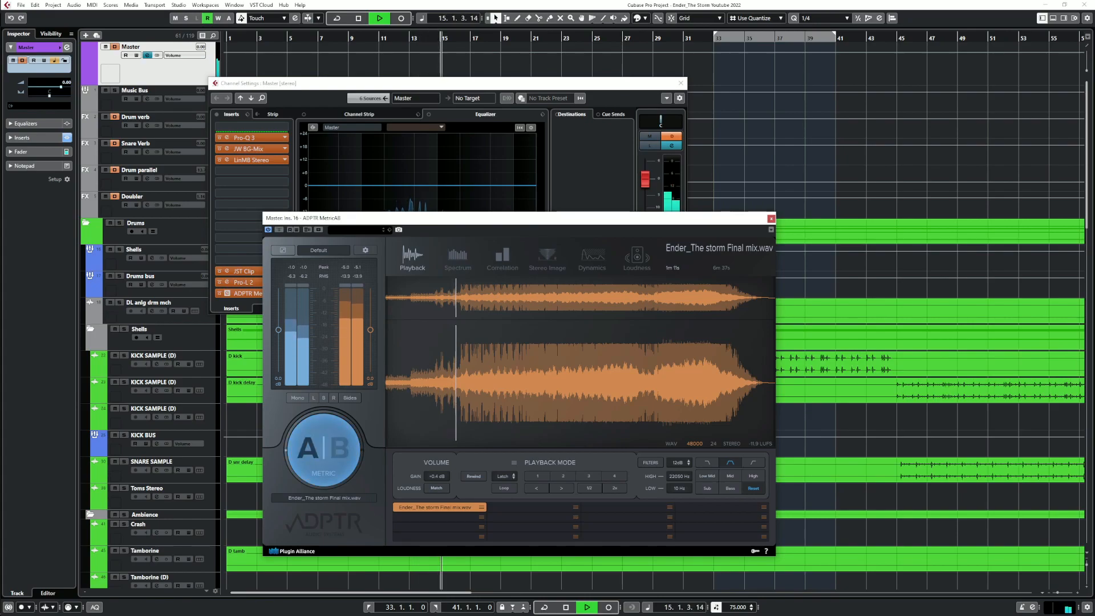
Alternate between the current mix and the reference in MetricAB, repositioning the reference playback to compare sections, and close the plug-in and Master channel settings
click(324, 450)
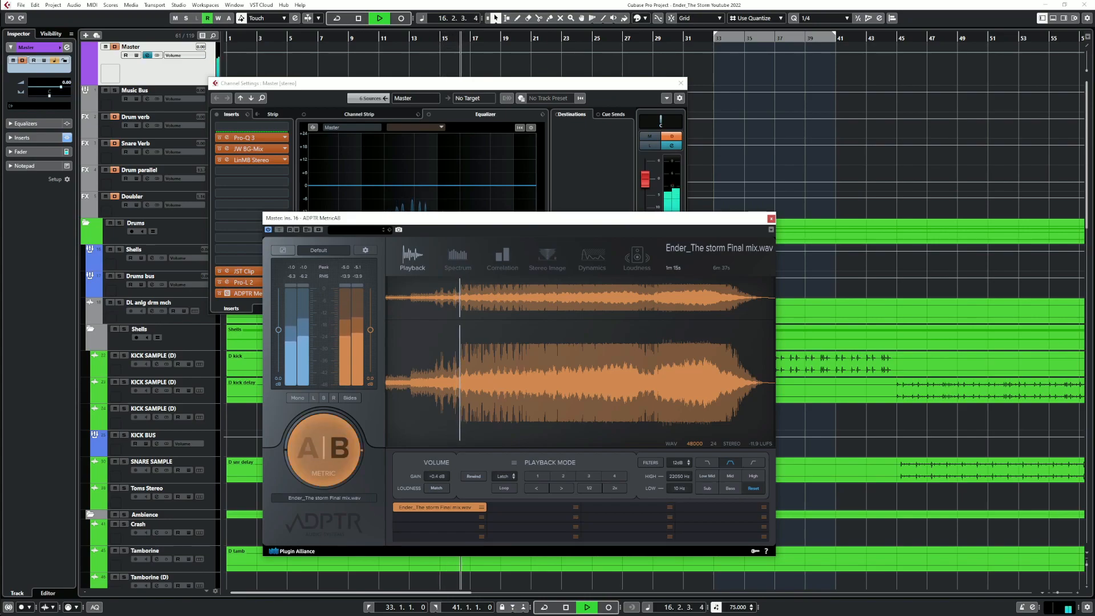
click(323, 449)
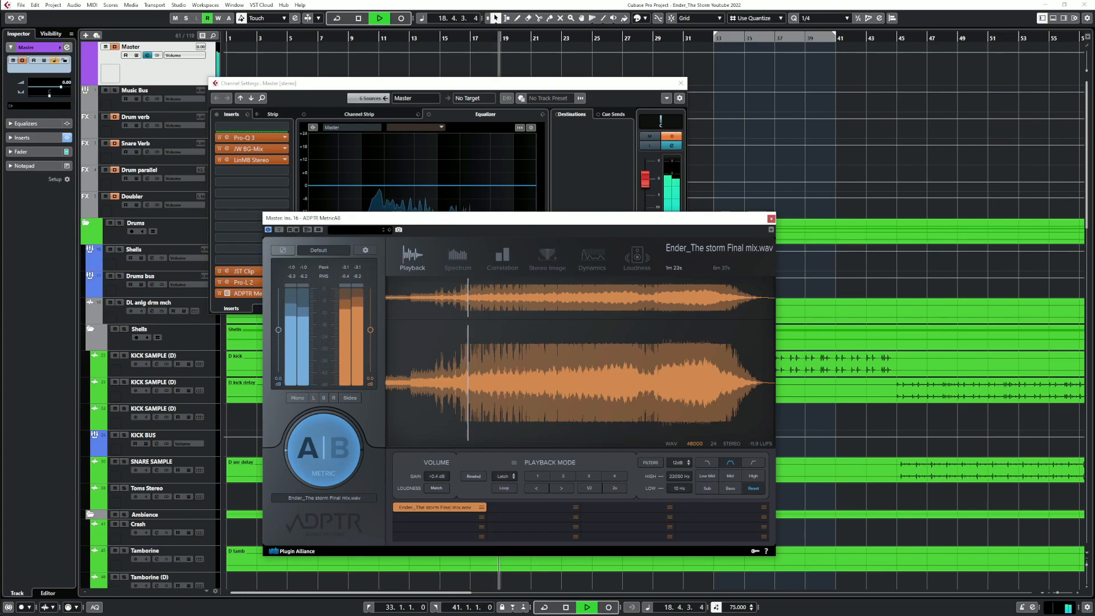
click(434, 382)
click(323, 450)
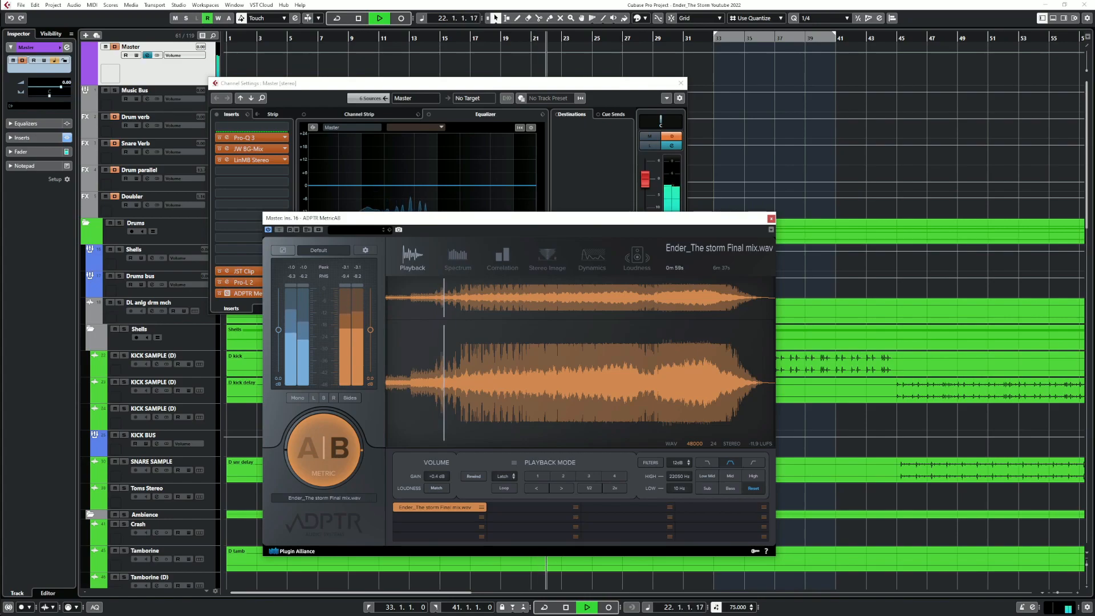
click(324, 450)
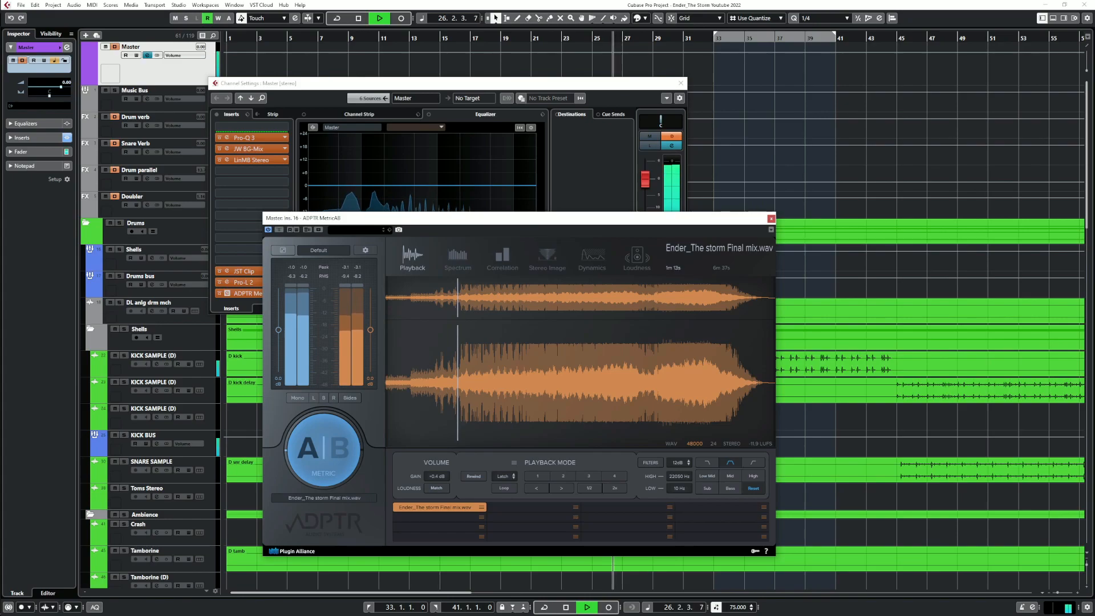
click(324, 450)
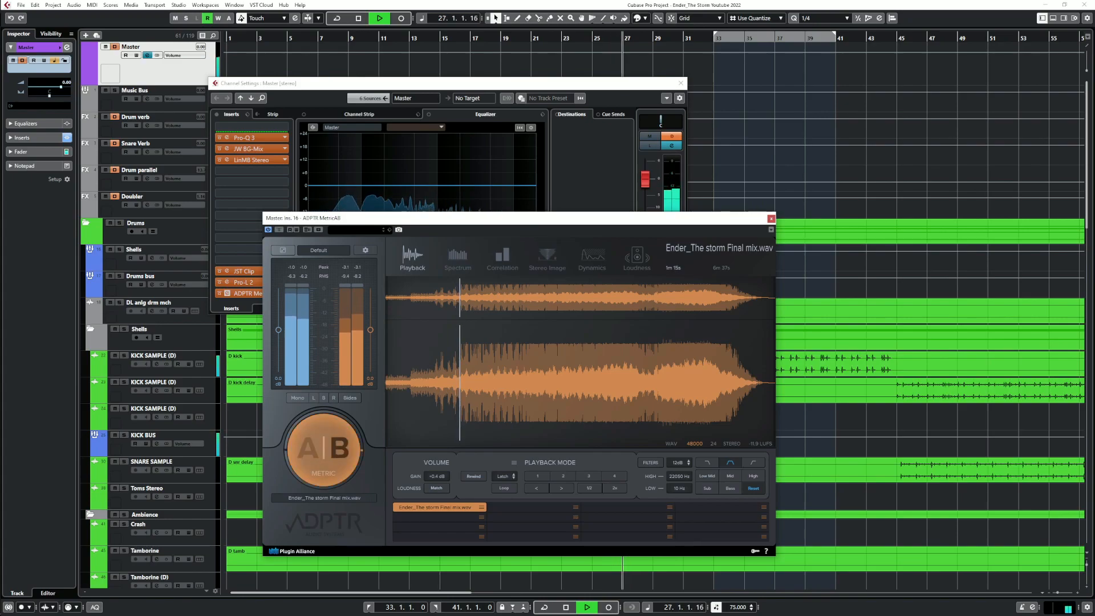
click(451, 383)
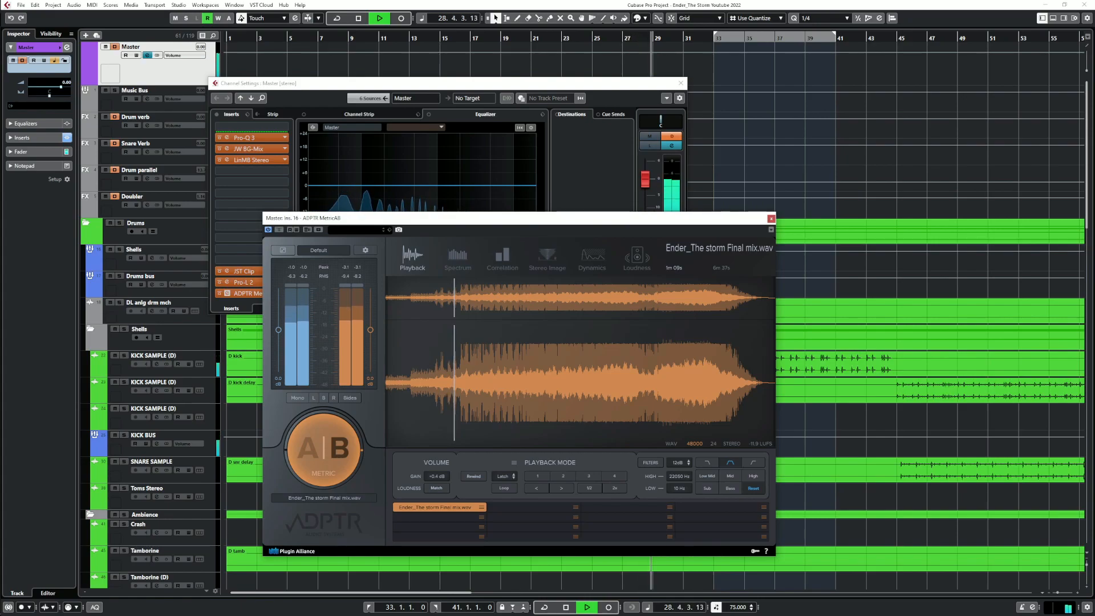
click(323, 450)
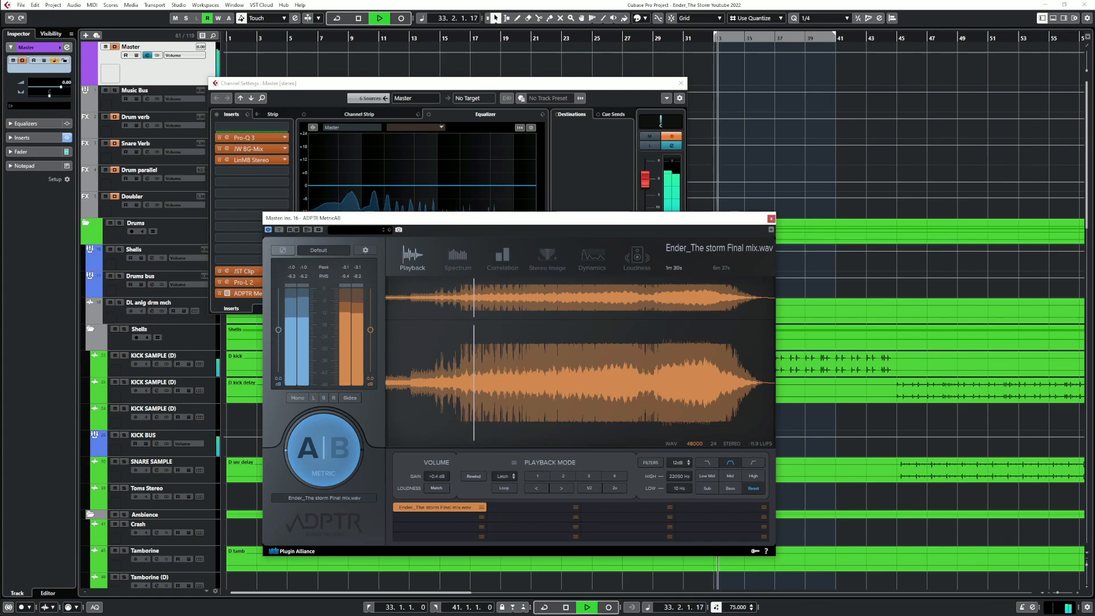
click(771, 219)
click(680, 82)
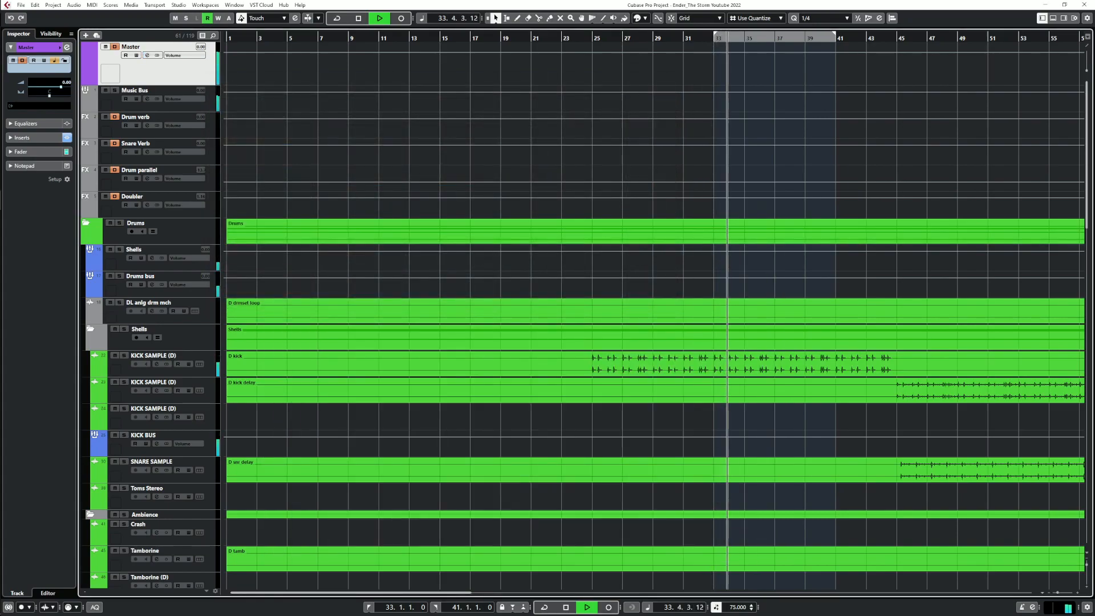
Adjust the bass drive in DF-XCITE on the KICK SAMPLE (D) track holding the D kick event, and close the plug-in and channel settings
scroll(570, 314, down, 3)
scroll(571, 314, up, 3)
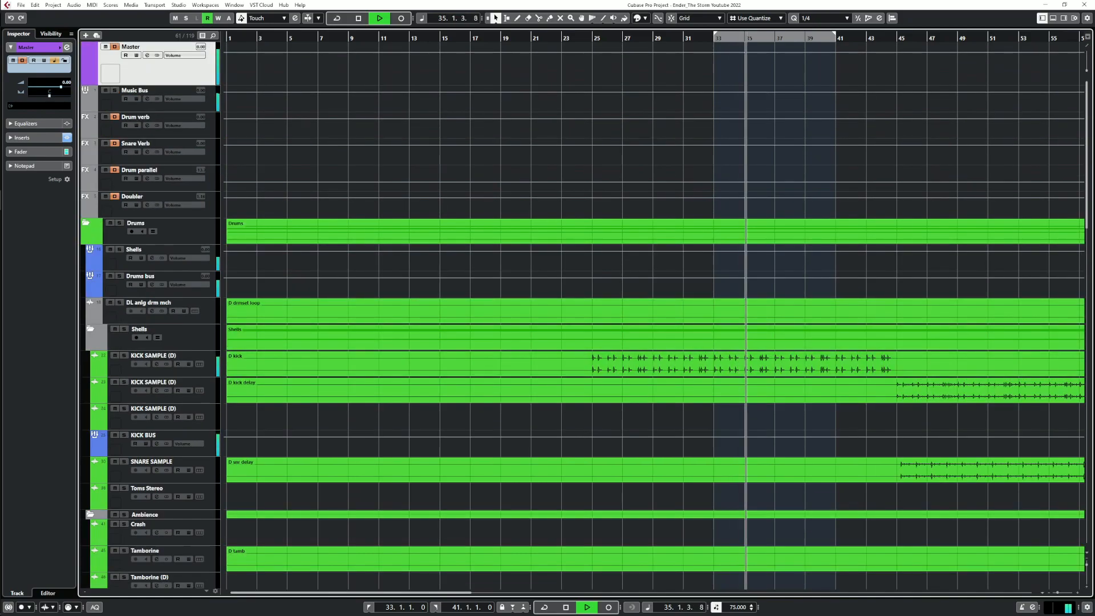
click(156, 363)
click(248, 186)
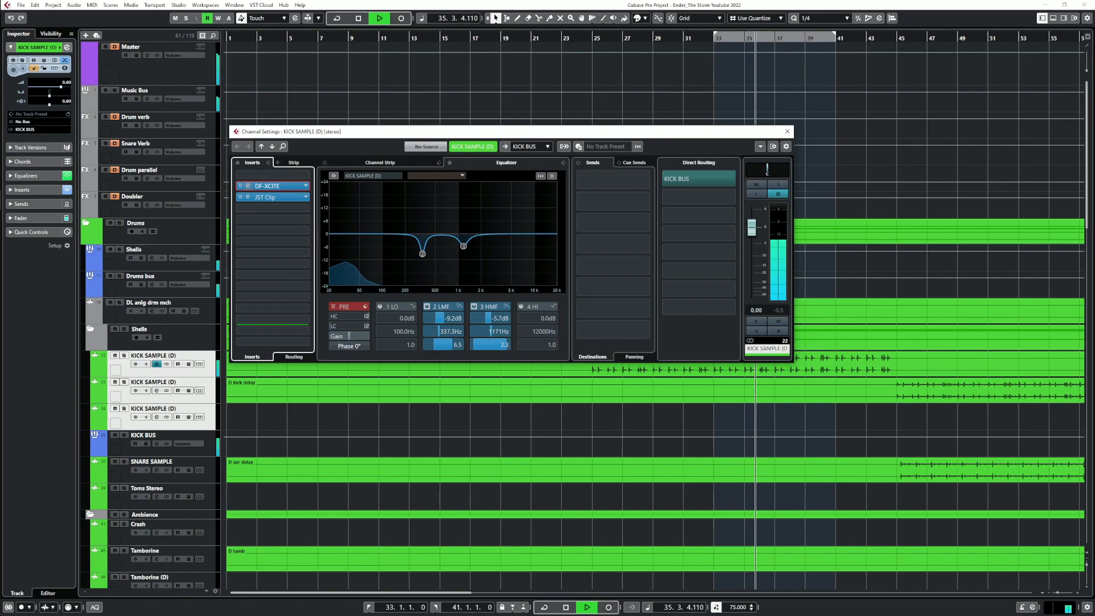
mouse_move(515, 329)
mouse_down()
mouse_move(515, 310)
mouse_move(515, 326)
mouse_up()
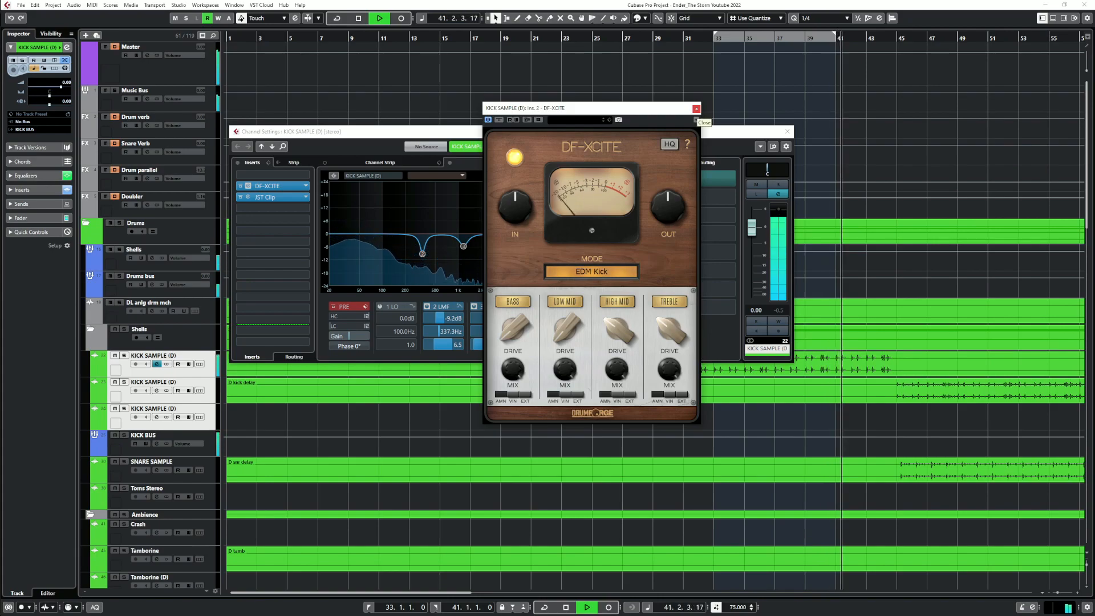
click(697, 108)
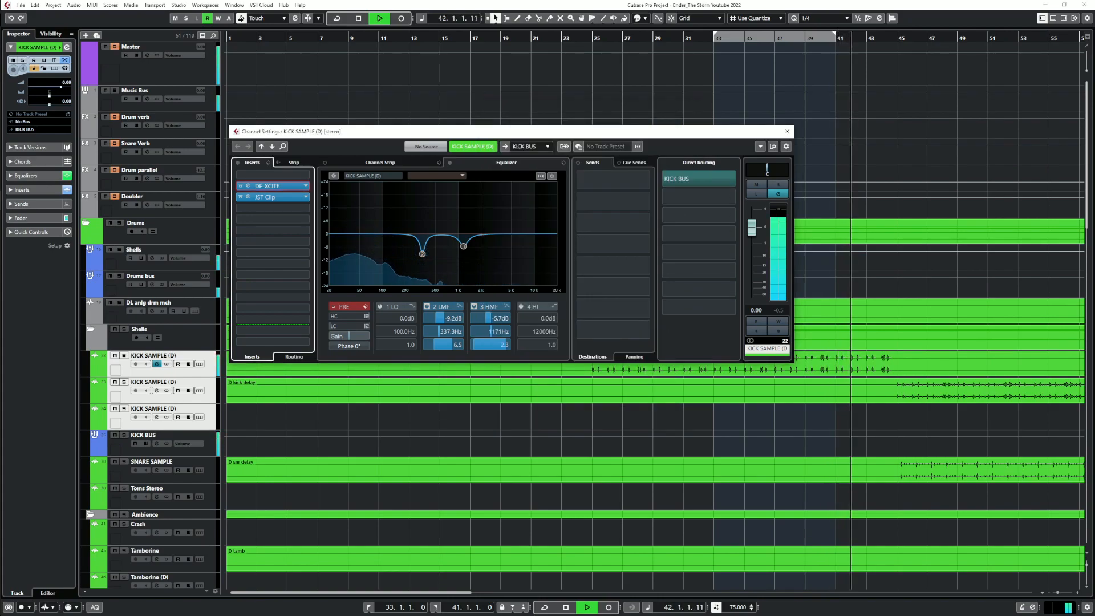
click(787, 131)
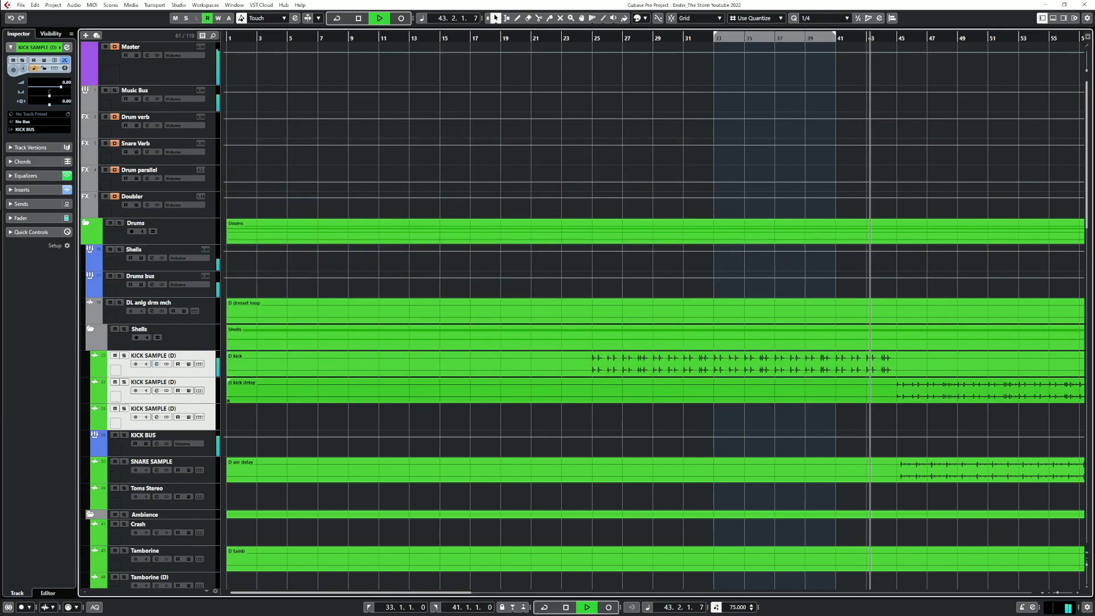
Reopen MetricAB from the Master channel, alternate between the current mix and the reference from bar 45 onward, and close both windows
key(g)
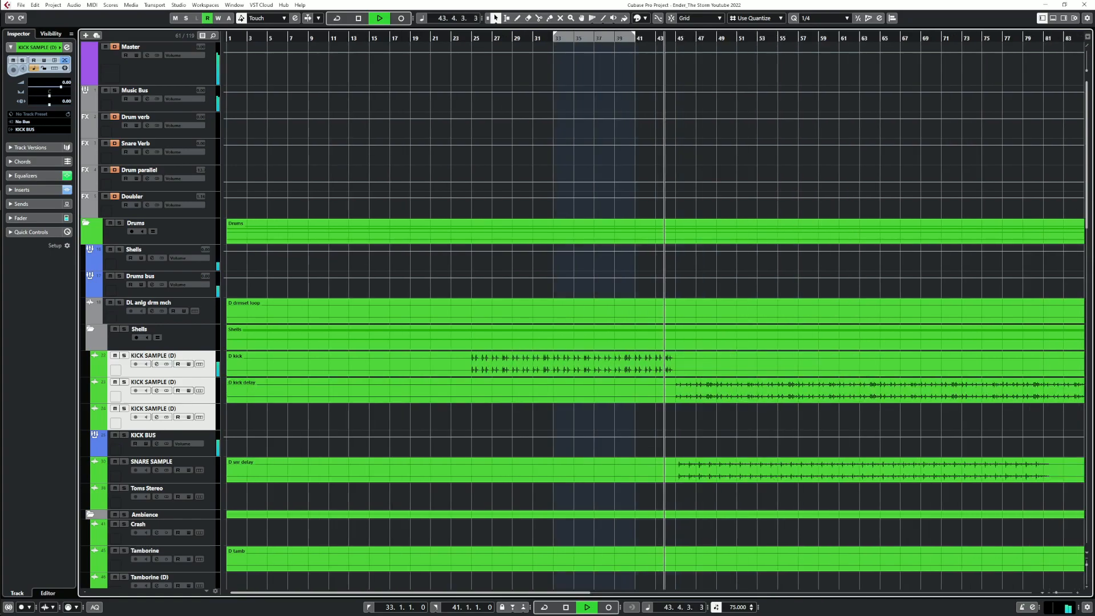
key(g)
click(148, 55)
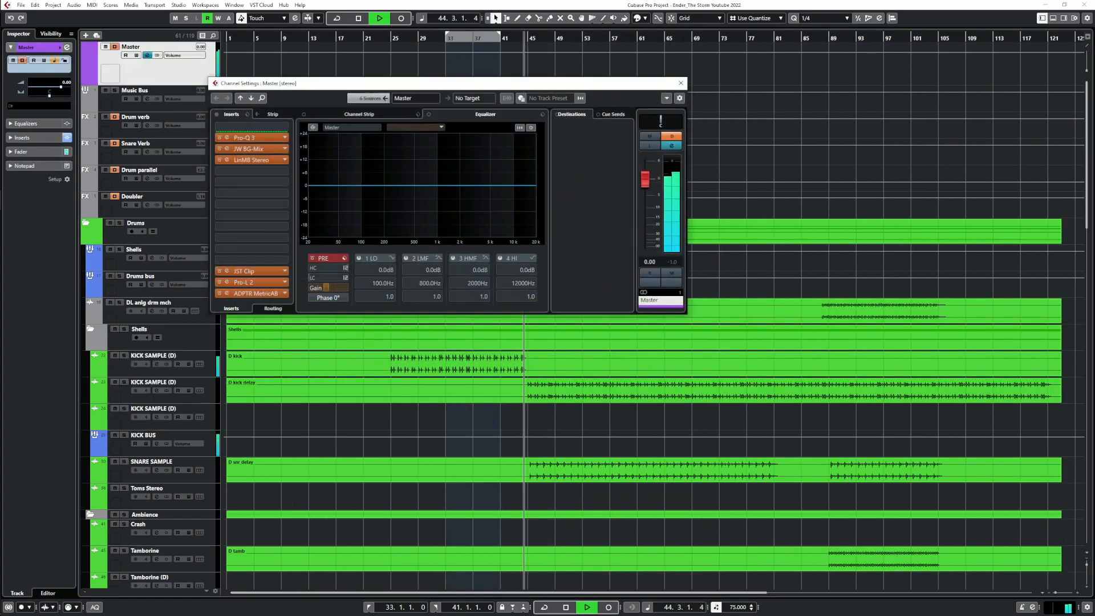
click(227, 293)
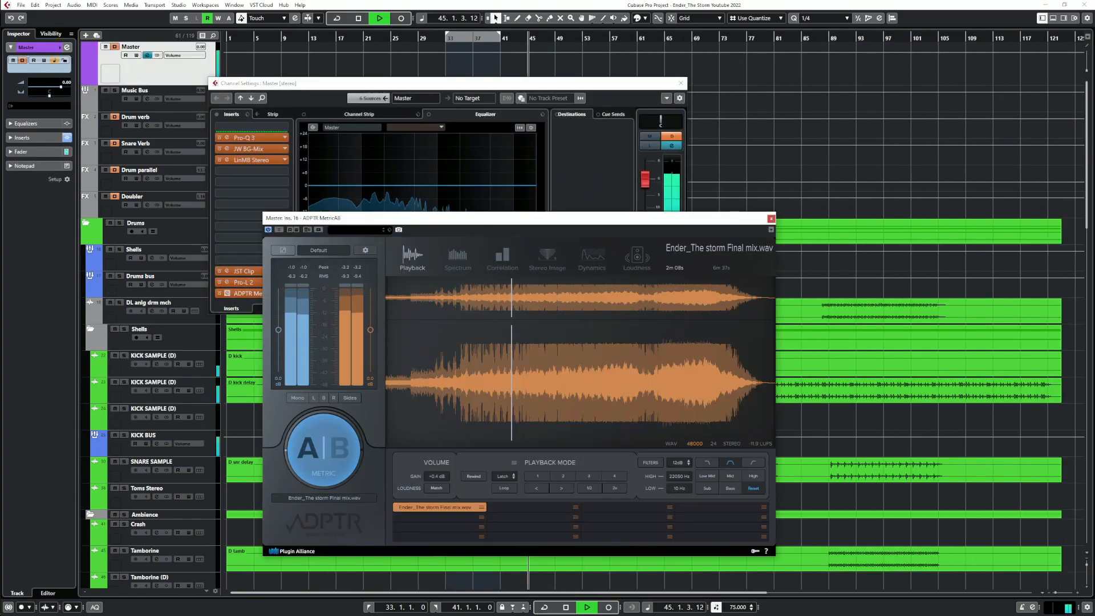
click(324, 449)
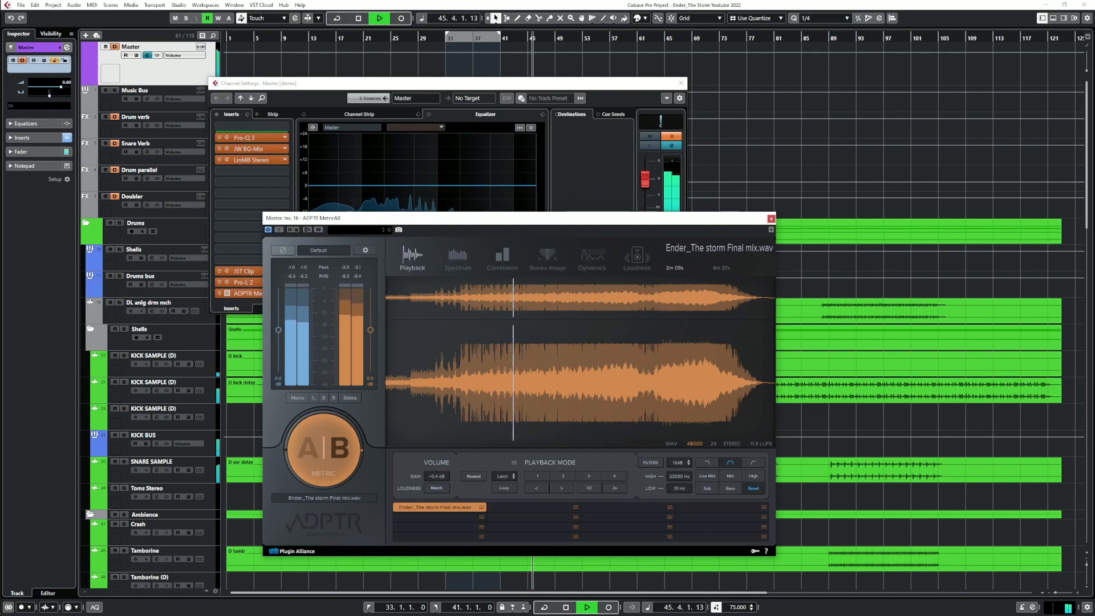
click(323, 449)
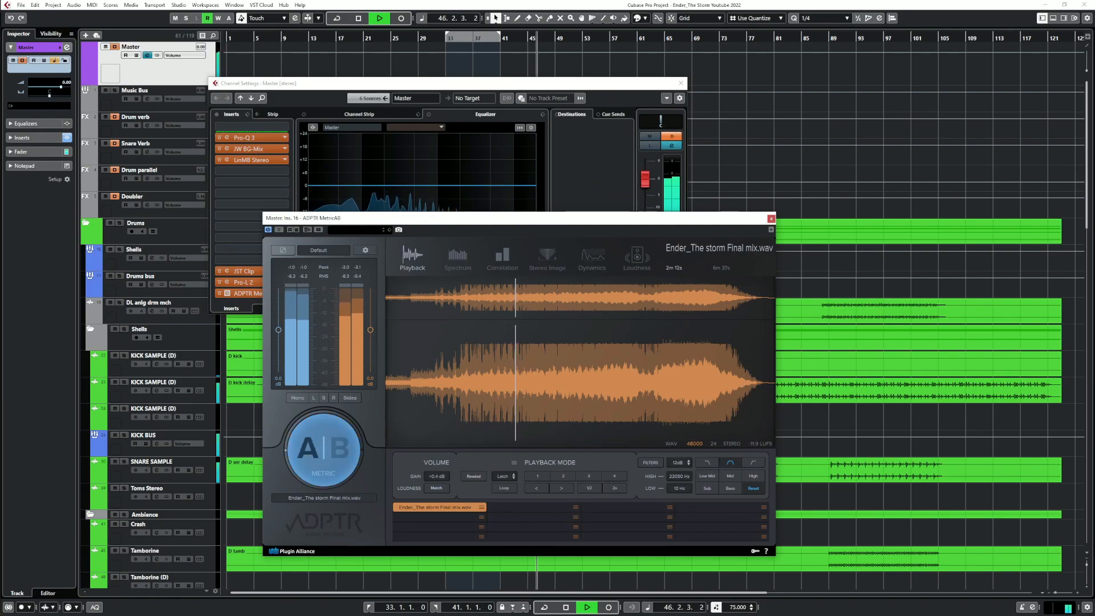
click(324, 450)
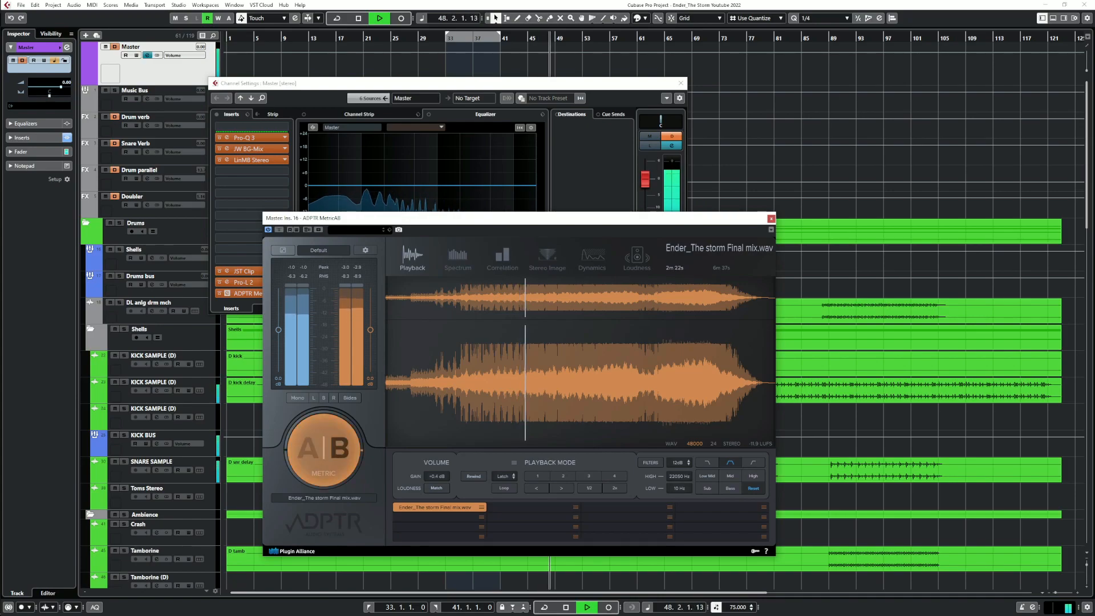
click(323, 450)
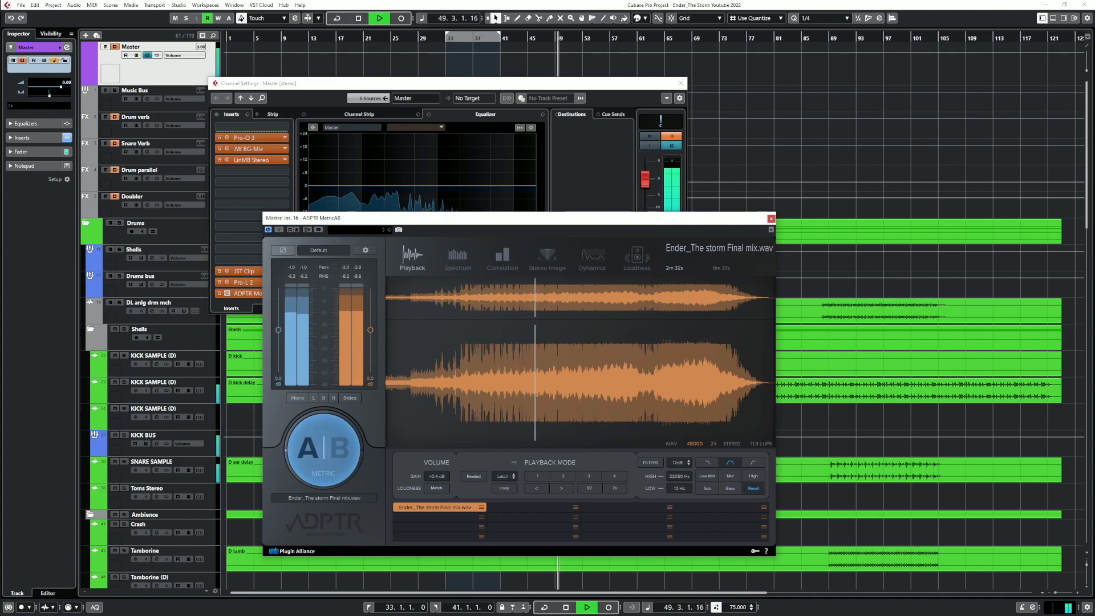
click(324, 450)
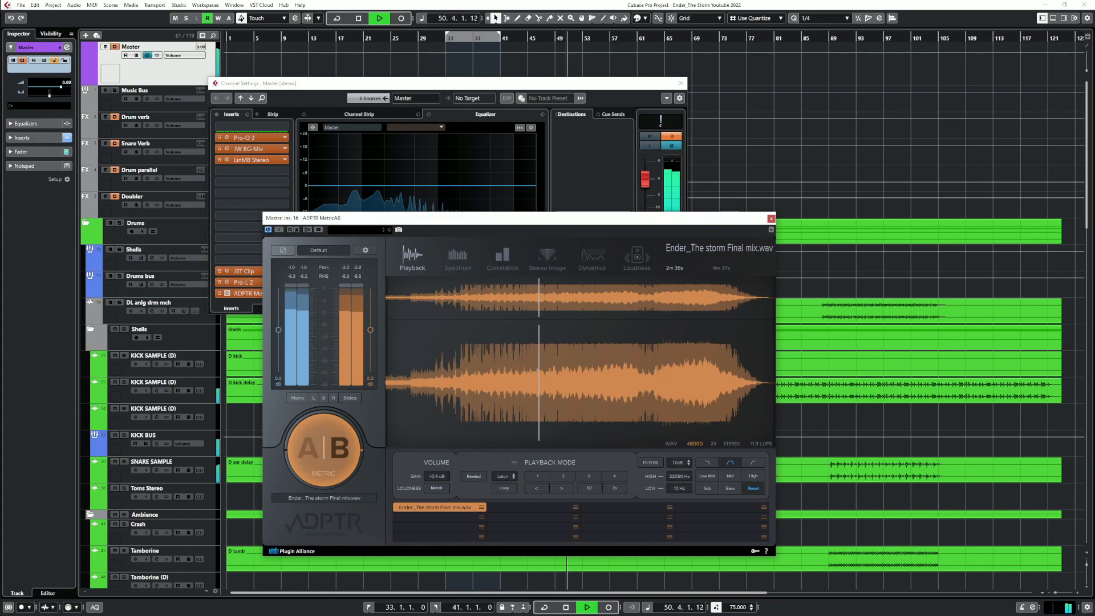
click(323, 449)
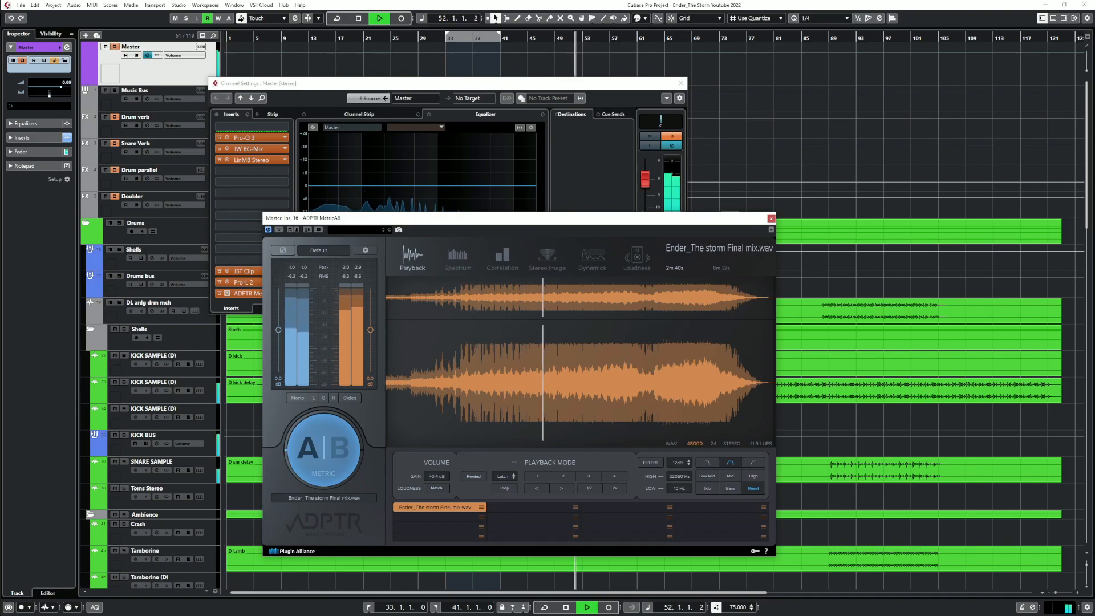
click(771, 219)
click(681, 83)
Select the G dist gtr w fx and G dist gtr wo fx events on the rhythm guitar tracks during playback
scroll(656, 342, down, 4)
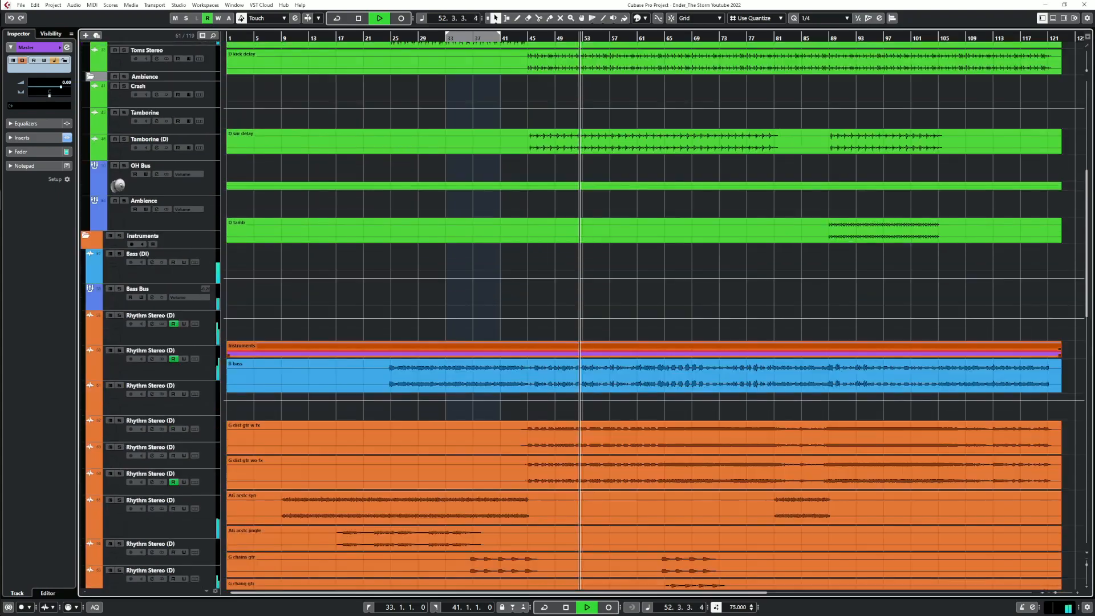
scroll(644, 350, down, 2)
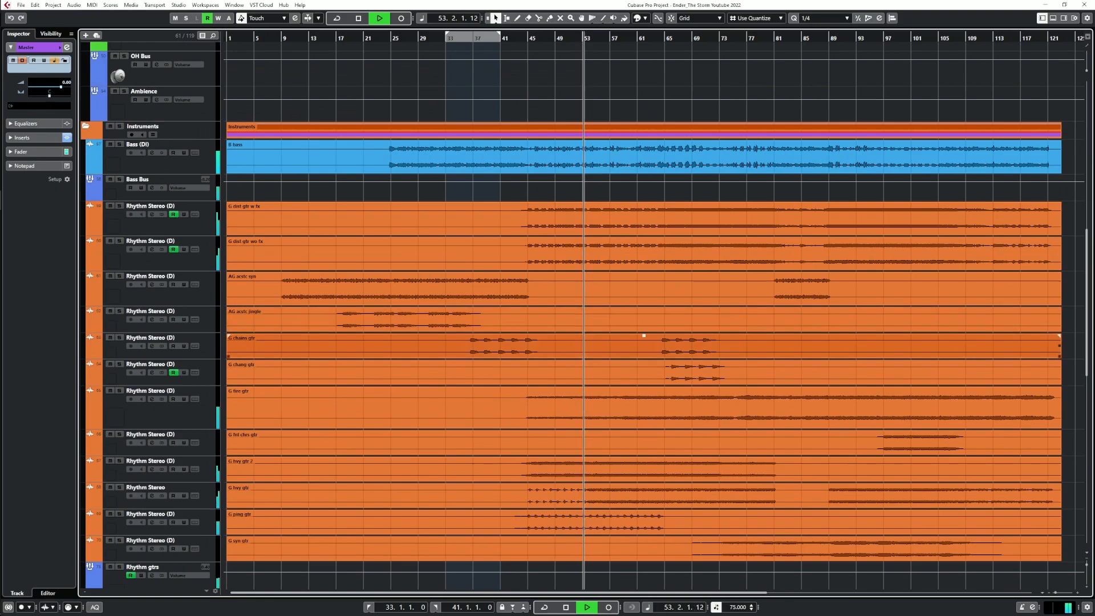
key(g)
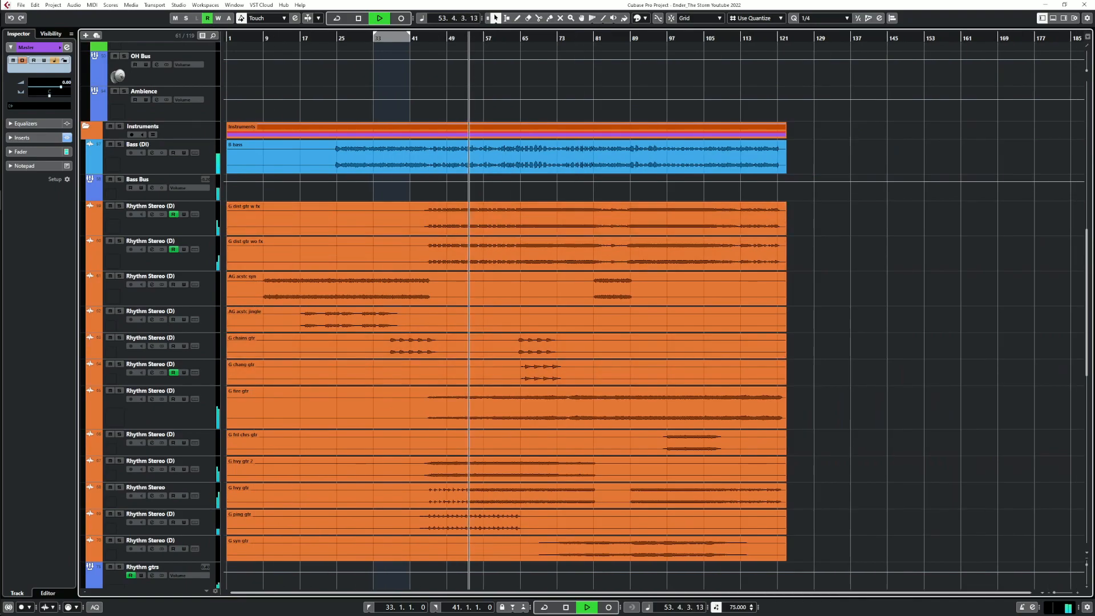
drag(727, 247, 725, 249)
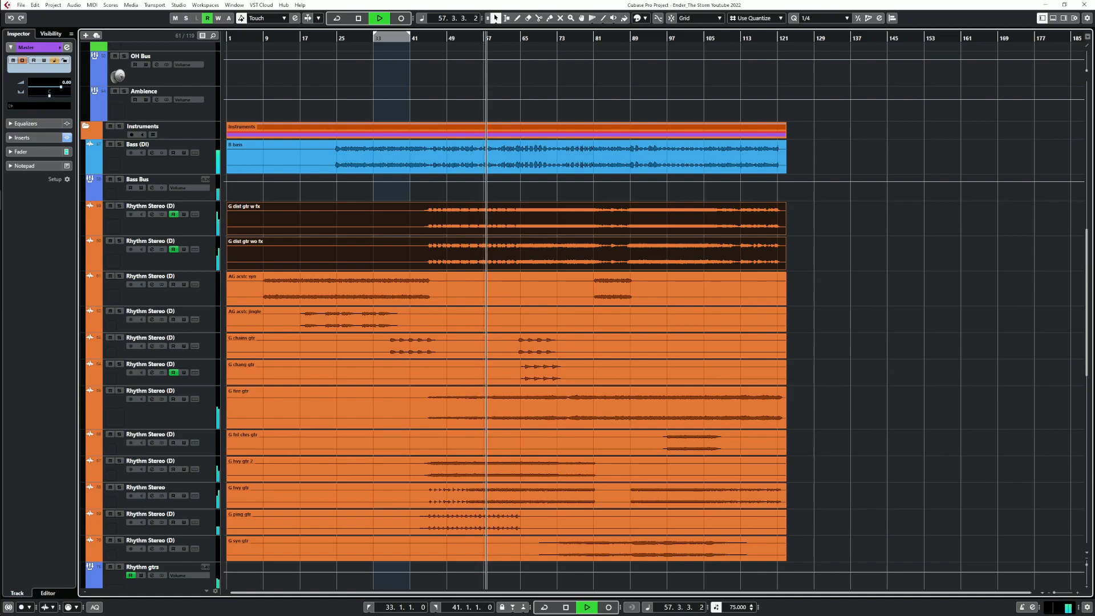
scroll(507, 313, up, 10)
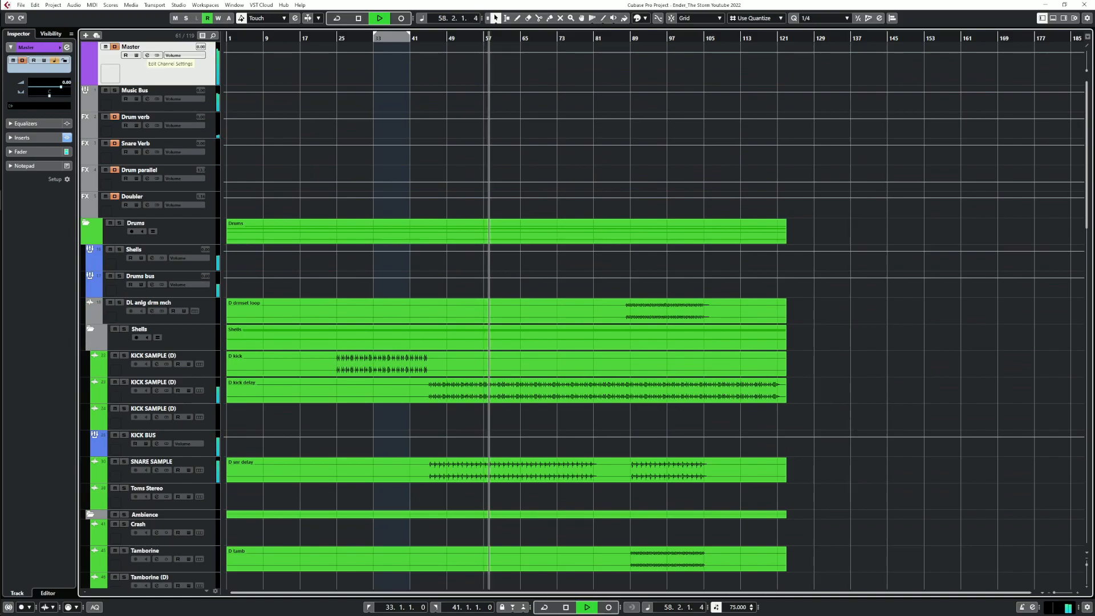
click(147, 55)
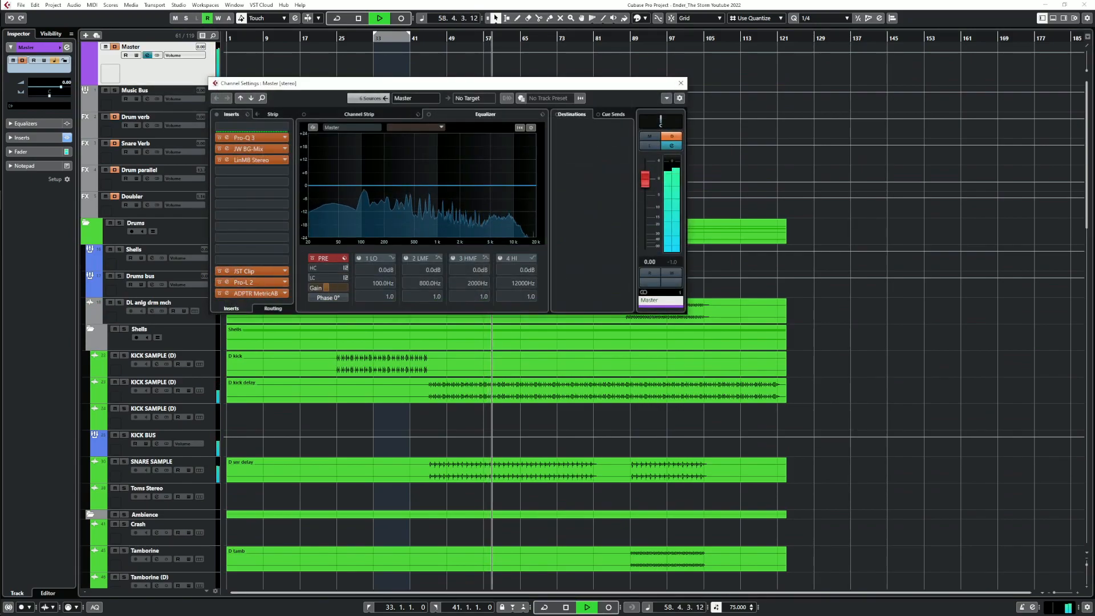
click(680, 83)
Set the ST delay vox channel level to -2.27 dB, check its Pro-C 2 compressor during playback, and close both windows
scroll(507, 325, down, 15)
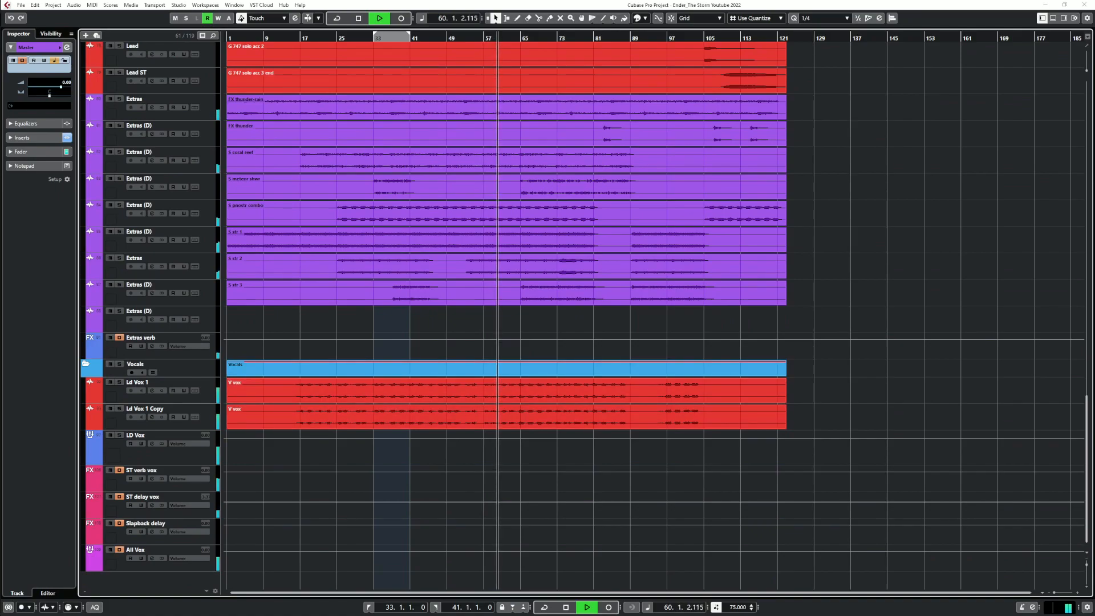
click(152, 506)
drag(752, 240, 752, 236)
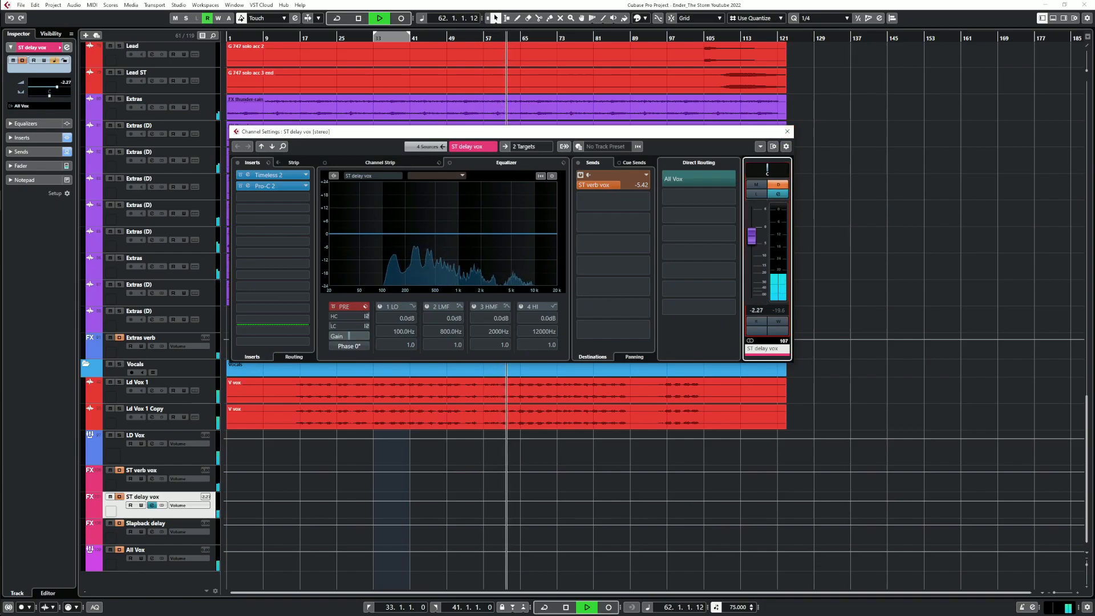
click(266, 186)
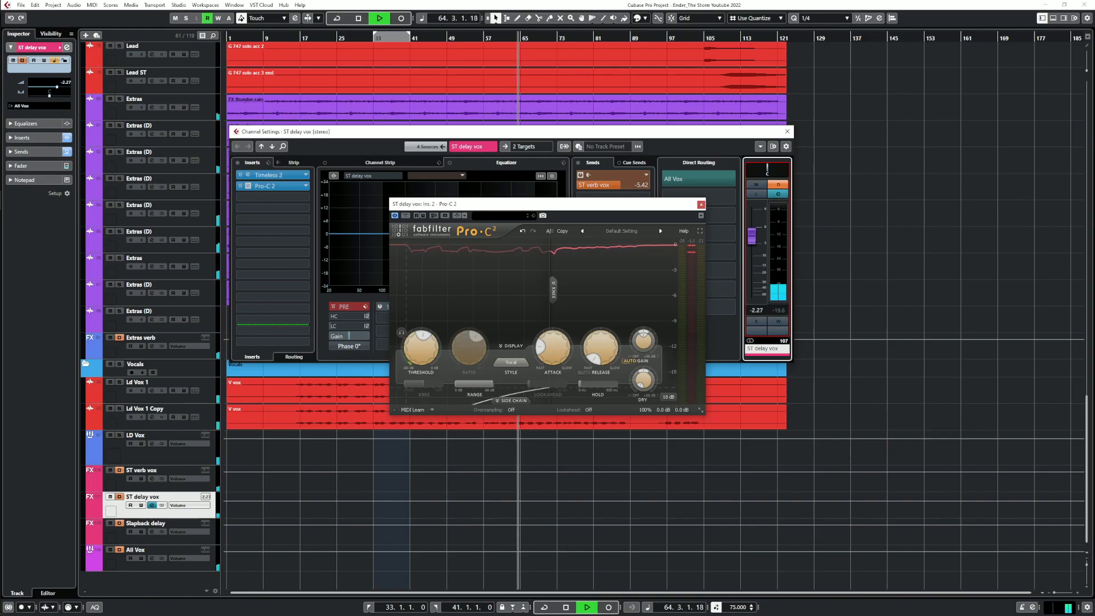
click(787, 131)
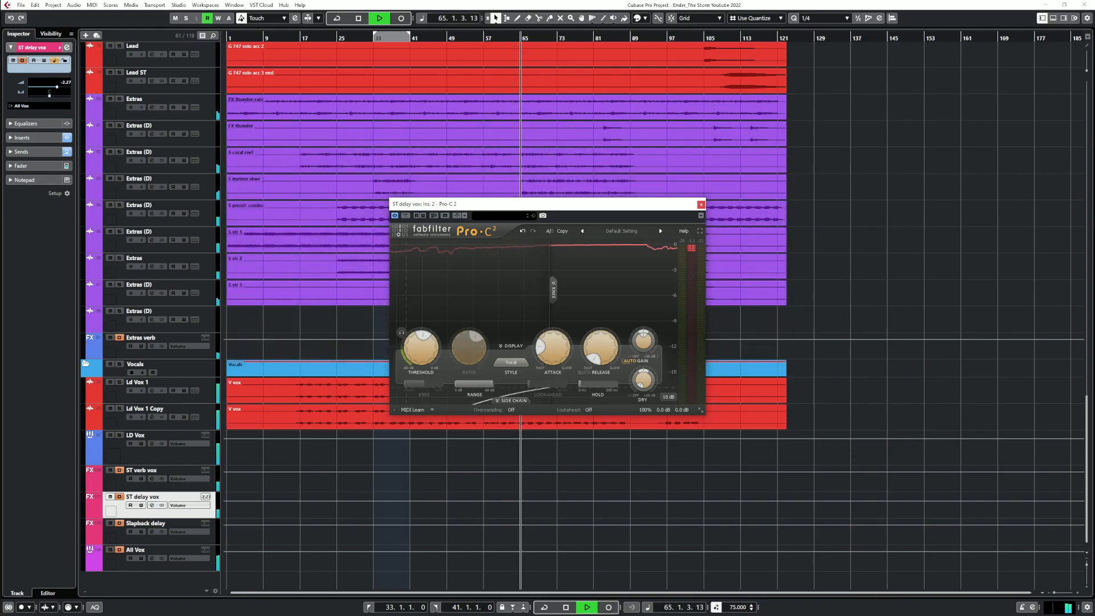
click(701, 204)
Open MetricAB from the Master channel, alternate between the current mix and the reference from bar 67 onward, and stop playback
scroll(506, 245, up, 12)
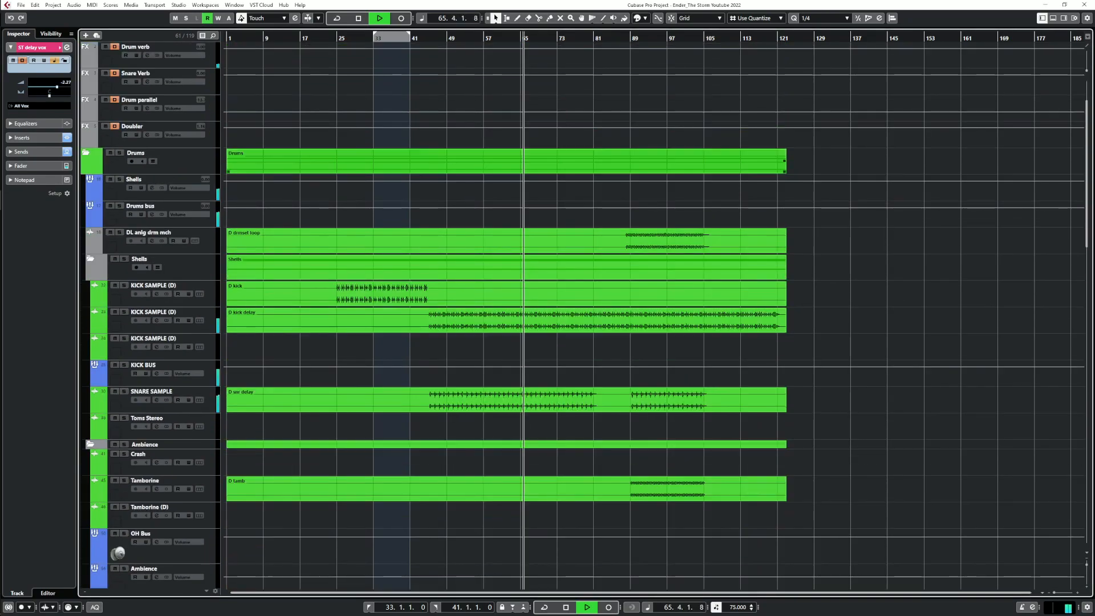
scroll(506, 311, up, 3)
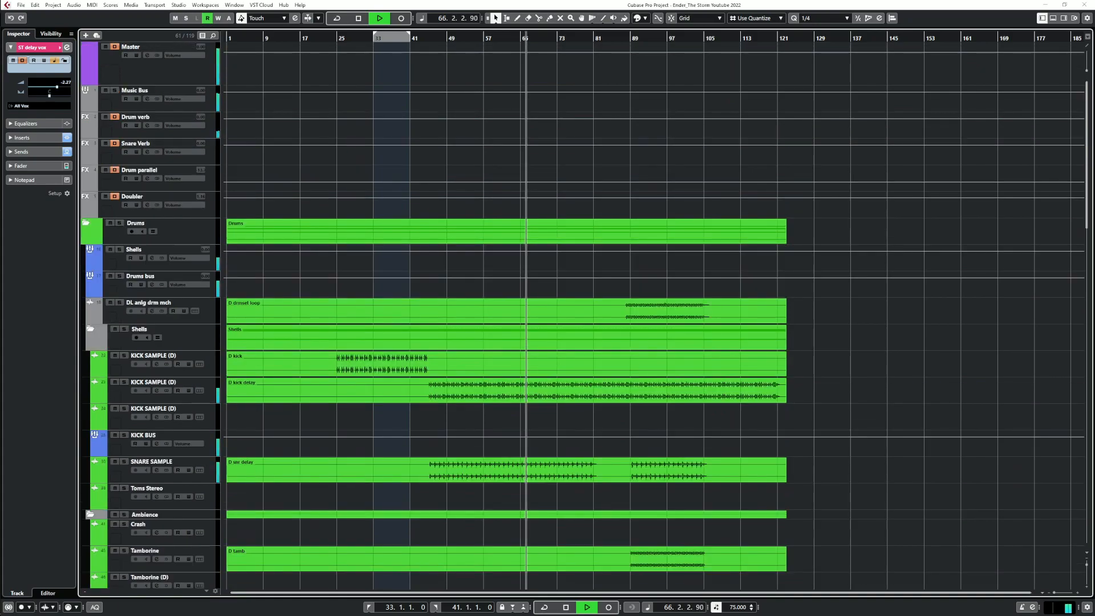
click(147, 55)
click(245, 293)
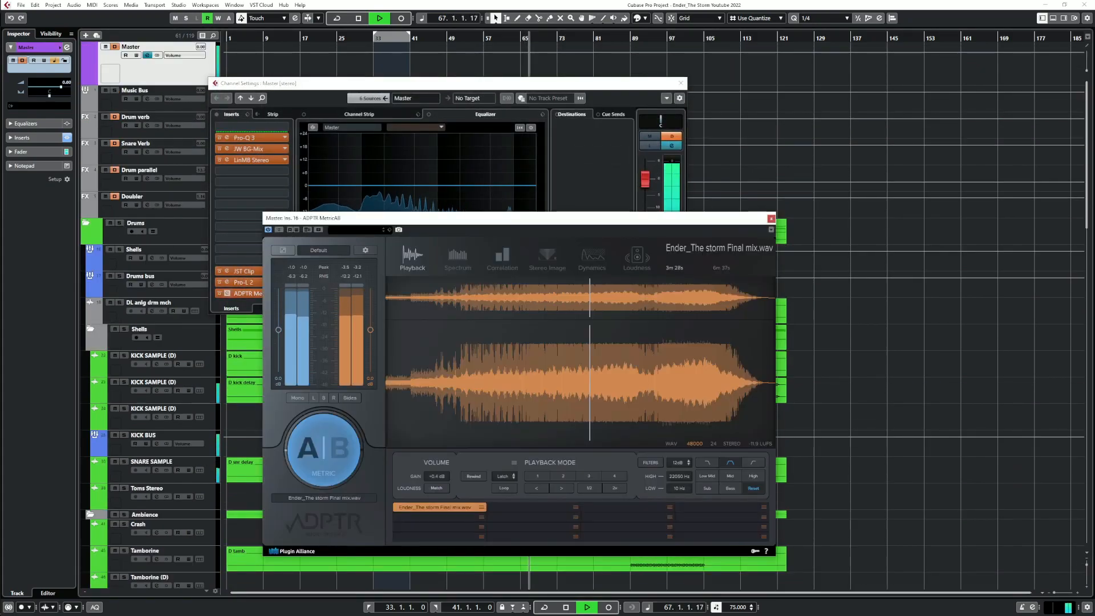
click(323, 450)
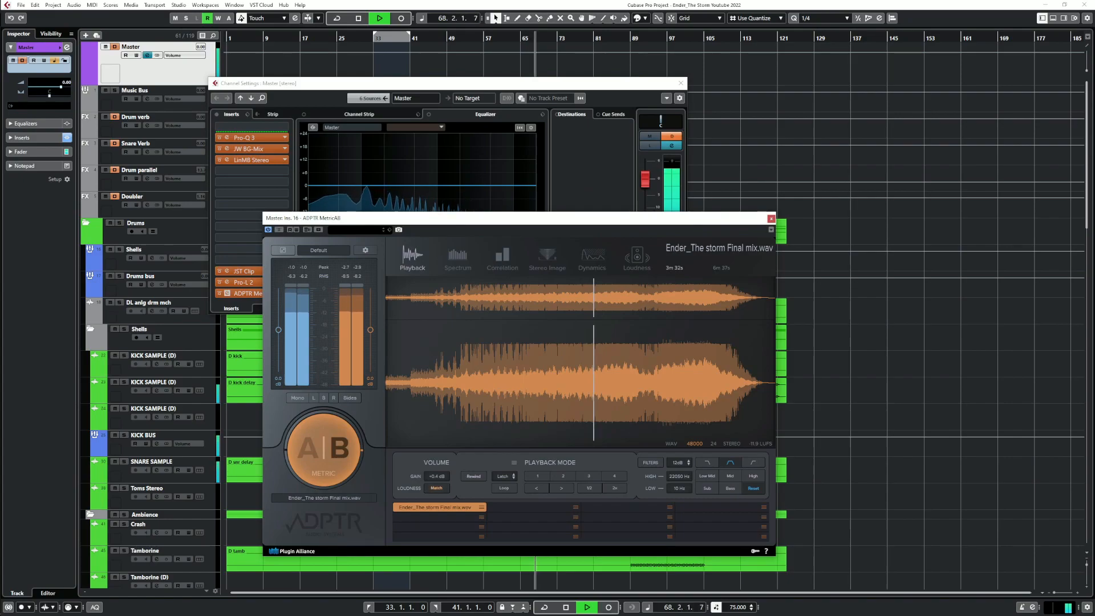
click(324, 450)
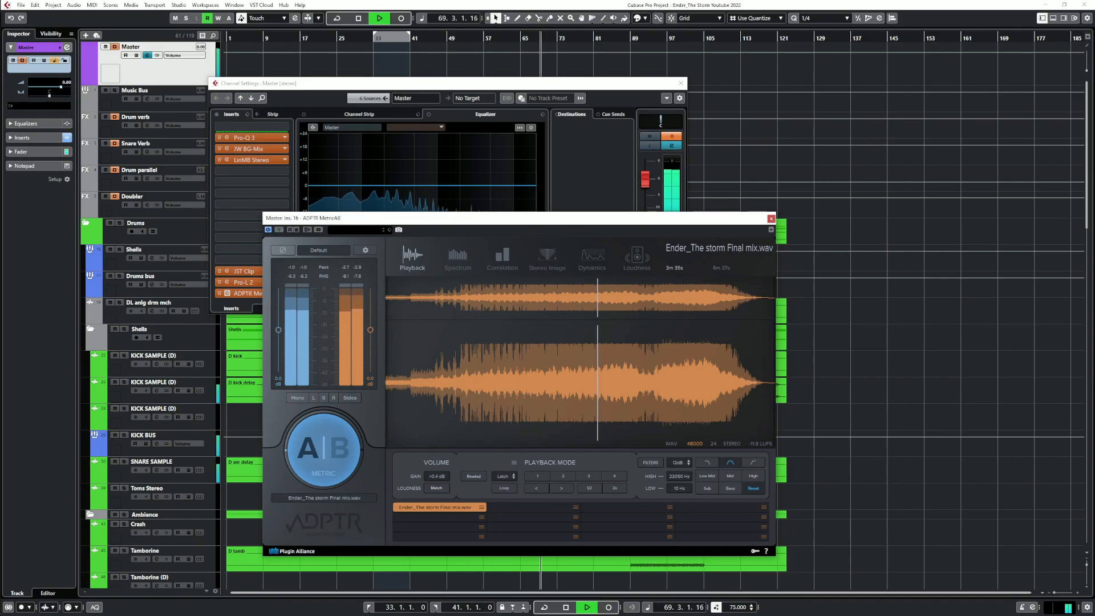
click(323, 450)
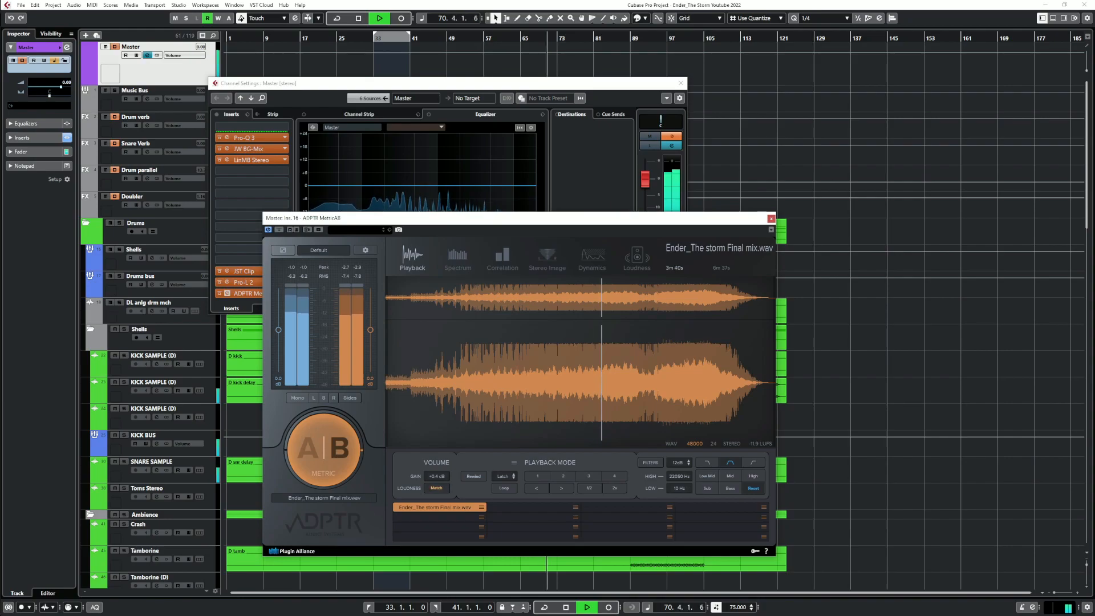
click(324, 450)
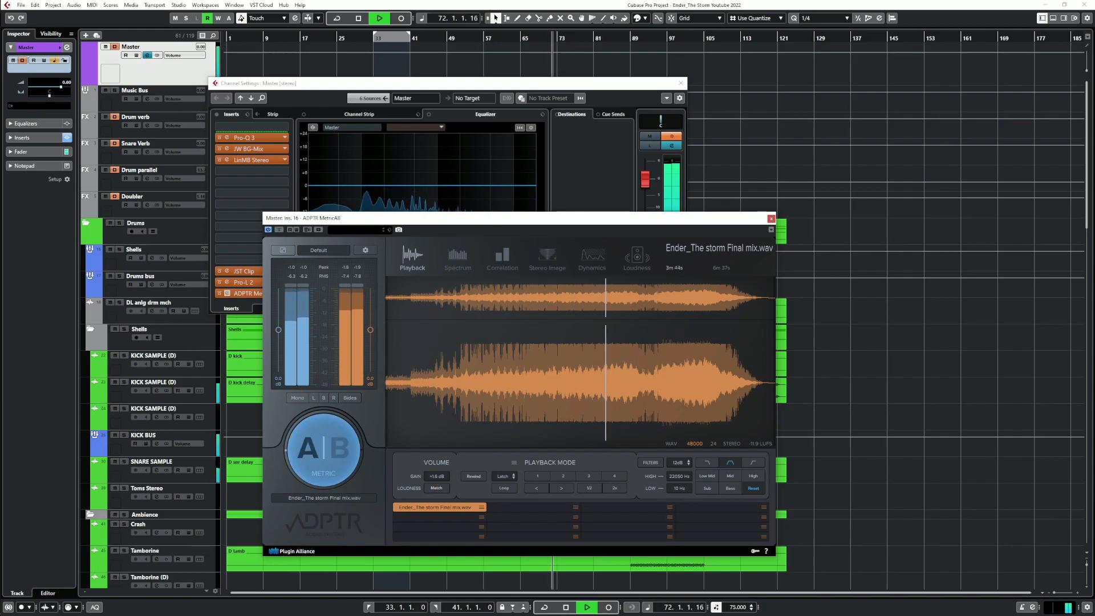
click(323, 450)
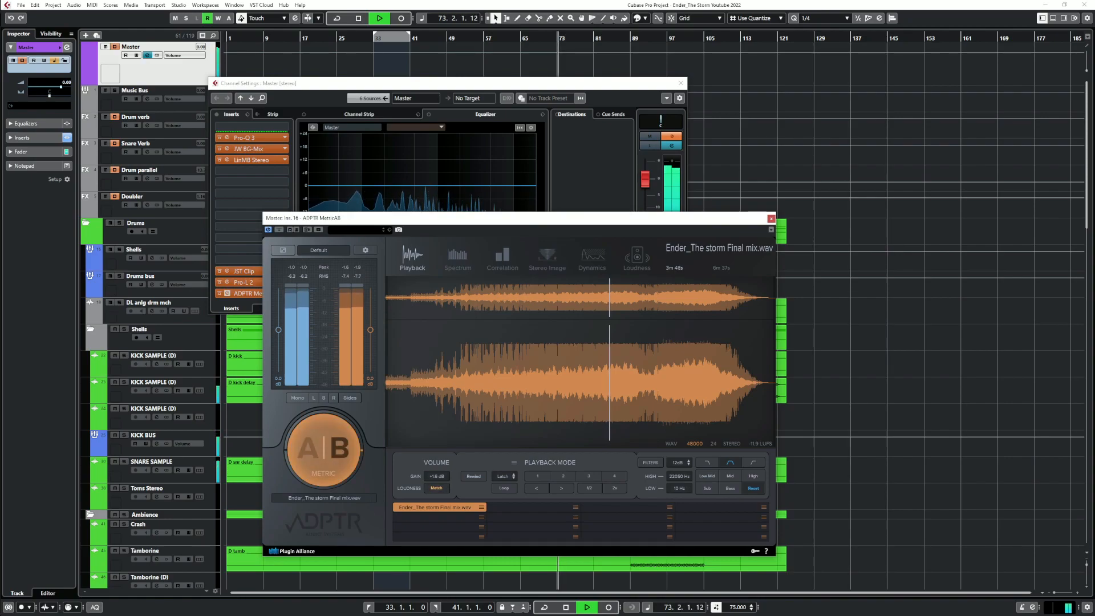
click(323, 450)
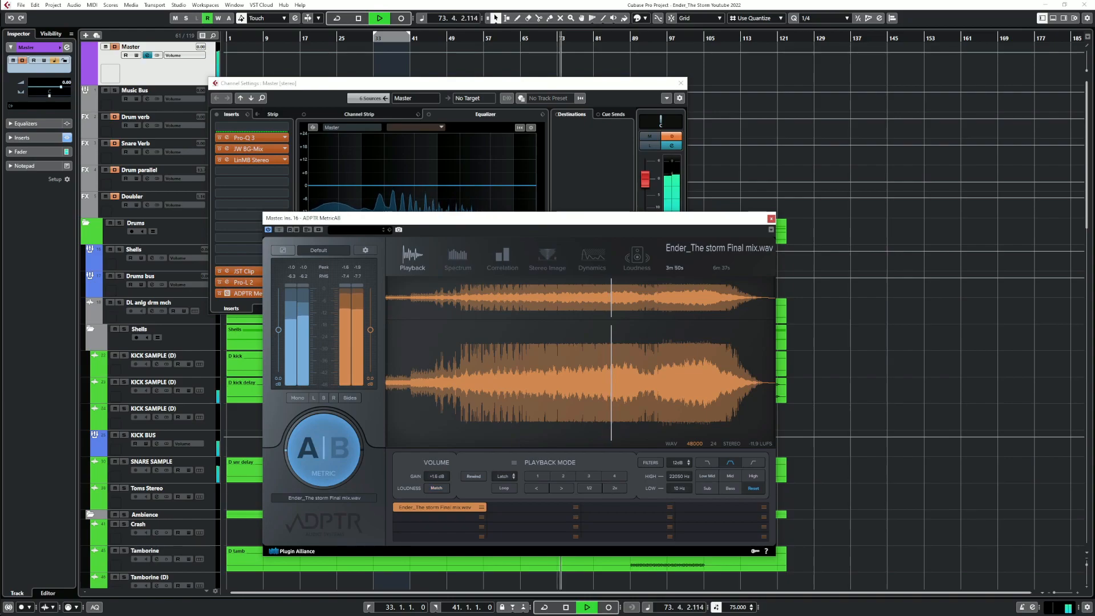
key(space)
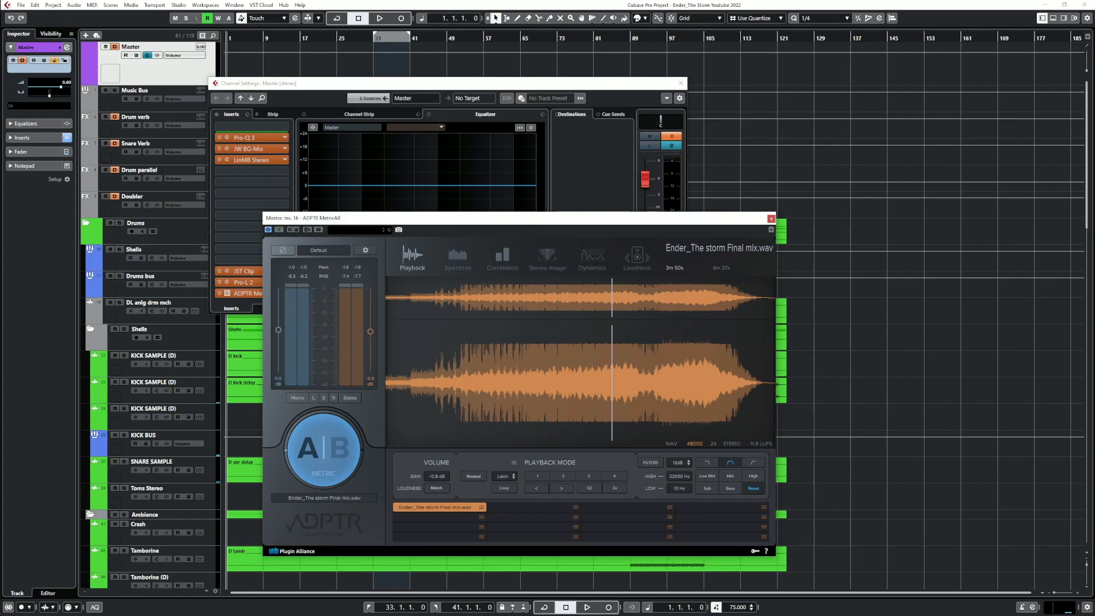
Play the project from bar 25, switch MetricAB to the reference and cue it to an earlier passage, and stop playback
key(space)
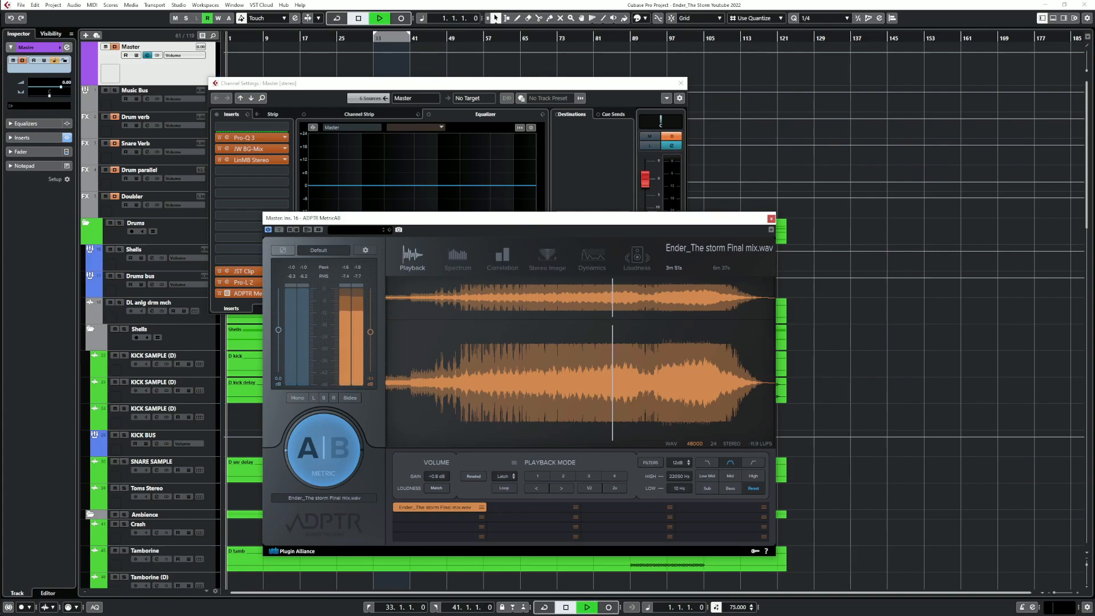
click(341, 39)
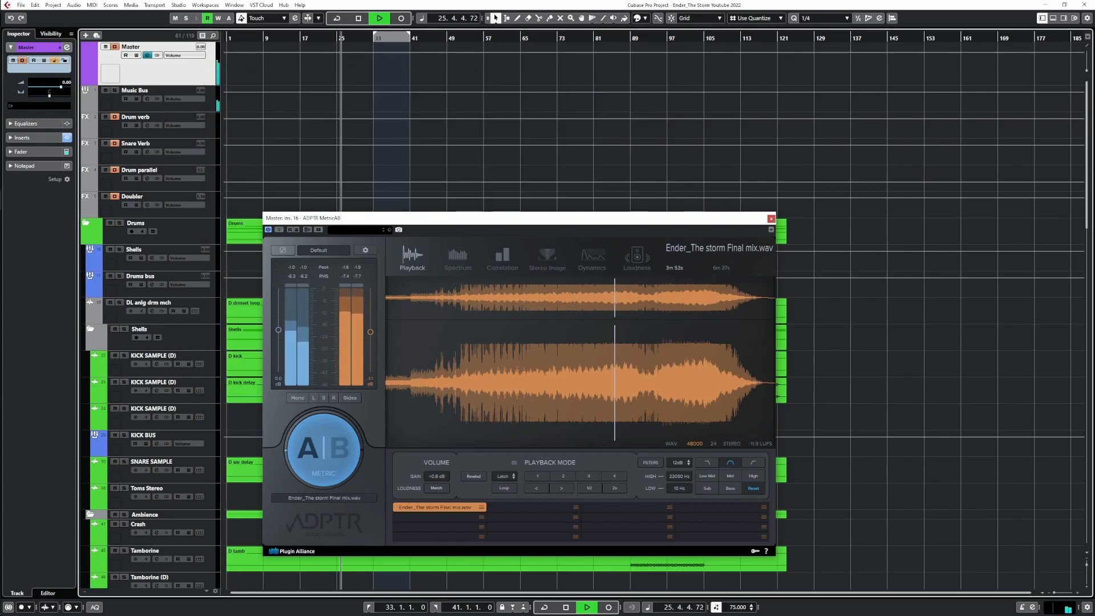
click(323, 449)
click(493, 382)
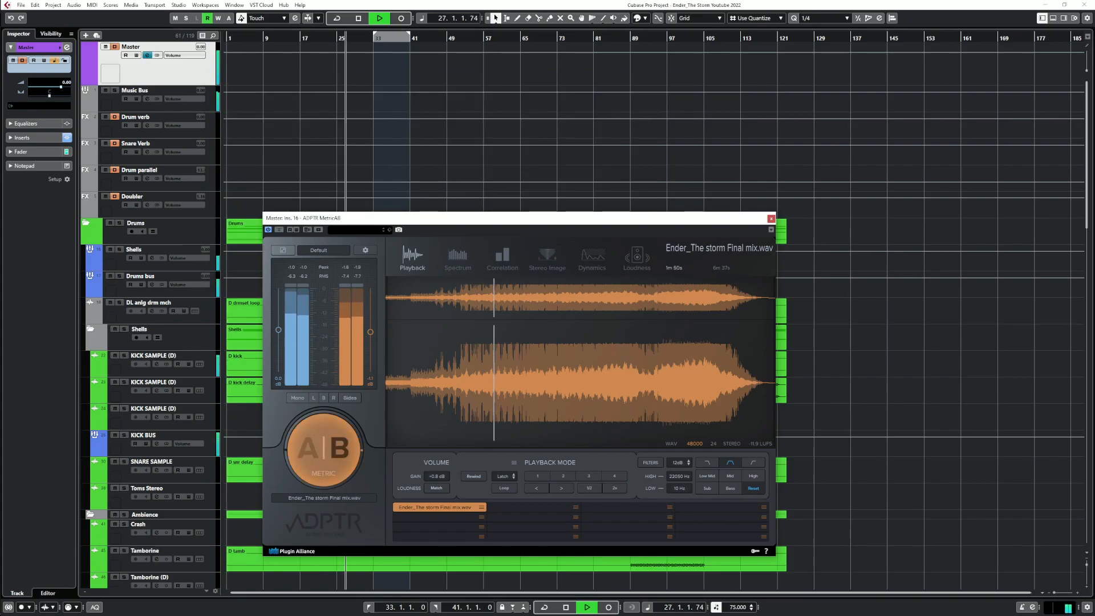
click(448, 383)
click(431, 382)
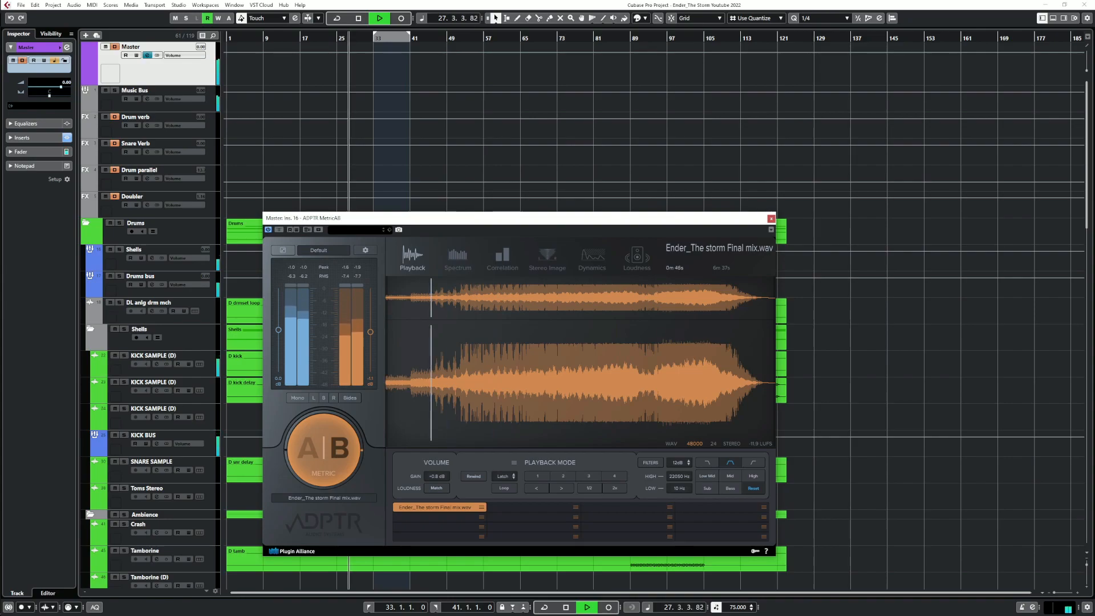
key(space)
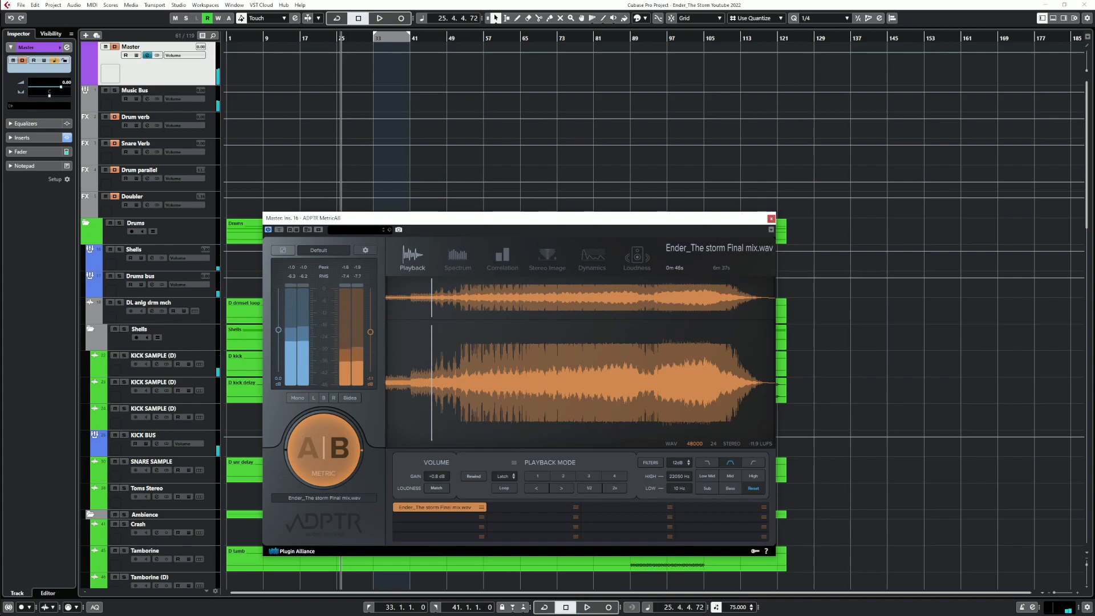
Cue both the MetricAB reference and the project to their beginning, start playback, and compare the two intros
click(418, 382)
click(399, 382)
click(393, 382)
click(386, 382)
click(245, 38)
click(226, 39)
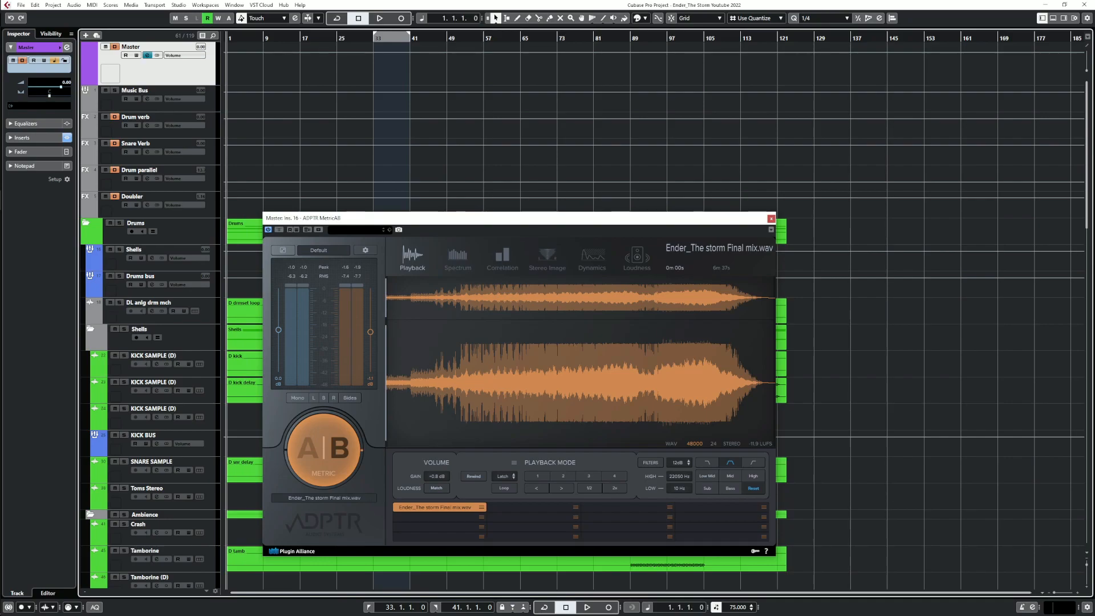
key(space)
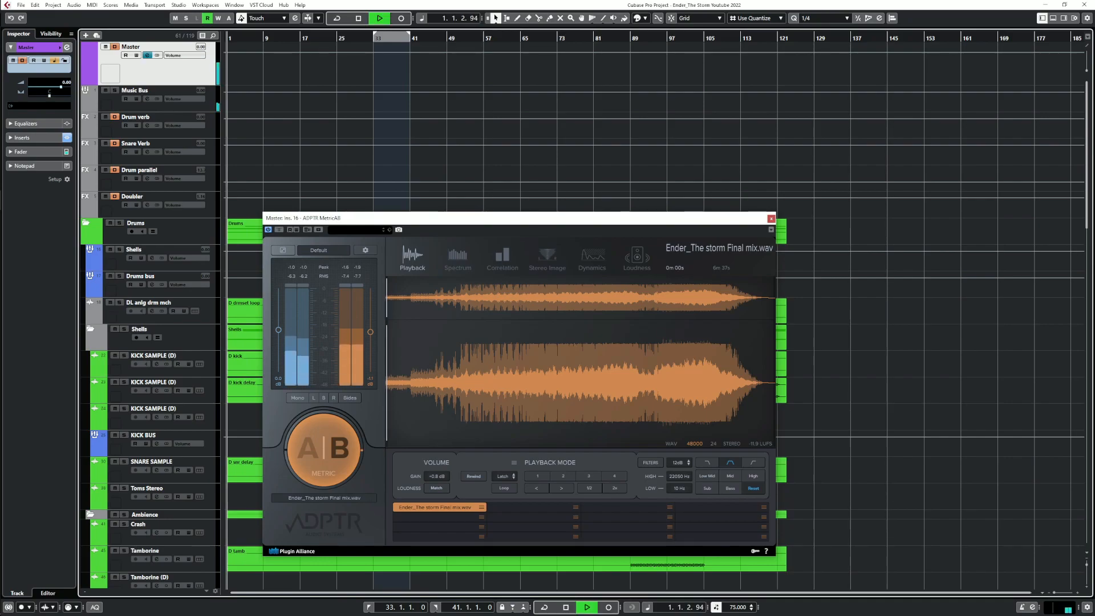
click(324, 449)
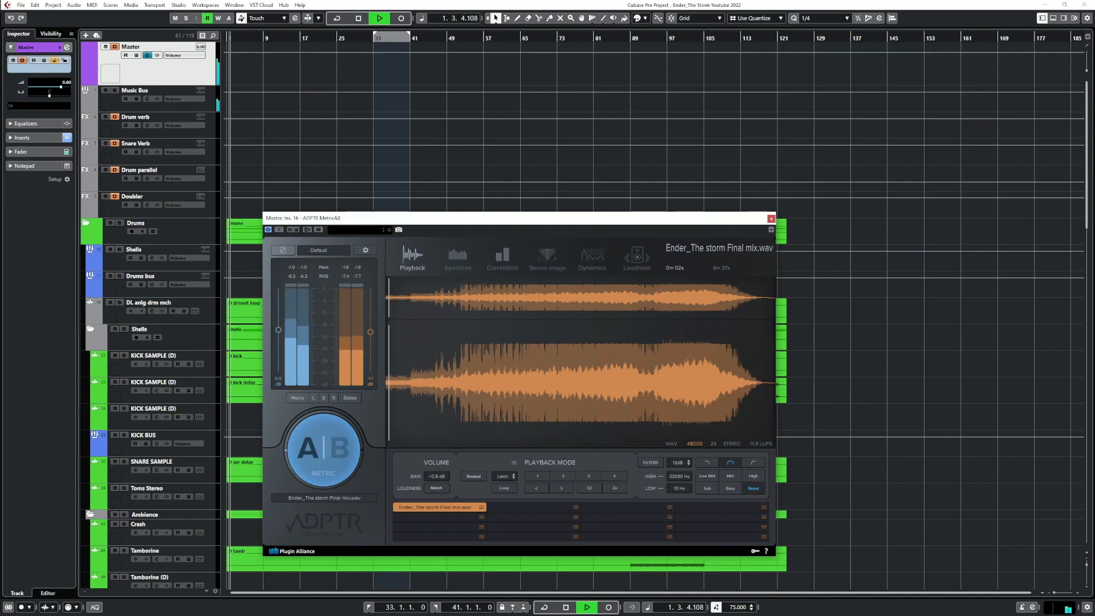
click(323, 449)
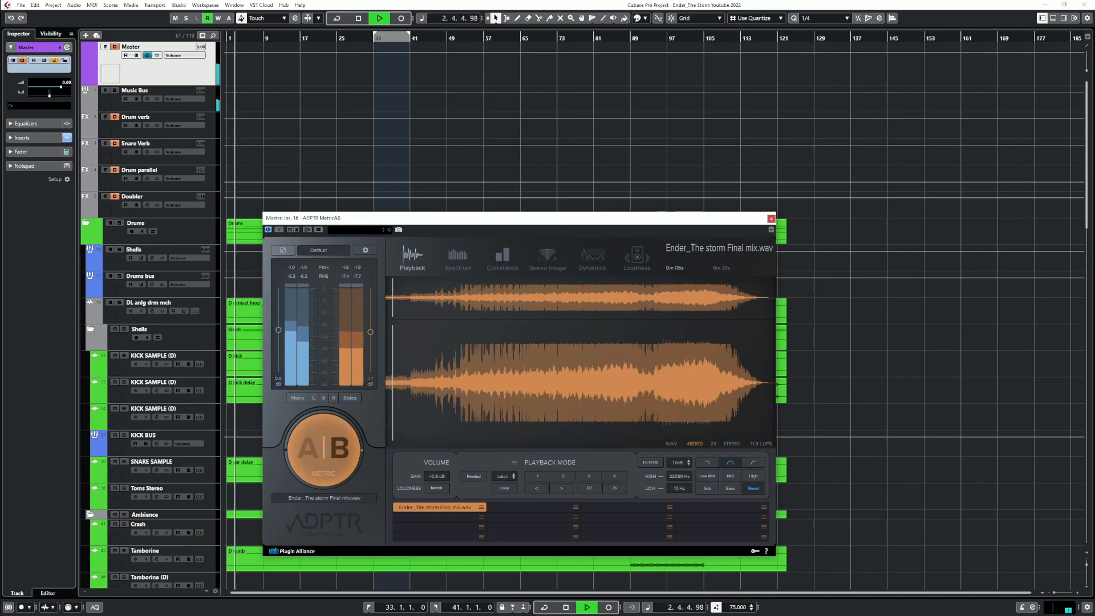
click(323, 449)
Move the MetricAB window aside and set the L1 limiter's out ceiling to -15.0 on the Extras track holding the thunder rain event
drag(705, 219, 862, 87)
scroll(656, 502, down, 5)
scroll(656, 502, down, 10)
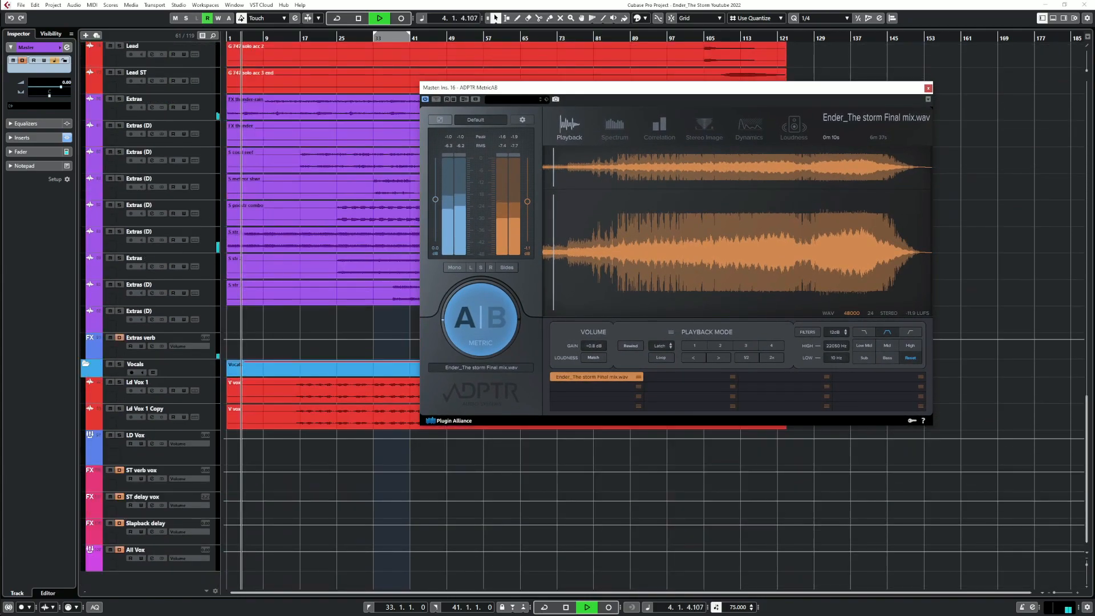
scroll(656, 502, up, 2)
click(151, 217)
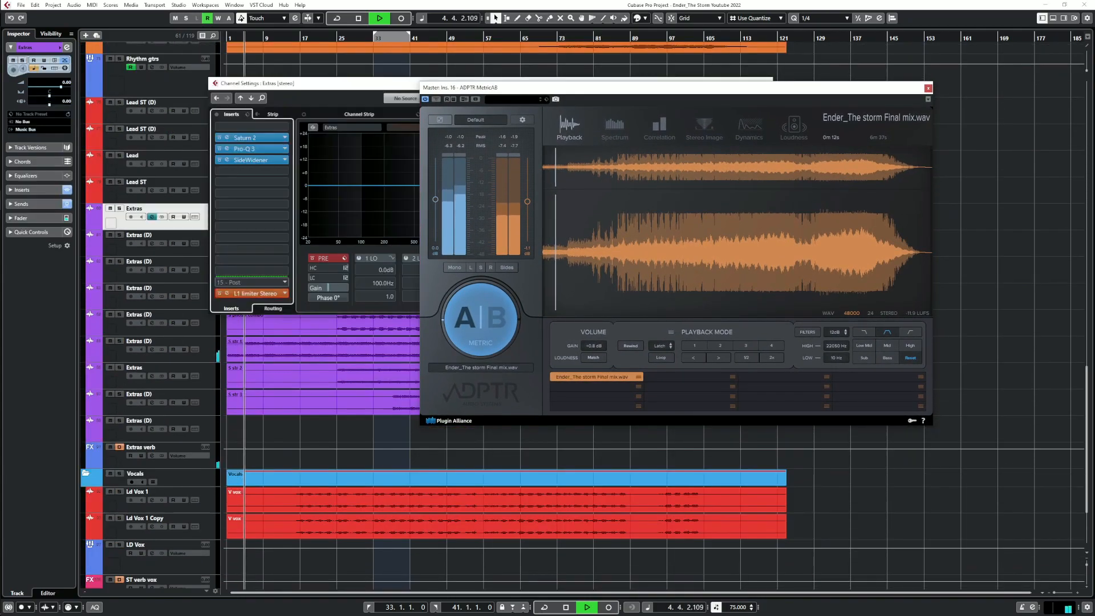
click(227, 294)
drag(615, 260, 615, 267)
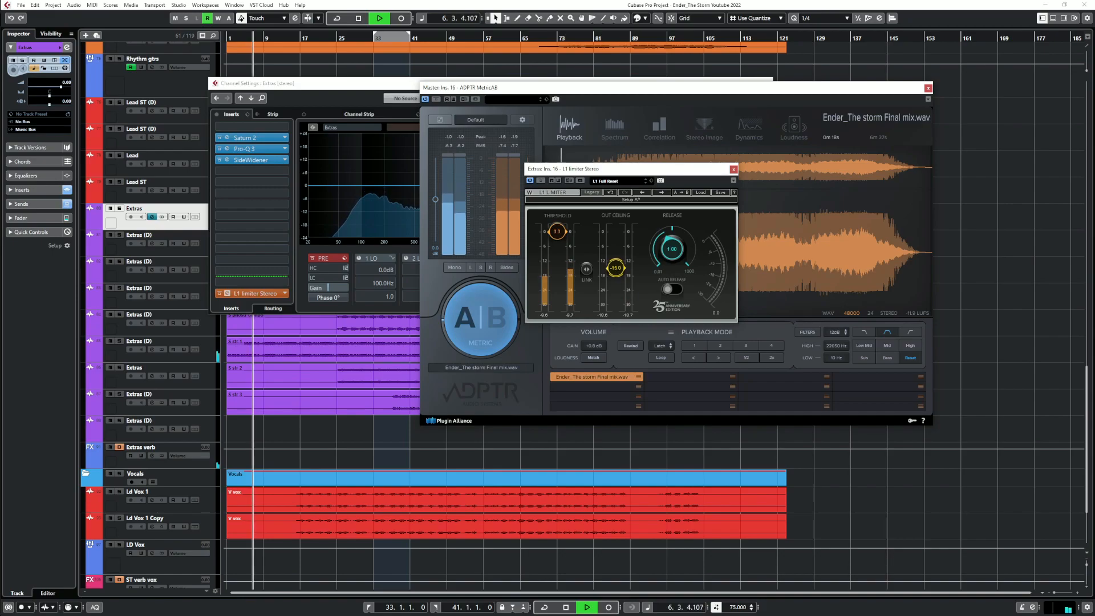
Compare the limited intro with the reference in MetricAB and look through the rhythm guitar and extras tracks during playback
click(480, 320)
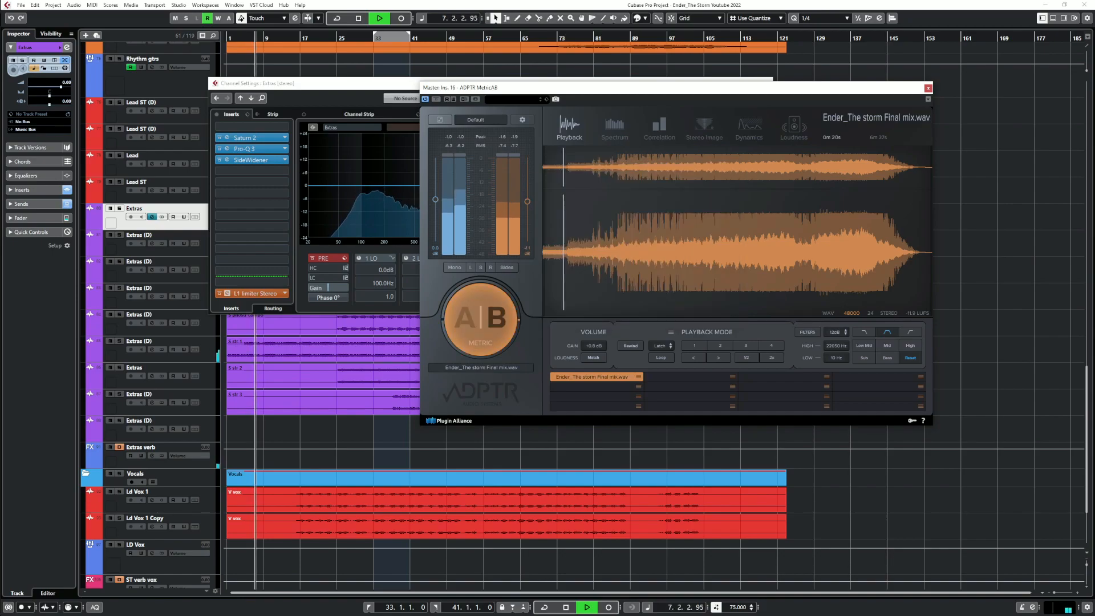
click(481, 320)
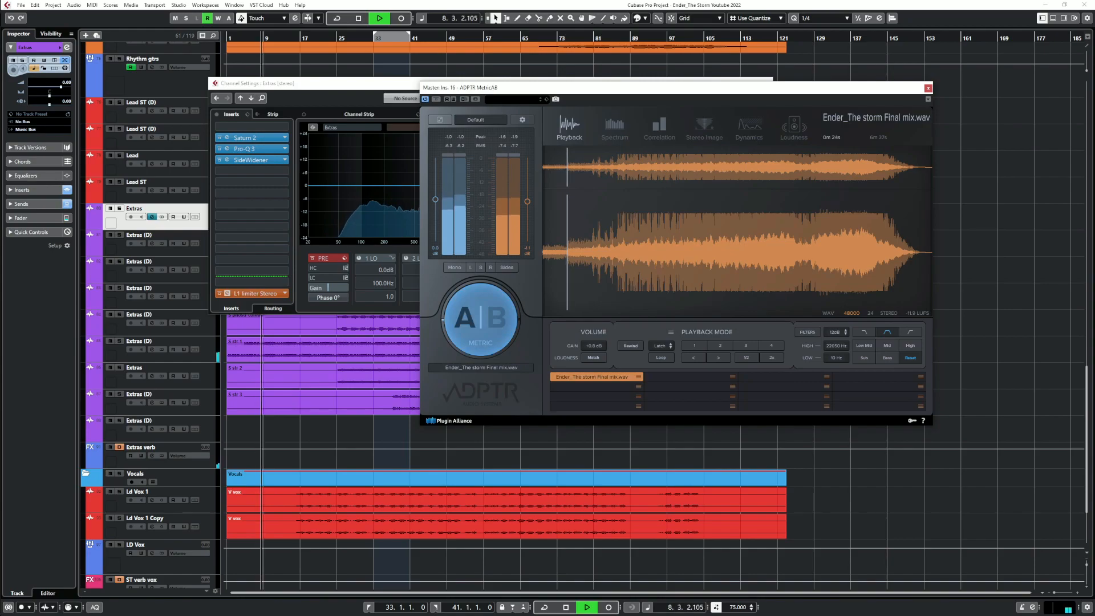
scroll(628, 501, up, 4)
scroll(508, 456, up, 8)
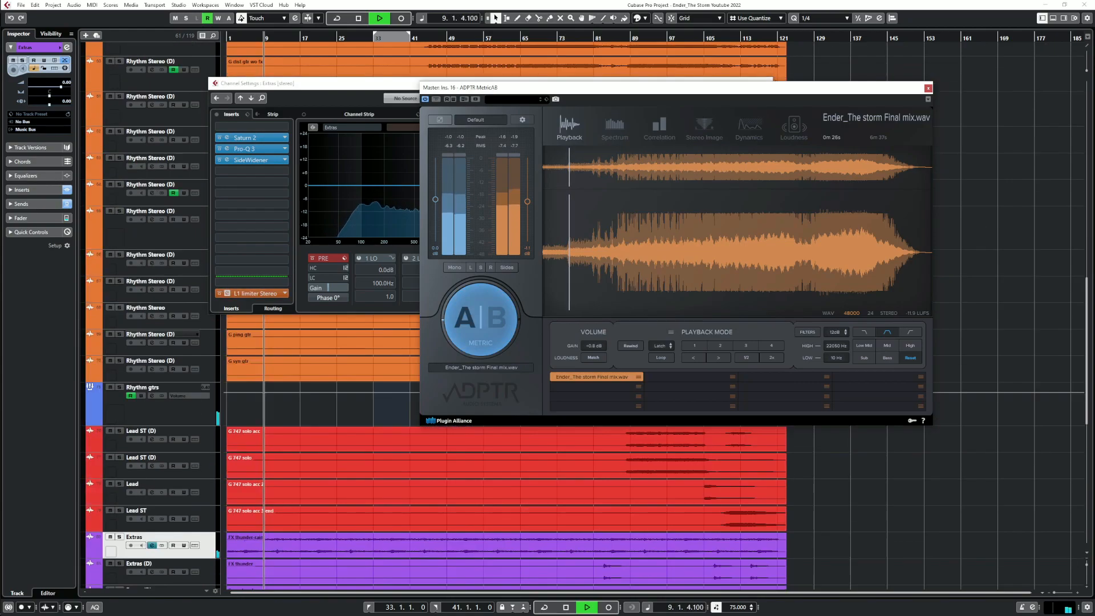
scroll(507, 456, down, 4)
Keep alternating between the current mix and the reference in MetricAB from bar 11 to bar 23
click(480, 321)
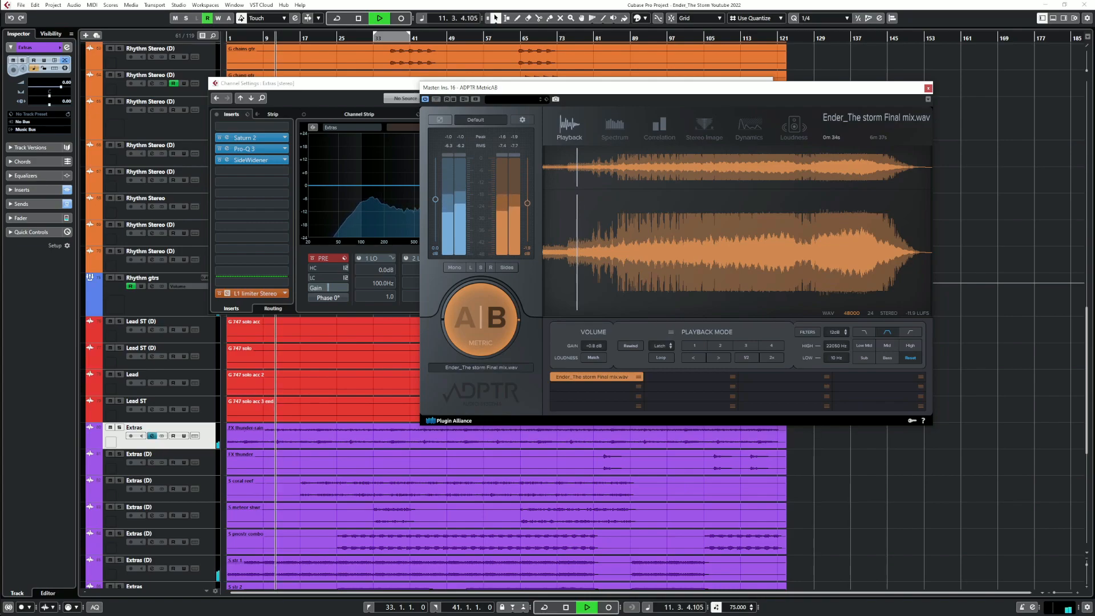
click(481, 320)
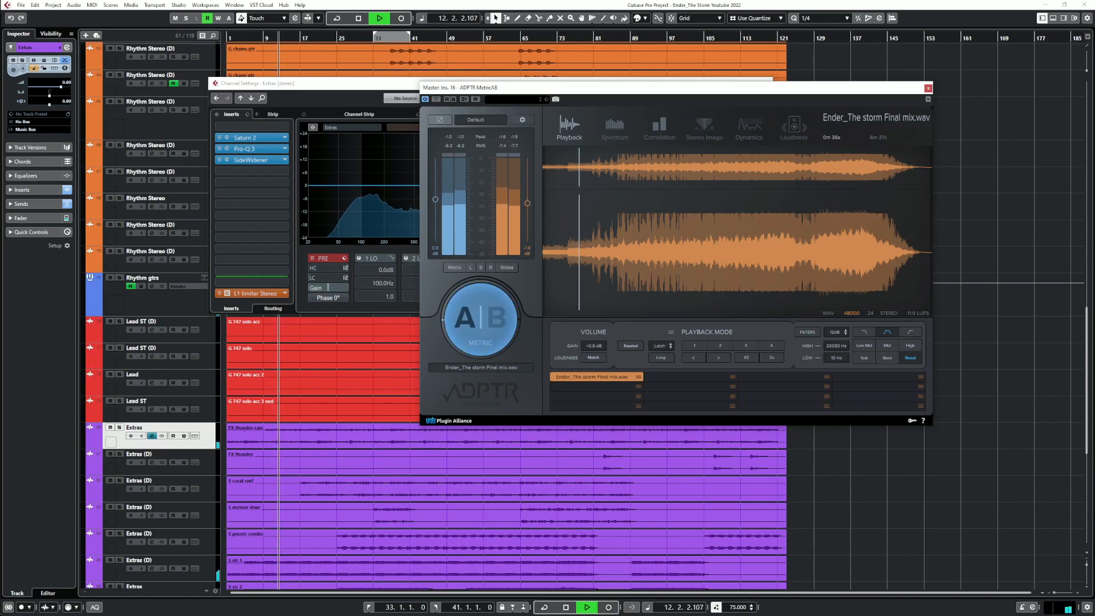
click(481, 319)
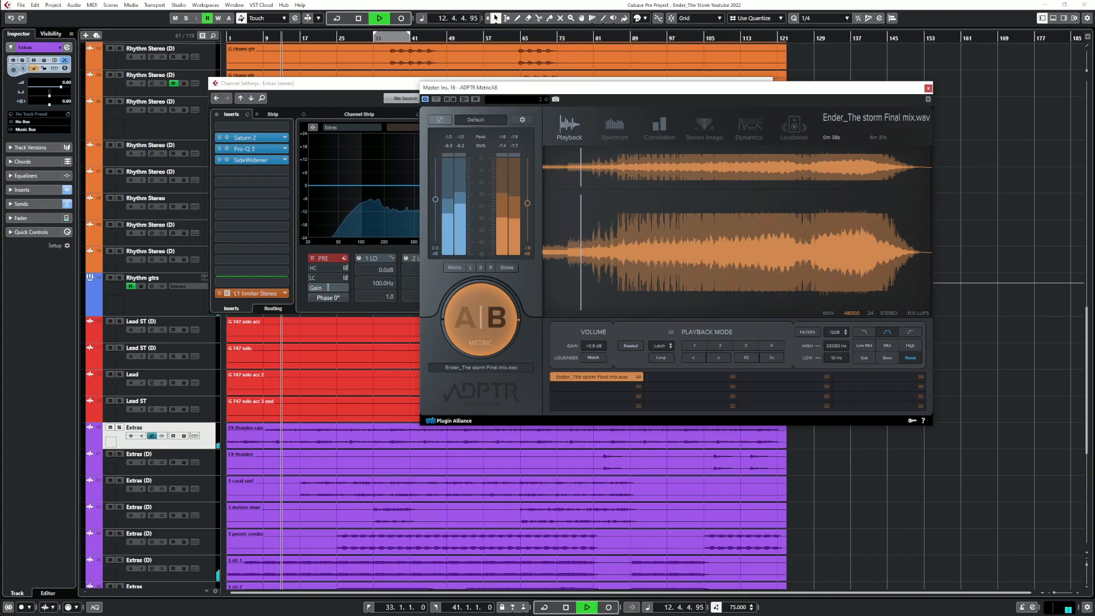
click(481, 319)
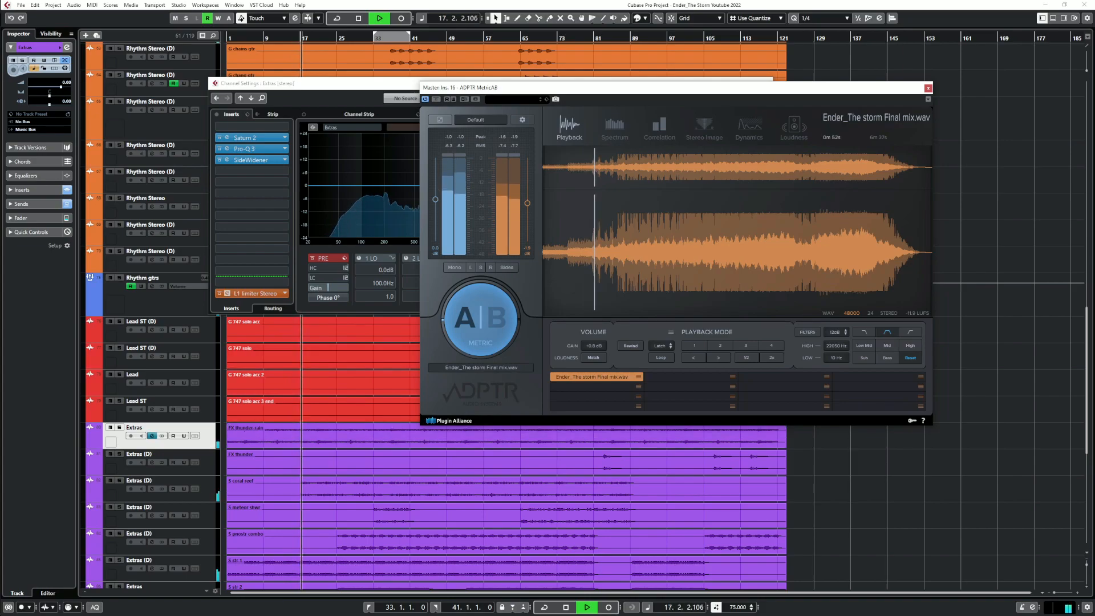
click(480, 318)
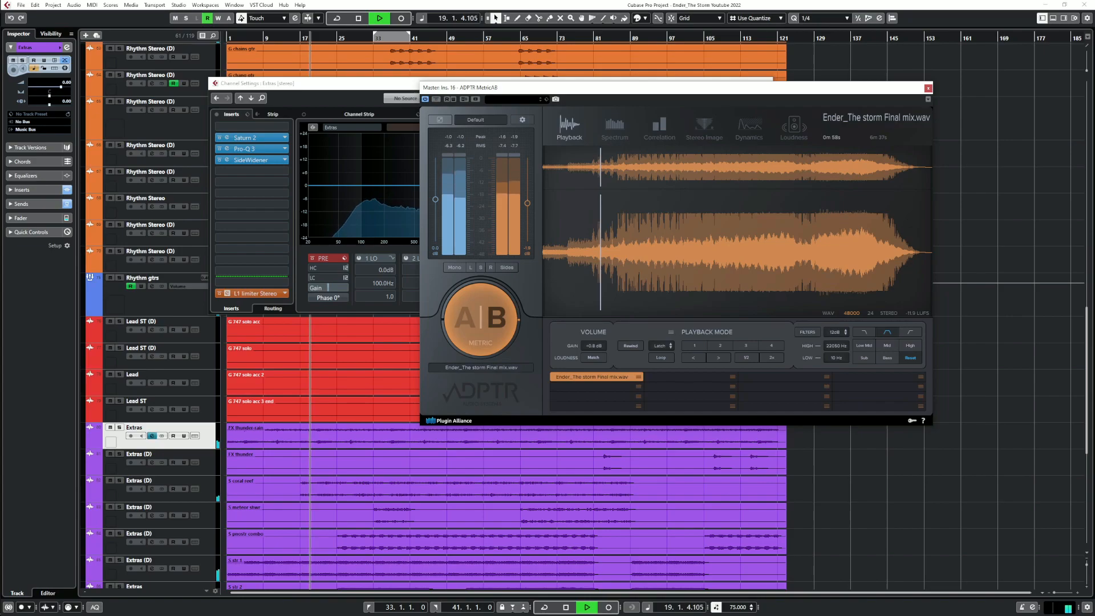
click(480, 318)
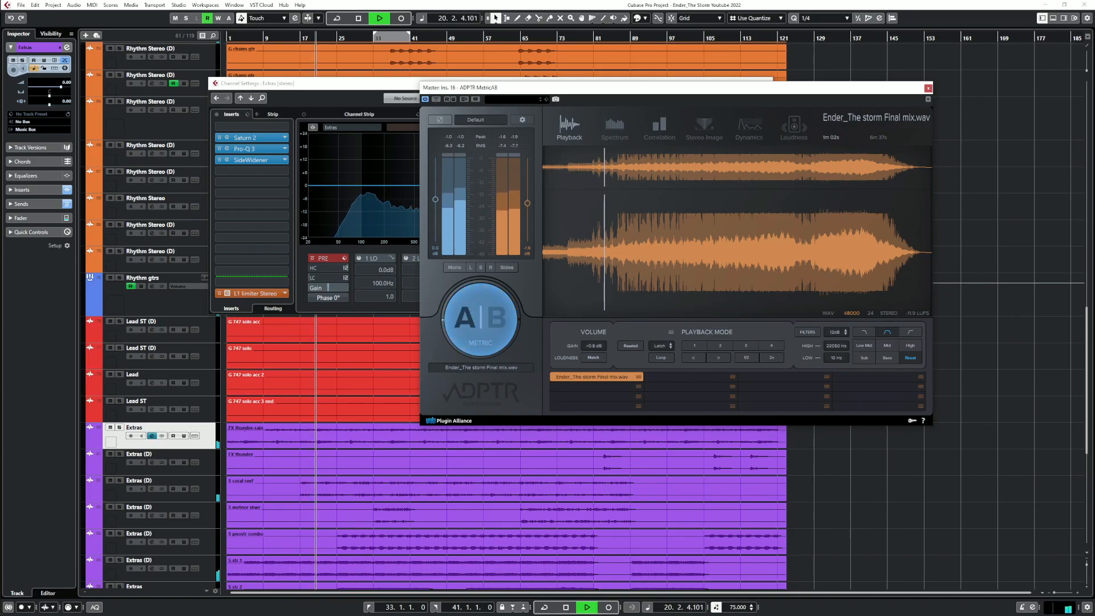
click(481, 318)
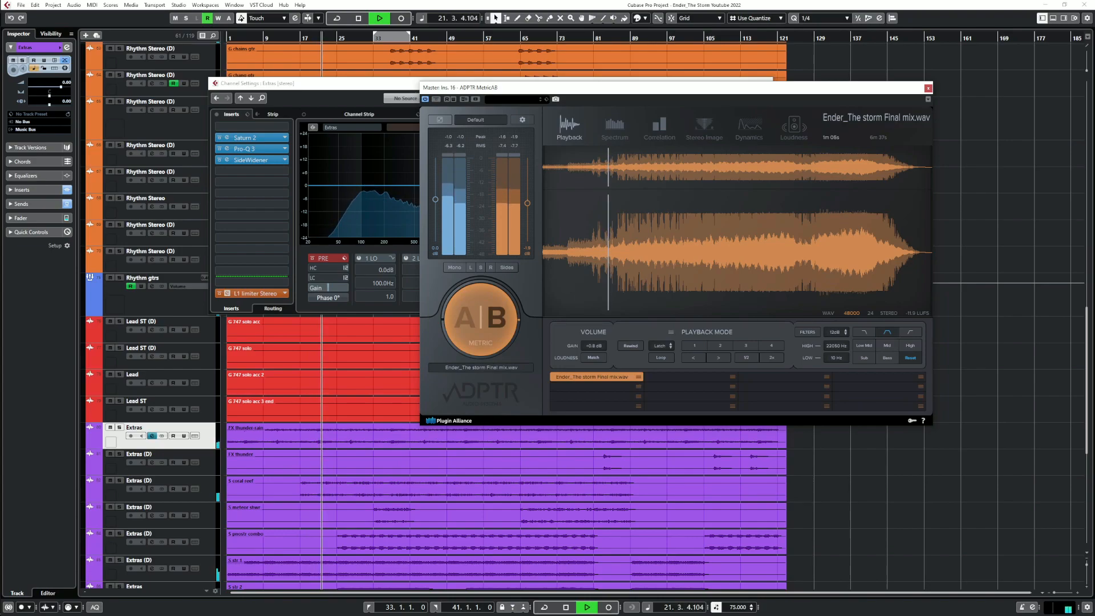
click(480, 318)
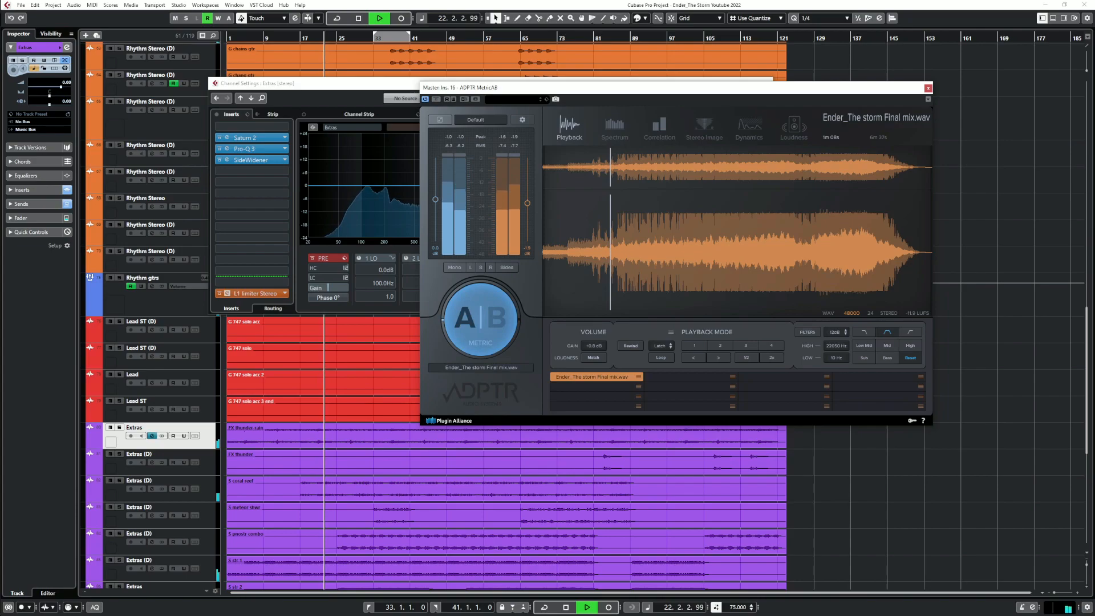
scroll(506, 485, down, 4)
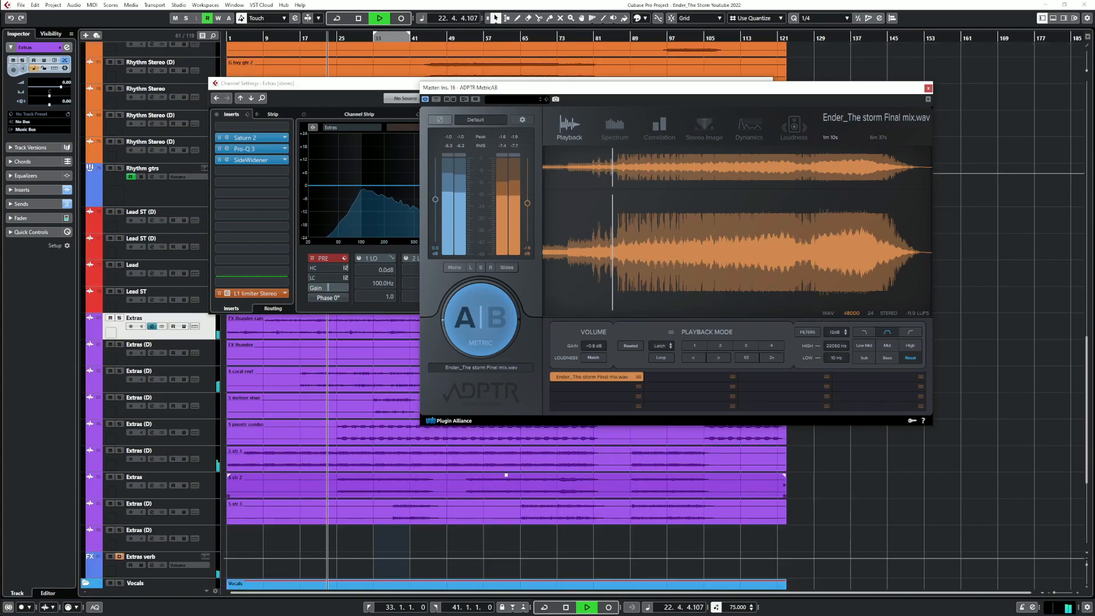
click(480, 319)
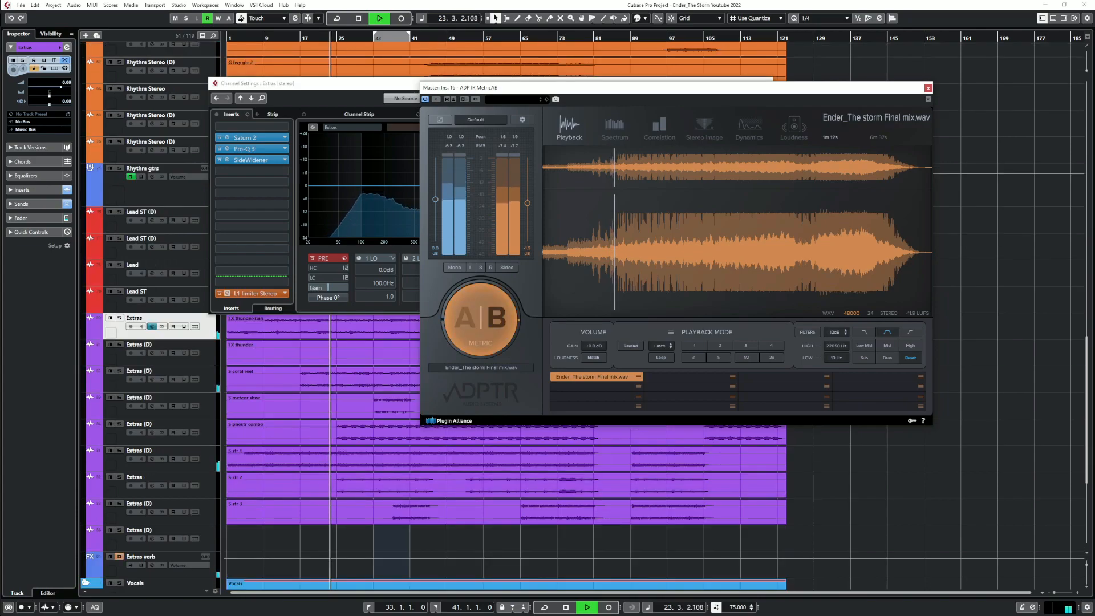
Switch MetricAB to the current mix and mute and unmute the Extras track holding the coral reef event to judge its contribution
click(480, 318)
scroll(506, 439, up, 8)
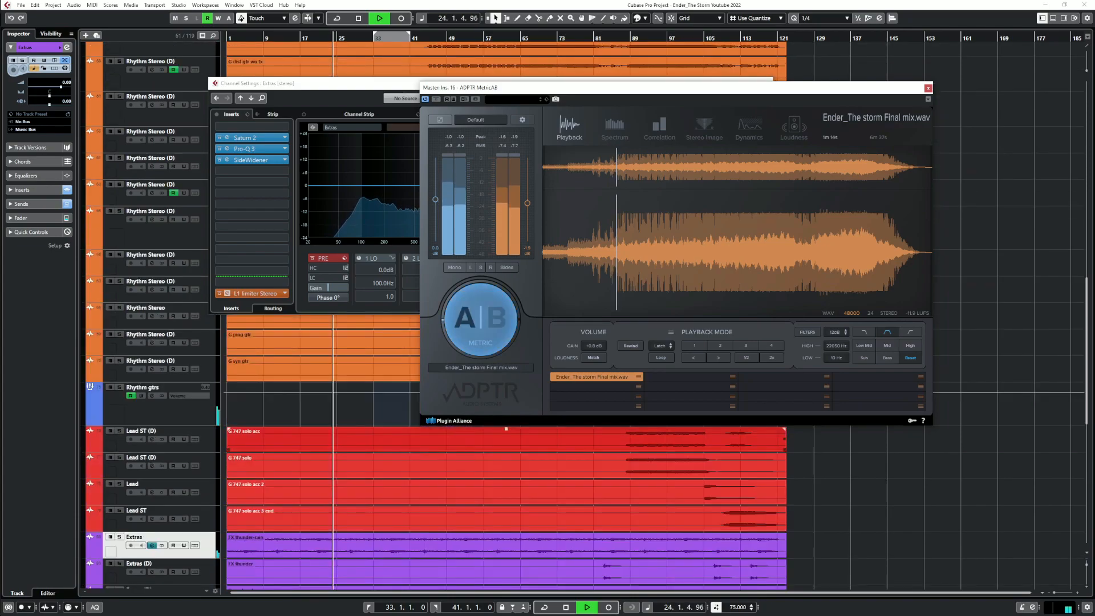
scroll(506, 456, down, 4)
scroll(505, 456, down, 4)
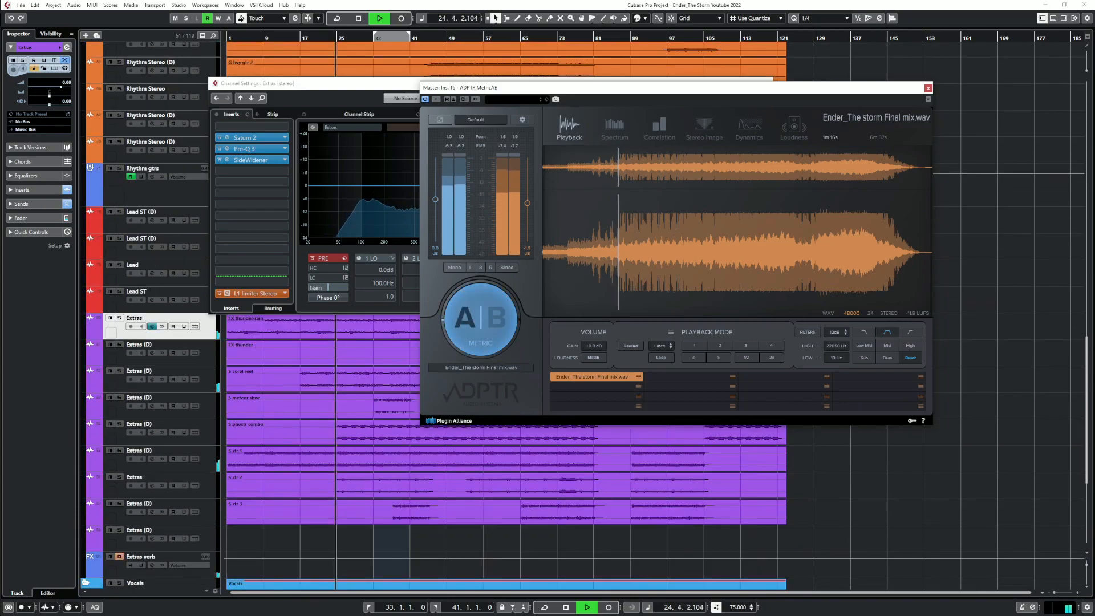
click(165, 318)
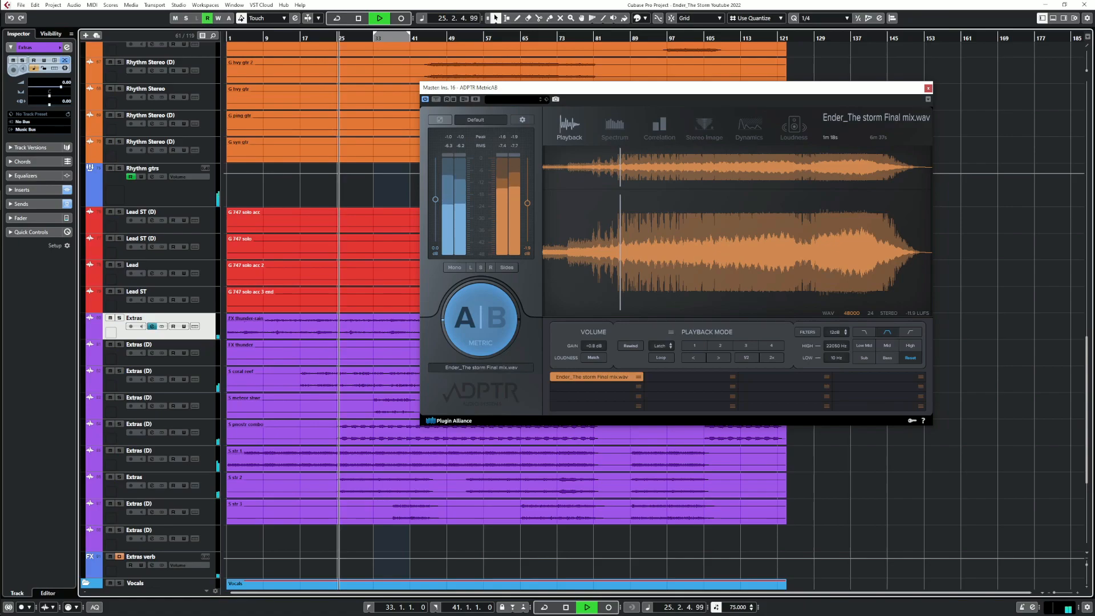
click(111, 371)
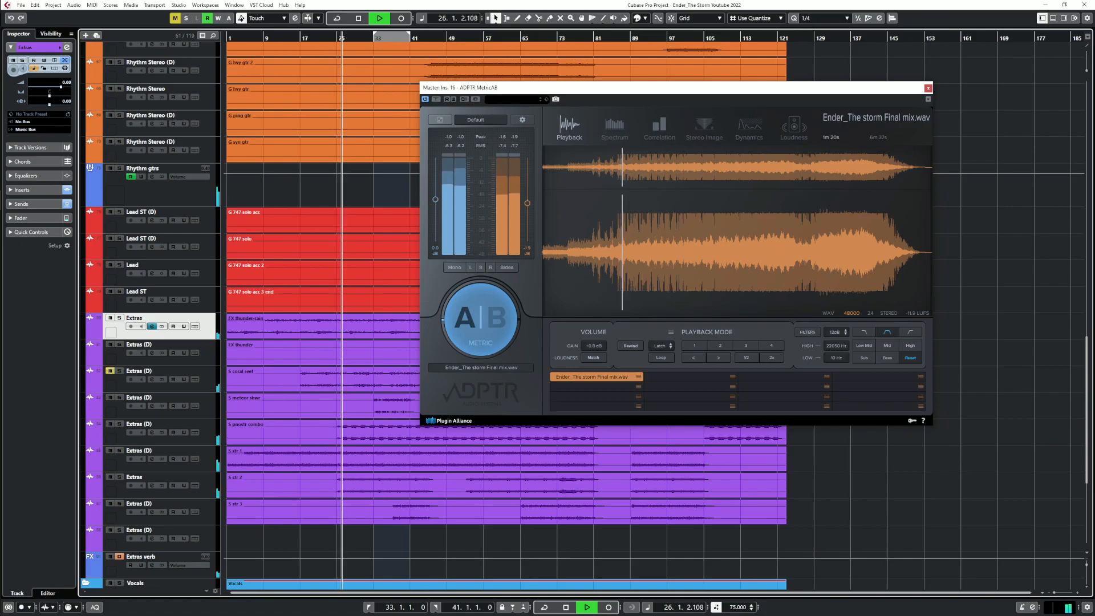
click(110, 371)
Set the L1 limiter's out ceiling to -16.1 on the Extras track holding the coral reef event
click(151, 380)
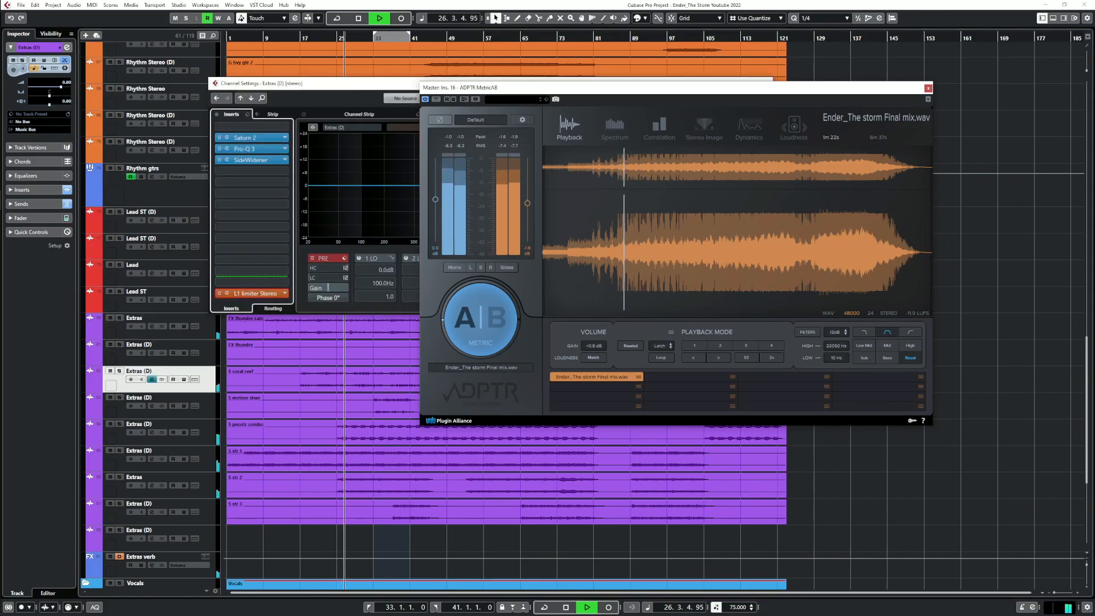
click(255, 293)
drag(616, 263, 615, 268)
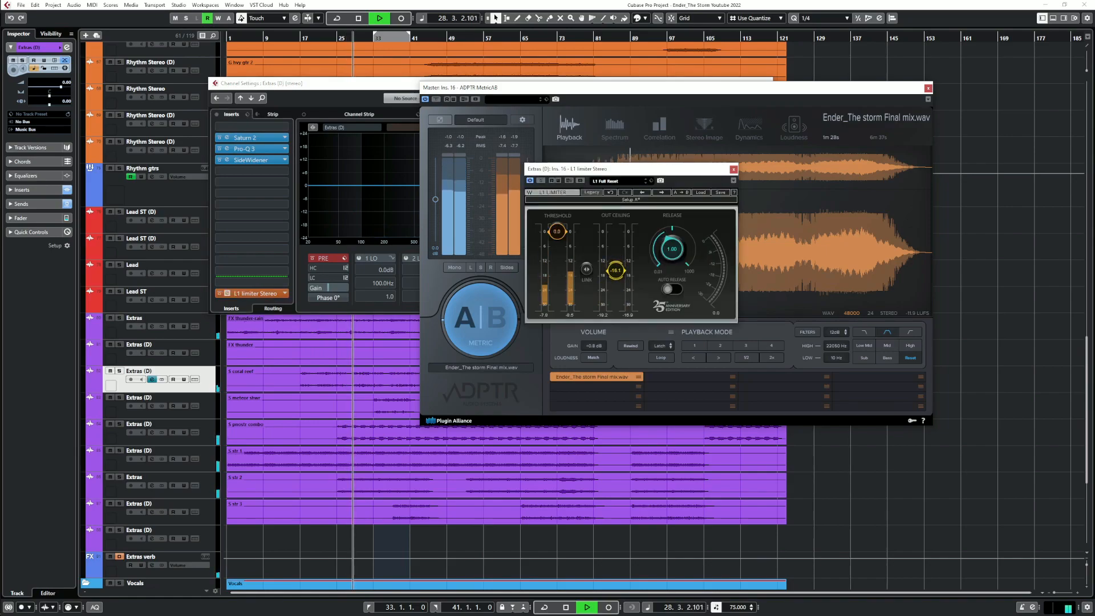
Alternate between the current mix and the reference from bar 28 to bar 40, rechecking the coral reef track by muting and unmuting it
click(480, 319)
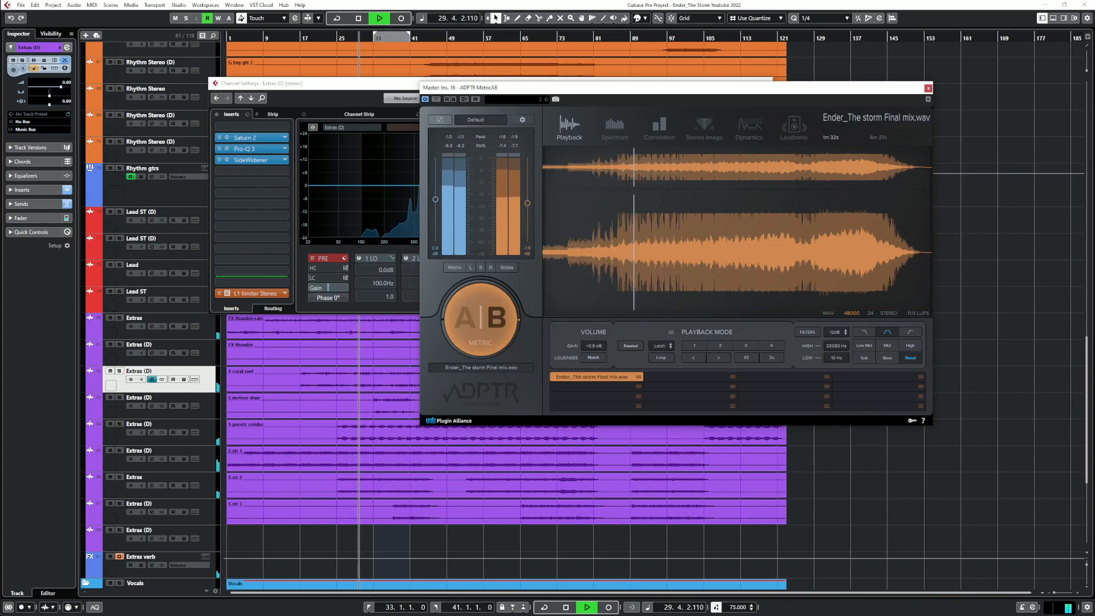
click(480, 319)
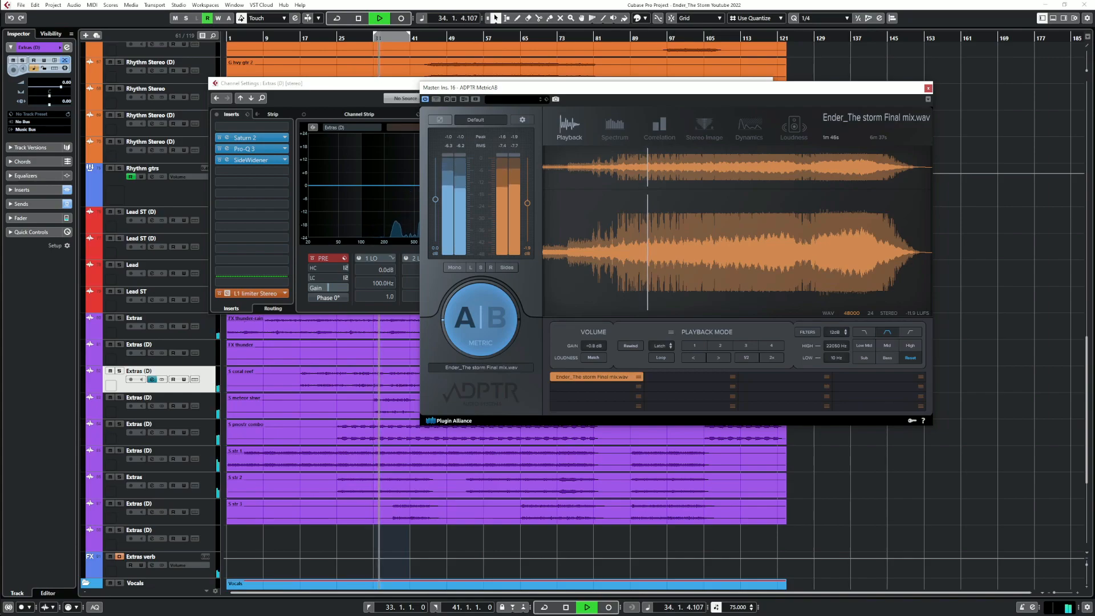
click(481, 320)
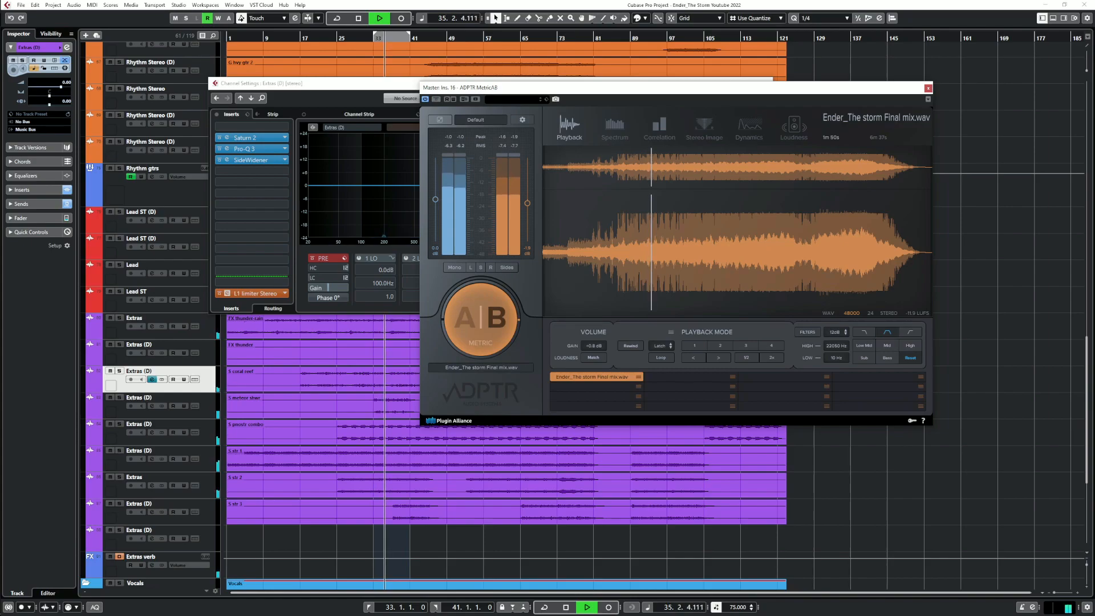
click(480, 320)
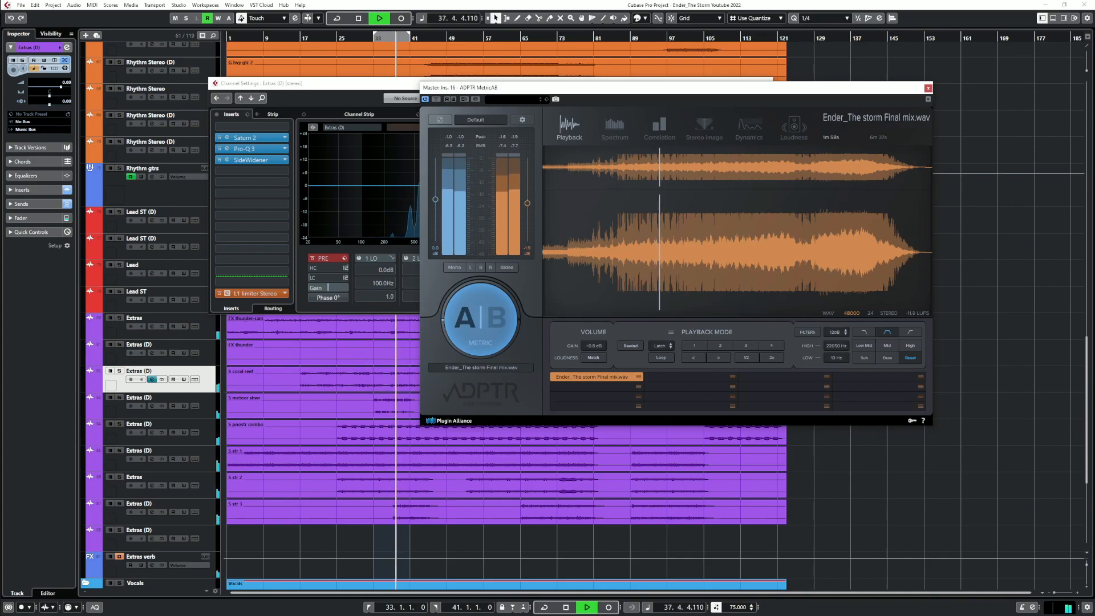
click(110, 371)
click(110, 370)
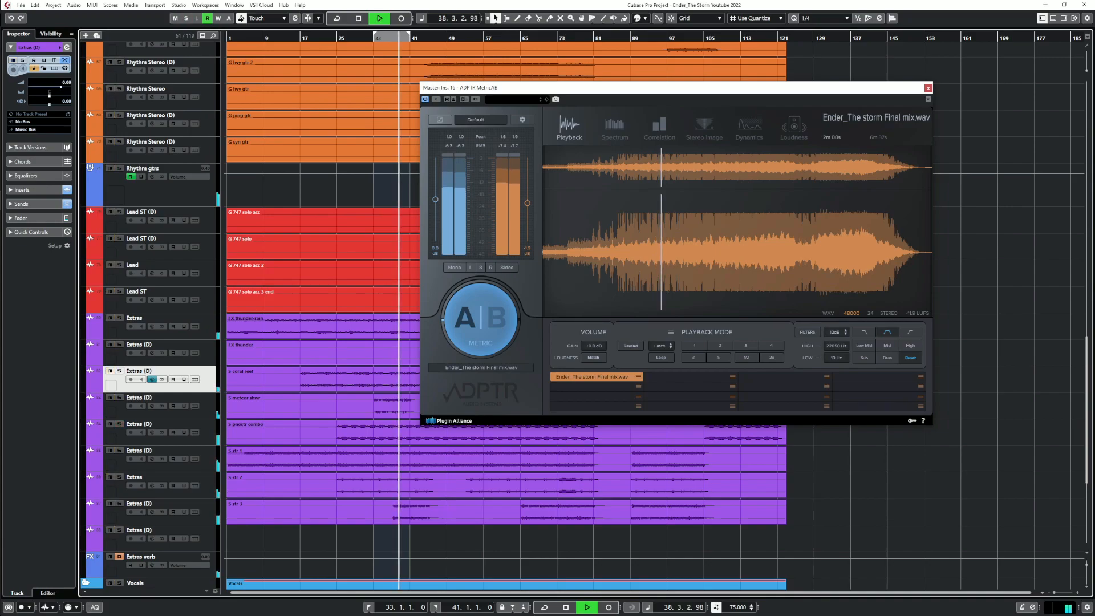
click(480, 319)
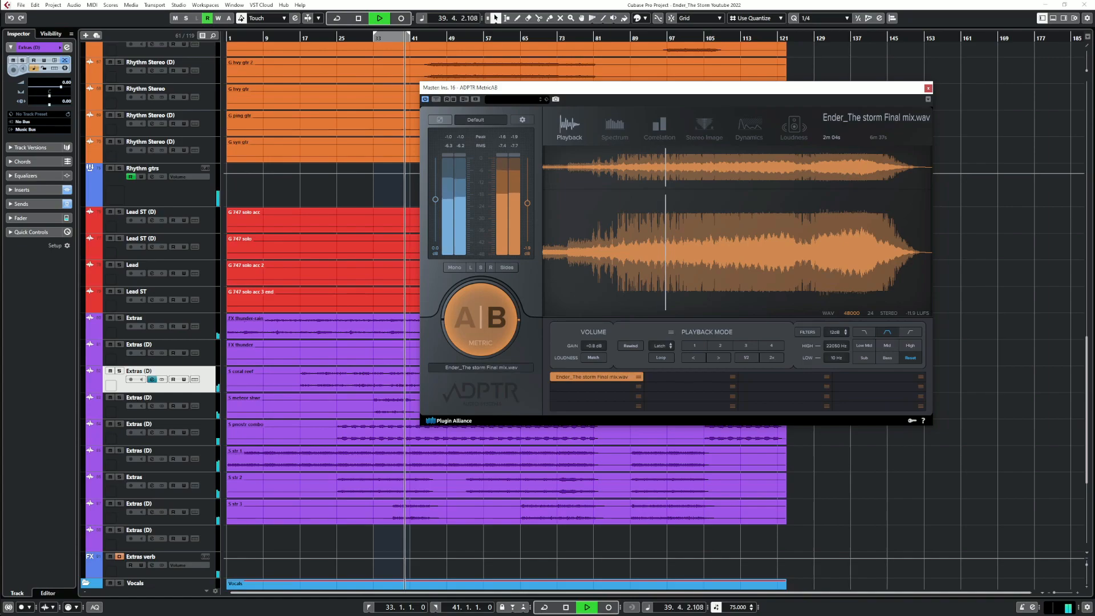
click(480, 319)
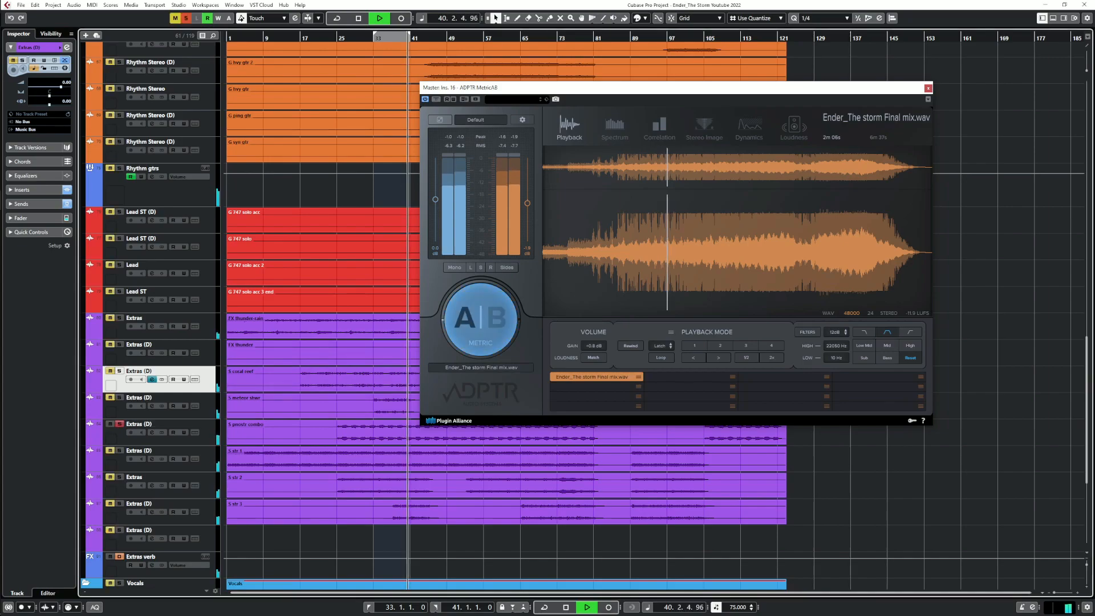
Set the L1 limiter's out ceiling to -10.5 on the Extras track directly above the one holding the str 1 event
click(152, 433)
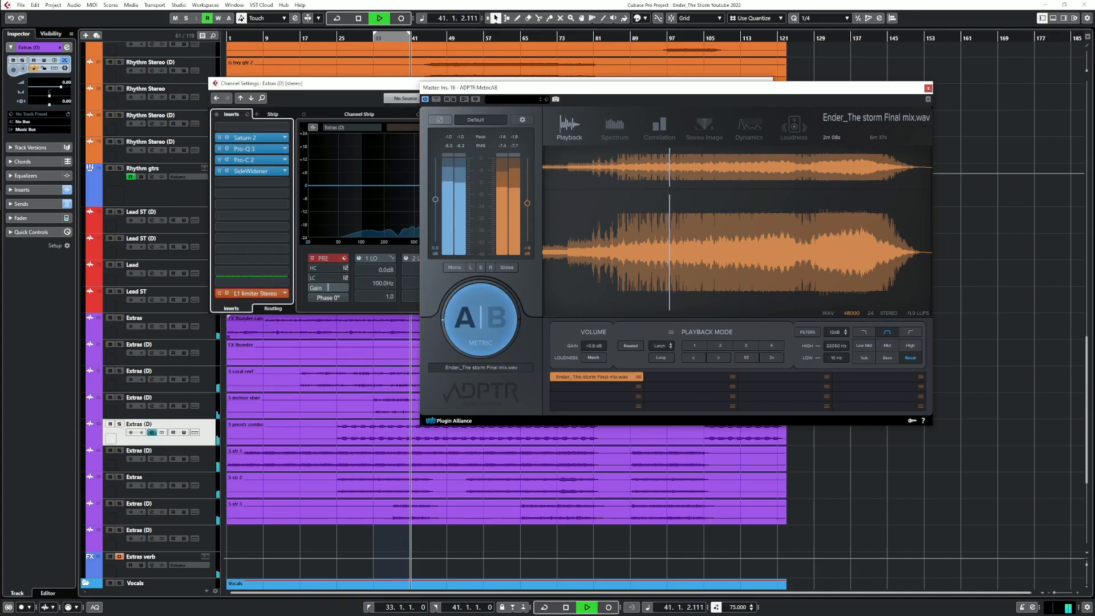
click(250, 294)
drag(615, 262, 615, 255)
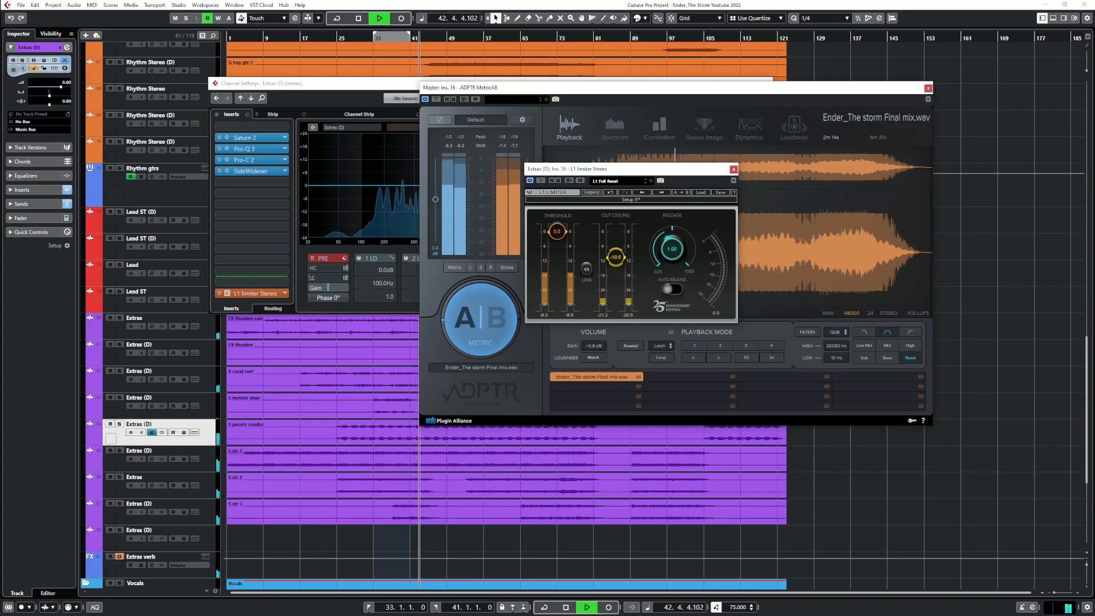
Compare the adjusted extras with the reference in MetricAB from bar 42 to bar 46
click(481, 319)
click(480, 319)
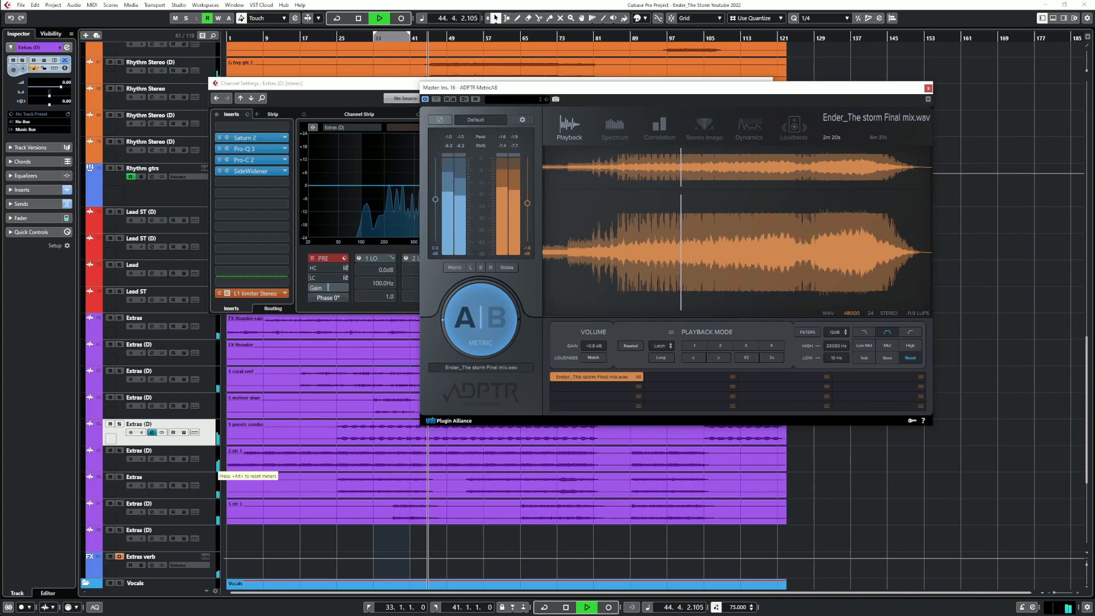
click(480, 319)
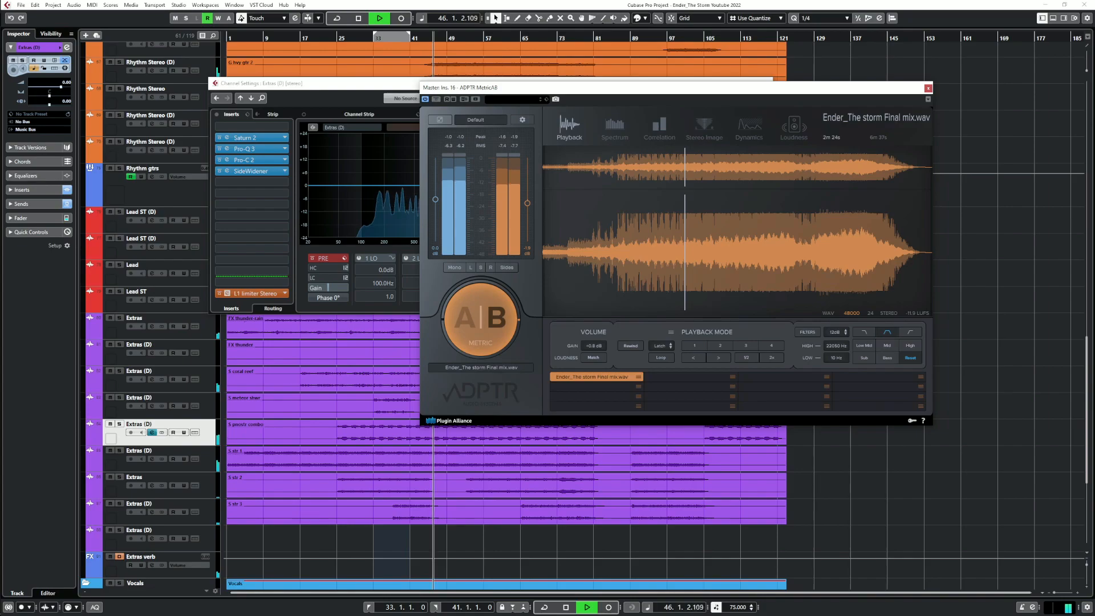
click(480, 319)
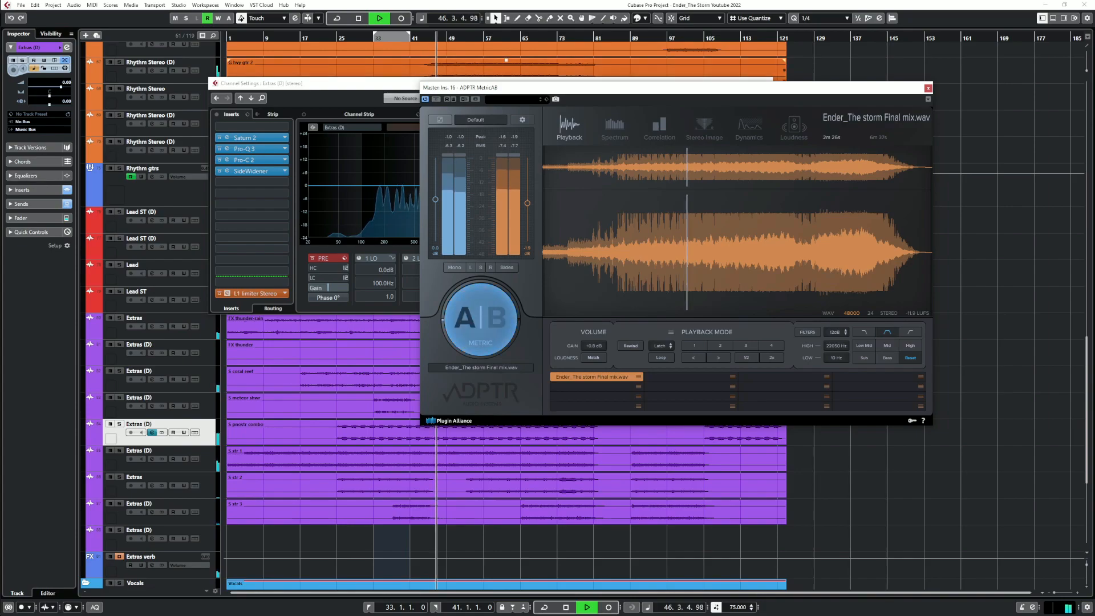
Close the Extras channel settings and move the MetricAB window away from the arrangement's guitar events
drag(285, 84, 285, 510)
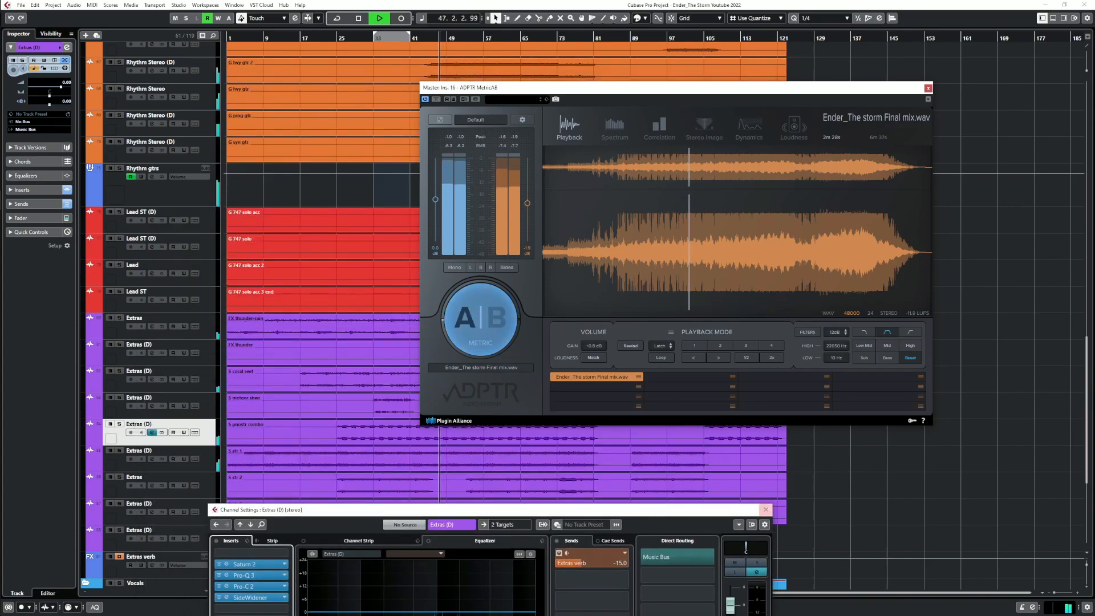
click(766, 510)
drag(507, 88, 663, 152)
Solo the Rhythm Stereo tracks holding hey gtr 2 and hey gtr in turn, then return to the full mix
scroll(479, 219, up, 5)
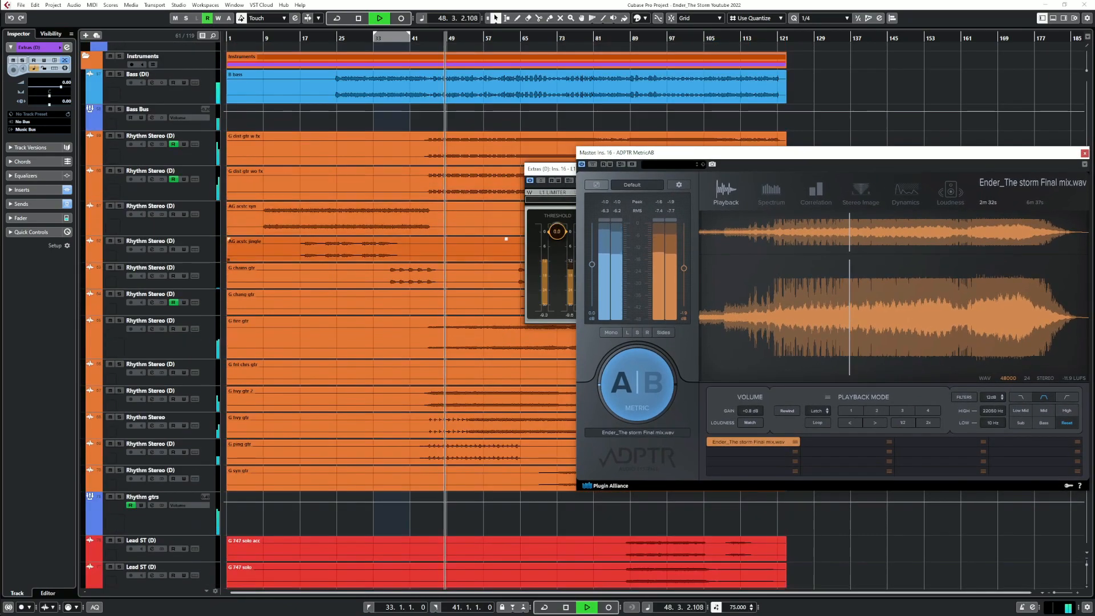
key(s)
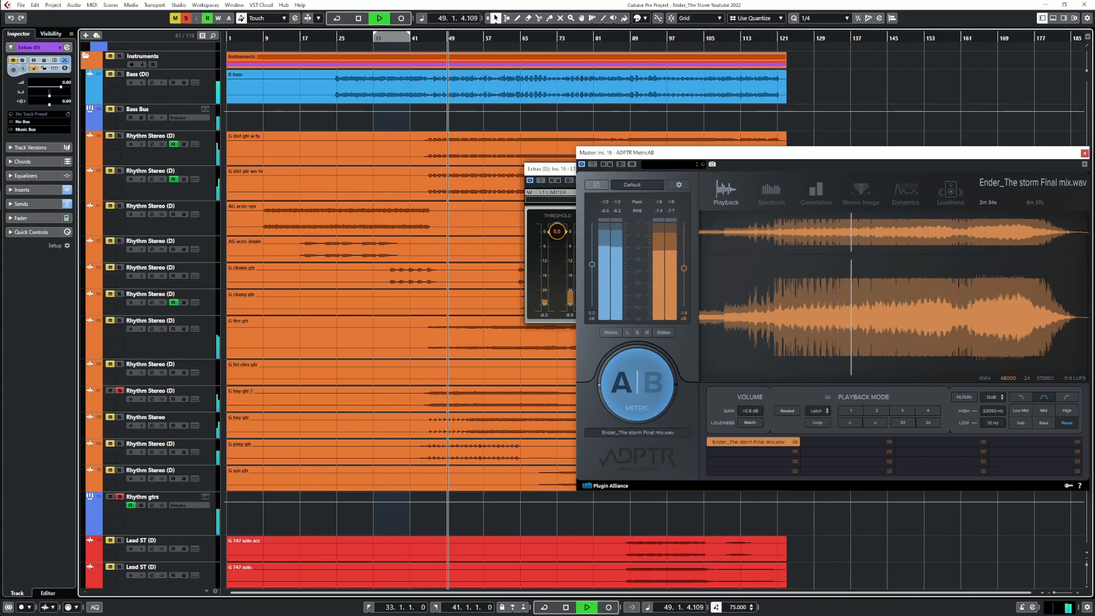
key(s)
key(s)
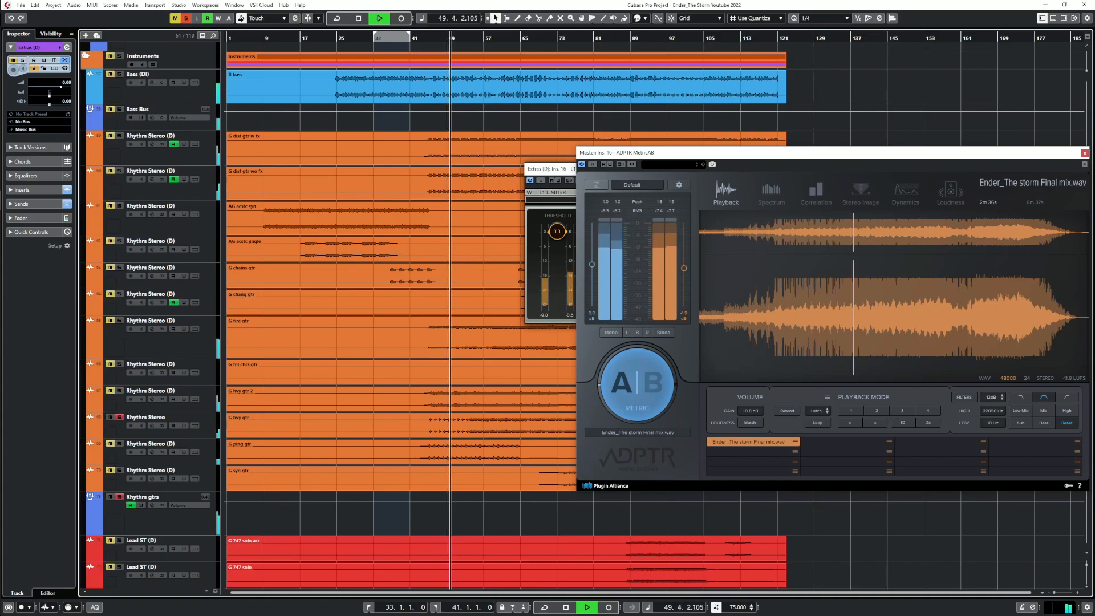
key(s)
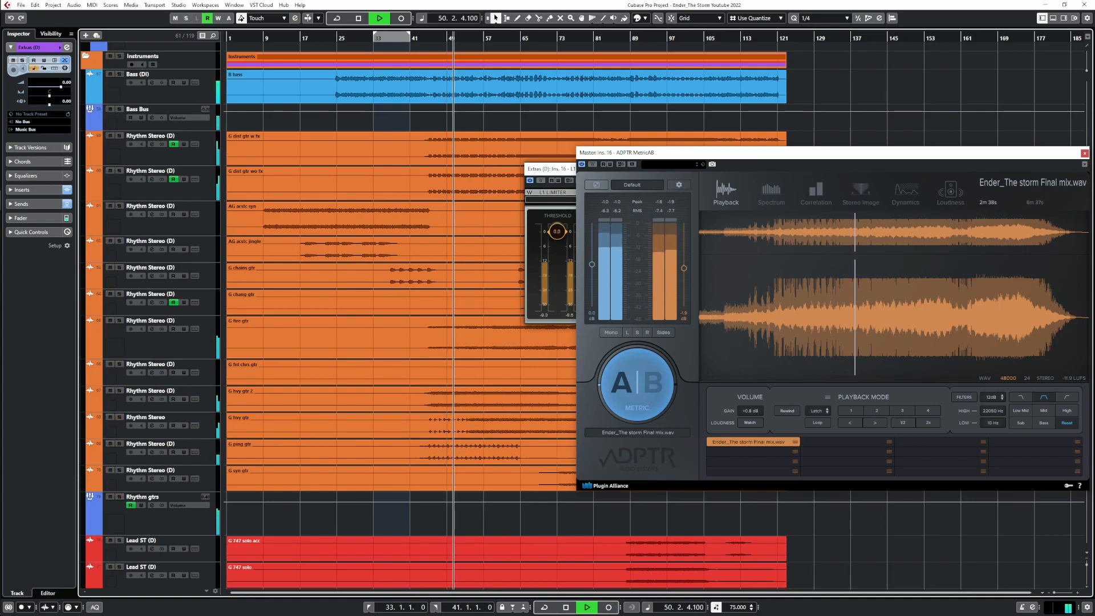
Alternate between the current mix and the reference from bar 50 to bar 59, briefly soloing the hey gtr track in between
click(637, 385)
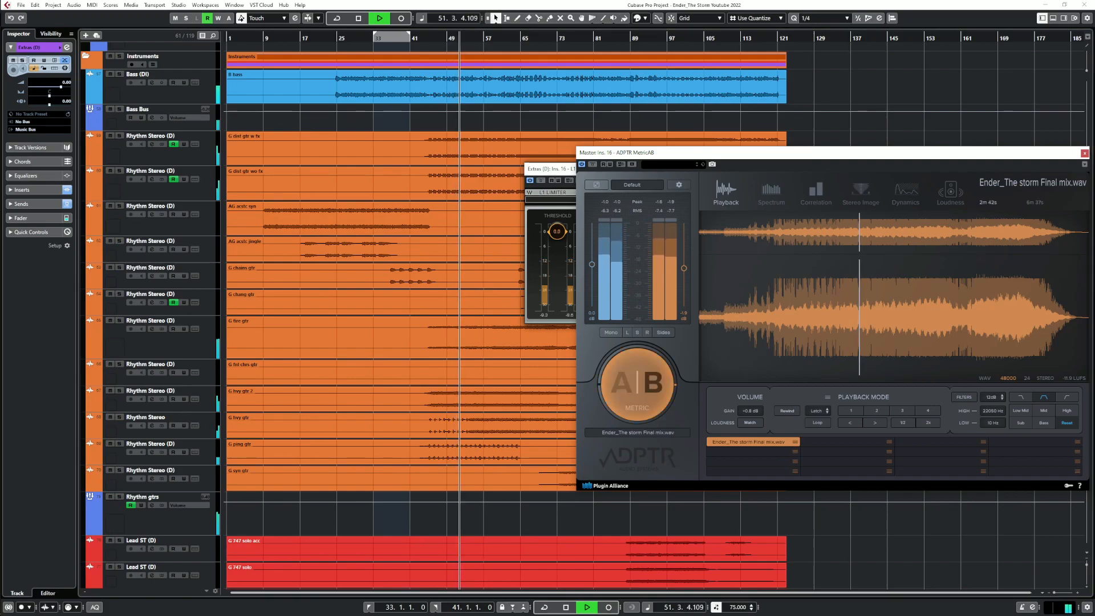
click(637, 385)
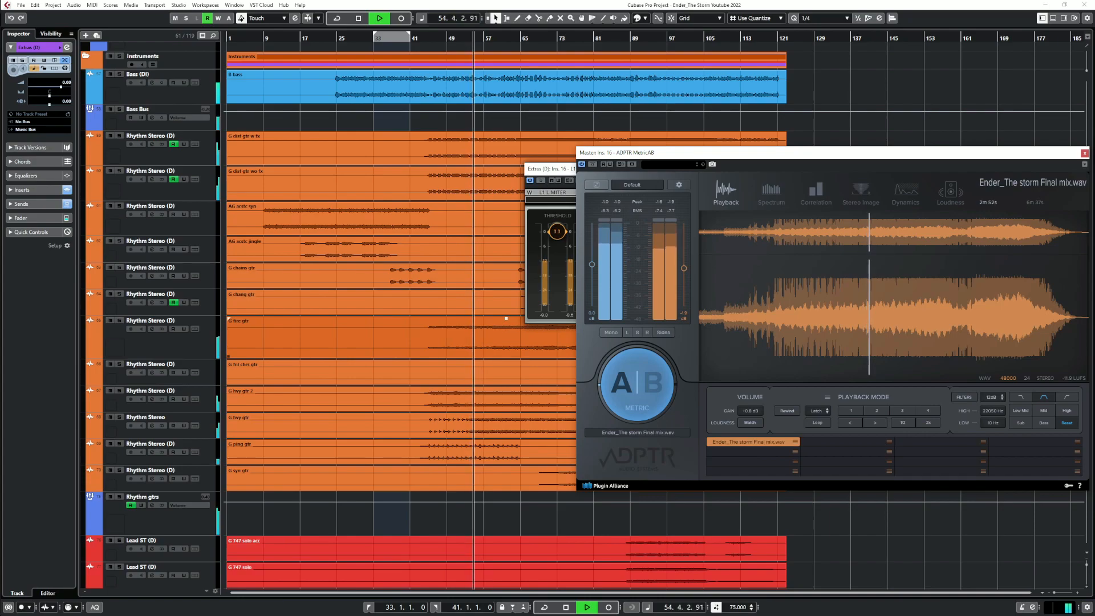
click(637, 384)
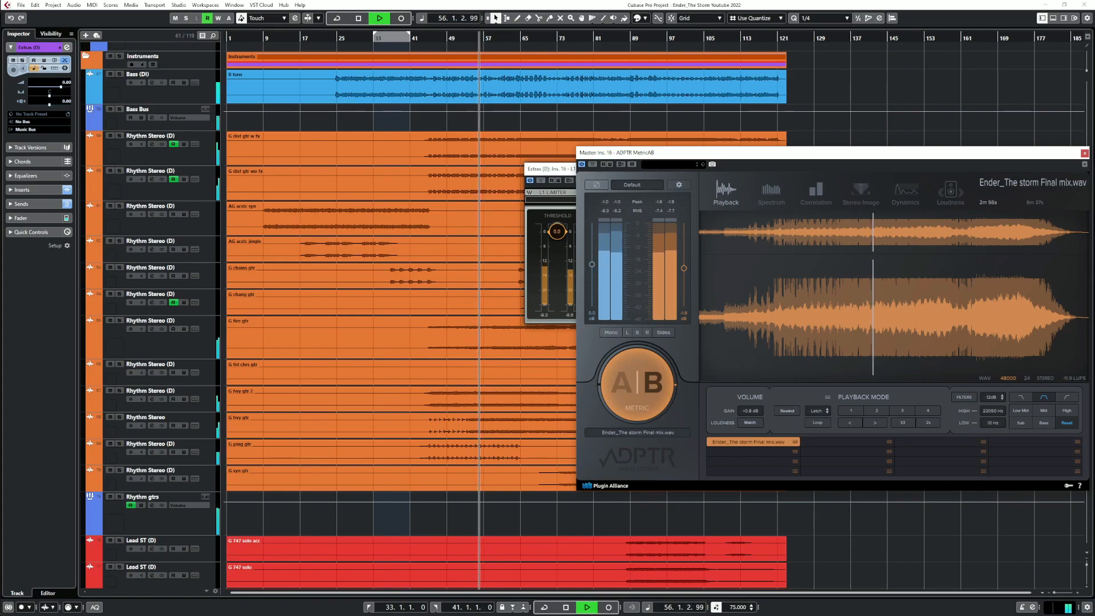
click(637, 383)
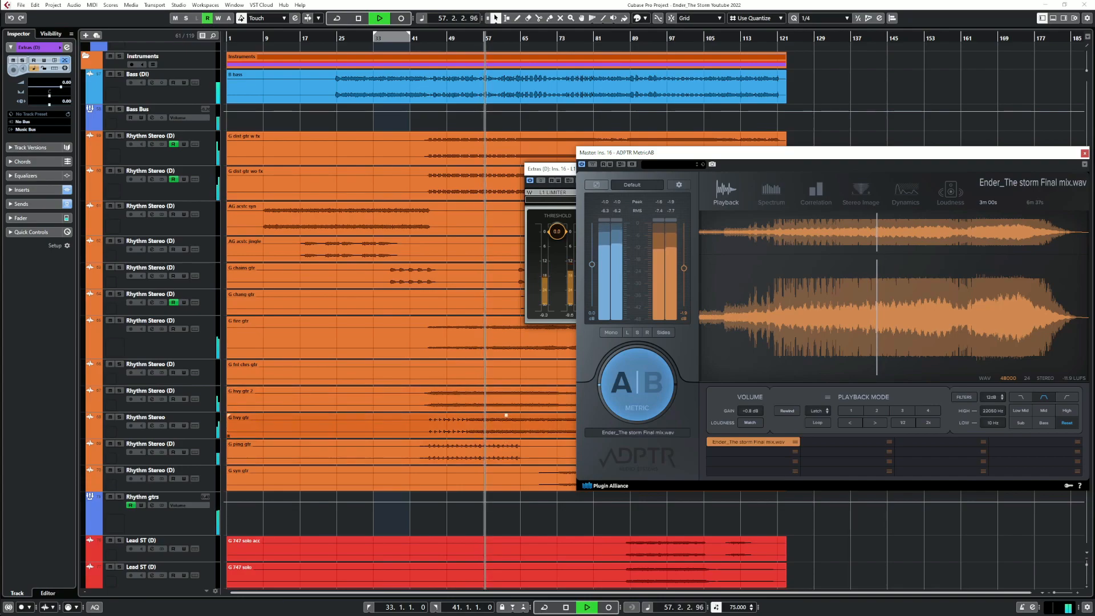
key(s)
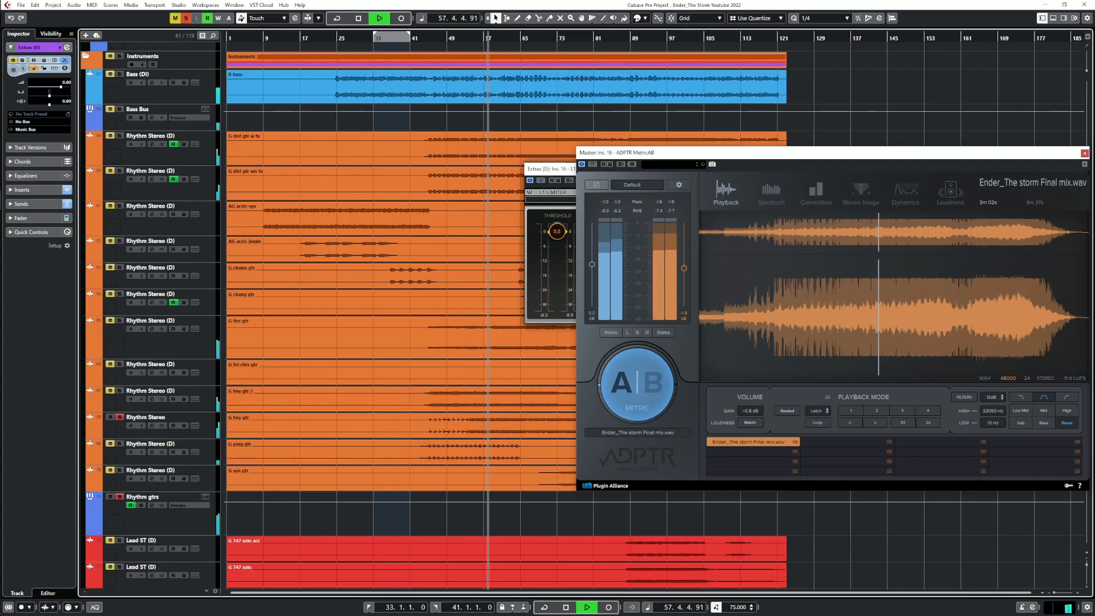
click(119, 416)
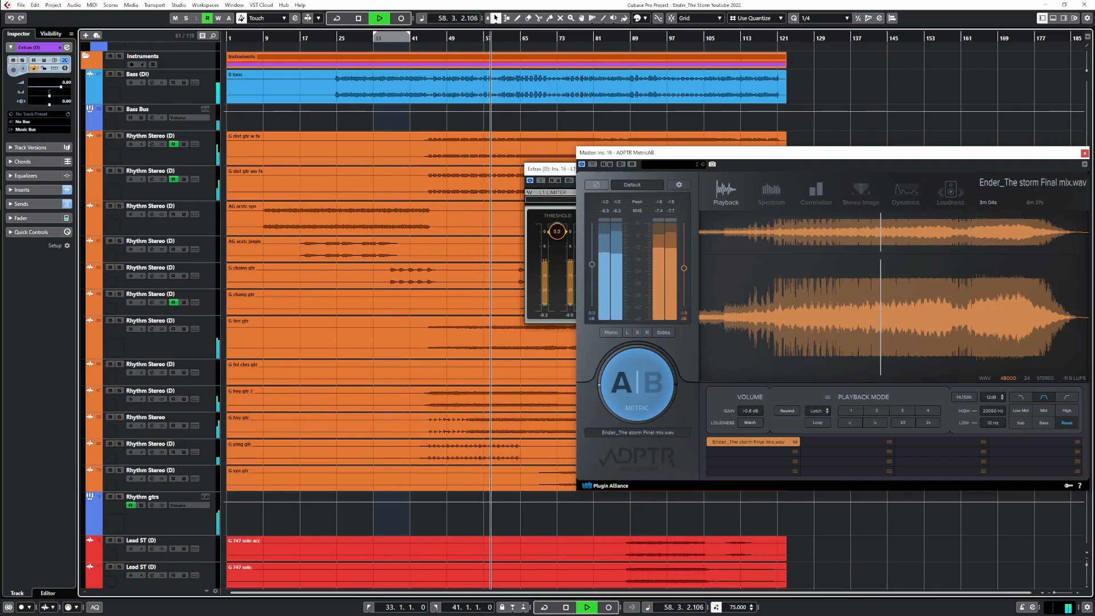
click(637, 385)
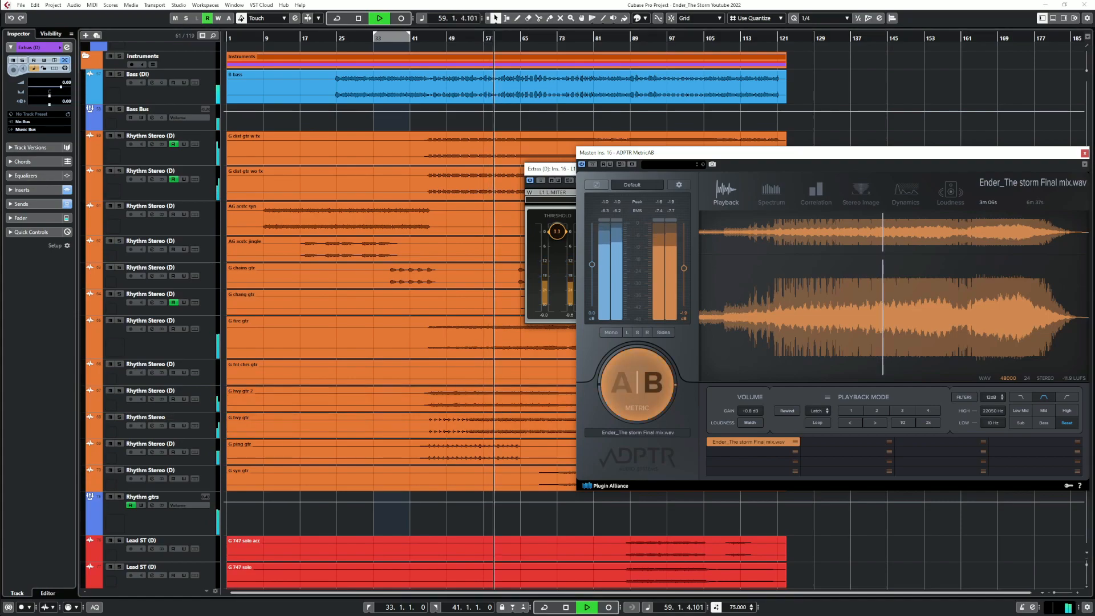
click(637, 385)
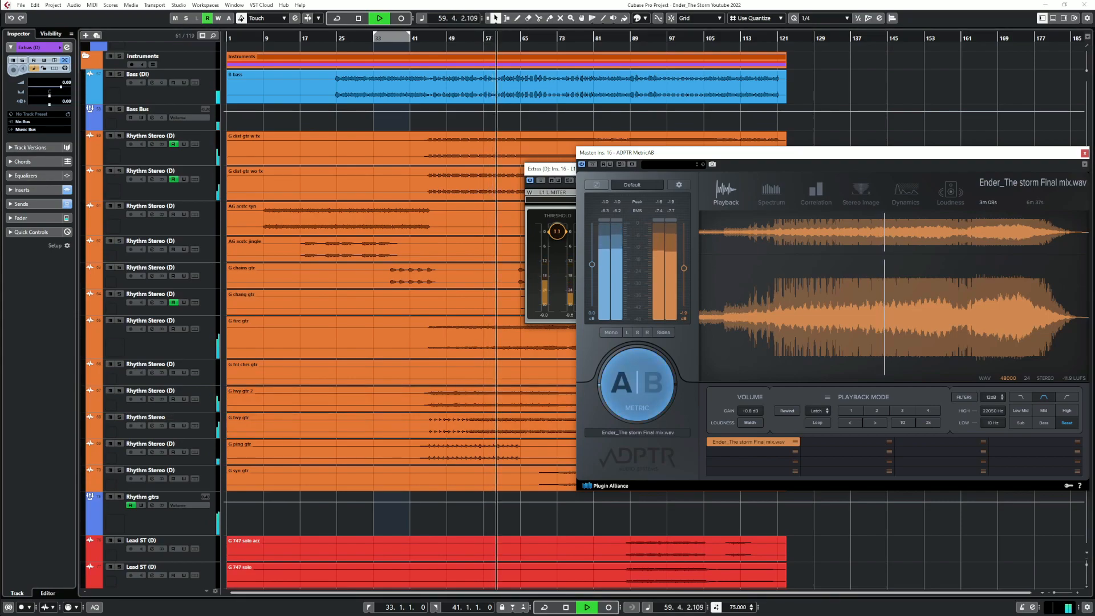
Solo the hey gtr track, open its SSLChannel insert, unsolo the track, and move the plug-in window clear of MetricAB
click(119, 417)
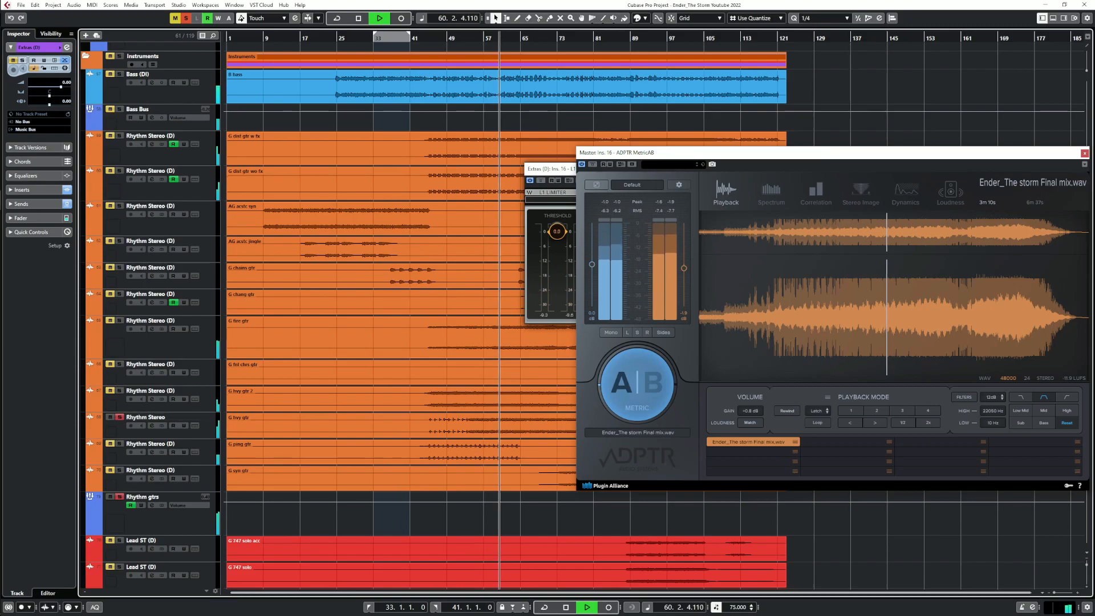
click(152, 426)
click(248, 186)
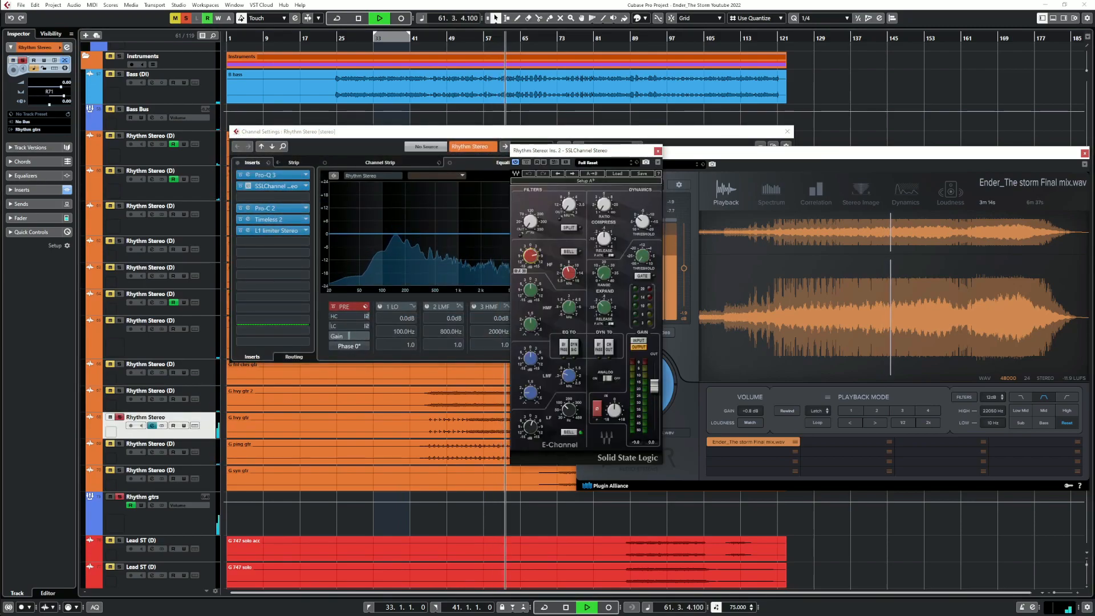
click(119, 417)
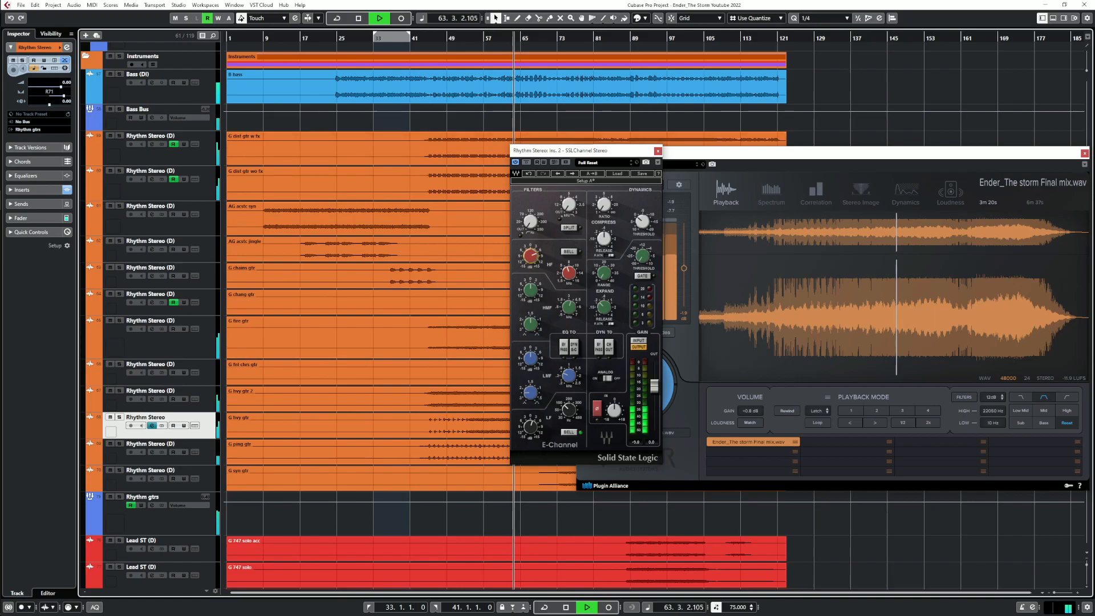
drag(570, 151, 459, 143)
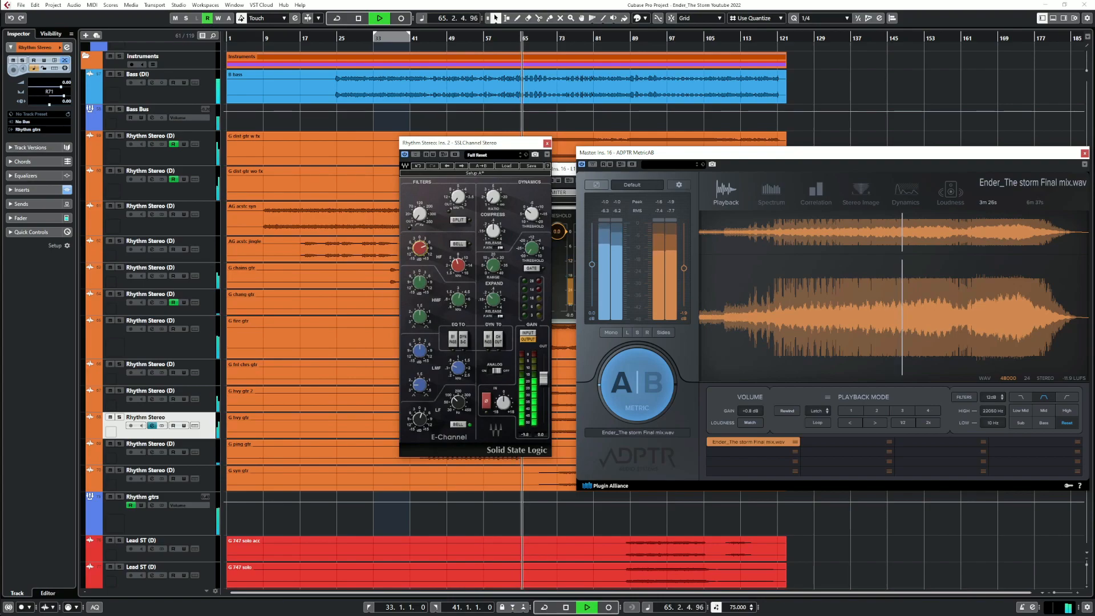
Alternate between the current mix and the reference in MetricAB from bar 65 to bar 74
click(637, 384)
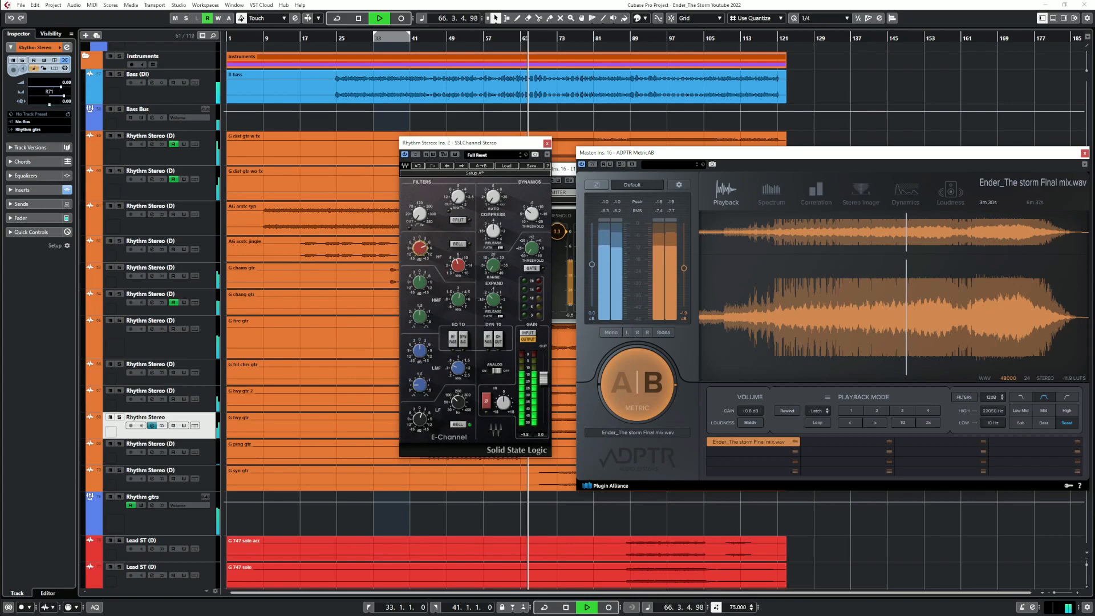
click(637, 384)
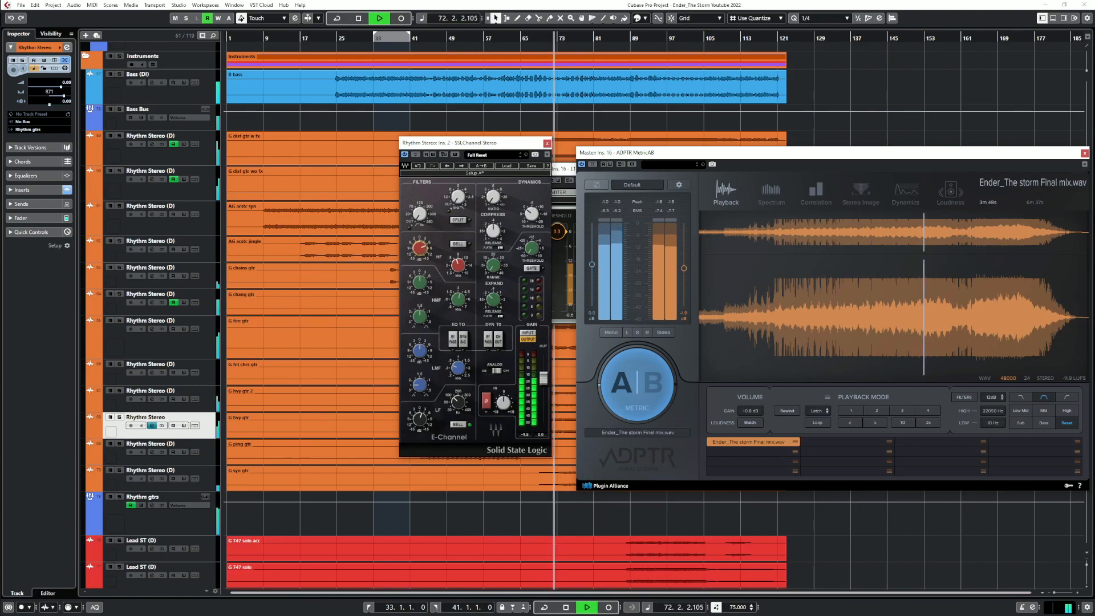
click(637, 385)
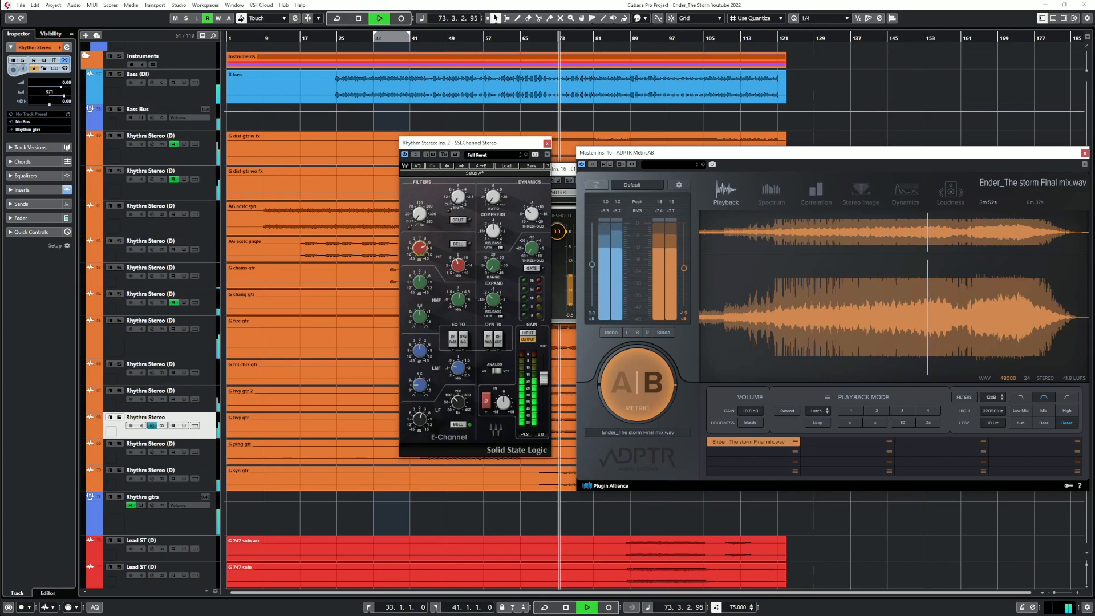
click(637, 385)
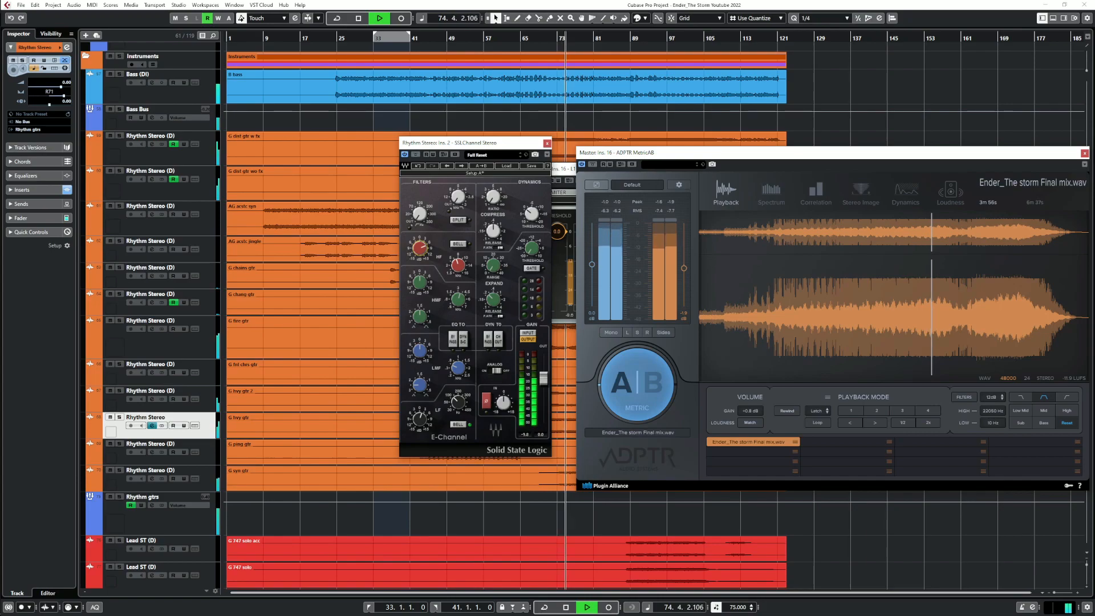
Close the hey gtr SSLChannel window and the Extras limiter window, pulling the limiter out from behind MetricAB
click(547, 143)
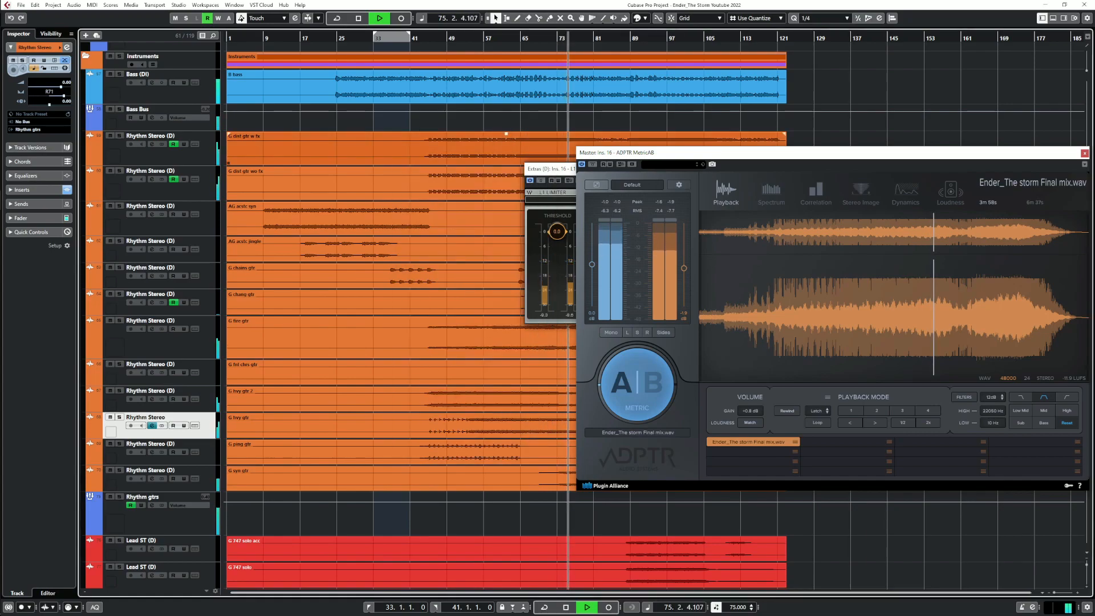
click(552, 169)
drag(551, 169, 467, 186)
click(649, 186)
drag(551, 169, 437, 175)
click(618, 175)
click(552, 169)
drag(552, 169, 432, 174)
click(613, 174)
Open the SNARE SAMPLE channel settings and boost the low-mid EQ band at 183.4 Hz by 2.6 dB
scroll(399, 285, up, 5)
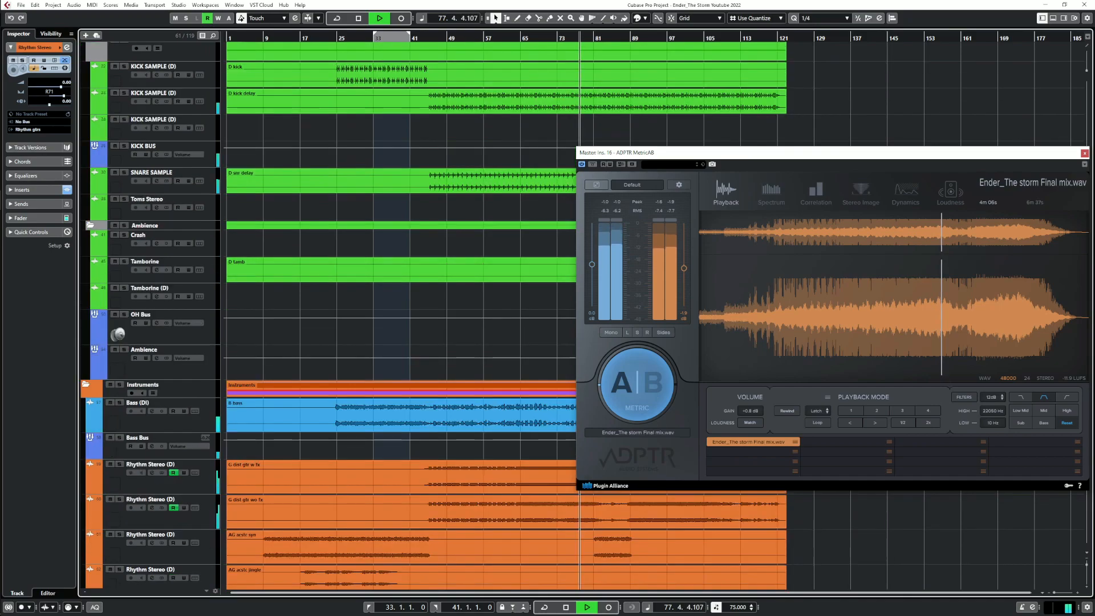
click(156, 180)
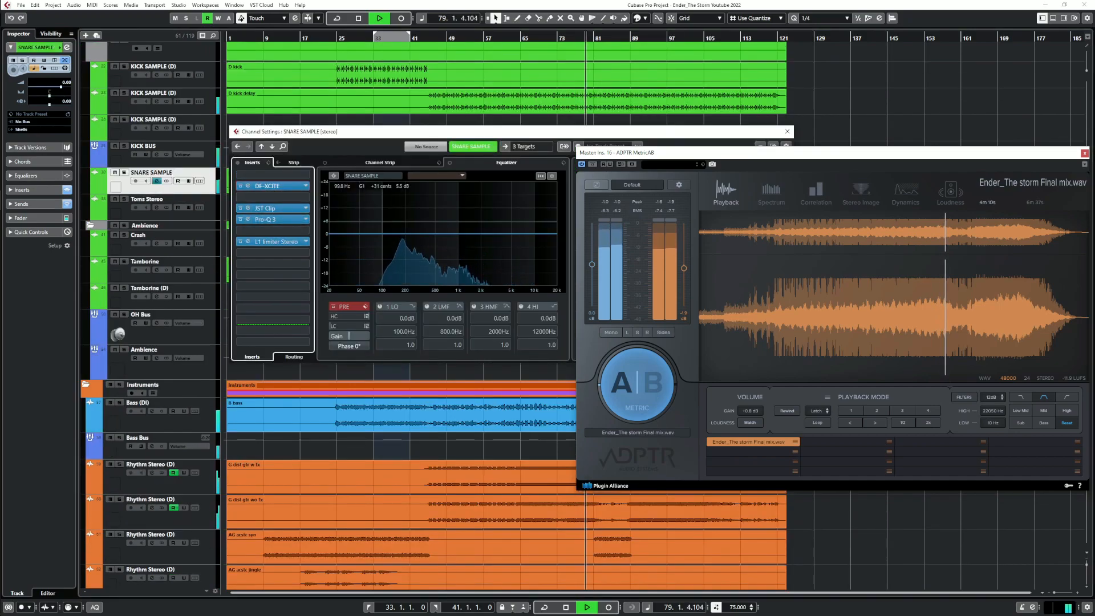
drag(403, 232, 402, 226)
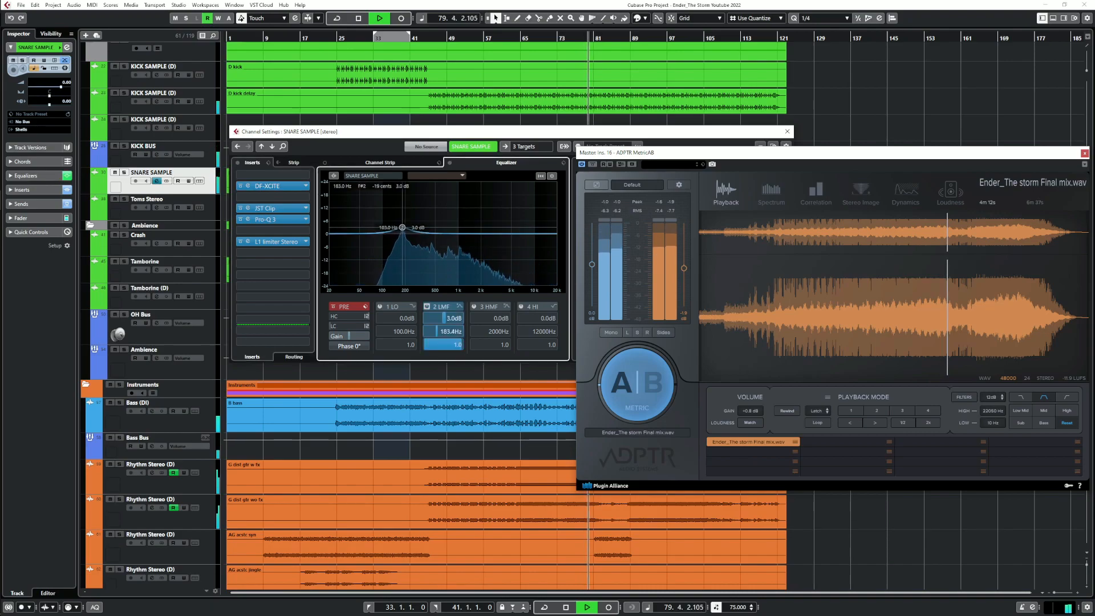
drag(402, 227, 402, 229)
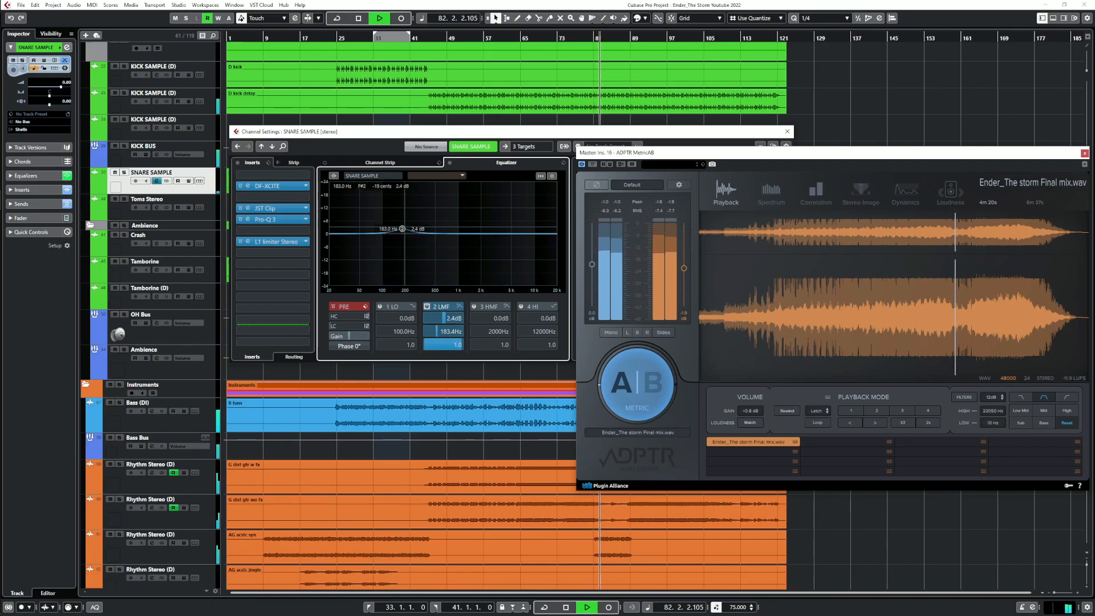
drag(402, 228, 402, 229)
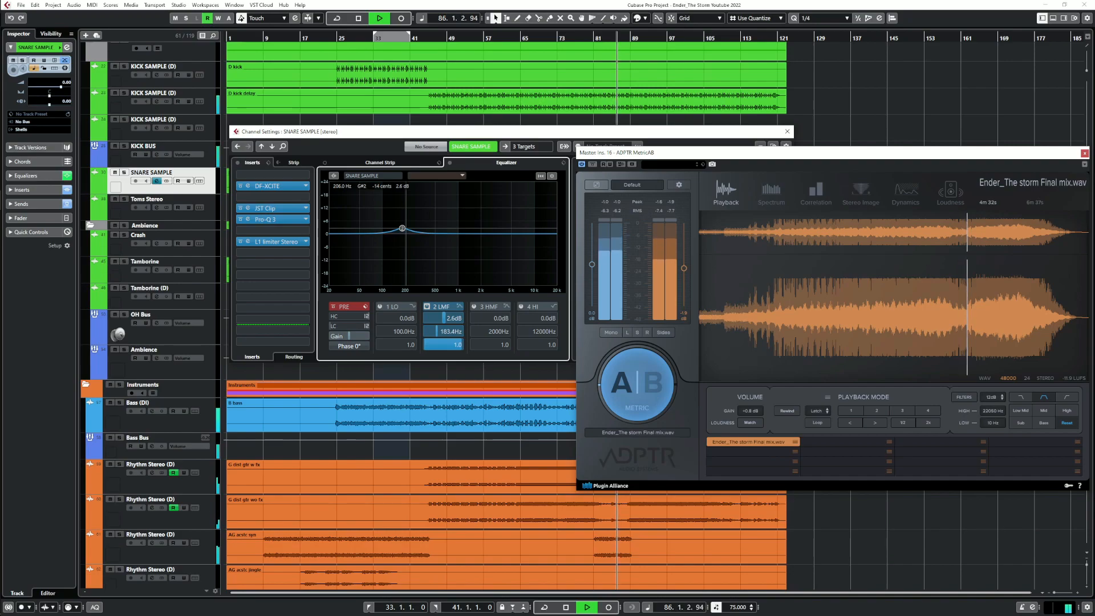
Compare the mix containing the boosted snare with the reference from bar 86 to bar 90
click(637, 383)
click(637, 384)
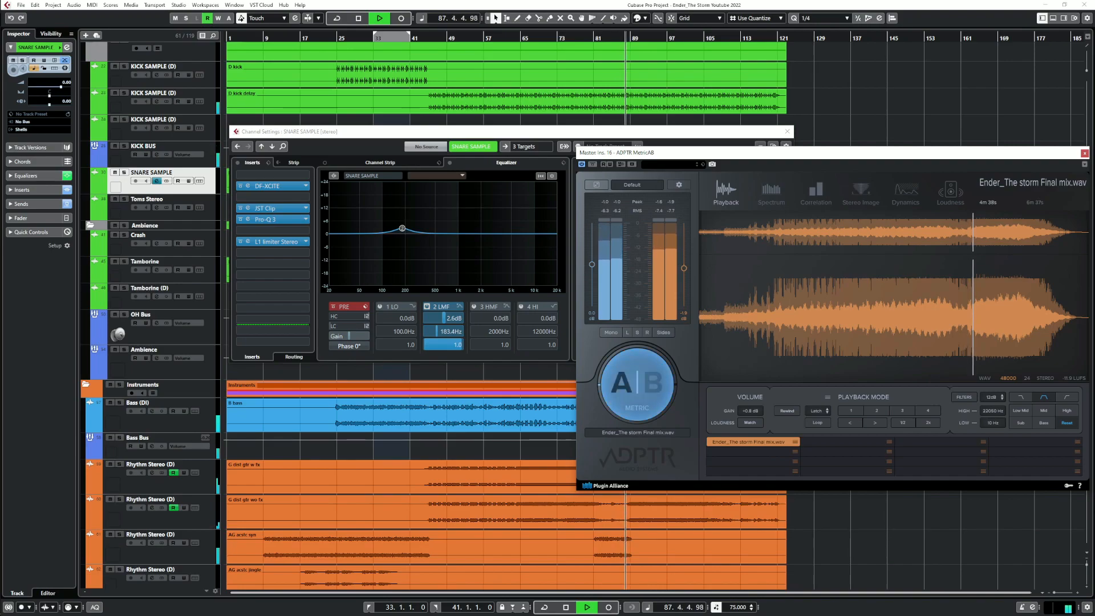
click(637, 383)
click(638, 383)
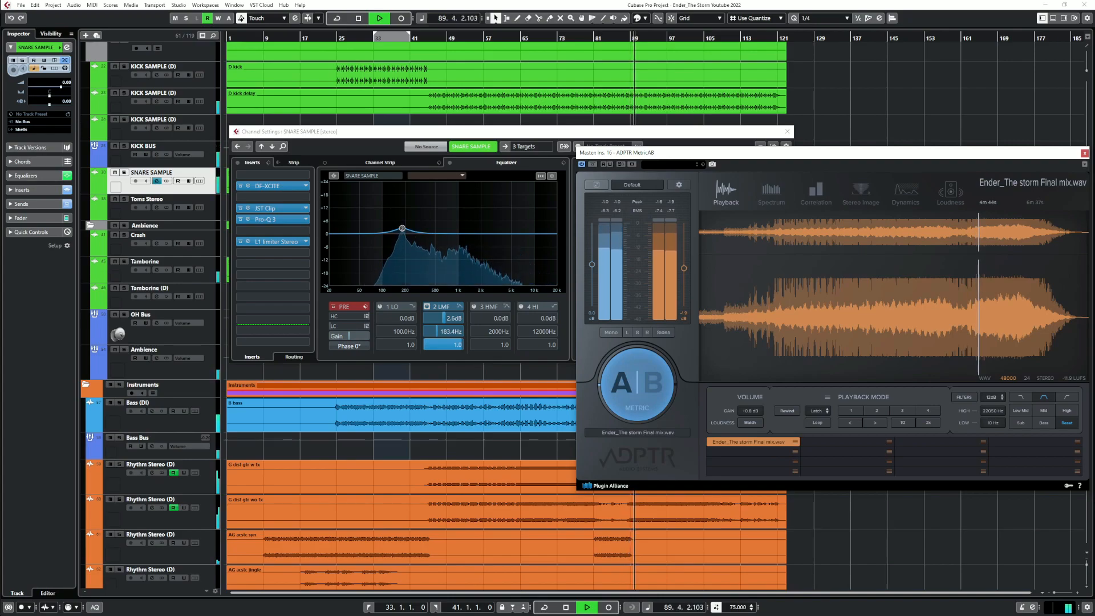
click(637, 383)
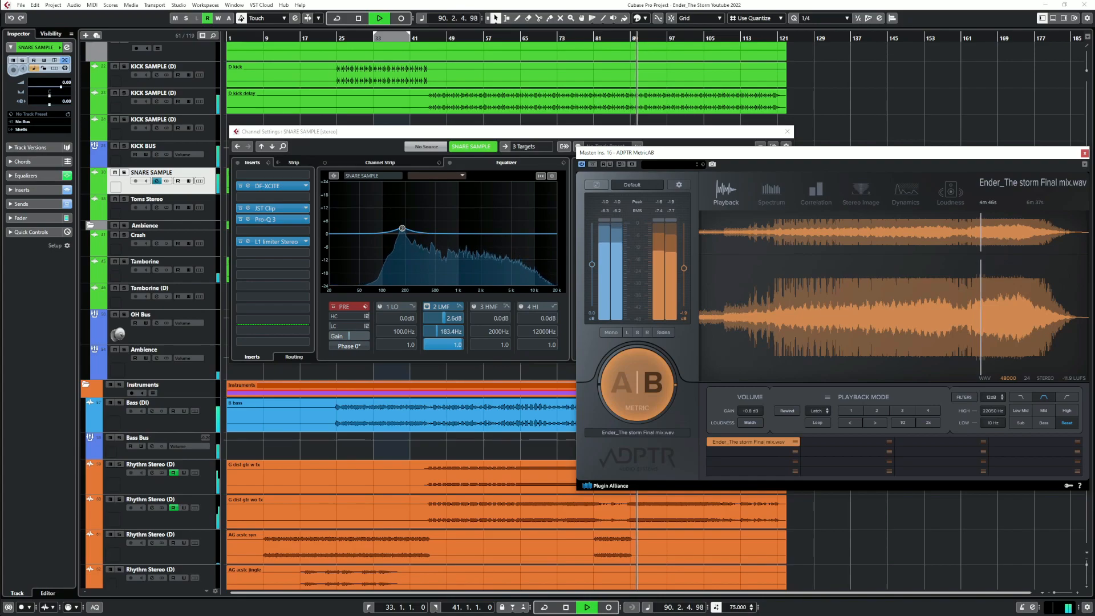
Uncover the SNARE SAMPLE fader section, return to the current mix, and mute and unmute the snare twice to hear its contribution
drag(620, 152, 616, 305)
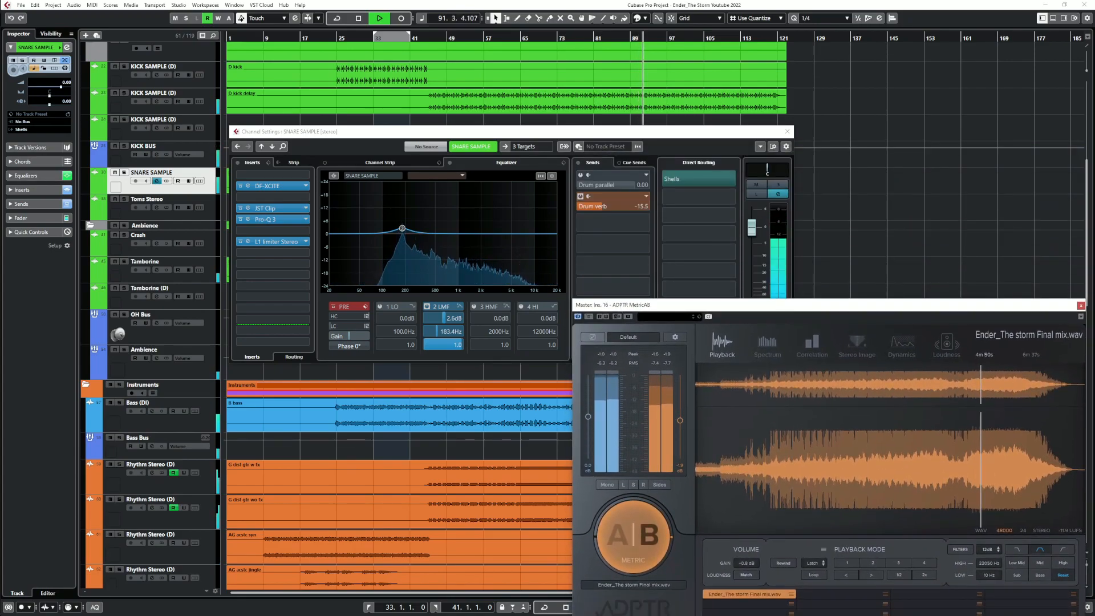
click(633, 536)
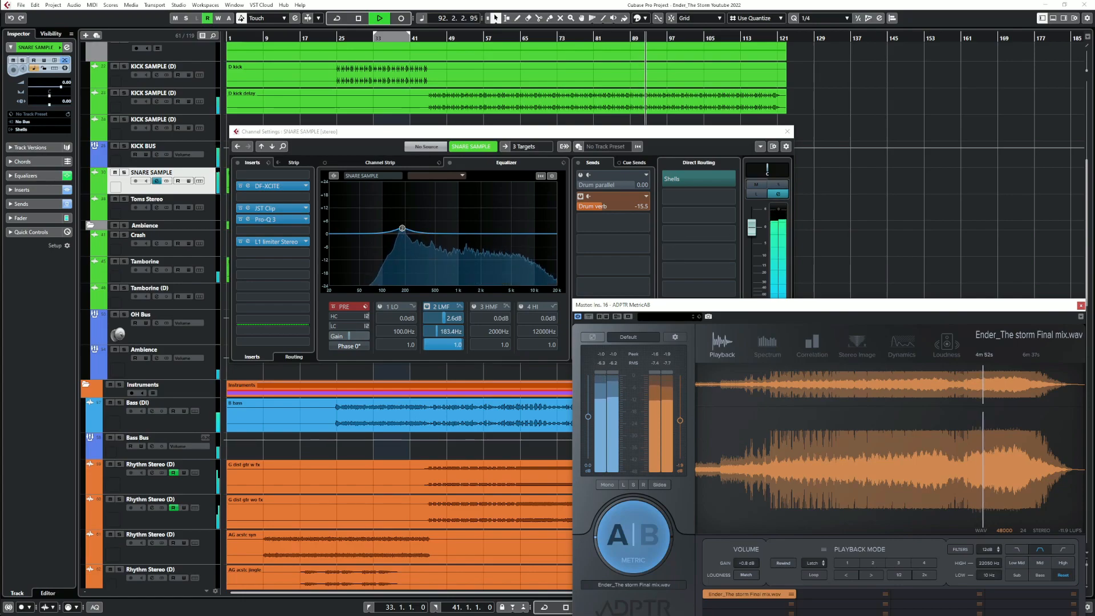
click(757, 185)
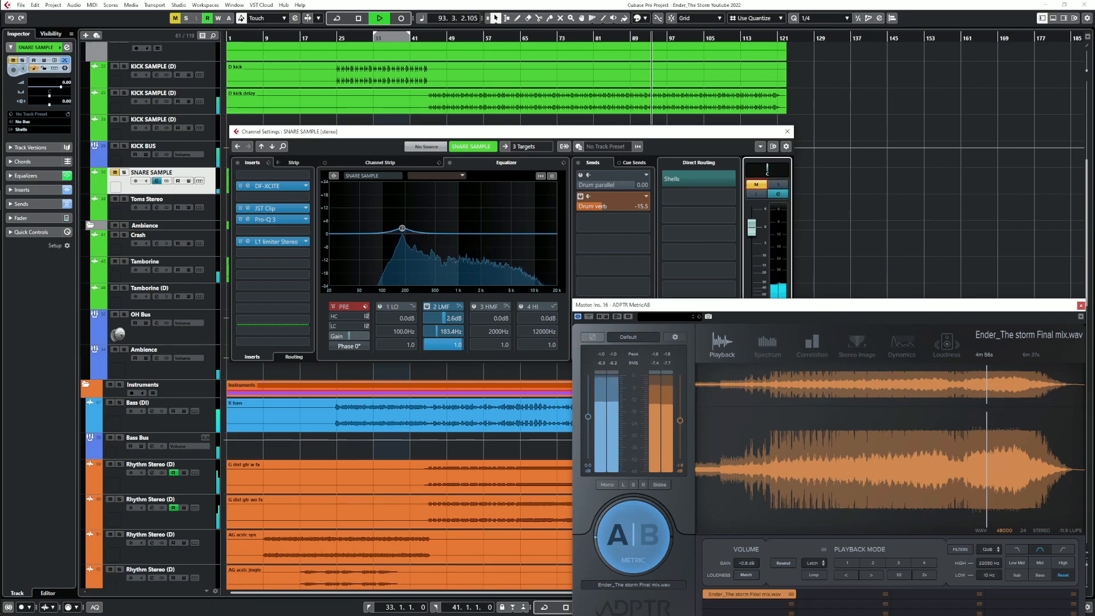
click(756, 184)
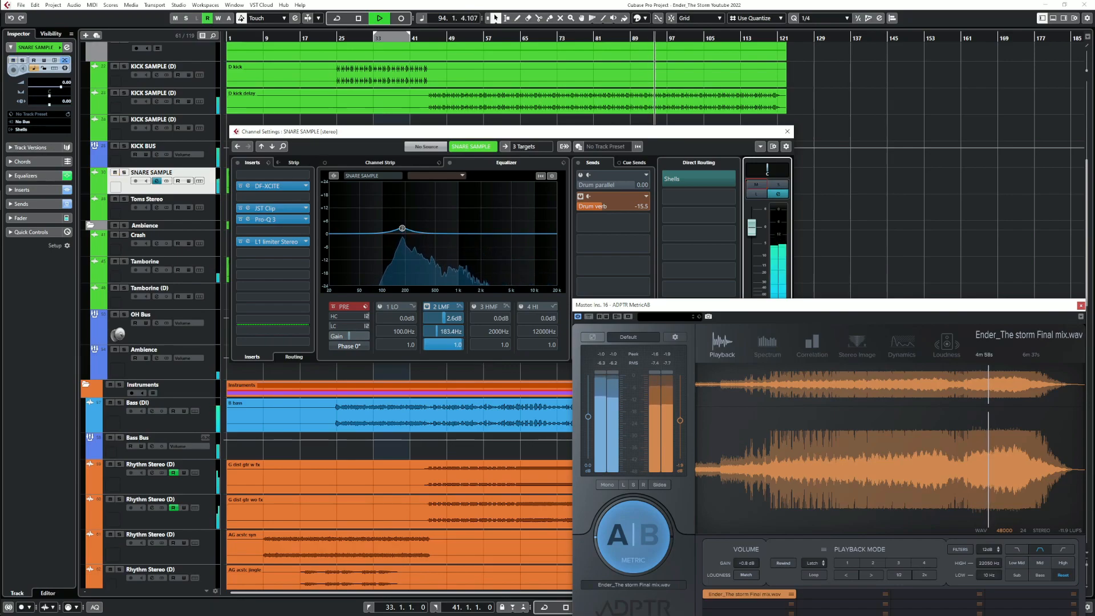
click(756, 184)
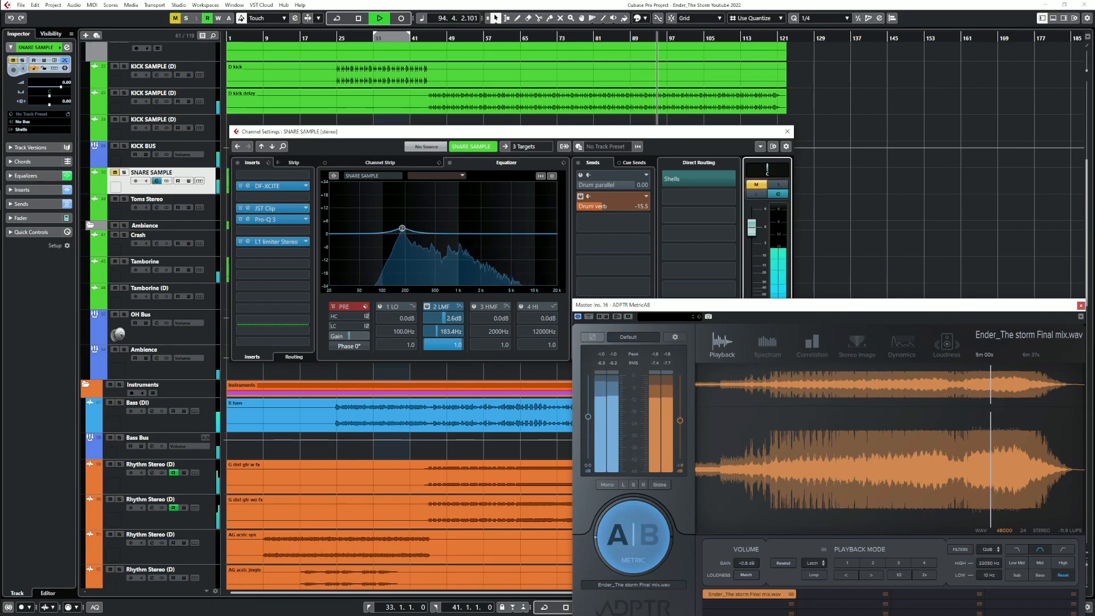
click(756, 184)
Switch to the reference at bar 95 and back to the current mix at bar 97, repositioning the MetricAB window
click(633, 536)
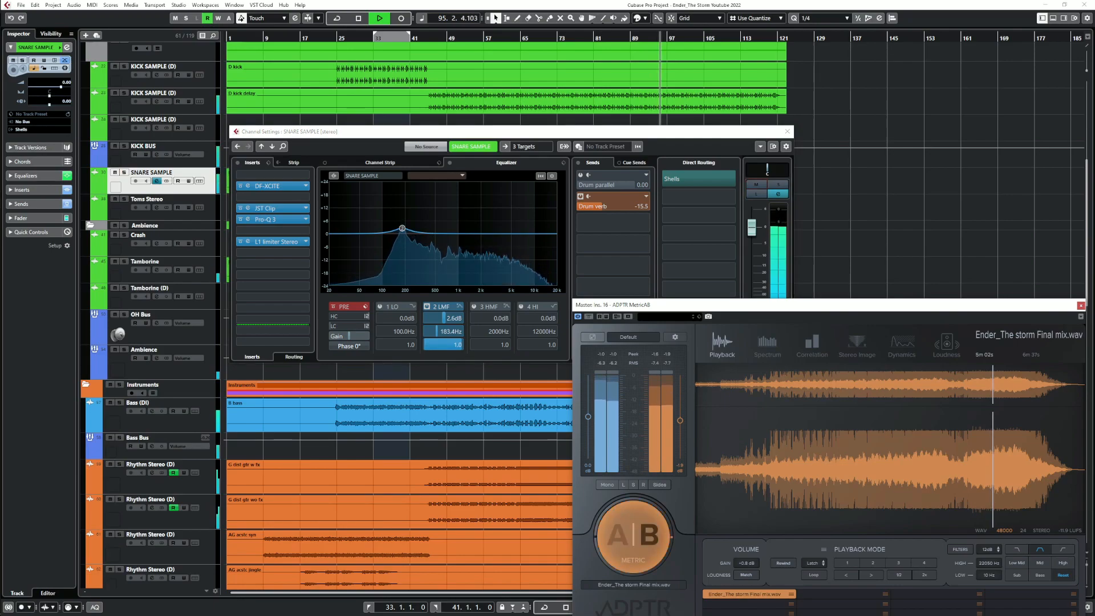
drag(696, 308, 635, 155)
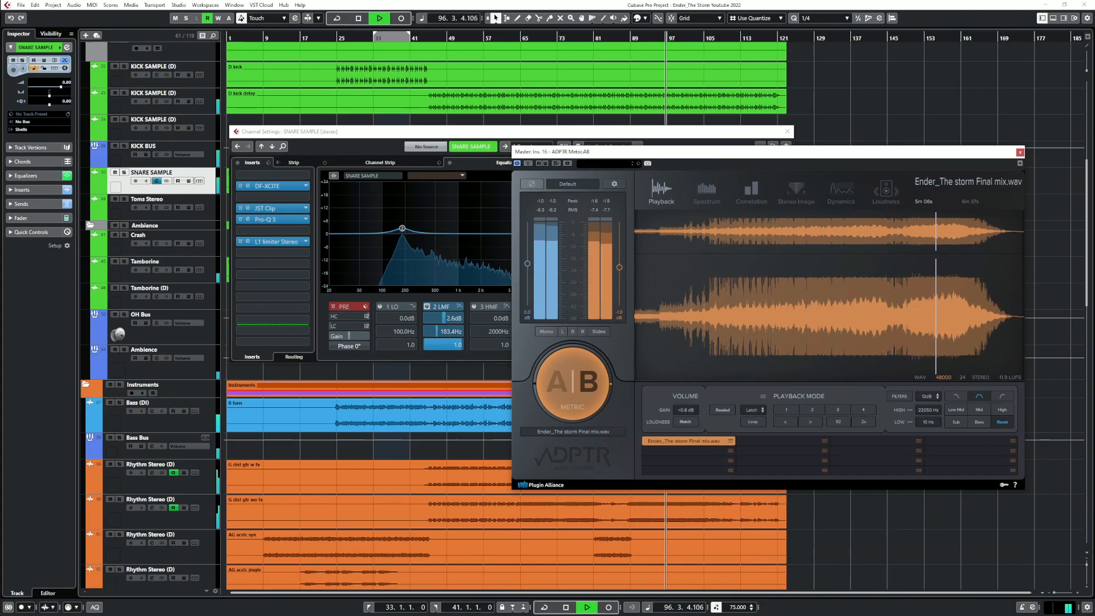
click(572, 384)
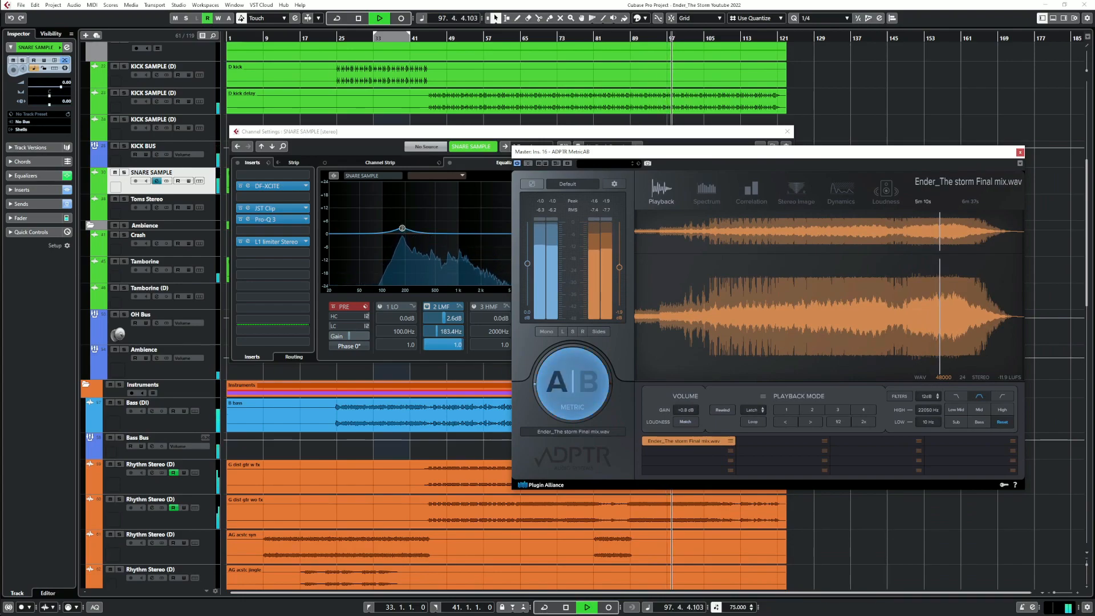
Move MetricAB clear of the snare's channel controls, mute SNARE SAMPLE, and close its channel settings
drag(685, 152, 723, 282)
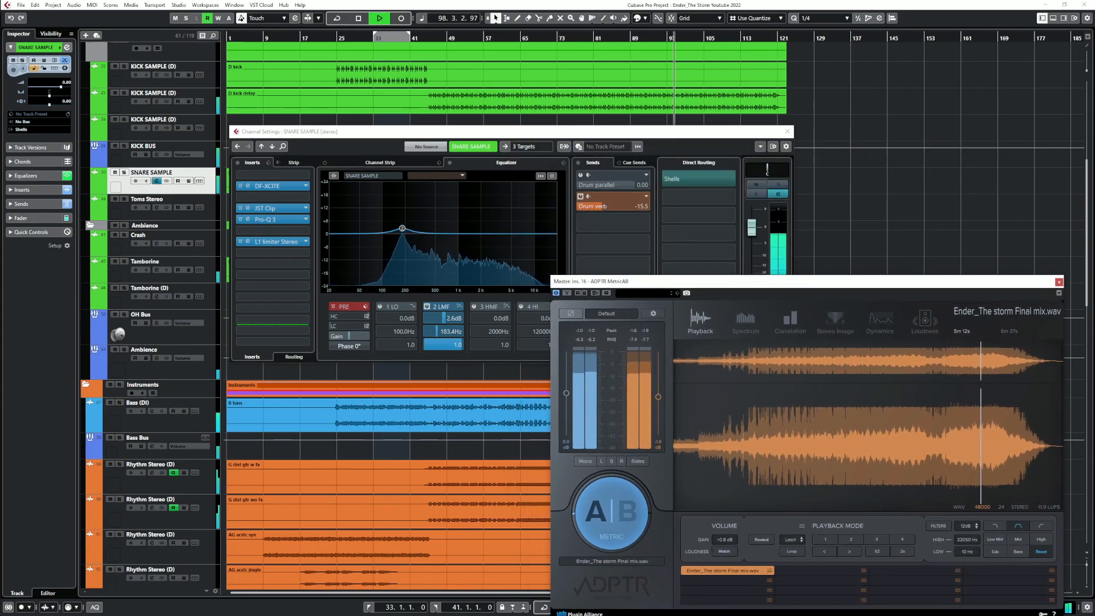
click(756, 184)
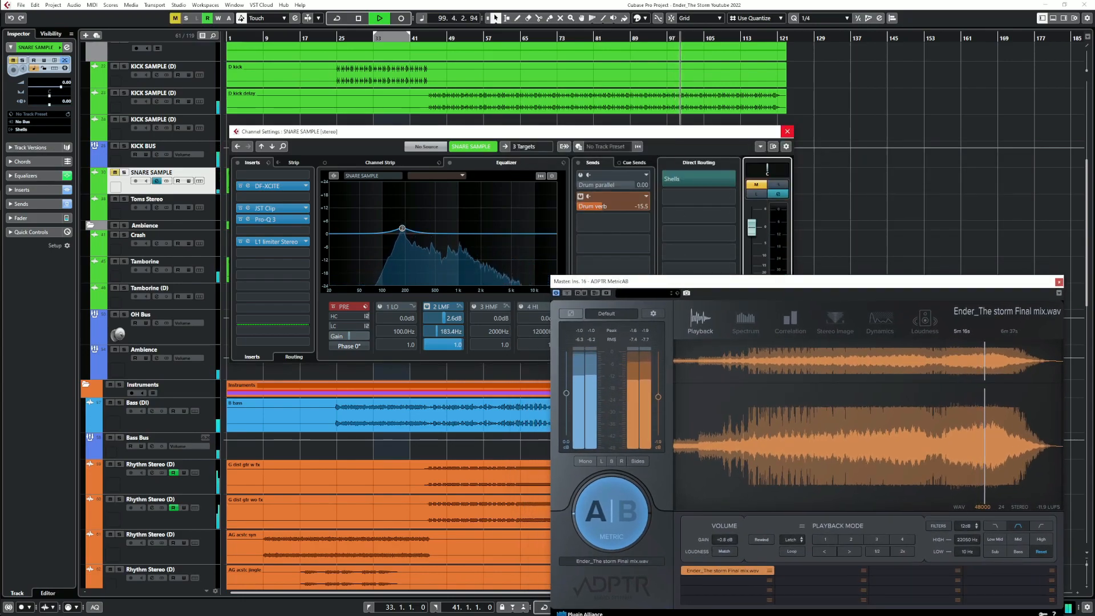
click(787, 131)
Inspect the Pro-L 2 limiter on the Drums bus, then close the plug-in and the channel settings
scroll(707, 171, up, 2)
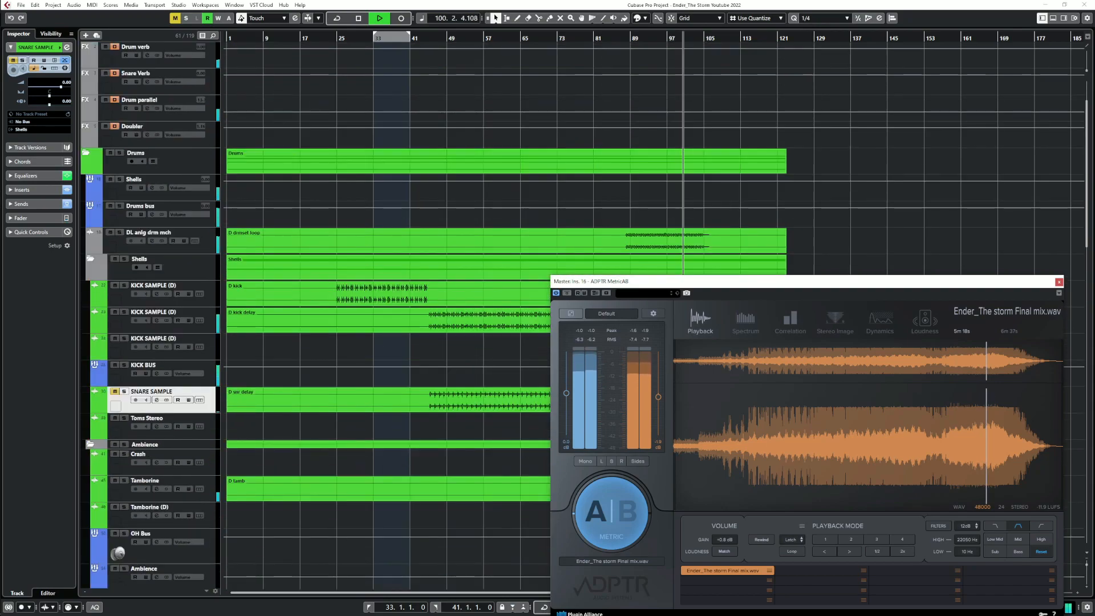
scroll(707, 173, down, 1)
scroll(707, 171, up, 2)
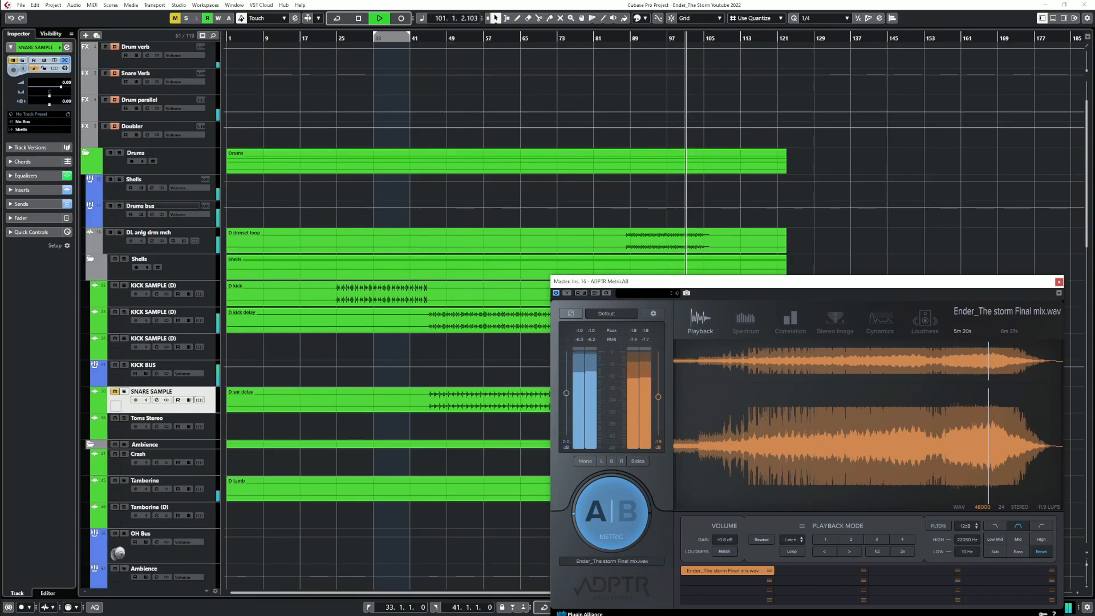
click(152, 214)
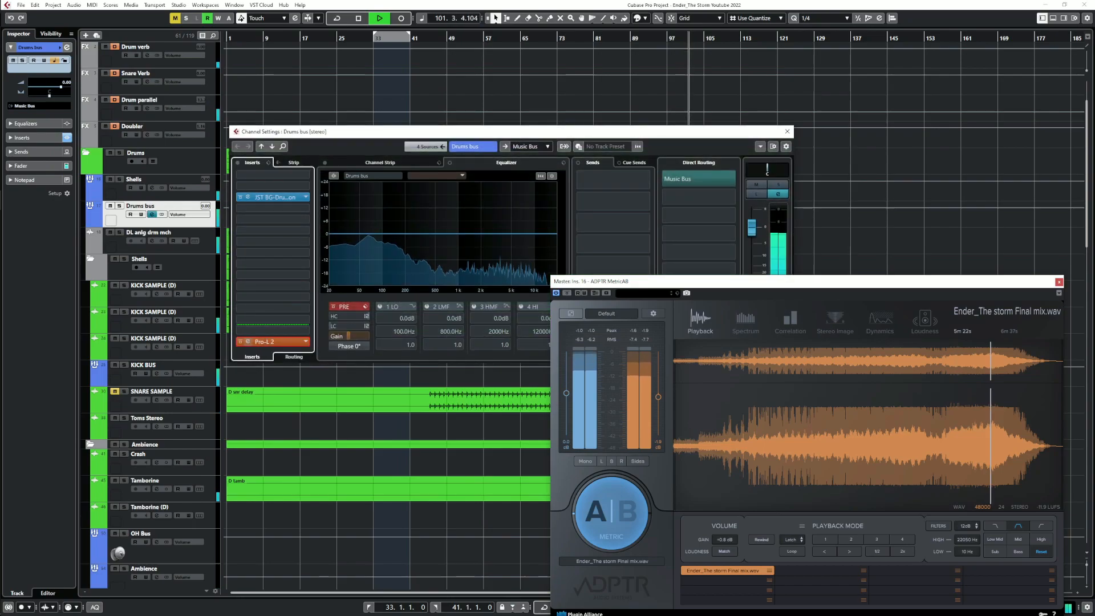
click(270, 341)
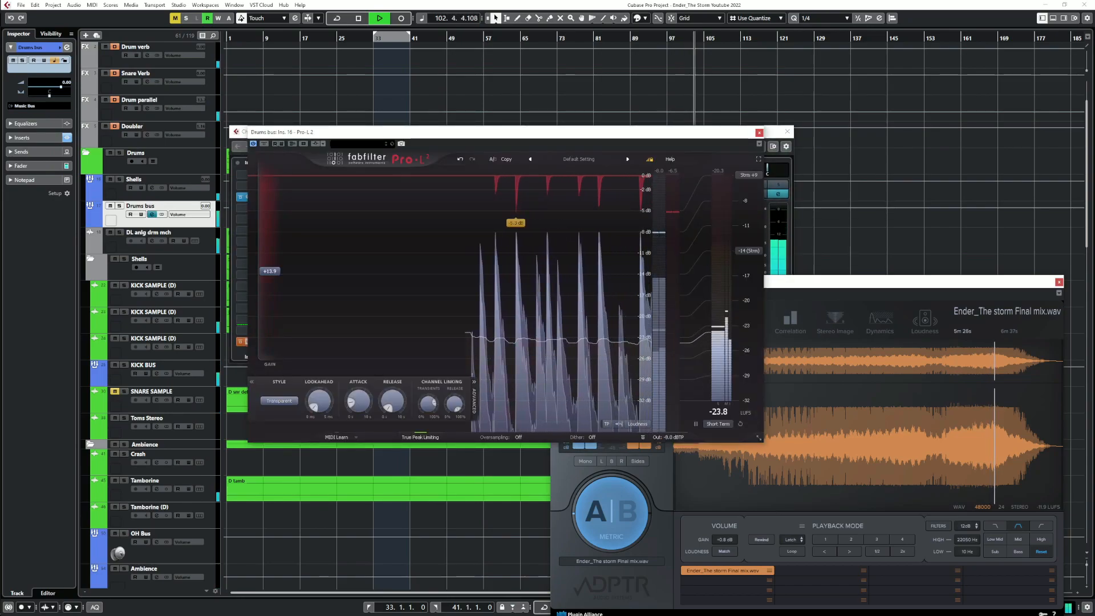
click(759, 133)
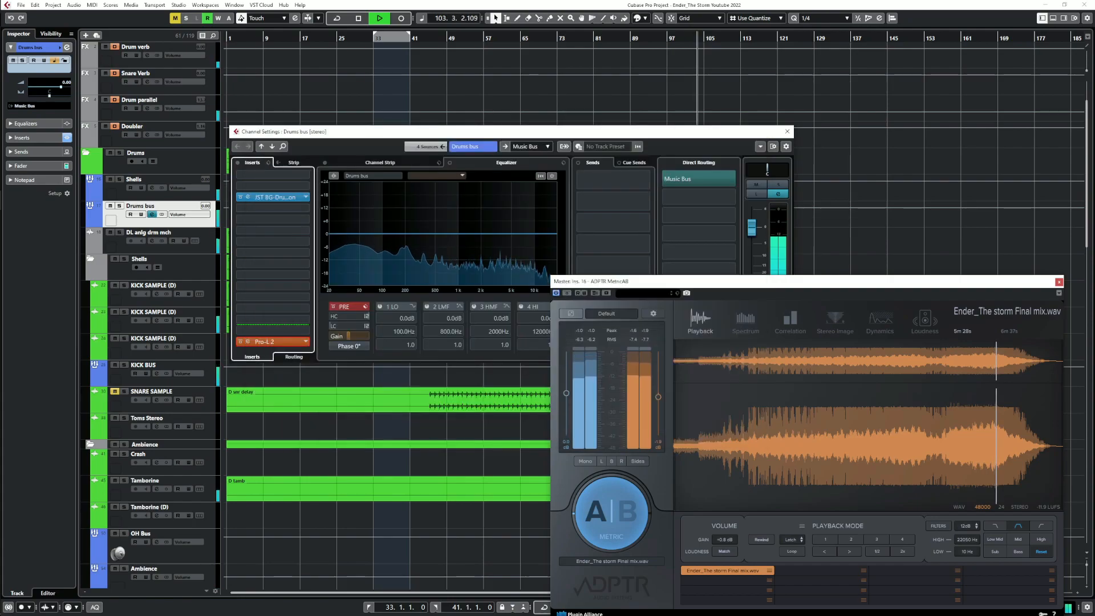
click(788, 132)
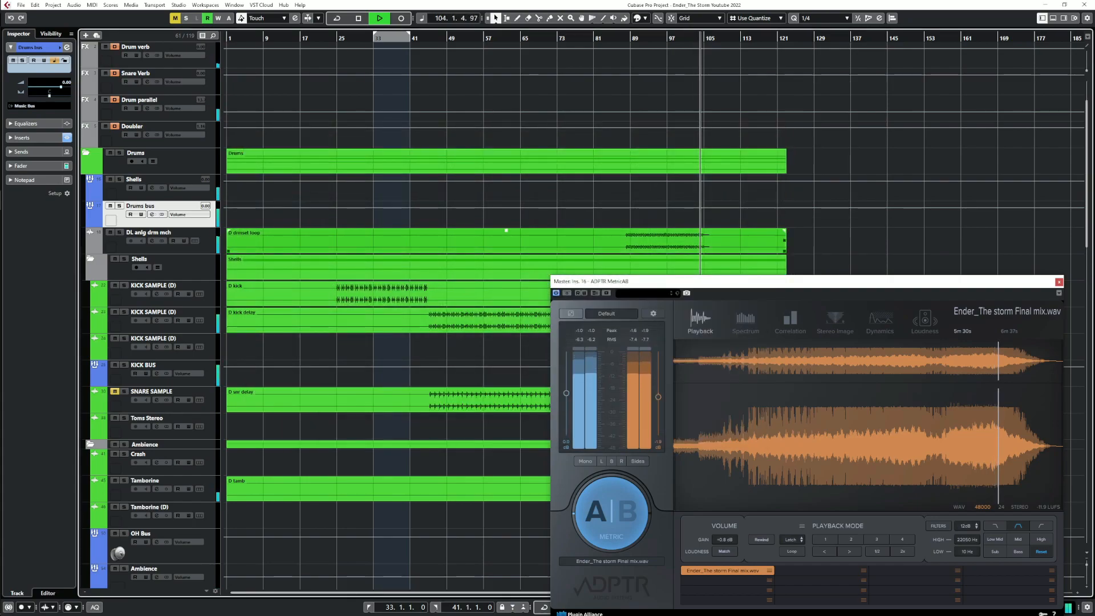
Alternate between the current mix and the reference from bar 104 to bar 111, and close the MetricAB window
click(611, 513)
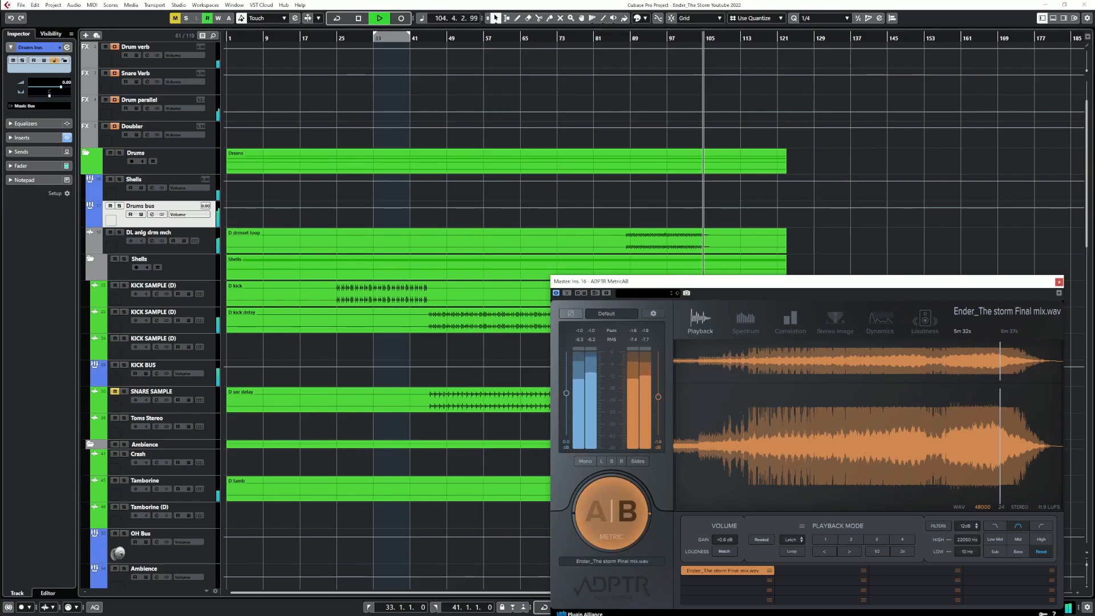
click(612, 513)
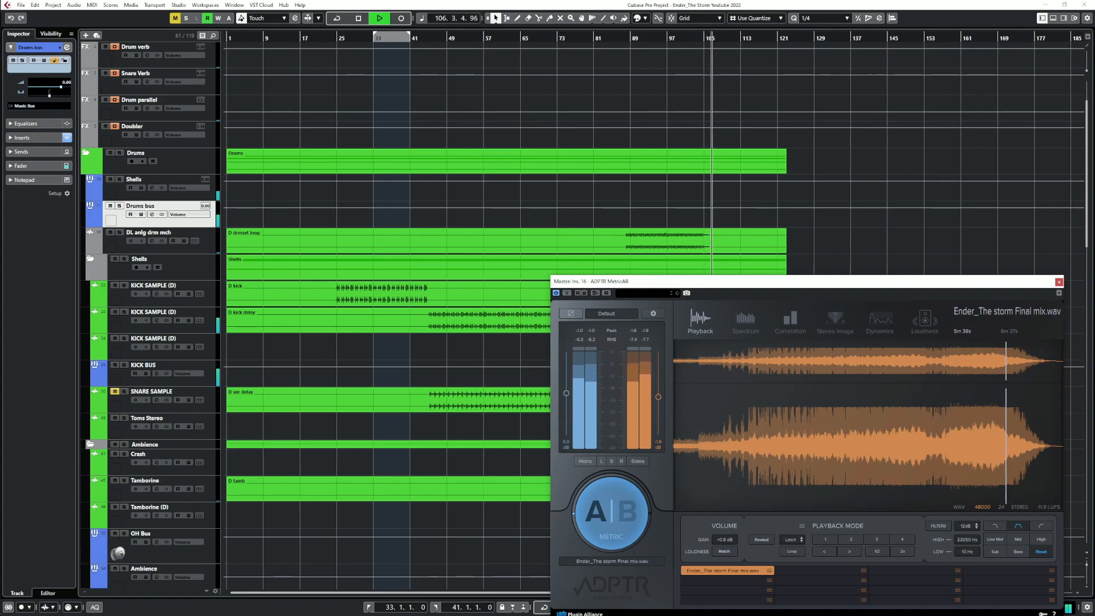
click(611, 513)
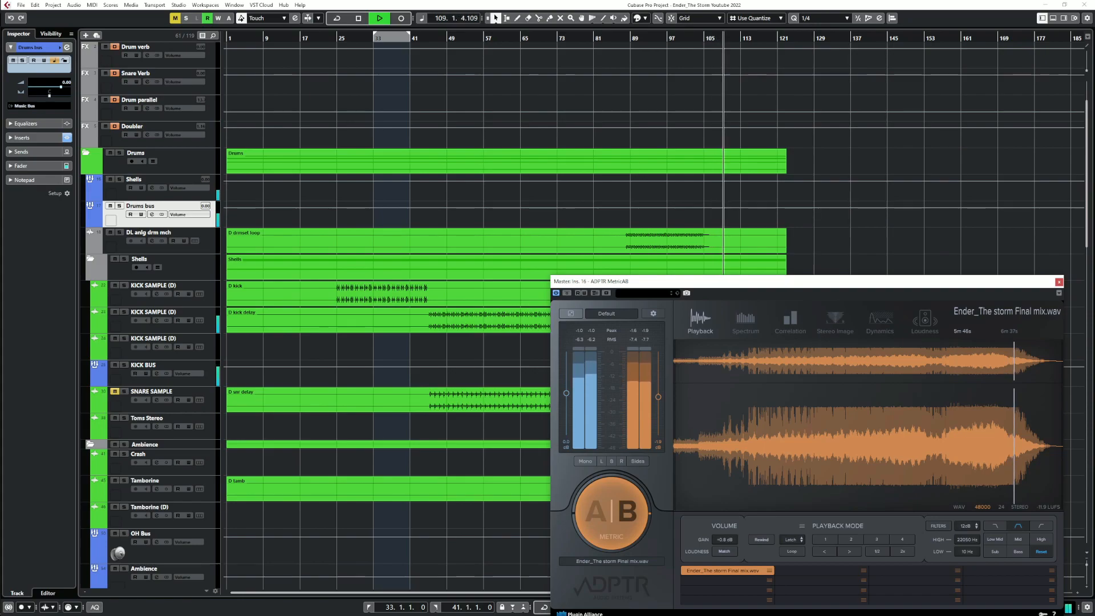
click(612, 513)
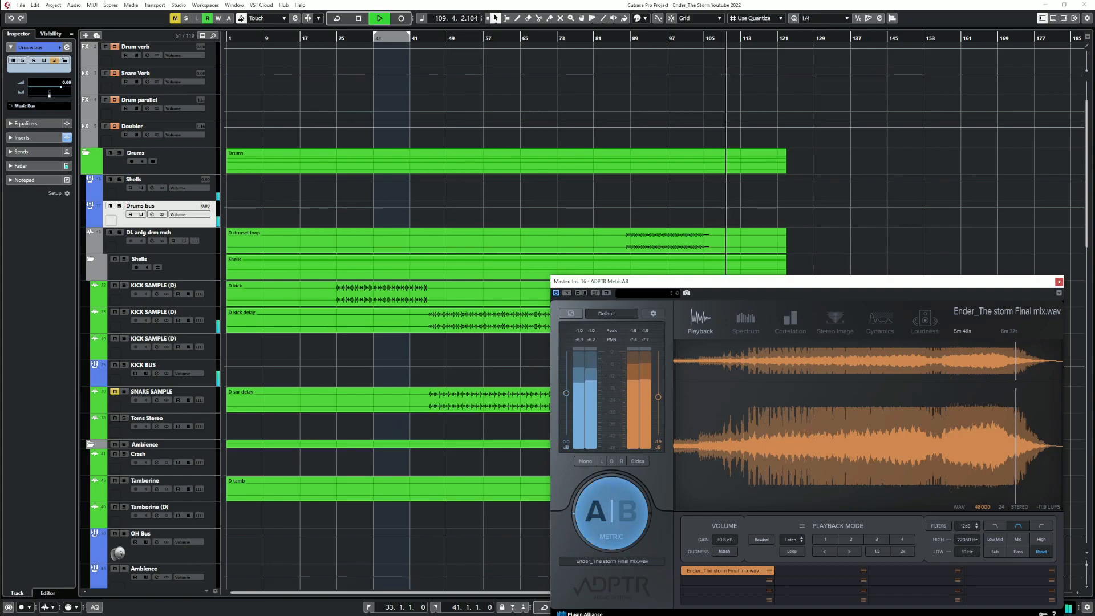
click(612, 513)
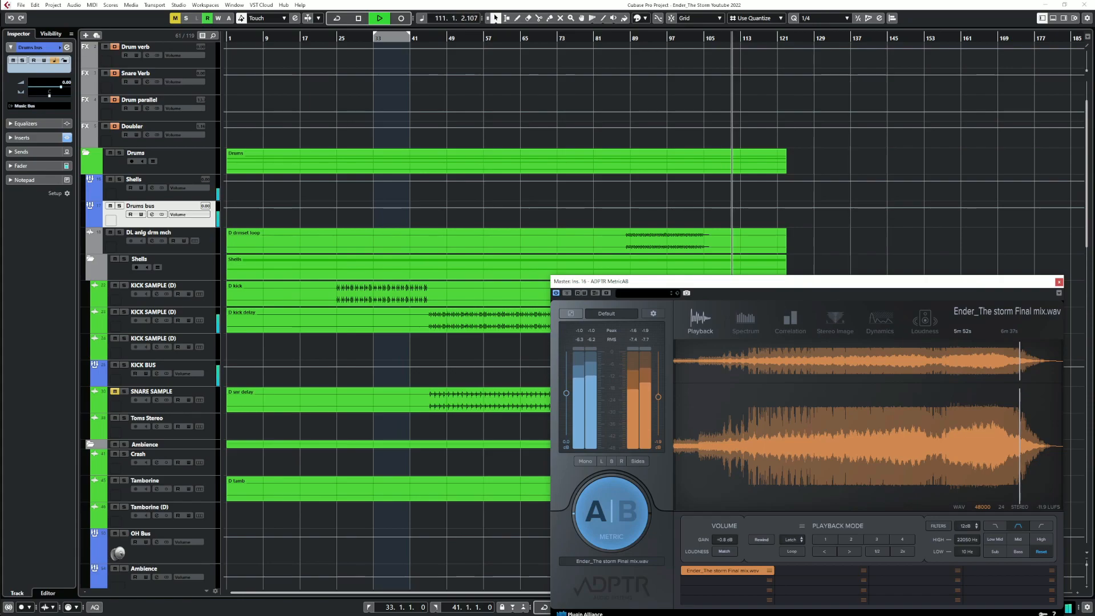
click(1059, 282)
scroll(653, 317, down, 8)
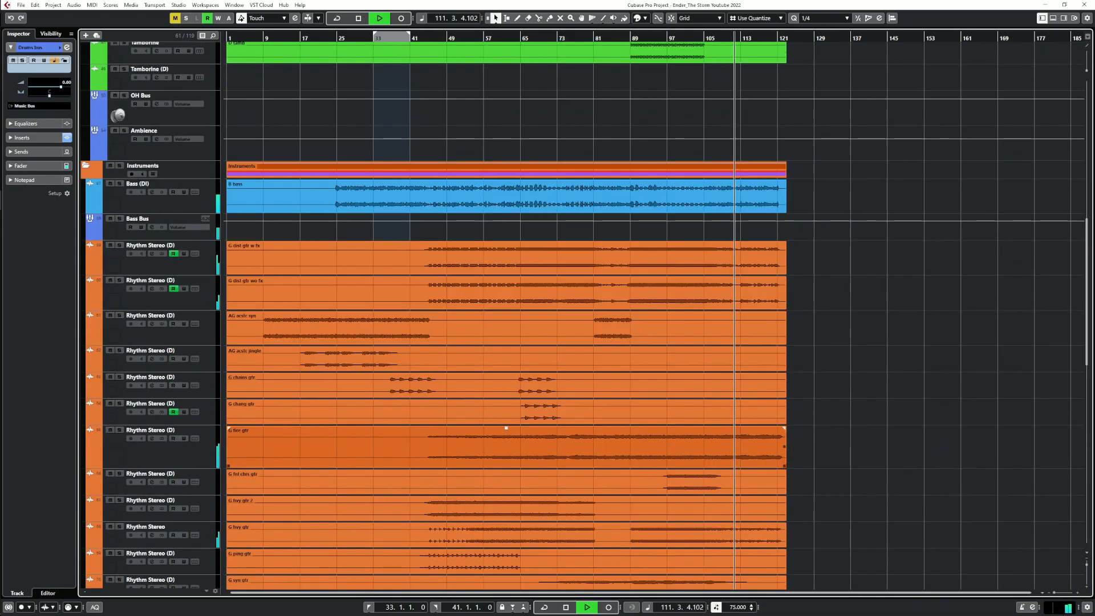
Play from bar 108 and audition the G dist gtr w fx and G dist gtr wo fx tracks in solo, one at a time
click(719, 38)
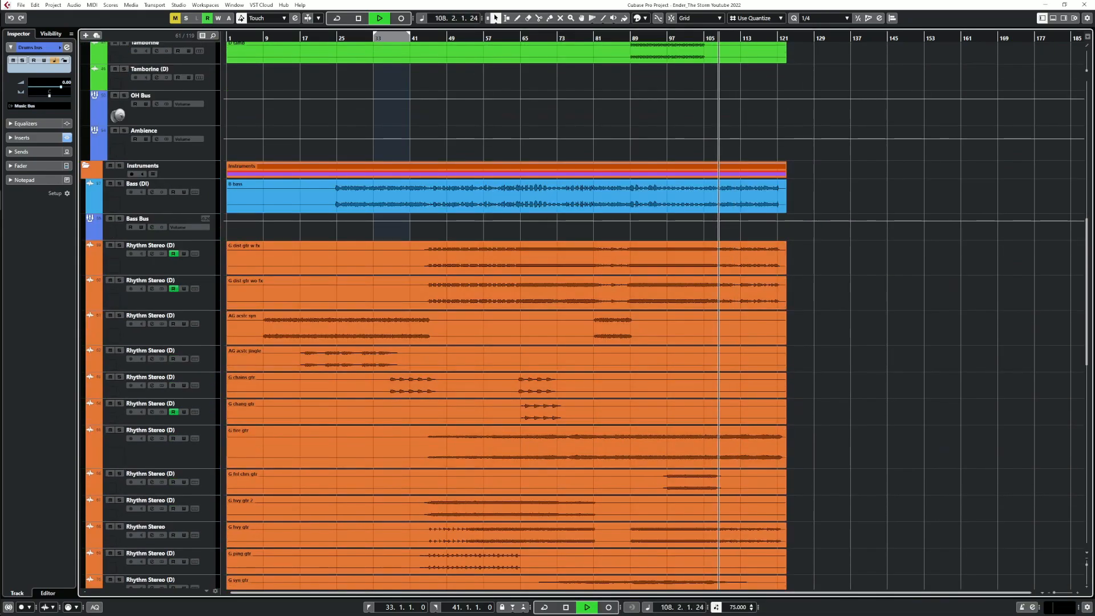
click(119, 245)
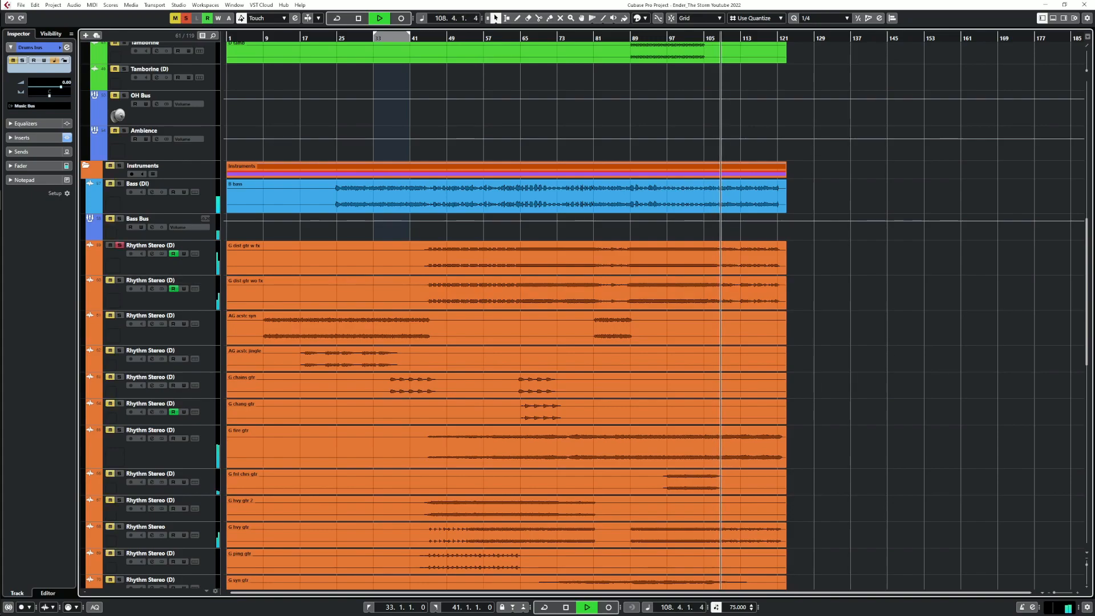
click(119, 245)
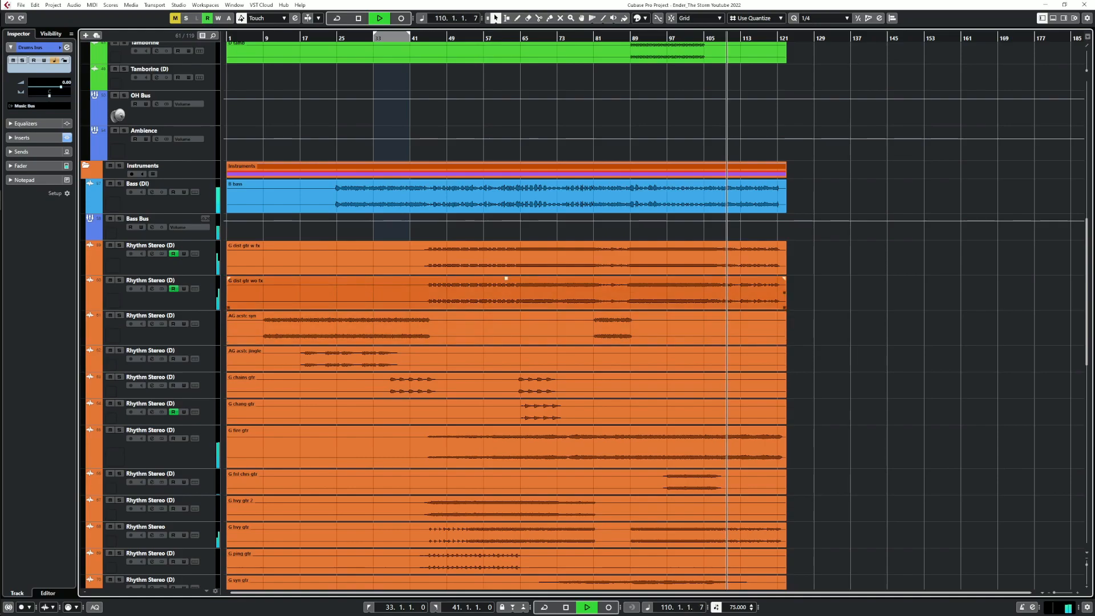
click(119, 280)
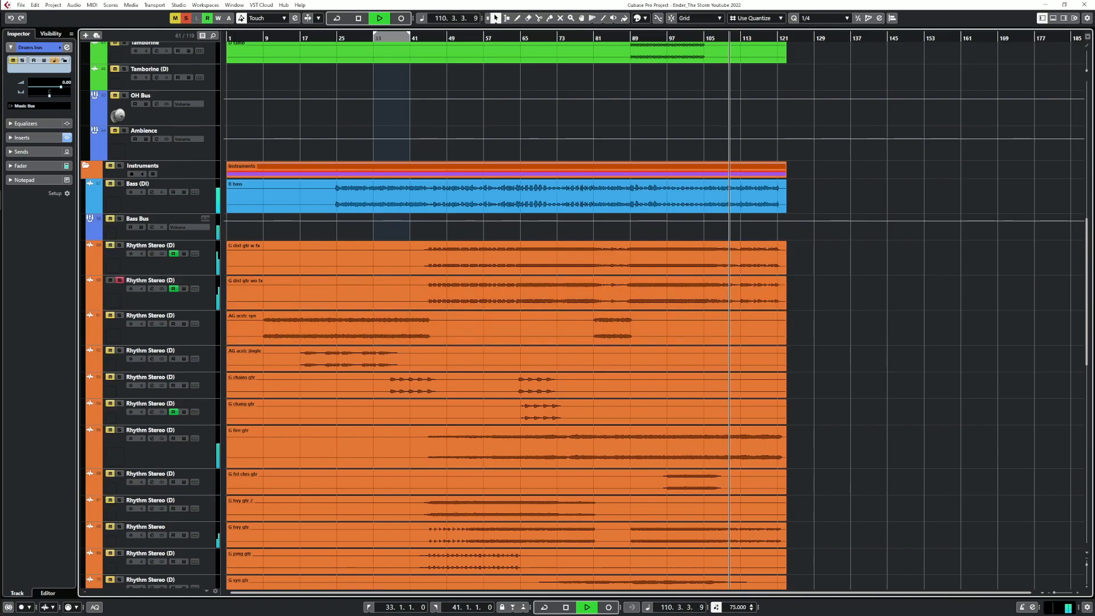
click(119, 280)
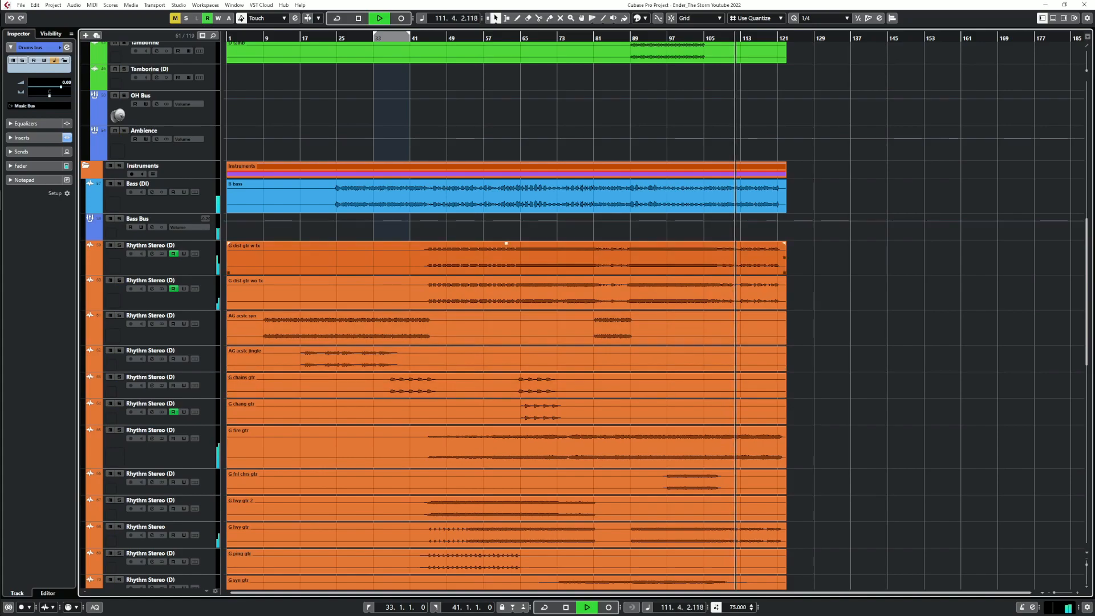
Show the volume automation of the G dist gtr w fx track and adjust its level between bar 109 and about bar 112
click(717, 38)
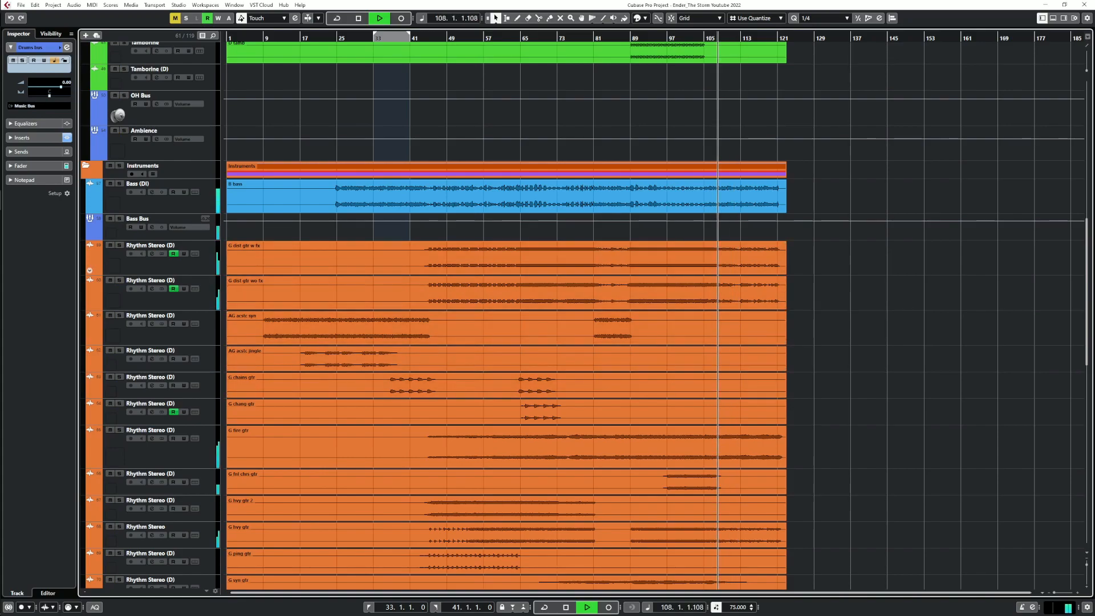
click(89, 270)
key(h)
key(h)
right_click(638, 284)
click(654, 287)
drag(643, 288, 676, 282)
right_click(658, 285)
click(663, 288)
key(space)
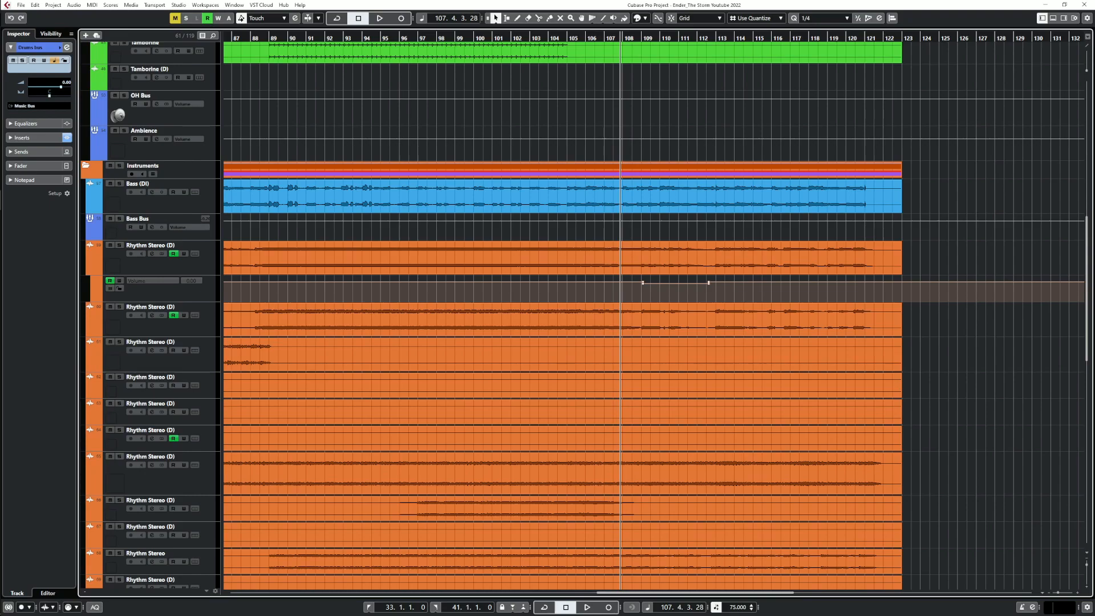
Move the playhead to bar 93 and check MetricAB on the Master channel, closing the plug-in and channel settings
scroll(622, 294, up, 6)
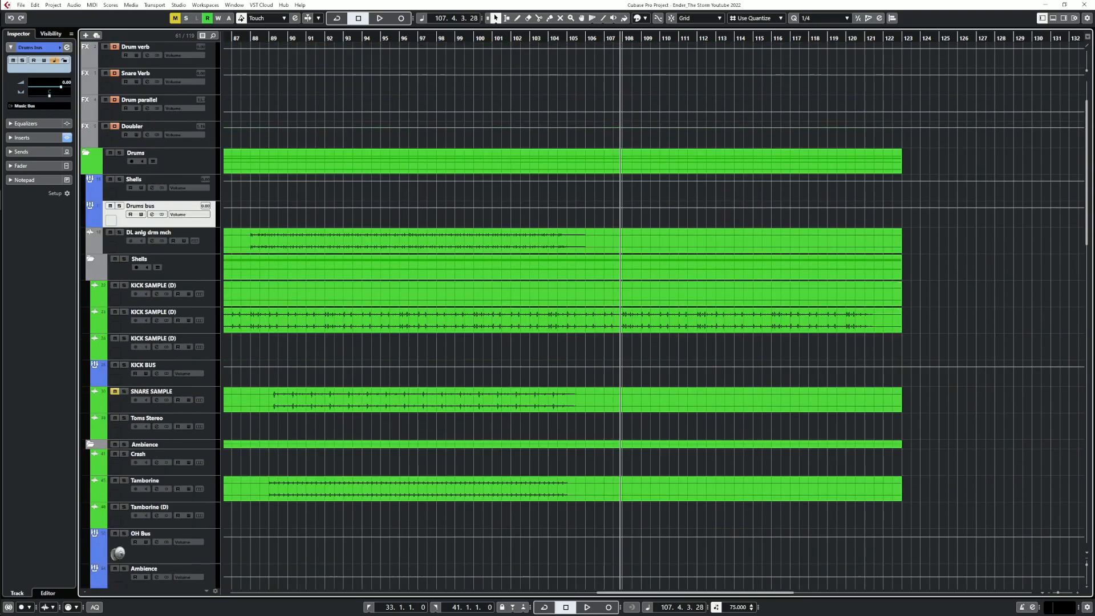
key(g)
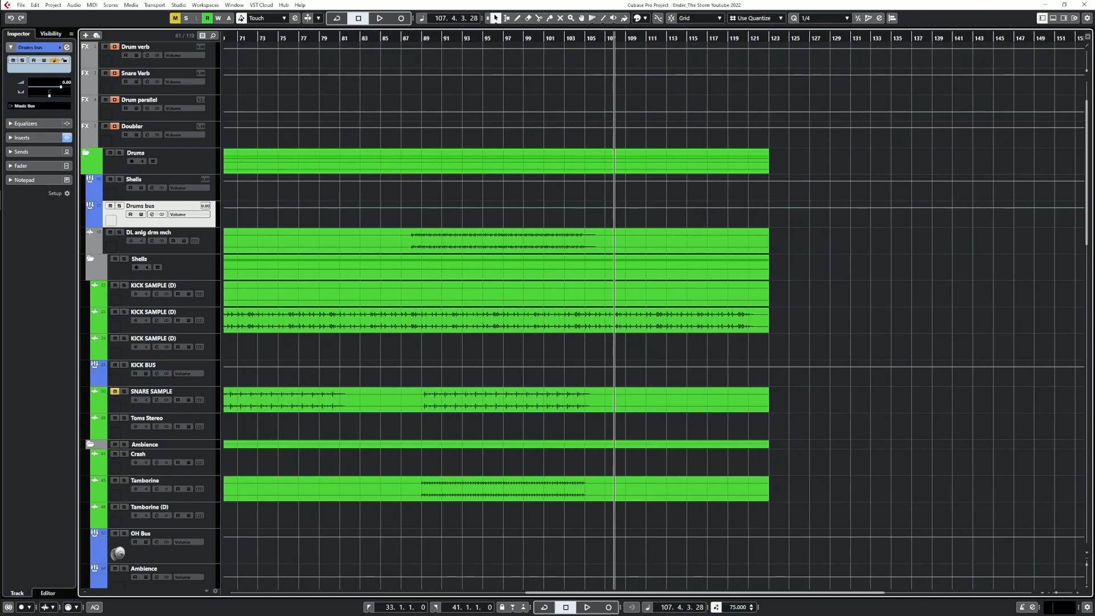
click(467, 38)
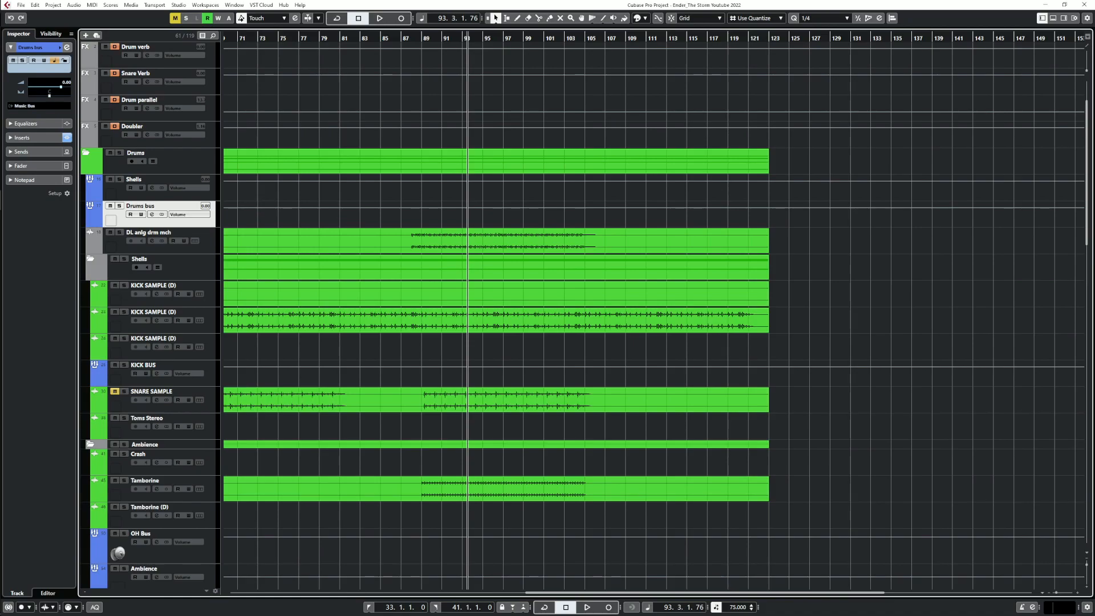
scroll(89, 252, up, 3)
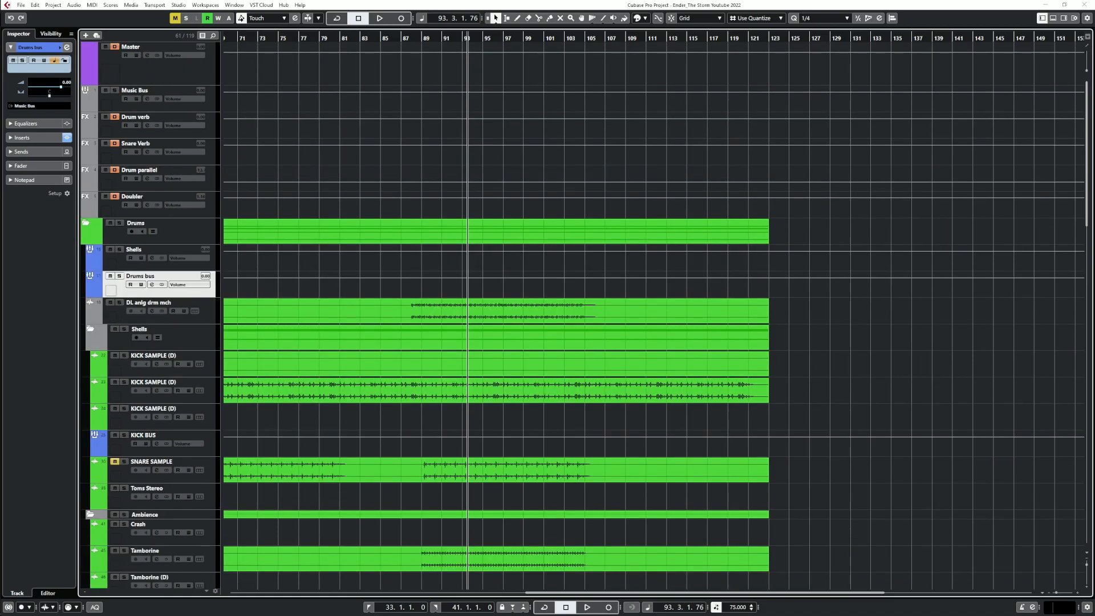
click(148, 55)
drag(354, 509, 381, 337)
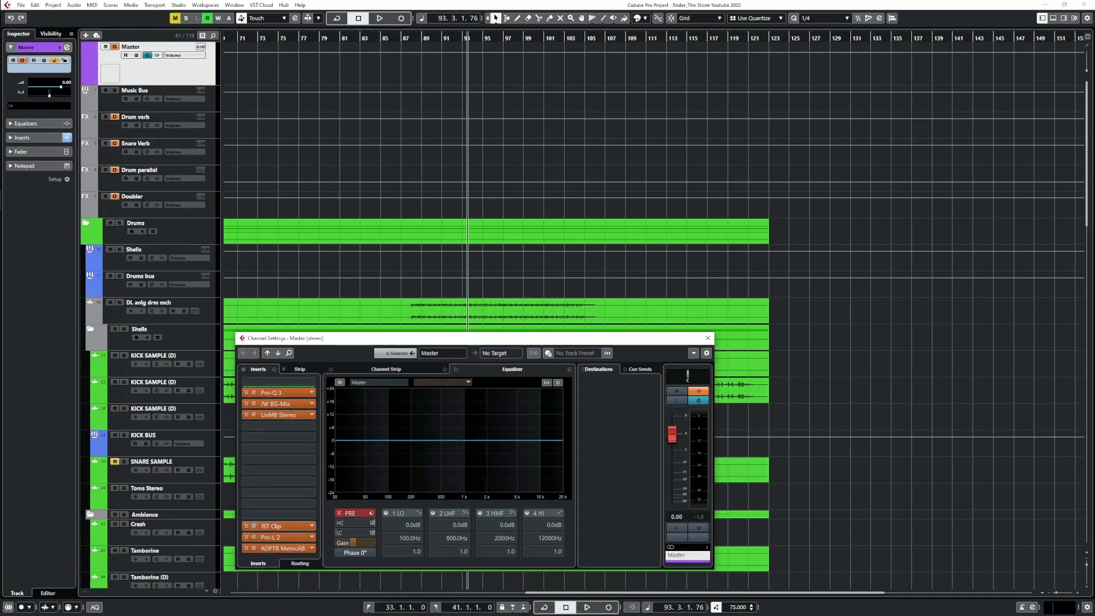
click(254, 548)
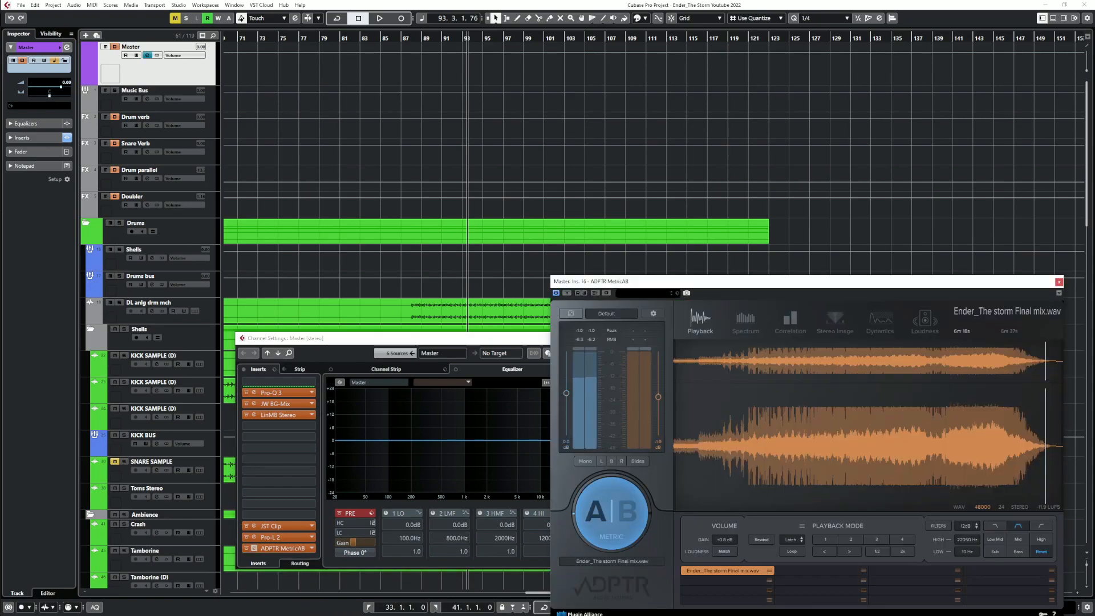
click(1059, 281)
click(707, 338)
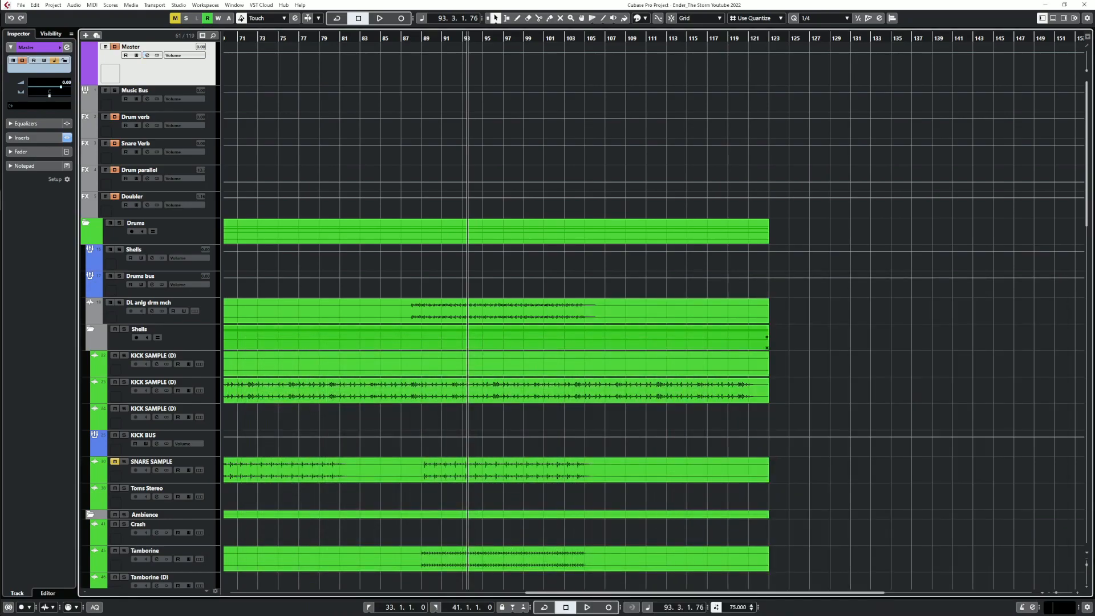
Unmute SNARE SAMPLE during playback from bar 93, and open the channel settings of the soloed DL anlg drm mch track
key(space)
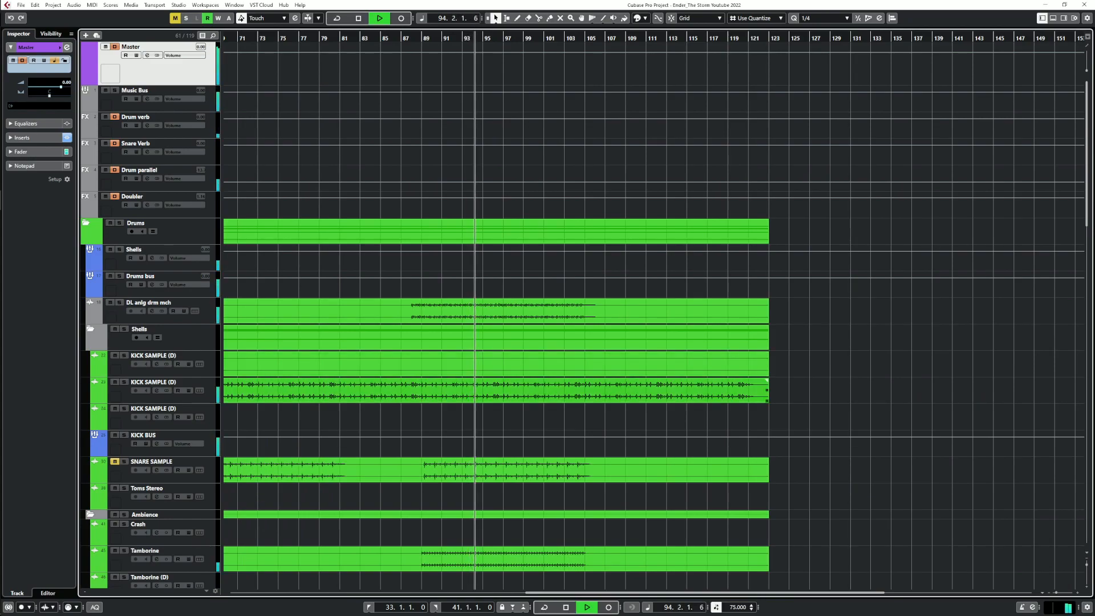
scroll(570, 313, down, 4)
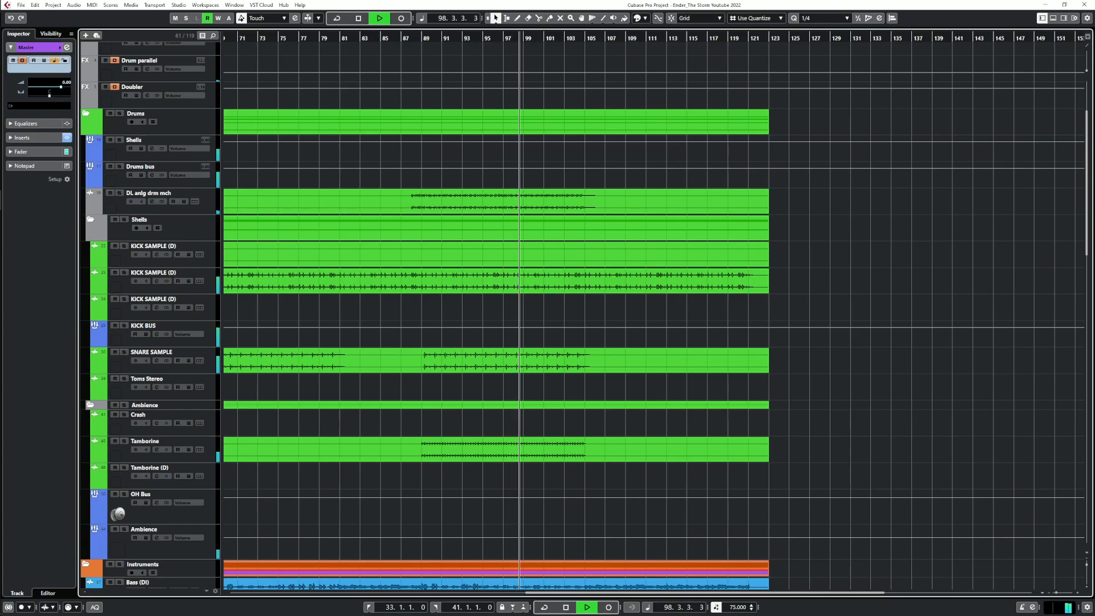
scroll(654, 311, up, 3)
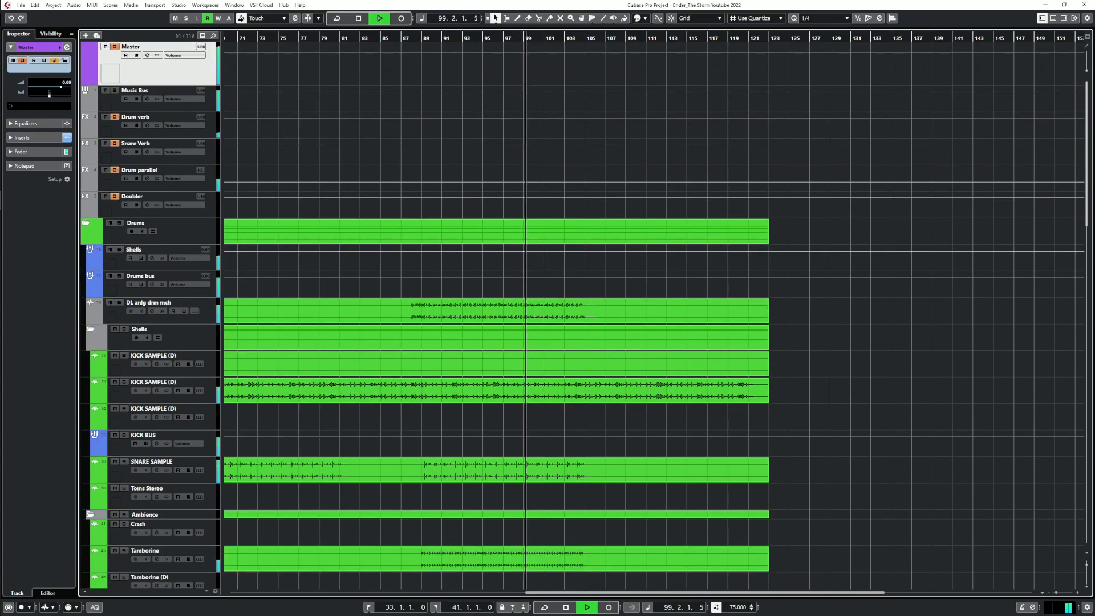
scroll(485, 311, up, 3)
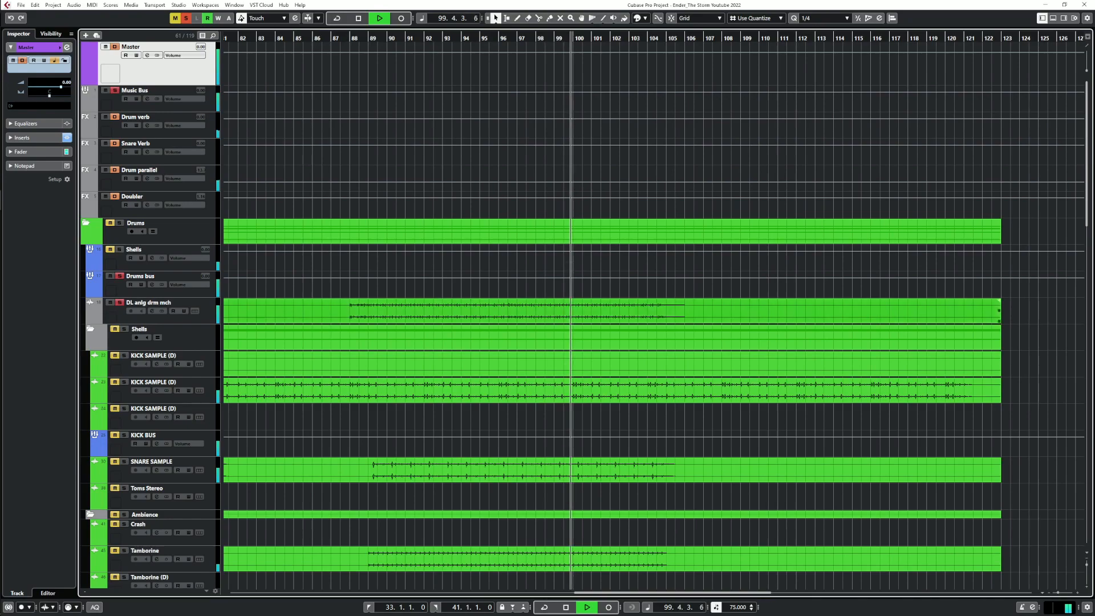
click(151, 312)
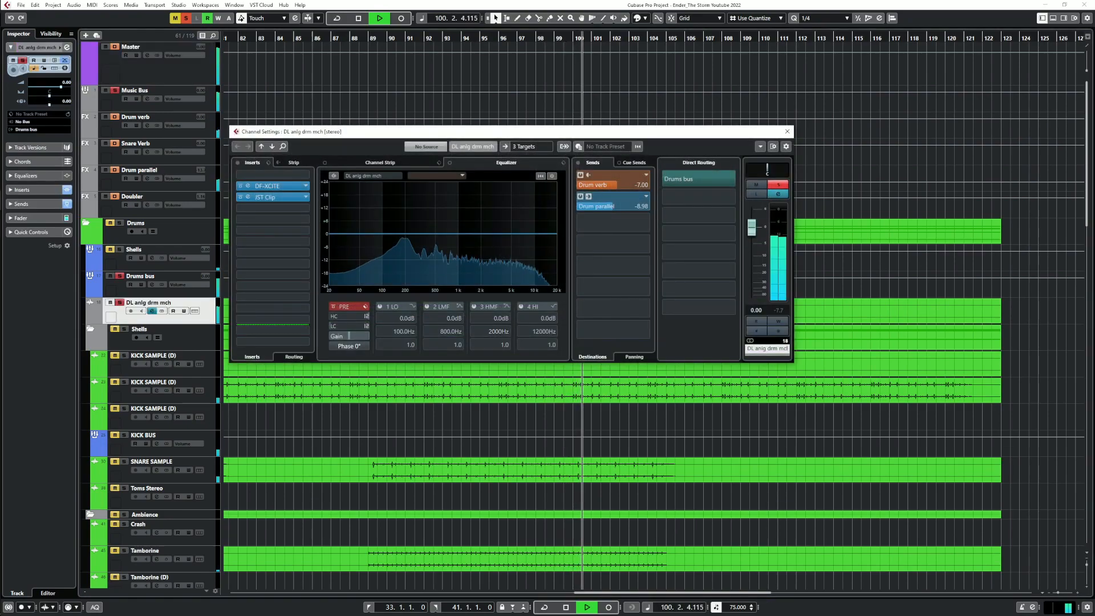
key(space)
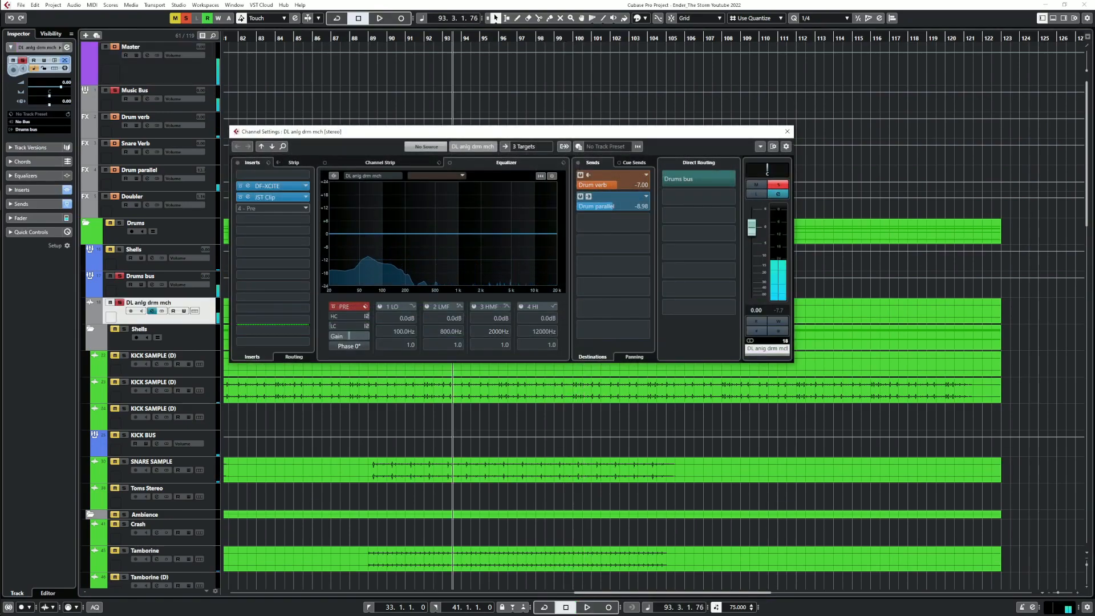
Try L1 limiter Stereo after JST Clip on the DL anlg drm mch channel during playback, and remove it from the insert
click(272, 208)
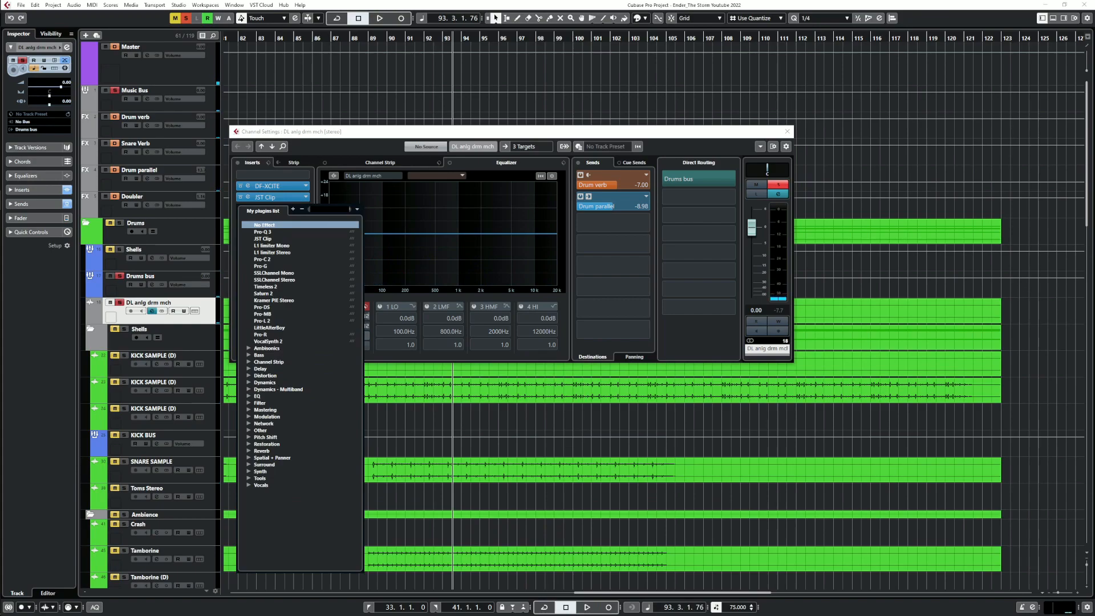
click(272, 252)
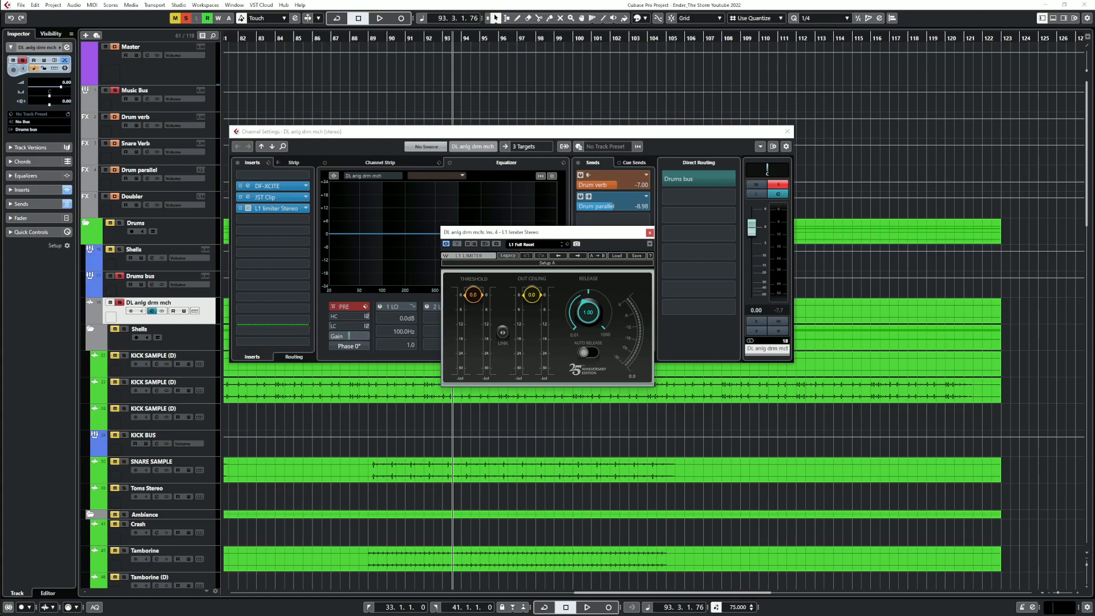
key(space)
drag(503, 333, 502, 361)
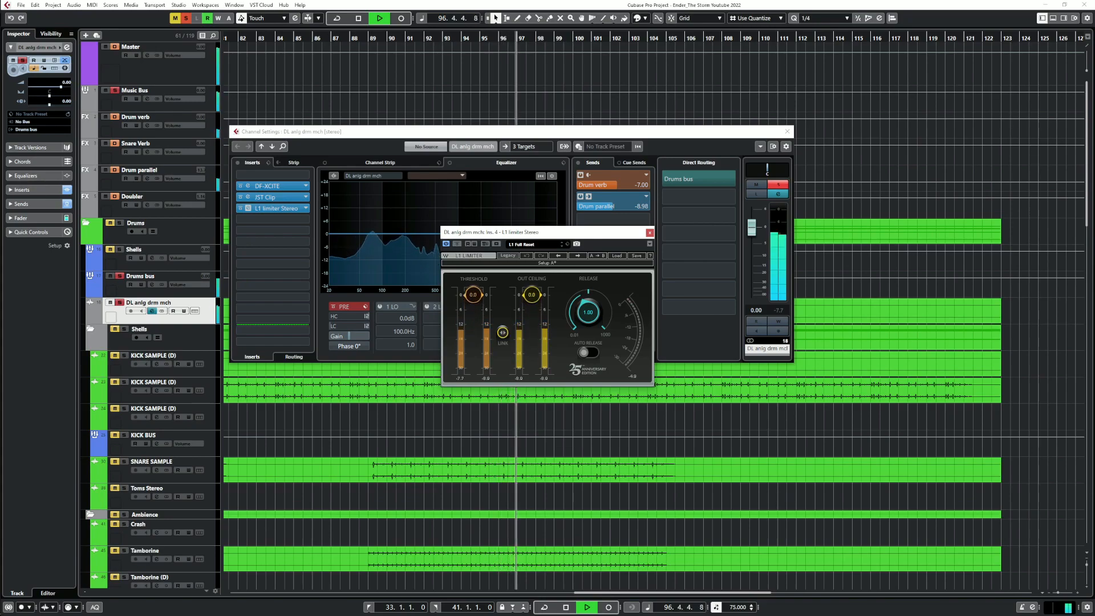
click(650, 232)
key(space)
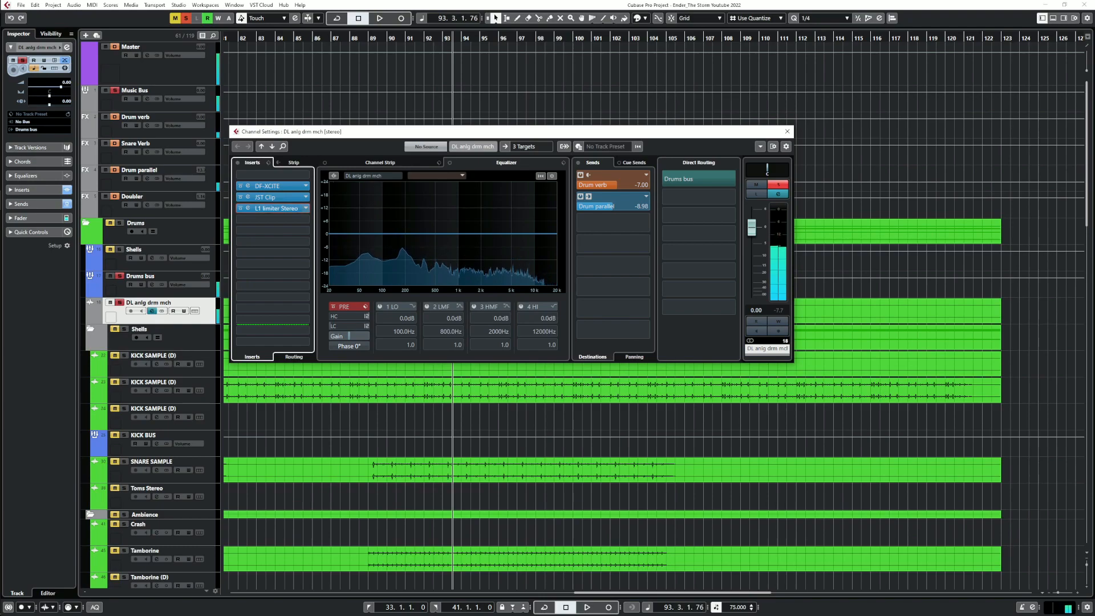
click(306, 208)
click(285, 224)
Try Pro-L 2 after JST Clip on DL anlg drm mch with gain raised to about +10.5 dB and back to 0, and remove it
click(274, 208)
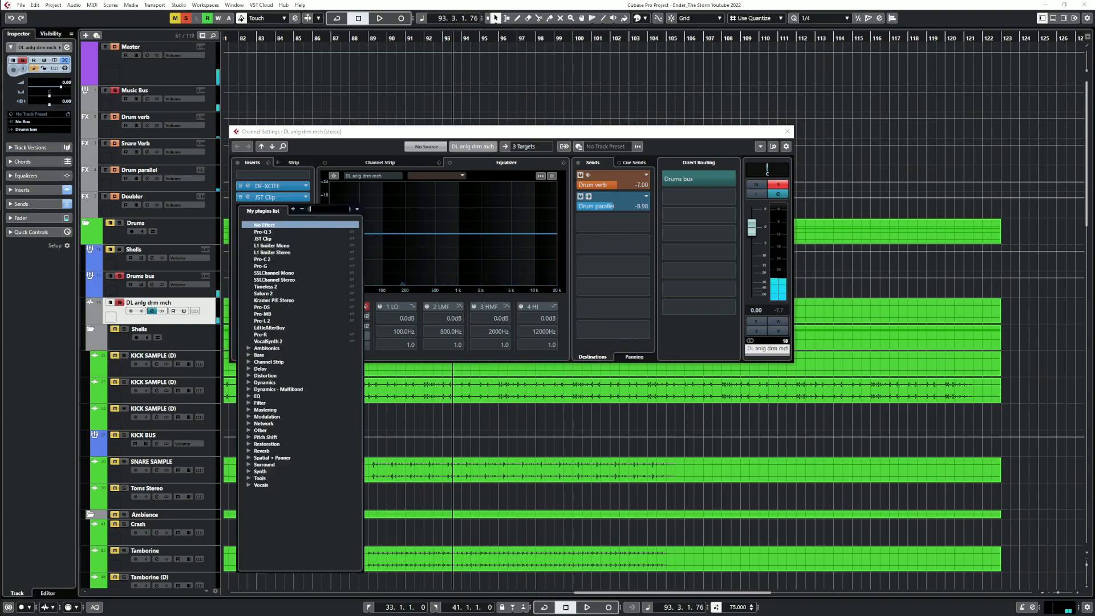
text(pro)
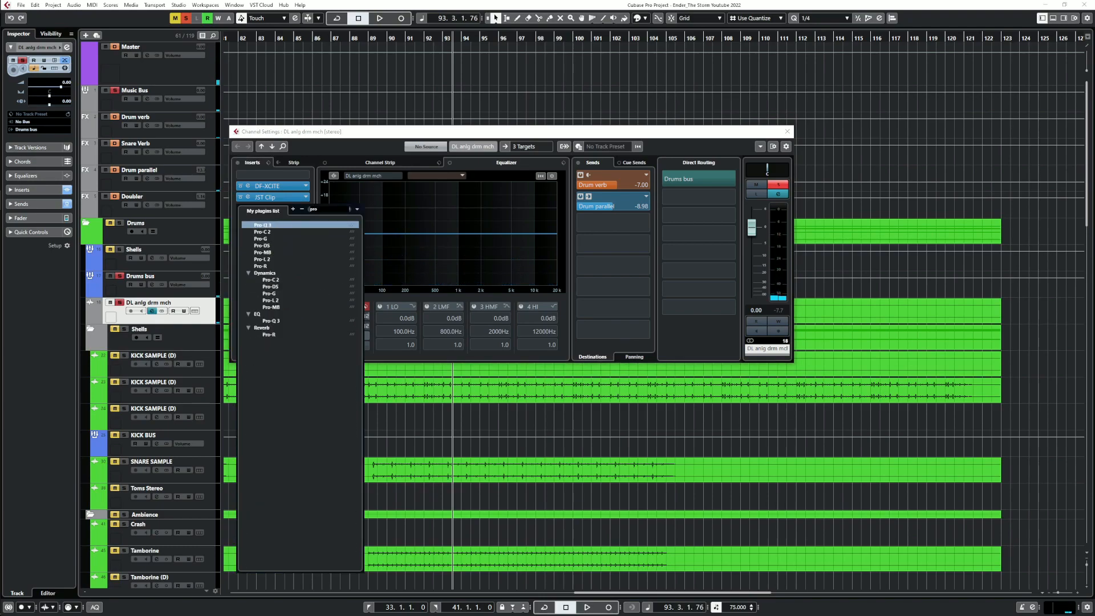
click(262, 260)
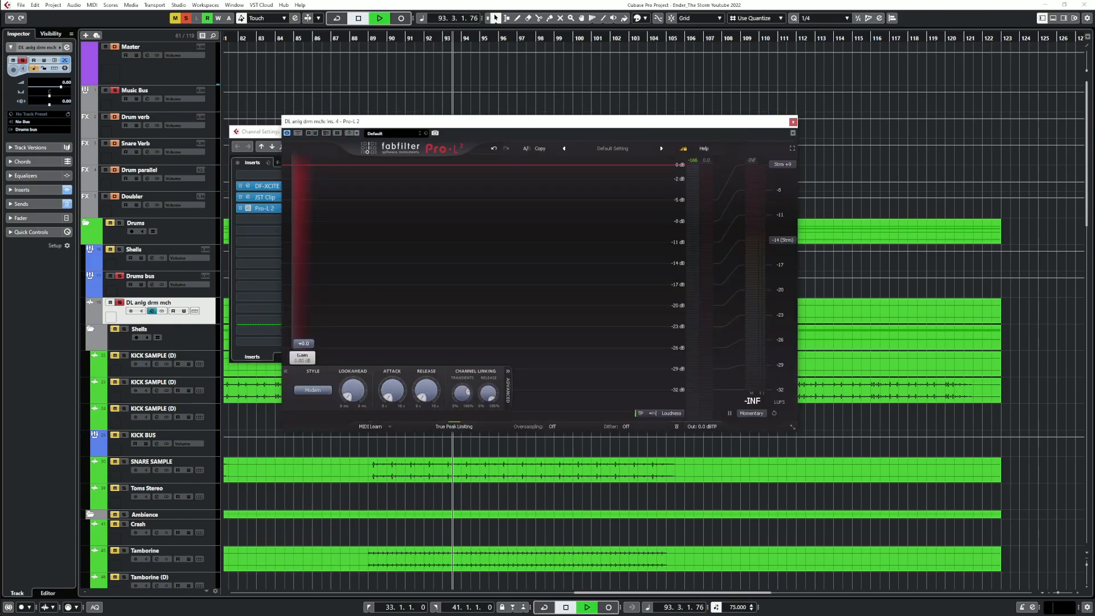
drag(303, 344, 304, 281)
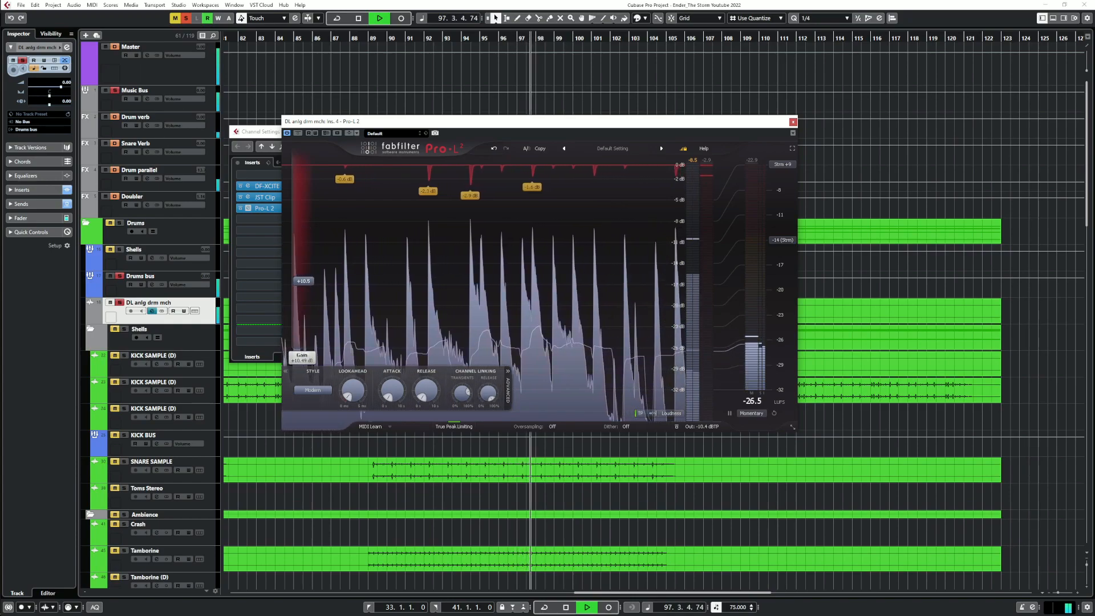
drag(303, 281, 304, 345)
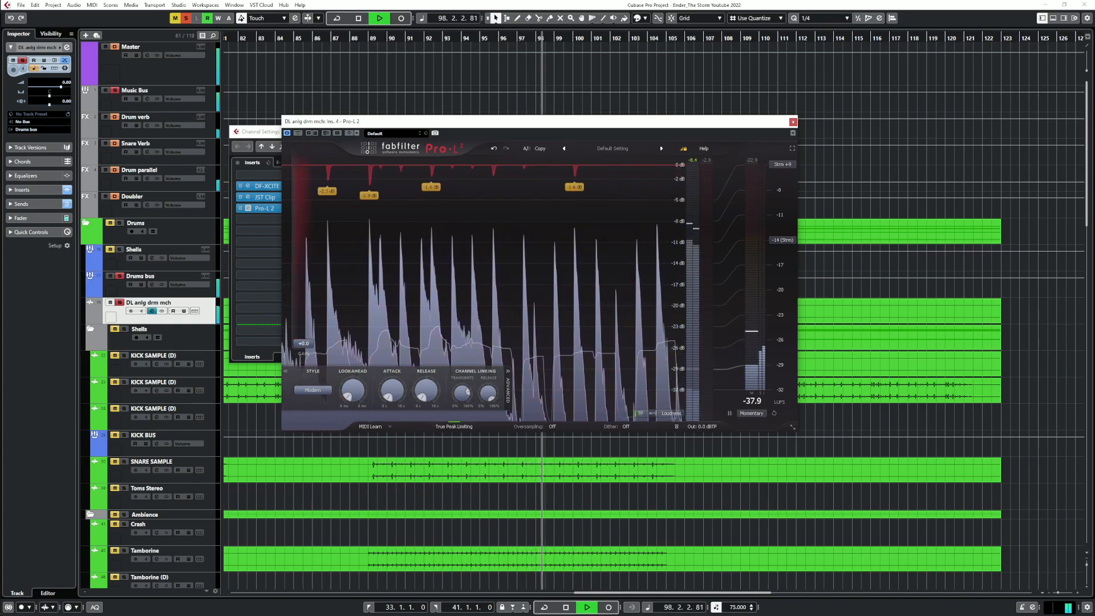
key(space)
click(793, 122)
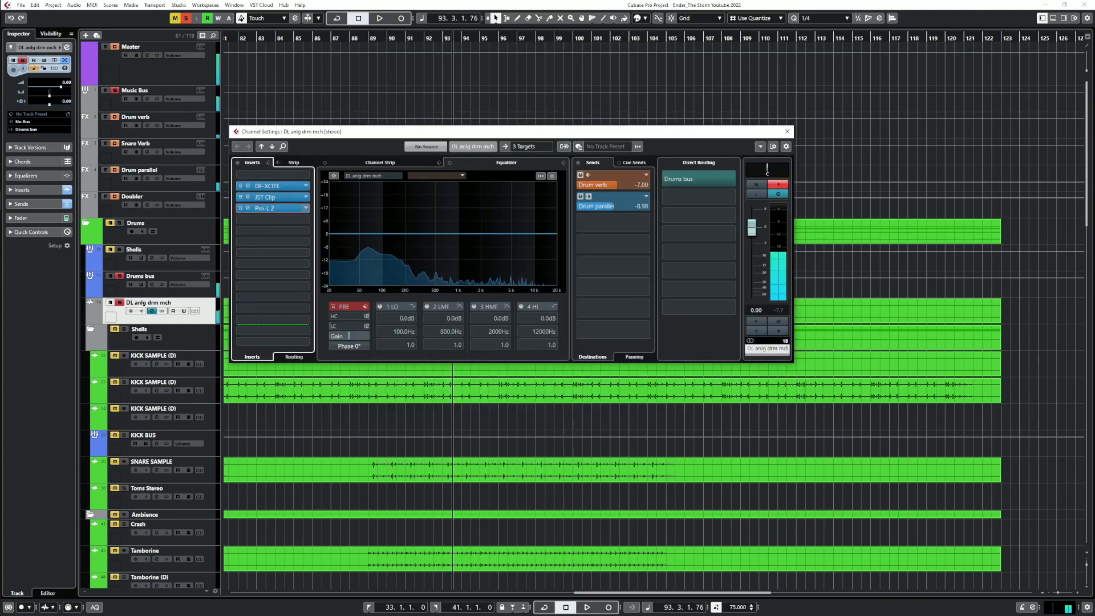
click(306, 208)
click(266, 225)
Insert Pro-MB after JST Clip on the DL anlg drm mch channel, and clear all mute and solo states
click(285, 208)
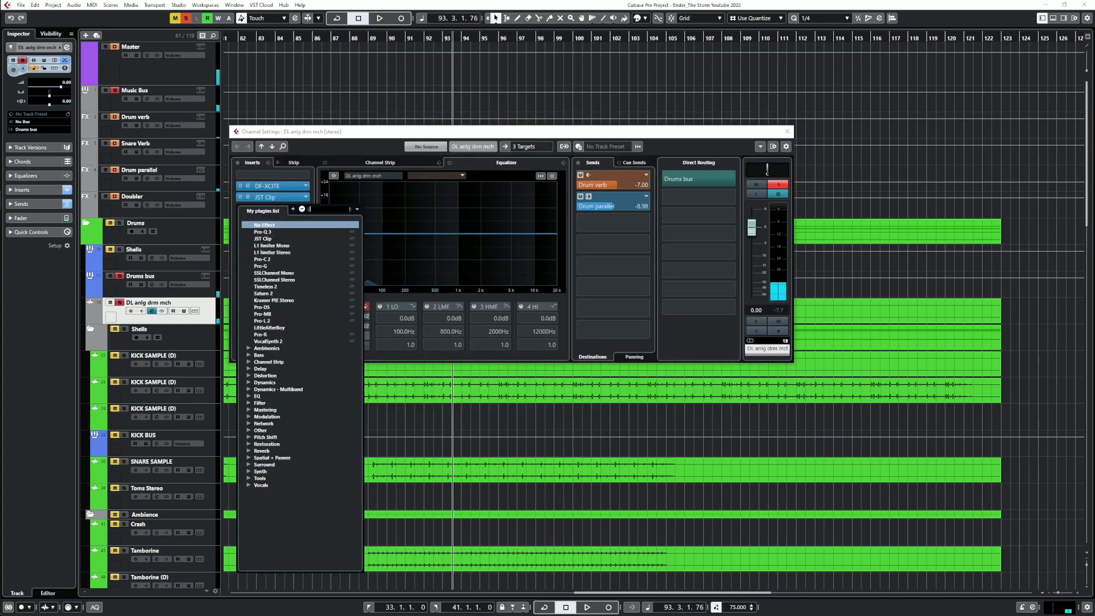
text(mb)
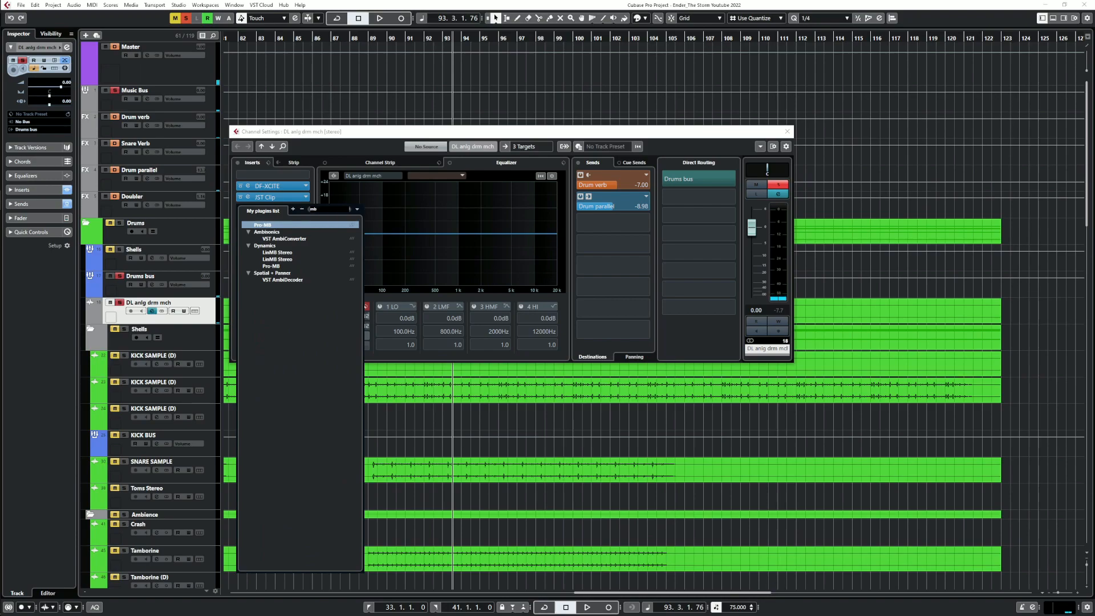
key(Return)
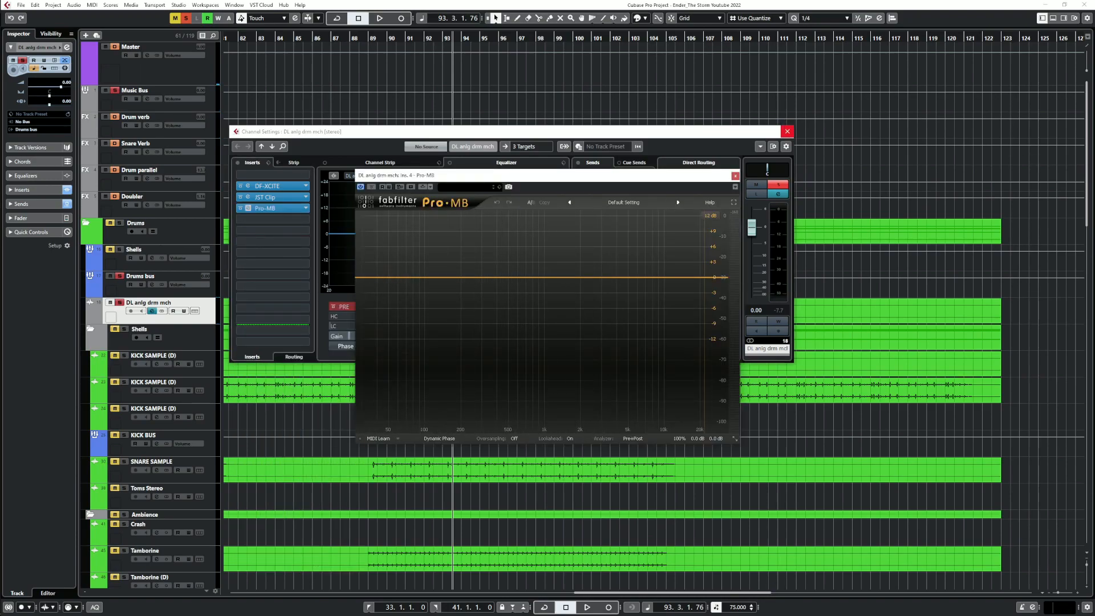
click(735, 176)
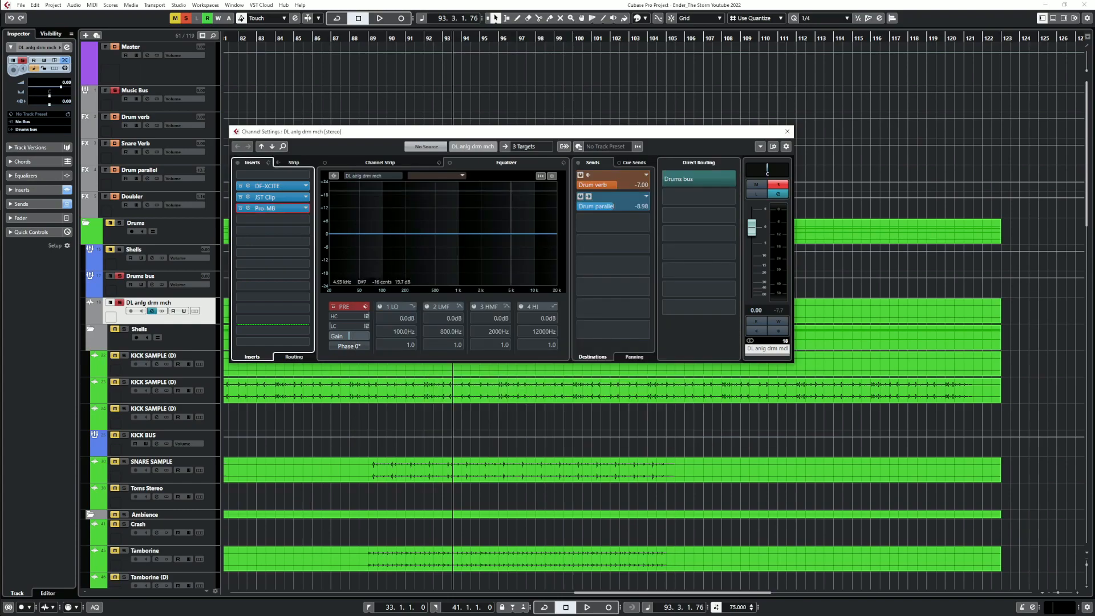
click(788, 132)
click(175, 18)
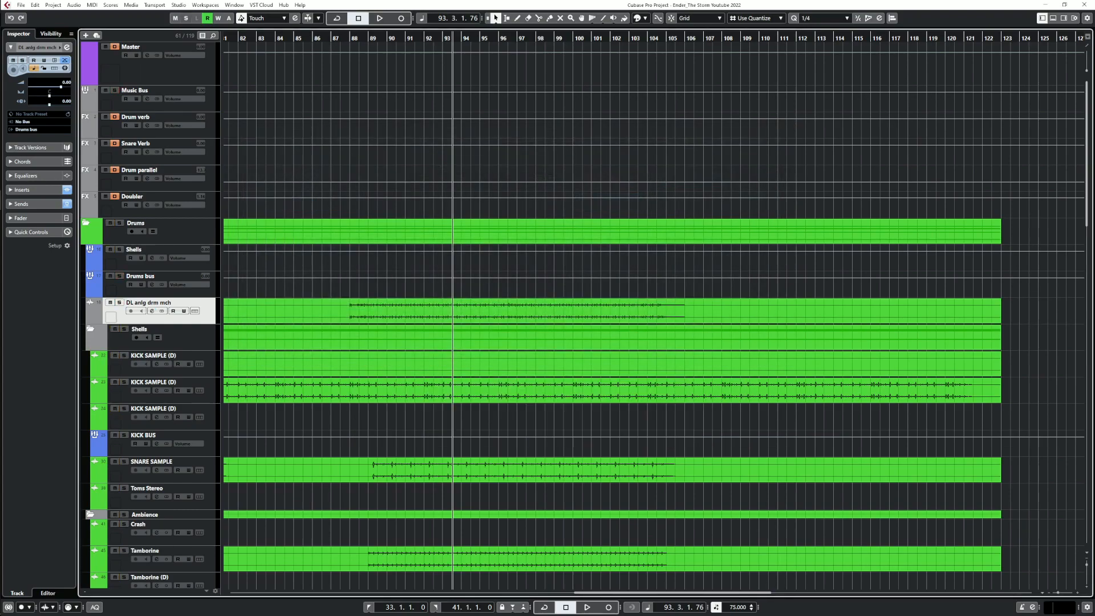
Audition the mix with DL anlg drm mch muted and unmuted, briefly solo SNARE SAMPLE, and clear all mute and solo states
click(110, 302)
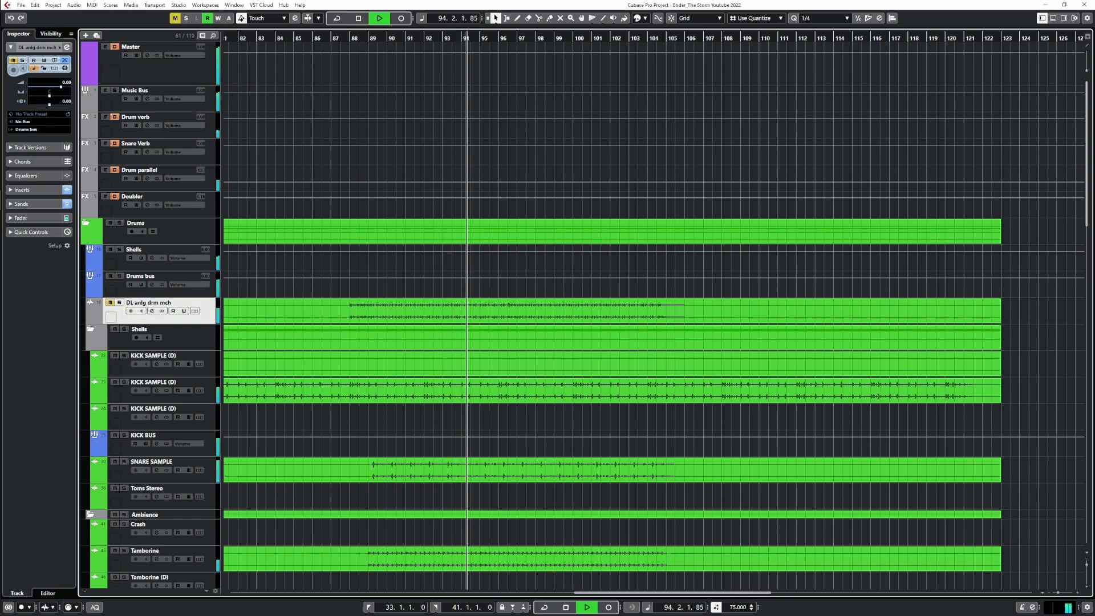
click(104, 169)
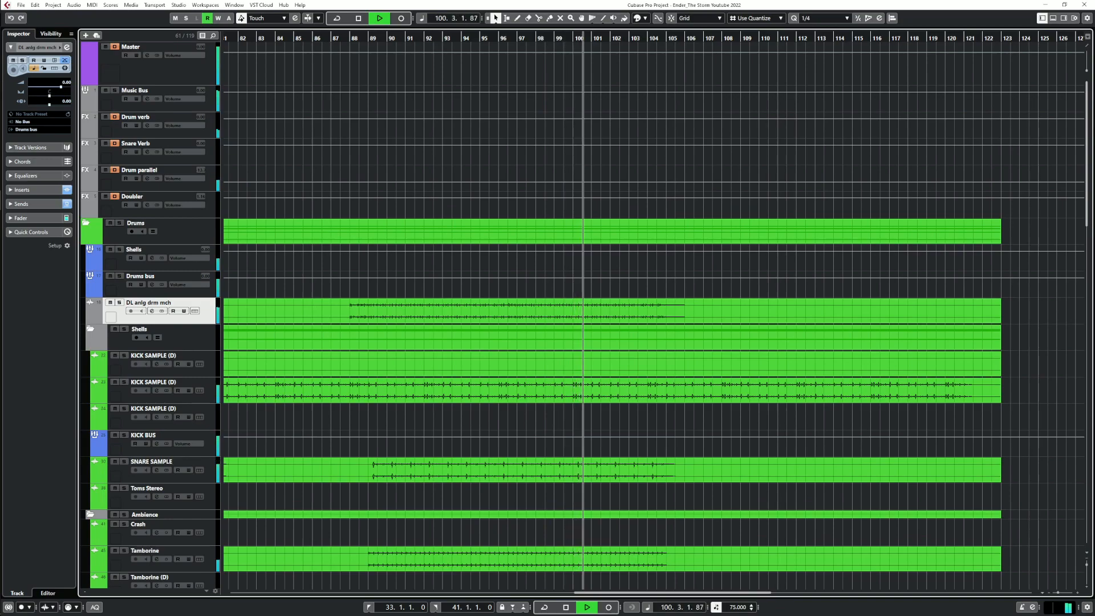
click(124, 461)
key(space)
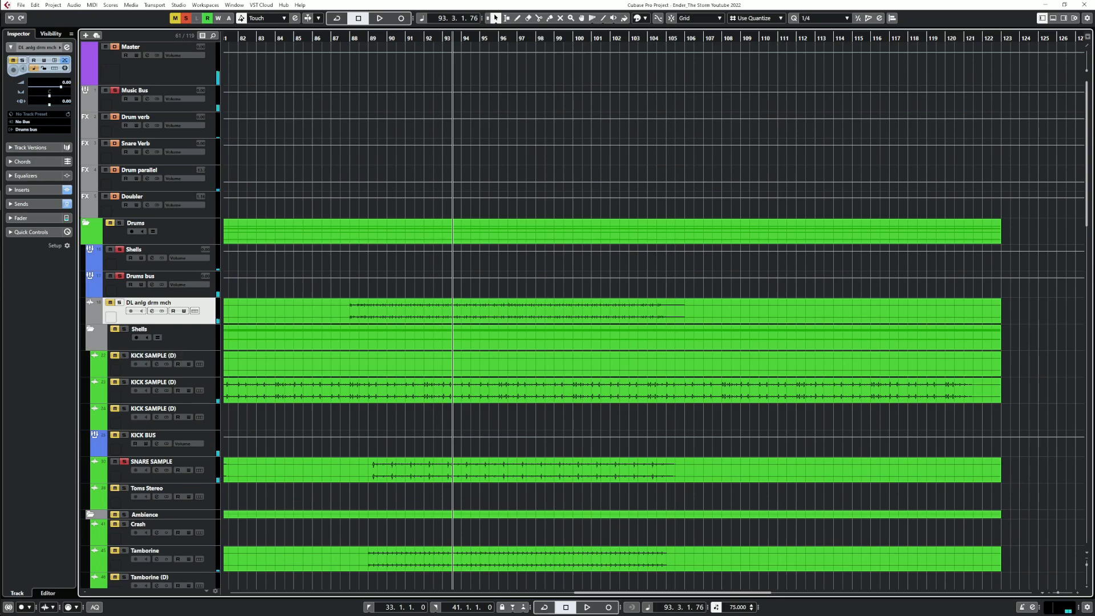
click(152, 311)
click(119, 303)
click(186, 19)
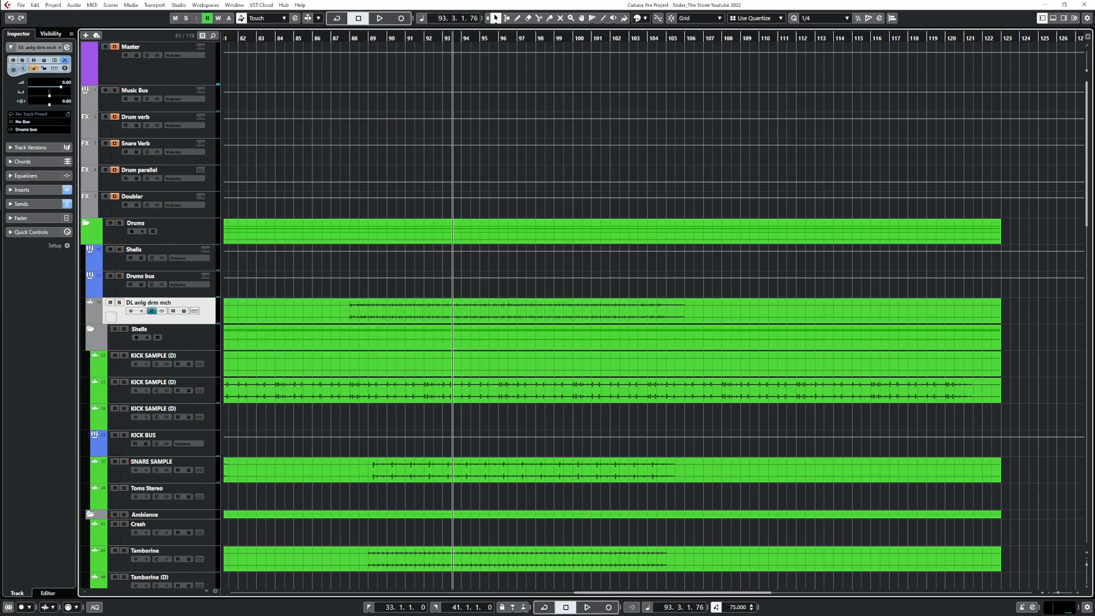
Solo DL anlg drm mch, open its Pro-MB insert from the channel settings, and start playback
key(s)
click(151, 310)
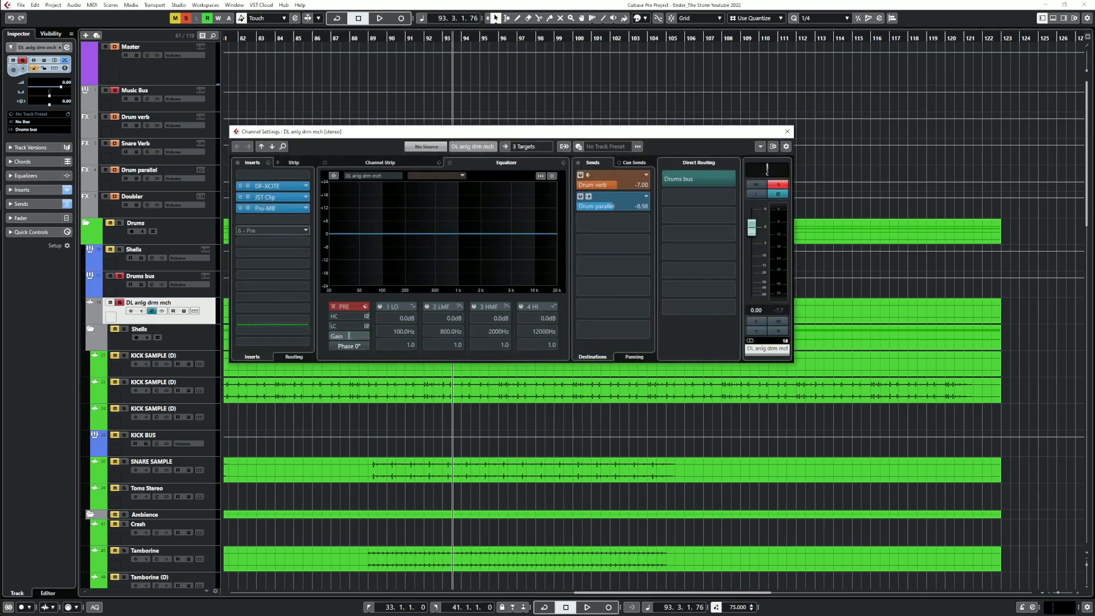
click(272, 219)
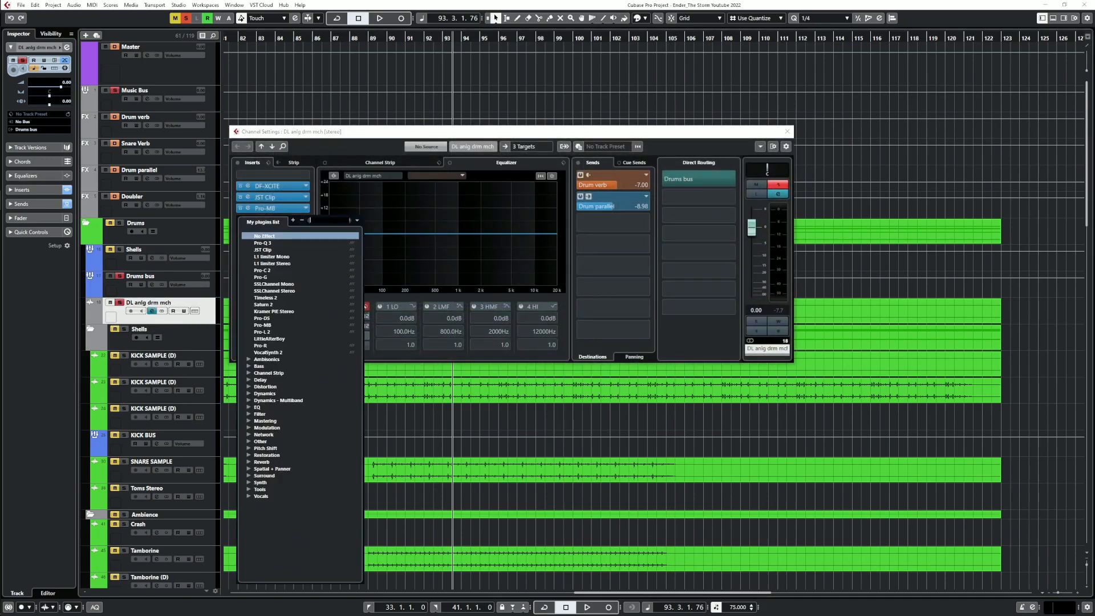
click(278, 209)
click(278, 210)
key(space)
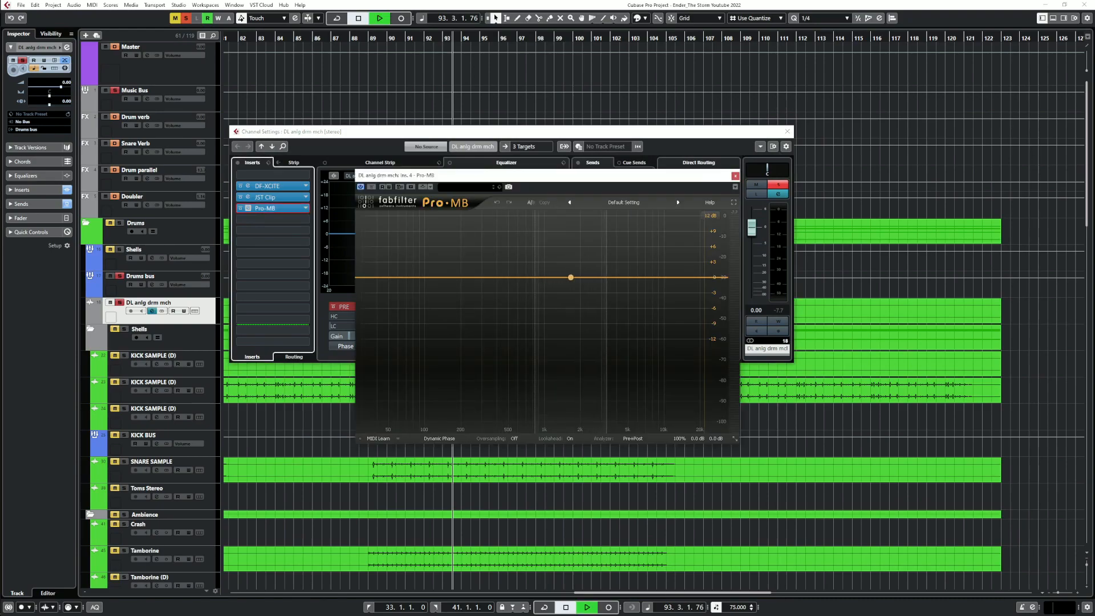
Create a compression band in Pro-MB, widen it and centre it at about 2 kHz, and adjust its attack and release while auditioning it soloed
click(612, 277)
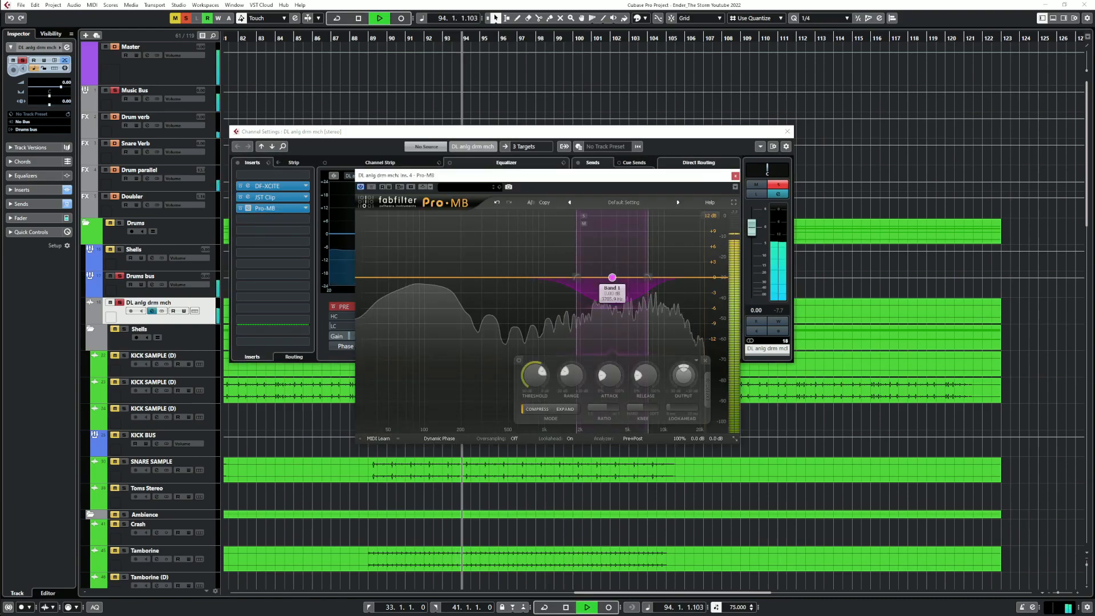
drag(576, 277, 565, 277)
drag(647, 277, 660, 277)
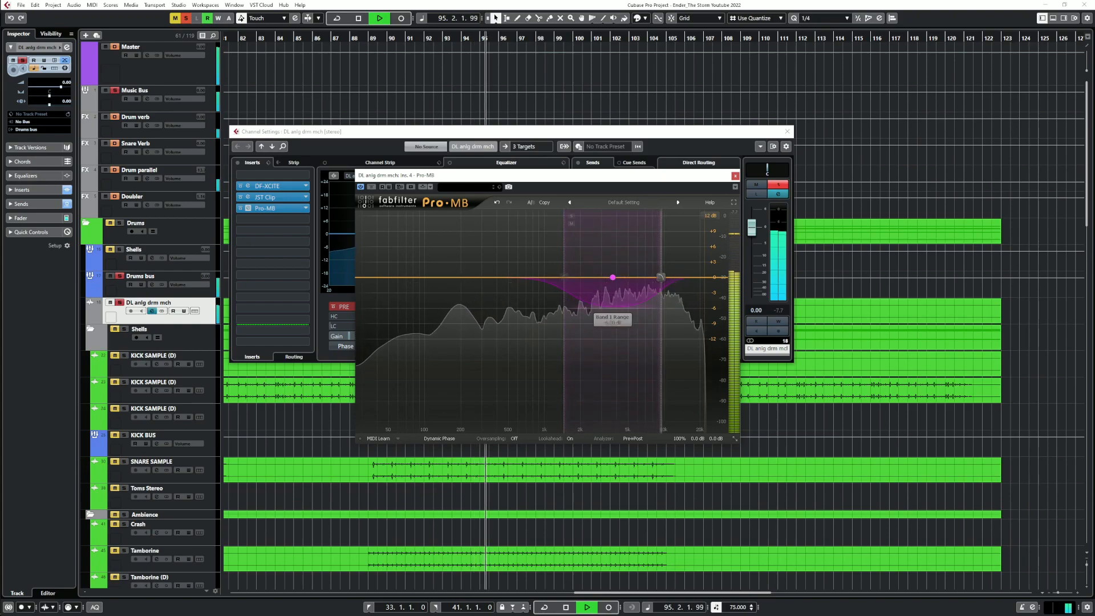
click(571, 216)
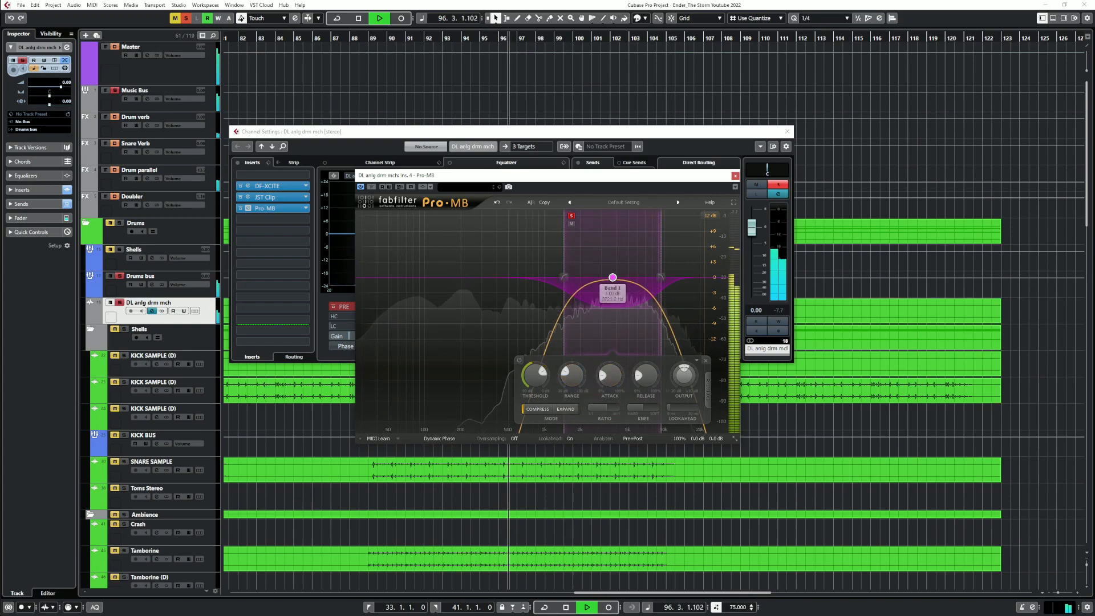
drag(613, 277, 584, 277)
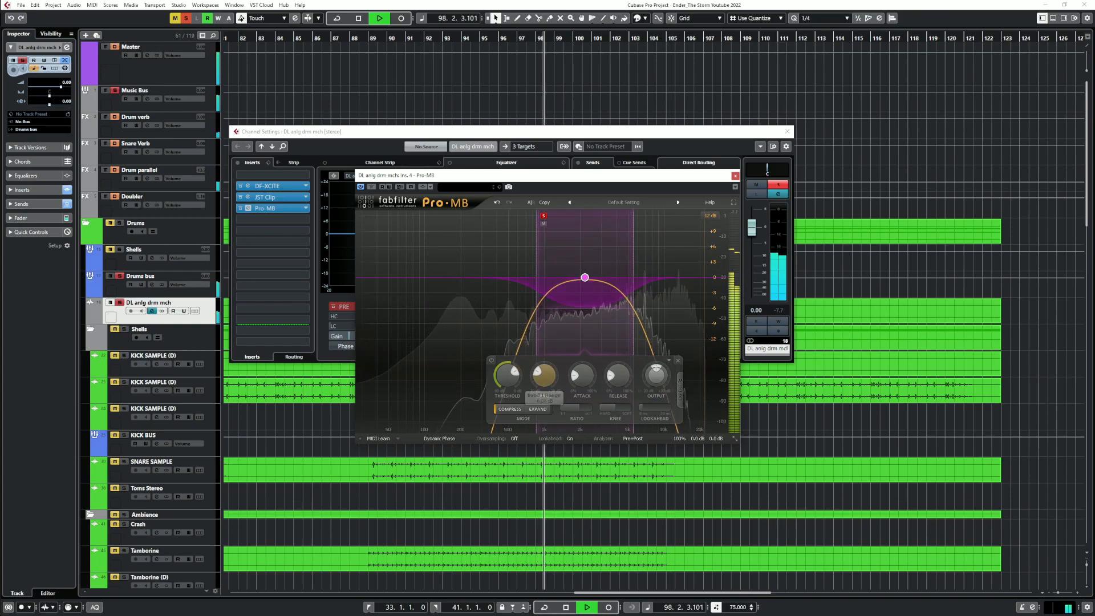
drag(582, 375, 618, 402)
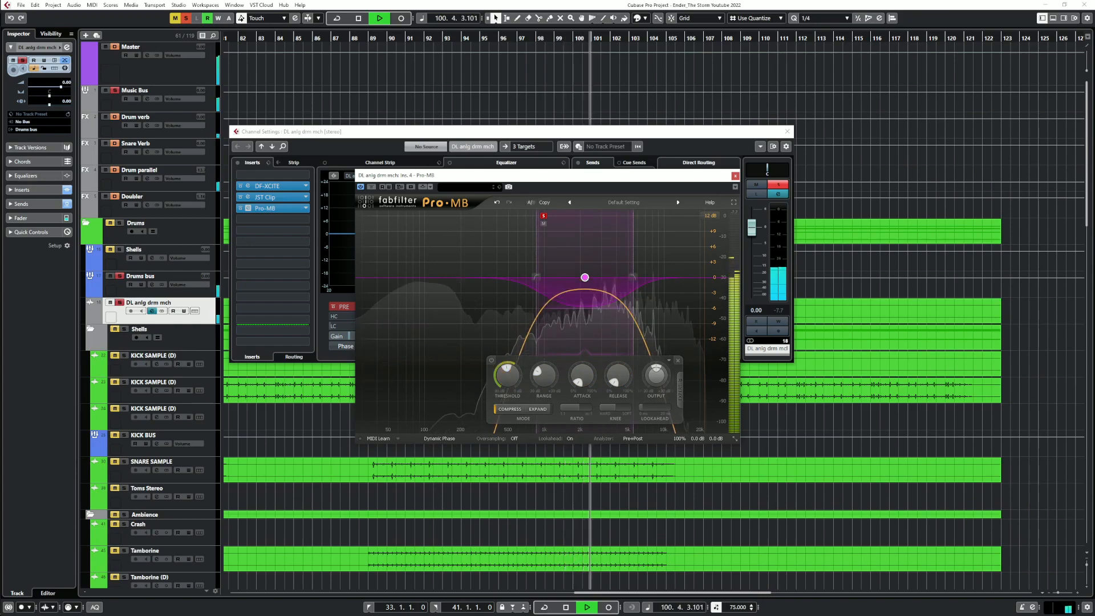
Compare DL anlg drm mch with the Pro-MB band and the whole Pro-MB insert bypassed and active during playback
click(491, 360)
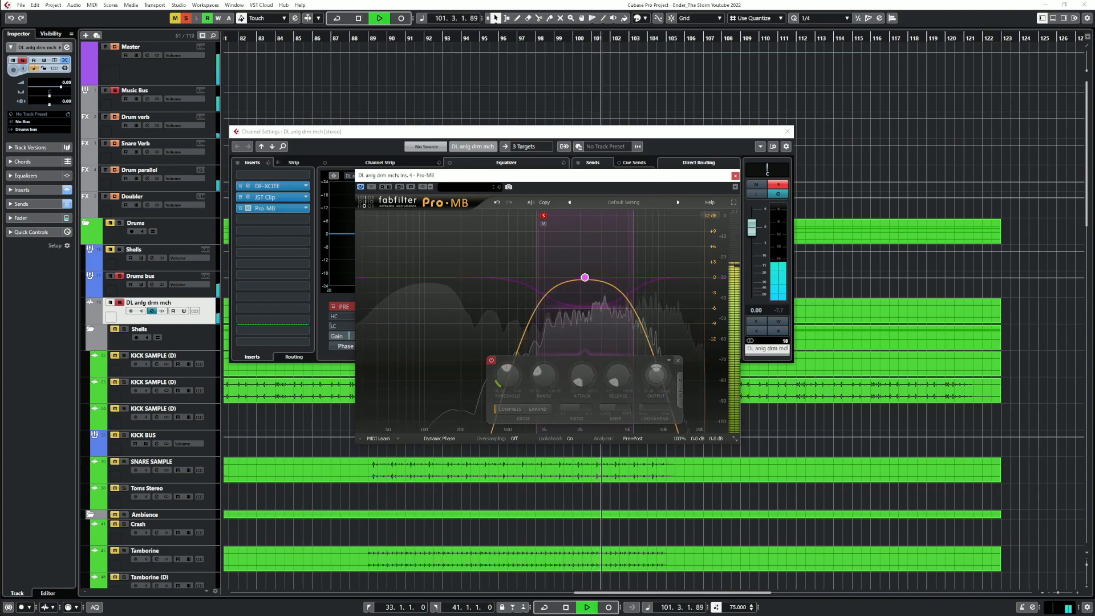
click(492, 360)
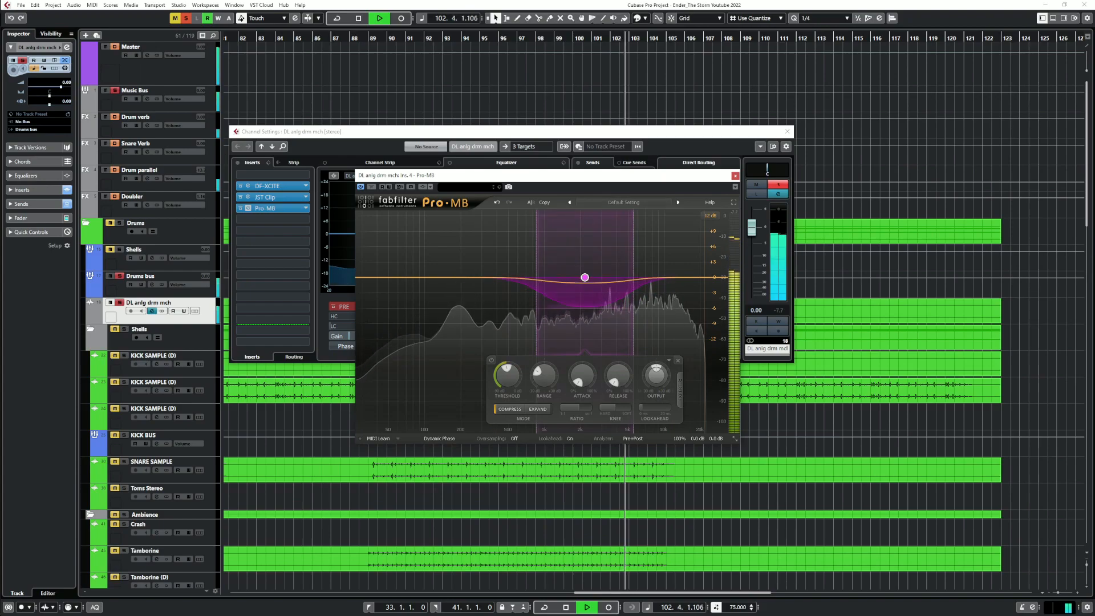
click(735, 176)
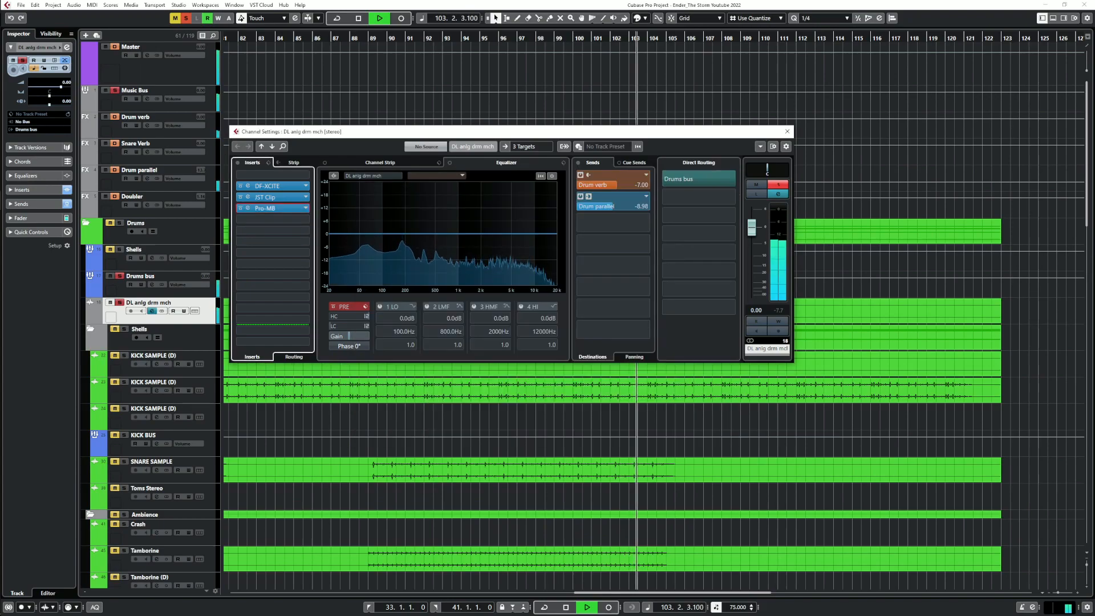
click(240, 208)
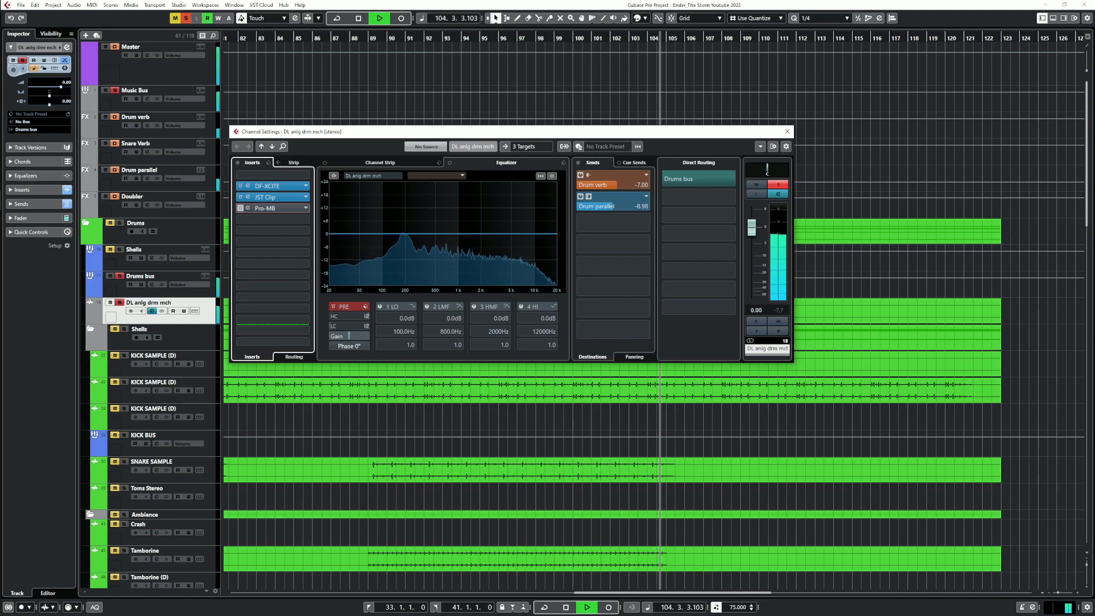
key(space)
key(space)
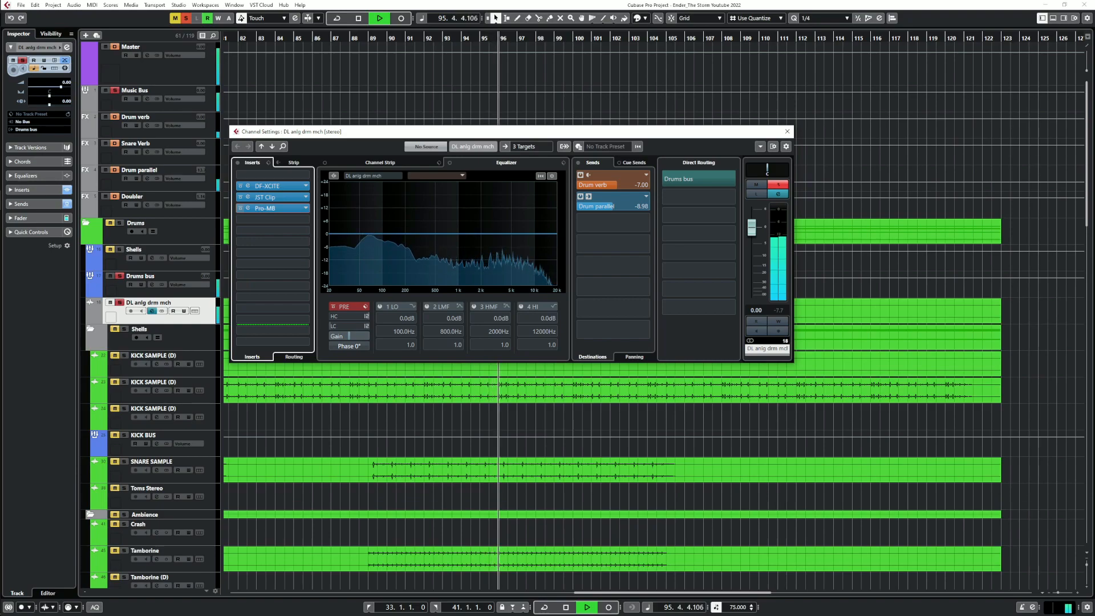
click(240, 208)
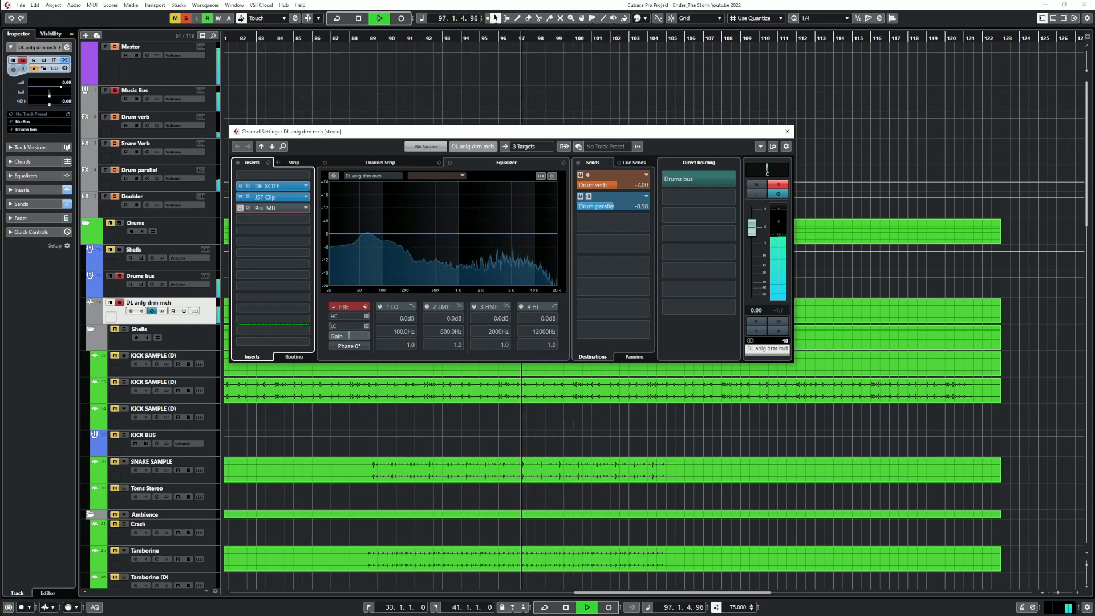
click(240, 208)
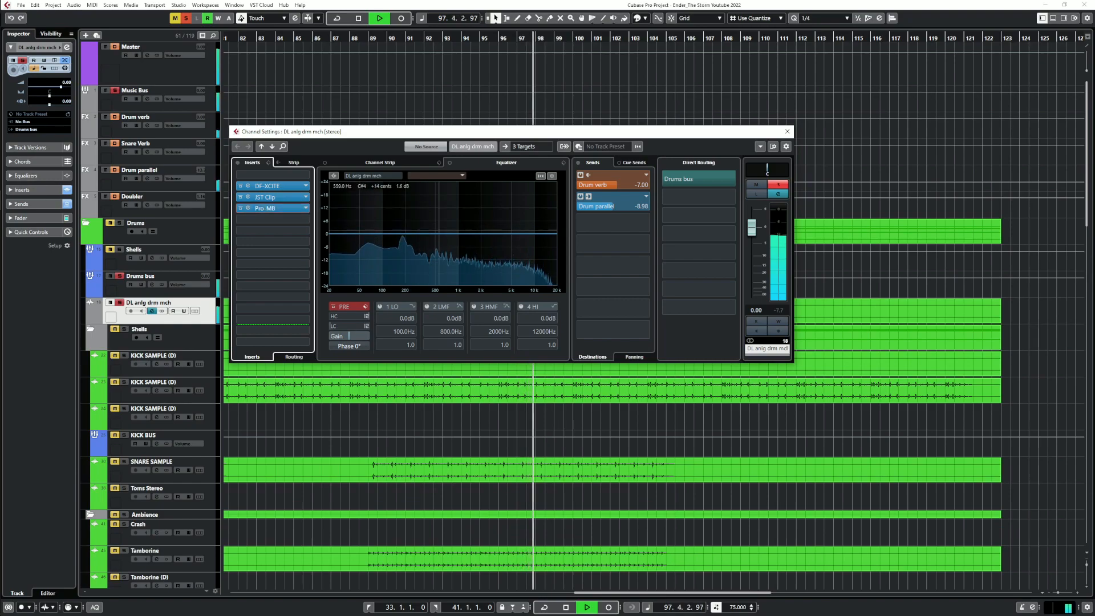
Cut 3.7 dB at 559.2 Hz with the LMF band of the DL anlg drm mch channel EQ, and unsolo the track
mouse_move(444, 231)
mouse_down()
mouse_move(440, 218)
mouse_move(441, 242)
mouse_up()
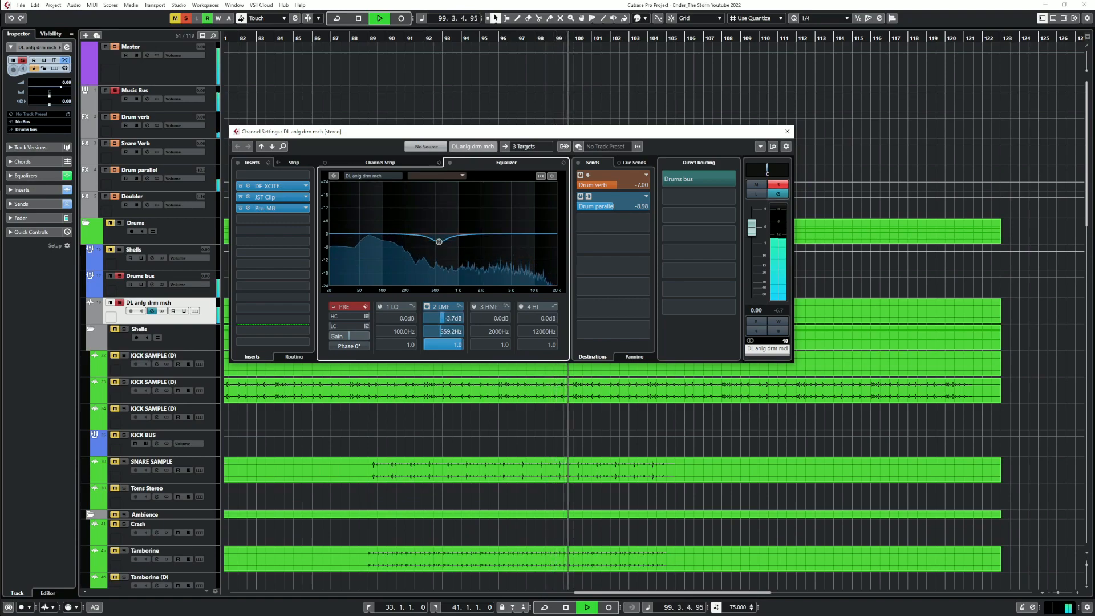
click(778, 184)
click(788, 132)
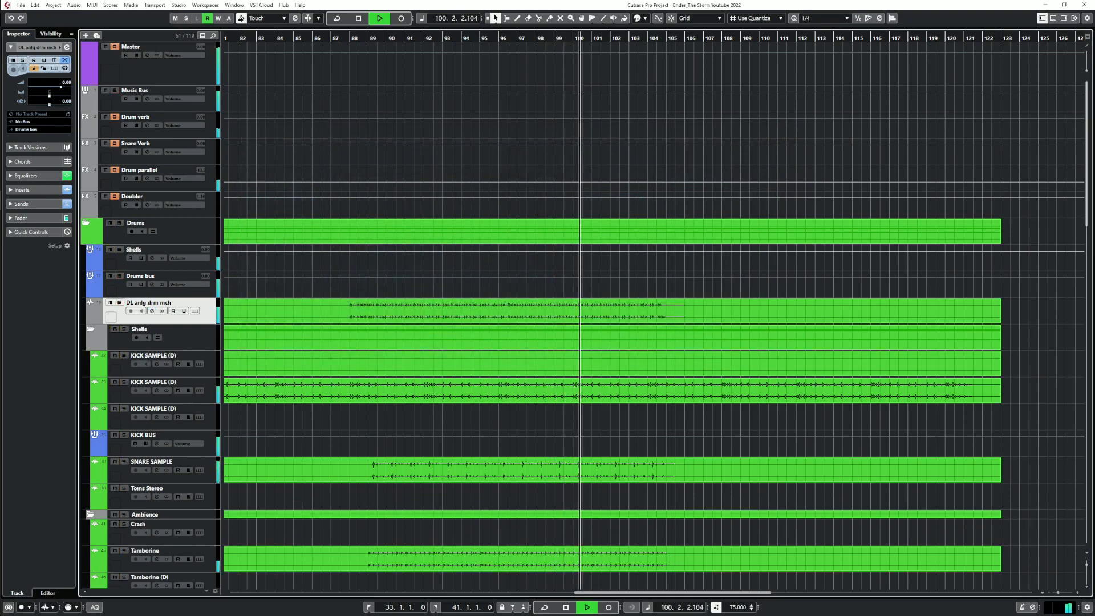
Reduce the range of the Pro-MB band on DL anlg drm mch while the full mix plays, and stop playback
click(152, 311)
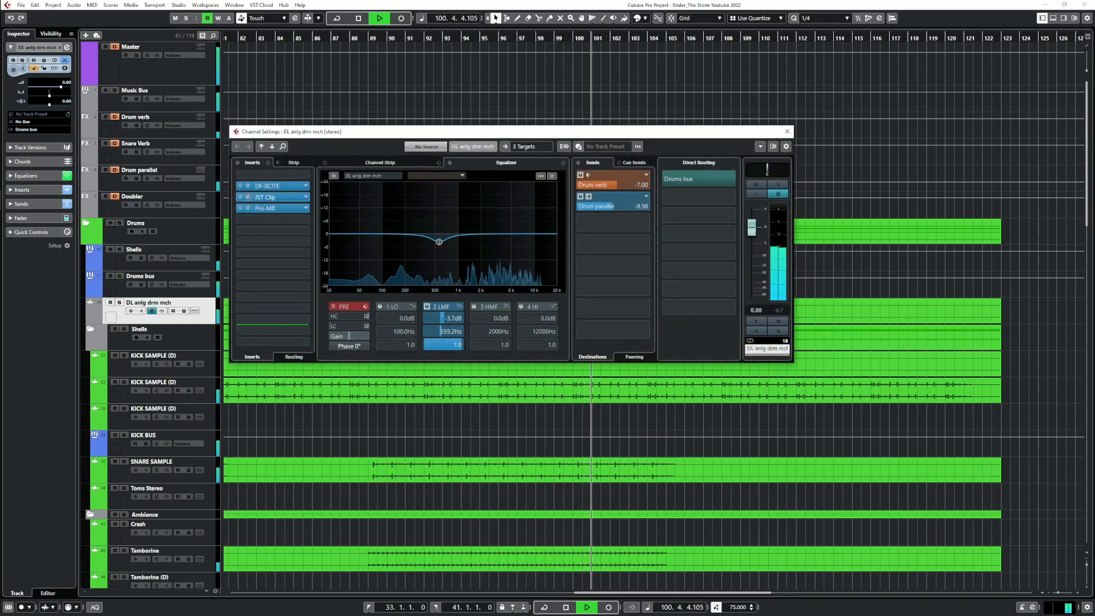
click(265, 209)
mouse_move(507, 376)
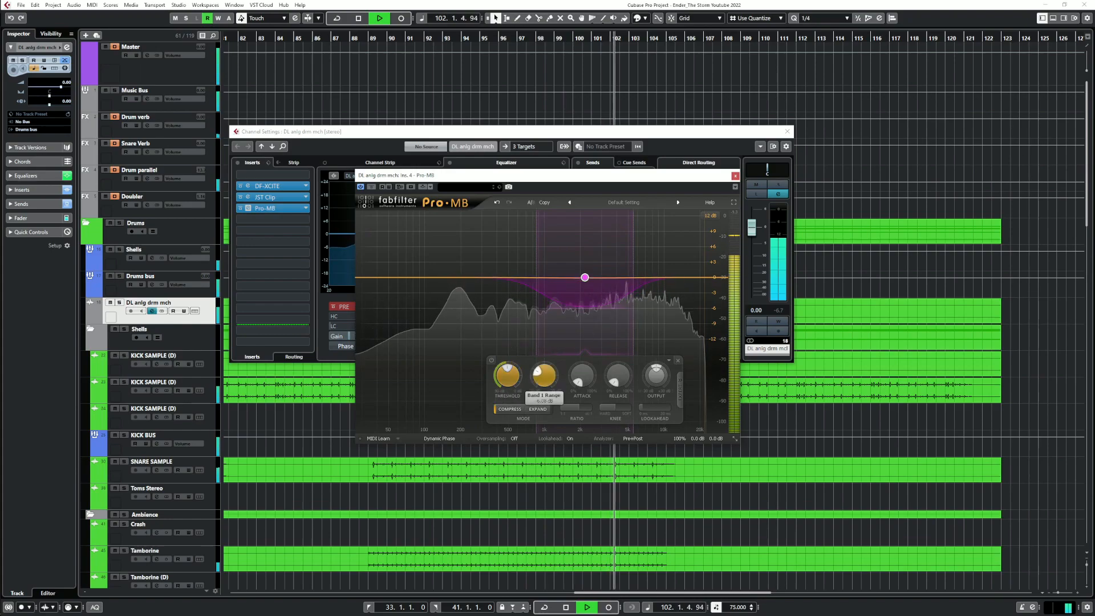
mouse_move(582, 375)
drag(545, 375, 544, 369)
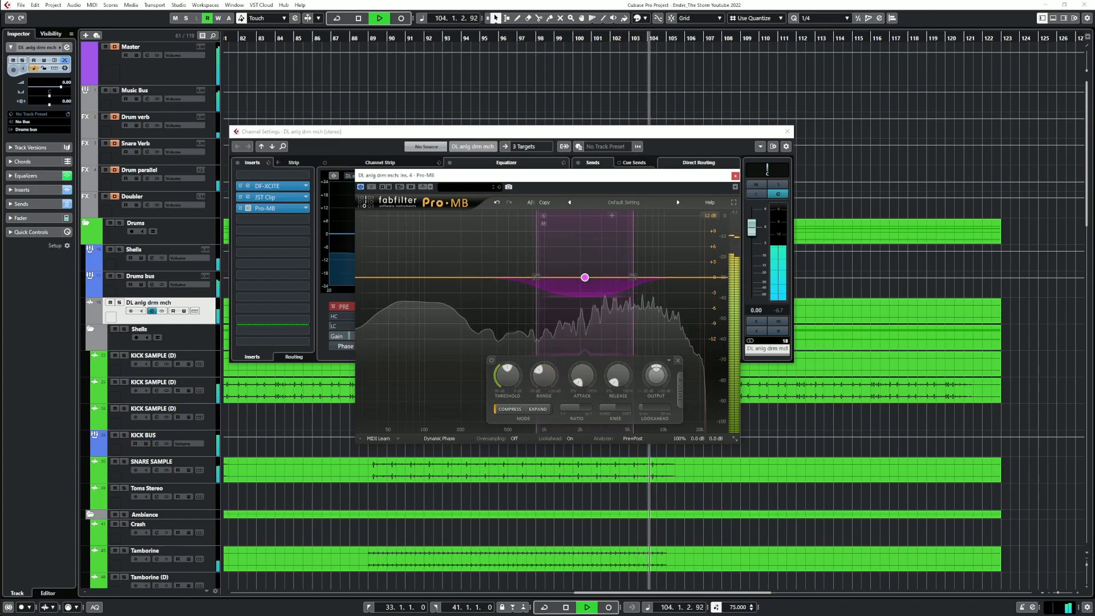
click(735, 176)
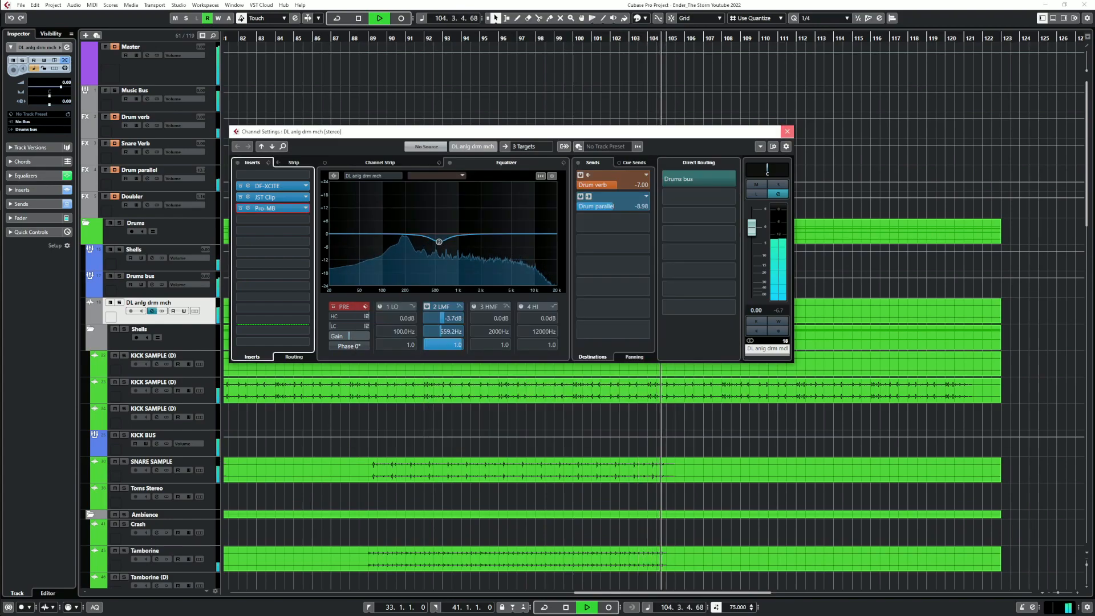
click(788, 132)
key(space)
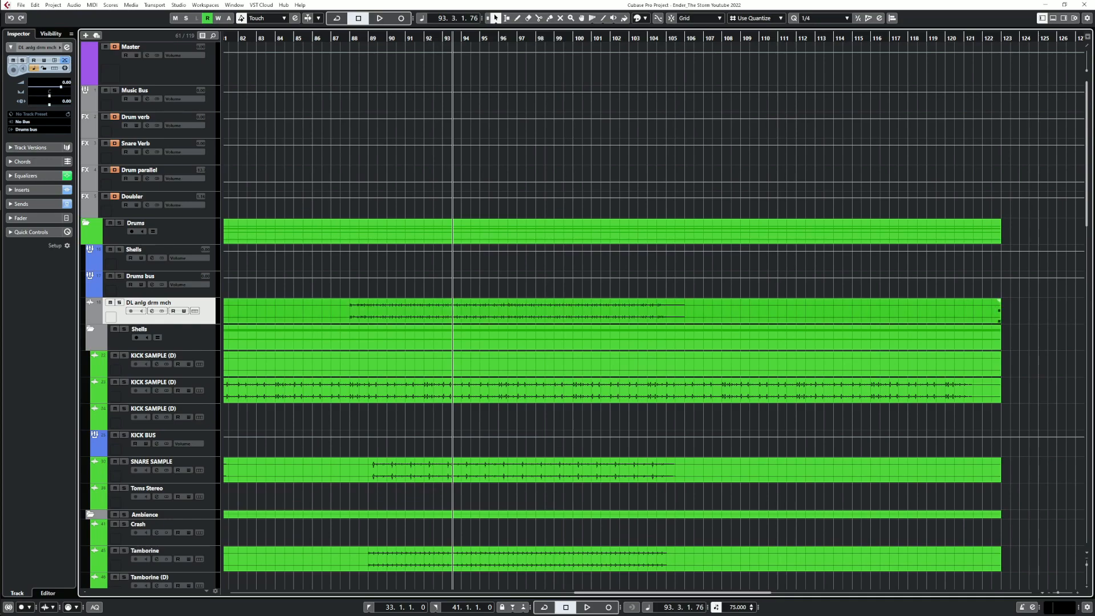
Look over the Master channel's settings and insert chain, and close them
scroll(434, 311, down, 4)
scroll(434, 311, left, 8)
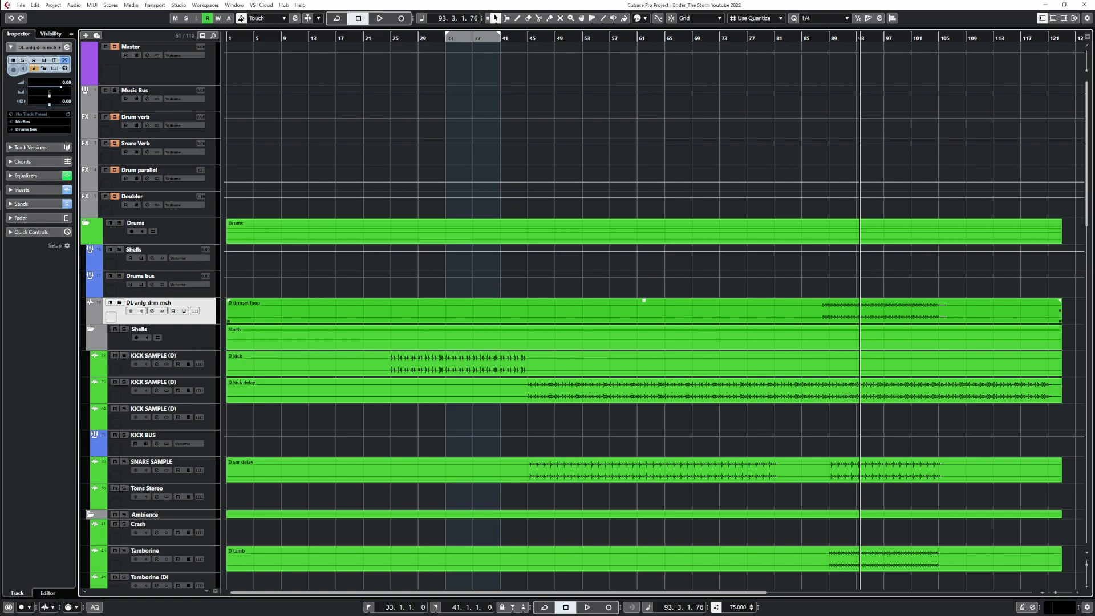
click(147, 55)
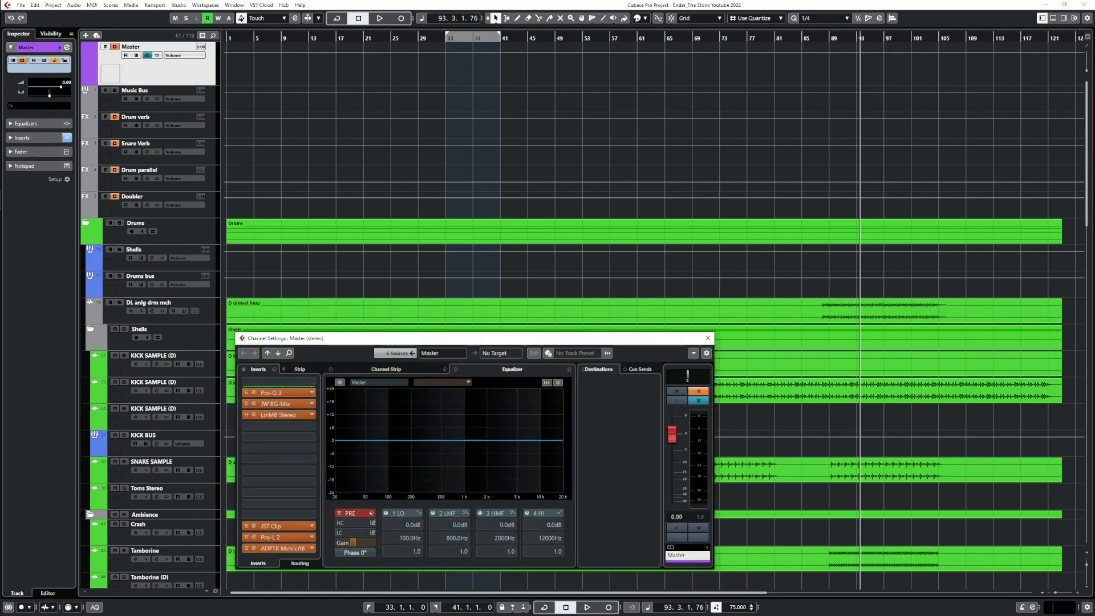
drag(309, 340, 320, 159)
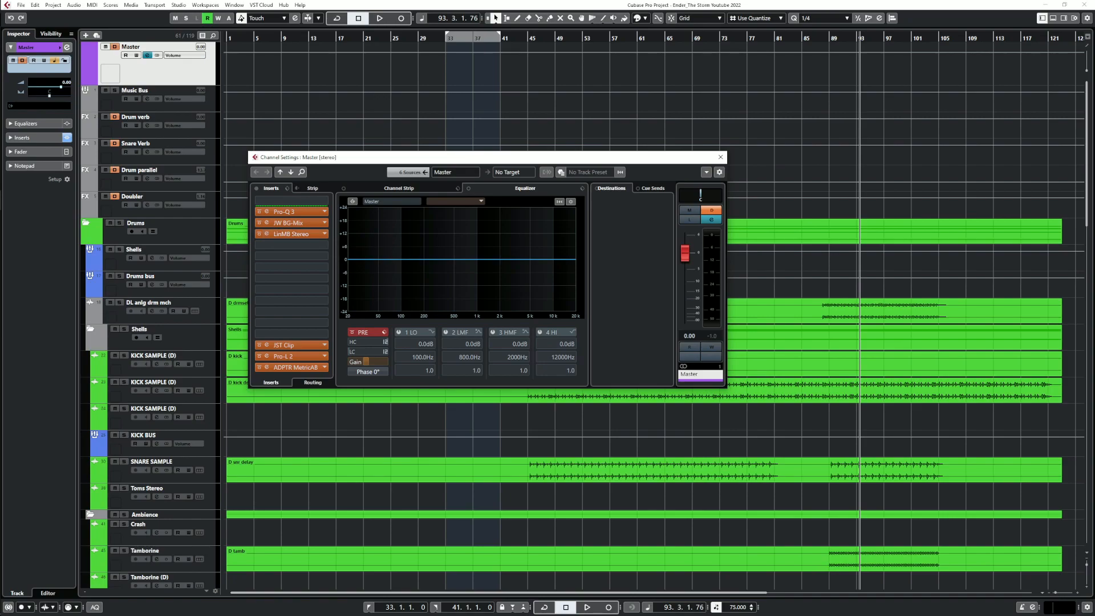
click(721, 157)
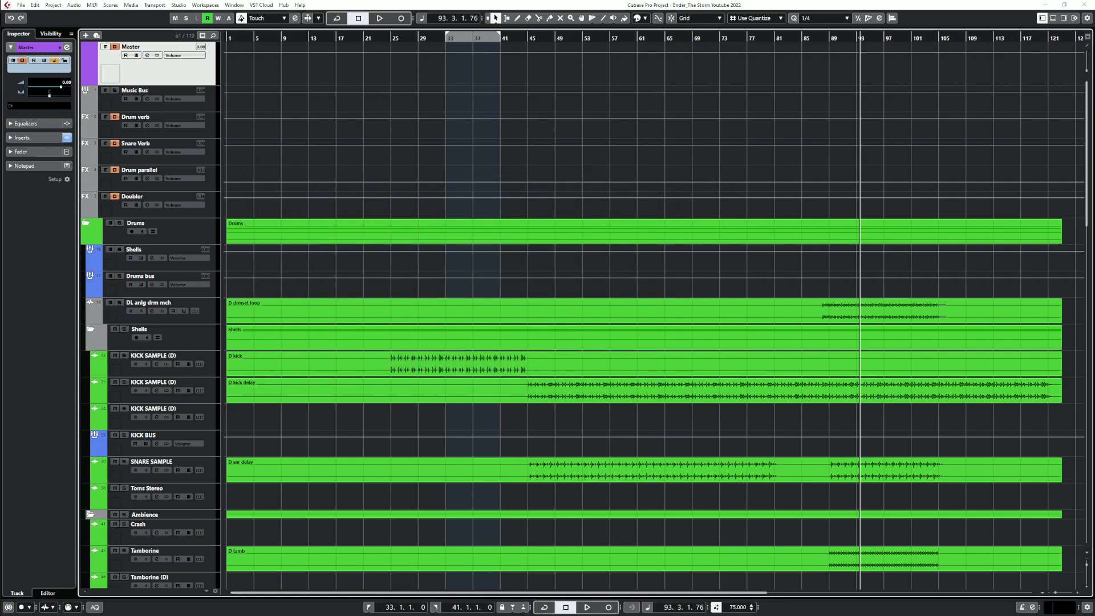
Look through the song's tracks, play the full mix from bar 93, and open the Master channel settings
scroll(656, 313, down, 20)
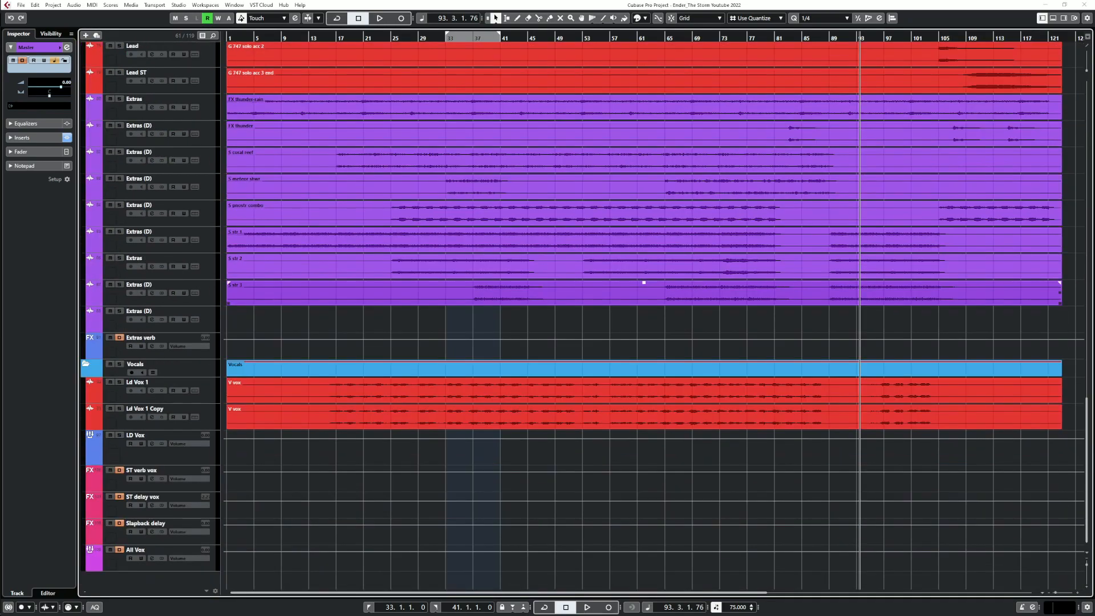
scroll(656, 313, up, 20)
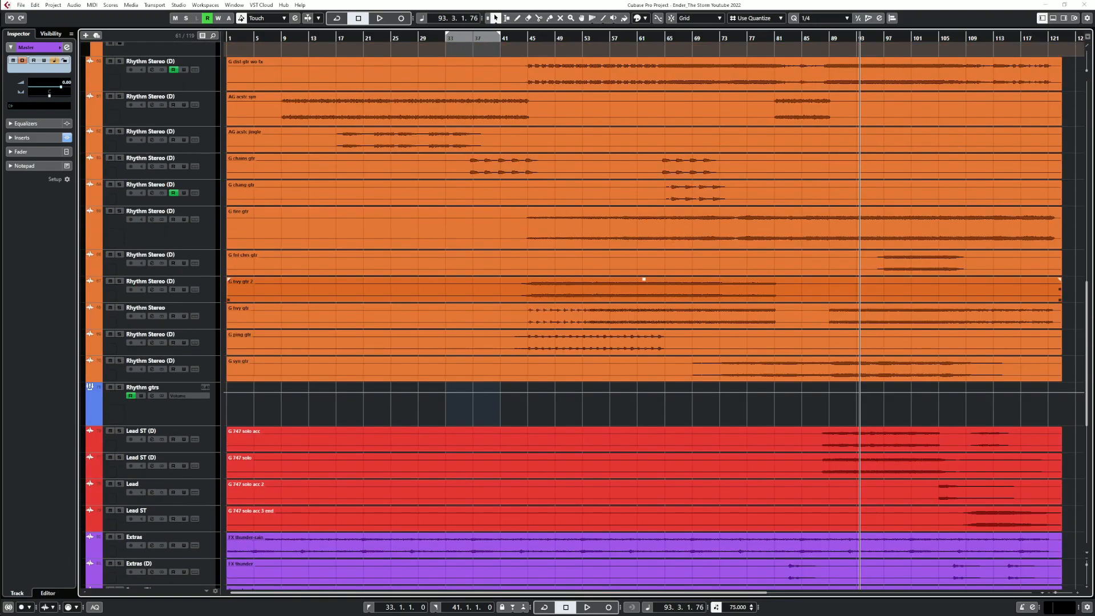
scroll(656, 314, up, 4)
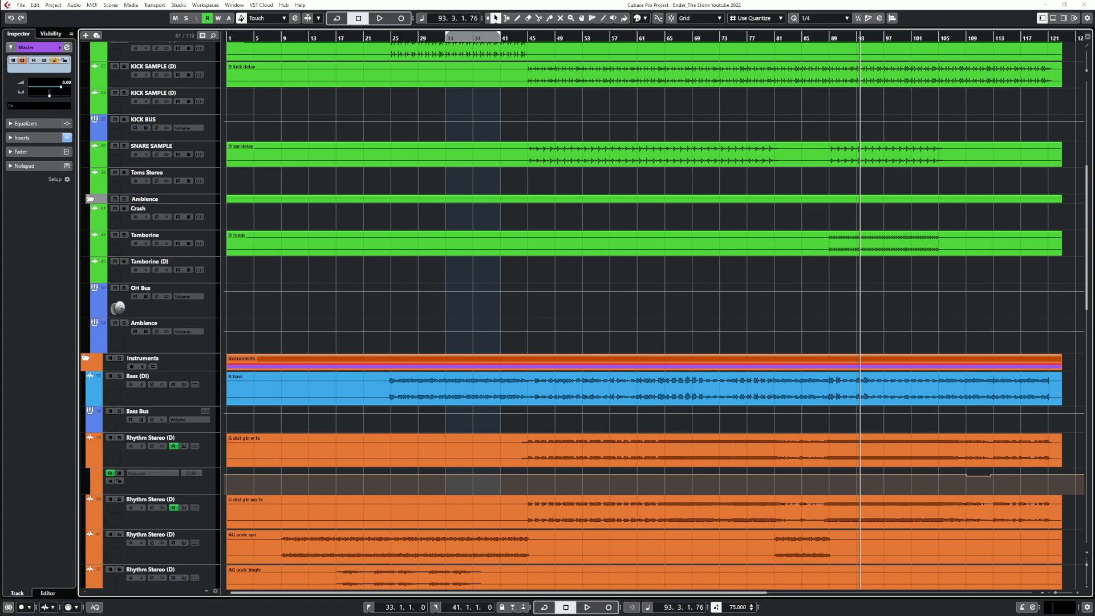
scroll(643, 300, up, 6)
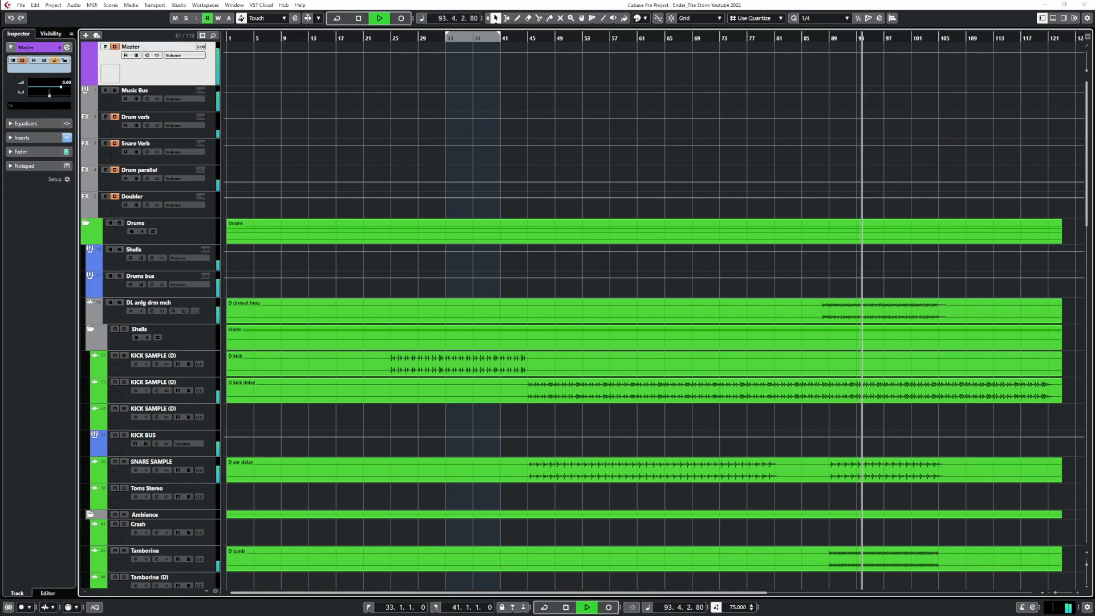
key(e)
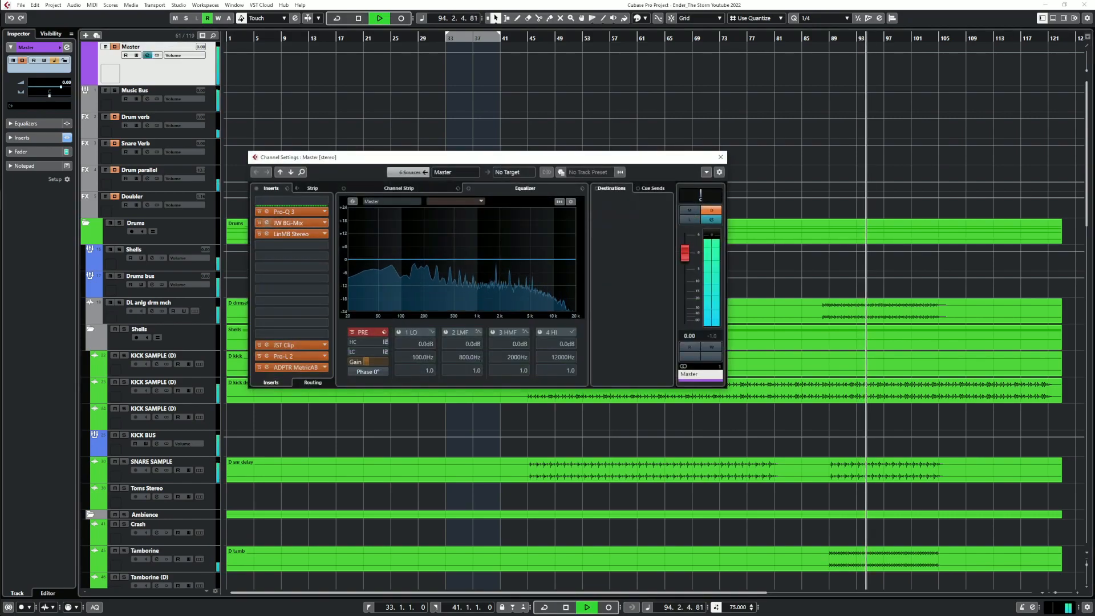
Raise the threshold handles slightly in the Master channel's JW BG-Mix, and compare its Iron and Steel transformers during playback
click(266, 223)
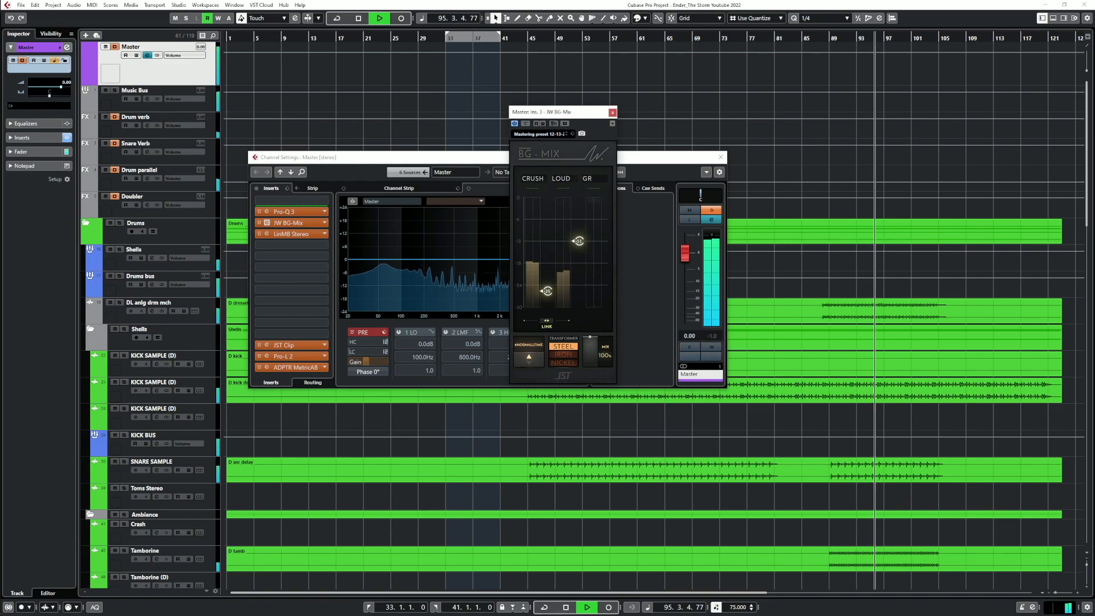
drag(547, 291, 548, 293)
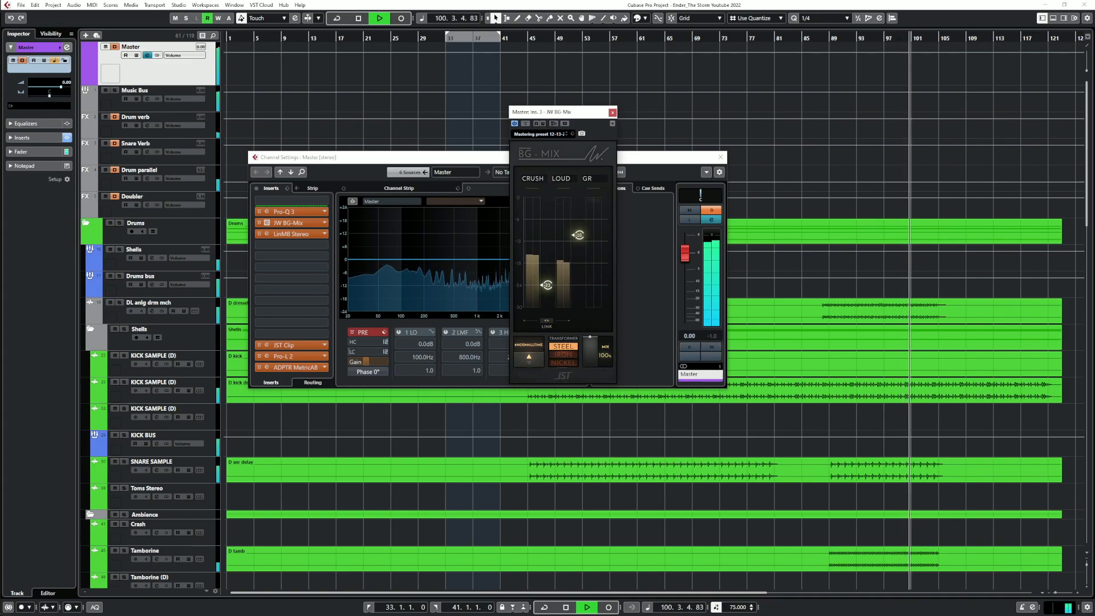
click(563, 355)
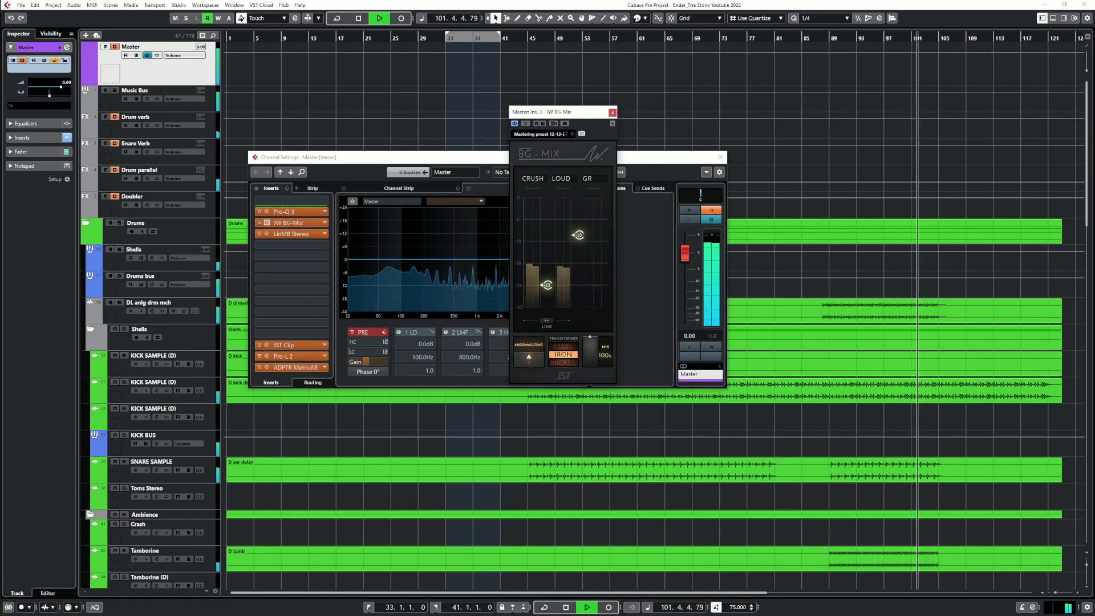
click(564, 346)
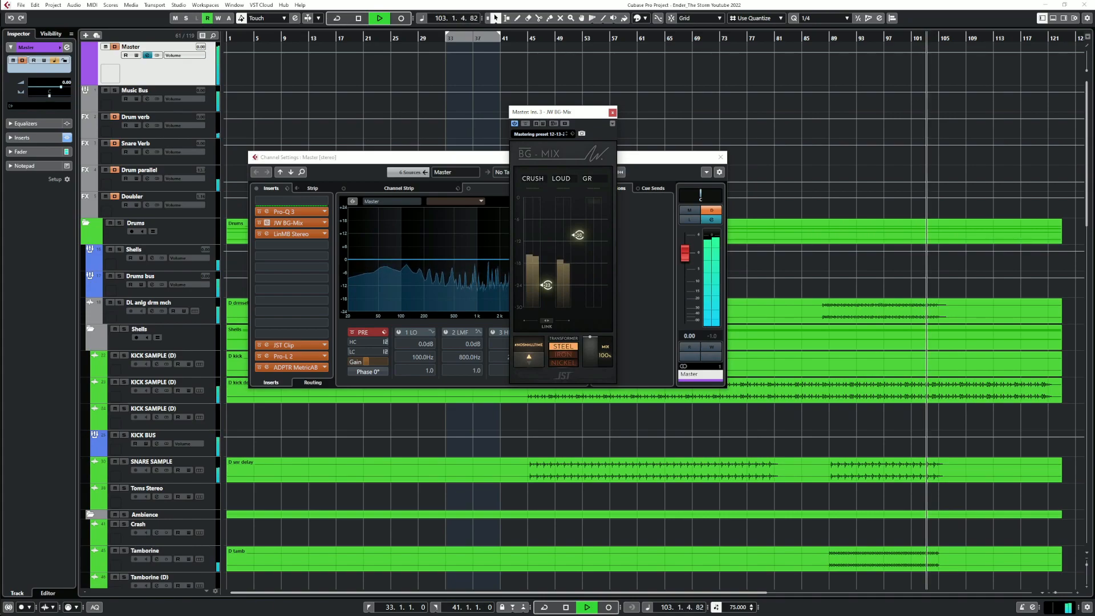
Replay the mix from about bar 95, compare the BG-Mix transformers again, leave it on Iron, and close the plug-in
click(720, 157)
click(871, 38)
click(563, 354)
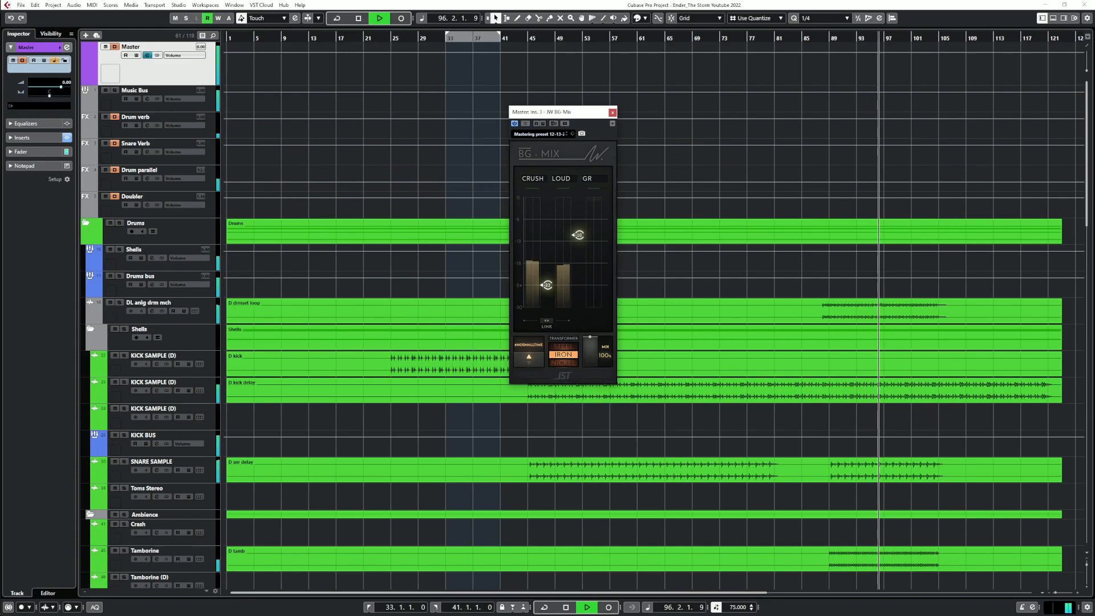
click(563, 346)
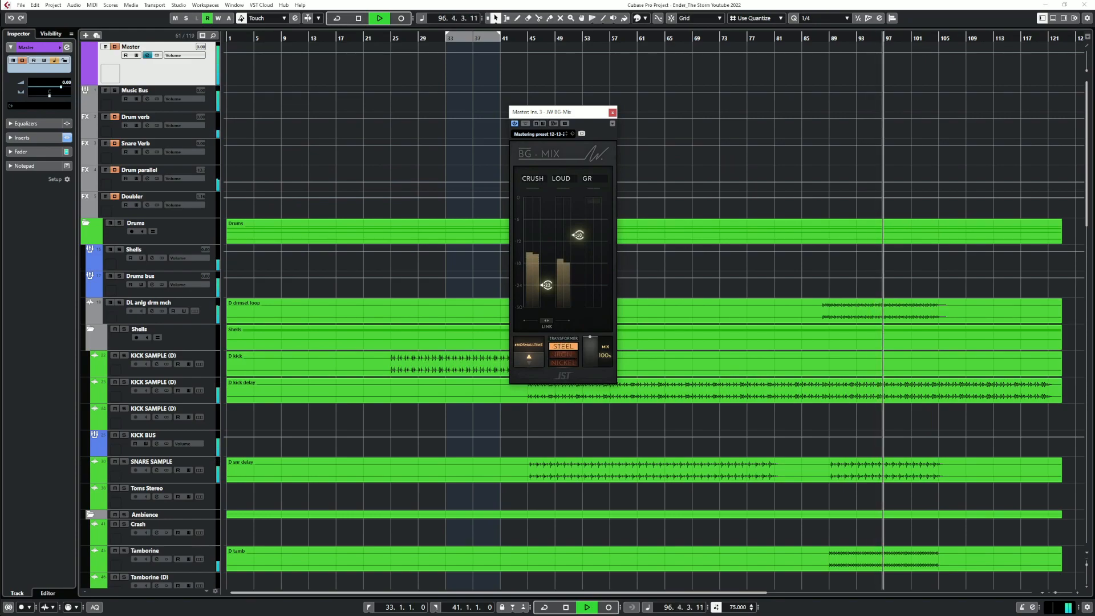
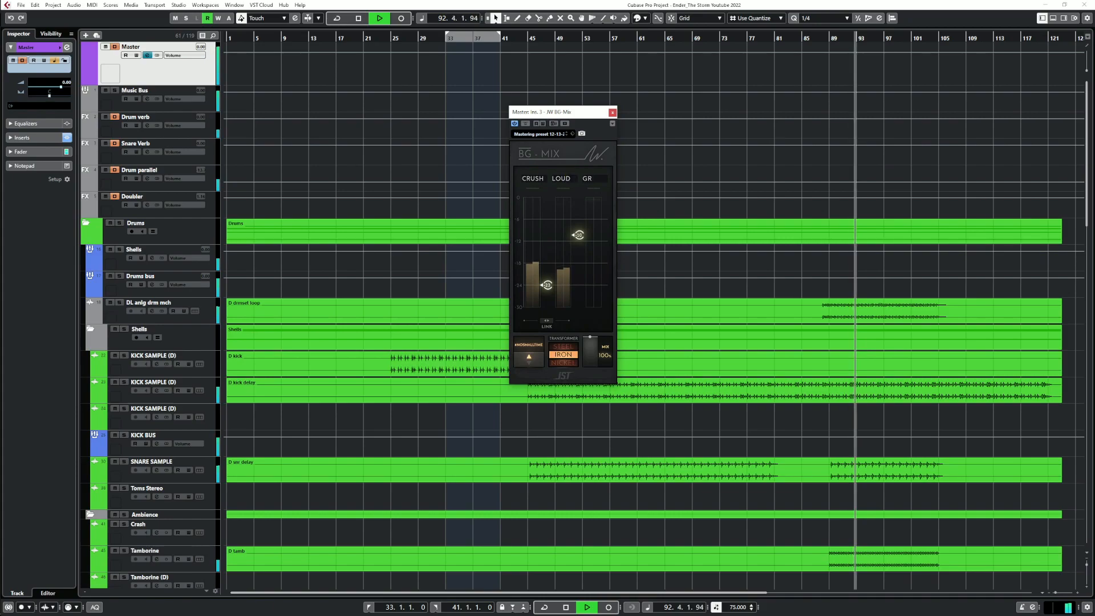
key(Escape)
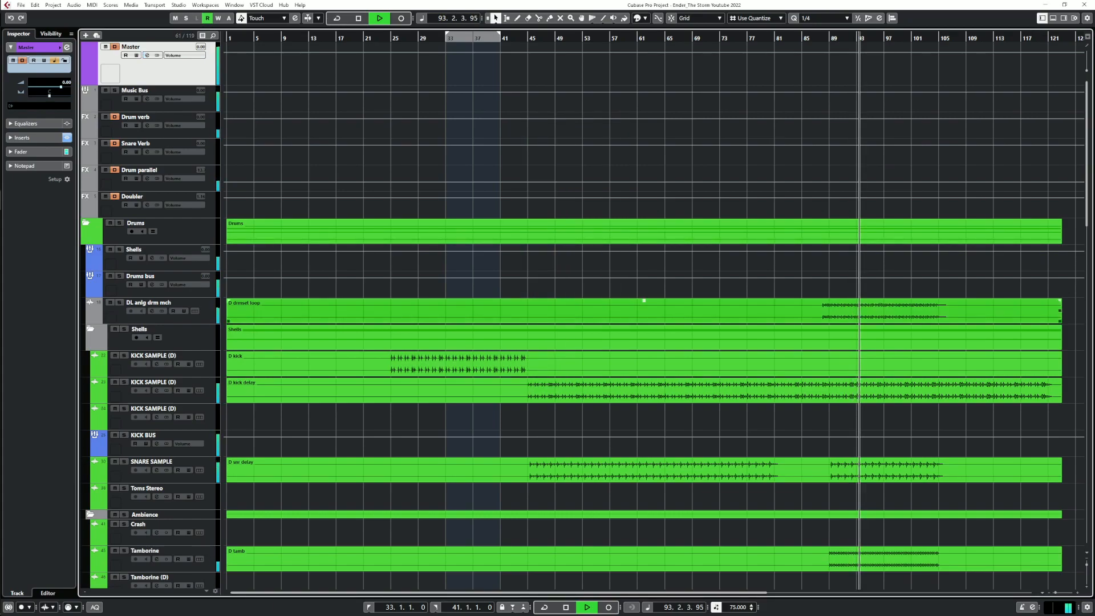
Check the Pro-L 2 limiter on the Master channel during playback, and close it along with the channel settings
key(e)
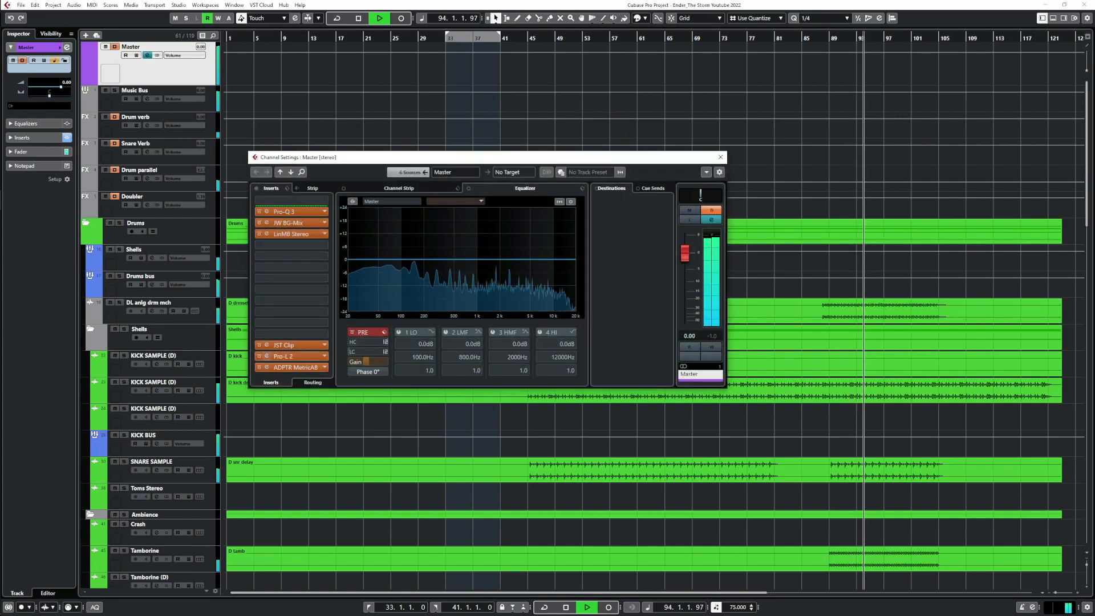
click(267, 356)
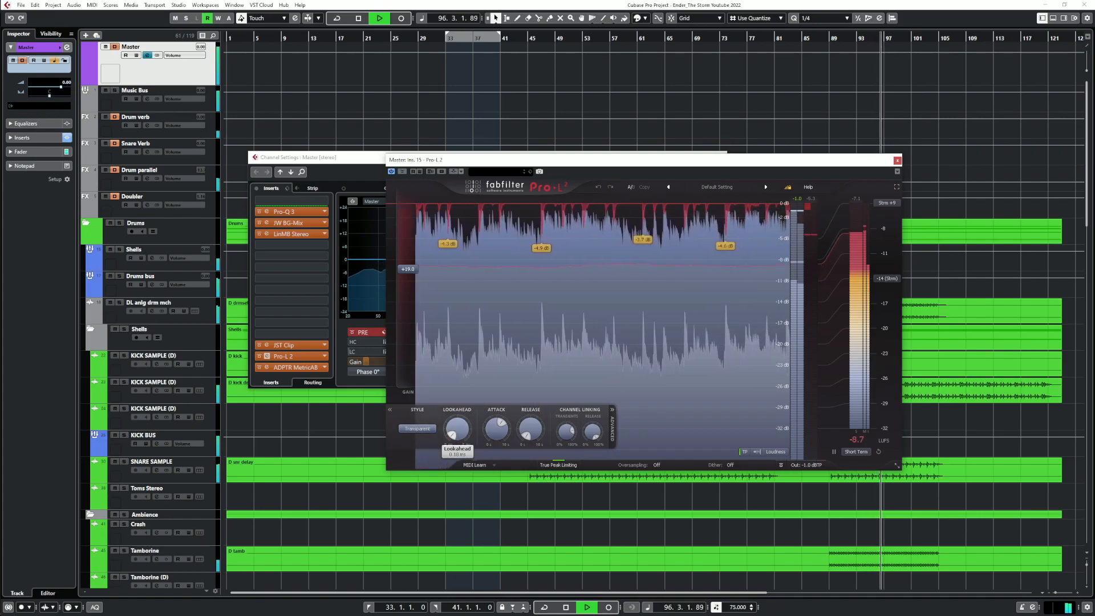
click(898, 161)
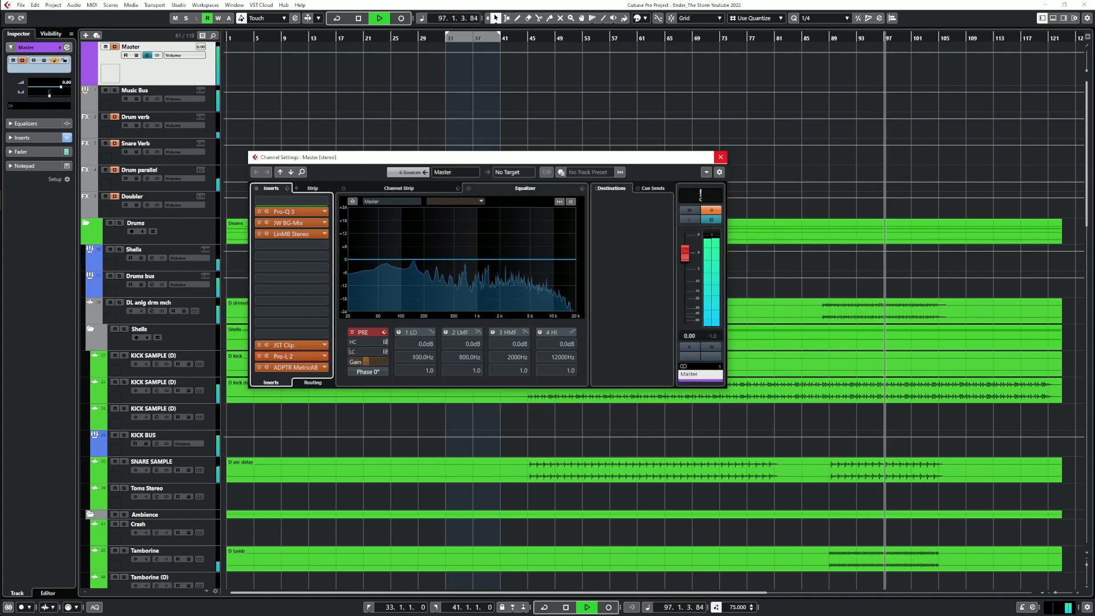
click(721, 158)
Check the Tamborine track soloed and in the mix from about bar 89, and inspect its channel settings
scroll(656, 311, down, 4)
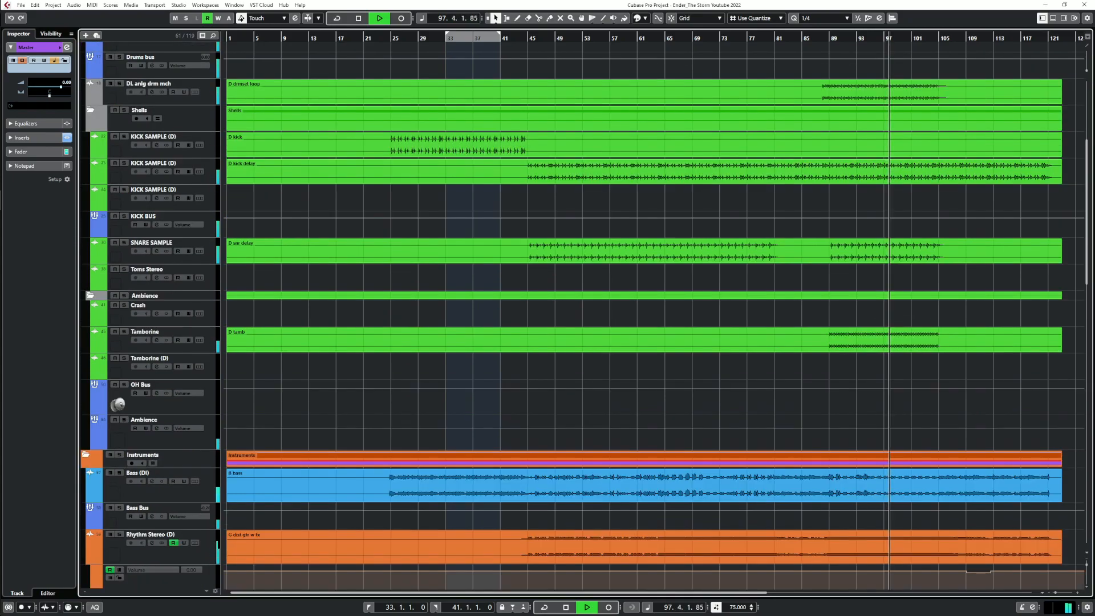
click(123, 332)
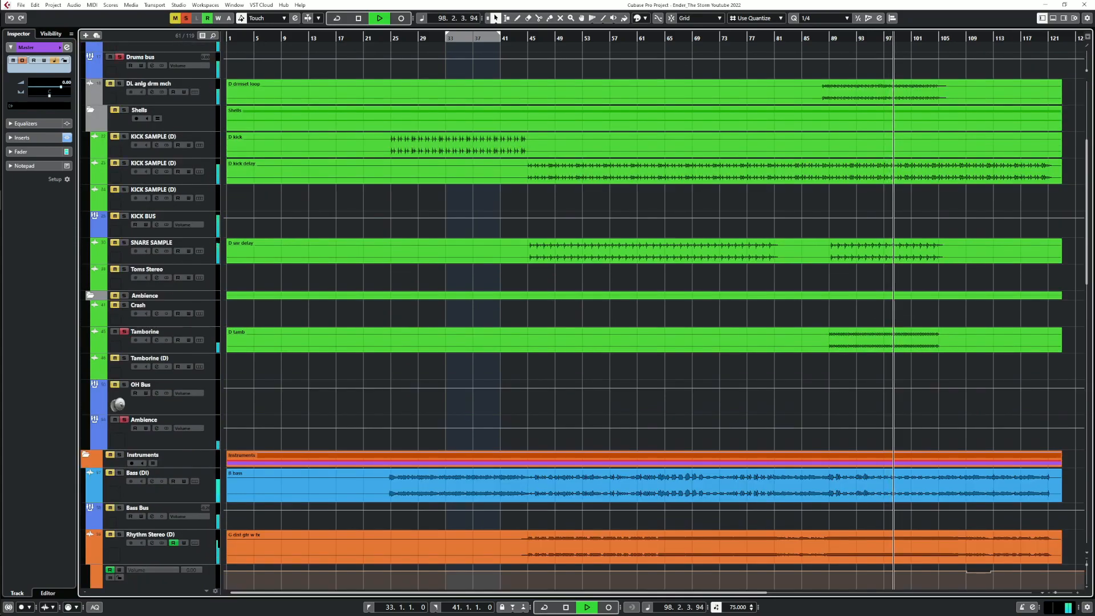
click(124, 332)
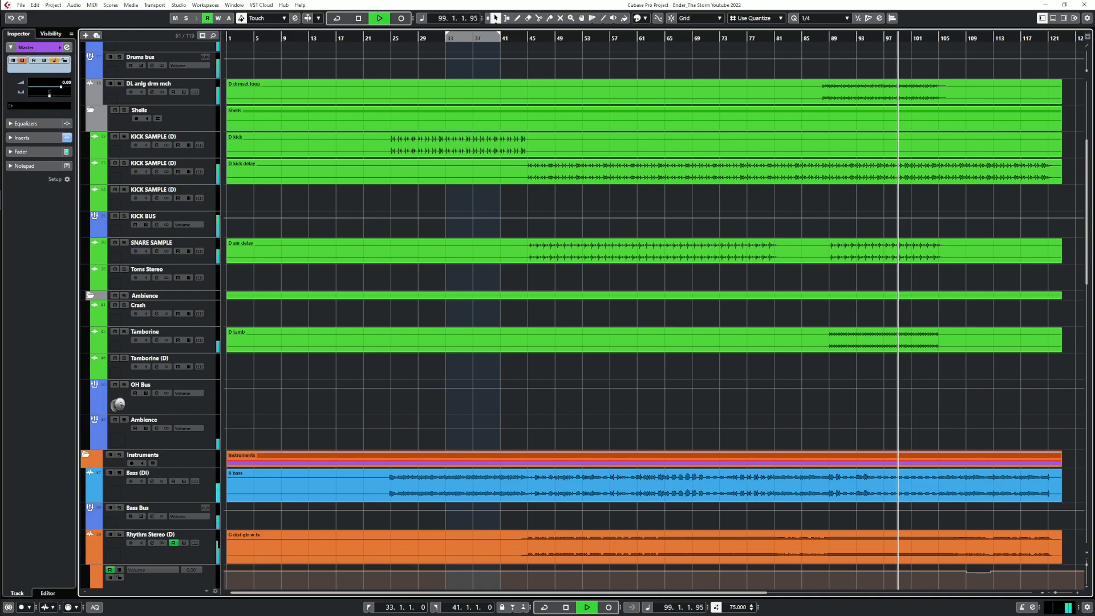
click(832, 38)
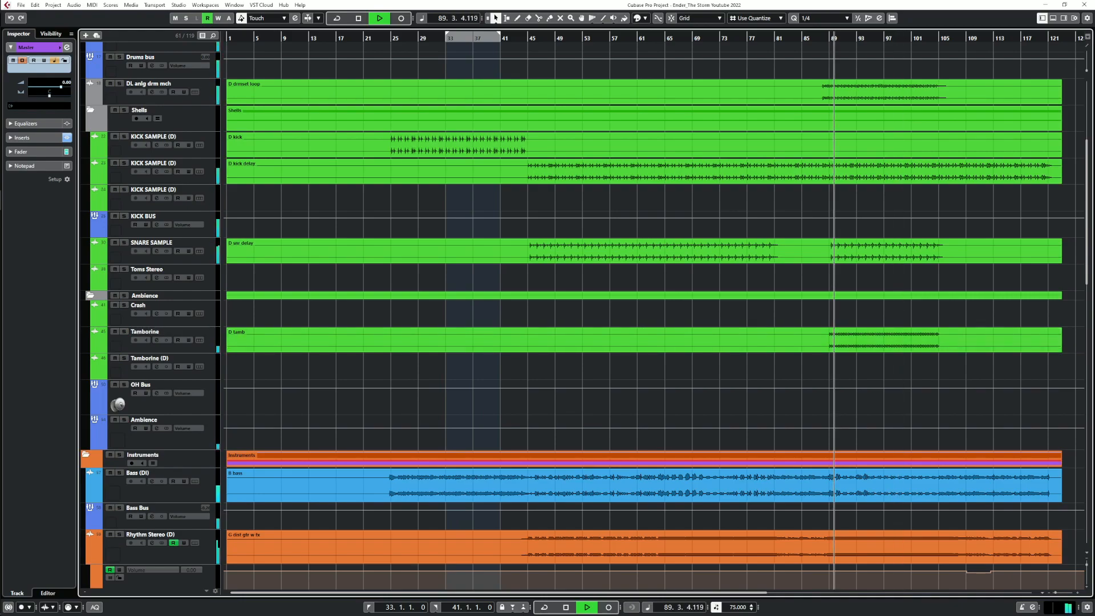
click(123, 332)
click(156, 340)
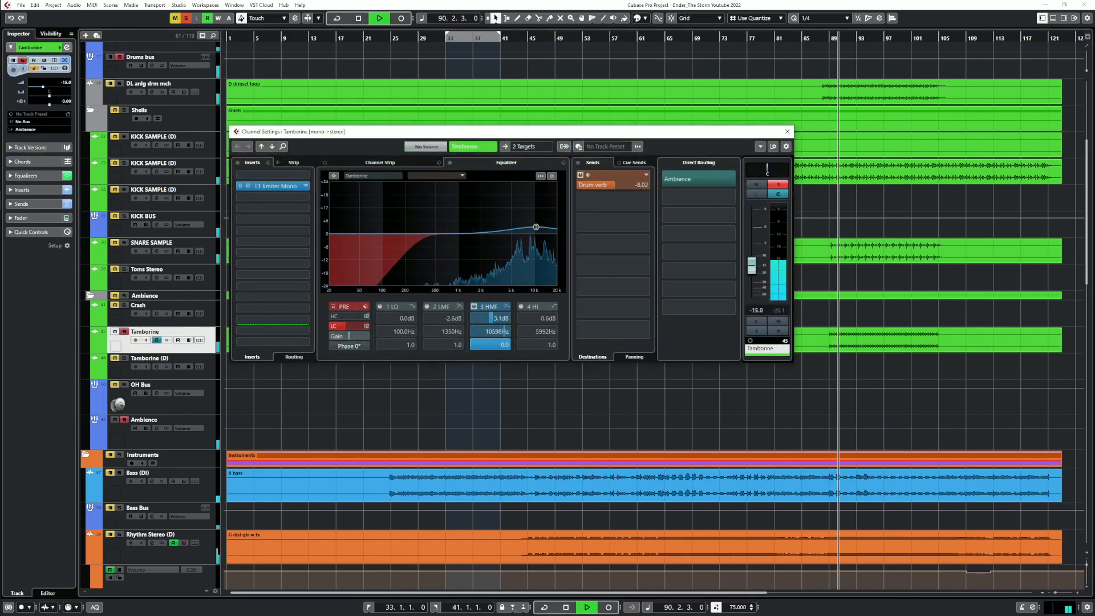
click(787, 131)
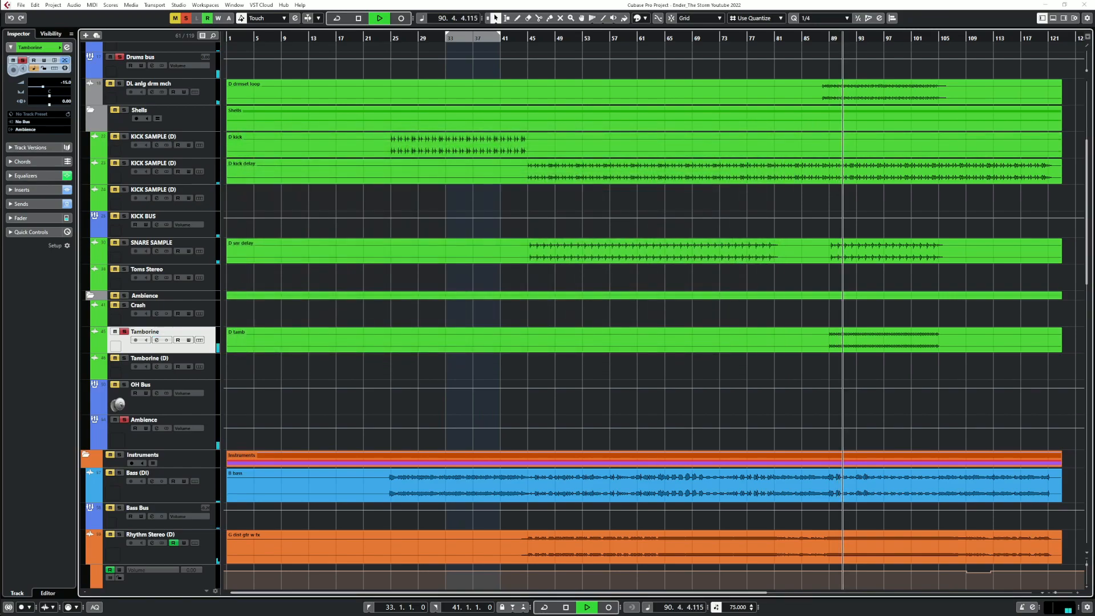
click(124, 331)
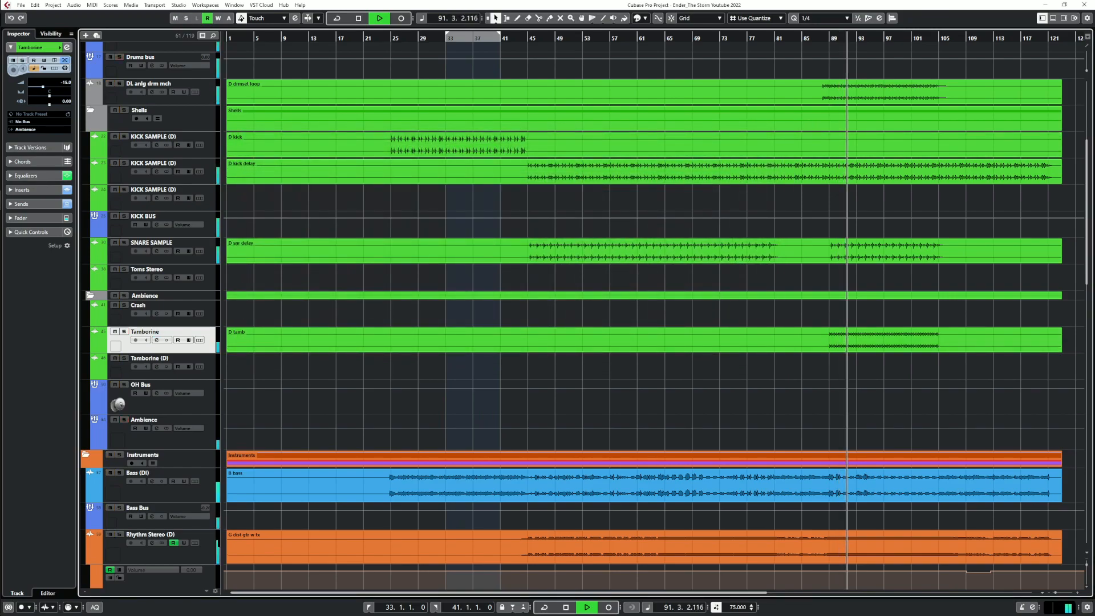
Play the mix from about bar 24, stop it, and look over the drum, bass and guitar tracks around the bass entrance
click(385, 38)
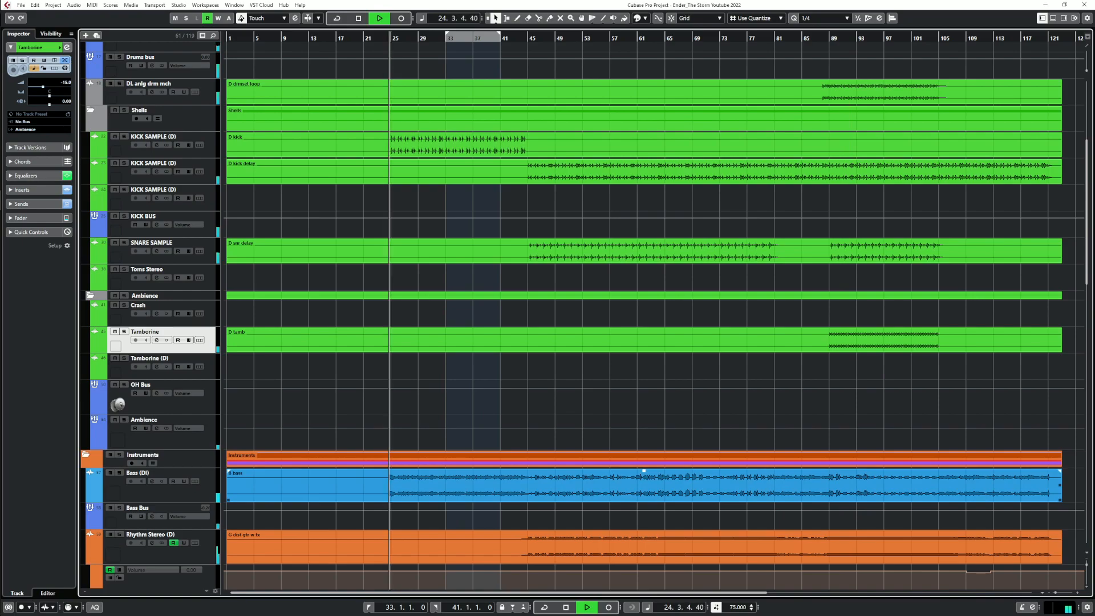
key(h)
key(h)
key(h)
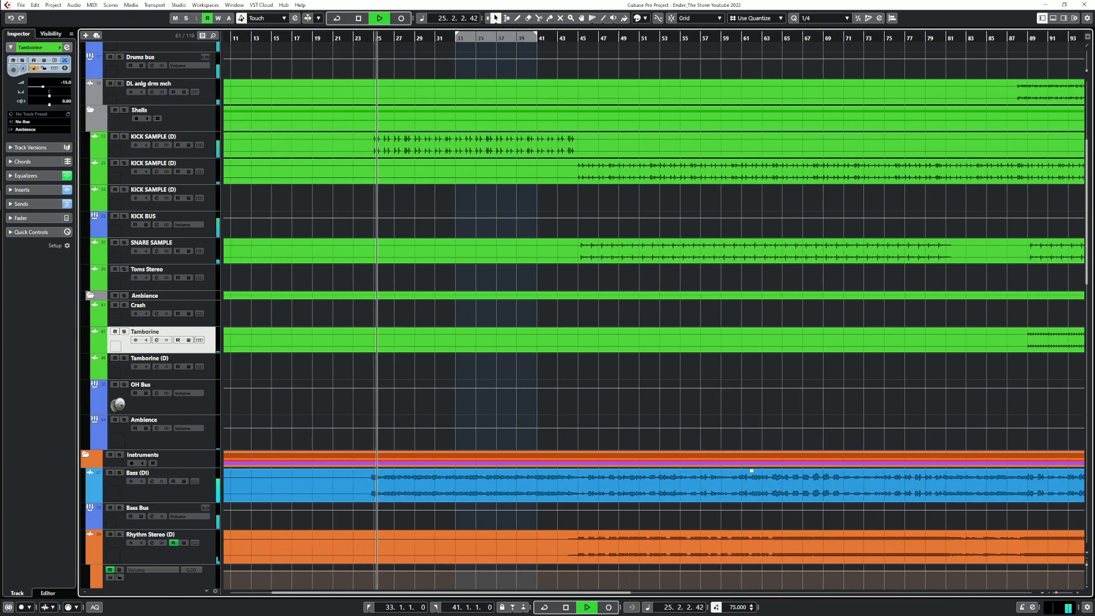
scroll(654, 342, down, 3)
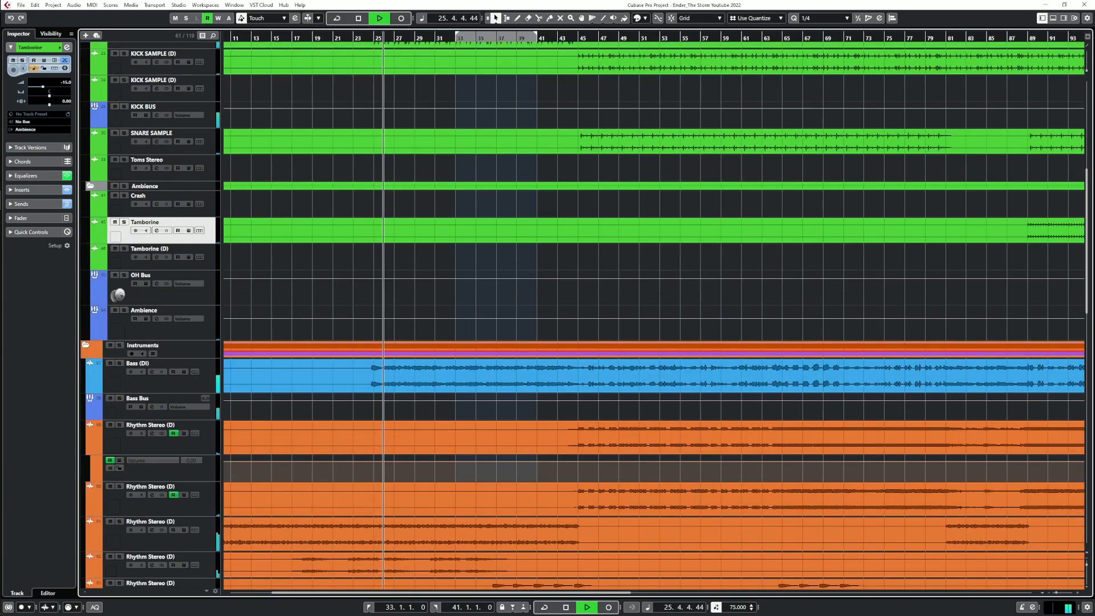
key(space)
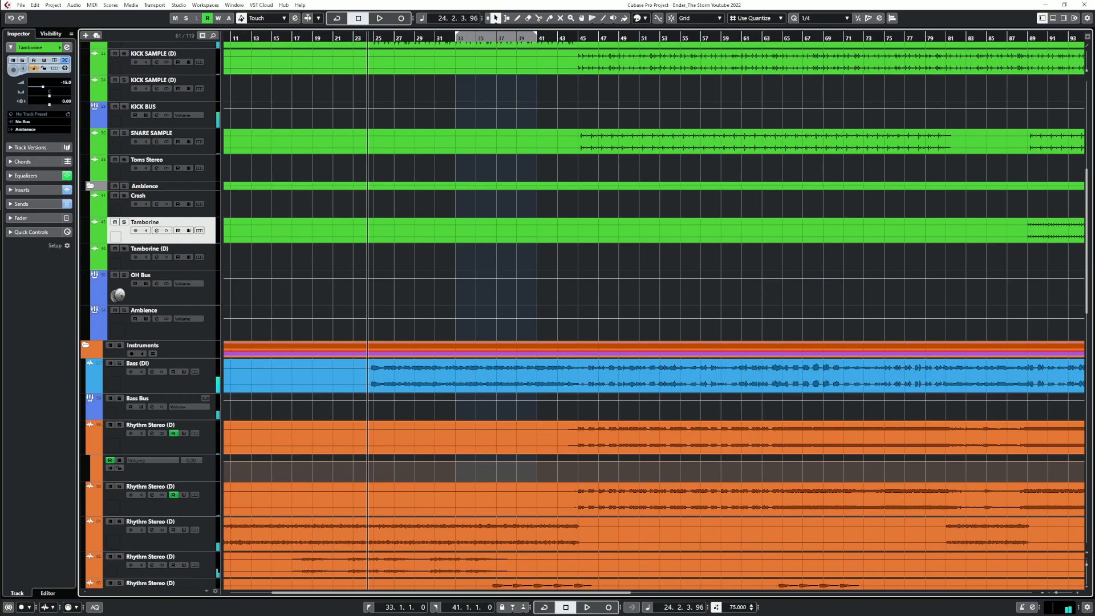
key(shift+f)
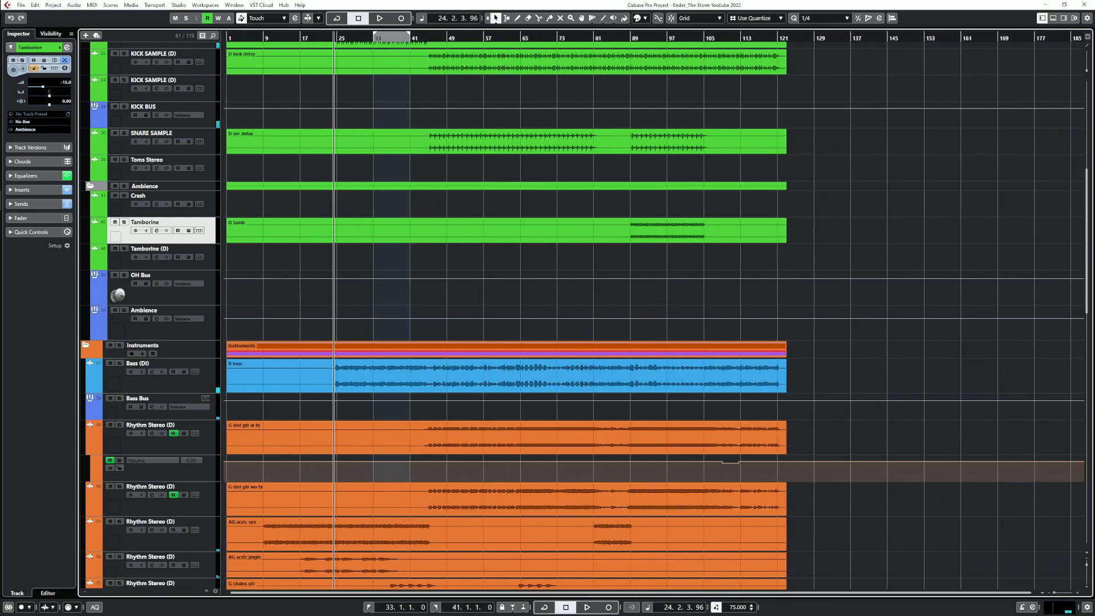
key(h)
key(h)
key(h)
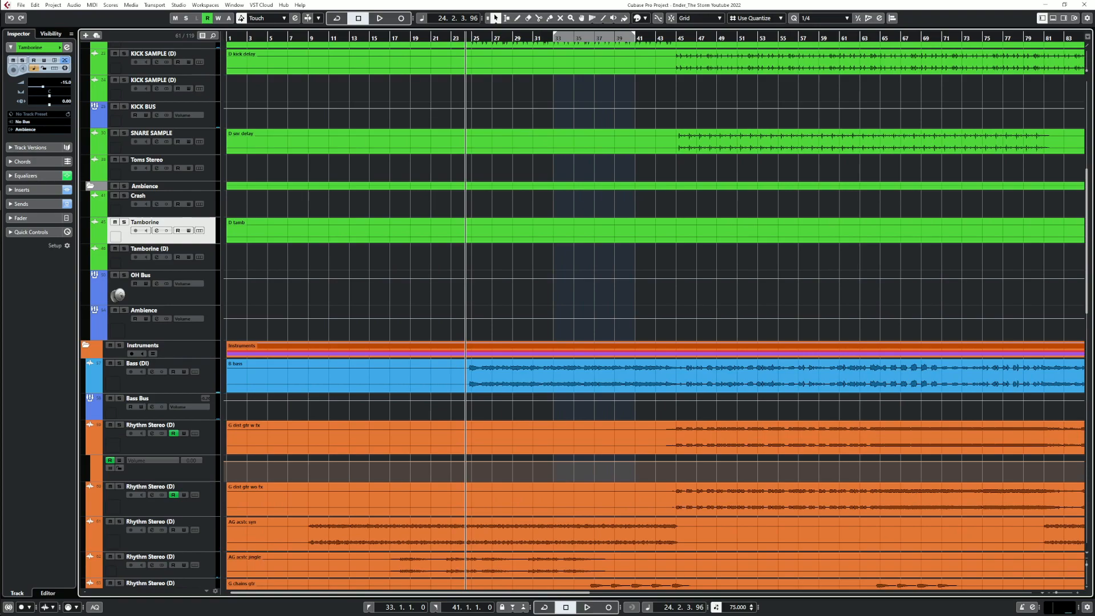
scroll(89, 214, up, 5)
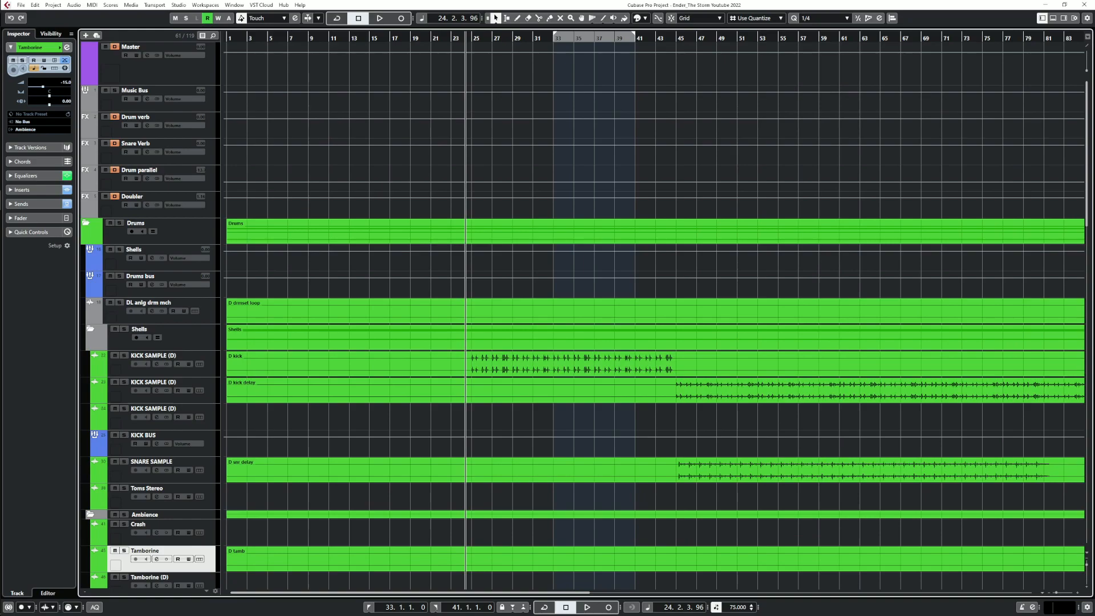
scroll(89, 323, down, 4)
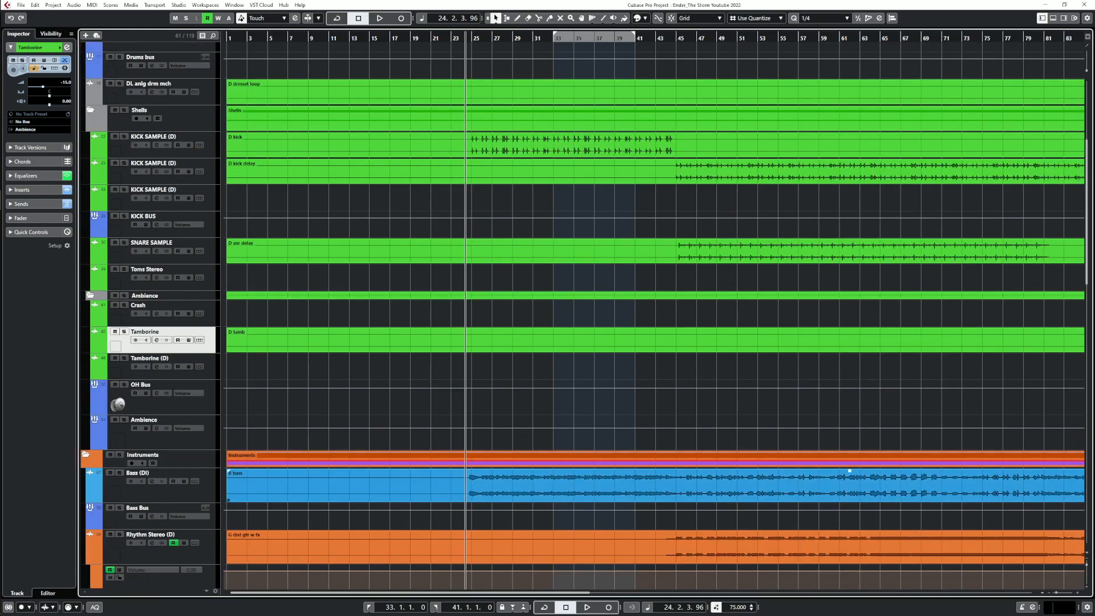
scroll(89, 183, down, 2)
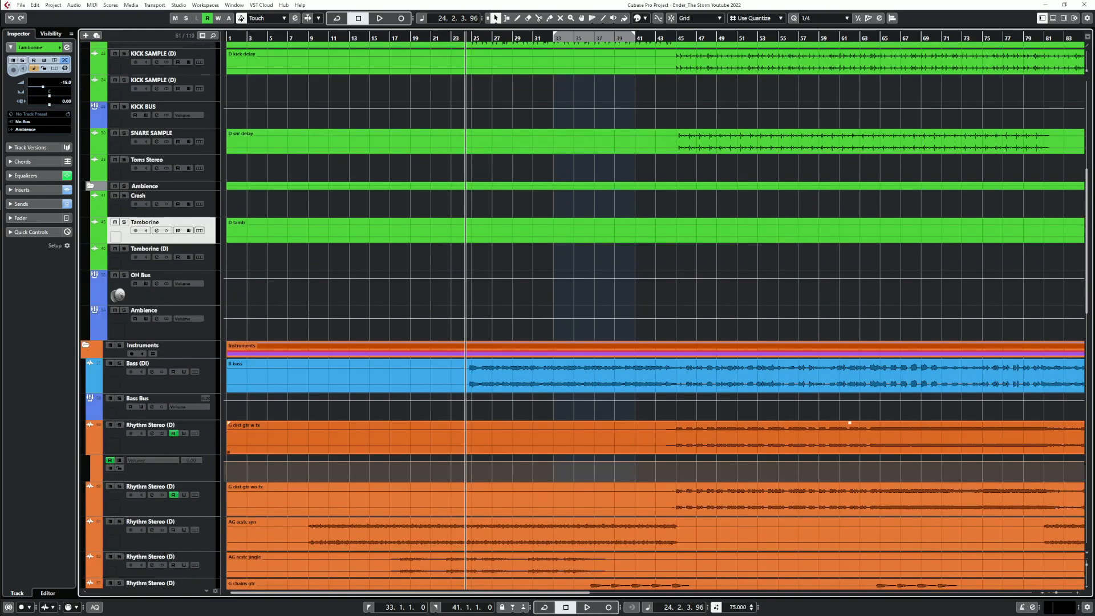
Select the Bass Bus volume automation from about bar 24 to bar 46 with the Range Selection tool, and adjust its level
right_click(456, 412)
click(468, 413)
right_click(470, 412)
click(470, 412)
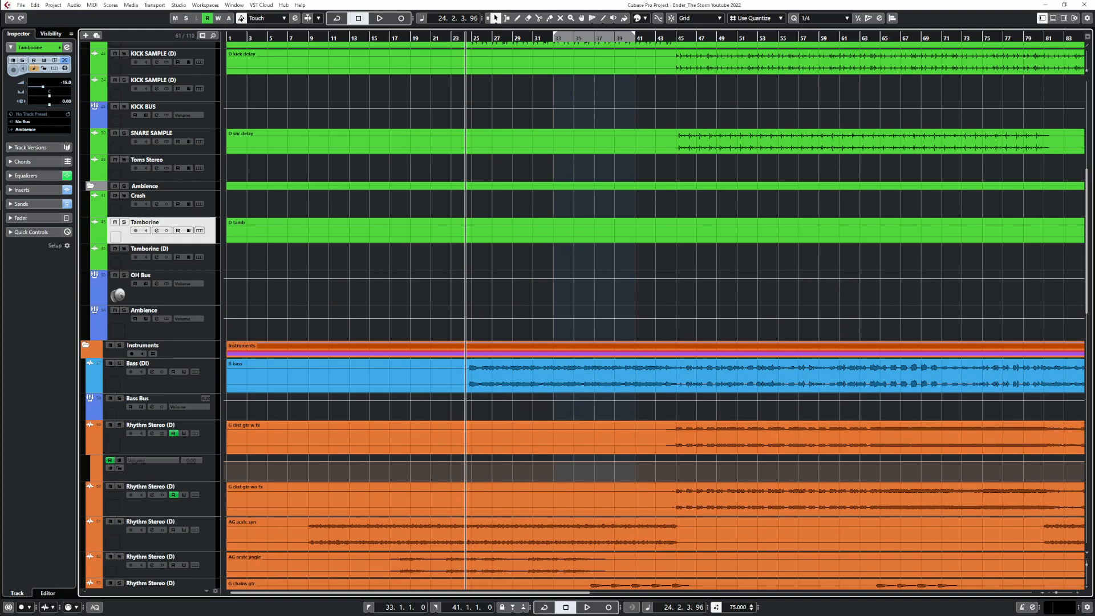
scroll(532, 421, up, 2)
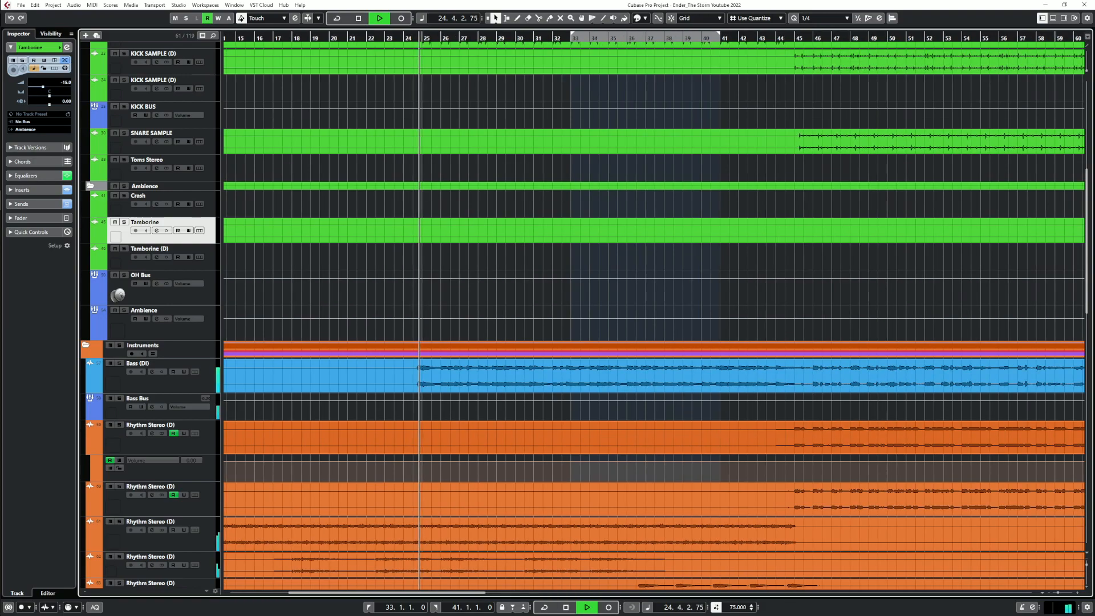
right_click(498, 421)
click(509, 421)
drag(417, 407, 811, 407)
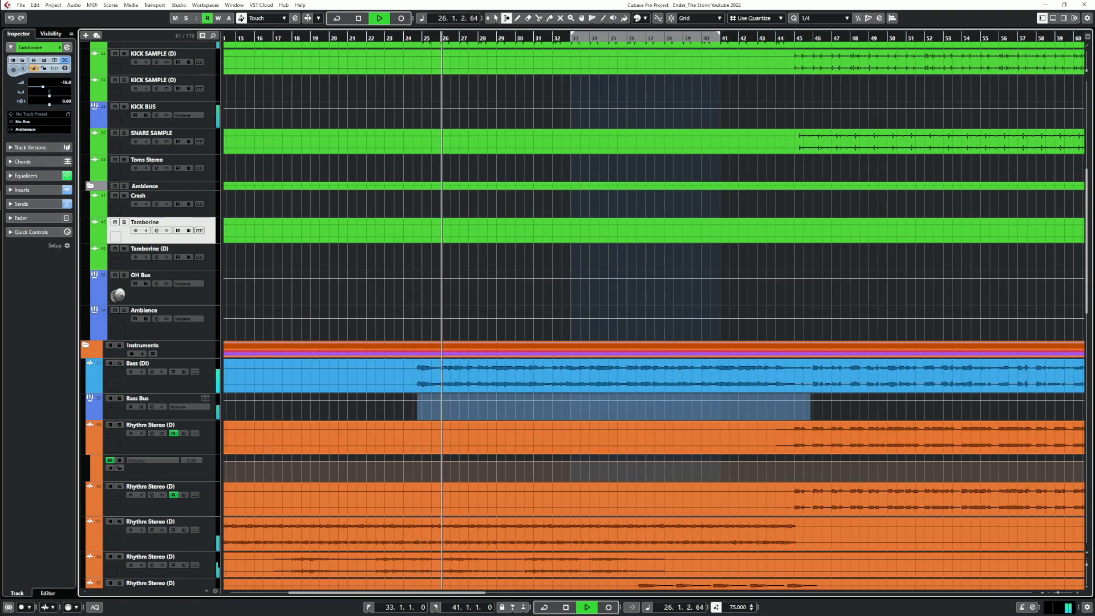
drag(413, 406, 811, 406)
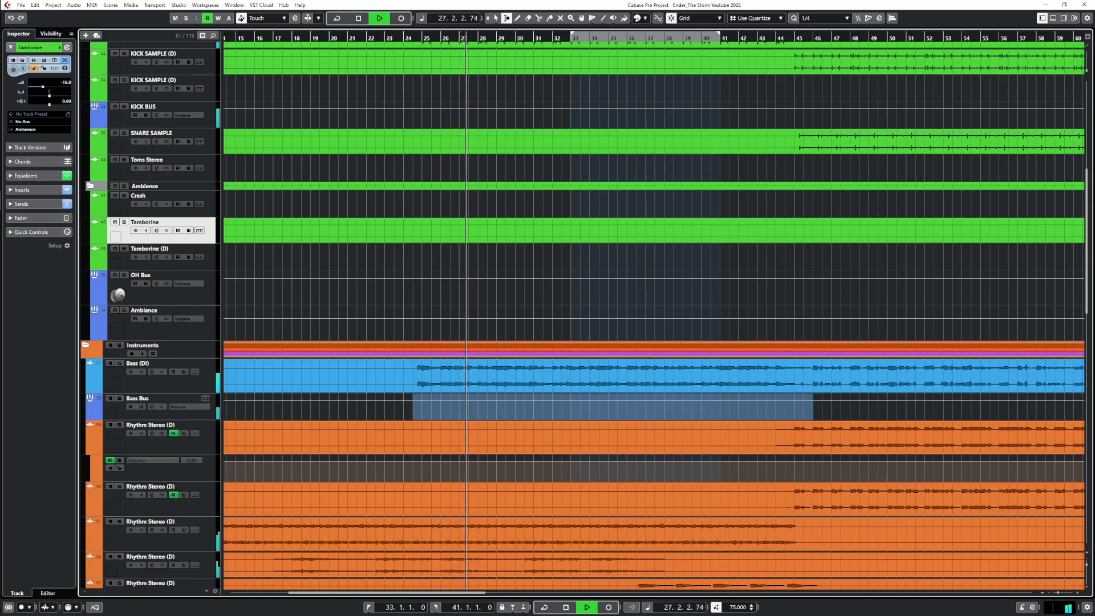
drag(613, 398, 613, 398)
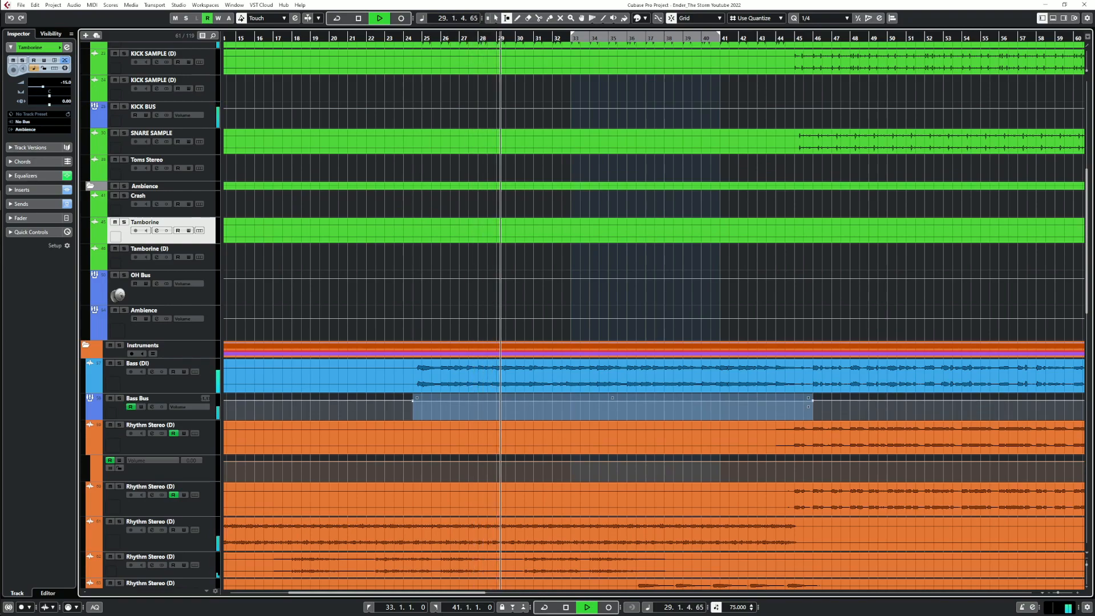
Solo the first acoustic Rhythm Stereo (D) track briefly during playback to hear it alone, and unsolo it
scroll(414, 438, down, 3)
scroll(414, 437, down, 5)
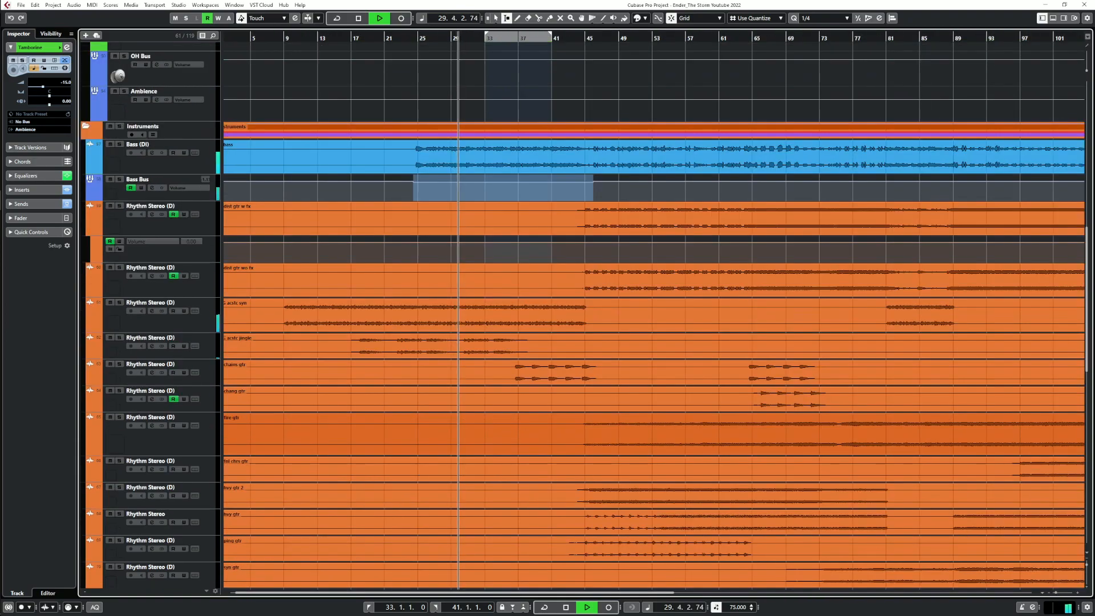
click(119, 302)
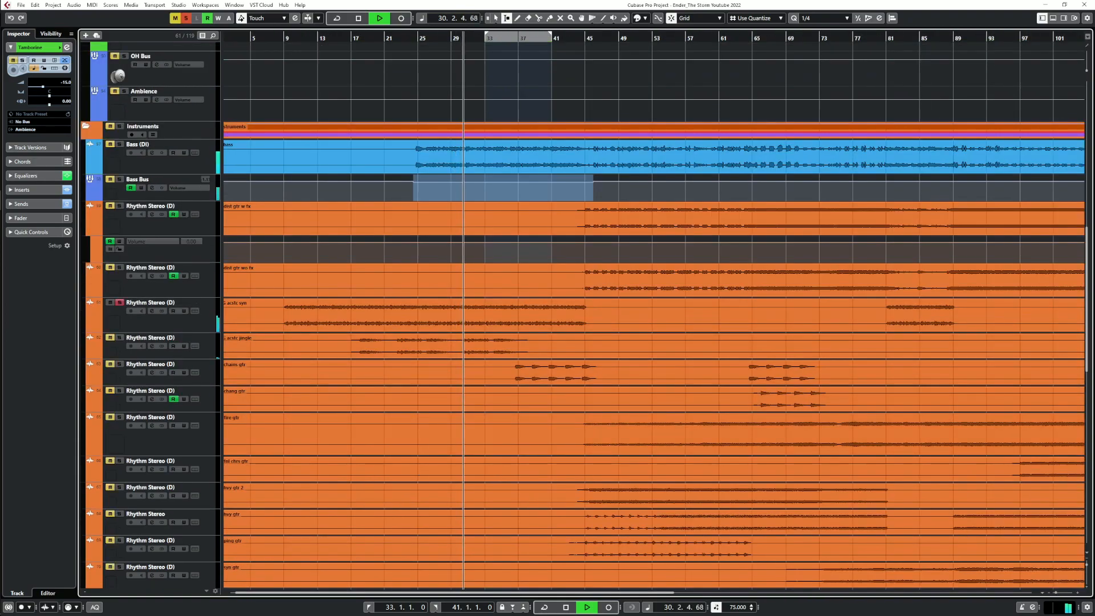
click(119, 302)
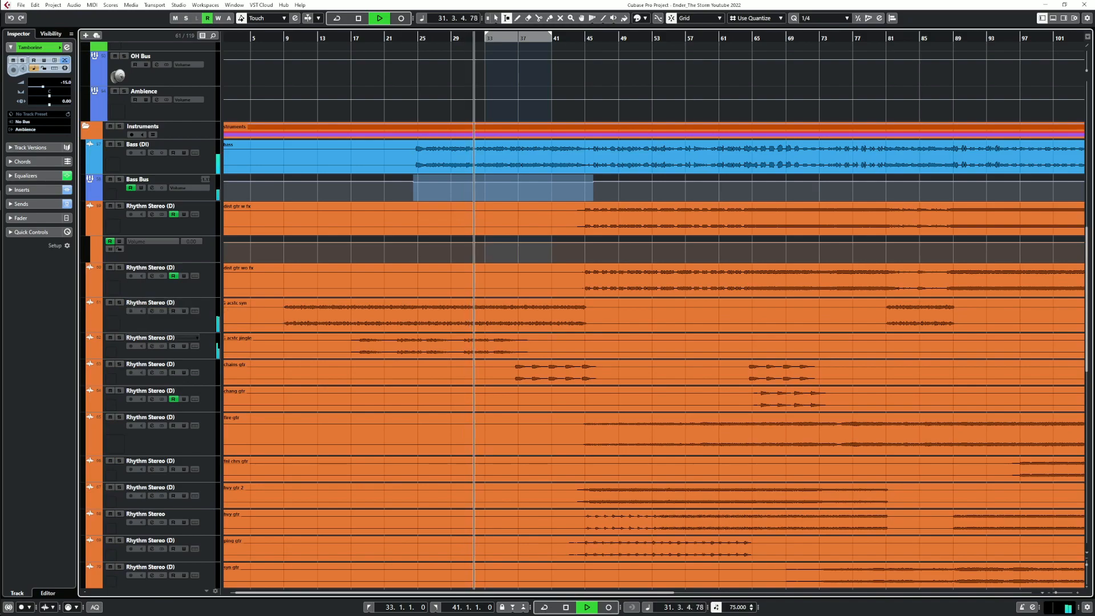
Check the second acoustic Rhythm Stereo (D) track during playback and inspect its channel settings
click(119, 337)
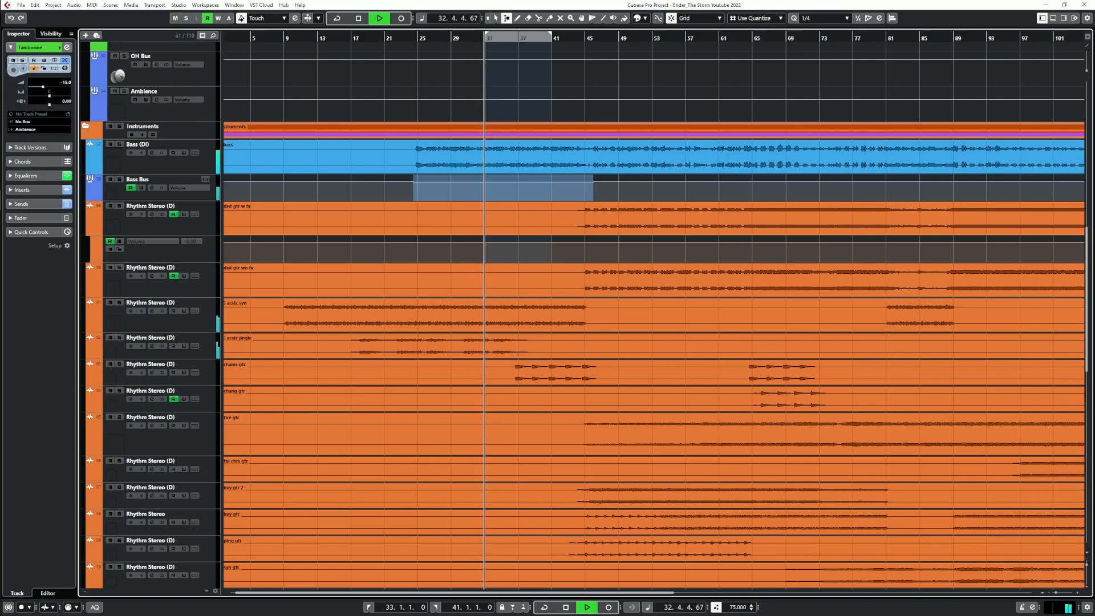
click(152, 345)
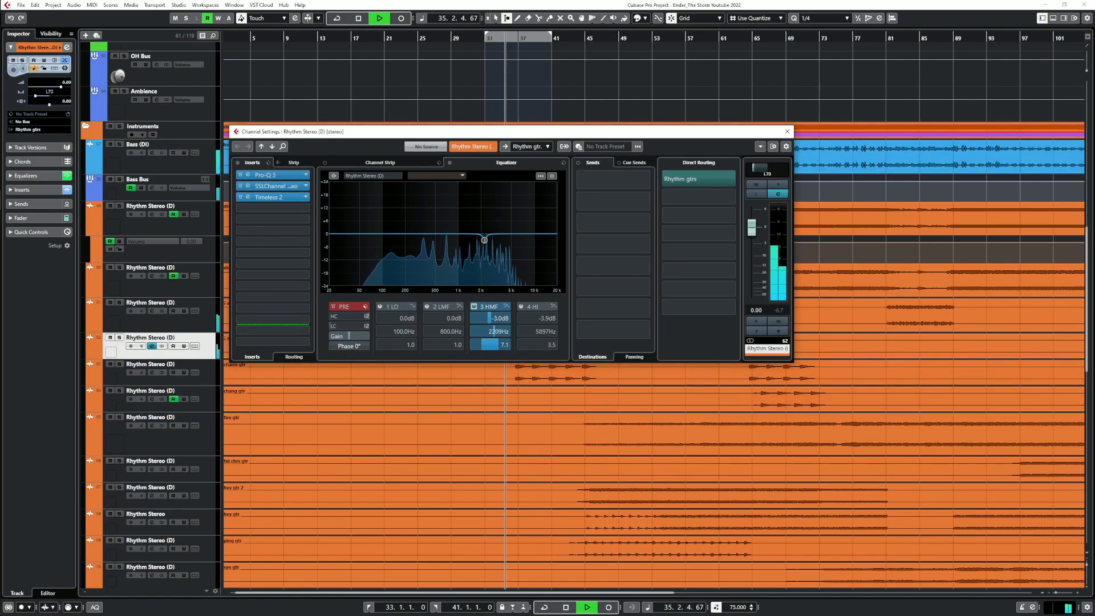
click(787, 131)
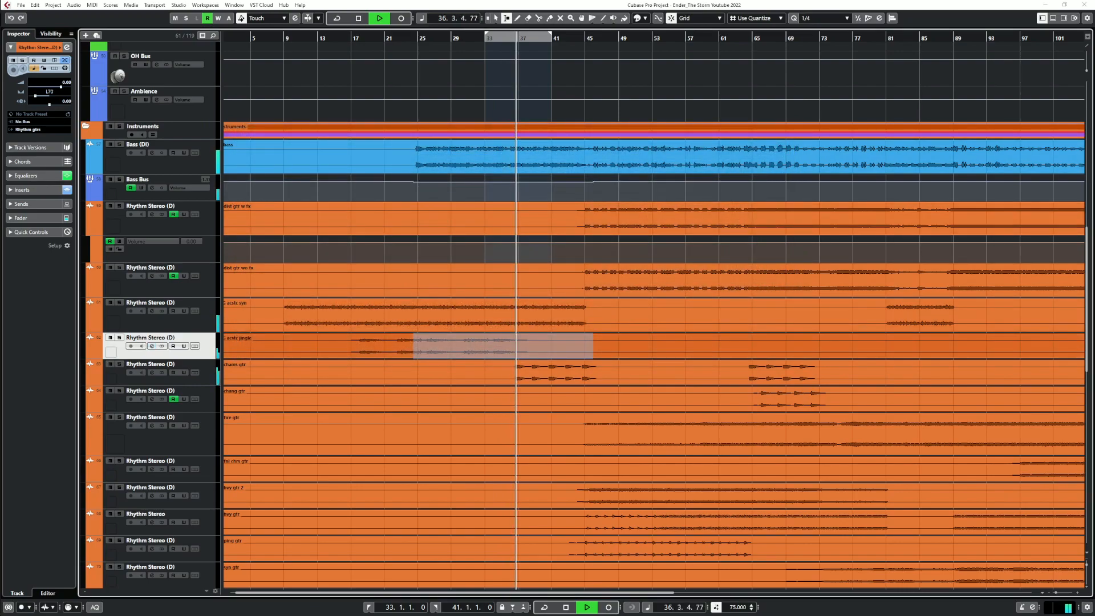
Shift the detection band of the first Pro-DS on Ld Vox 1 Copy to about 7.4–9.0 kHz
scroll(653, 311, down, 10)
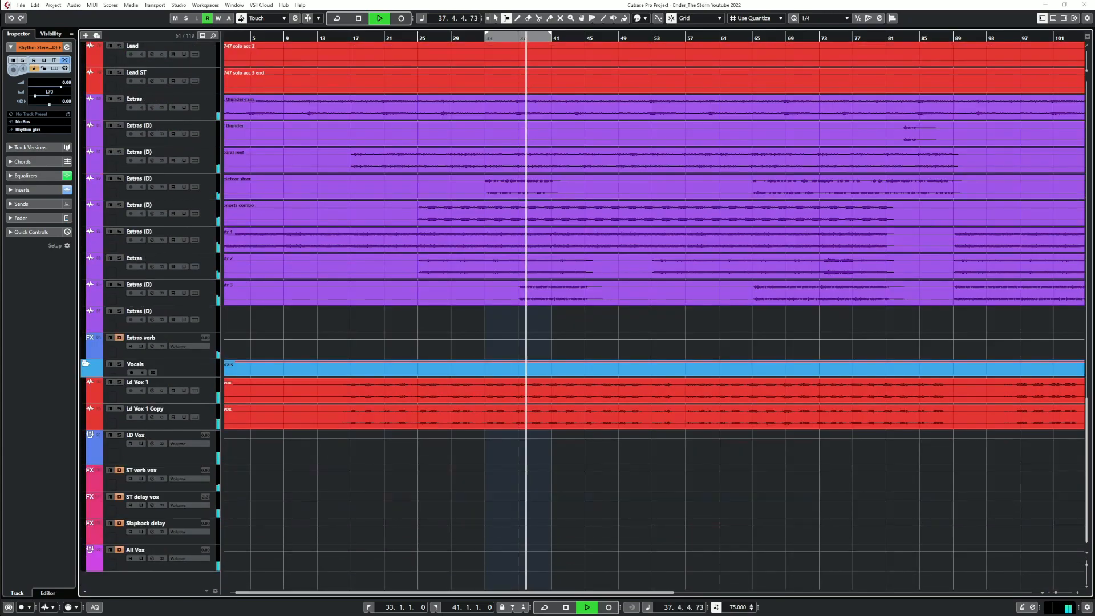
click(152, 417)
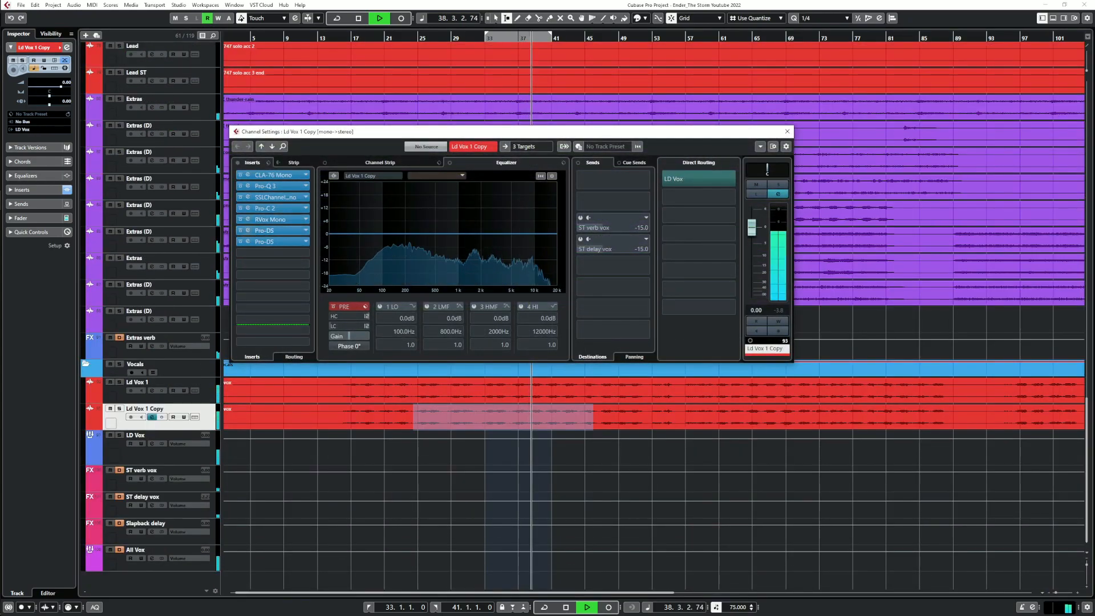
click(249, 231)
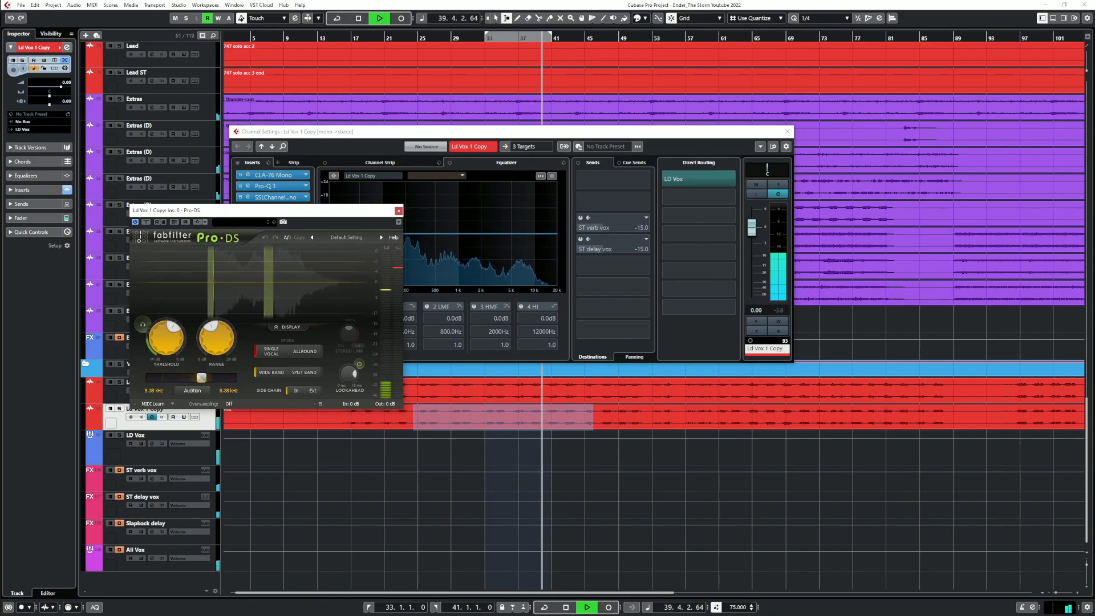
drag(199, 377, 206, 377)
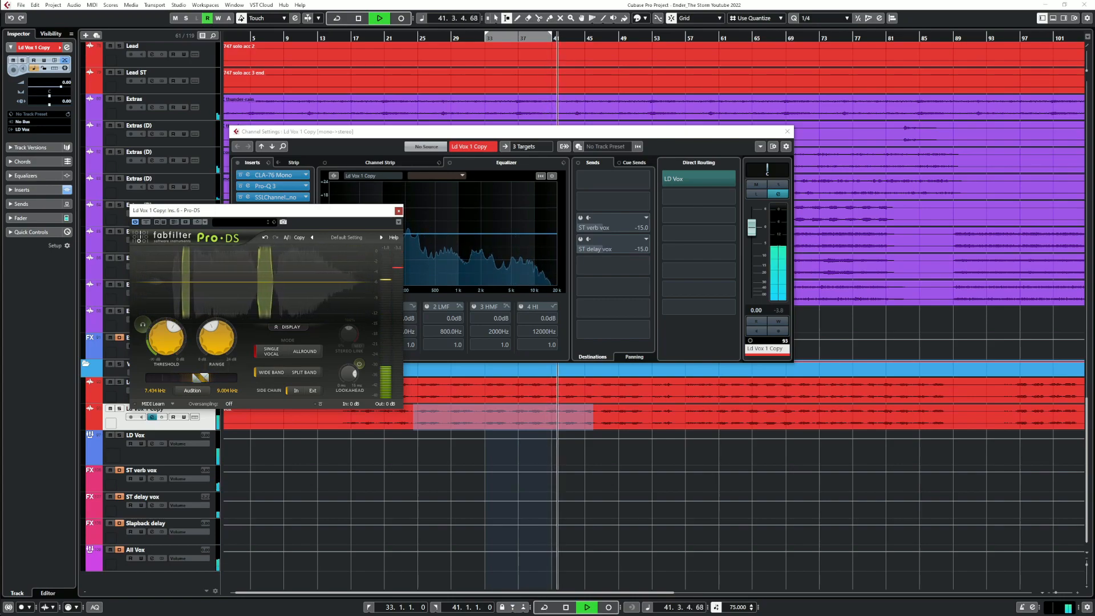
click(399, 211)
Inspect the second Pro-DS on Ld Vox 1 Copy, and close the channel settings
click(248, 242)
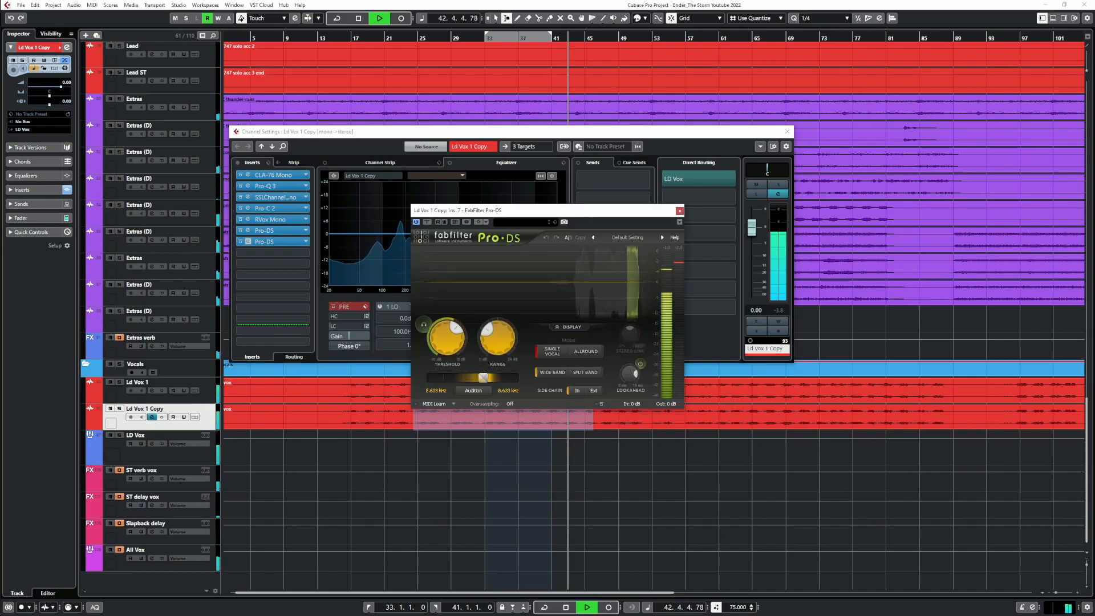
click(679, 212)
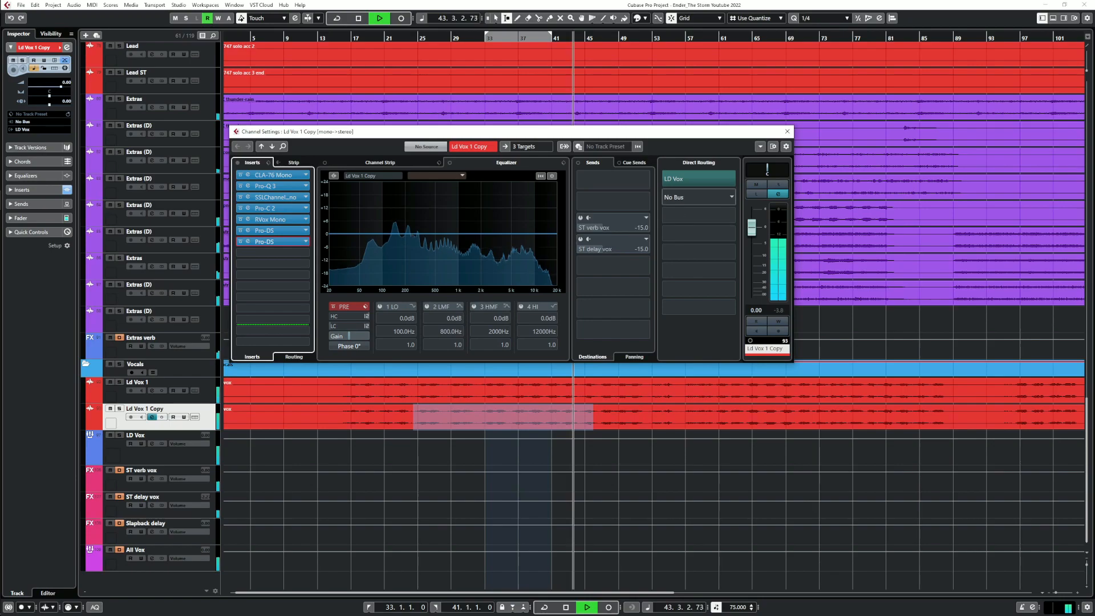
click(788, 132)
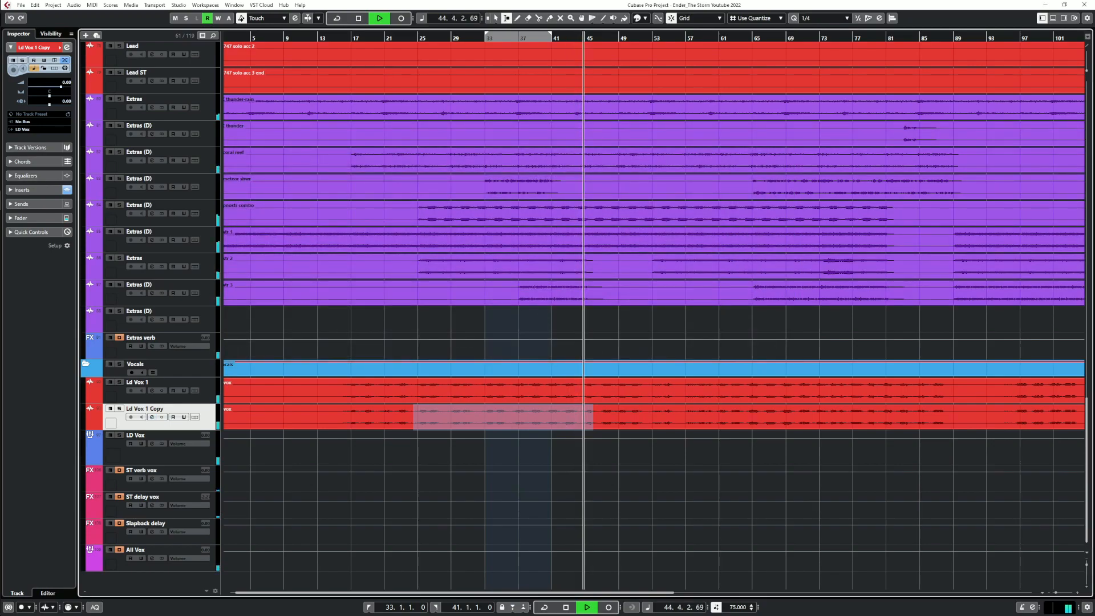
Select the first distorted guitar track's volume automation from about bar 45 to bar 64 and raise its level slightly
scroll(653, 311, up, 10)
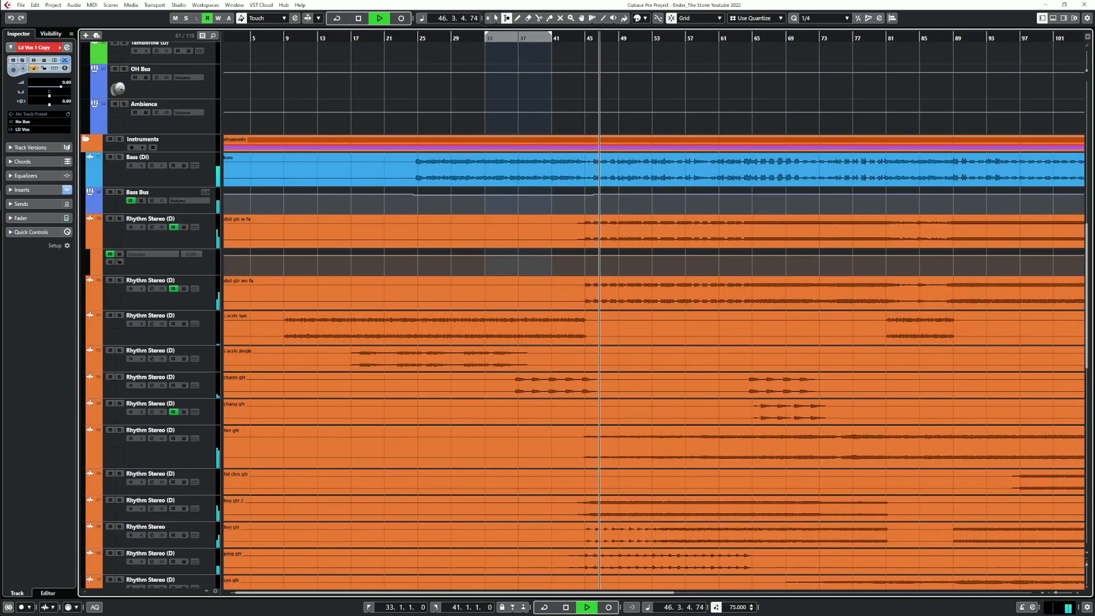
key(g)
key(h)
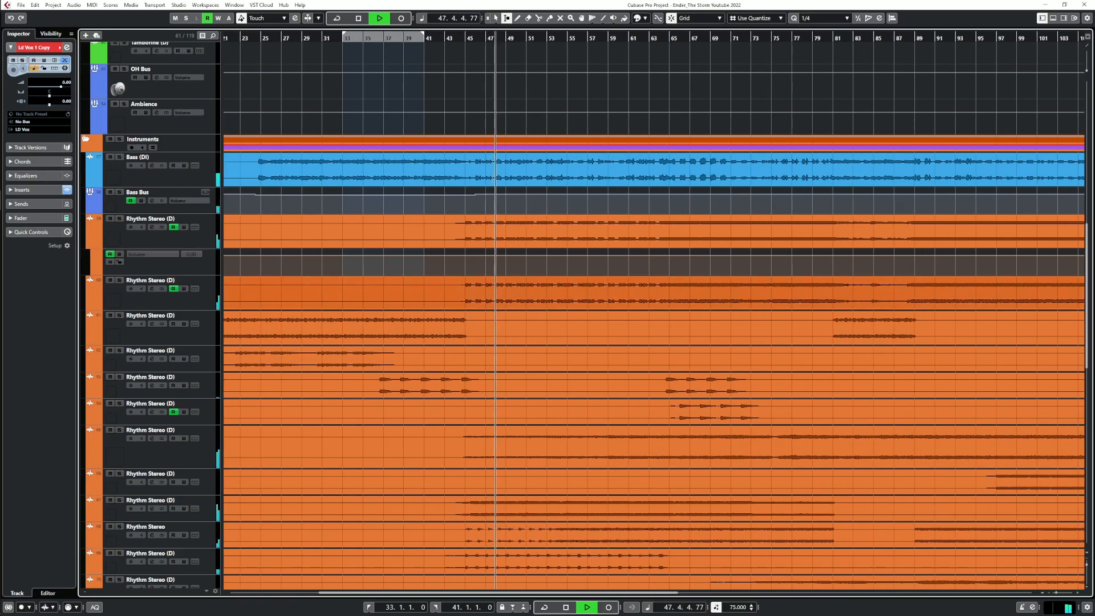
key(g)
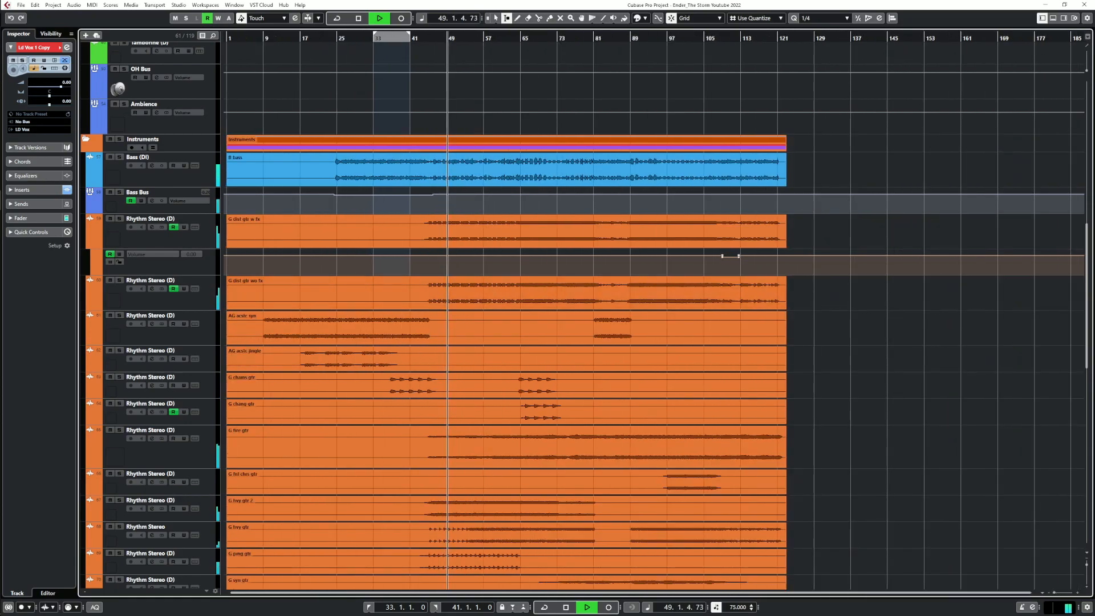
key(h)
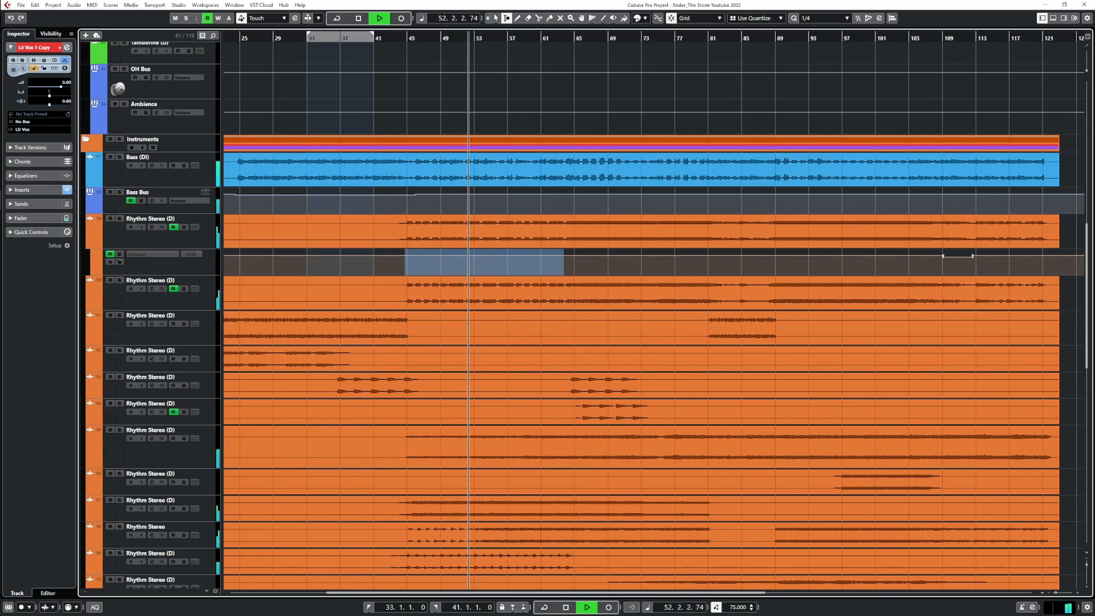
scroll(508, 262, up, 2)
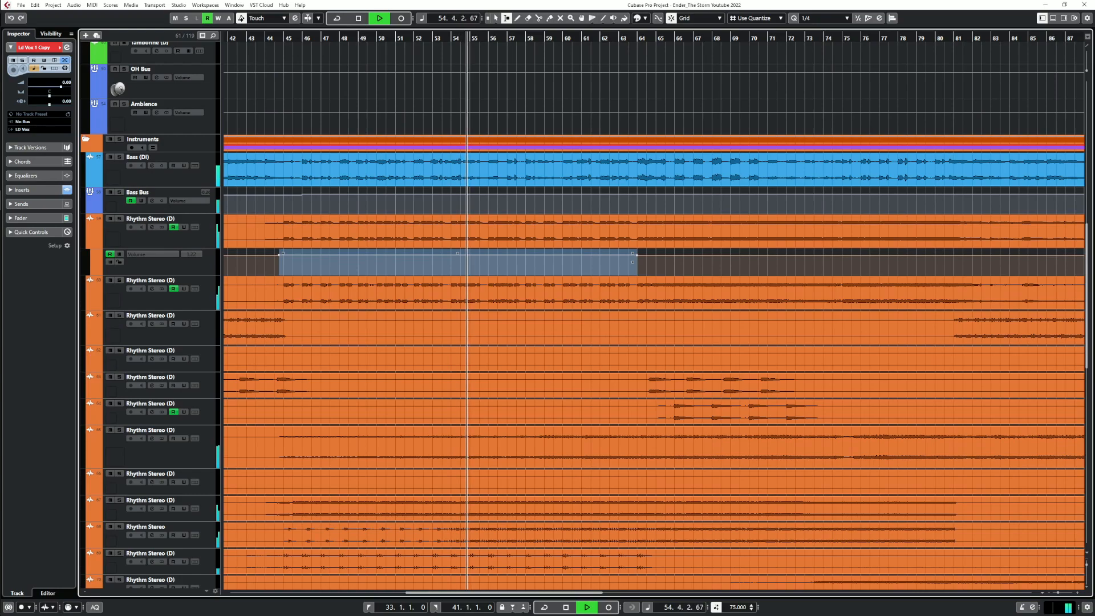
Show the second distorted guitar track's volume automation and try raising it from about bar 45 to bar 64
click(89, 306)
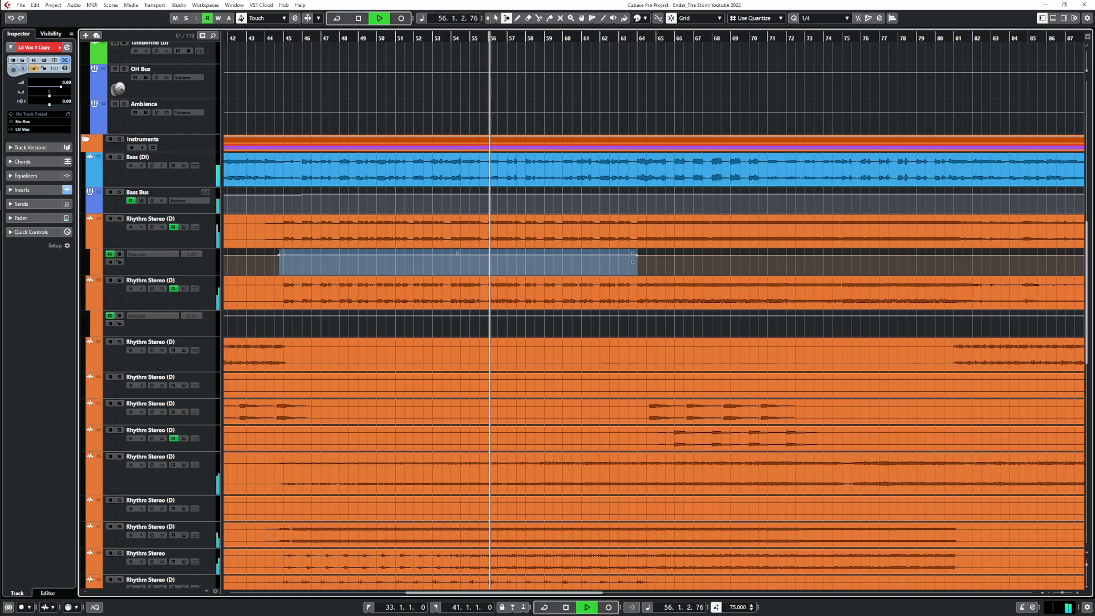
drag(310, 265, 310, 324)
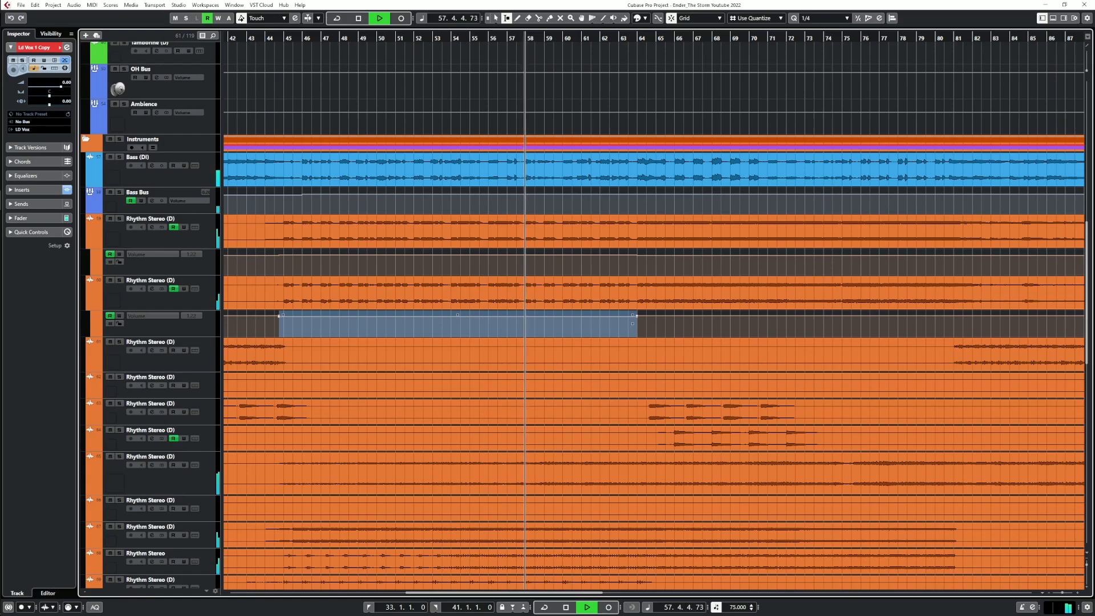
key(ctrl+z)
key(ctrl+z)
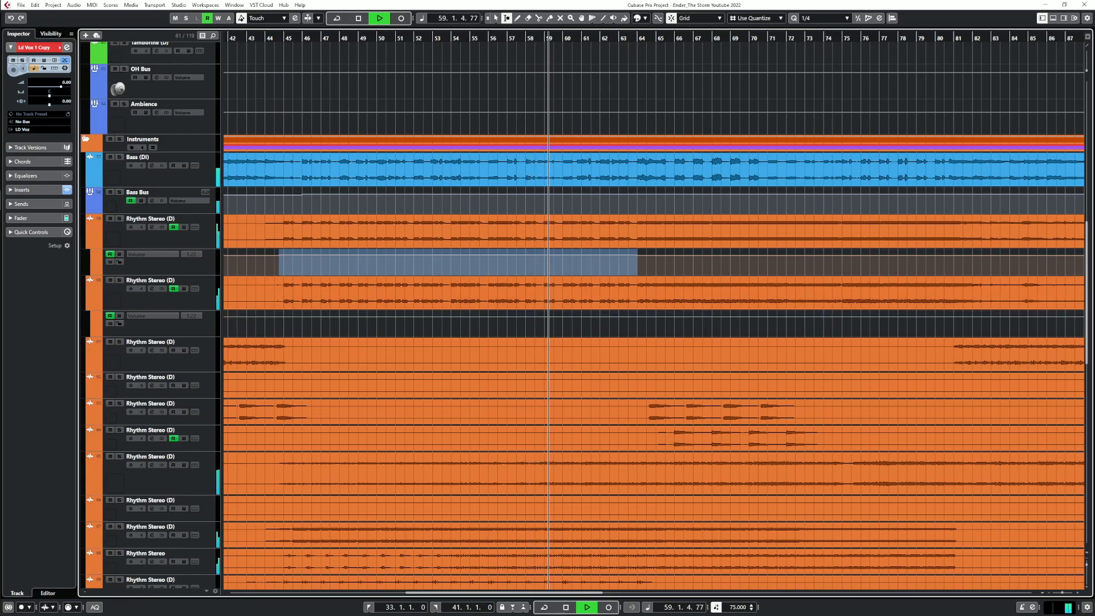
drag(284, 325, 637, 325)
drag(460, 315, 460, 314)
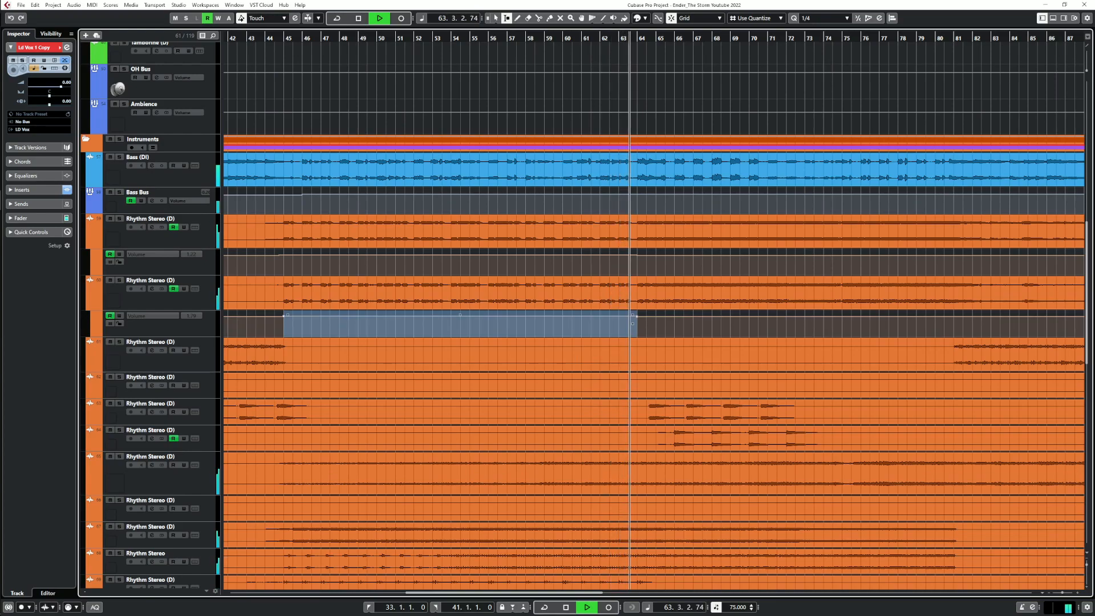
Switch to the Object Selection tool and replay the mix from about bar 44 to compare the guitar levels
key(1)
click(266, 39)
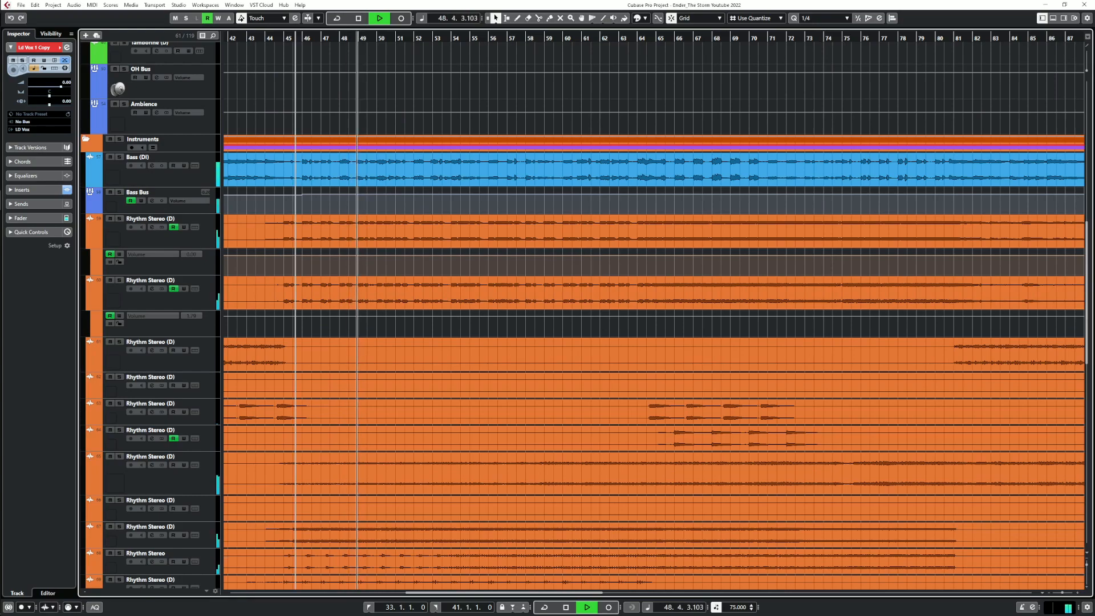
click(267, 38)
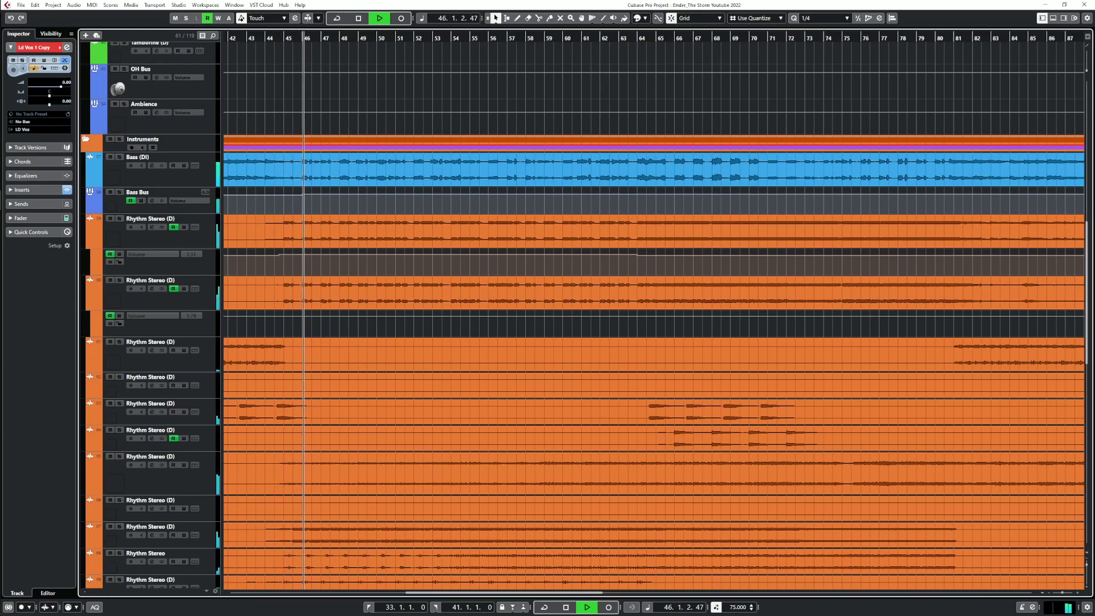
Solo the two distorted guitar tracks and inspect the second one's channel settings and L1 limiter
click(119, 280)
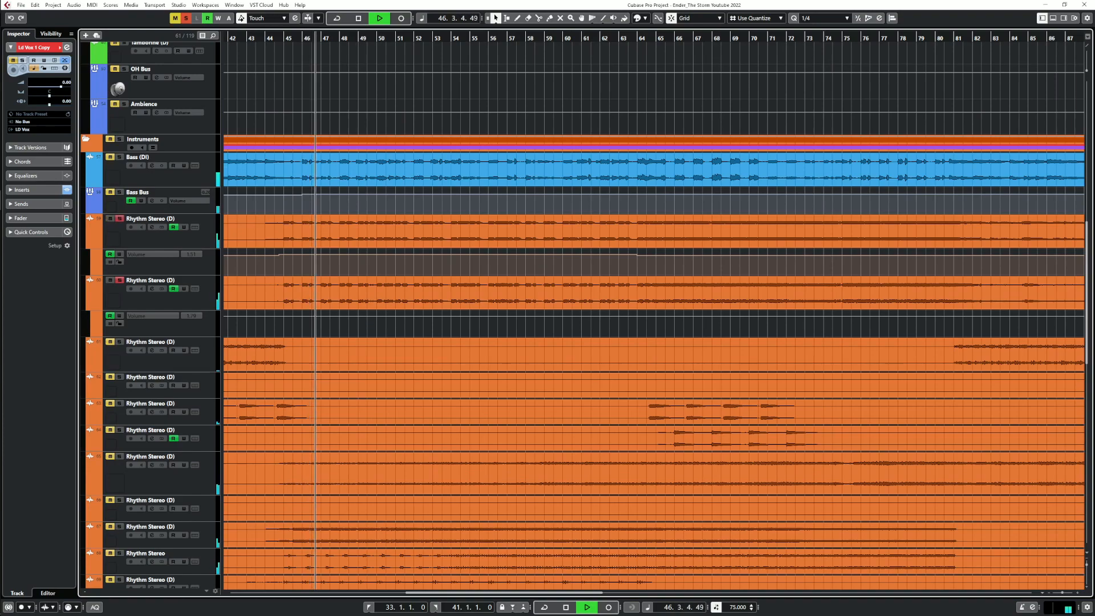
click(152, 288)
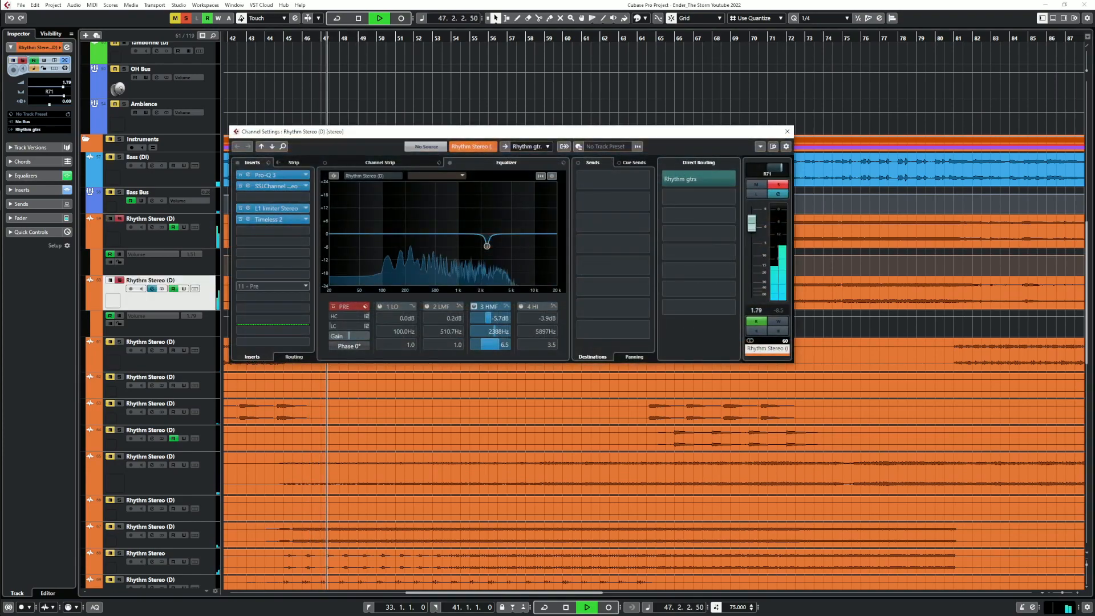
click(248, 208)
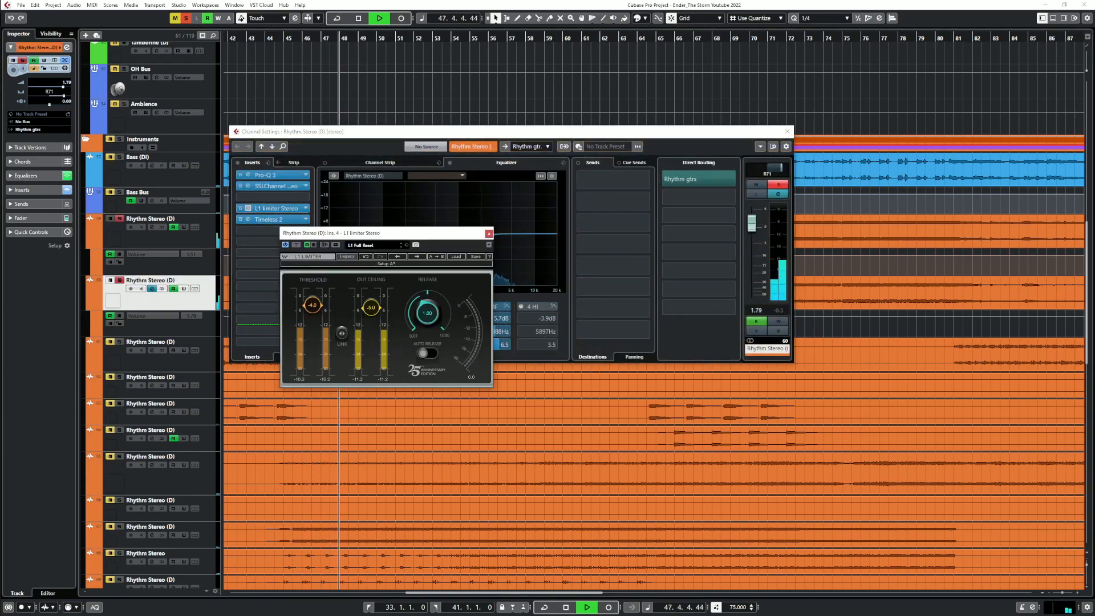
click(489, 233)
click(788, 131)
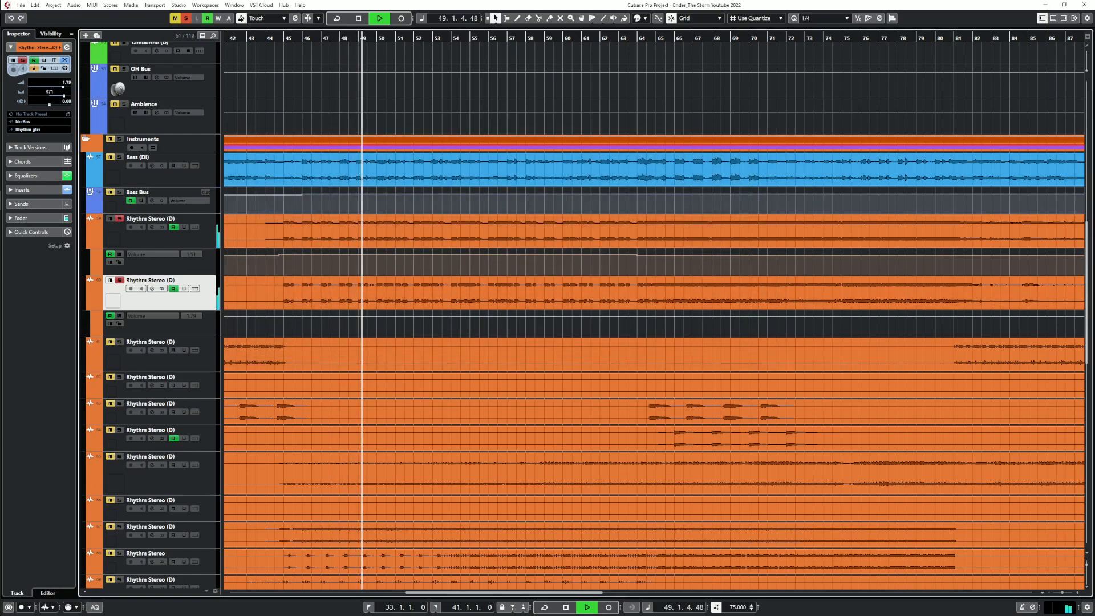
Raise the second distorted guitar's volume automation to 2.60 dB from about bar 45 to bar 64, and return to the Object Selection tool
right_click(293, 324)
click(303, 323)
right_click(314, 323)
click(313, 323)
drag(285, 324, 638, 324)
drag(461, 315, 460, 315)
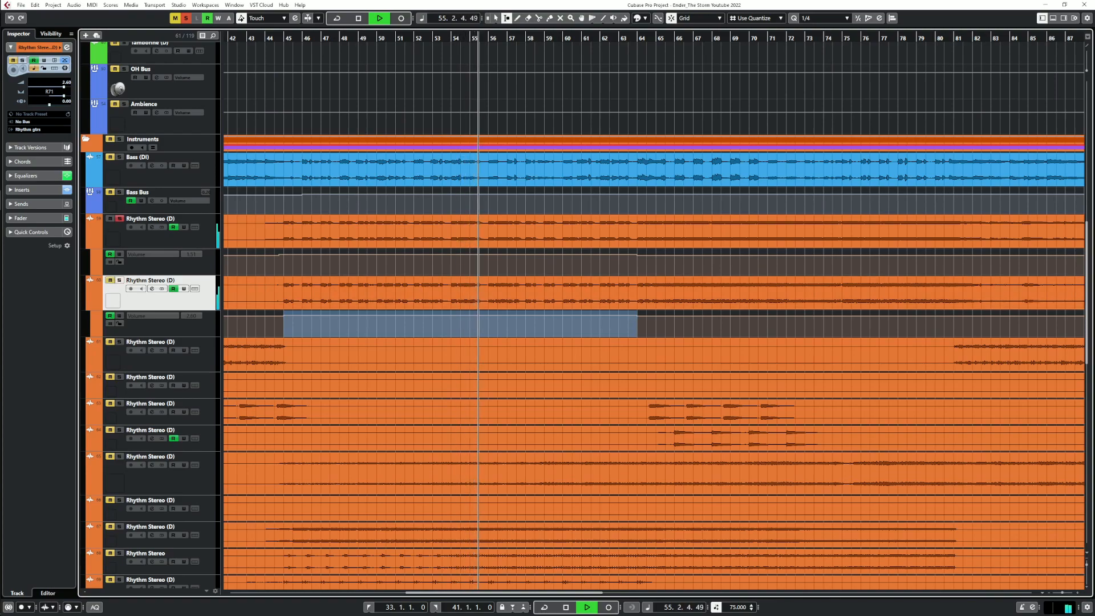
click(496, 18)
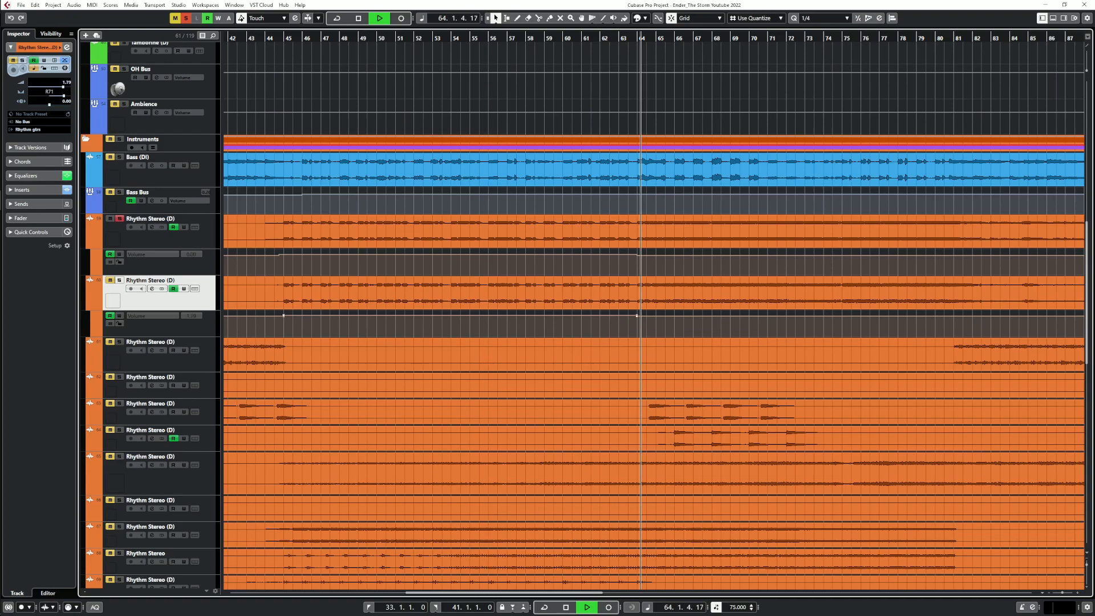
Toggle the solo on the second distorted guitar track to compare the pair, and clear the solos
click(119, 280)
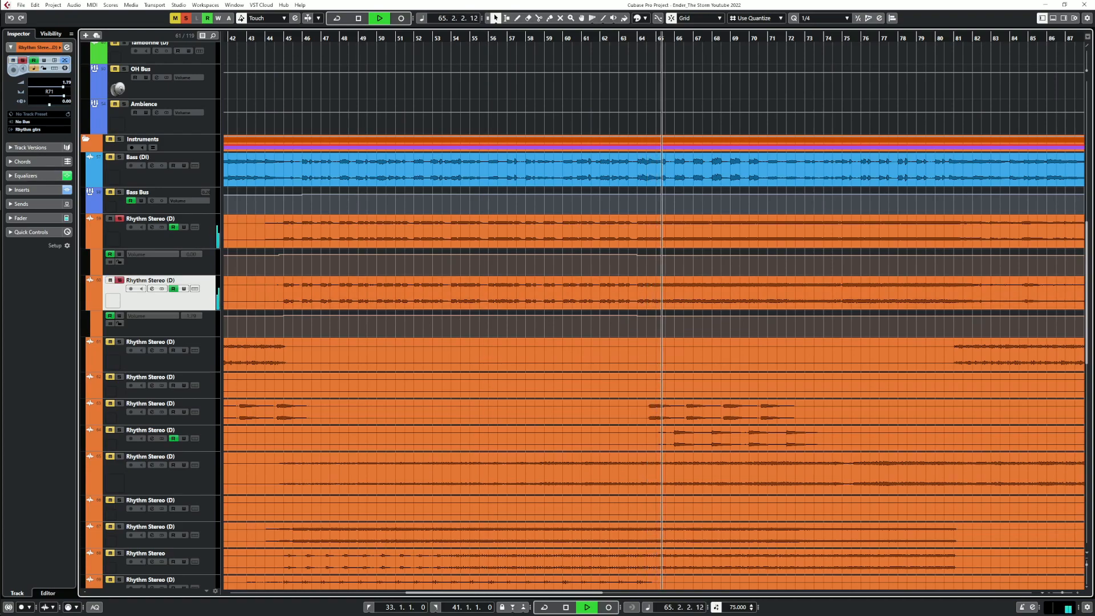
click(120, 281)
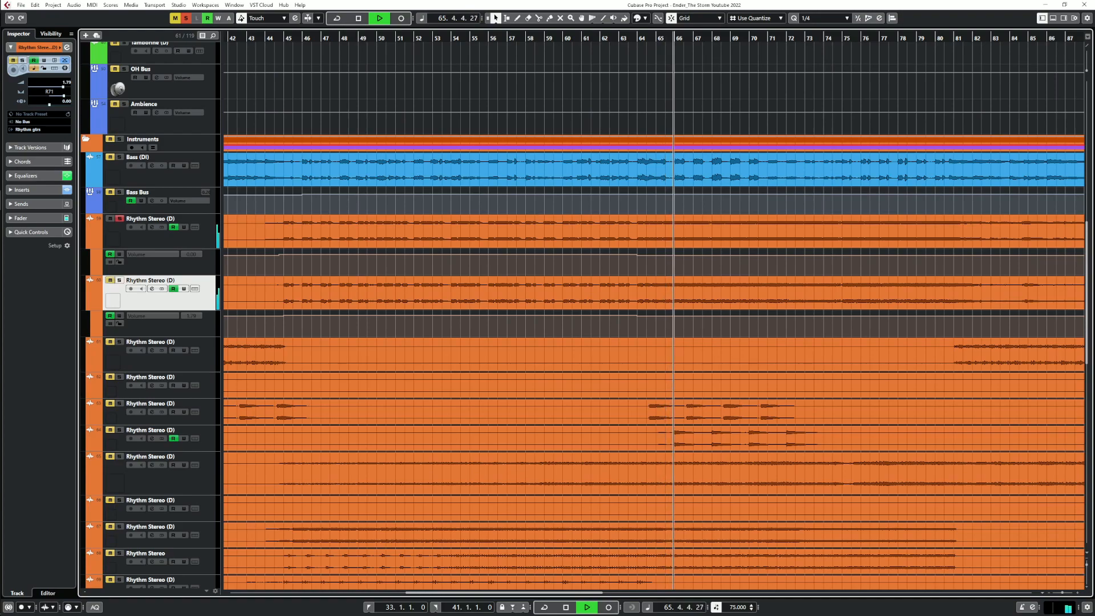
key(g)
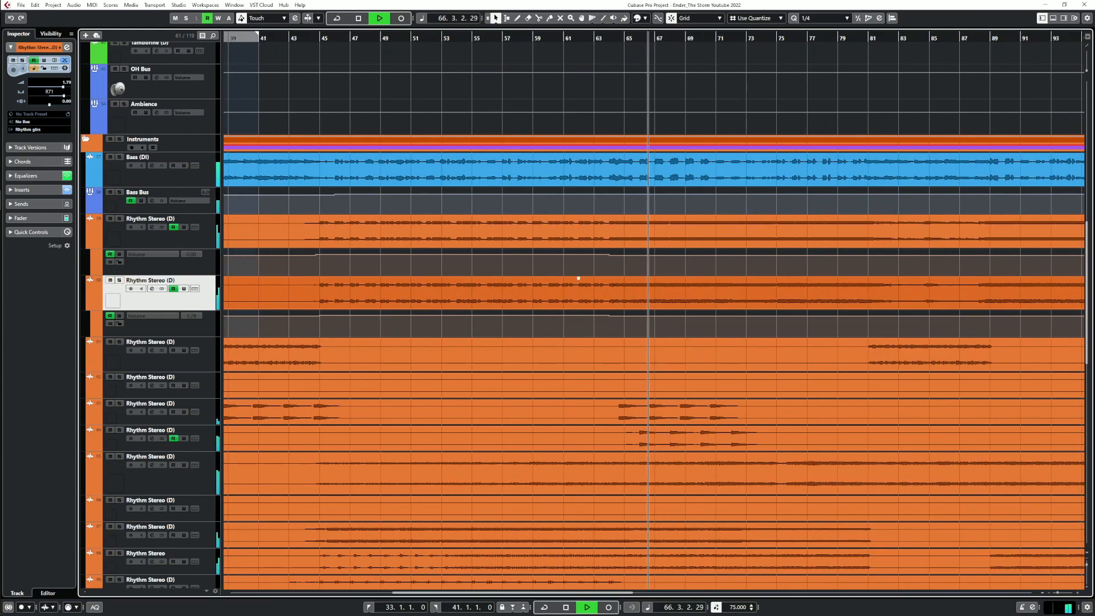
Replay the mix from about bars 60 and 61 while looking over the drum, bass and guitar tracks
click(550, 38)
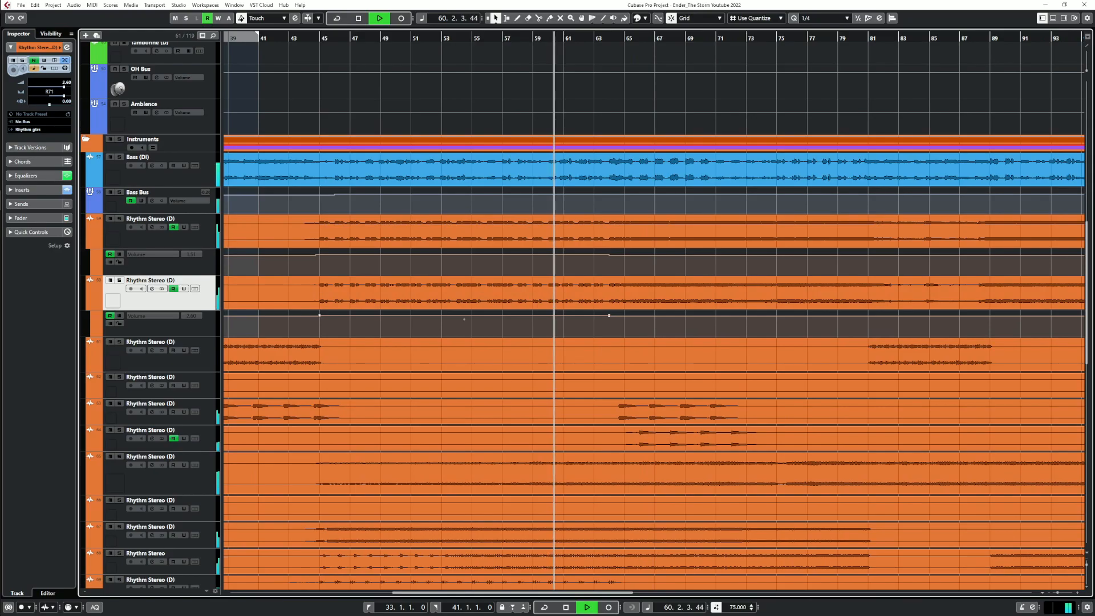
scroll(653, 311, up, 10)
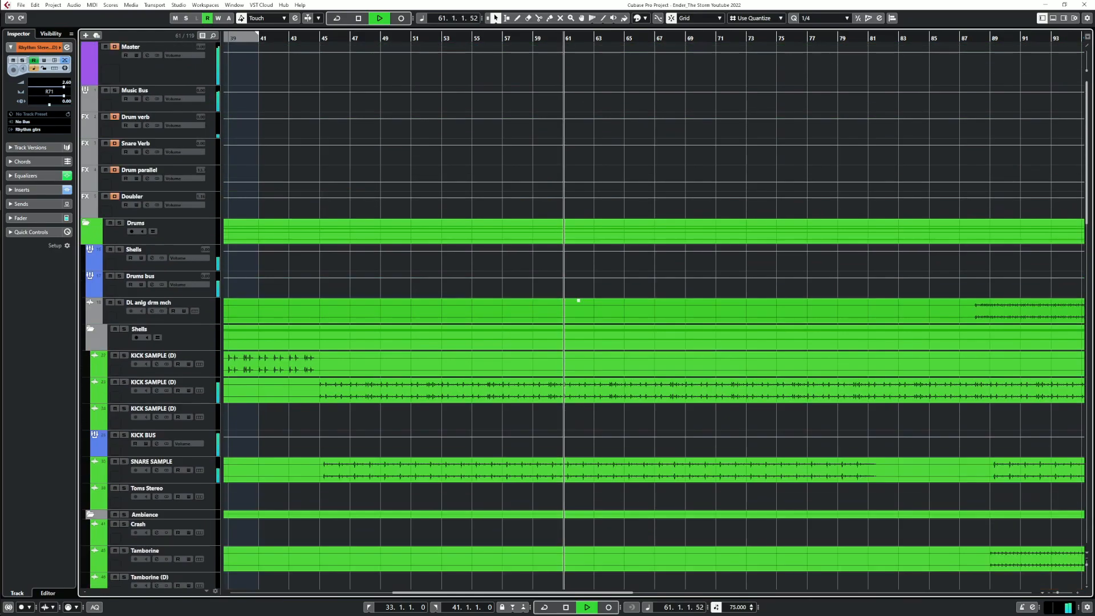
scroll(579, 300, down, 10)
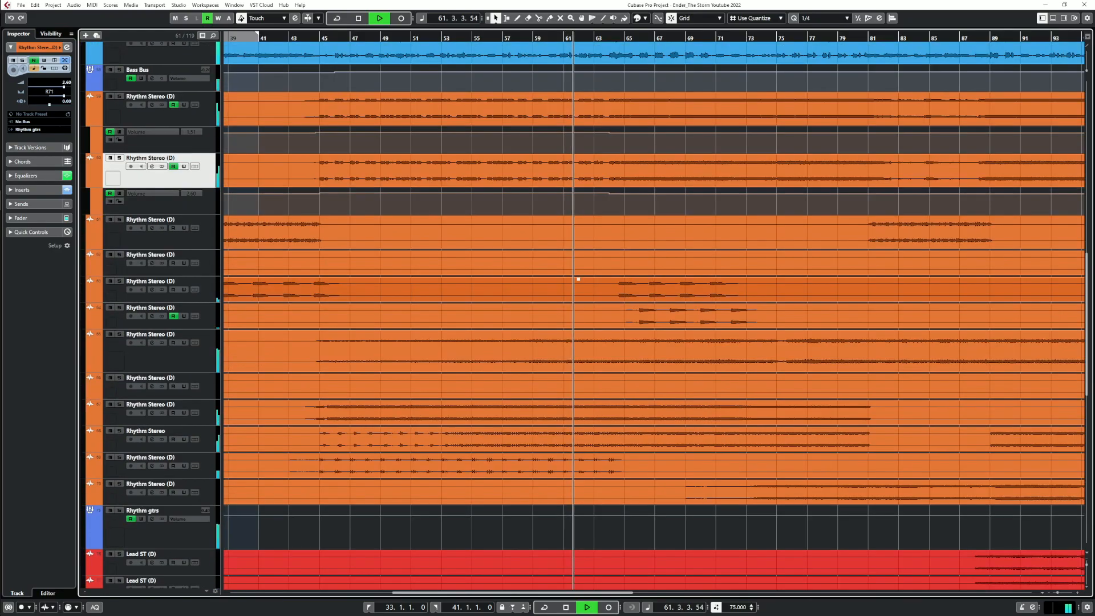
scroll(578, 279, up, 3)
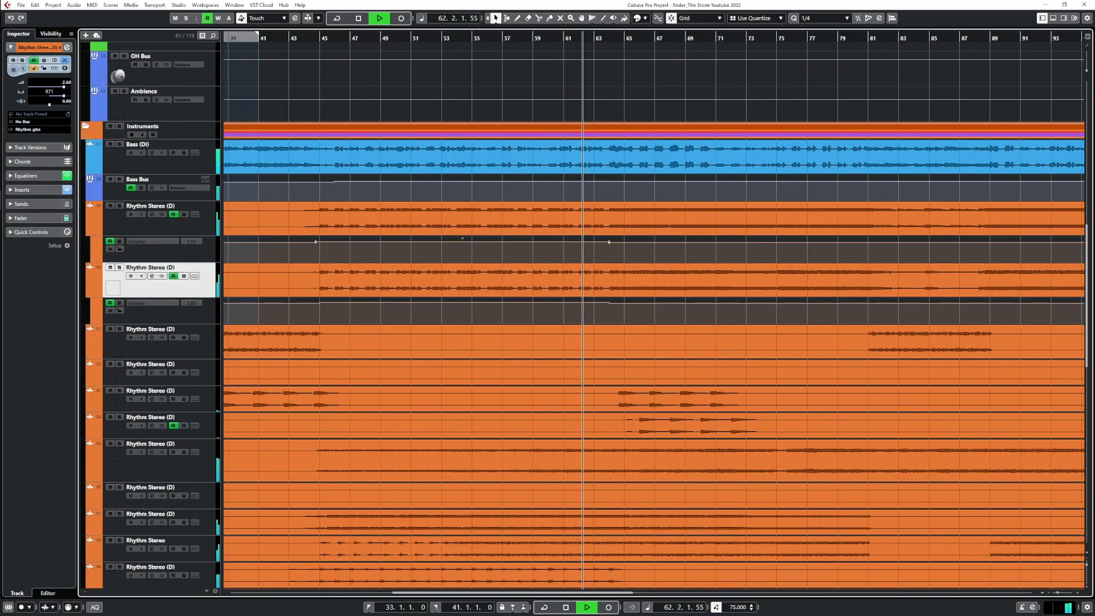
click(564, 40)
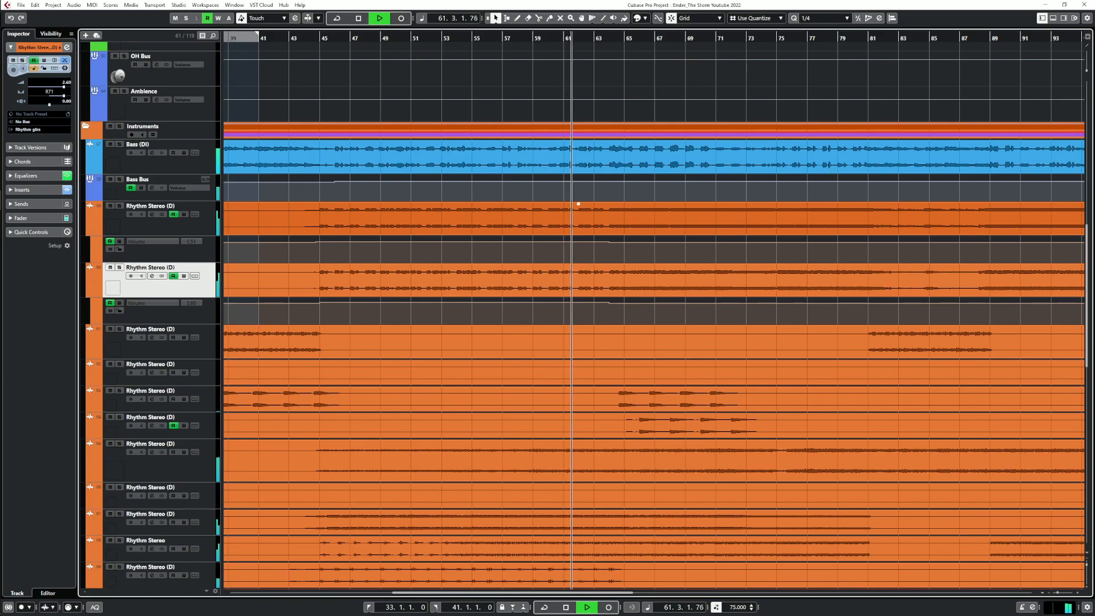
Look over the rhythm guitar, lead, extras and vocal tracks while the mix plays from about bar 61 to bar 70
scroll(654, 311, down, 5)
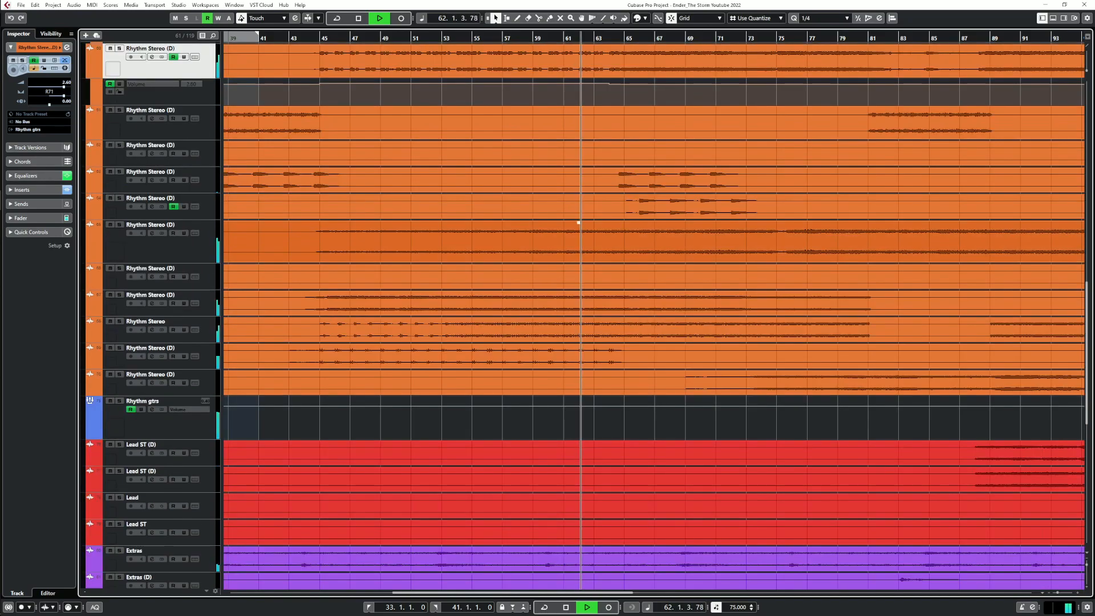
scroll(654, 311, up, 8)
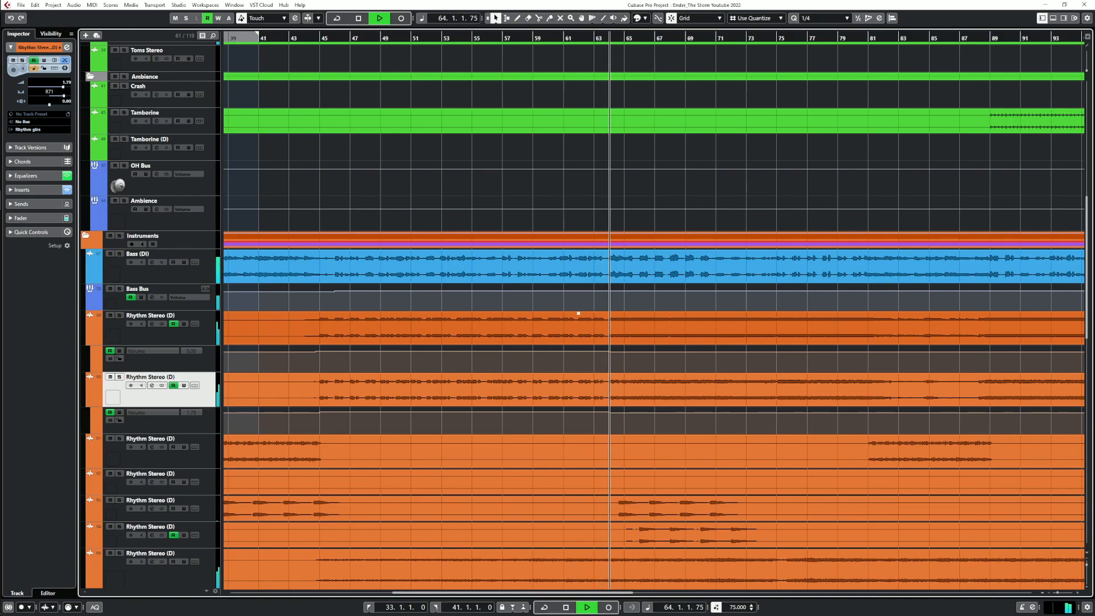
scroll(579, 313, down, 8)
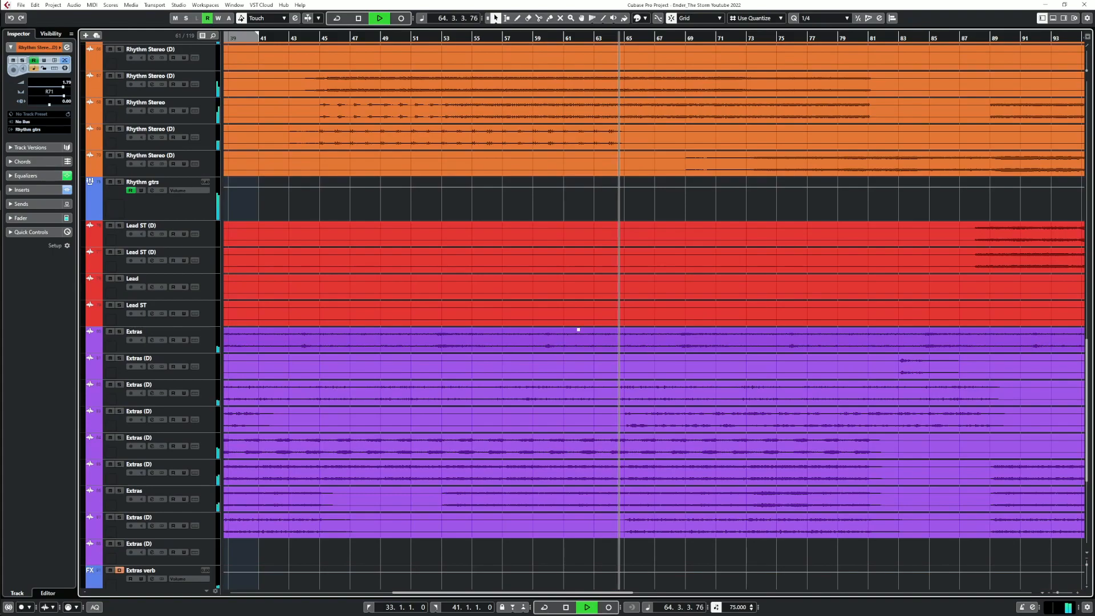
scroll(579, 330, down, 5)
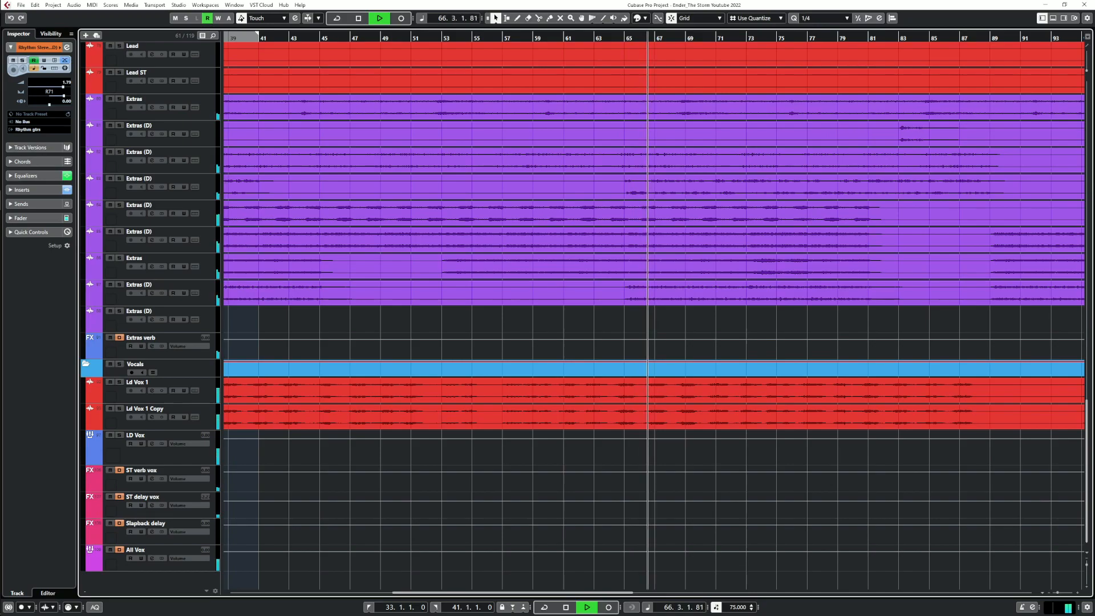
key(g)
key(g)
key(g)
key(h)
key(h)
key(h)
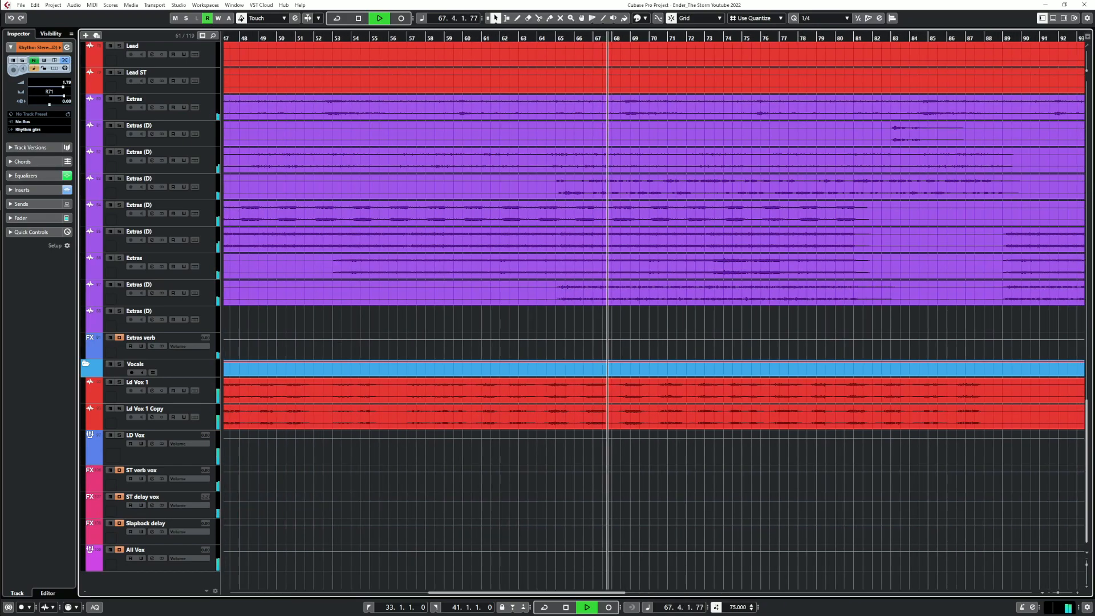
scroll(499, 402, up, 15)
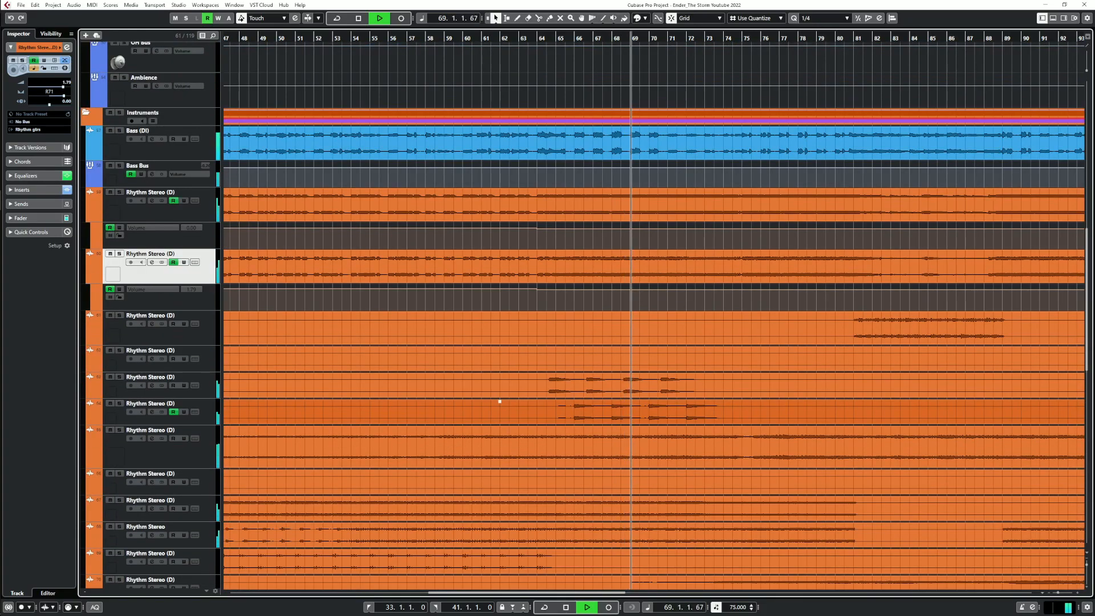
key(g)
key(g)
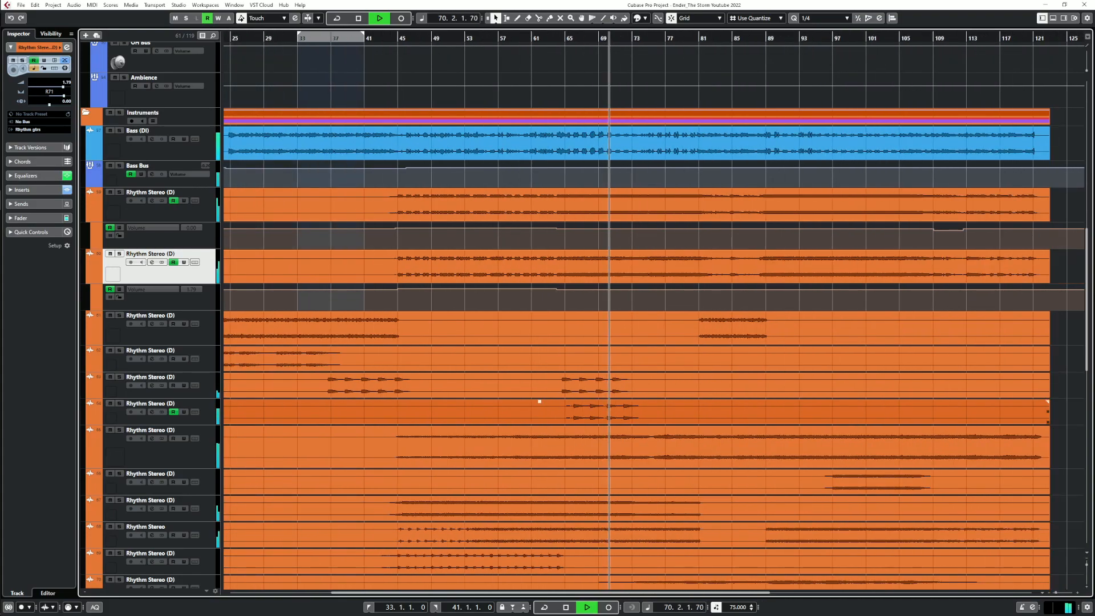
scroll(539, 401, down, 8)
scroll(540, 405, down, 16)
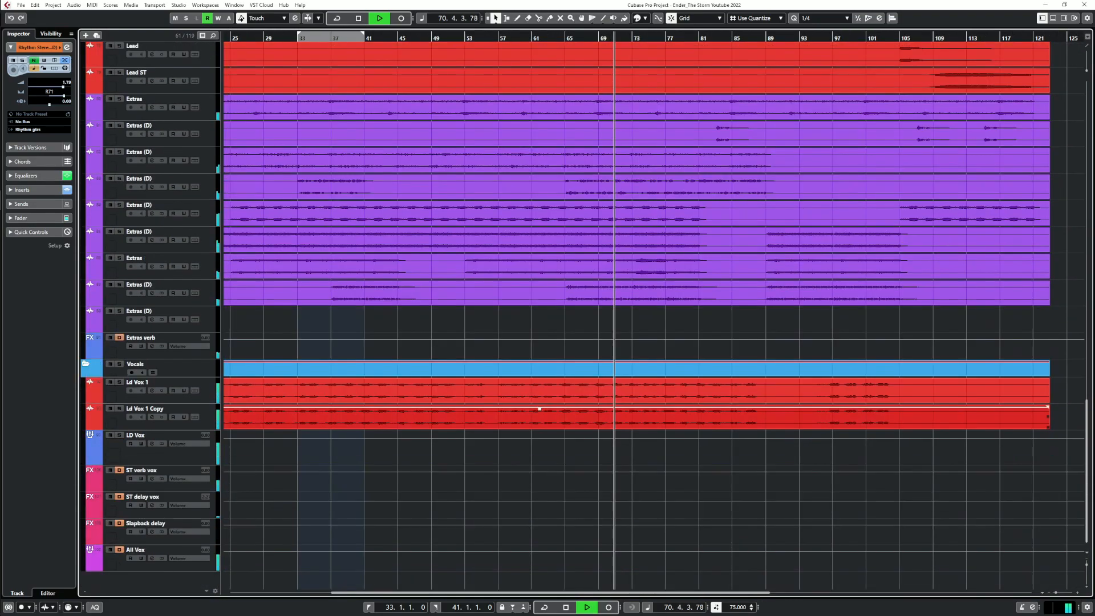
key(h)
key(h)
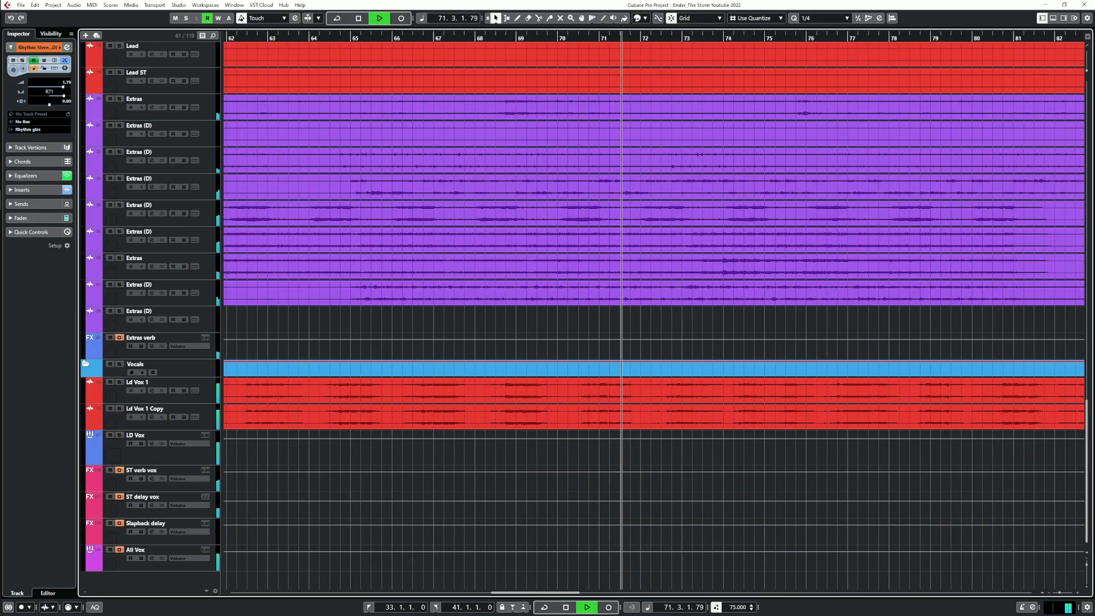
right_click(591, 443)
click(602, 442)
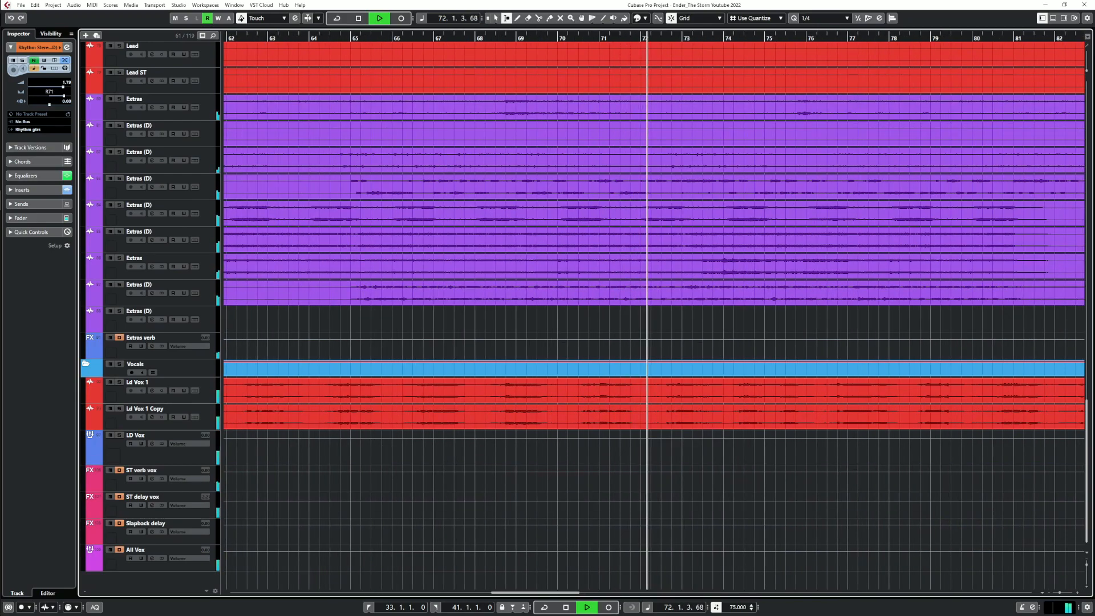
drag(578, 447, 951, 447)
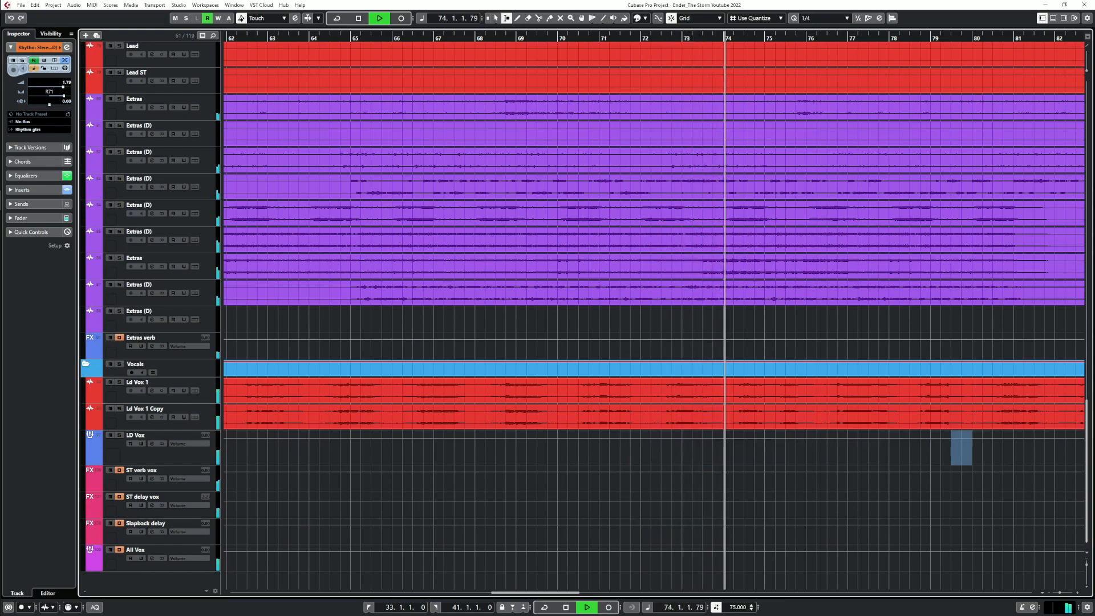
drag(567, 448, 1056, 448)
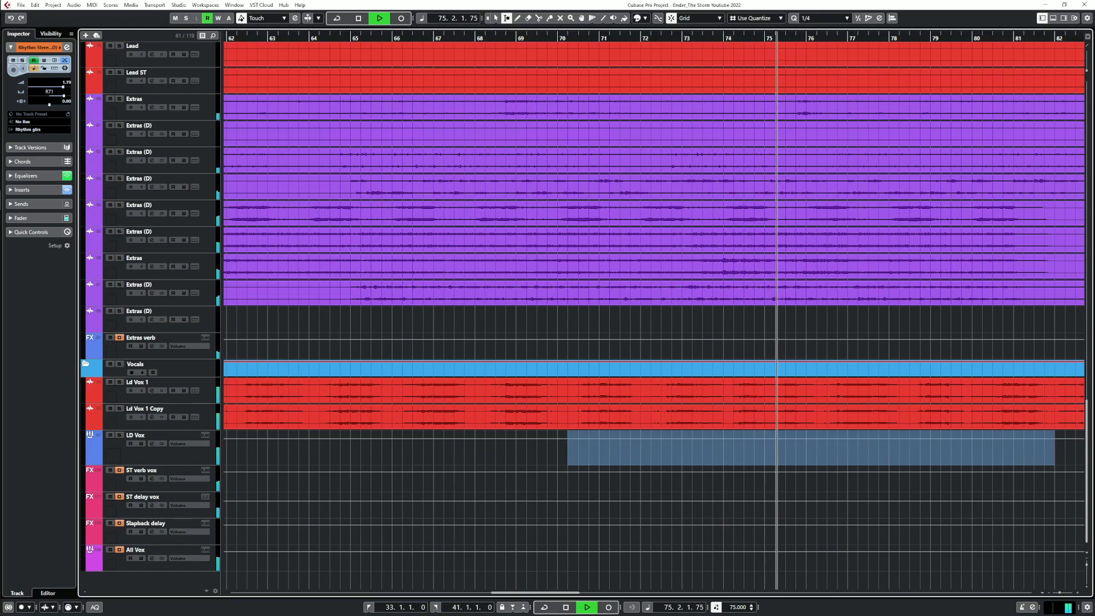
scroll(1050, 447, down, 3)
scroll(1049, 448, right, 3)
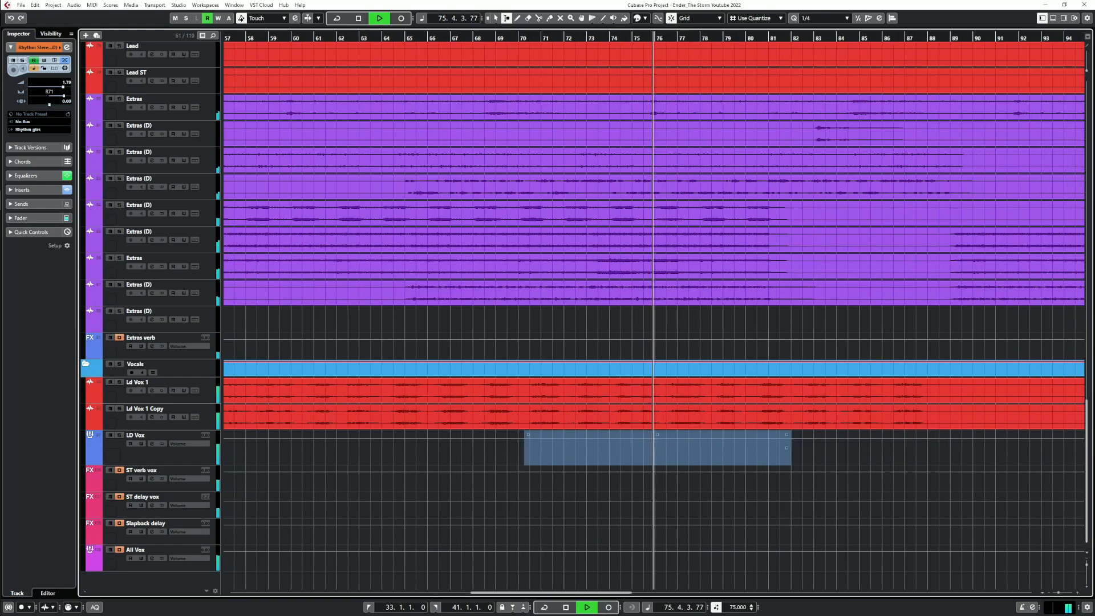
click(586, 491)
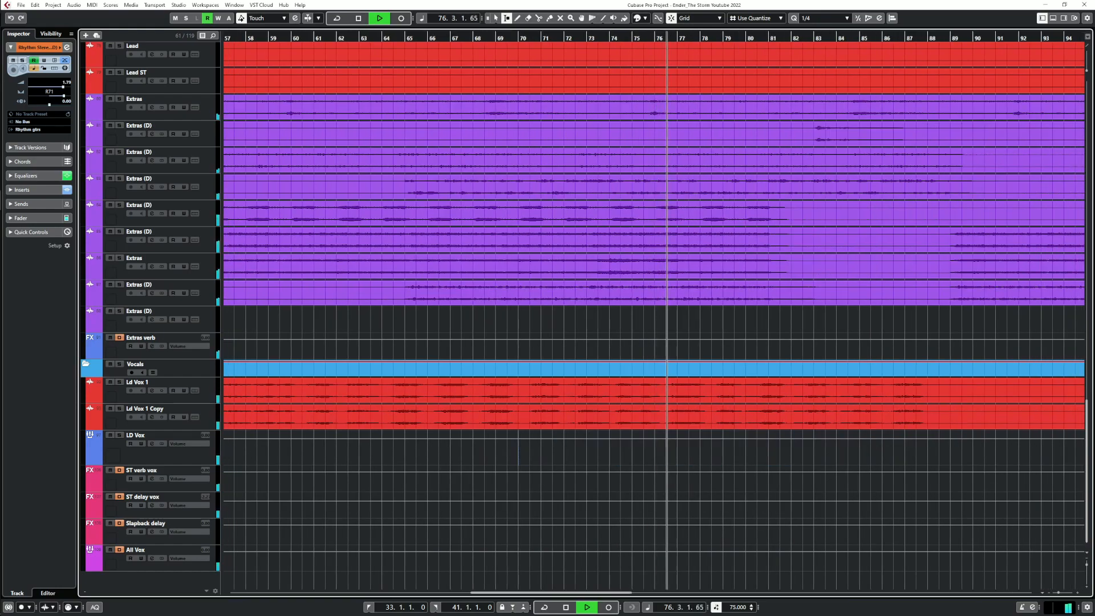
right_click(585, 491)
click(591, 497)
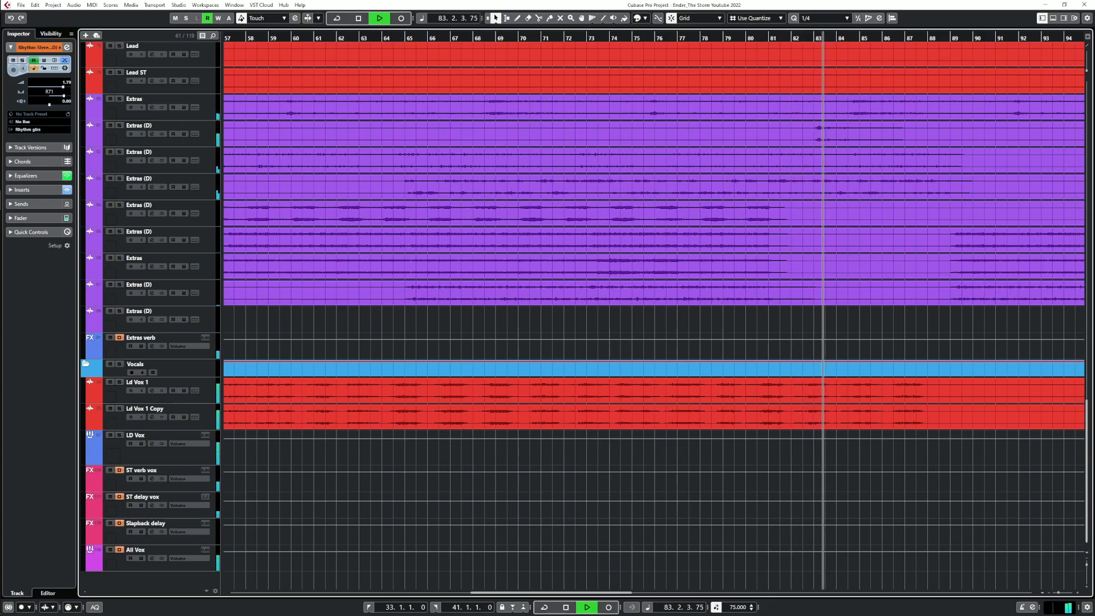
Check the bass, rhythm guitar, lead and extras tracks as playback moves through about bars 83 to 92
scroll(653, 311, up, 10)
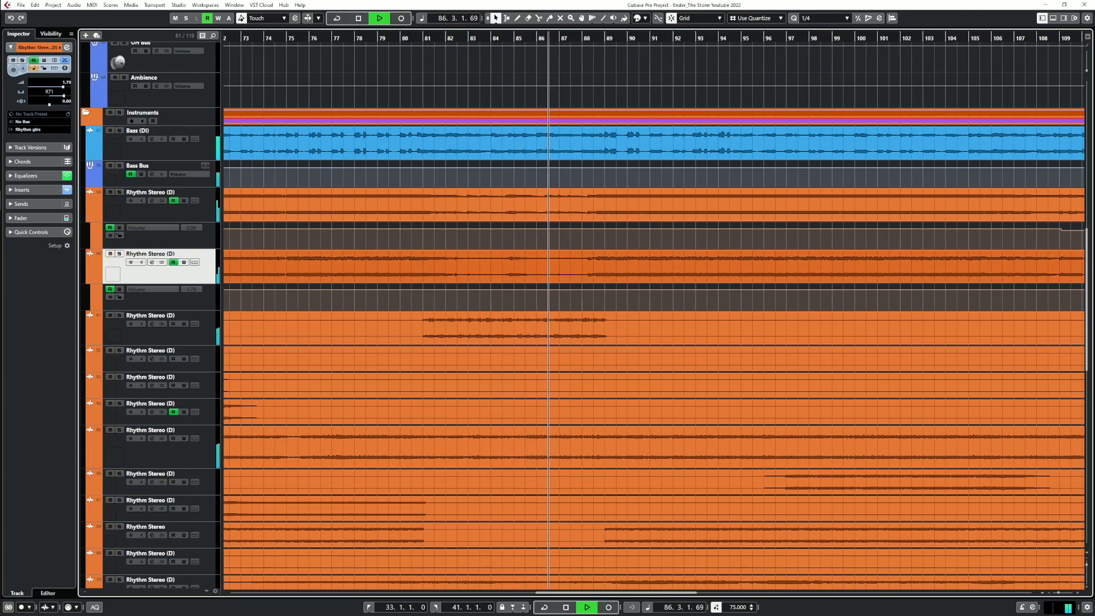
scroll(653, 310, down, 15)
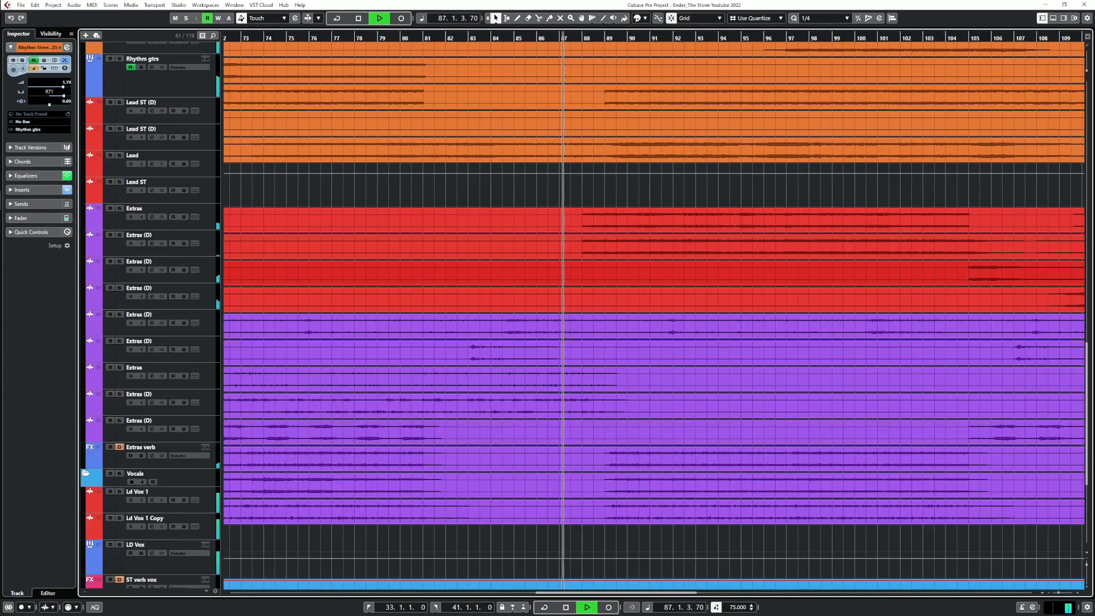
scroll(565, 311, up, 4)
scroll(565, 311, up, 4)
scroll(653, 310, down, 4)
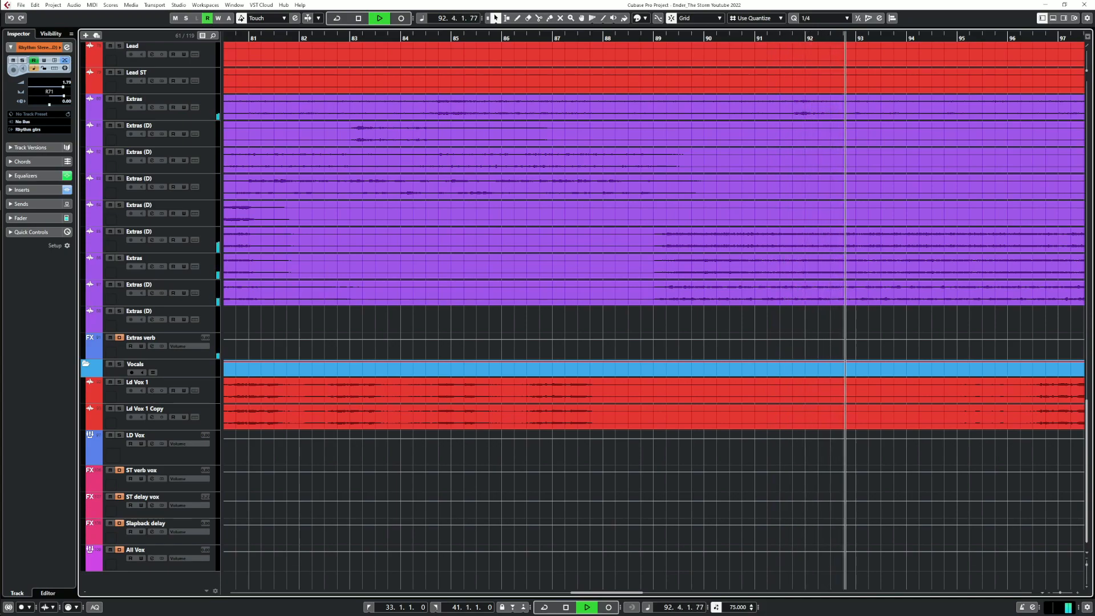
Lower the LD Vox volume automation slightly from about bar 96.5 to bar 104, and return to the Object Selection tool
key(g)
key(g)
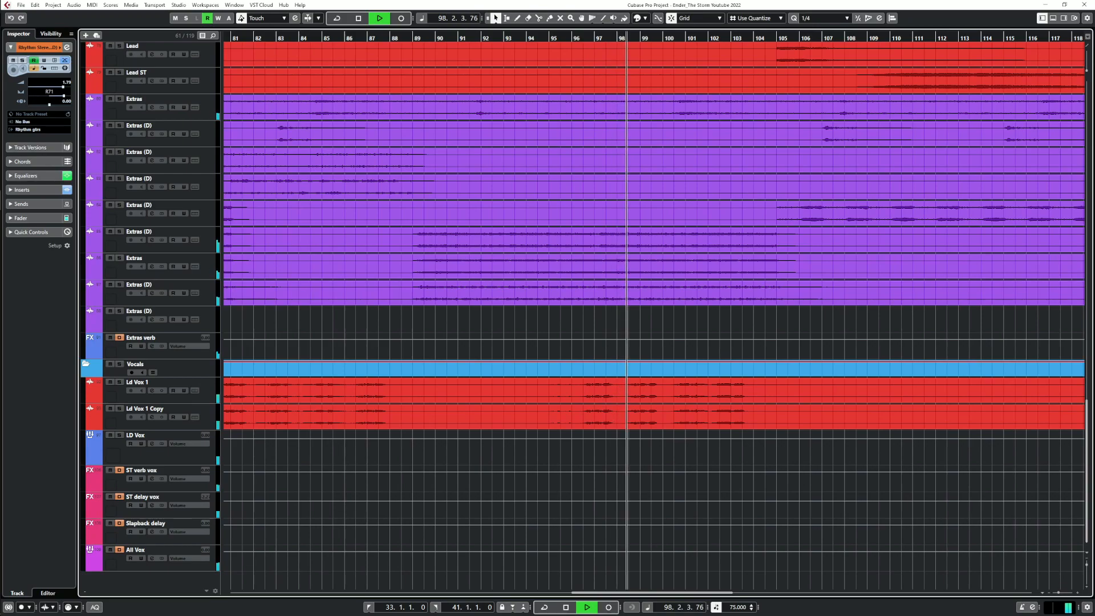
right_click(615, 448)
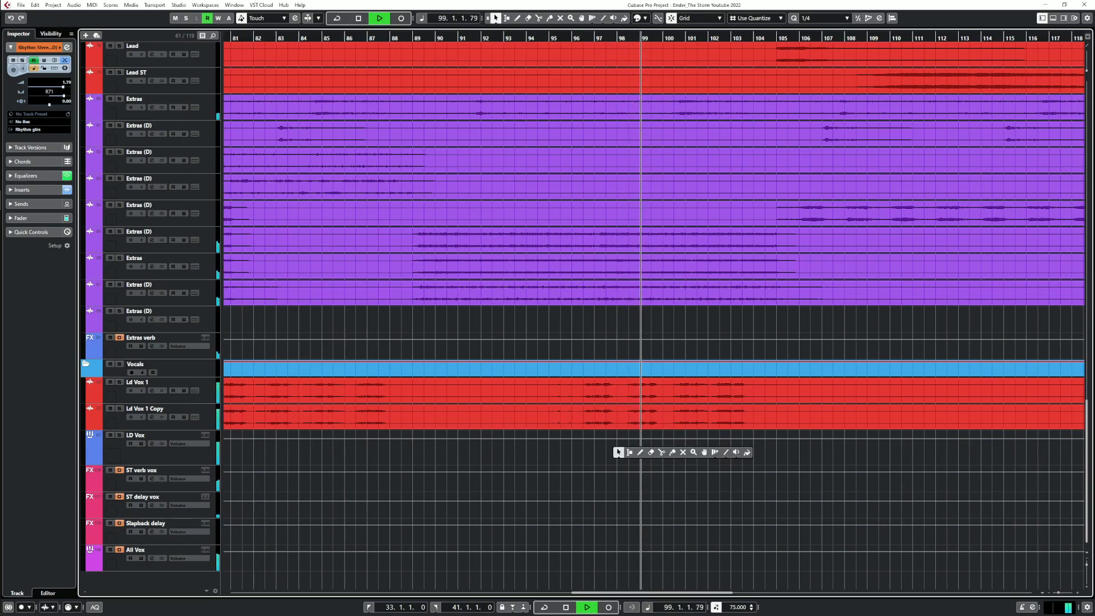
click(631, 452)
drag(584, 447, 753, 447)
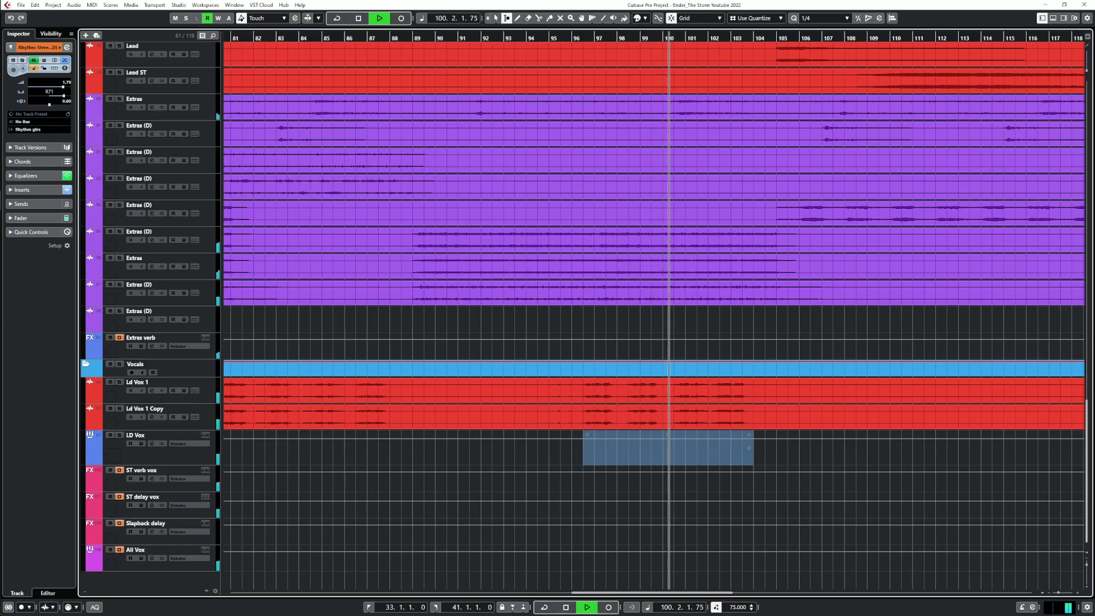
drag(669, 435, 669, 437)
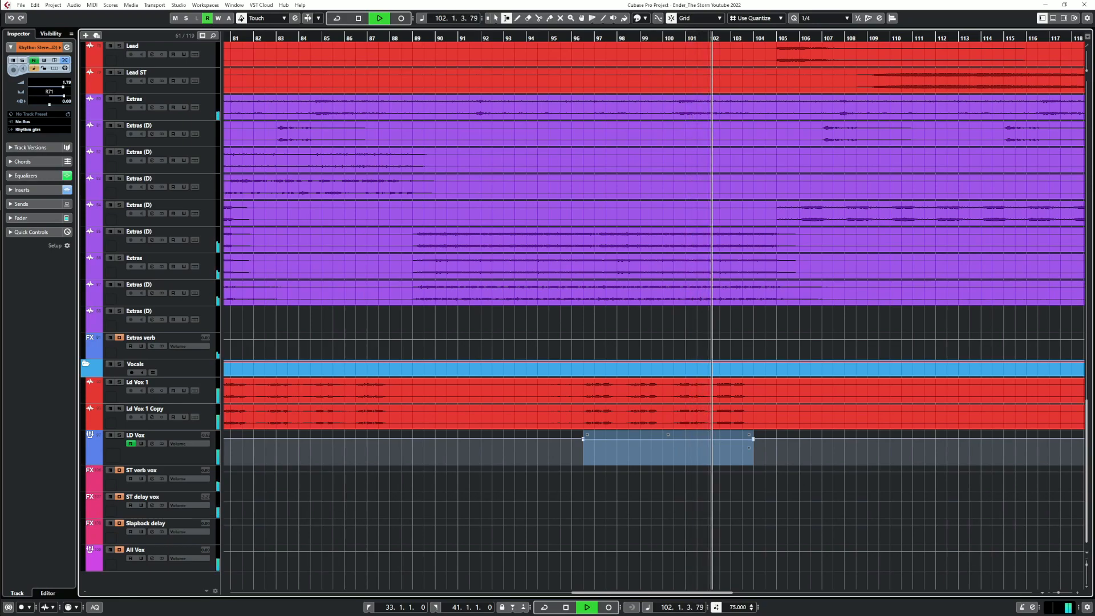
click(496, 18)
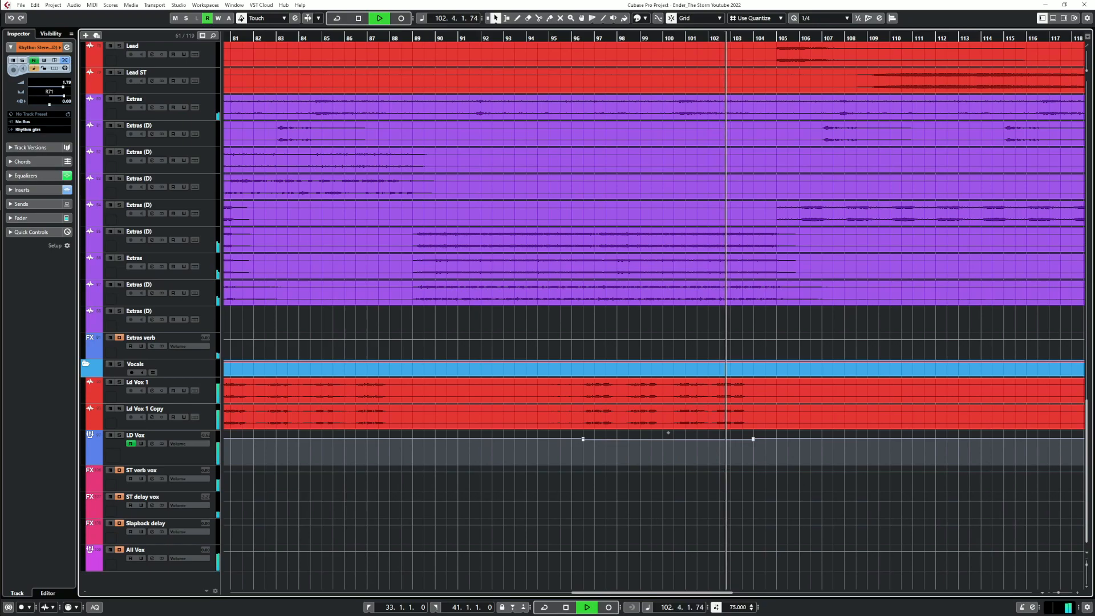
Replay the mix from about bar 83 and bar 101 to check the lead vocal level around the automated section
scroll(676, 447, right, 2)
scroll(675, 448, down, 2)
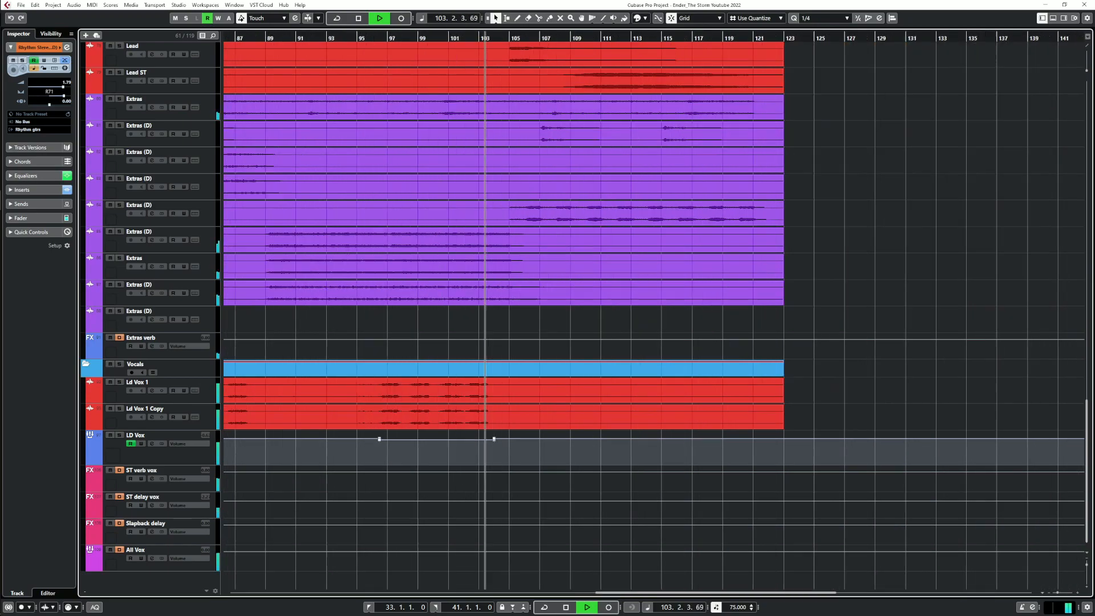
scroll(676, 448, left, 1)
scroll(675, 448, left, 2)
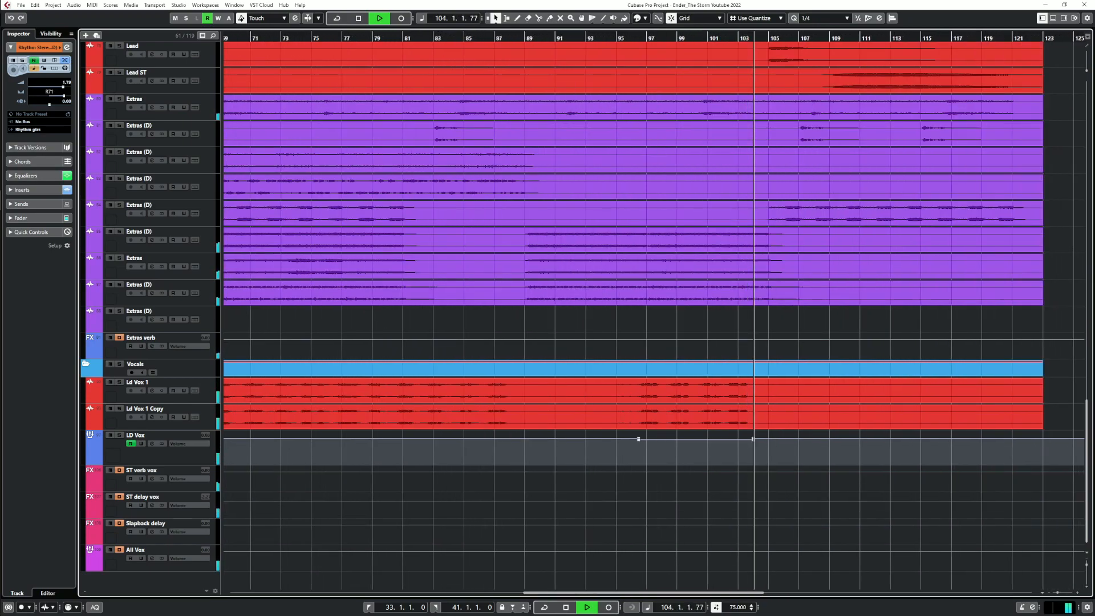
click(429, 38)
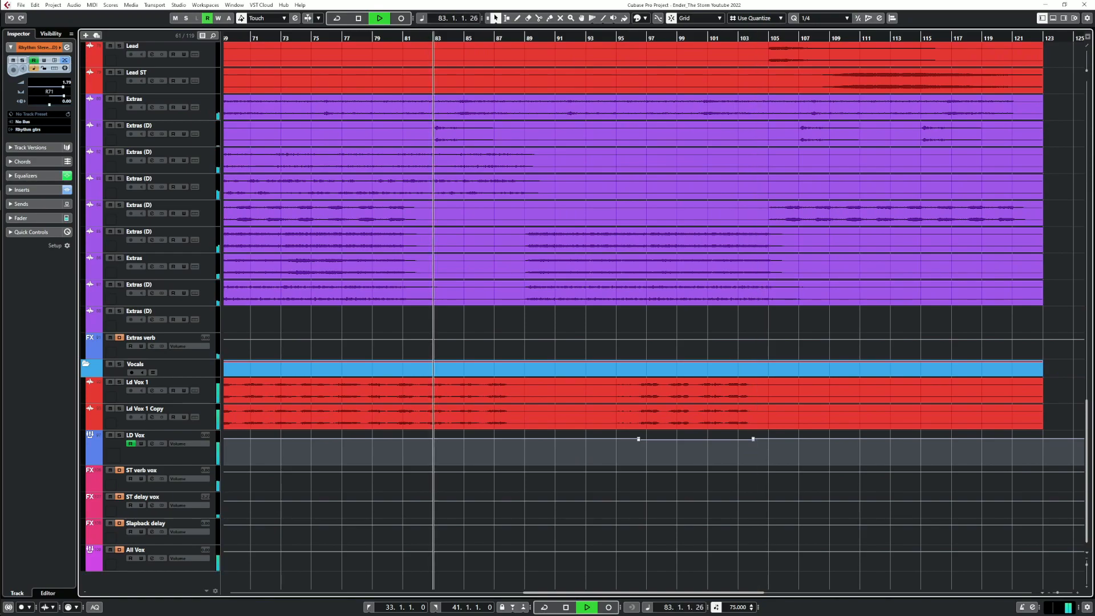
click(656, 38)
click(717, 38)
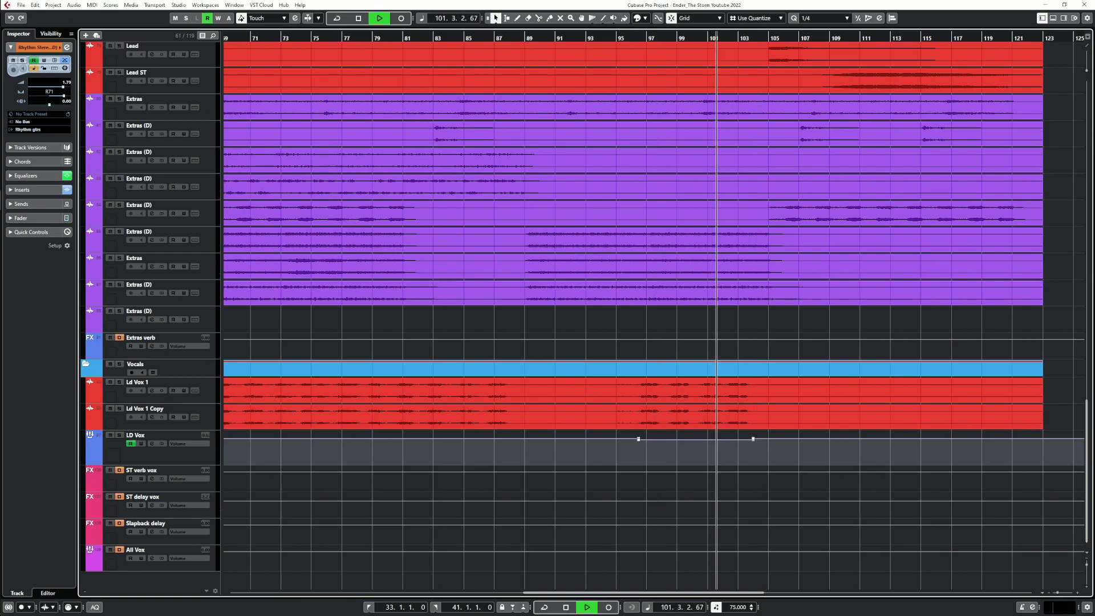
key(h)
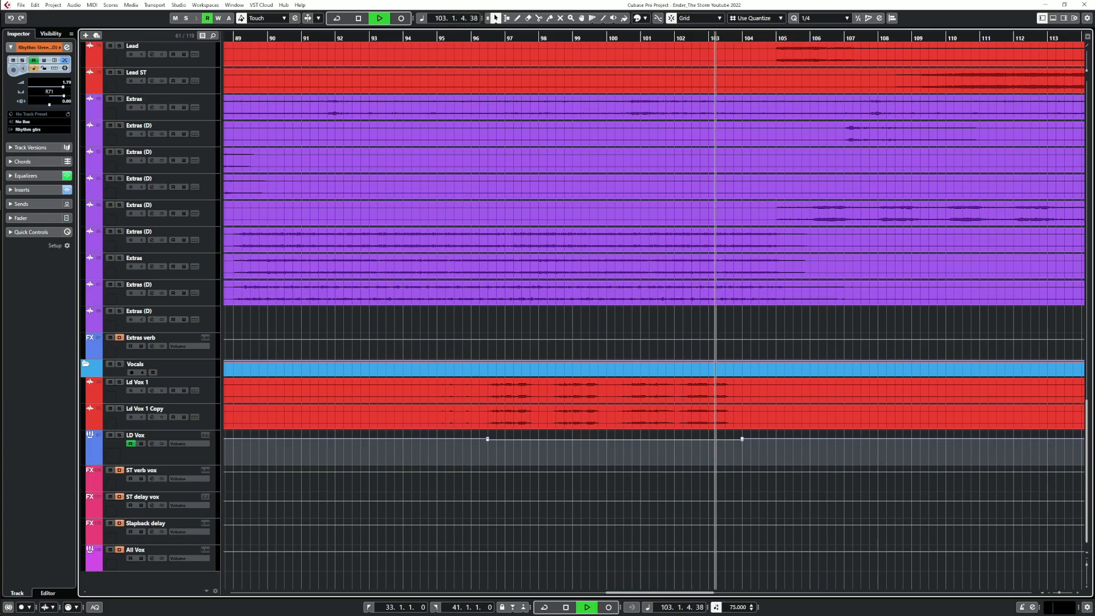
scroll(653, 414, right, 5)
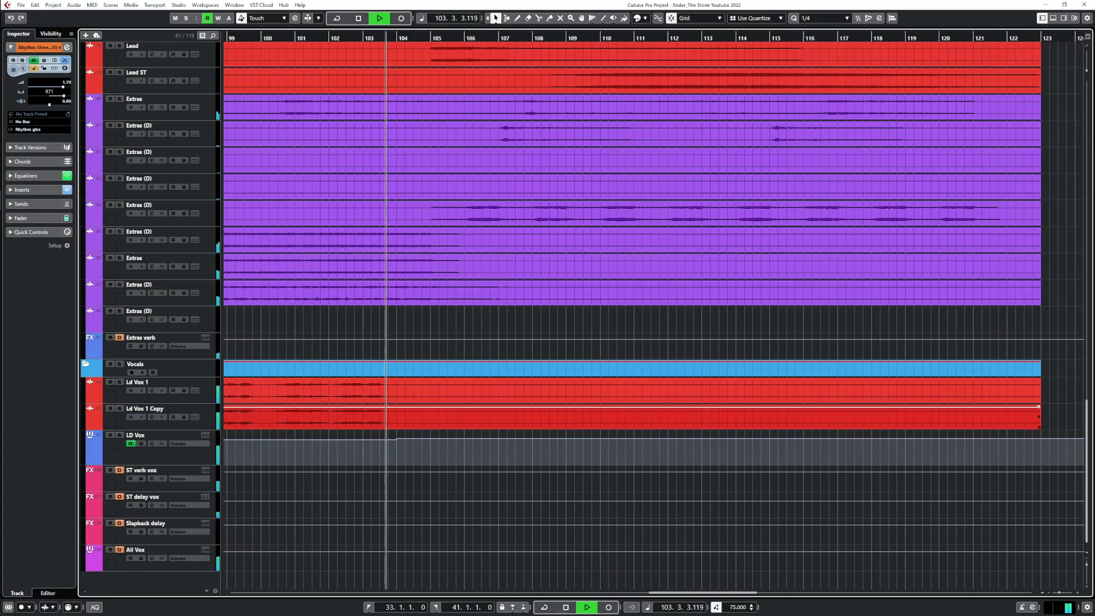
Look over the guitar, lead, extras and vocal tracks during the ending from about bar 104, and view the whole song's length
scroll(654, 414, up, 6)
scroll(653, 413, up, 4)
key(h)
key(g)
key(g)
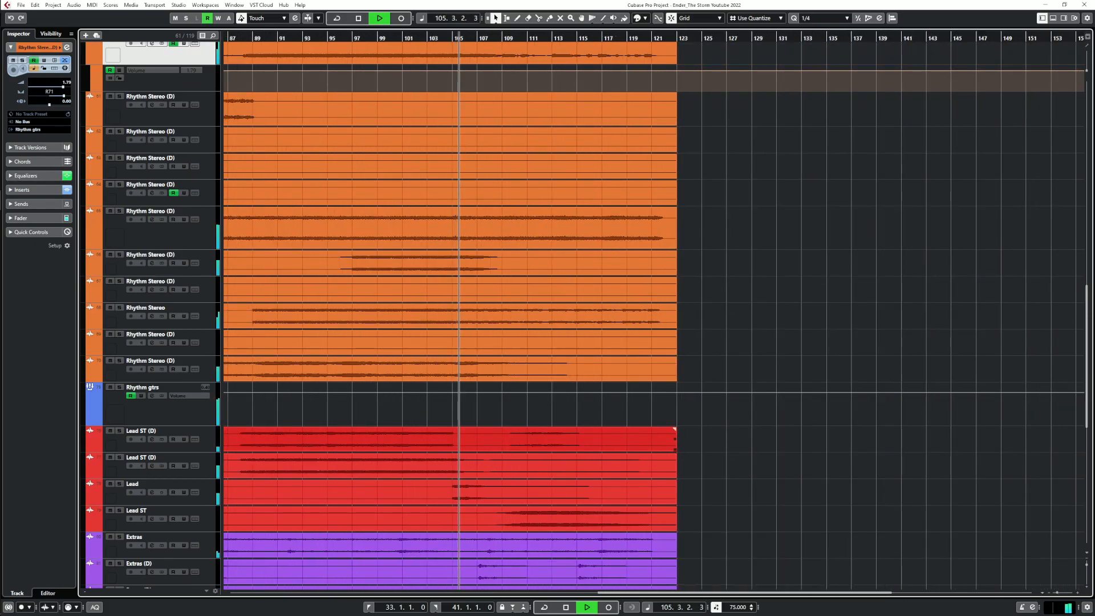
scroll(654, 414, down, 4)
key(h)
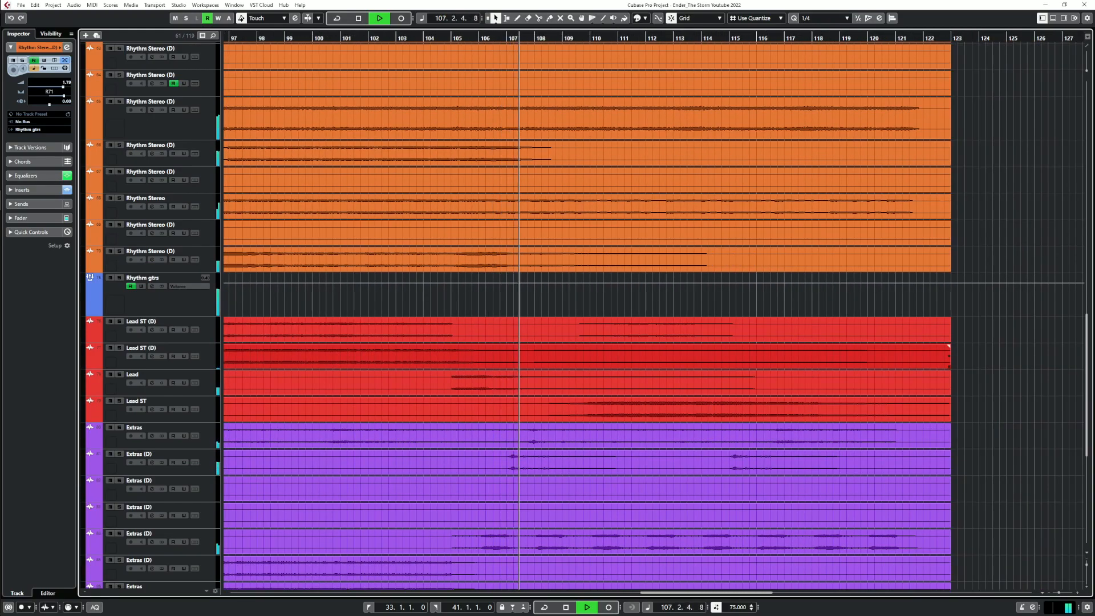
scroll(946, 379, down, 6)
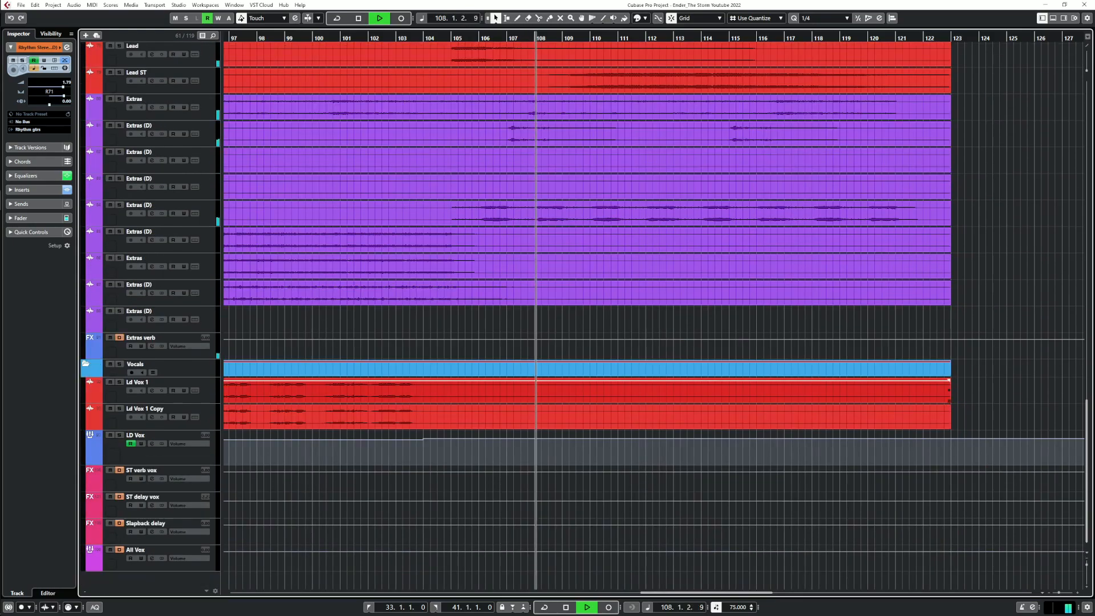
scroll(947, 379, up, 2)
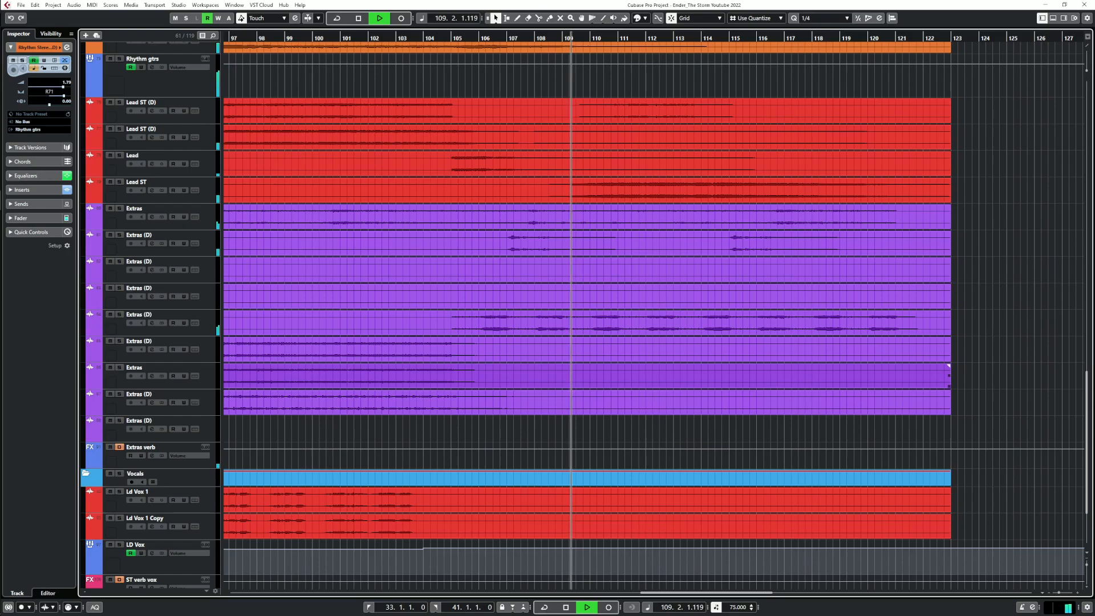
scroll(536, 376, down, 3)
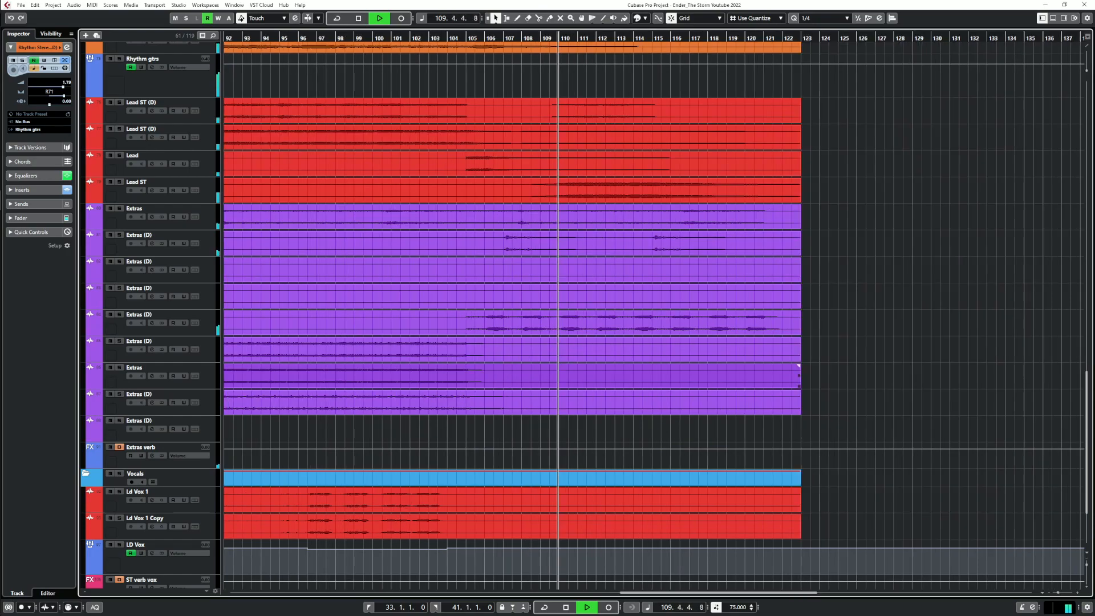
scroll(536, 376, left, 3)
scroll(536, 376, left, 1)
scroll(536, 377, down, 1)
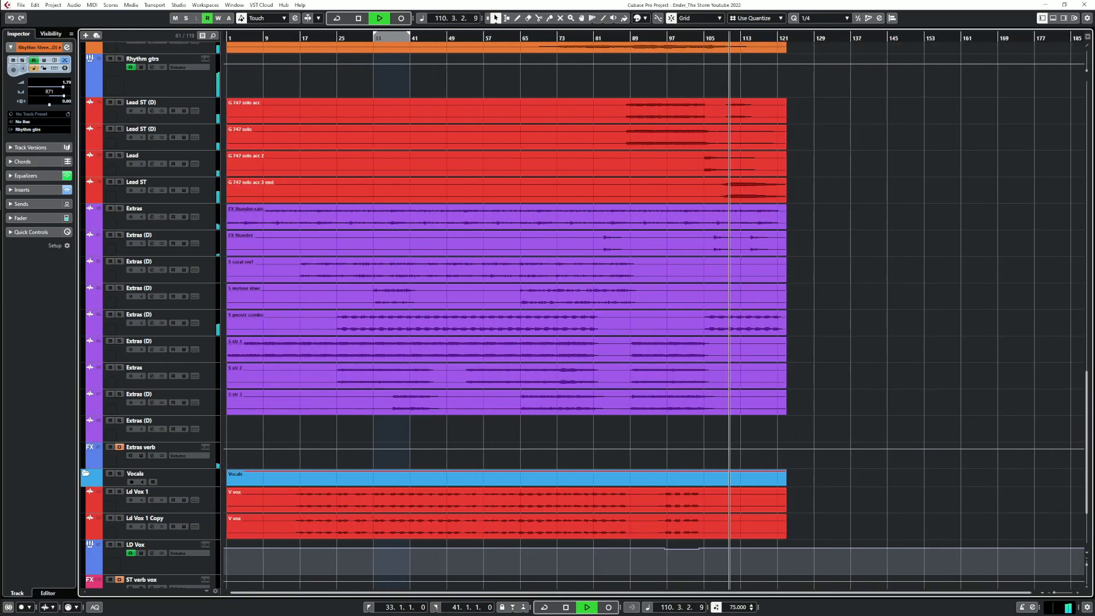
Check the drum, bass, rhythm guitar and bus tracks as playback moves through about bars 110 to 114
scroll(506, 371, up, 15)
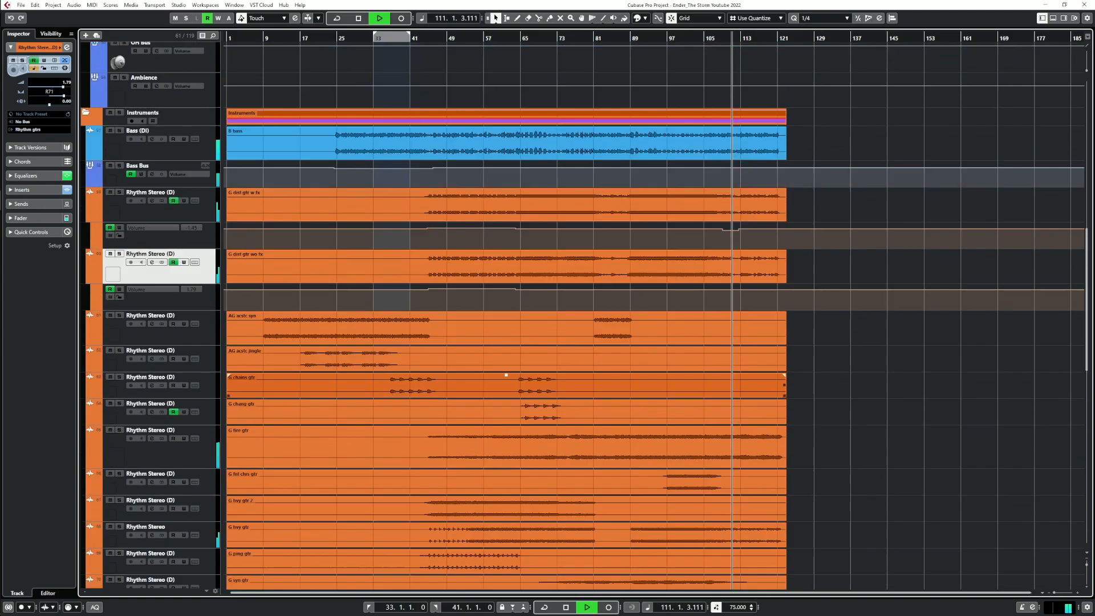
scroll(506, 371, up, 1)
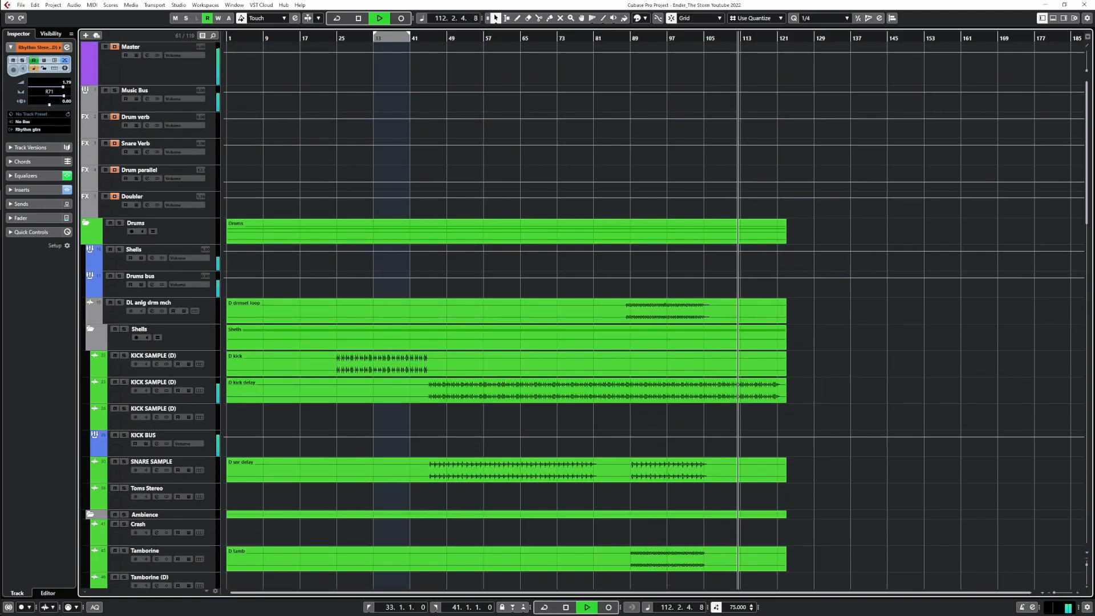
scroll(506, 371, down, 20)
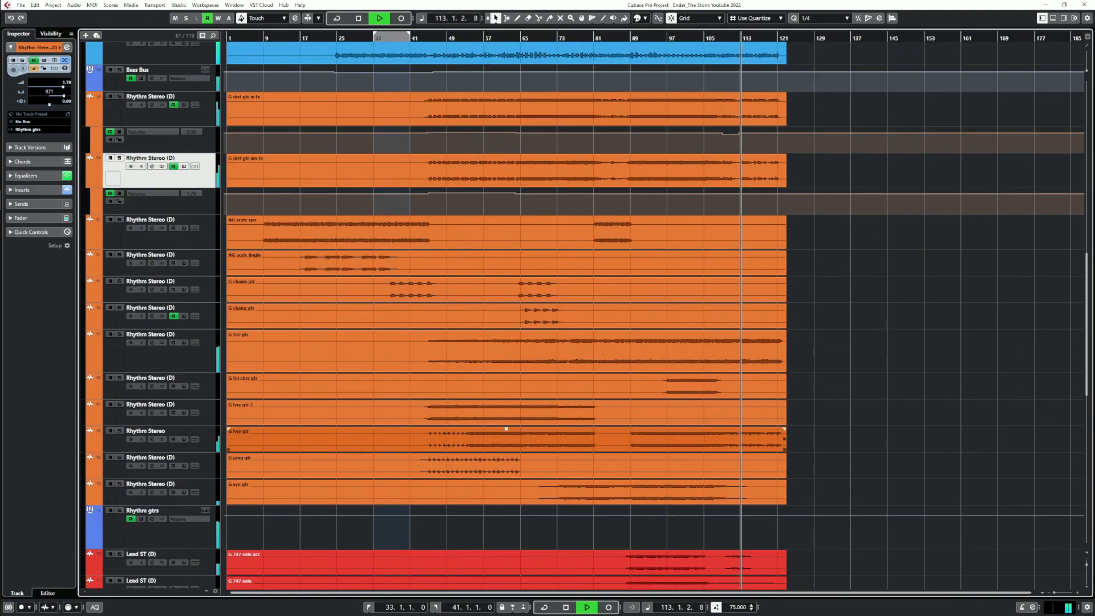
scroll(506, 442, up, 16)
scroll(506, 442, up, 20)
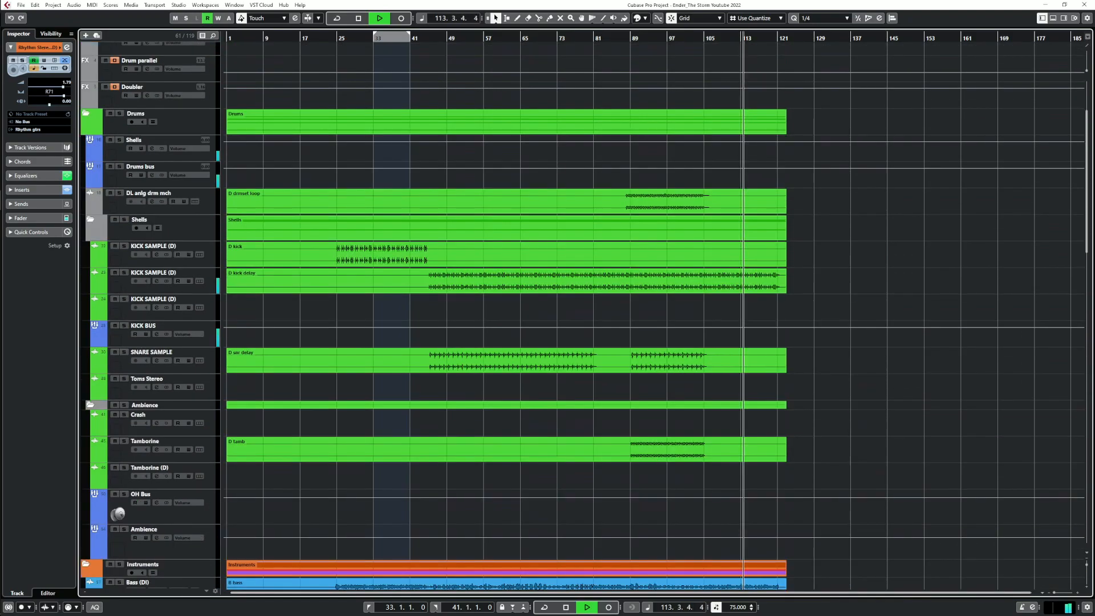
scroll(506, 442, down, 16)
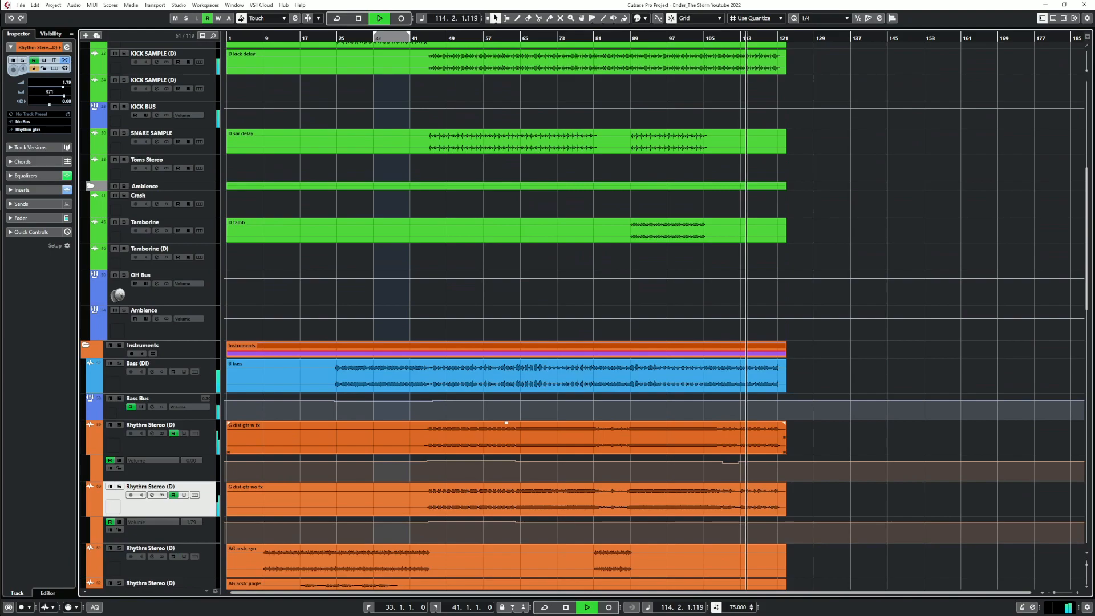
Replay the mix from about bar 109 and briefly solo the selected distorted guitar track over its automated section
scroll(772, 442, up, 7)
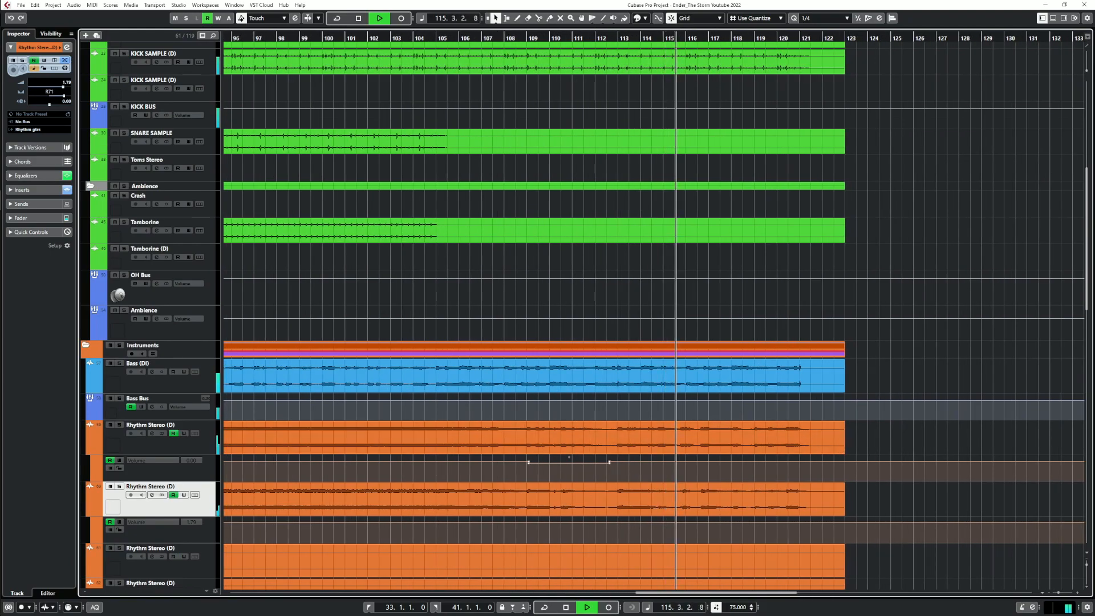
click(523, 471)
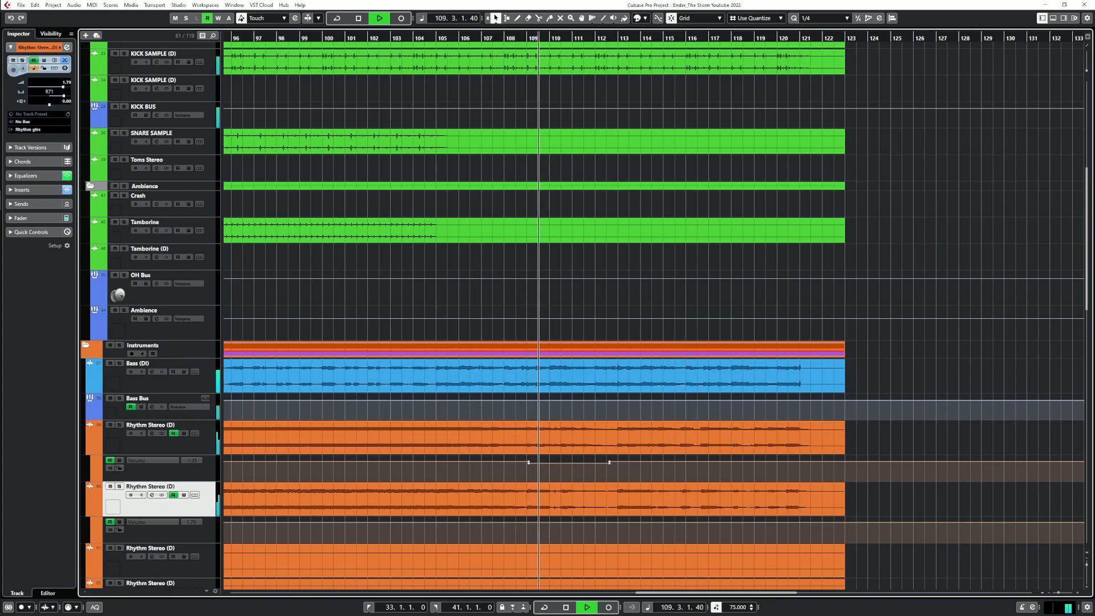
key(s)
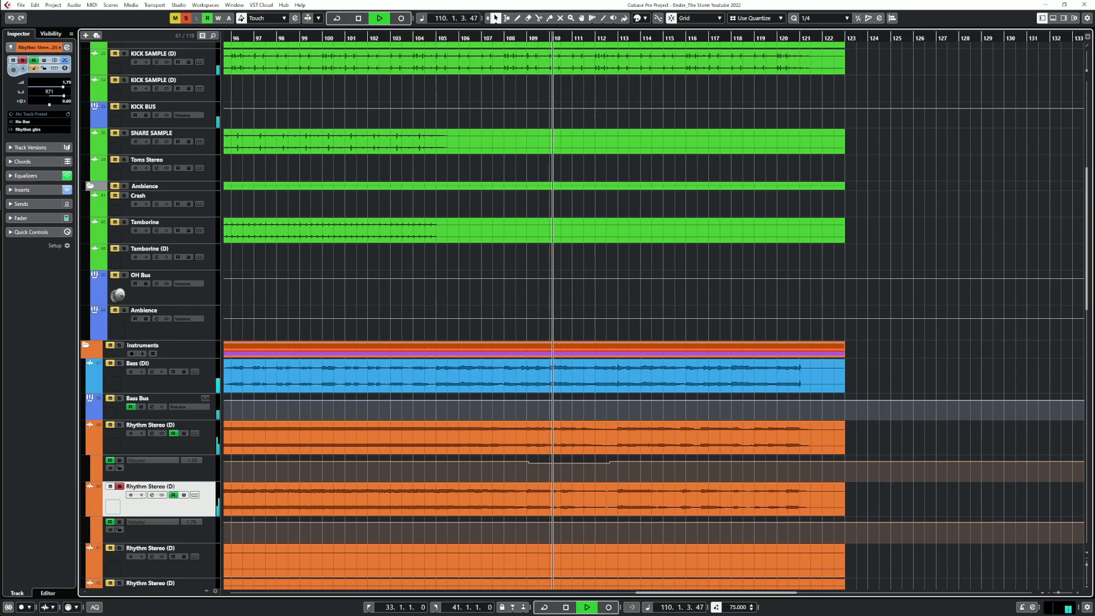
key(s)
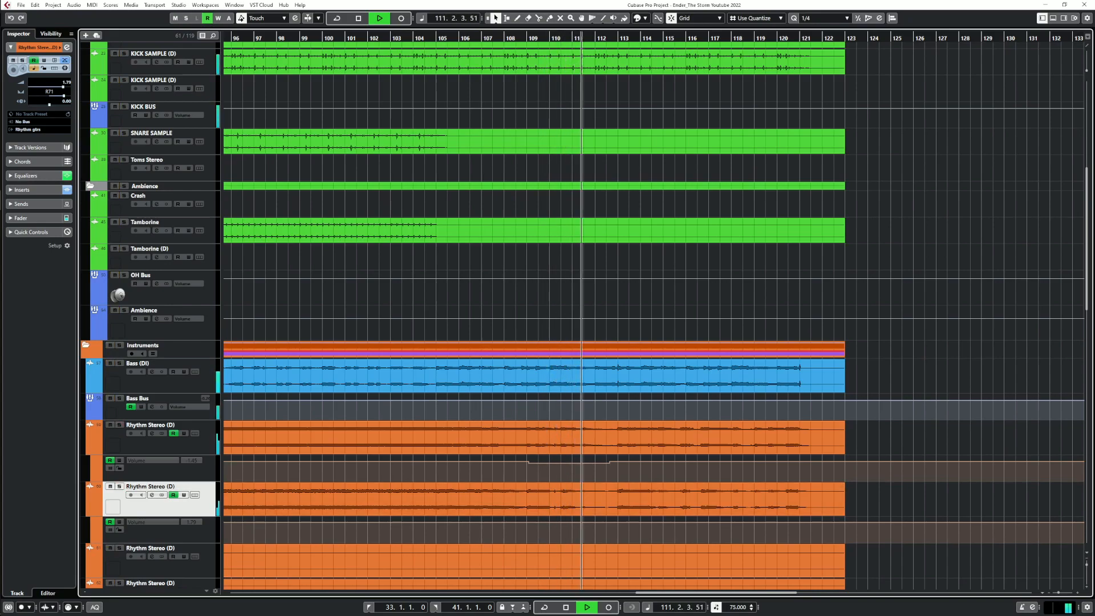
Listen through the ending to about bar 122 with the bass and guitar tracks in view, and stop playback with the whole song visible
scroll(653, 311, down, 4)
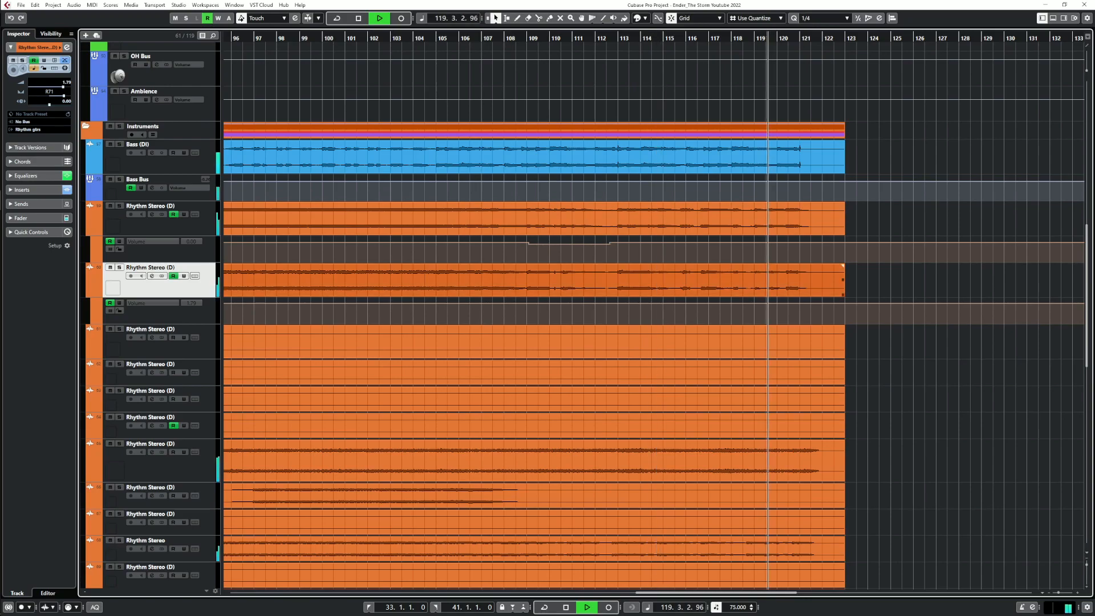
key(g)
key(h)
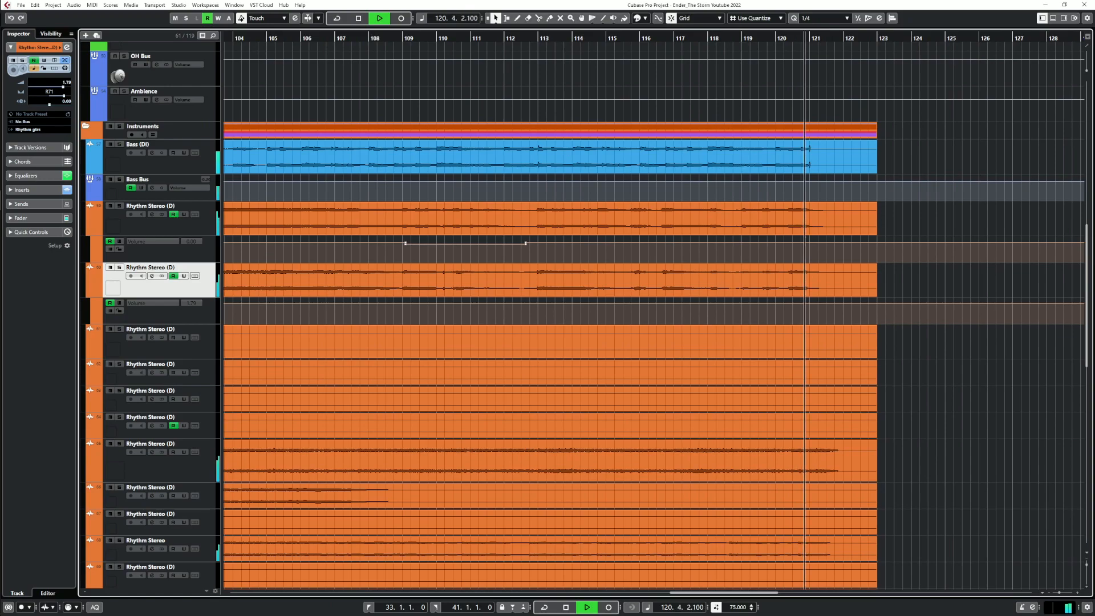
key(g)
key(g)
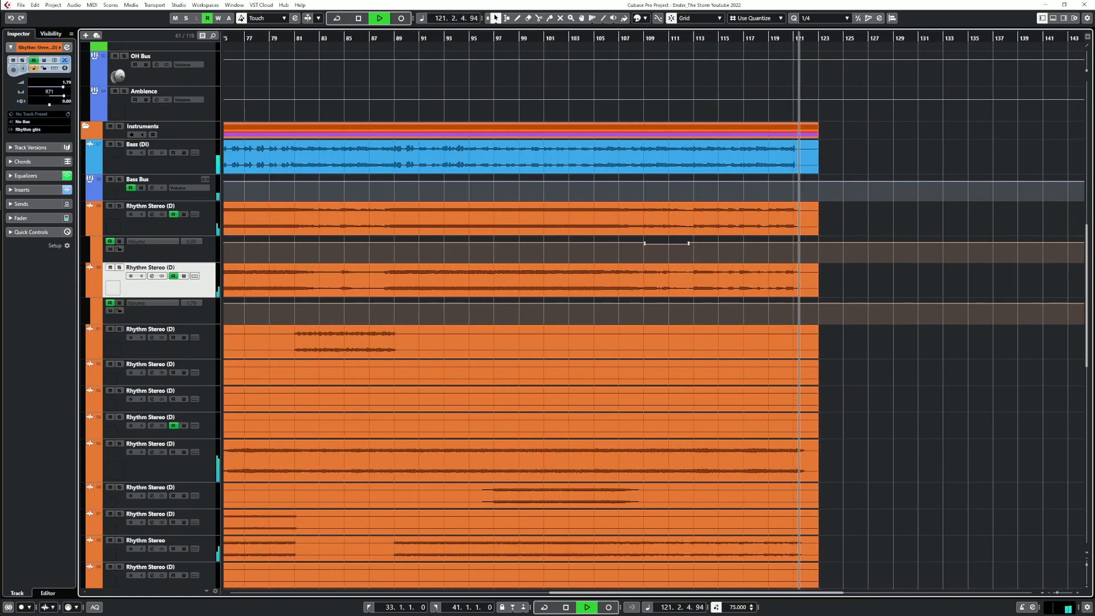
key(g)
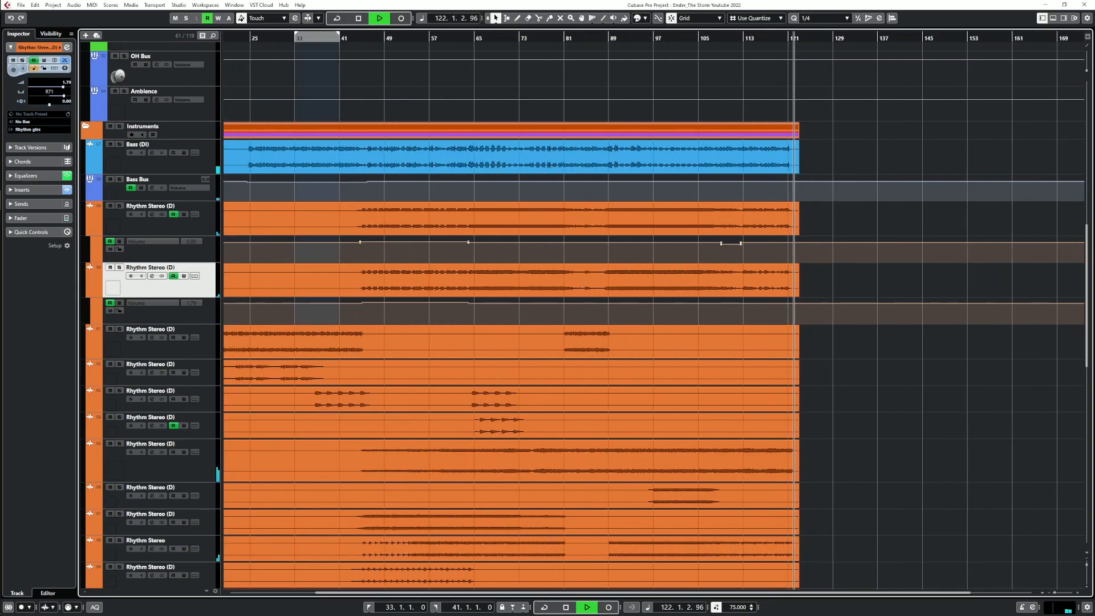
scroll(706, 239, left, 3)
key(space)
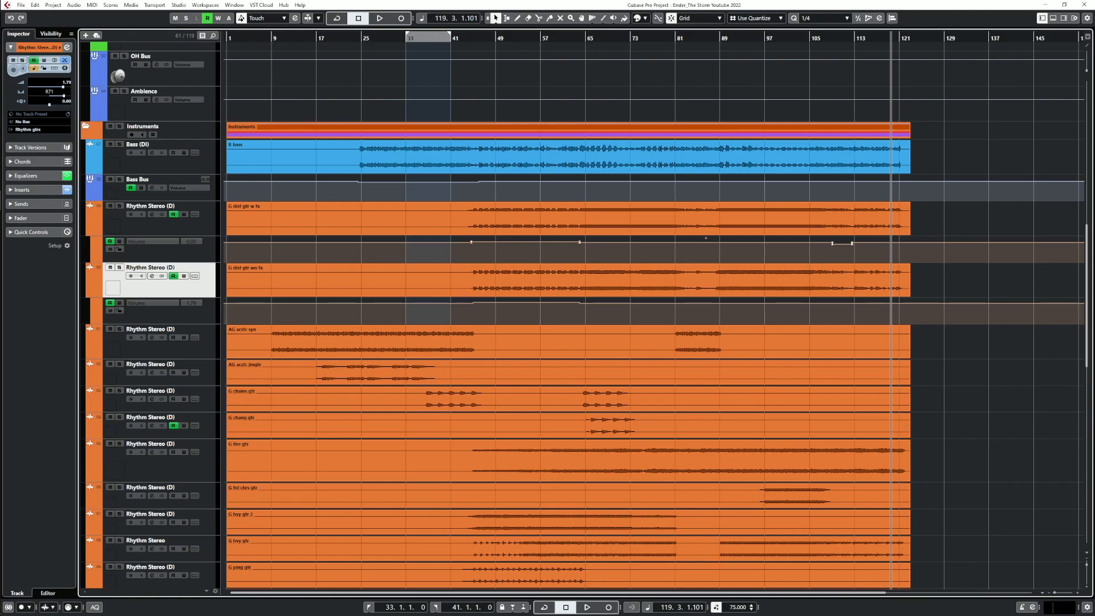
Open the channel settings of the Master track
scroll(653, 313, up, 15)
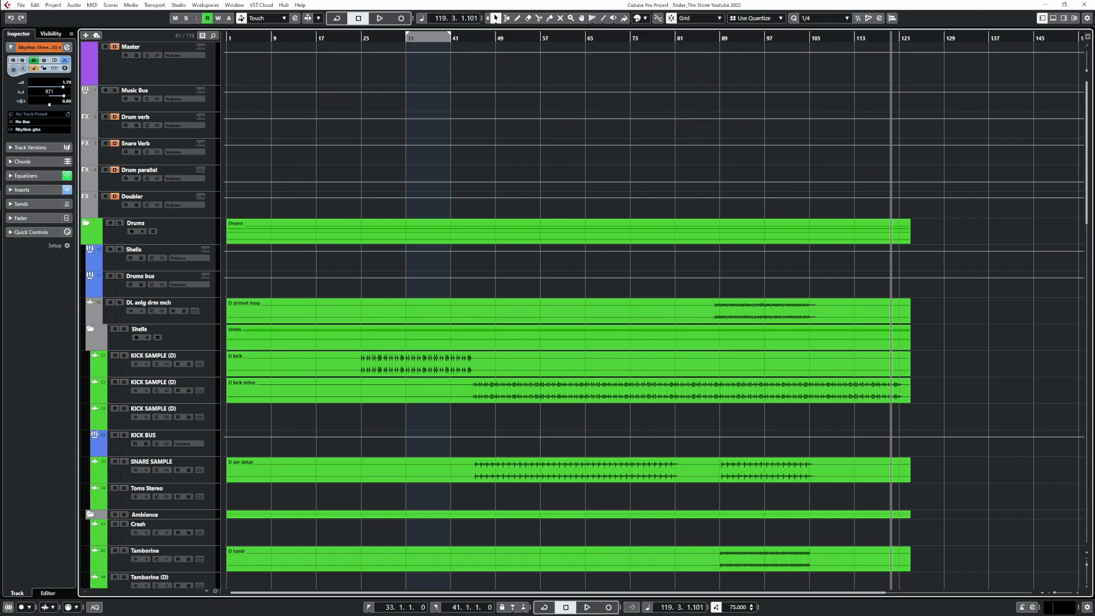
click(147, 56)
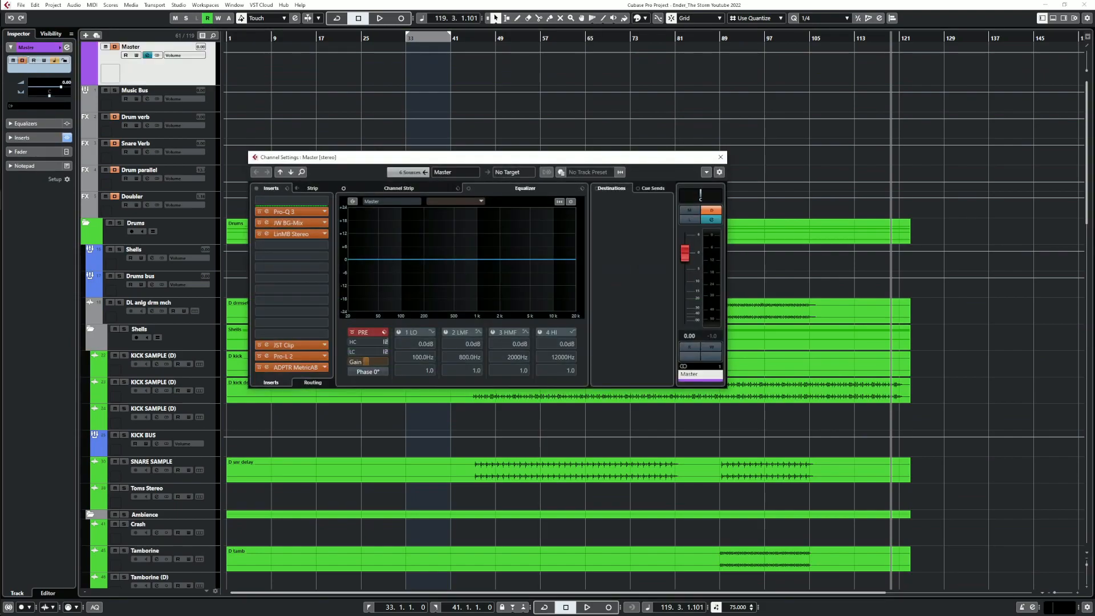